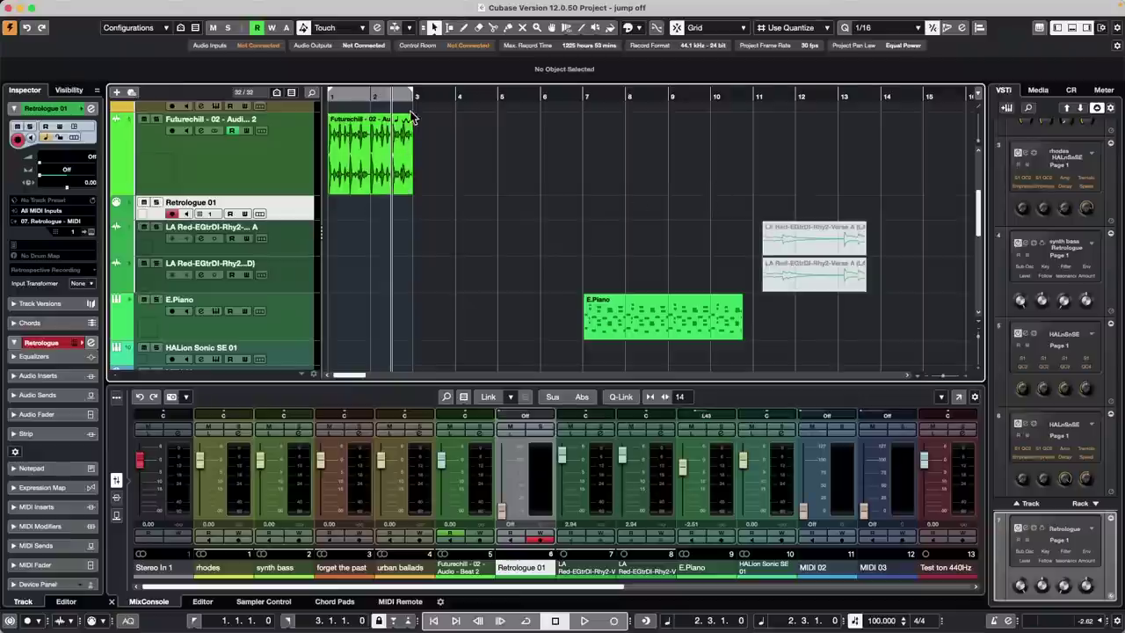
Reveal the volume automation lane of the Futurechill audio track and make the lane taller.
drag(396, 100, 232, 100)
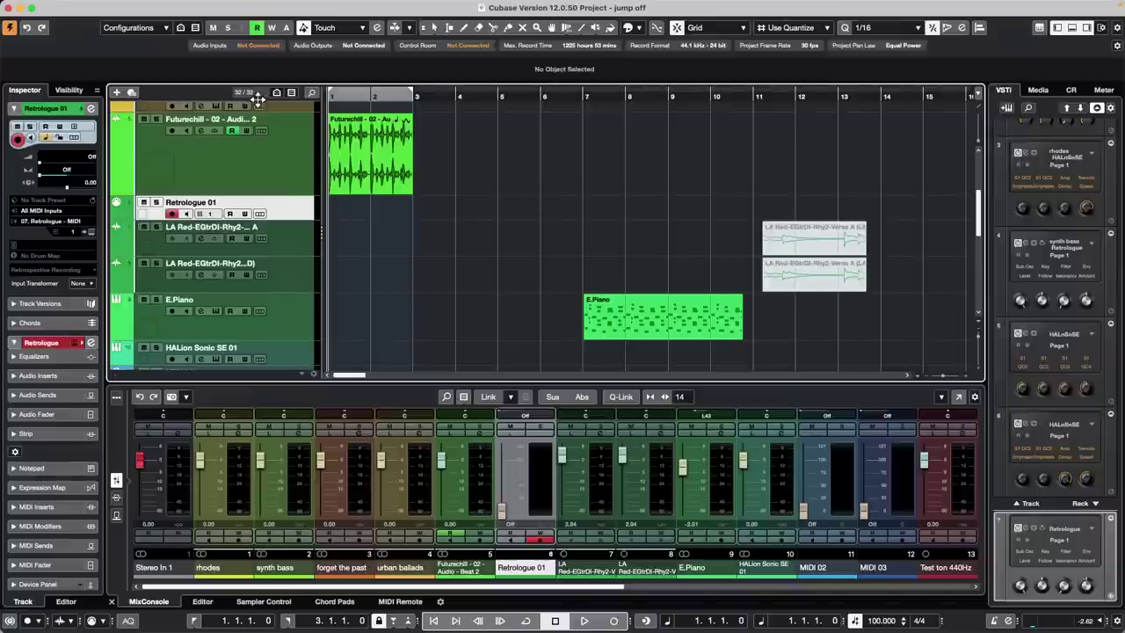
drag(258, 99, 257, 124)
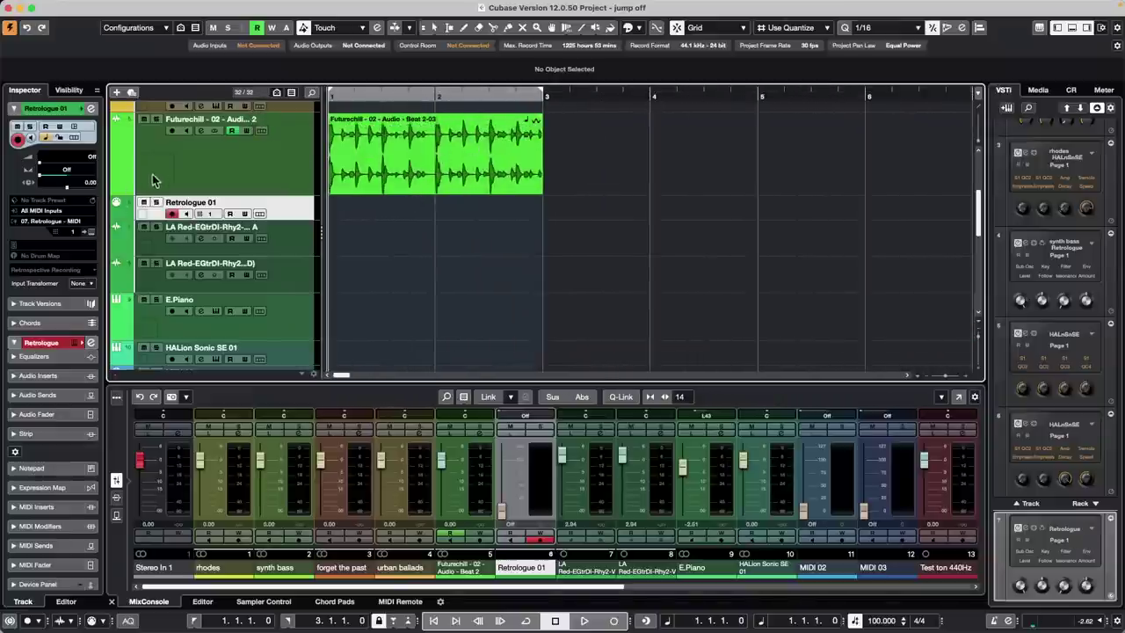
click(115, 190)
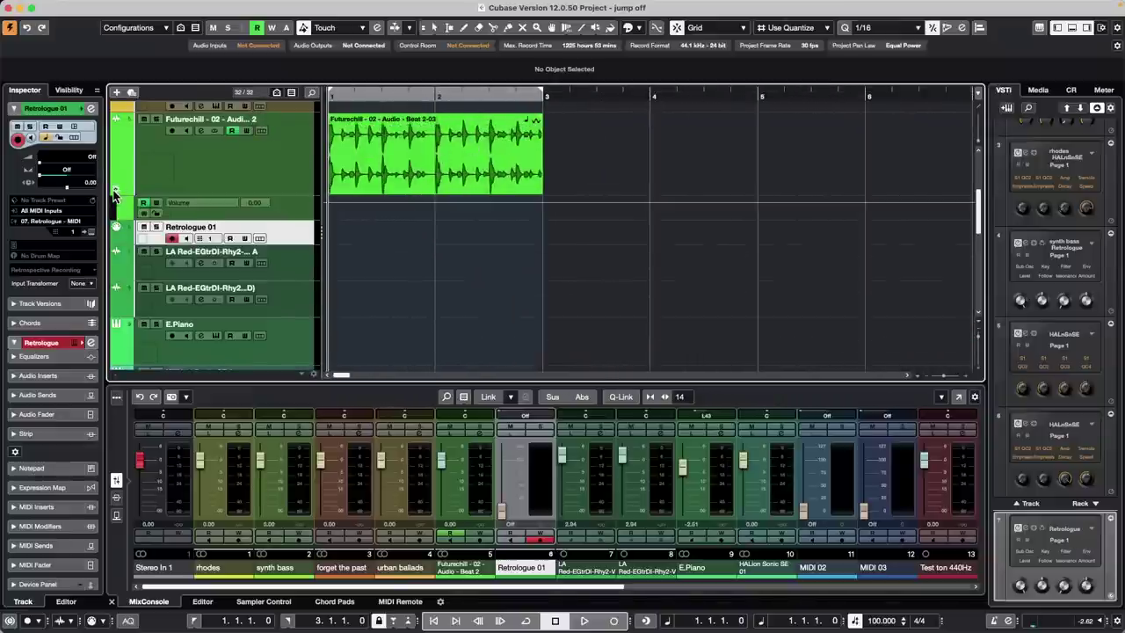
click(287, 216)
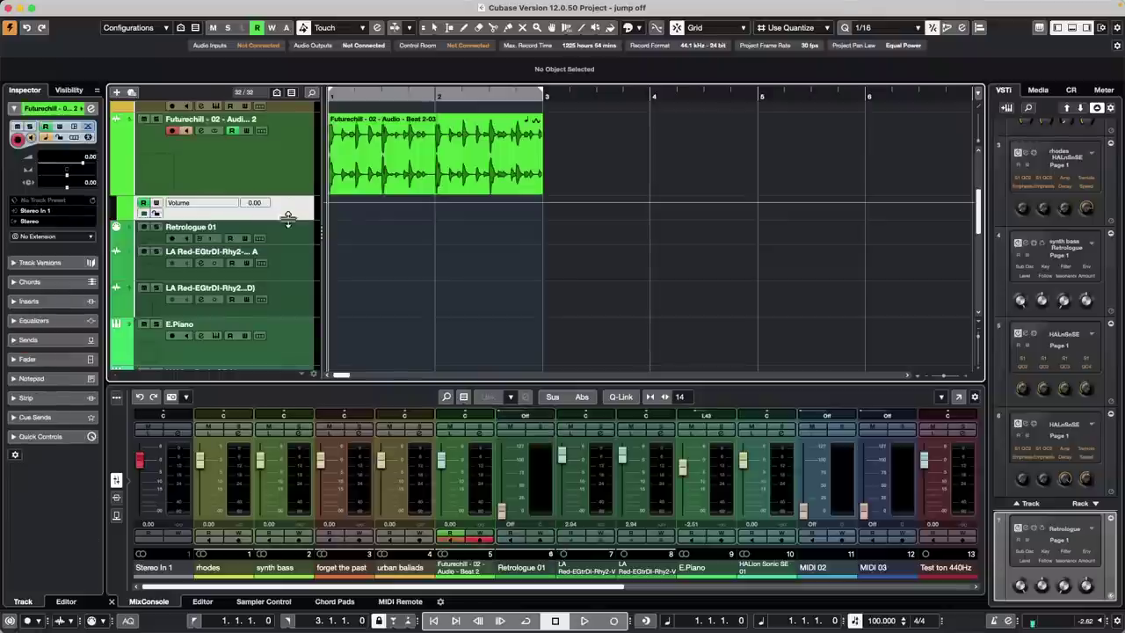
drag(287, 217, 286, 227)
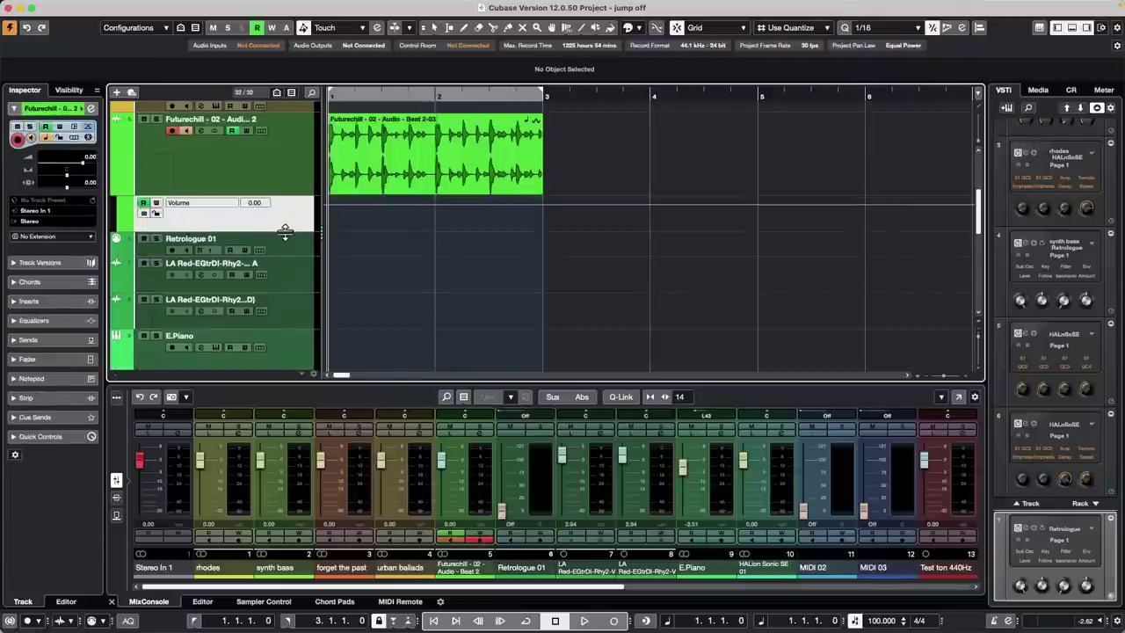
Using Range Selection, lower the Futurechill volume automation from 1.3.1 to 2.3.1 and for one beat from 2.3.3, and raise it from 1.4.1 to 2.1.4.
right_click(401, 211)
click(416, 212)
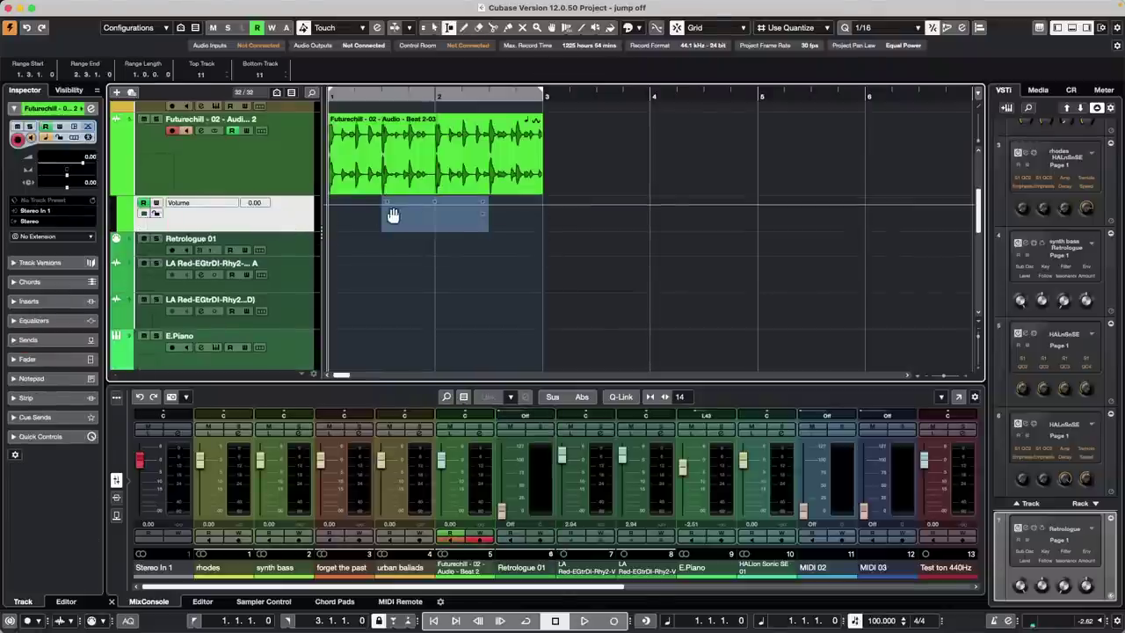
click(362, 204)
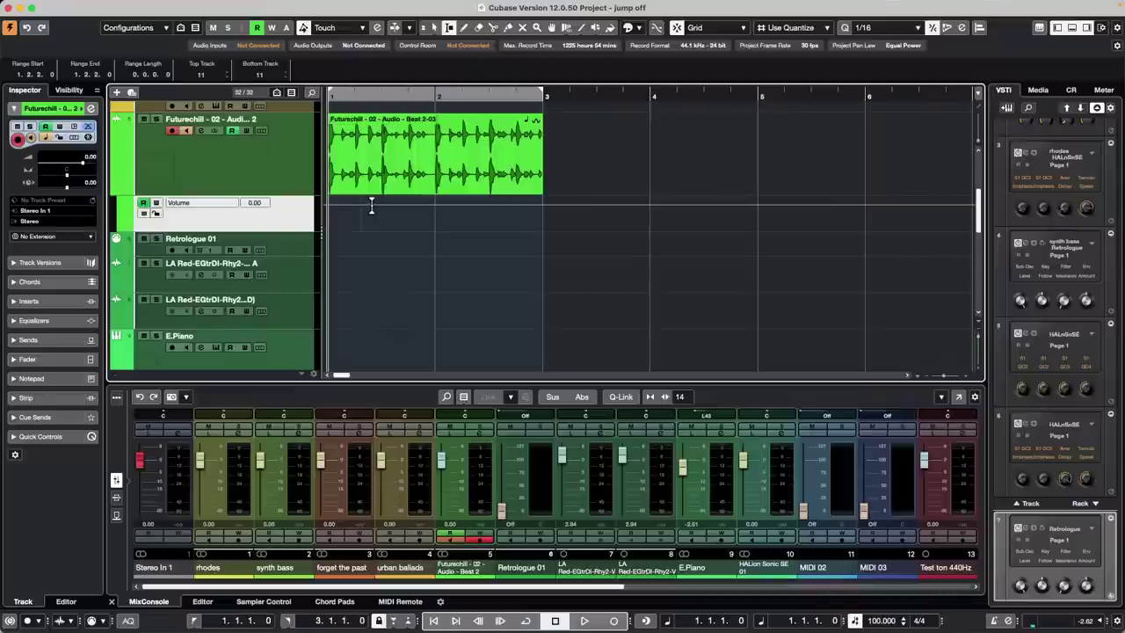
drag(381, 207, 489, 214)
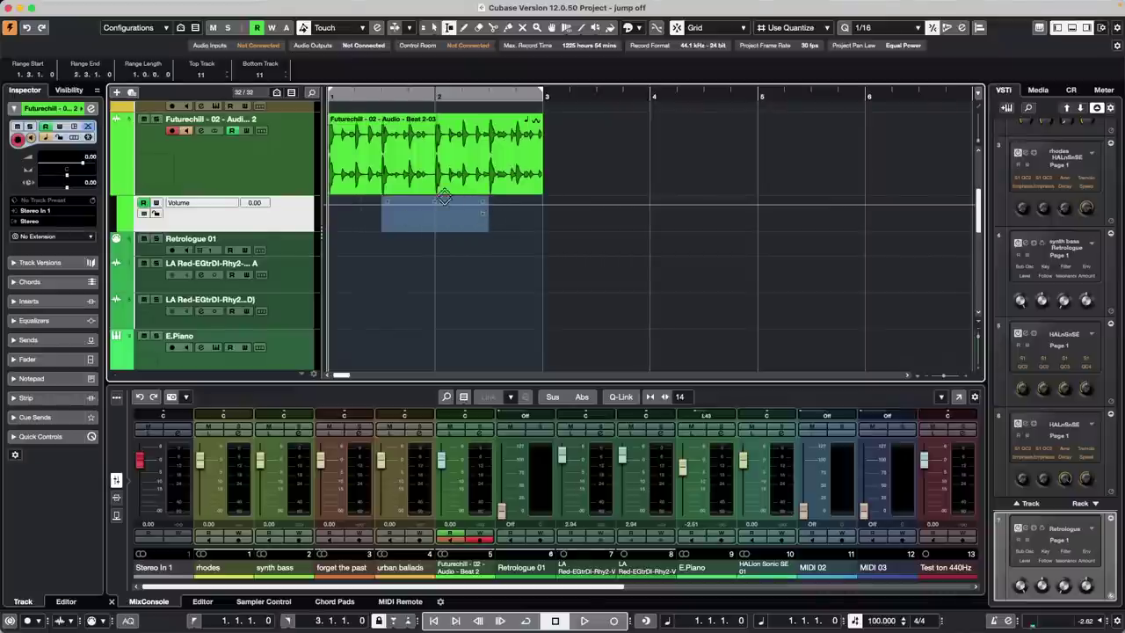
drag(435, 202, 435, 218)
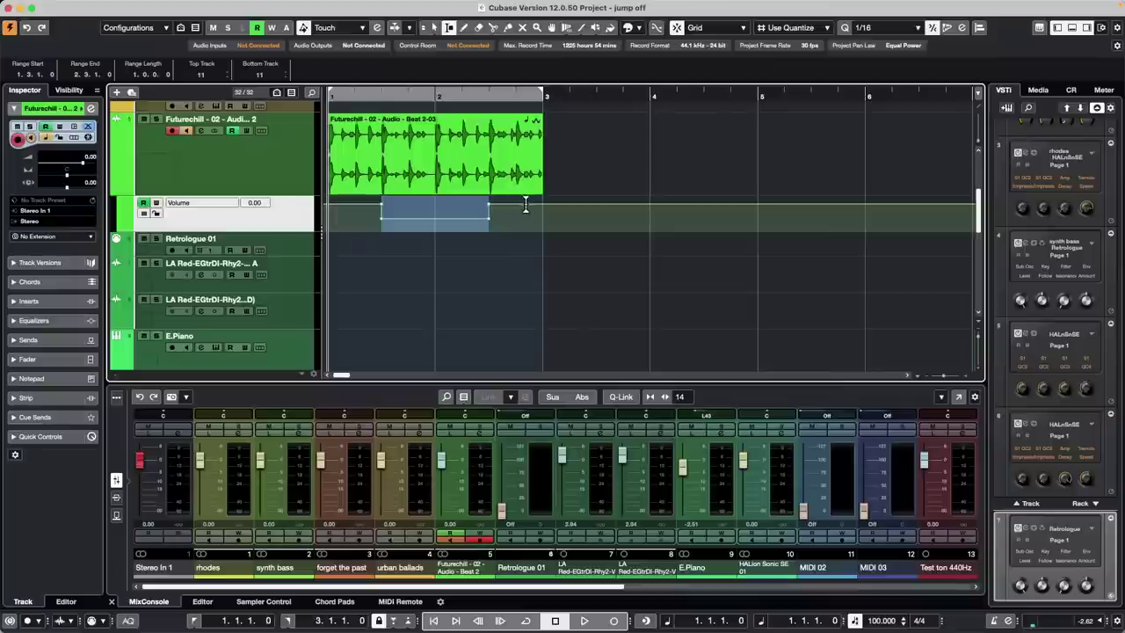
mouse_move(523, 202)
mouse_down()
mouse_move(490, 205)
mouse_move(516, 180)
mouse_move(508, 232)
mouse_move(515, 204)
mouse_move(513, 214)
mouse_up()
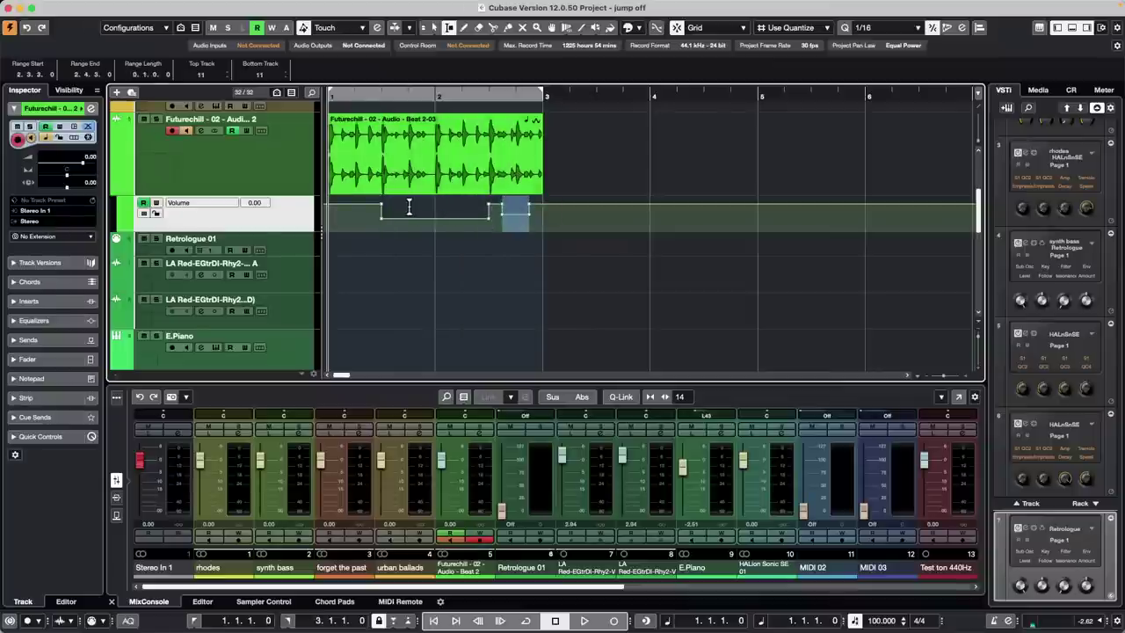
drag(408, 205, 433, 186)
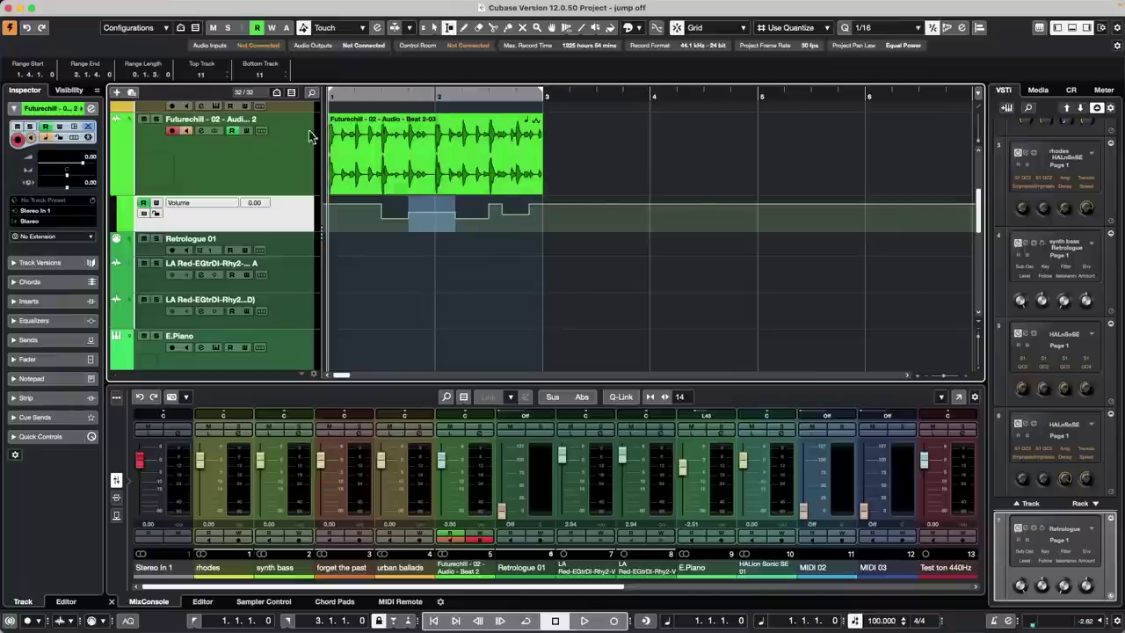
Undo all the volume automation edits on the Futurechill track and hide its automation lane.
key(super+z)
key(super+z)
key(super+z)
key(super+z)
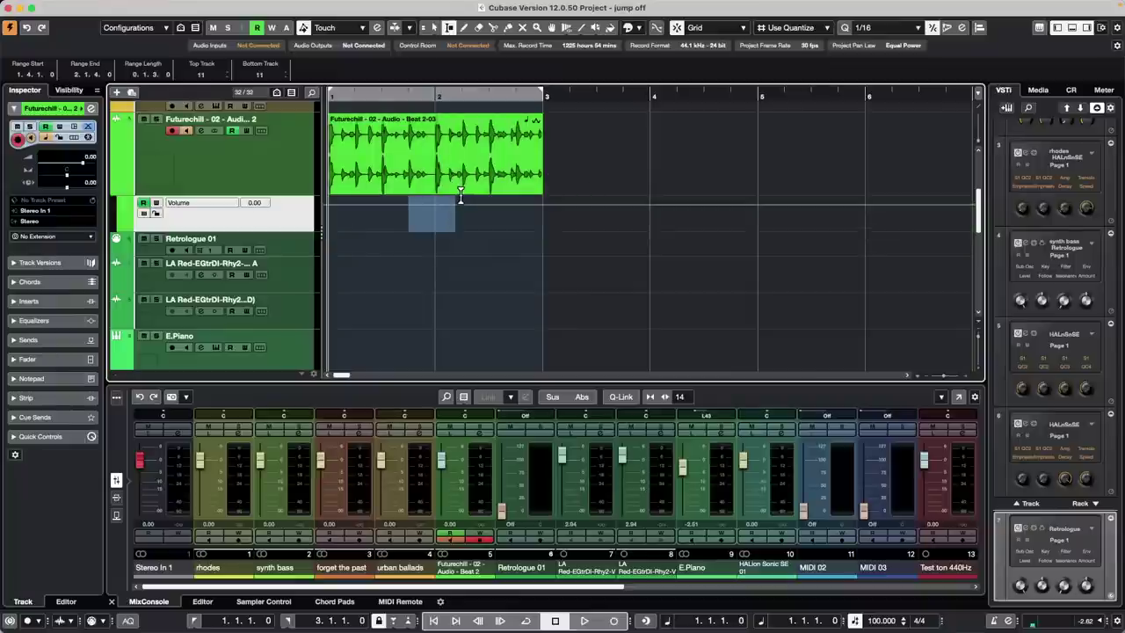
click(118, 192)
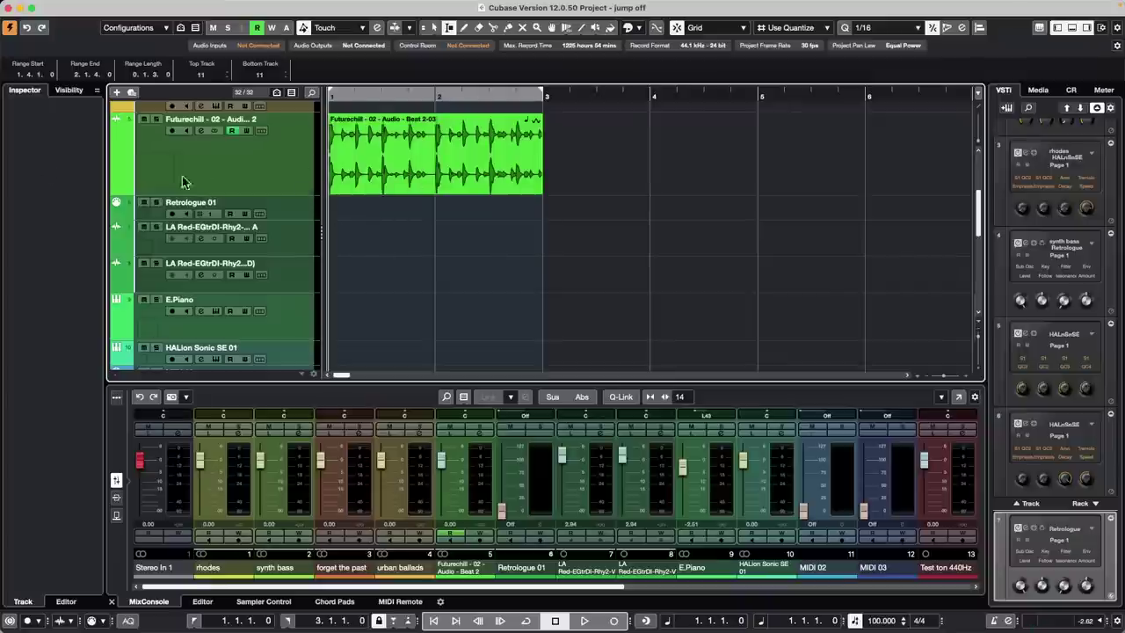
Select the Retrologue 01 track and examine its available MIDI output destinations in the full MixConsole's routing section.
click(307, 211)
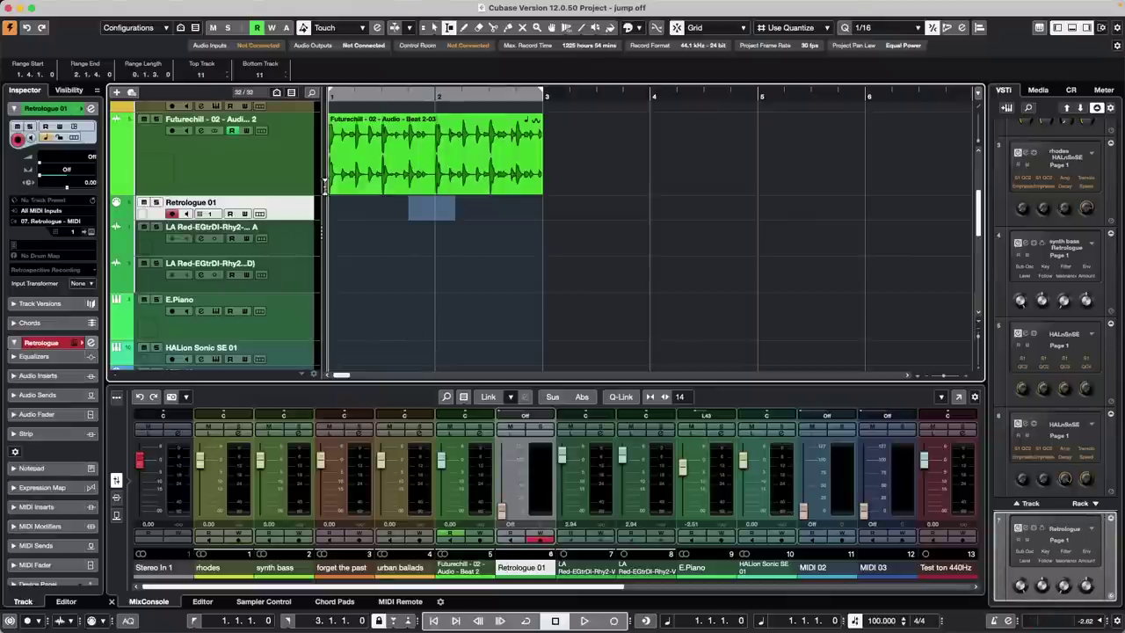
key(F3)
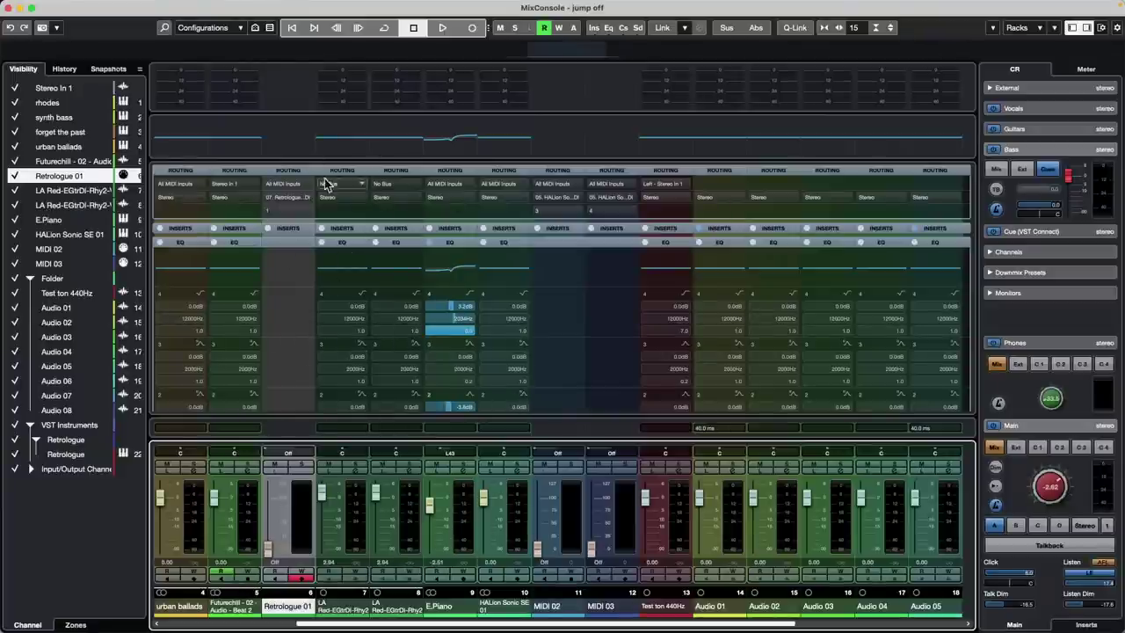
click(294, 173)
click(293, 172)
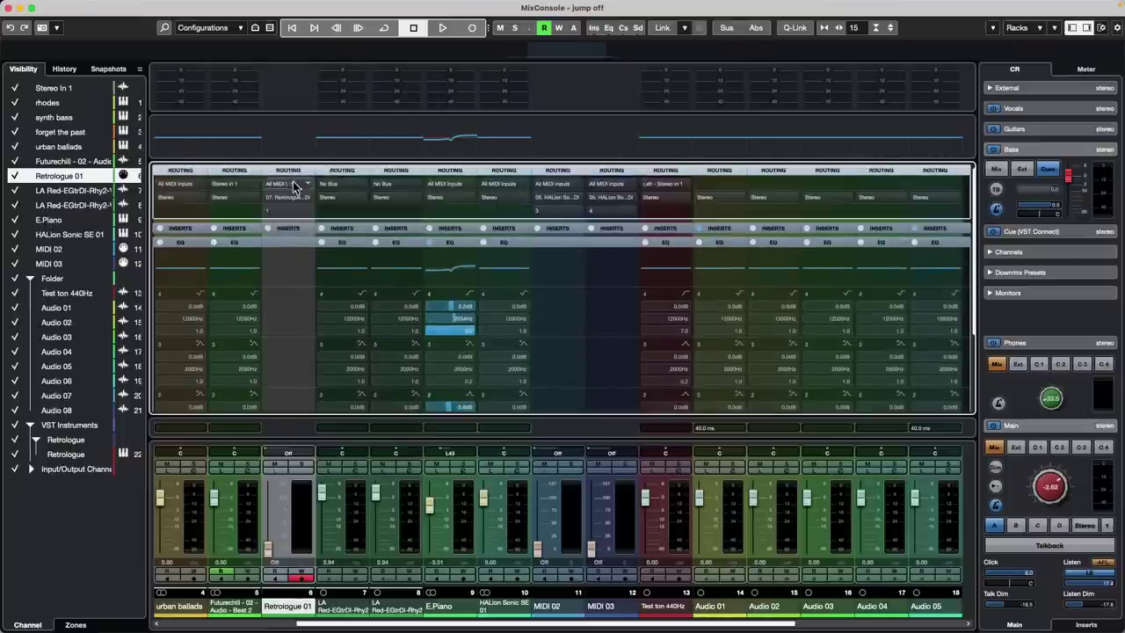
click(286, 184)
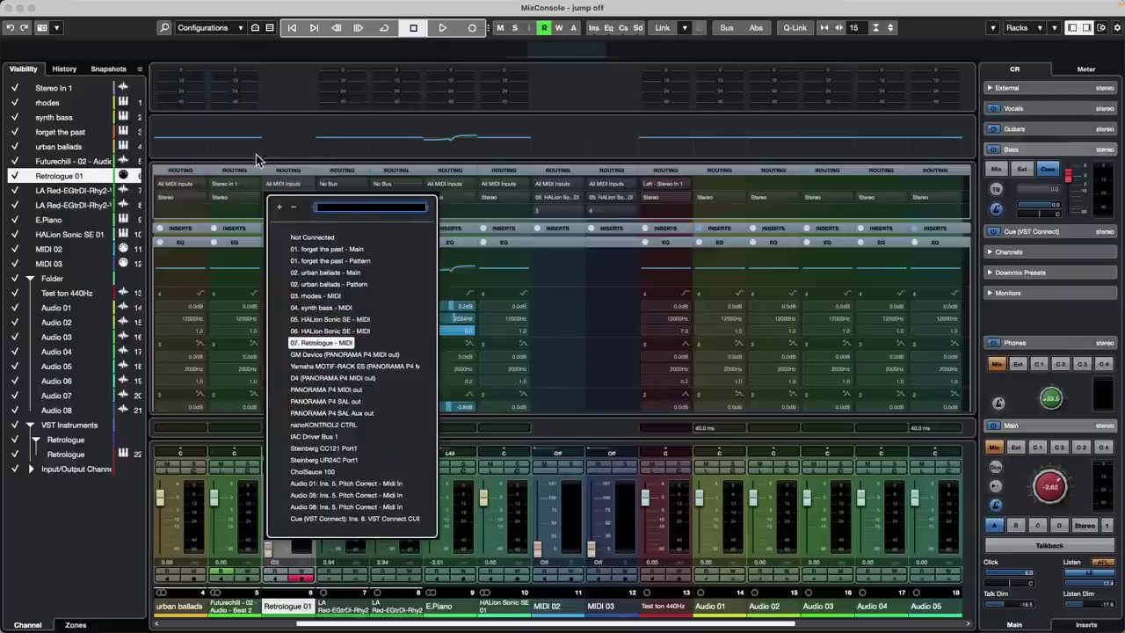
click(447, 148)
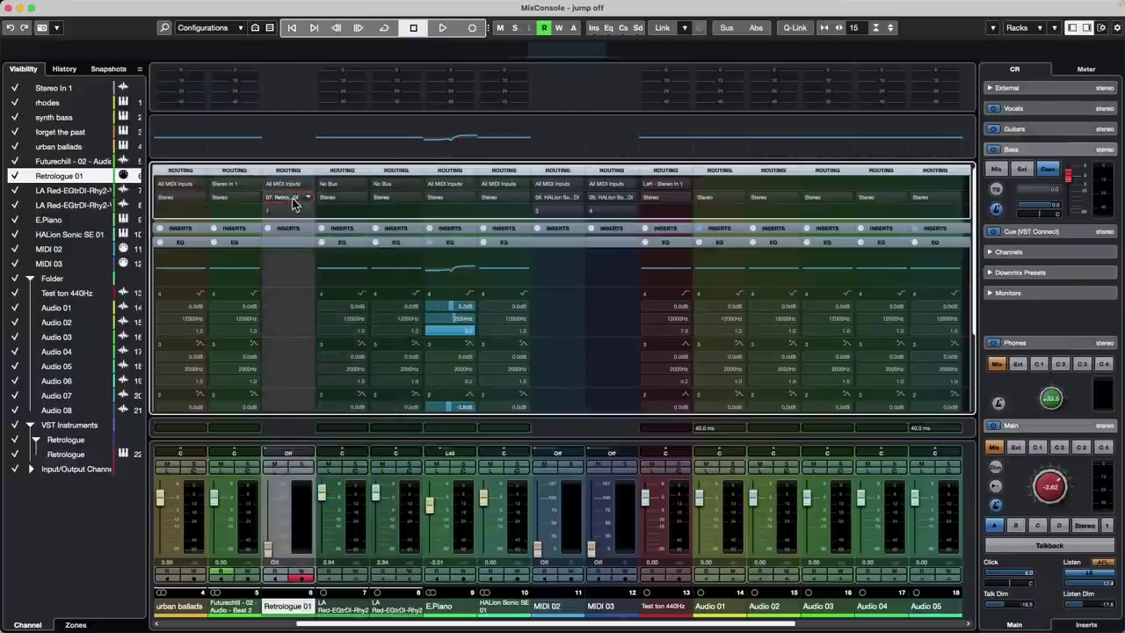
Compare an LA Red audio channel's output choices with those of Retrologue 01, and close the MixConsole.
click(419, 203)
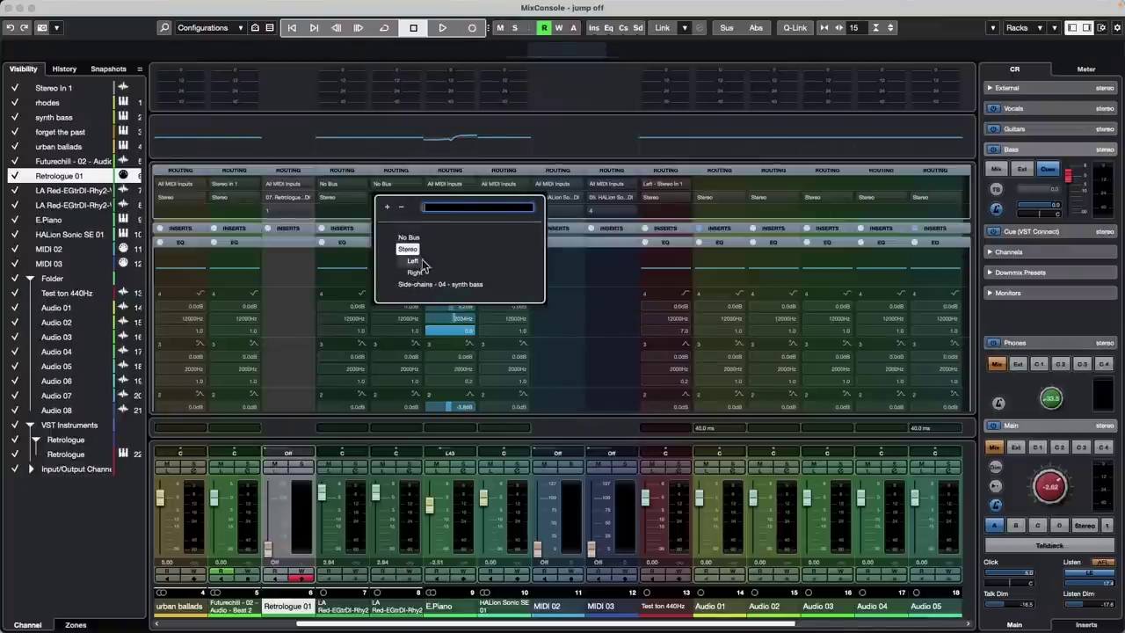
click(290, 207)
click(308, 197)
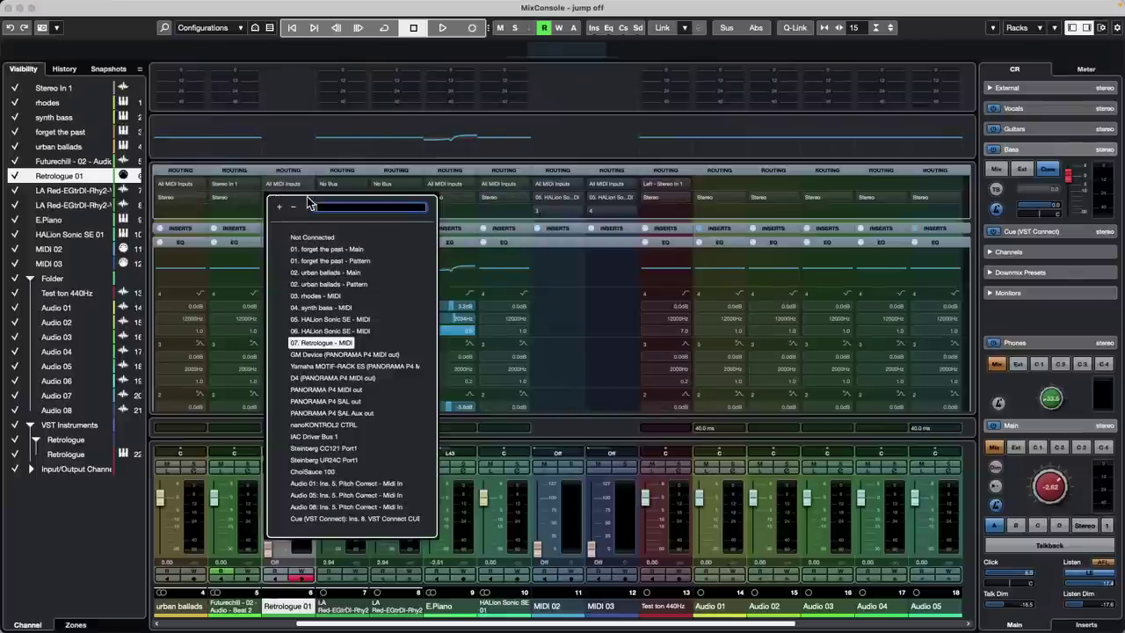
click(265, 174)
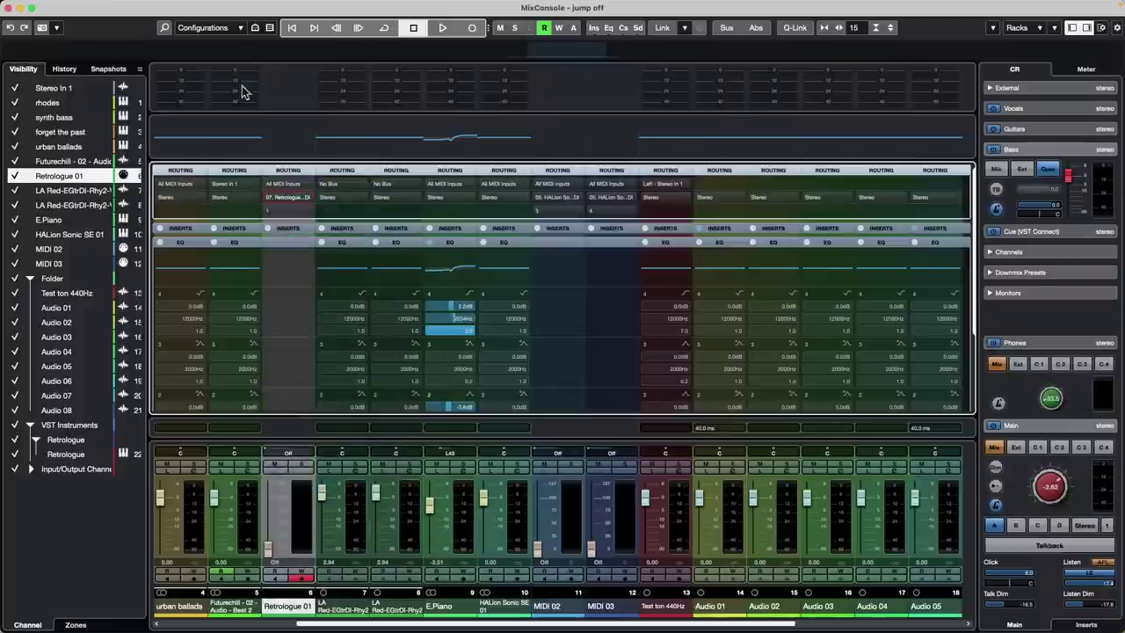
click(9, 8)
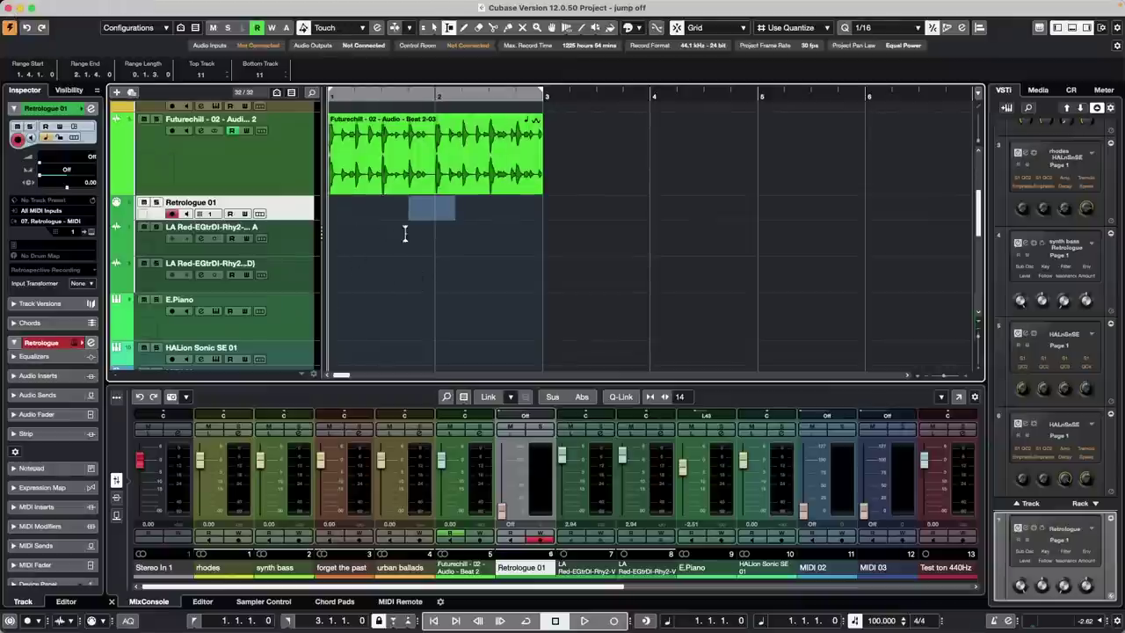
Draw a short MIDI part on the E.Piano track from 1.1.4 to 1.3.2 and open it for note editing.
right_click(378, 313)
click(409, 311)
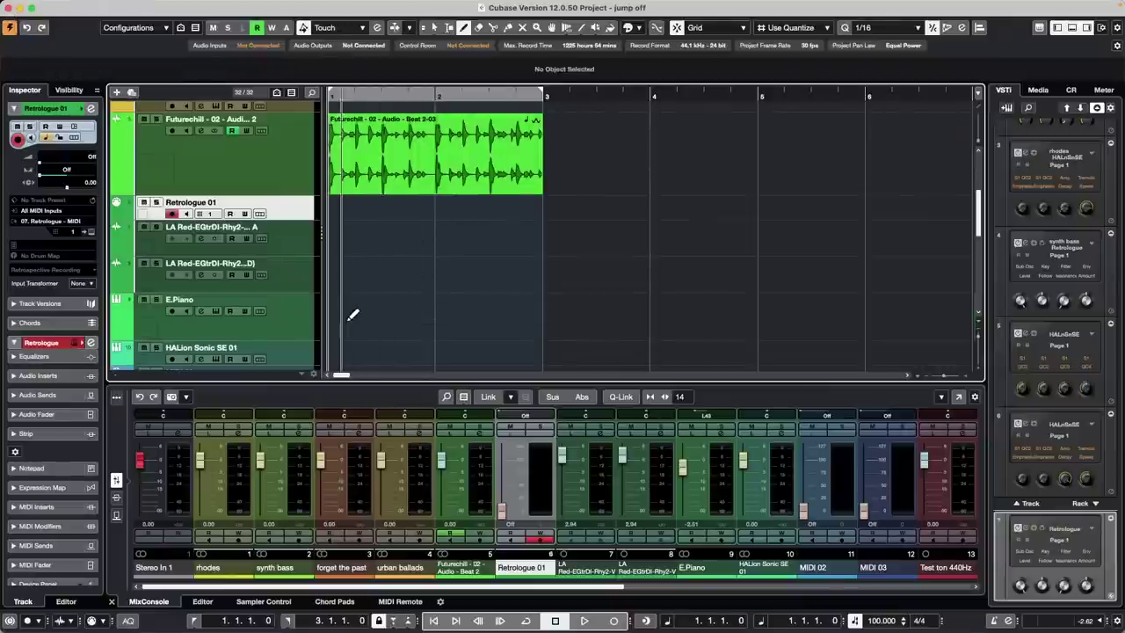
drag(352, 317, 387, 316)
double_click(362, 318)
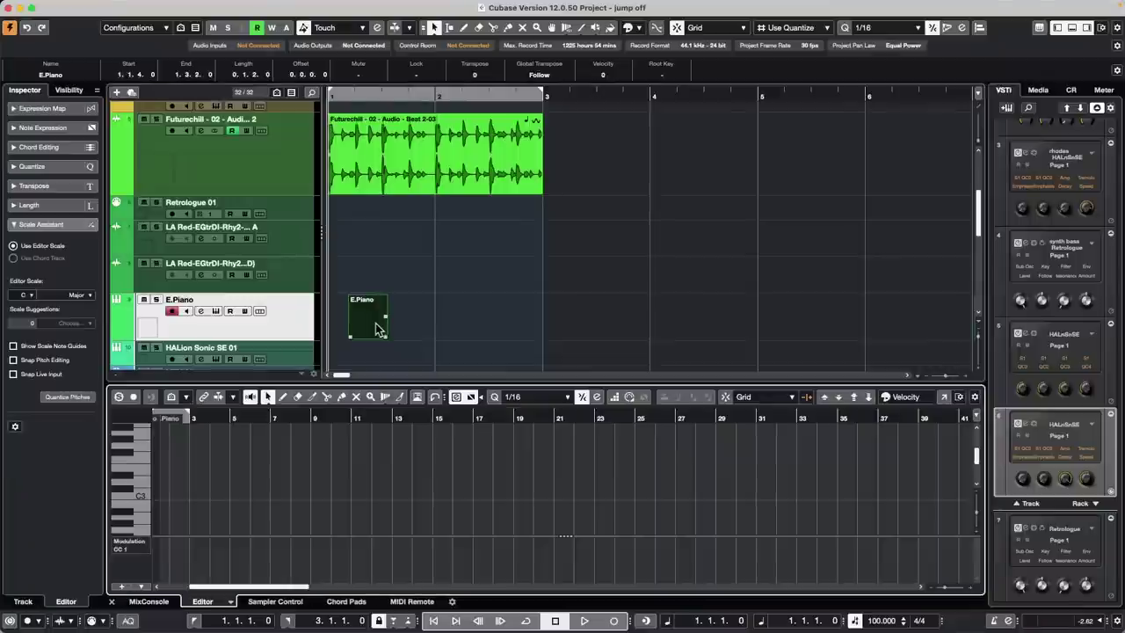
Draw several notes of varying length and pitch for the new E.Piano part with the Draw tool.
drag(206, 418, 373, 419)
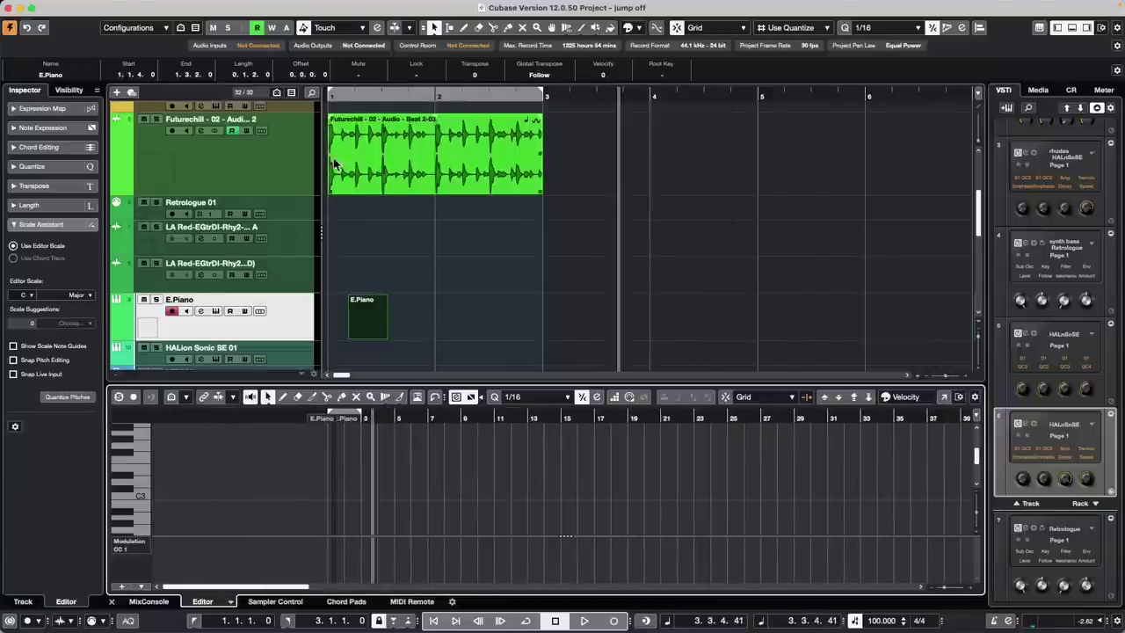
drag(354, 94, 354, 109)
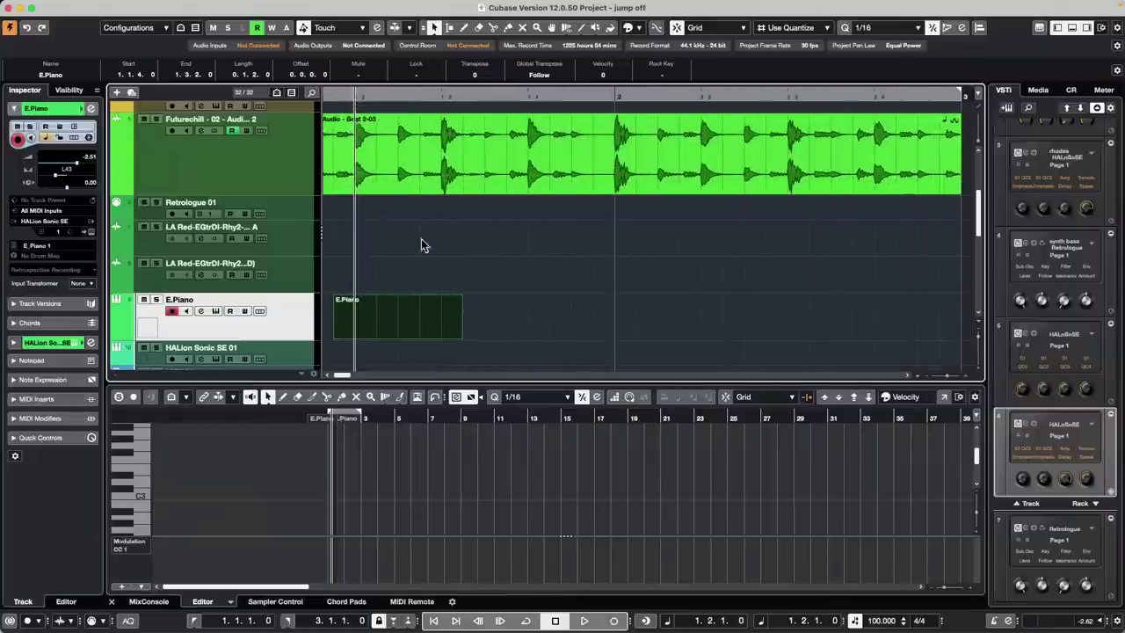
click(394, 486)
key(8)
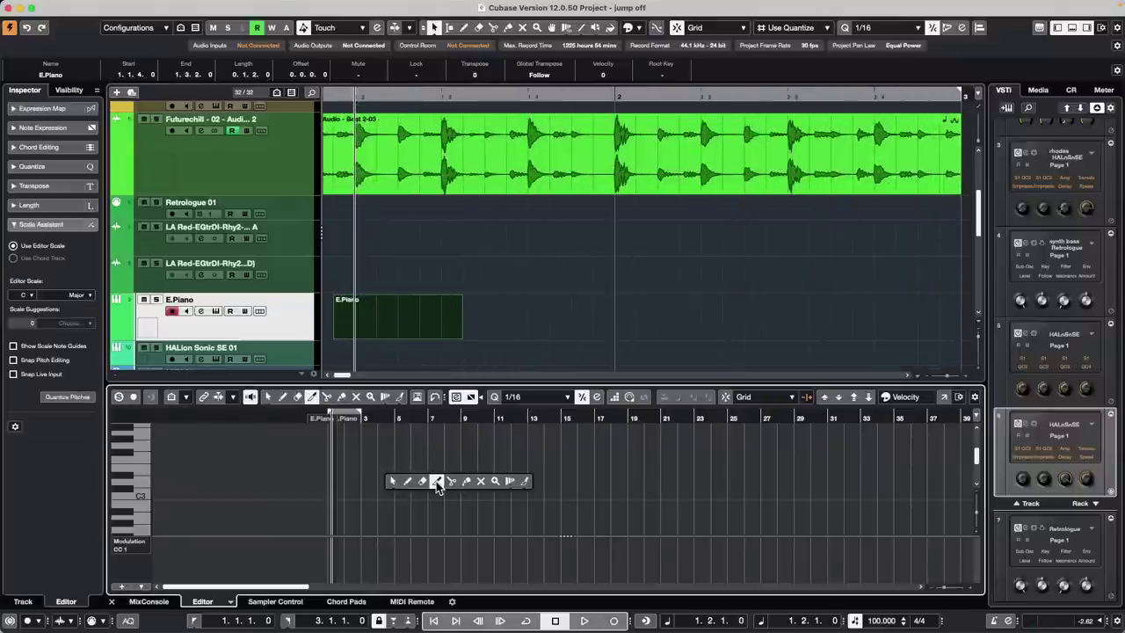
right_click(373, 476)
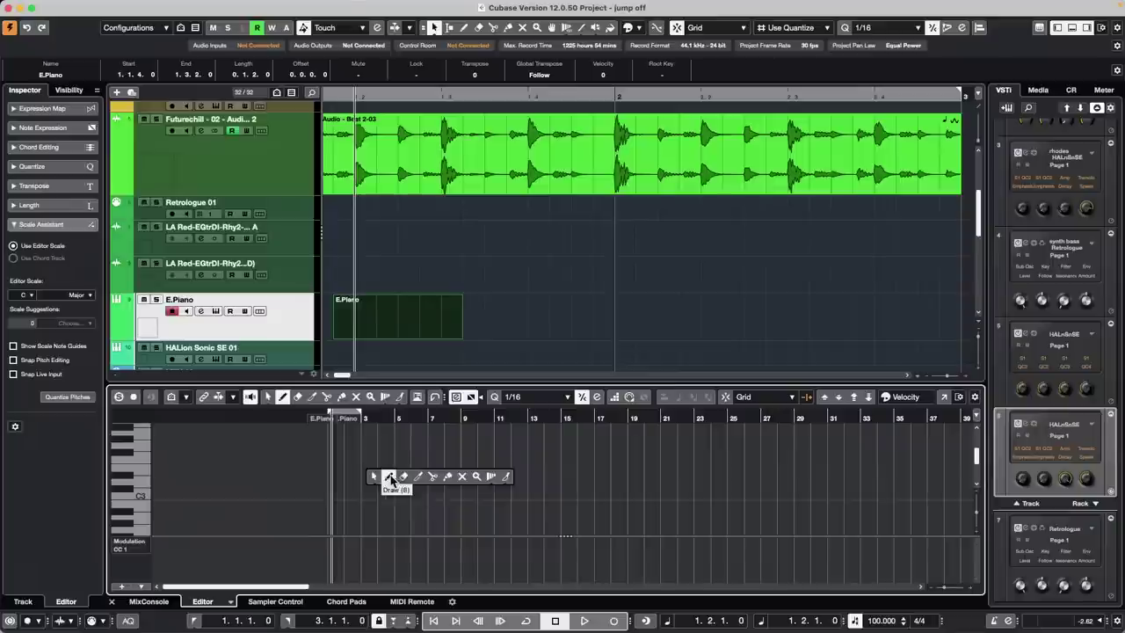
click(389, 477)
mouse_move(359, 483)
mouse_down()
mouse_move(413, 482)
mouse_move(411, 503)
mouse_up()
drag(383, 454, 399, 454)
drag(386, 447, 451, 469)
click(412, 455)
click(398, 524)
Copy the new E.Piano part onto the Retrologue 01 track at the same start position, 1.1.4.
click(379, 328)
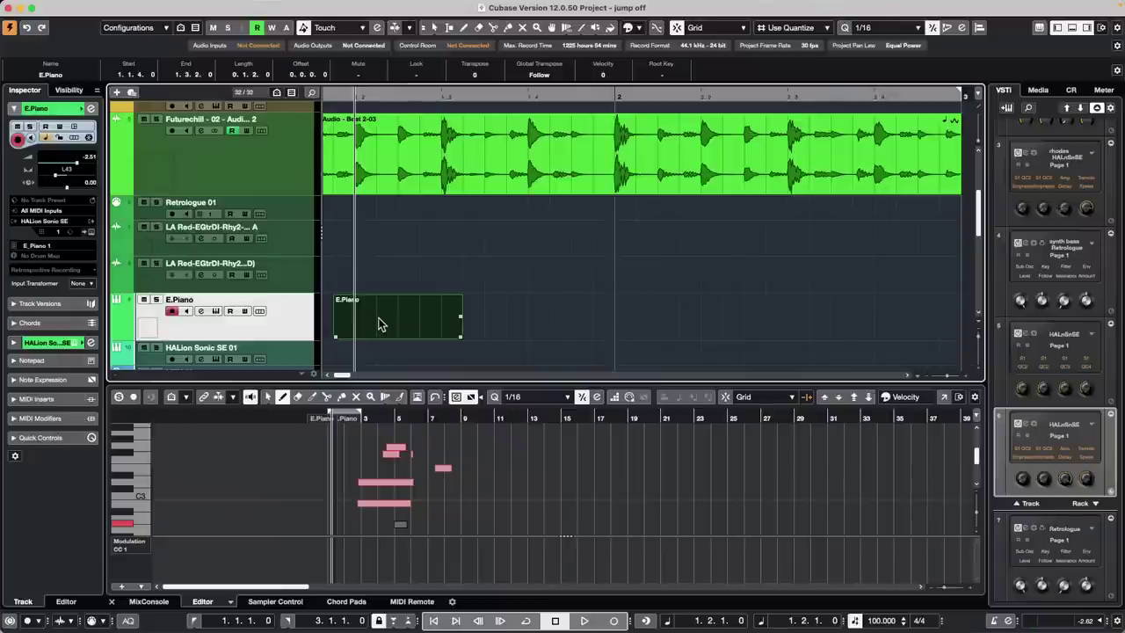
drag(380, 322, 355, 207)
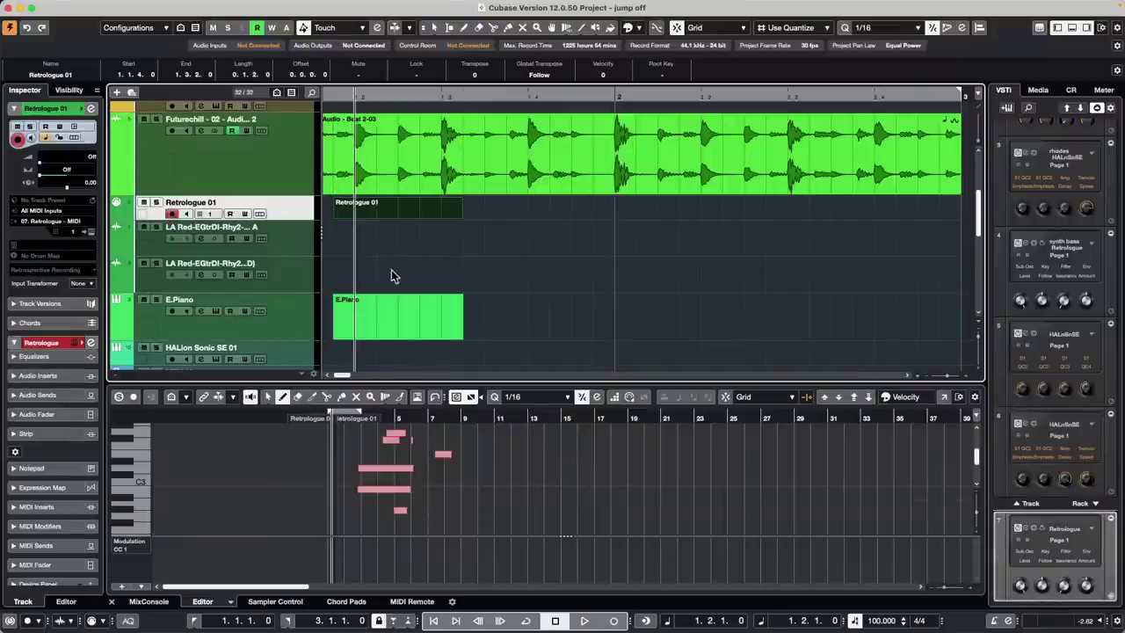
click(435, 318)
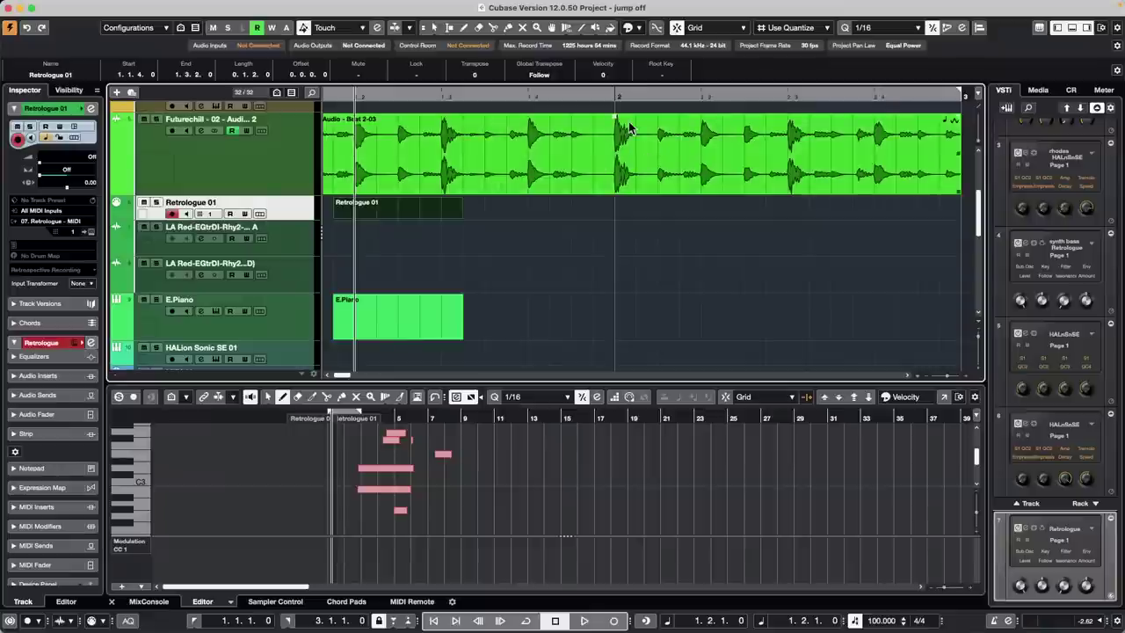
Activate the Warp tool in Free Warp mode and set the project's grid type to Bar.
click(567, 27)
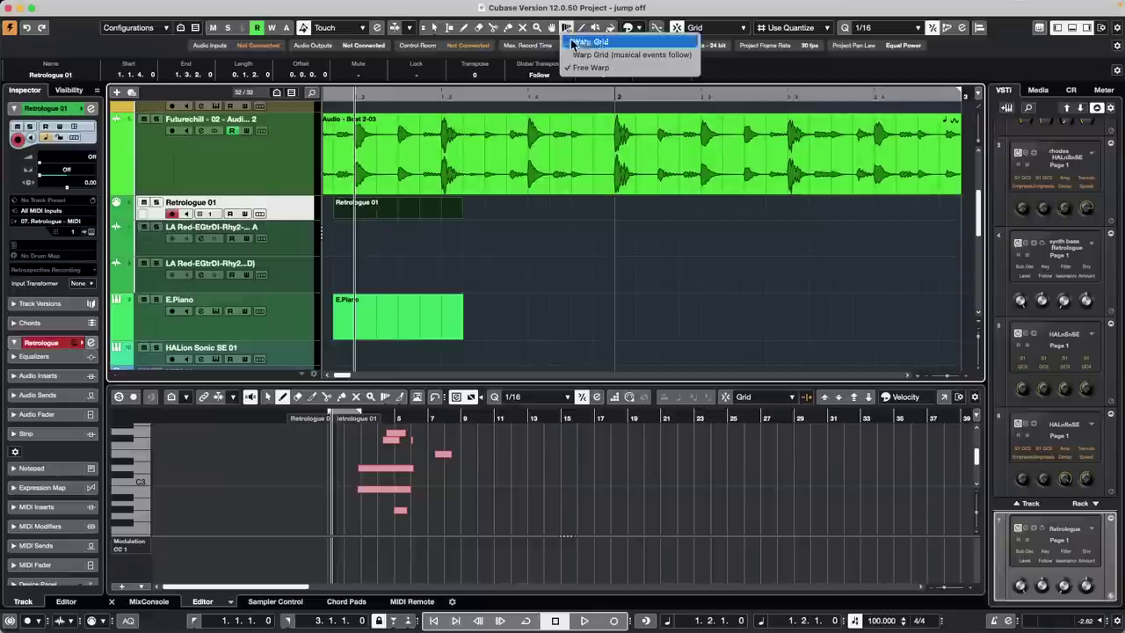
click(604, 68)
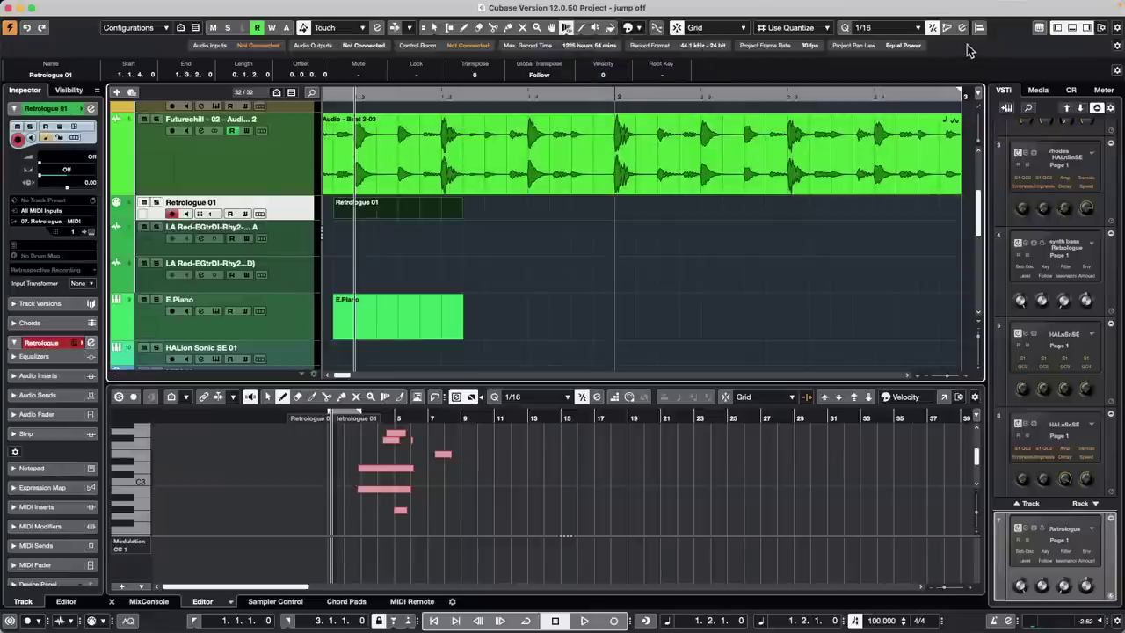
click(788, 27)
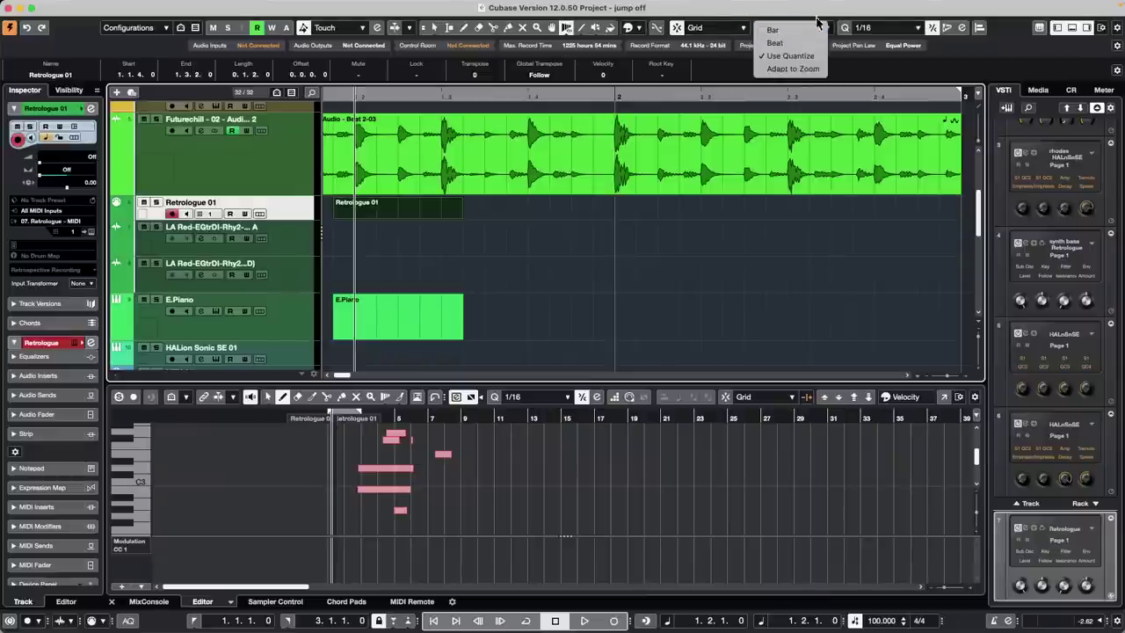
click(806, 31)
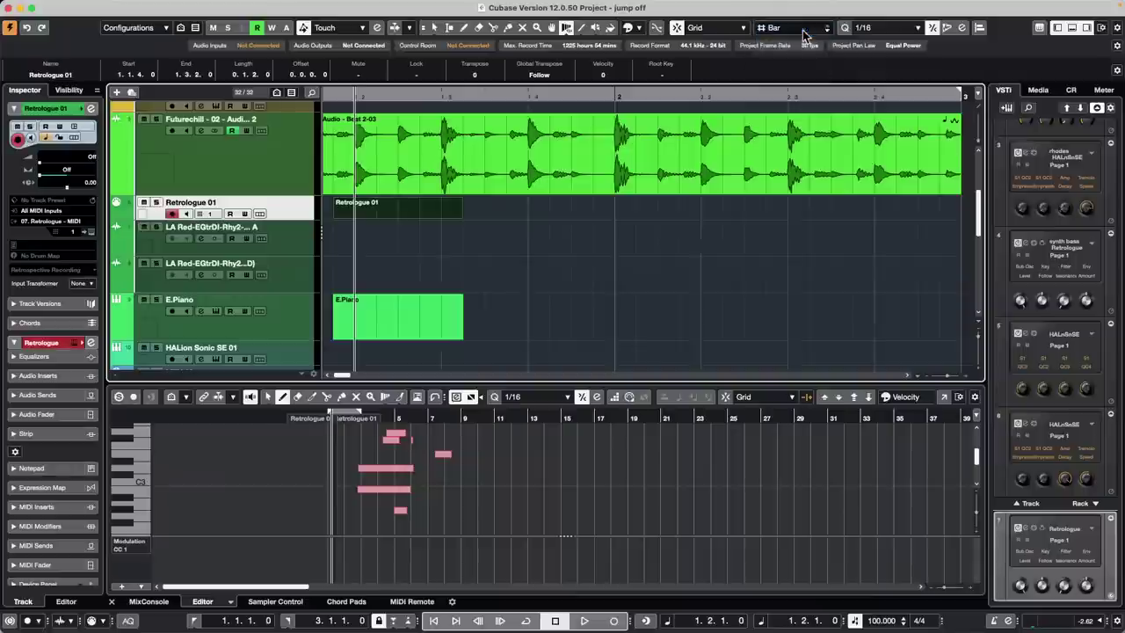
Add warp markers to the Futurechill beat event at beat 2.4, bar 2 and about 2.1.3, and stretch the last one to just past beat 2.2.
click(795, 167)
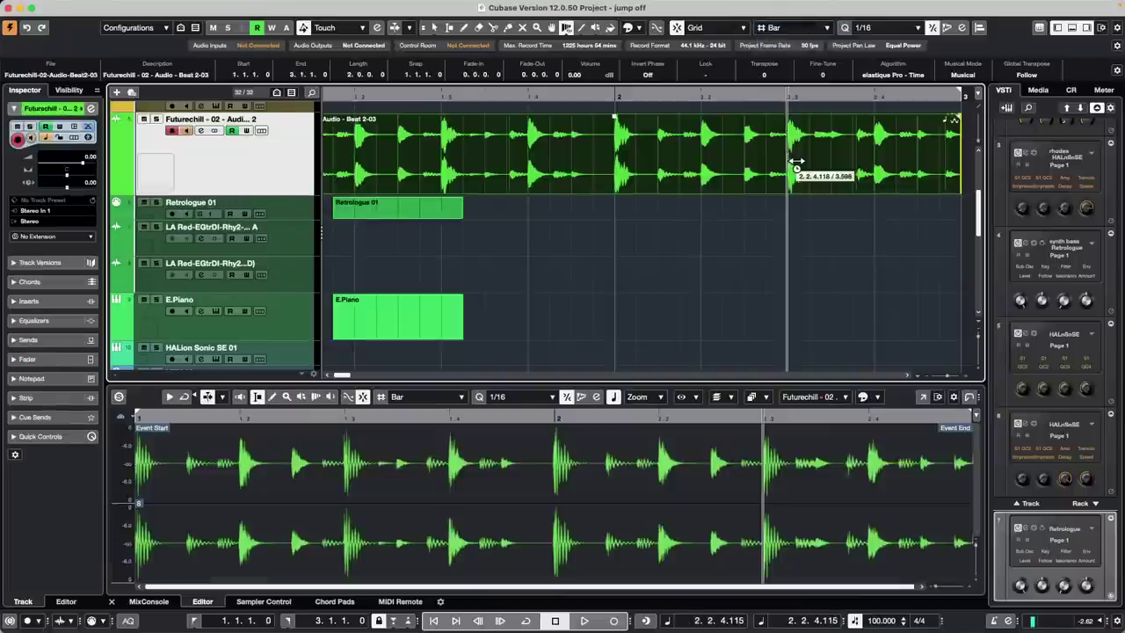
click(874, 162)
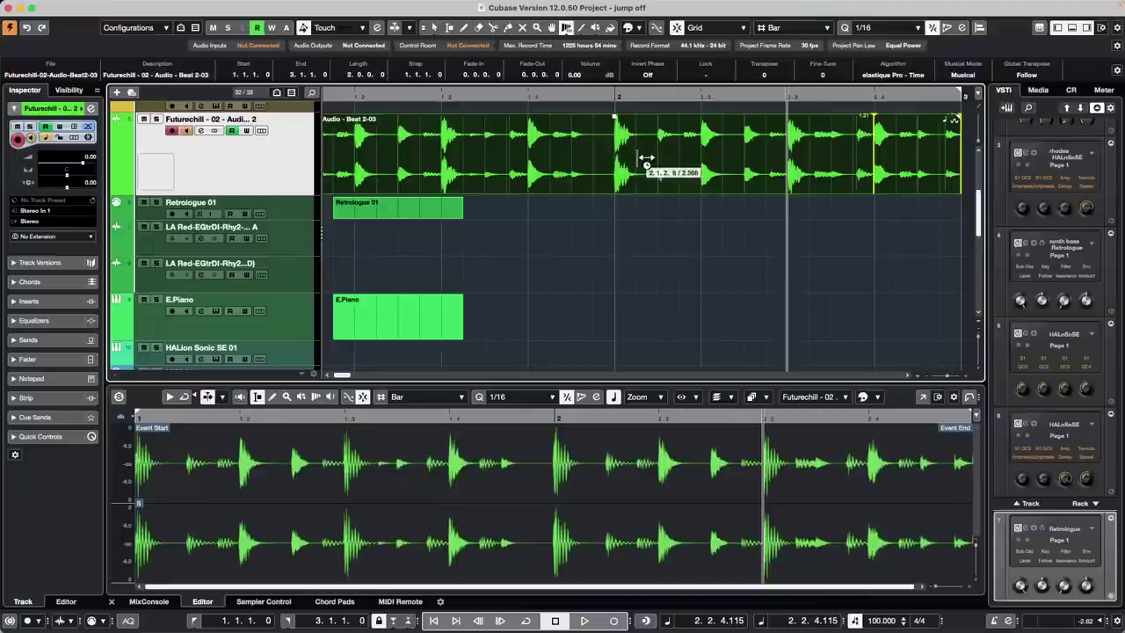
click(620, 160)
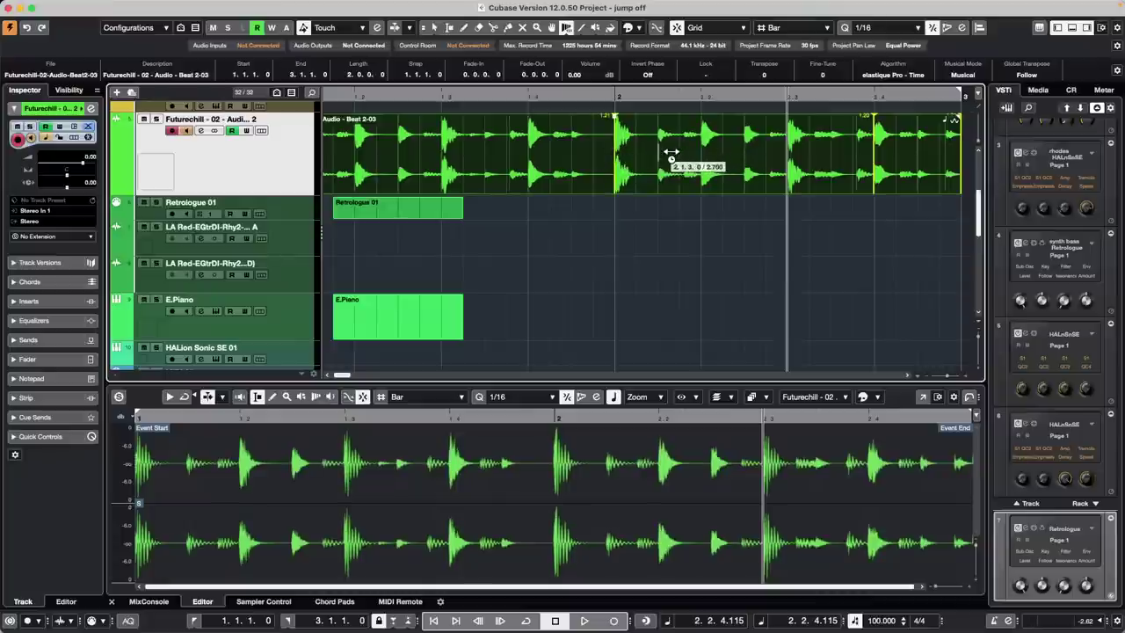
click(664, 156)
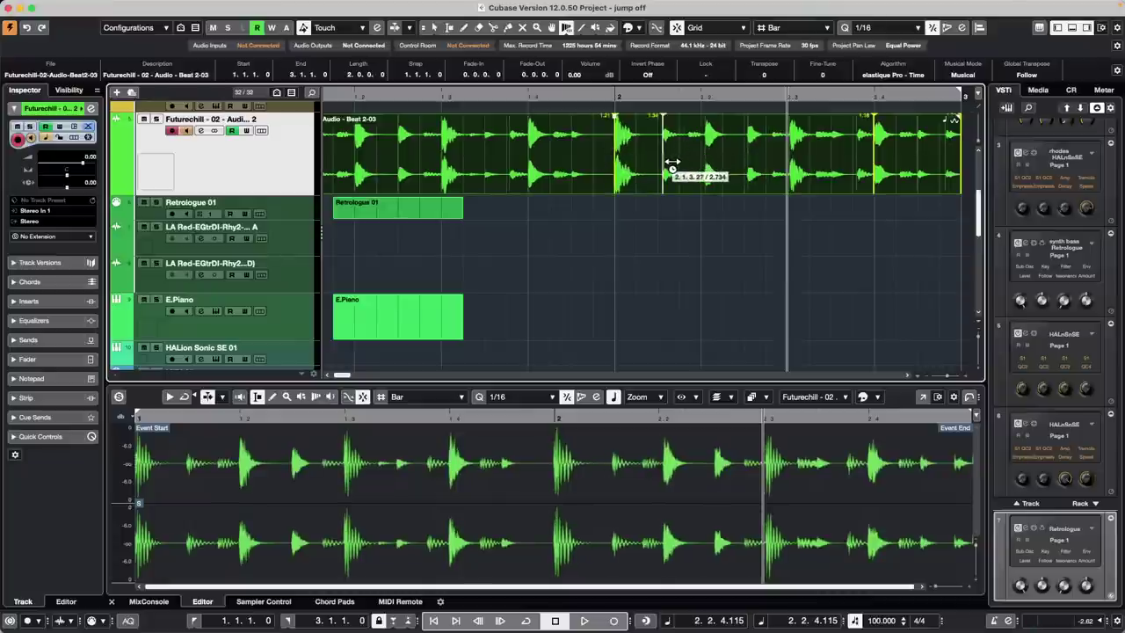
mouse_move(667, 160)
mouse_down()
mouse_move(722, 158)
mouse_move(729, 174)
mouse_move(713, 174)
mouse_move(743, 175)
mouse_move(733, 174)
mouse_up()
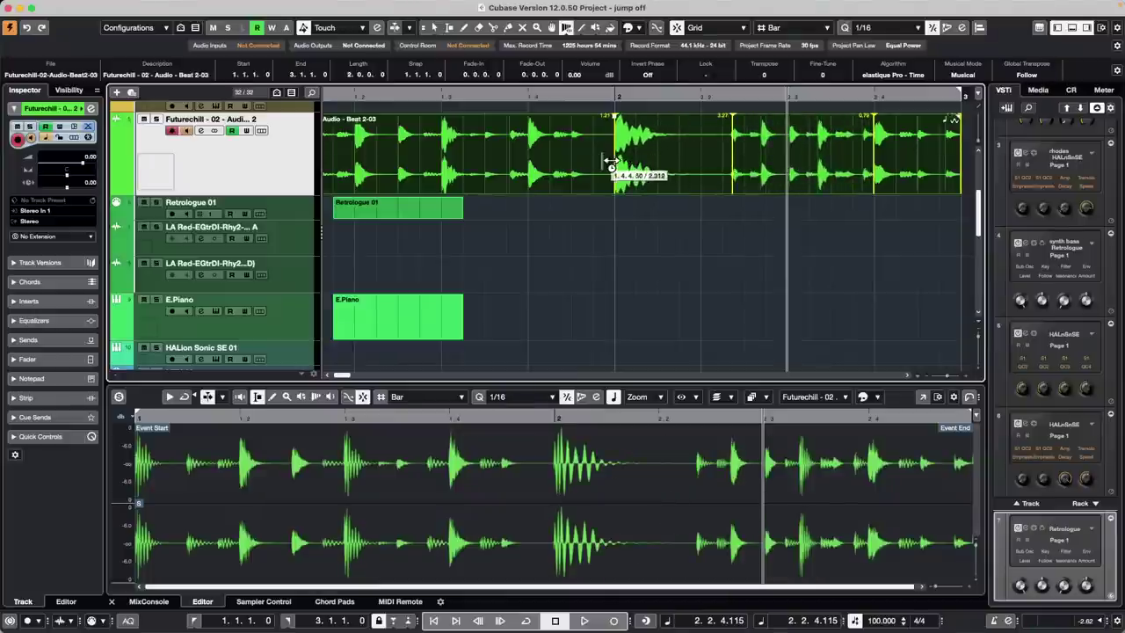
Try moving the bar 2 warp marker with the Bar grid, switch the grid type to Beat, and return the marker to 2.1.1.
mouse_move(622, 163)
mouse_down()
mouse_move(591, 164)
mouse_move(634, 167)
mouse_move(533, 172)
mouse_move(621, 169)
mouse_up()
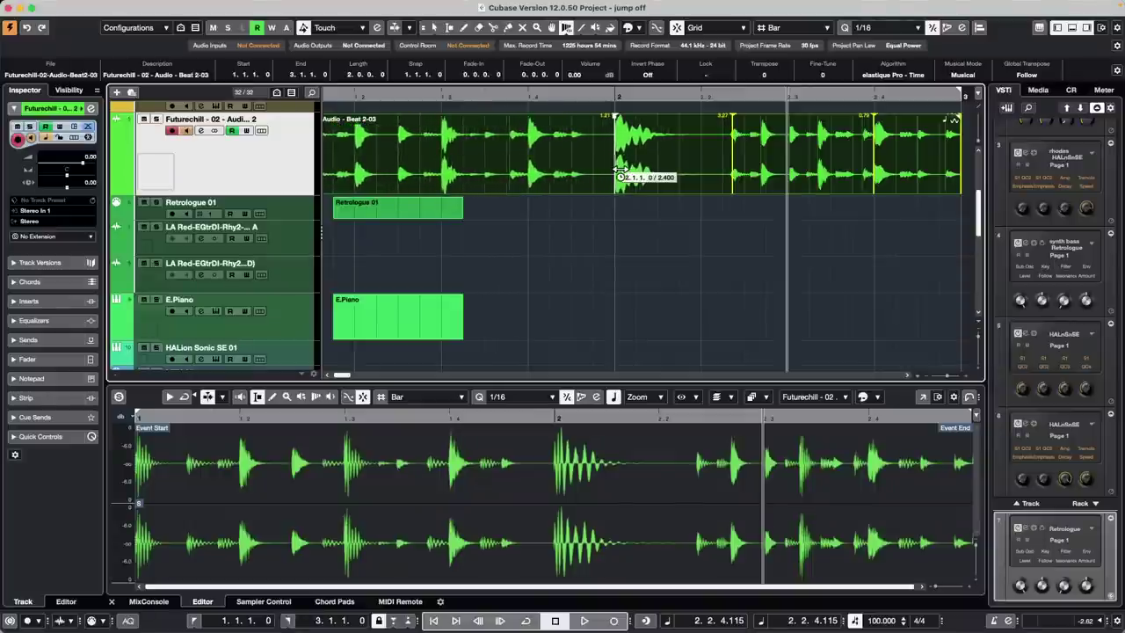
mouse_move(637, 171)
mouse_down()
mouse_move(611, 170)
mouse_move(638, 167)
mouse_up()
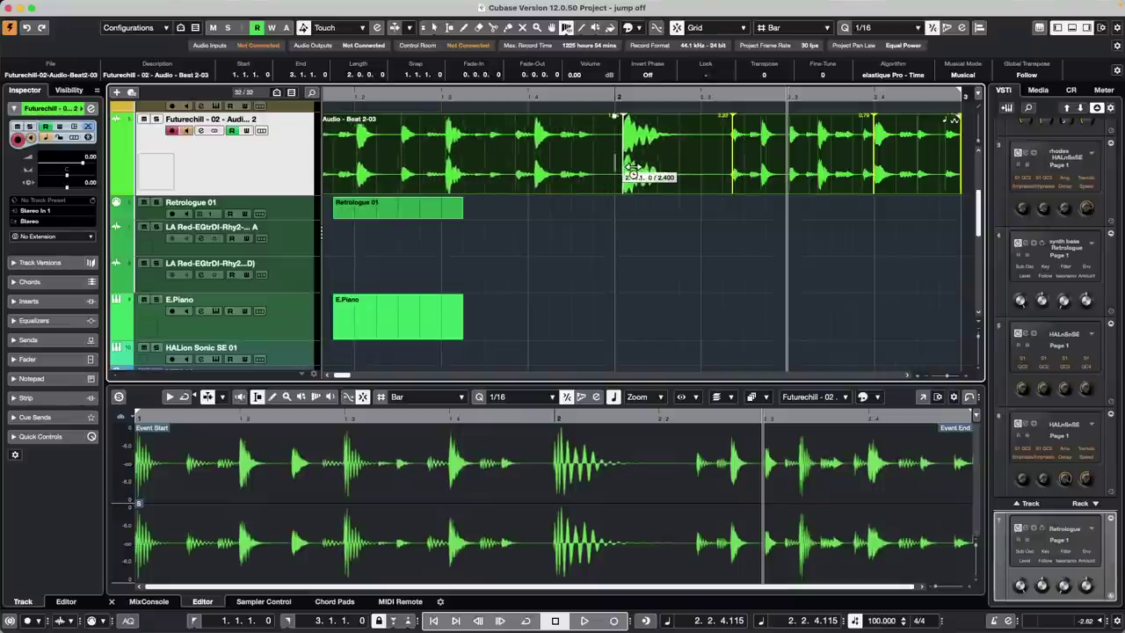
click(791, 27)
click(801, 41)
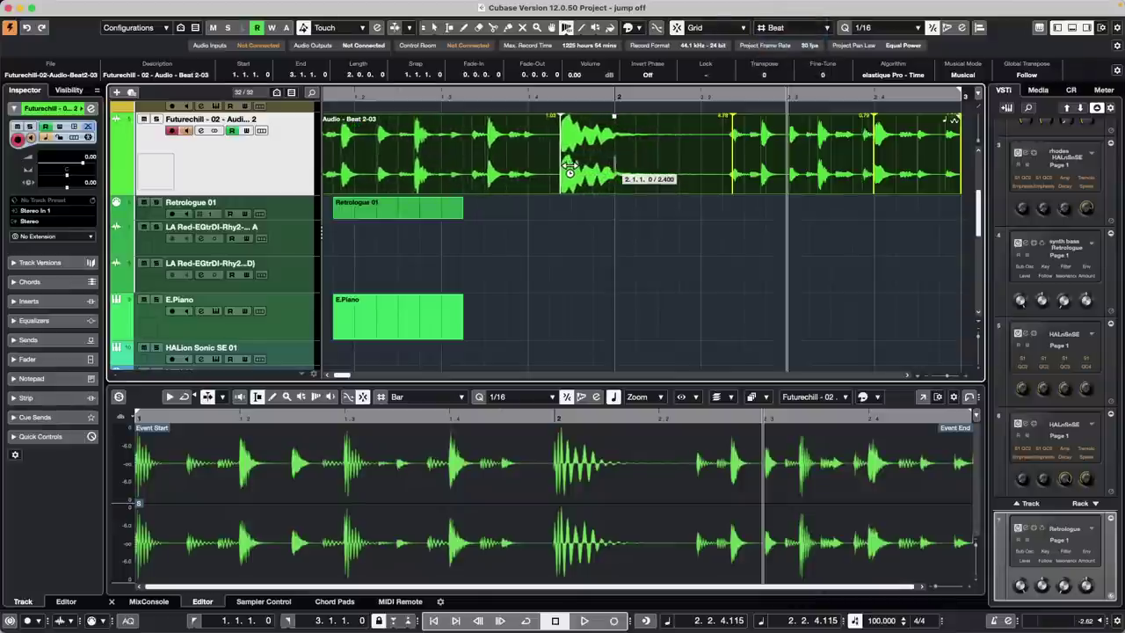
mouse_move(569, 168)
mouse_down()
mouse_move(449, 176)
mouse_move(615, 180)
mouse_up()
Set the grid type to Use Quantize with the 1/4 Triplet quantize preset and try shifting the warp marker at bar 2.
click(795, 27)
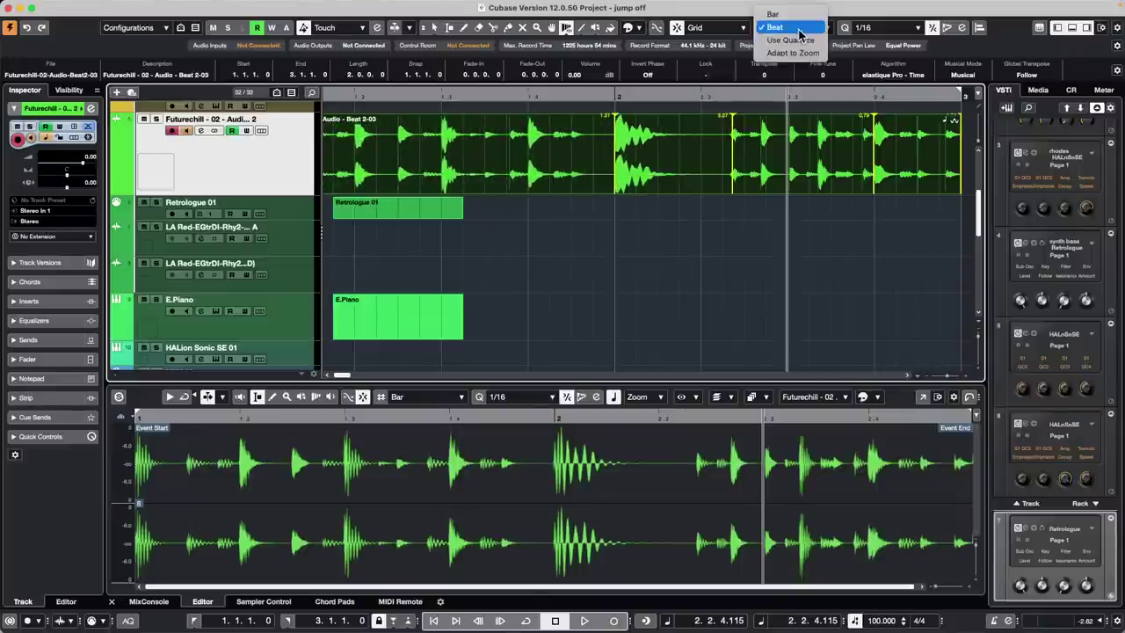
click(794, 40)
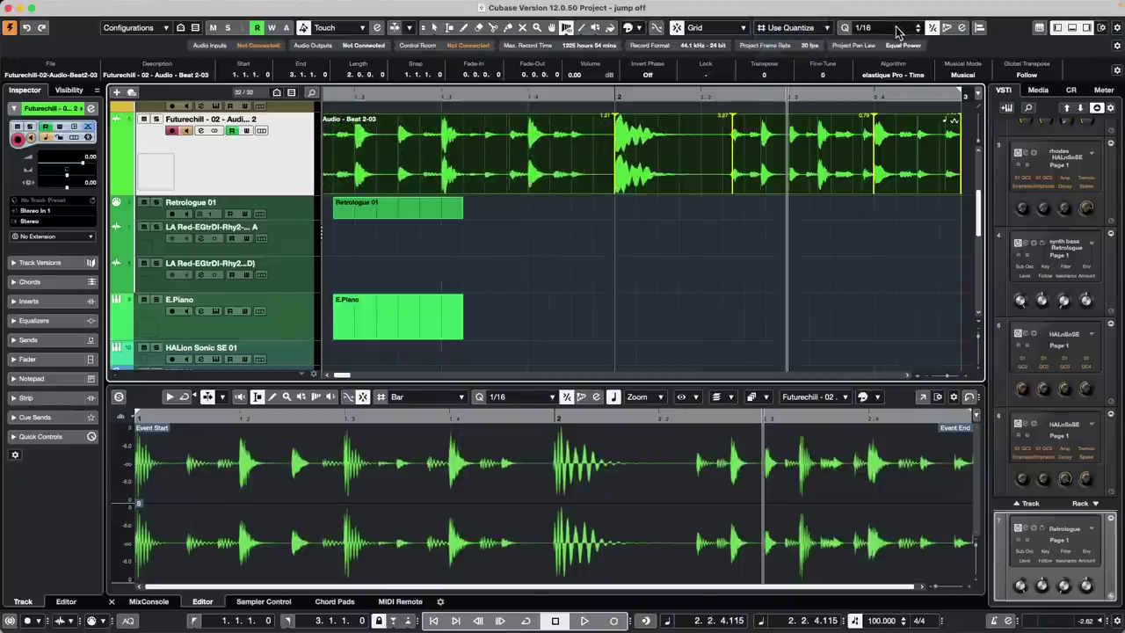
click(897, 32)
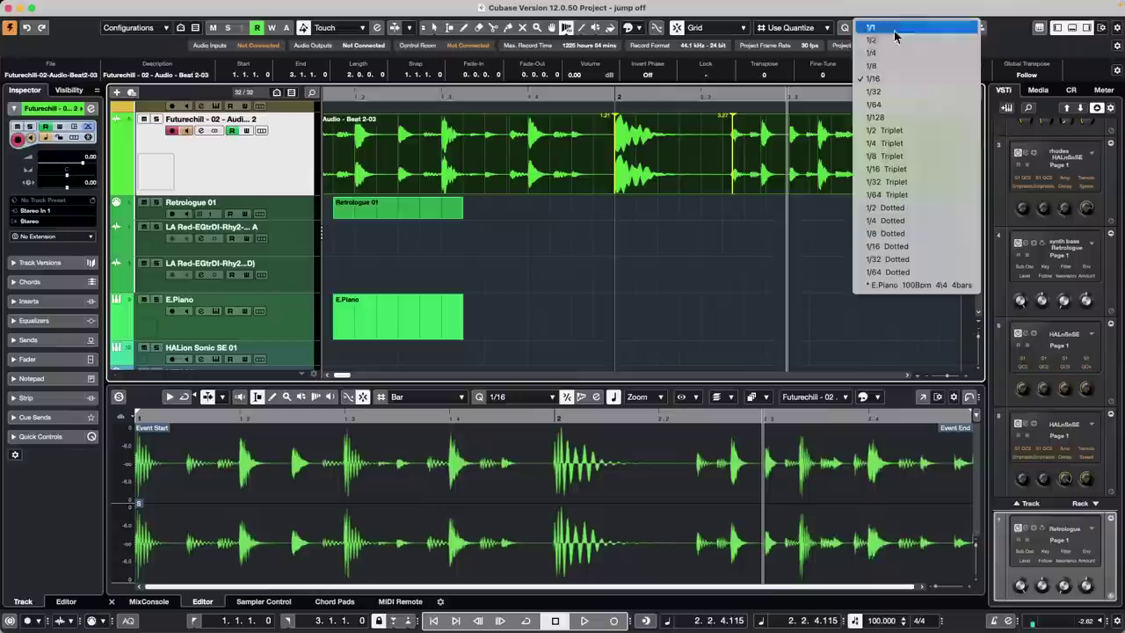
click(924, 143)
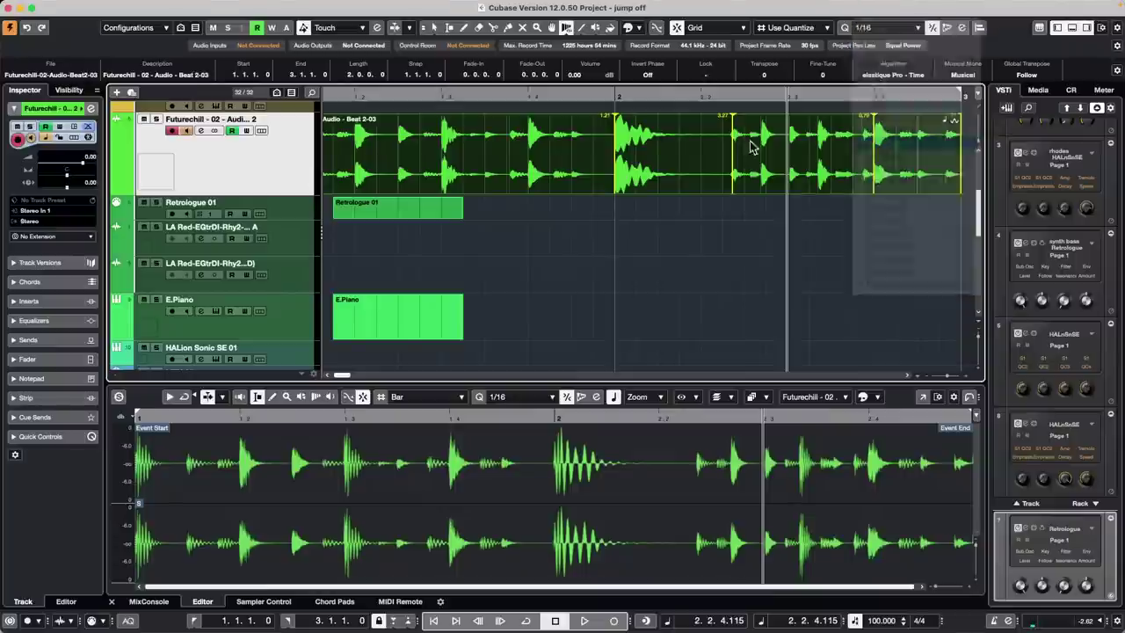
mouse_move(625, 160)
mouse_down()
mouse_move(689, 158)
mouse_move(566, 162)
mouse_move(629, 164)
mouse_move(616, 165)
mouse_up()
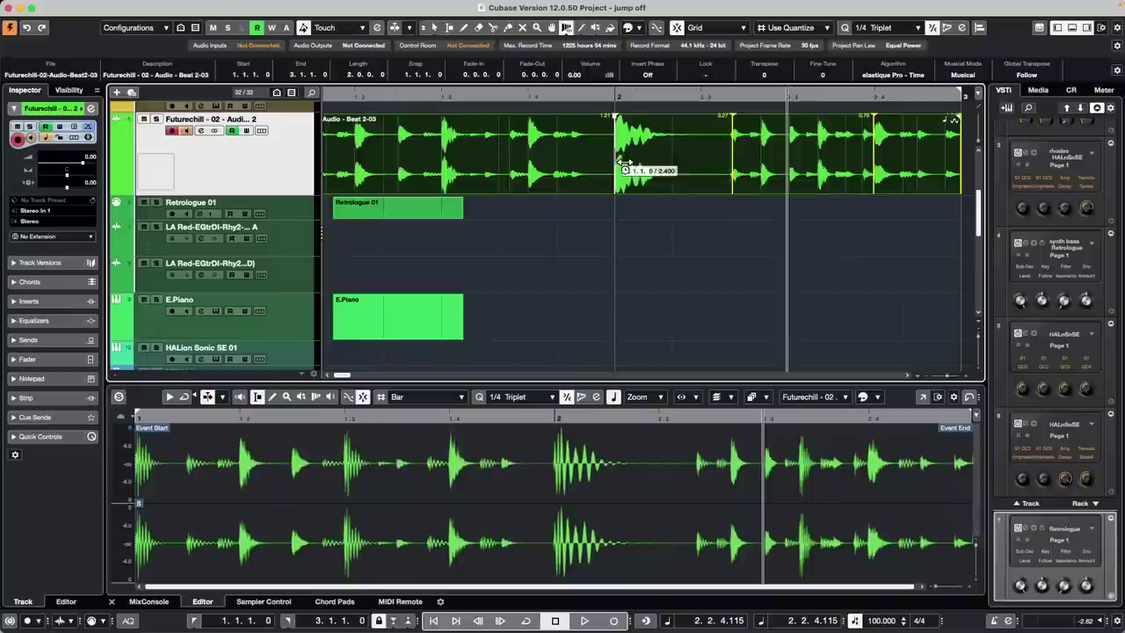
Keep the project's grid type on Use Quantize and set the quantize preset to 1/4.
click(796, 30)
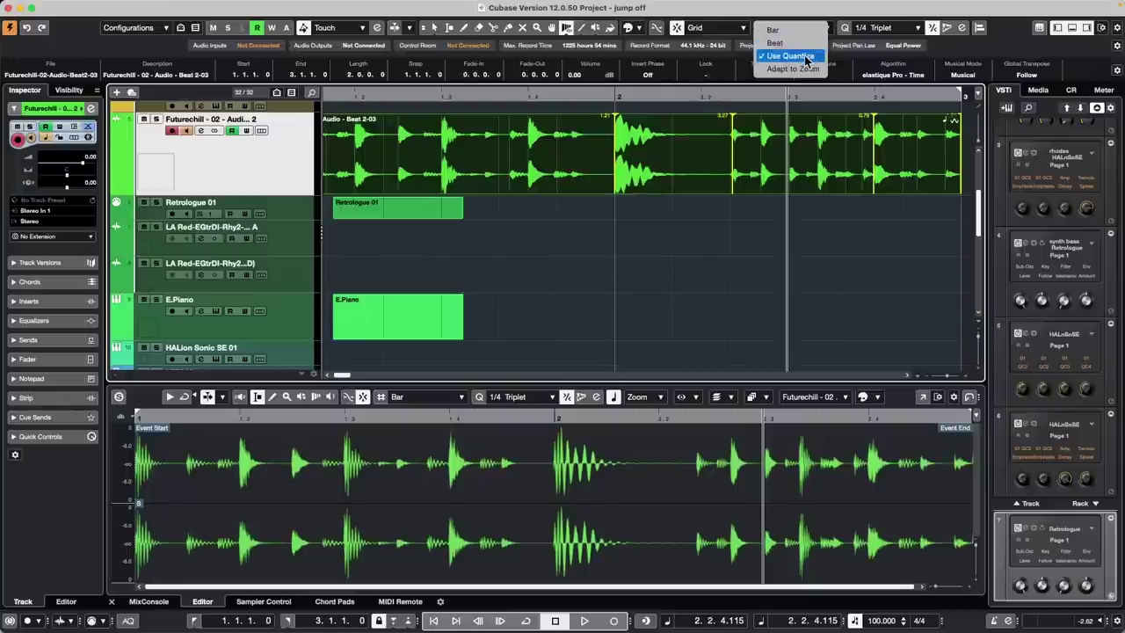
click(805, 58)
click(883, 29)
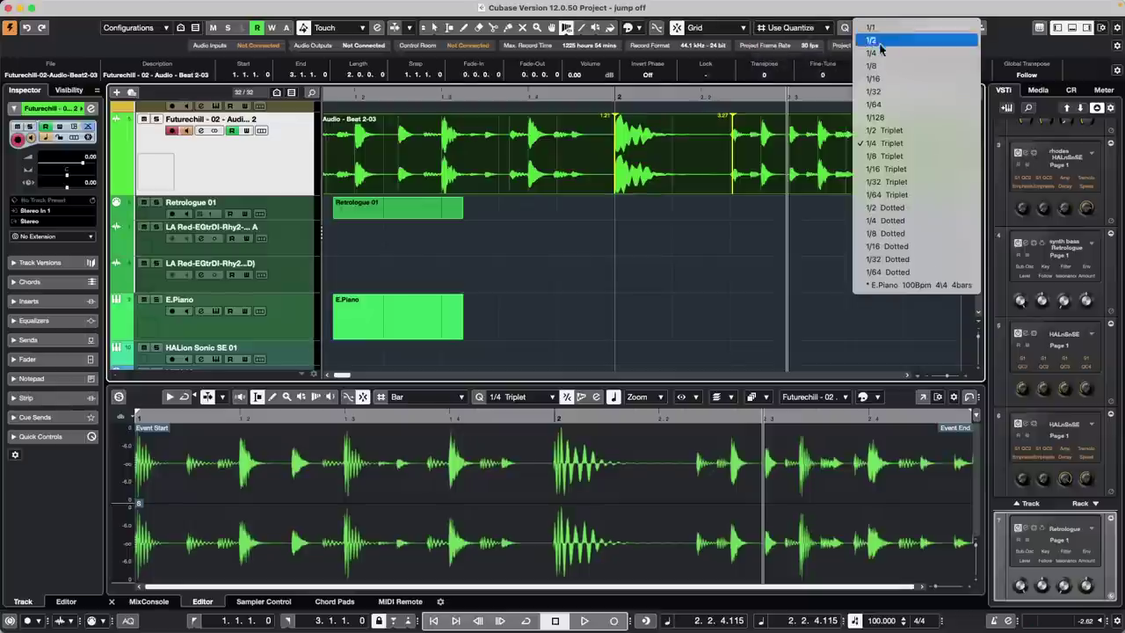
click(874, 53)
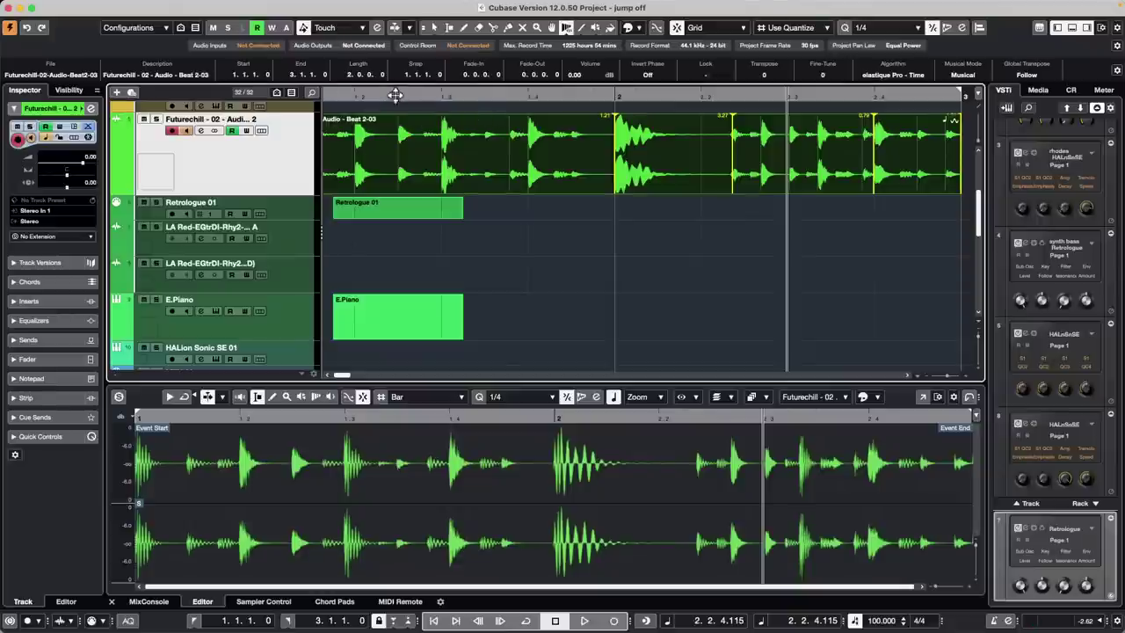
click(422, 88)
drag(422, 84, 433, 73)
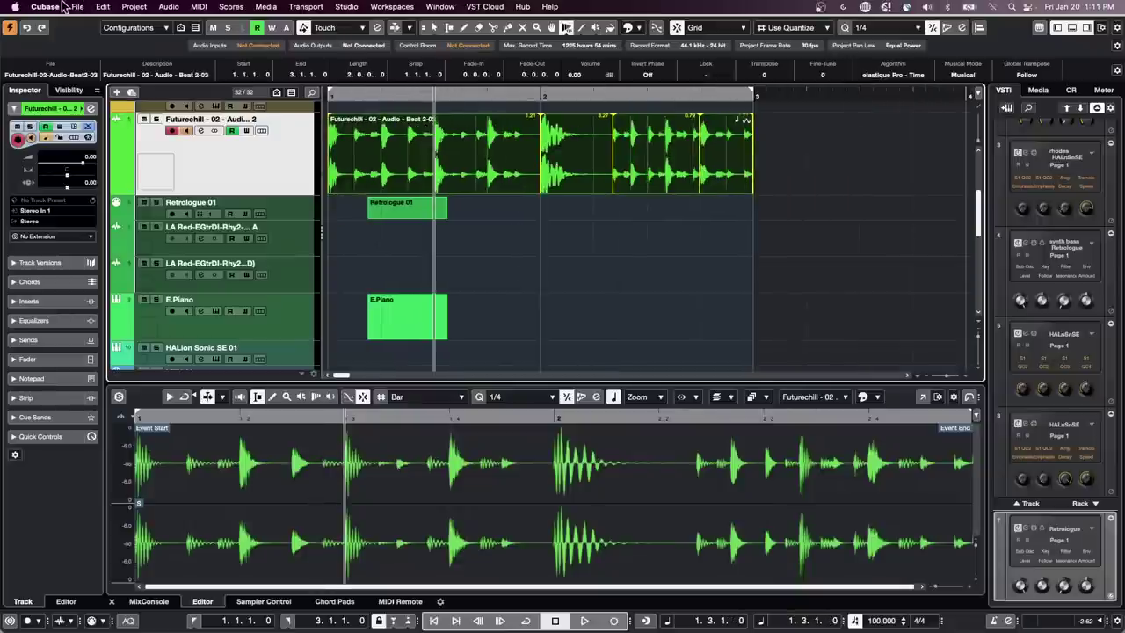
Create a new empty project in the January 20 2023 folder, using the prompt for project location.
click(82, 8)
mouse_move(167, 256)
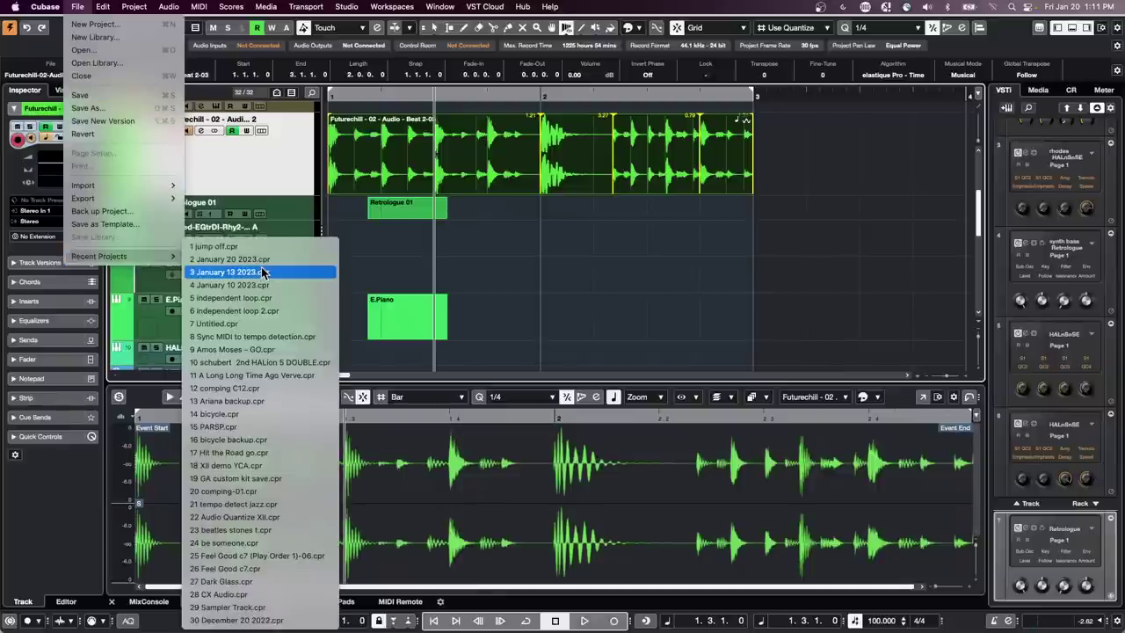
click(123, 26)
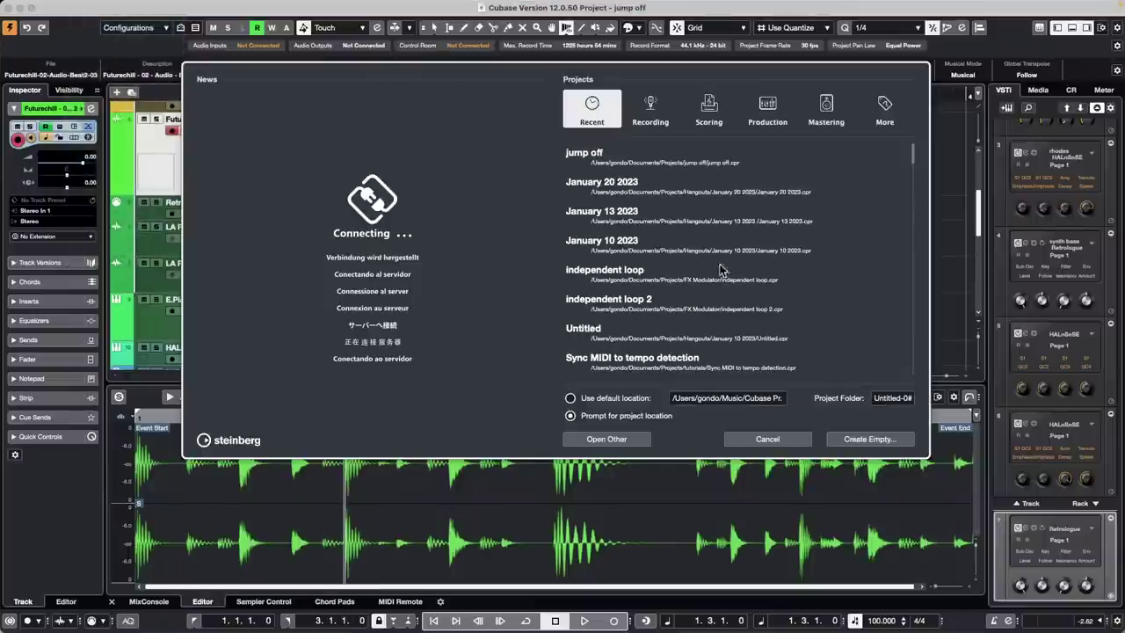
scroll(659, 324, down, 10)
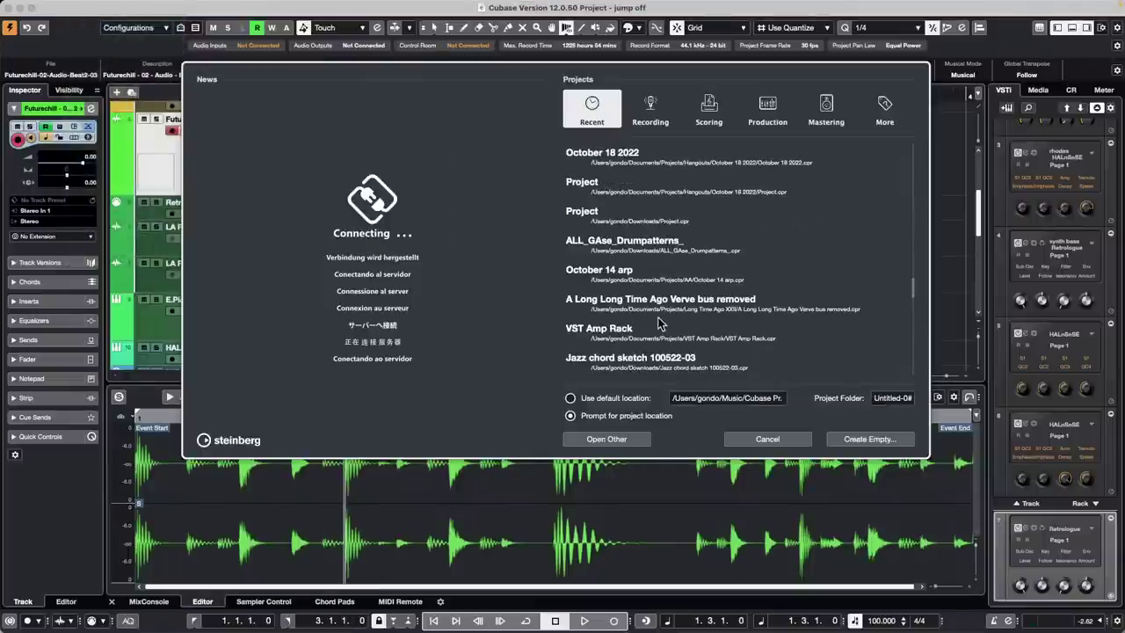
click(881, 442)
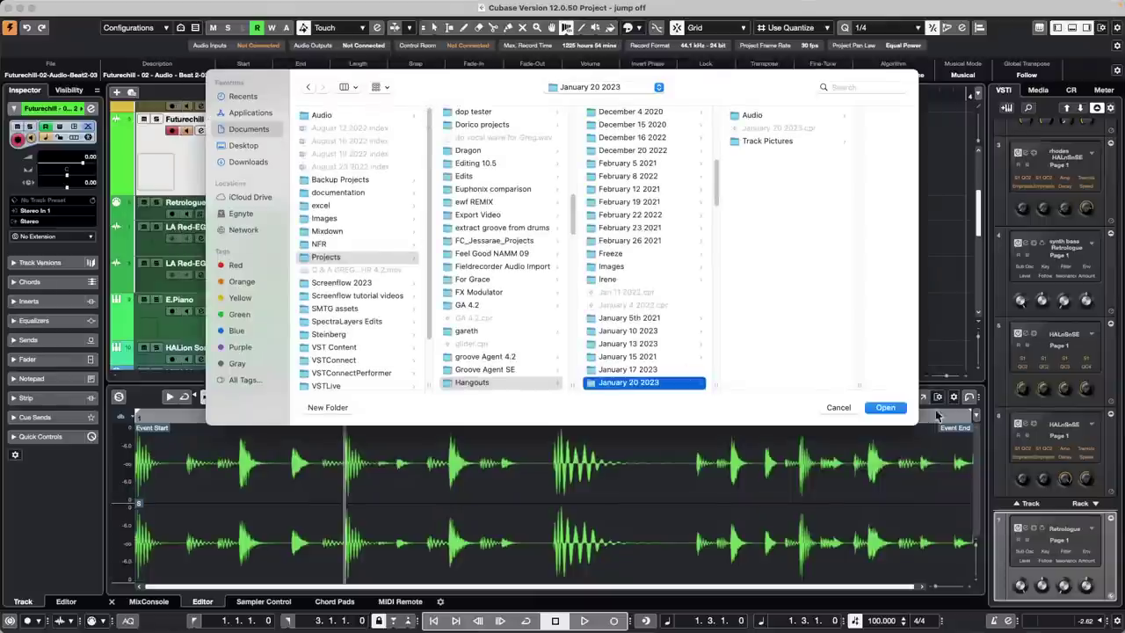
click(884, 408)
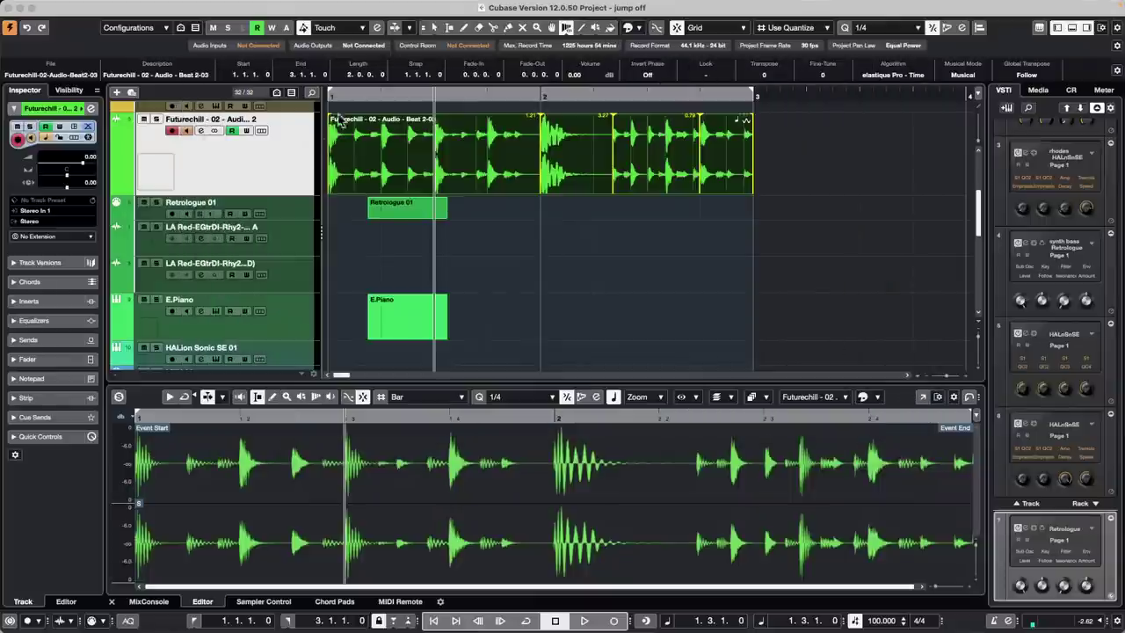
Import the We Are Steinberg YouTube channel MP4 video from the Export Video folder into the new project.
right_click(280, 161)
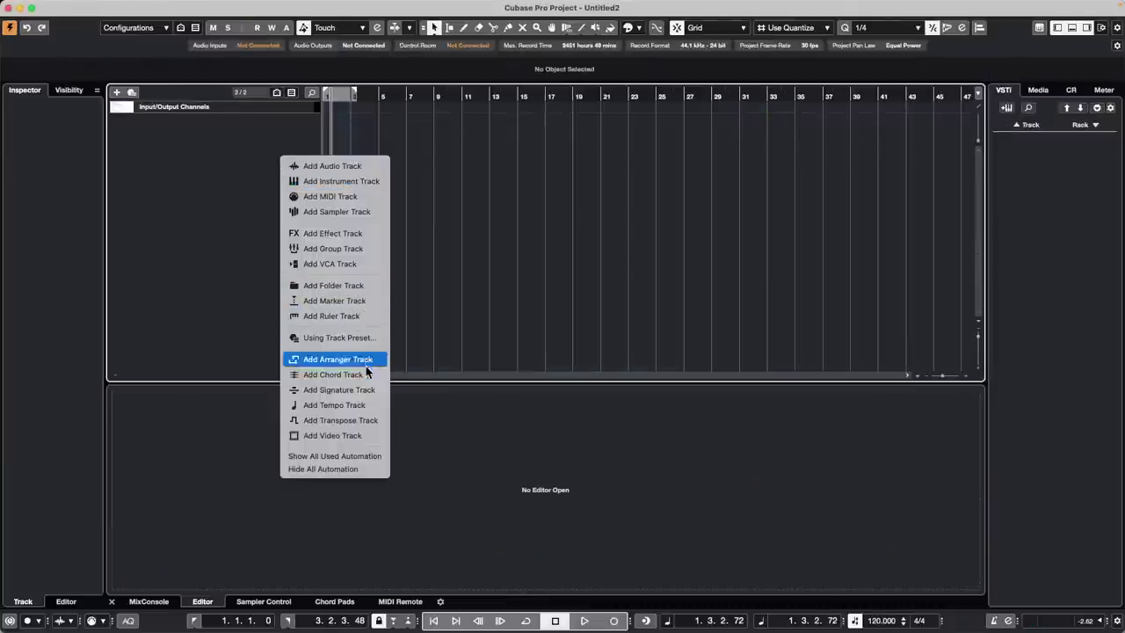
click(79, 22)
click(77, 6)
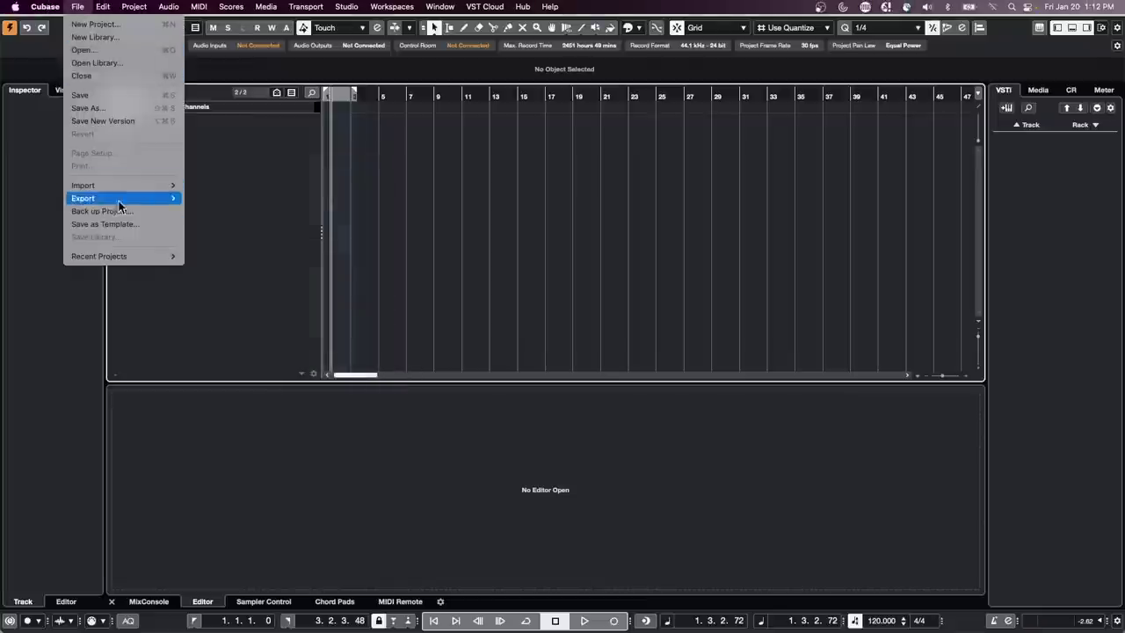
mouse_move(124, 188)
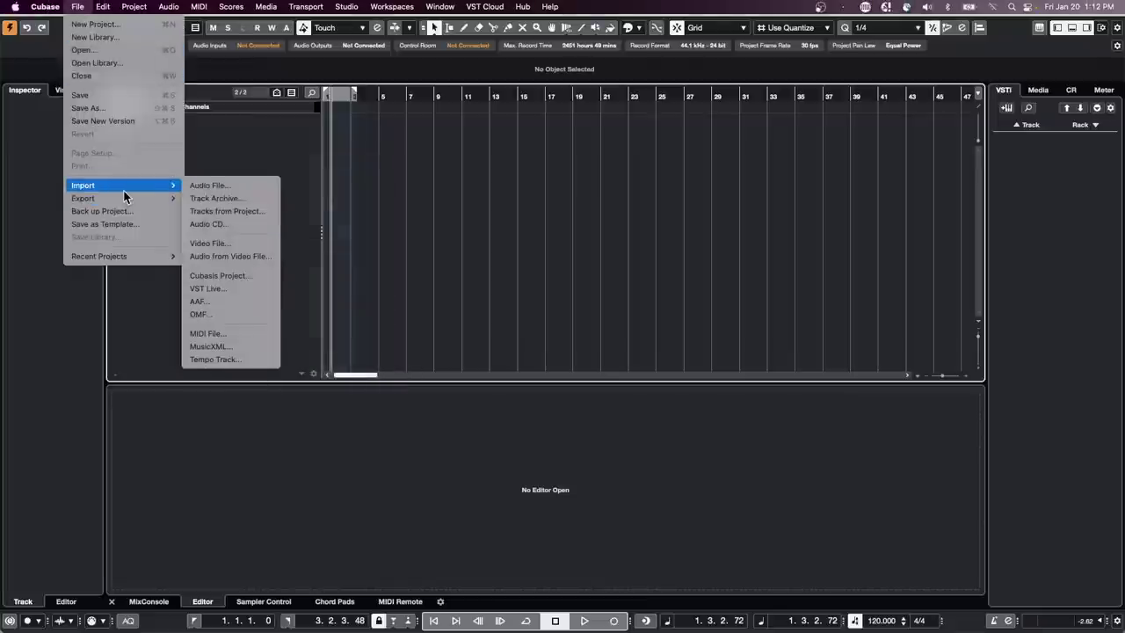
click(248, 247)
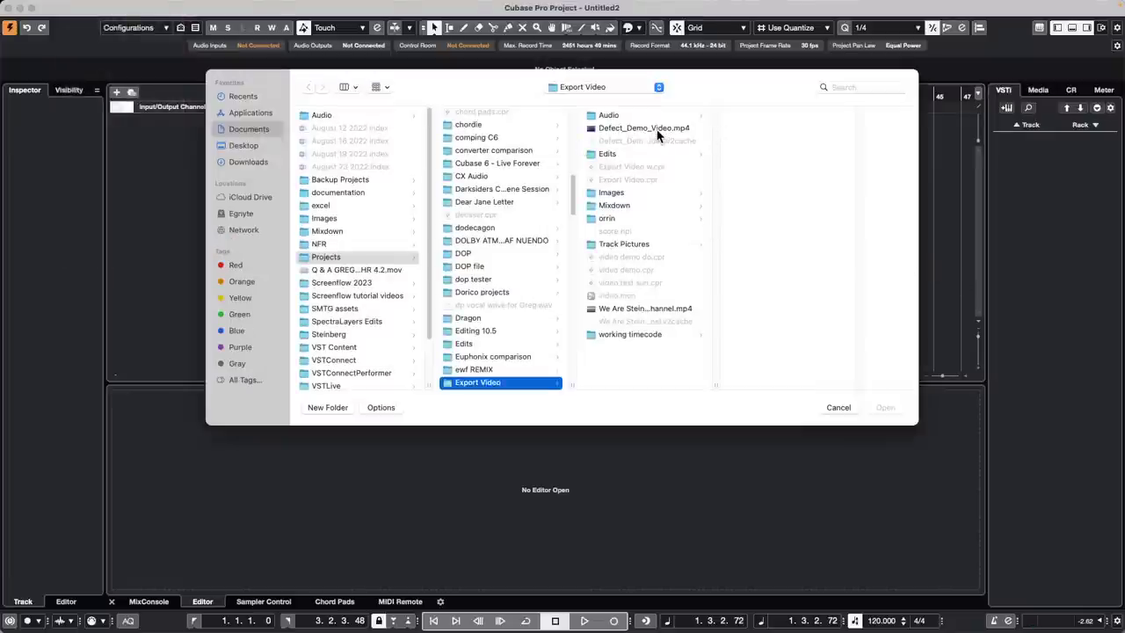
double_click(642, 309)
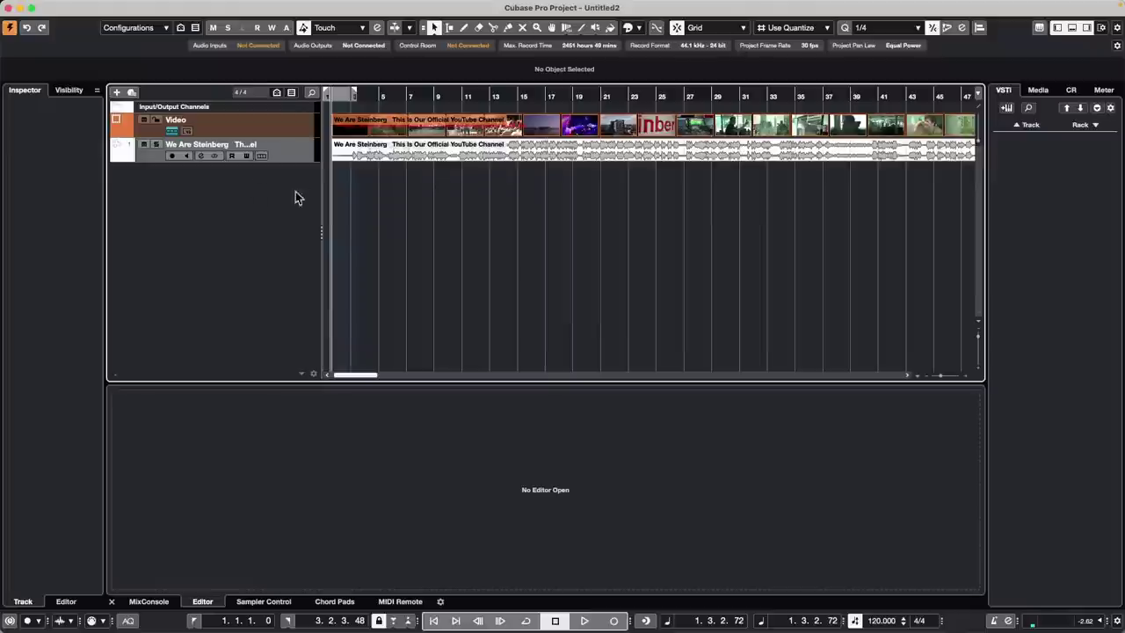
Mute the imported video's audio track and make the Video track about twice as tall.
click(144, 144)
click(279, 120)
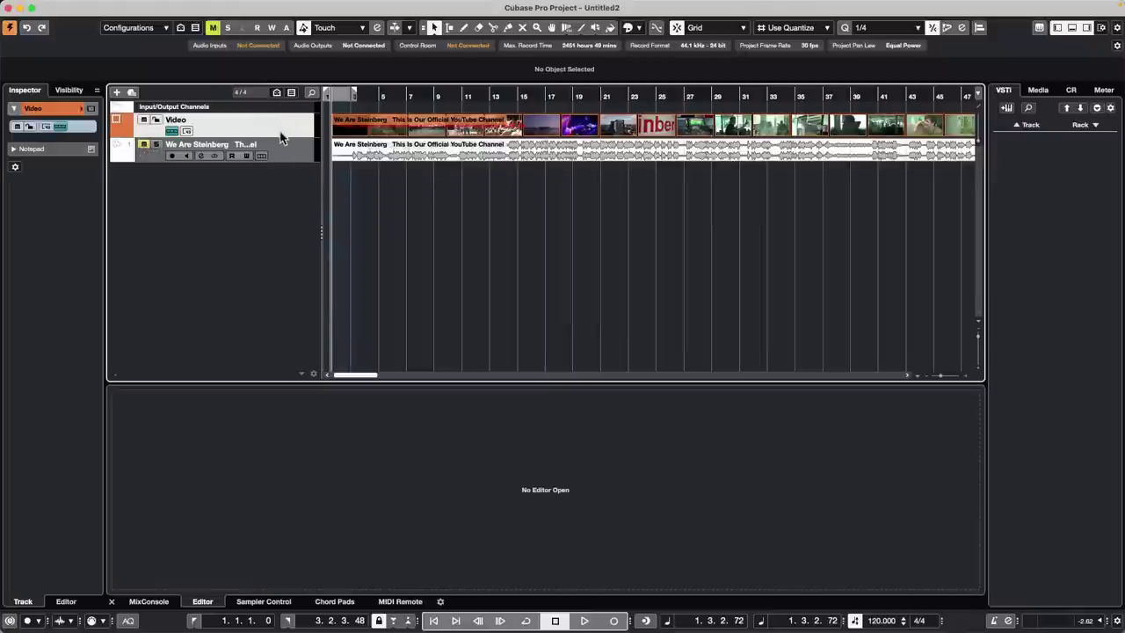
drag(274, 138, 273, 165)
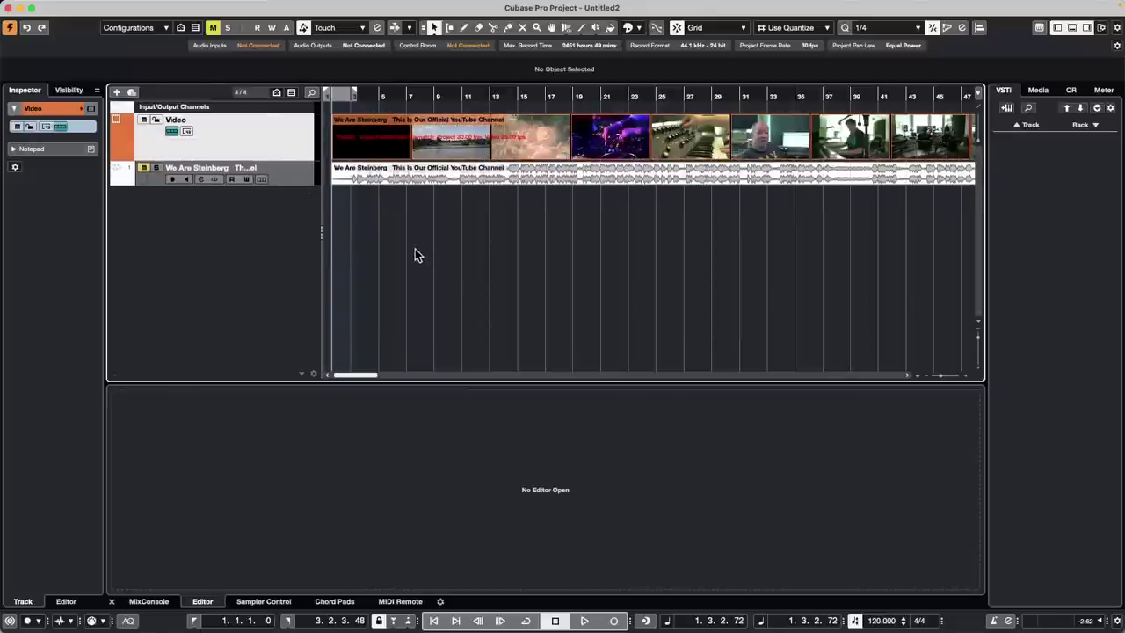
Match the project frame rate to the video's 25 fps in Project Setup.
key(shift+s)
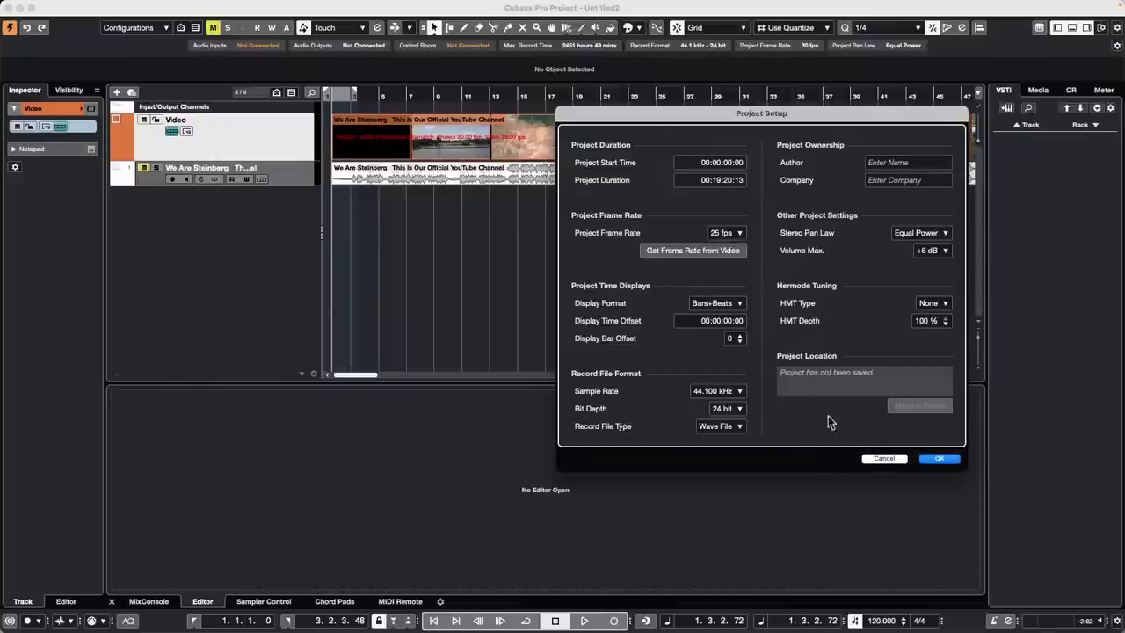
click(942, 458)
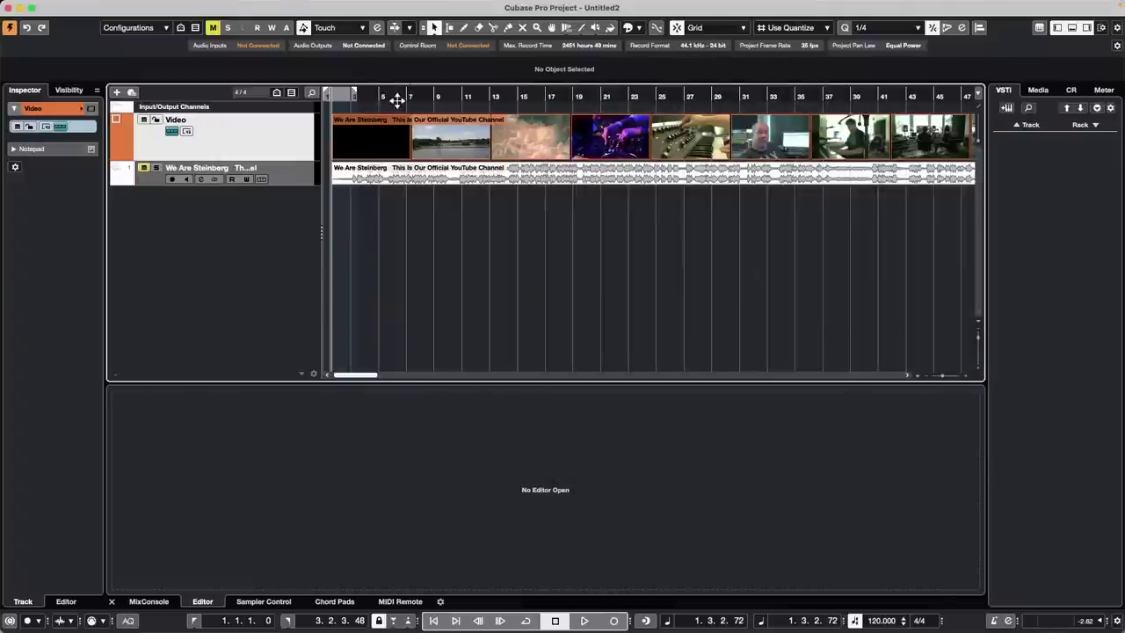
Show the Video Player, place the project cursor at 19.1.1 and start playback of the video.
drag(397, 99, 394, 72)
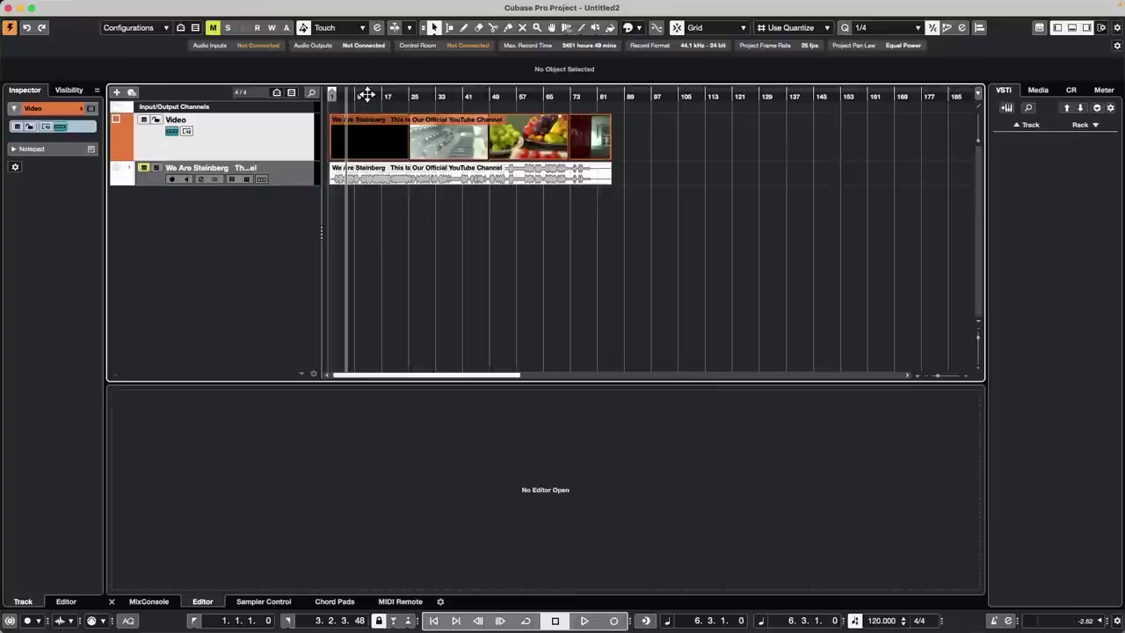
key(F8)
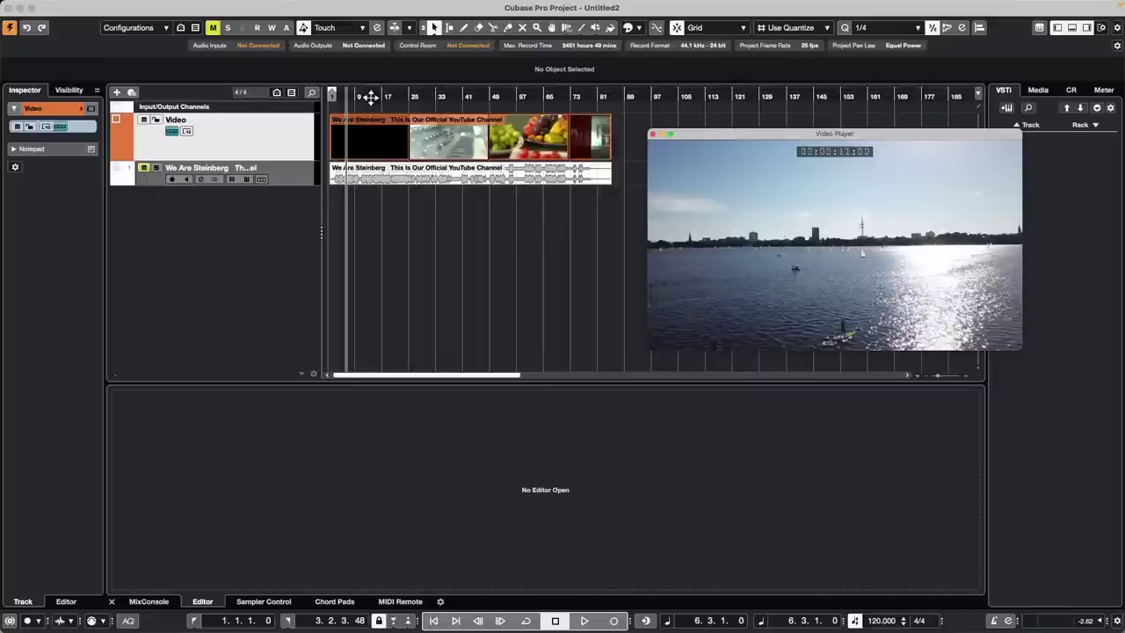
drag(387, 95, 389, 94)
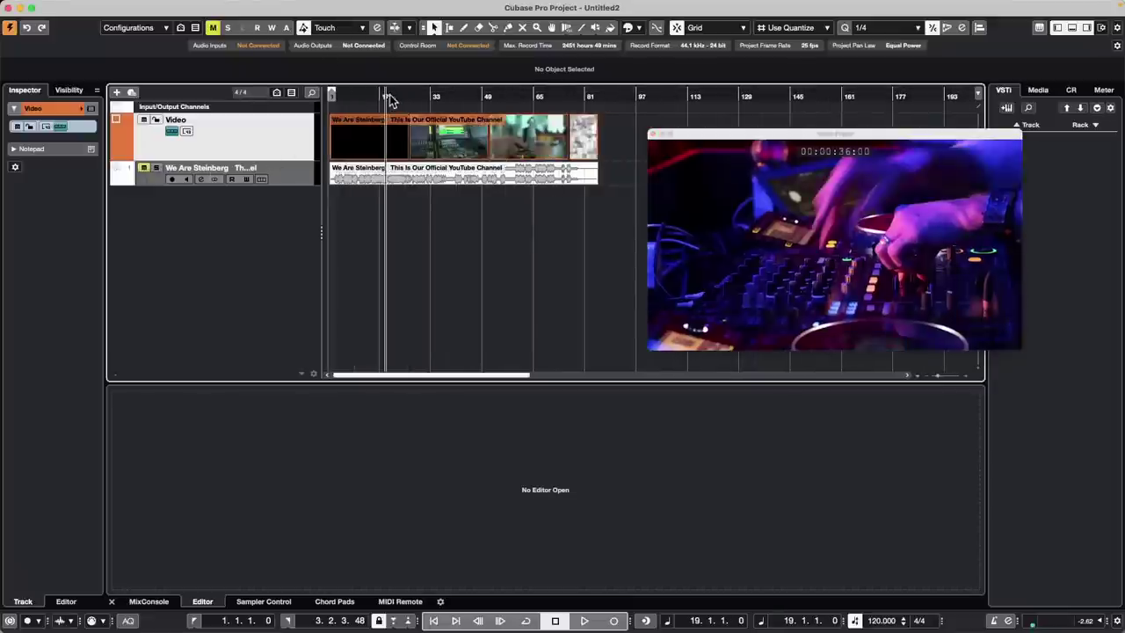
key(space)
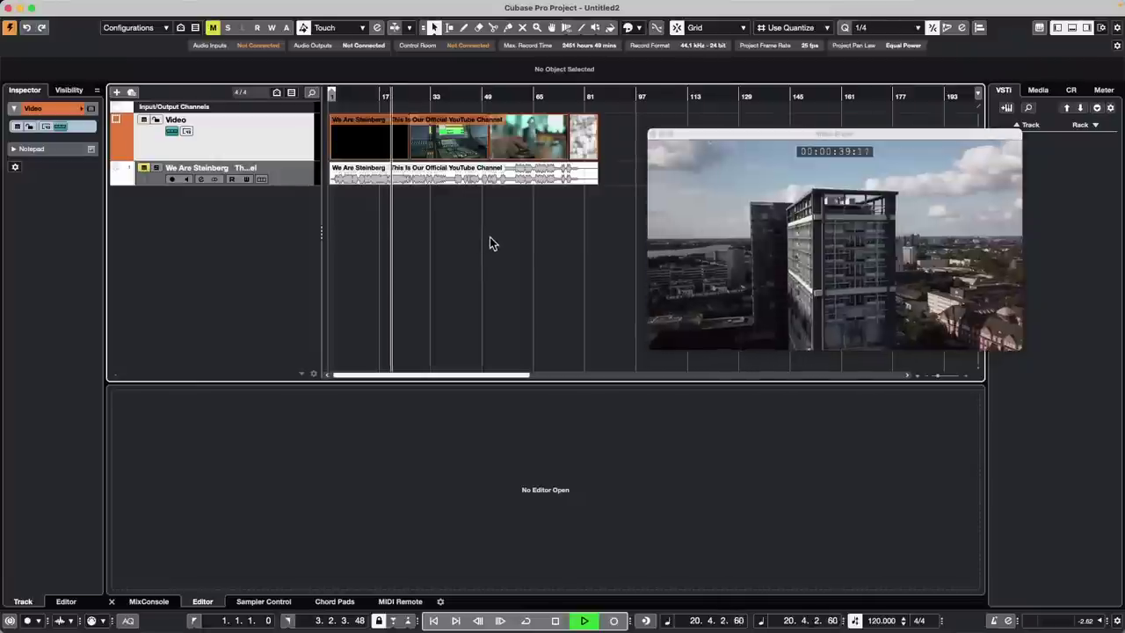
Stop playback and move the project cursor to 75.4.1 near the end of the video.
key(space)
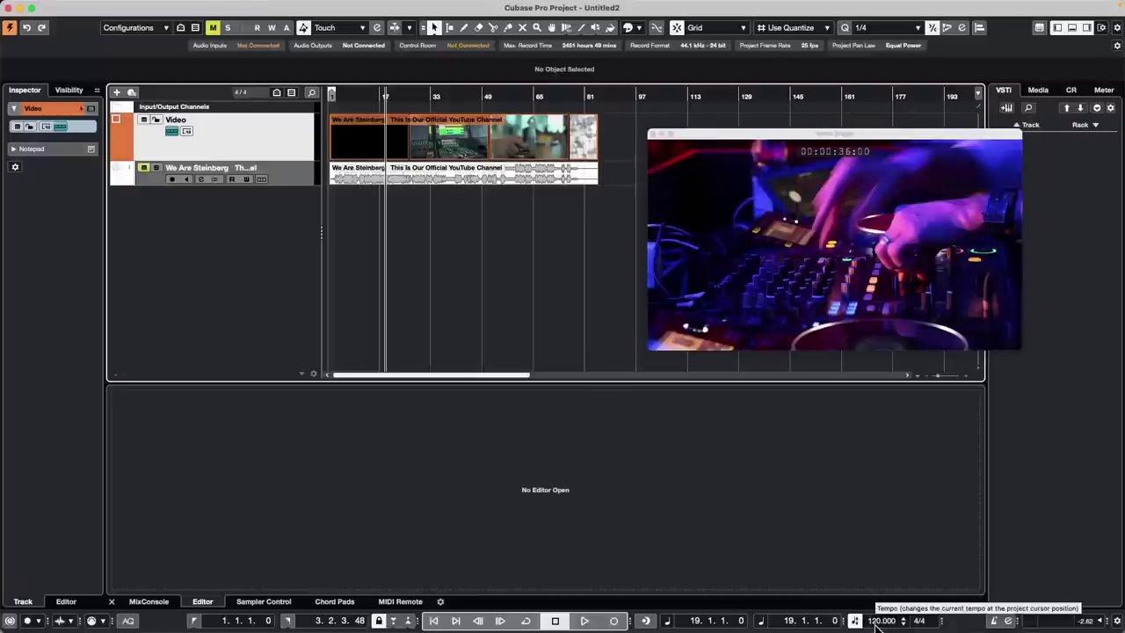
scroll(875, 627, down, 2)
scroll(875, 627, up, 2)
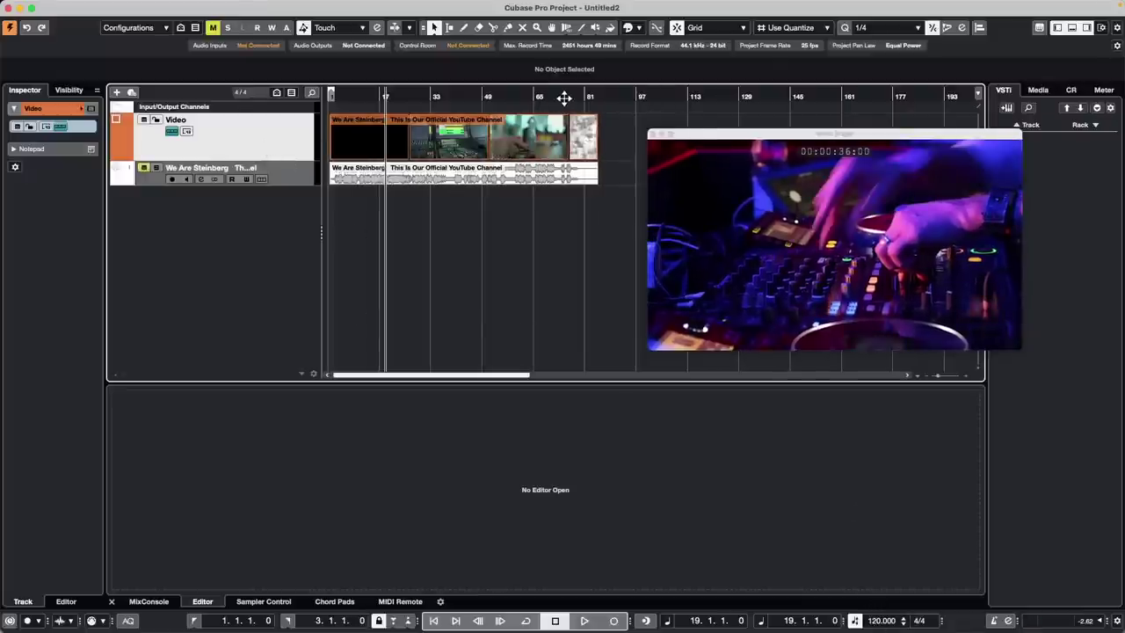
drag(564, 98, 270, 163)
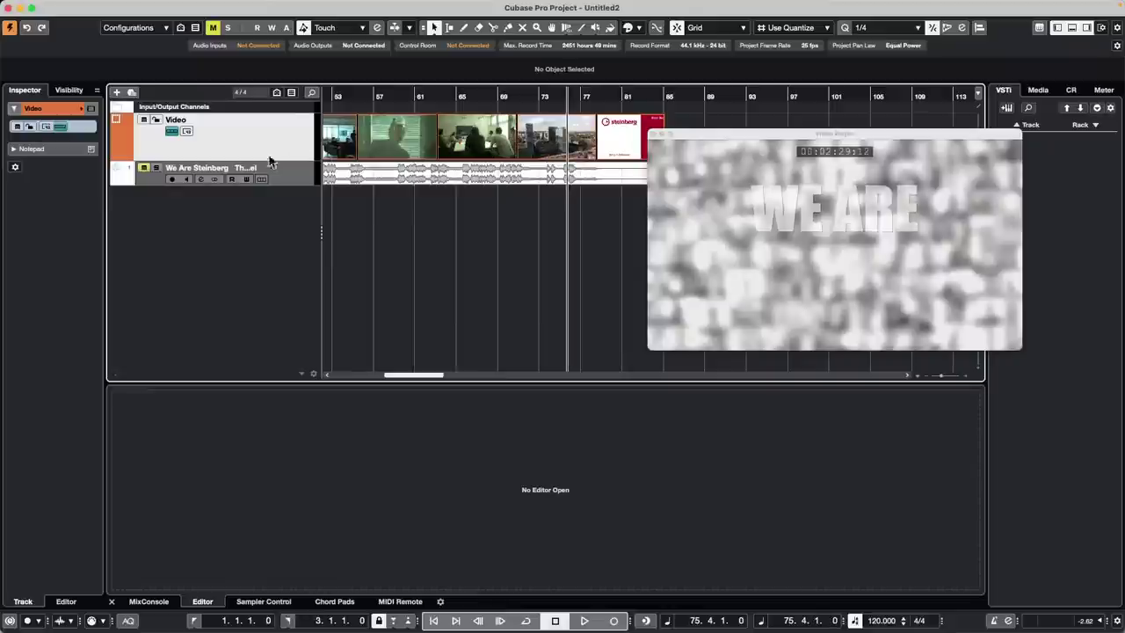
Add one Ruler track below the Video track.
right_click(260, 134)
mouse_move(364, 142)
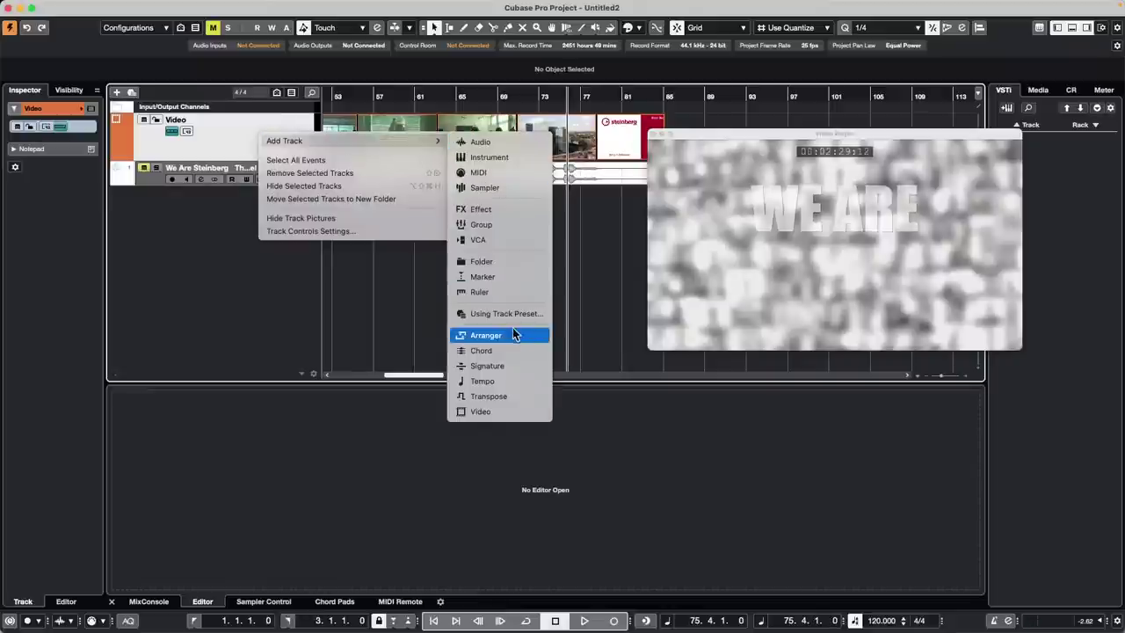
click(504, 293)
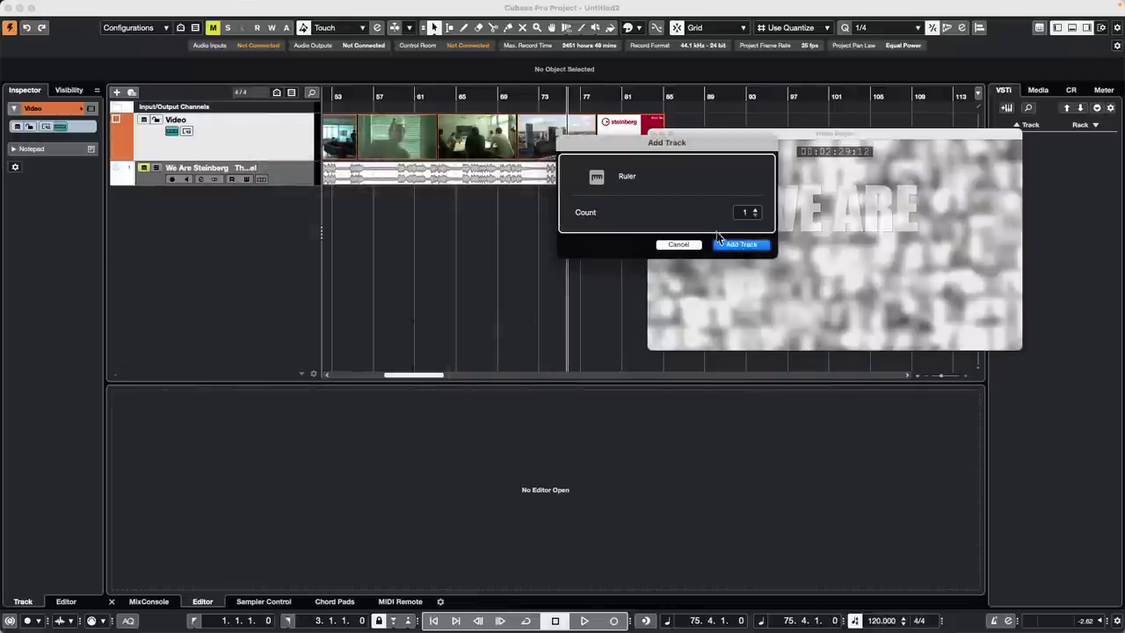
click(761, 250)
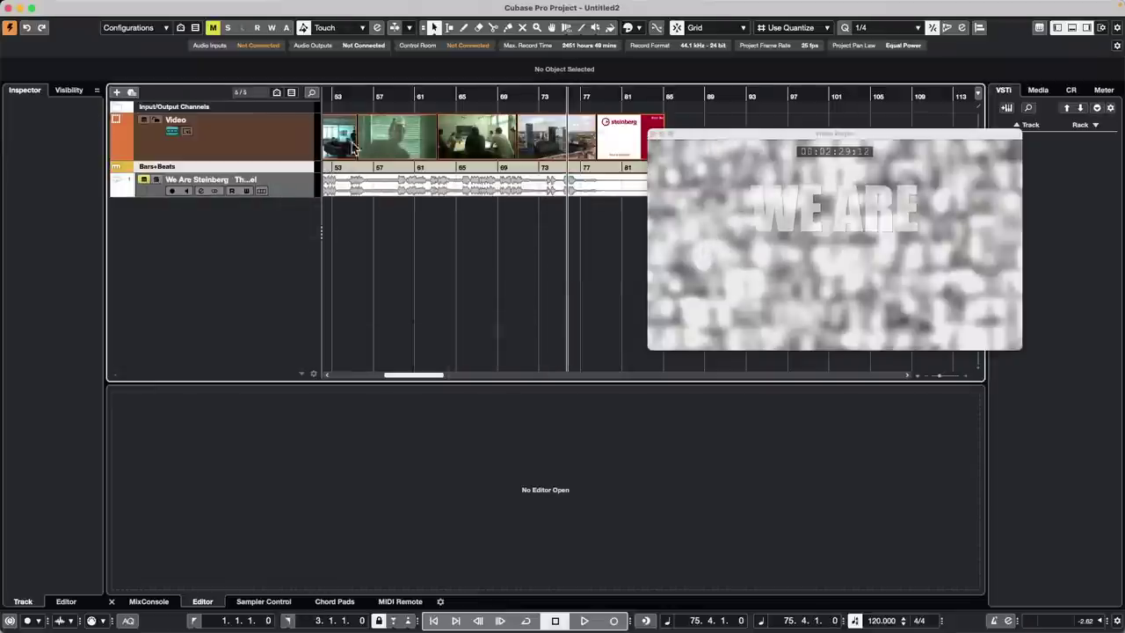
Move the new ruler track above the Video track and set its display format to Seconds.
drag(281, 170, 284, 139)
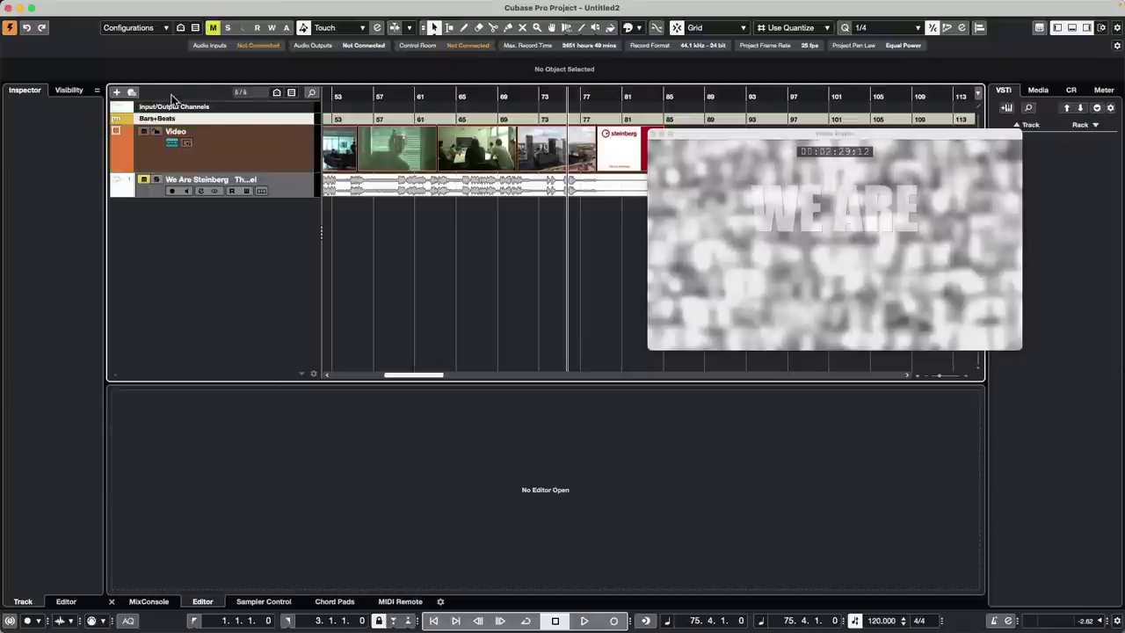
click(154, 123)
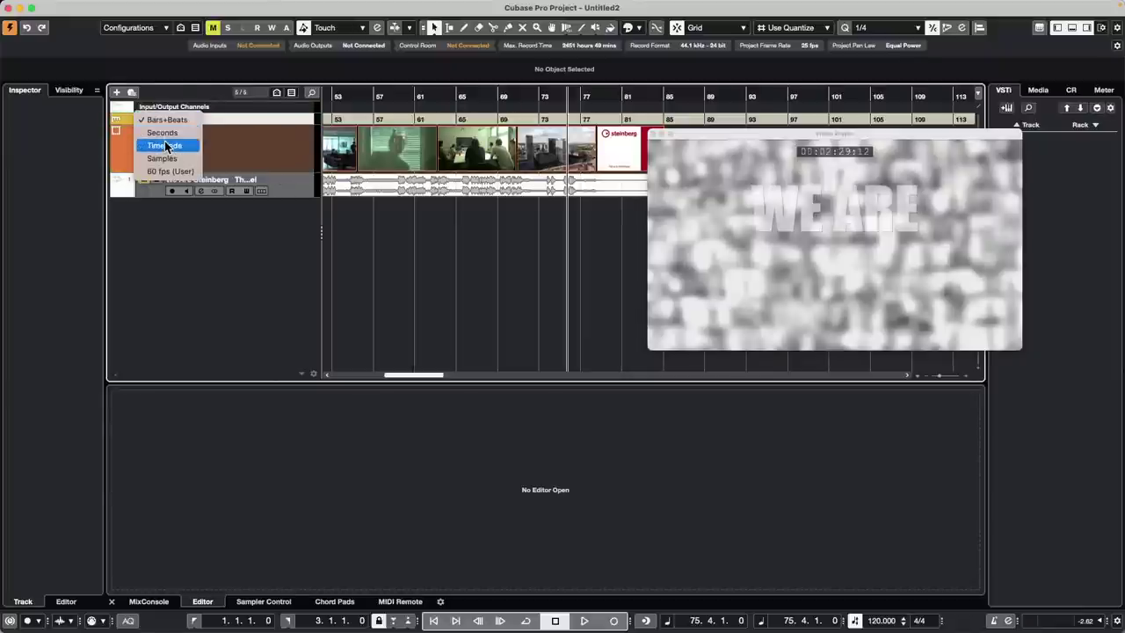
click(171, 137)
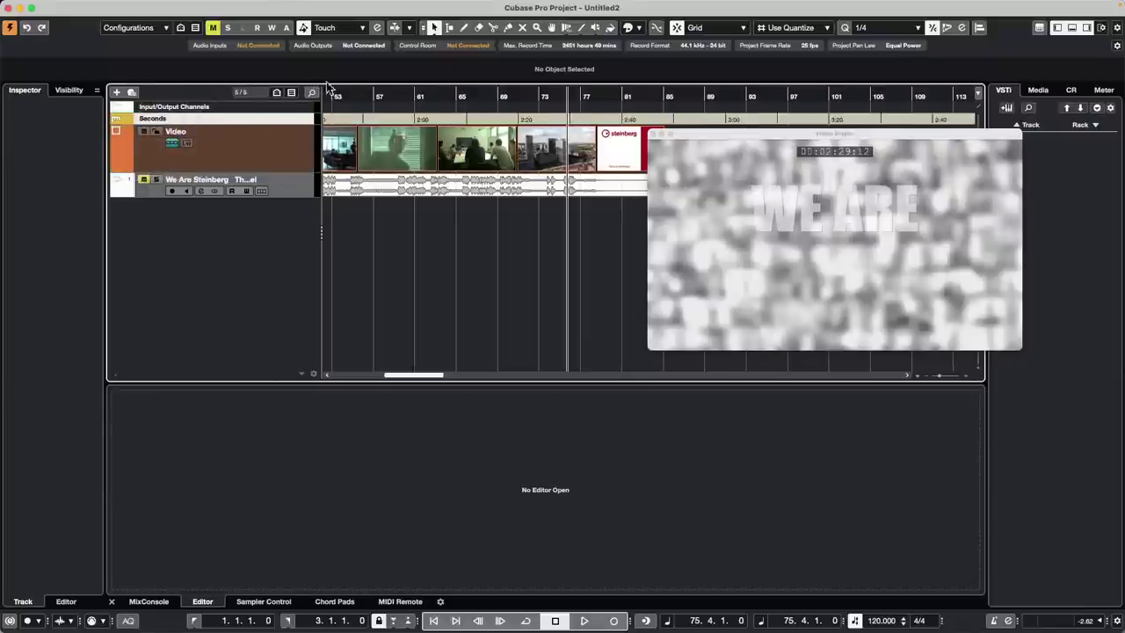
Place the project cursor at 85.2.1 just past the video's end and lower the project tempo to 108 BPM.
drag(425, 96, 516, 141)
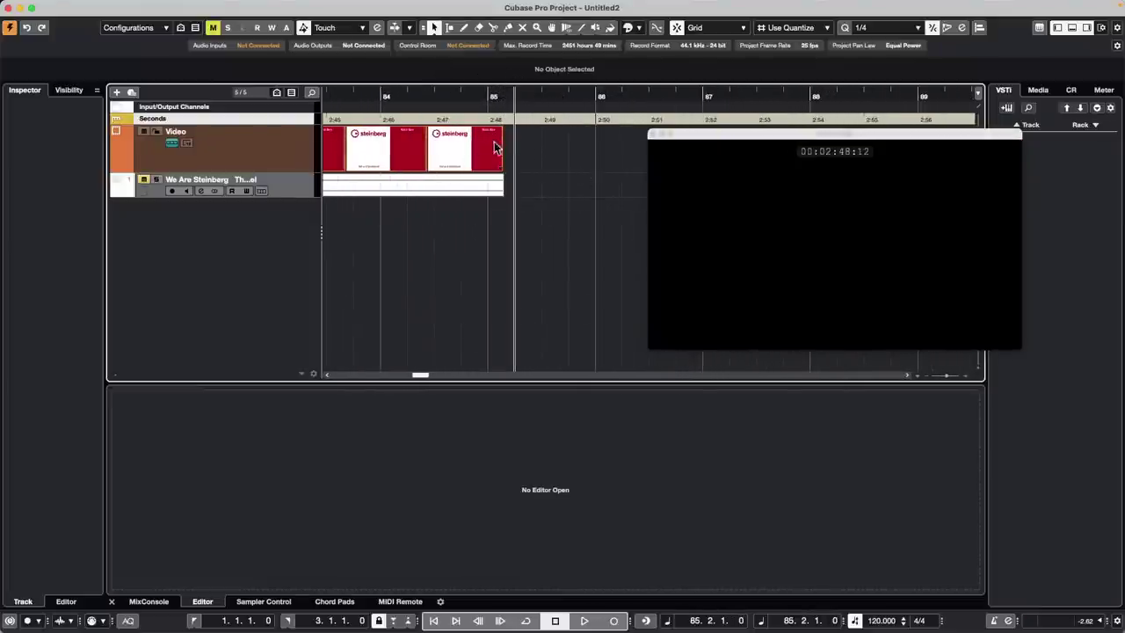
mouse_move(509, 95)
mouse_down()
mouse_move(492, 83)
mouse_move(497, 96)
mouse_up()
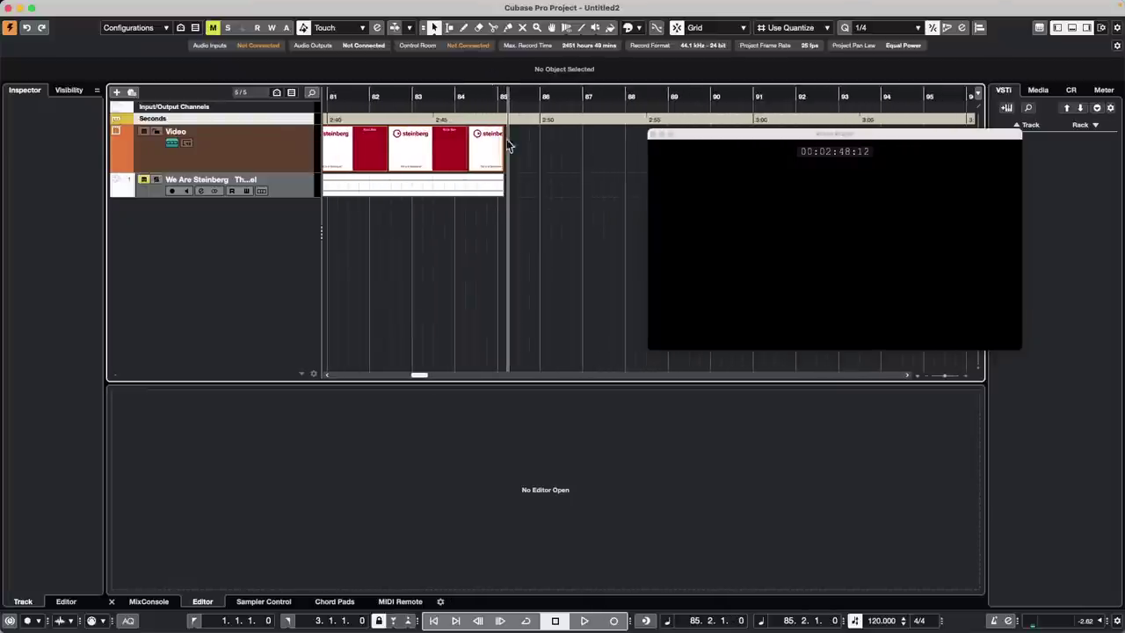
scroll(876, 622, down, 2)
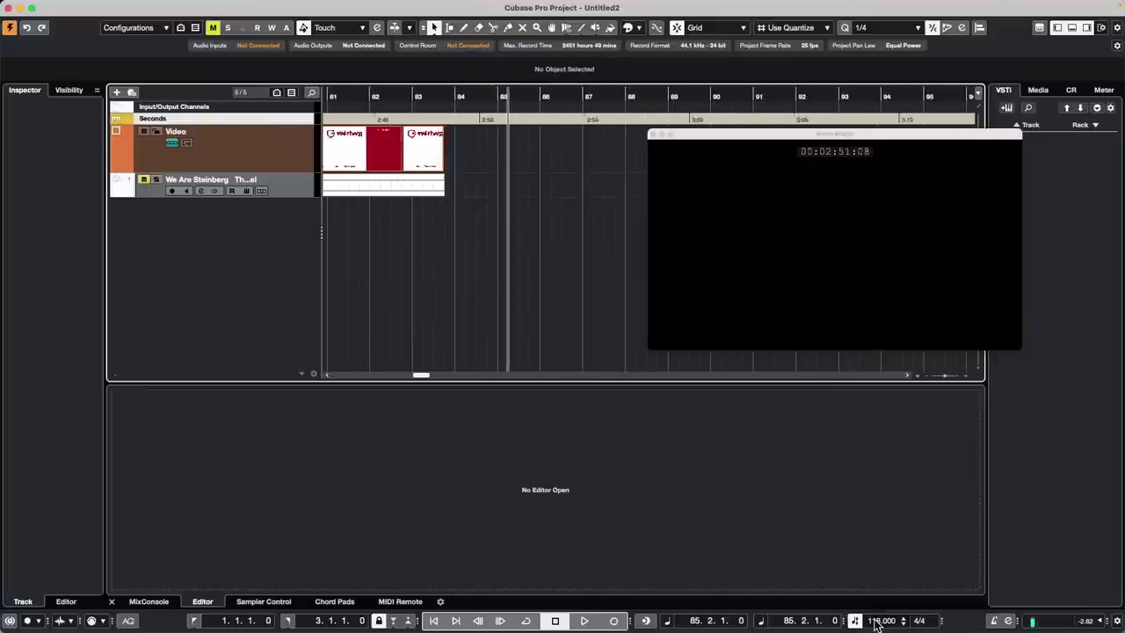
scroll(876, 622, down, 4)
scroll(876, 622, down, 5)
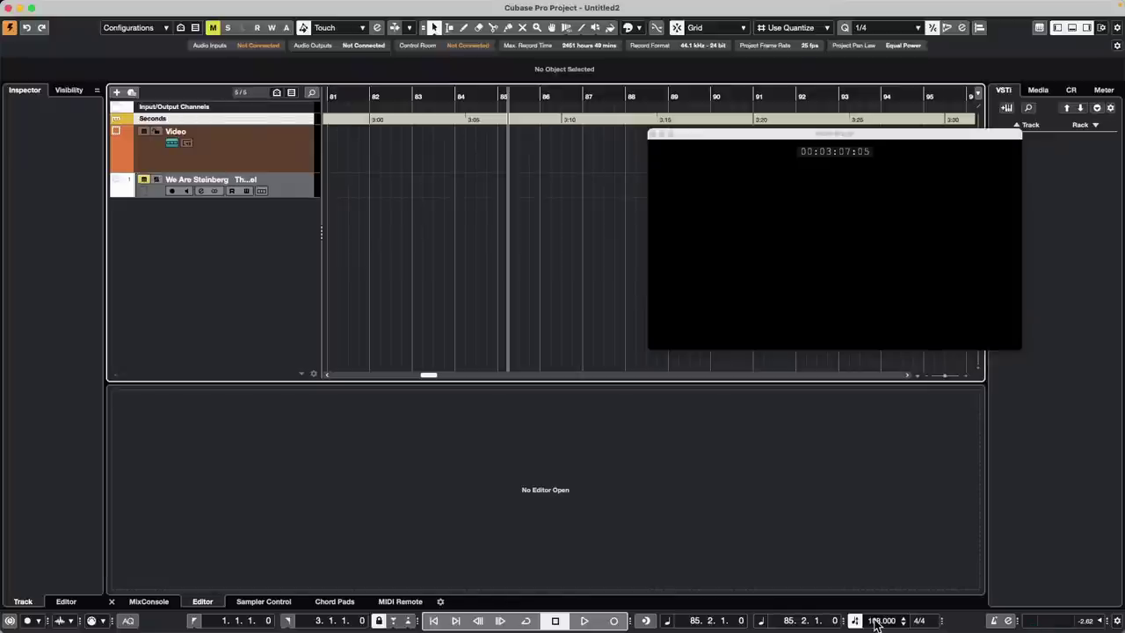
key(g)
key(g)
key(g)
key(g)
key(g)
key(g)
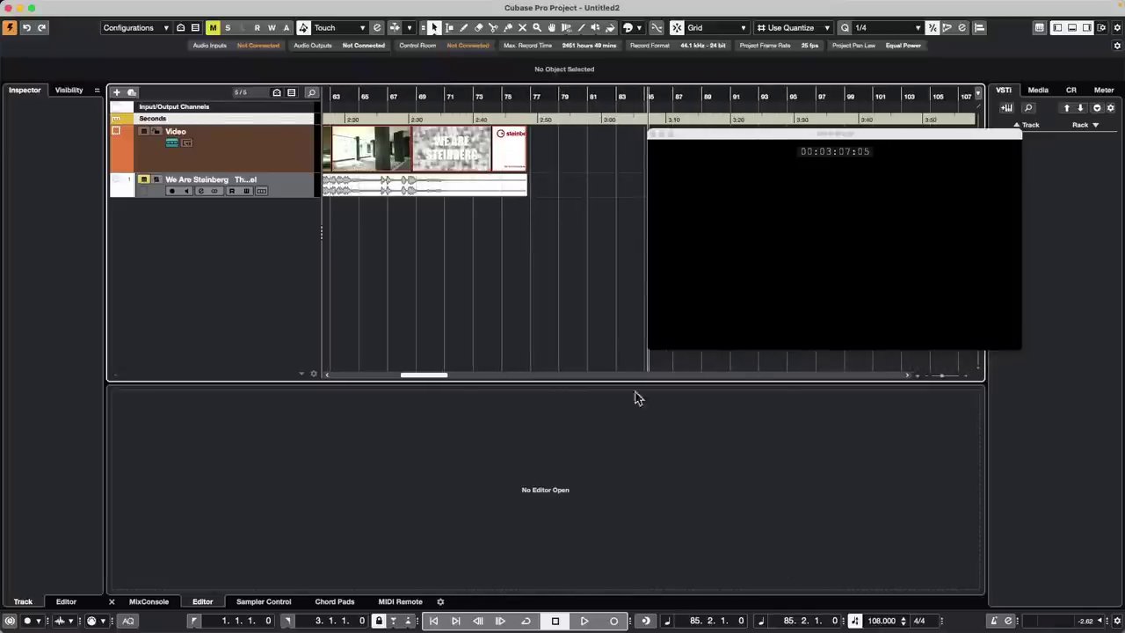
Lower the project tempo to 95 BPM and bring it back up to 104 BPM.
scroll(878, 622, down, 4)
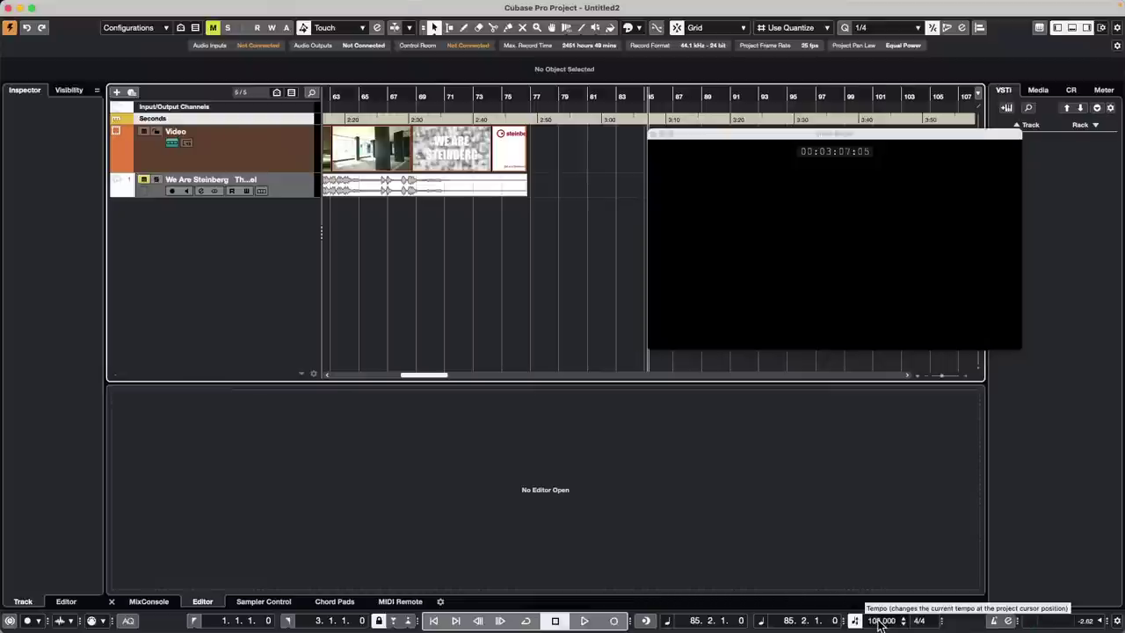
scroll(878, 622, down, 4)
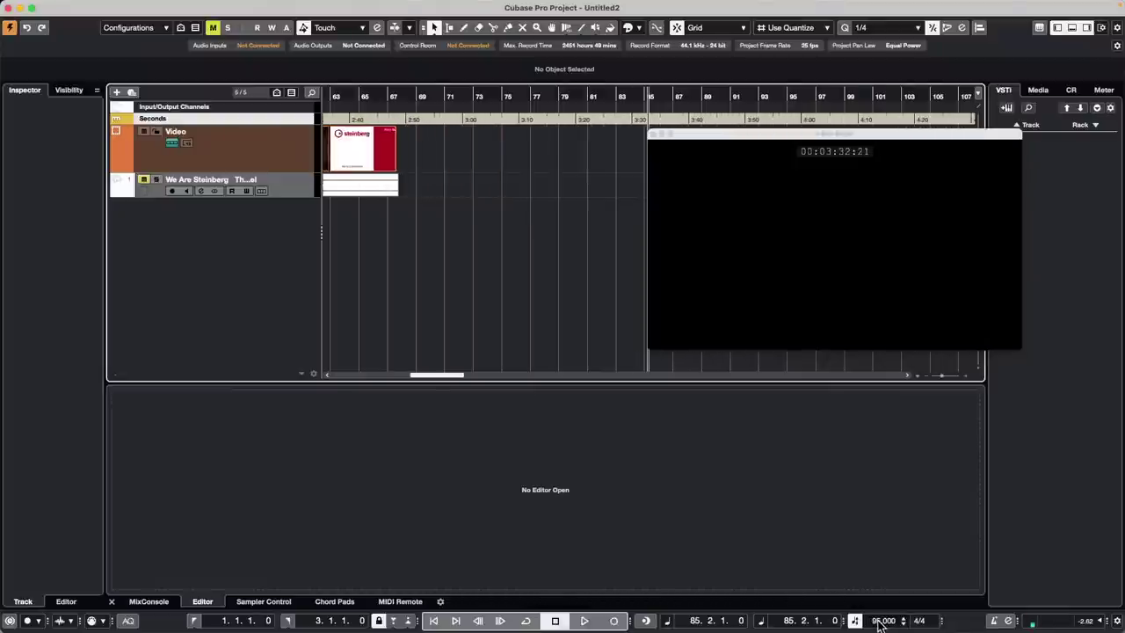
scroll(879, 622, up, 2)
scroll(878, 622, down, 4)
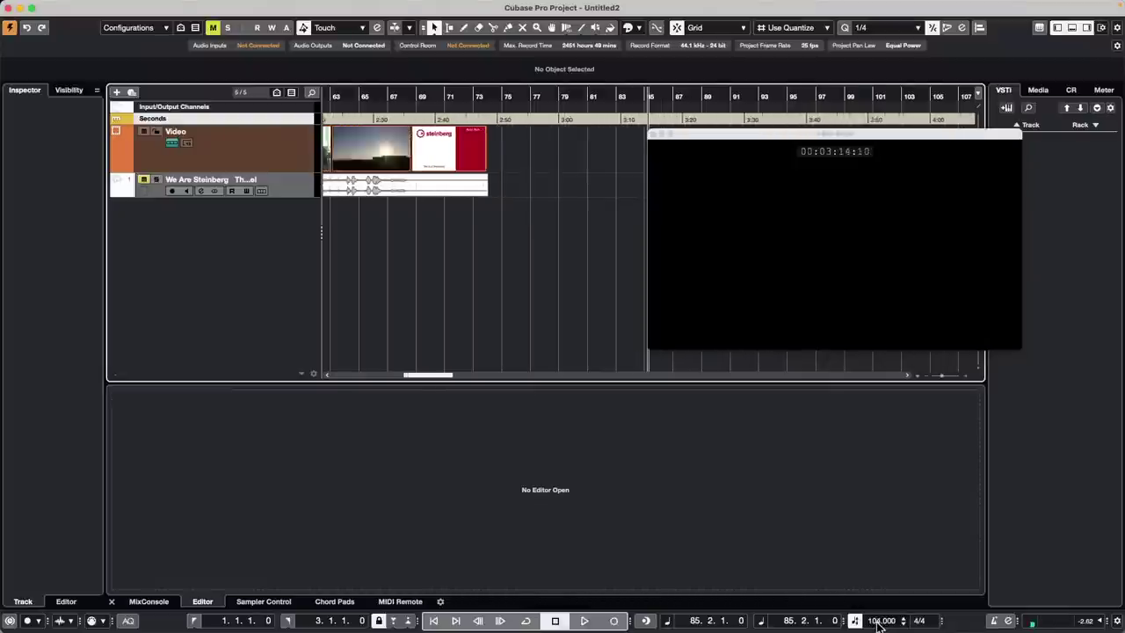
scroll(878, 622, down, 1)
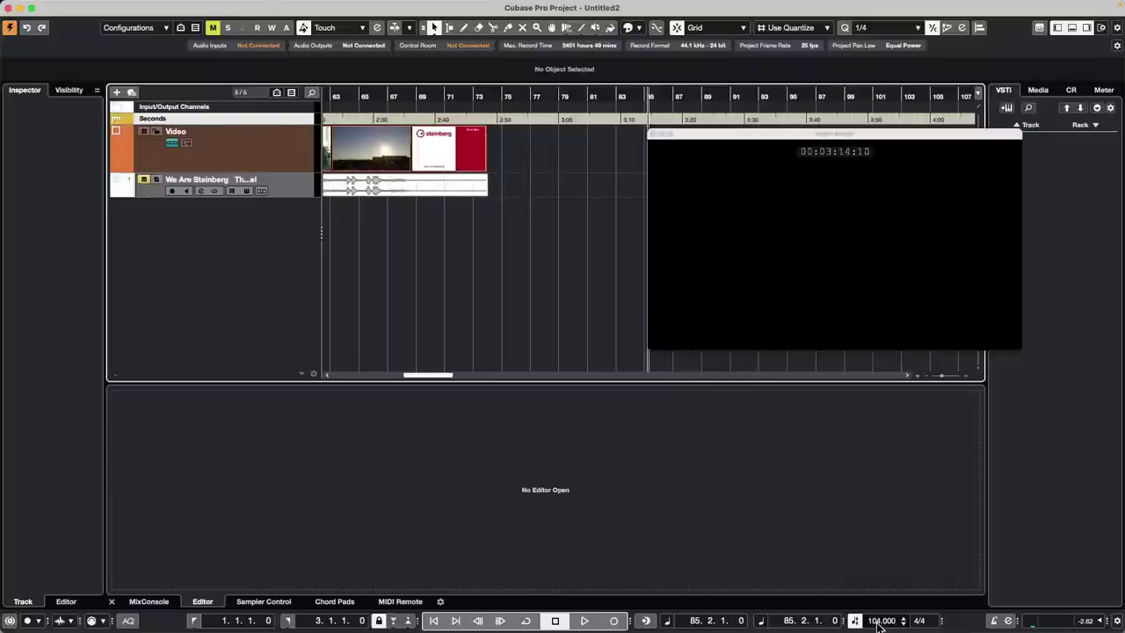
Raise the project tempo gradually through 110 BPM back to 120 BPM.
scroll(879, 622, up, 4)
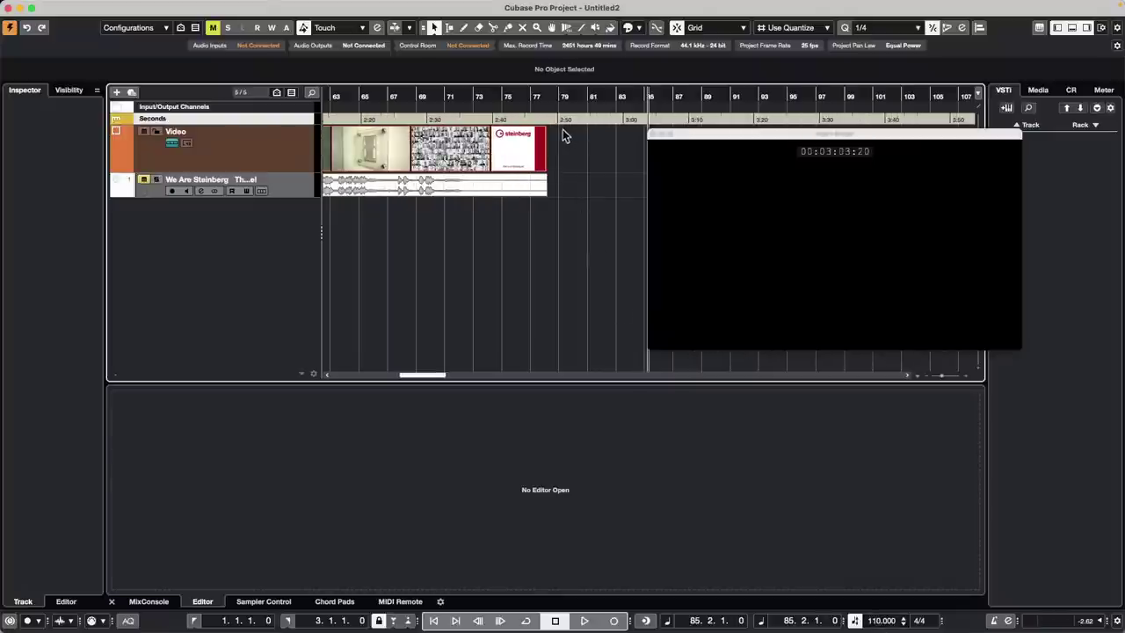
scroll(874, 622, up, 9)
scroll(875, 621, down, 5)
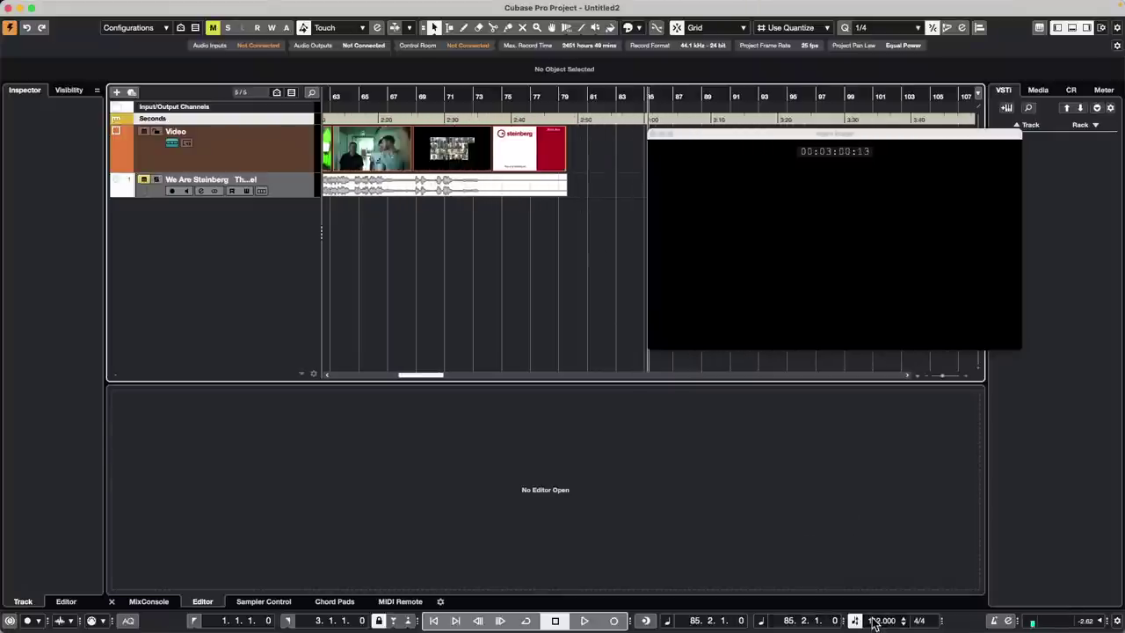
scroll(874, 621, up, 8)
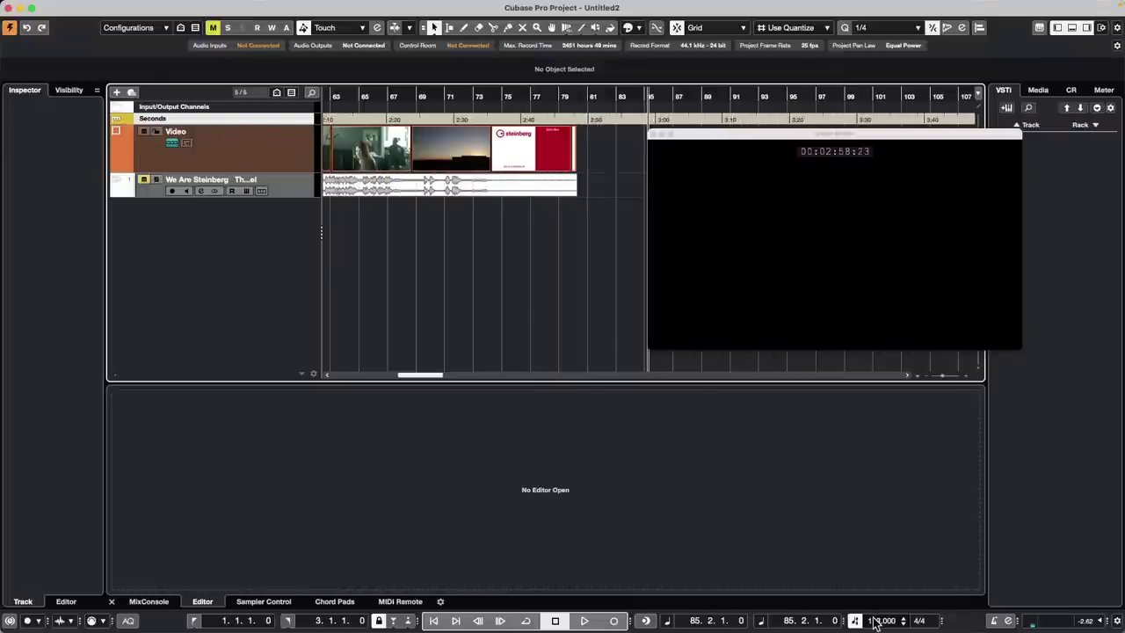
scroll(875, 620, down, 3)
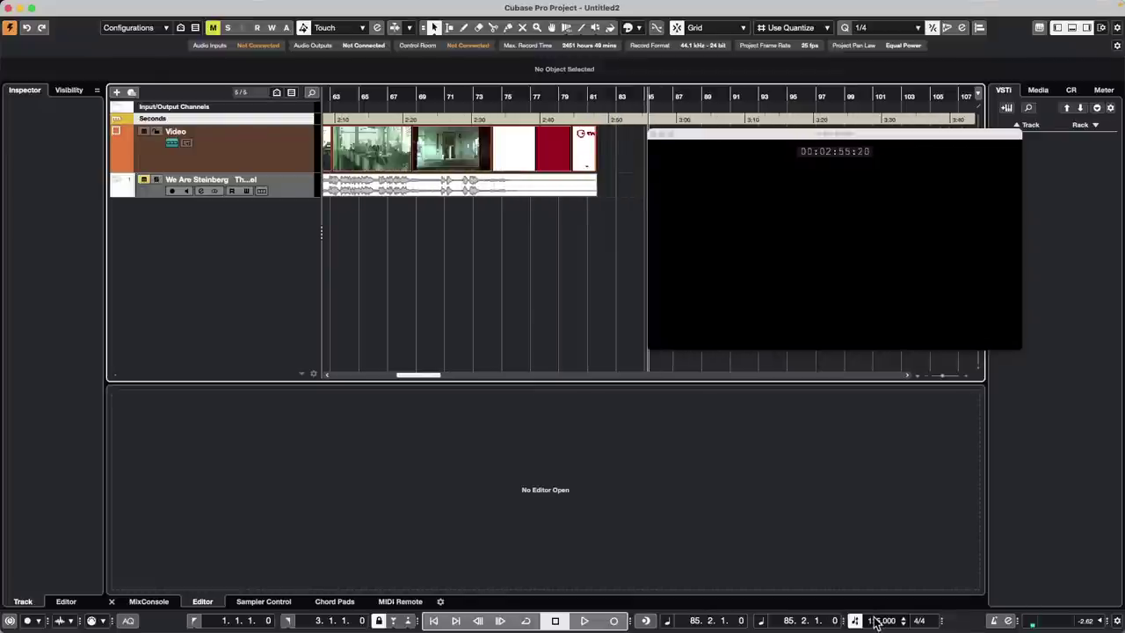
scroll(874, 620, up, 3)
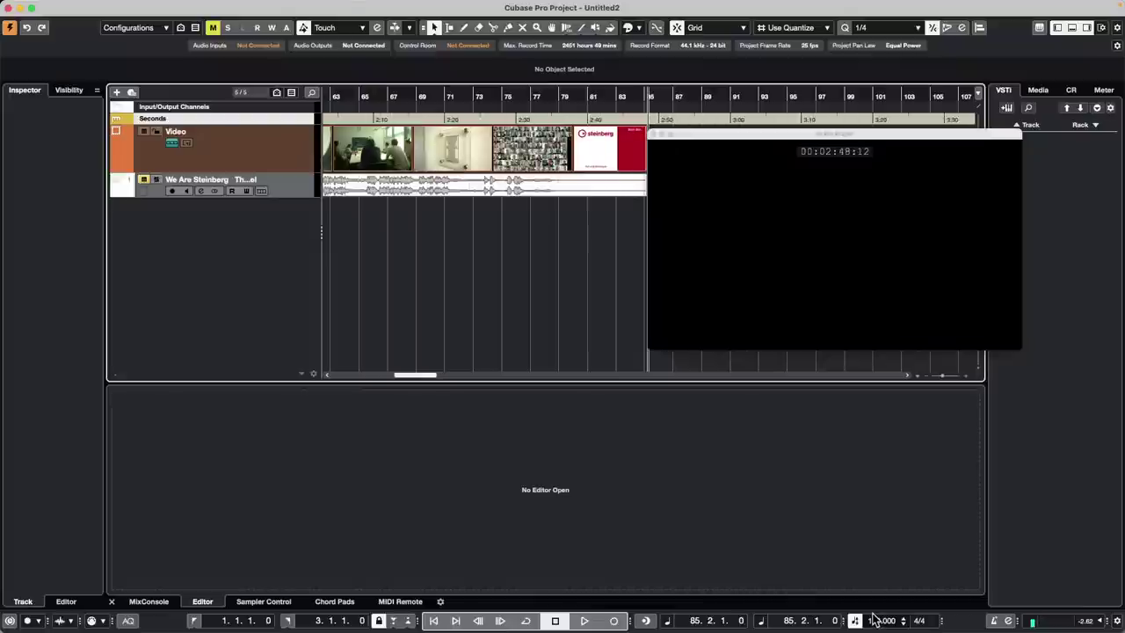
Review the Video track's visible controls in Track Controls Settings and close the dialog.
click(274, 145)
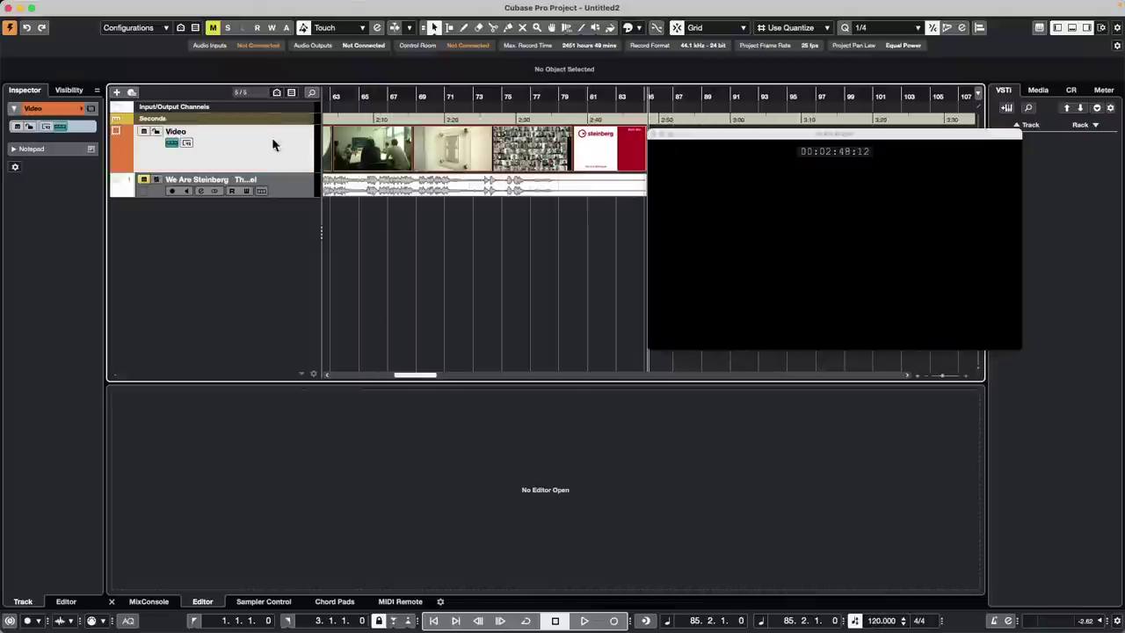
right_click(227, 150)
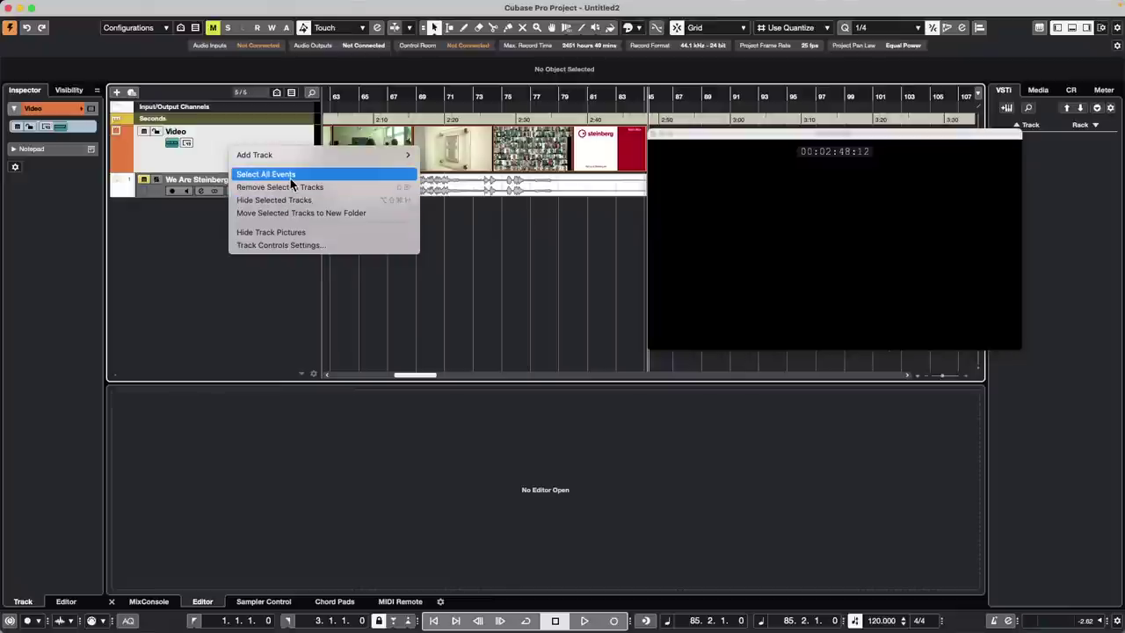
click(293, 245)
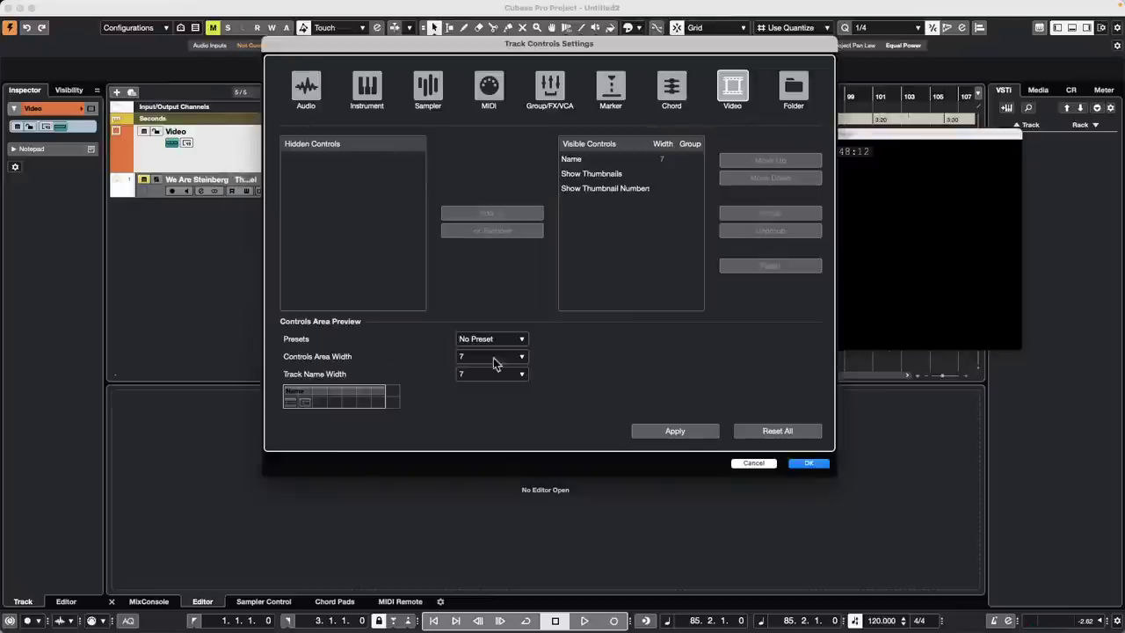
click(808, 464)
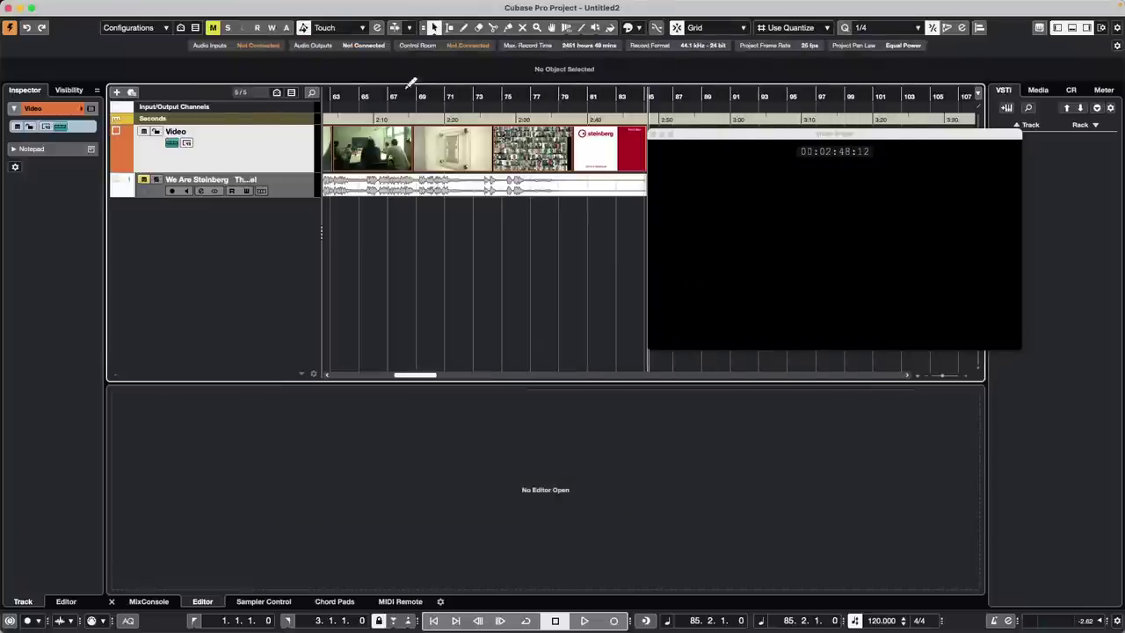
Place the project cursor at 67.1.1, play the video briefly from there and stop playback.
drag(387, 94, 477, 91)
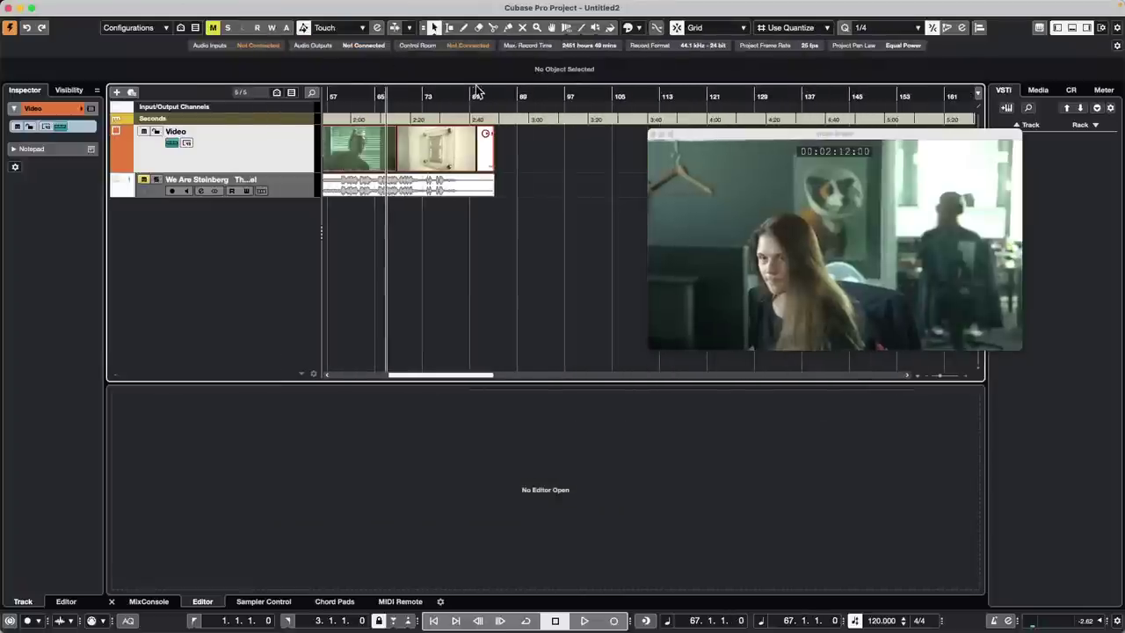
key(space)
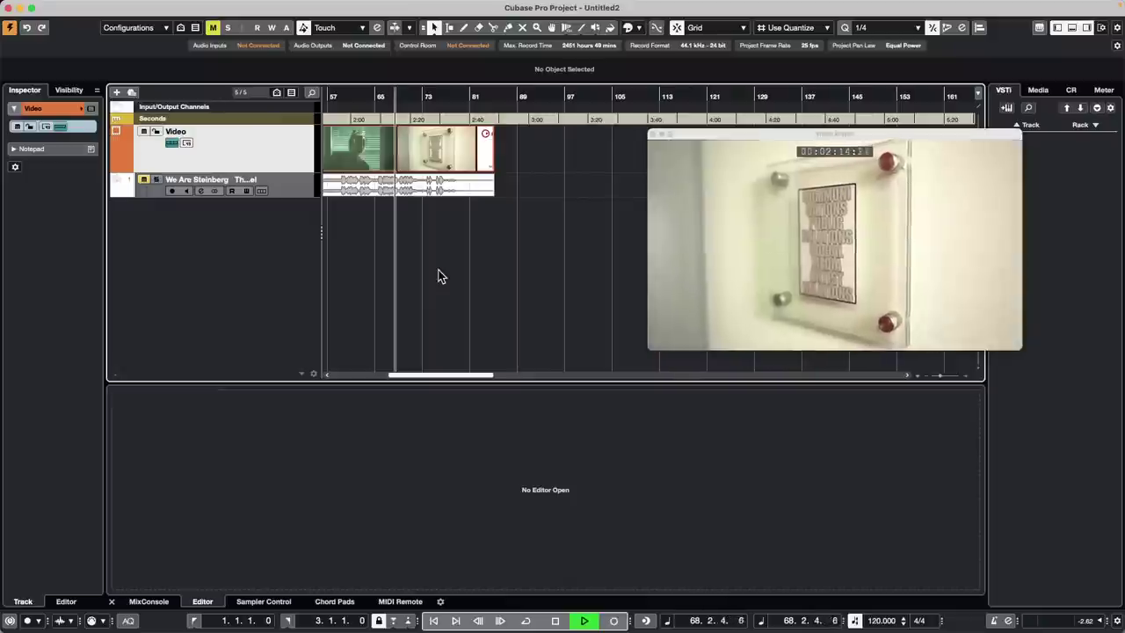
key(space)
key(space)
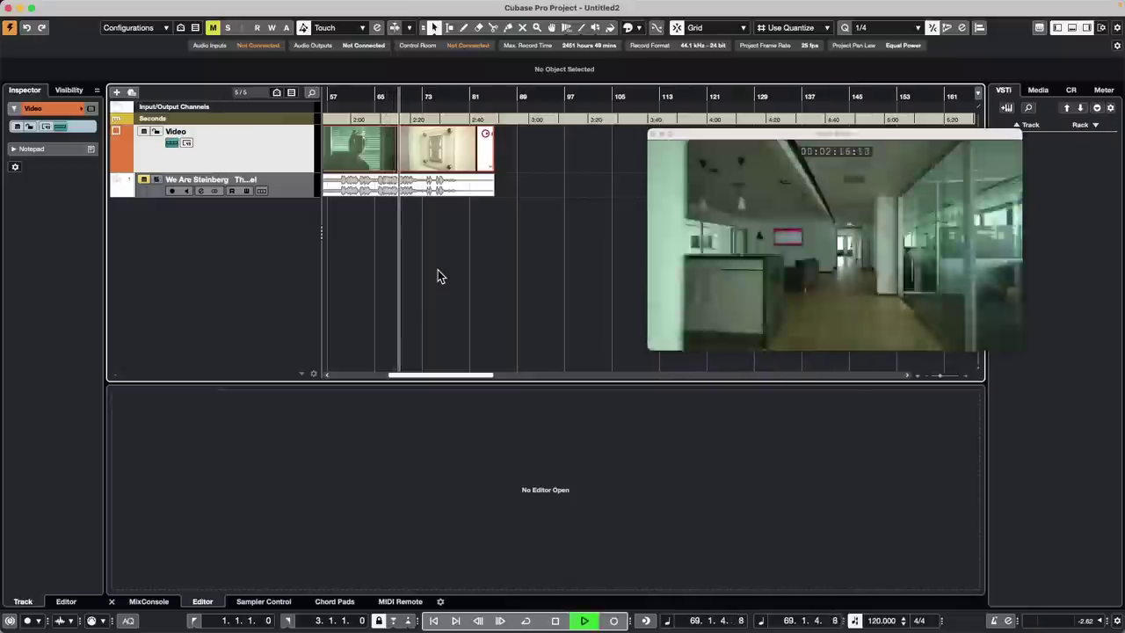
key(space)
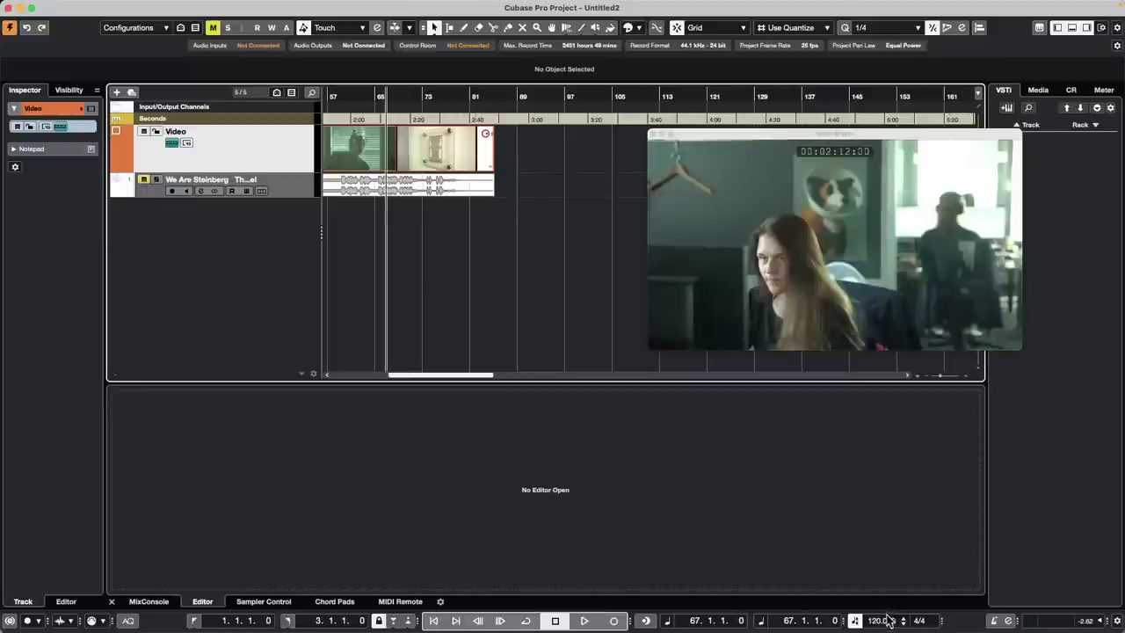
Set the project tempo to 90 BPM and play the video from several points along the timeline.
scroll(883, 621, down, 20)
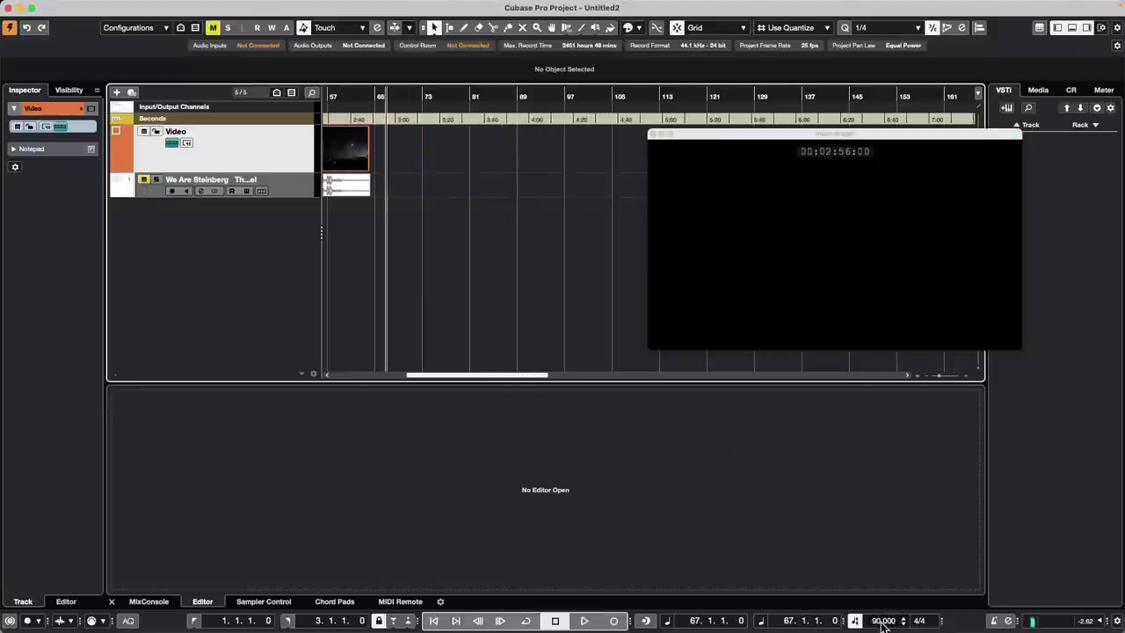
click(339, 96)
key(space)
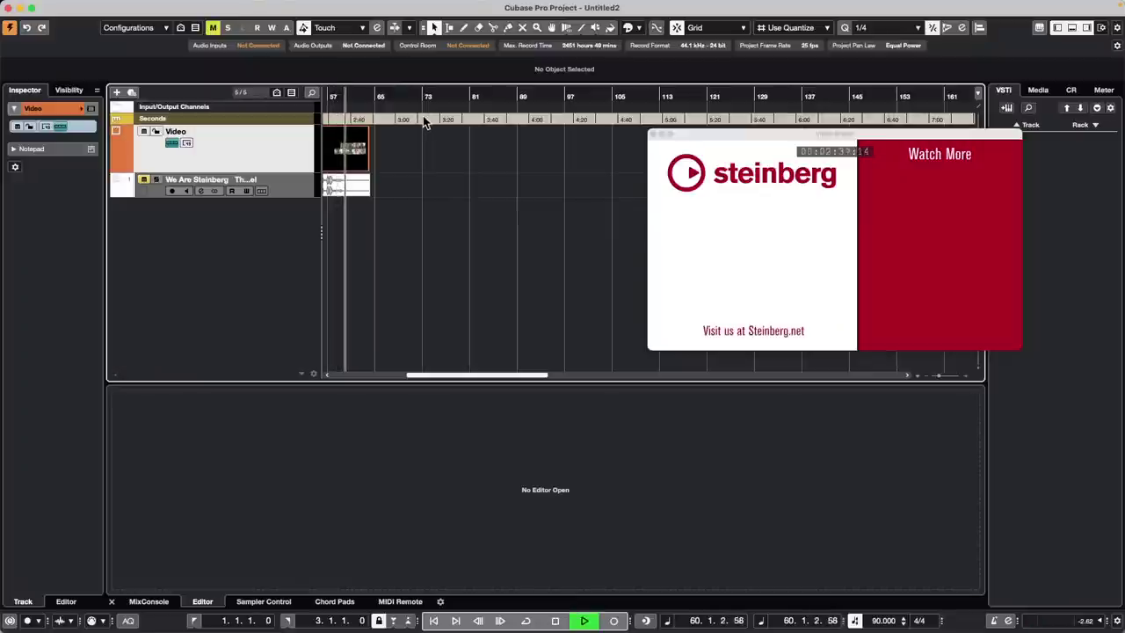
drag(343, 93, 322, 94)
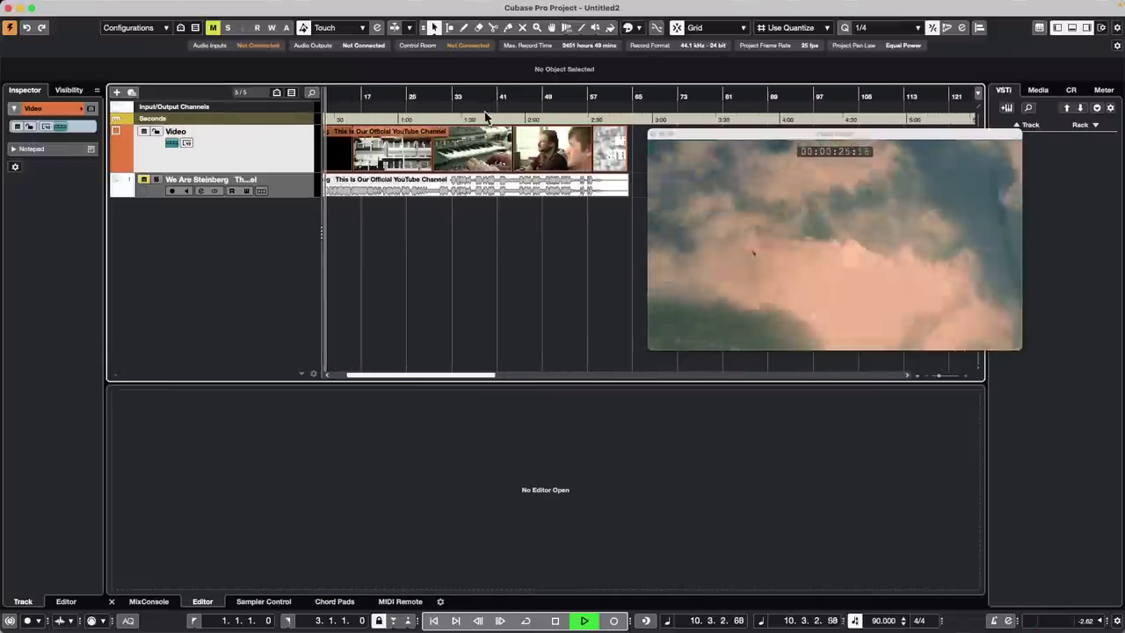
click(440, 98)
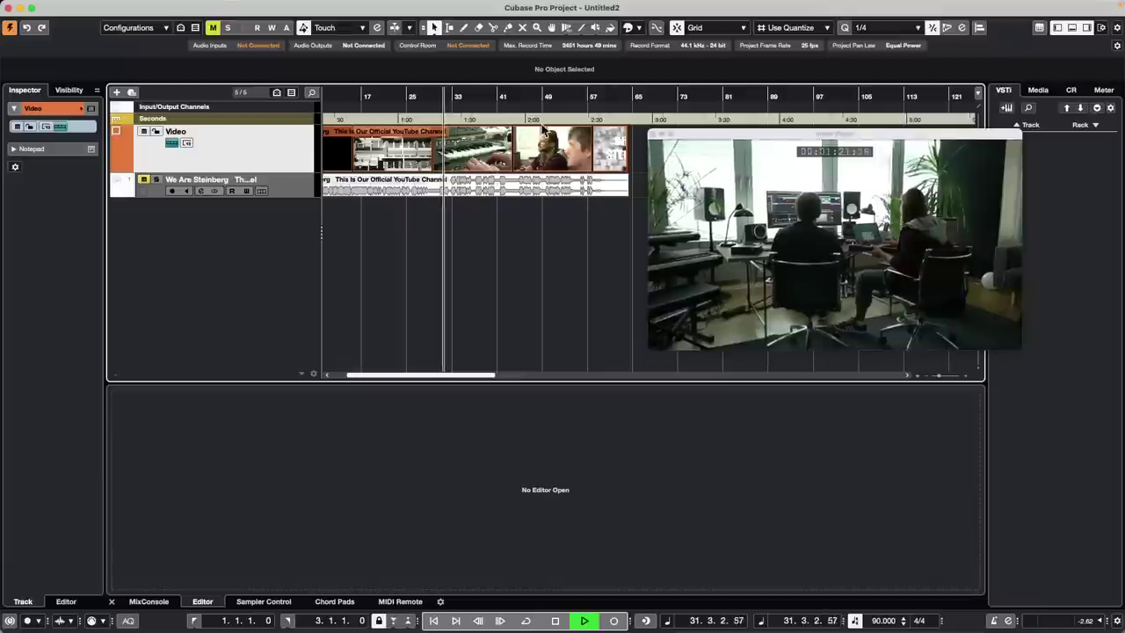
Stop playback and raise the project tempo to 133 BPM, moving the Video Player window clear of the tracks.
key(space)
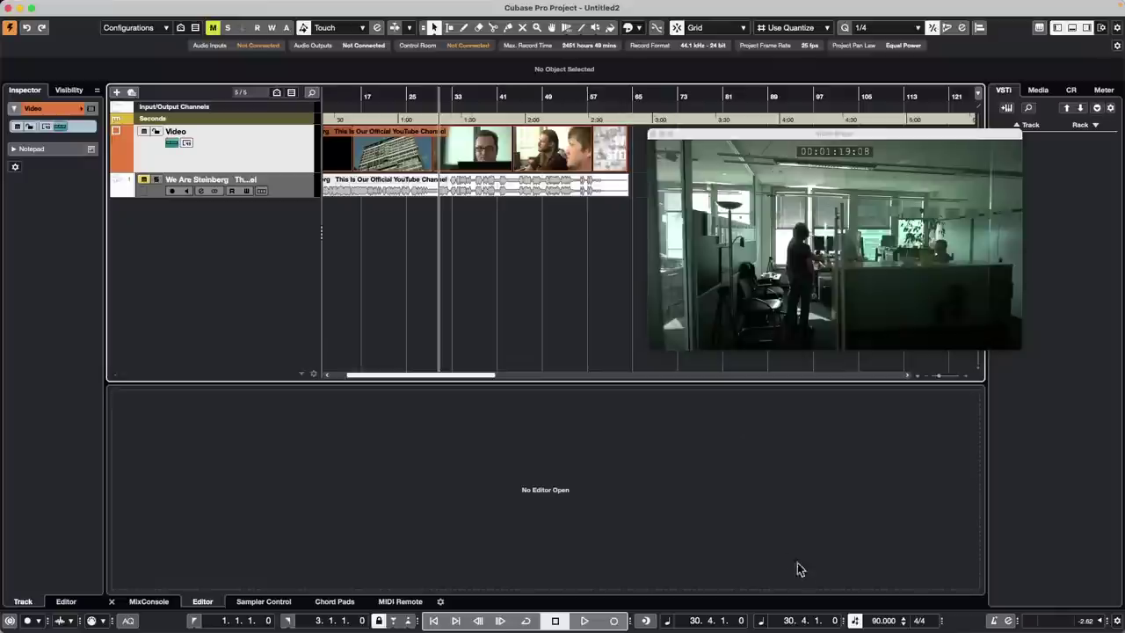
scroll(879, 623, up, 8)
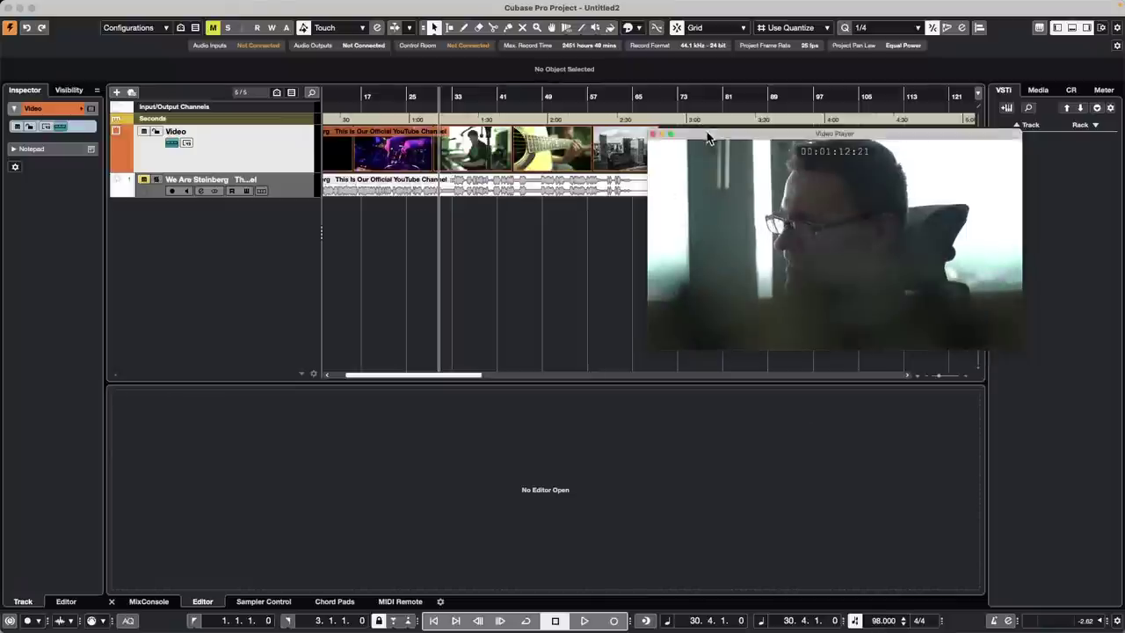
drag(694, 134, 701, 217)
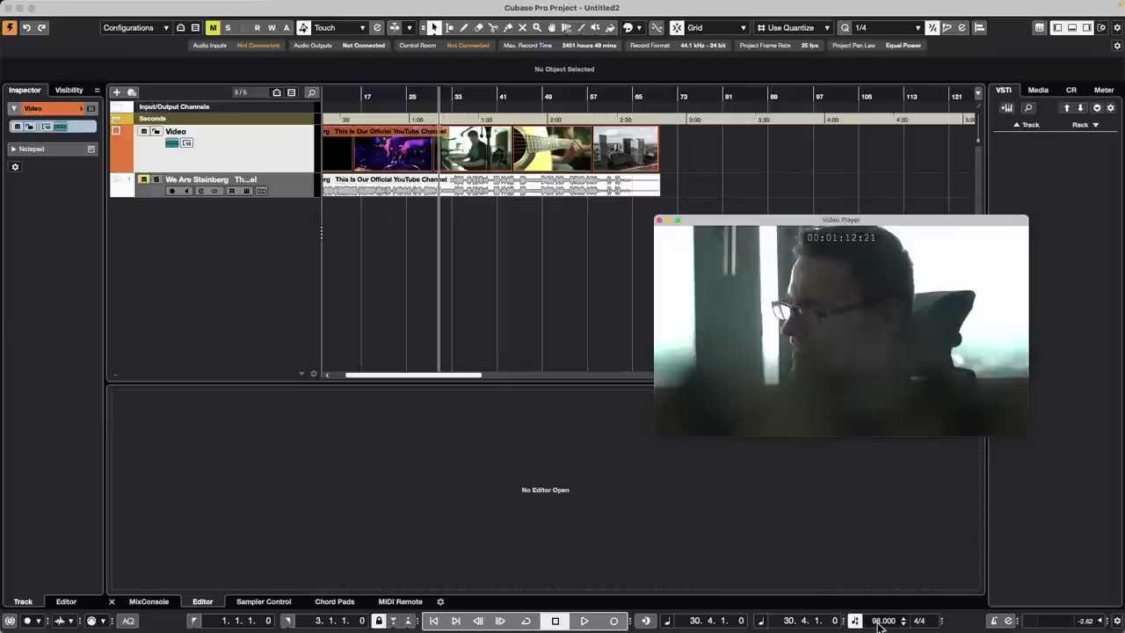
scroll(878, 624, up, 15)
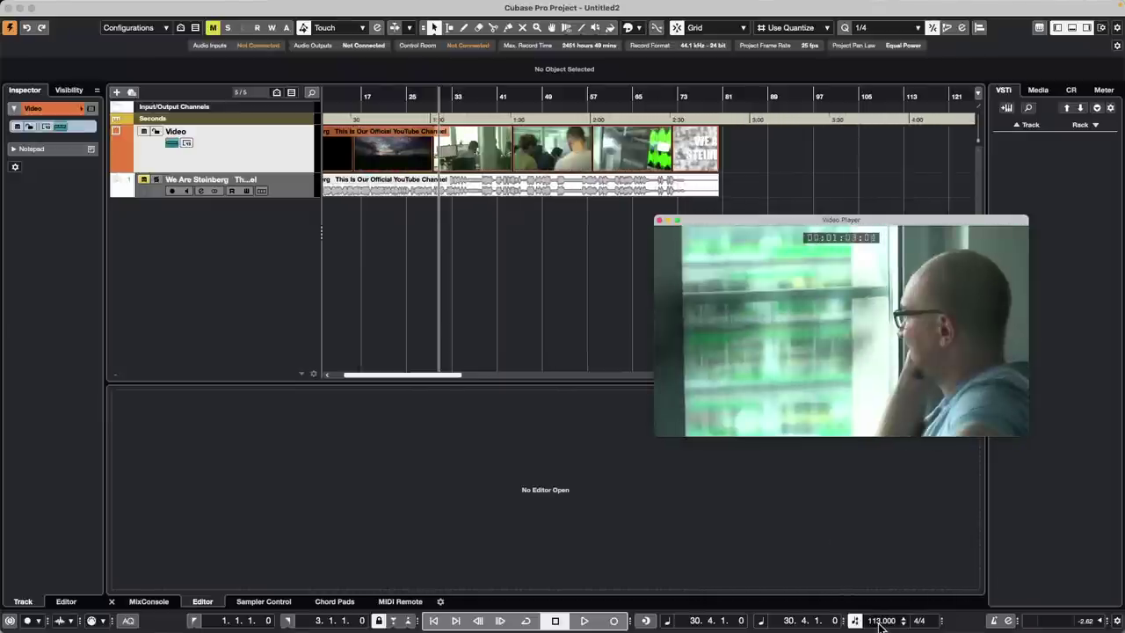
scroll(879, 625, up, 16)
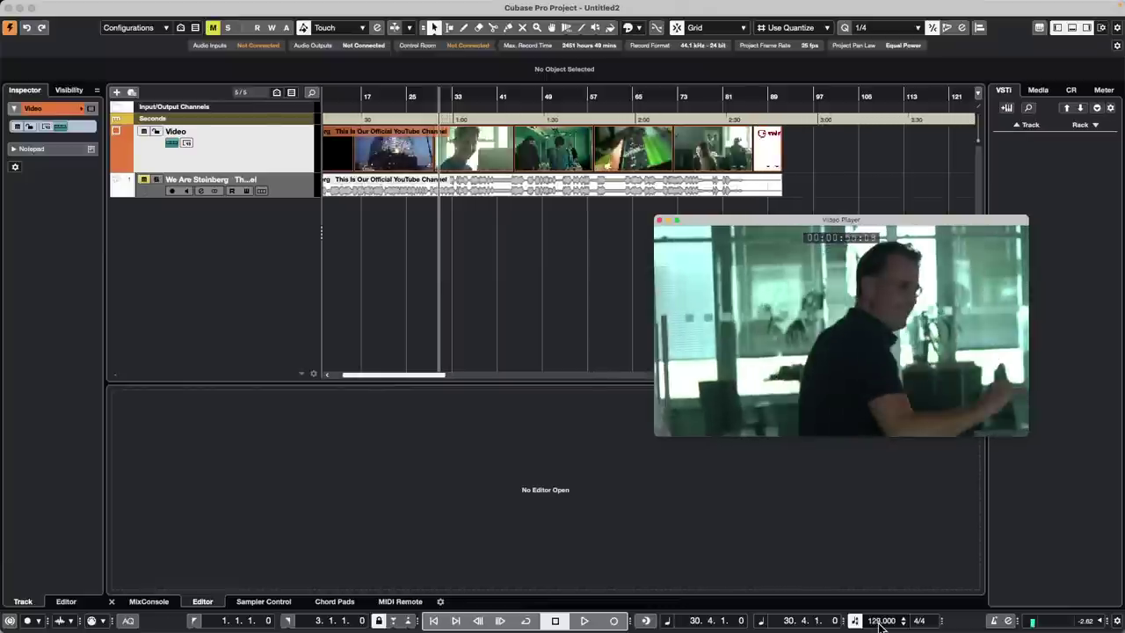
scroll(879, 625, up, 4)
scroll(879, 625, down, 4)
scroll(879, 625, up, 4)
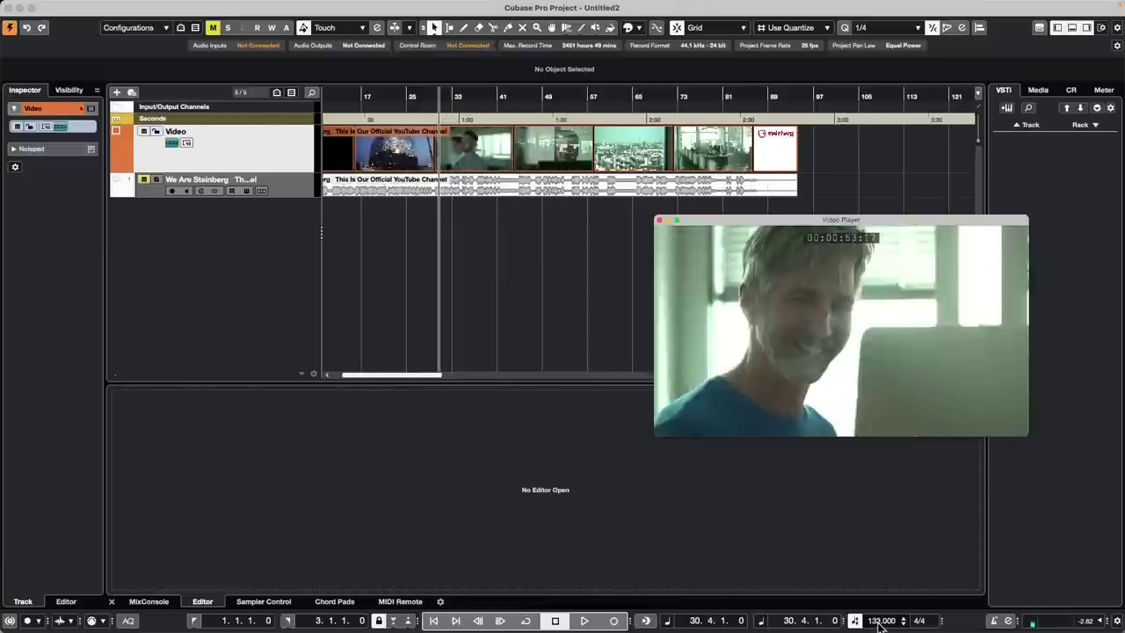
scroll(880, 625, down, 4)
scroll(879, 625, up, 4)
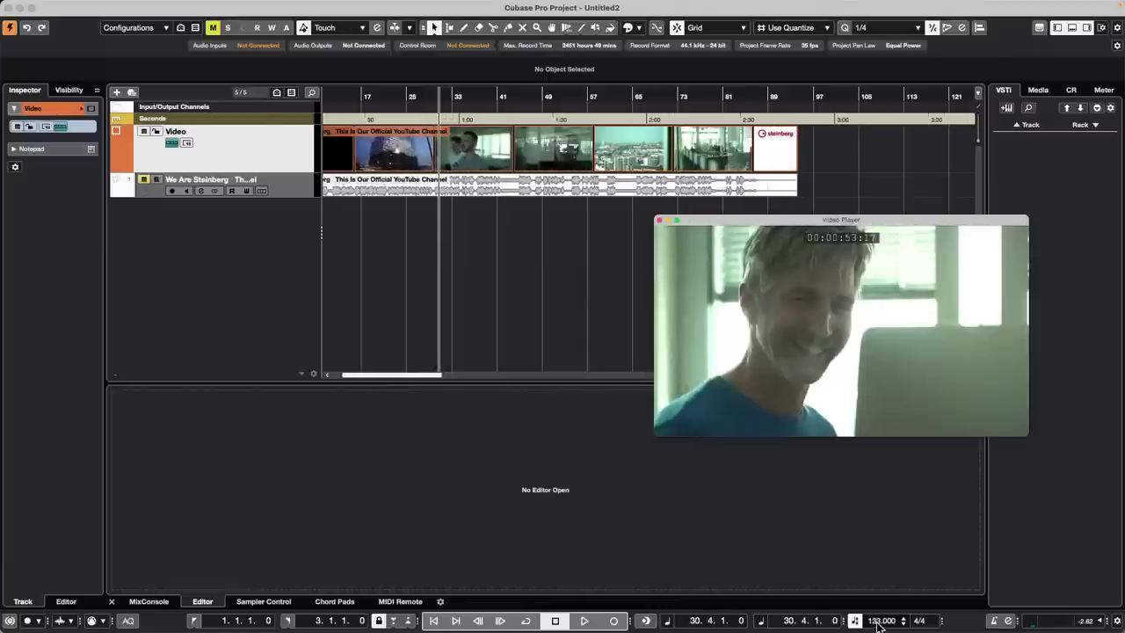
Close the Video Player and open the recent project jump off.cpr.
click(658, 219)
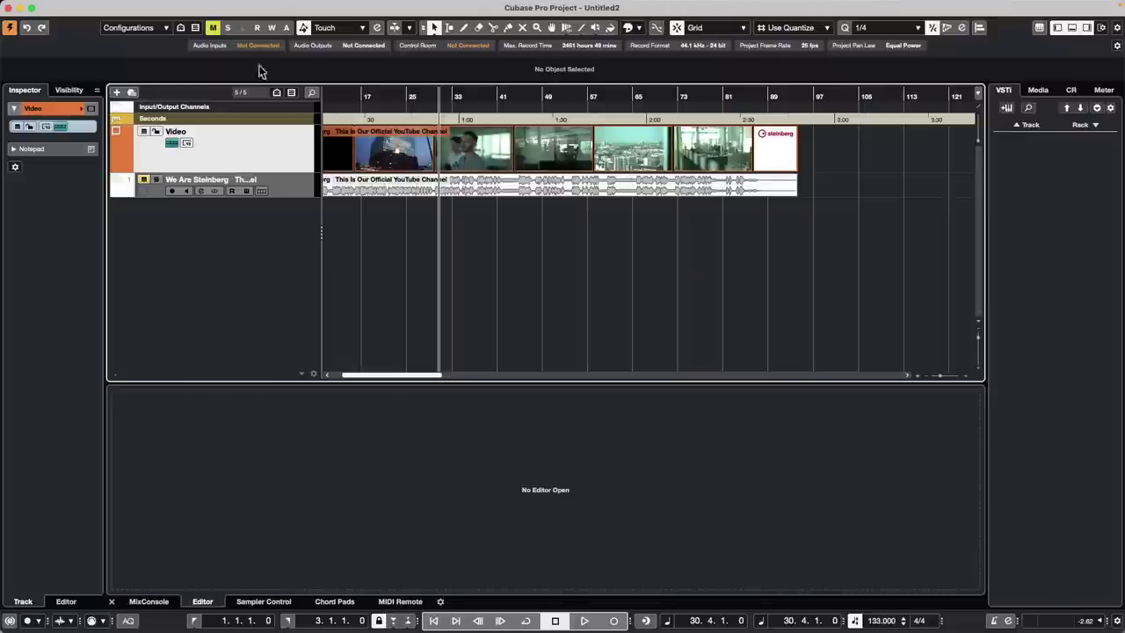
mouse_move(103, 6)
click(77, 6)
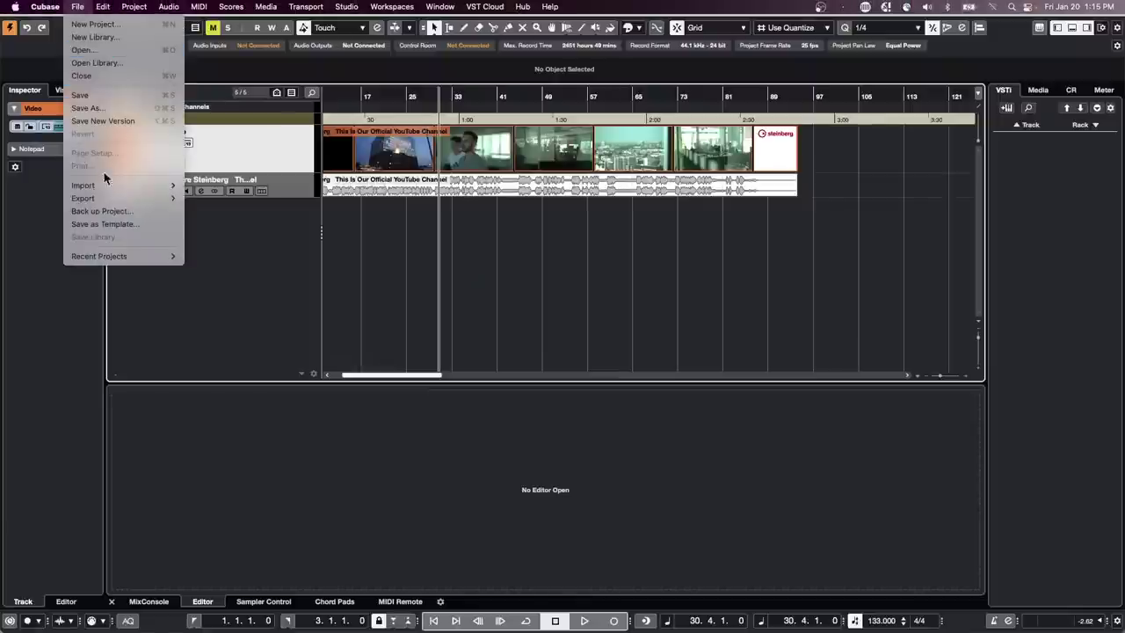
mouse_move(133, 255)
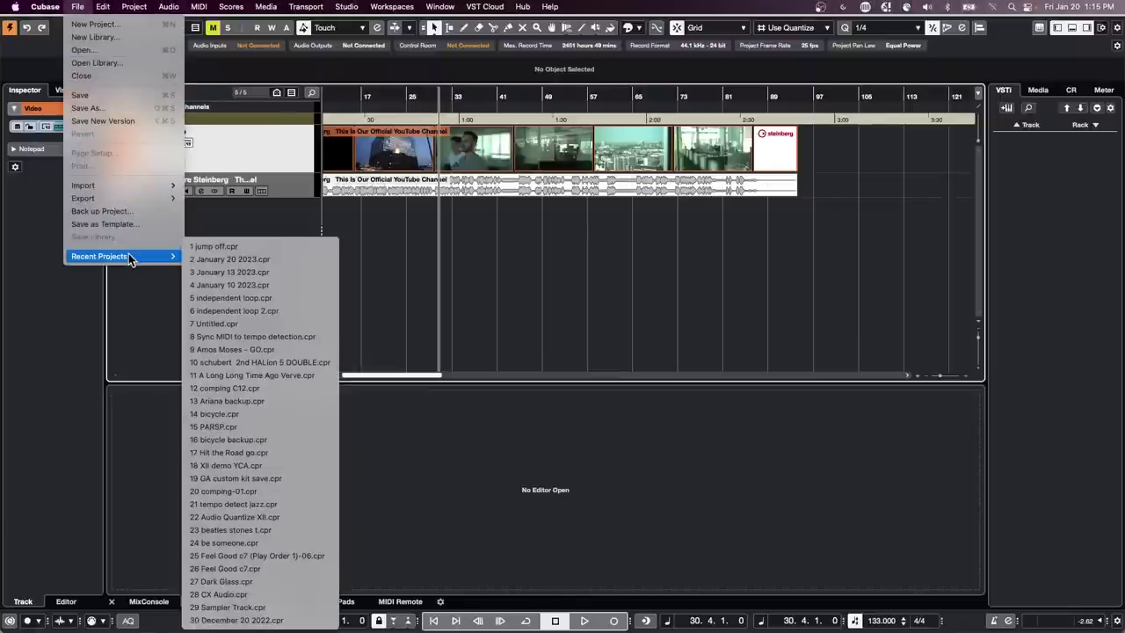
click(273, 248)
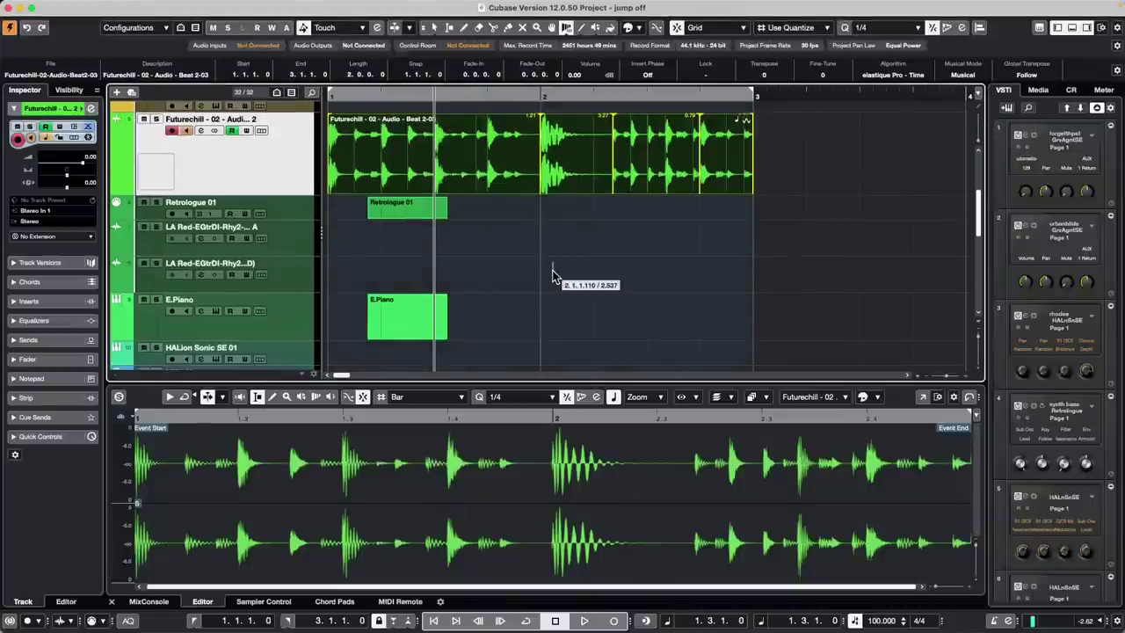
Open the E.Piano part at bar 7 for editing, set the locators to it and play it soloed from its start.
scroll(552, 270, down, 15)
scroll(555, 266, up, 15)
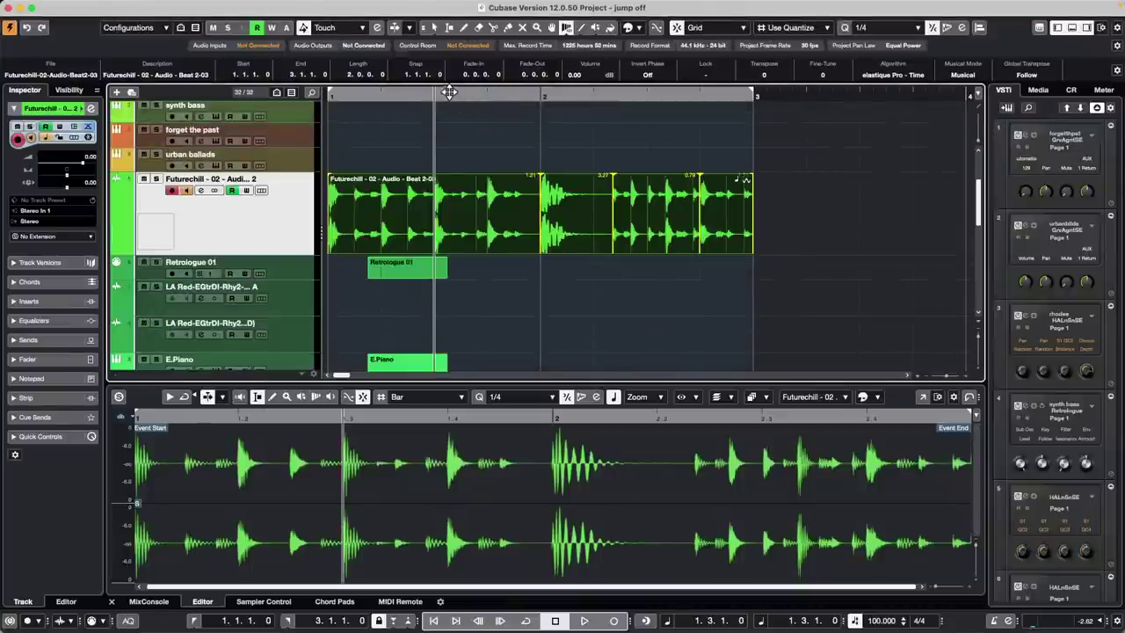
drag(448, 95, 451, 80)
scroll(751, 299, down, 3)
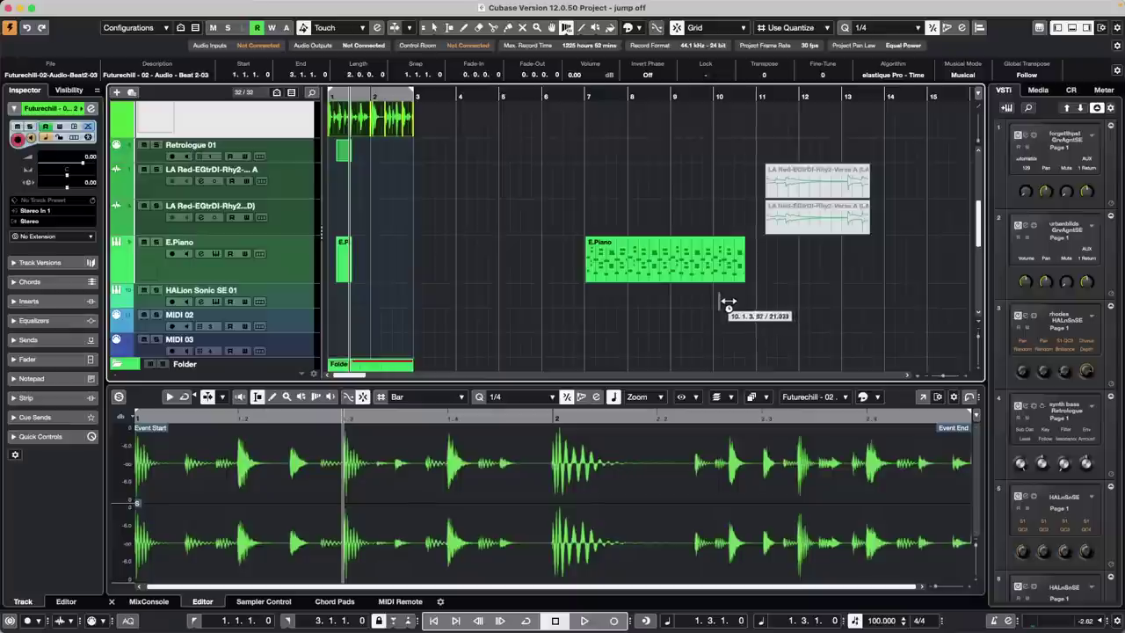
click(637, 259)
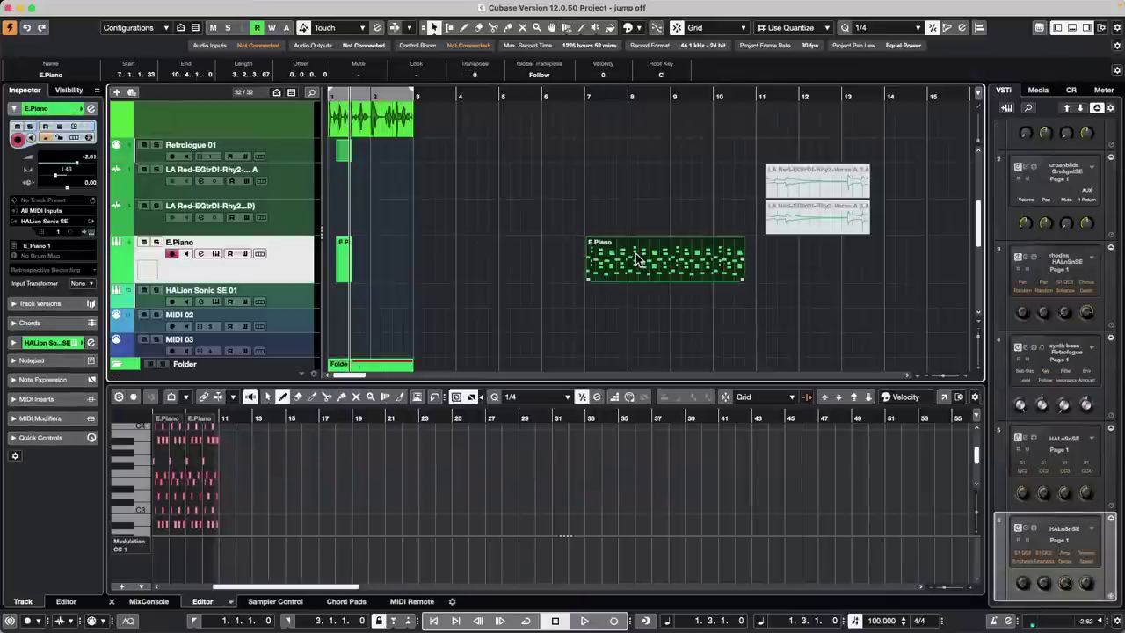
double_click(638, 259)
key(p)
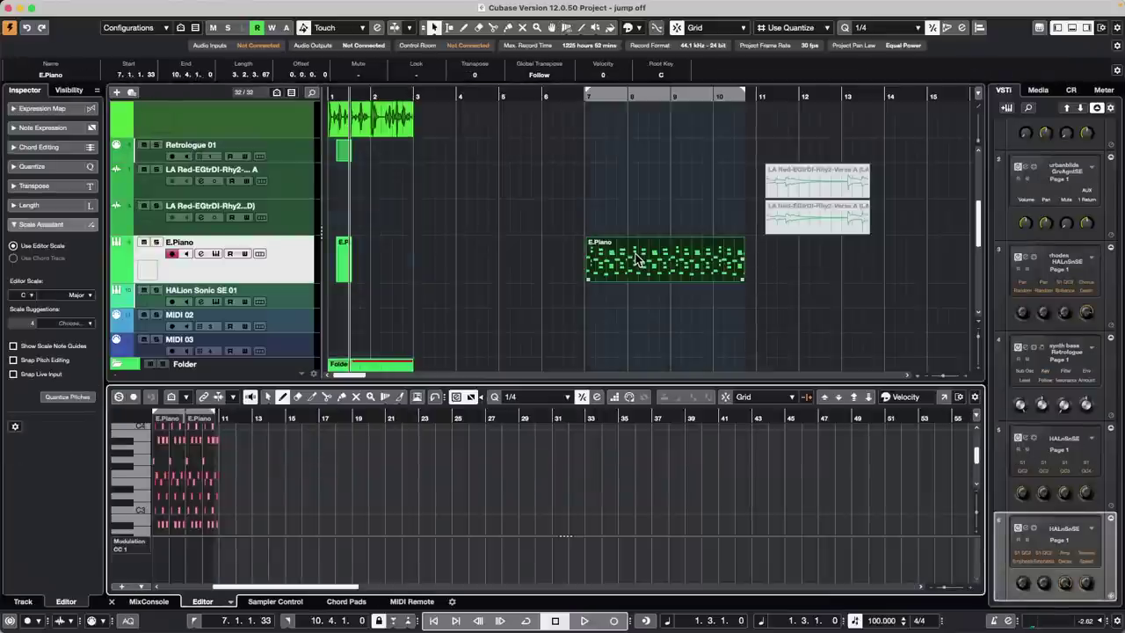
key(l)
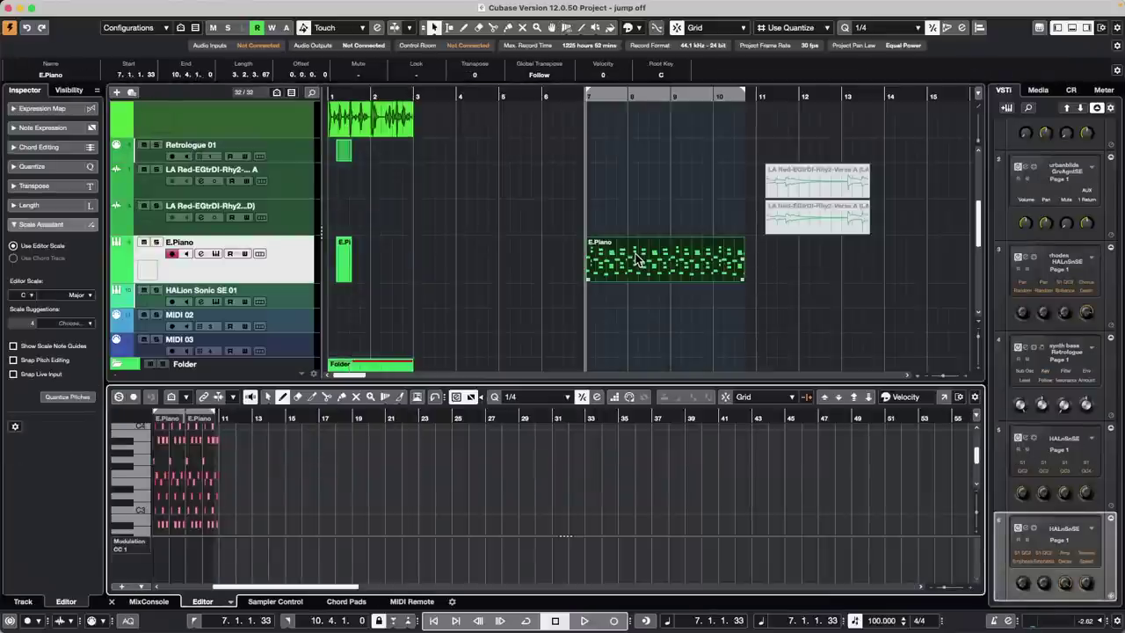
key(s)
key(space)
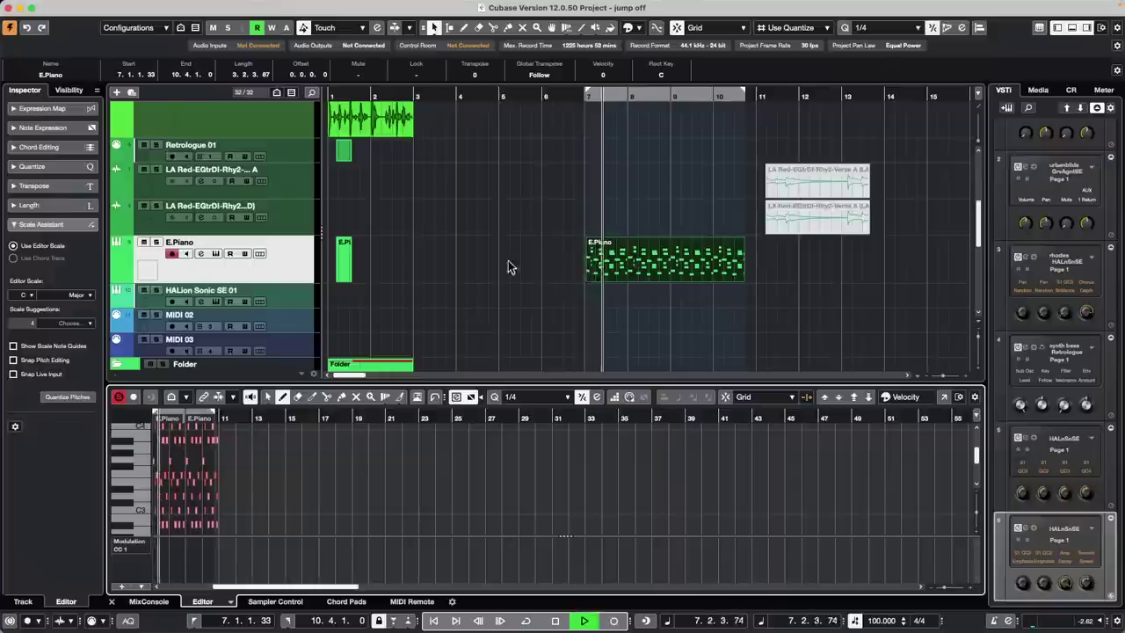
Show the Control Room, stop playback and check the Audio System settings in Studio Setup.
click(1037, 90)
click(1071, 91)
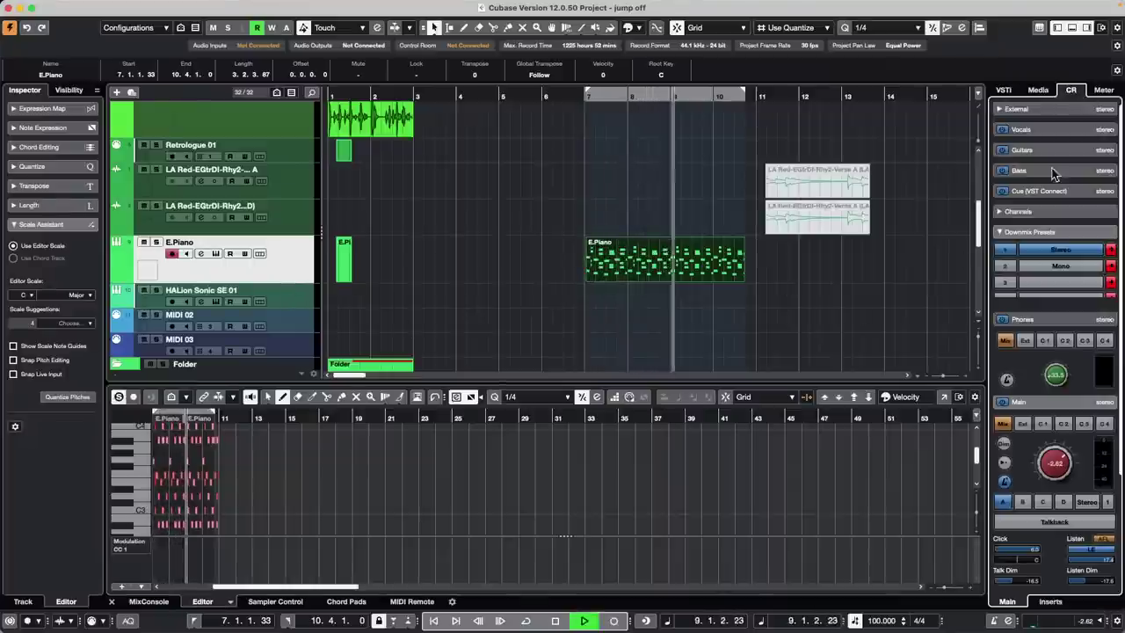
key(space)
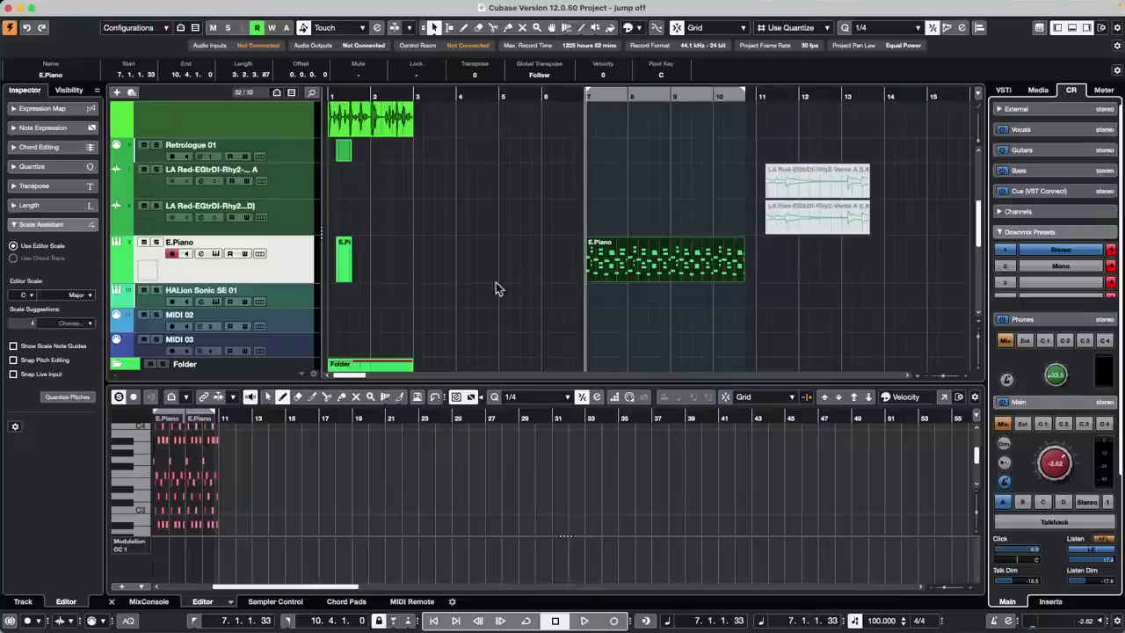
click(346, 6)
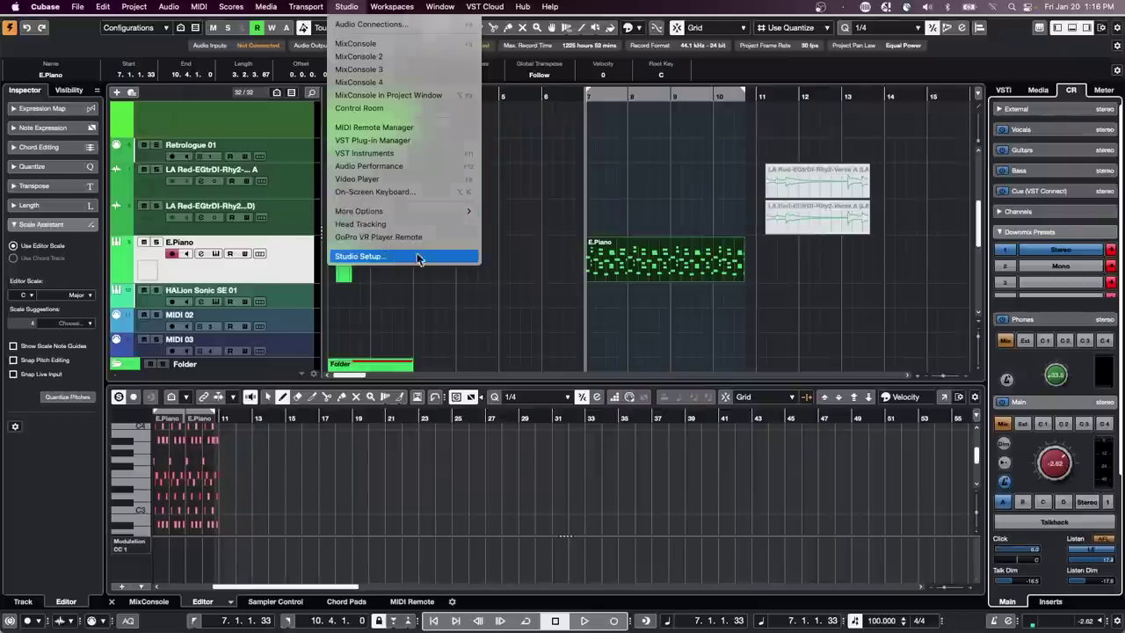
click(419, 259)
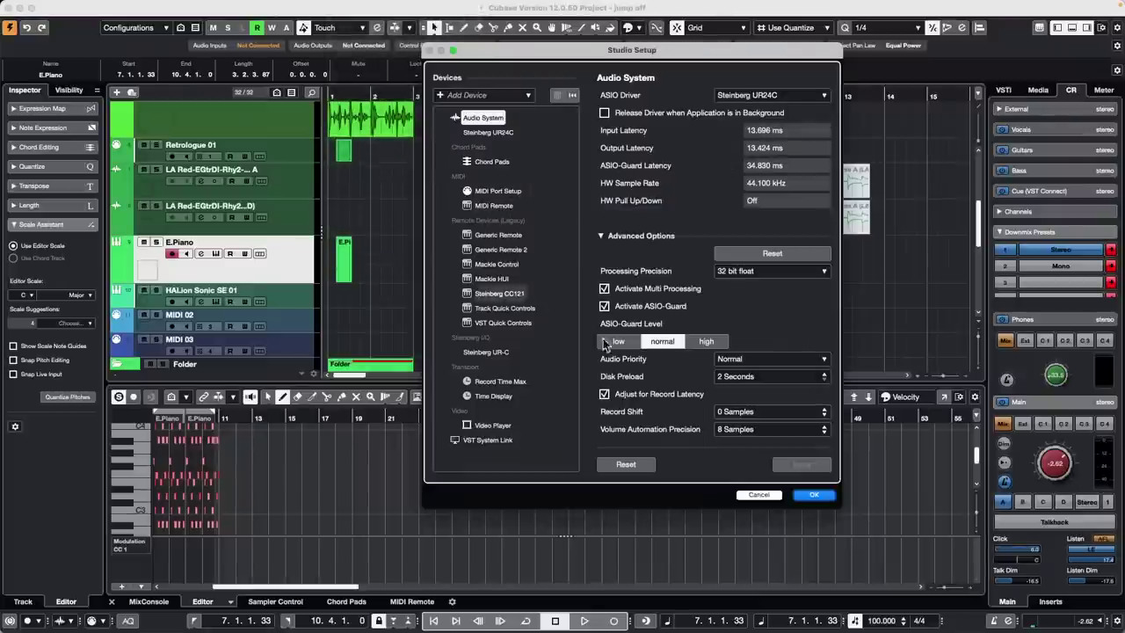
click(813, 498)
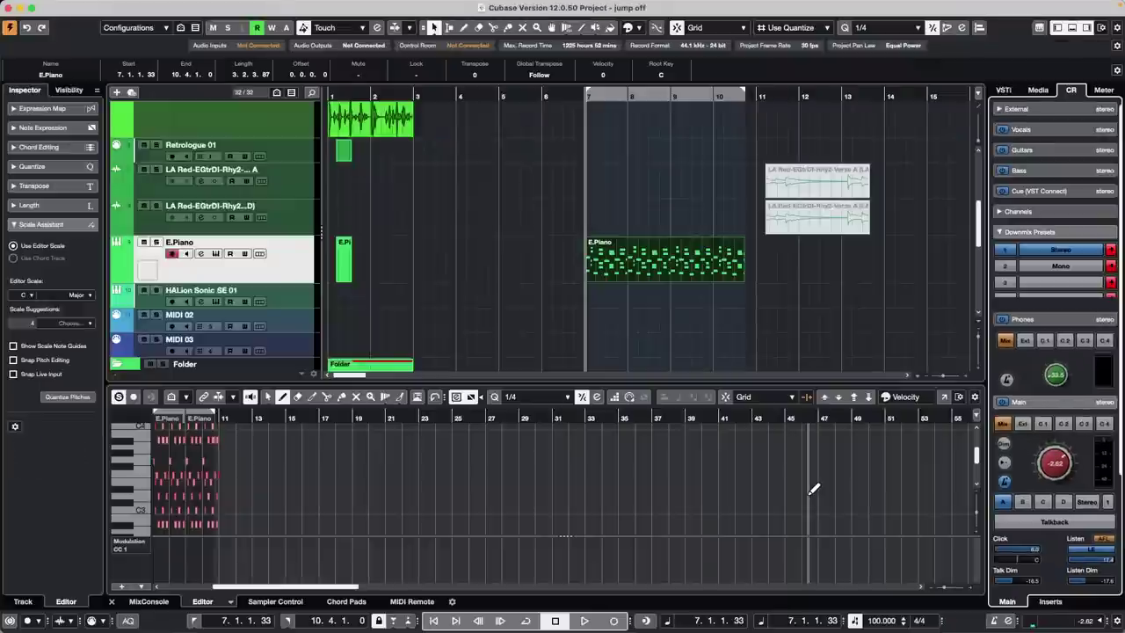
Assign an audio device to the Yamaha HS7 monitor in the Control Room audio connections and close the window.
key(F4)
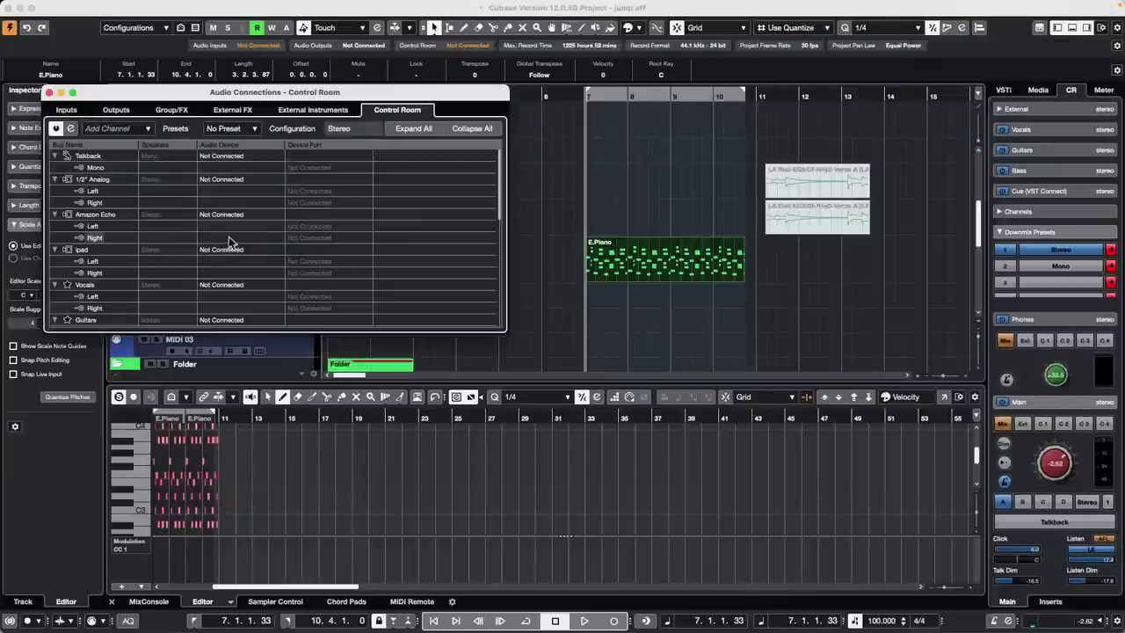
scroll(268, 244, down, 5)
scroll(267, 243, down, 2)
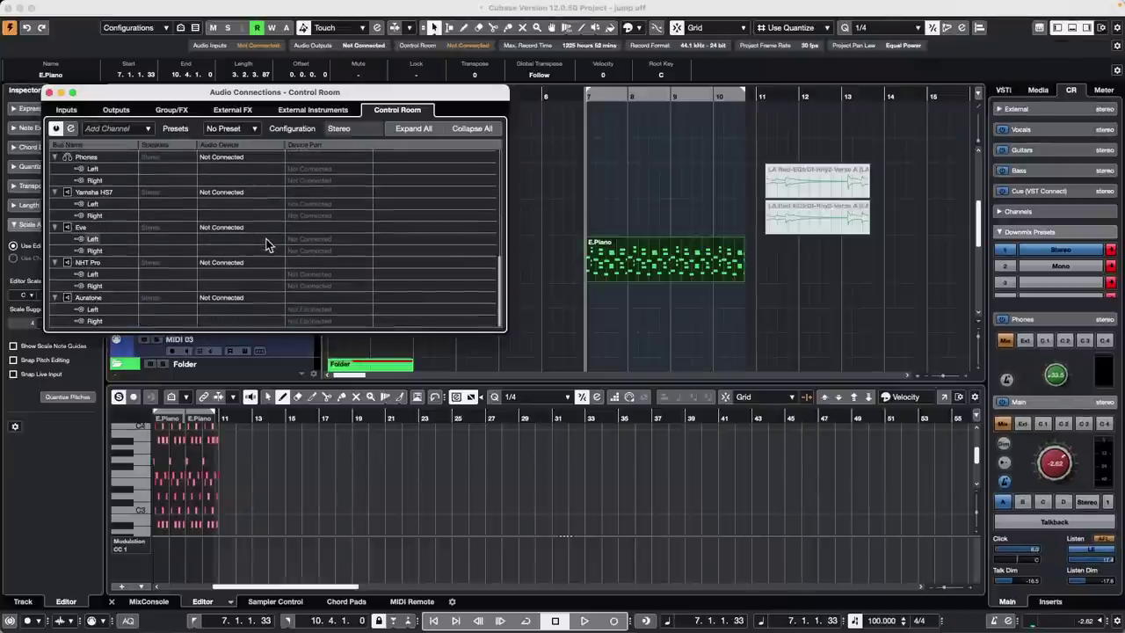
scroll(268, 243, down, 2)
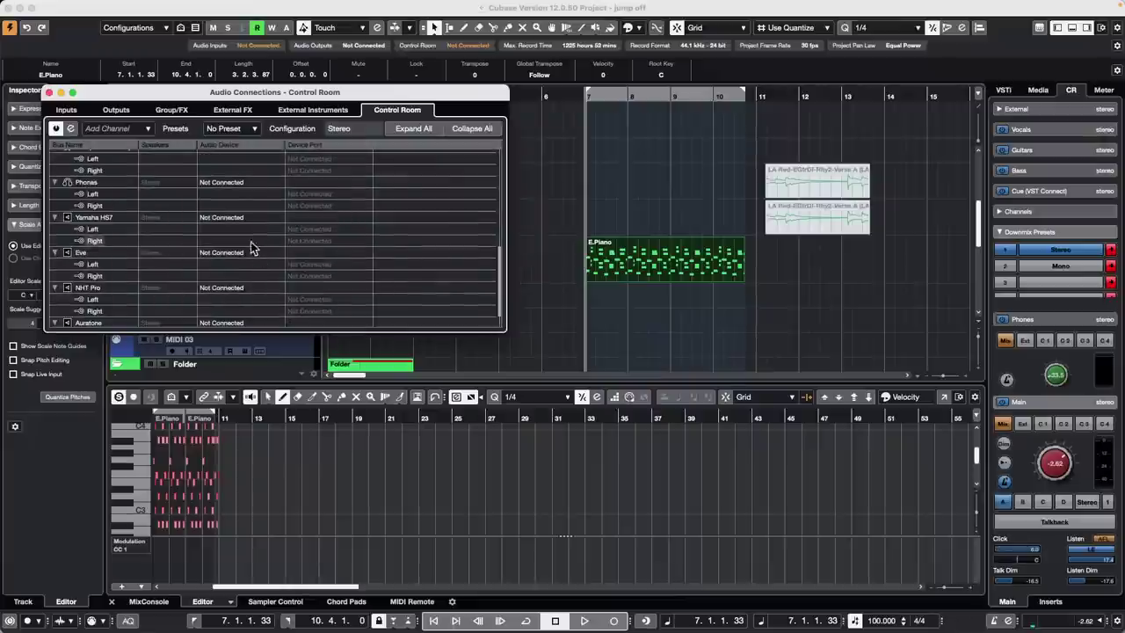
click(232, 217)
click(239, 249)
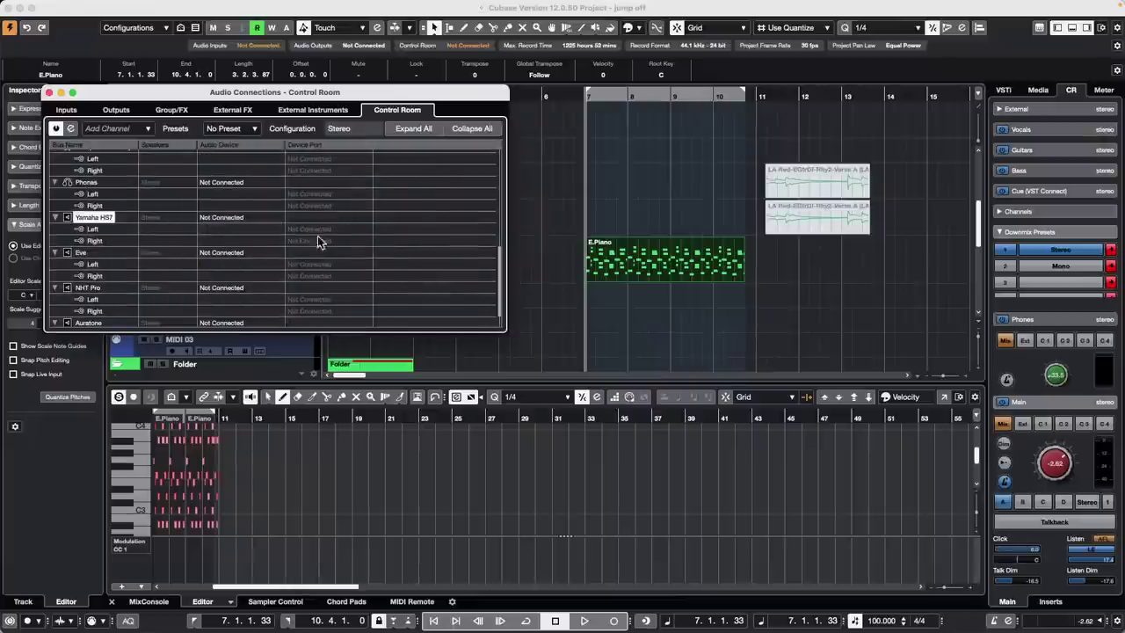
click(50, 92)
Play the E.Piano part briefly, link the editor's timeline to the project and enlarge the editor area.
key(space)
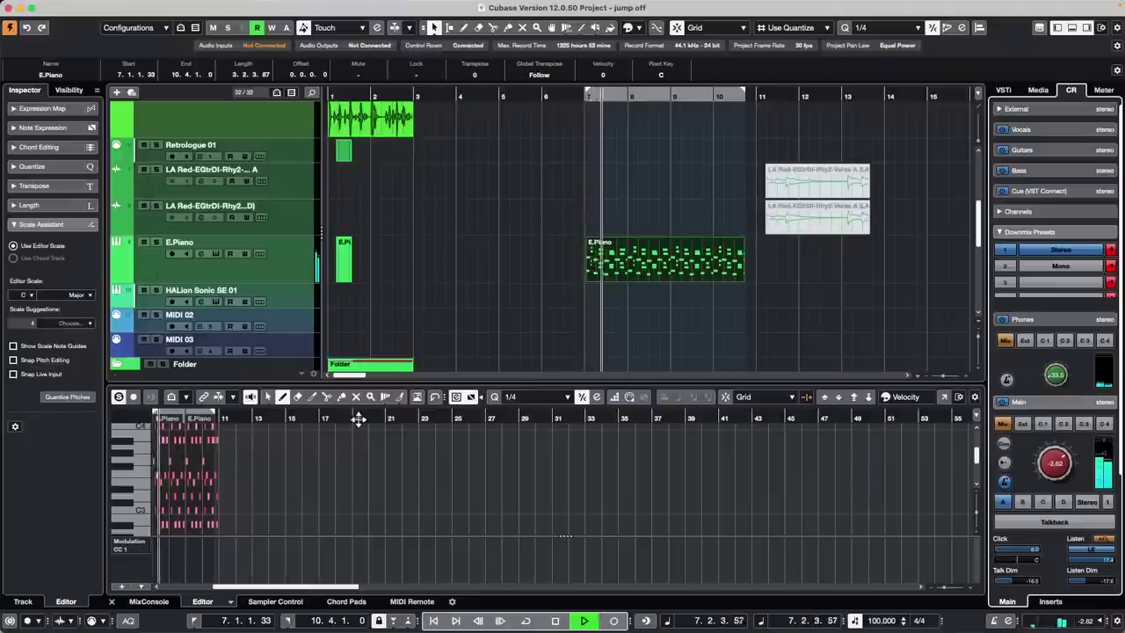
click(203, 396)
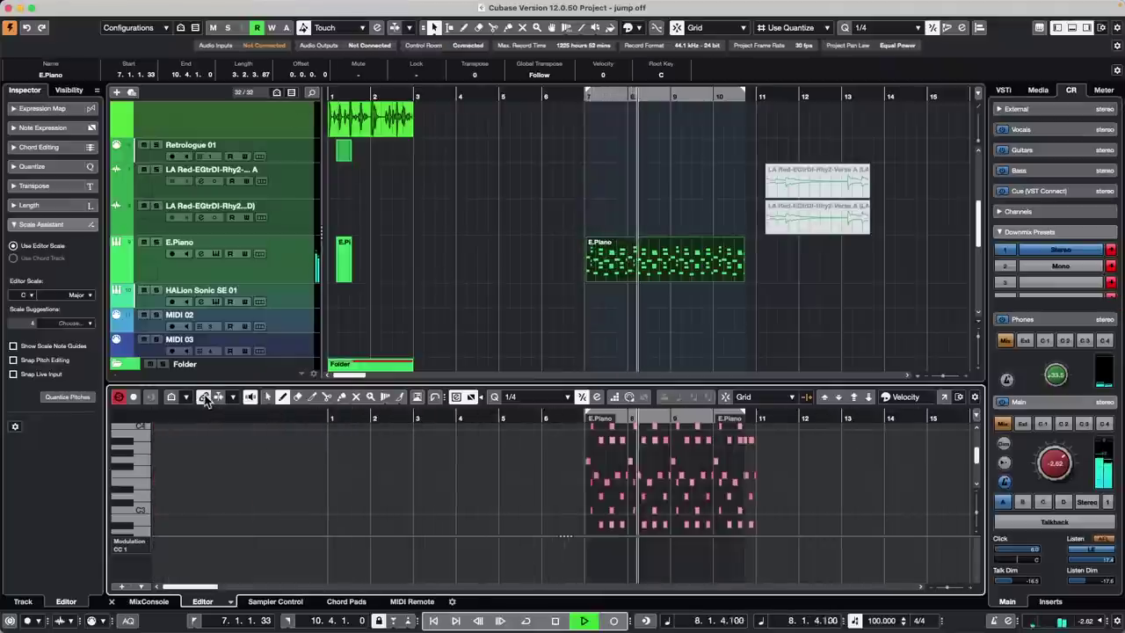
key(space)
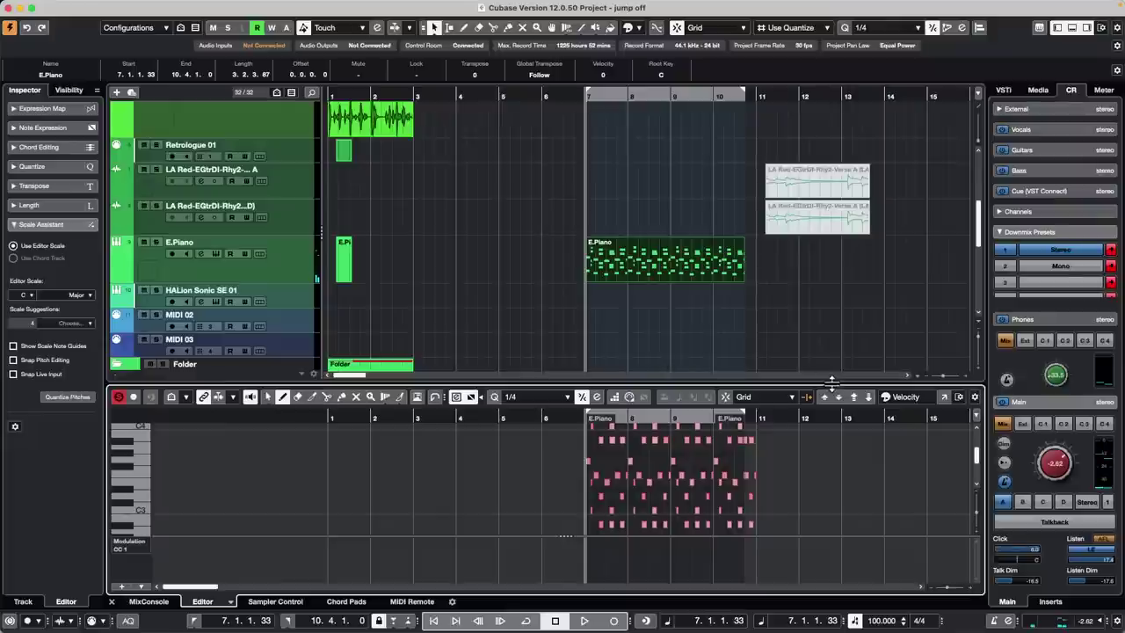
drag(831, 381, 831, 327)
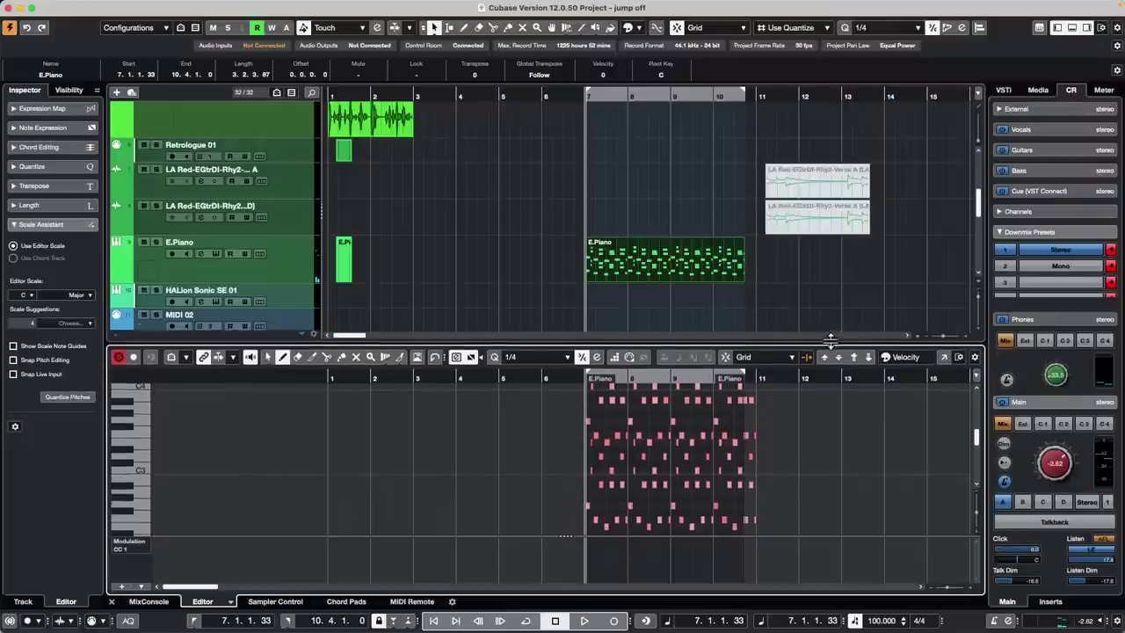
Set the controller lane to CC 10 (Pan), draw a wavy pan curve across the E.Piano part and play it back.
click(138, 547)
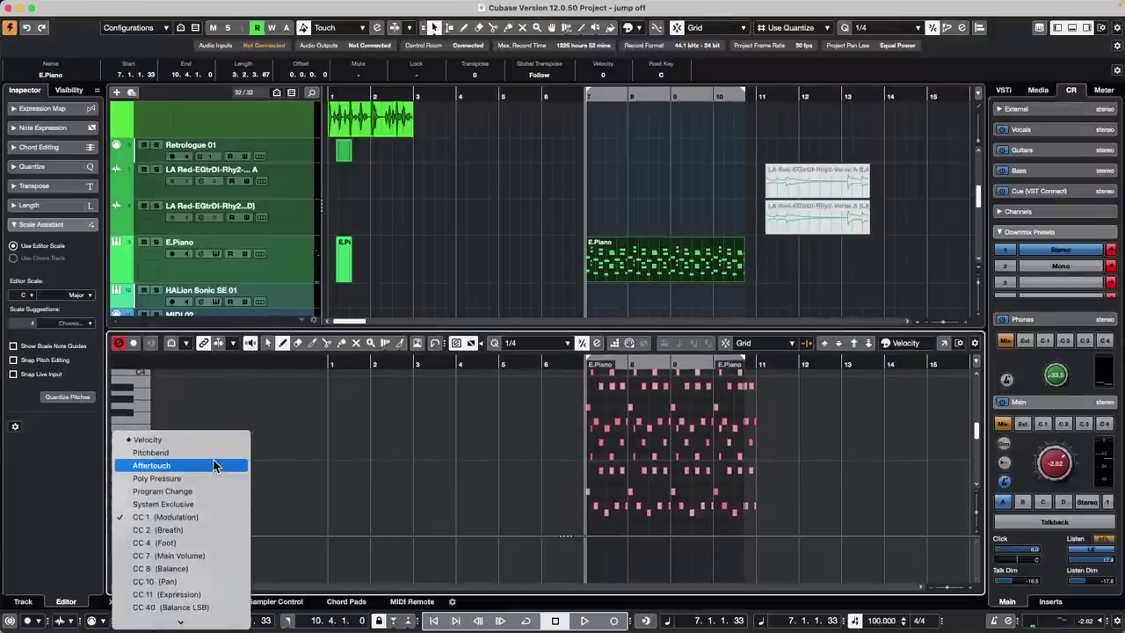
click(197, 580)
mouse_move(605, 552)
mouse_down()
mouse_move(647, 574)
mouse_move(676, 569)
mouse_move(694, 544)
mouse_move(742, 580)
mouse_up()
key(space)
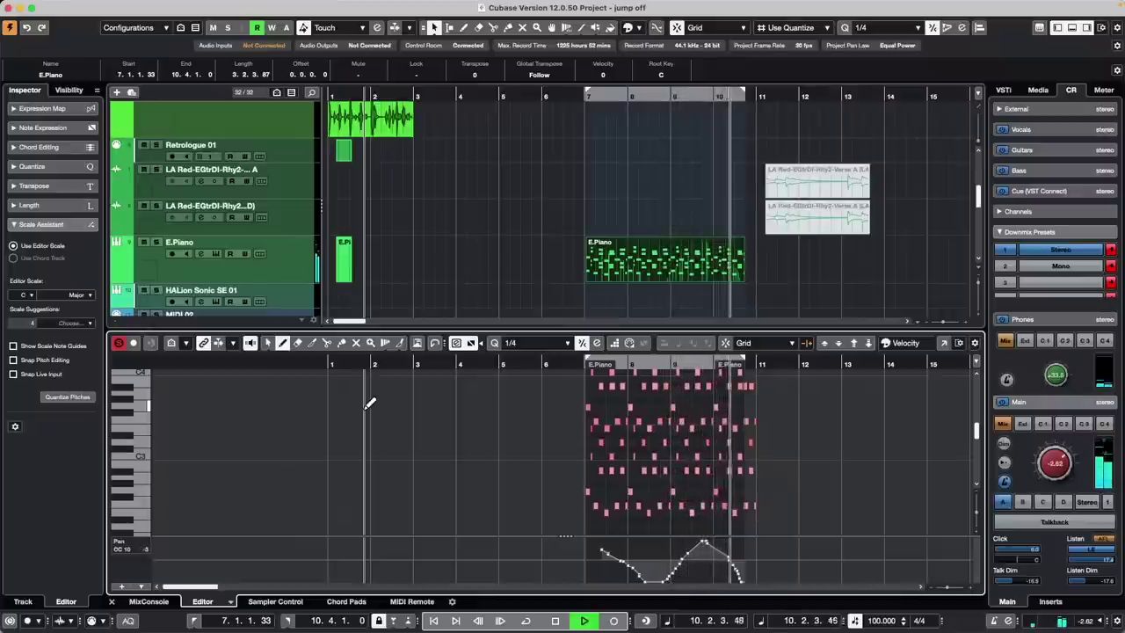
key(space)
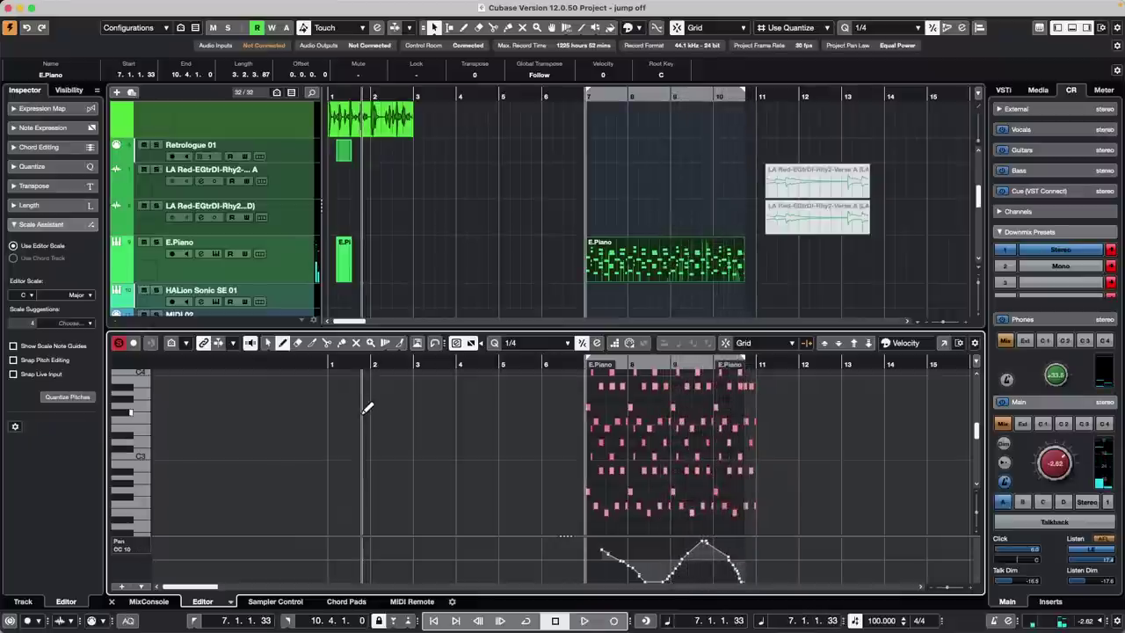
Select the E.Piano track and enable its read and write automation.
click(296, 273)
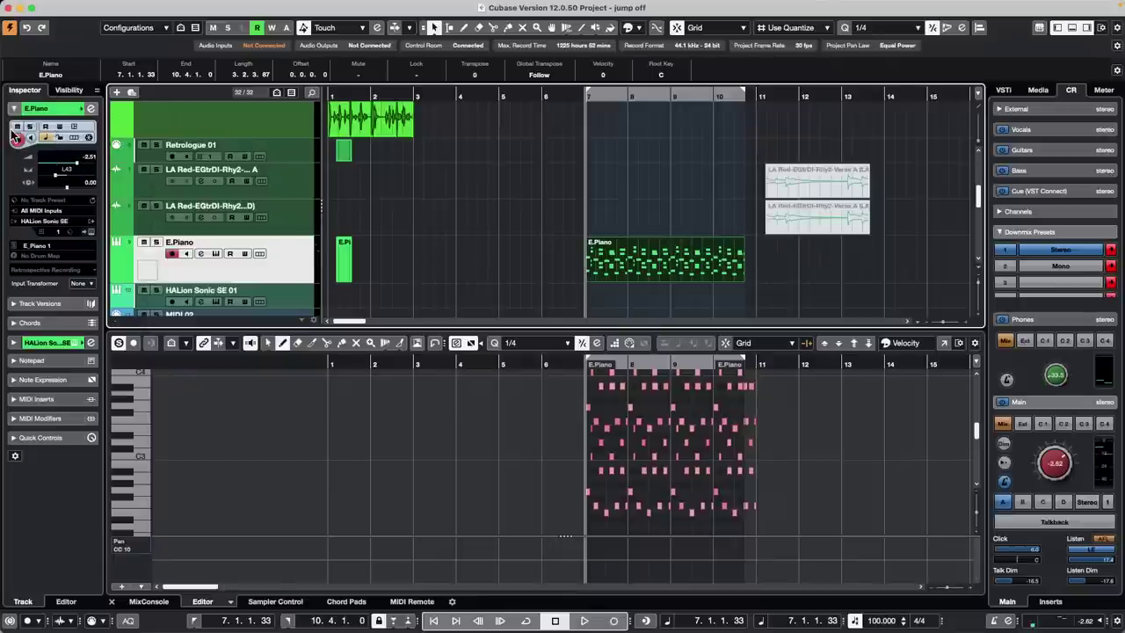
click(59, 127)
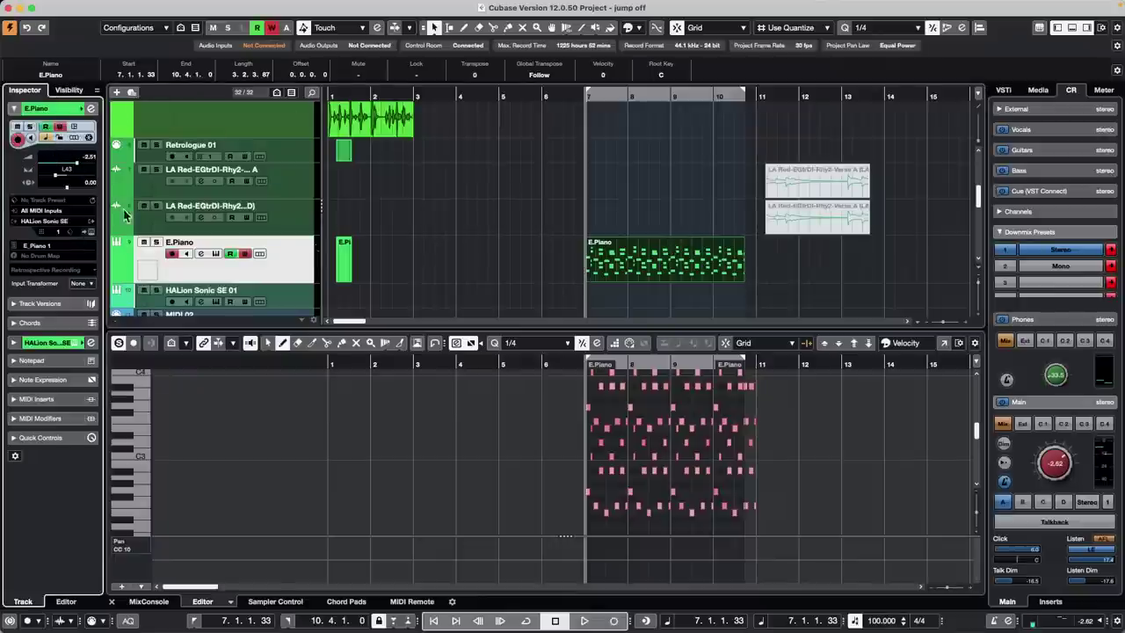
Record stereo pan automation on the E.Piano track during playback by sweeping its pan, and undo the recorded pass.
key(space)
drag(54, 176, 88, 180)
key(space)
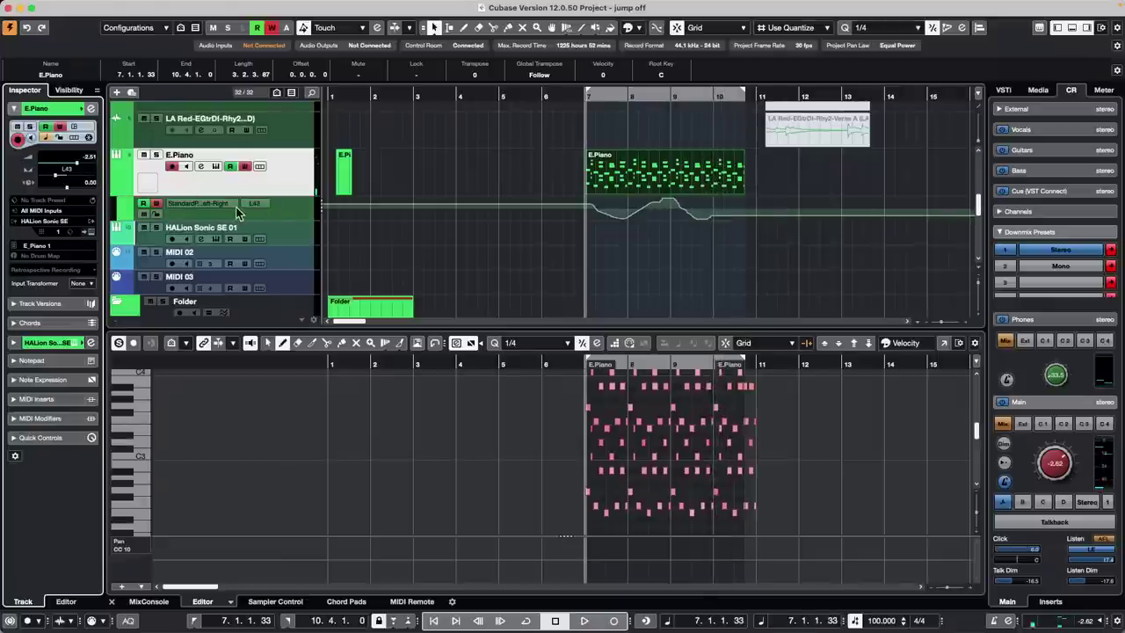
key(super+z)
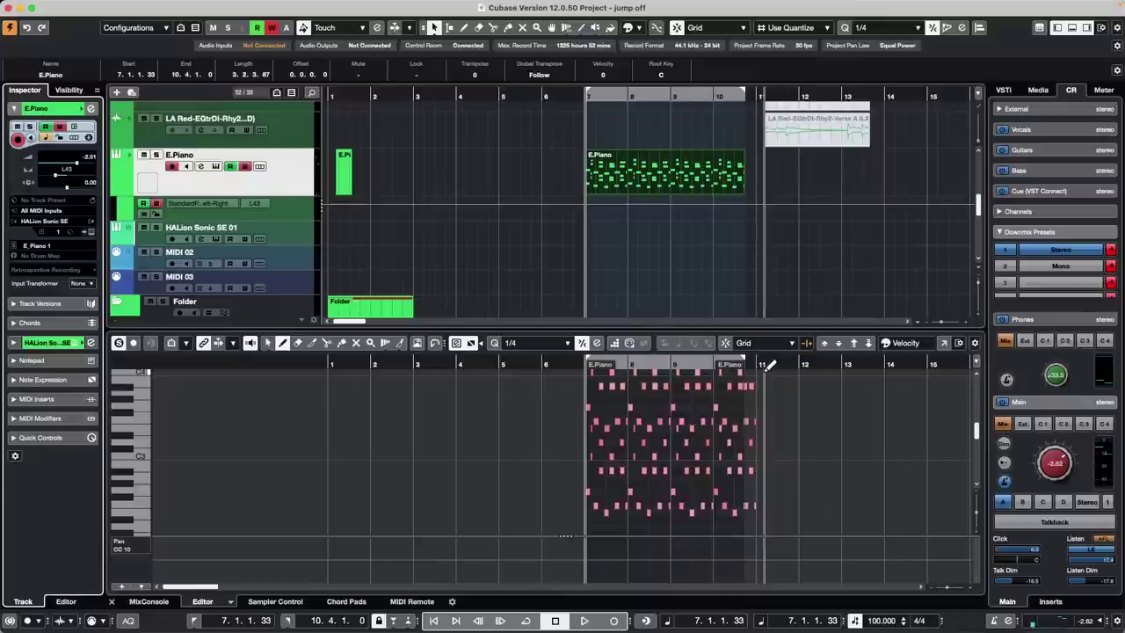
Open the note expression editor of the low E.Piano note near beat 7.2 and leave only Pan enabled among Volume, Pan and Tuning.
drag(767, 365, 618, 422)
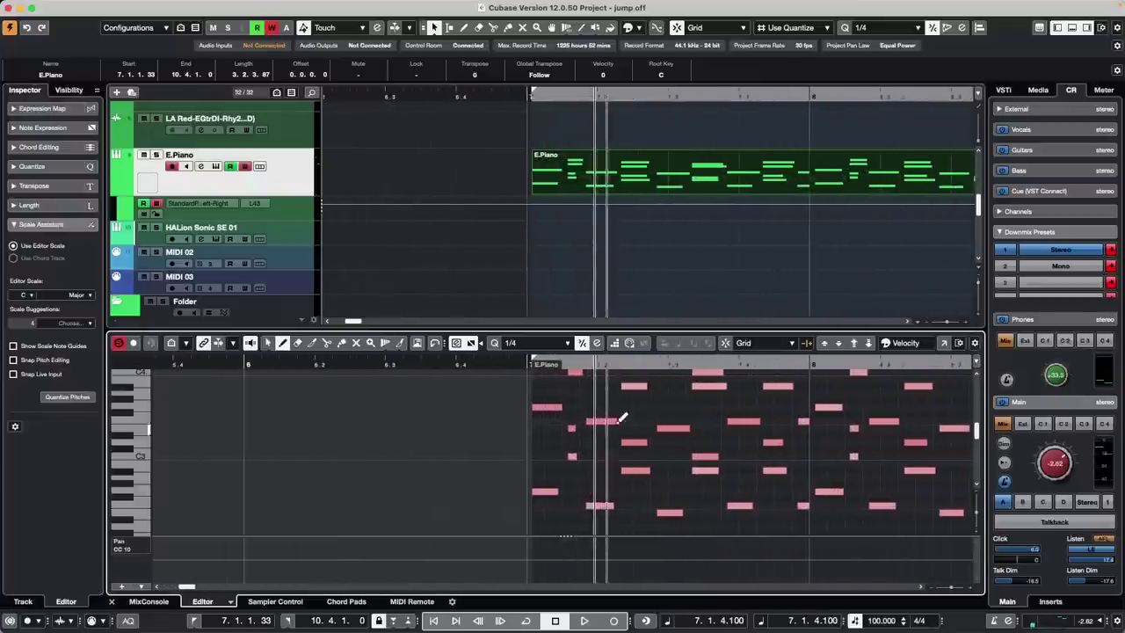
double_click(600, 505)
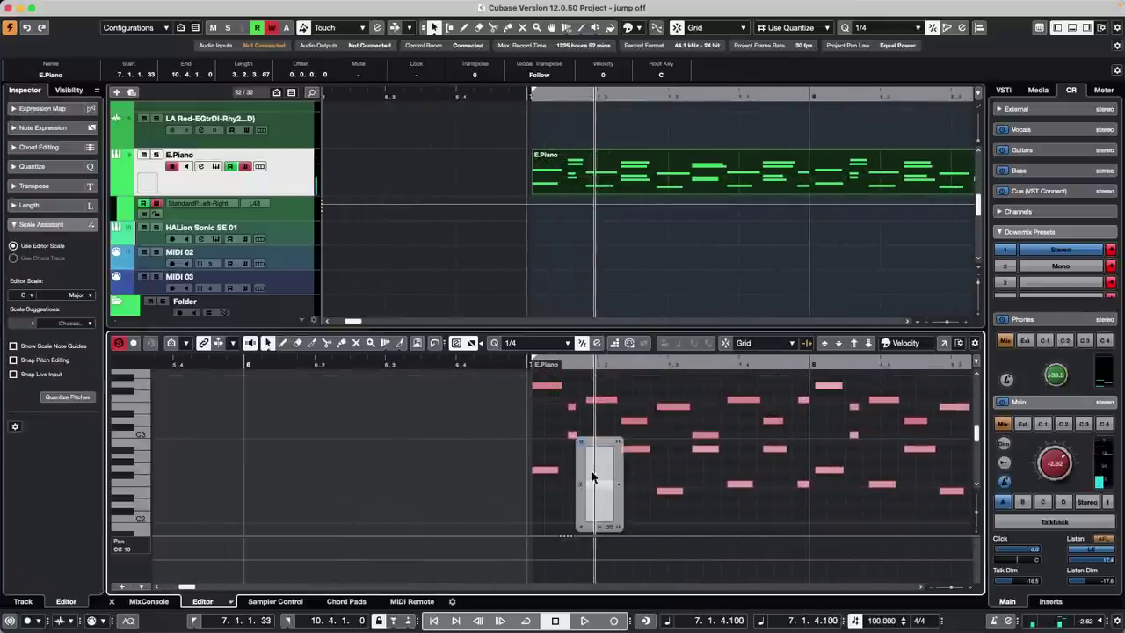
click(40, 131)
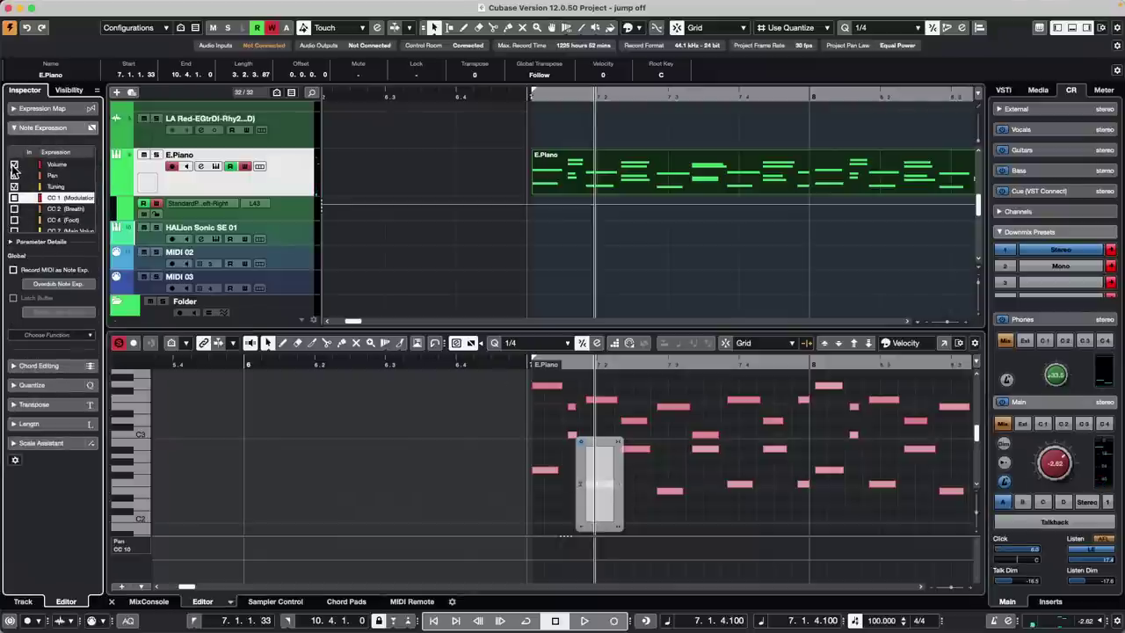
click(14, 186)
click(14, 176)
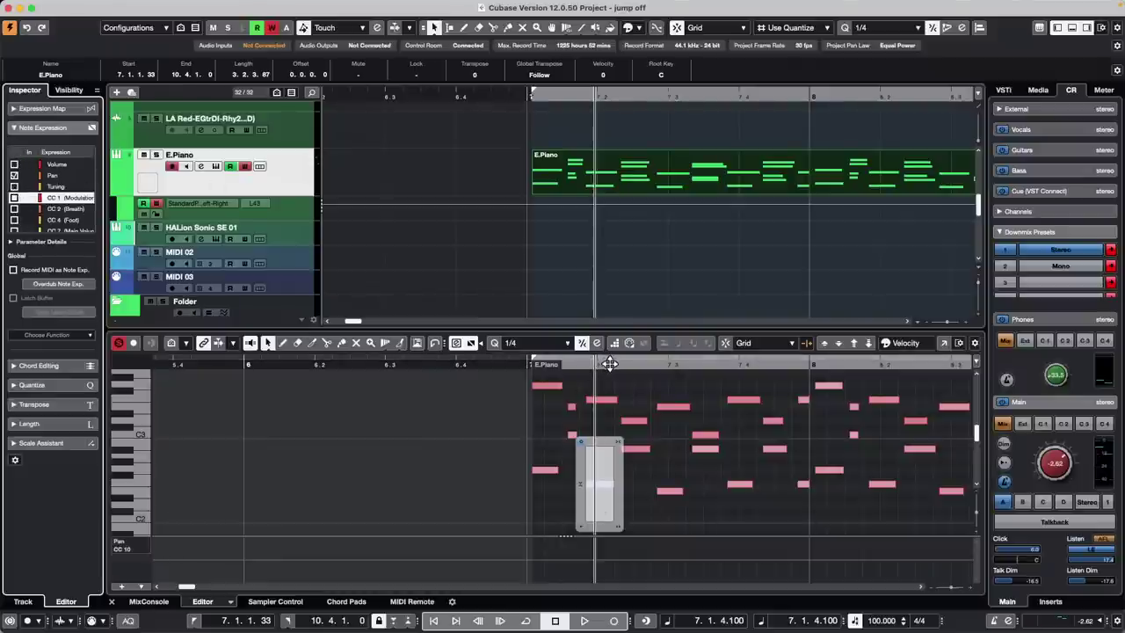
Draw a flat, low CC 1 (Modulation) level in the expression editor of the low note at beat 7.2.
drag(607, 360, 596, 374)
right_click(555, 514)
click(569, 514)
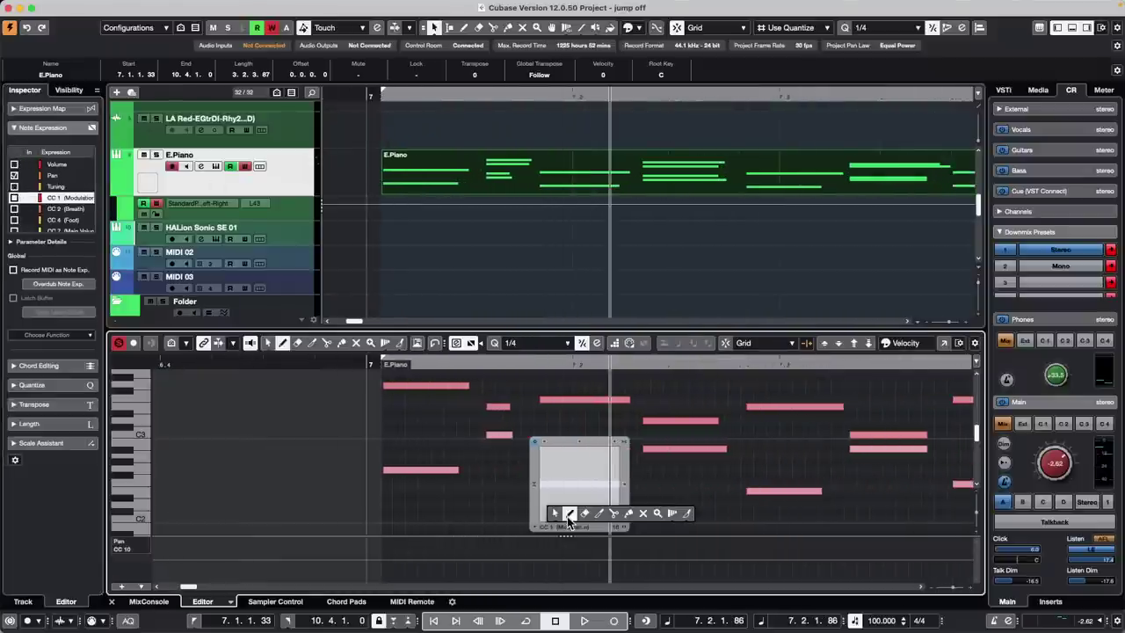
click(546, 515)
key(1)
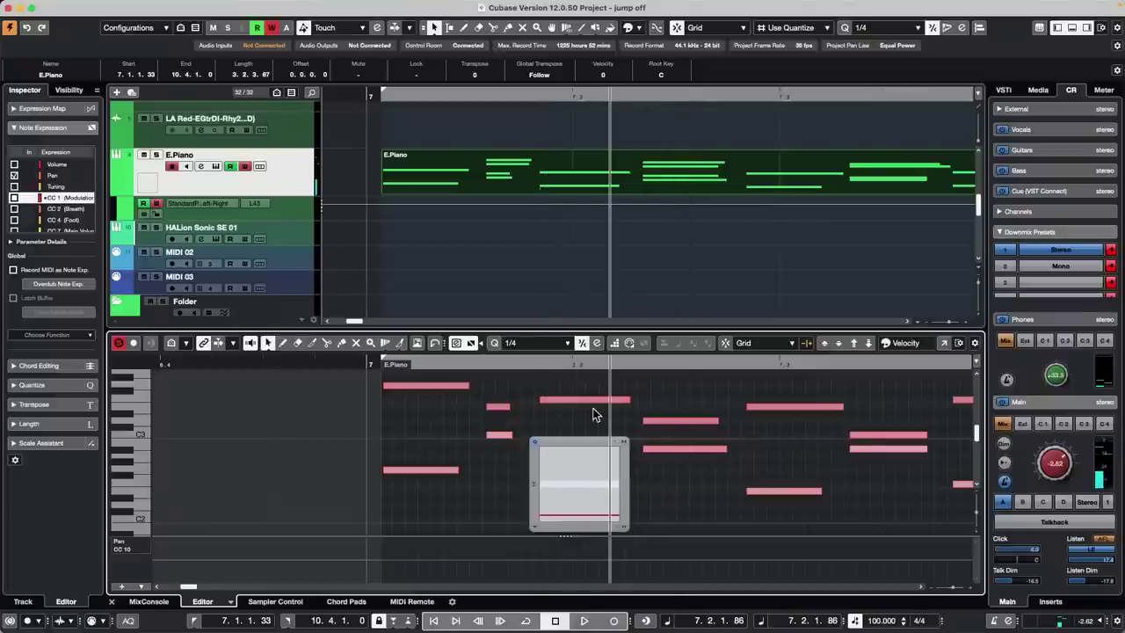
Open the expression editor of the next note above C3 and draw a high CC 1 (Modulation) level of about 122.
double_click(671, 421)
right_click(669, 419)
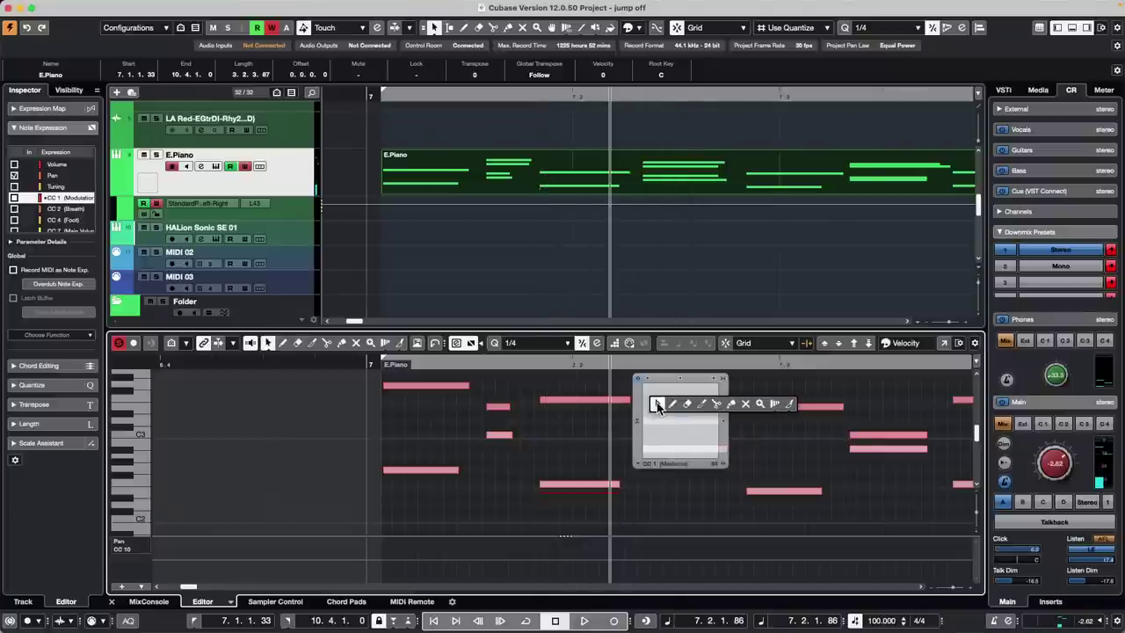
click(671, 404)
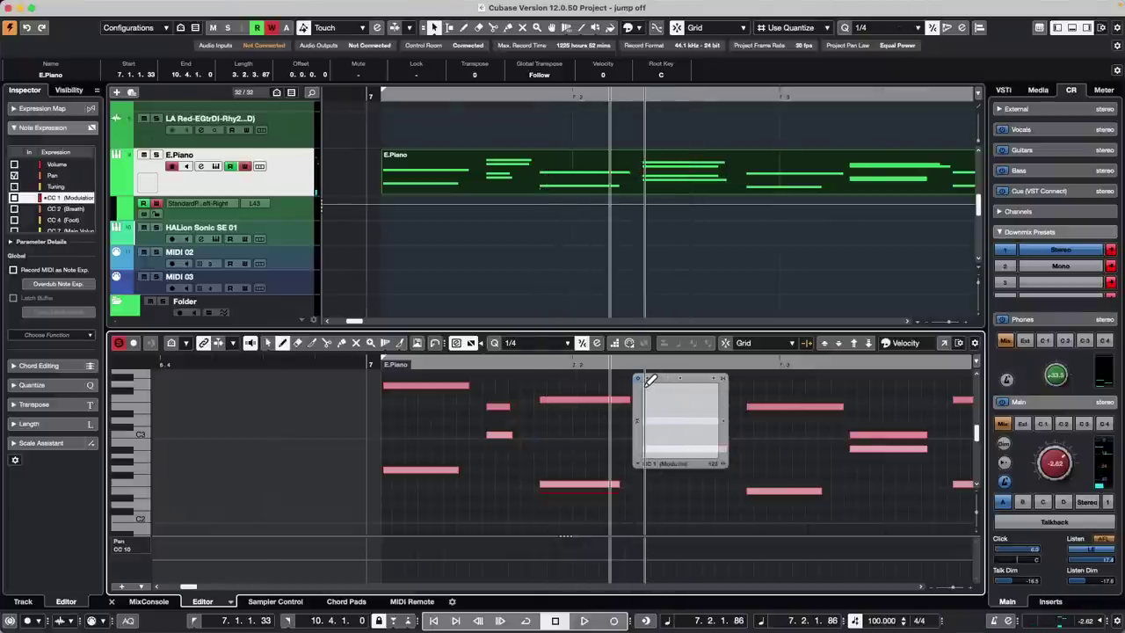
click(644, 385)
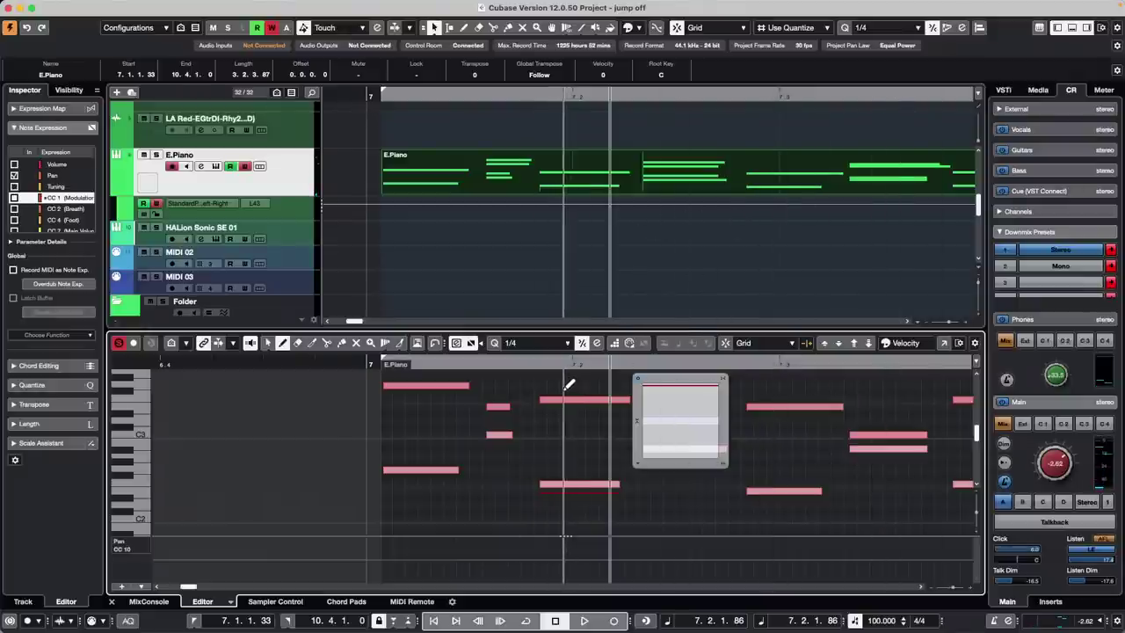
key(1)
Draw a near-maximum Pan expression level on the upper note just before beat 7.3, after rechecking the previous note's modulation.
double_click(777, 408)
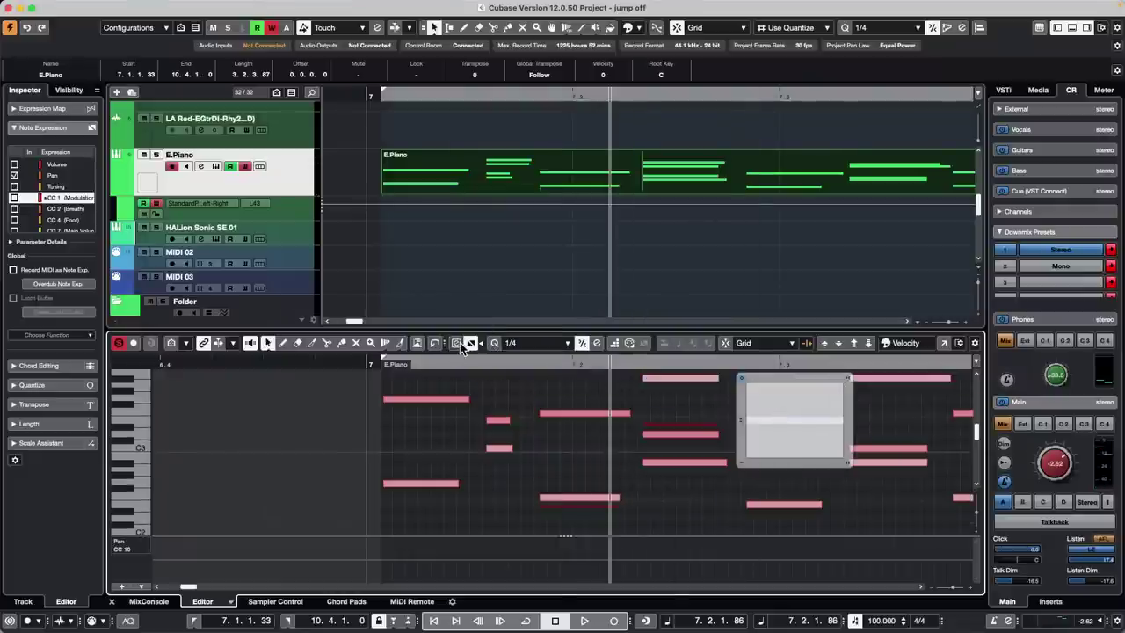
double_click(677, 436)
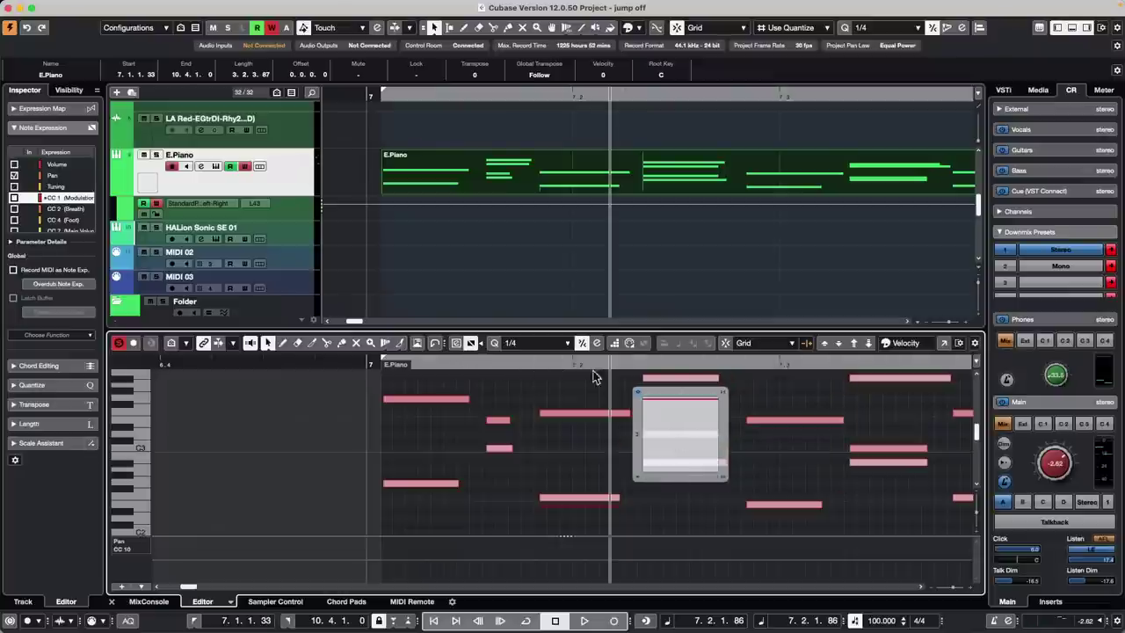
double_click(803, 420)
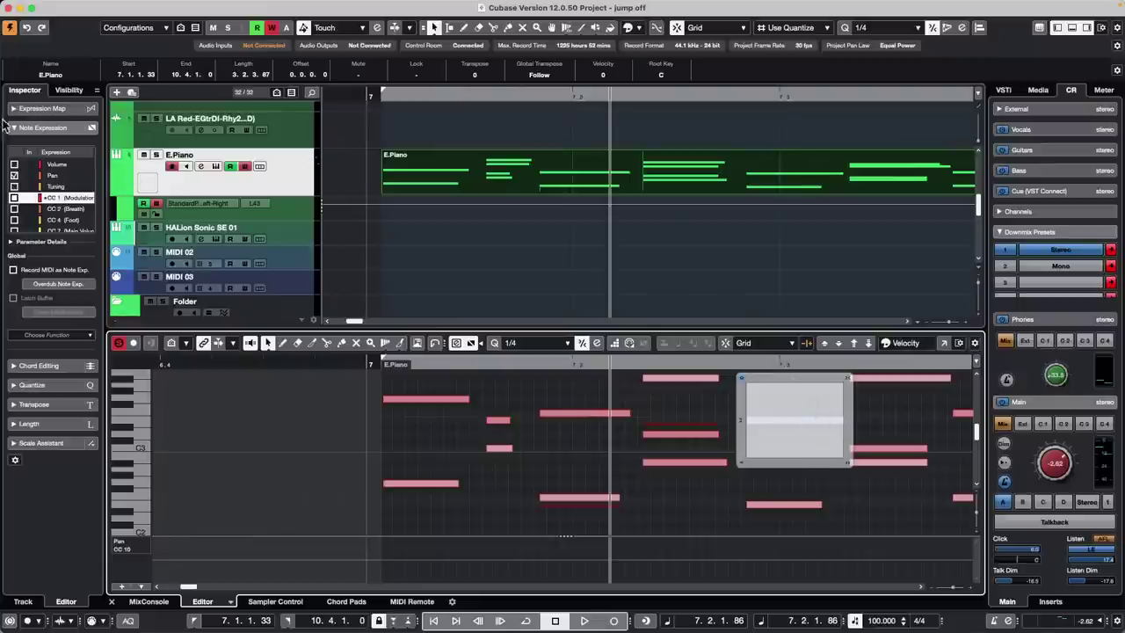
click(54, 177)
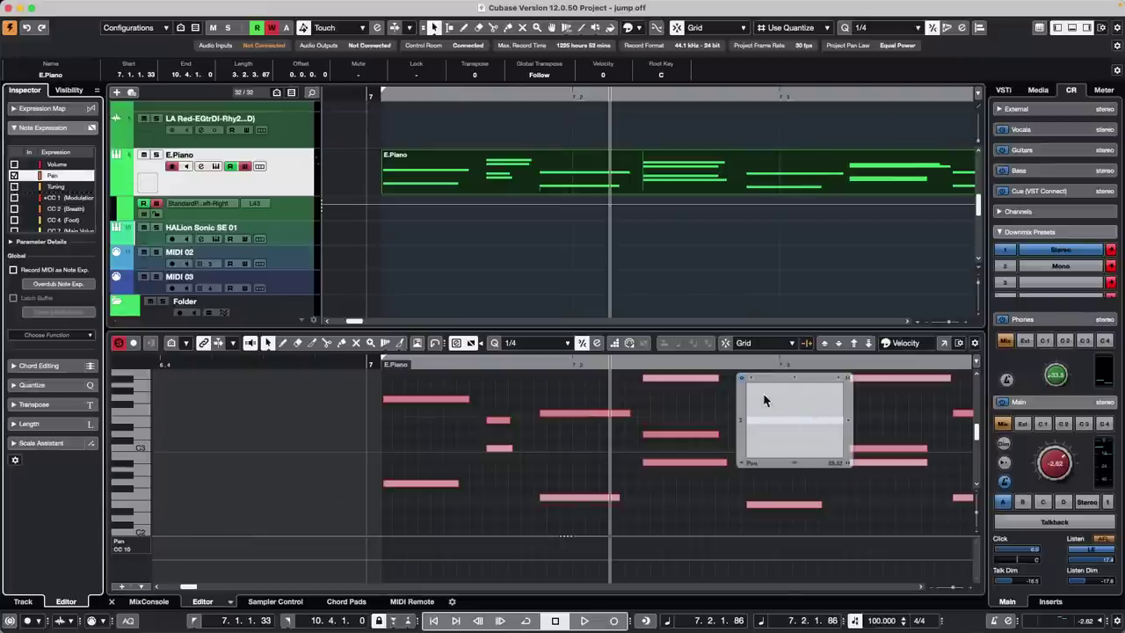
key(8)
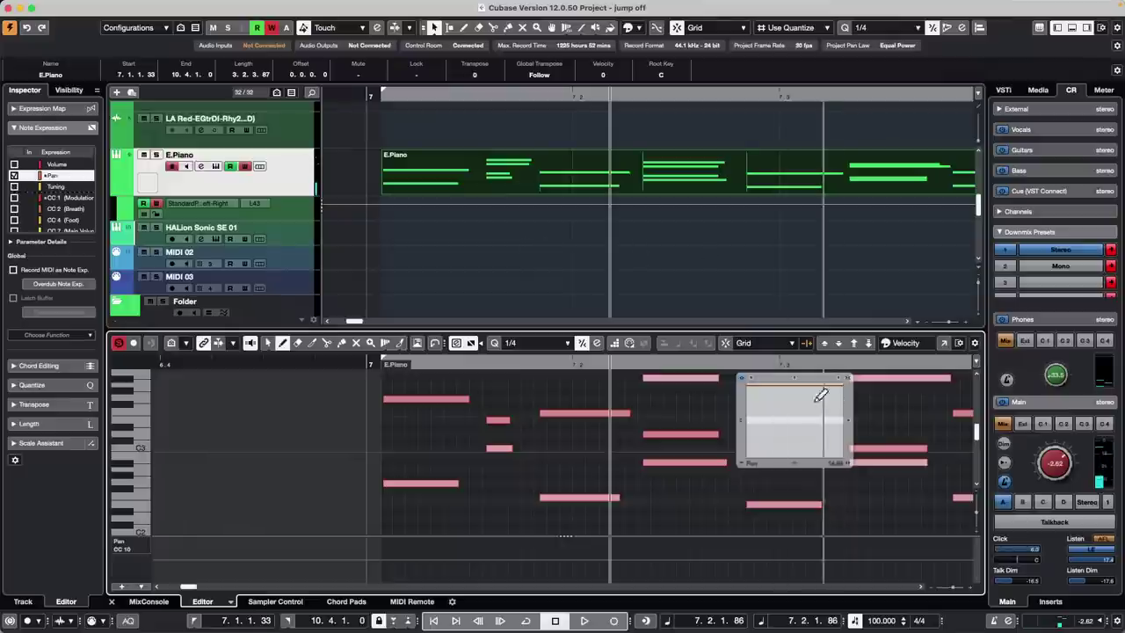
Open and activate the recent project A Long Long Time Ago Verve, dismissing its missing-file list without locating anything.
drag(562, 93, 562, 73)
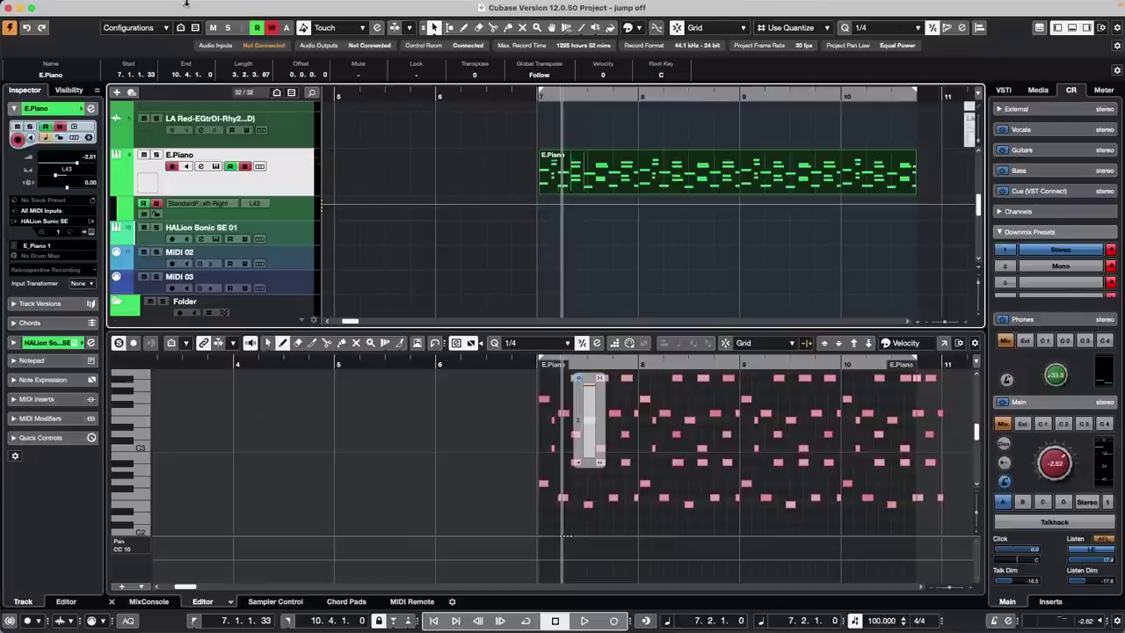
mouse_move(186, 5)
click(78, 6)
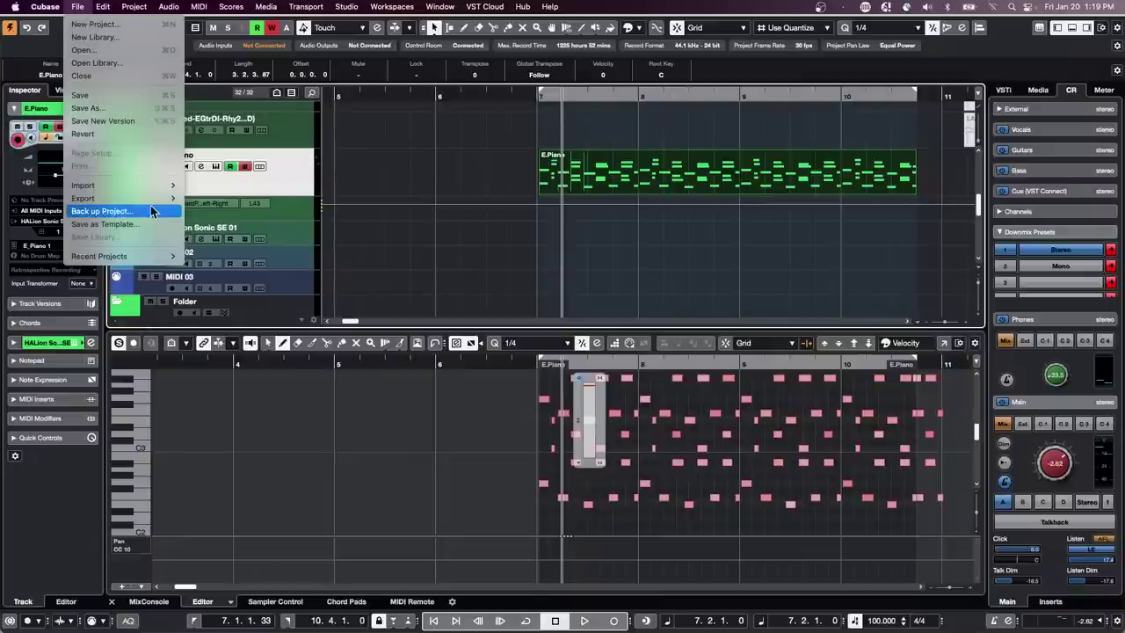
mouse_move(149, 255)
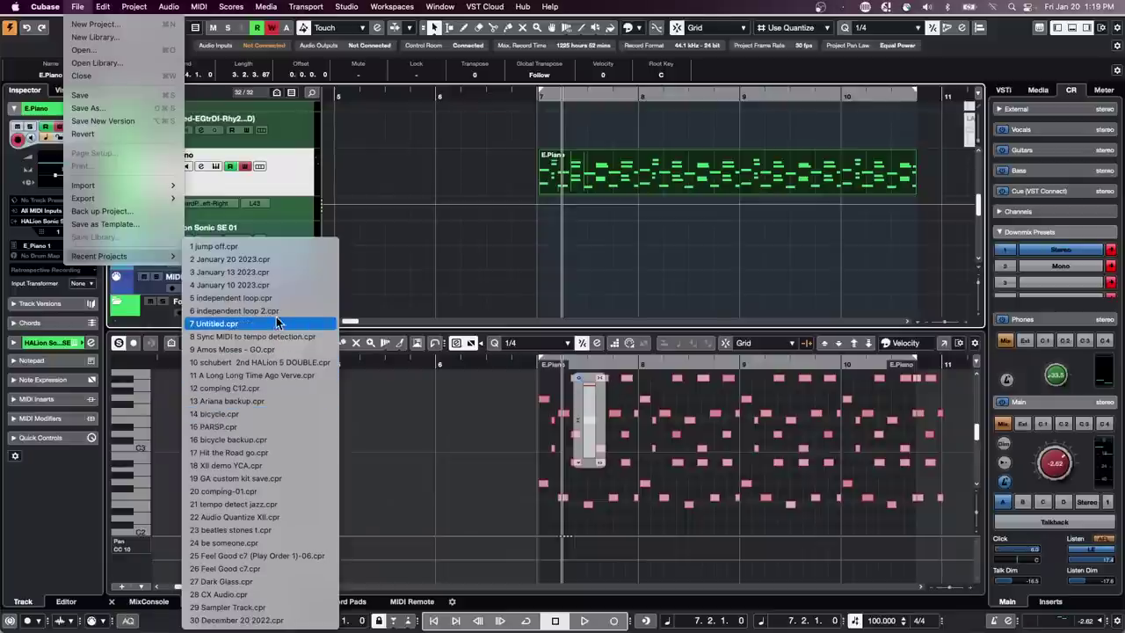
click(281, 375)
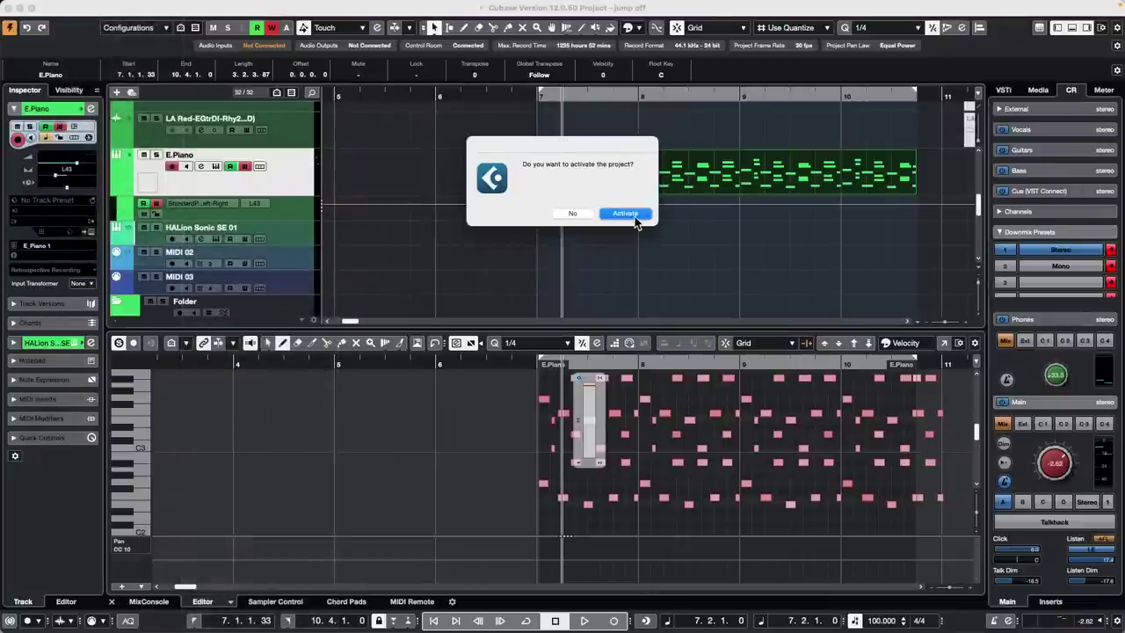
click(625, 214)
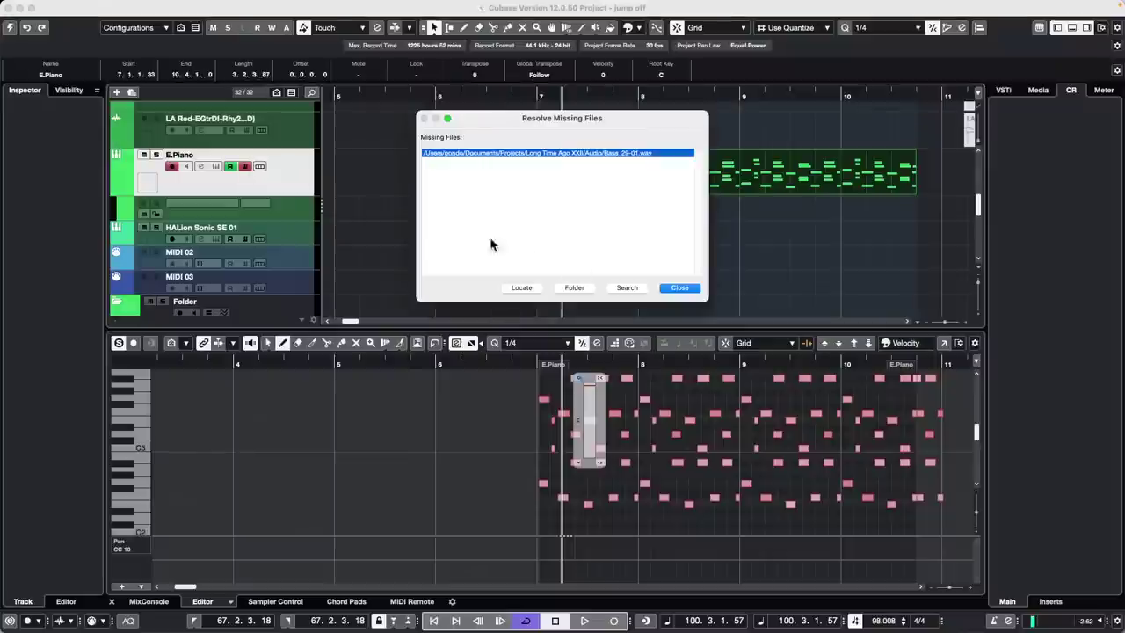
click(680, 288)
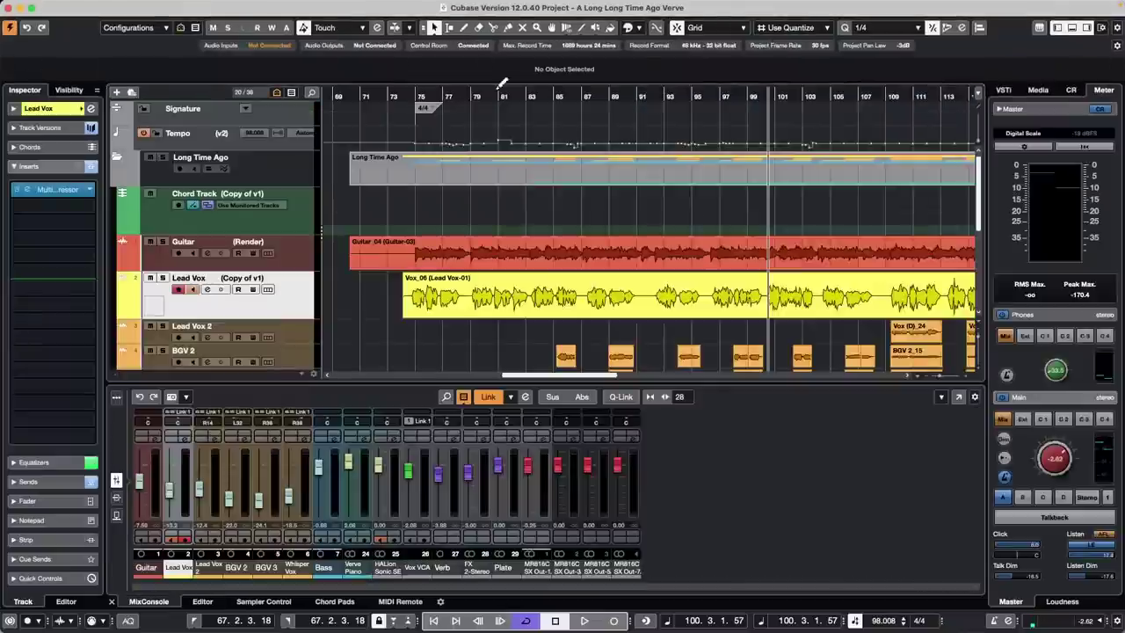
Move the project cursor to bar 83 and select the BGV 2 track.
mouse_move(533, 91)
mouse_down()
mouse_move(530, 75)
mouse_move(535, 95)
mouse_up()
scroll(369, 284, down, 3)
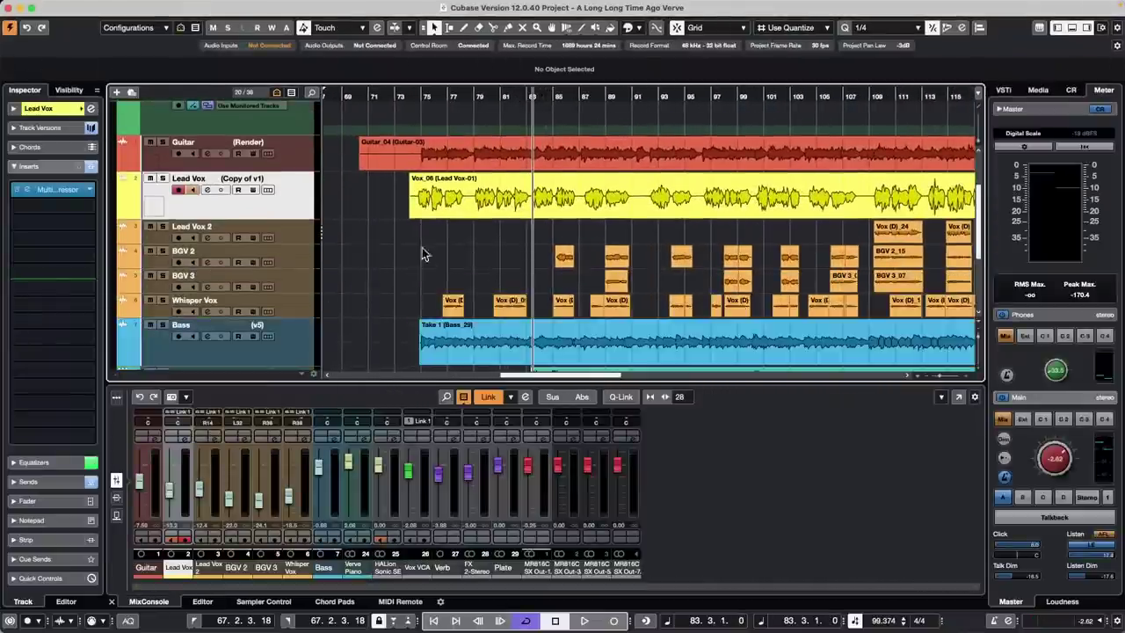
click(290, 257)
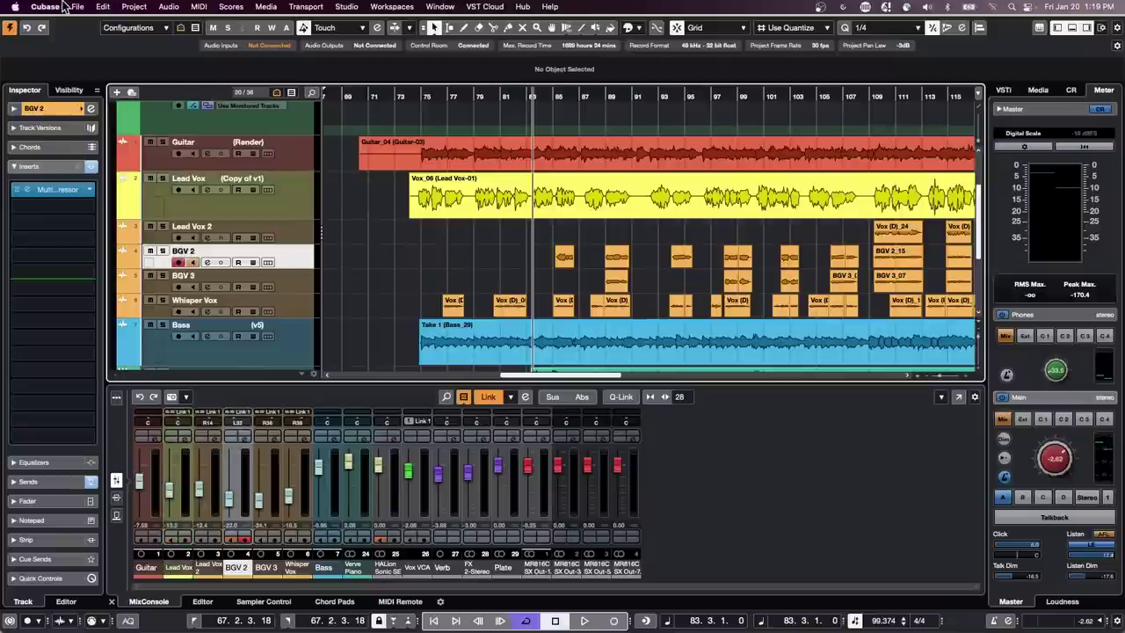
Enable Auto Select Events under Cursor in the Editing preferences and accept the change.
click(77, 7)
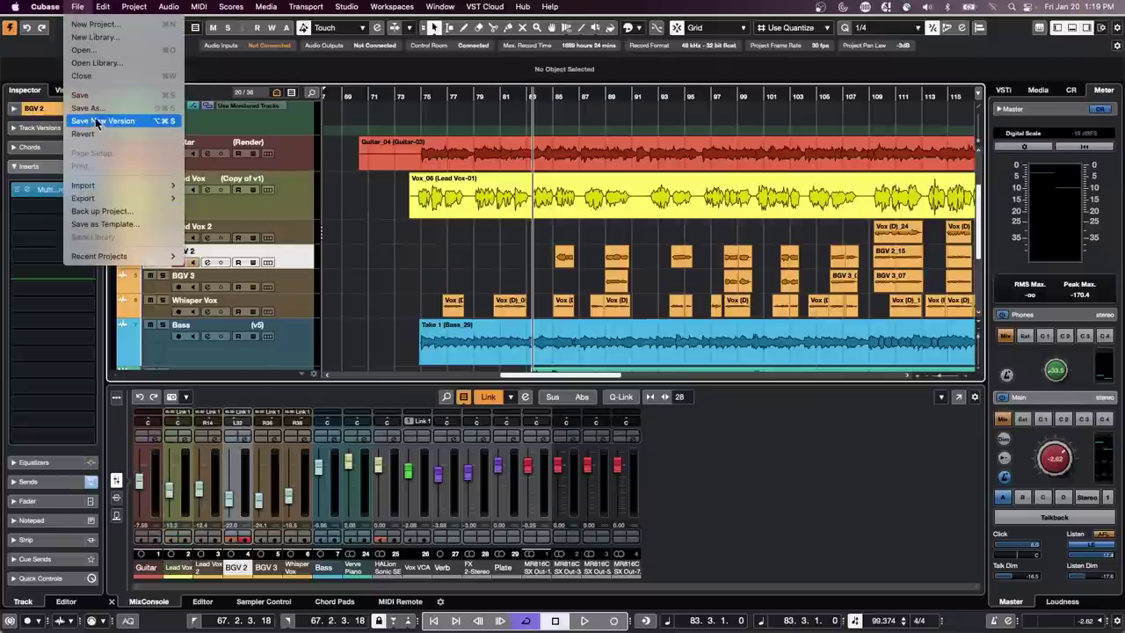
mouse_move(56, 8)
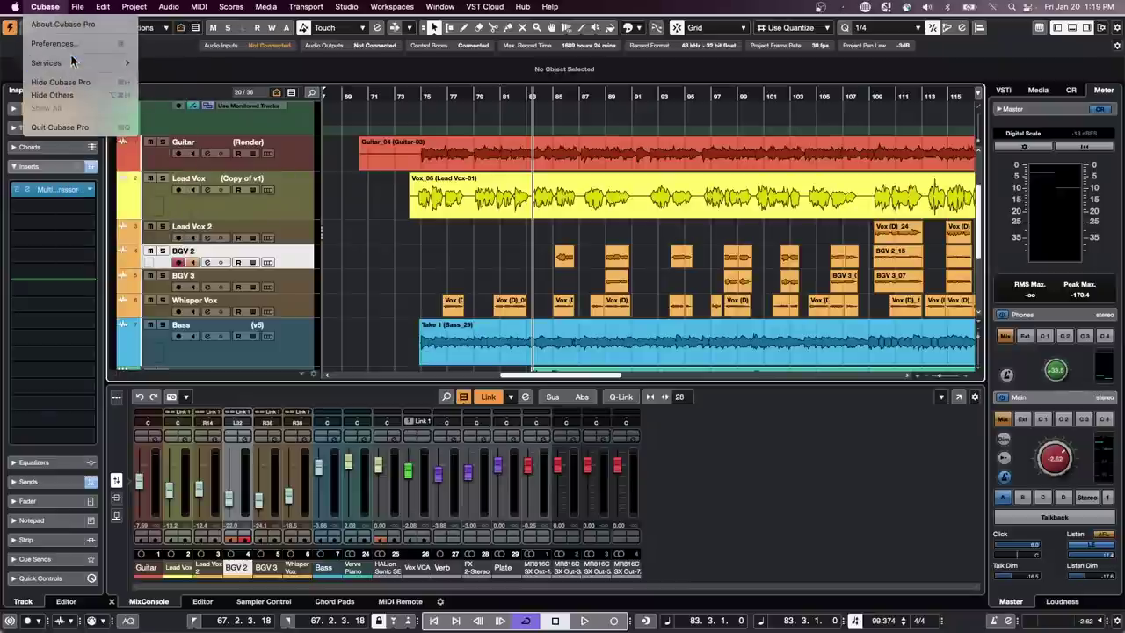
click(54, 43)
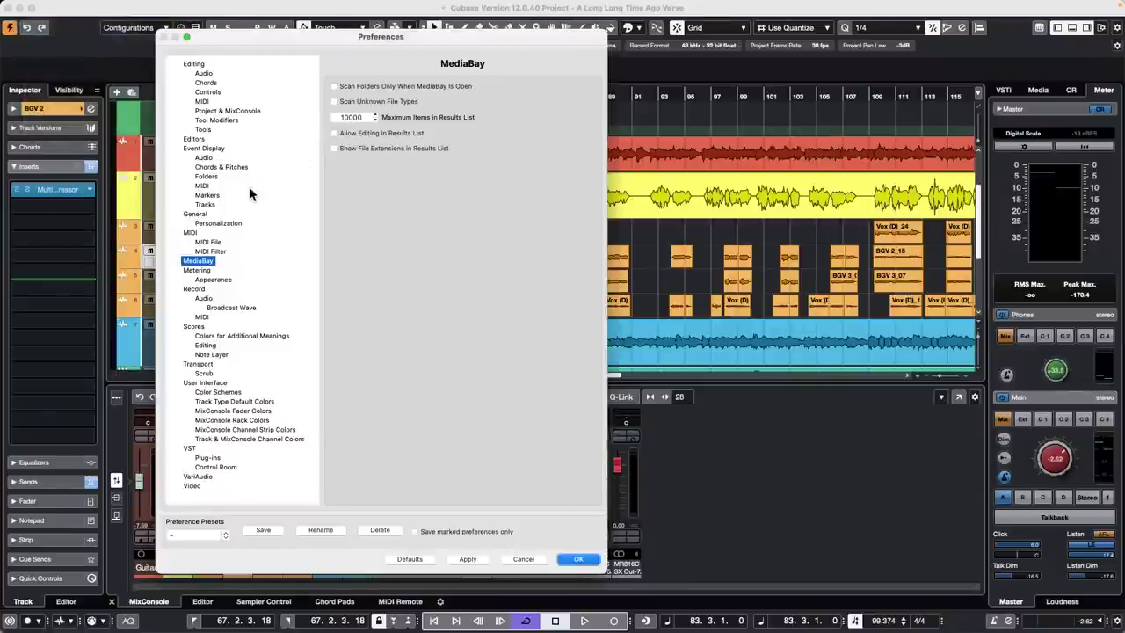
click(194, 65)
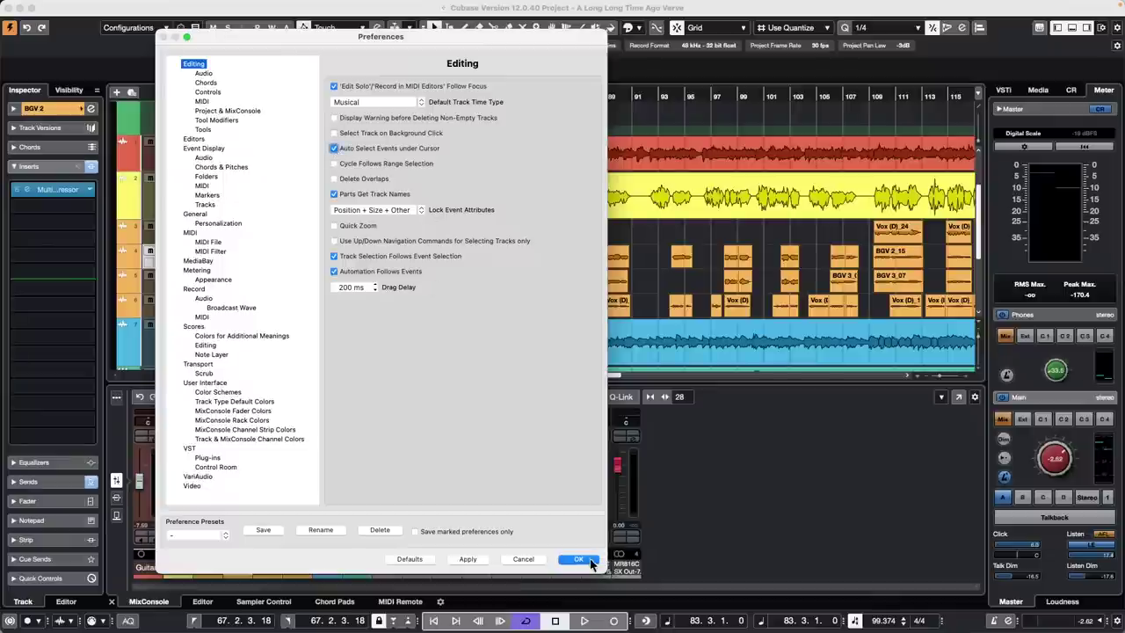
click(588, 560)
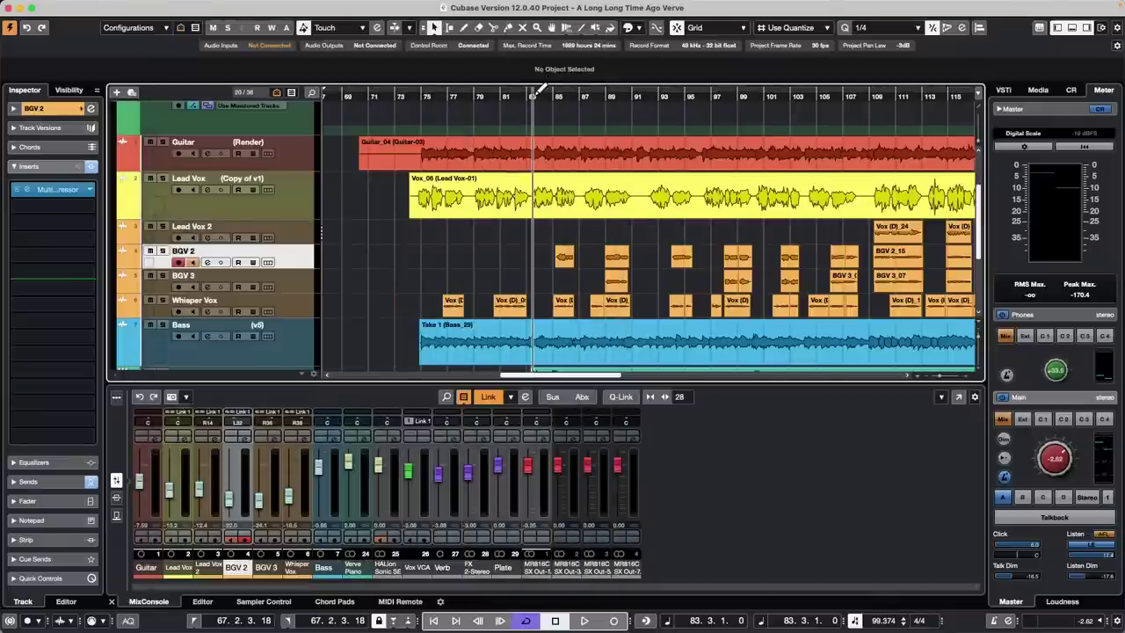
Move the project cursor across the BGV 2 events to bar 96 and play the passage briefly.
drag(534, 92, 695, 127)
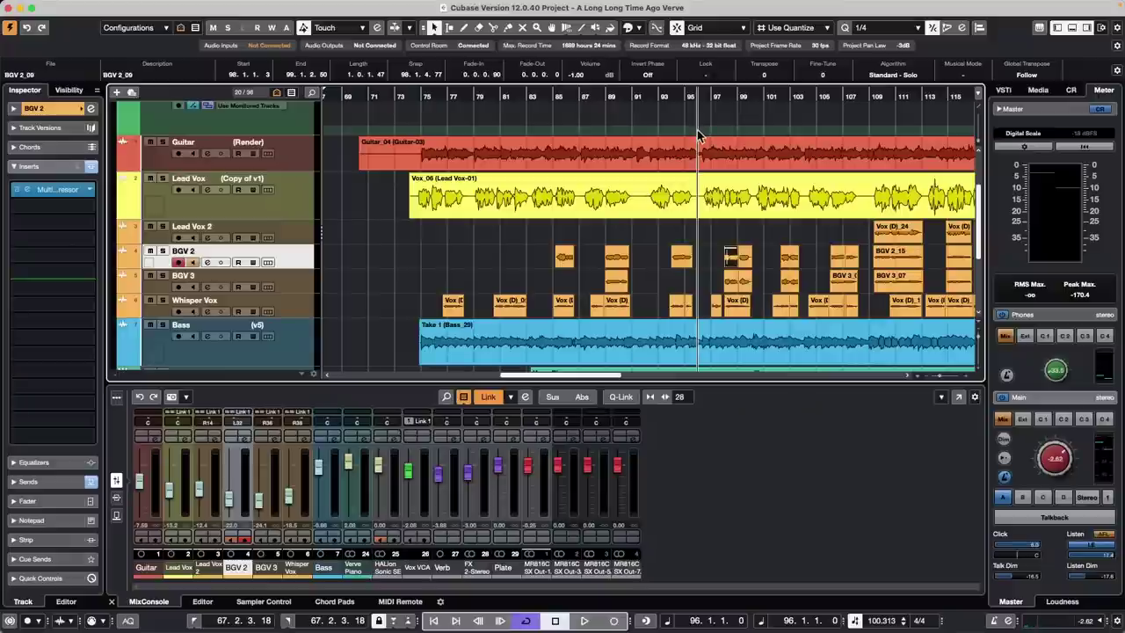
key(space)
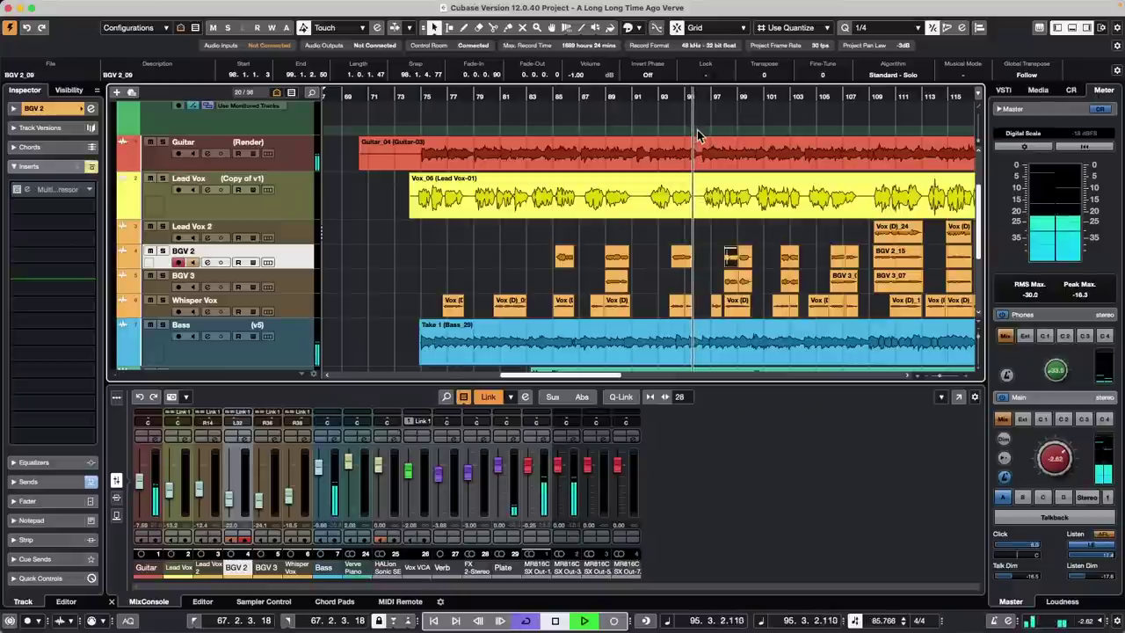
key(space)
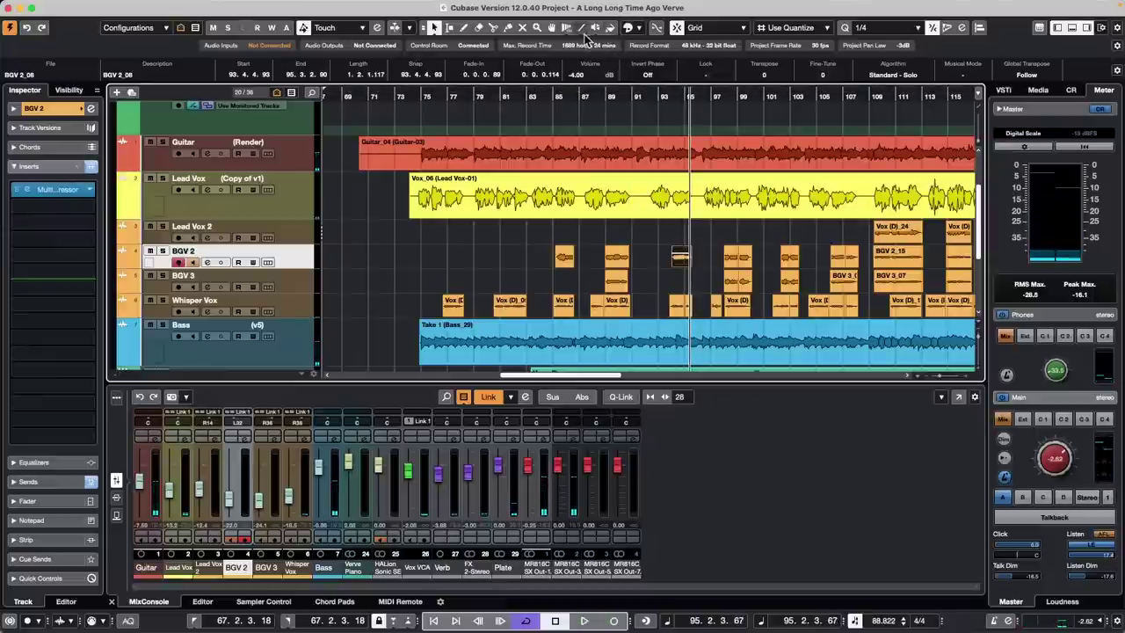
Switch the Scrub tool to its Play mode and play the project around bars 95 to 97 with BGV 2 selected.
click(594, 30)
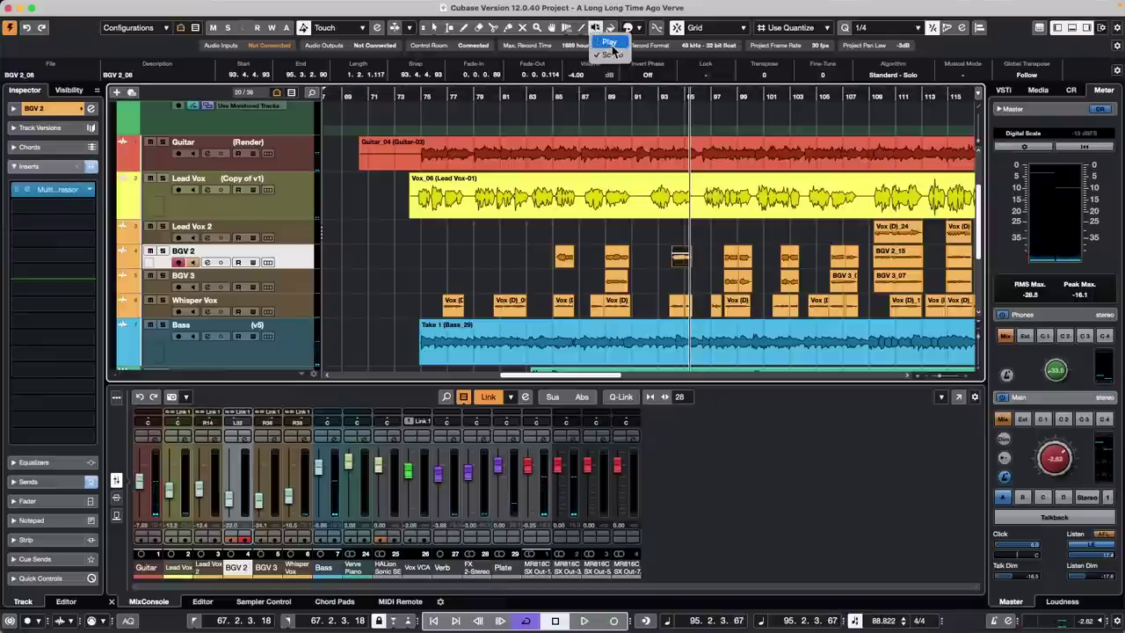
click(608, 41)
key(space)
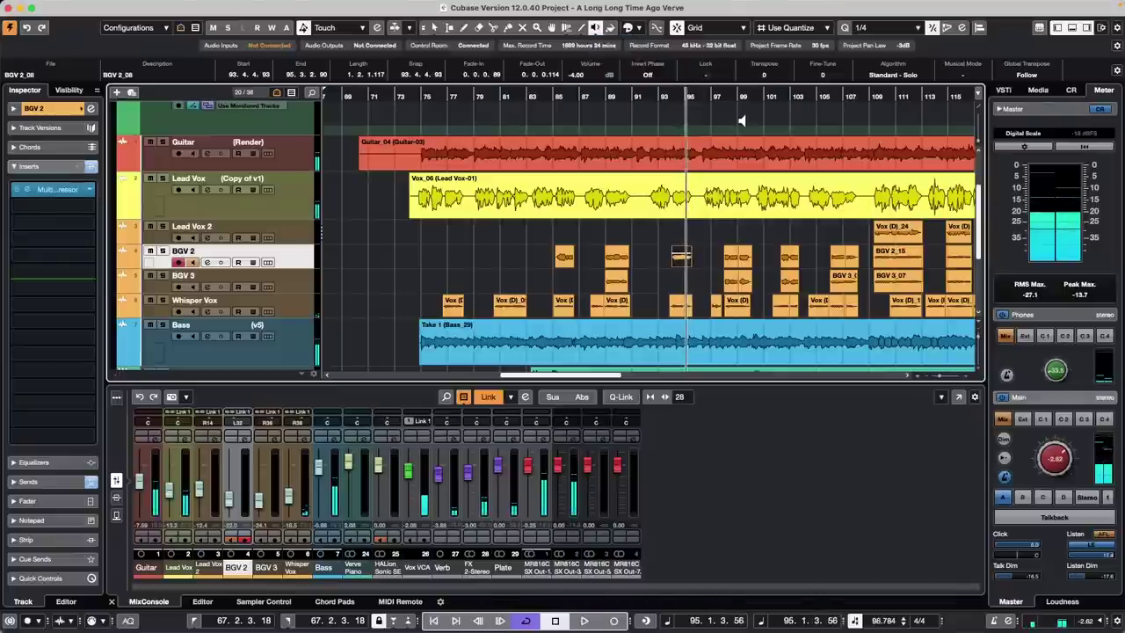
drag(726, 95, 718, 96)
key(space)
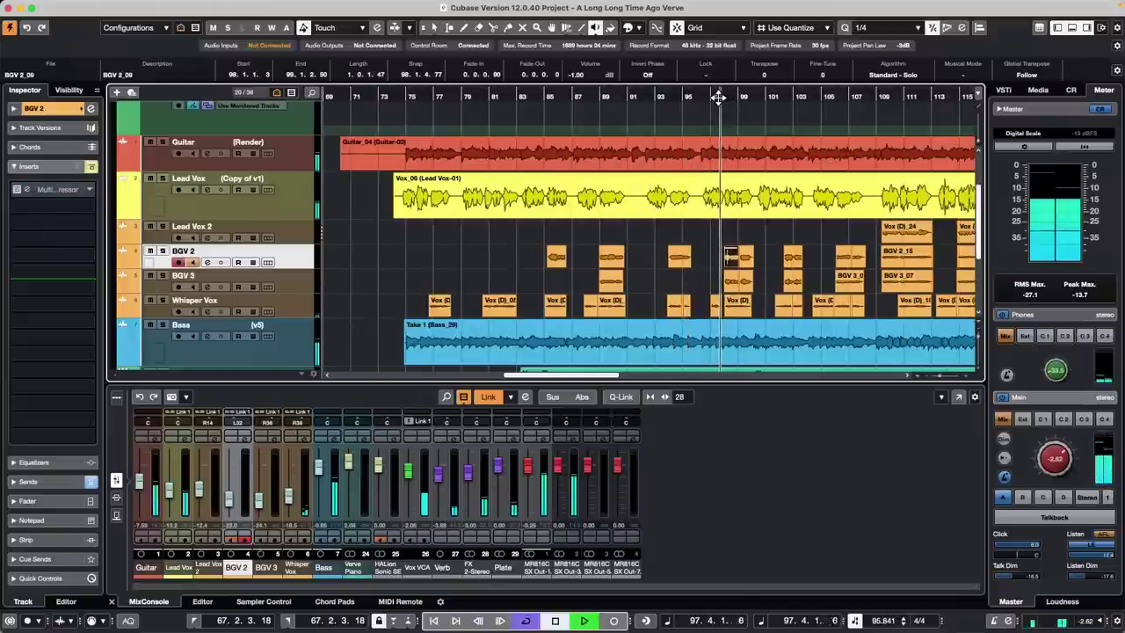
Play the project to bar 98, stop, and move the project cursor across the BGV 2 events to bar 102 and back to bar 94.
key(space)
key(space)
key(space)
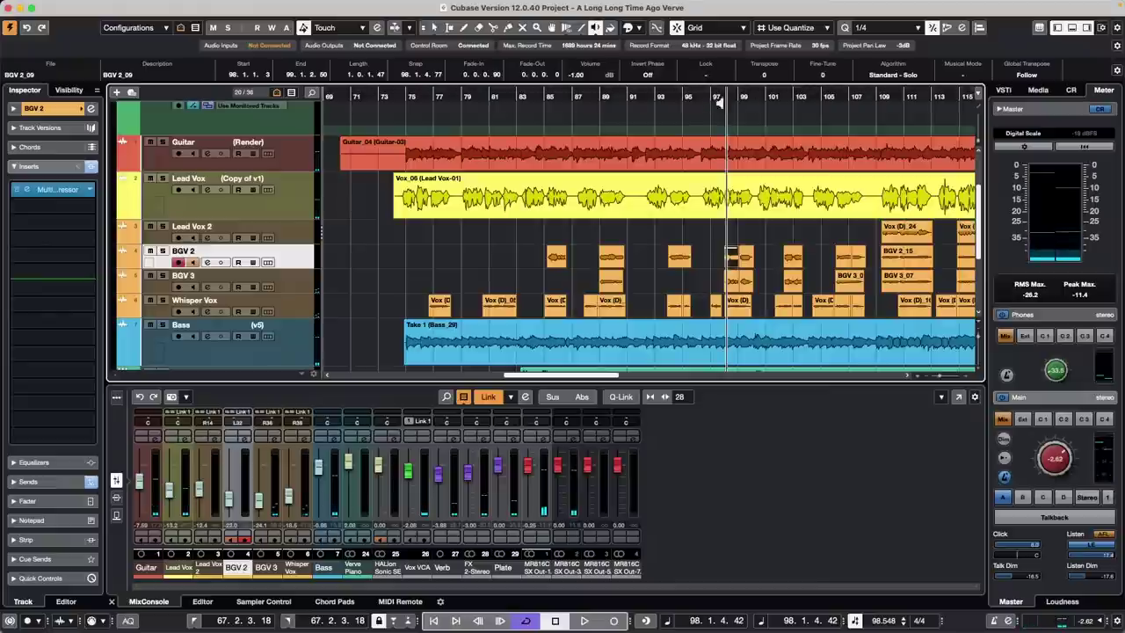
click(779, 97)
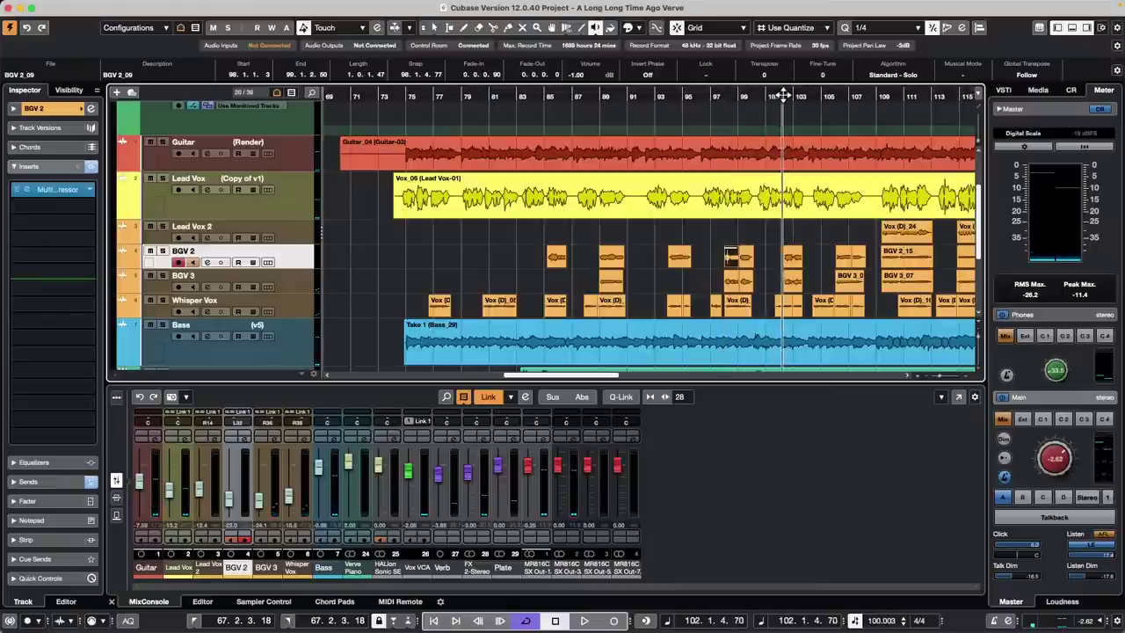
click(745, 99)
key(Left)
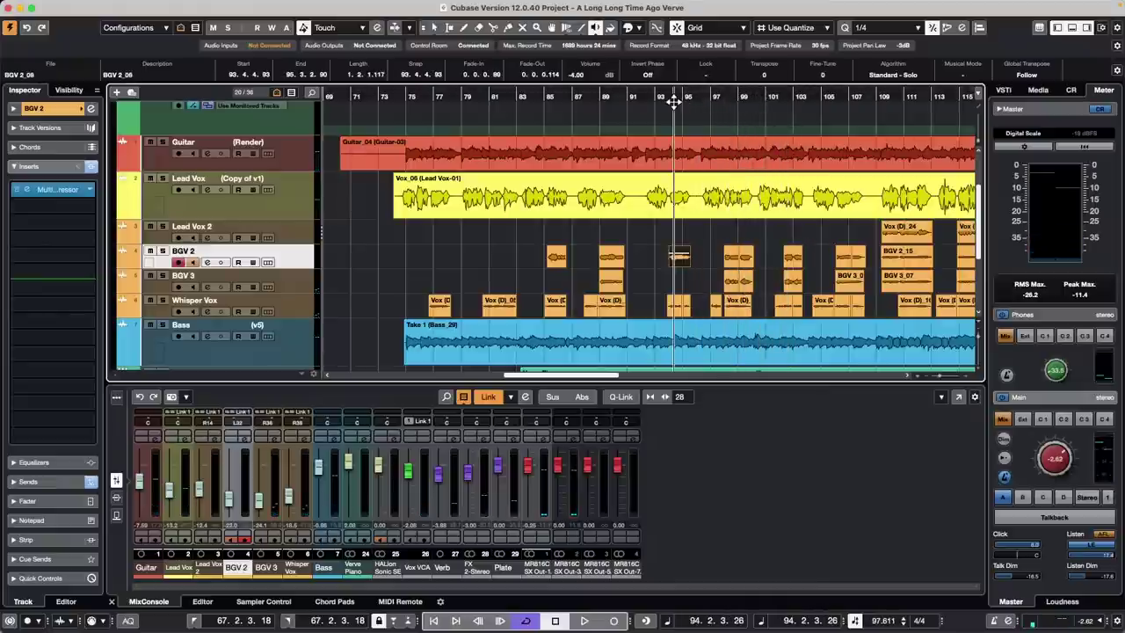
Select the BGV 2, BGV 3 and Whisper Vox tracks and move the project cursor to bar 80, reselect them and move it to bar 83.
shift+click(297, 312)
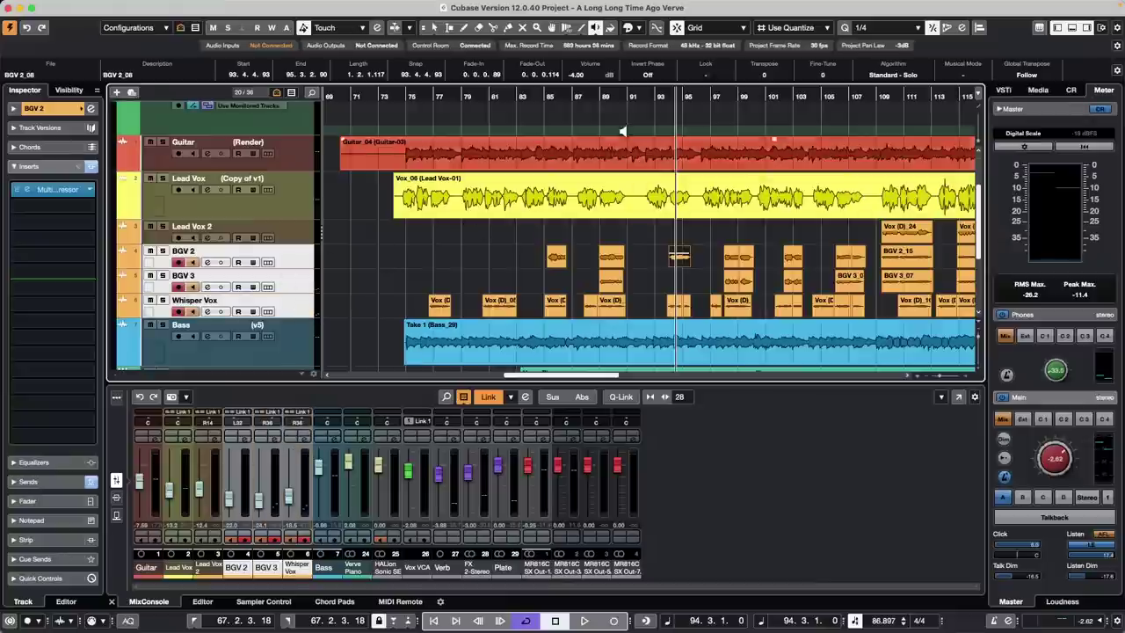
click(603, 99)
drag(603, 98, 485, 107)
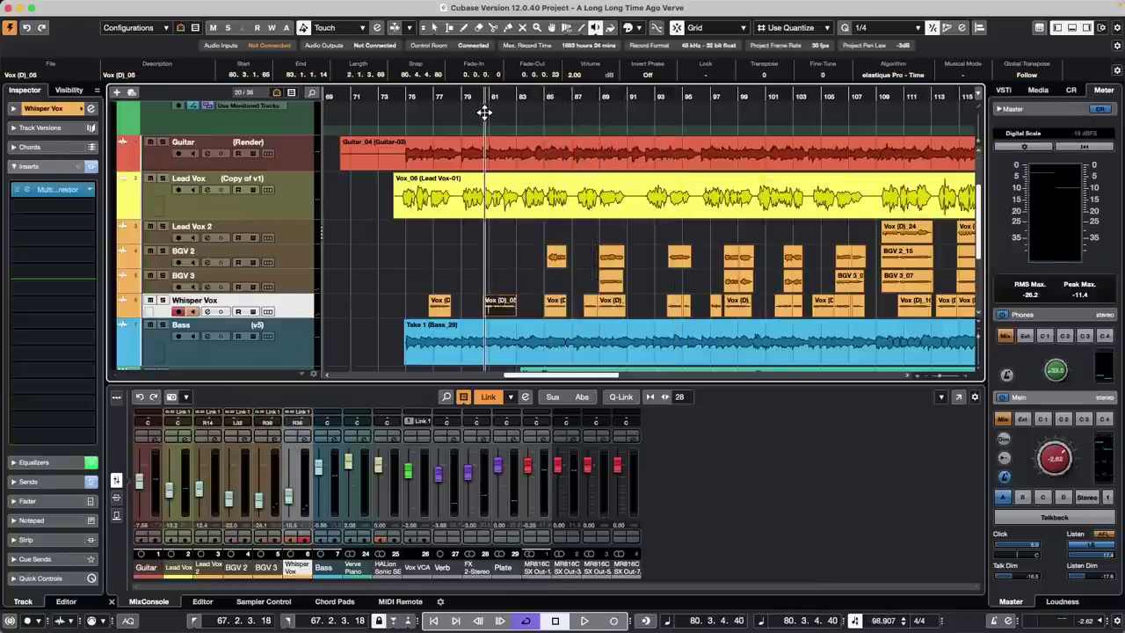
shift+click(293, 260)
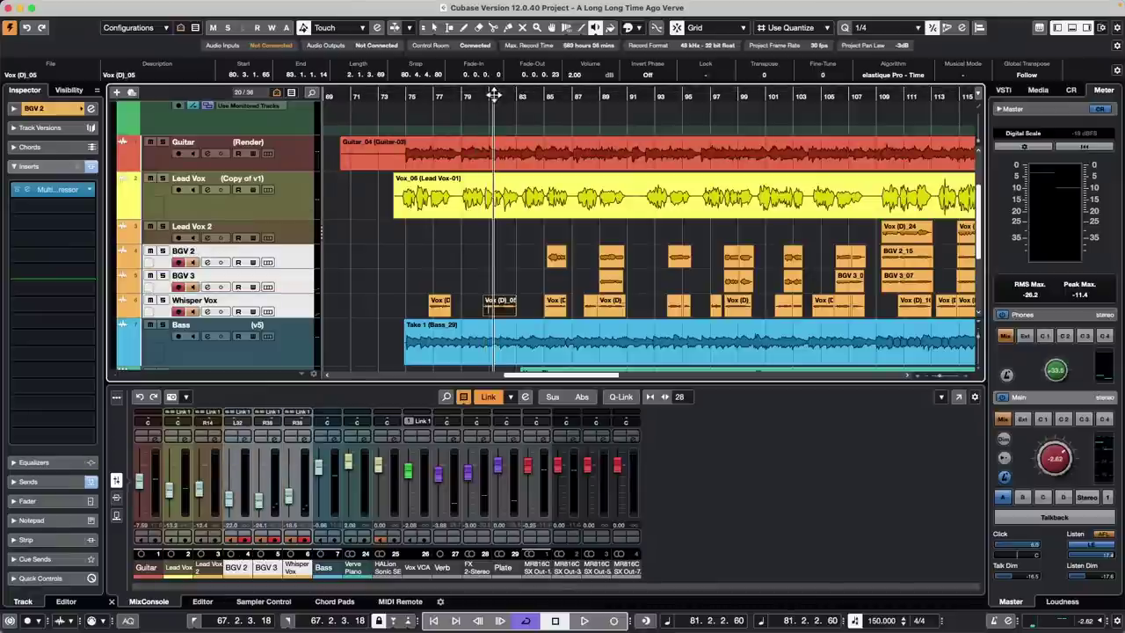
drag(495, 97, 519, 94)
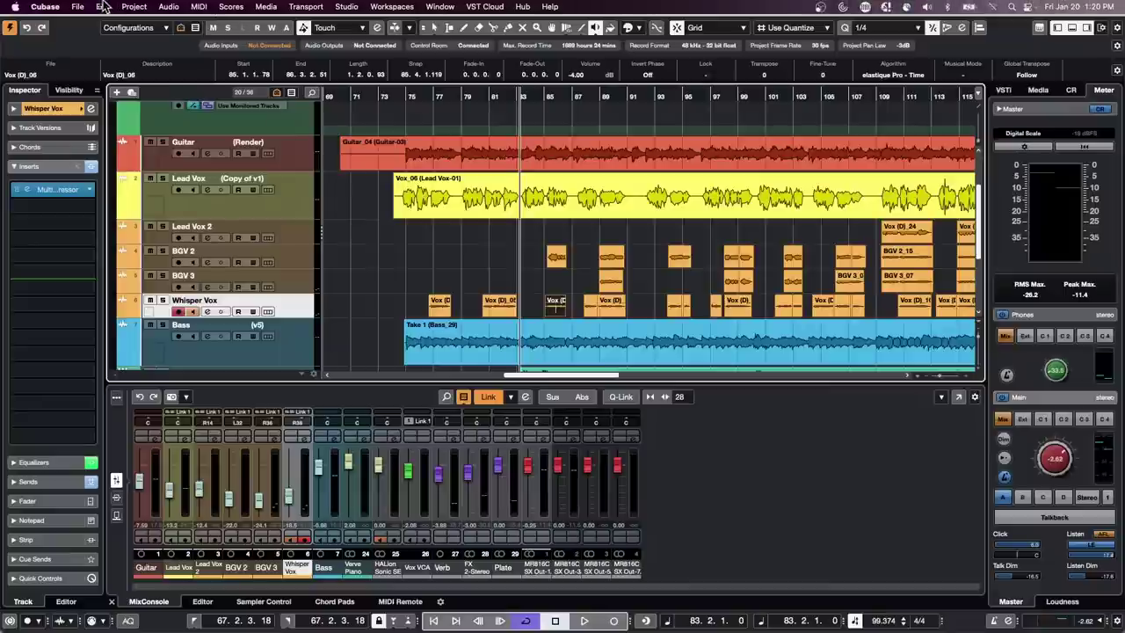
Disable Track Selection Follows Event Selection in the Editing preferences and accept the change.
click(73, 7)
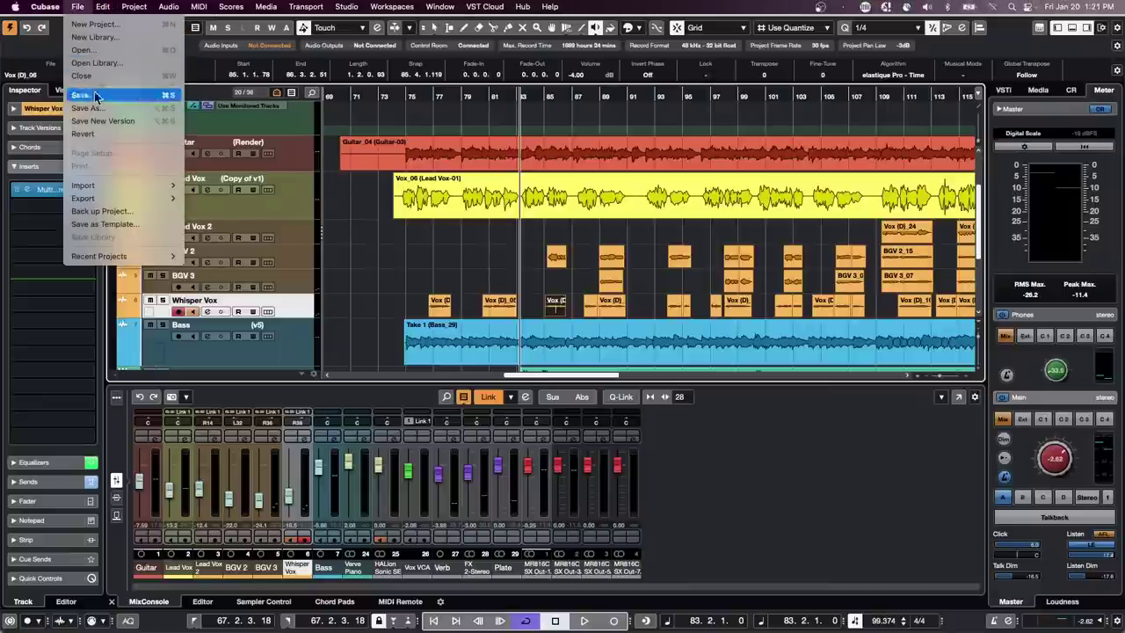
click(475, 215)
click(499, 299)
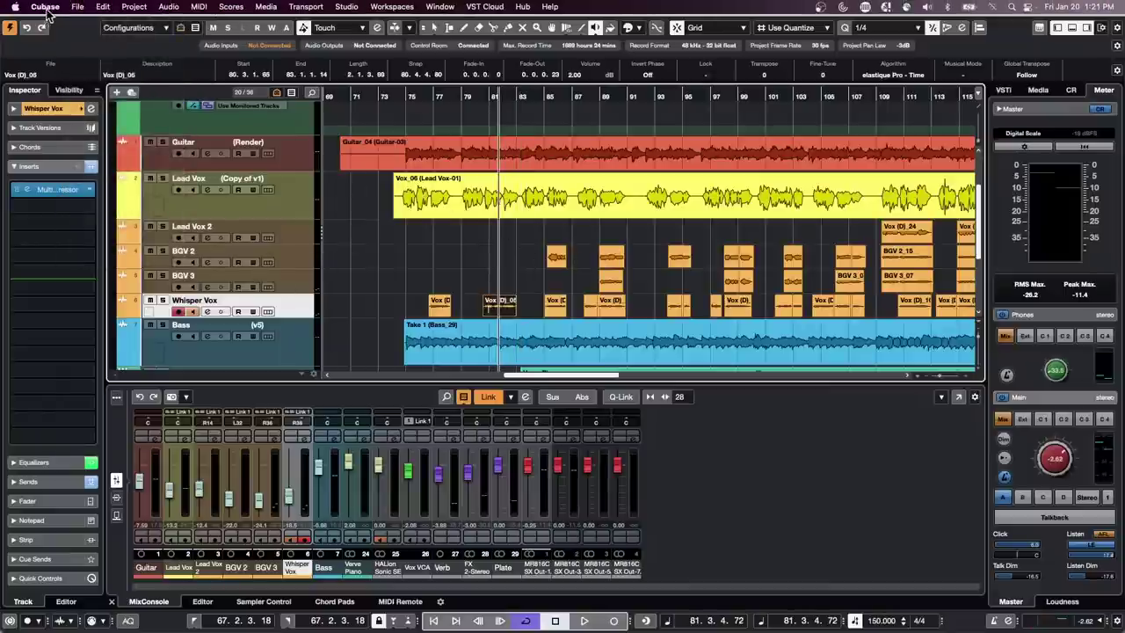
click(46, 7)
click(86, 45)
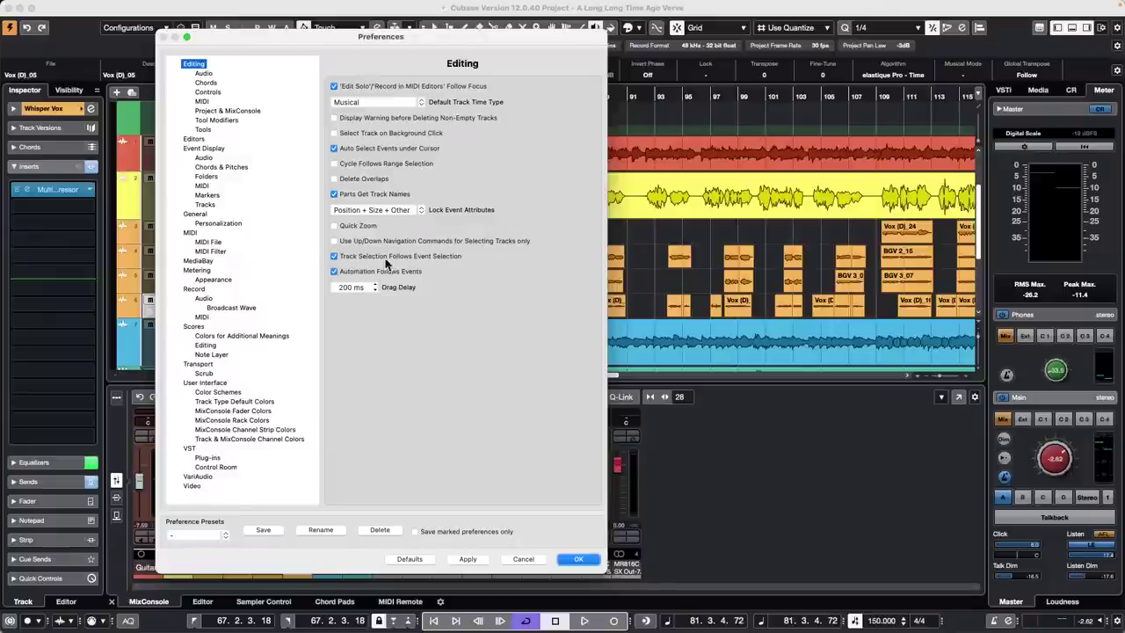
click(578, 558)
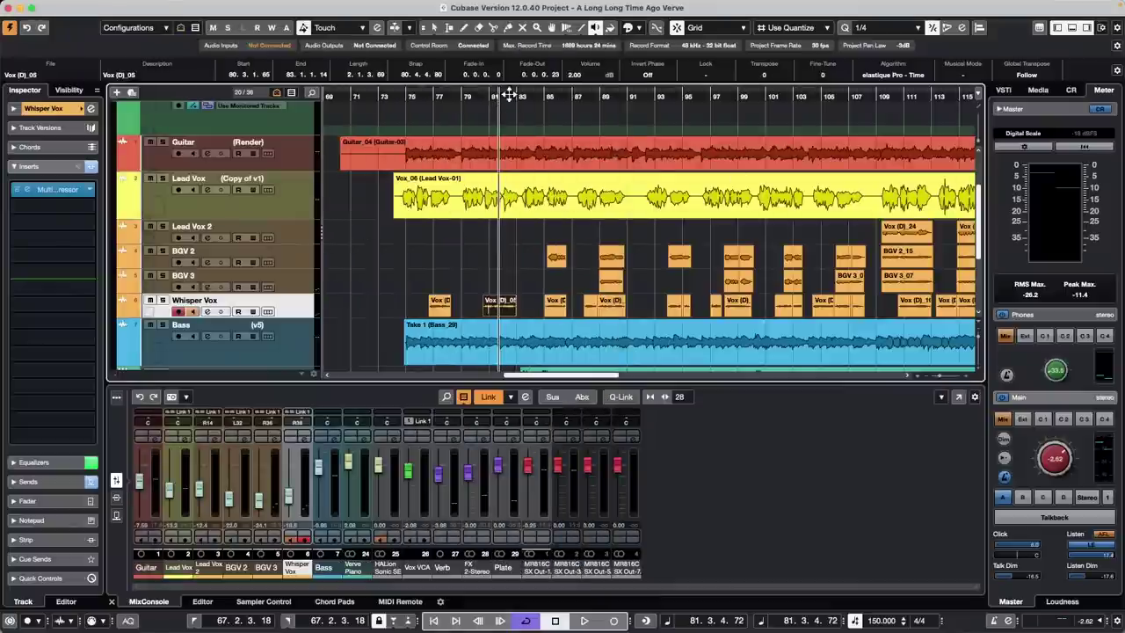
Select the BGV 2, BGV 3 and Whisper Vox tracks together and move the project cursor across their events to bar 102.
drag(502, 94, 534, 94)
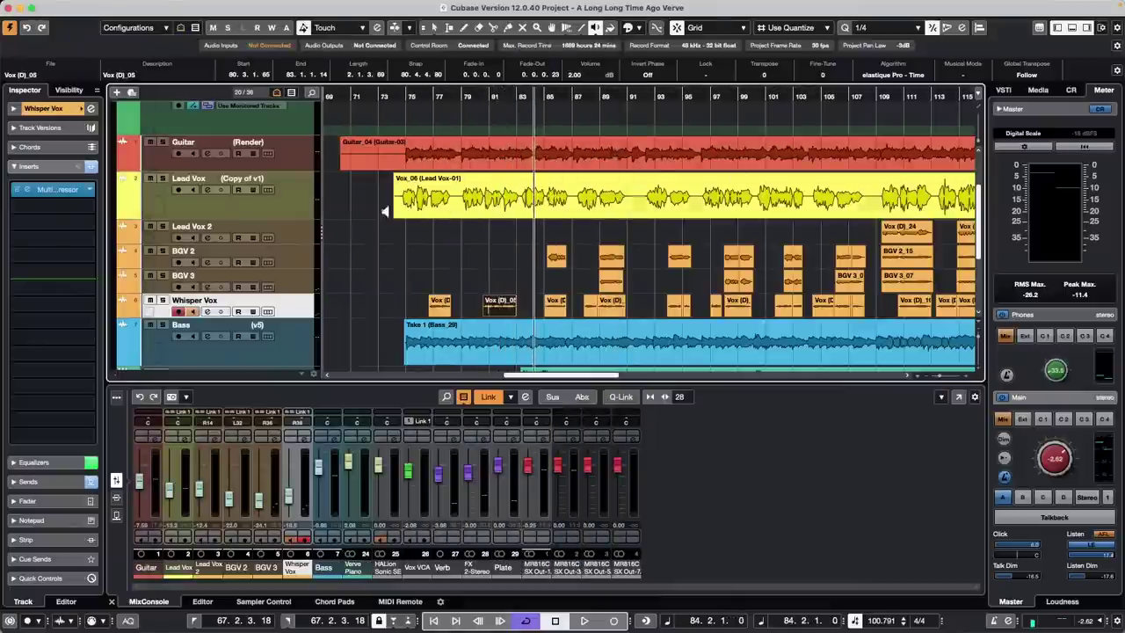
shift+click(291, 258)
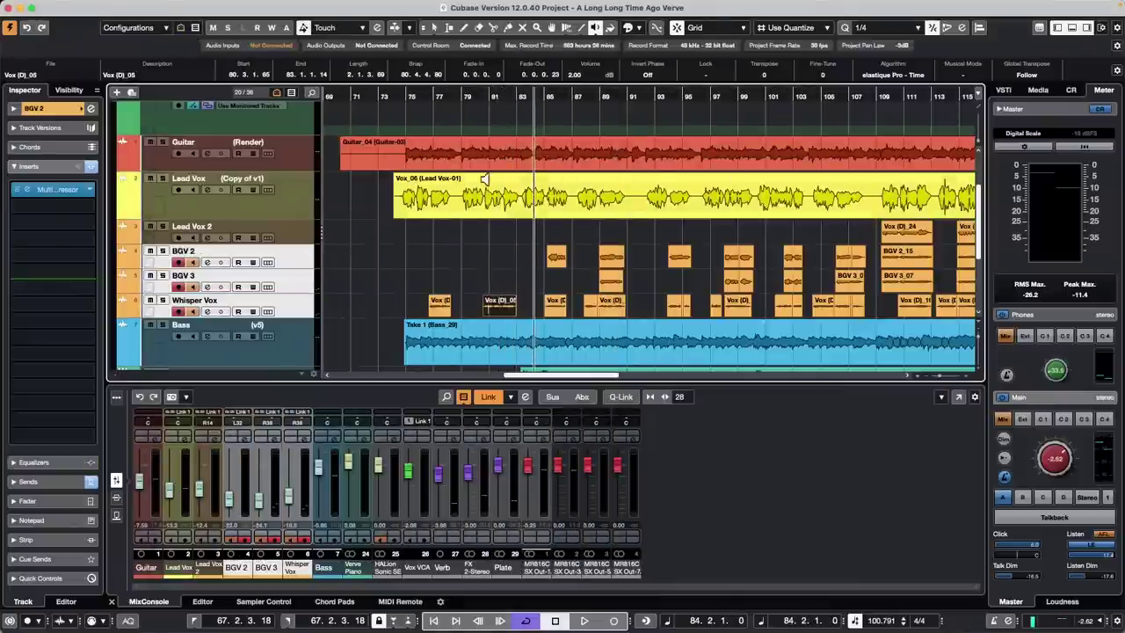
click(547, 96)
drag(547, 96, 775, 110)
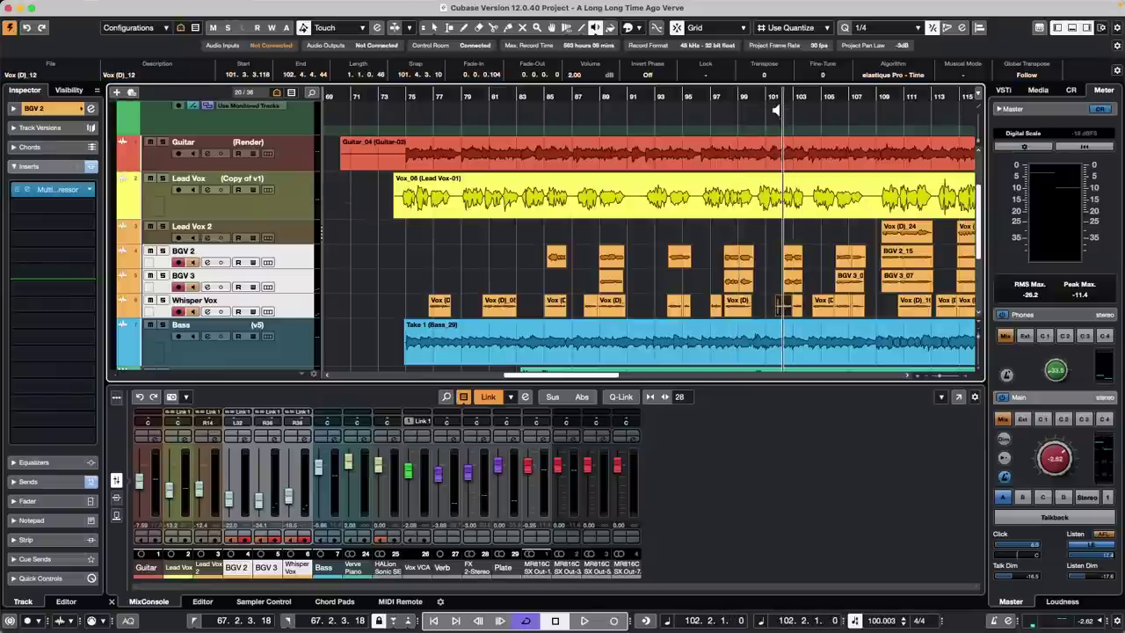
Switch to the Object Selection tool and select the BGV 2 event at bar 89, followed by the one at bar 98.
right_click(623, 254)
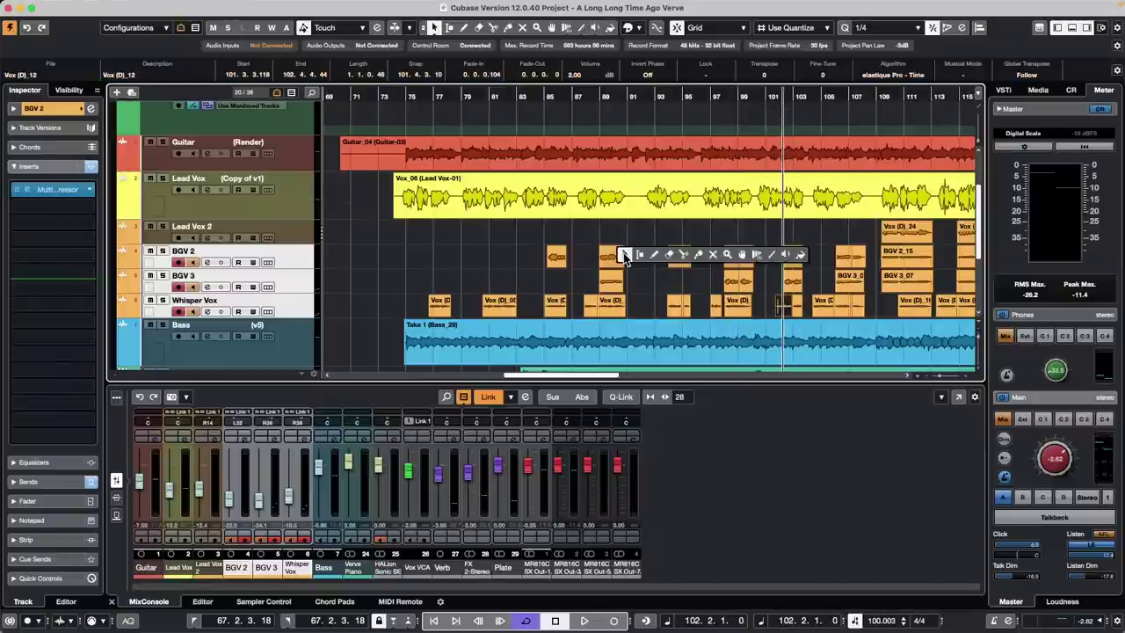
click(623, 254)
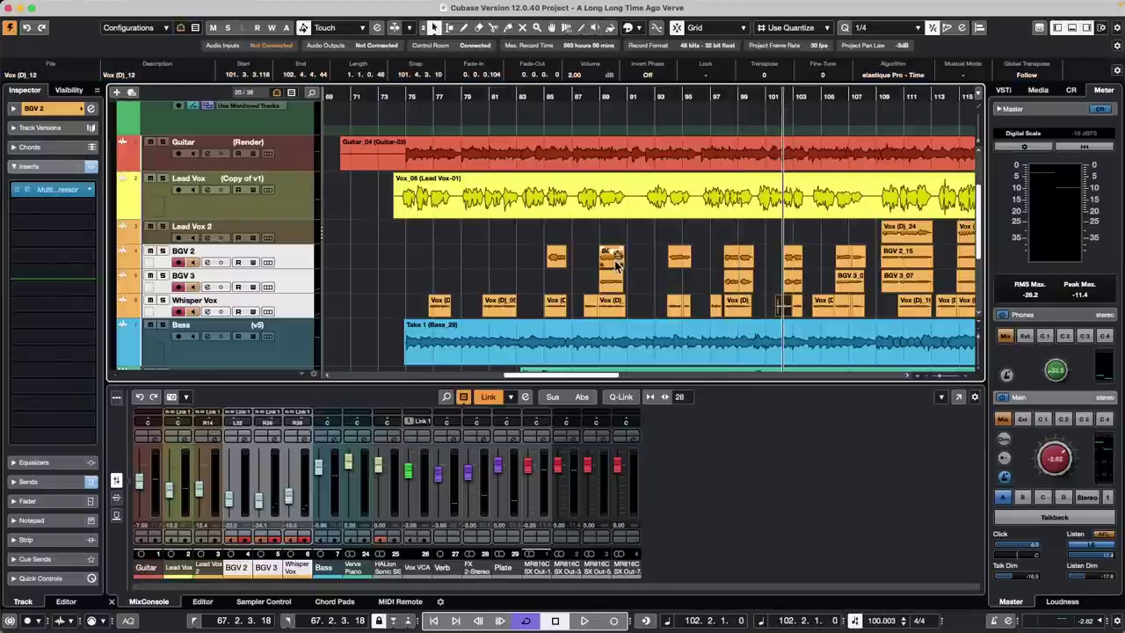
click(615, 263)
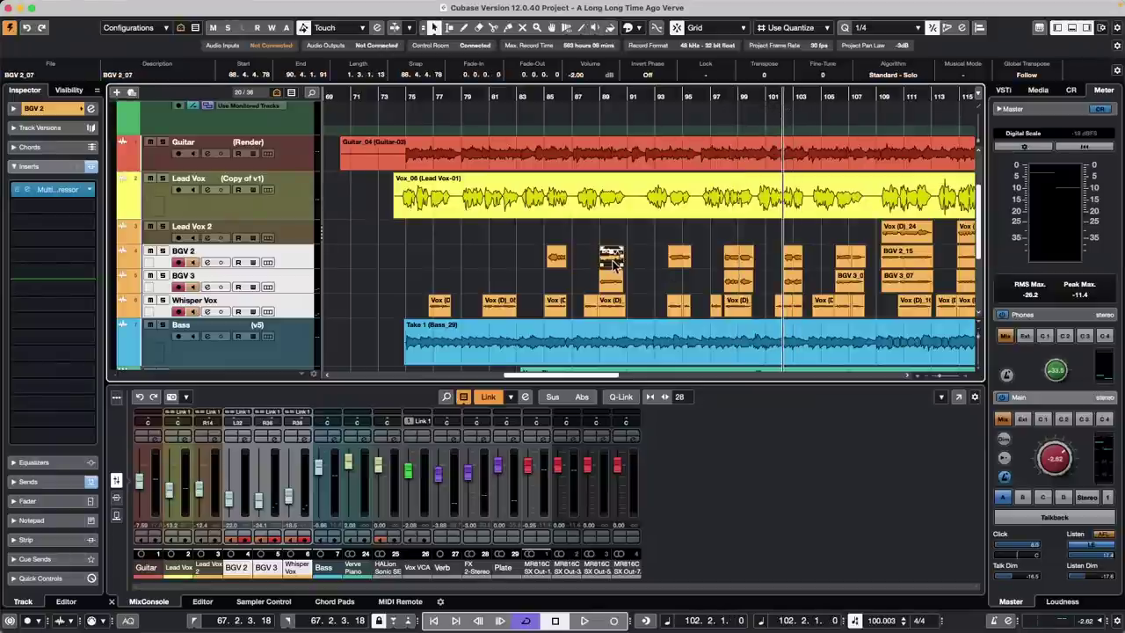
click(747, 258)
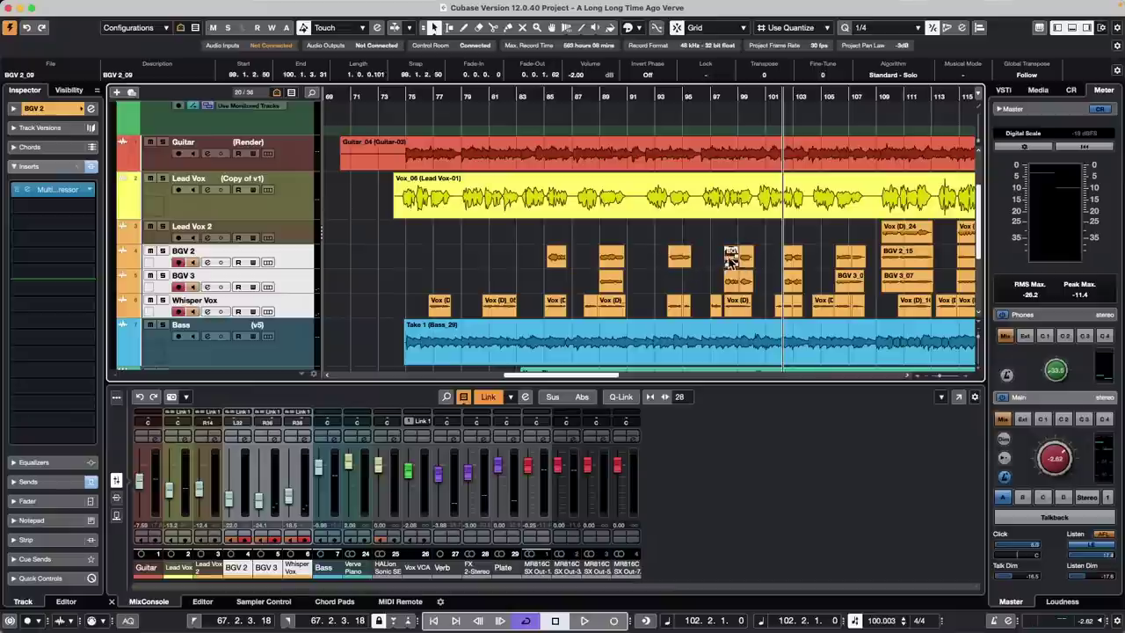
click(77, 7)
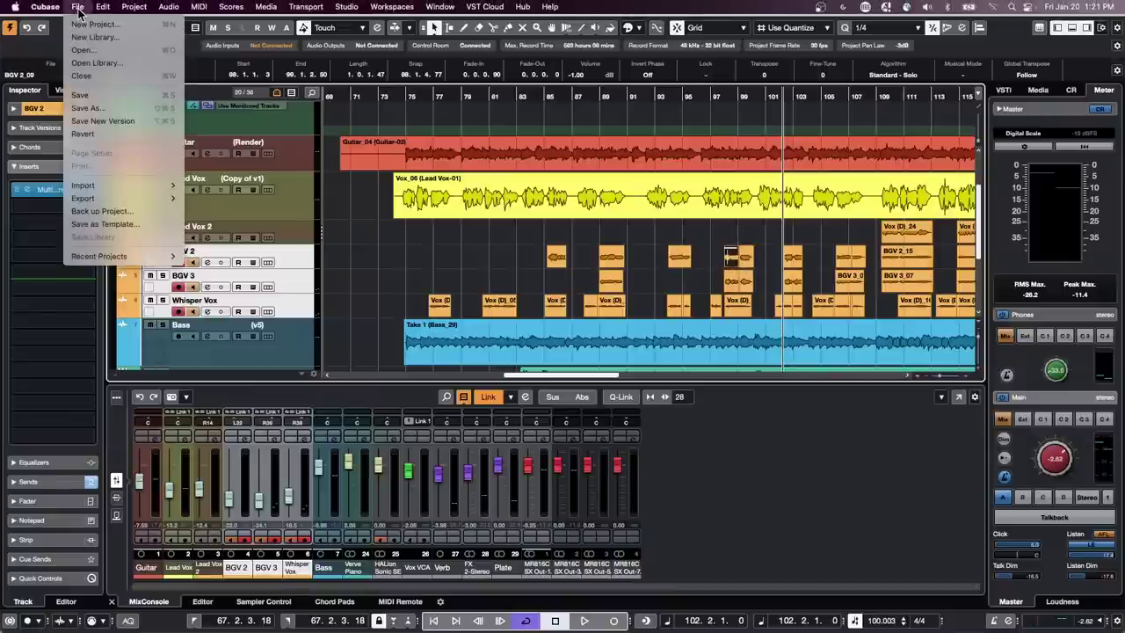
click(657, 193)
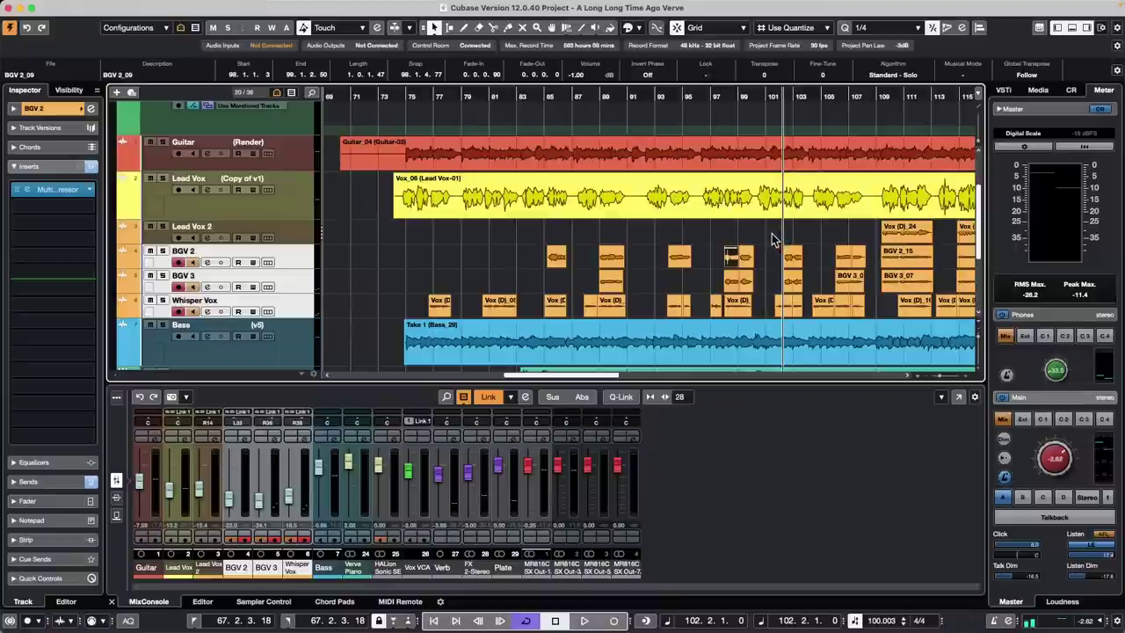
Play briefly from bar 102 to select the events under the cursor, delete them, and undo the deletion.
key(space)
key(space)
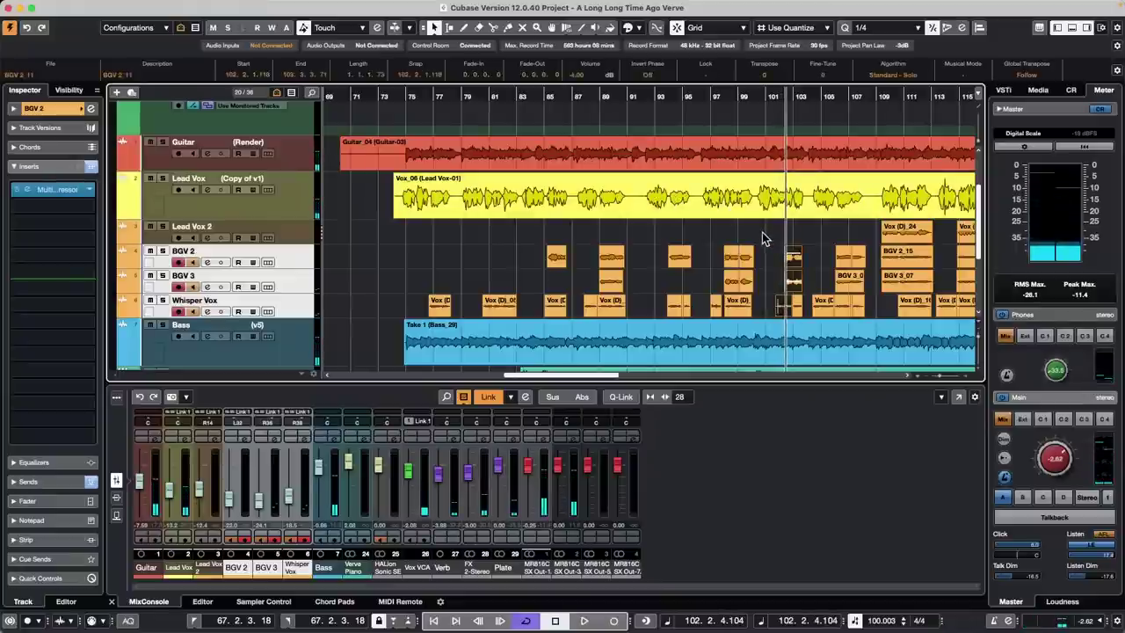
key(Delete)
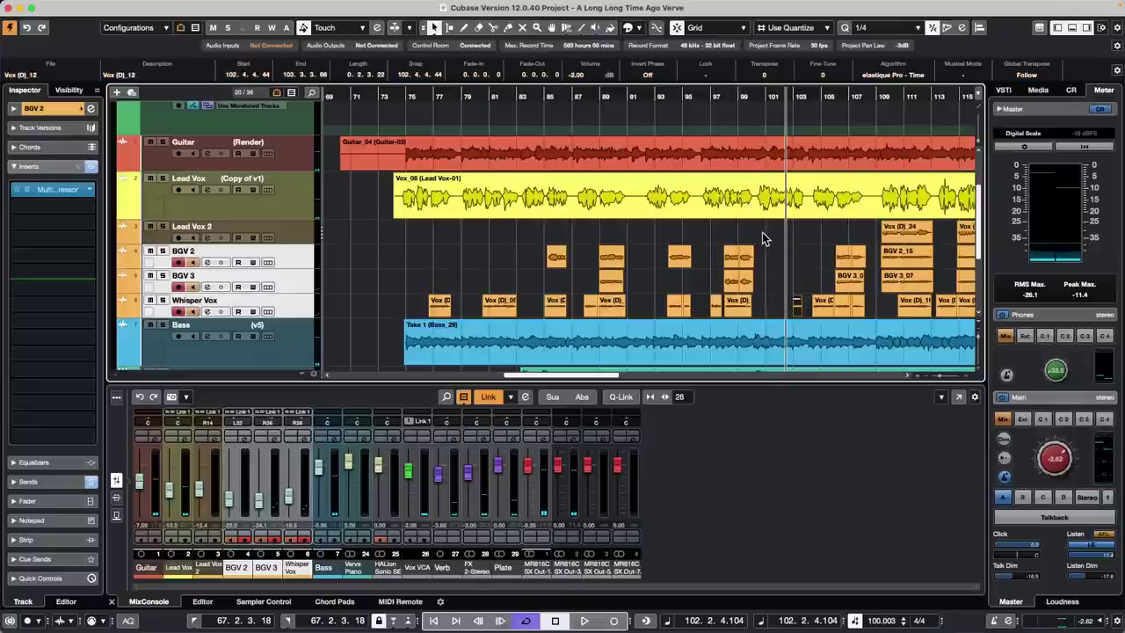
key(super+z)
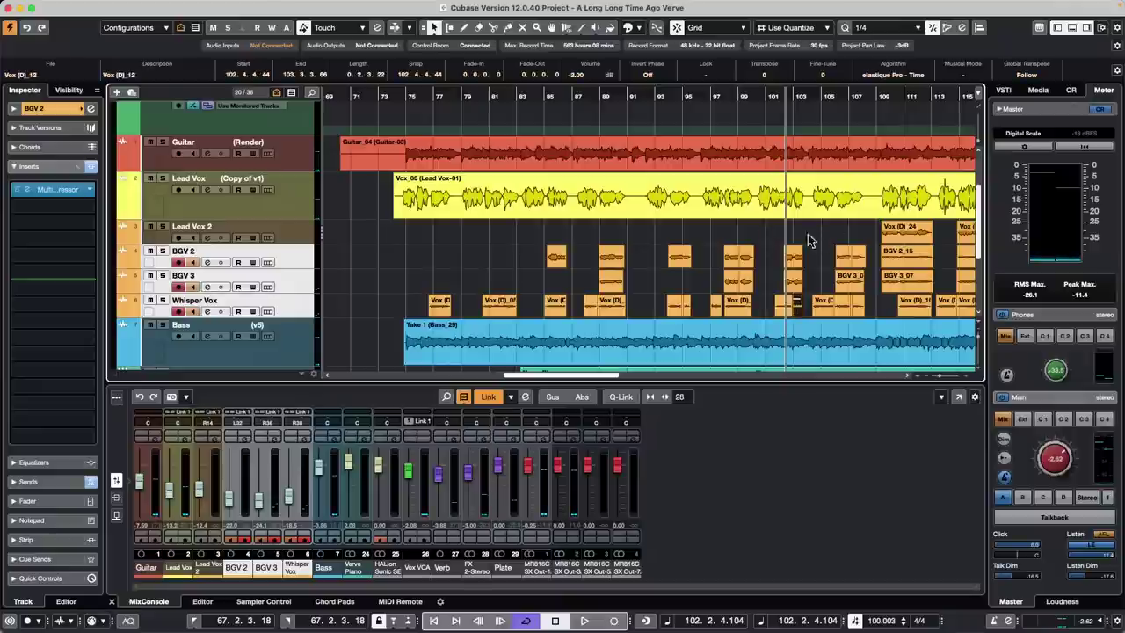
click(766, 231)
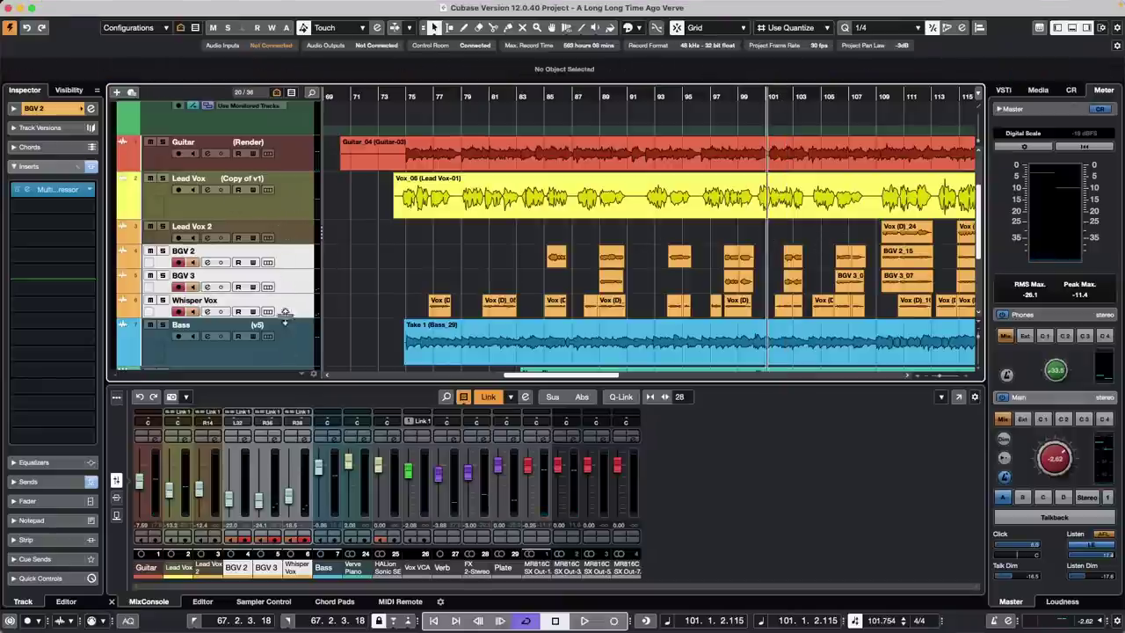
Review the event and track selection options in the Editing preferences, close the dialog, and move the project cursor to bar 97.
click(48, 8)
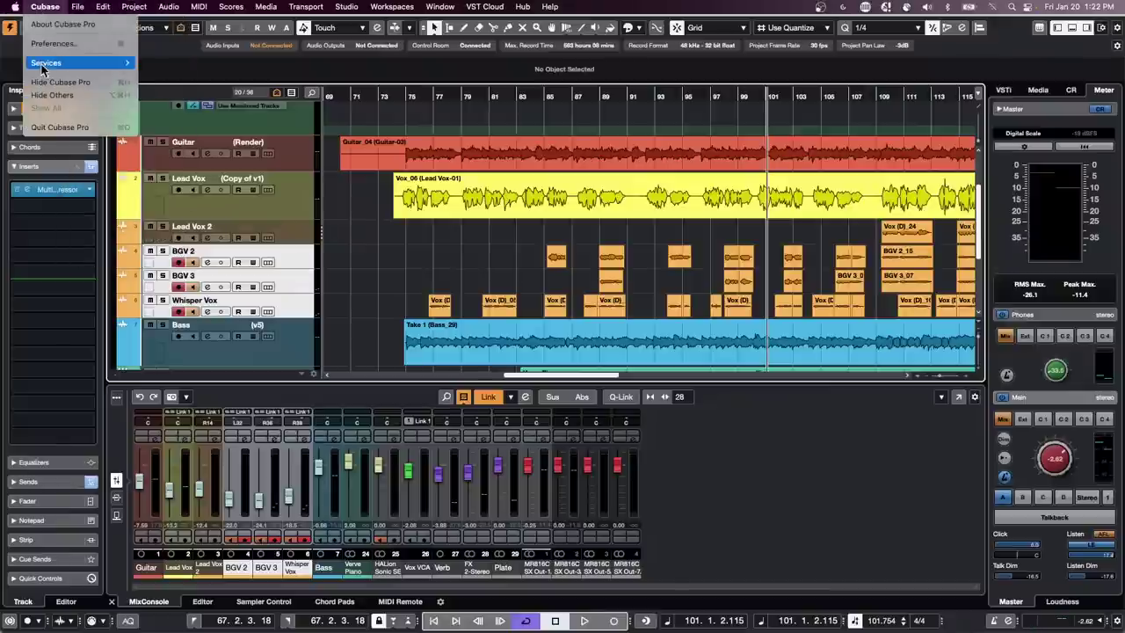
click(52, 49)
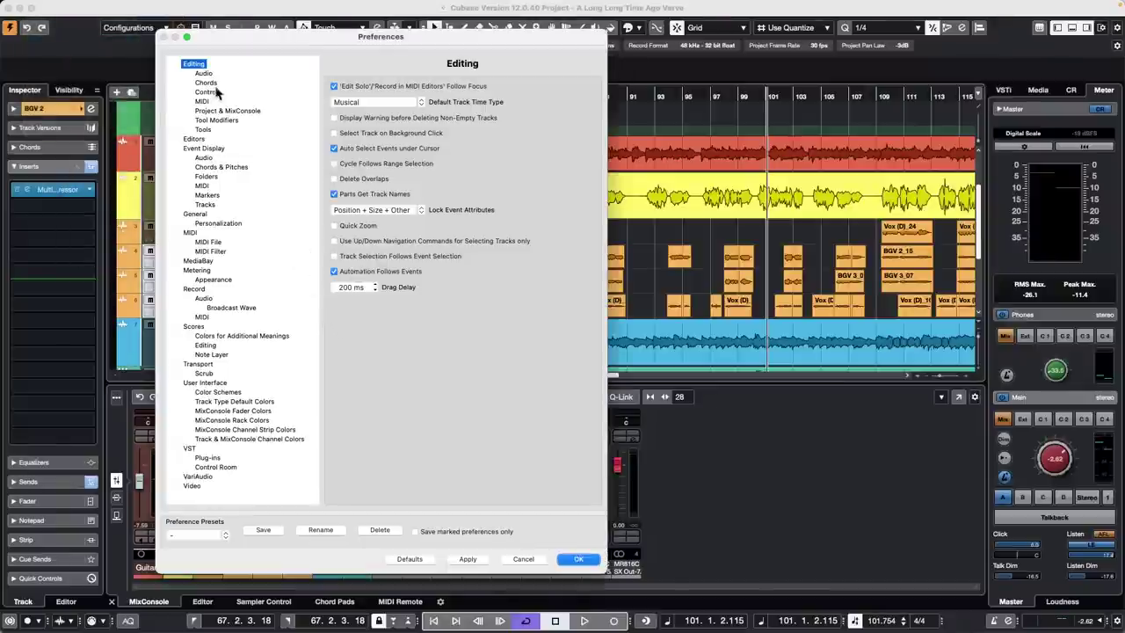
click(334, 269)
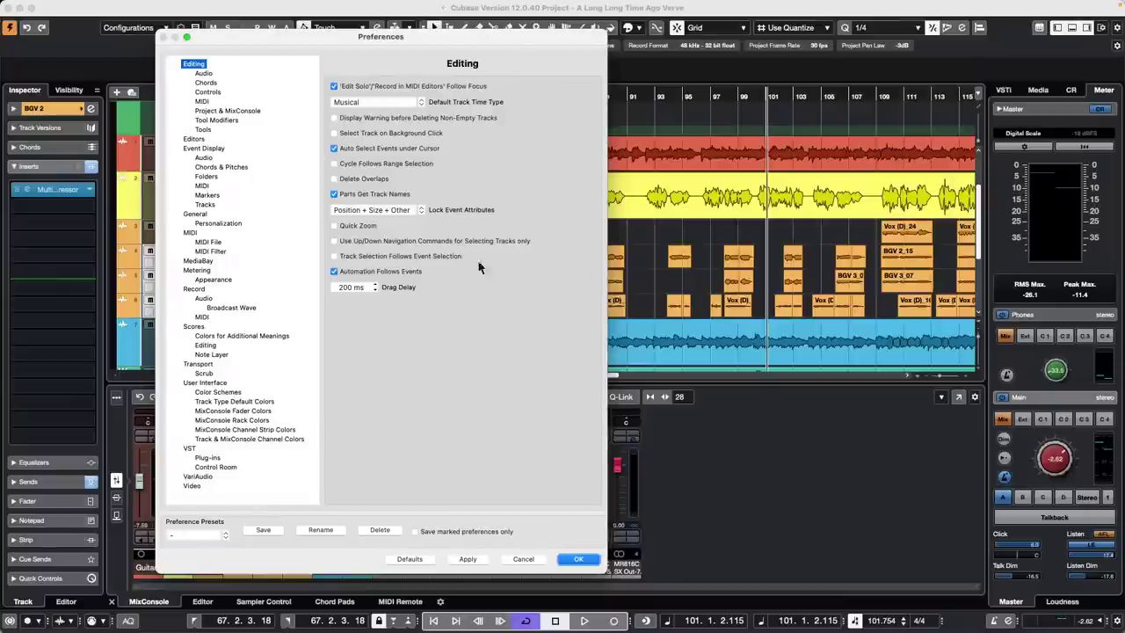
click(578, 559)
click(575, 563)
click(714, 98)
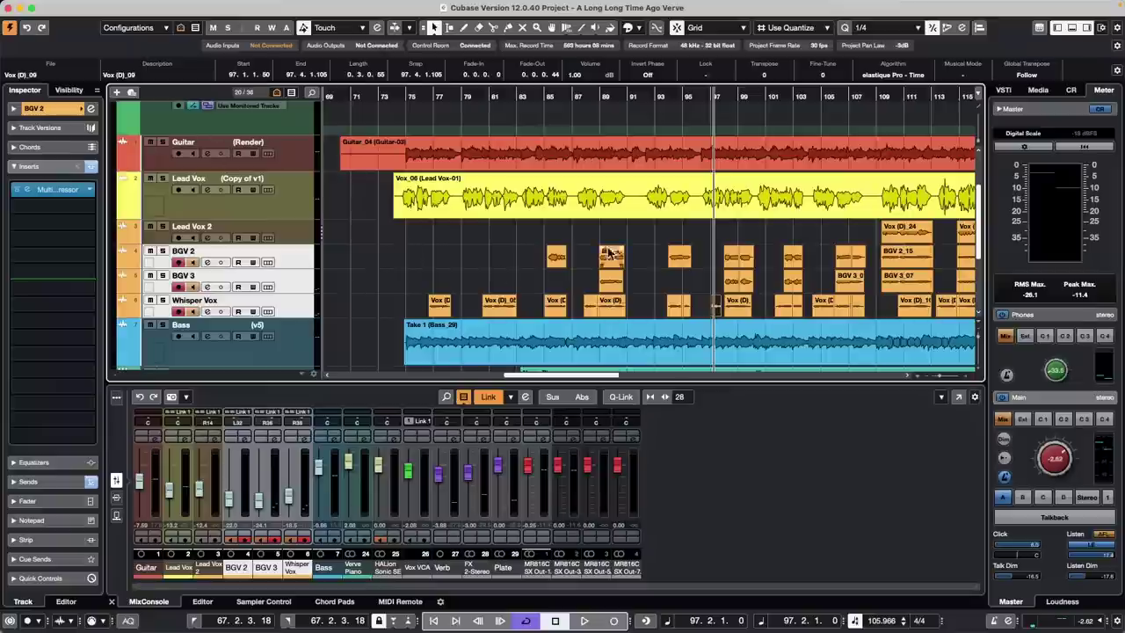
Add an instrument track with the Retrologue synth below the BGV 2 track.
right_click(286, 254)
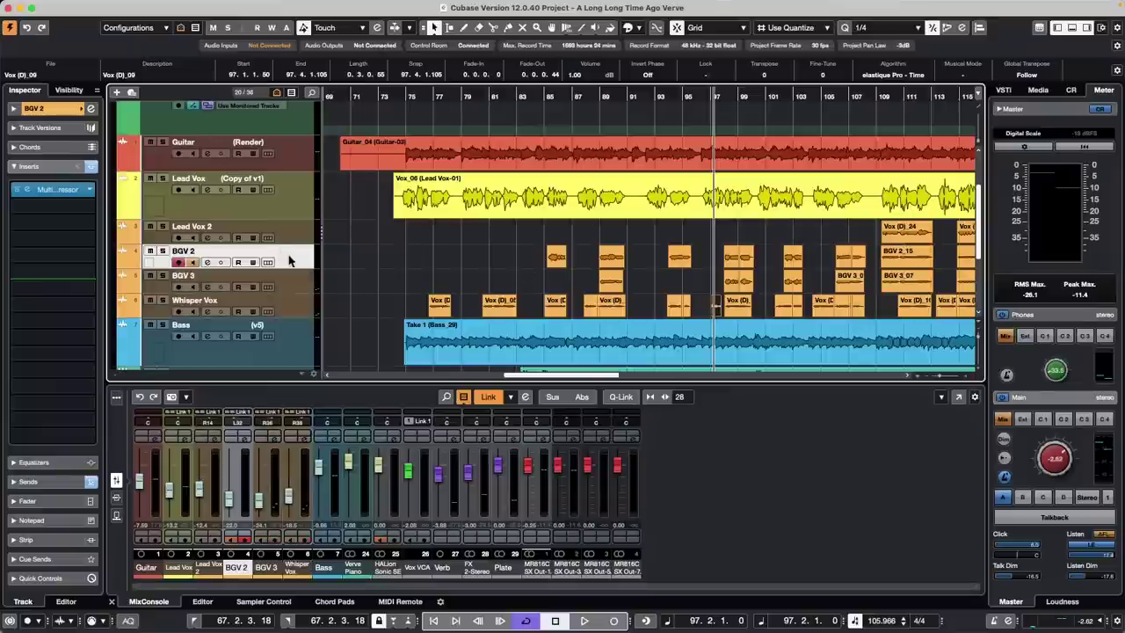
mouse_move(400, 262)
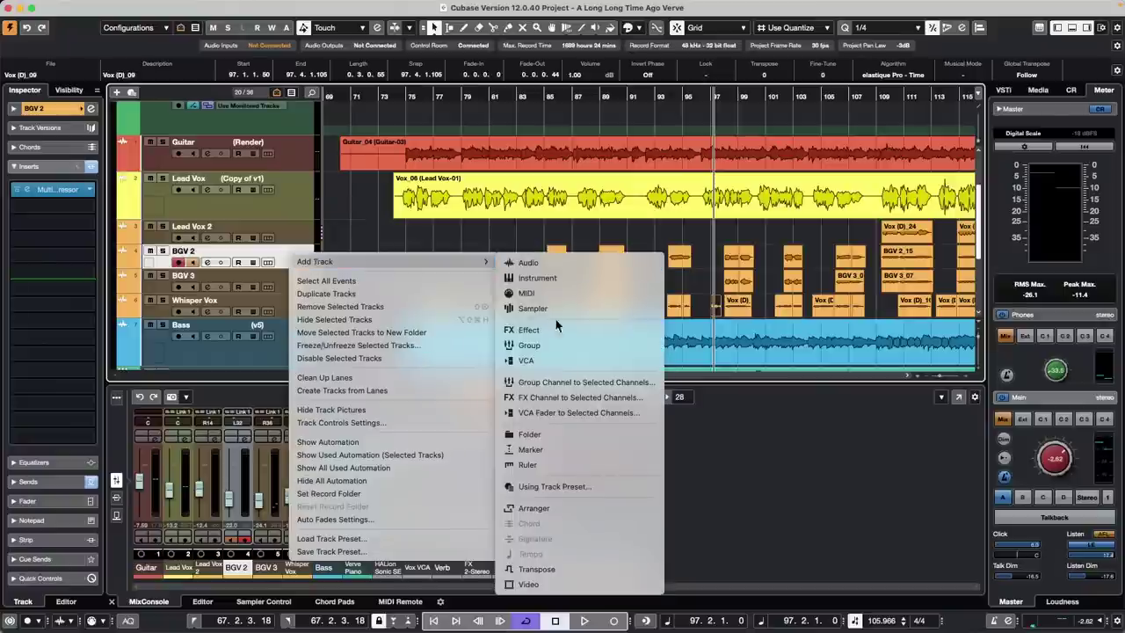
click(579, 281)
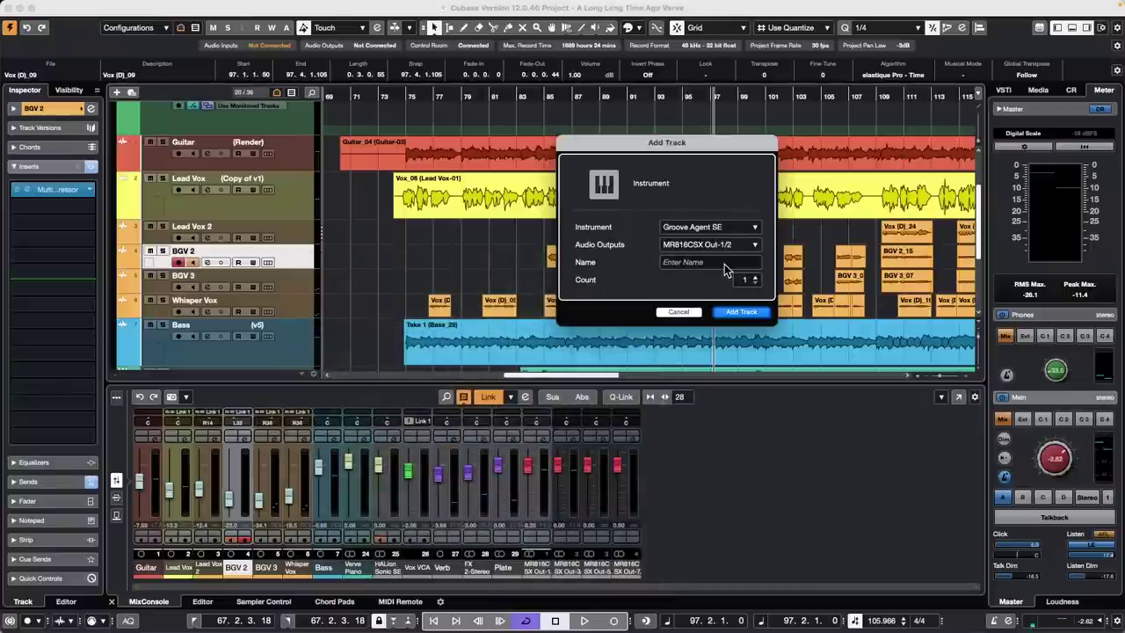
click(729, 230)
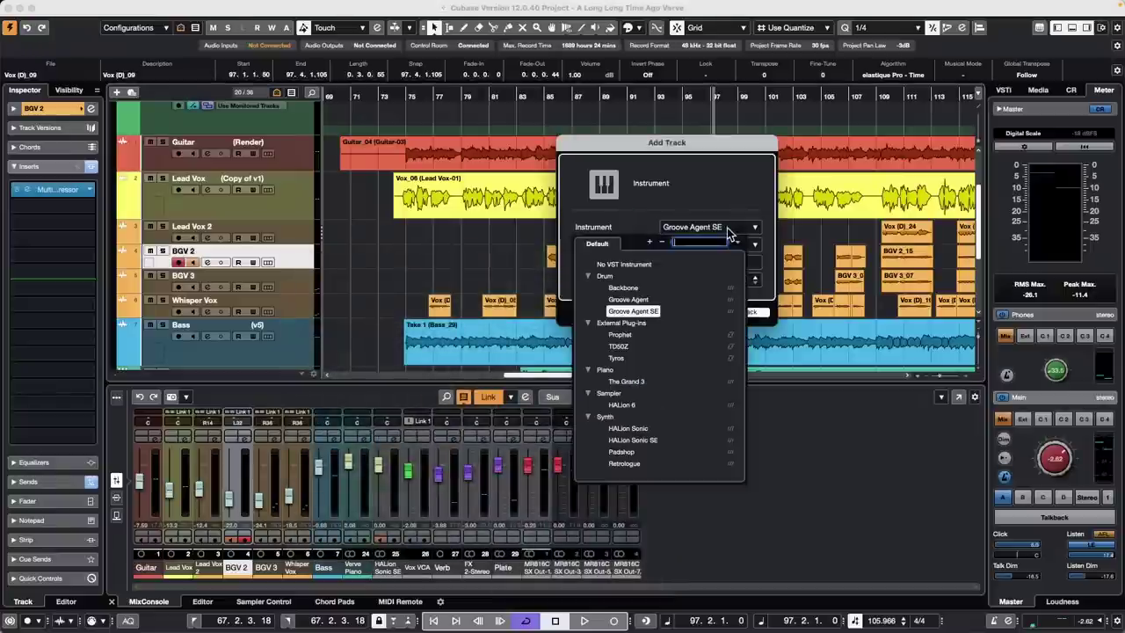
click(624, 464)
click(745, 316)
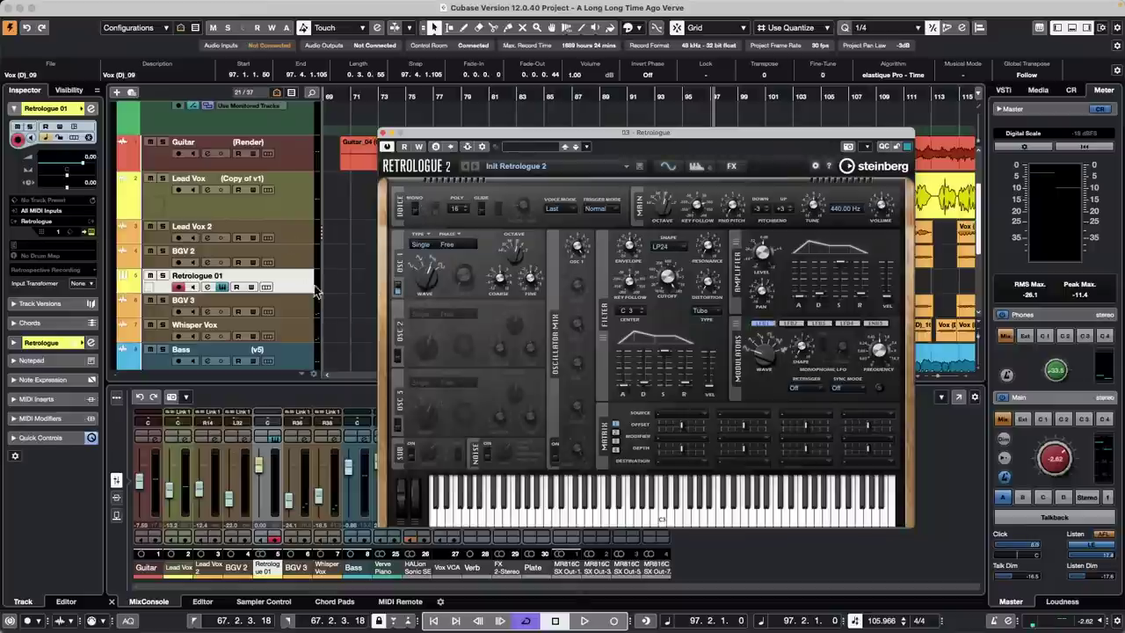
Open the side-chain routing of the Retrologue instrument and activate its side-chain input.
click(482, 147)
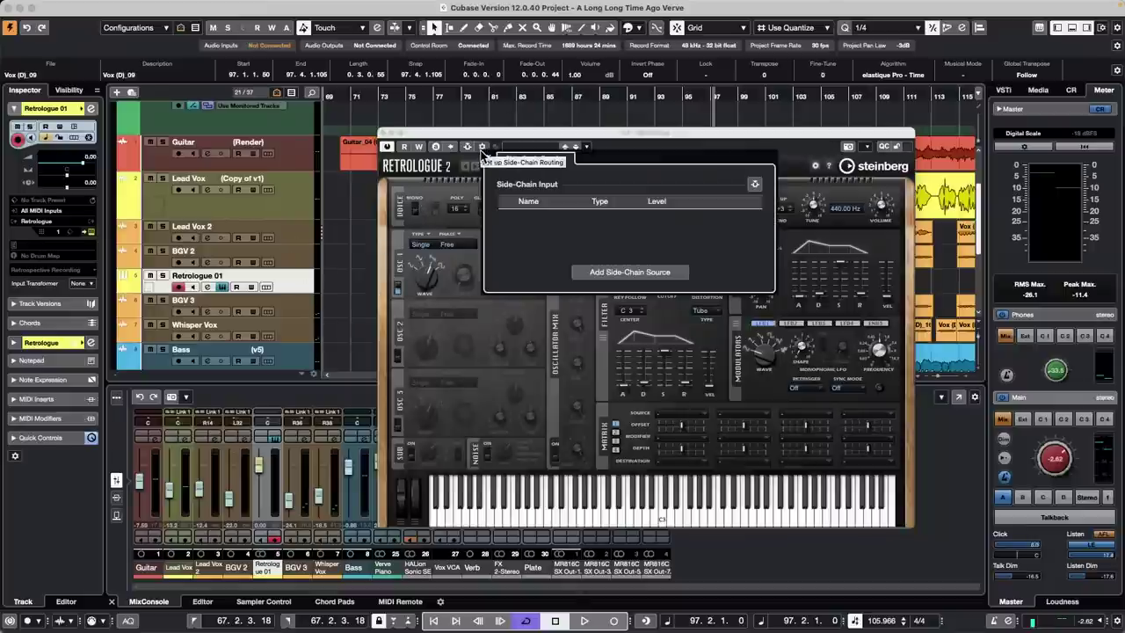
click(481, 151)
click(467, 146)
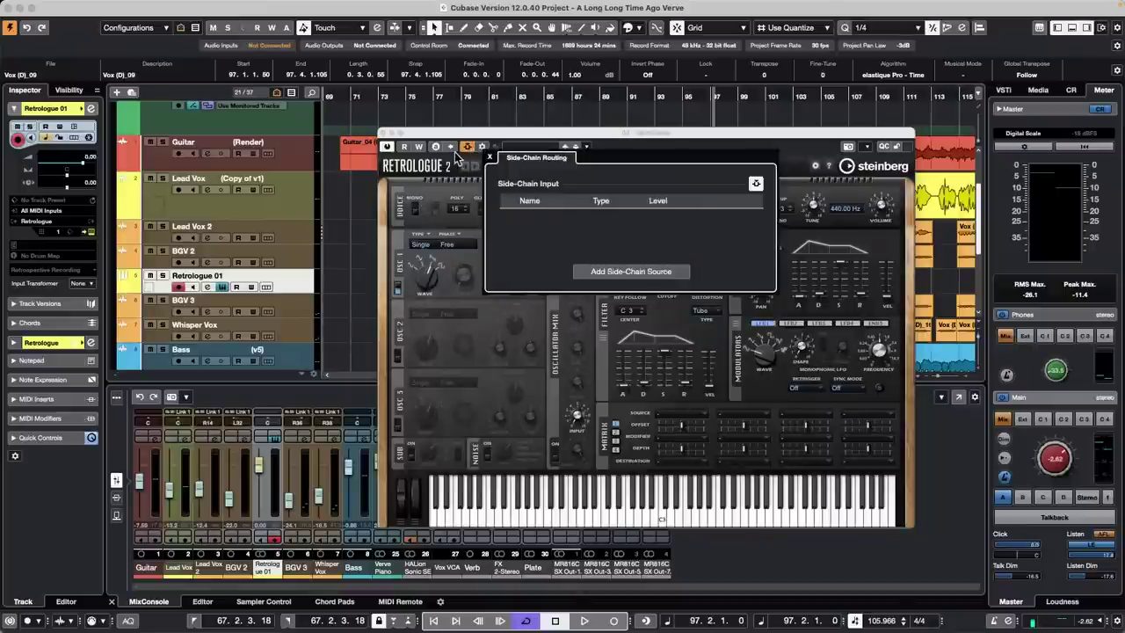
Add the Lead Vox track as Retrologue's side-chain source, then close the routing and instrument windows.
click(646, 271)
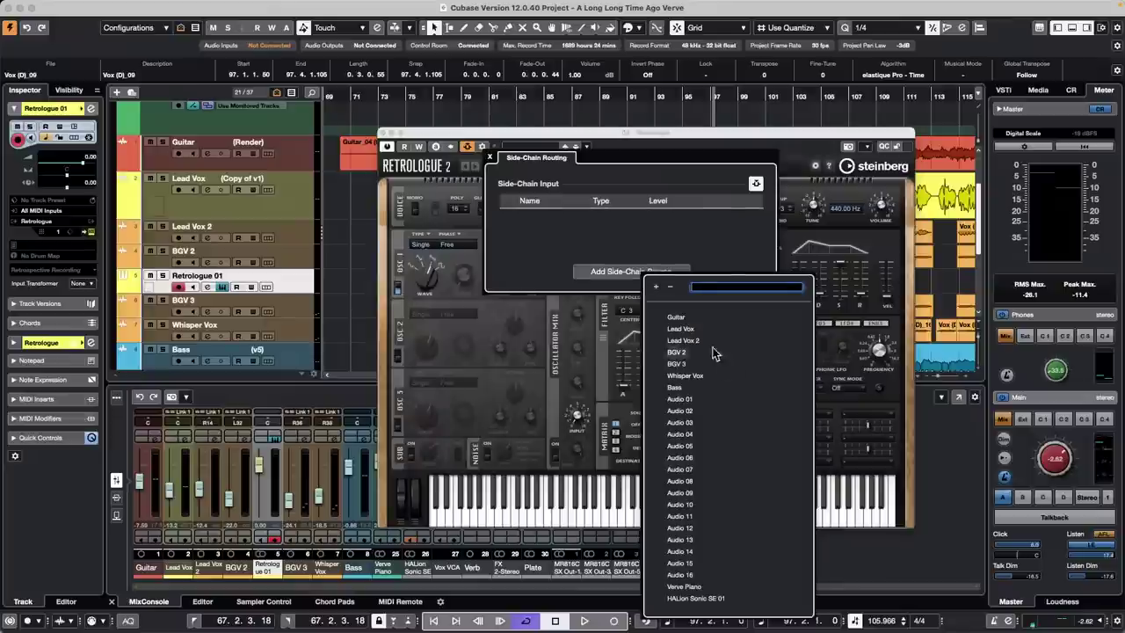
click(685, 329)
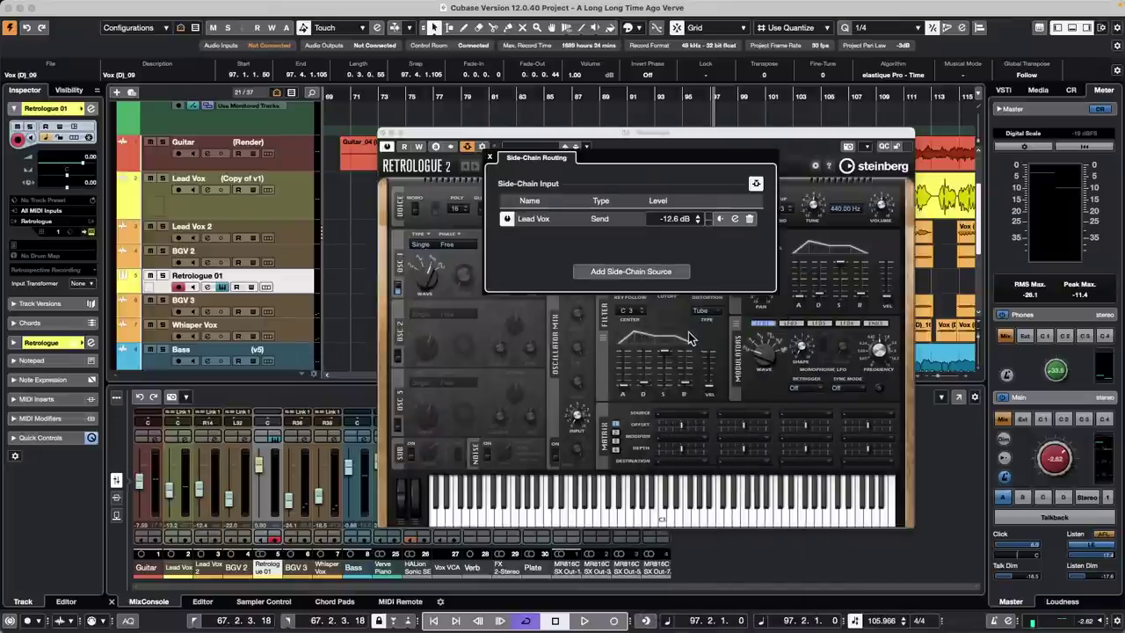
click(489, 158)
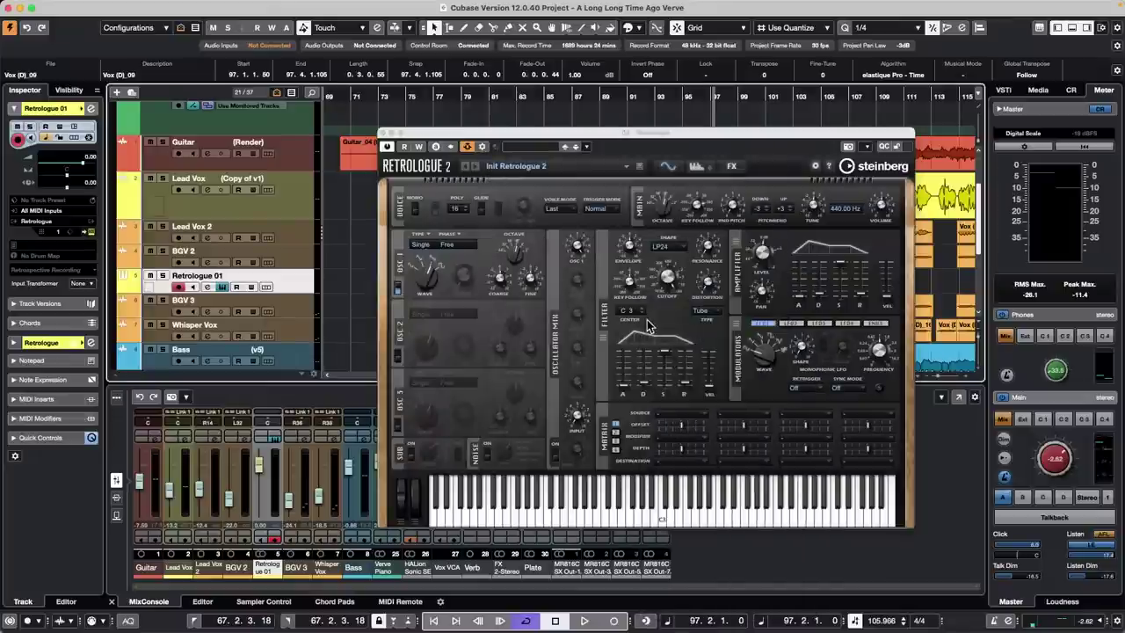
drag(578, 418, 590, 350)
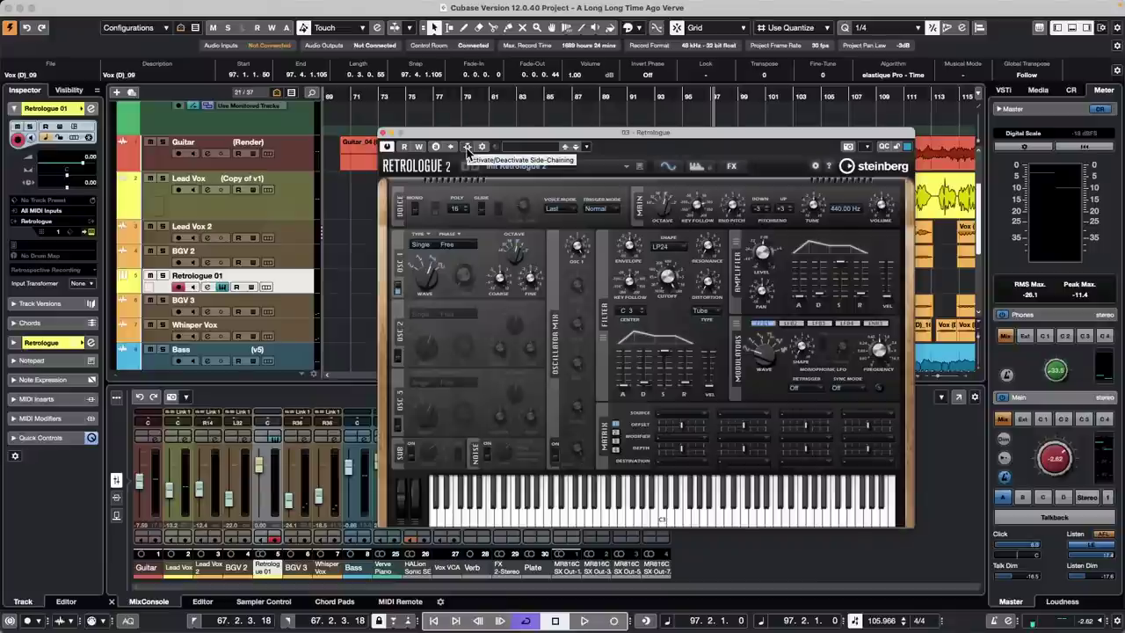
click(383, 133)
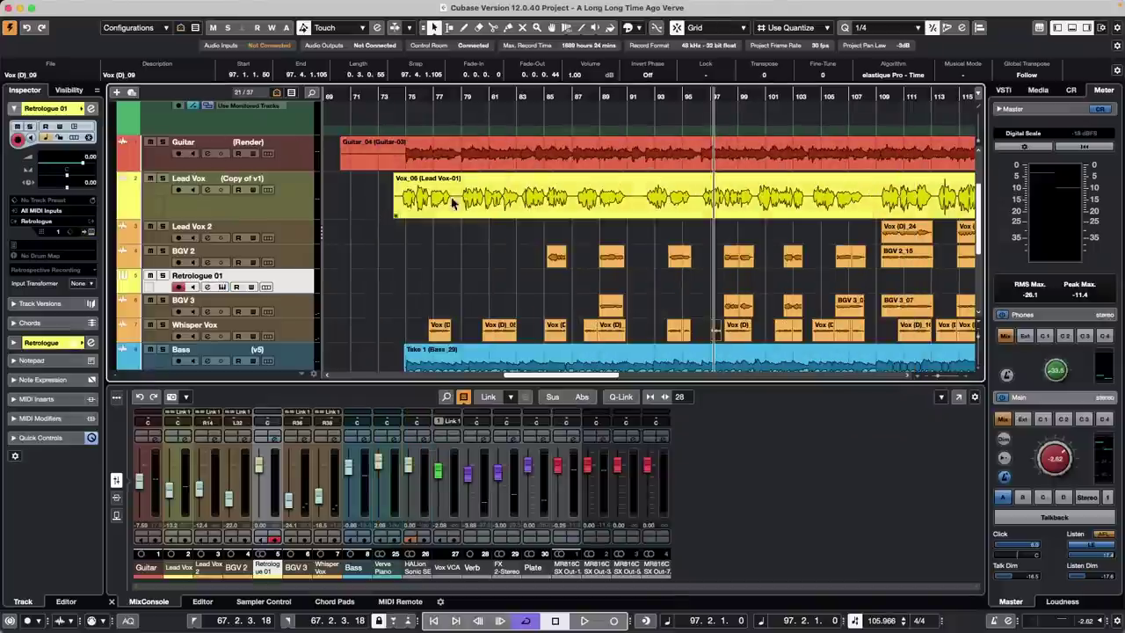
Open the recent project jump off.cpr and activate it.
click(78, 6)
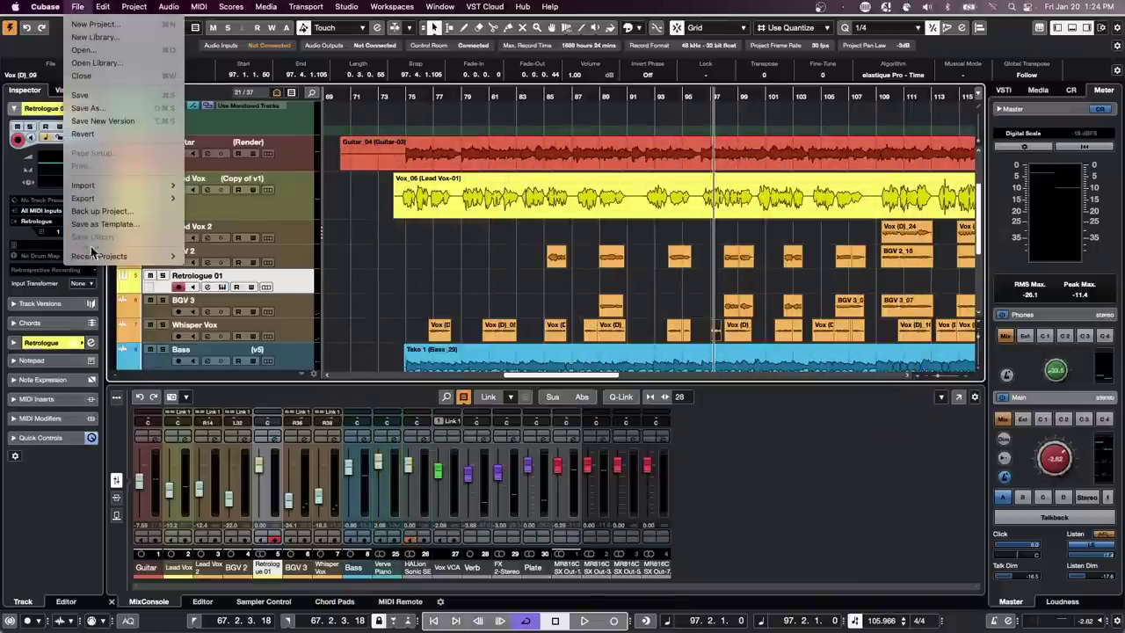
mouse_move(118, 257)
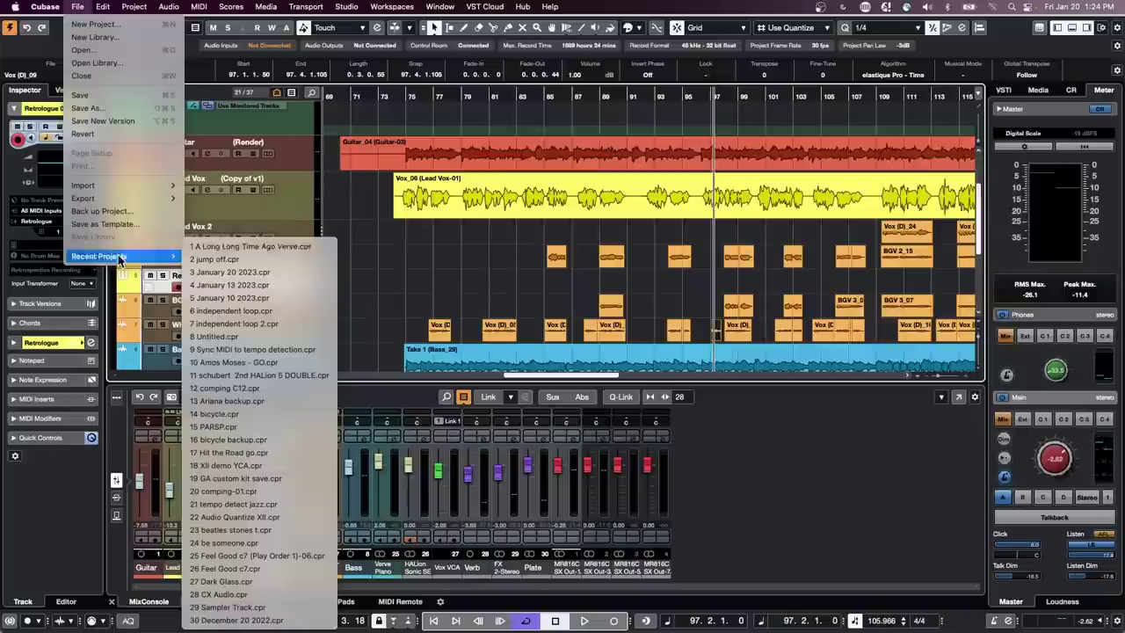
click(290, 259)
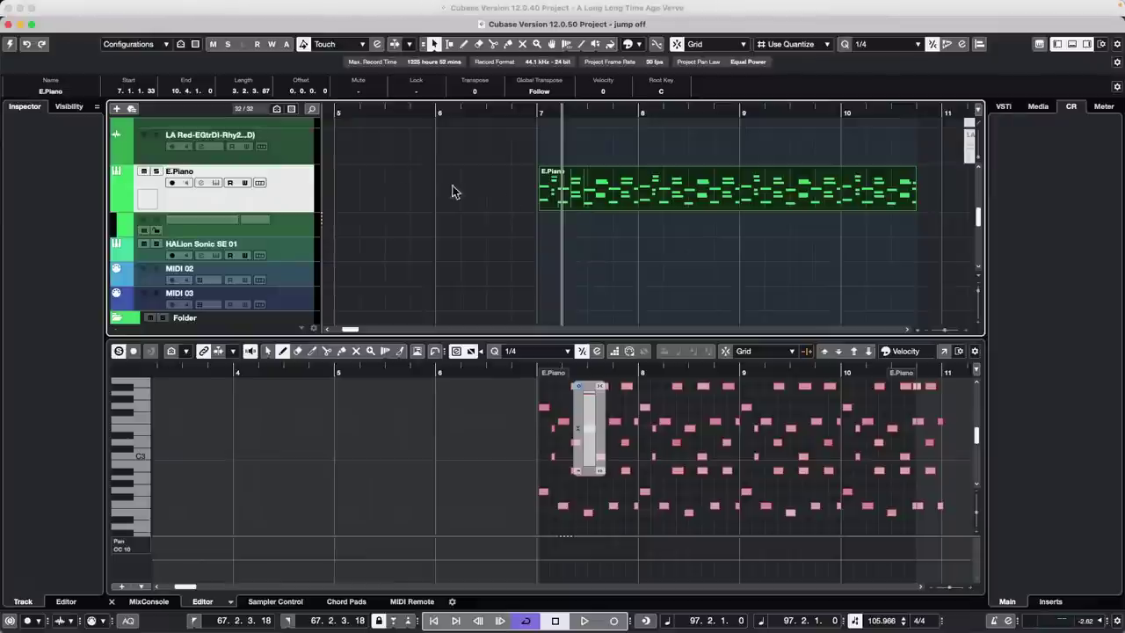
click(13, 46)
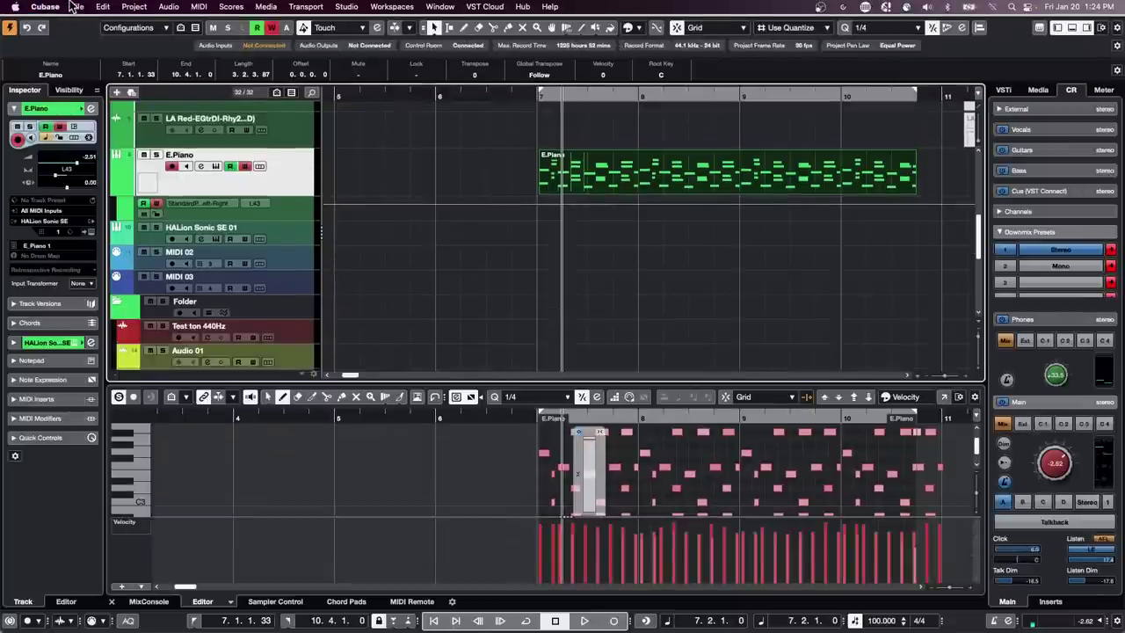
Revert the jump off project to its last saved version.
click(77, 6)
mouse_move(98, 202)
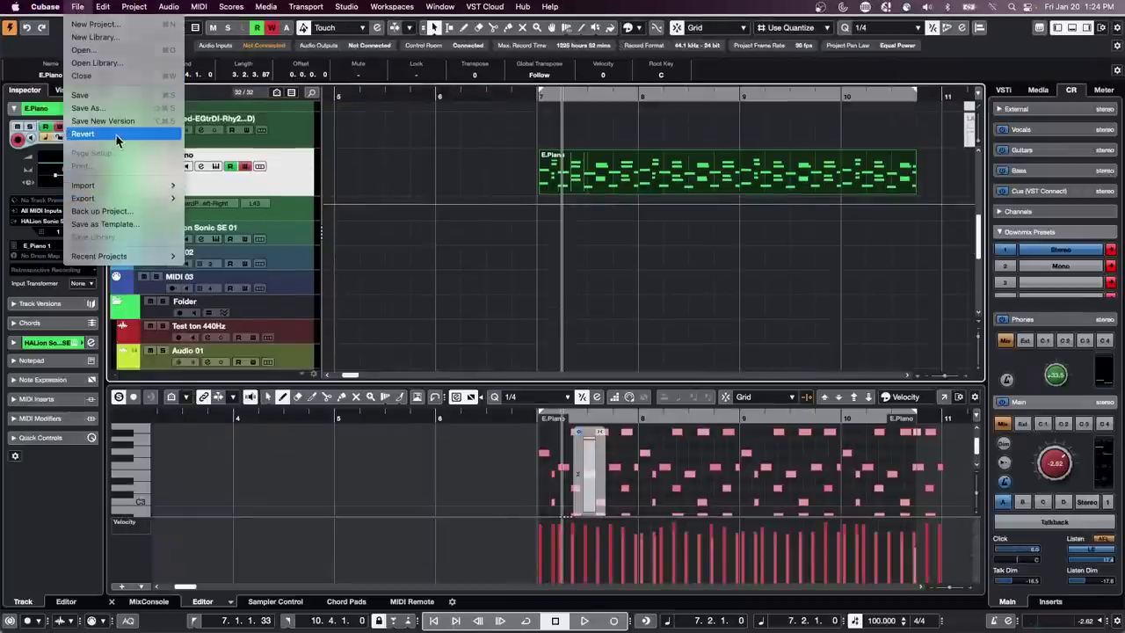
click(83, 133)
click(637, 212)
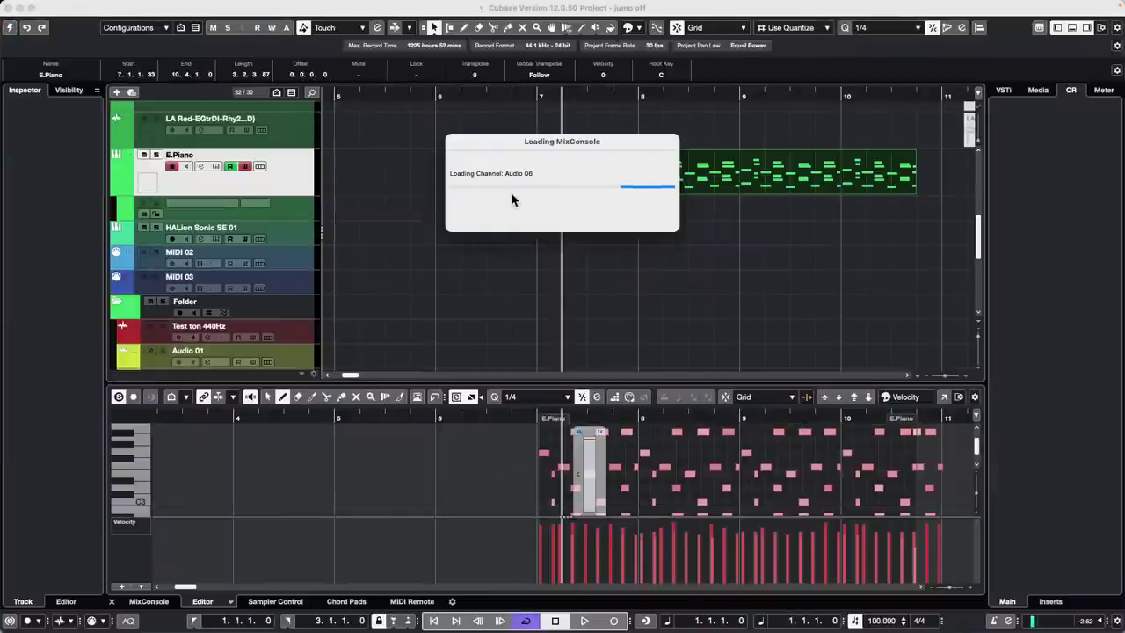
click(677, 289)
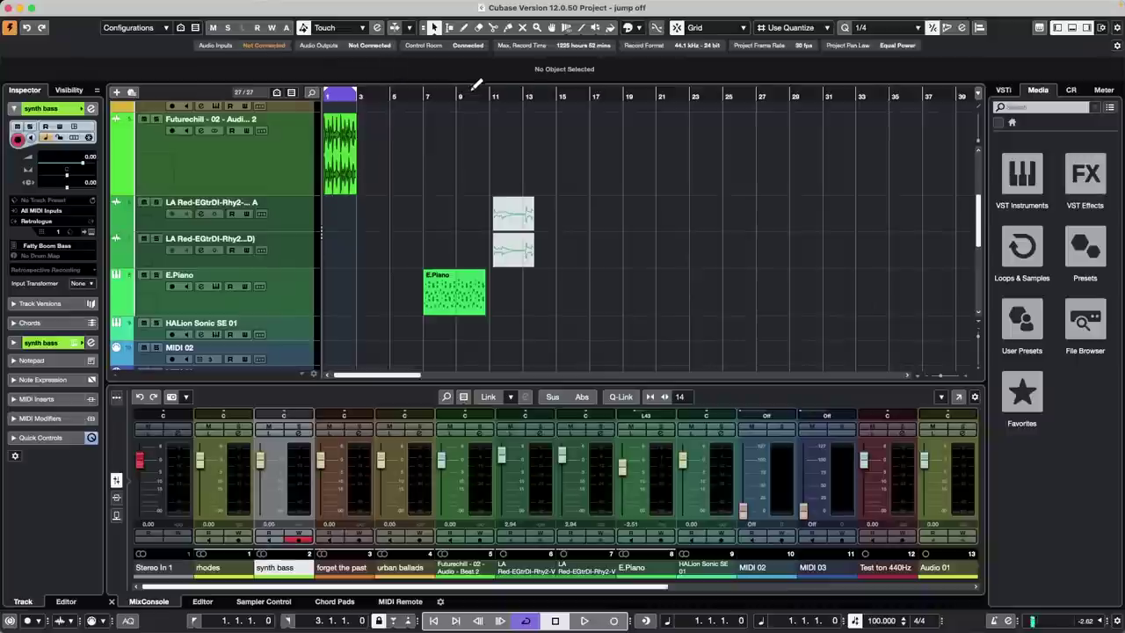
Solo the Futurechill beat track and start cycle playback from bar 1.
drag(277, 96, 246, 129)
click(156, 118)
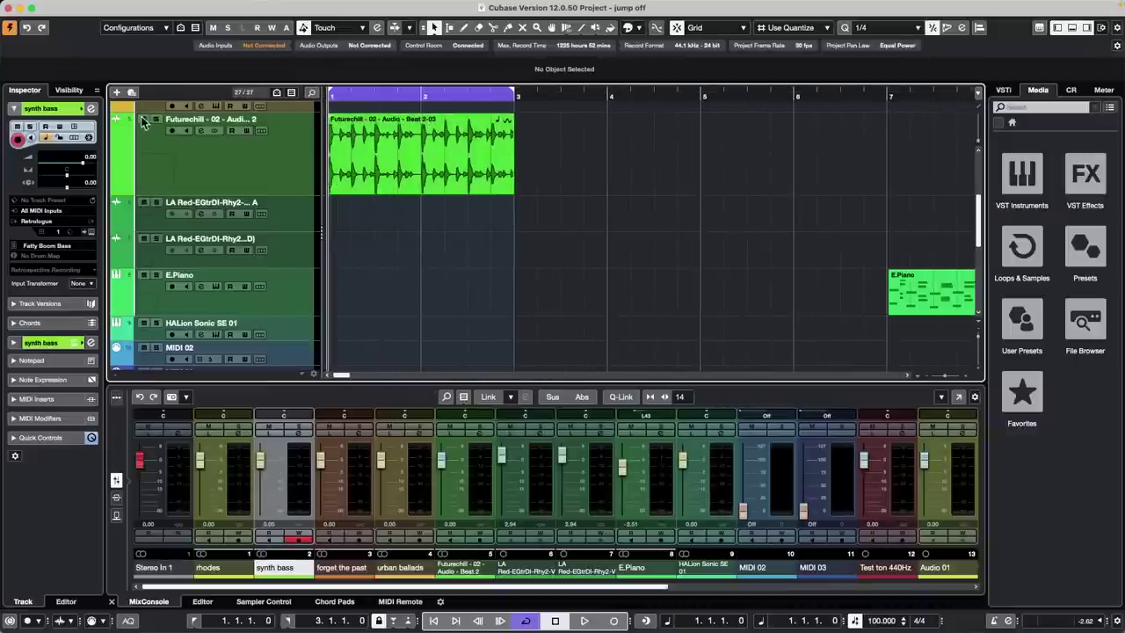
key(space)
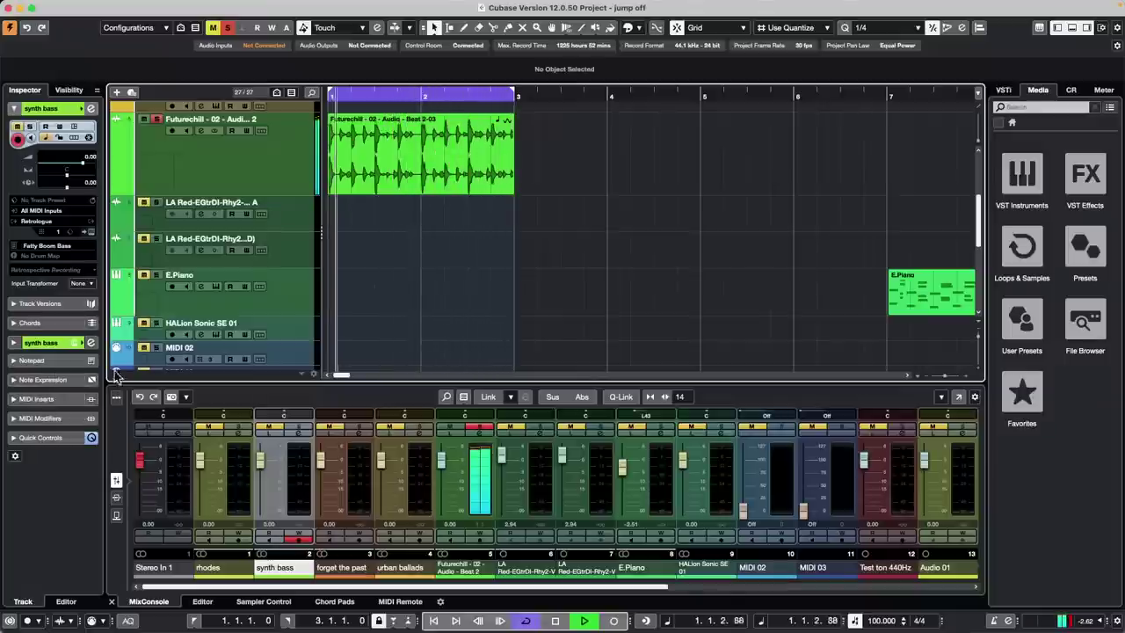
Load the EnvelopeShaper dynamics effect into the first insert slot of the Futurechill beat track.
click(118, 193)
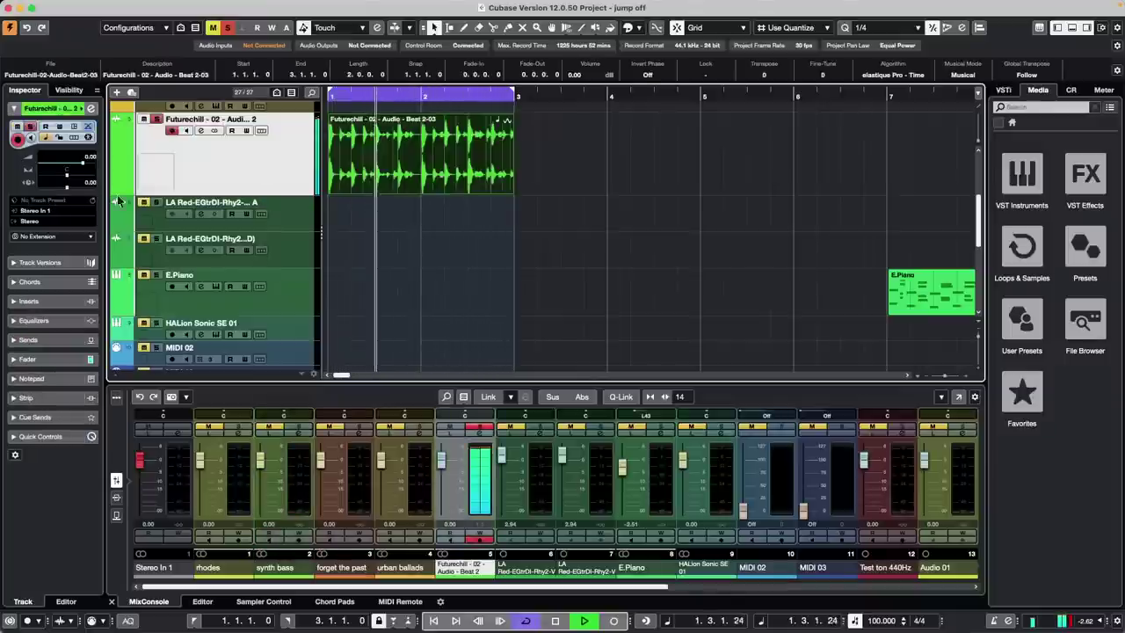
click(60, 304)
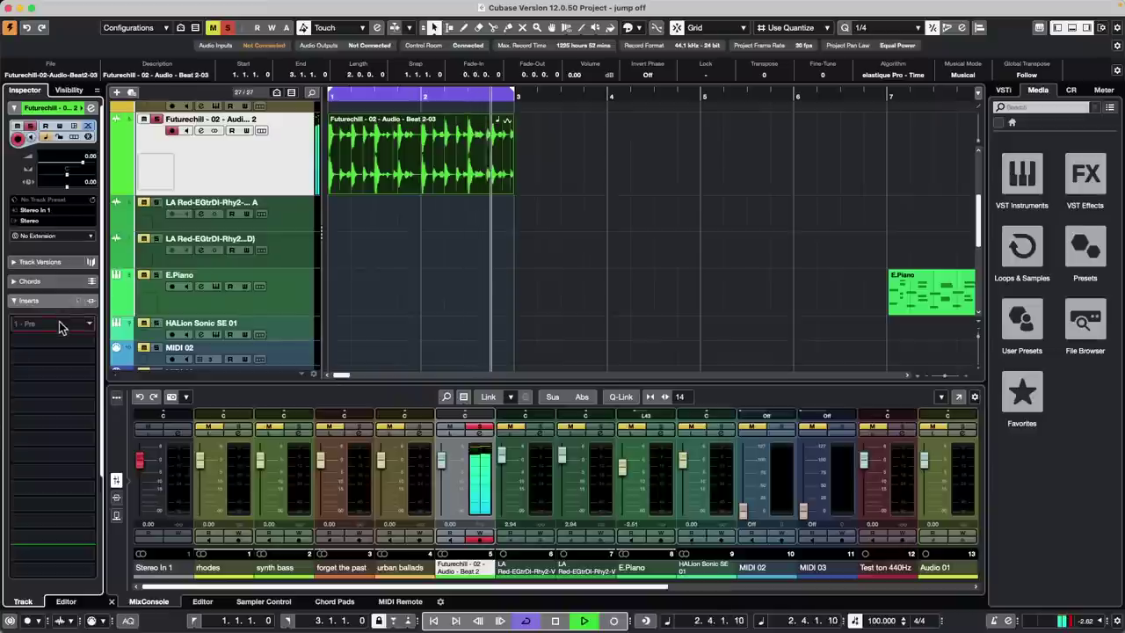
click(58, 323)
click(32, 403)
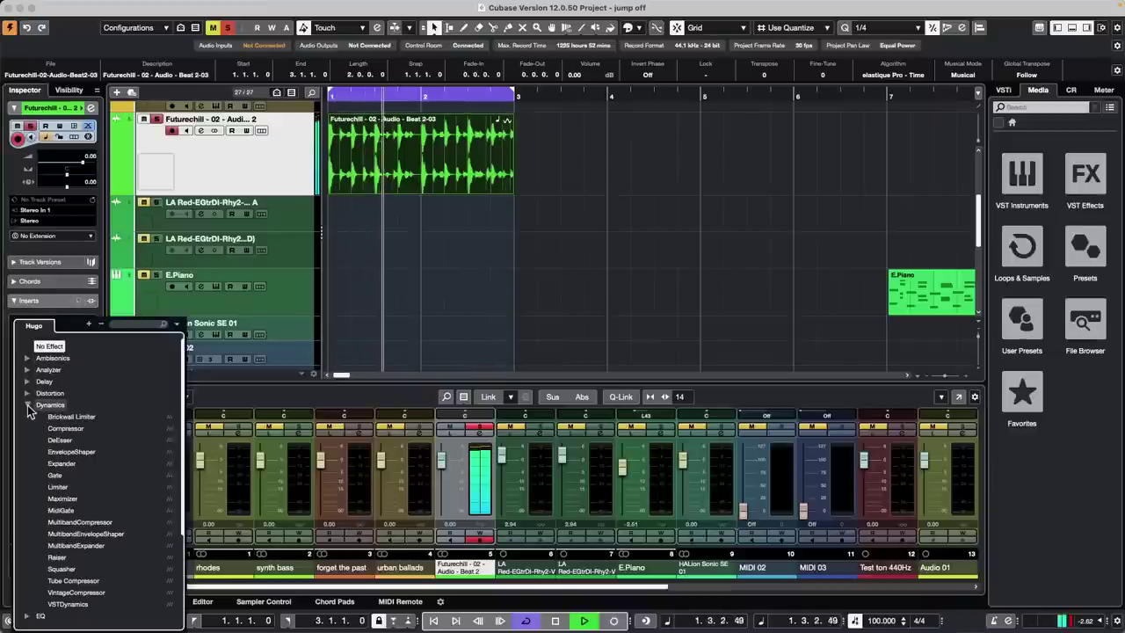
click(88, 452)
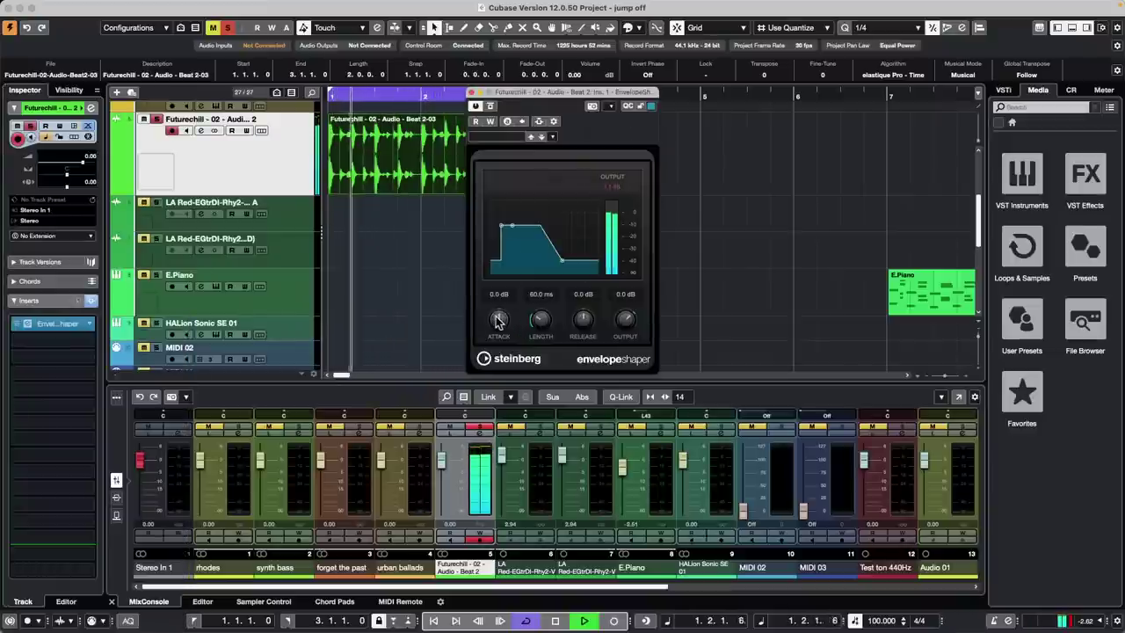
Set EnvelopeShaper's attack to 2.2 dB, length to 95.1 ms and release to 20.0 dB, then stop playback and close the plug-in.
drag(499, 317, 566, 370)
drag(543, 318, 513, 279)
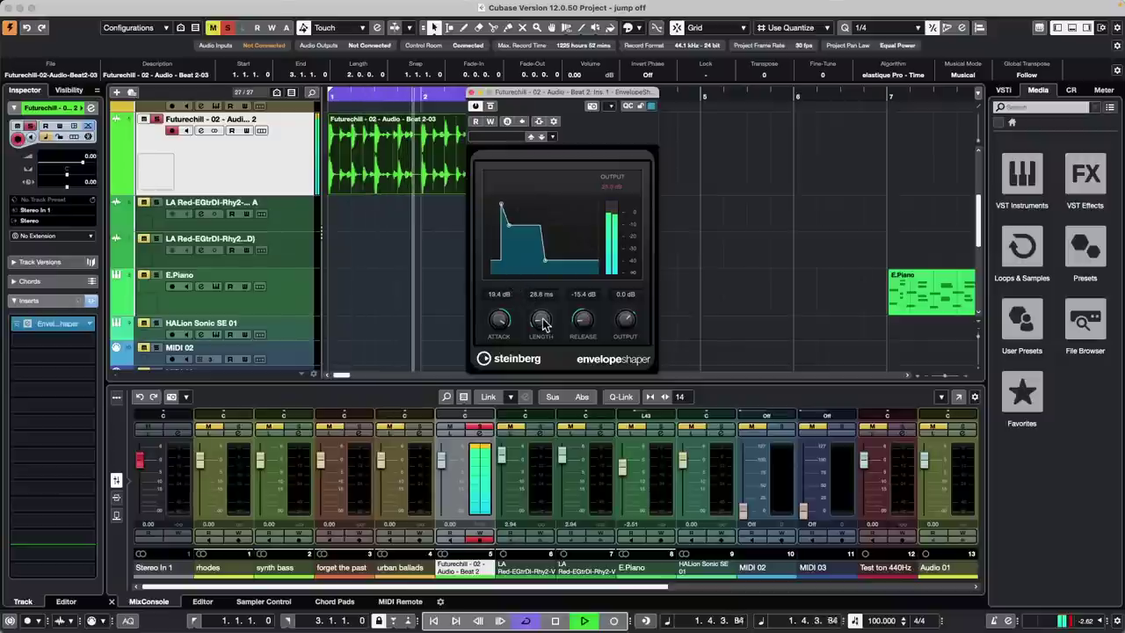
drag(542, 321, 554, 268)
drag(582, 324, 597, 261)
drag(588, 317, 497, 363)
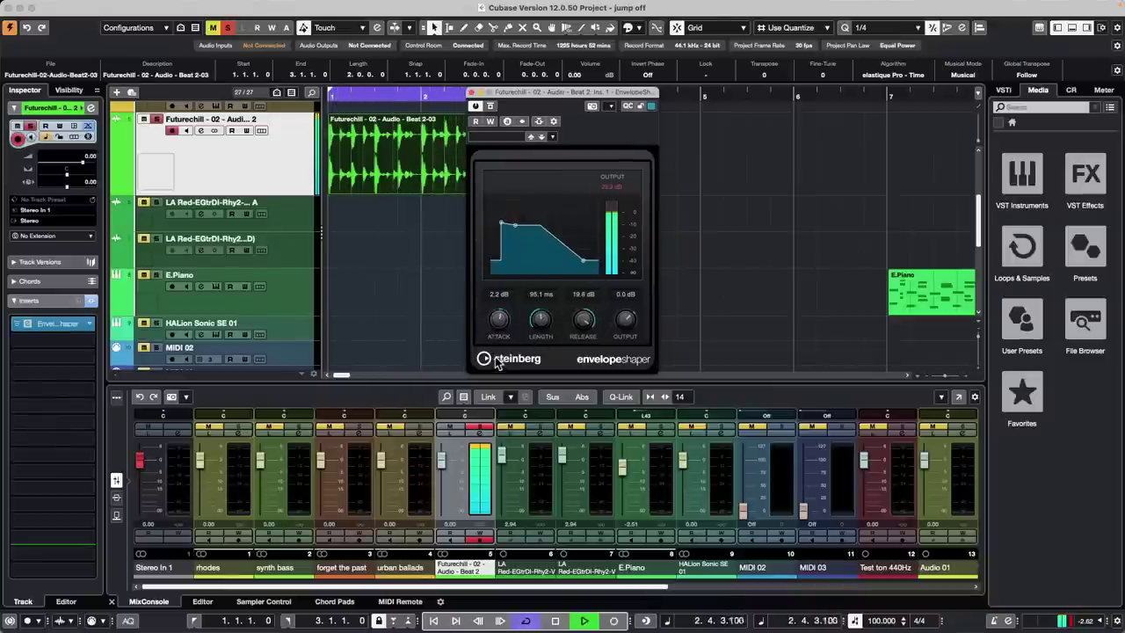
drag(588, 320, 589, 310)
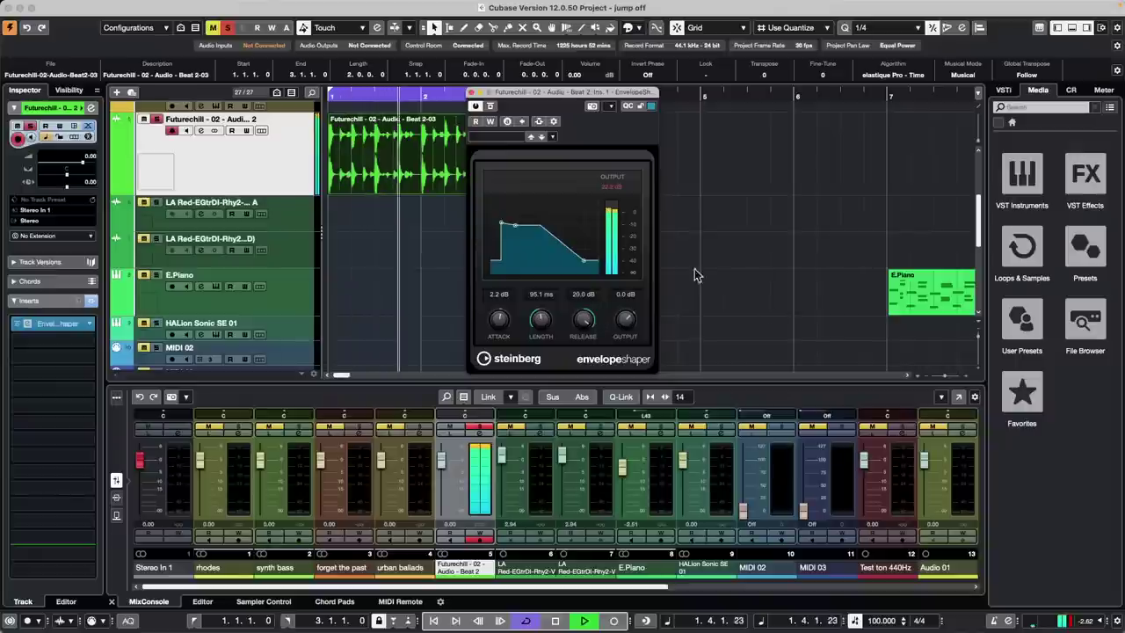
key(space)
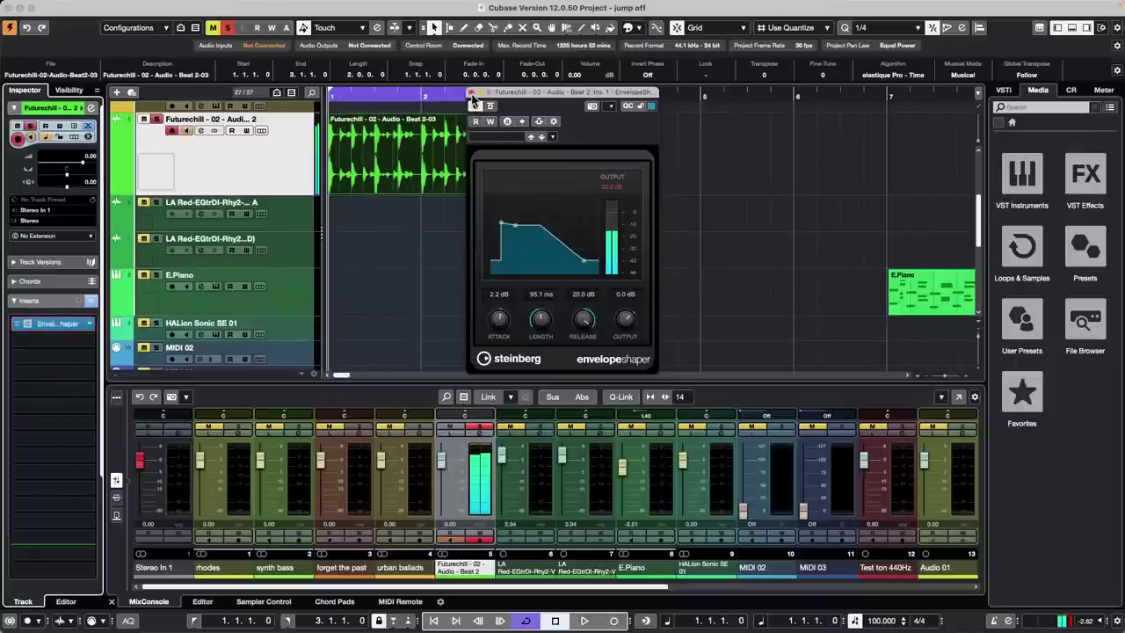
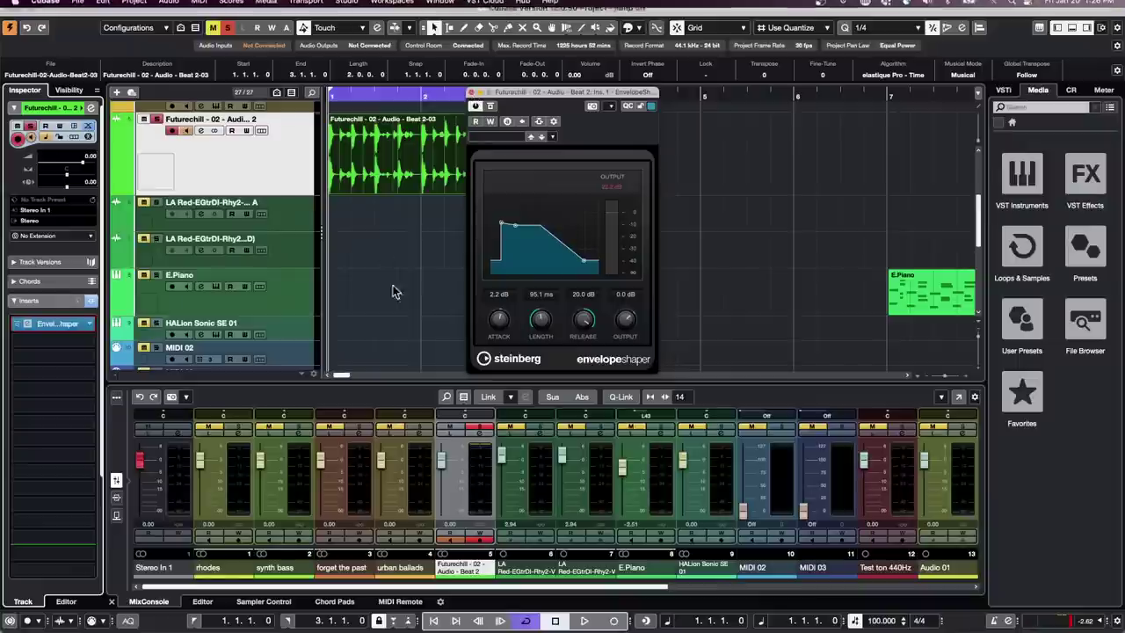
click(471, 91)
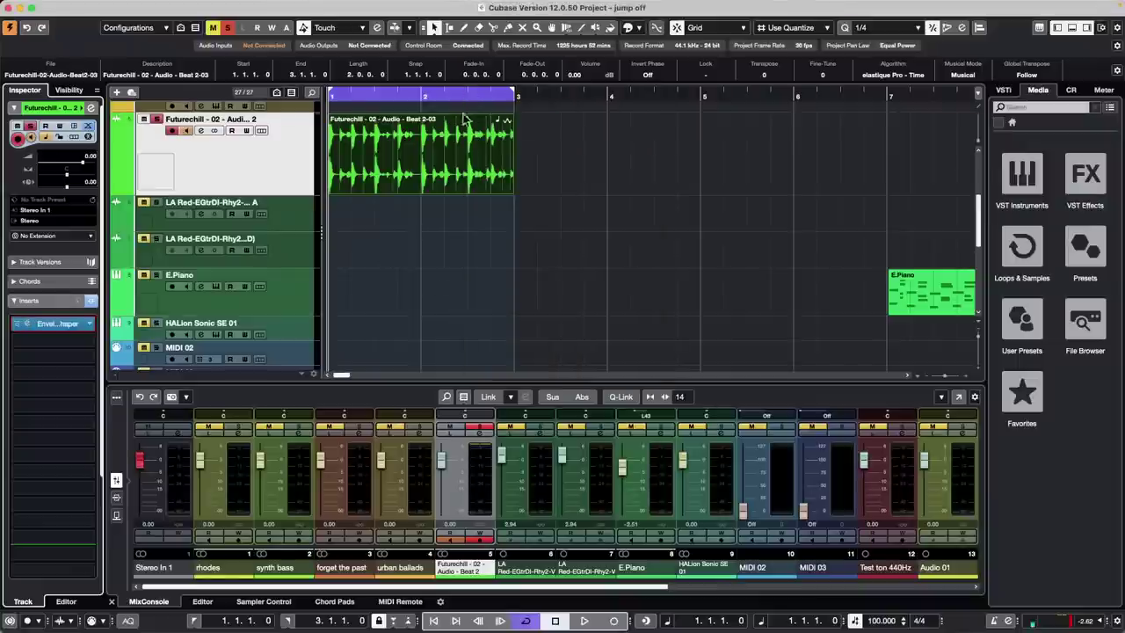
Turn off solo on the Futurechill beat track and mute it.
scroll(369, 246, up, 5)
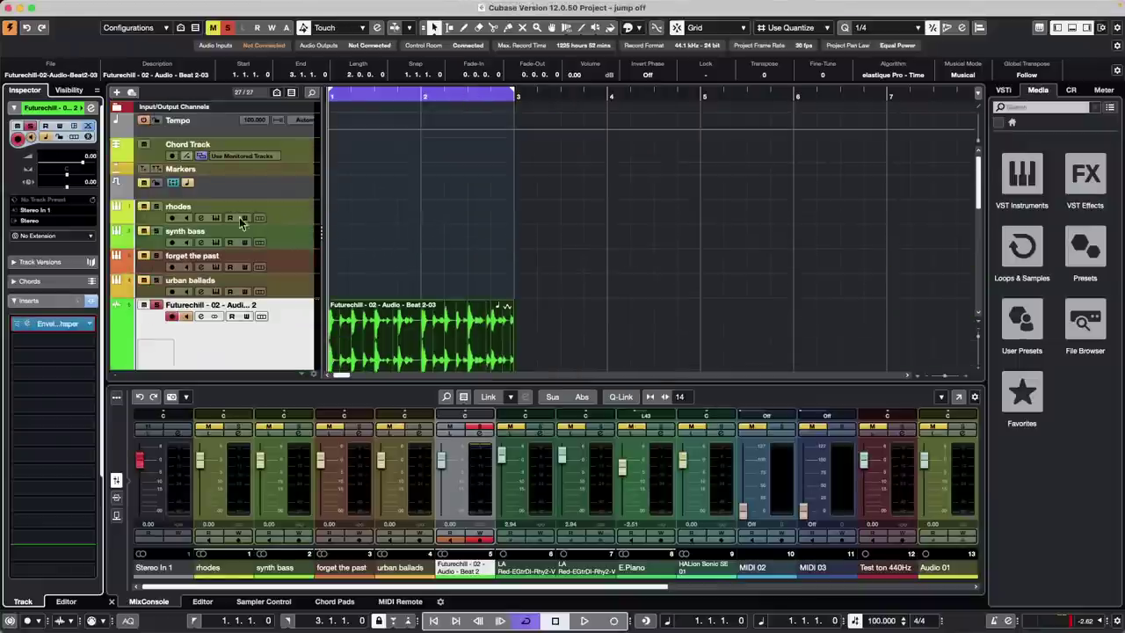
click(156, 305)
click(144, 304)
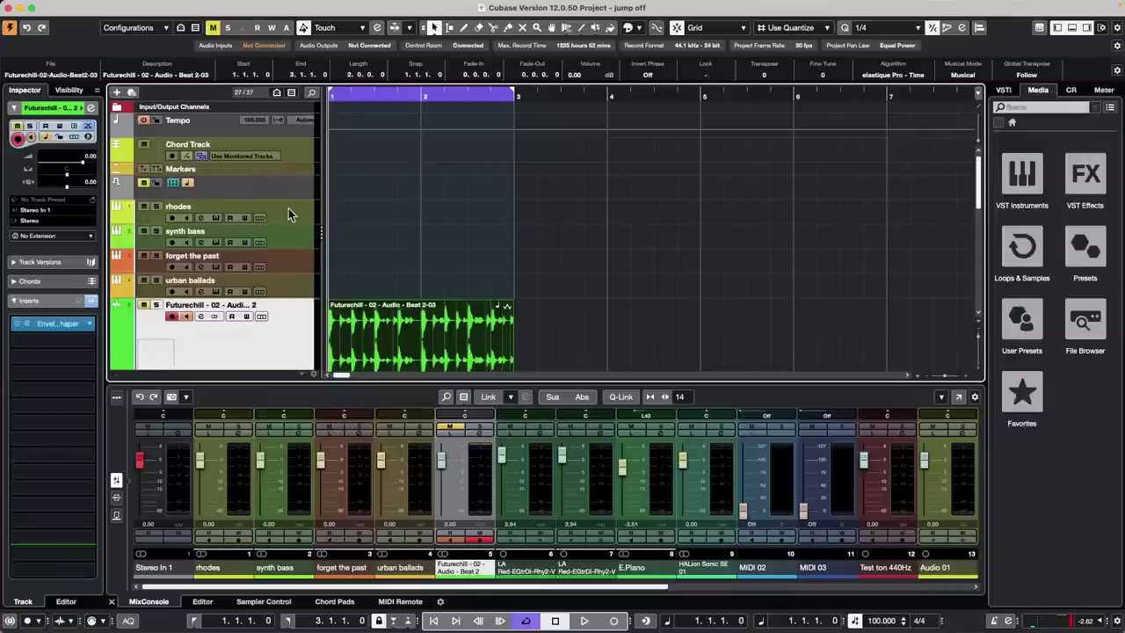
Draw an empty two-bar MIDI part on the rhodes track from bar 1 to bar 3.
click(292, 213)
key(8)
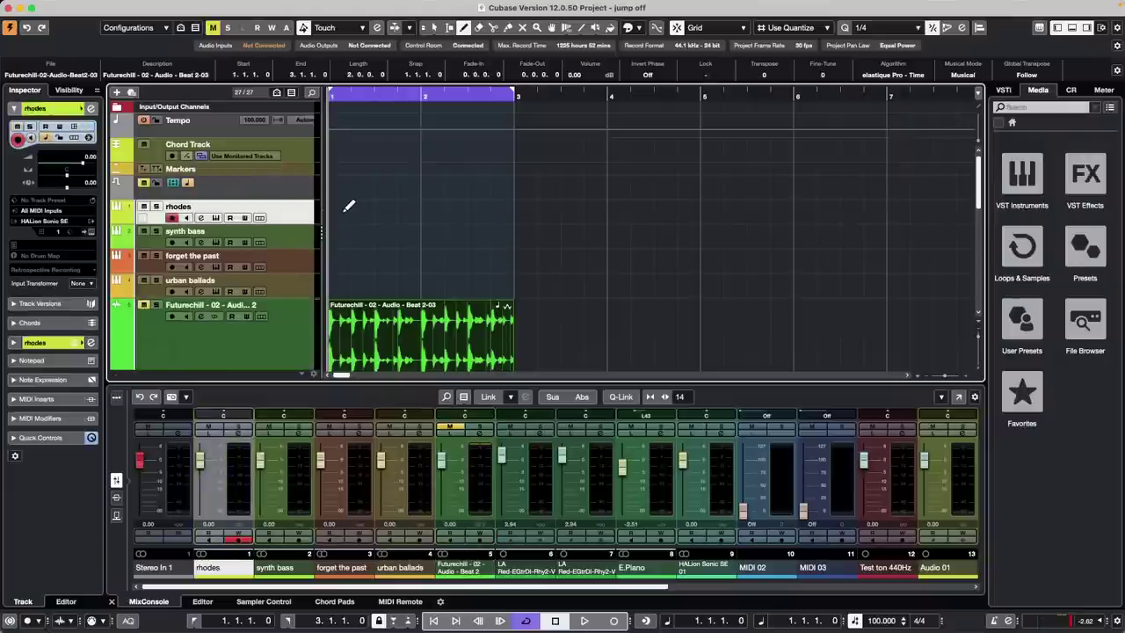
drag(348, 206, 522, 200)
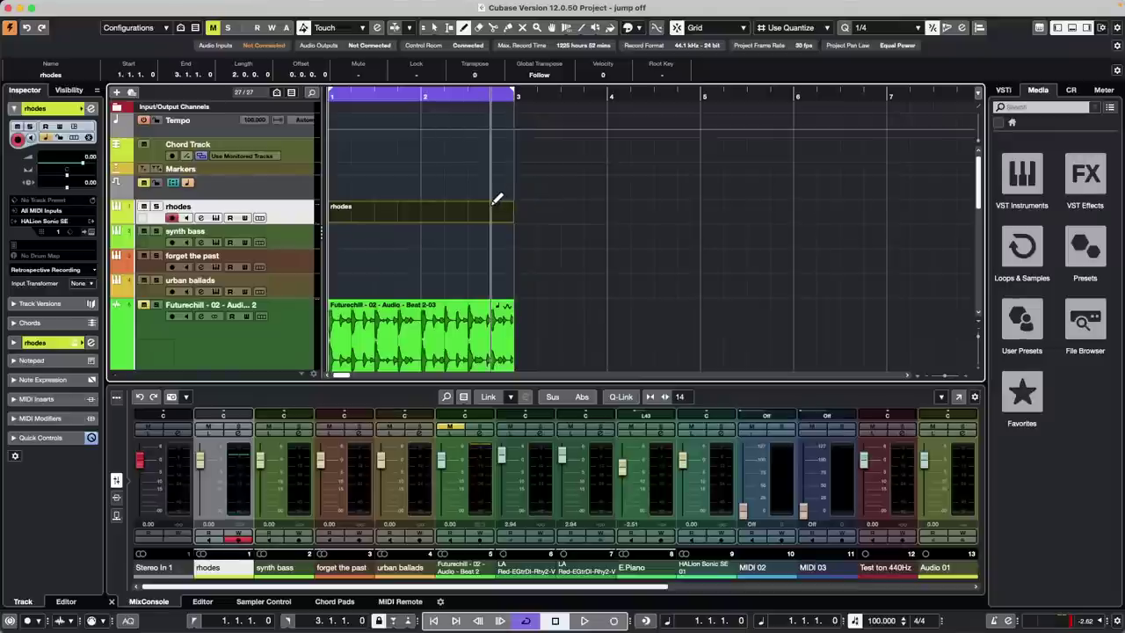
right_click(414, 214)
click(417, 216)
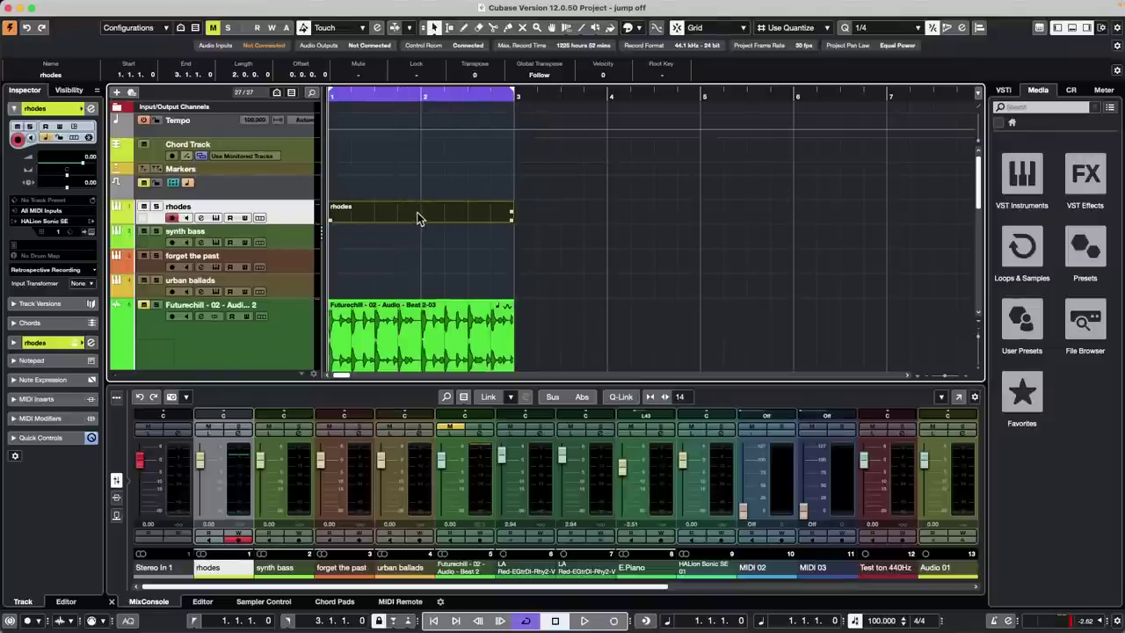
Open the rhodes part for editing, set the Scale Assistant's editor scale to C# Major and enable Snap Live Input.
double_click(418, 214)
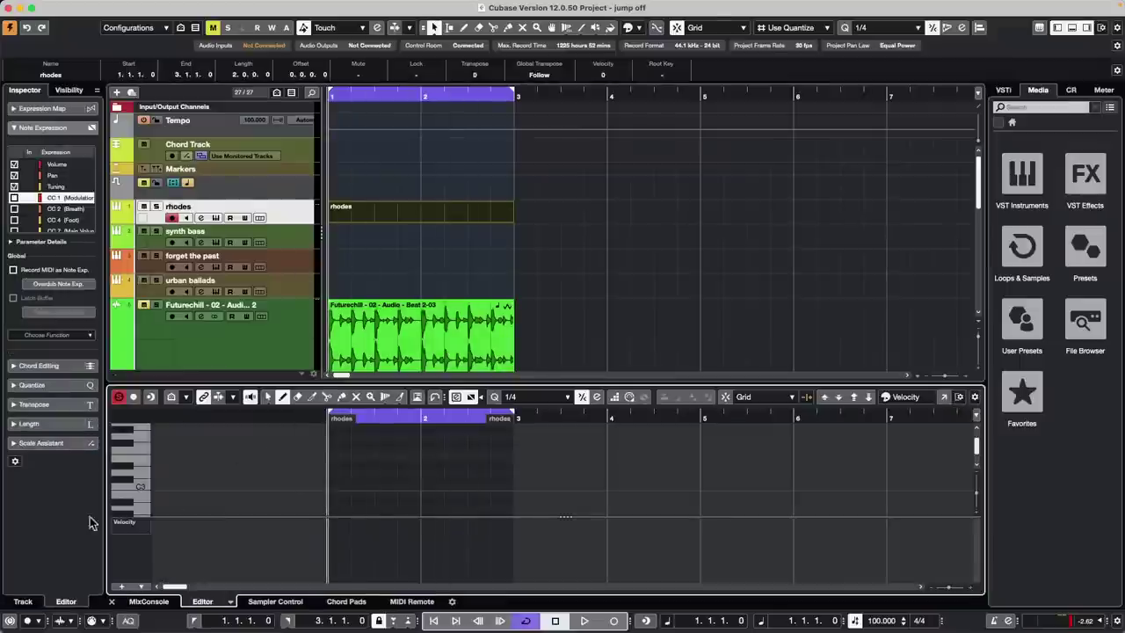
click(59, 446)
click(26, 295)
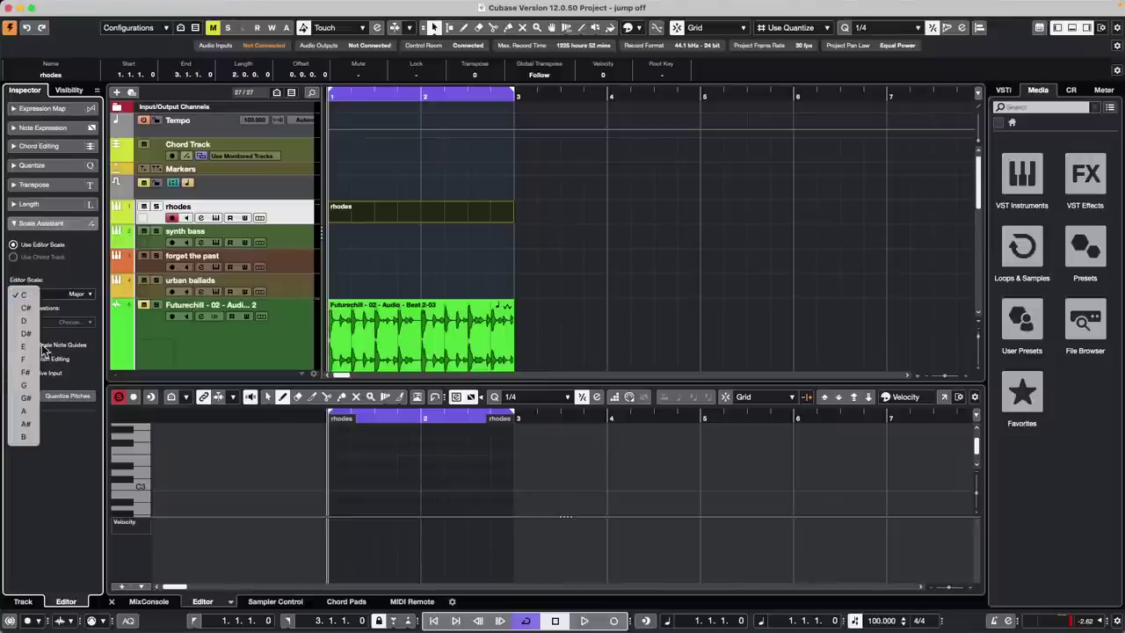
click(28, 311)
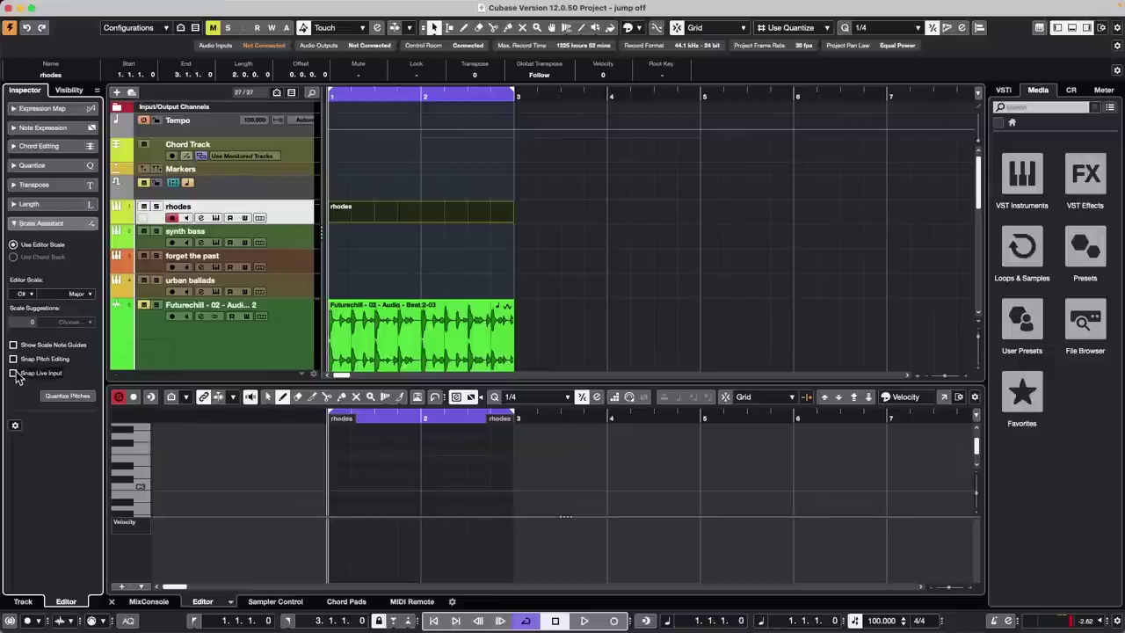
click(14, 372)
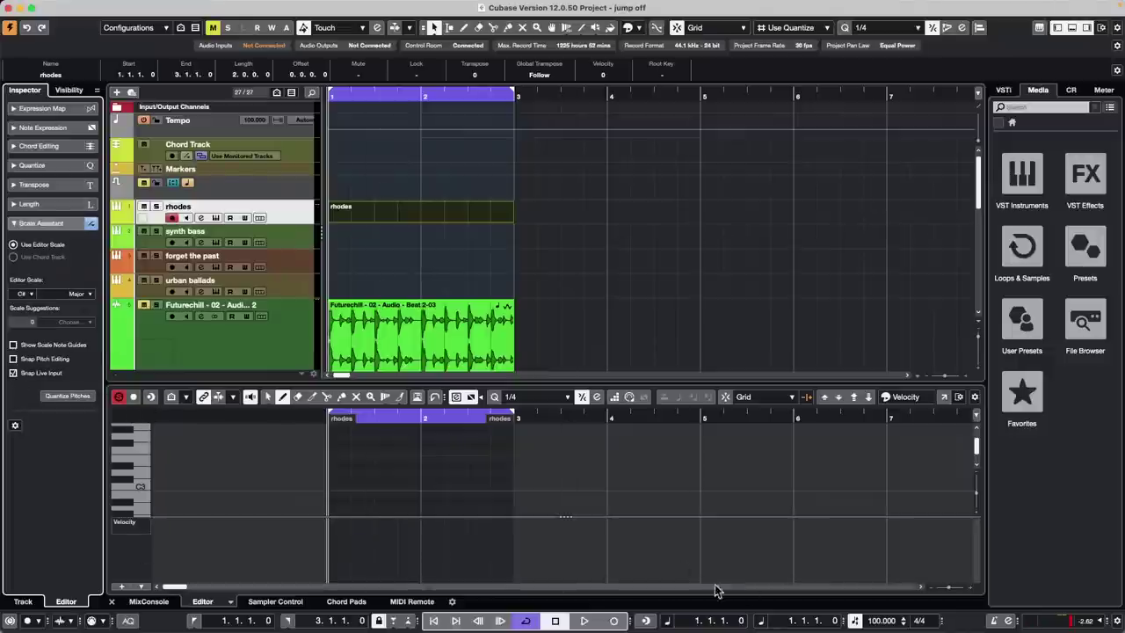
Open the rhodes part in a separate Key Editor window with its two bars enlarged.
click(941, 398)
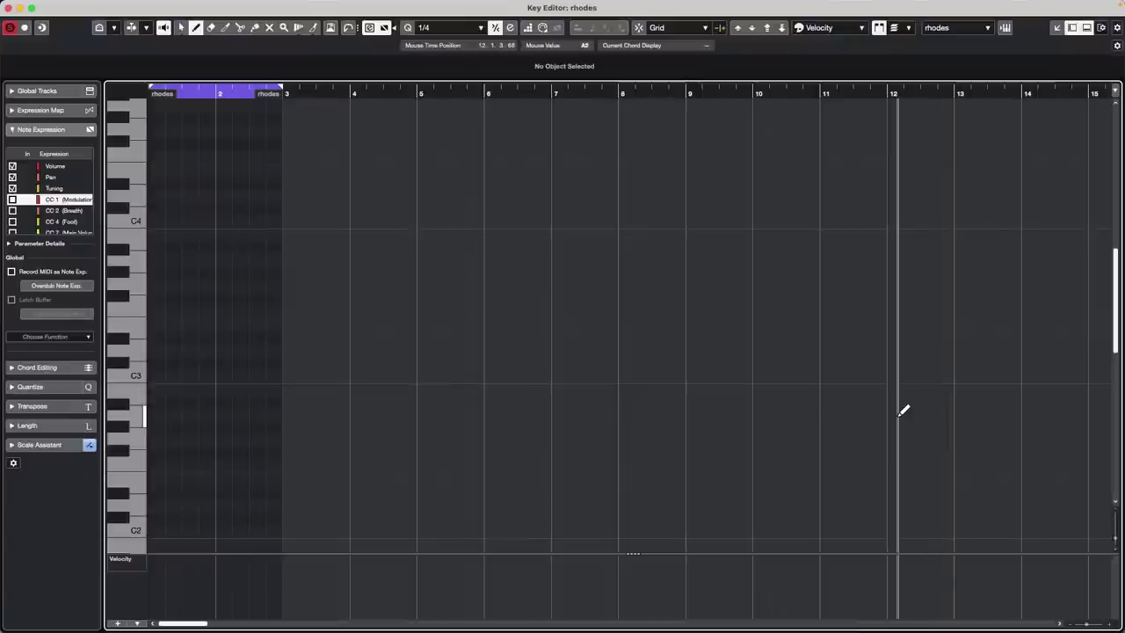
drag(206, 95, 81, 121)
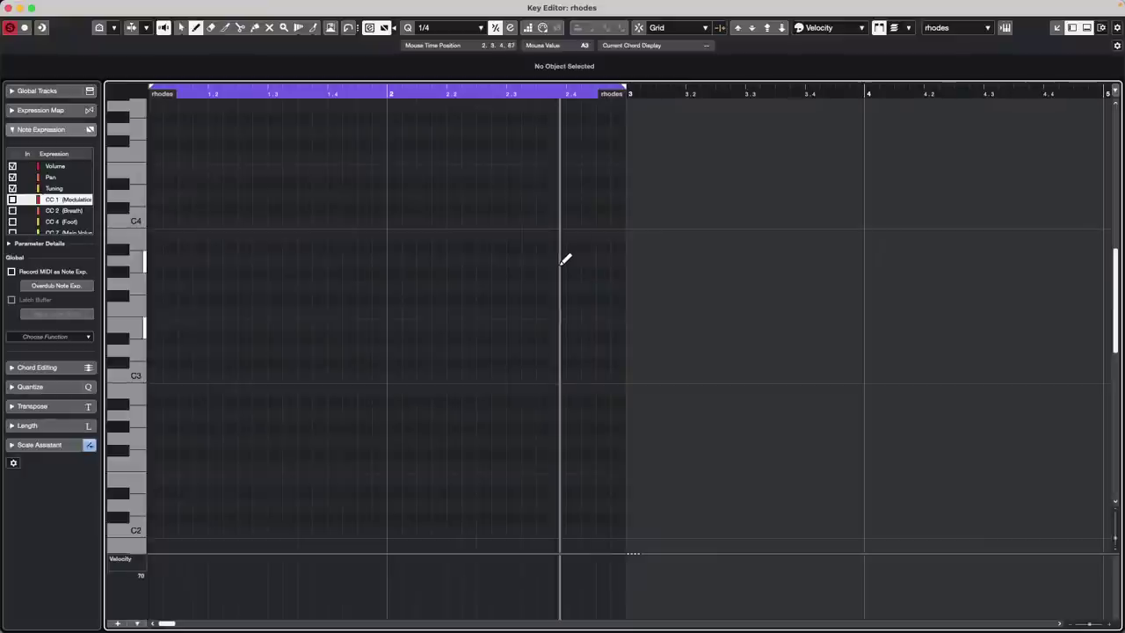
Show the Scale Assistant settings, record a short live phrase into bar 2 of the rhodes part and check its note pitches.
click(11, 445)
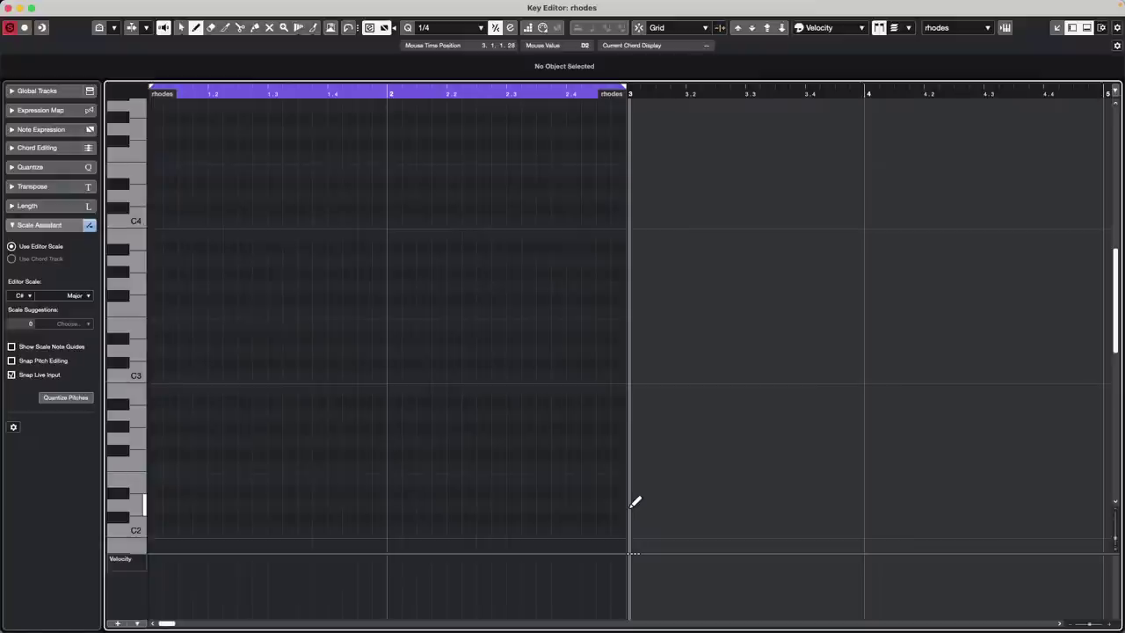
key(space)
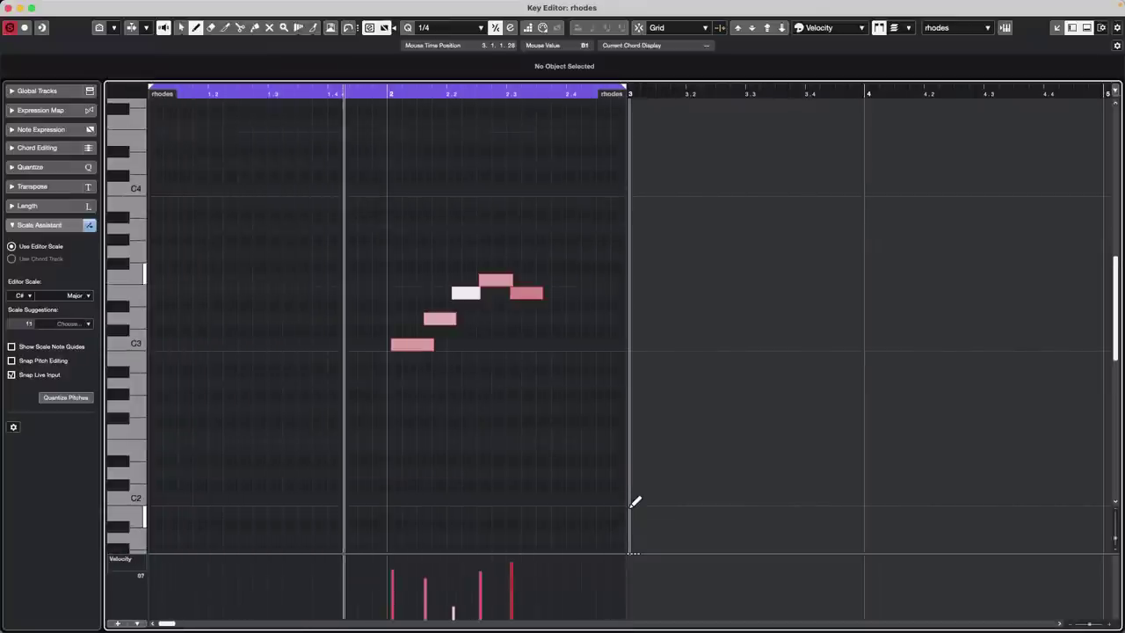
key(1)
key(Right)
key(Right)
click(412, 344)
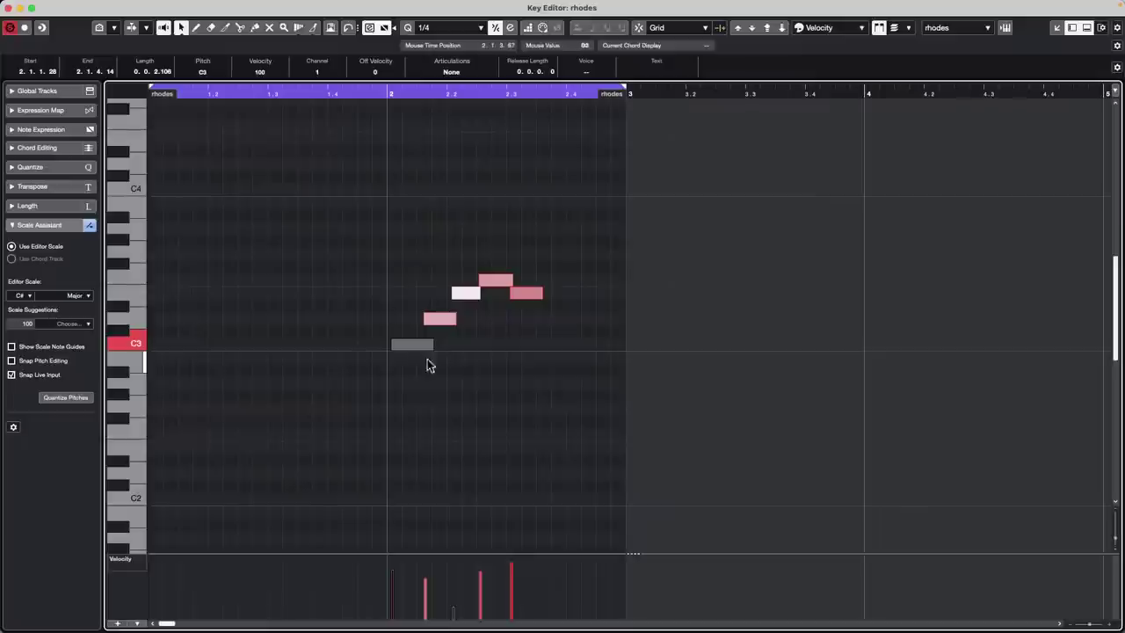
drag(401, 362, 554, 269)
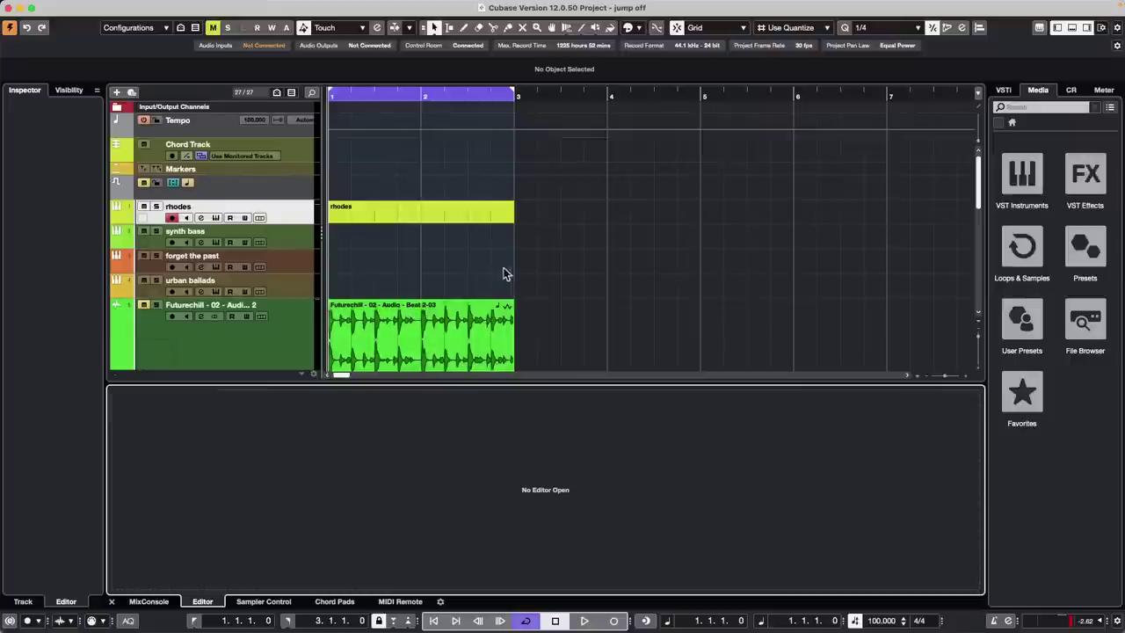
Undo the last change to the rhodes part and reopen the part in a separate Key Editor window.
key(super+z)
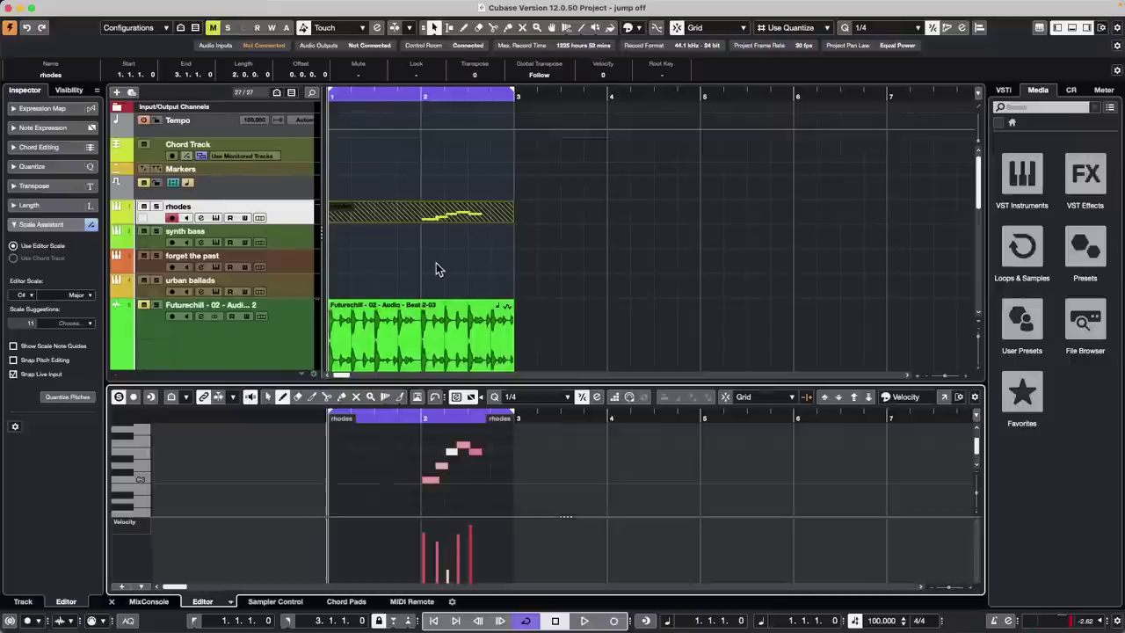
click(475, 219)
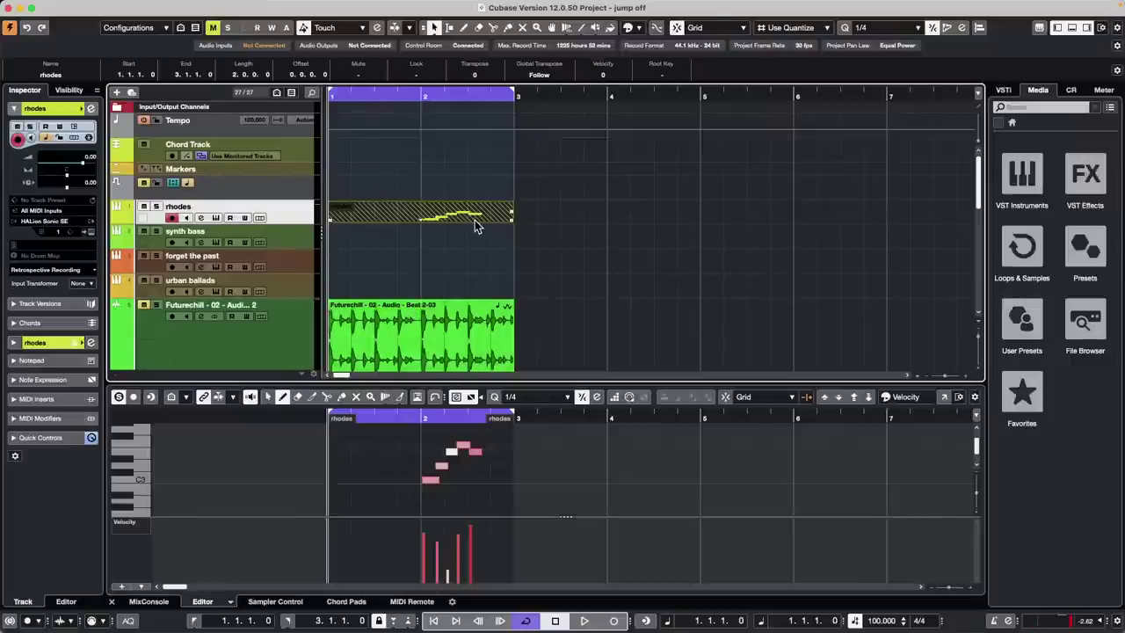
click(944, 396)
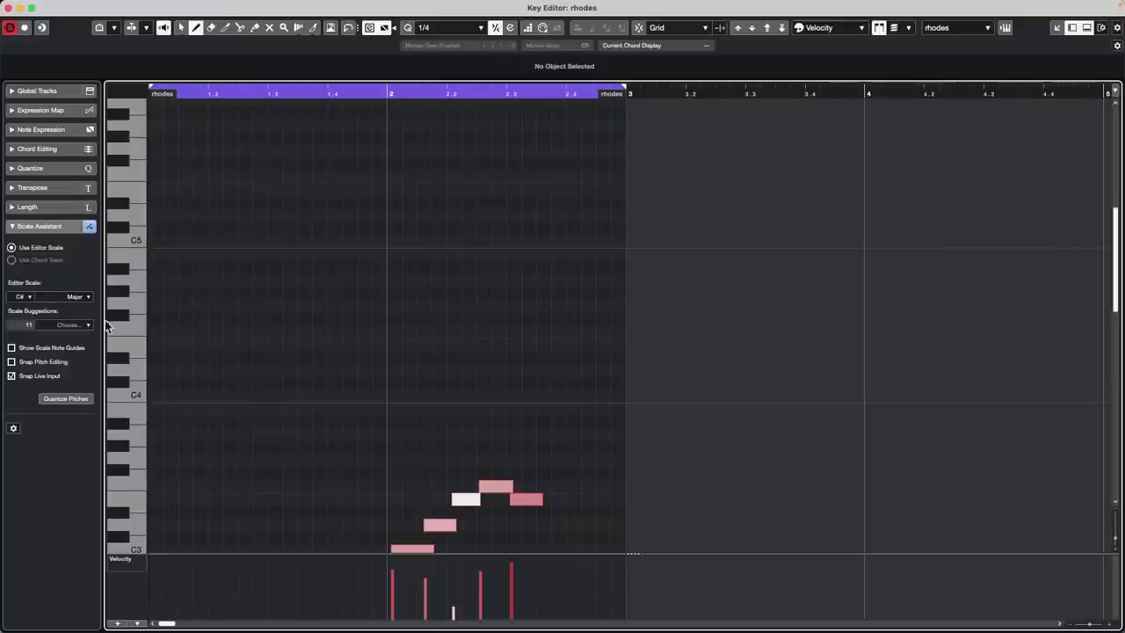
Enable Snap Pitch Editing and draw D#4, F4, F#4, C#4 and D#4 notes above the recorded phrase.
click(11, 361)
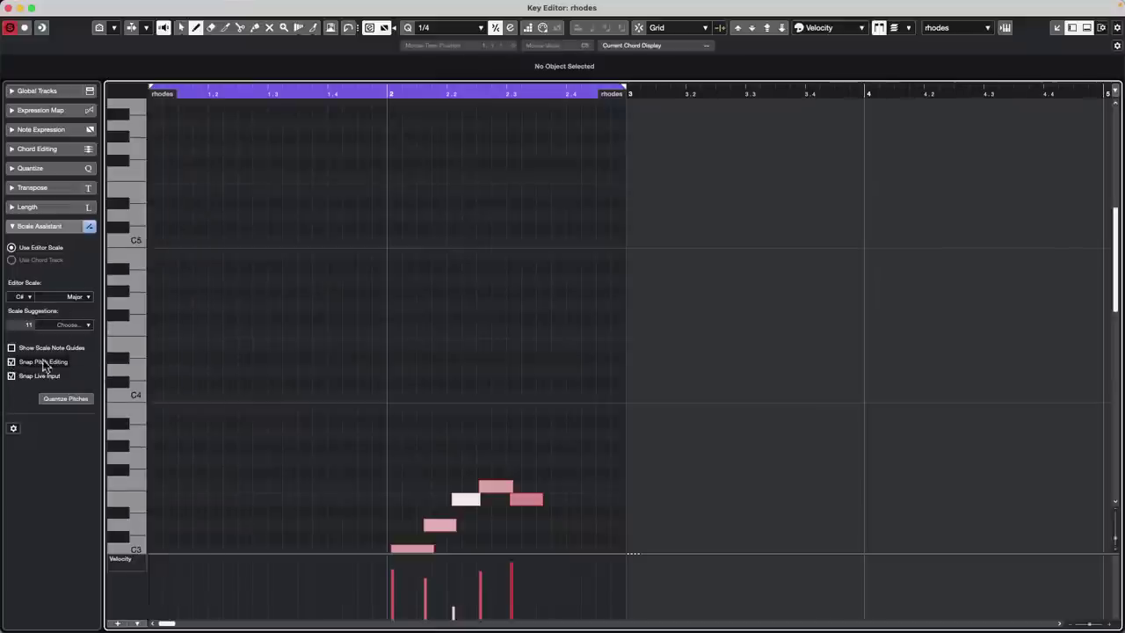
scroll(222, 355, down, 2)
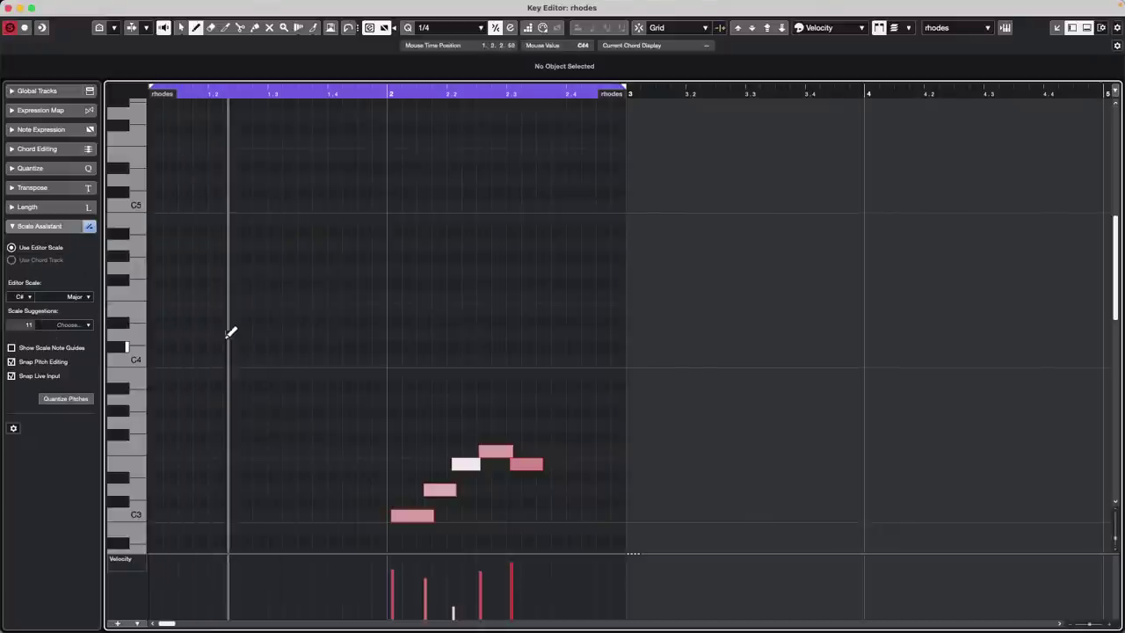
mouse_move(175, 322)
mouse_down()
mouse_move(253, 321)
mouse_move(376, 283)
mouse_up()
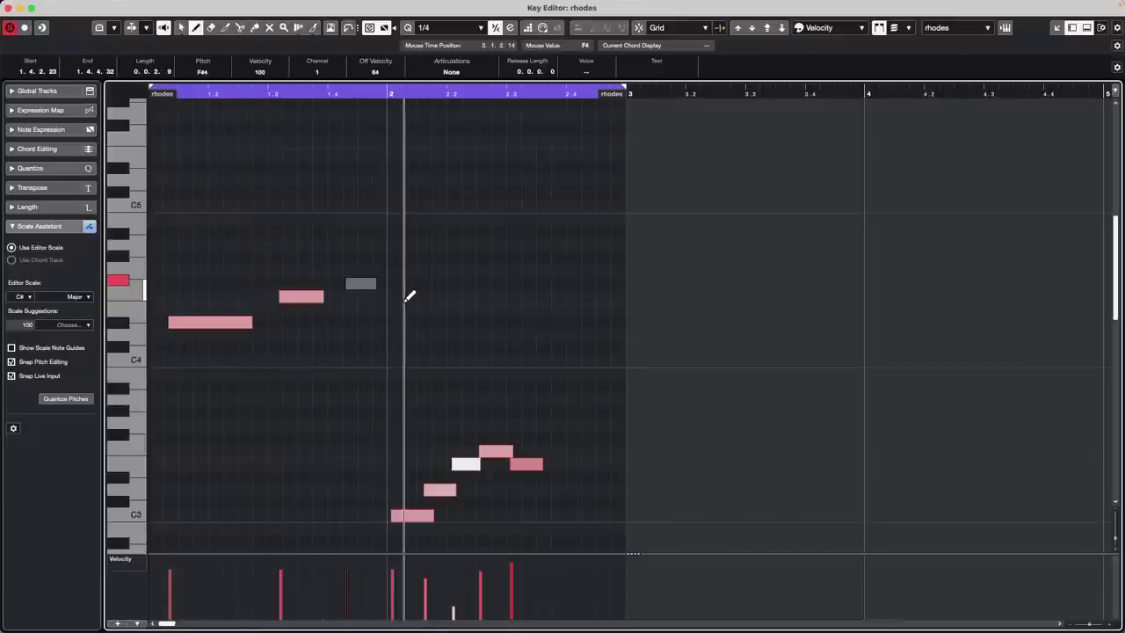
drag(373, 347, 430, 347)
click(436, 322)
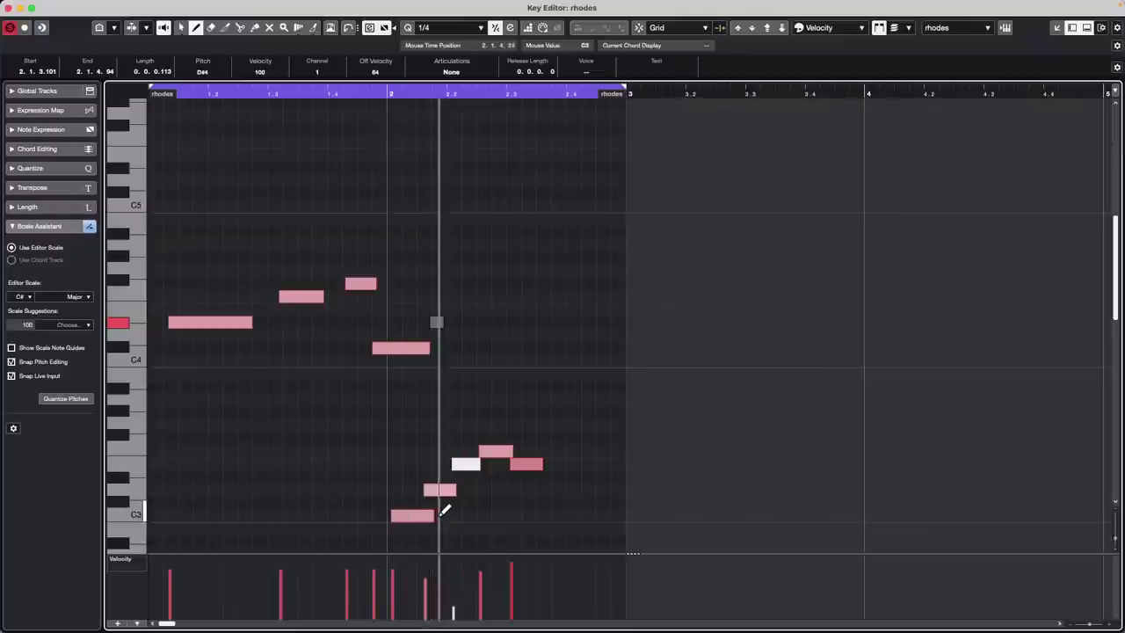
key(1)
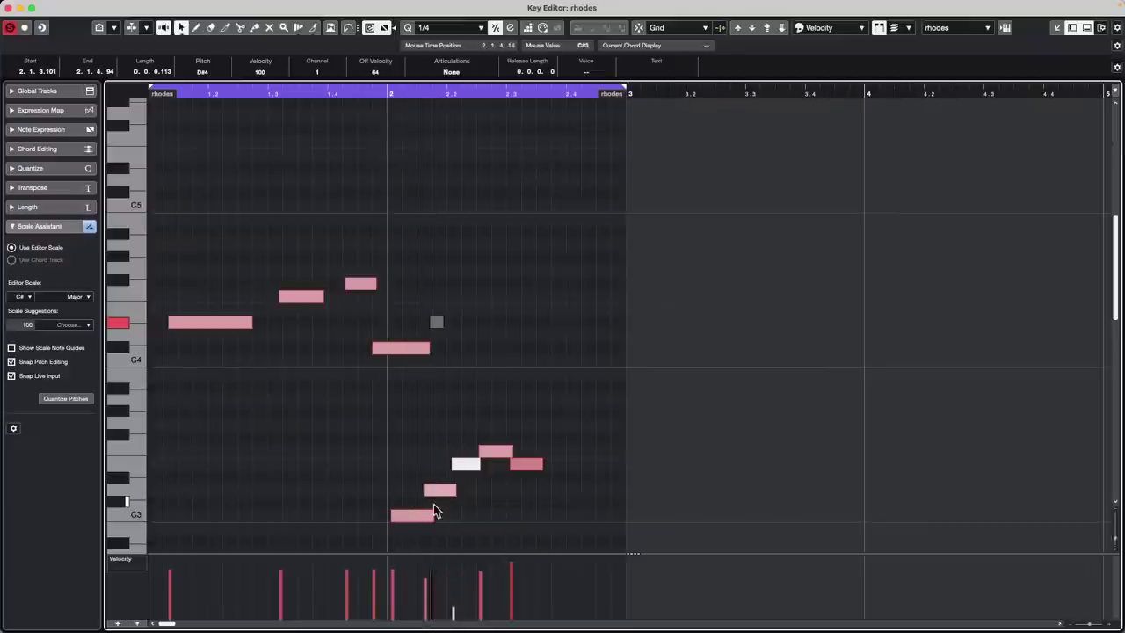
click(458, 463)
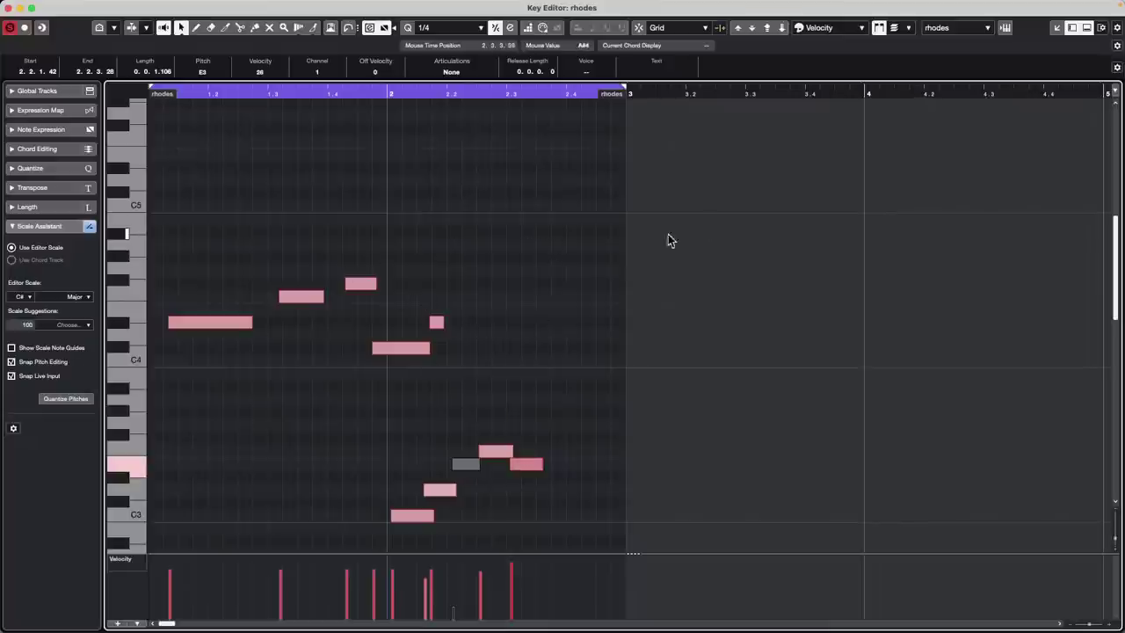
Draw an A#4 note at beat 1.3 and a C5 note in the first beat of bar 1.
right_click(283, 246)
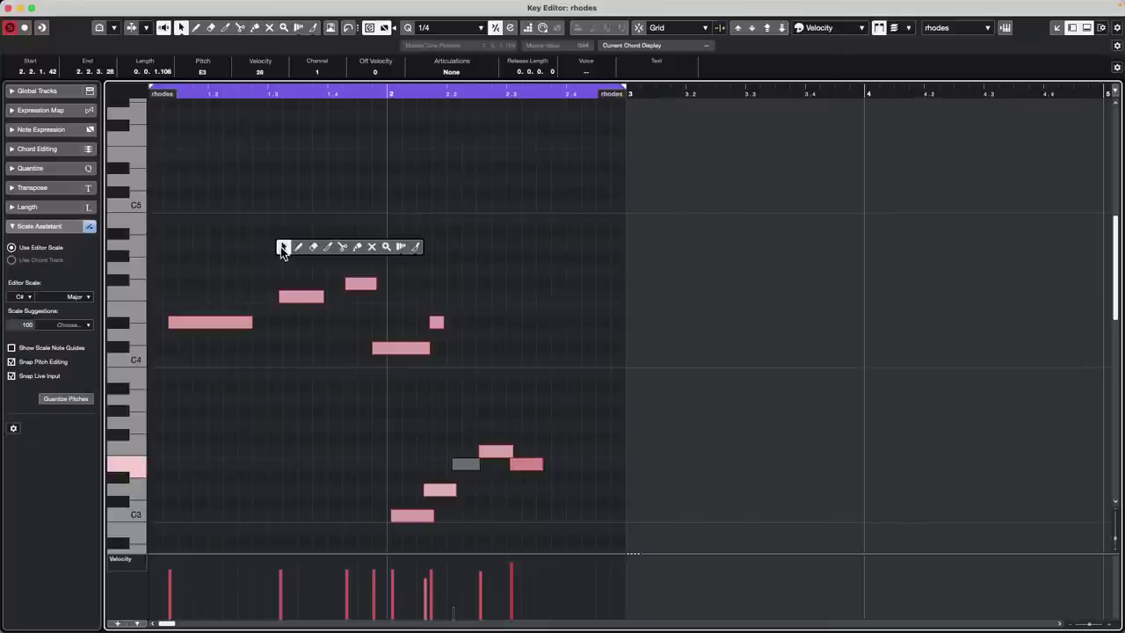
click(299, 247)
drag(276, 232, 311, 232)
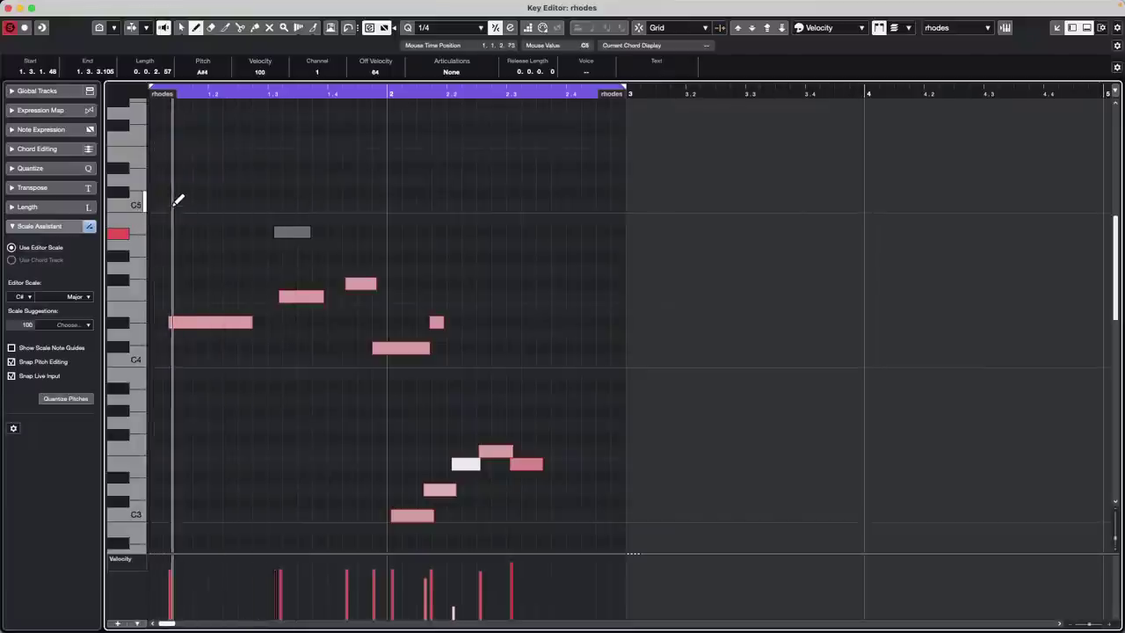
drag(174, 206, 226, 201)
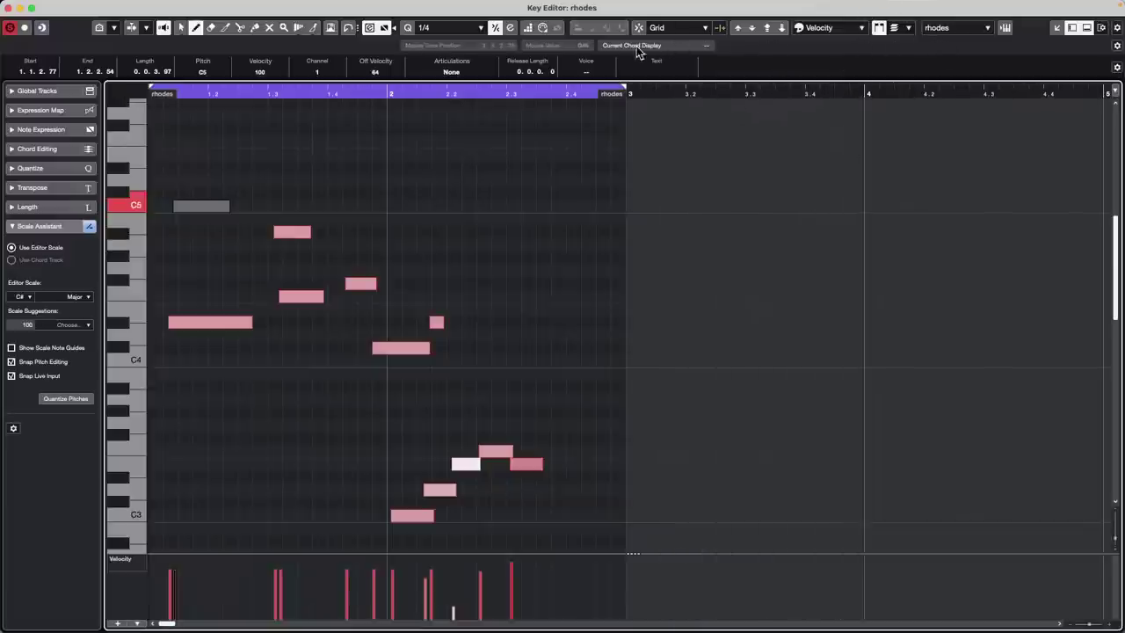
Enable Step Input and delete every note in the rhodes part.
click(527, 27)
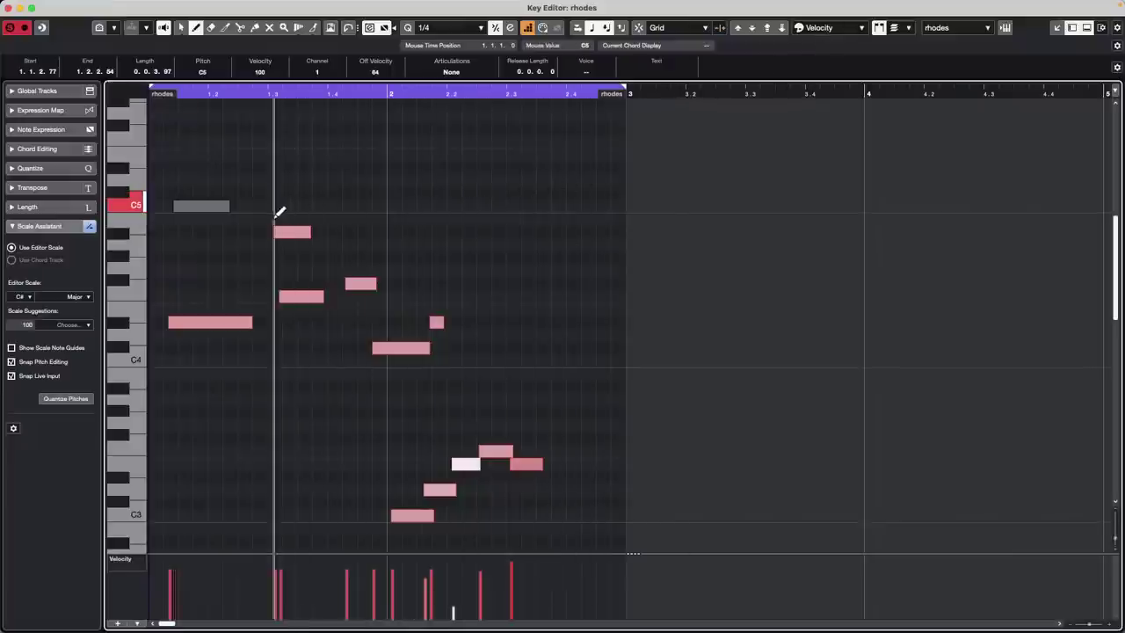
key(1)
mouse_move(171, 171)
mouse_down()
mouse_move(462, 414)
mouse_move(572, 524)
mouse_up()
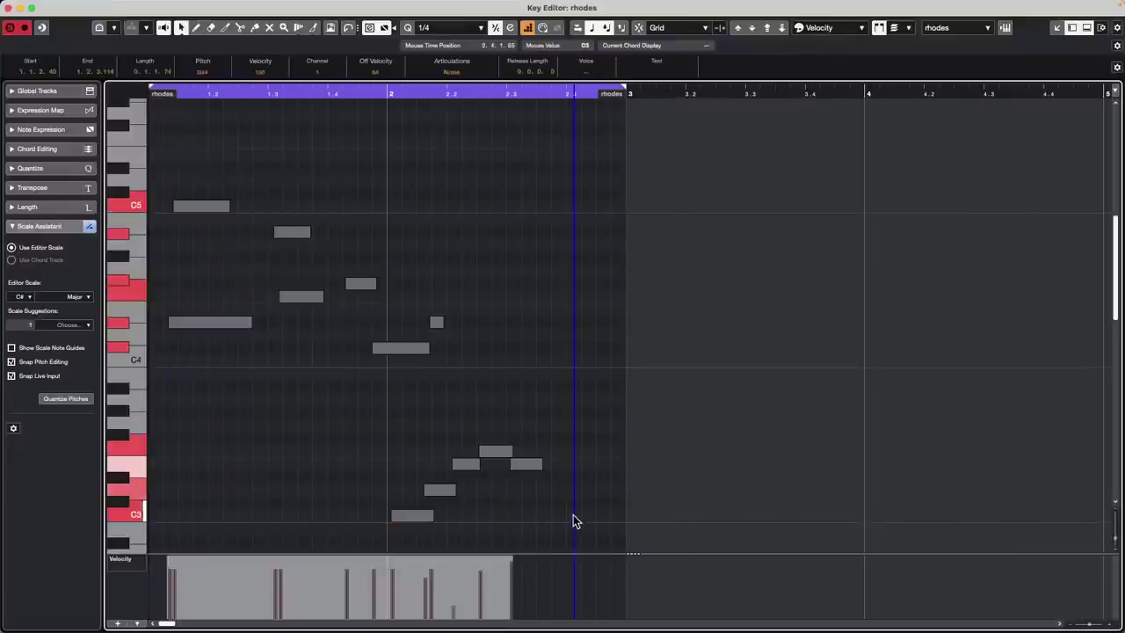
key(Delete)
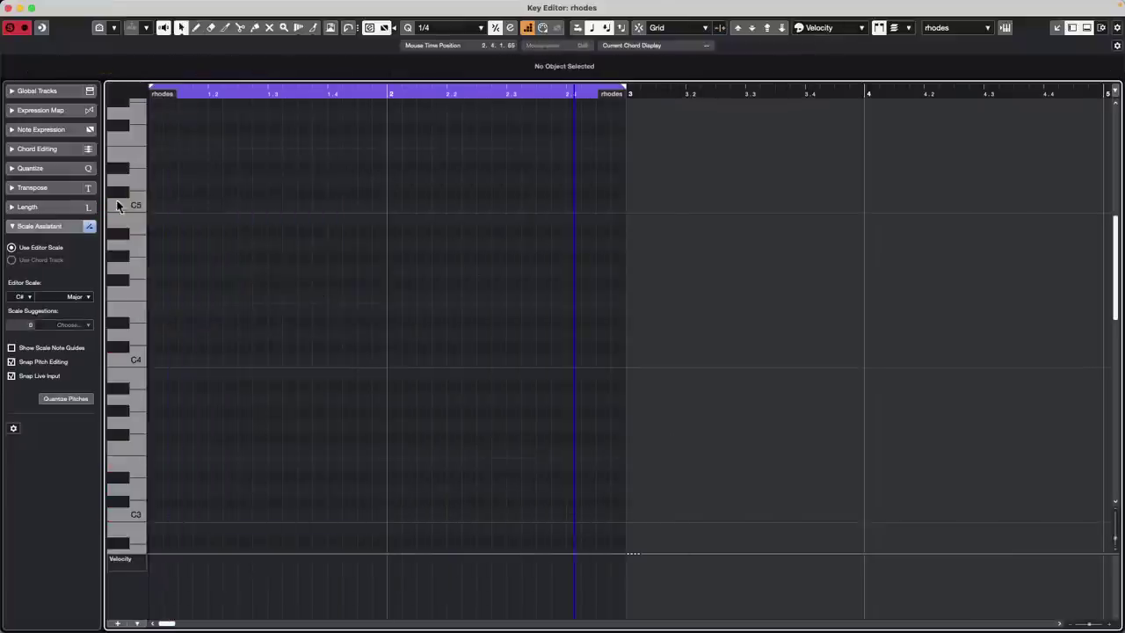
Step-enter an ascending phrase from the start of bar 2 with the quantize value set to 1/16.
click(390, 241)
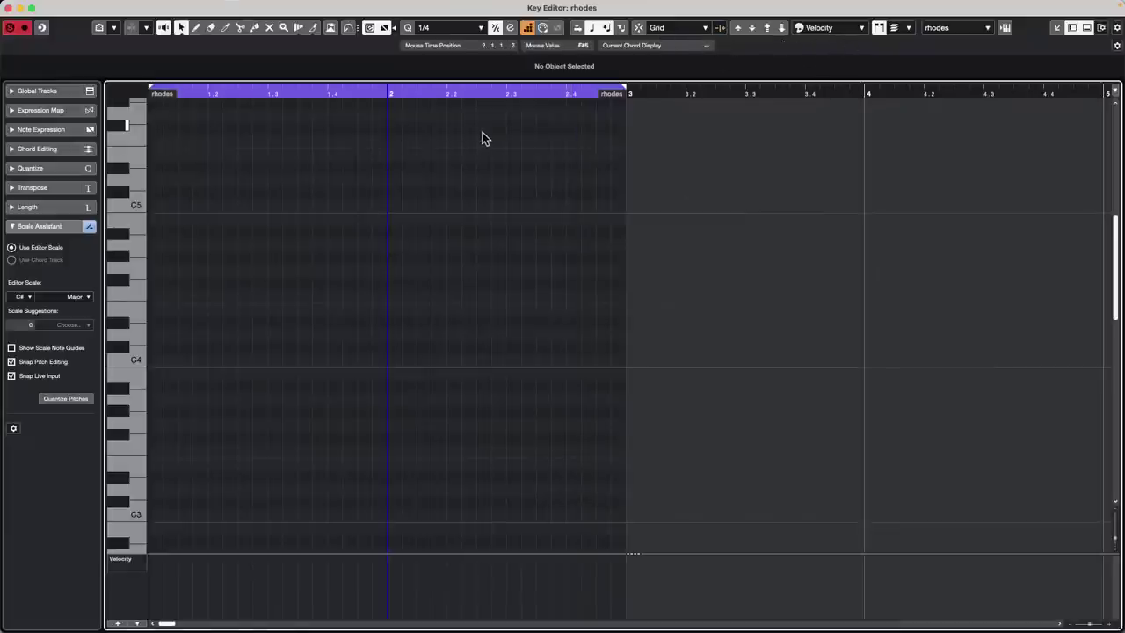
click(472, 27)
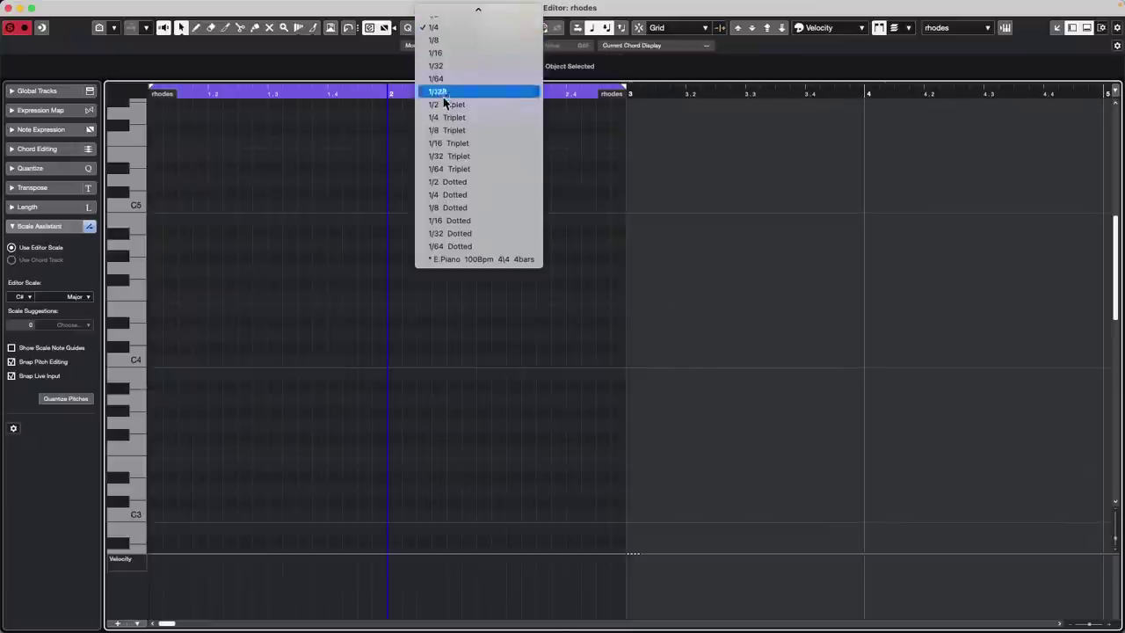
click(475, 49)
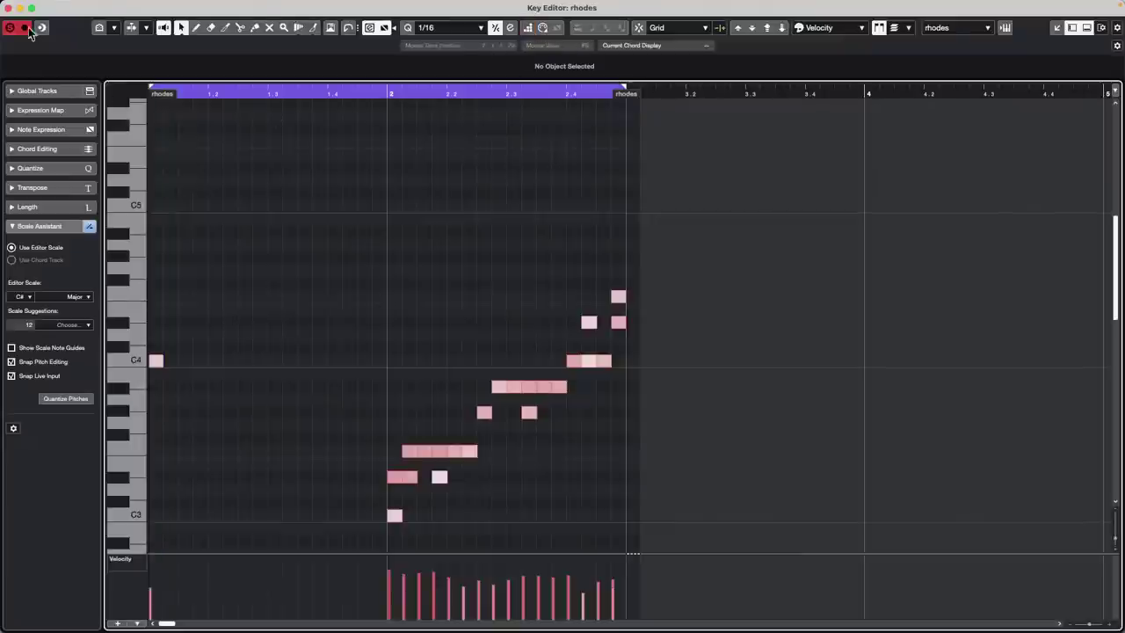
Turn off Snap Pitch Editing and Snap Live Input for the rhodes part, and reopen it in a separate Key Editor window.
click(9, 9)
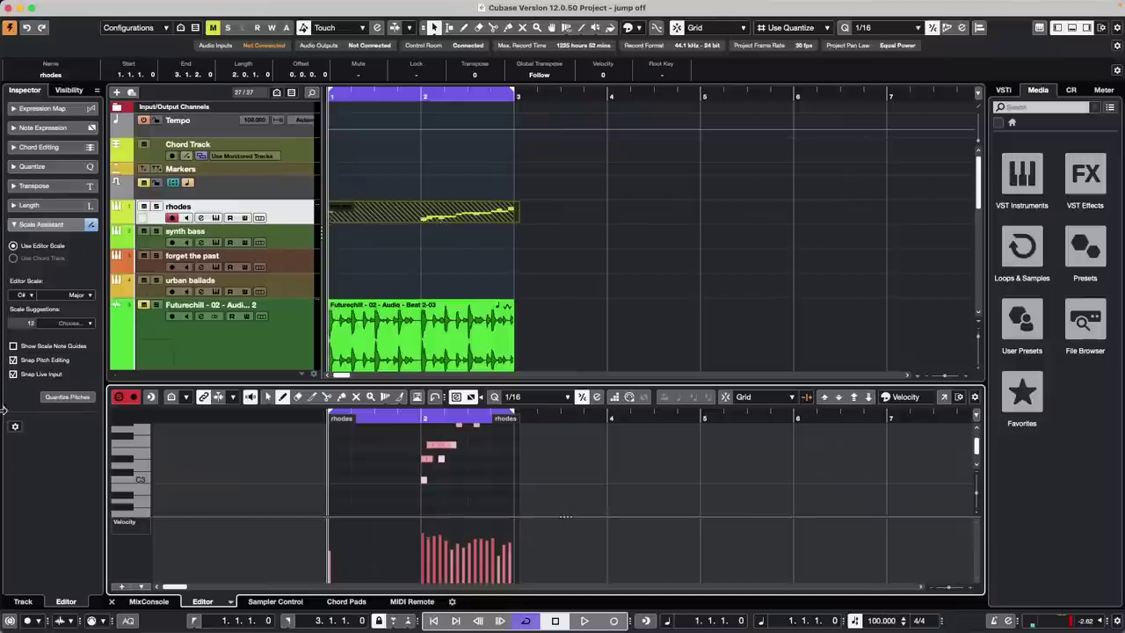
click(13, 359)
click(13, 374)
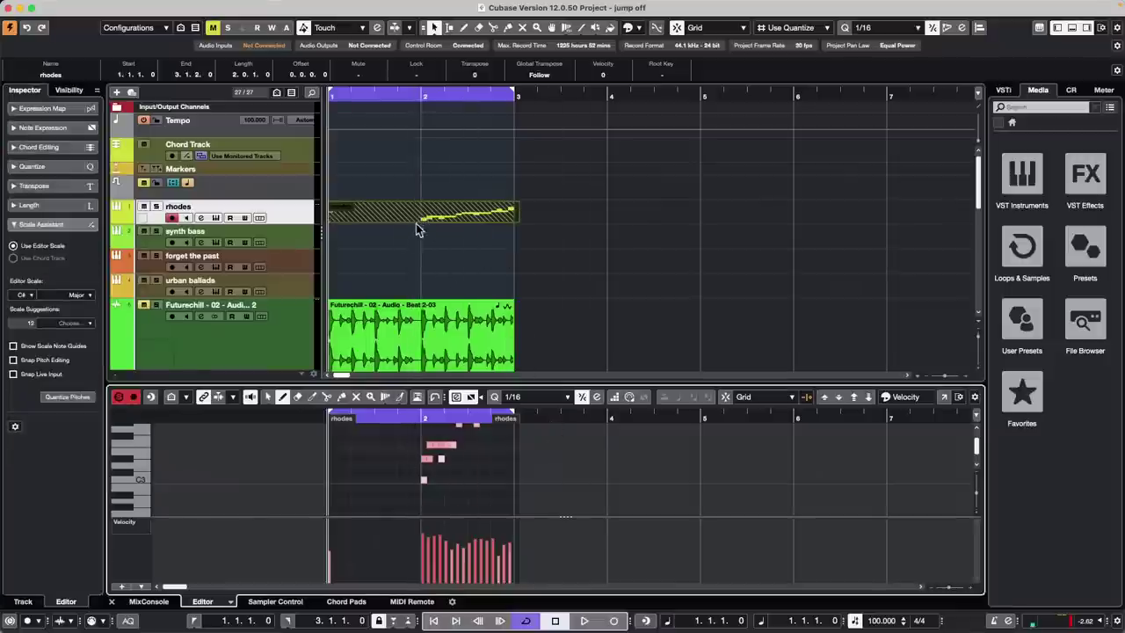
click(944, 398)
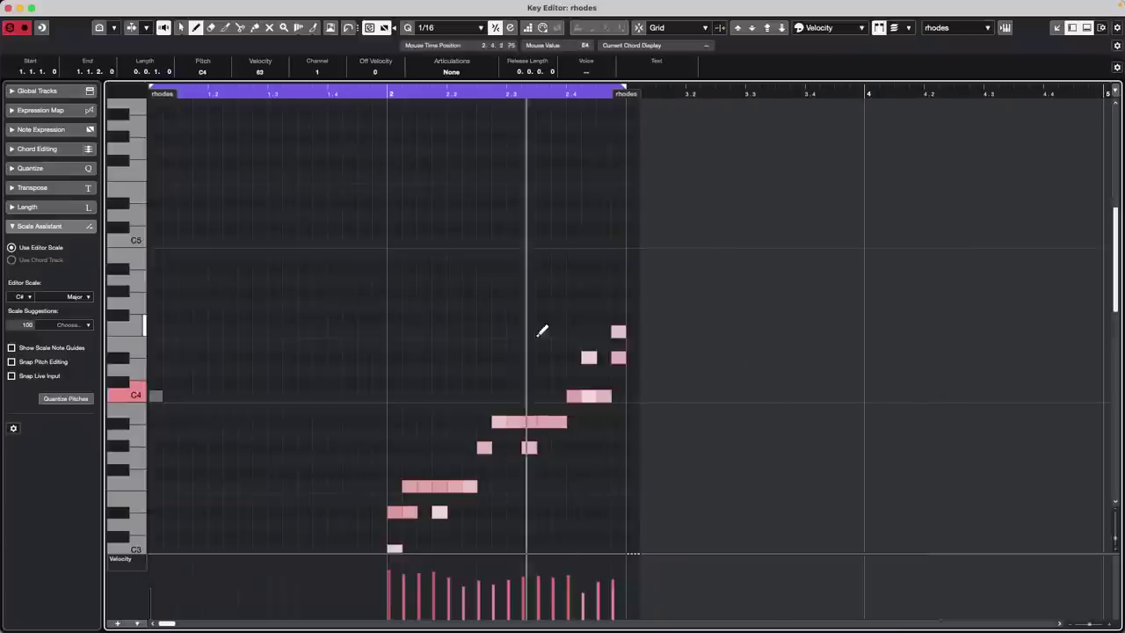
Delete all the step-entered notes in bar 2, keeping the single C4 note at bar 1.
key(1)
mouse_move(357, 296)
mouse_down()
mouse_move(544, 366)
mouse_move(700, 552)
mouse_up()
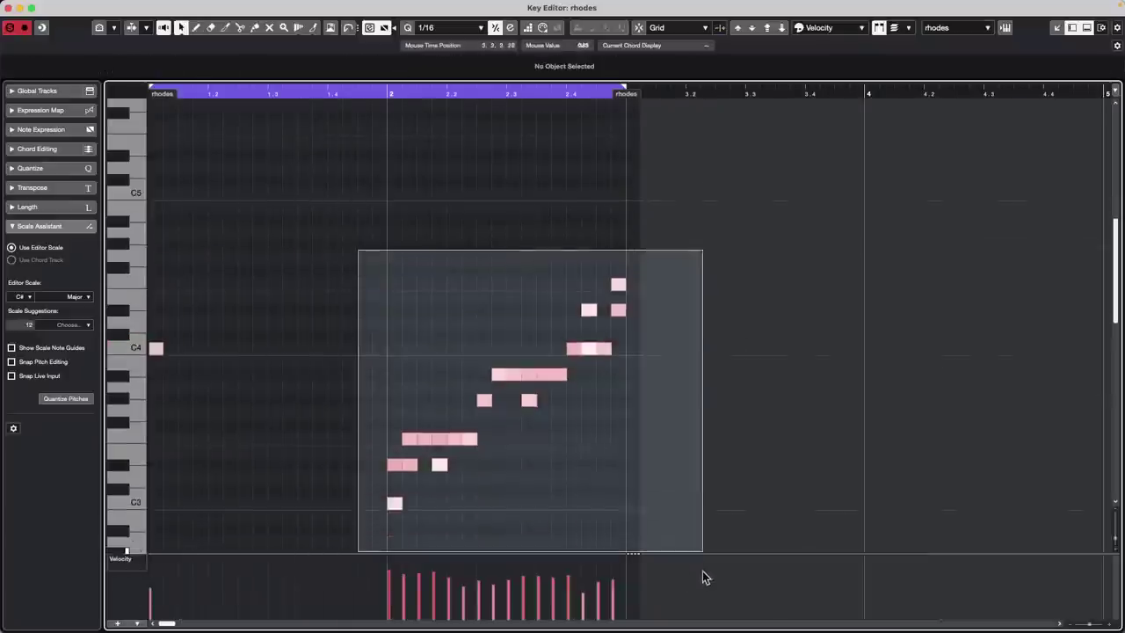
key(Delete)
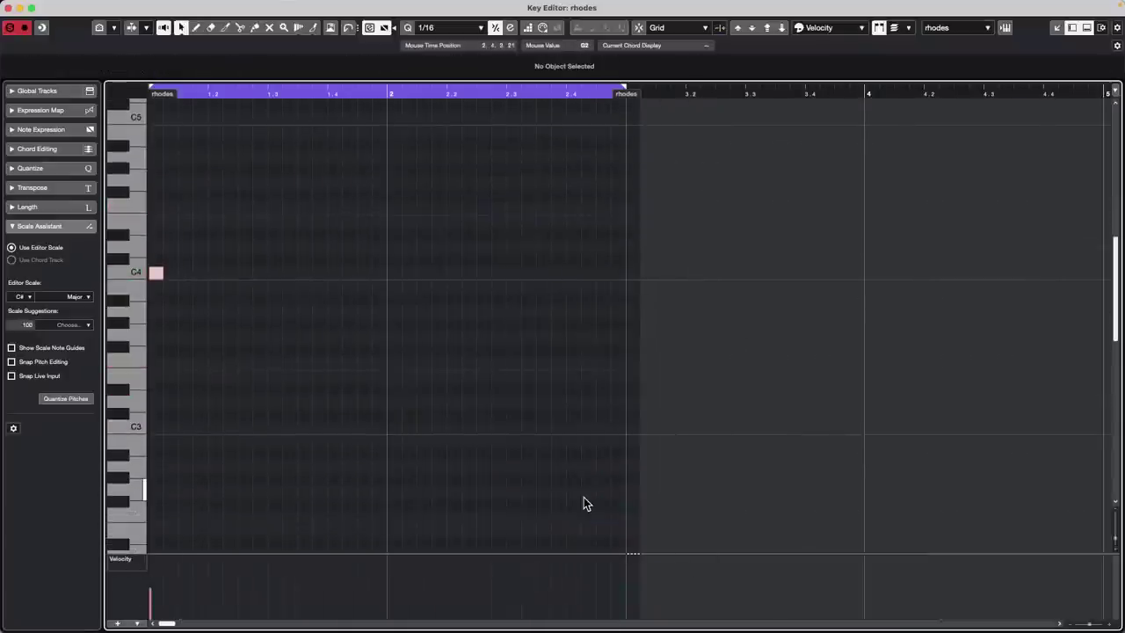
Draw a run of short C4 and D4 notes across bar 1 after the existing C4 note.
right_click(201, 268)
click(212, 267)
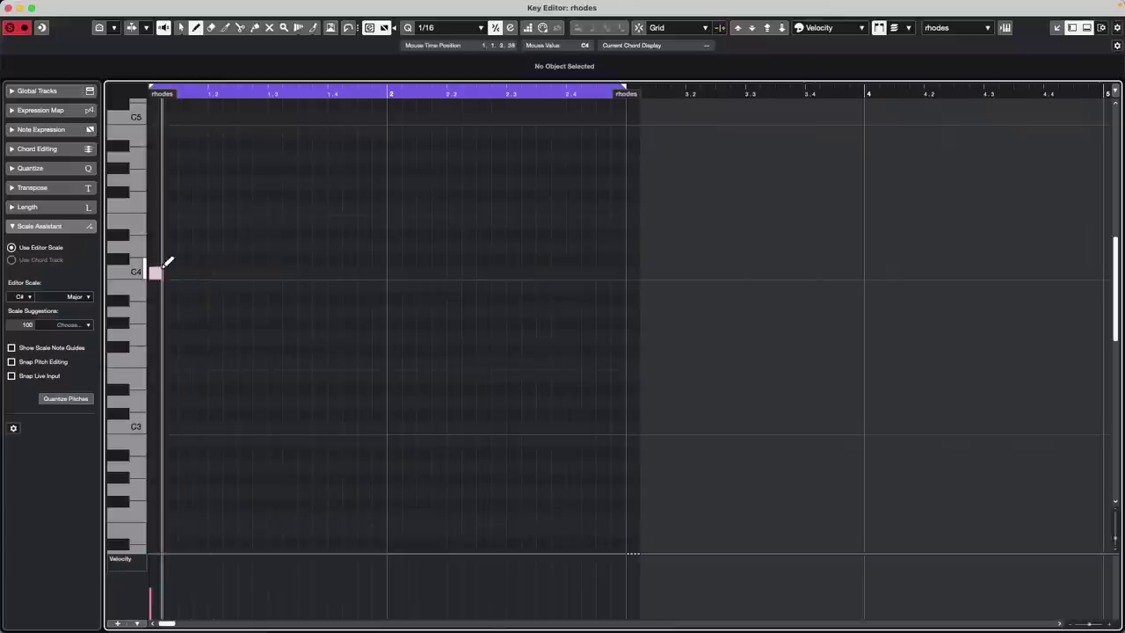
click(191, 274)
drag(231, 271, 261, 271)
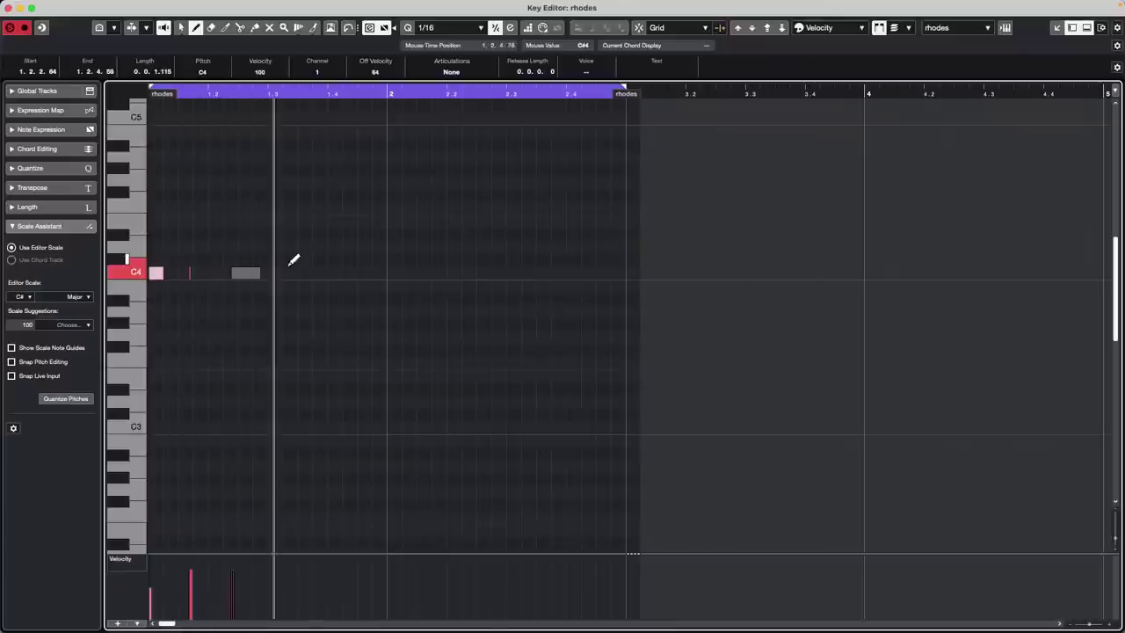
click(219, 247)
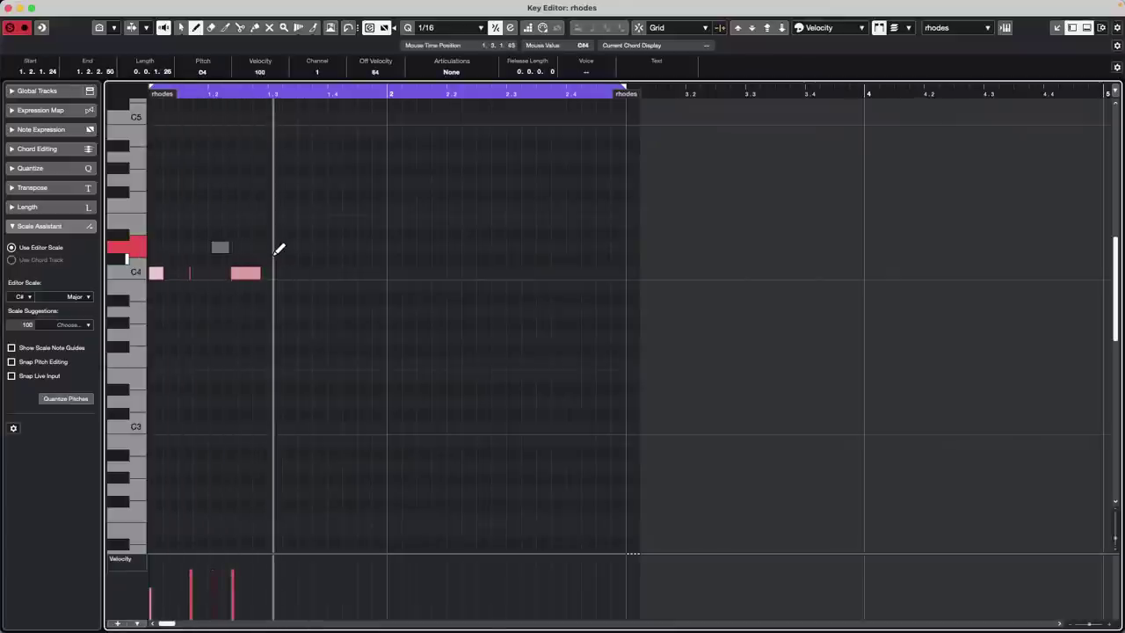
drag(266, 247, 290, 247)
click(321, 247)
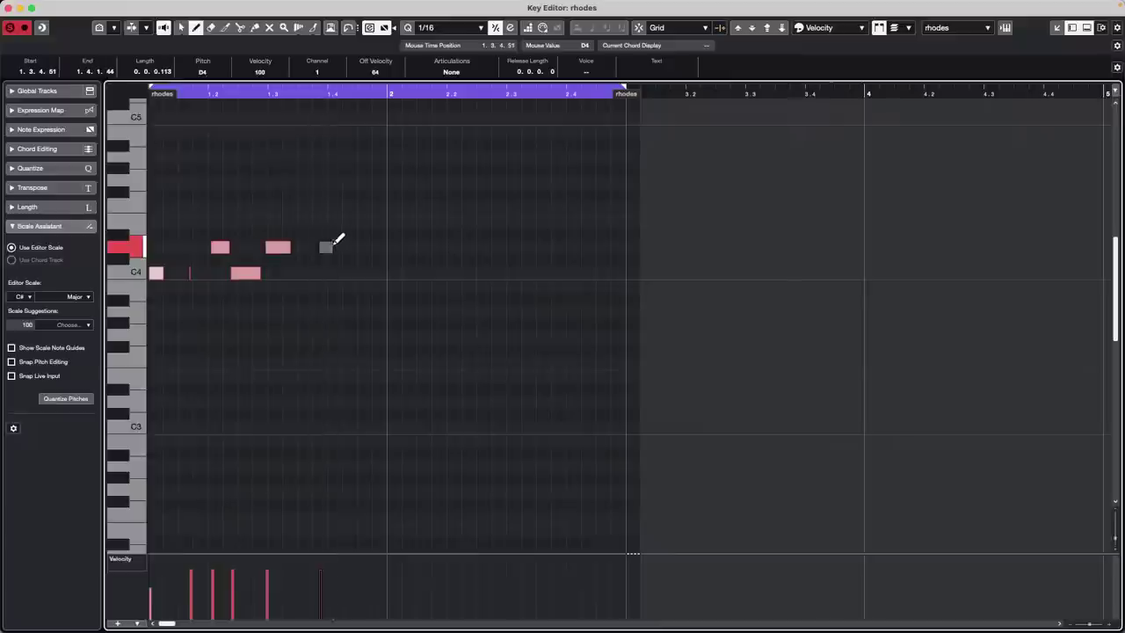
click(350, 272)
Continue the phrase through bar 2 with short drawn notes climbing from C4 to F#4, add closing D4 notes, and deselect everything.
click(403, 272)
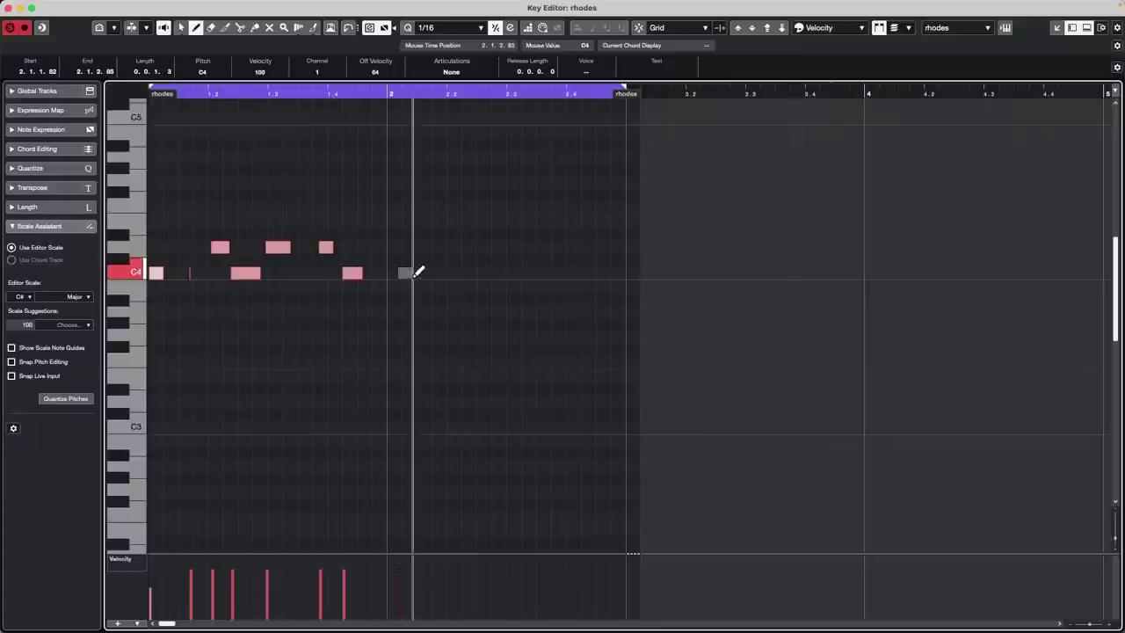
drag(430, 260, 451, 260)
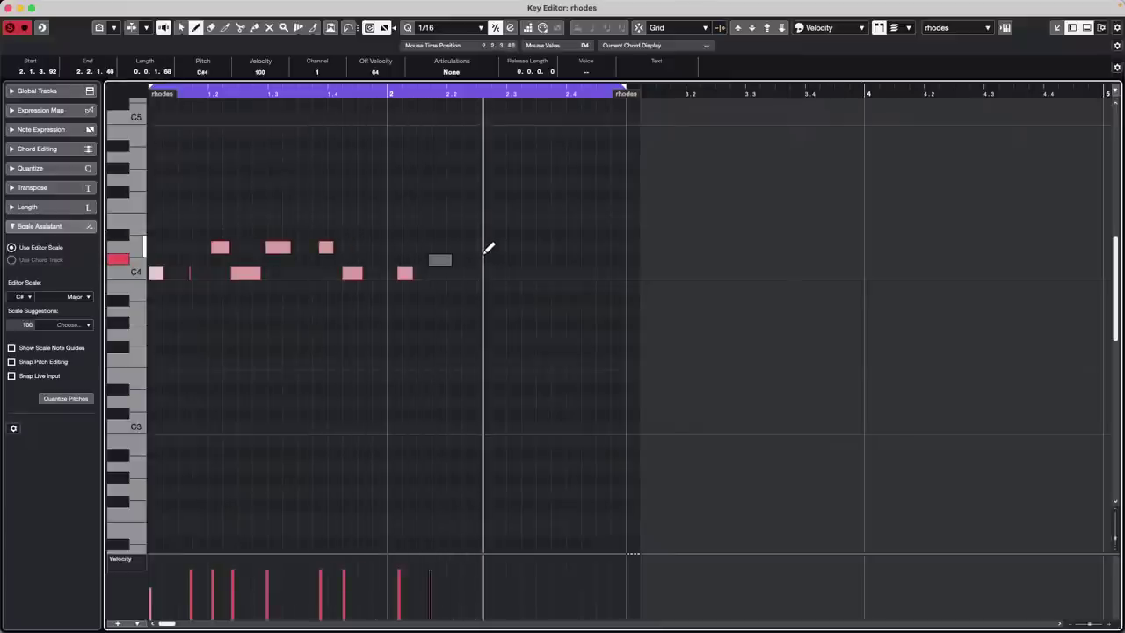
click(466, 248)
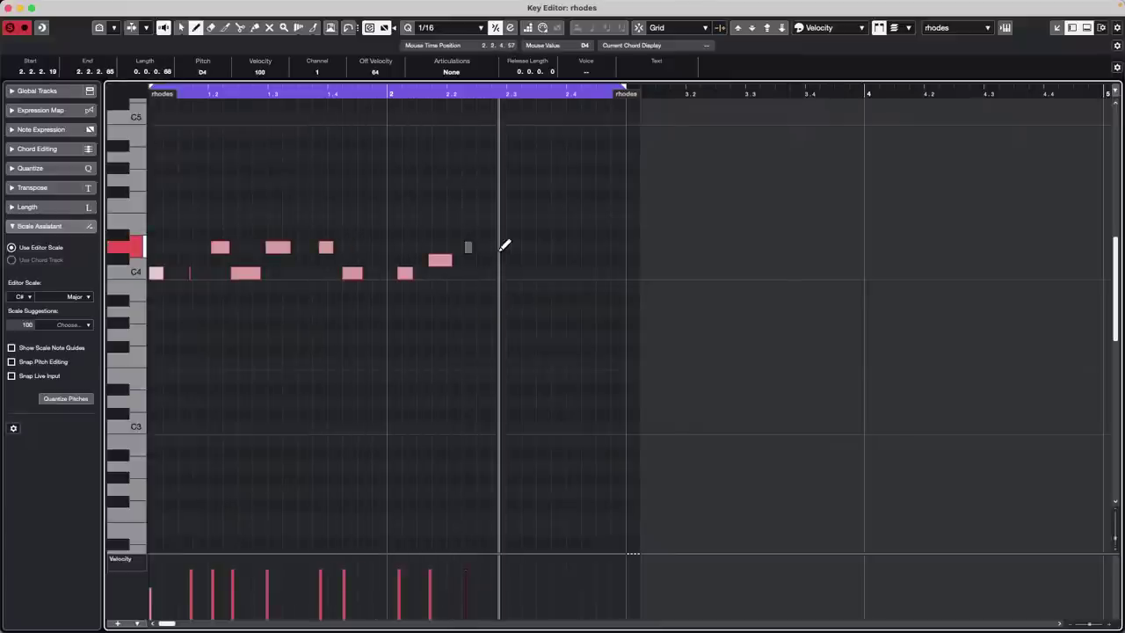
click(491, 247)
click(510, 247)
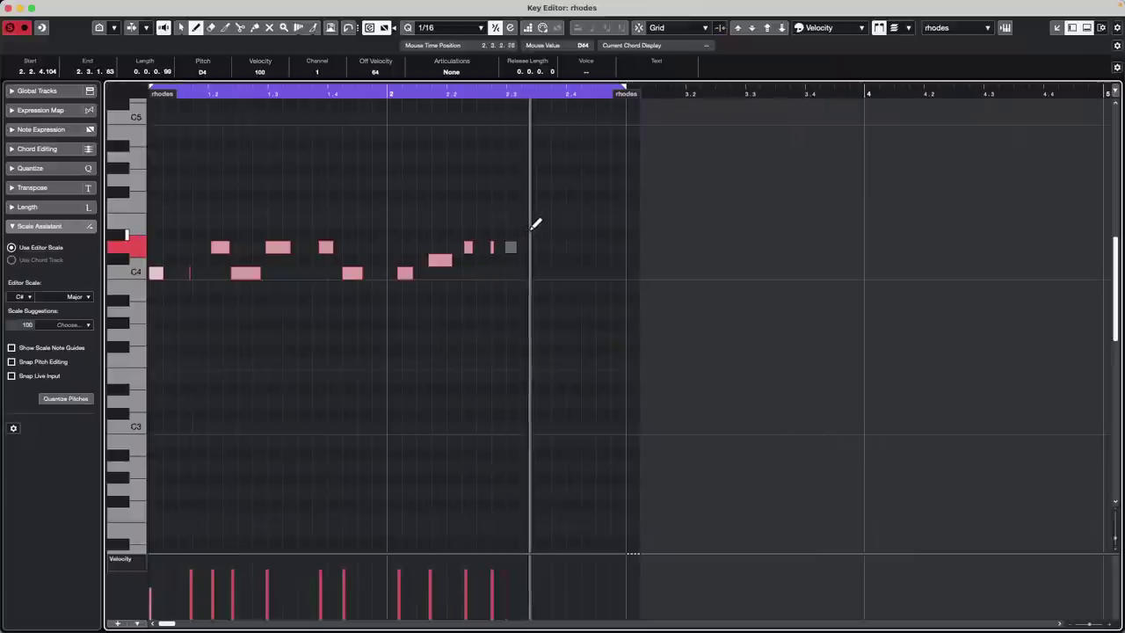
click(536, 234)
drag(551, 208, 601, 195)
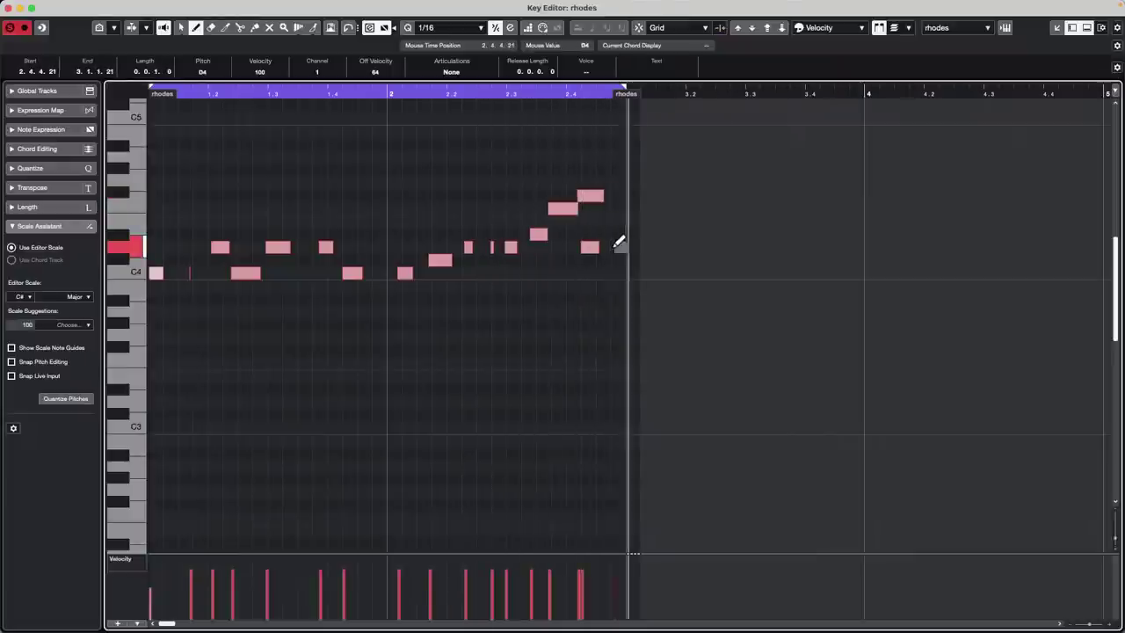
drag(613, 248, 628, 248)
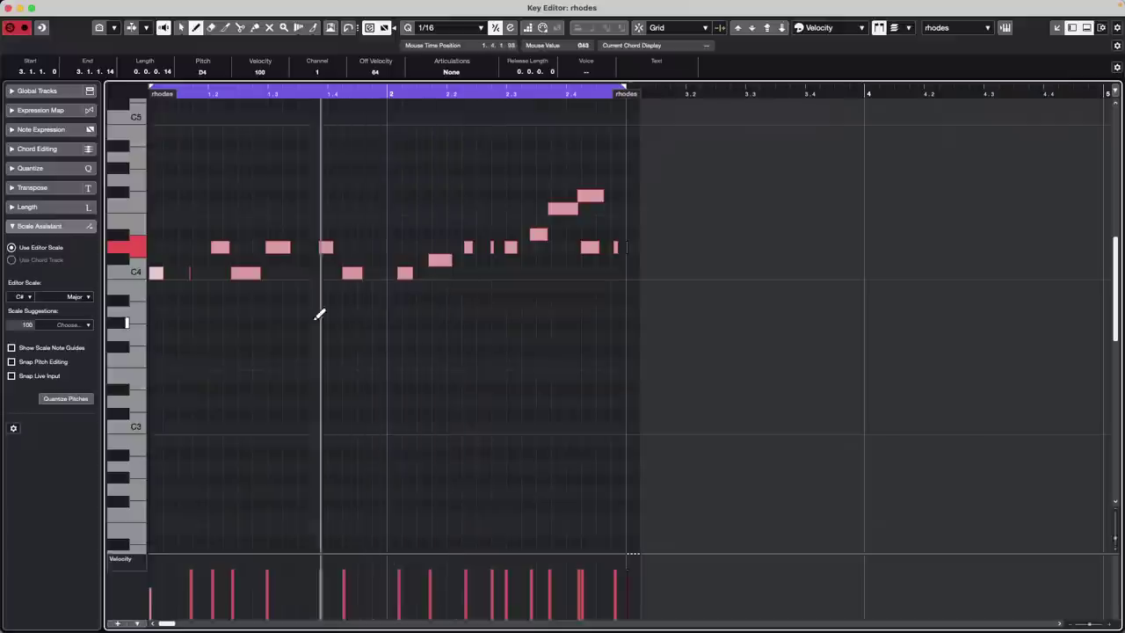
key(1)
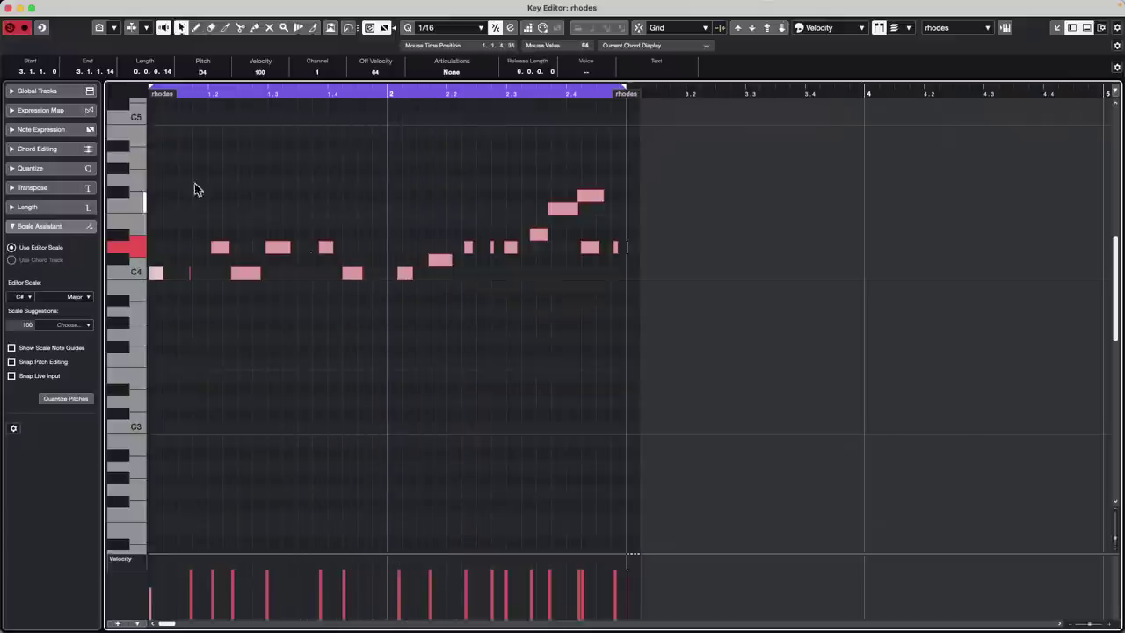
click(223, 193)
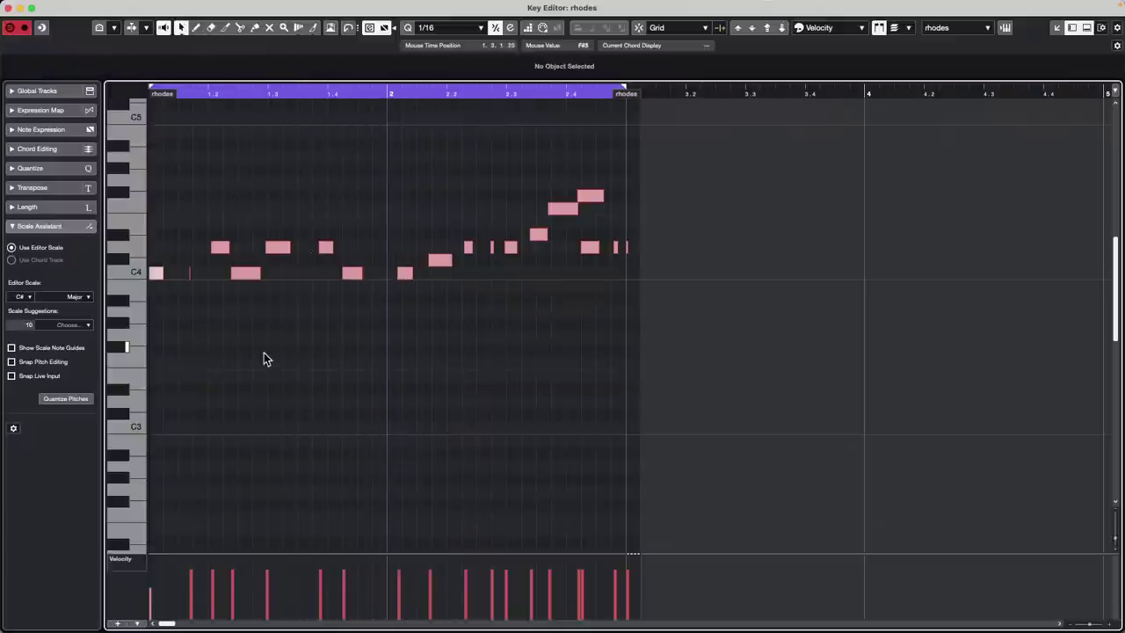
Open the Logical Editor for the rhodes part with no notes selected.
click(221, 249)
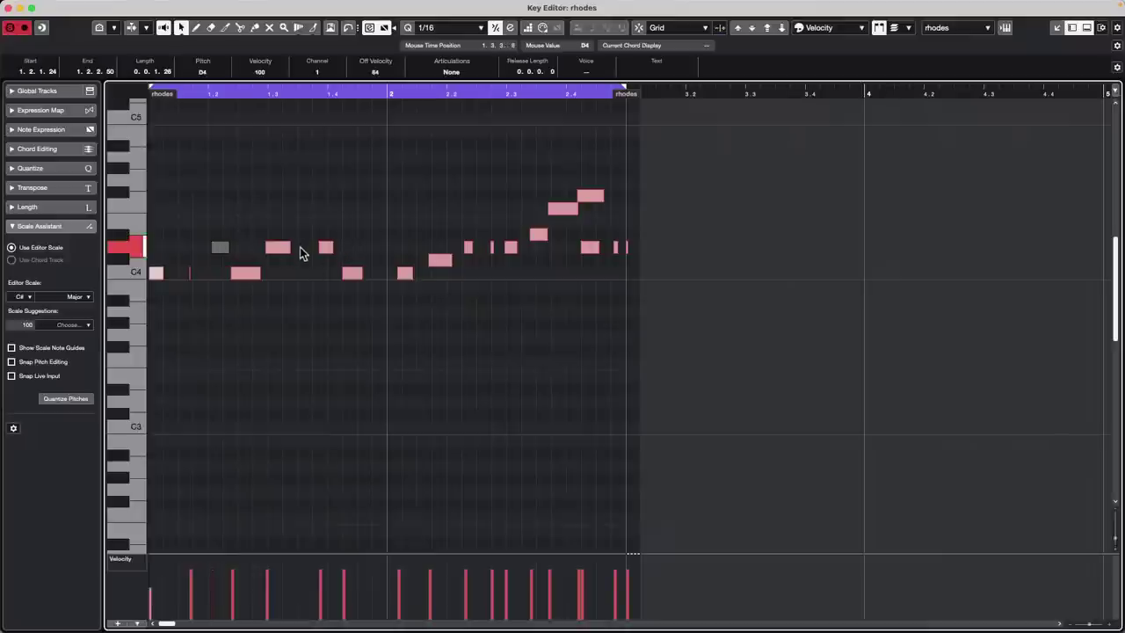
click(307, 328)
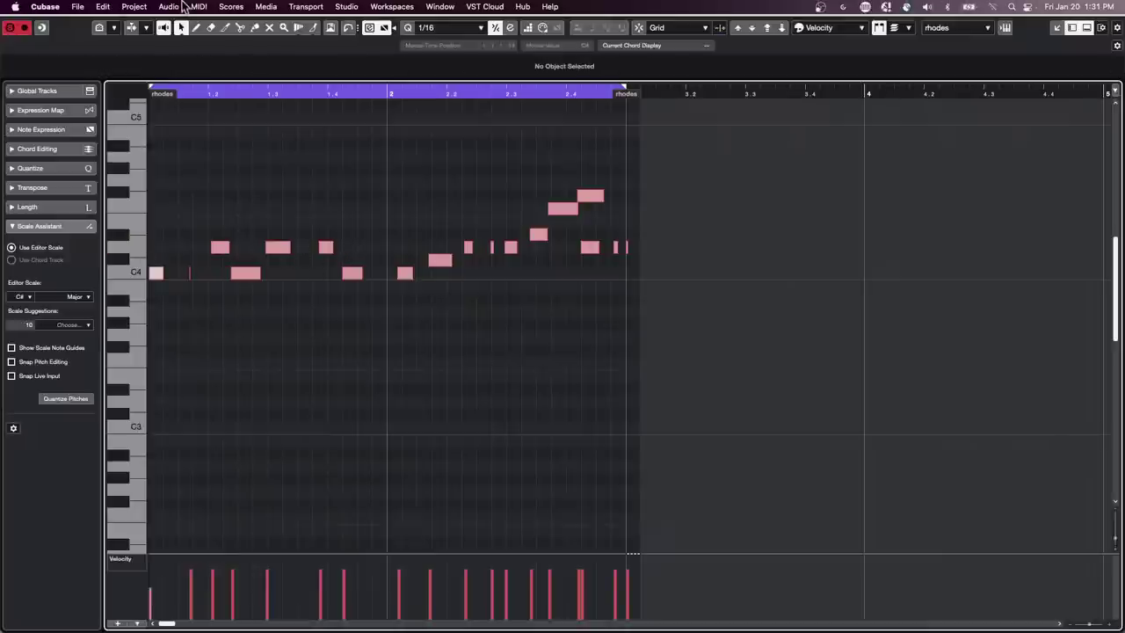
click(196, 7)
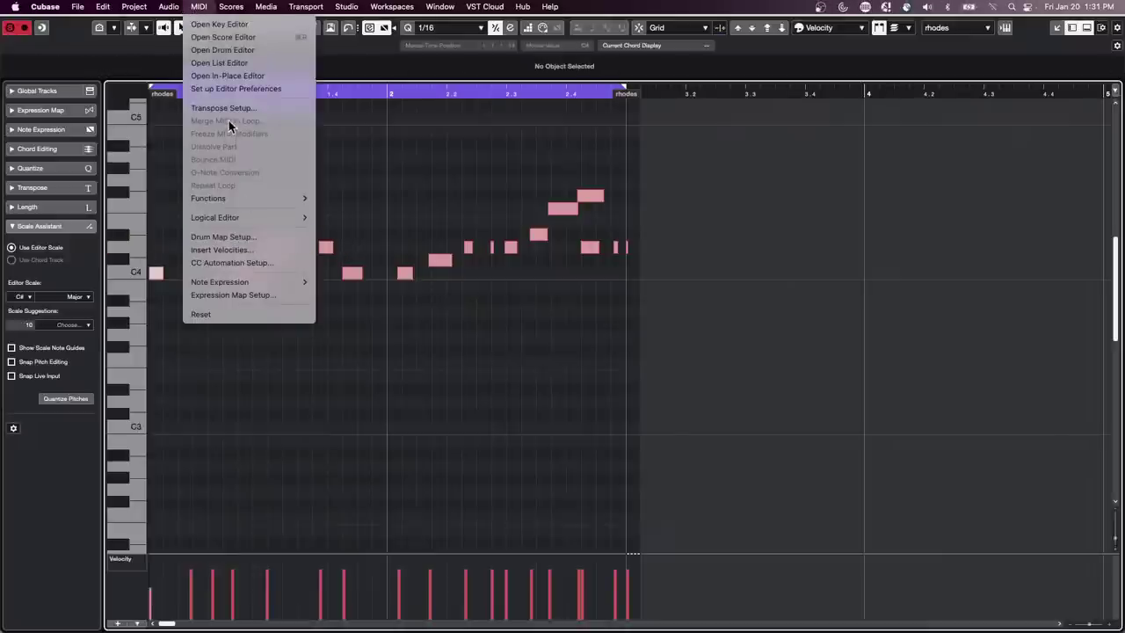
mouse_move(226, 222)
click(341, 217)
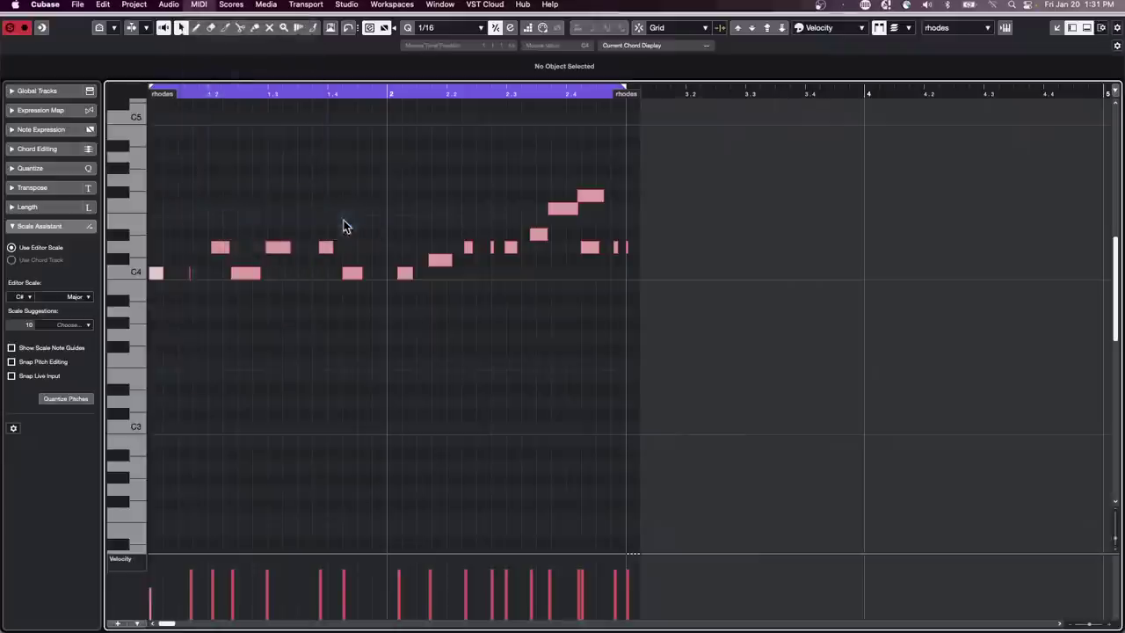
drag(484, 70, 858, 103)
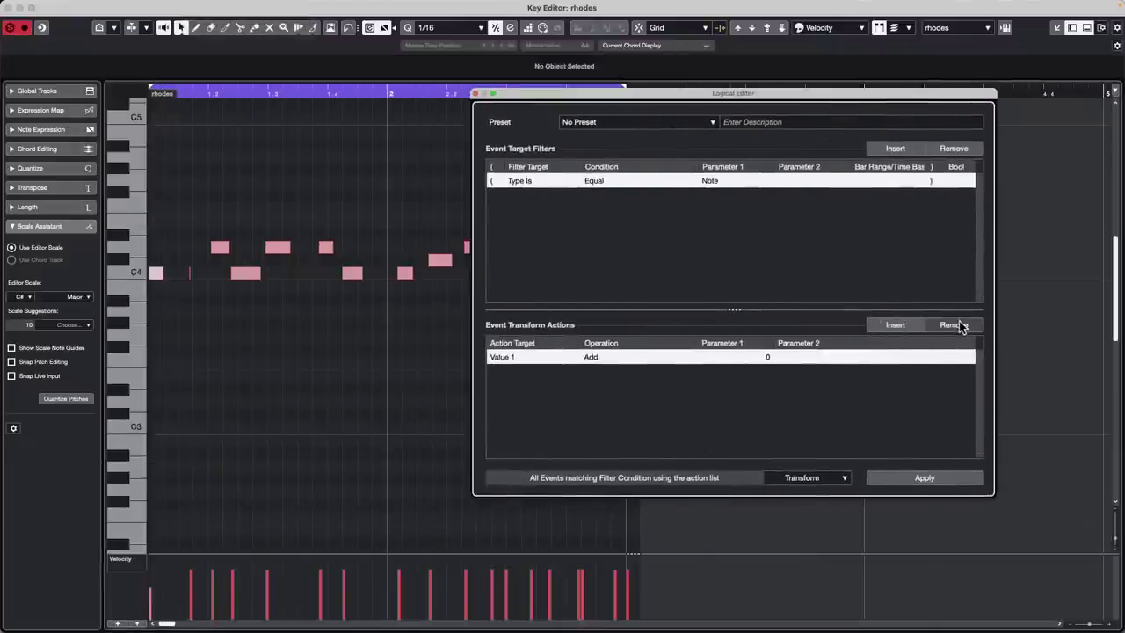
Remove the default target filter and transform action from the Logical Editor, and set its function to Select.
click(958, 325)
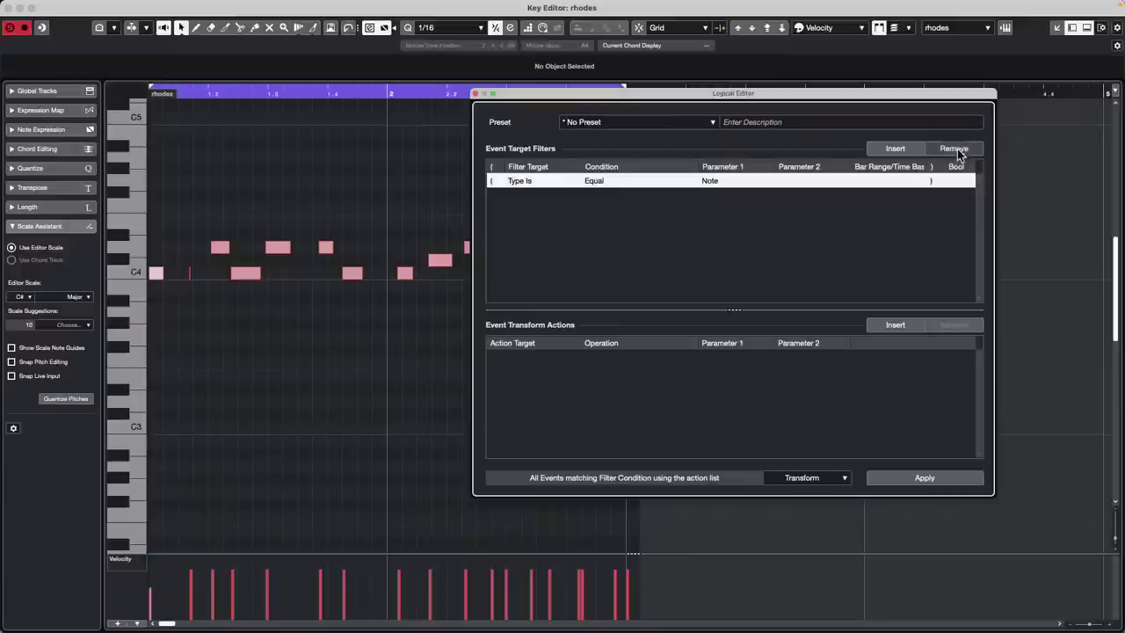
click(957, 149)
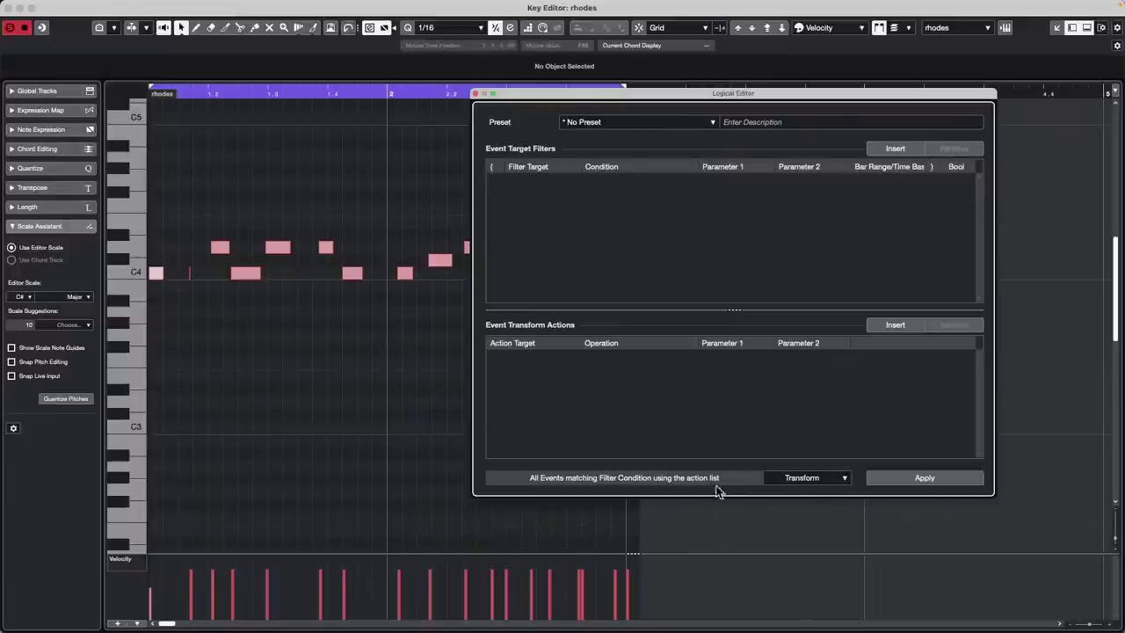
click(797, 477)
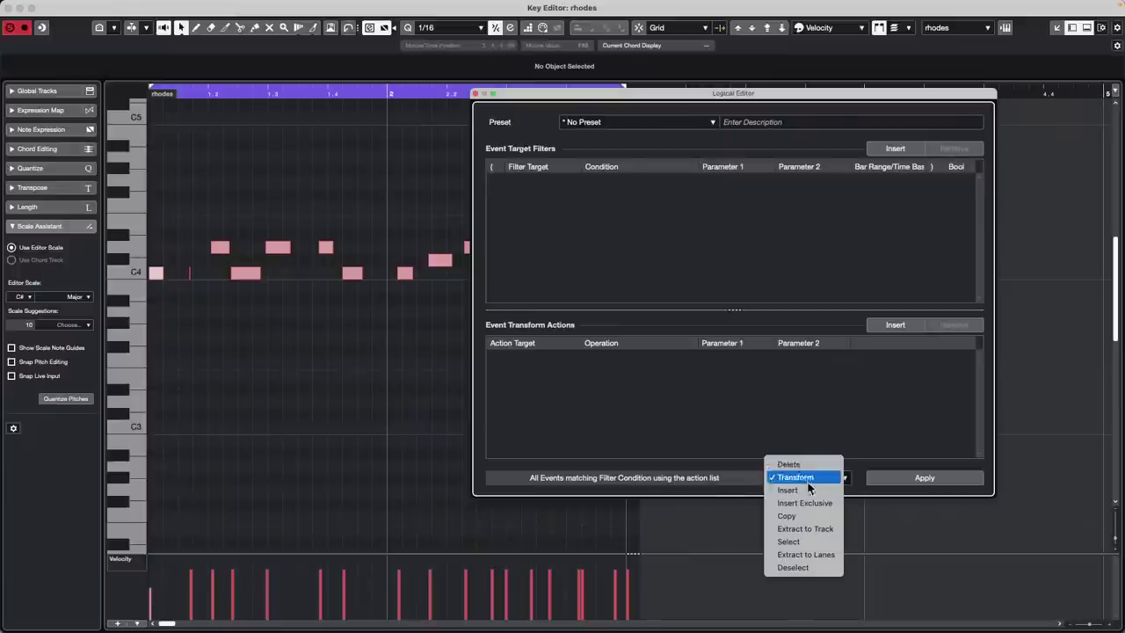
click(810, 542)
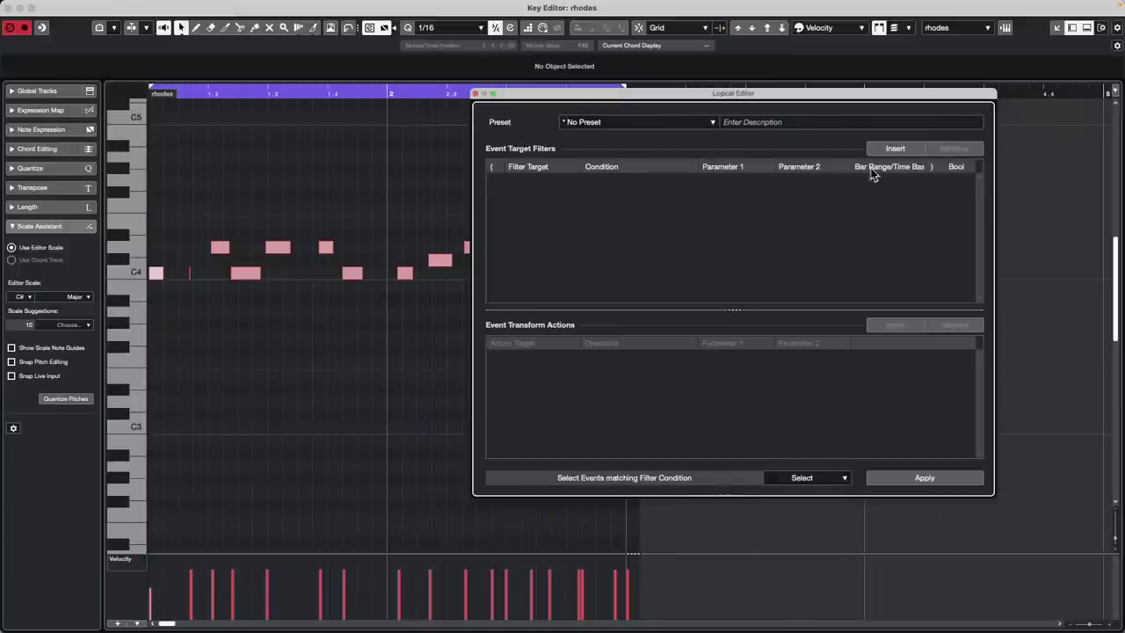
Add two target filters: Type Is Equal Note, and Pitch Equal D4.
click(894, 148)
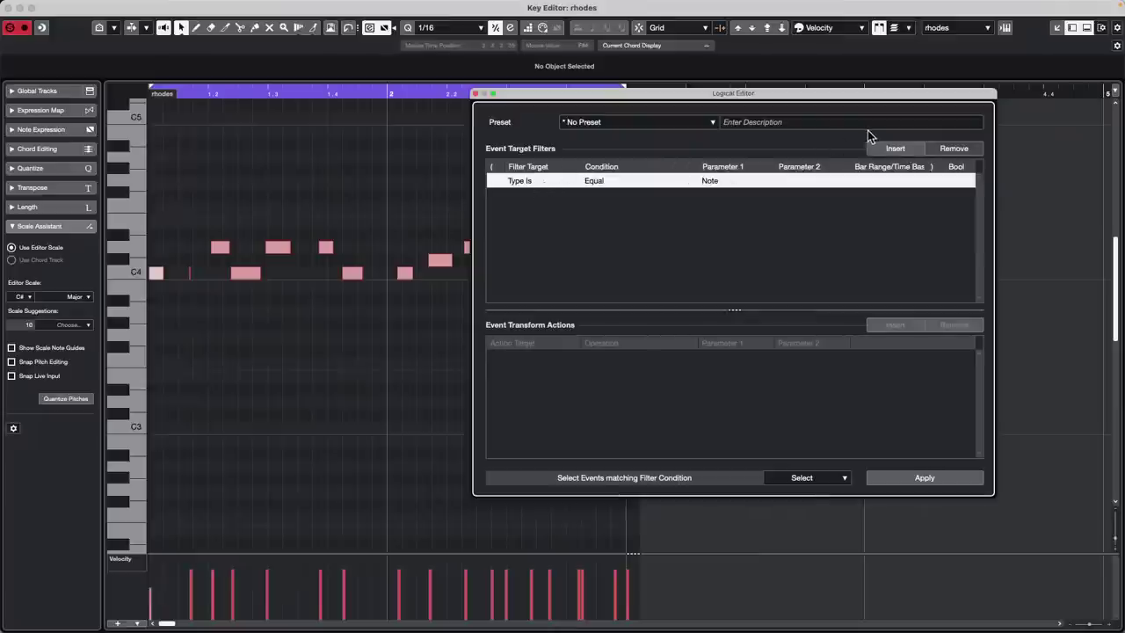
click(888, 151)
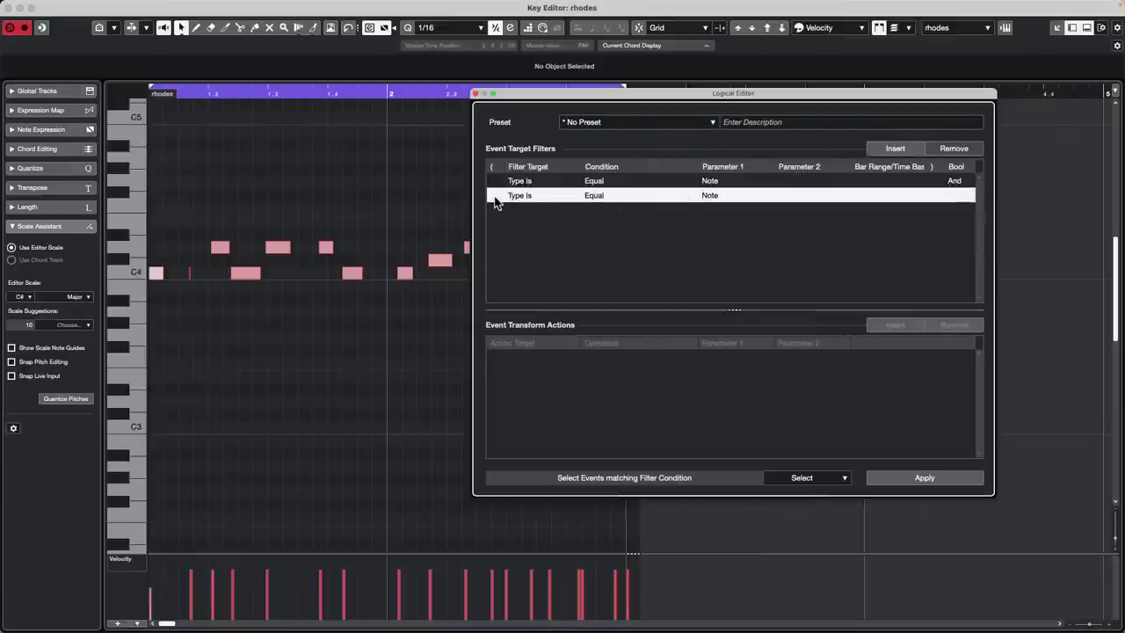
click(530, 194)
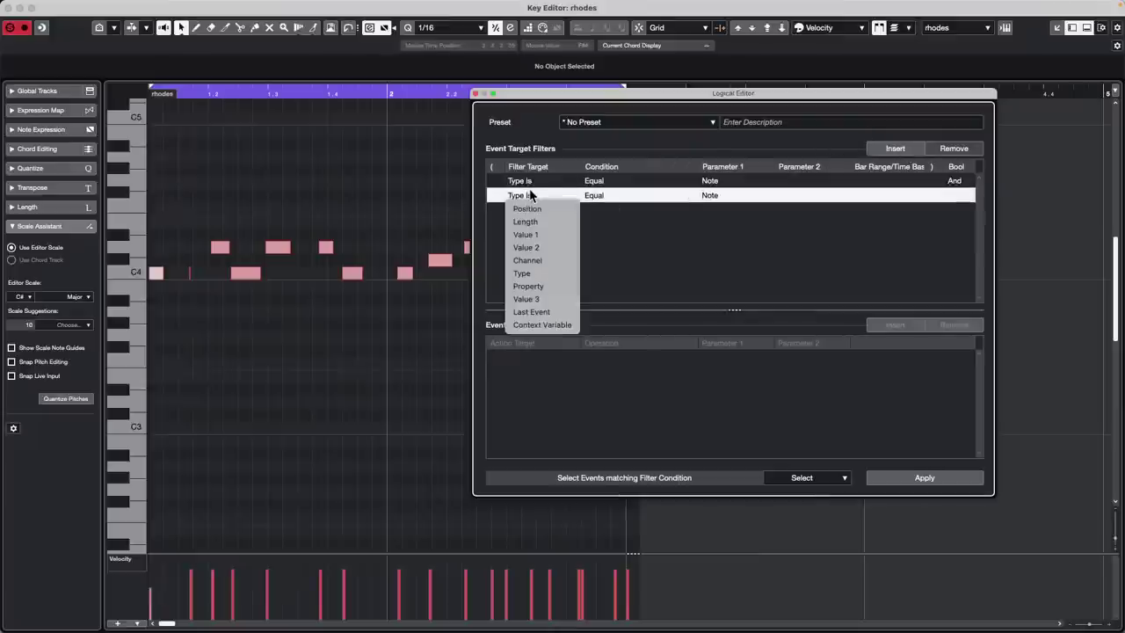
click(528, 235)
click(604, 196)
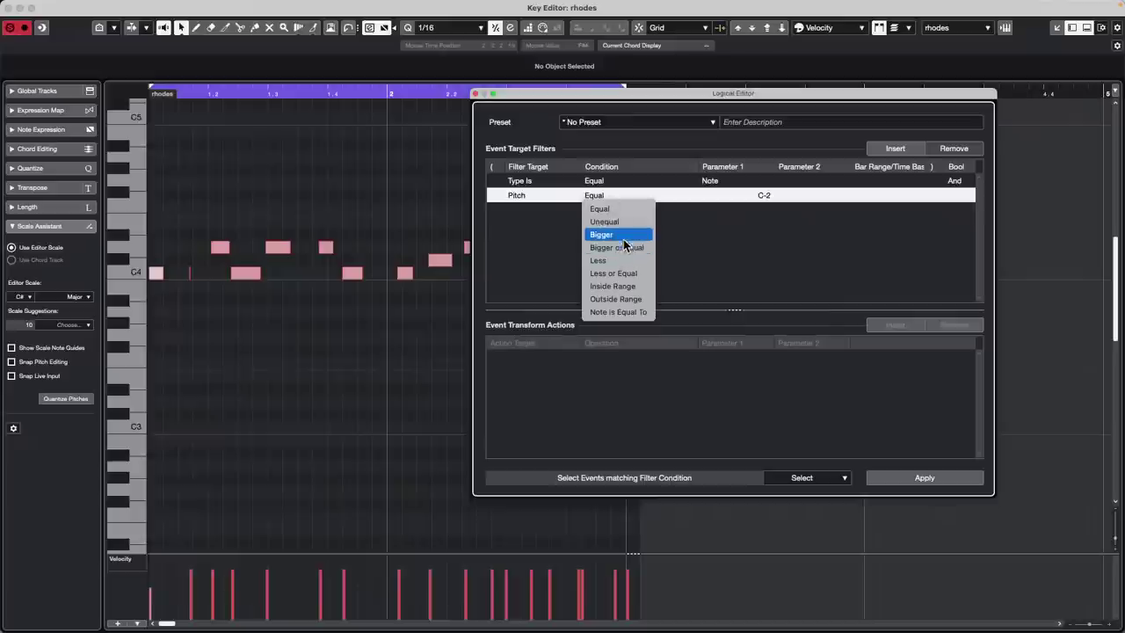
click(761, 196)
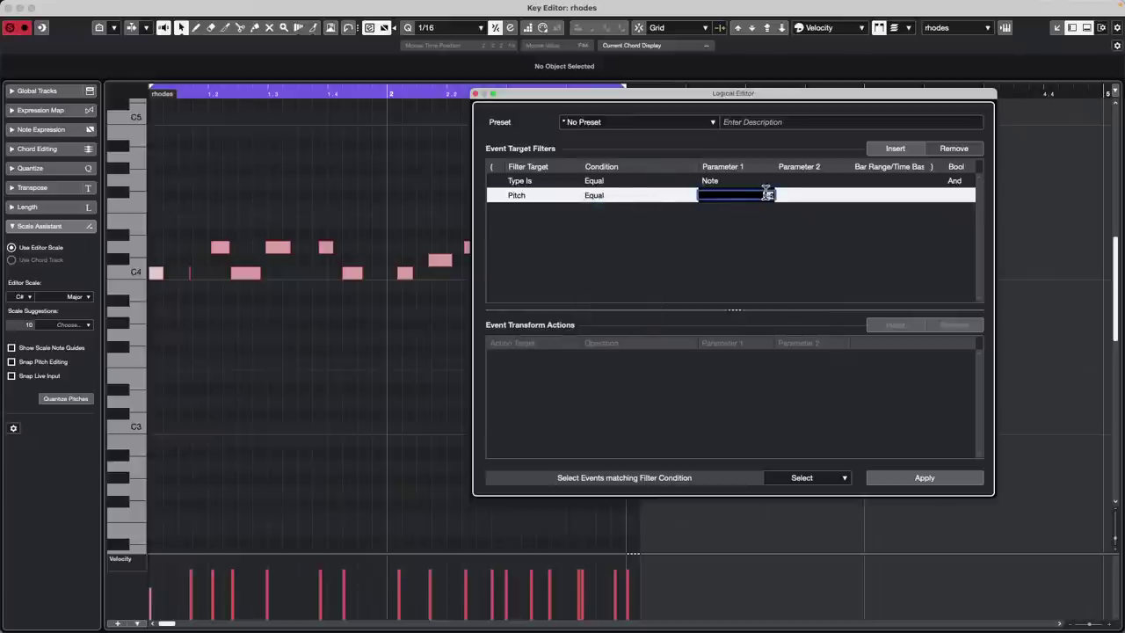
text(c)
text(4)
key(Return)
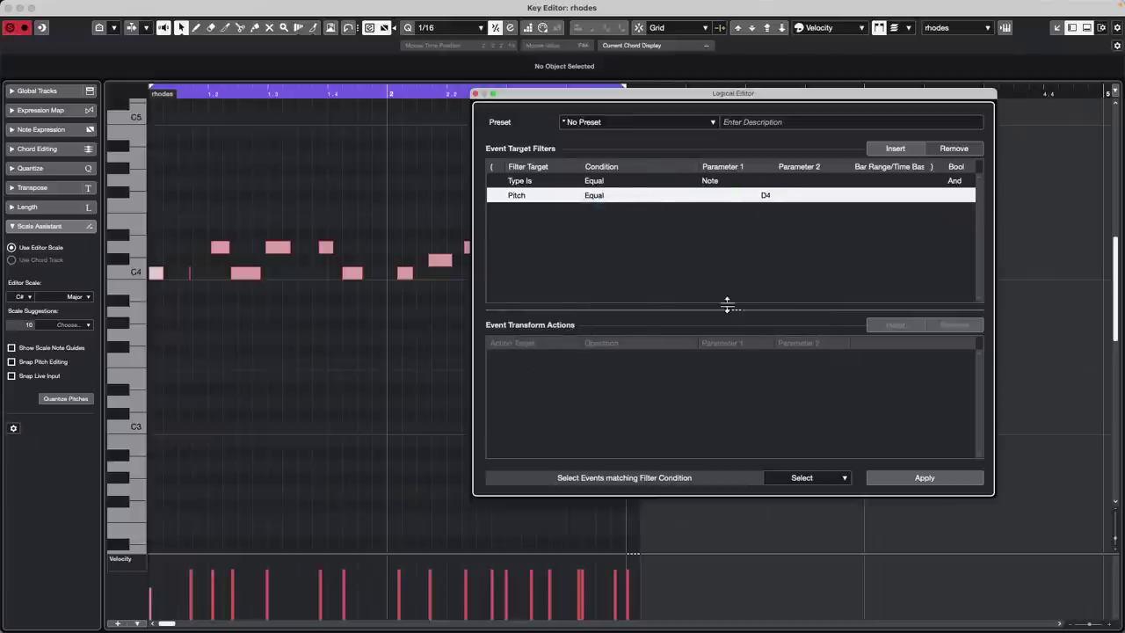
Add a third target filter for Last Event with the condition Every Other Event.
click(892, 147)
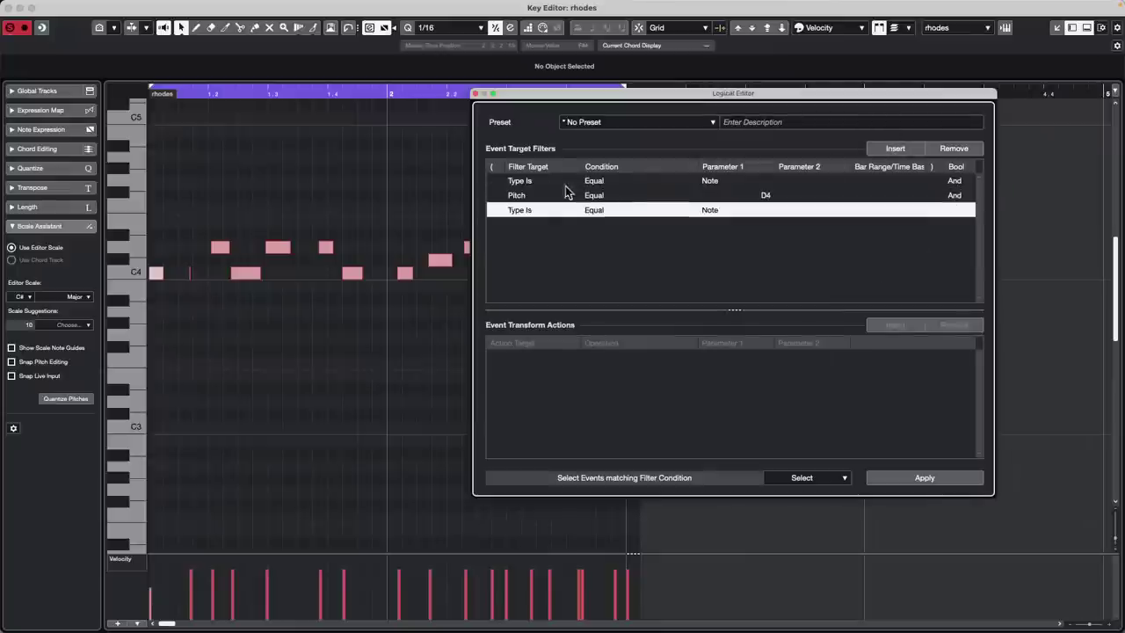
click(530, 213)
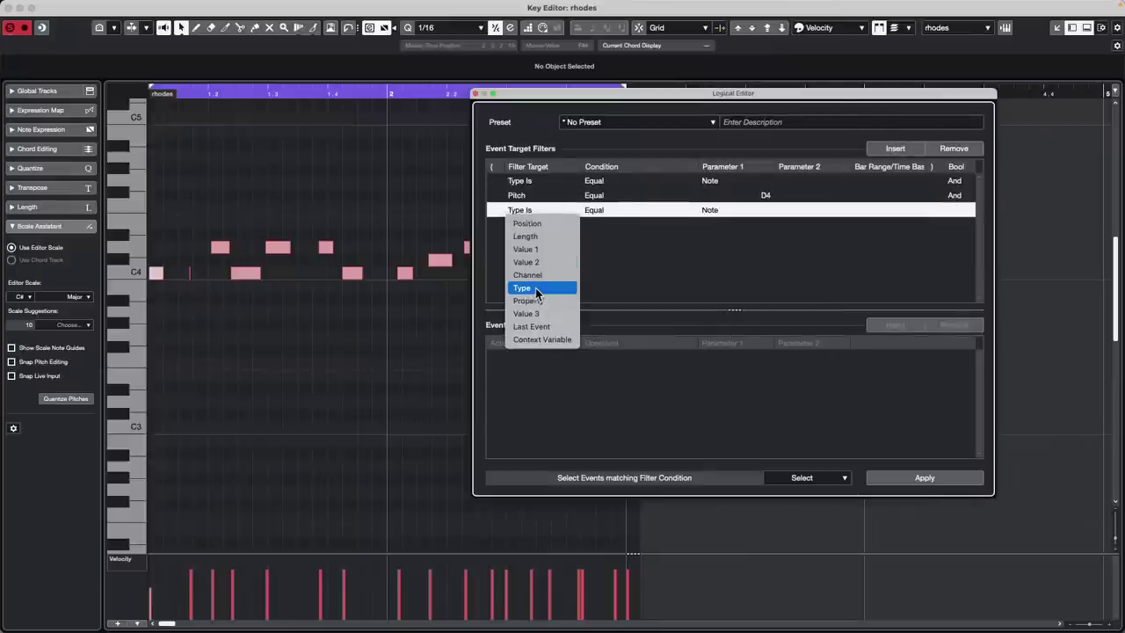
click(537, 344)
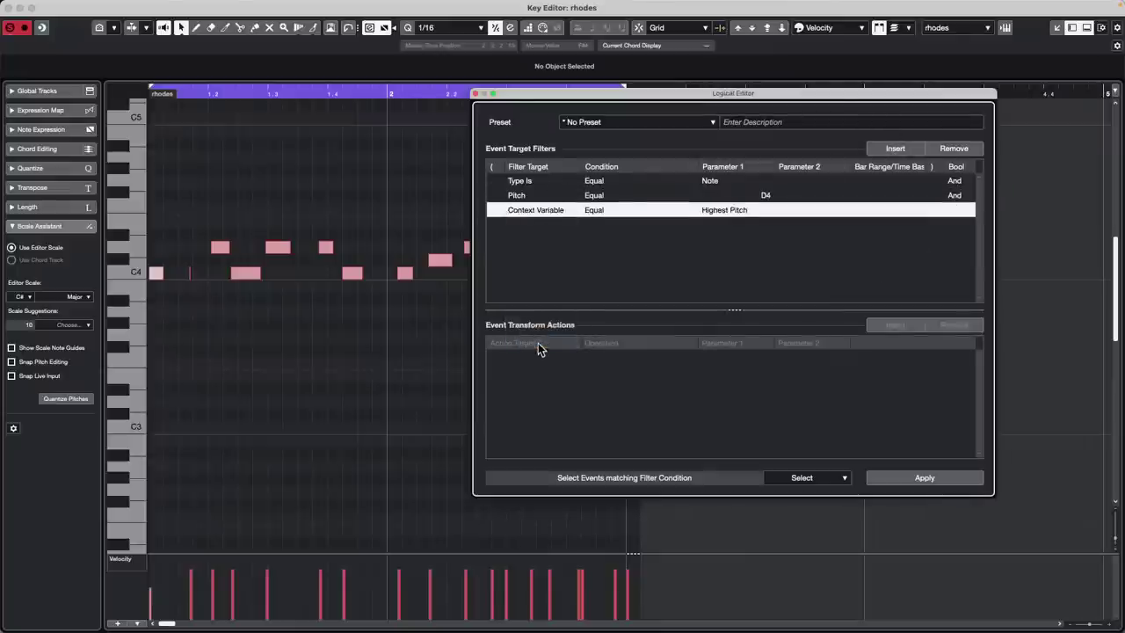
click(527, 216)
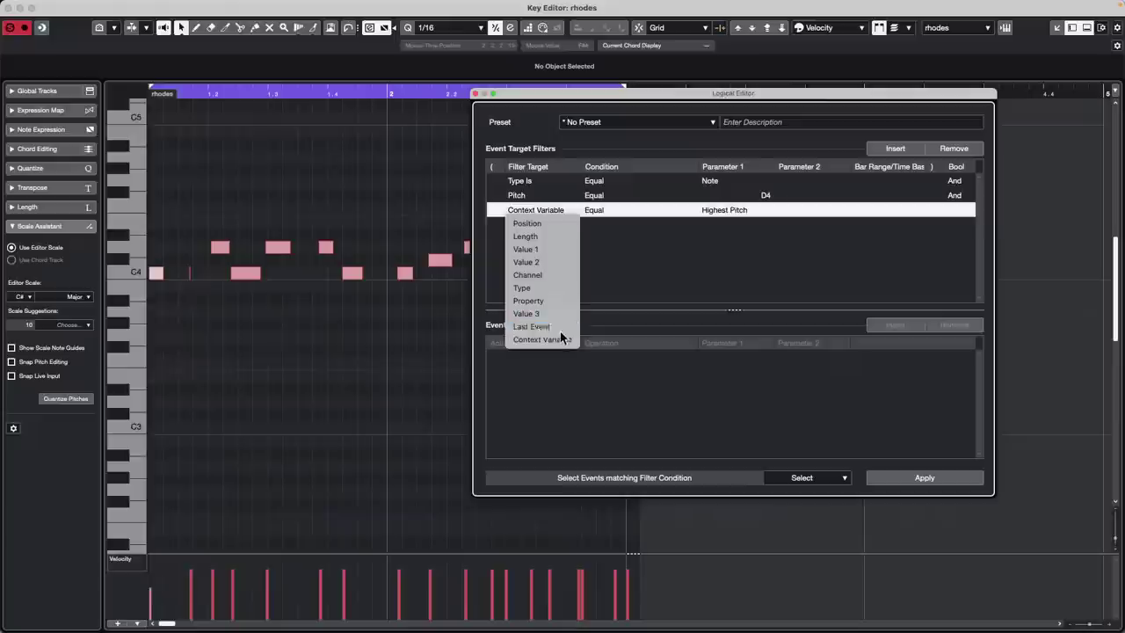
click(559, 331)
click(596, 213)
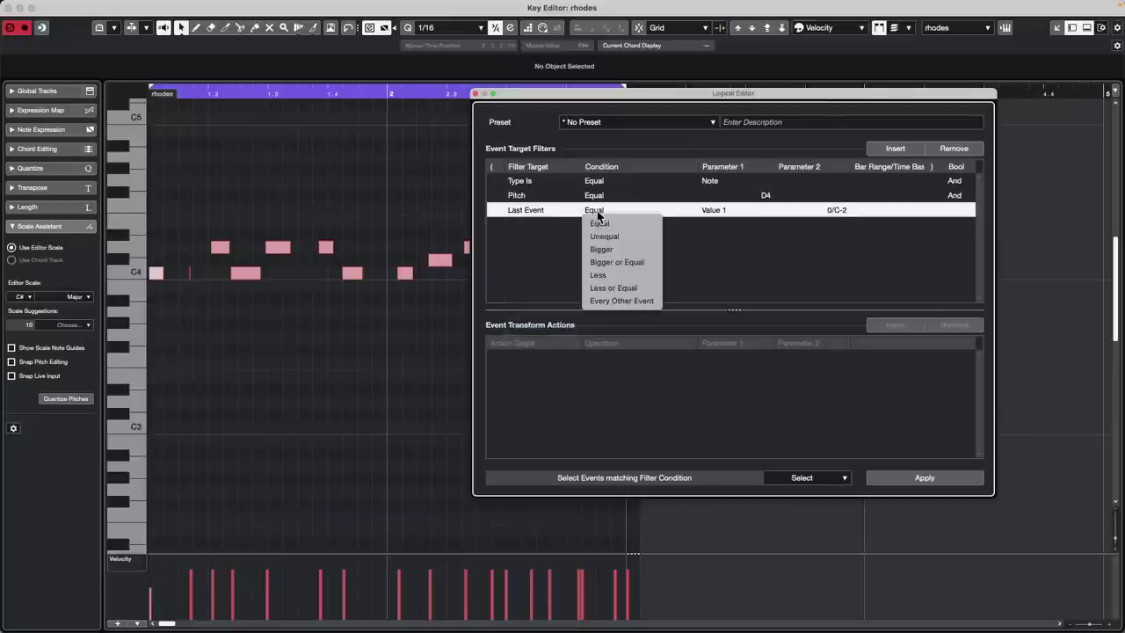
click(628, 300)
Keep Value 1 as the Last Event filter's first parameter and set its second parameter to 3.
click(713, 211)
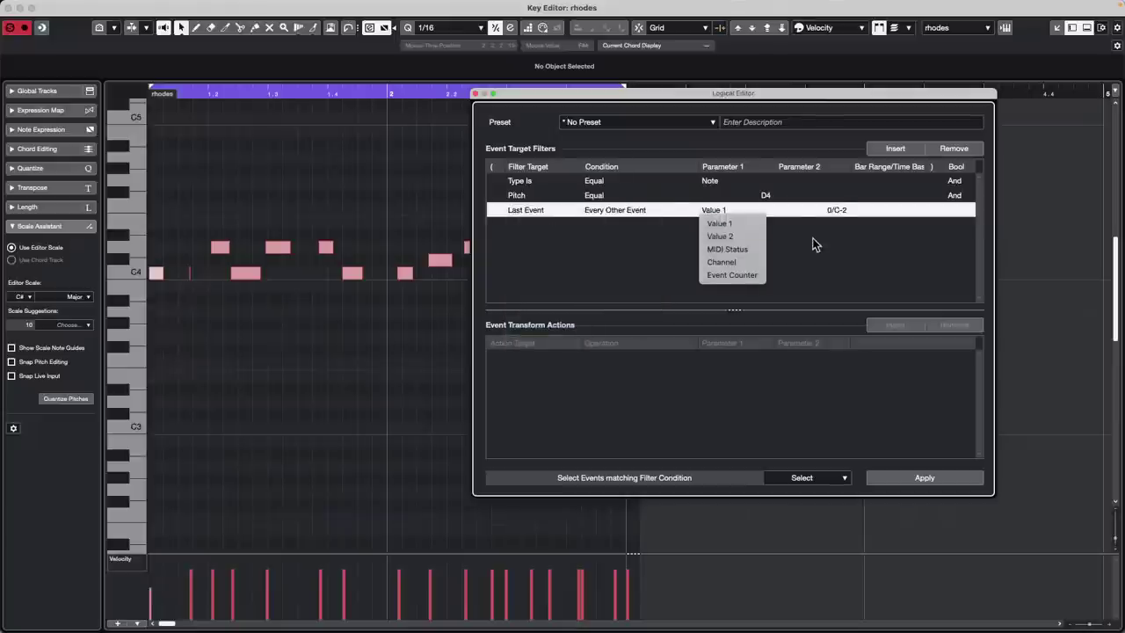
click(840, 240)
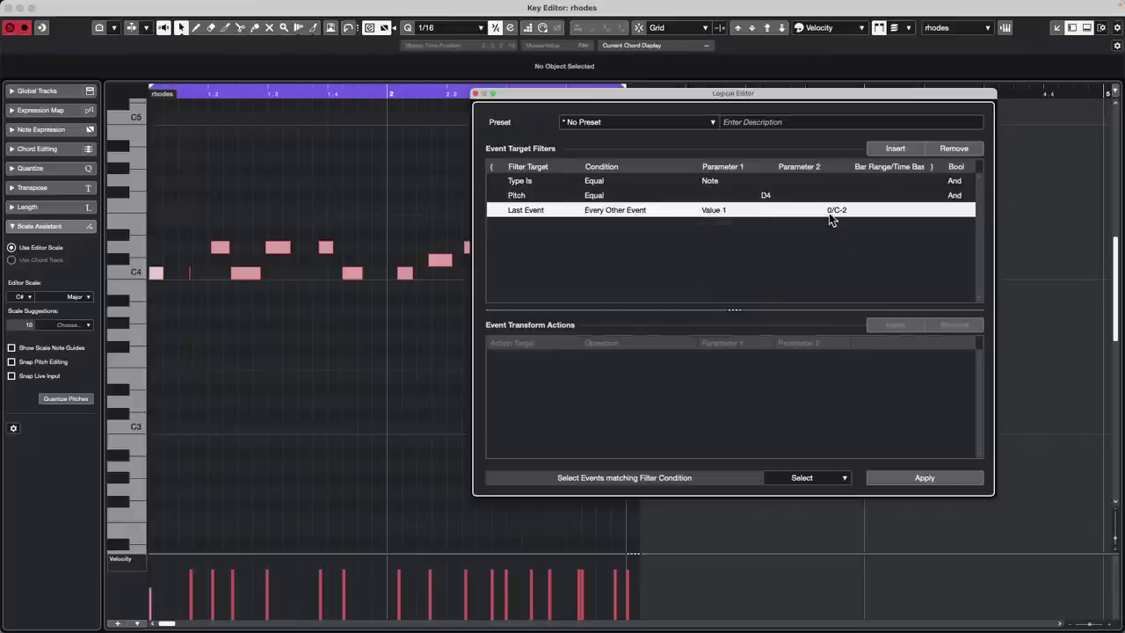
click(828, 210)
key(BackSpace)
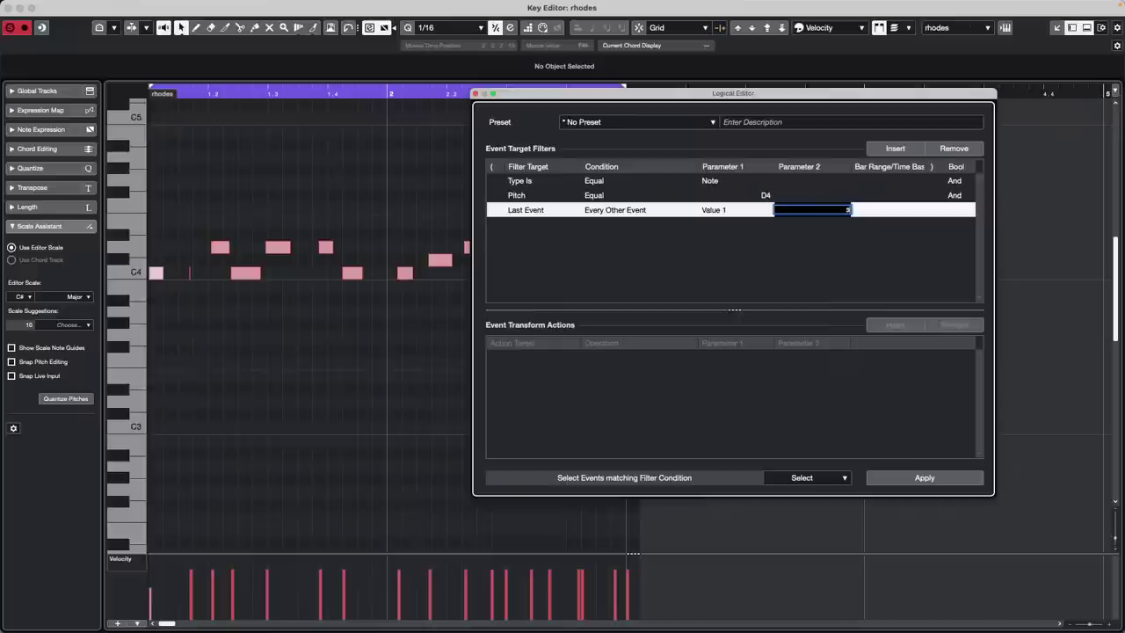
key(Return)
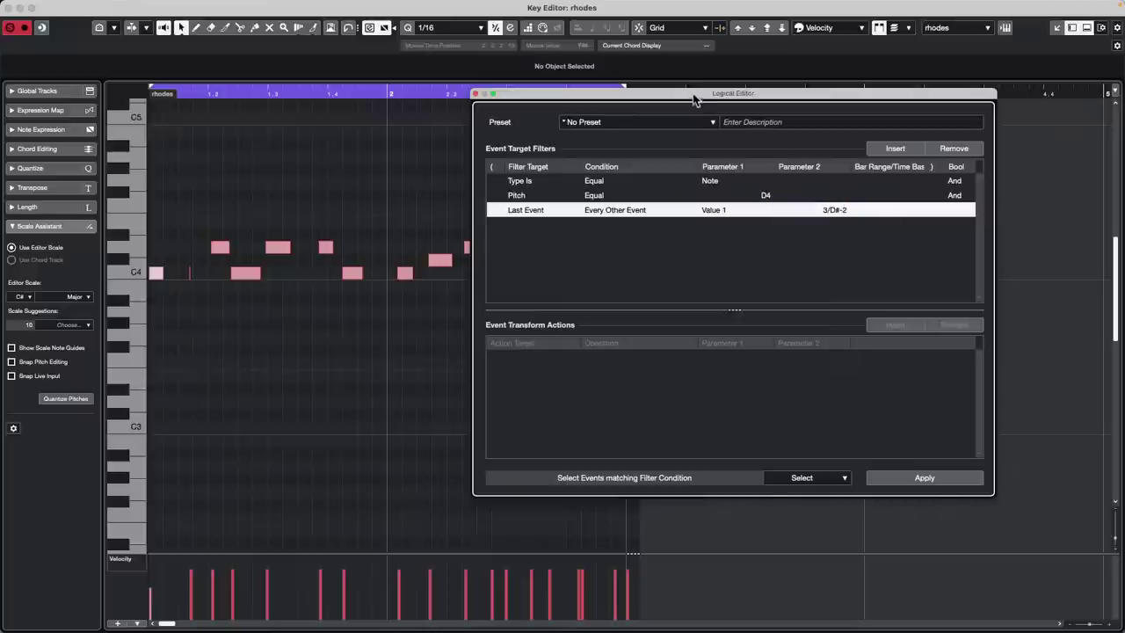
Apply the filters to select the matching D4 notes, keeping the Logical Editor clear of the notes.
drag(694, 92, 854, 78)
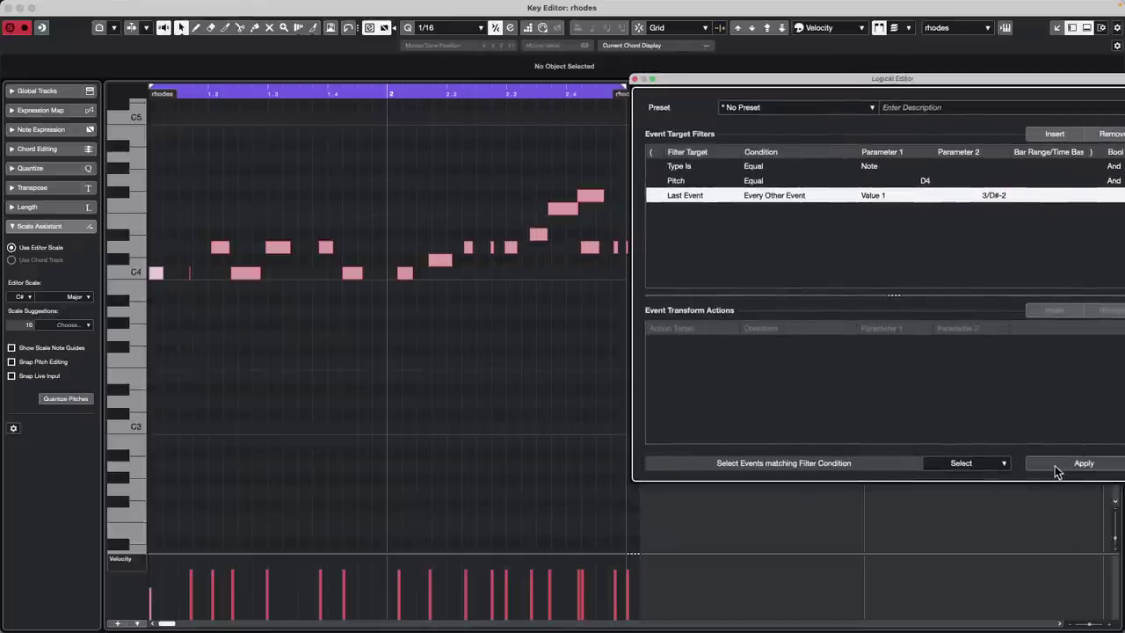
click(1055, 470)
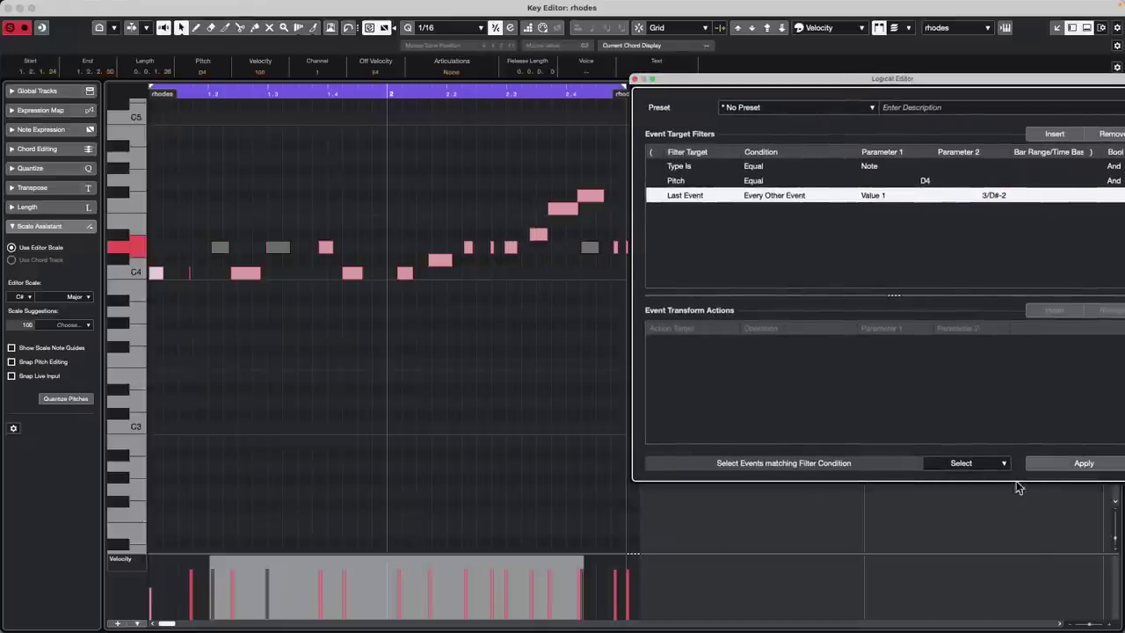
drag(922, 79, 829, 81)
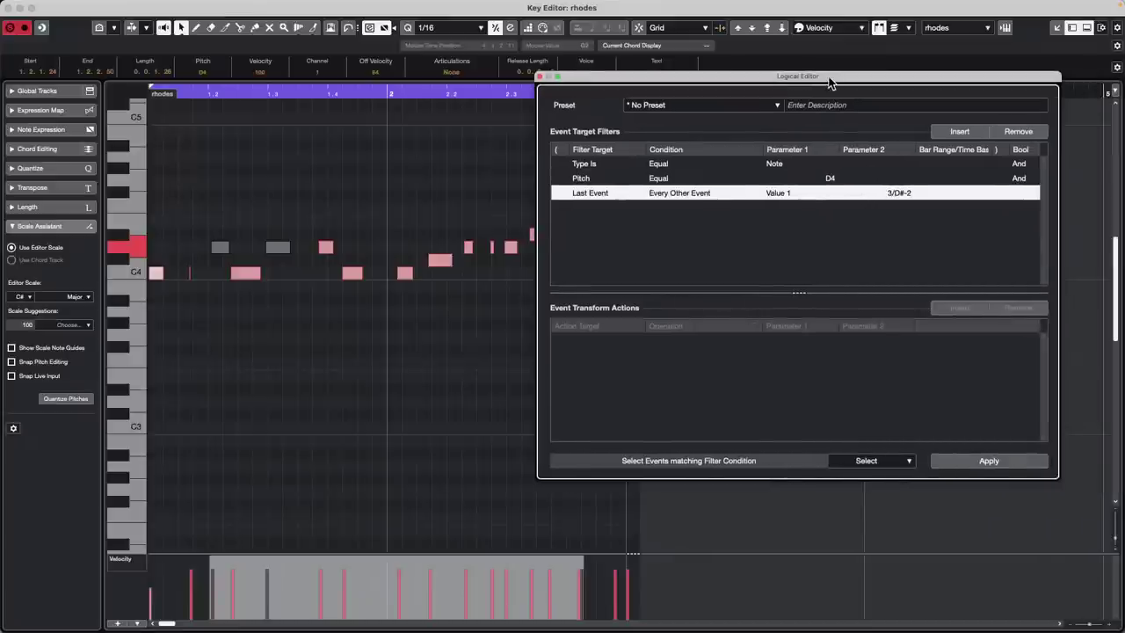
Try Context Variable as the third filter's target and check which conditions it offers.
click(695, 195)
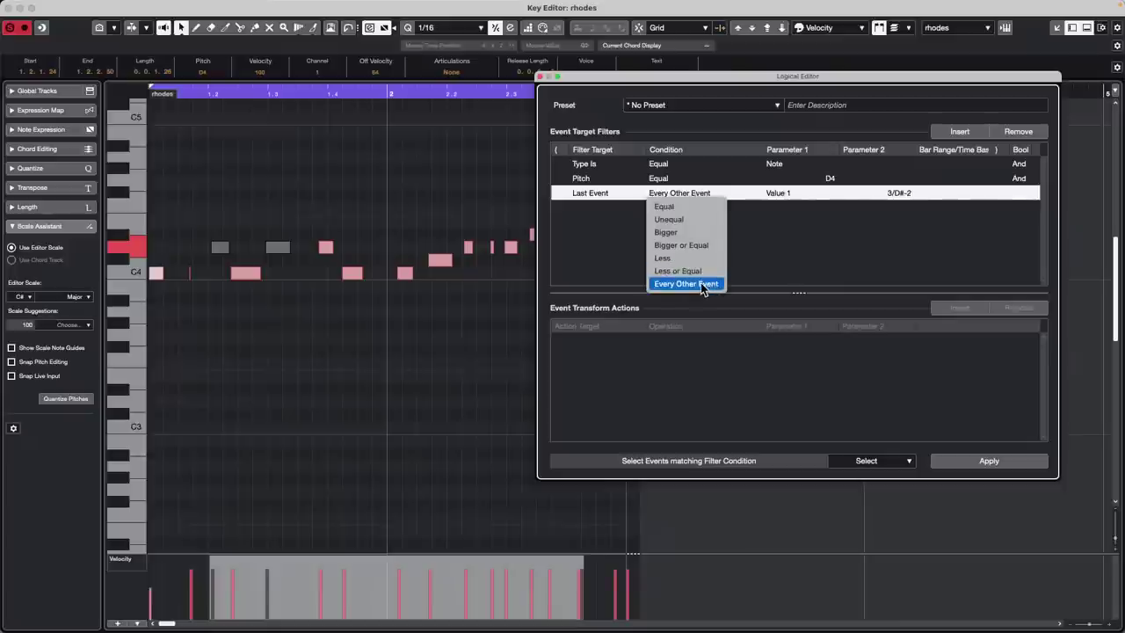
click(603, 237)
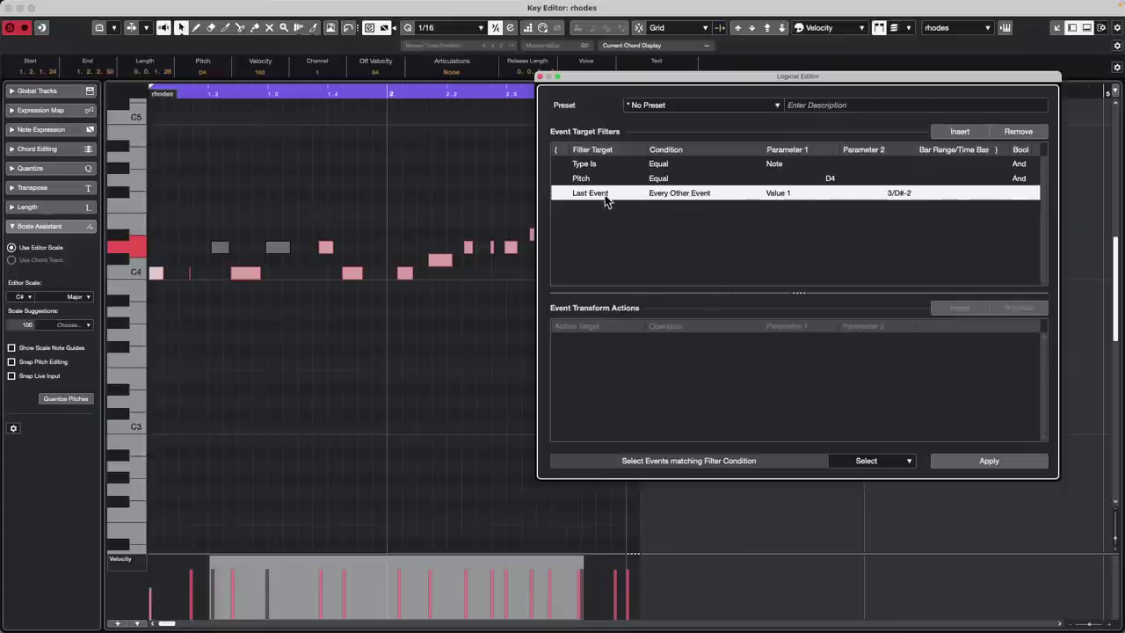
click(604, 195)
click(613, 322)
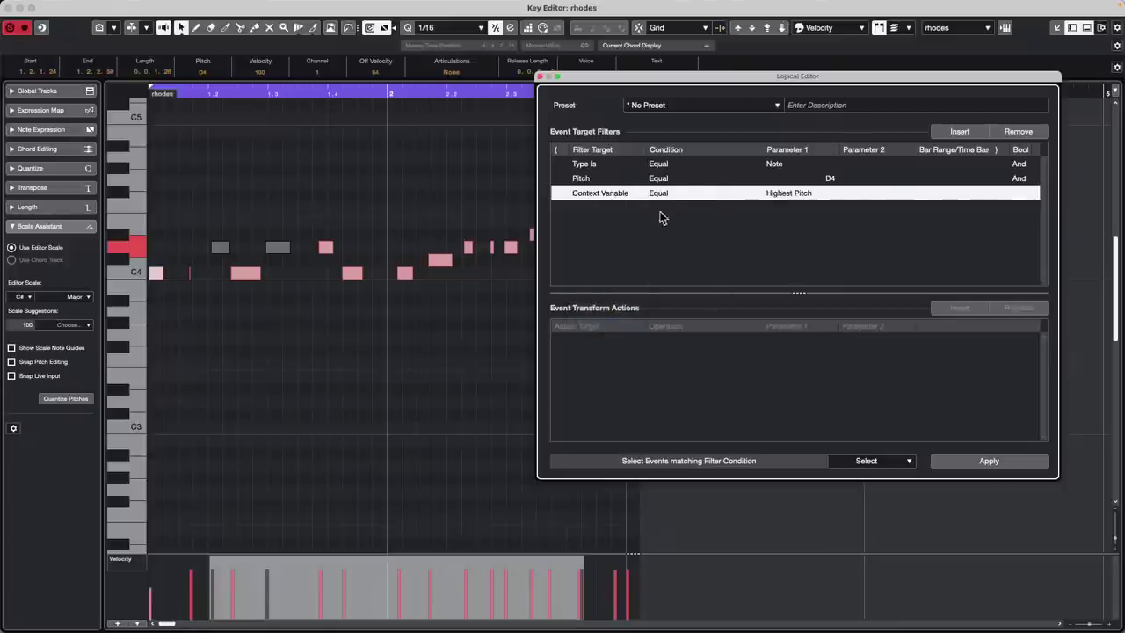
click(682, 195)
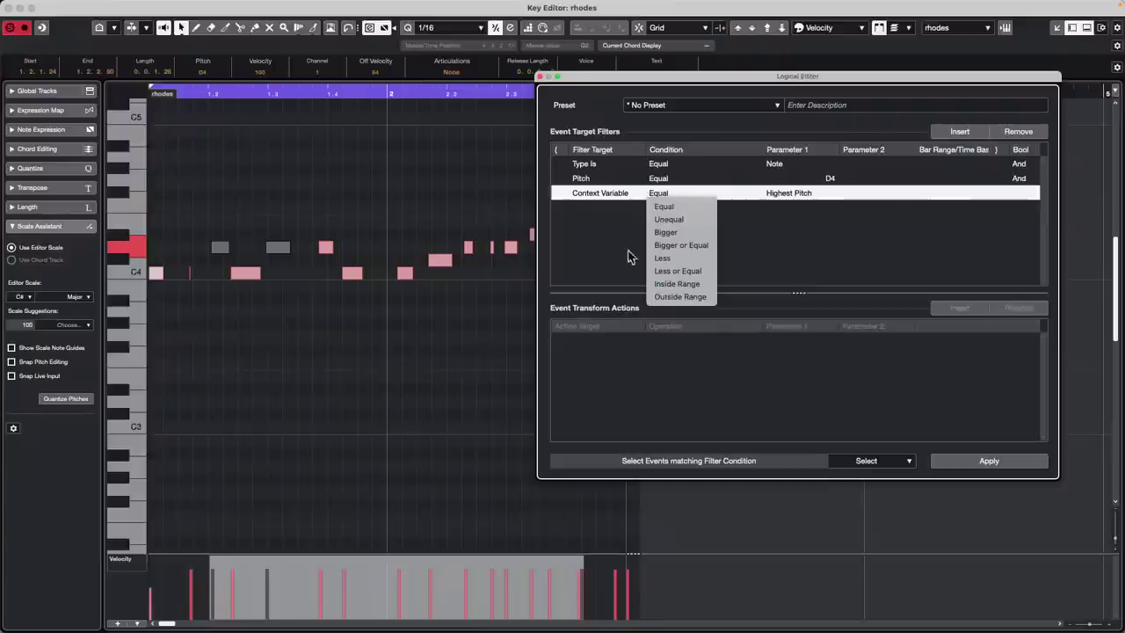
click(608, 193)
Set the third filter's target back to Last Event with the condition Every Other Event.
click(608, 194)
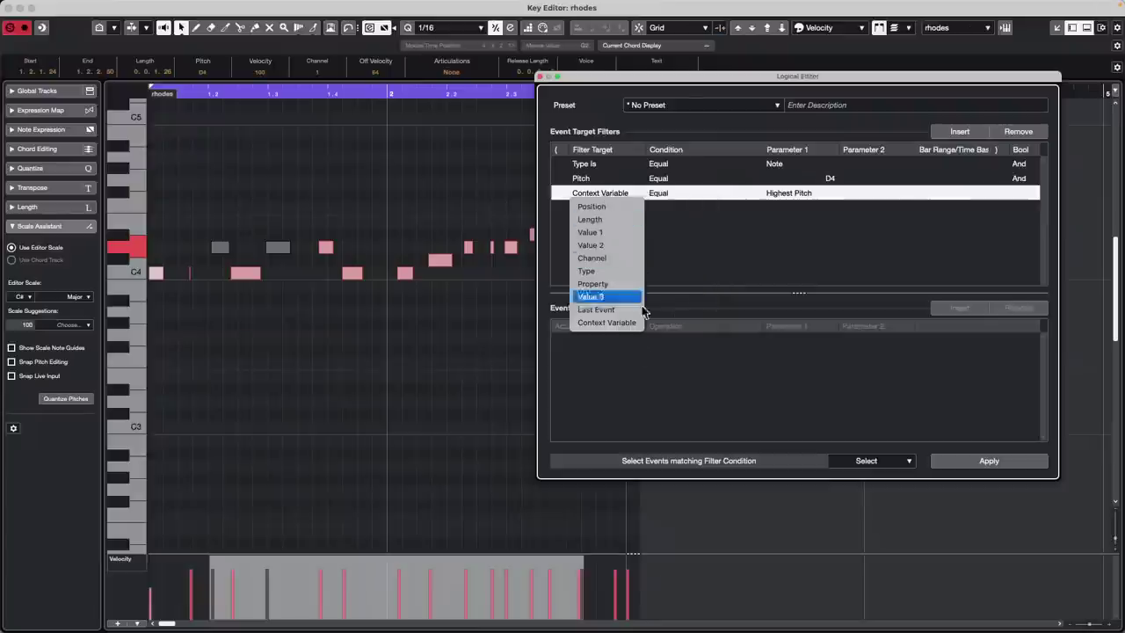
click(595, 310)
click(671, 193)
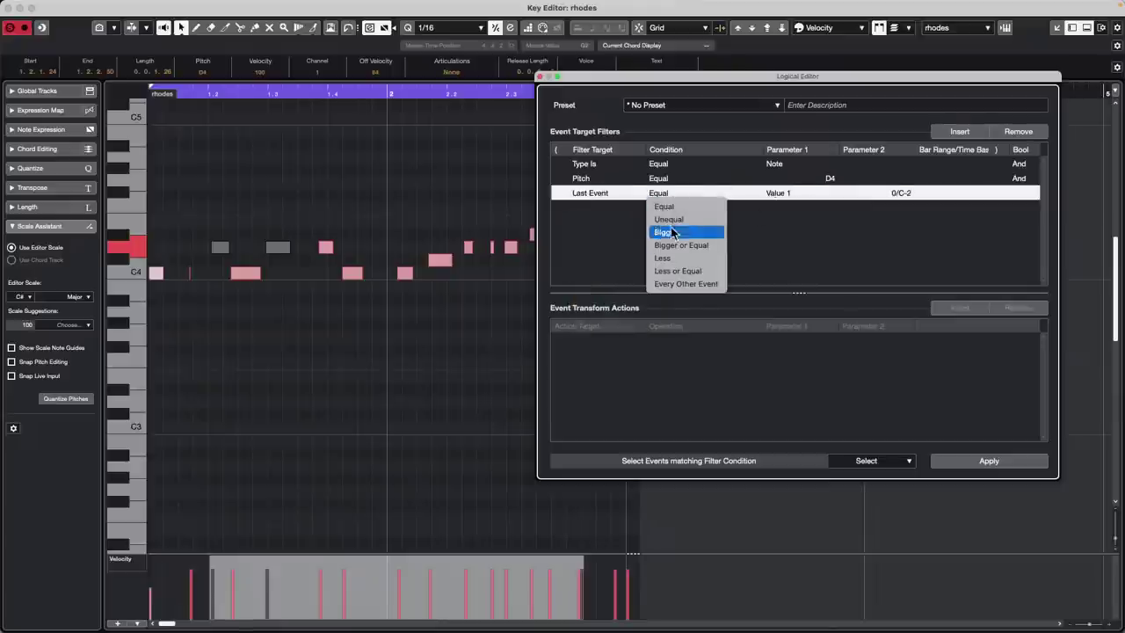
click(691, 283)
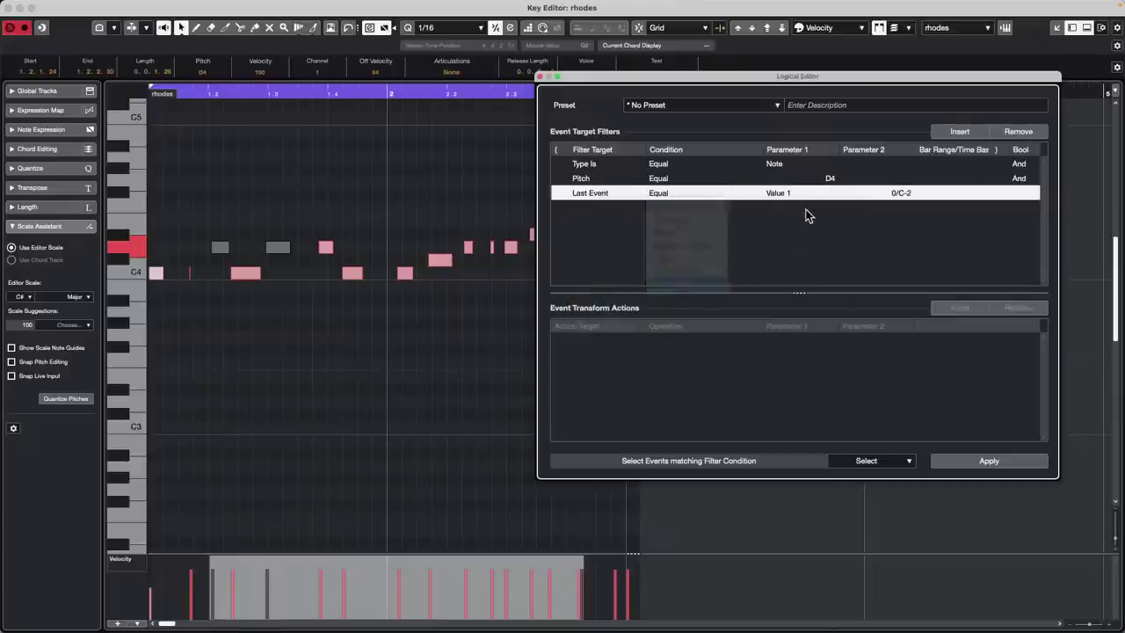
Set the Last Event filter's parameters to Event Counter and 3, and apply the filters, keeping the Logical Editor clear of the notes.
click(779, 193)
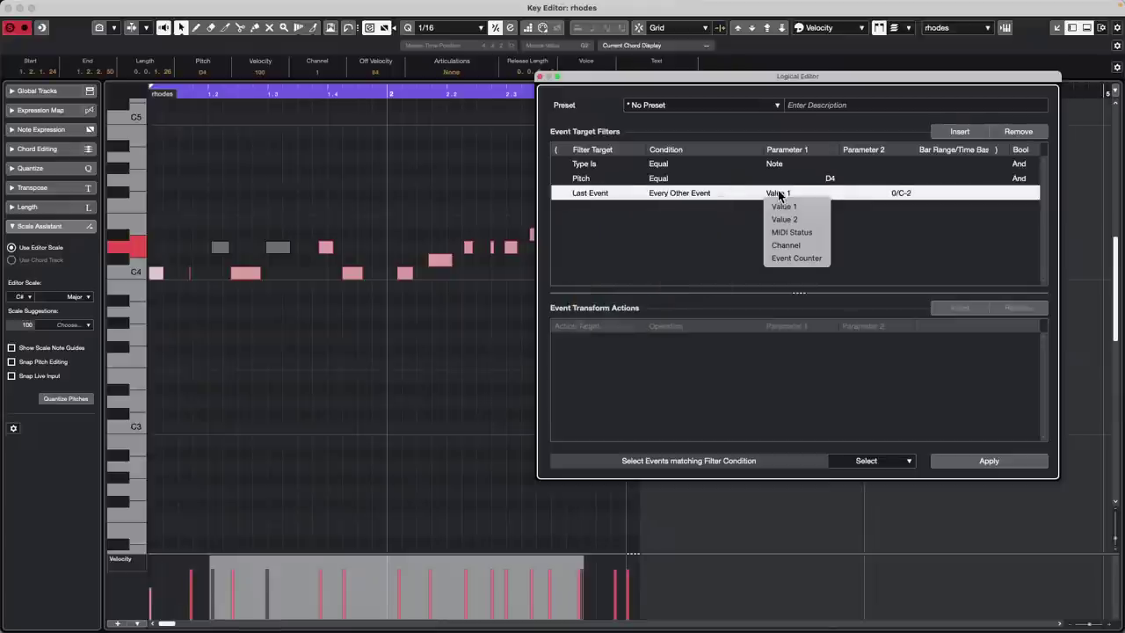
click(801, 257)
click(885, 192)
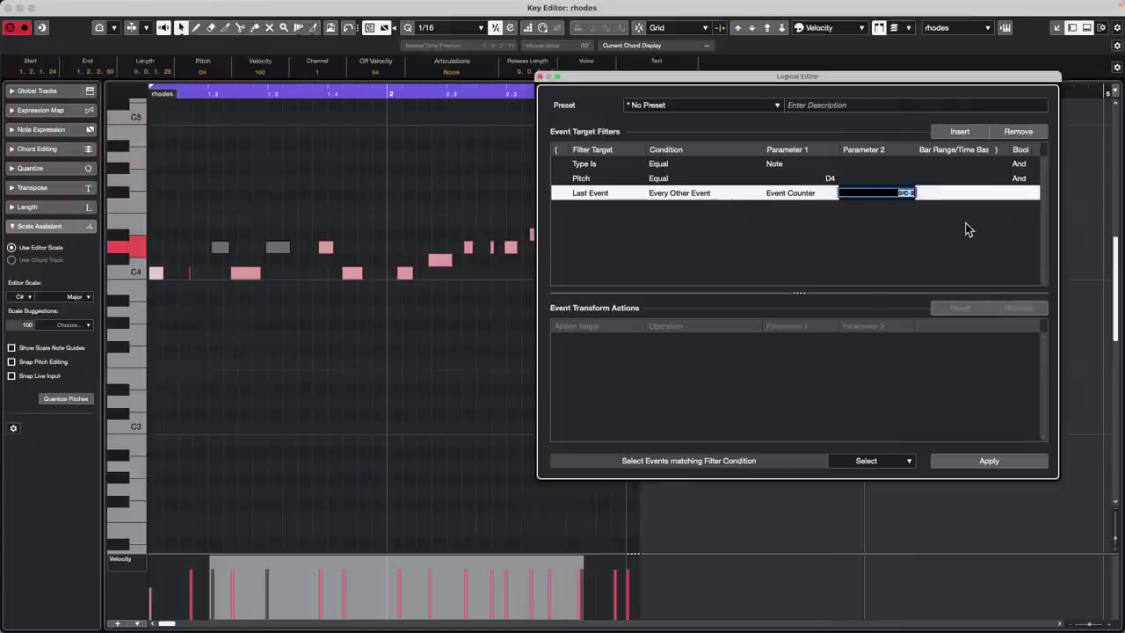
text(5)
key(Return)
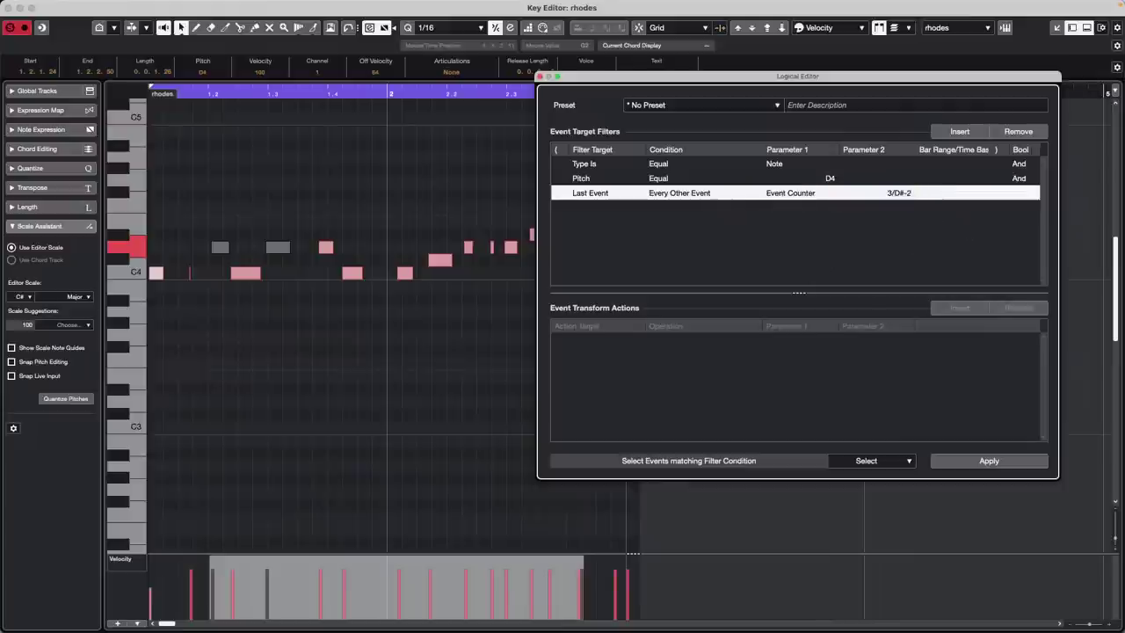
click(984, 460)
drag(685, 80, 784, 312)
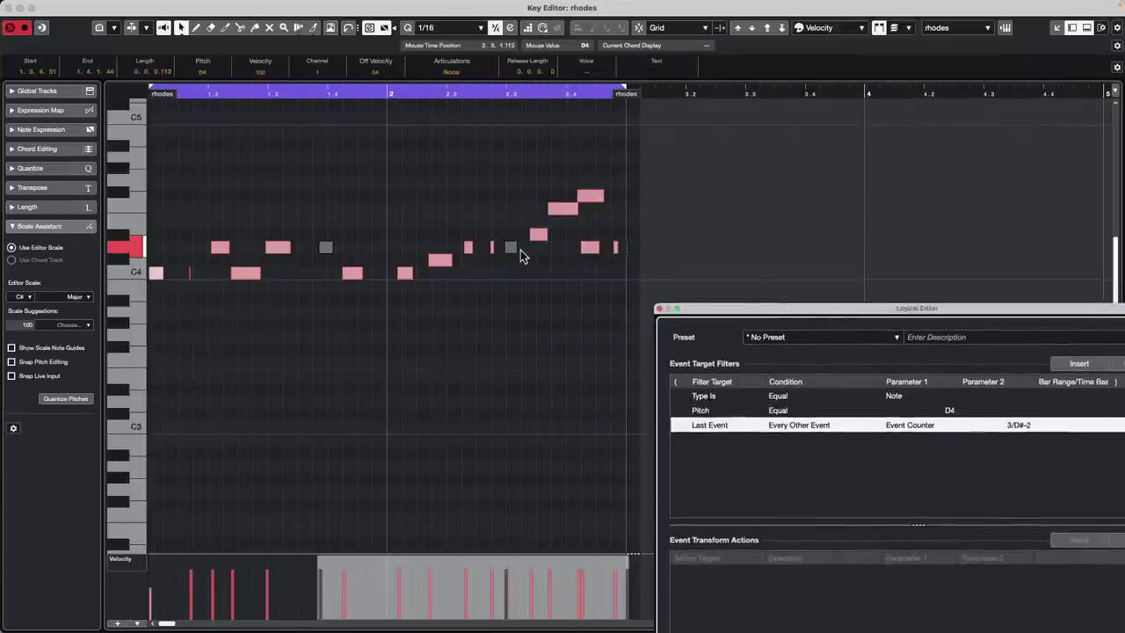
Draw one more D4 note at the end of the rhodes part, just after bar 3 begins, and return to the selection tool.
right_click(618, 253)
click(636, 251)
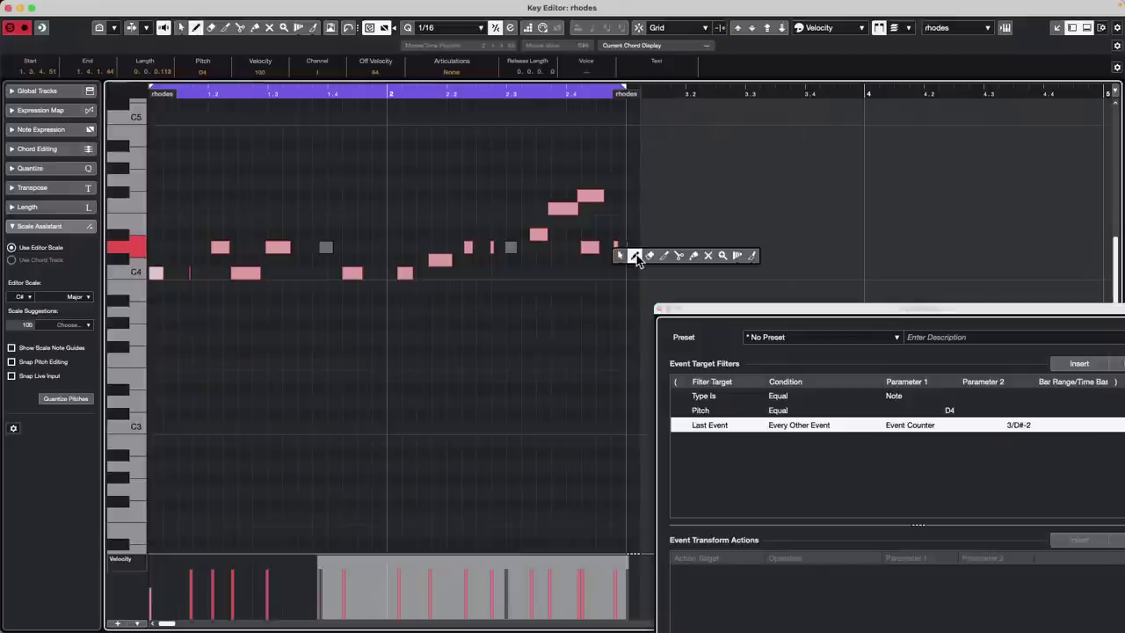
click(623, 245)
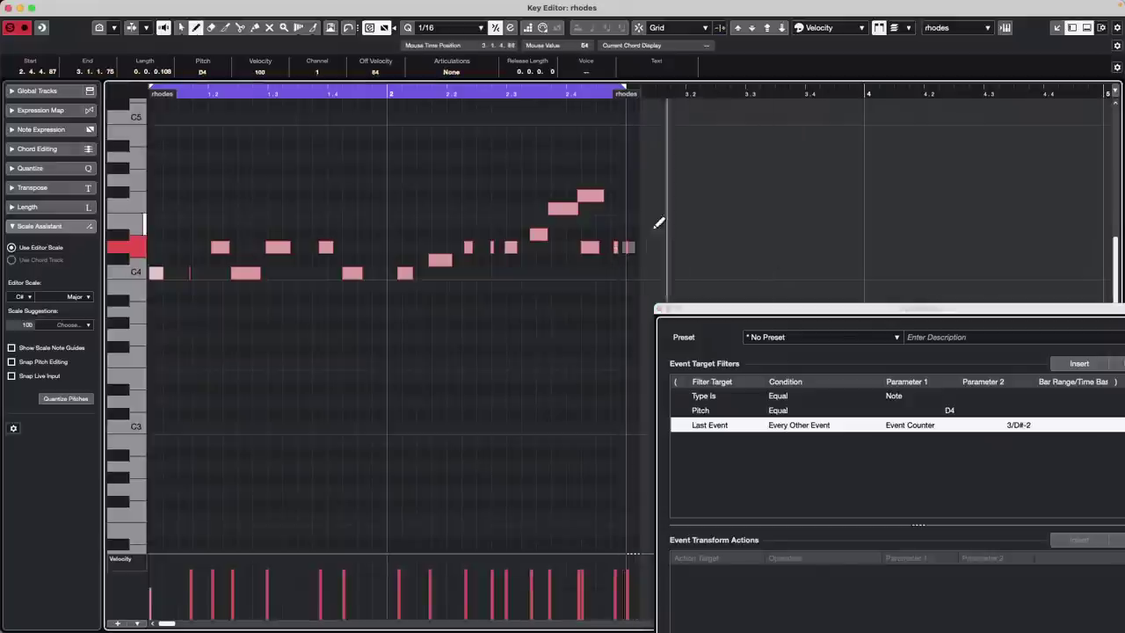
key(1)
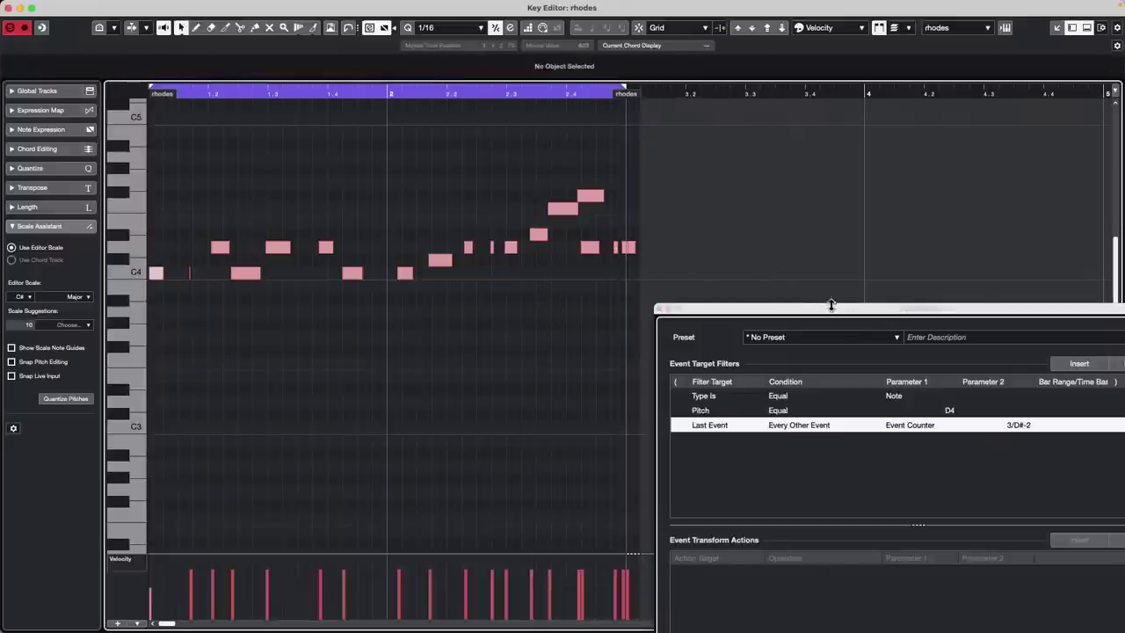
Apply the D4 filters again to the extended part, keeping the Logical Editor clear of the notes.
drag(831, 307, 691, 74)
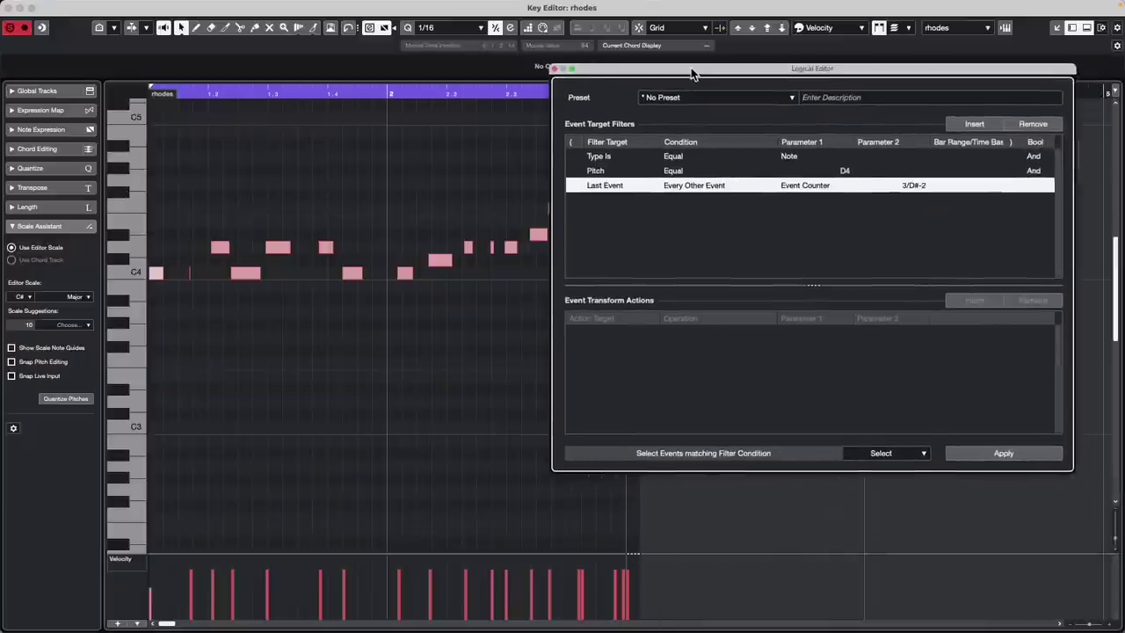
click(1001, 456)
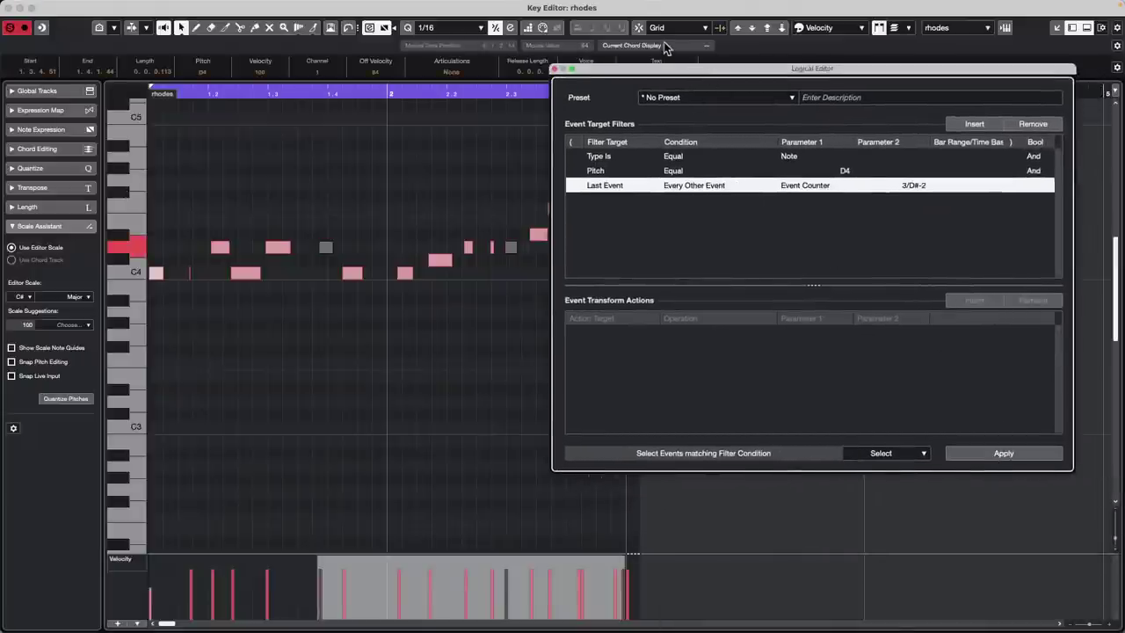
drag(665, 71, 780, 180)
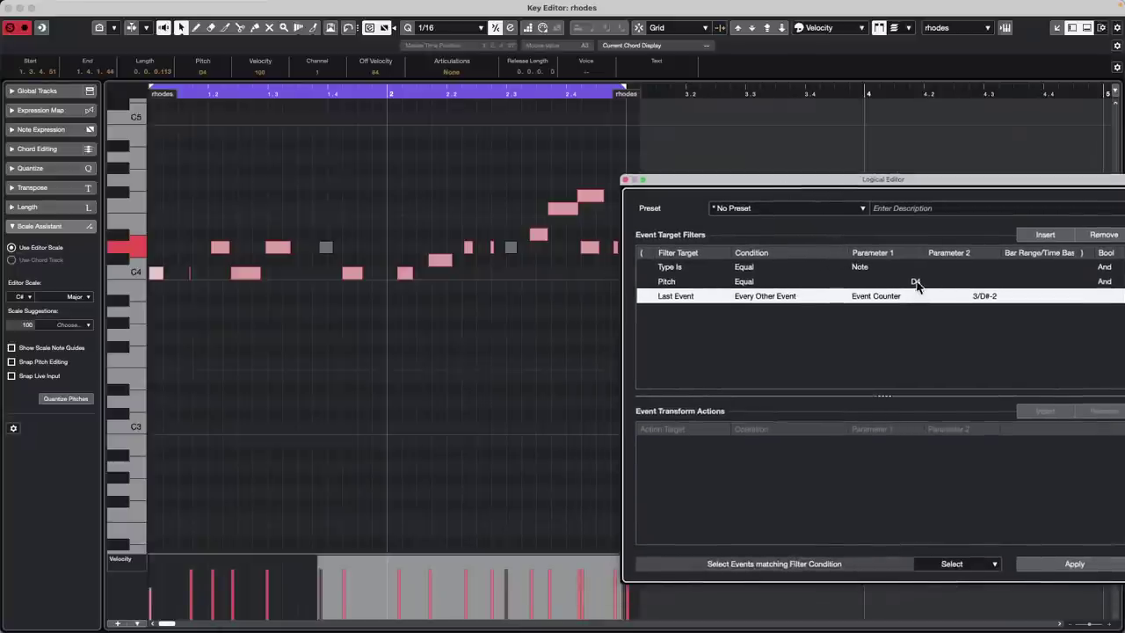
Change the Pitch filter's value to C4.
click(916, 281)
click(917, 281)
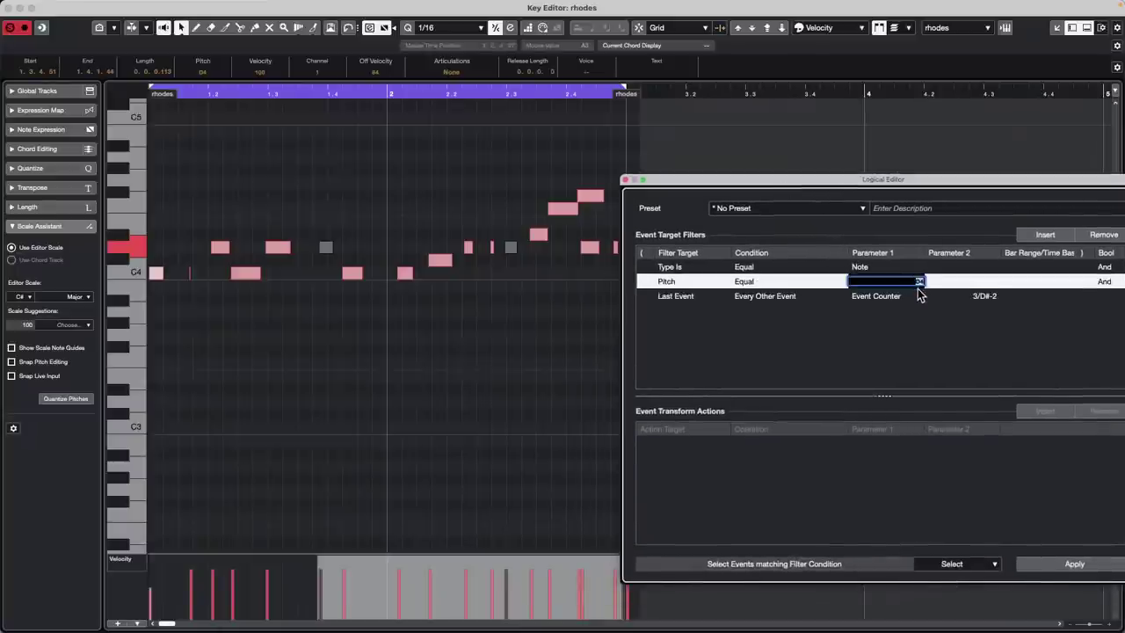
key(BackSpace)
key(Return)
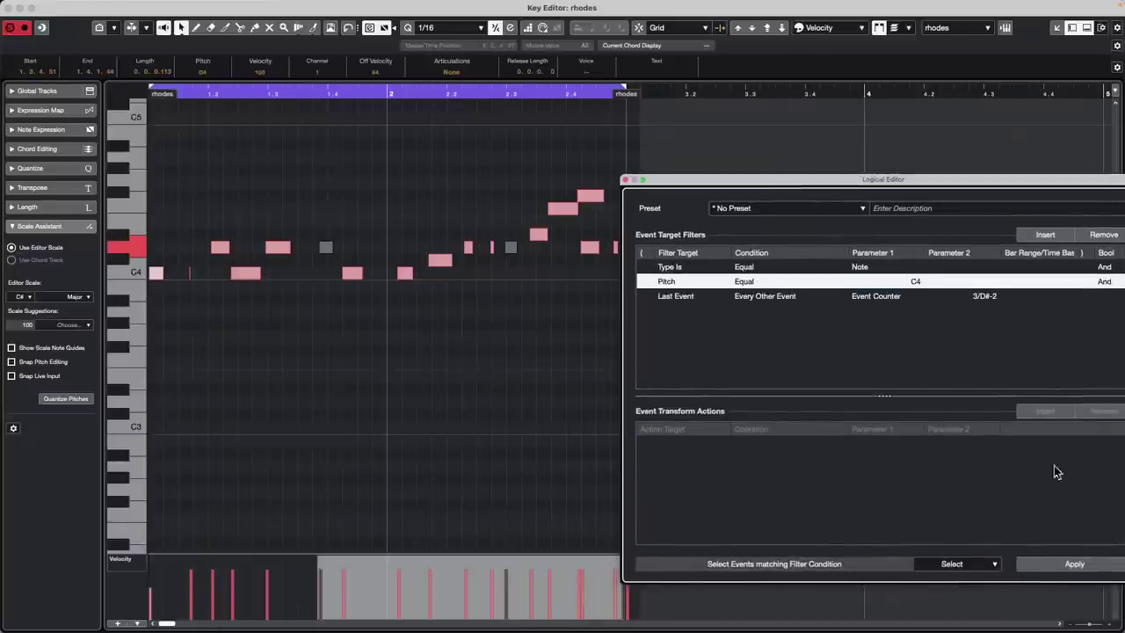
Apply the C4 filters, clear the note selection, and apply them again so only matching C4 notes are selected.
click(1072, 565)
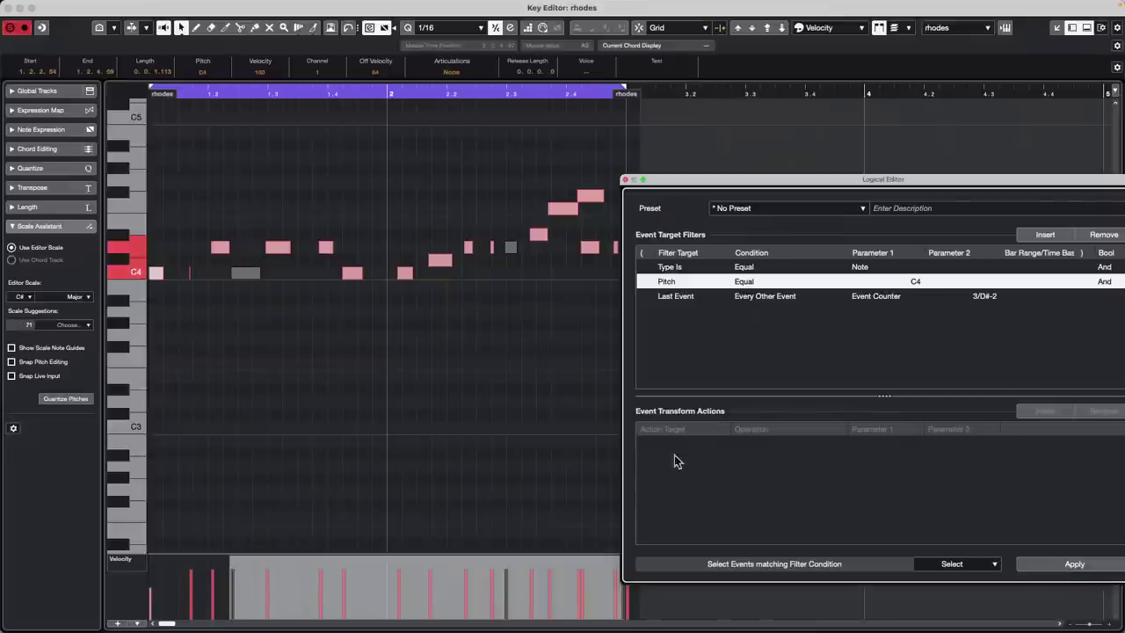
click(536, 405)
click(1074, 565)
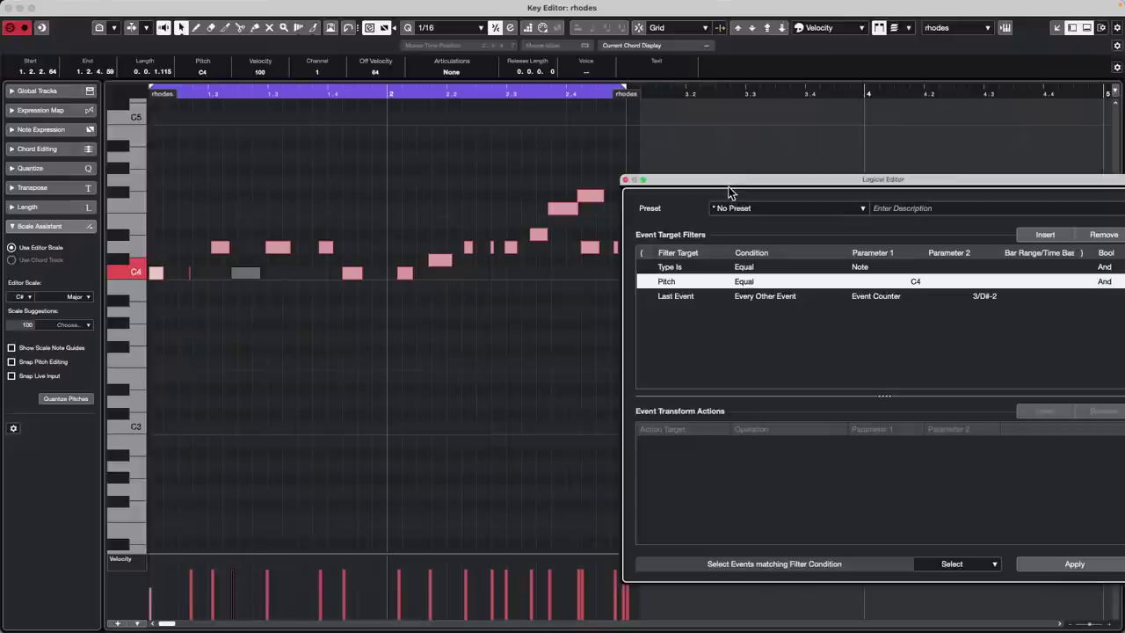
drag(725, 183, 634, 112)
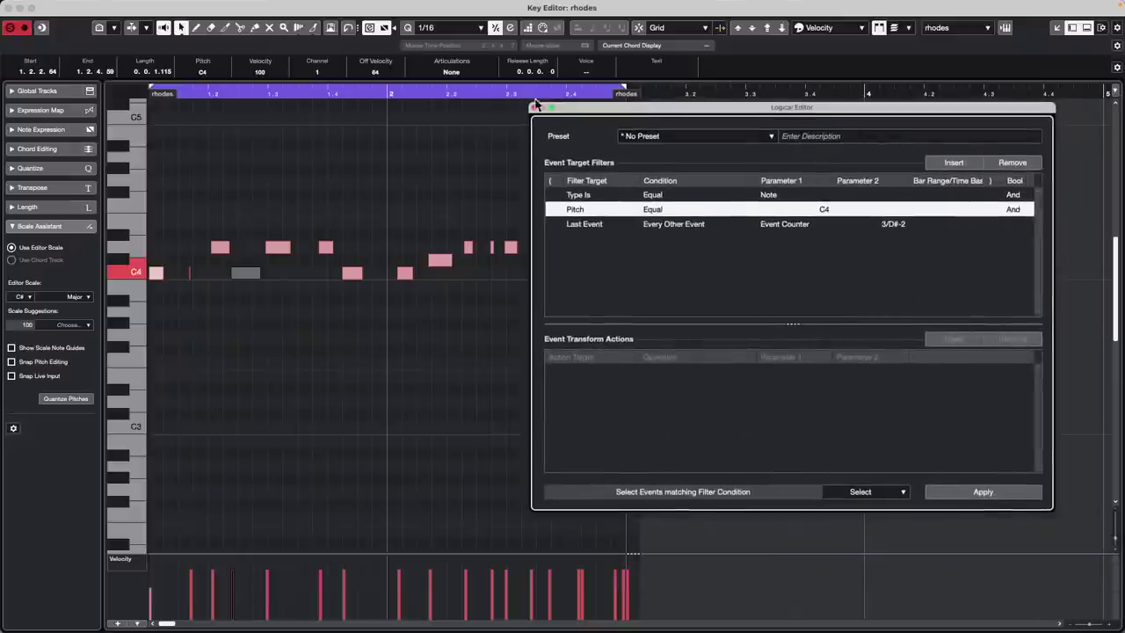
Close the Key Editor and the Logical Editor and return to the project's event display.
click(7, 9)
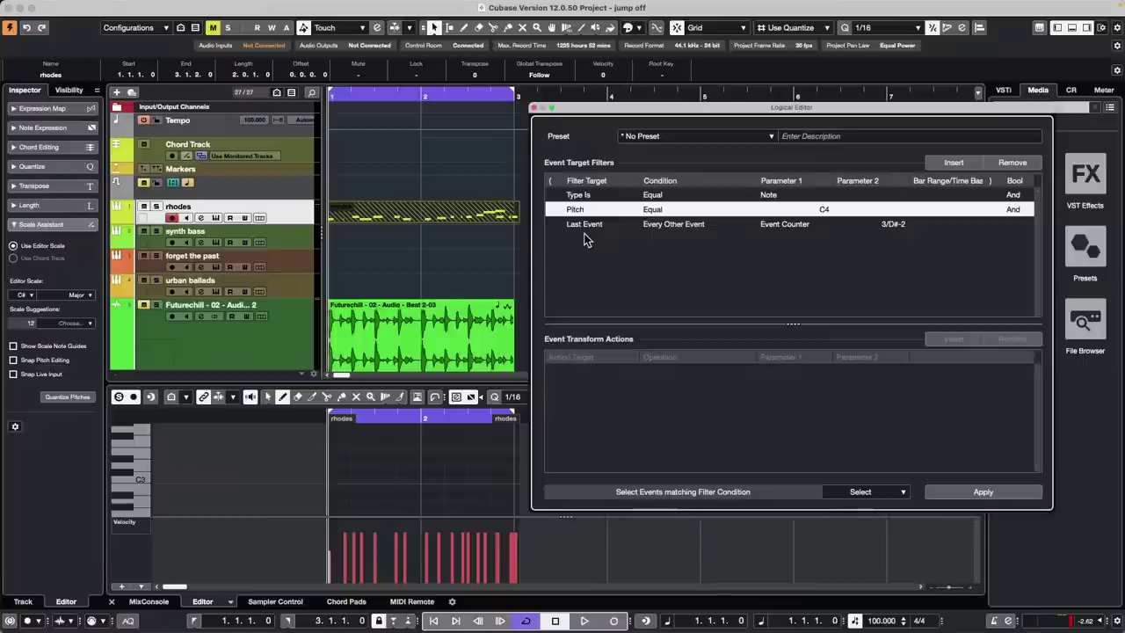
click(534, 107)
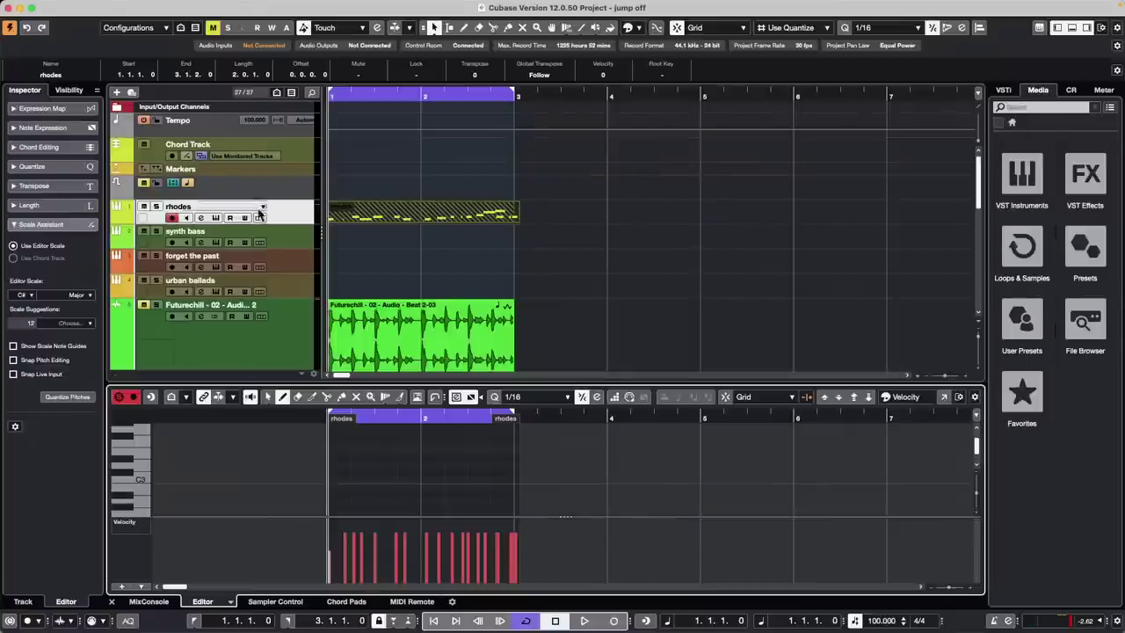
click(392, 252)
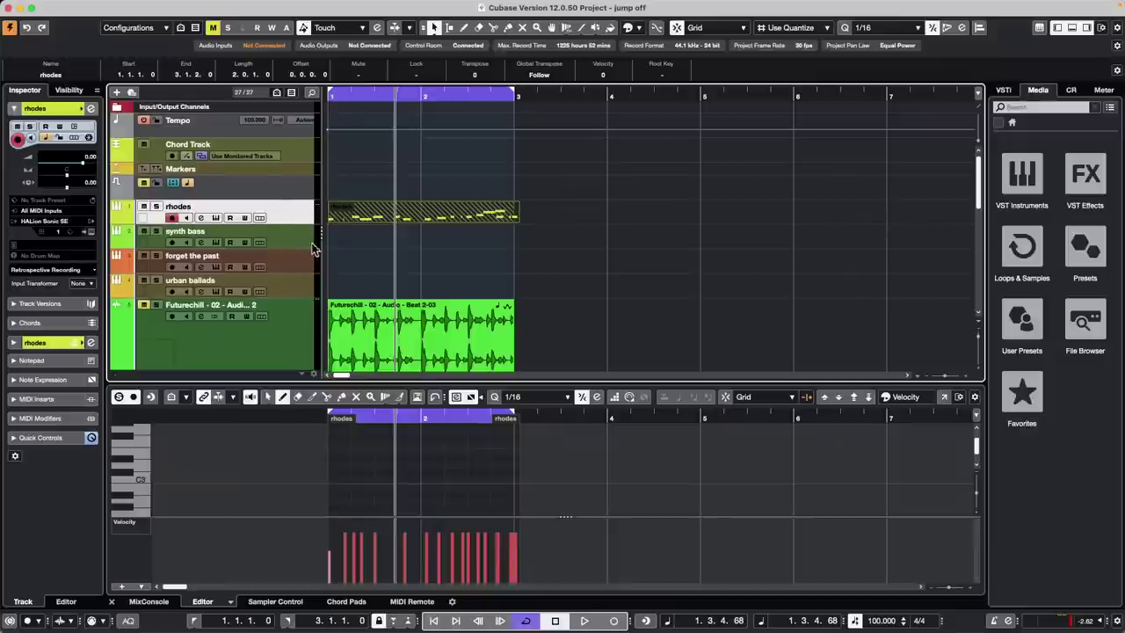
Add the Raiser dynamics plug-in to the Futurechill audio track's second insert slot and move its window clear of the tracks.
click(296, 337)
click(81, 343)
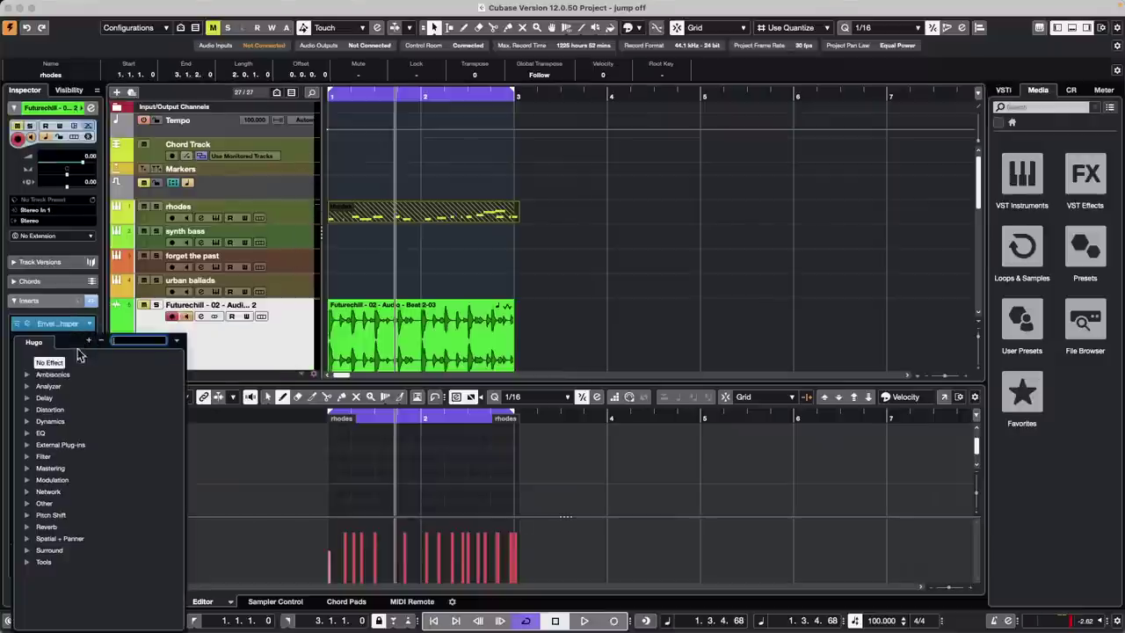
click(27, 400)
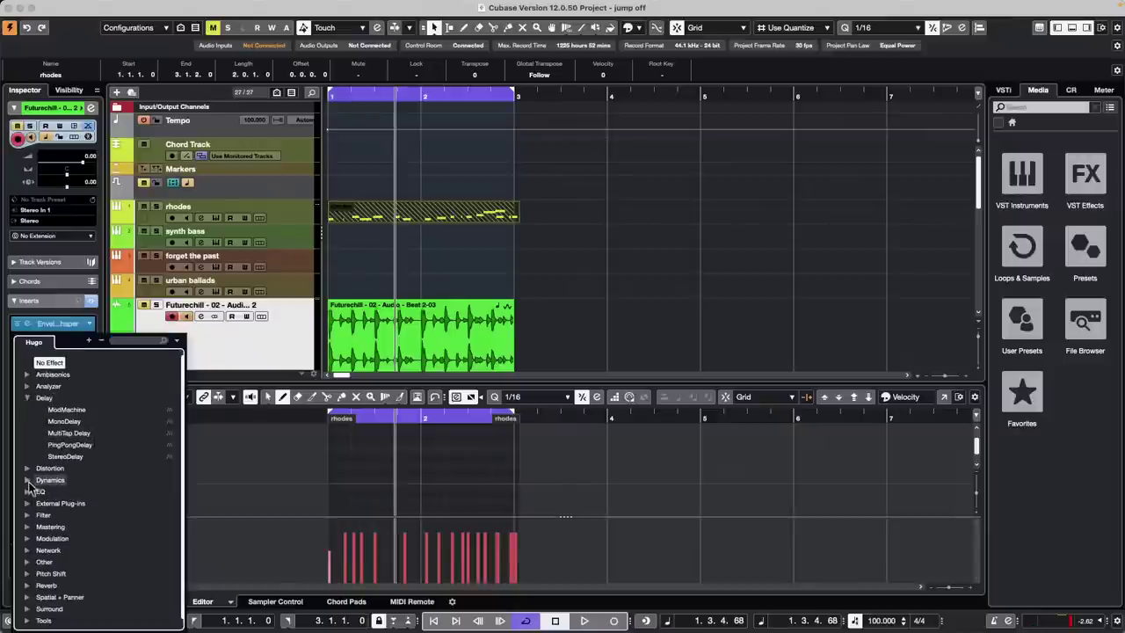
click(39, 481)
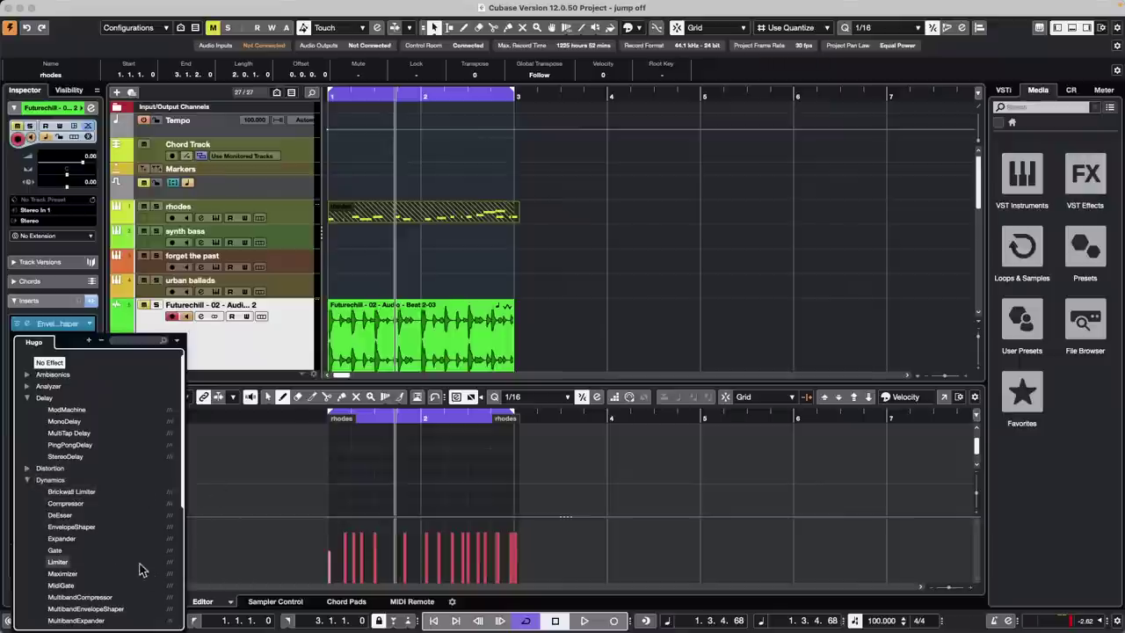
scroll(106, 538, down, 1)
scroll(105, 537, down, 5)
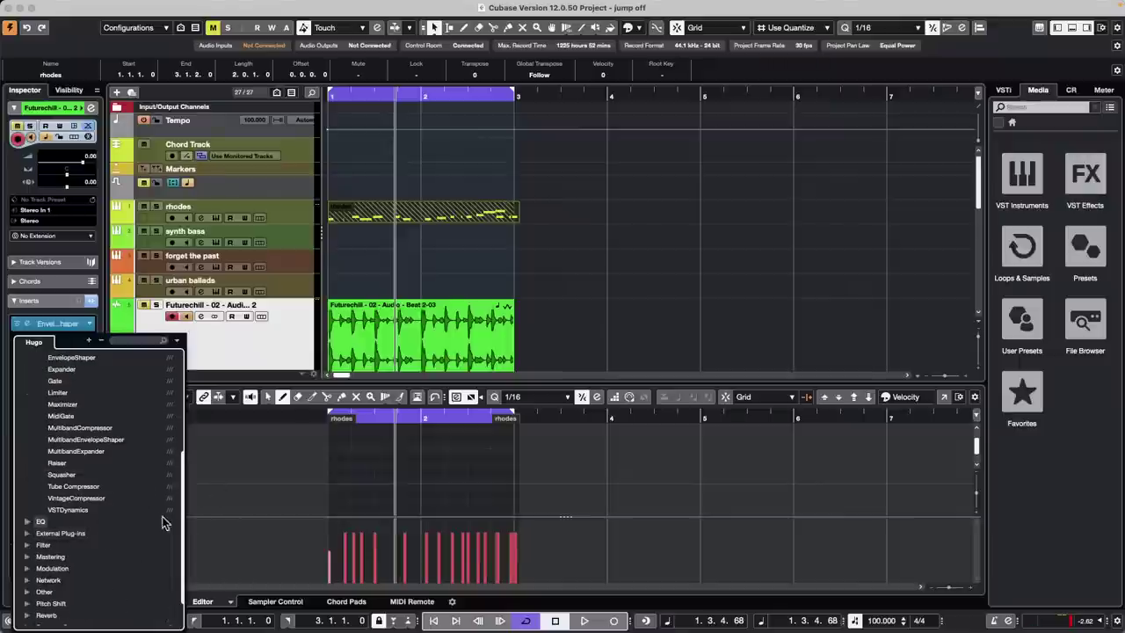
click(58, 463)
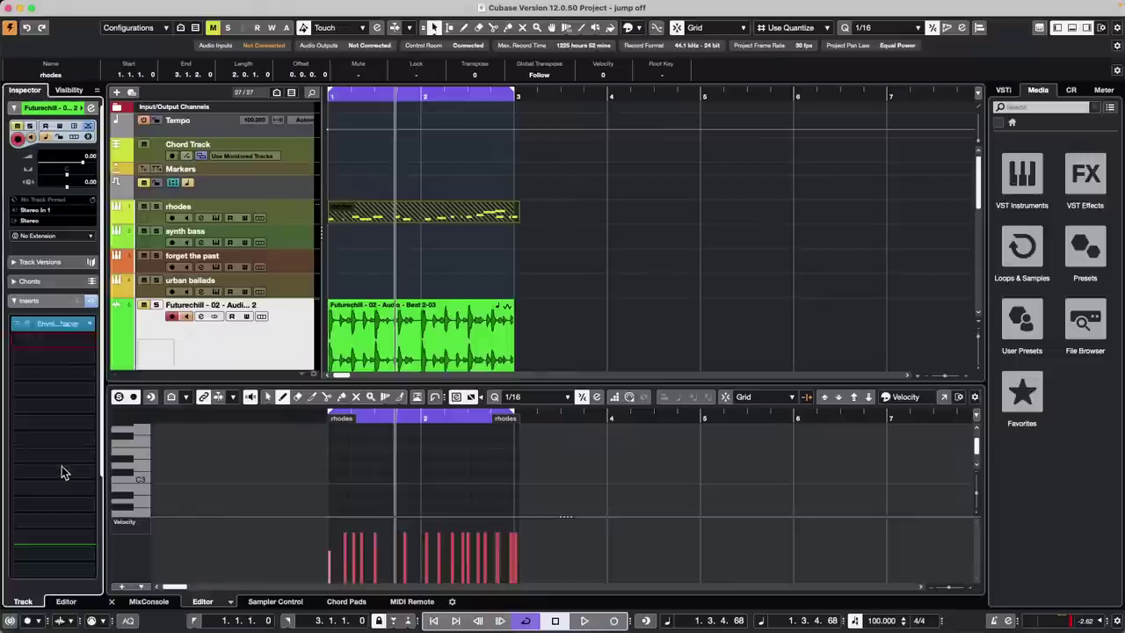
drag(561, 71, 827, 34)
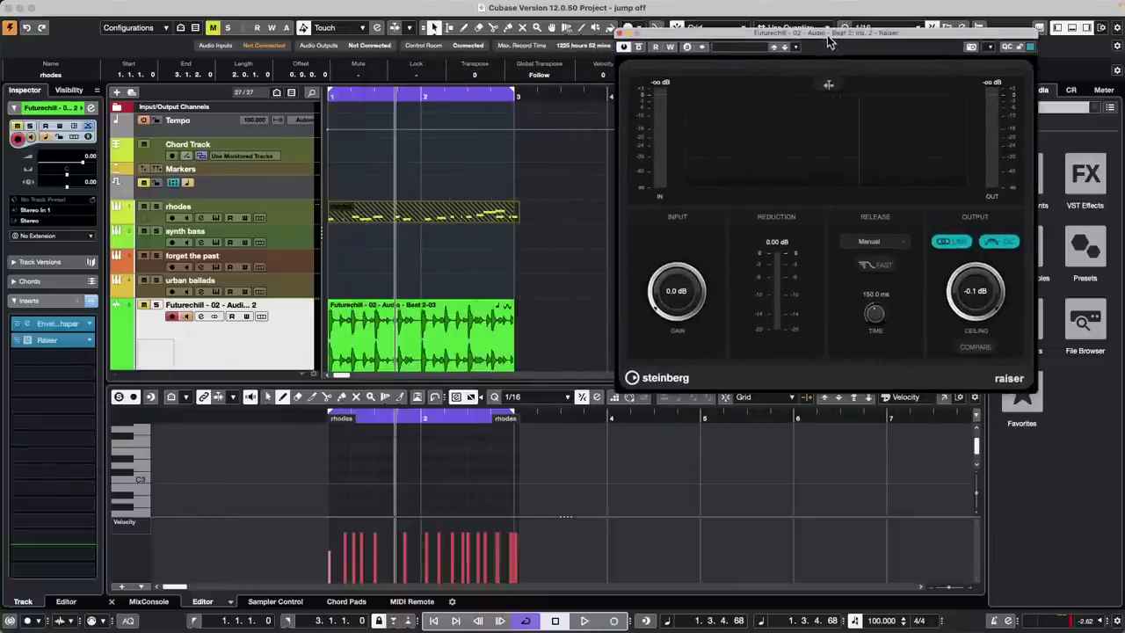
Show an automation track for Raiser's Release parameter below the Futurechill audio track.
scroll(329, 297, down, 1)
scroll(329, 295, down, 4)
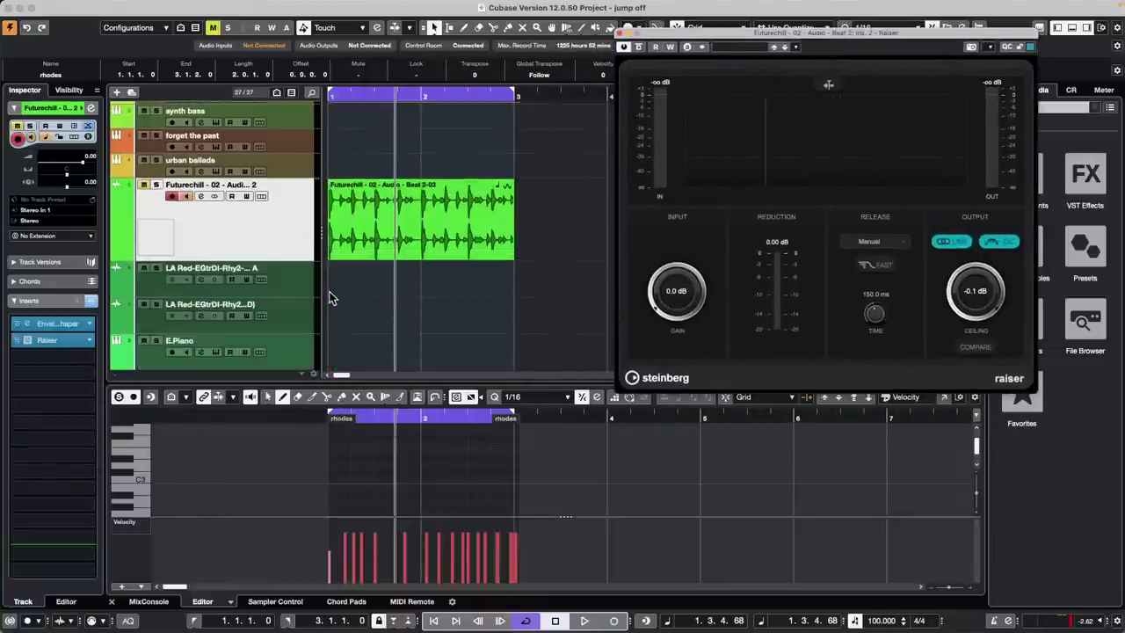
right_click(874, 316)
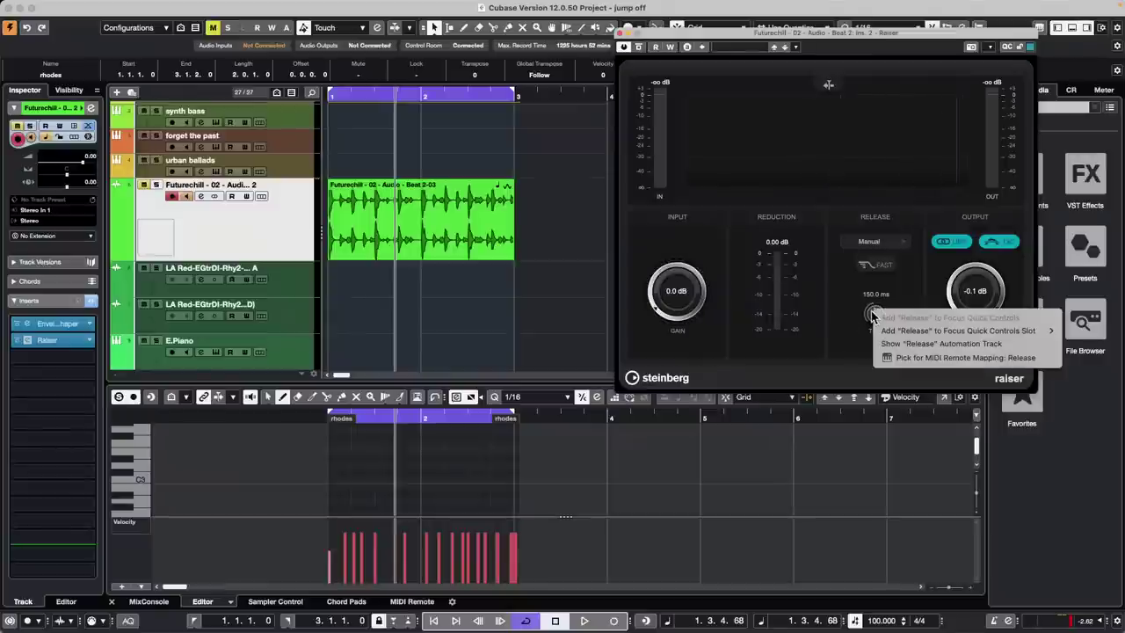
click(928, 343)
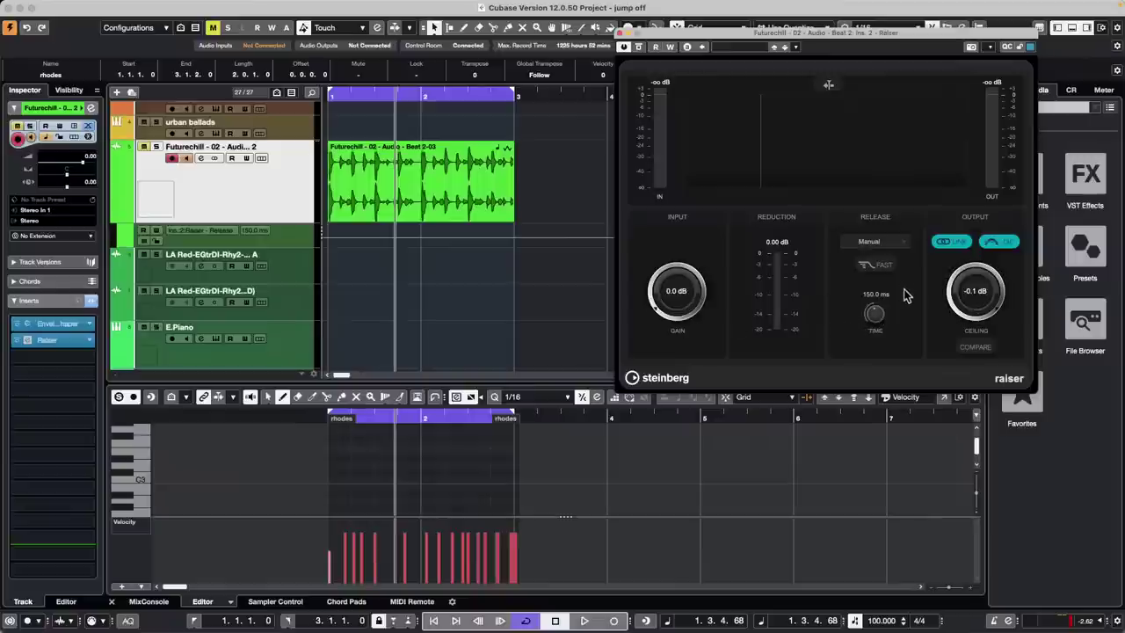
Show an automation track for Raiser's Link parameter on the Futurechill audio track and close the plug-in window.
right_click(956, 242)
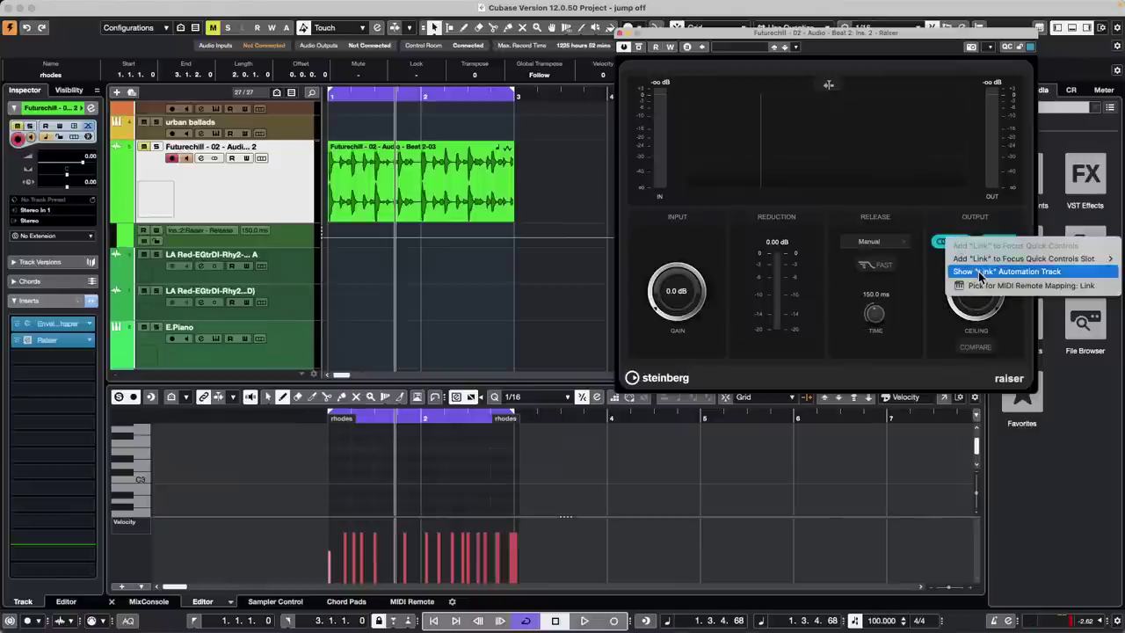
click(978, 272)
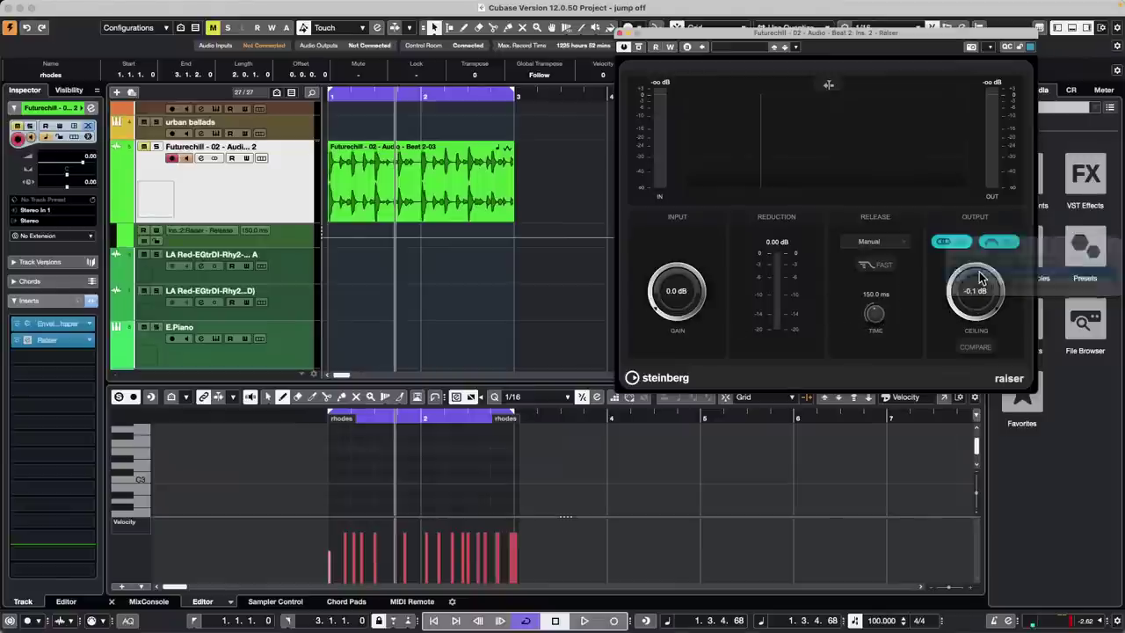
click(619, 32)
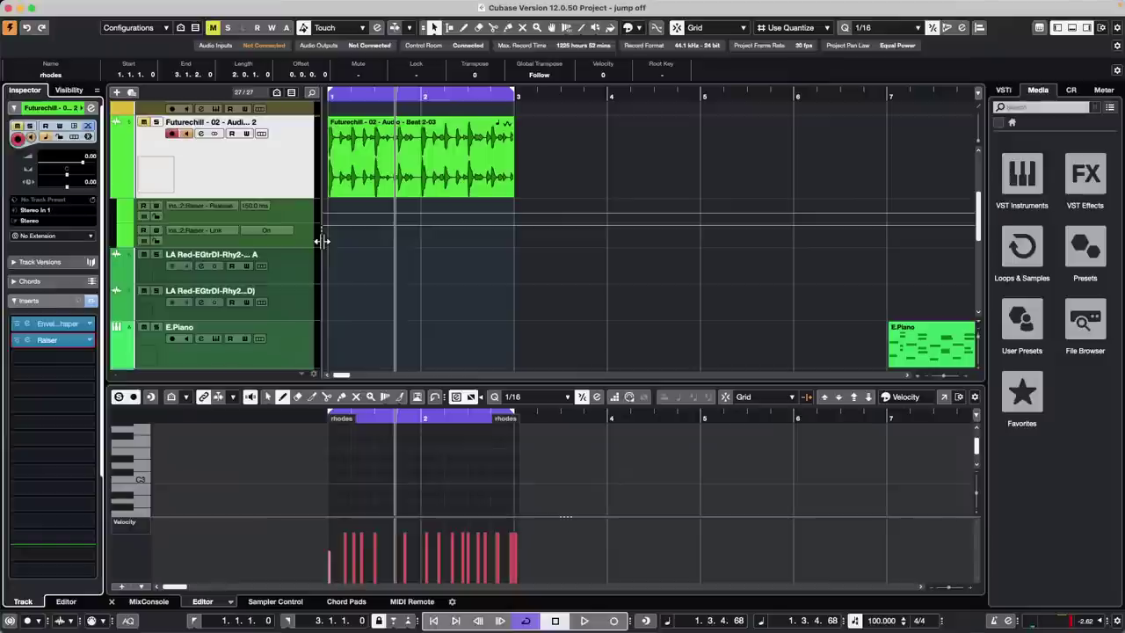
click(356, 183)
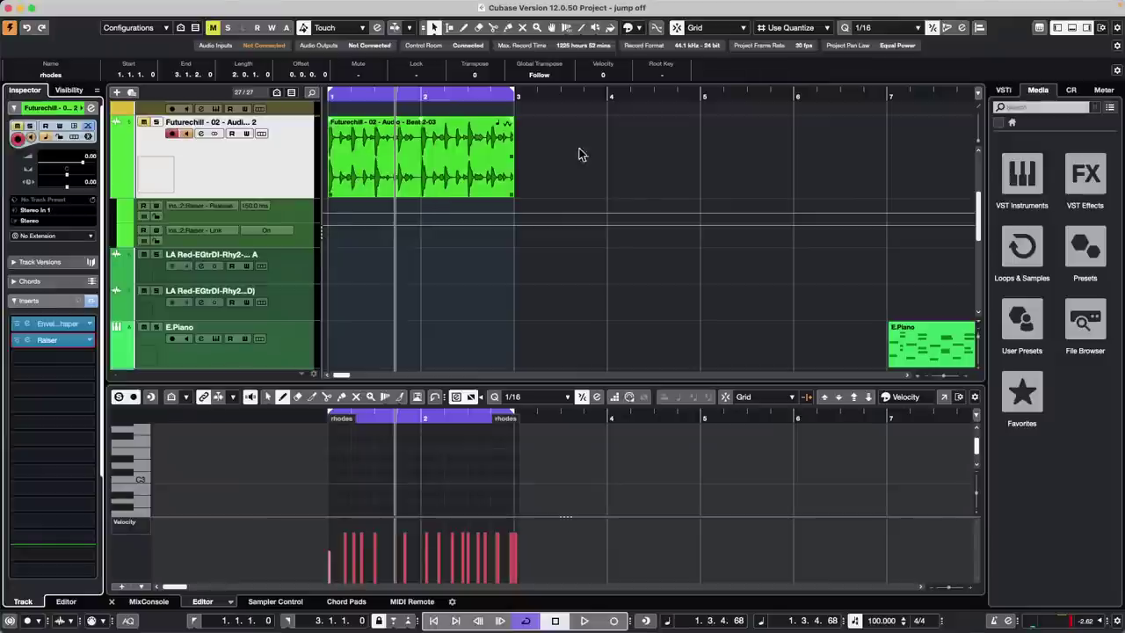
click(295, 187)
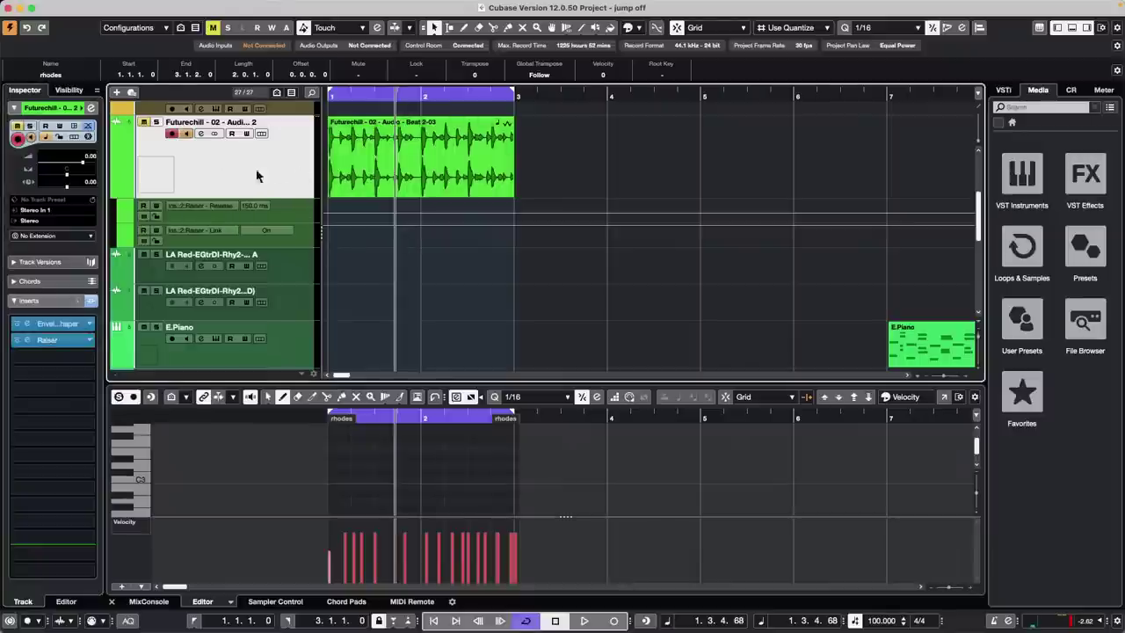
Reopen Raiser and set its ceiling to -2.7 dB, input gain to 8.0 dB and release time to 488.8 ms.
click(61, 342)
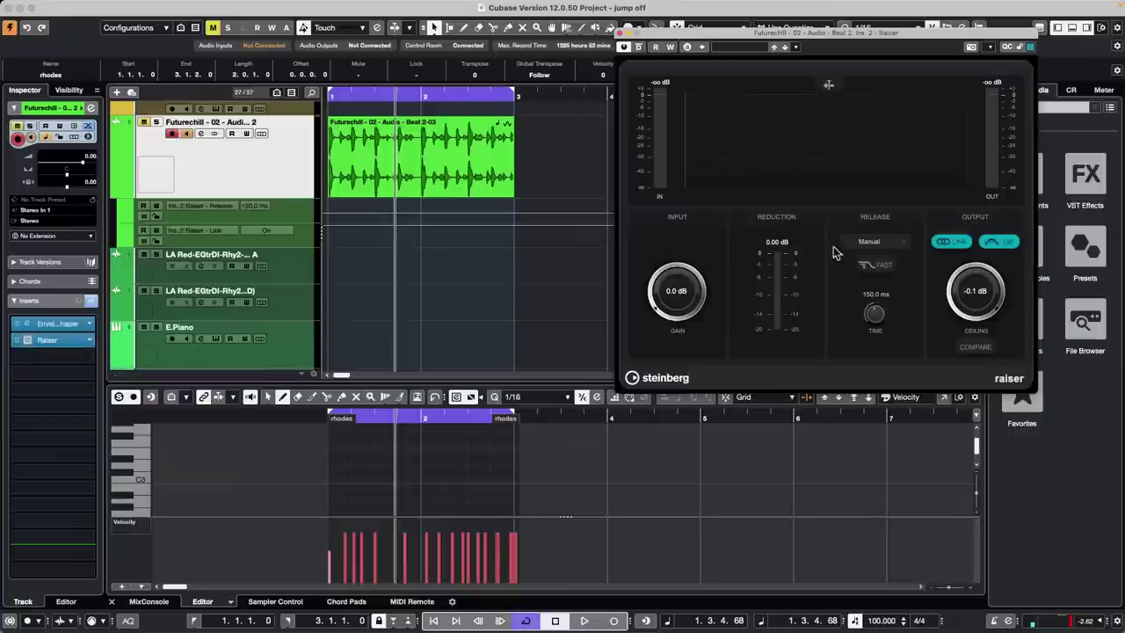
right_click(876, 313)
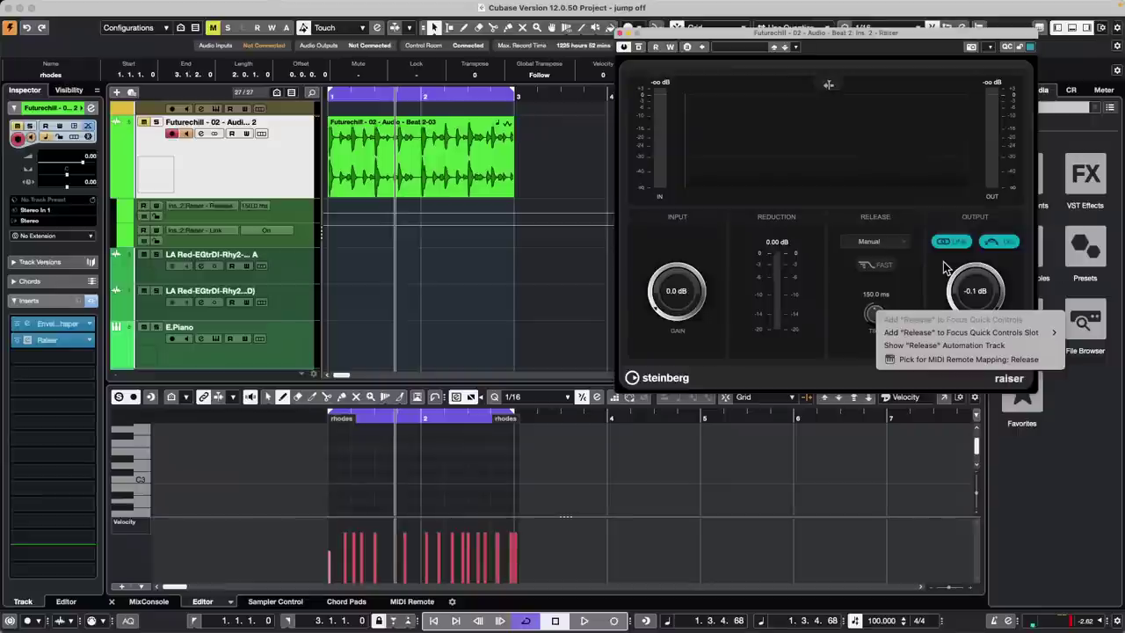
click(824, 347)
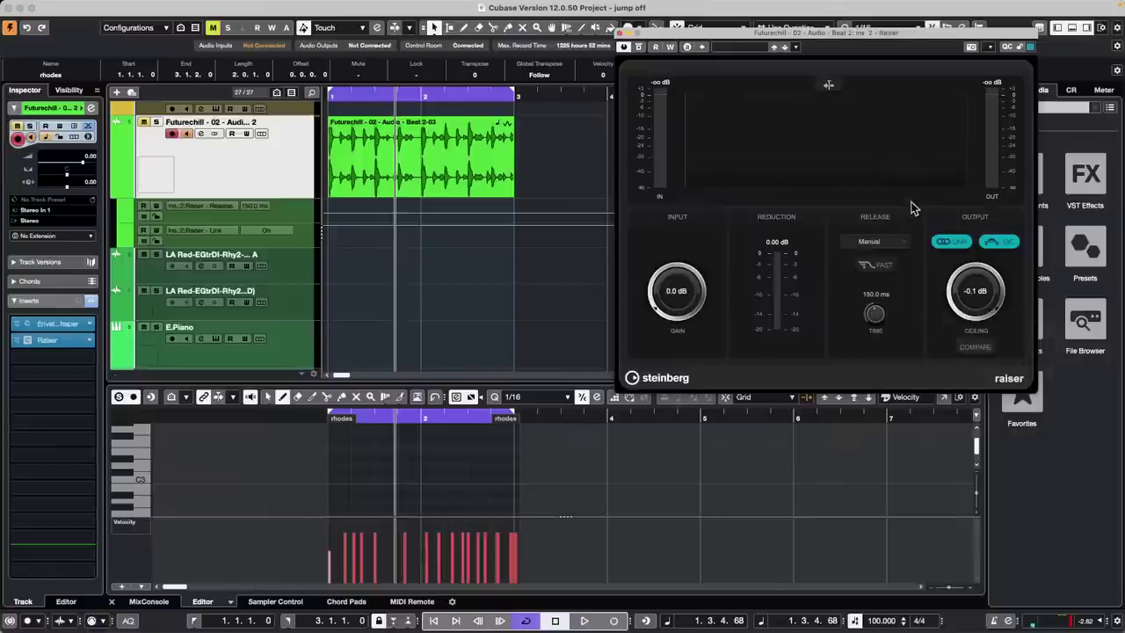
drag(976, 257, 1002, 279)
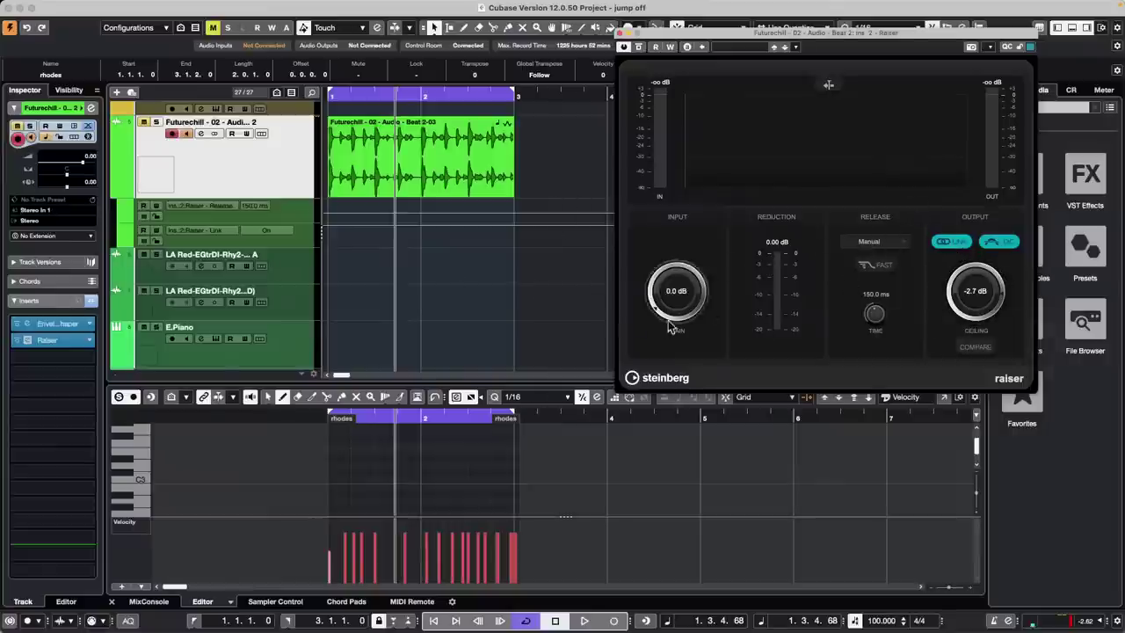
mouse_move(870, 322)
mouse_down()
mouse_move(877, 262)
mouse_move(879, 331)
mouse_move(876, 314)
mouse_up()
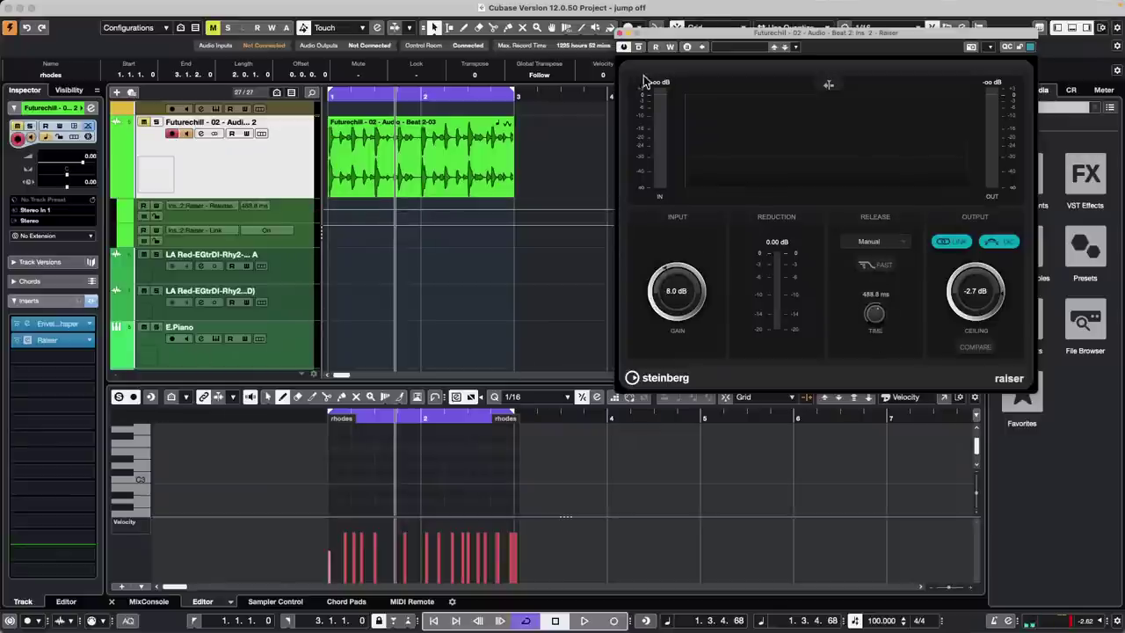
Show Raiser's Quick Controls, set the gain to 1.1 dB and the release to 1.237 s, and close the plug-in window.
drag(673, 36, 571, 62)
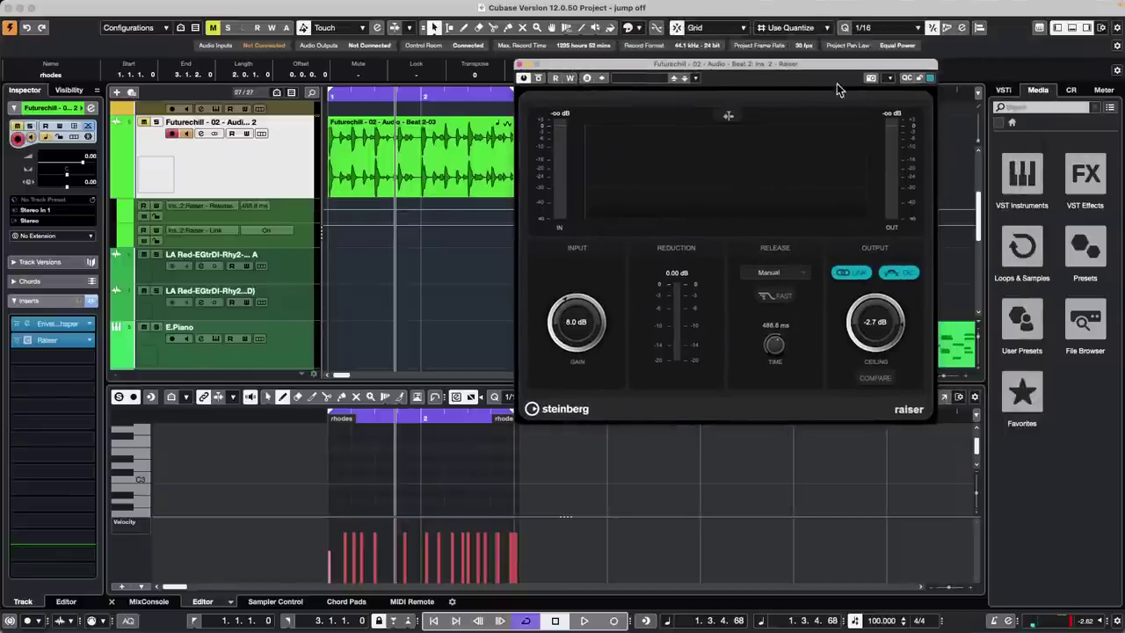
click(906, 77)
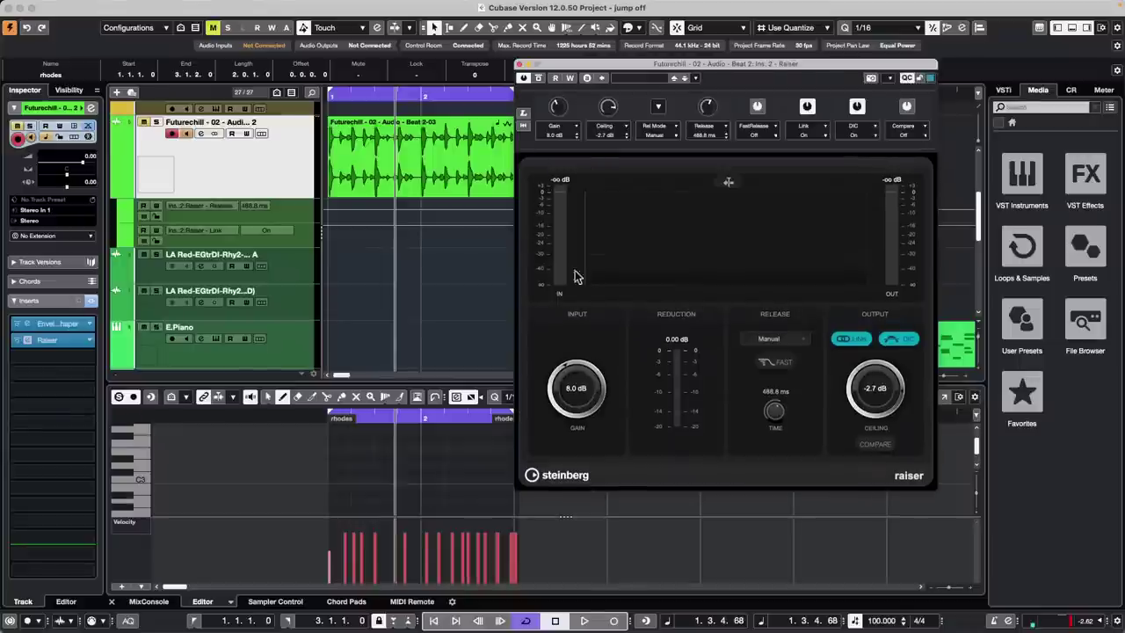
right_click(774, 414)
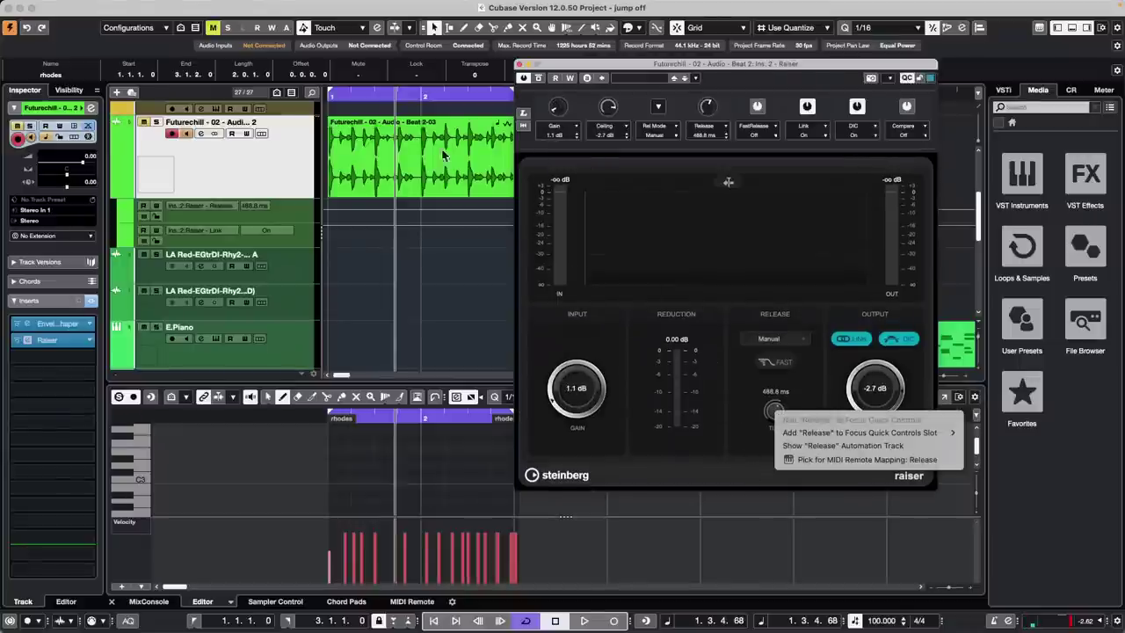
click(531, 120)
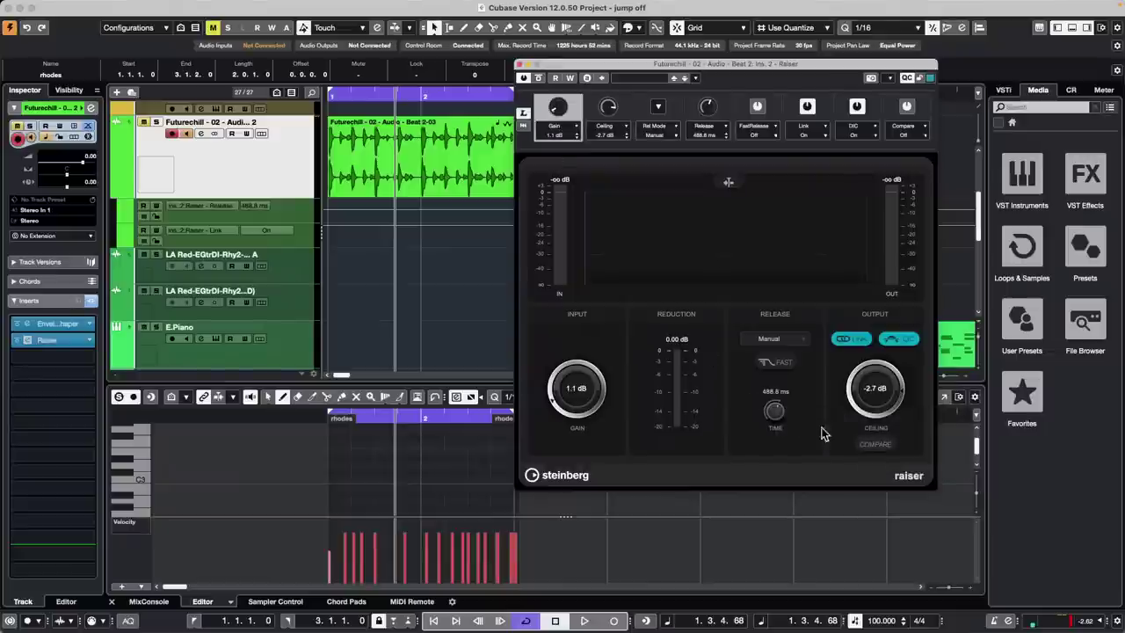
mouse_move(774, 410)
mouse_down()
mouse_move(775, 386)
mouse_move(775, 401)
mouse_up()
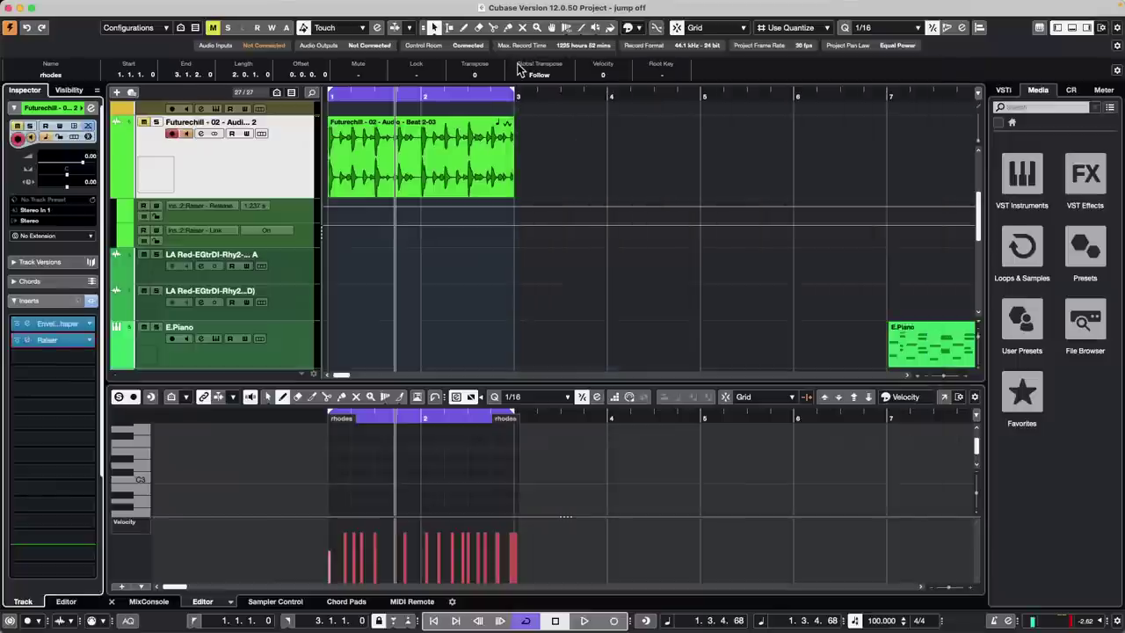
click(520, 64)
Add the MultibandCompressor dynamics plug-in to the Futurechill audio track's third insert slot.
click(61, 357)
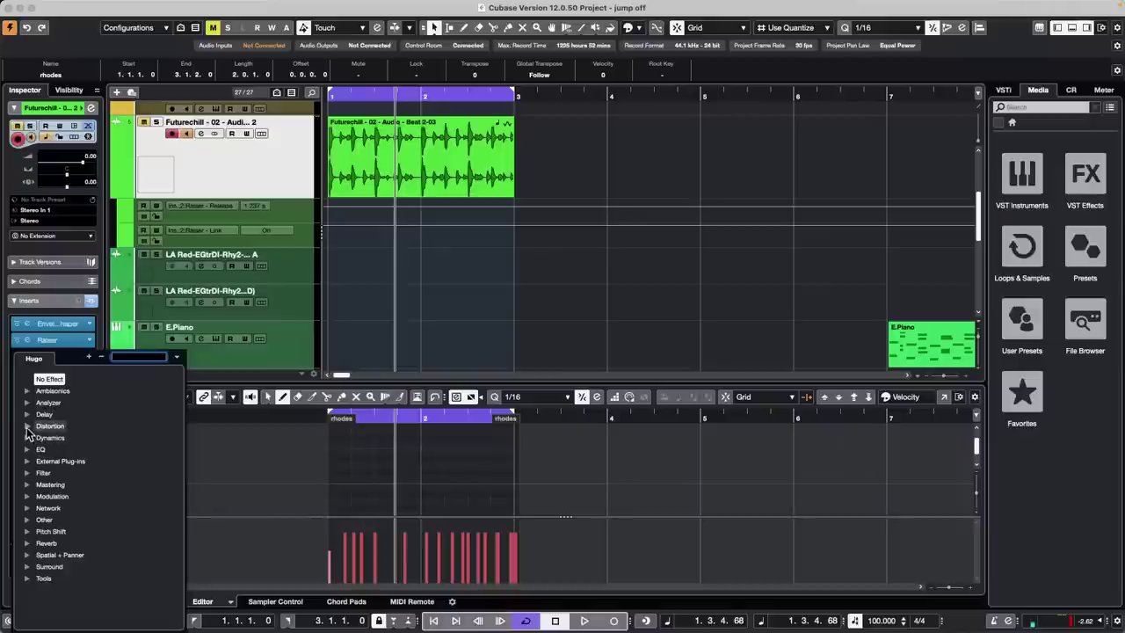
click(29, 437)
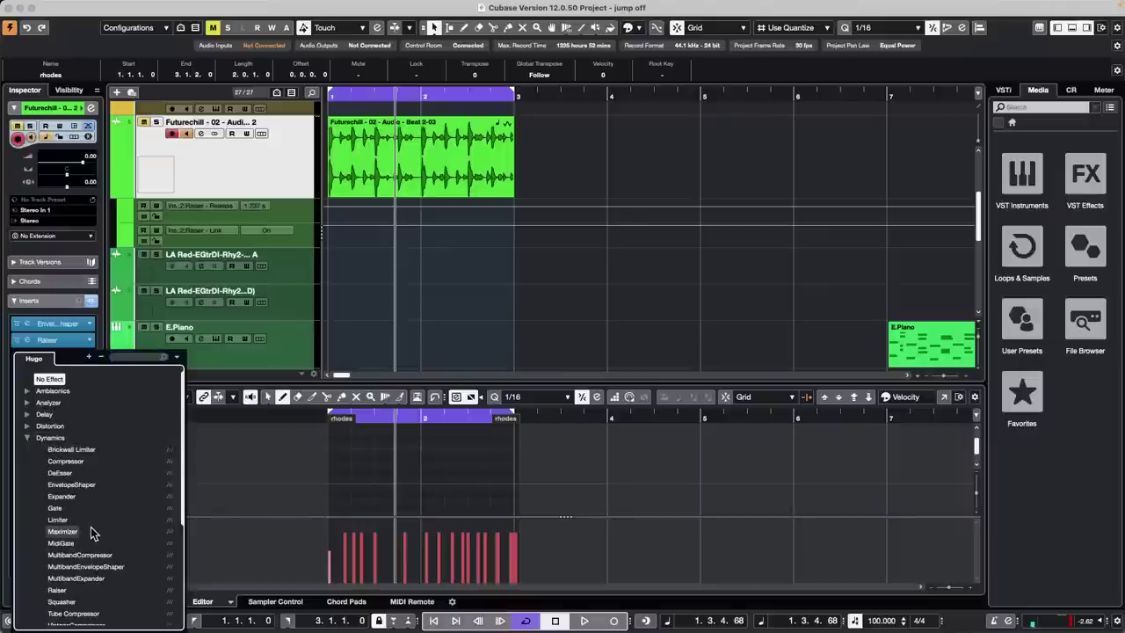
click(103, 555)
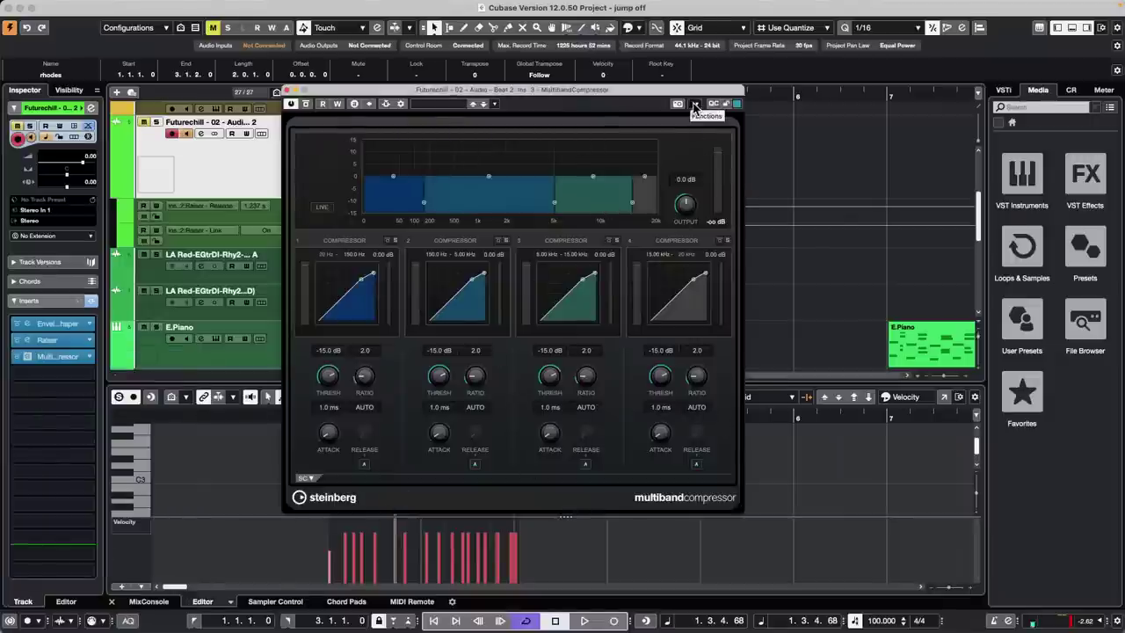
Examine the parameter pages of MultibandCompressor's Standard Layout in the Remote Control Editor, and close the editor and plug-in window.
click(693, 105)
mouse_move(782, 302)
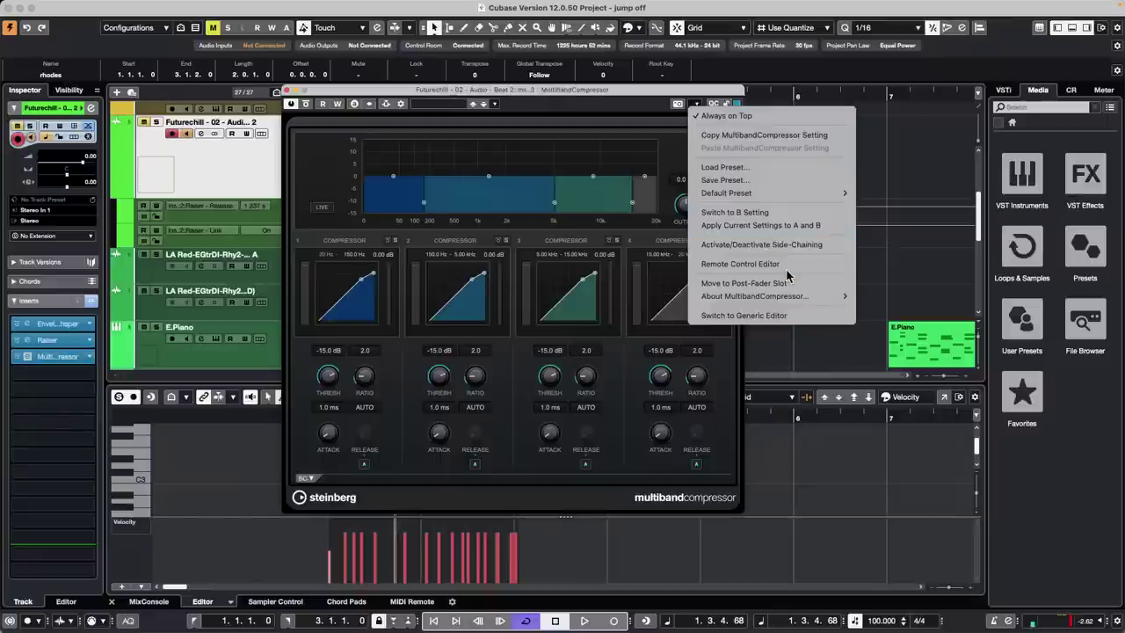
click(790, 265)
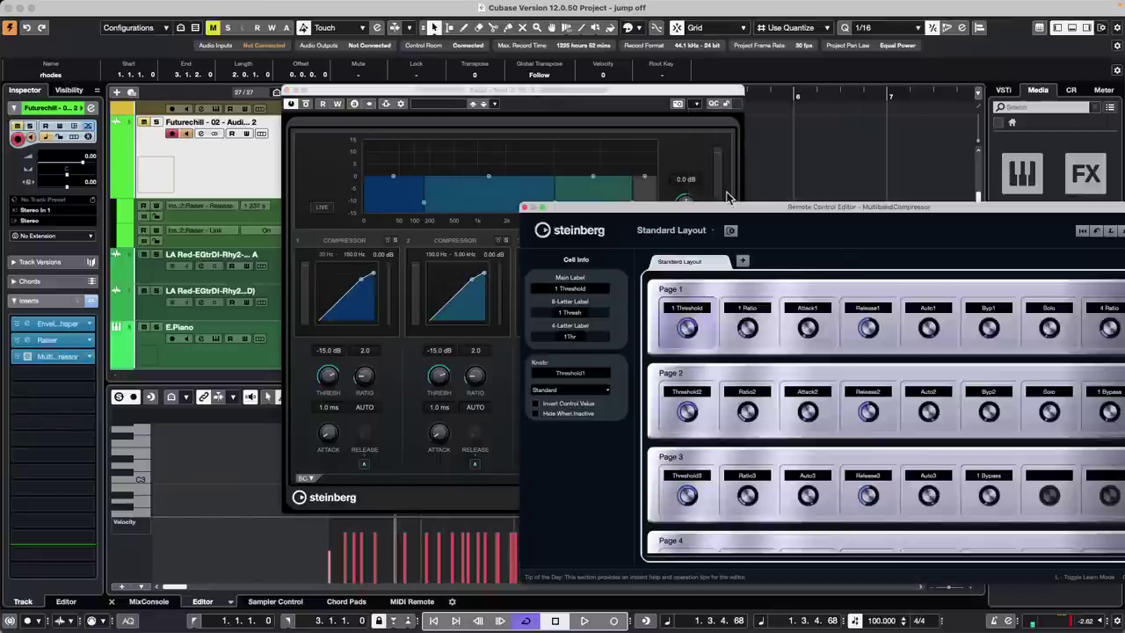
drag(724, 214, 439, 110)
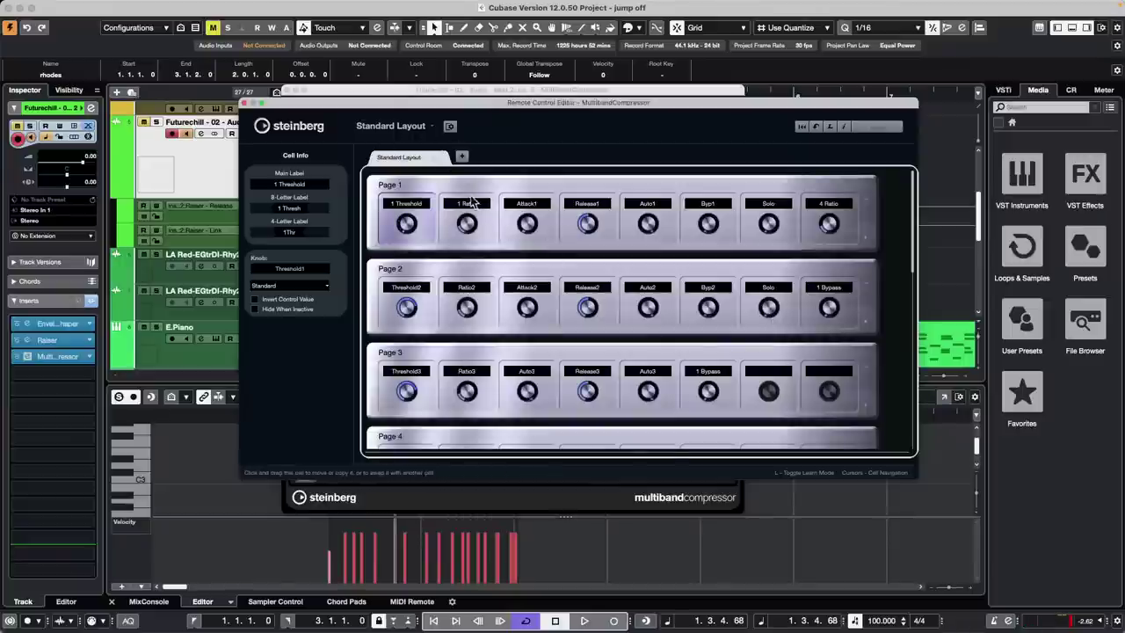
scroll(527, 325, down, 6)
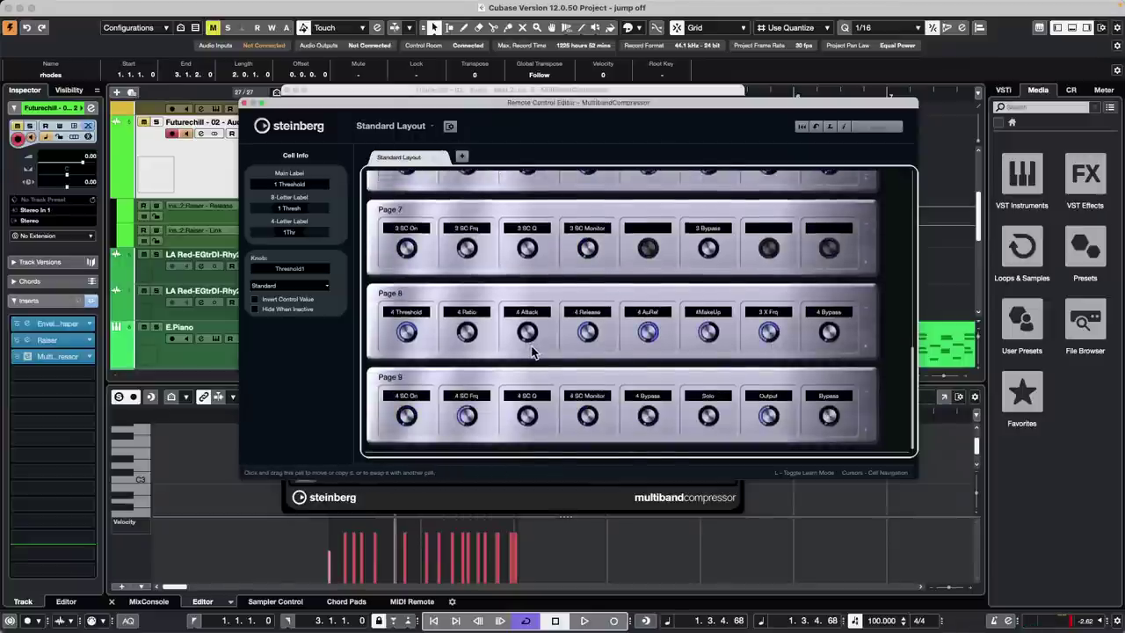
scroll(531, 351, up, 6)
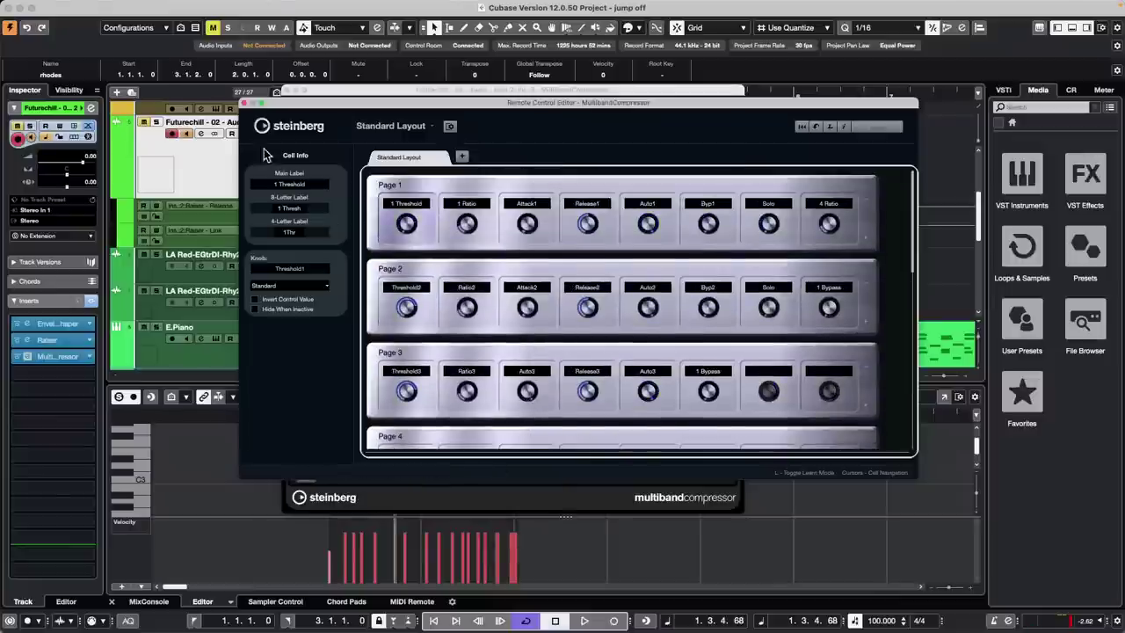
click(245, 103)
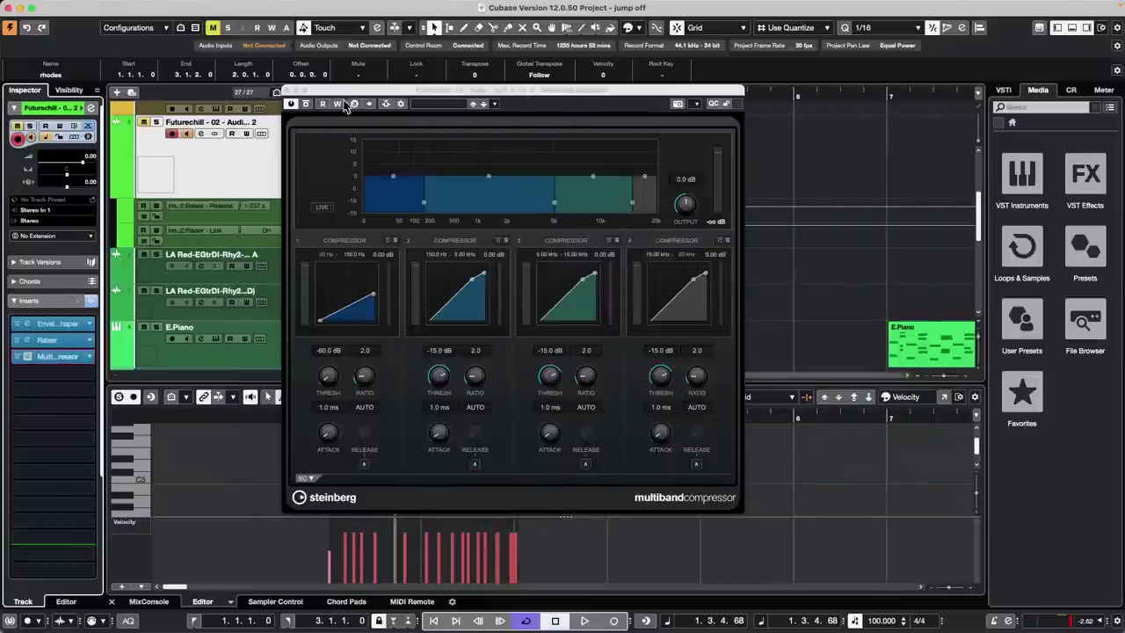
click(286, 92)
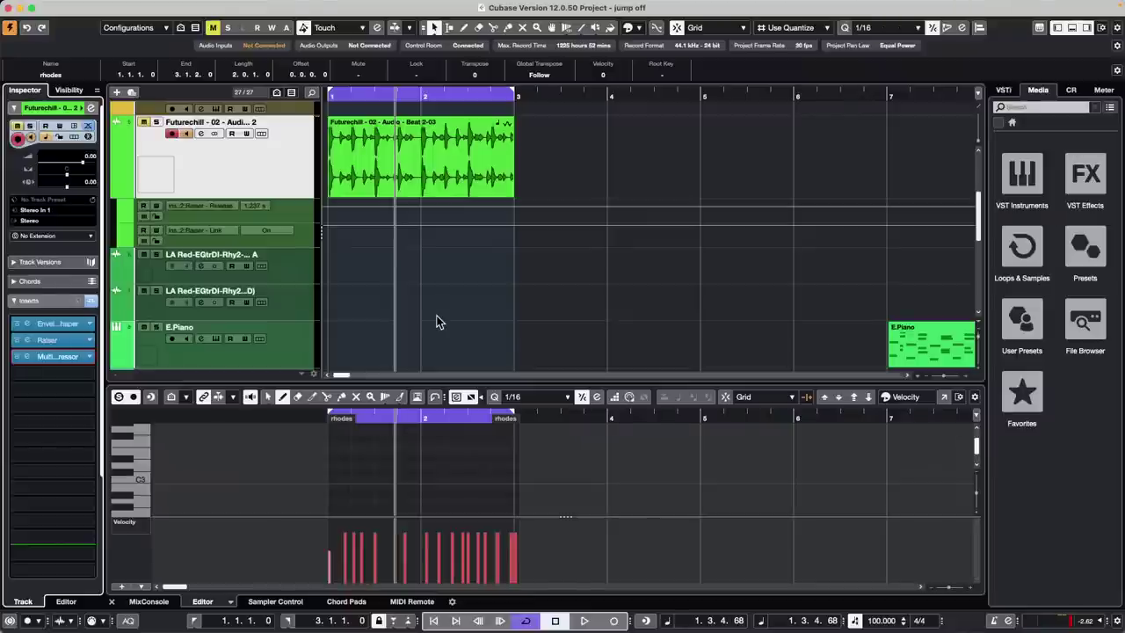
Open and activate the recent project Amos Moses - GO.cpr, and fit its full arrangement in the event display.
click(84, 7)
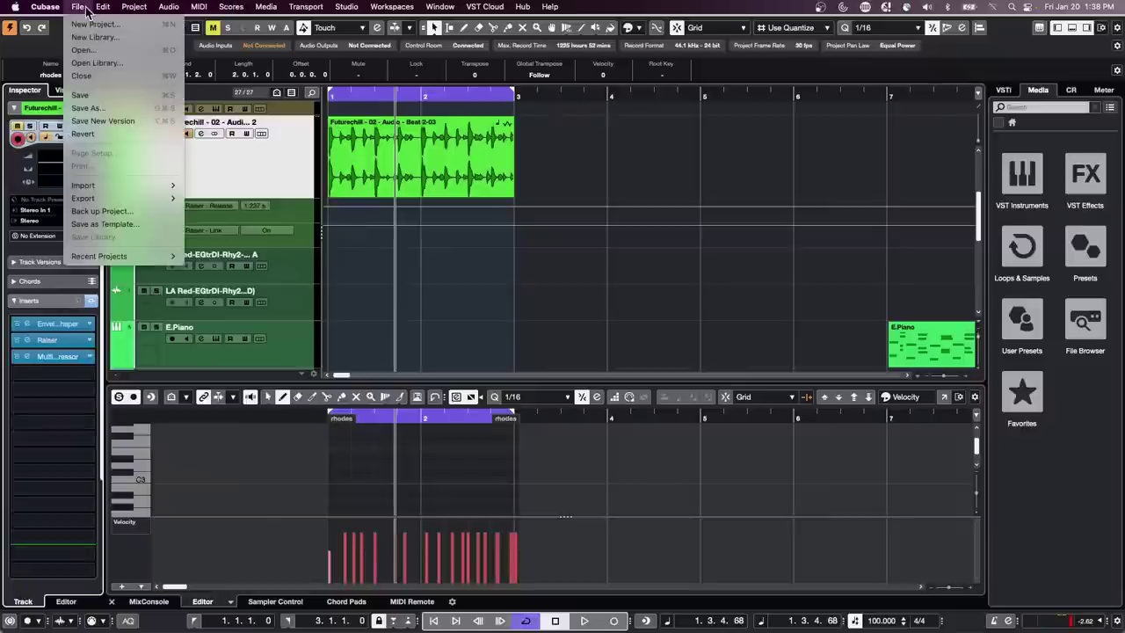
mouse_move(124, 263)
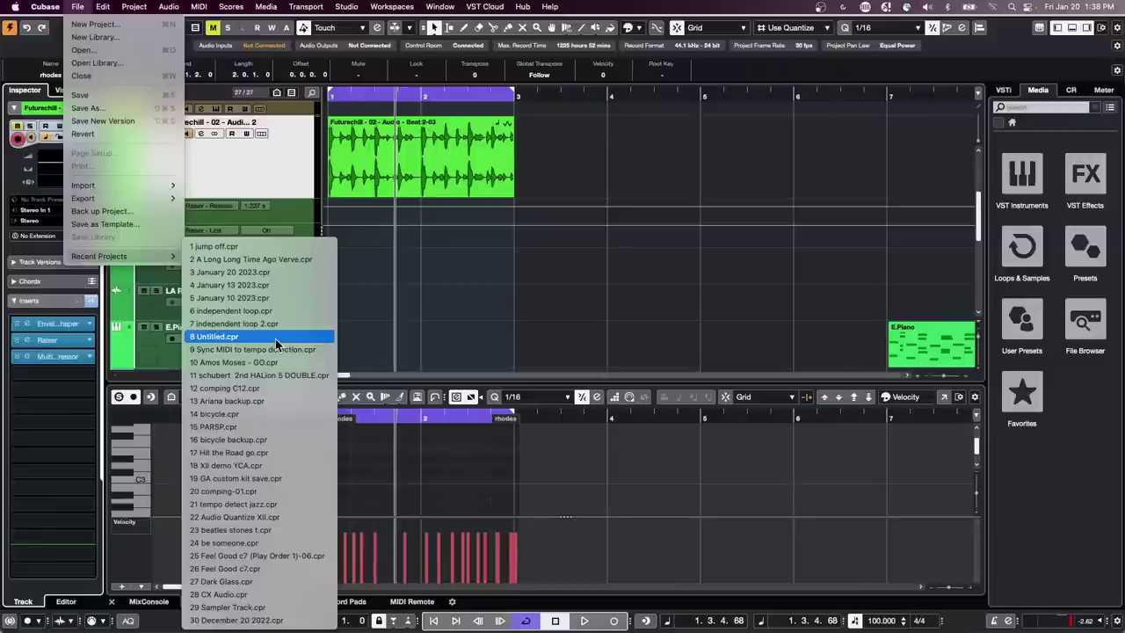
click(263, 362)
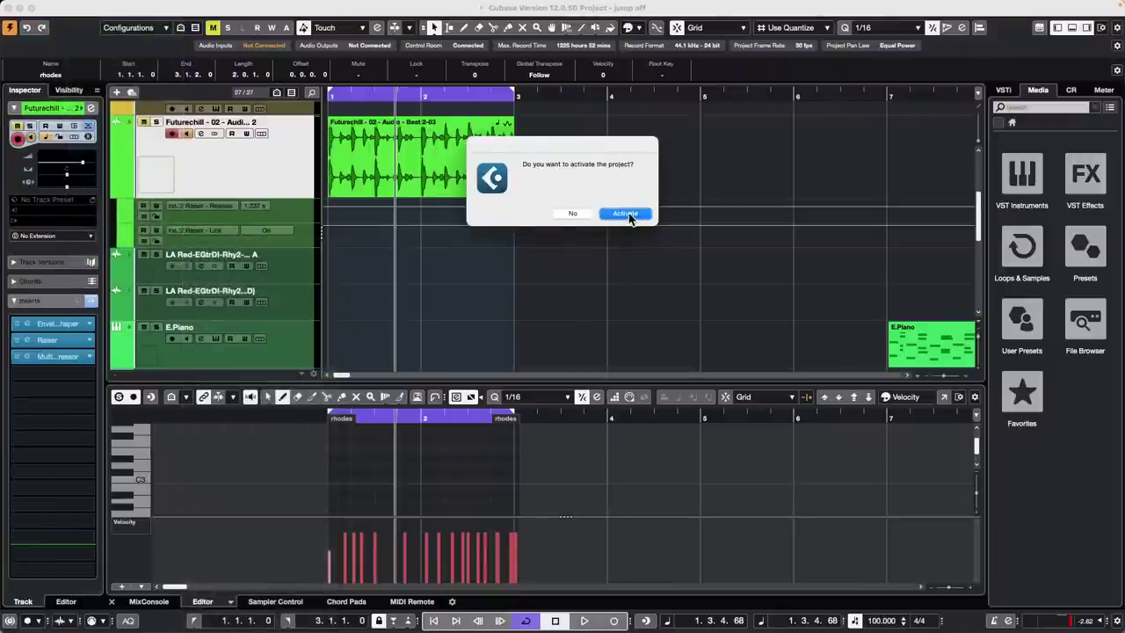
click(624, 214)
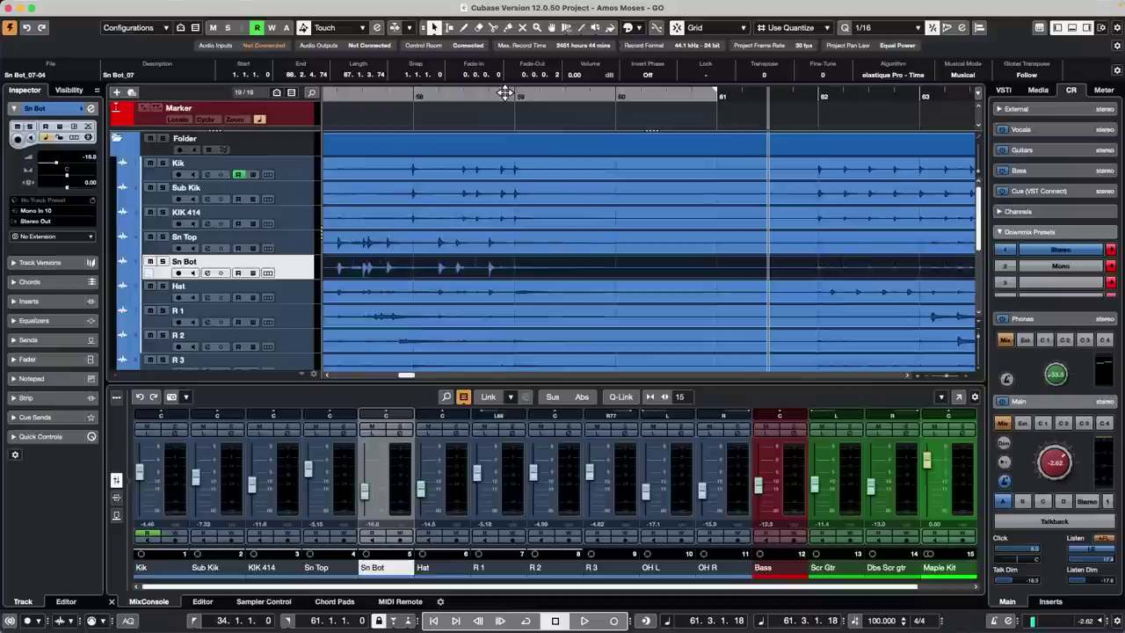
drag(479, 93, 175, 5)
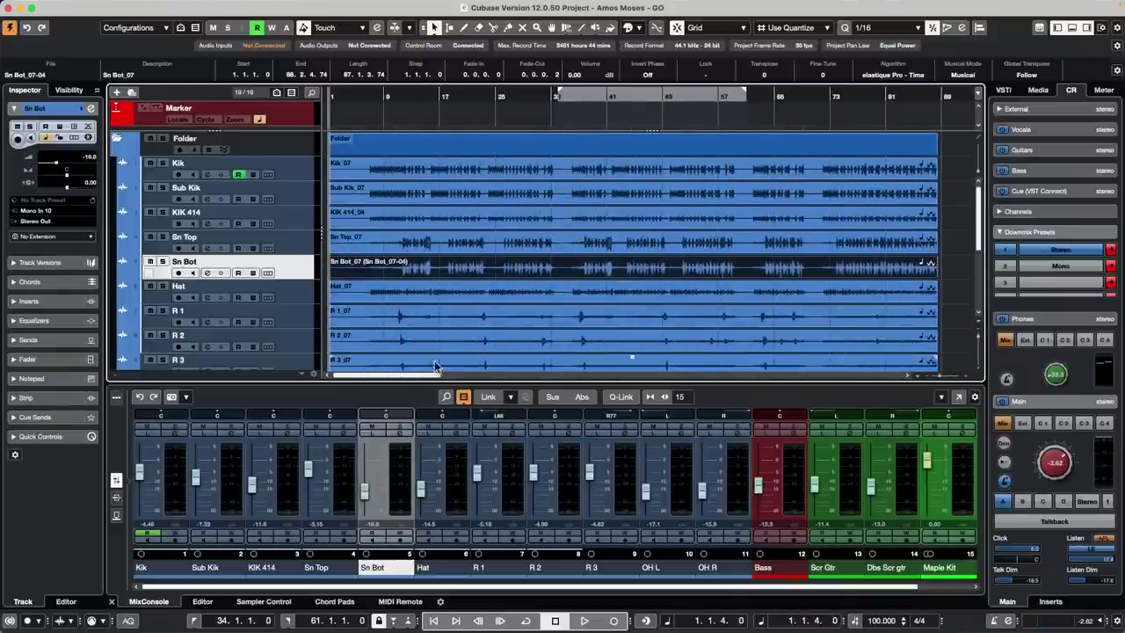
Show the Korg nanoKONTROL2 MIDI Remote surface and switch its mapping page to Send 1 Flip to Fader.
click(400, 600)
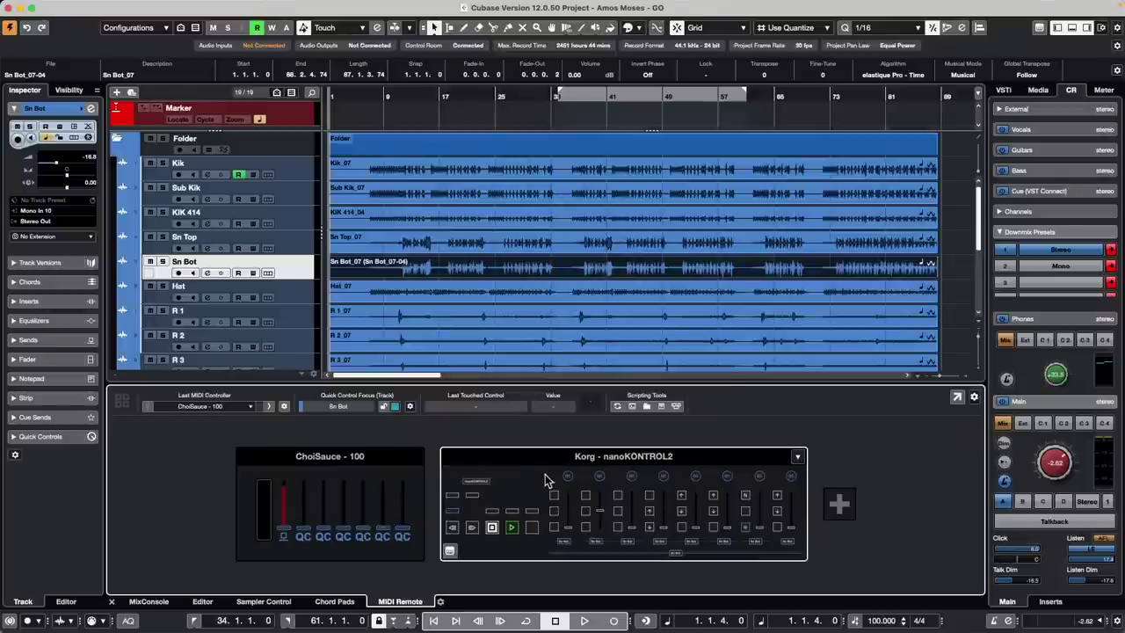
click(628, 468)
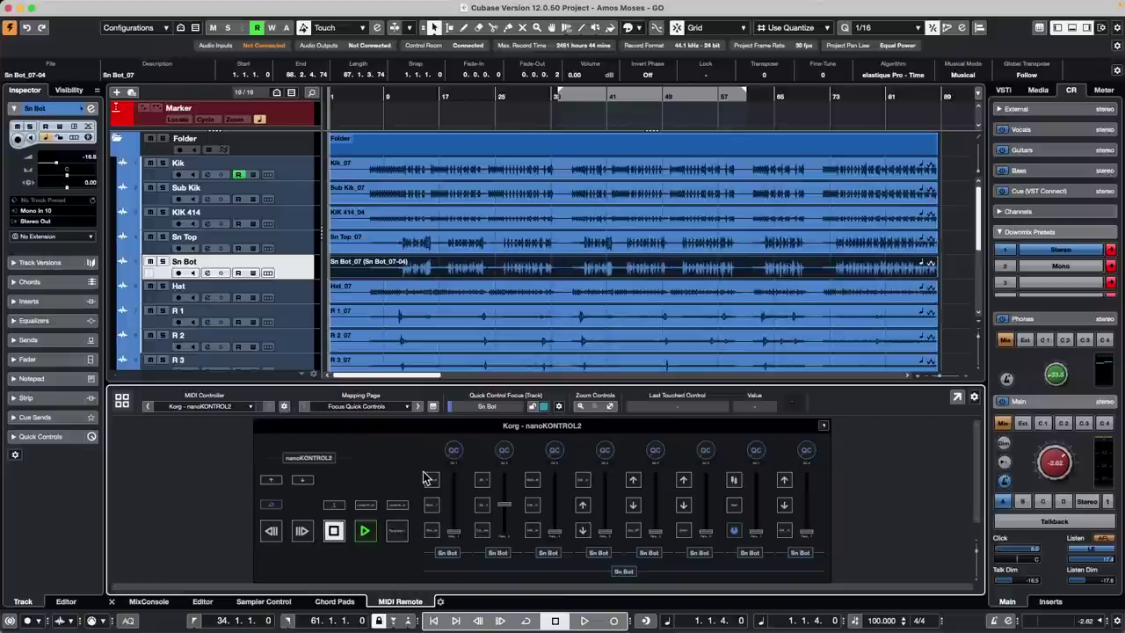
click(416, 406)
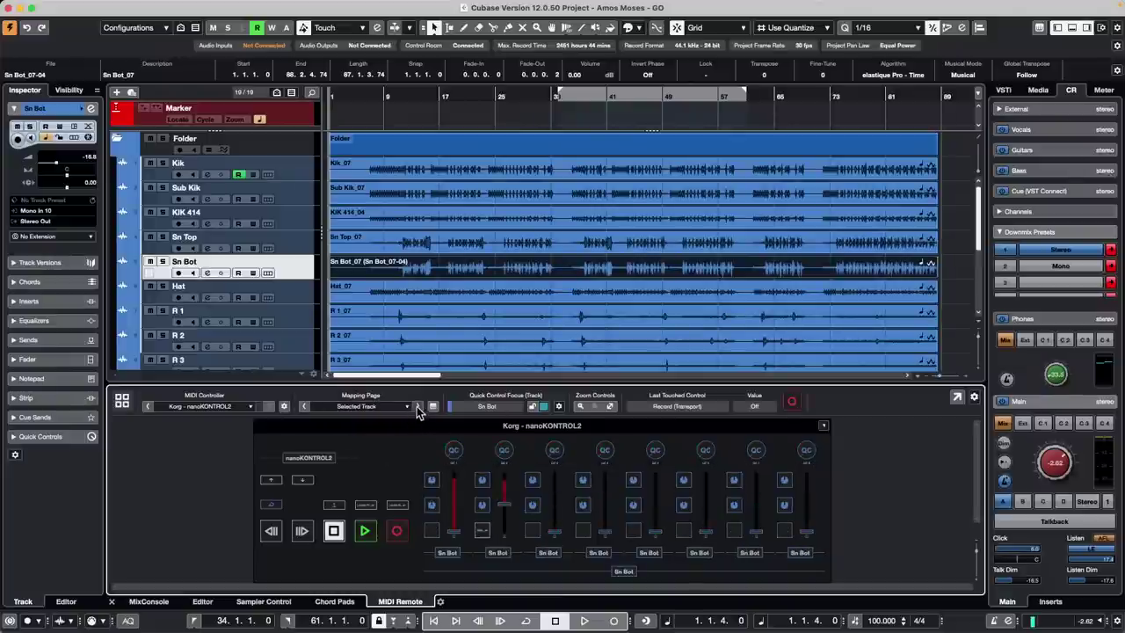
click(417, 406)
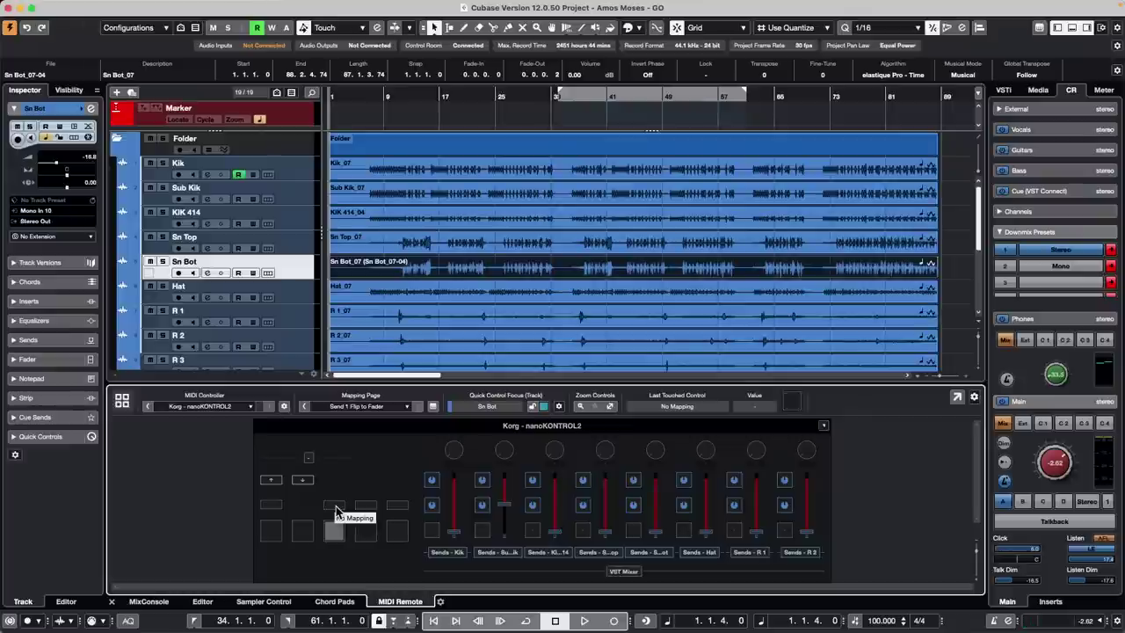
Map the Shuttle Play 2x key command to the unassigned nanoKONTROL2 control directly above the Stop button.
double_click(335, 508)
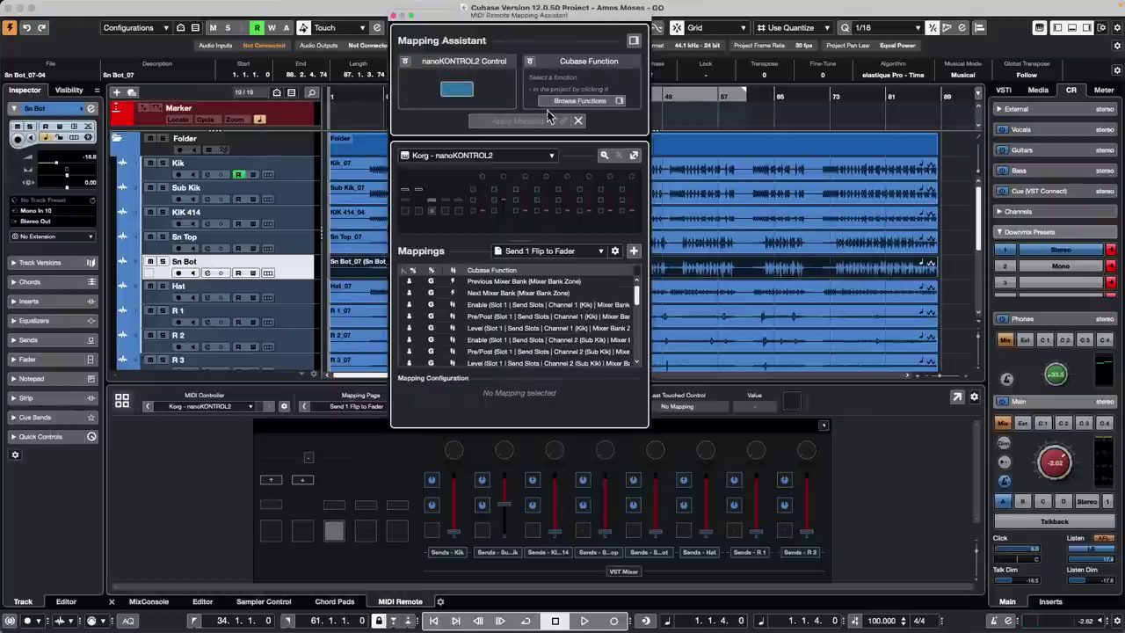
click(634, 41)
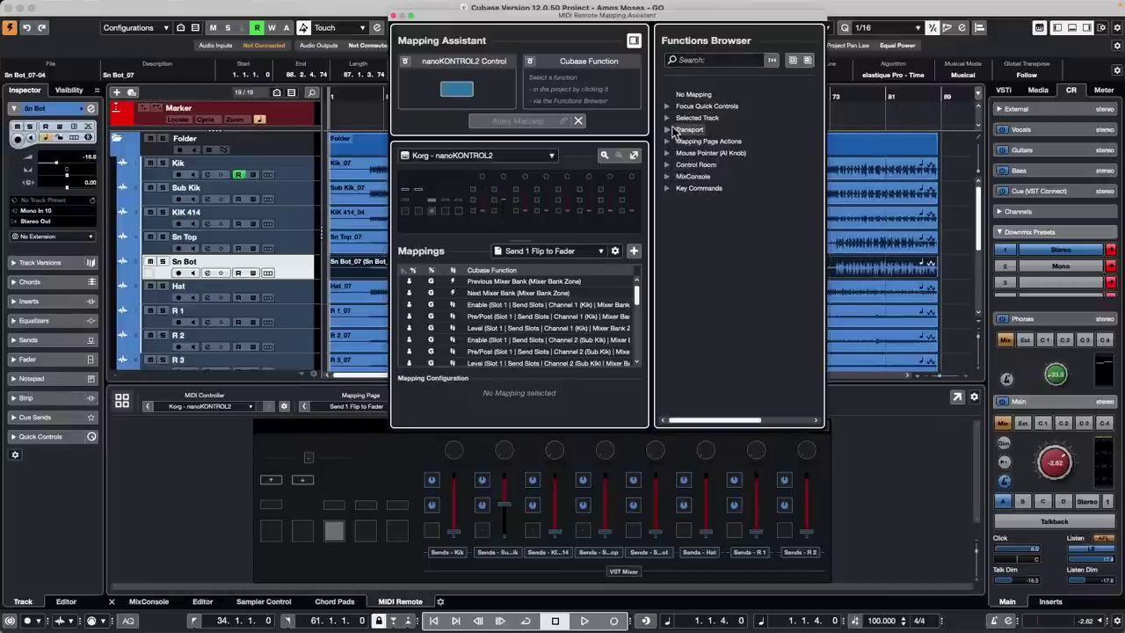
click(667, 188)
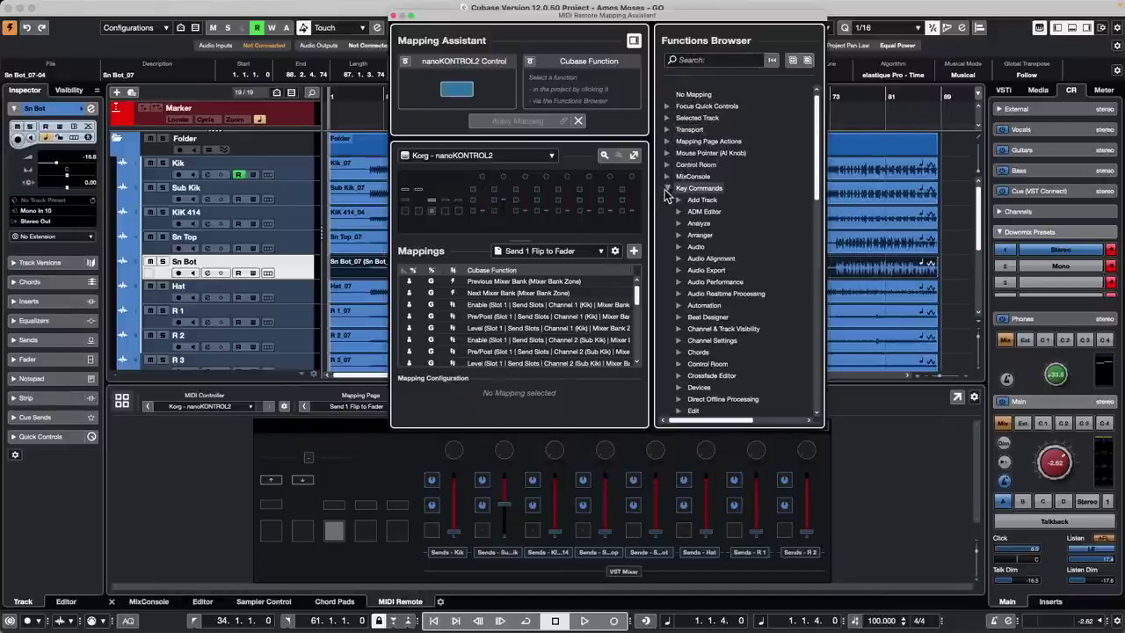
click(696, 59)
text(2x)
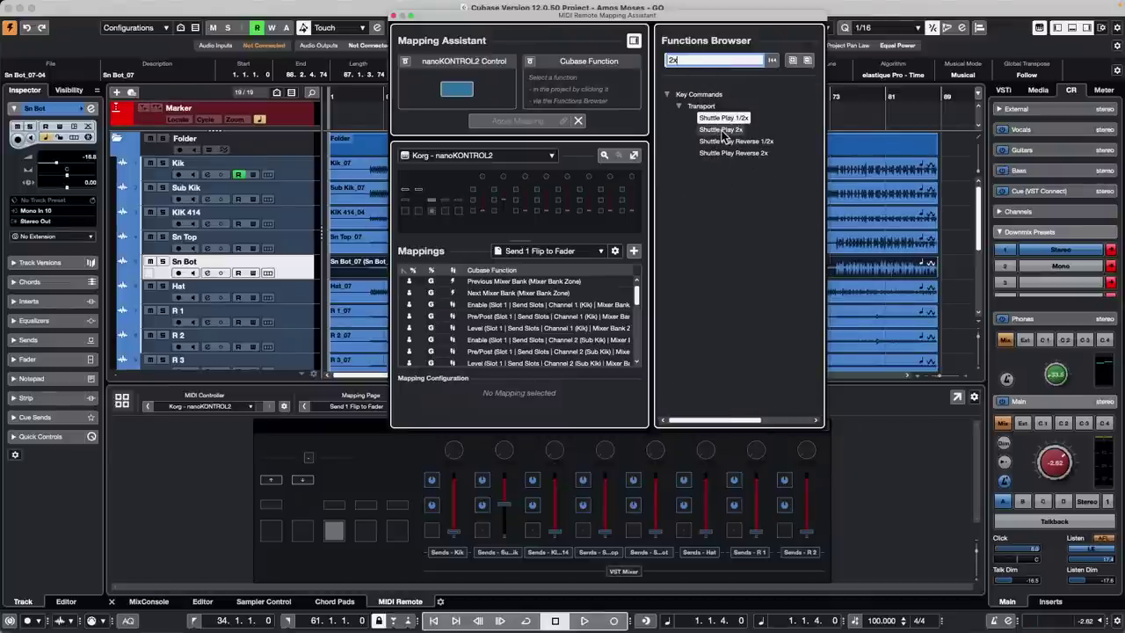
click(720, 129)
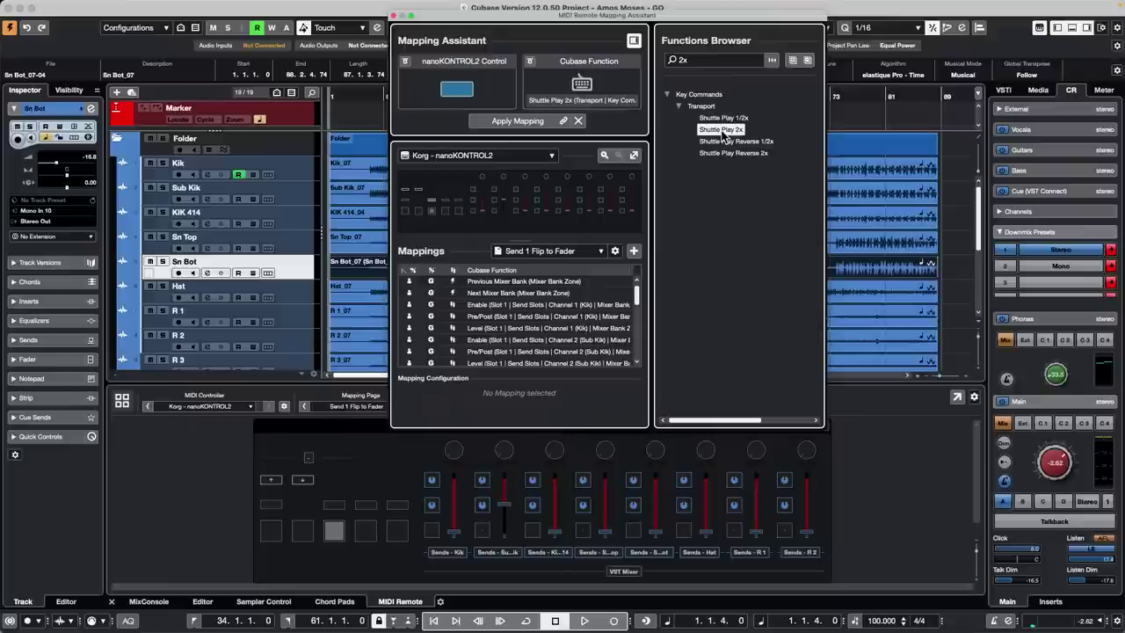
click(522, 122)
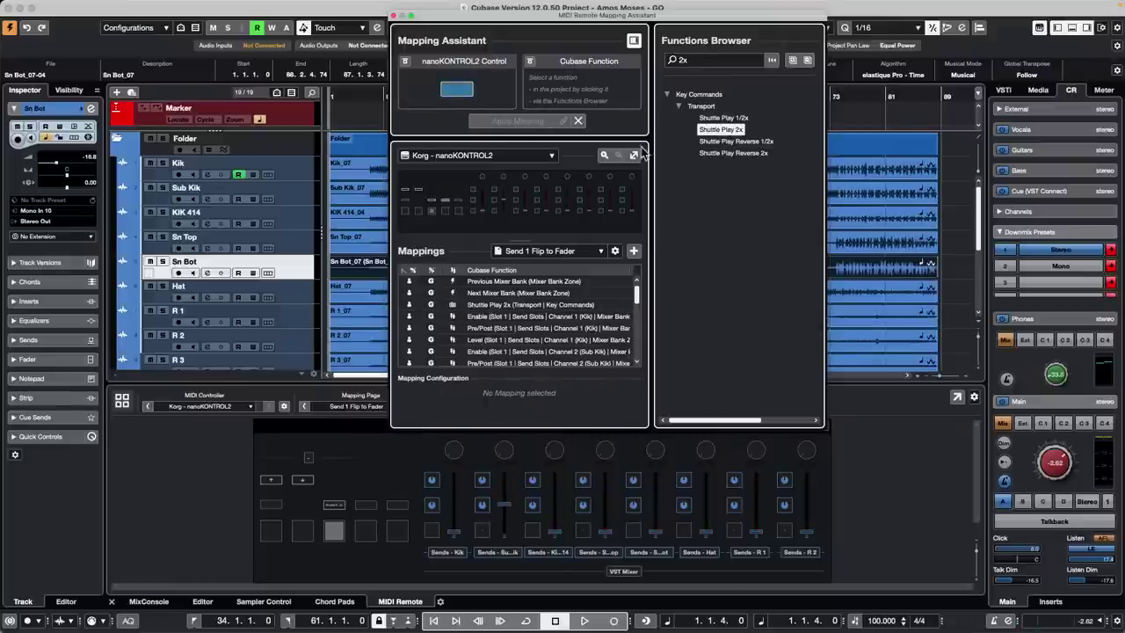
Map Shuttle Play Reverse 2x to the neighbouring nanoKONTROL2 control and close the Mapping Assistant.
double_click(734, 155)
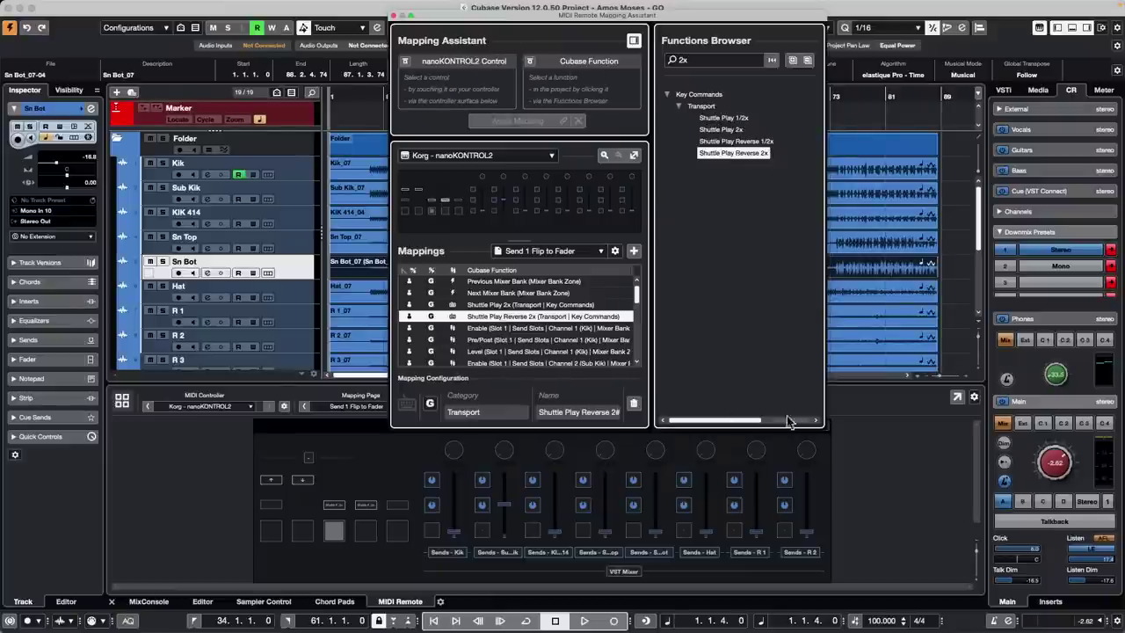
click(395, 16)
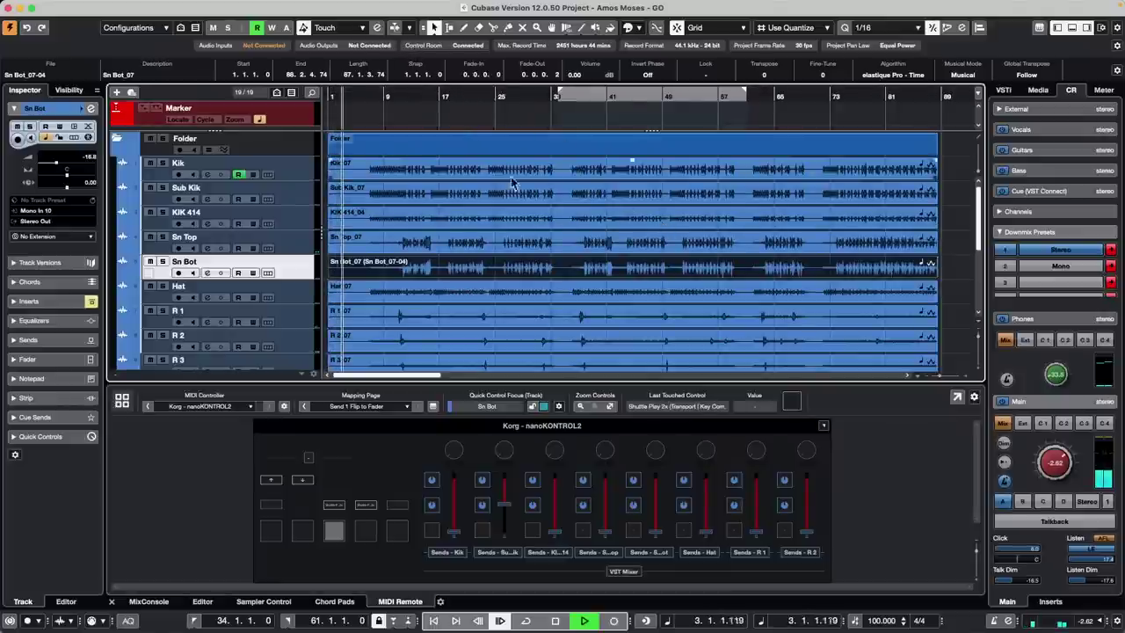
Test normal and shuttle playback of the project from about bar 20, then stop playback.
key(space)
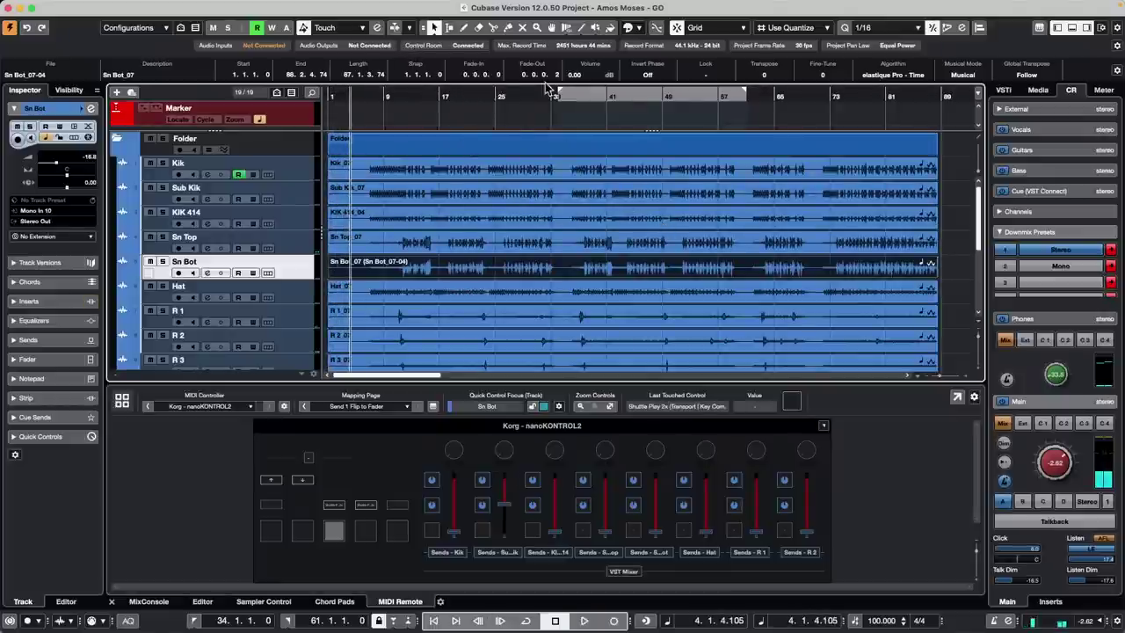
click(466, 103)
key(space)
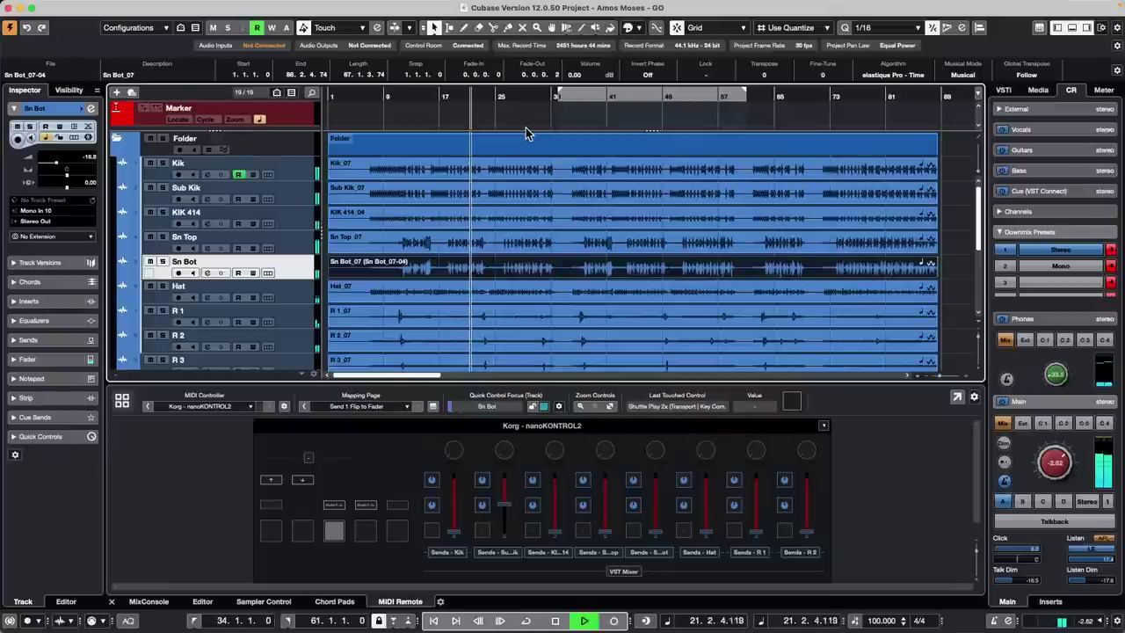
key(space)
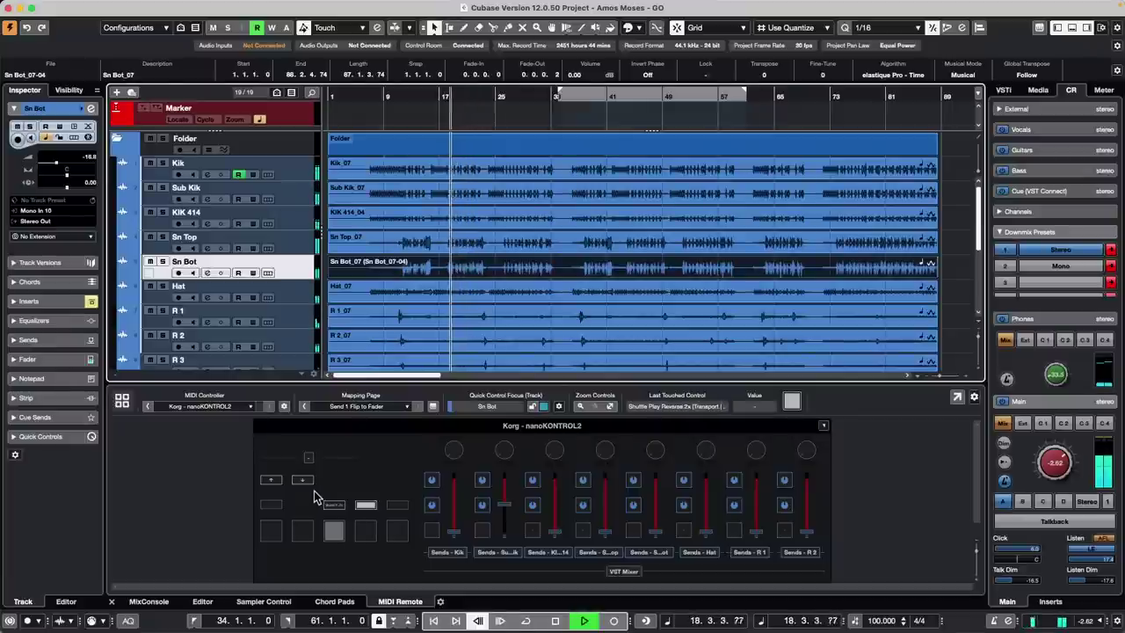
click(504, 267)
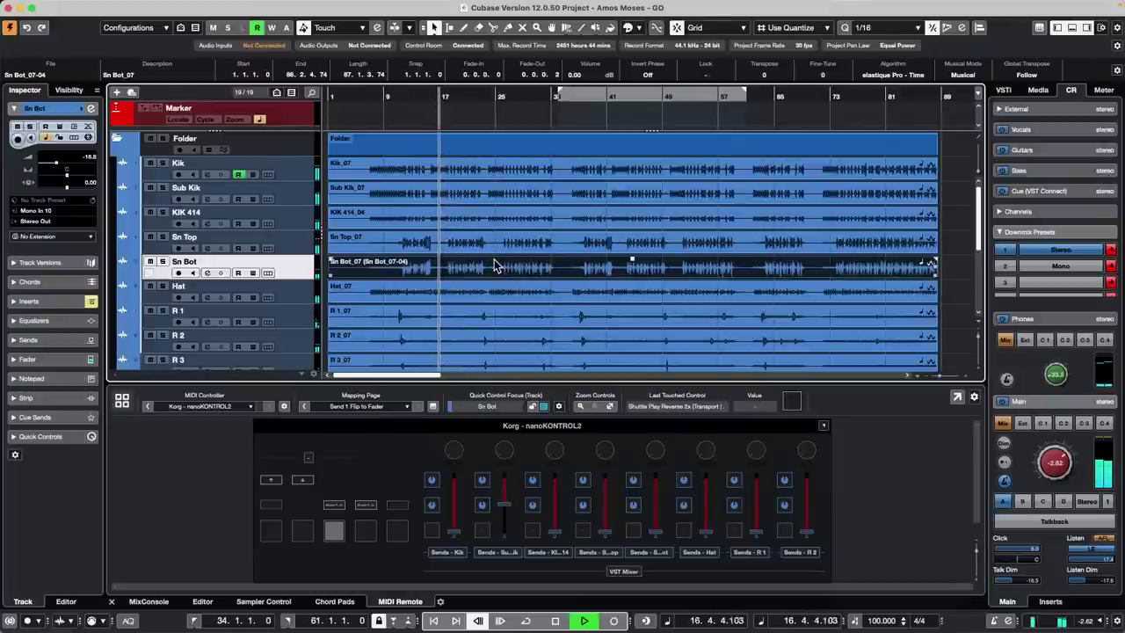
click(562, 166)
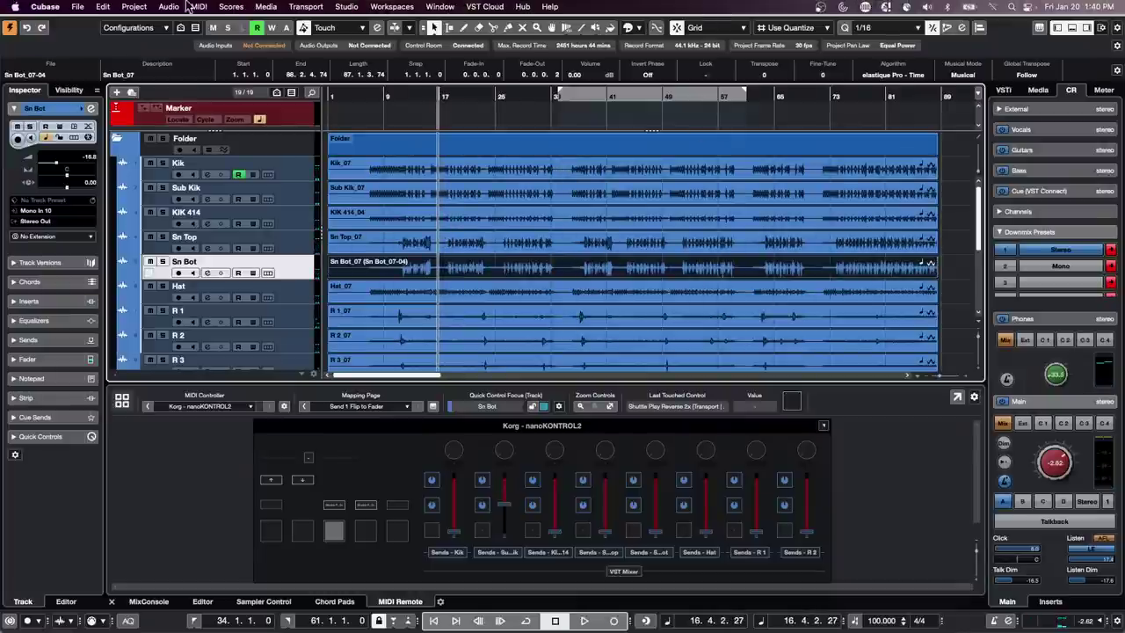
Review the Shuttle Play commands and their shortcuts in the Key Commands window, then close it.
click(103, 6)
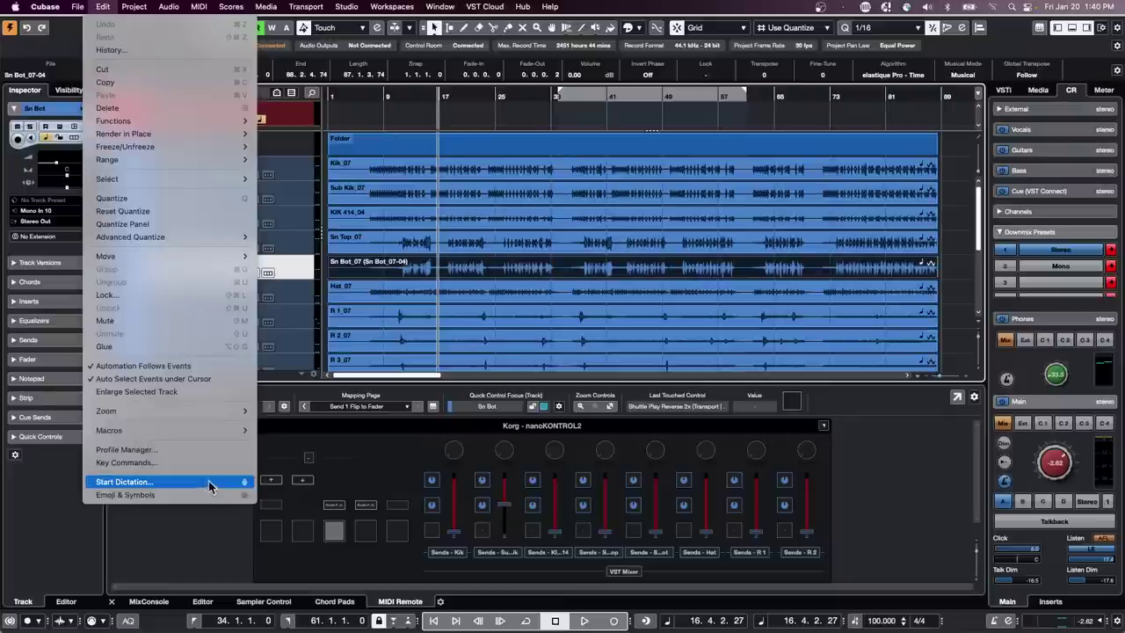
click(132, 462)
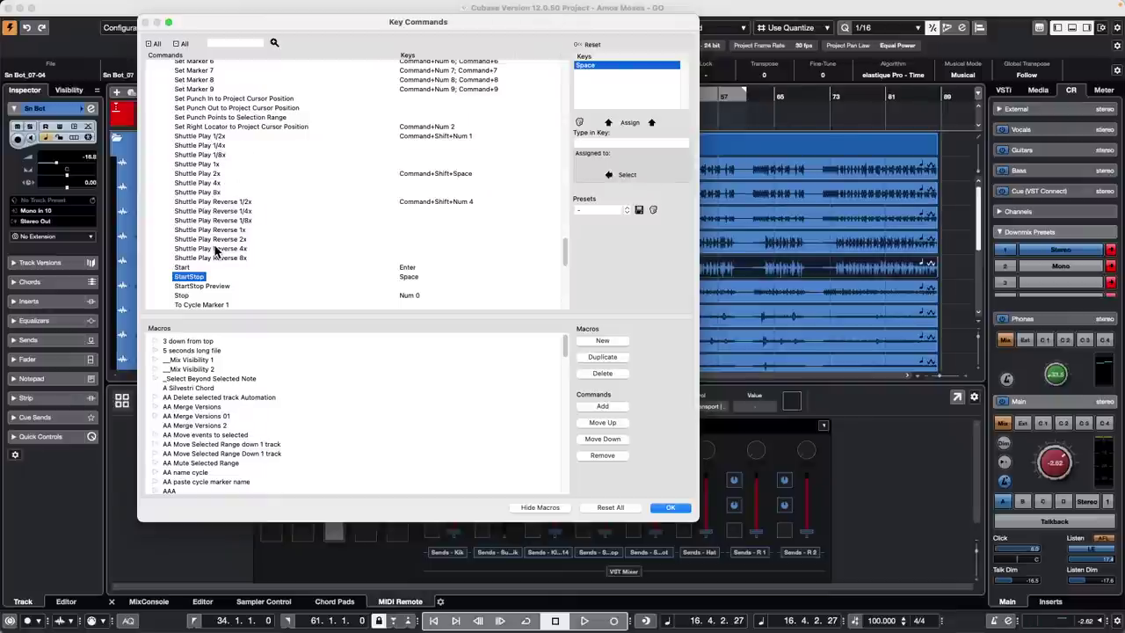
click(675, 508)
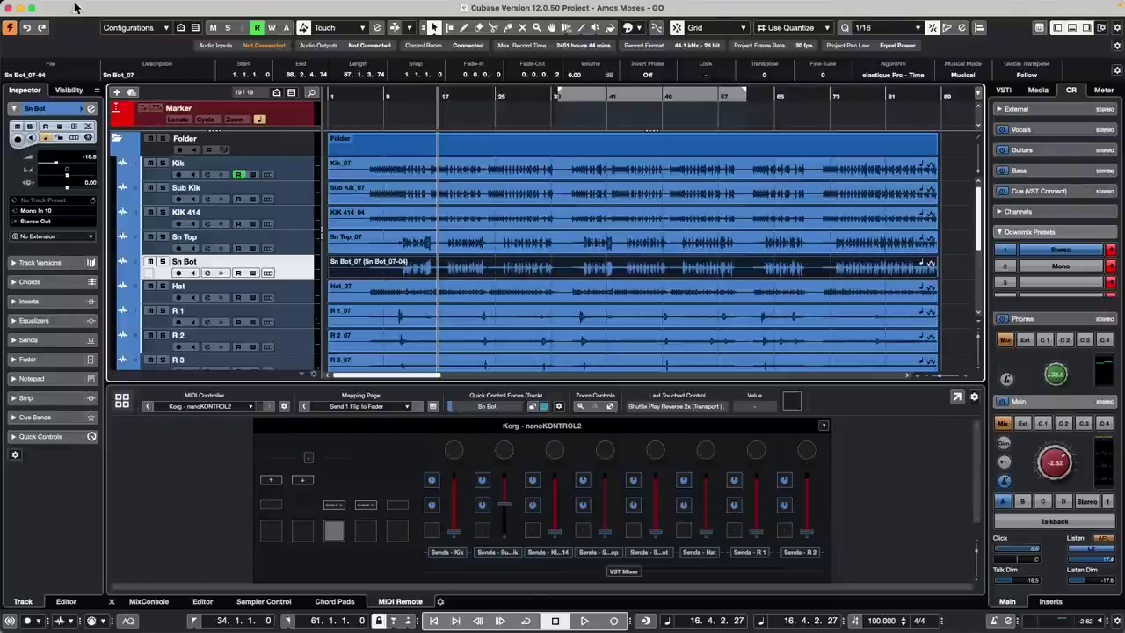
Increase the Hat track's height and open the Hat_07 event in the Sample Editor.
scroll(562, 186, down, 4)
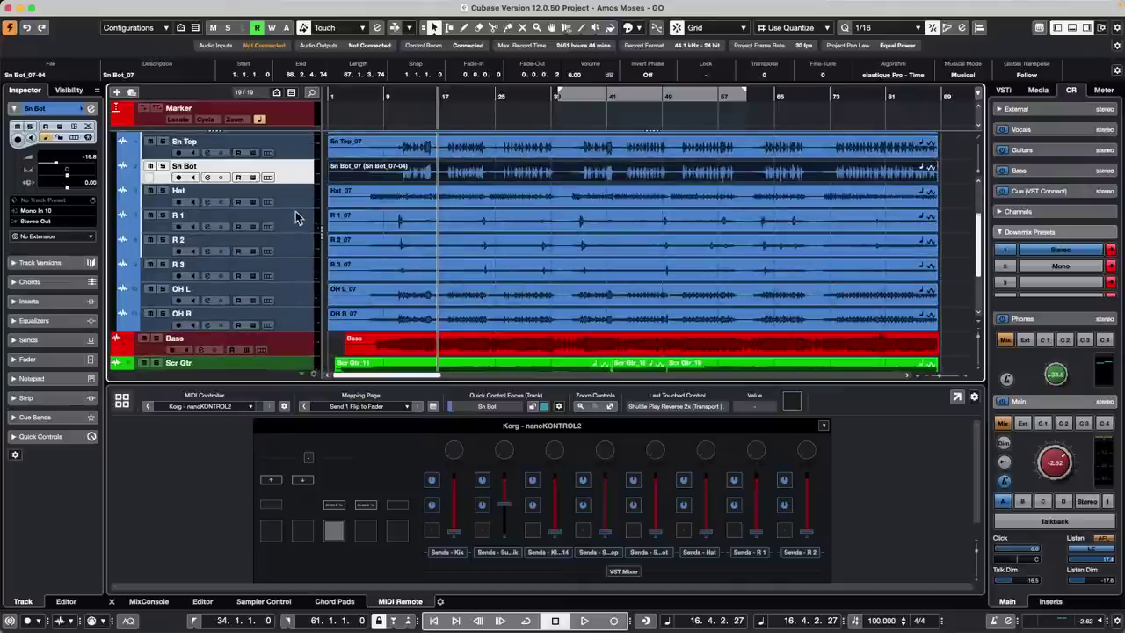
drag(294, 209, 291, 244)
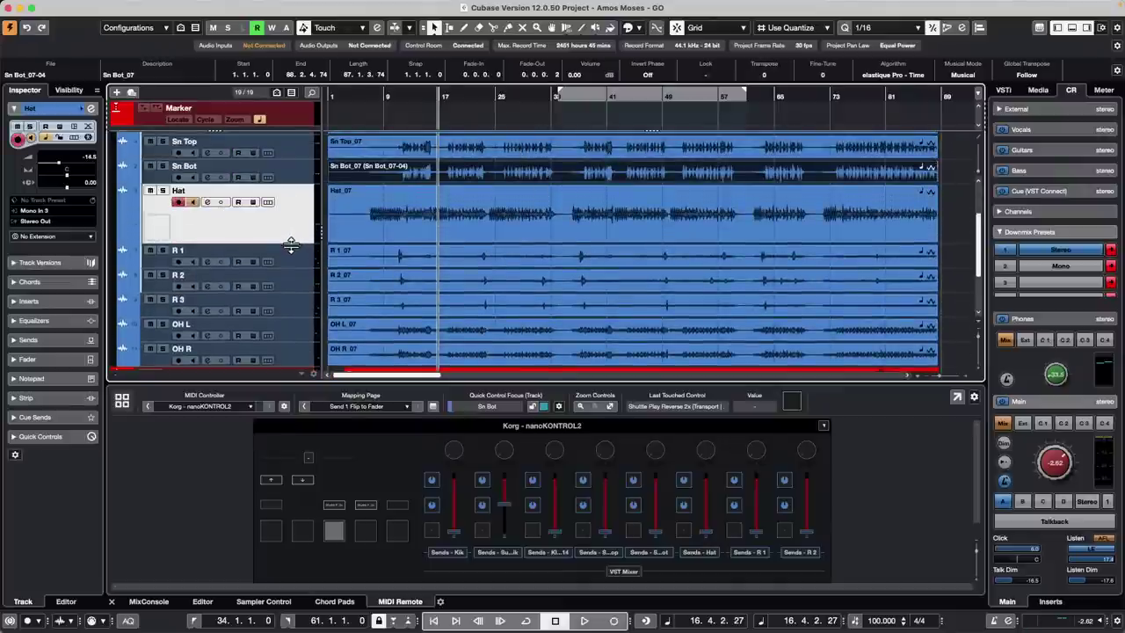
drag(427, 88, 422, 137)
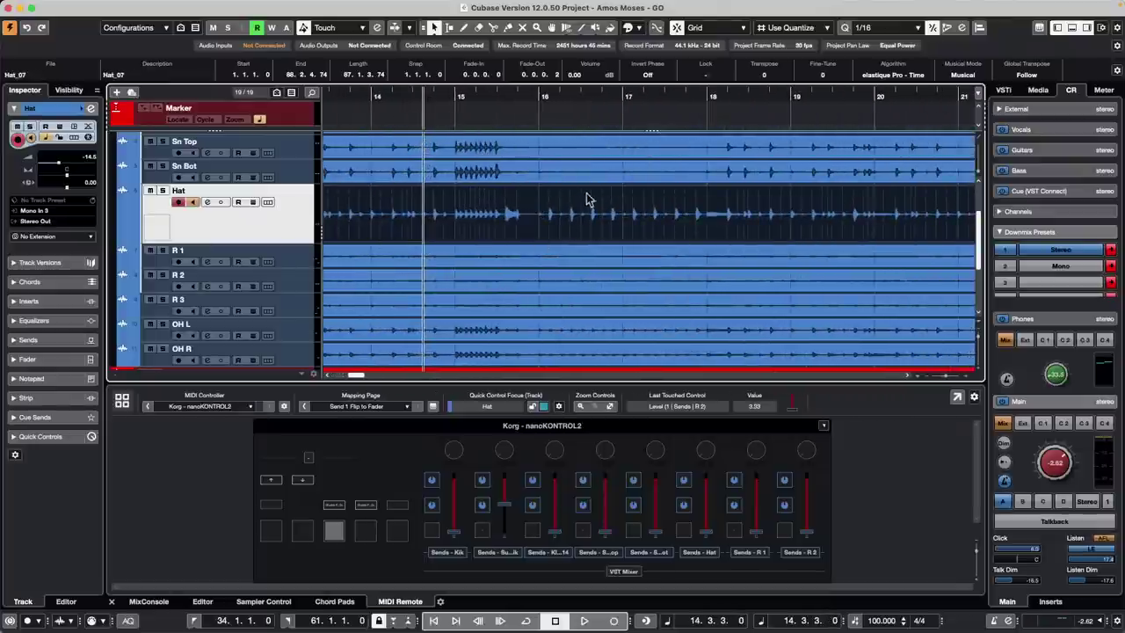
double_click(536, 224)
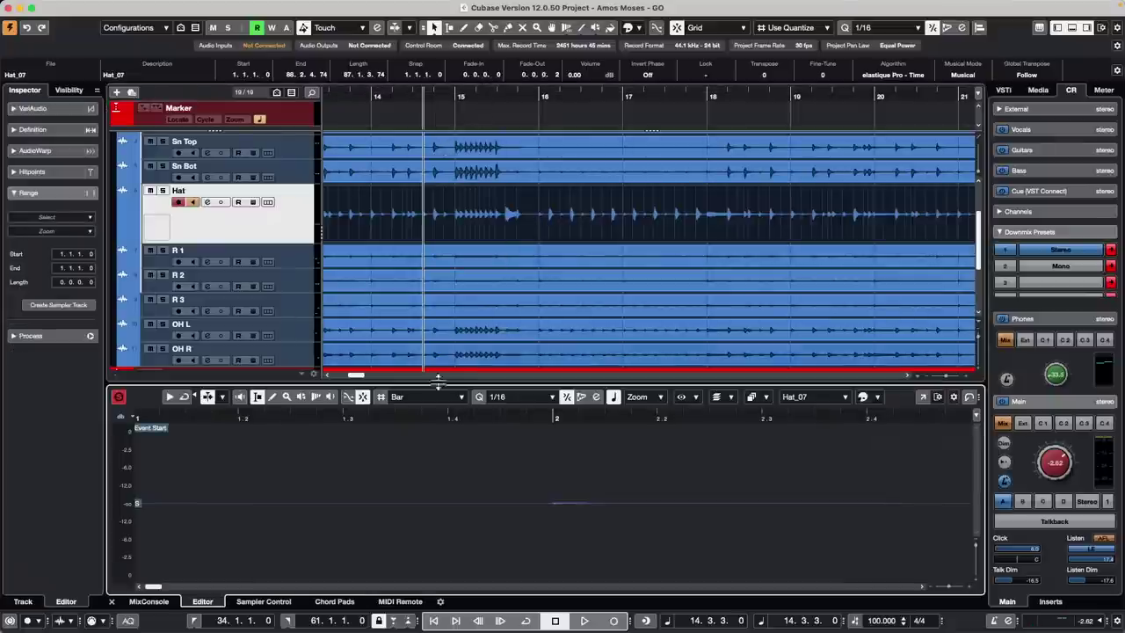
drag(428, 416, 439, 351)
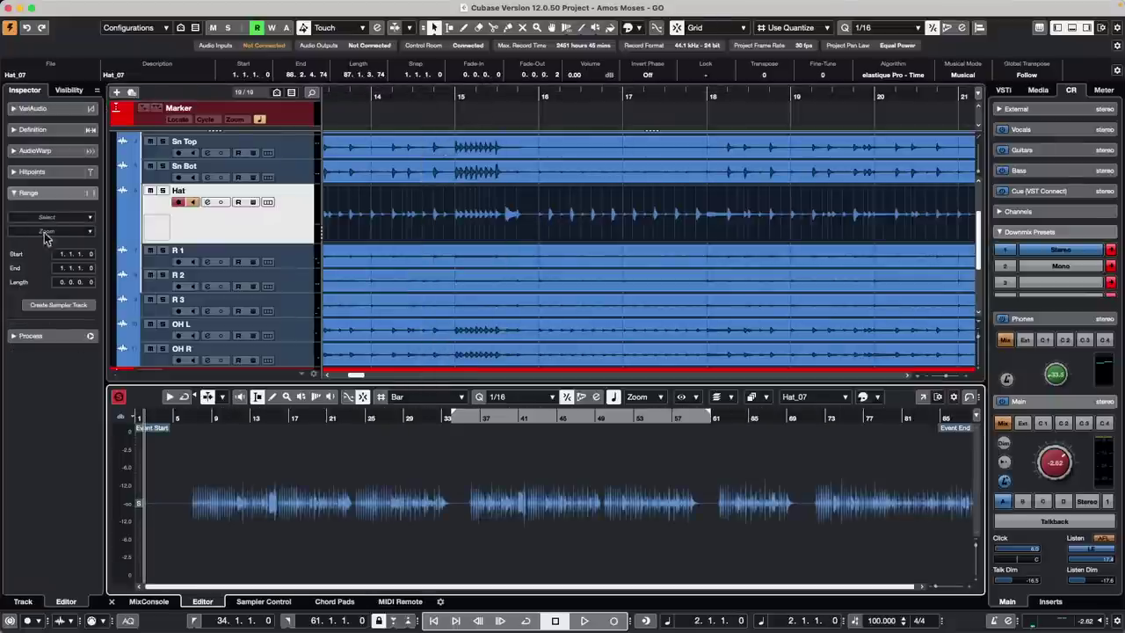
Display the hitpoints of the Hat_07 event and examine them around bar 31.
click(33, 173)
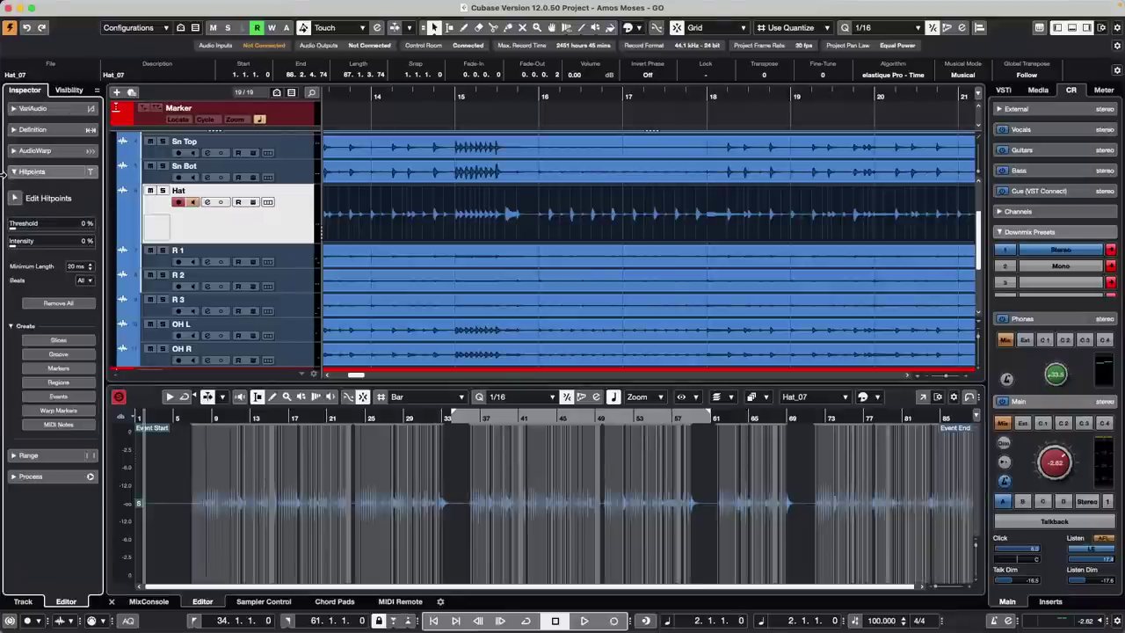
click(425, 415)
drag(424, 414, 540, 522)
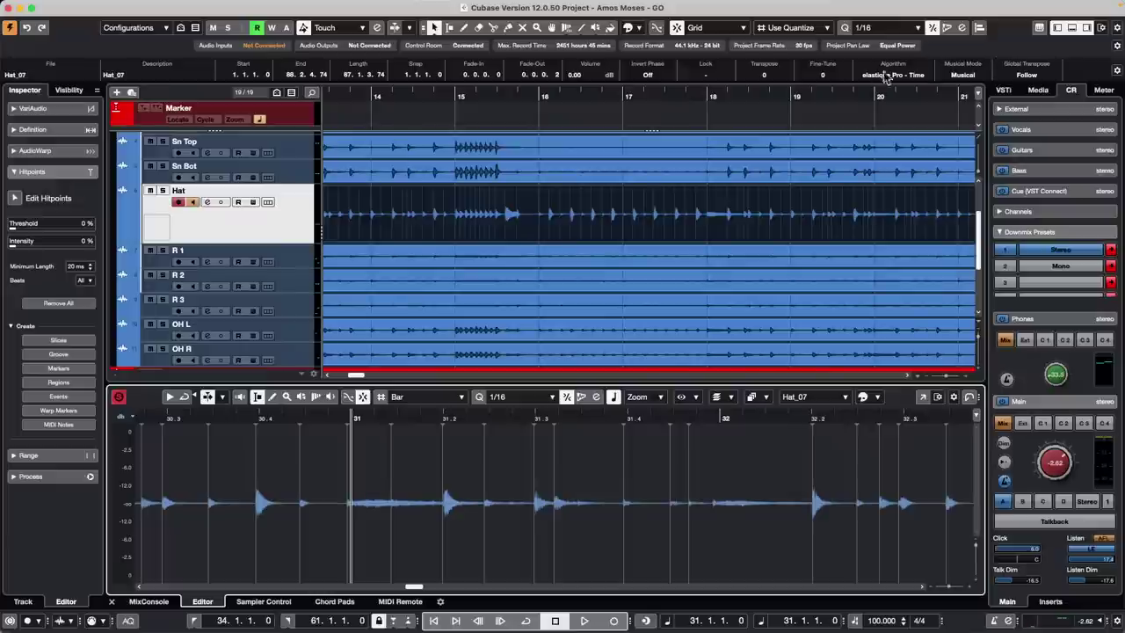
Set the project's quantize preset to 1/4.
click(870, 26)
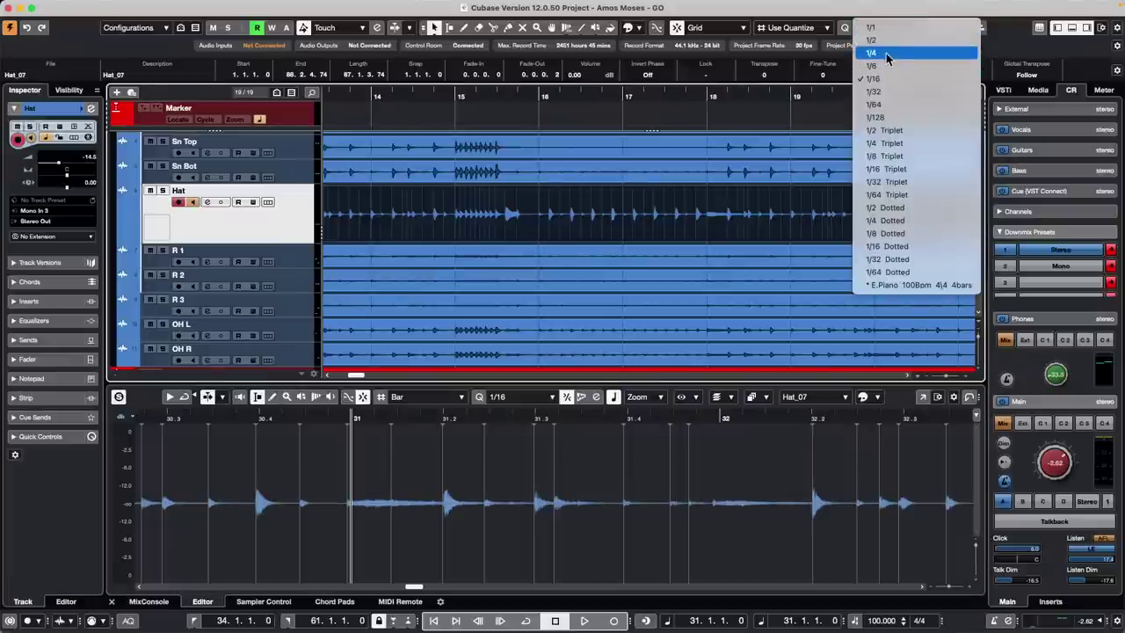
click(922, 42)
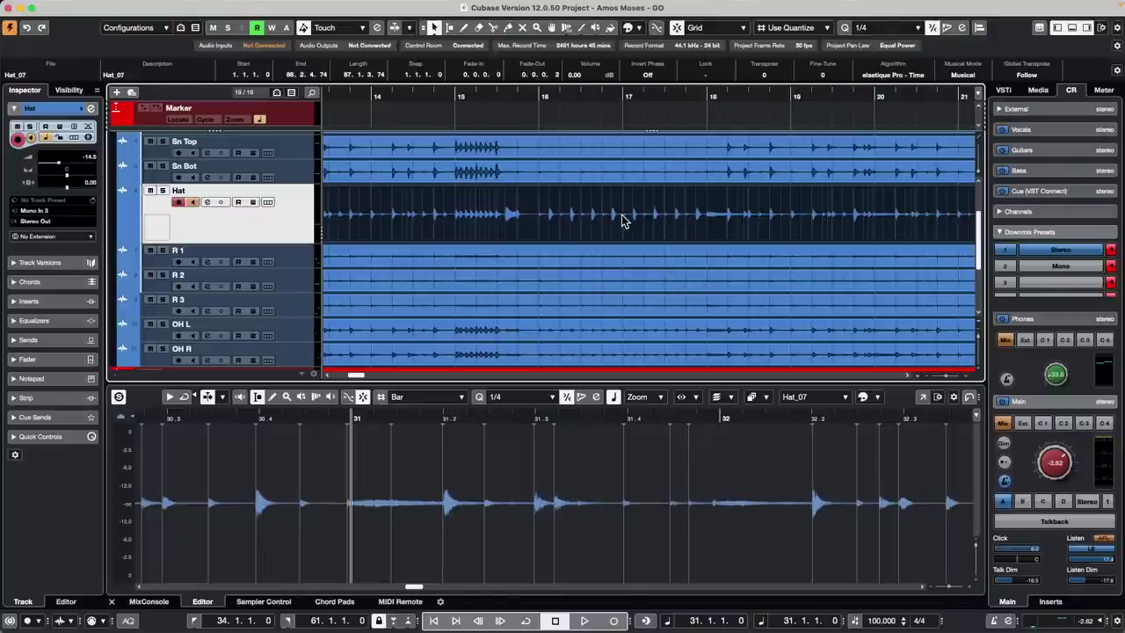
Select the Bass event so that its waveform around bar 43 is shown in the Sample Editor.
drag(628, 102, 632, 75)
drag(572, 418, 576, 372)
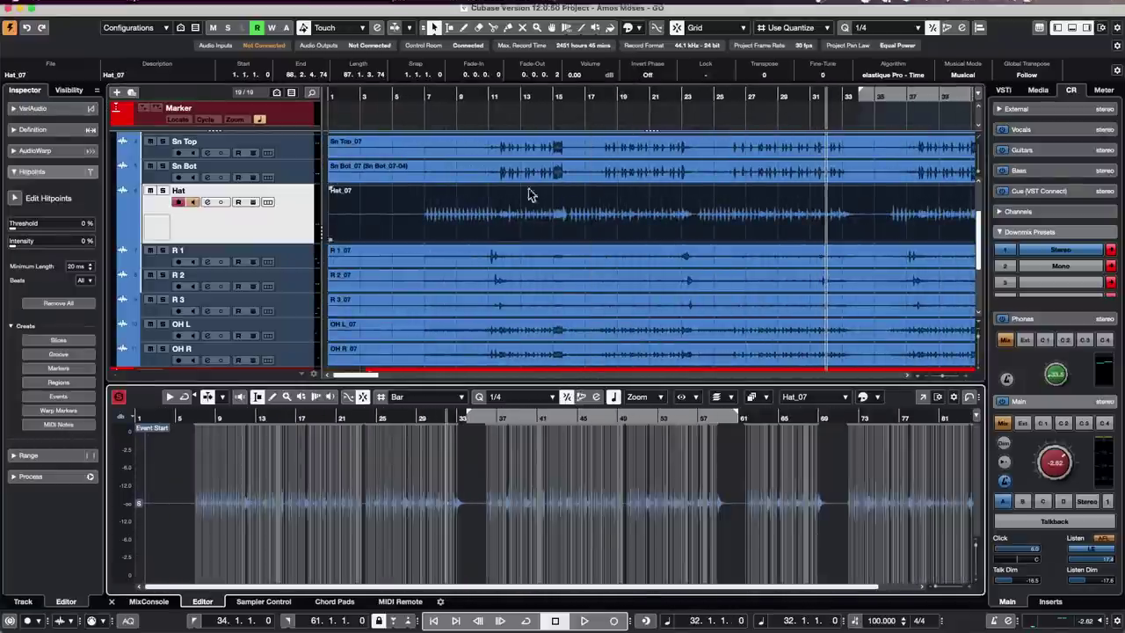
scroll(613, 230, down, 5)
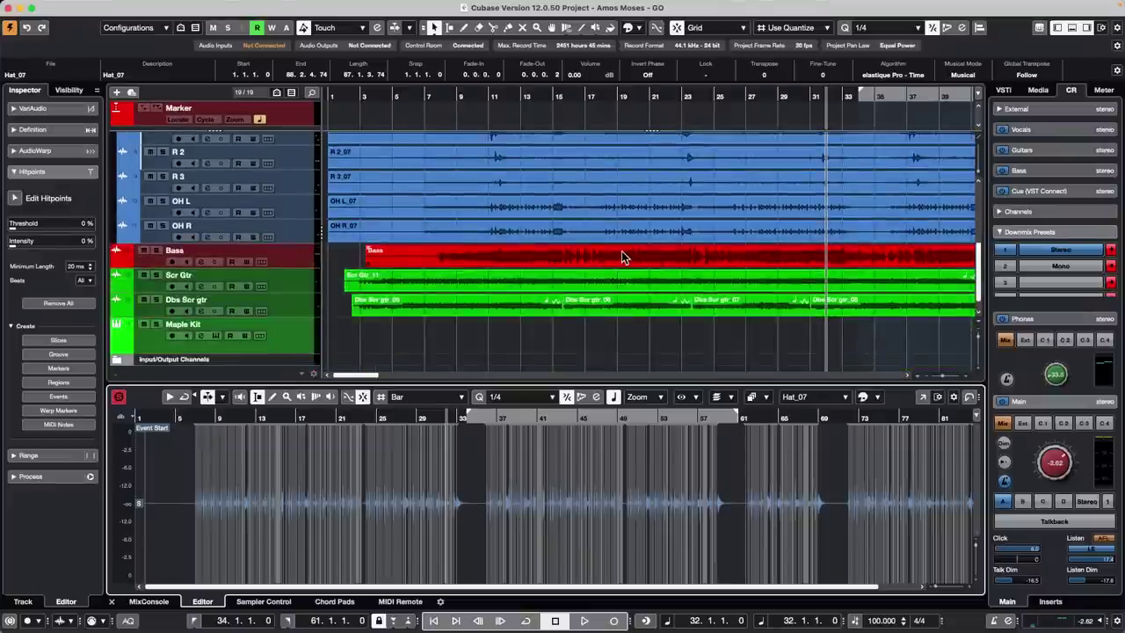
click(621, 255)
drag(527, 418, 527, 455)
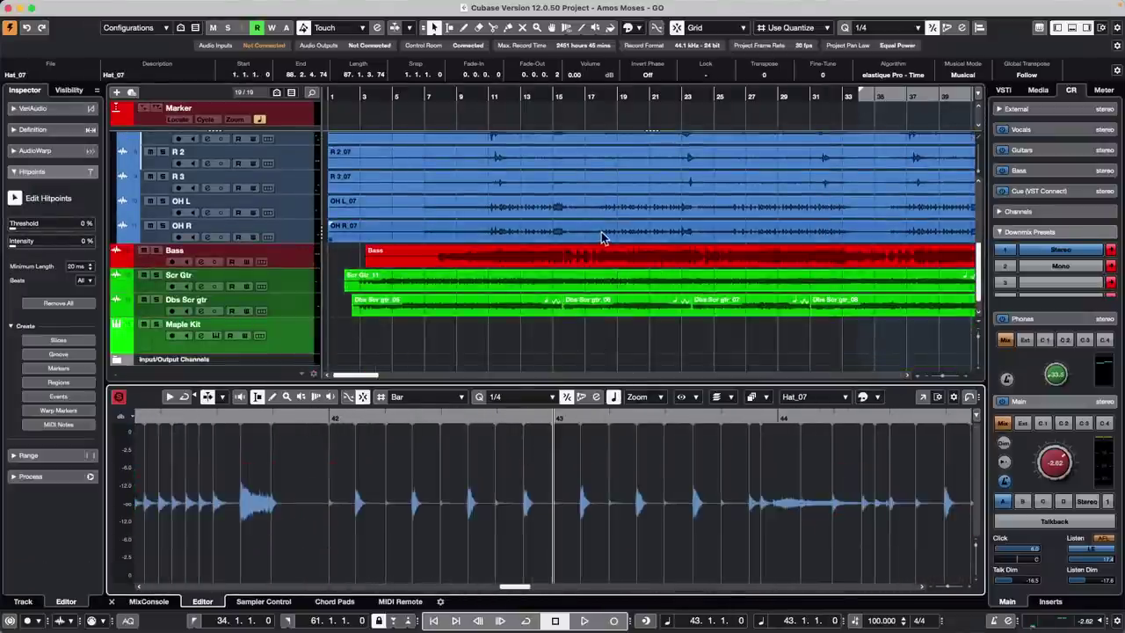
click(611, 257)
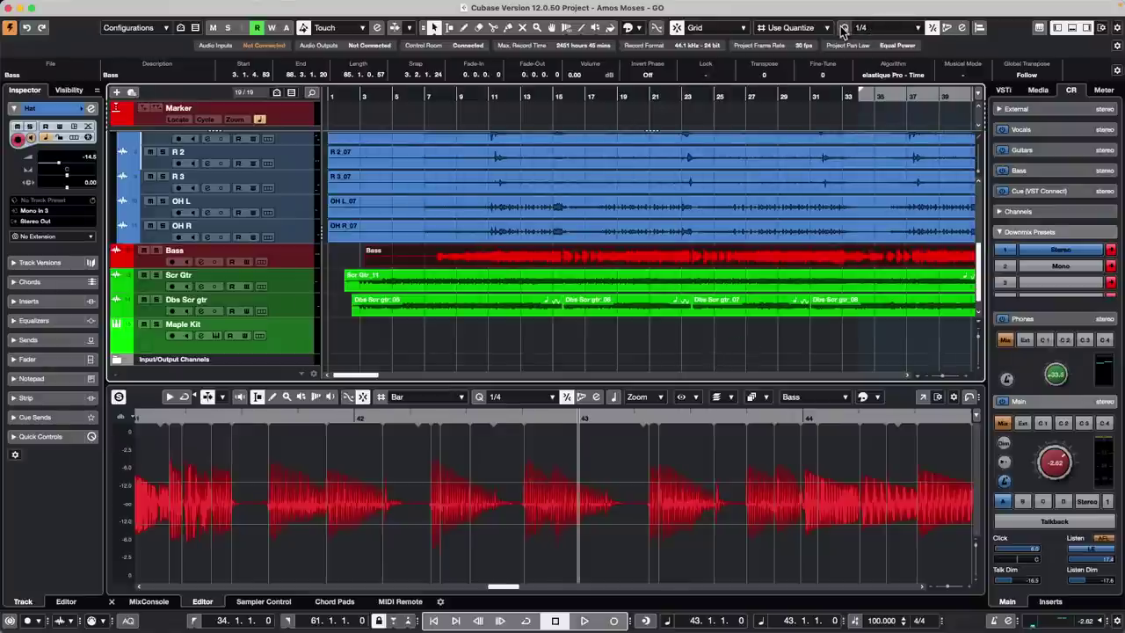
Turn on AudioWarp in the Quantize Panel and quantize the Bass event to the 1/4 grid.
click(973, 27)
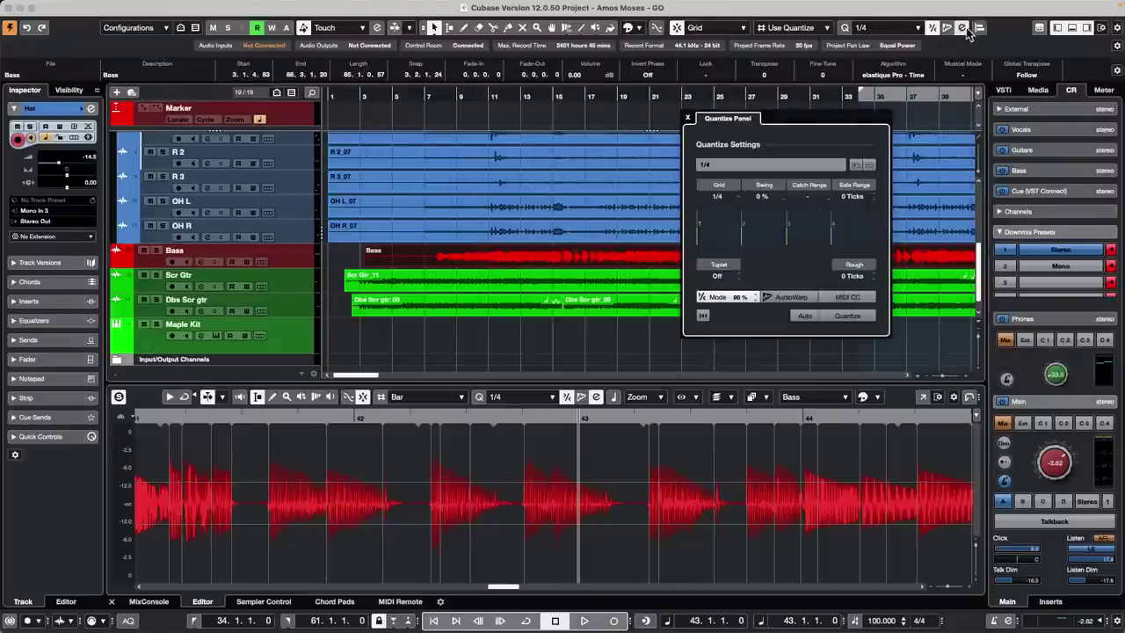
click(791, 297)
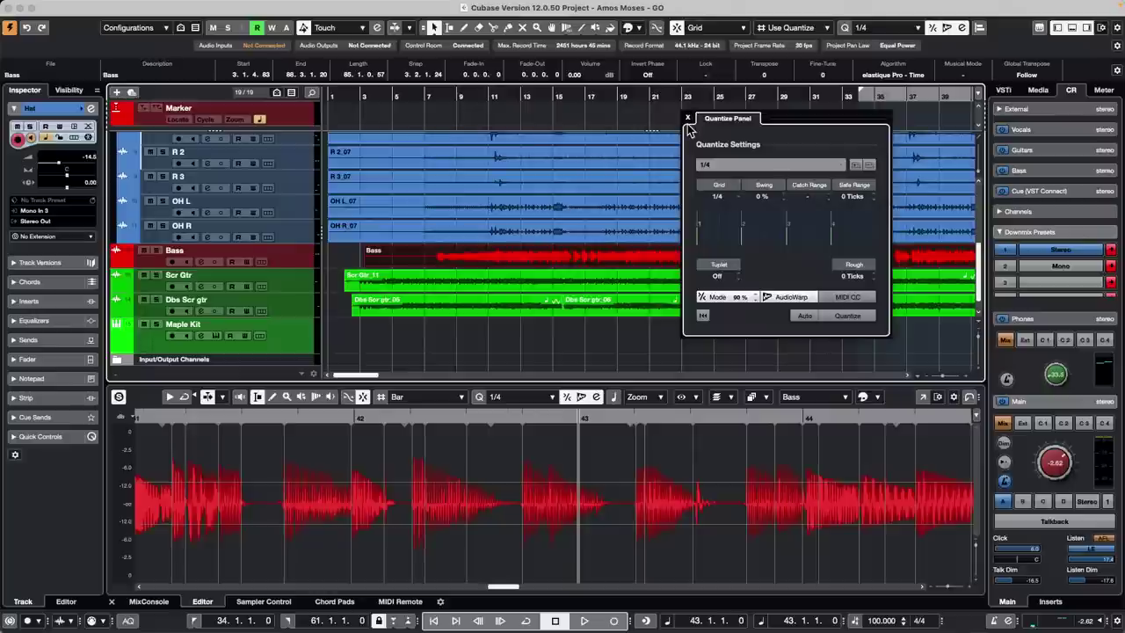
Close the Quantize Panel and create warp markers from the hitpoints of the Bass event.
click(688, 119)
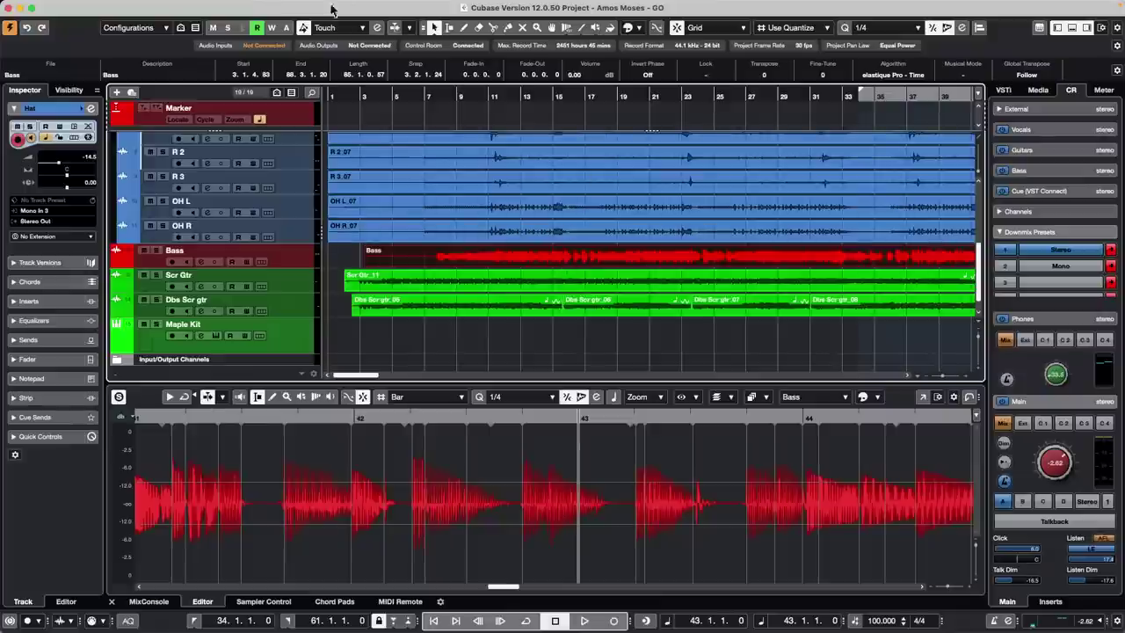
click(163, 9)
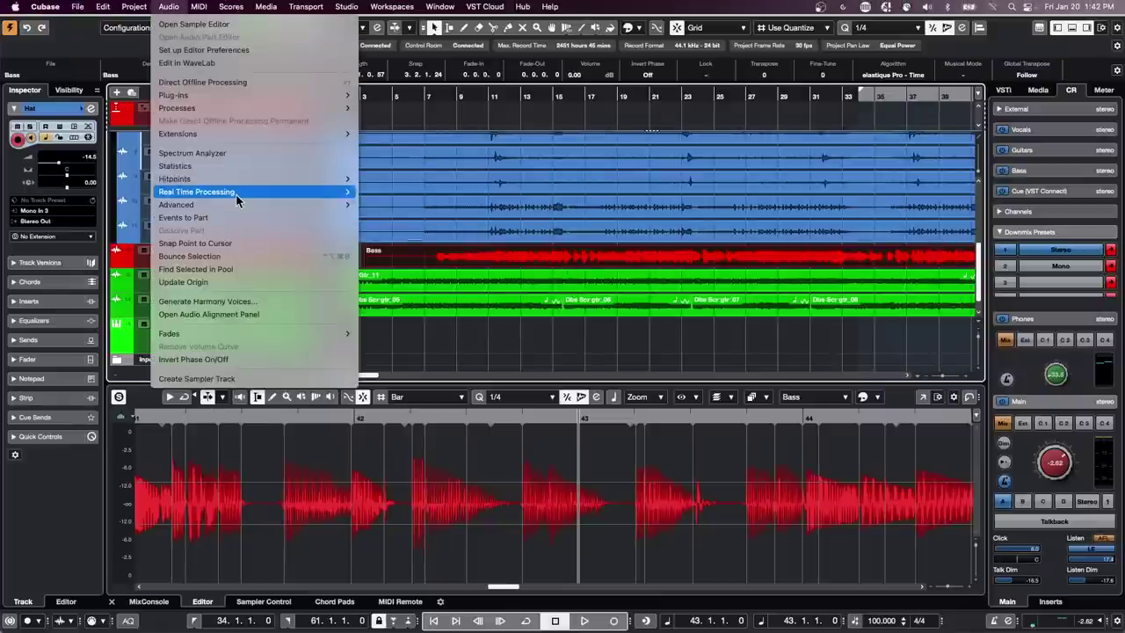
mouse_move(342, 191)
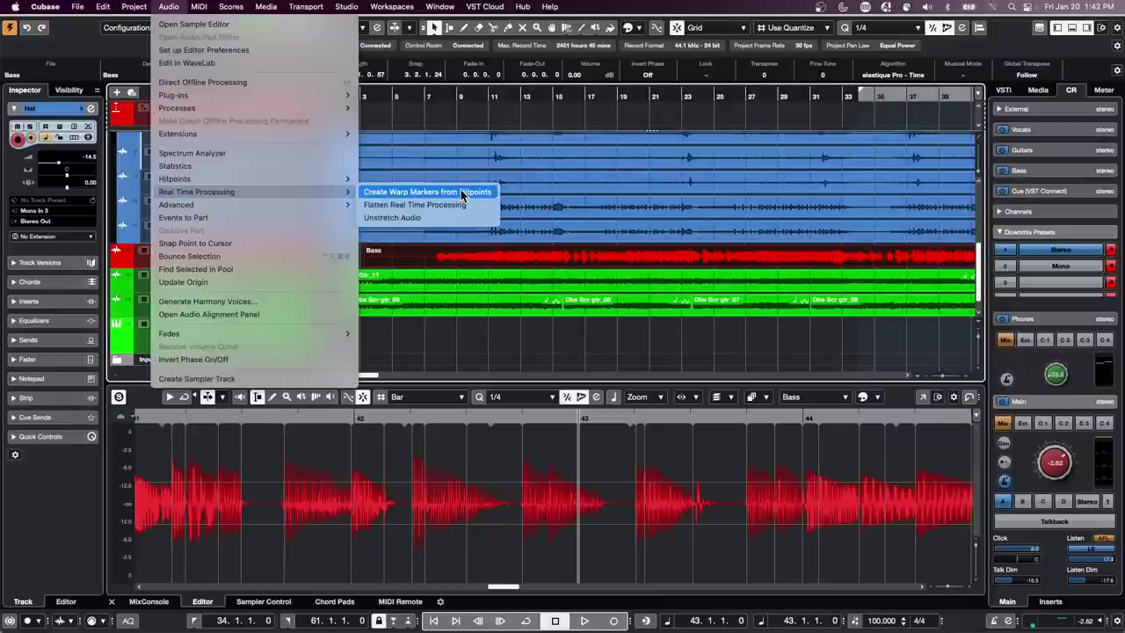
click(415, 194)
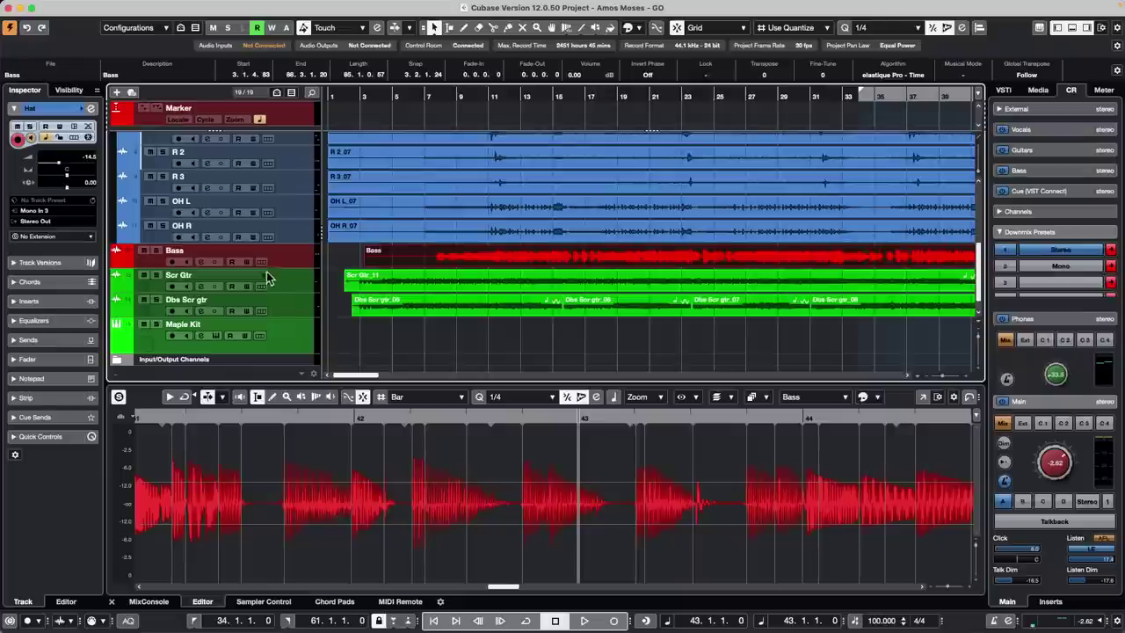
With the Free Warp tool, move the Bass track's warp marker just before beat 20.3 slightly earlier.
click(288, 262)
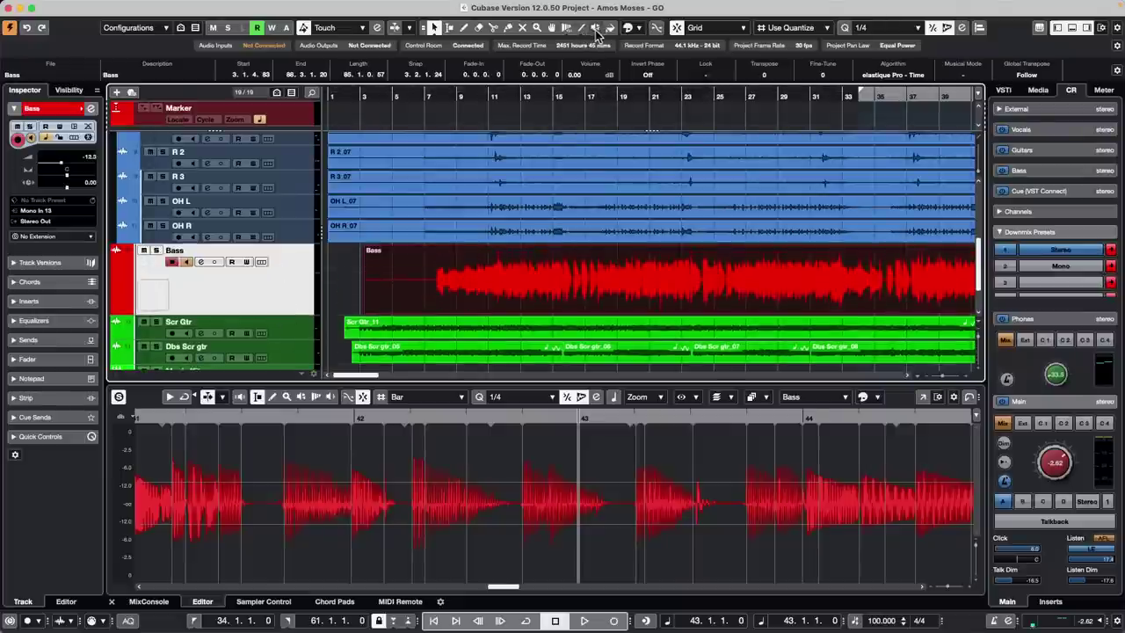
click(568, 29)
click(567, 29)
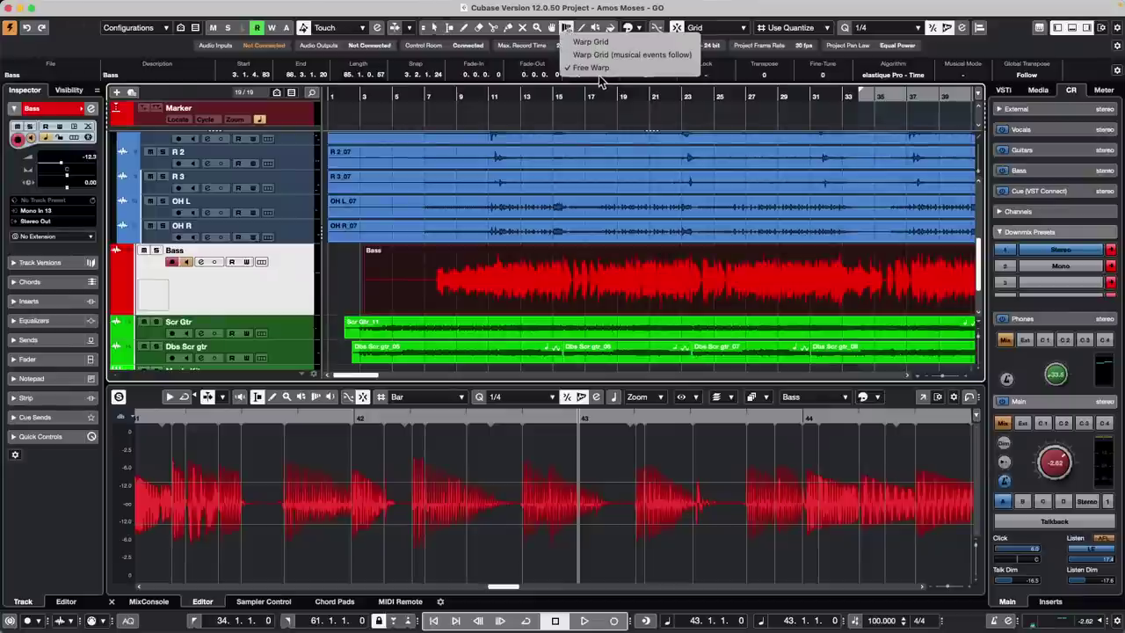
click(629, 107)
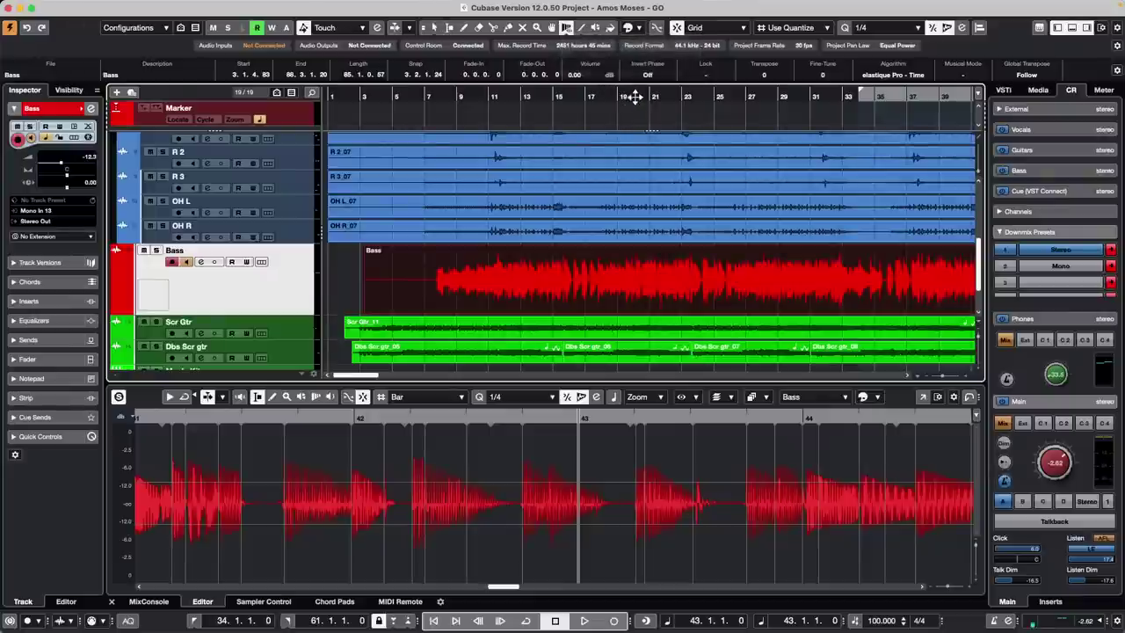
drag(634, 95, 643, 153)
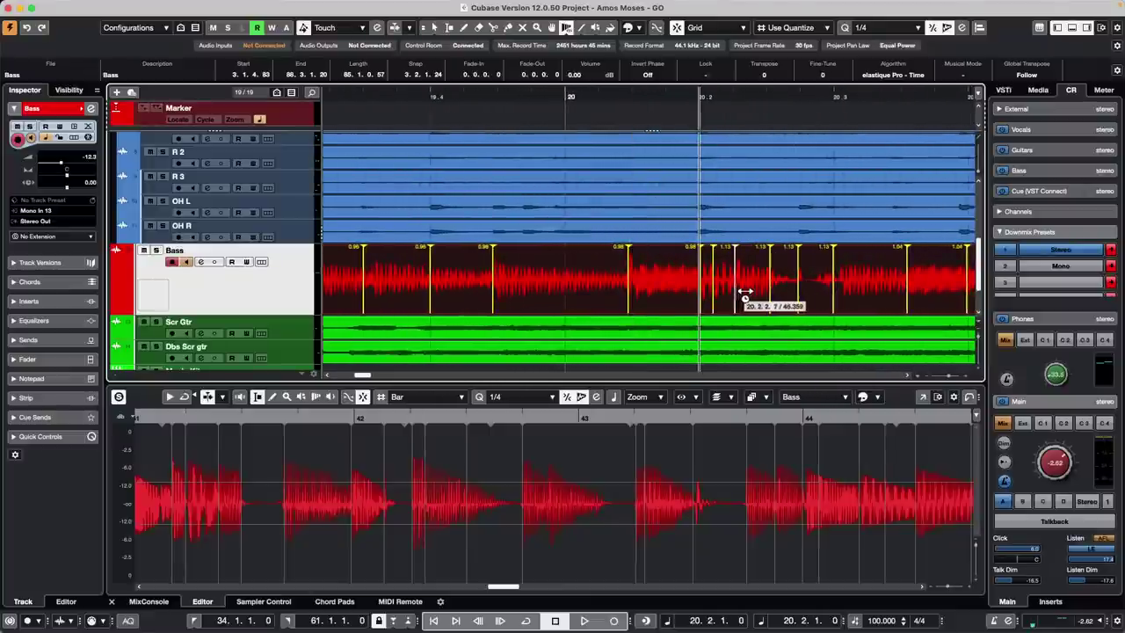
drag(834, 307, 817, 299)
Try shifting the Bass warp markers after beats 20.3 and 19.4 slightly later, and undo both moves.
mouse_move(916, 307)
mouse_down()
mouse_move(934, 306)
mouse_move(922, 306)
mouse_up()
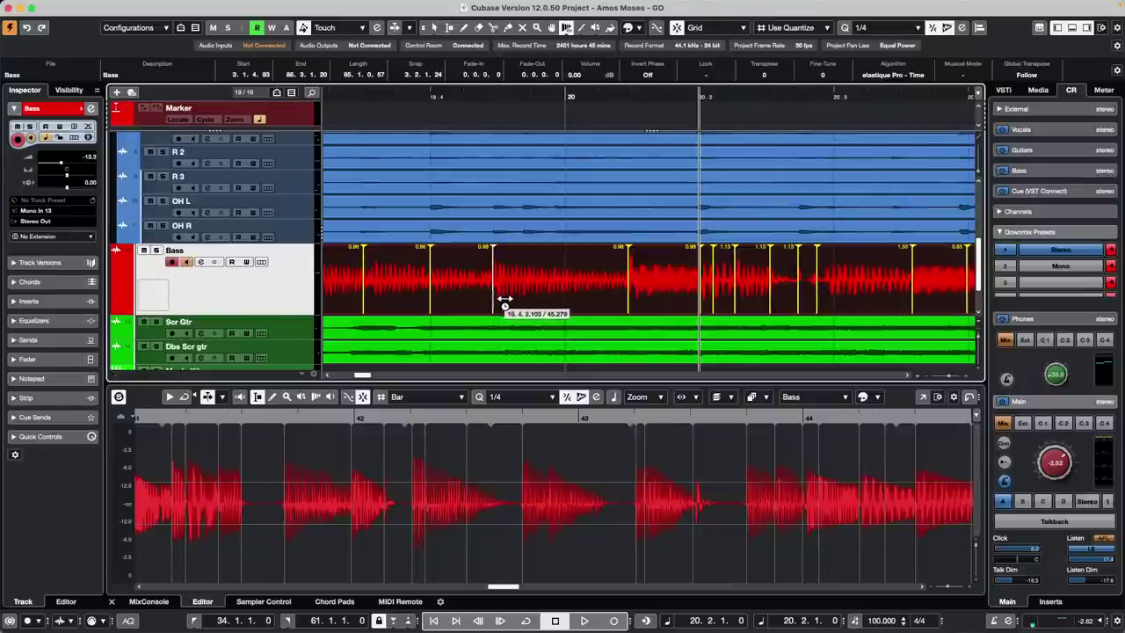
mouse_move(502, 304)
mouse_down()
mouse_move(535, 296)
mouse_move(511, 301)
mouse_up()
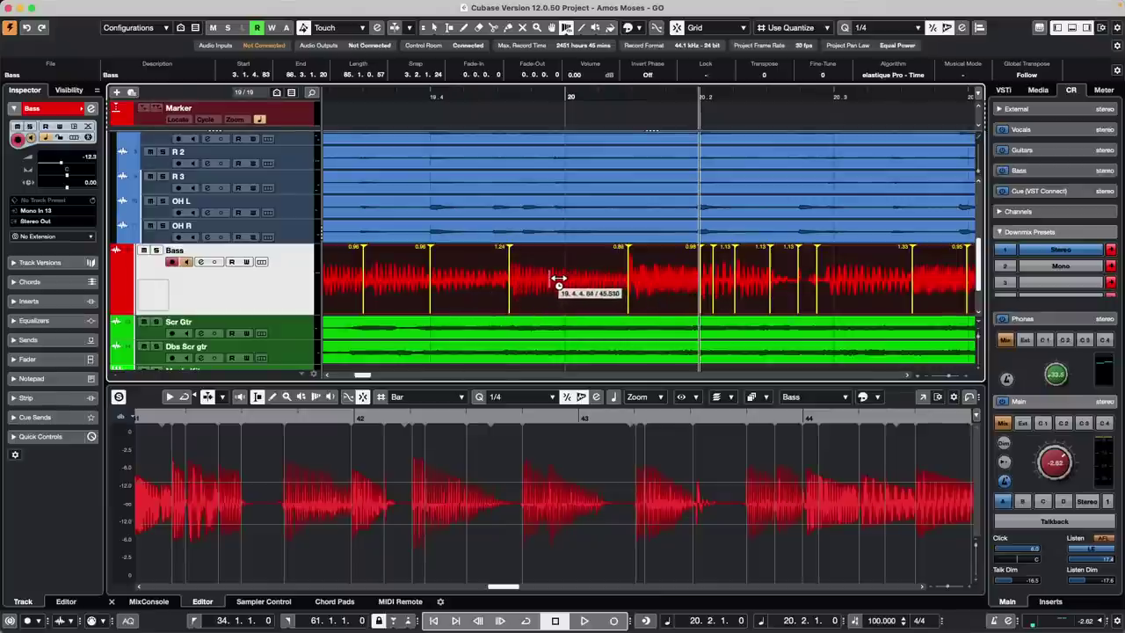
key(super+z)
Review the AudioWarp and grid settings in the Quantize Panel, and close it.
click(960, 27)
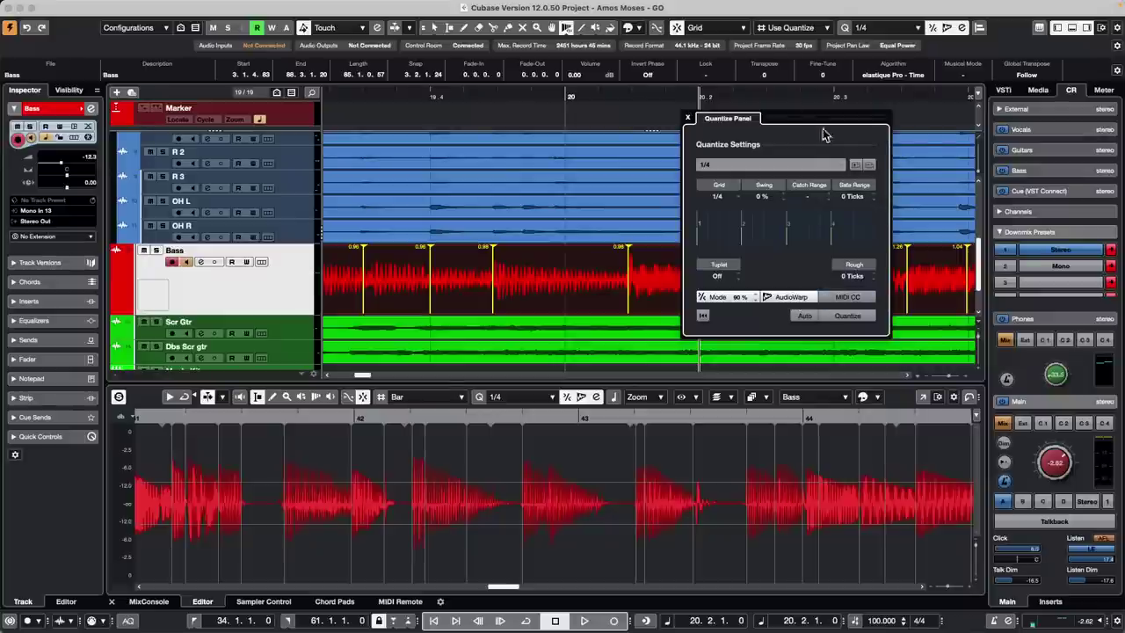
click(688, 117)
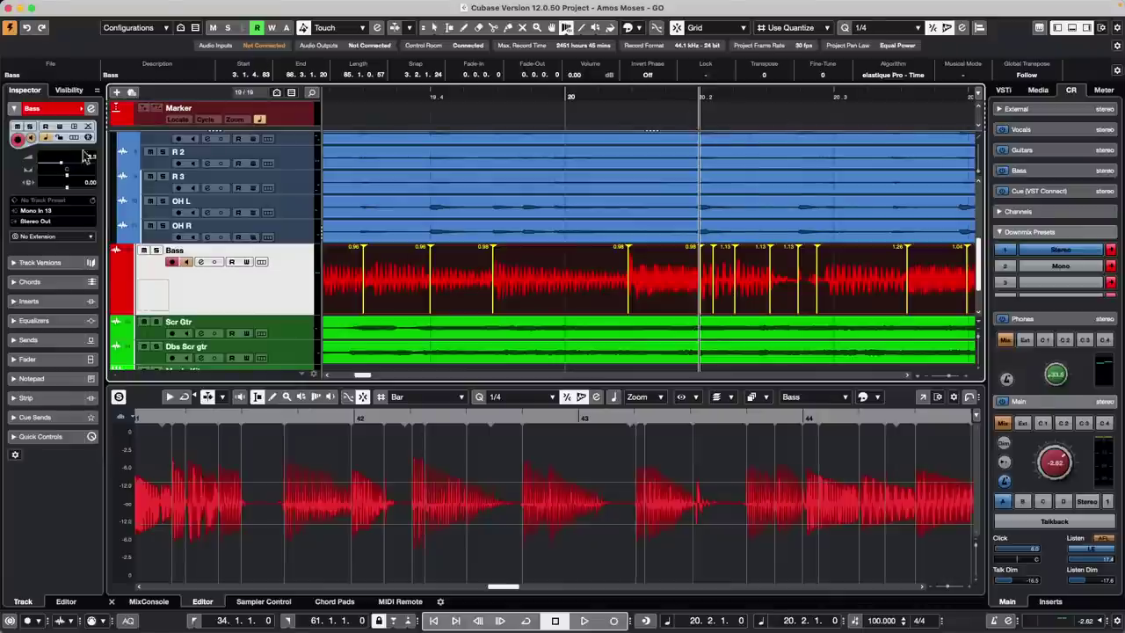
Add a Retrologue instrument track below the Dbs Scr gtr track and close the synth's window.
scroll(321, 272, down, 3)
click(302, 284)
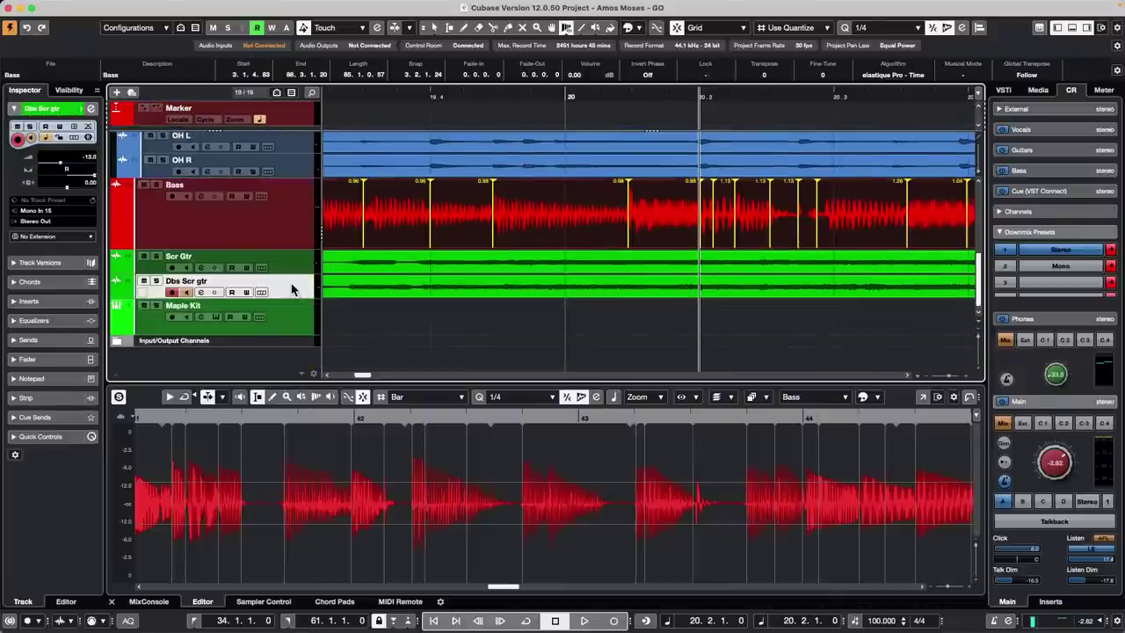
right_click(296, 283)
mouse_move(378, 289)
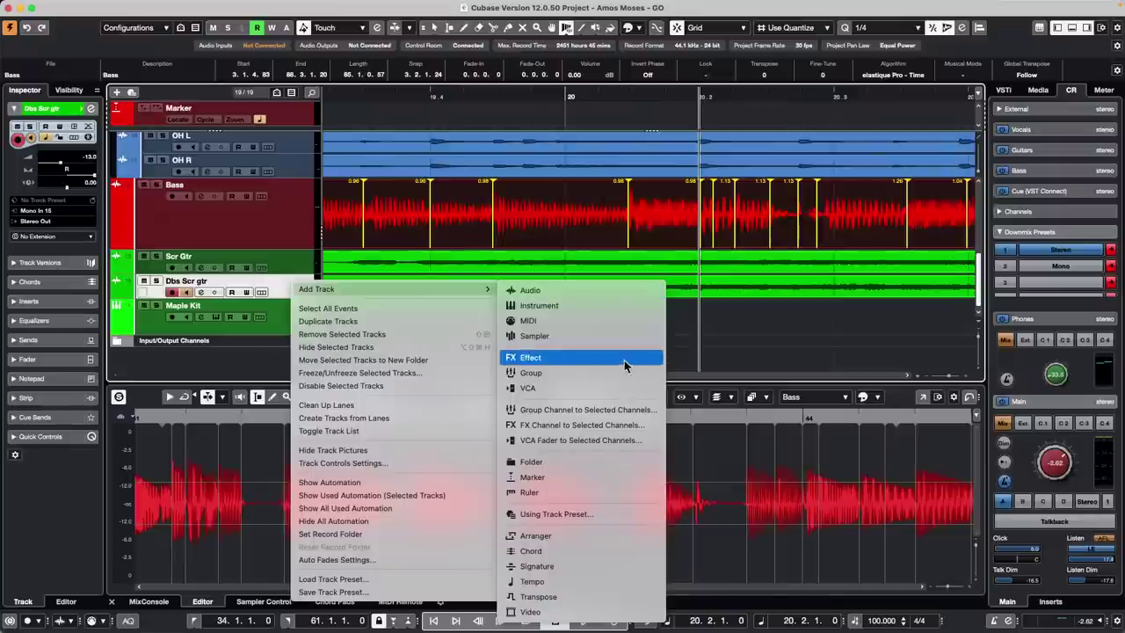
click(612, 313)
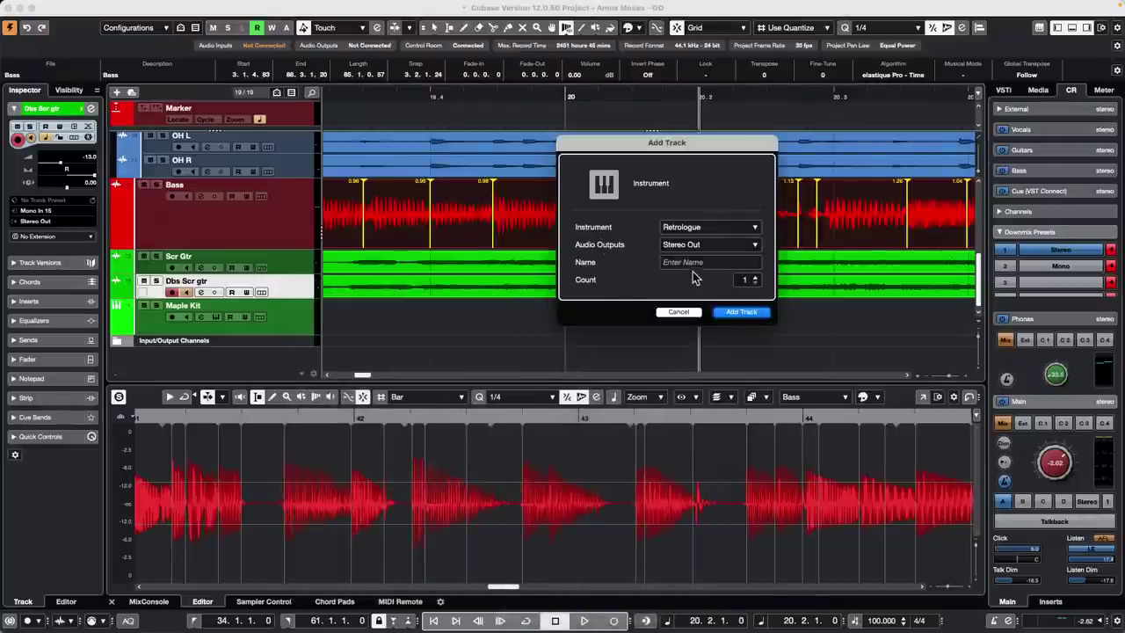
click(742, 313)
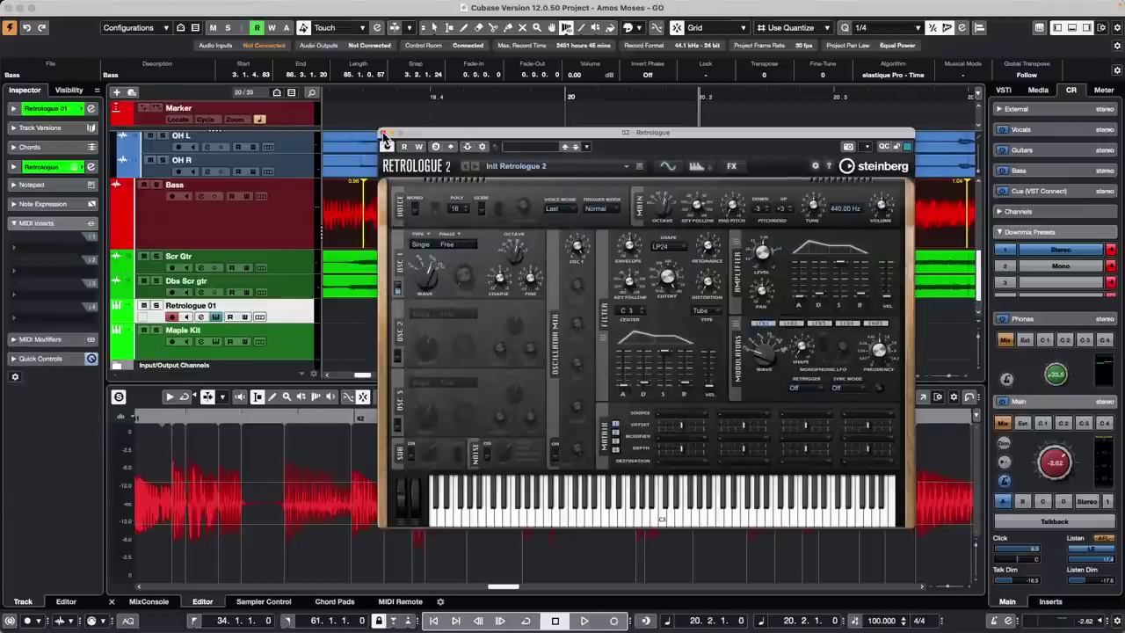
click(384, 133)
Draw a MIDI part from bar 15 to bar 33 on the Retrologue 01 track and open it in a separate Key Editor window.
drag(524, 96, 525, 47)
right_click(448, 324)
click(462, 320)
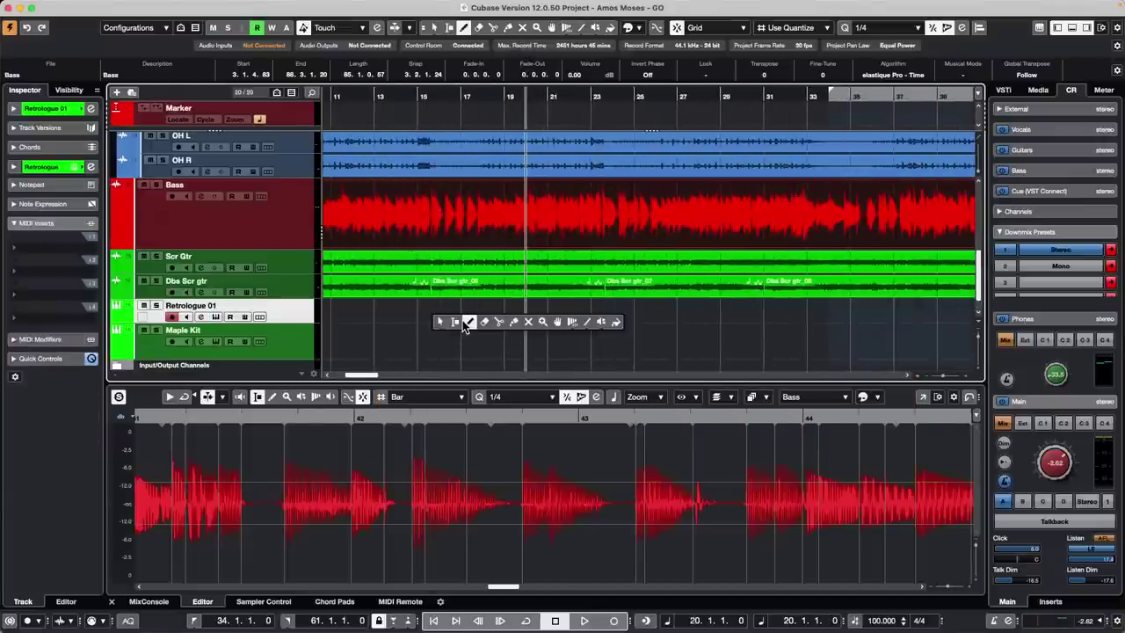
drag(420, 314, 812, 306)
key(1)
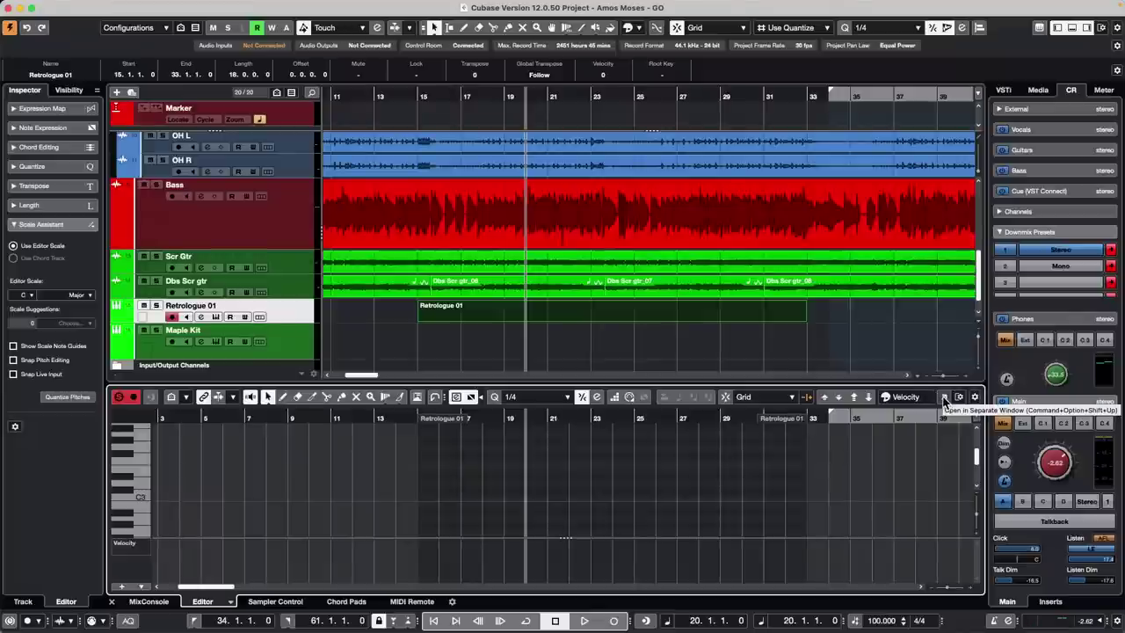
click(944, 401)
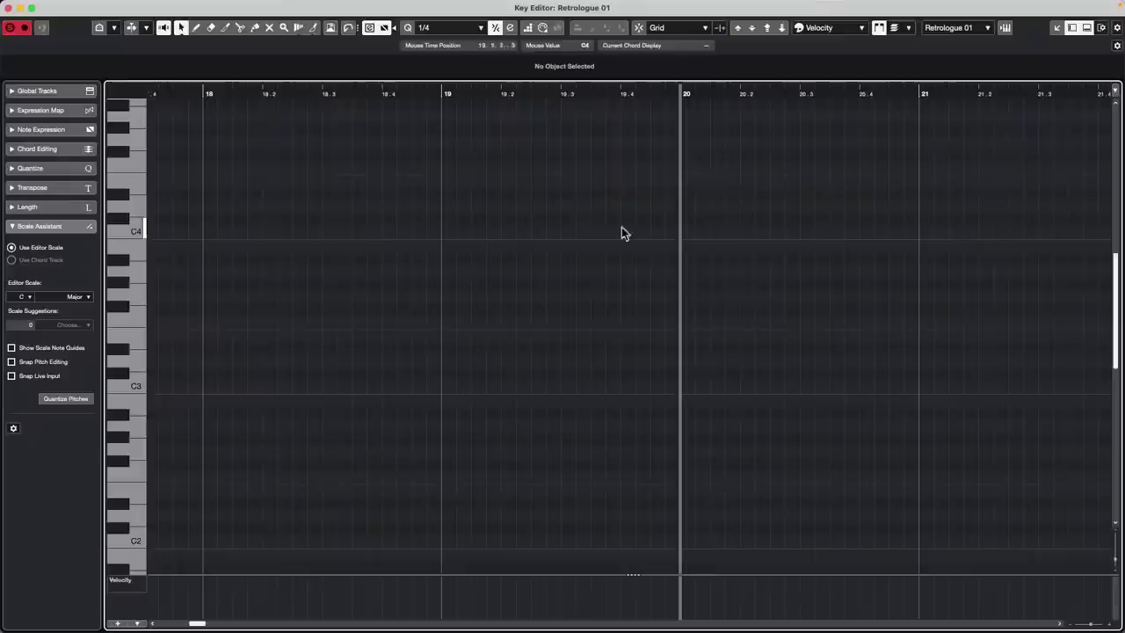
Set the Key Editor's quantize preset to 1/16 Triplet and turn on Step Input.
drag(486, 95, 497, 160)
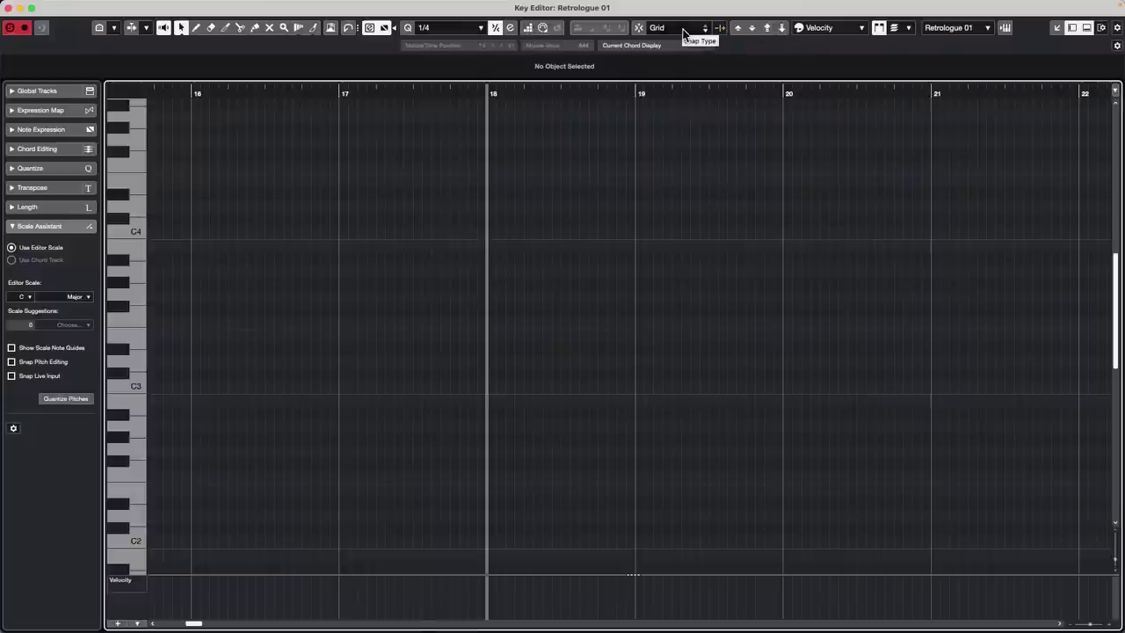
click(462, 30)
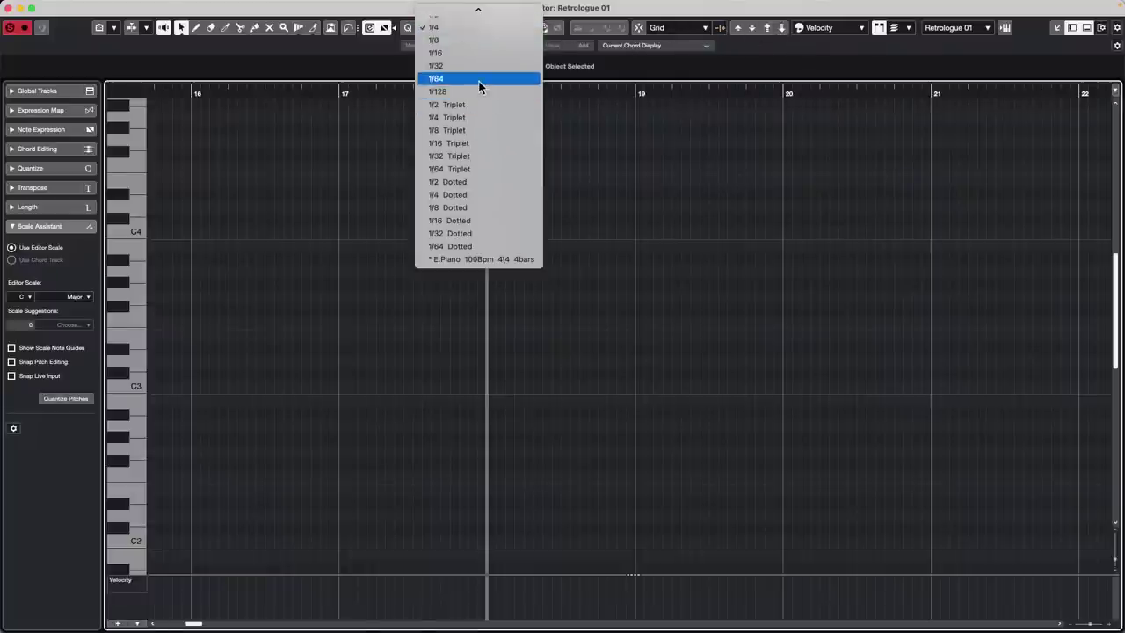
click(489, 142)
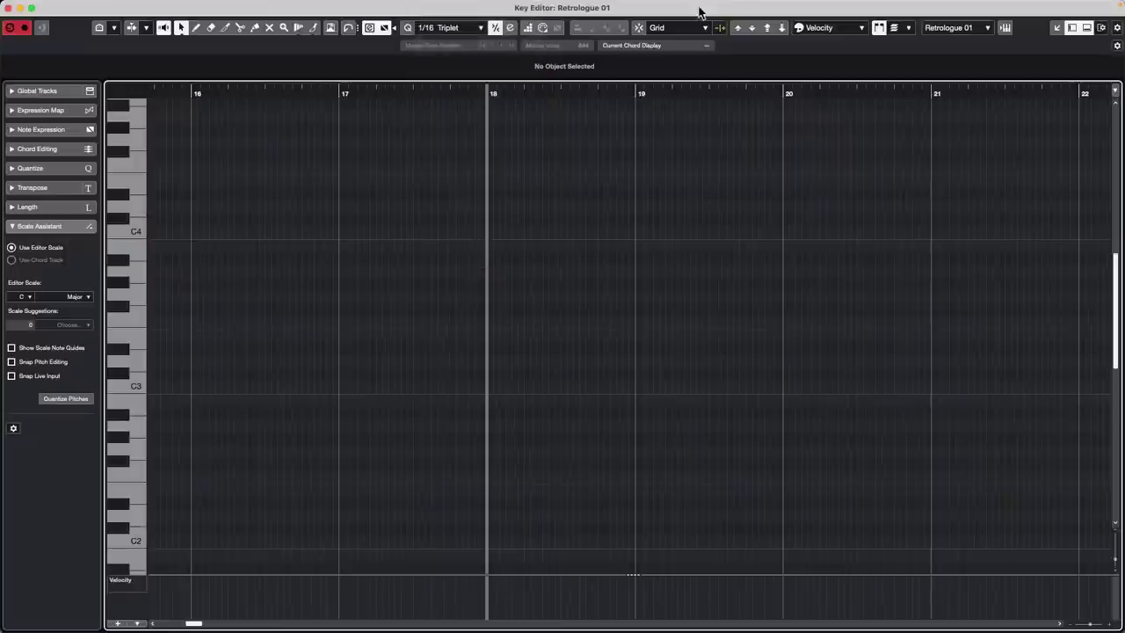
click(525, 29)
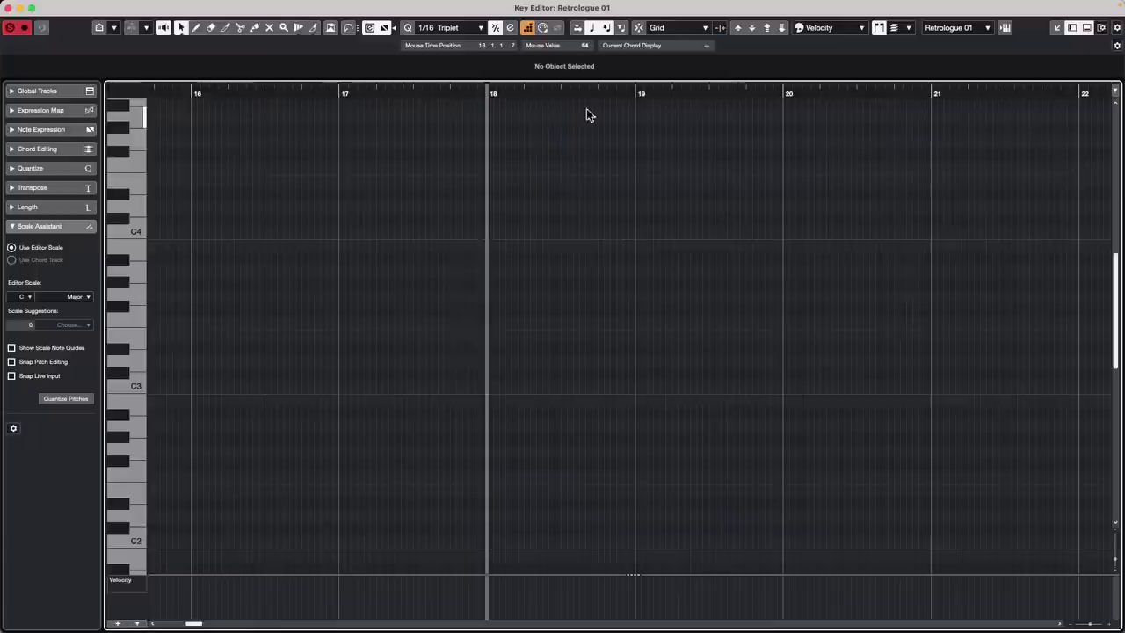
Place the step input position at bar 17 and enter a run of 1/16 triplet notes up to bar 19.
click(631, 201)
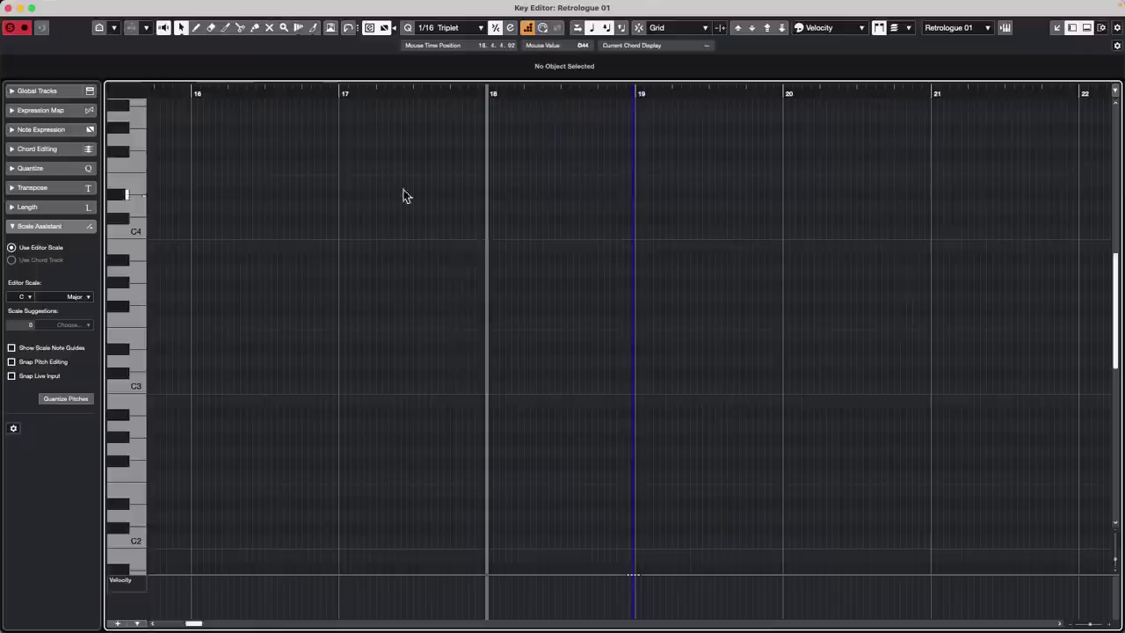
click(339, 200)
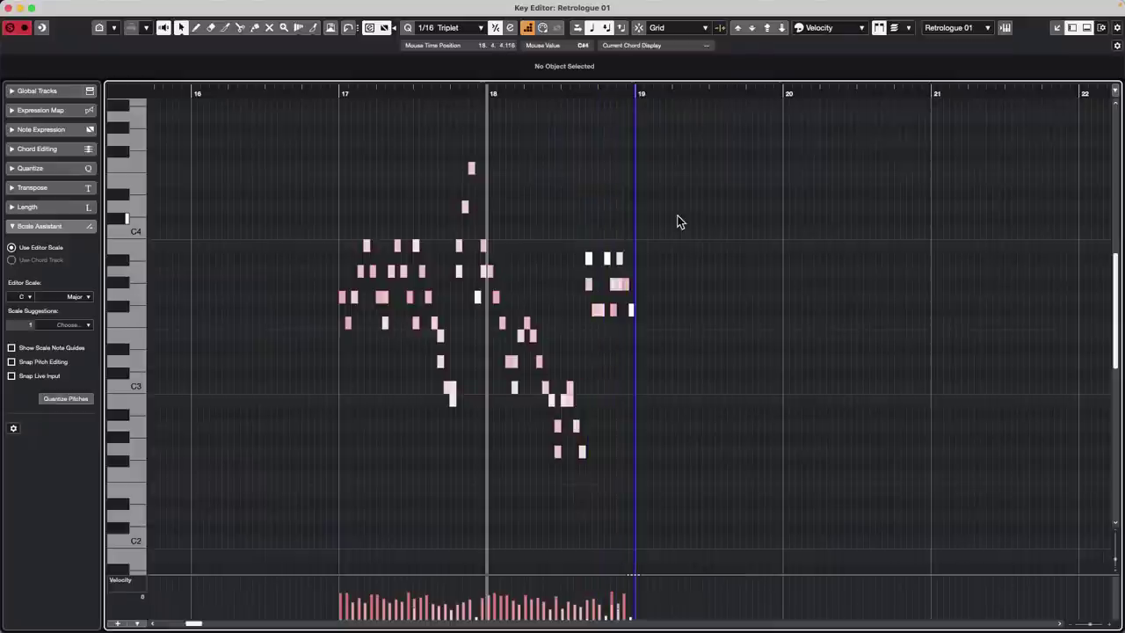
drag(366, 95, 361, 123)
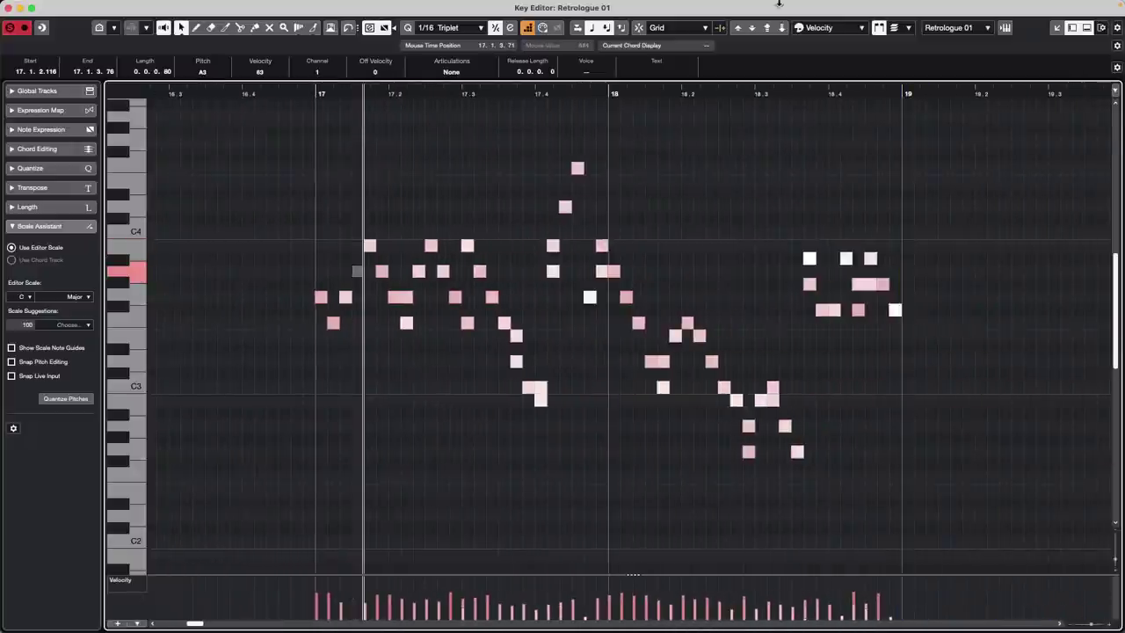
Turn Step Input off and check the available quantize presets without choosing another one.
click(528, 29)
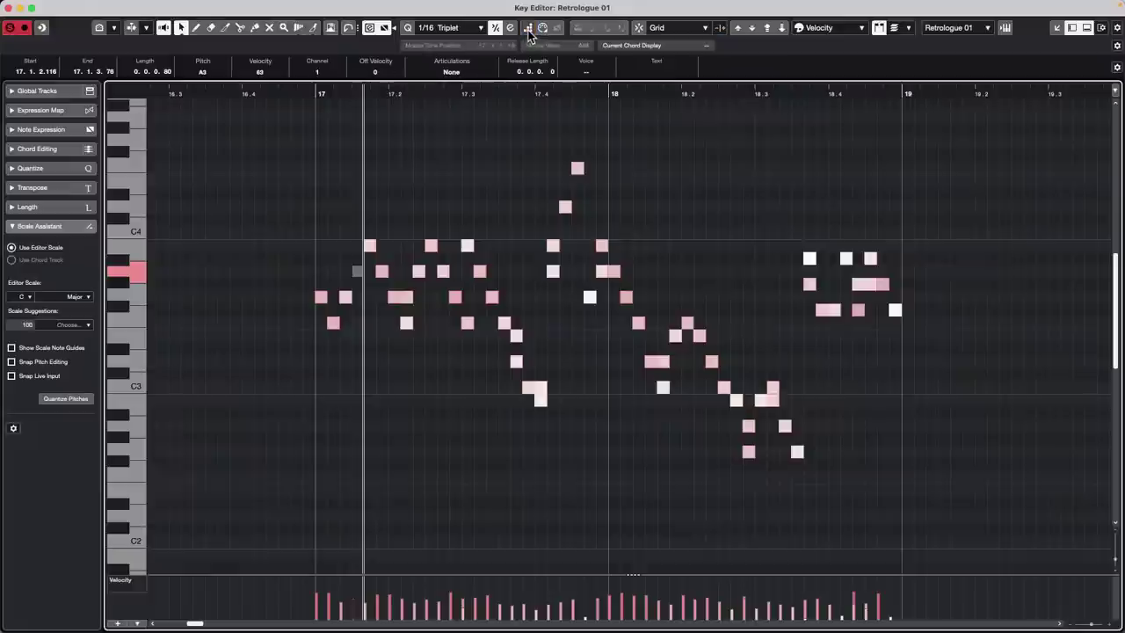
click(445, 28)
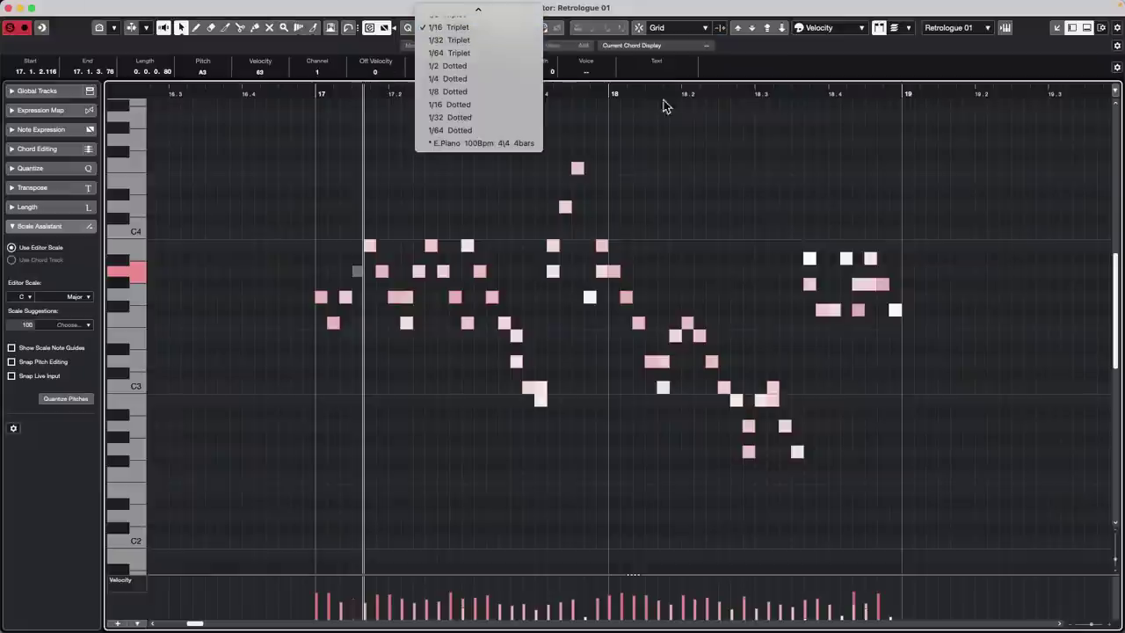
click(679, 107)
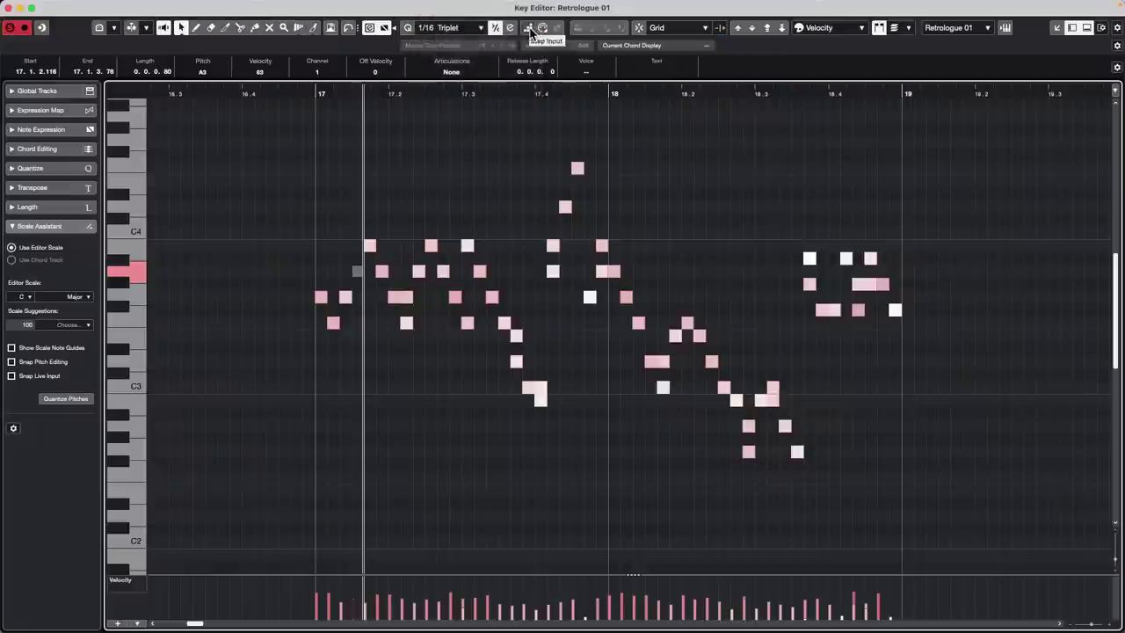
Turn on Step Input, enter F3, G3, F3, G3 from beat 19.2, skip three steps, and enter F3 and E3.
click(967, 93)
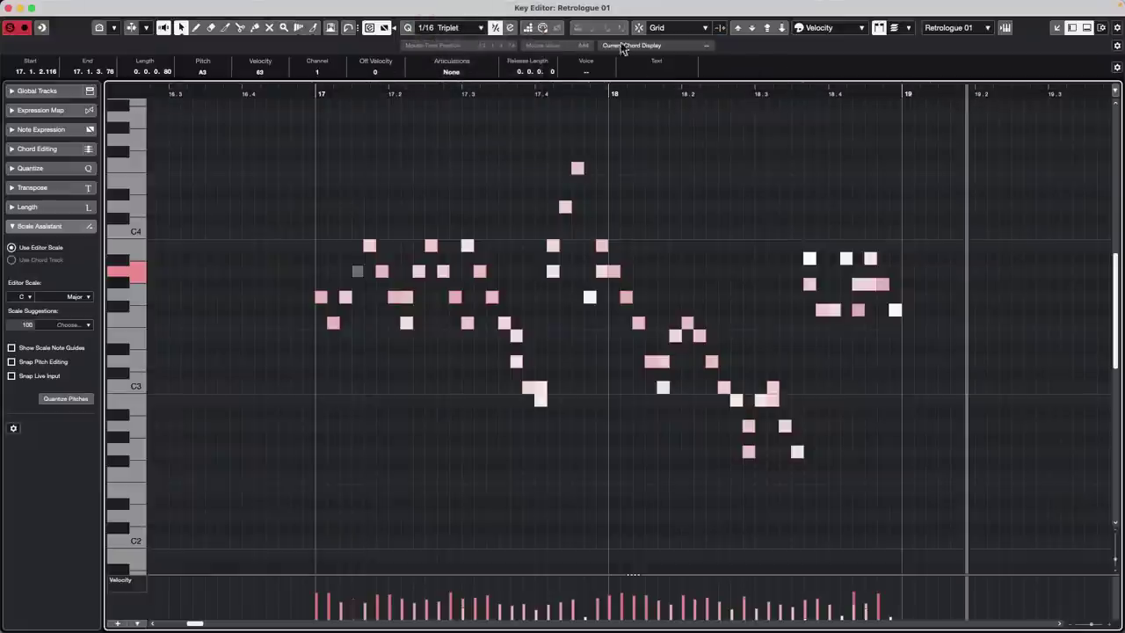
click(528, 26)
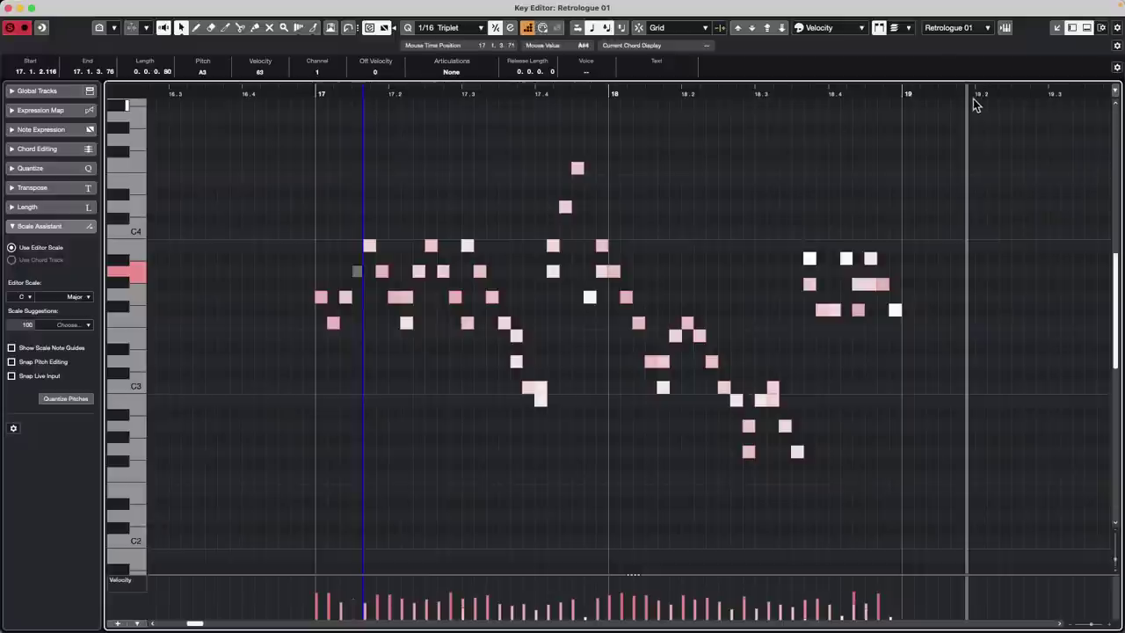
click(974, 101)
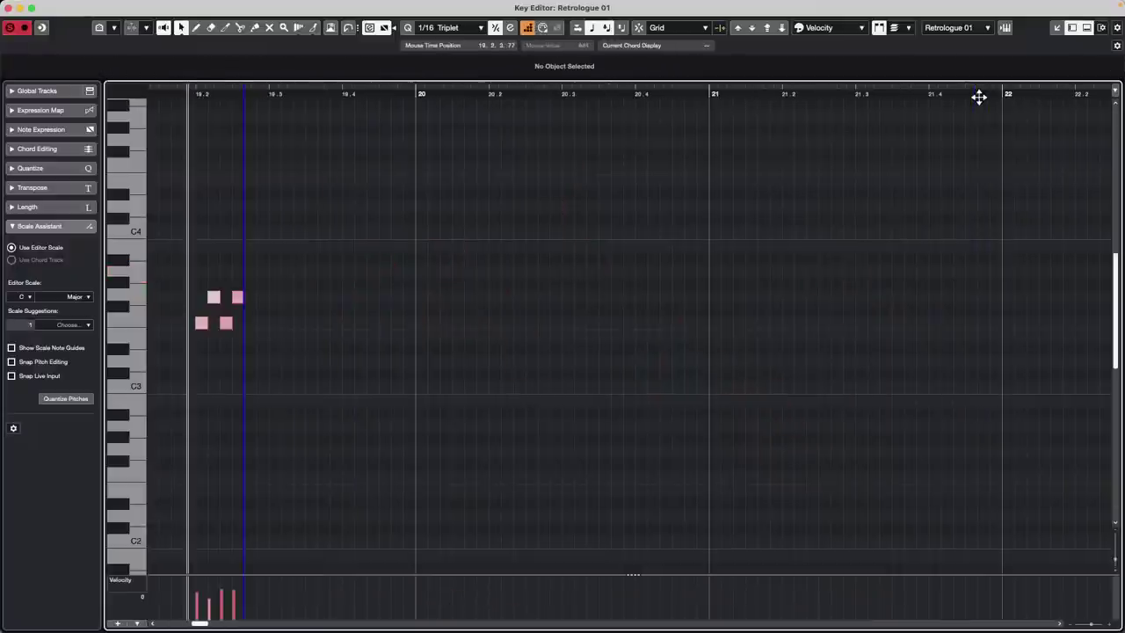
key(Right)
key(Right)
key(Right)
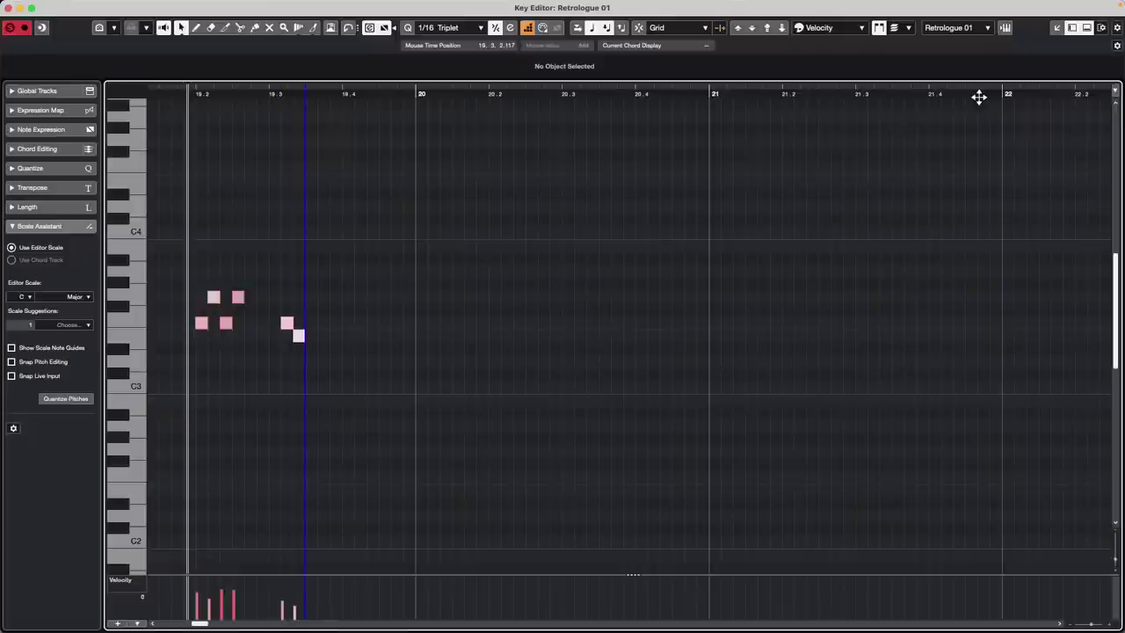
Step-enter D3, E3, F3, move the insertion position ahead to leave a gap, and enter G3, A3, B3, A3, G3, F3 past bar 20.
key(Left)
key(Left)
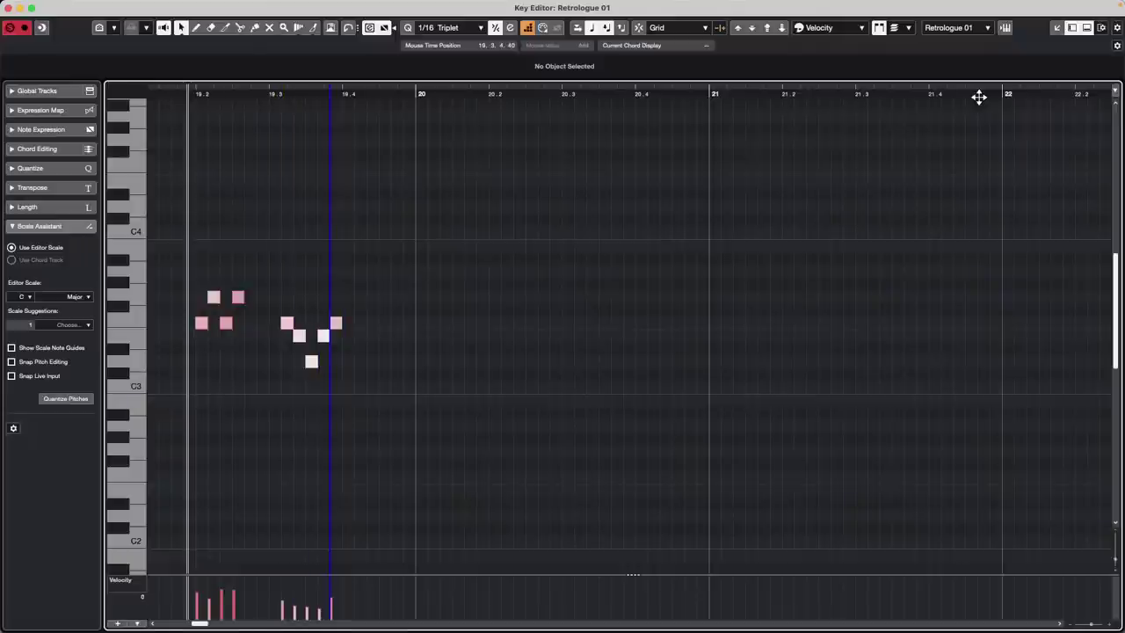
key(Right)
key(Right)
key(Right)
key(Right)
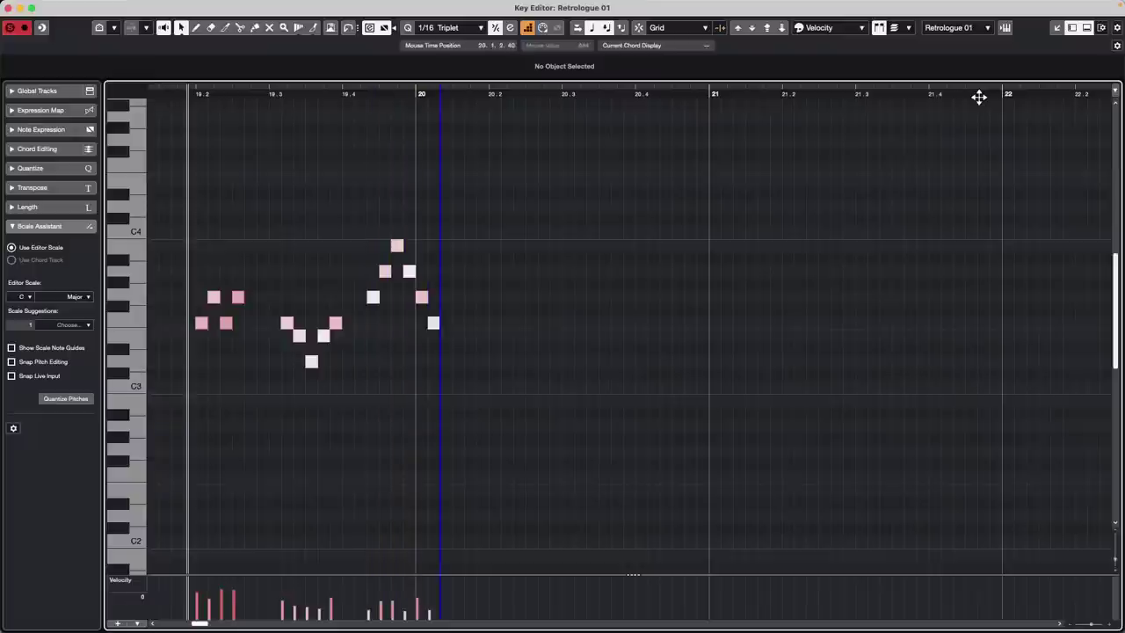
Skip ahead to leave a gap, then step-enter a run of triplet notes between G3 and C4 from beat 20.2 to 20.3.
key(Right)
key(Right)
key(Right)
key(Right)
key(Right)
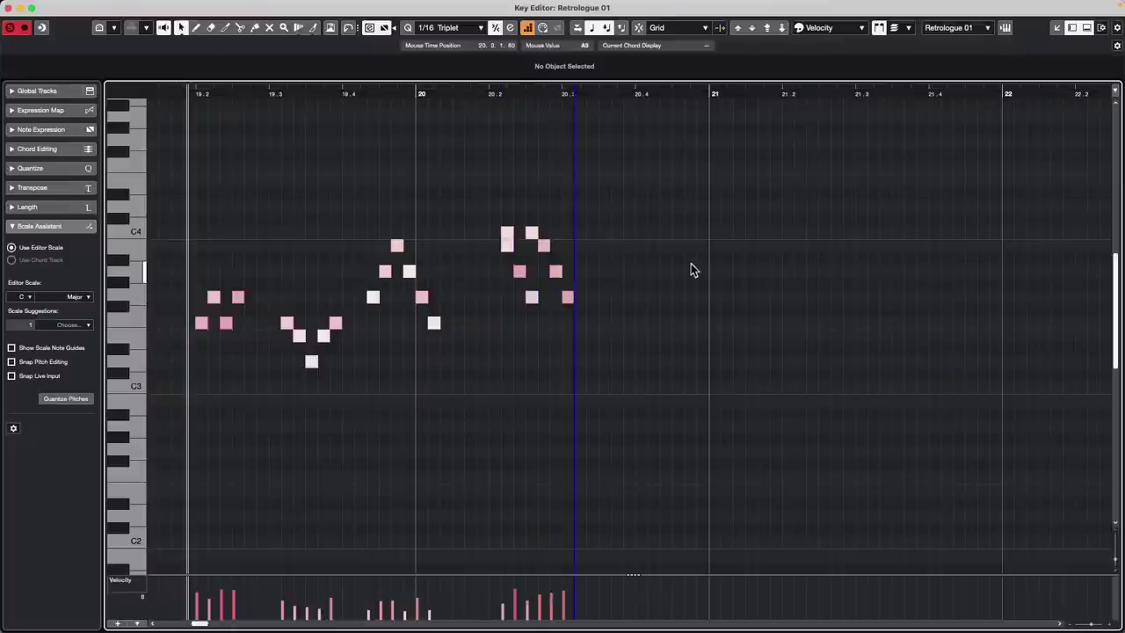
Turn off Step Input, Solo Editor and Record in Editor, and close the Key Editor window.
click(528, 31)
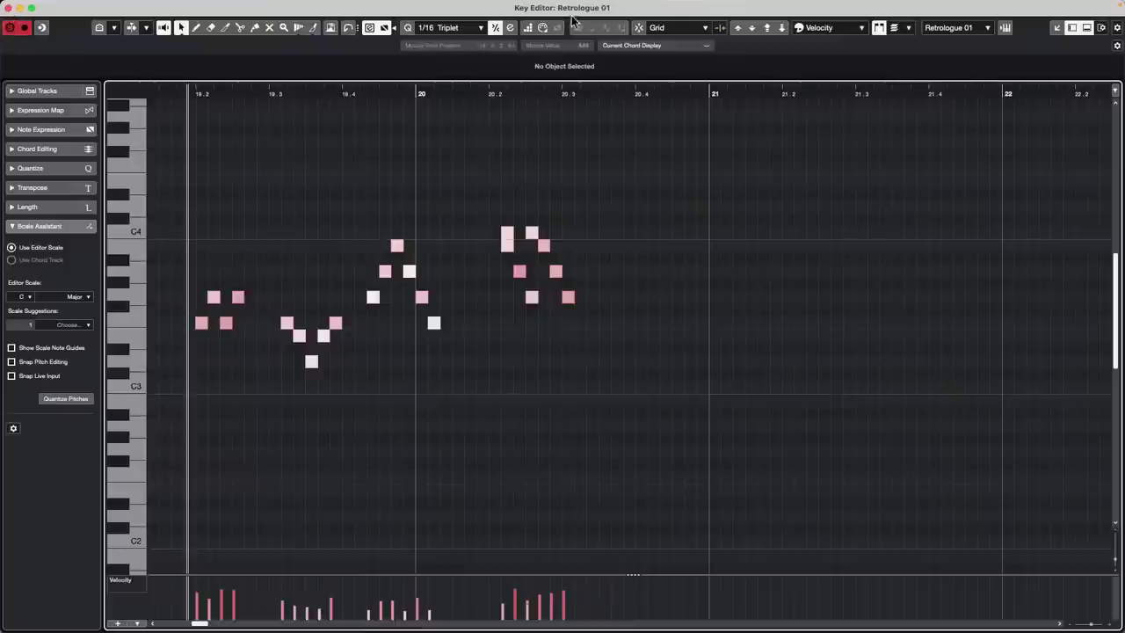
click(10, 28)
click(25, 29)
click(10, 8)
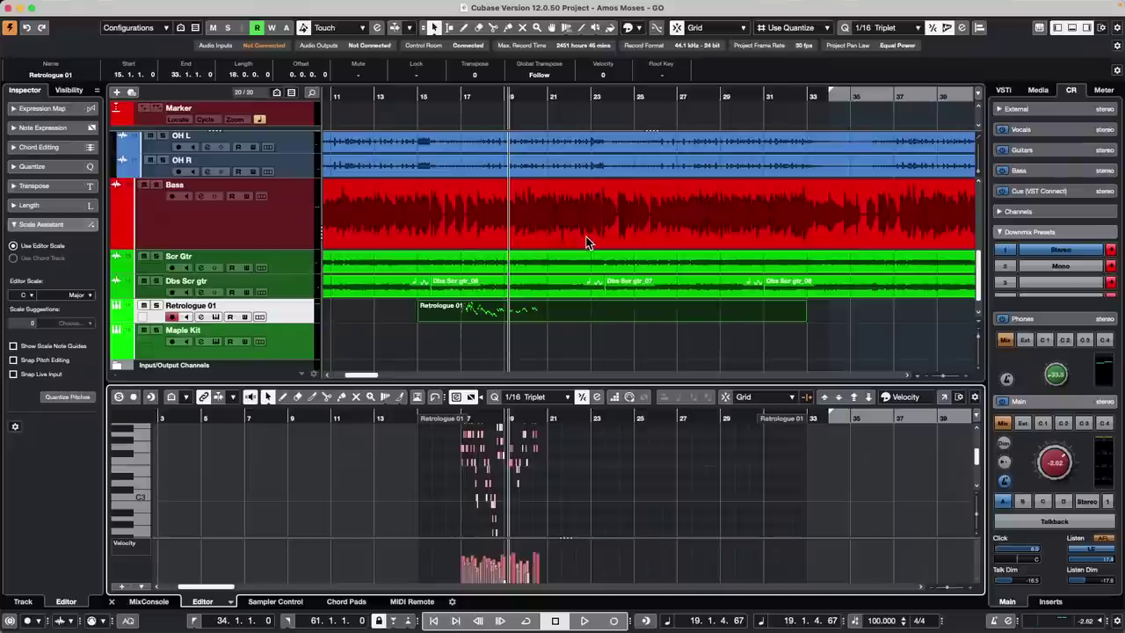
Erase the MIDI part on the Retrologue 01 track from the project.
right_click(501, 335)
click(552, 332)
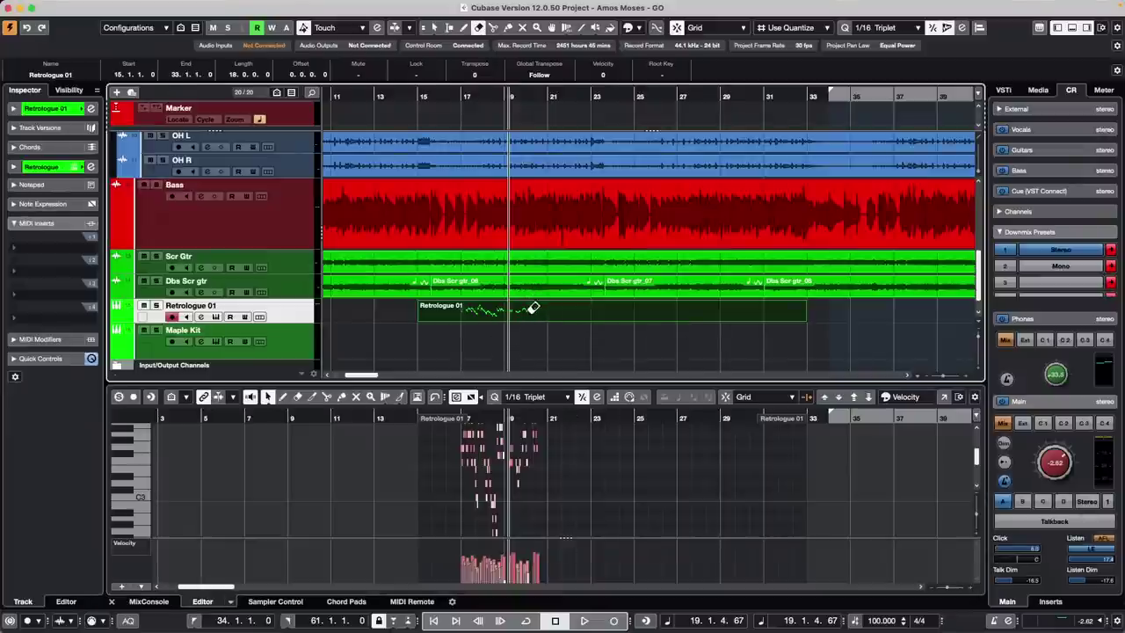
click(532, 309)
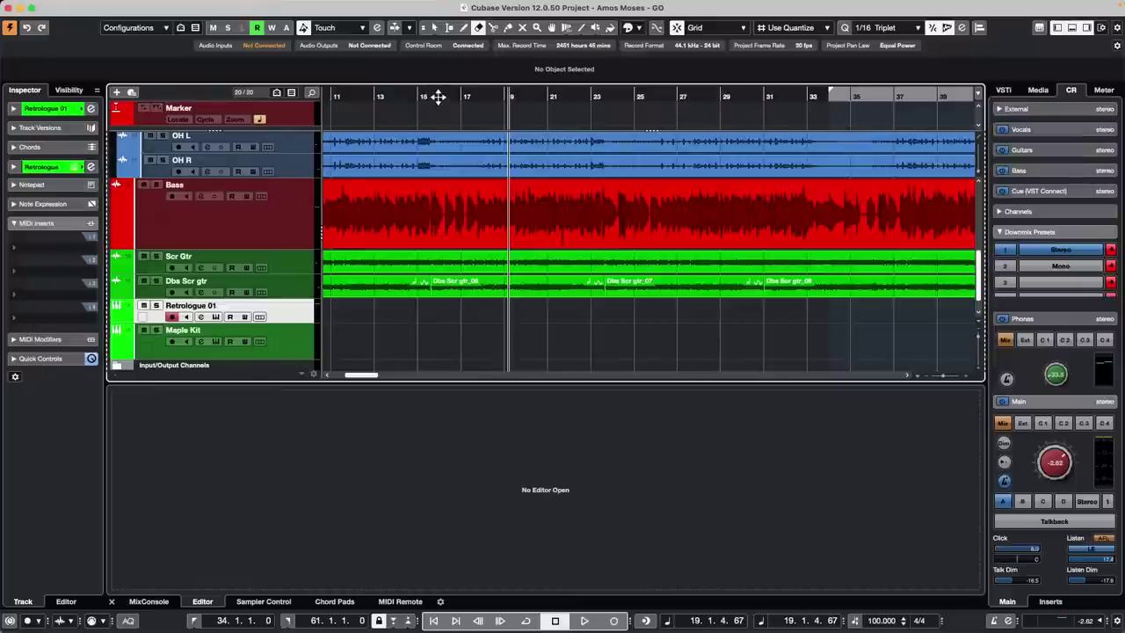
drag(437, 94, 439, 27)
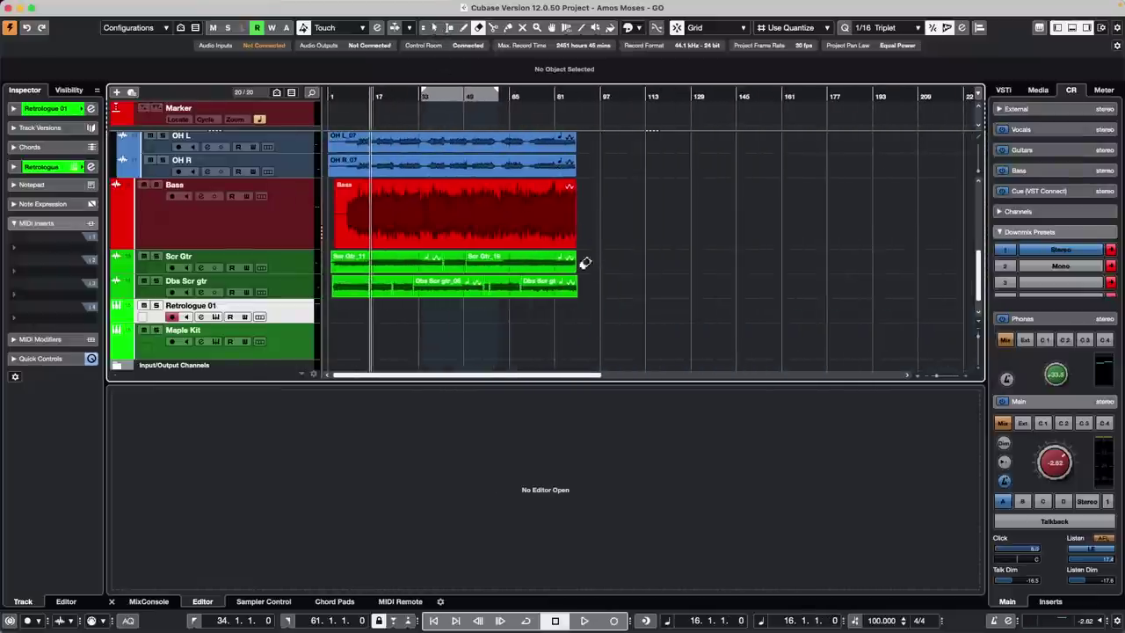
Revert the project to its previously saved version.
click(77, 7)
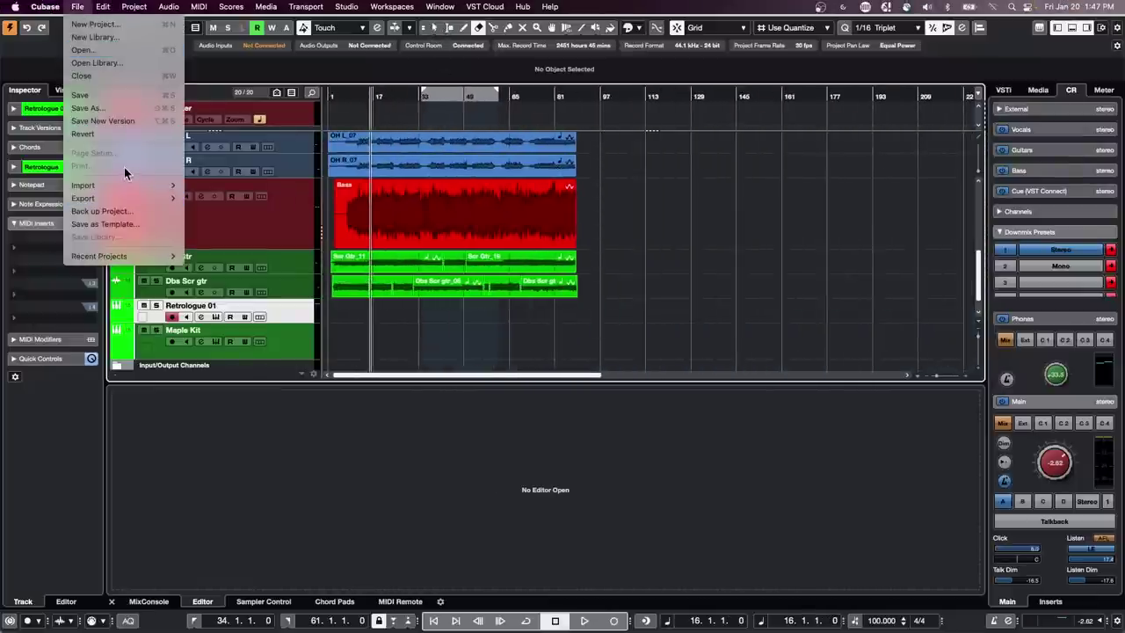
click(120, 135)
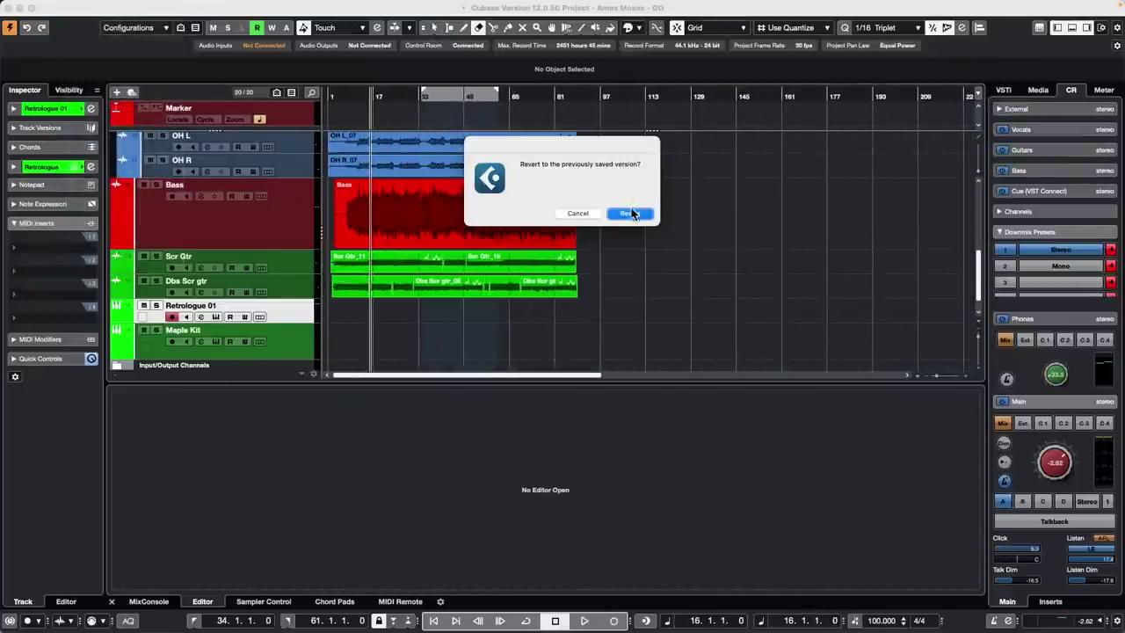
click(630, 214)
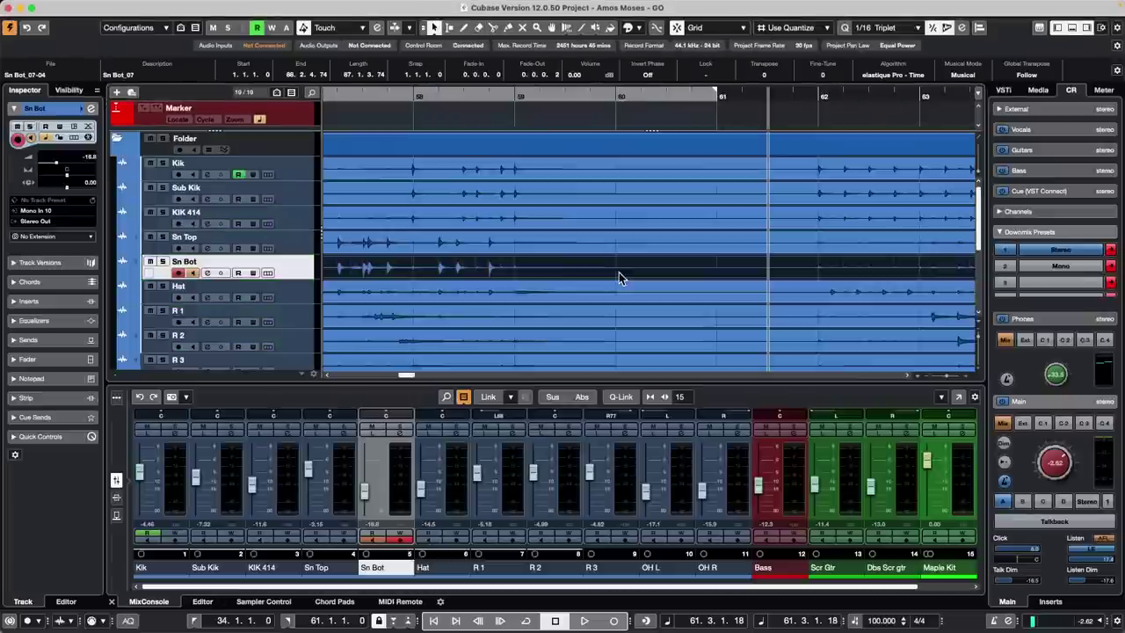
Select all the audio events in the project and set their time-stretch algorithm to elastique Pro - Tape.
drag(472, 95, 485, 46)
drag(540, 170, 321, 319)
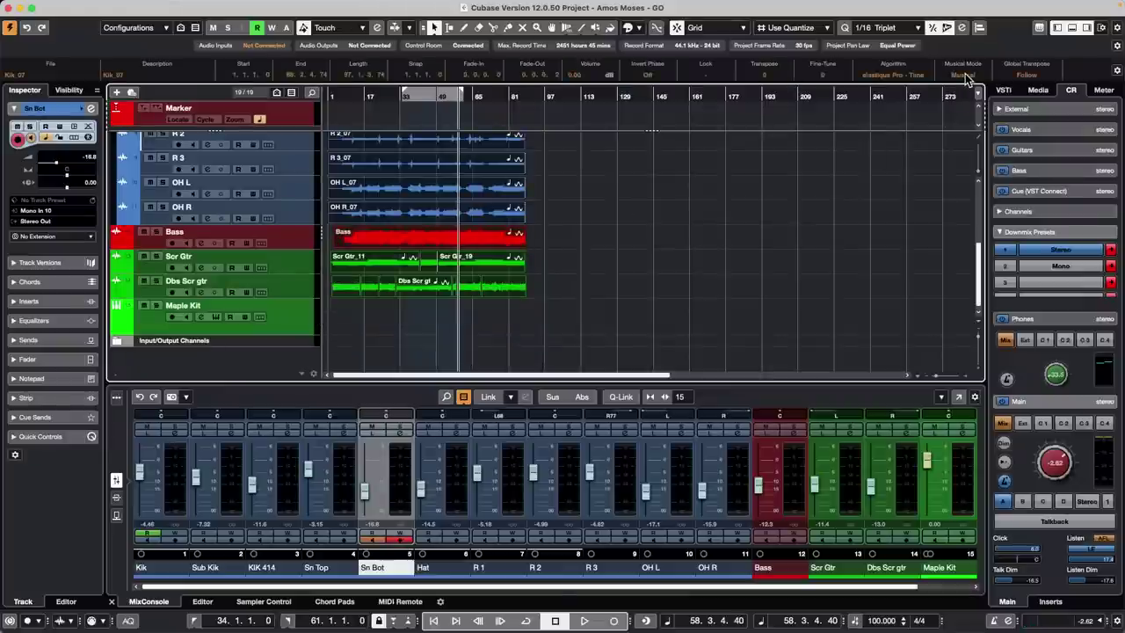
click(909, 77)
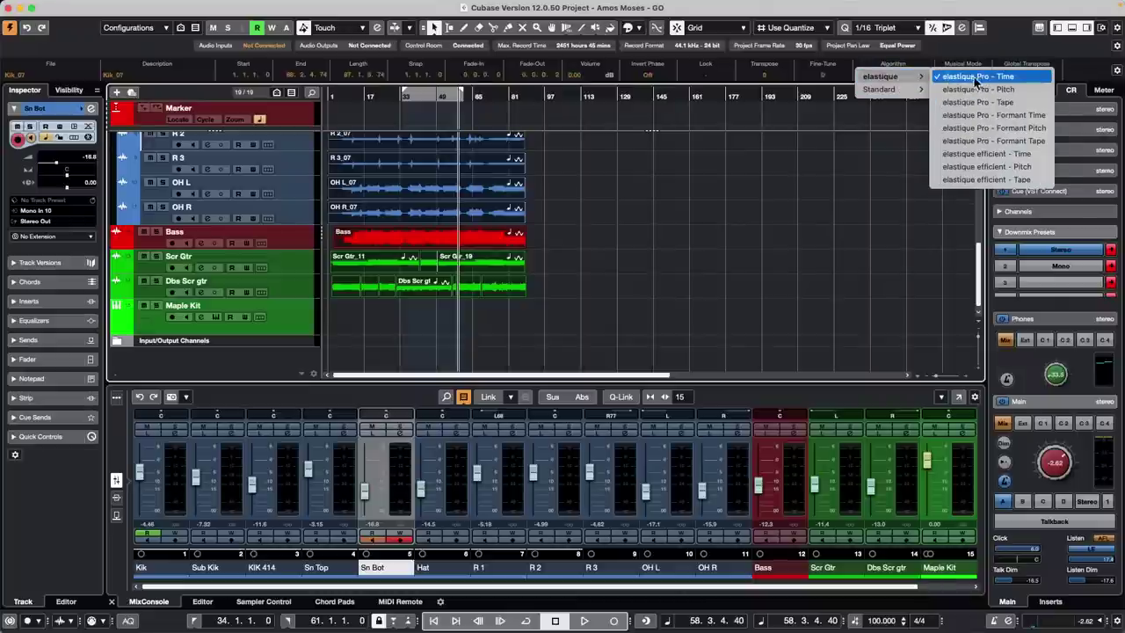
click(985, 105)
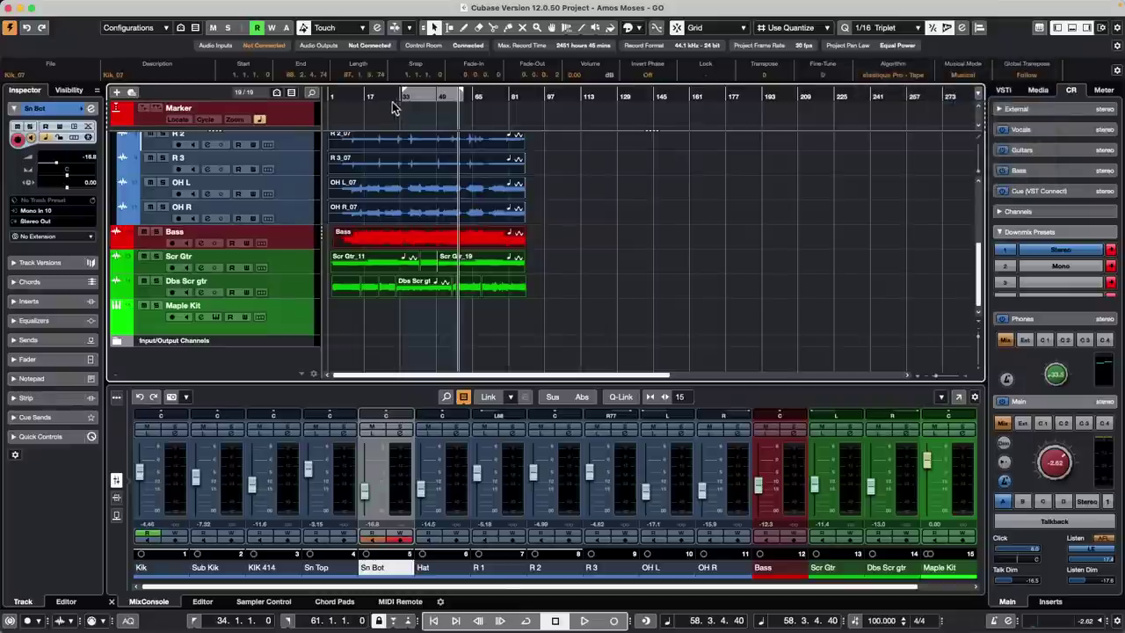
Play the project from about bar 19 and slow the tempo during playback to 92 and 88 BPM.
drag(393, 108, 370, 98)
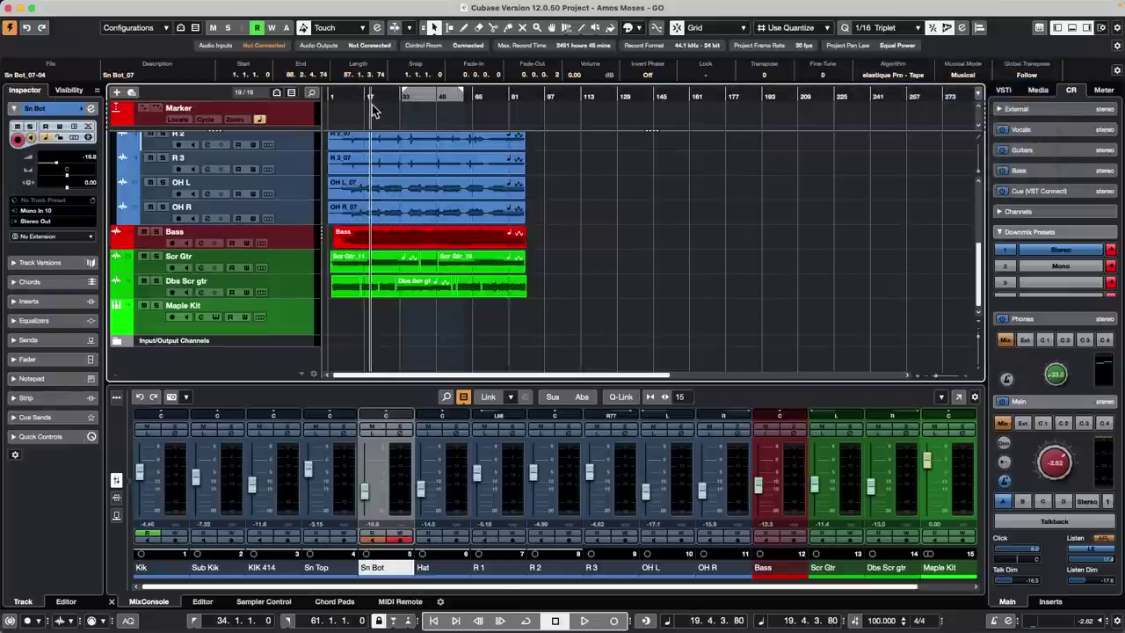
key(space)
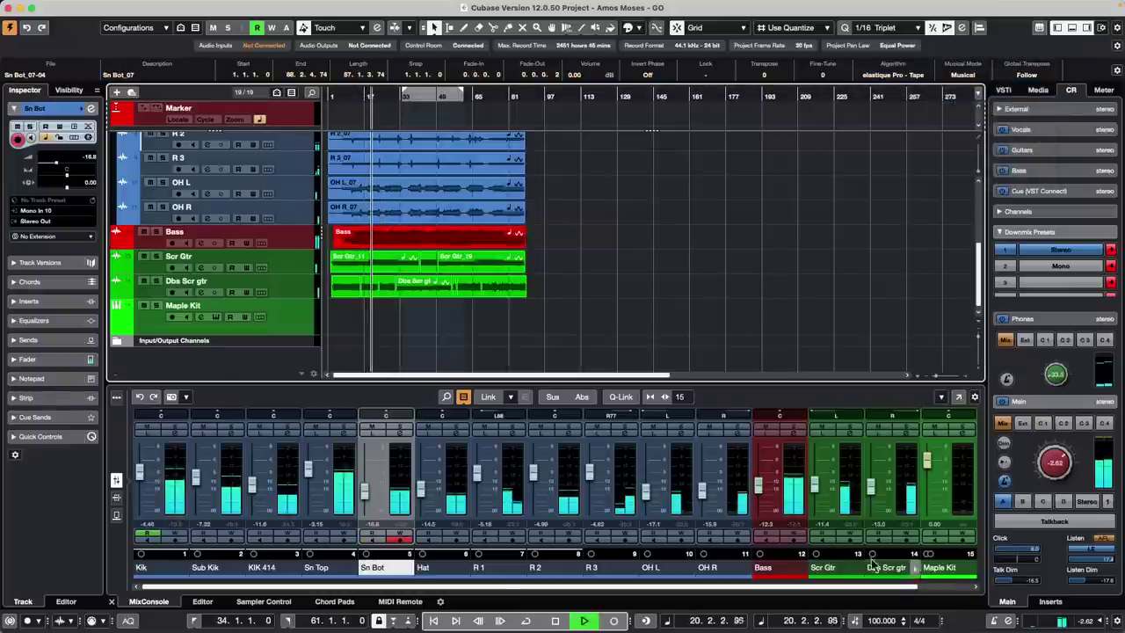
click(872, 620)
text(9)
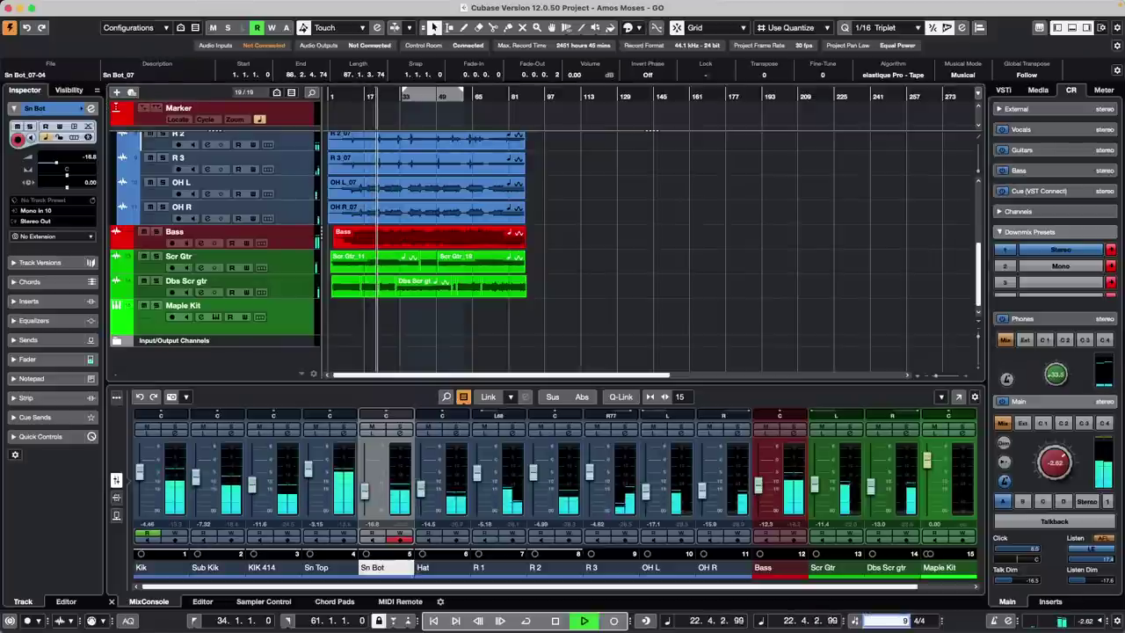
text(2)
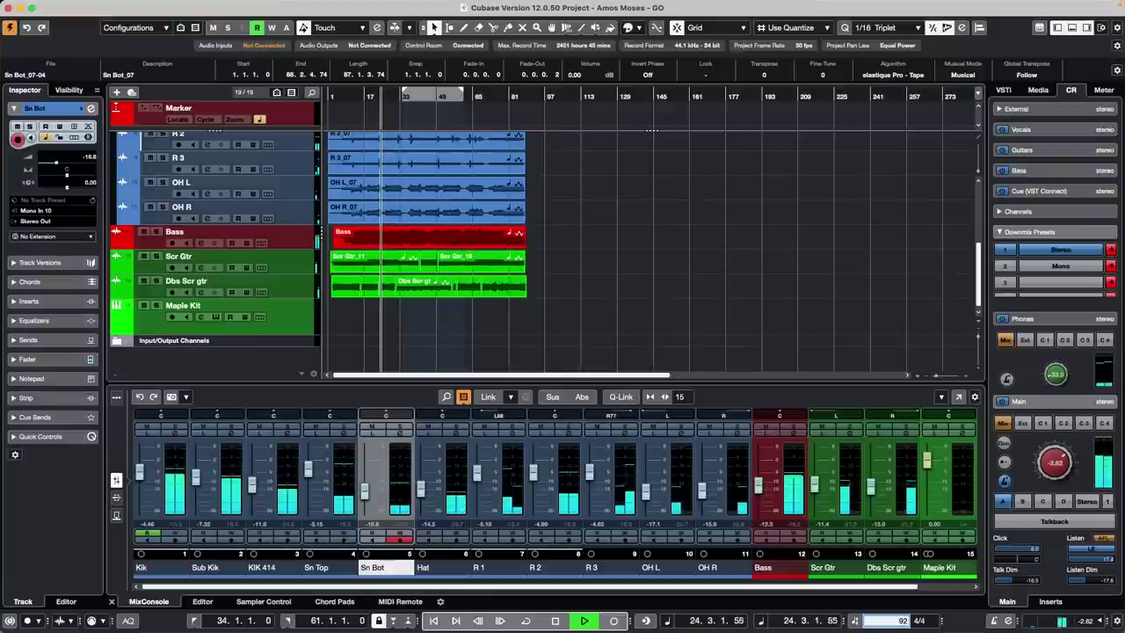
key(Return)
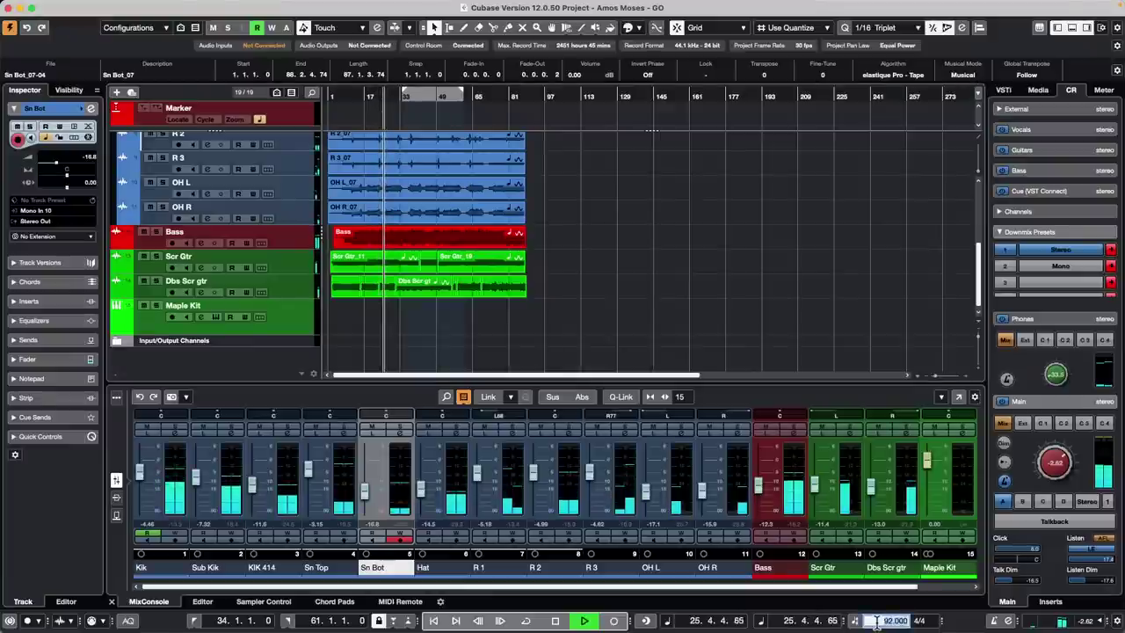
text(88)
key(Return)
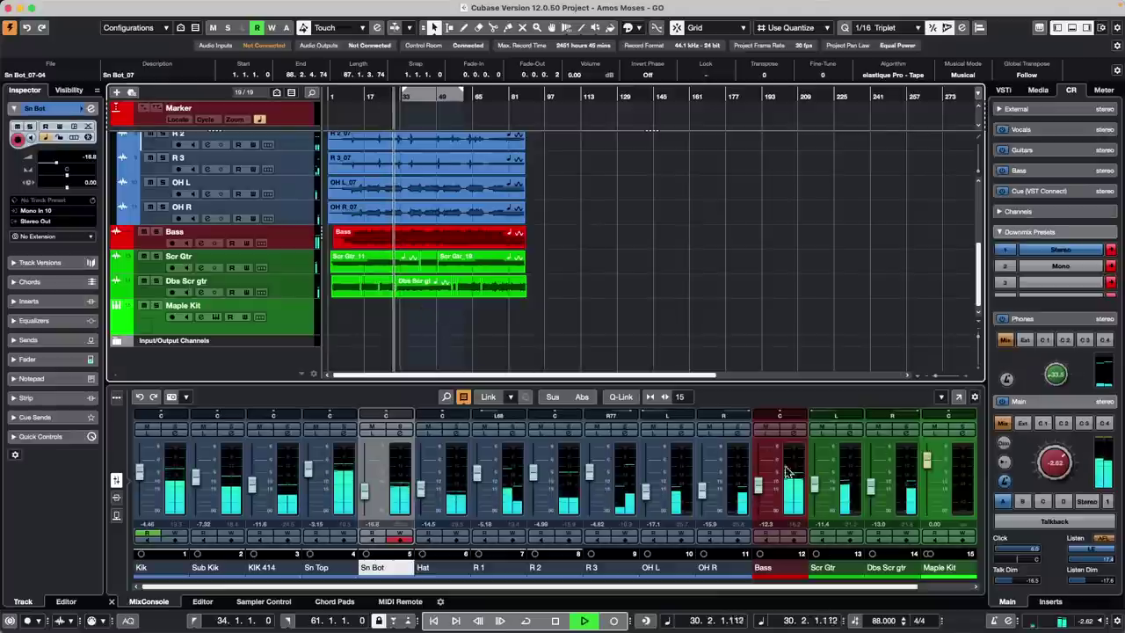
Raise the project tempo during playback to 112 and 120 BPM.
click(875, 622)
text(1)
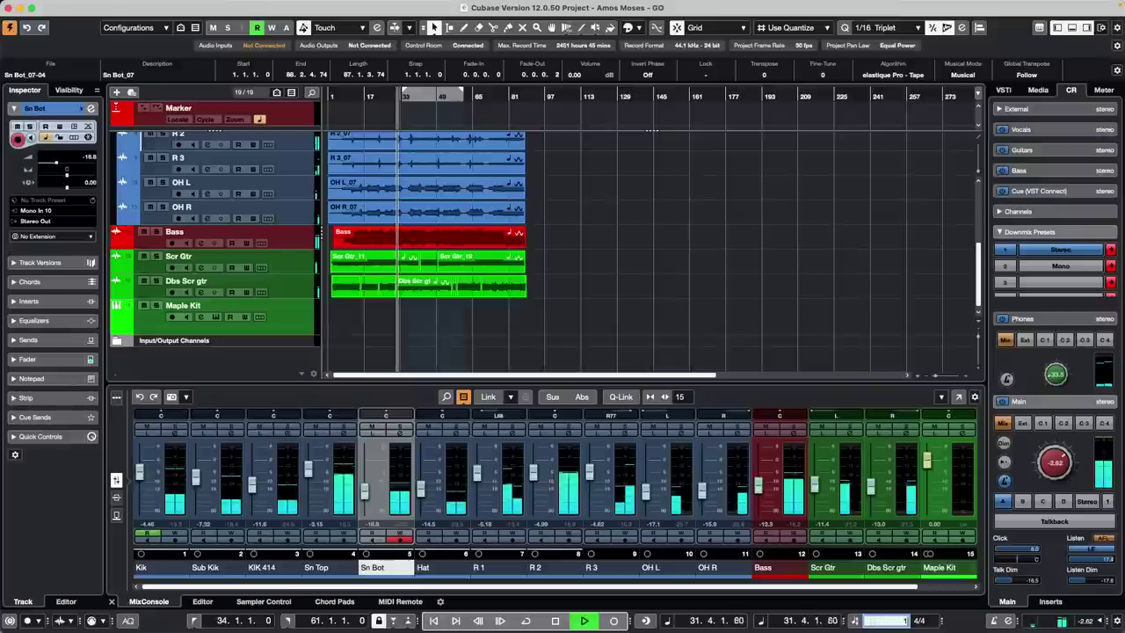
text(12)
key(Return)
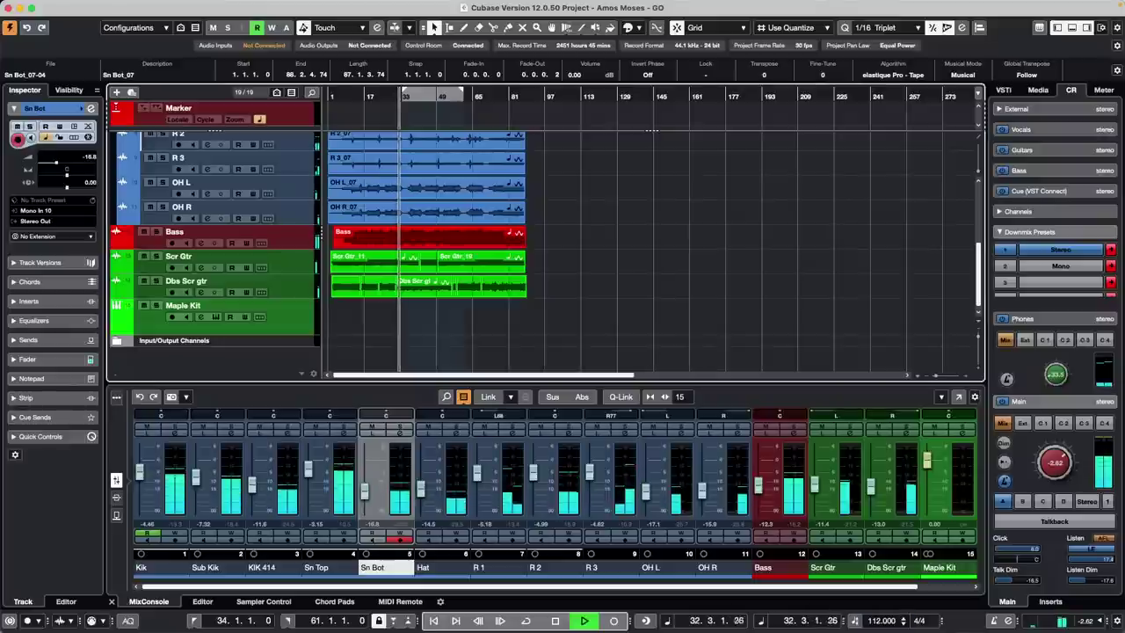
click(872, 621)
text(1)
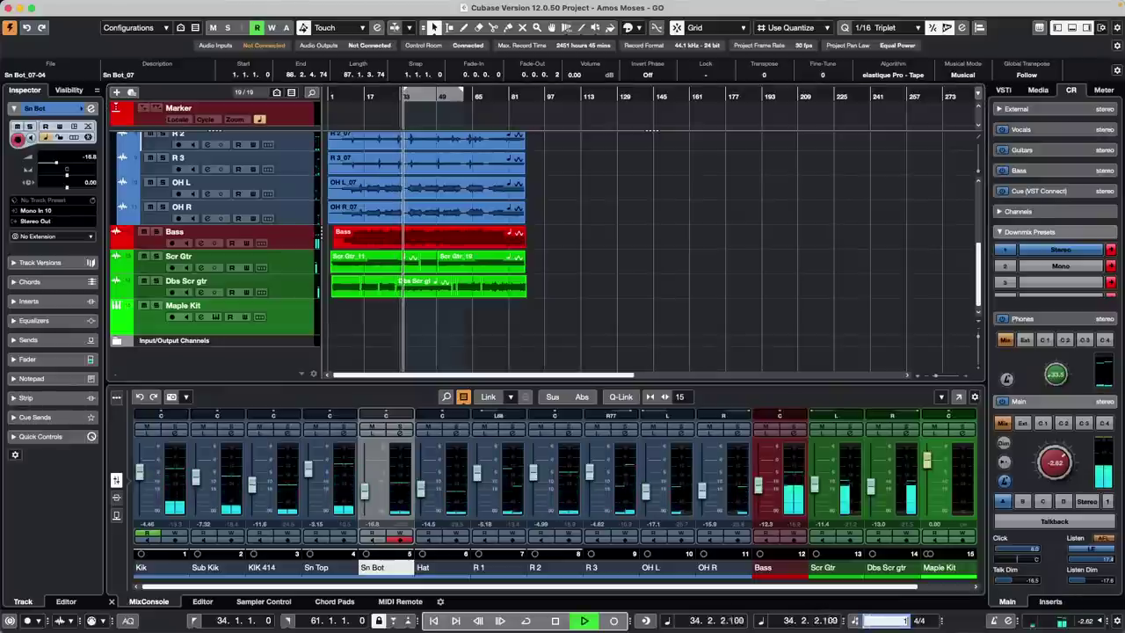
text(20)
key(Return)
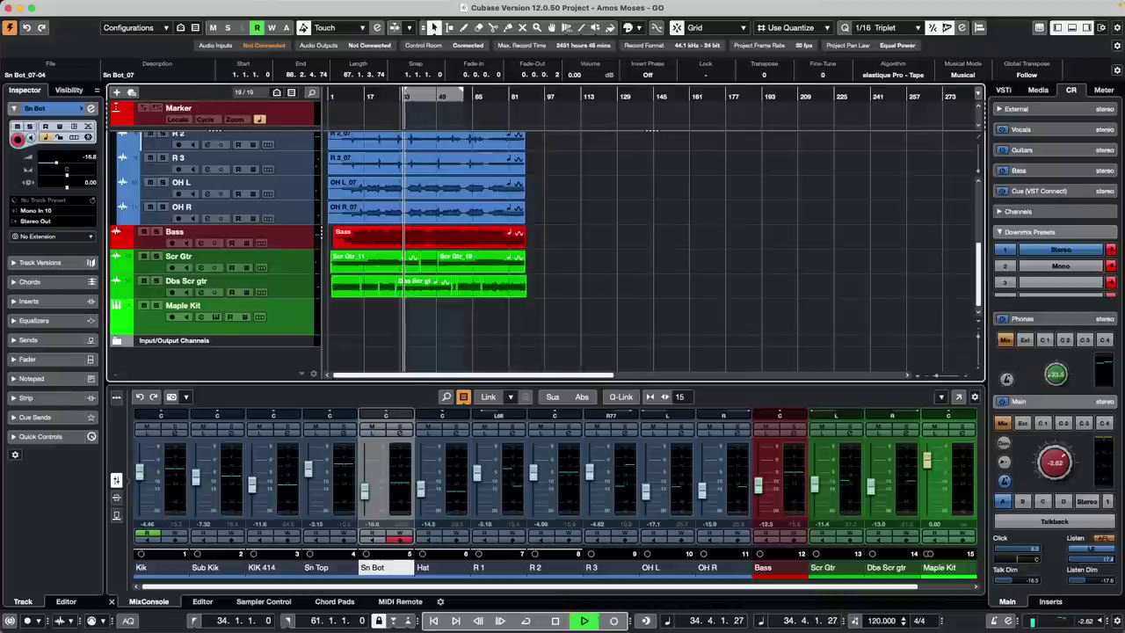
Set the project tempo to 100 BPM and stop playback.
click(881, 620)
text(10)
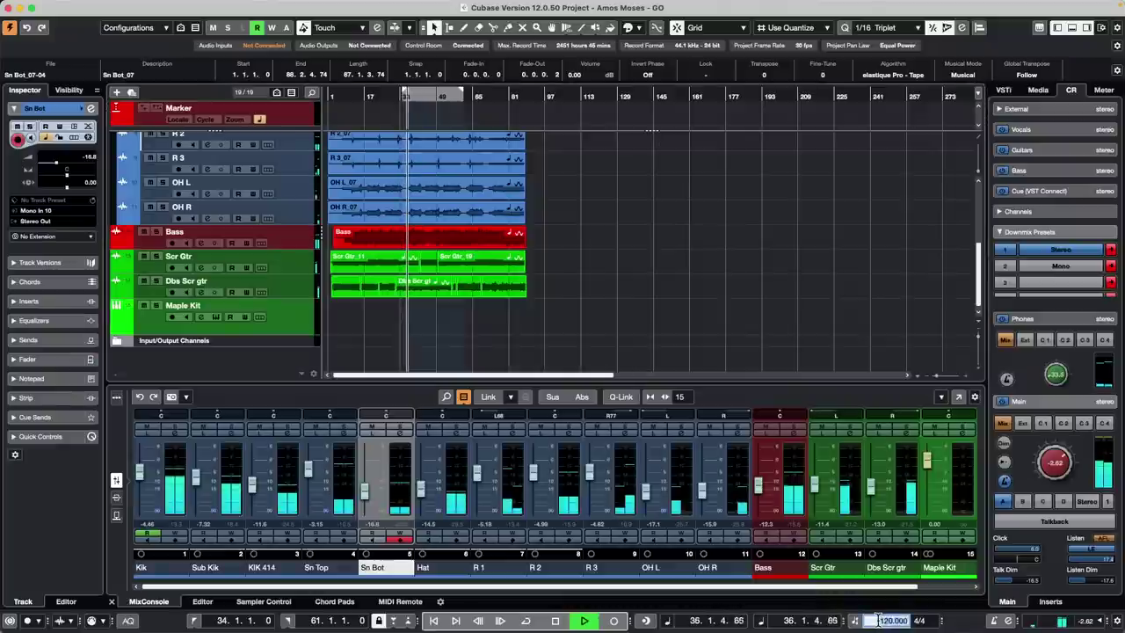
text(0)
key(Return)
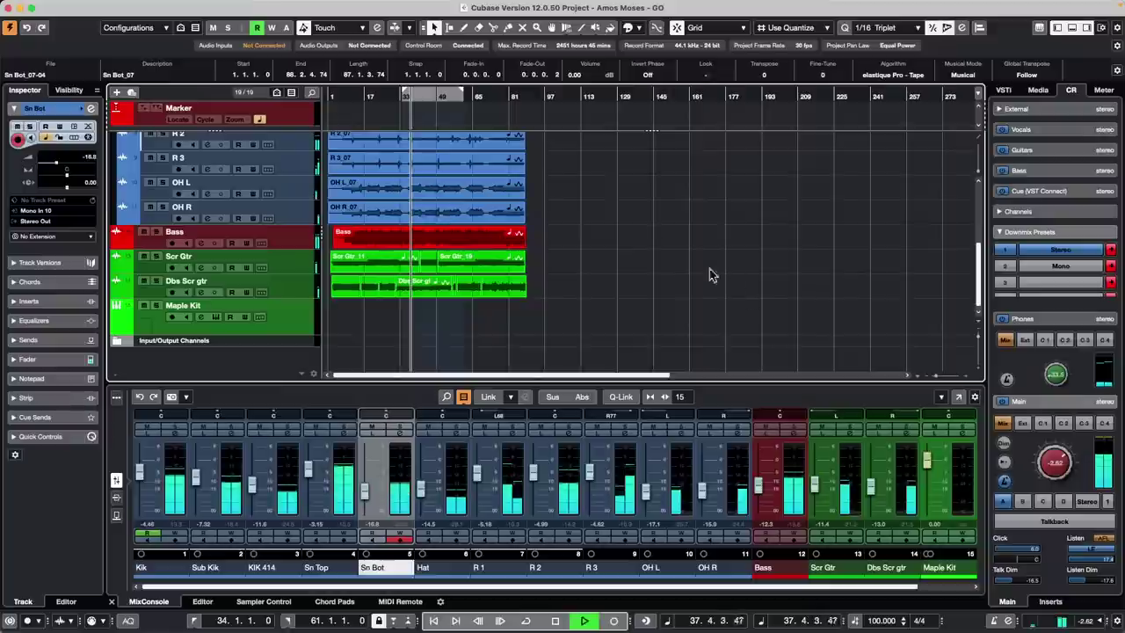
key(space)
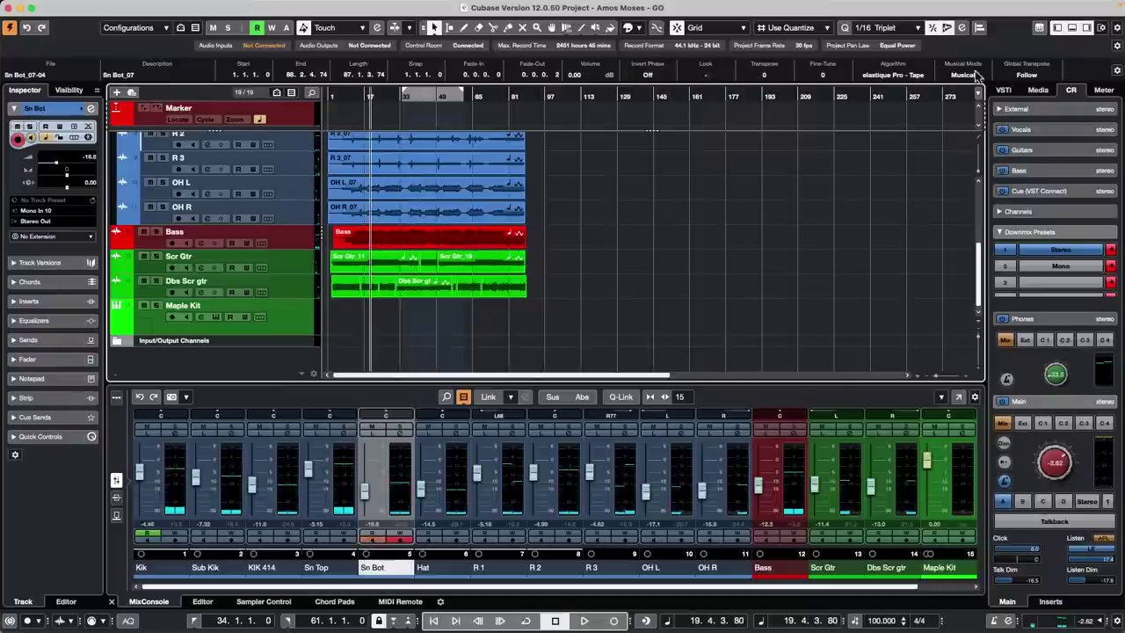
Examine the elastique algorithm options for the selected audio events without changing the choice.
click(893, 75)
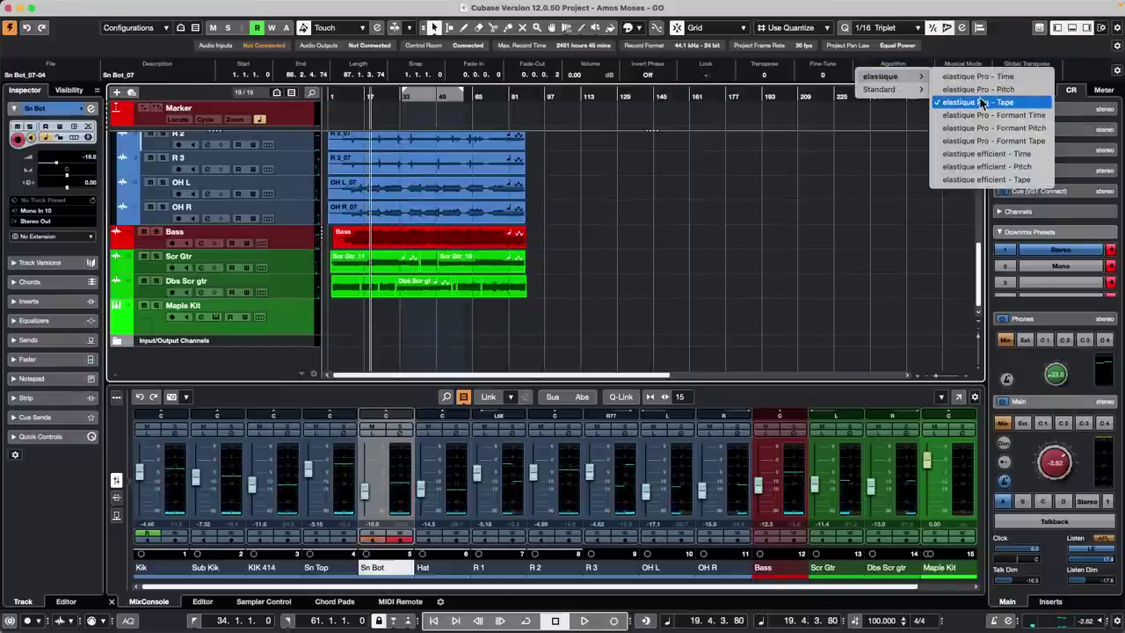
click(809, 208)
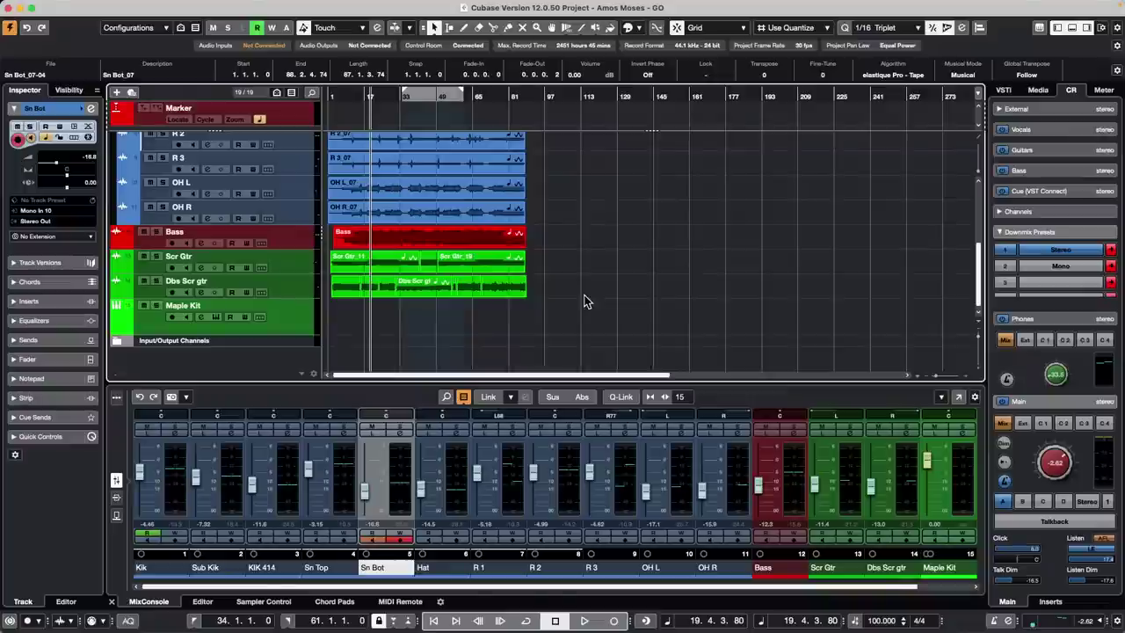
Solo the Bass track during playback and raise the Control Room main level to 0.82.
click(294, 238)
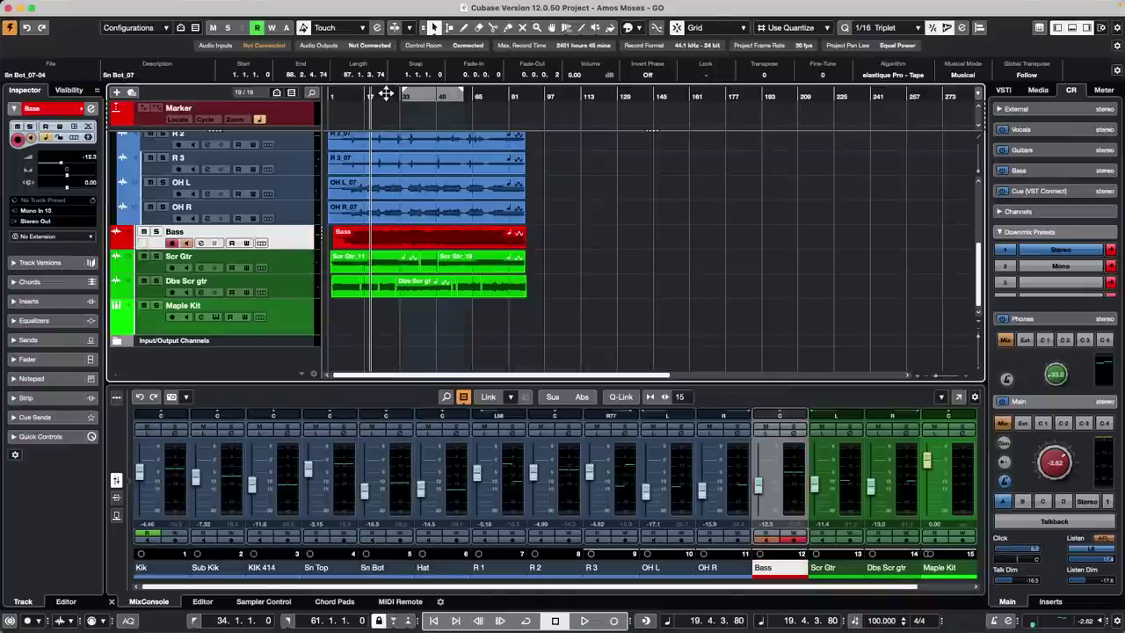
key(space)
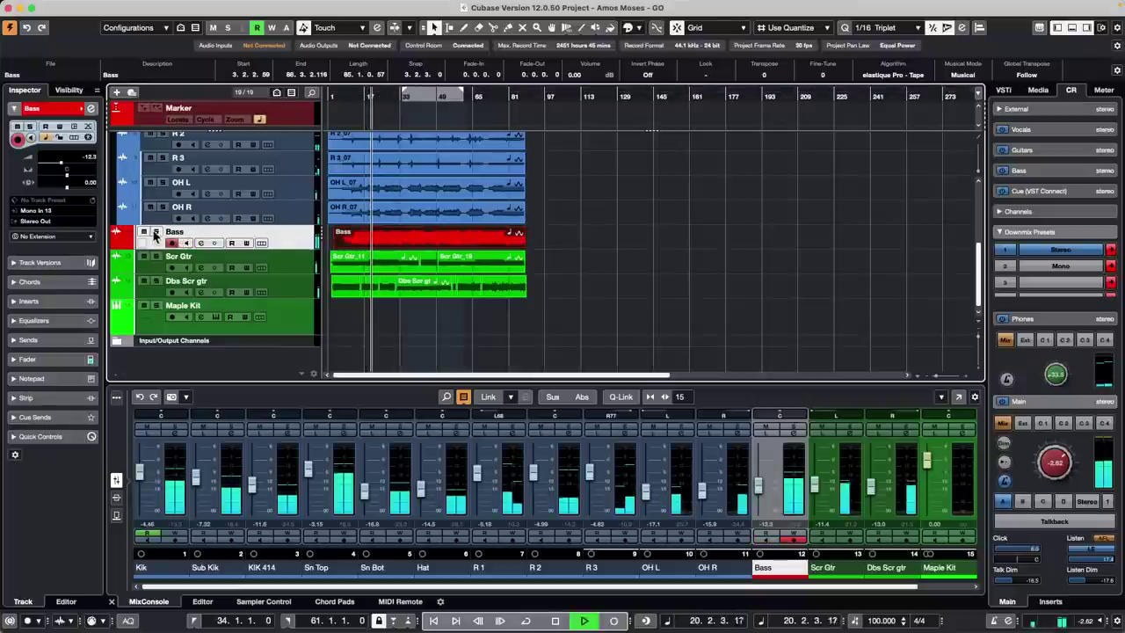
click(155, 232)
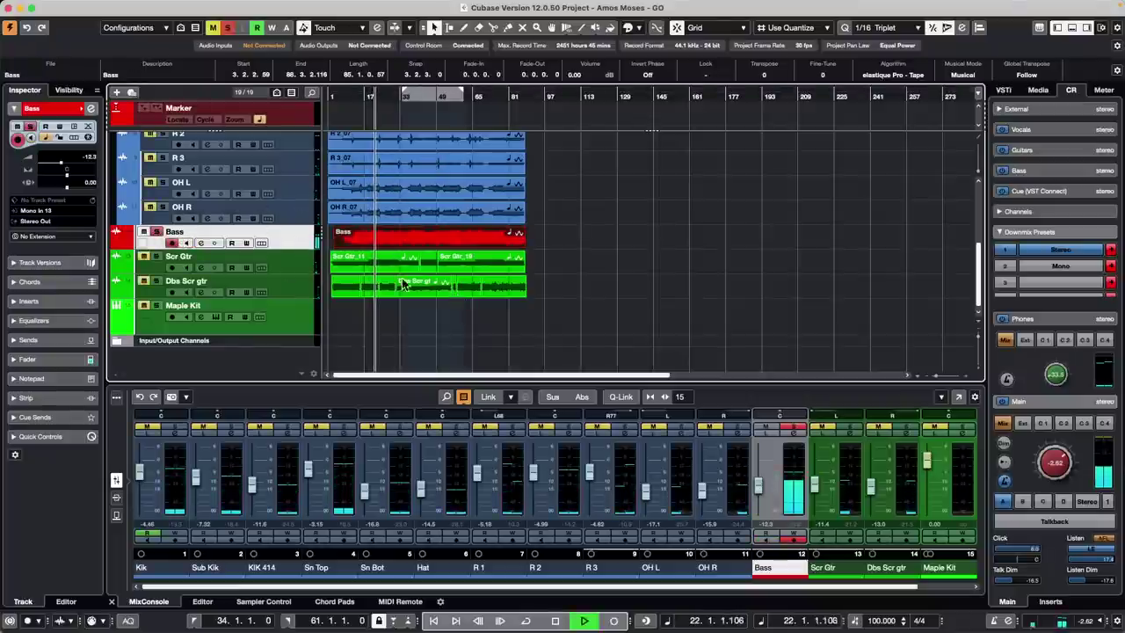
drag(1055, 464, 1050, 442)
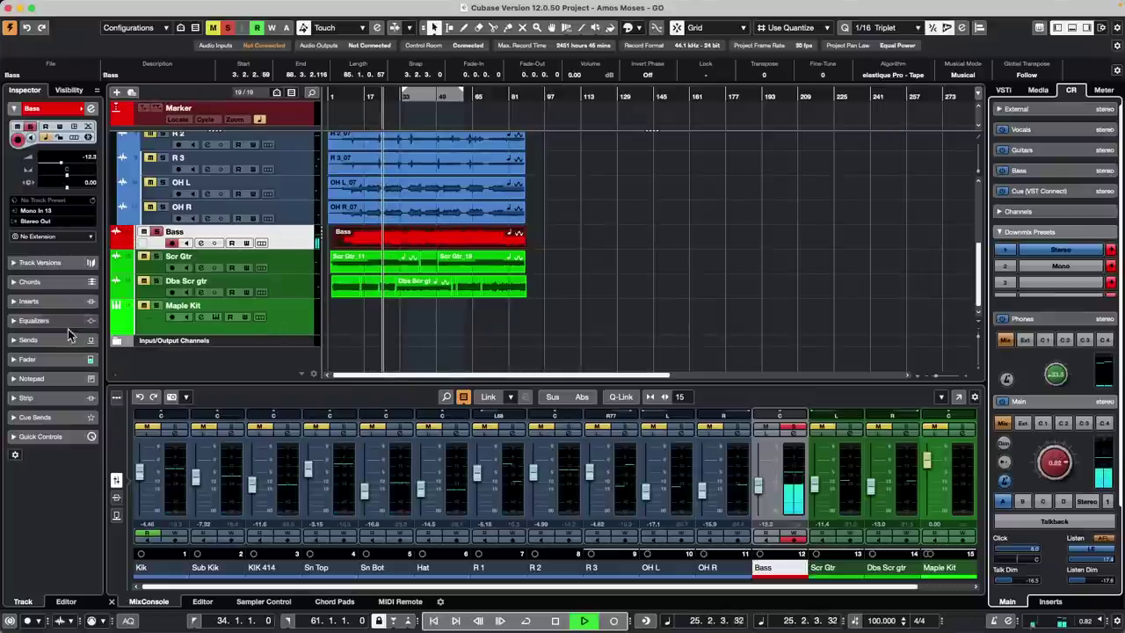
Add a stereo FX channel with the Imager effect to the selected Bass channel, routed to Stereo Out.
right_click(287, 239)
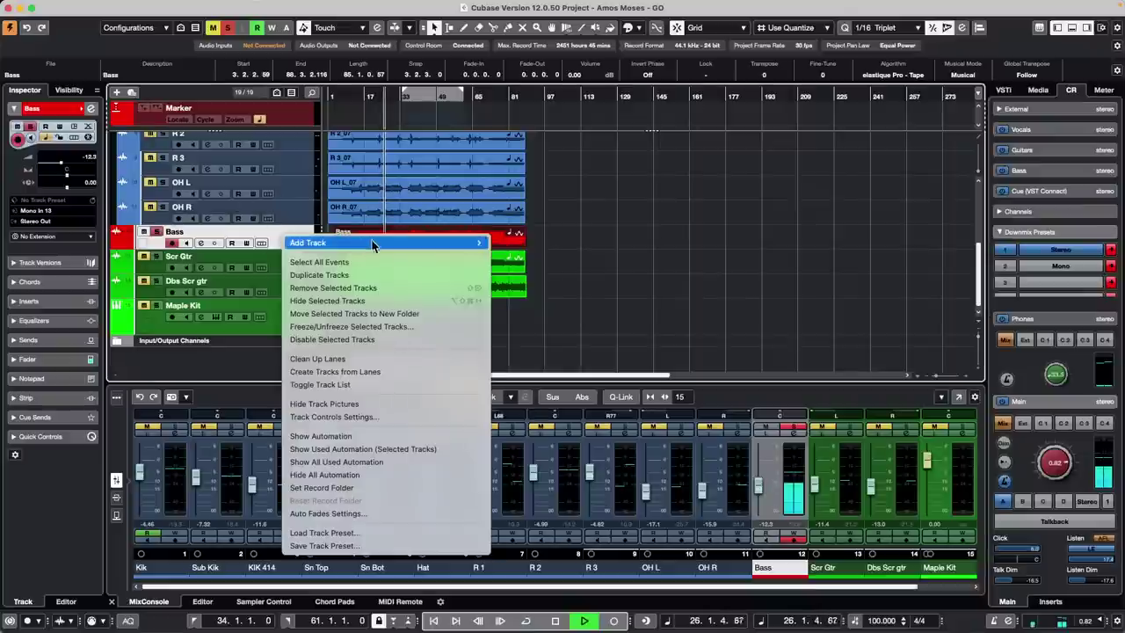
mouse_move(372, 243)
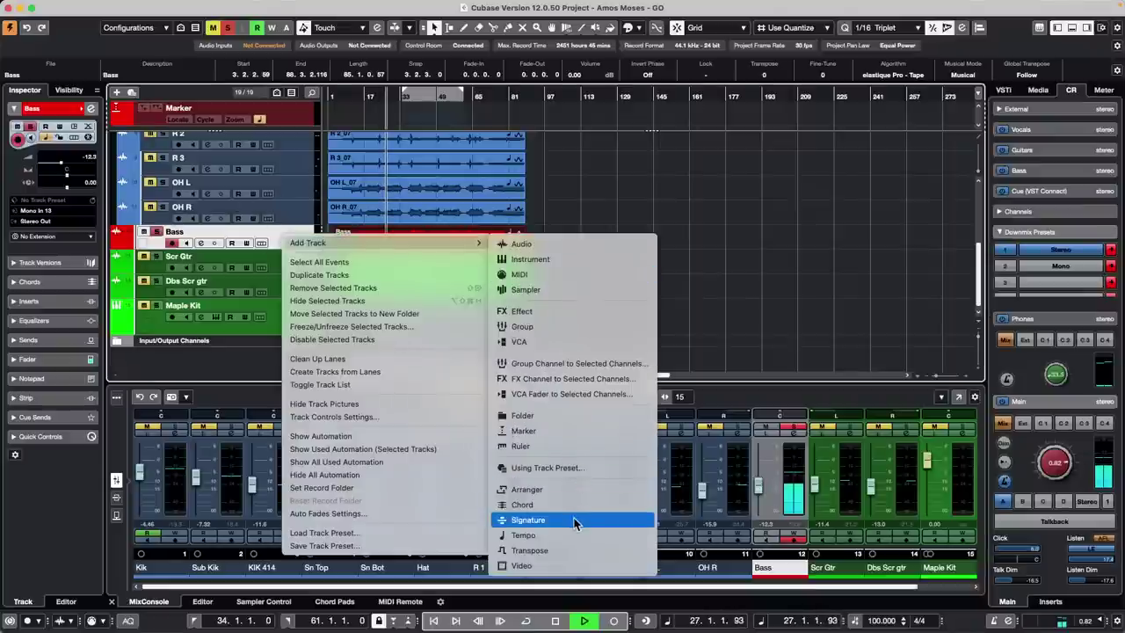
click(615, 379)
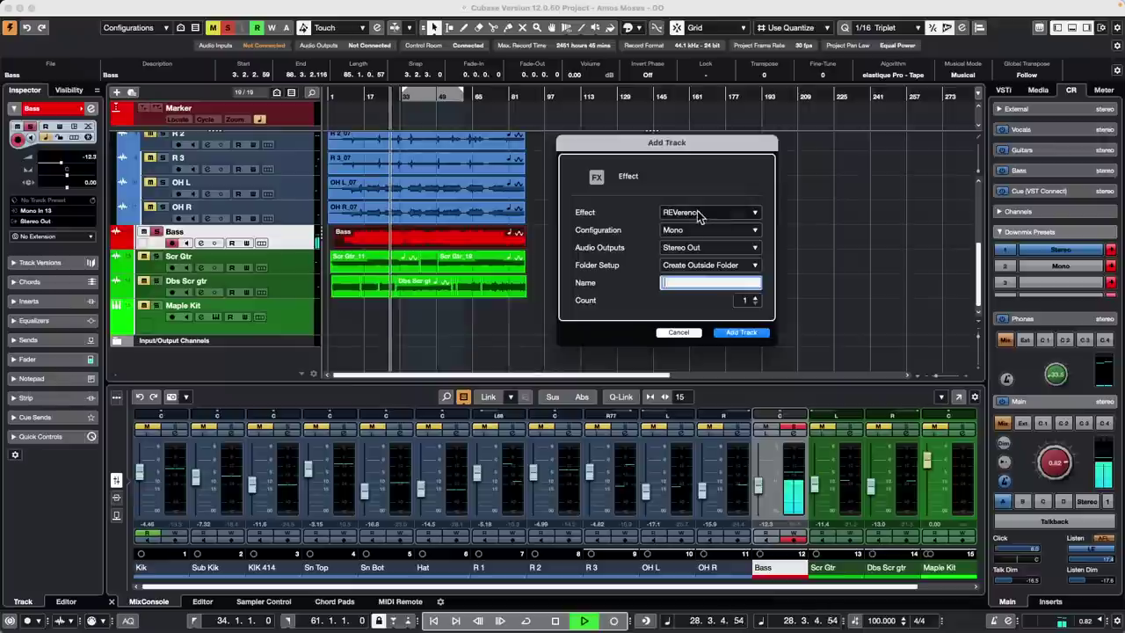
click(697, 212)
text(imager)
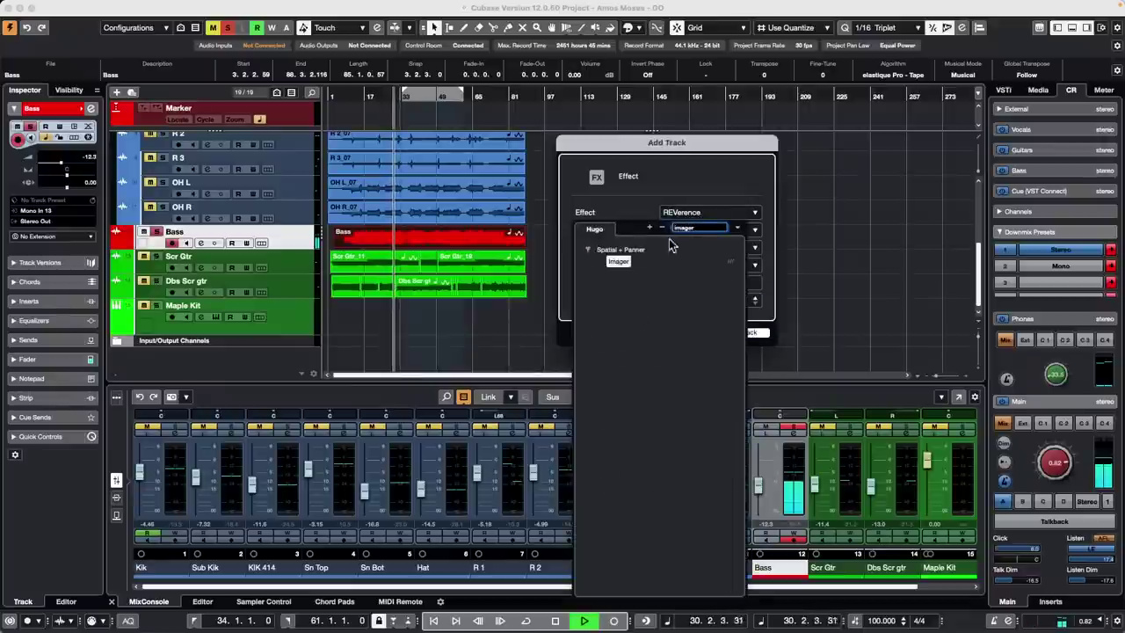
click(620, 261)
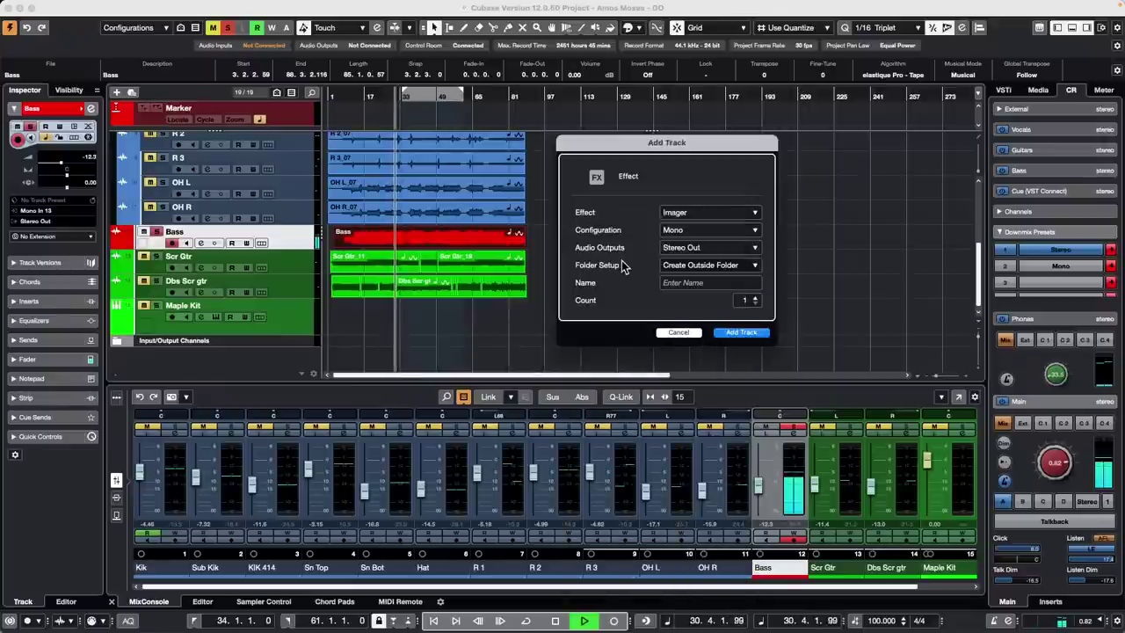
click(702, 228)
click(698, 241)
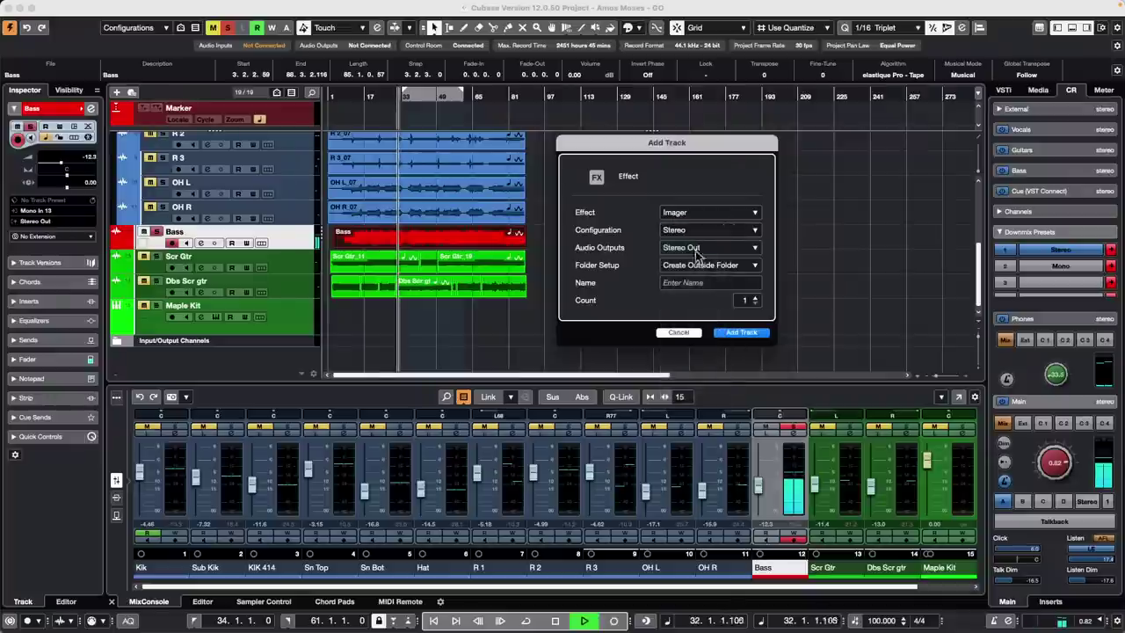
click(740, 333)
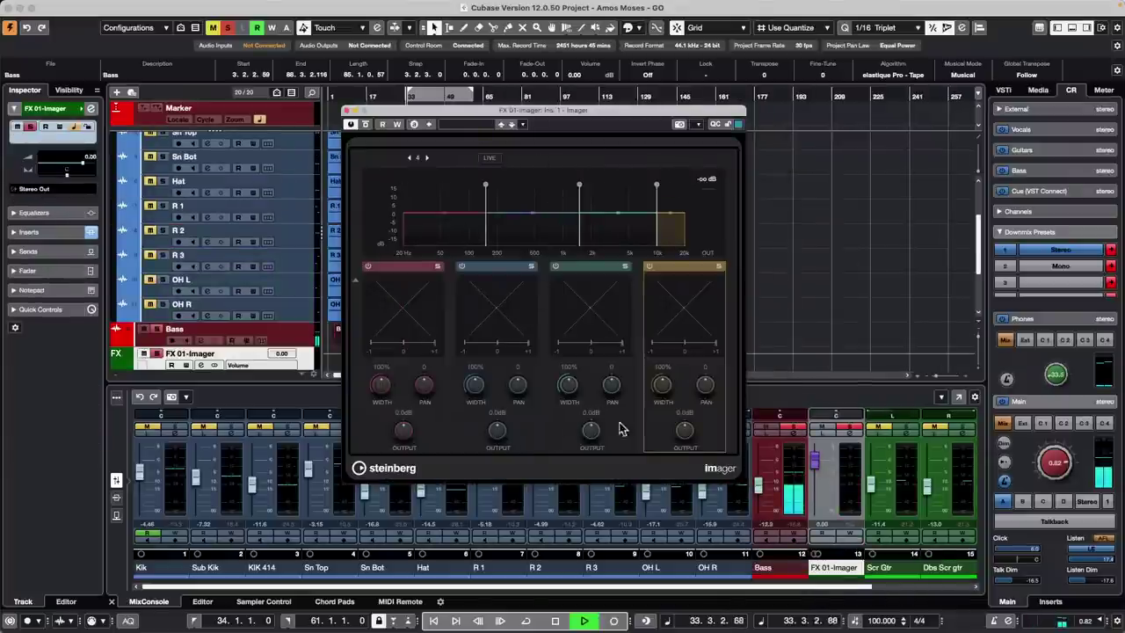
Set the width of all four Imager bands to 200% and move the plug-in window clear of the track list.
click(389, 383)
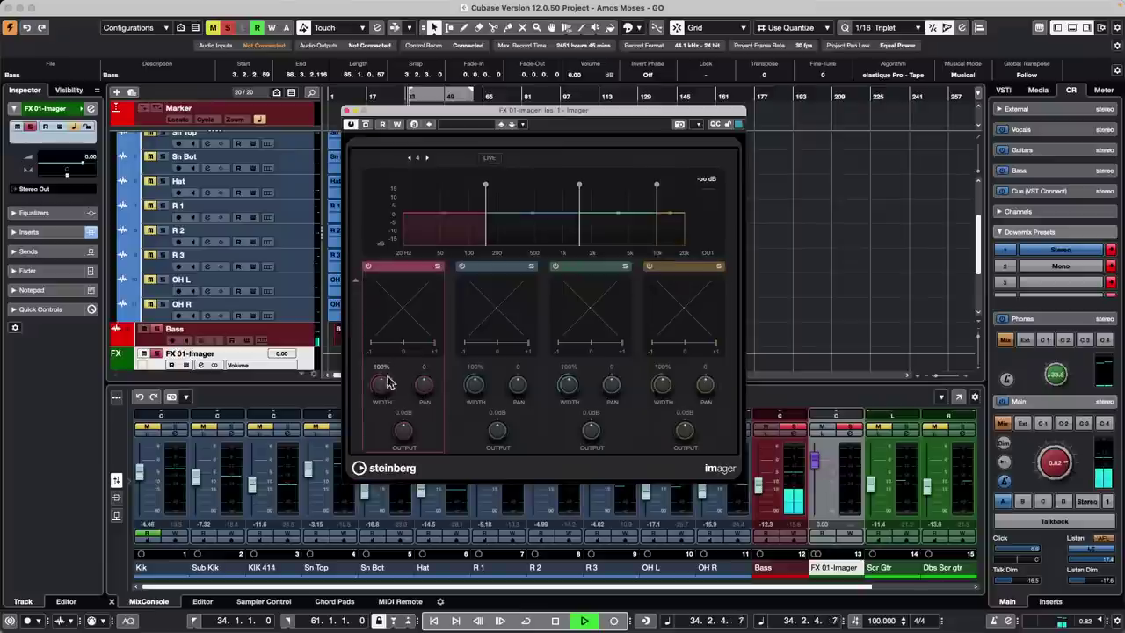
drag(387, 376, 408, 327)
drag(478, 378, 509, 315)
drag(567, 377, 606, 330)
drag(665, 382, 686, 312)
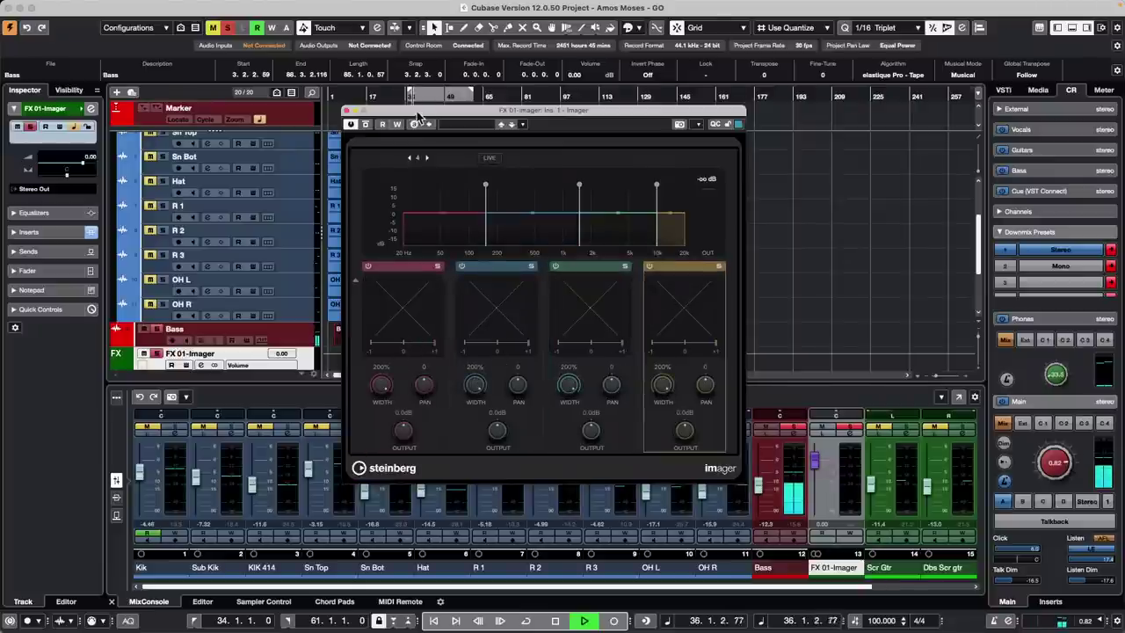
drag(416, 111, 676, 85)
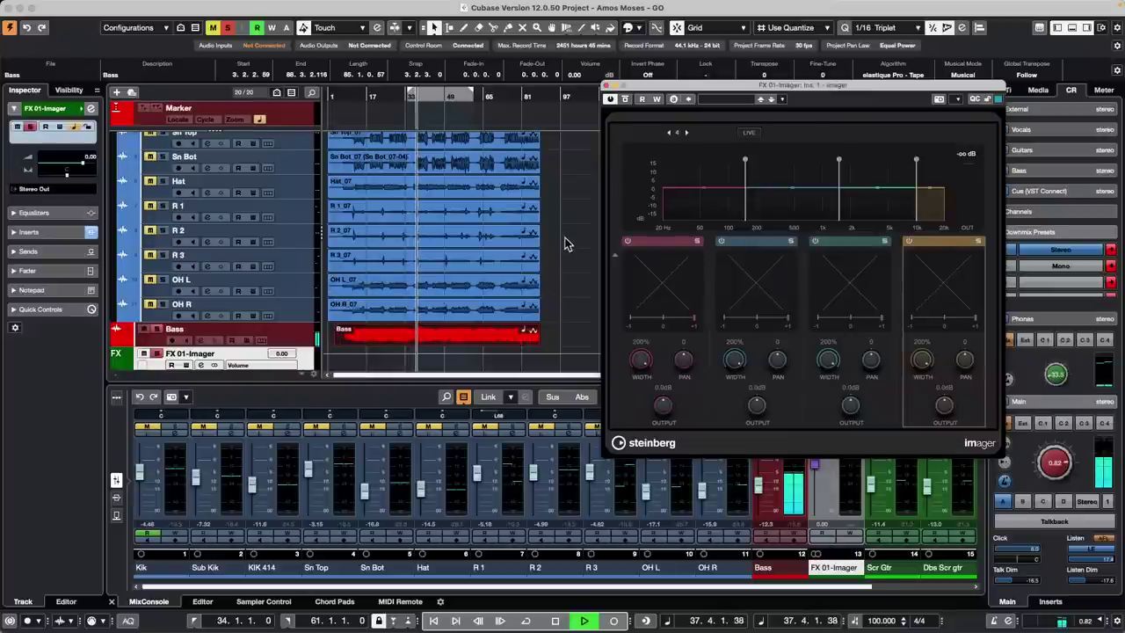
Raise the Bass track's send level to FX 01-Imager to 6.02 dB.
click(289, 335)
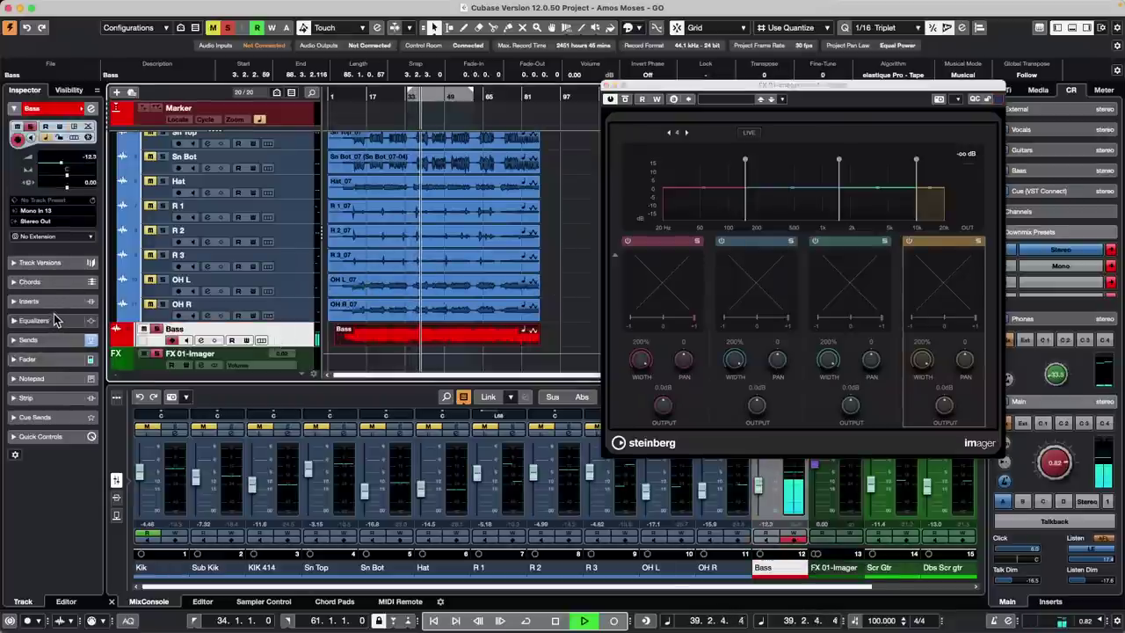
click(48, 283)
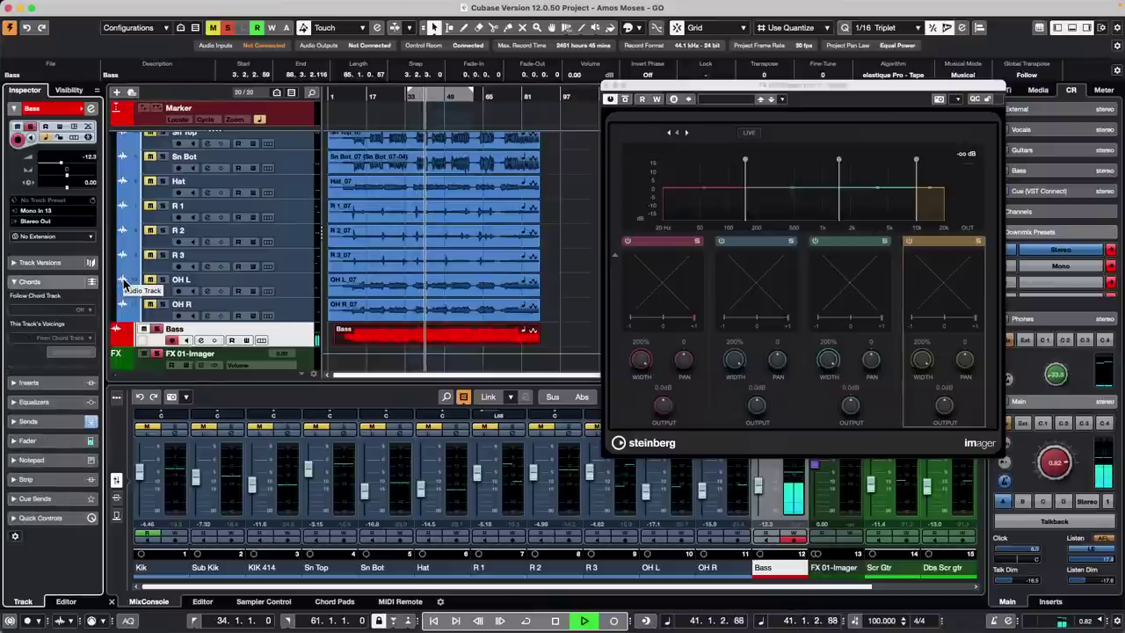
click(48, 283)
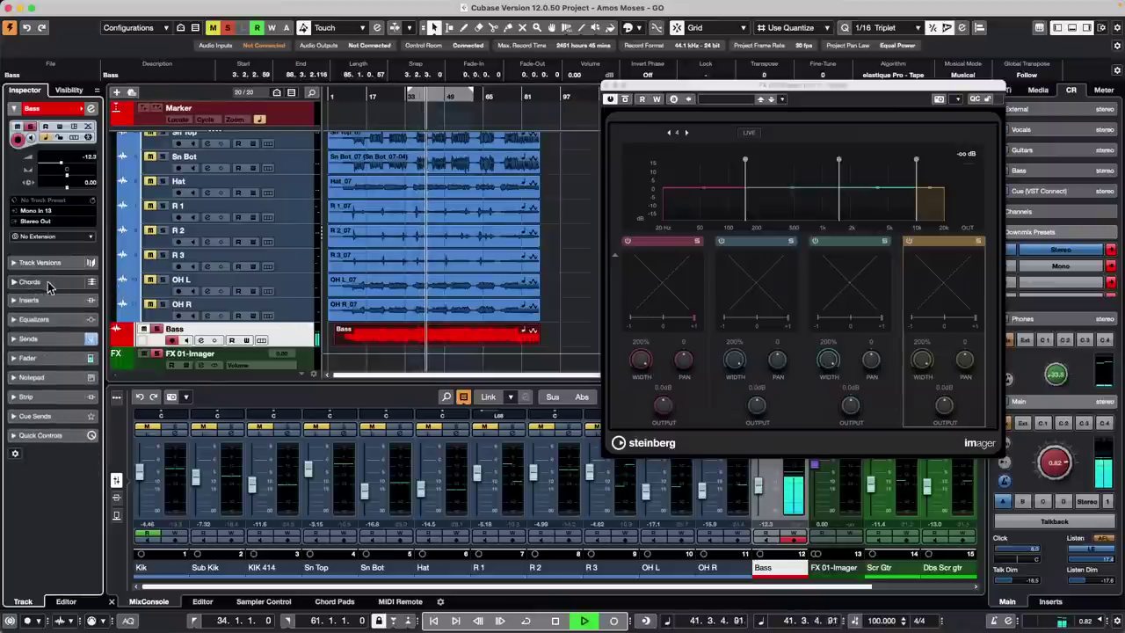
click(29, 339)
drag(21, 374, 118, 376)
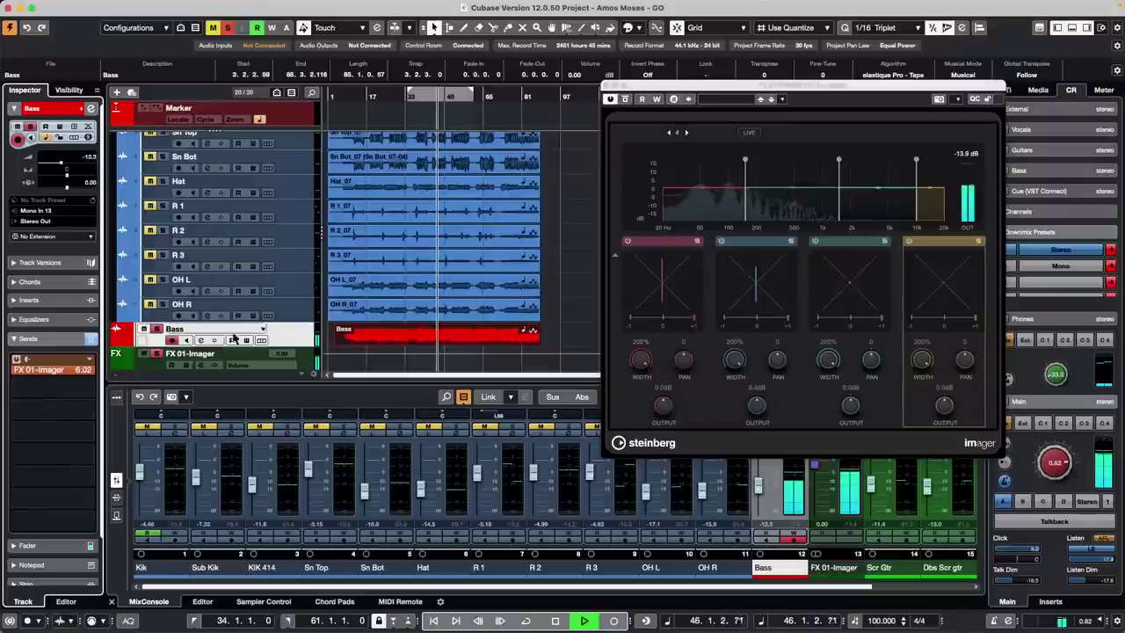
Switch the Bass track's Imager send off and on for comparison, and stop playback and close the Imager window.
click(16, 362)
click(16, 365)
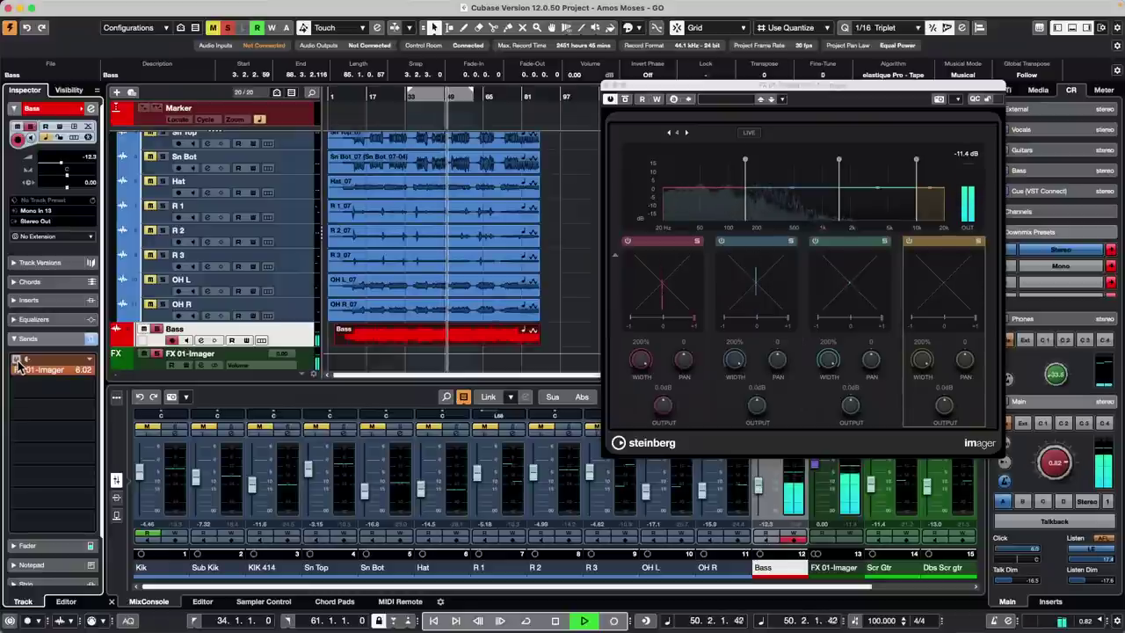
key(space)
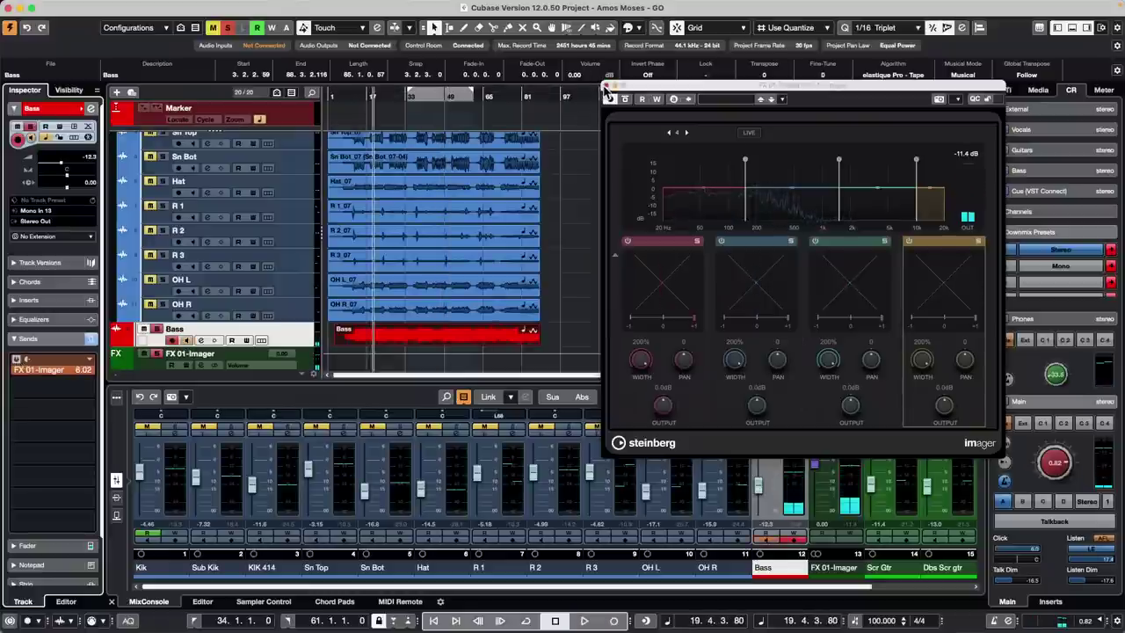
click(605, 87)
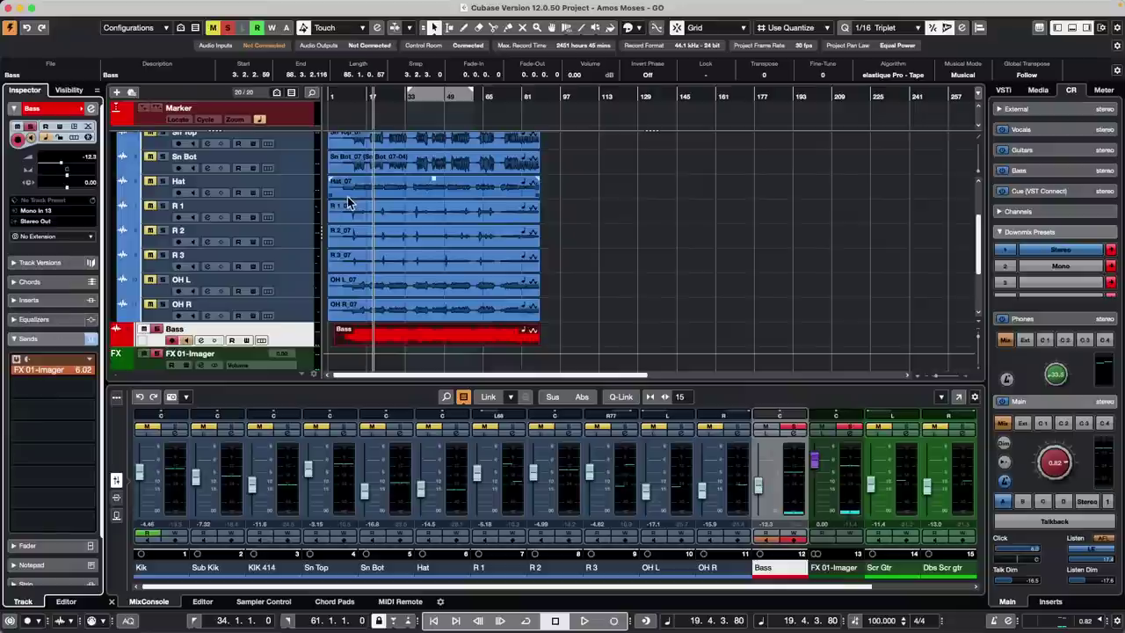
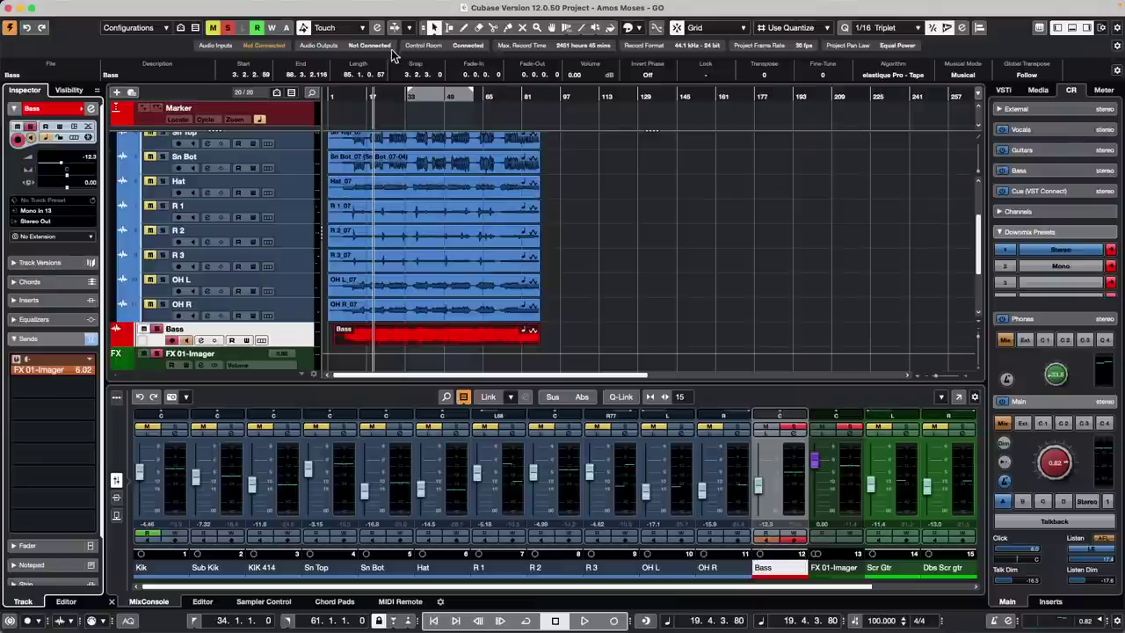
Switch to Finder and show the contents of the Desktop folder.
mouse_move(295, 629)
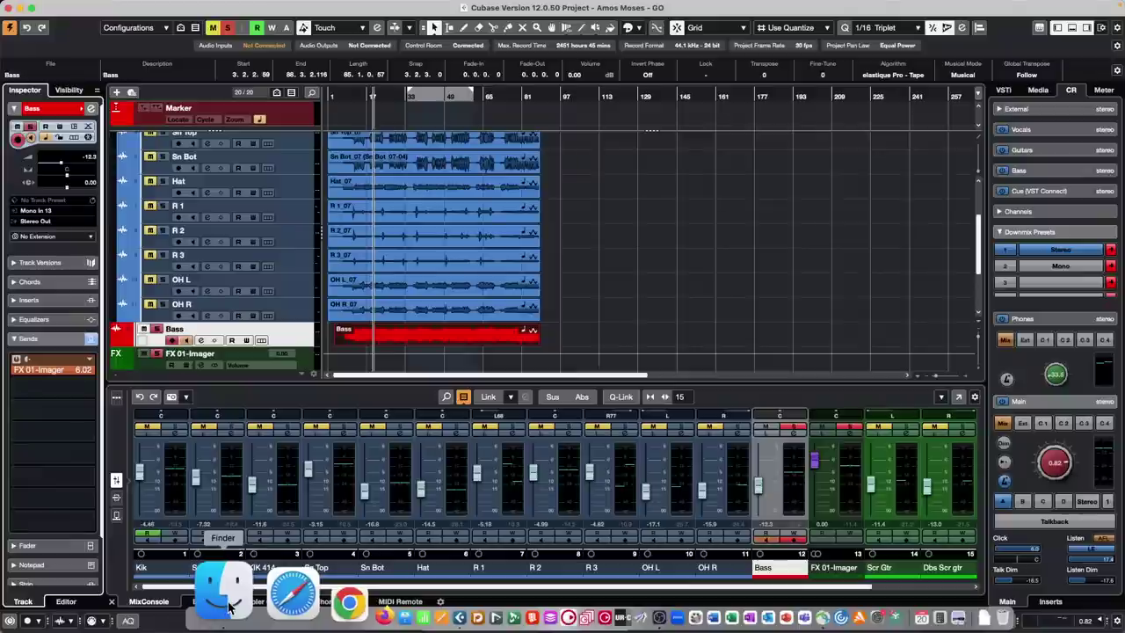
click(224, 597)
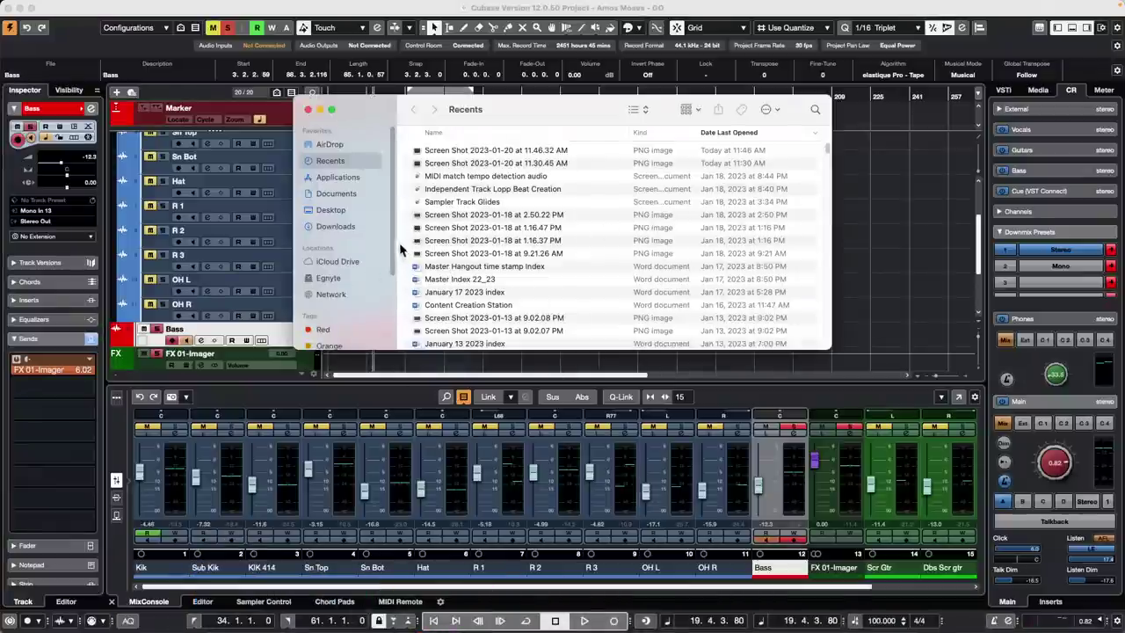
mouse_move(272, 3)
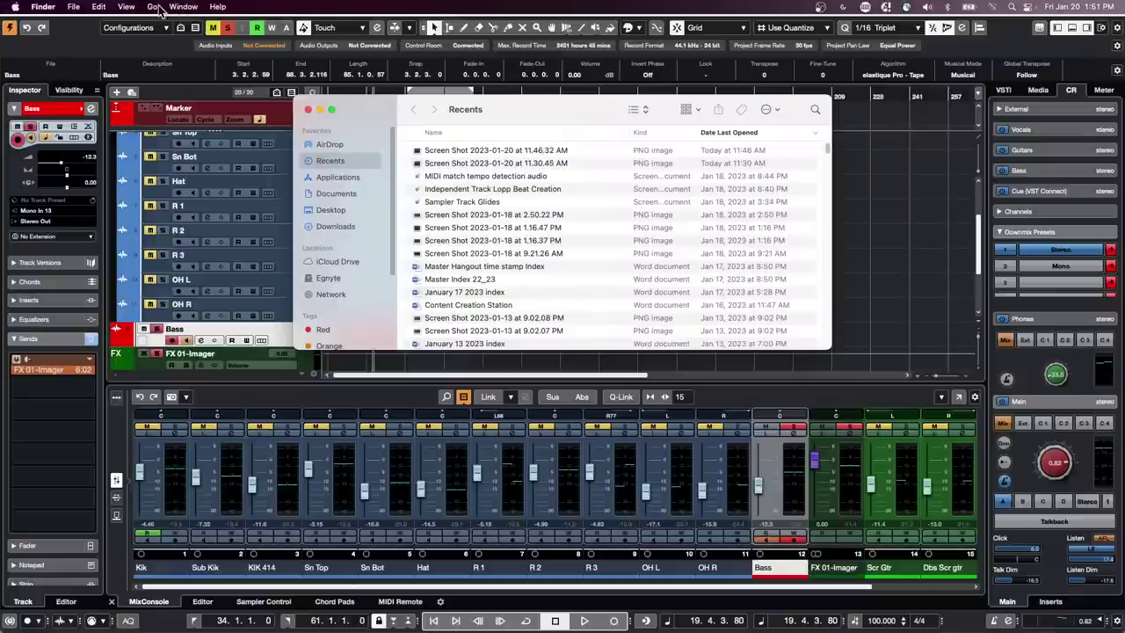
click(154, 8)
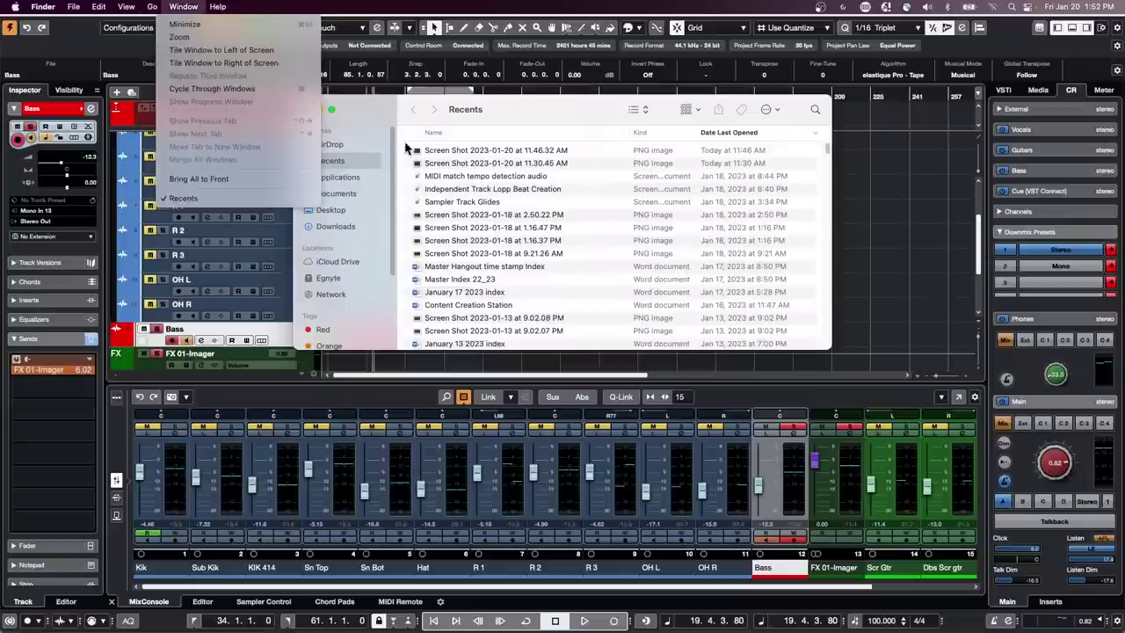
click(330, 223)
click(331, 211)
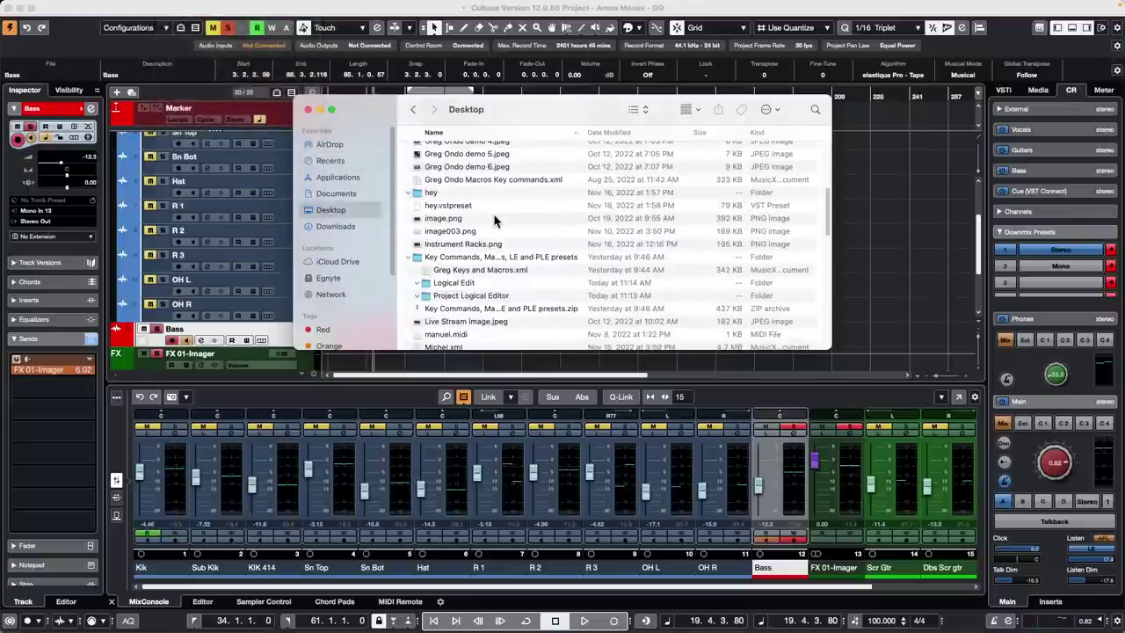
Look through the Desktop folder's file list for an image file.
scroll(494, 220, up, 10)
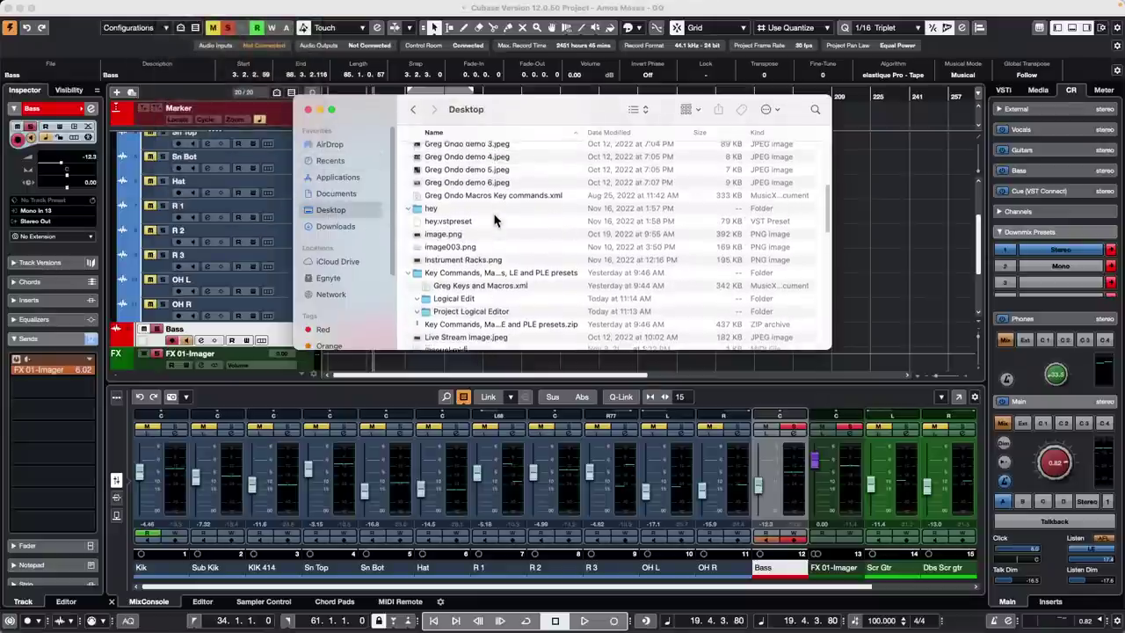
scroll(494, 221, down, 1)
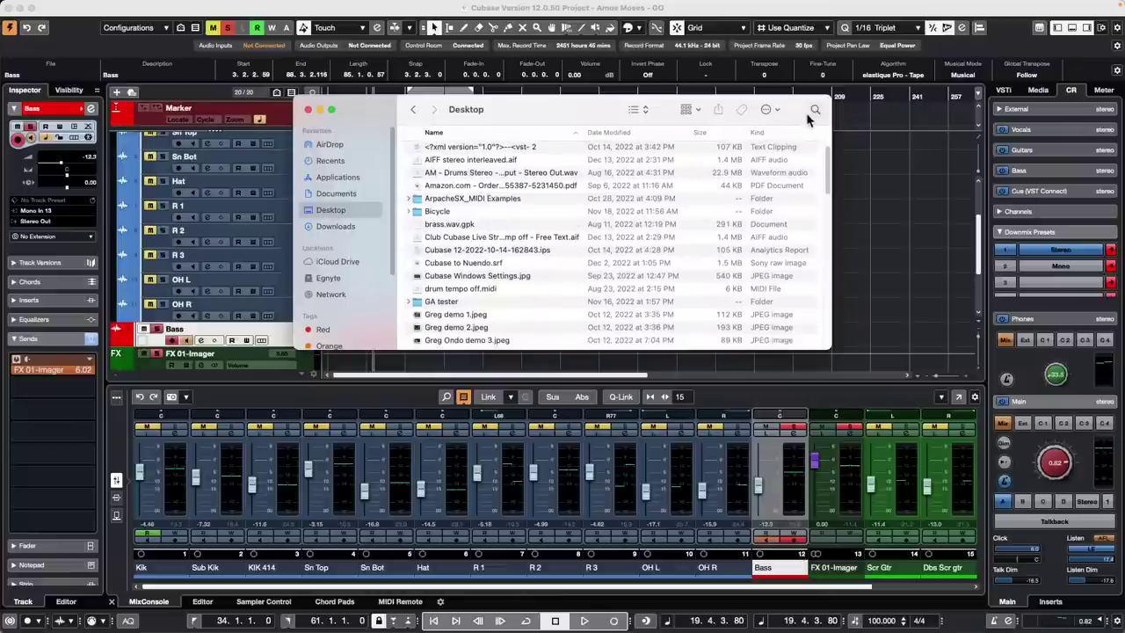
scroll(495, 249, down, 5)
scroll(497, 247, down, 10)
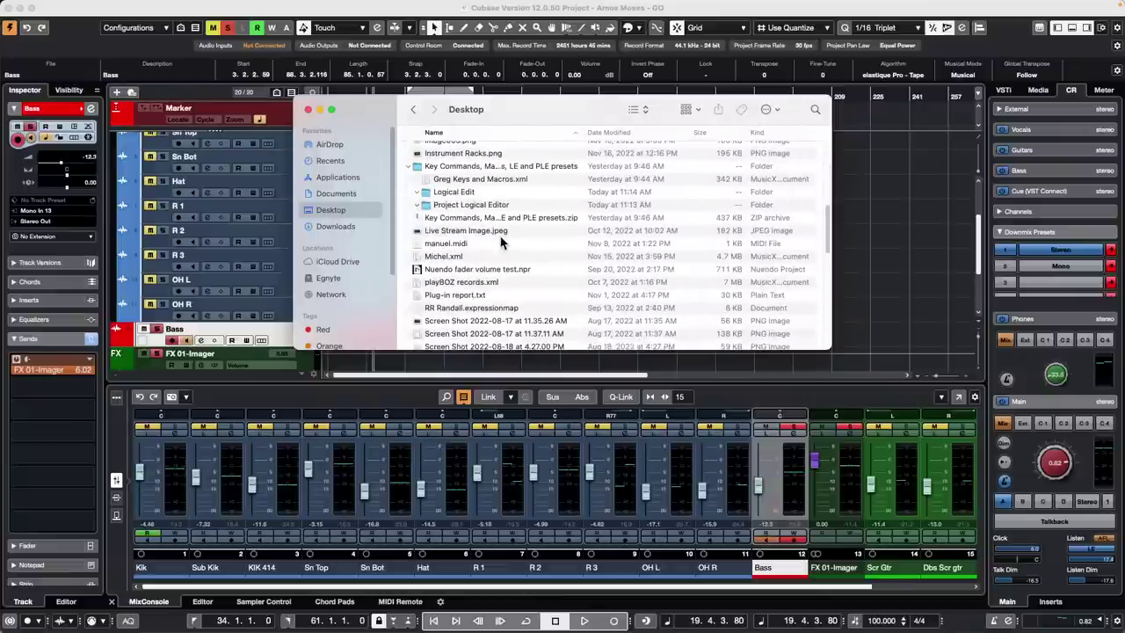
scroll(501, 243, down, 8)
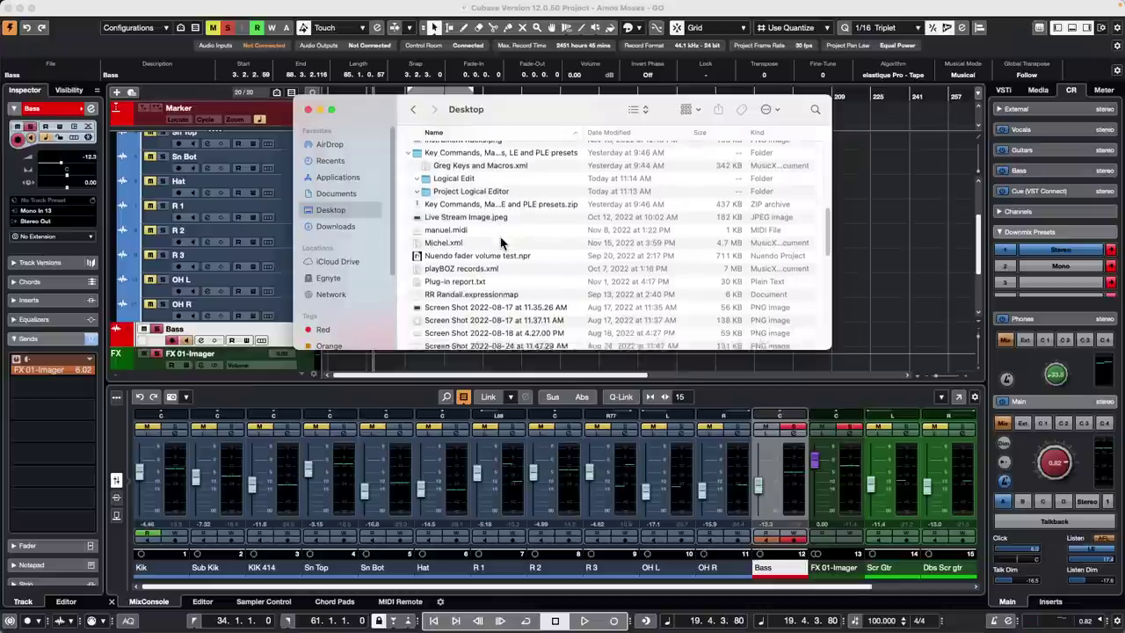
scroll(502, 244, down, 10)
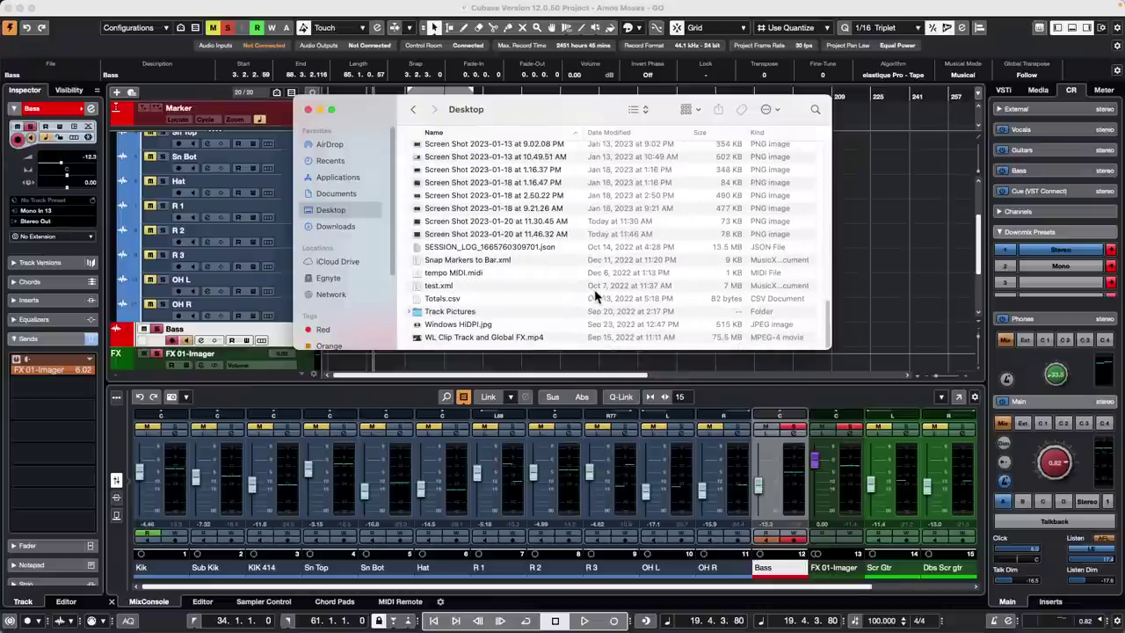
scroll(563, 309, up, 10)
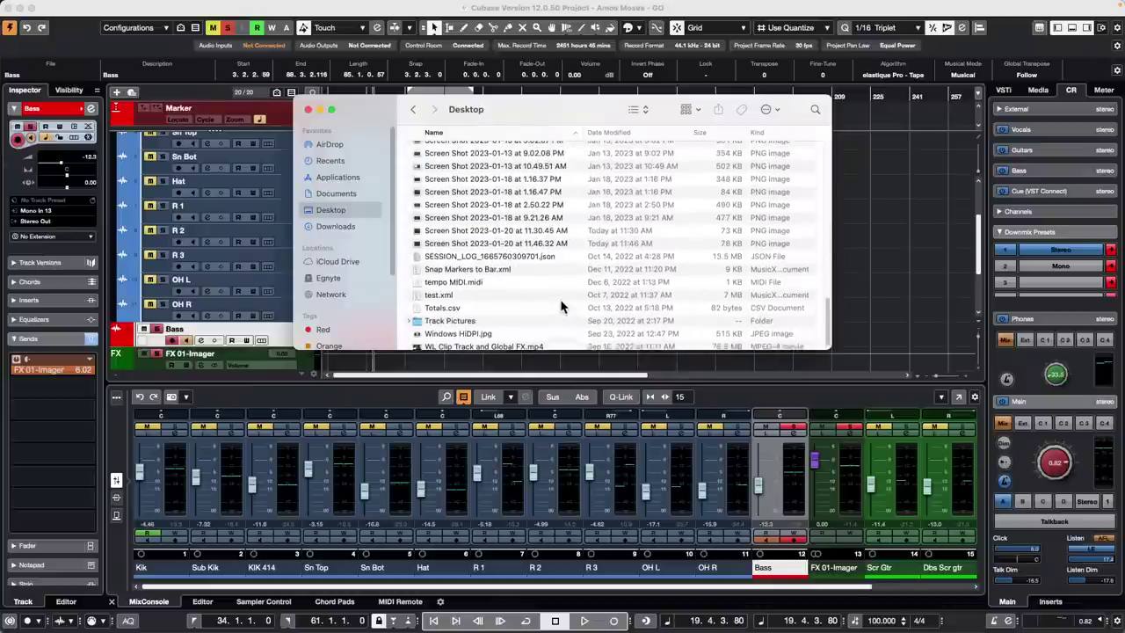
scroll(562, 303, up, 10)
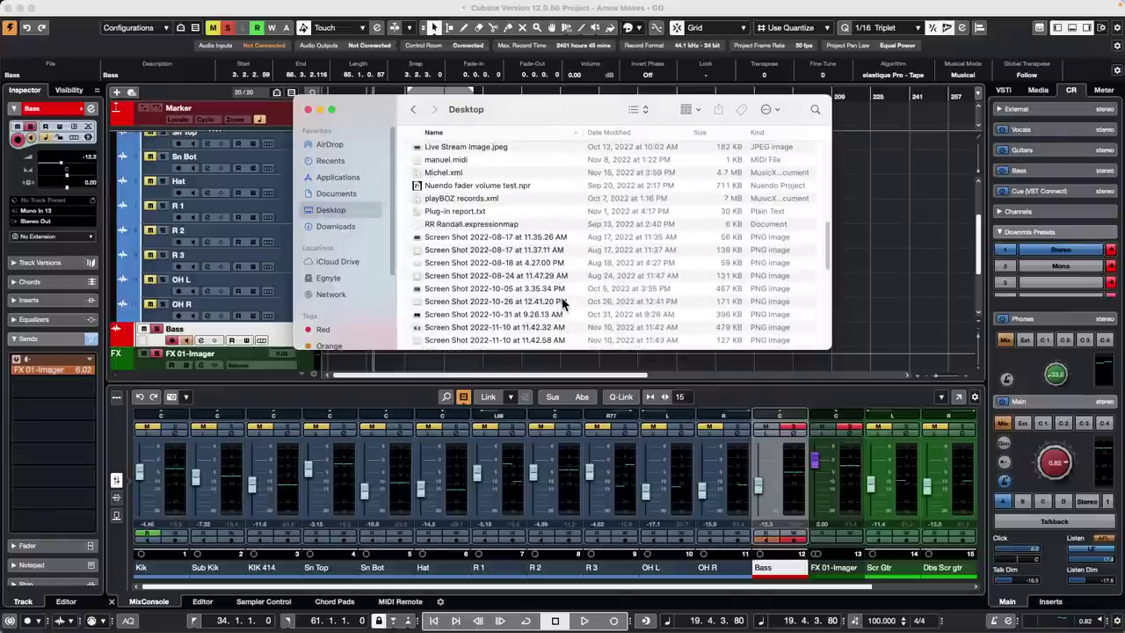
scroll(562, 303, up, 3)
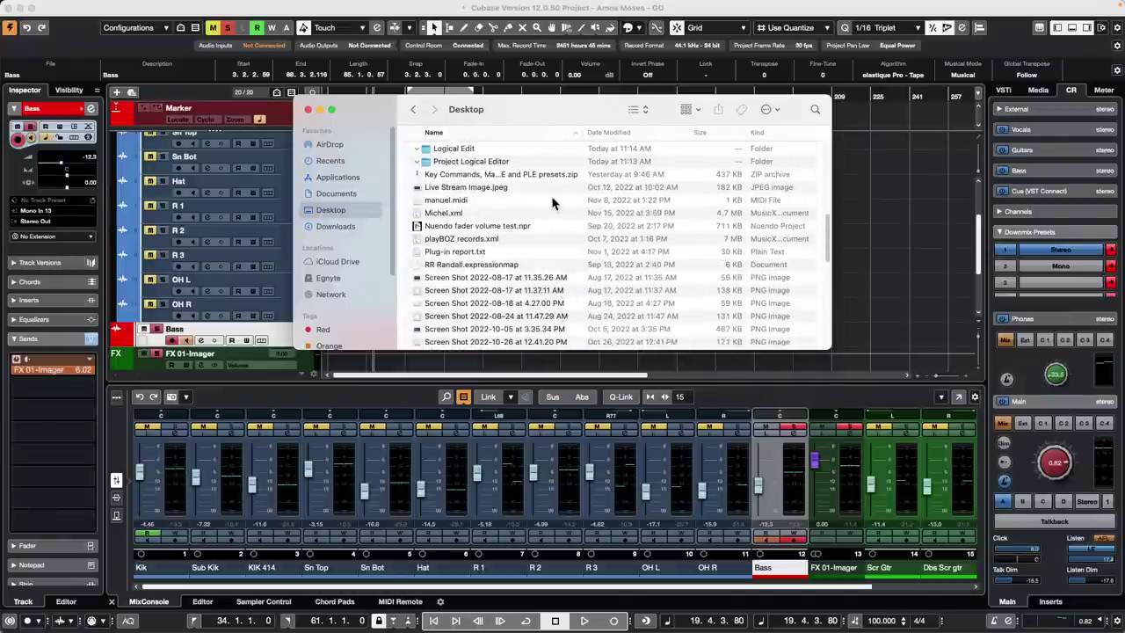
scroll(556, 215, up, 2)
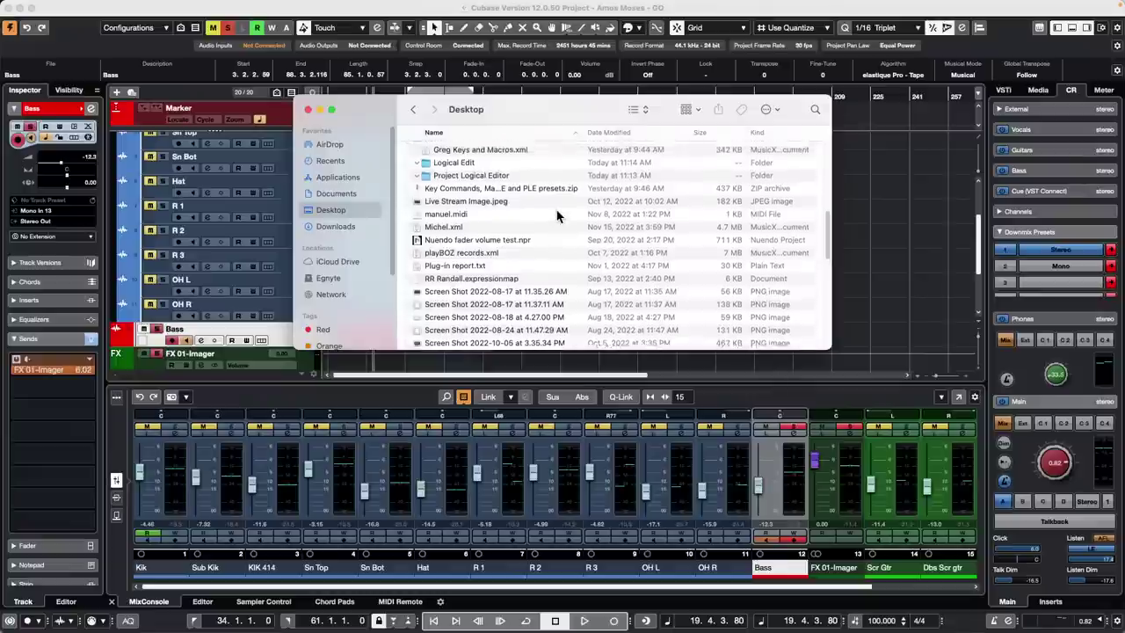
Search this Mac for files matching ".jpg".
click(813, 109)
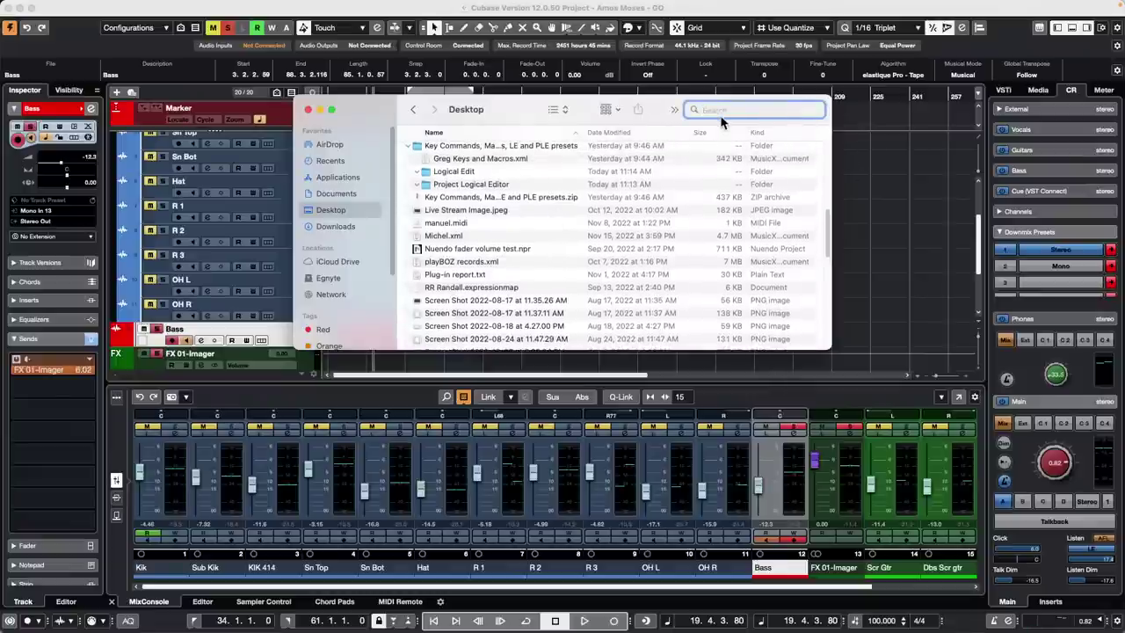
text(.)
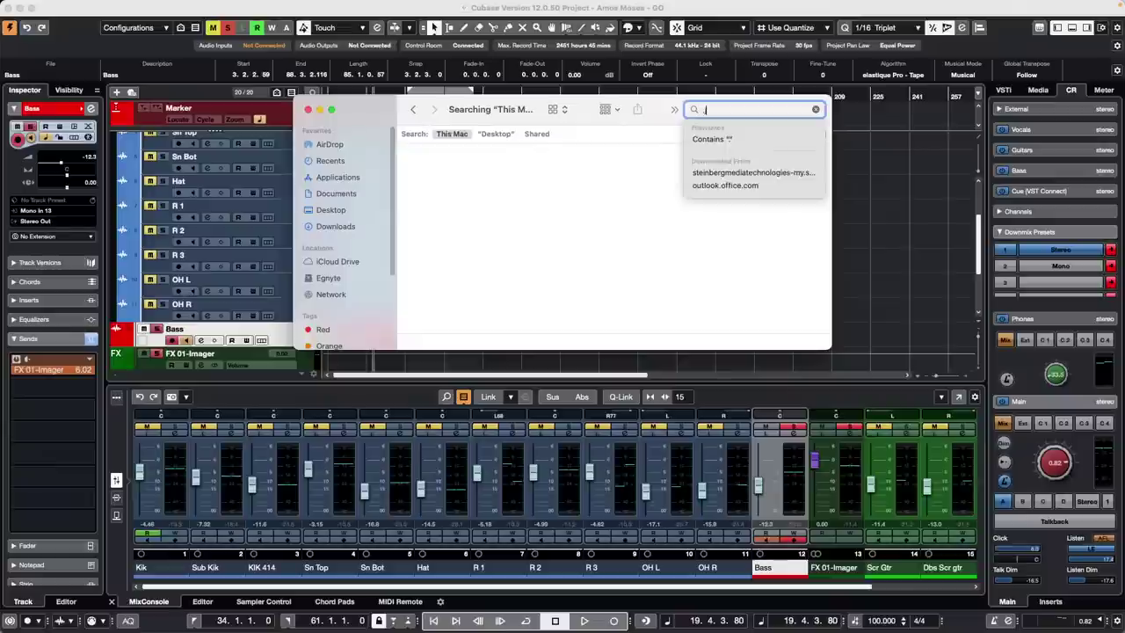
text(jpg)
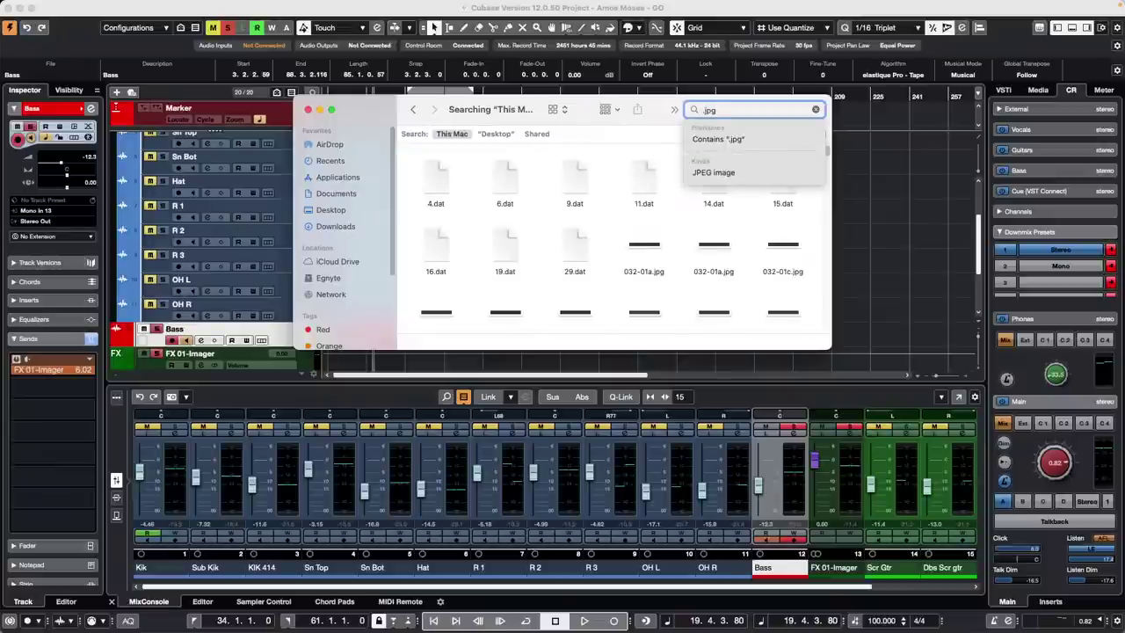
Limit the ".jpg" search to the Desktop folder, and view Cubase Windows Settings.jpg before closing the image.
click(661, 285)
scroll(664, 287, down, 3)
scroll(664, 285, up, 3)
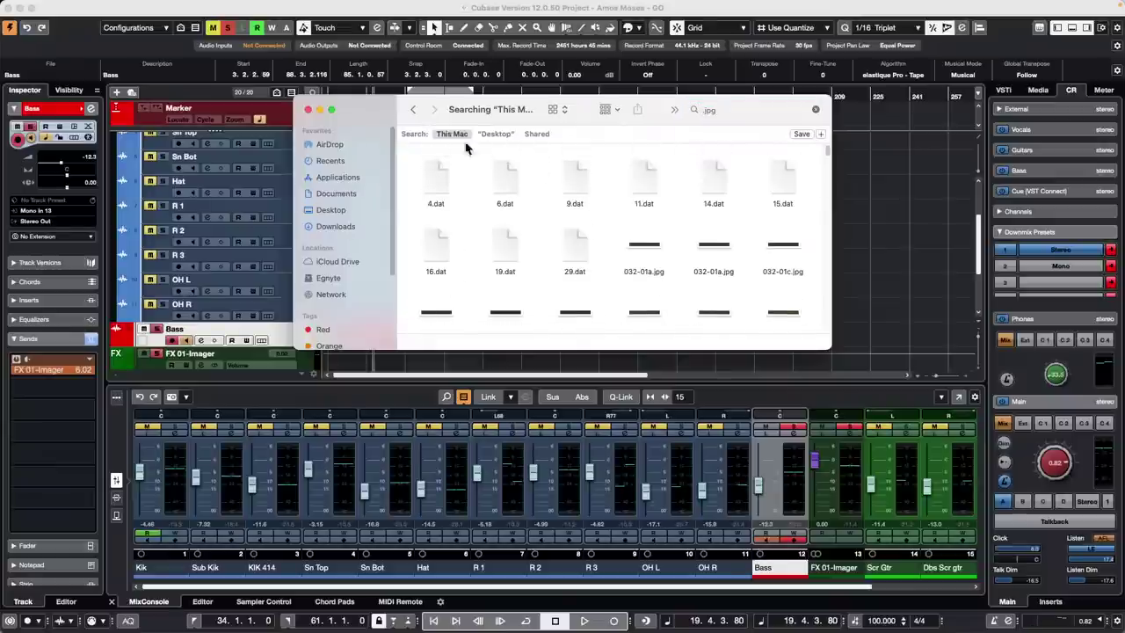
click(496, 134)
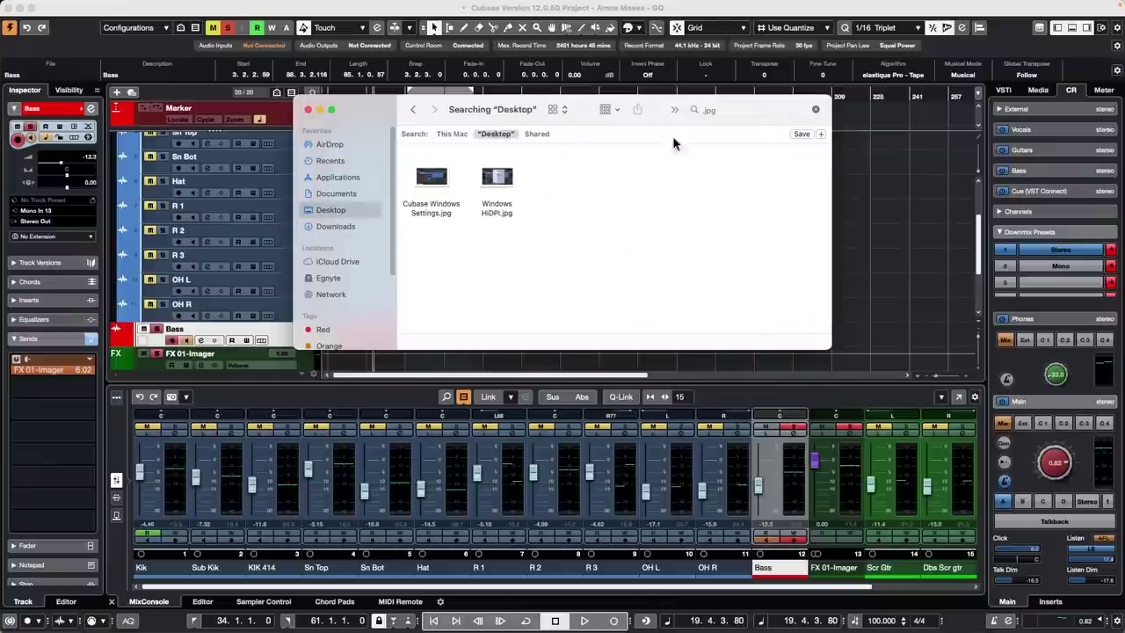
click(432, 185)
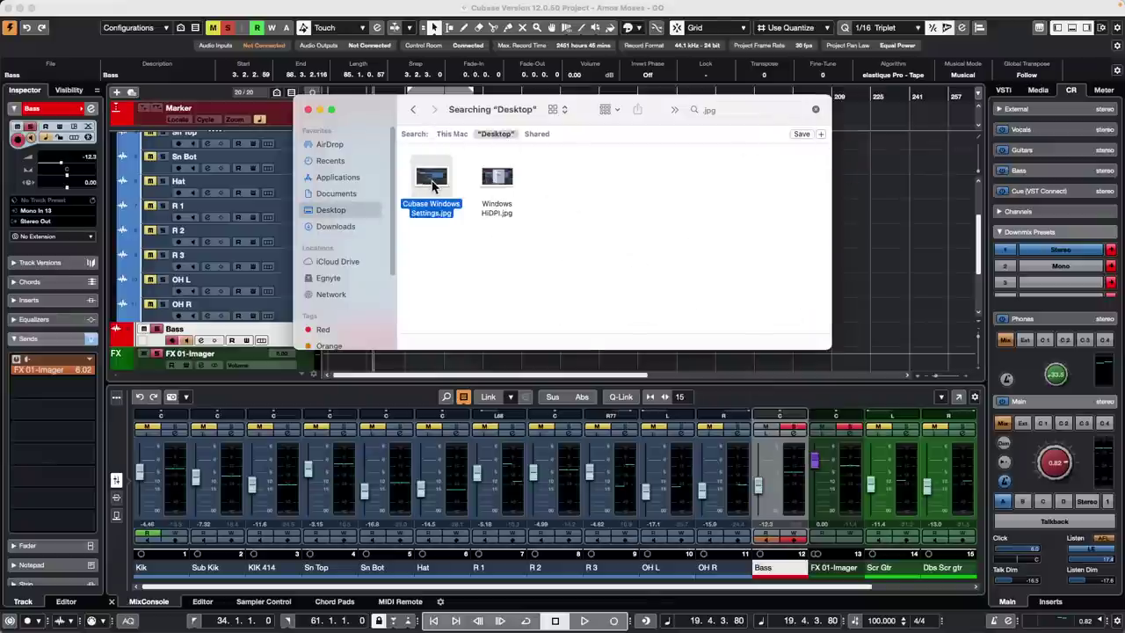
double_click(432, 183)
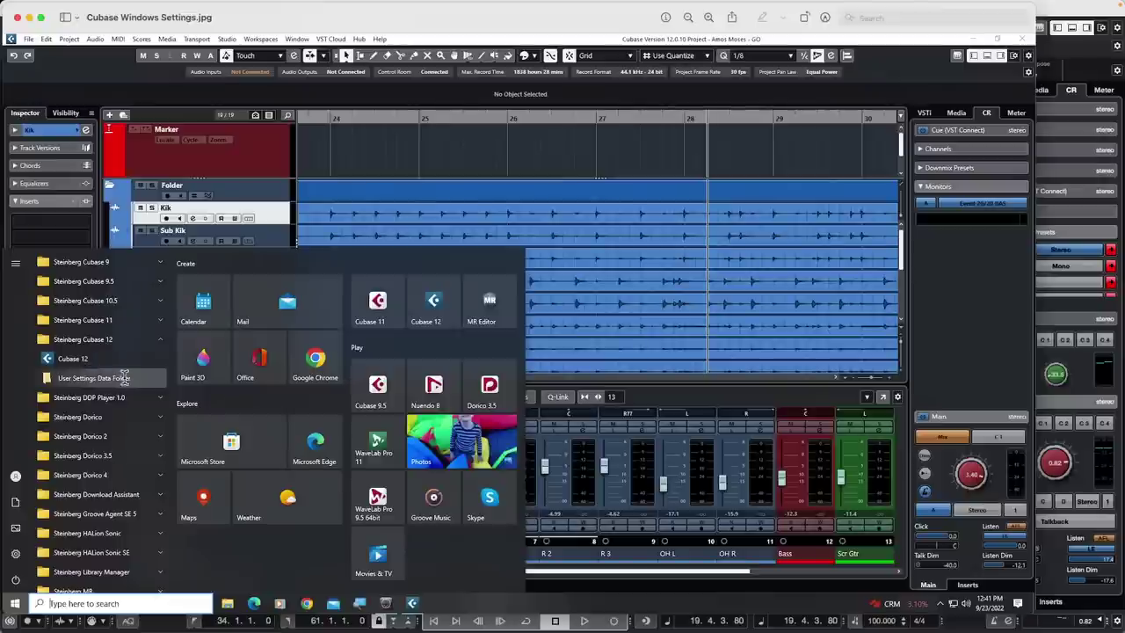
key(super+Tab)
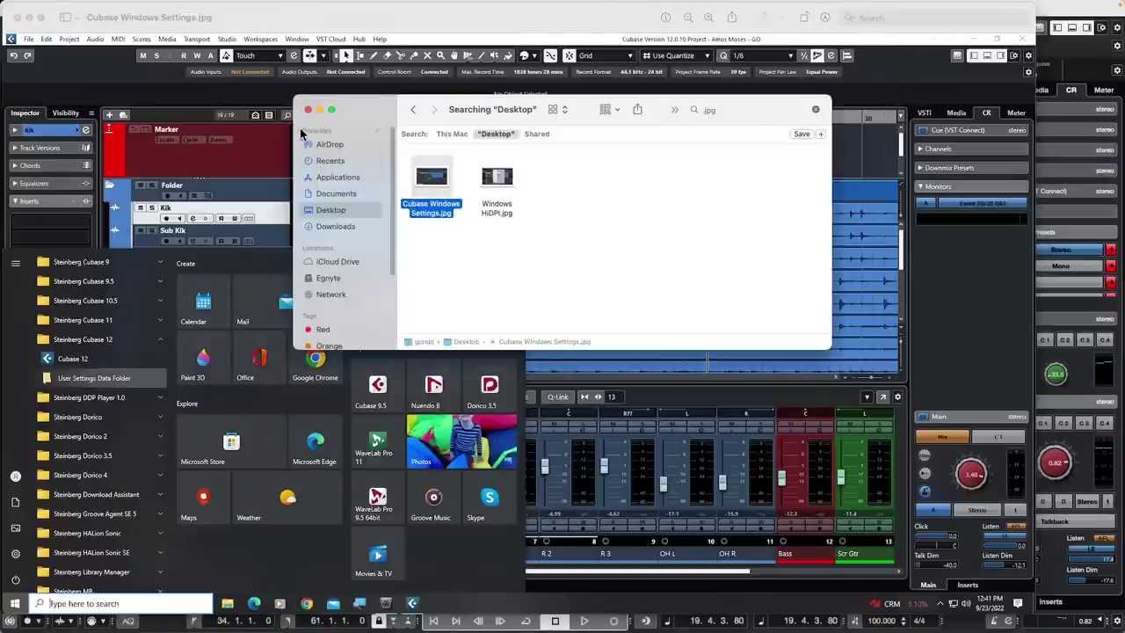
click(16, 16)
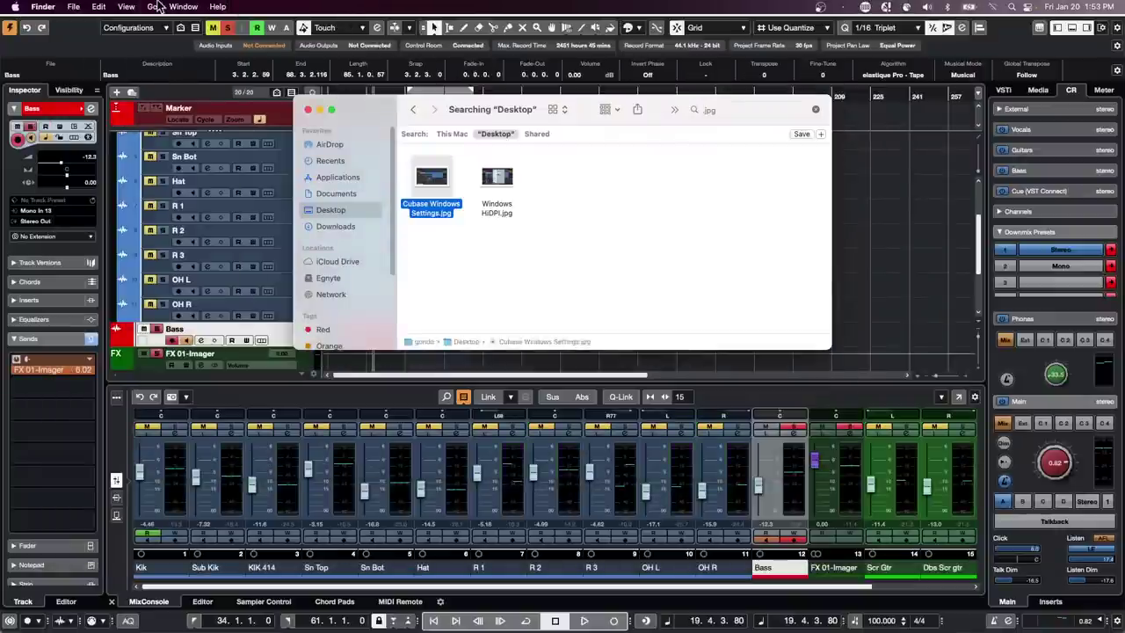
Open the hidden user Library folder in Finder and display its contents as a list.
click(155, 7)
key(alt)
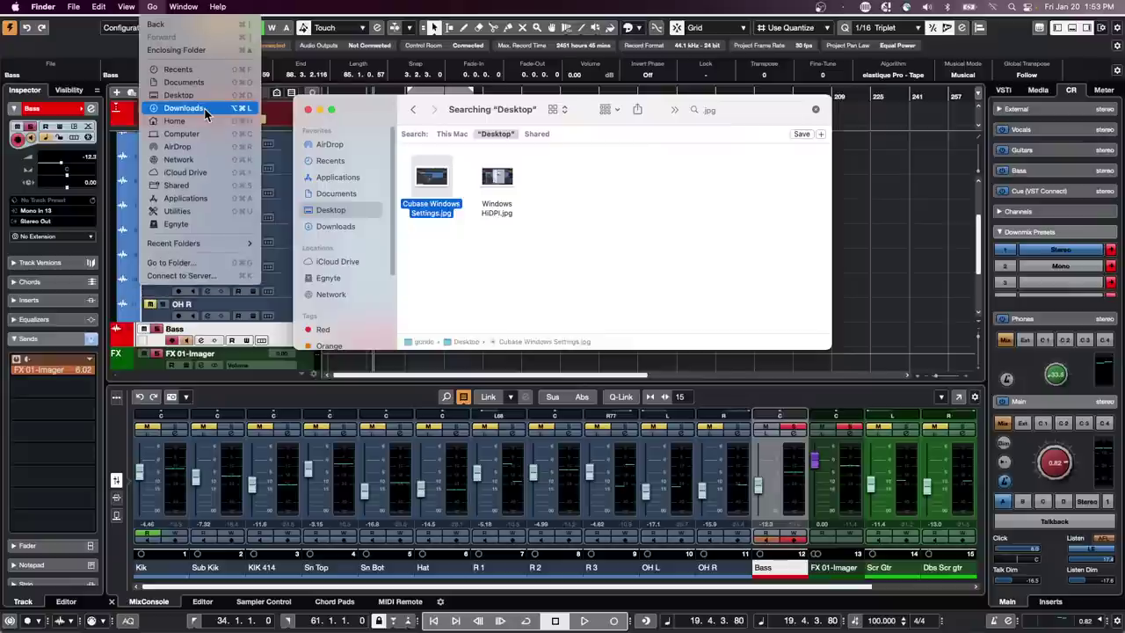
click(204, 135)
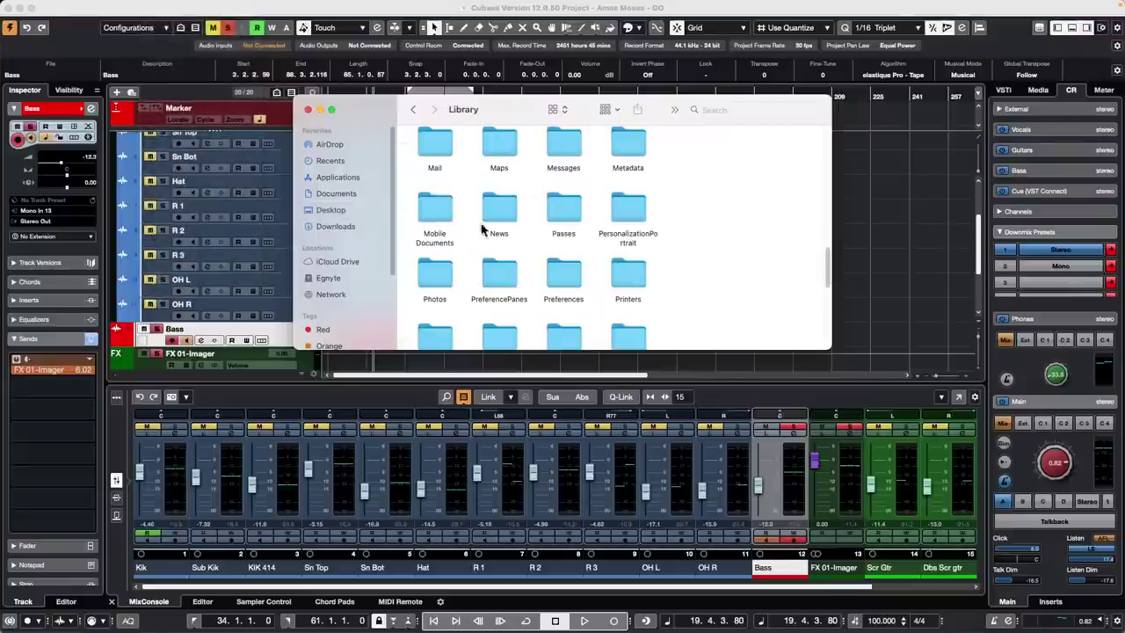
scroll(542, 225, up, 5)
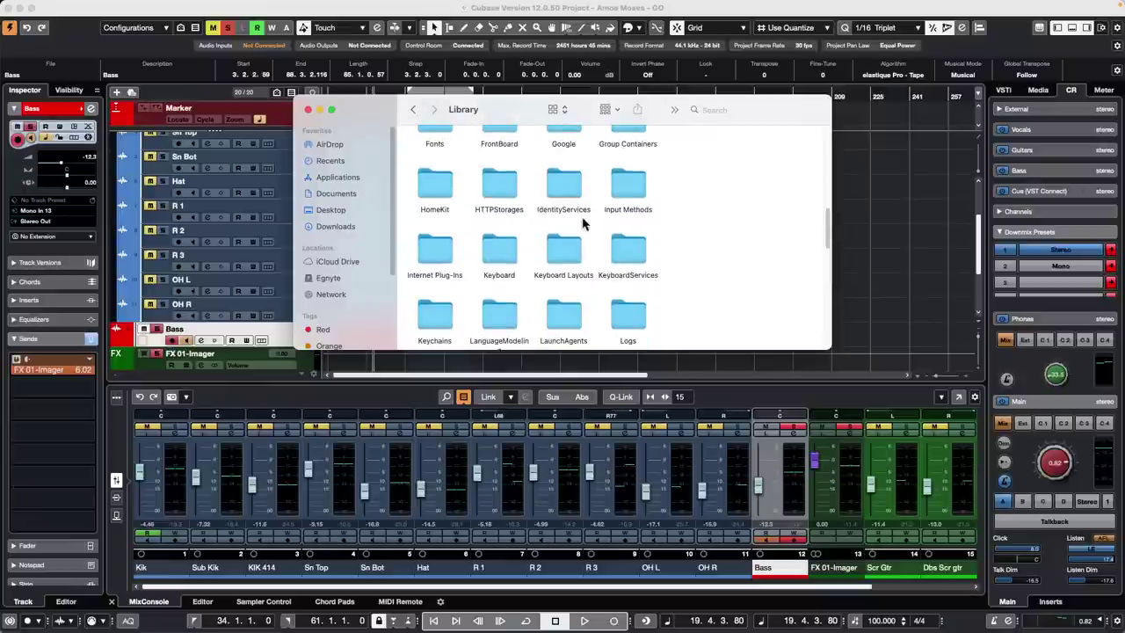
click(551, 110)
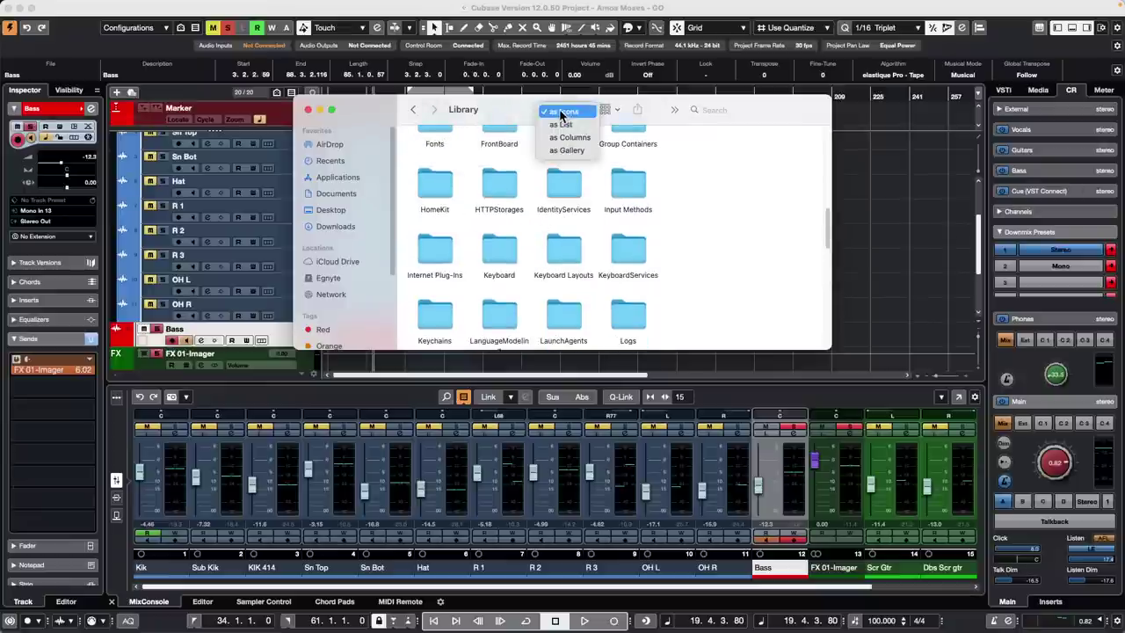
click(587, 125)
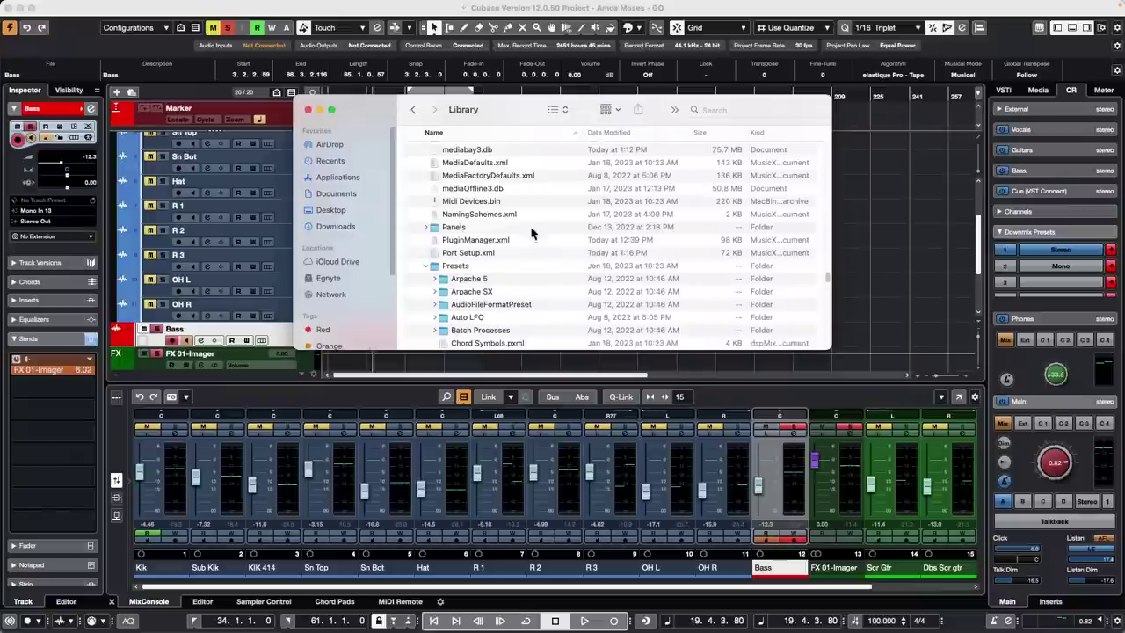
Expand the Application Support folder in Library and the Steinberg folder inside it.
scroll(546, 232, up, 10)
scroll(535, 246, up, 15)
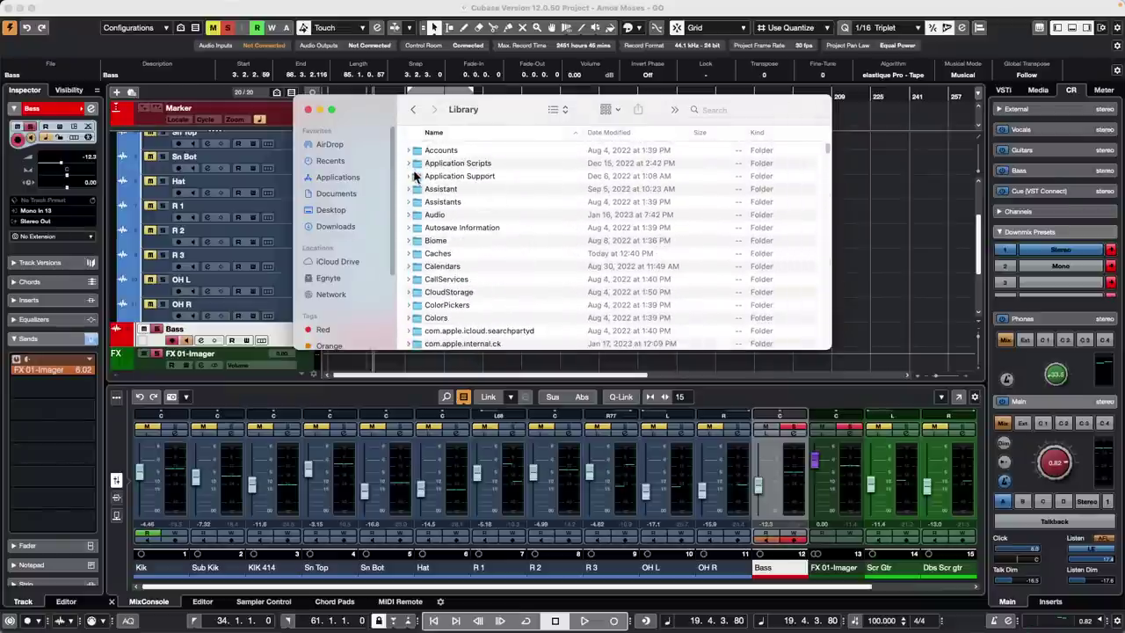
click(409, 177)
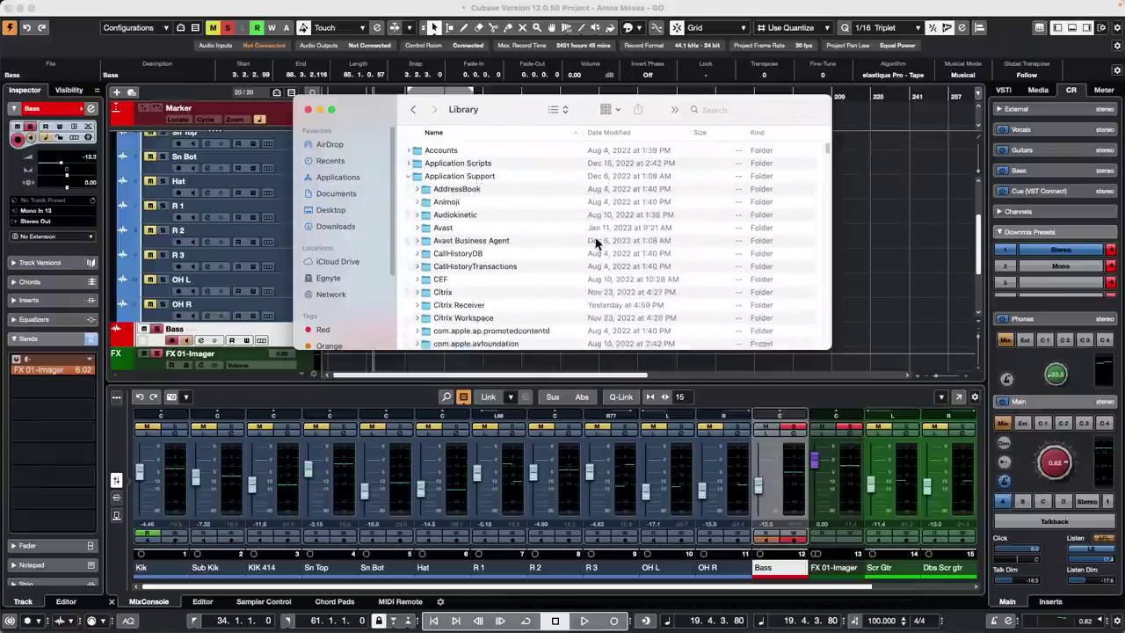
scroll(593, 244, down, 10)
scroll(593, 245, up, 3)
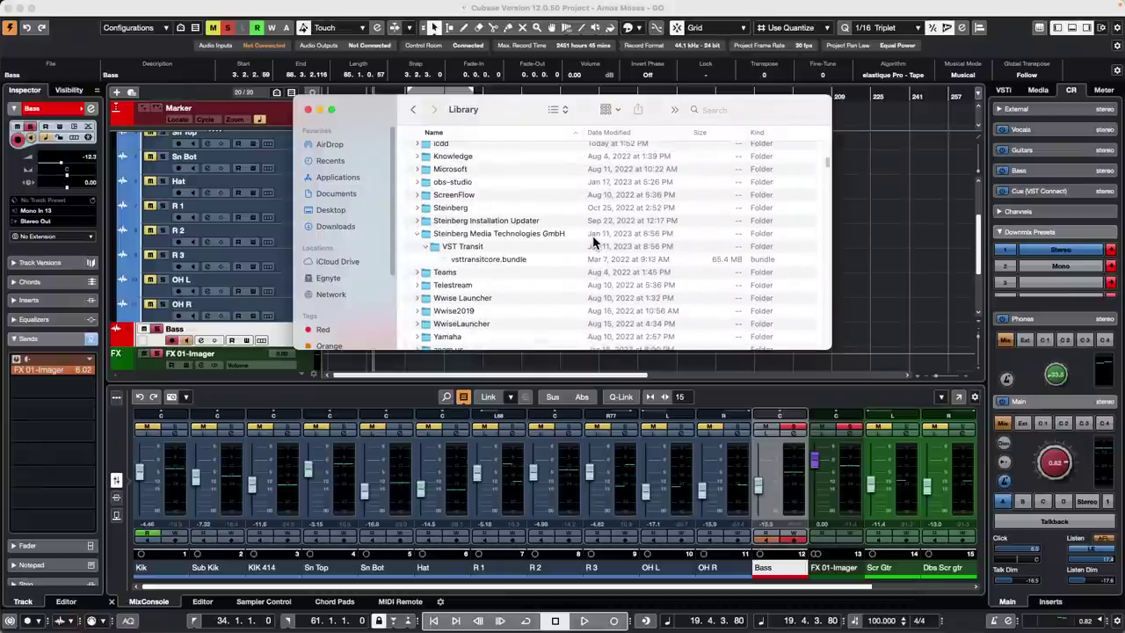
scroll(593, 245, down, 3)
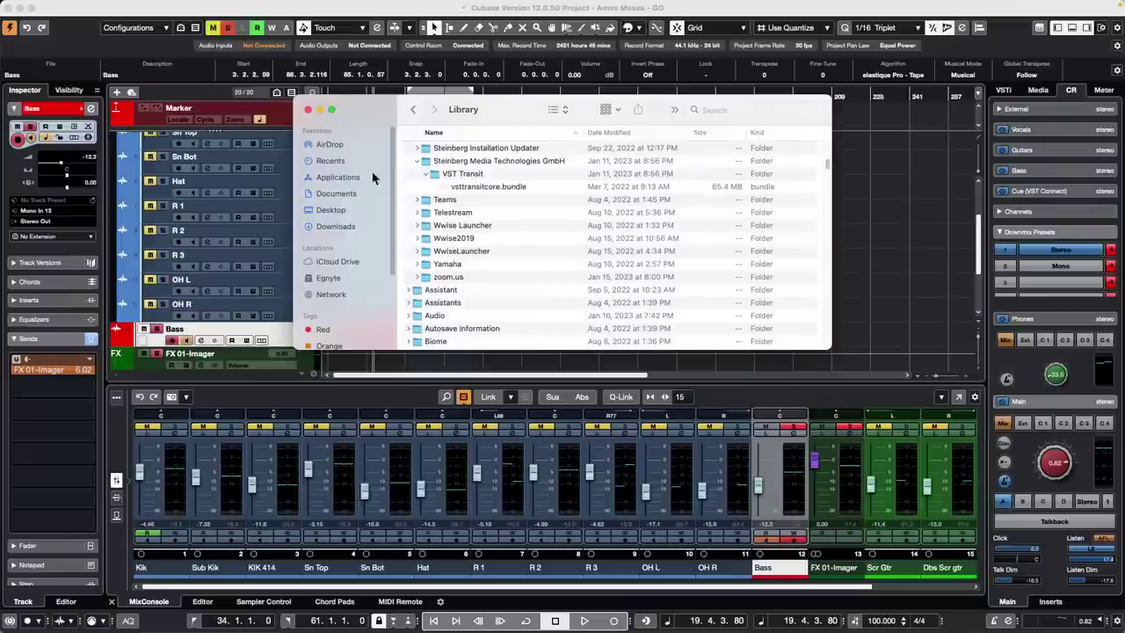
scroll(436, 167, up, 3)
click(416, 176)
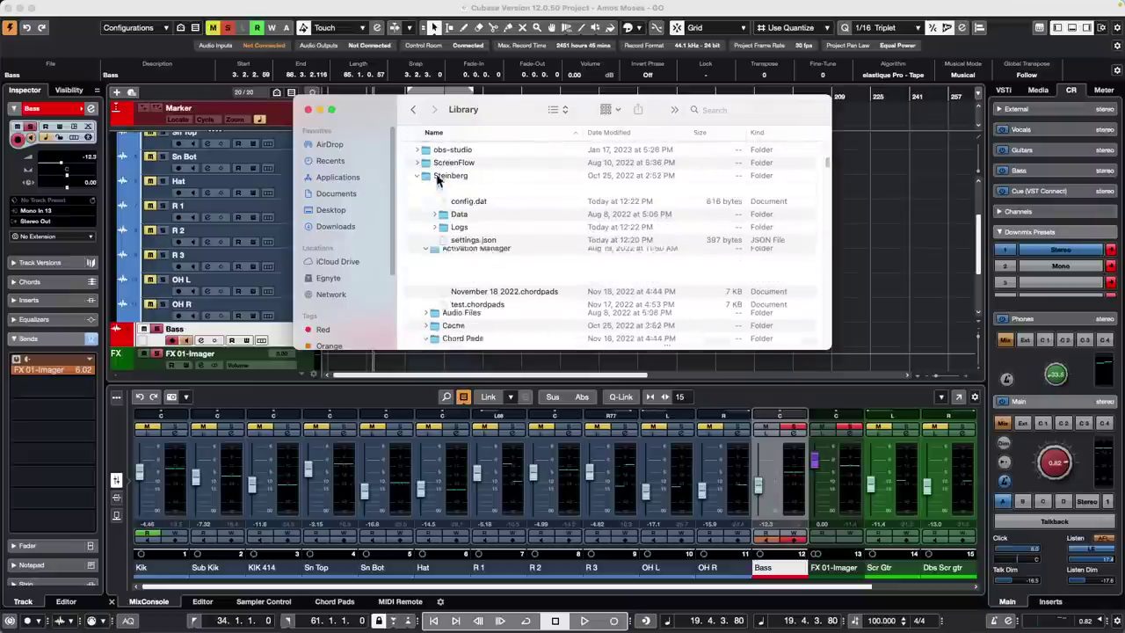
Collapse the Activation Manager, Chord Pads and Track Presets subfolders of the Steinberg folder.
click(426, 189)
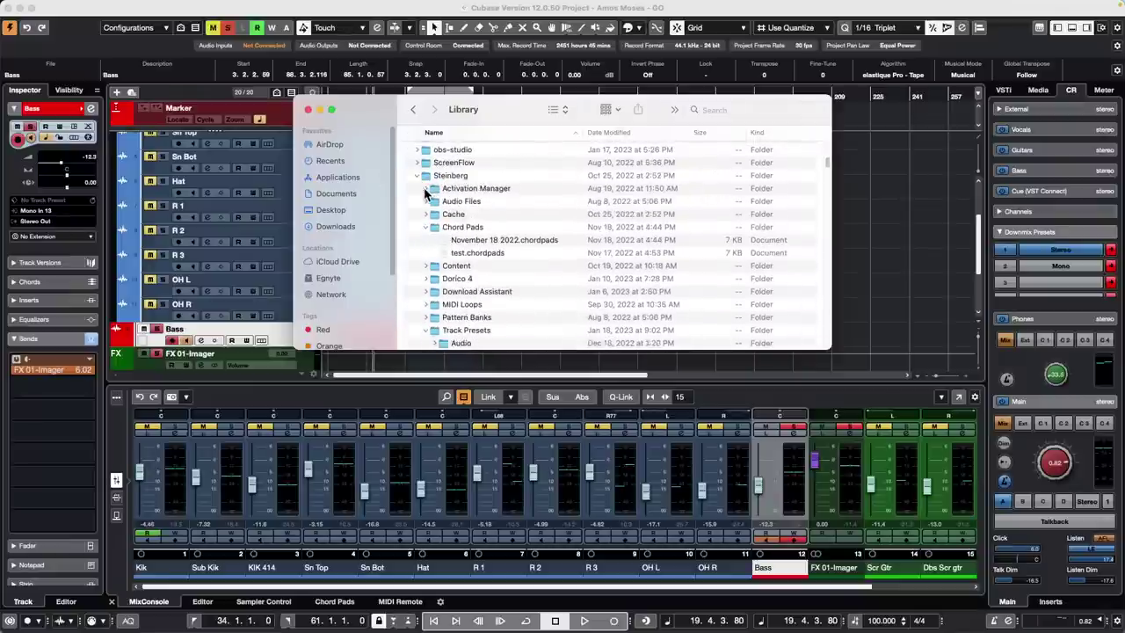
click(426, 227)
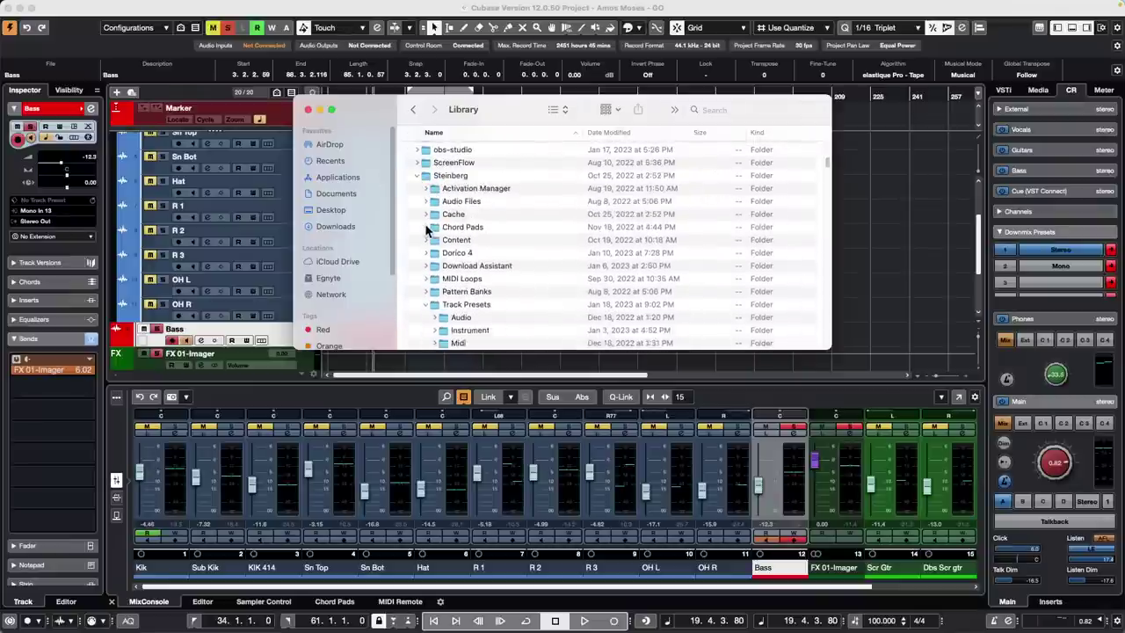
click(425, 304)
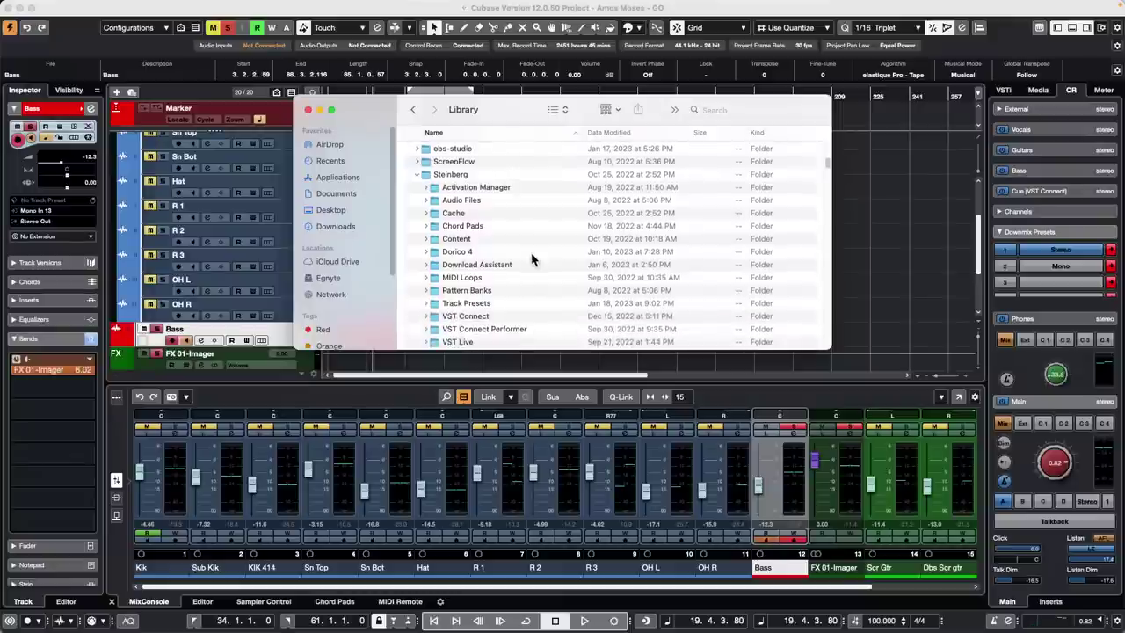
Expand the Steinberg folder's Content subfolder, collapse VST Sound under HALion, and look through the remaining Steinberg subfolders.
scroll(532, 260, down, 1)
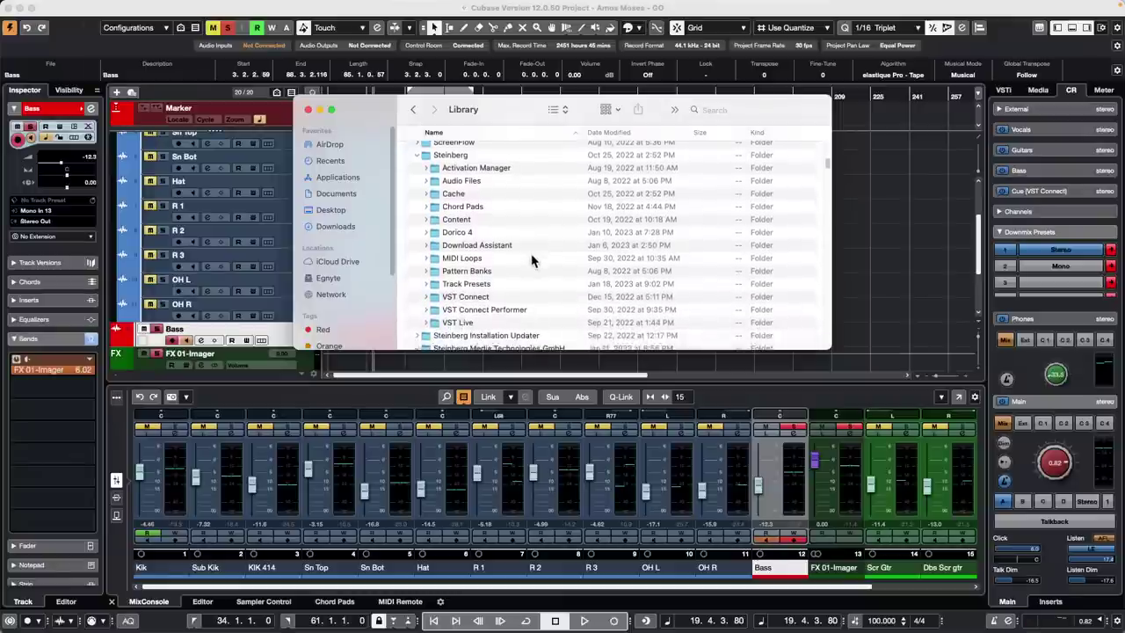
scroll(532, 259, down, 3)
scroll(531, 259, down, 2)
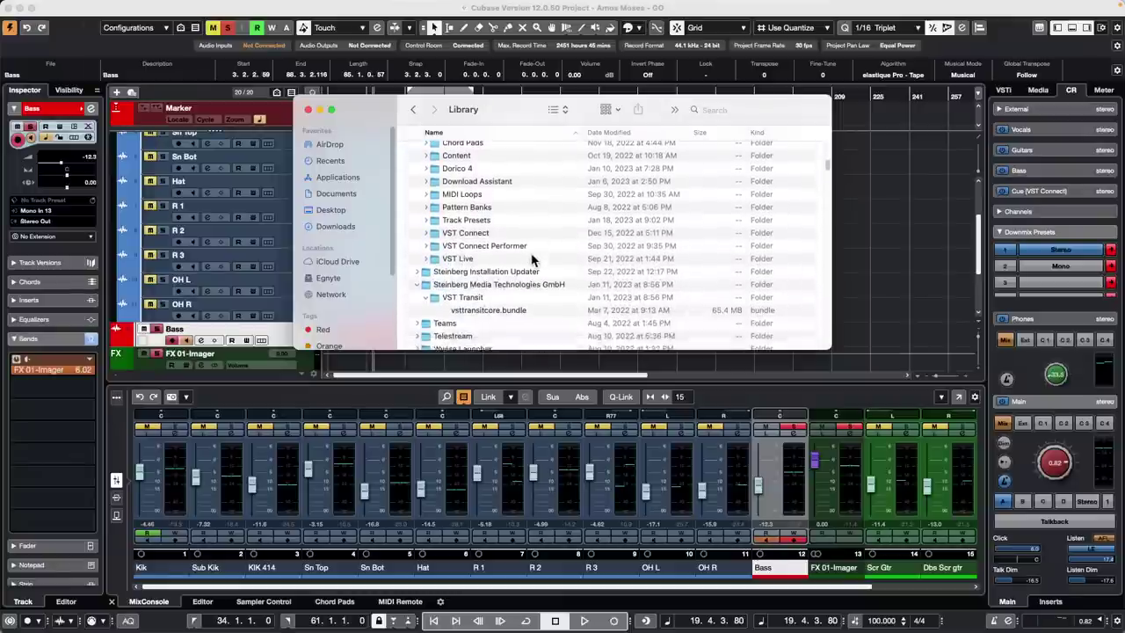
scroll(532, 259, up, 3)
scroll(532, 259, up, 3)
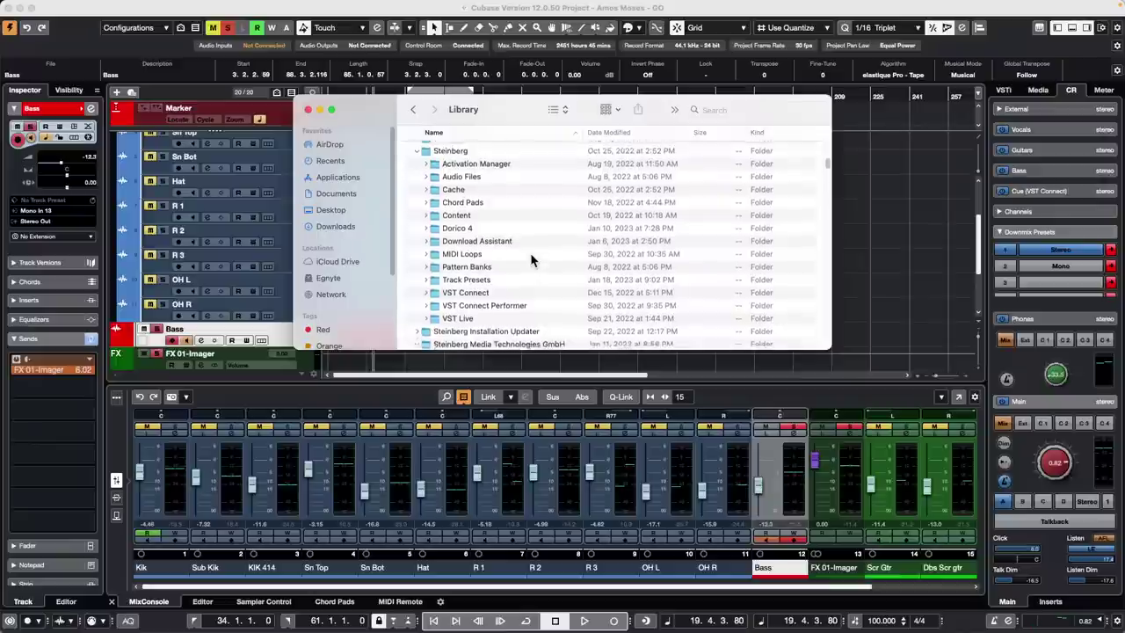
scroll(531, 259, up, 1)
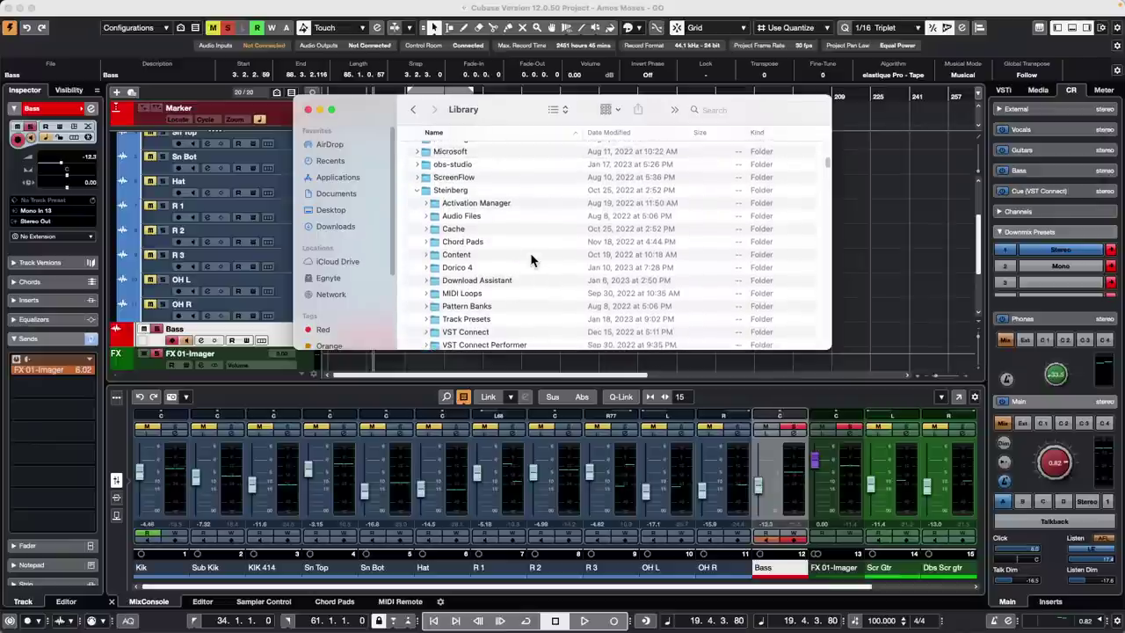
click(426, 253)
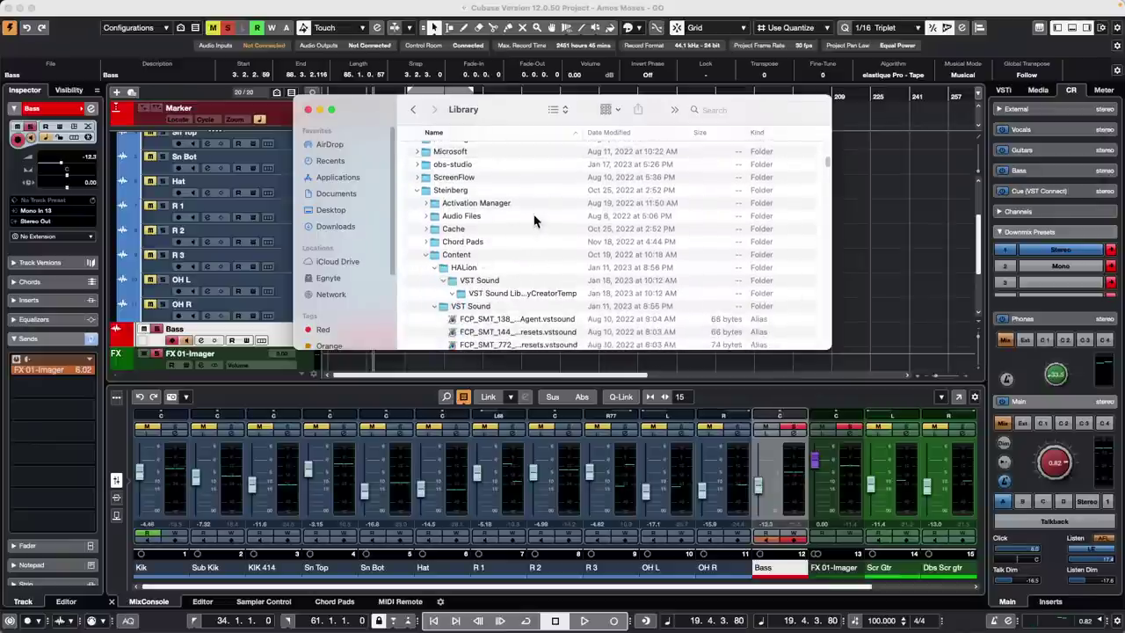
click(441, 280)
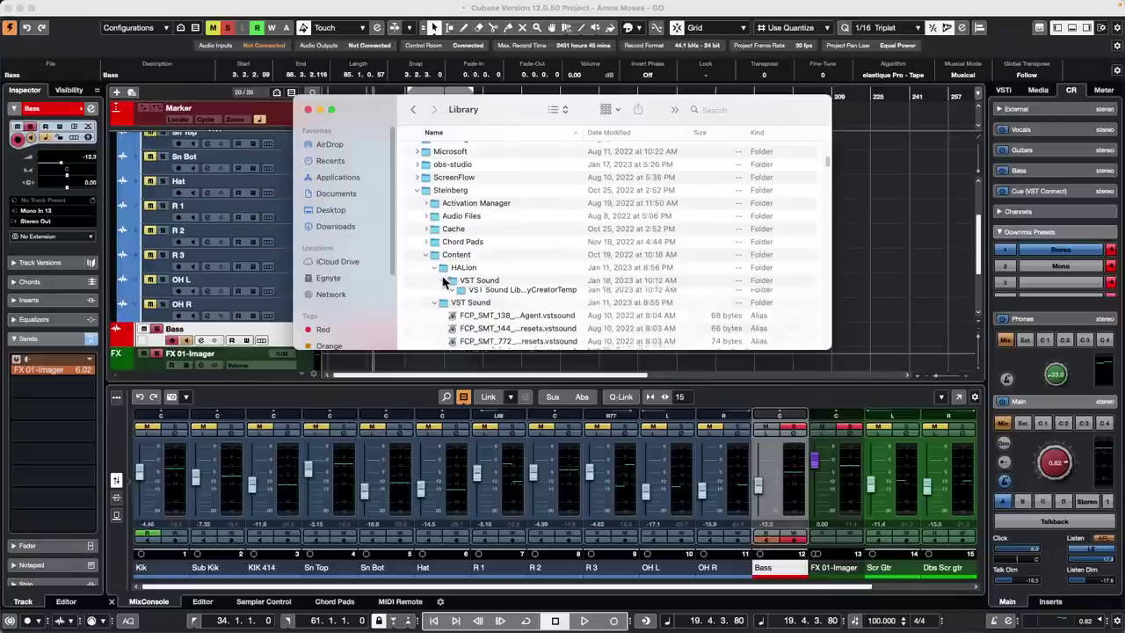
scroll(536, 233, down, 2)
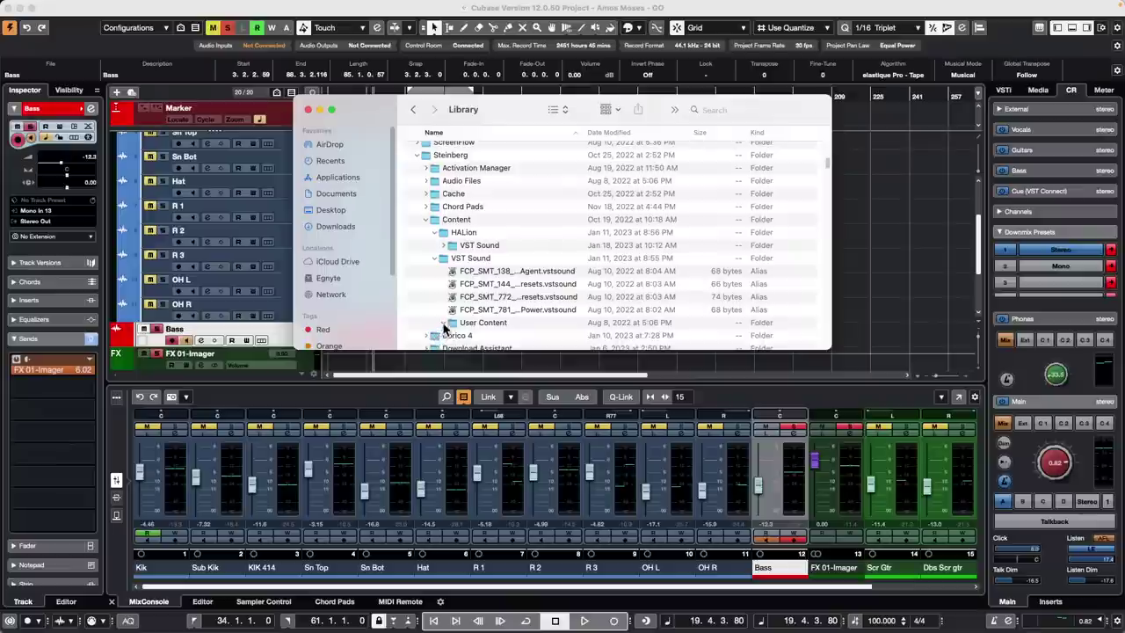
scroll(495, 281, down, 5)
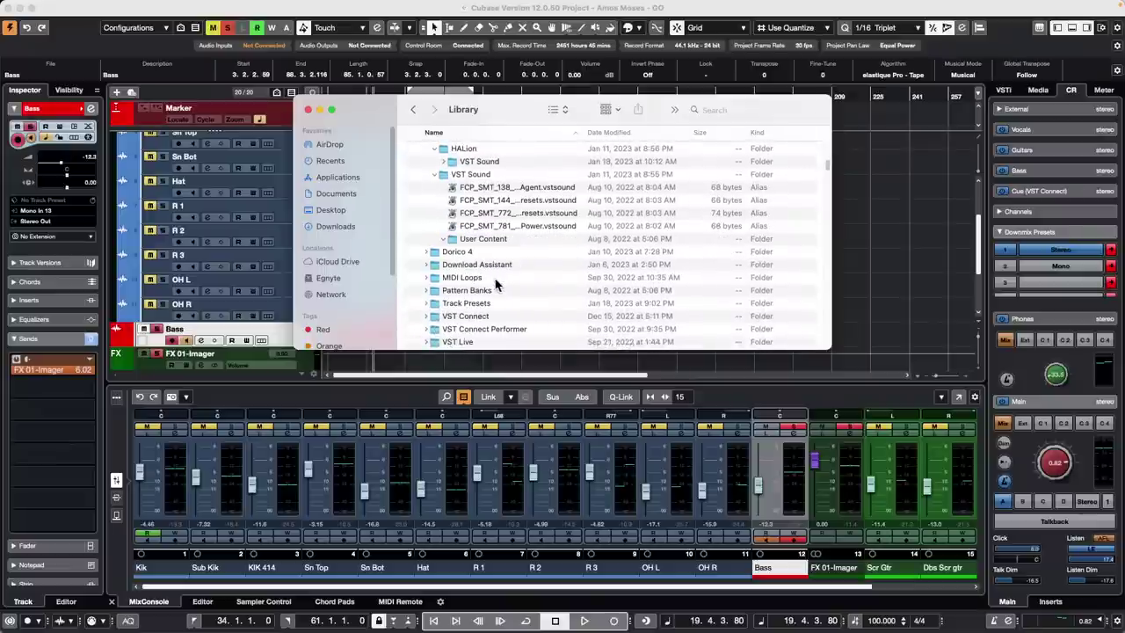
scroll(495, 284, down, 1)
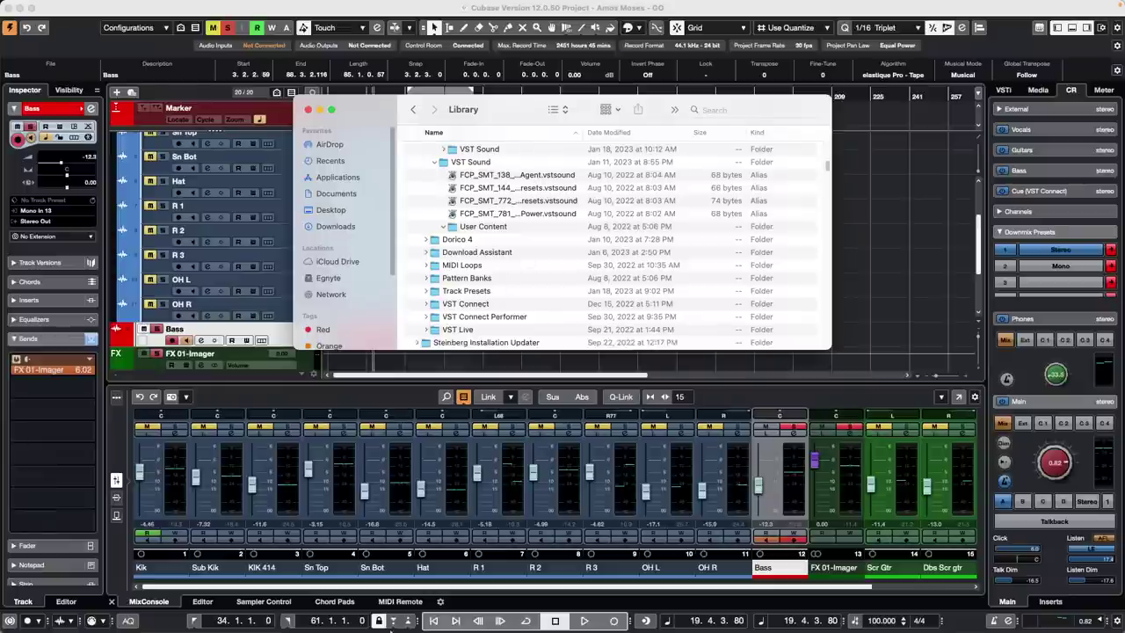
Switch to Steinberg Library Manager and look through the list of Cubase/Nuendo libraries.
mouse_move(374, 627)
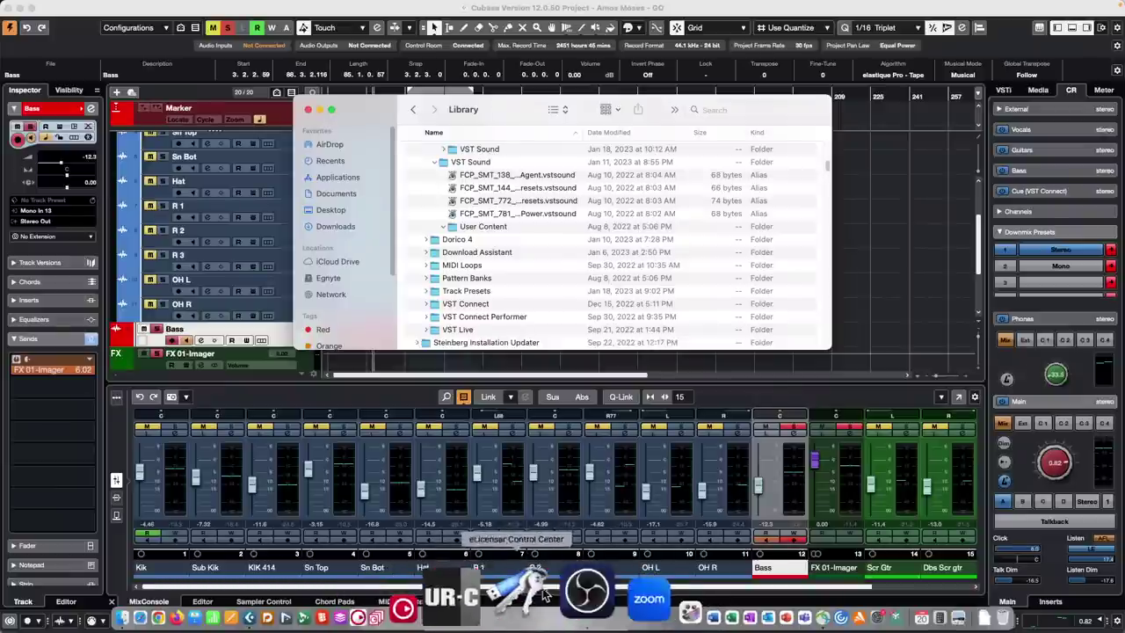
click(479, 598)
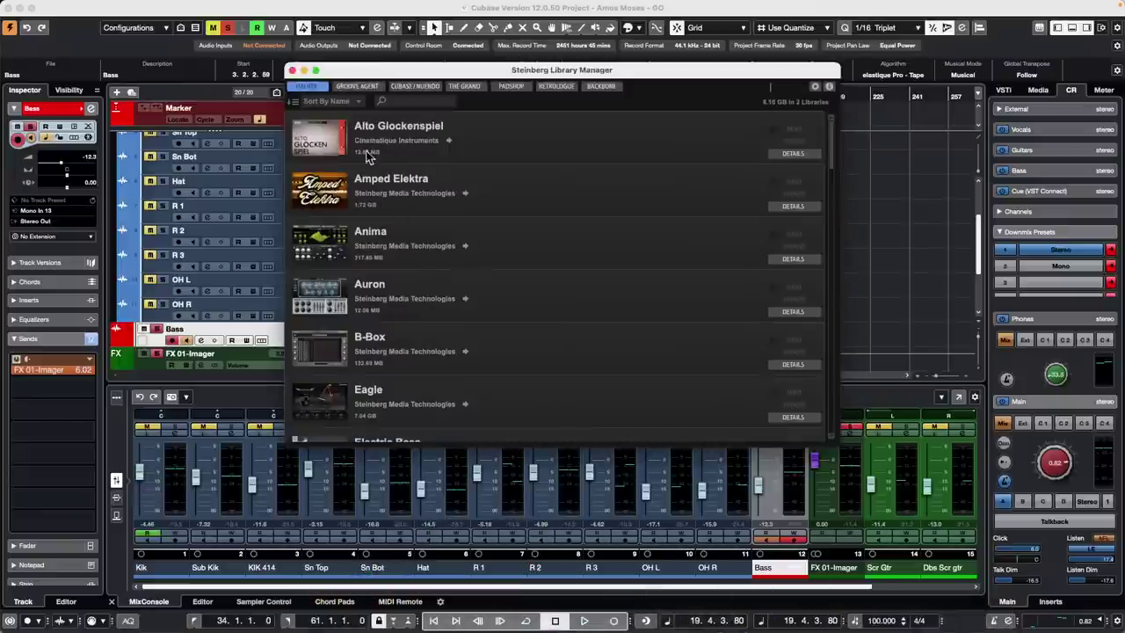
click(414, 85)
scroll(482, 252, down, 10)
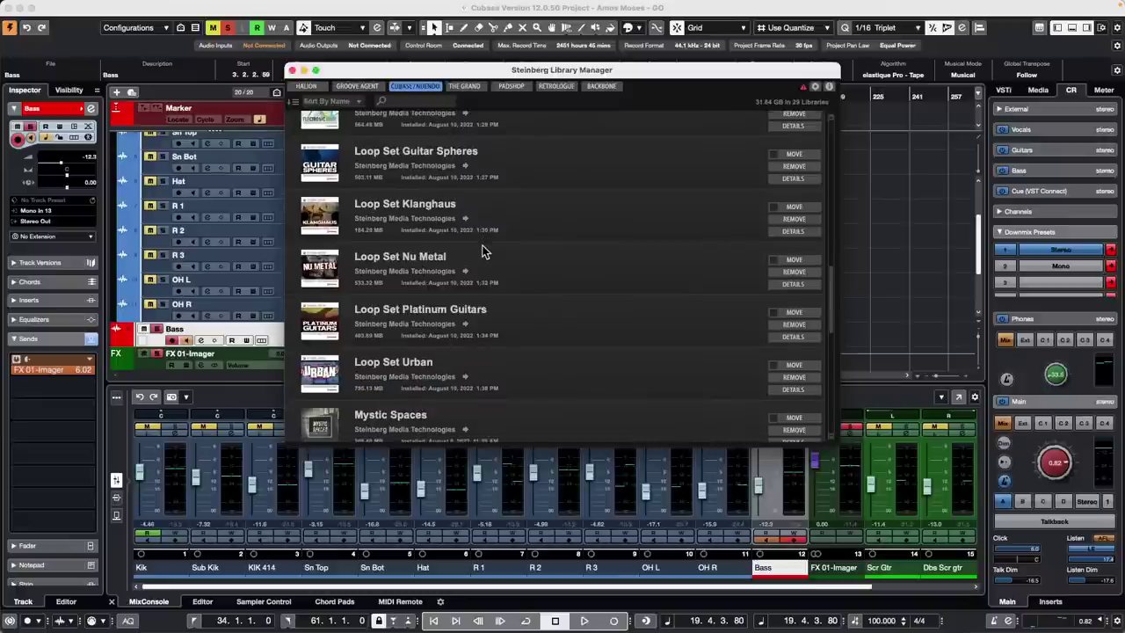
scroll(482, 252, down, 8)
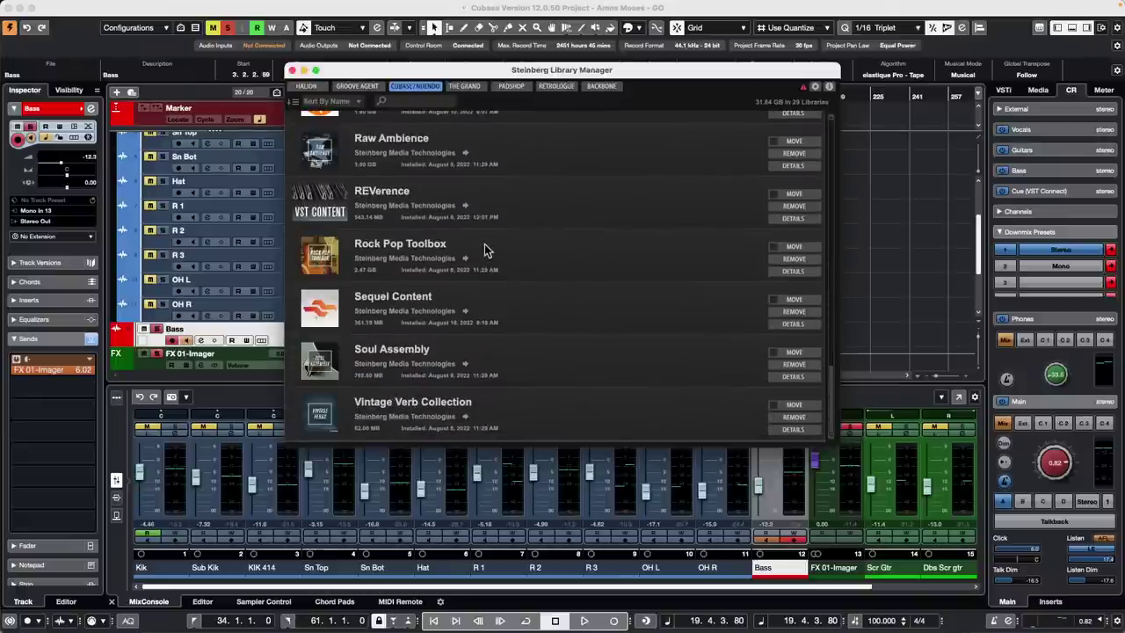
scroll(488, 252, up, 5)
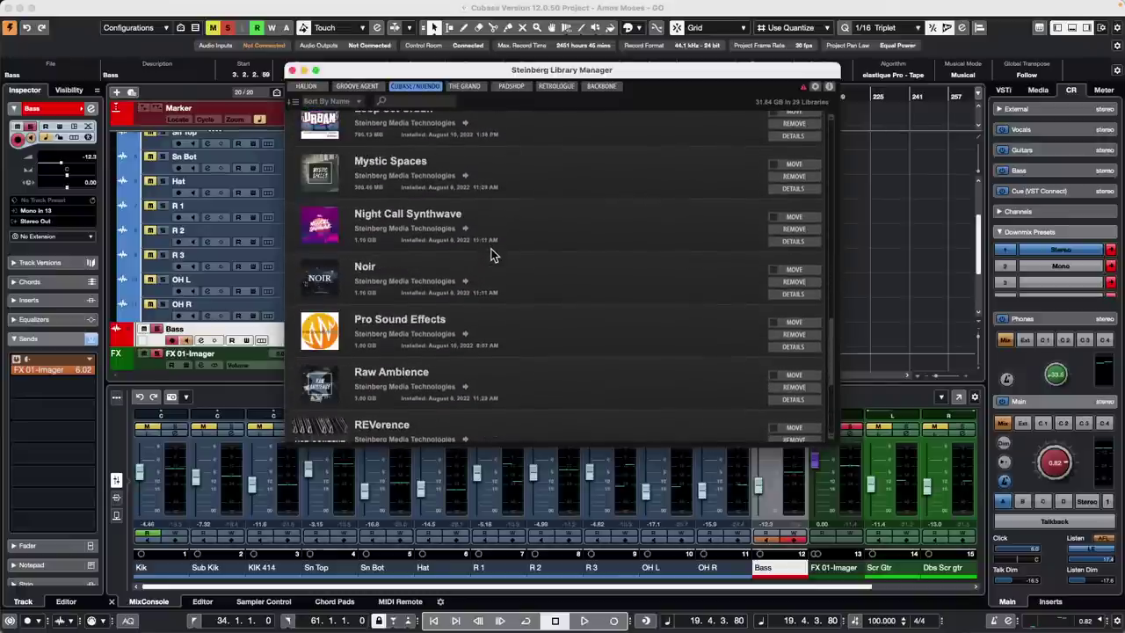
scroll(491, 255, up, 3)
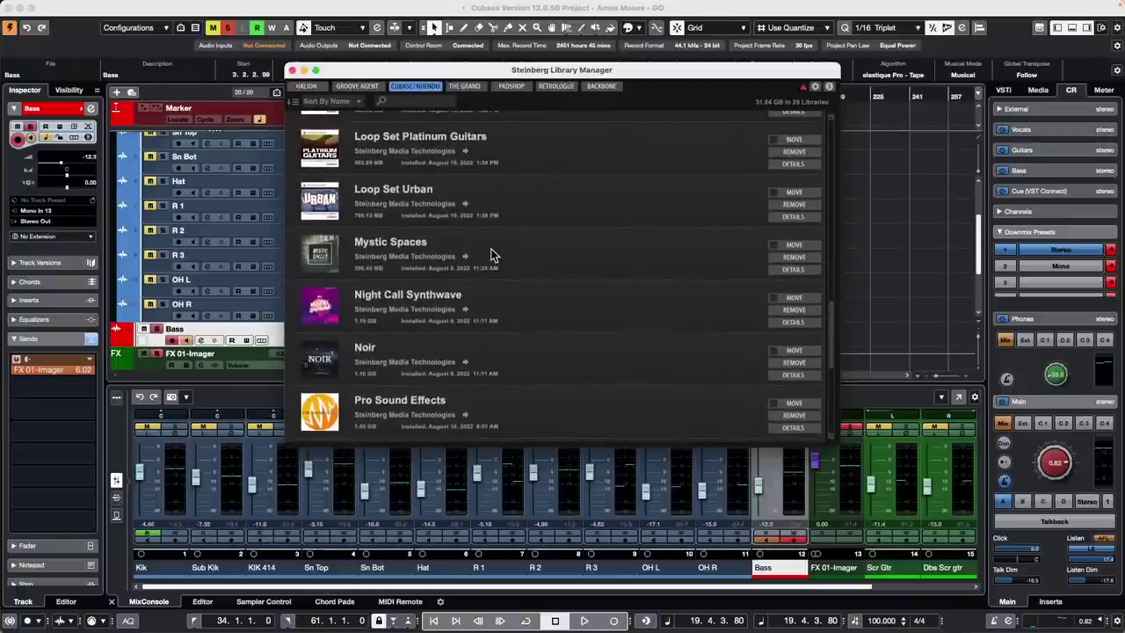
scroll(491, 255, up, 10)
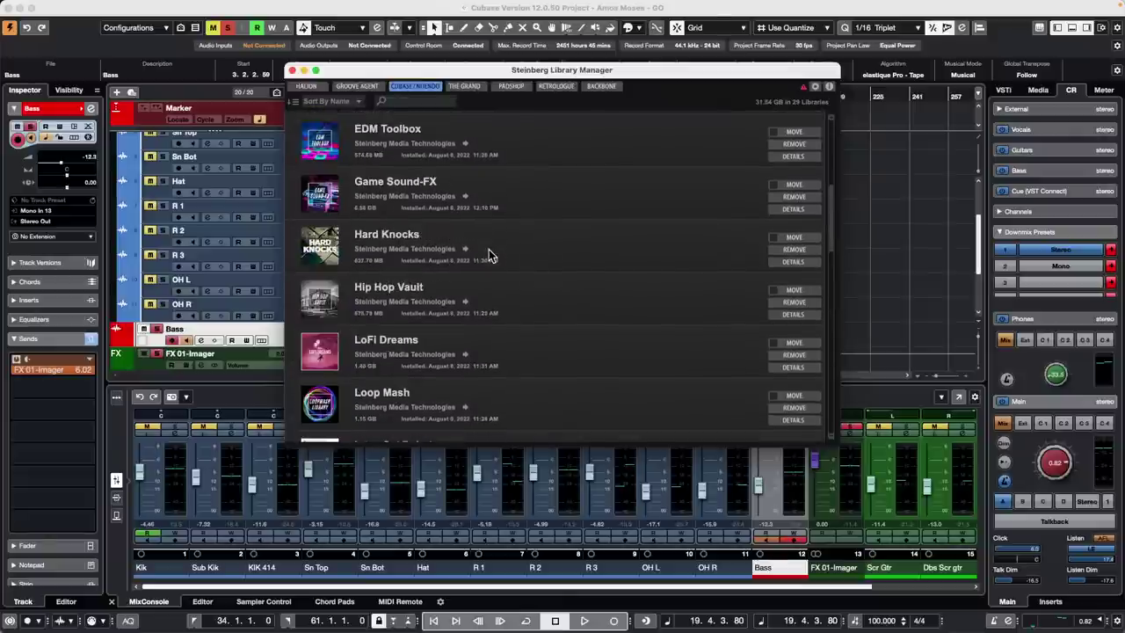
Show the details of the Analog Techno library, including where its file is stored.
scroll(491, 255, up, 5)
scroll(489, 249, up, 3)
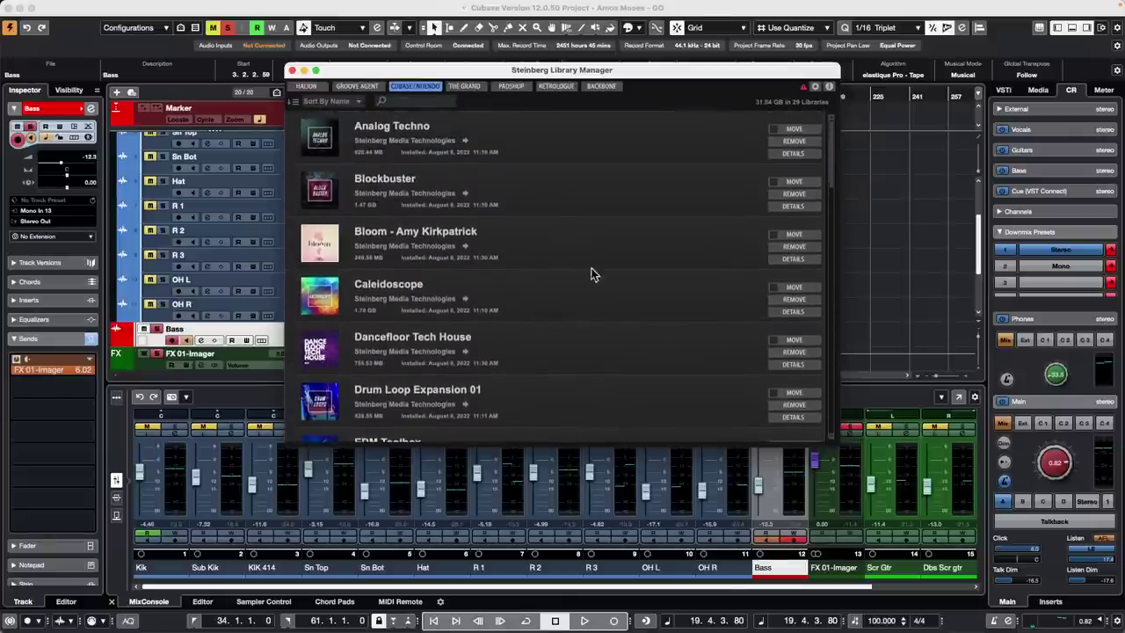
click(793, 154)
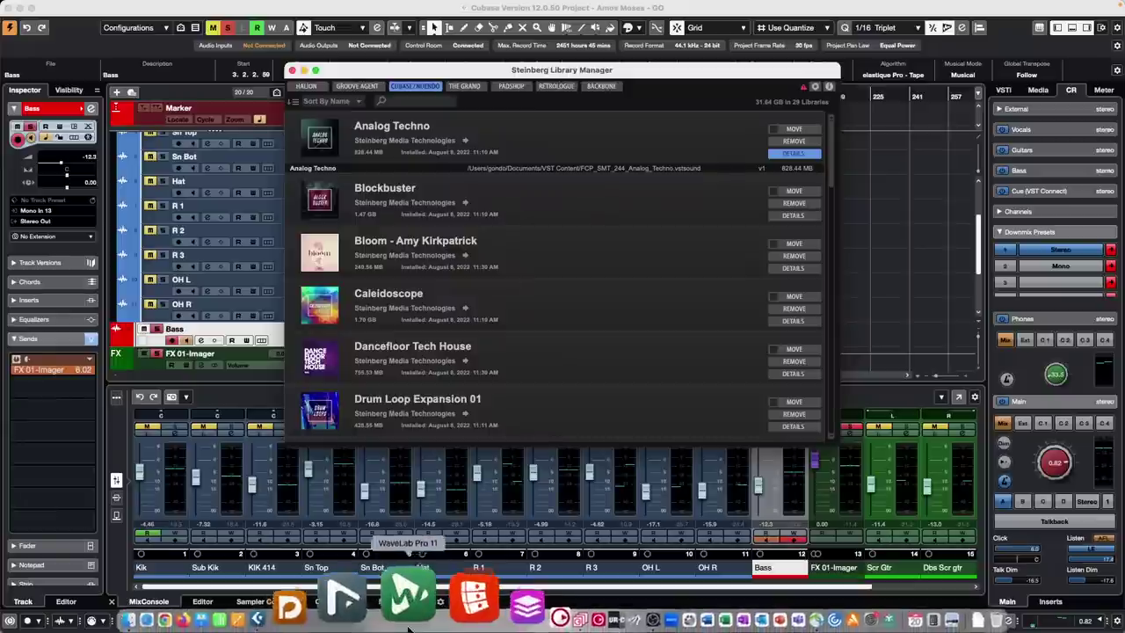
Switch to Finder and open the Documents folder.
click(250, 603)
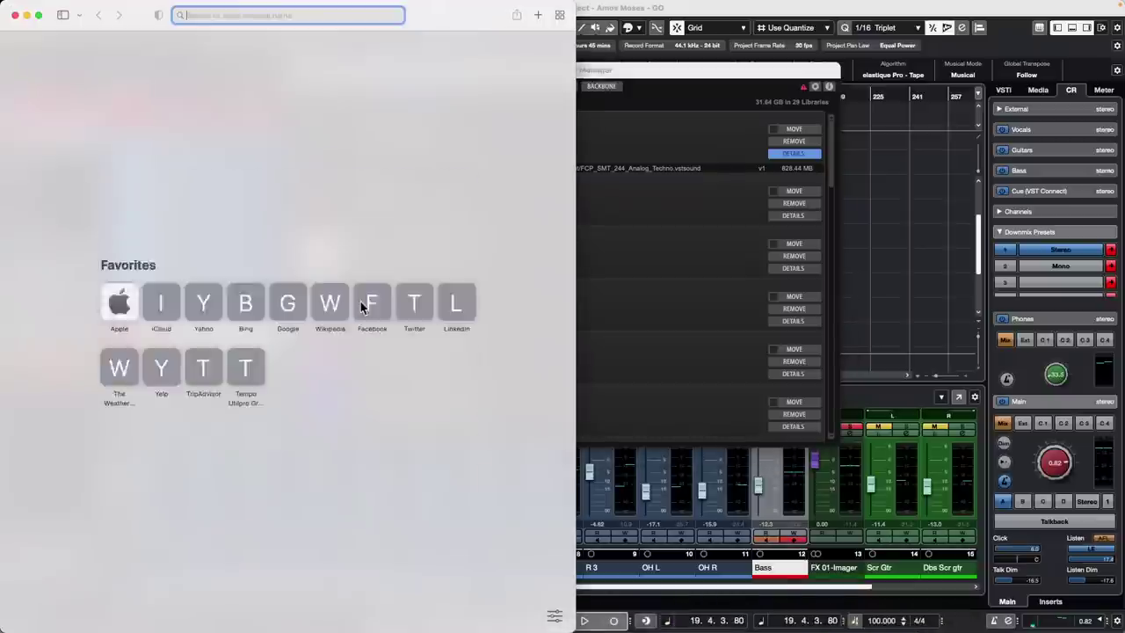
click(14, 16)
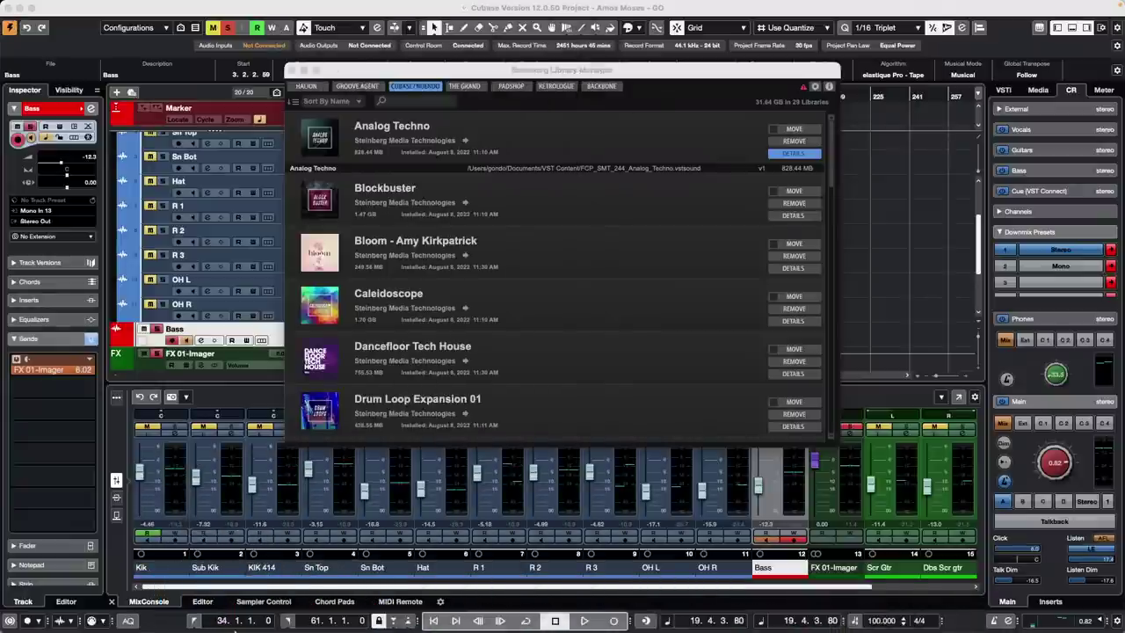
mouse_move(236, 630)
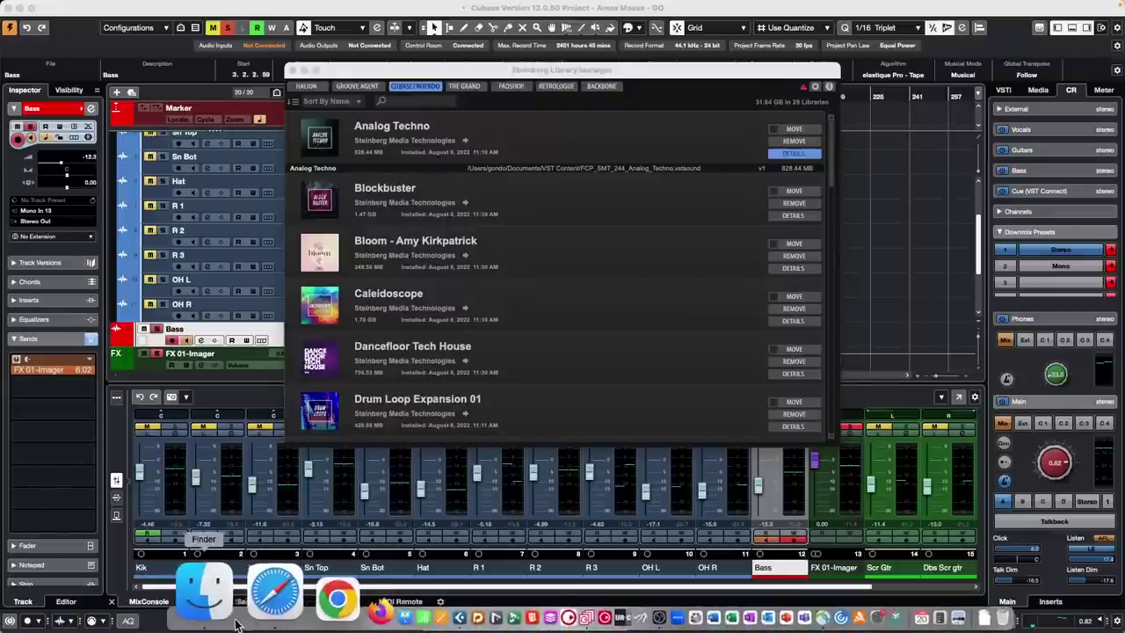
click(203, 596)
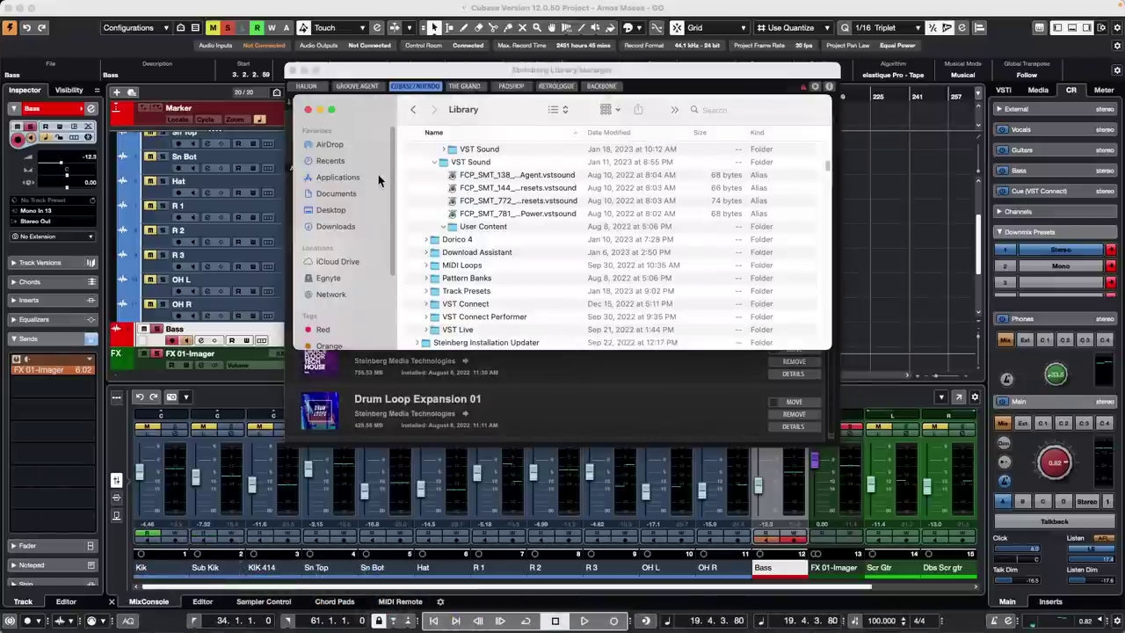
click(338, 193)
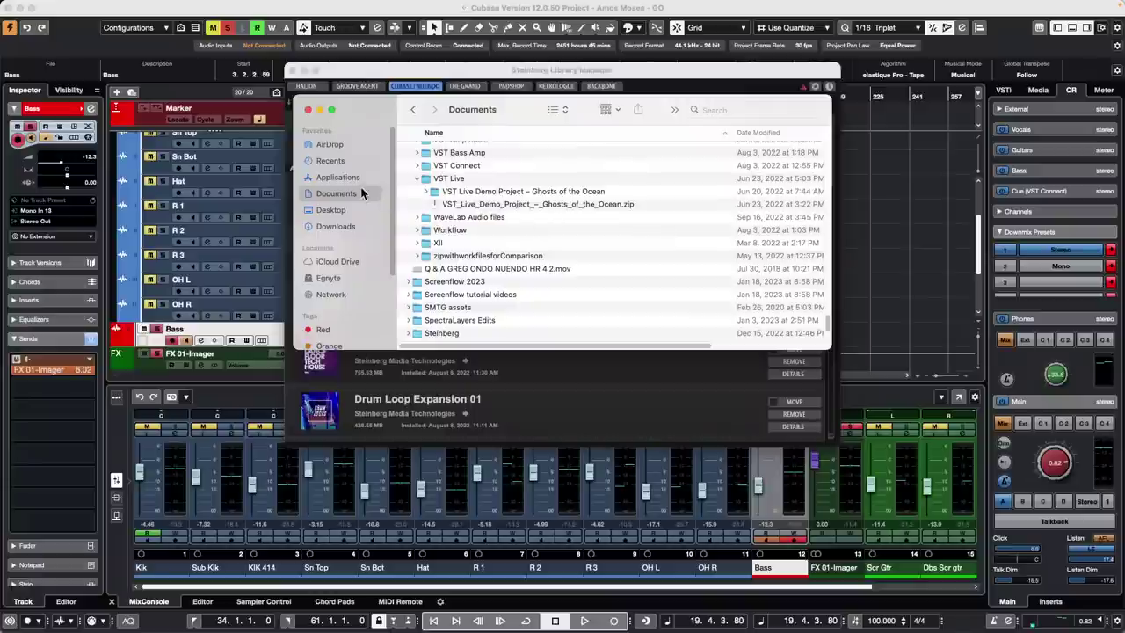
Collapse the Projects folder inside Documents.
scroll(502, 224, up, 10)
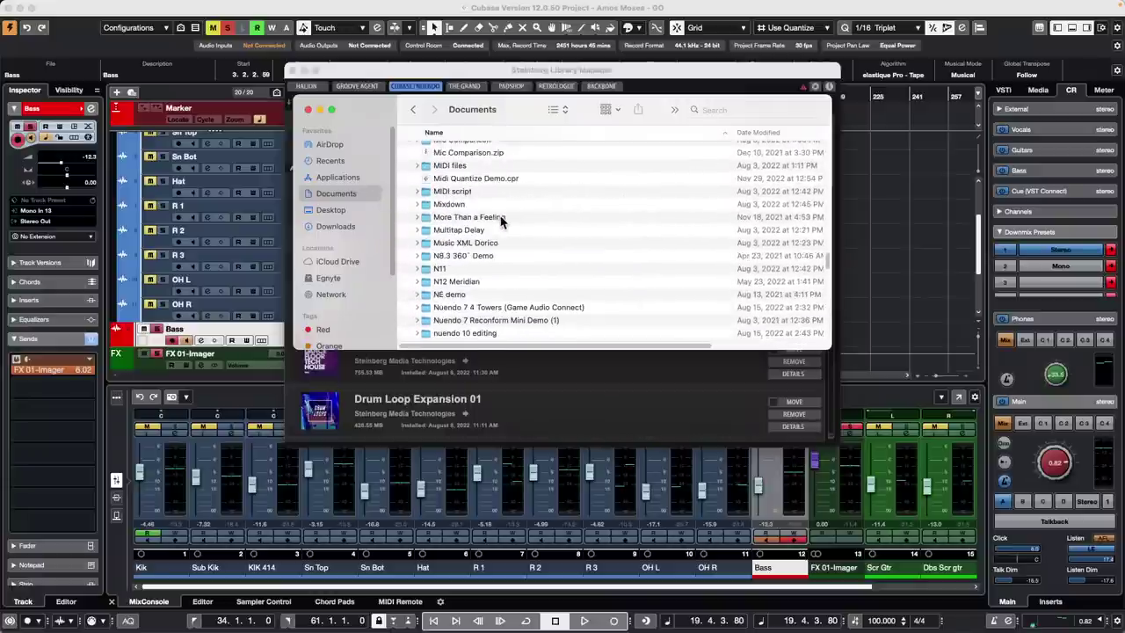
scroll(502, 223, up, 5)
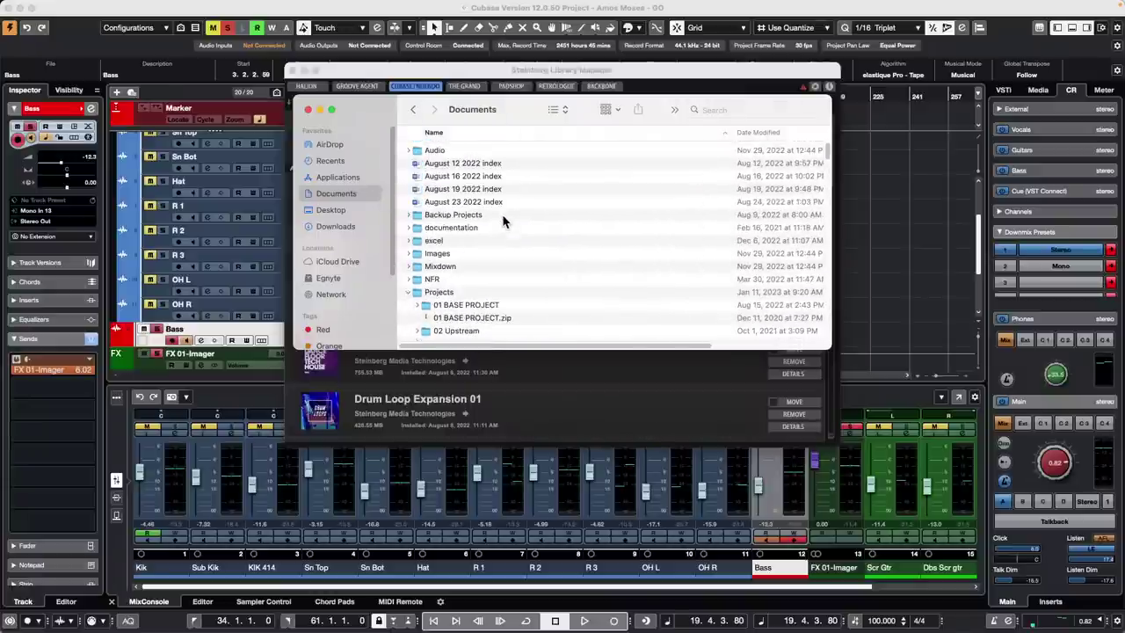
click(408, 292)
Expand the VST Content folder inside Documents.
scroll(477, 204, down, 1)
scroll(477, 204, down, 5)
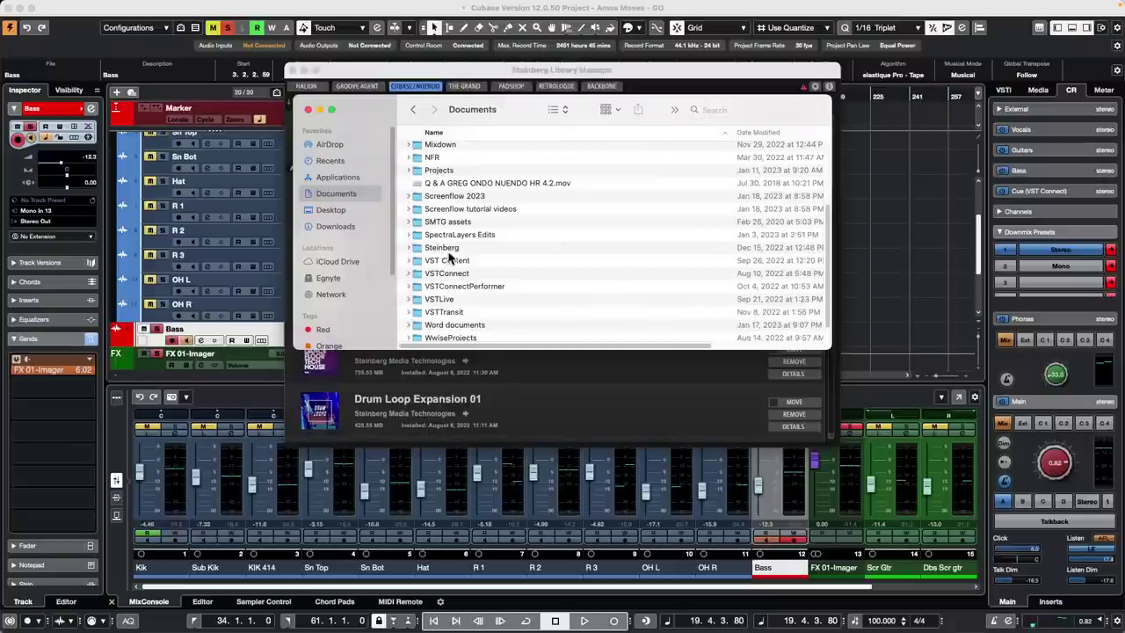
click(410, 261)
Look through the vstsound files in the VST Content folder, from the Verve files to the FCP_SMT series.
scroll(584, 226, down, 3)
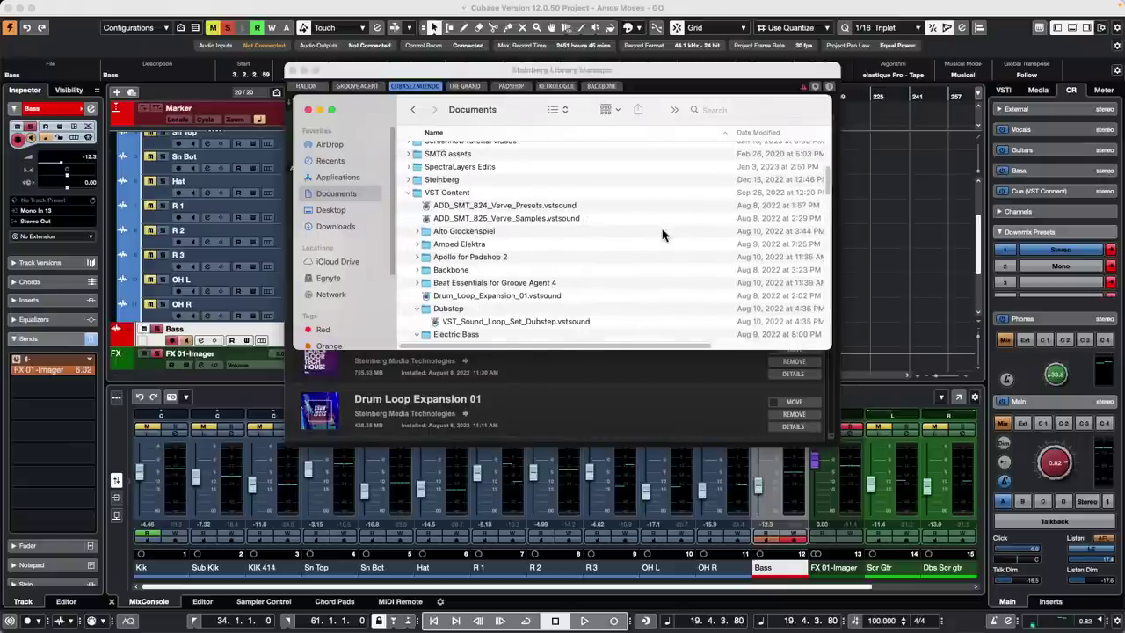
scroll(662, 233, down, 2)
scroll(663, 232, down, 5)
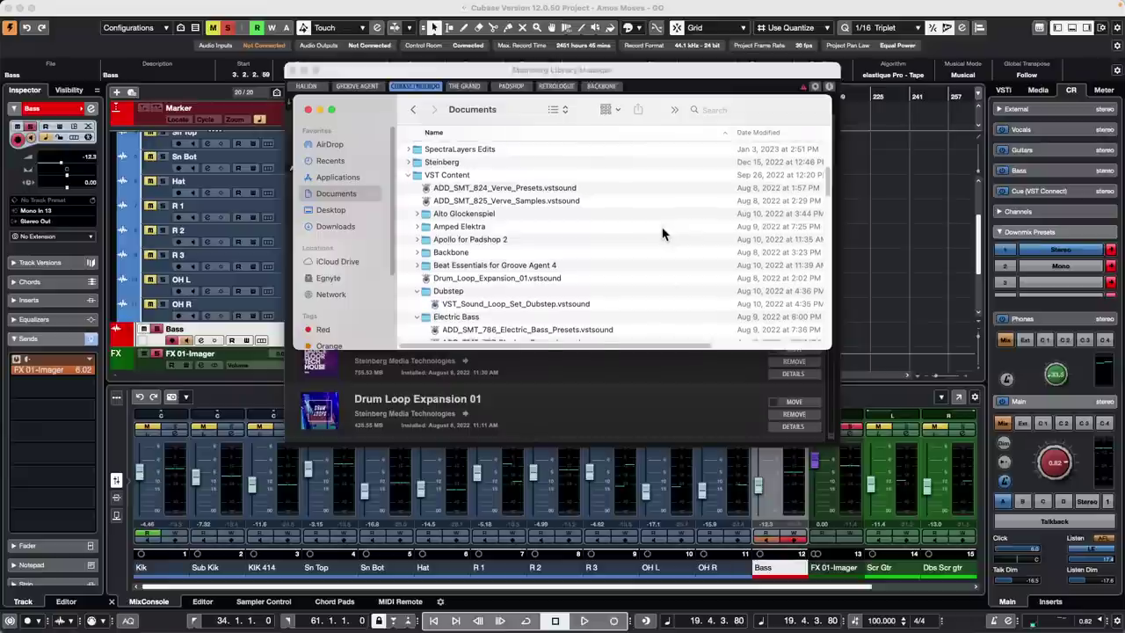
scroll(662, 234, down, 3)
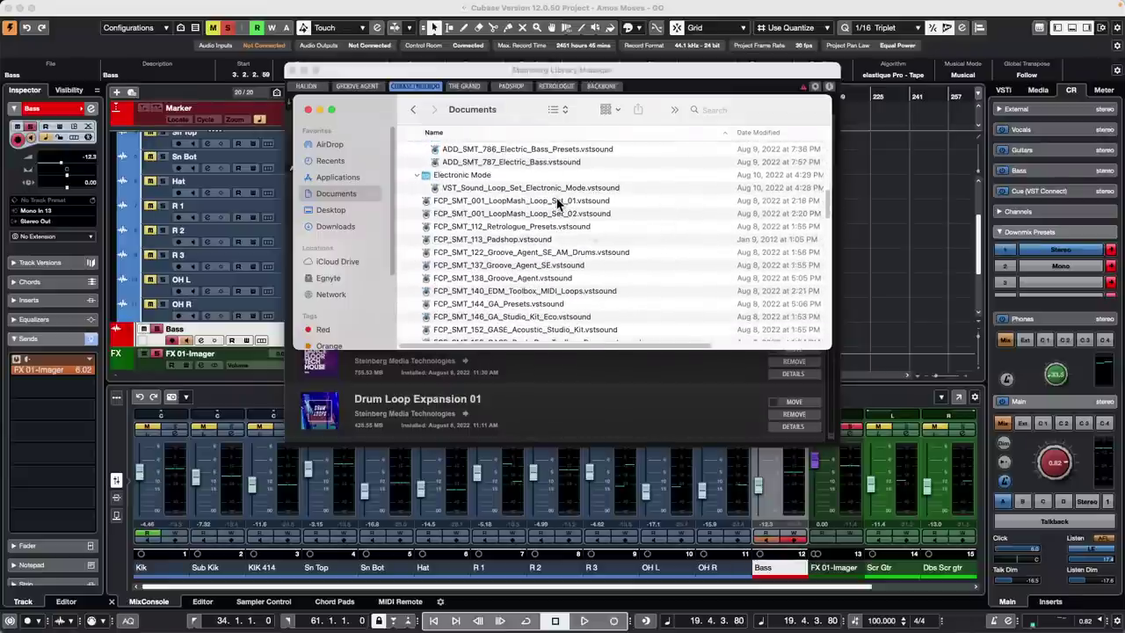
scroll(557, 204, down, 2)
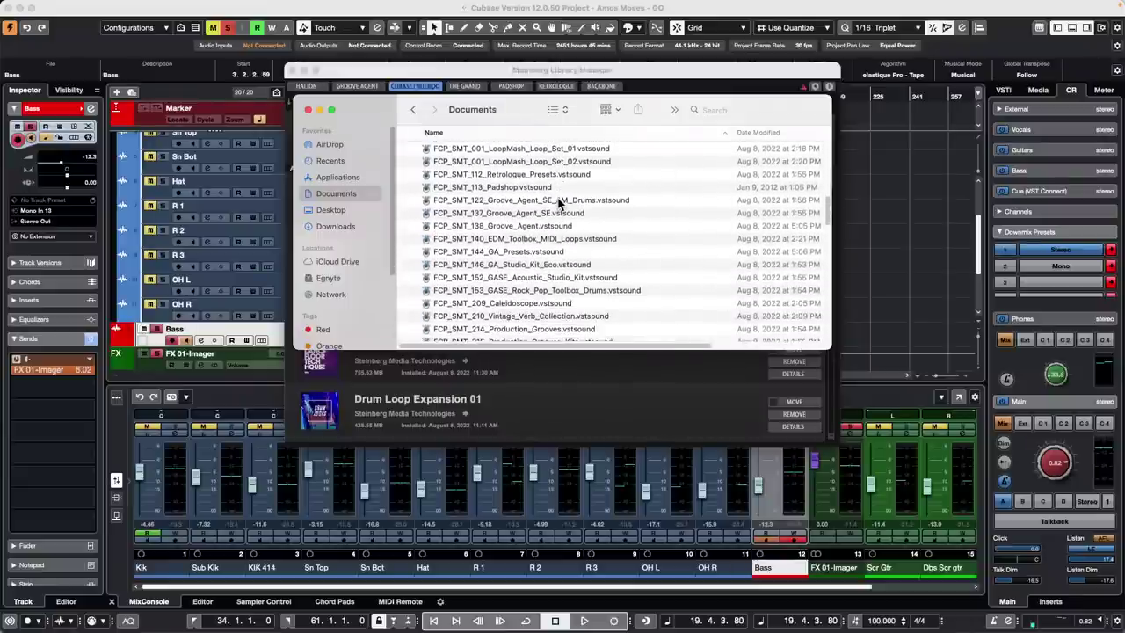
scroll(558, 202, down, 1)
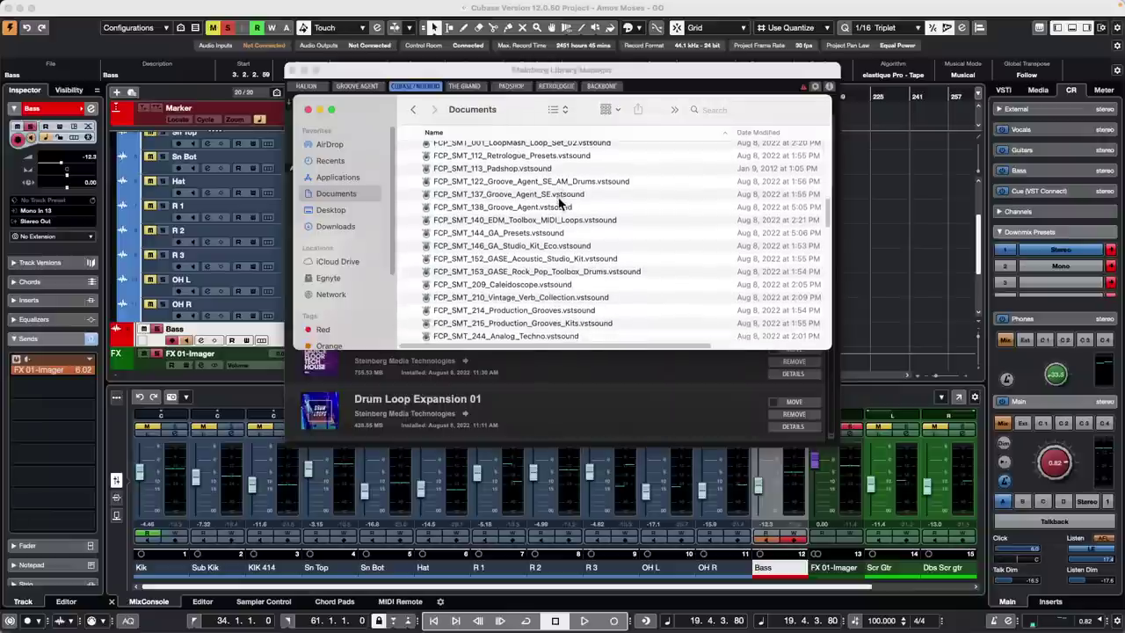
scroll(559, 202, down, 4)
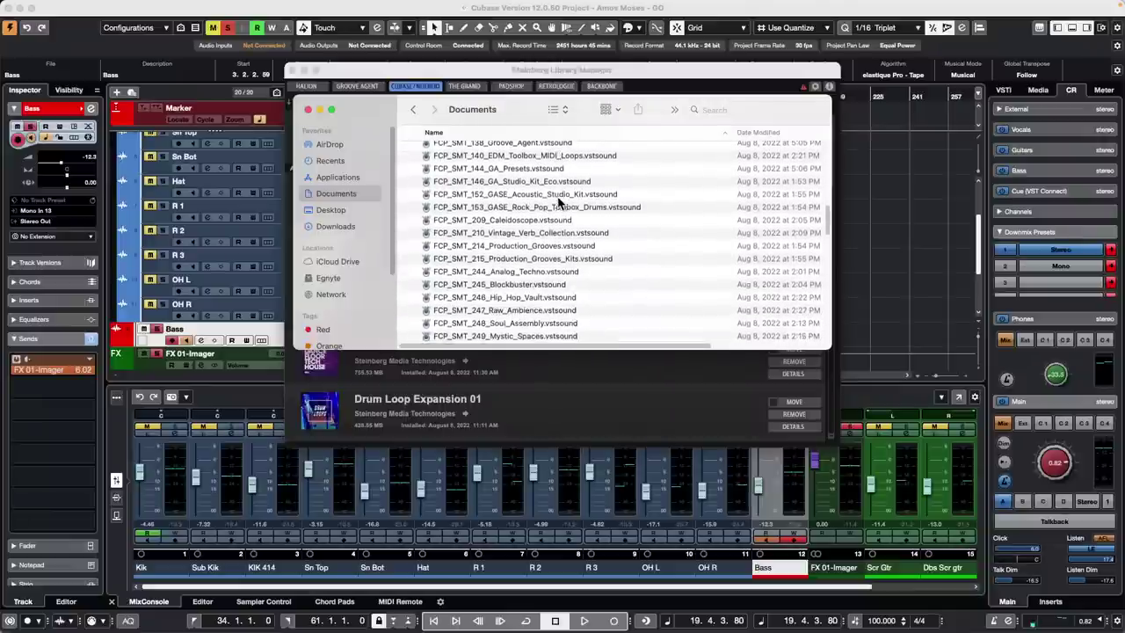
scroll(559, 202, down, 3)
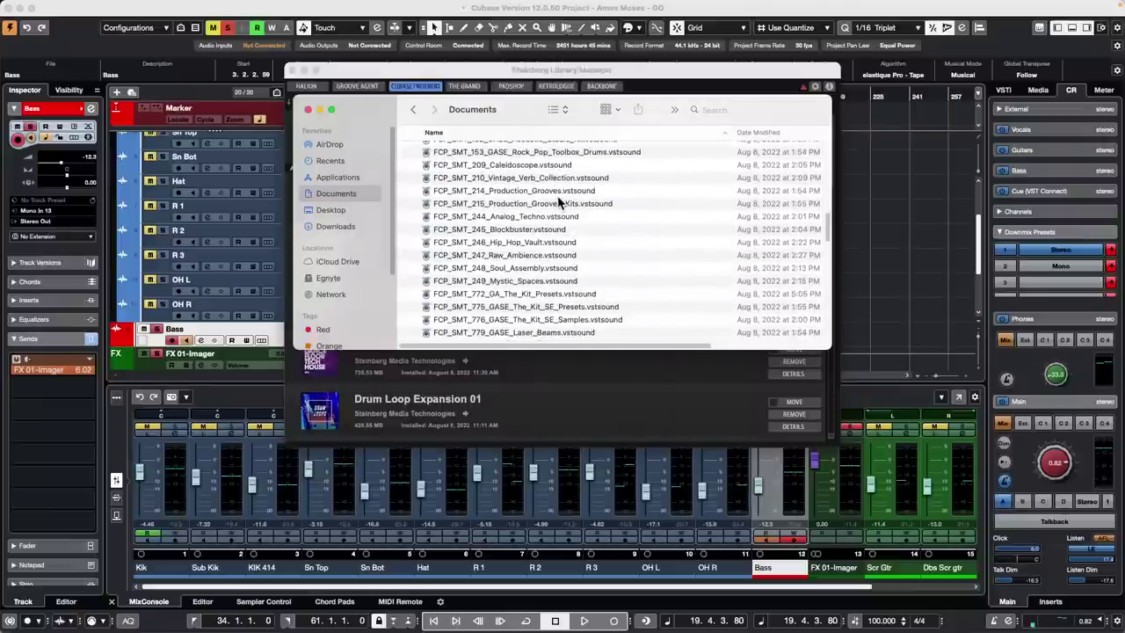
scroll(558, 202, down, 3)
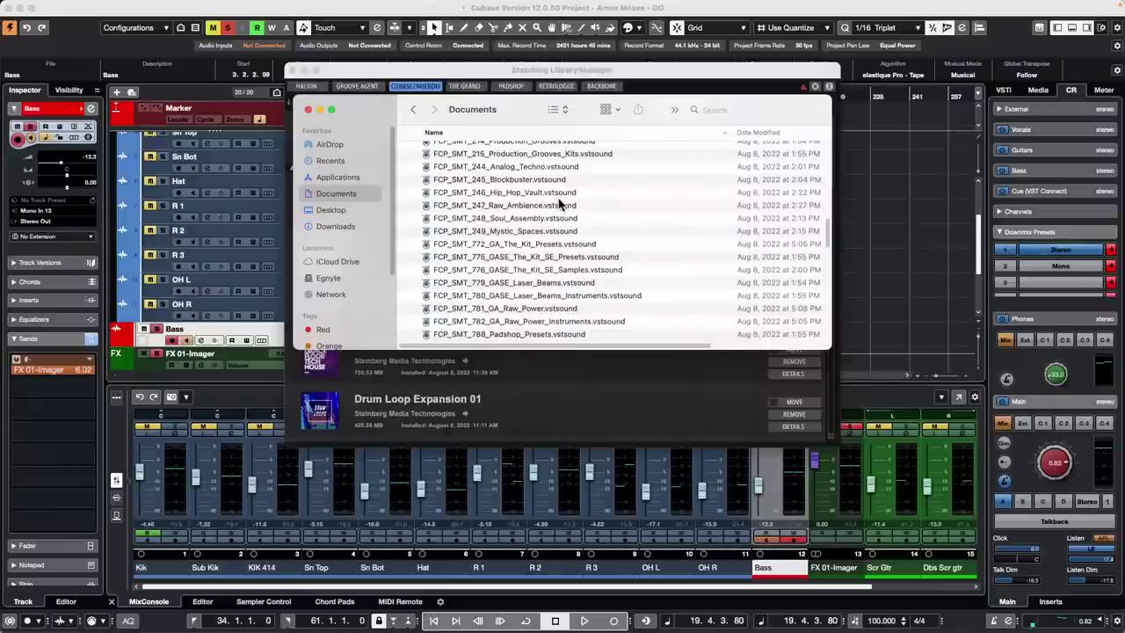
scroll(558, 202, down, 4)
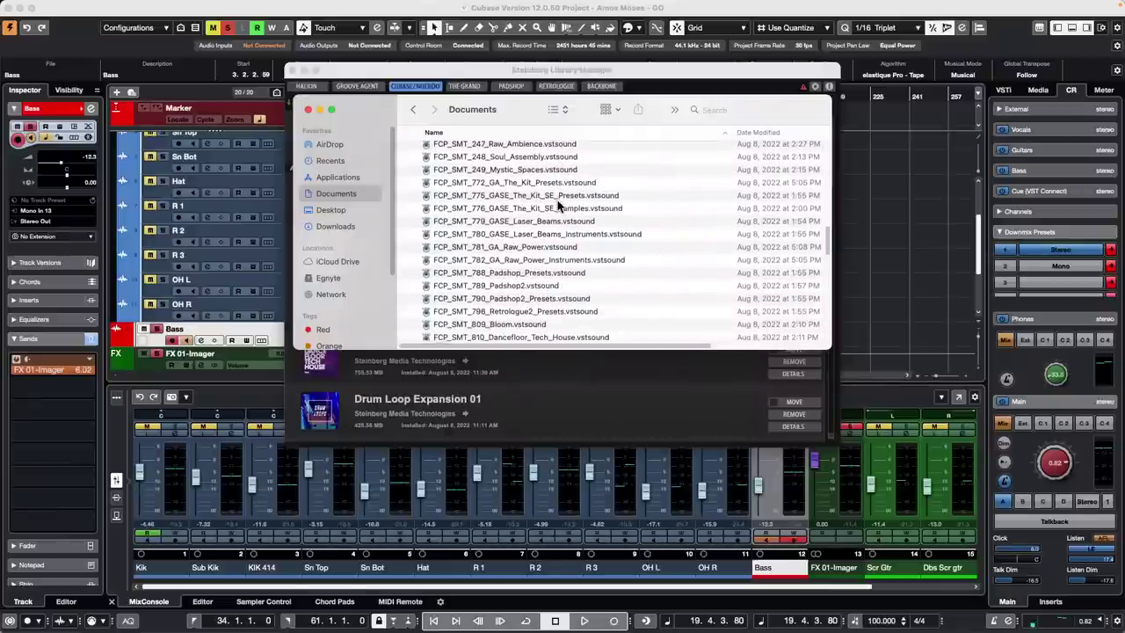
scroll(559, 203, down, 3)
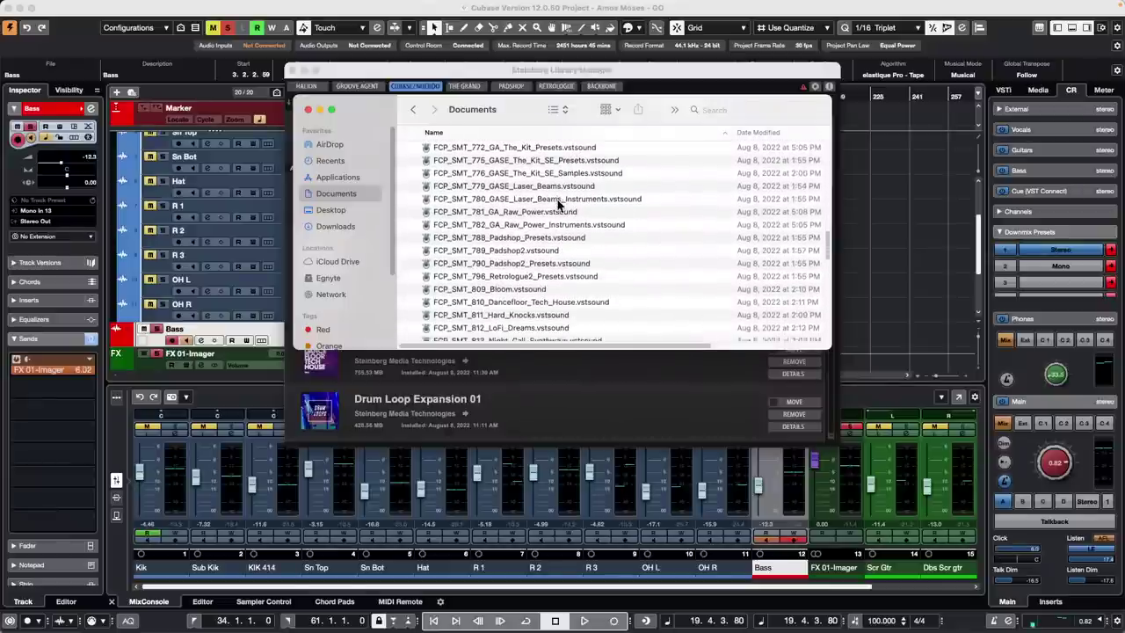
scroll(559, 204, down, 4)
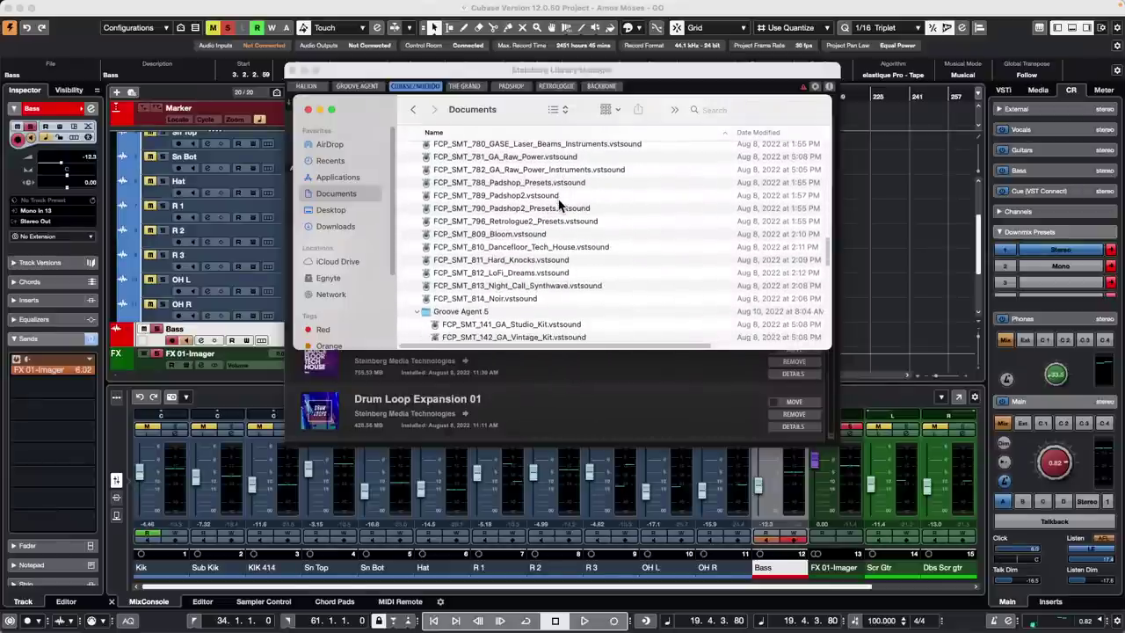
Examine the remaining VST Content subfolders, from Groove Agent and HALion content to The Grand 3 and Verve.
scroll(559, 204, down, 10)
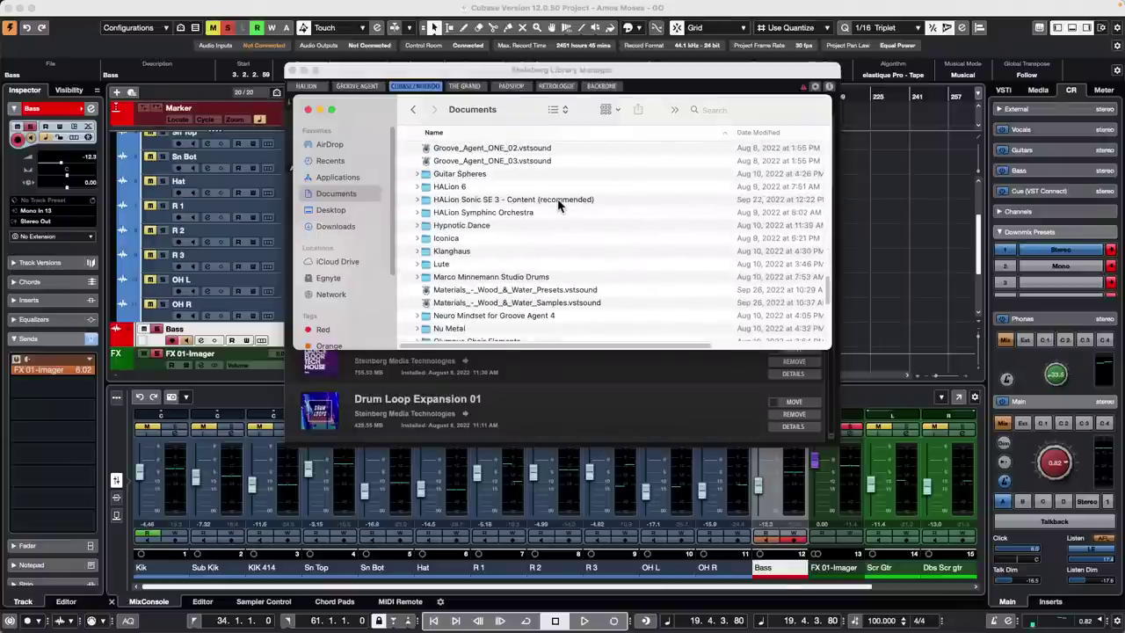
scroll(559, 203, up, 7)
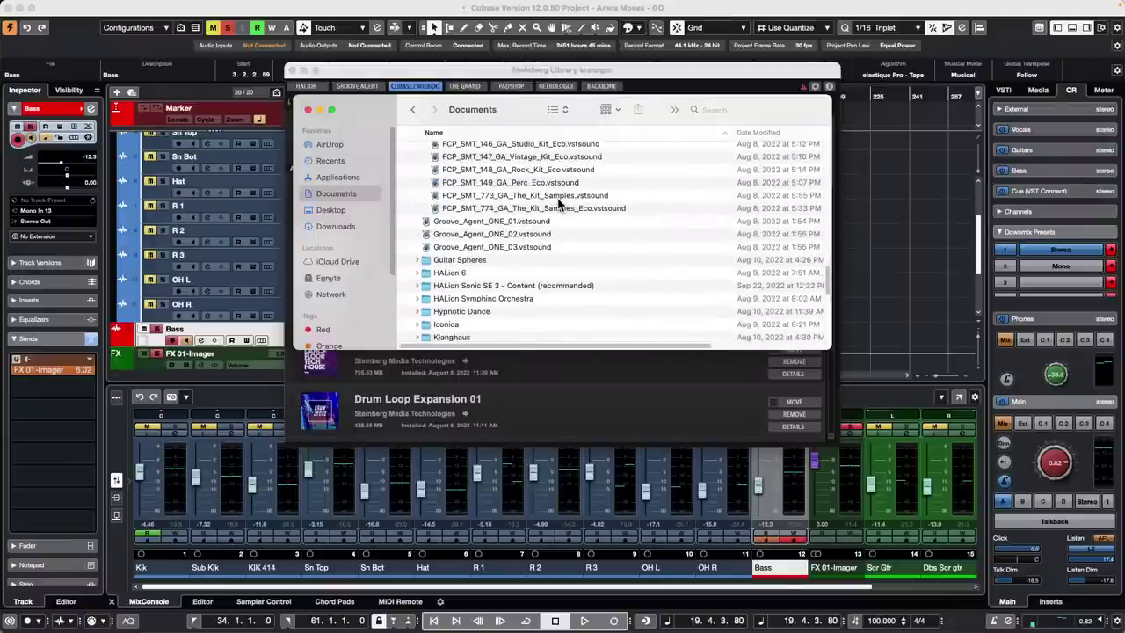
scroll(558, 203, down, 2)
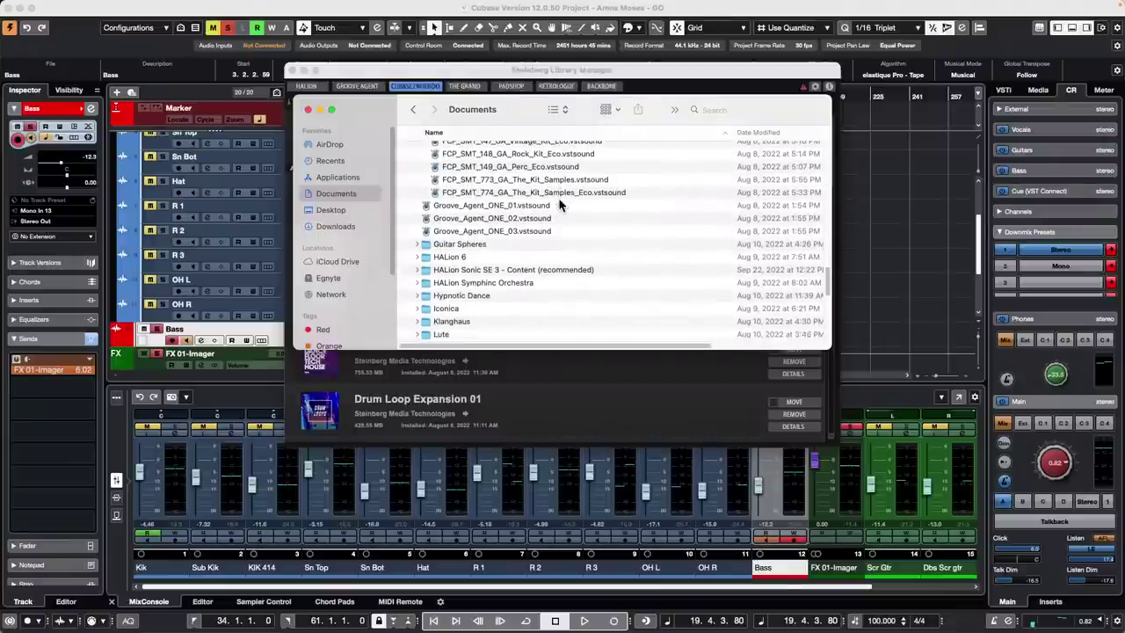
scroll(558, 204, down, 5)
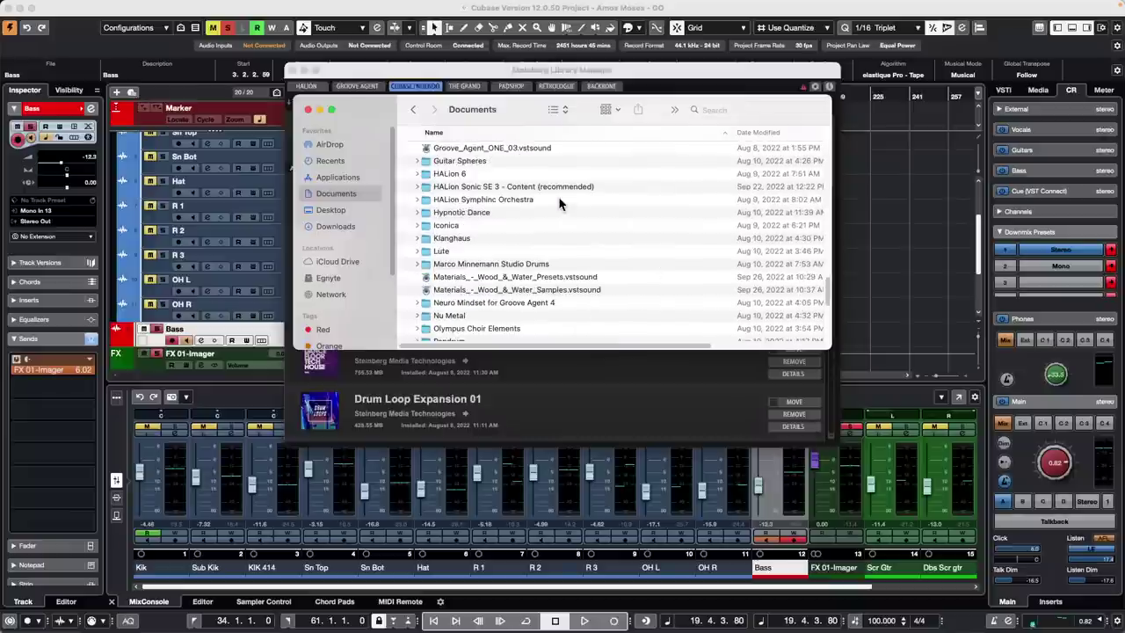
scroll(559, 203, down, 12)
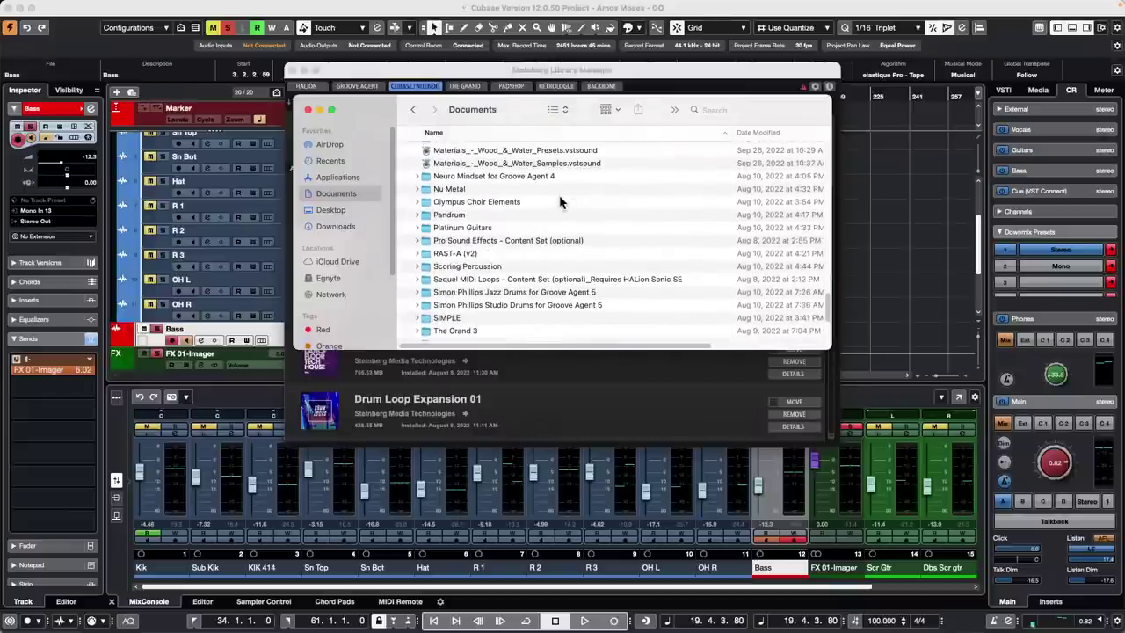
scroll(558, 201, down, 1)
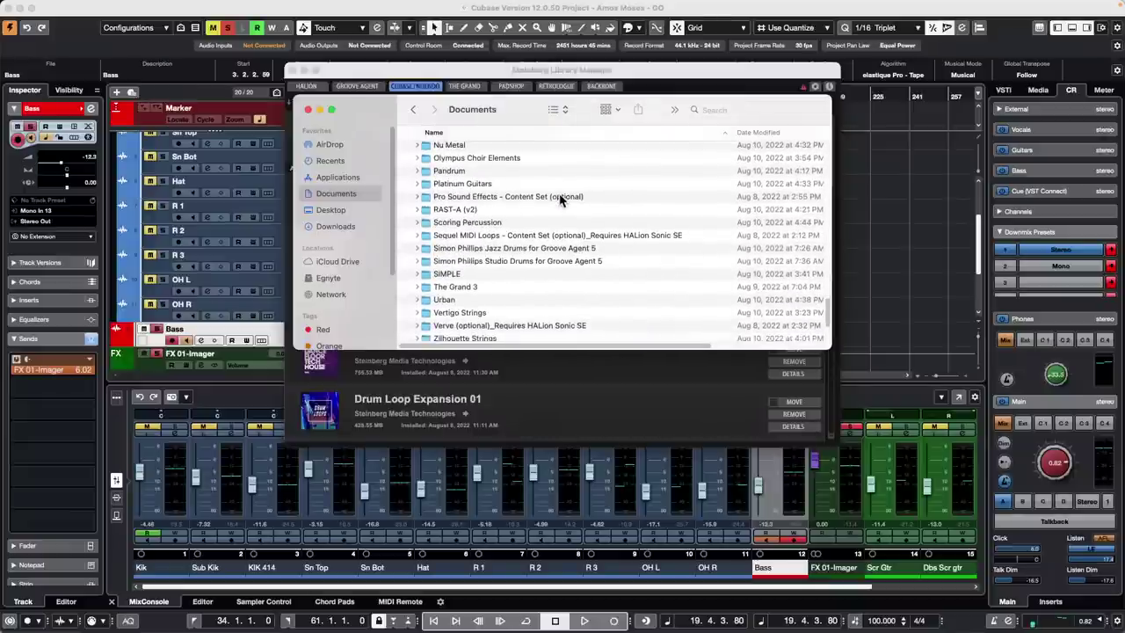
Return to the beginning of the VST Content folder and review its first subfolders and vstsound files again.
scroll(558, 201, up, 20)
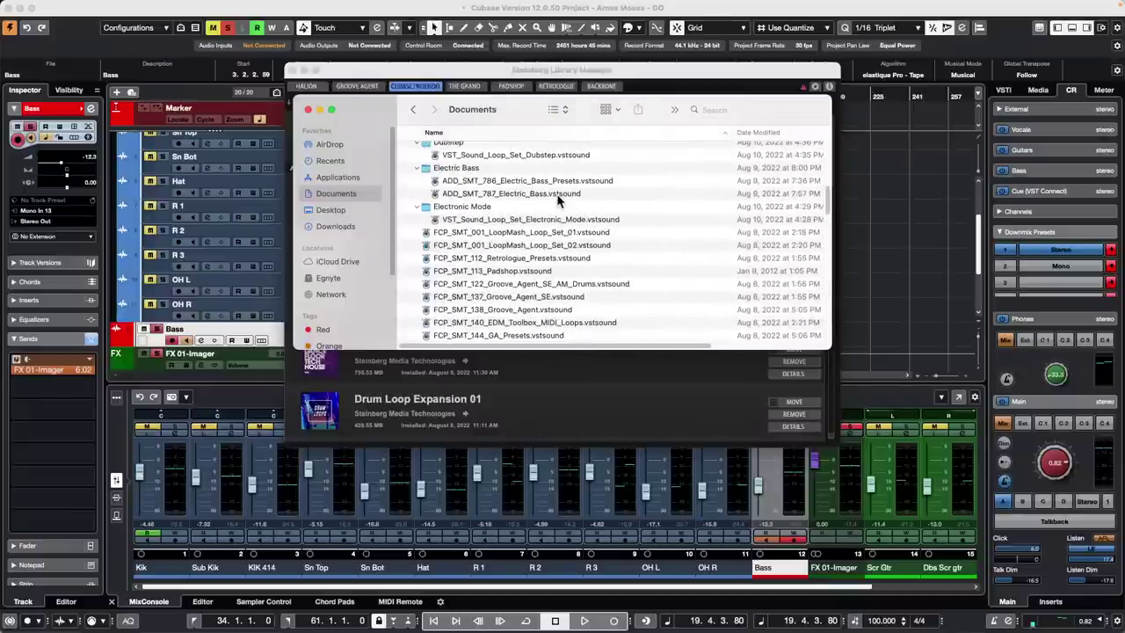
scroll(559, 199, up, 10)
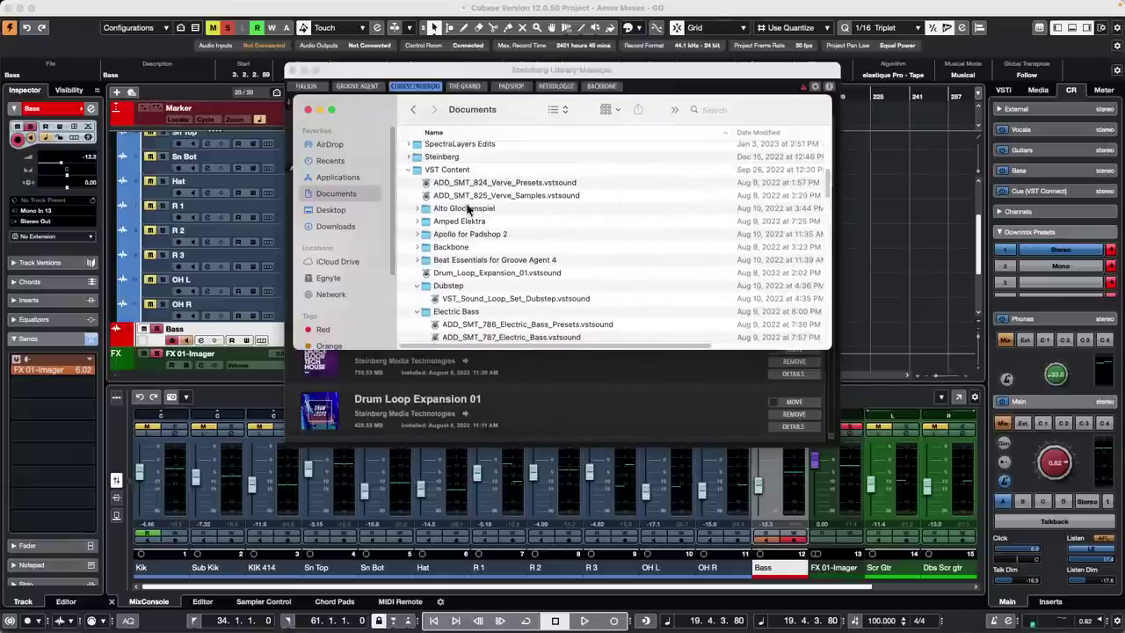
scroll(533, 214, down, 2)
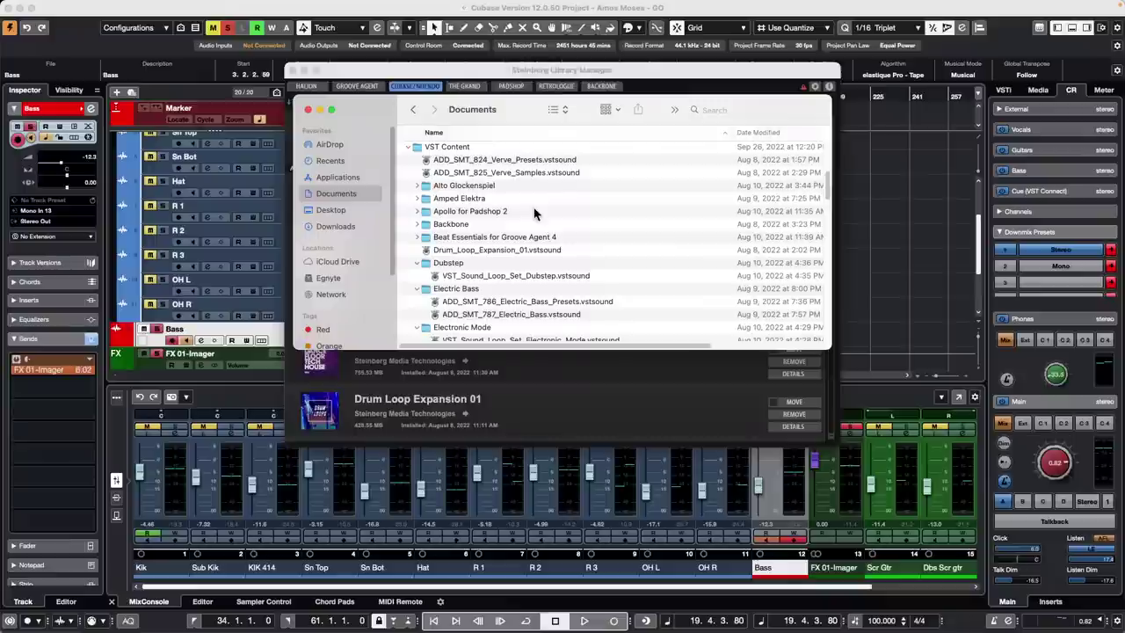
scroll(534, 210, down, 1)
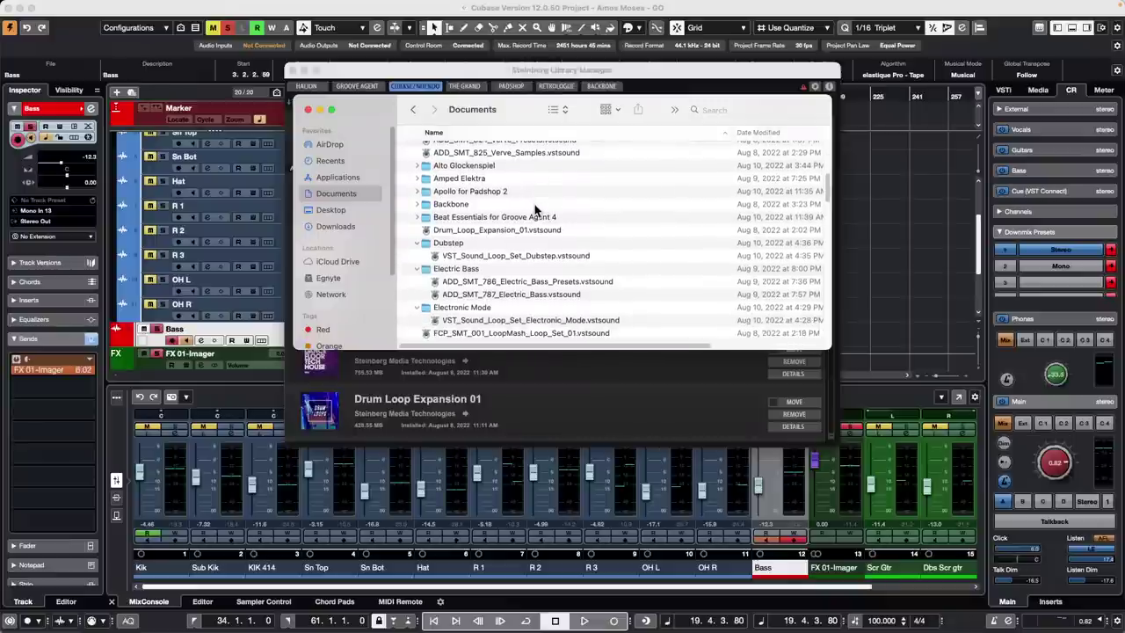
scroll(534, 209, down, 1)
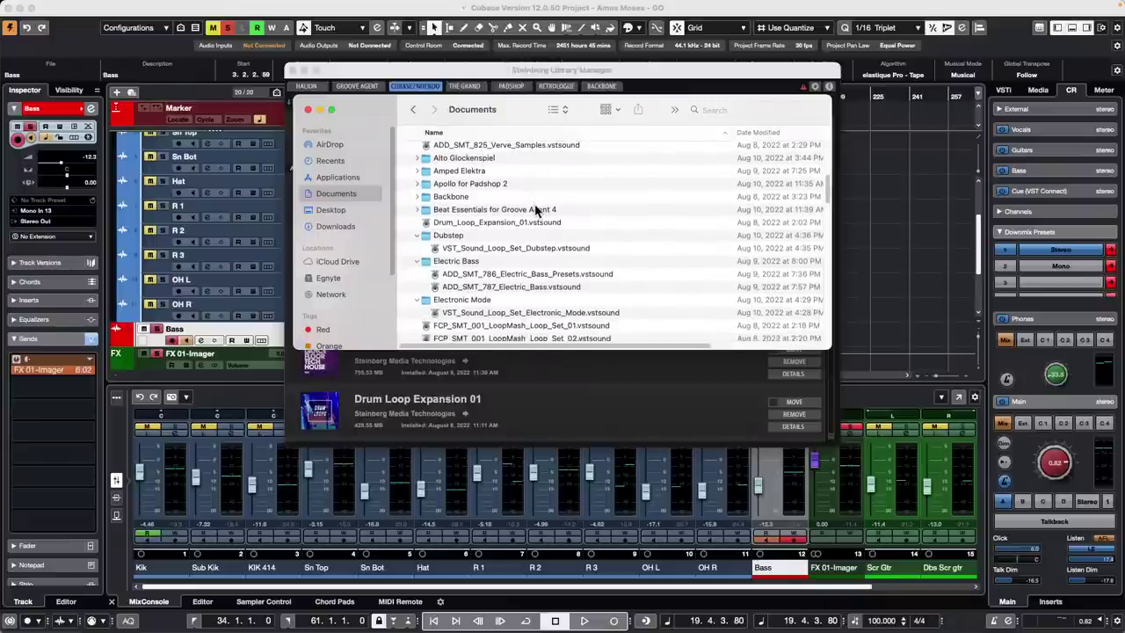
scroll(535, 209, down, 1)
scroll(534, 209, down, 5)
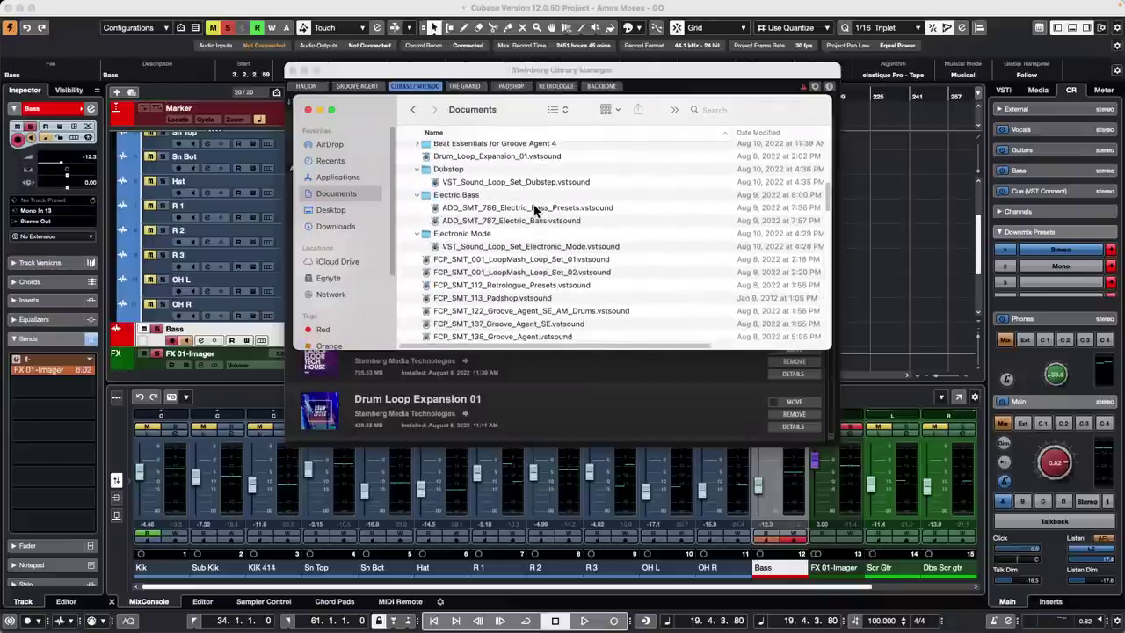
scroll(534, 209, down, 5)
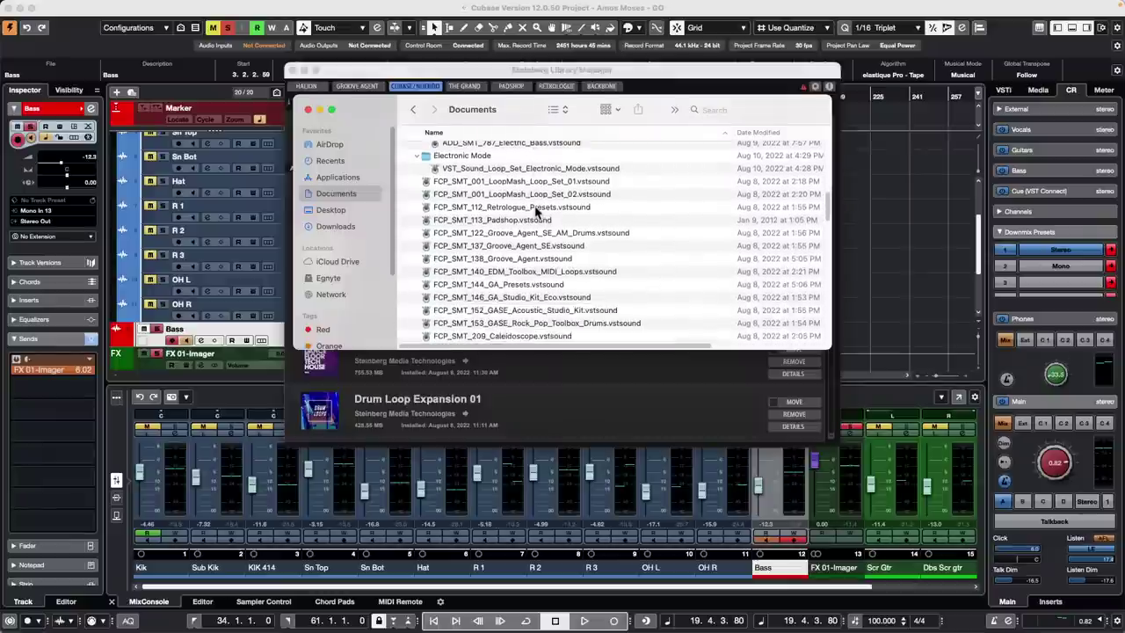
scroll(534, 211, down, 1)
scroll(536, 210, down, 1)
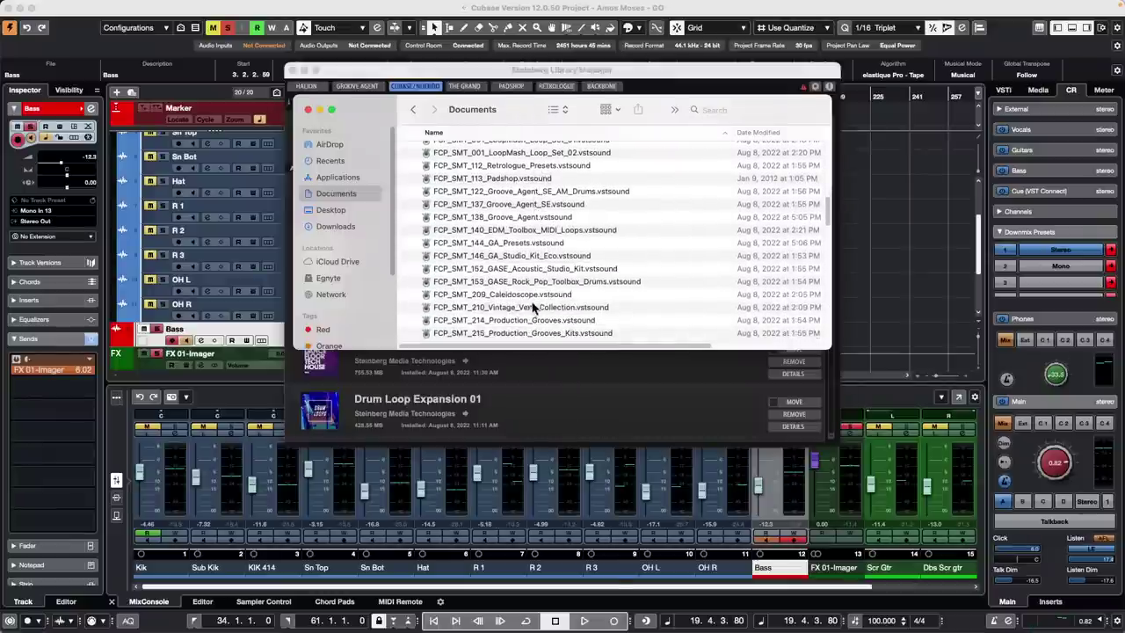
Look through the FCP_SMT vstsound files in the VST Content folder, from the LoopMash sets to Noir.
scroll(527, 277, down, 2)
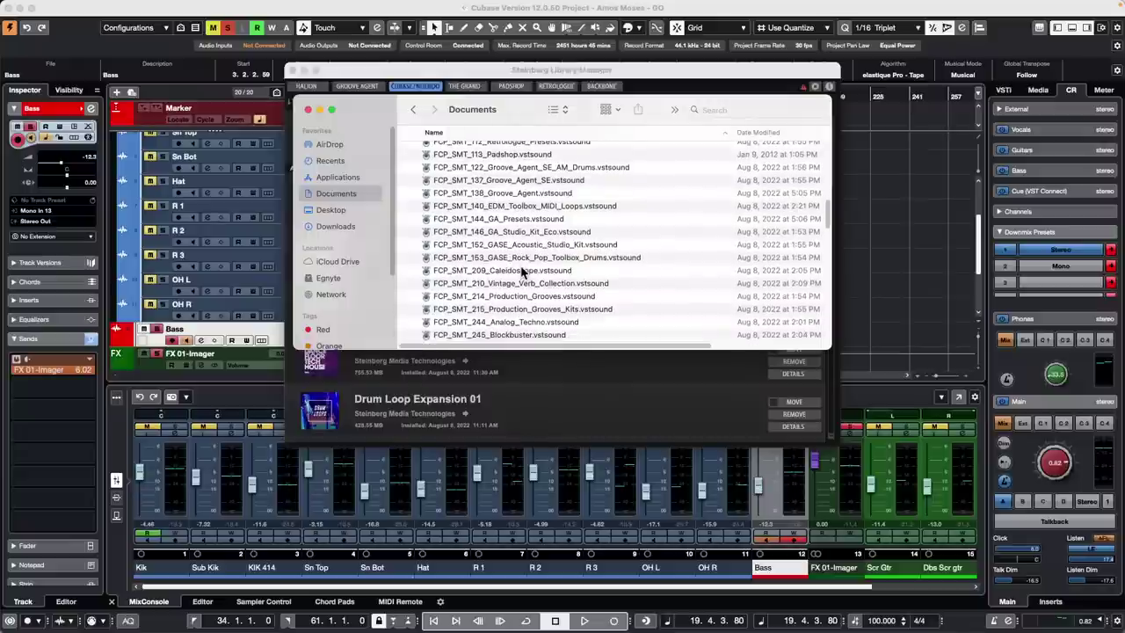
scroll(523, 272, down, 5)
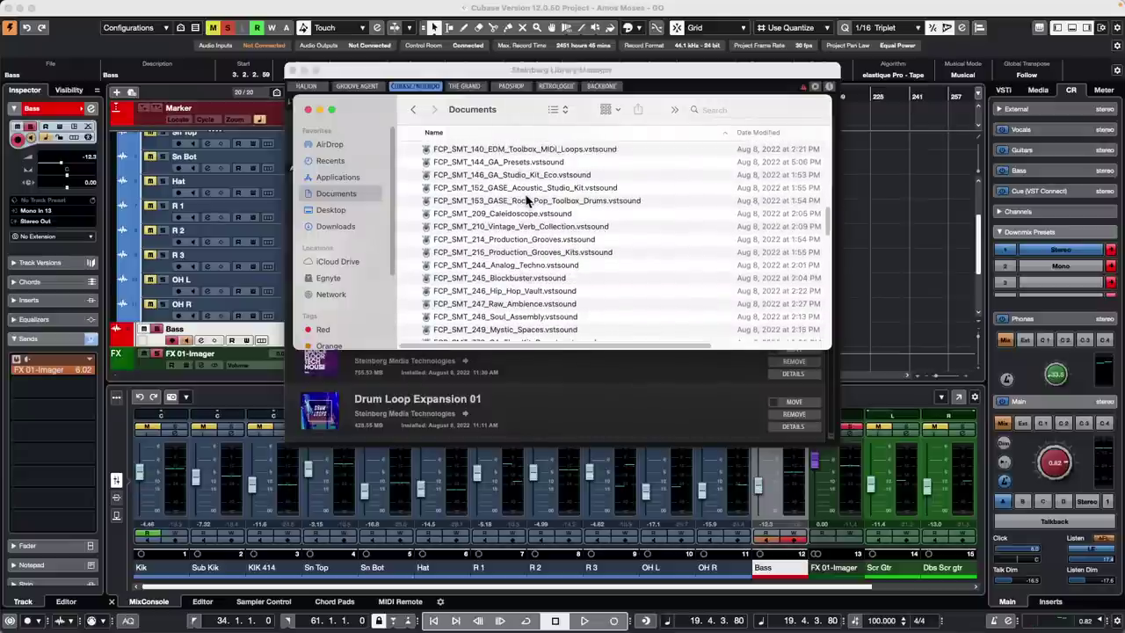
scroll(527, 202, down, 2)
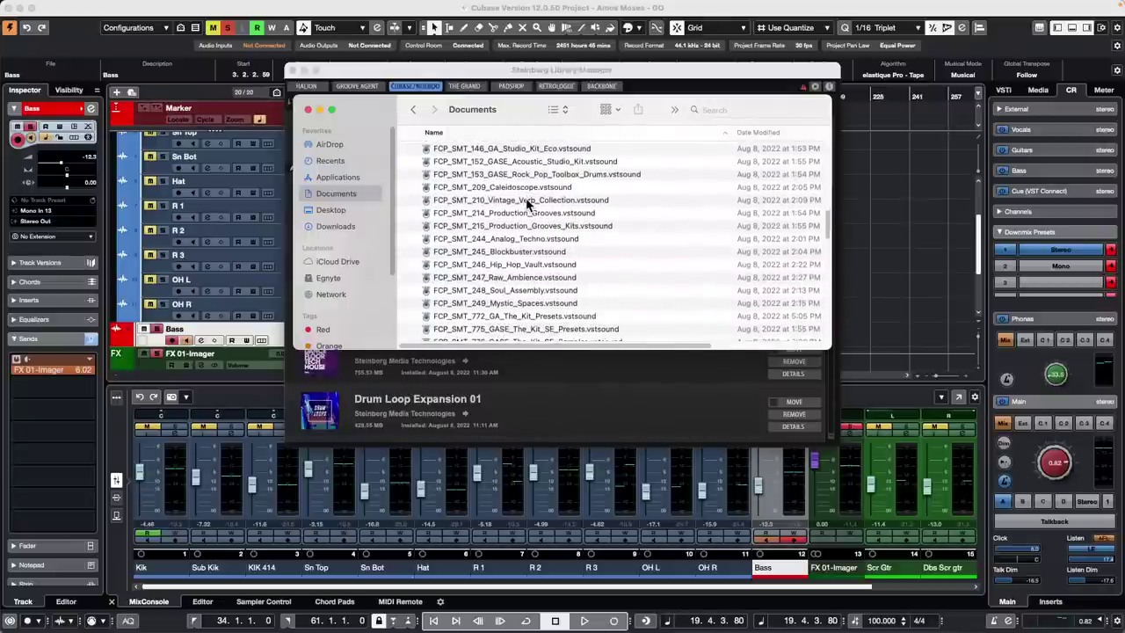
scroll(527, 204, down, 1)
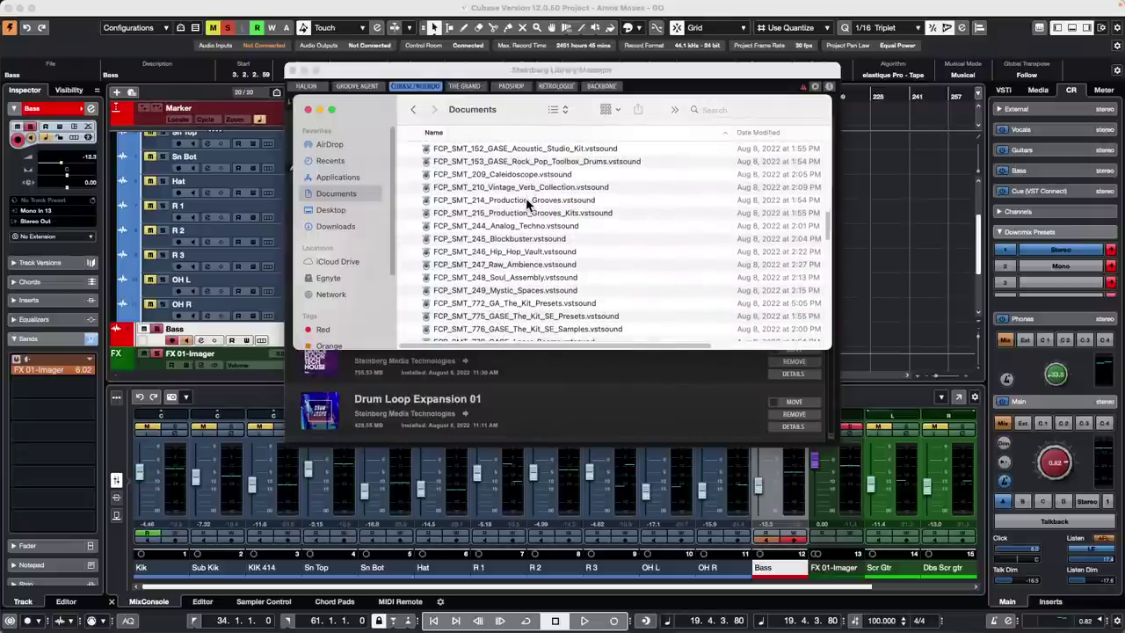
scroll(527, 204, down, 4)
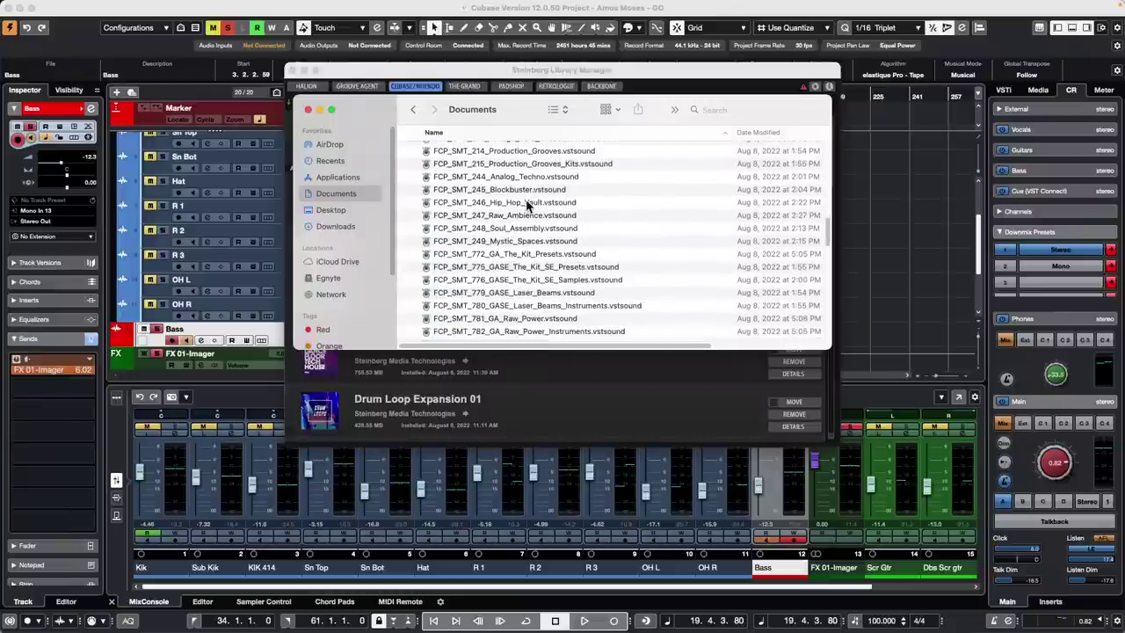
scroll(528, 203, down, 3)
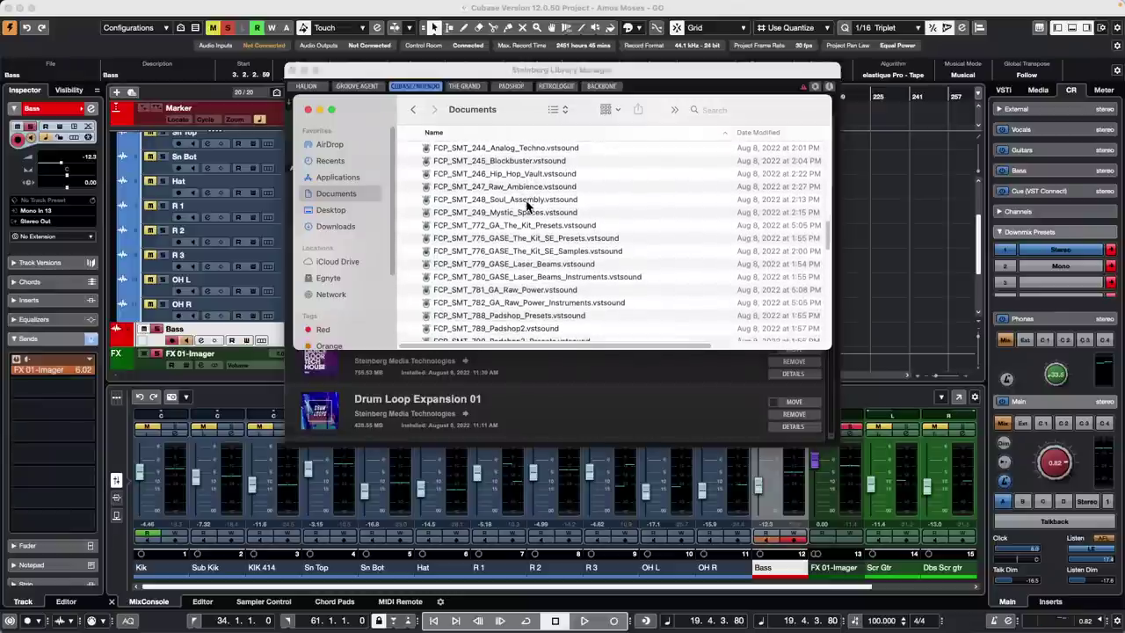
scroll(527, 204, down, 2)
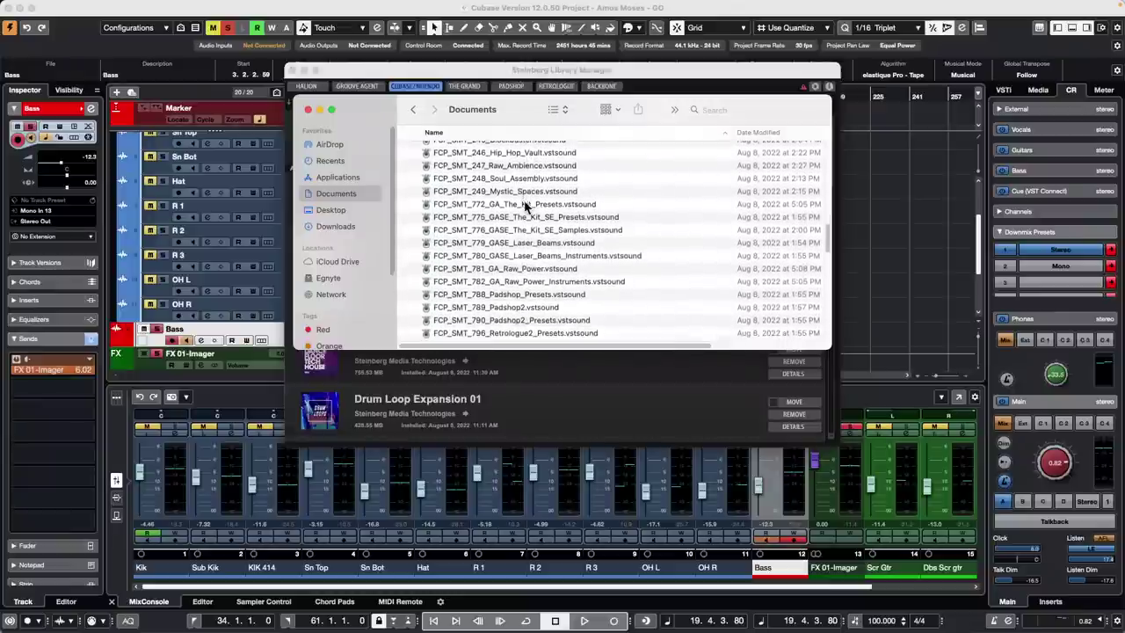
scroll(527, 204, down, 2)
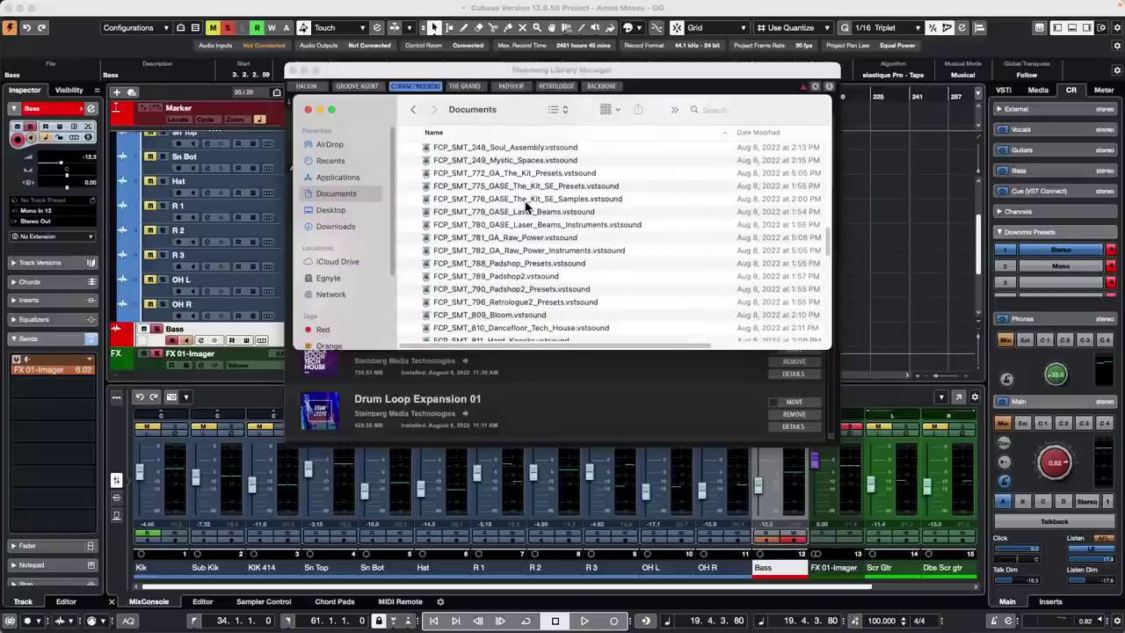
scroll(527, 206, down, 3)
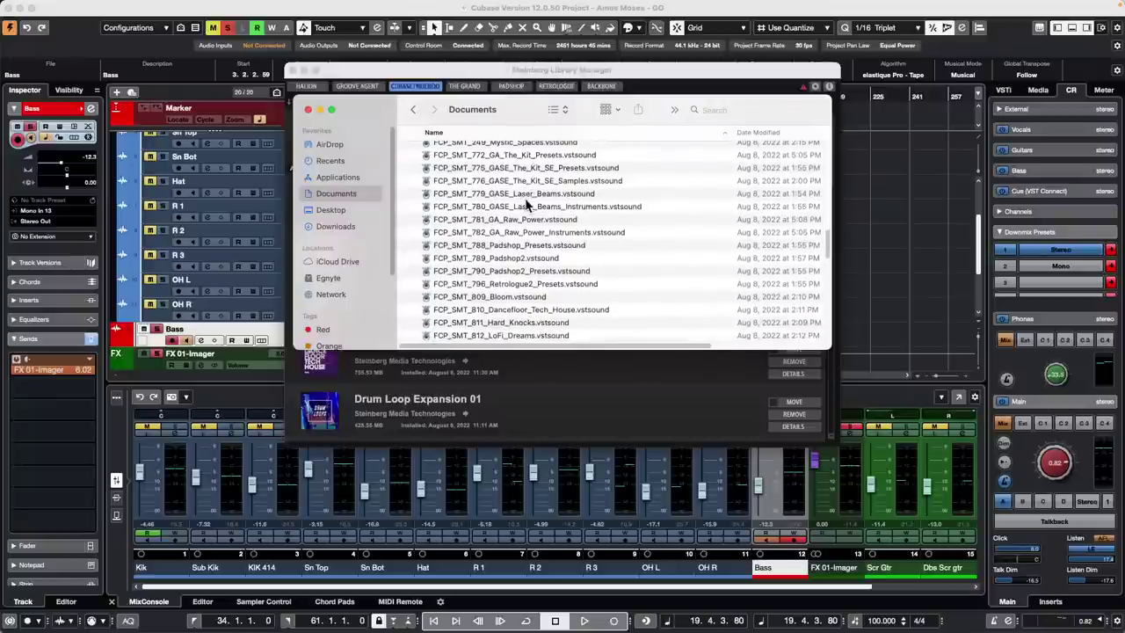
scroll(527, 206, down, 4)
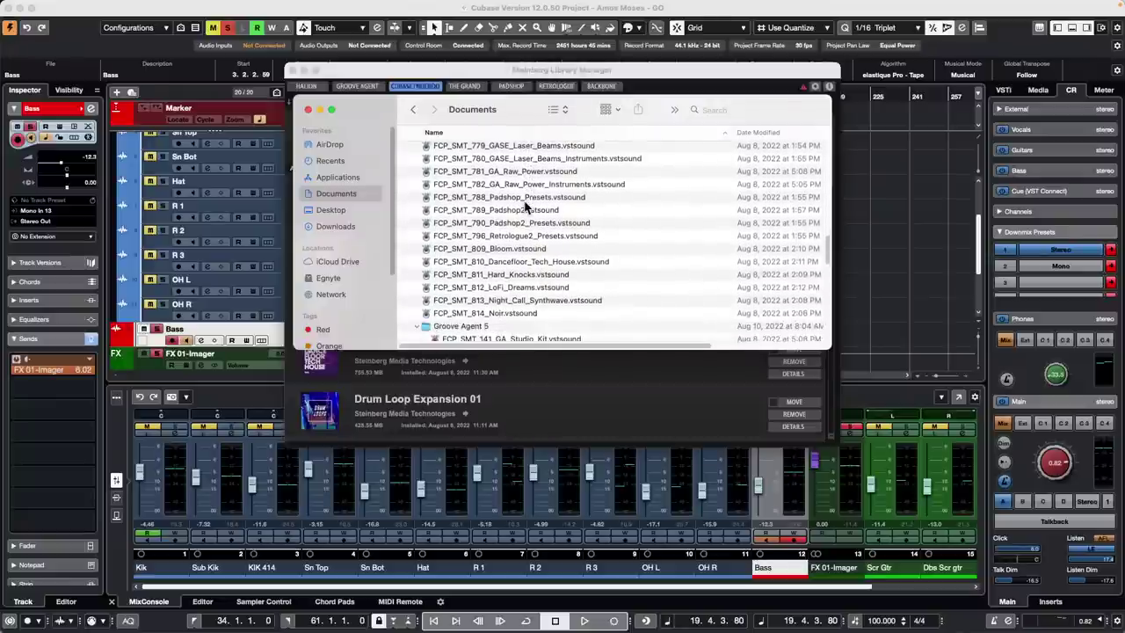
scroll(528, 206, down, 8)
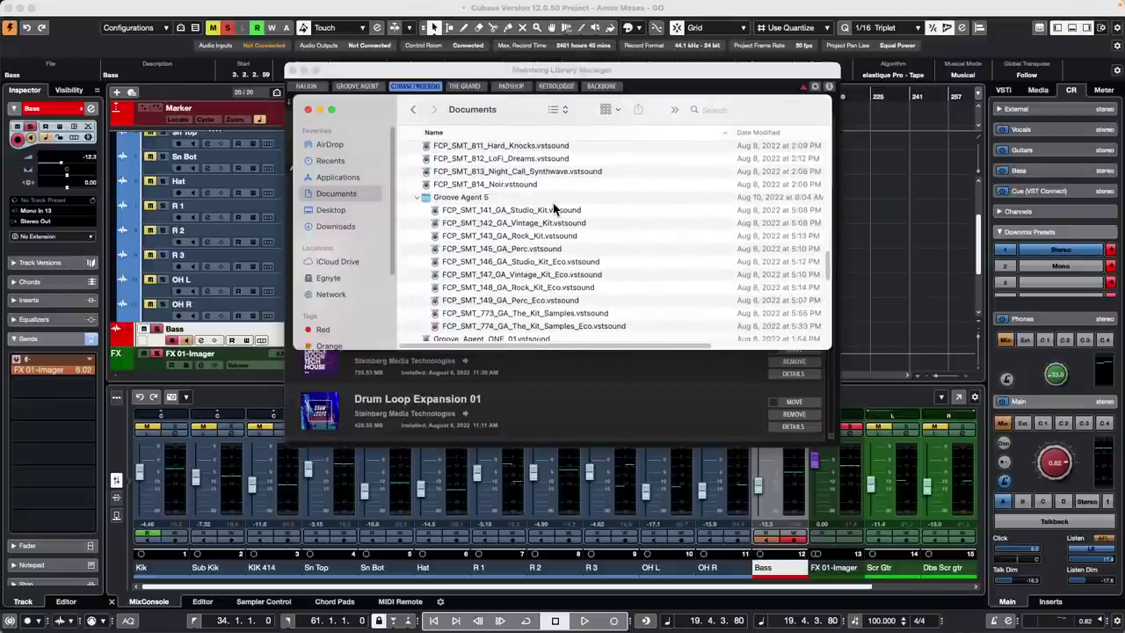
Examine the VST Content subfolders from Groove Agent 5 and HALion 6 through to Zilhouette Strings.
scroll(550, 208, down, 4)
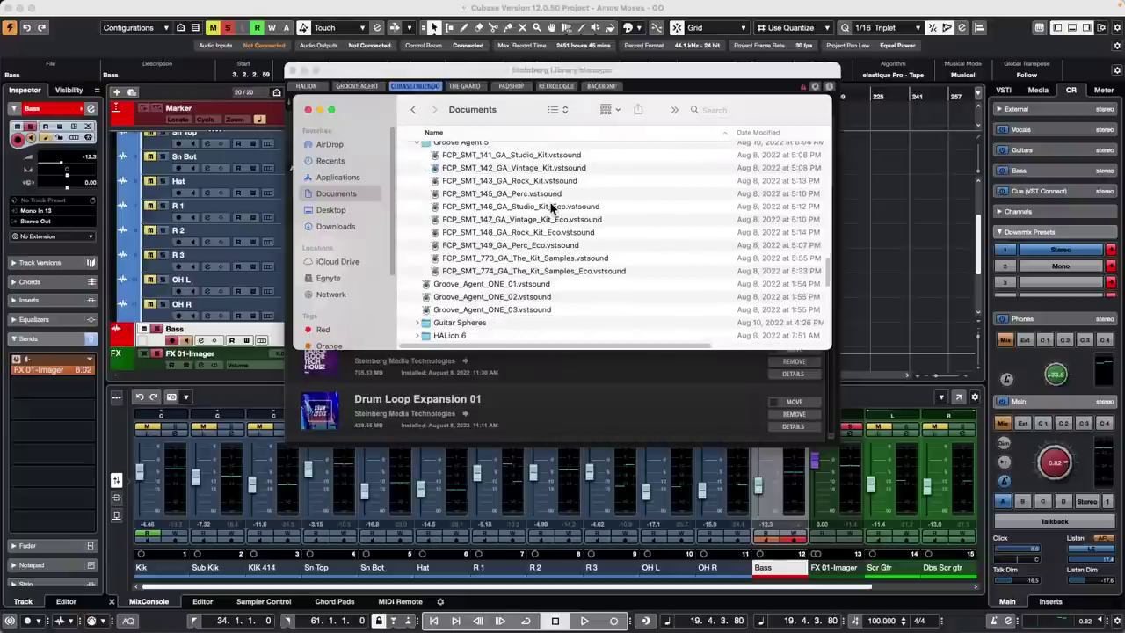
scroll(550, 207, down, 3)
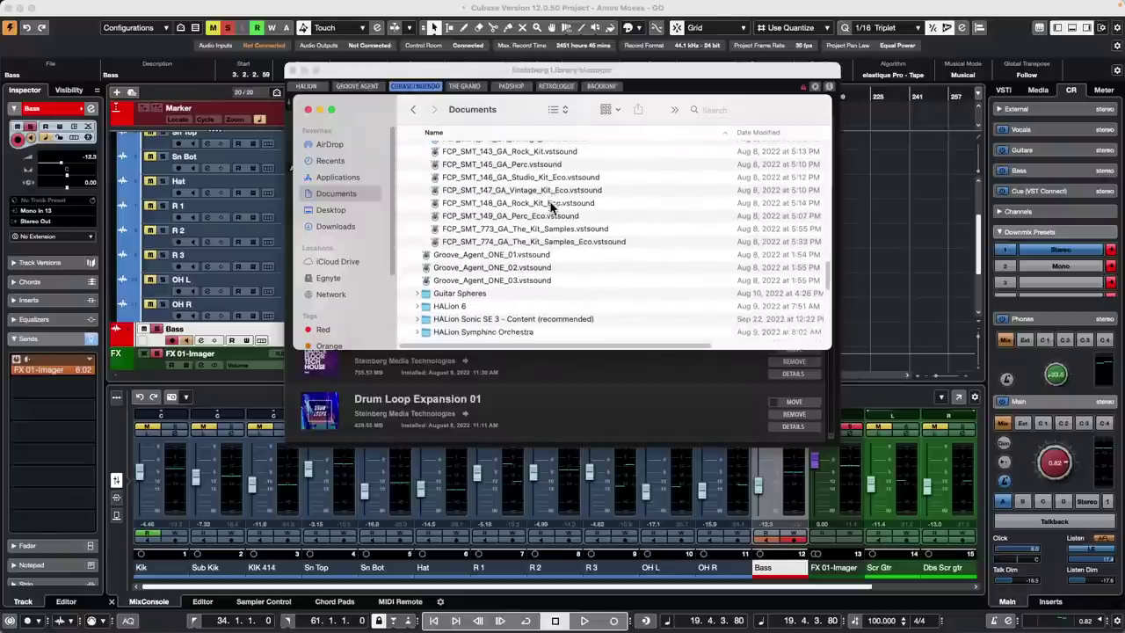
scroll(550, 207, down, 4)
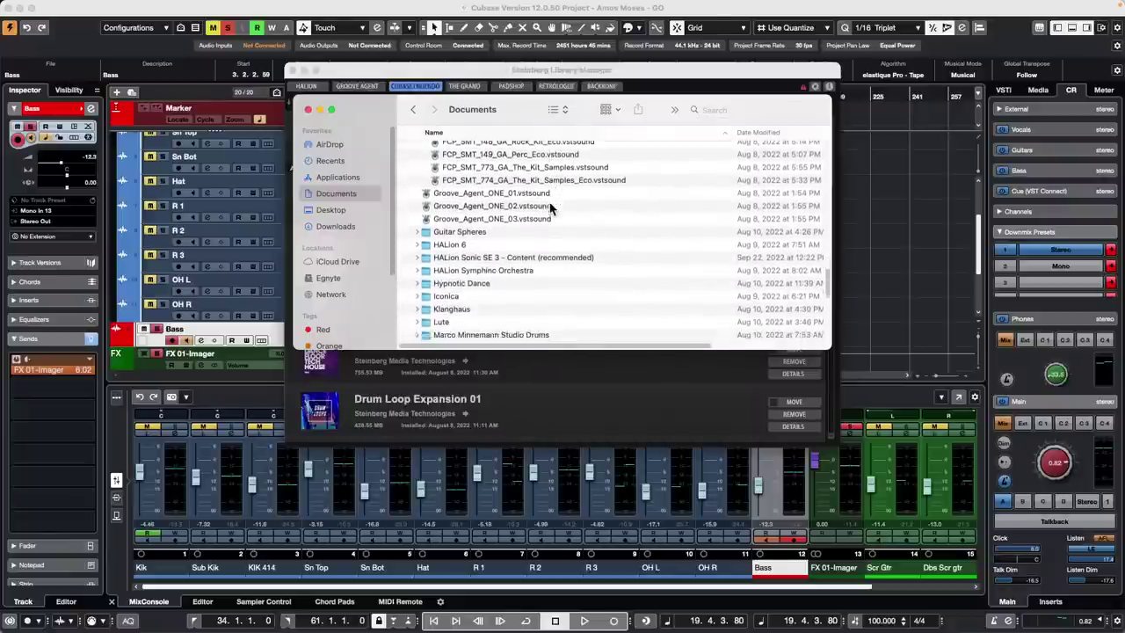
scroll(550, 207, down, 5)
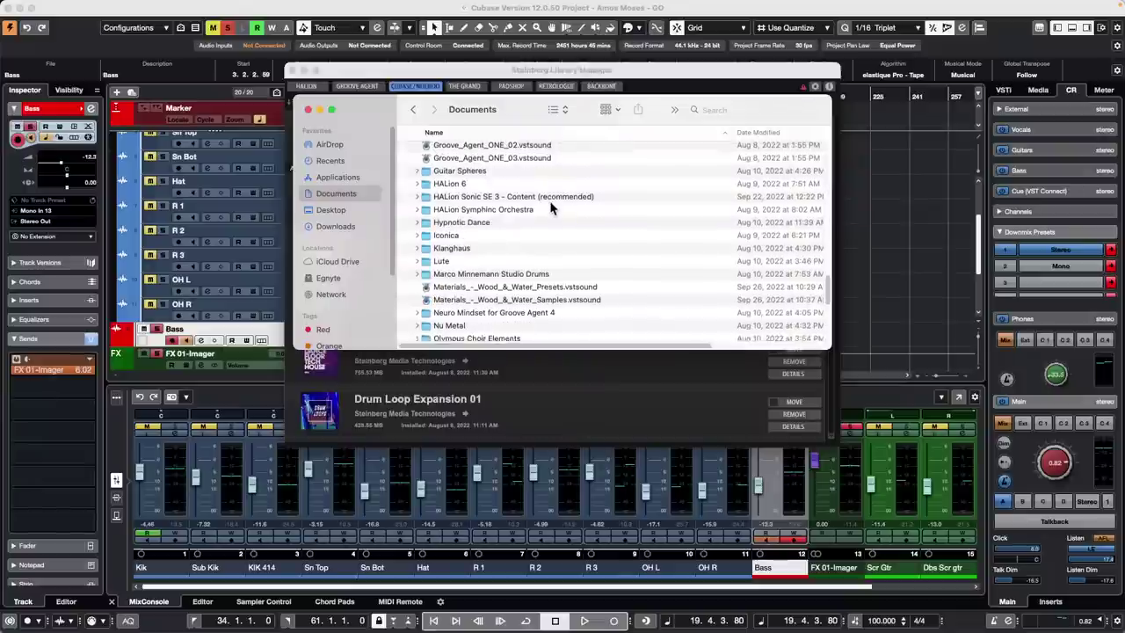
scroll(550, 207, down, 8)
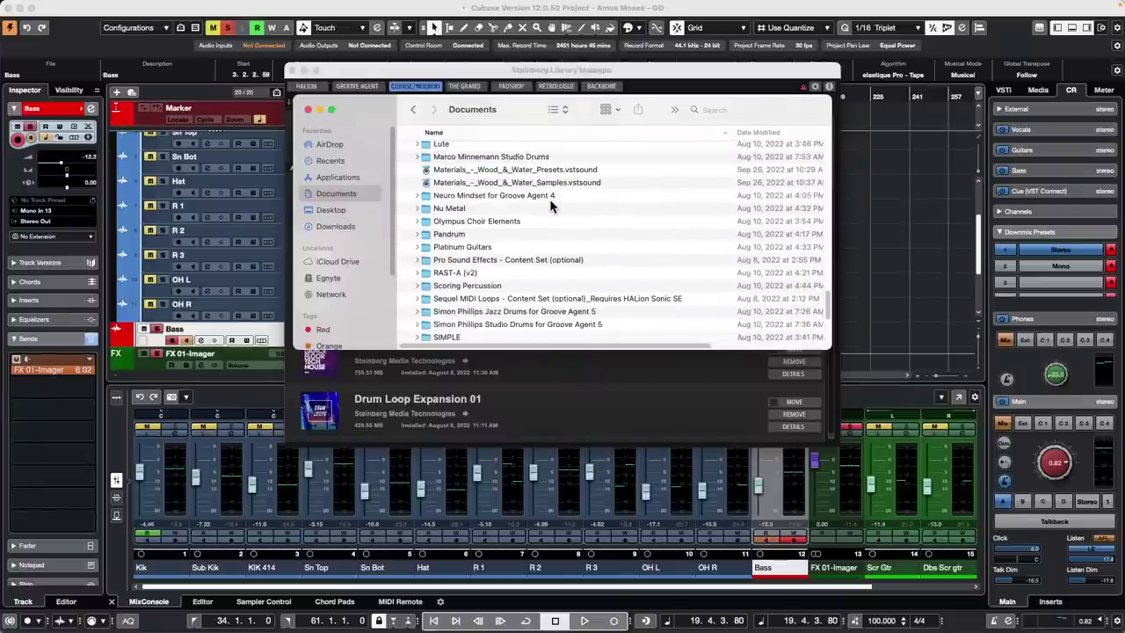
scroll(550, 208, down, 3)
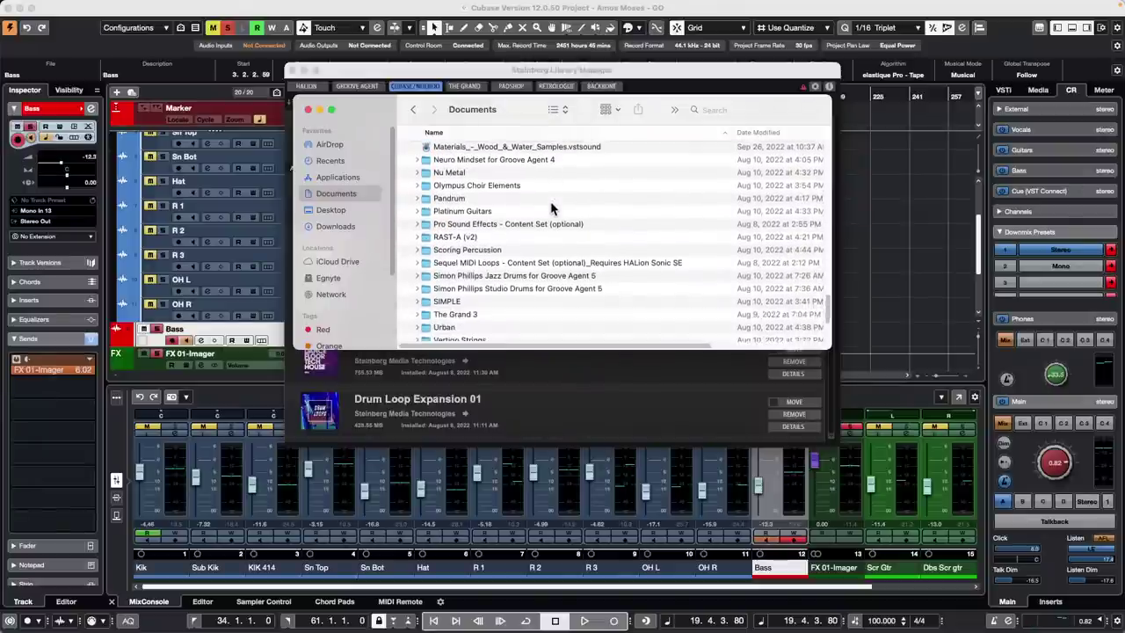
scroll(552, 207, down, 5)
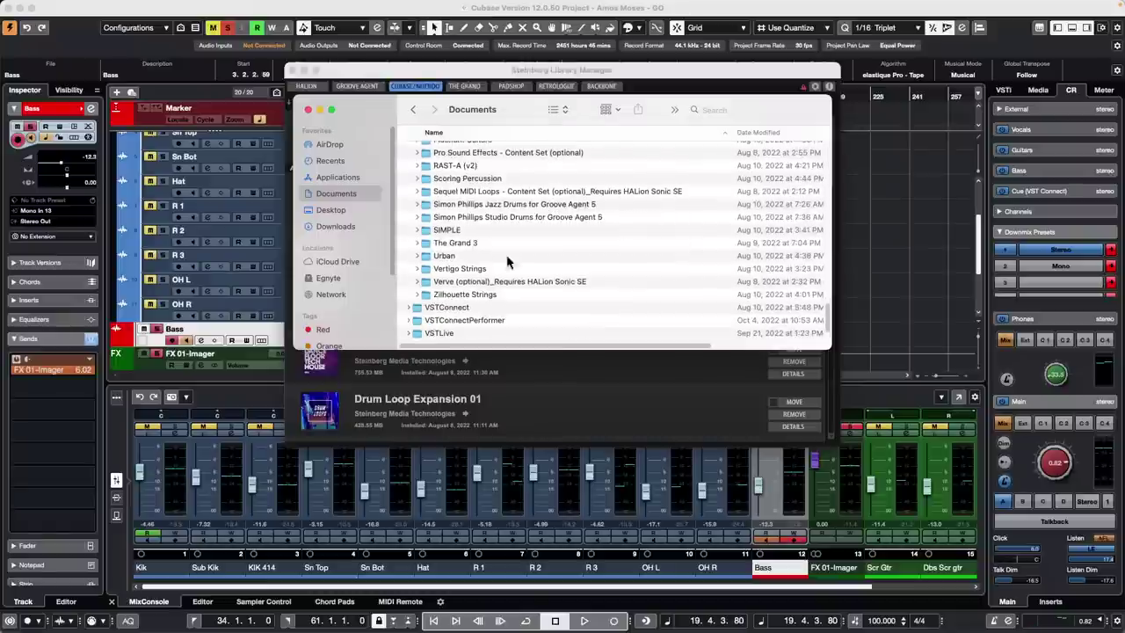
Close the Documents folder window and the Steinberg Library Manager to return to the Cubase project.
scroll(552, 207, up, 10)
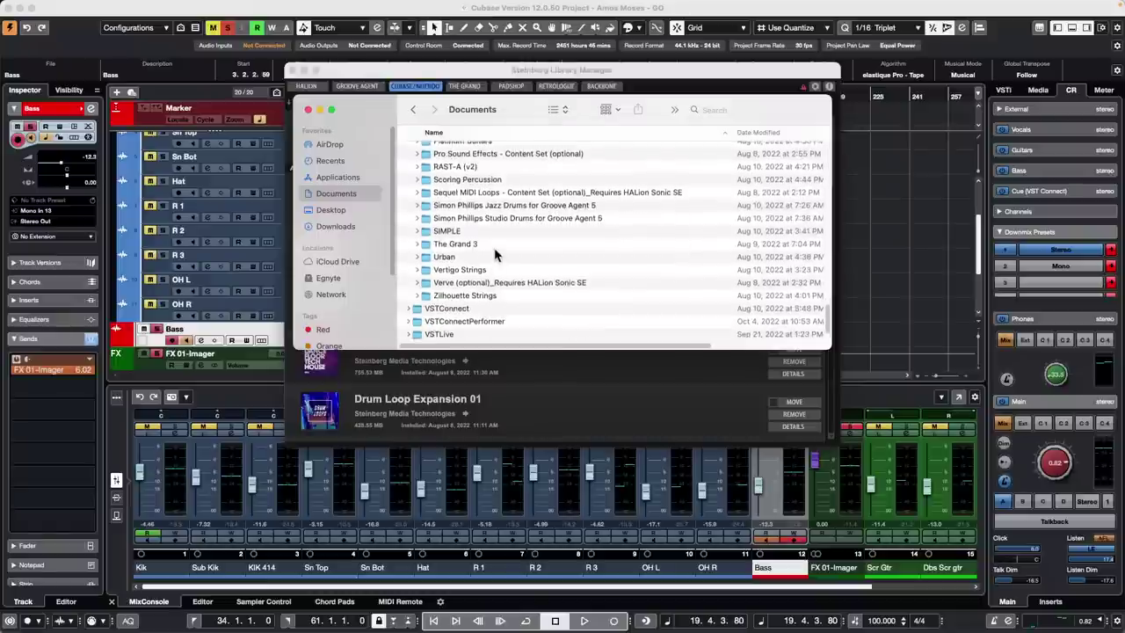
click(308, 109)
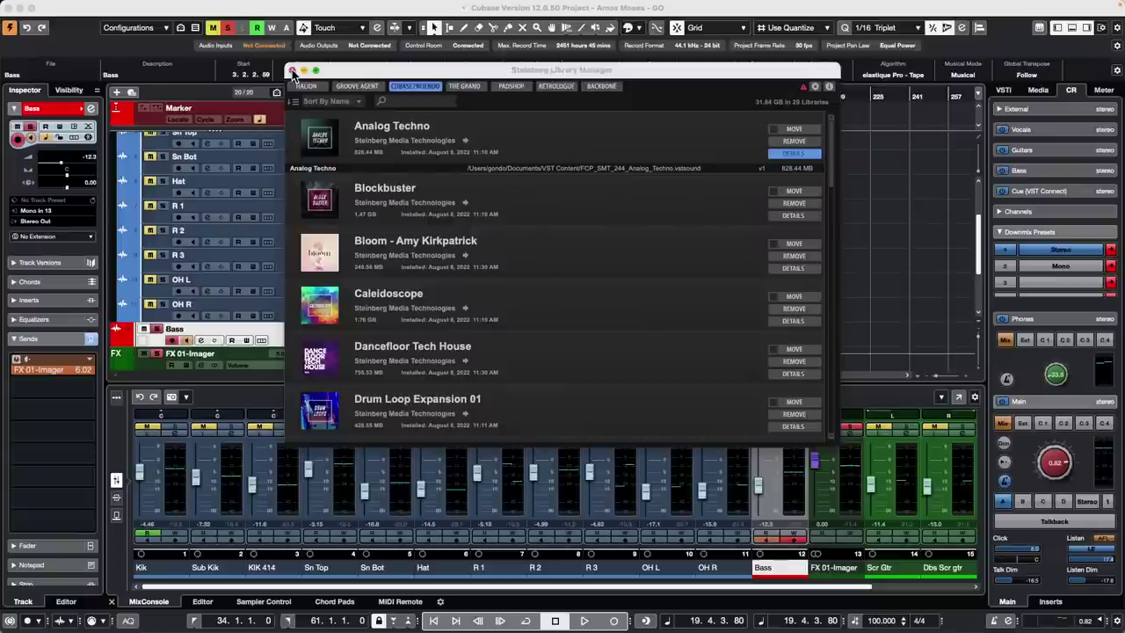
click(292, 71)
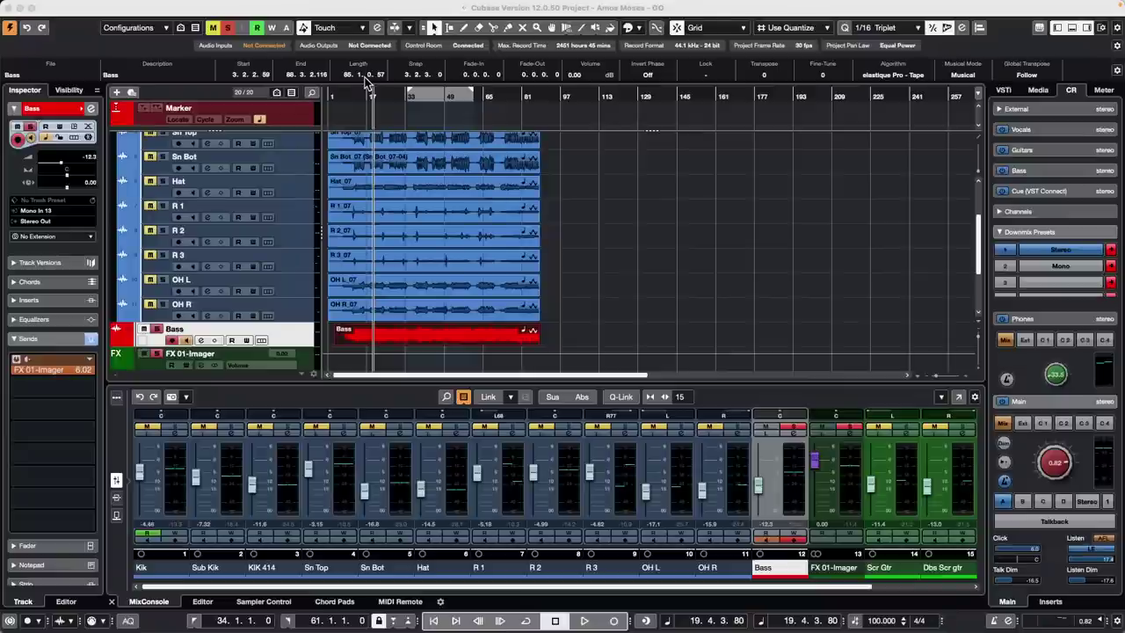
Move the FX 01-Imager track up the track list to directly above the Kik track.
scroll(231, 231, down, 5)
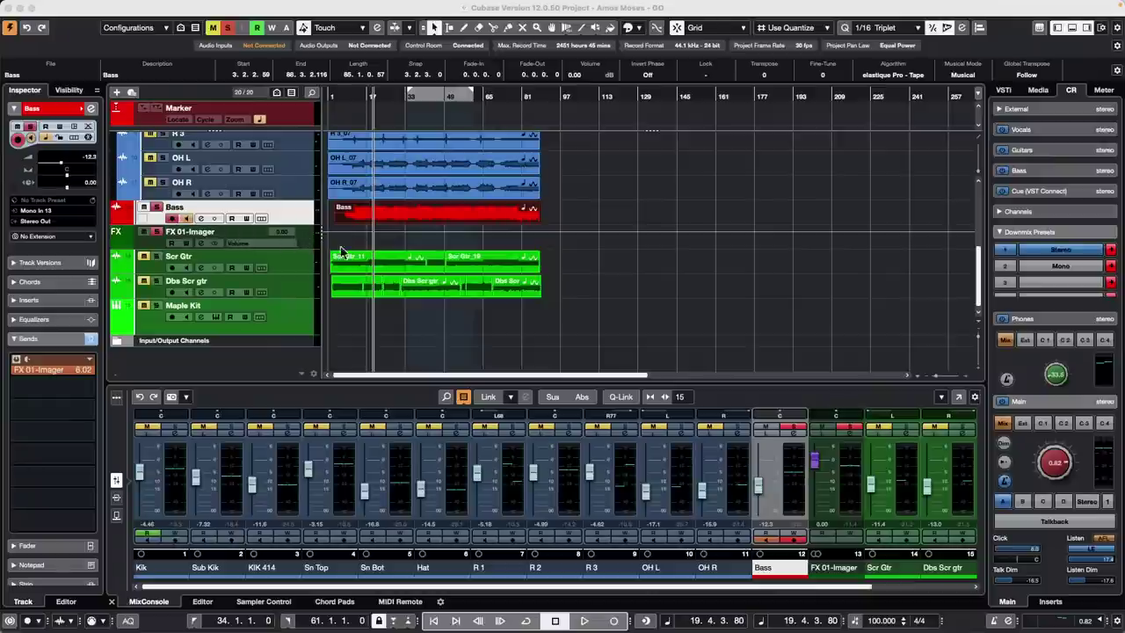
click(303, 244)
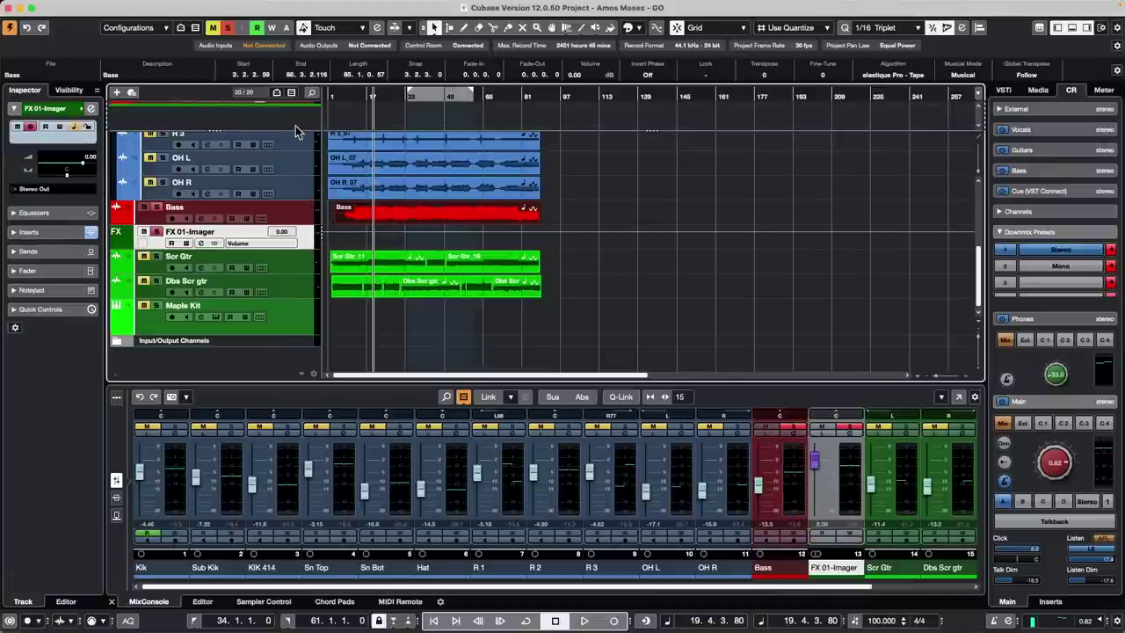
scroll(292, 149, up, 7)
mouse_move(290, 168)
mouse_down()
mouse_move(293, 179)
mouse_move(294, 110)
mouse_move(284, 166)
mouse_move(282, 116)
mouse_move(273, 181)
mouse_move(278, 155)
mouse_up()
Add a stereo Imager effect track with Folder Setup set to Create Inside Folder, and close its plug-in window.
right_click(300, 196)
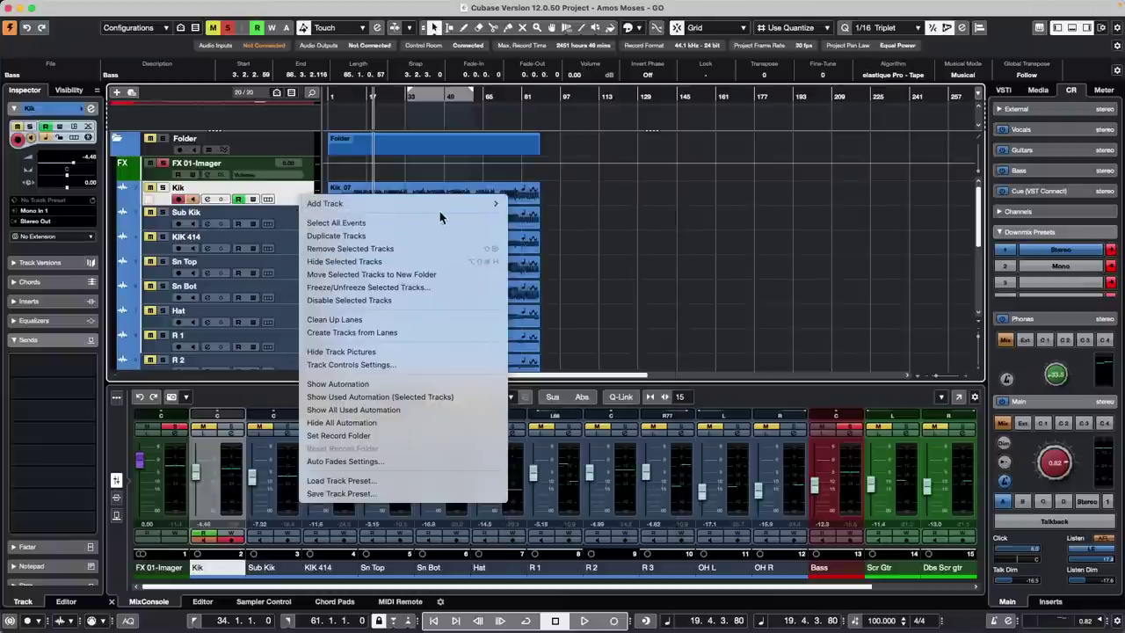
mouse_move(444, 199)
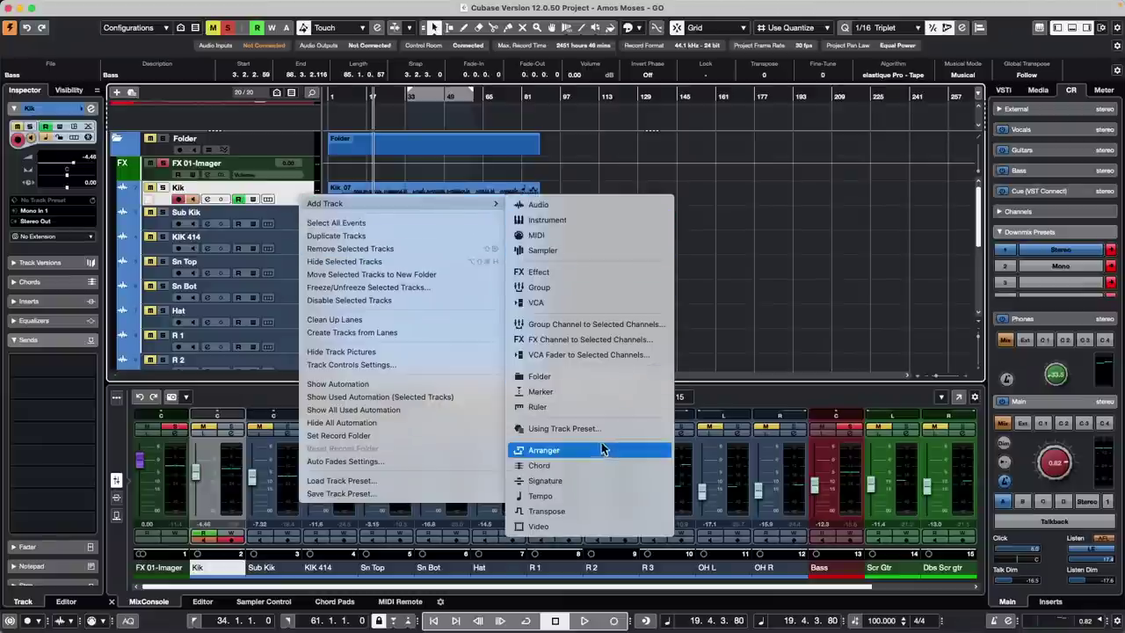
click(629, 343)
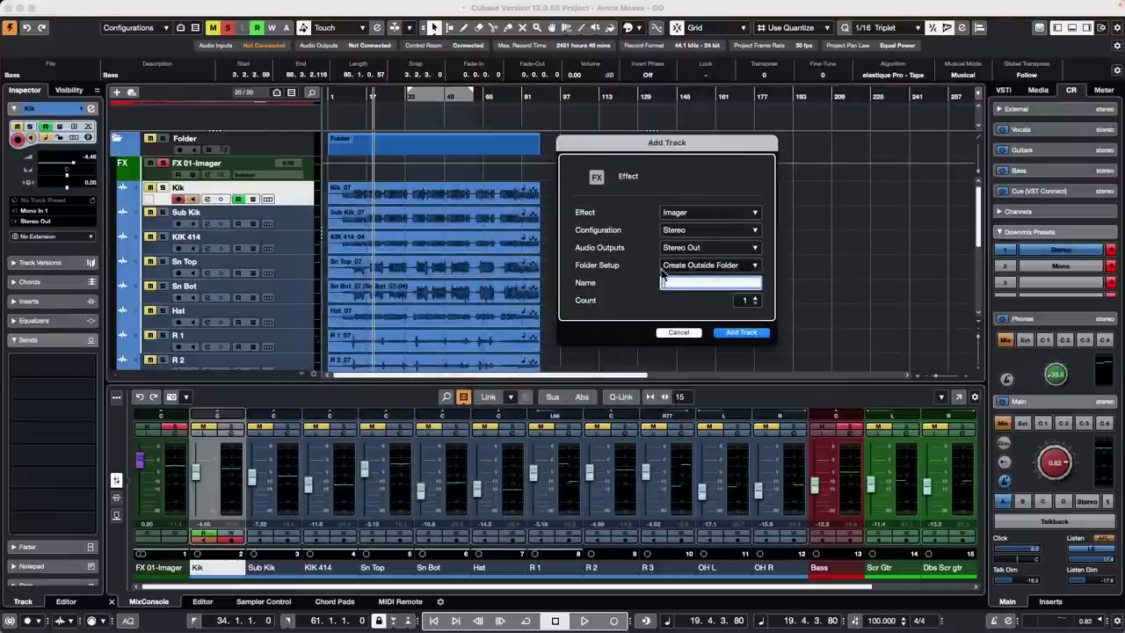
click(710, 266)
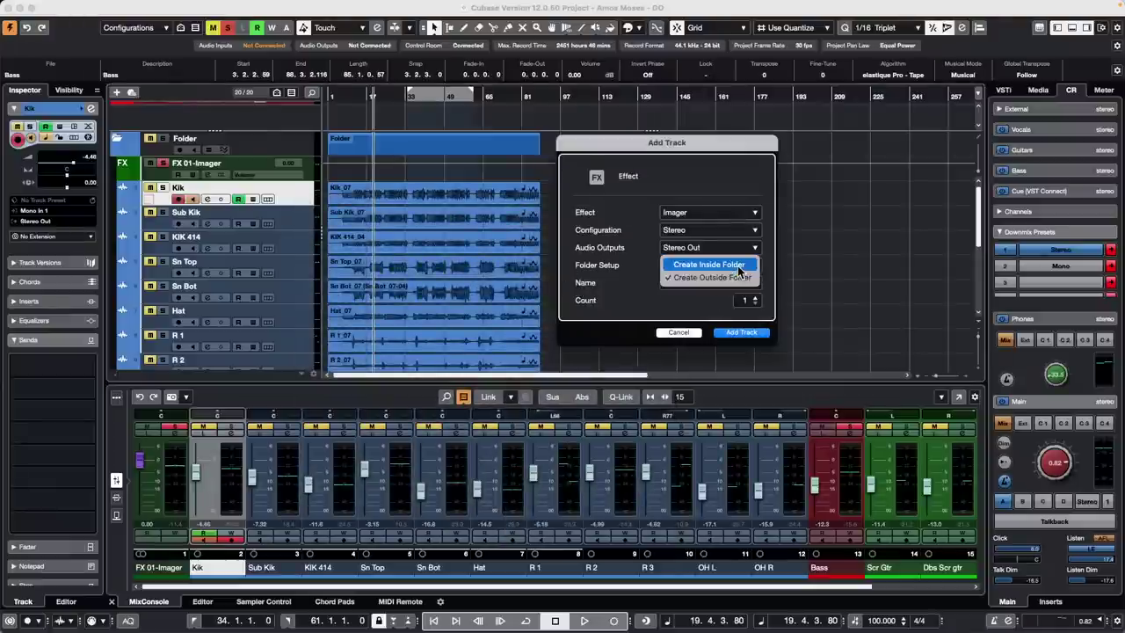
click(719, 264)
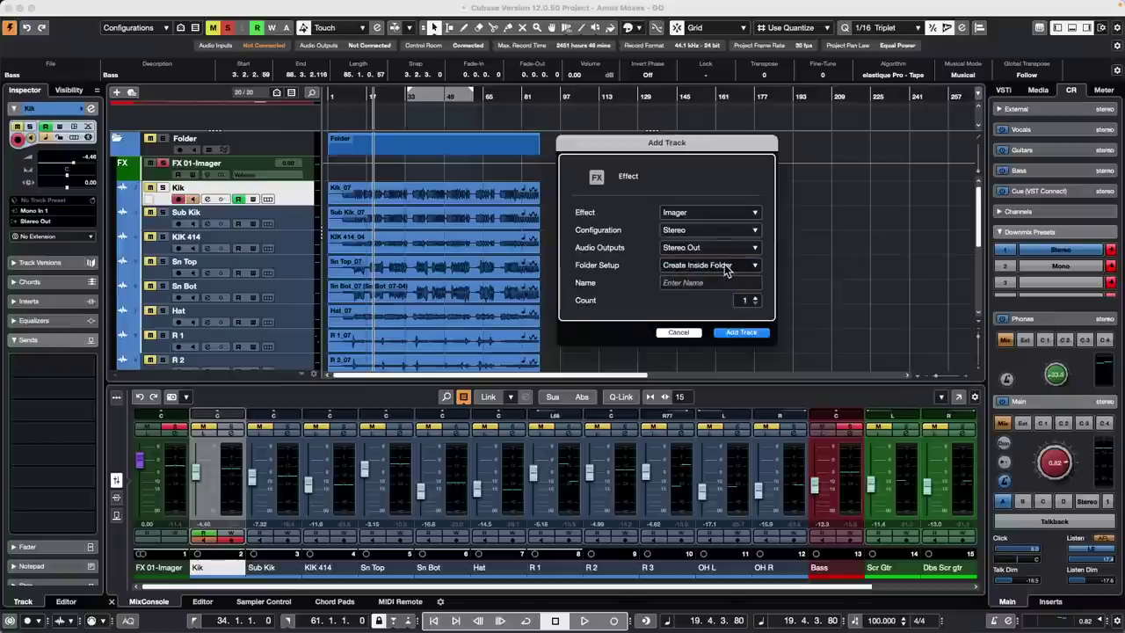
click(732, 333)
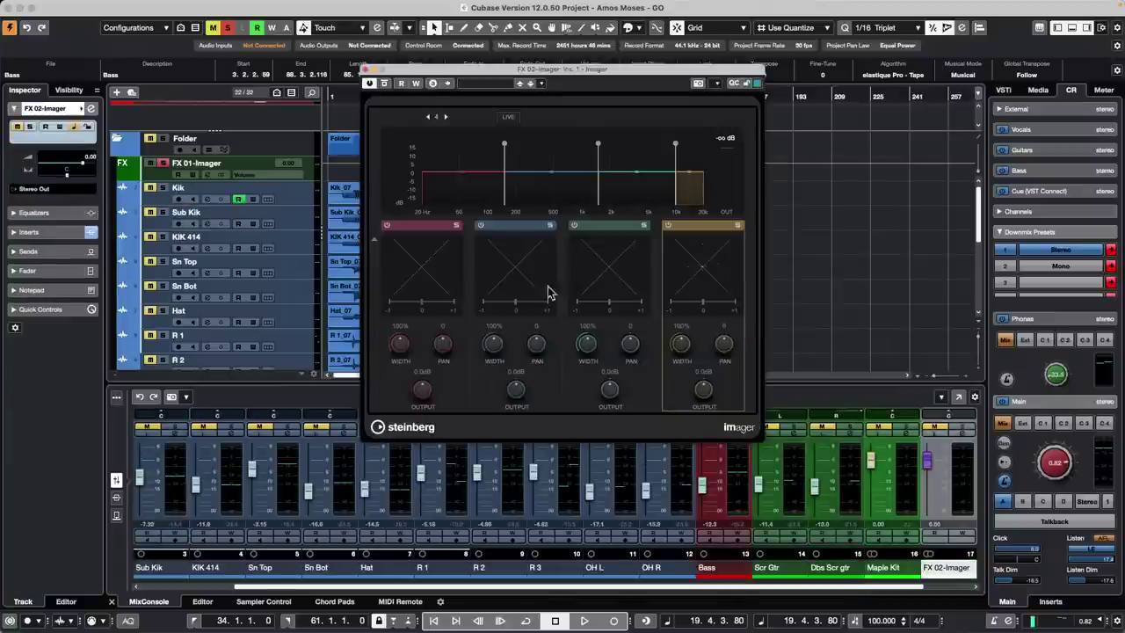
click(367, 69)
Collapse the FX Channels folder at the end of the track list and expand it again.
scroll(240, 201, down, 5)
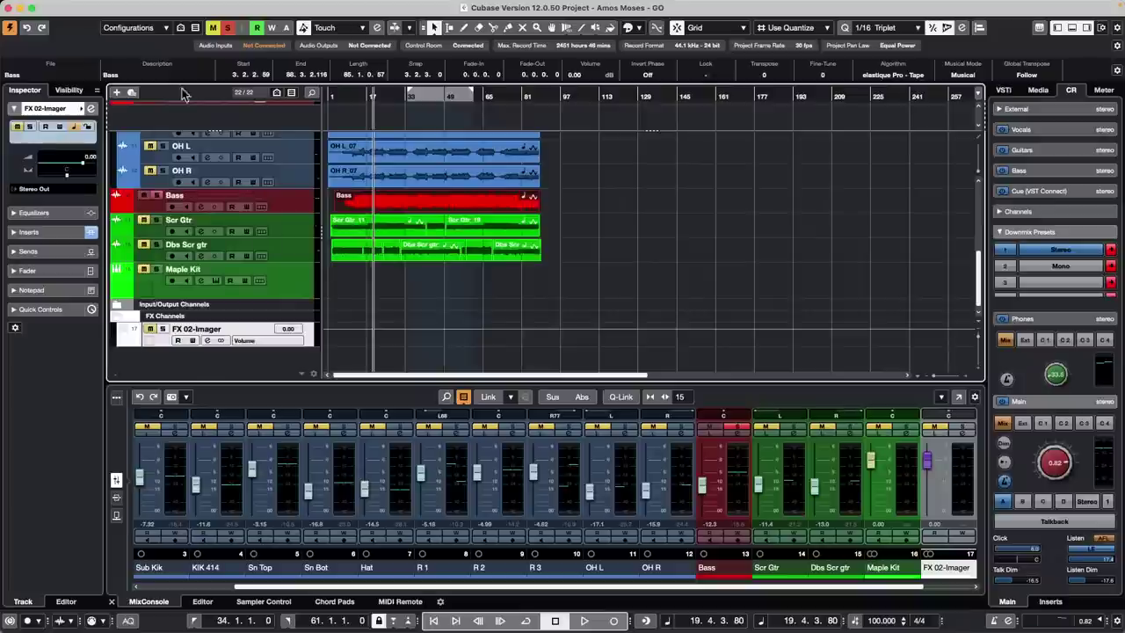
click(120, 323)
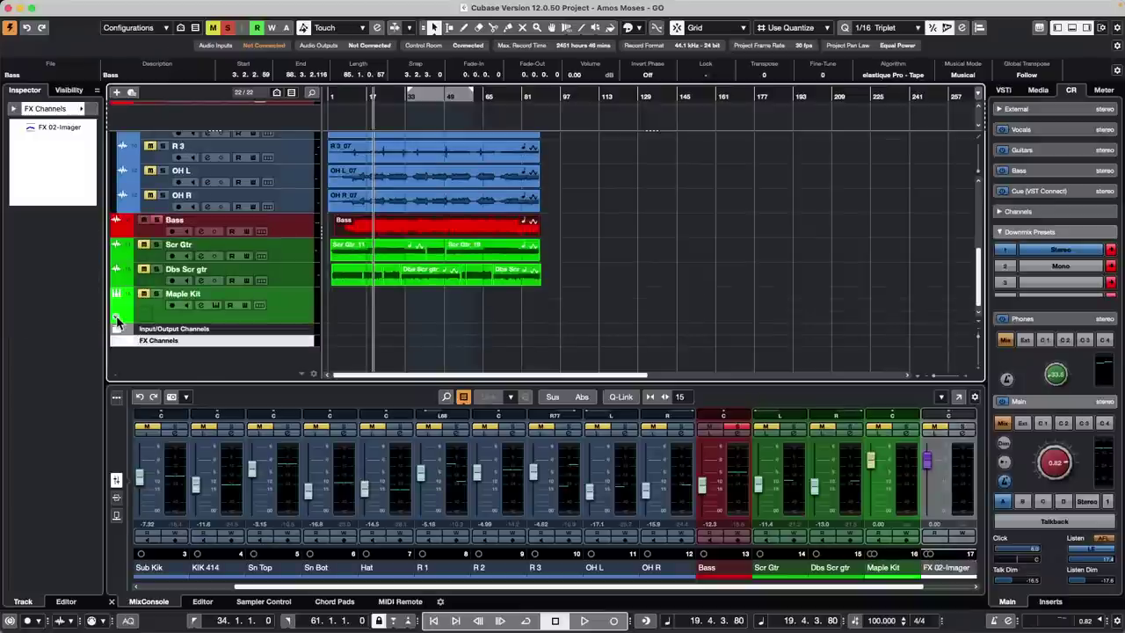
click(119, 341)
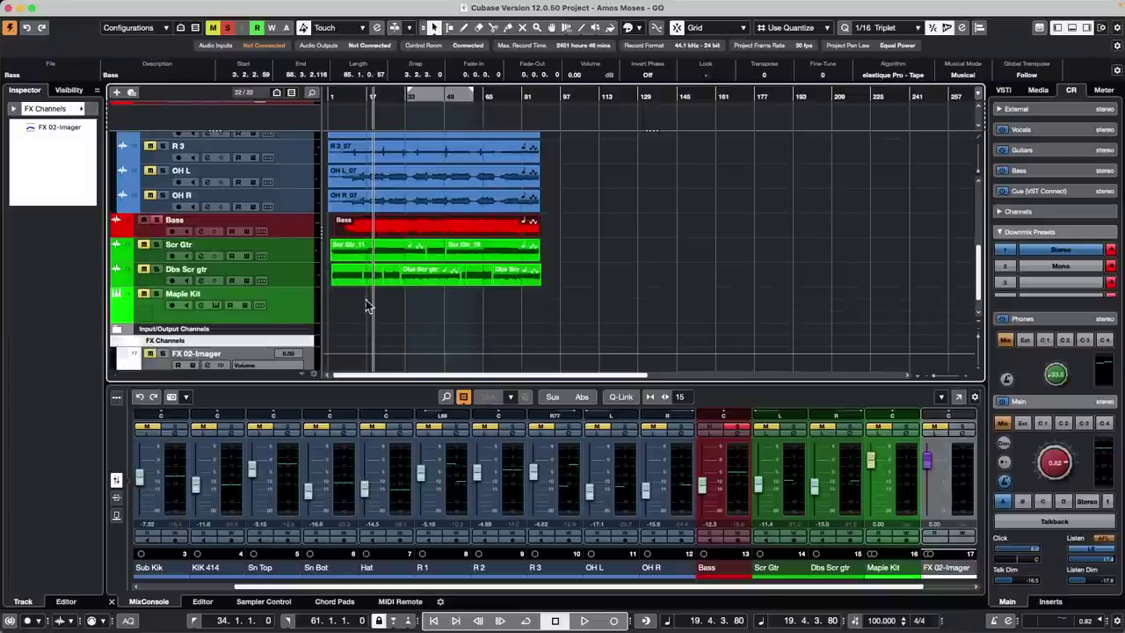
Add a stereo RoomWorks effect track below Sub Kik with Folder Setup set to Create Outside Folder, and close its plug-in window.
scroll(299, 172, up, 8)
click(288, 220)
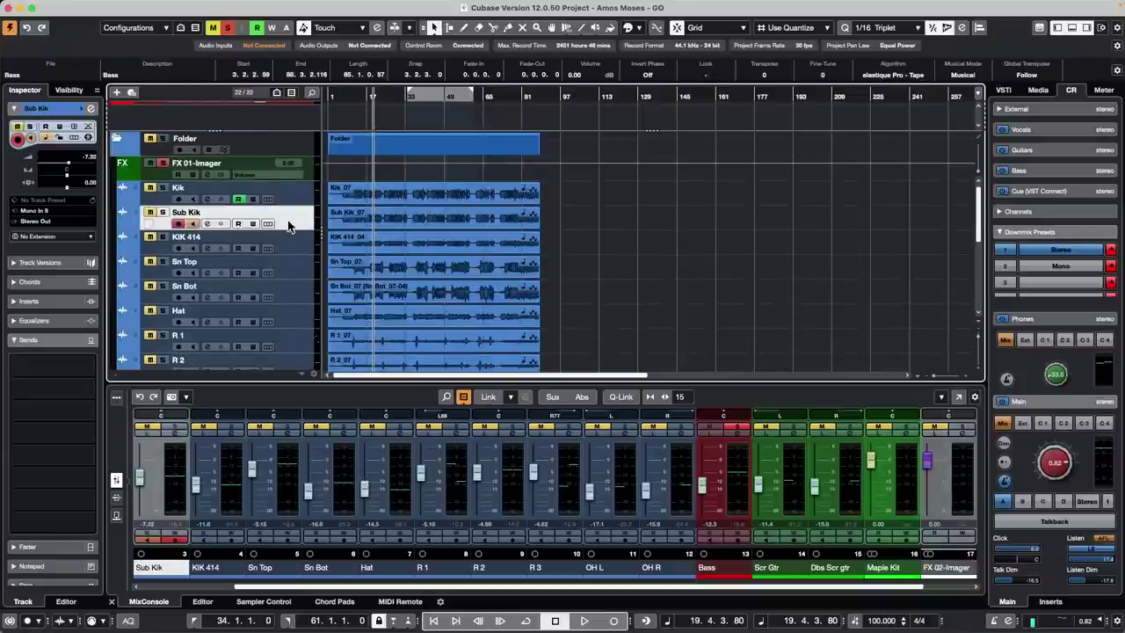
right_click(301, 221)
mouse_move(326, 227)
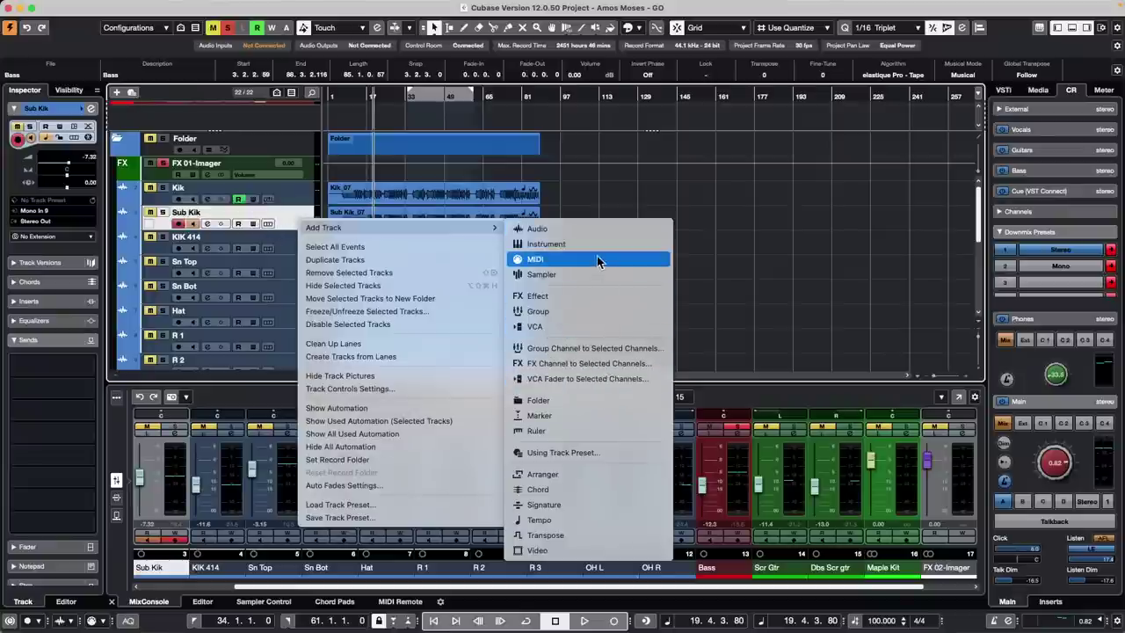
click(592, 295)
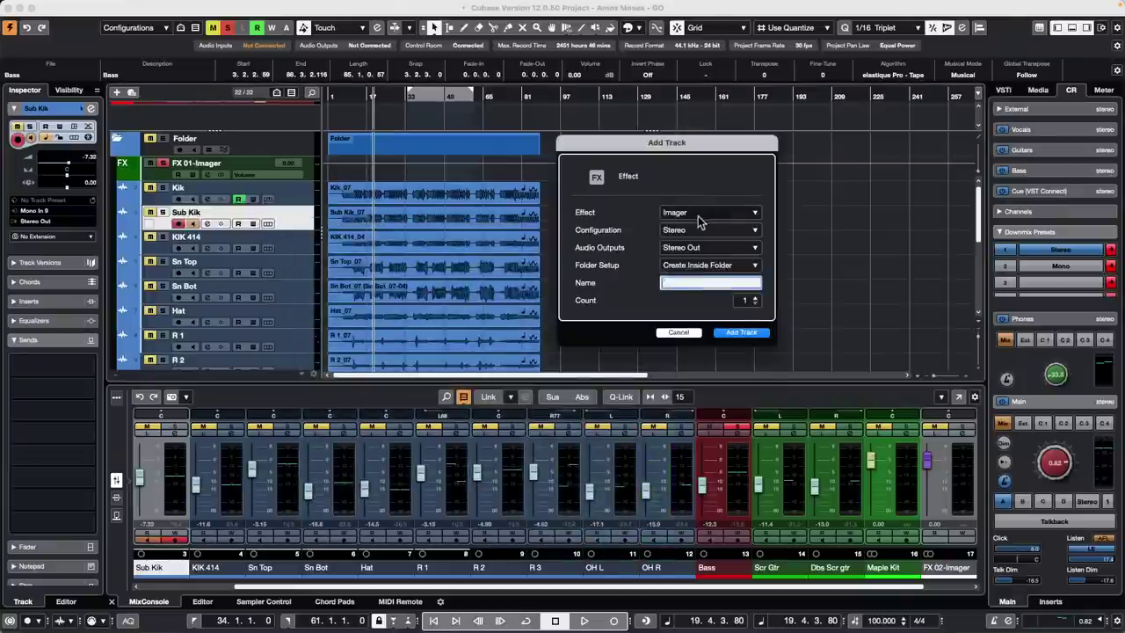
click(710, 213)
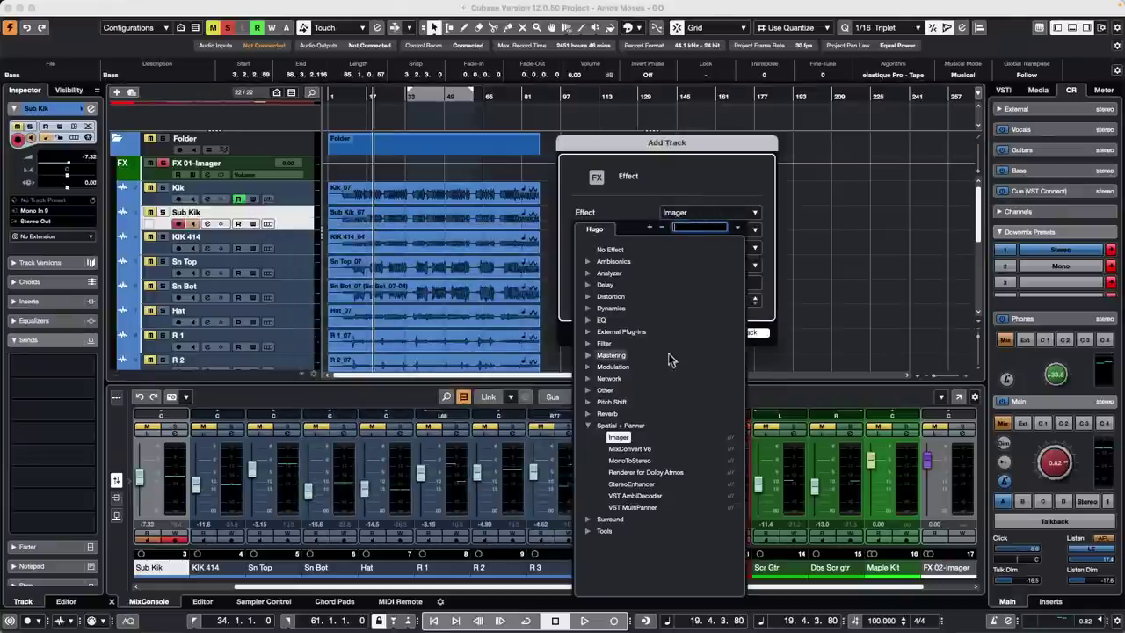
click(588, 414)
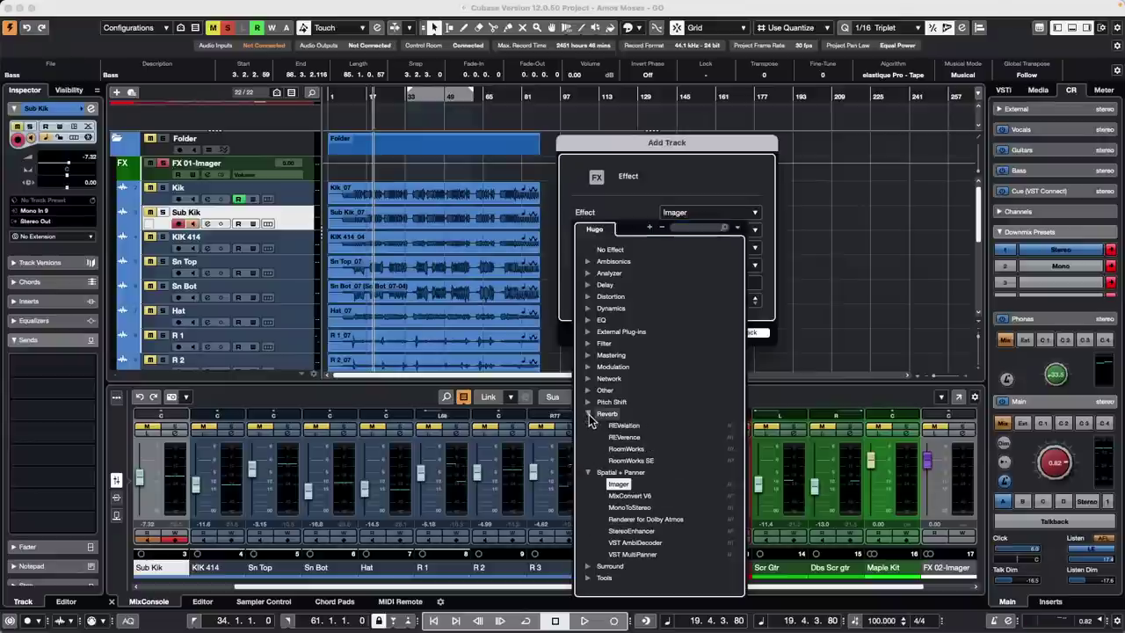
click(637, 450)
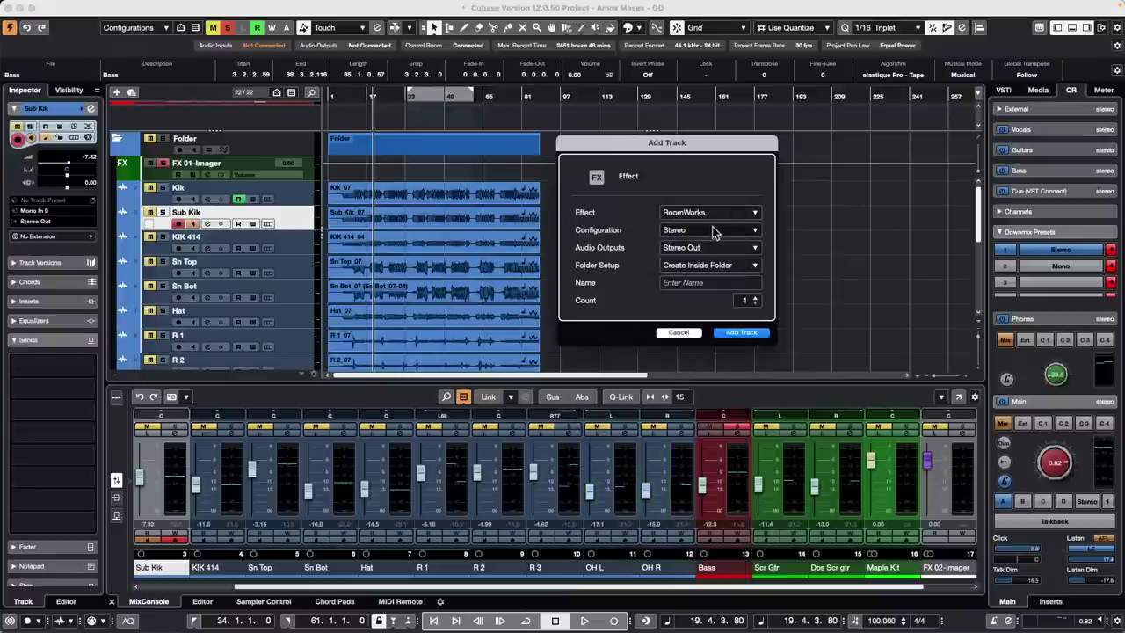
click(690, 265)
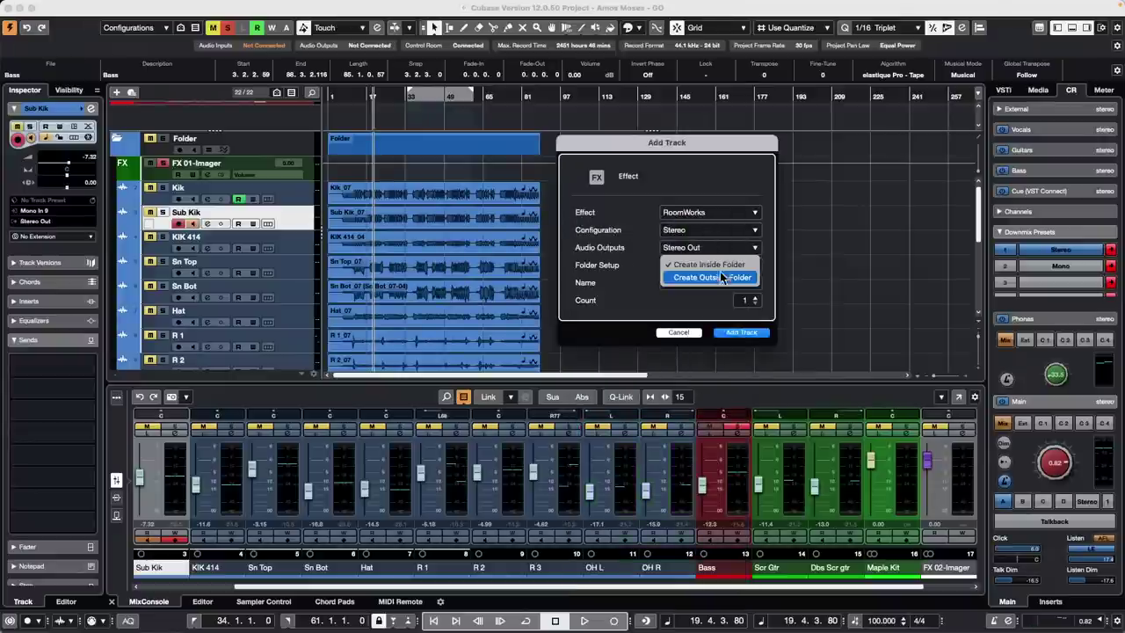
click(711, 278)
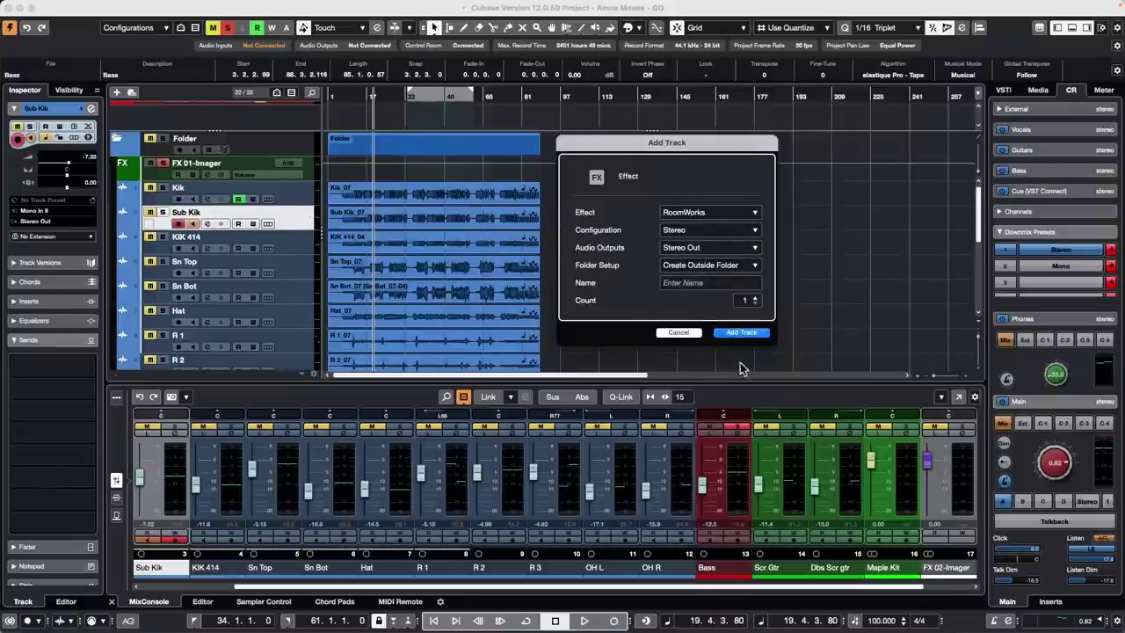
click(743, 332)
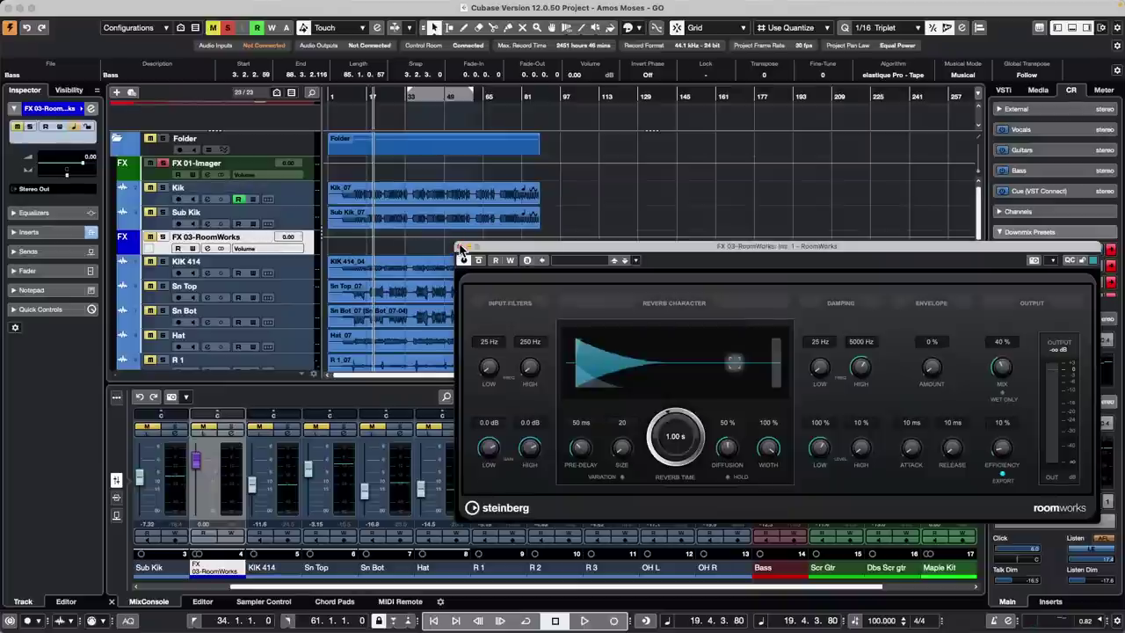
click(459, 246)
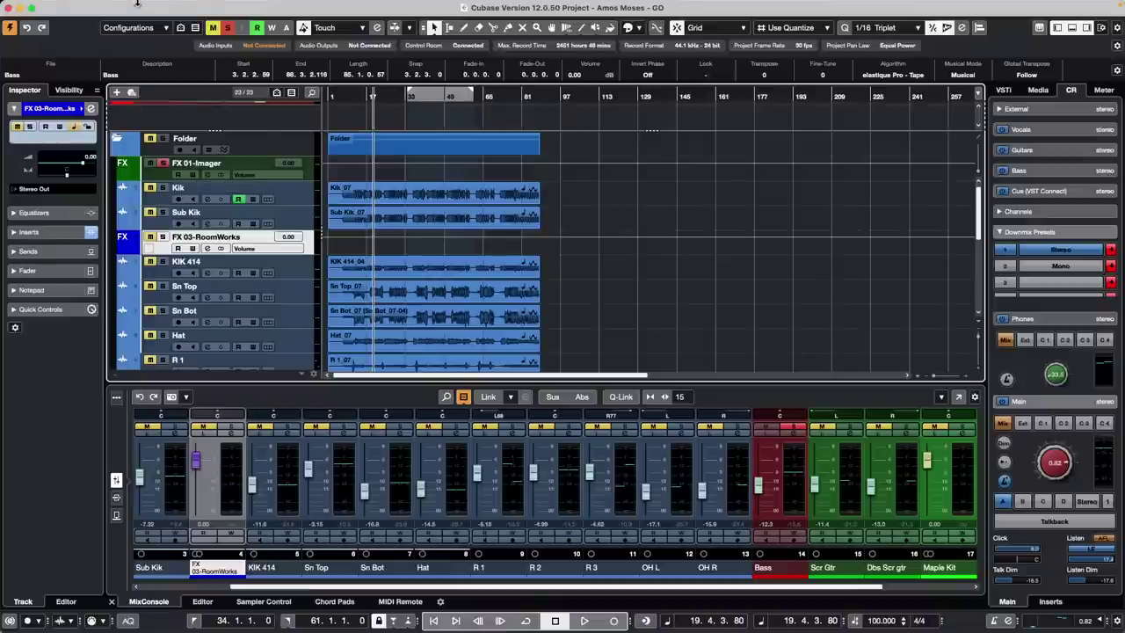
Open the Profile Manager to review the available profiles and their management options, and close it again.
mouse_move(137, 4)
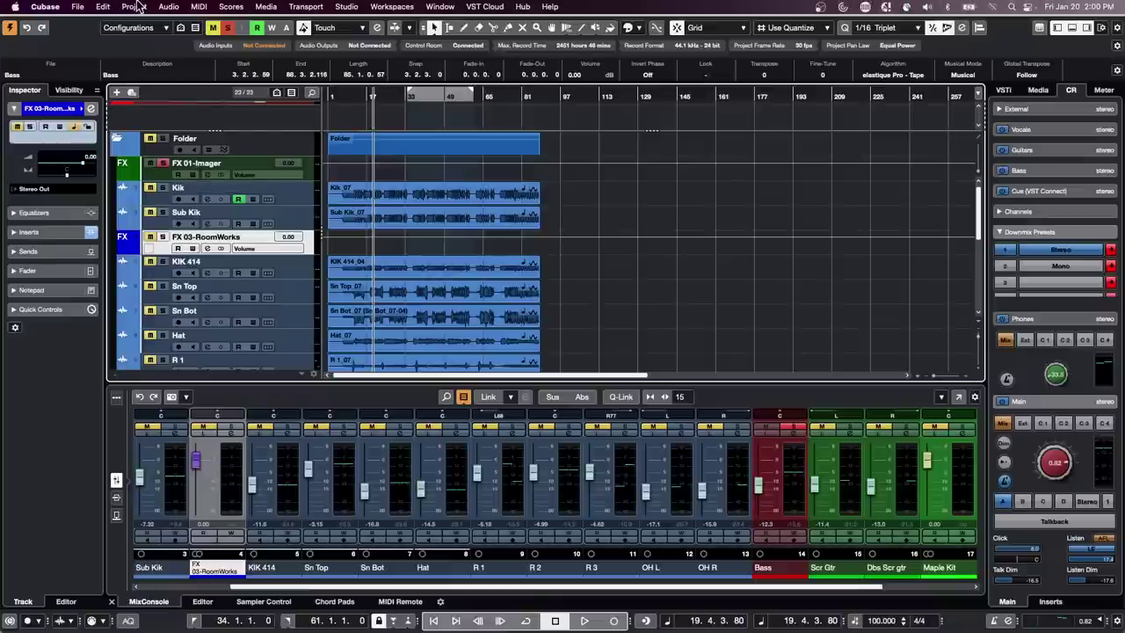
click(78, 8)
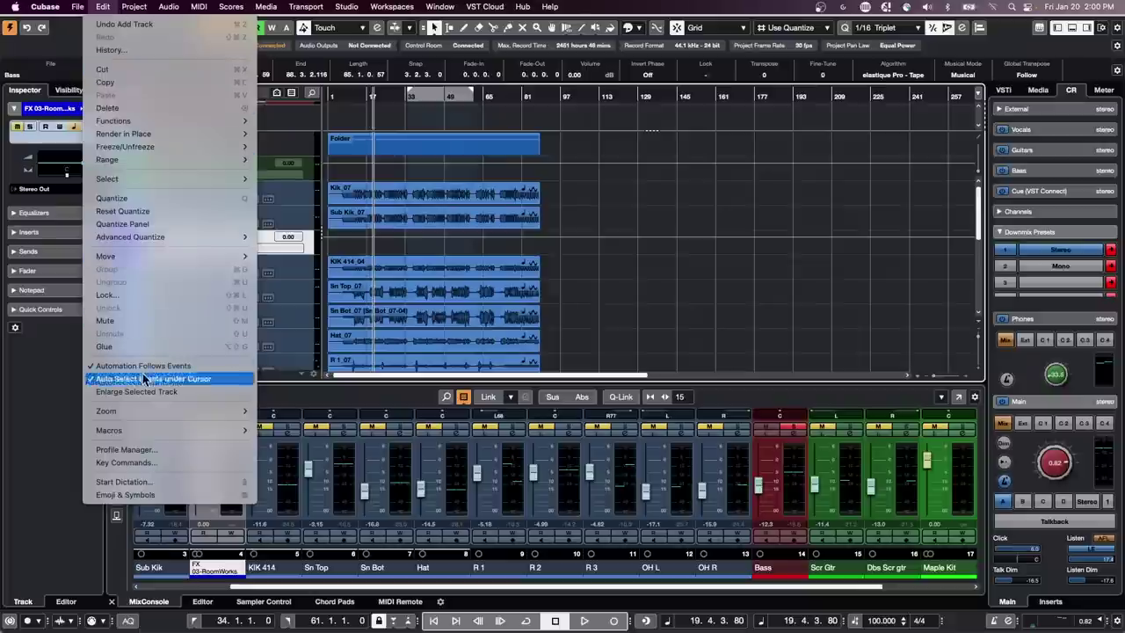
mouse_move(87, 7)
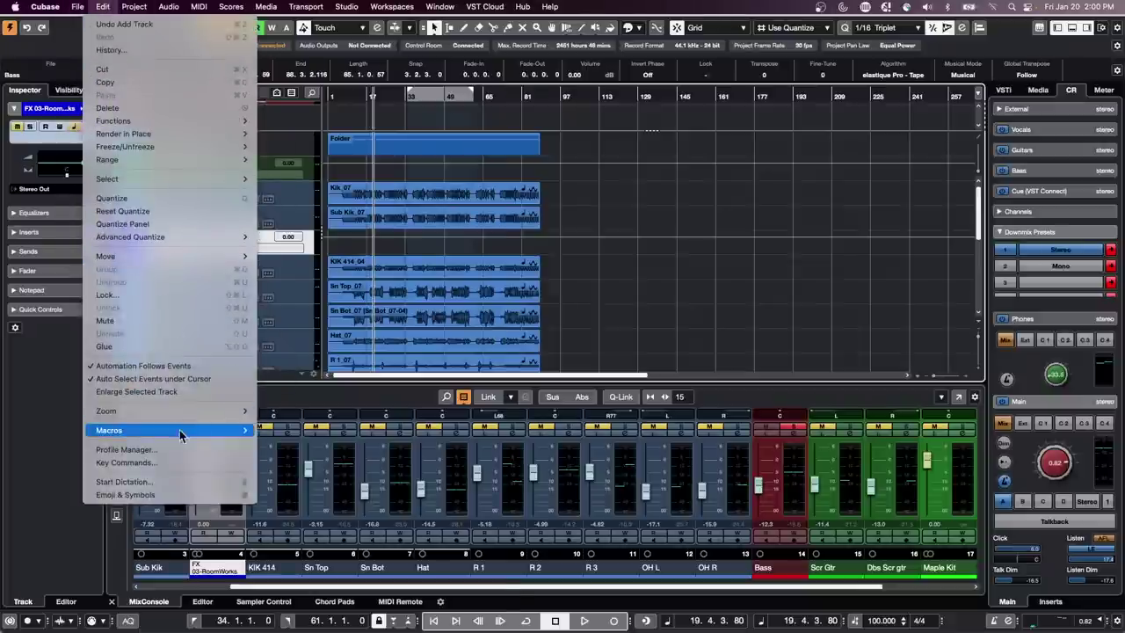
click(184, 450)
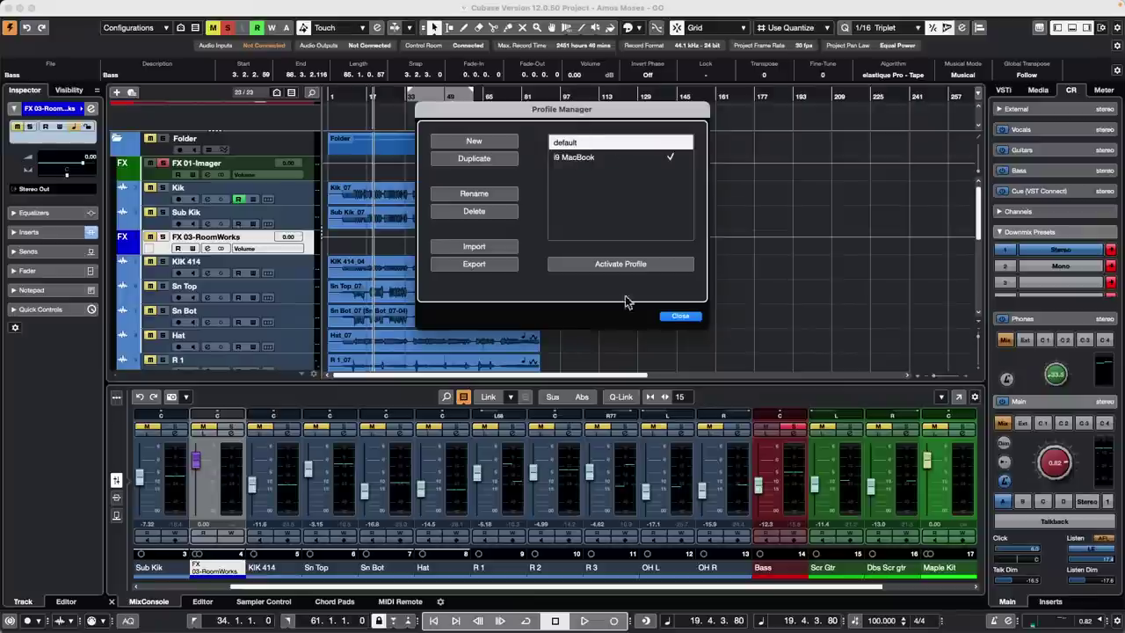
click(691, 318)
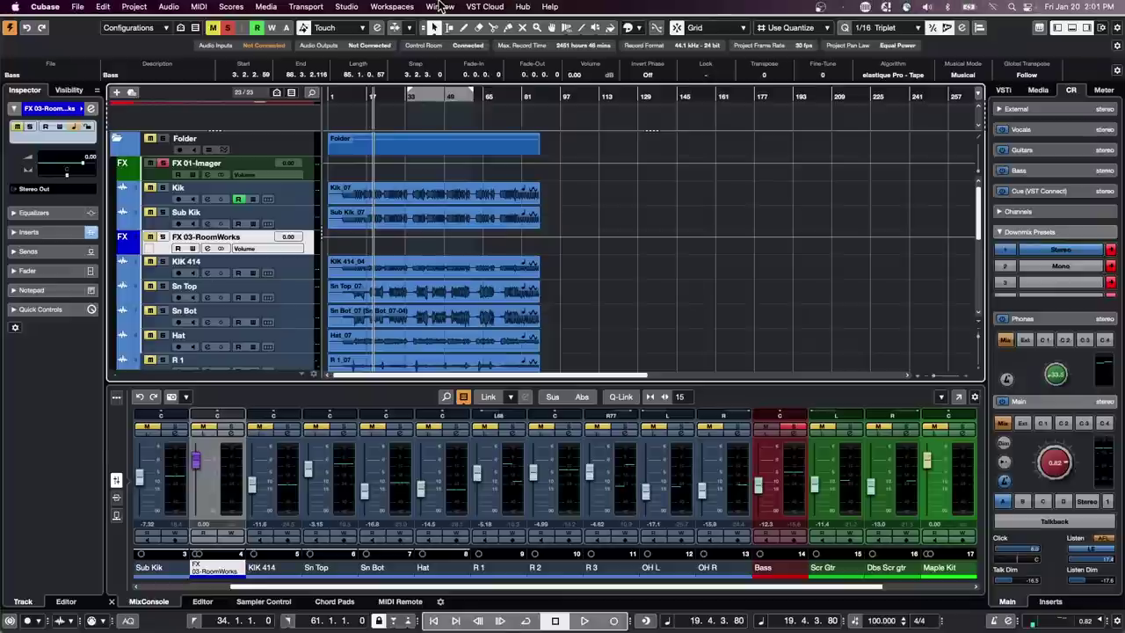
Switch to the Untitled2 project, activate it, and return the project cursor to the start.
click(439, 6)
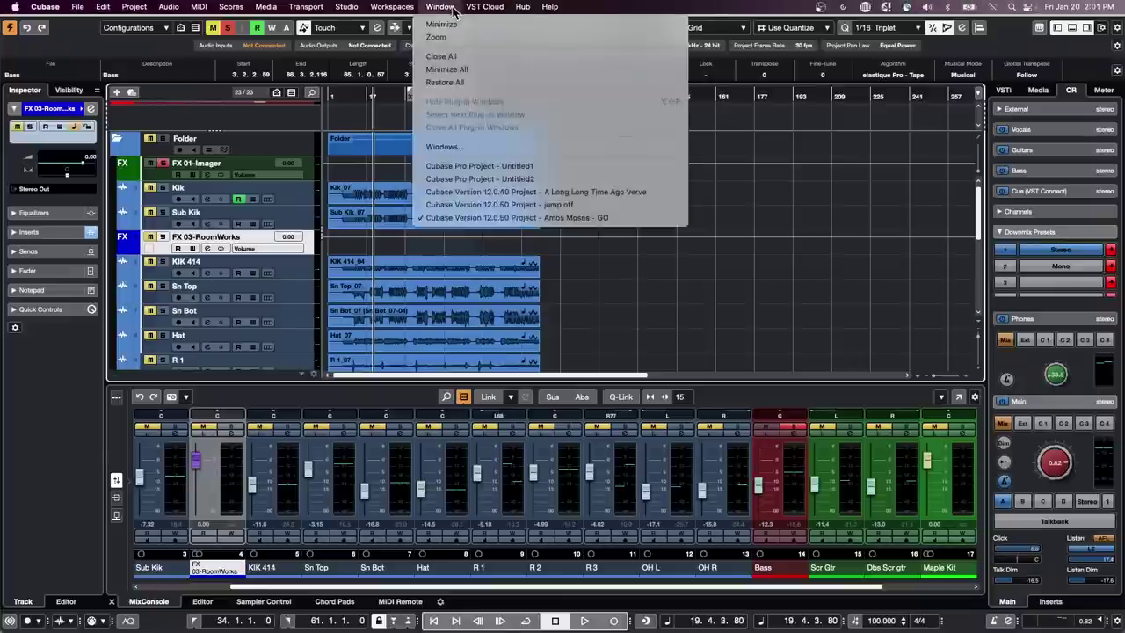
click(472, 180)
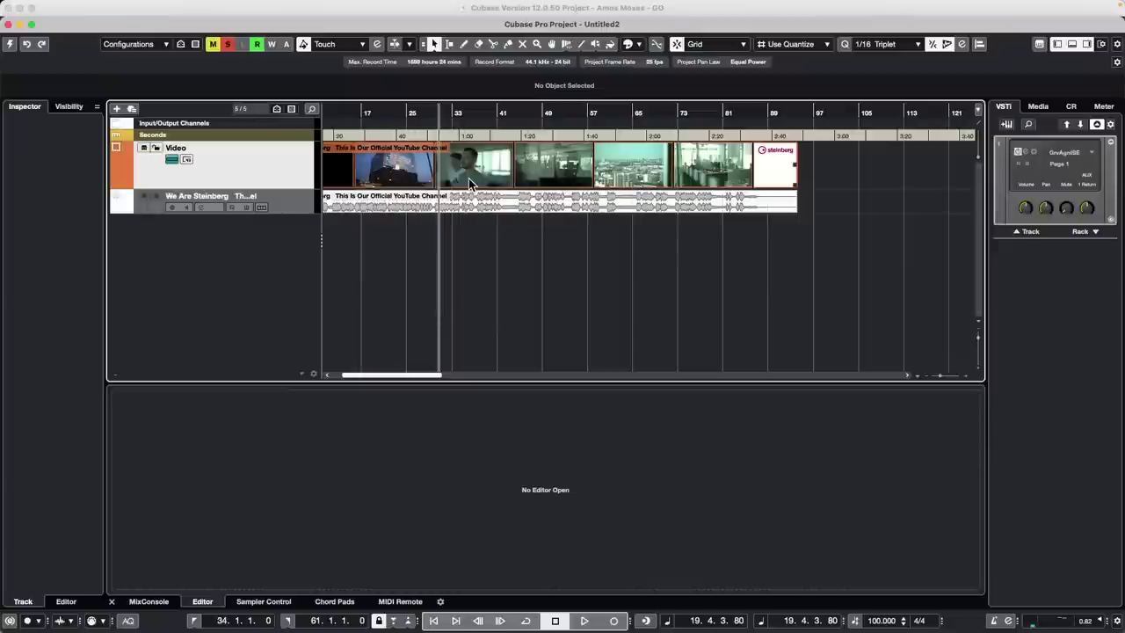
click(9, 44)
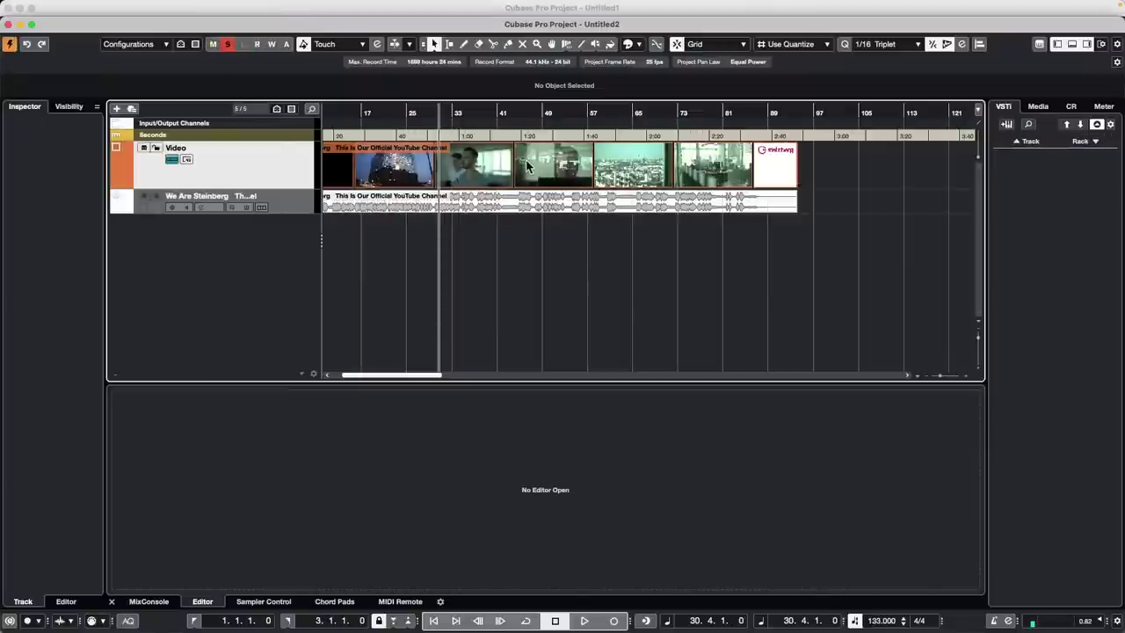
key(period)
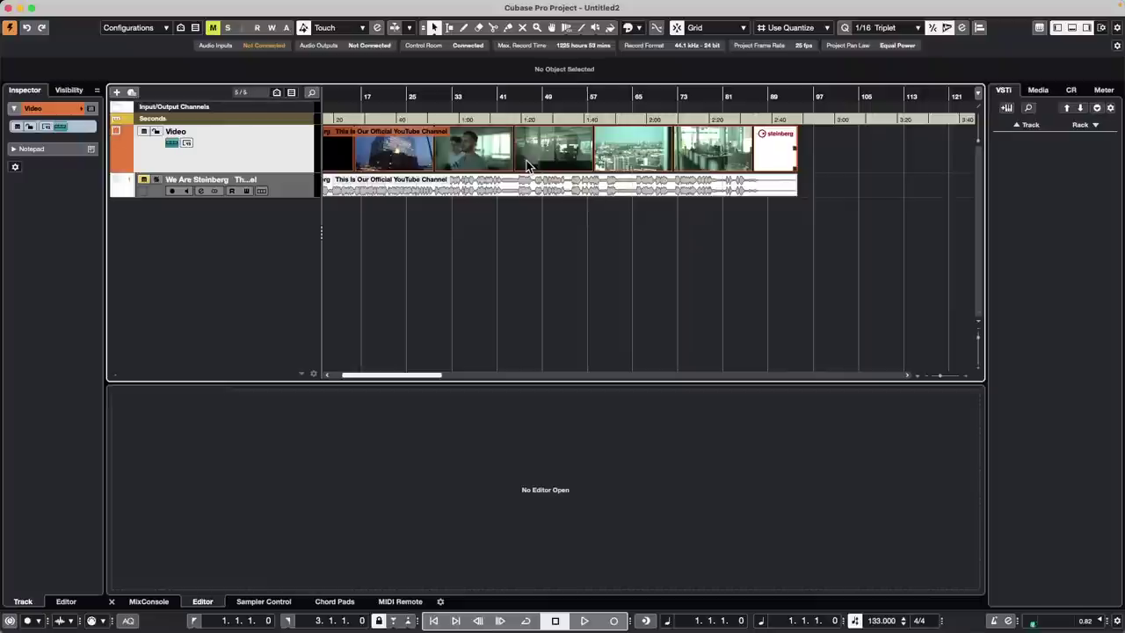
Open the Video Player, play the video from the project start, and stop playback.
key(F8)
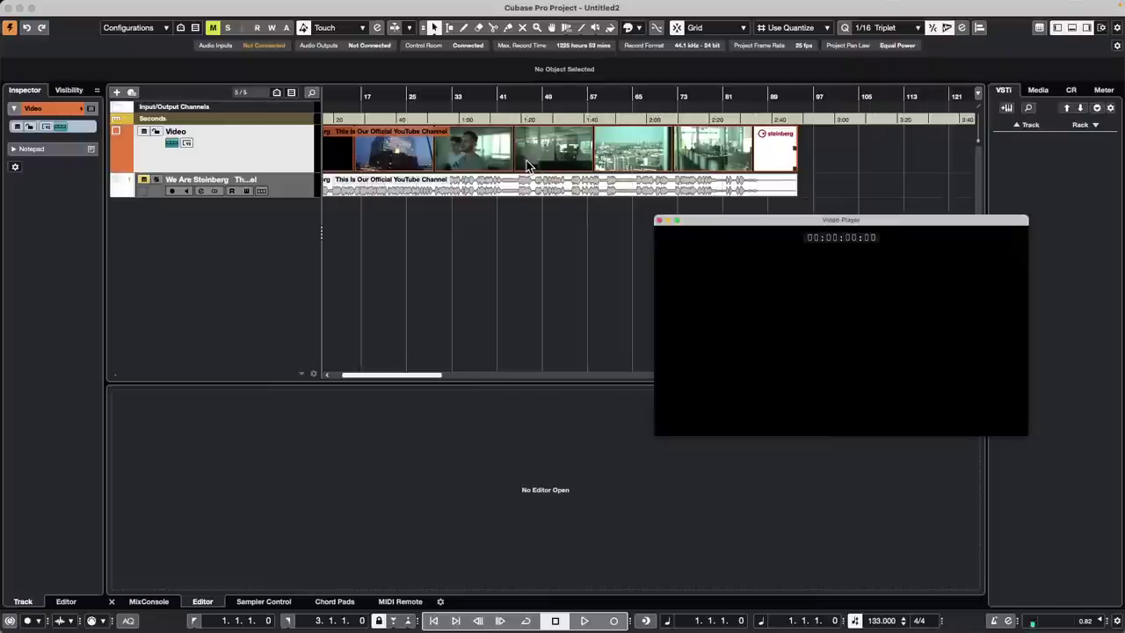
click(339, 260)
key(space)
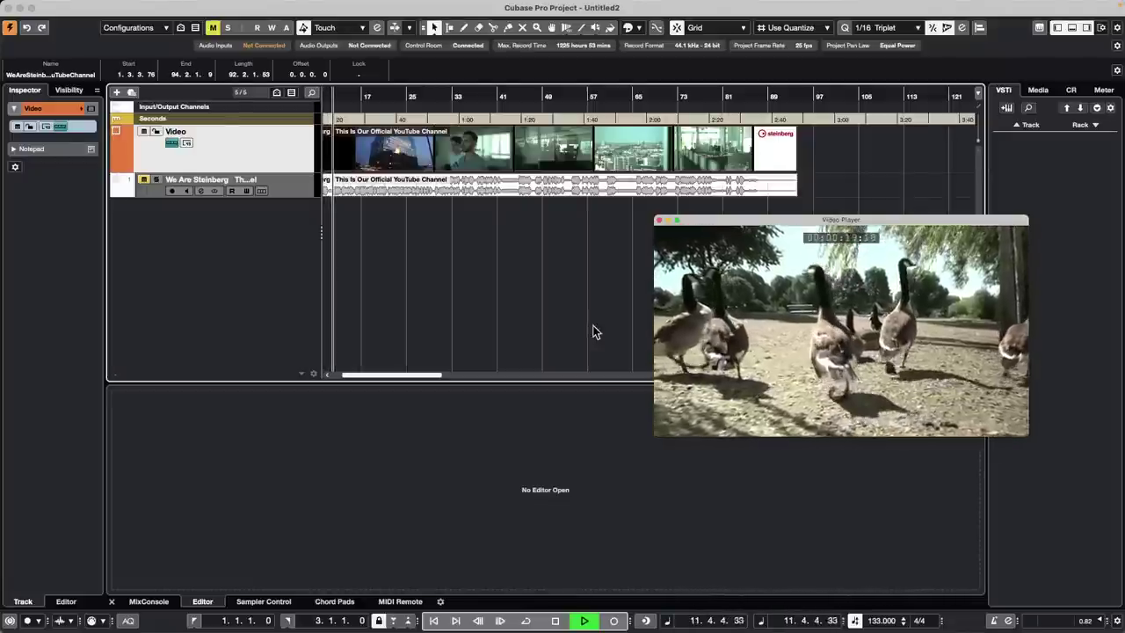
key(space)
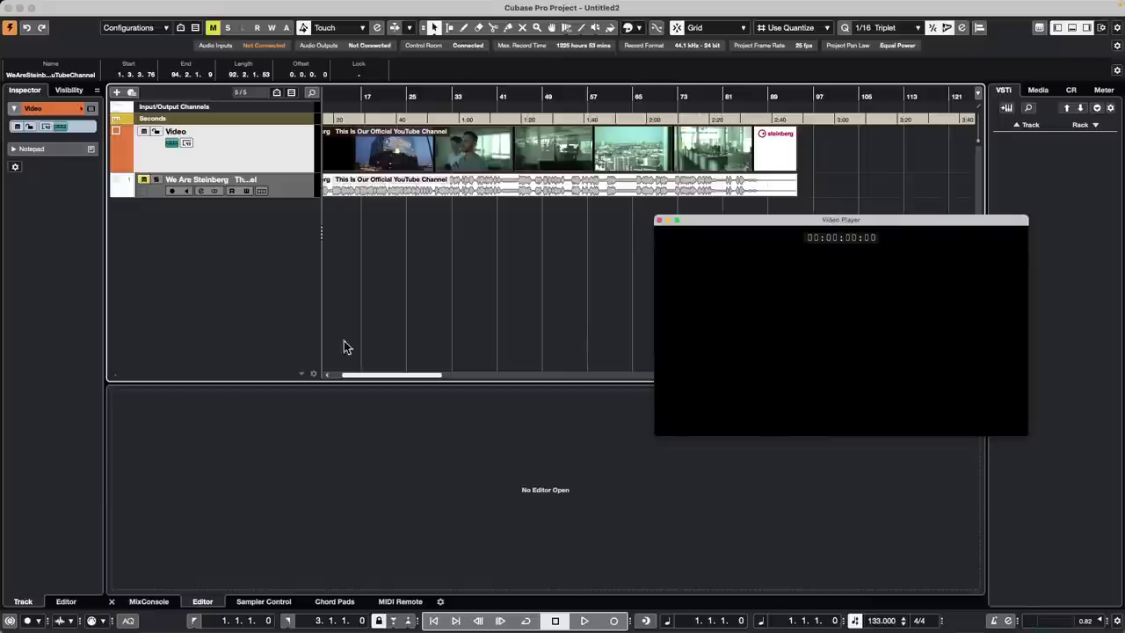
Add a Tempo track below the Video track and increase its height.
right_click(245, 158)
mouse_move(325, 163)
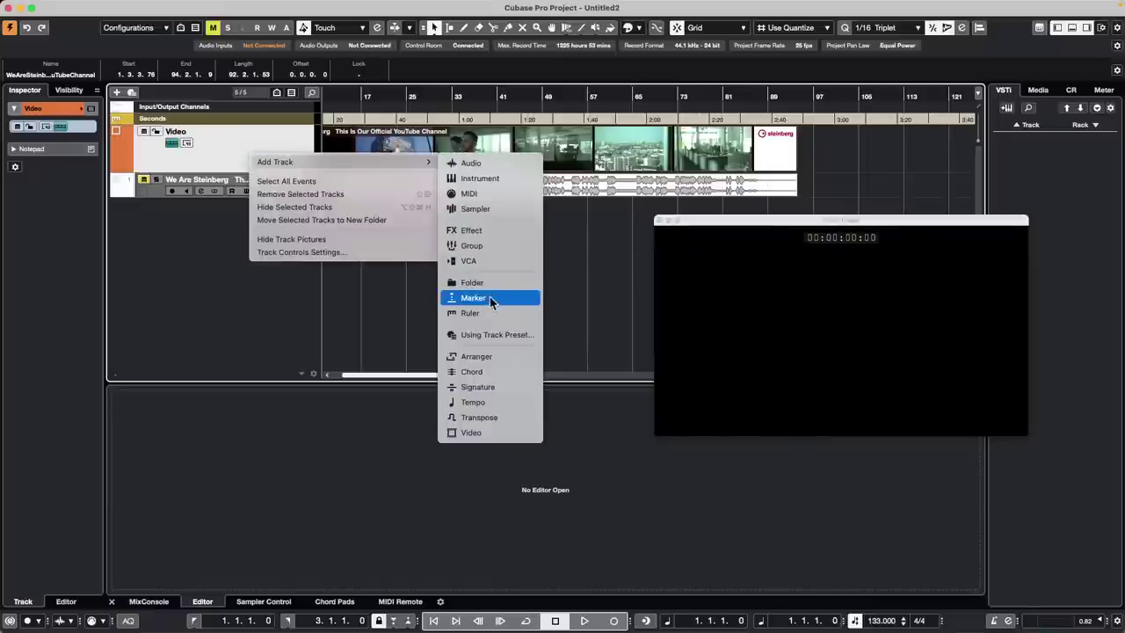
click(504, 403)
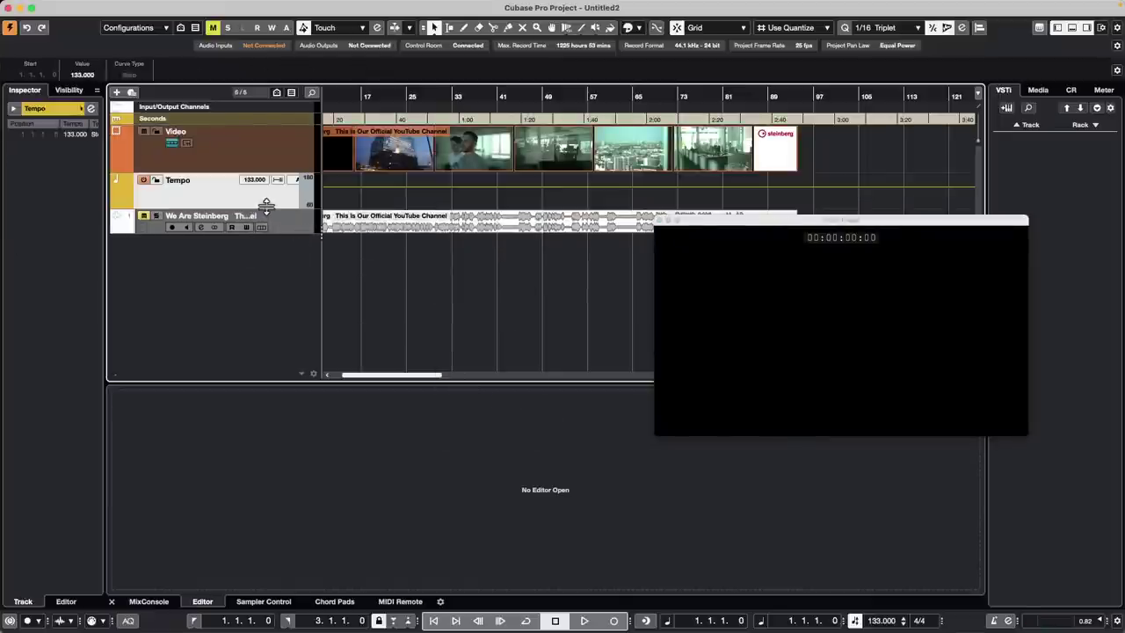
drag(266, 206, 261, 290)
Draw a wavy tempo curve on the Tempo track with the Draw tool, from about bar 10 to bar 68.
right_click(365, 253)
click(380, 252)
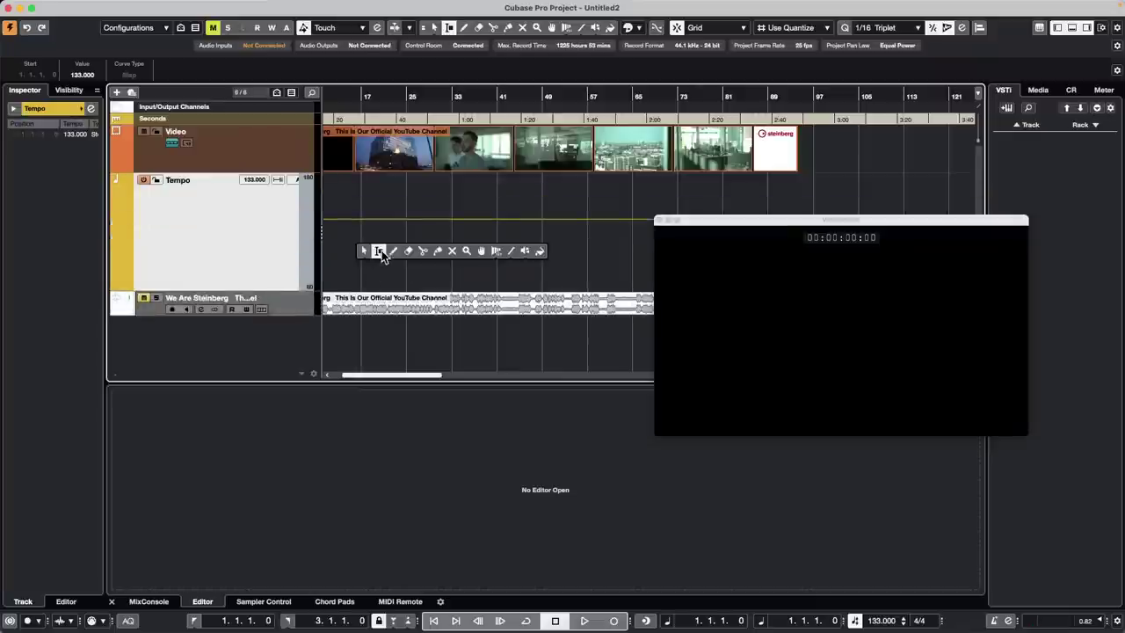
click(393, 251)
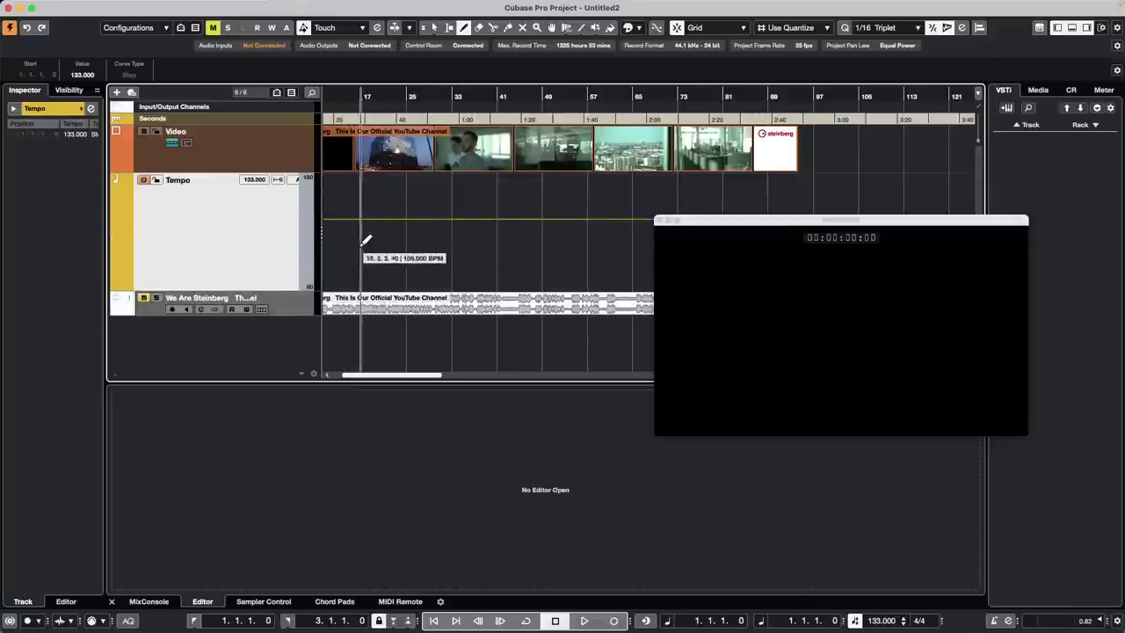
mouse_move(364, 231)
mouse_down()
mouse_move(435, 191)
mouse_move(577, 232)
mouse_move(656, 219)
mouse_up()
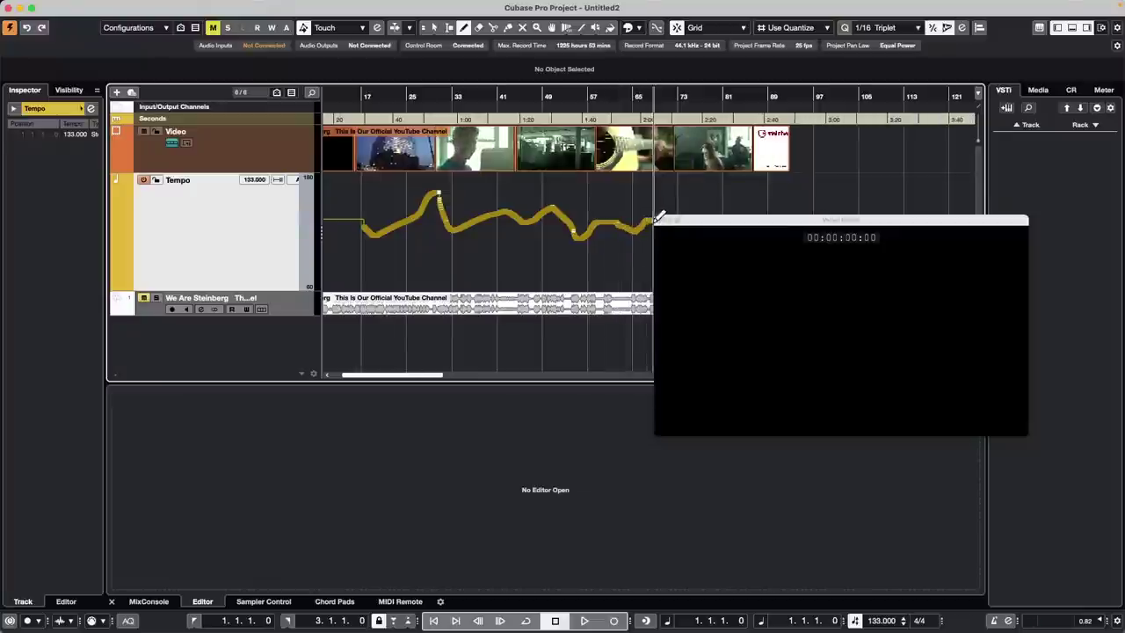
click(371, 95)
mouse_move(325, 209)
mouse_down()
mouse_move(347, 240)
mouse_move(381, 235)
mouse_up()
Play the video from the project start, draw a small tempo rise around bars 3 to 6, and stop playback.
drag(342, 92, 210, 129)
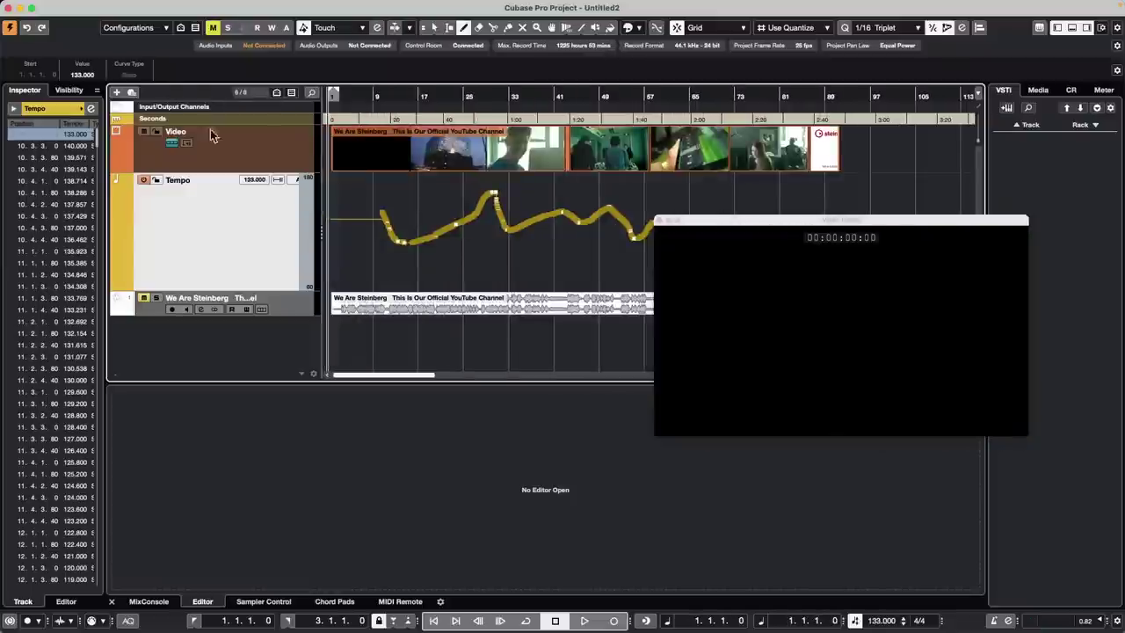
key(space)
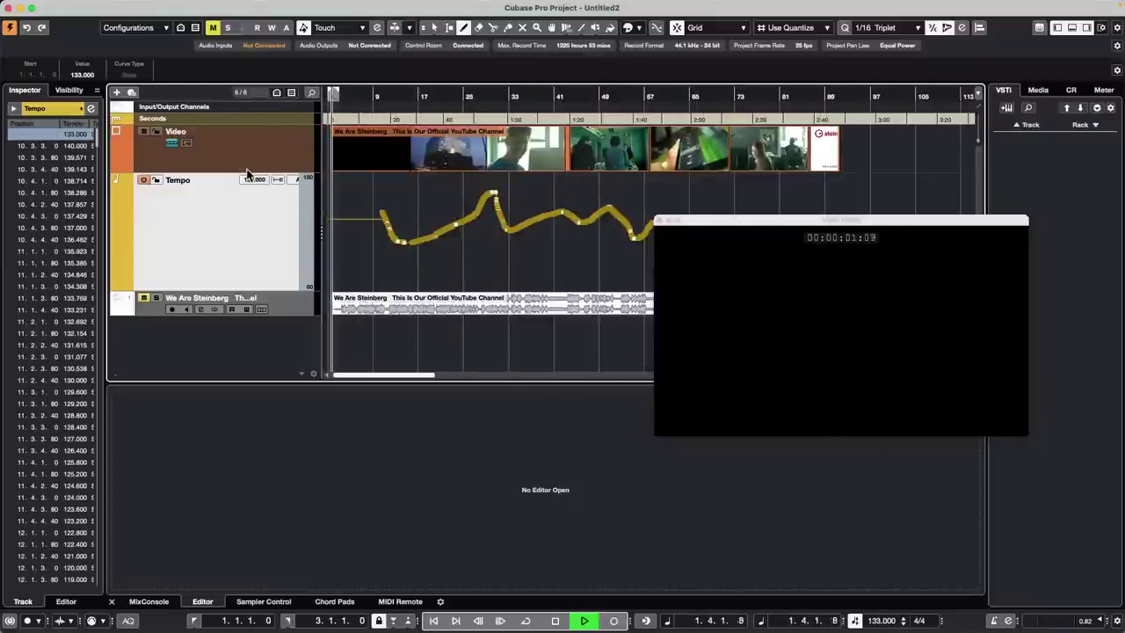
mouse_move(340, 218)
mouse_down()
mouse_move(358, 205)
mouse_move(362, 214)
mouse_up()
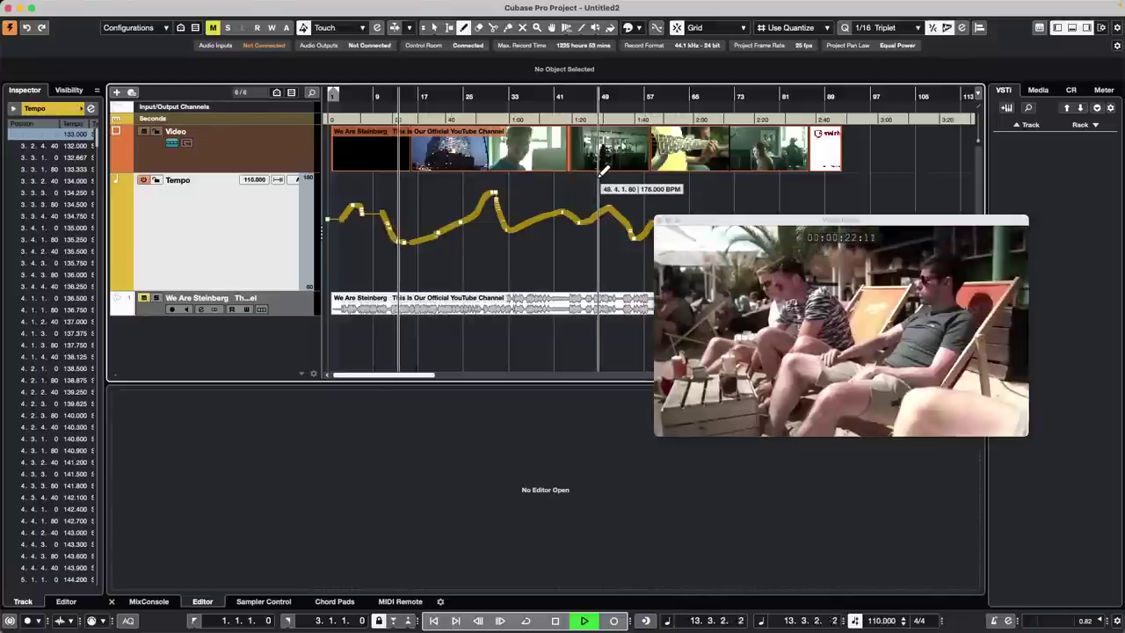
key(space)
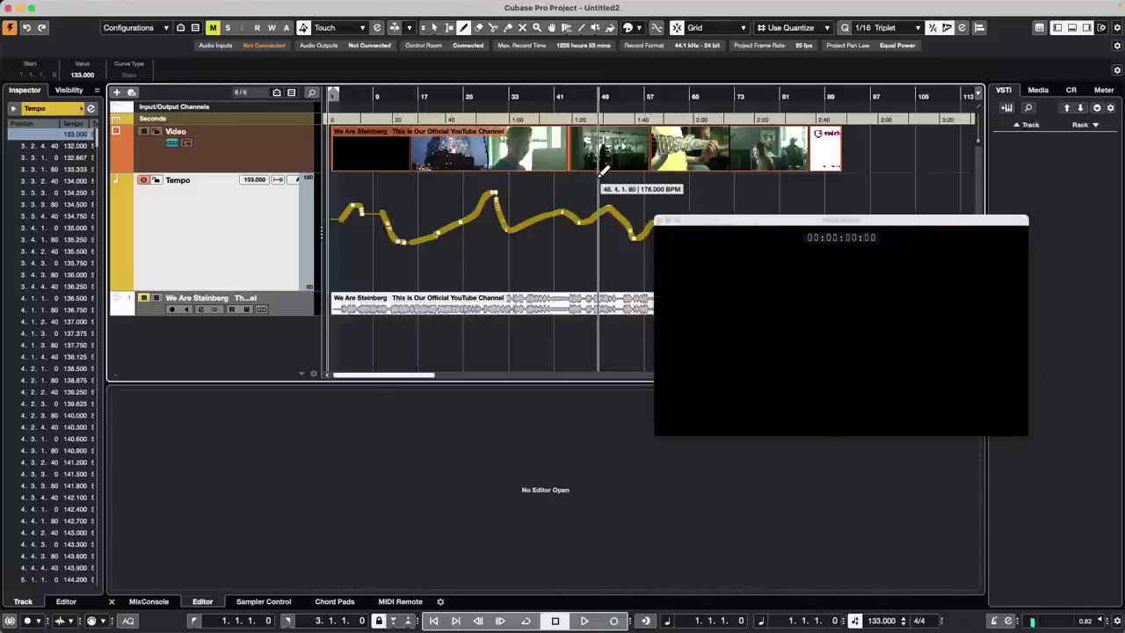
Deactivate the Tempo track, play the video from near the project start at the fixed tempo, and stop playback.
click(144, 180)
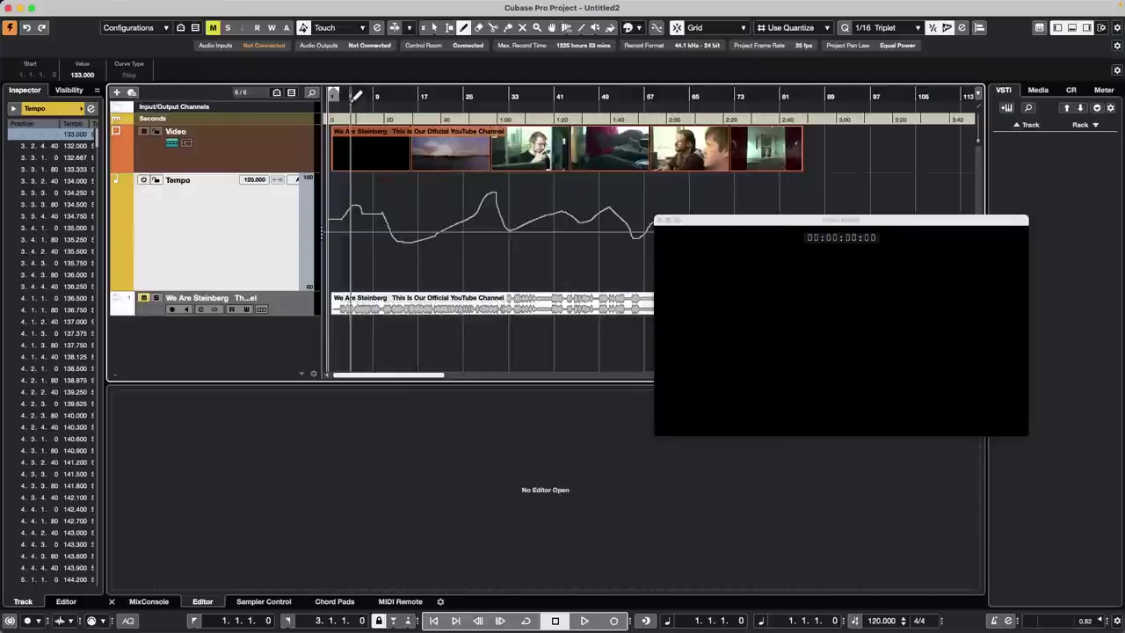
mouse_move(354, 96)
mouse_down()
mouse_move(300, 95)
mouse_move(333, 98)
mouse_up()
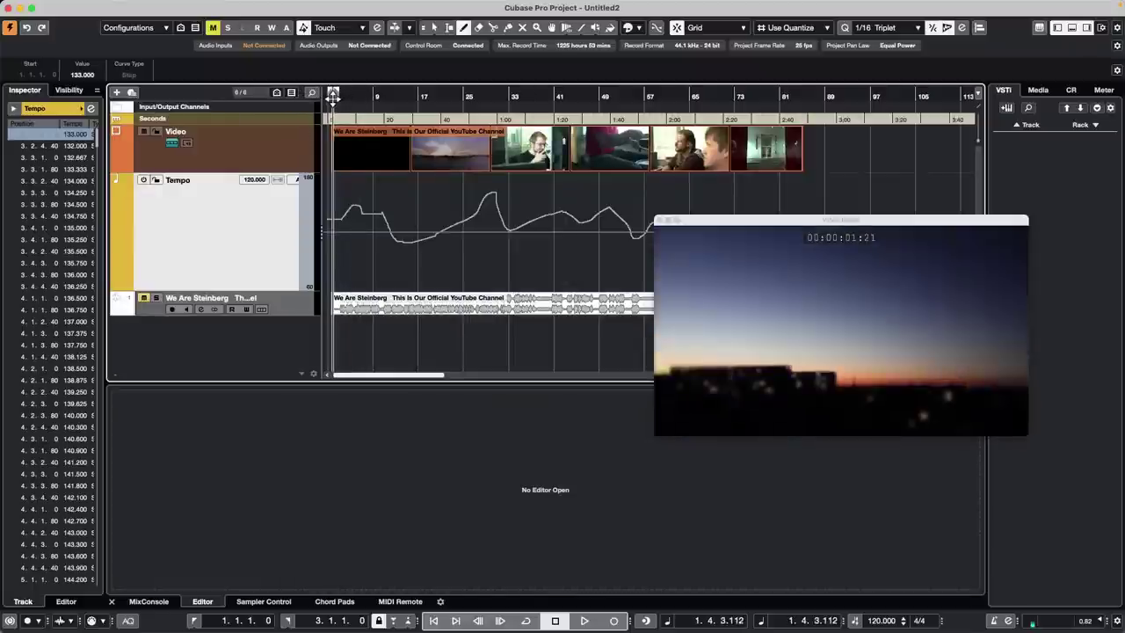
key(space)
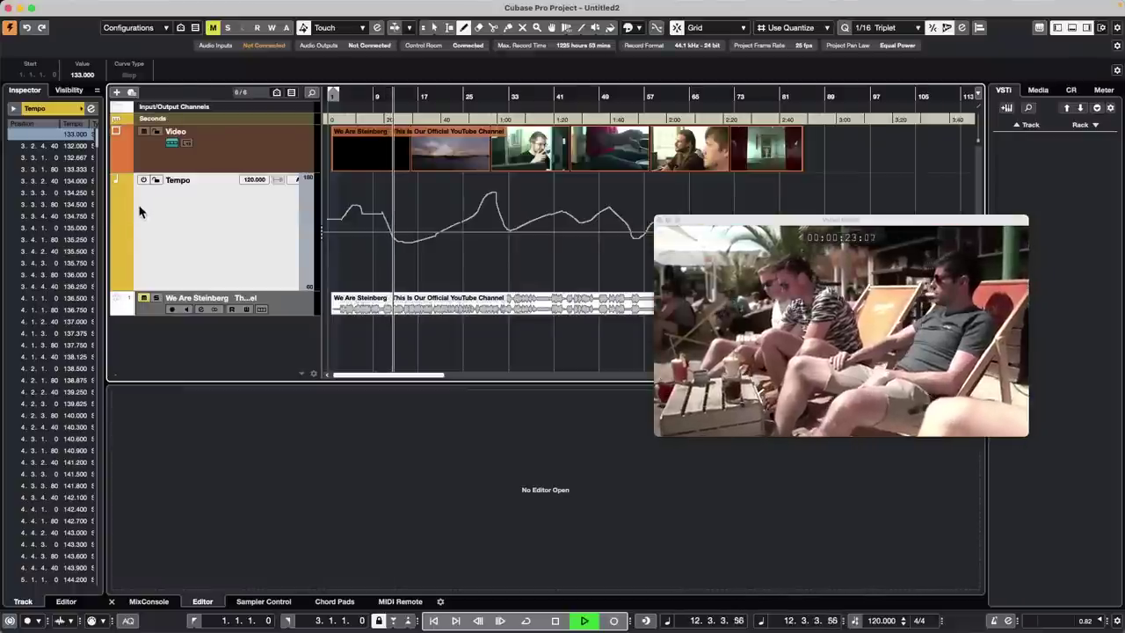
key(space)
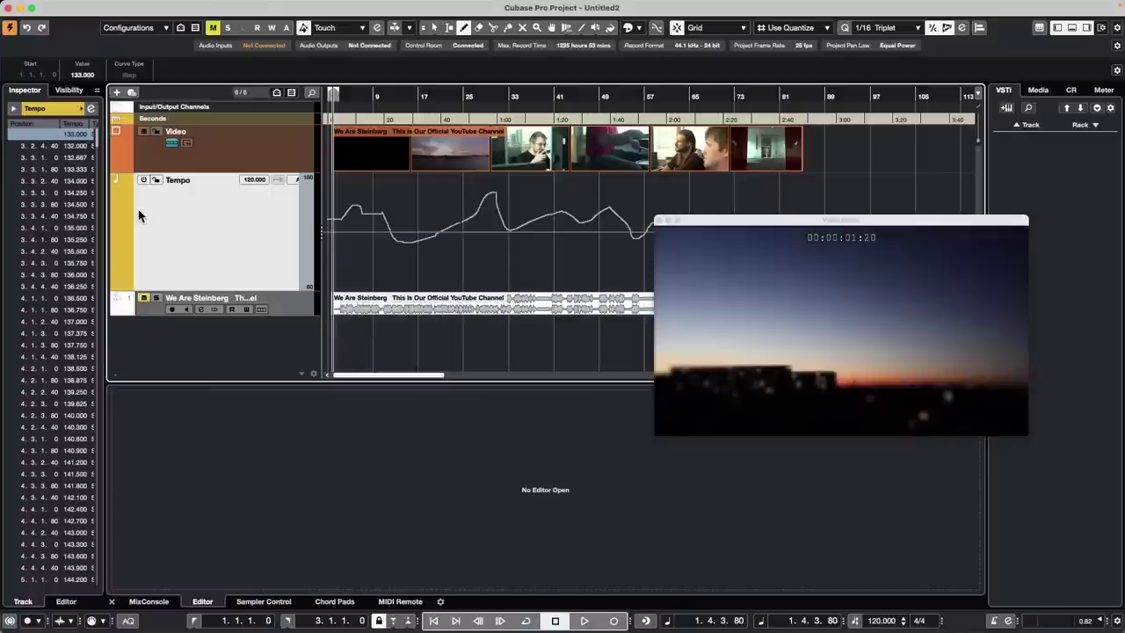
Check the Steinberg UR24C's buffer size in the audio device control panel from Studio Setup, and close both dialogs.
click(442, 7)
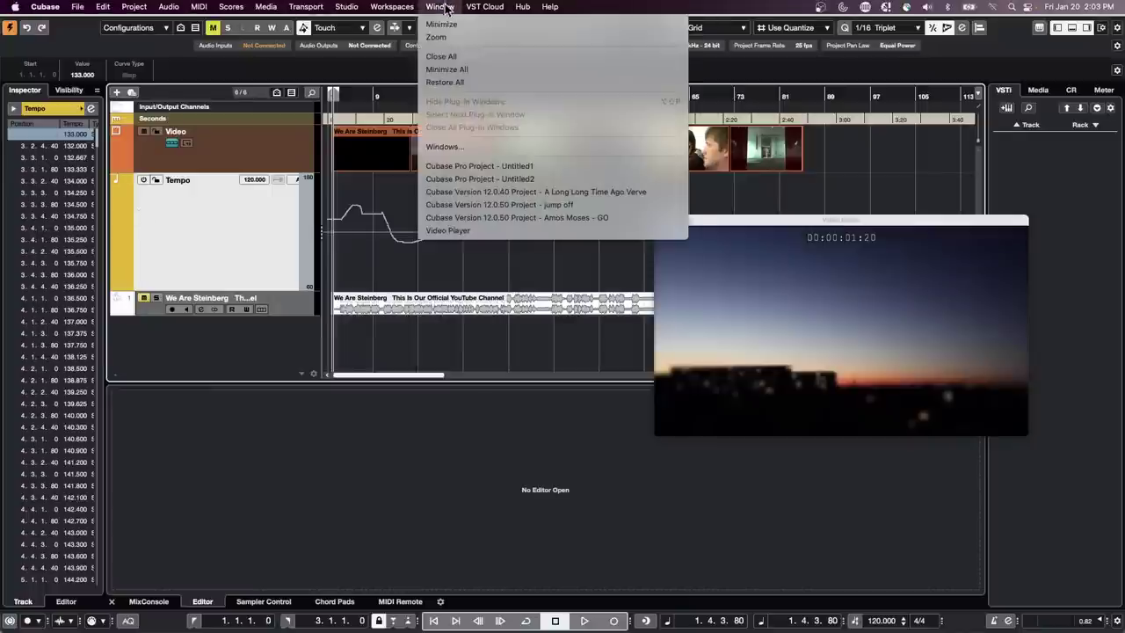
mouse_move(418, 9)
mouse_move(346, 6)
click(386, 257)
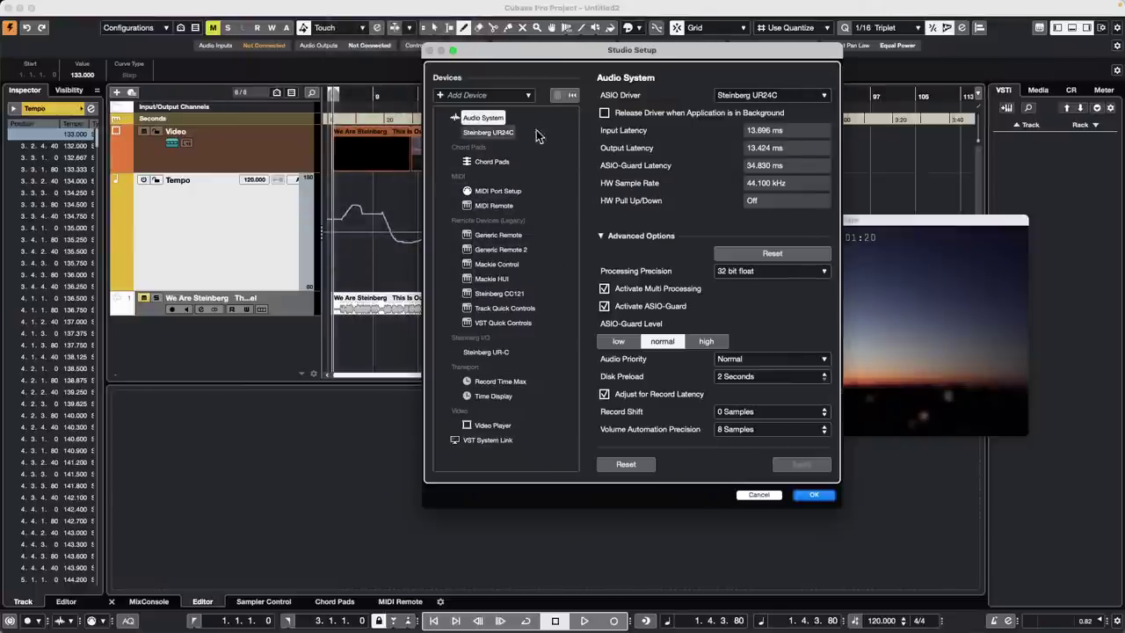
click(488, 131)
click(674, 96)
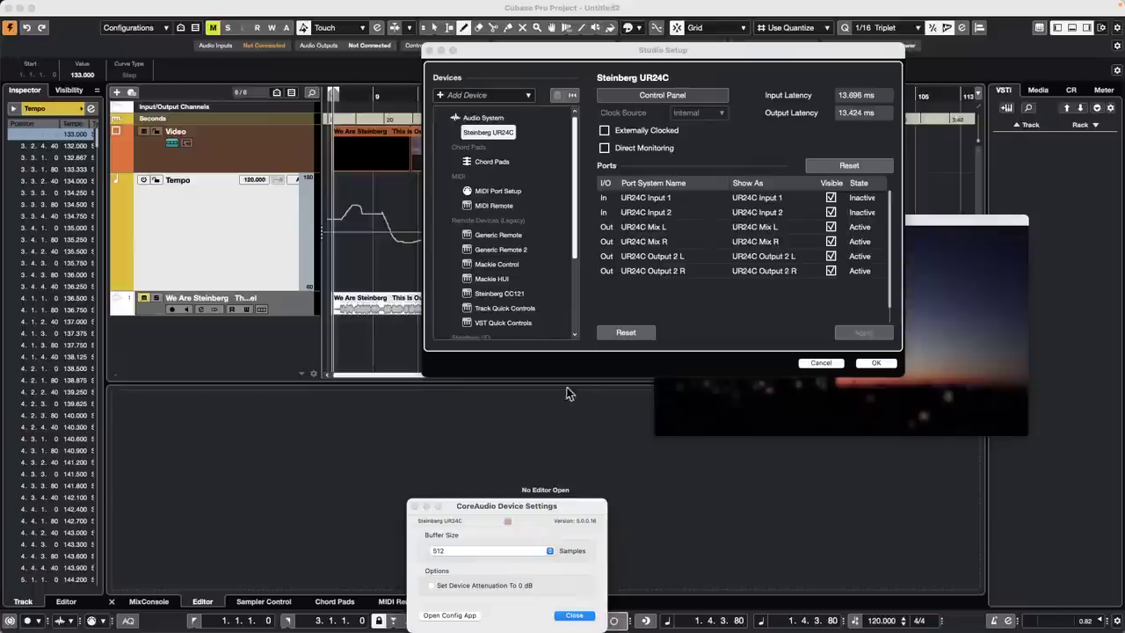
drag(568, 500, 648, 195)
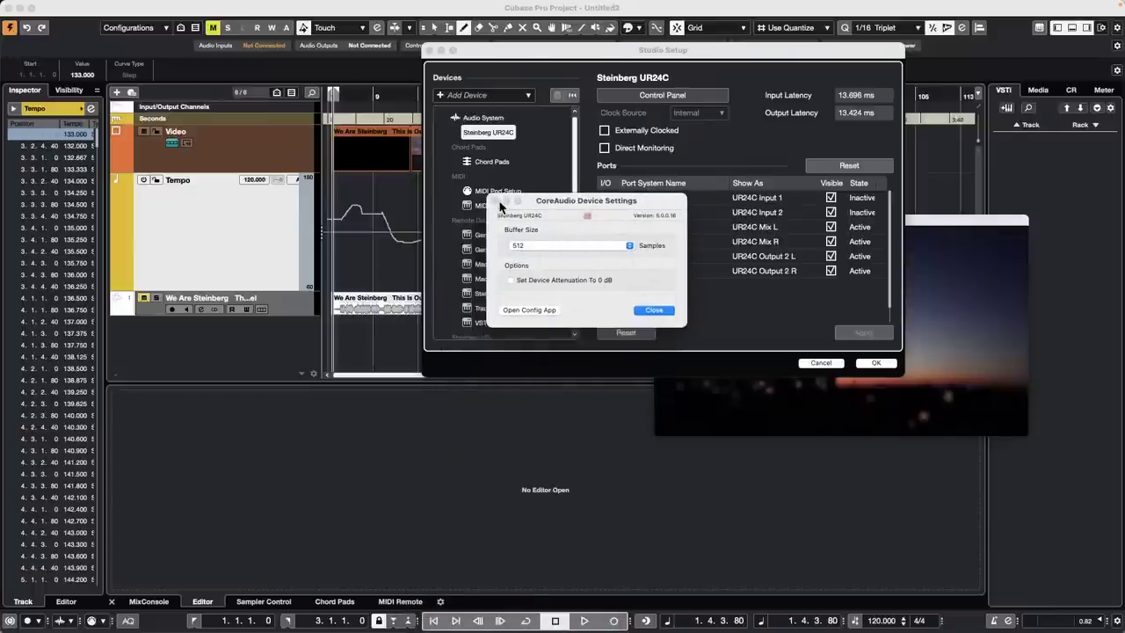
click(651, 309)
click(876, 363)
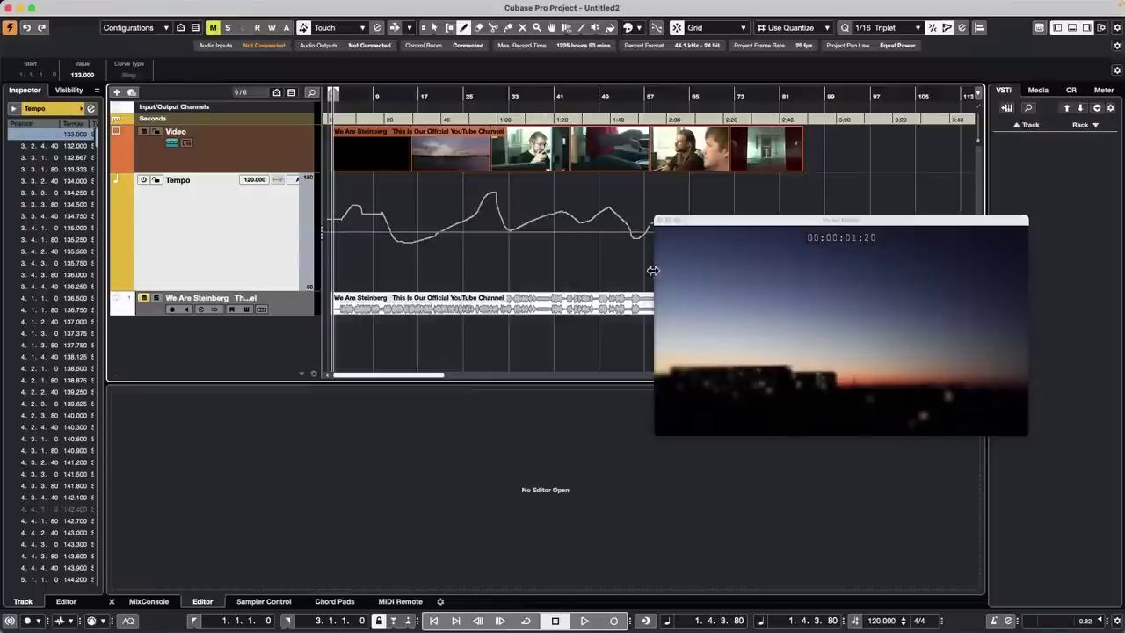
Close the video player, show the mixer in the lower zone, and open the Stereo output's channel settings.
click(662, 221)
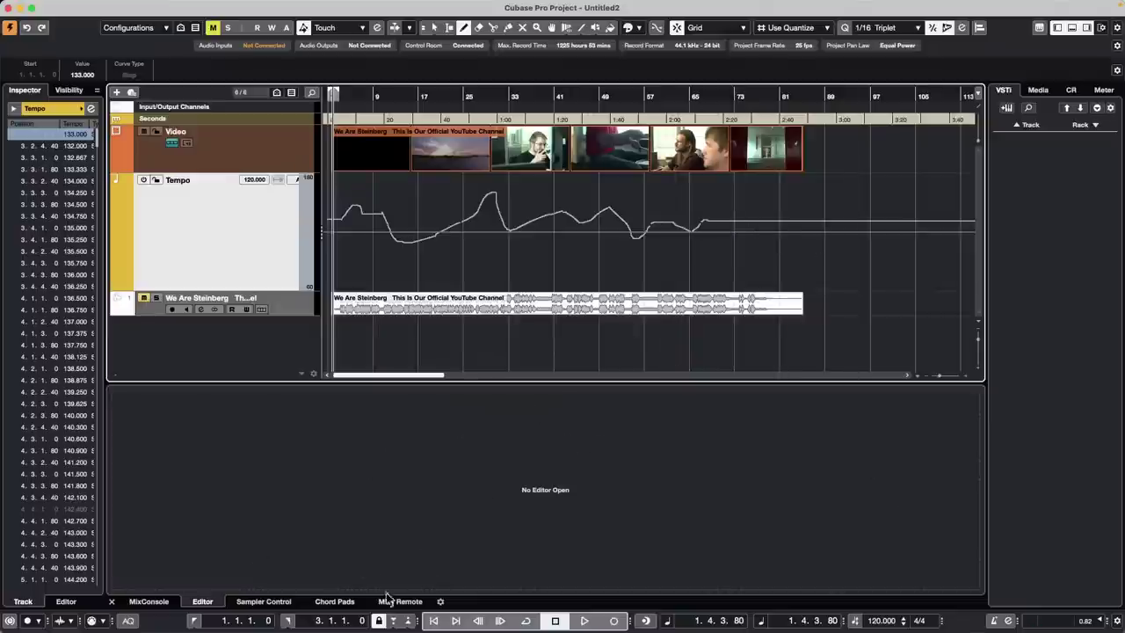
click(149, 601)
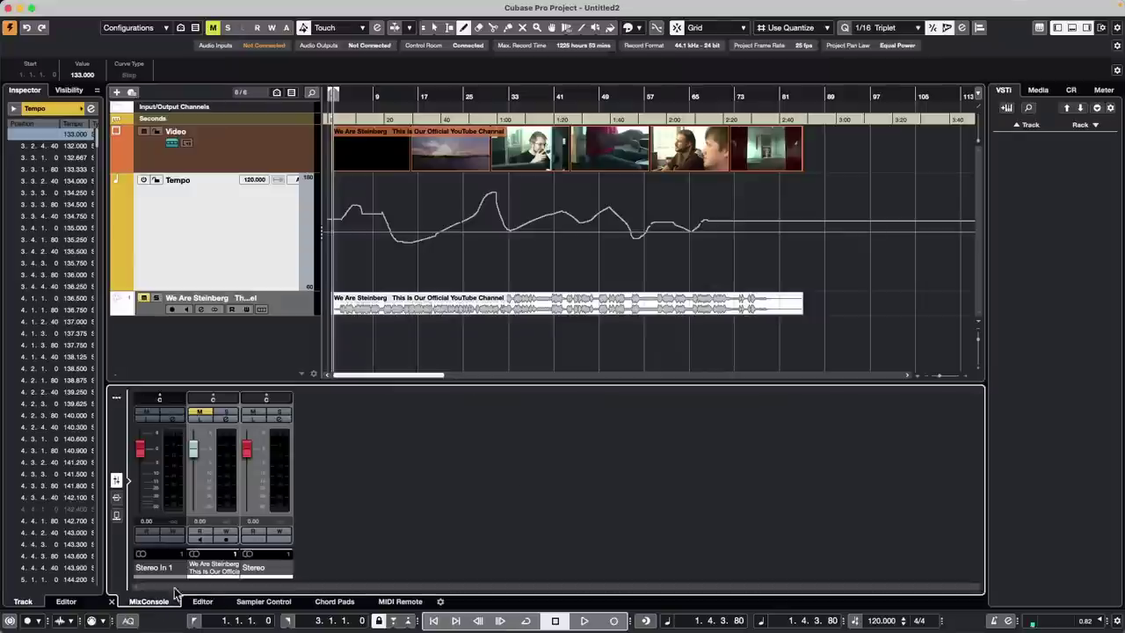
click(282, 418)
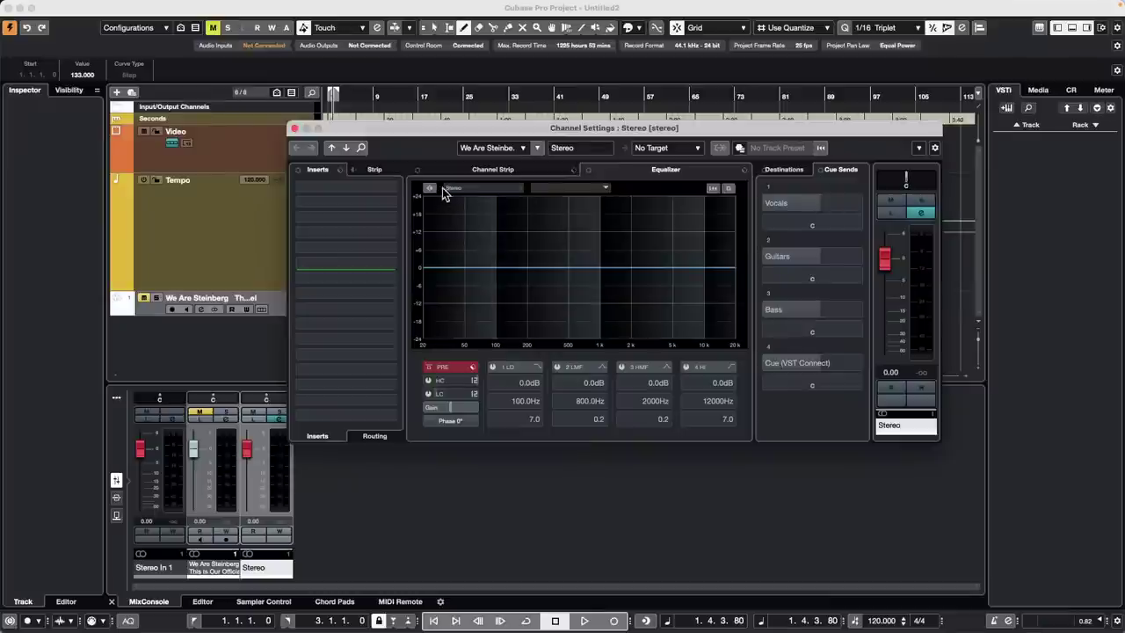
Insert a MultibandCompressor in both the first and second insert slots of the Stereo output, and close the plug-in and channel windows.
click(391, 188)
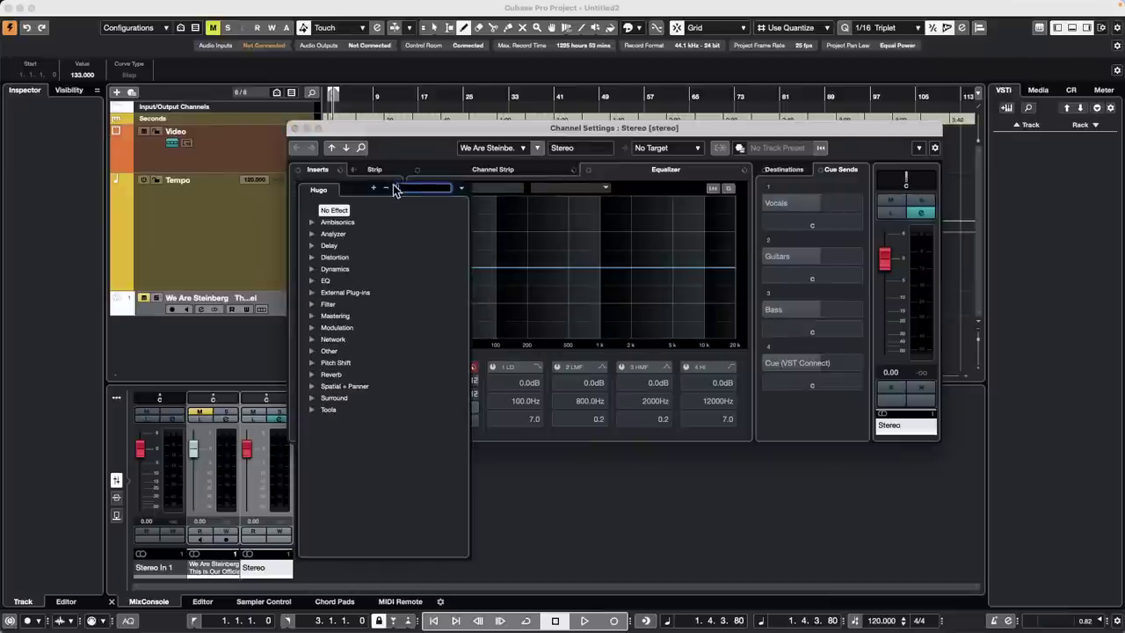
click(312, 268)
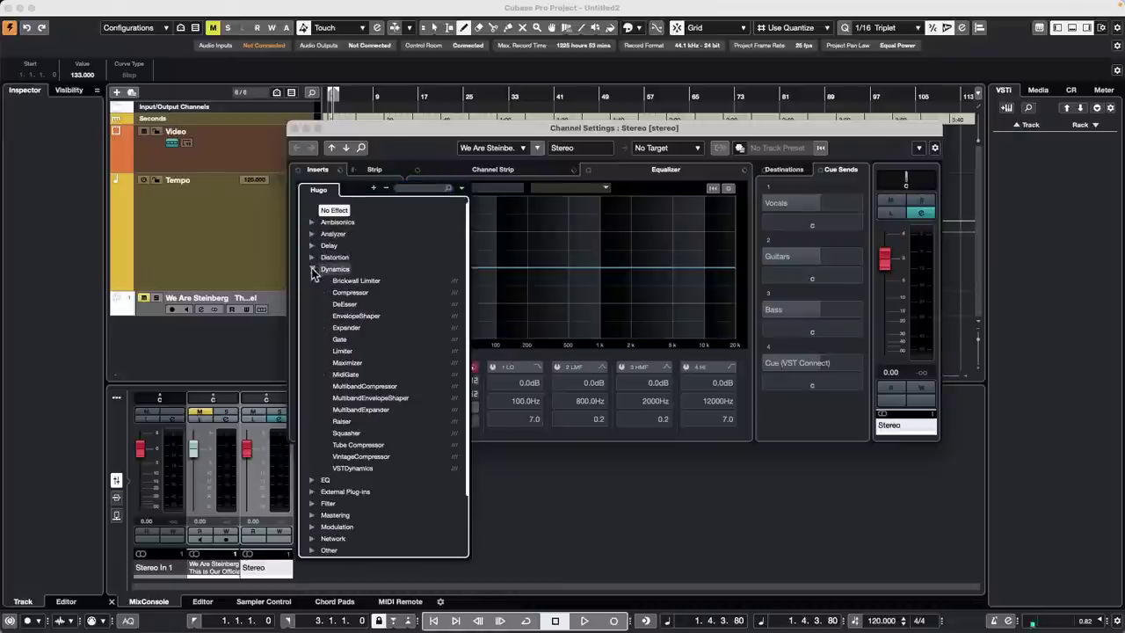
click(383, 389)
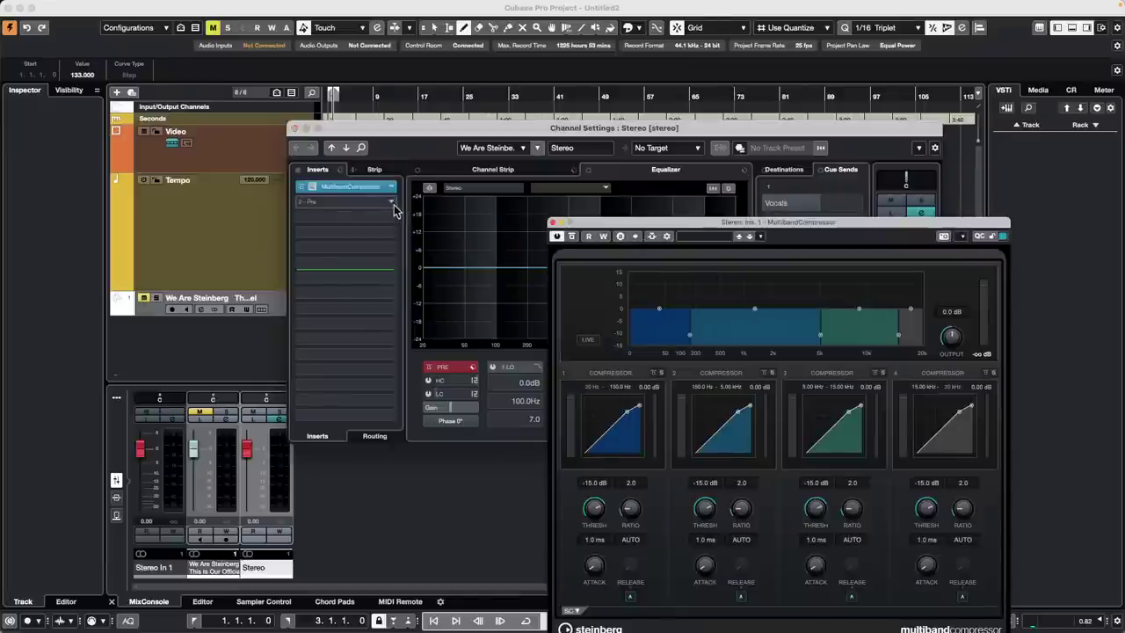
click(391, 202)
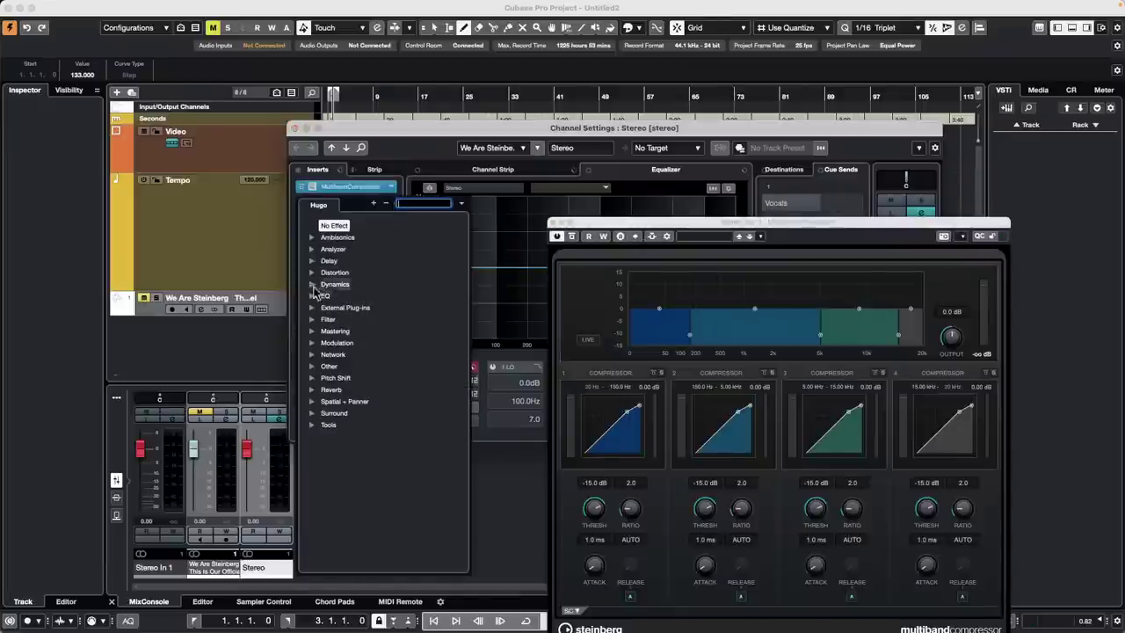
click(313, 285)
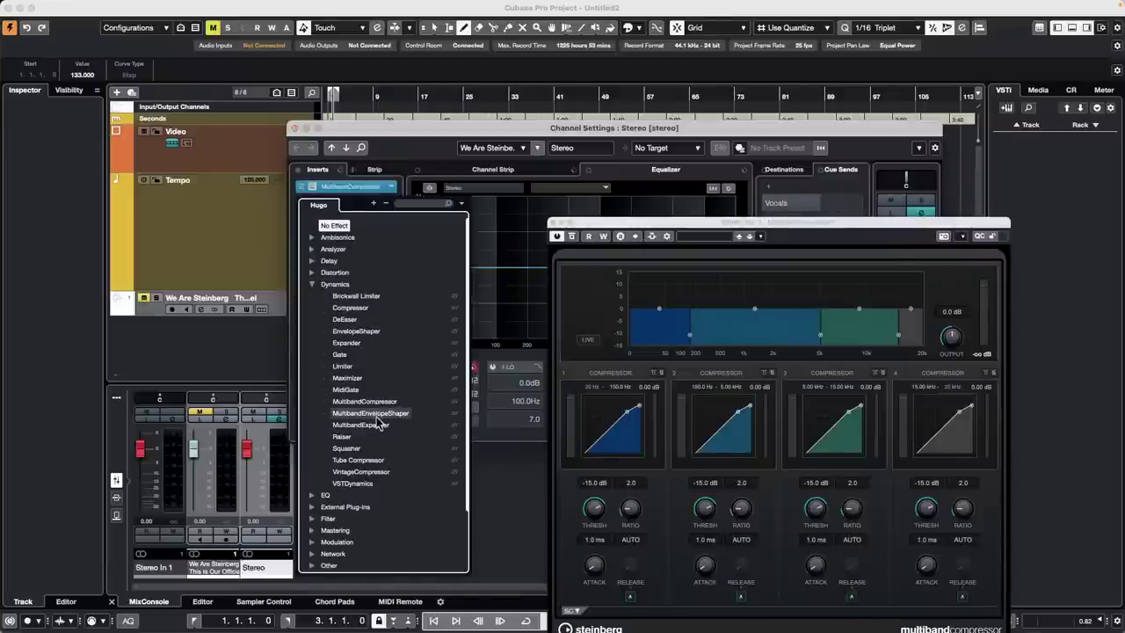
click(369, 401)
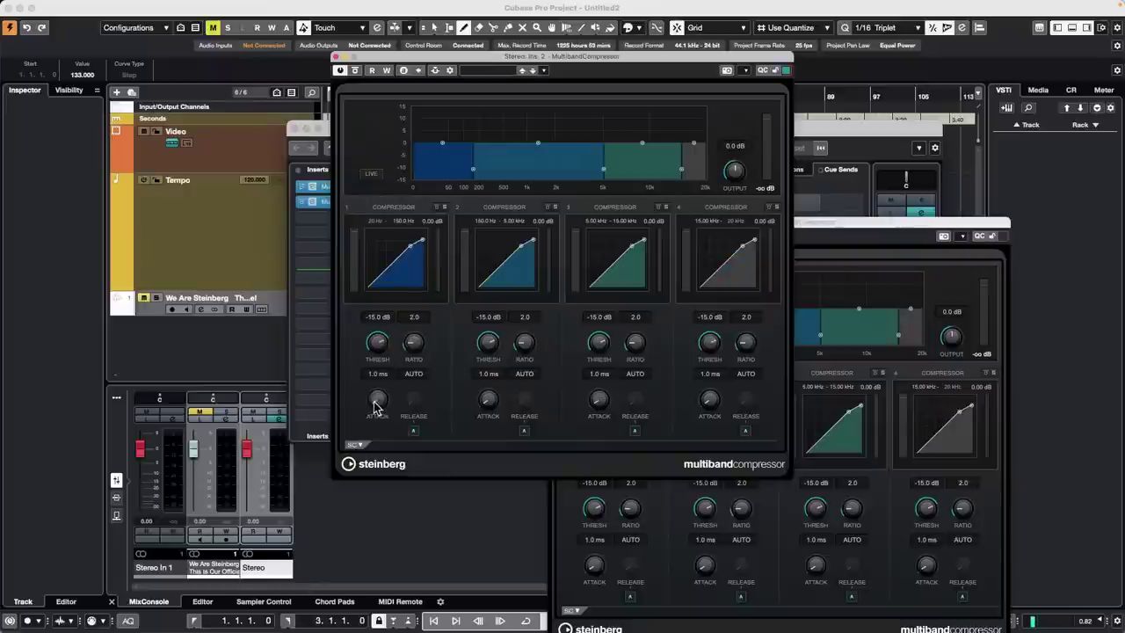
click(332, 56)
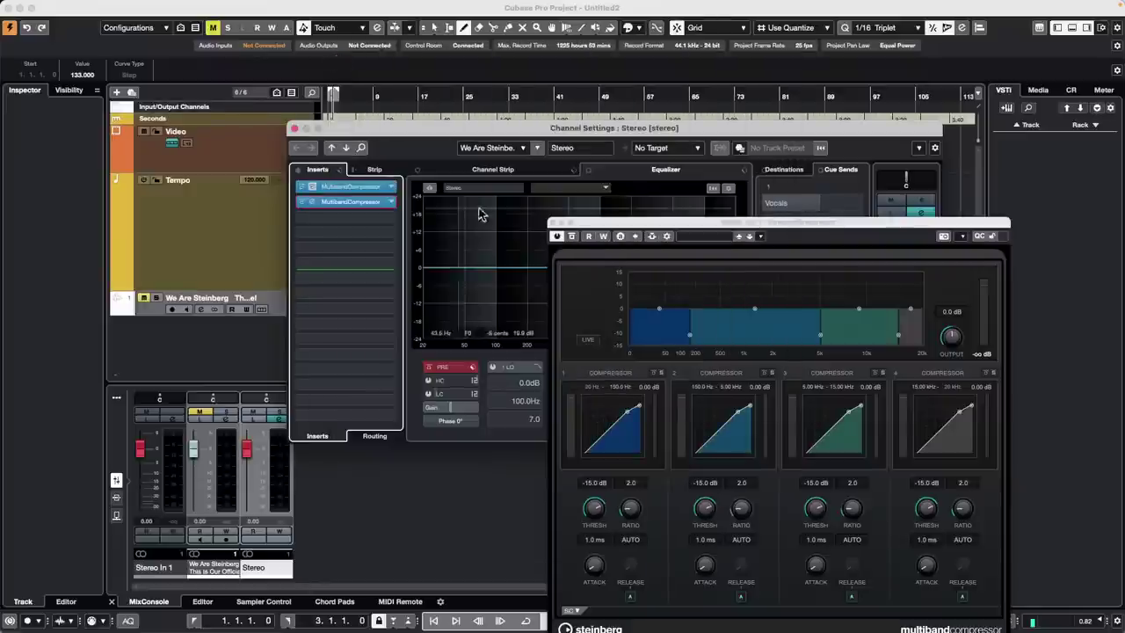
click(553, 222)
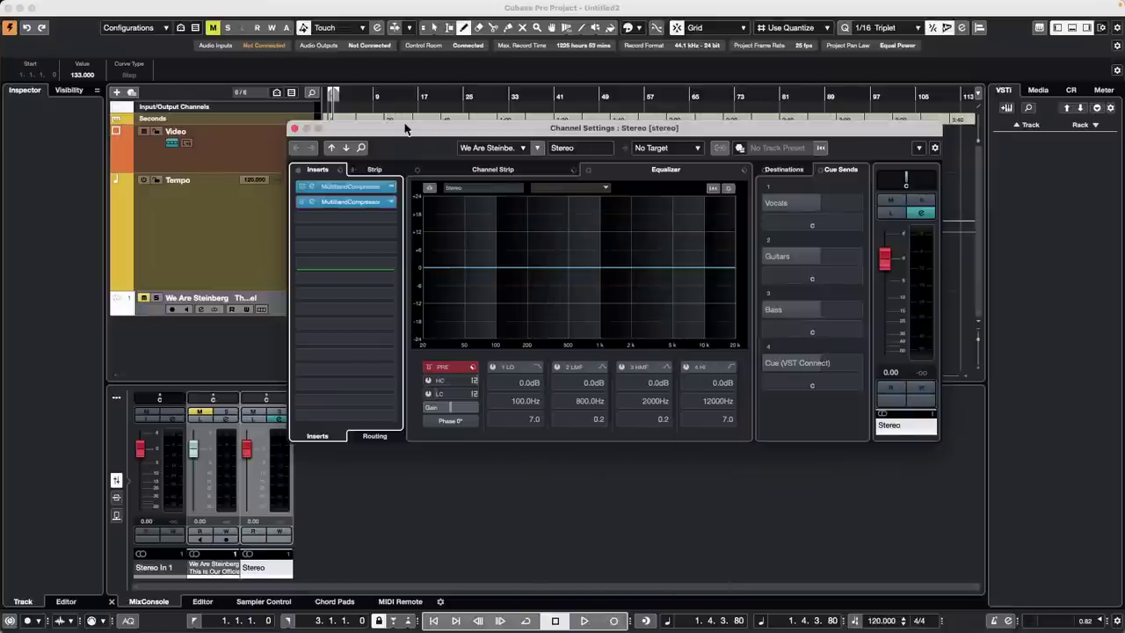
click(295, 129)
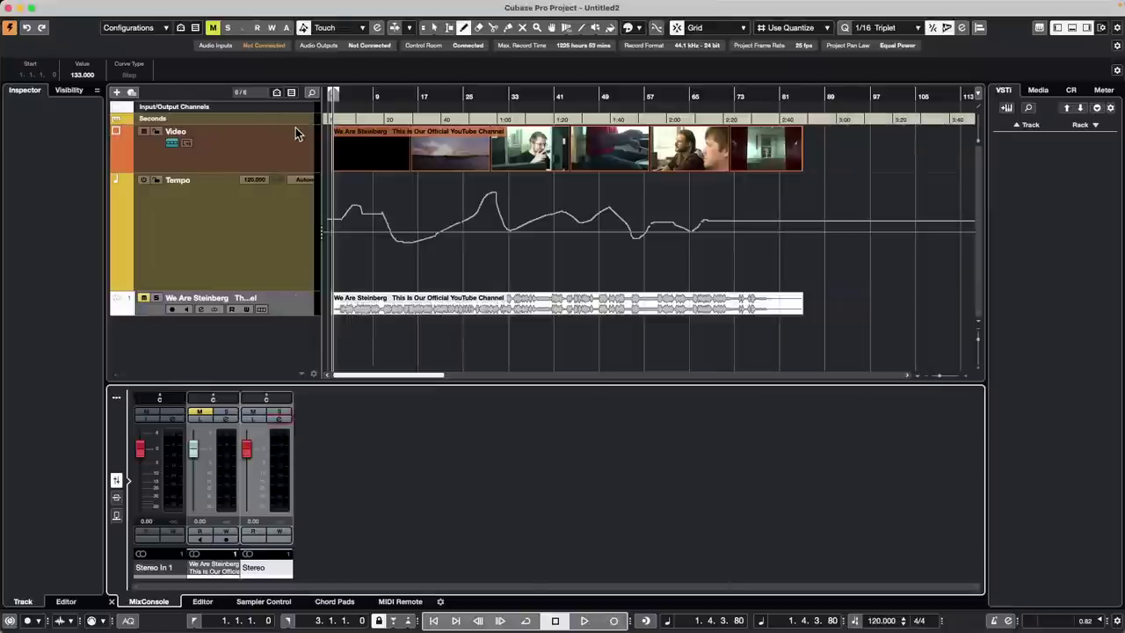
Inspect the Stereo output's Channel Latency Overview in the full MixConsole, toggling the Channel Latency display off and on, and close the MixConsole.
key(F3)
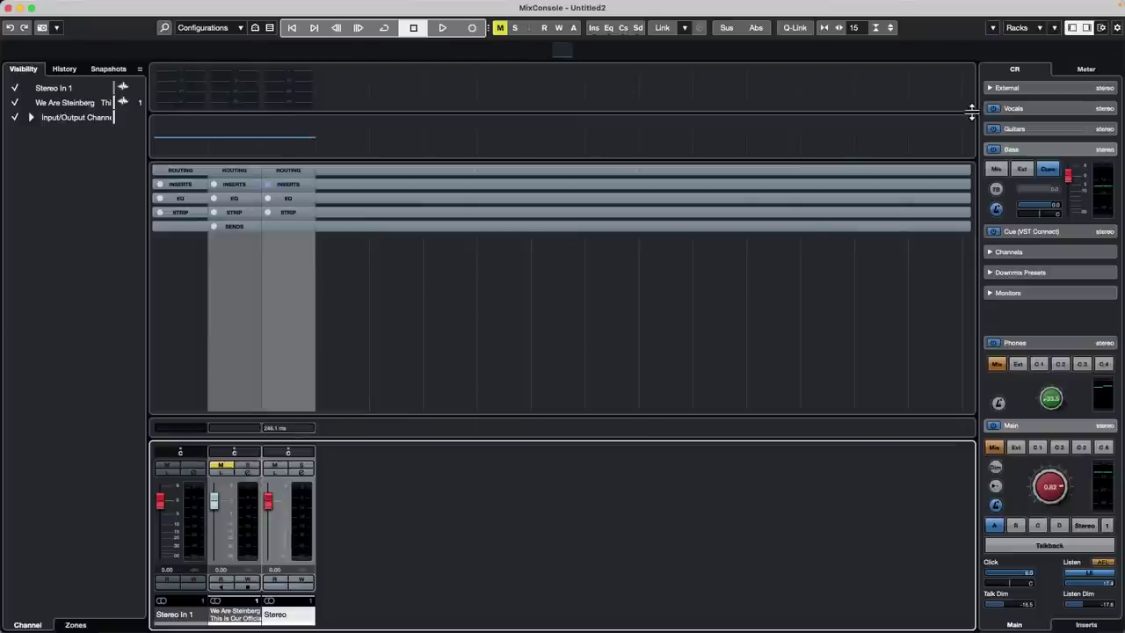
click(1099, 27)
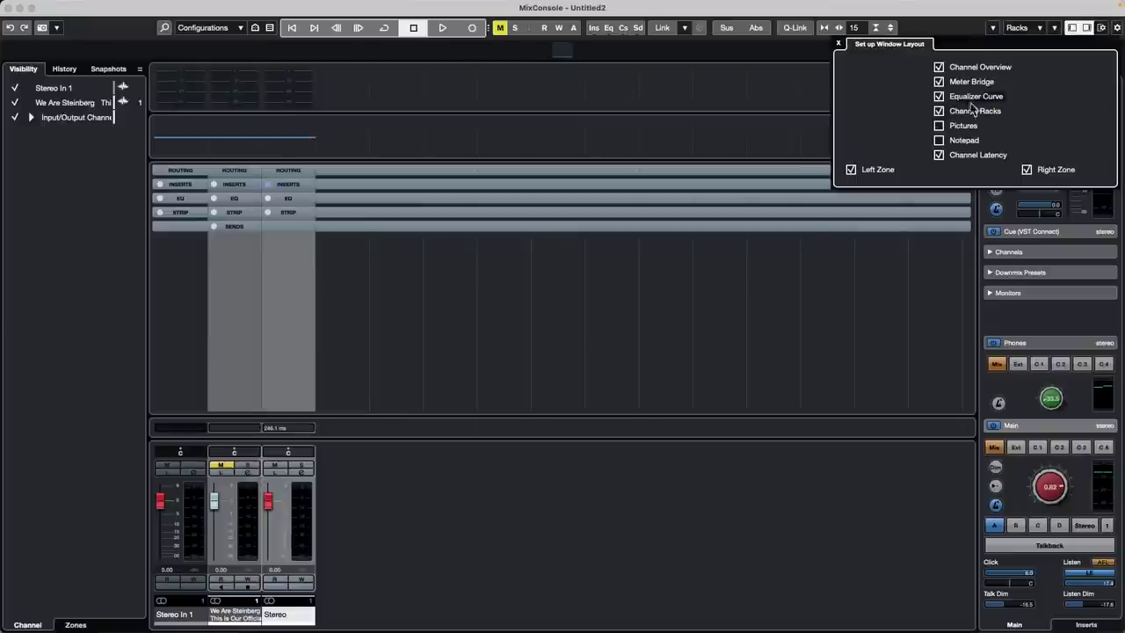
click(939, 155)
click(939, 155)
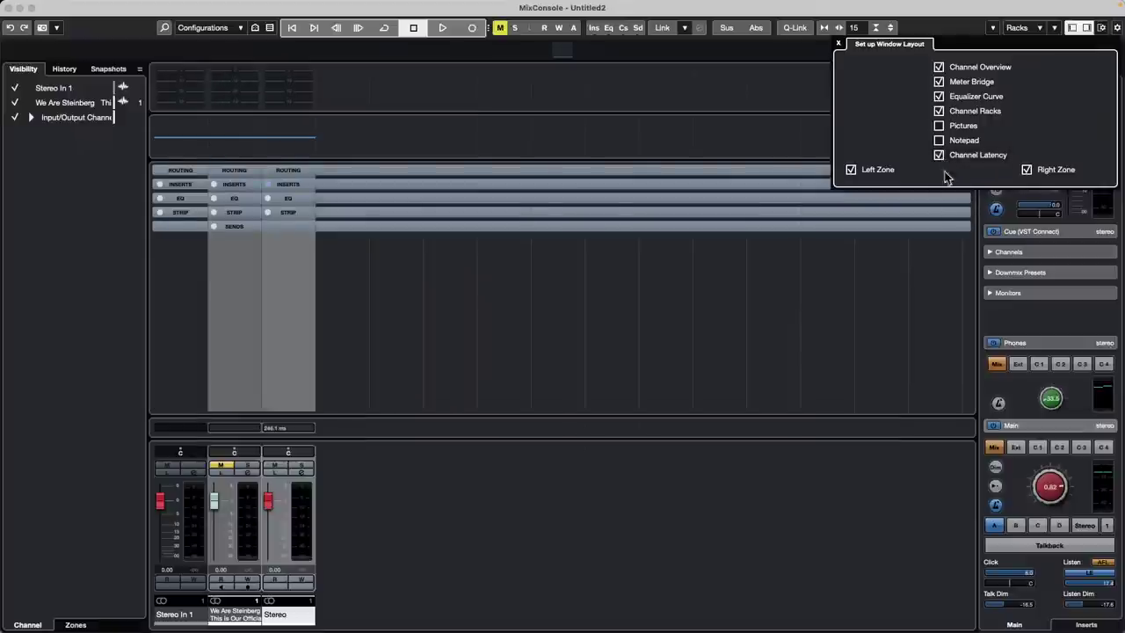
click(309, 427)
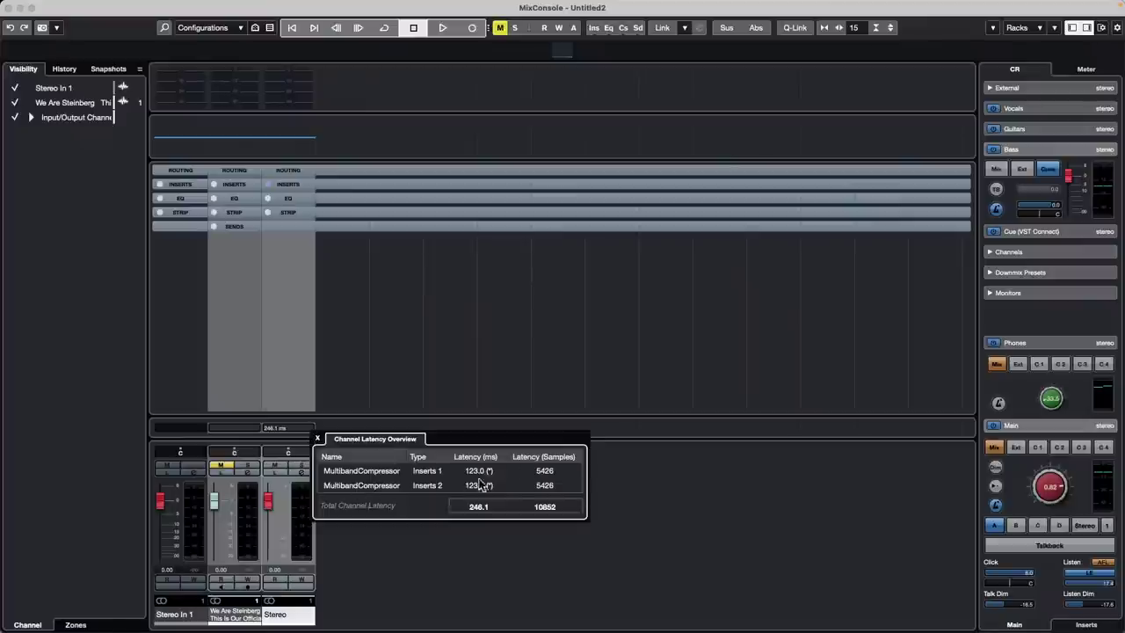
mouse_move(495, 475)
click(449, 378)
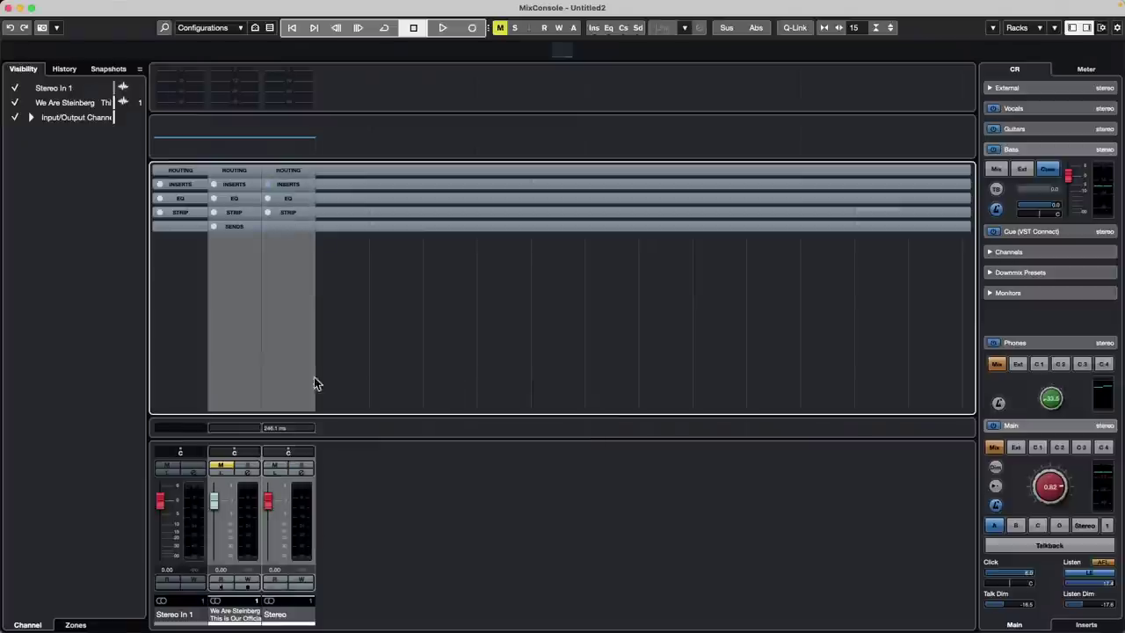
click(9, 8)
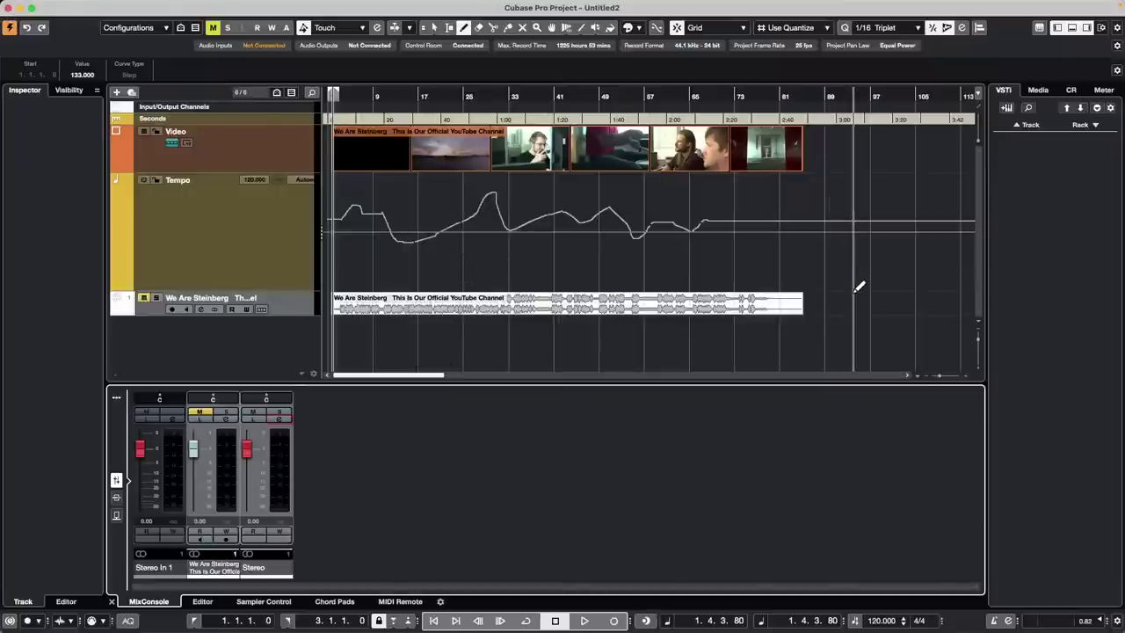
Activate Constrain Delay Compensation and deactivate it again.
click(10, 621)
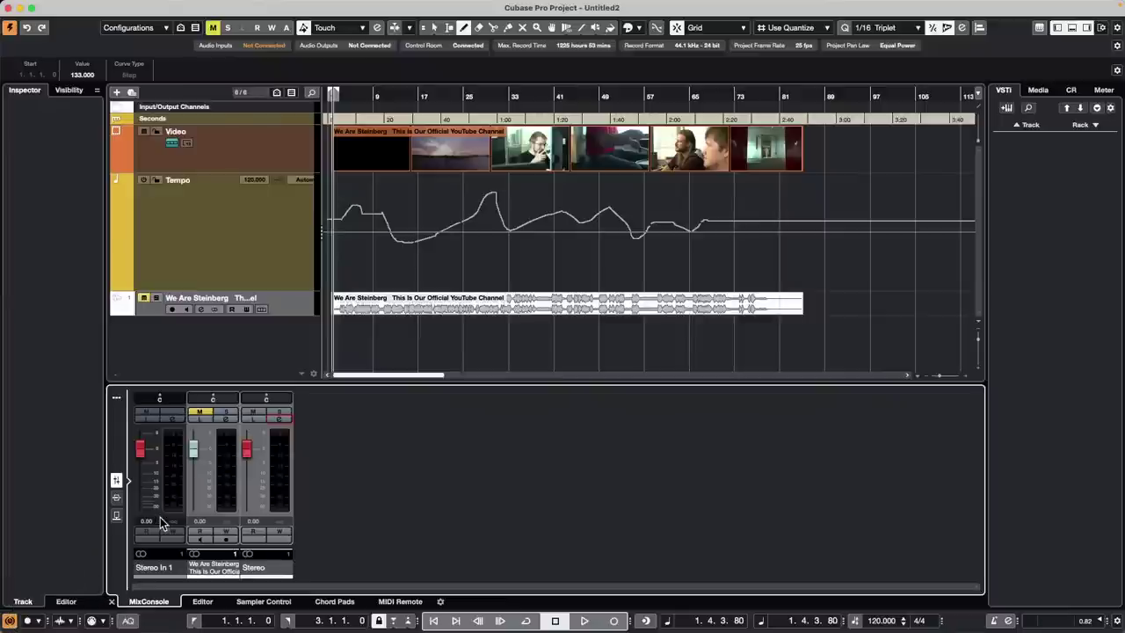
click(9, 620)
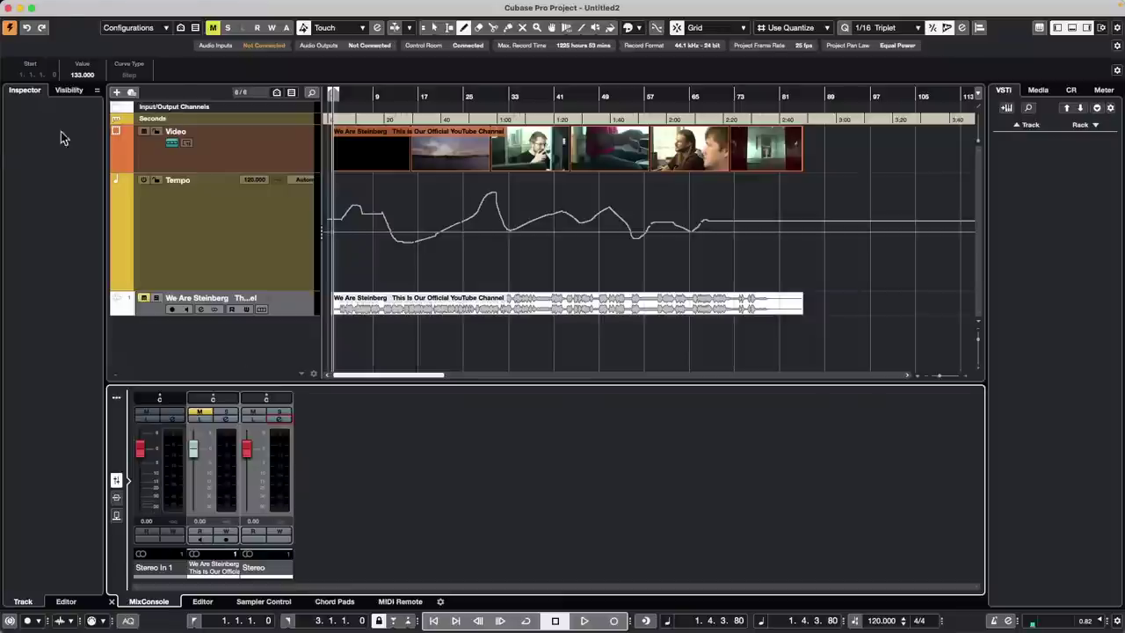
Open the recent project jump off.cpr and make it the active project.
click(77, 7)
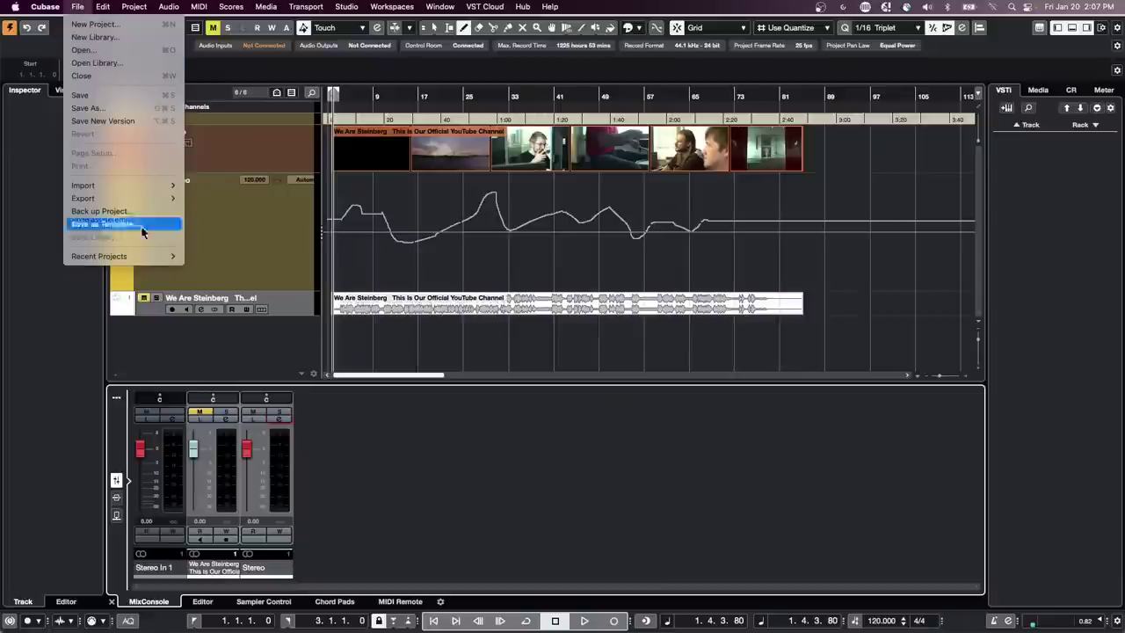
mouse_move(145, 264)
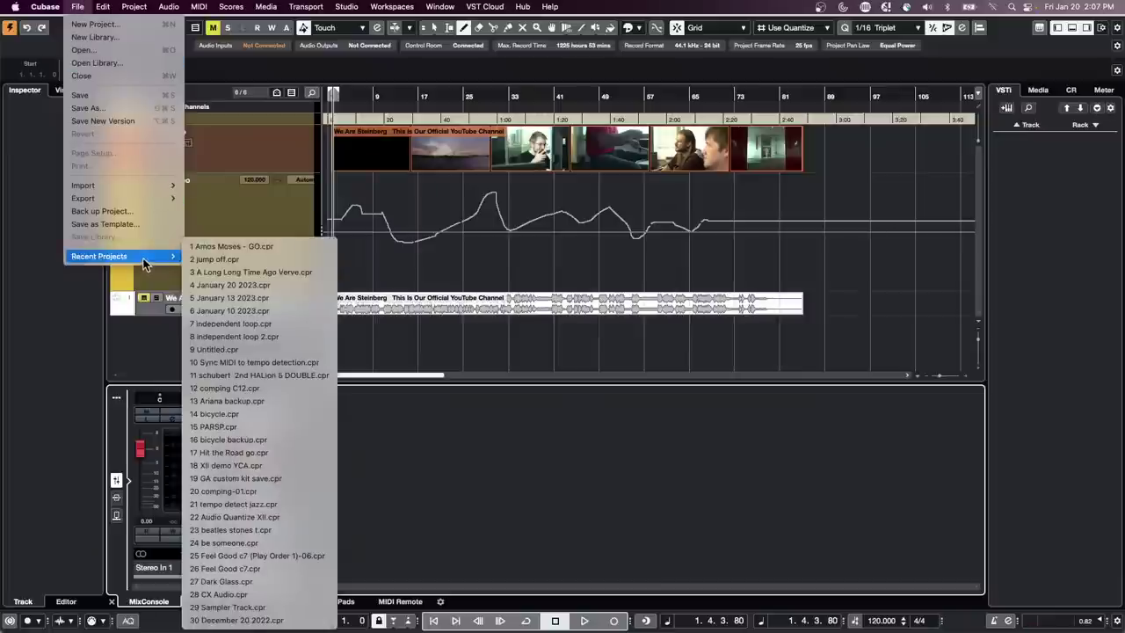
click(293, 259)
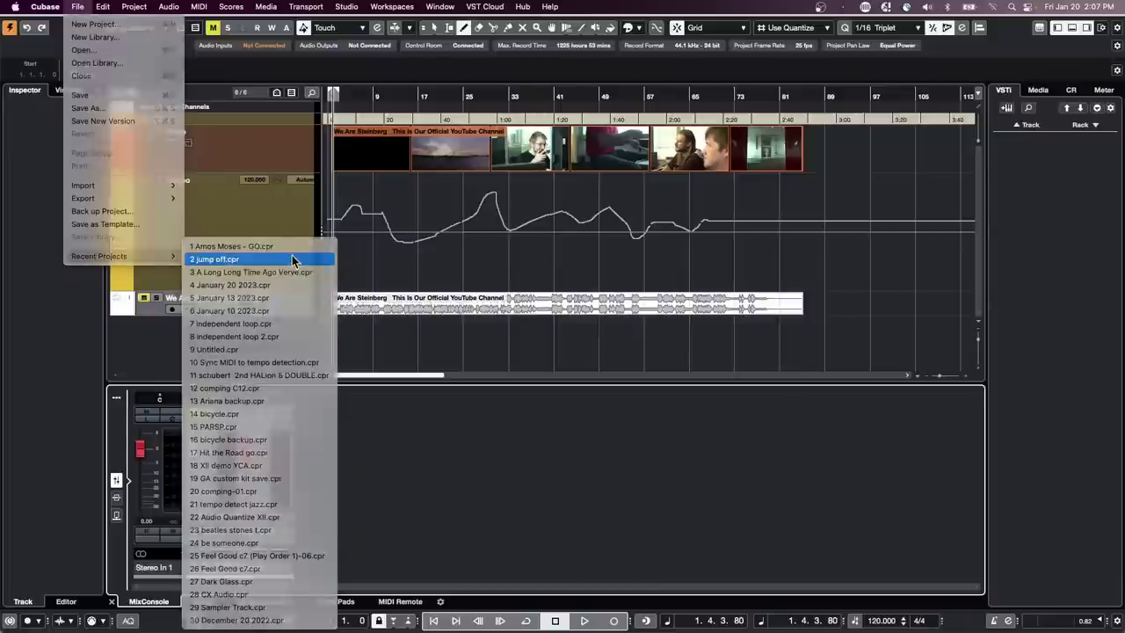
click(9, 45)
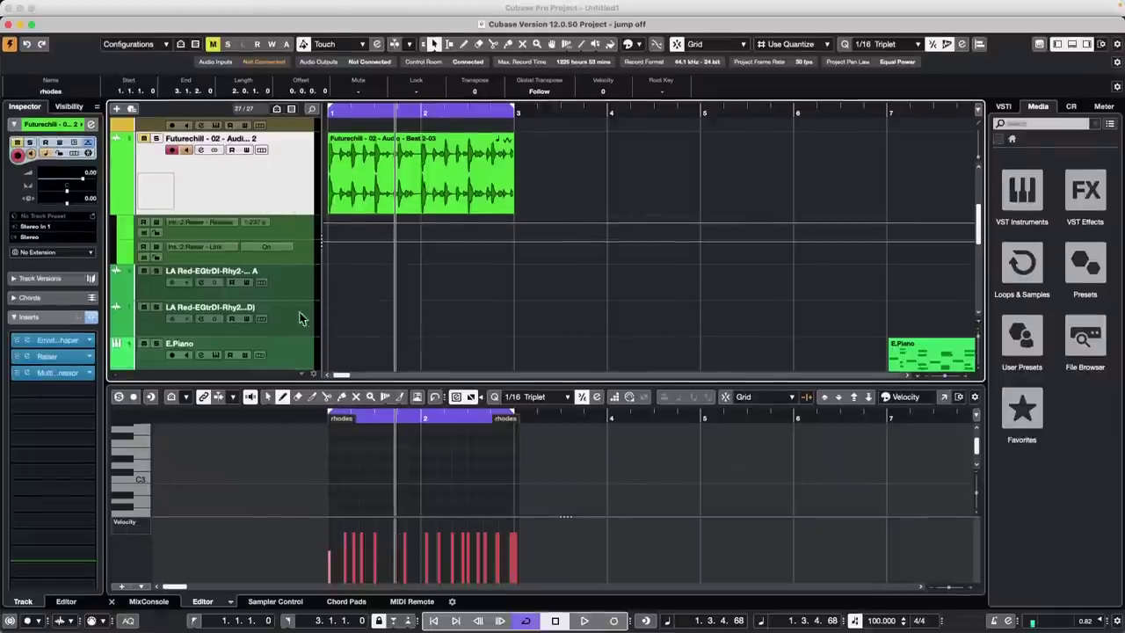
Draw a one-bar MIDI part at bar 1 on the "forget the past" track and return to the Object Selection tool.
scroll(290, 237, up, 5)
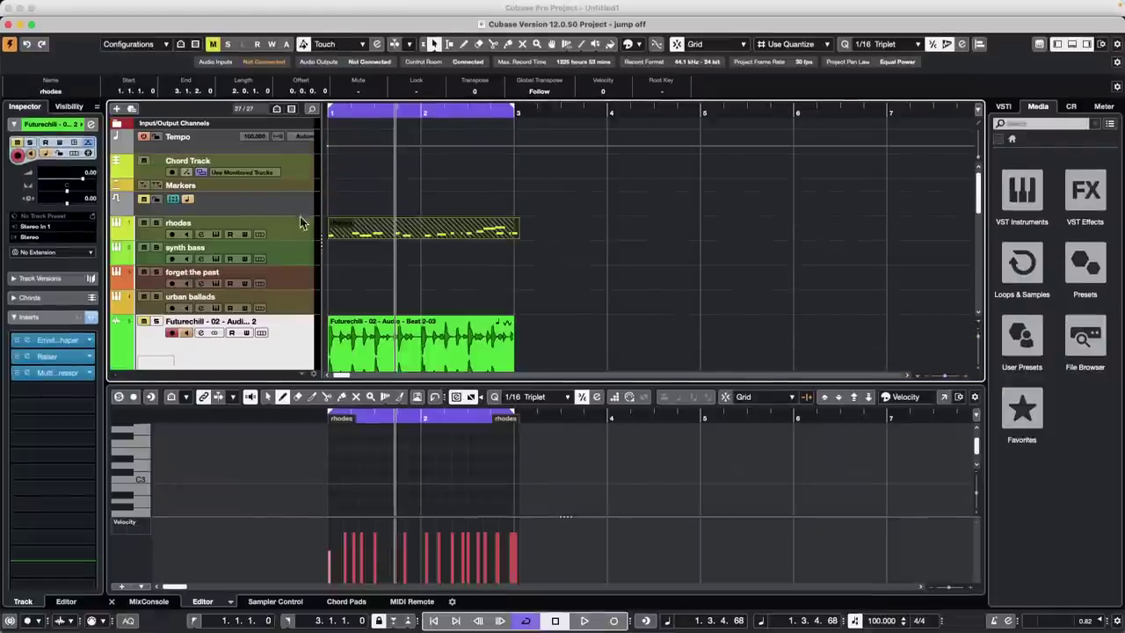
click(301, 279)
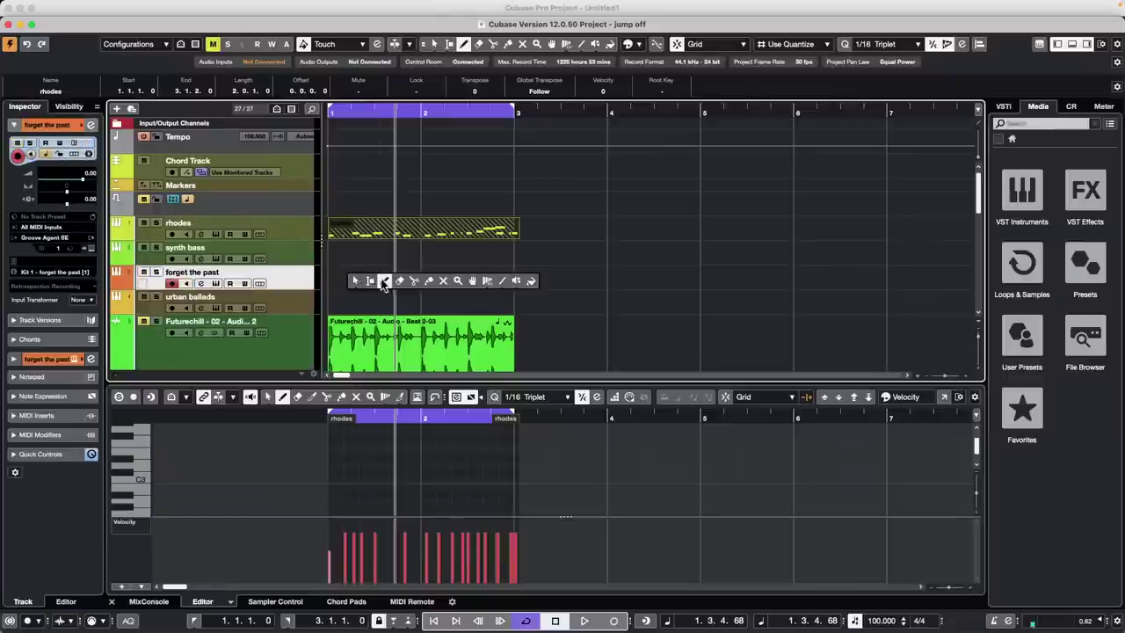
click(384, 281)
drag(334, 280, 421, 282)
right_click(401, 282)
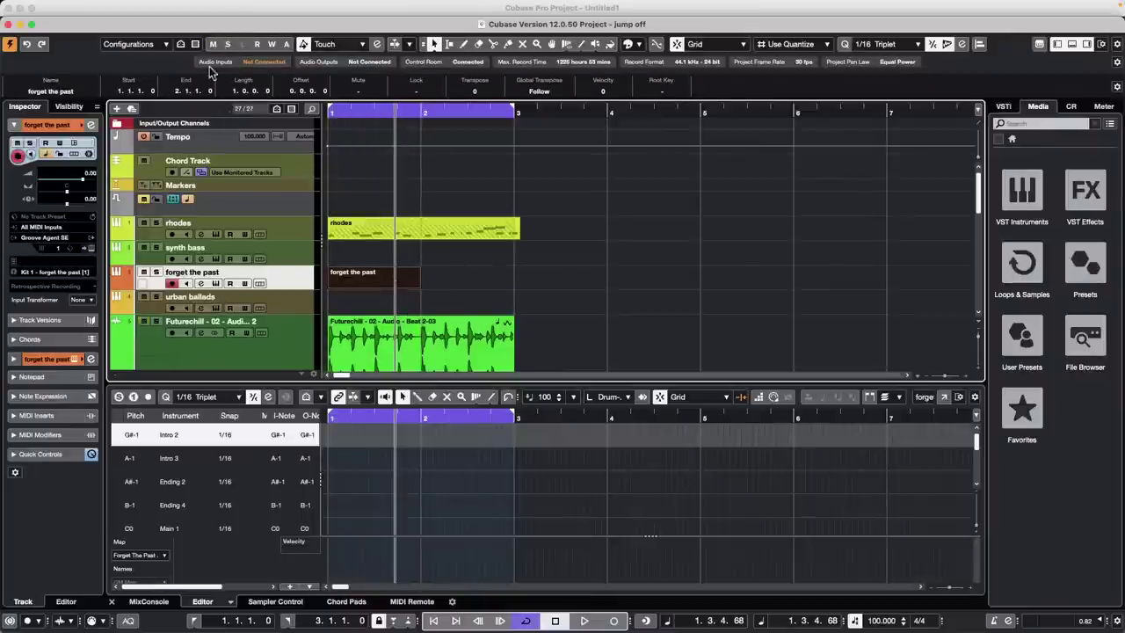
Open the "forget the past" part in the Drum Editor as a separate window.
double_click(359, 288)
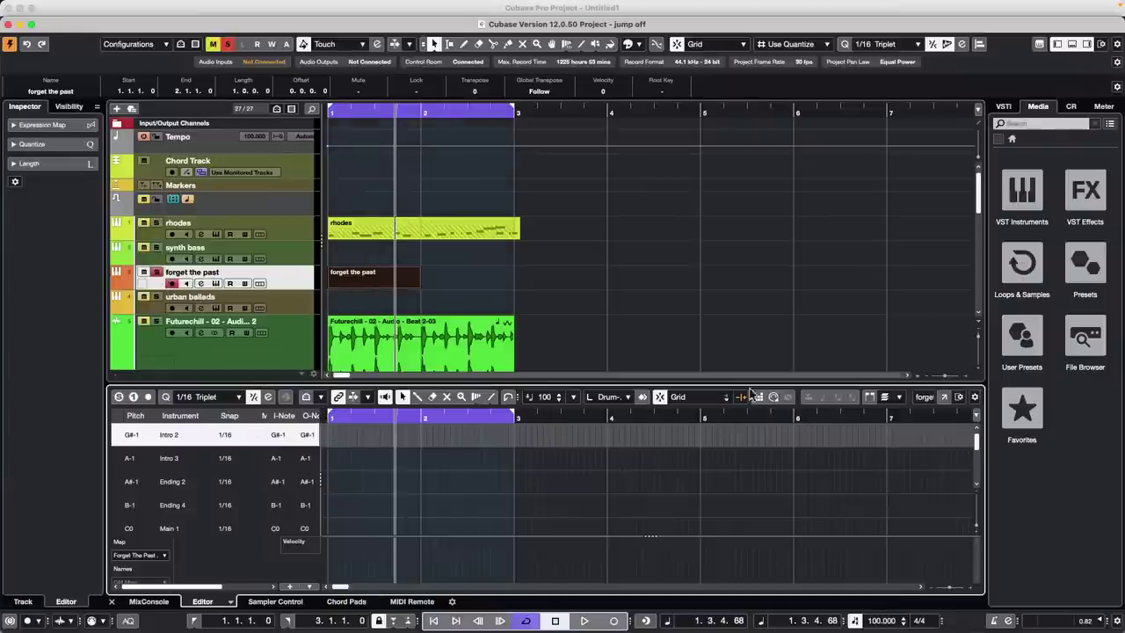
click(944, 397)
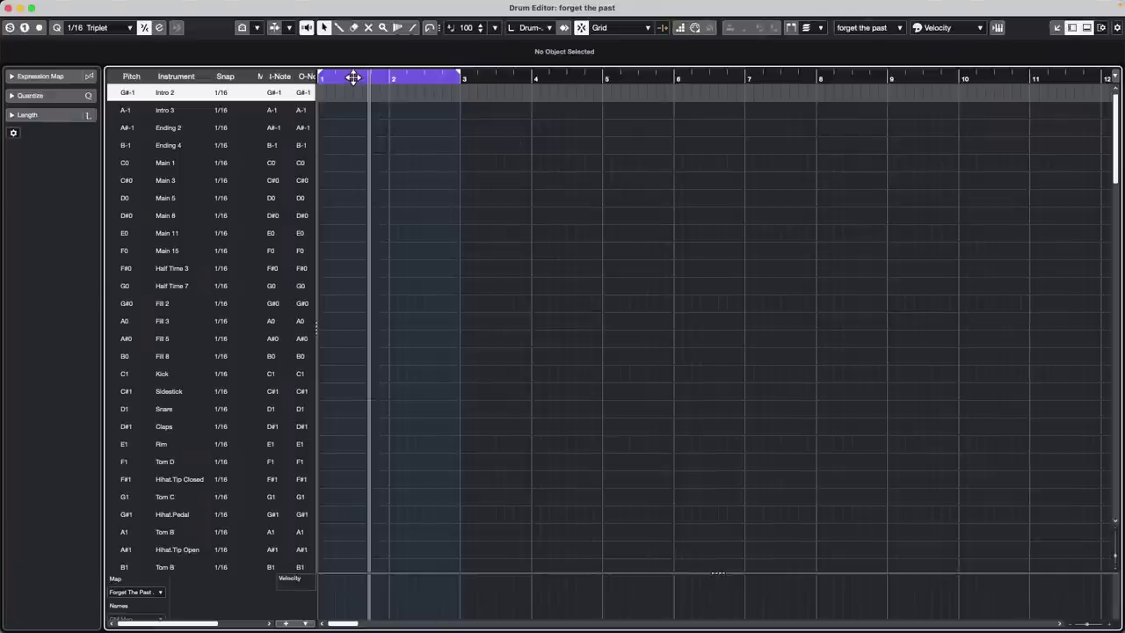
drag(353, 77, 284, 93)
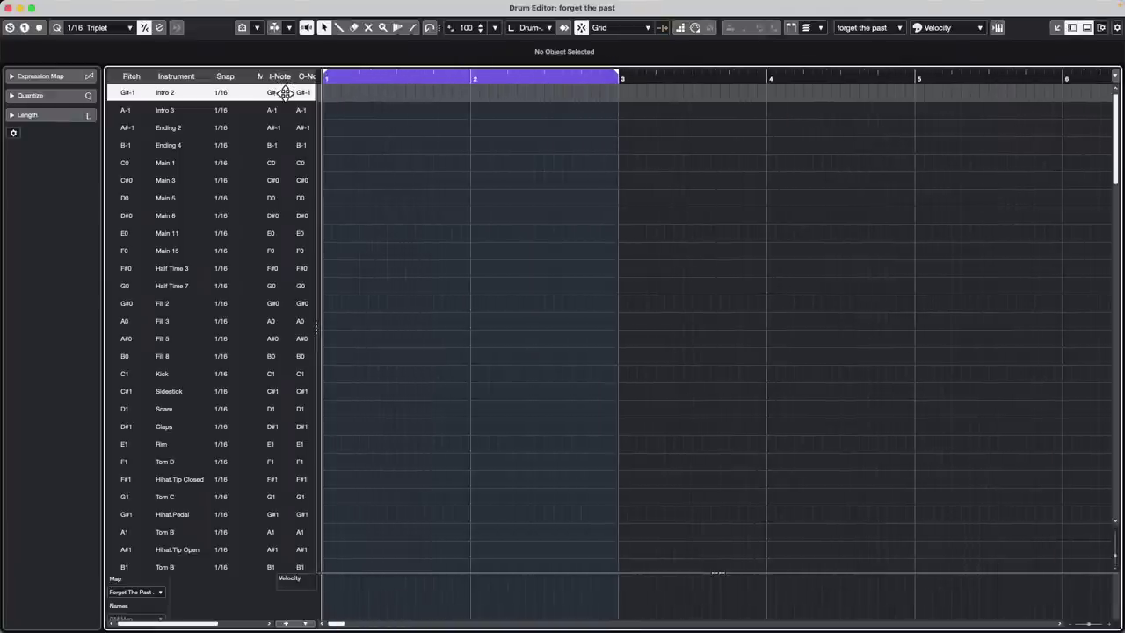
Start playback and draw a Kick note on beat 1 and a Snare note on beat 2 of bar 1.
scroll(211, 232, down, 5)
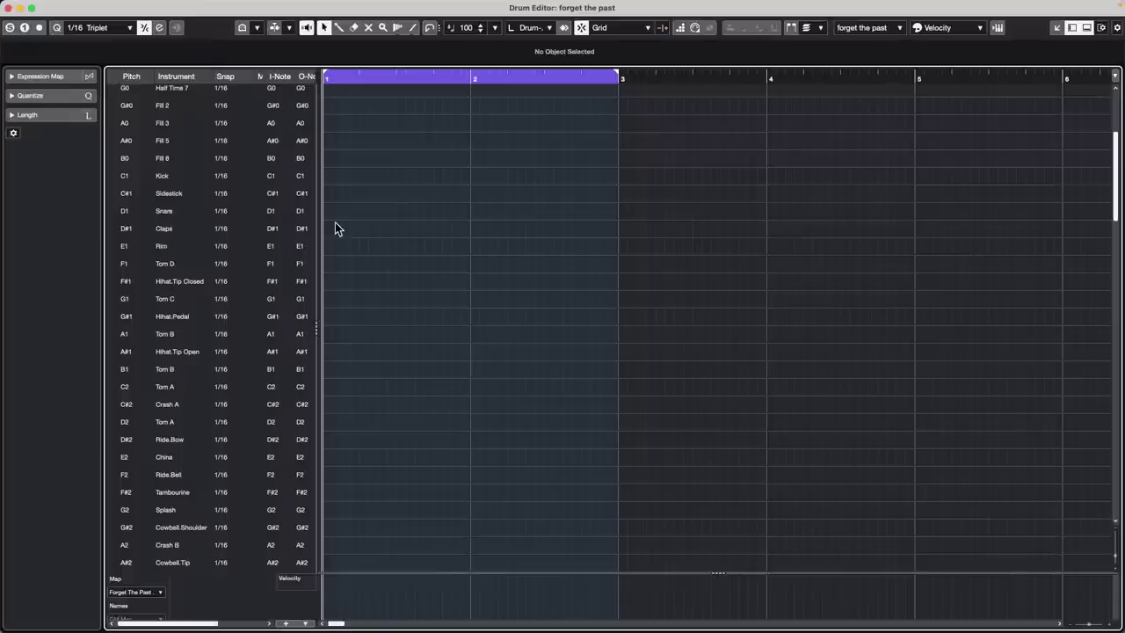
scroll(387, 132, down, 2)
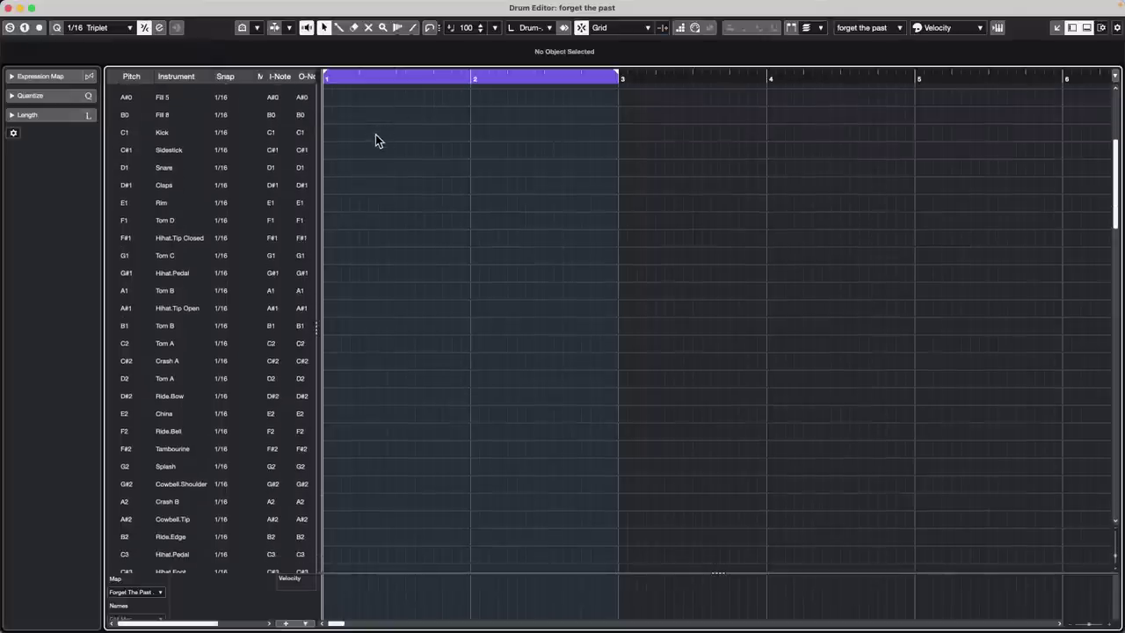
key(space)
right_click(362, 146)
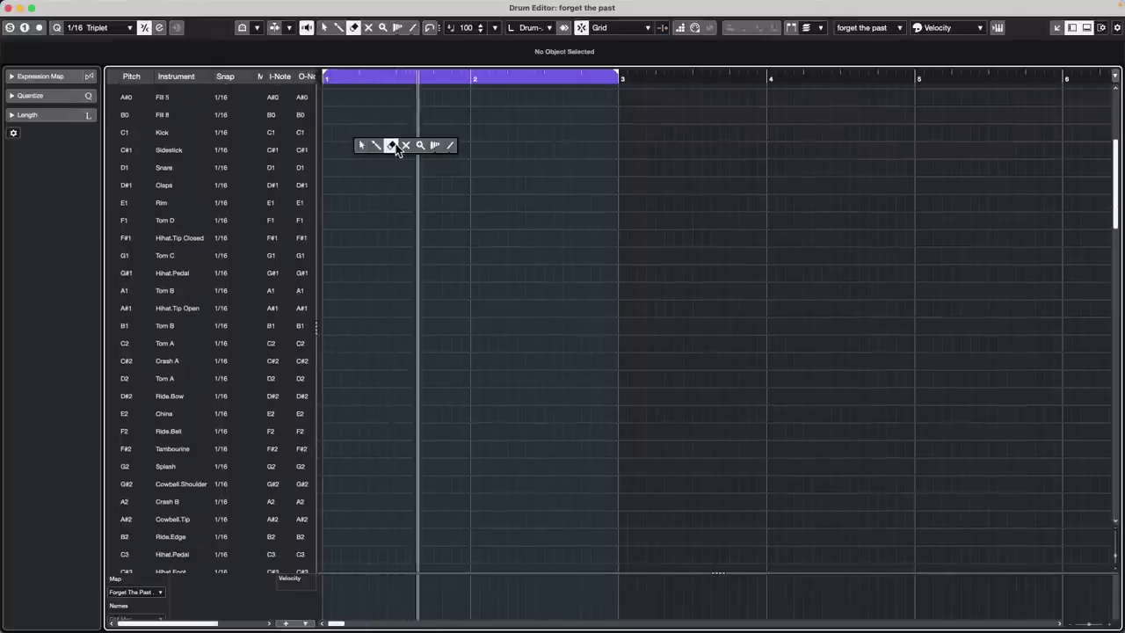
click(376, 145)
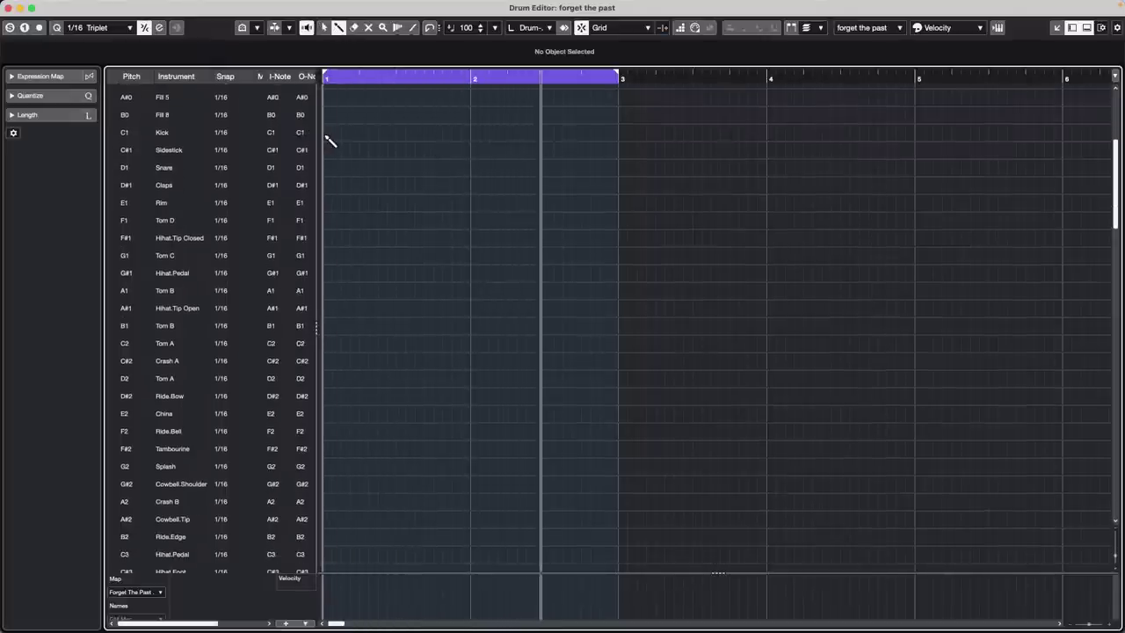
click(325, 134)
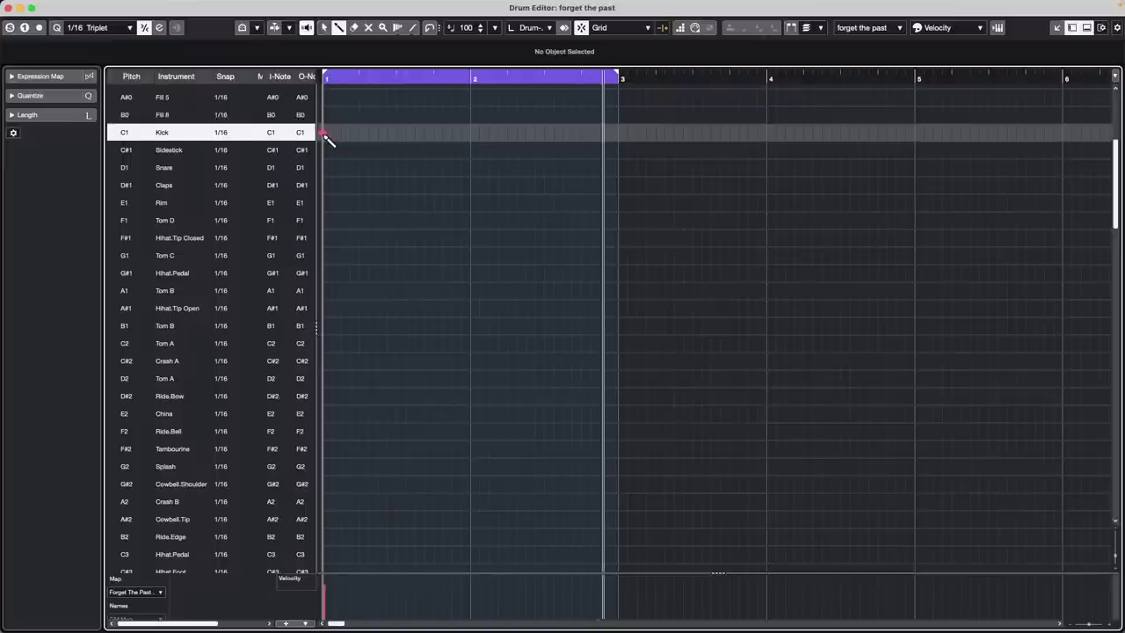
click(360, 167)
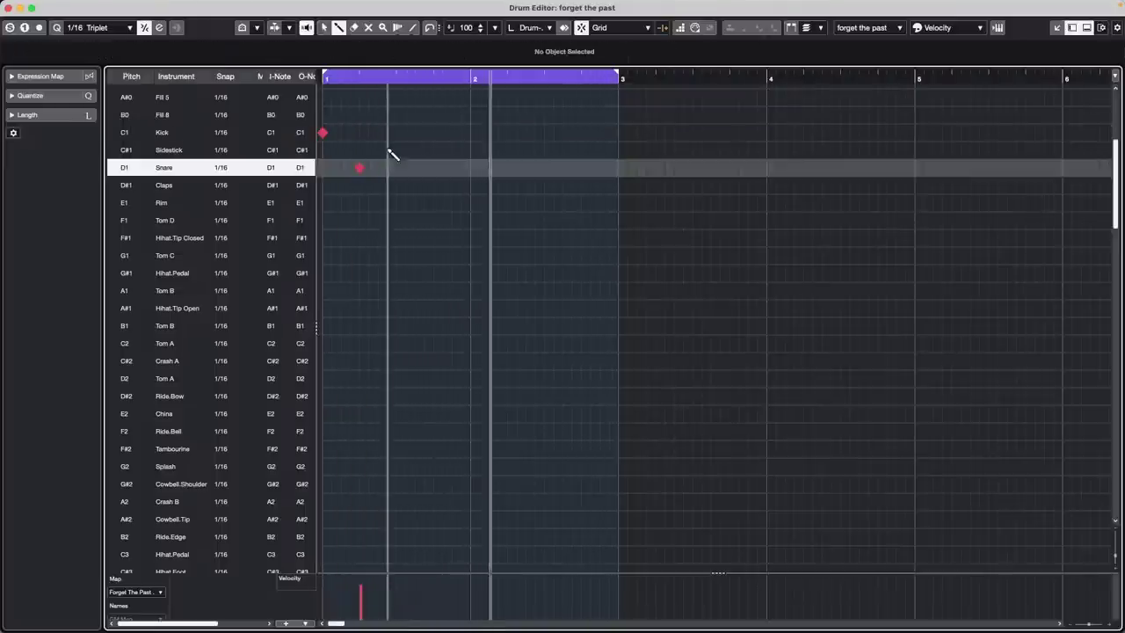
Draw a Sidestick note on beat 3 of bar 1 and move it to the Kick lane.
click(395, 149)
right_click(401, 155)
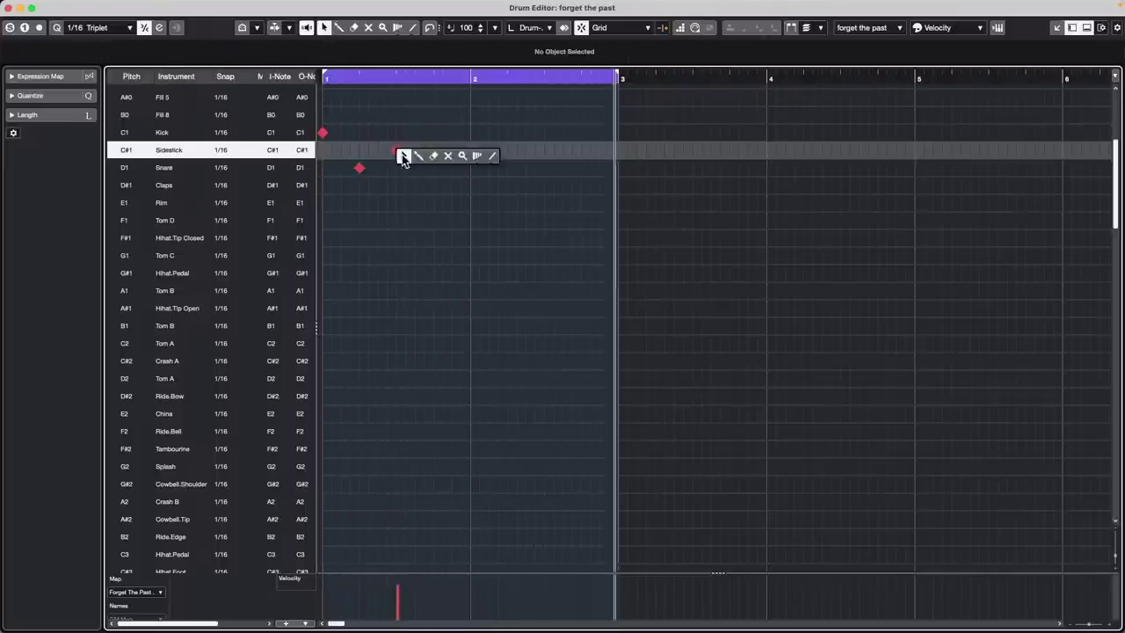
click(403, 156)
drag(396, 151, 396, 134)
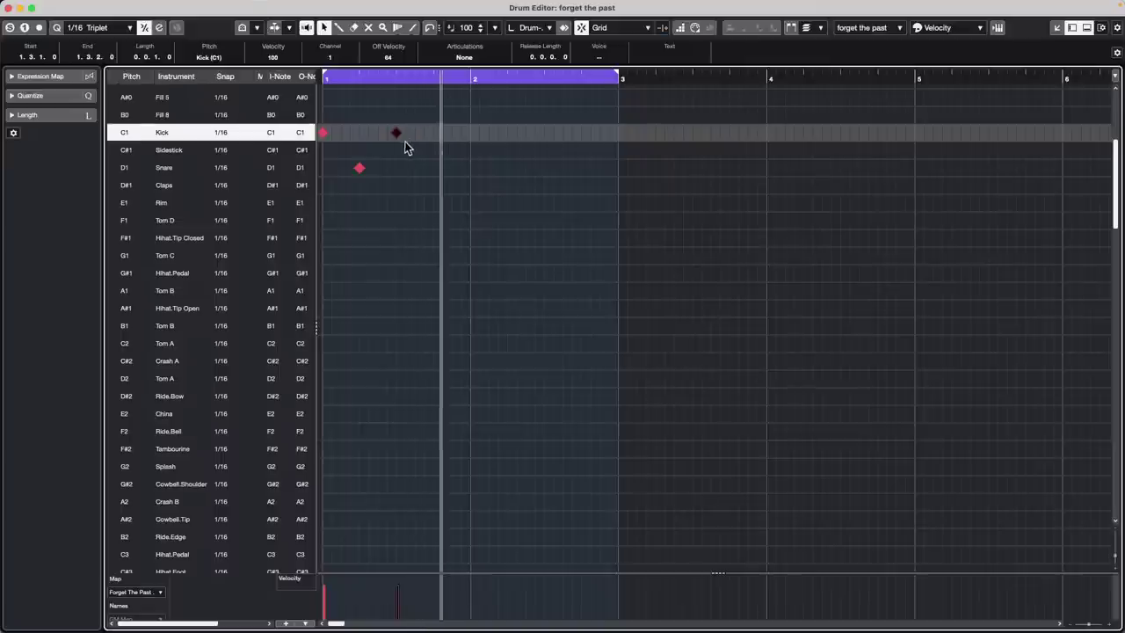
Draw a Kick note at 1.3.3, a Snare note on beat 4 of bar 1 and a Kick note at the start of bar 2.
right_click(405, 147)
click(417, 143)
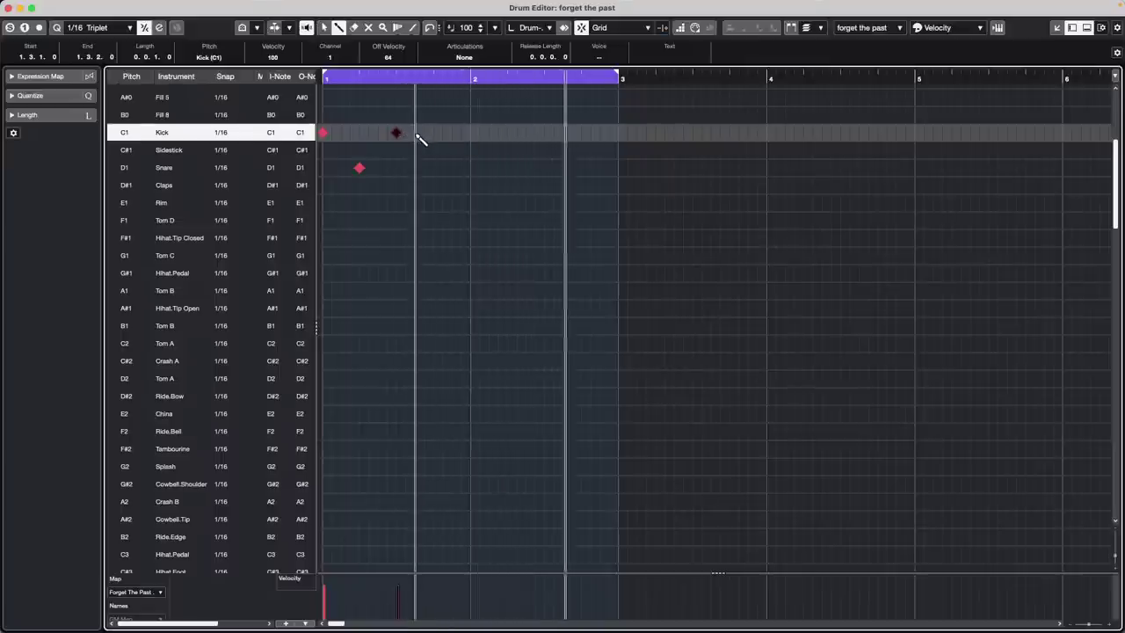
click(415, 133)
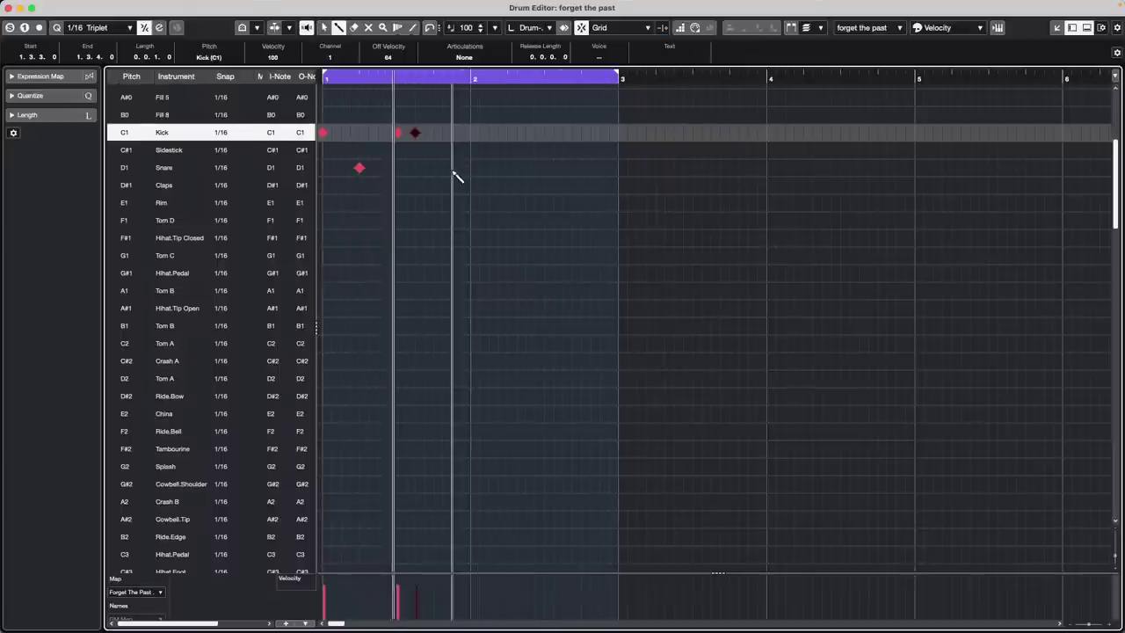
click(434, 167)
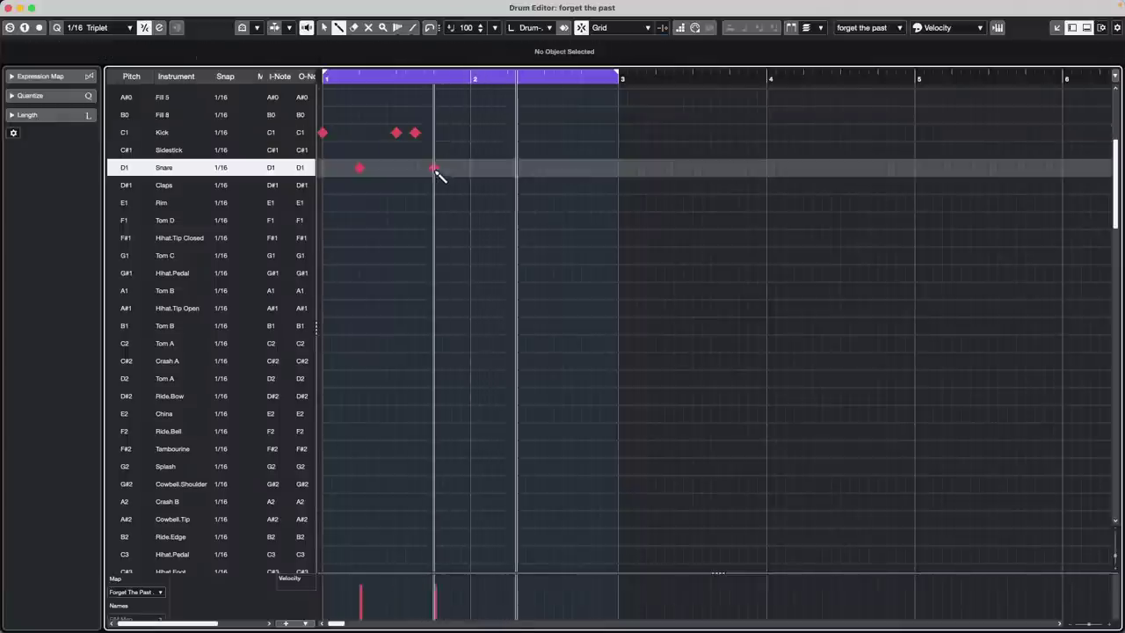
click(472, 133)
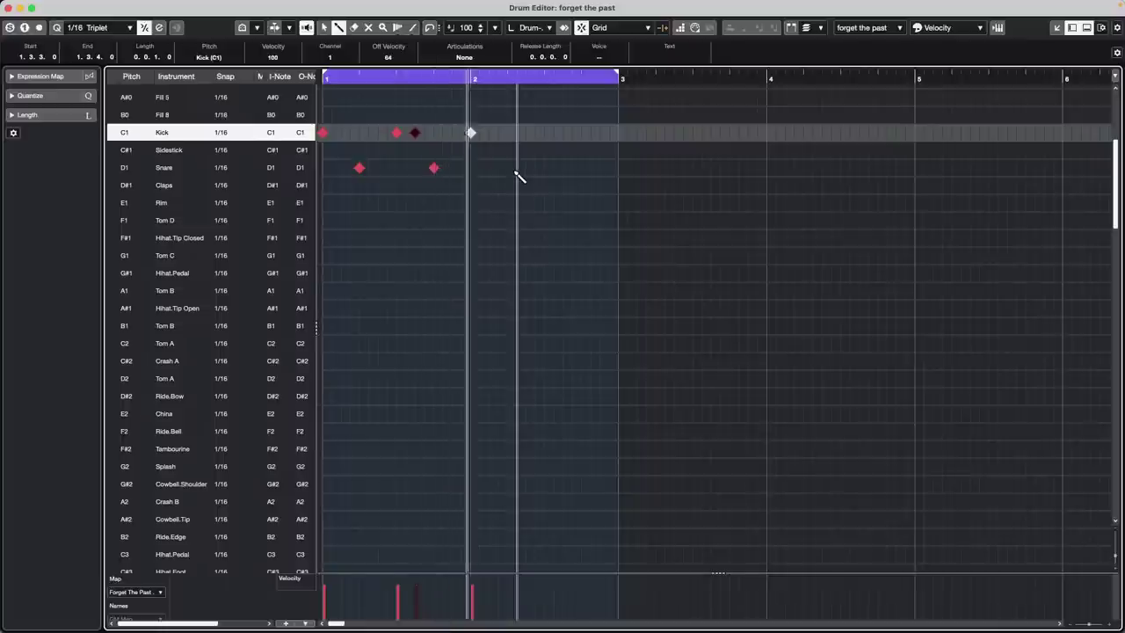
Return to the Object Selection tool and shorten the cycle range so it ends at bar 2.
right_click(489, 156)
click(492, 159)
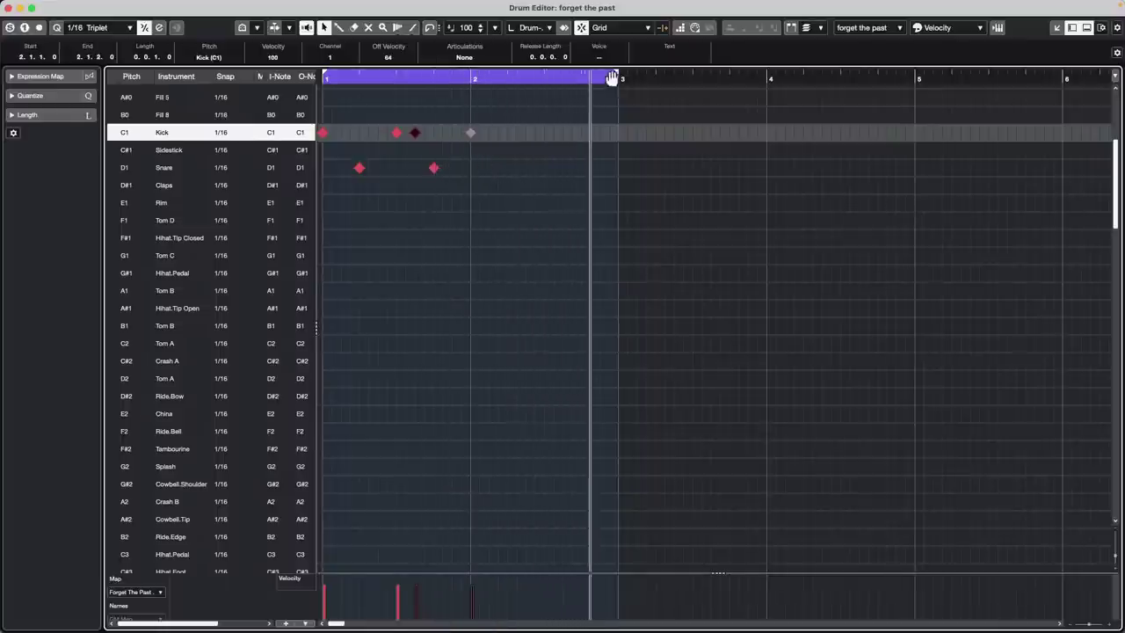
drag(615, 75, 473, 99)
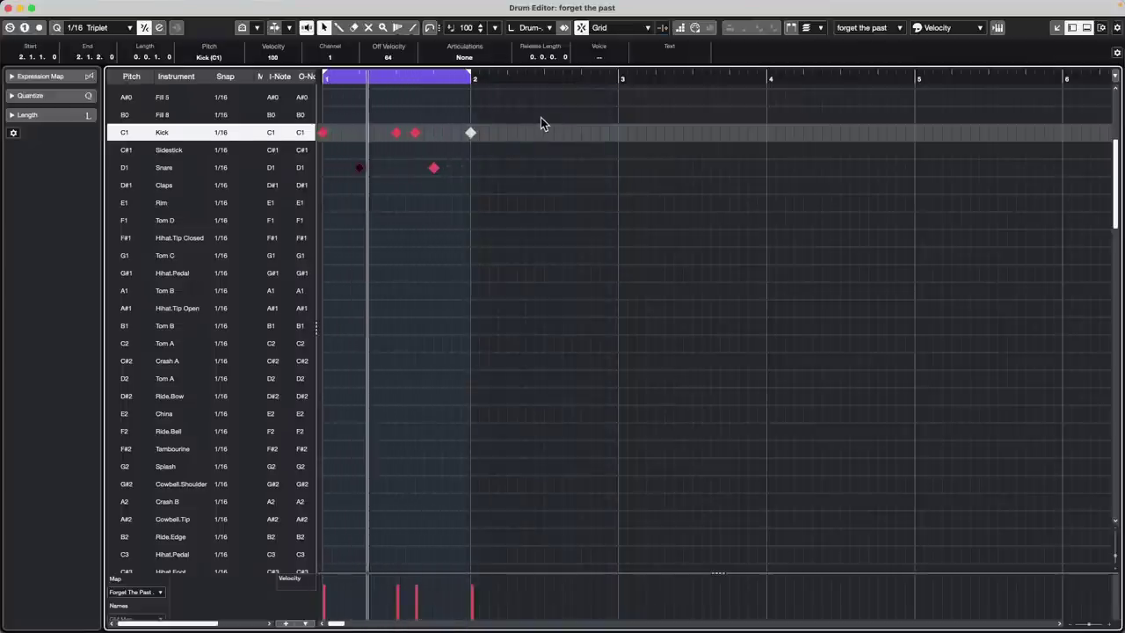
Draw a continuous row of Hihat.Tip Closed notes from bar 1 to bar 2 and return to the Object Selection tool.
right_click(351, 262)
click(375, 260)
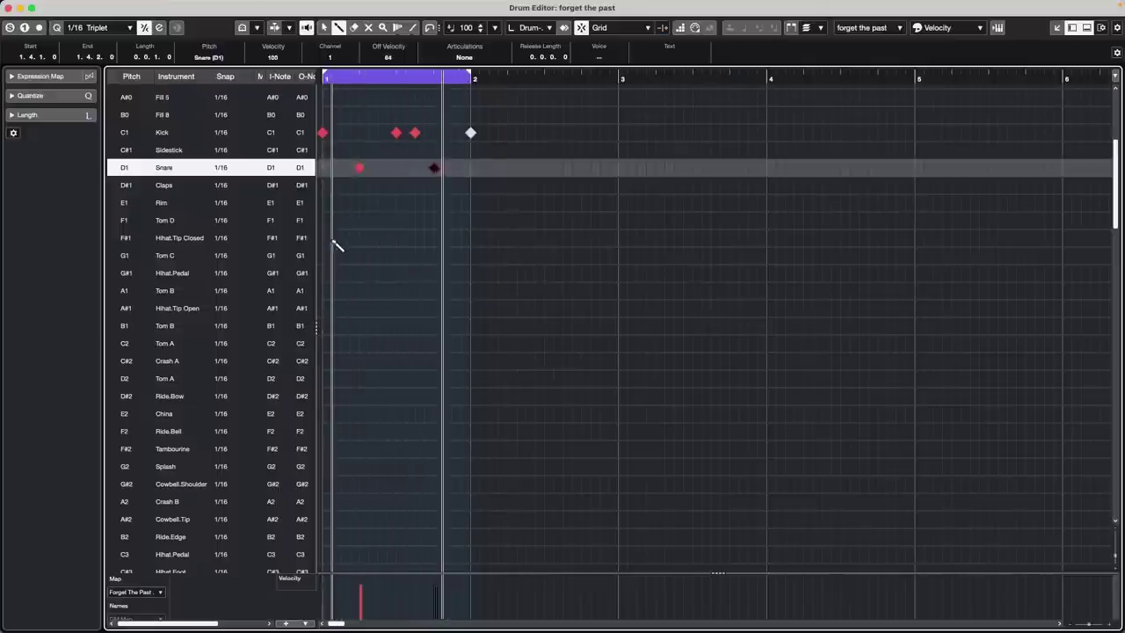
drag(325, 238, 470, 238)
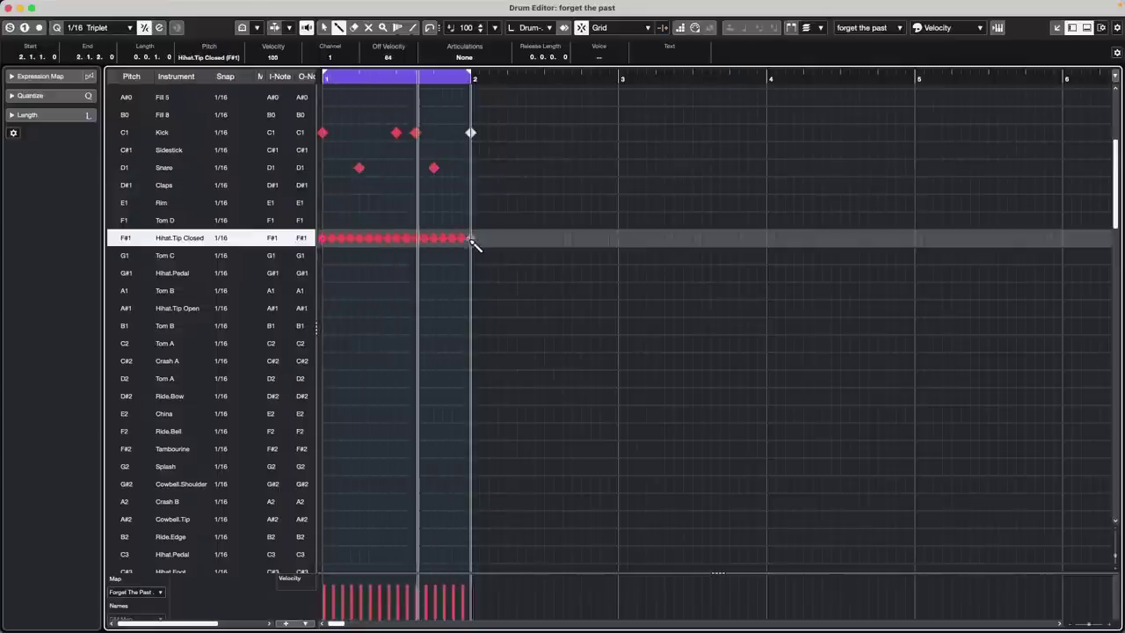
right_click(397, 292)
click(394, 294)
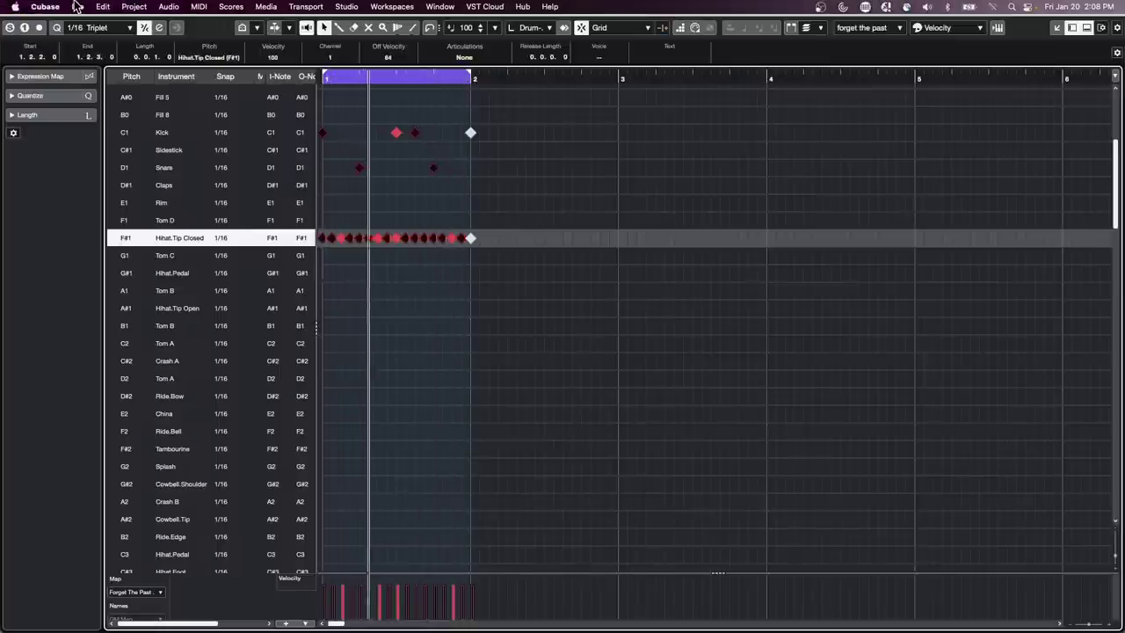
Turn off Auto Select Events under Cursor in the Editing preferences and accept the change.
click(45, 6)
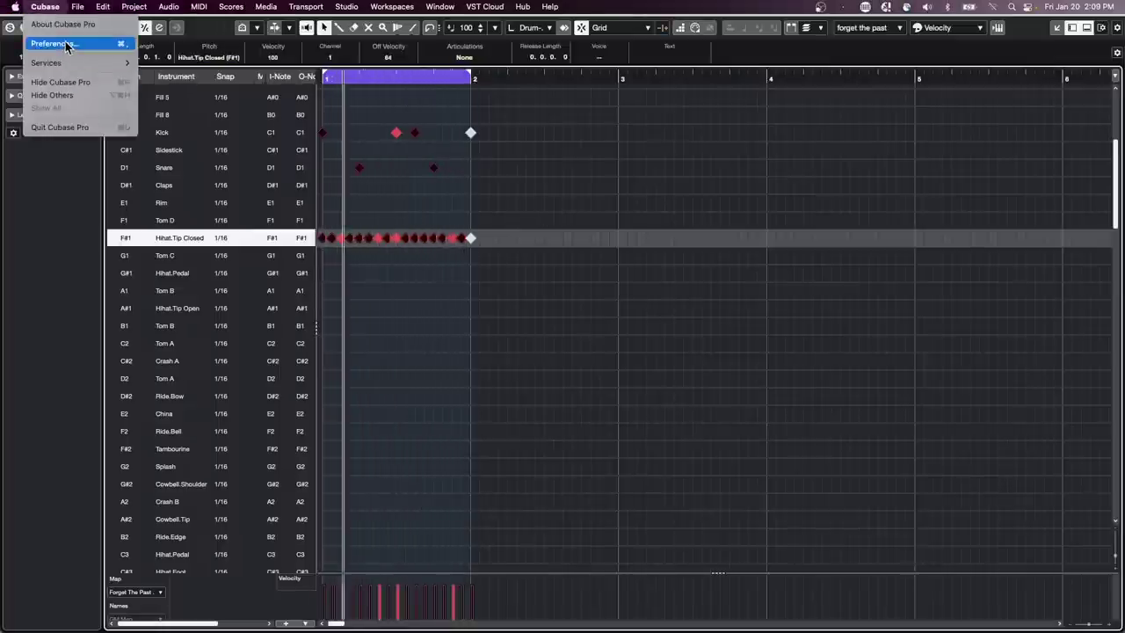
click(66, 44)
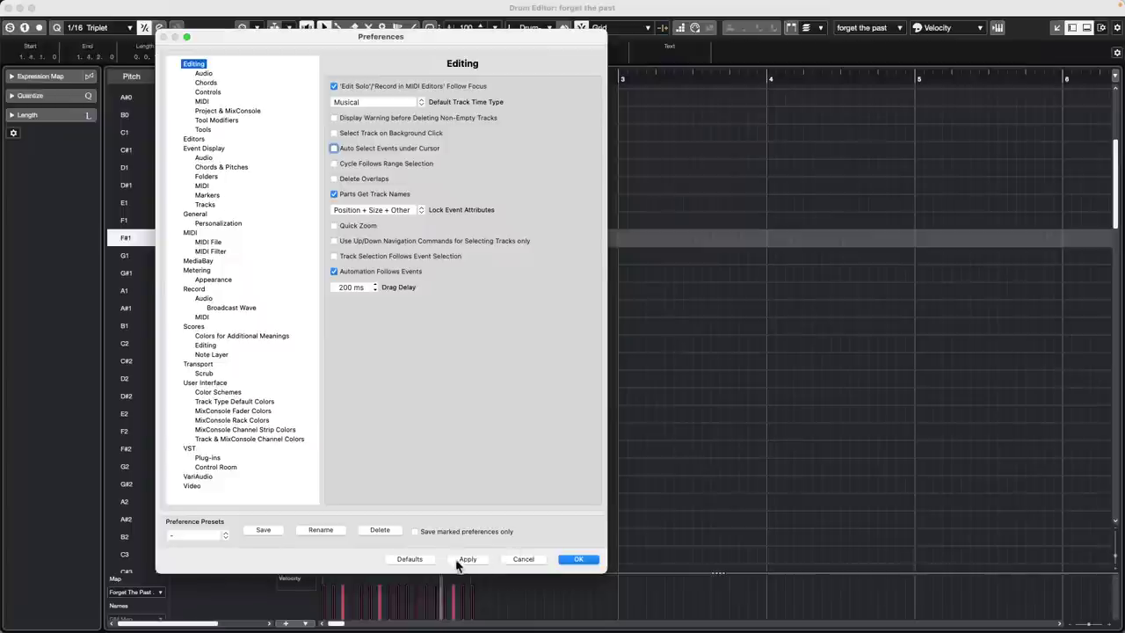
click(593, 560)
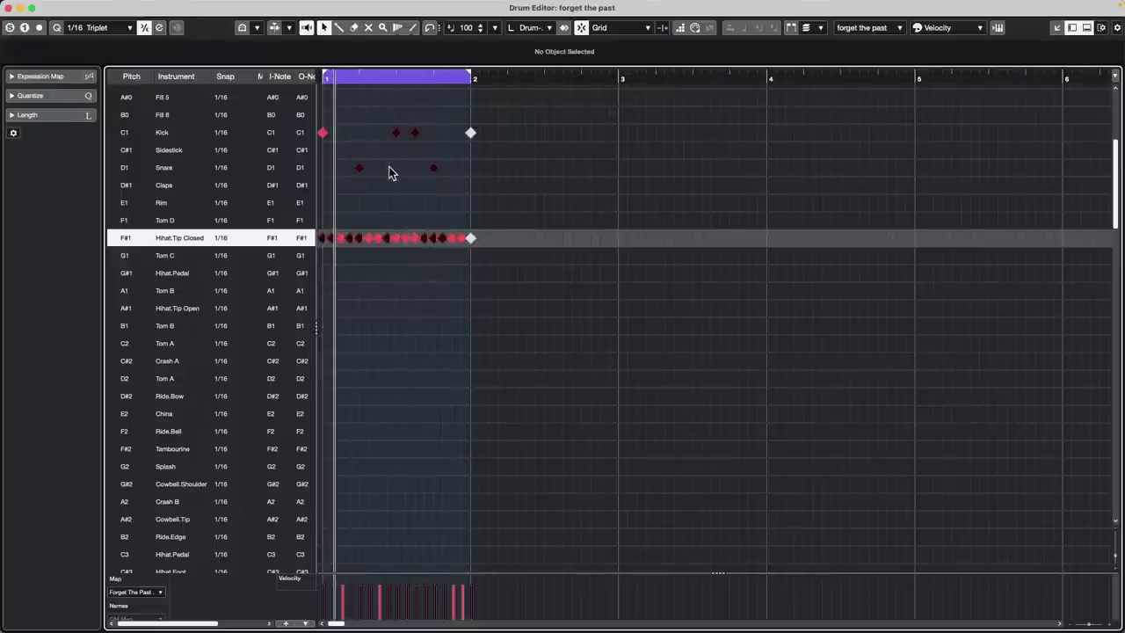
Reopen the Editing preferences to check the Auto Select Events under Cursor option, and close them.
click(77, 7)
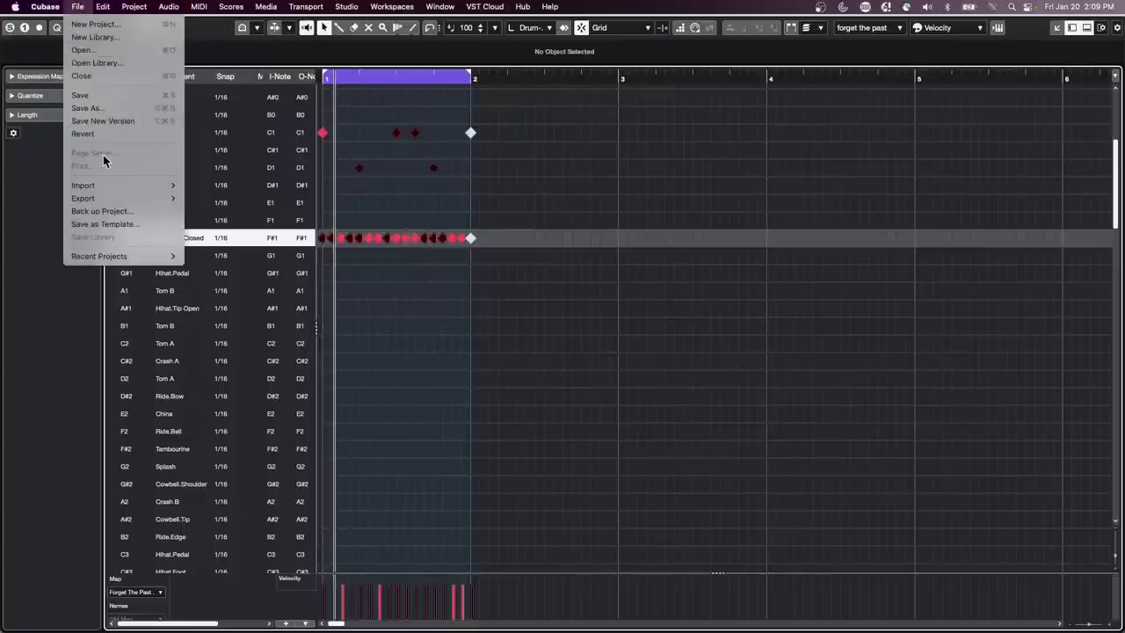
mouse_move(44, 7)
click(53, 44)
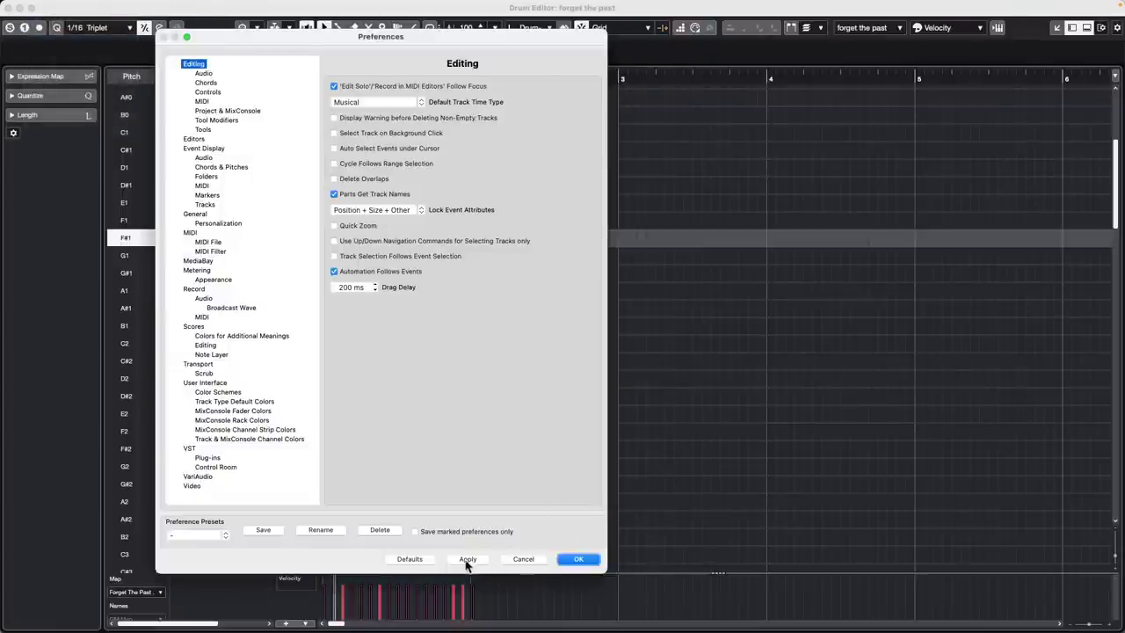
click(578, 558)
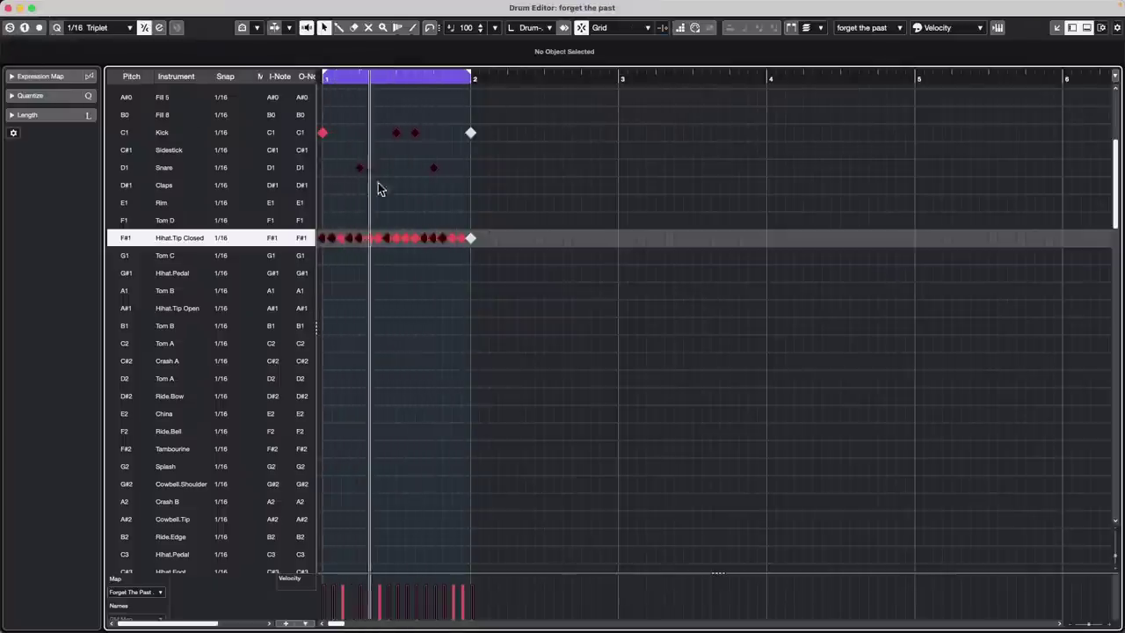
Close the separate Drum Editor and expand the MIDI Modifiers of the "forget the past" track.
click(6, 7)
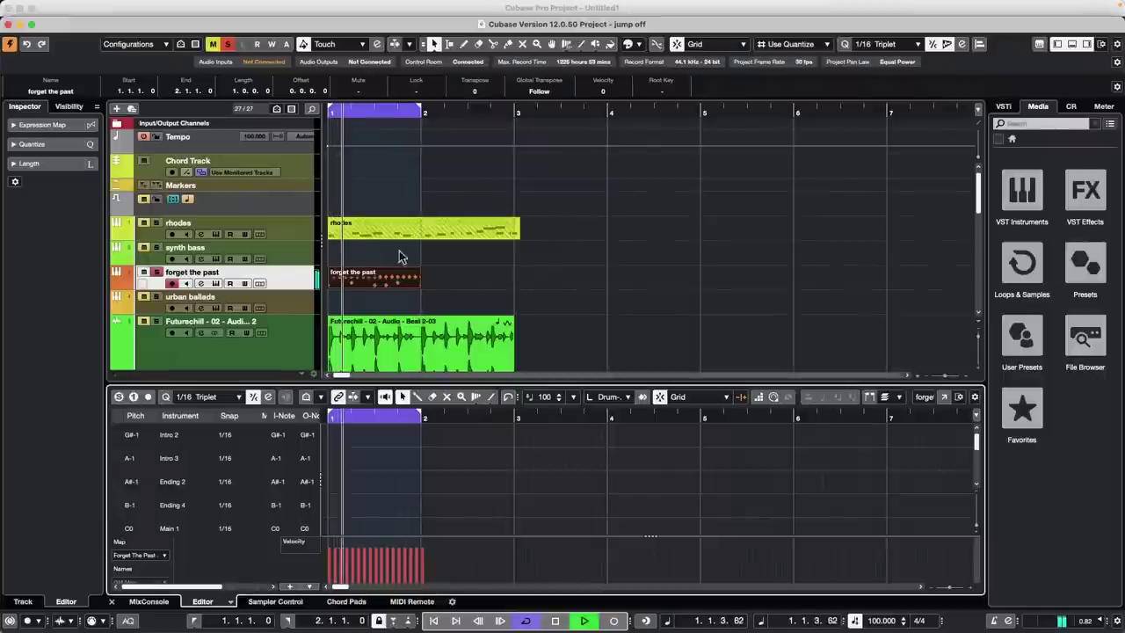
click(301, 278)
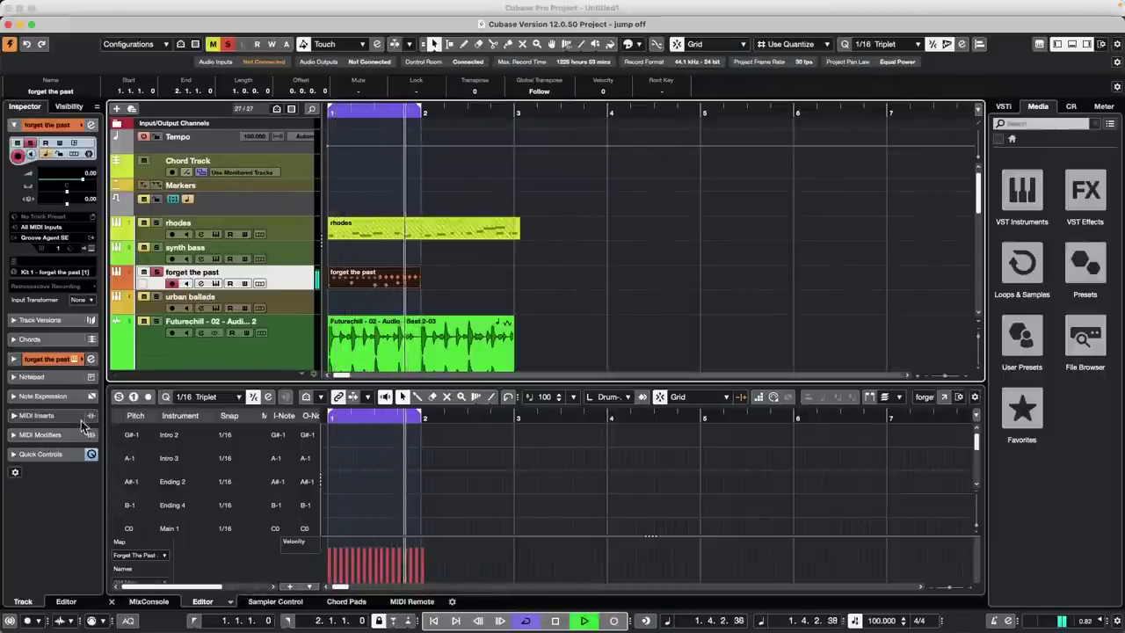
click(43, 434)
scroll(44, 369, down, 3)
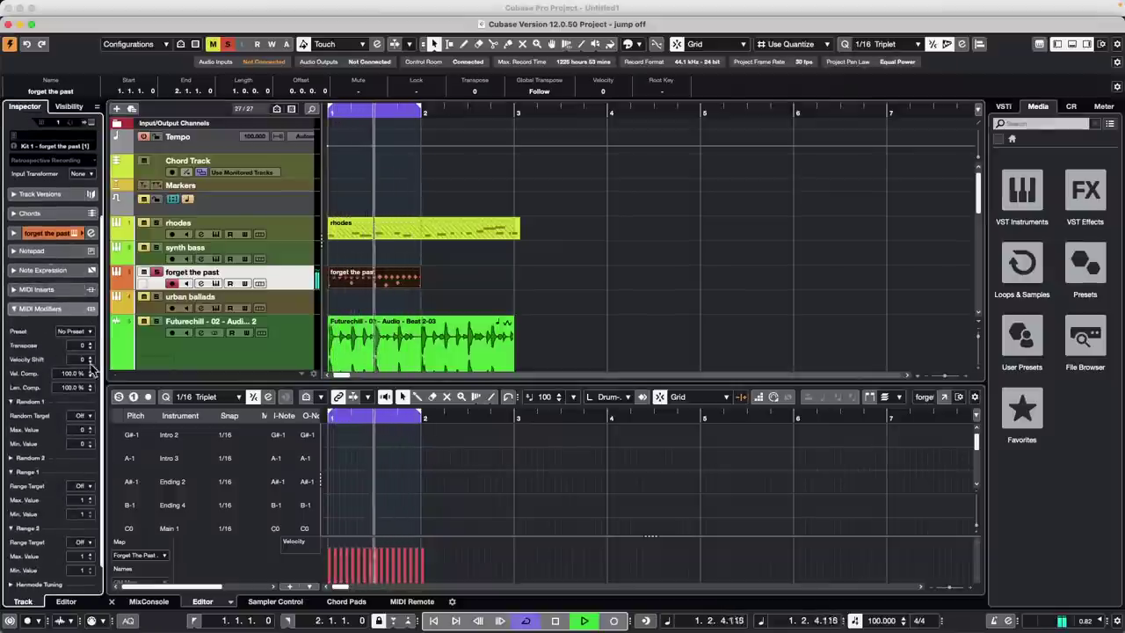
Set Random 1 of the MIDI Modifiers to target Position with a maximum value of 28 and a minimum value of -47.
click(81, 415)
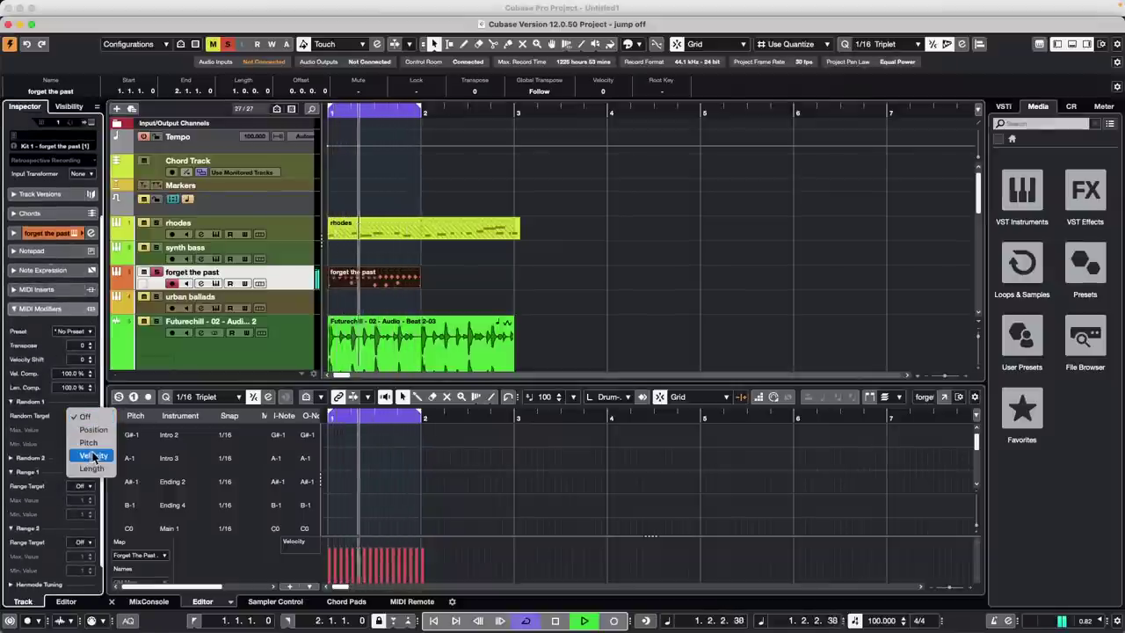
click(92, 428)
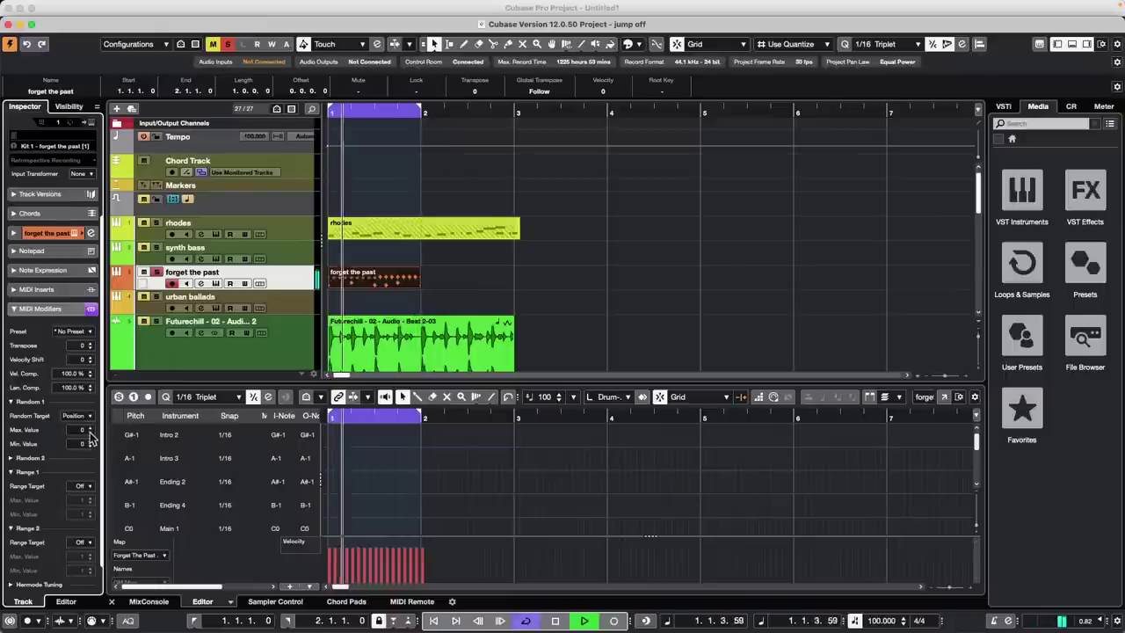
click(90, 427)
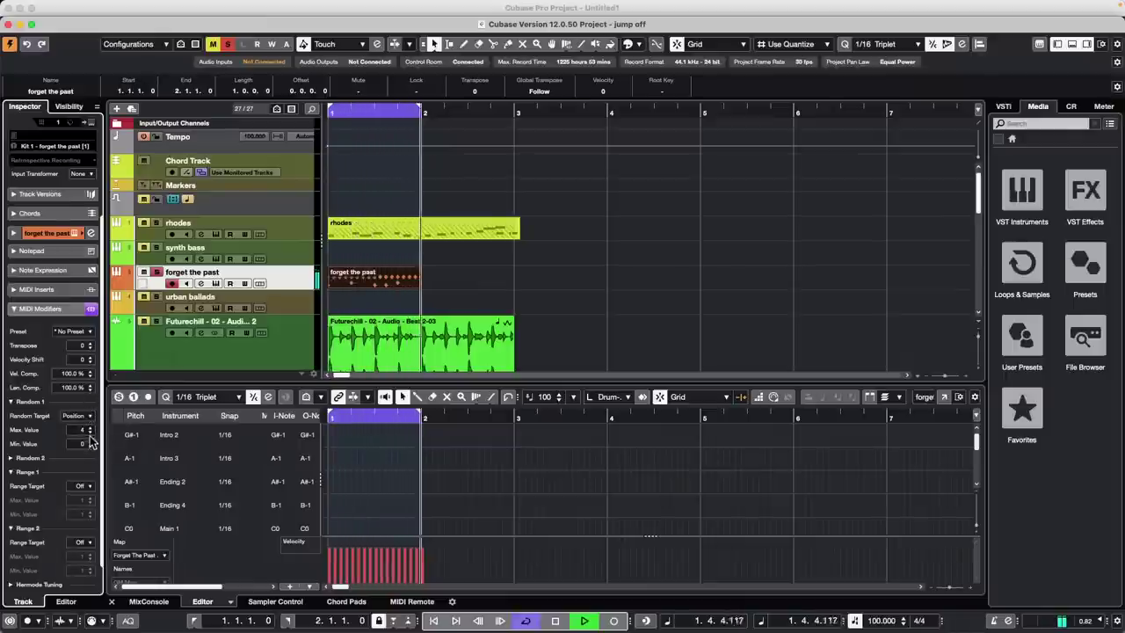
scroll(84, 432, up, 10)
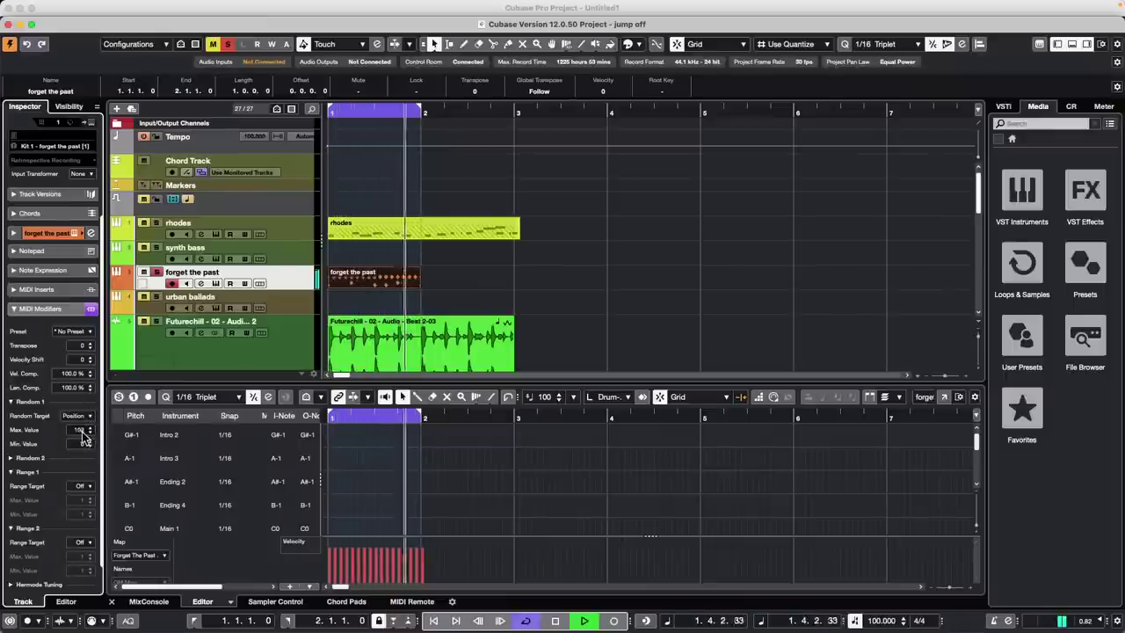
scroll(85, 433, down, 13)
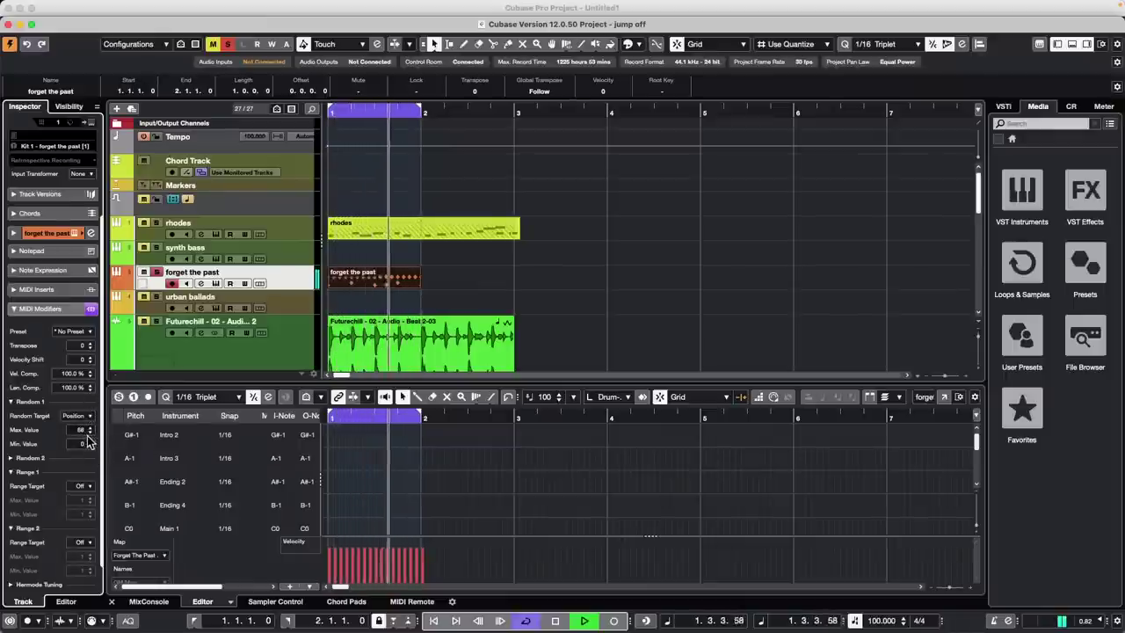
scroll(85, 433, down, 20)
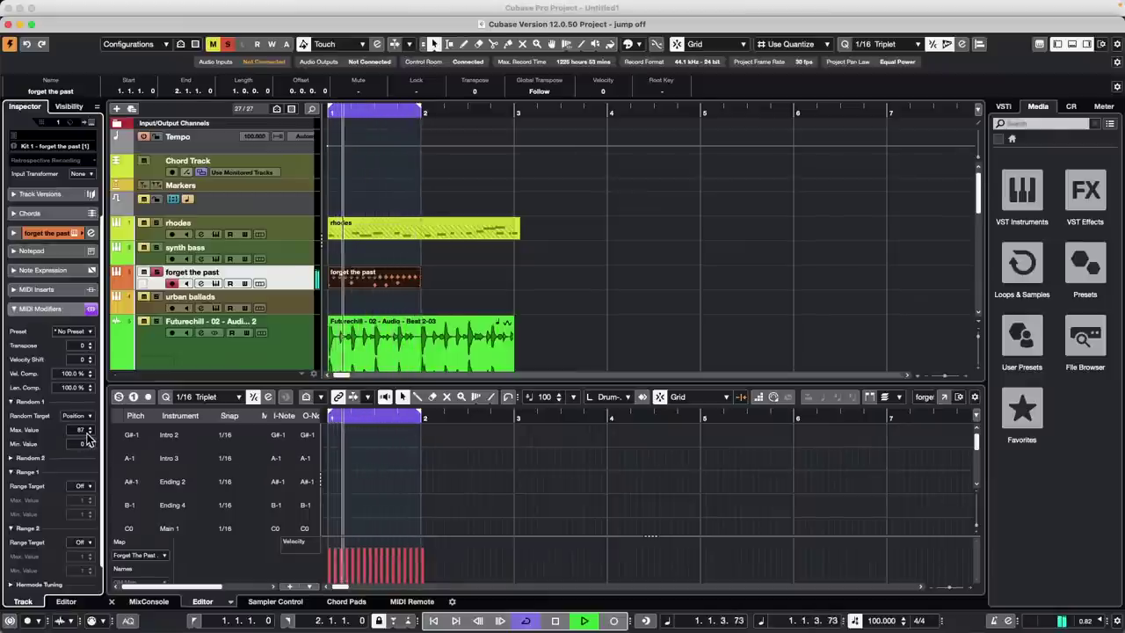
scroll(85, 433, down, 15)
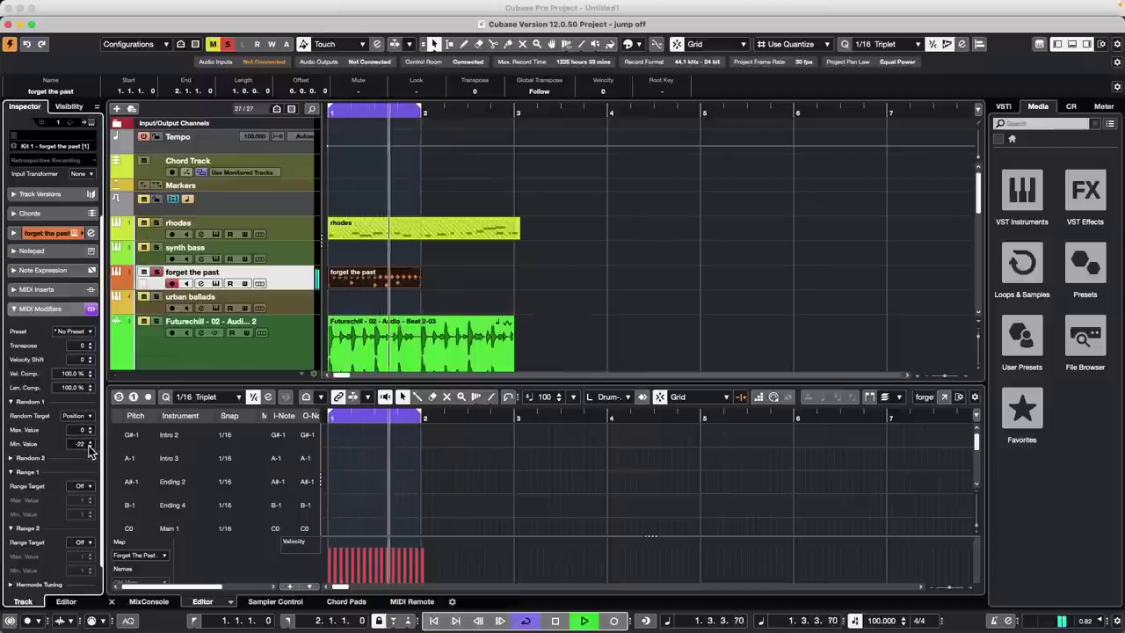
scroll(84, 443, down, 20)
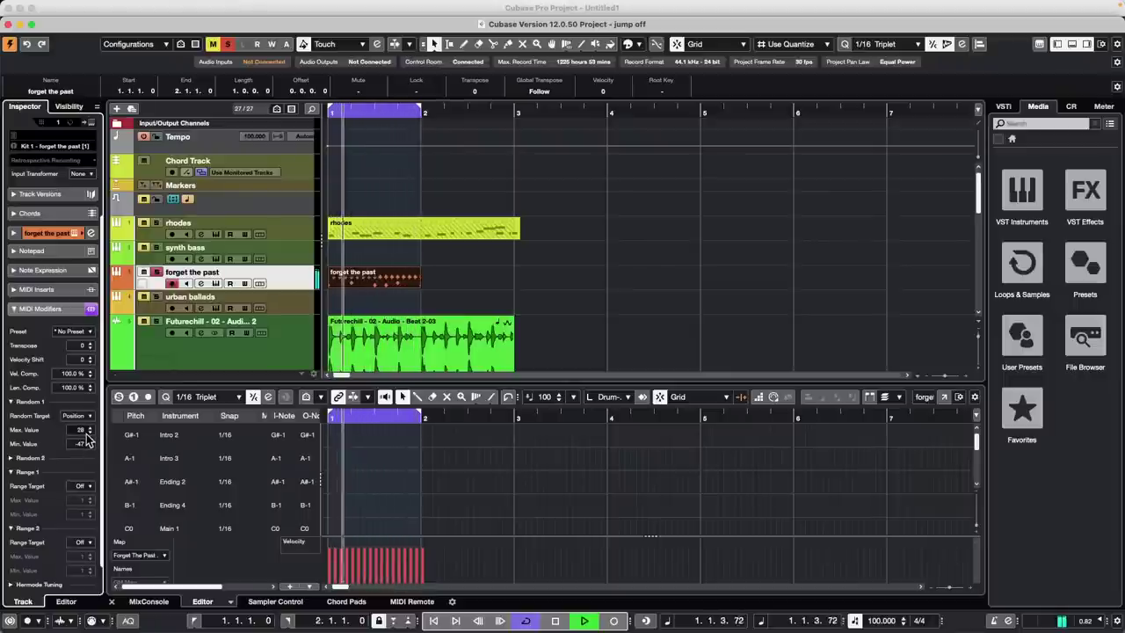
Set Range 1 of the MIDI Modifiers to Vel. Limit with a maximum of 103 and a minimum of 51, and stop playback.
click(85, 489)
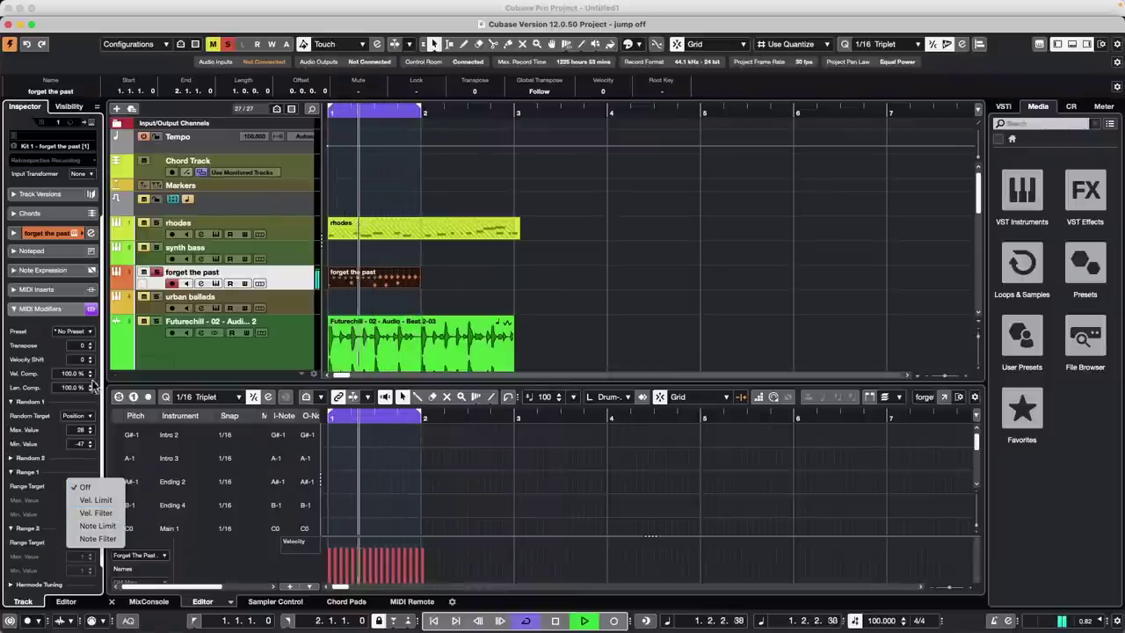
click(56, 403)
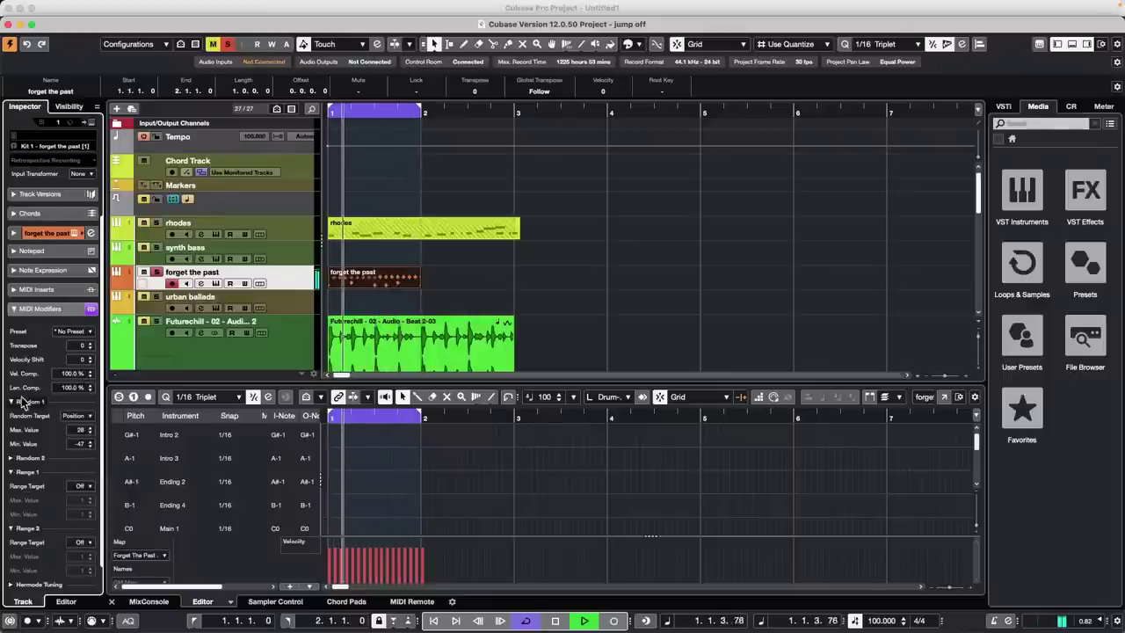
click(78, 485)
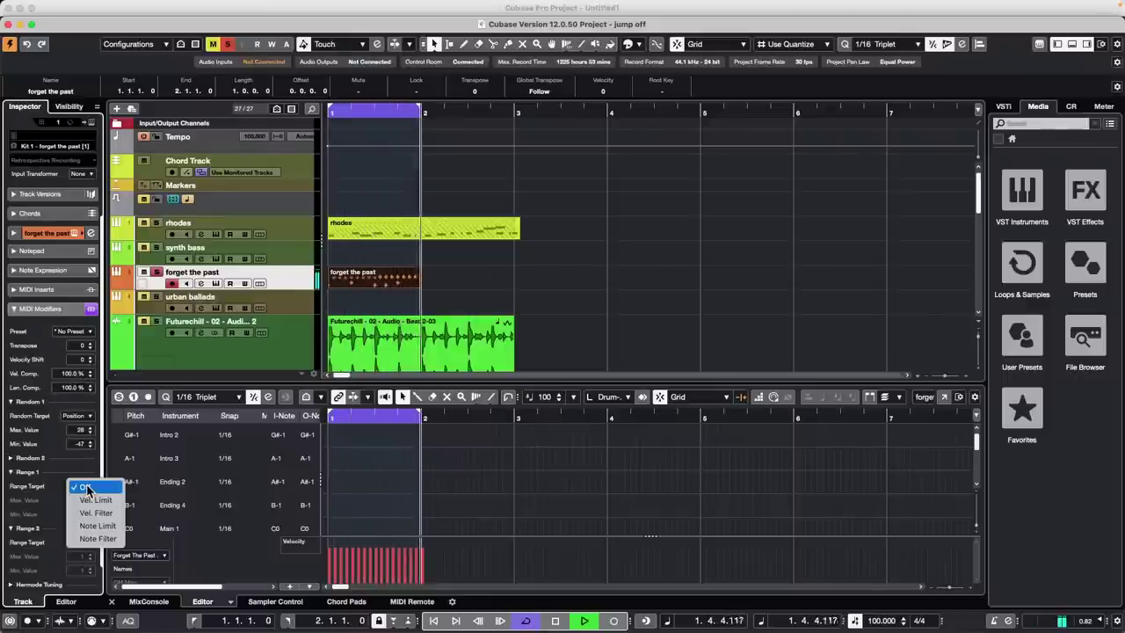
click(95, 499)
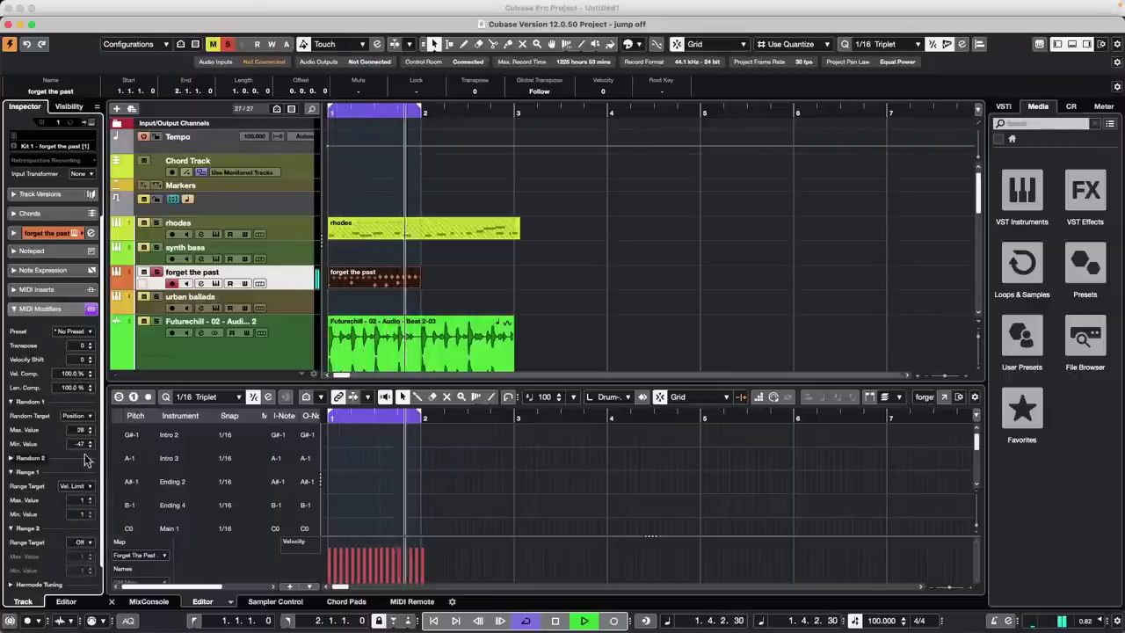
click(90, 499)
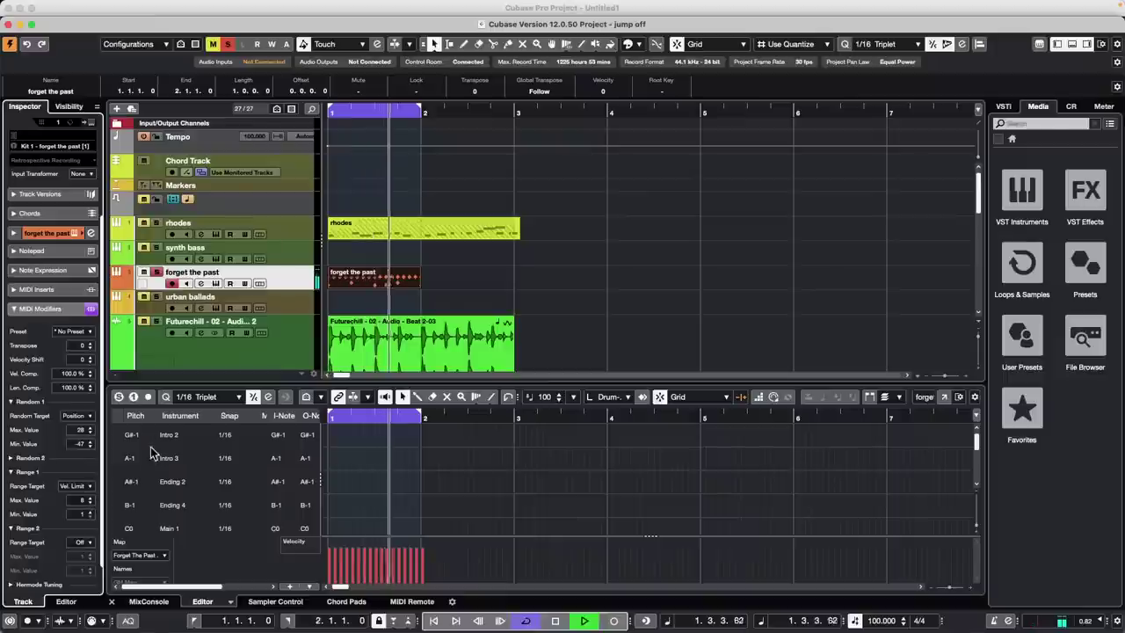
click(89, 499)
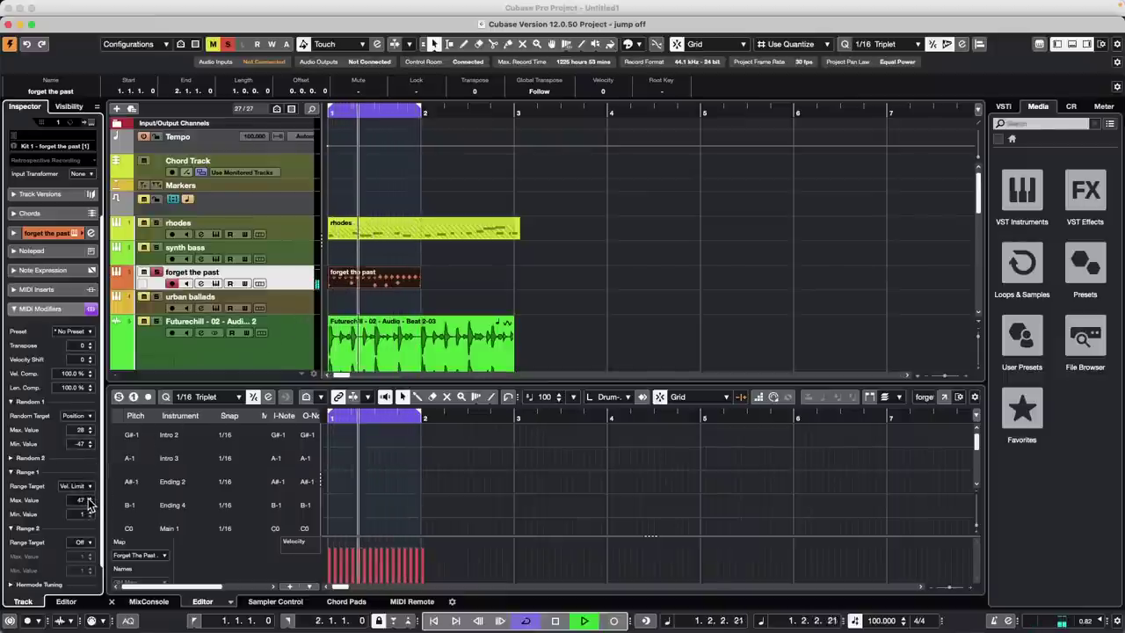
click(89, 499)
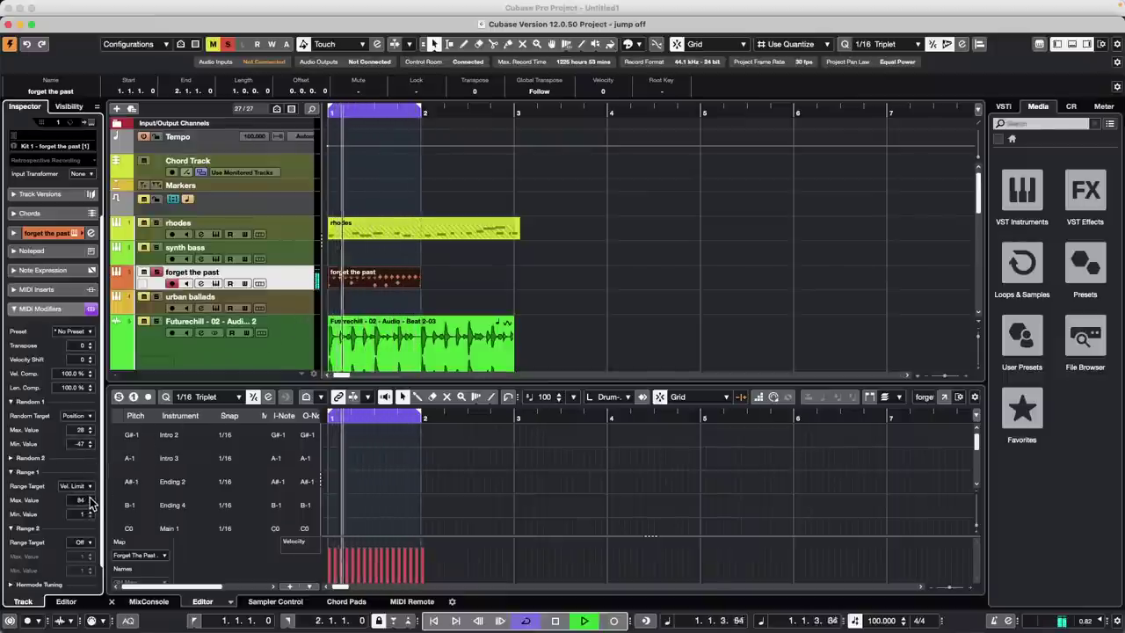
click(88, 499)
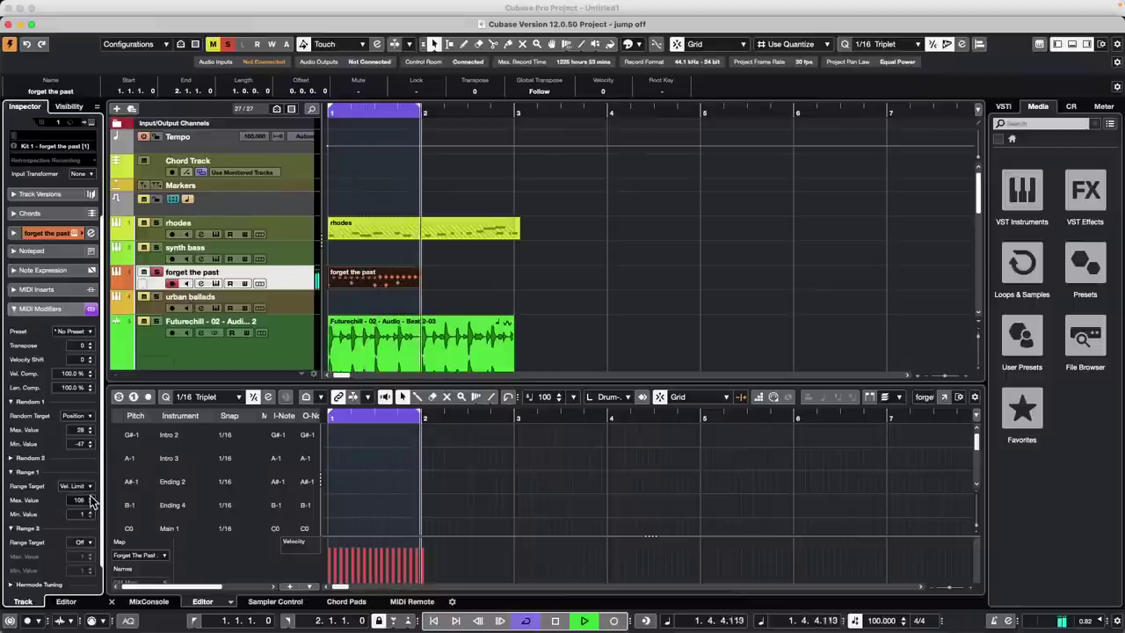
click(89, 499)
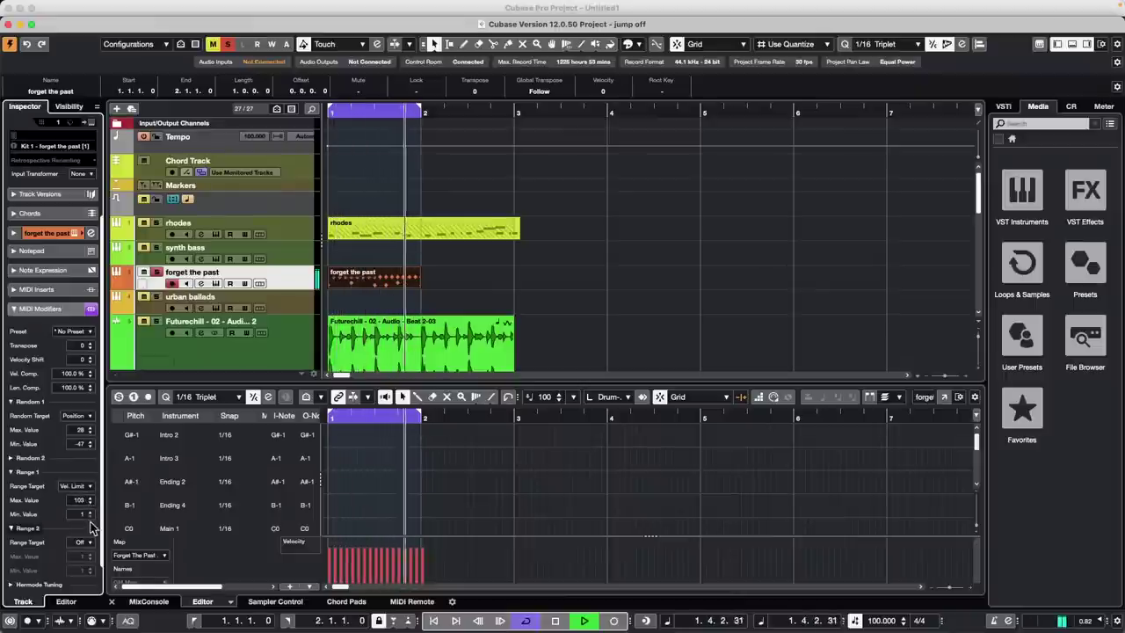
click(88, 513)
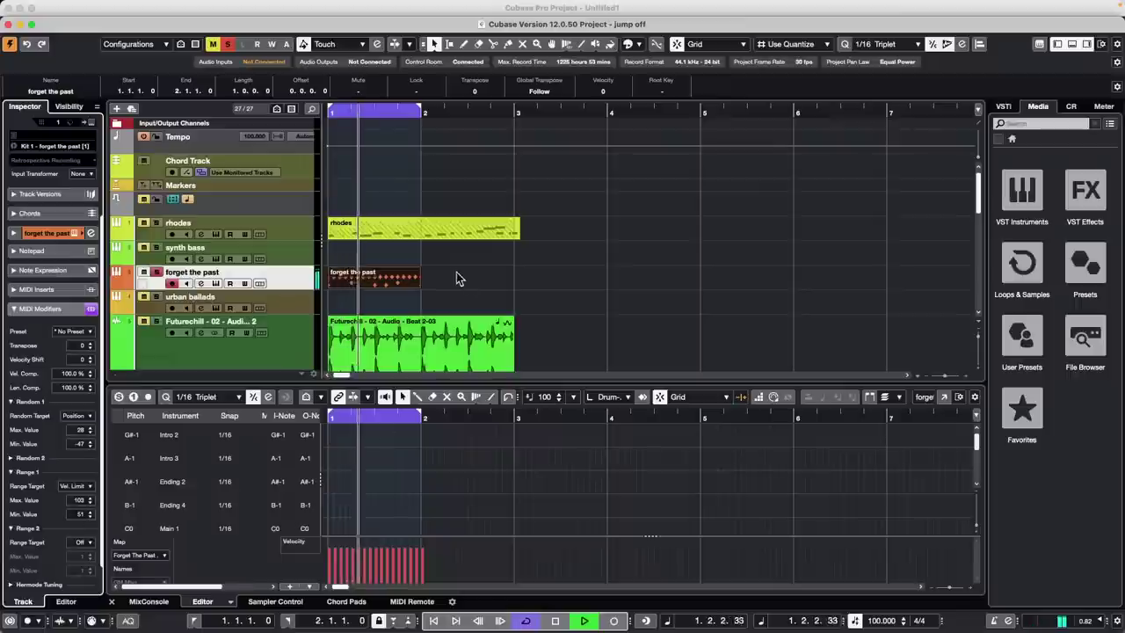
key(space)
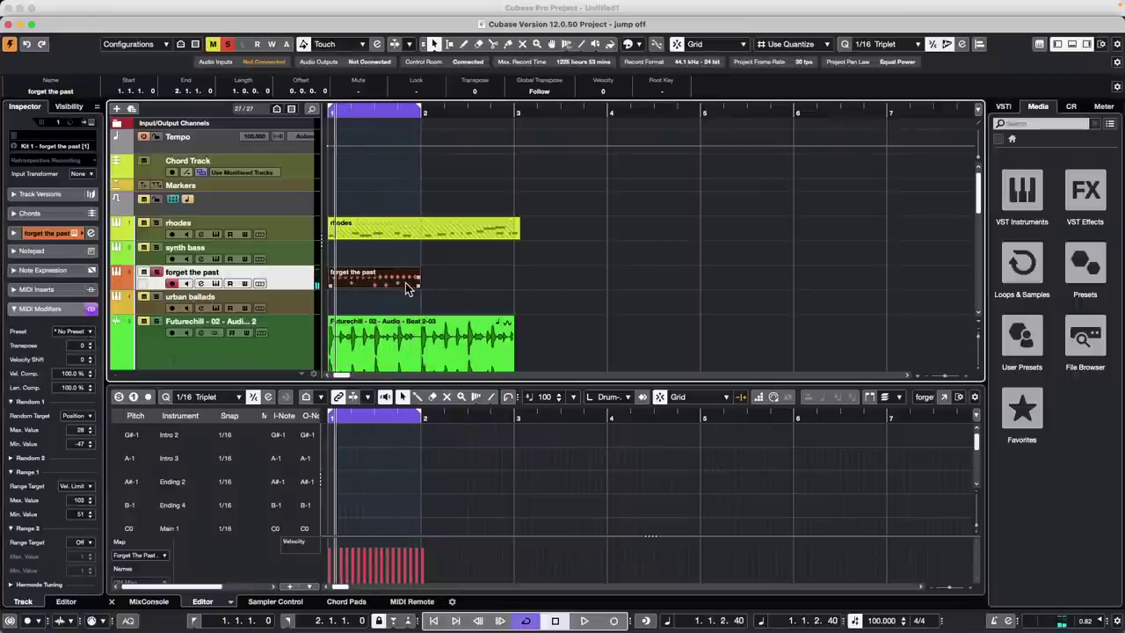
Open the "forget the past" part in a separate Drum Editor window and start playback of its kick, snare and hi-hat notes.
click(74, 311)
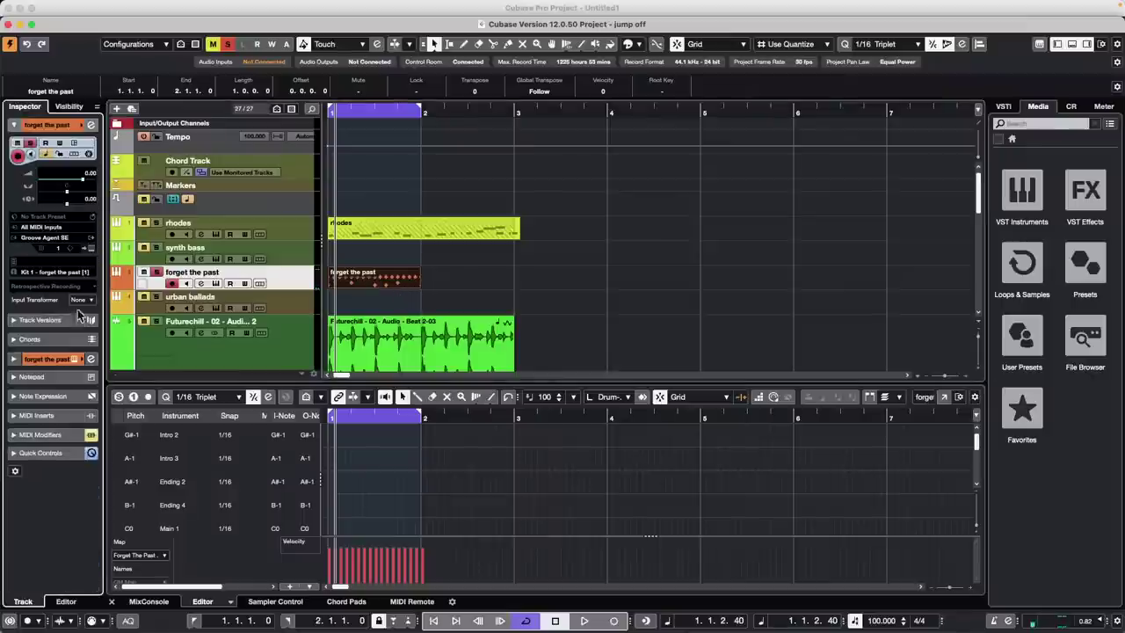
double_click(384, 288)
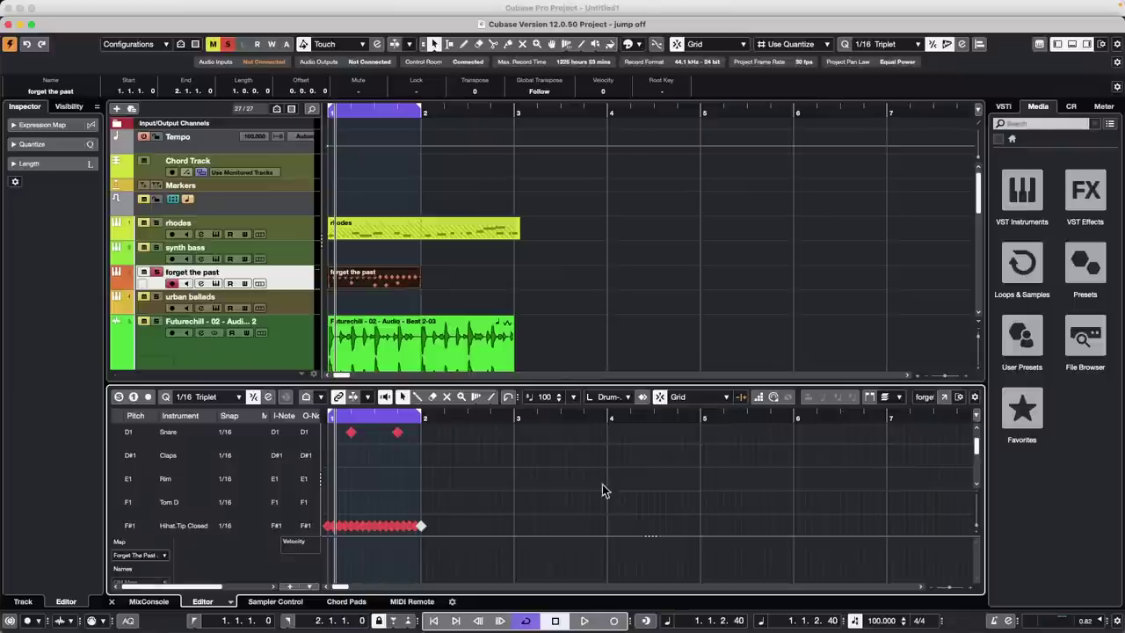
click(943, 398)
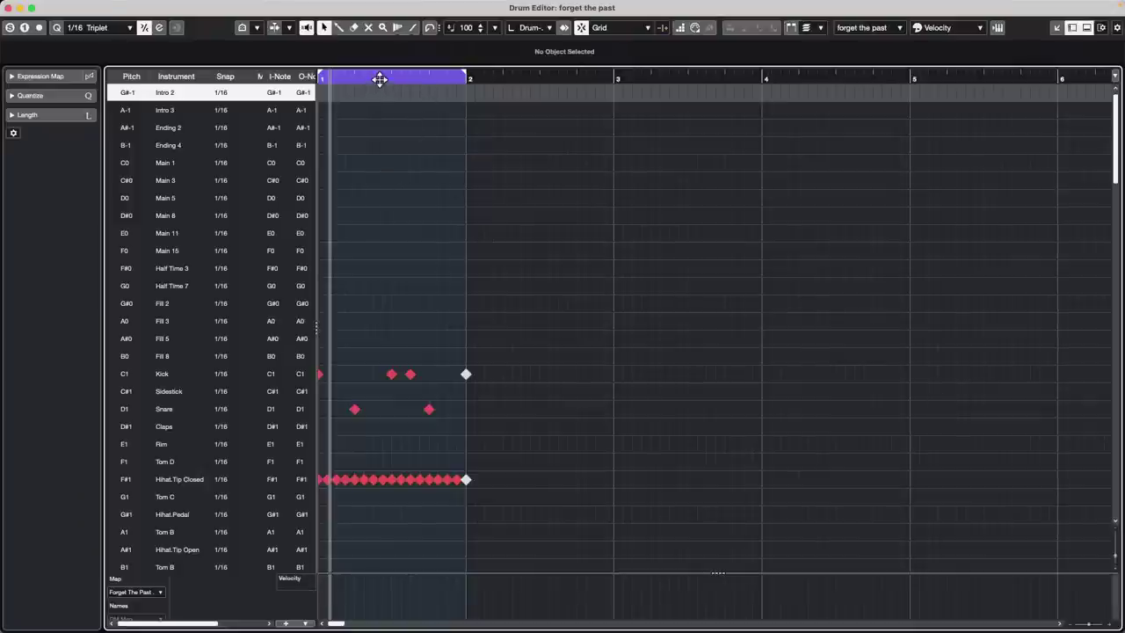
click(341, 81)
scroll(413, 244, down, 6)
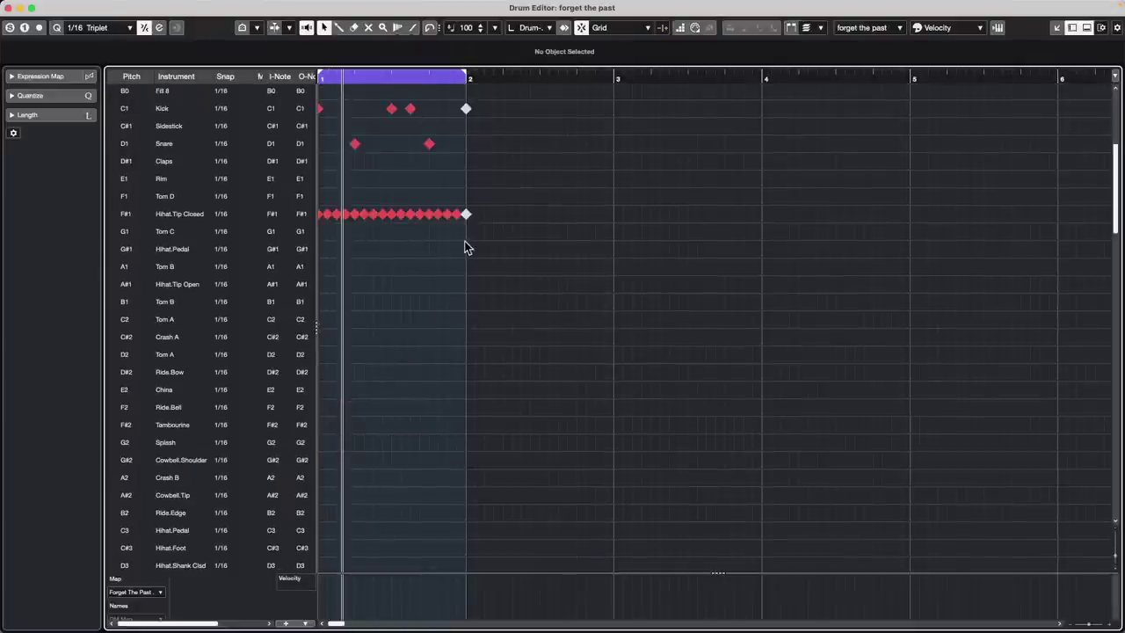
key(space)
Open the Logical Editor setup and remove all three existing event target filters.
click(230, 7)
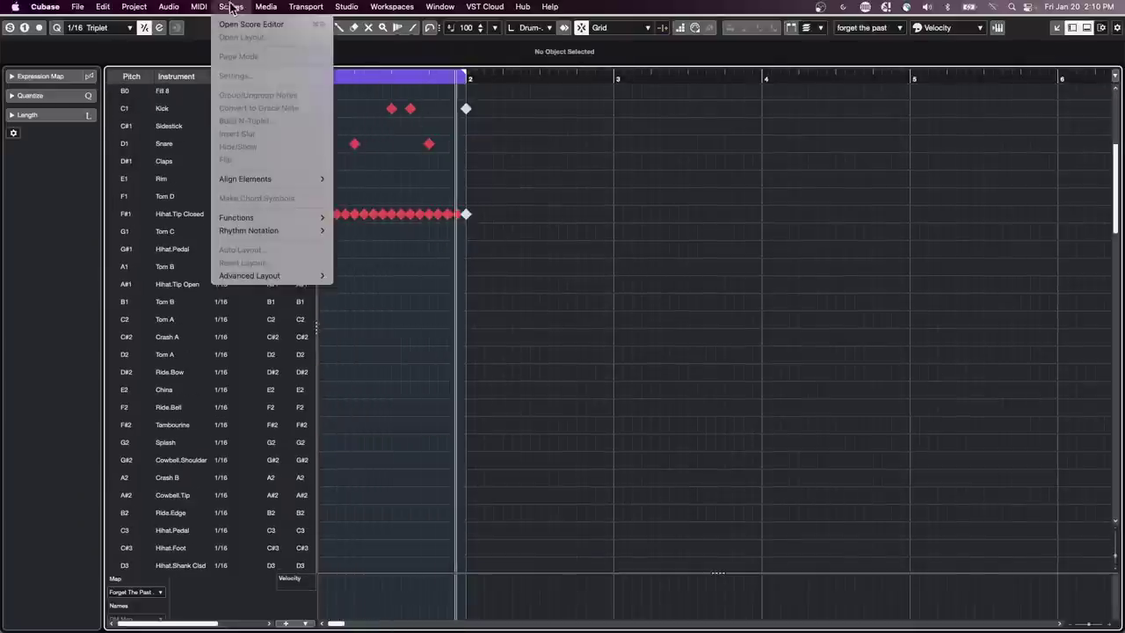
mouse_move(199, 7)
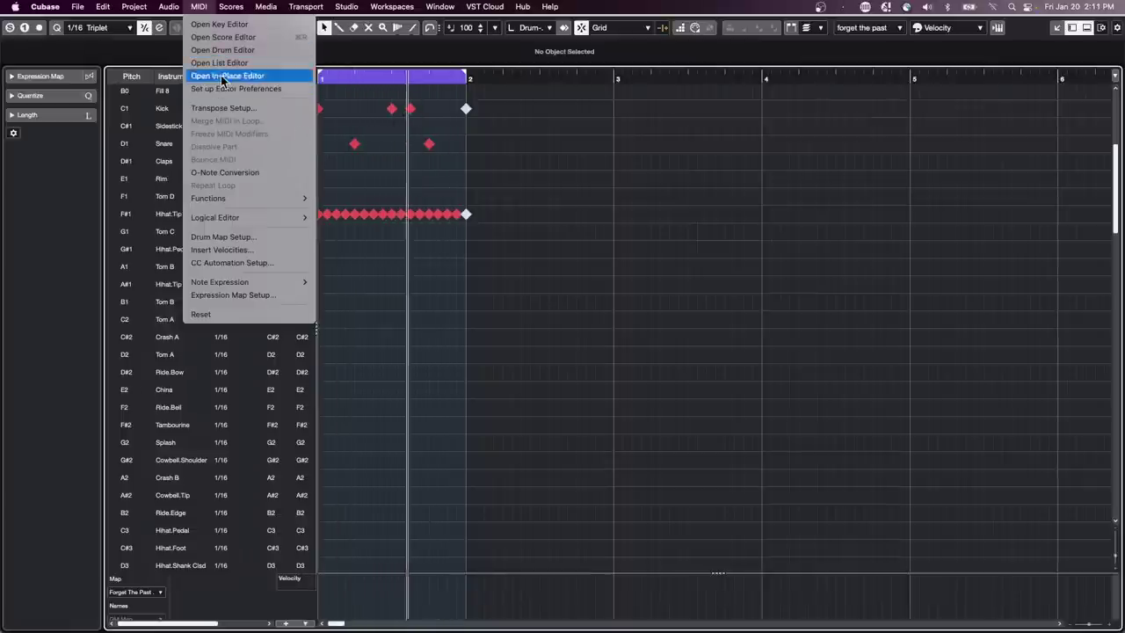
mouse_move(246, 218)
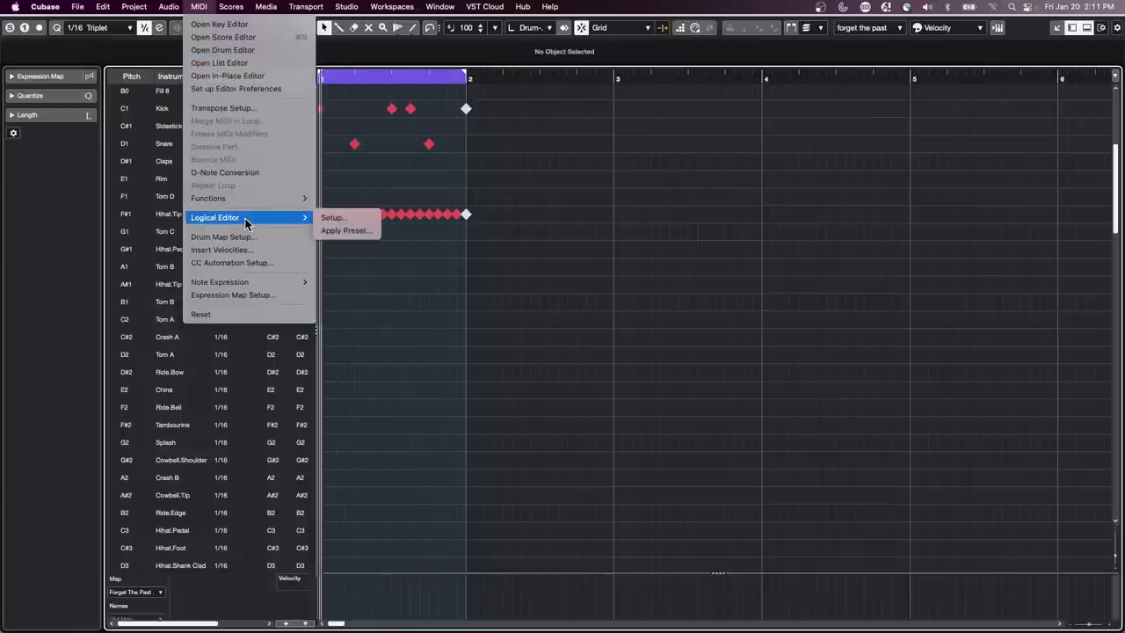
click(367, 217)
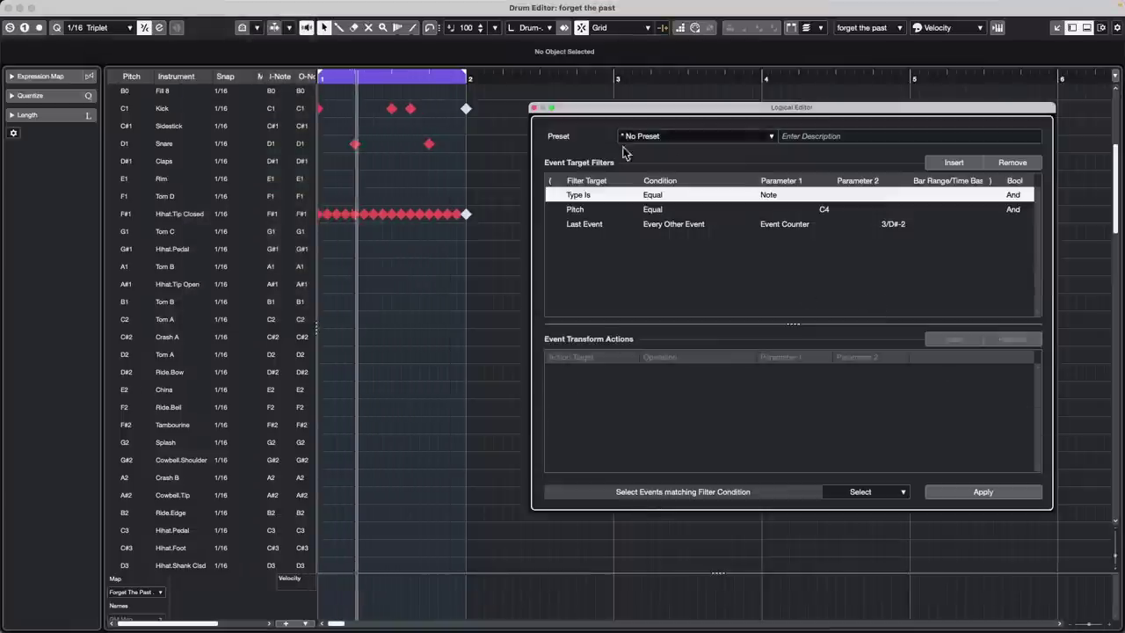
click(1019, 164)
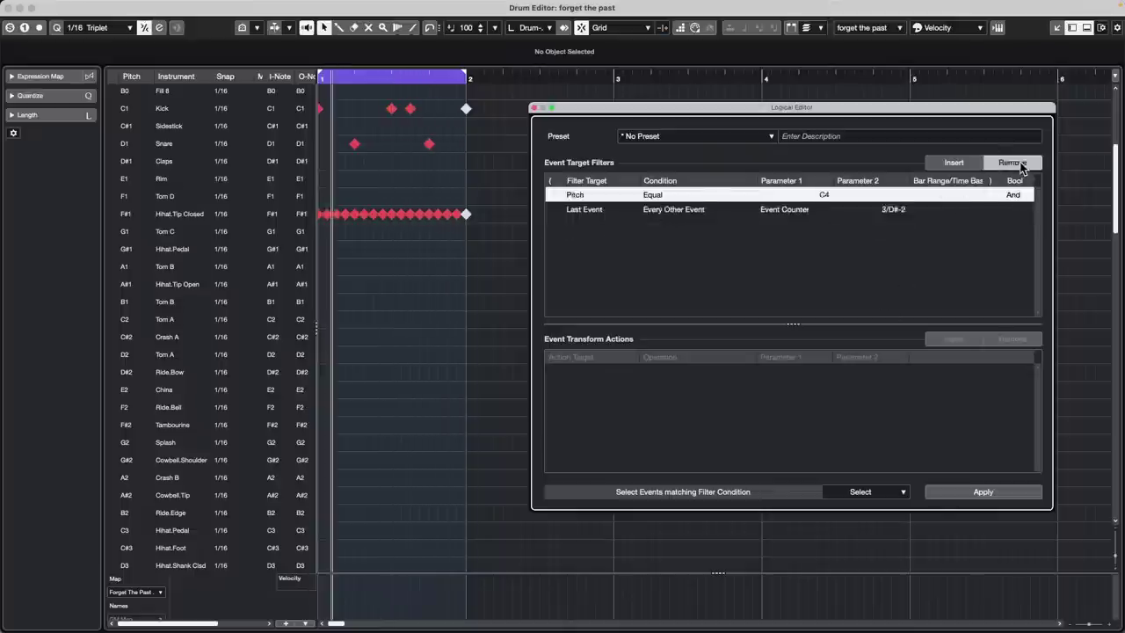
click(1019, 164)
click(1019, 164)
Set the Logical Editor function to Transform and insert an event target filter with Type Is Equal Note.
click(861, 491)
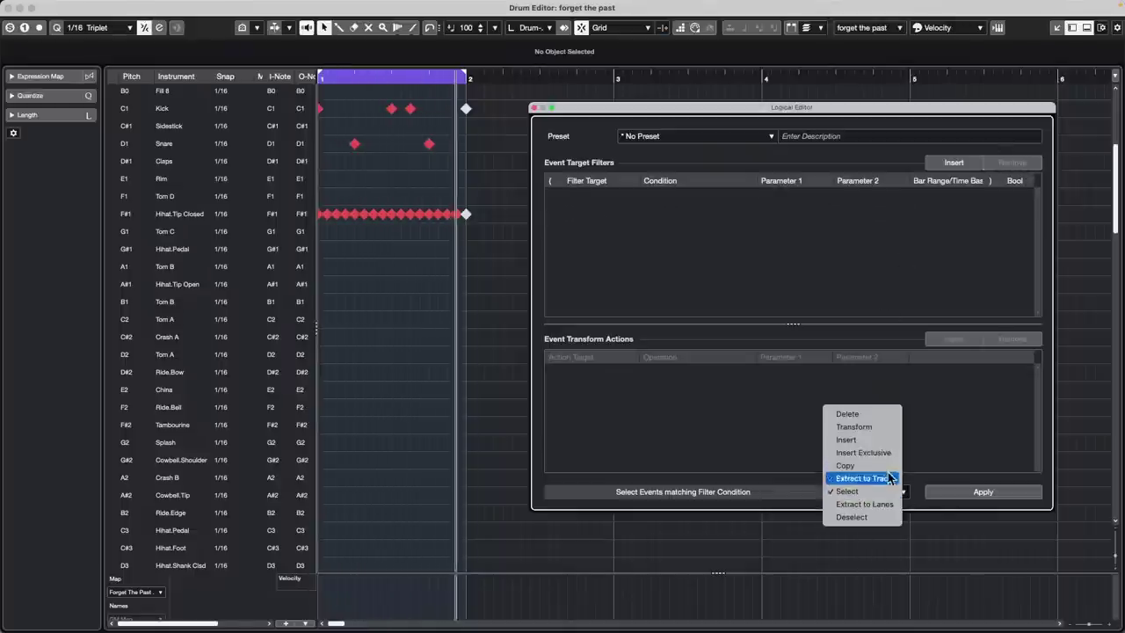
click(851, 426)
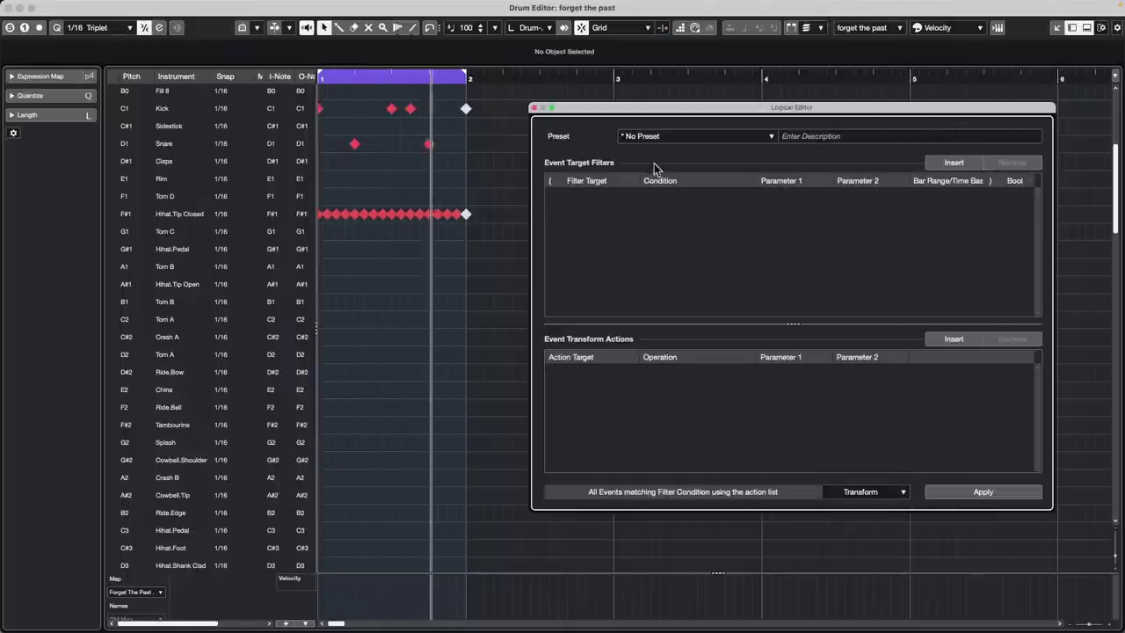
click(953, 163)
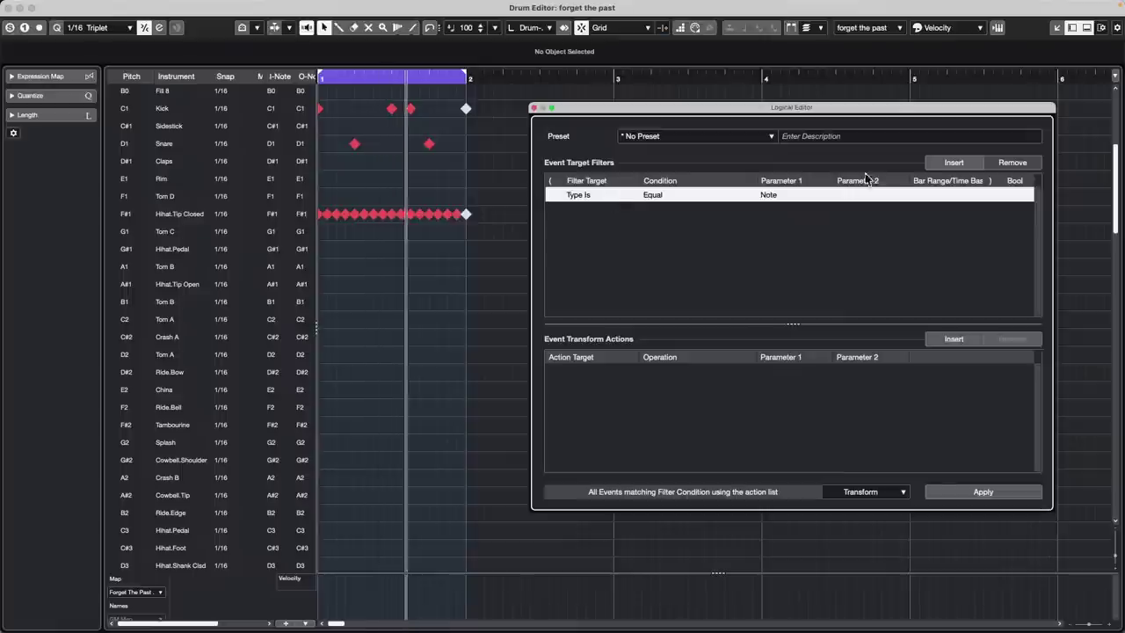
click(953, 162)
click(580, 210)
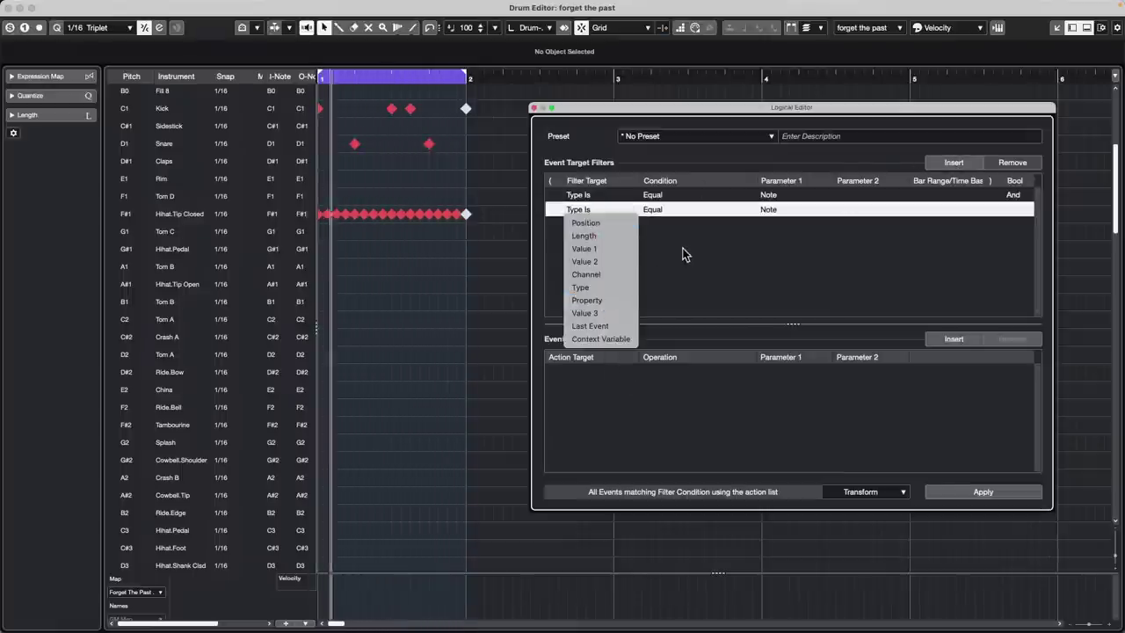
click(607, 223)
click(659, 209)
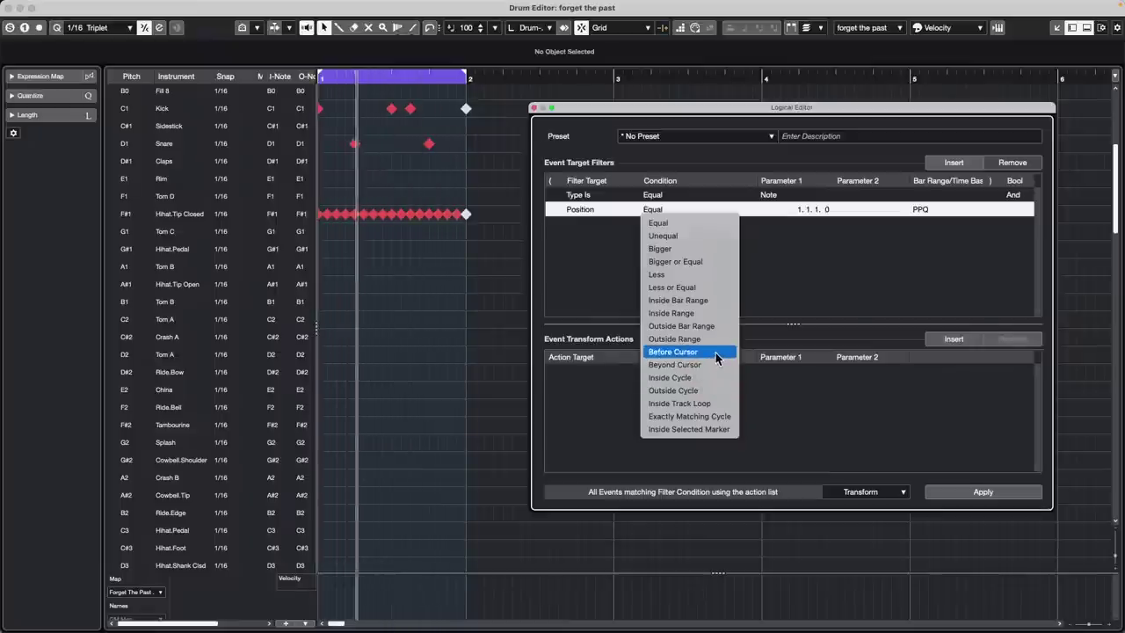
click(575, 211)
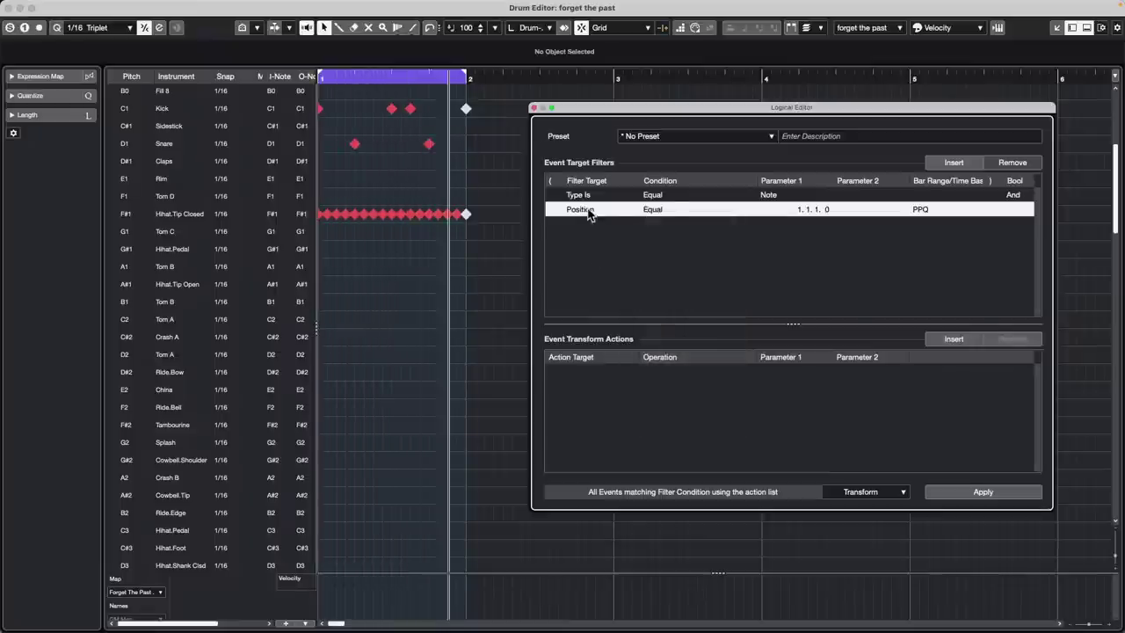
click(668, 211)
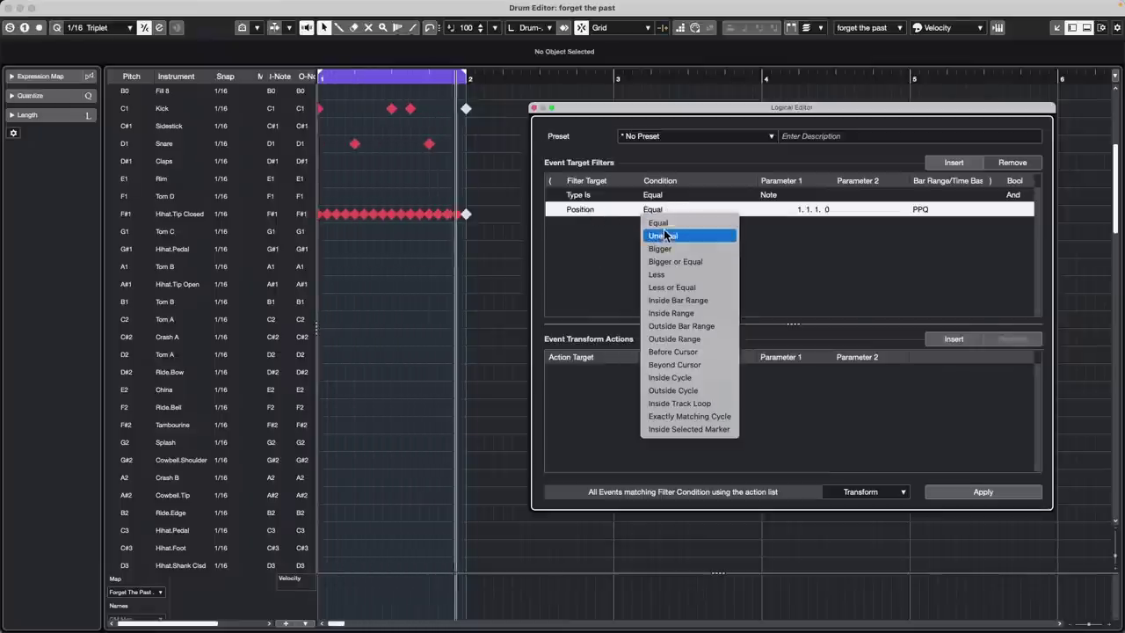
click(596, 256)
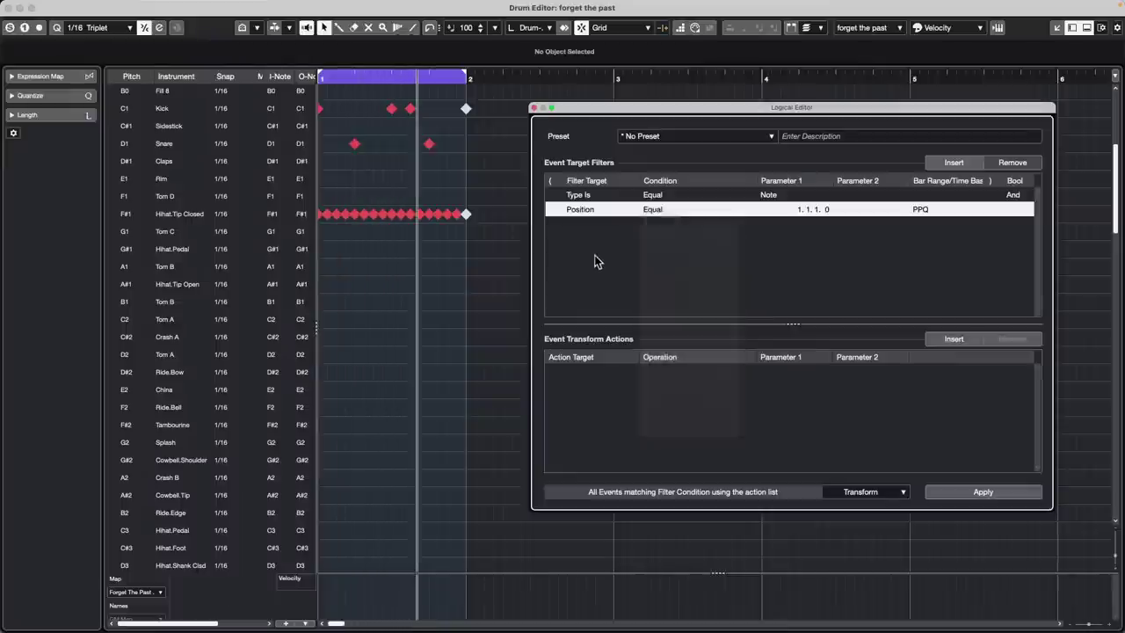
click(1012, 162)
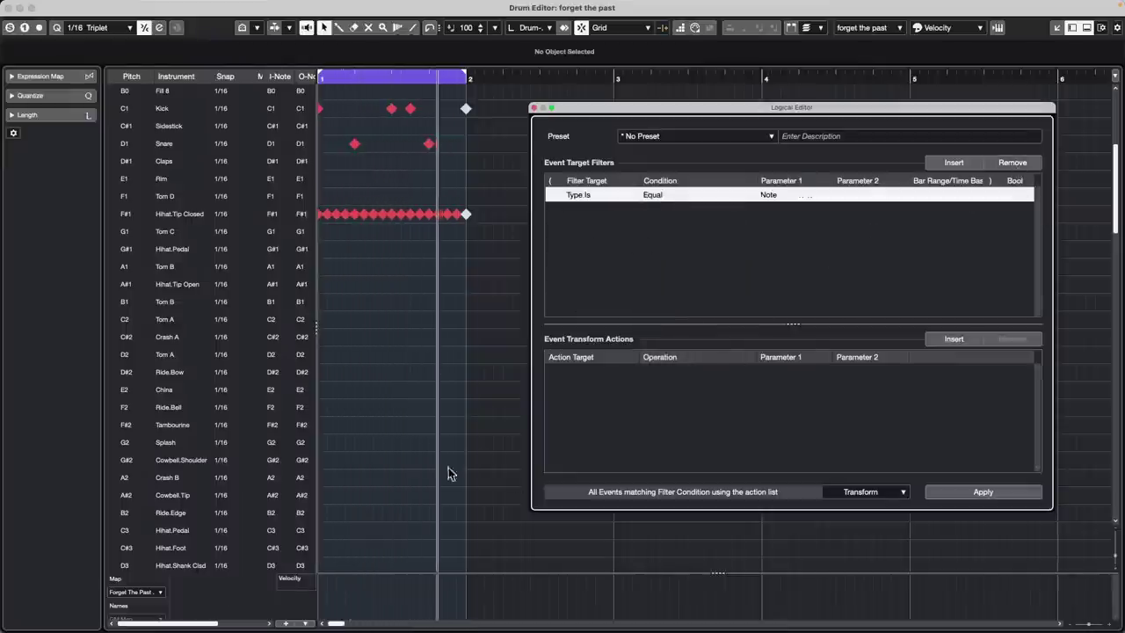
Insert a transform action targeting Position with Set Relative Random Values Between, and open its Parameter 1 for editing.
click(956, 340)
click(576, 373)
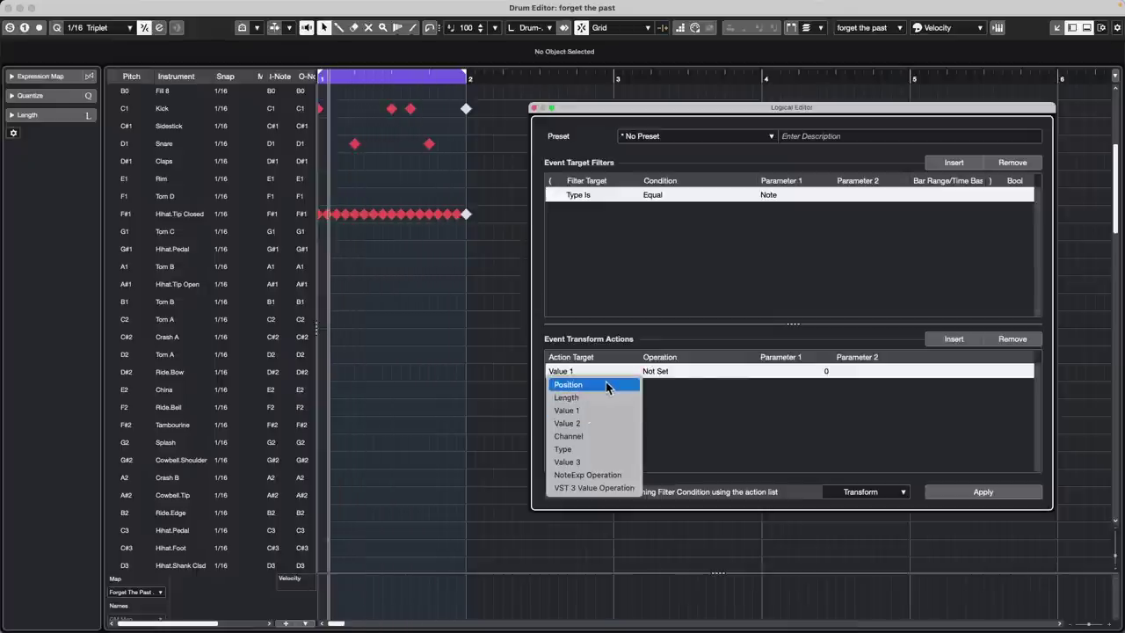
click(601, 383)
click(668, 371)
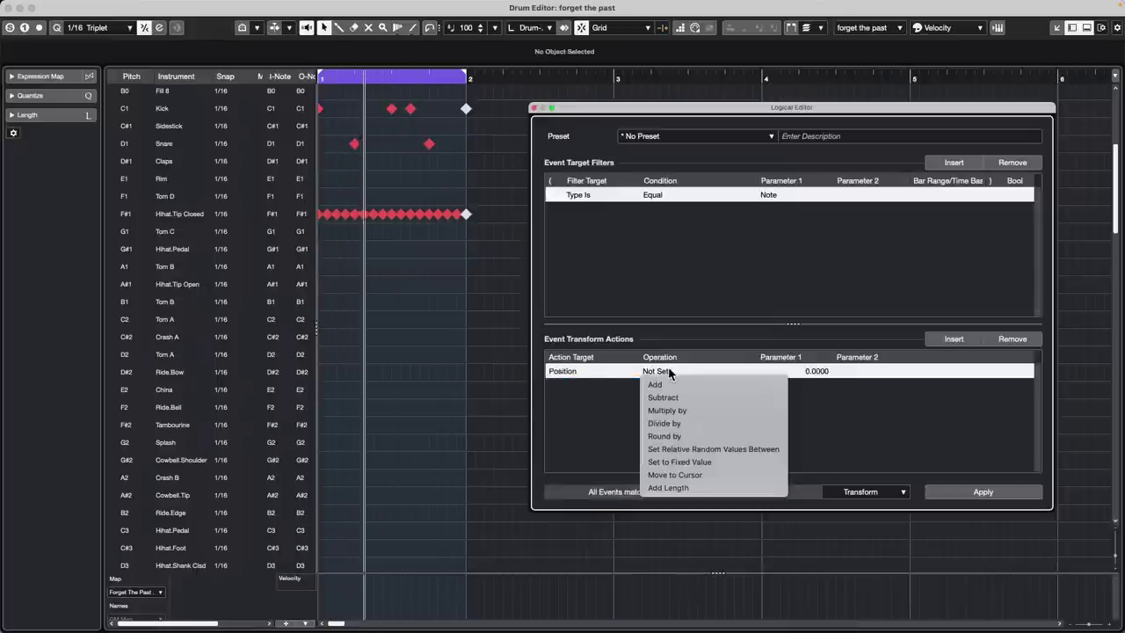
click(723, 451)
click(820, 373)
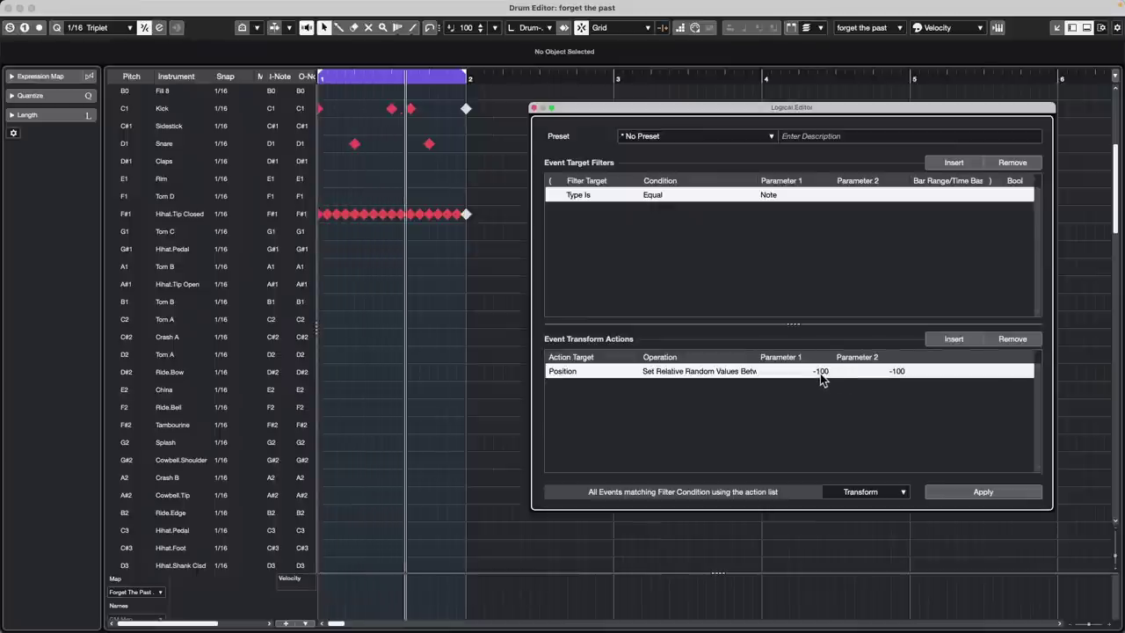
text(-)
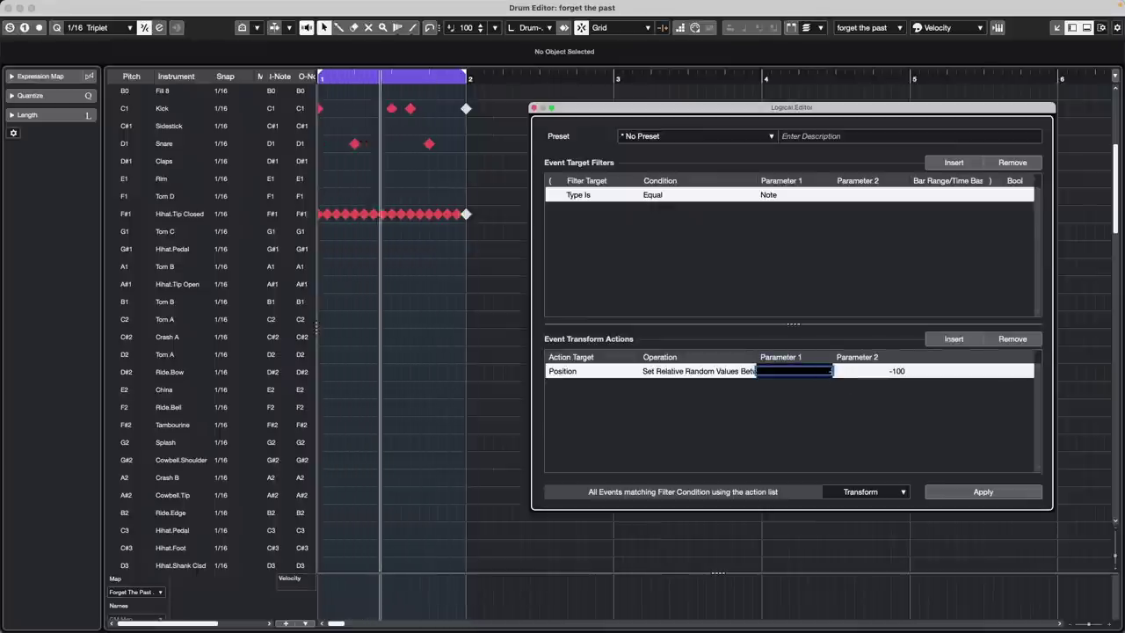
Set the upper limit of the random position shift to 20 and apply the transform to the drum notes.
click(892, 370)
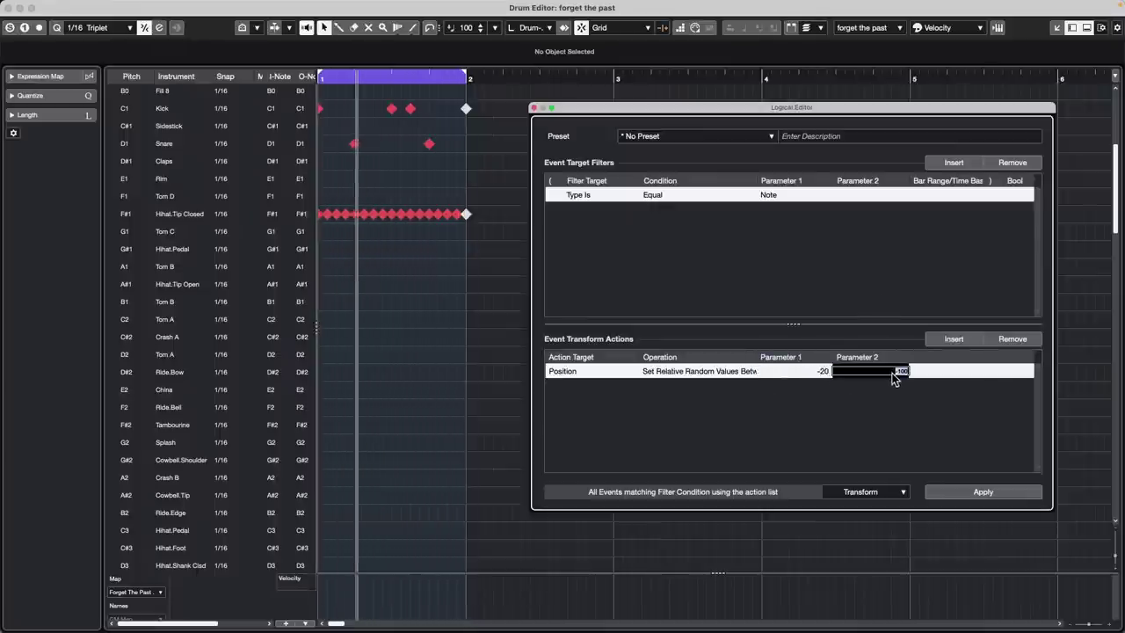
text(20)
key(Return)
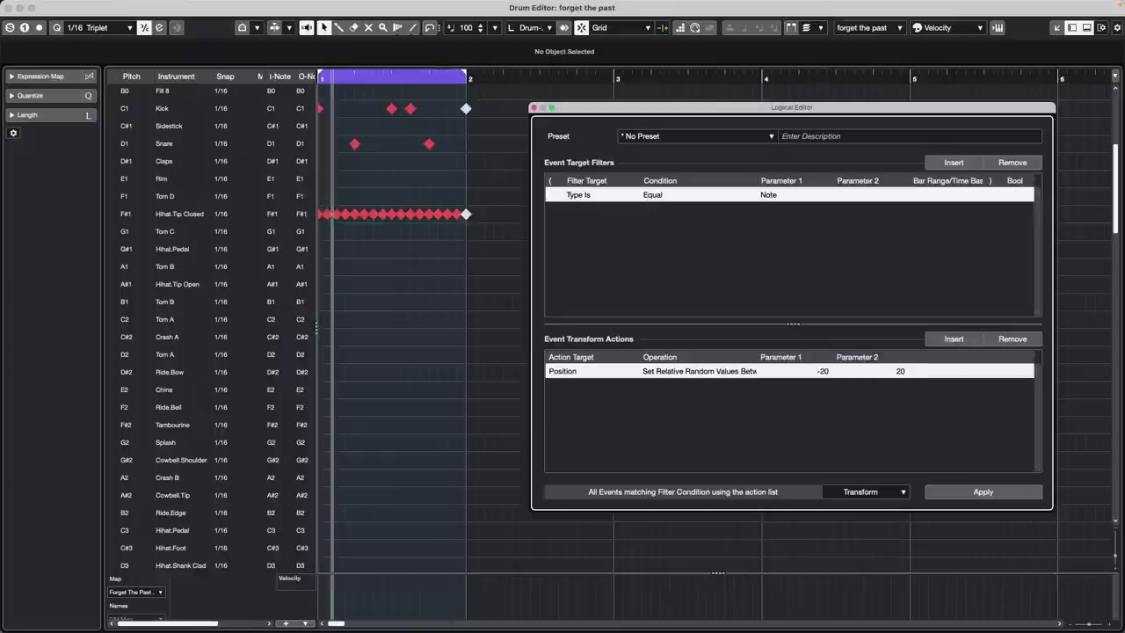
click(979, 493)
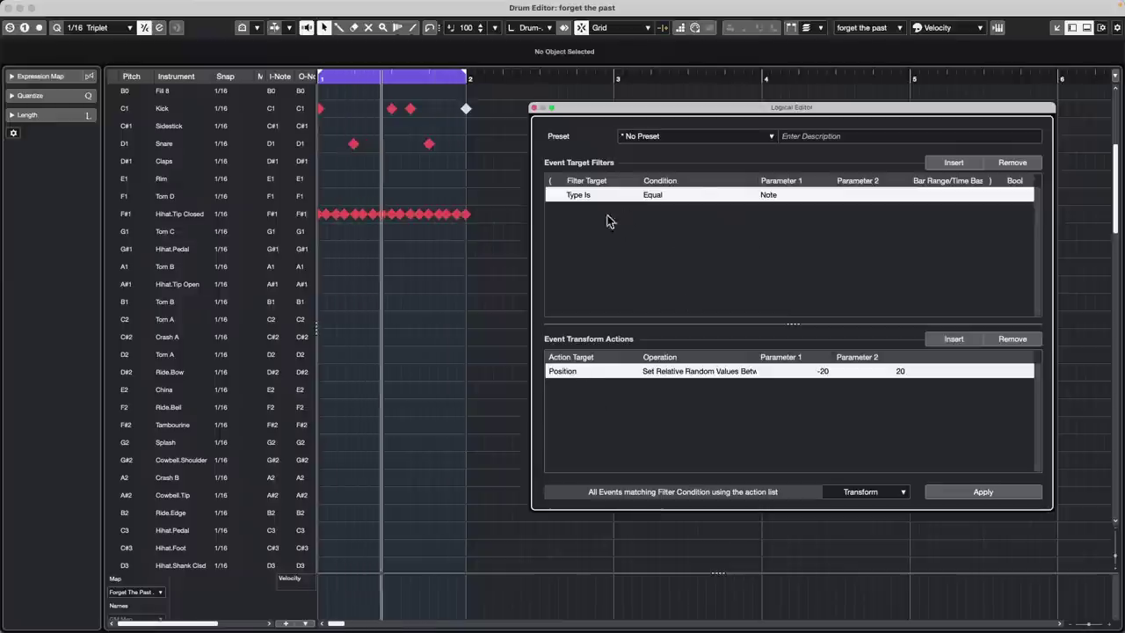
Change the transform action's target to Value 2 with the operation Set Relative Random Values Between.
click(556, 371)
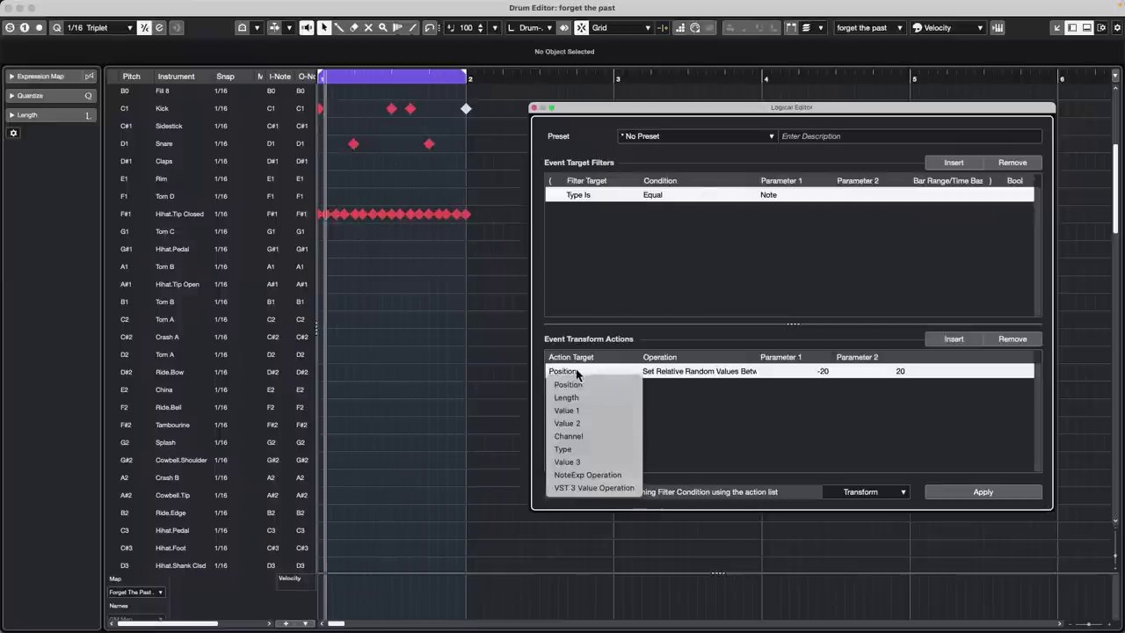
click(612, 424)
click(678, 370)
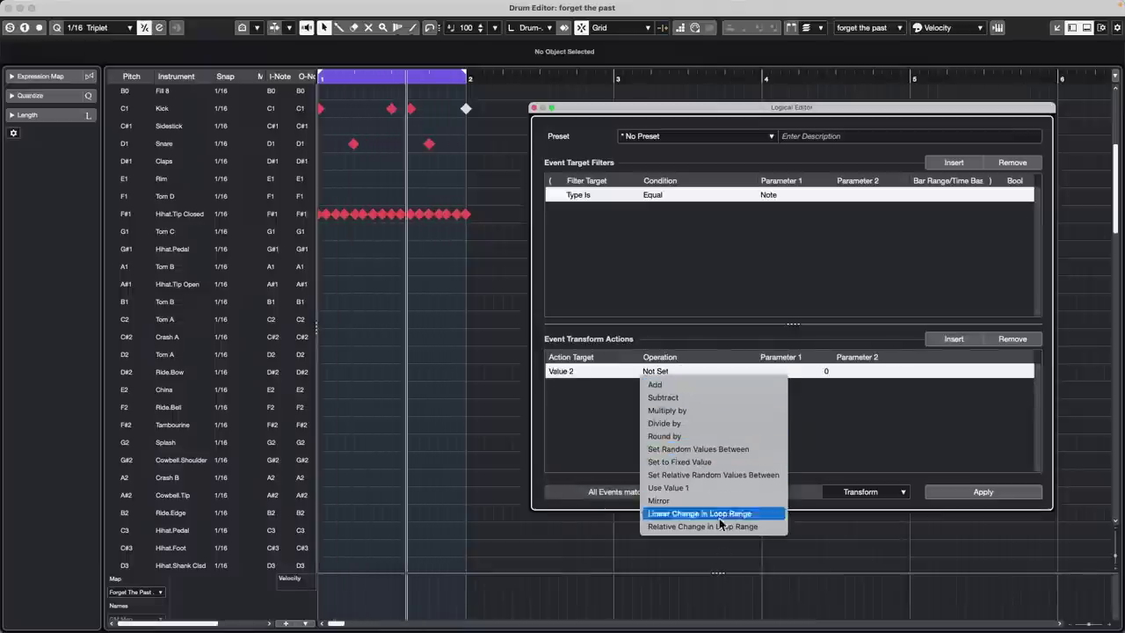
click(724, 474)
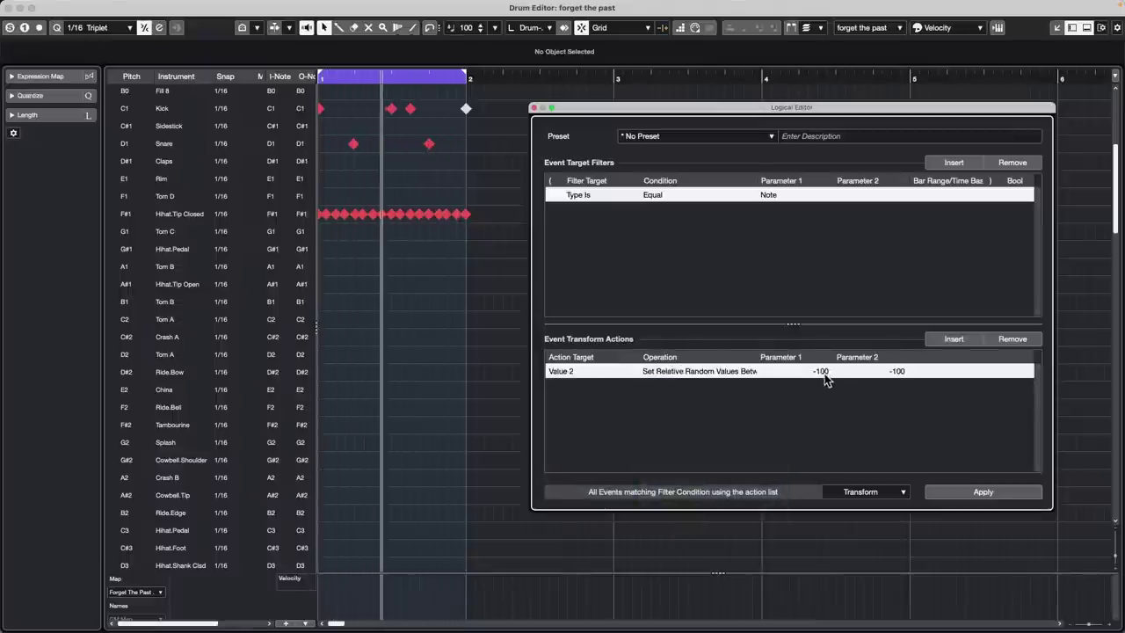
Set the random Value 2 range to 80 and 120 and apply the transform, selecting the Hihat.Tip Closed lane to show its velocities.
click(824, 373)
text(80)
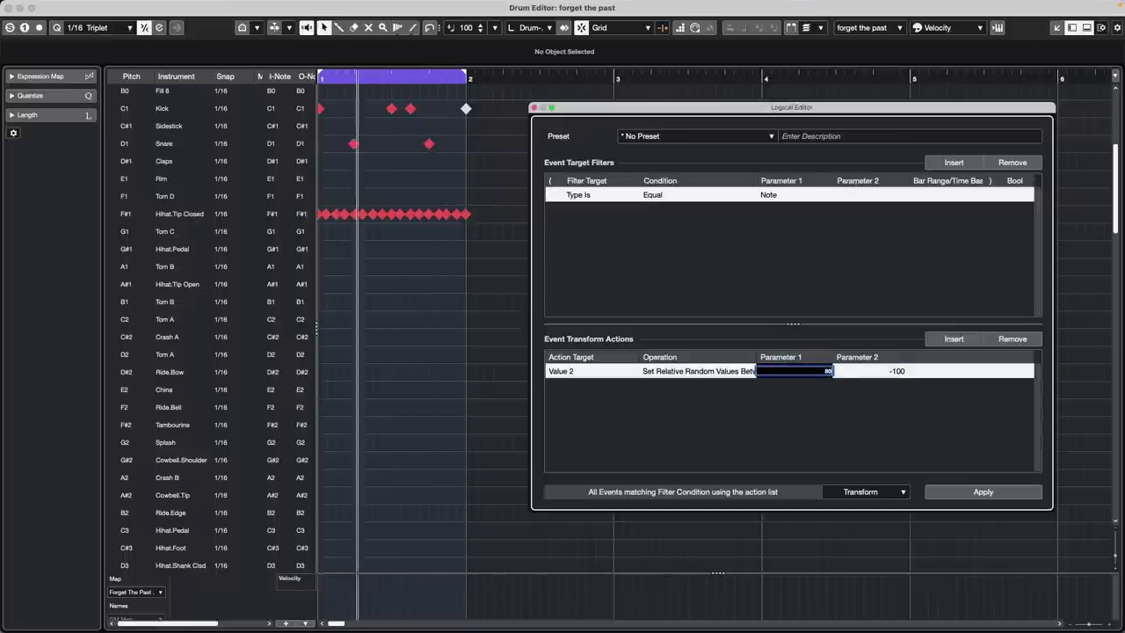
click(892, 371)
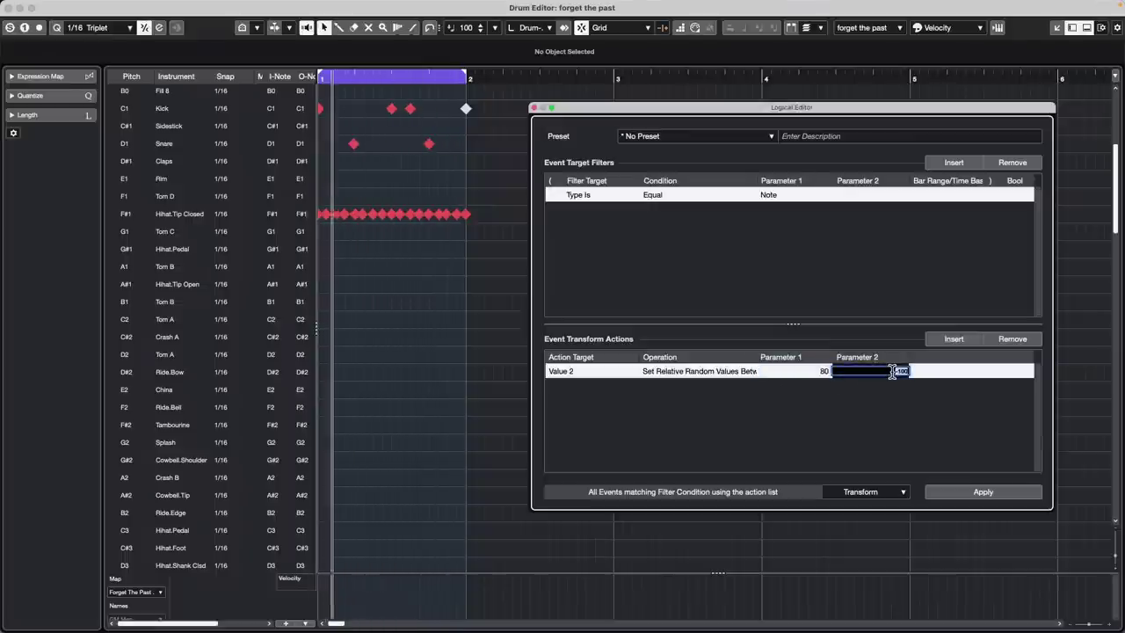
text(120)
key(Return)
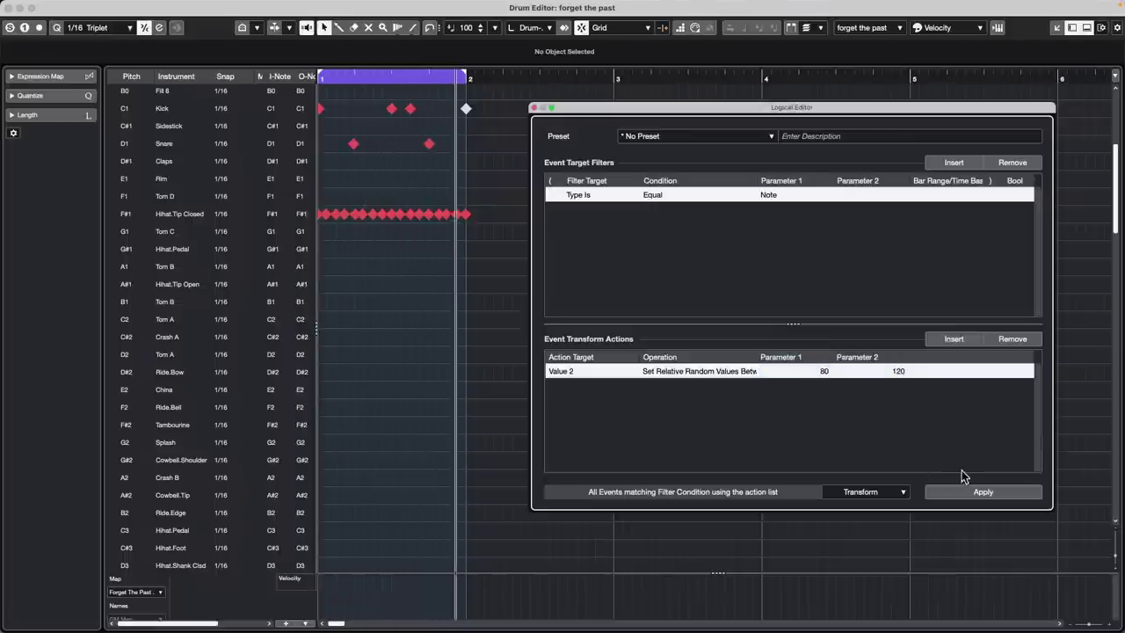
click(978, 494)
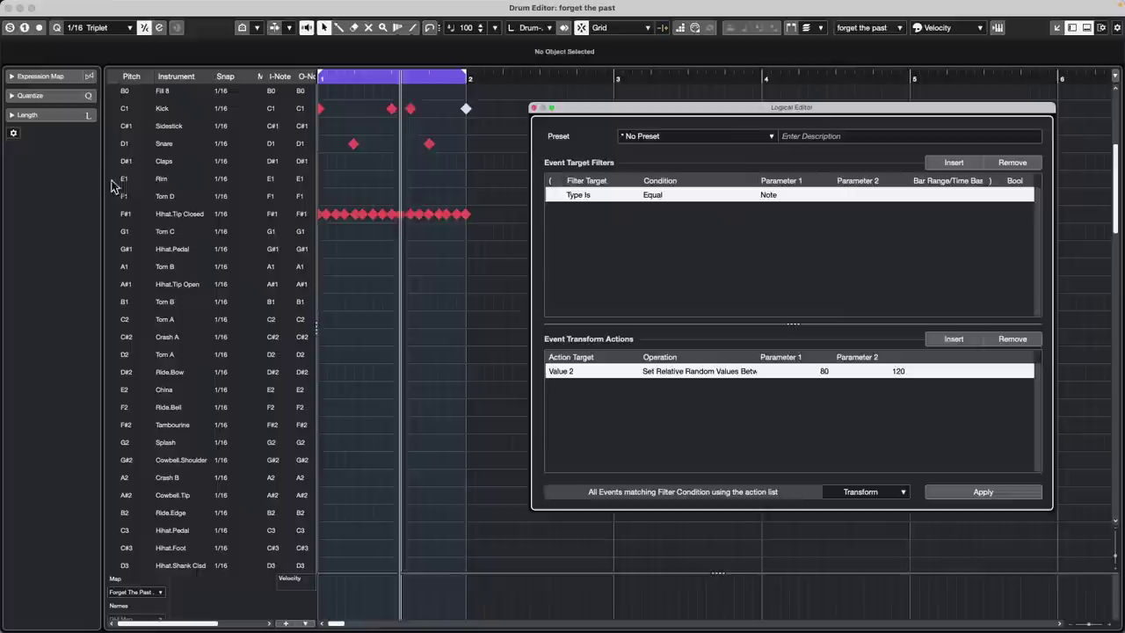
click(185, 215)
click(984, 492)
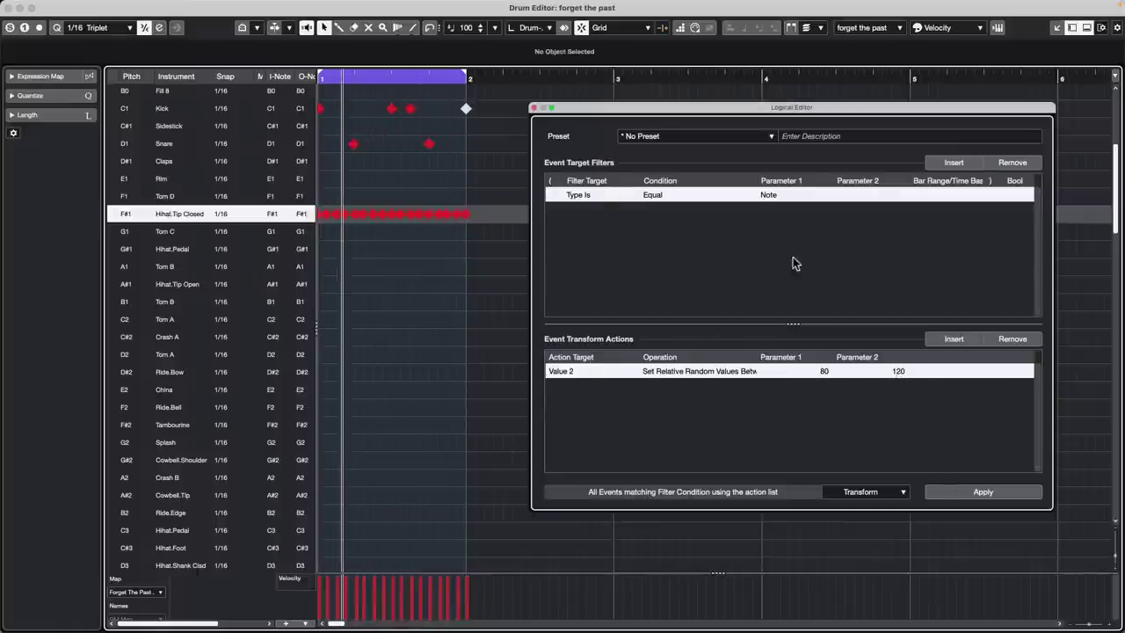
Insert a second event filter on Value 1 so that the pitch is equal to F#1.
click(942, 164)
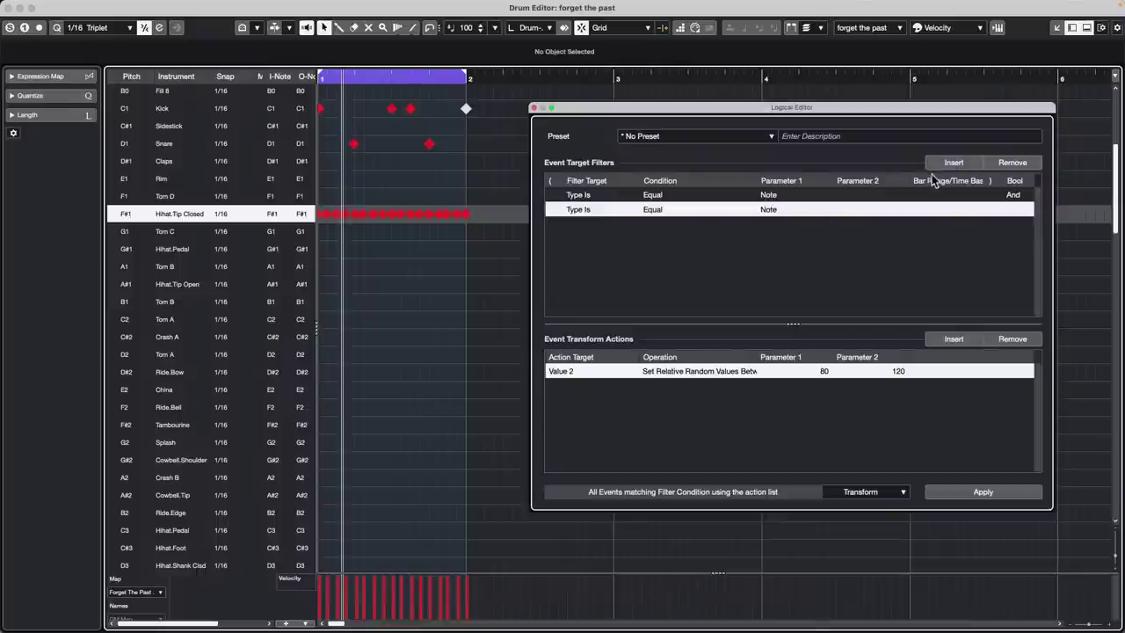
click(580, 210)
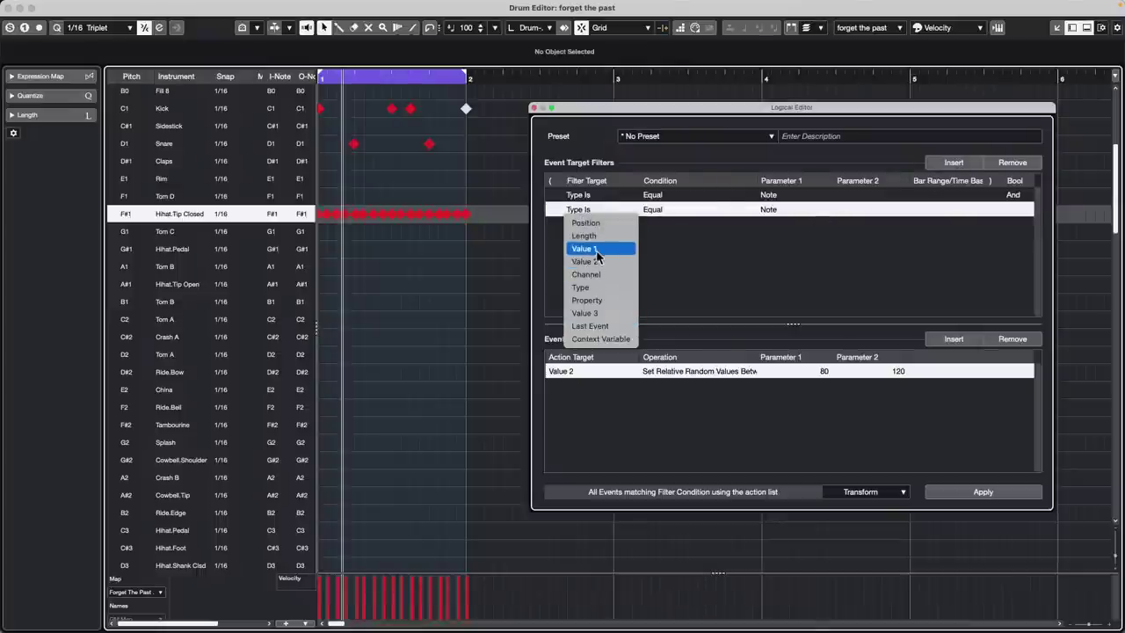
click(593, 250)
click(657, 214)
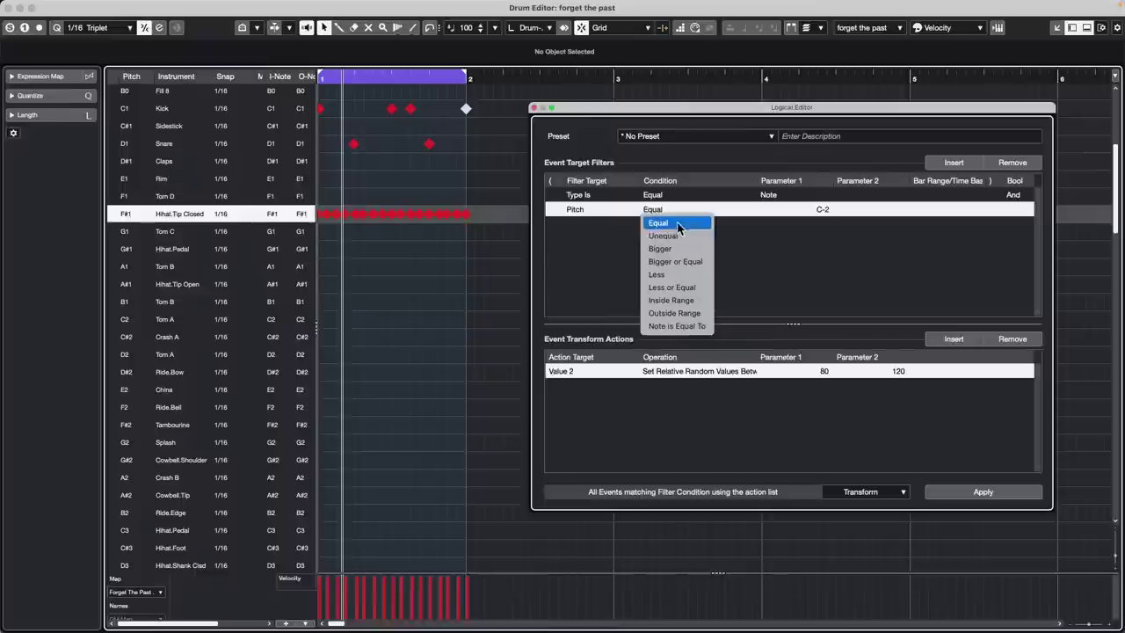
double_click(823, 210)
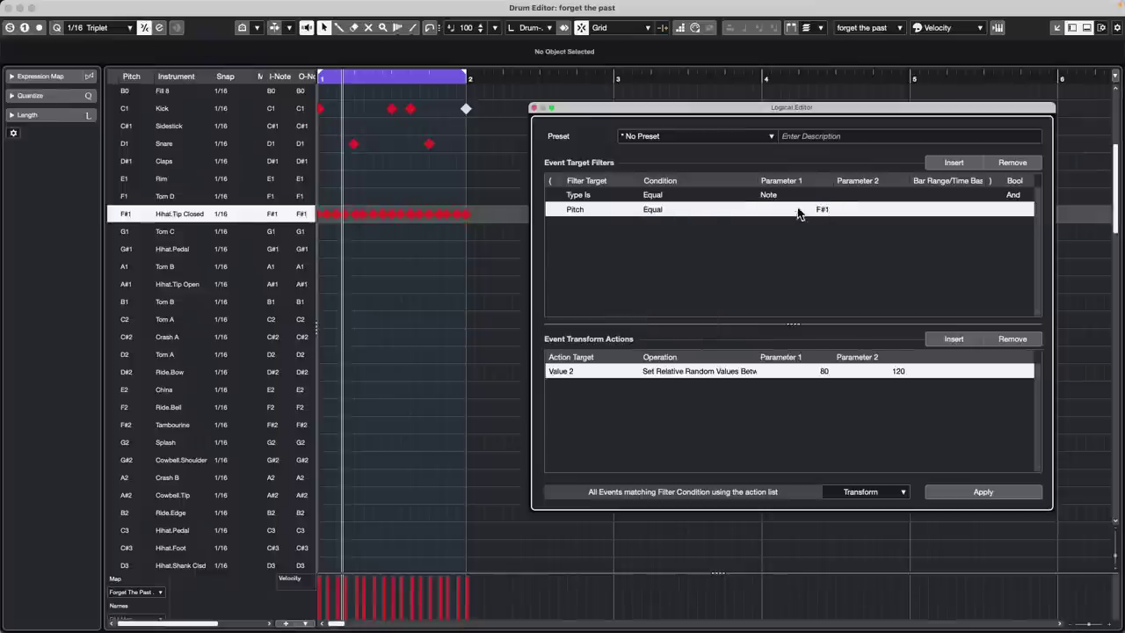
click(570, 370)
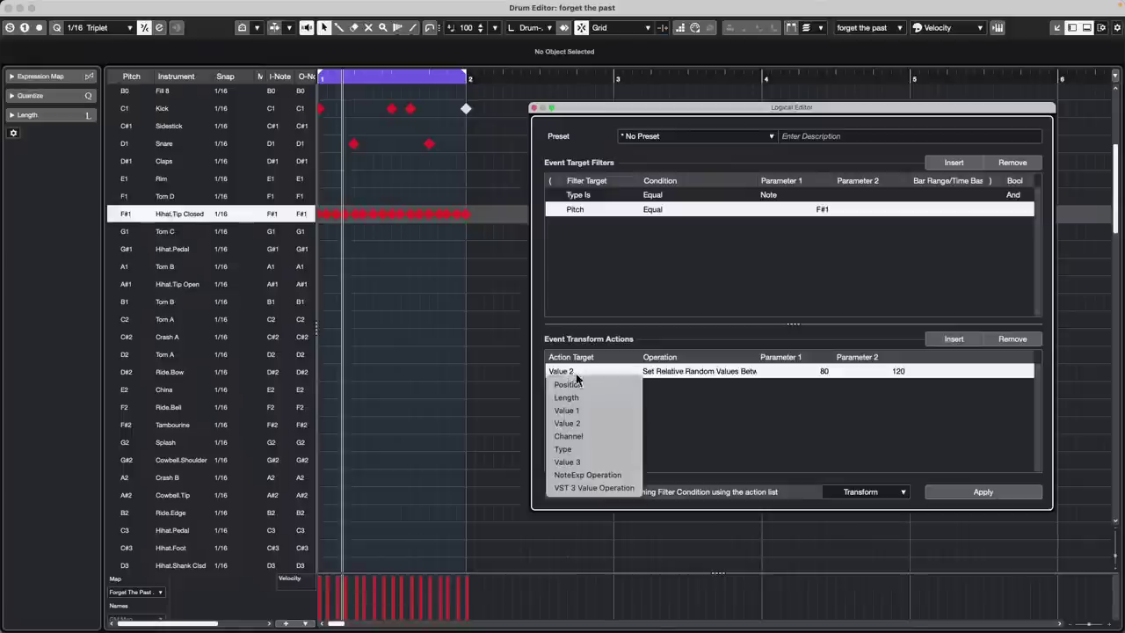
click(714, 254)
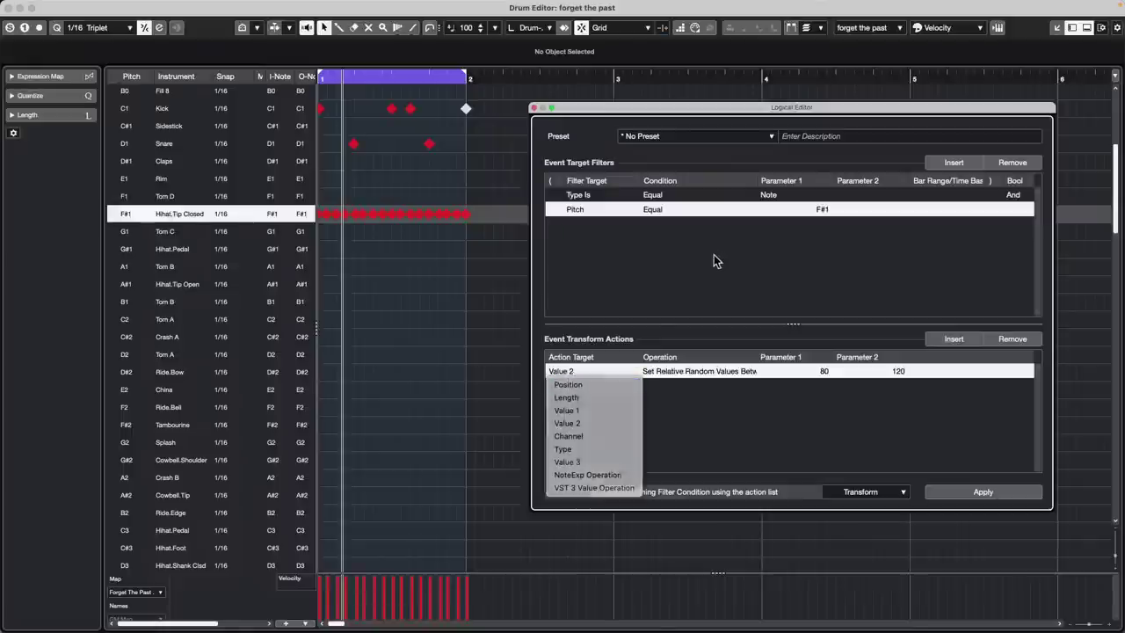
Insert a third event filter with target Last Event, condition Every Other Event, Event Counter and value 2.
click(954, 164)
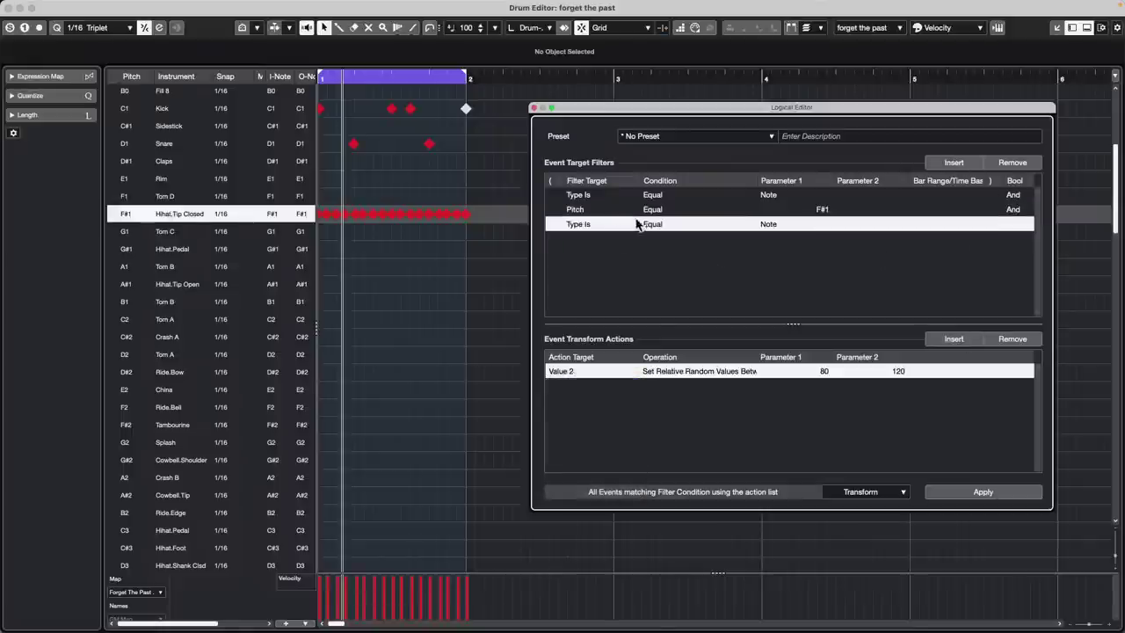
click(586, 227)
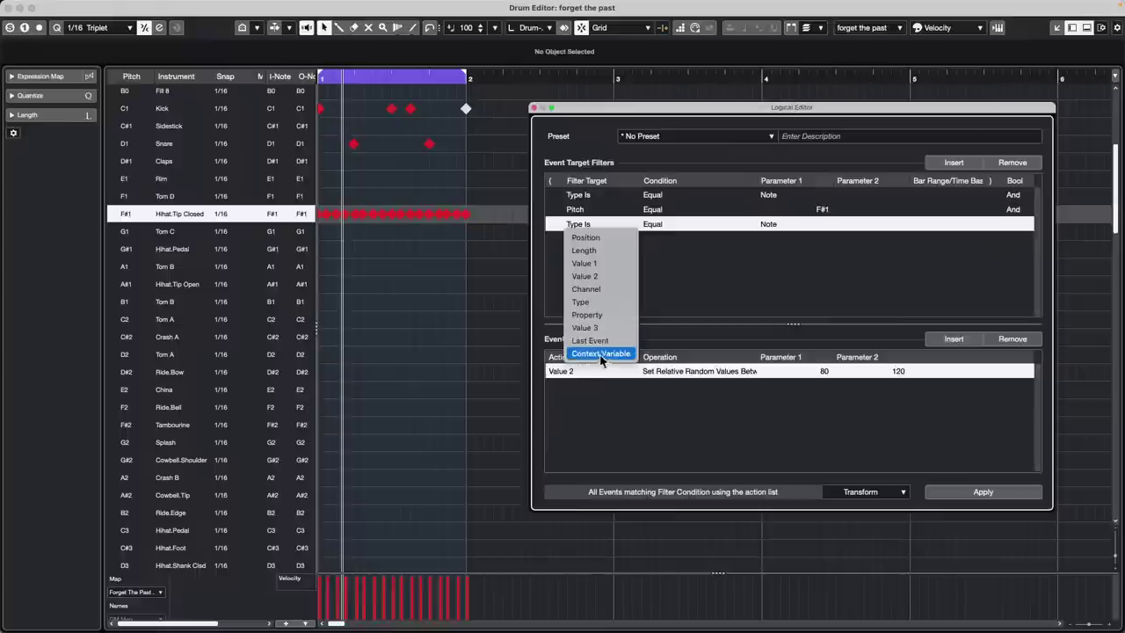
click(620, 339)
click(659, 226)
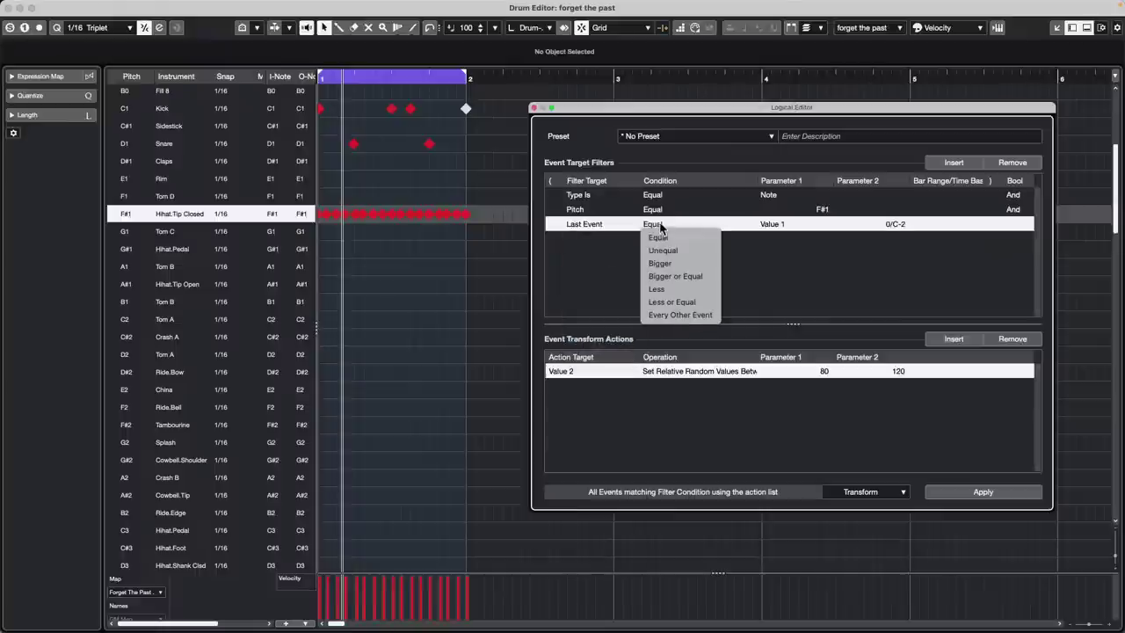
click(681, 315)
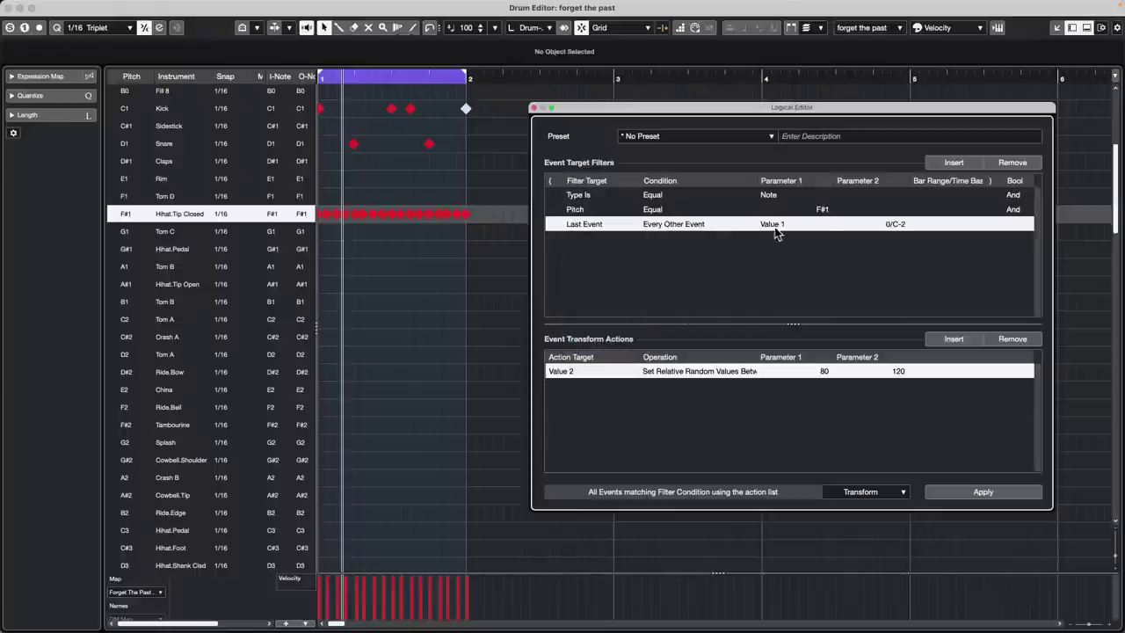
click(775, 226)
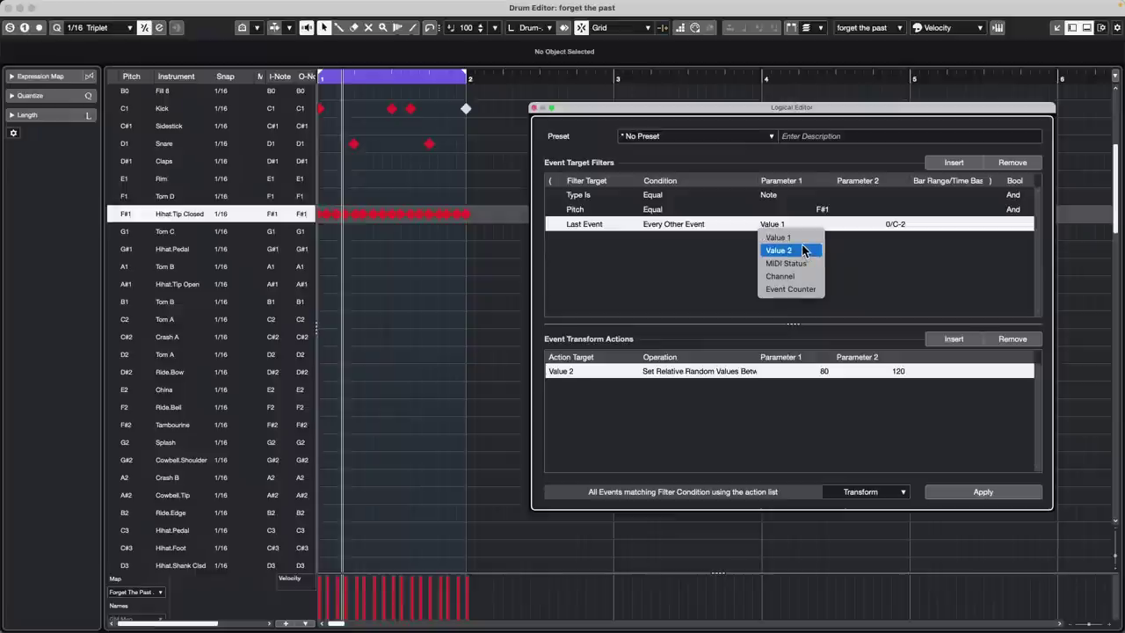
click(796, 289)
click(885, 226)
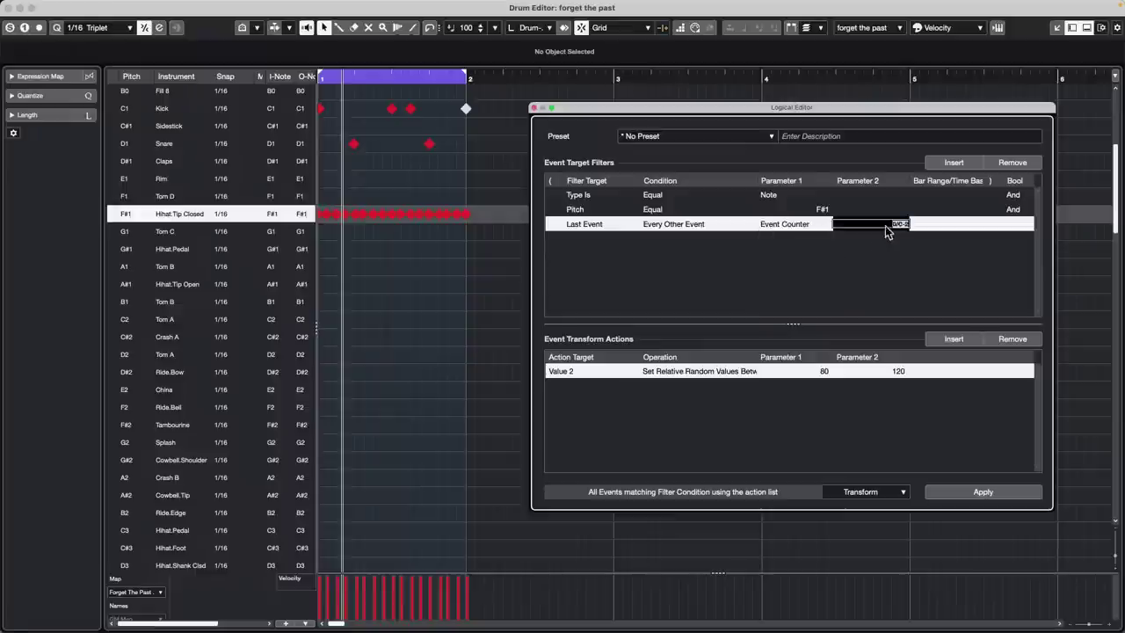
text(2)
key(Return)
Change the Value 2 action's operation to Subtract with a value of 40 and apply it.
click(705, 372)
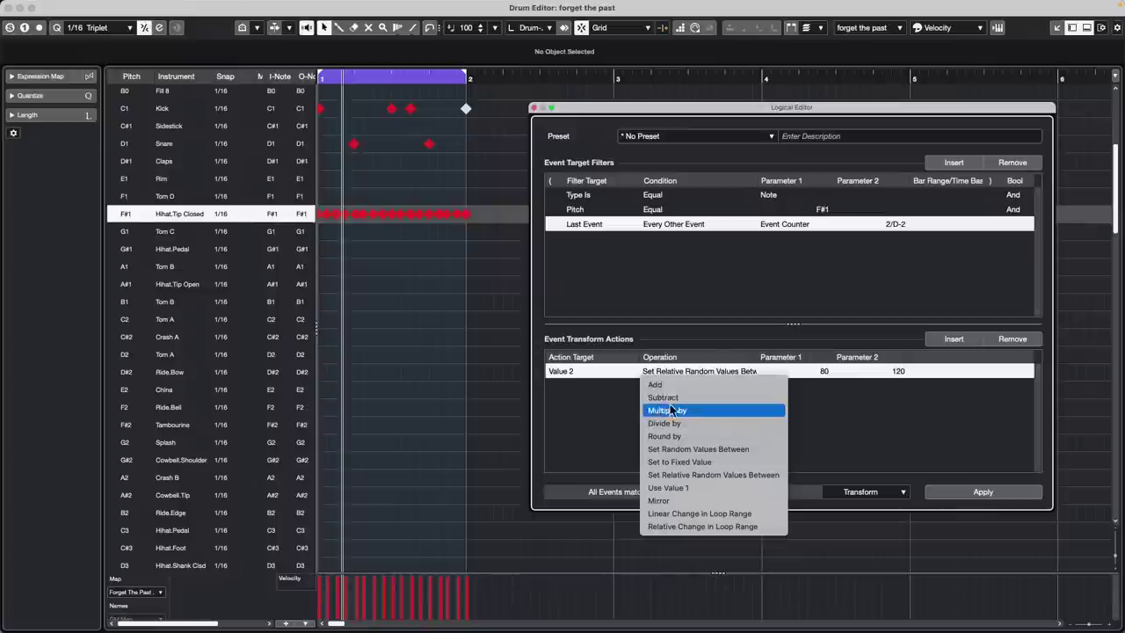
click(681, 399)
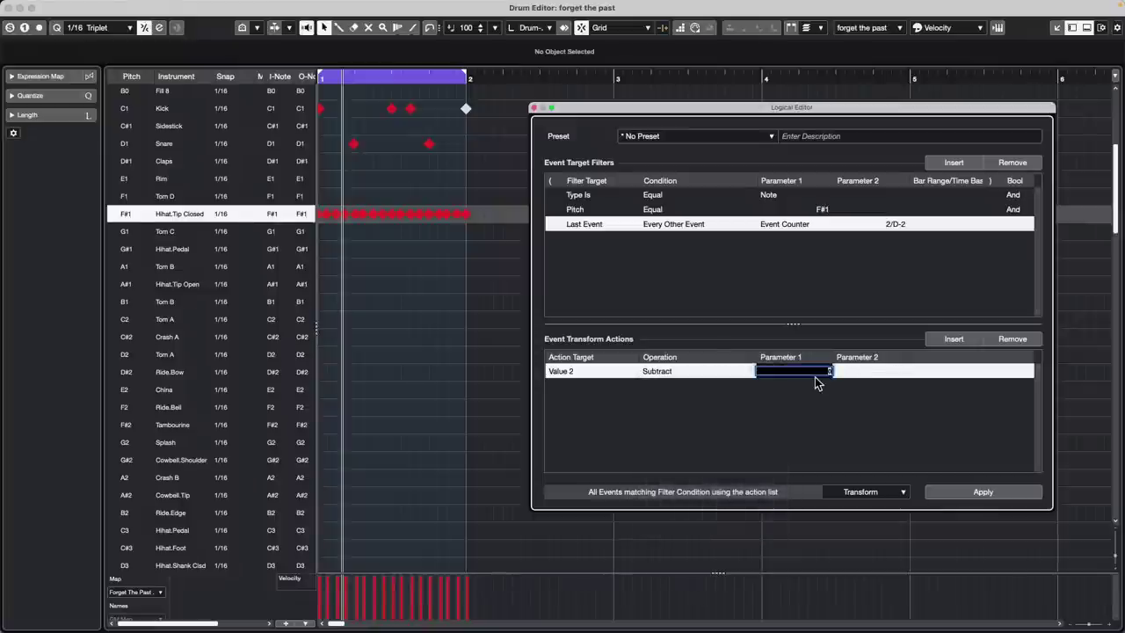
text(40)
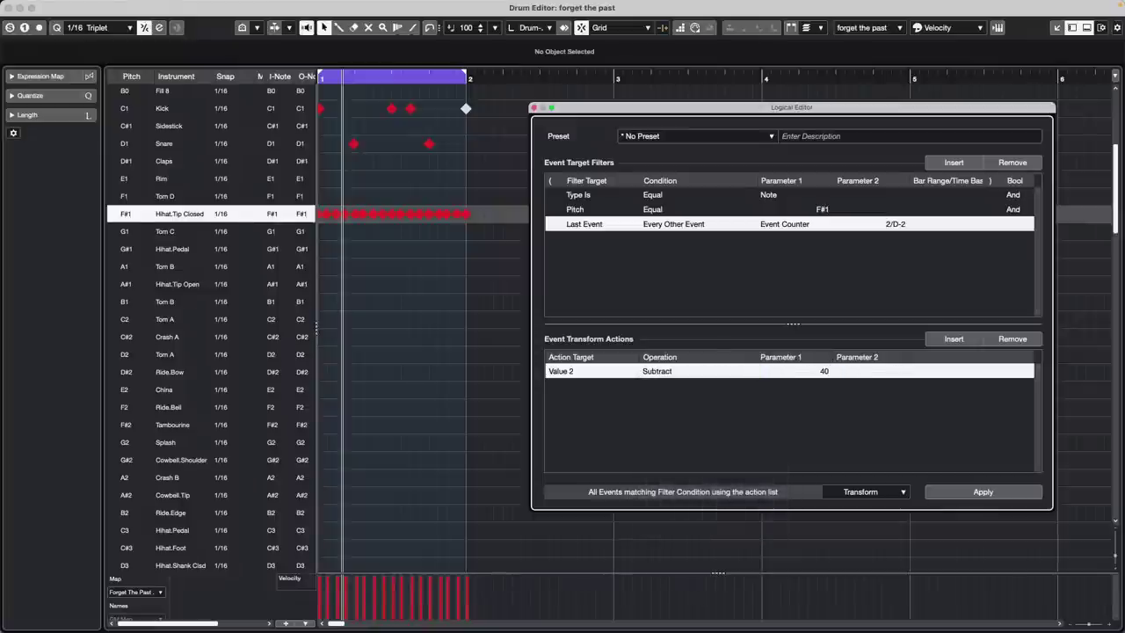
click(975, 491)
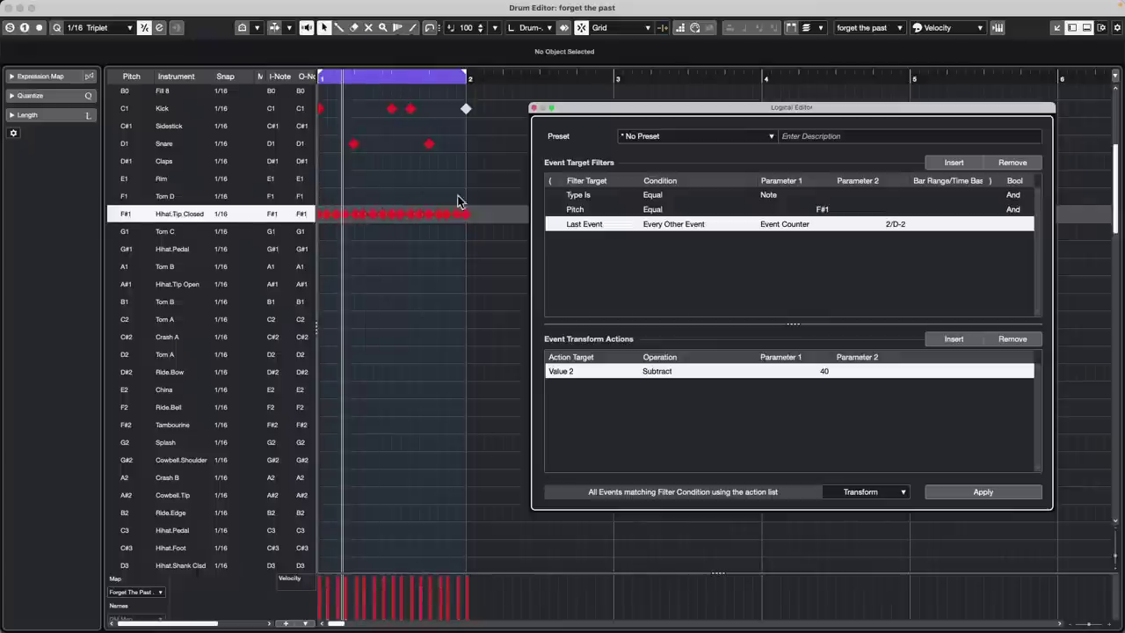
Play the loop while applying the subtract transform twice to every other closed hi-hat note, and stop playback.
drag(361, 82, 276, 105)
key(space)
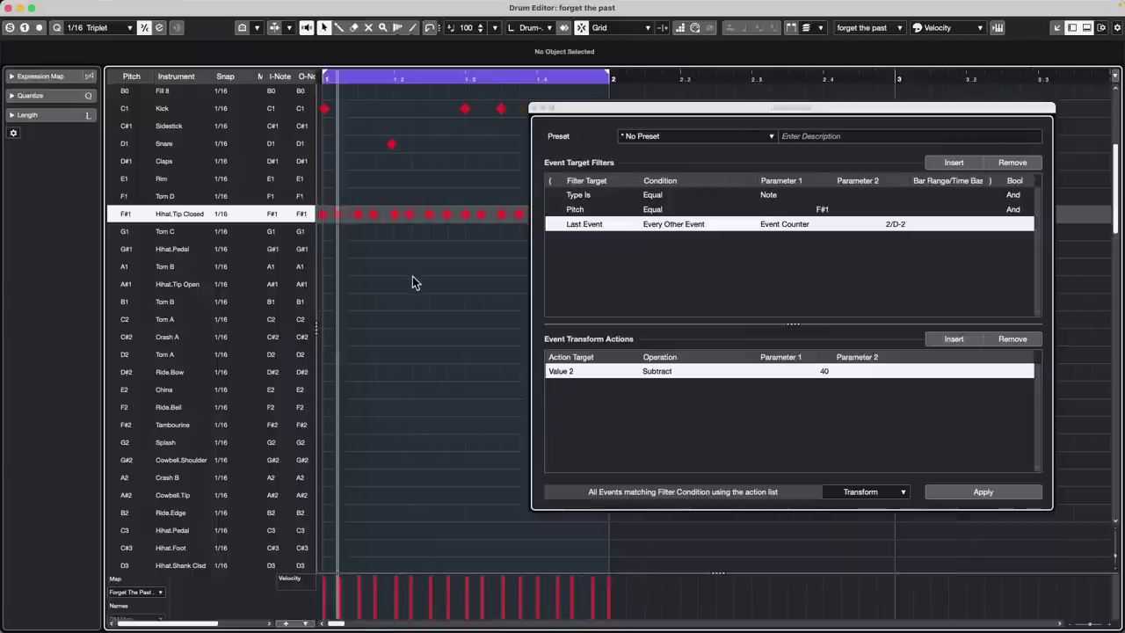
click(984, 493)
click(984, 493)
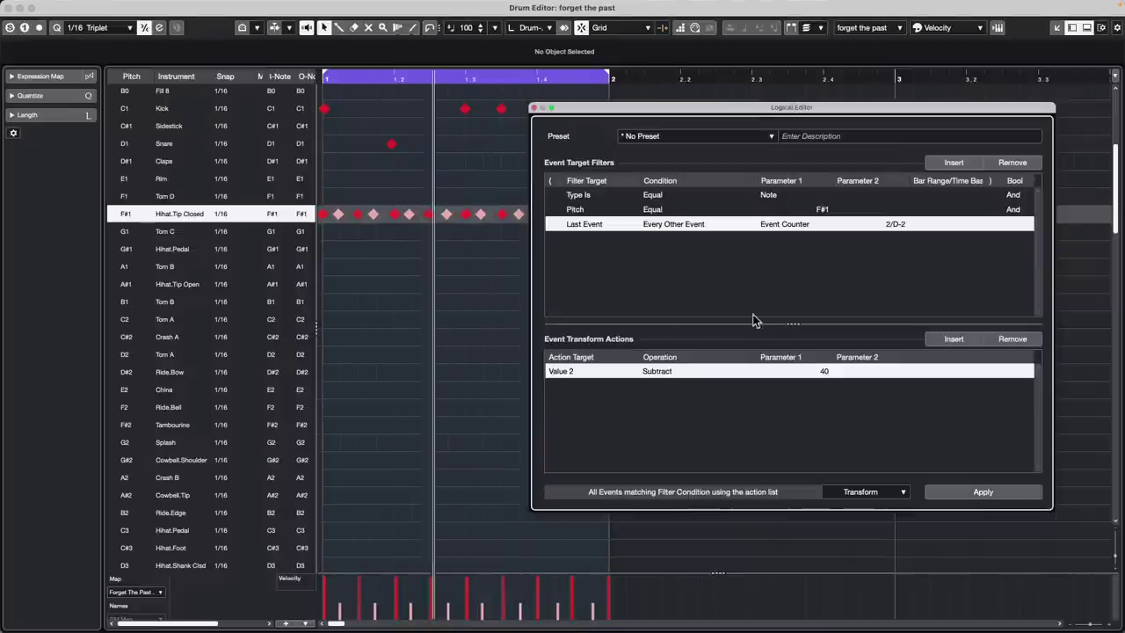
key(space)
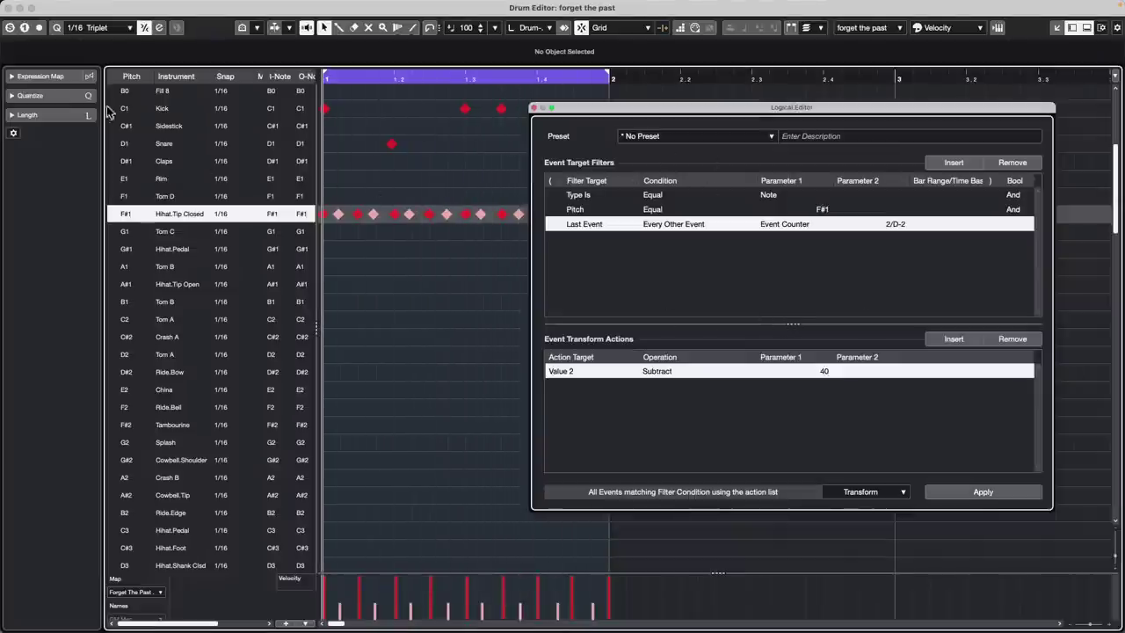
Close the Drum Editor and Logical Editor windows to return to the project.
click(9, 11)
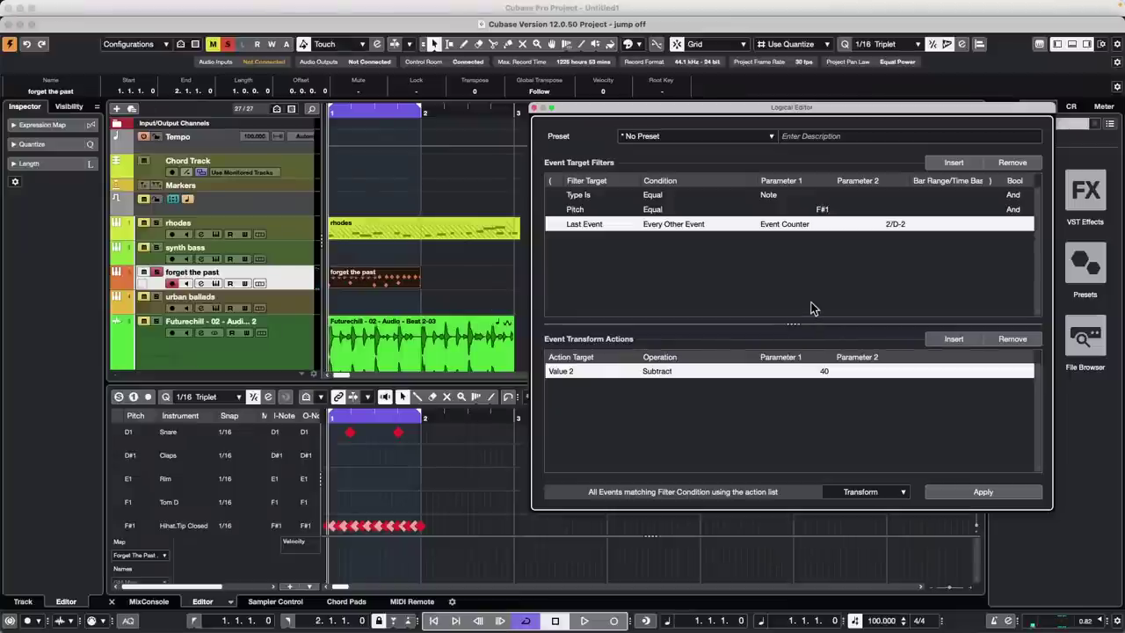
click(534, 108)
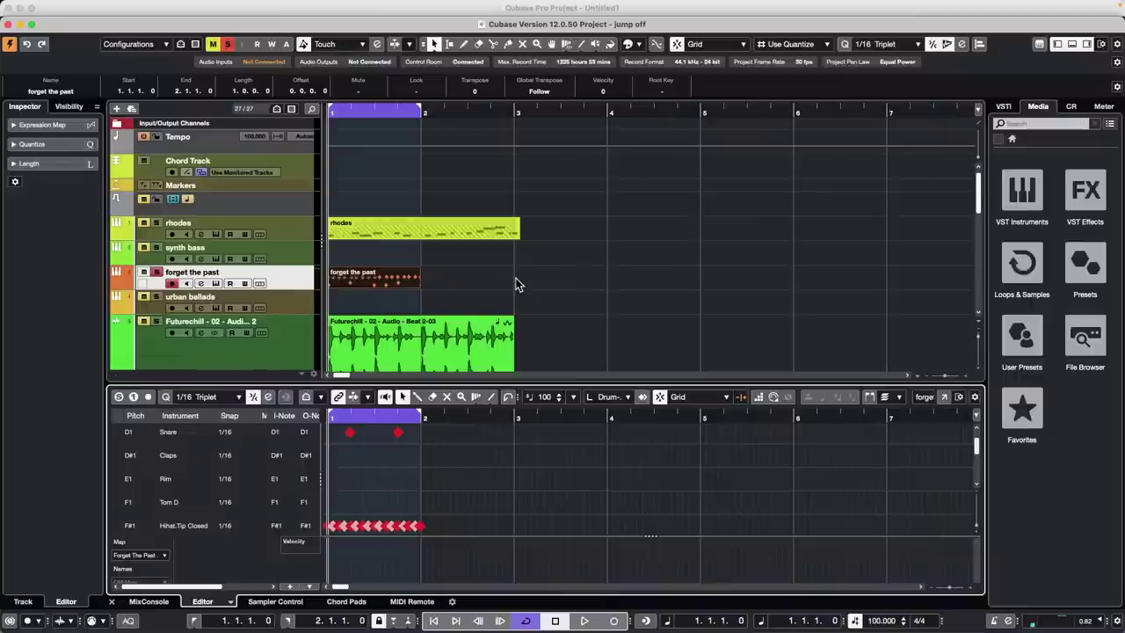
Show the forget the past track's Inspector and view the list of available Inspector sections.
click(299, 283)
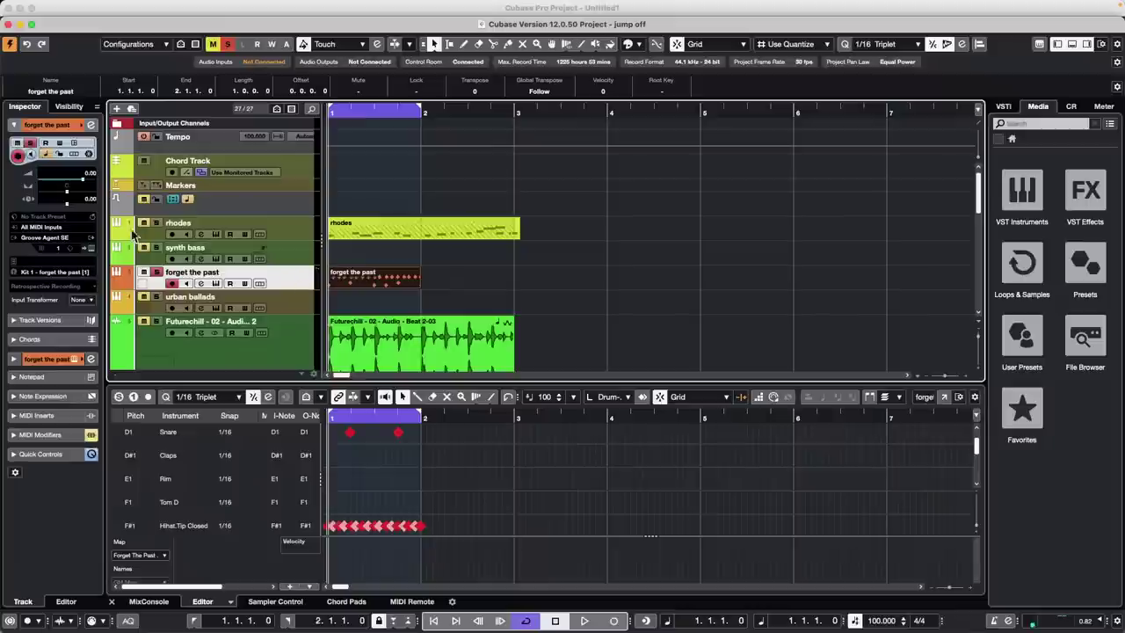
right_click(55, 333)
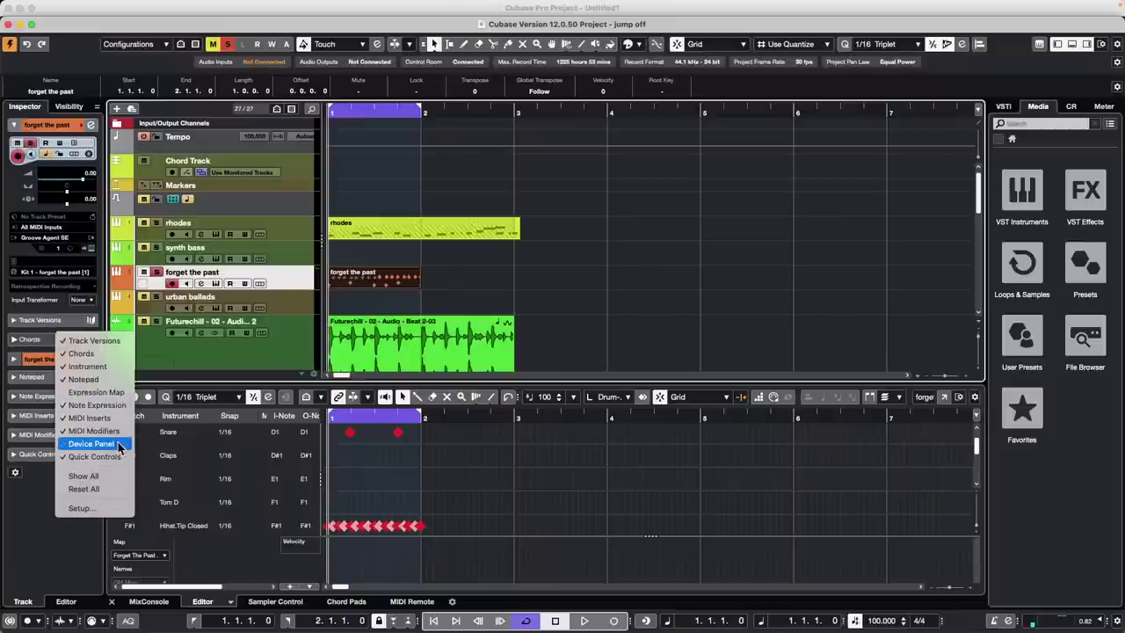
click(305, 284)
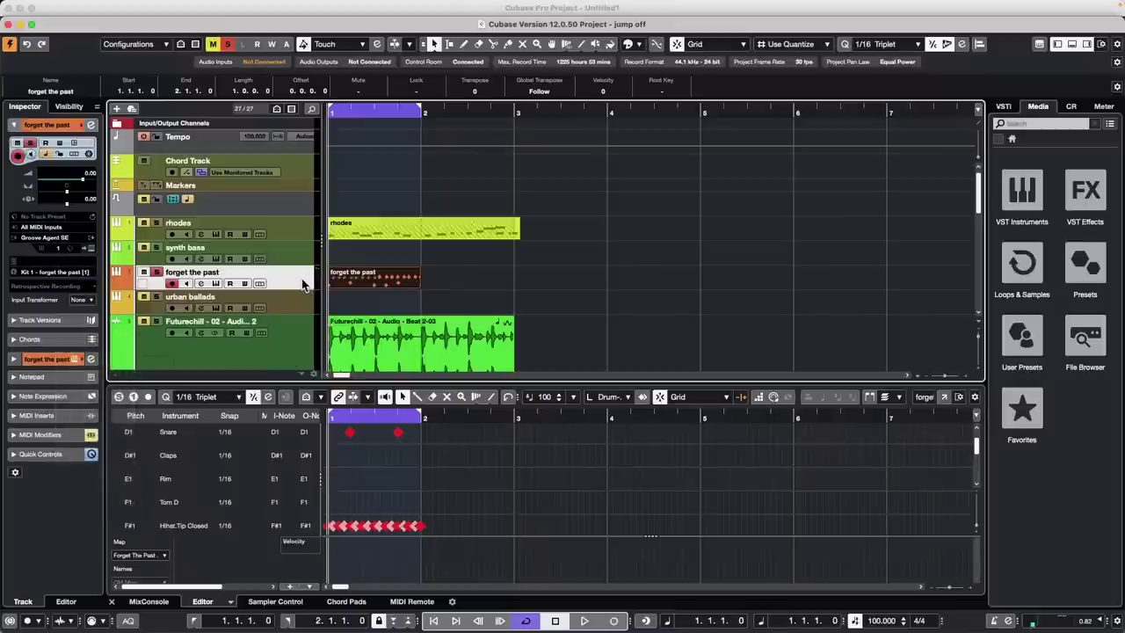
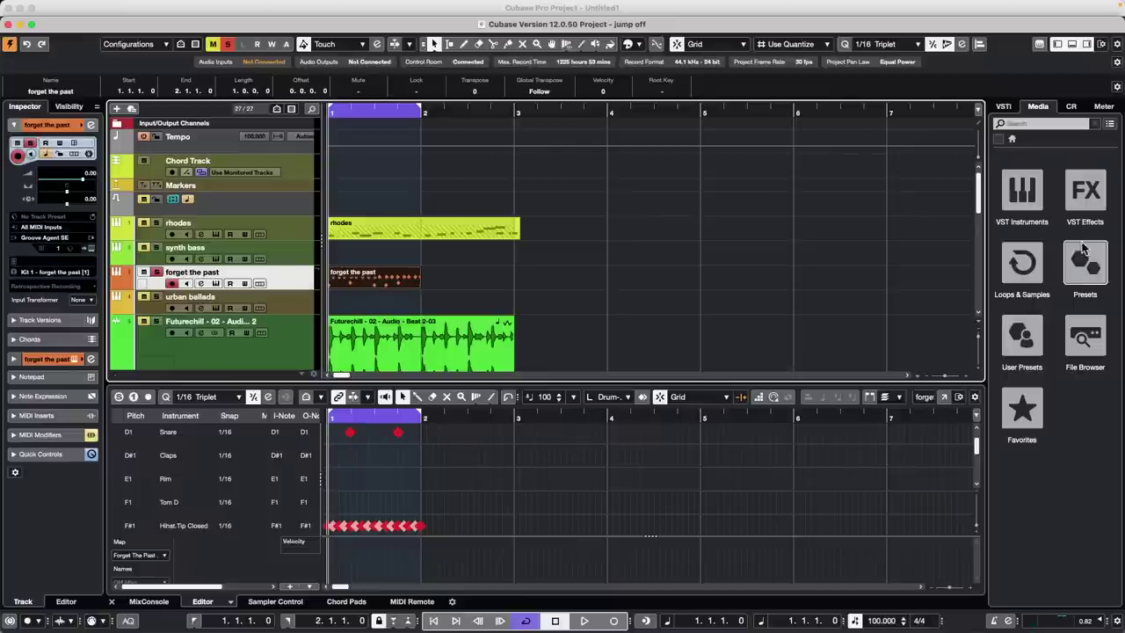
Open the GA ONE Library under Loops & Samples and audition the hardkit_snare sample.
click(1022, 273)
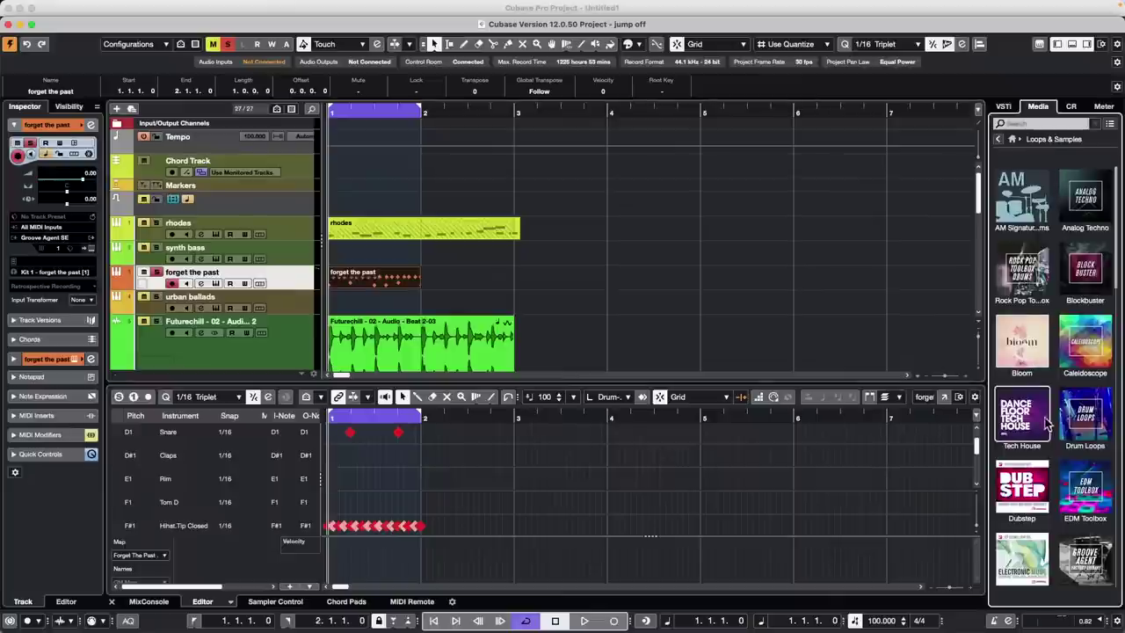
scroll(1073, 429, down, 5)
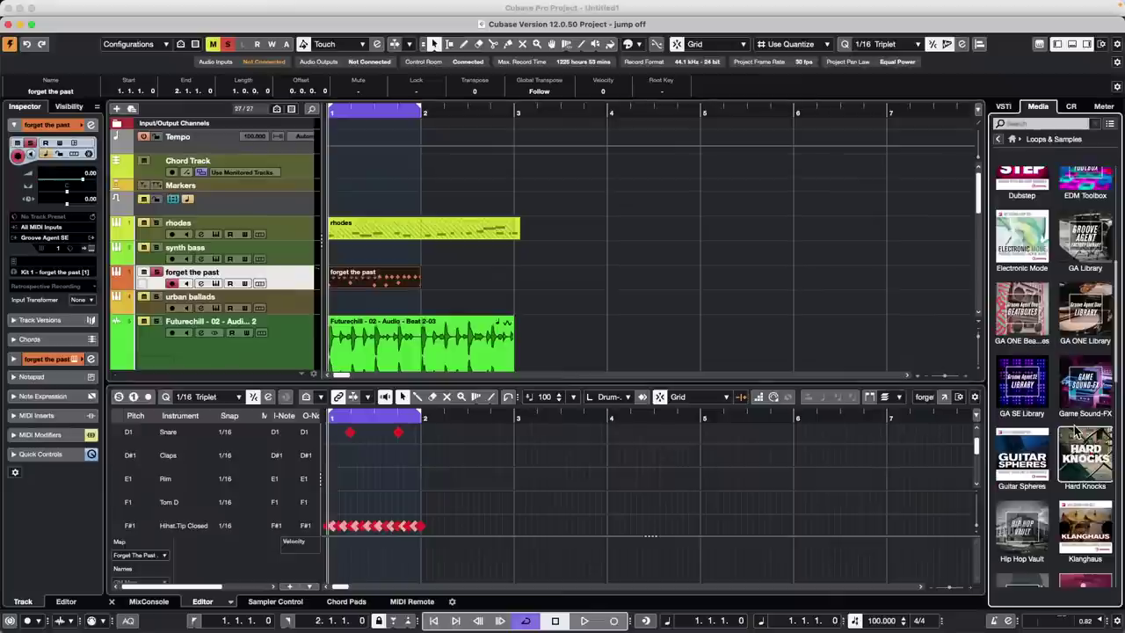
click(1094, 319)
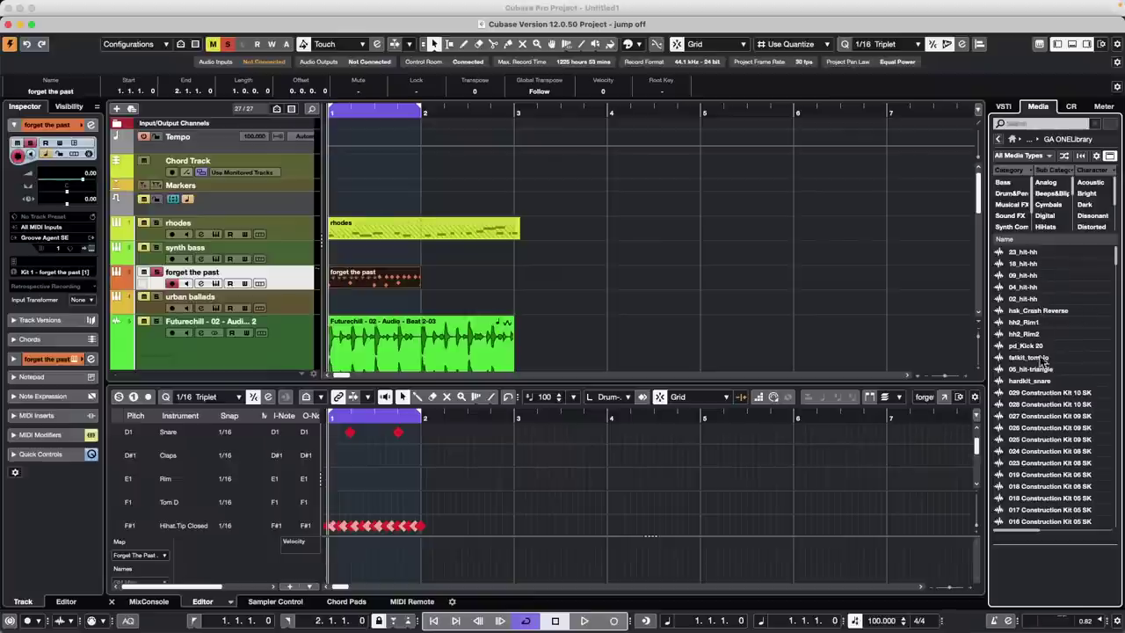
scroll(1047, 376, down, 3)
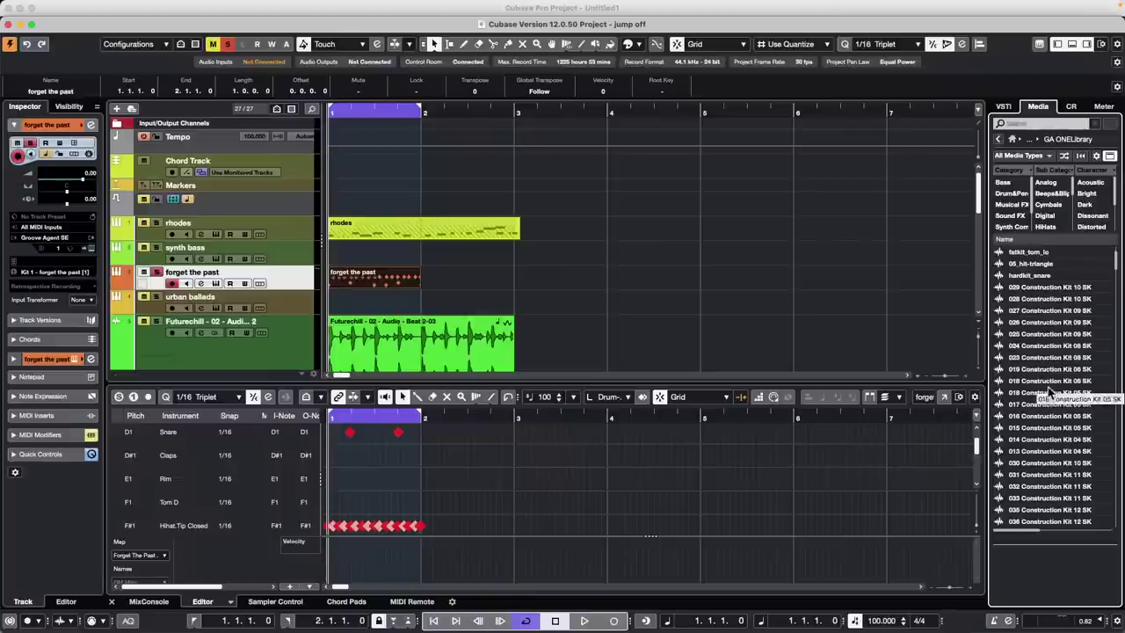
click(1049, 278)
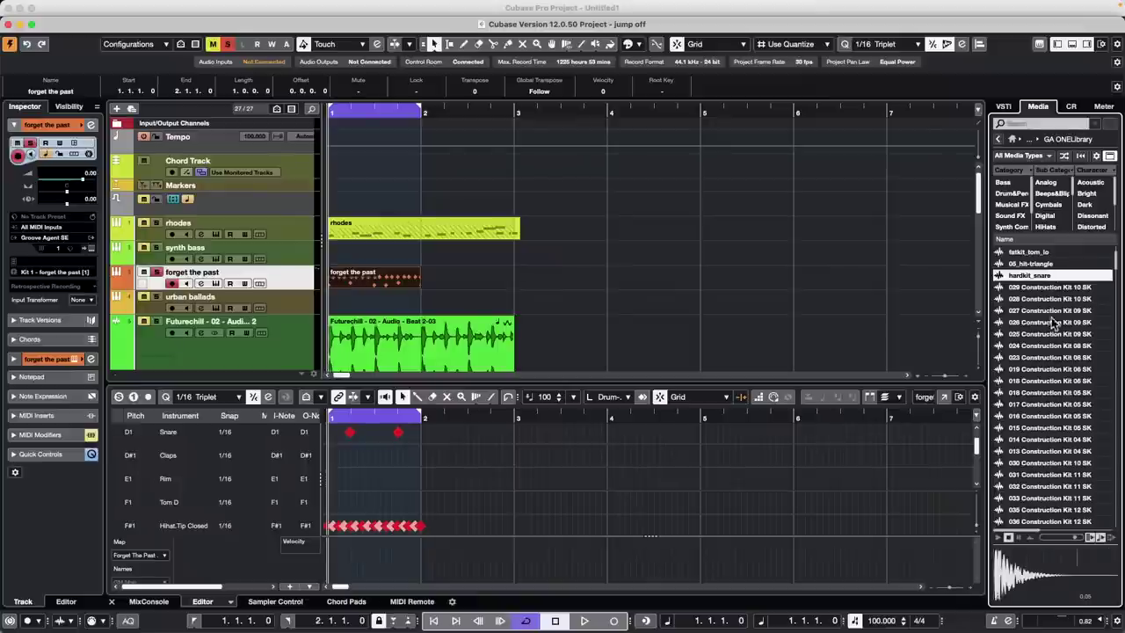
scroll(1052, 411, down, 5)
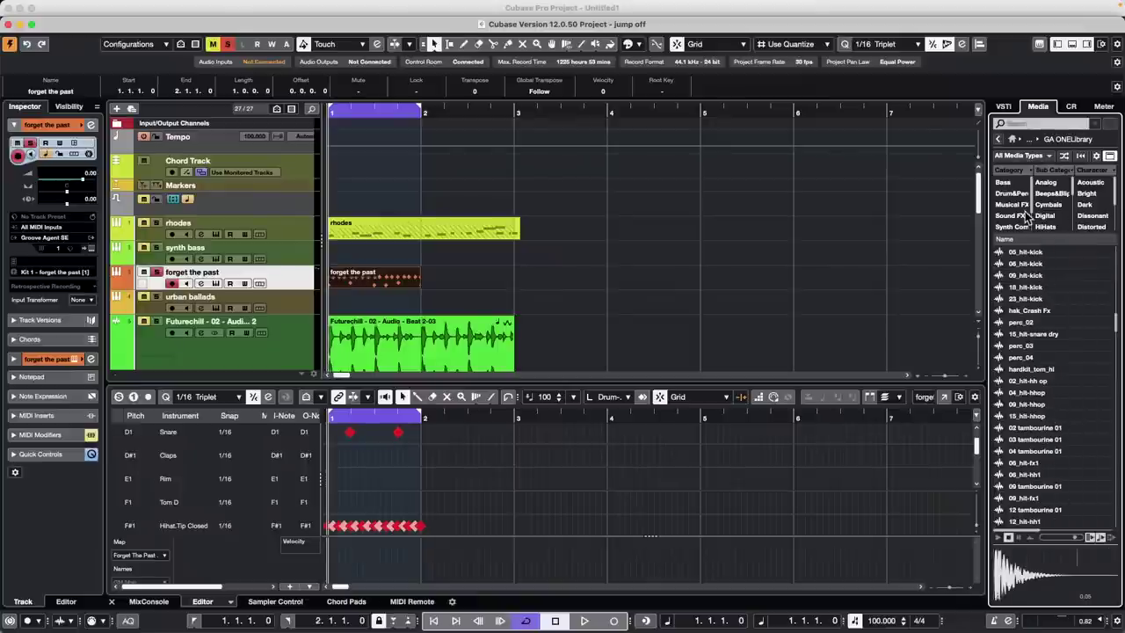
Filter the GA ONE Library samples to the Kick Drum subcategory.
scroll(1059, 220, down, 6)
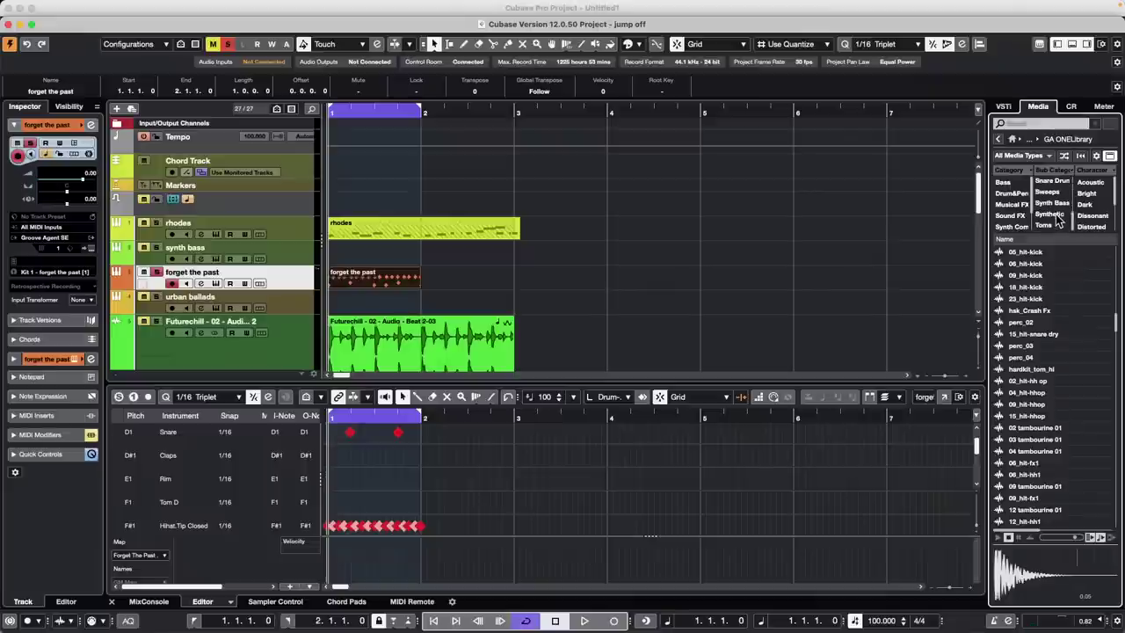
scroll(1059, 219, up, 5)
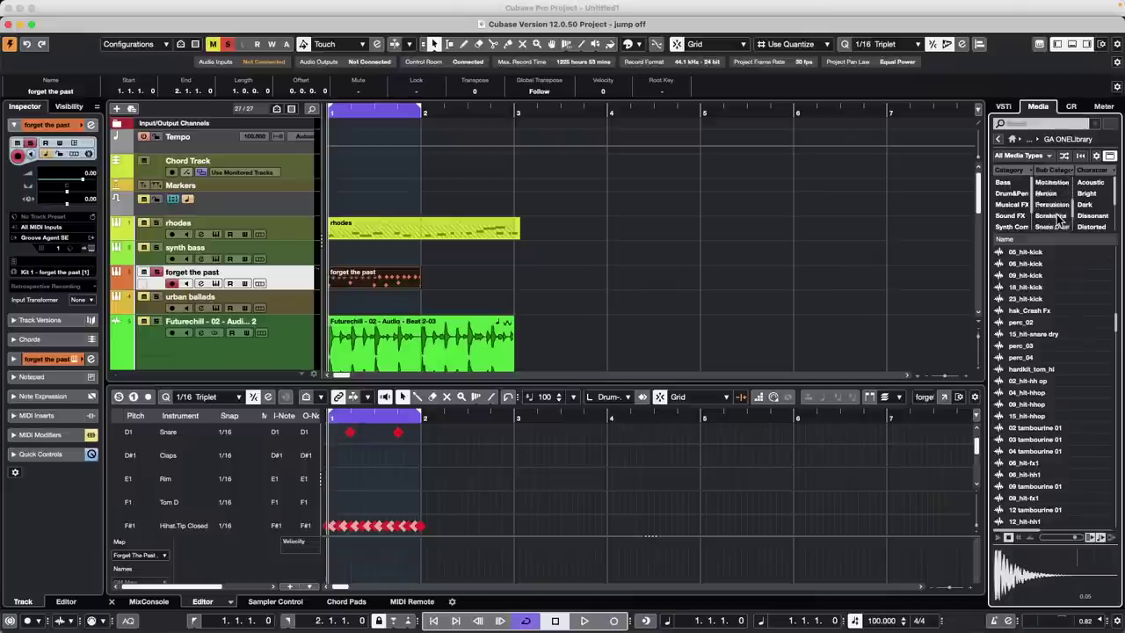
scroll(1058, 220, down, 4)
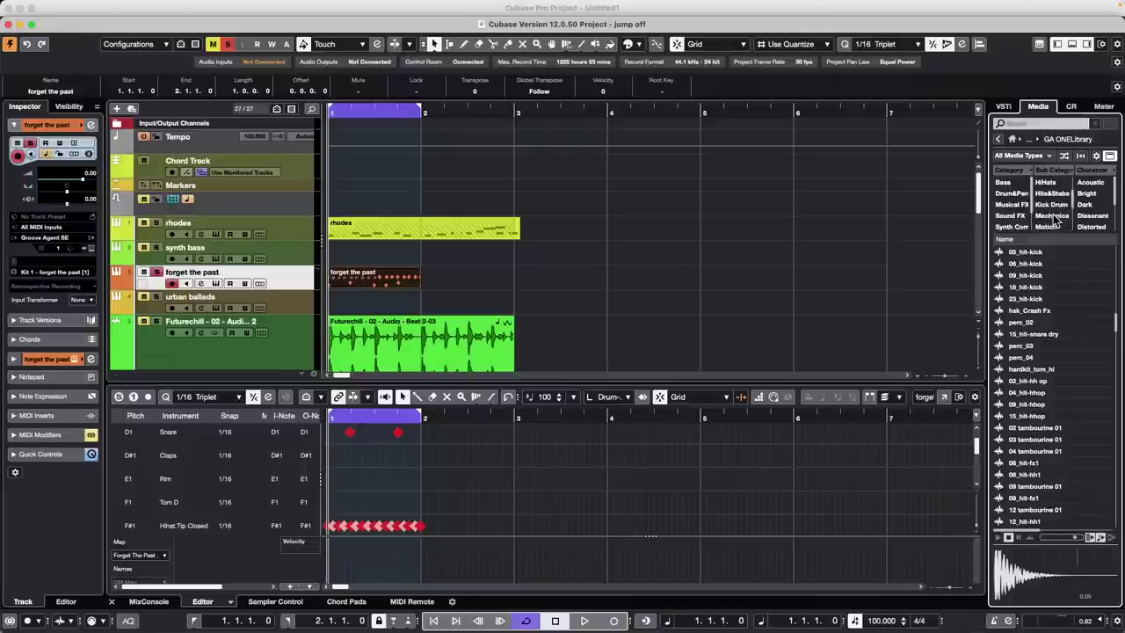
click(1051, 204)
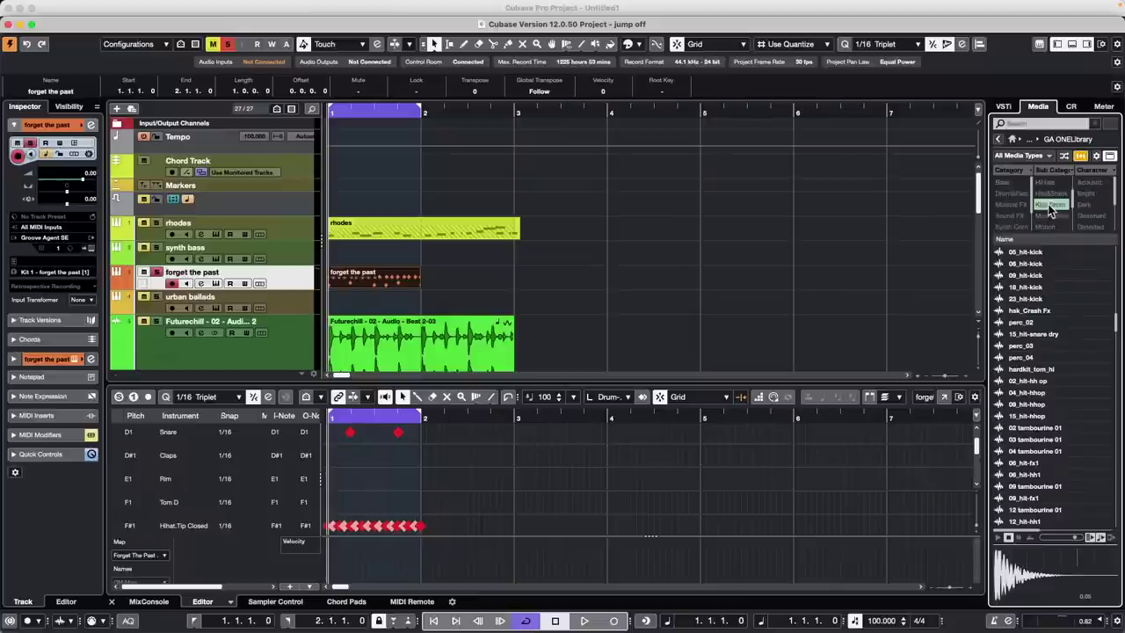
Audition several kick samples, including pd_Kick 18, 043 Kick SK and 047 Kick SK, and create a sampler track from 052 Kick SK.
click(1026, 252)
click(1026, 345)
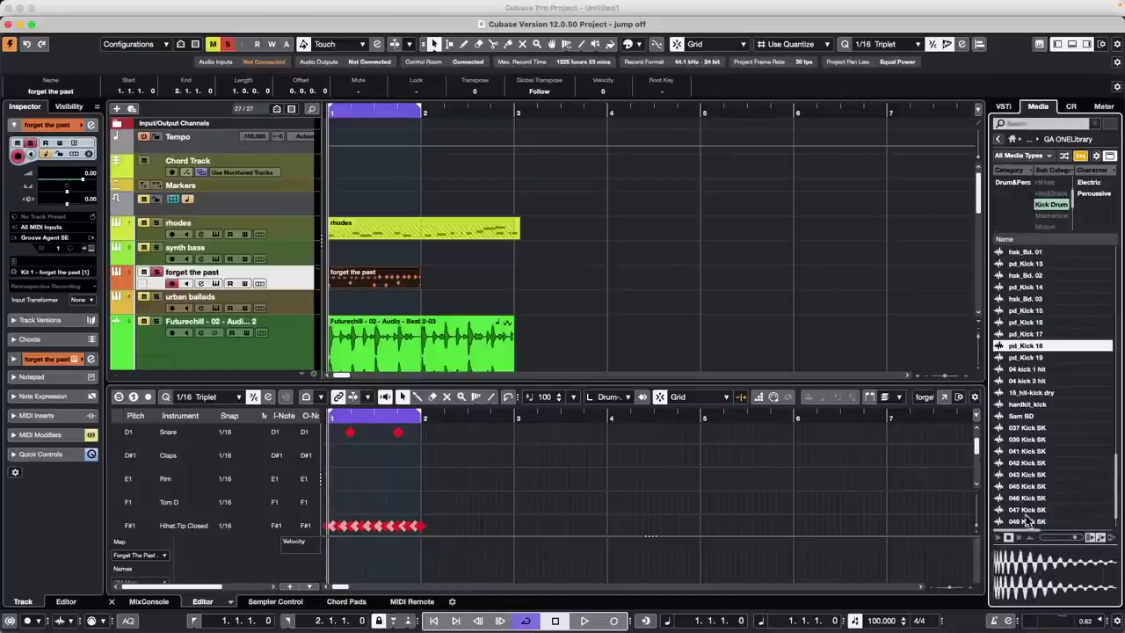
click(1028, 474)
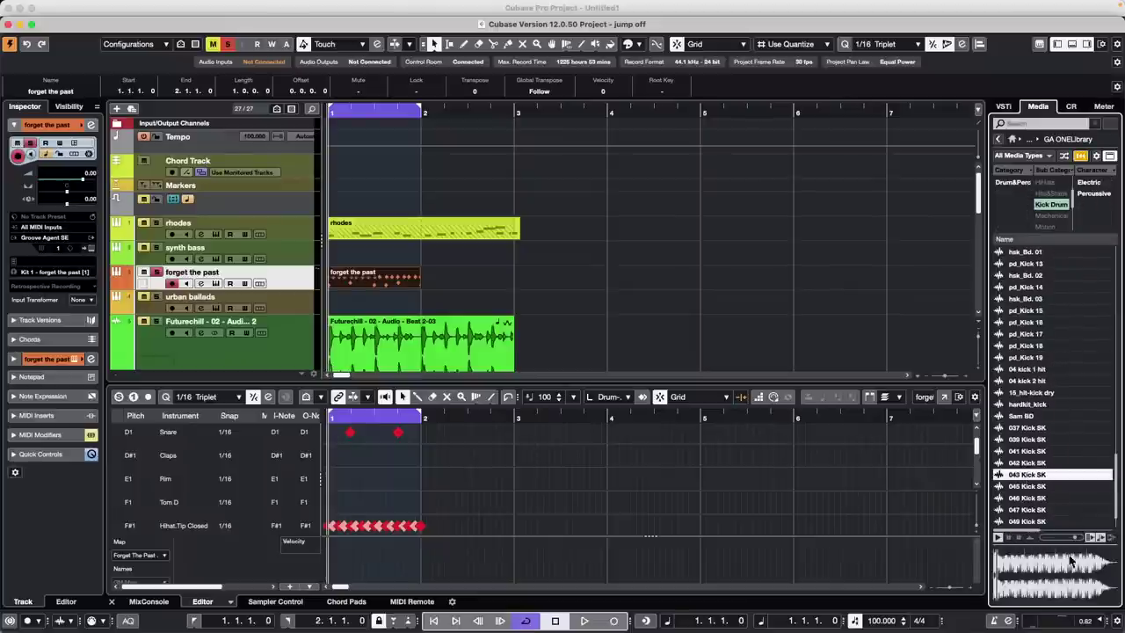
click(1030, 510)
scroll(1030, 402, down, 1)
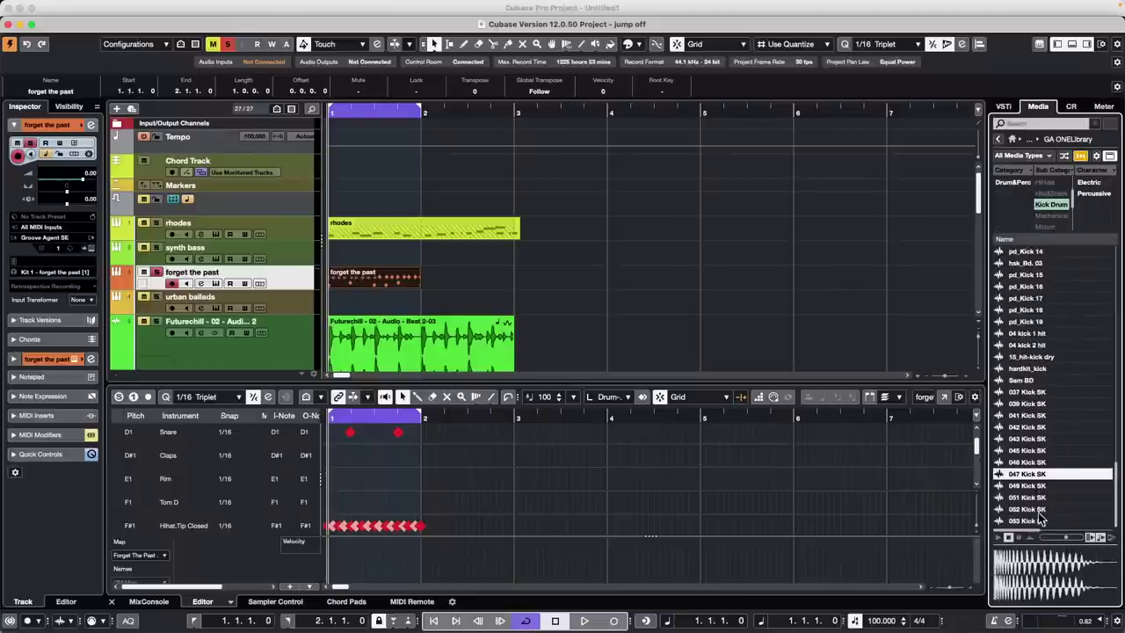
click(1033, 510)
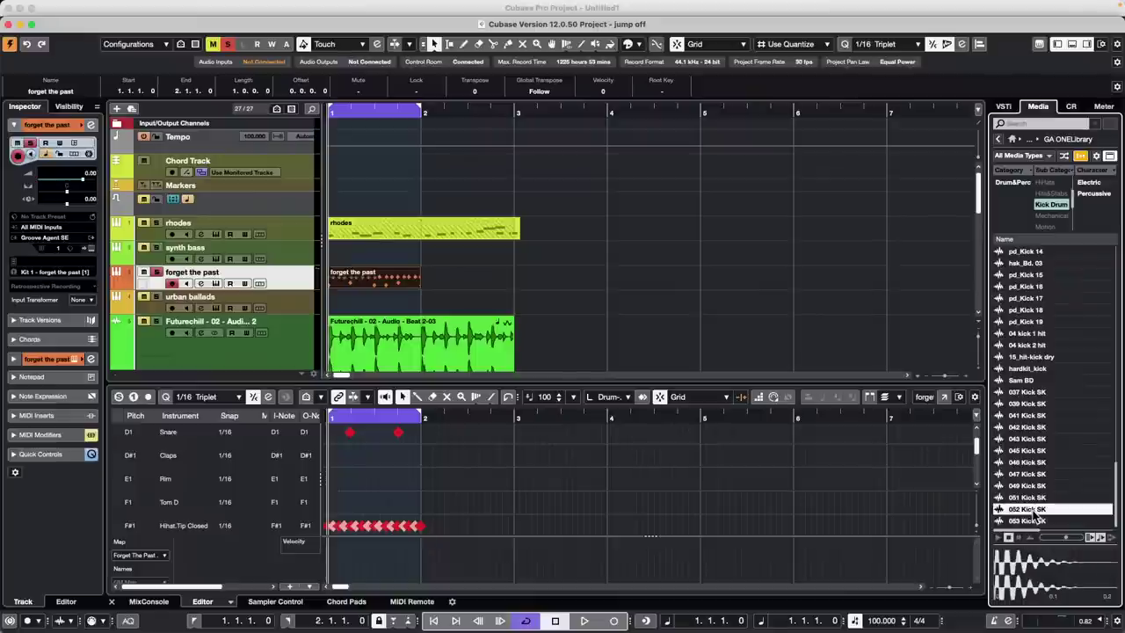
right_click(1037, 511)
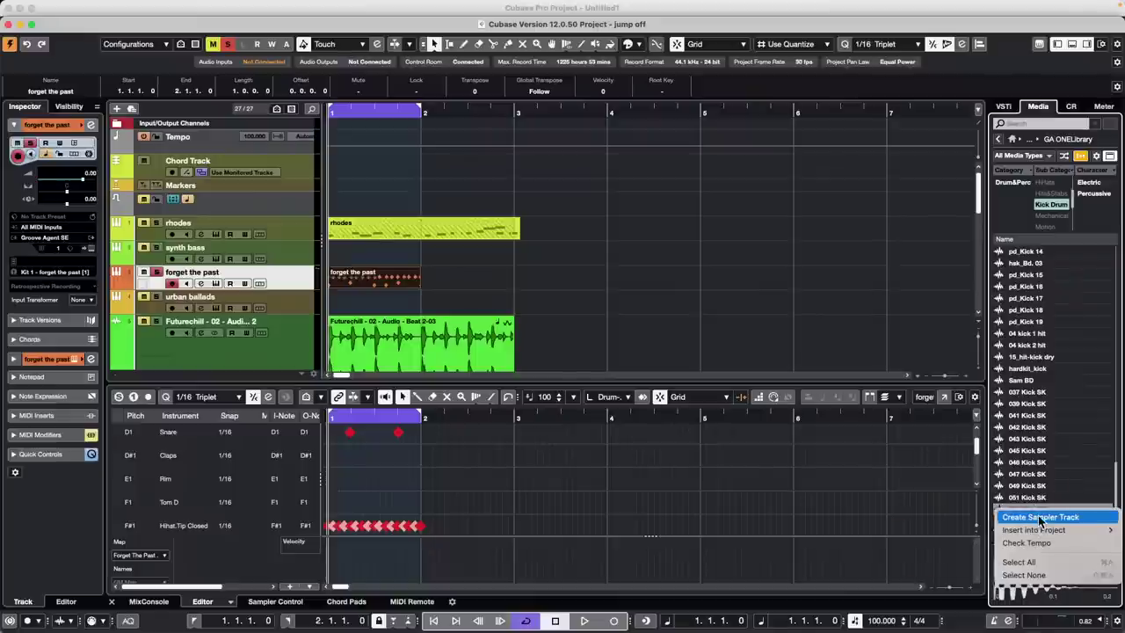
click(1039, 517)
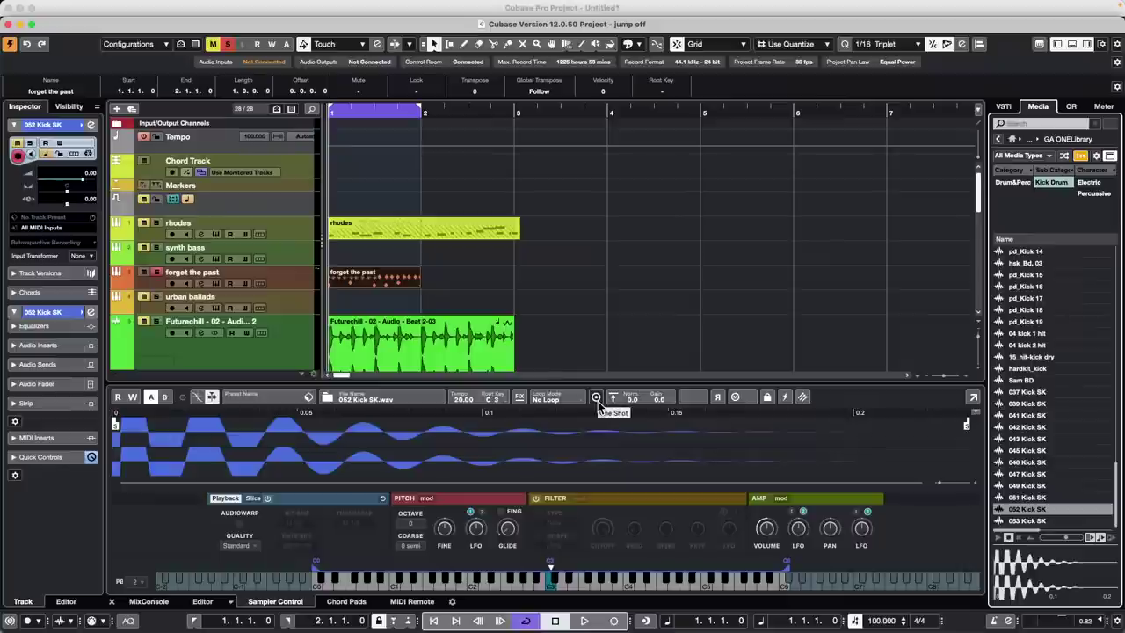
Deactivate all solo states and enable One Shot mode for the kick sample, comparing it with the mode off.
click(596, 397)
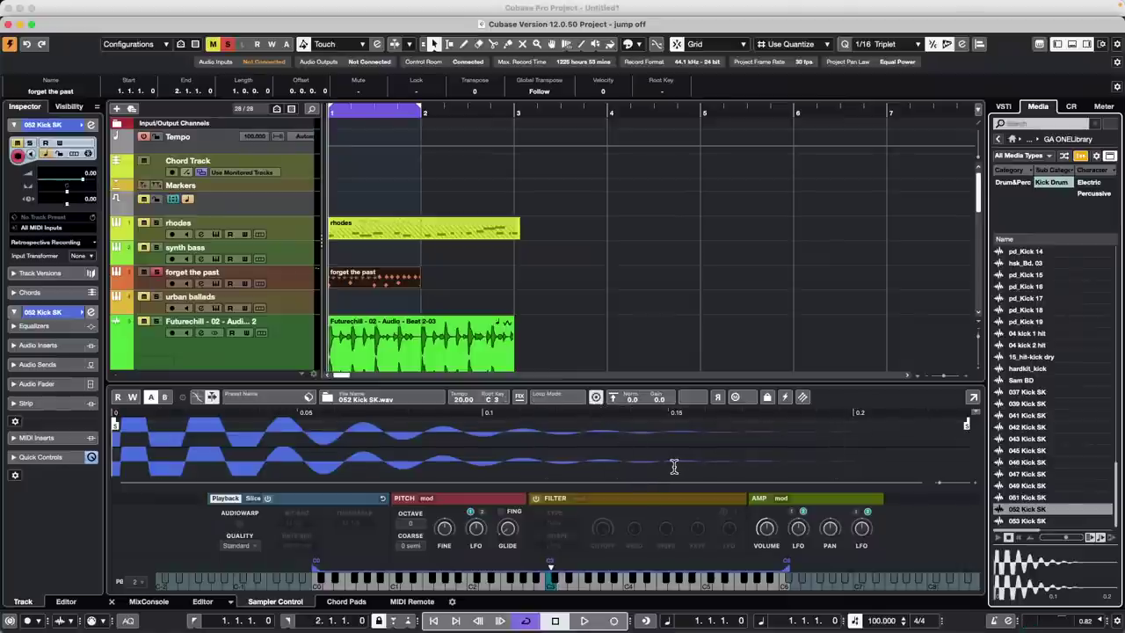
click(226, 45)
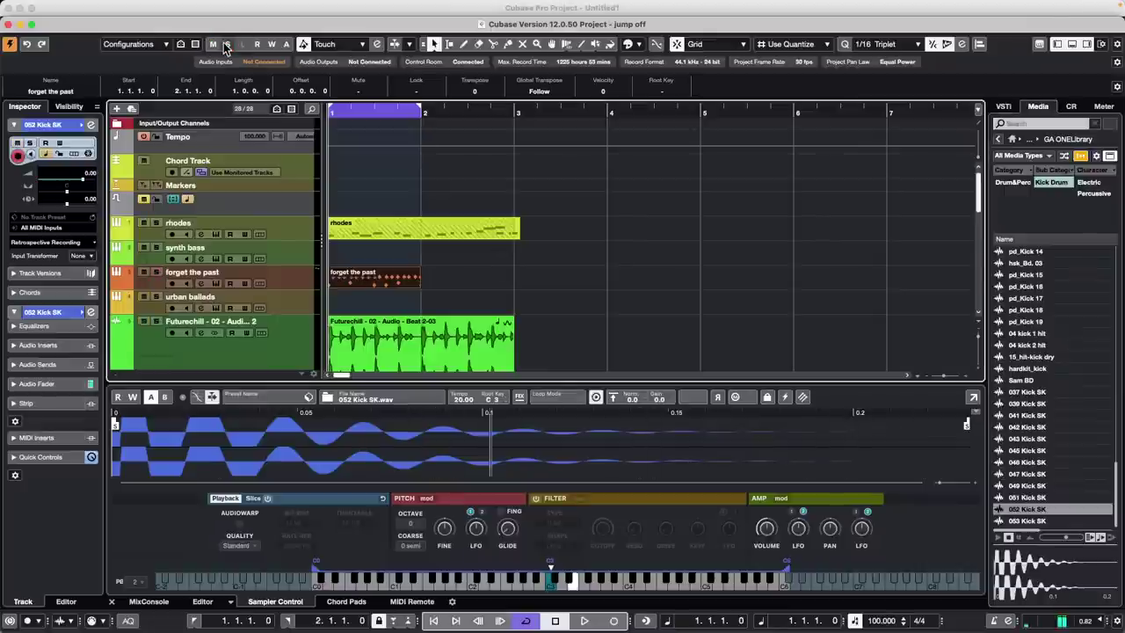
click(596, 400)
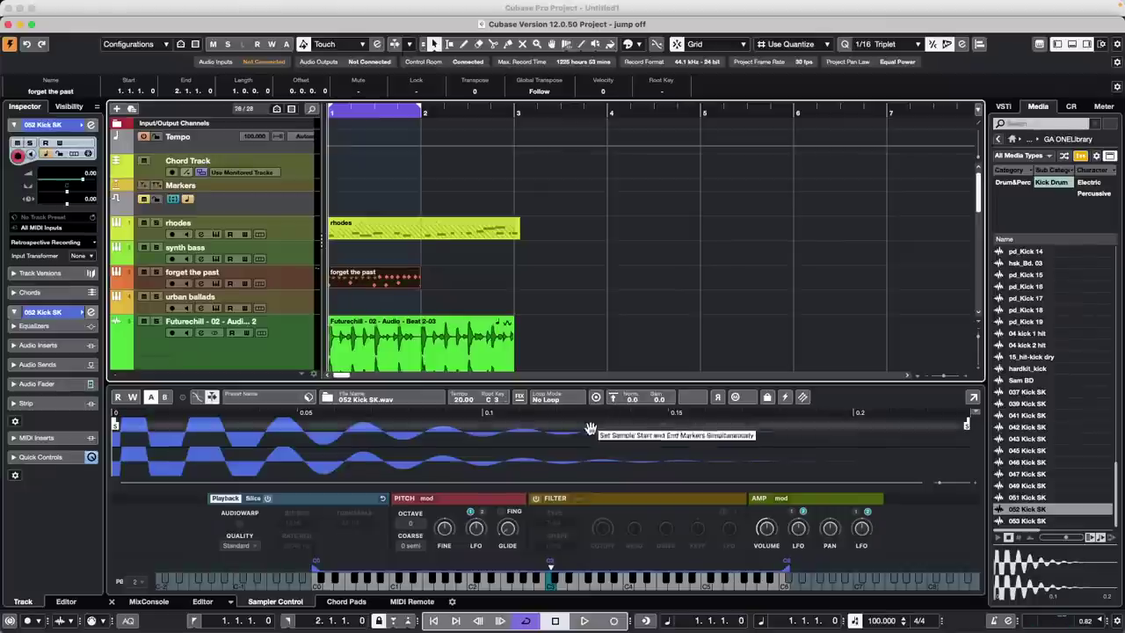
click(597, 400)
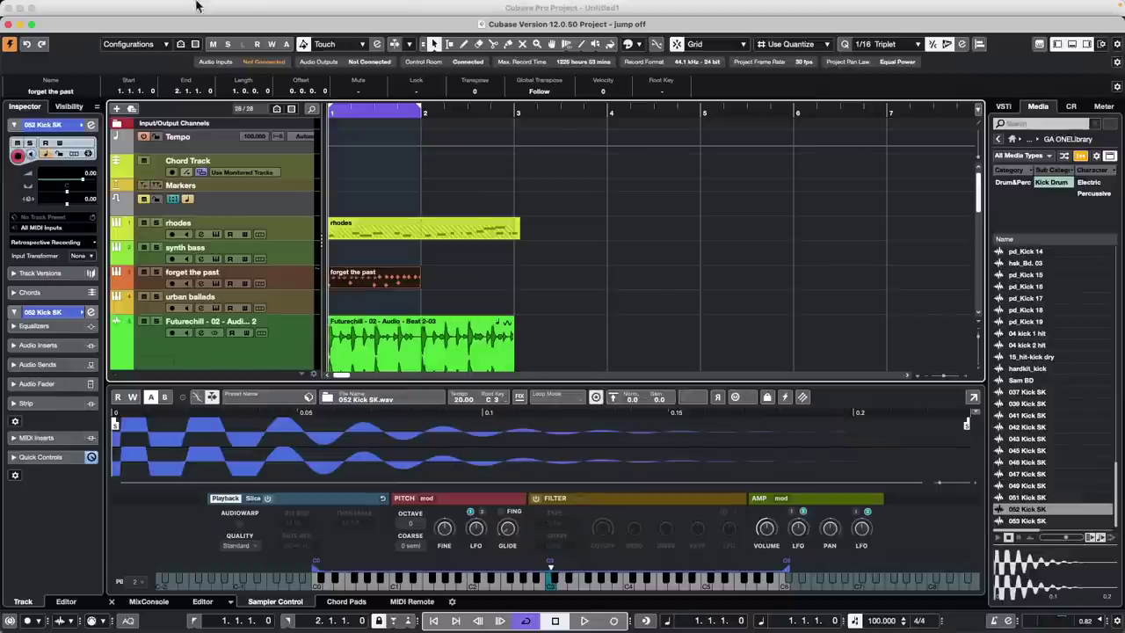
Open the Preferences, review the Record and Record-Audio settings, and close the dialog.
click(78, 7)
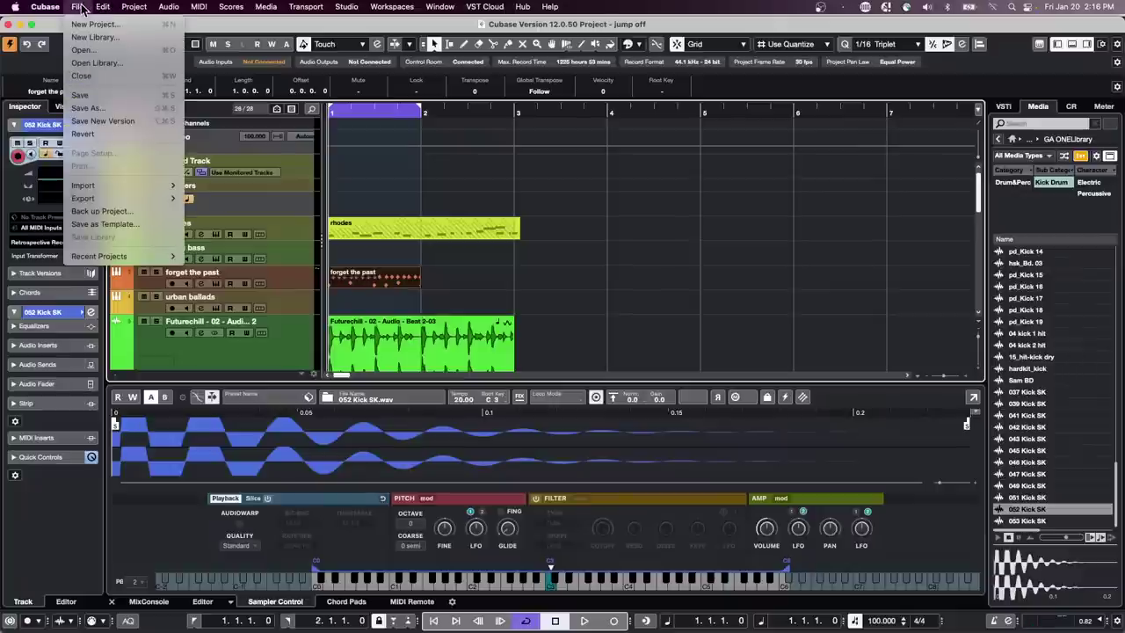
mouse_move(44, 7)
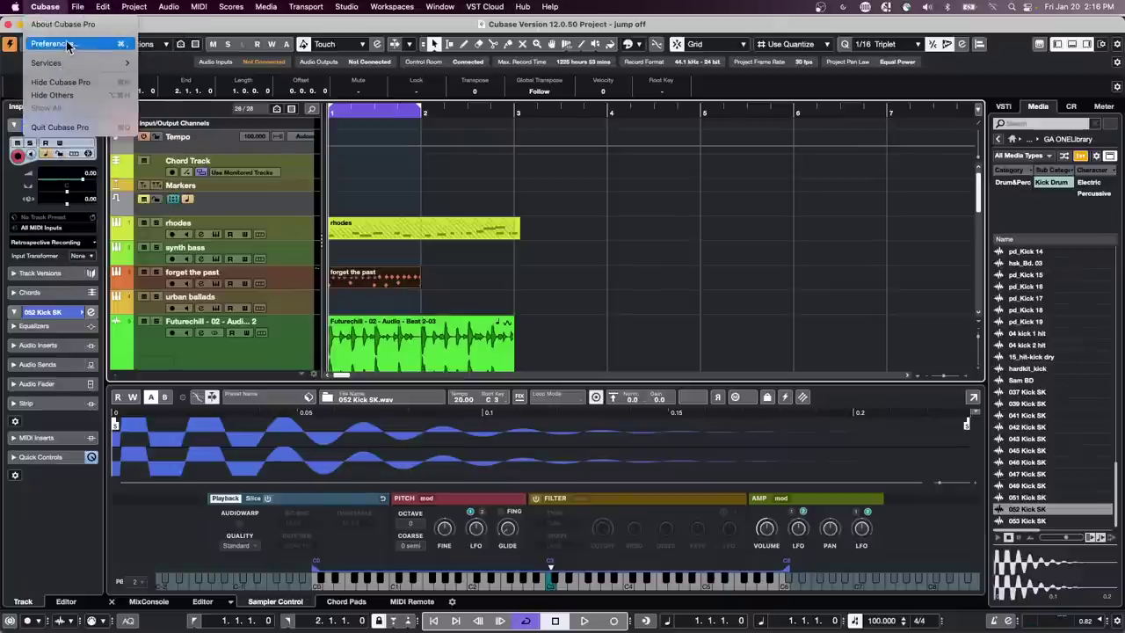
click(53, 43)
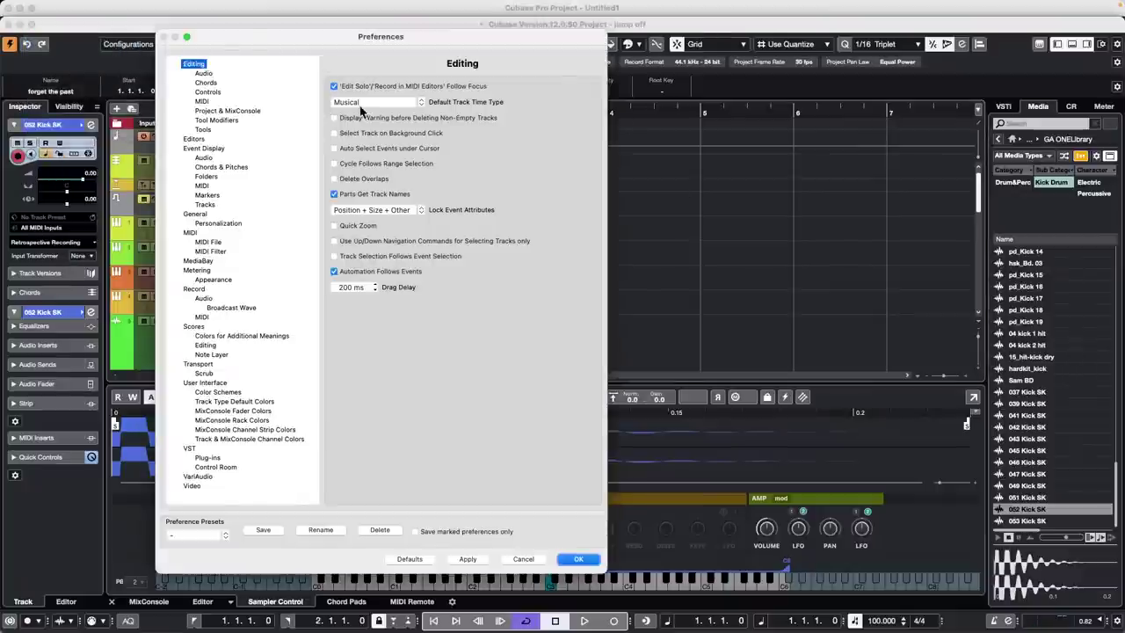
drag(251, 42, 444, 62)
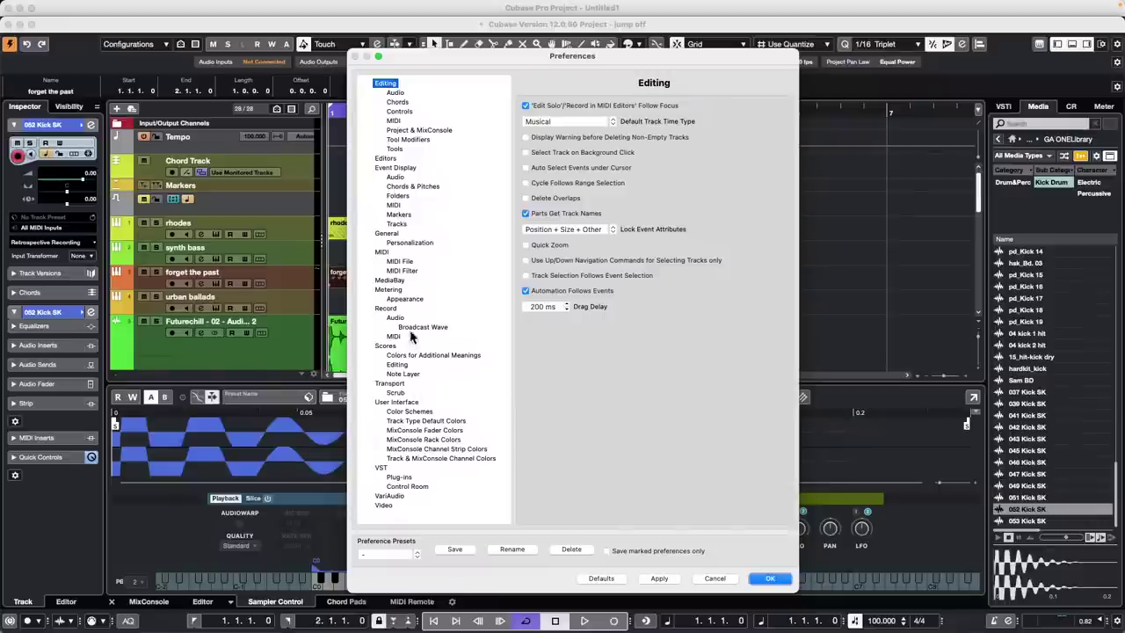
click(391, 309)
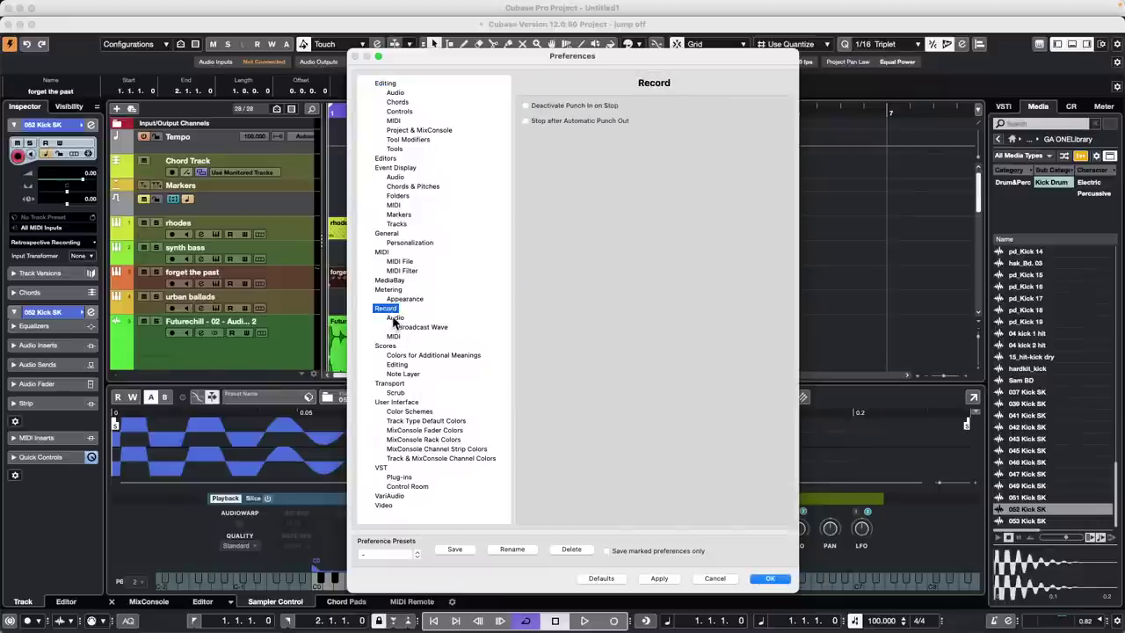
click(396, 318)
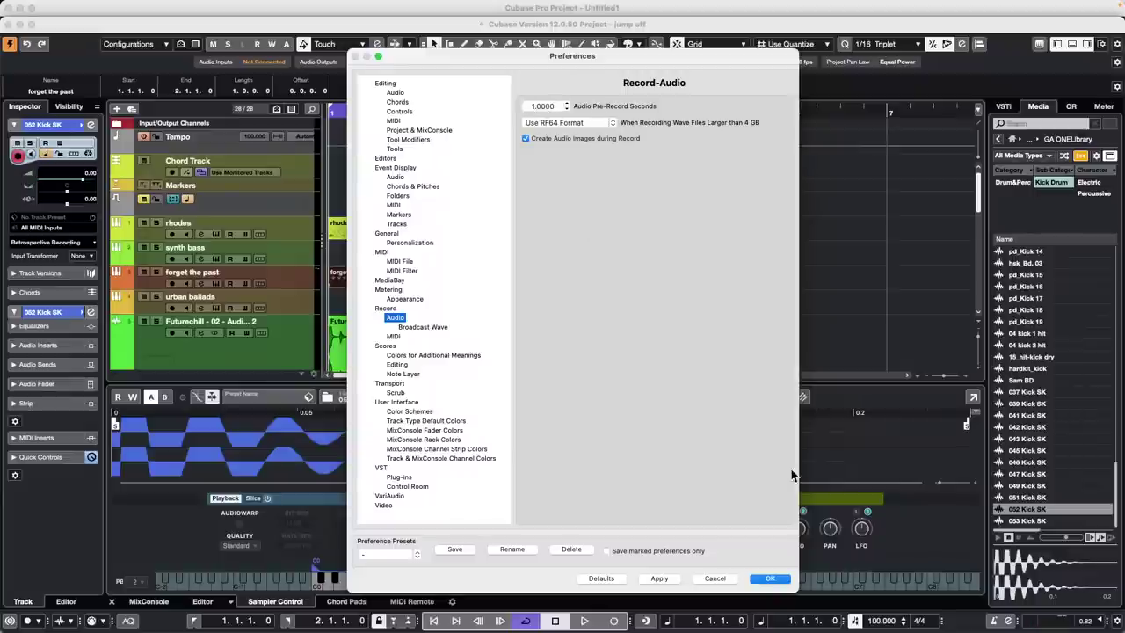
click(778, 580)
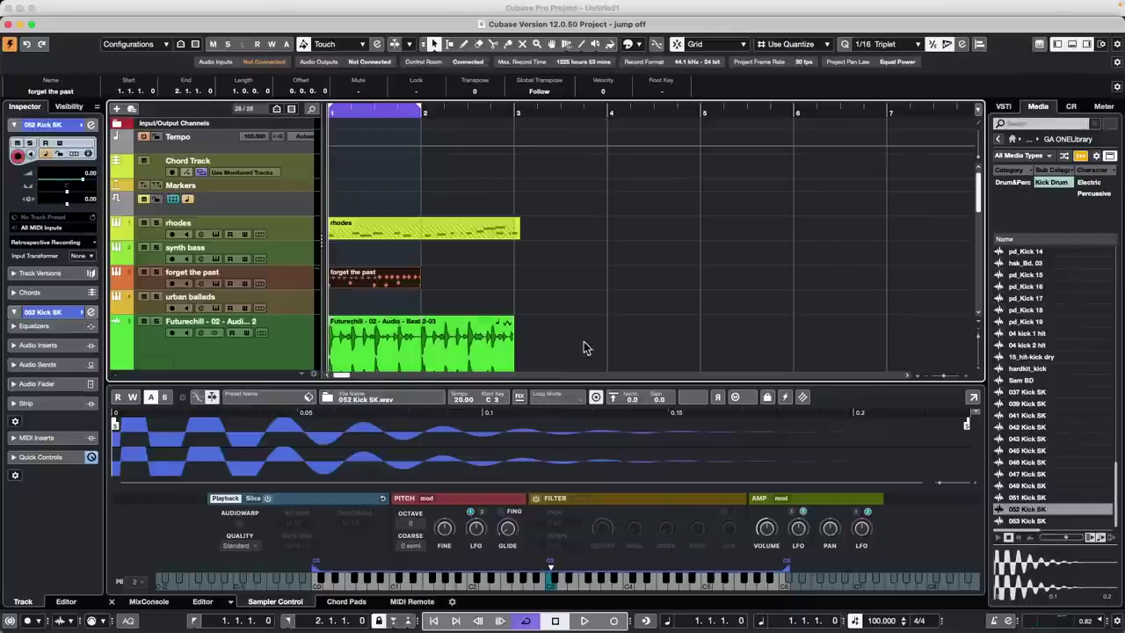
Clear the Kick Drum filter from the sample browser and create a new empty project in the prompted location.
click(1047, 183)
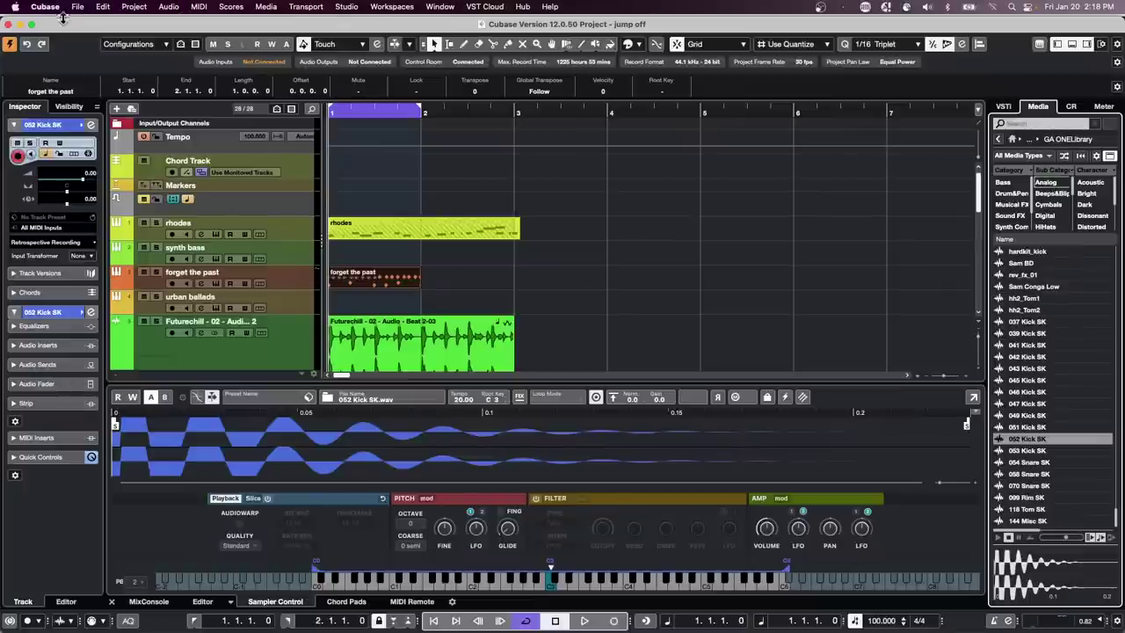
click(77, 7)
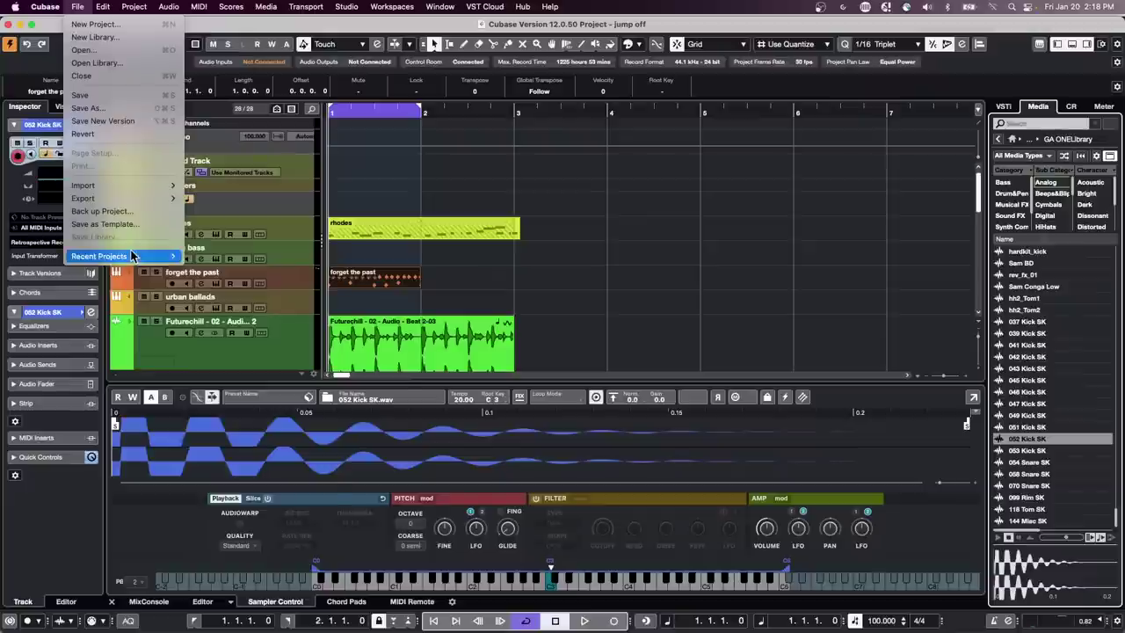
click(123, 25)
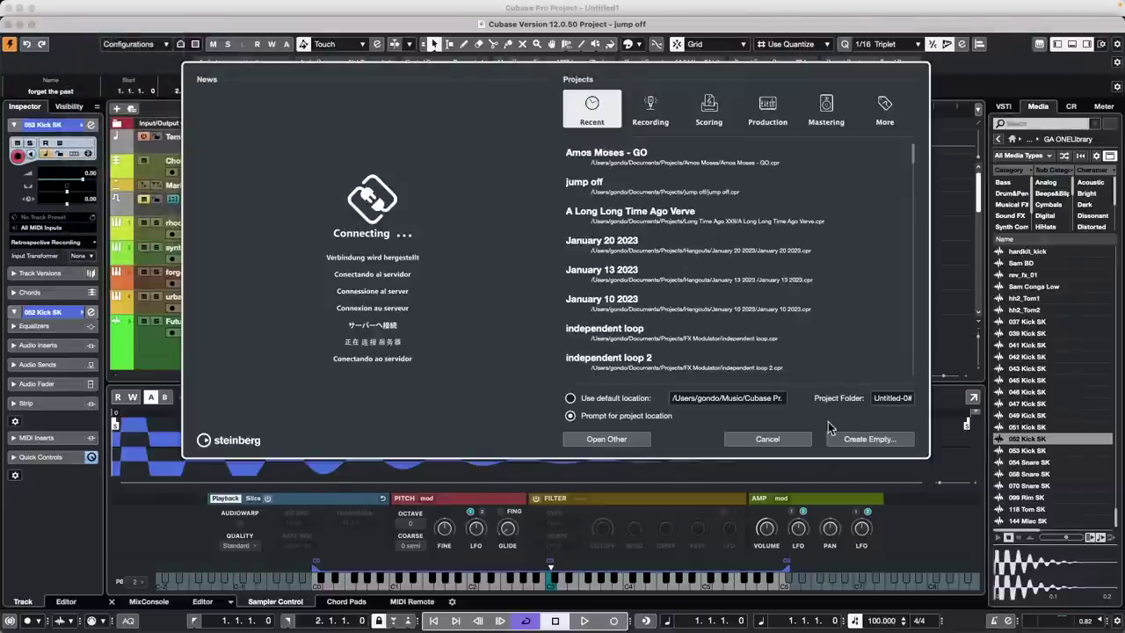
click(874, 439)
click(888, 407)
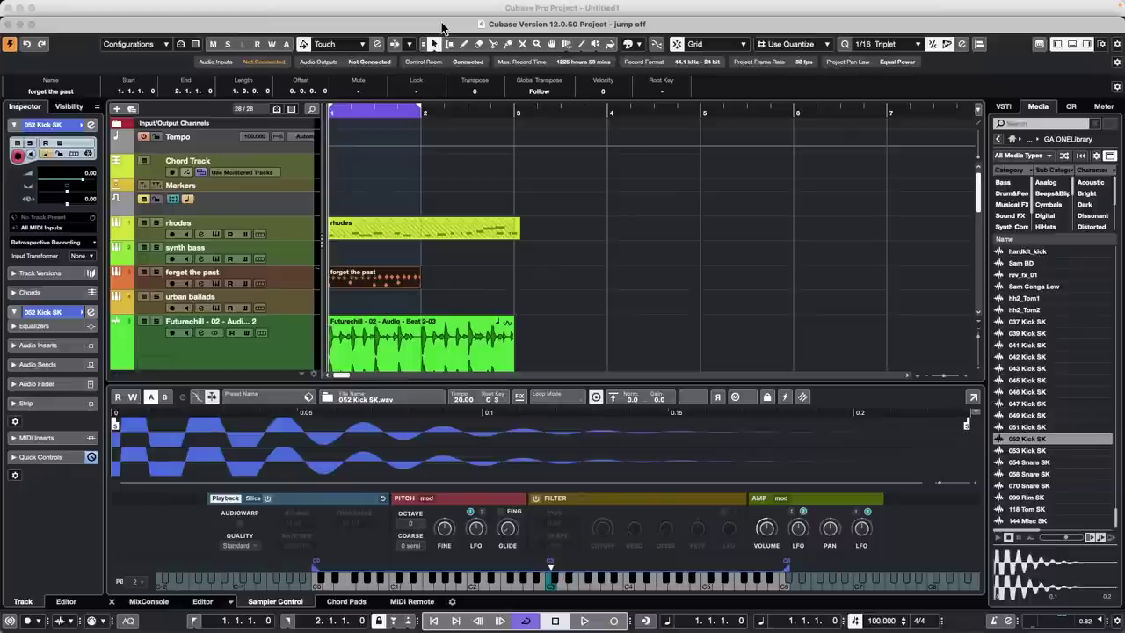
Start an audio file import into the empty project and browse to the Audio folder of the Amos Moses project.
right_click(222, 169)
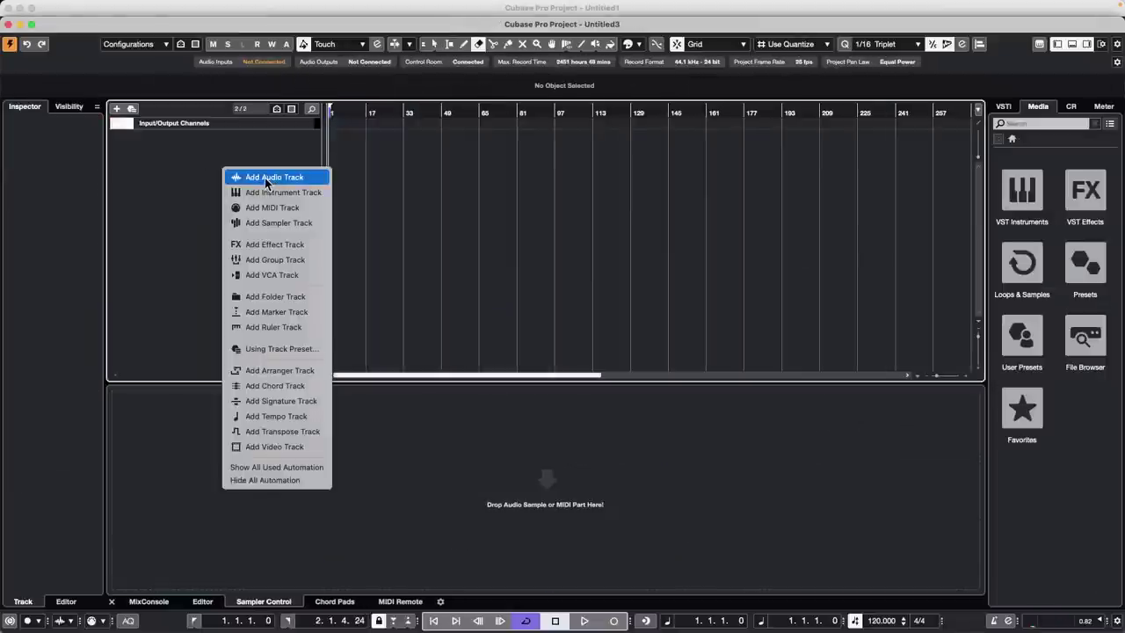
click(128, 97)
click(77, 6)
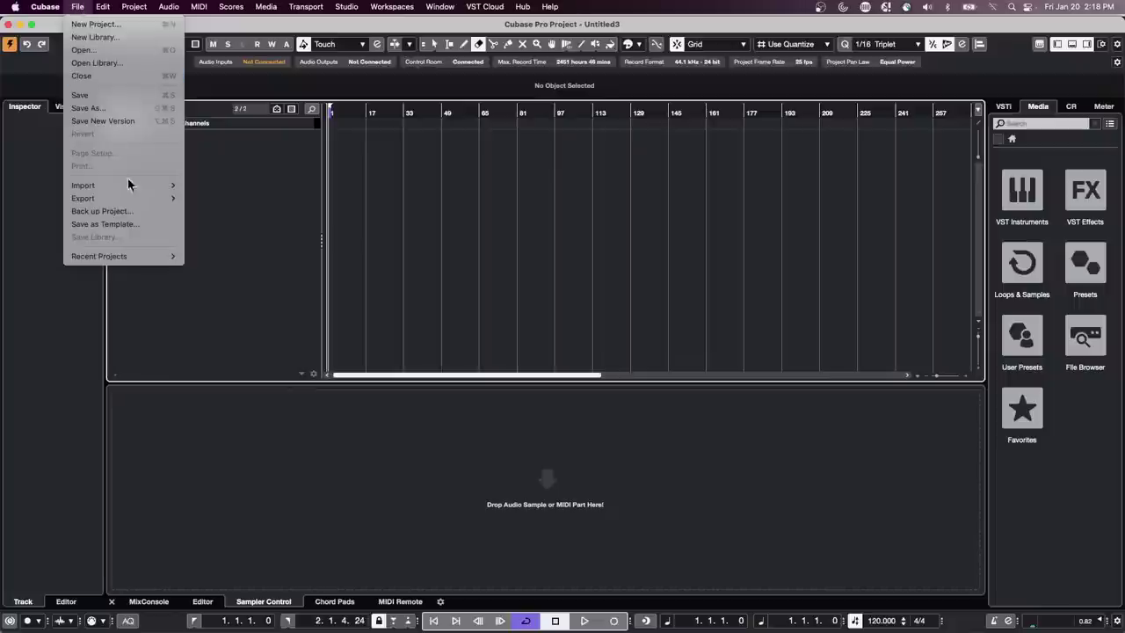
mouse_move(145, 187)
click(268, 185)
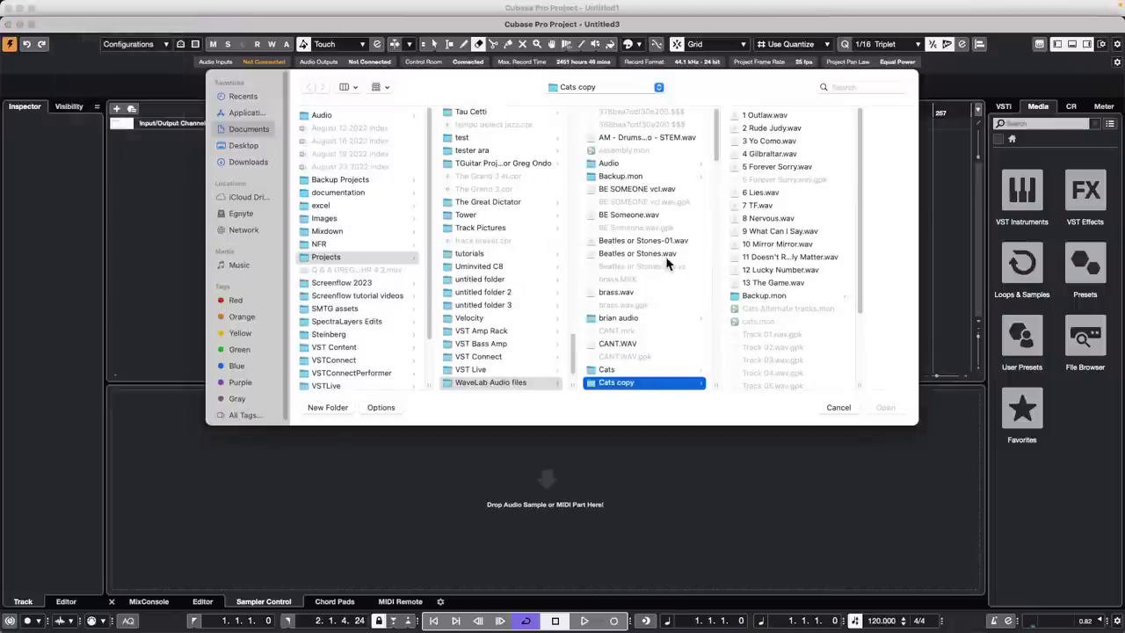
scroll(666, 263, up, 1)
scroll(523, 220, up, 15)
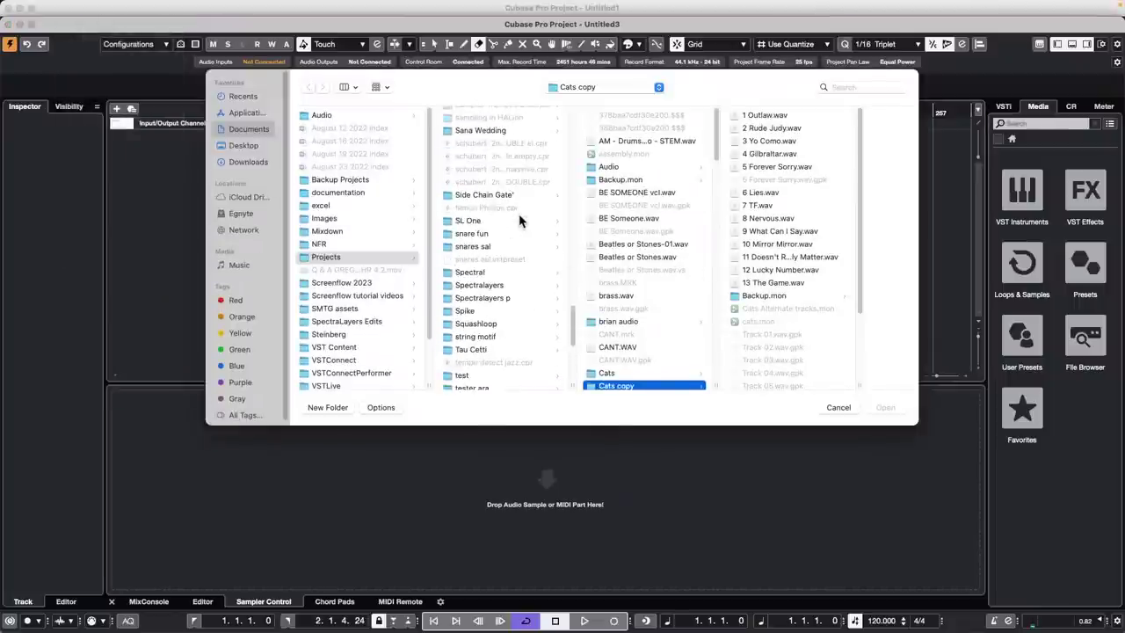
scroll(525, 220, up, 10)
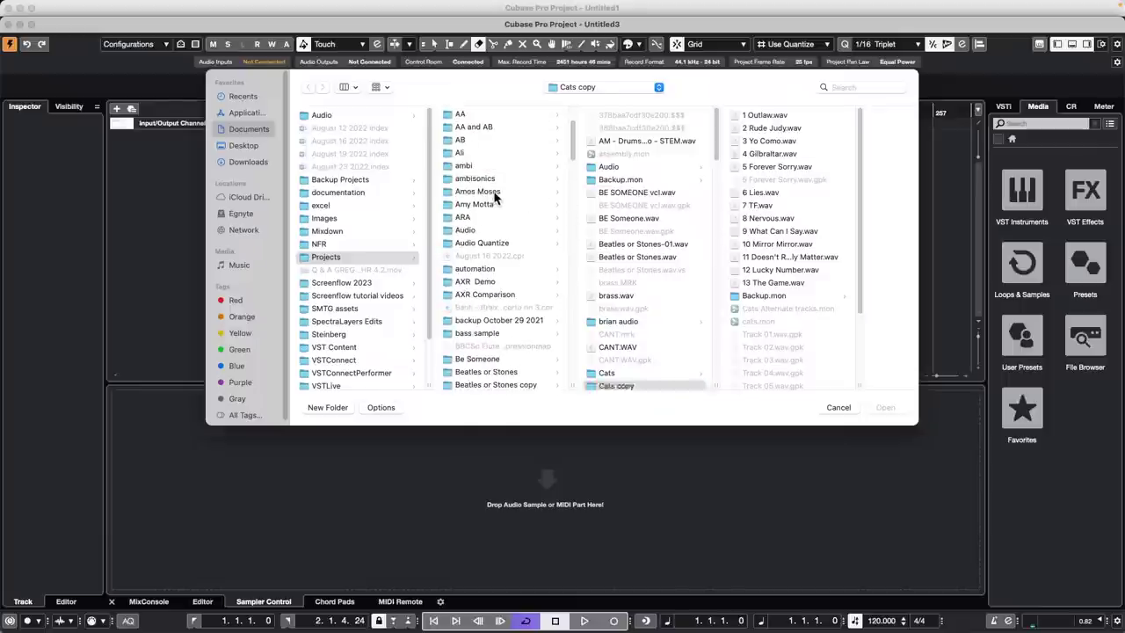
click(492, 190)
scroll(657, 282, down, 1)
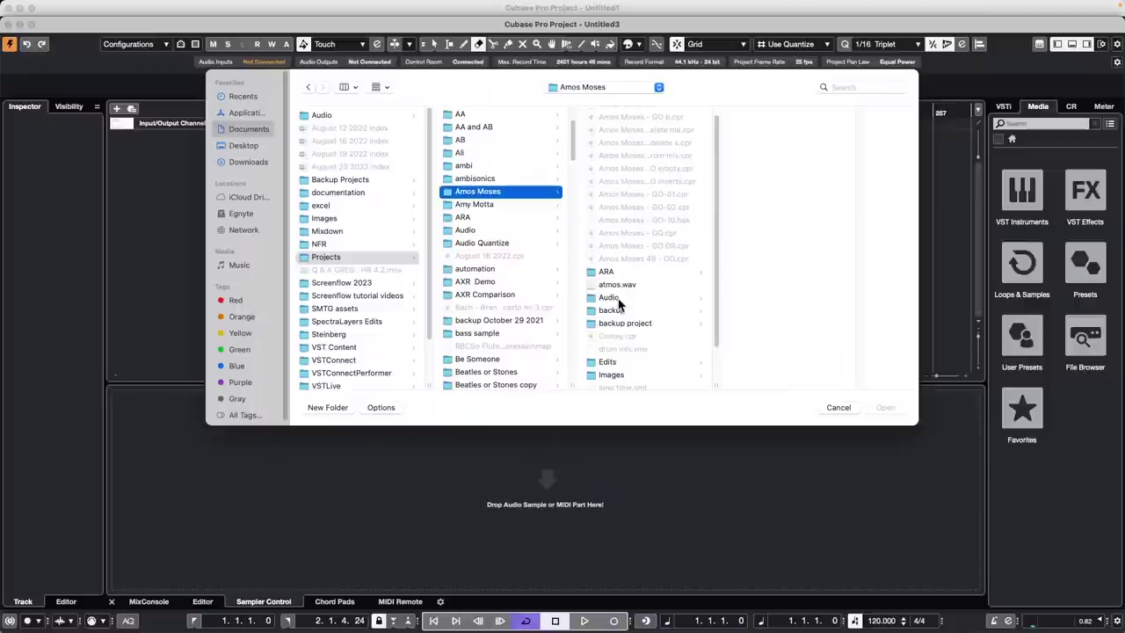
click(618, 297)
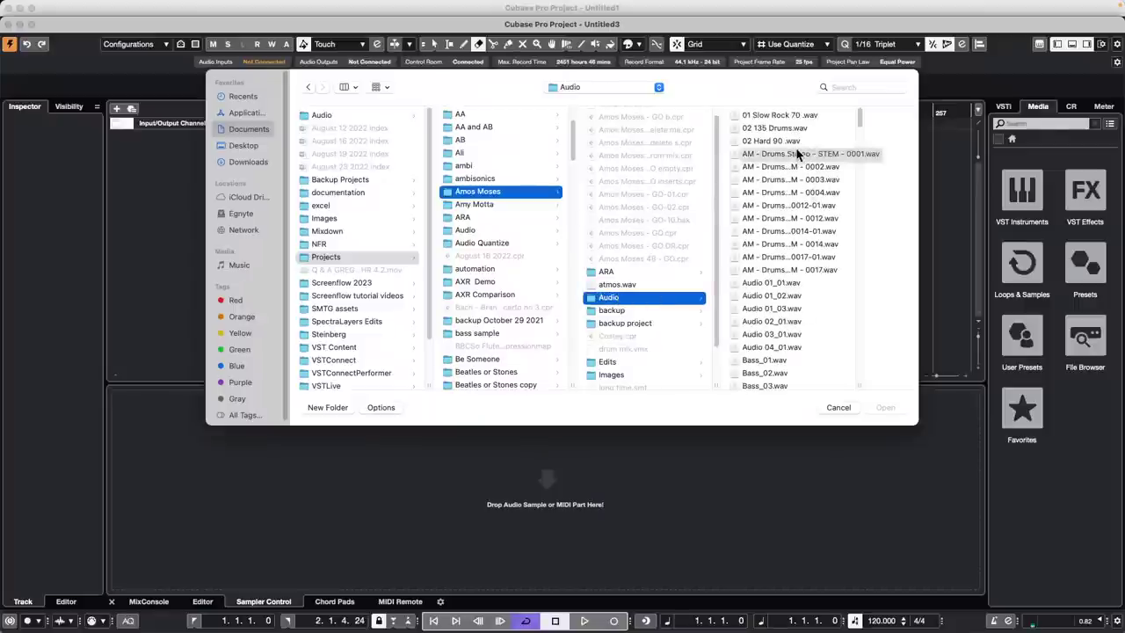
Import the AM - Drums Stereo - STEM files from 0001 through 0017 onto different tracks.
scroll(789, 255, down, 10)
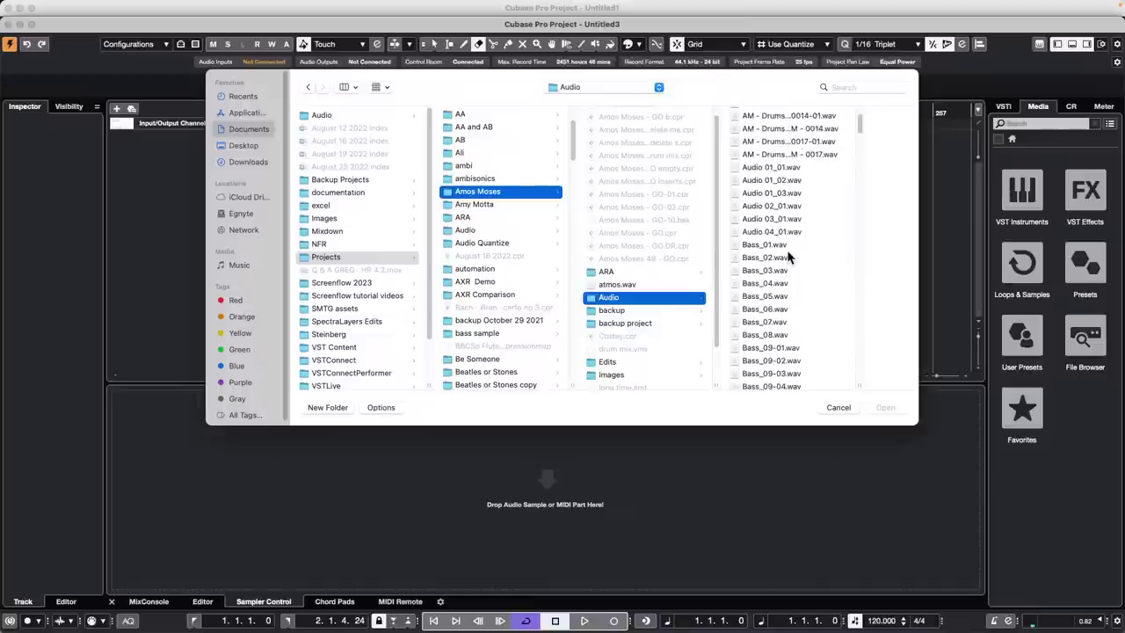
scroll(789, 254, down, 8)
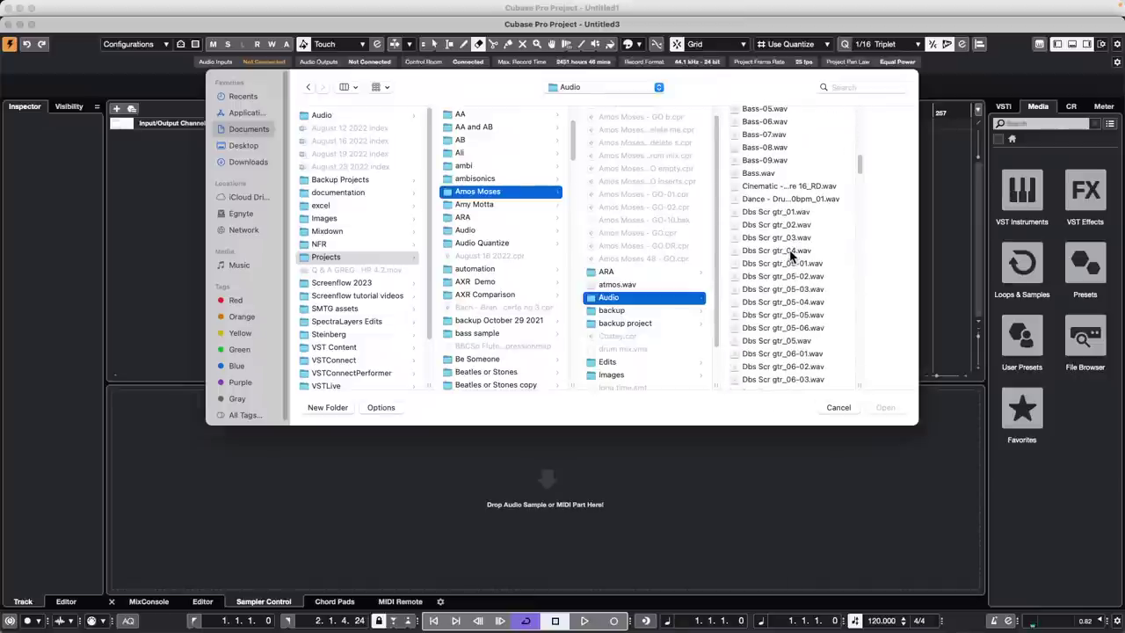
scroll(791, 204, up, 15)
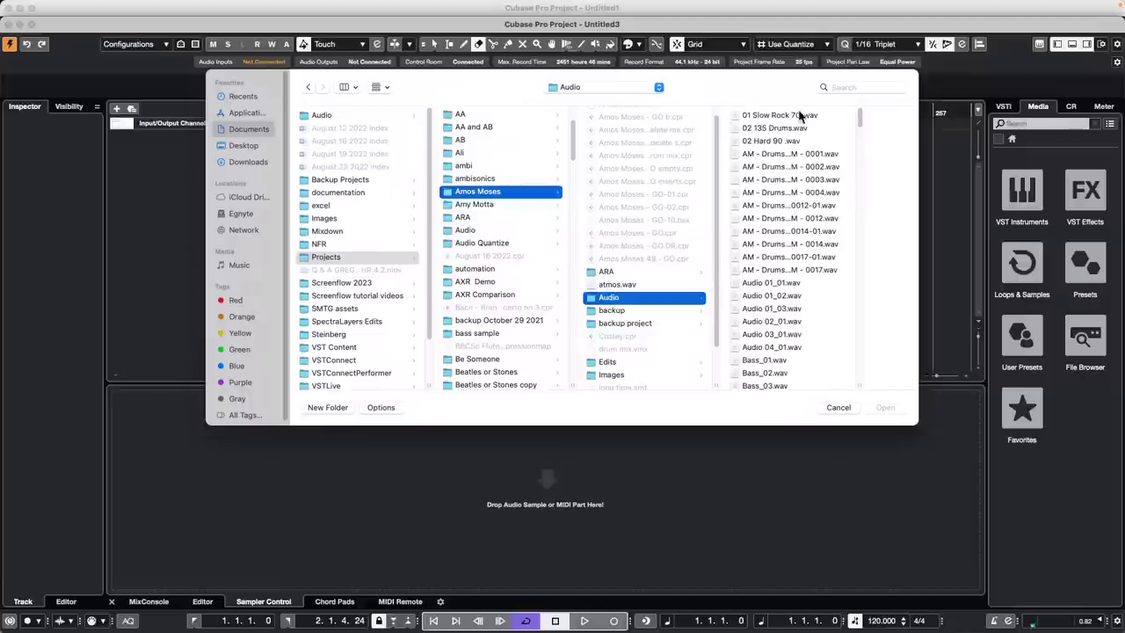
click(787, 155)
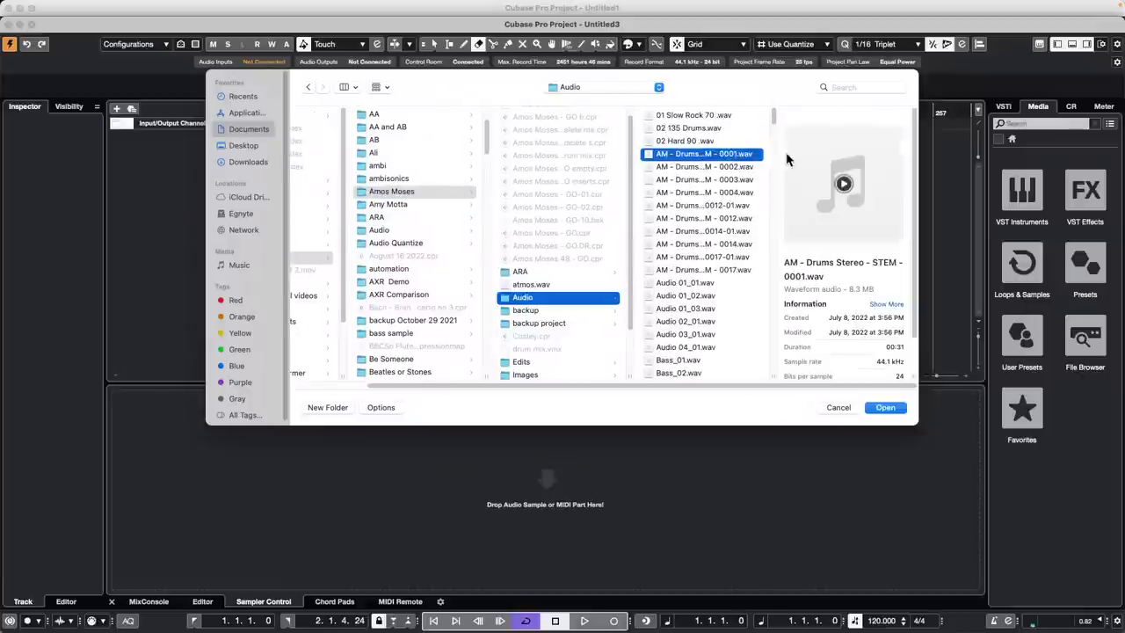
shift+click(708, 270)
click(883, 407)
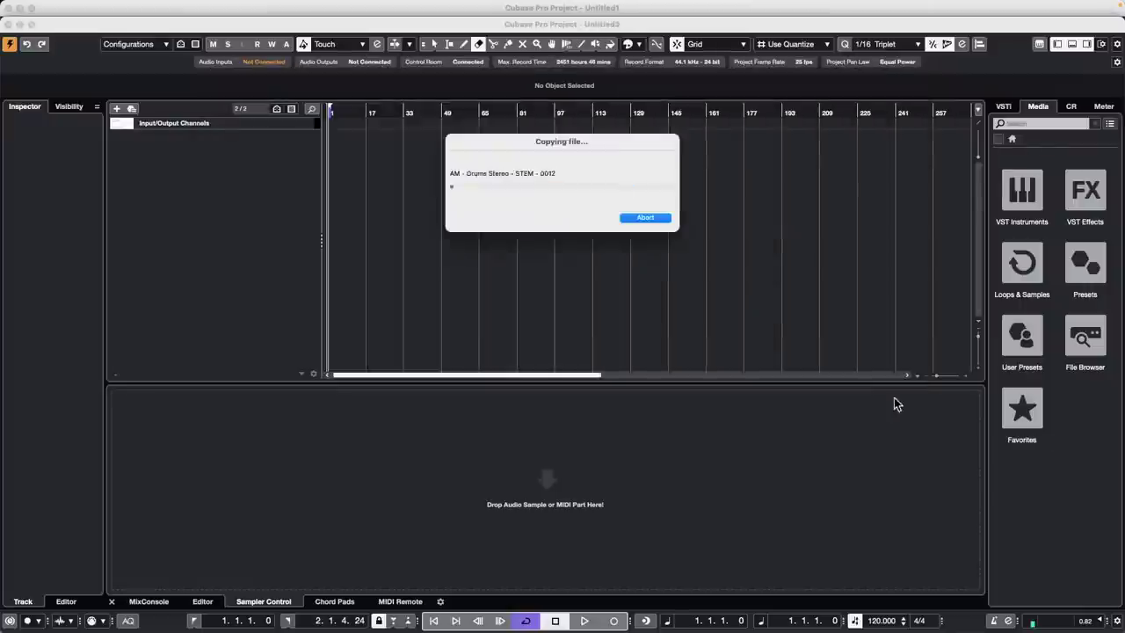
click(597, 216)
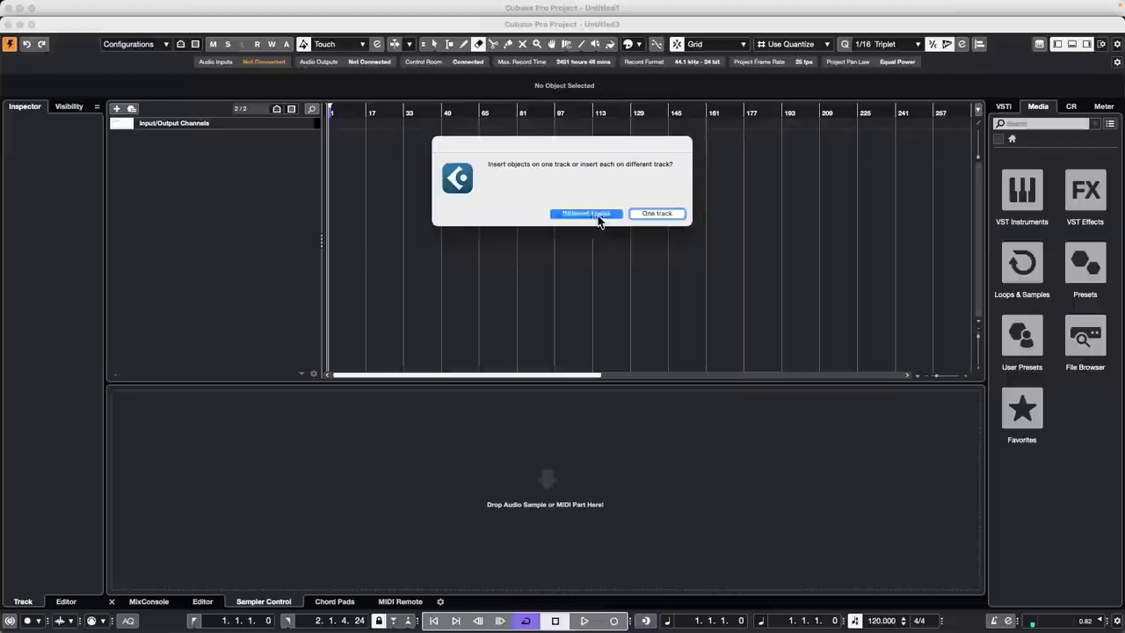
drag(337, 113, 264, 179)
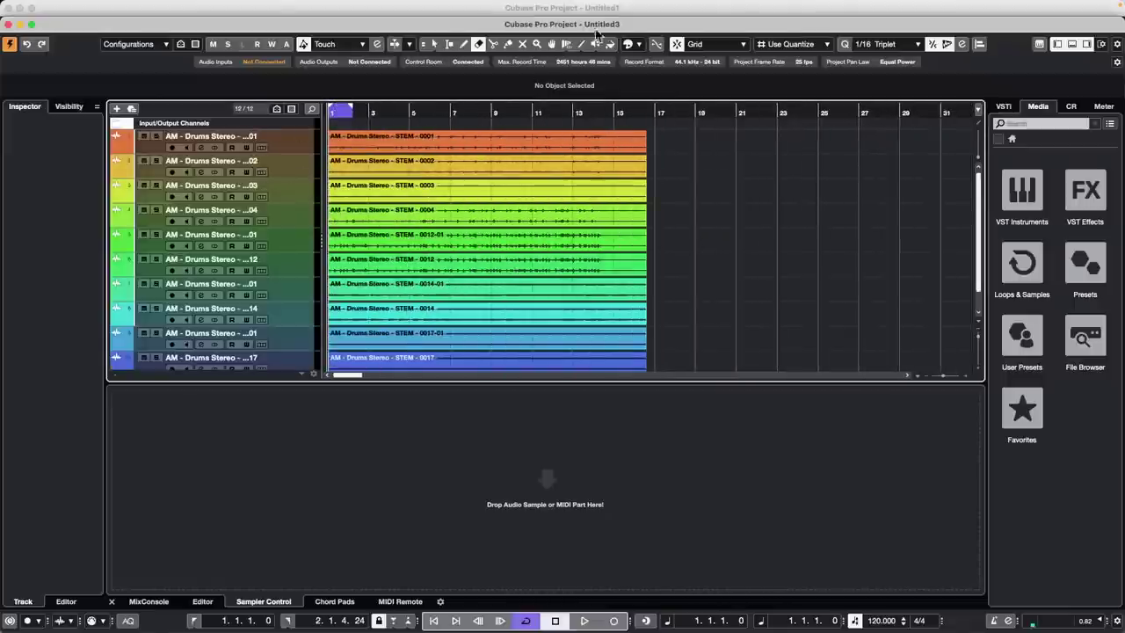
Show the Control Room, start playback and raise the main output level to -21.4.
click(1070, 107)
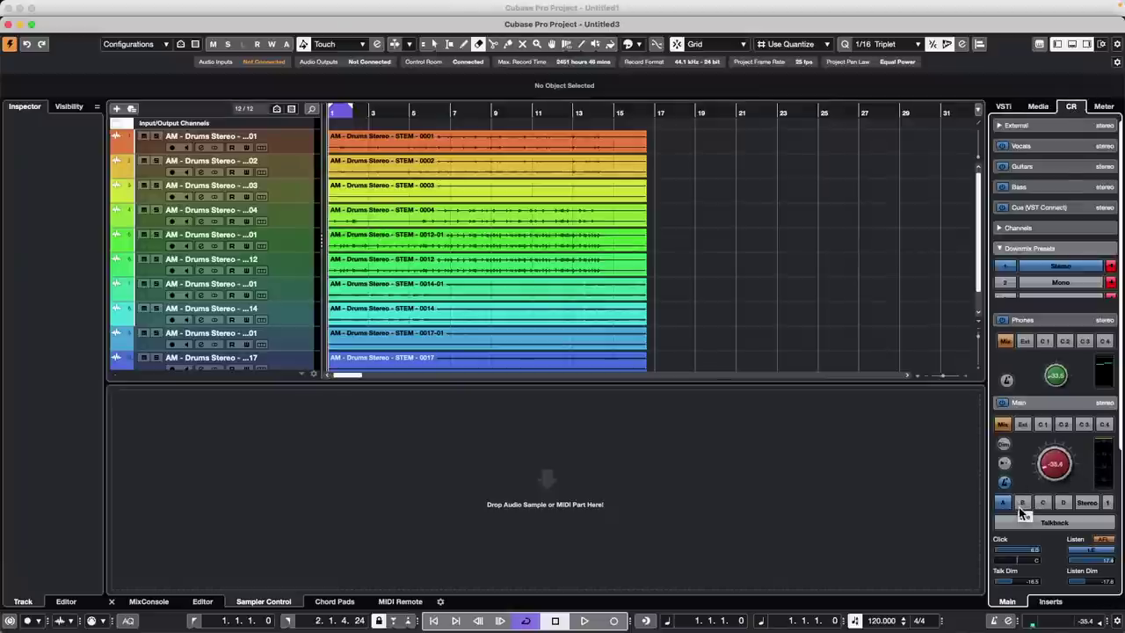
click(1004, 482)
key(space)
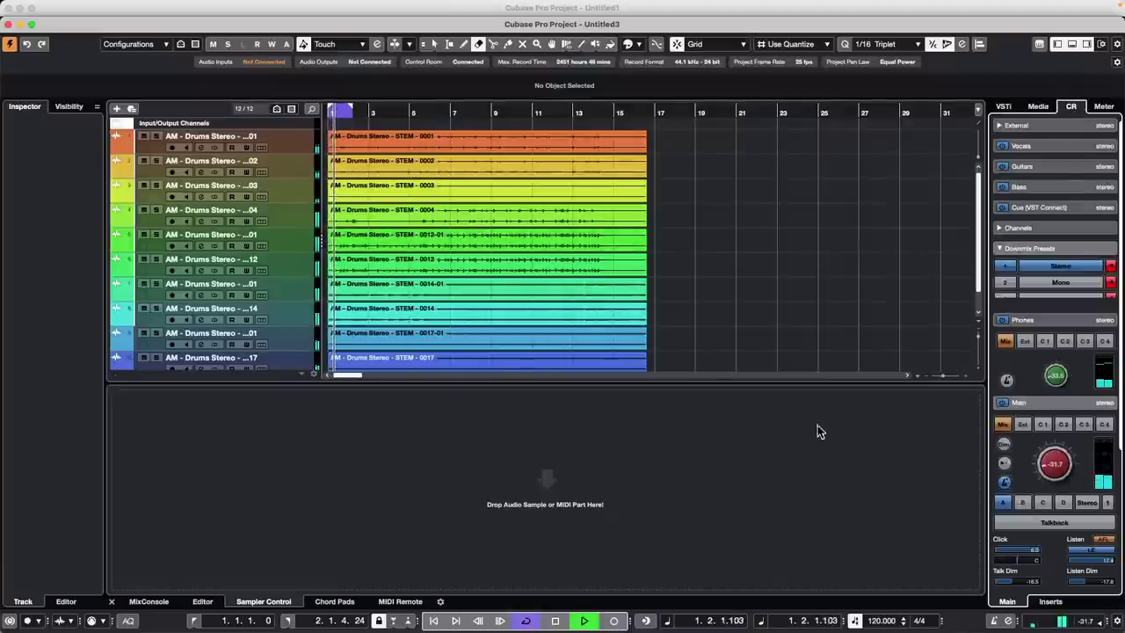
drag(1044, 471, 1043, 456)
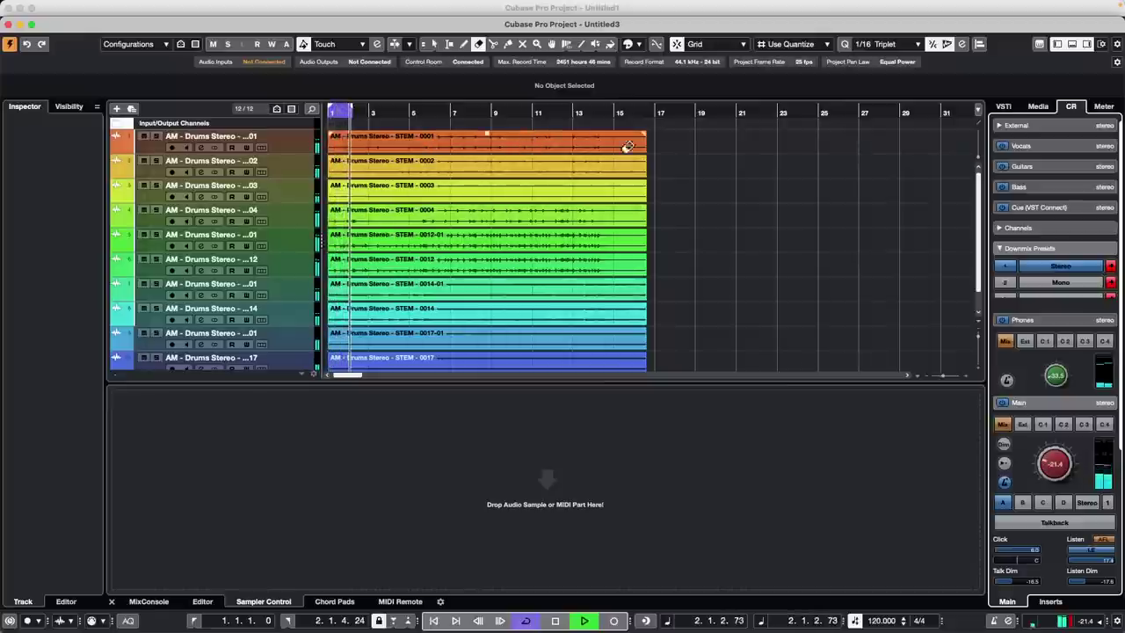
Select the STEM 0002 event with the Object Selection tool and set the locators to its full length.
key(1)
click(562, 180)
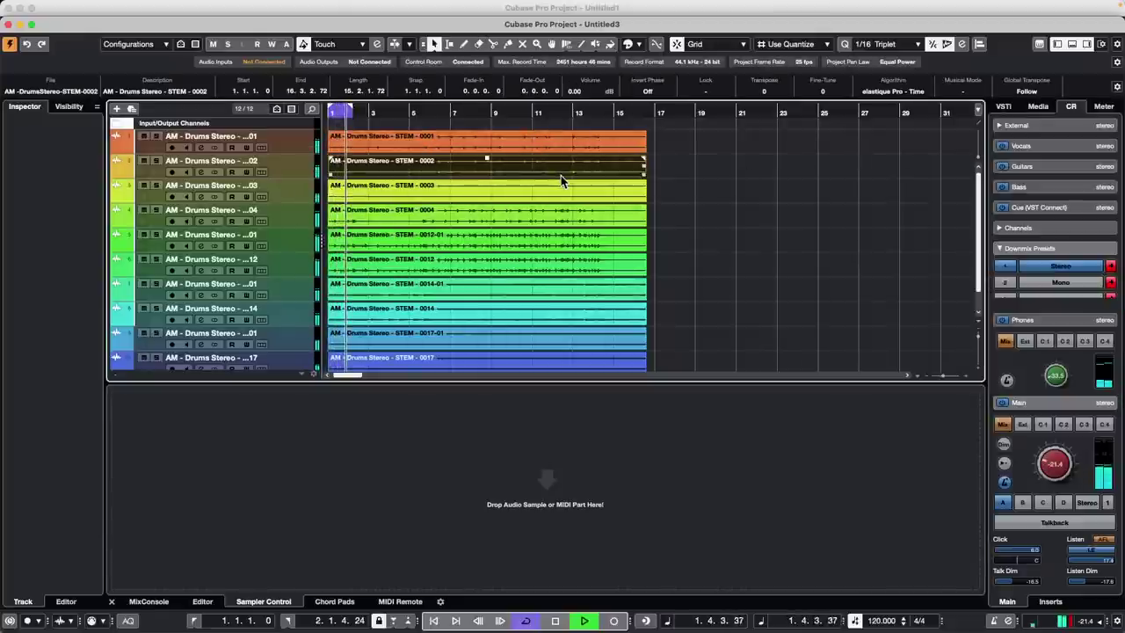
key(p)
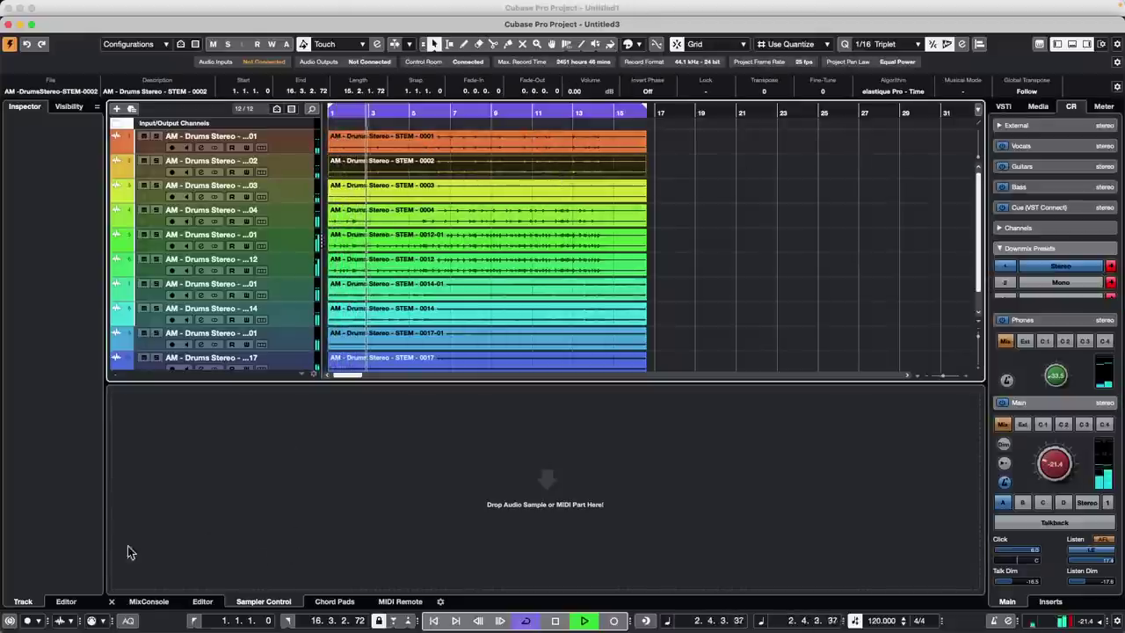
Show the MixConsole in the lower zone and set the global meter position to Input.
click(149, 602)
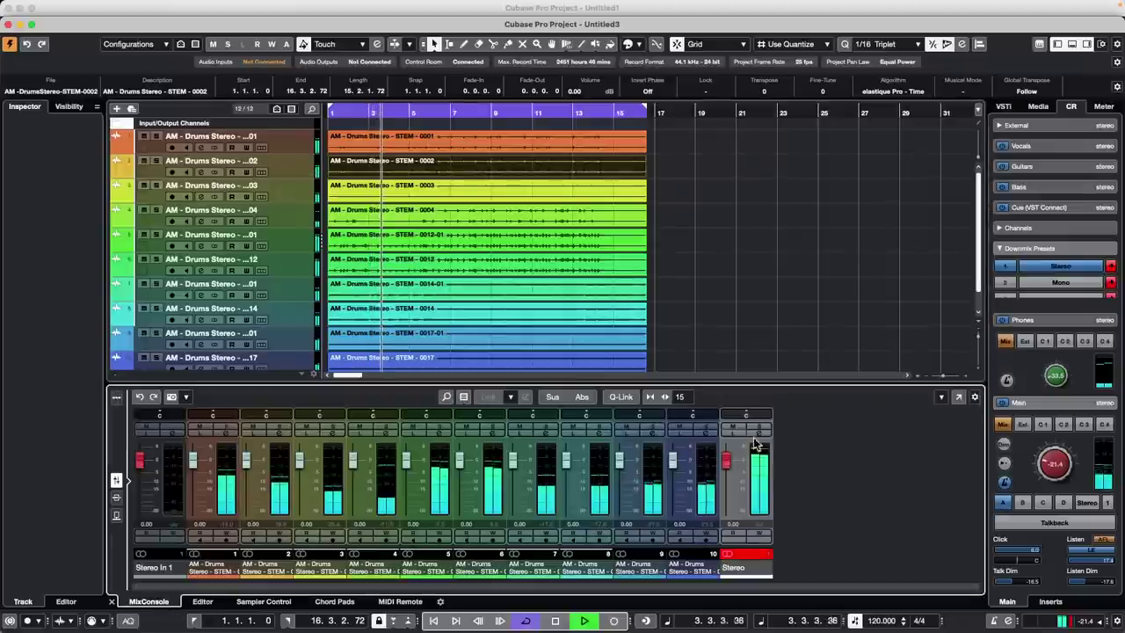
right_click(494, 480)
mouse_move(585, 489)
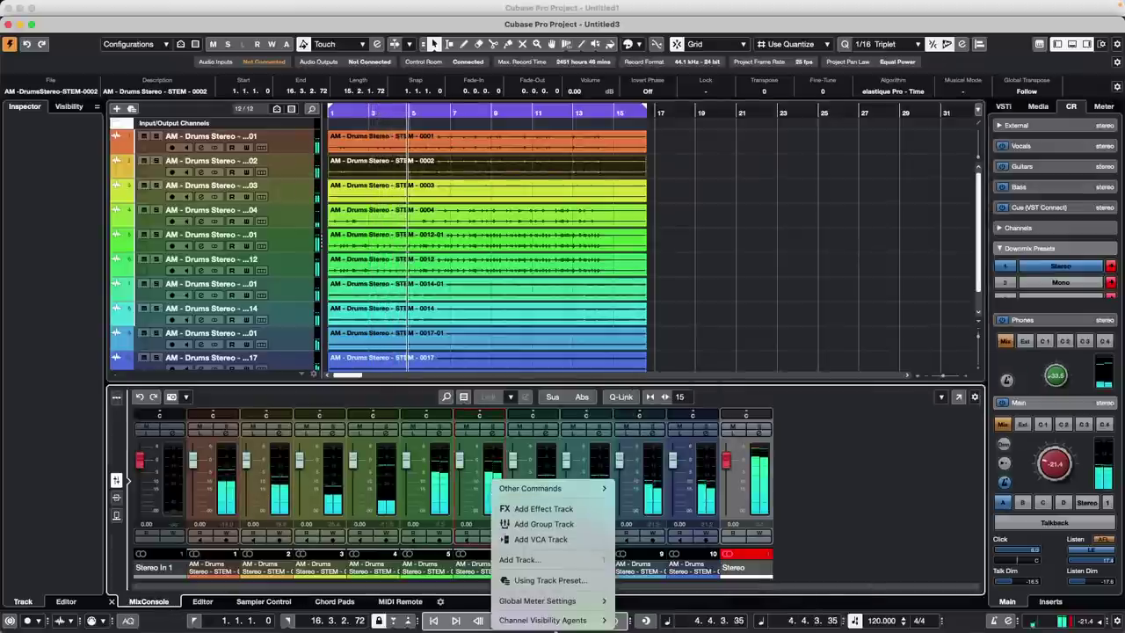
mouse_move(581, 620)
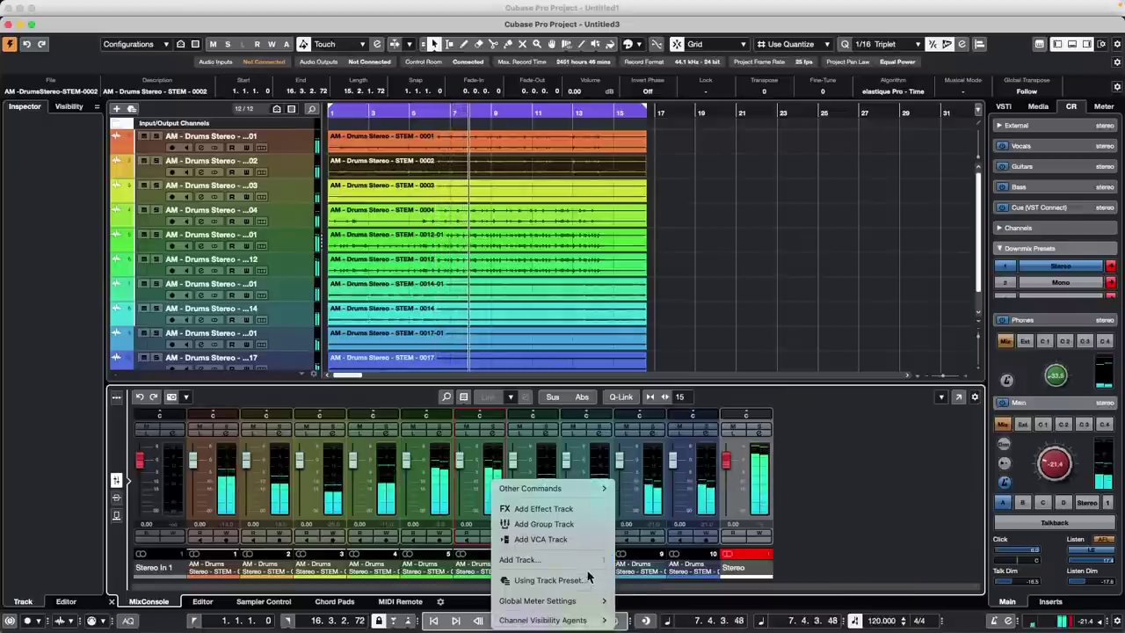
mouse_move(703, 602)
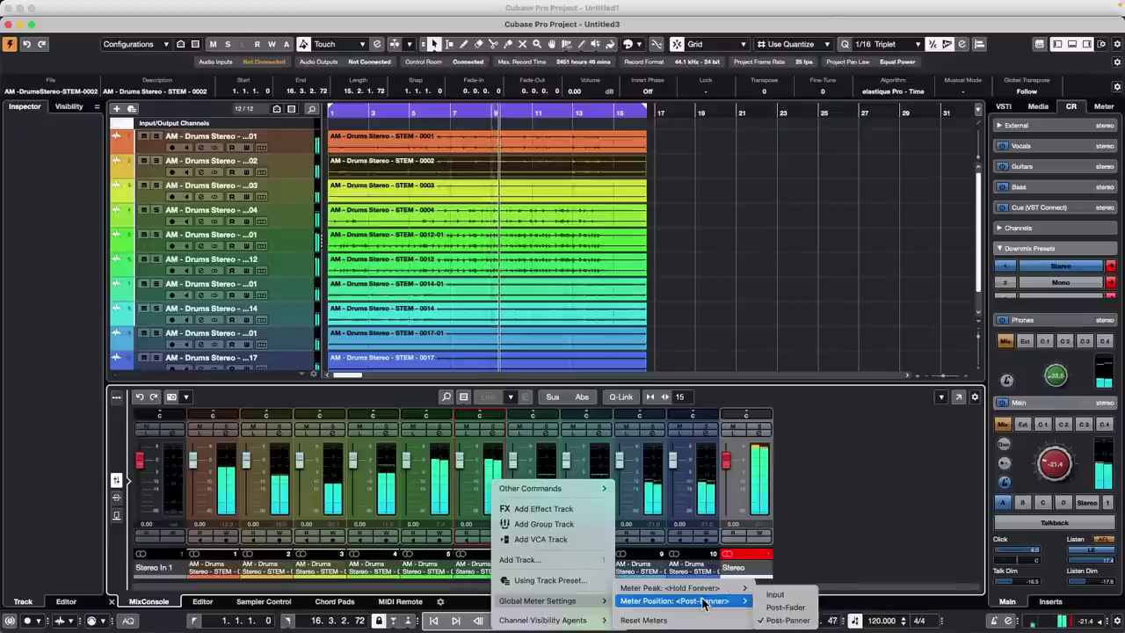
click(775, 594)
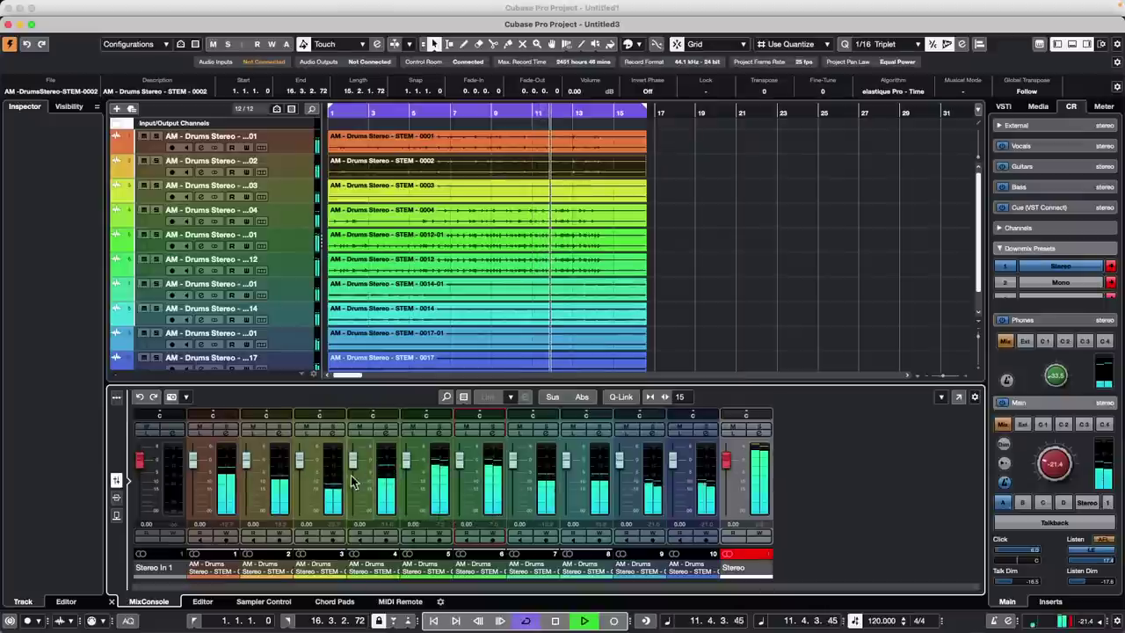
Lower the faders of drum channels 4 to 10 to between about -4 and -9 dB, leaving channel 2 at 0.00.
drag(352, 461, 353, 491)
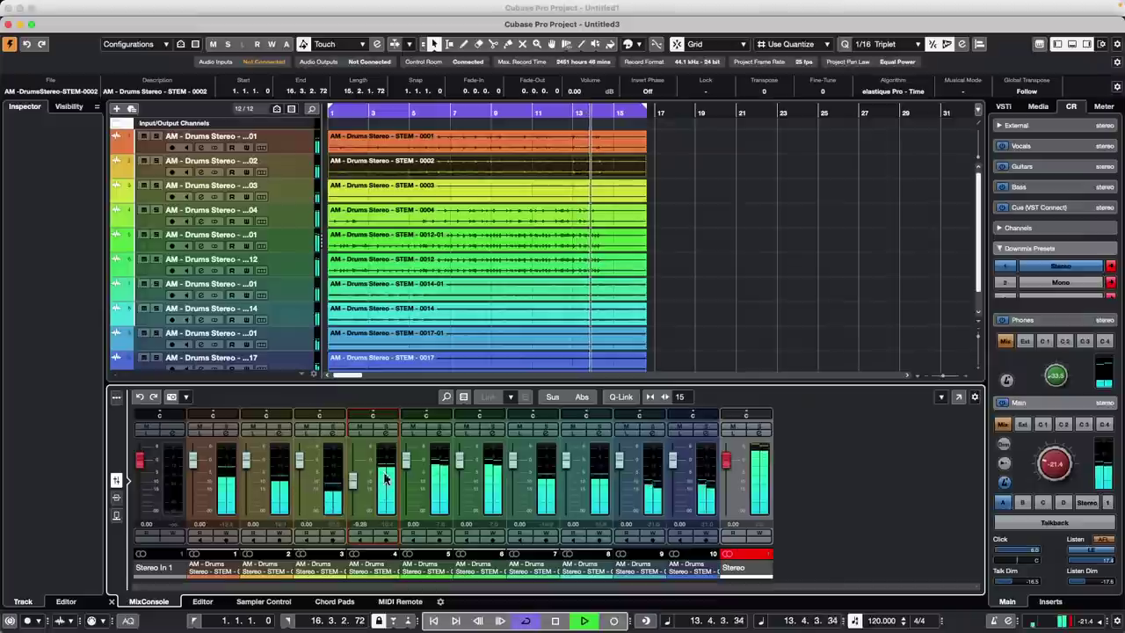
drag(406, 461, 406, 489)
drag(459, 460, 674, 475)
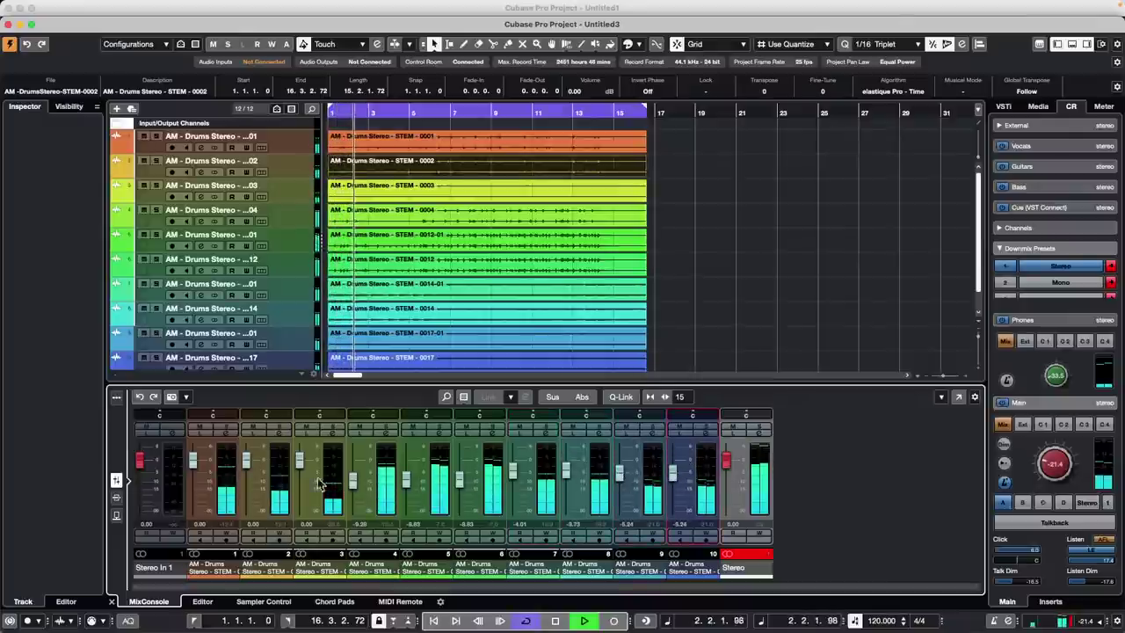
mouse_move(247, 461)
mouse_down()
mouse_move(252, 470)
mouse_move(251, 460)
mouse_up()
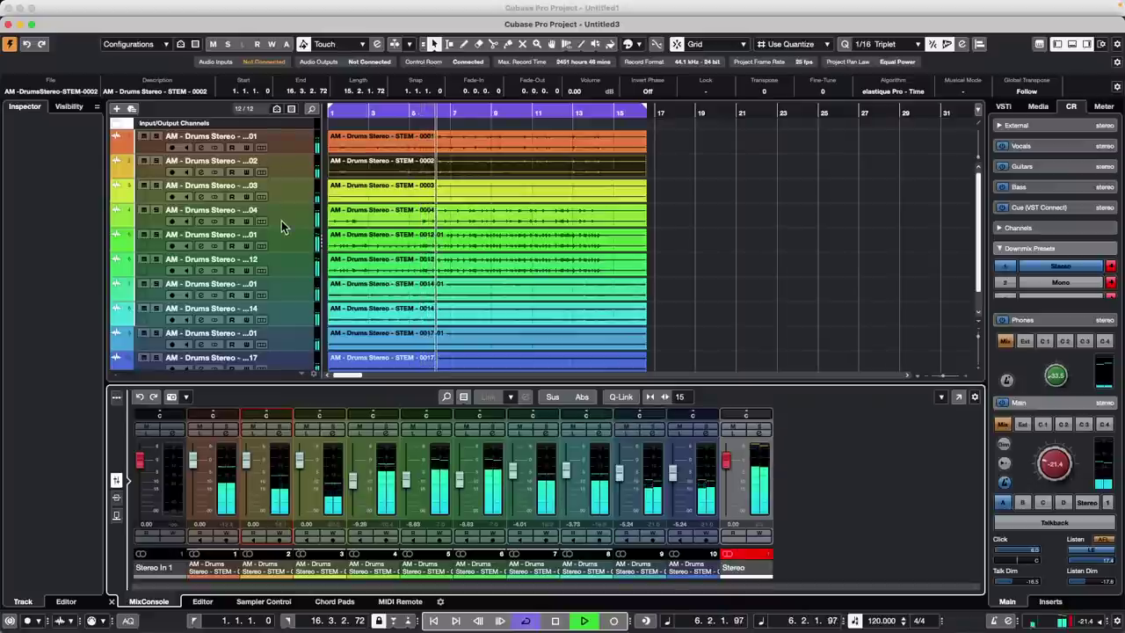
Set the global meter position to Post-Panner and stop playback.
right_click(508, 458)
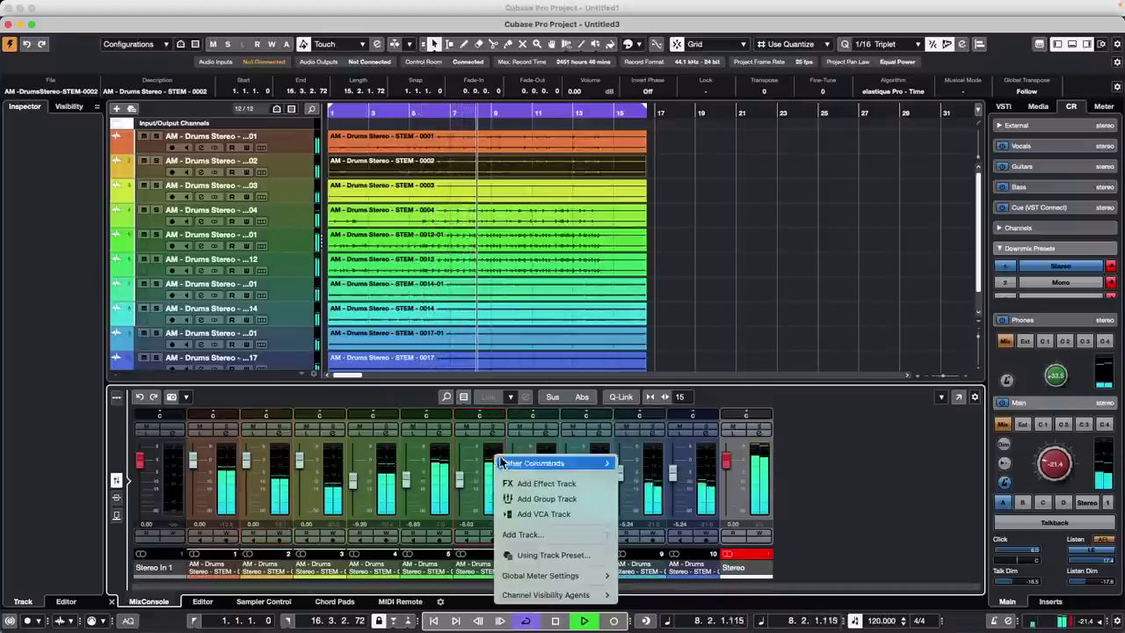
mouse_move(582, 590)
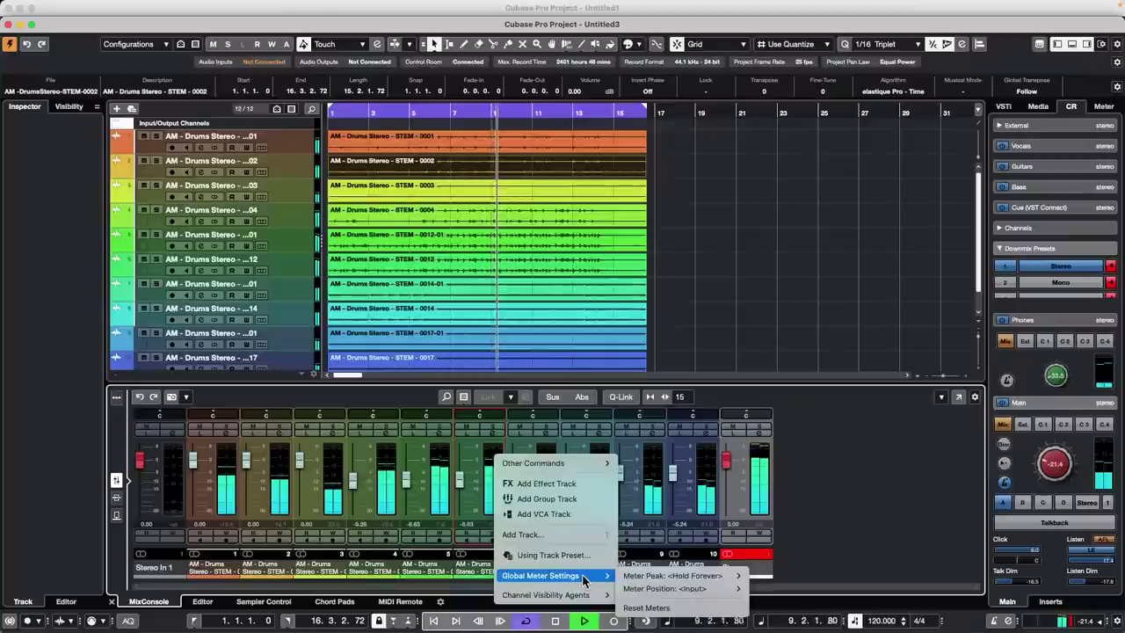
mouse_move(682, 580)
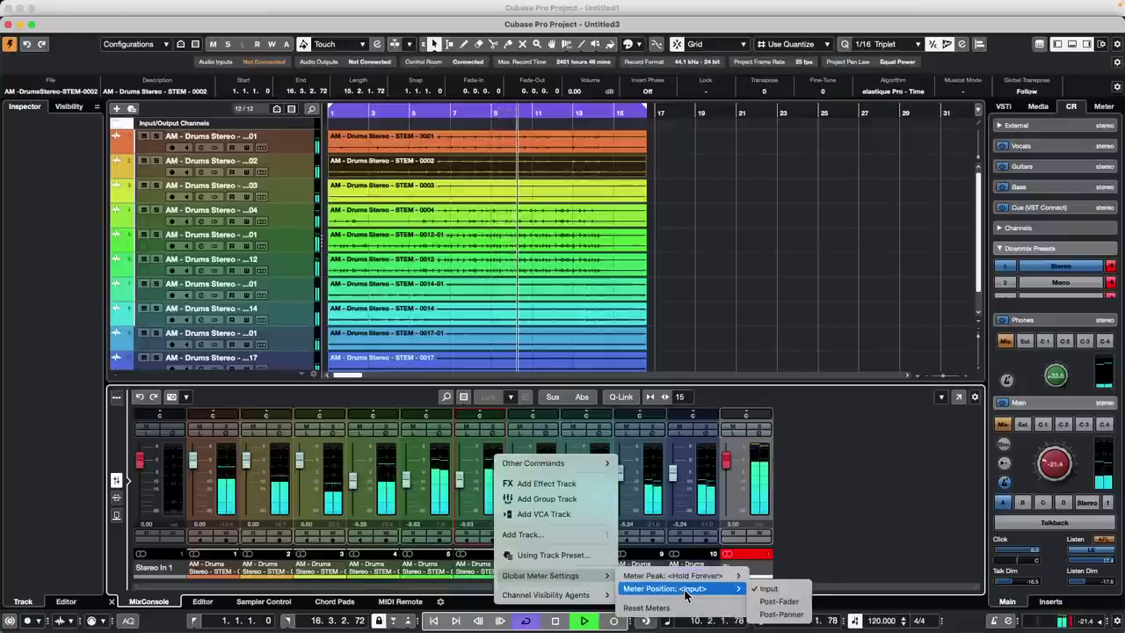
click(780, 615)
key(space)
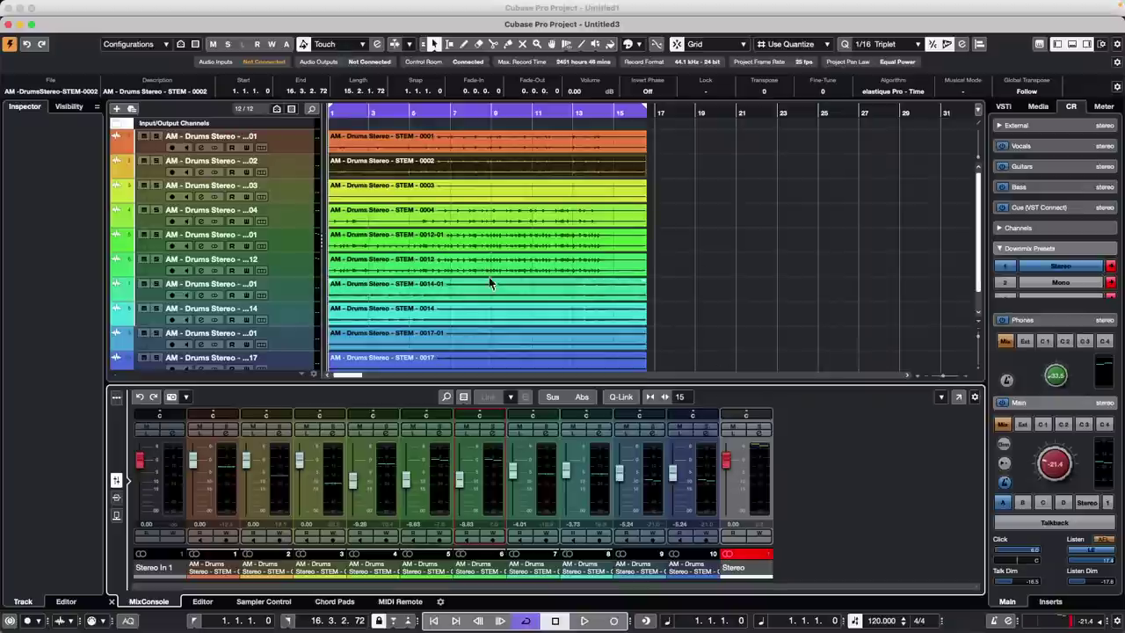
Open the STEM 0012 drum event in the Sample Editor and display its VariAudio settings followed by its AudioWarp settings.
click(463, 265)
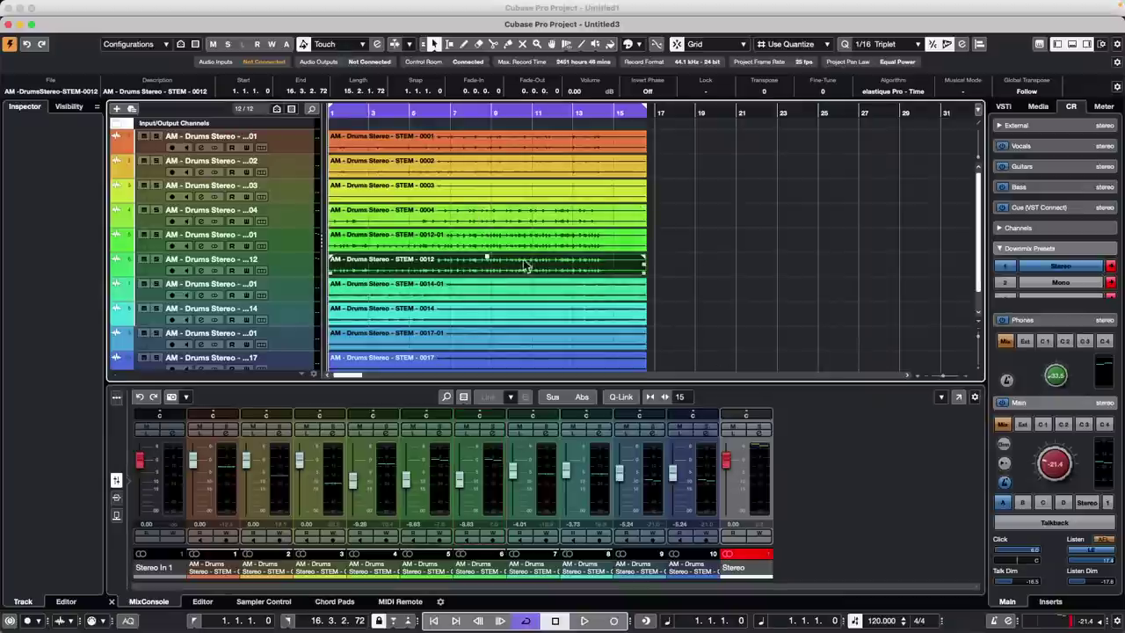
double_click(483, 271)
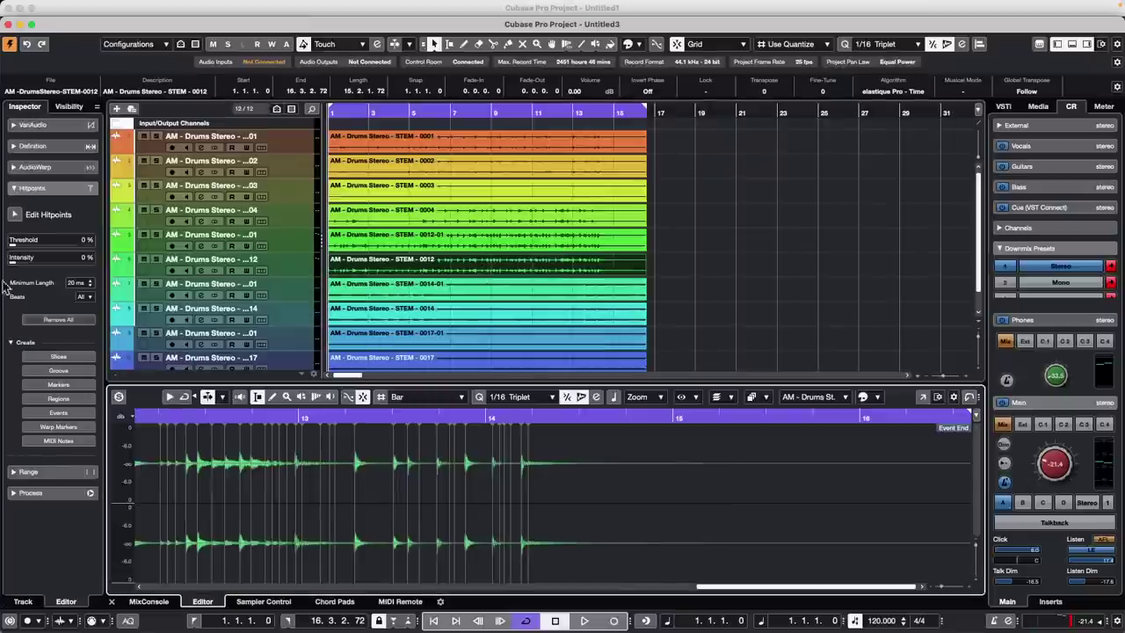
click(59, 124)
click(61, 128)
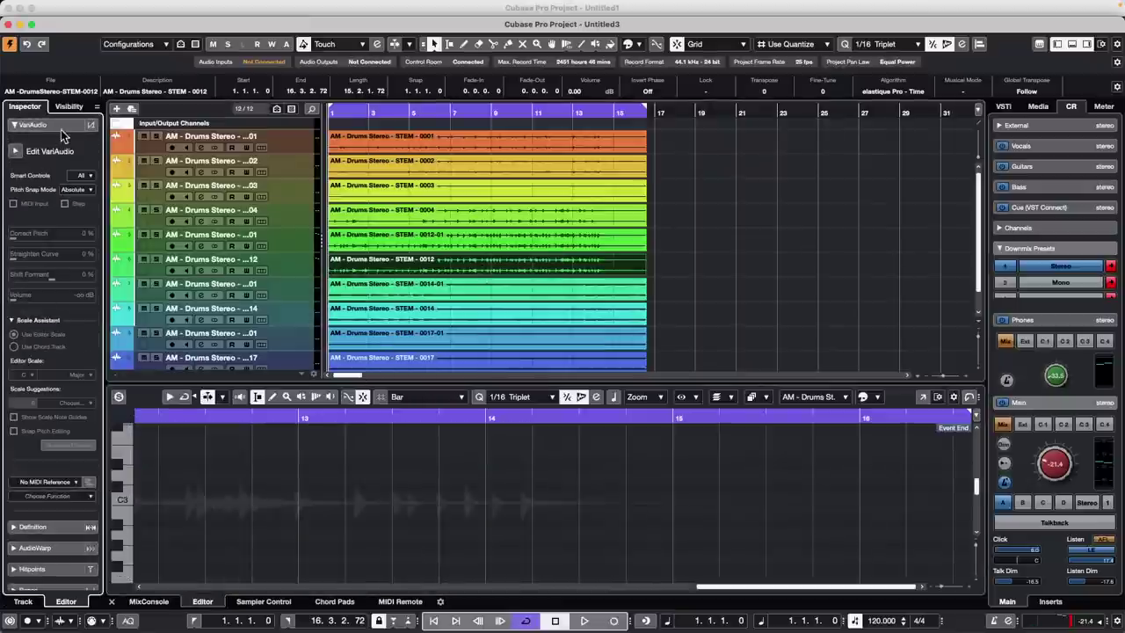
click(48, 168)
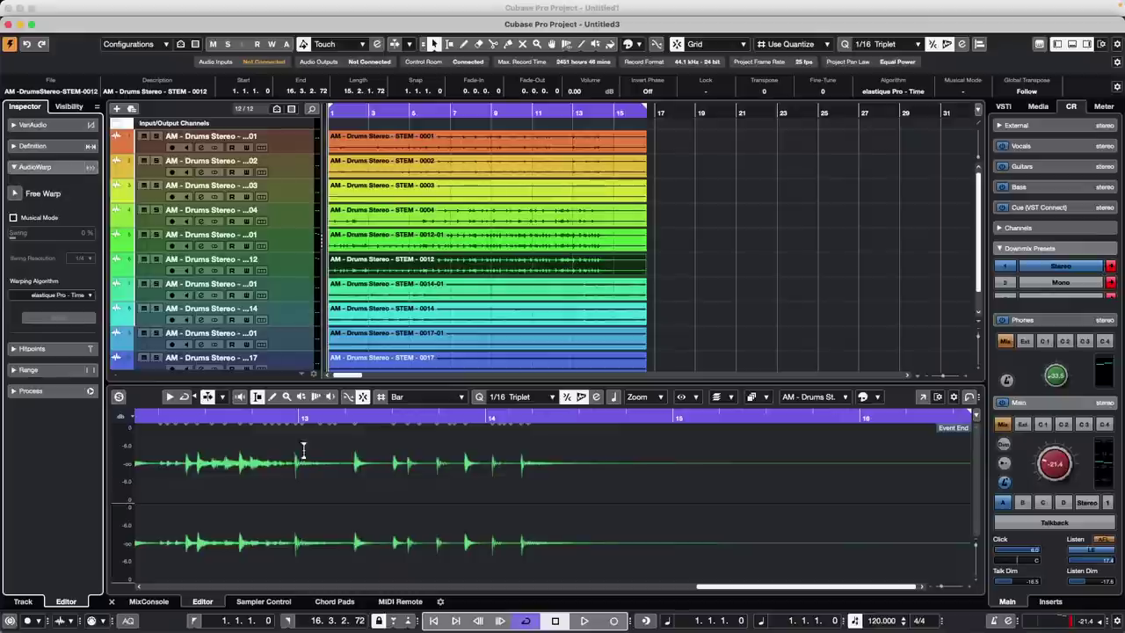
Select a range of the drum waveform around bar 13, followed by a range between bars 13 and 14.
drag(250, 463, 331, 463)
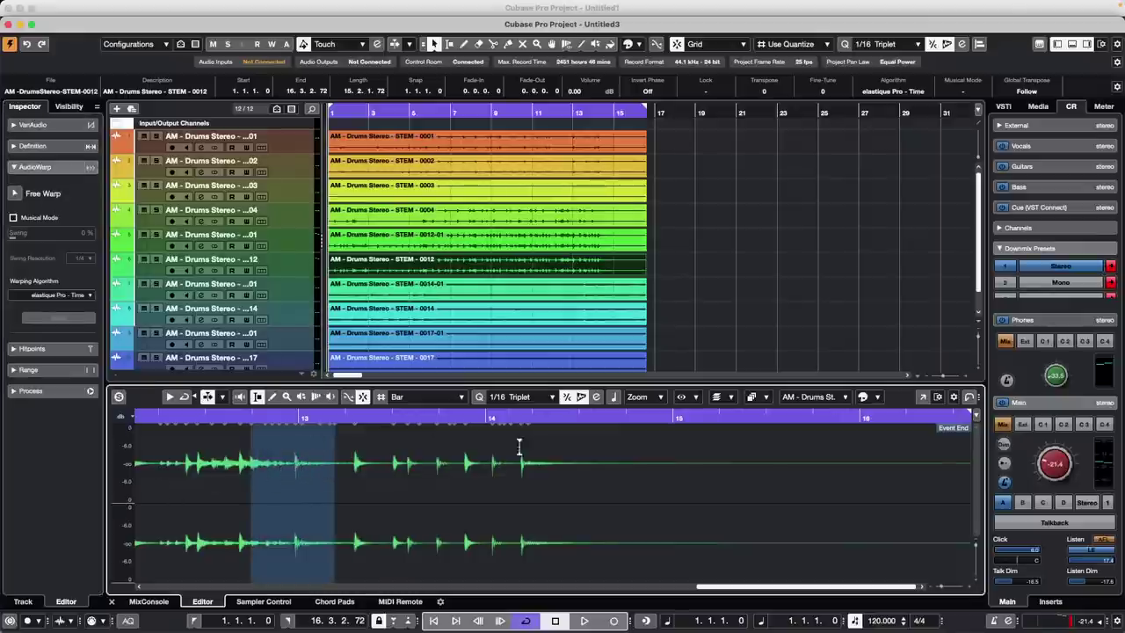
drag(354, 478, 429, 479)
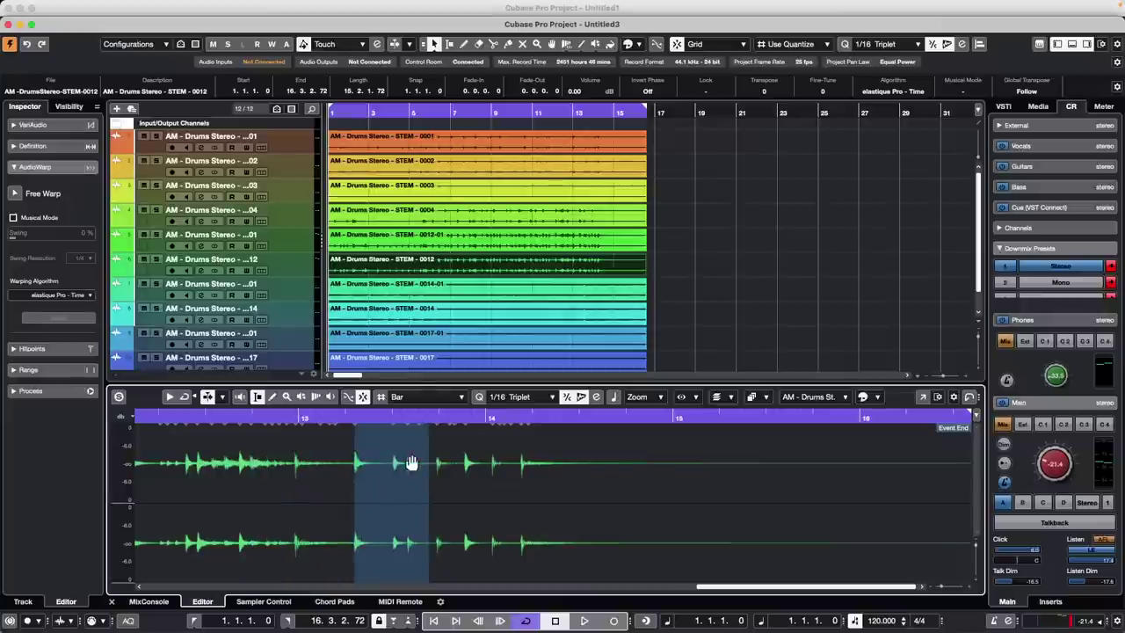
Apply the SpectraLayers extension to the STEM 0012 track and open its event in a separate SpectraLayers window.
click(290, 264)
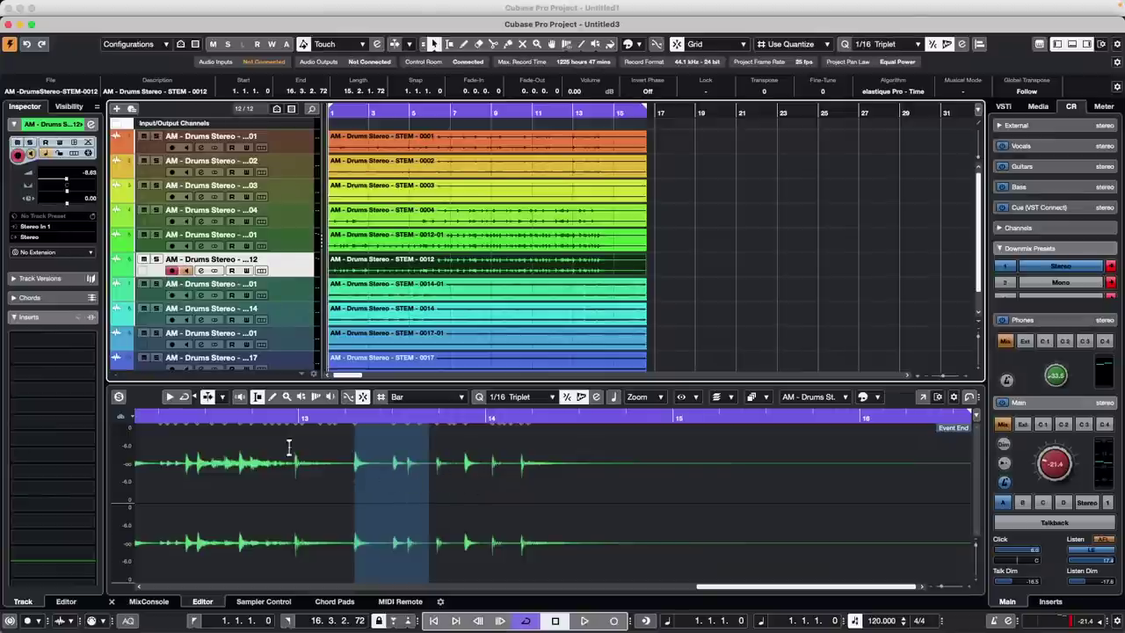
click(46, 253)
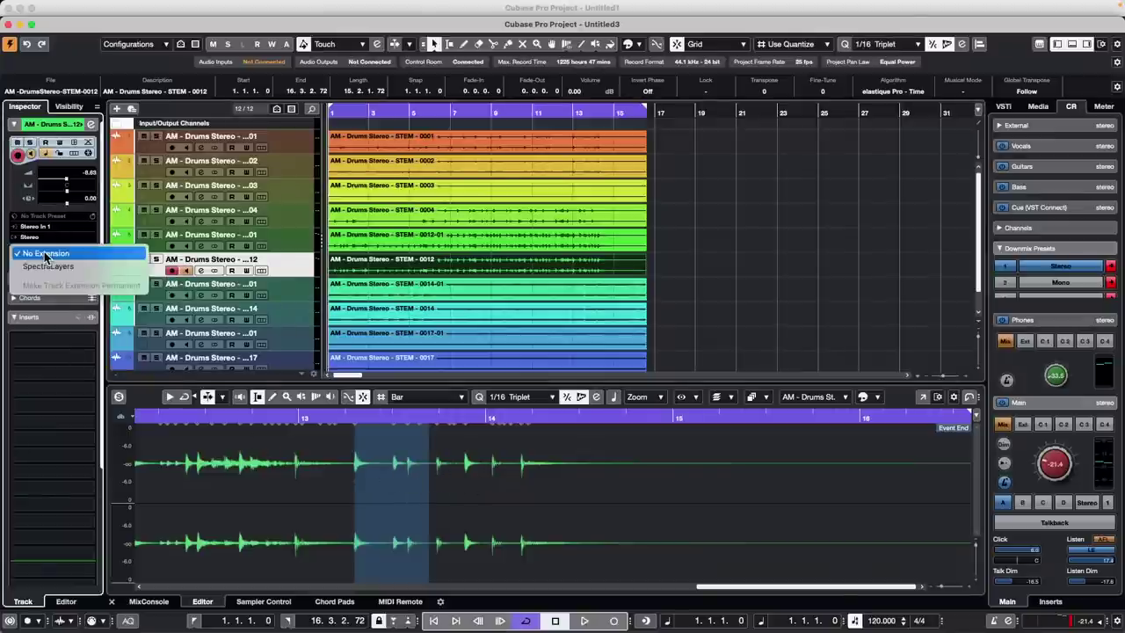
click(46, 253)
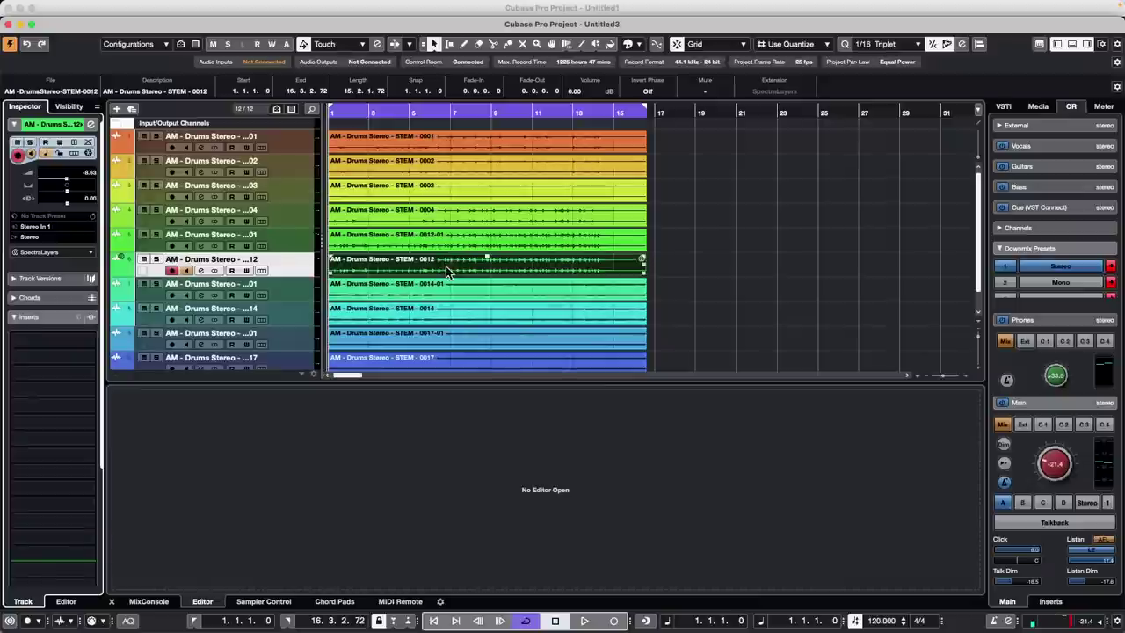
double_click(446, 267)
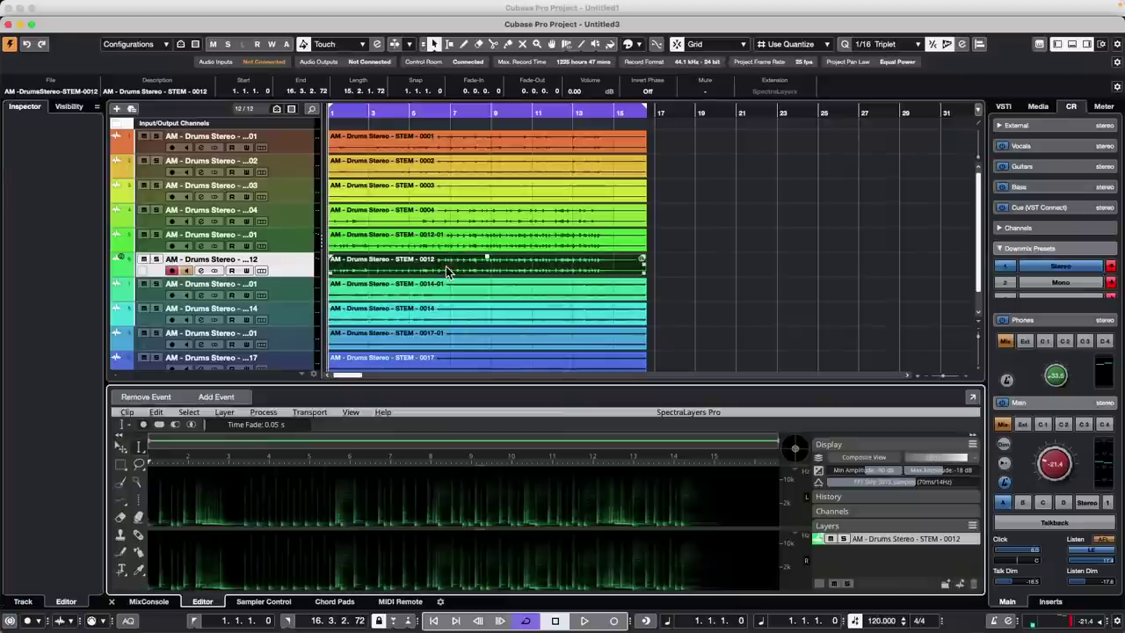
click(973, 395)
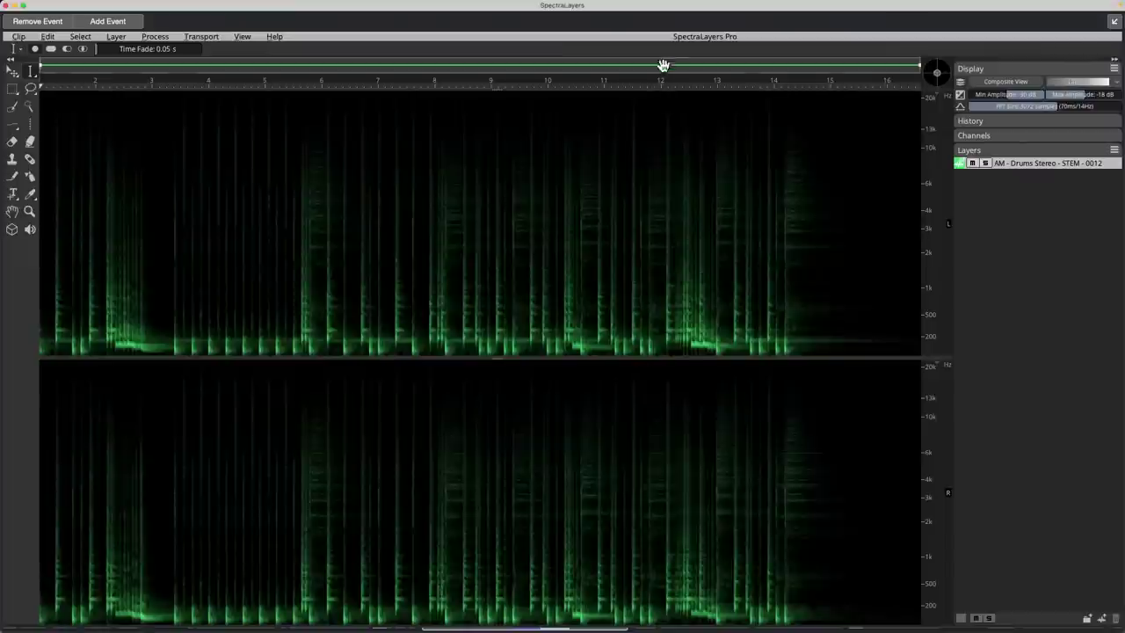
Change the spectrogram's colour map from green to the purple-to-cyan gradient.
mouse_move(640, 91)
mouse_down()
mouse_move(589, 371)
mouse_move(624, 85)
mouse_up()
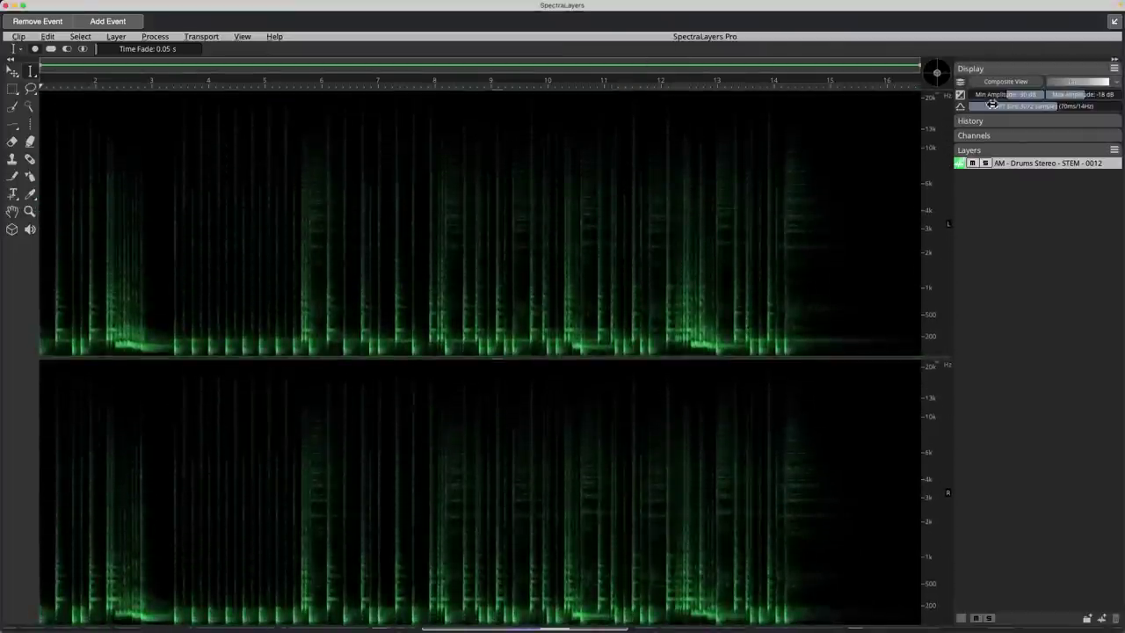
click(1005, 84)
click(940, 77)
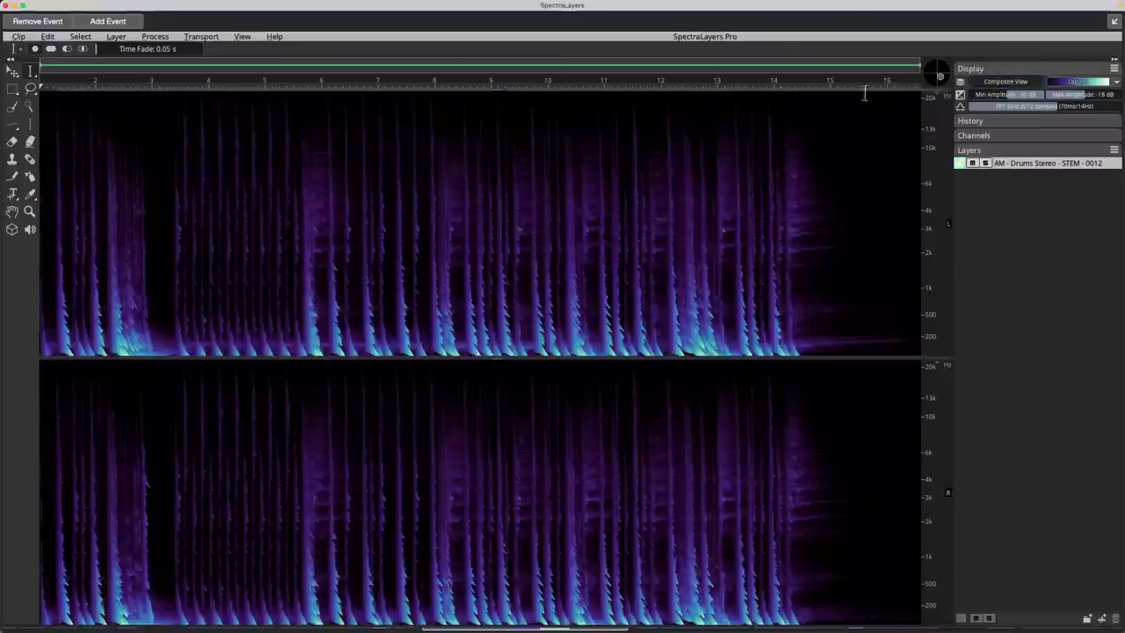
Make a small rectangular selection on the drum hit near 7.2.50, between about 500 Hz and 1 kHz.
click(471, 243)
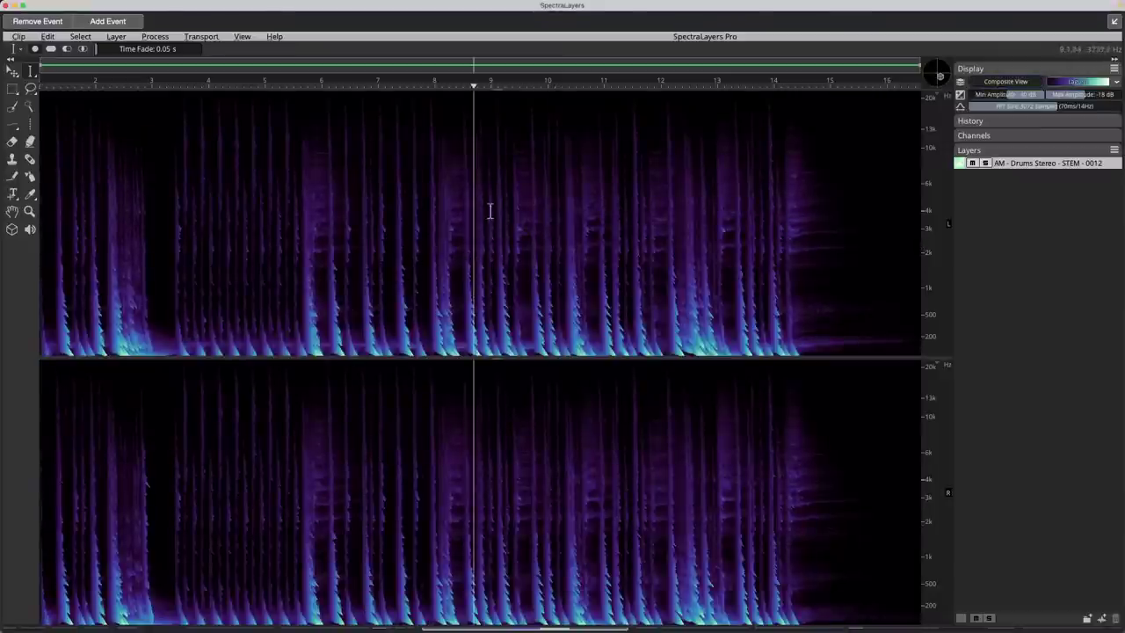
click(432, 89)
click(405, 84)
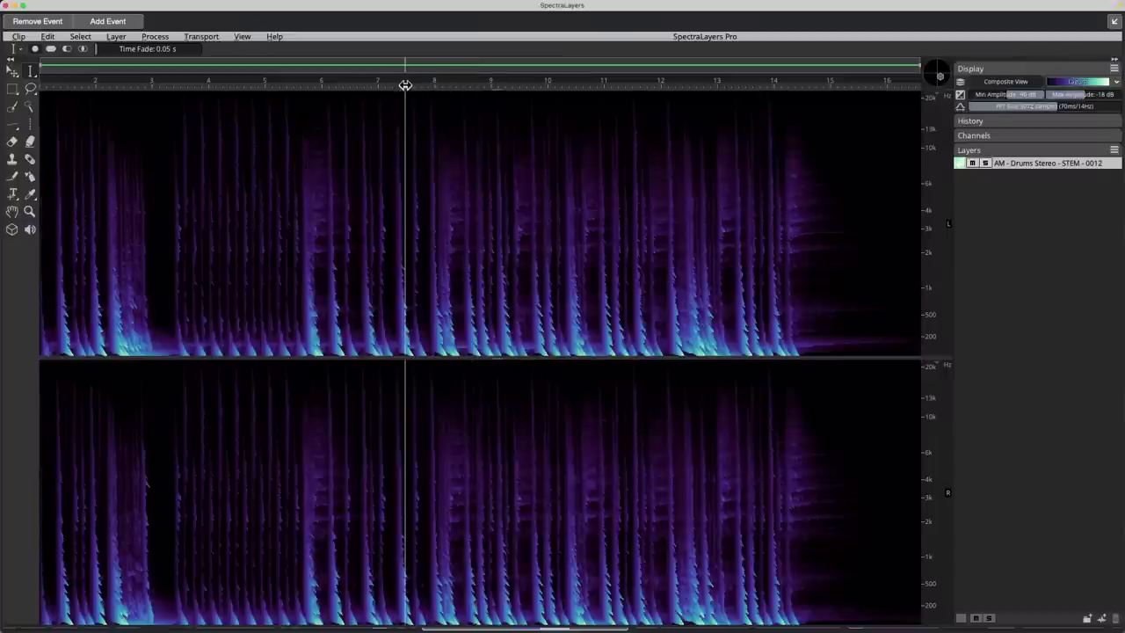
drag(405, 84, 390, 153)
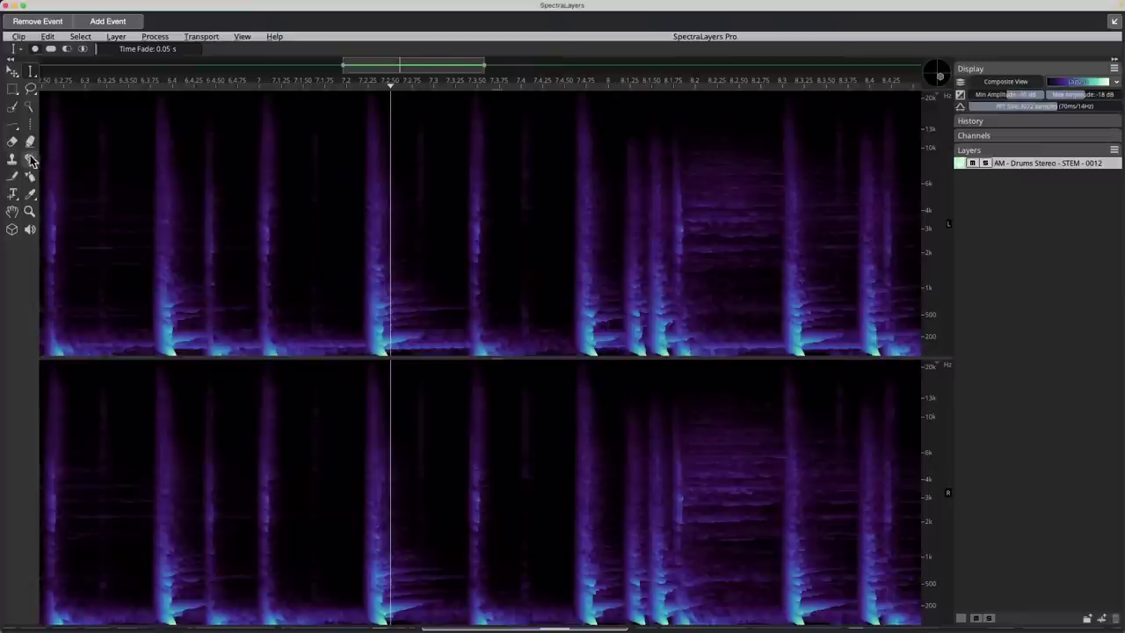
click(13, 89)
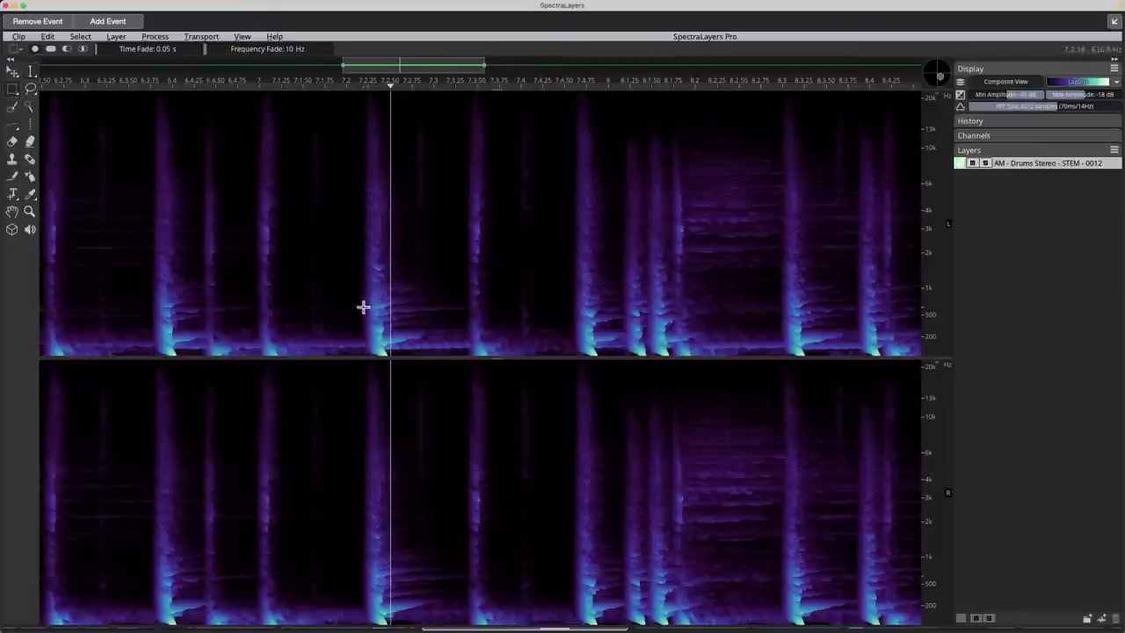
drag(368, 297, 390, 313)
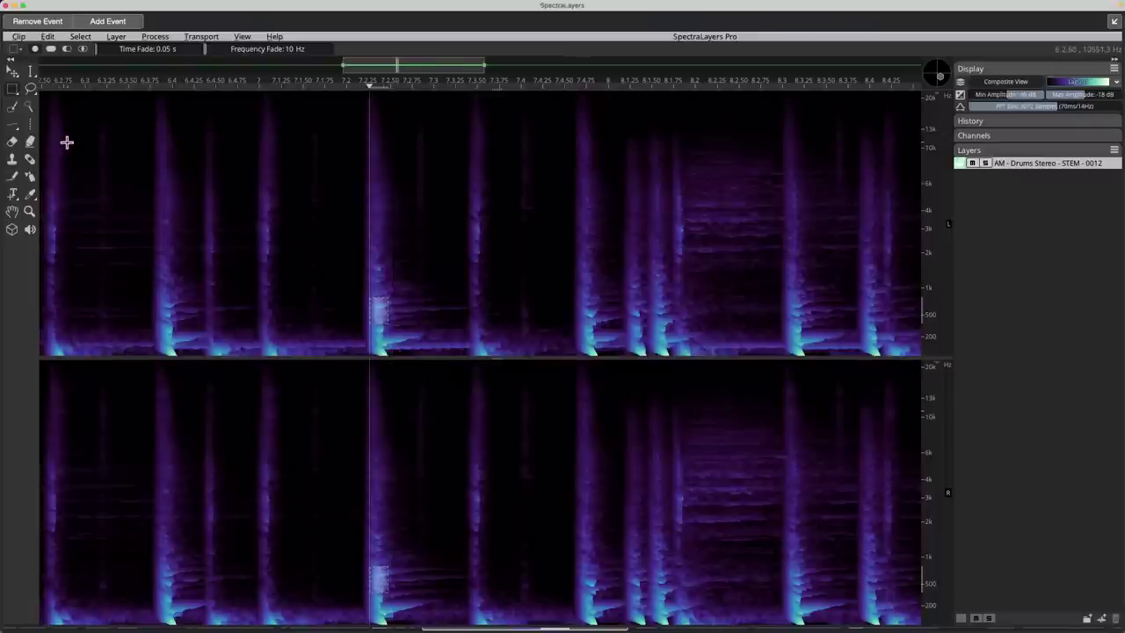
Erase the low end of the drum hit near 7.4.70 with an Elliptical Selection, and select another ellipse around 2 kHz.
click(12, 142)
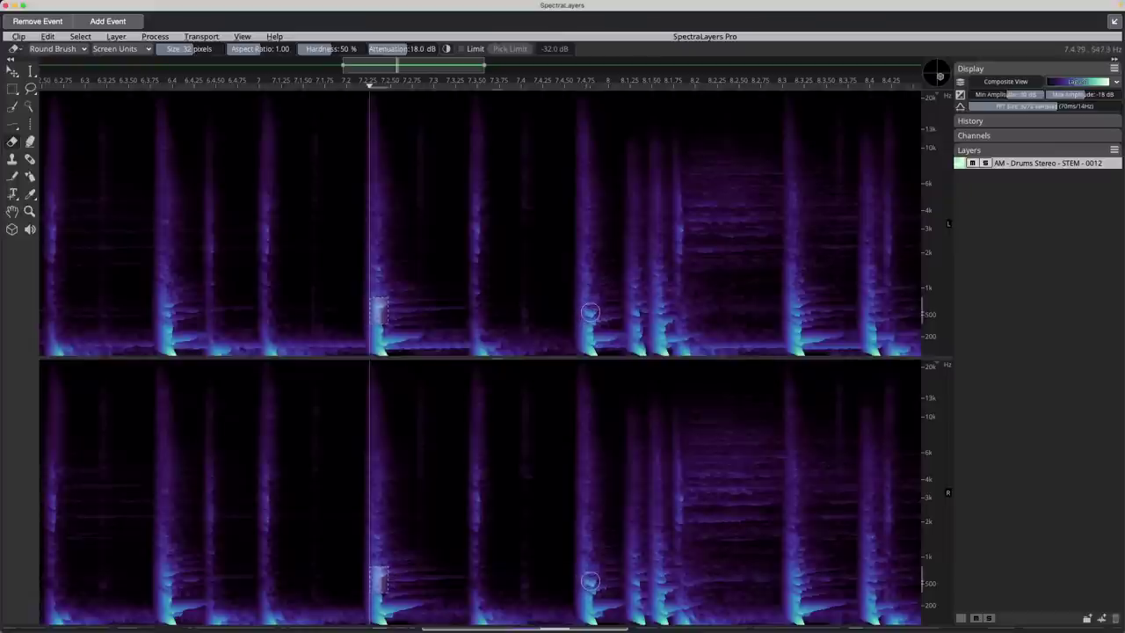
click(579, 94)
scroll(582, 132, up, 5)
scroll(580, 169, down, 2)
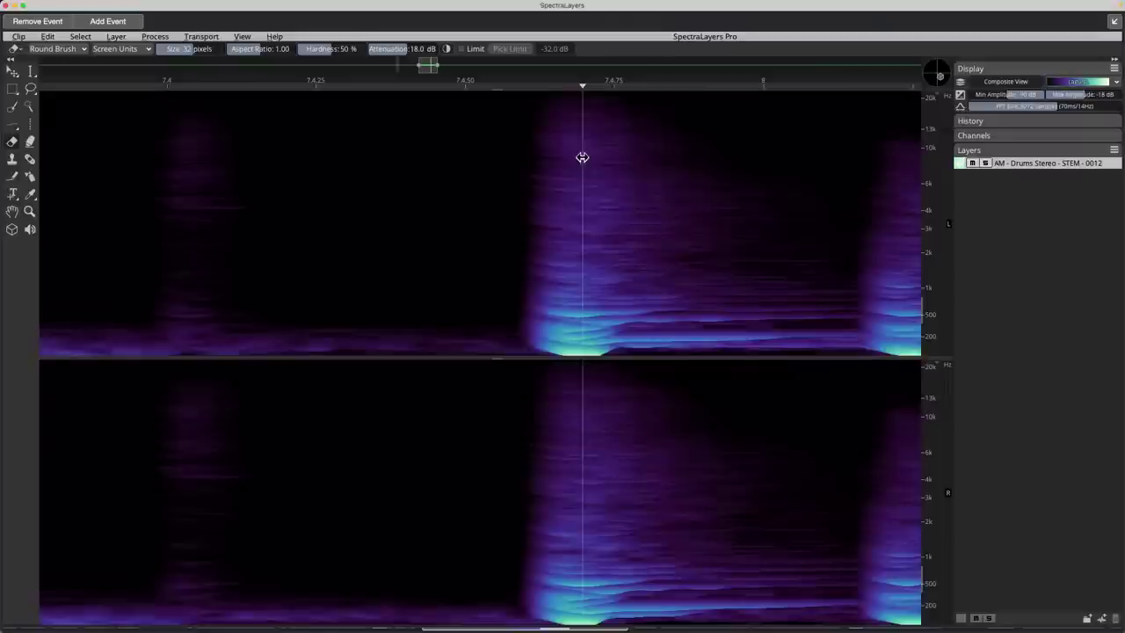
click(14, 126)
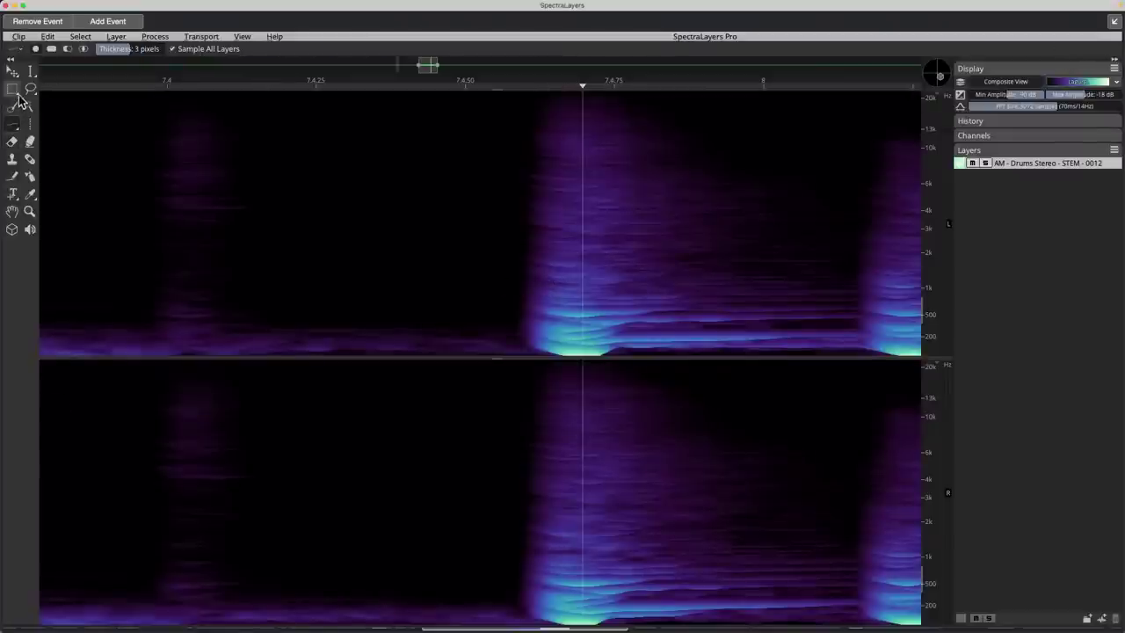
click(13, 91)
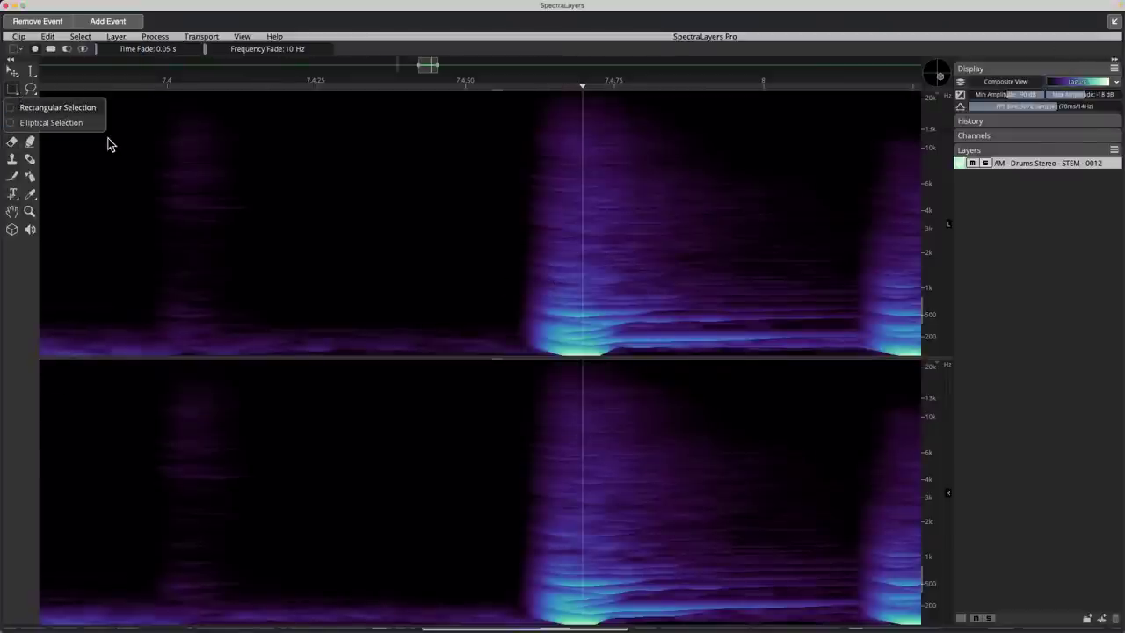
click(53, 123)
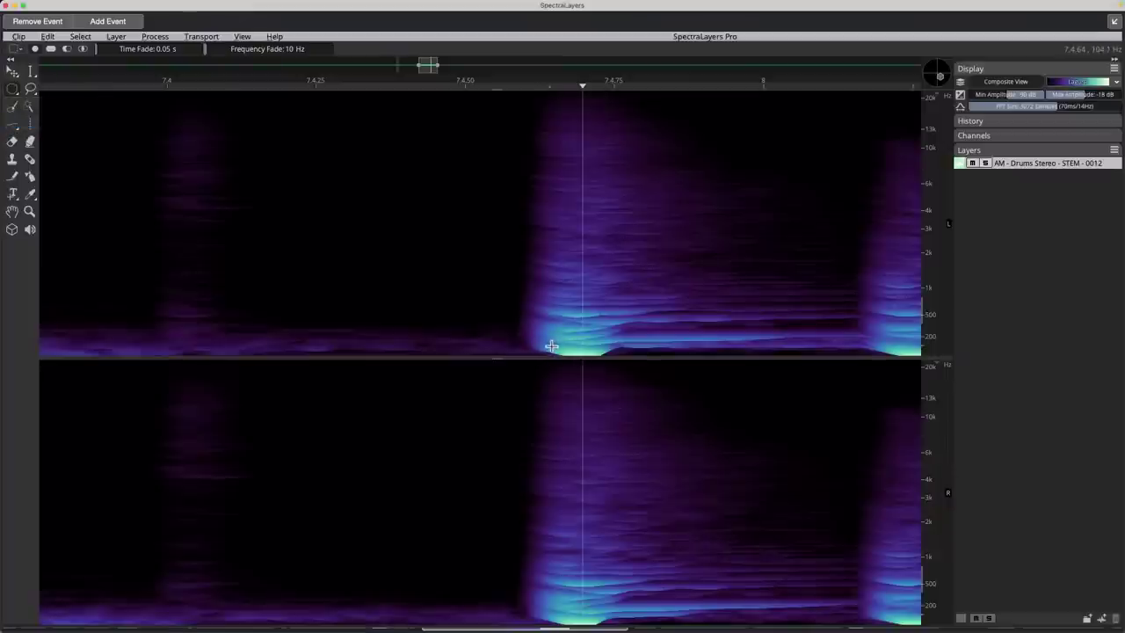
drag(619, 357, 613, 369)
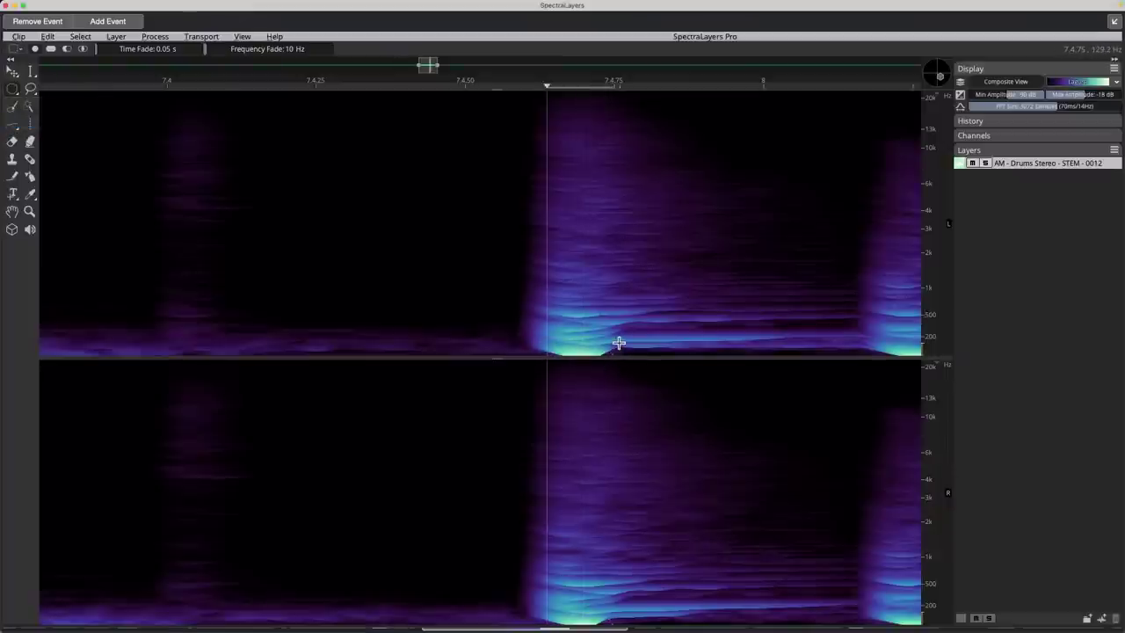
drag(533, 298, 627, 368)
key(Delete)
key(Delete)
key(Delete)
key(Delete)
key(Delete)
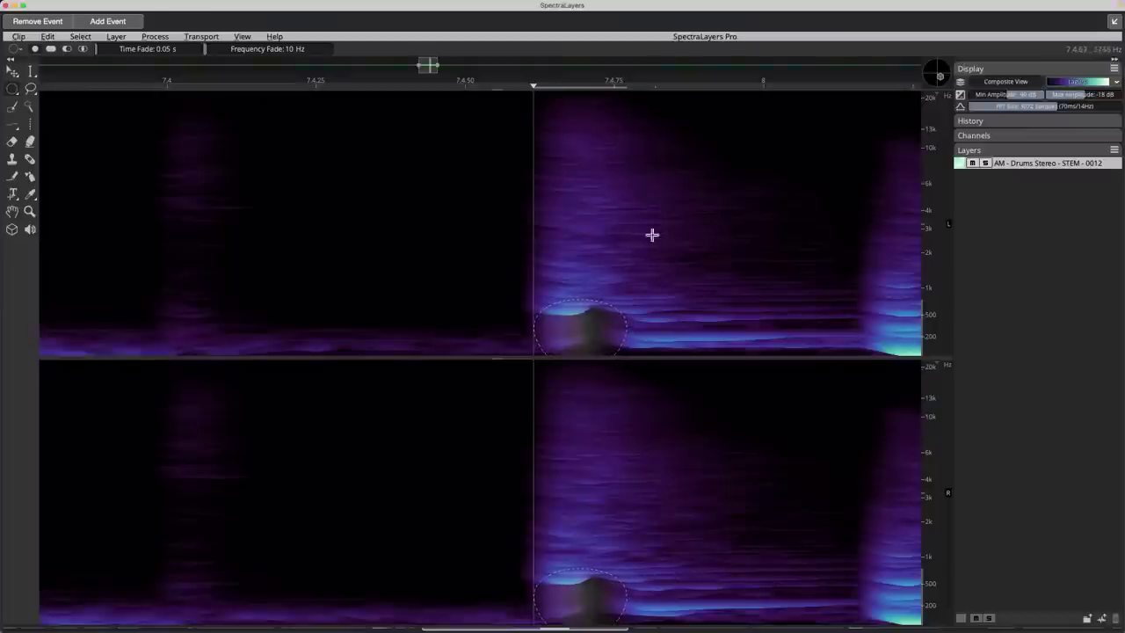
drag(610, 264, 630, 269)
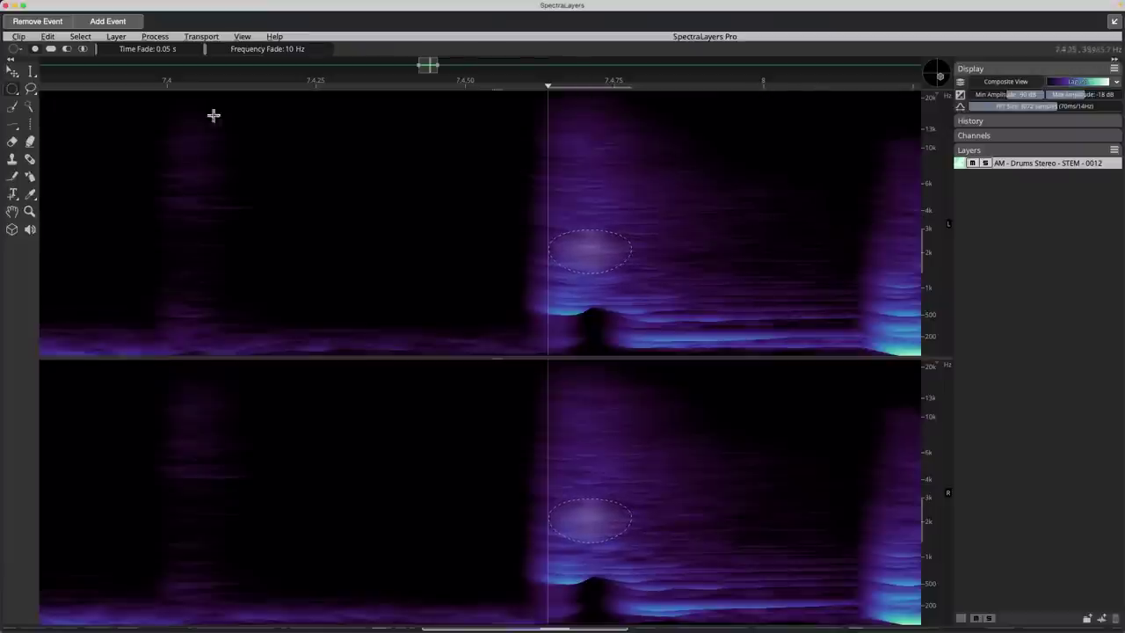
Dock SpectraLayers back in the lower zone and set the STEM 0012 track to No Extension.
click(1115, 19)
click(302, 270)
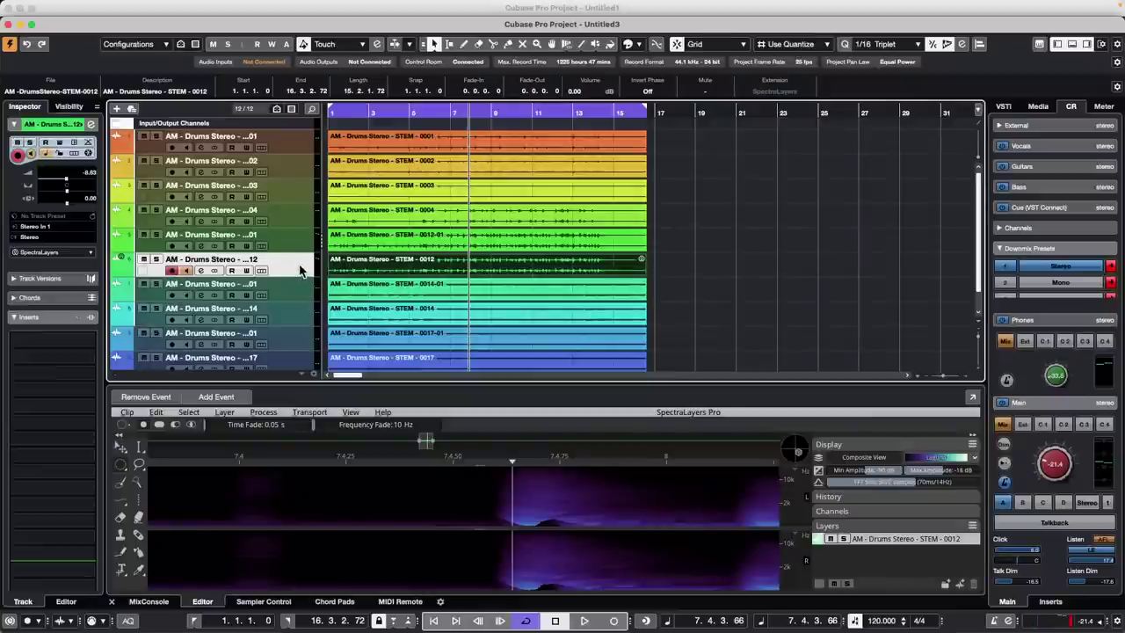
click(40, 253)
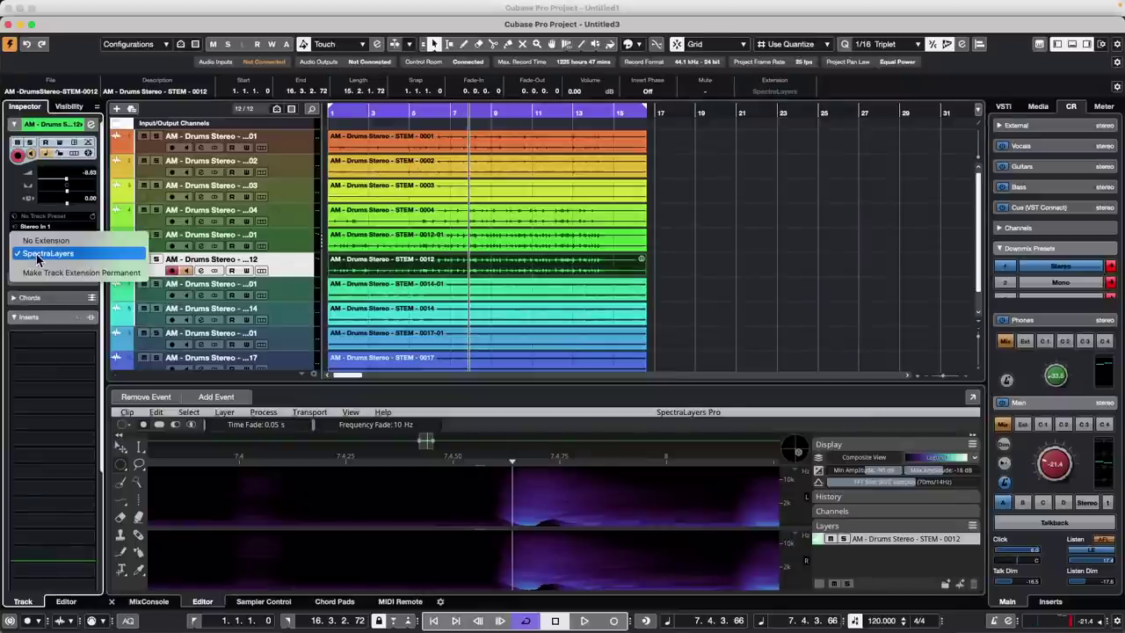
click(46, 239)
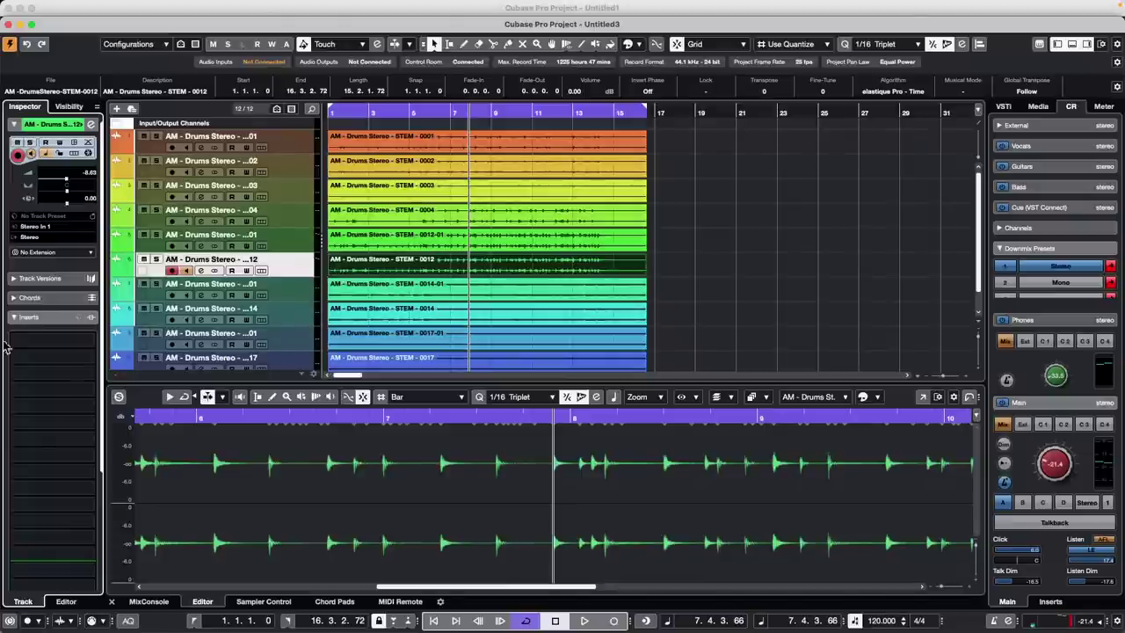
Load the ModMachine delay into the first insert slot of the STEM 0012 track.
click(67, 345)
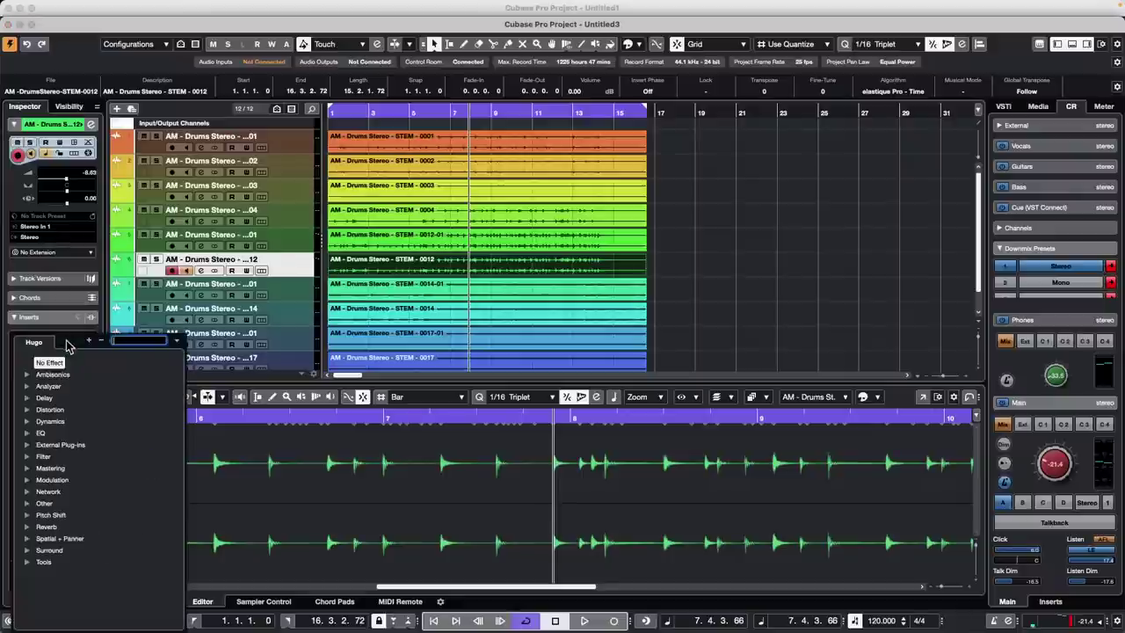
click(27, 398)
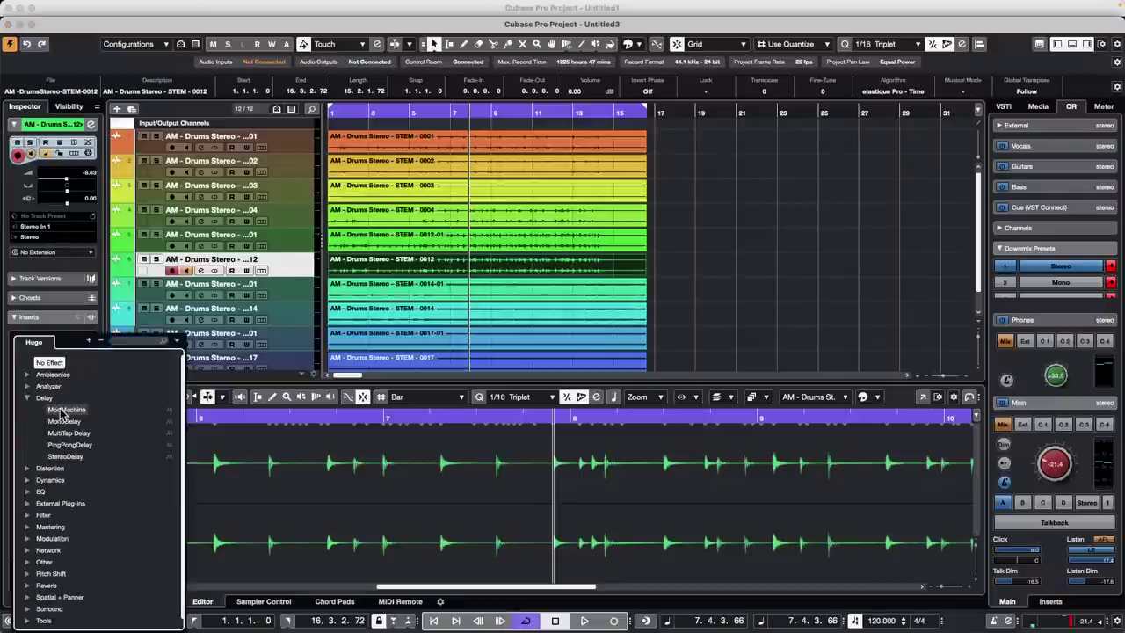
click(67, 409)
Try adding the DJ-Eq as the second insert below ModMachine and pull it back out of the slot.
click(54, 359)
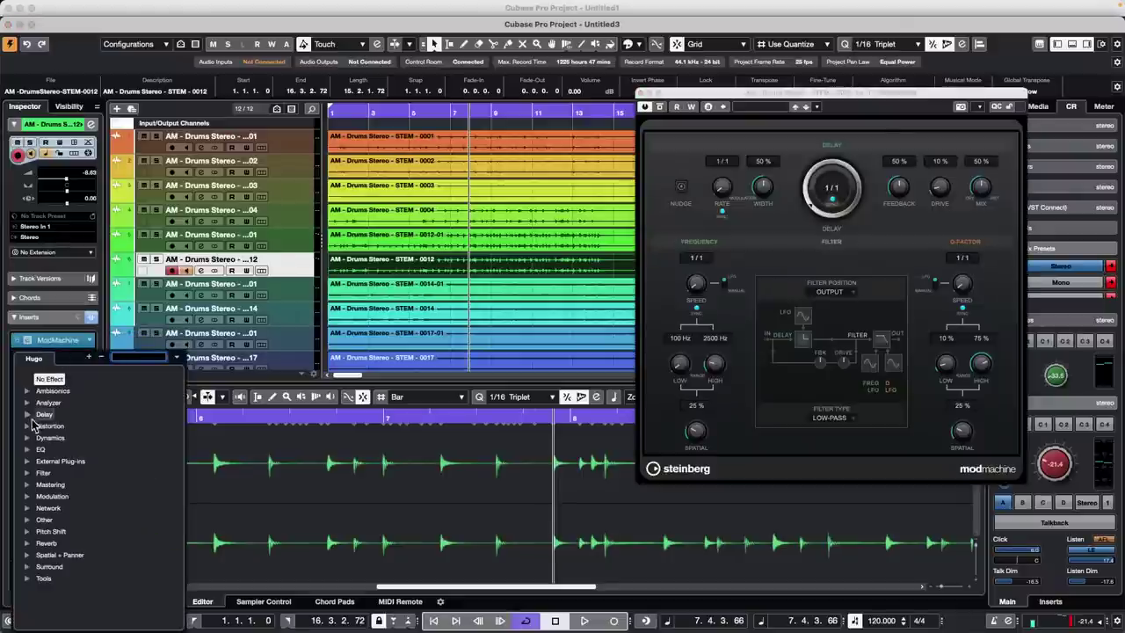
click(32, 449)
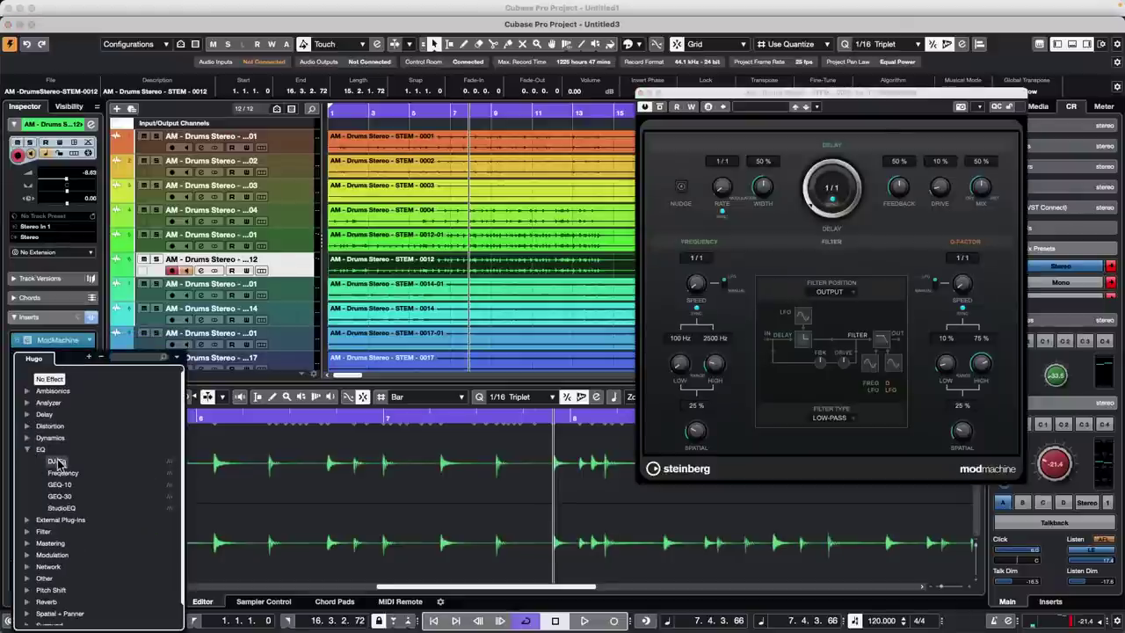
click(56, 460)
drag(62, 362, 228, 354)
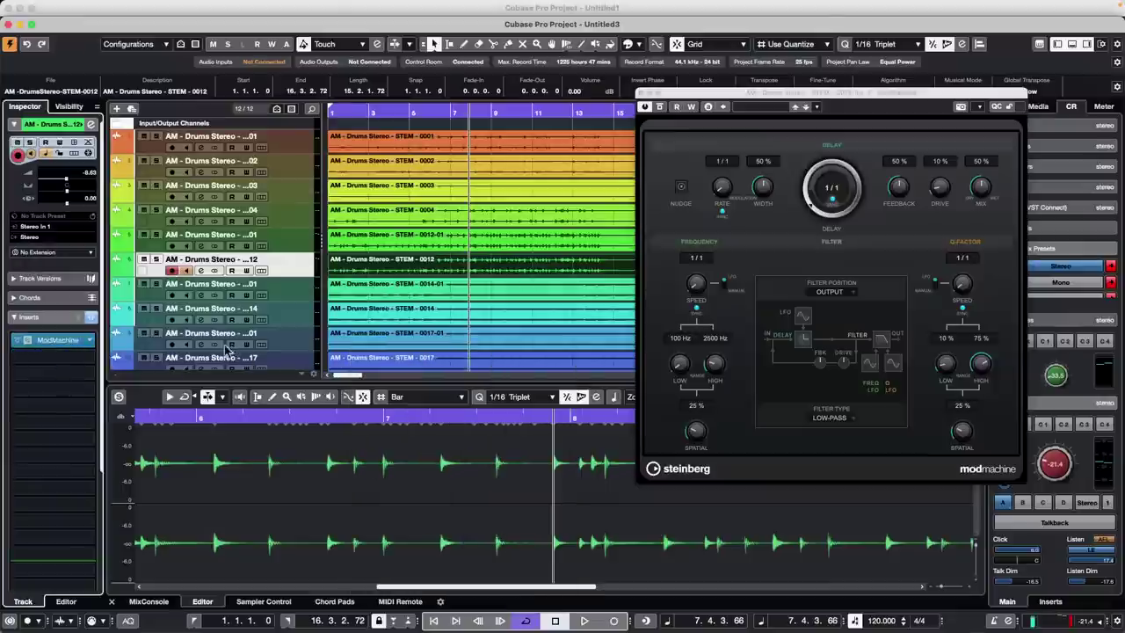
Toggle the ModMachine editor window and set the first insert slot to No Effect.
click(49, 343)
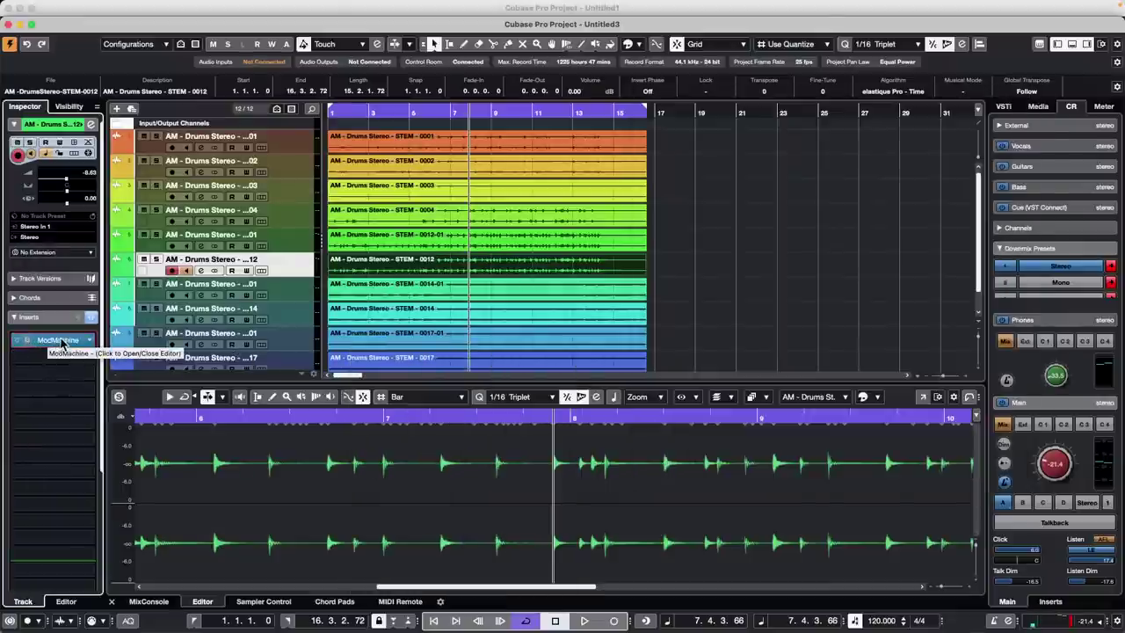
click(54, 341)
click(93, 342)
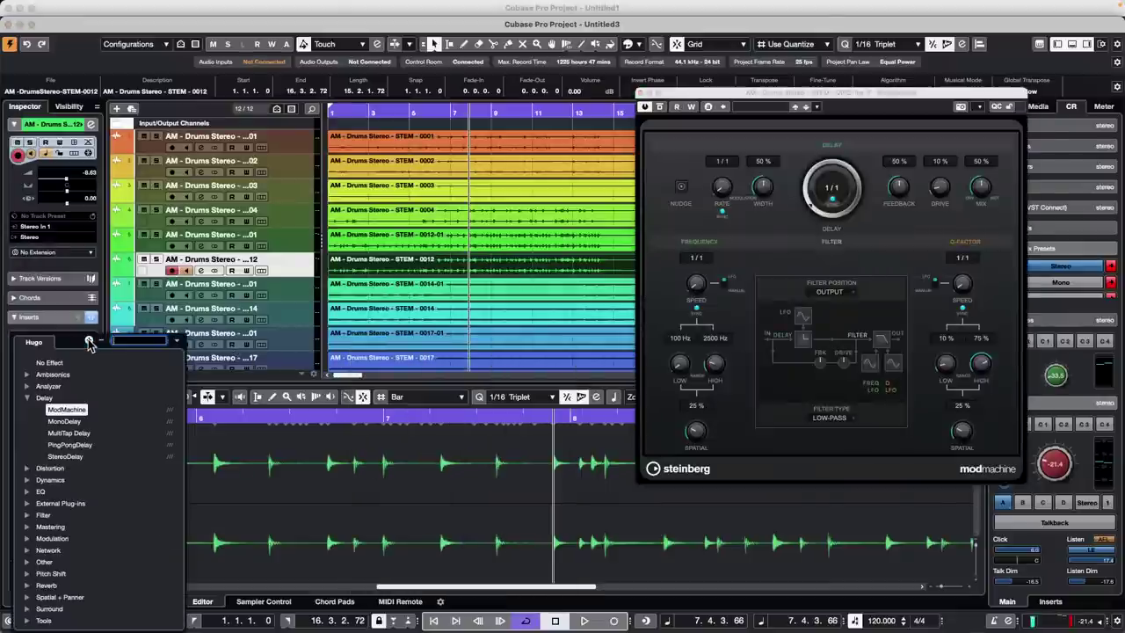
click(47, 370)
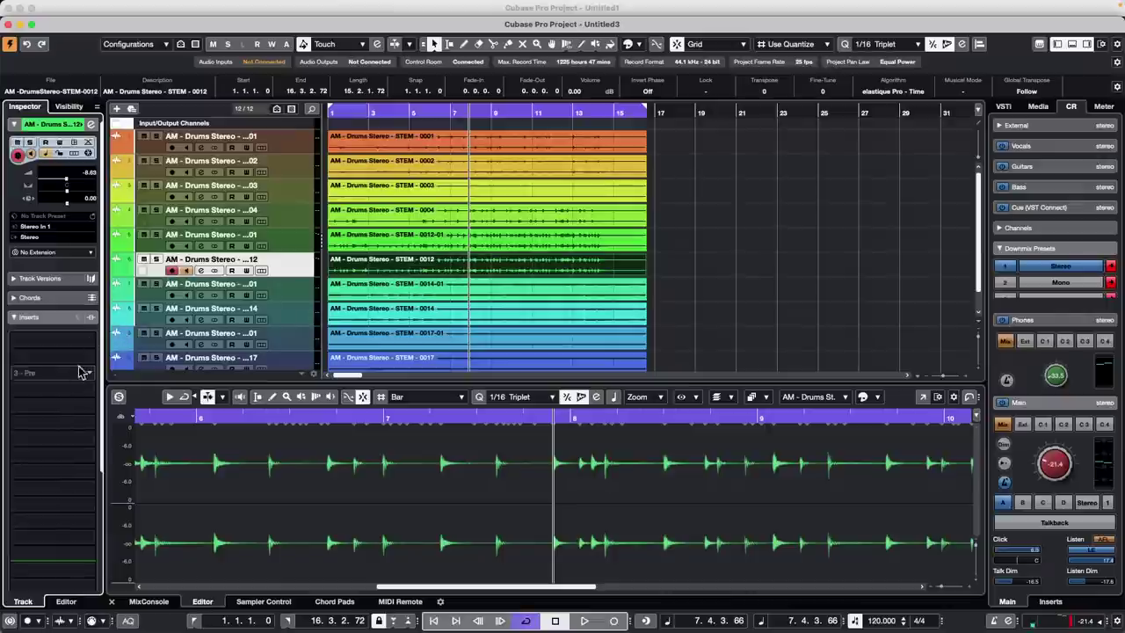
Load ModMachine into the first insert slot and MonoDelay into the second on the STEM 0012 track.
click(89, 342)
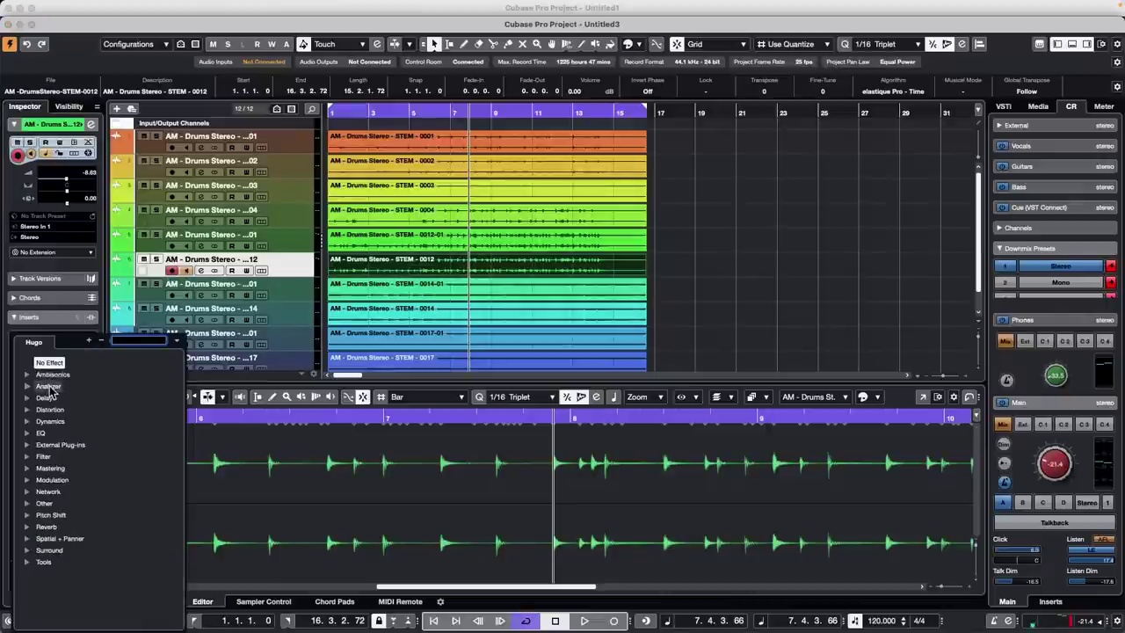
click(29, 401)
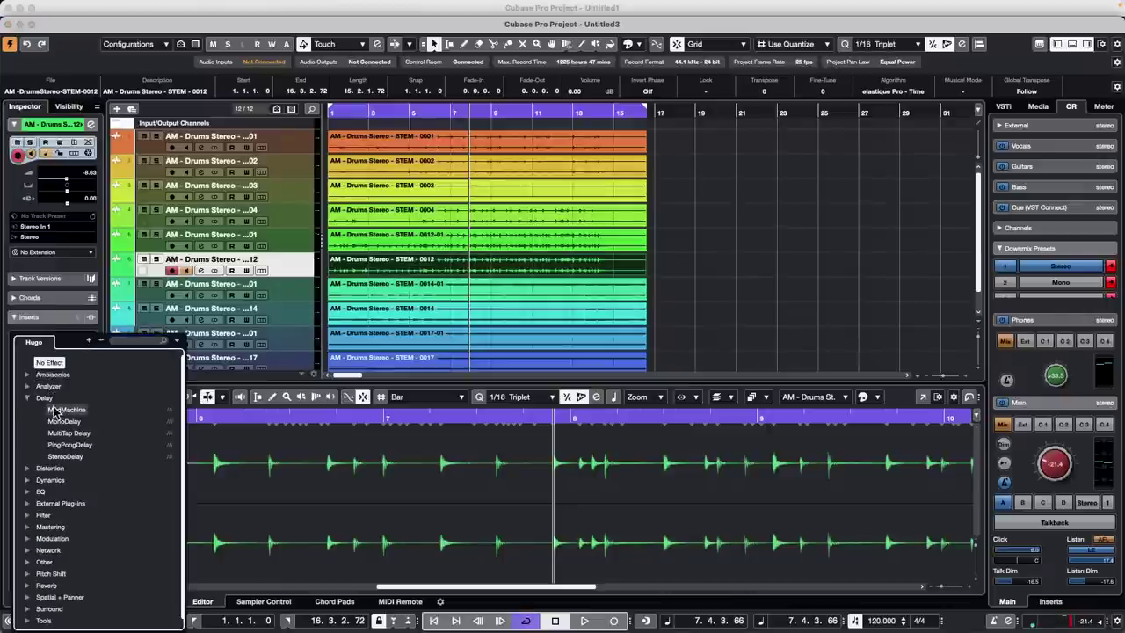
click(58, 410)
click(49, 340)
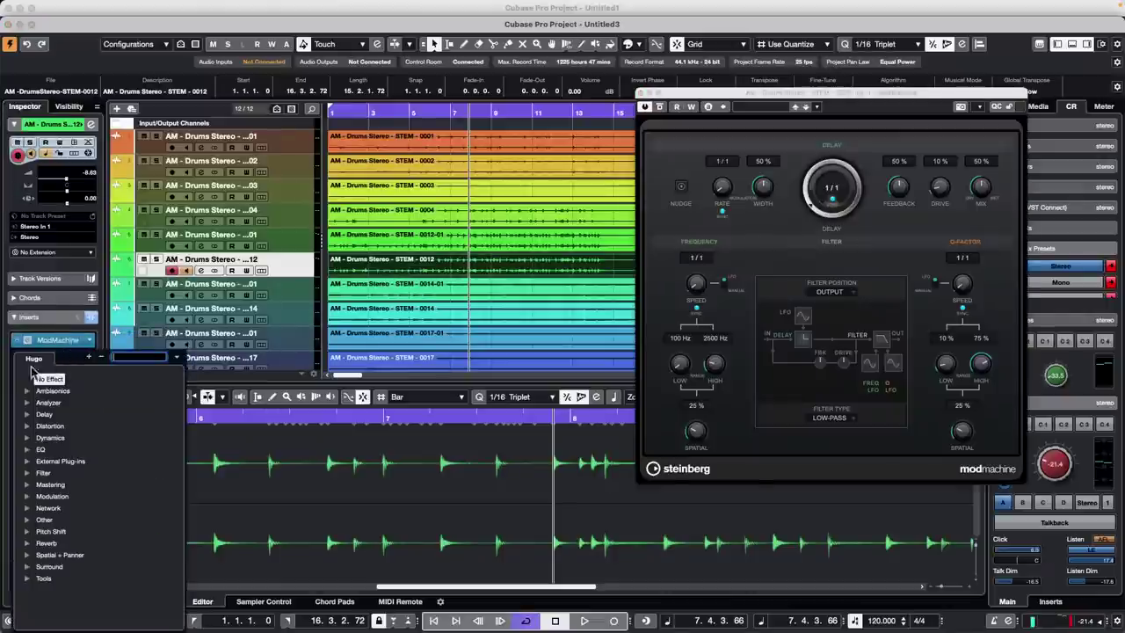
click(27, 413)
click(56, 438)
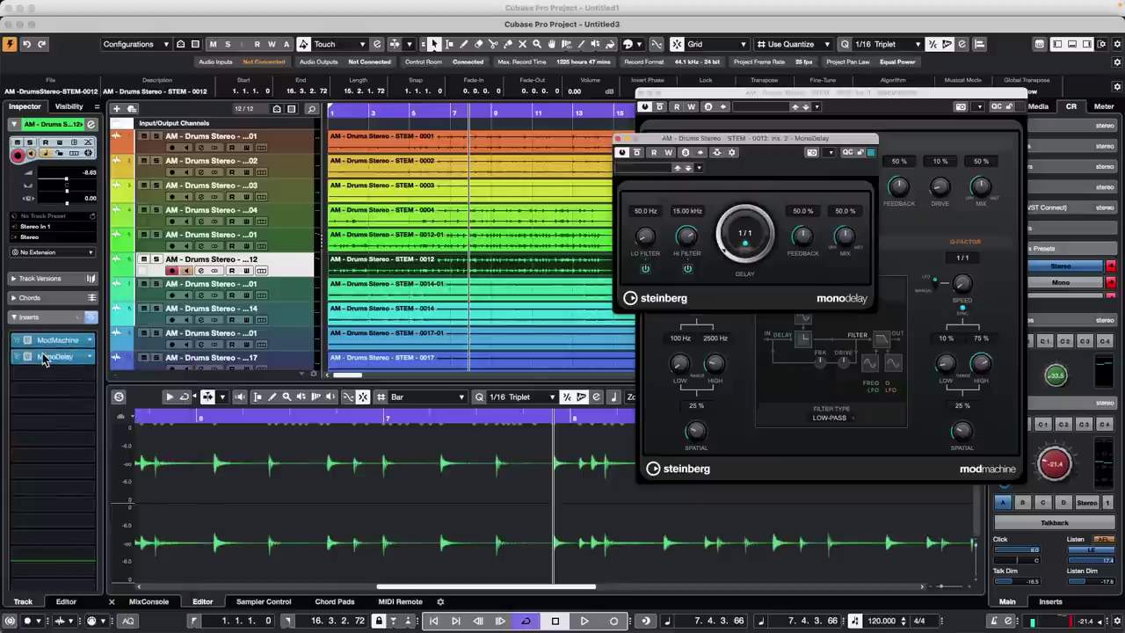
Pull MonoDelay out of the second insert slot and set the first slot to No Effect.
drag(43, 358, 174, 366)
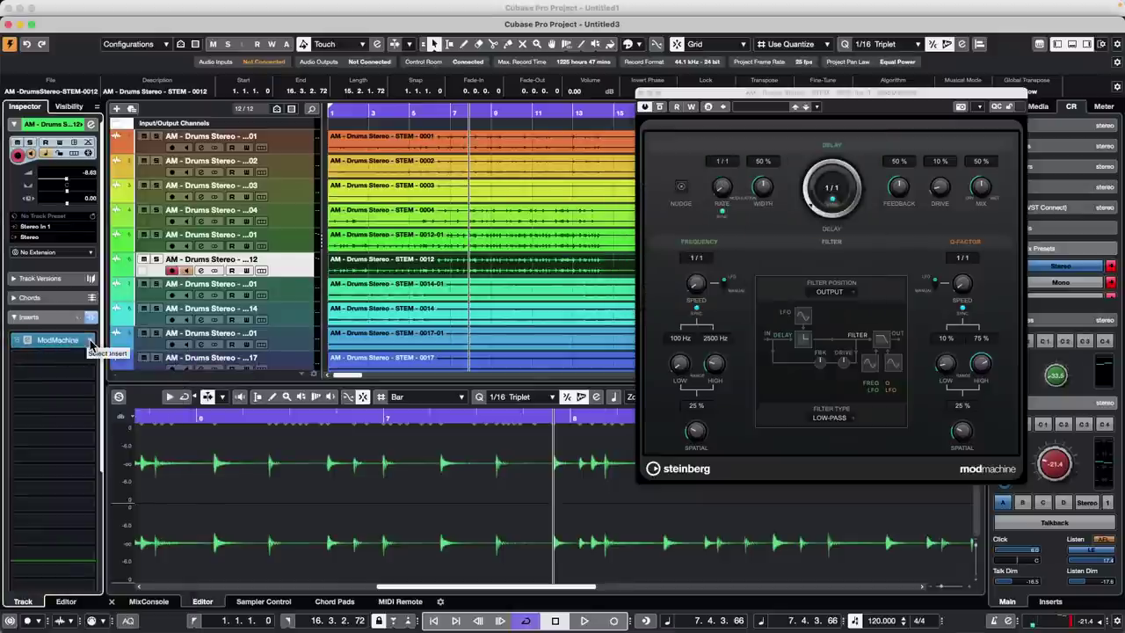
click(89, 340)
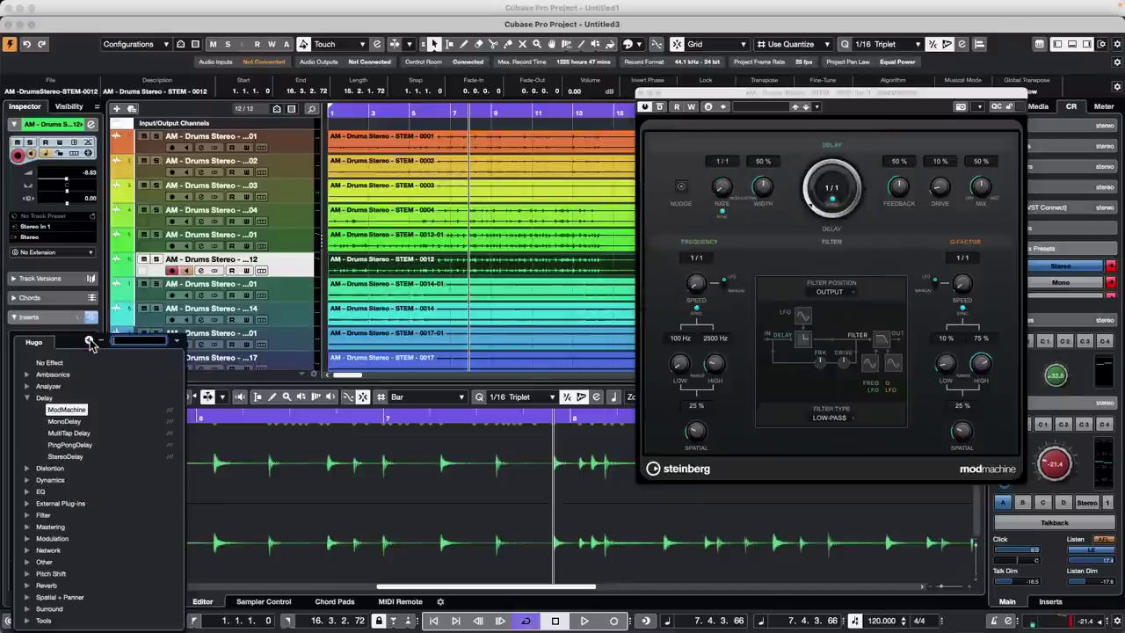
click(50, 362)
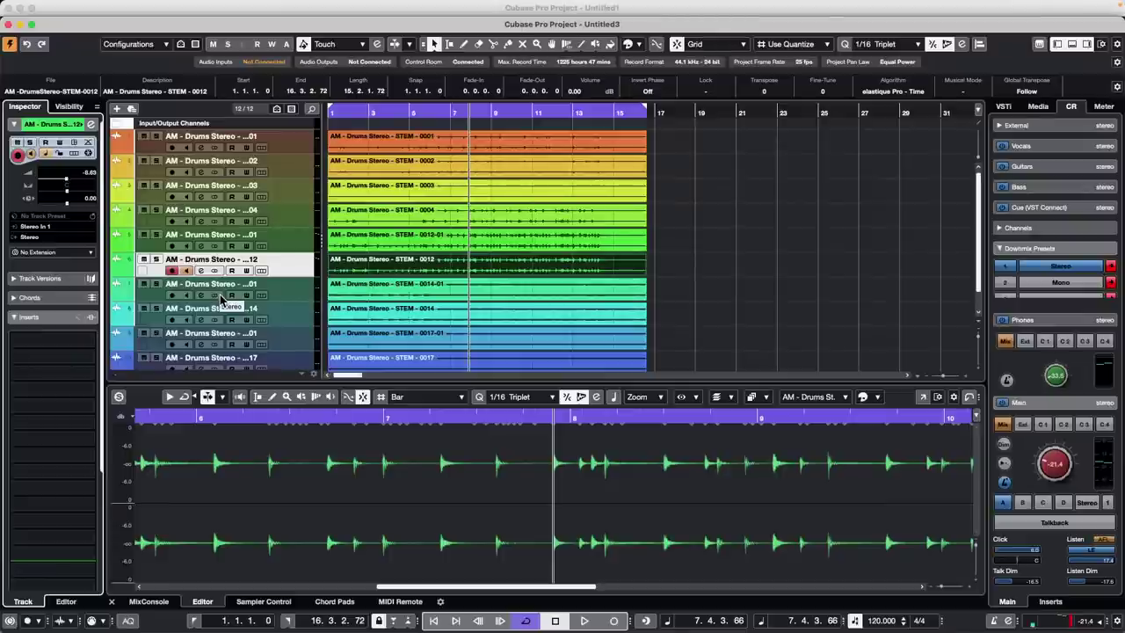
Load ModMachine into the empty first insert slot again and remove it by pulling it out of the slot.
click(88, 342)
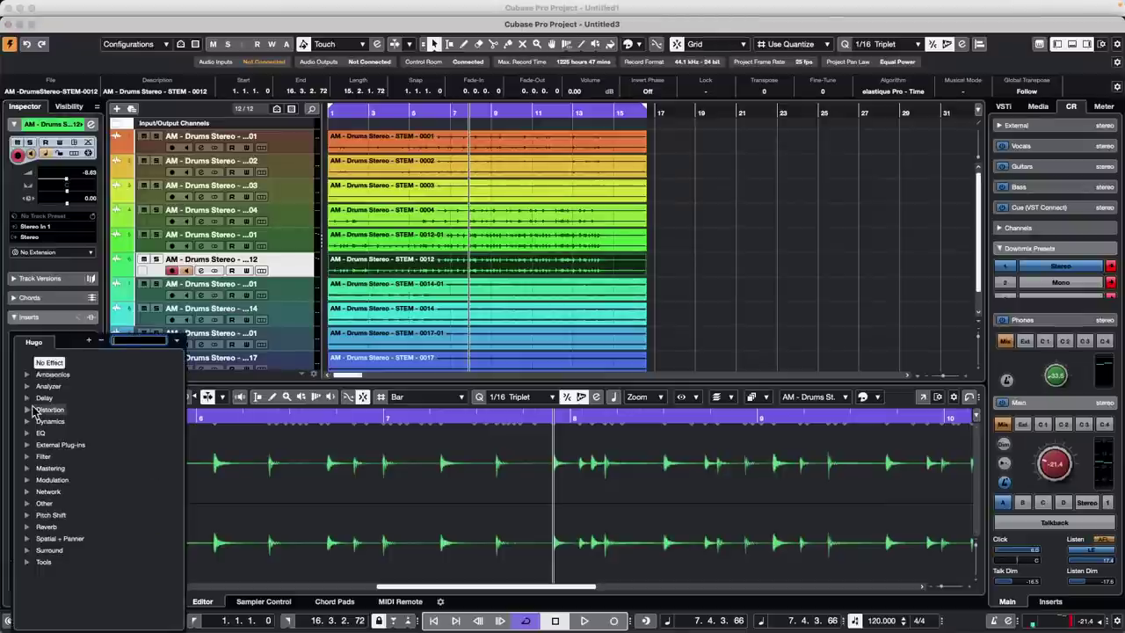
click(39, 398)
click(57, 409)
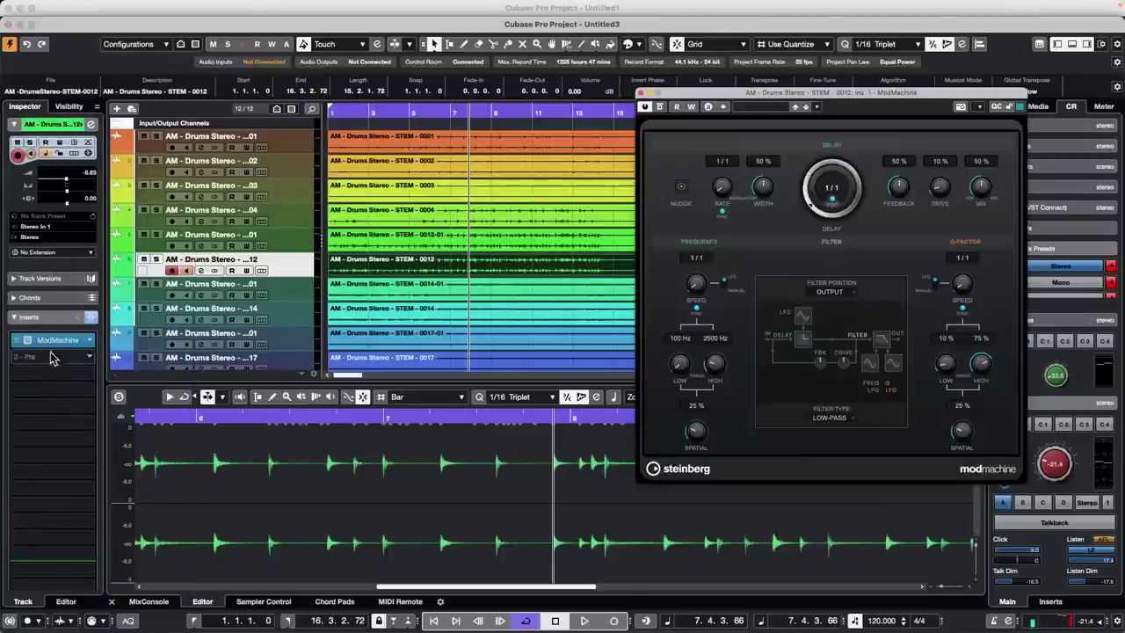
right_click(53, 343)
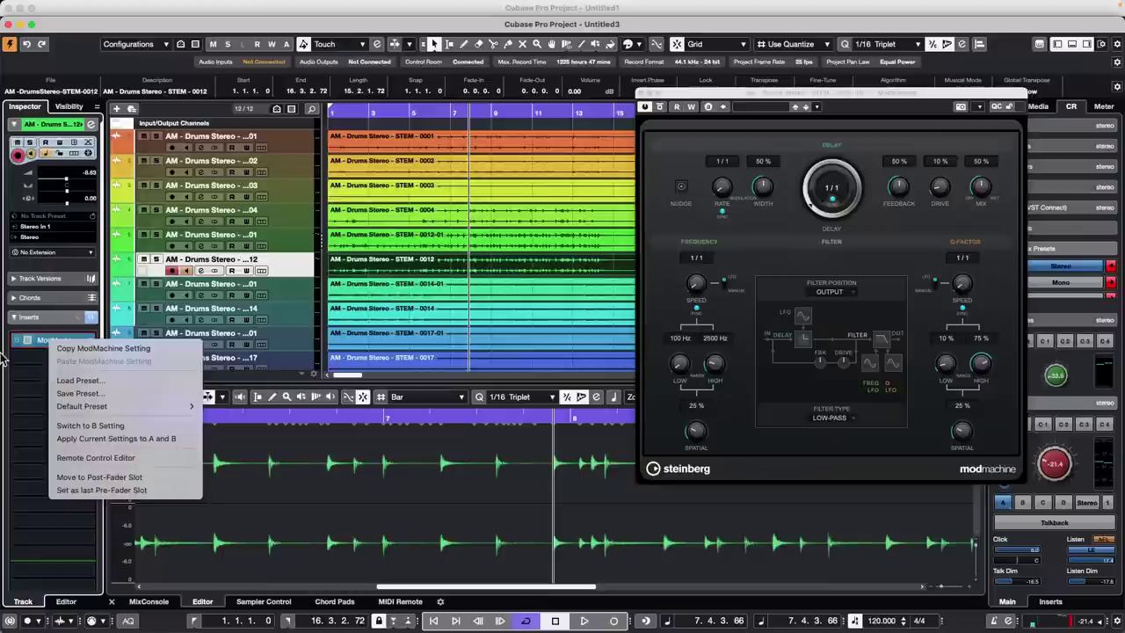
click(37, 343)
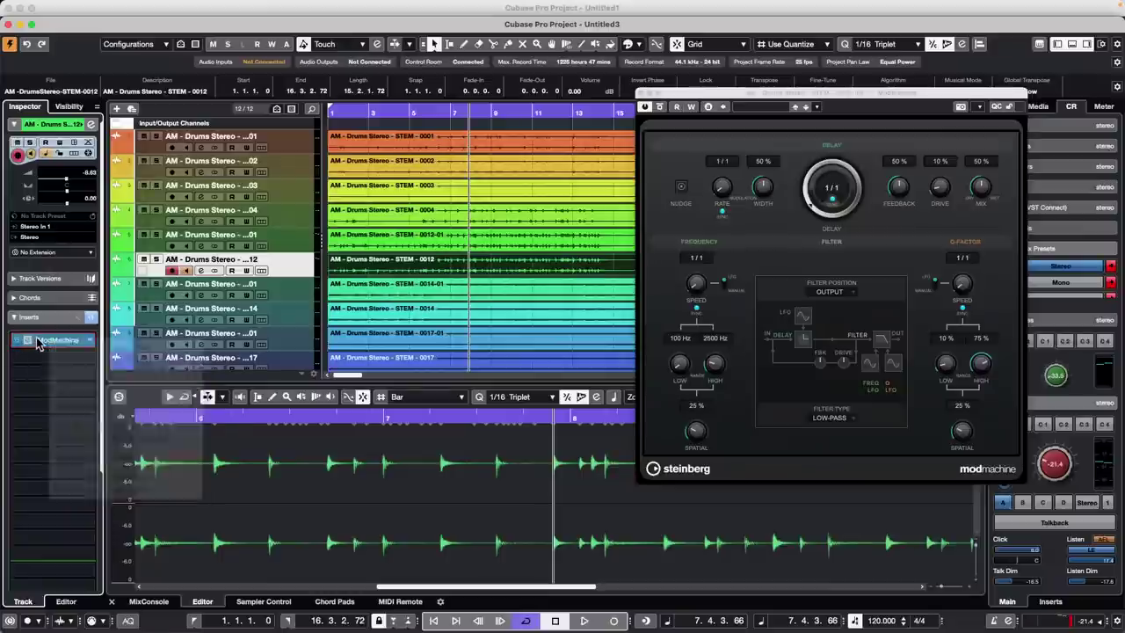
drag(37, 344, 187, 345)
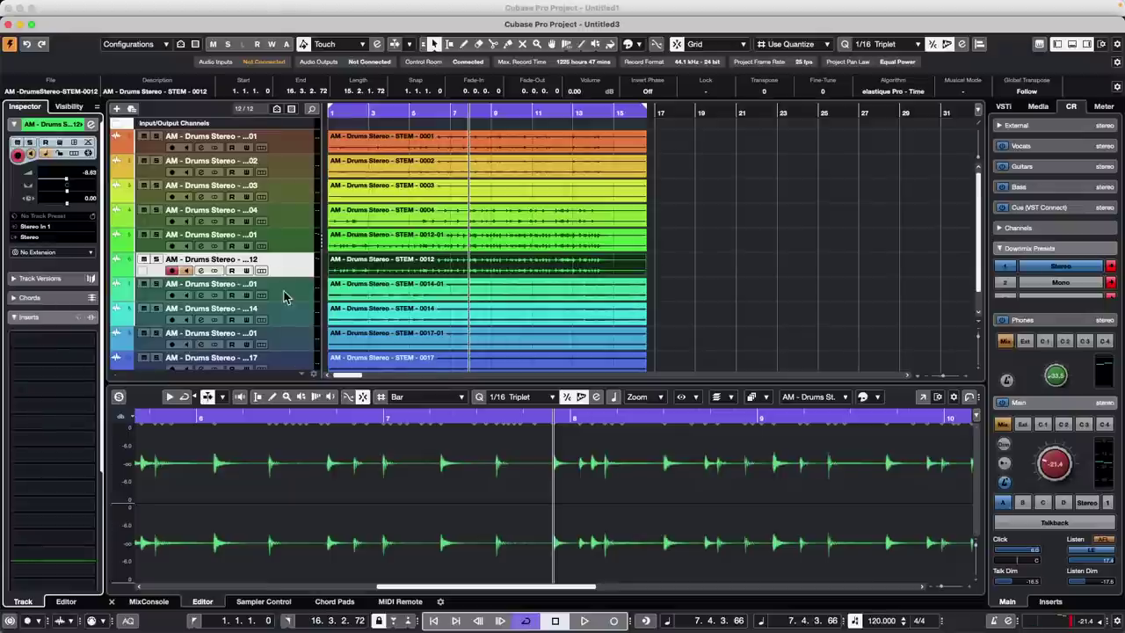
Select all ten drum stem channels in the MixConsole's sends view and link them with Q-Link.
click(305, 149)
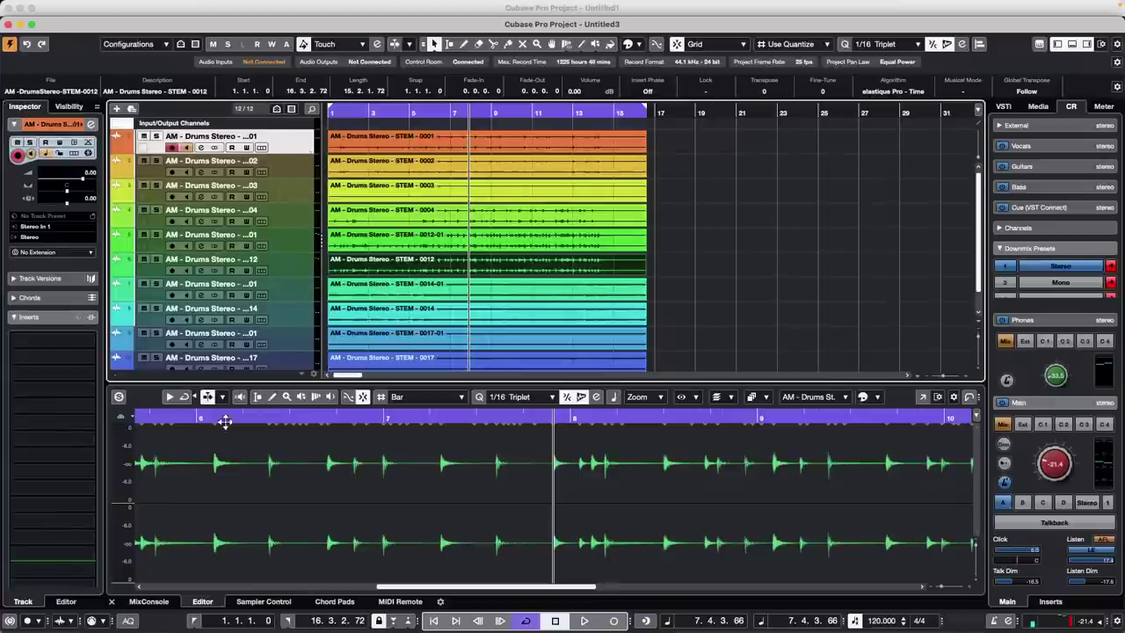
click(148, 603)
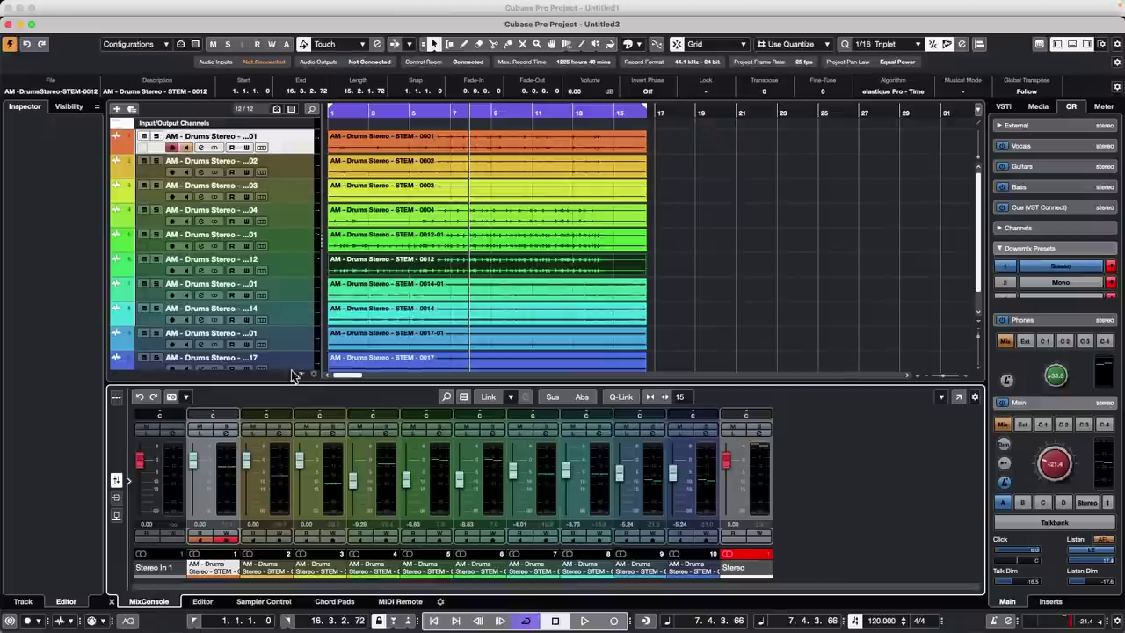
click(710, 489)
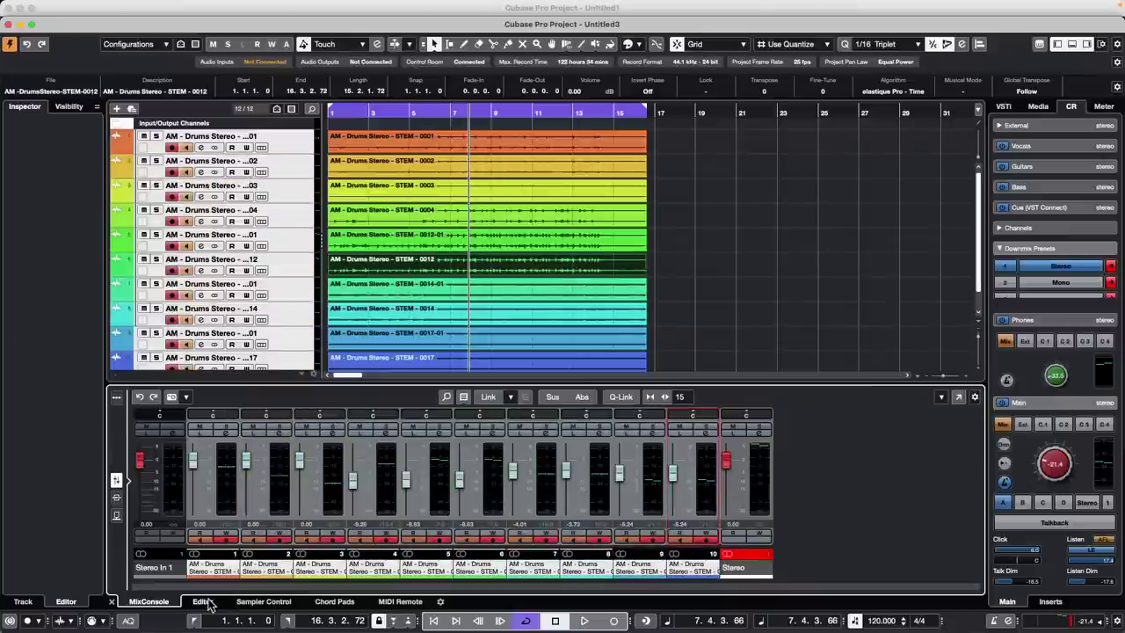
click(116, 515)
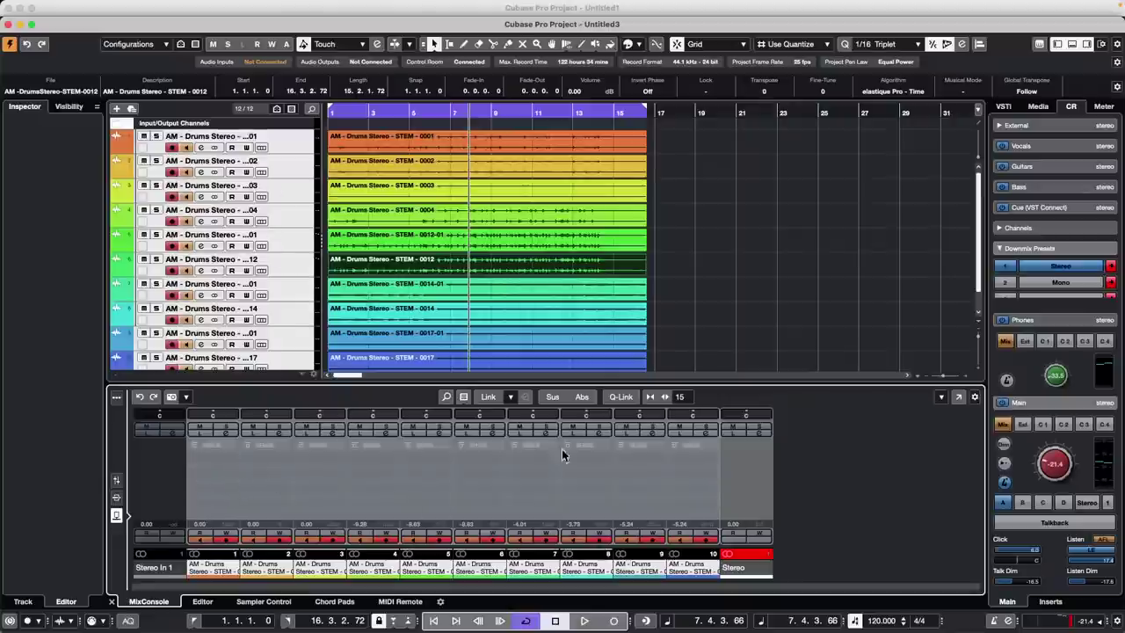
click(621, 397)
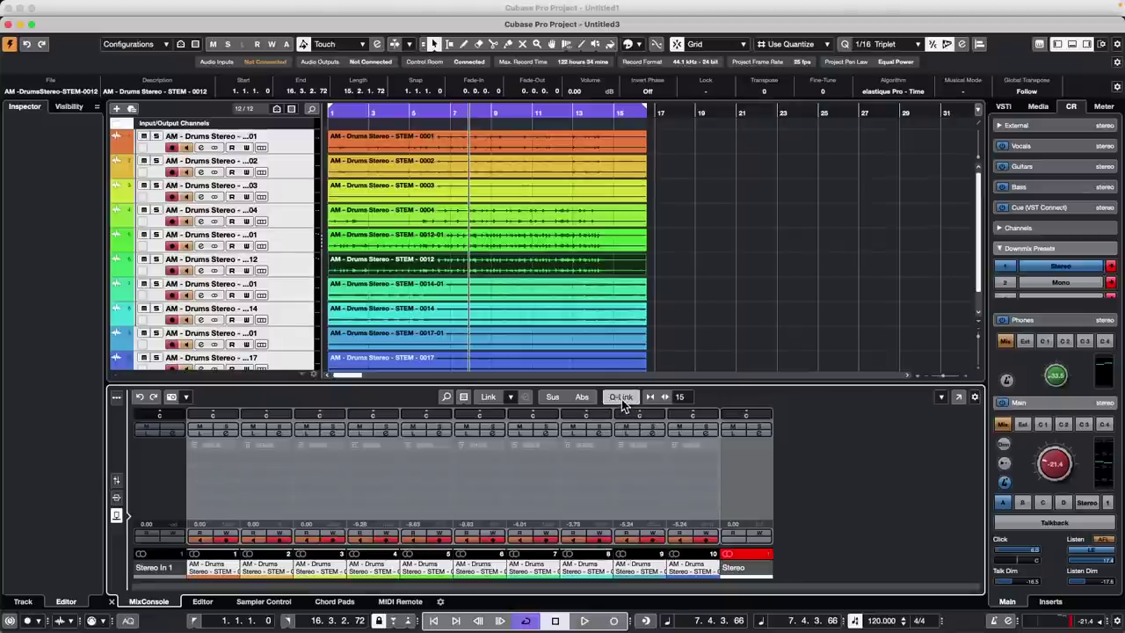
Add a stereo RoomWorks FX channel to send 1 of the first drum channel and route the other drum channels' send 1 to it.
right_click(231, 461)
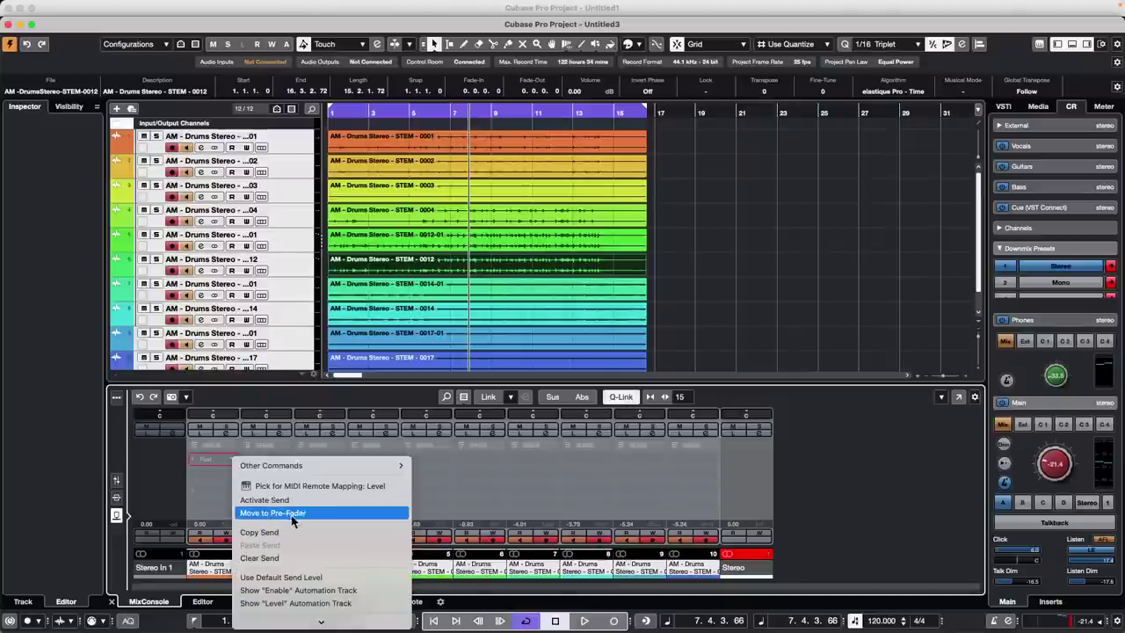
click(209, 462)
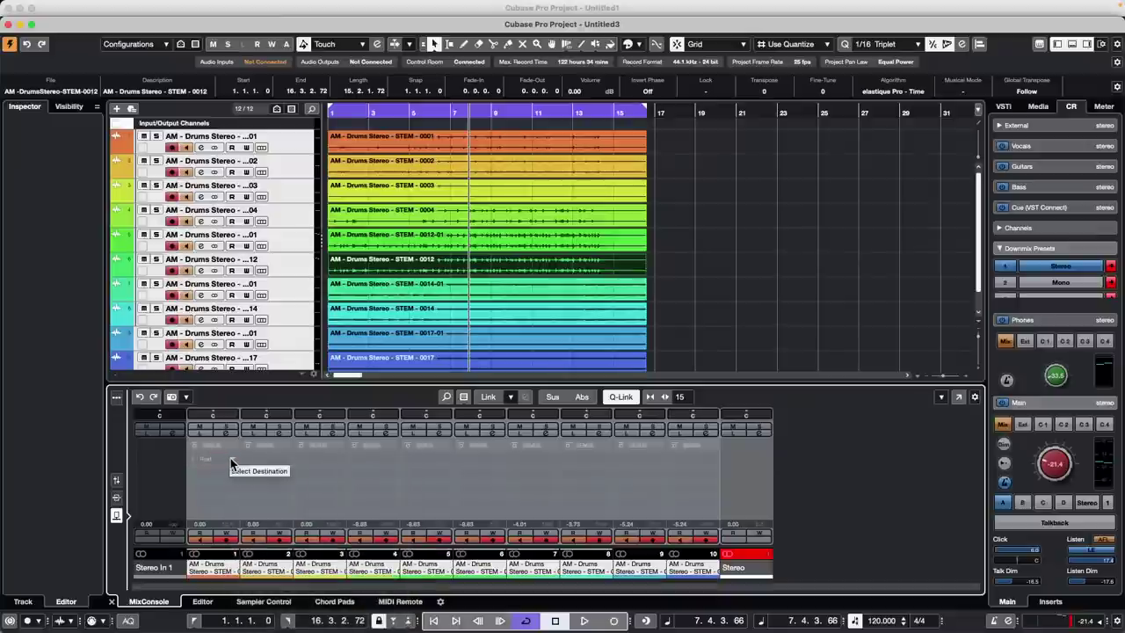
right_click(233, 463)
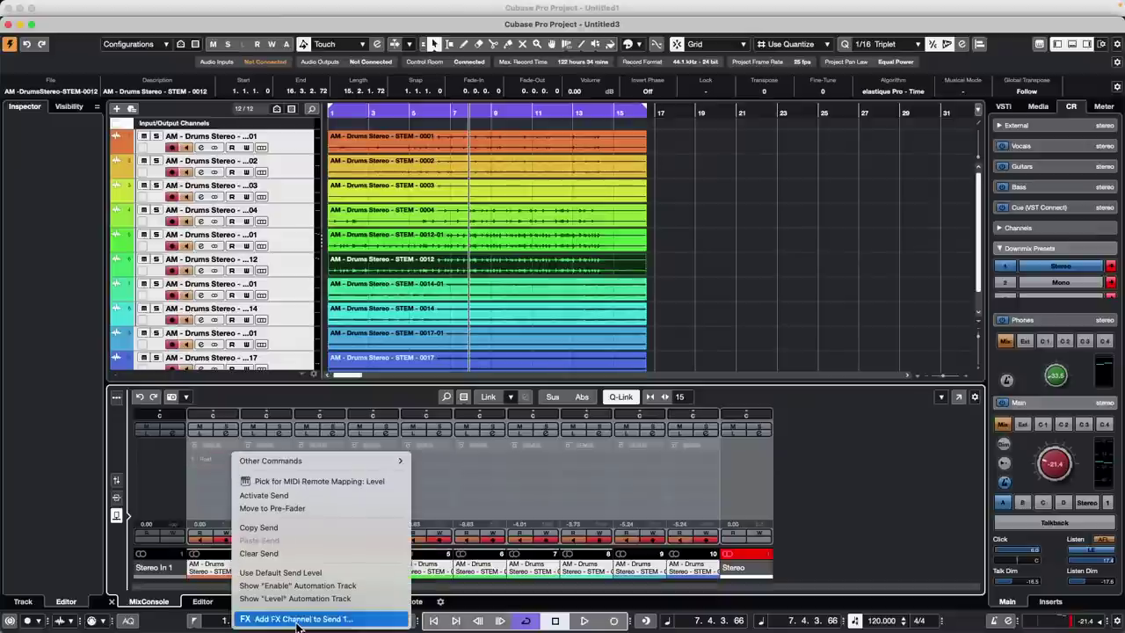
click(297, 619)
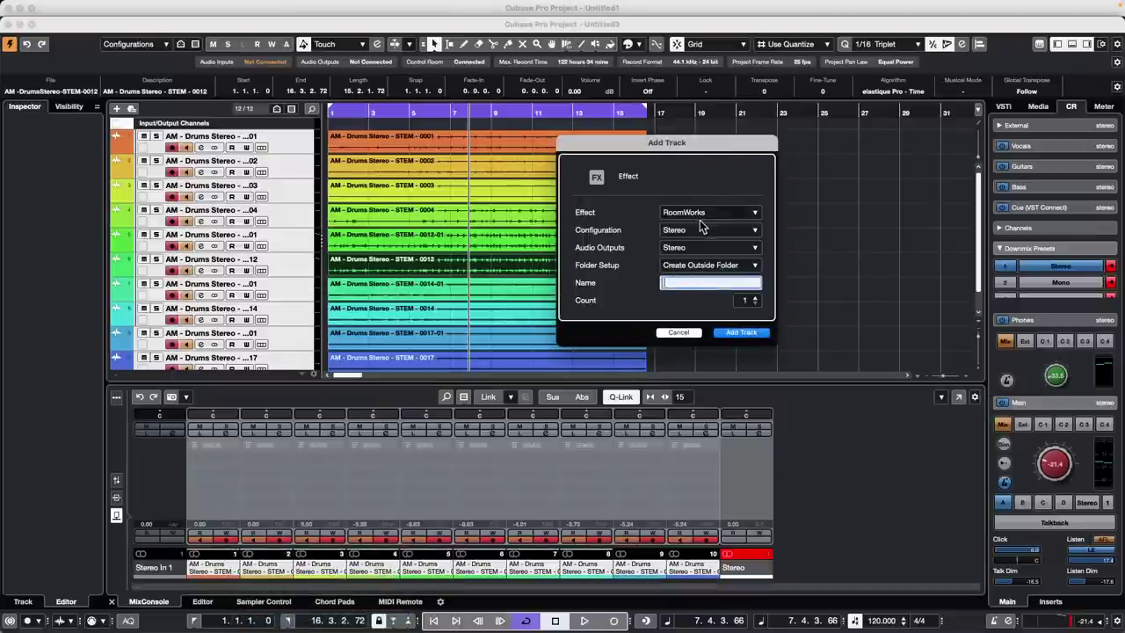
click(725, 331)
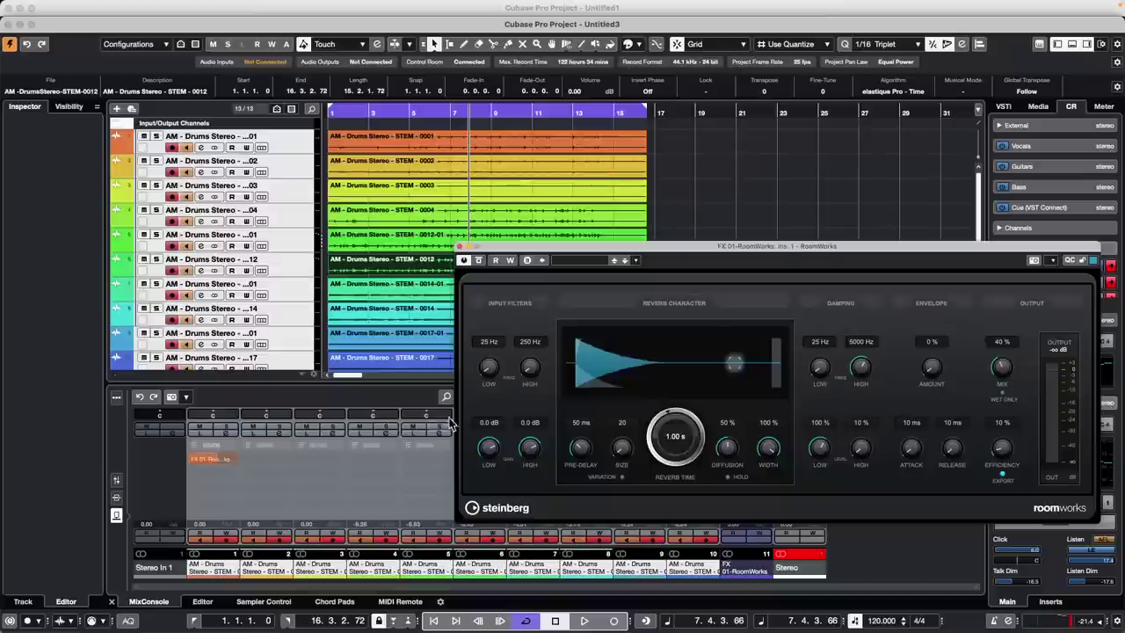
click(459, 246)
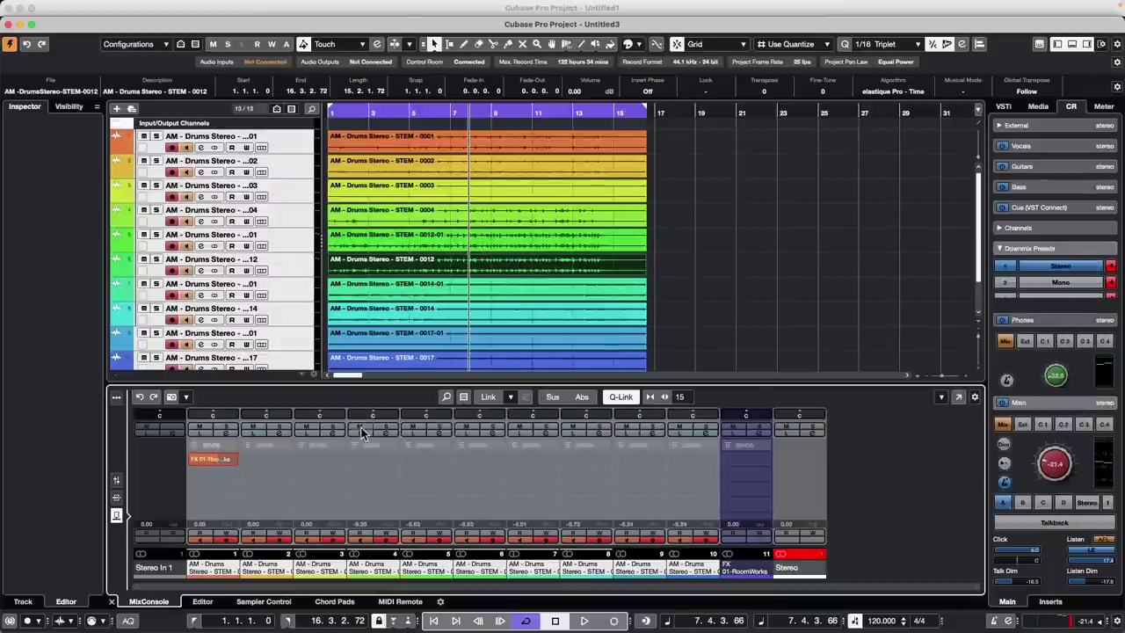
click(249, 465)
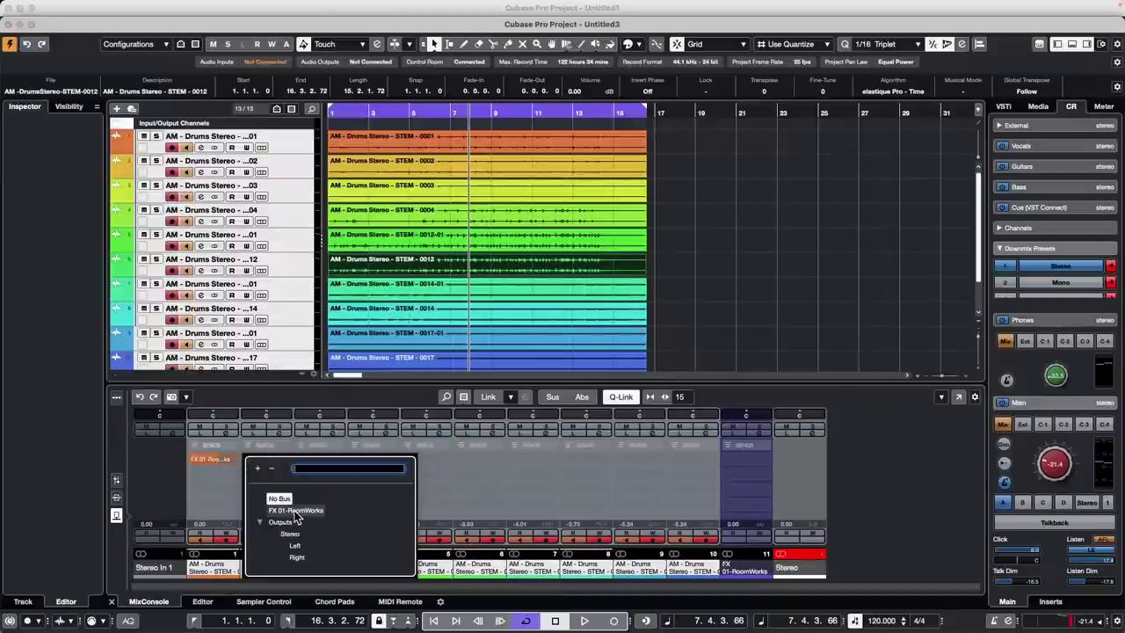
click(296, 510)
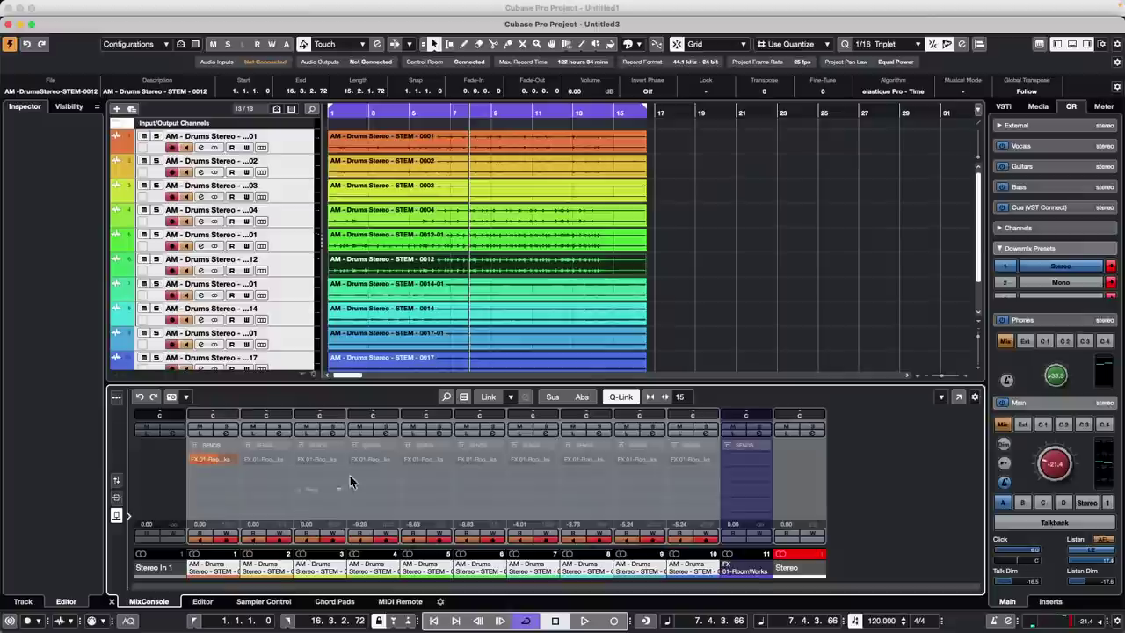
Add a stereo MonoDelay FX channel to send 2 of the first drum channel and route the other drum channels' send 2 to it.
right_click(233, 479)
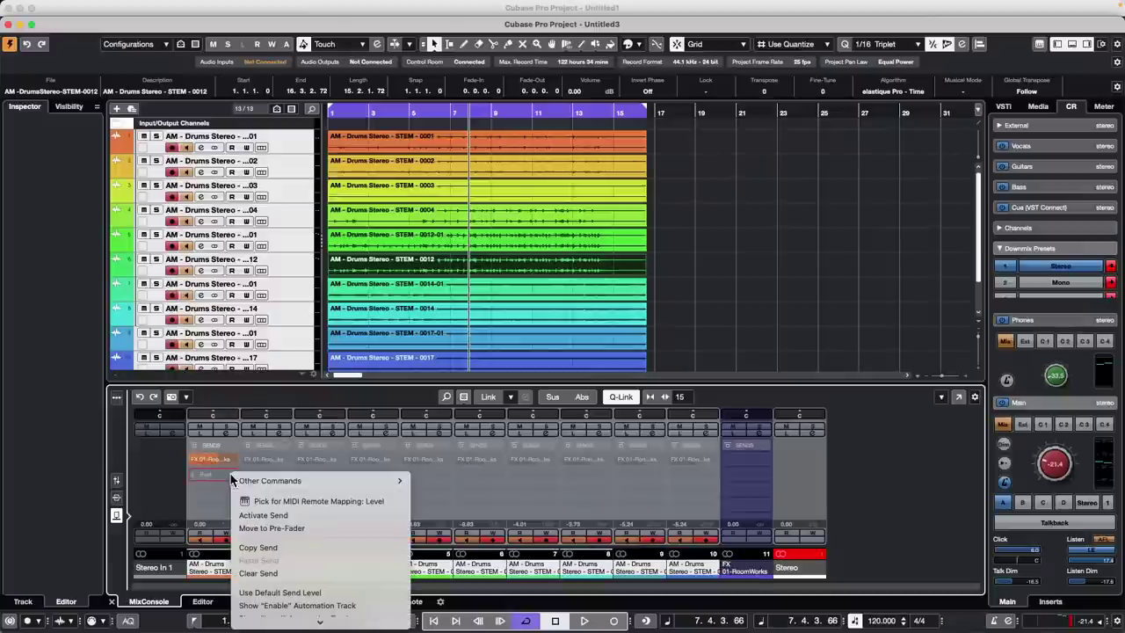
click(270, 618)
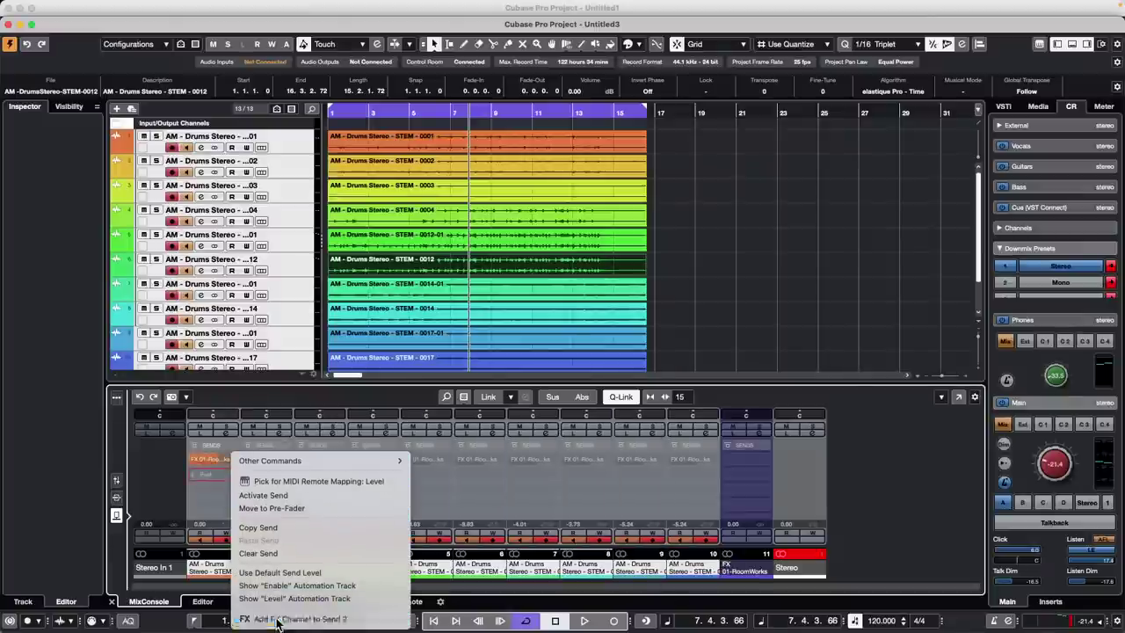
click(689, 215)
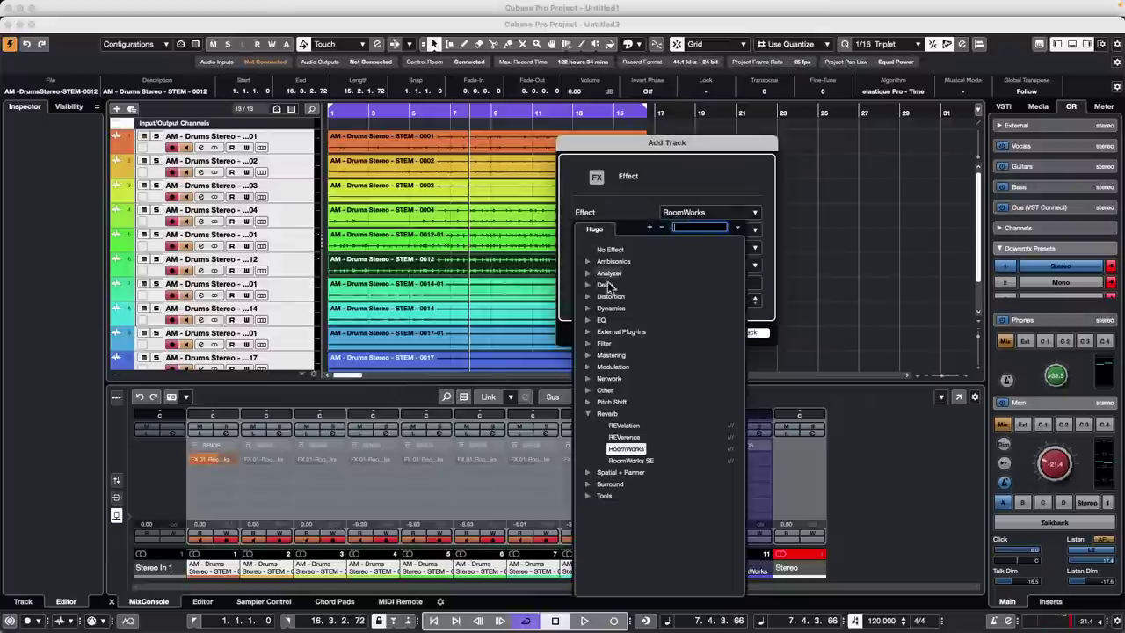
click(590, 286)
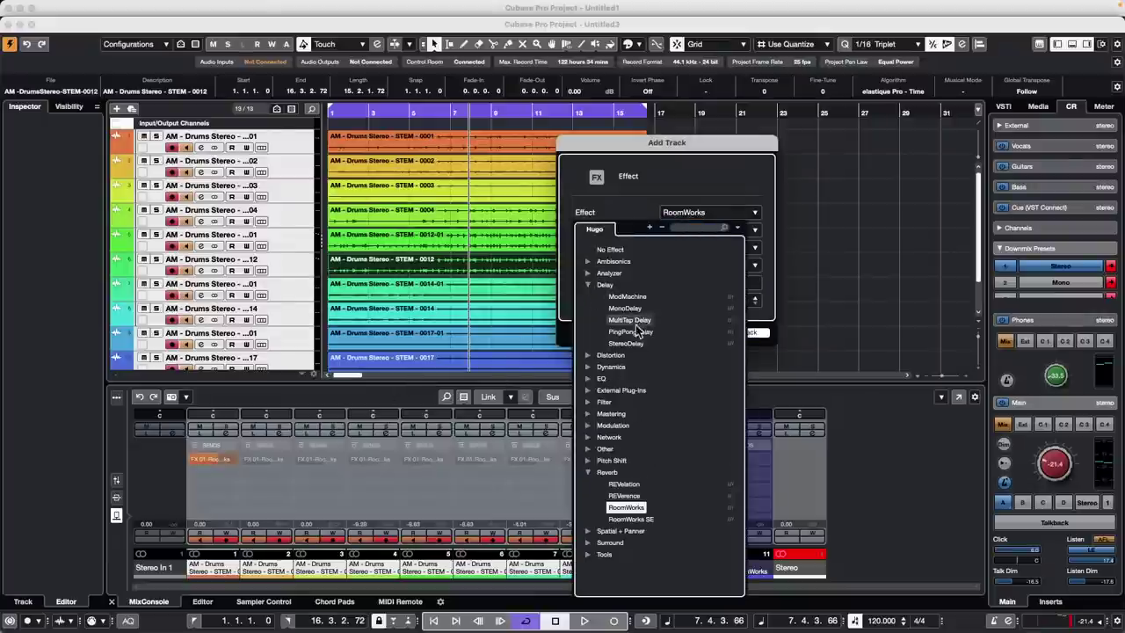
click(625, 308)
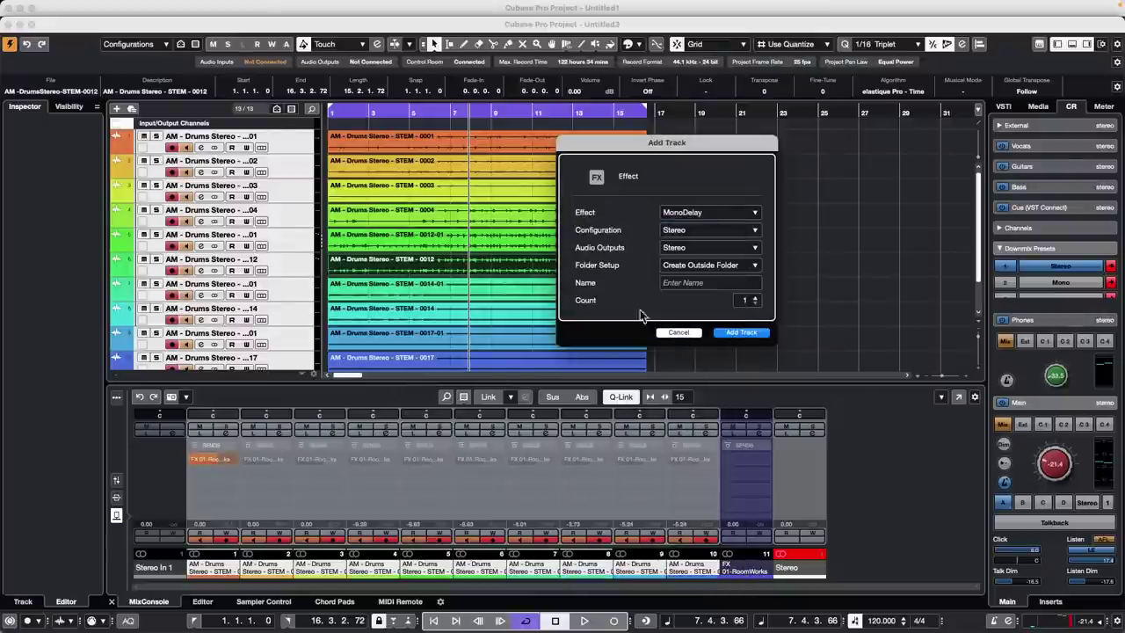
click(737, 332)
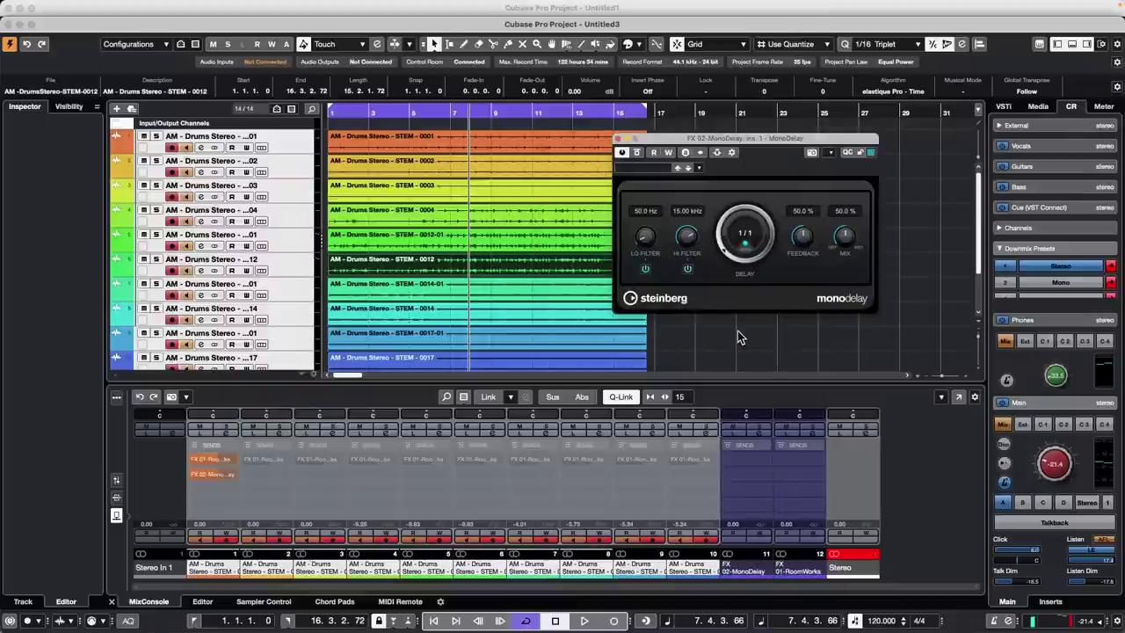
click(245, 475)
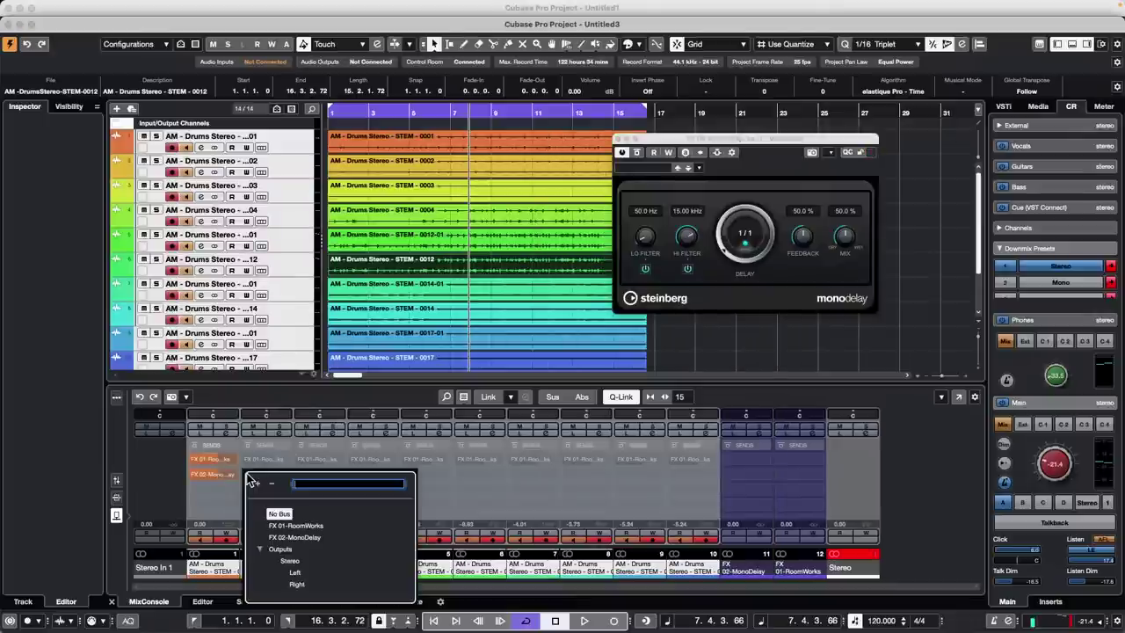
click(295, 538)
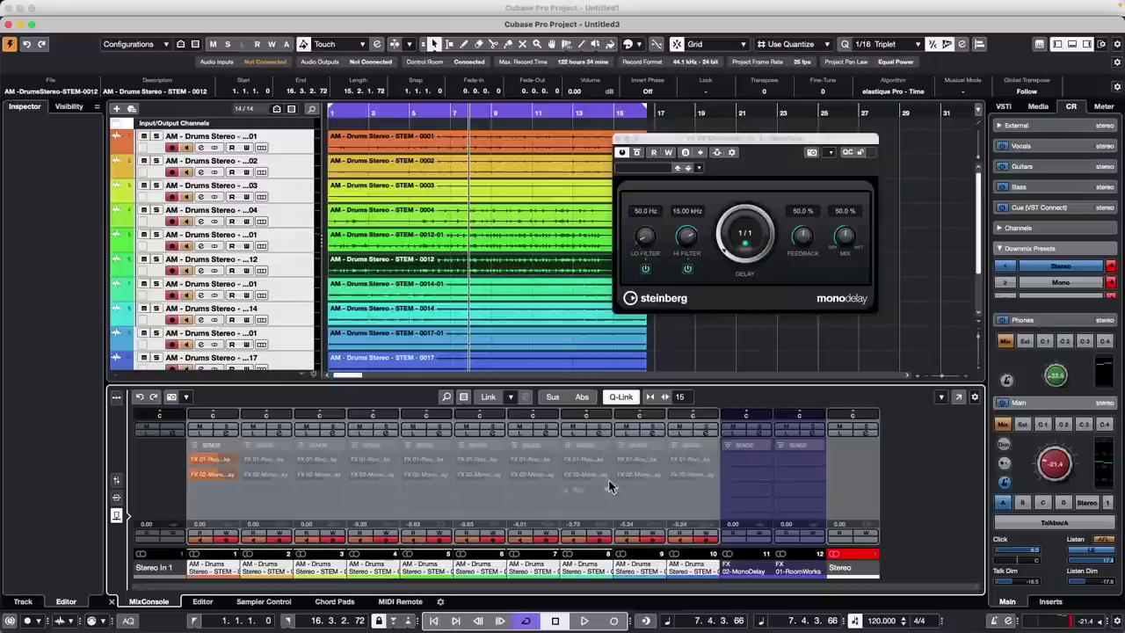
Activate the RoomWorks and MonoDelay sends on all the linked drum channels.
click(566, 459)
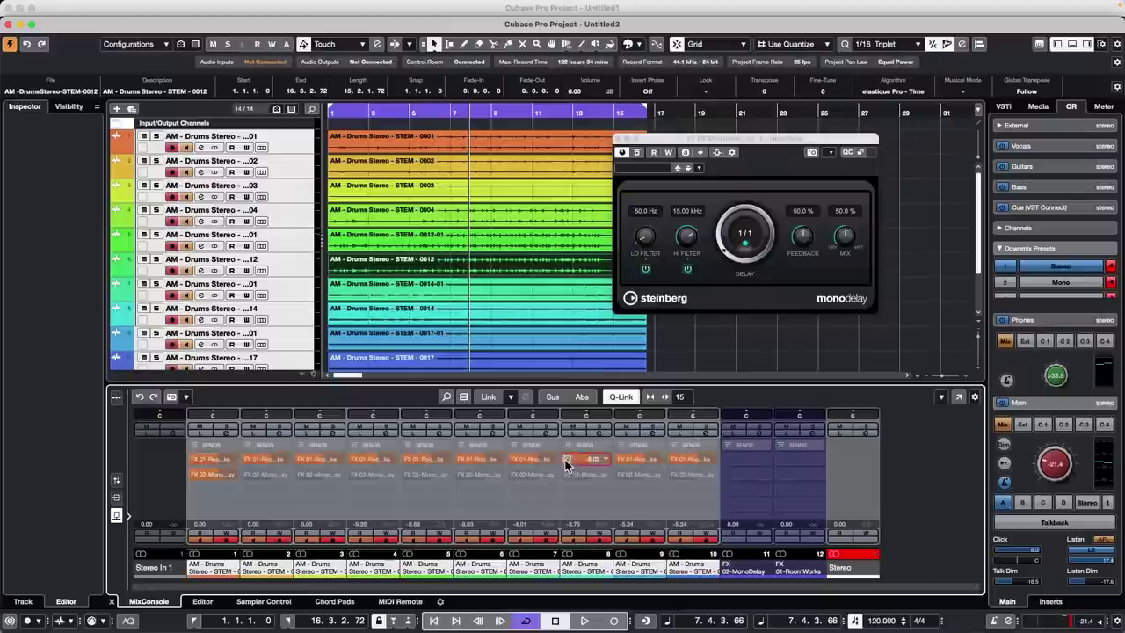
click(567, 474)
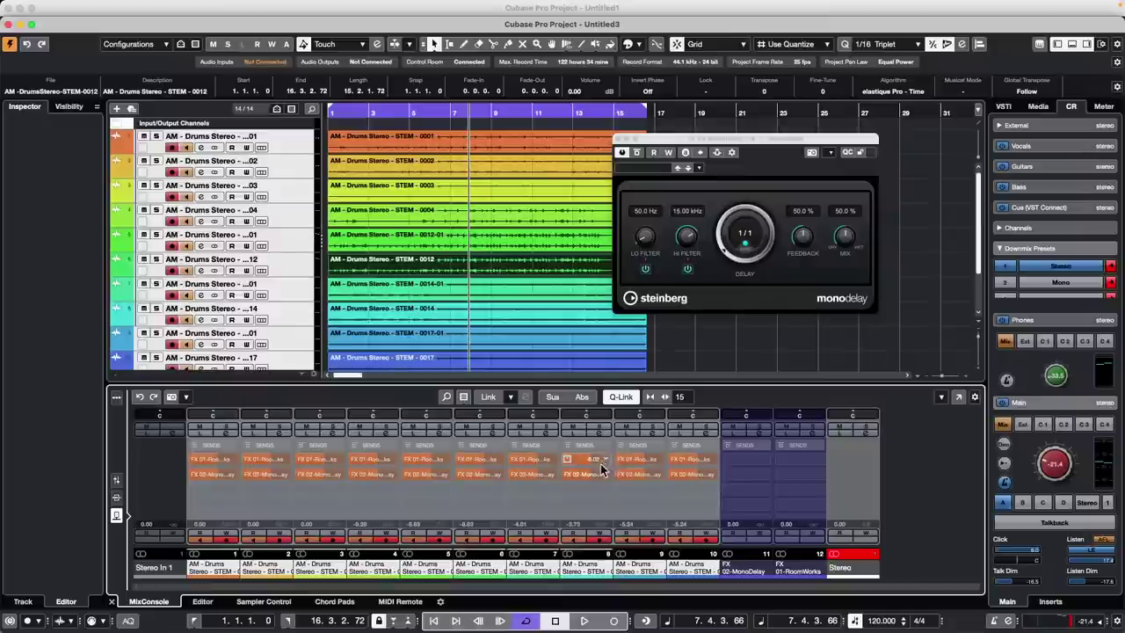
Try to route send 1 of all the linked drum channels to FX 02-MonoDelay with Q-Link active.
key(h)
key(h)
key(h)
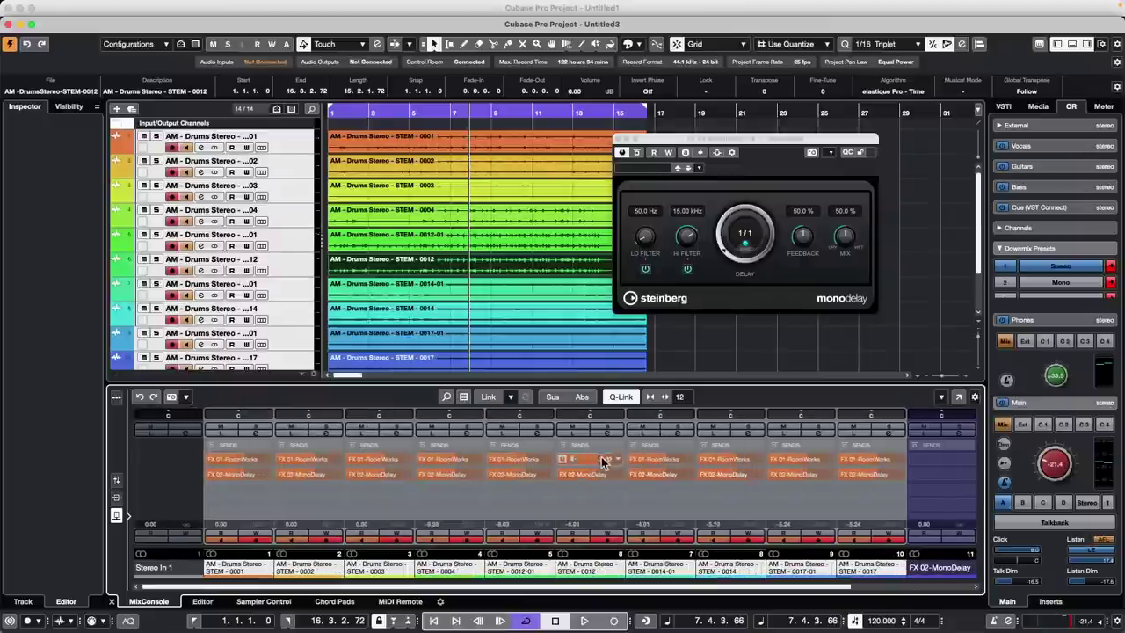
click(690, 460)
click(679, 522)
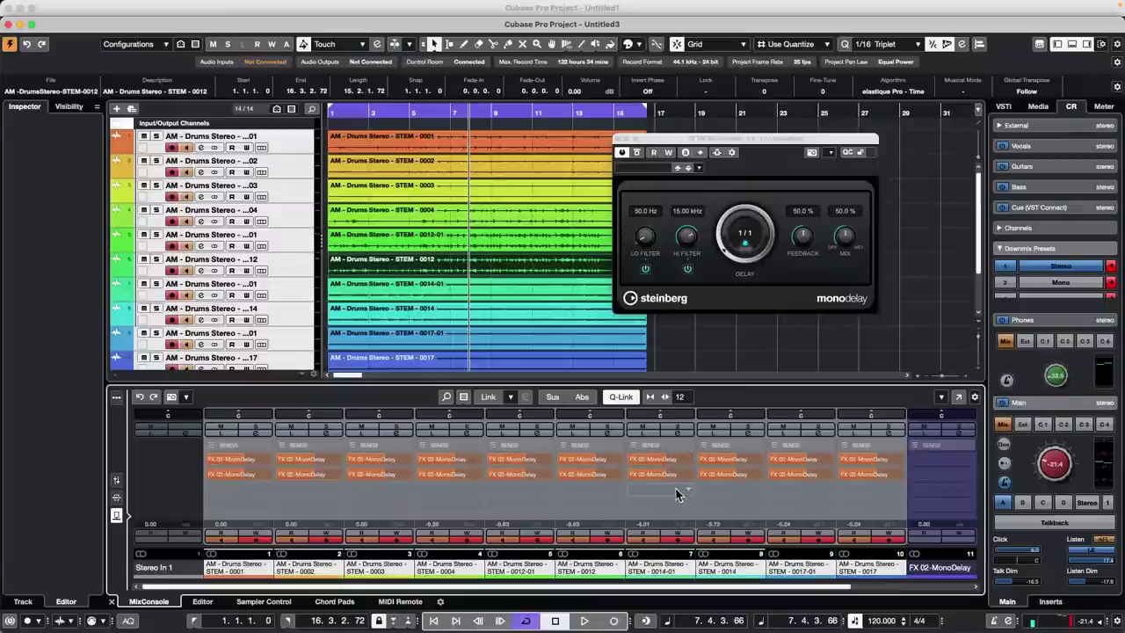
click(638, 396)
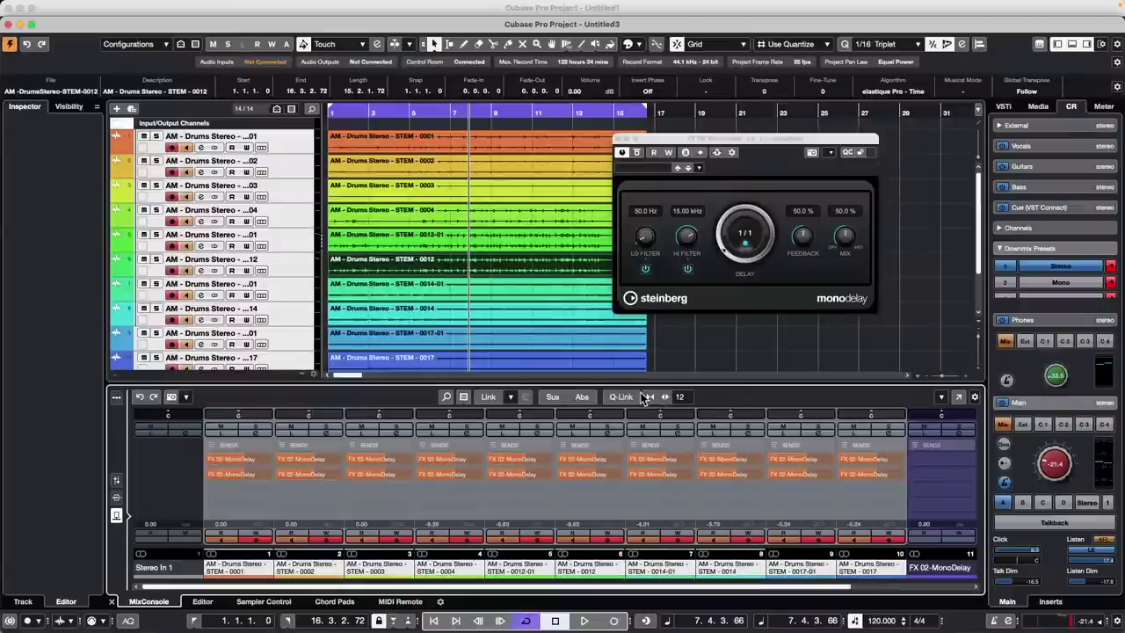
click(639, 395)
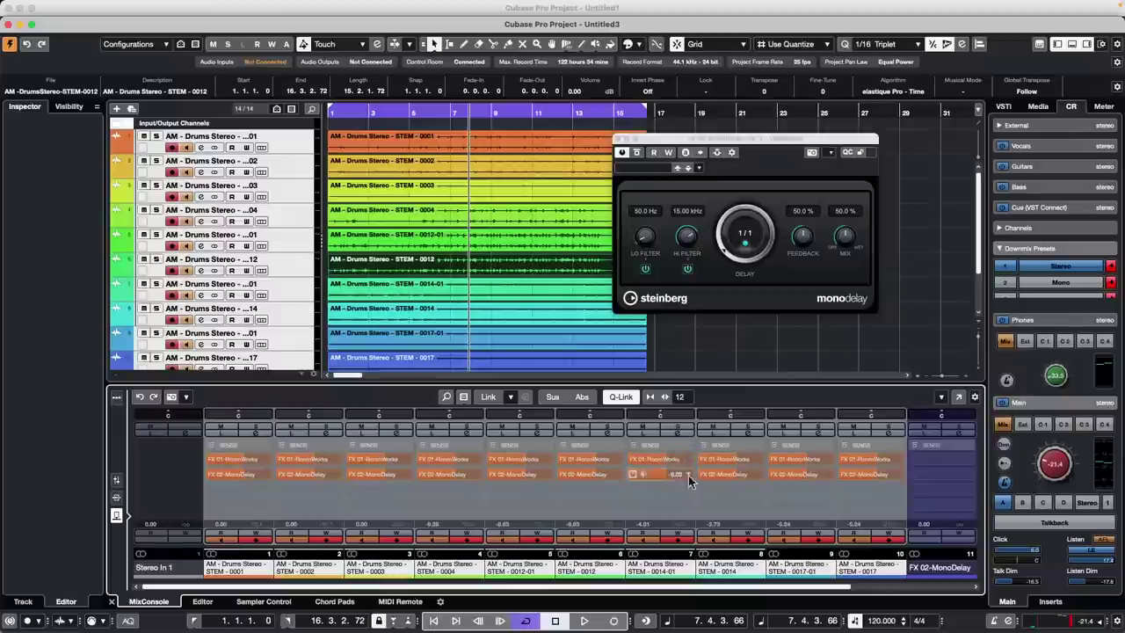
Turn off Q-Link, set only the seventh drum channel's send 1 to FX 02-MonoDelay and send 2 to FX 01-RoomWorks, and close the MonoDelay editor.
click(632, 397)
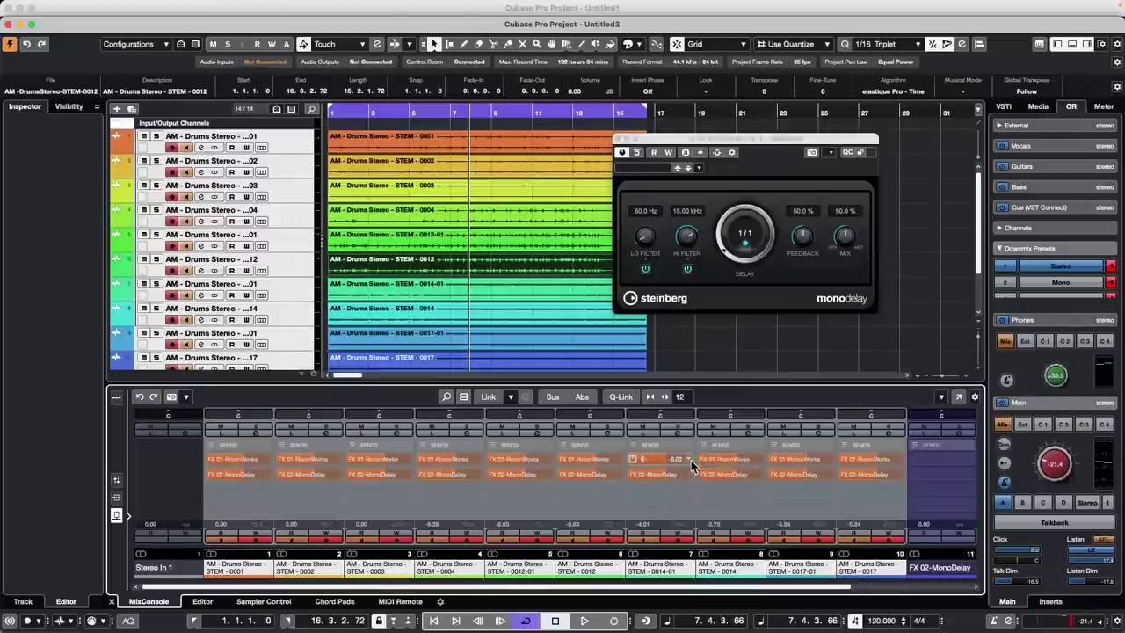
click(694, 460)
click(689, 521)
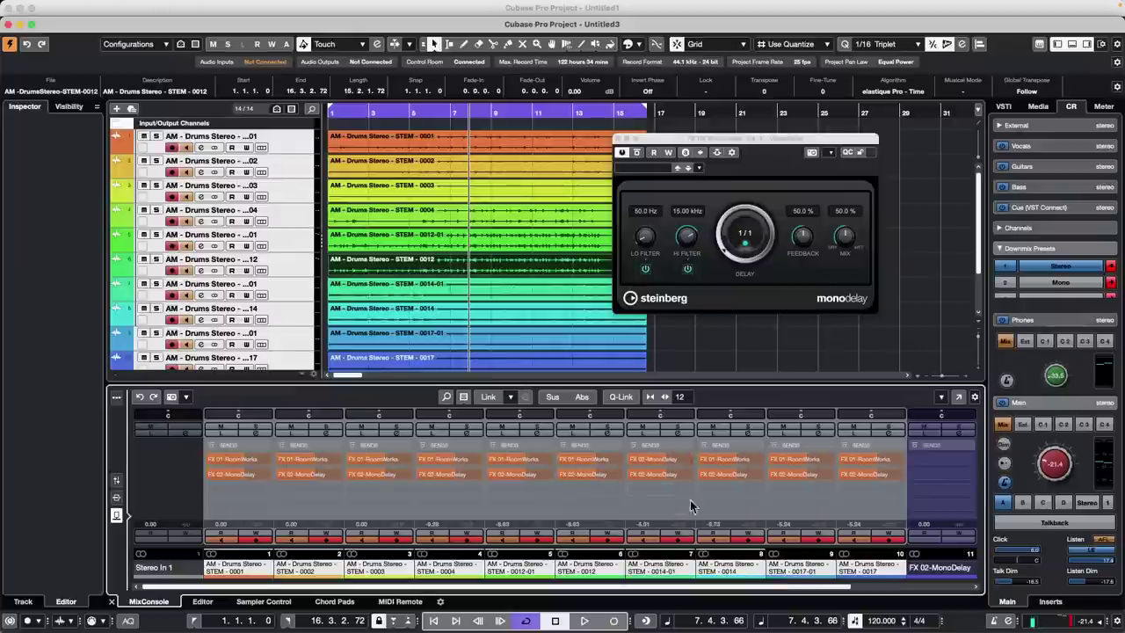
click(677, 473)
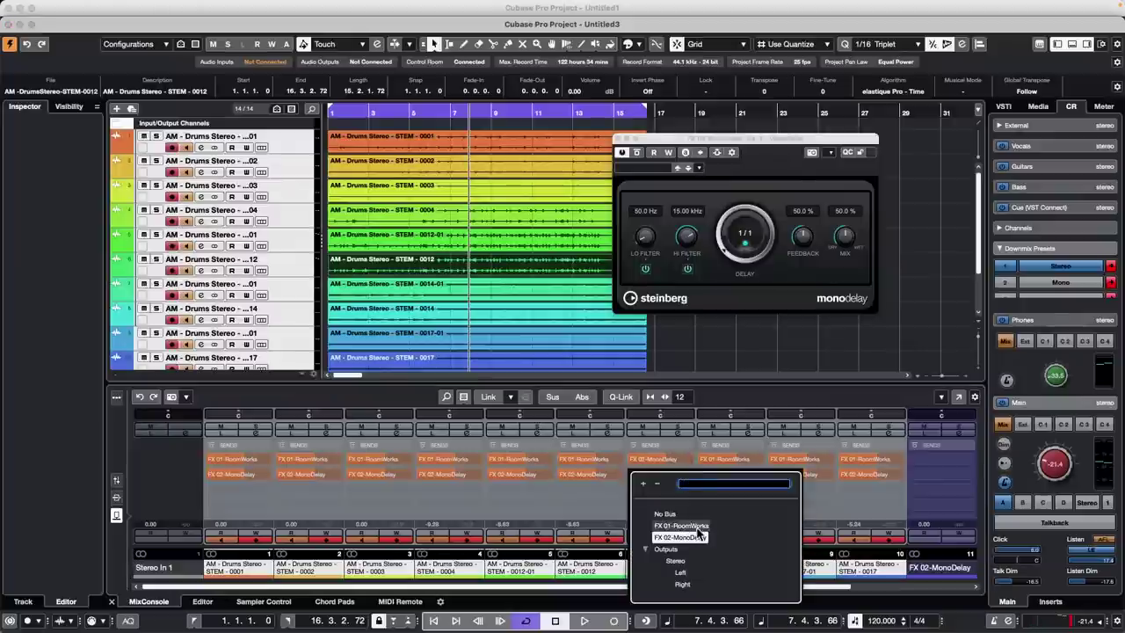
click(685, 526)
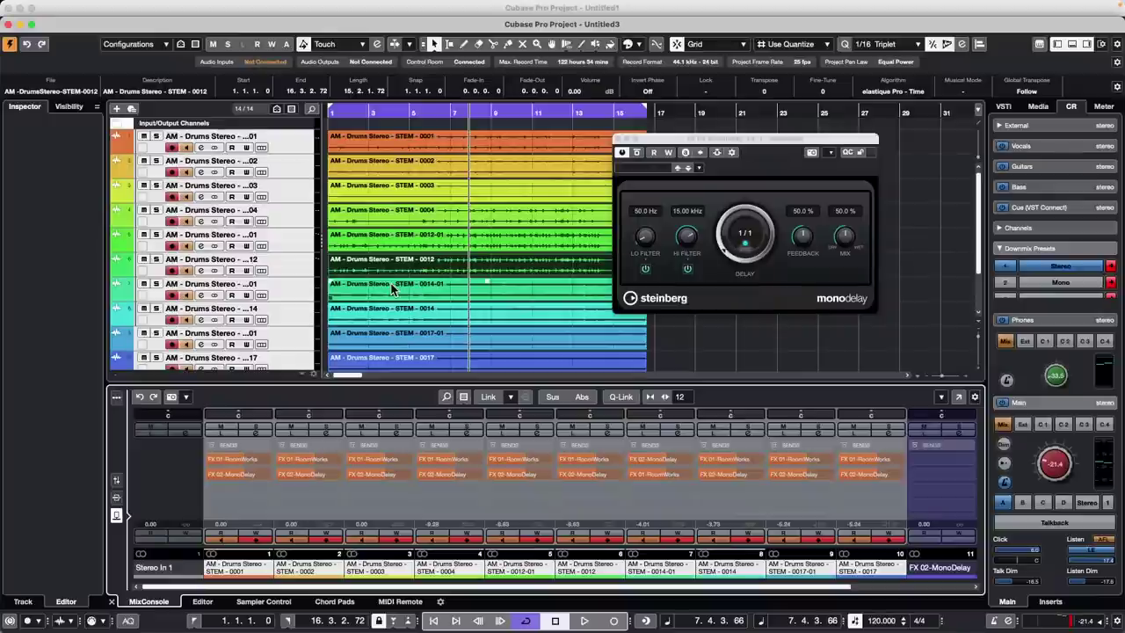
click(619, 138)
click(738, 168)
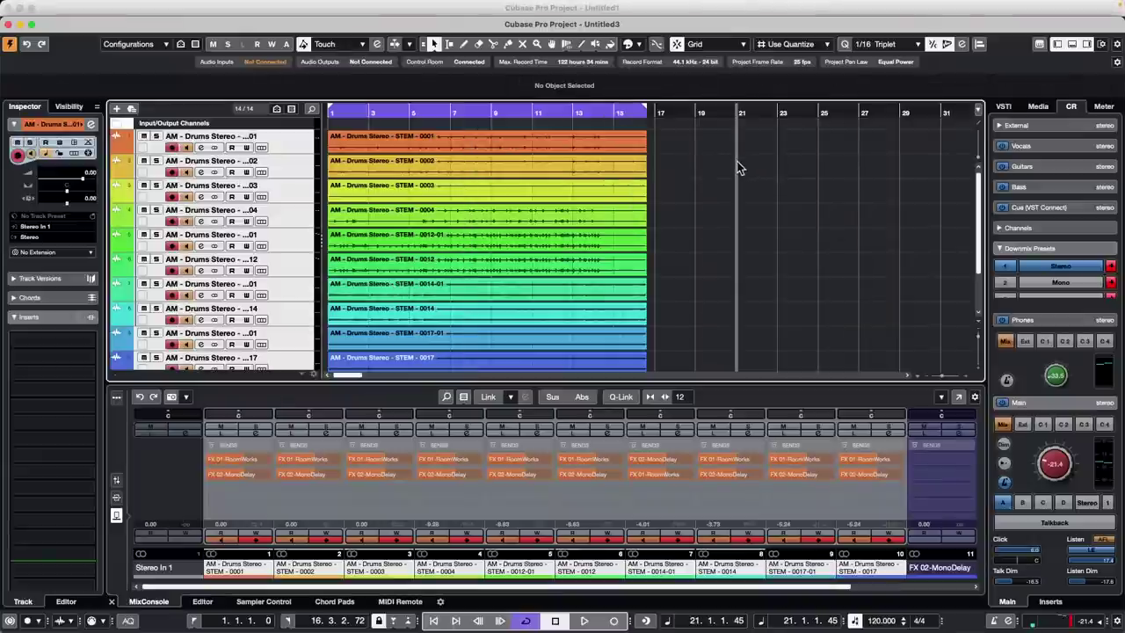
Toggle Externally Clocked on and back off for the Steinberg UR24C in Studio Setup, and close the dialog.
click(439, 7)
mouse_move(345, 7)
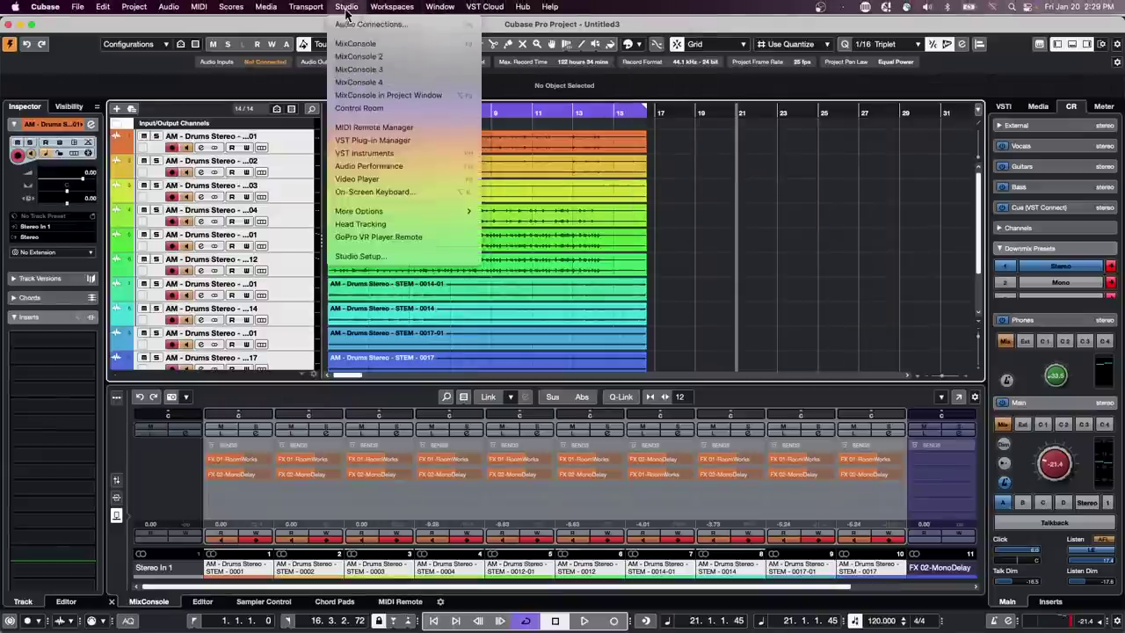
mouse_move(391, 12)
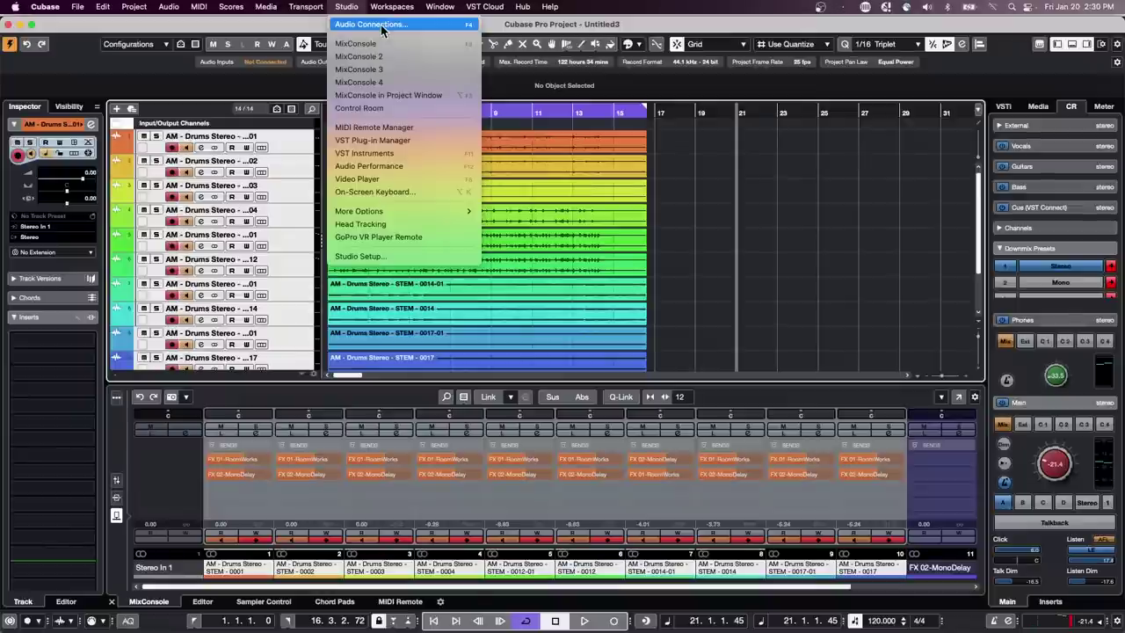
click(378, 257)
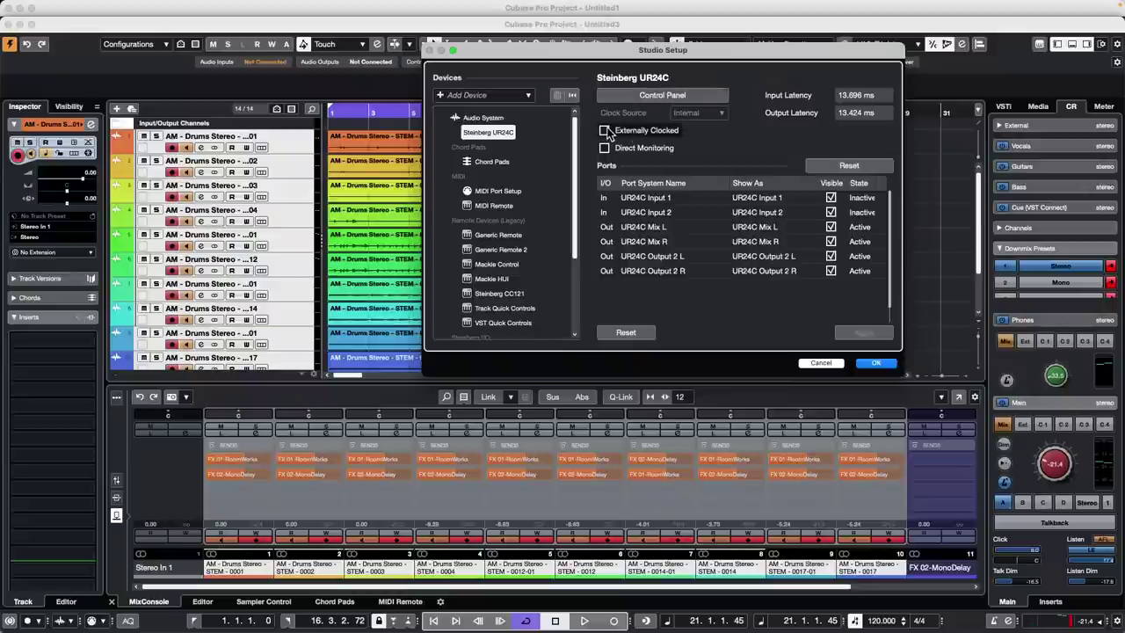
click(670, 129)
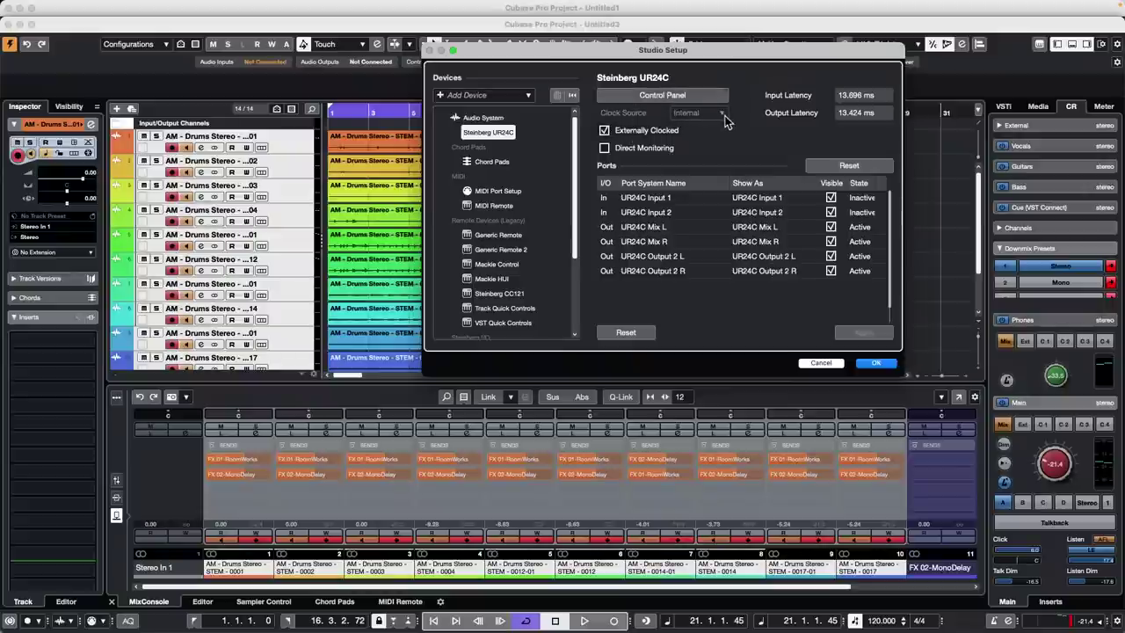
click(604, 131)
click(496, 117)
click(496, 132)
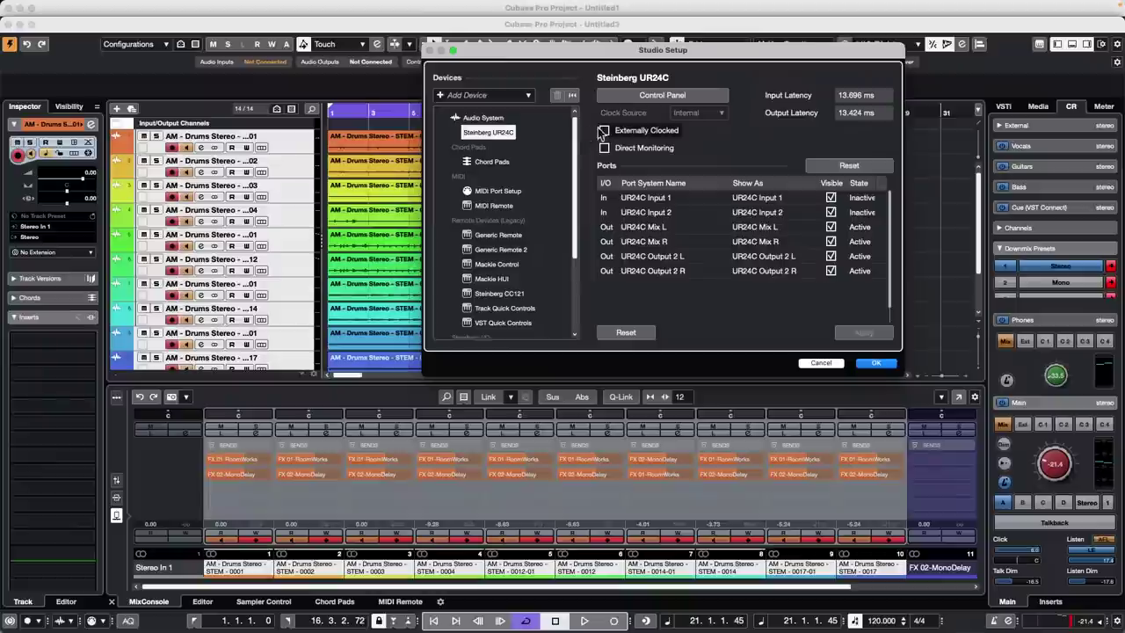
click(872, 363)
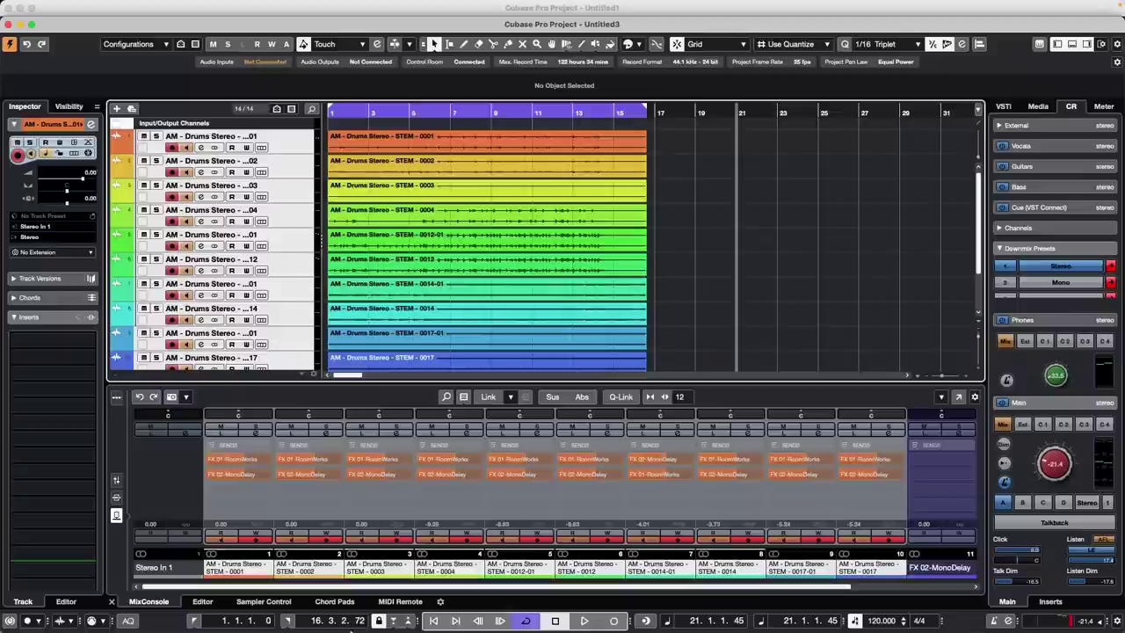
Open the recent project "be someone.cpr" and activate it.
click(77, 6)
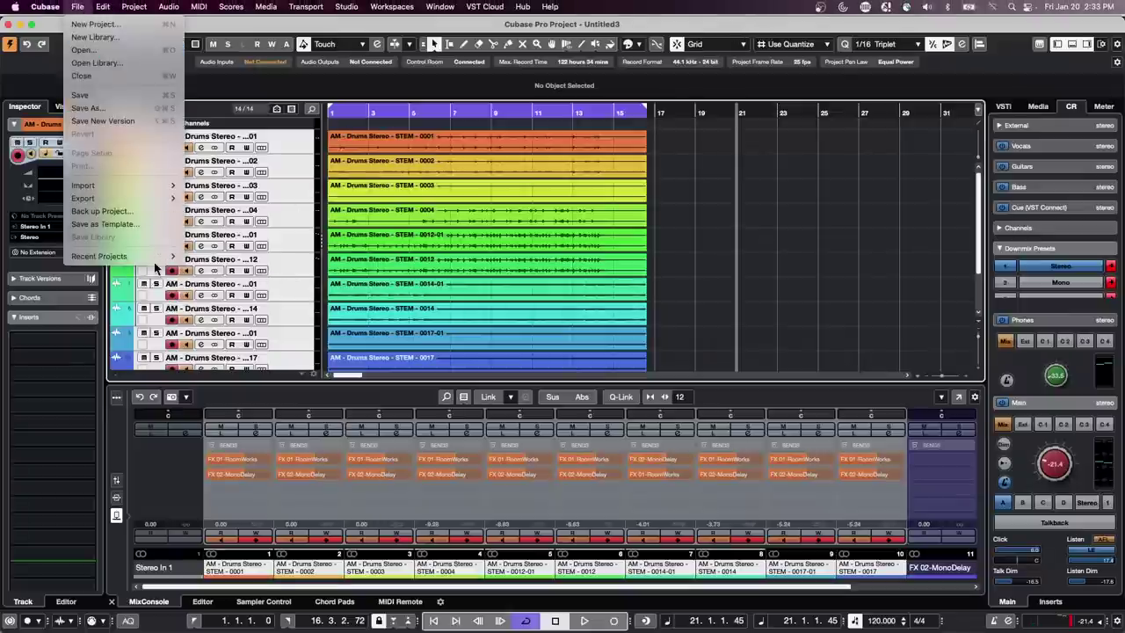
mouse_move(158, 255)
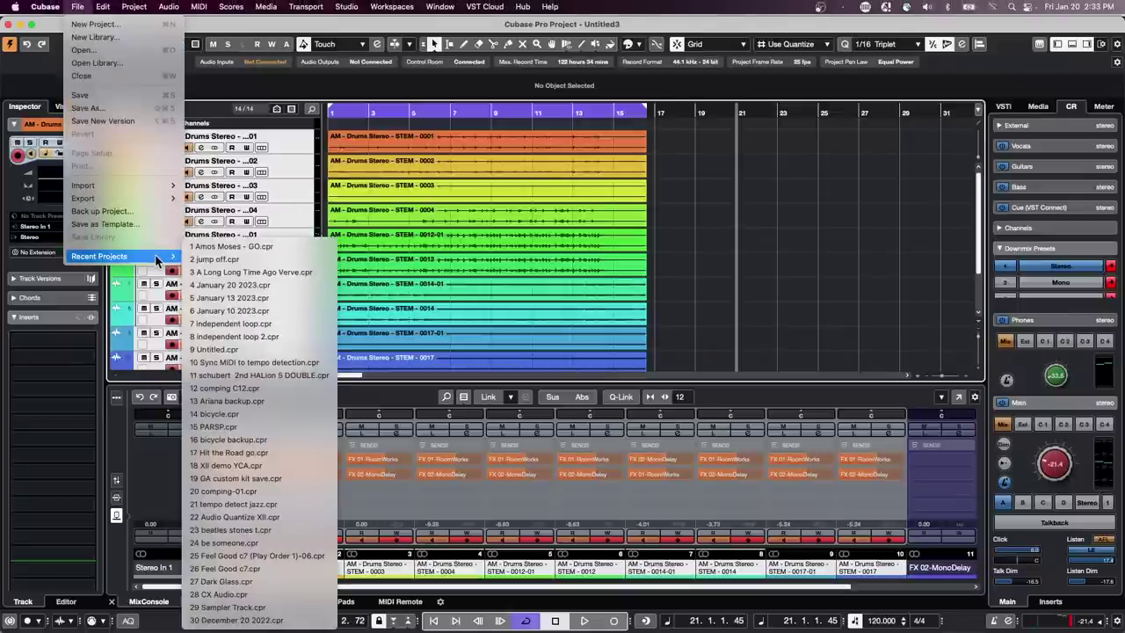
click(280, 286)
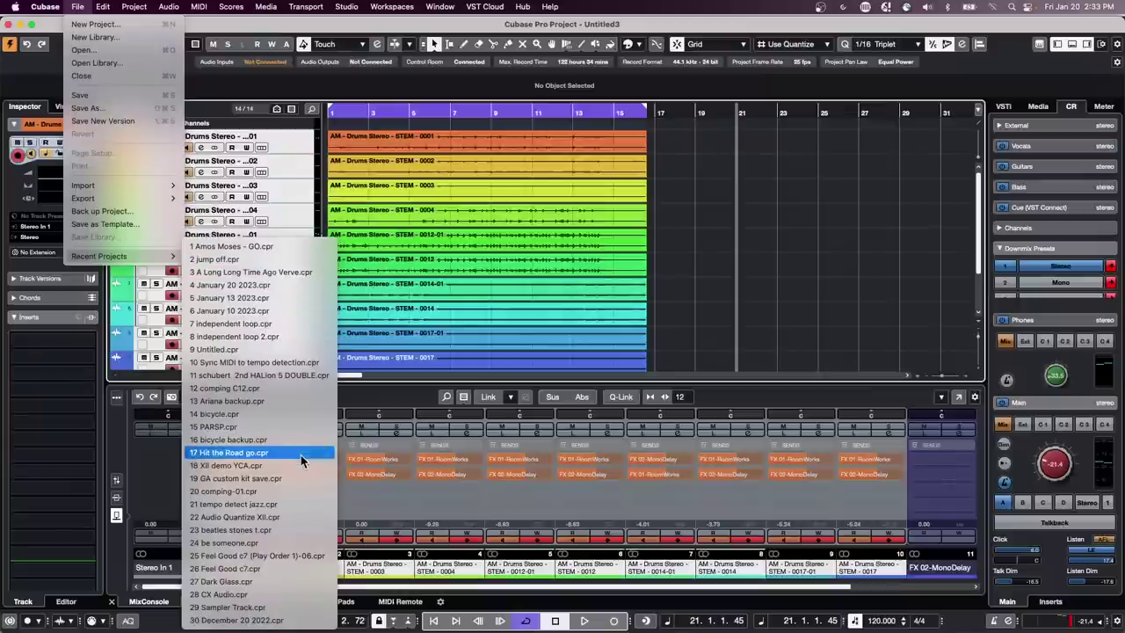
click(284, 542)
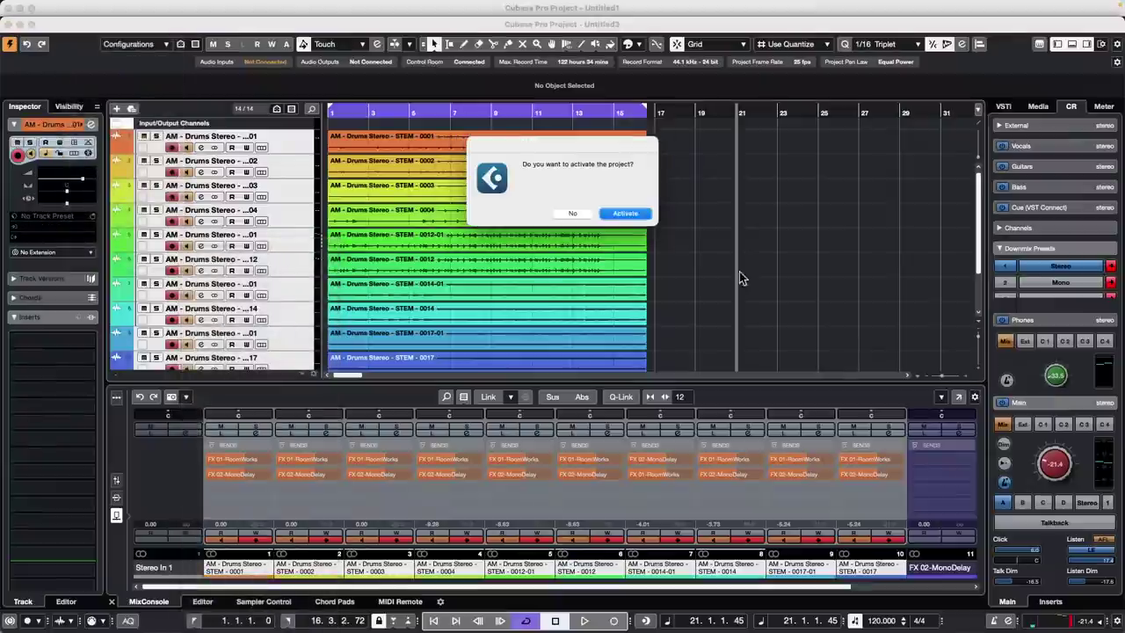
click(640, 214)
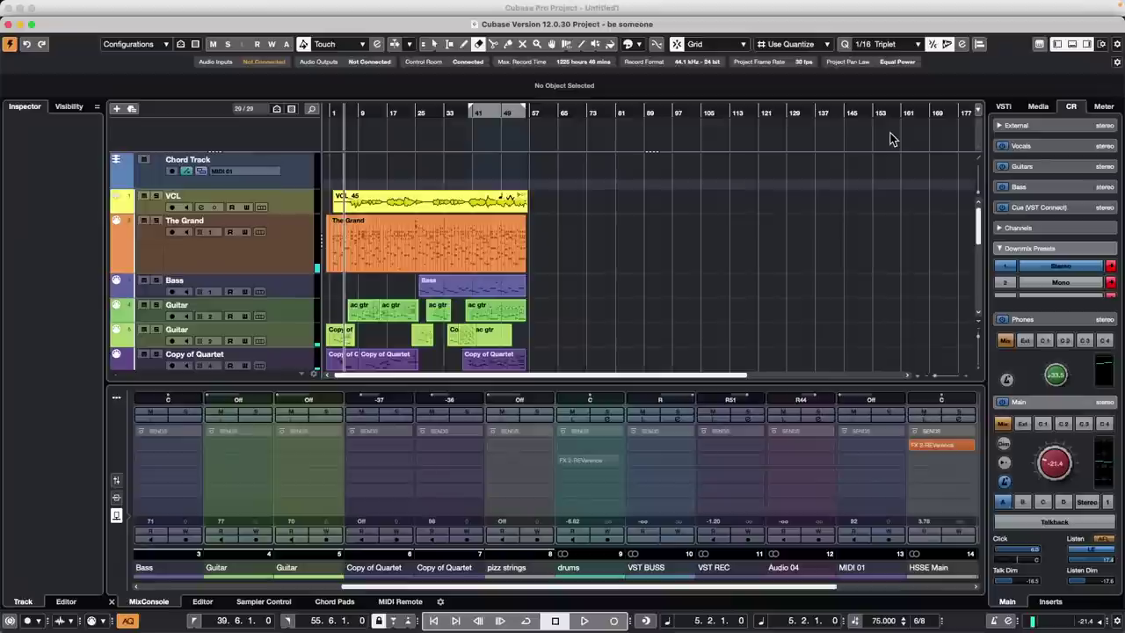
Add two instrument tracks with No VST Instrument below The Grand track.
right_click(275, 249)
mouse_move(369, 255)
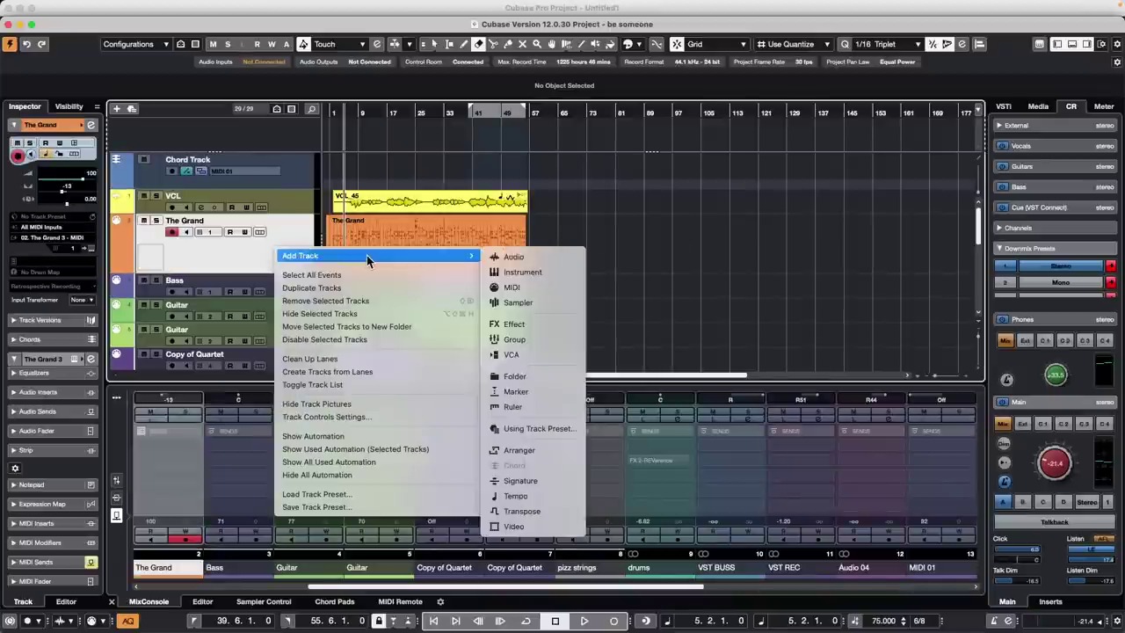
click(543, 273)
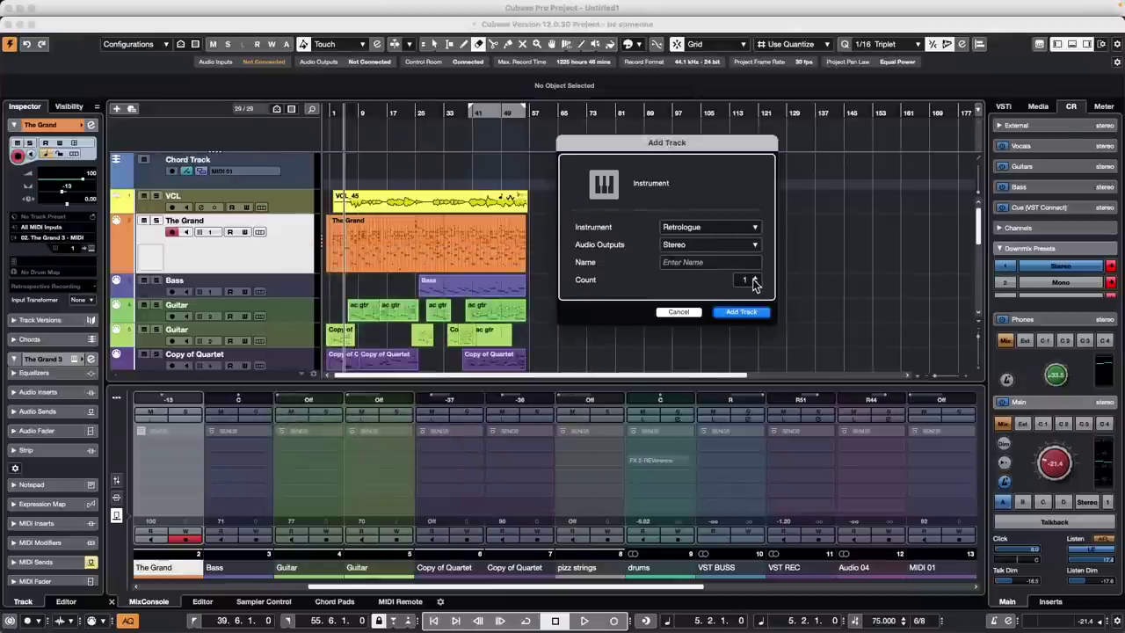
click(699, 227)
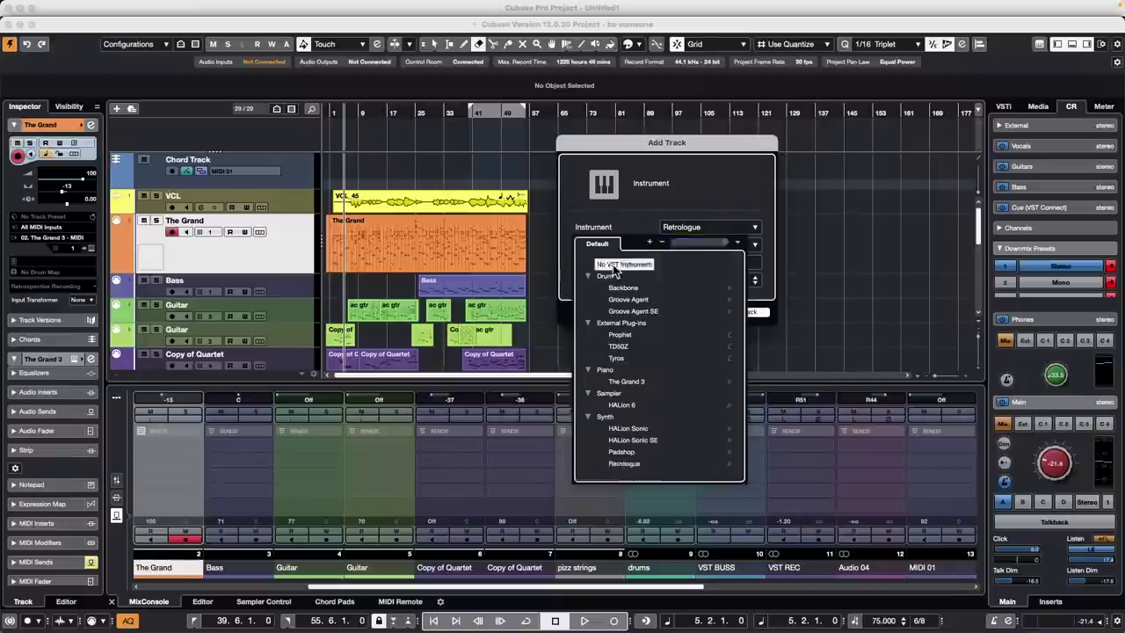
click(615, 264)
click(745, 312)
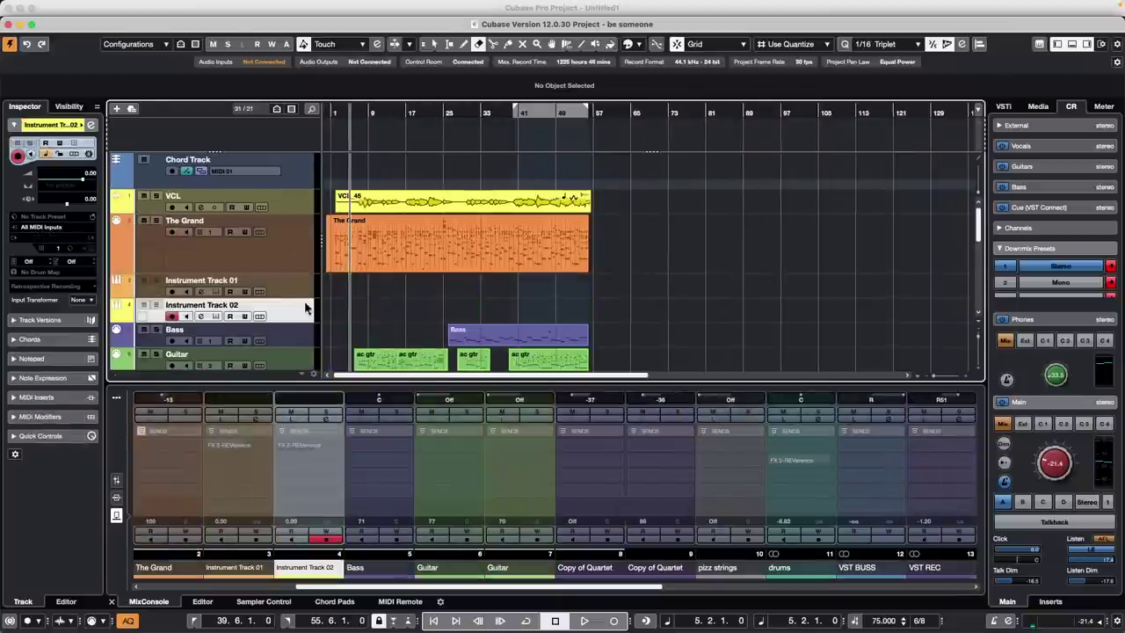
Draw an empty part on Instrument Track 01 from about bar 1 to bar 55, and return to the Object Selection tool.
right_click(346, 286)
click(378, 294)
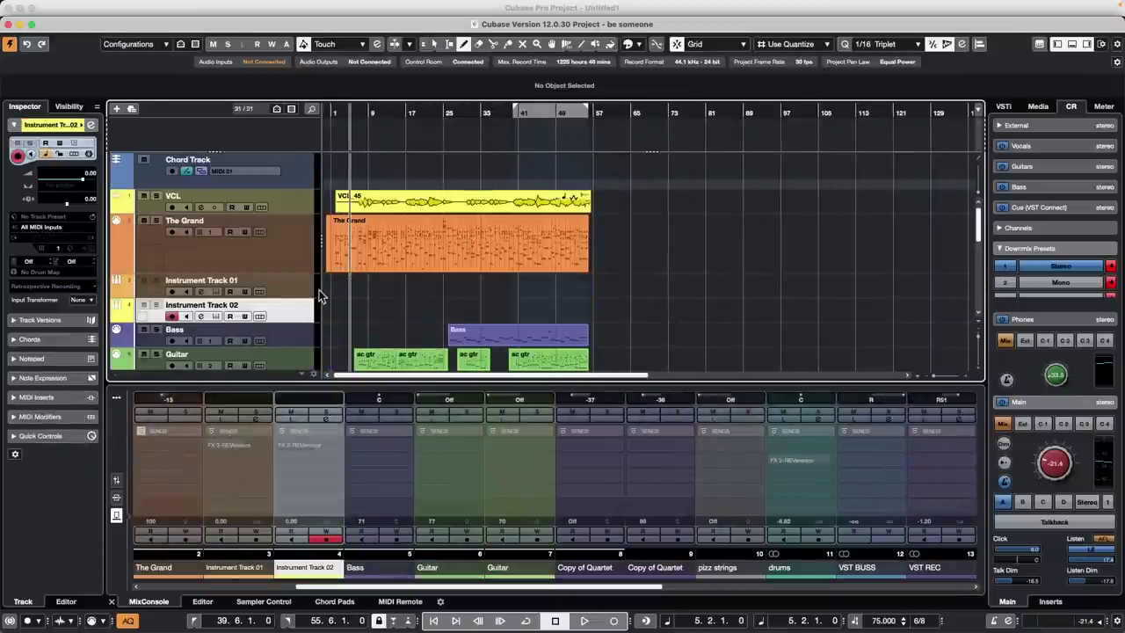
mouse_move(333, 284)
mouse_down()
mouse_move(602, 284)
mouse_move(586, 291)
mouse_up()
right_click(395, 291)
click(395, 297)
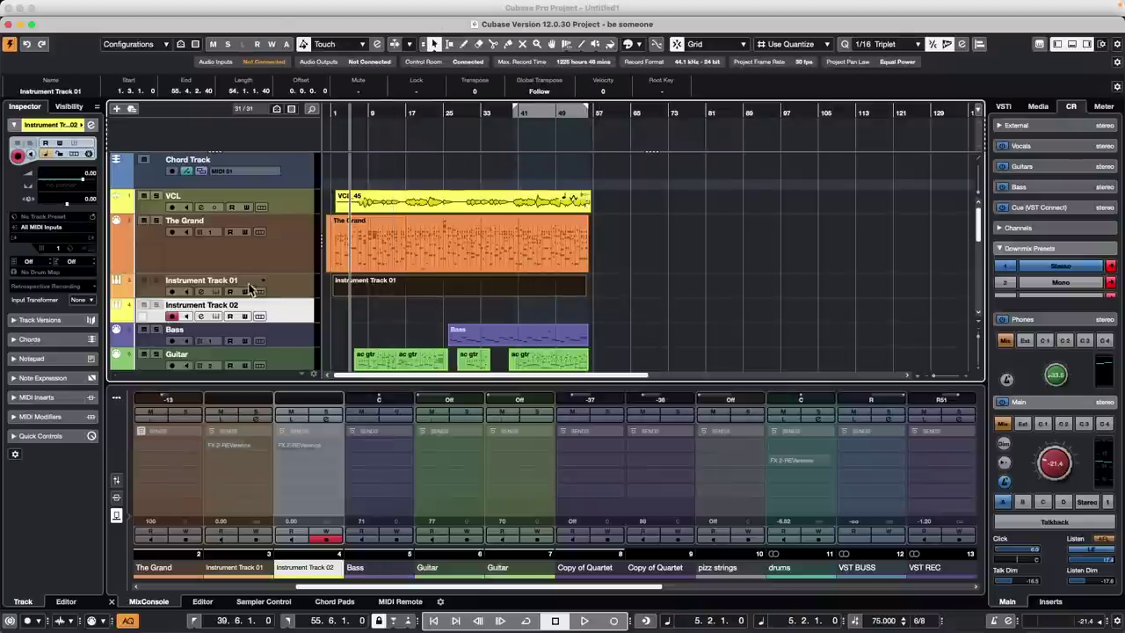
Rename Instrument Track 01 as BASS.
double_click(215, 279)
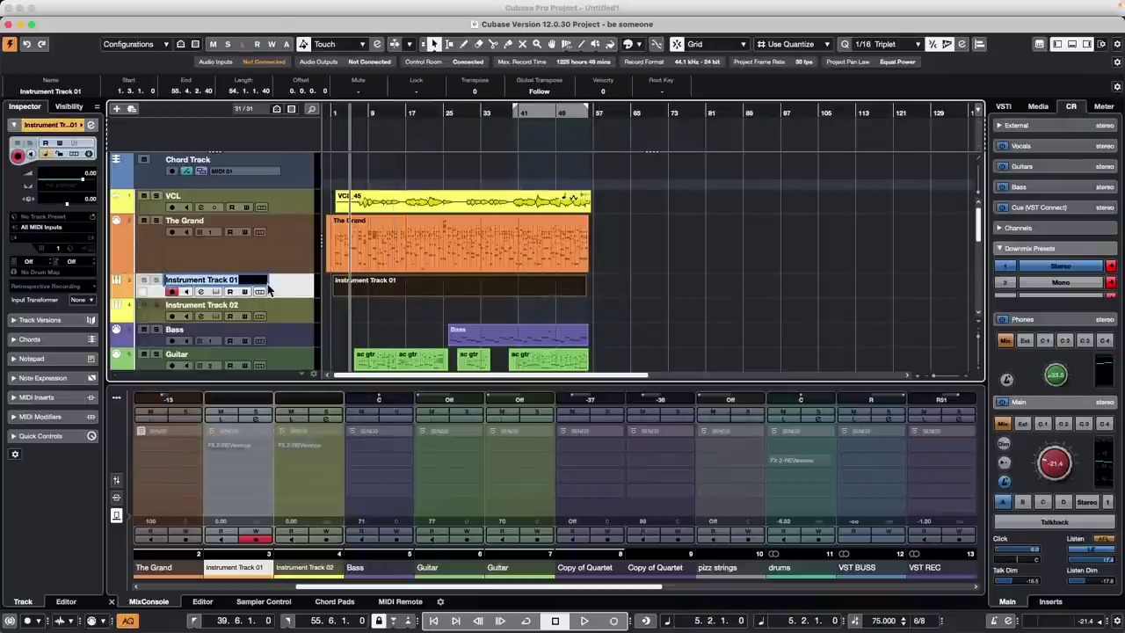
text(BASS)
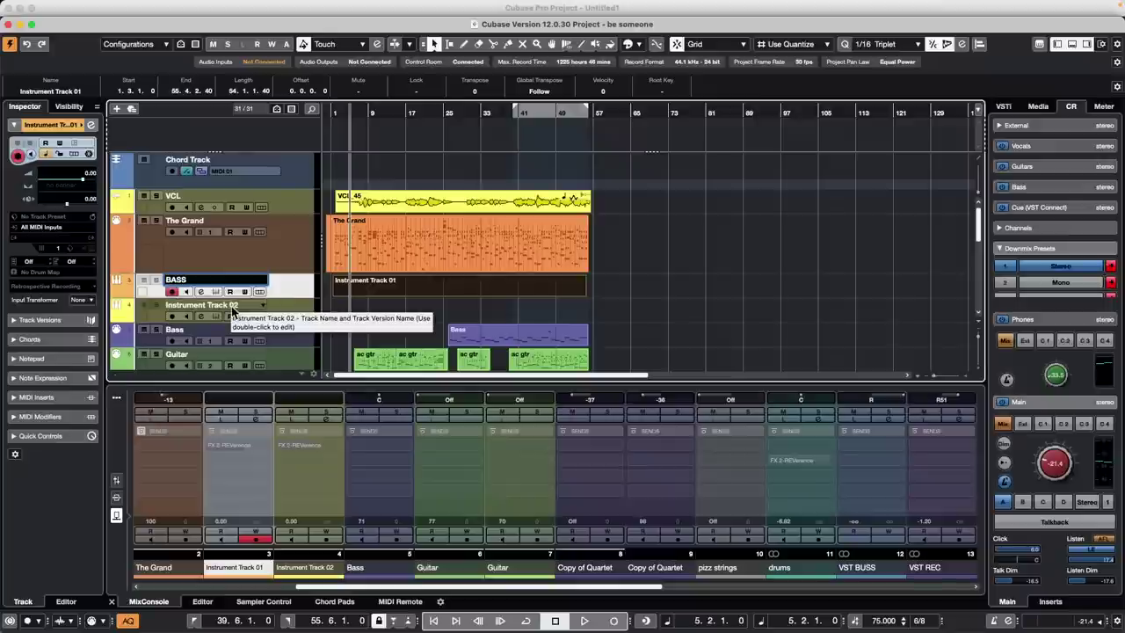
key(Return)
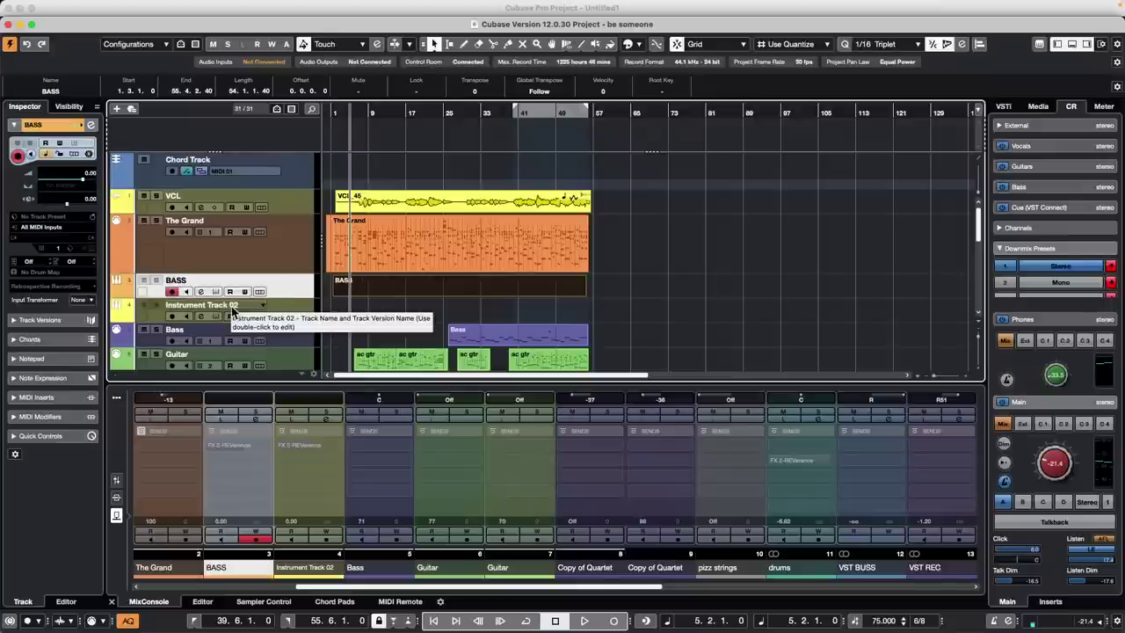
Rename Instrument Track 02 as STRINGS.
double_click(234, 308)
text(S)
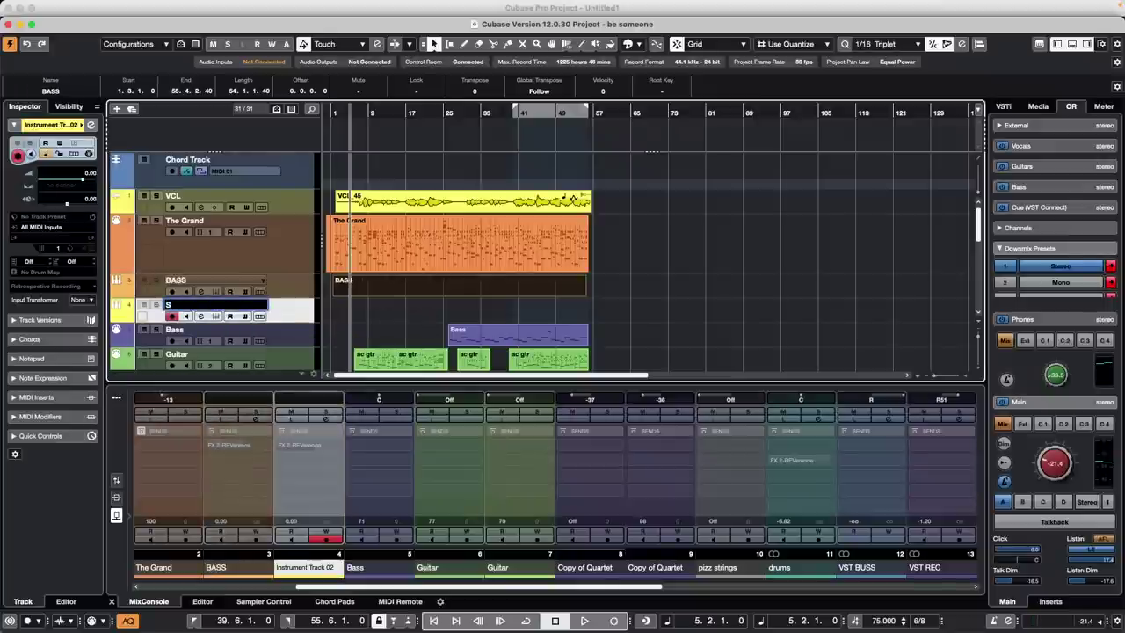
text(TRINF)
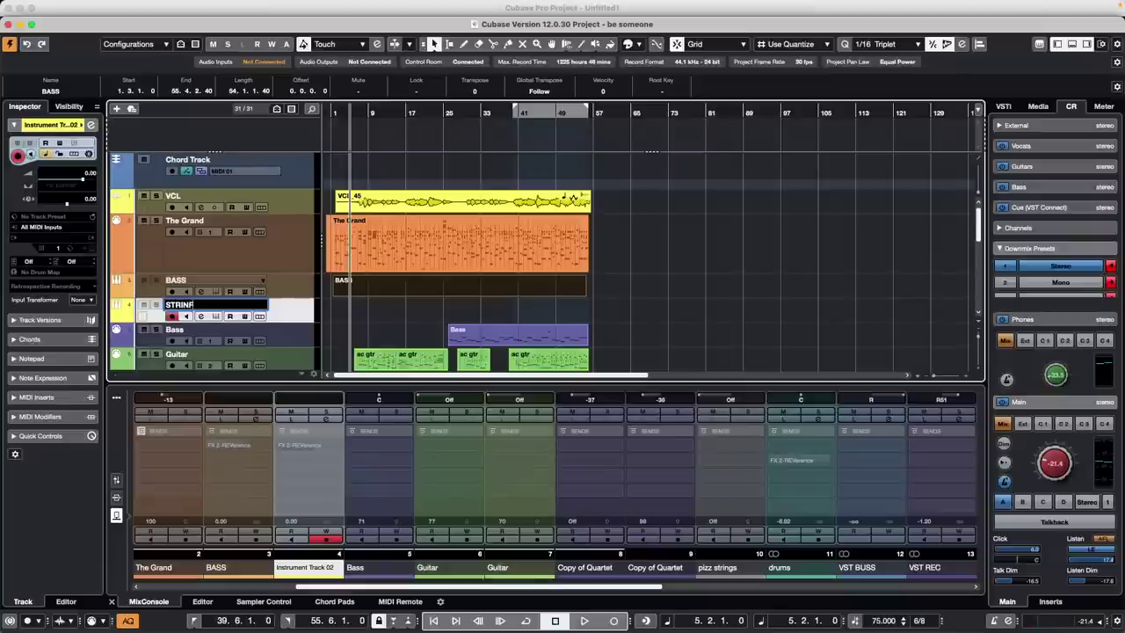
key(BackSpace)
text(GD)
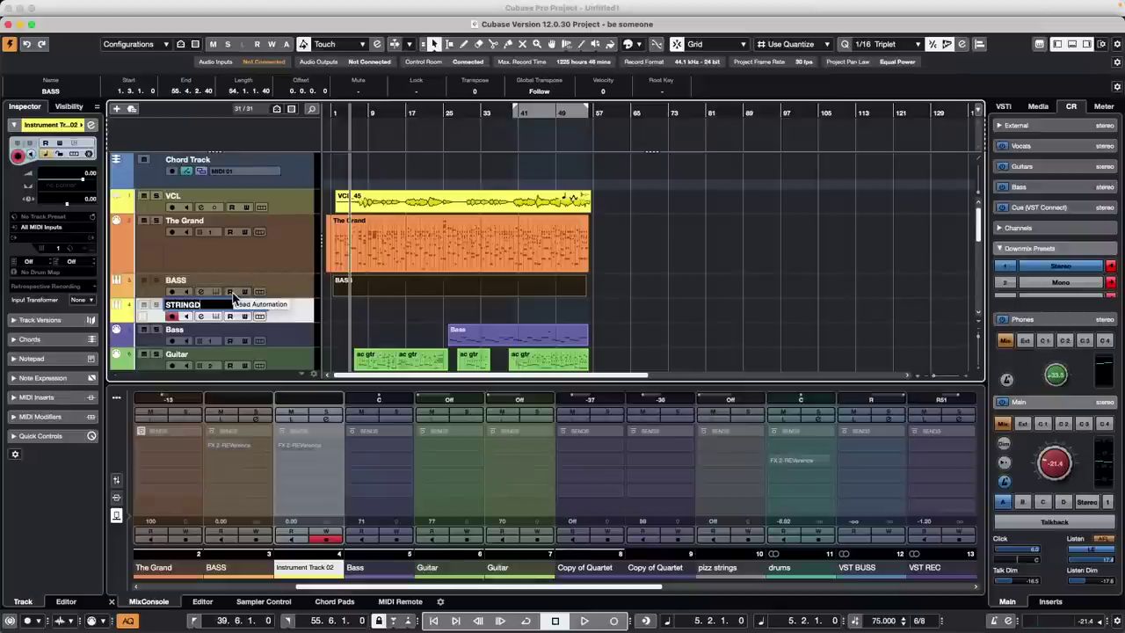
key(BackSpace)
key(BackSpace)
key(BackSpace)
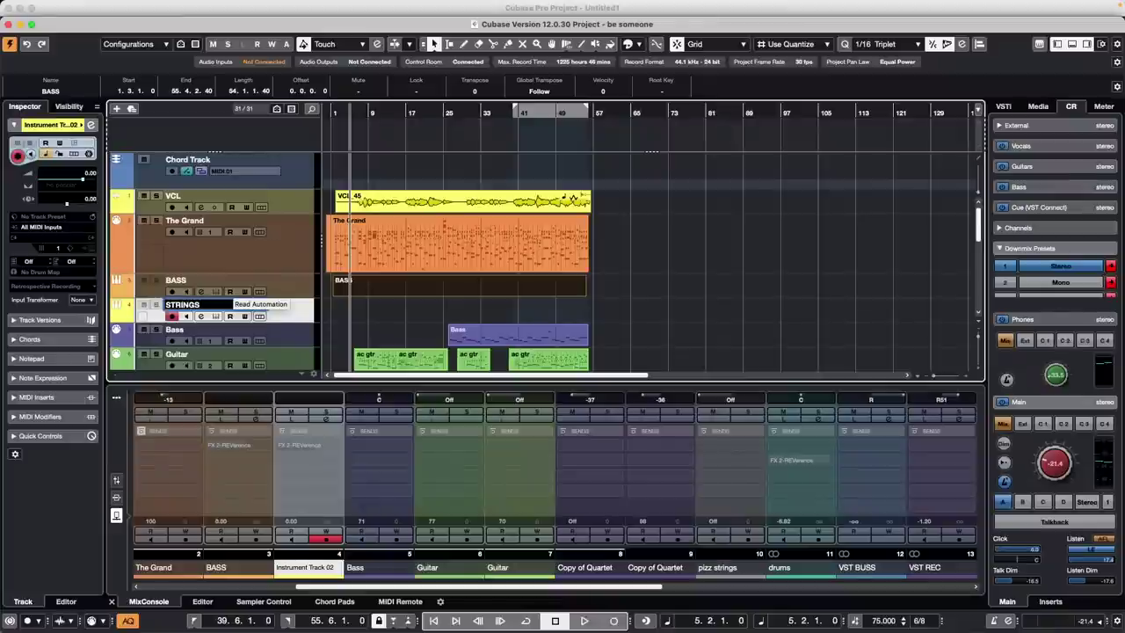
key(Return)
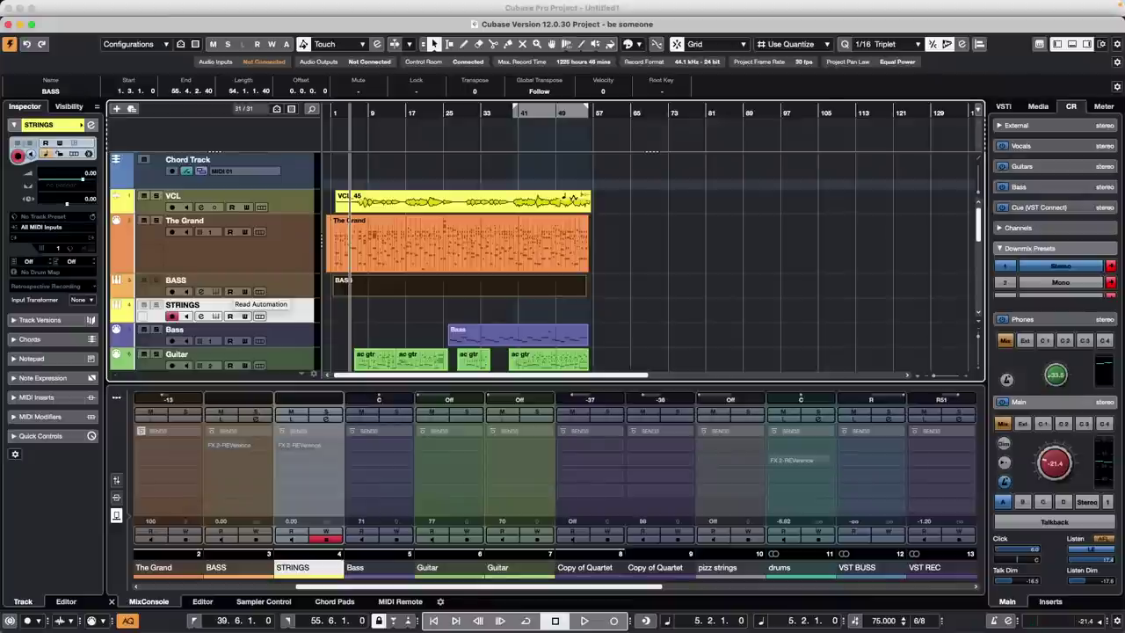
Draw an empty part on the STRINGS track from about bar 1 to bar 56, and return to the Object Selection tool.
right_click(366, 316)
click(406, 313)
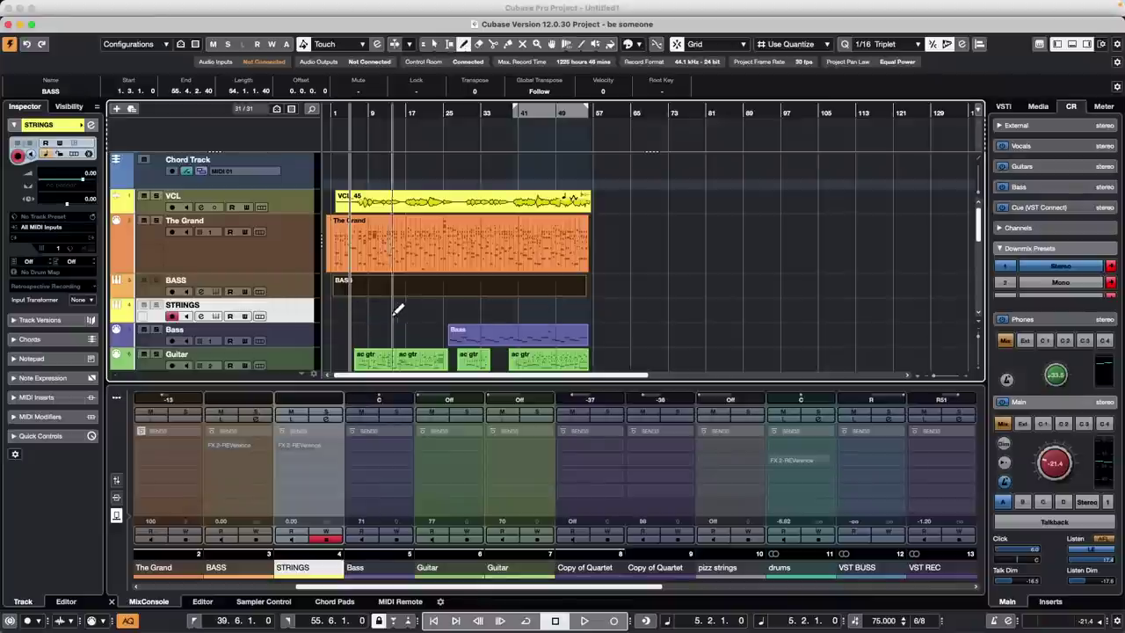
drag(342, 311, 590, 316)
right_click(405, 318)
click(404, 316)
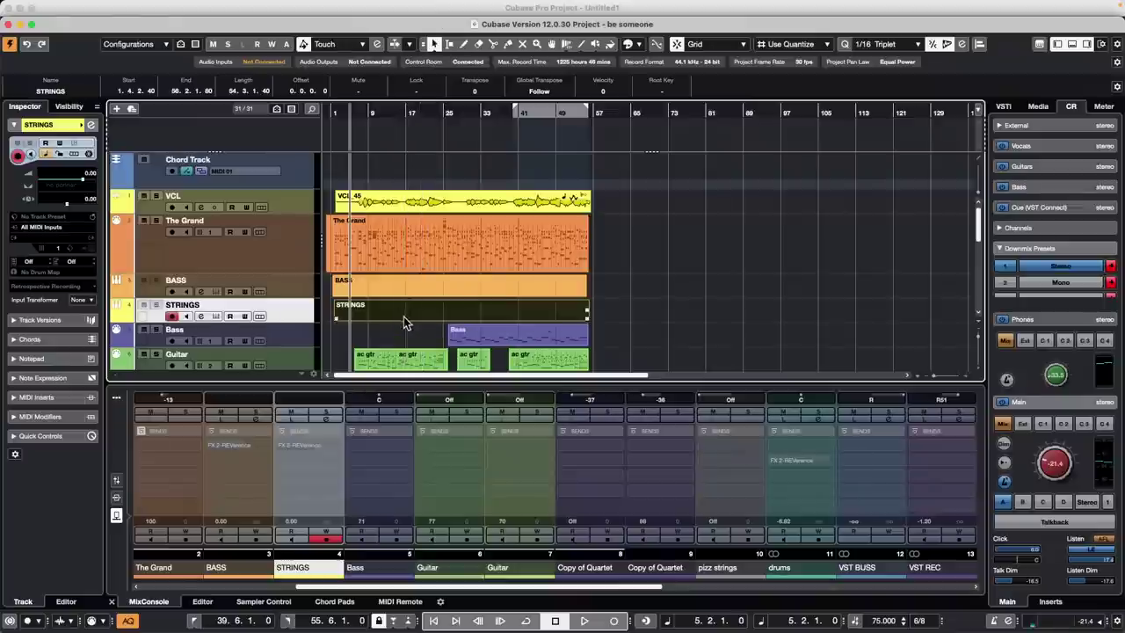
Select The Grand, BASS and STRINGS parts together and open them in a separate Key Editor window.
click(446, 253)
shift+click(444, 287)
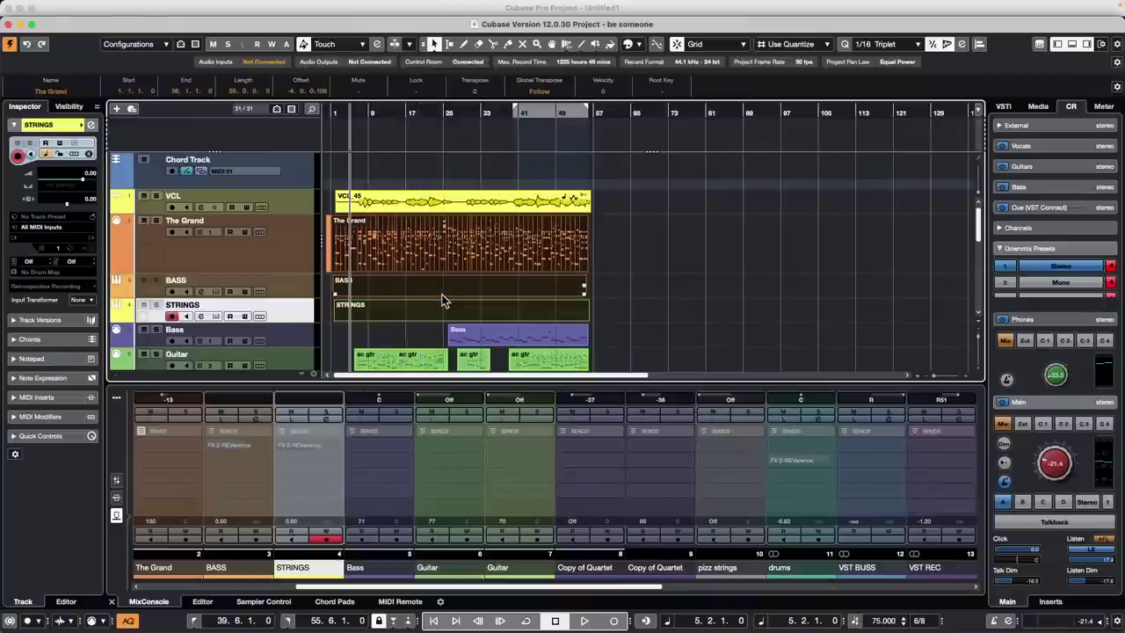
key(super+e)
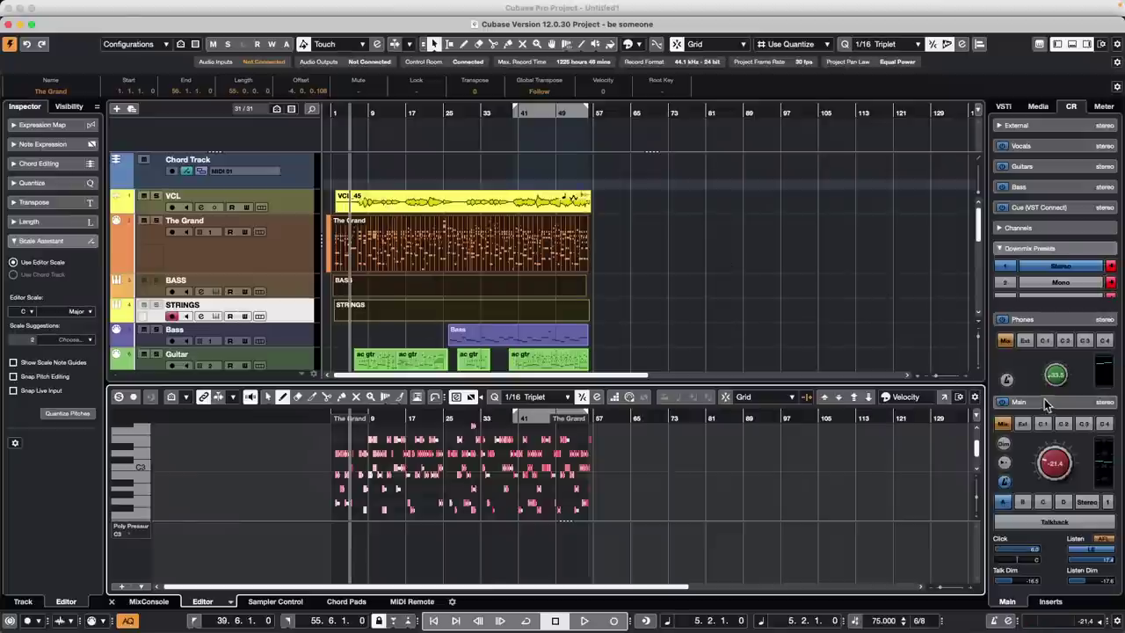
click(944, 398)
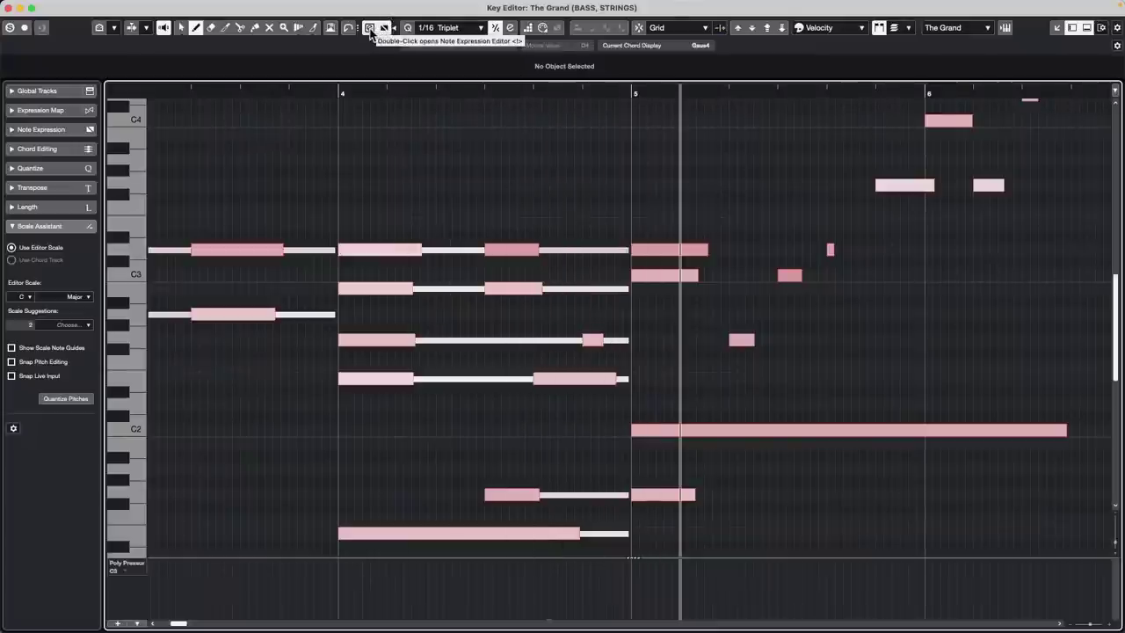
Hide Independent Track Loop from the Key Editor toolbar and turn off the display of note expression data.
mouse_move(376, 5)
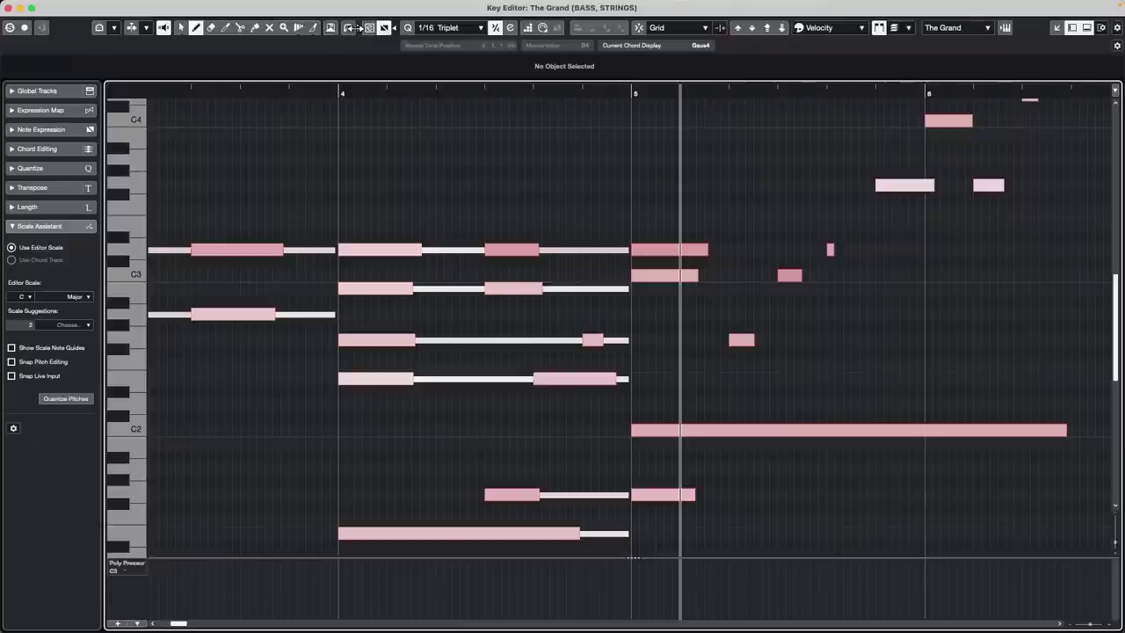
click(496, 28)
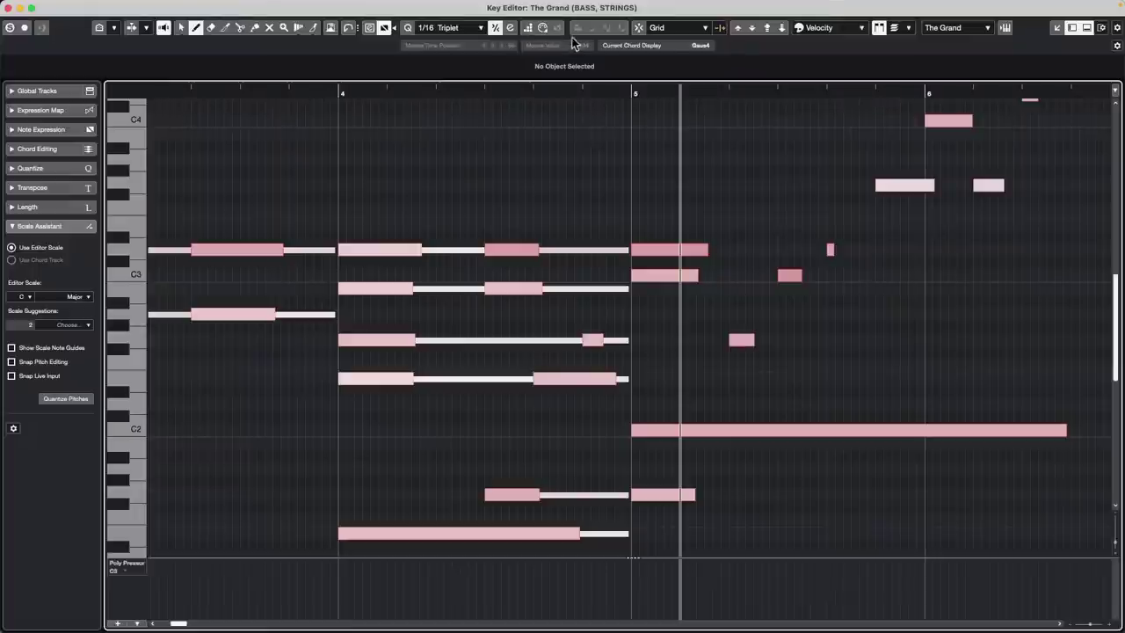
click(412, 90)
drag(412, 72, 417, 47)
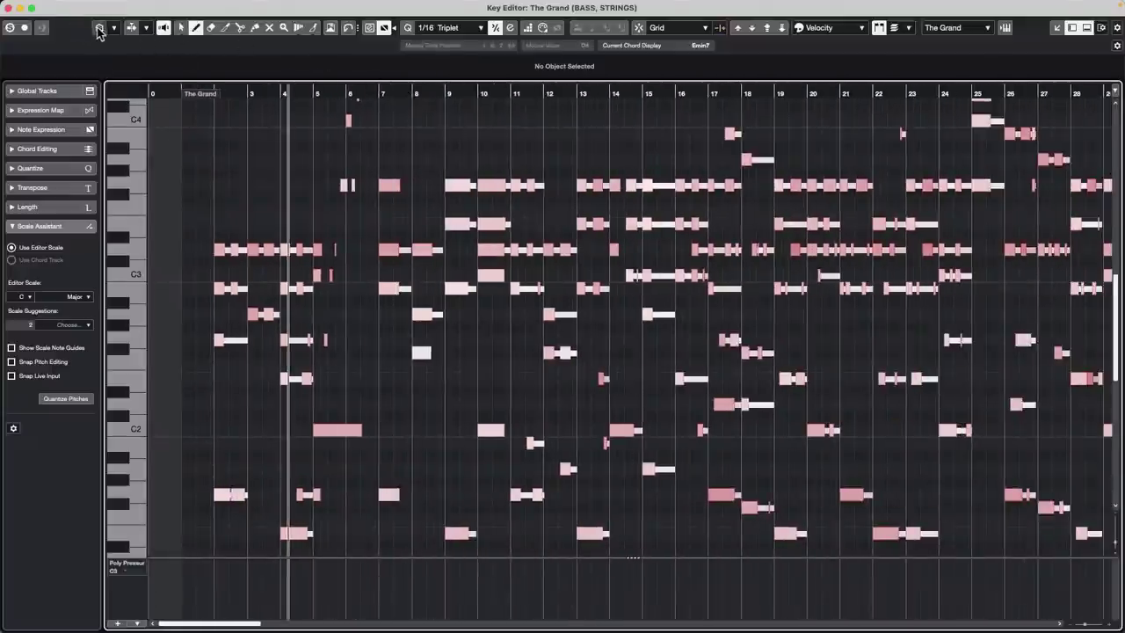
right_click(1114, 27)
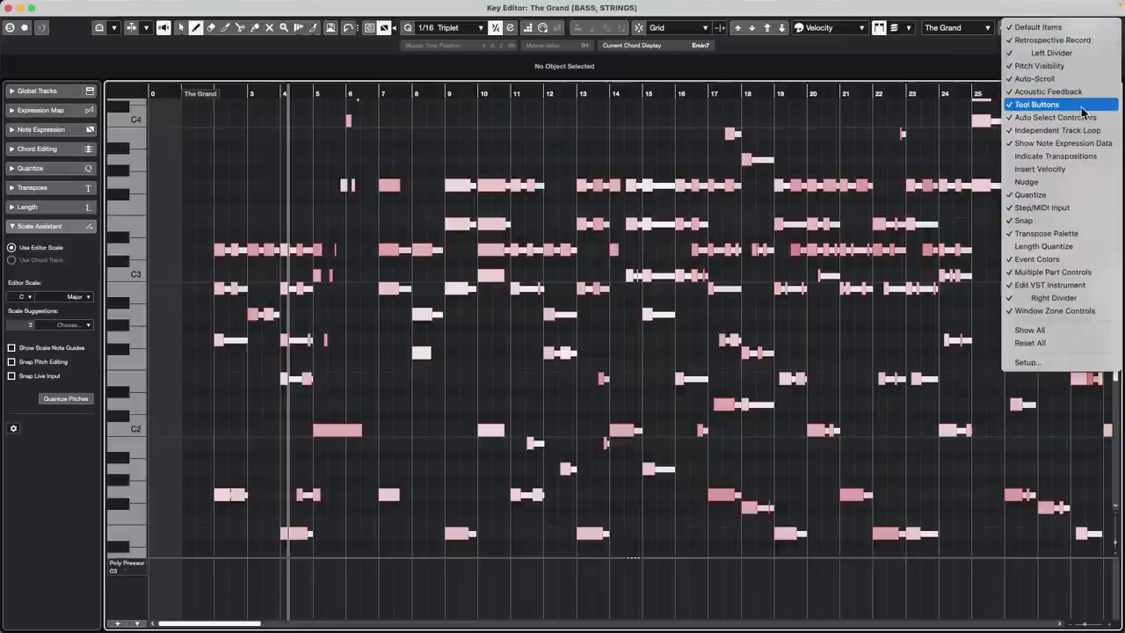
click(1082, 130)
right_click(1114, 27)
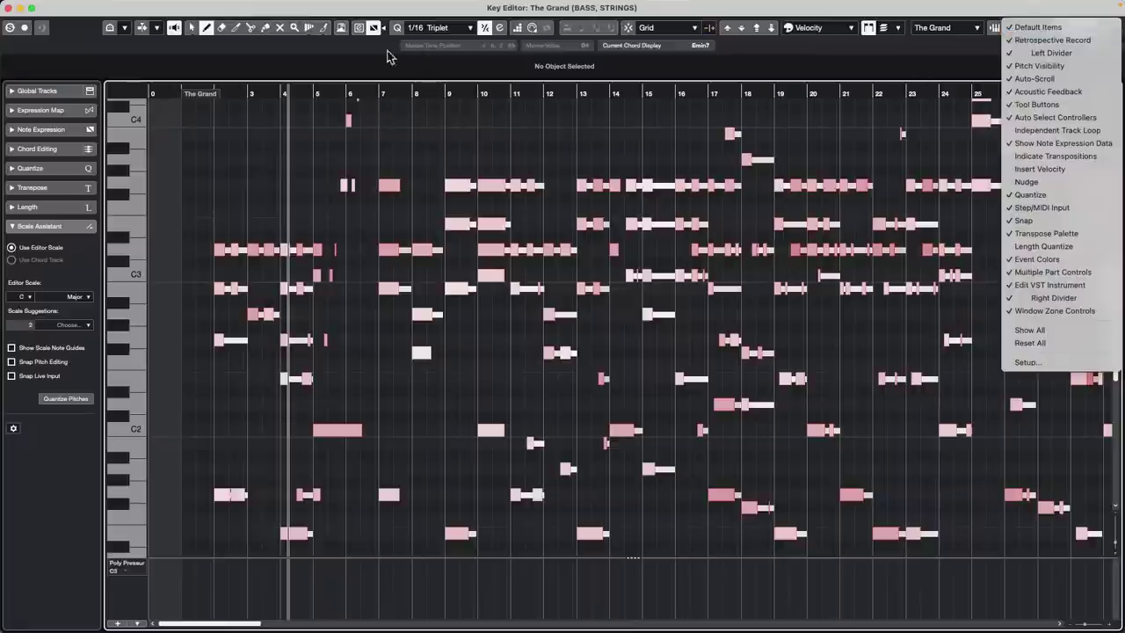
click(371, 29)
click(371, 29)
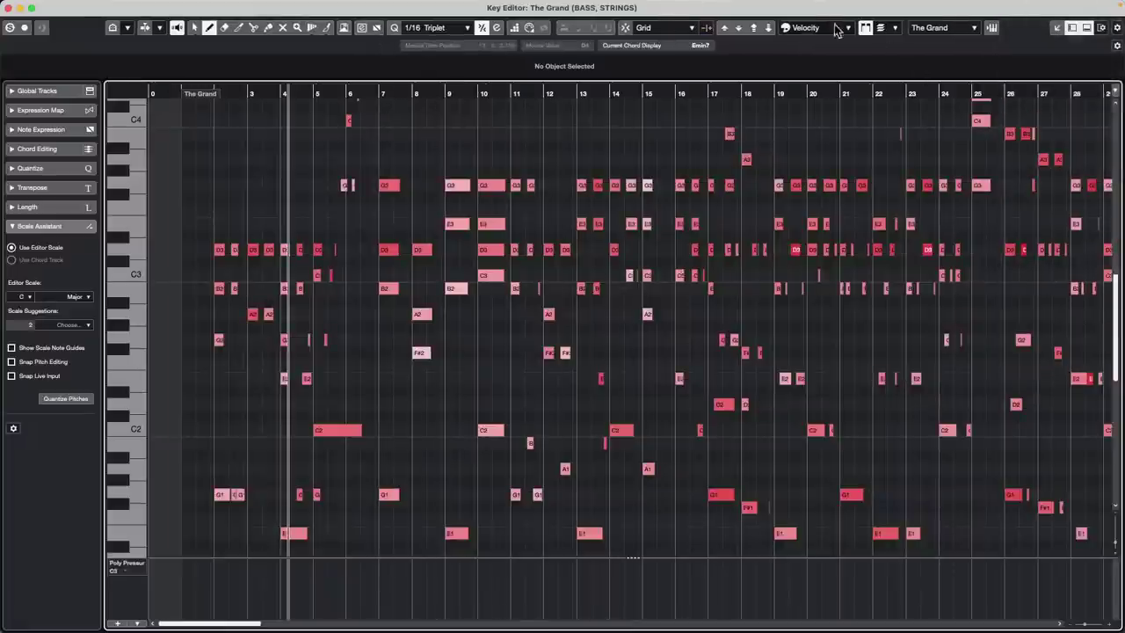
Switch the part being edited to BASS and from there to STRINGS.
click(930, 29)
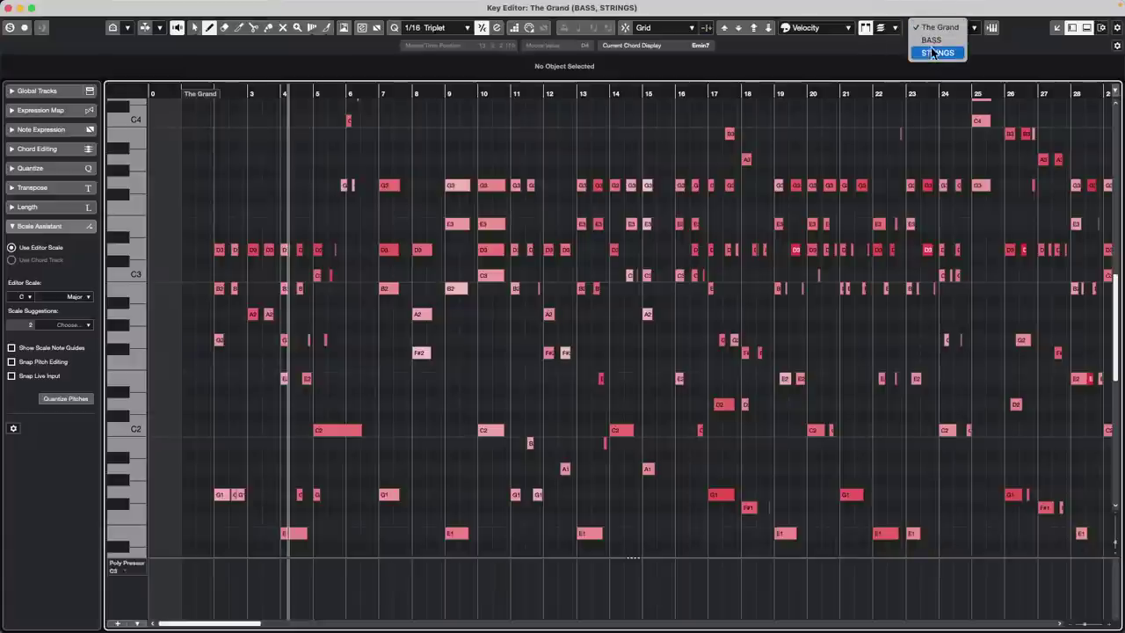
click(934, 4)
click(930, 29)
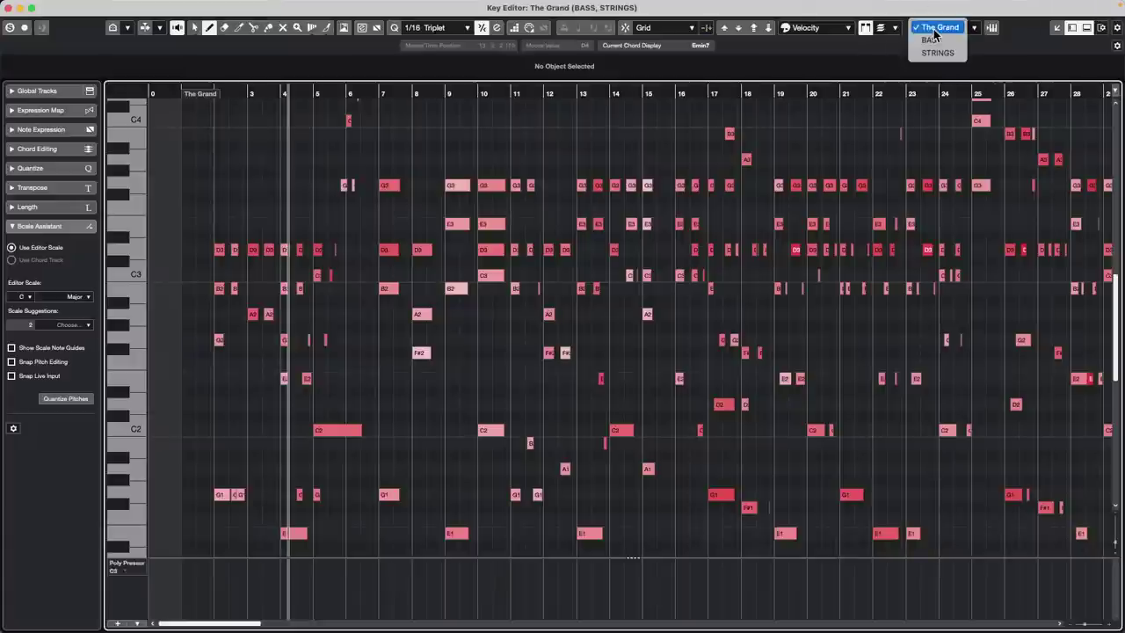
click(938, 42)
click(936, 29)
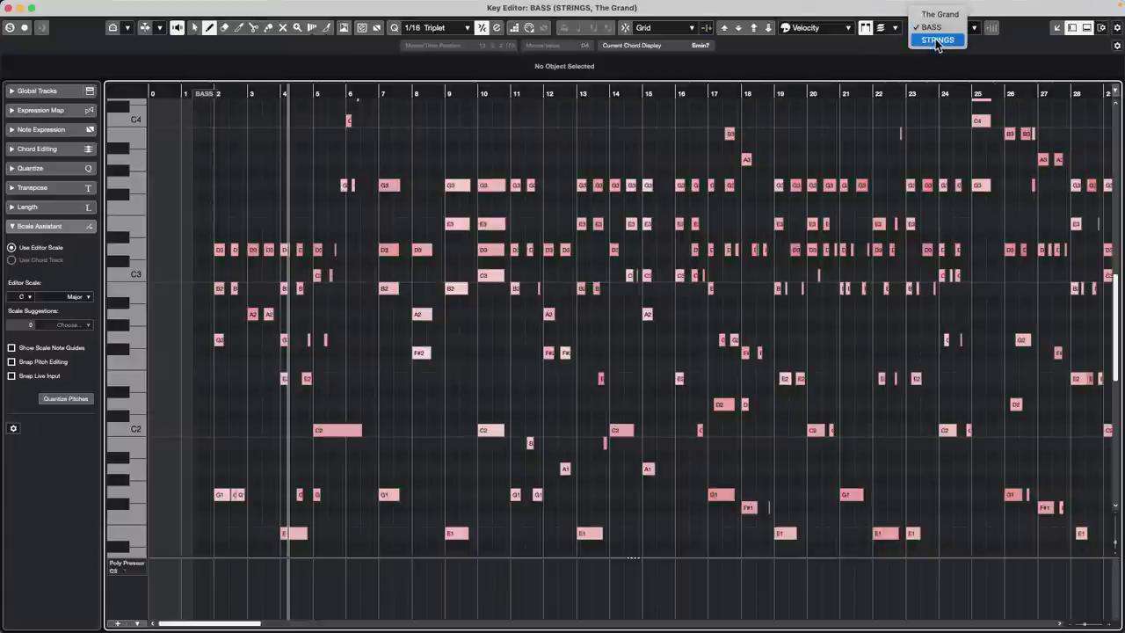
click(936, 42)
click(936, 29)
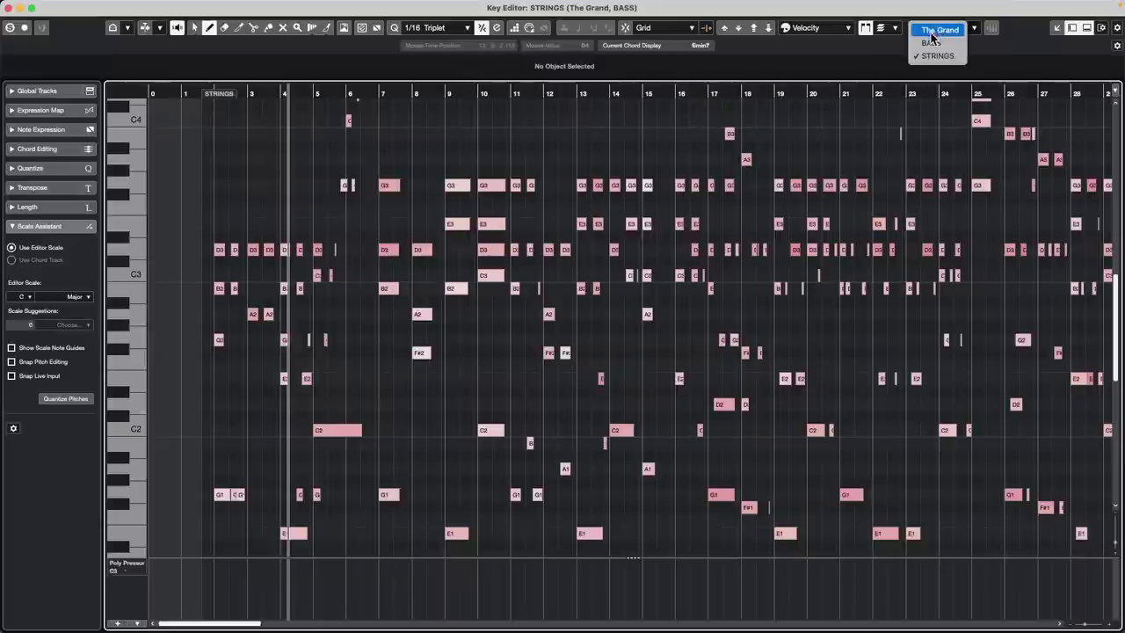
click(870, 56)
Set part editing to Edit Active Part and try to select the low notes with STRINGS active.
click(882, 28)
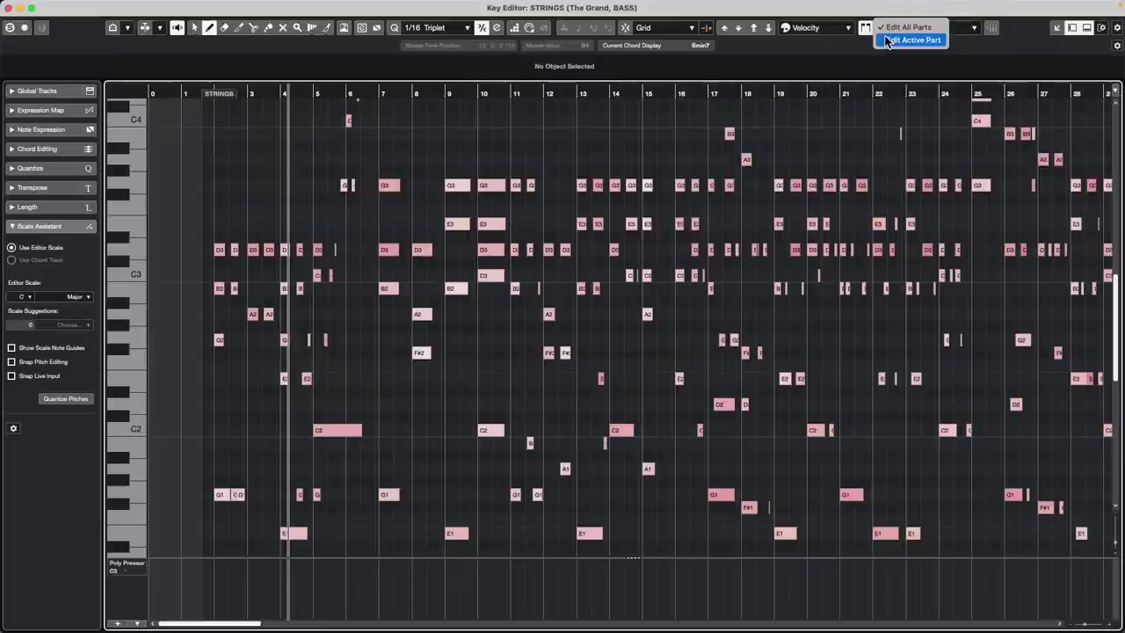
click(886, 40)
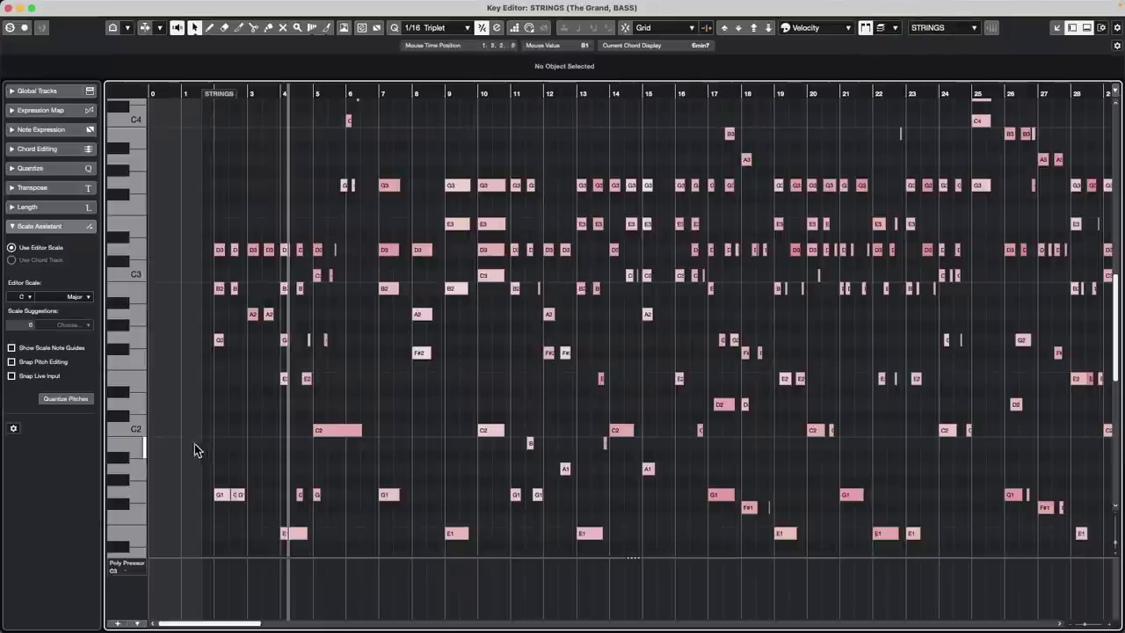
key(1)
drag(327, 437, 910, 536)
drag(172, 388, 976, 543)
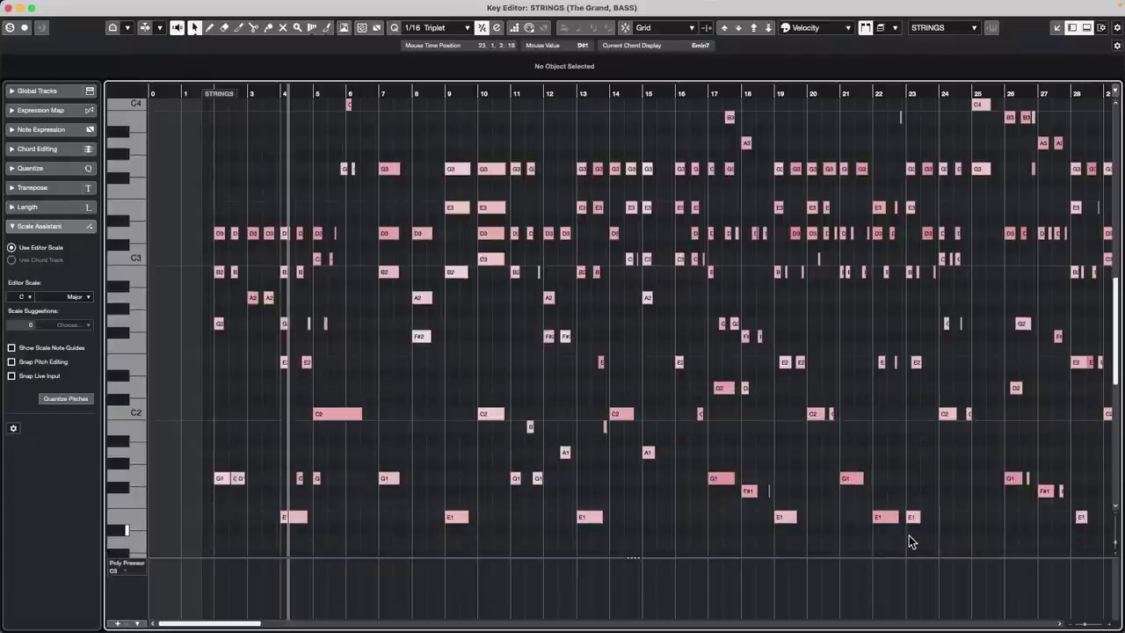
Make BASS the active part and try to select the notes at C1 and below.
click(940, 29)
click(938, 43)
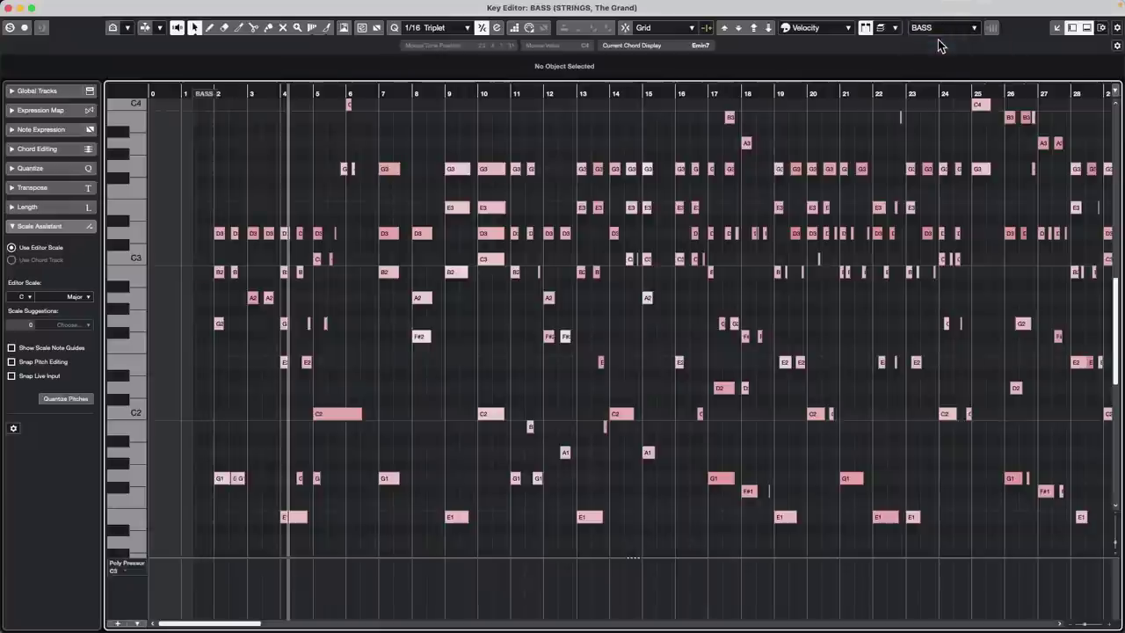
click(893, 29)
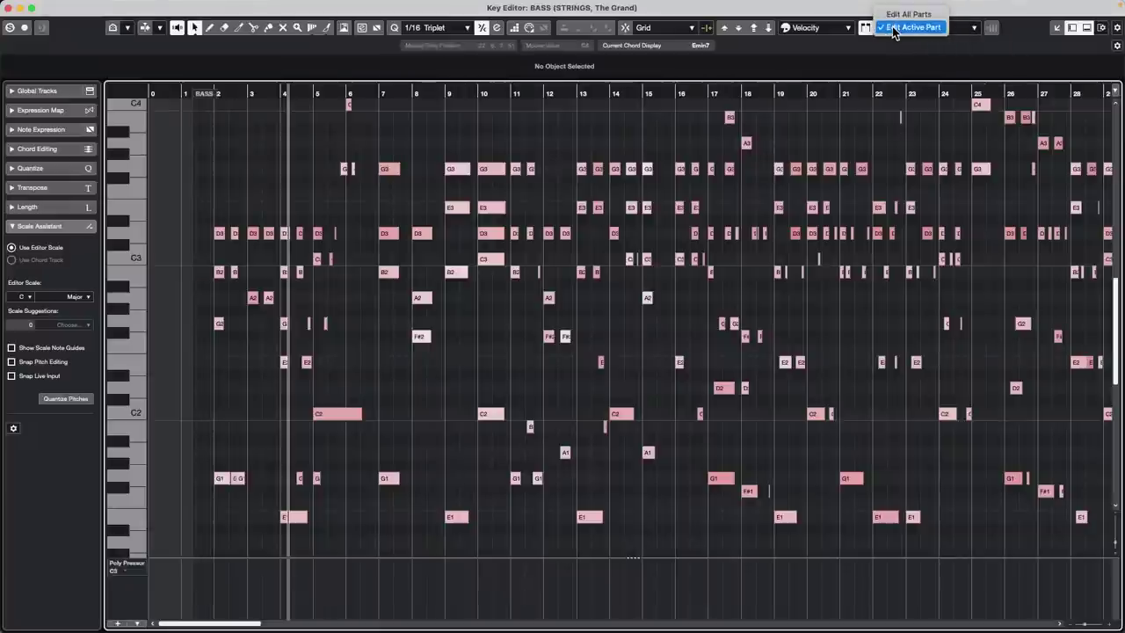
click(896, 30)
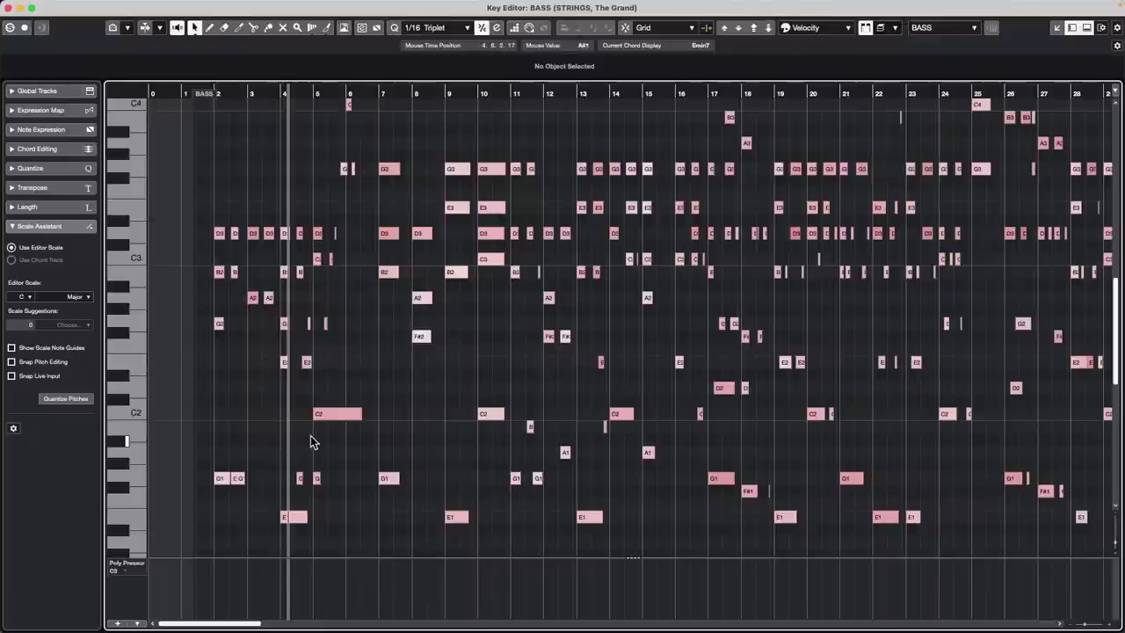
scroll(421, 407, down, 1)
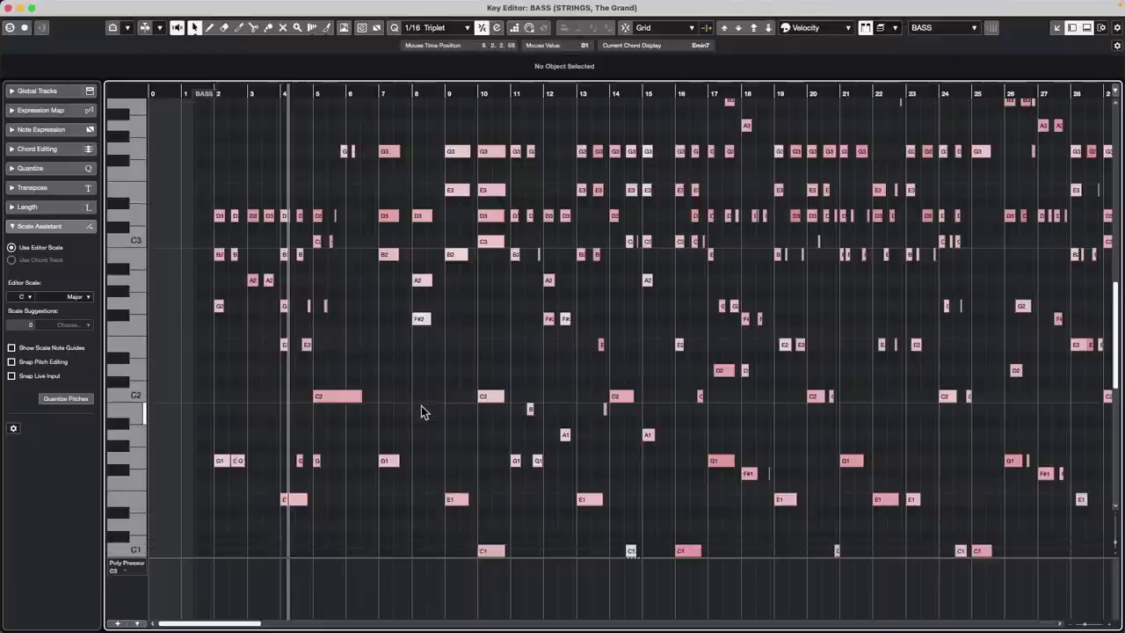
scroll(422, 406, down, 8)
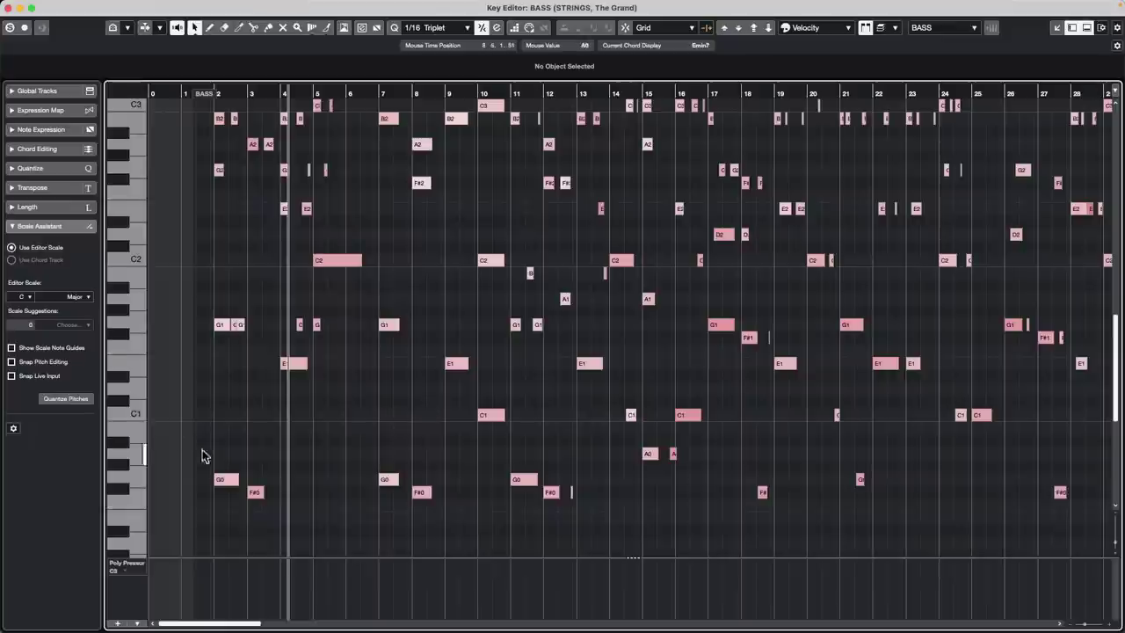
drag(193, 412, 1079, 519)
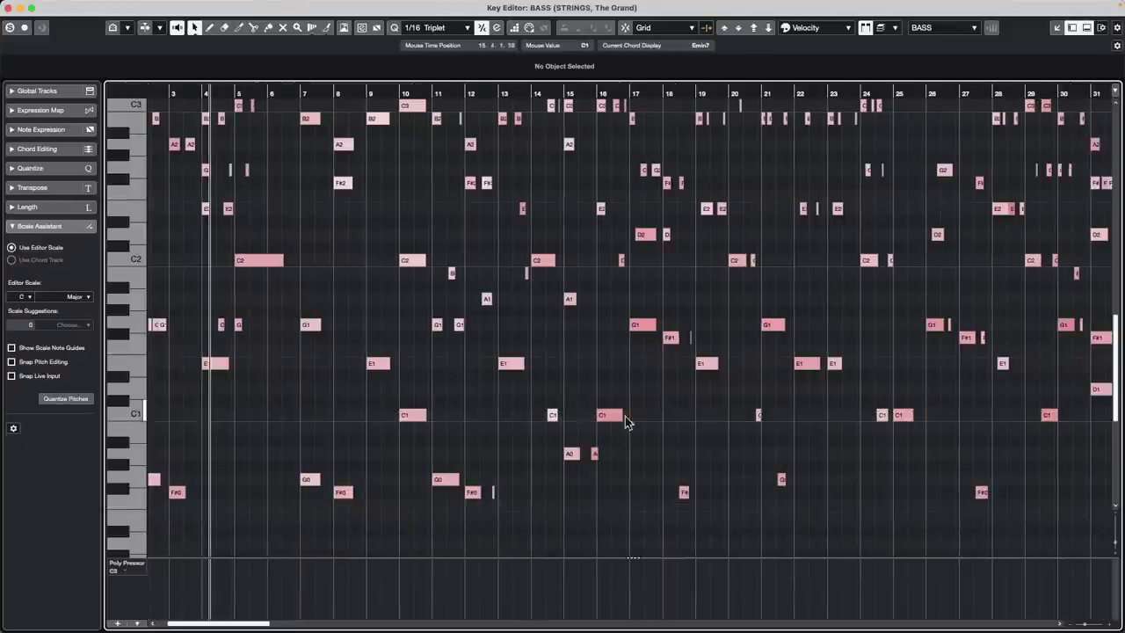
Make The Grand the active part and select its notes at C1 and below from about bar 3 to bar 31.
click(946, 30)
click(941, 18)
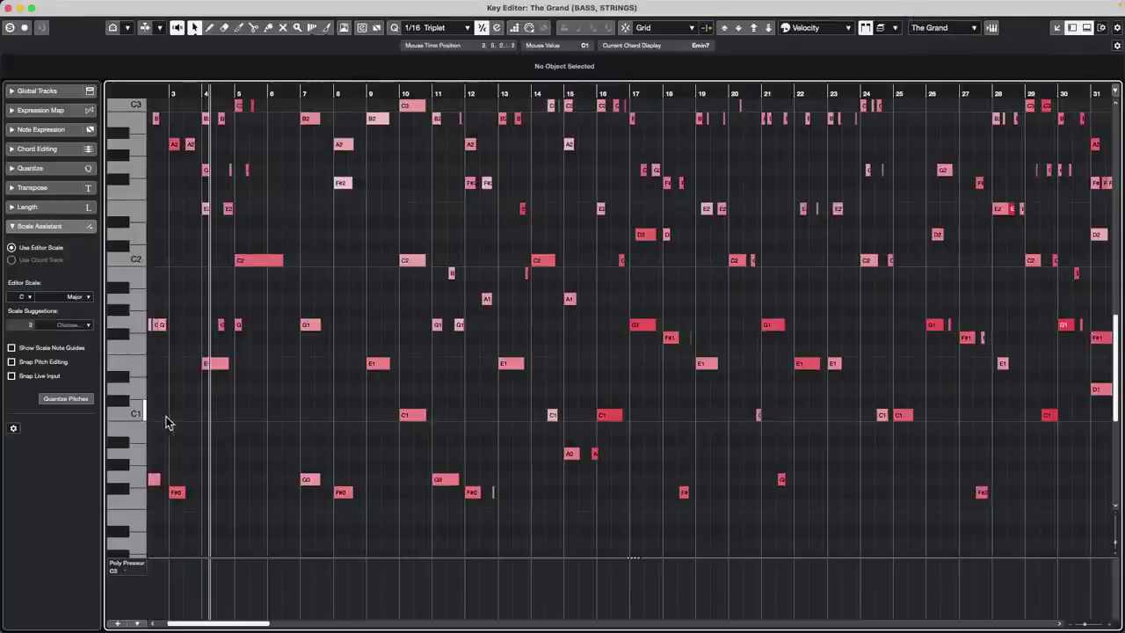
drag(183, 410, 1109, 532)
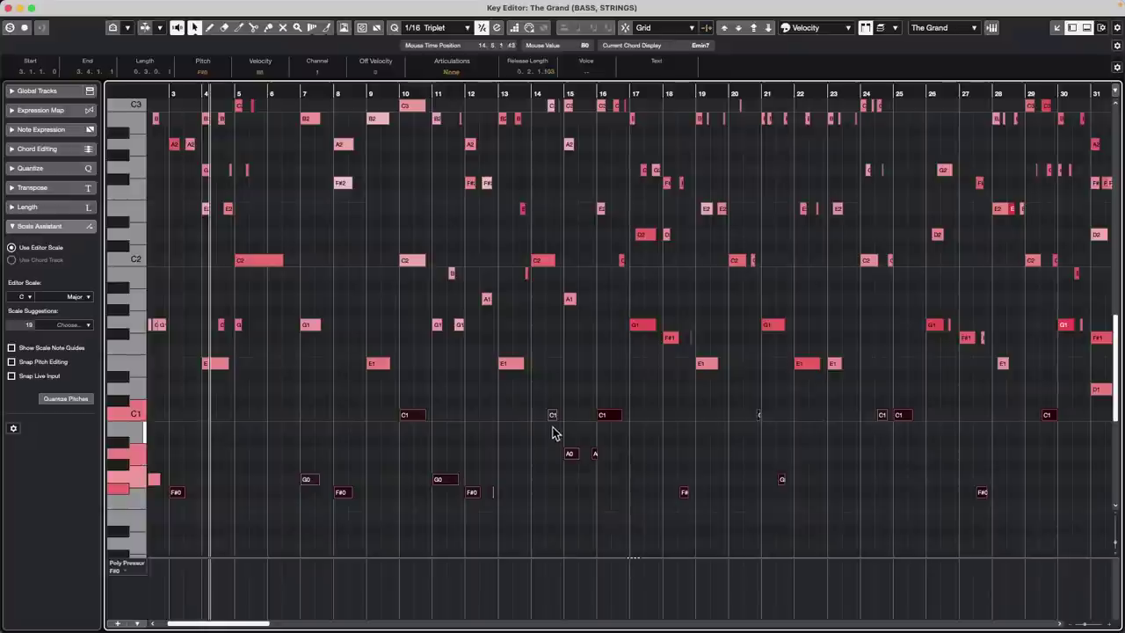
right_click(554, 422)
click(463, 418)
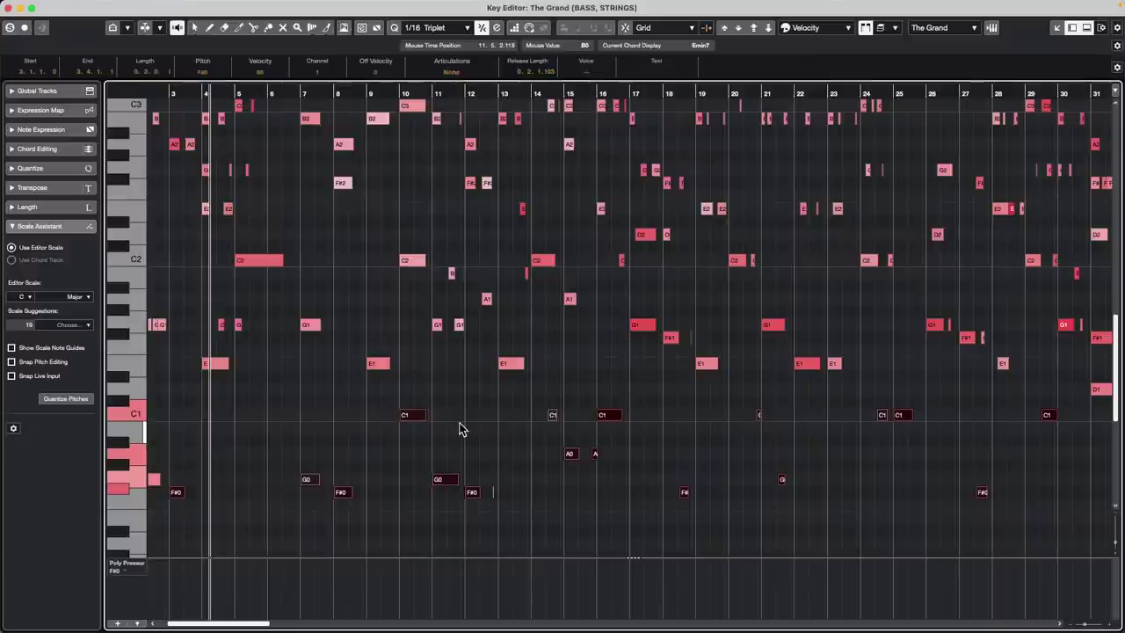
Set the Key Editor's event colors to Part.
click(936, 28)
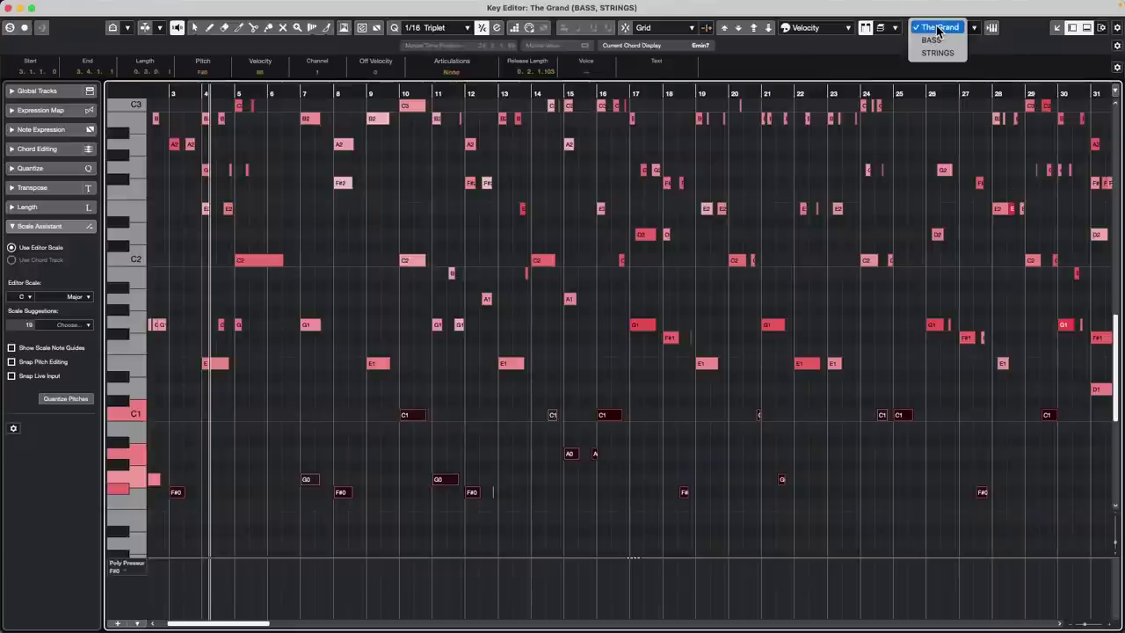
click(868, 58)
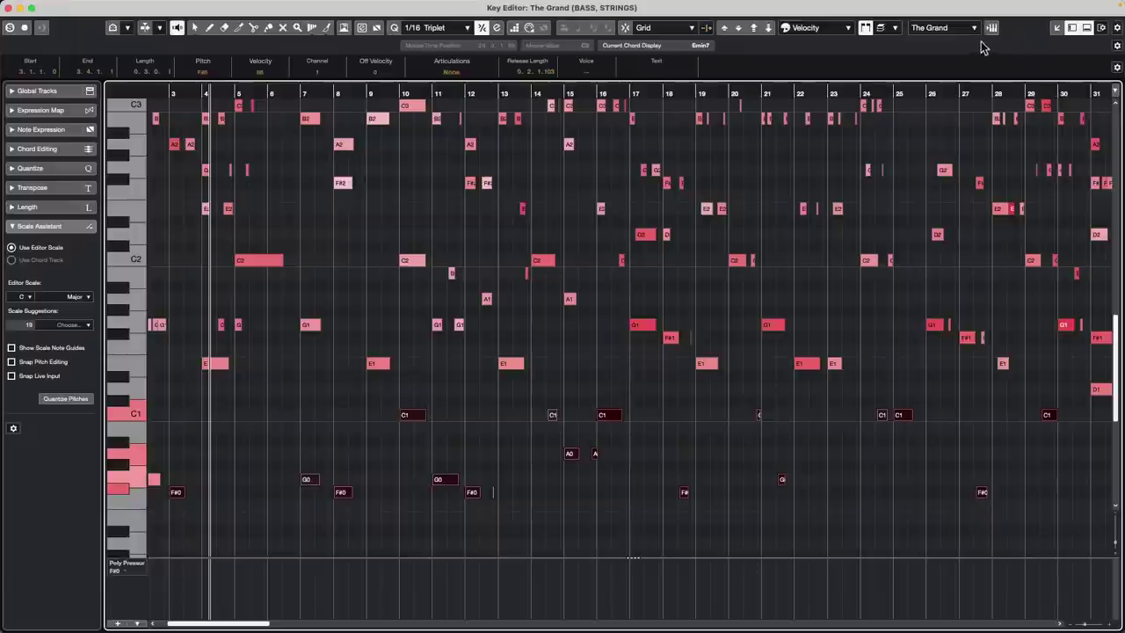
click(839, 29)
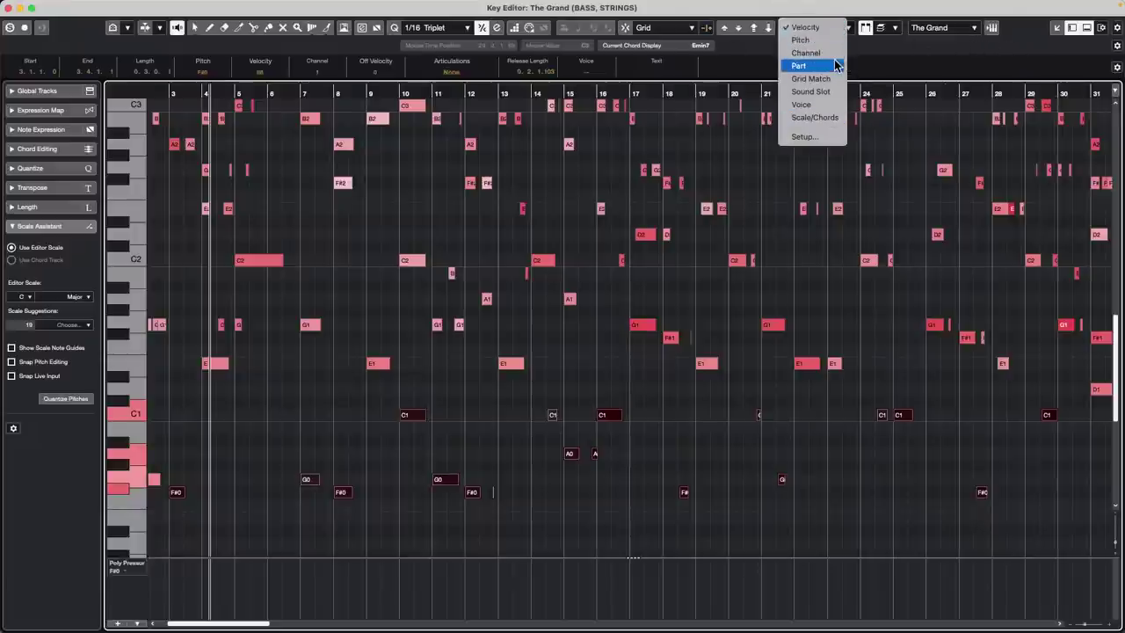
click(832, 66)
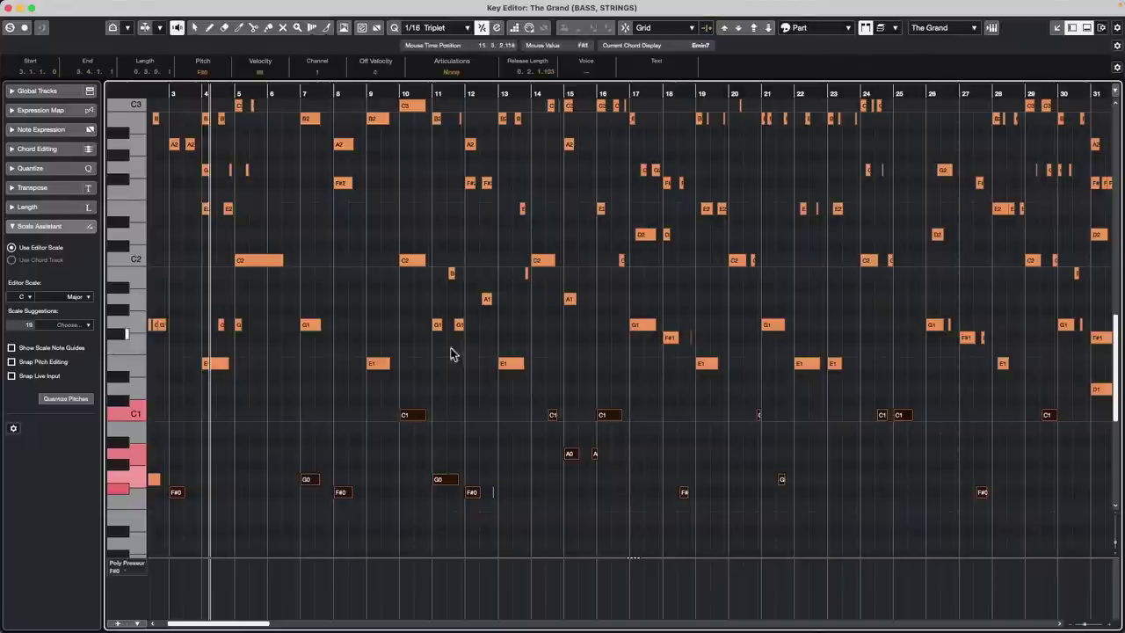
Make BASS the active part, paste the copied low notes into it and delete the pasted notes.
click(938, 27)
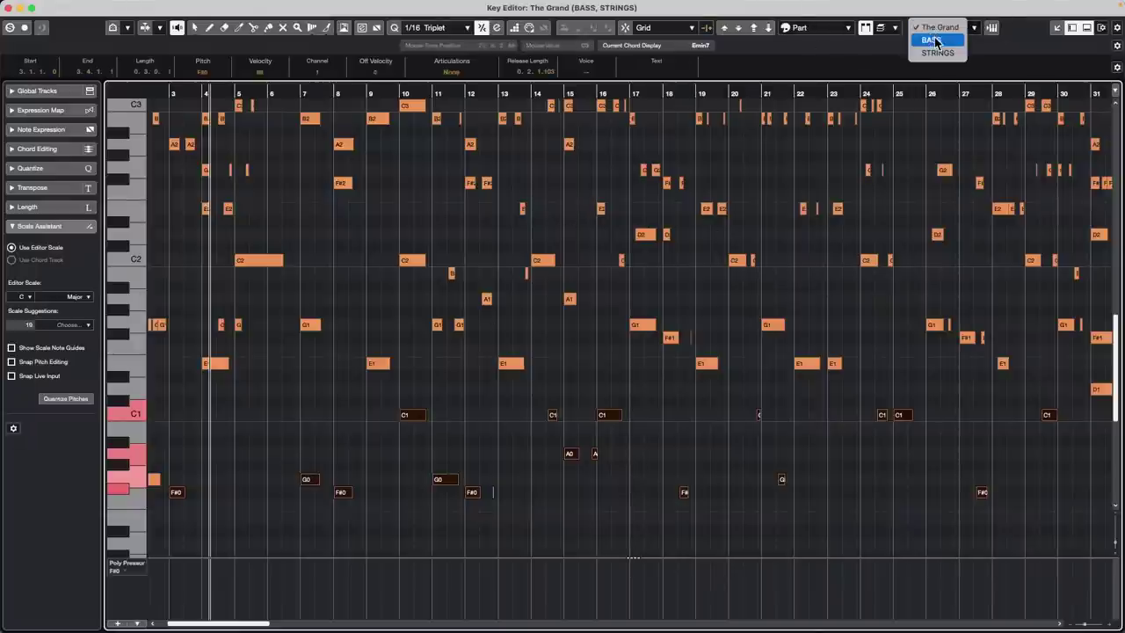
click(931, 40)
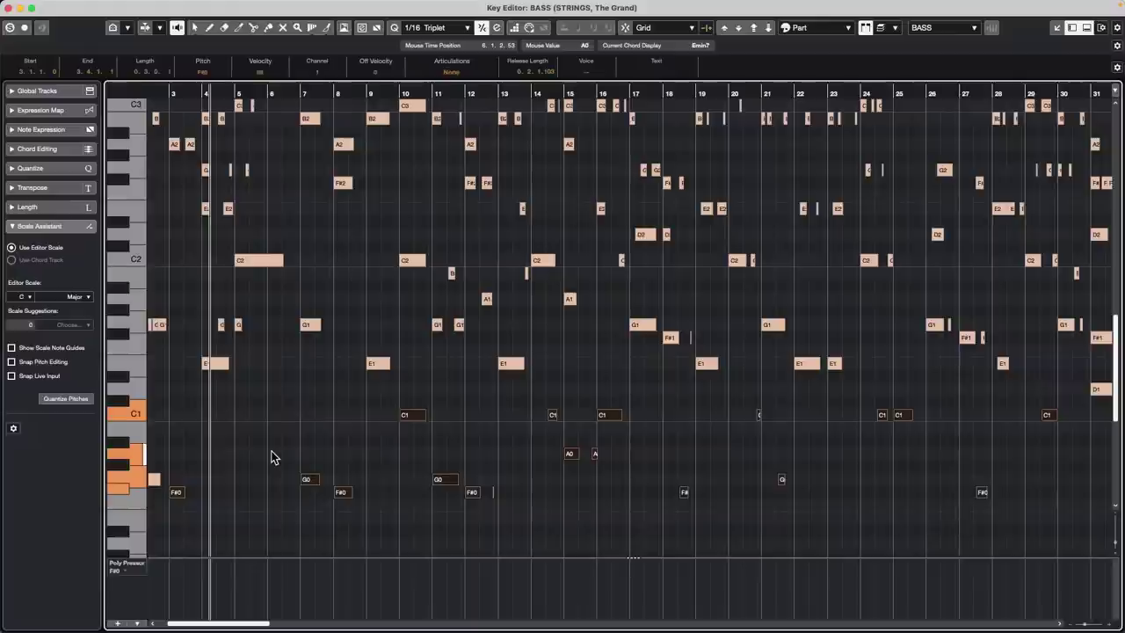
key(super+v)
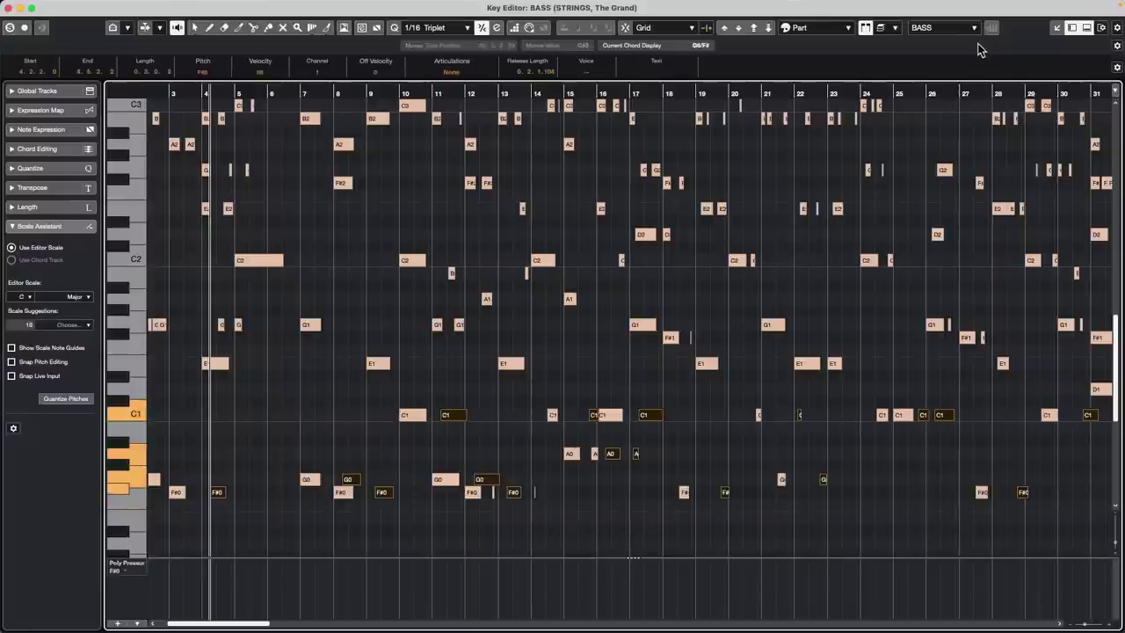
key(Delete)
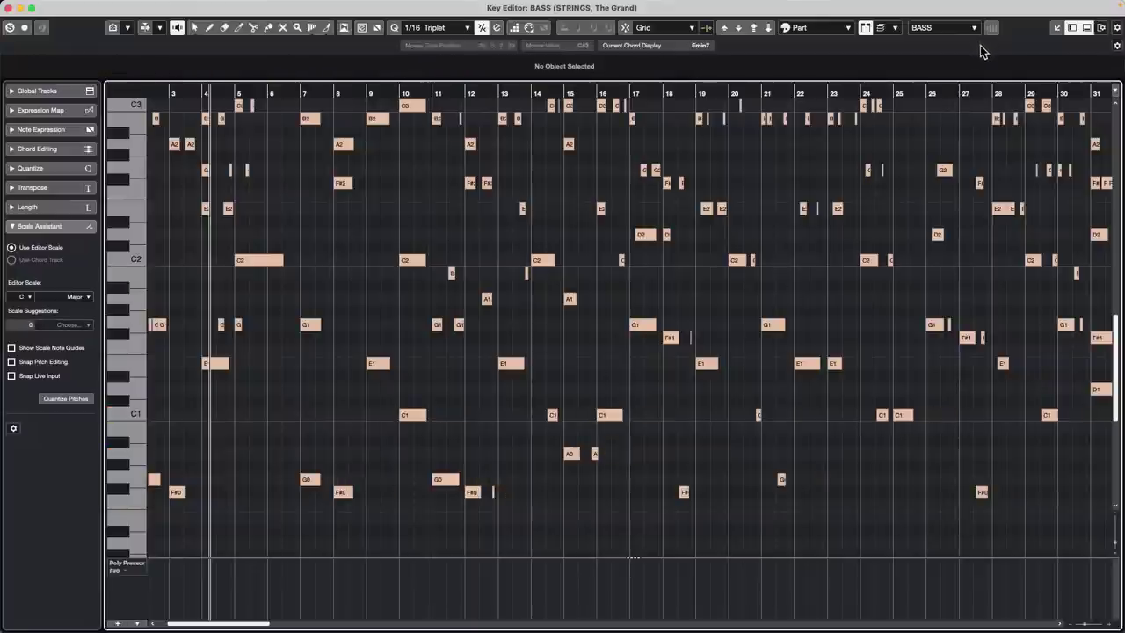
Undo the deletion of the notes pasted into BASS and try to select the midrange notes while BASS is active.
key(super+z)
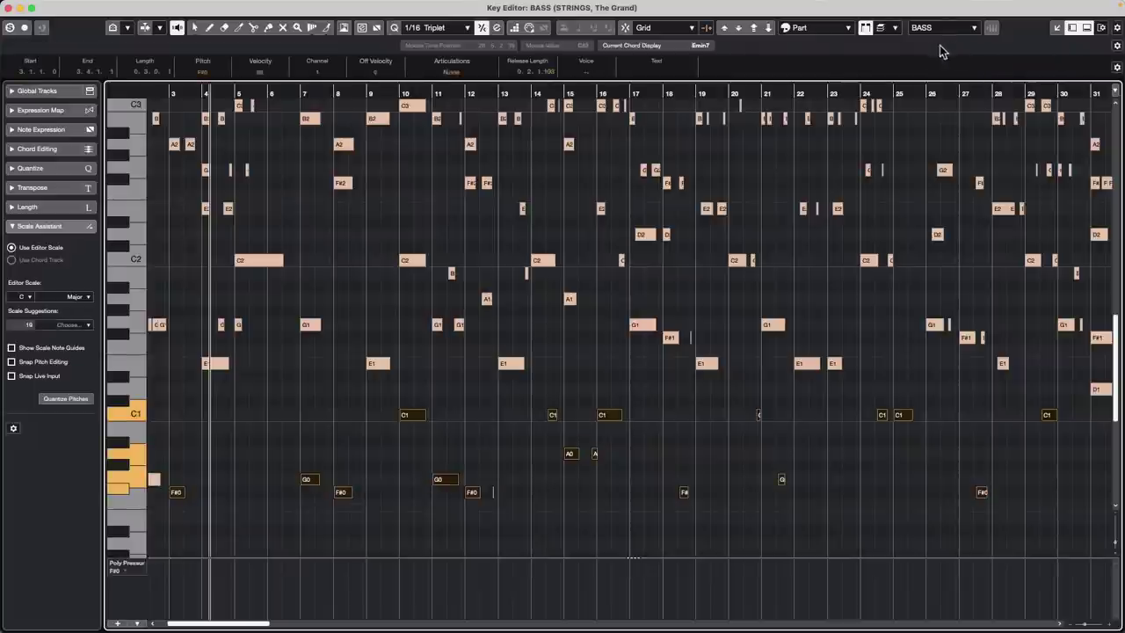
click(228, 130)
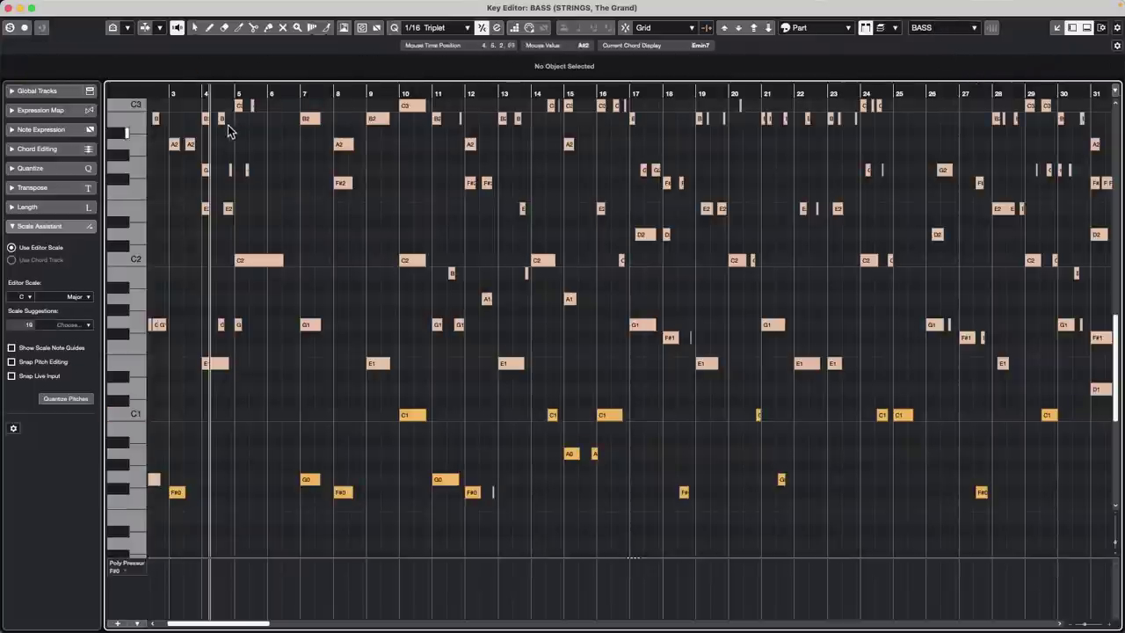
drag(170, 126, 1098, 327)
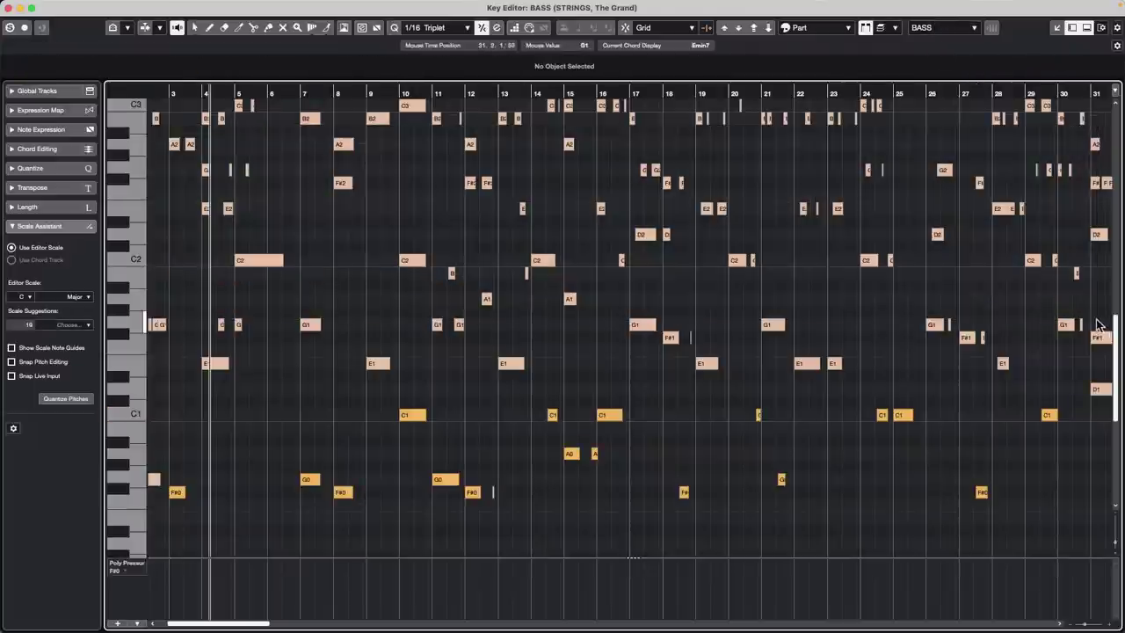
Make The Grand the active part and select its midrange notes from D1 up to G2, starting at about bar 4.
click(958, 32)
click(937, 12)
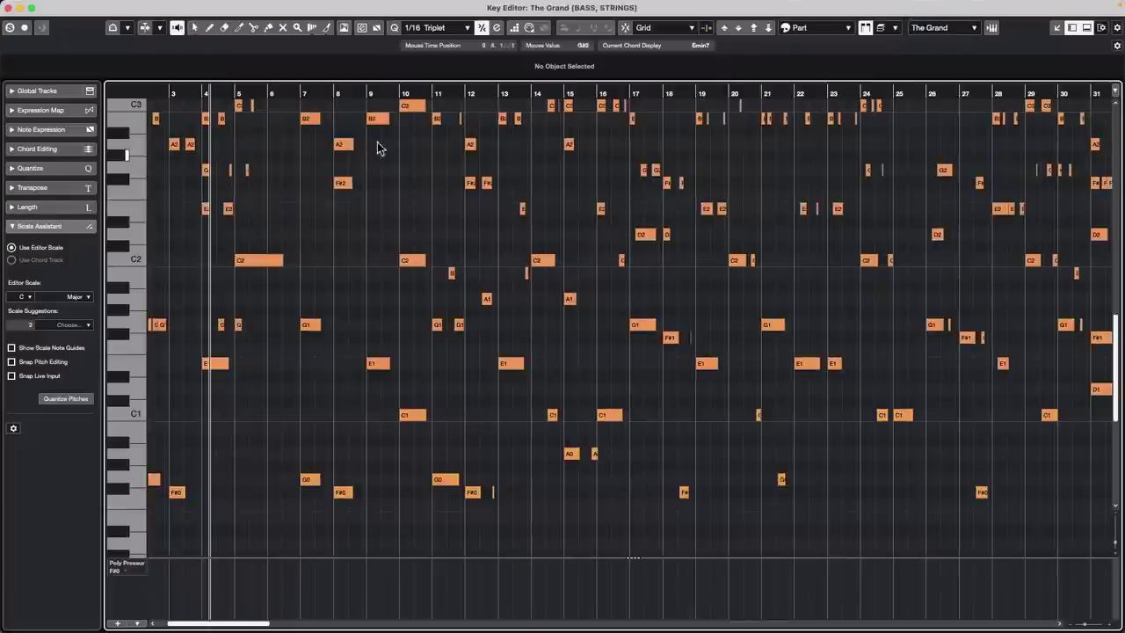
drag(179, 164, 1116, 343)
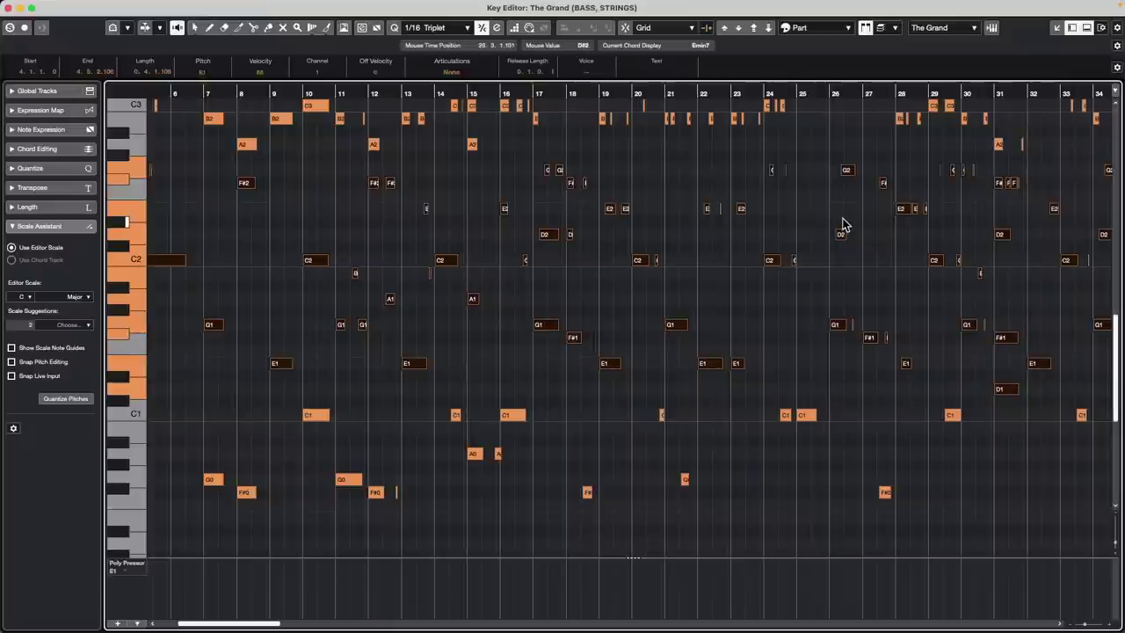
Make STRINGS the active part and paste the copied midrange notes at their original position.
click(951, 30)
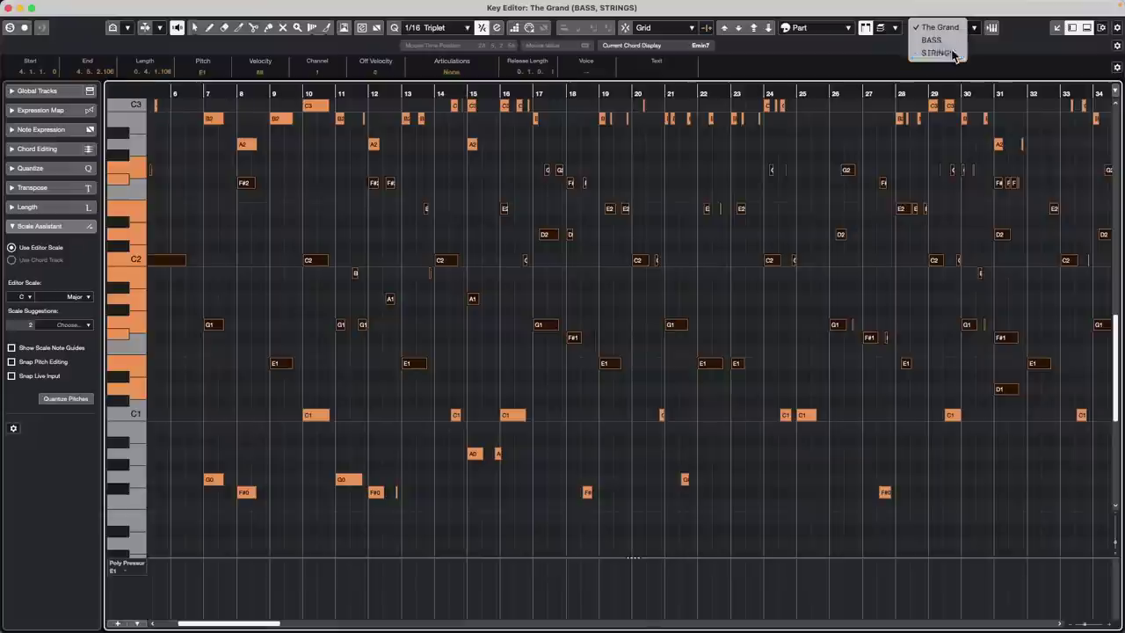
click(949, 53)
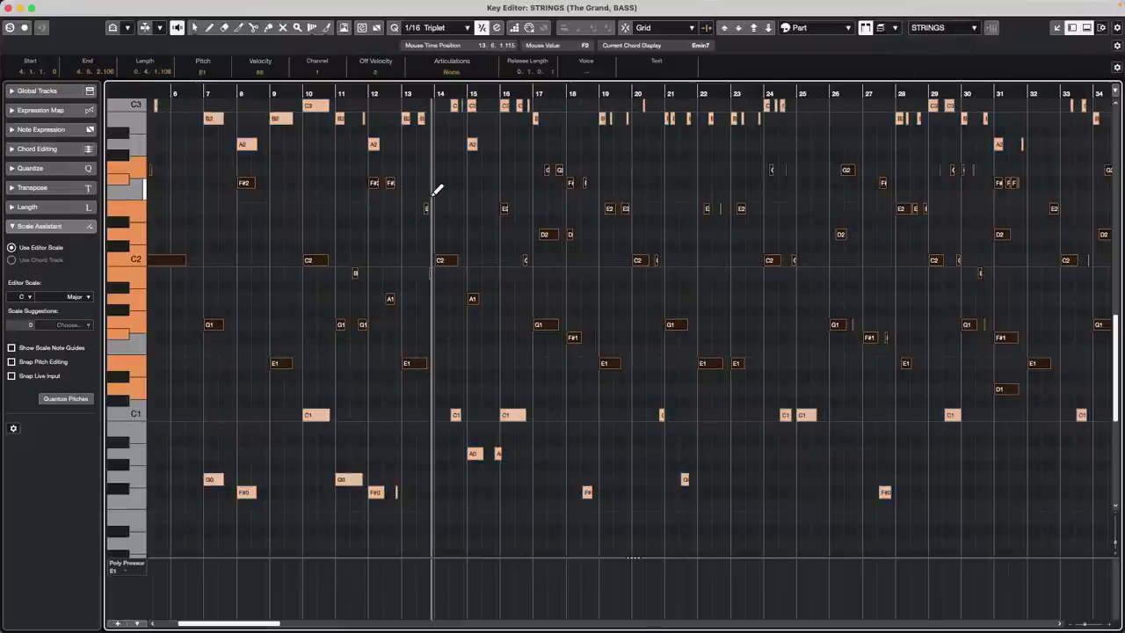
key(alt+v)
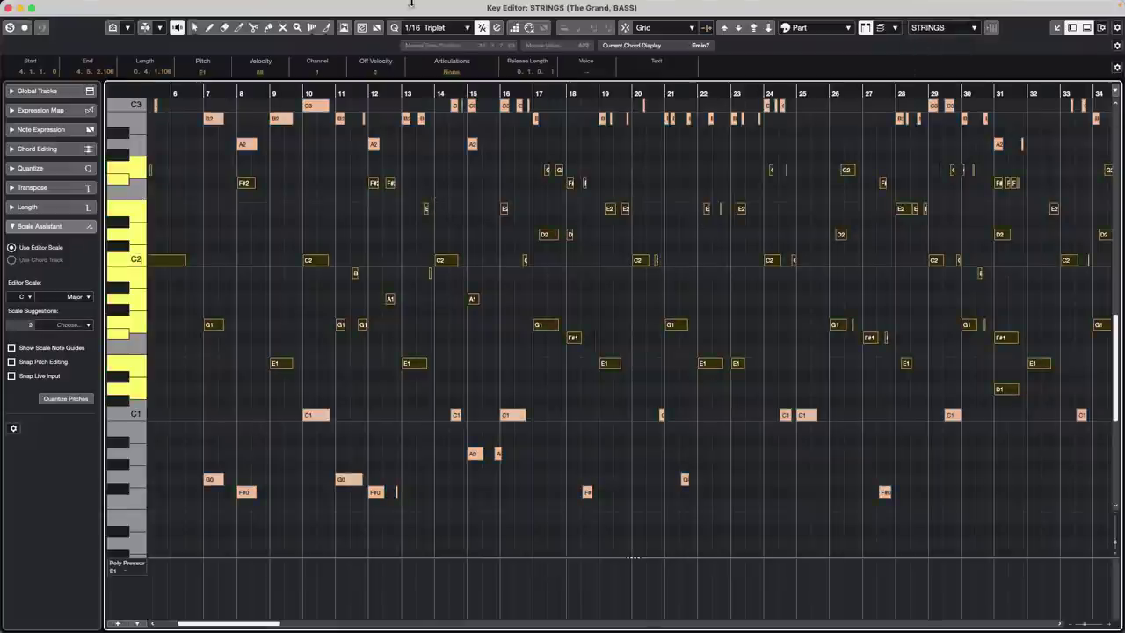
Close the Key Editor and inspect the notes in the BASS and STRINGS parts, selecting them together with The Grand part.
click(9, 8)
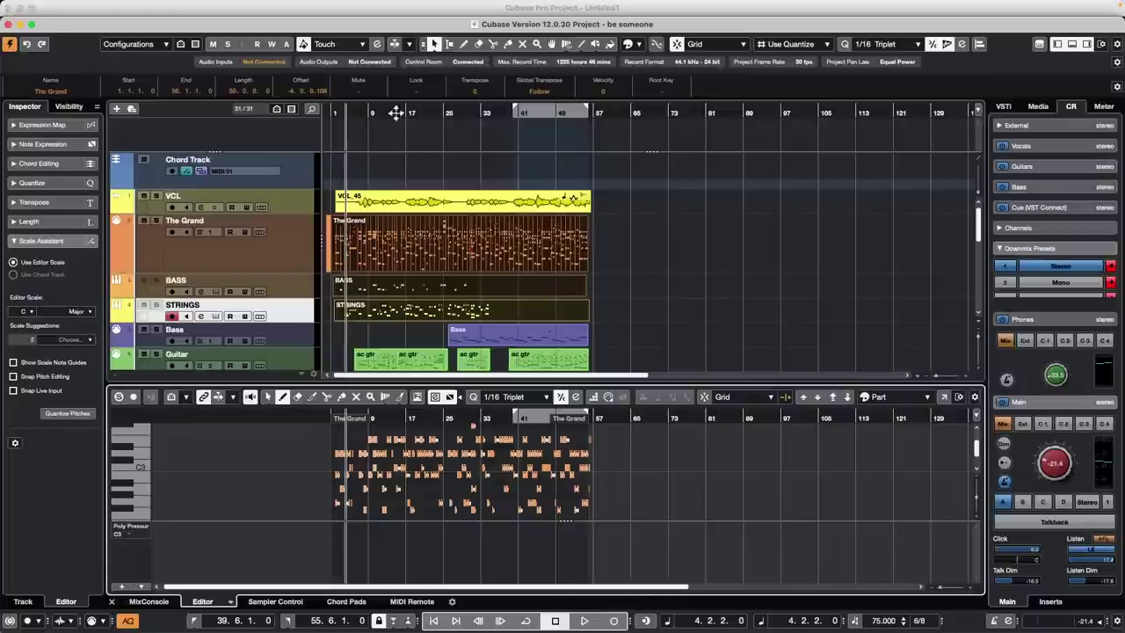
click(624, 274)
click(395, 288)
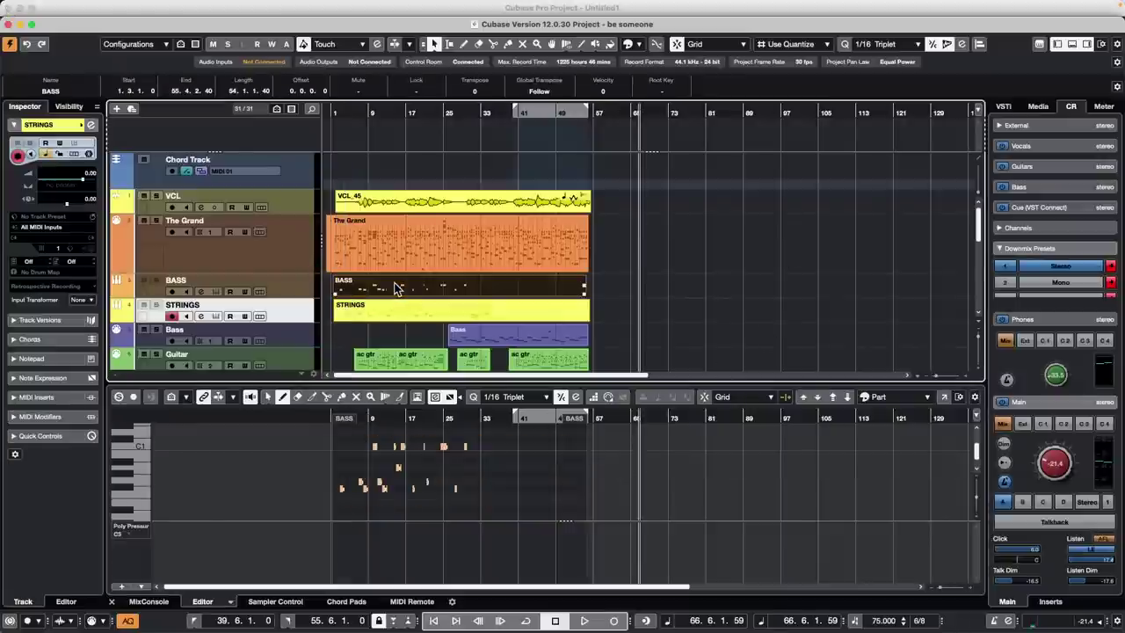
click(410, 311)
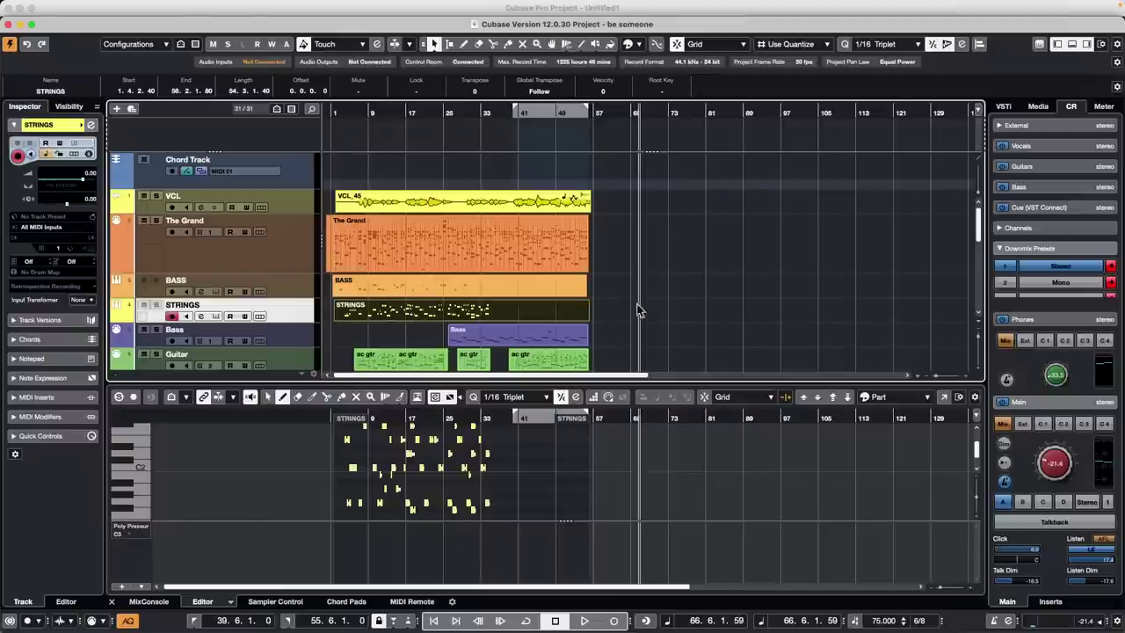
drag(613, 313, 450, 242)
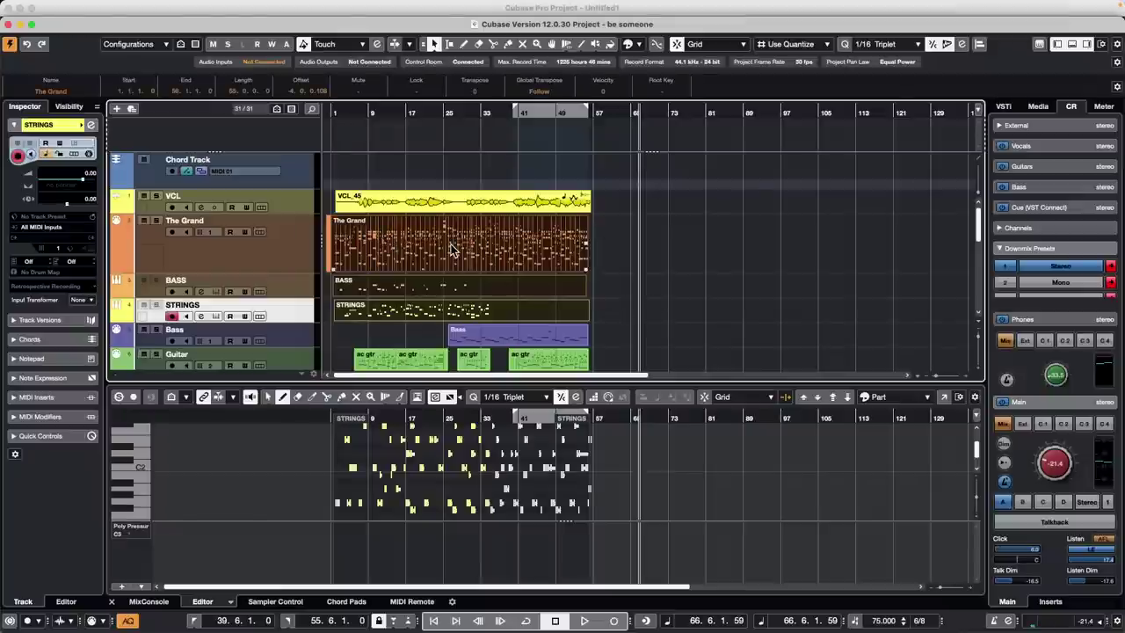
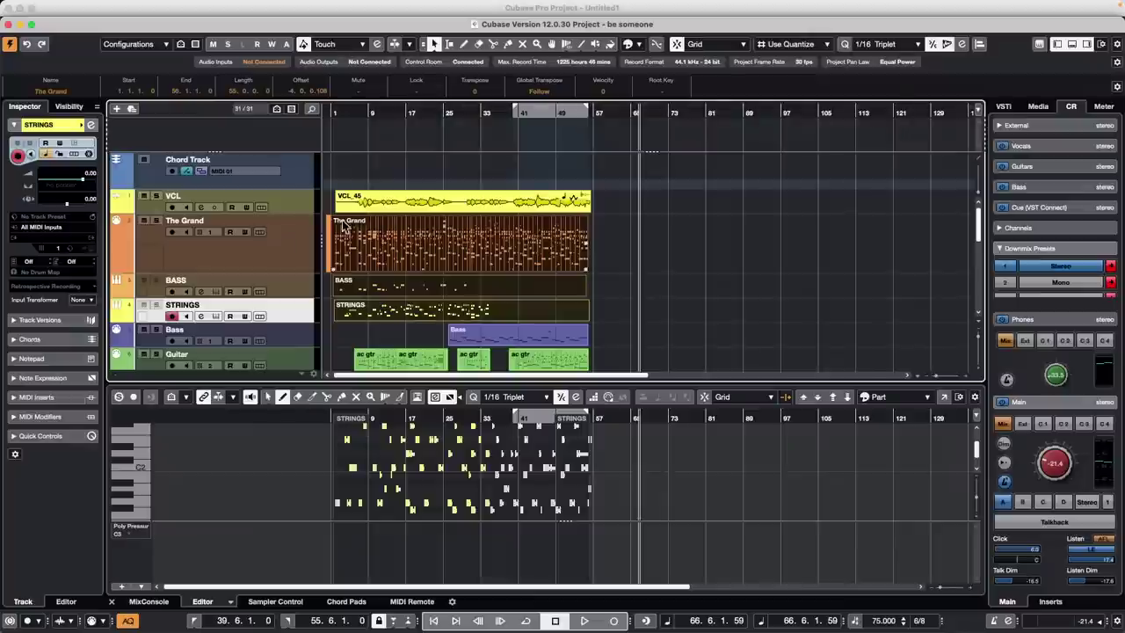
Play the project from about bar 11, increase the VCL track's height and zoom in on its waveform around bar 15.
click(382, 115)
key(space)
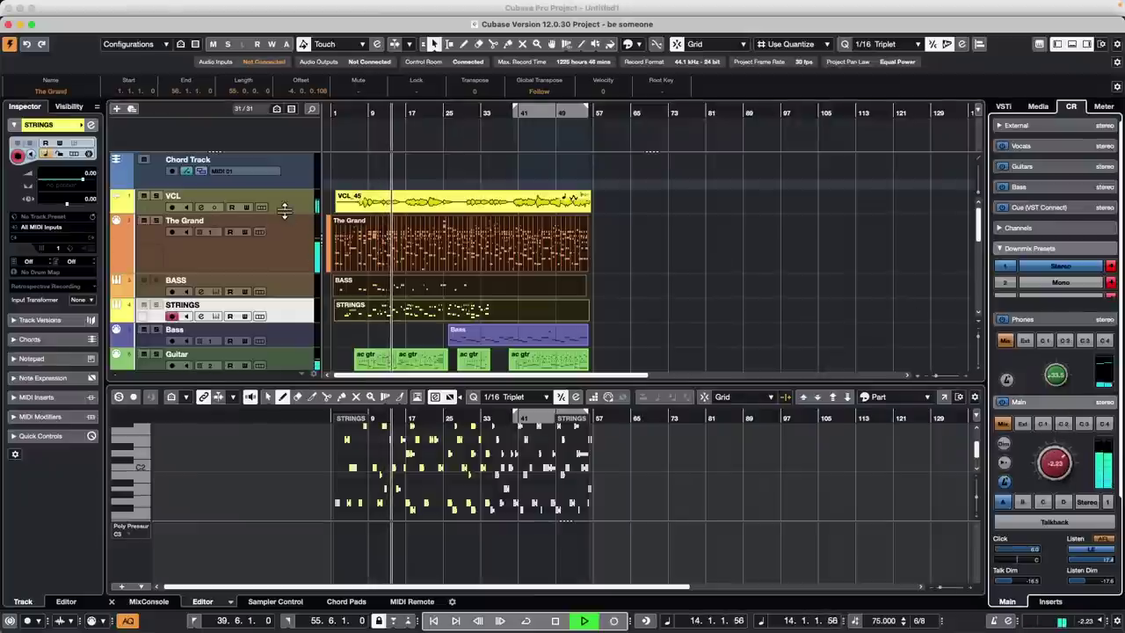
drag(285, 208, 285, 267)
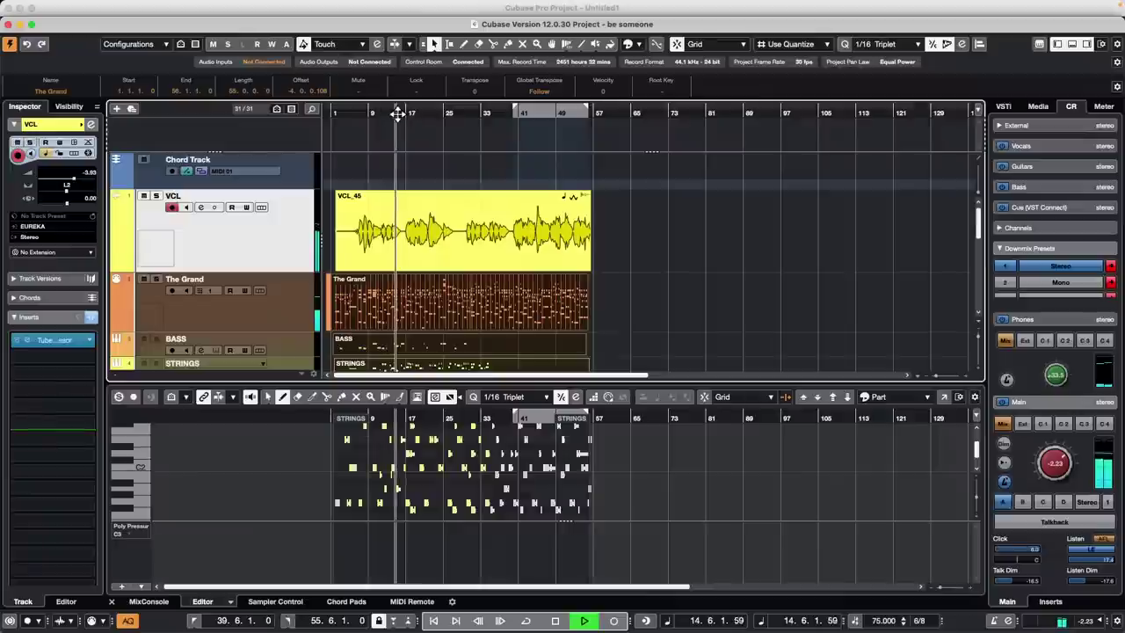
drag(397, 114, 395, 142)
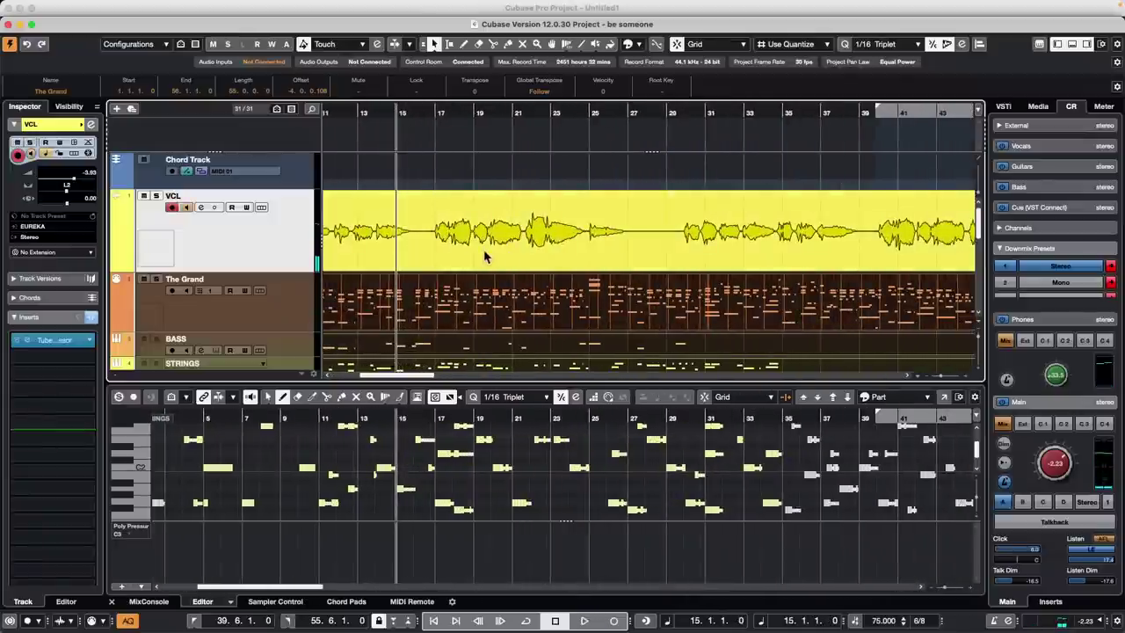
Select the VCL passage from about bar 25 to bar 28 with the Range Selection tool and check its Direct Offline Processing.
right_click(484, 256)
click(505, 253)
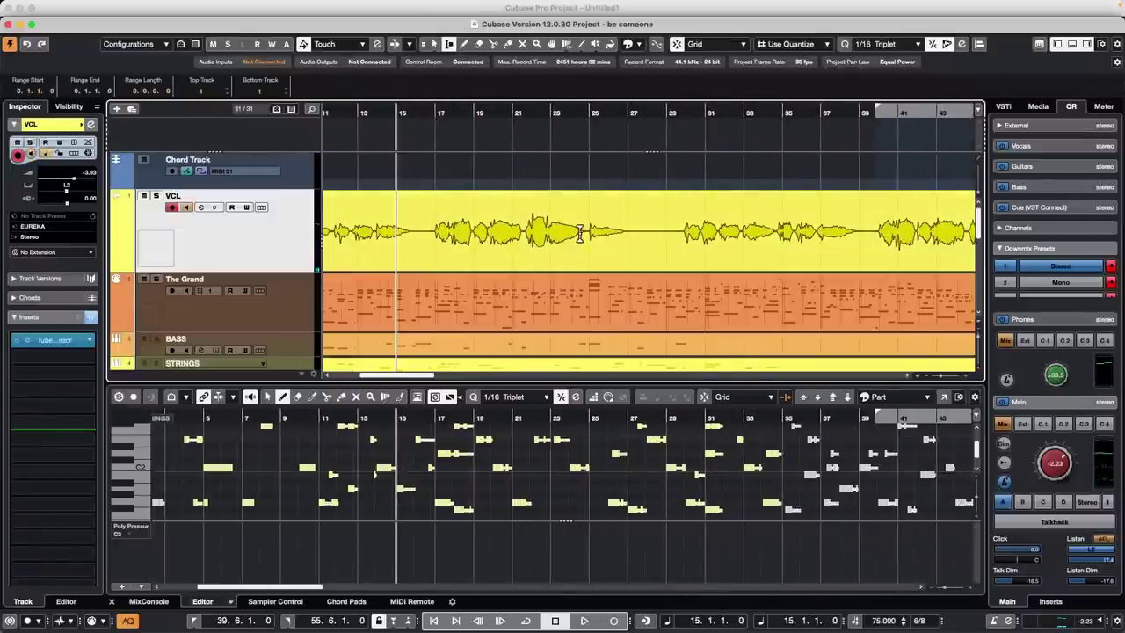
drag(587, 233, 654, 234)
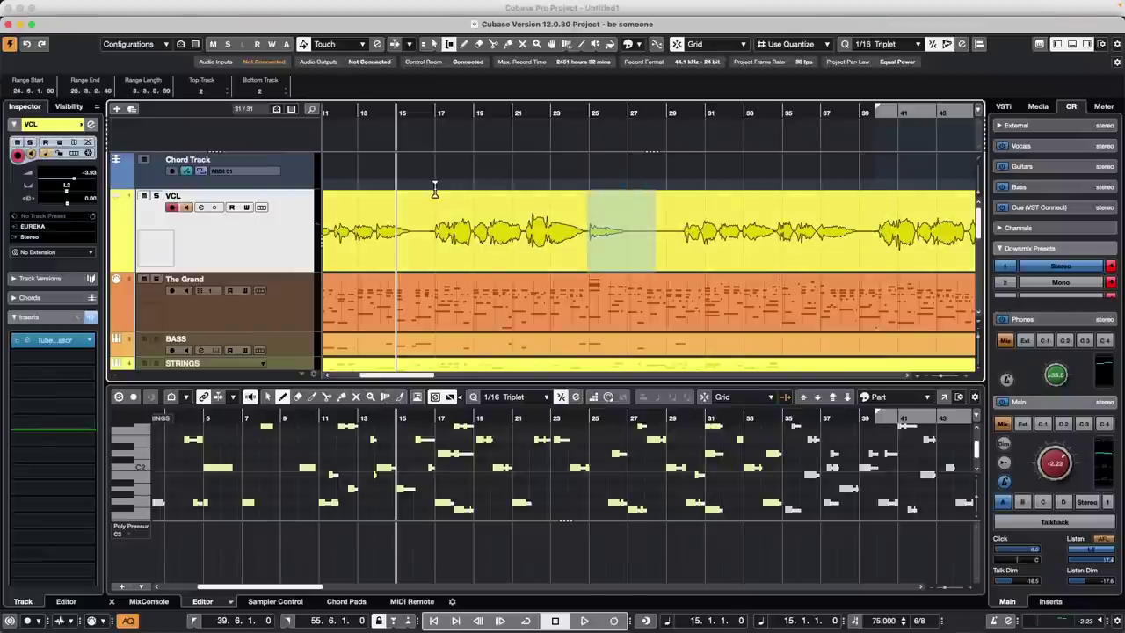
key(F7)
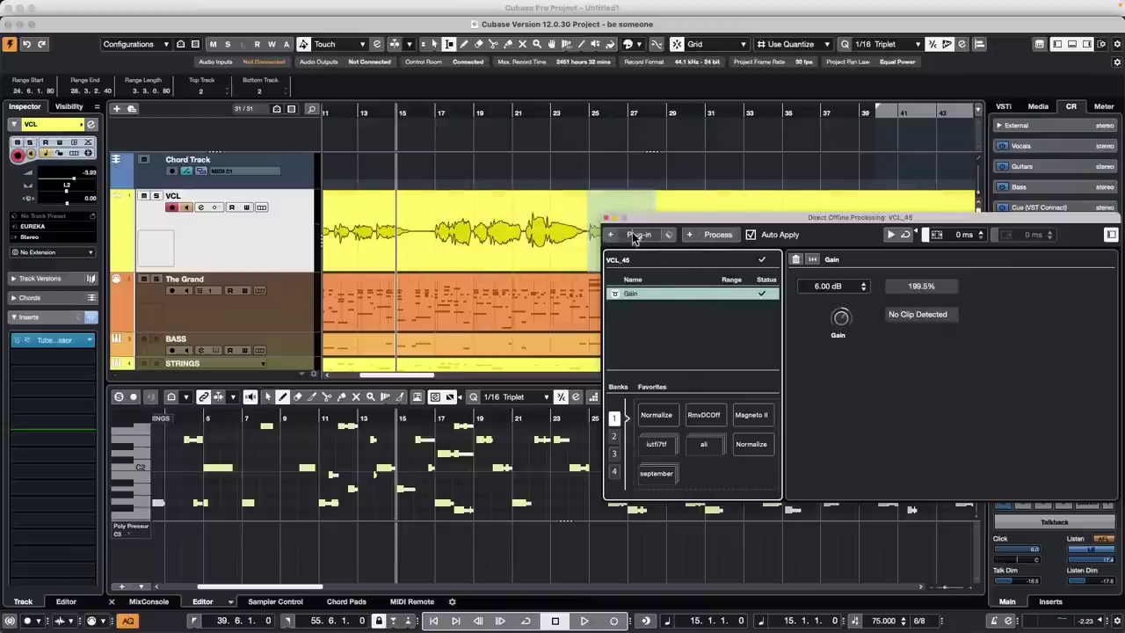
click(605, 217)
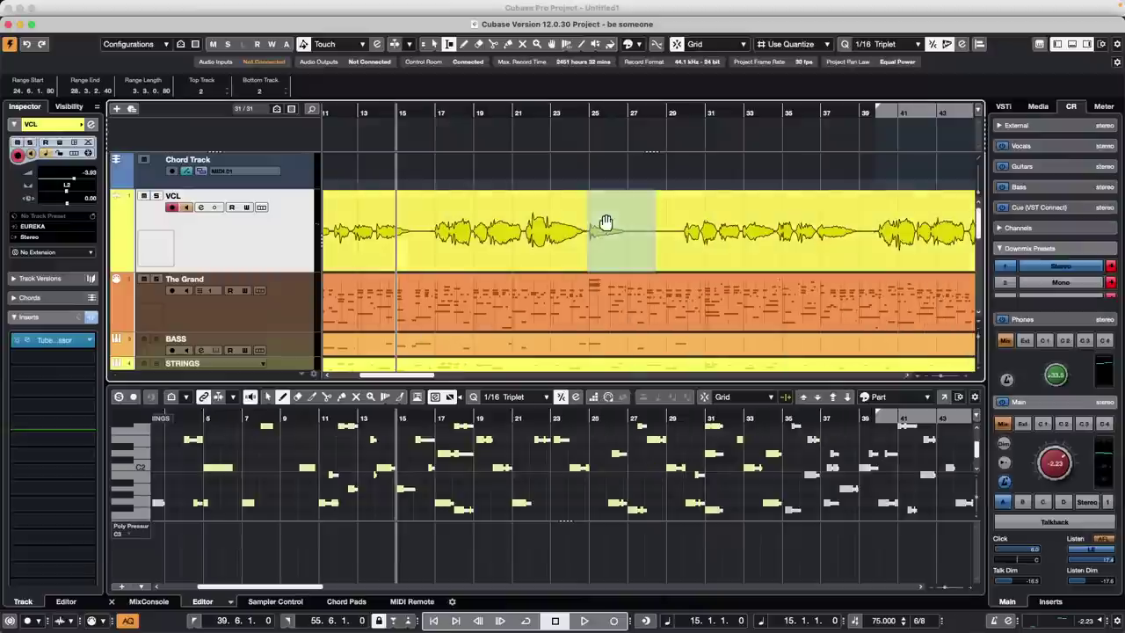
Apply the StudioEQ plug-in from the Default collection's EQ category to the selected VCL range as offline processing.
click(168, 7)
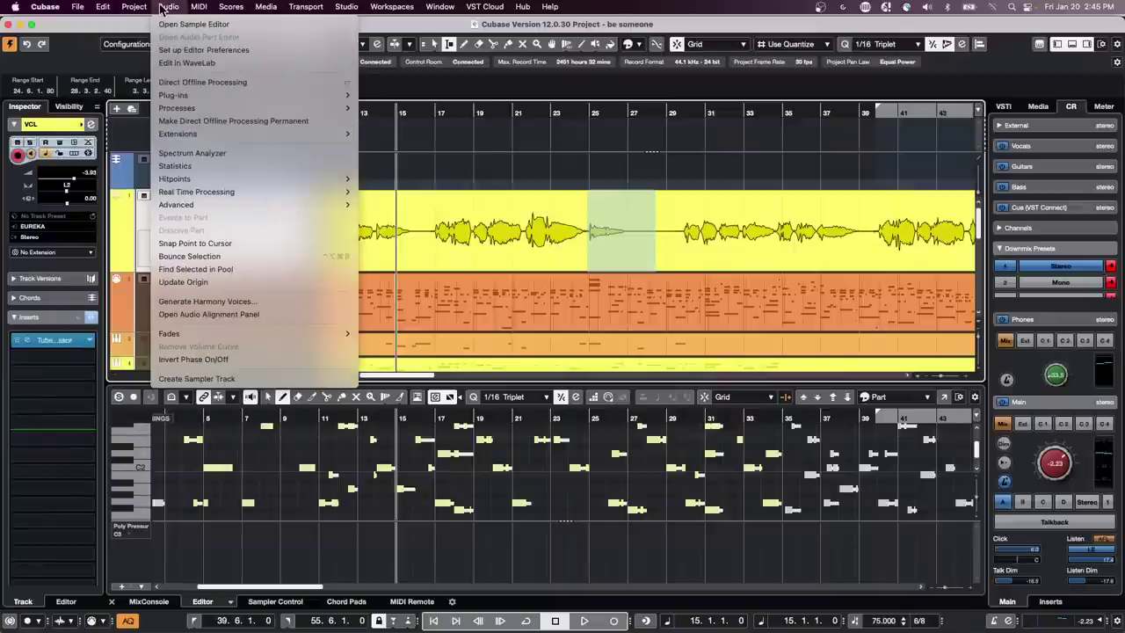
mouse_move(193, 98)
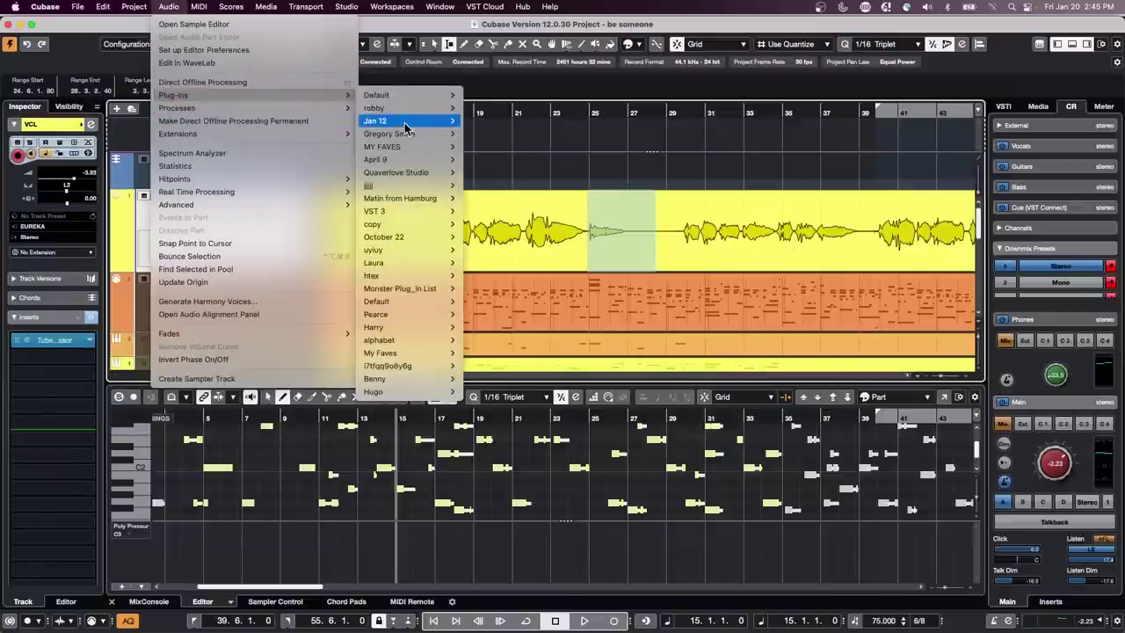
mouse_move(405, 97)
mouse_move(545, 105)
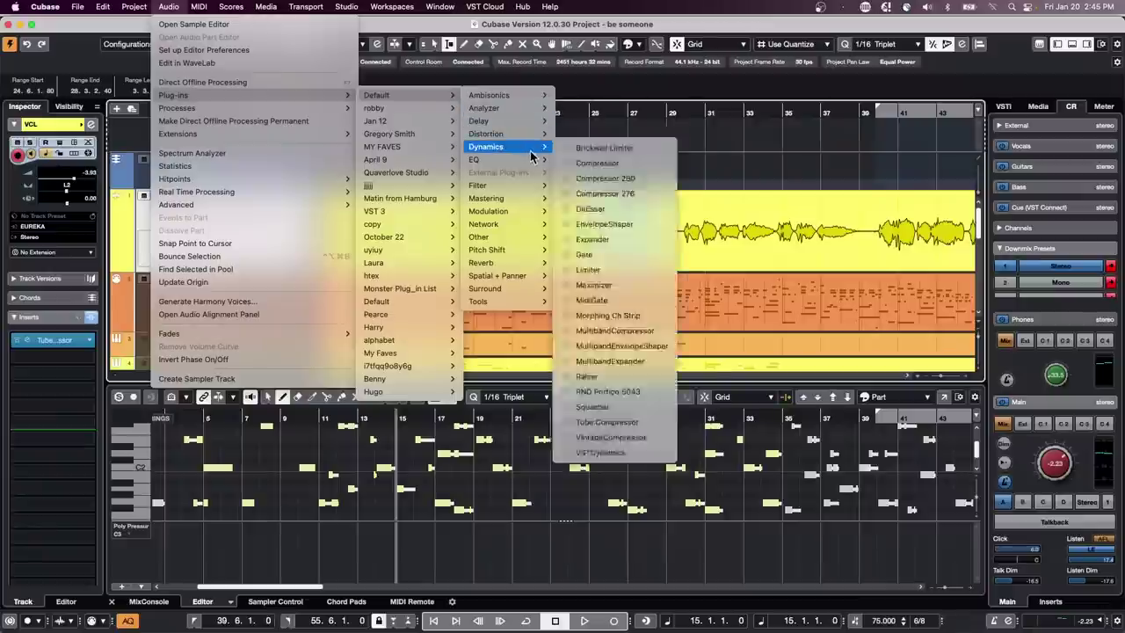
mouse_move(519, 159)
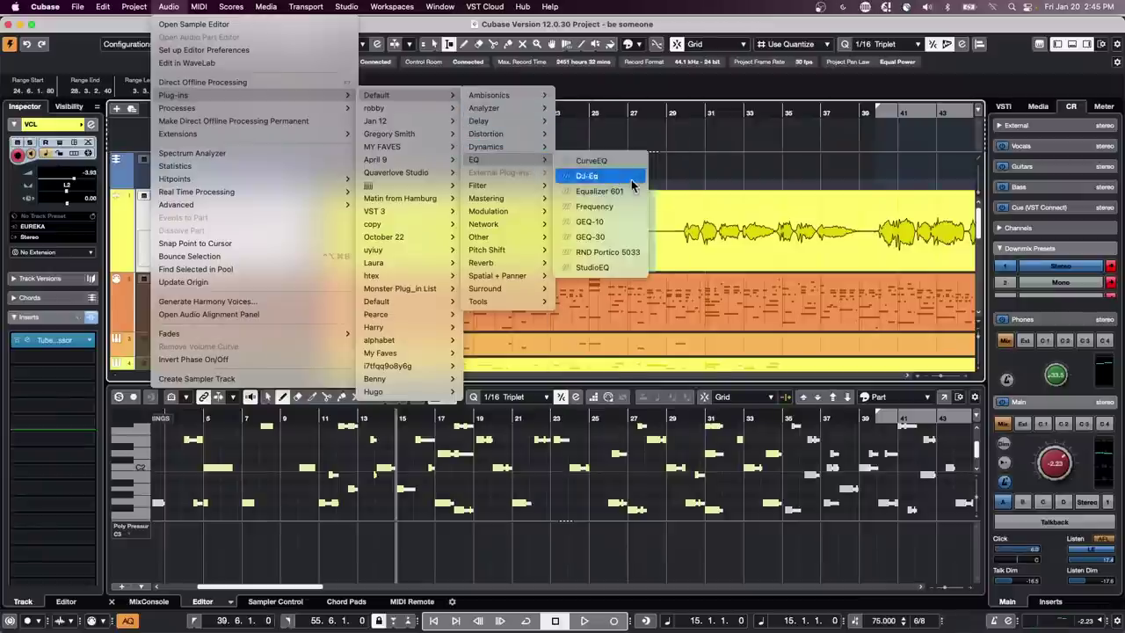
click(637, 275)
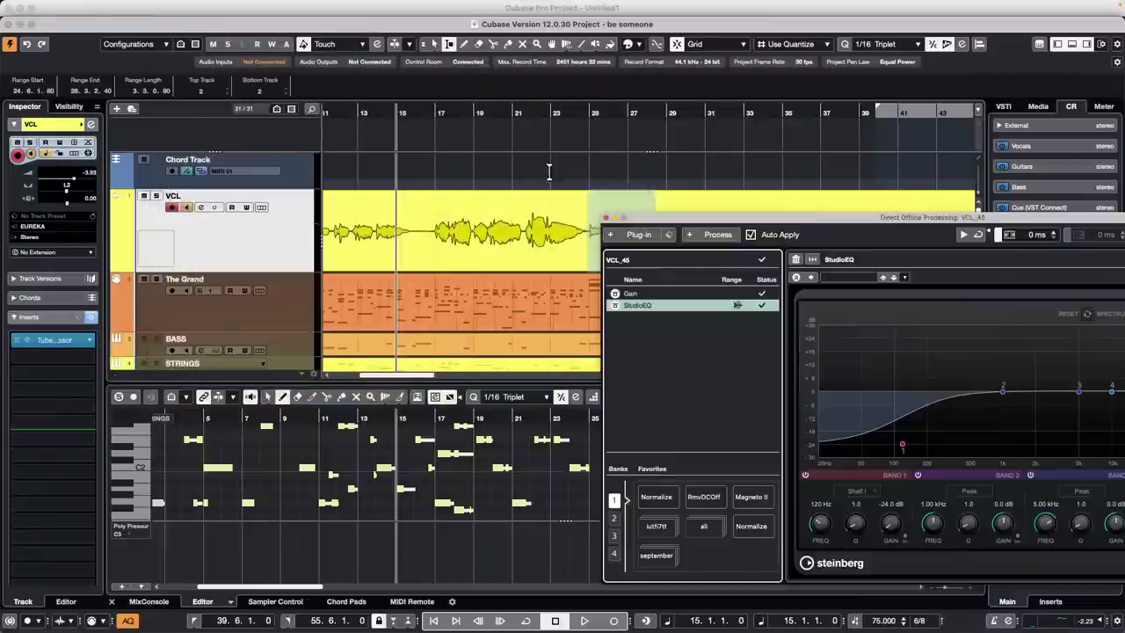
Move the Direct Offline Processing window clear of the edge and open StudioEQ's preset browser.
drag(843, 220, 509, 240)
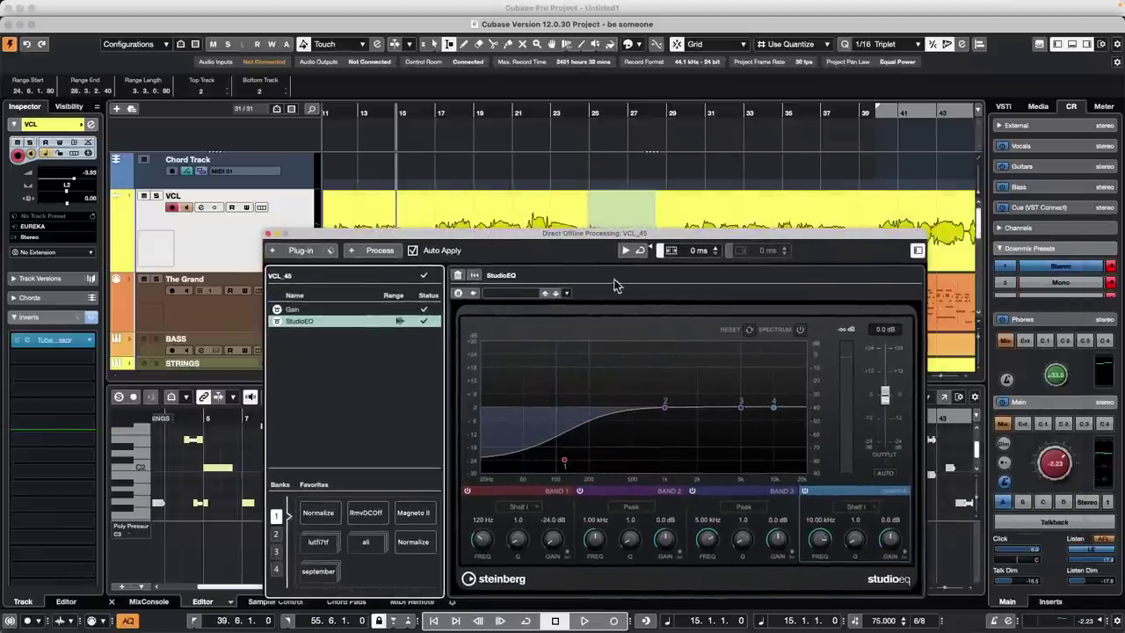
click(567, 293)
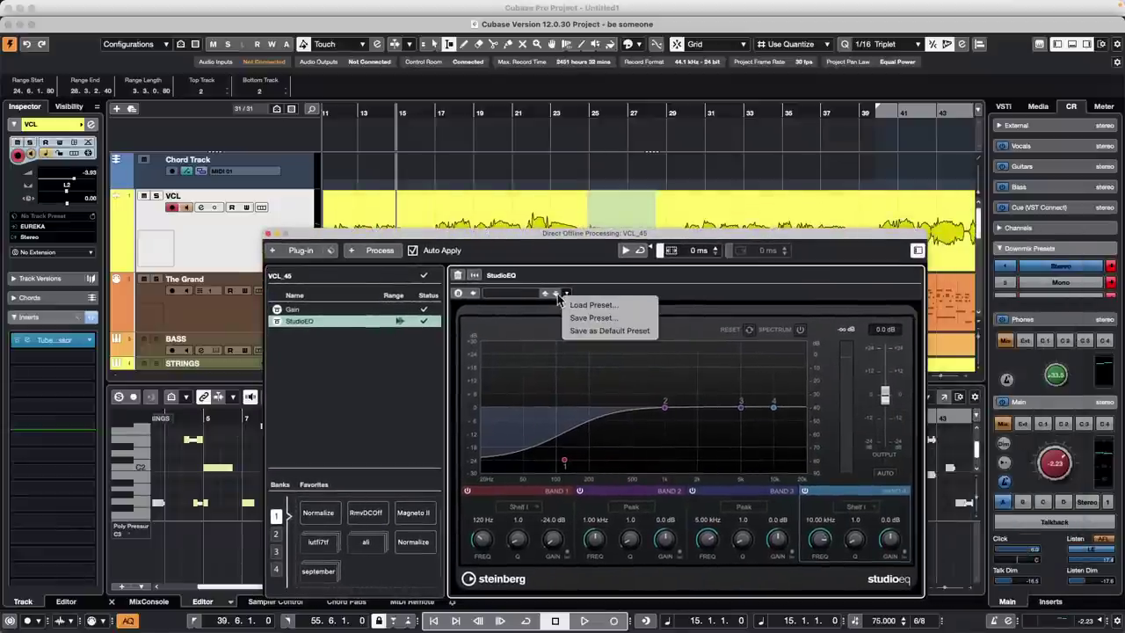
click(525, 298)
click(490, 295)
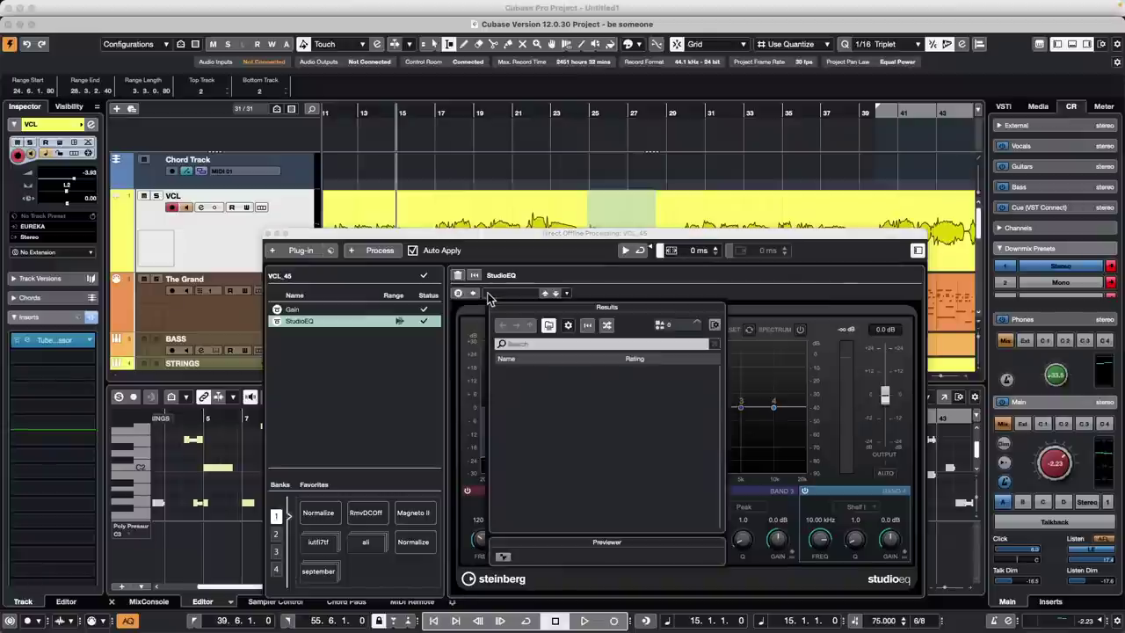
Load the Telephone preset into StudioEQ and move the Direct Offline Processing window off the VCL waveform.
scroll(611, 396, down, 6)
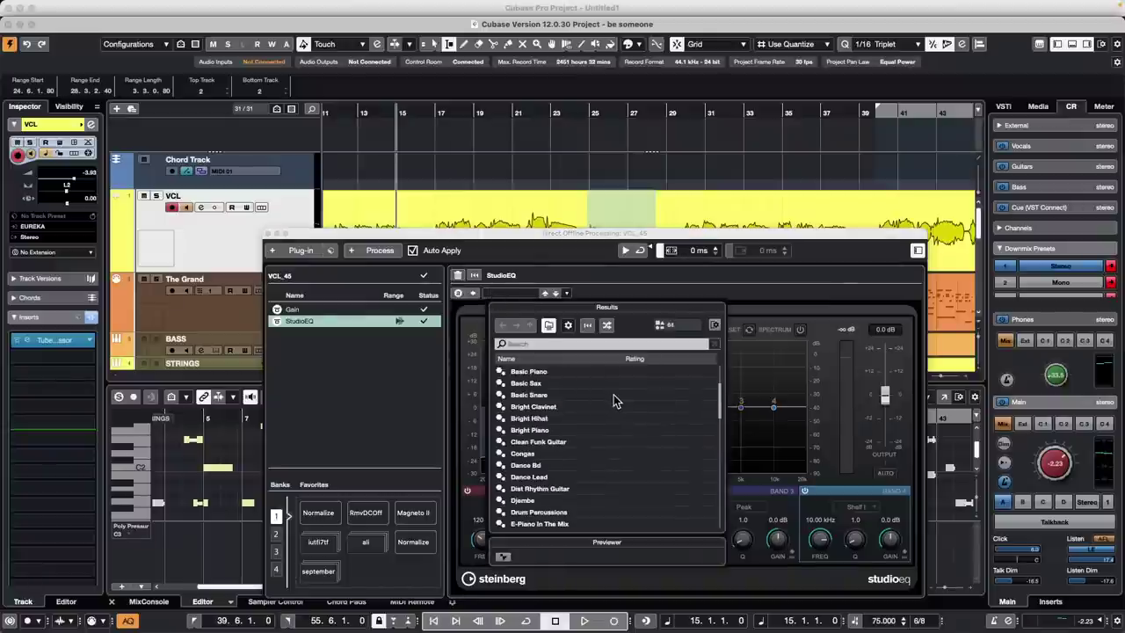
scroll(614, 396, down, 3)
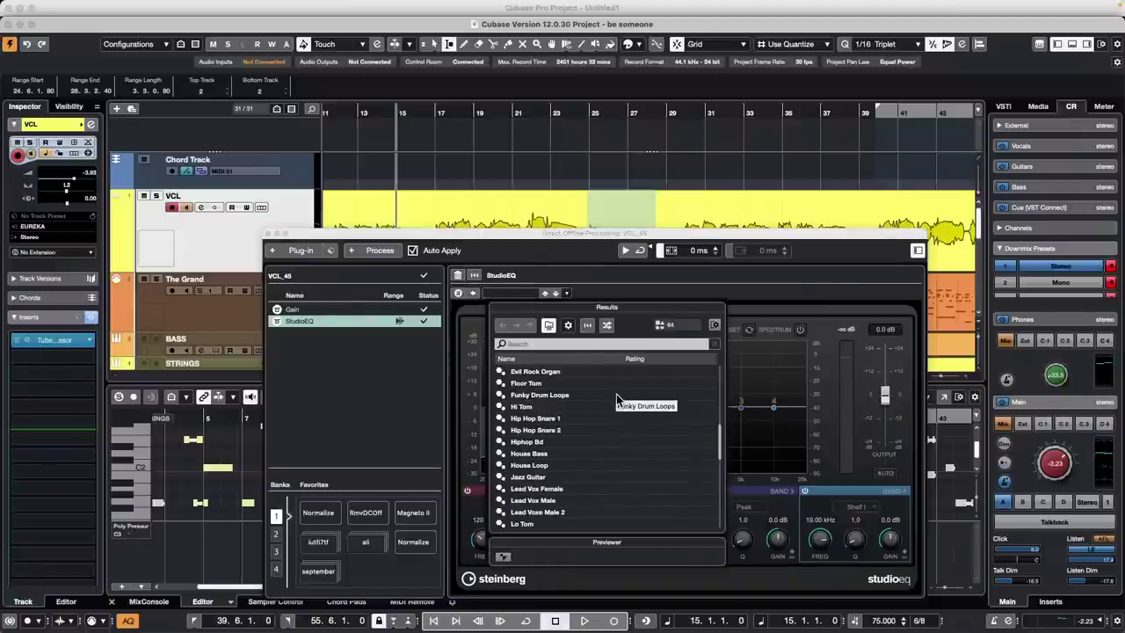
scroll(618, 400, down, 8)
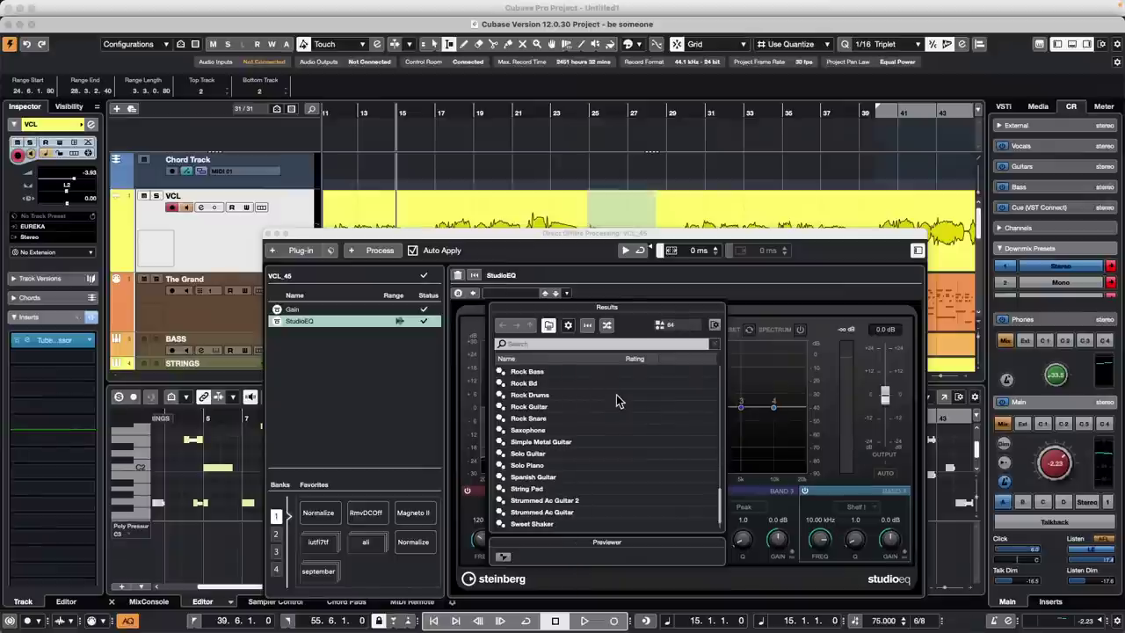
scroll(618, 401, up, 3)
scroll(618, 401, up, 3)
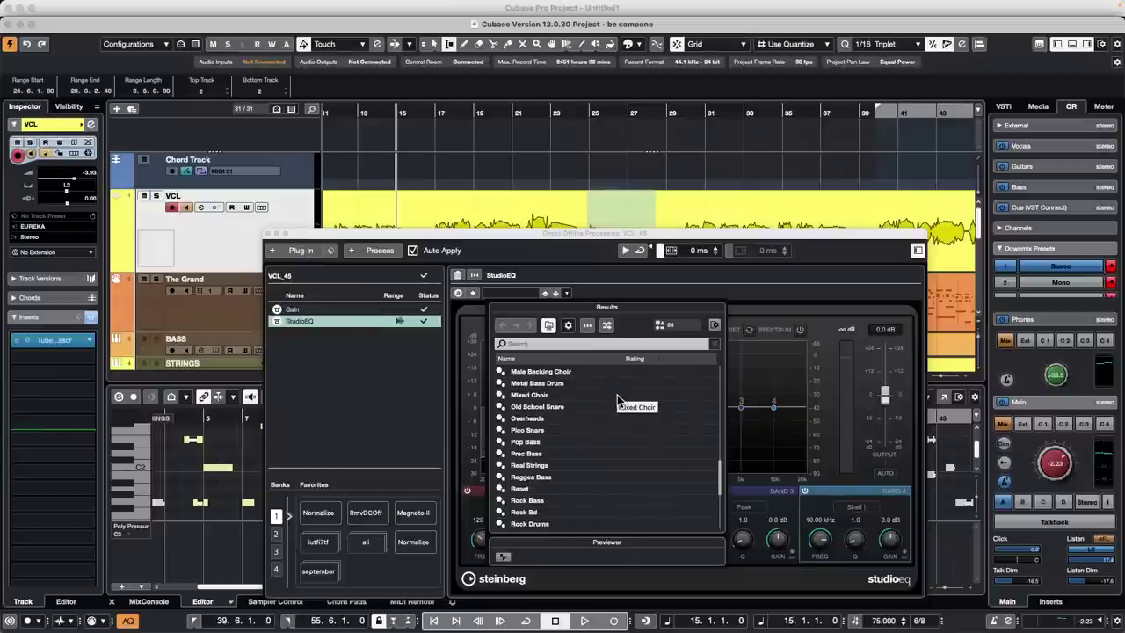
scroll(618, 400, up, 5)
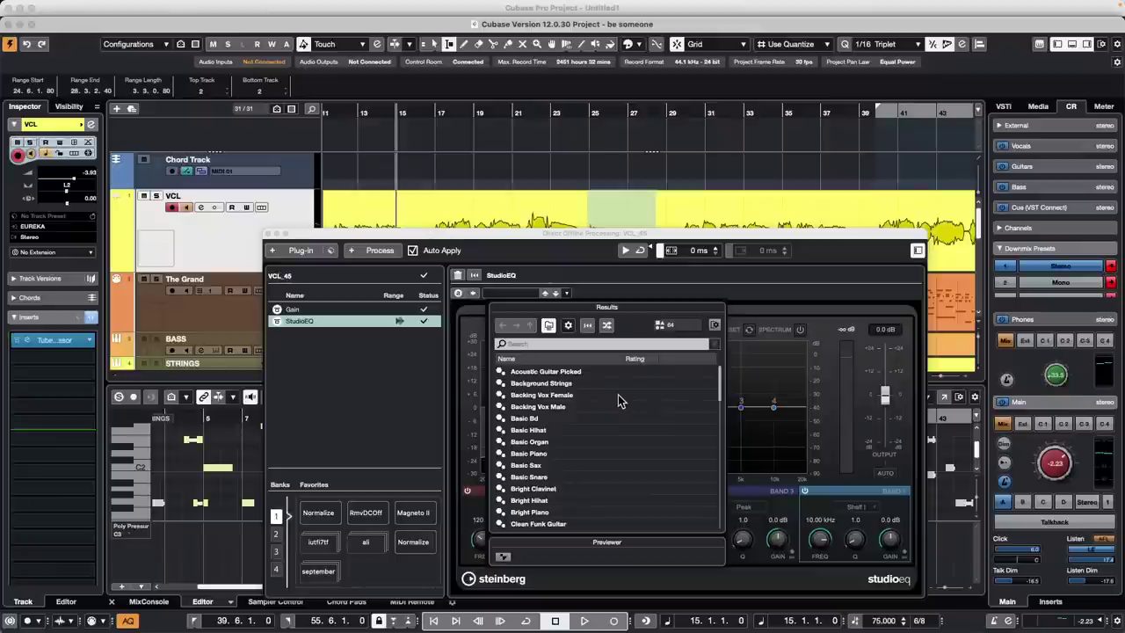
scroll(618, 400, down, 5)
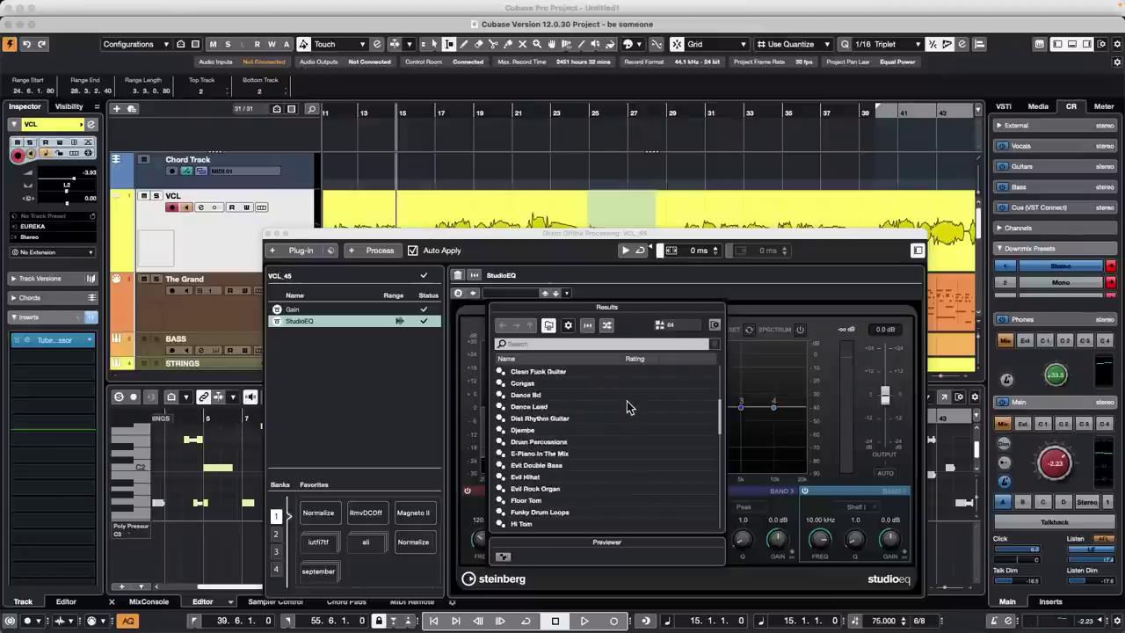
scroll(629, 407, down, 5)
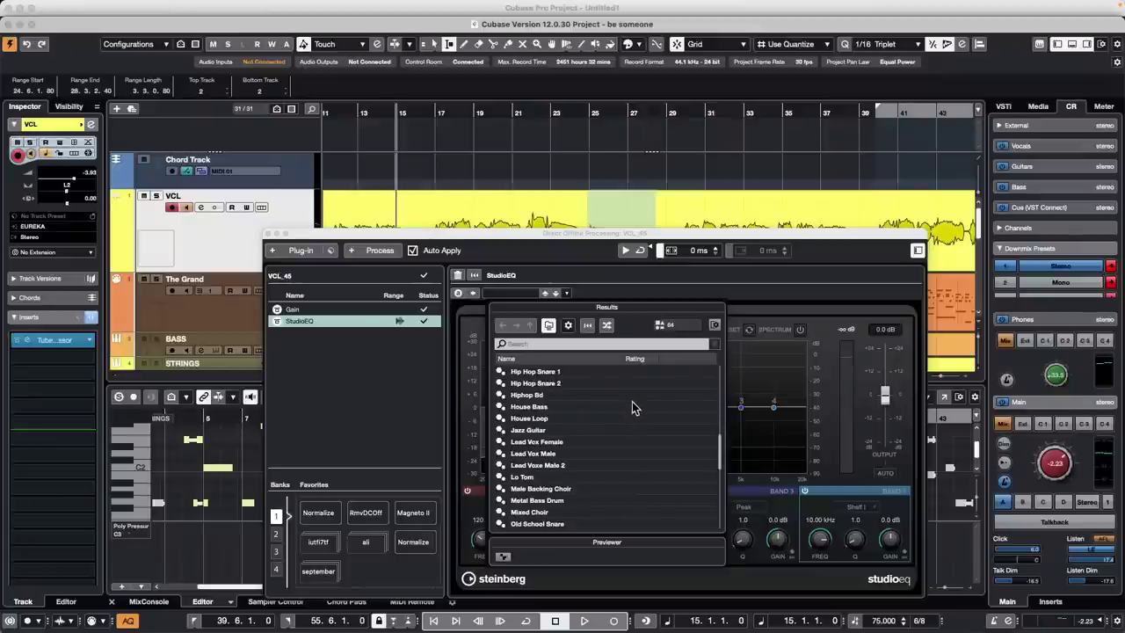
scroll(632, 402, down, 5)
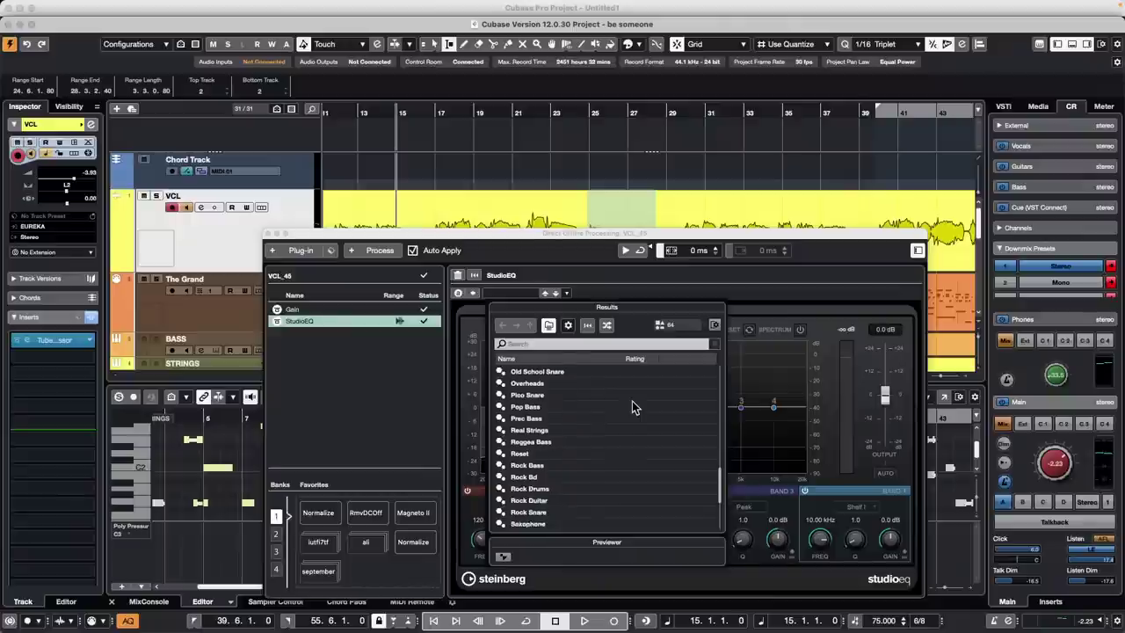
scroll(631, 401, down, 5)
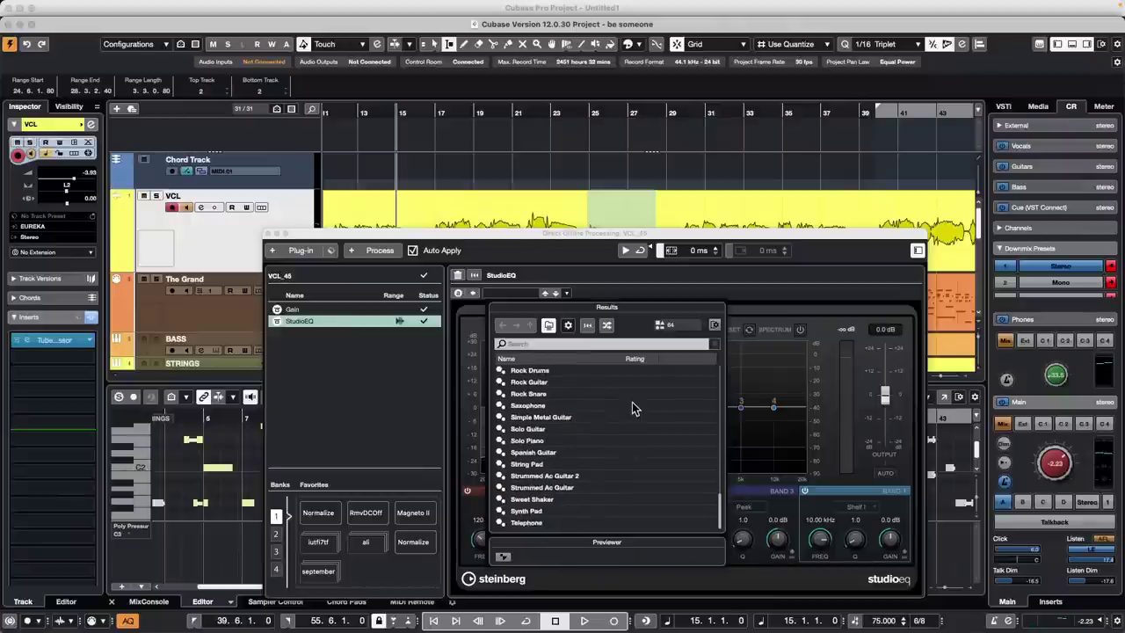
click(539, 523)
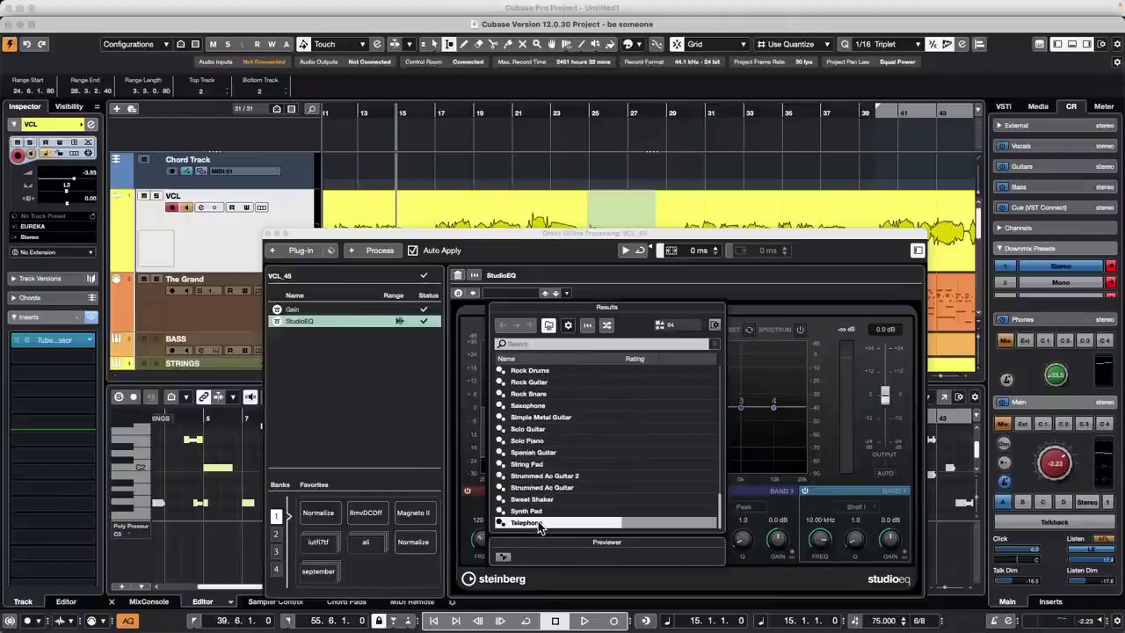
click(615, 344)
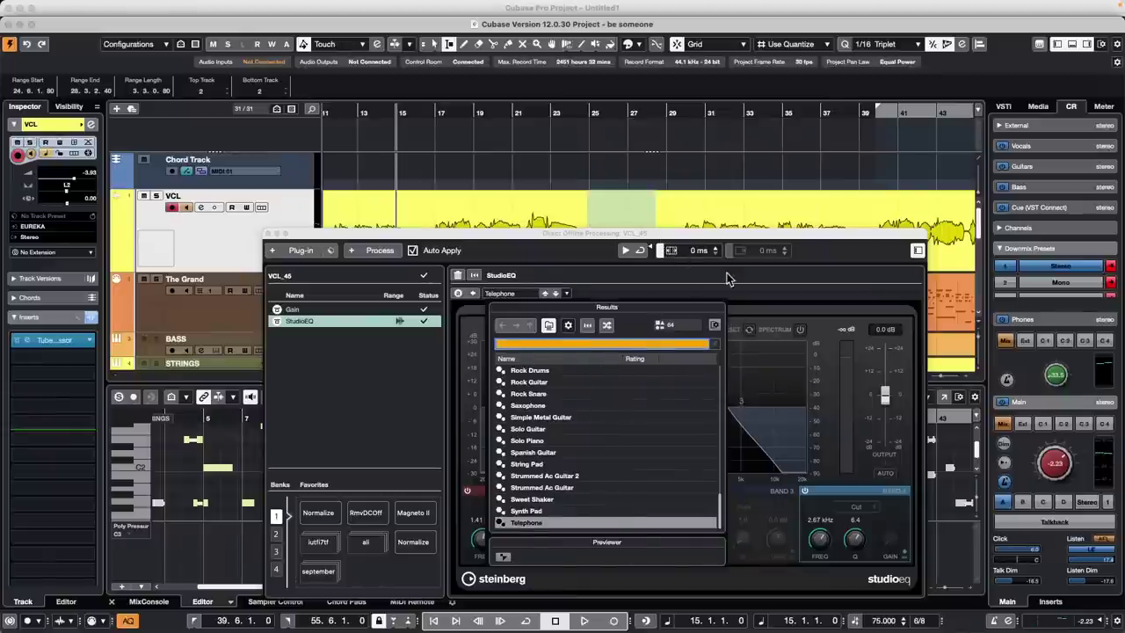
click(738, 237)
drag(737, 236, 811, 302)
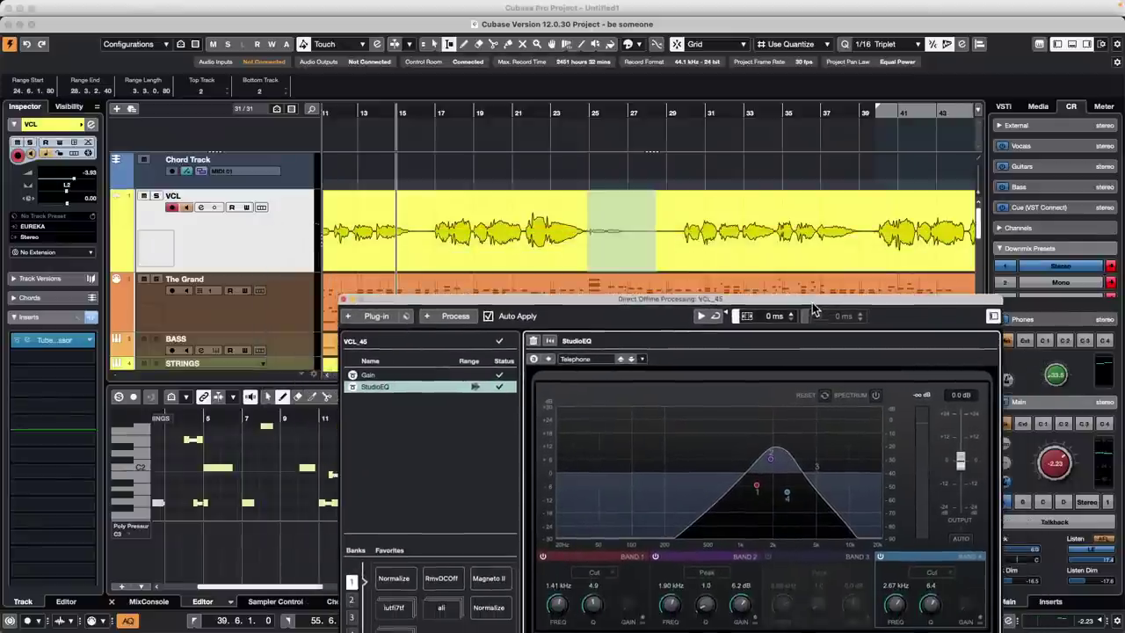
Play the project from about bar 21, solo the VCL track and raise the Control Room's main level to -1.26.
click(513, 115)
key(space)
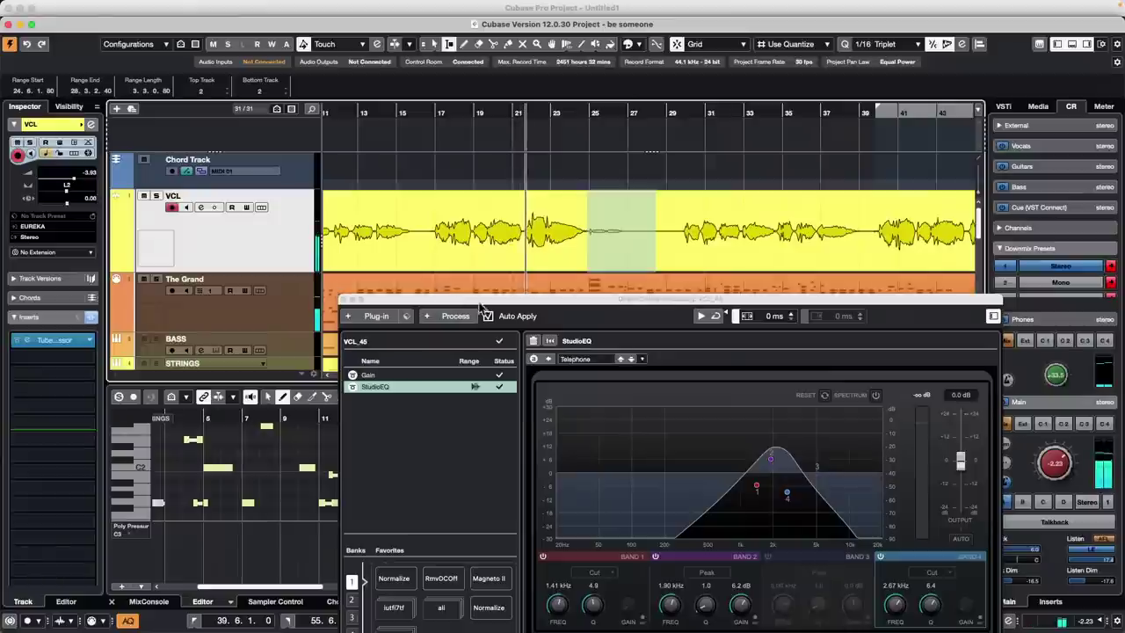
click(157, 196)
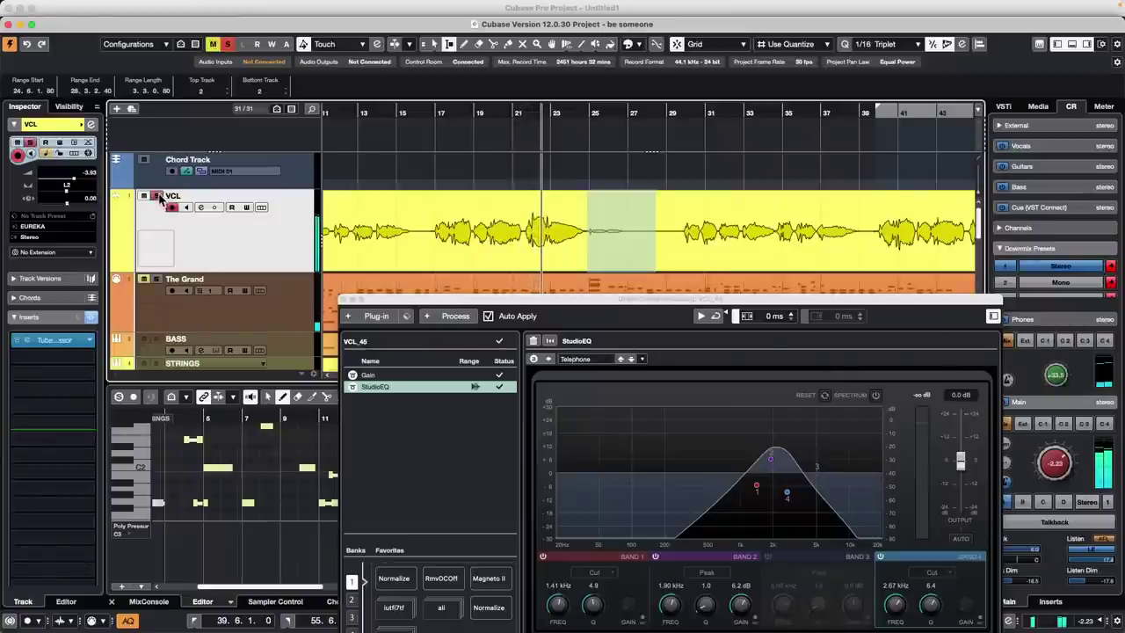
drag(1059, 466, 1057, 460)
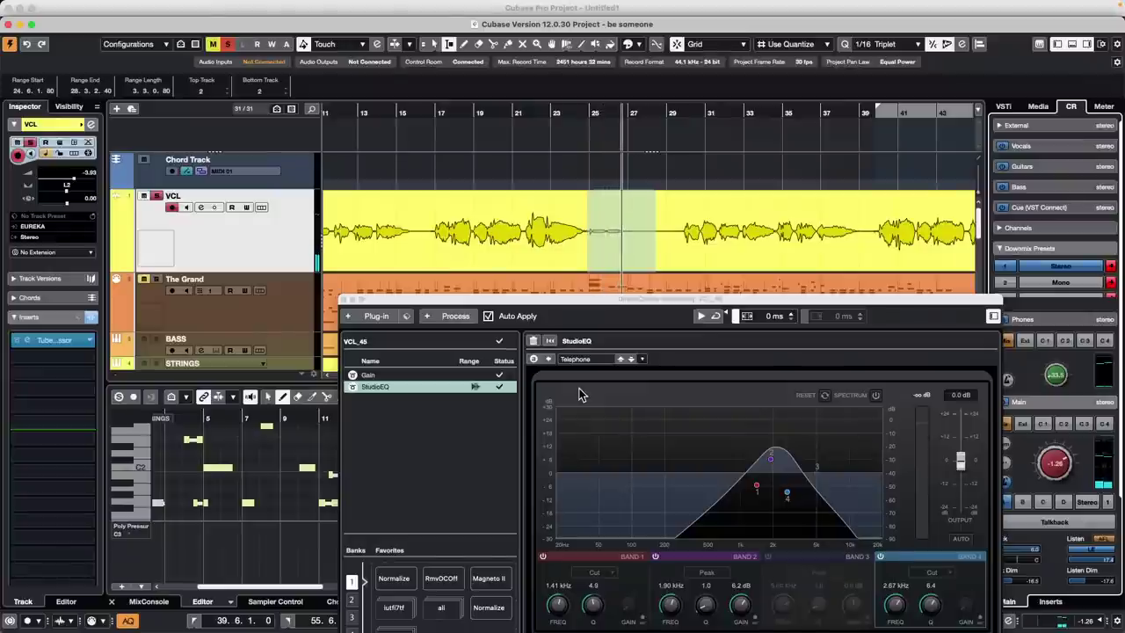
click(582, 124)
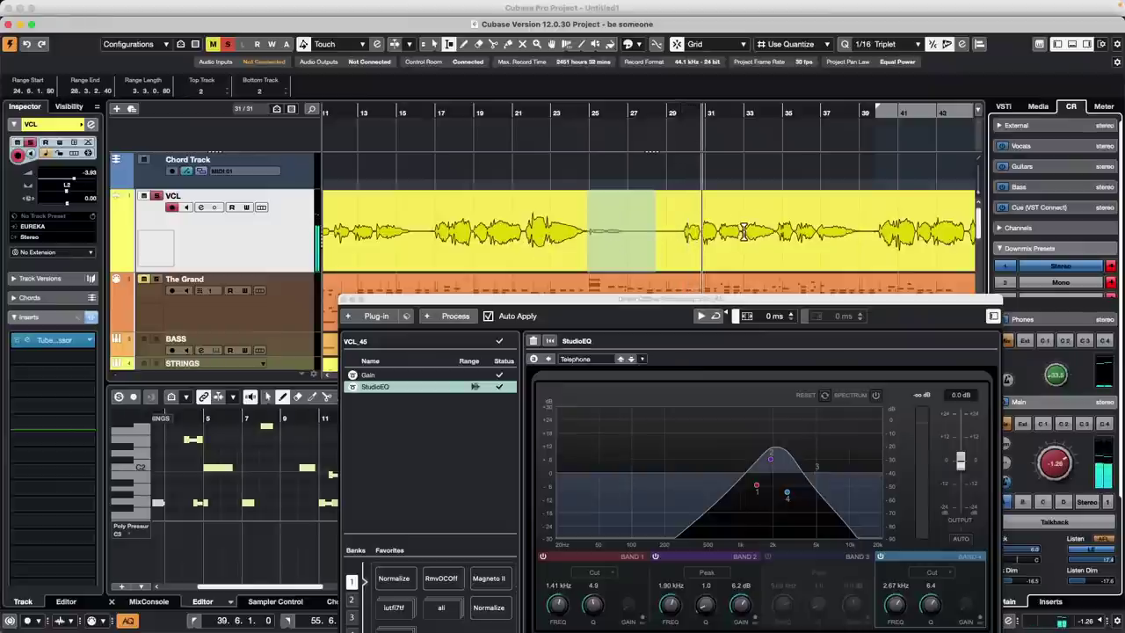
Select the VCL passage from about bar 33 to bar 34.5, stop playback and apply StudioEQ from the EQ category to it.
drag(744, 231, 776, 231)
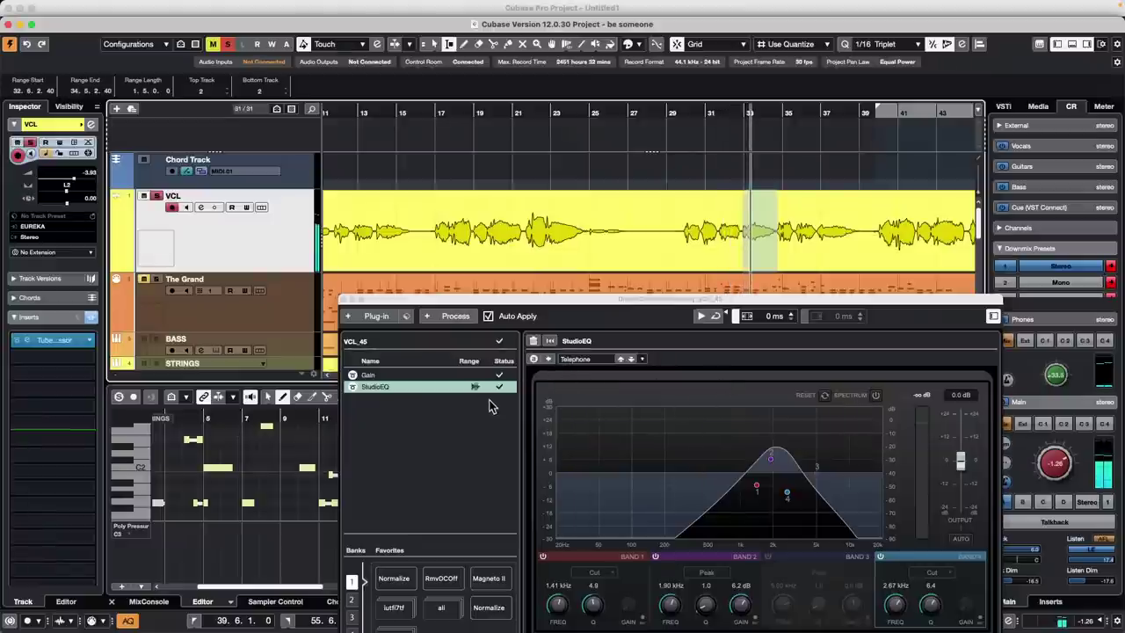
key(space)
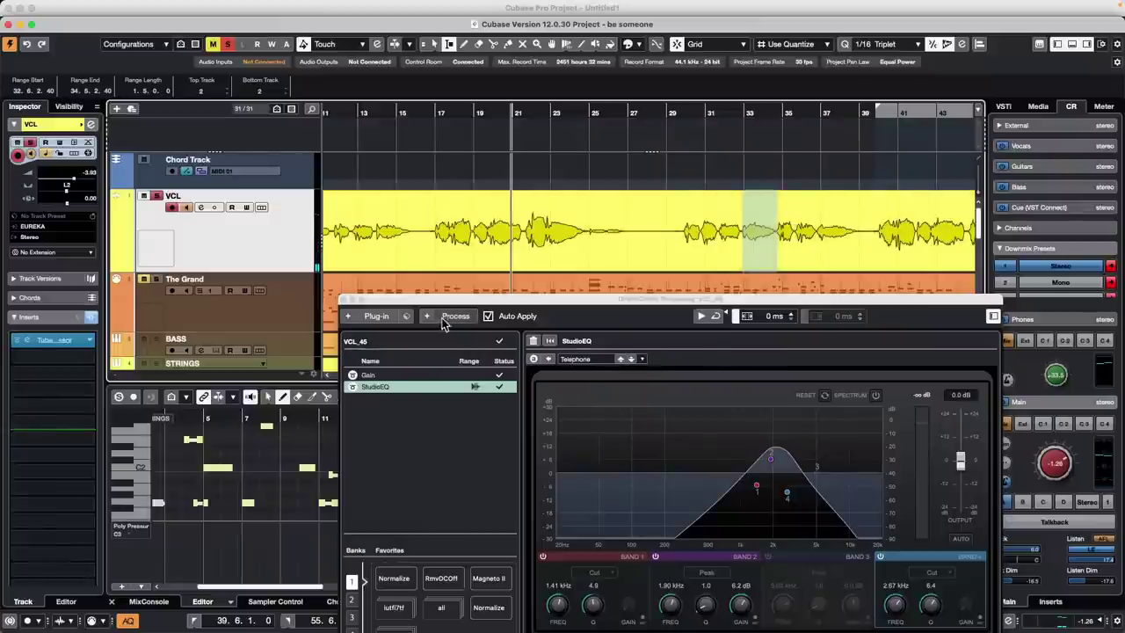
click(390, 316)
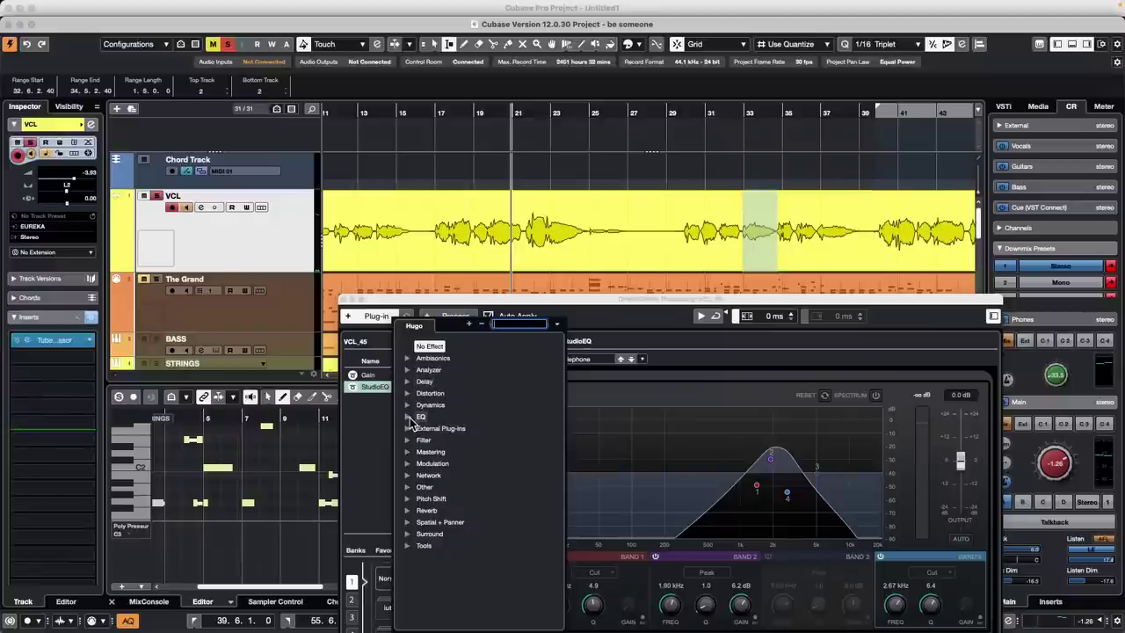
mouse_move(424, 416)
click(442, 476)
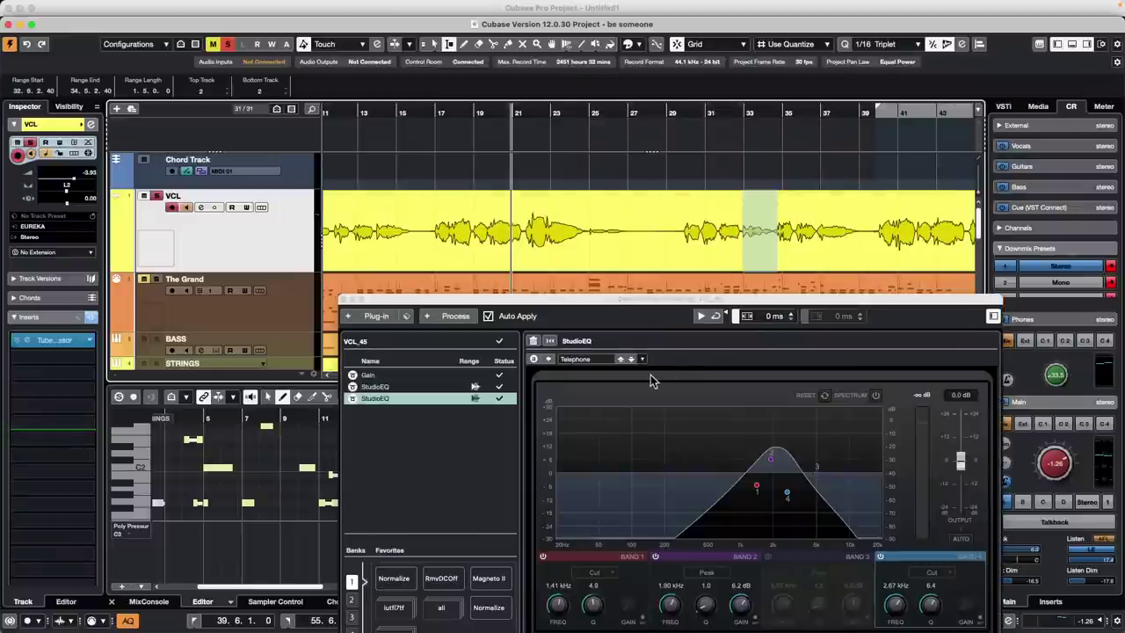
Play the soloed VCL track from about bar 32 through the newly processed passage and stop.
click(721, 112)
key(space)
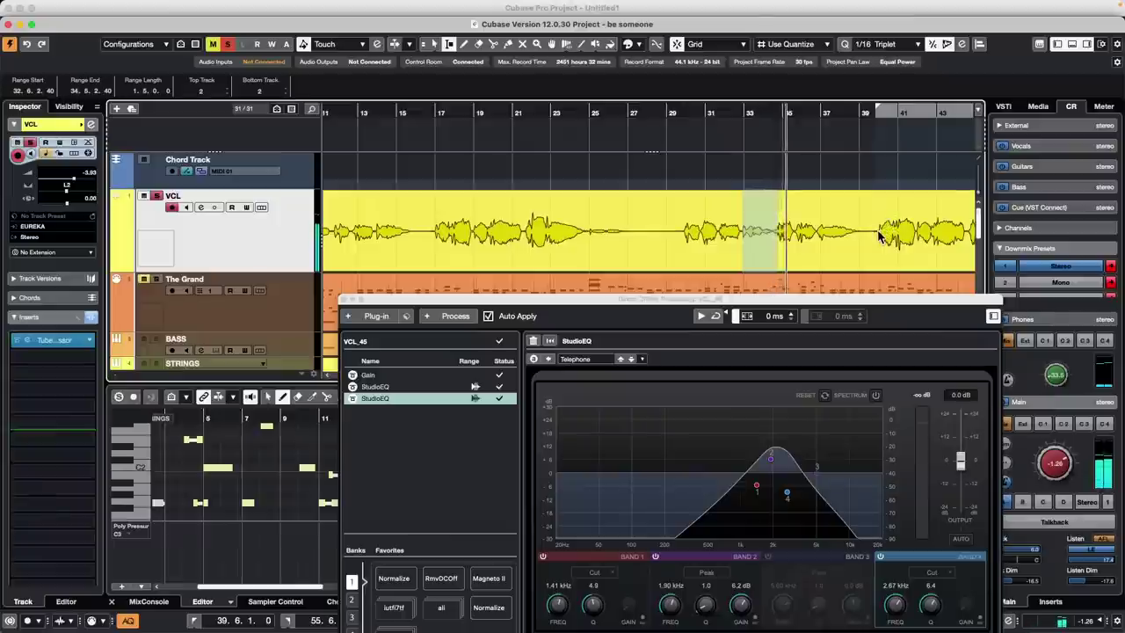
key(space)
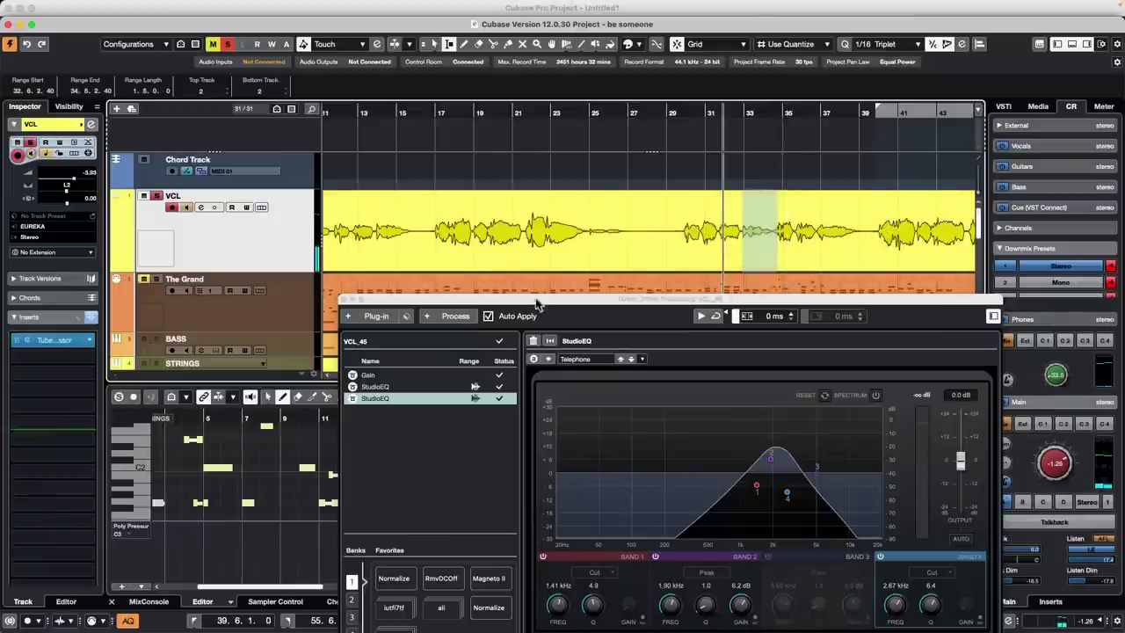
Select the VCL passage from about bar 21.5 to bar 24.5 and look through the audio plug-in collections available for offline processing.
click(608, 231)
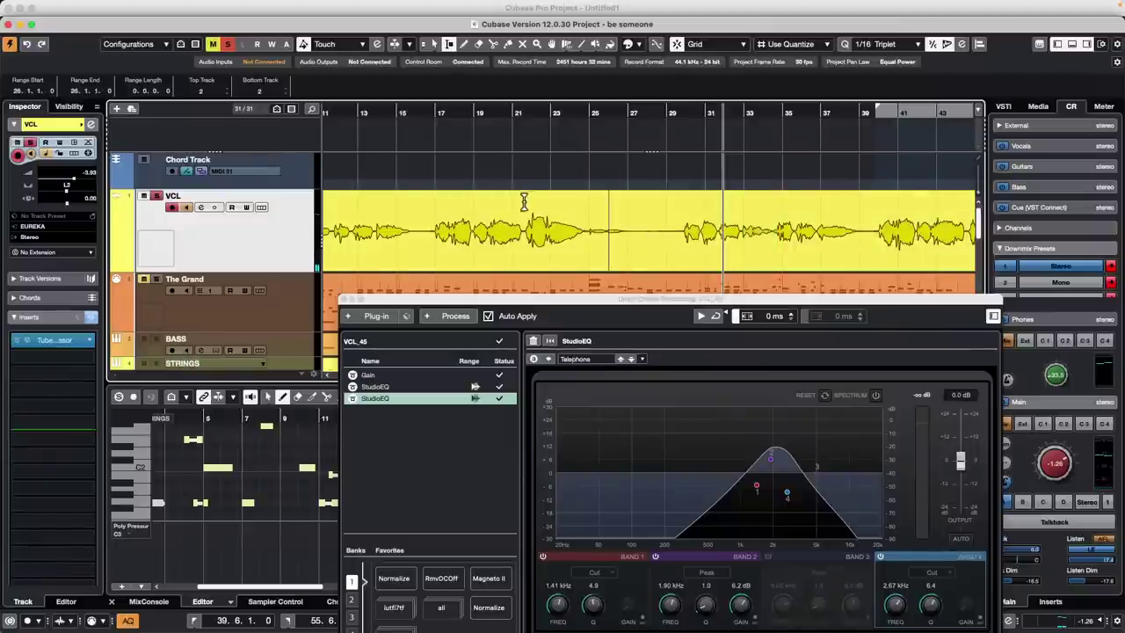
drag(523, 202, 580, 206)
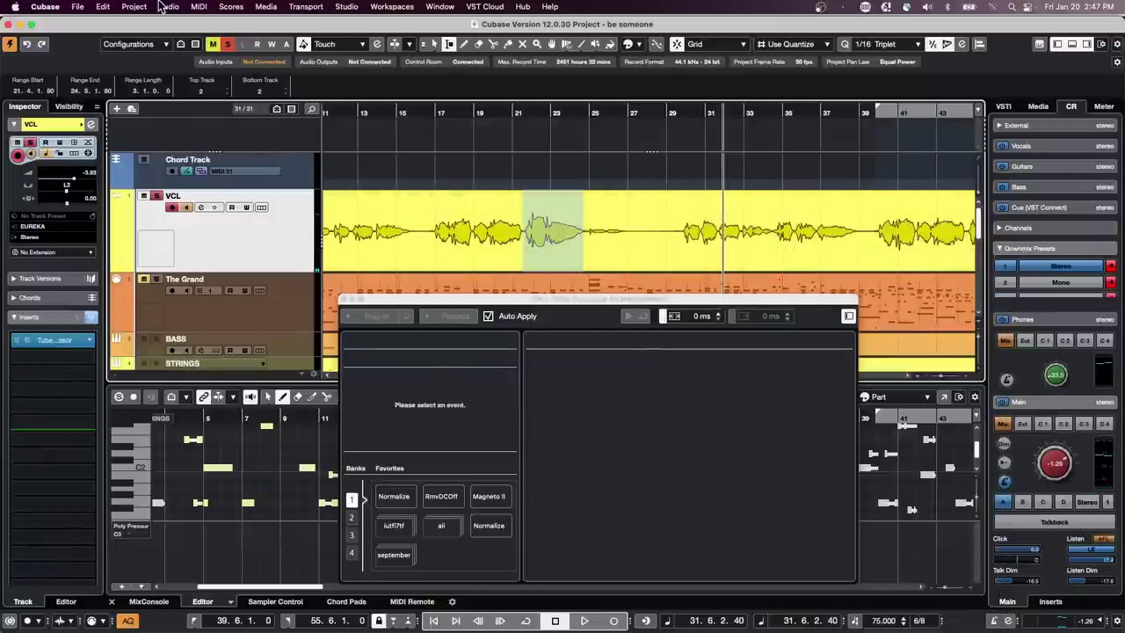
click(141, 6)
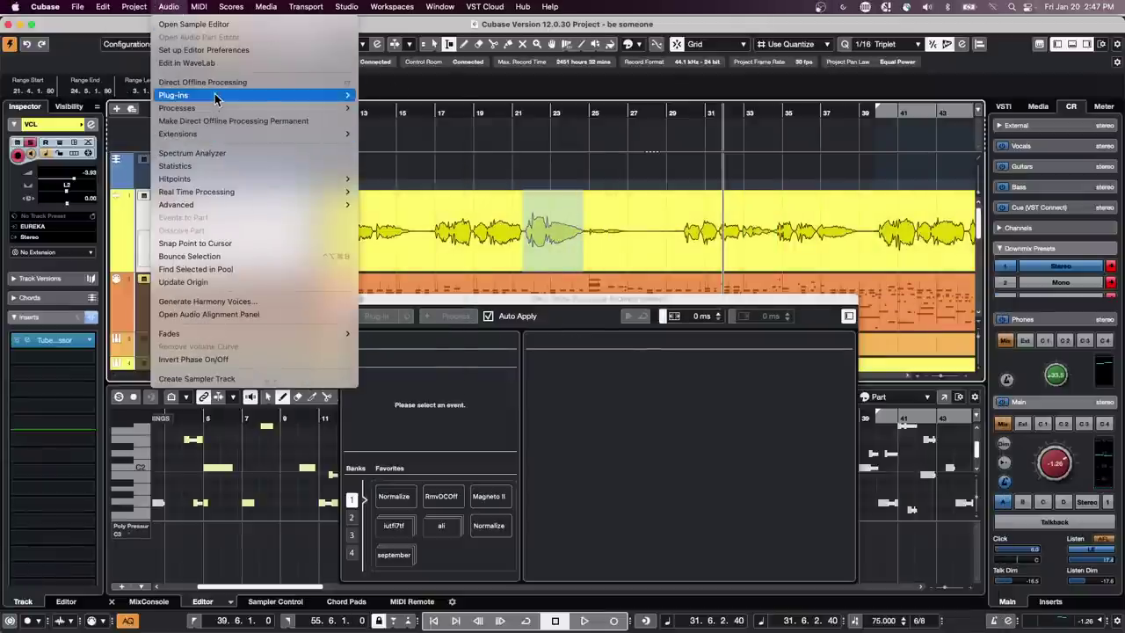
mouse_move(349, 100)
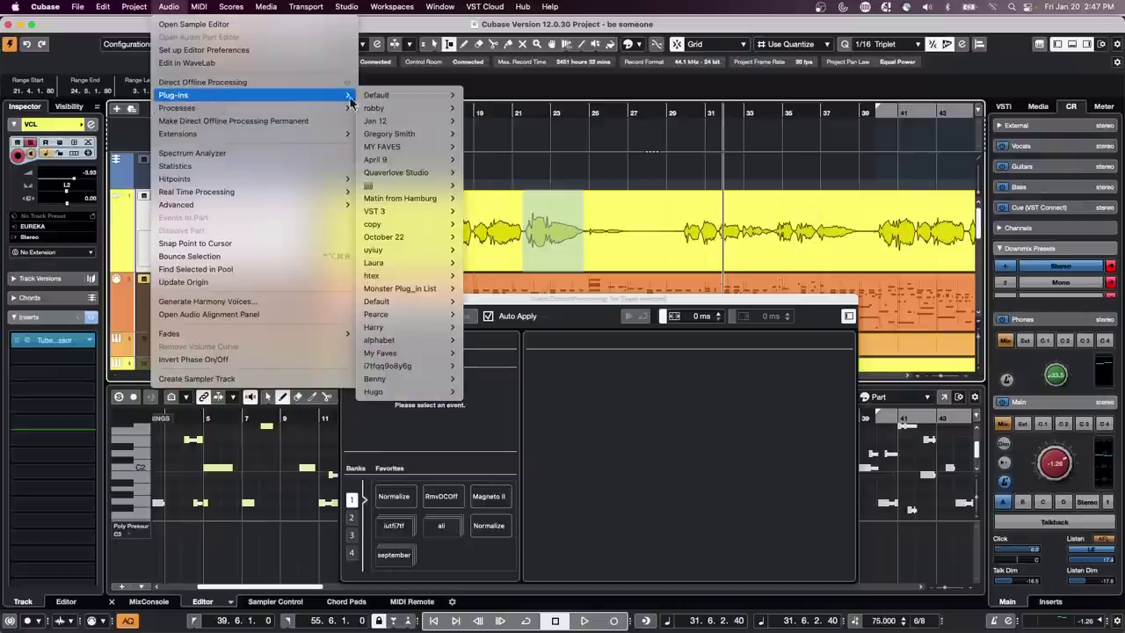
click(906, 224)
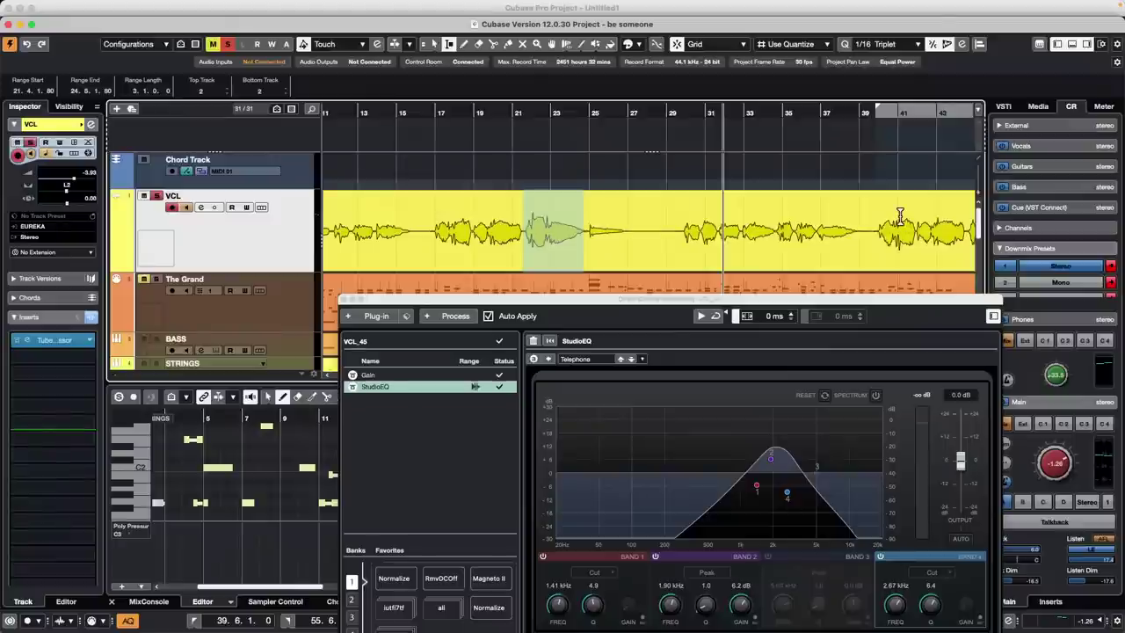
Undo the latest StudioEQ changes, then delete all offline processes from the VCL_45 event and close Direct Offline Processing.
key(super+z)
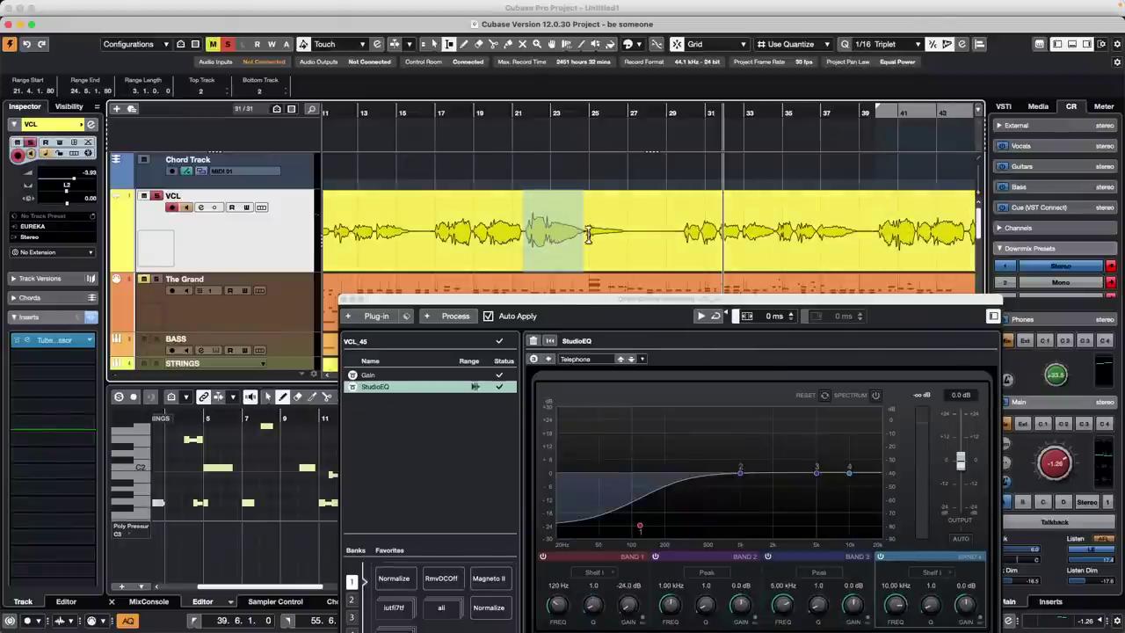
right_click(406, 387)
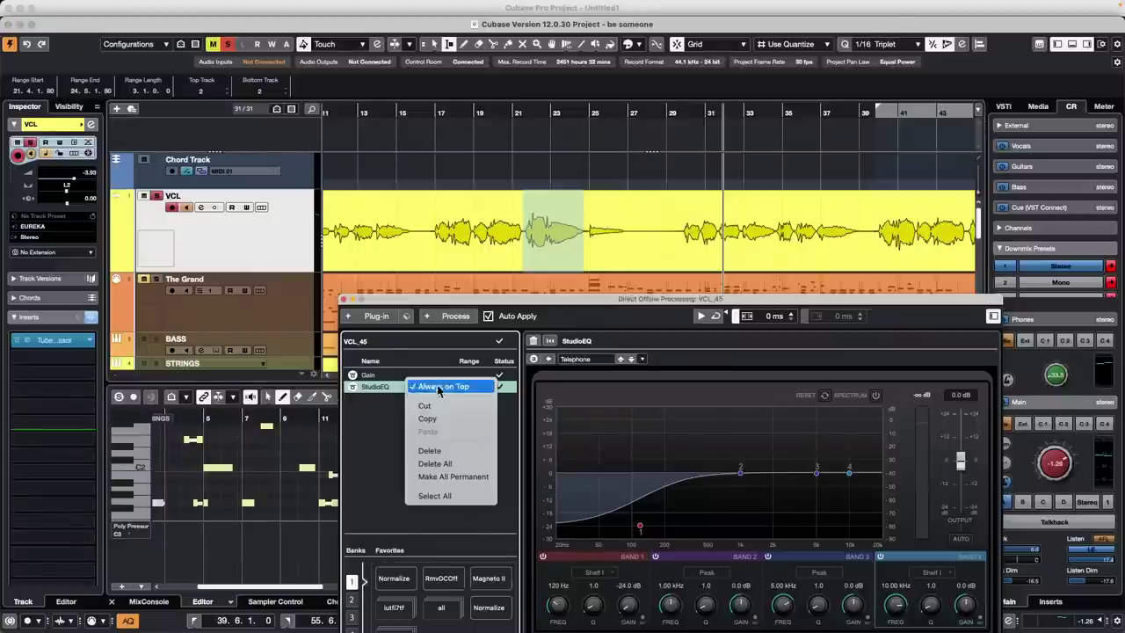
click(490, 463)
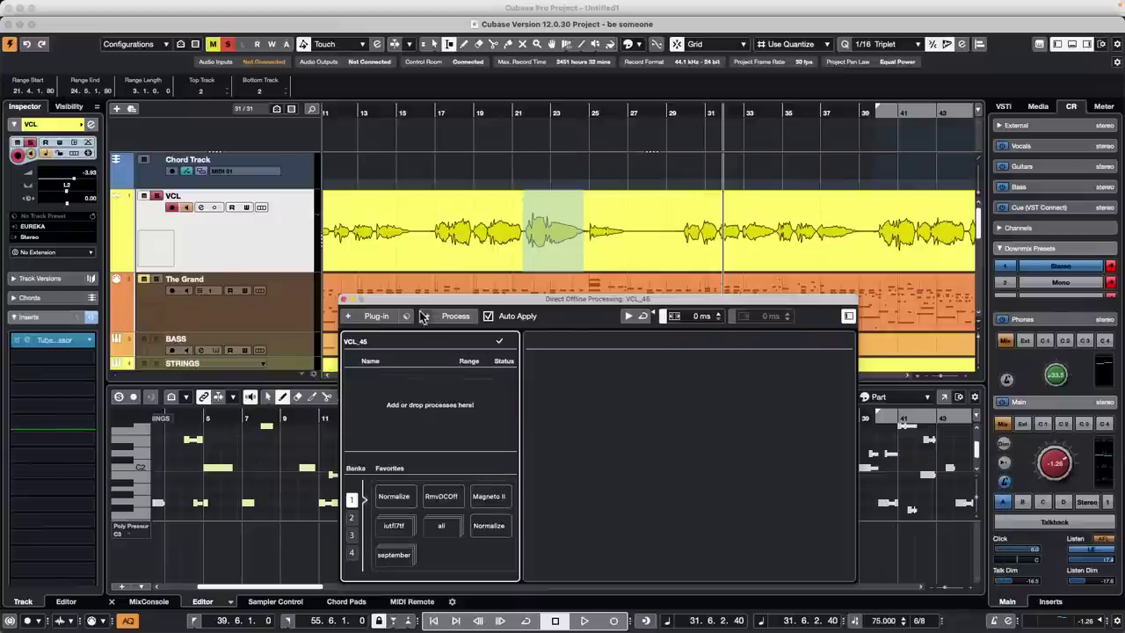
click(344, 298)
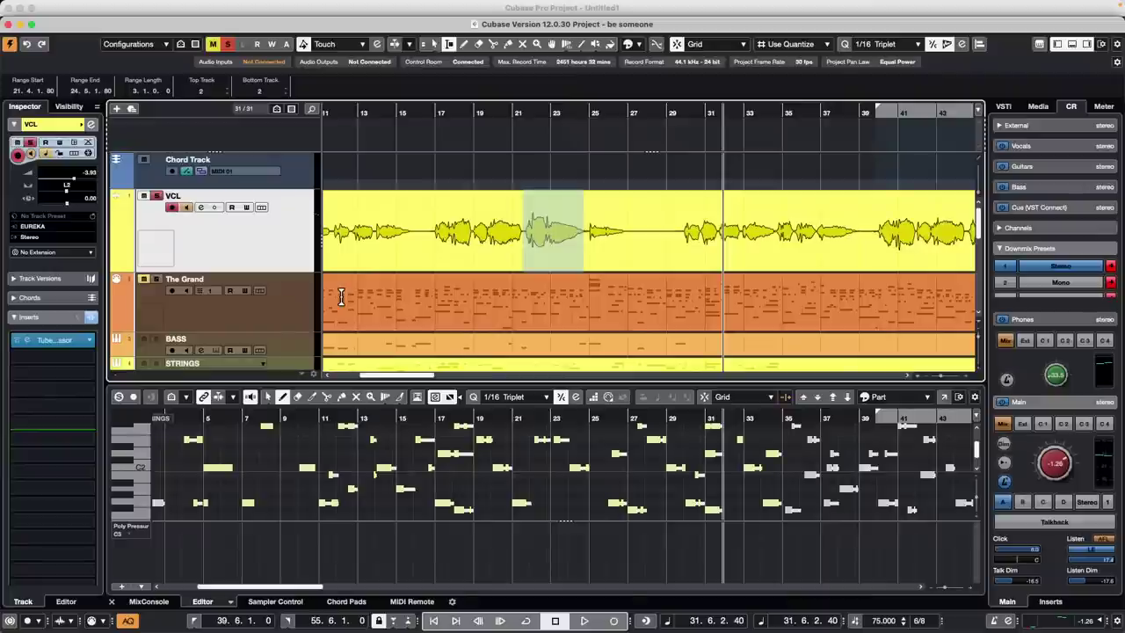
Switch to the Object Selection tool and select the VCL_45 event on the VCL track.
right_click(698, 247)
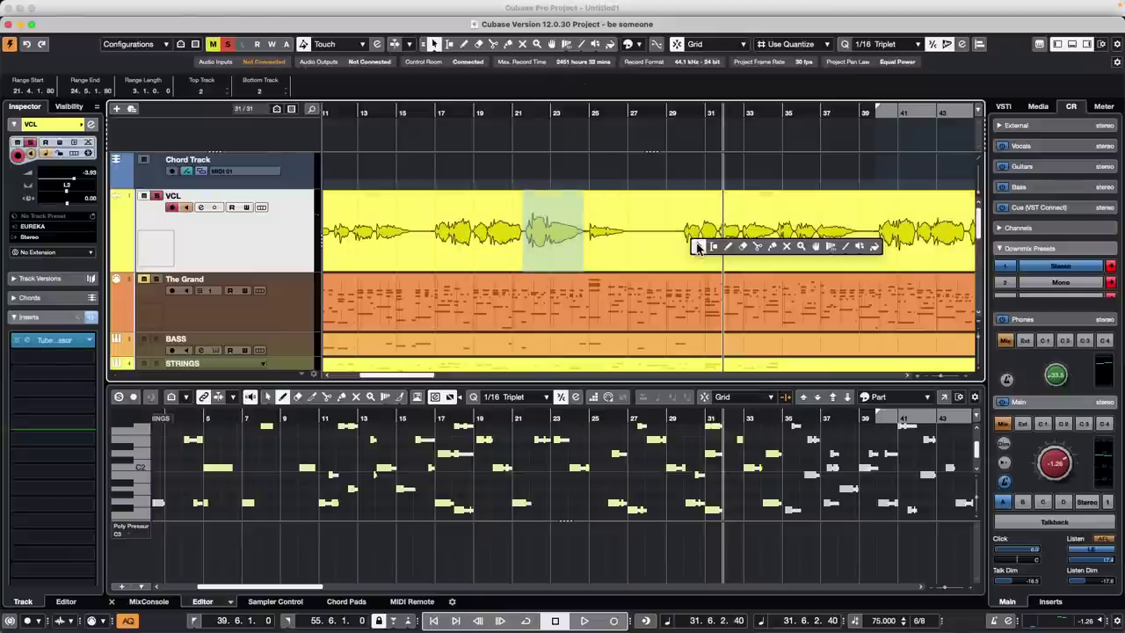
click(698, 247)
click(654, 234)
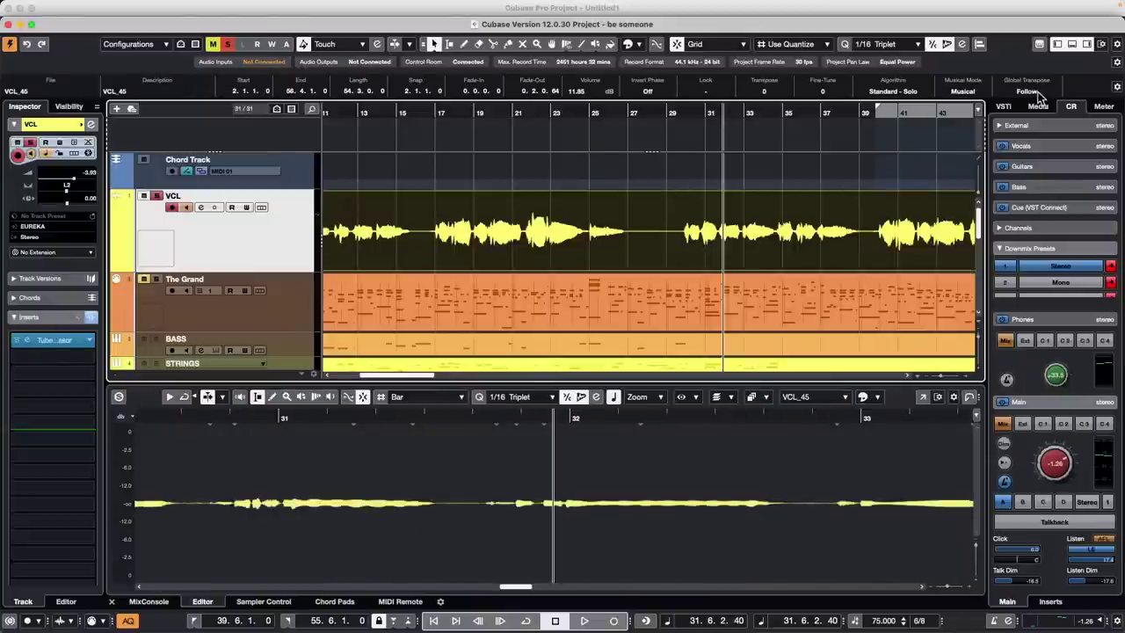
Examine the elastique algorithm options for the VCL_45 event without choosing a different algorithm.
click(892, 92)
mouse_move(895, 93)
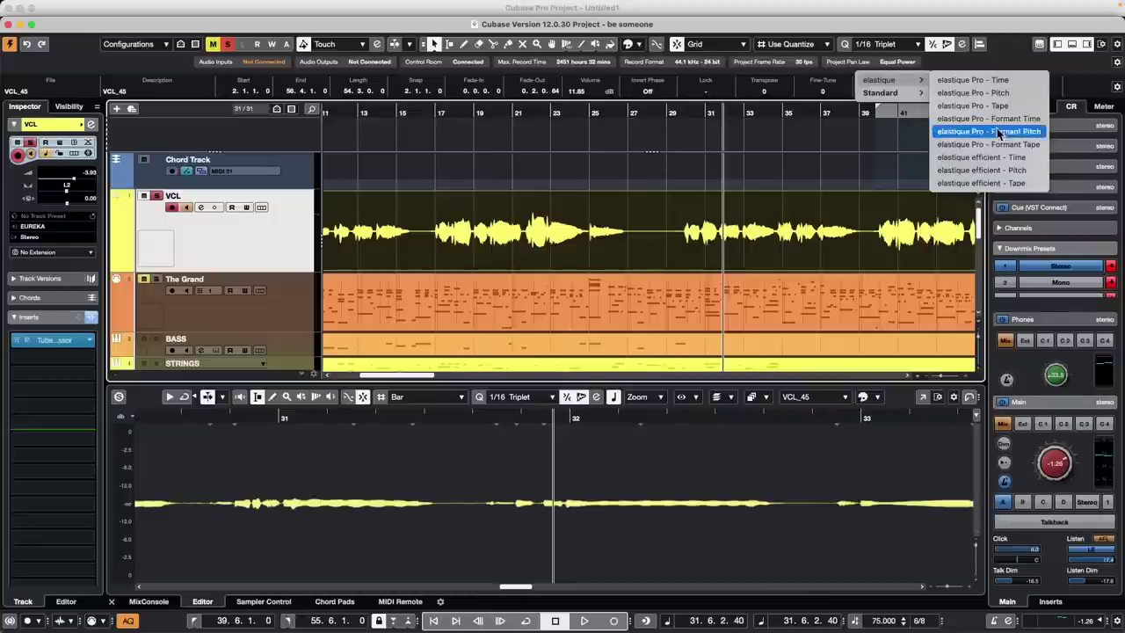
click(844, 149)
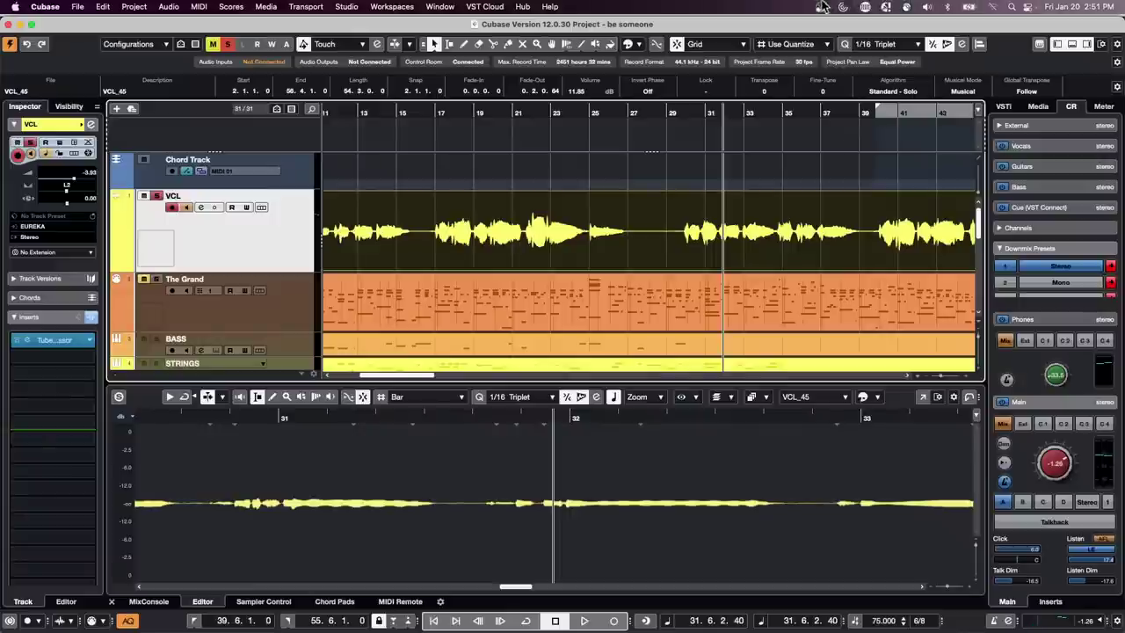
Open the setup window of the Project Logical Editor.
click(308, 7)
mouse_move(271, 10)
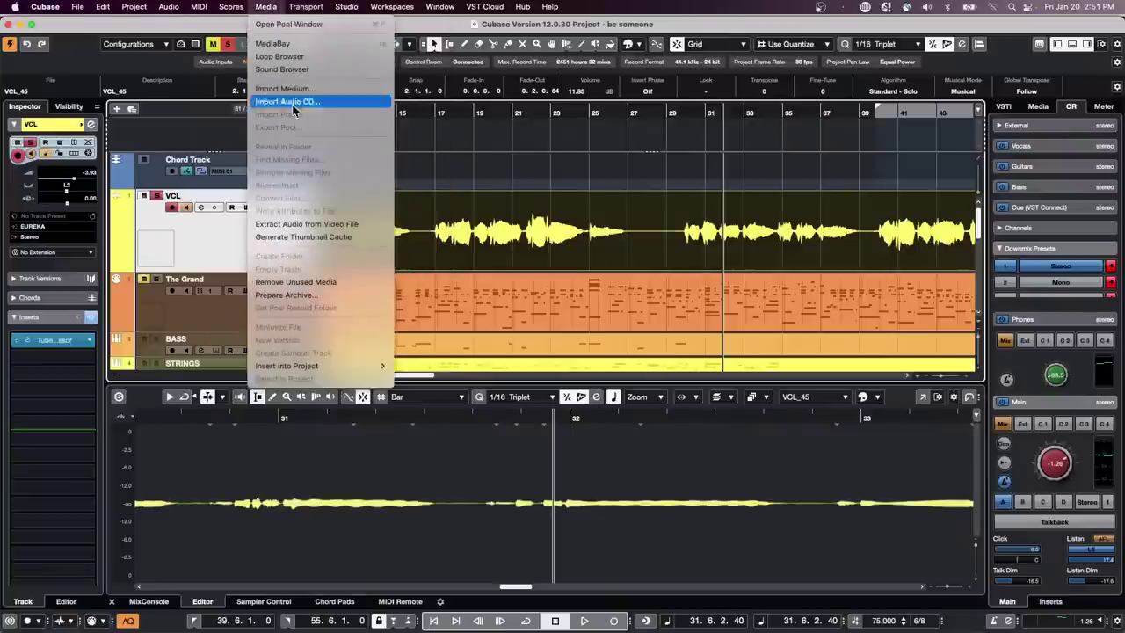
mouse_move(153, 7)
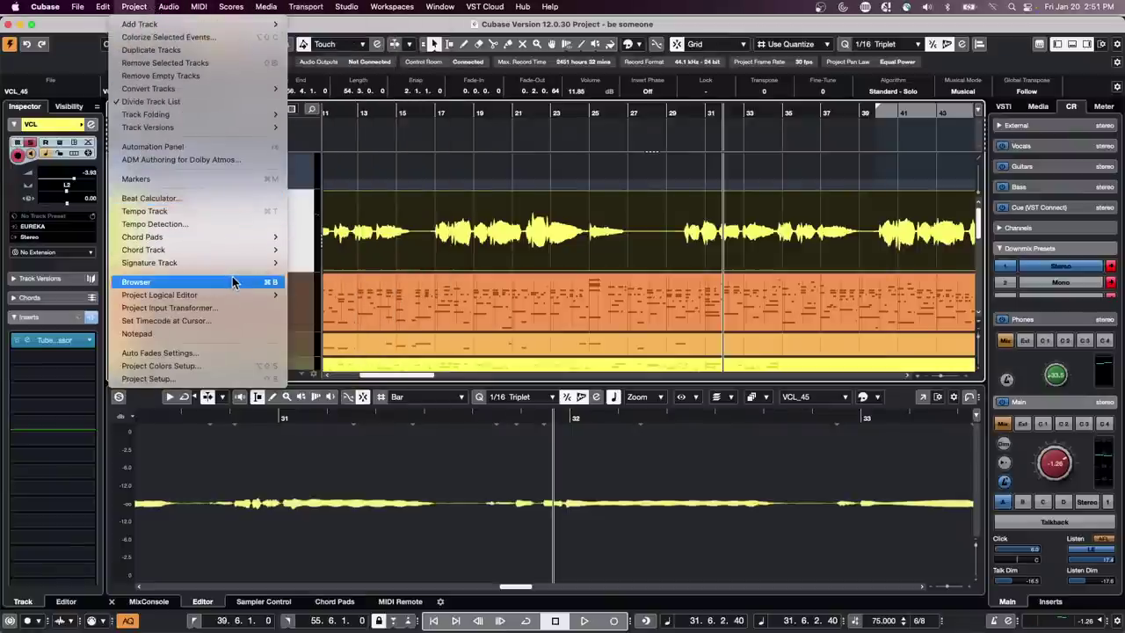
mouse_move(227, 295)
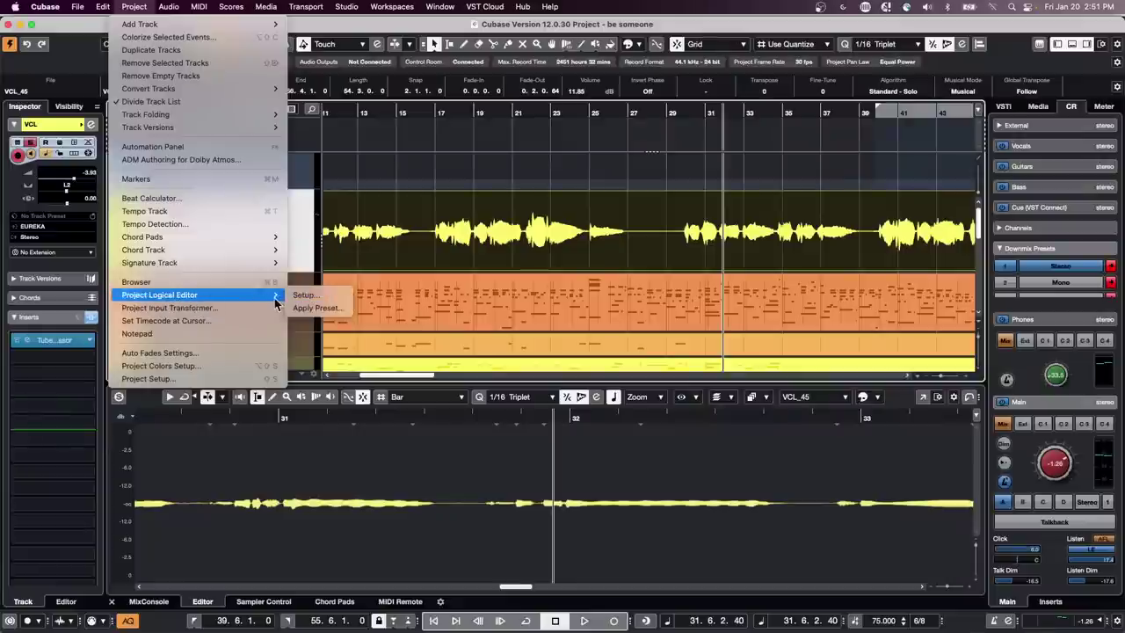
click(303, 295)
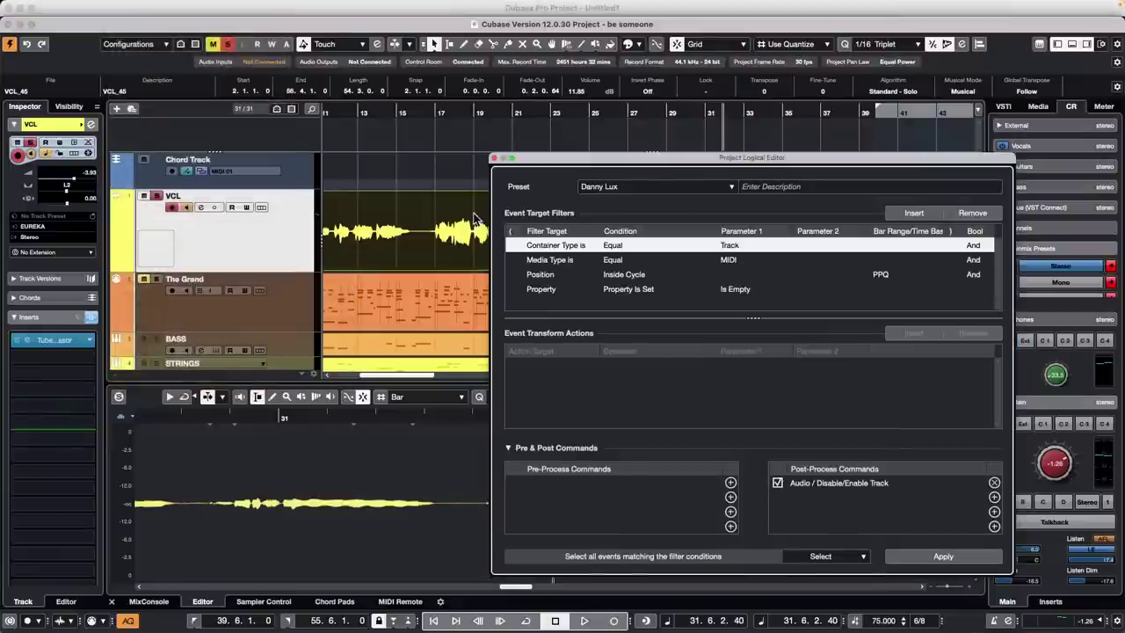
Reveal the Project Logical Editor's user presets location in Finder and collapse the Logical Edit folder to show the Project Logical Editor folder.
click(721, 188)
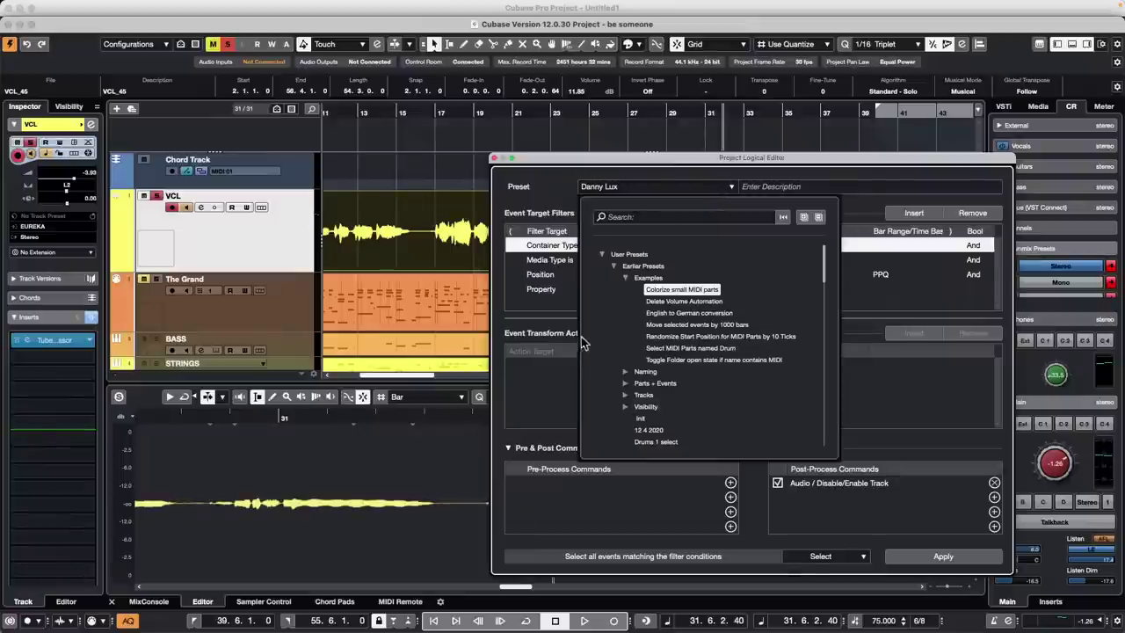
click(602, 254)
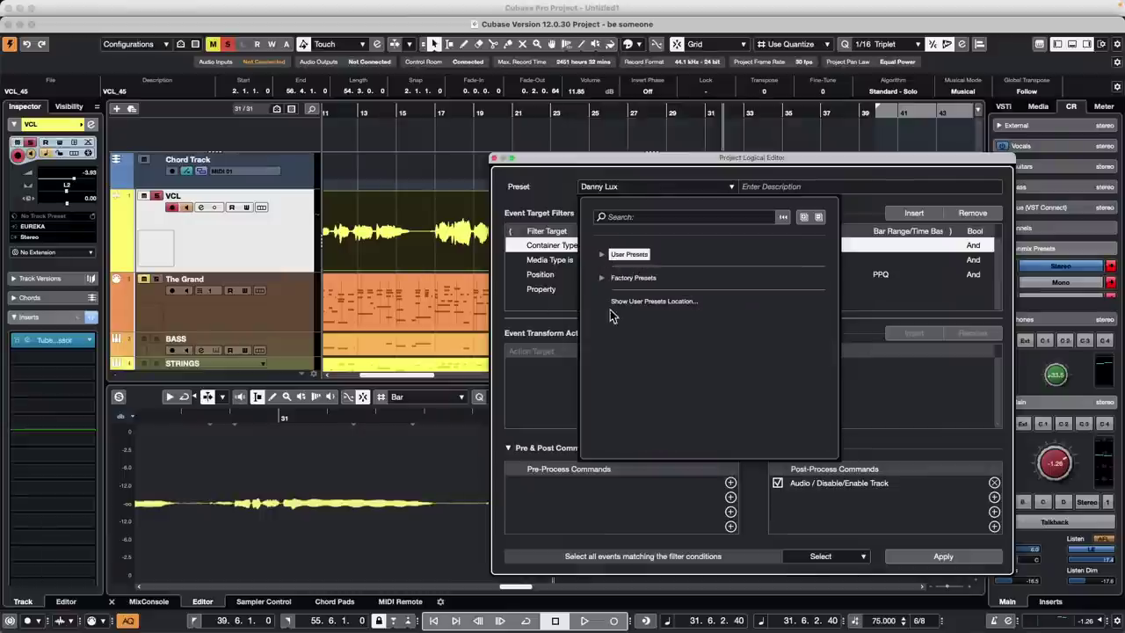
click(666, 302)
scroll(255, 236, up, 5)
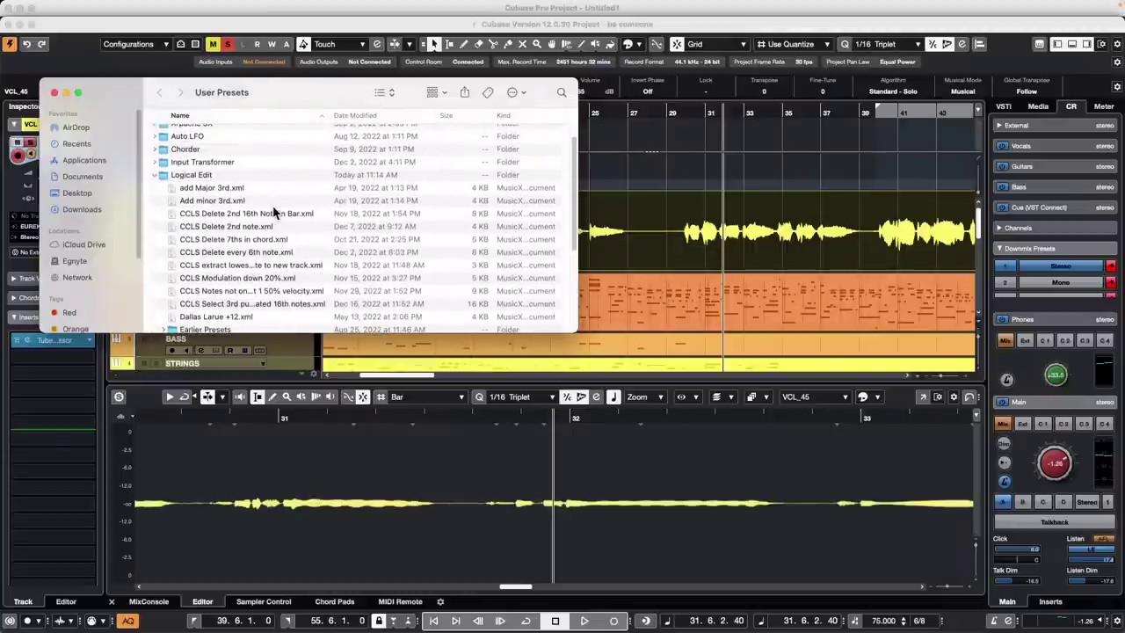
click(153, 176)
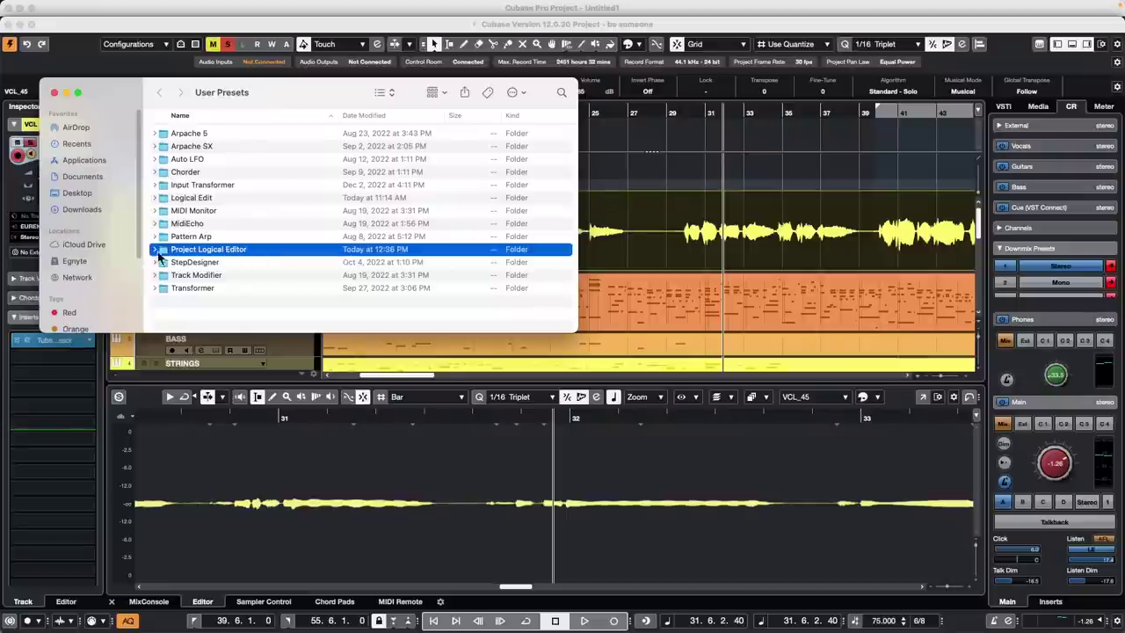
Browse to the Desktop folder in Finder and open the image Cubase Windows Settings.jpg to view the Windows User Settings Data Folder location.
mouse_move(224, 626)
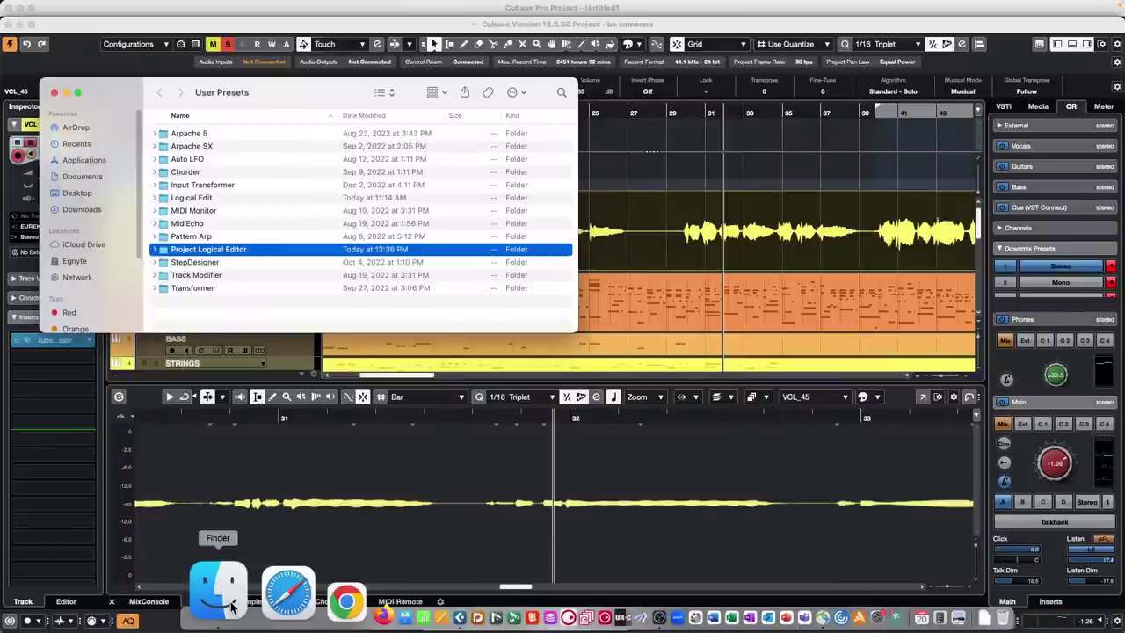
key(super+Tab)
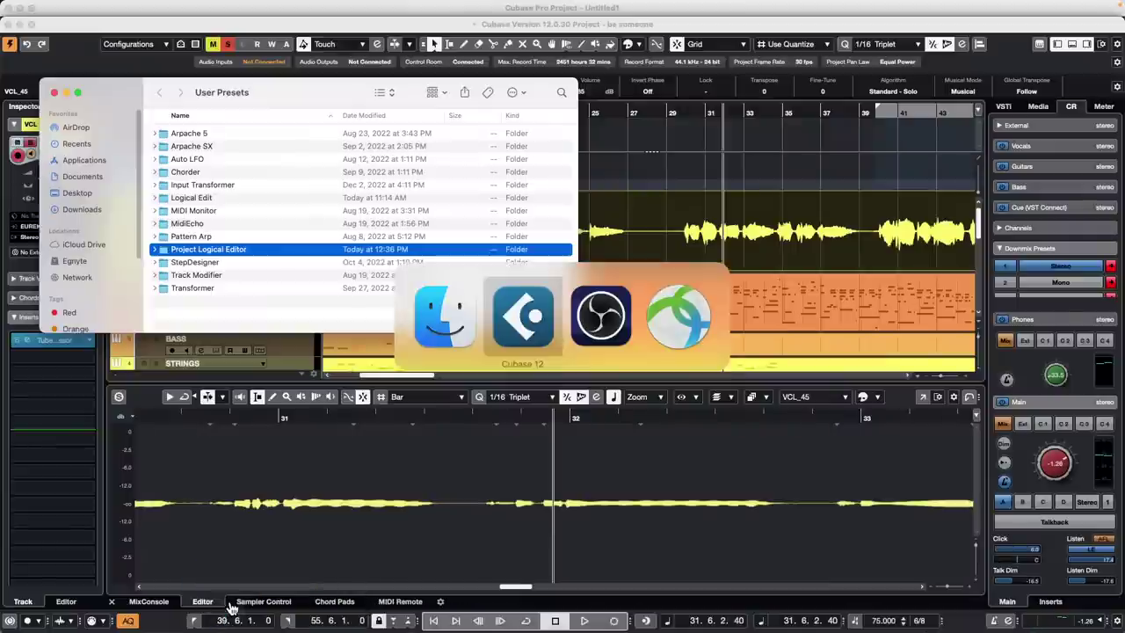
key(super+Tab)
key(super+Tab)
key(super+Tab)
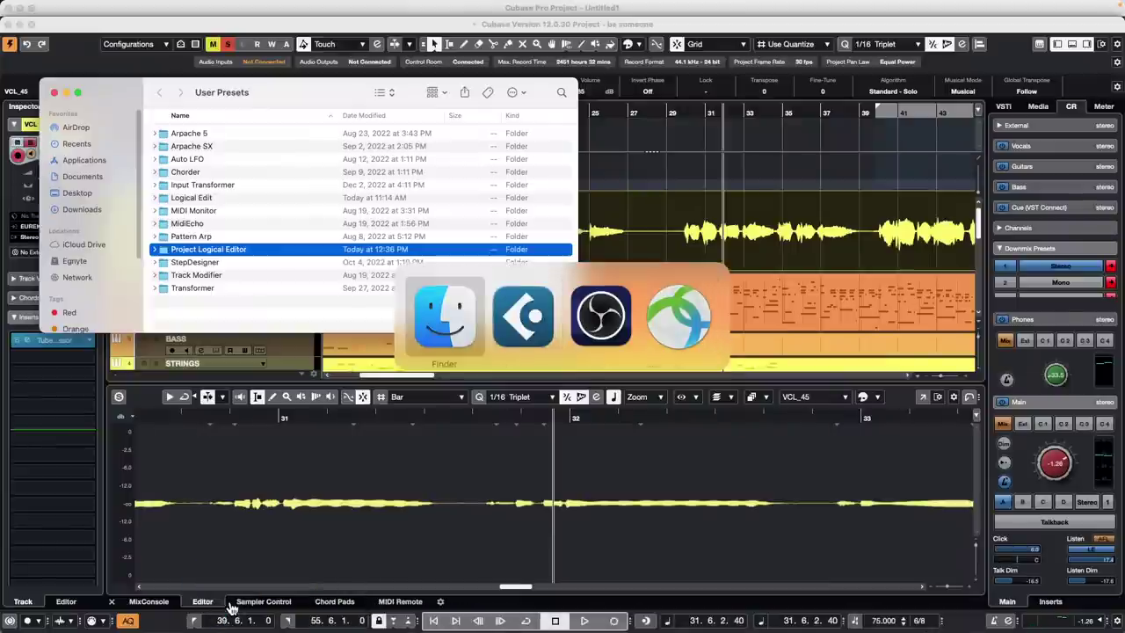
click(95, 193)
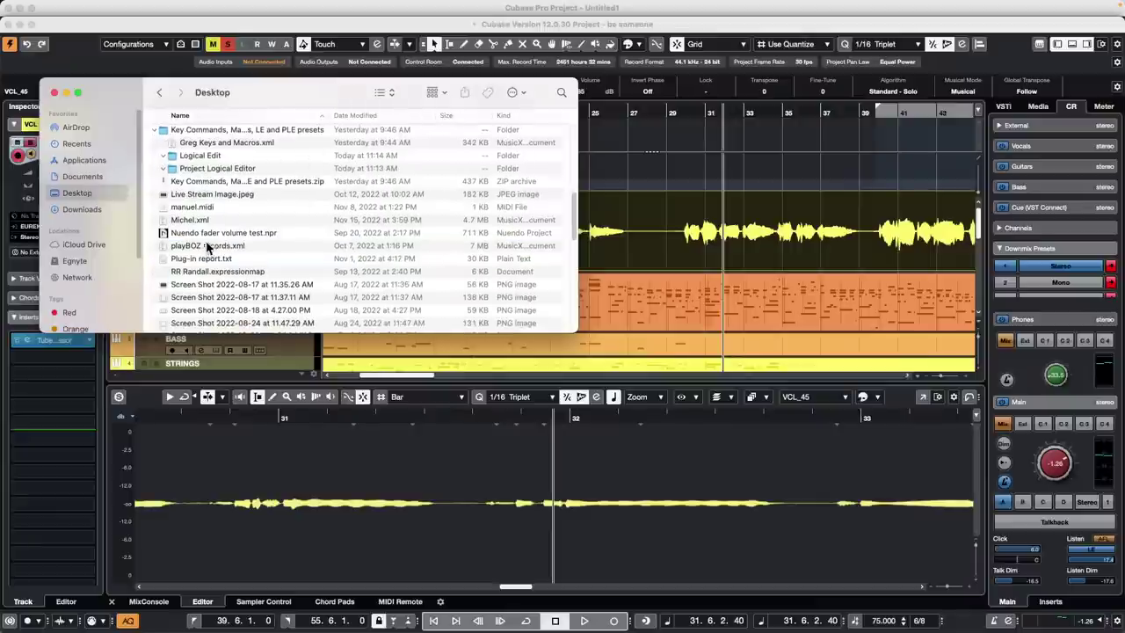
scroll(284, 229, up, 10)
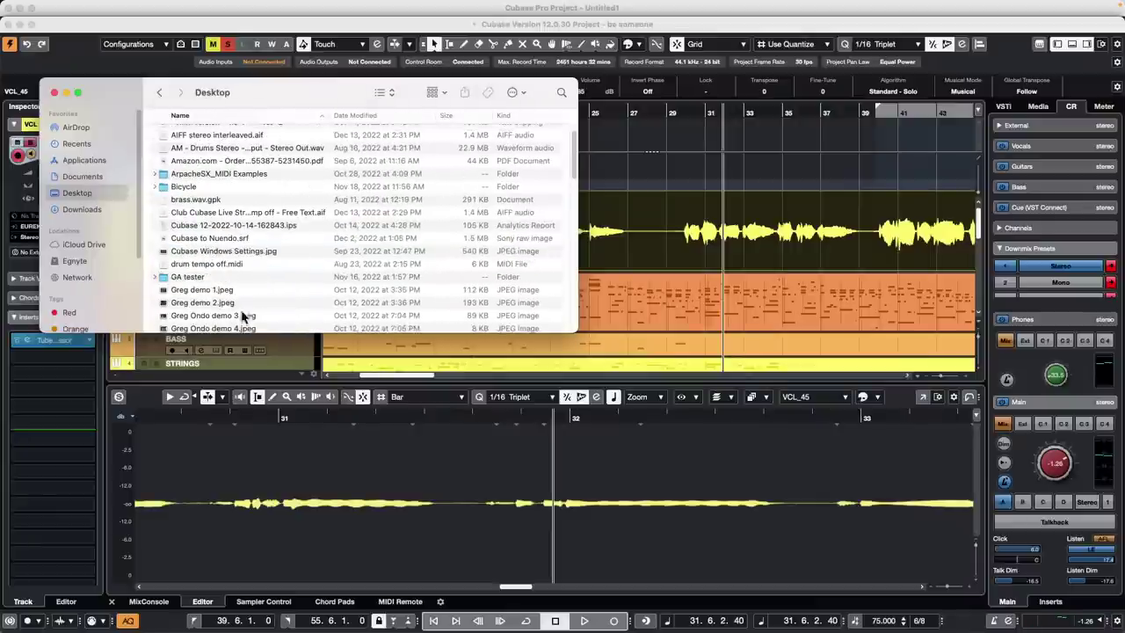
double_click(237, 252)
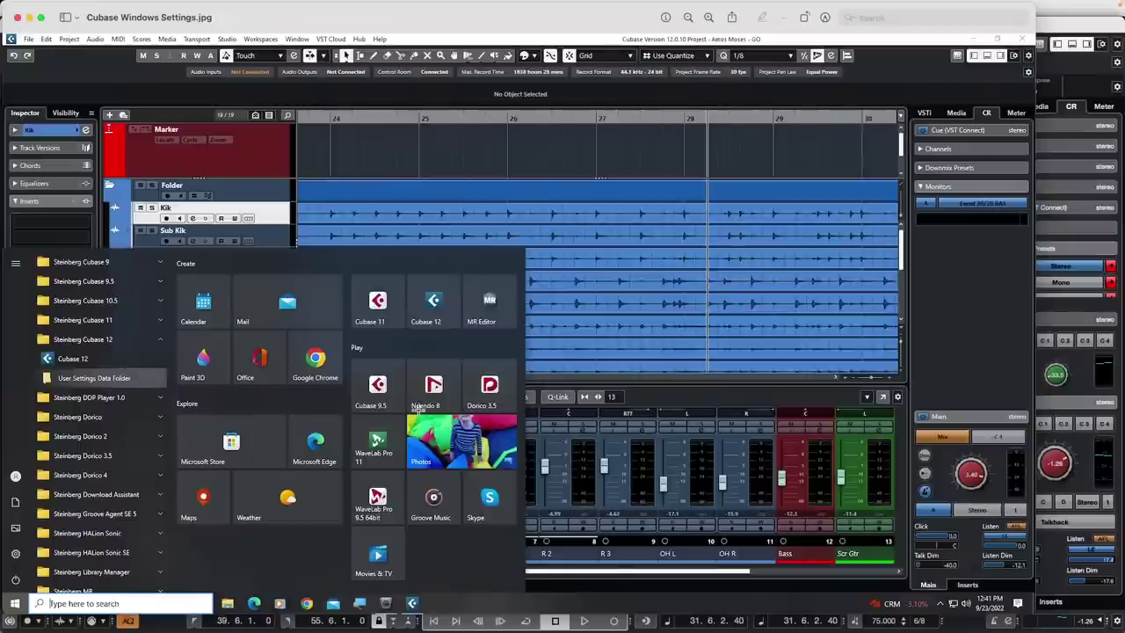
Return to Finder, go to the hidden user Library folder and collapse its Application Support folder.
key(super+Tab)
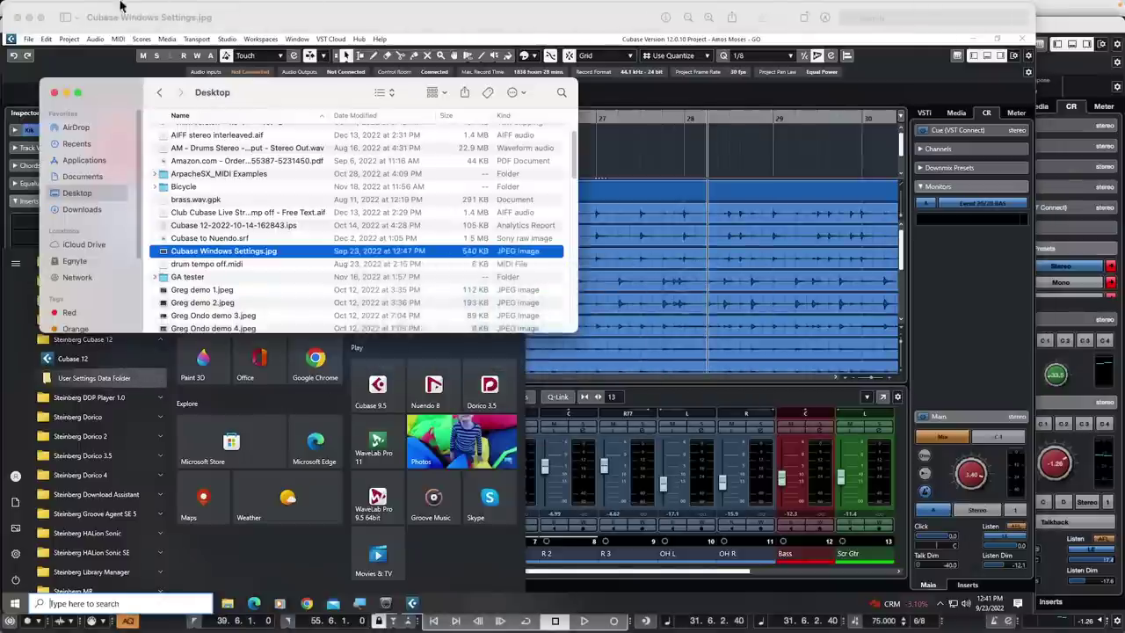
mouse_move(185, 3)
click(151, 8)
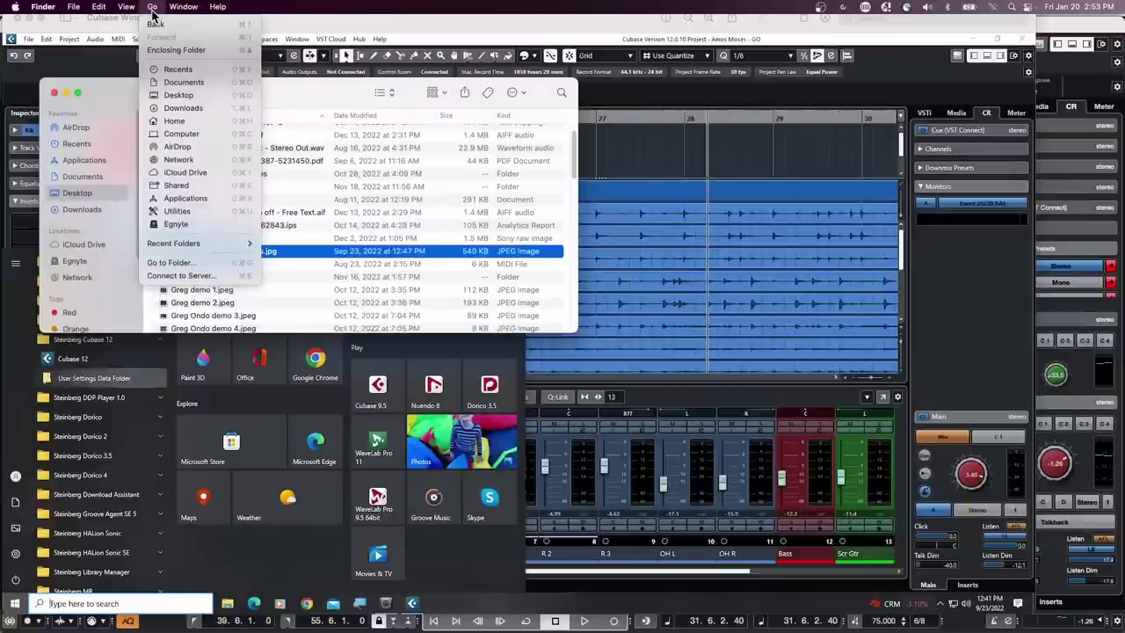
key(alt)
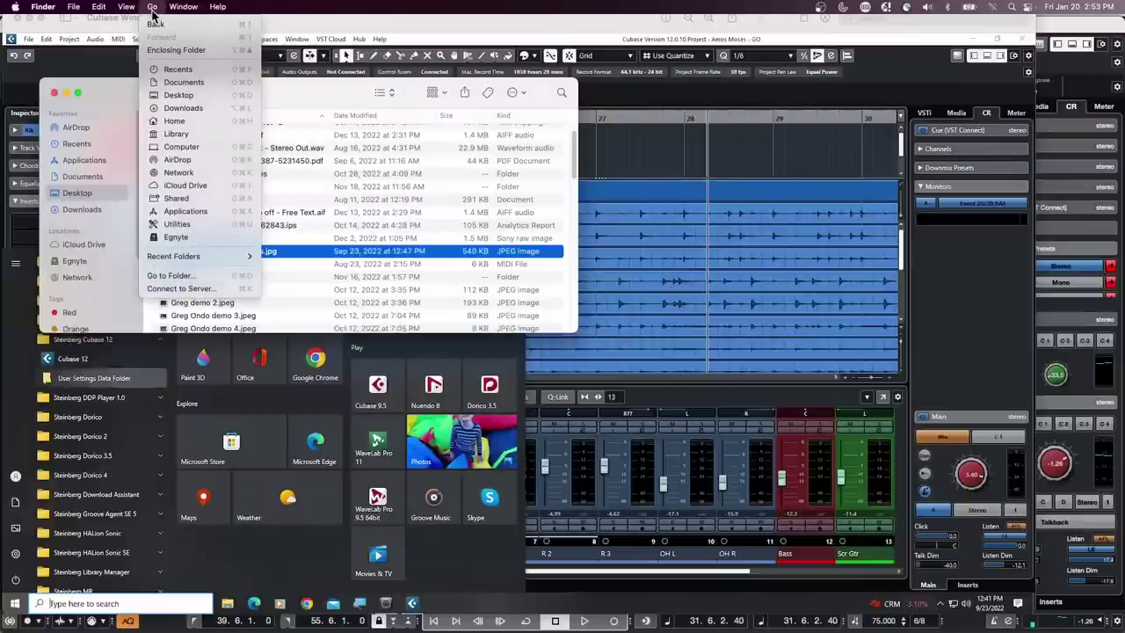
click(178, 133)
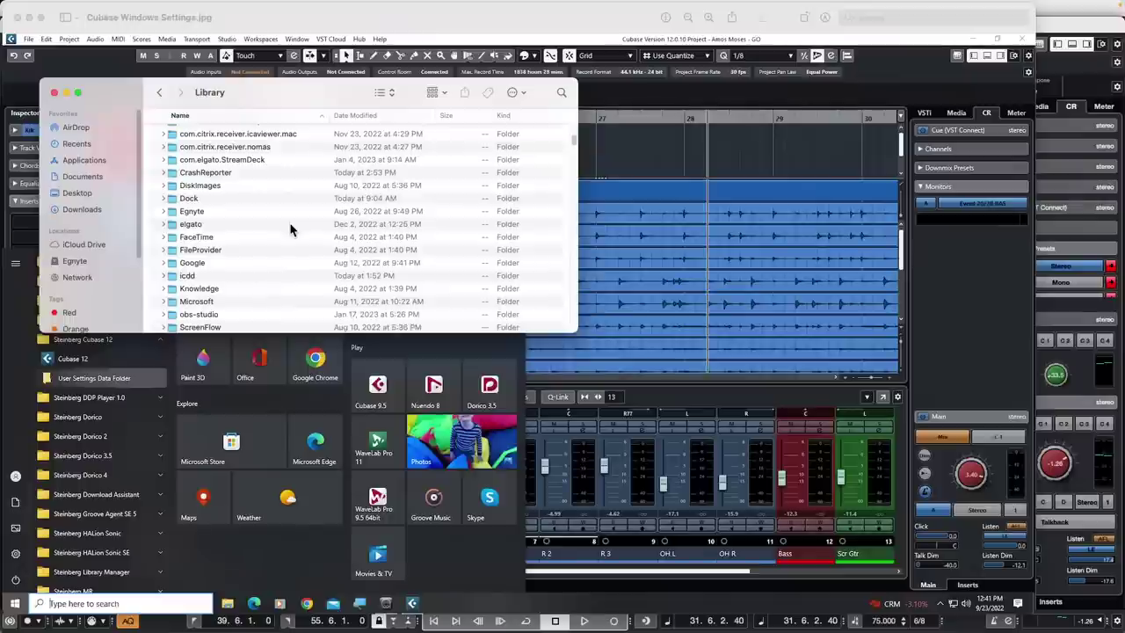
scroll(290, 230, up, 10)
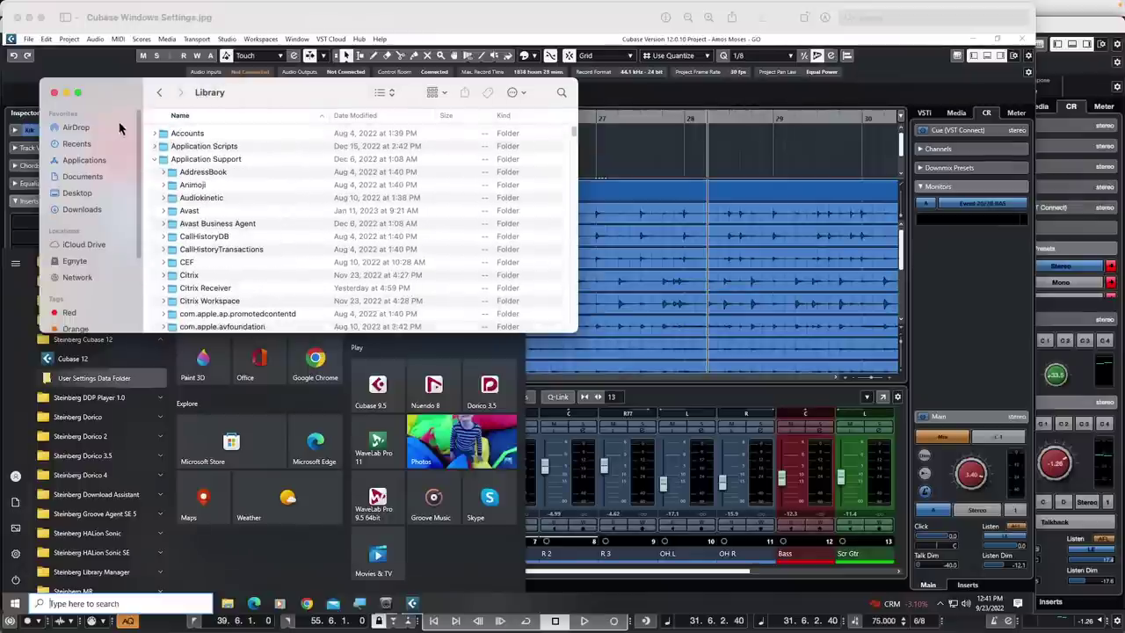
click(155, 159)
Examine the Cubase 12 preferences inside the Library's Preferences folder down to Presets and KeyCommands, enlarging the Finder window to show more files.
scroll(225, 275, down, 5)
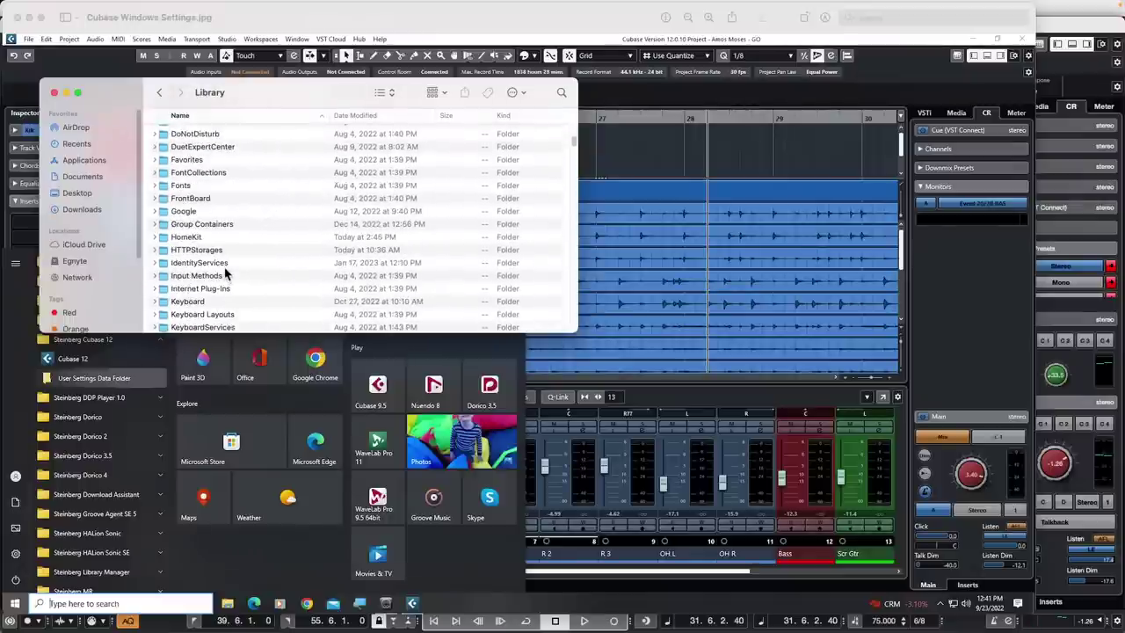
scroll(225, 275, down, 5)
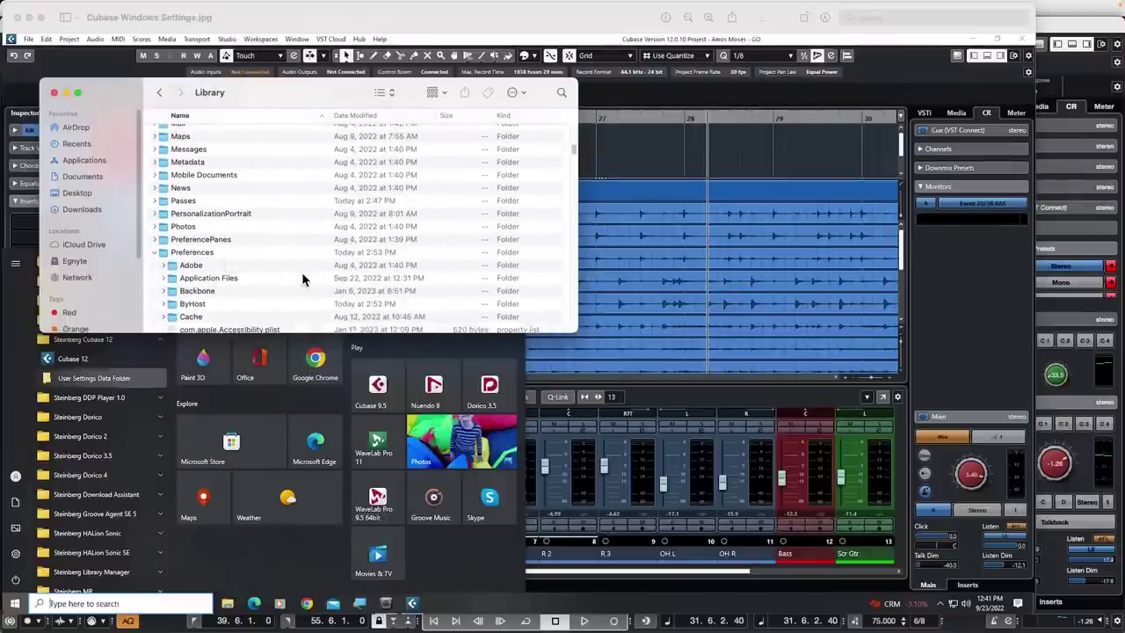
scroll(302, 279, down, 10)
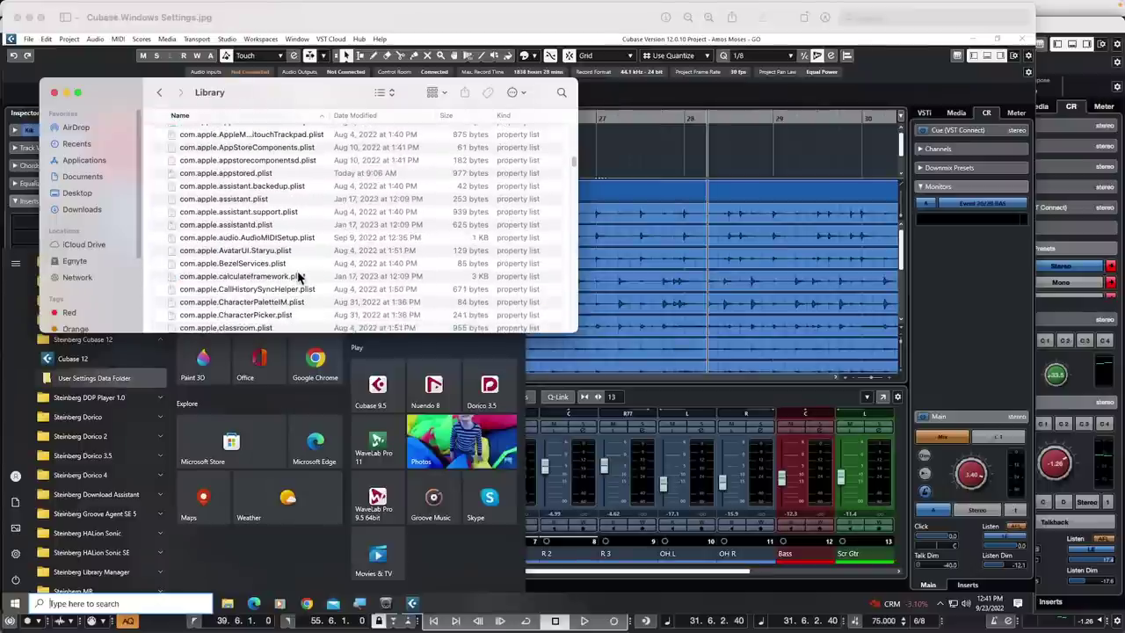
scroll(298, 276, down, 10)
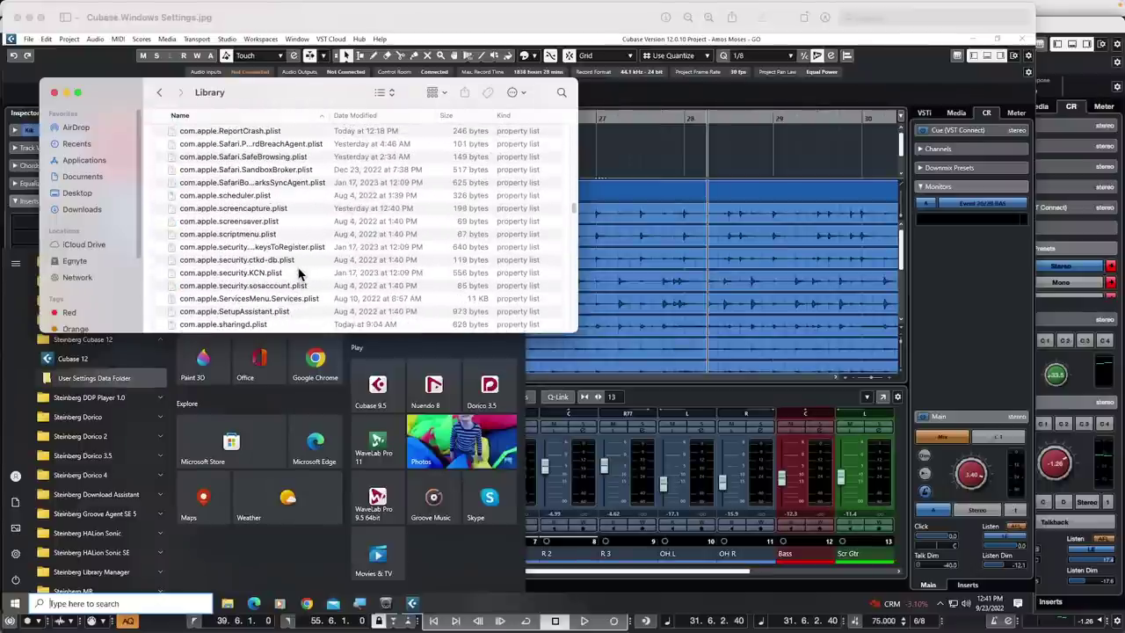
scroll(298, 275, down, 15)
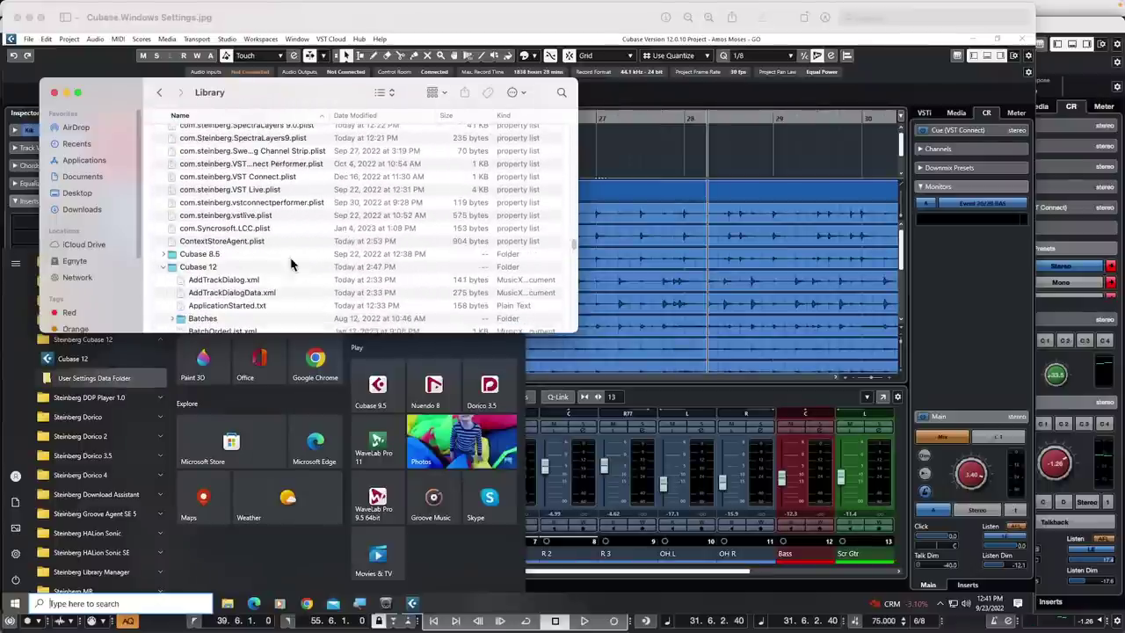
scroll(292, 263, down, 5)
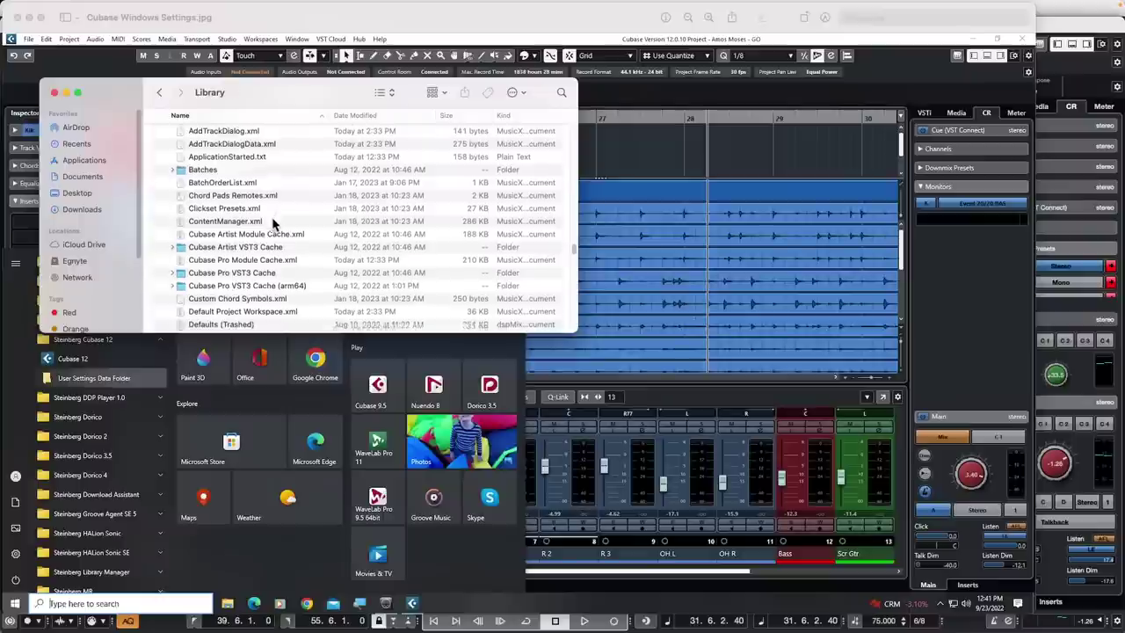
scroll(273, 225, down, 10)
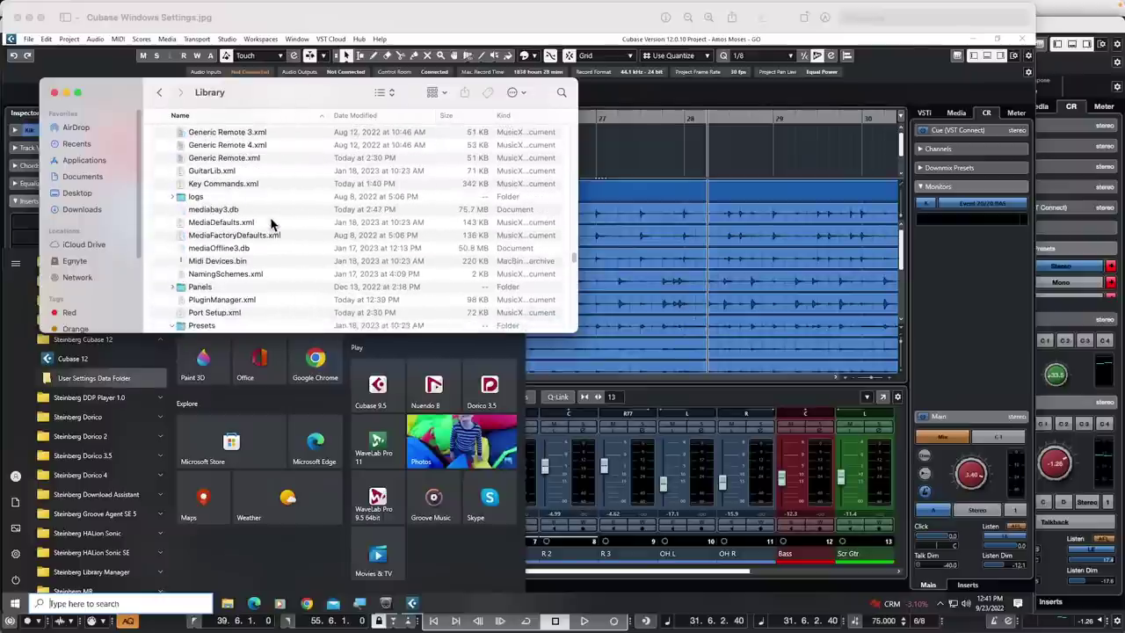
scroll(271, 225, down, 3)
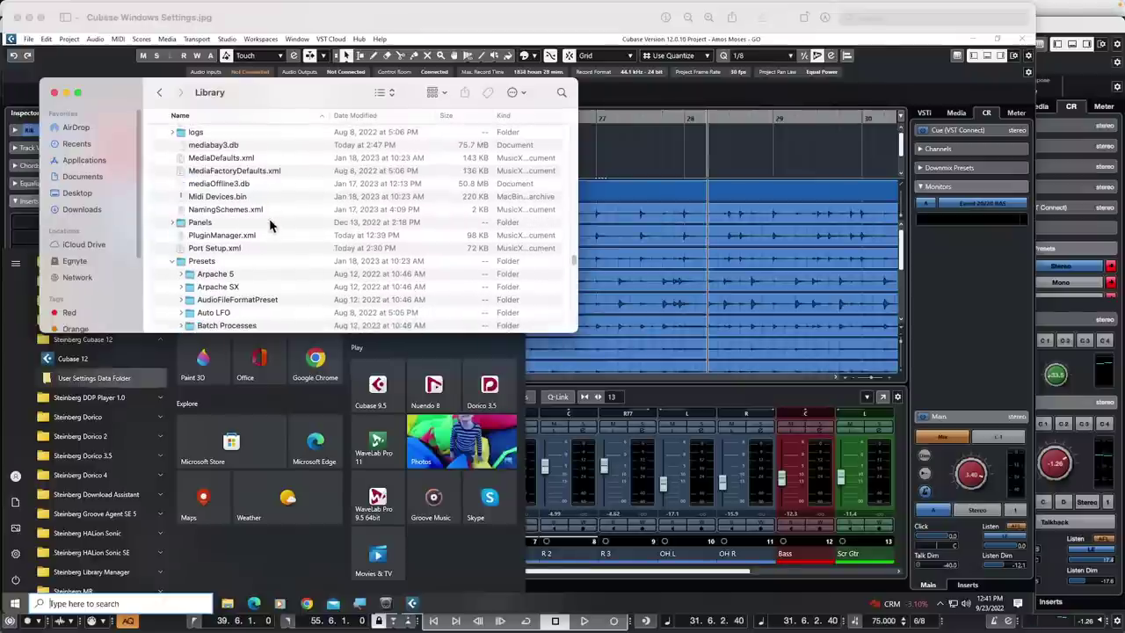
scroll(269, 225, down, 5)
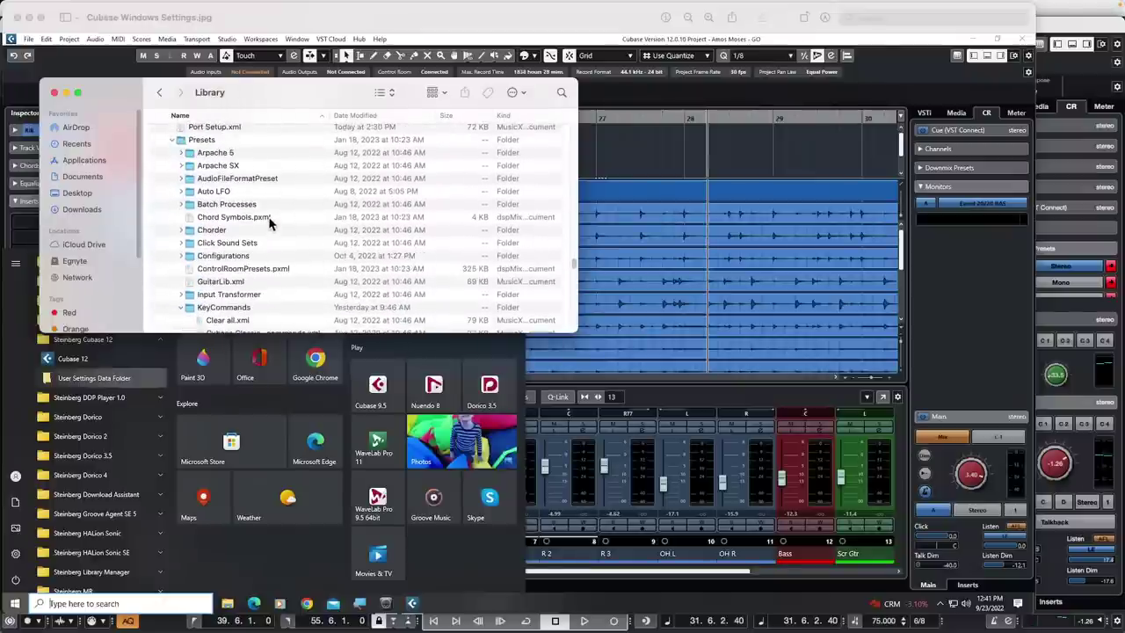
scroll(246, 299, down, 1)
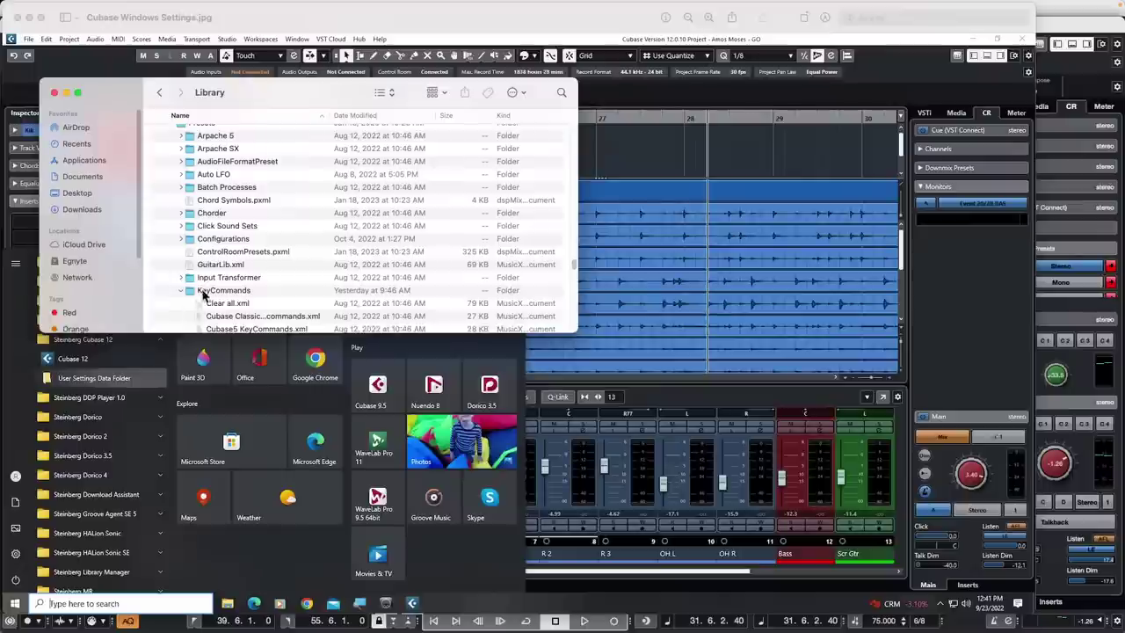
scroll(192, 211, up, 1)
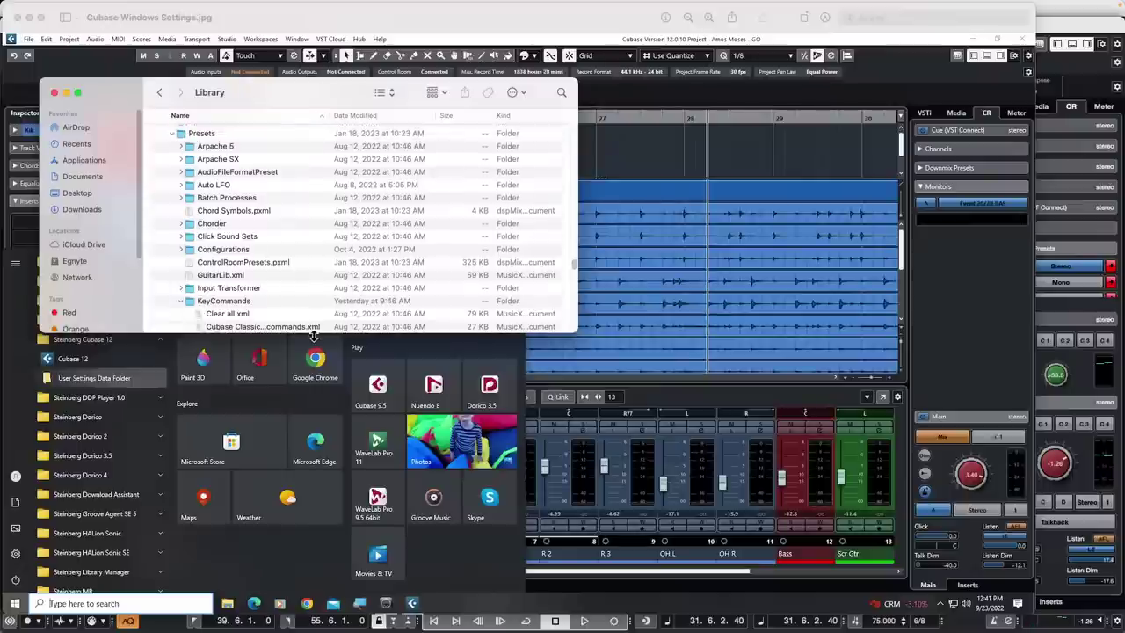
drag(314, 335, 313, 419)
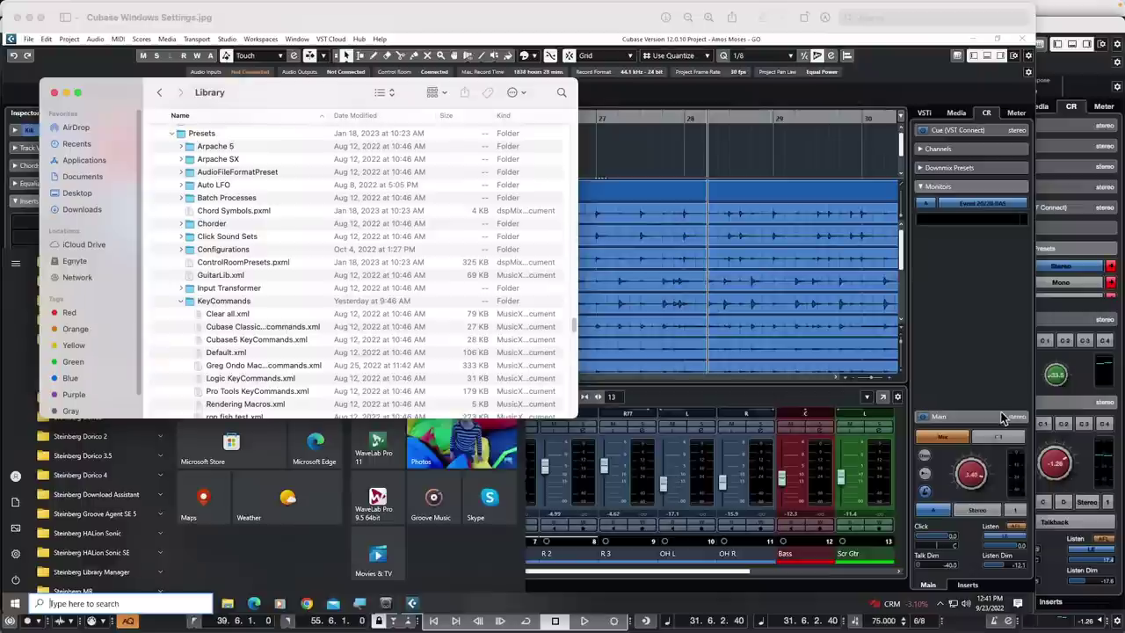
Switch back to Cubase, select The Grand MIDI part, close the Project Logical Editor and open the part in a separate Key Editor window.
key(super+Tab)
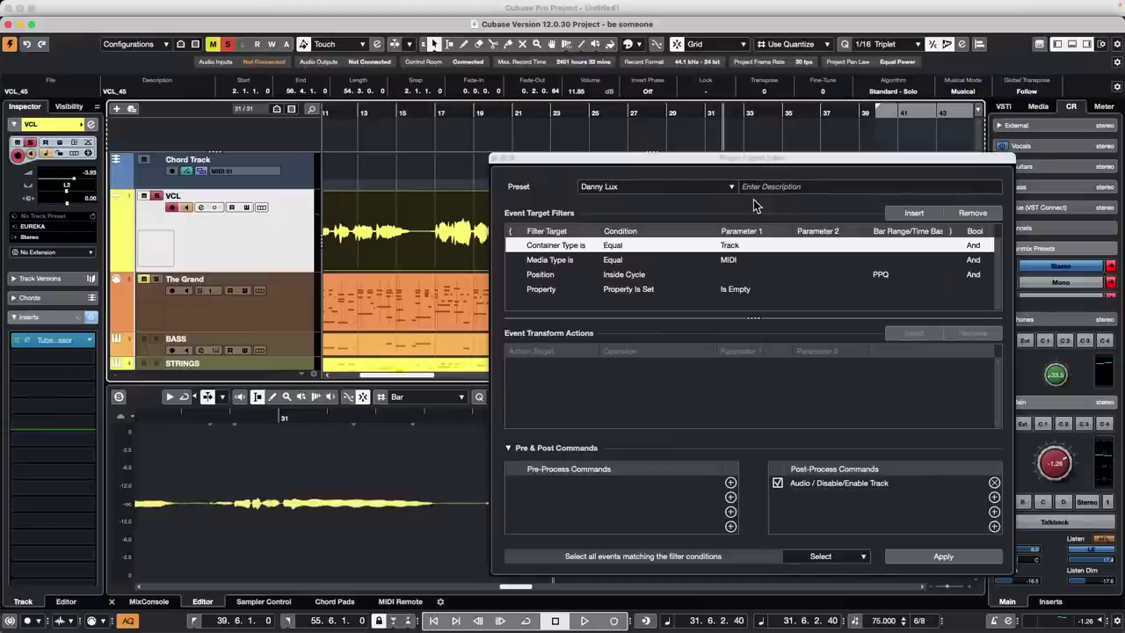
click(429, 316)
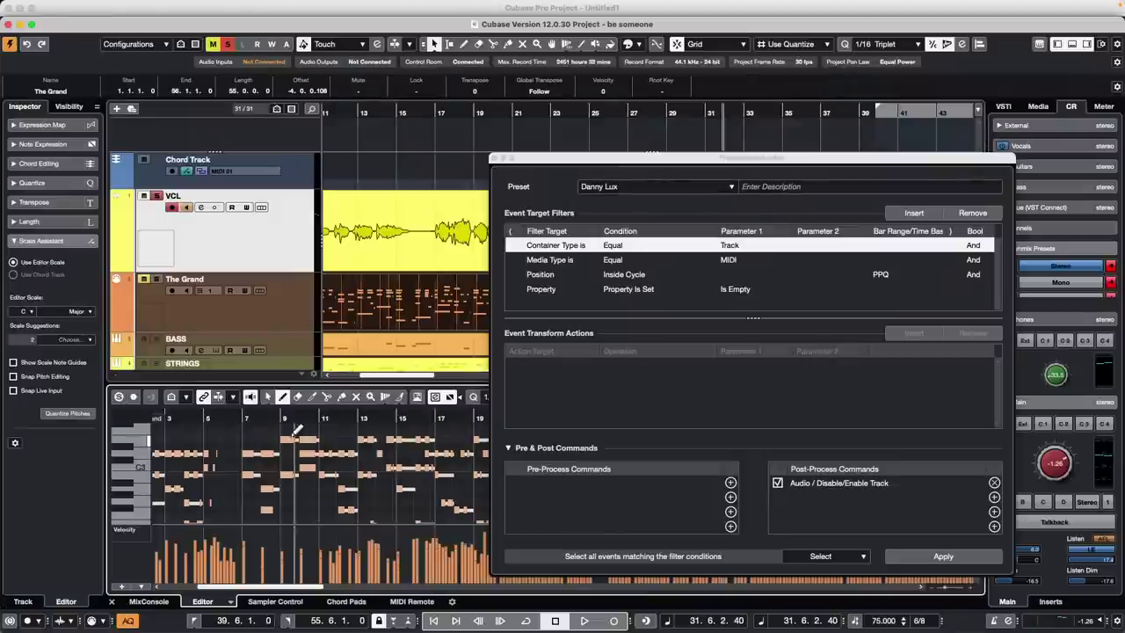
click(451, 397)
click(495, 159)
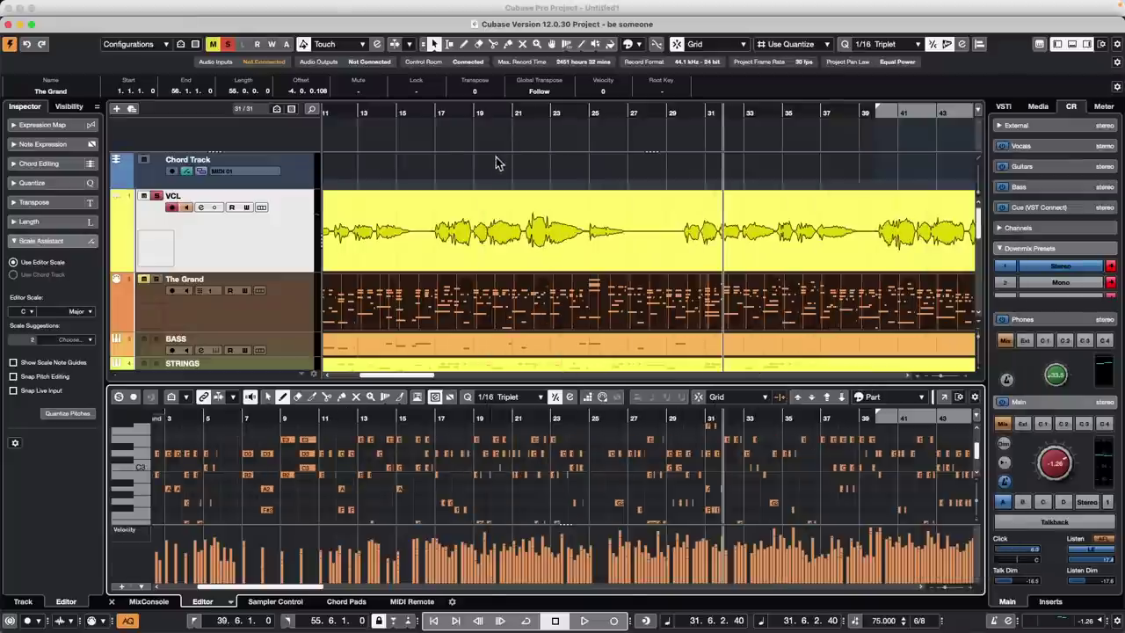
click(943, 396)
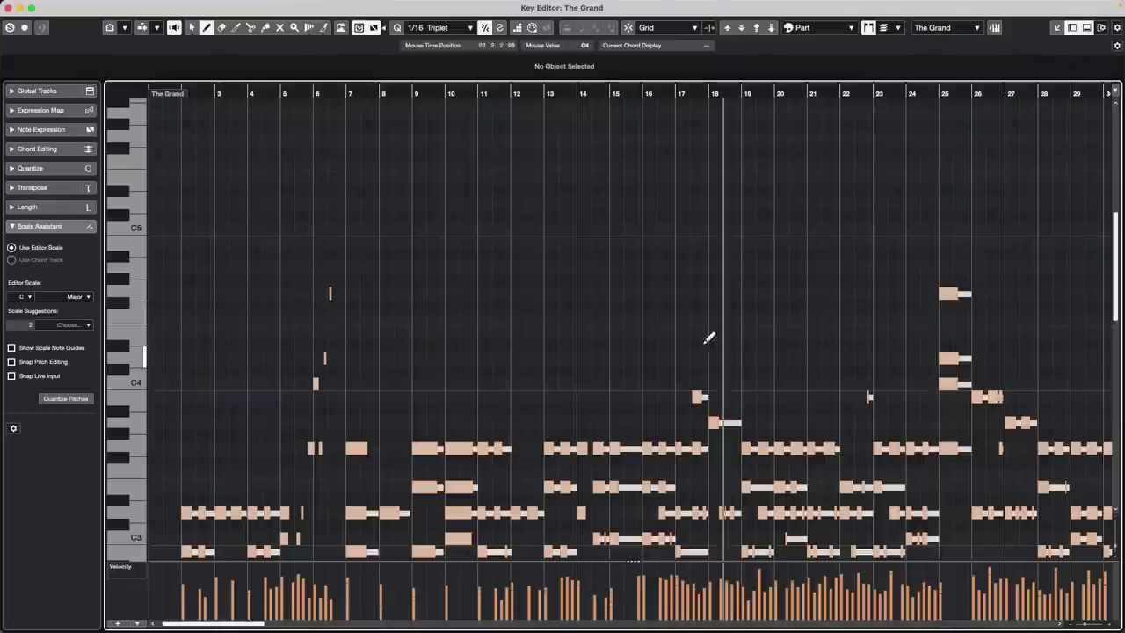
Select all notes of the chord at bar 10 and lengthen them together to about one bar each.
click(373, 27)
drag(408, 90, 405, 167)
scroll(500, 248, down, 10)
scroll(505, 246, up, 6)
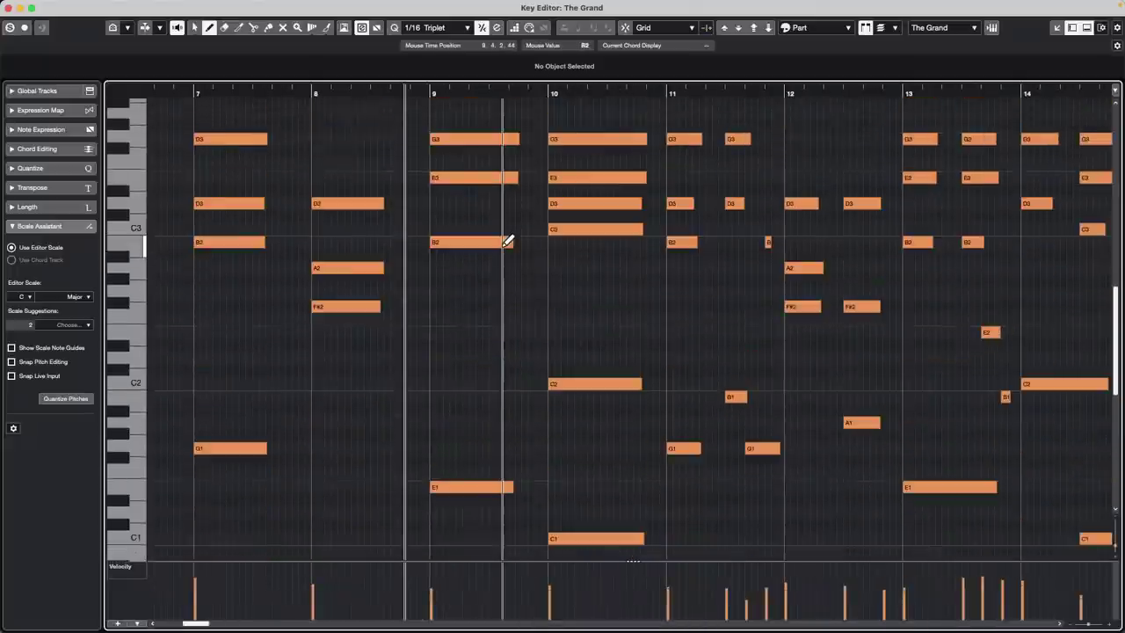
right_click(551, 148)
click(551, 147)
drag(567, 116, 620, 560)
drag(640, 384, 670, 406)
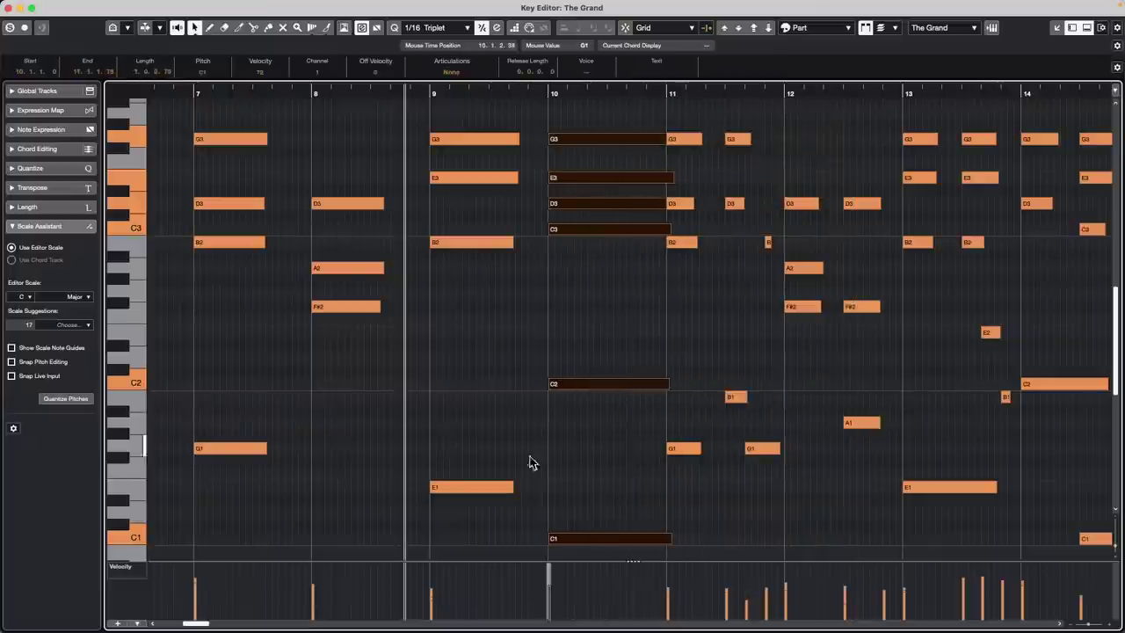
Shorten the E3, B2 and E1 notes at bar 9 together, trim their starts slightly later, and close the Key Editor window.
drag(452, 533, 511, 180)
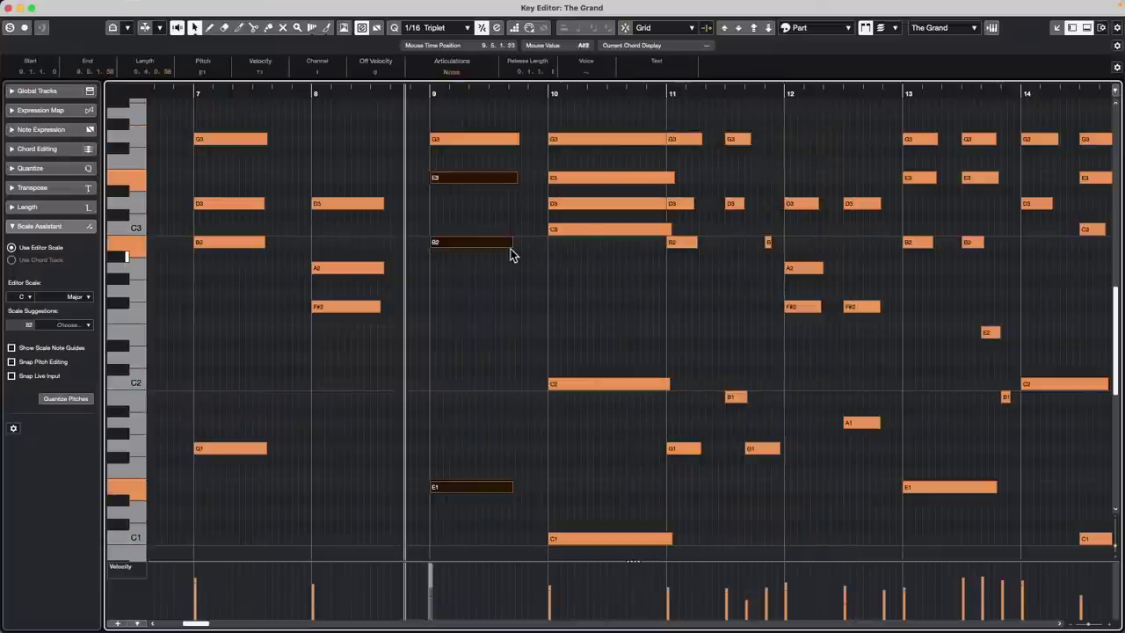
mouse_move(511, 243)
mouse_down()
mouse_move(495, 251)
mouse_move(505, 246)
mouse_up()
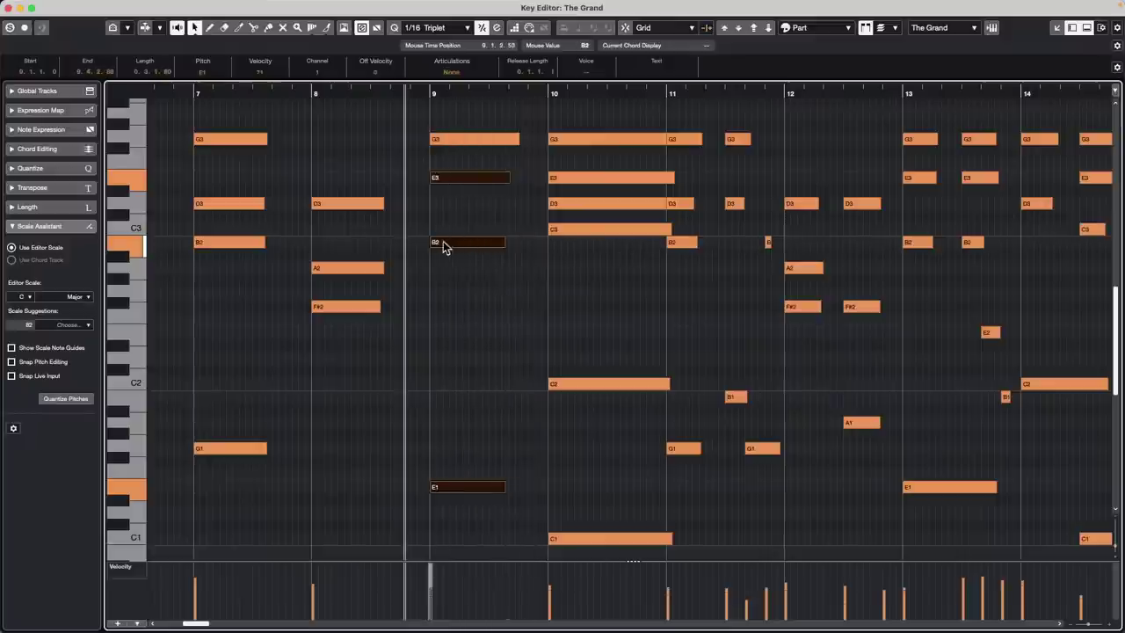
mouse_move(434, 244)
mouse_down()
mouse_move(483, 244)
mouse_move(419, 248)
mouse_move(437, 257)
mouse_up()
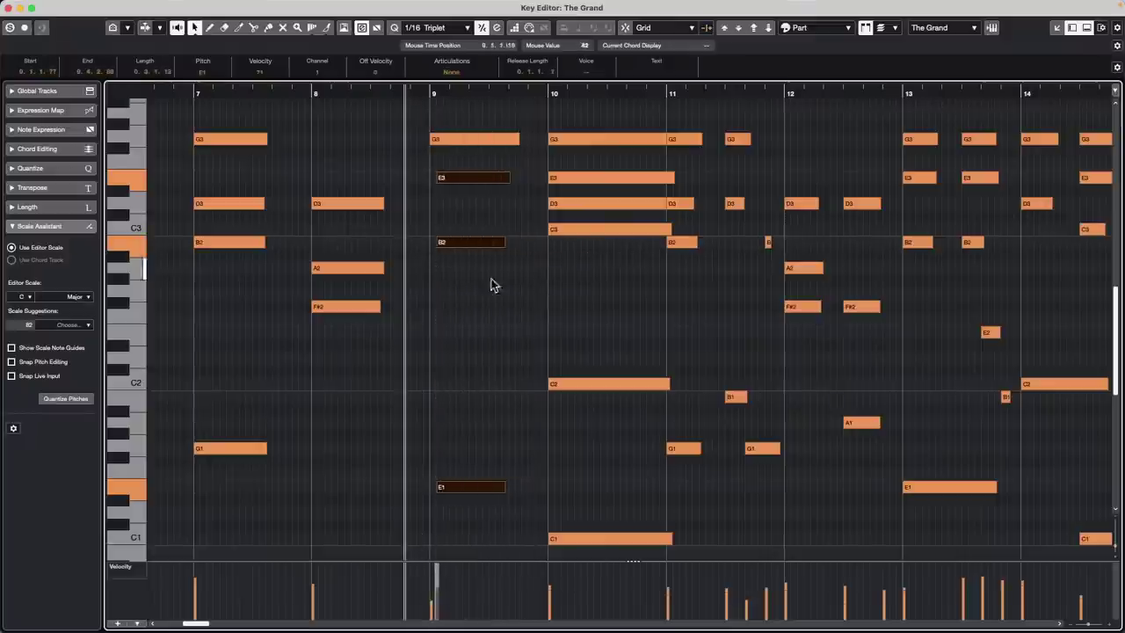
click(9, 8)
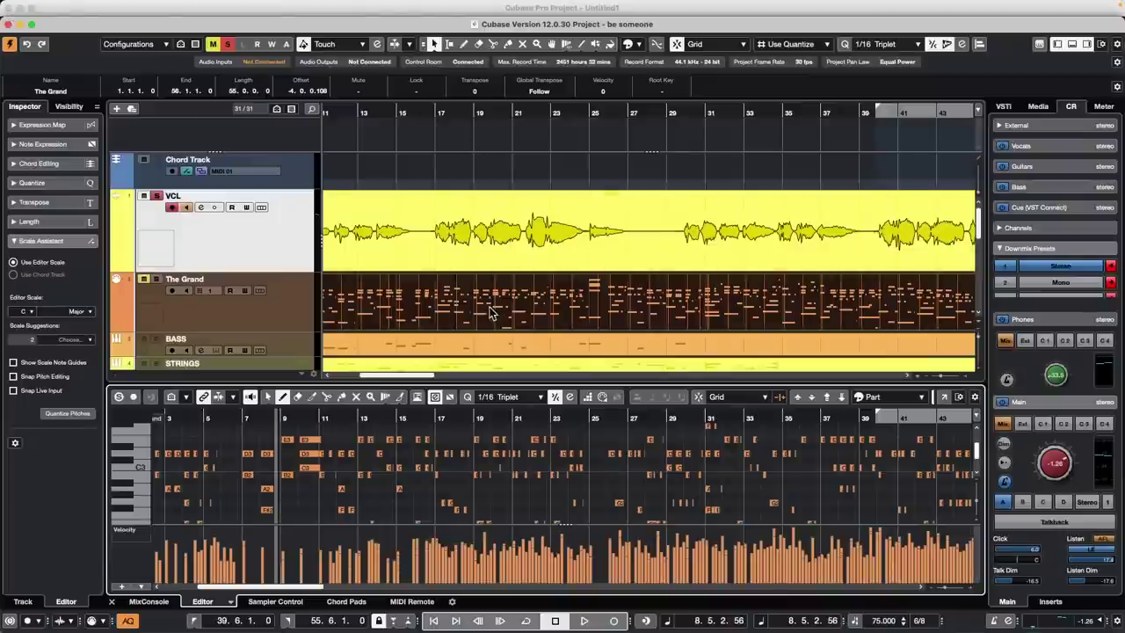
Split The Grand part at 47.2.2.40 and again at 49.1.1.80.
right_click(557, 322)
click(598, 321)
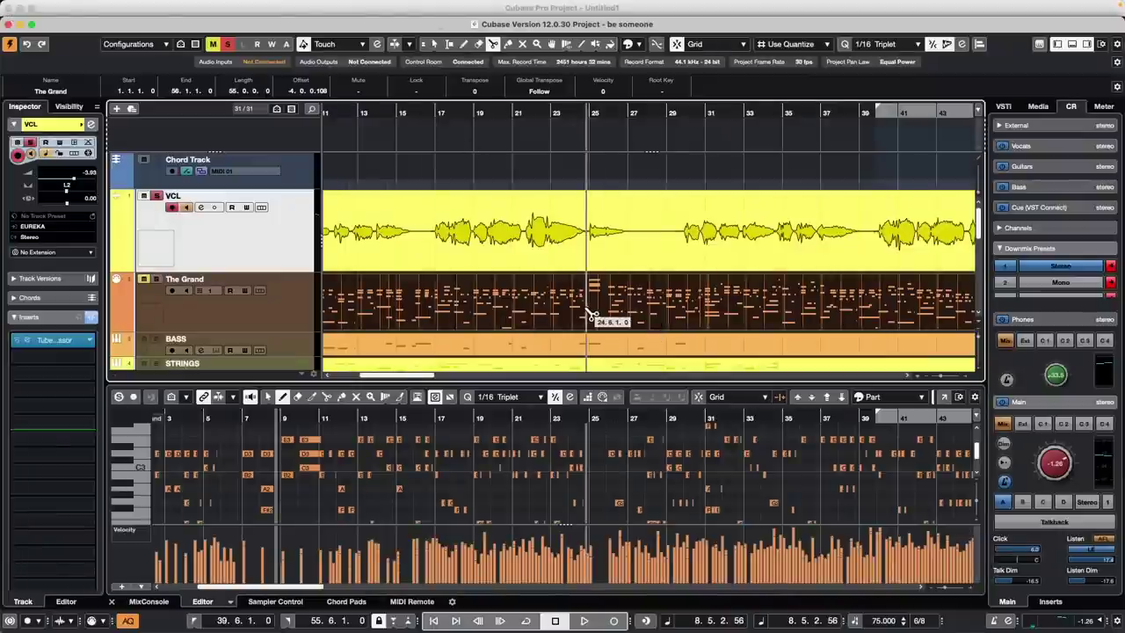
scroll(585, 317, right, 5)
click(588, 320)
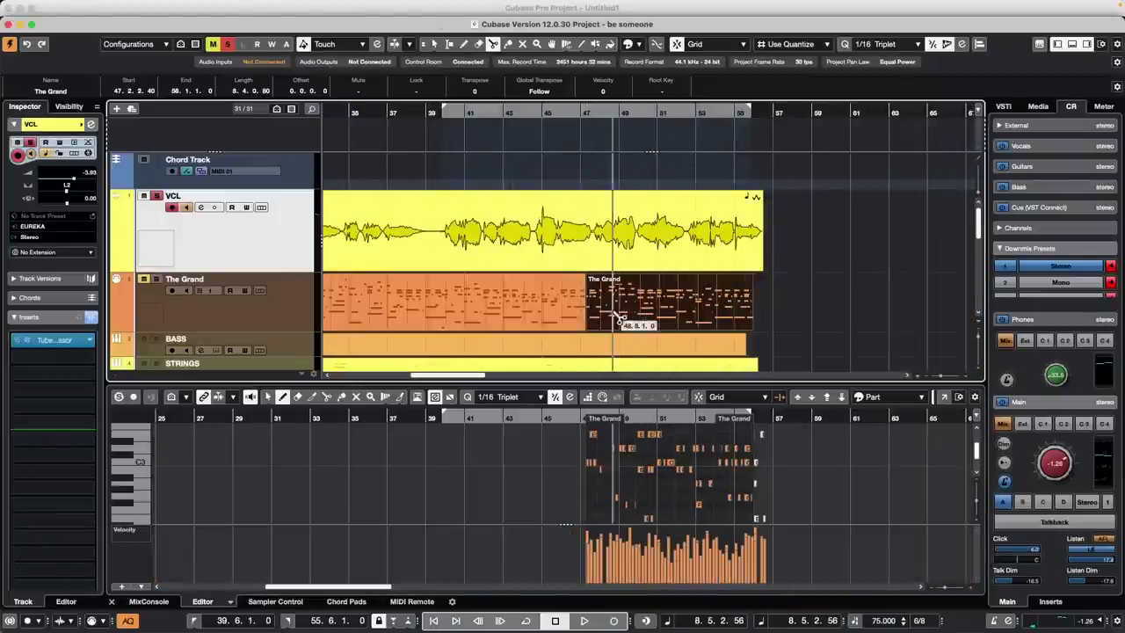
click(620, 315)
Erase the final piece of The Grand after 49.1.1.80 and return to the Object Selection tool.
right_click(620, 314)
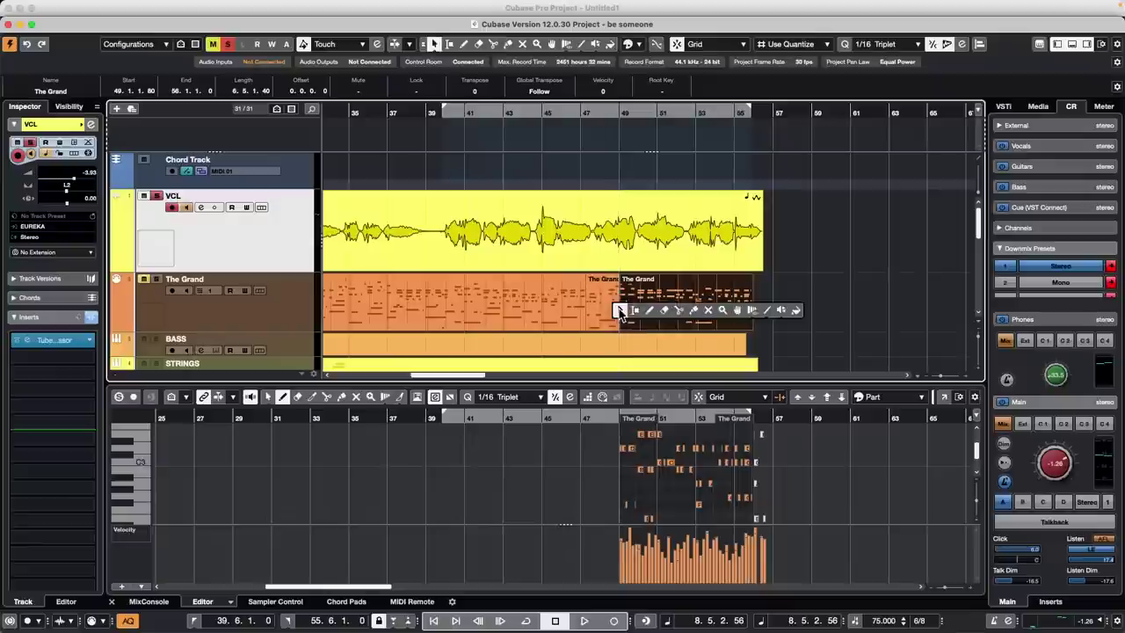
click(622, 312)
right_click(647, 312)
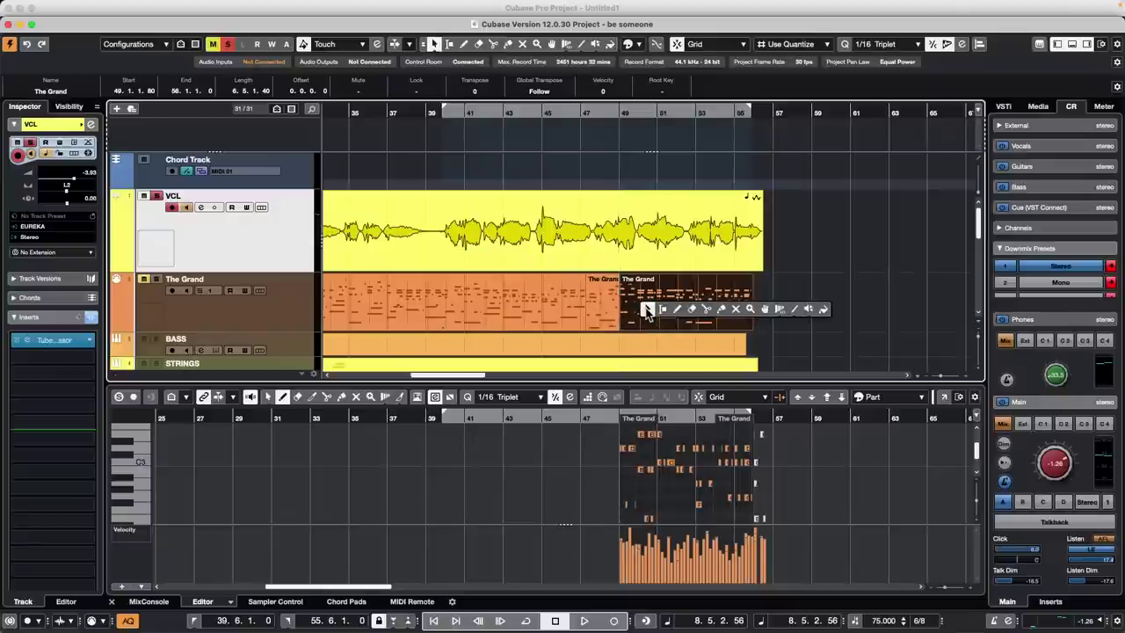
click(691, 310)
click(662, 303)
key(1)
Set the Object Selection tool to Sizing Applies Time Stretch and open the short Grand part between bars 47 and 49 for editing.
click(611, 305)
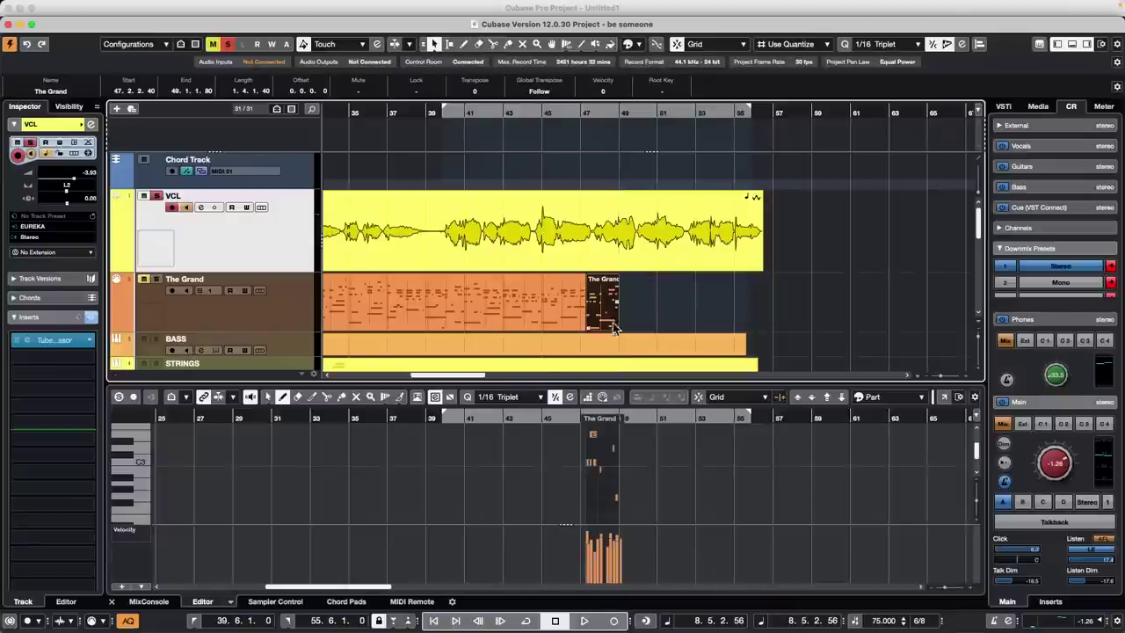
click(433, 44)
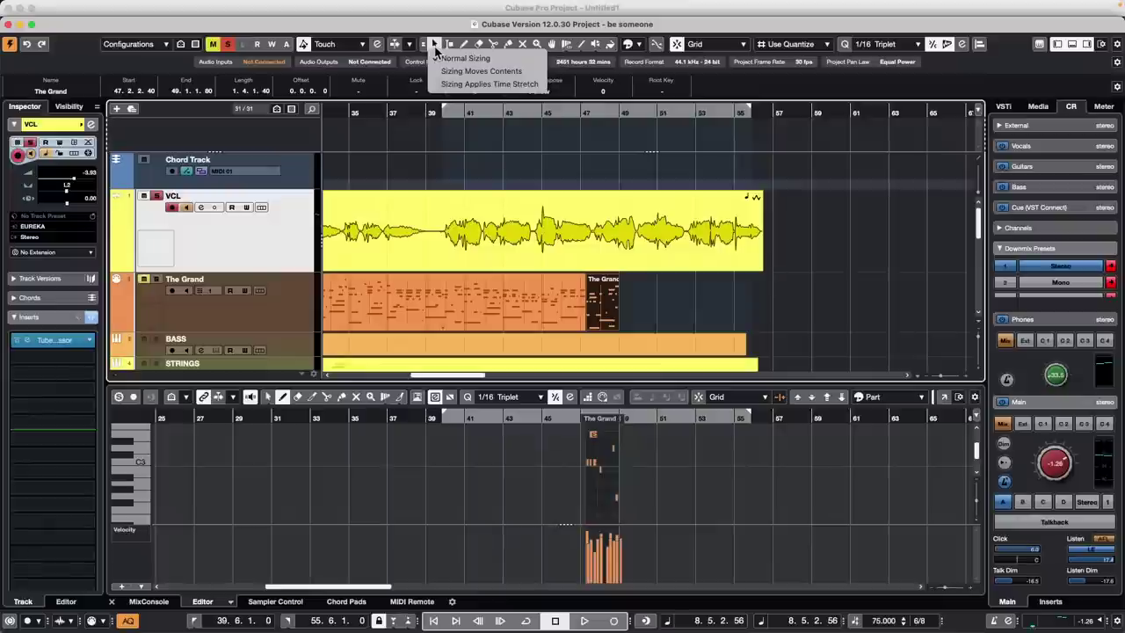
click(490, 84)
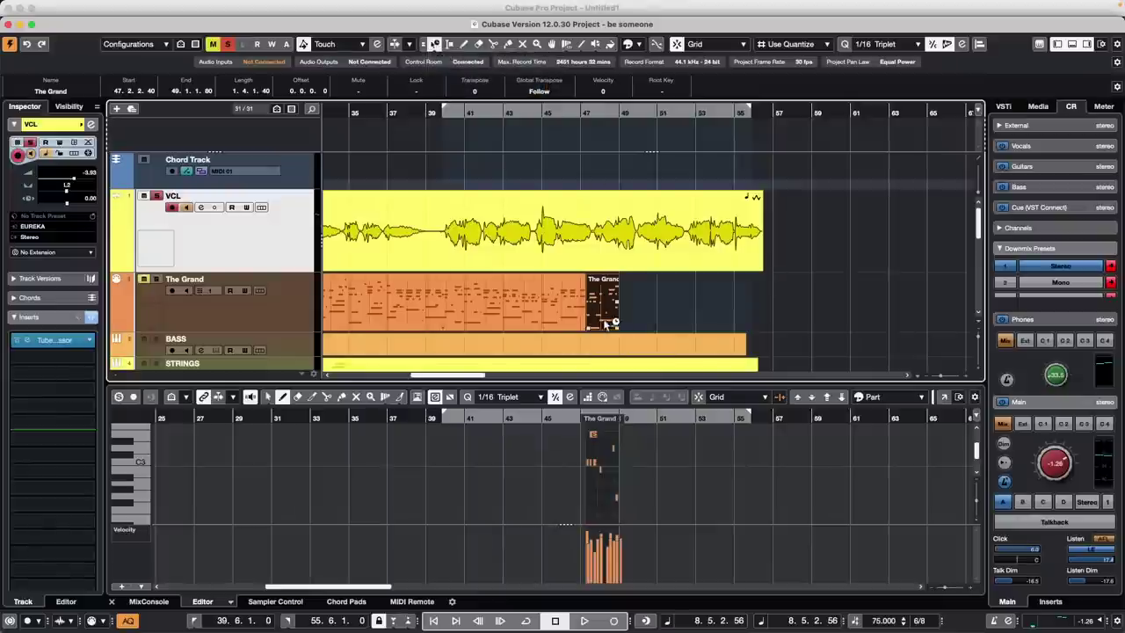
double_click(603, 317)
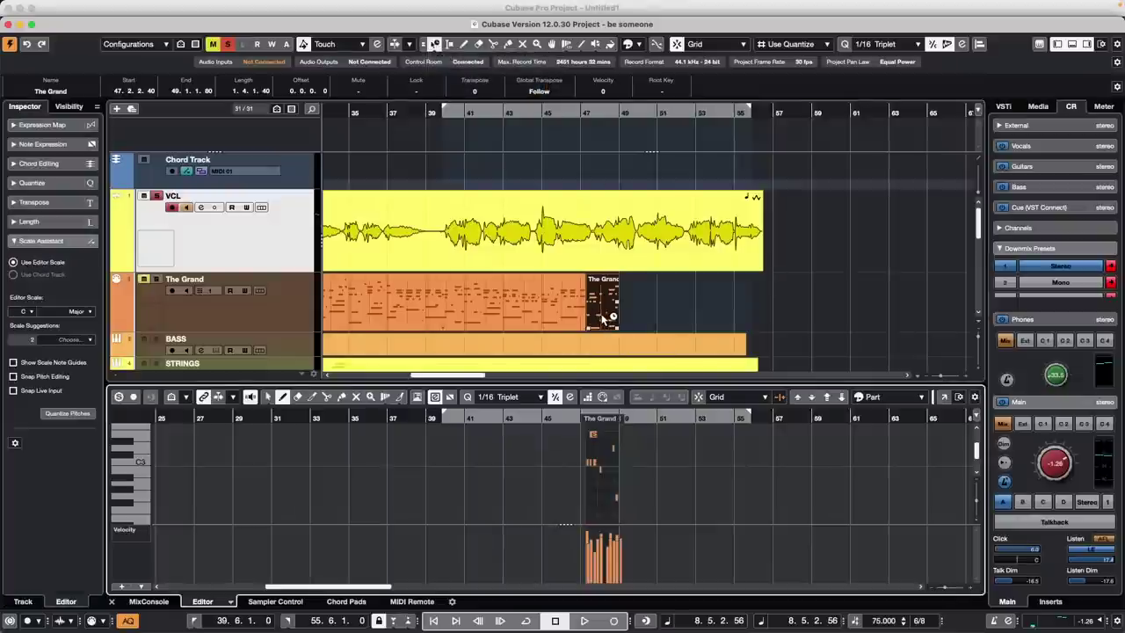
Time-stretch the short Grand part so that it starts at 47.4.1.0 and ends at 49.5.1.80.
click(631, 417)
drag(631, 417, 565, 462)
scroll(739, 468, up, 5)
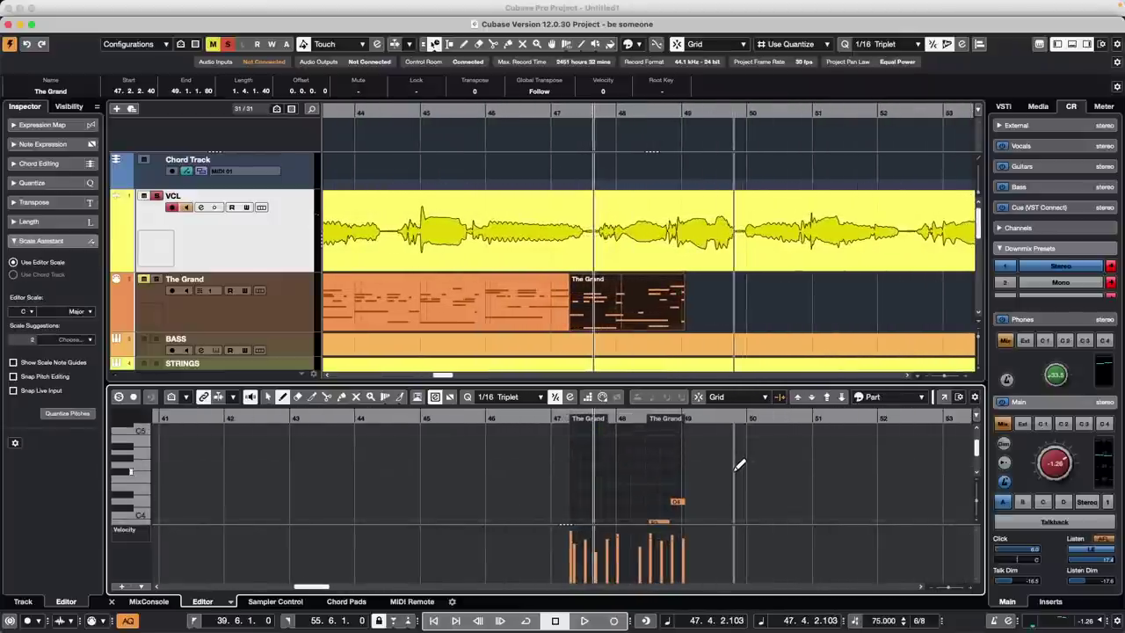
scroll(739, 464, down, 3)
scroll(739, 459, up, 3)
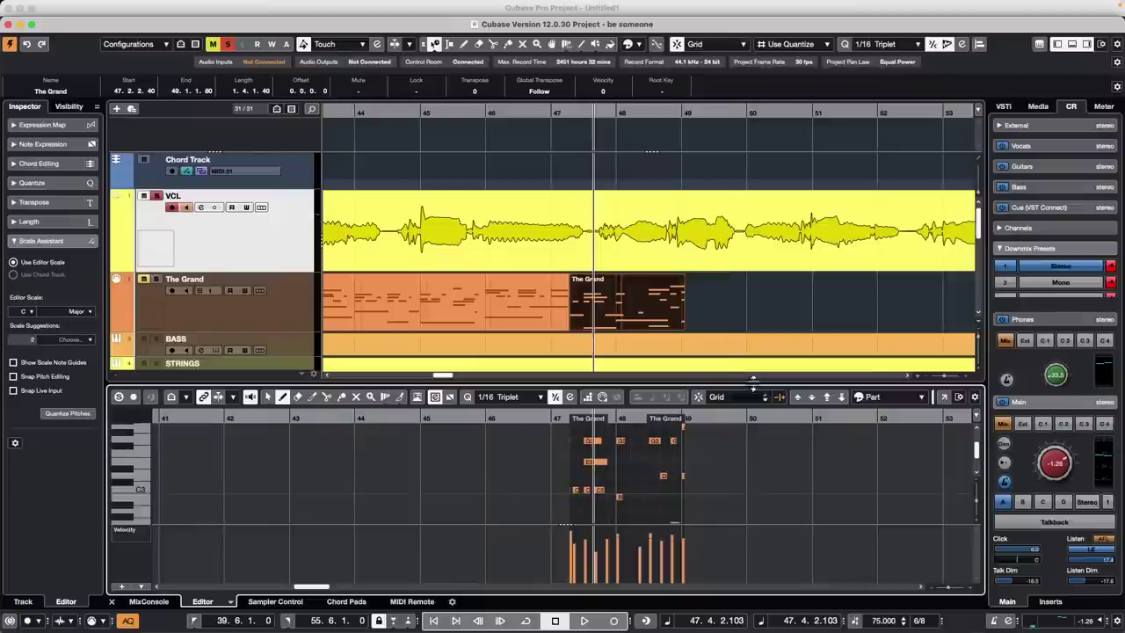
drag(683, 335, 728, 331)
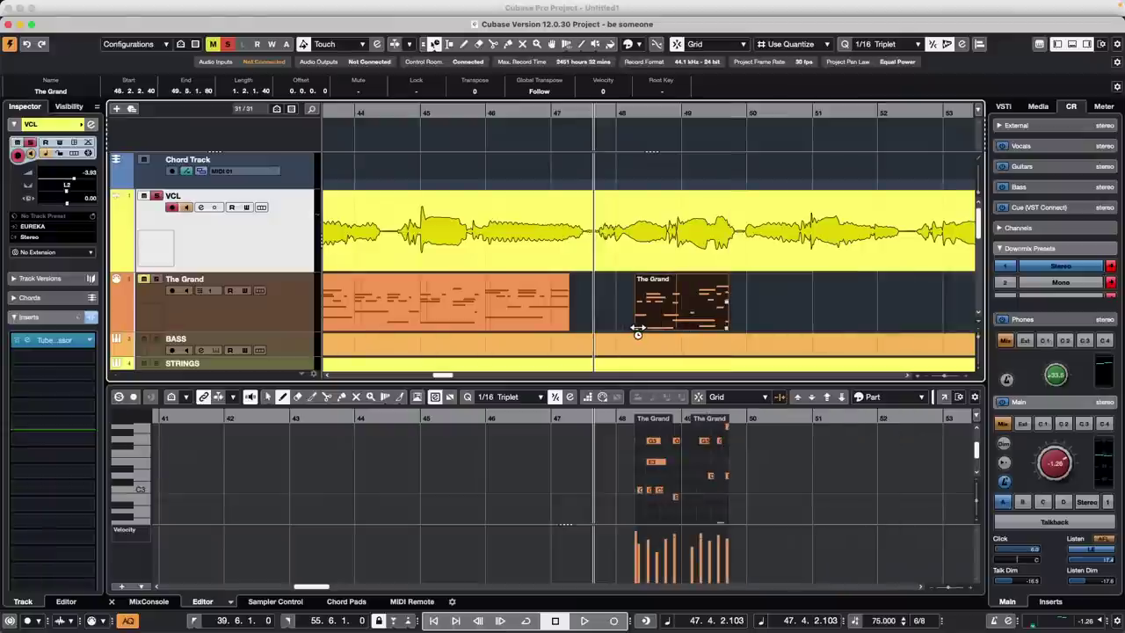
drag(639, 330, 586, 328)
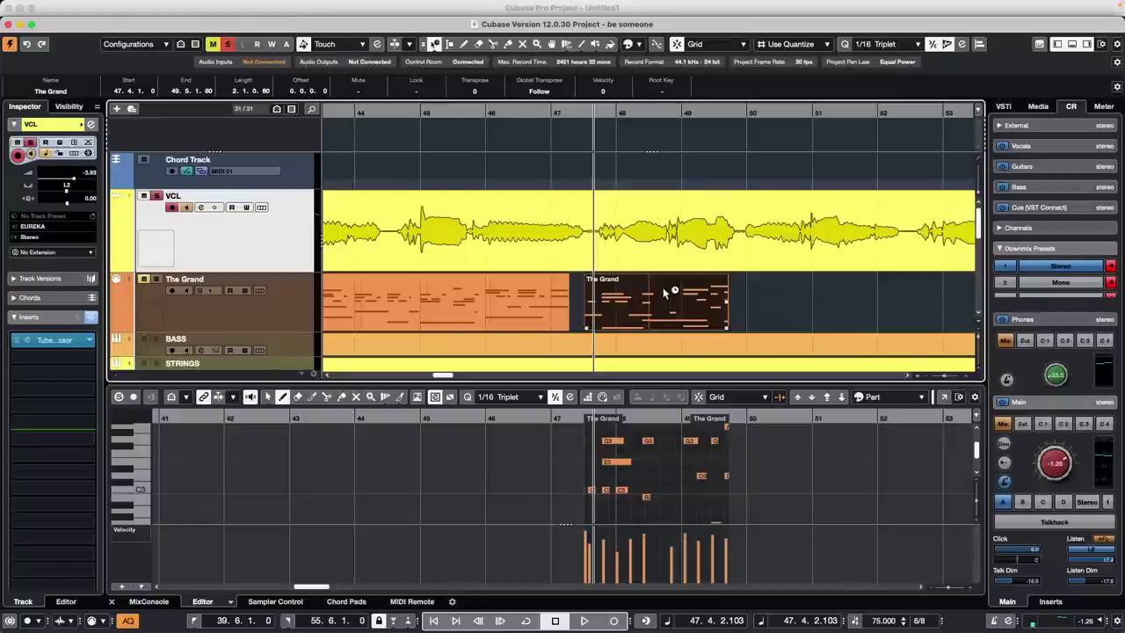
Maximize the project window, zoom the timeline out and place the project cursor at 47.5.1.0.
mouse_move(3, 2)
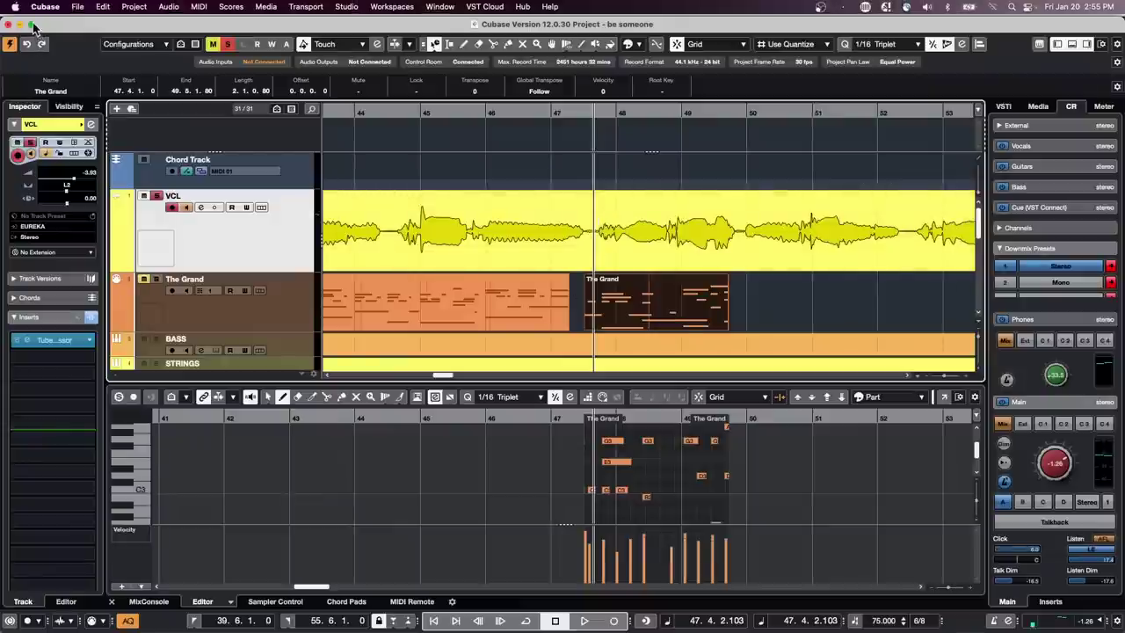
click(33, 24)
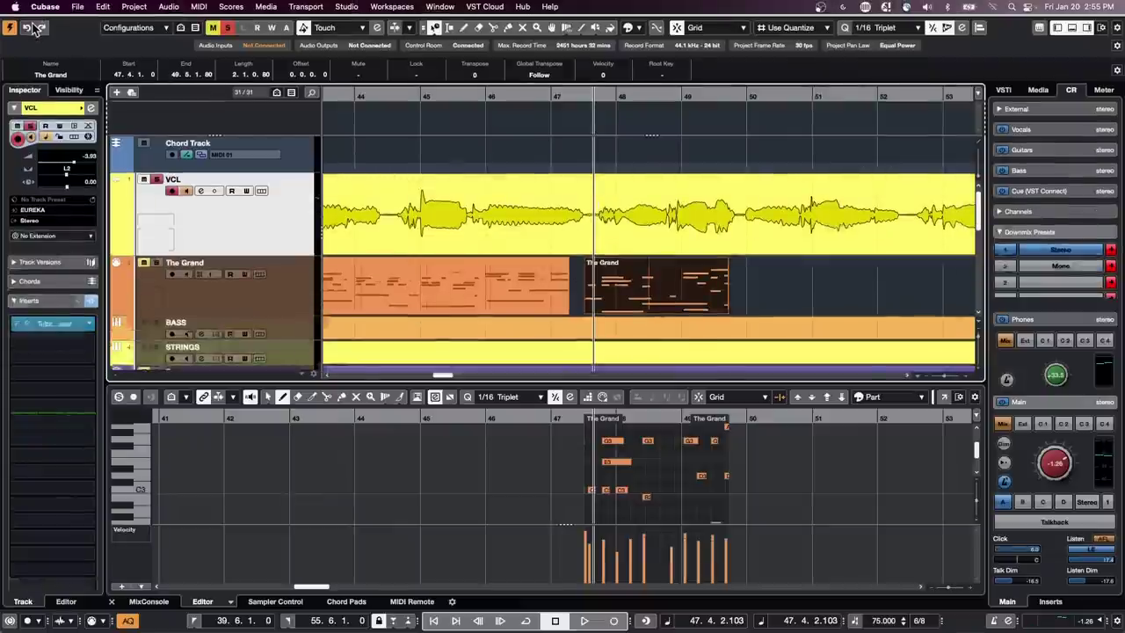
click(323, 7)
click(545, 156)
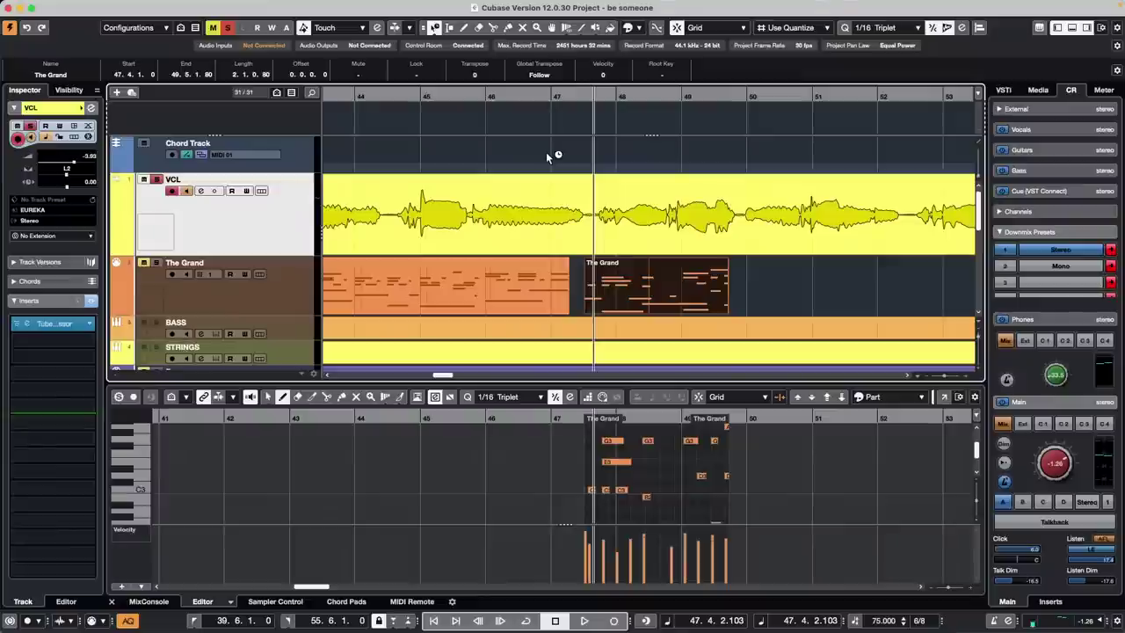
drag(590, 100, 592, 88)
Open the Project Synchronization Setup and show its sync destinations.
click(346, 6)
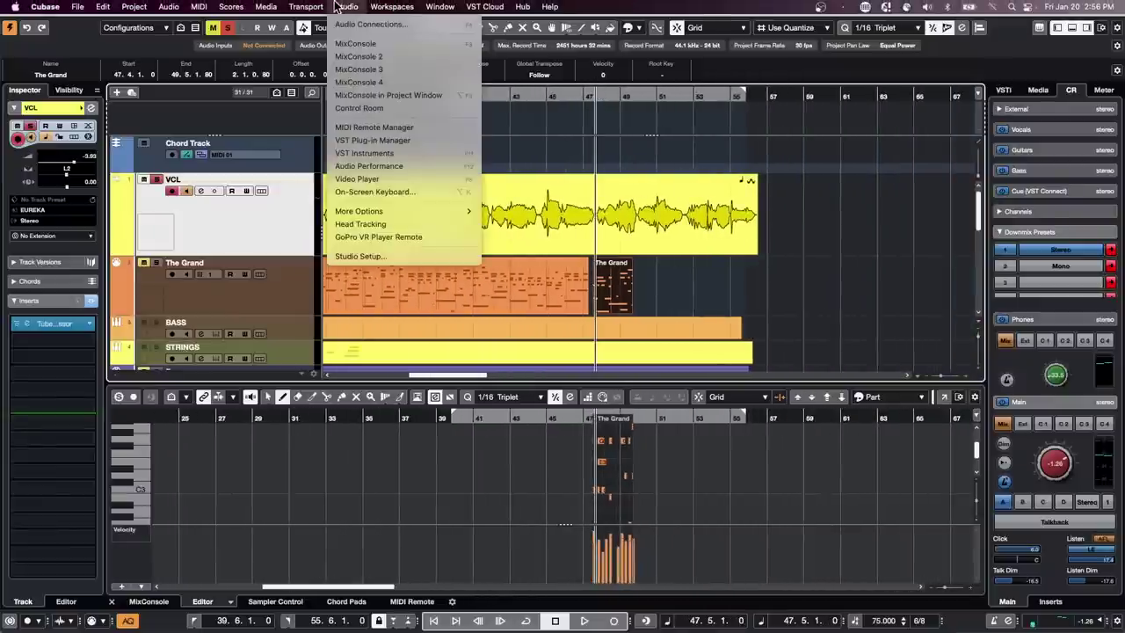
mouse_move(280, 7)
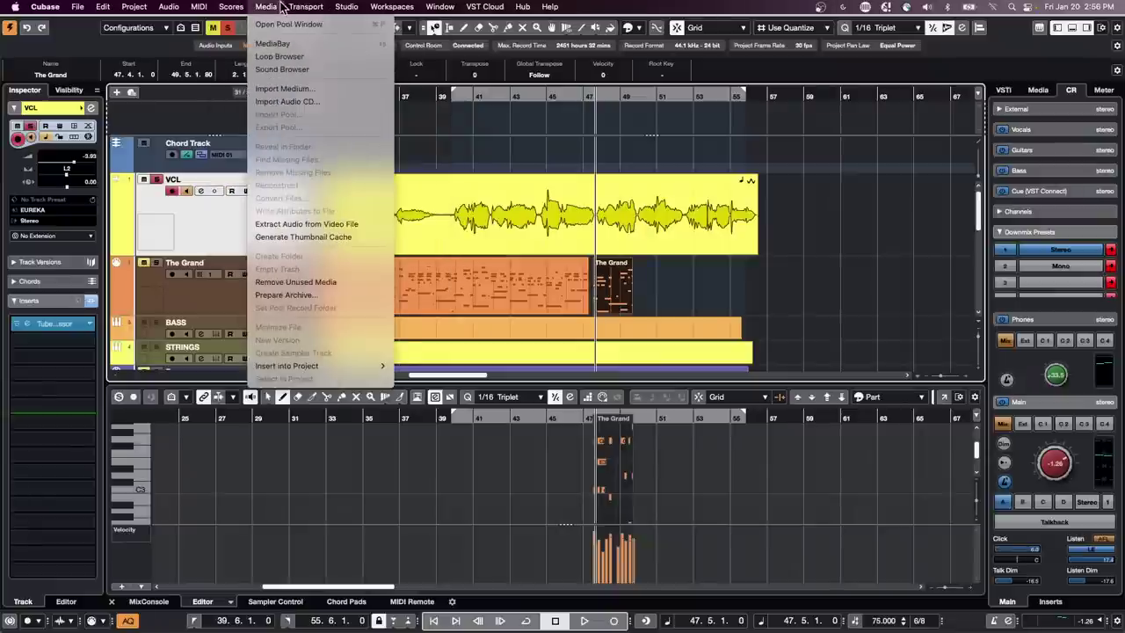
mouse_move(346, 6)
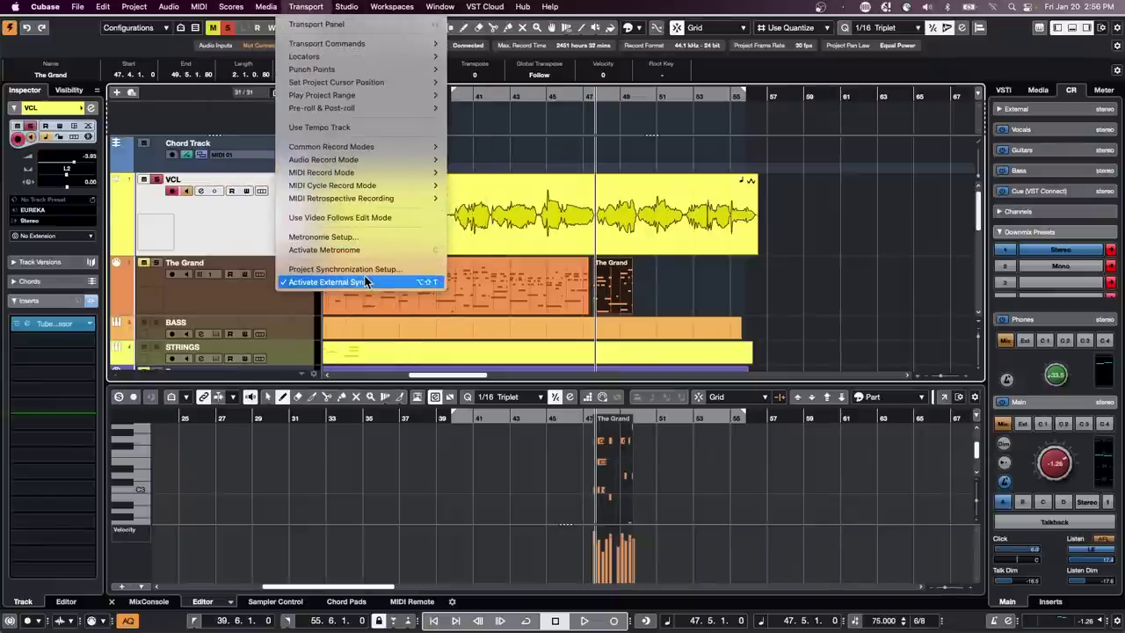
click(373, 270)
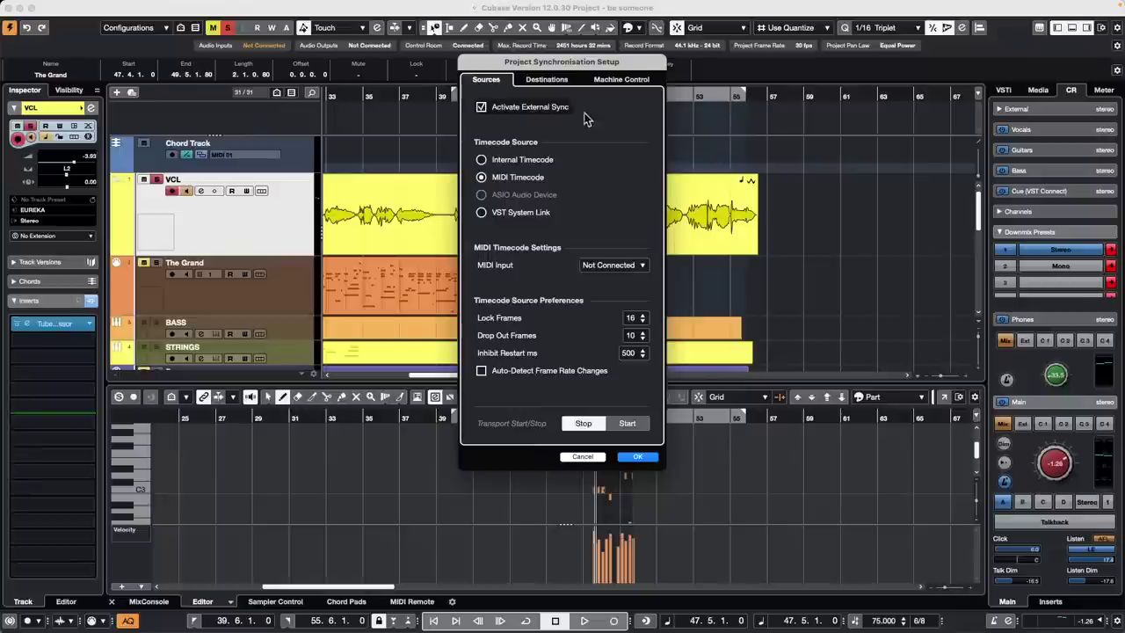
click(553, 80)
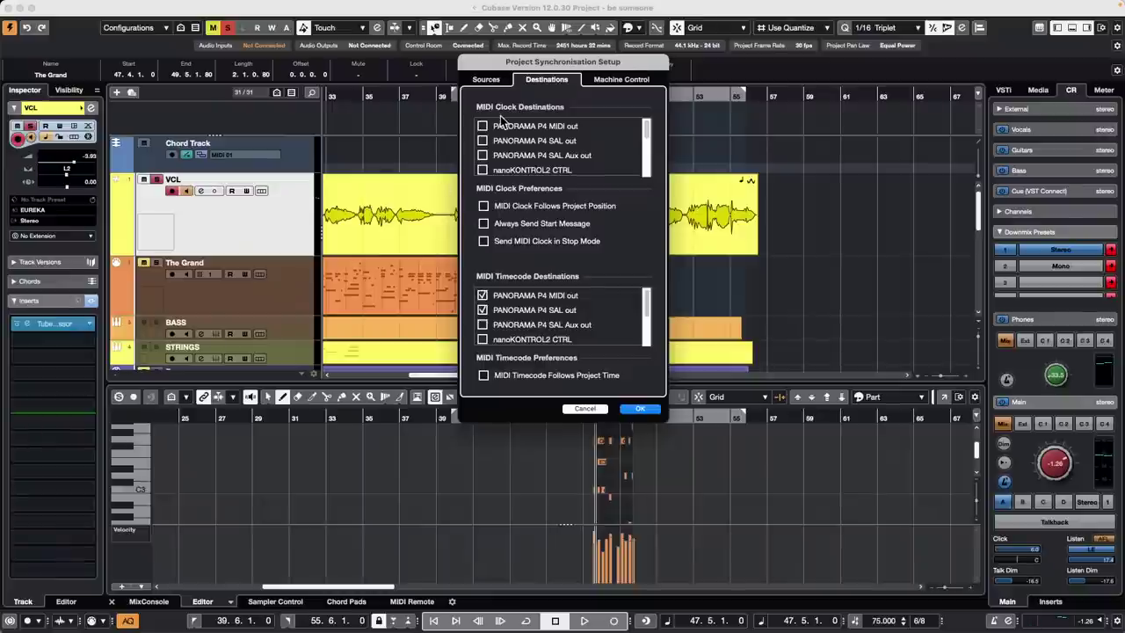
Enable Steinberg CC121 Port1 as a MIDI Clock destination, confirm the synchronization setup, and switch off Activate External Sync.
scroll(525, 149, down, 2)
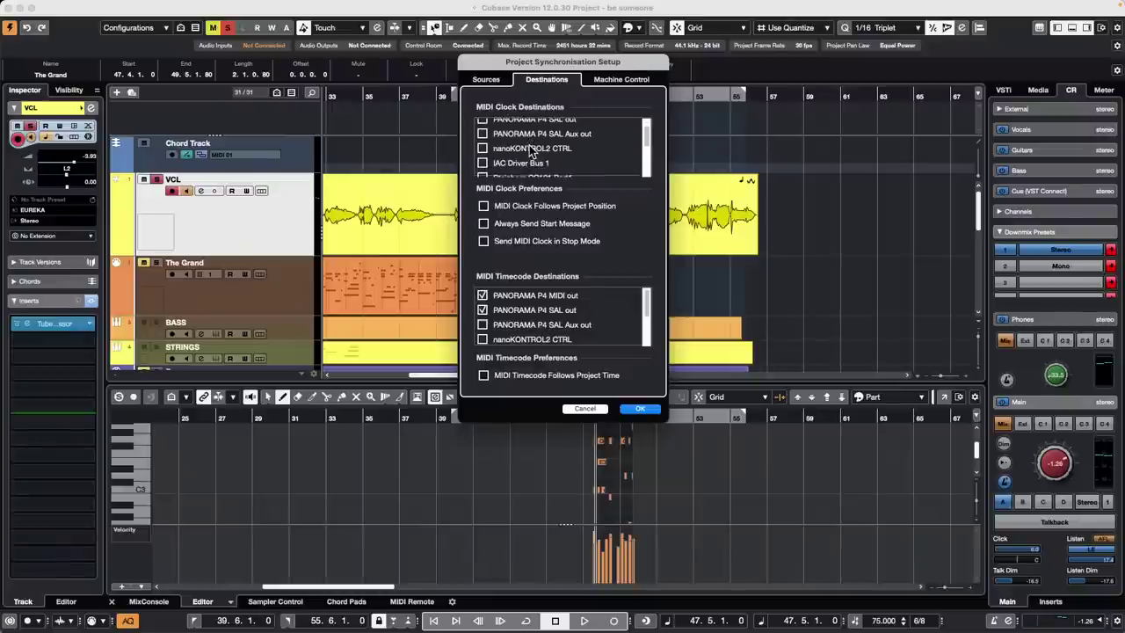
scroll(497, 145, up, 2)
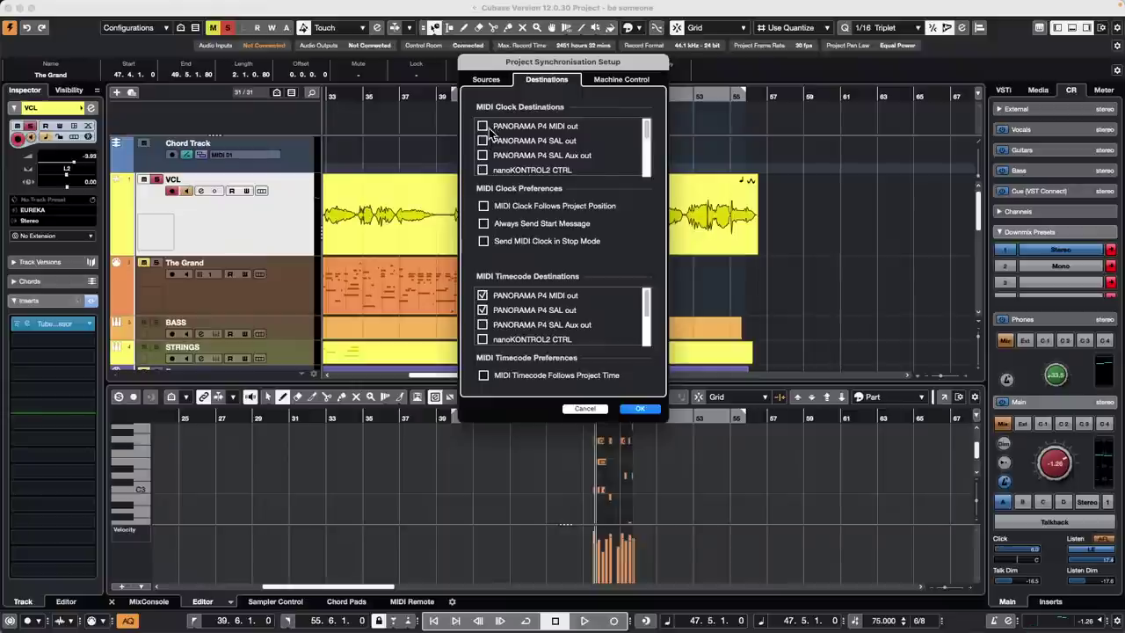
scroll(594, 164, down, 2)
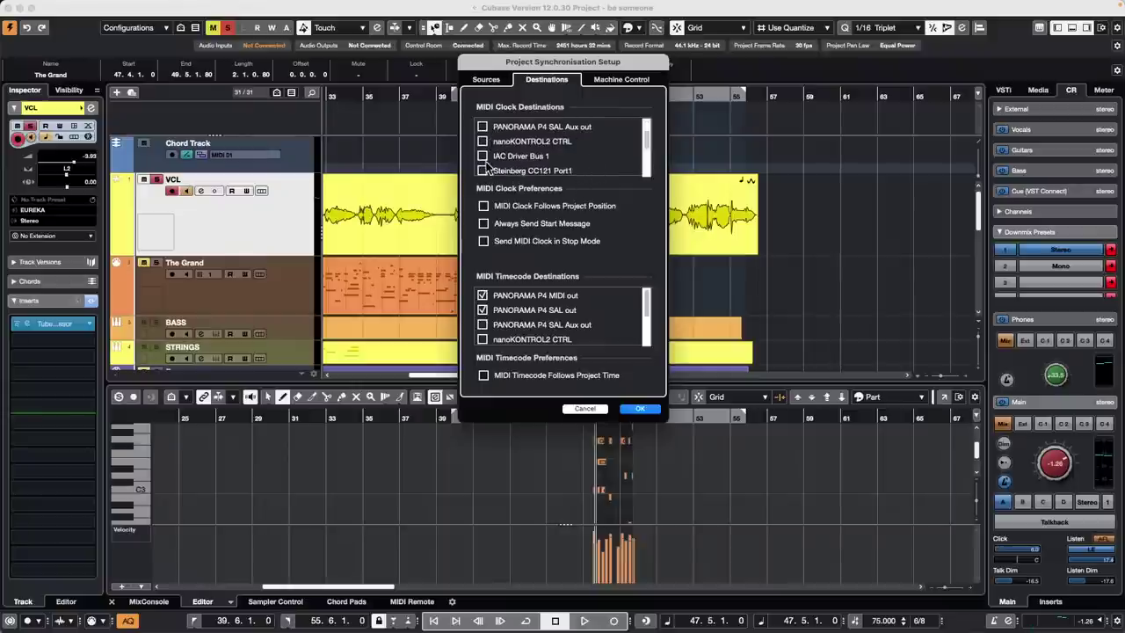
scroll(579, 161, down, 2)
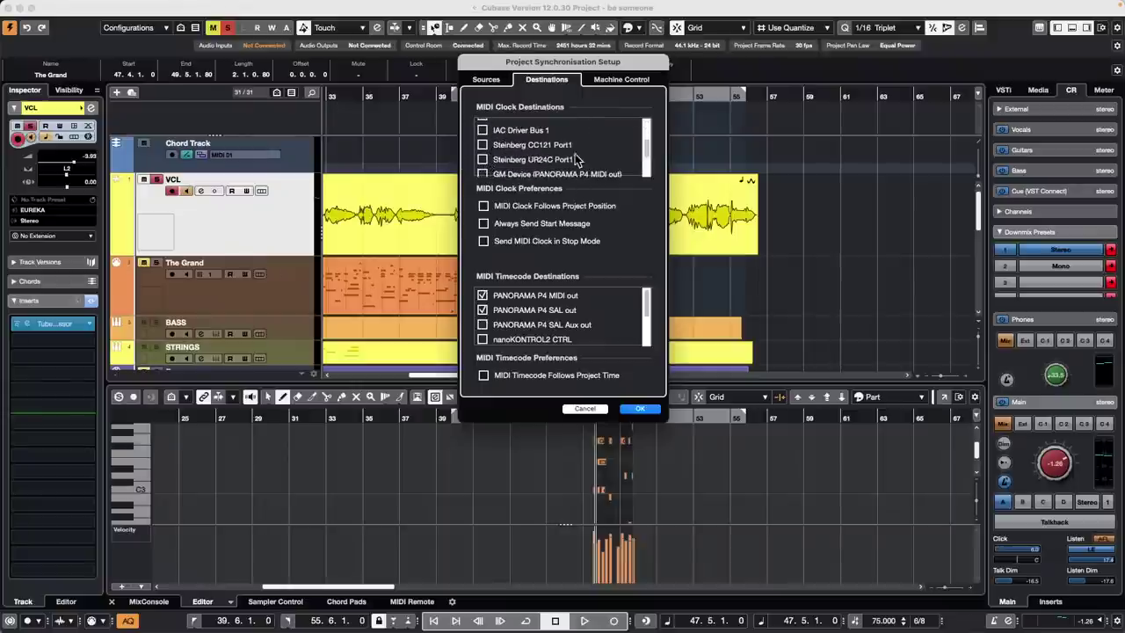
click(483, 146)
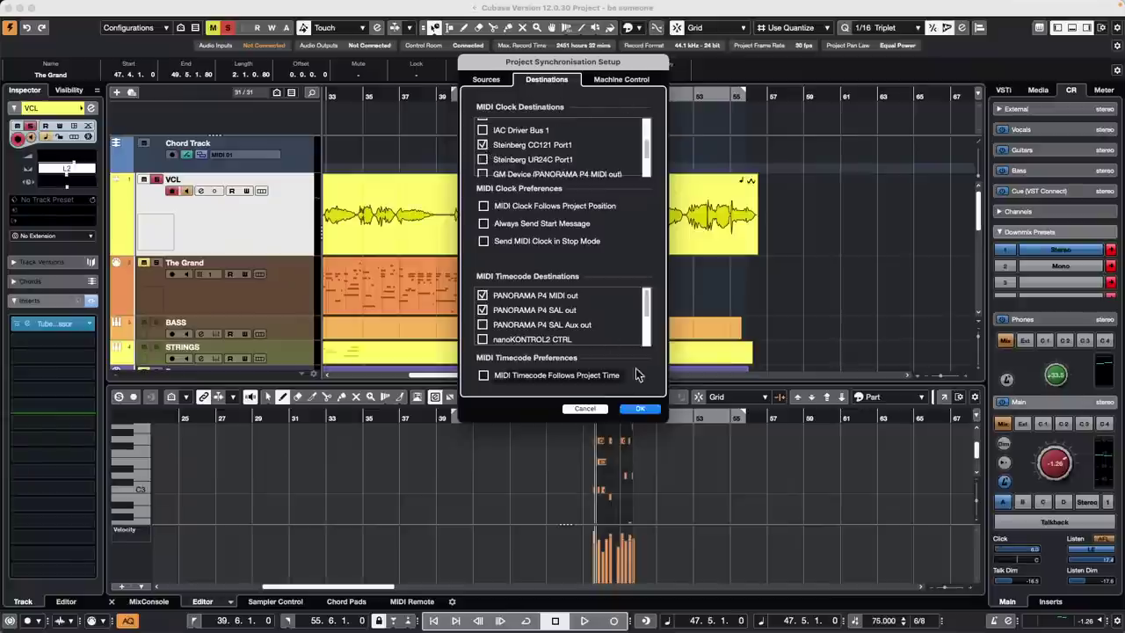
click(631, 409)
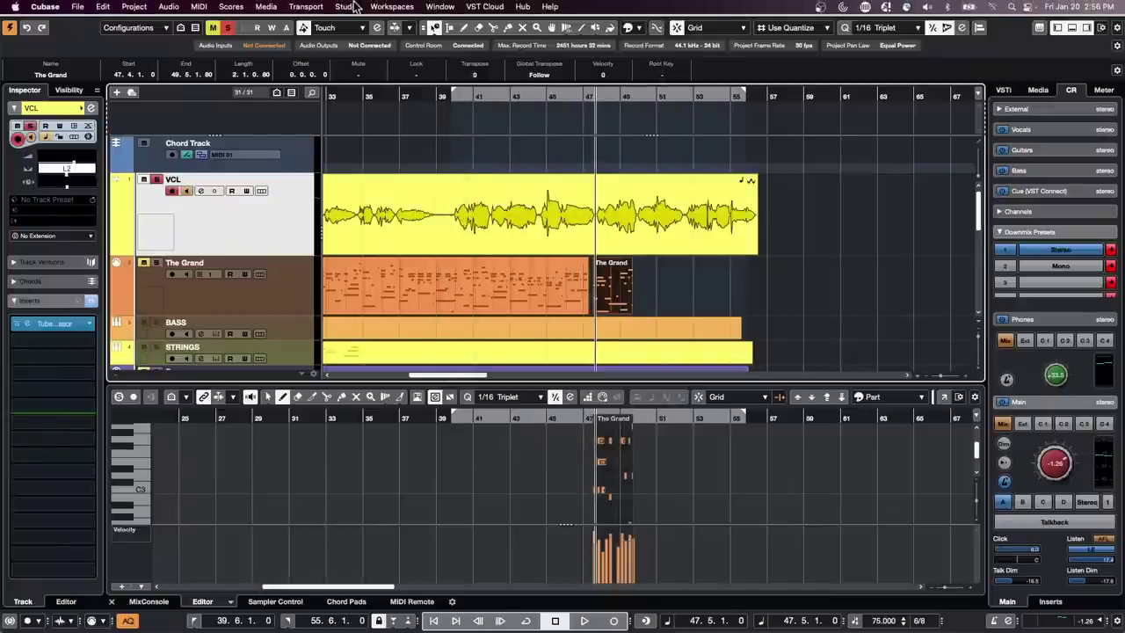
click(308, 7)
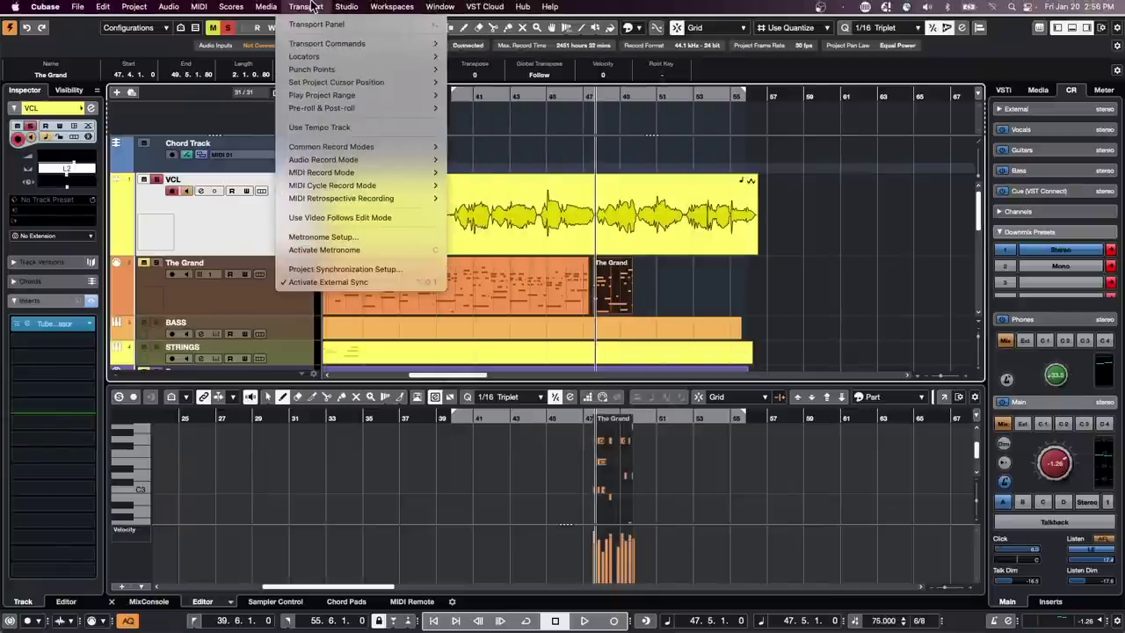
click(371, 282)
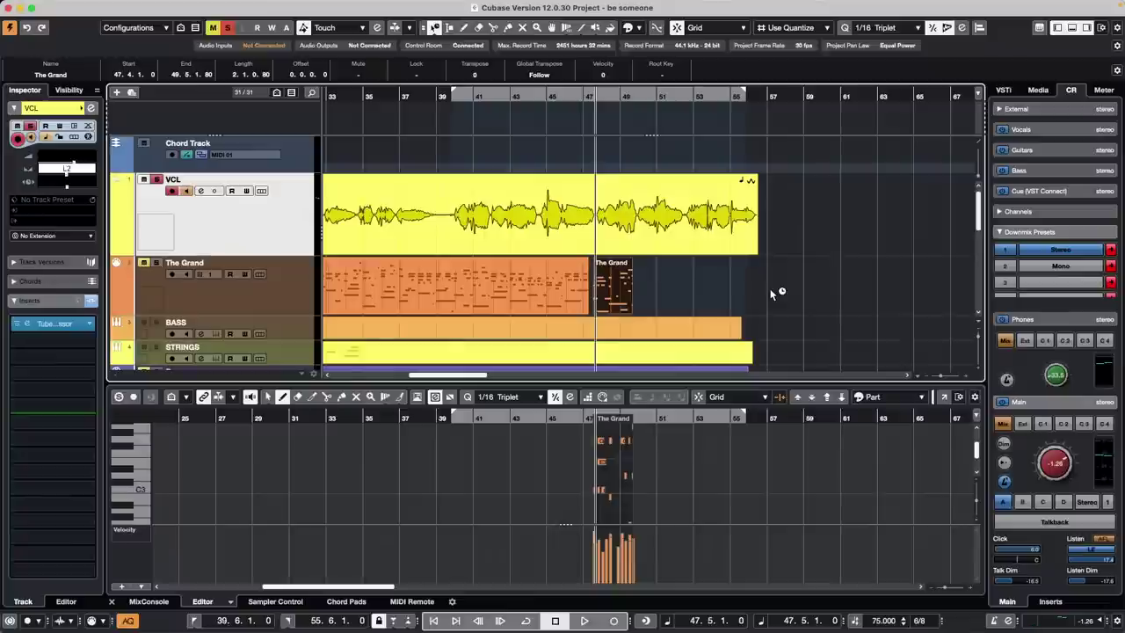
Select the VCL_45 audio event on the VCL track and open the Pool window.
click(503, 224)
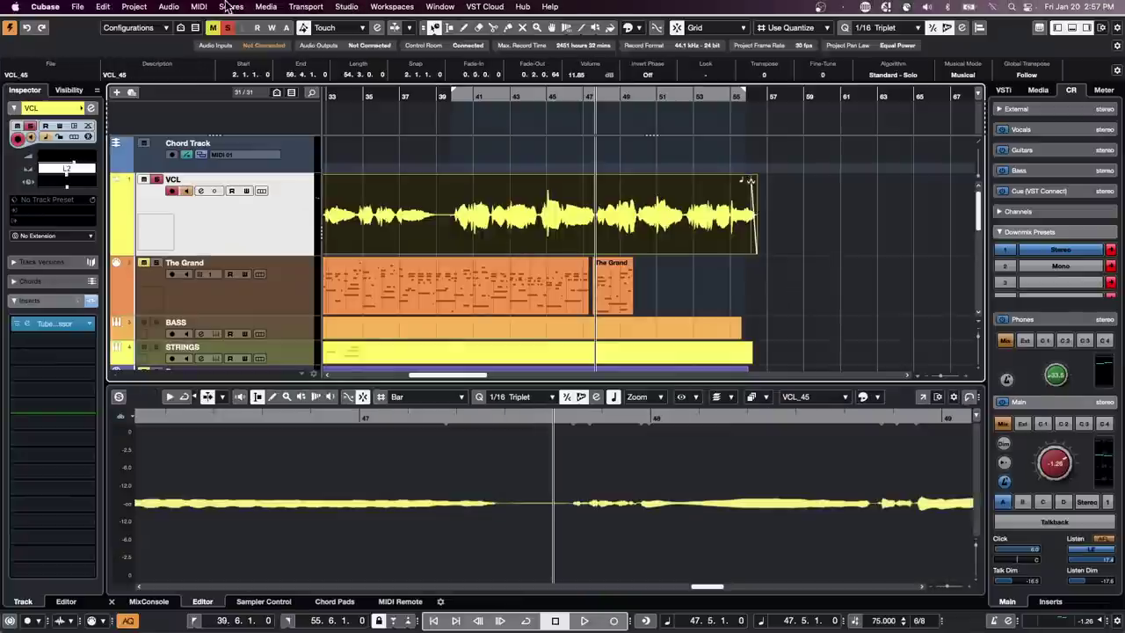
click(198, 6)
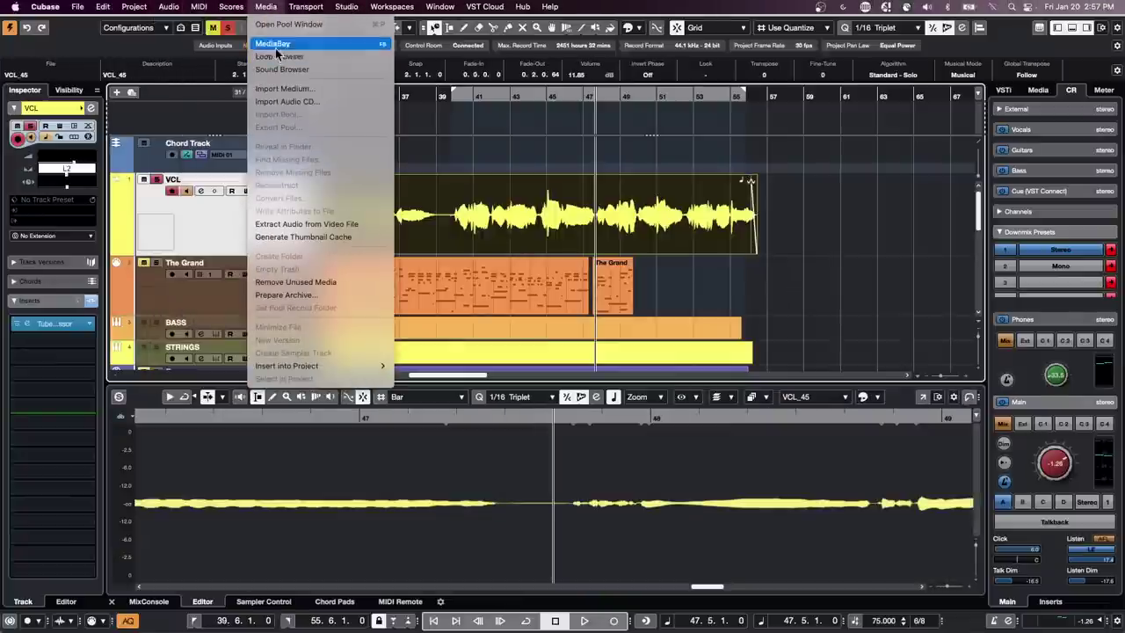
click(287, 24)
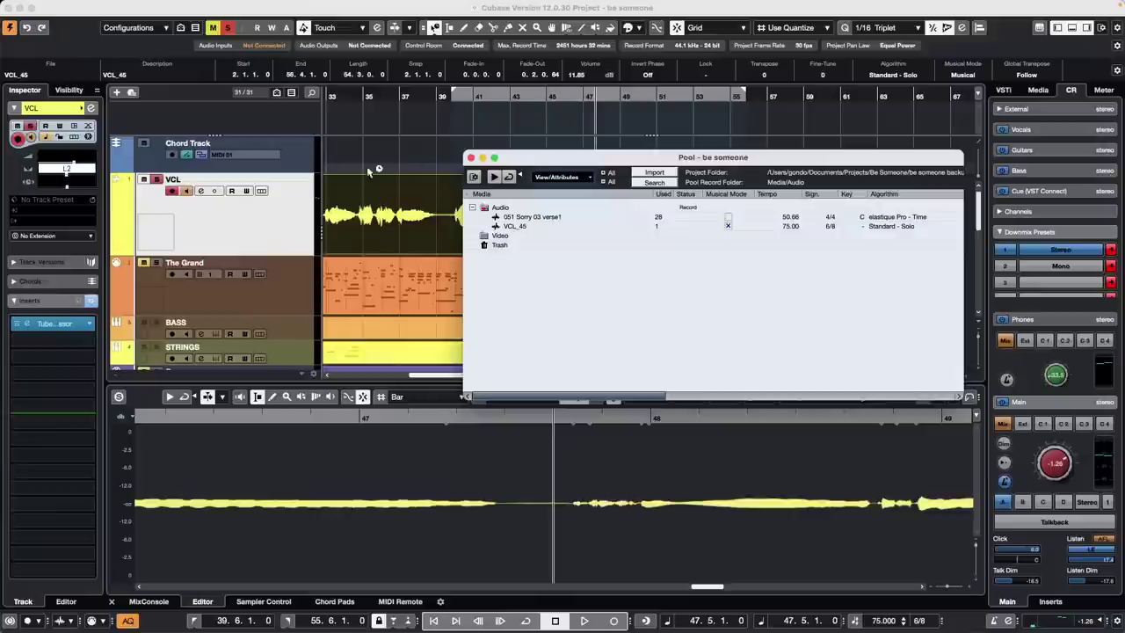
click(518, 230)
right_click(518, 230)
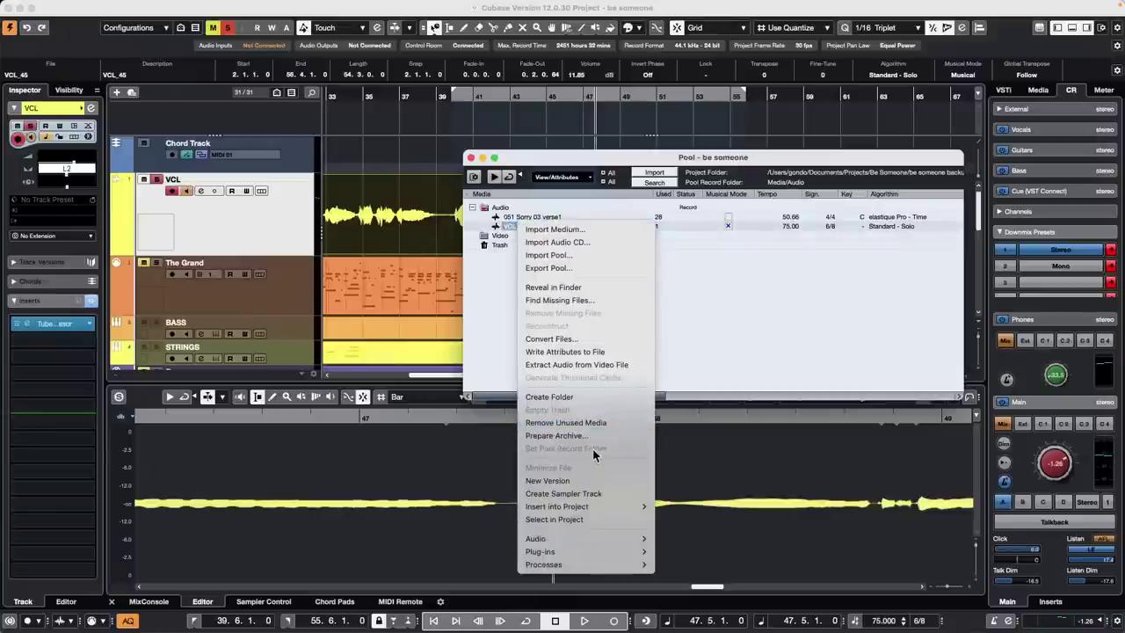
click(601, 339)
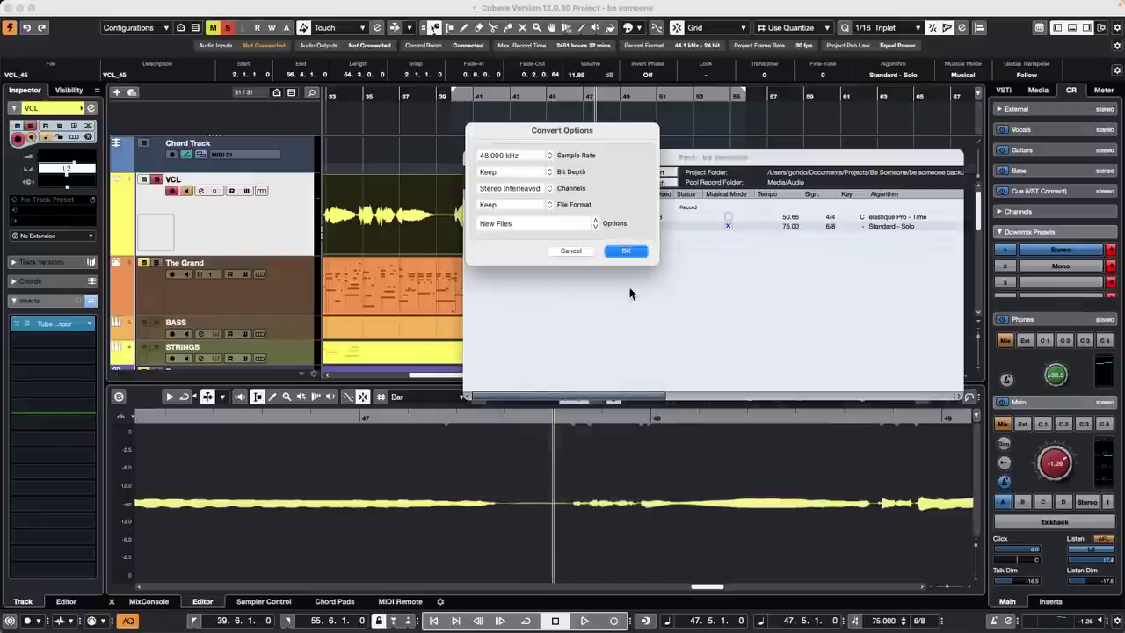
click(546, 155)
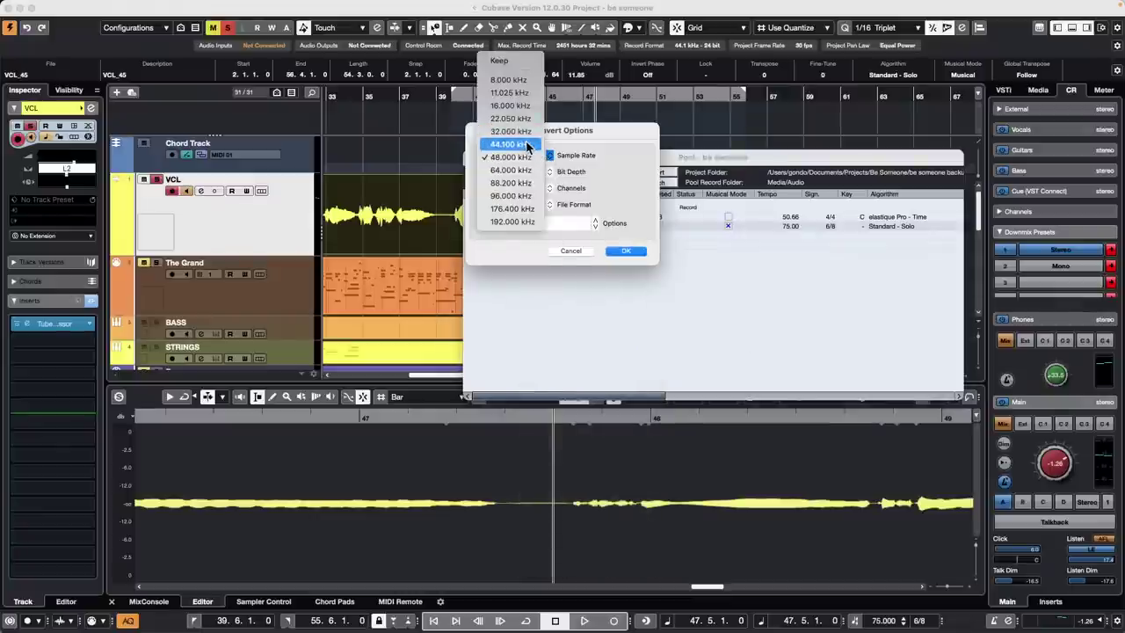
click(526, 144)
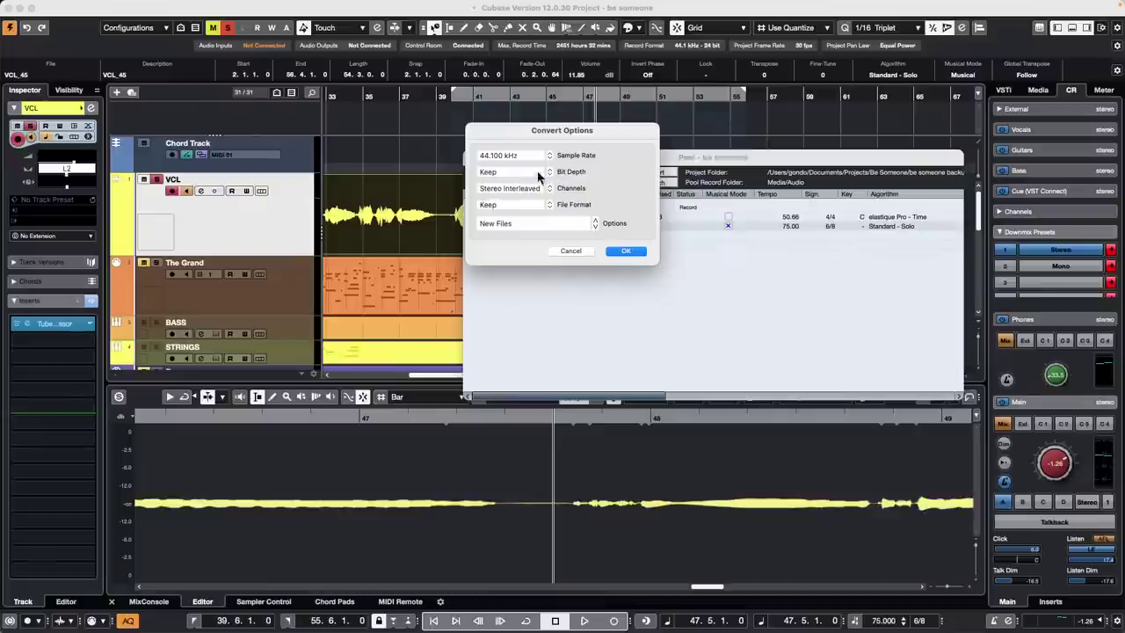
click(515, 174)
click(681, 175)
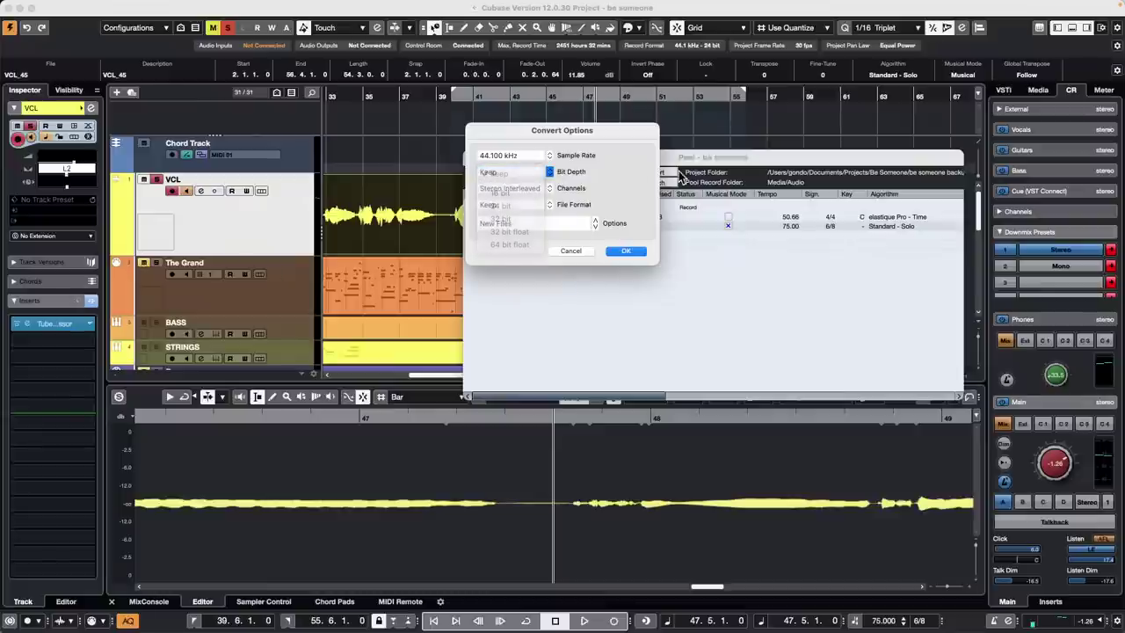
click(578, 251)
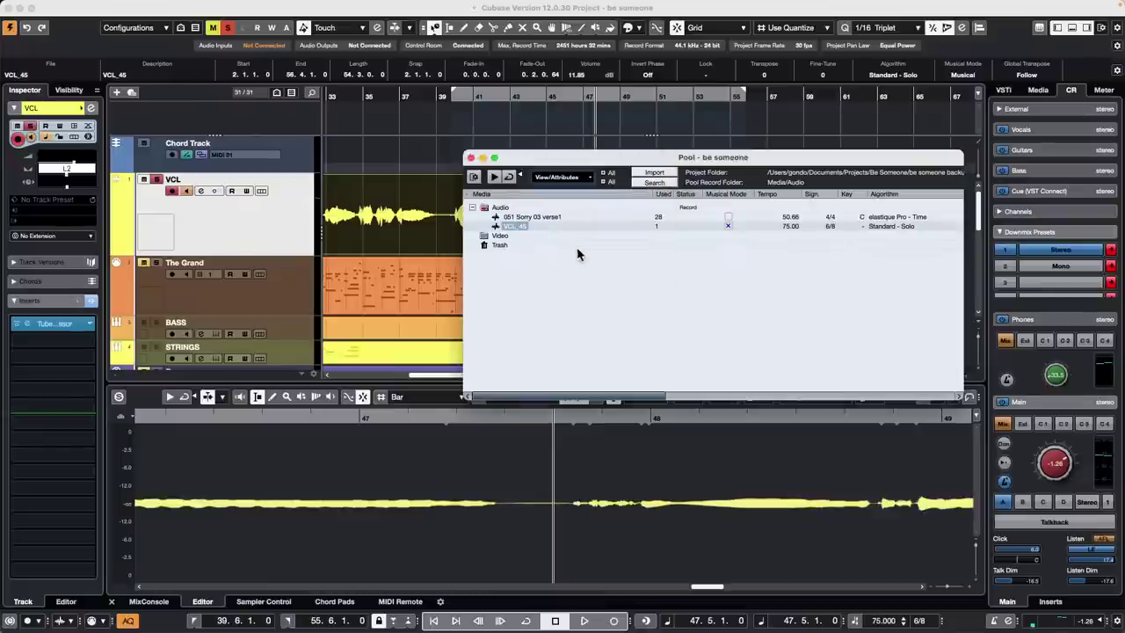
Close the Pool window and return to the project's arrangement.
right_click(518, 230)
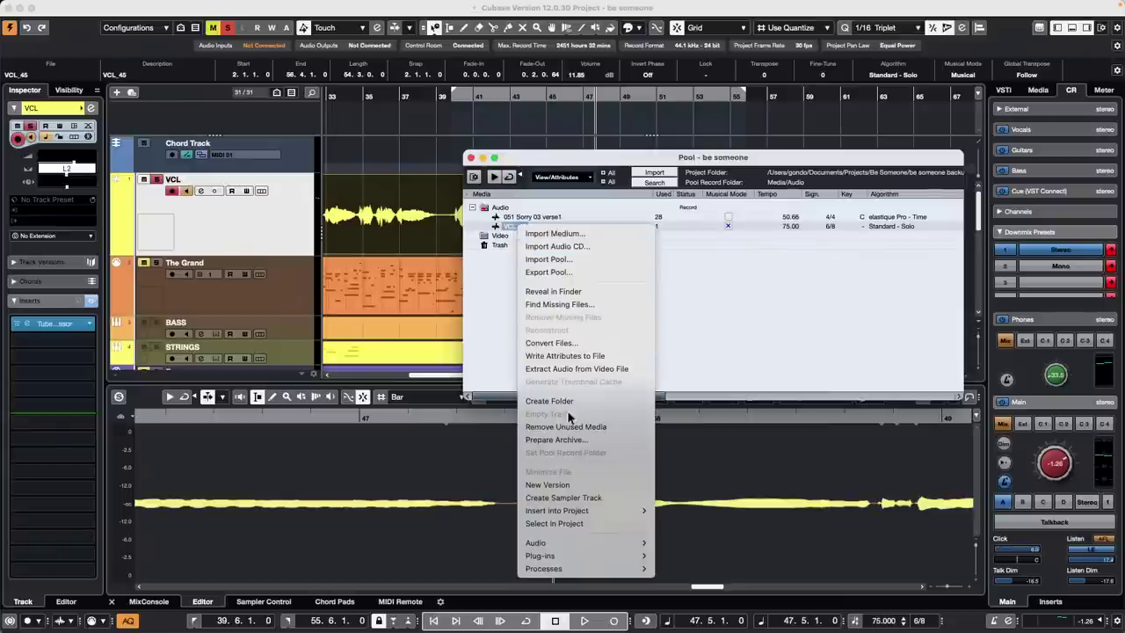
click(470, 158)
click(470, 159)
click(472, 160)
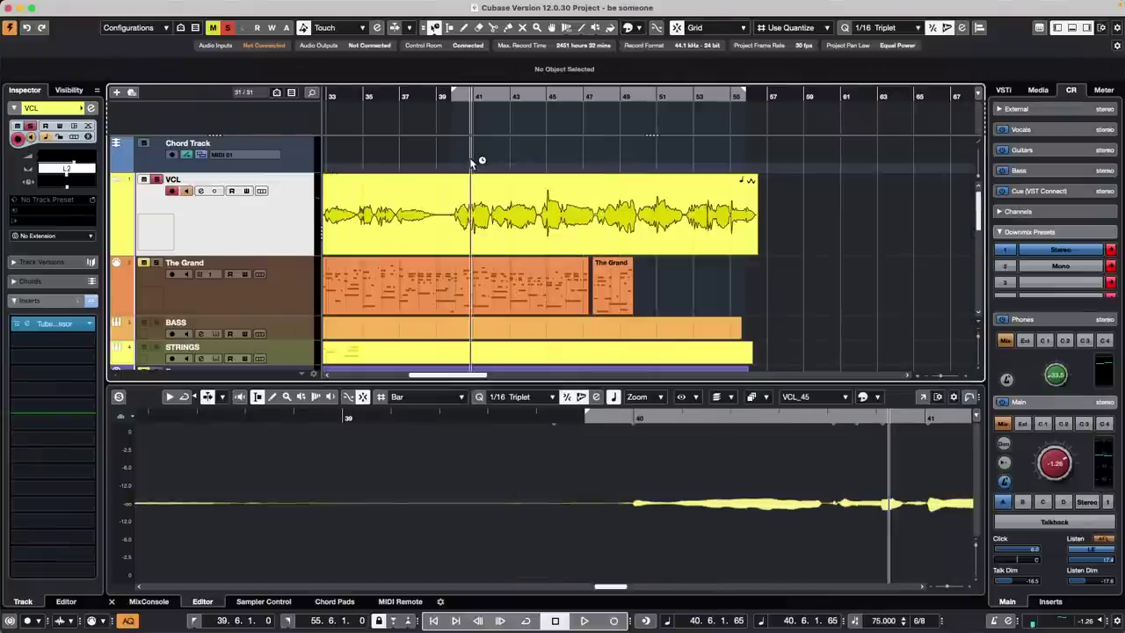
Set the Object Selection tool to Normal Sizing.
right_click(439, 243)
click(439, 242)
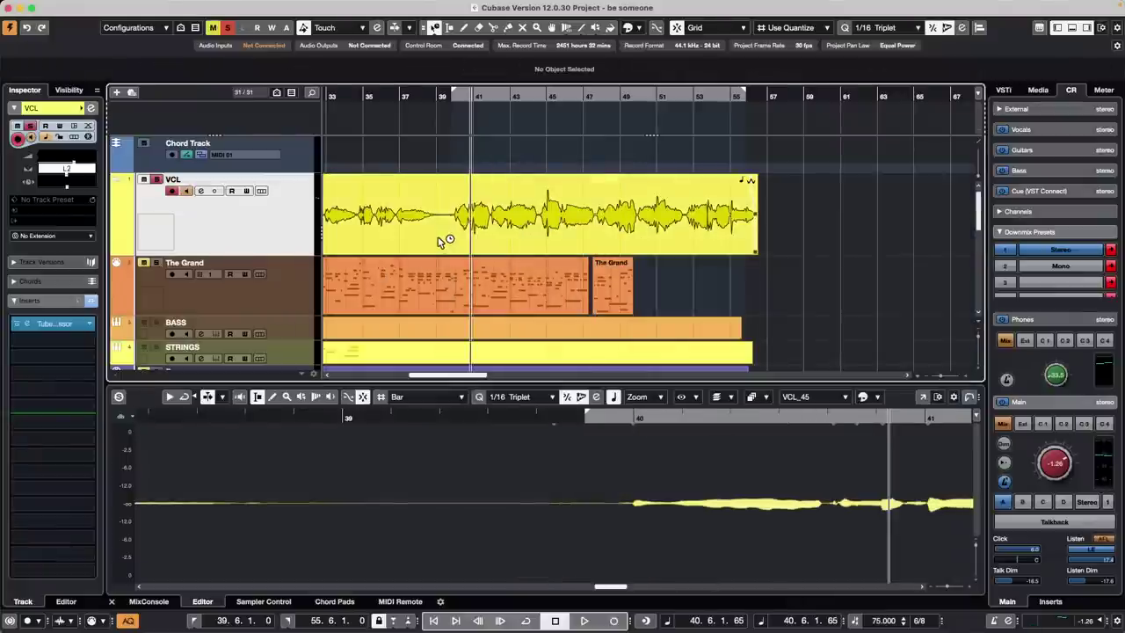
click(435, 29)
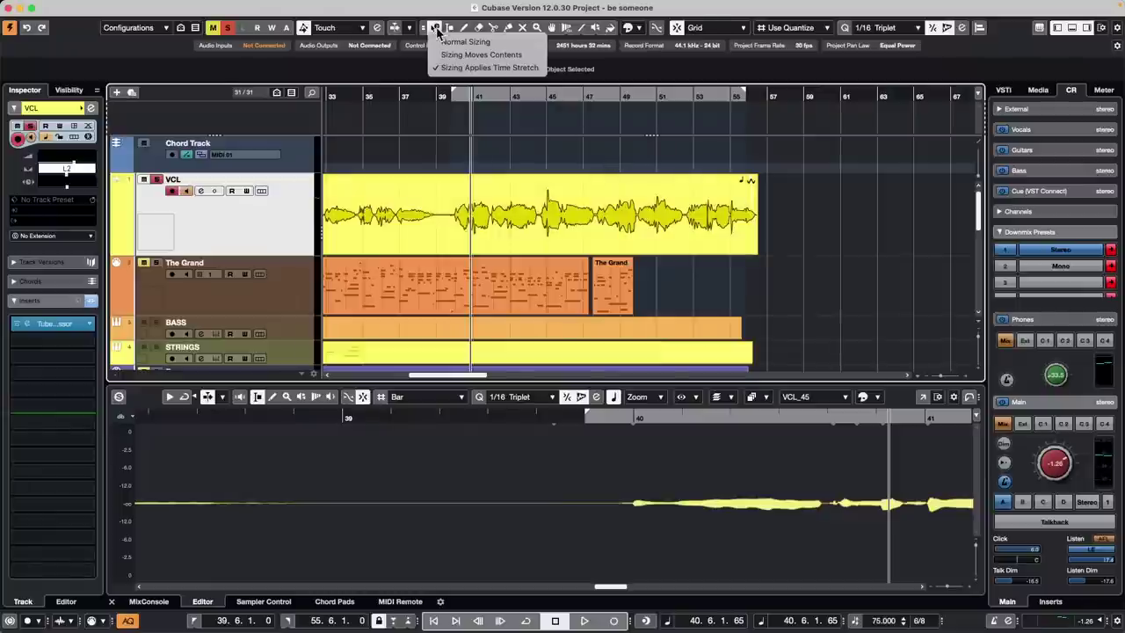
click(475, 39)
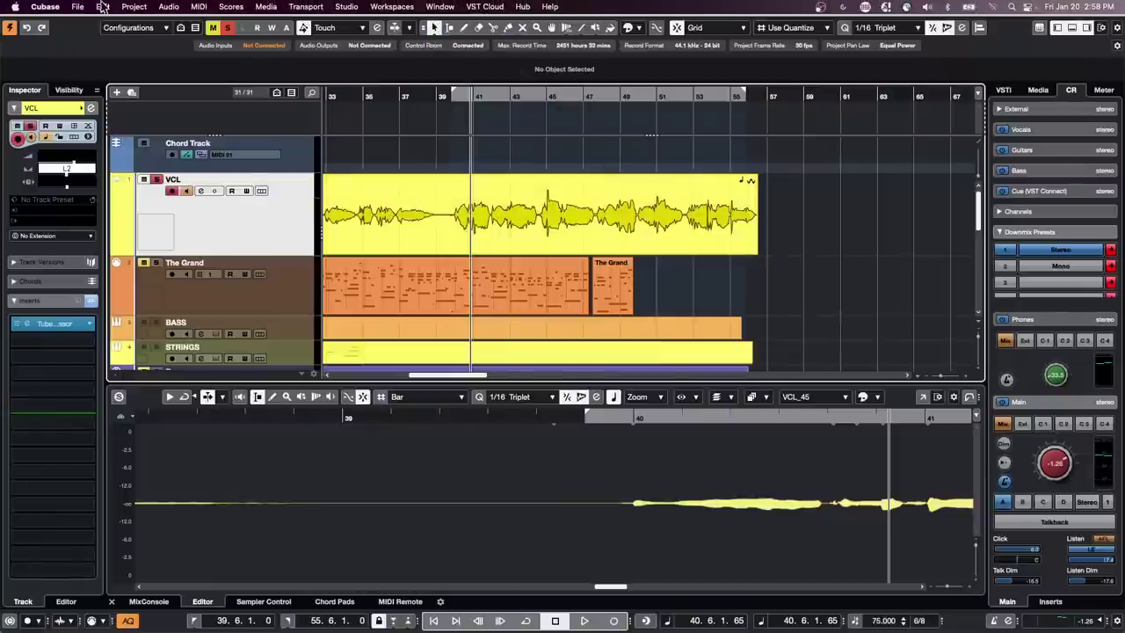
Inspect the available record sample rates in the Project Setup and confirm the dialog.
click(102, 7)
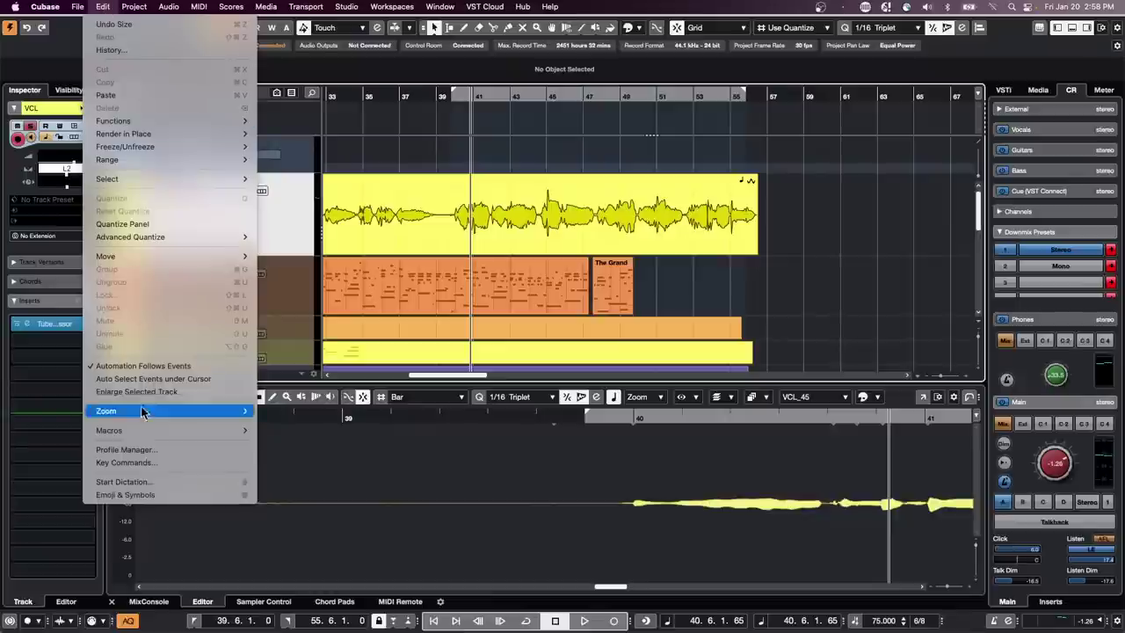
mouse_move(134, 7)
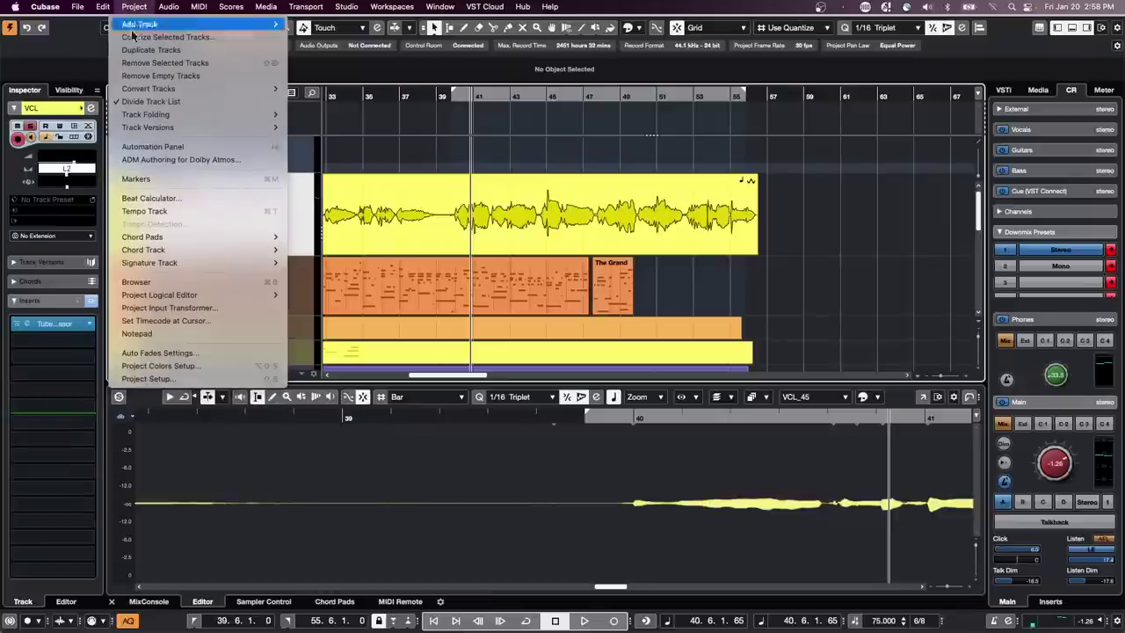
click(201, 379)
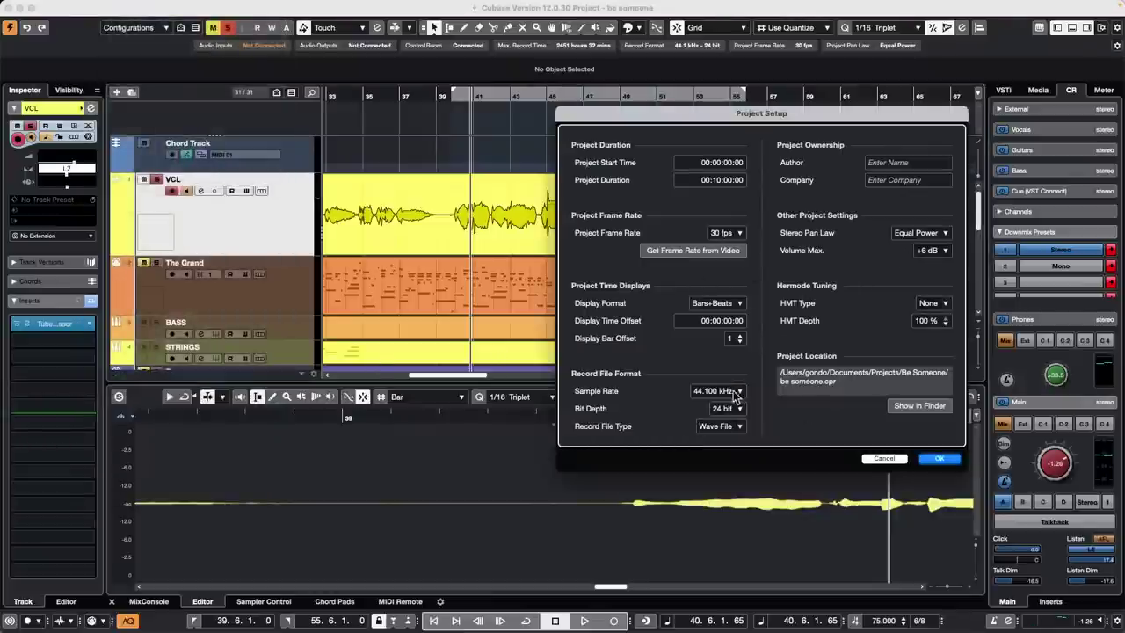
click(735, 393)
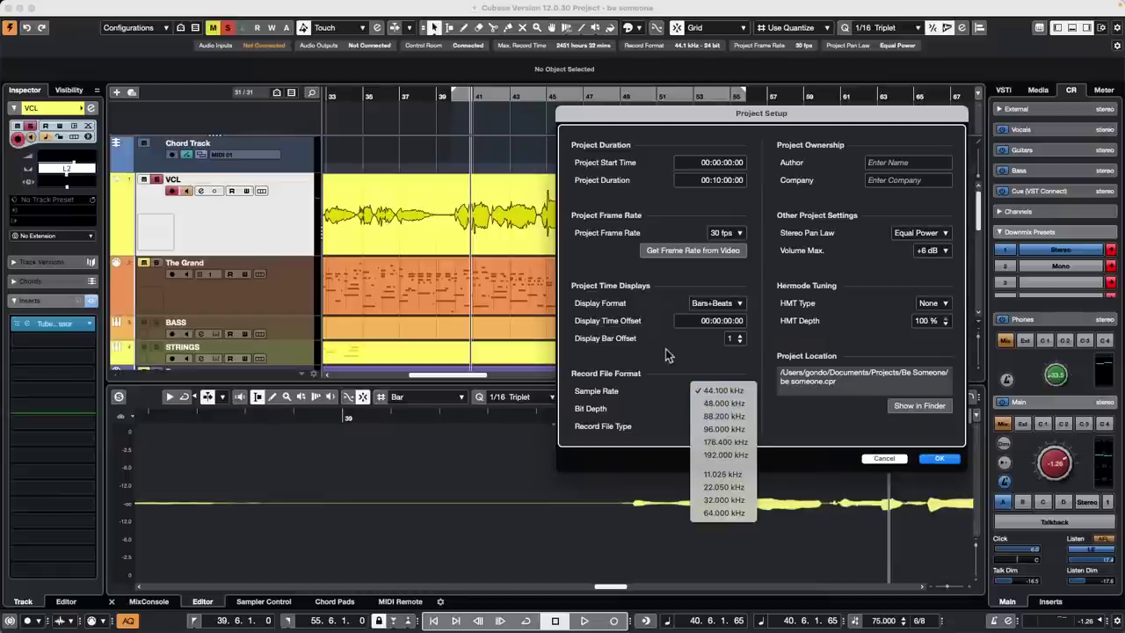
click(732, 357)
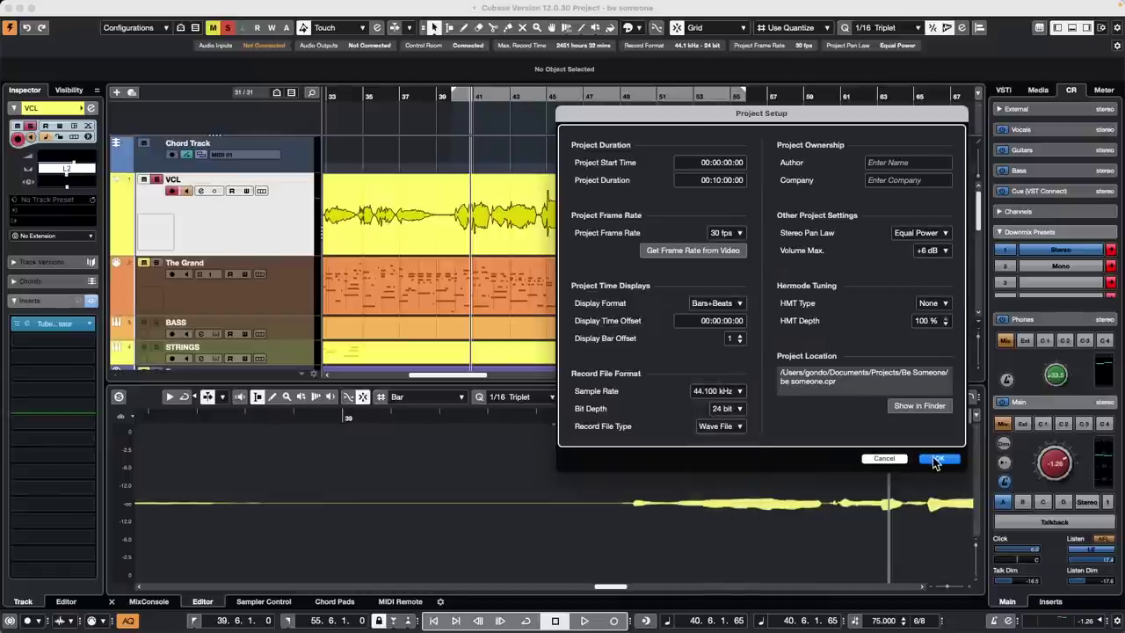
click(936, 459)
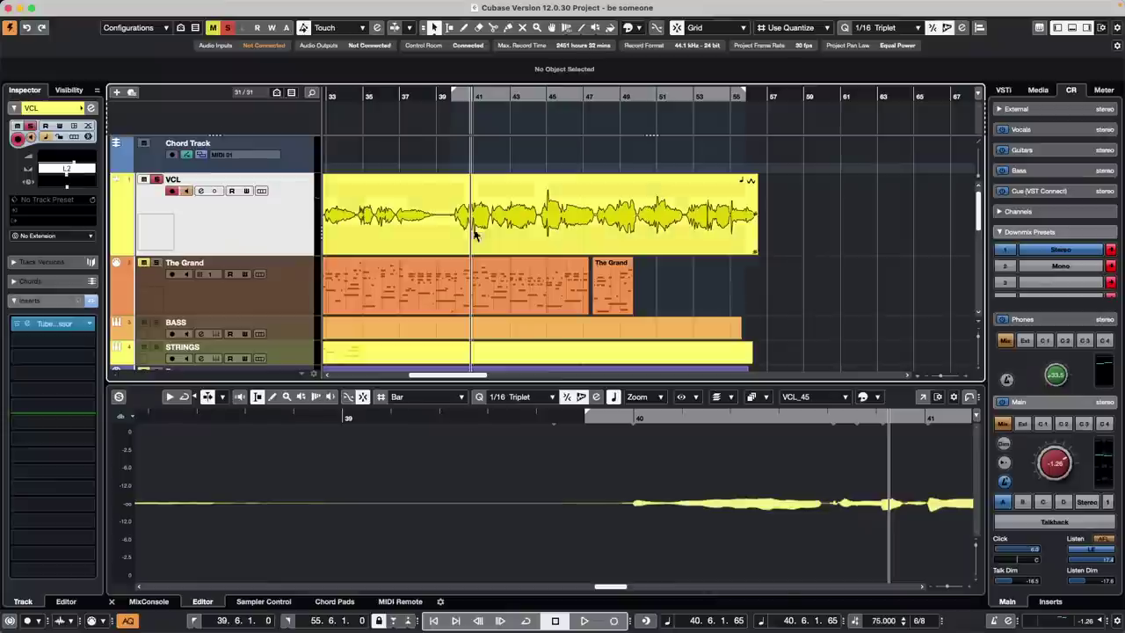
Place the project cursor at about bar 5 and select the VCL_45 event on the vocal track.
click(337, 94)
drag(270, 93, 425, 108)
click(540, 250)
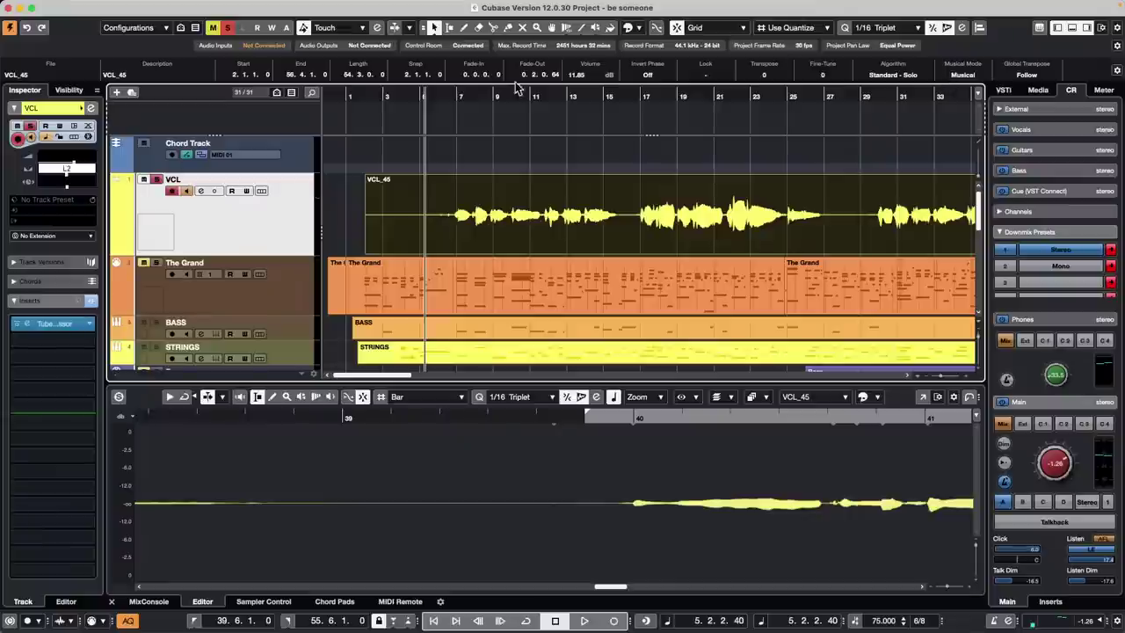
Revert the project to its last saved version.
click(103, 6)
mouse_move(77, 8)
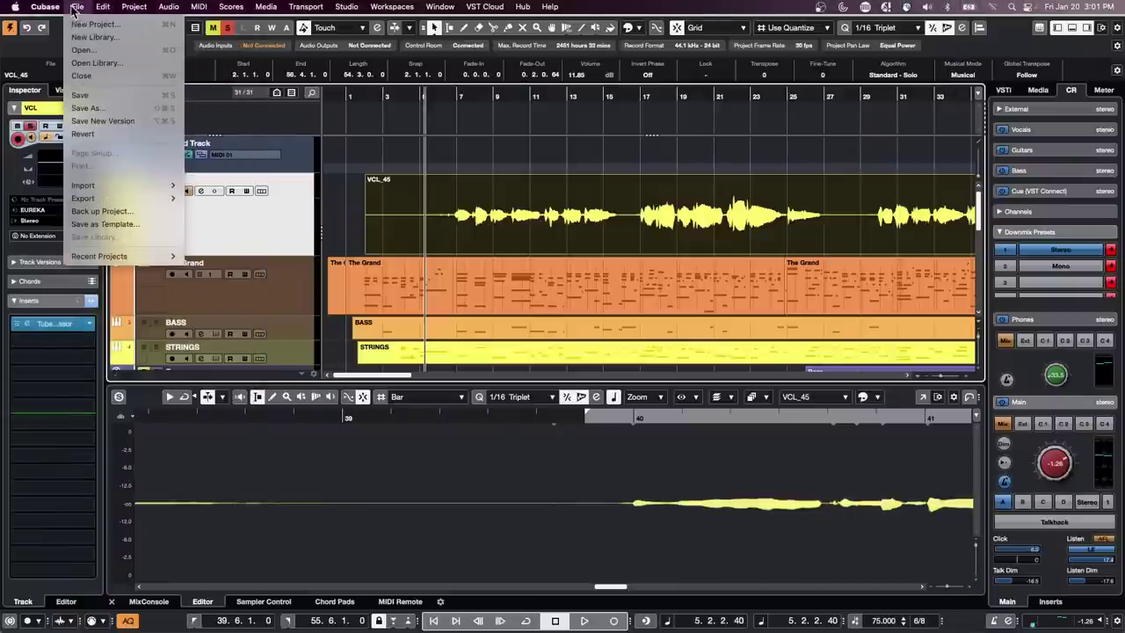
click(138, 134)
click(620, 217)
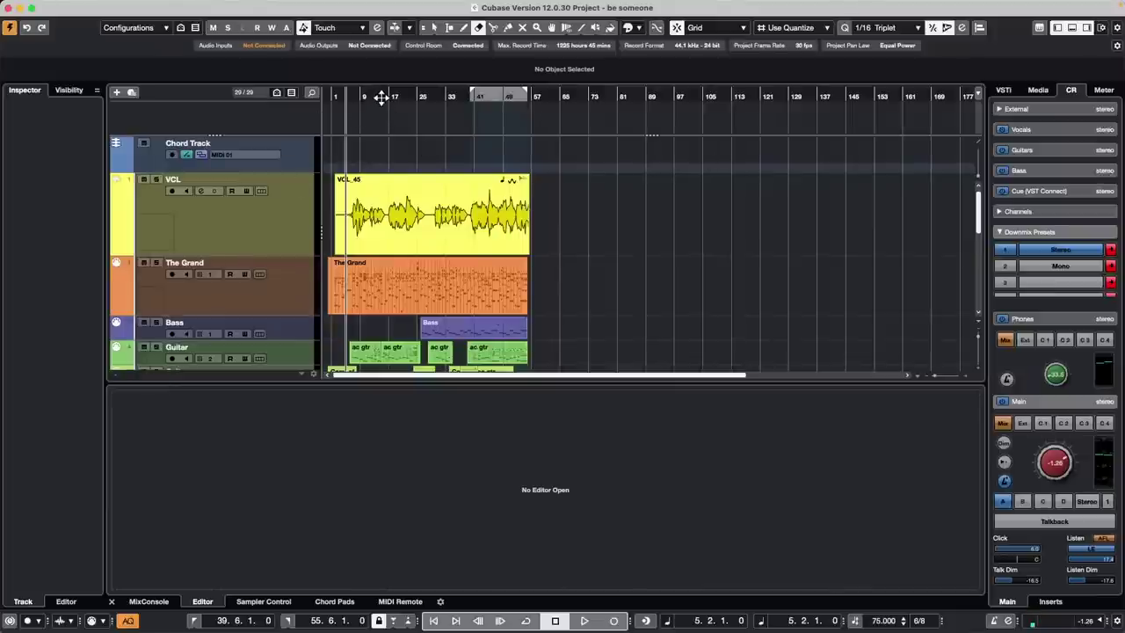
Play a short passage from about bar 14, stop it, and select the VCL_45 event with the Object Selection tool.
click(380, 97)
key(space)
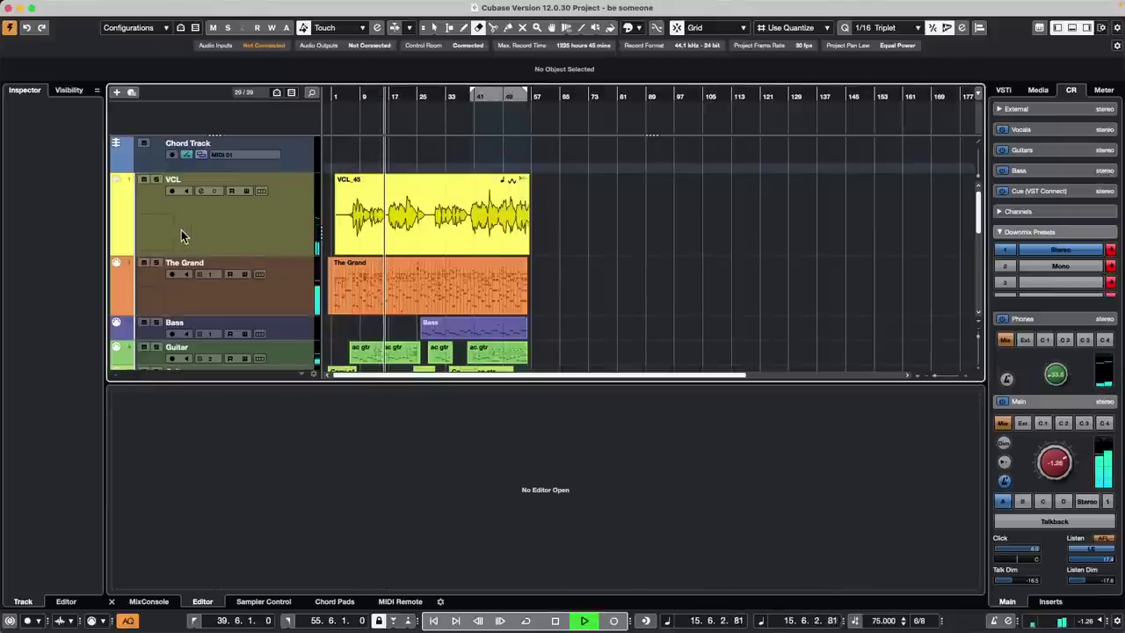
right_click(587, 232)
click(492, 201)
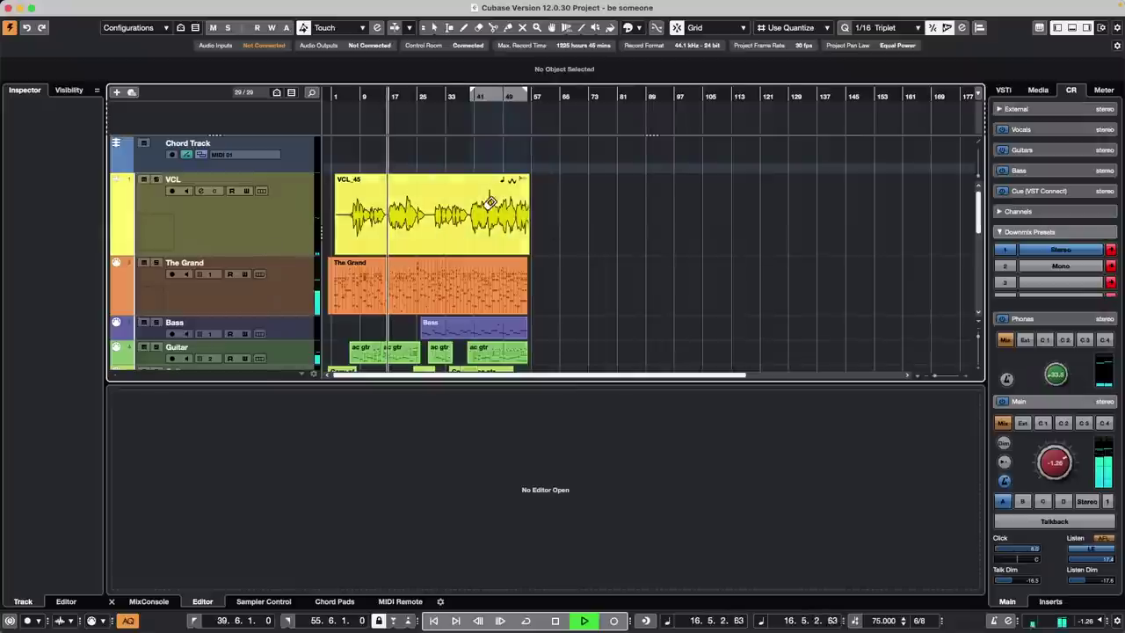
key(space)
click(484, 229)
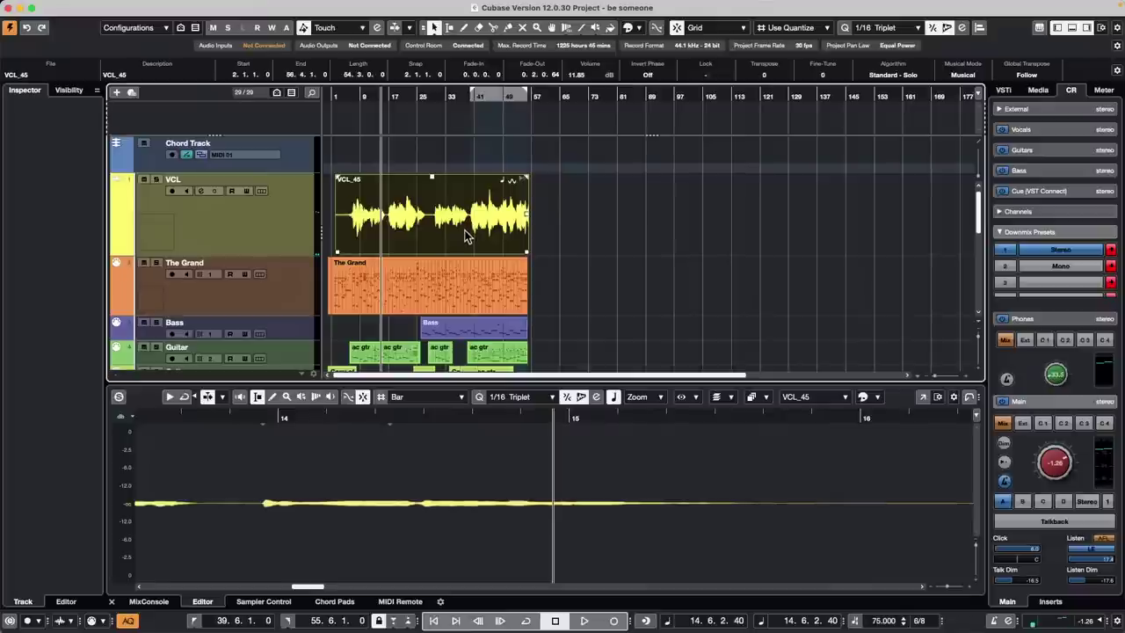
Check the VCL_45 clip's entry in the Pool and close the Pool window.
key(super+p)
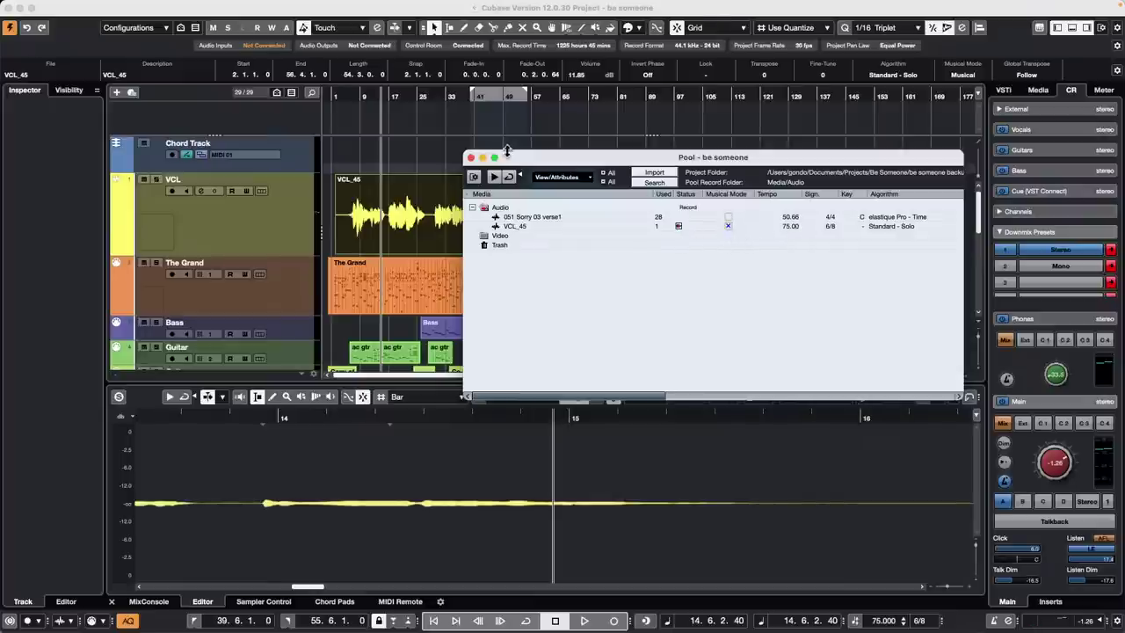
click(470, 157)
click(684, 228)
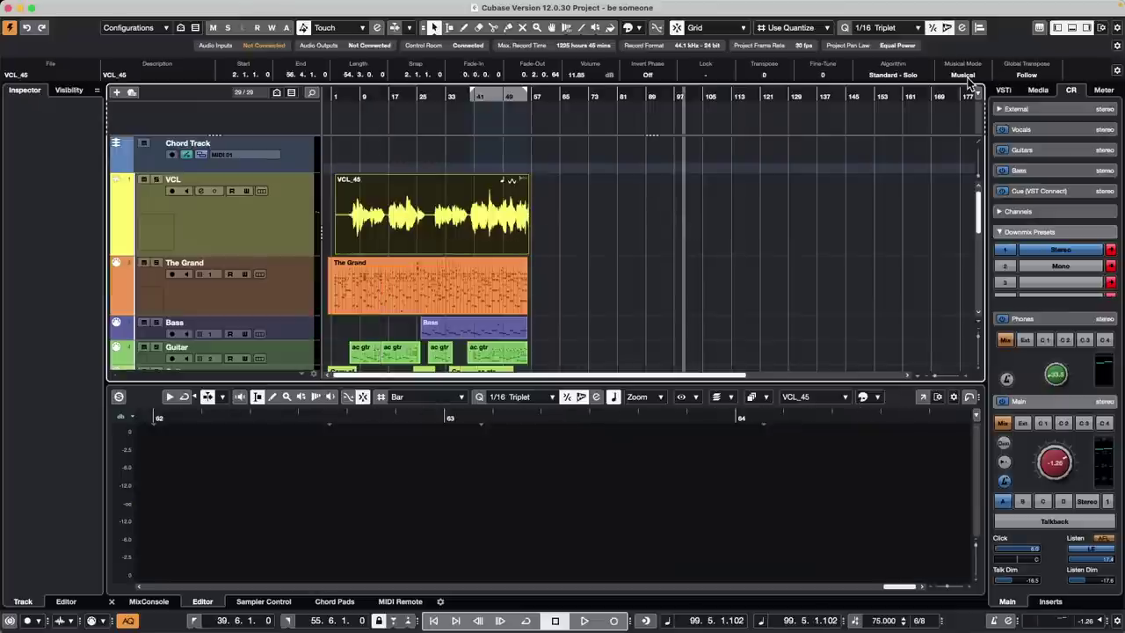
Select The Grand track and listen to a short passage from about bar 16.
drag(405, 100, 386, 99)
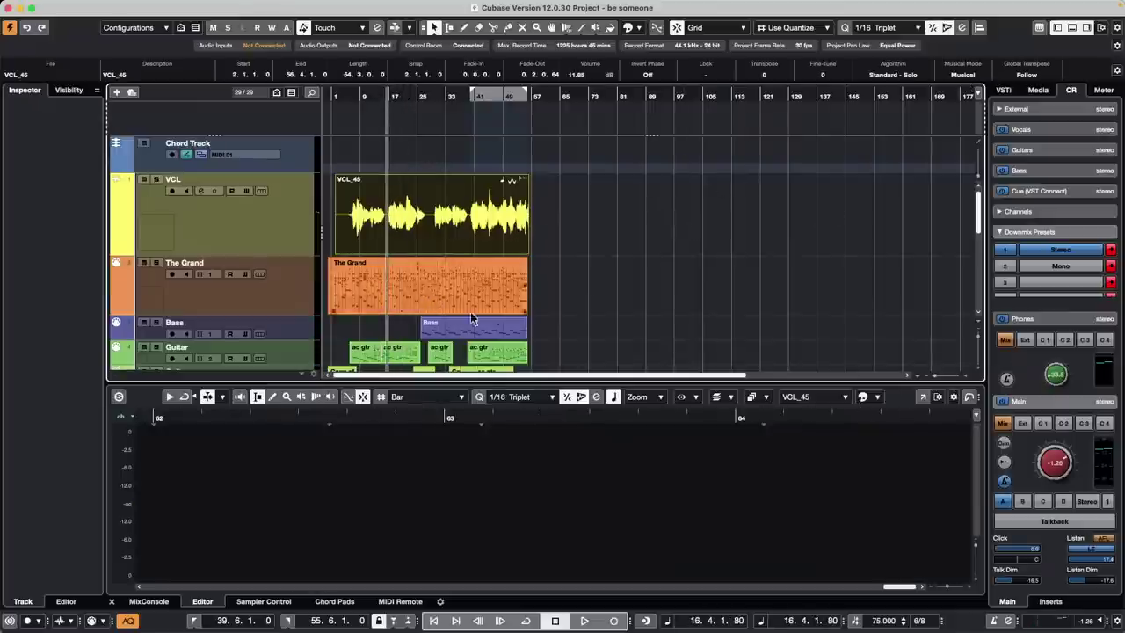
click(275, 295)
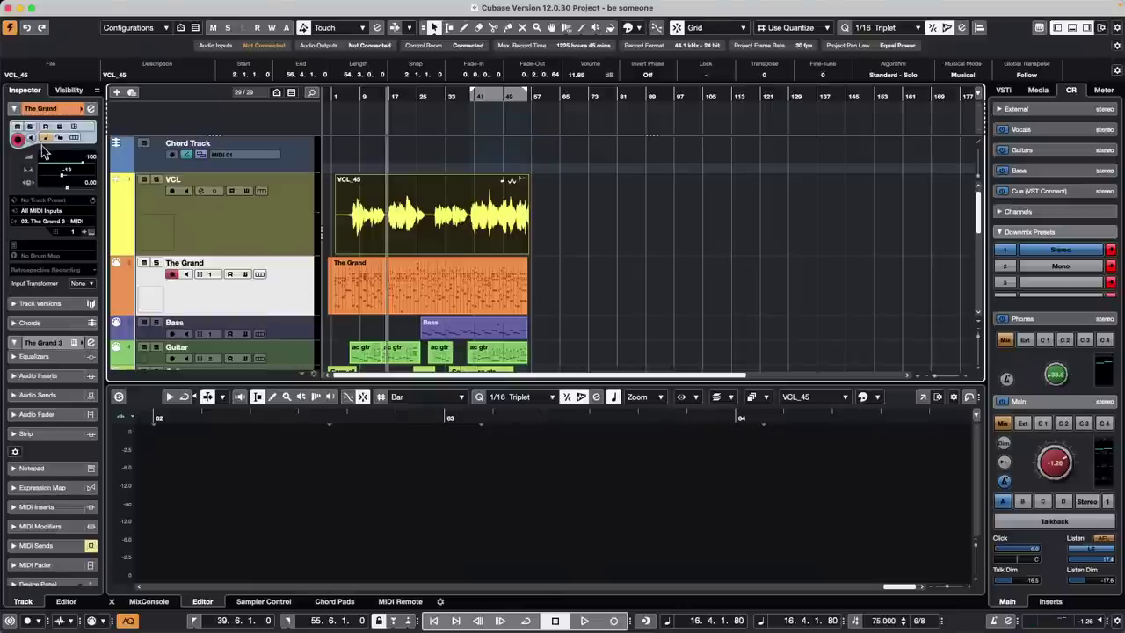
key(space)
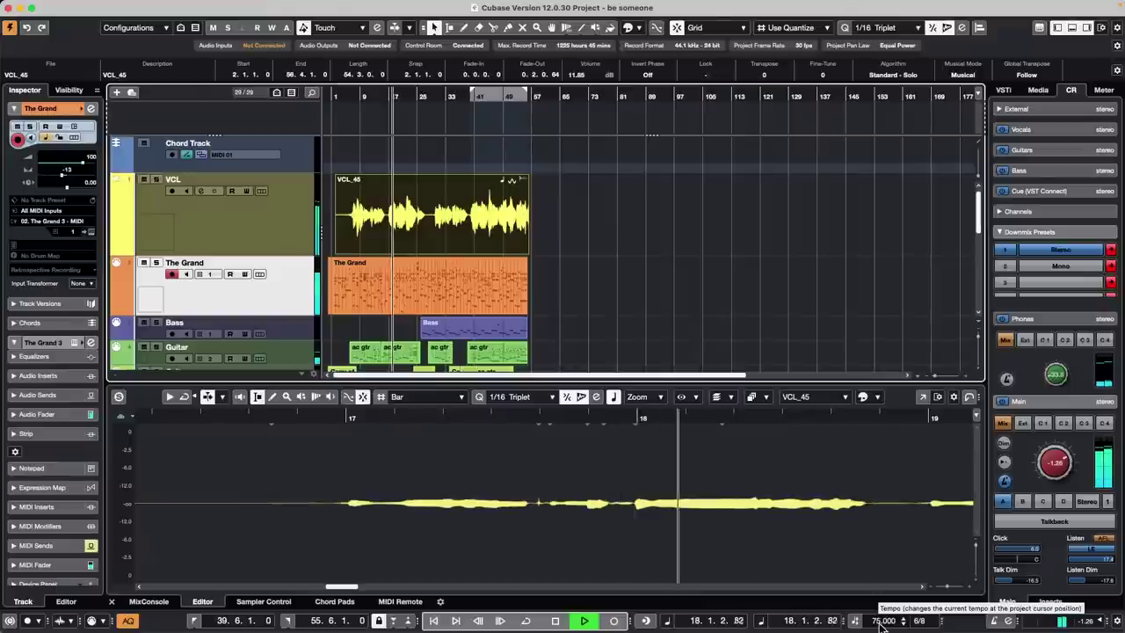
key(space)
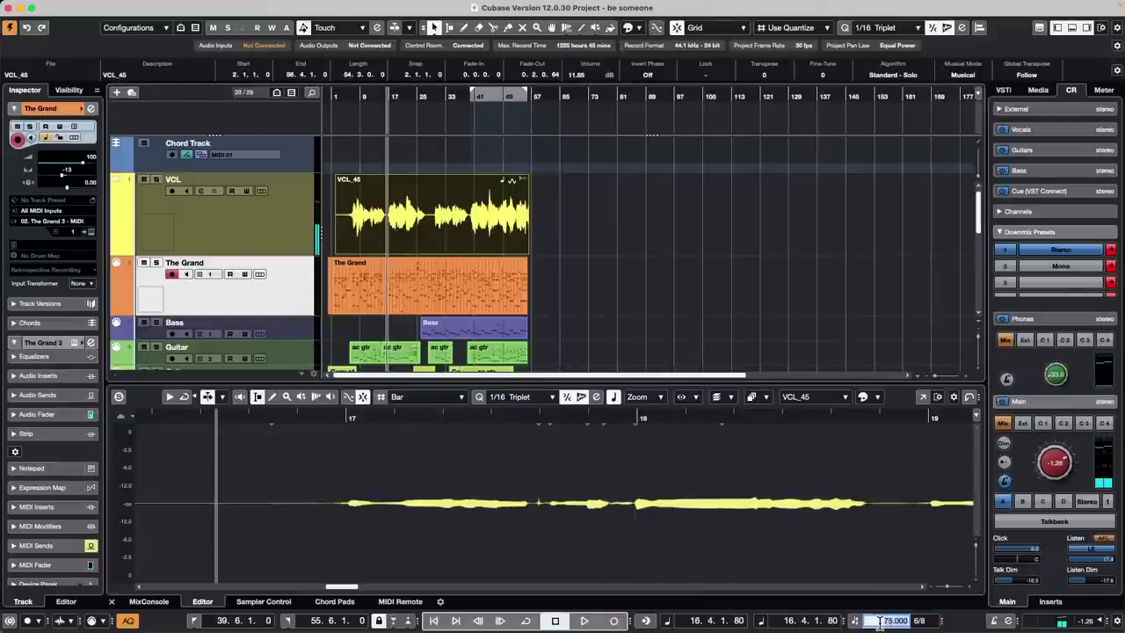
Set the project tempo to 85 and start playback from about bar 16.
double_click(882, 621)
text(85)
key(Return)
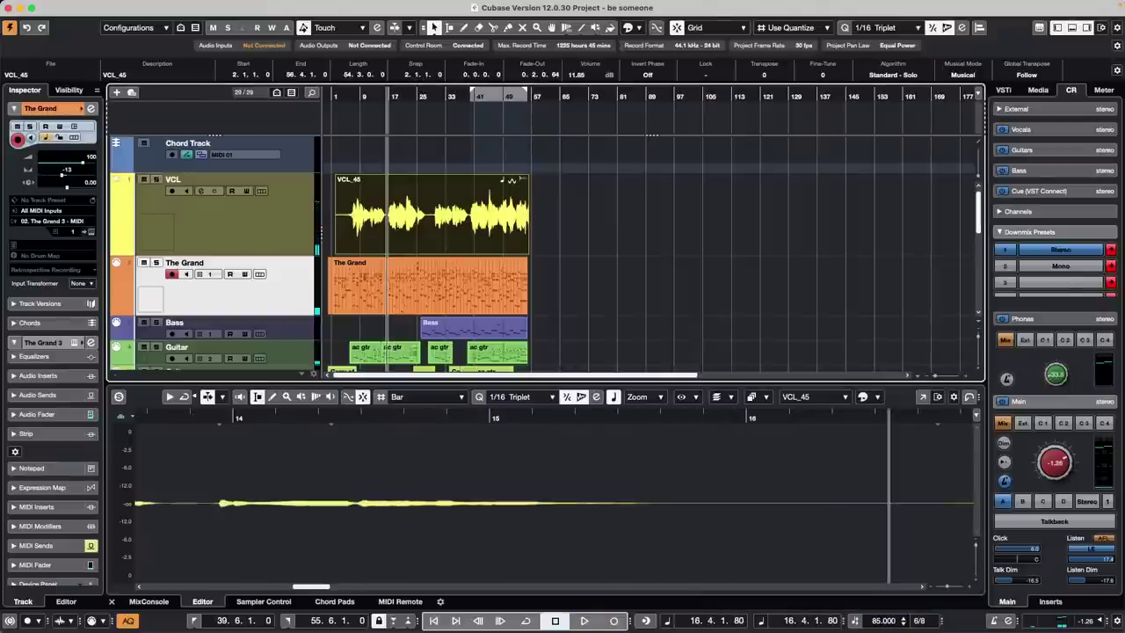
key(space)
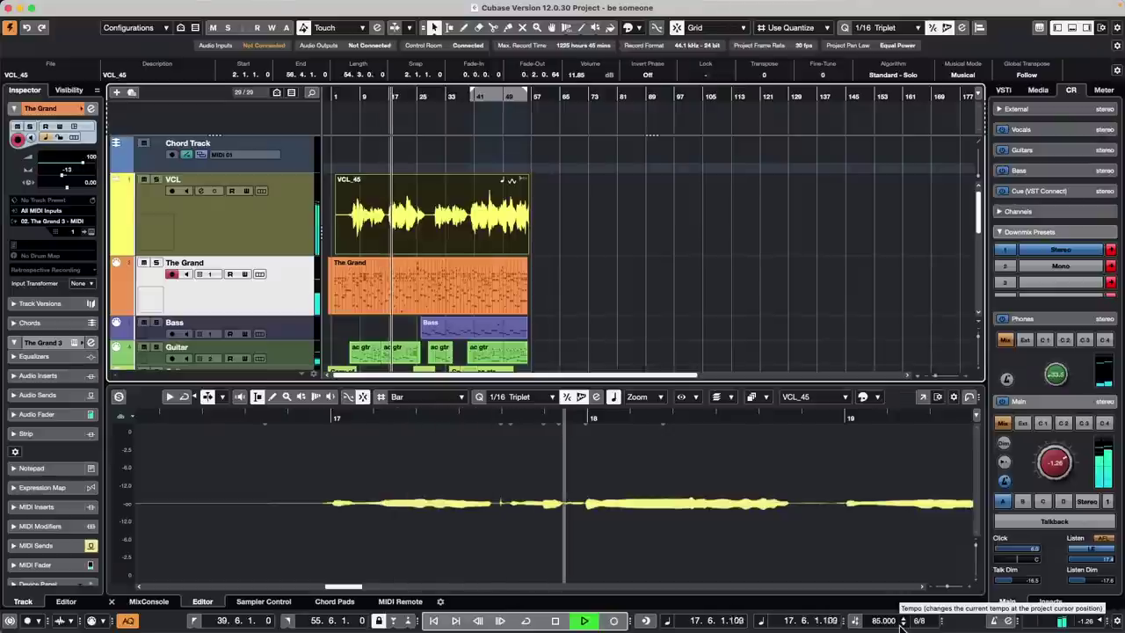
Lower the tempo to 84 during playback, and raise it to 100 while the song keeps playing.
click(903, 625)
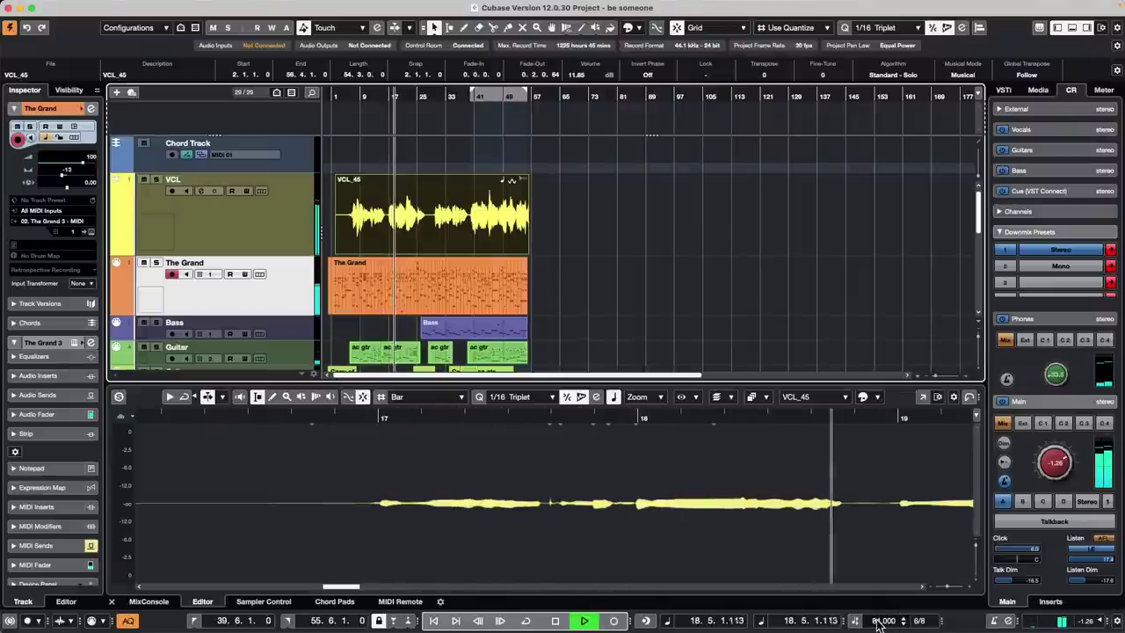
text(100)
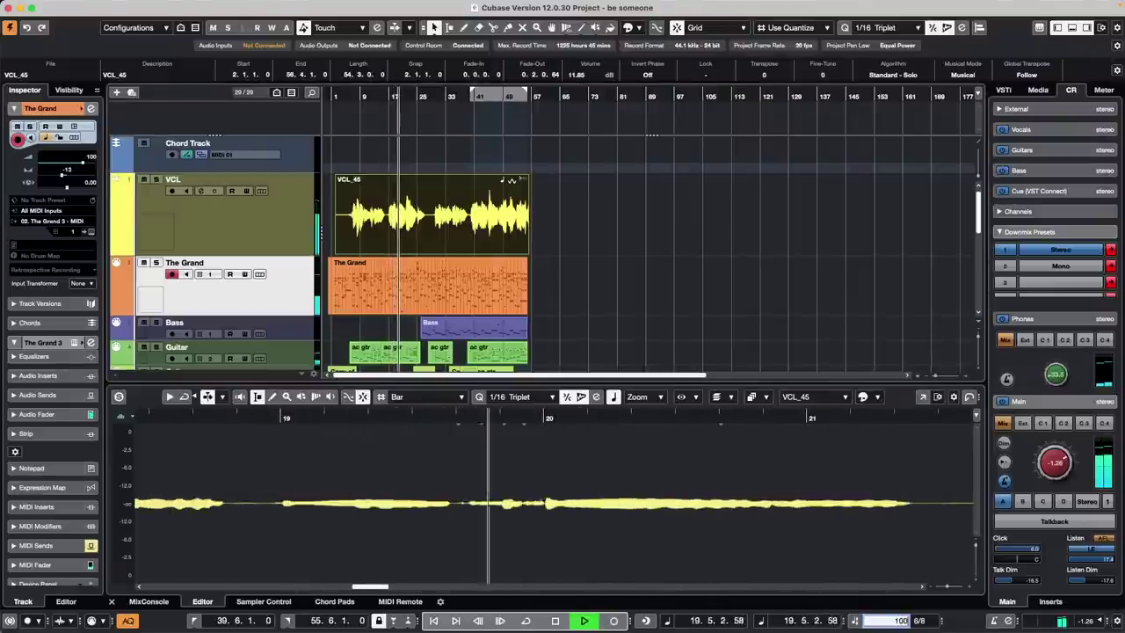
key(Return)
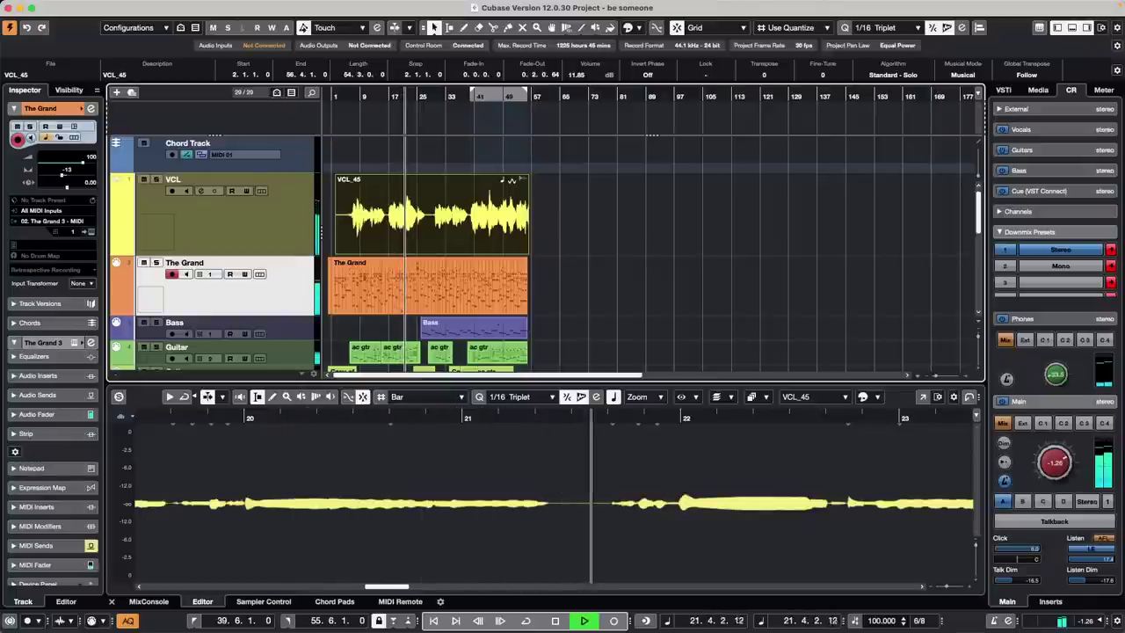
Set the project tempo to 60 while the song plays, and stop playback after listening.
click(886, 620)
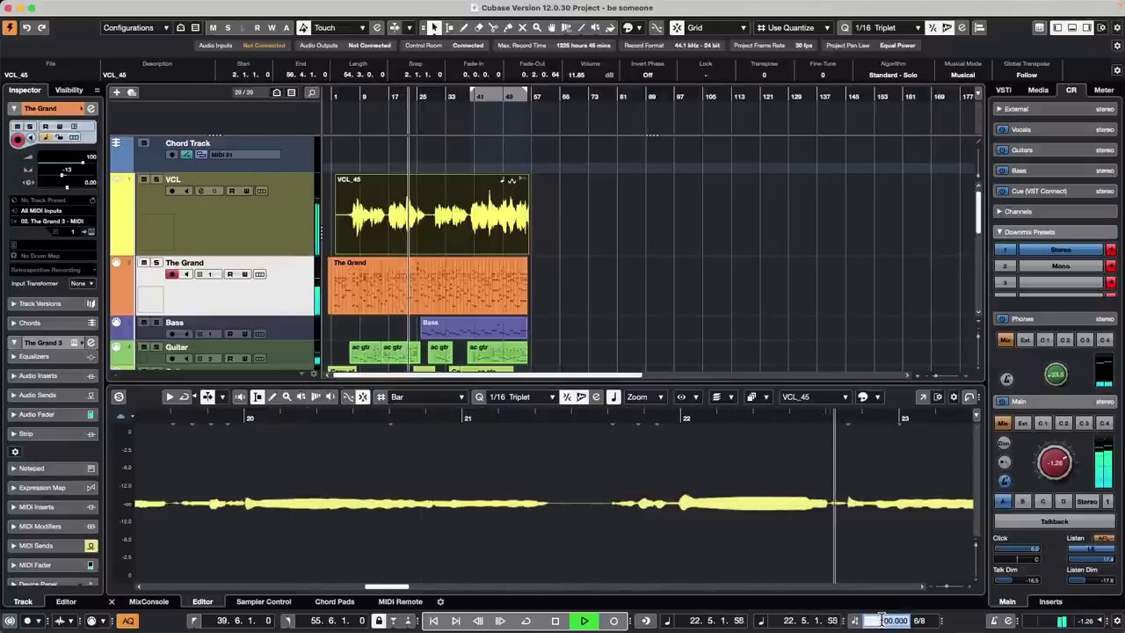
text(60)
key(Return)
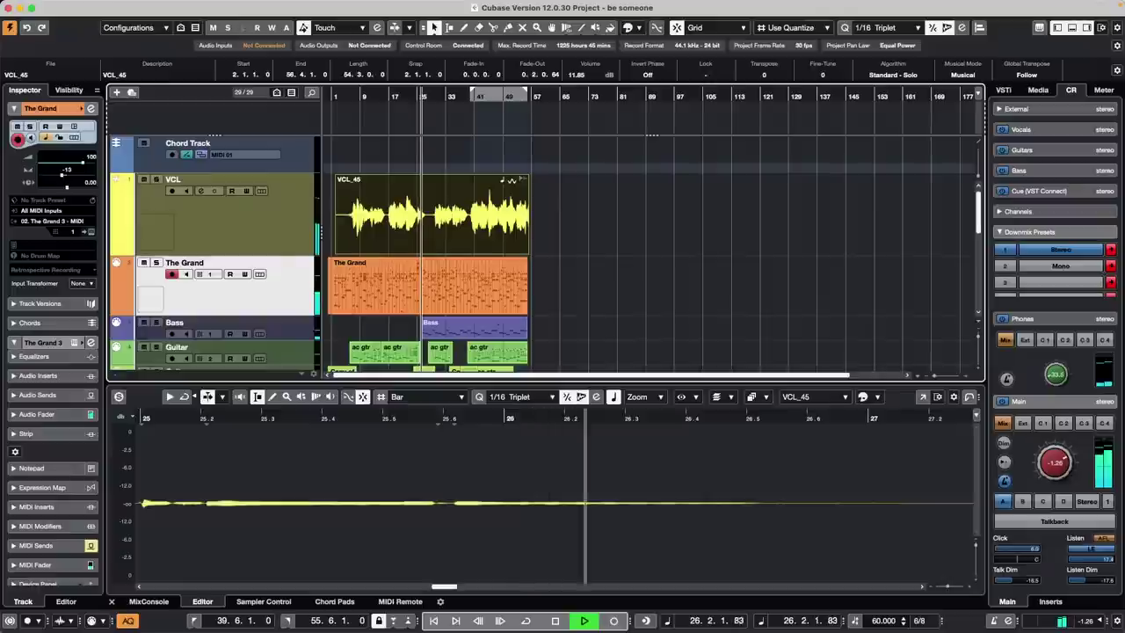
key(space)
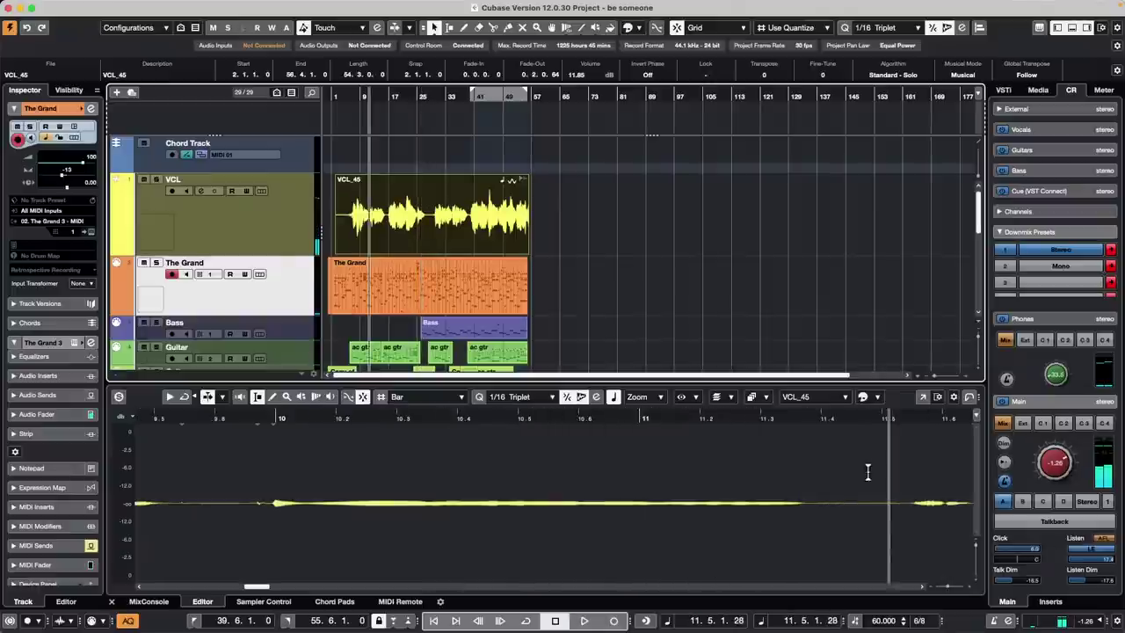
Undo the recent tempo changes until the project tempo is back at 75.
scroll(727, 335, down, 5)
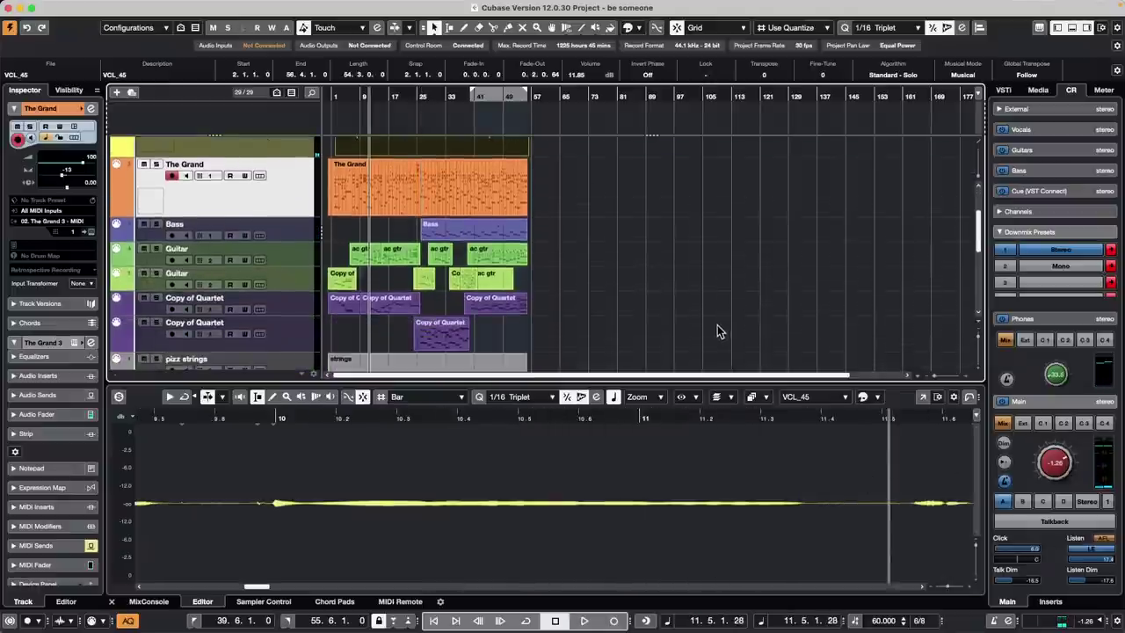
scroll(718, 331, down, 3)
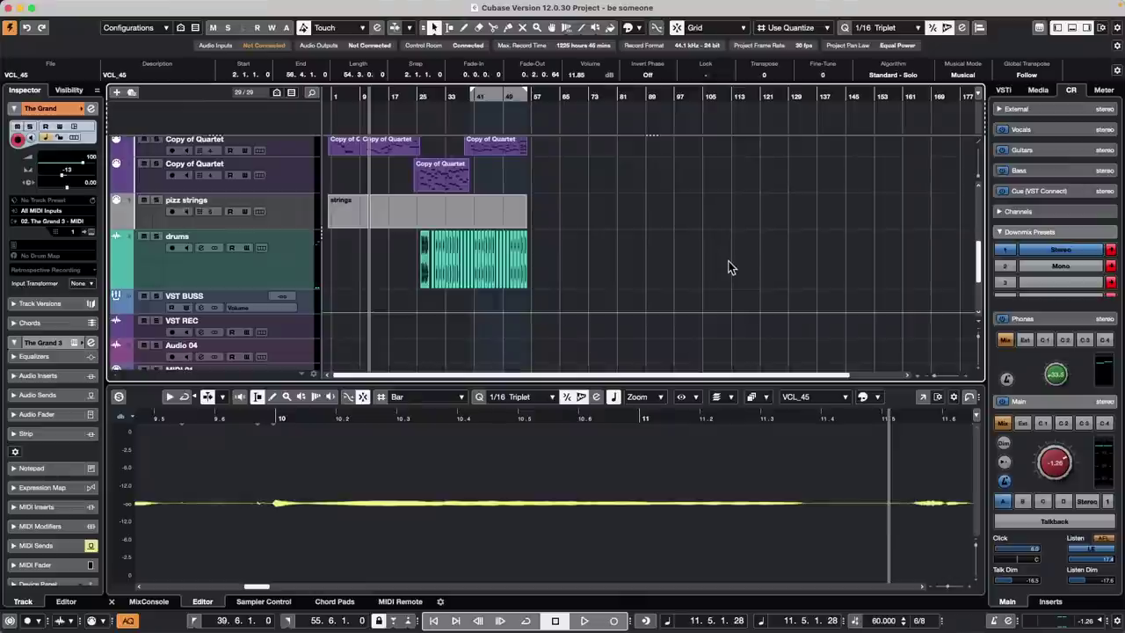
key(super+z)
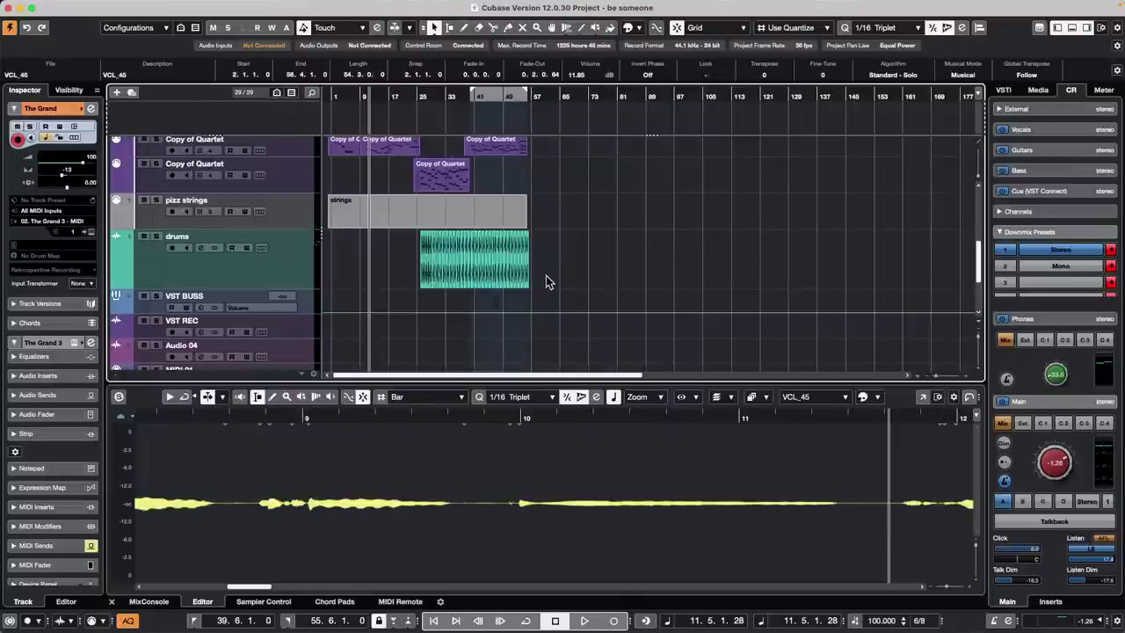
key(super+z)
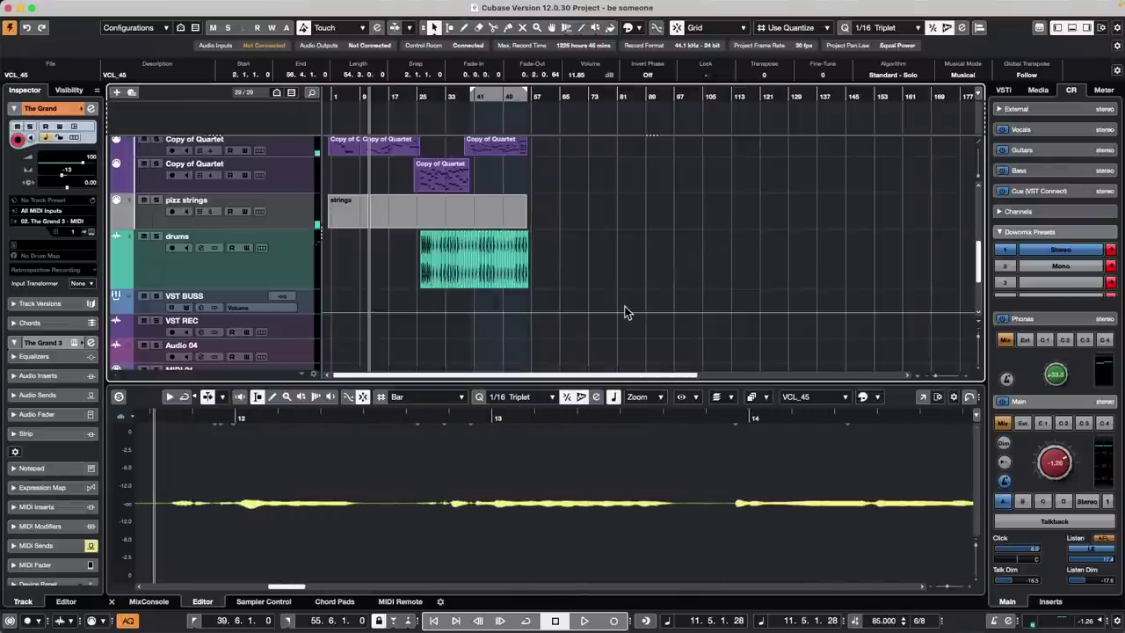
key(super+z)
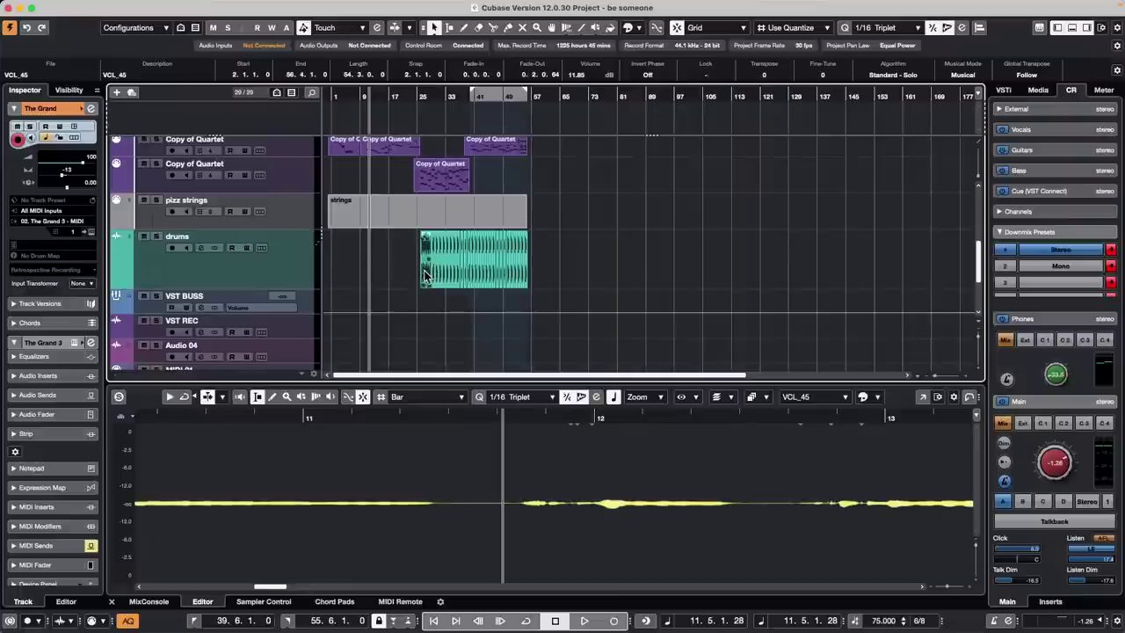
Select all the drums events, toggle their Musical Mode, and move the project cursor to the start of the drums.
drag(569, 271, 386, 274)
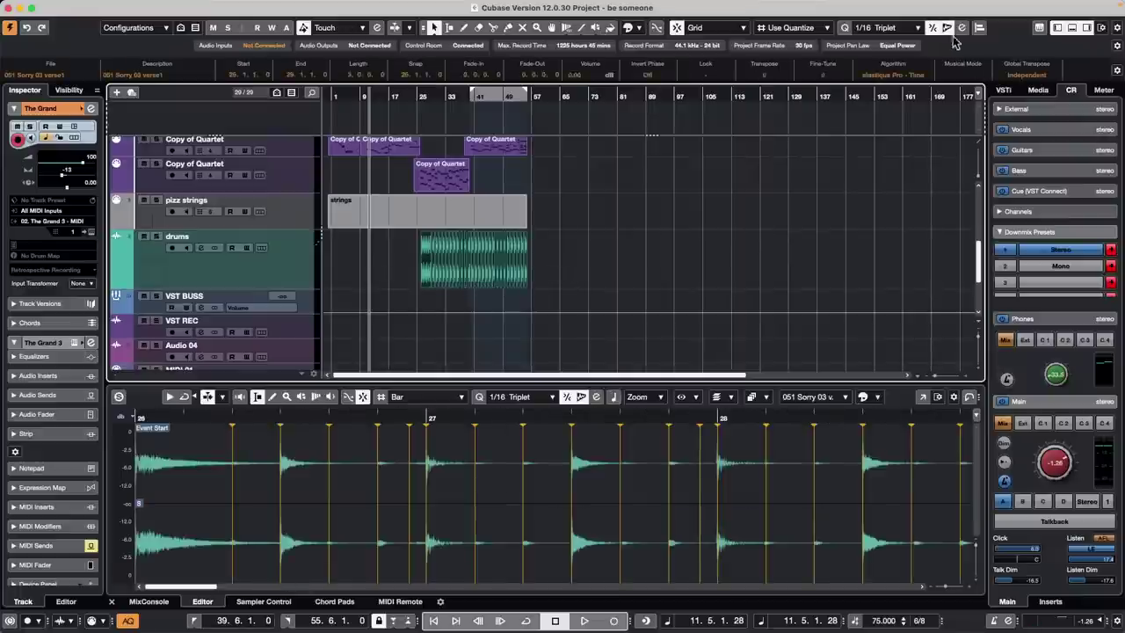
click(968, 74)
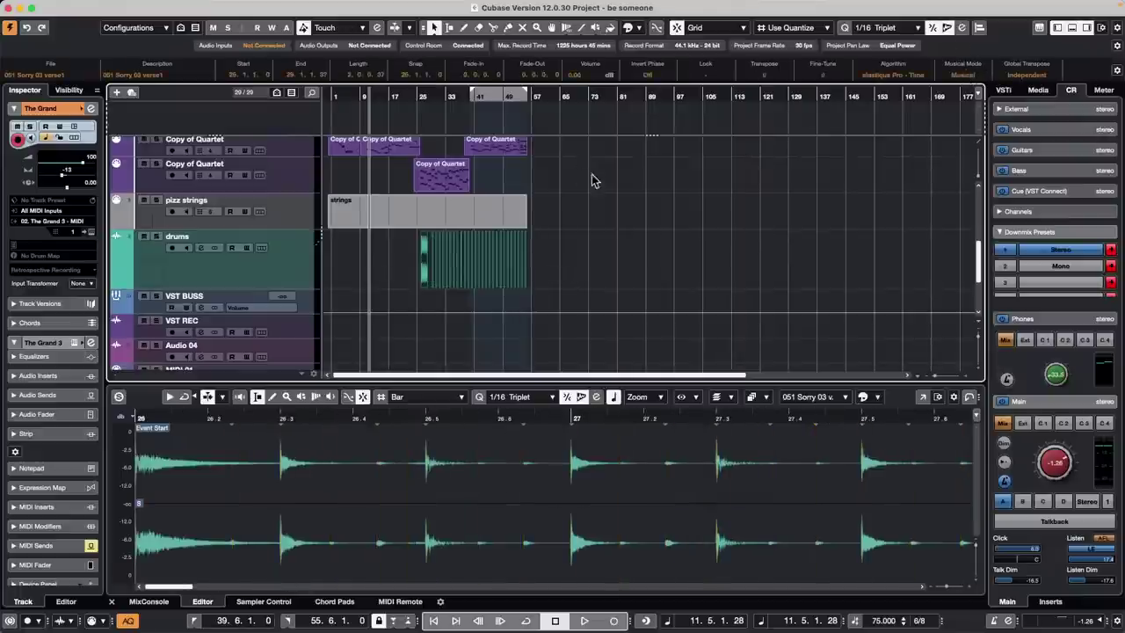
drag(425, 95, 427, 118)
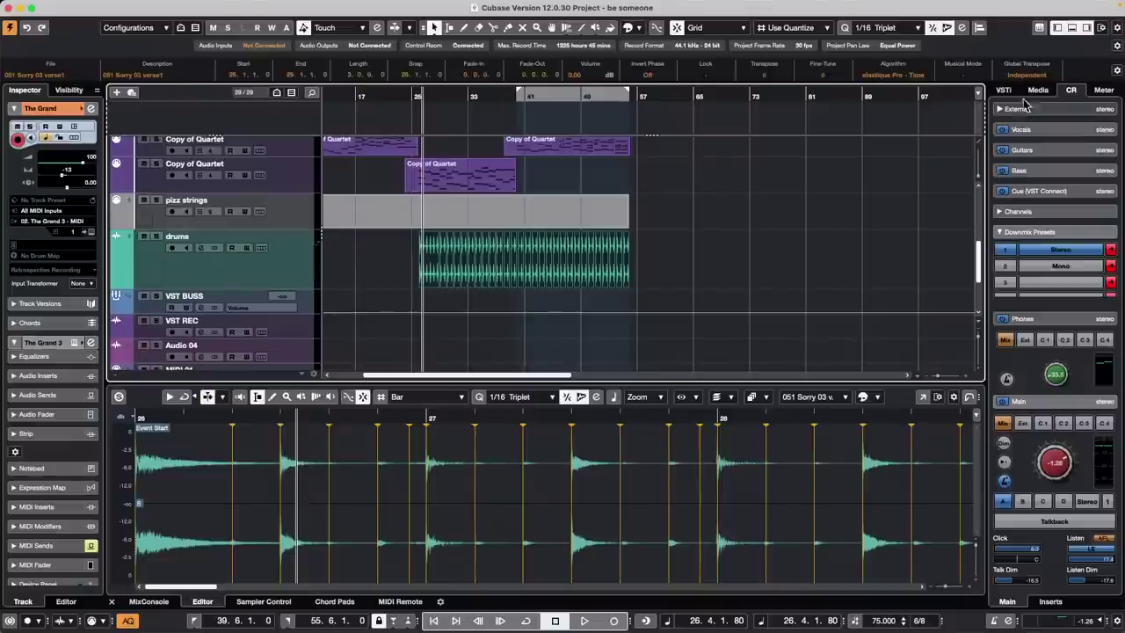
Check the buffer size options of the Steinberg UR24C in Studio Setup and close the dialogs without changing the size.
mouse_move(906, 5)
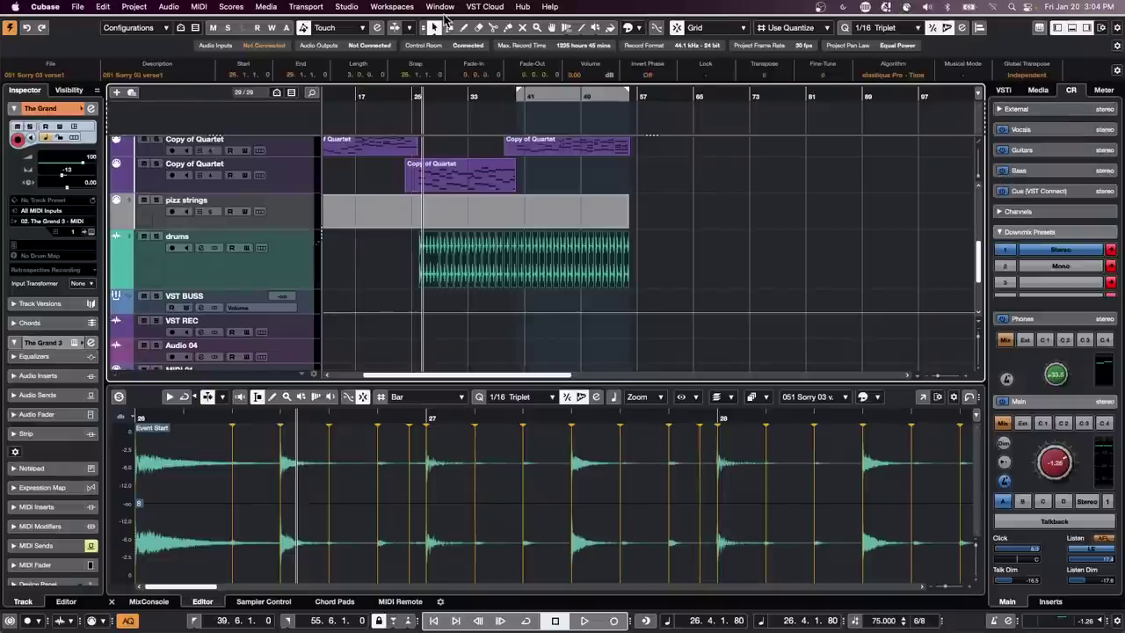
click(344, 7)
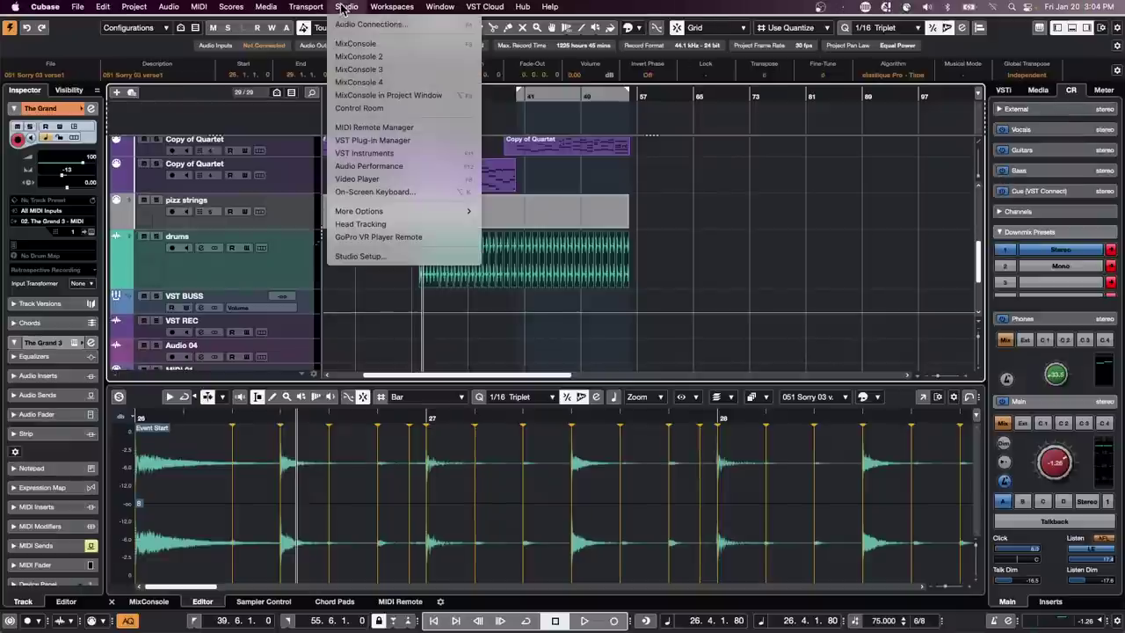
click(362, 256)
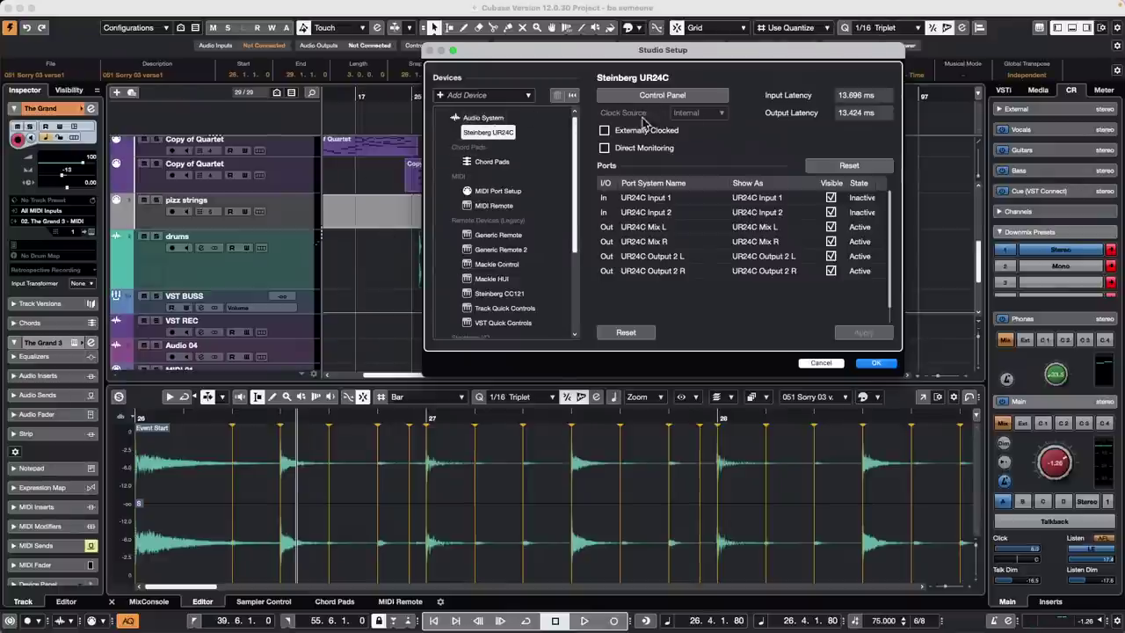
click(676, 96)
click(596, 331)
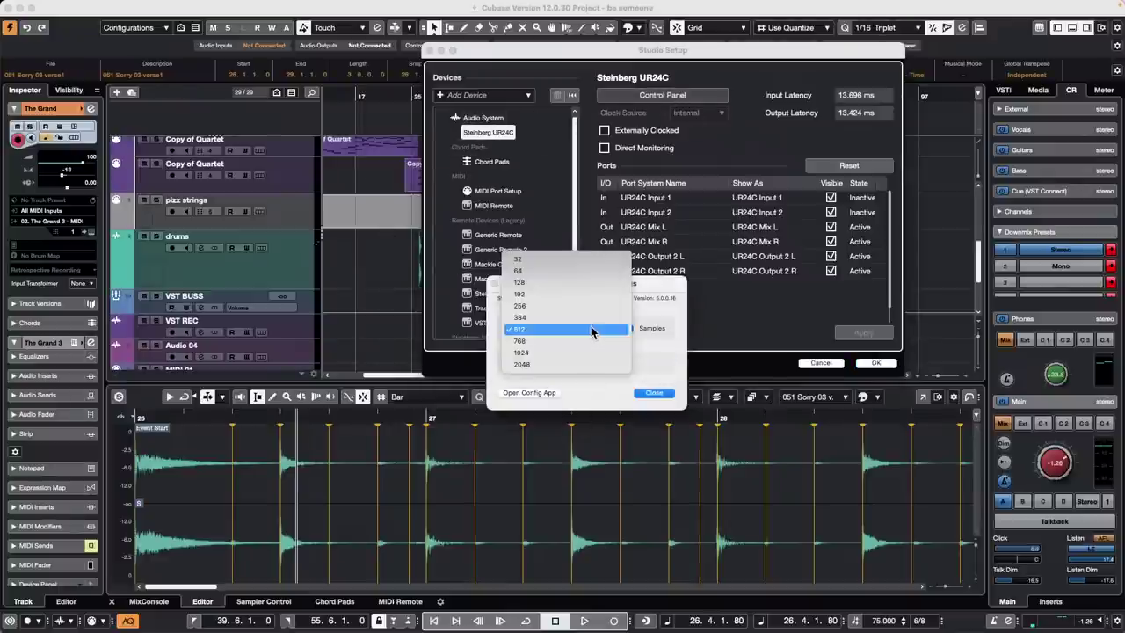
click(684, 327)
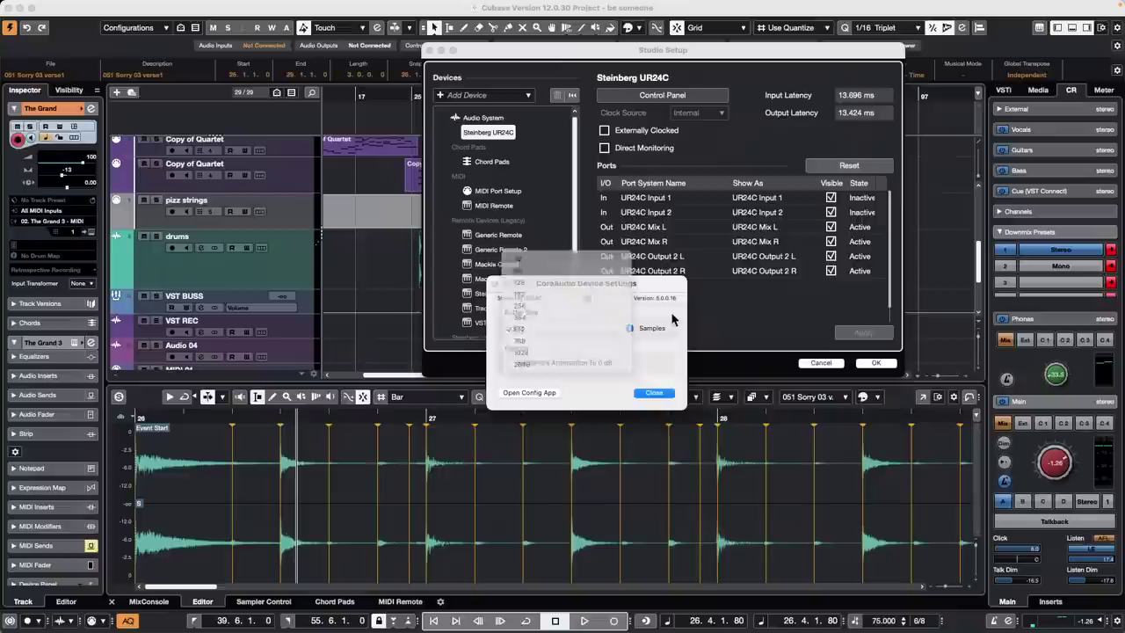
click(653, 392)
click(881, 363)
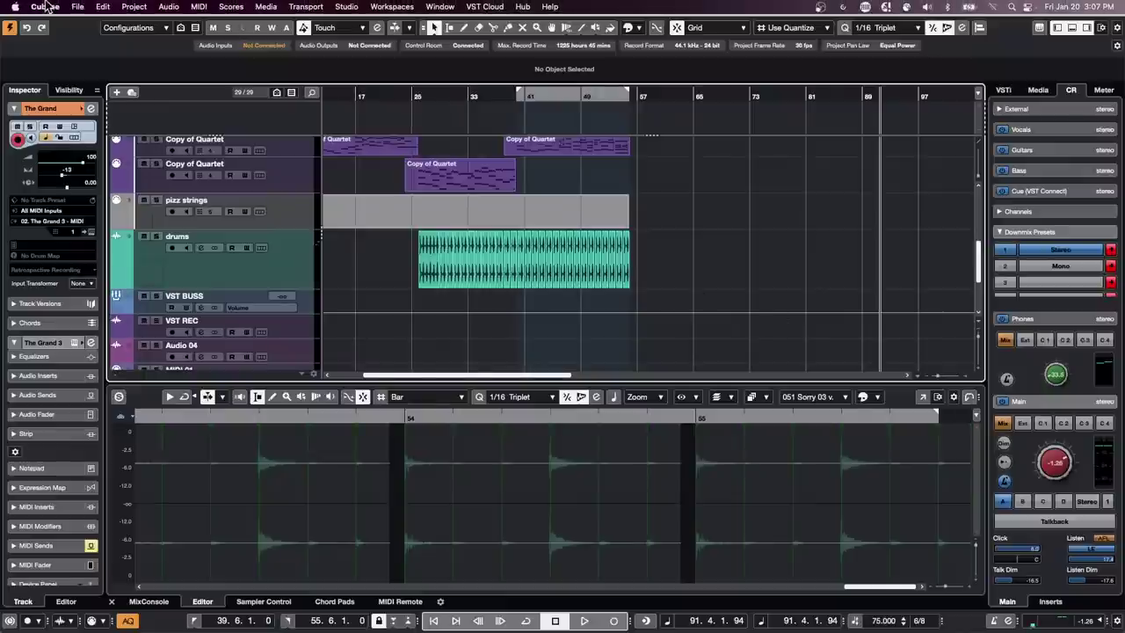
Check the project duration and record file format in Project Setup and close the dialog.
click(77, 6)
mouse_move(134, 7)
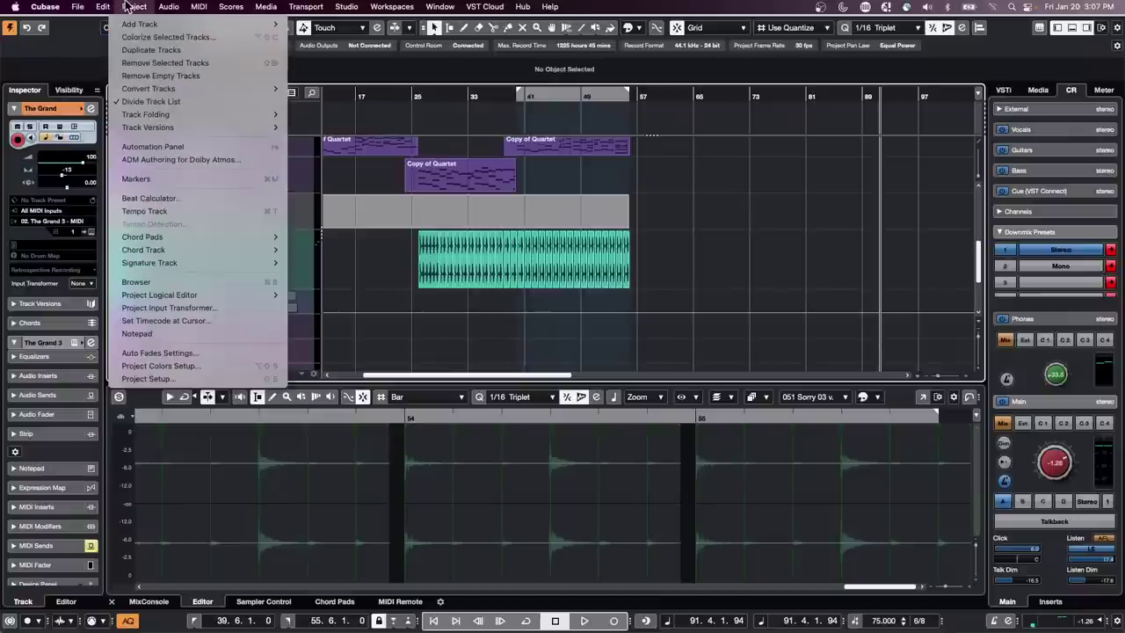
click(145, 379)
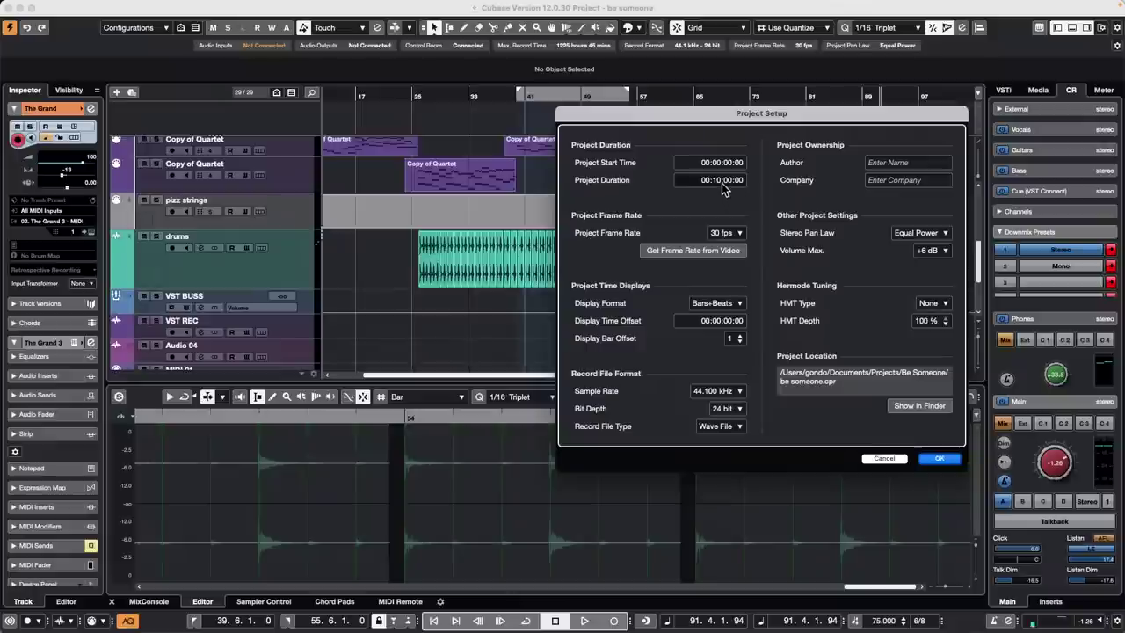
click(937, 459)
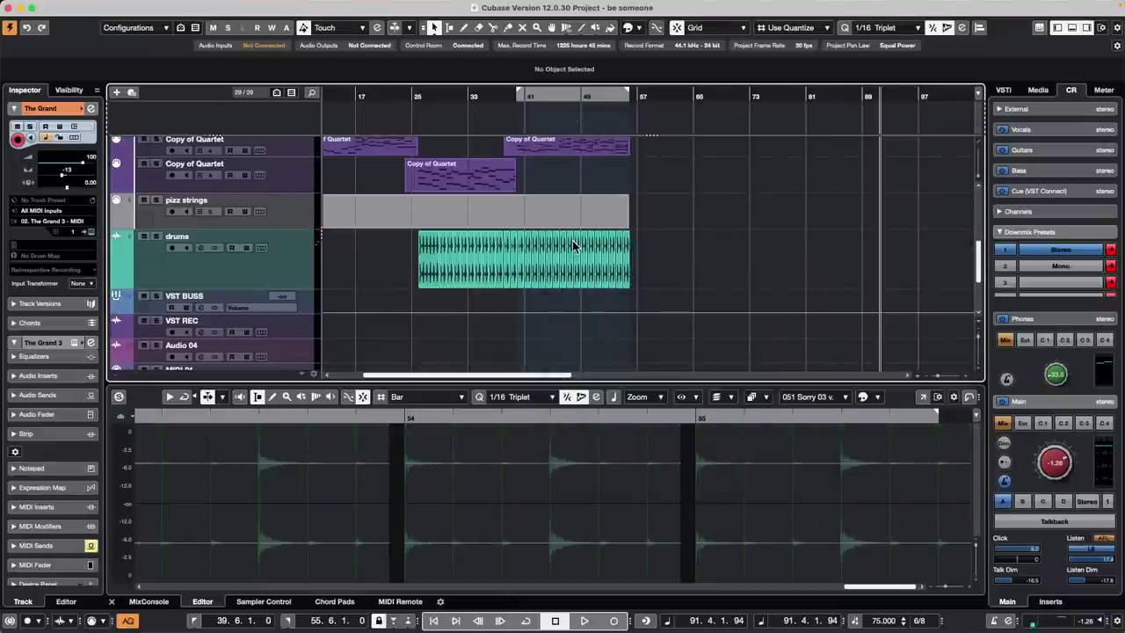
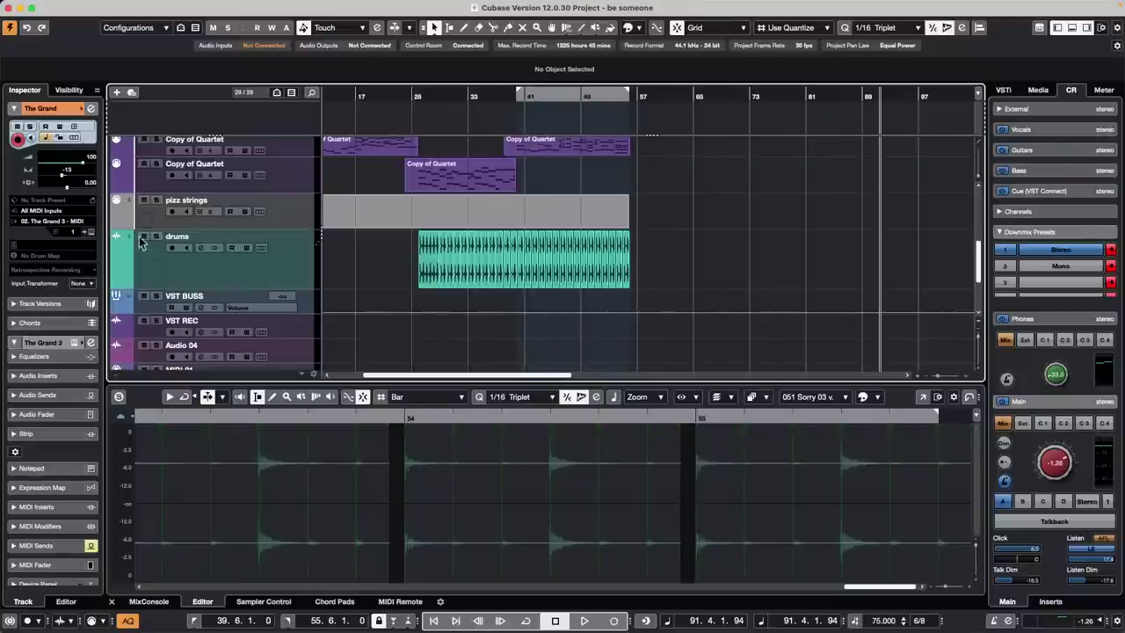
Create a new empty project and confirm its project folder.
click(77, 6)
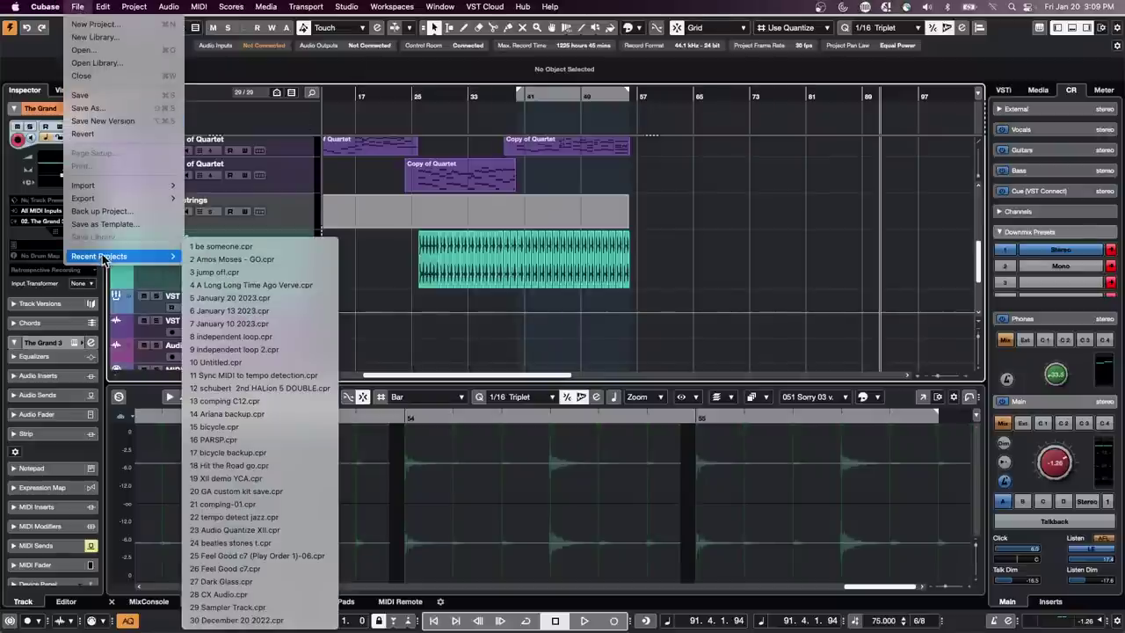
click(93, 24)
click(885, 439)
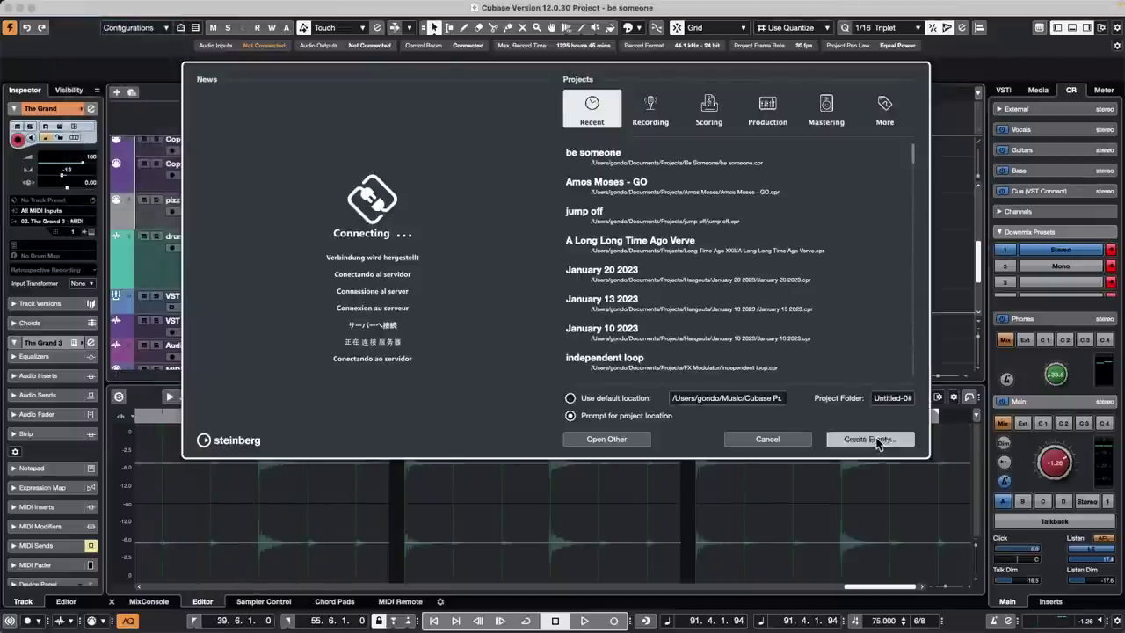
click(884, 408)
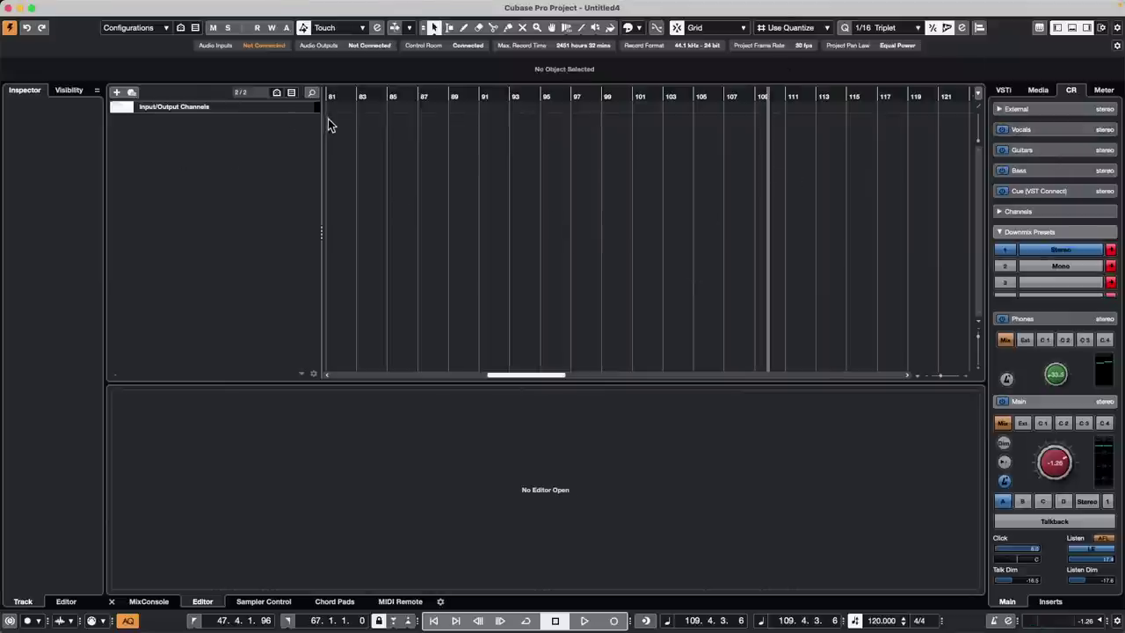
Browse the Loops & Samples library to the Dancefloor Tech House set and filter it to the Beats subcategory.
click(1050, 90)
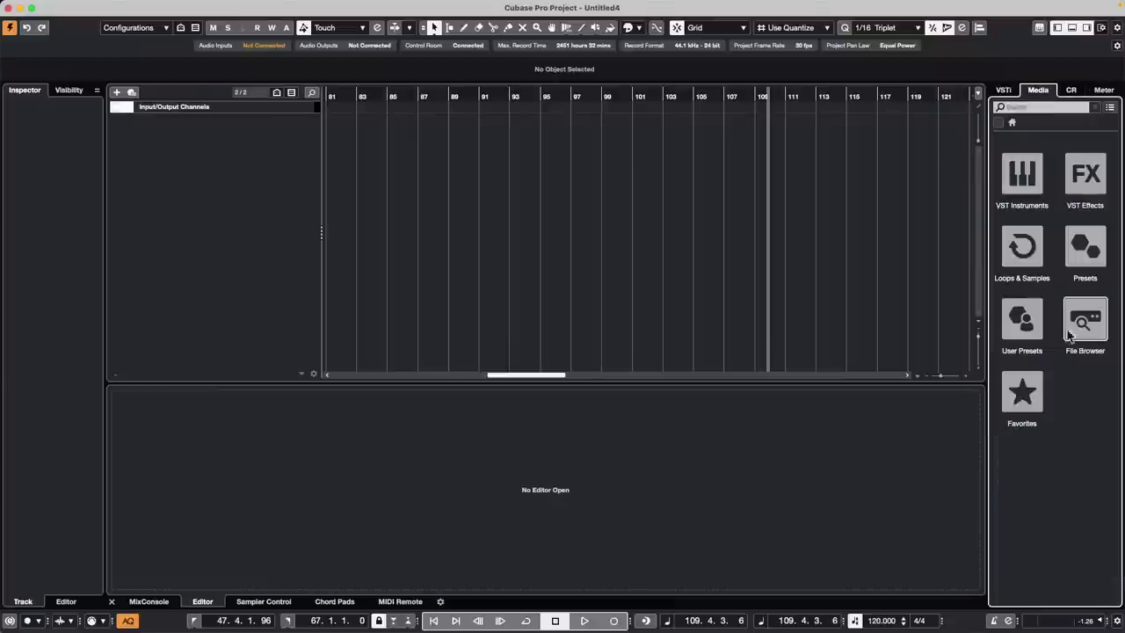
click(1021, 246)
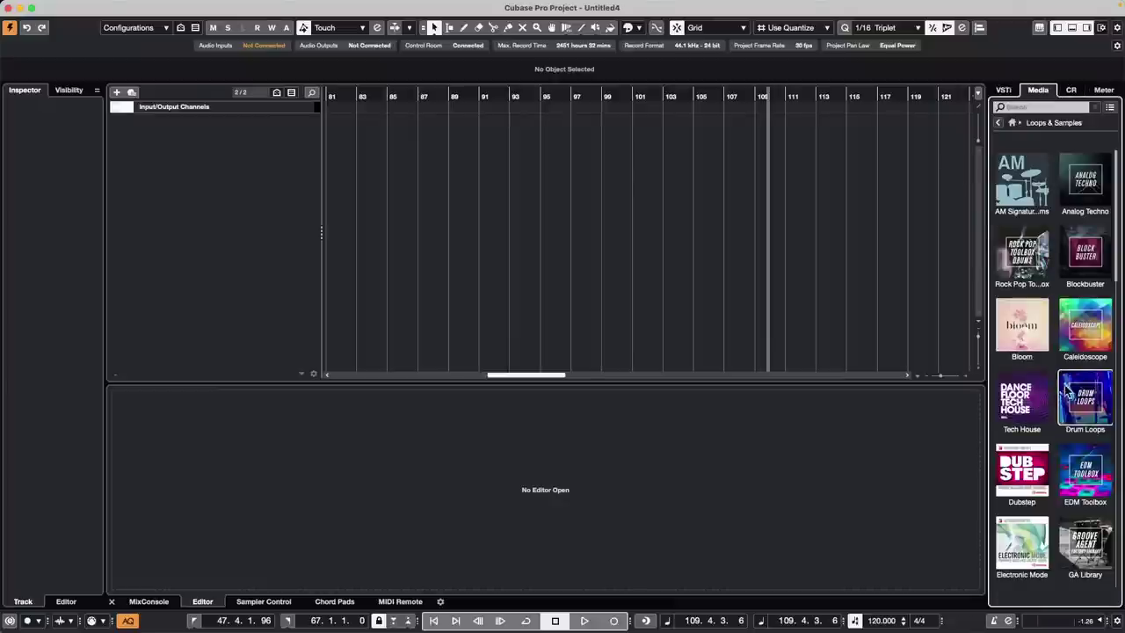
click(1035, 404)
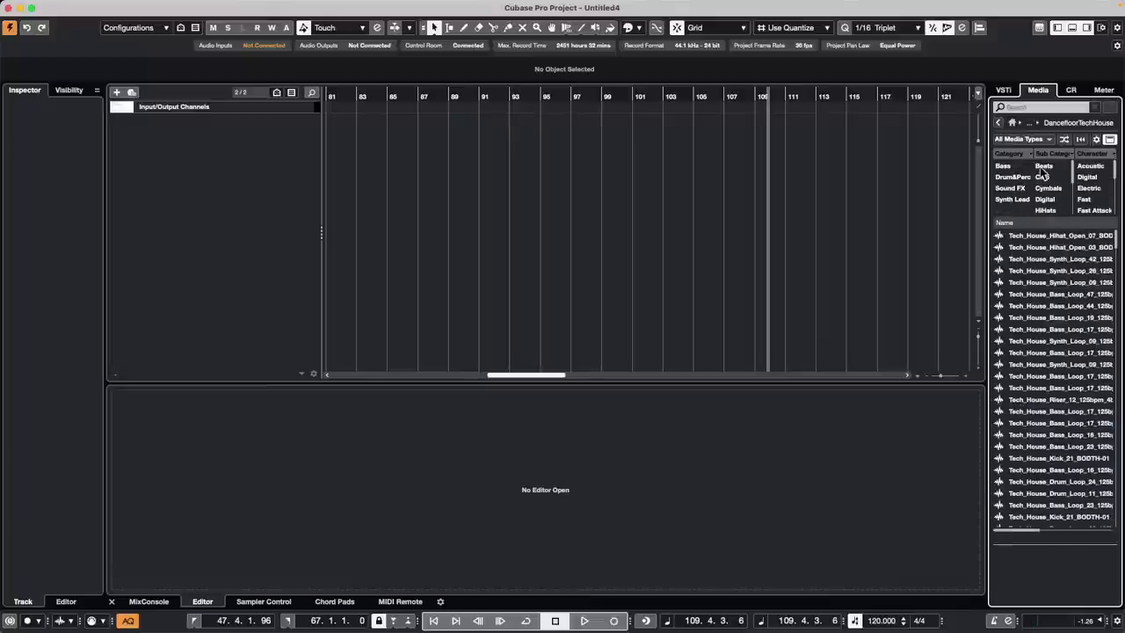
click(1044, 167)
Lower the preview volume and audition several tech house drum loops and fills, ending on Tech_House_Drumfill_15.
click(1028, 410)
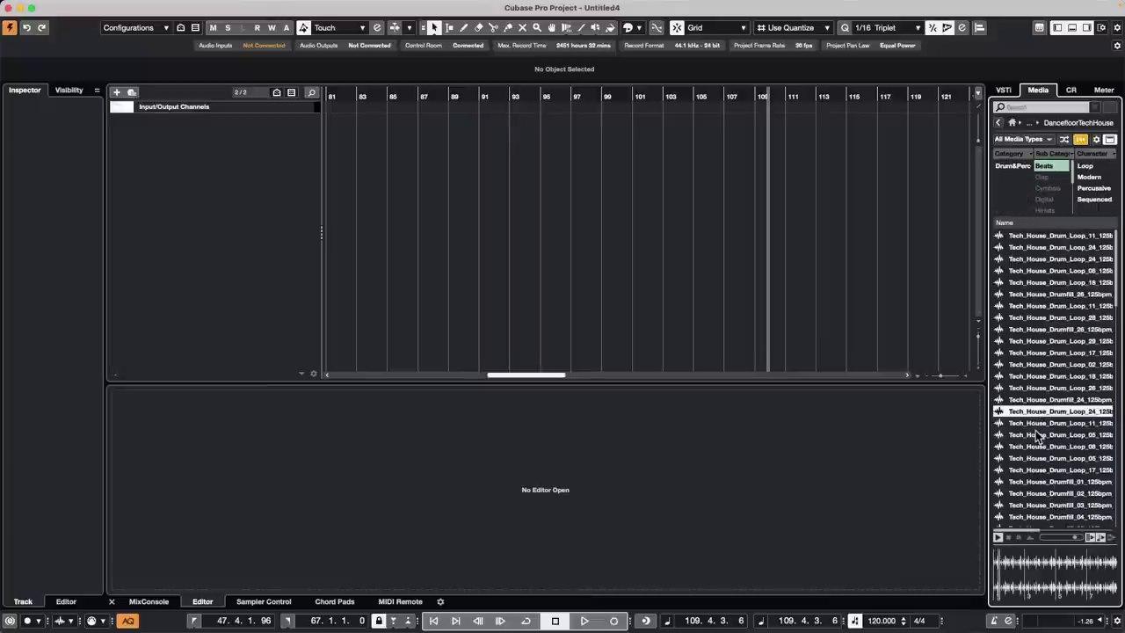
drag(1074, 537, 1062, 538)
click(1054, 481)
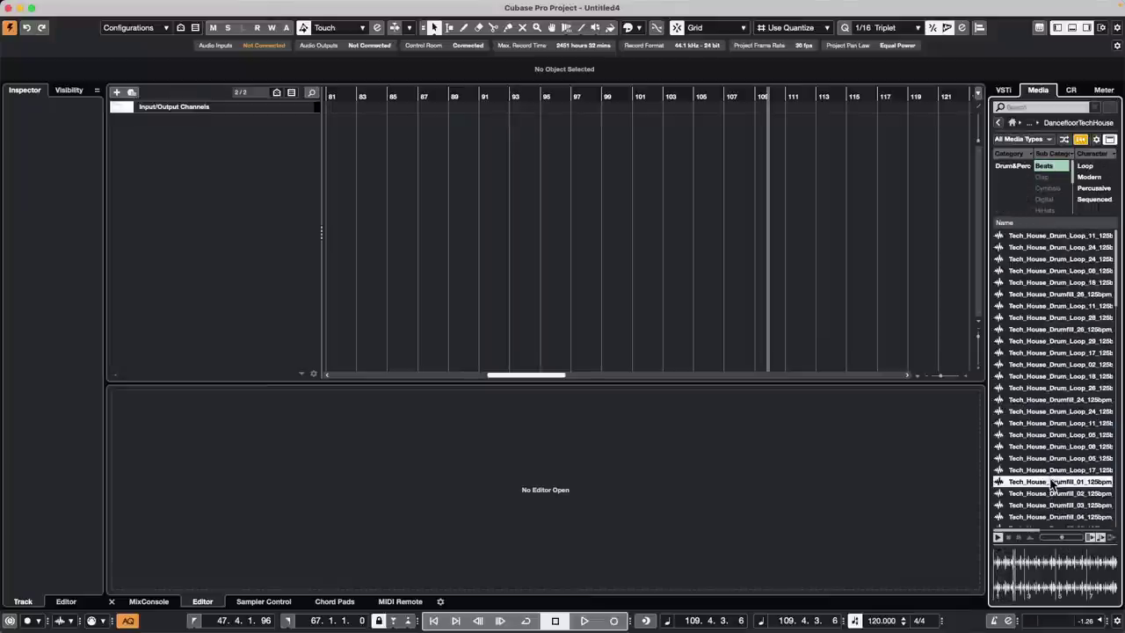
scroll(1050, 378, down, 4)
click(1055, 426)
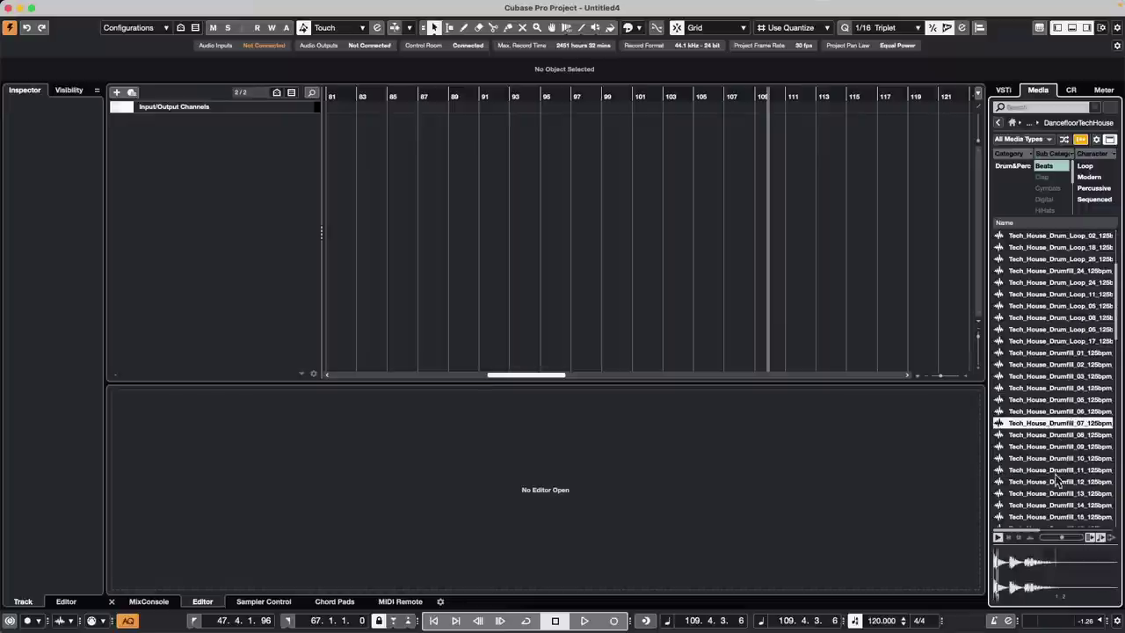
click(1052, 481)
key(Down)
key(Down)
key(Down)
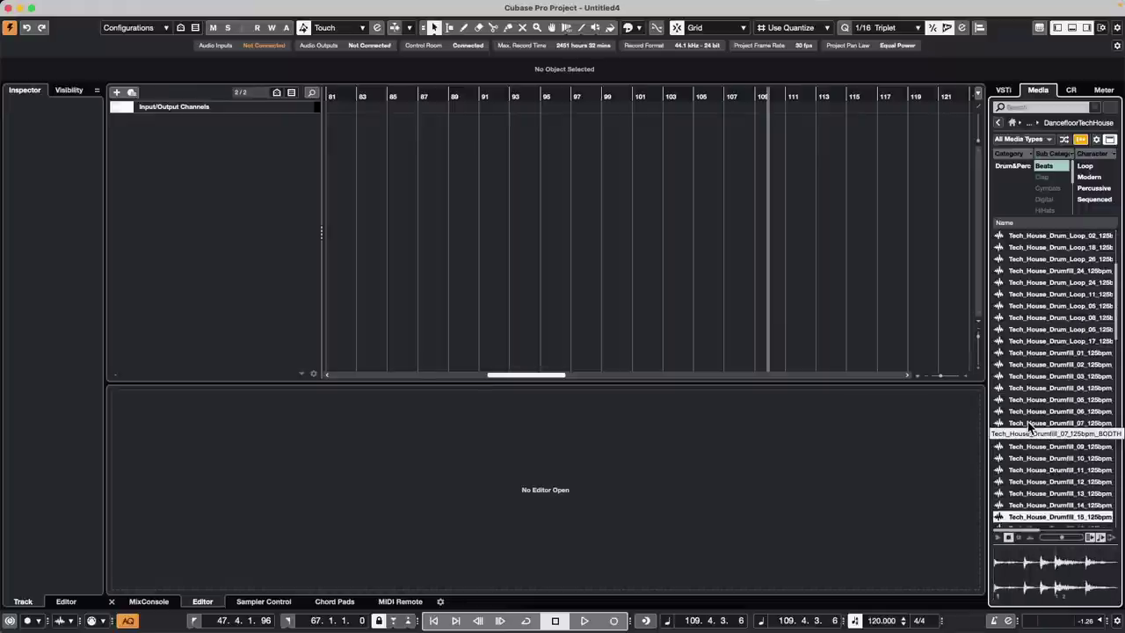
Narrow the beats to the Loop character and audition the fills and drum loops, ending with Tech_House_Drum_Loop_02 selected.
click(1086, 167)
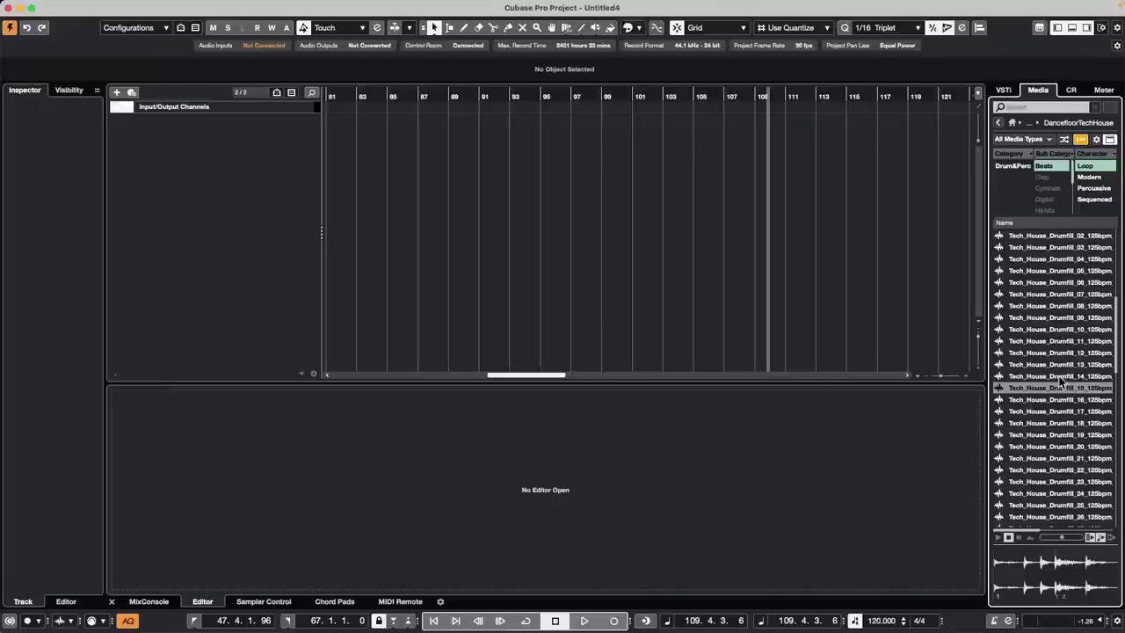
click(1060, 493)
key(Down)
key(Down)
key(Down)
key(Down)
key(Down)
key(Down)
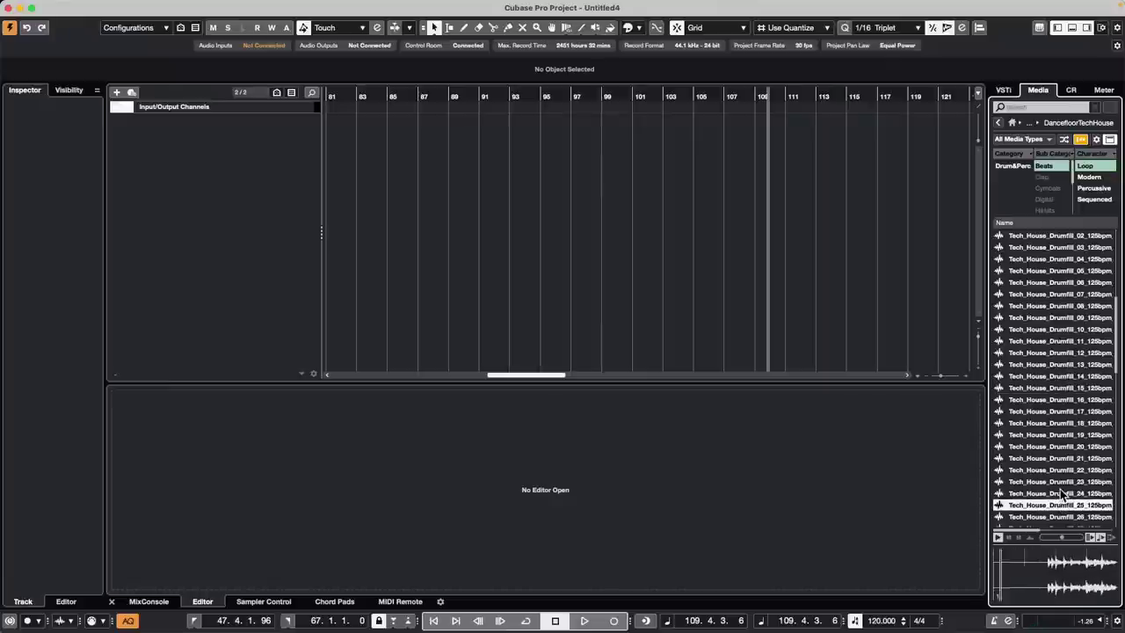
key(Down)
key(Down)
key(Down)
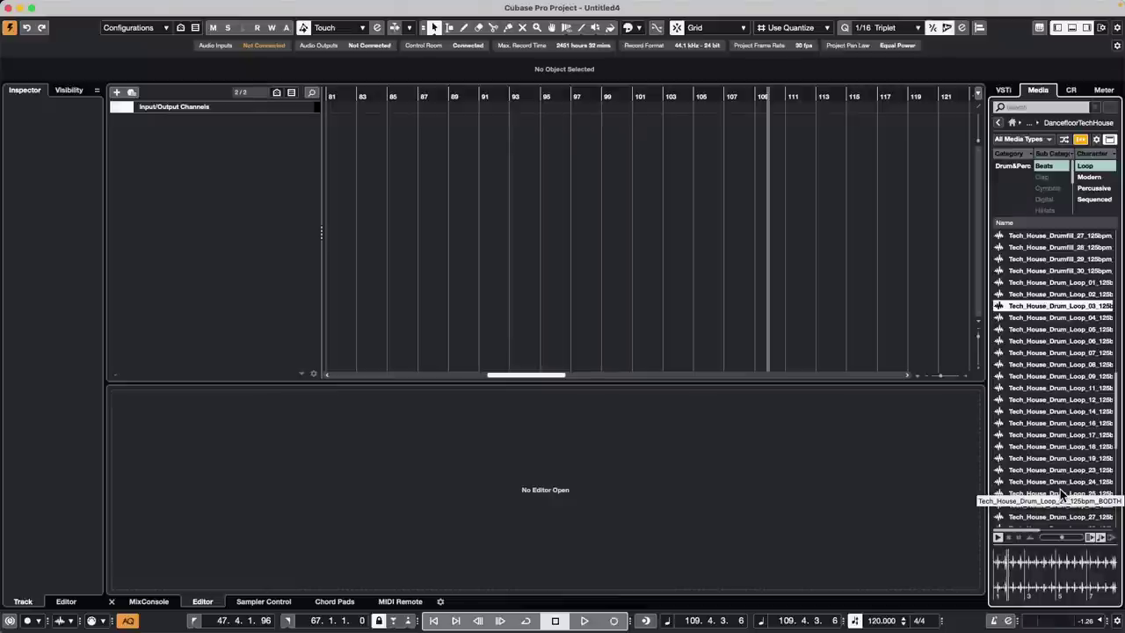
key(Up)
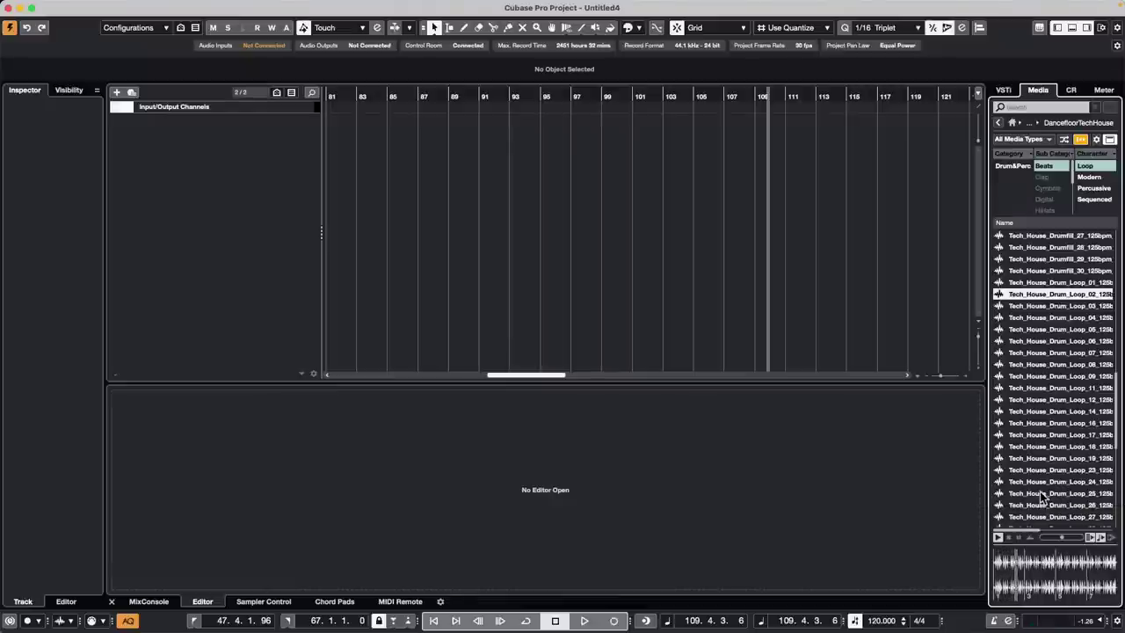
Place Tech_House_Drum_Loop_02 in the empty arrangement at bar 1 as a new audio track.
drag(1047, 299, 372, 134)
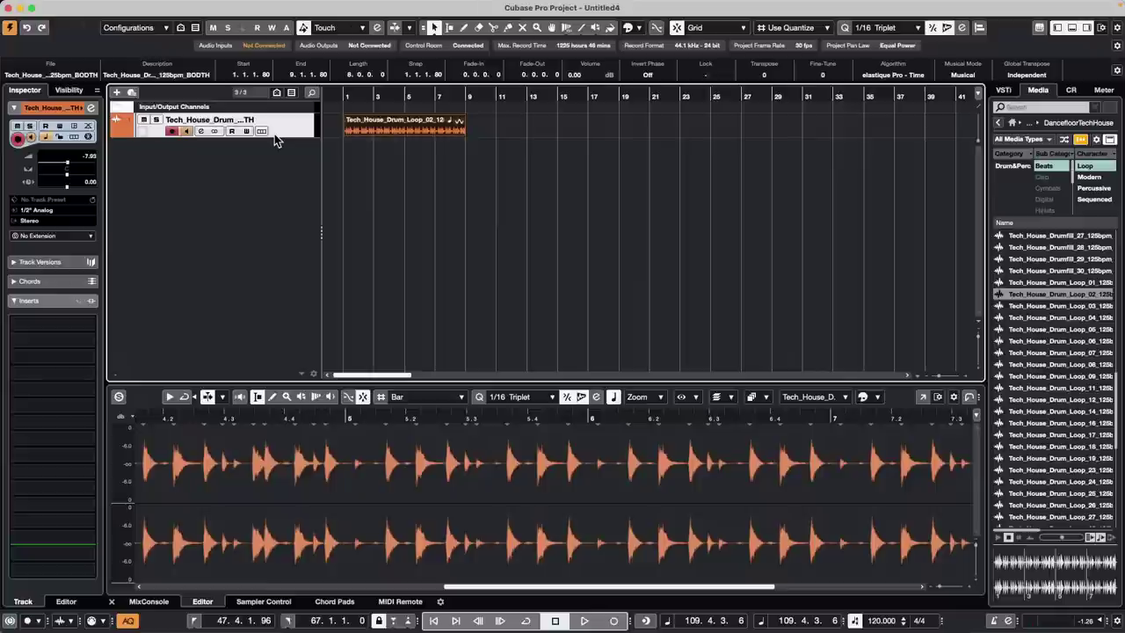
Search the Drum Loops set for "kick" and place Kick Loop 01 130 at the start of a new track below the drum loop.
click(1063, 166)
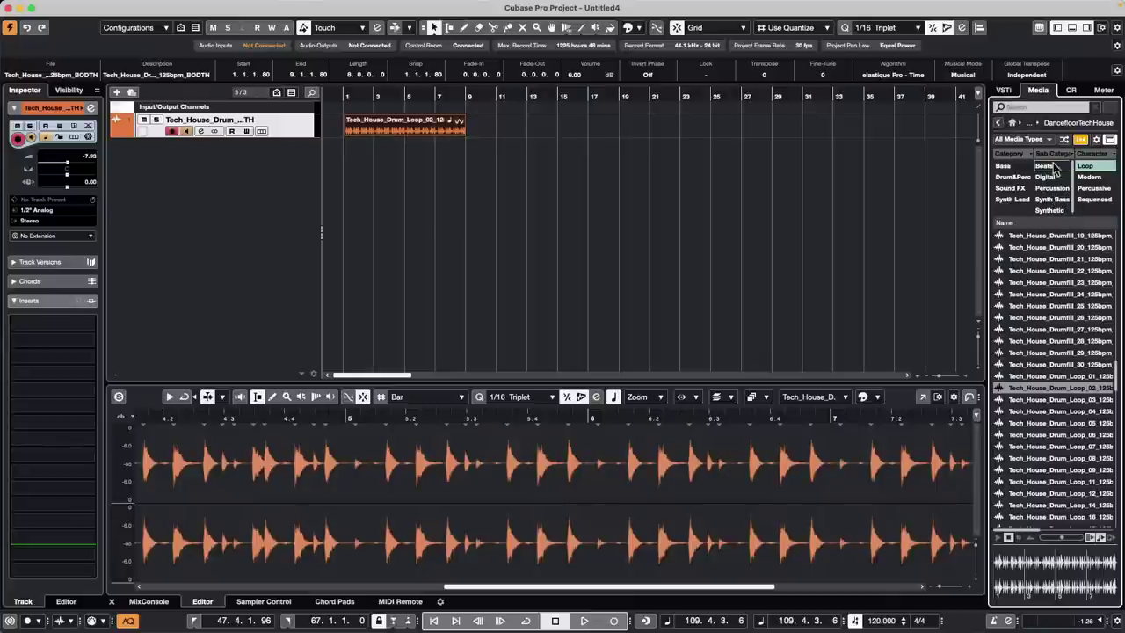
click(1036, 105)
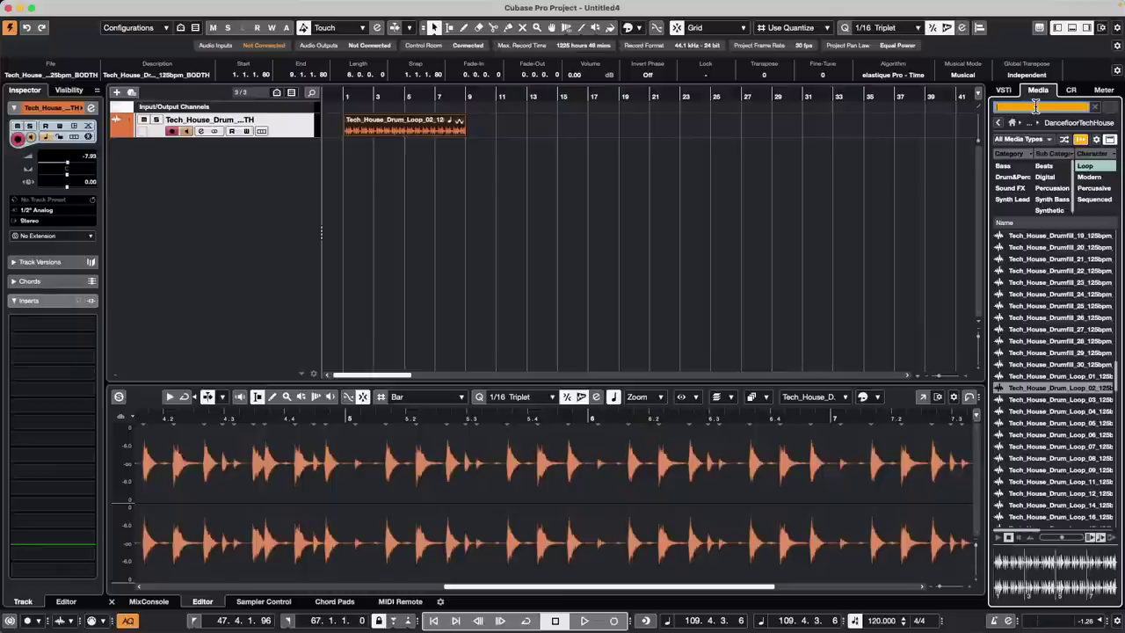
text(kick)
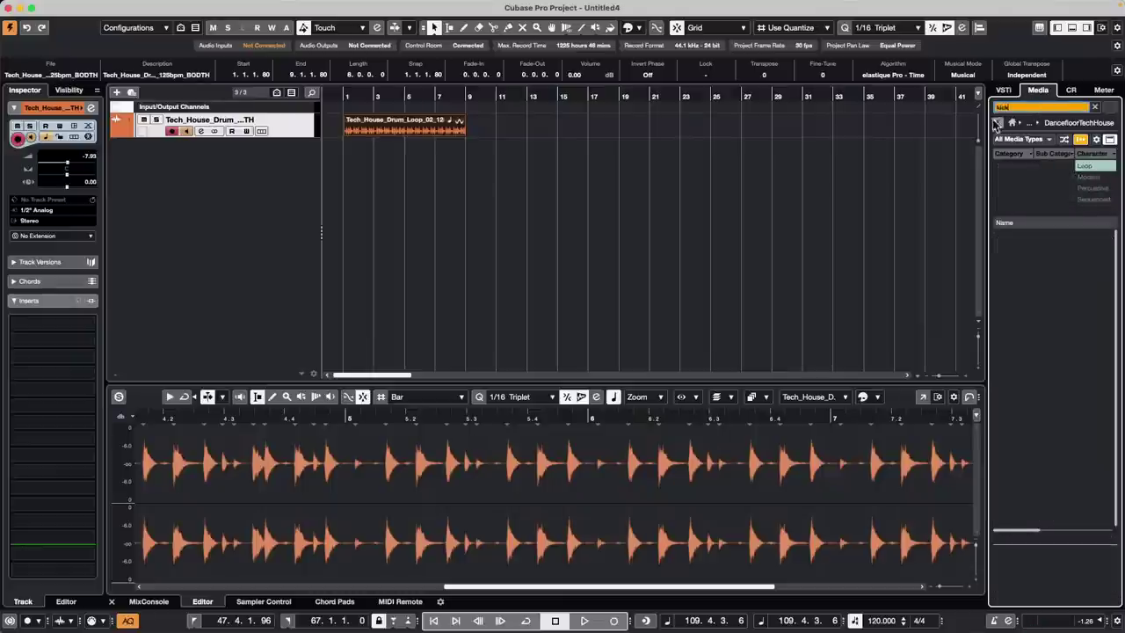
click(999, 123)
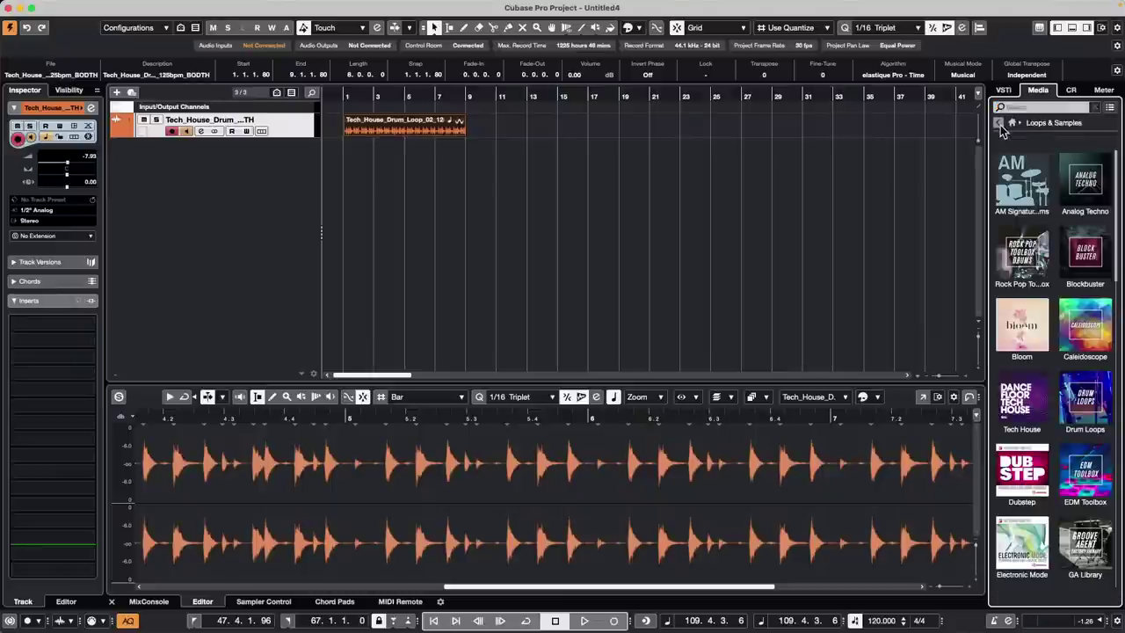
click(1082, 406)
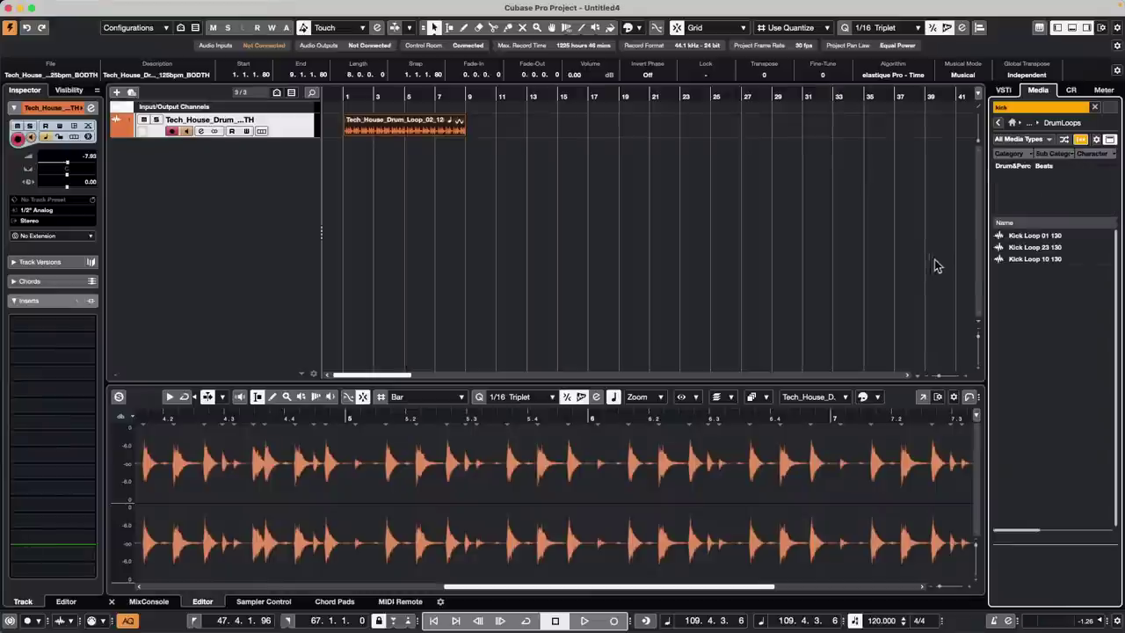
click(1019, 236)
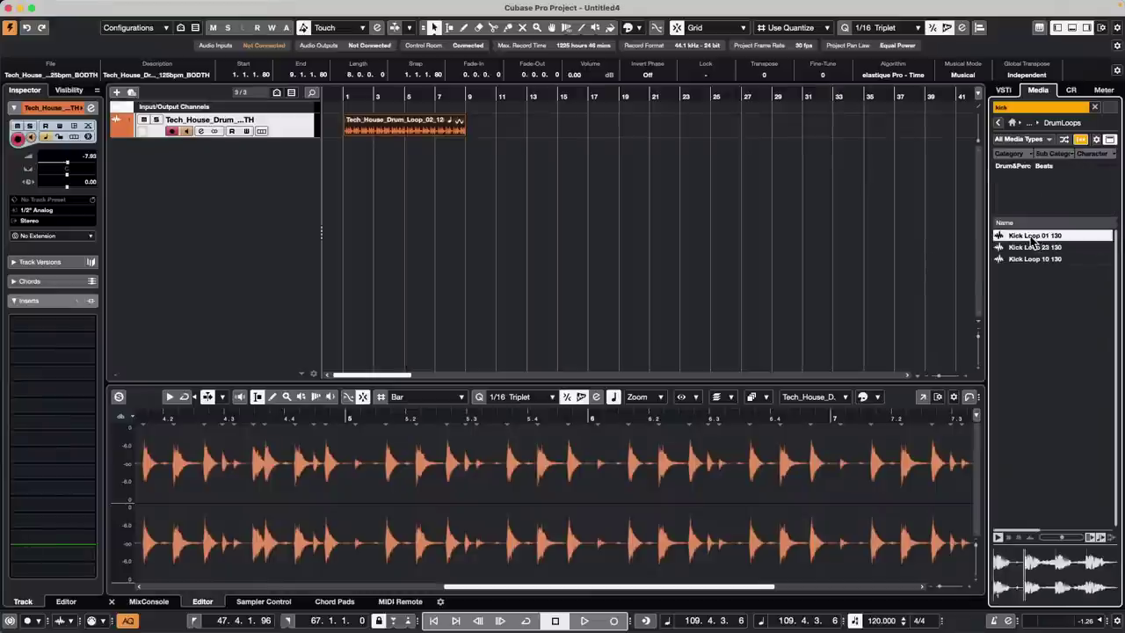
drag(1036, 237, 344, 151)
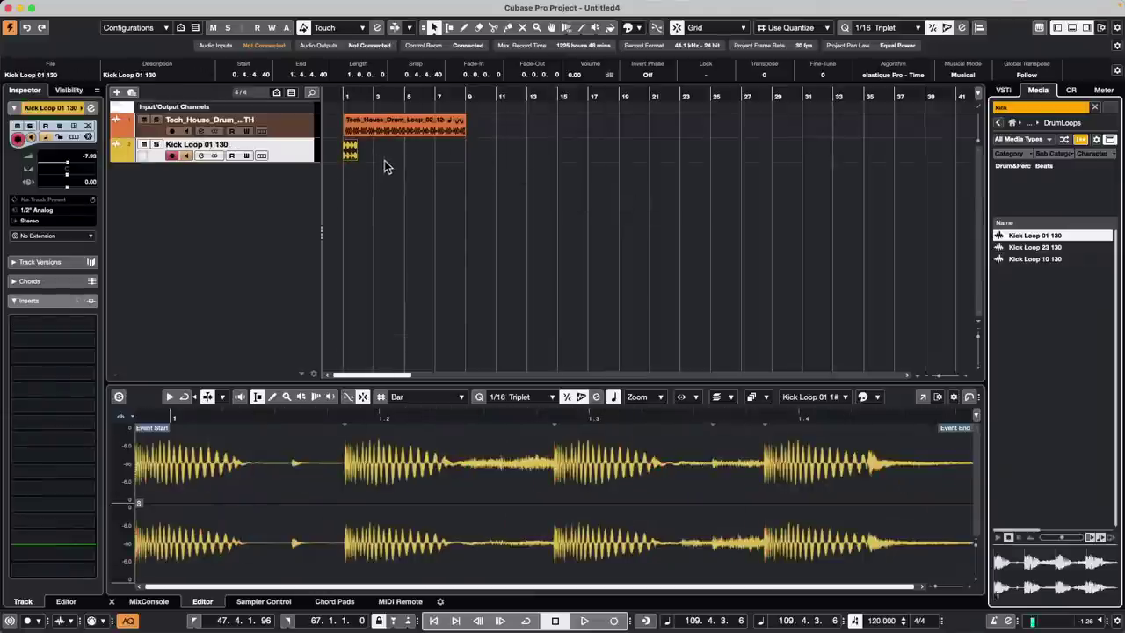
Move the Kick Loop 01 130 event so that it starts exactly on bar 1.
drag(356, 94, 330, 97)
key(h)
key(h)
key(h)
key(h)
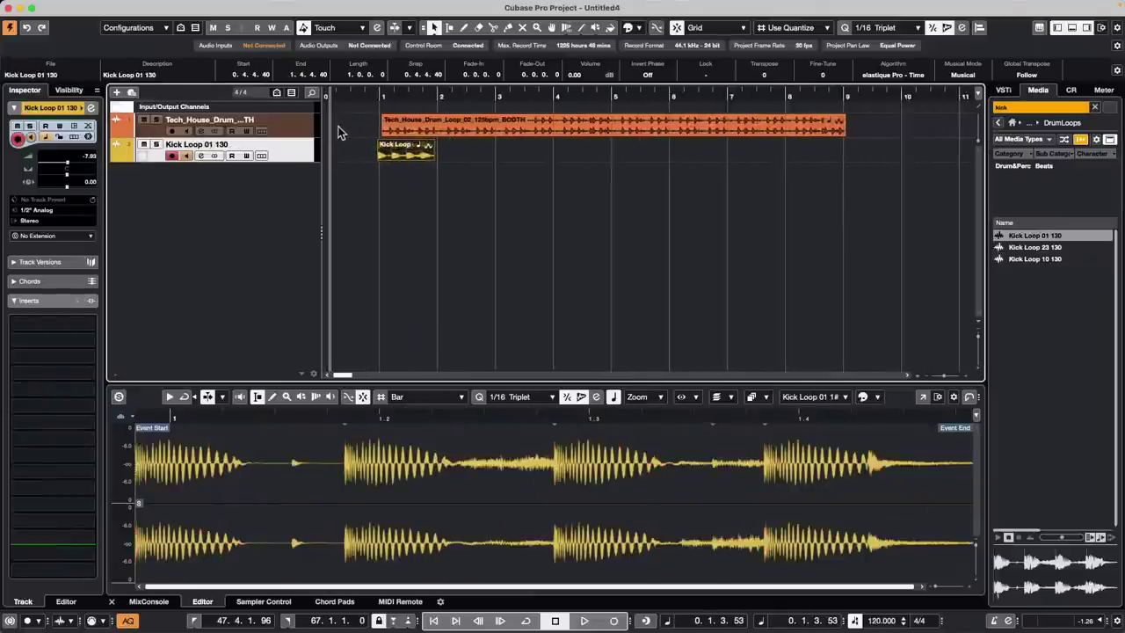
key(g)
drag(410, 155, 403, 157)
Set the project grid type to Bar and snap the drum loop event to bar 1.
click(443, 118)
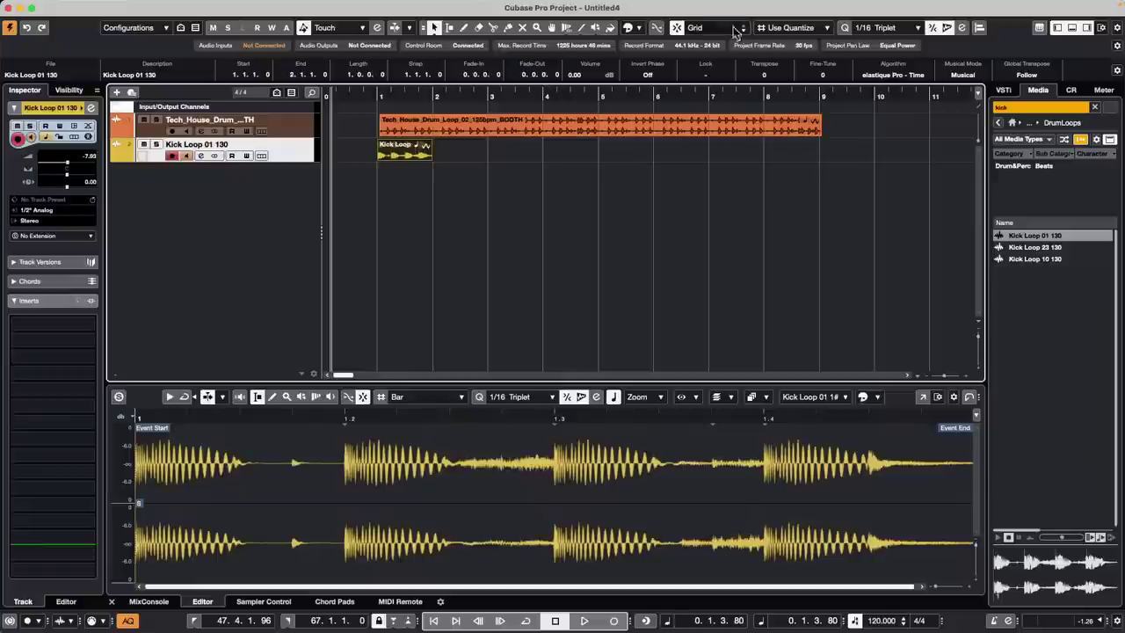
click(791, 28)
click(787, 37)
drag(456, 126, 451, 127)
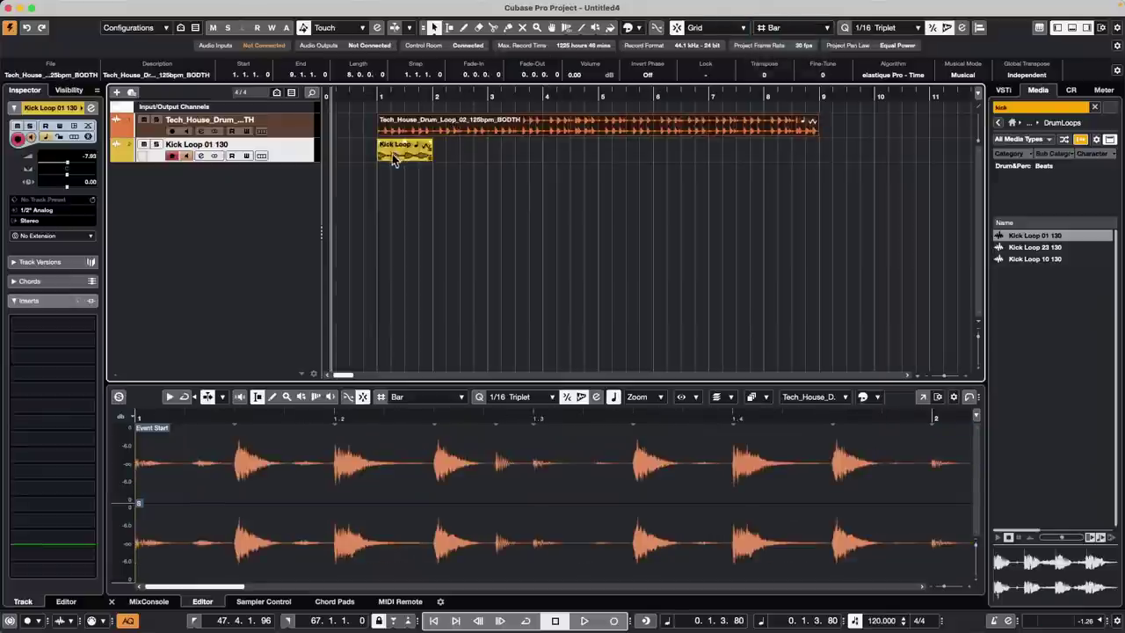
Repeat the one-bar kick loop event until it spans the full length of the drum loop, up to bar 9.
click(446, 129)
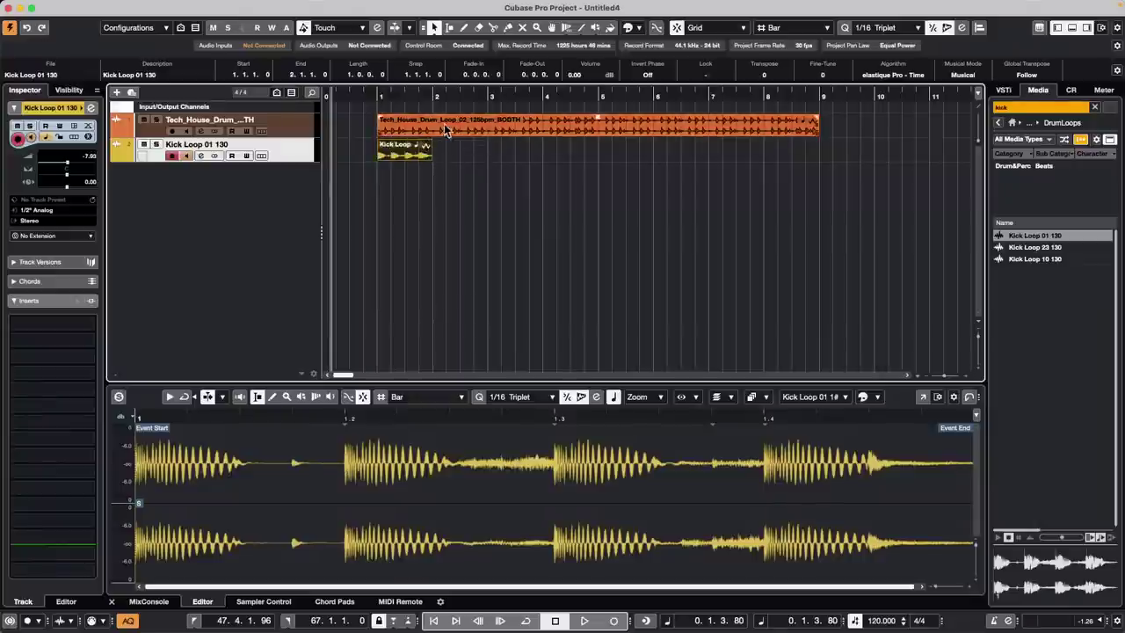
click(431, 187)
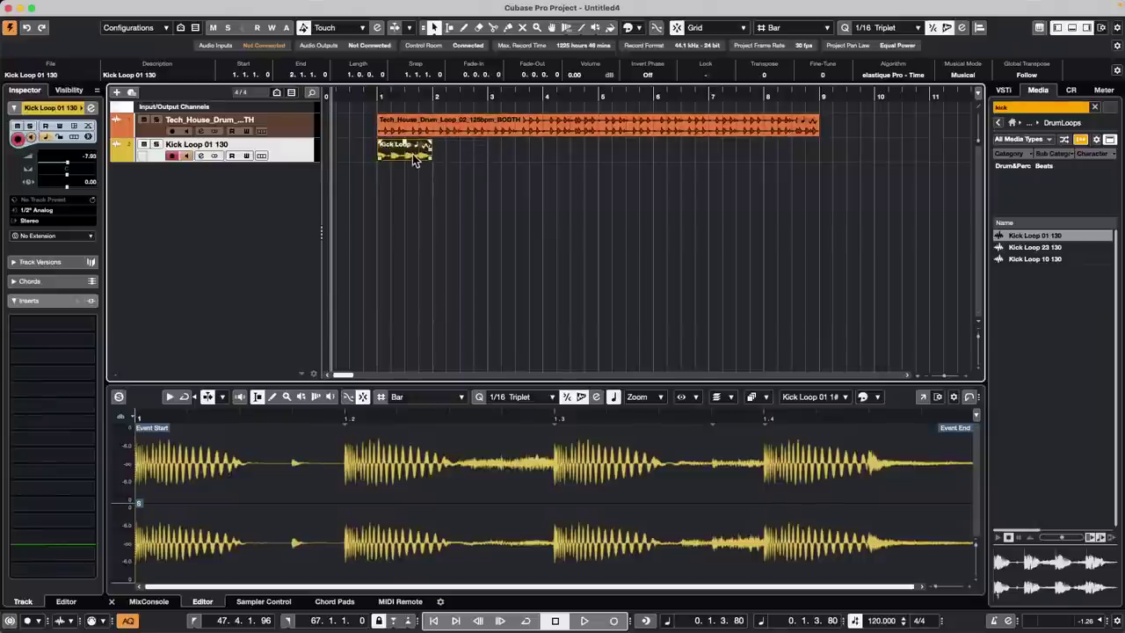
drag(430, 158, 821, 161)
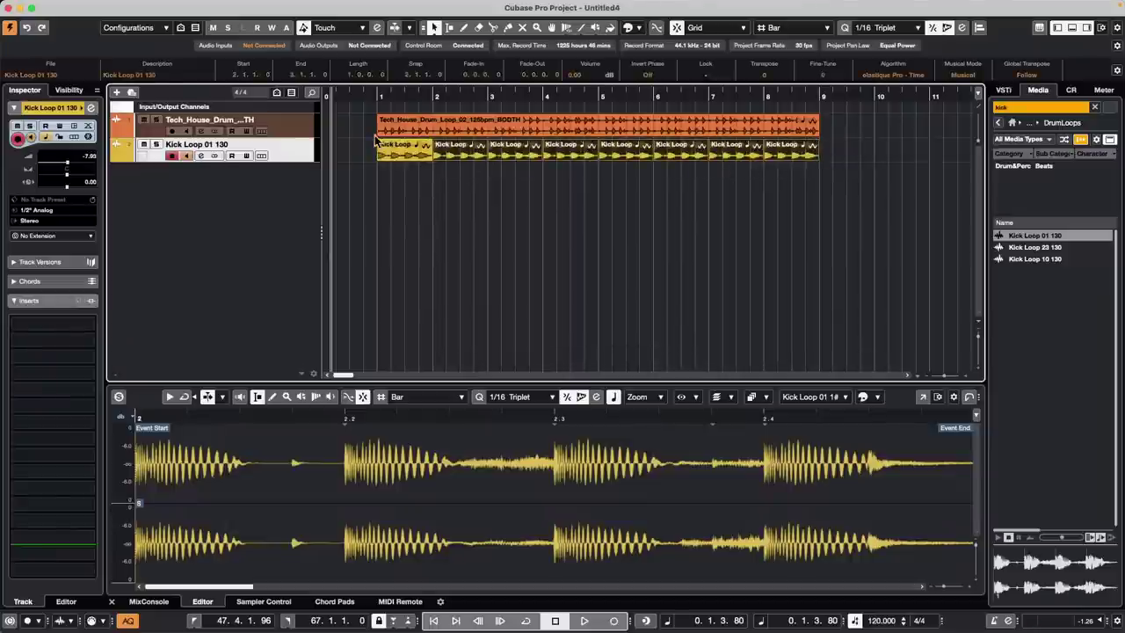
Create a groove quantize preset from the hitpoints of the first kick loop event at a 14 % threshold.
click(401, 153)
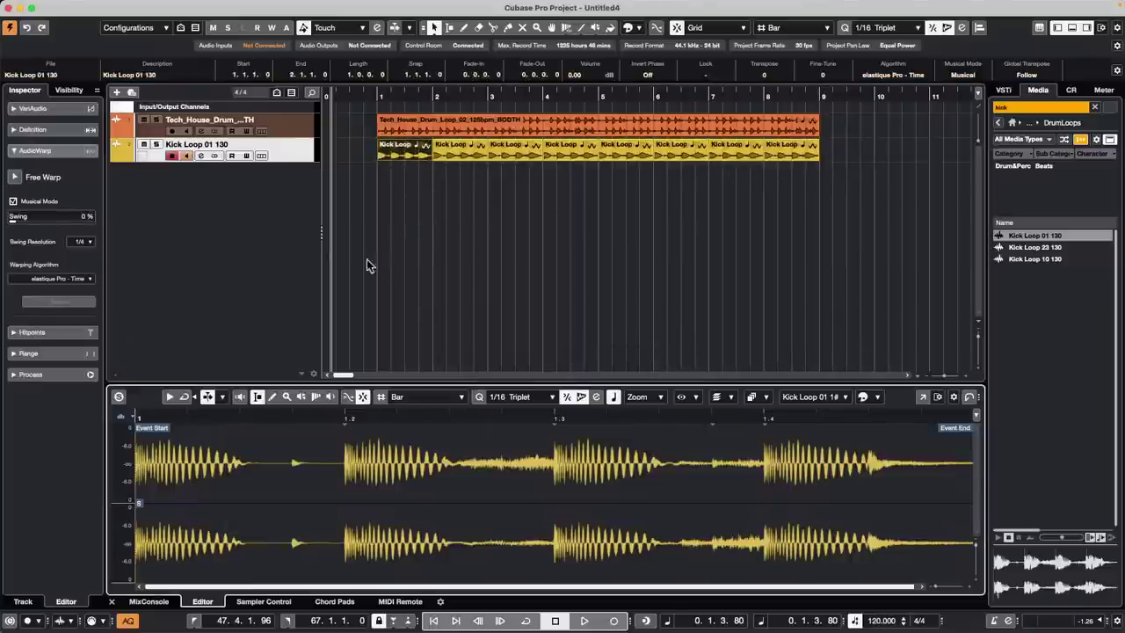
click(31, 332)
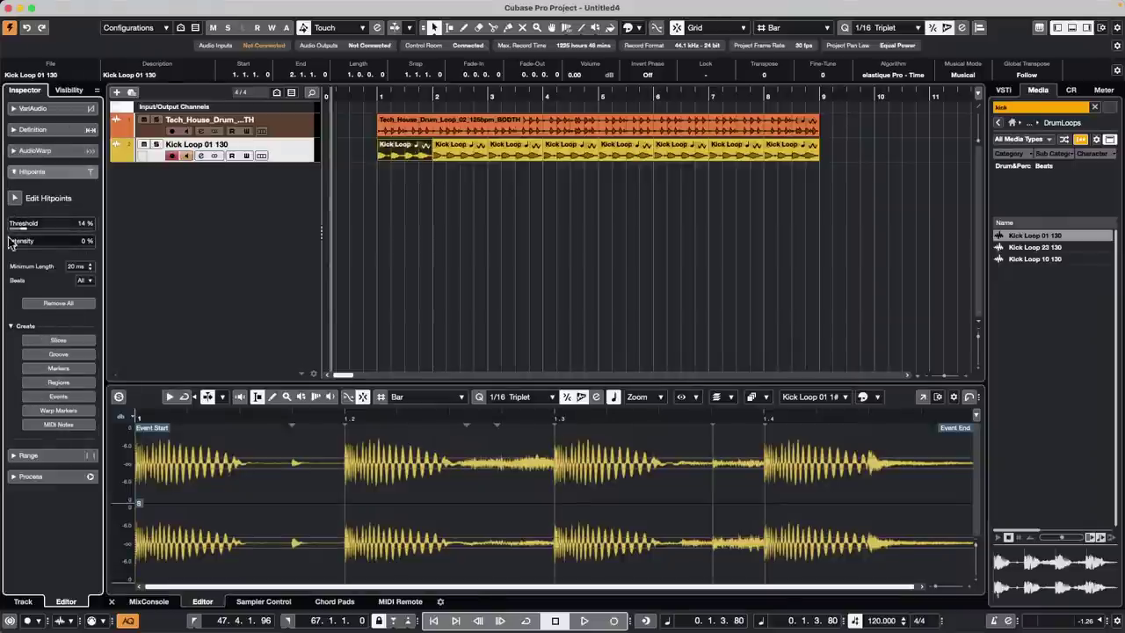
drag(22, 230, 25, 231)
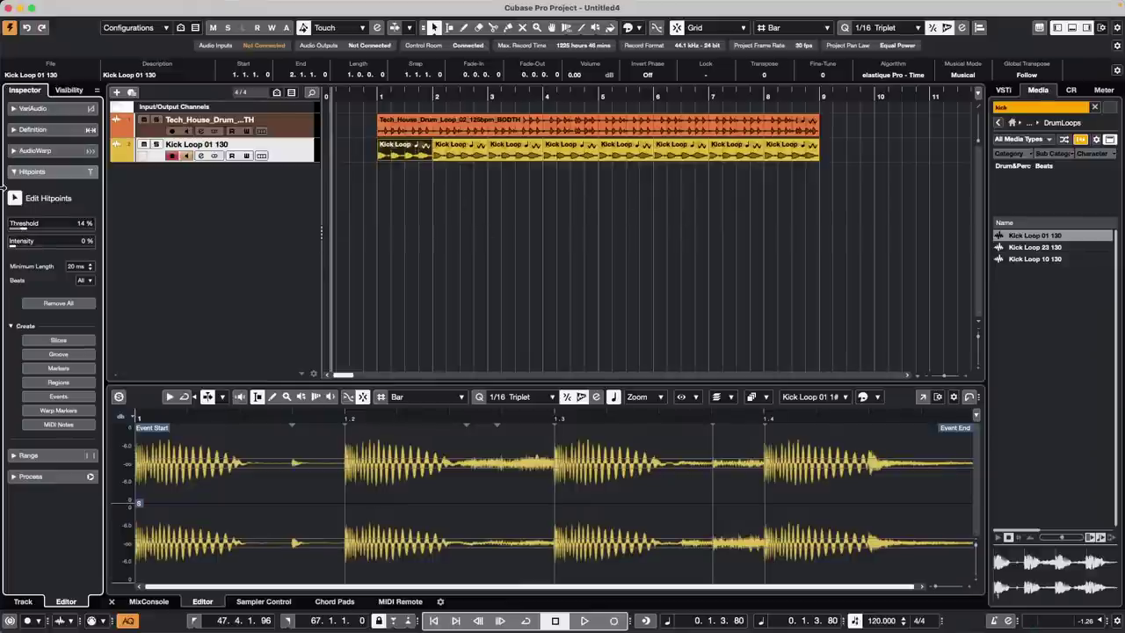
click(70, 356)
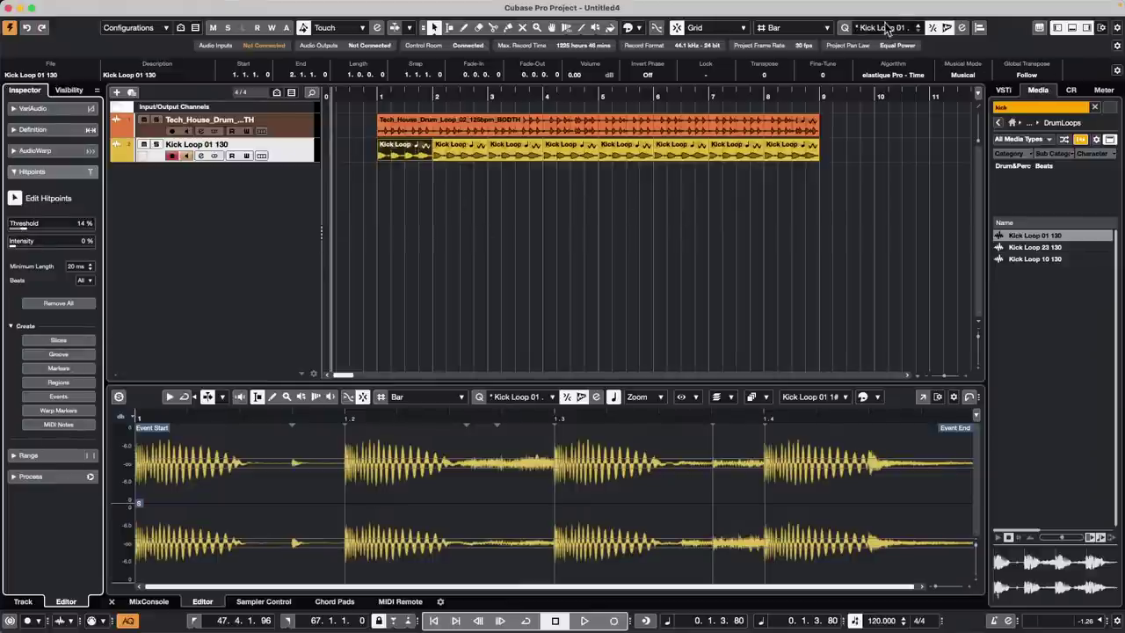
Quantize the tech house drum loop to the Kick Loop 01 130 groove through the Quantize Panel with AudioWarp active.
click(932, 27)
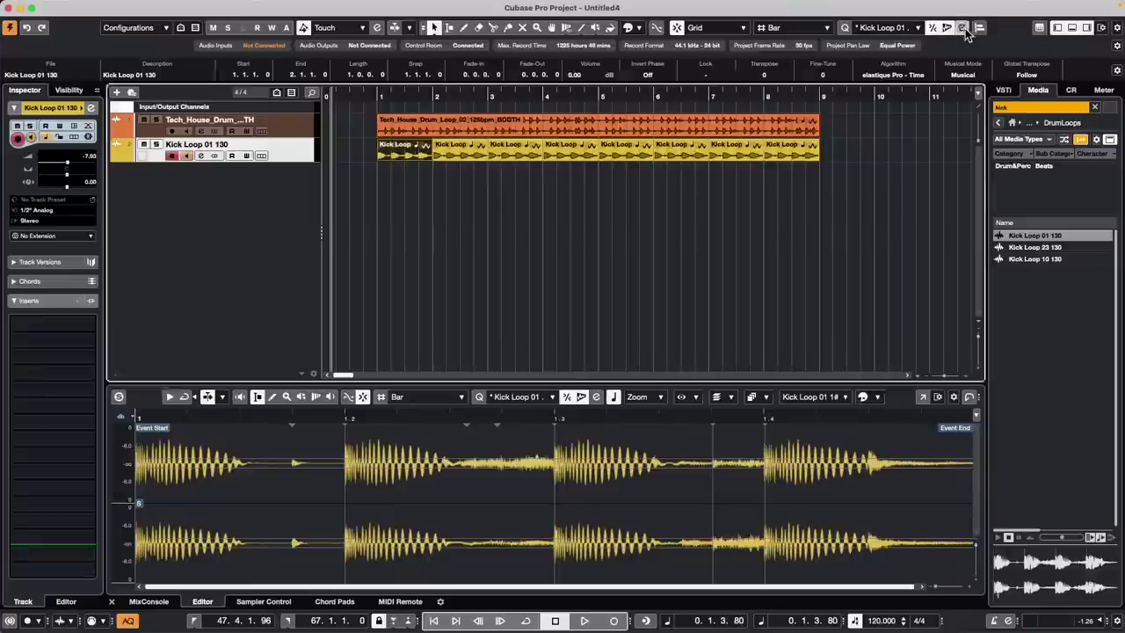
click(486, 130)
drag(519, 419, 523, 297)
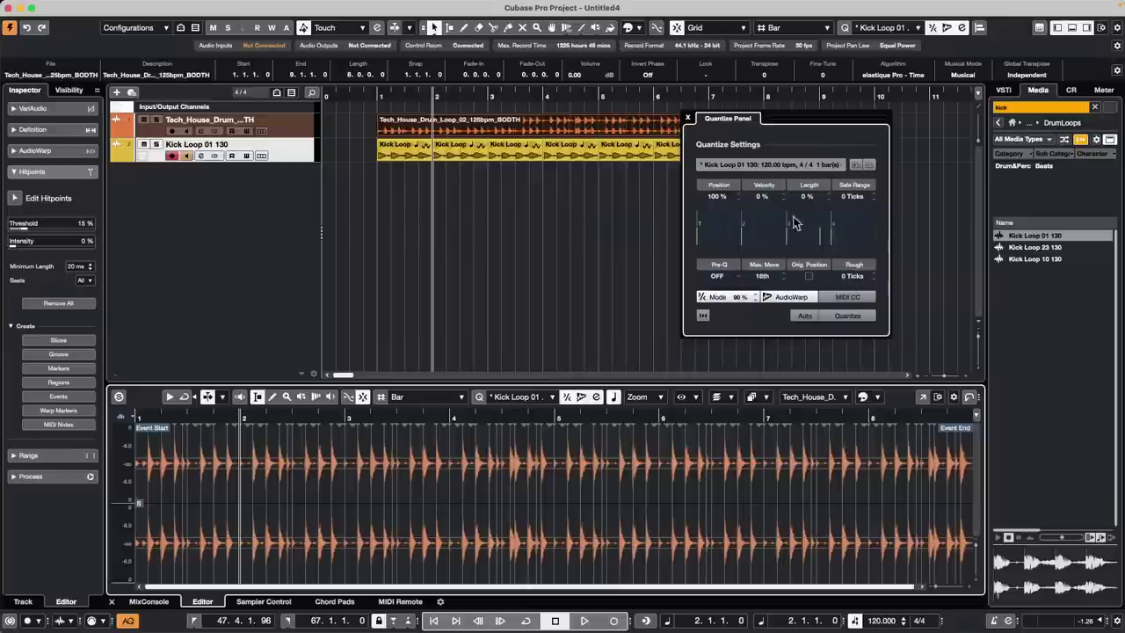
click(851, 315)
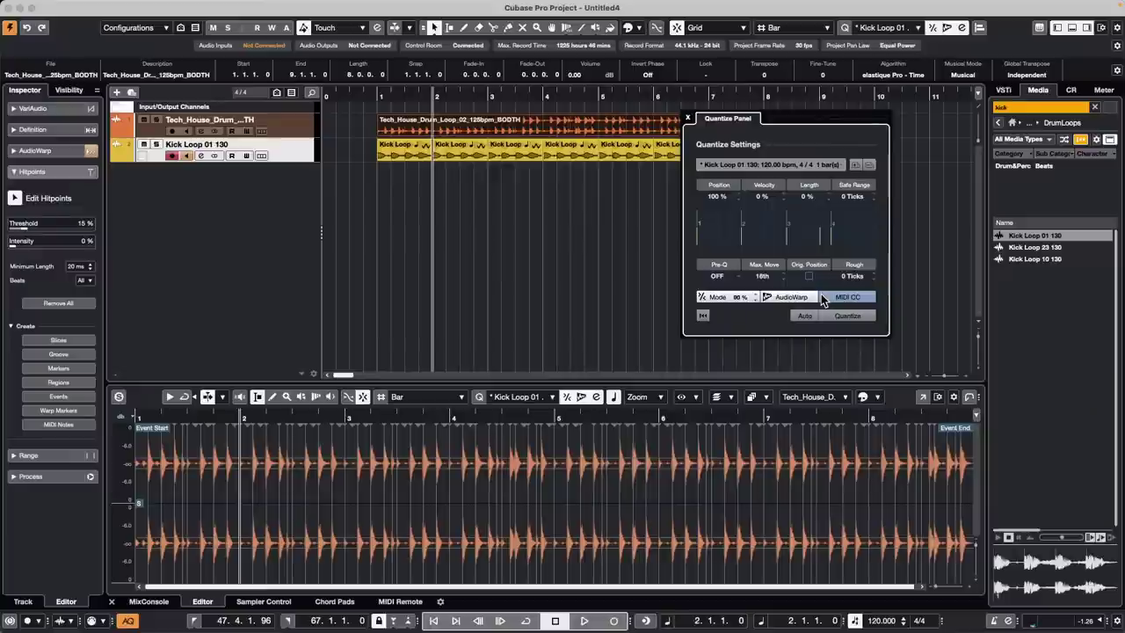
Add one instrument track below the kick loop track using HALion Sonic SE with stereo output.
right_click(296, 155)
mouse_move(303, 156)
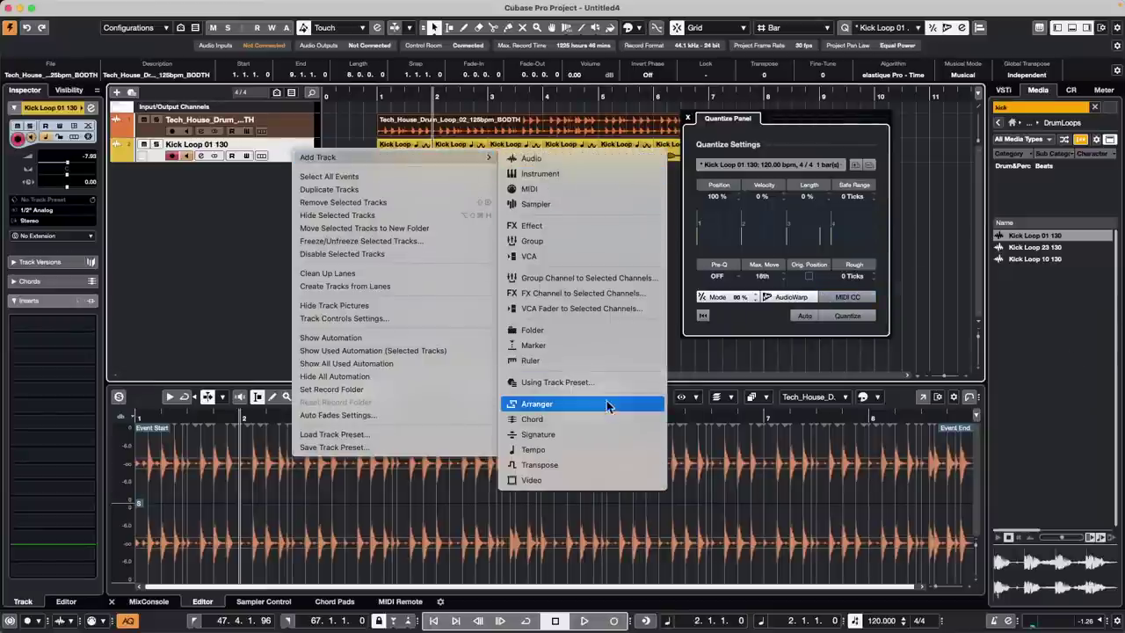
click(607, 174)
click(735, 229)
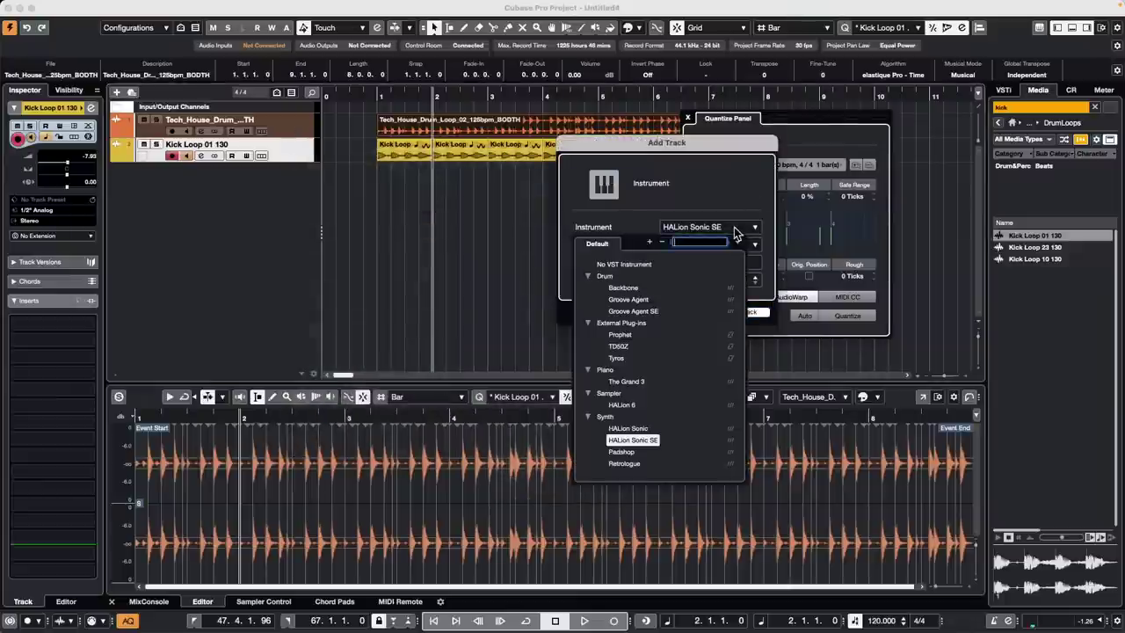
click(527, 214)
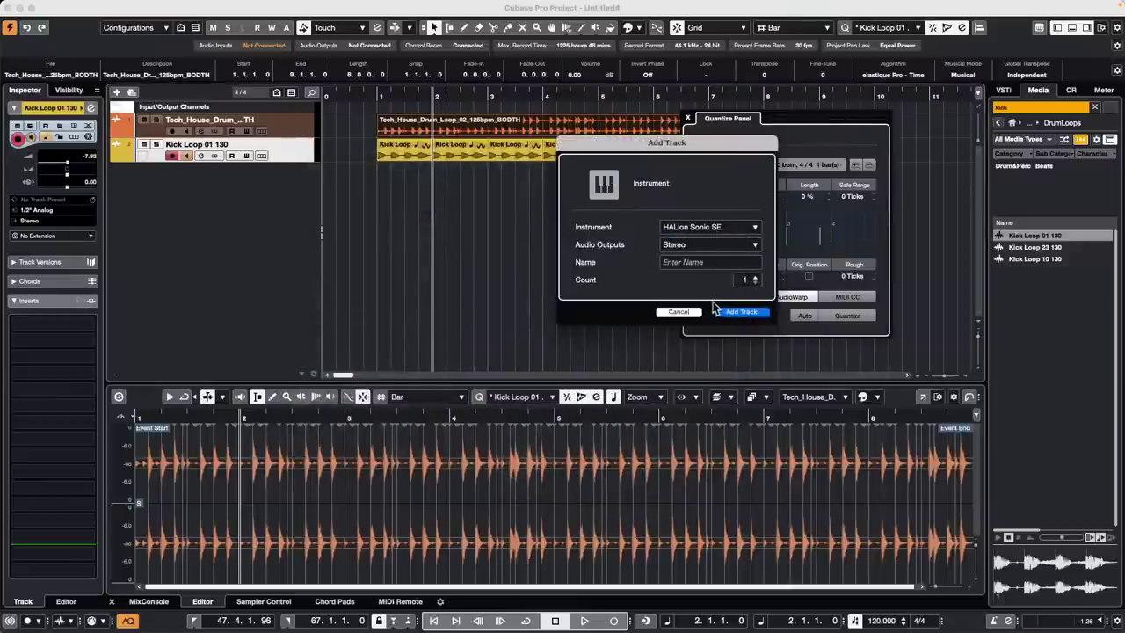
click(741, 311)
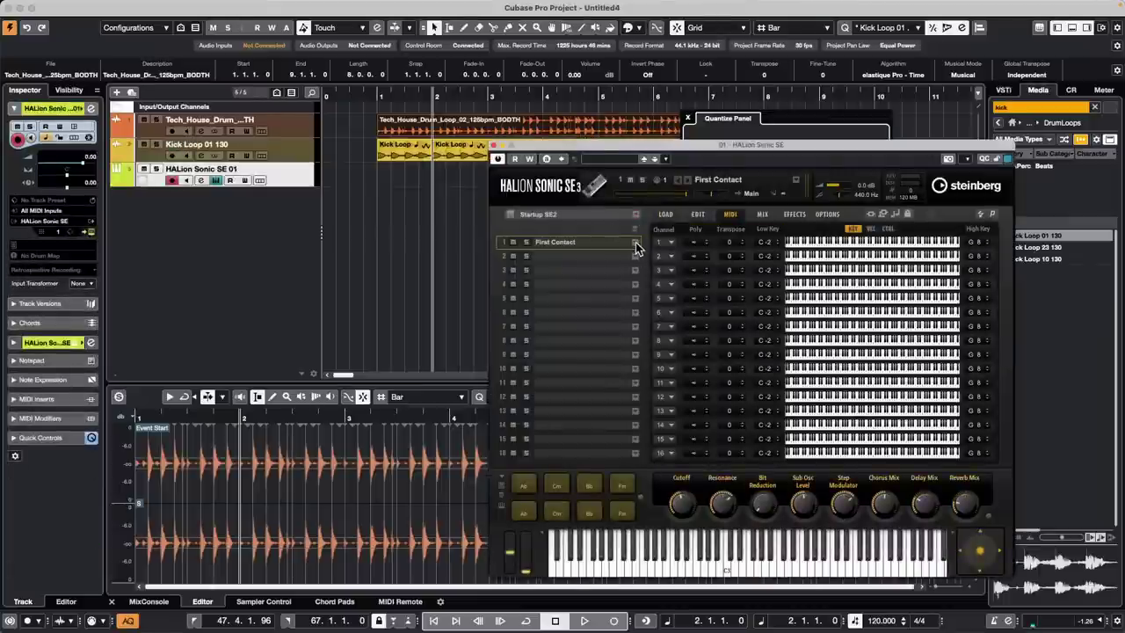
Look at the program list for the first HALion Sonic SE slot and close the instrument window.
click(636, 244)
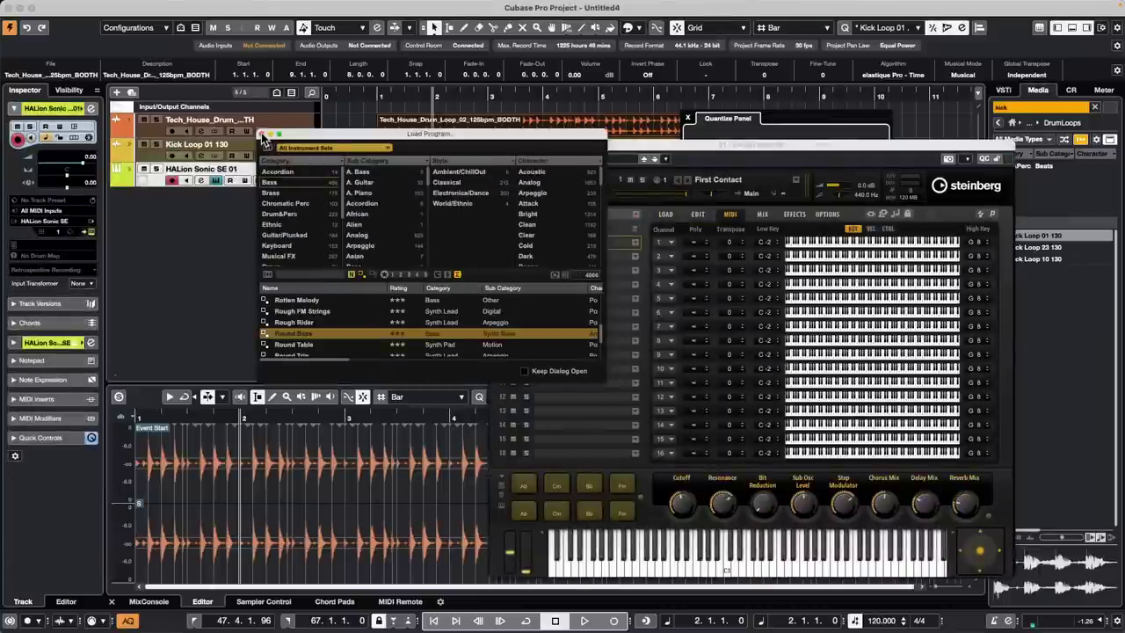
click(263, 133)
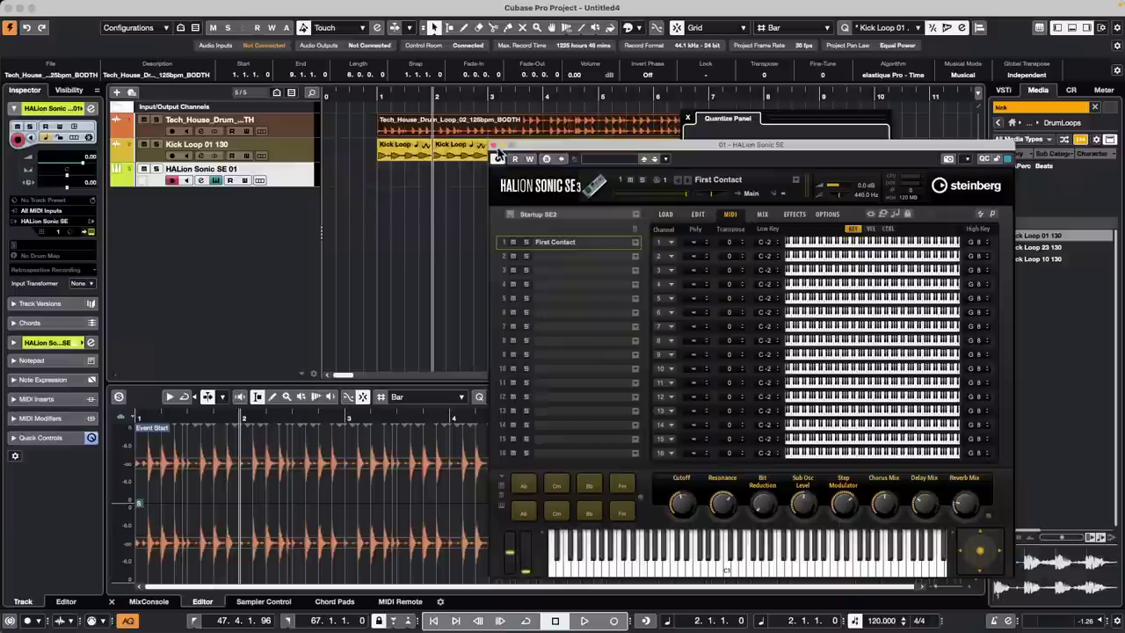
click(495, 145)
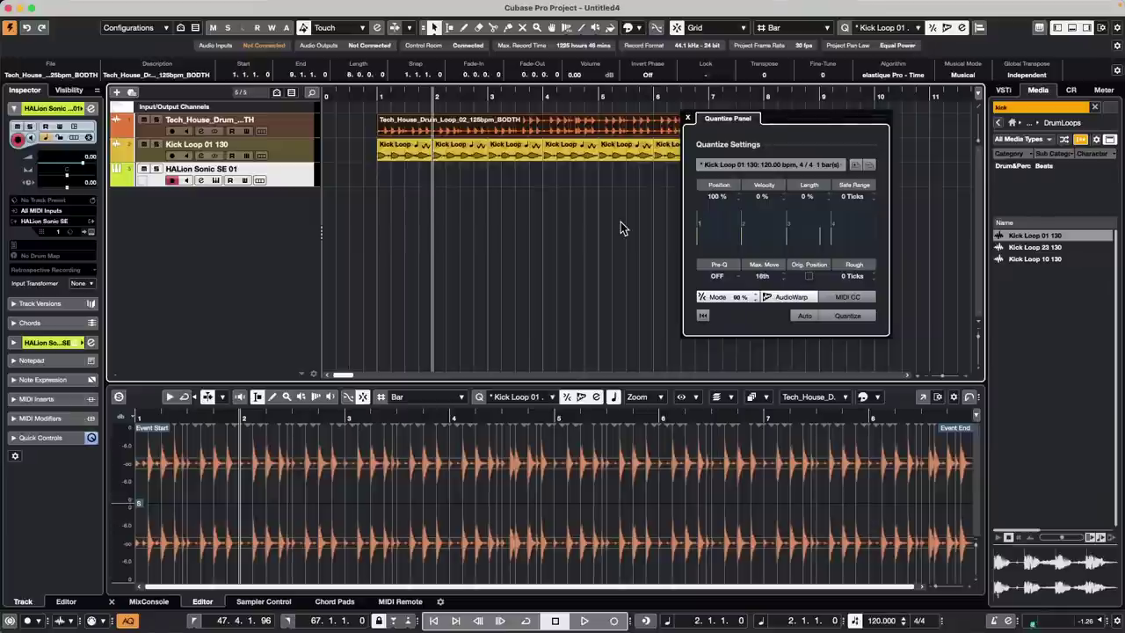
Step the project cursor forward by two bars to bar 4.
key(KP_Add)
key(KP_Add)
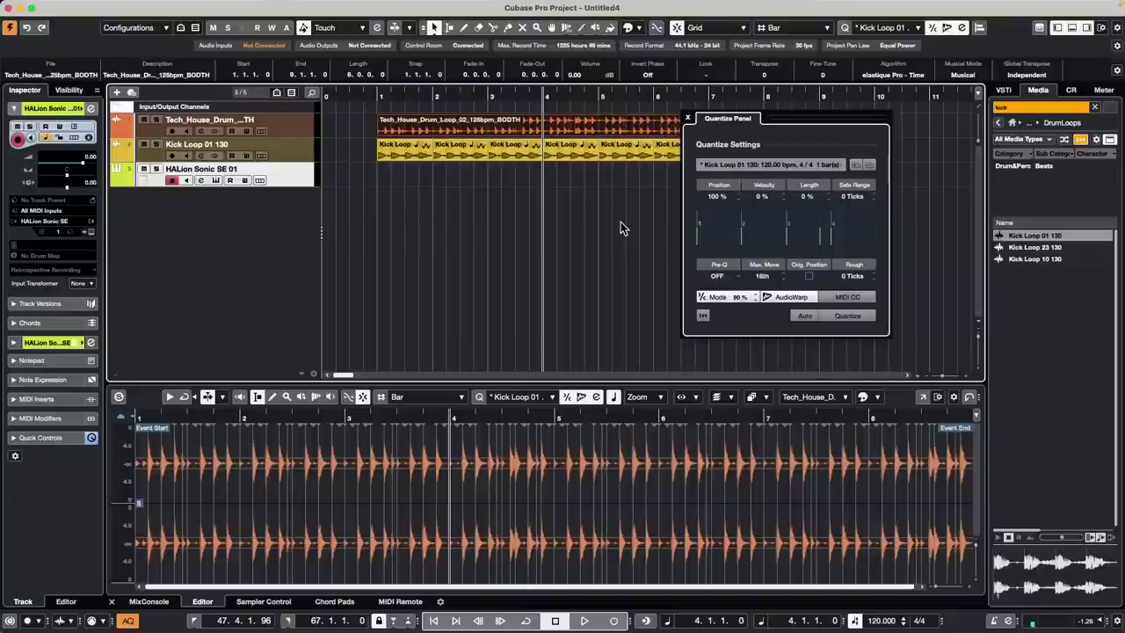
Set the grid type to Beat and nudge the project cursor back and forth beat by beat, ending at bar 3.
click(796, 31)
click(790, 40)
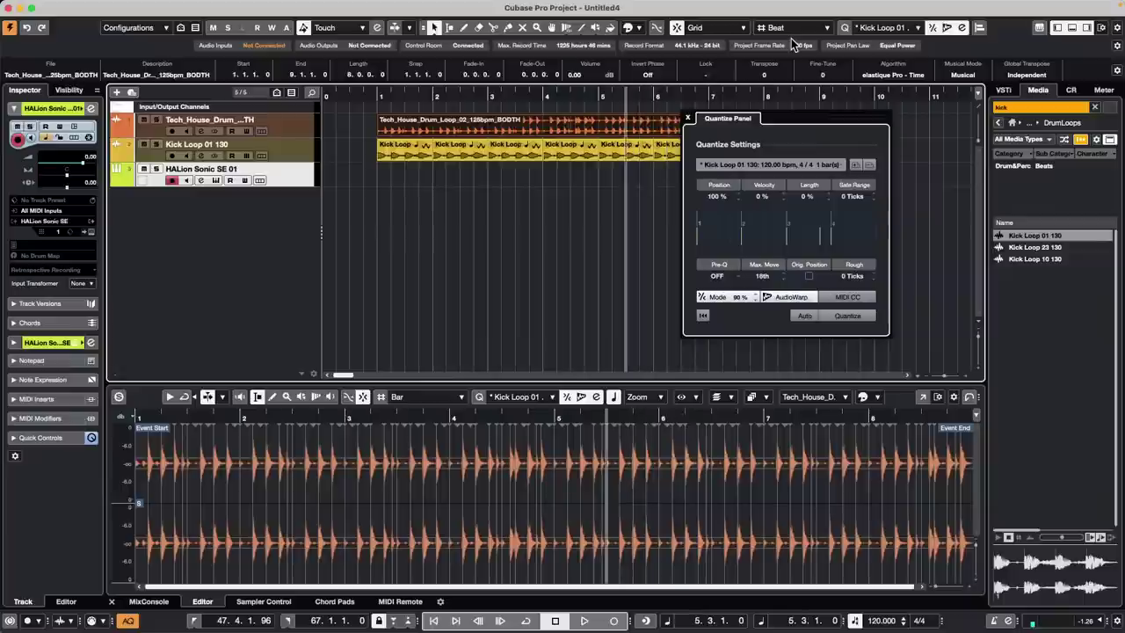
key(super+KP_Subtract)
key(super+KP_Subtract)
key(super+KP_Subtract)
key(super+KP_Subtract)
key(super+KP_Subtract)
key(super+KP_Subtract)
key(super+KP_Subtract)
key(super+KP_Subtract)
key(super+KP_Subtract)
key(super+KP_Subtract)
key(super+KP_Subtract)
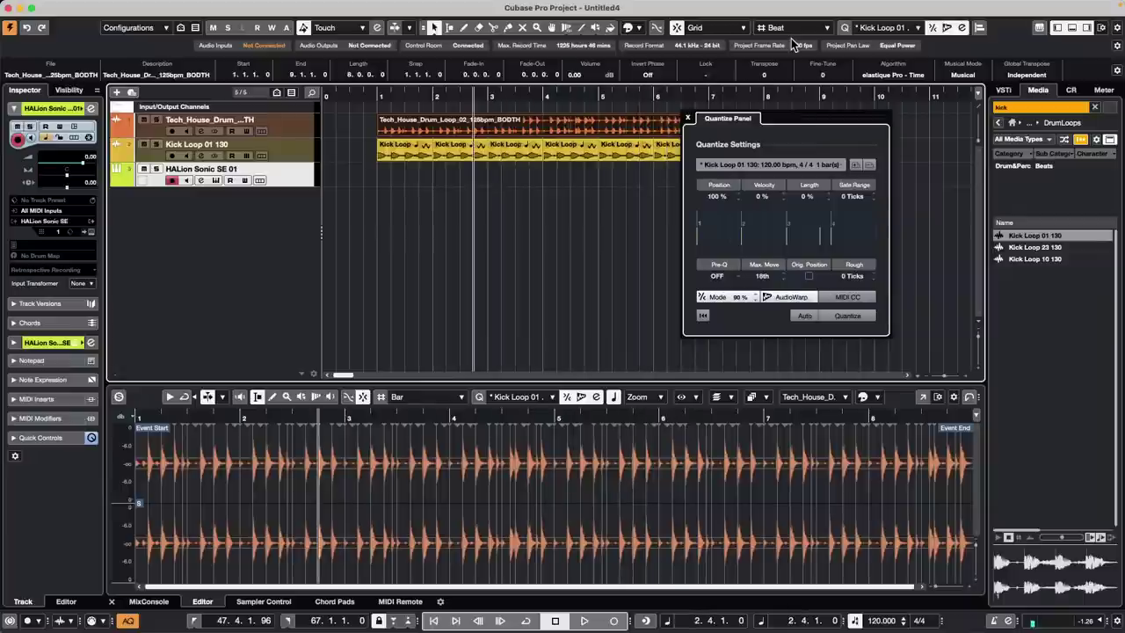
key(super+KP_Add)
key(super+KP_Add)
key(super+KP_Add)
key(super+KP_Add)
key(super+KP_Add)
key(super+KP_Add)
key(super+KP_Subtract)
key(super+KP_Subtract)
key(super+KP_Subtract)
key(super+KP_Subtract)
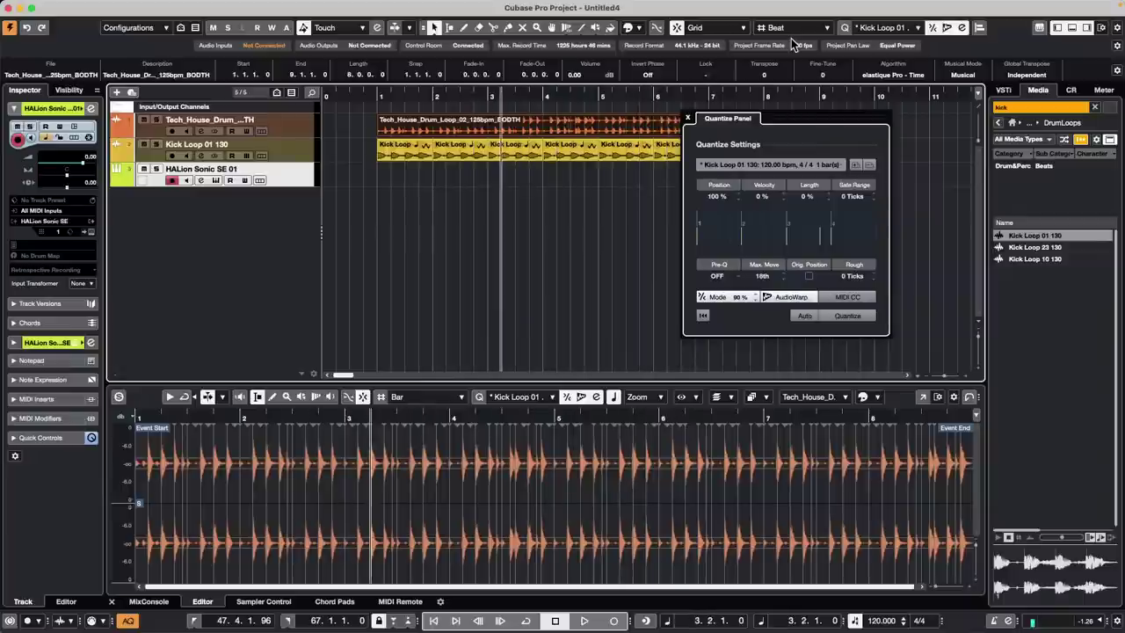
key(super+KP_Subtract)
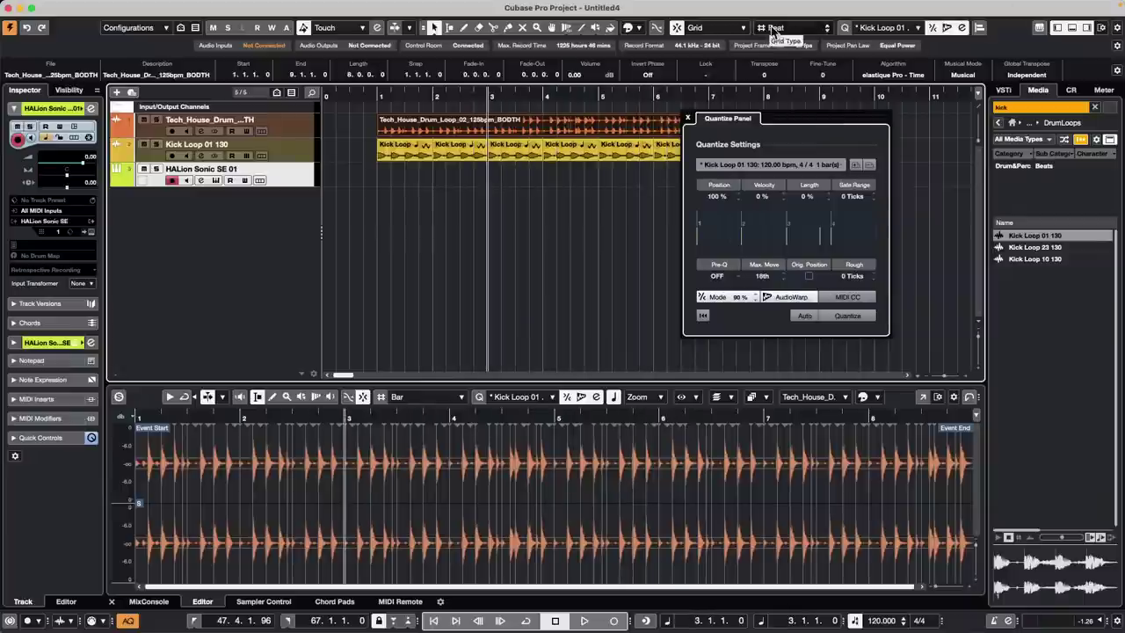
Set the grid type back to Bar and nudge the project cursor back and forth bar by bar, ending at bar 2.
click(773, 27)
click(788, 17)
key(super+KP_Add)
key(super+KP_Add)
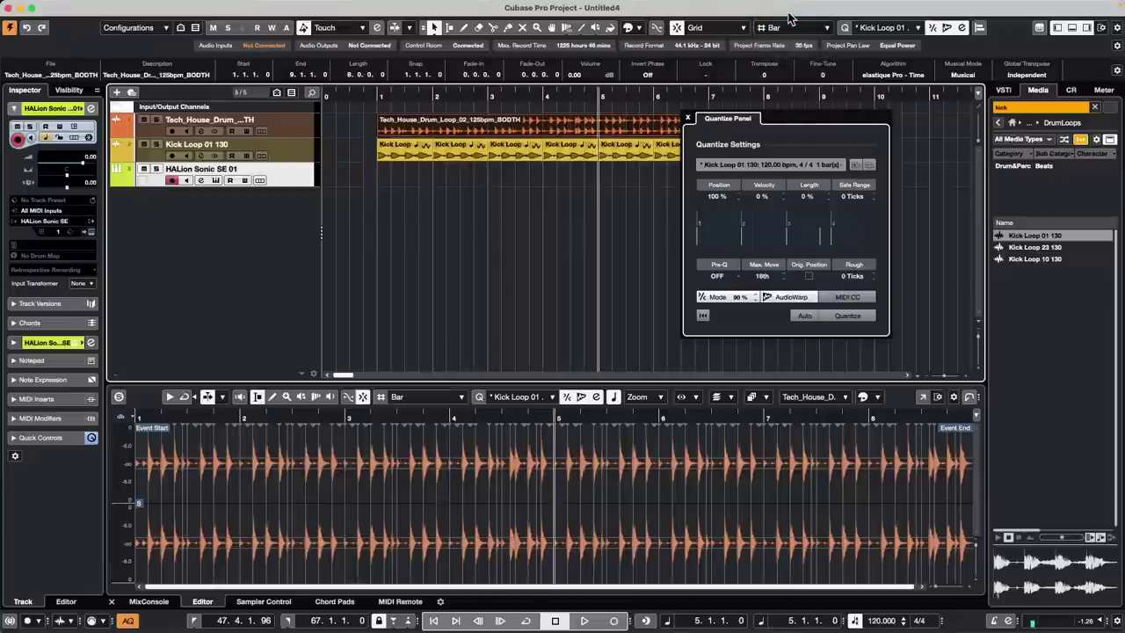
key(super+KP_Add)
key(super+KP_Add)
key(super+KP_Add)
key(super+KP_Subtract)
key(super+KP_Subtract)
key(super+KP_Subtract)
key(super+KP_Subtract)
key(super+KP_Subtract)
key(super+KP_Subtract)
key(super+KP_Subtract)
key(super+KP_Add)
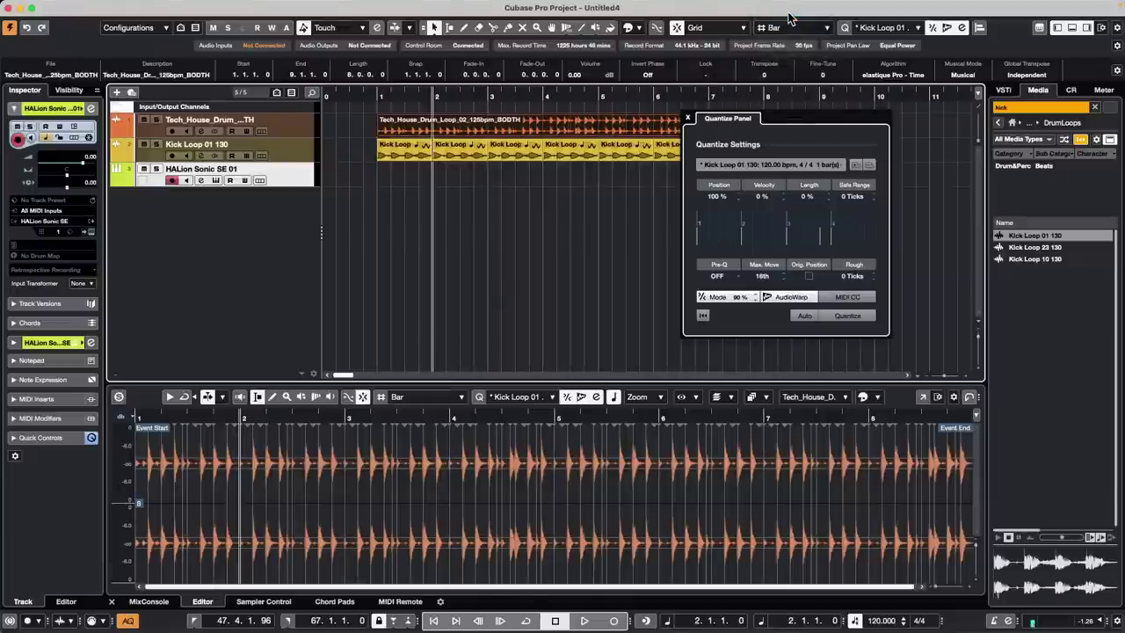
Nudge the project cursor forward bar by bar to bar 8 and back to bar 2.
key(super+KP_Add)
key(super+KP_Add)
key(super+KP_Add)
key(super+KP_Add)
key(super+KP_Add)
key(super+KP_Add)
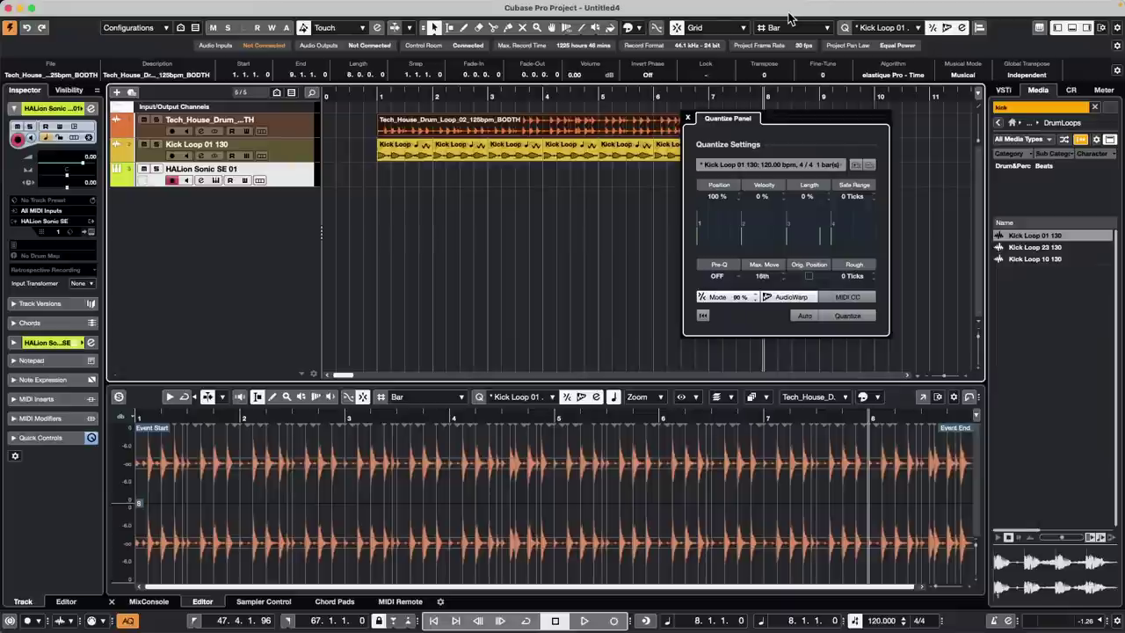
key(super+KP_Subtract)
key(super+KP_Subtract)
key(super+KP_Subtract)
key(super+KP_Subtract)
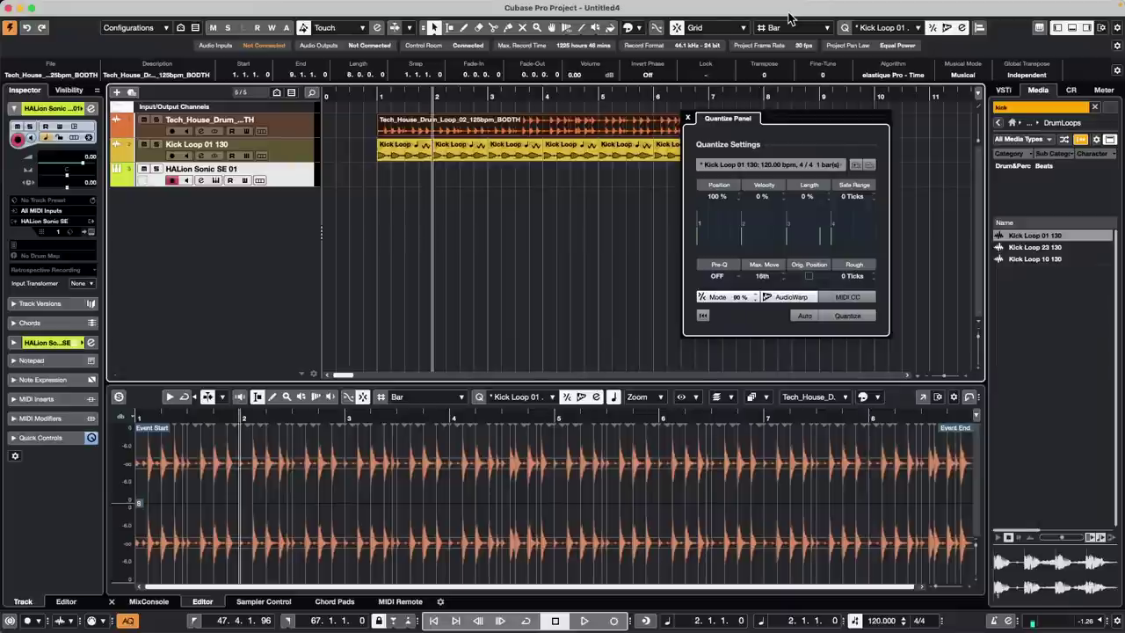
Nudge the project cursor to bar 7 and then repeatedly back and forth by bars, ending at bar 3, and close the Quantize Panel.
key(super+KP_Add)
key(super+KP_Add)
key(super+KP_Add)
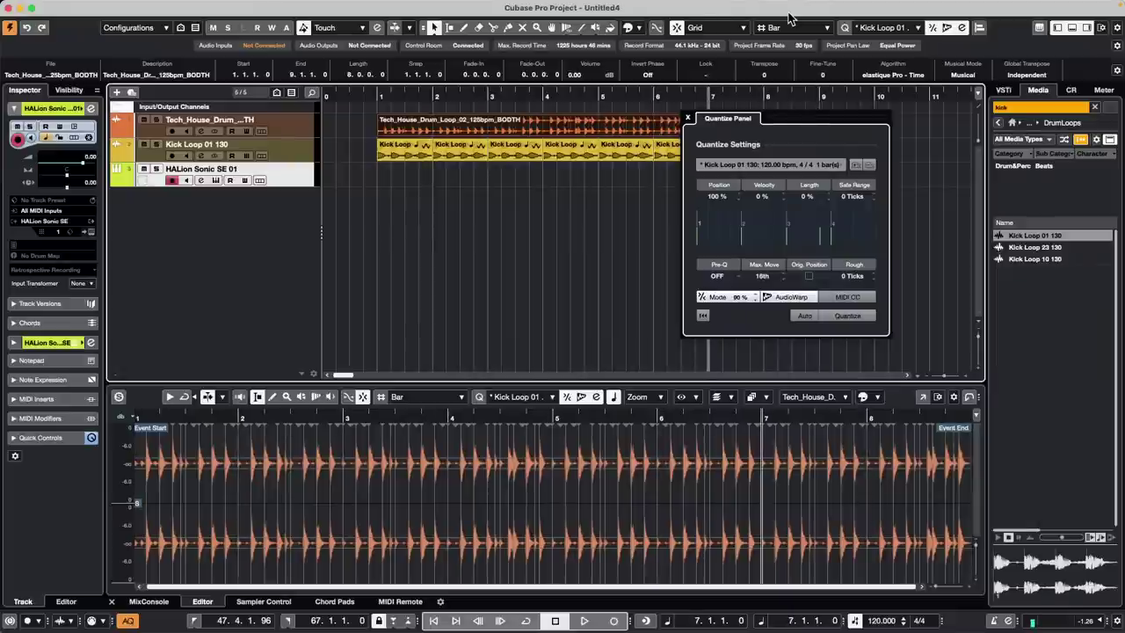
key(super+KP_Subtract)
key(super+KP_Subtract)
key(super+KP_Subtract)
key(super+KP_Subtract)
key(super+KP_Subtract)
key(super+KP_Subtract)
key(super+KP_Add)
key(super+KP_Add)
key(super+KP_Add)
key(super+KP_Add)
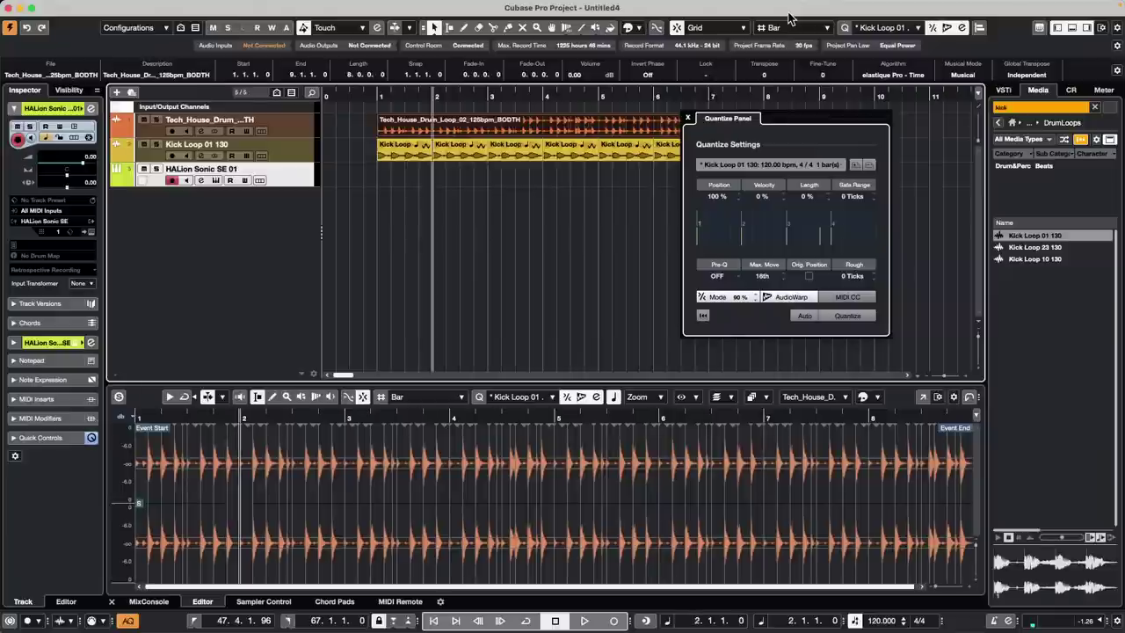
key(super+KP_Add)
key(super+KP_Subtract)
key(super+KP_Subtract)
key(super+KP_Subtract)
key(super+KP_Subtract)
key(super+KP_Add)
key(super+KP_Add)
key(super+KP_Add)
key(super+KP_Add)
key(super+KP_Add)
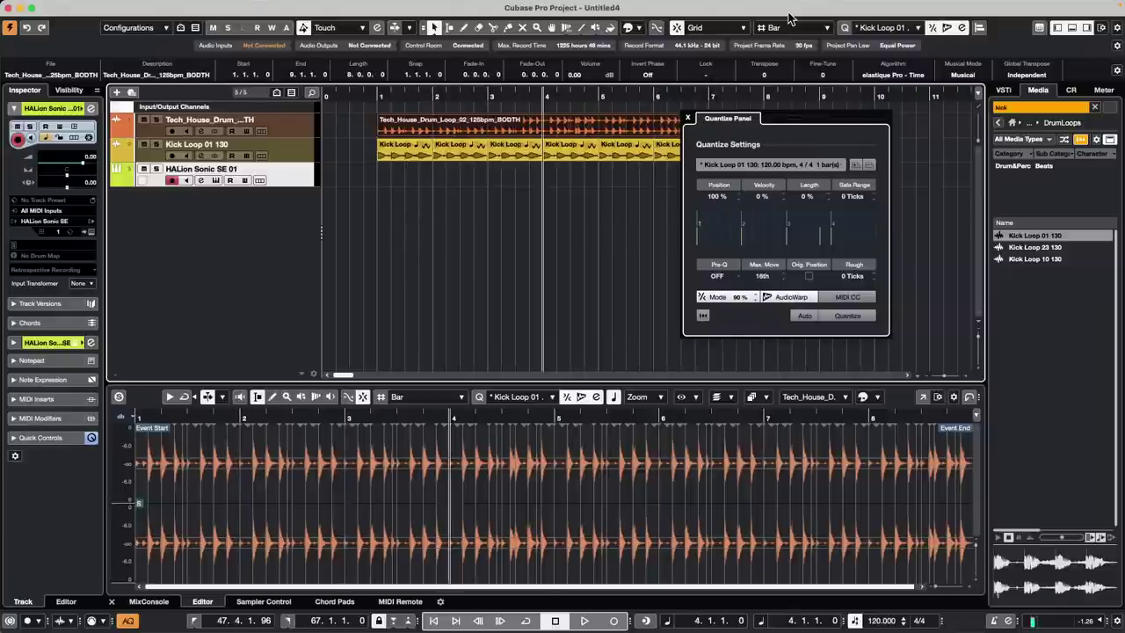
key(super+KP_Add)
key(super+KP_Subtract)
key(super+KP_Subtract)
key(super+KP_Subtract)
key(super+KP_Subtract)
key(super+KP_Subtract)
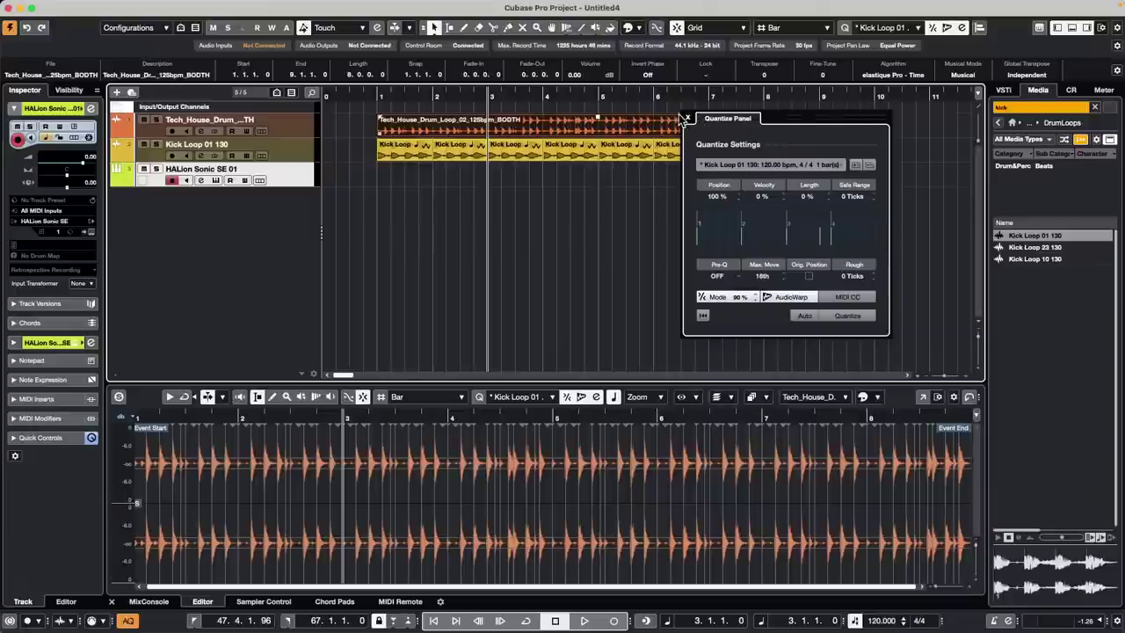
click(687, 118)
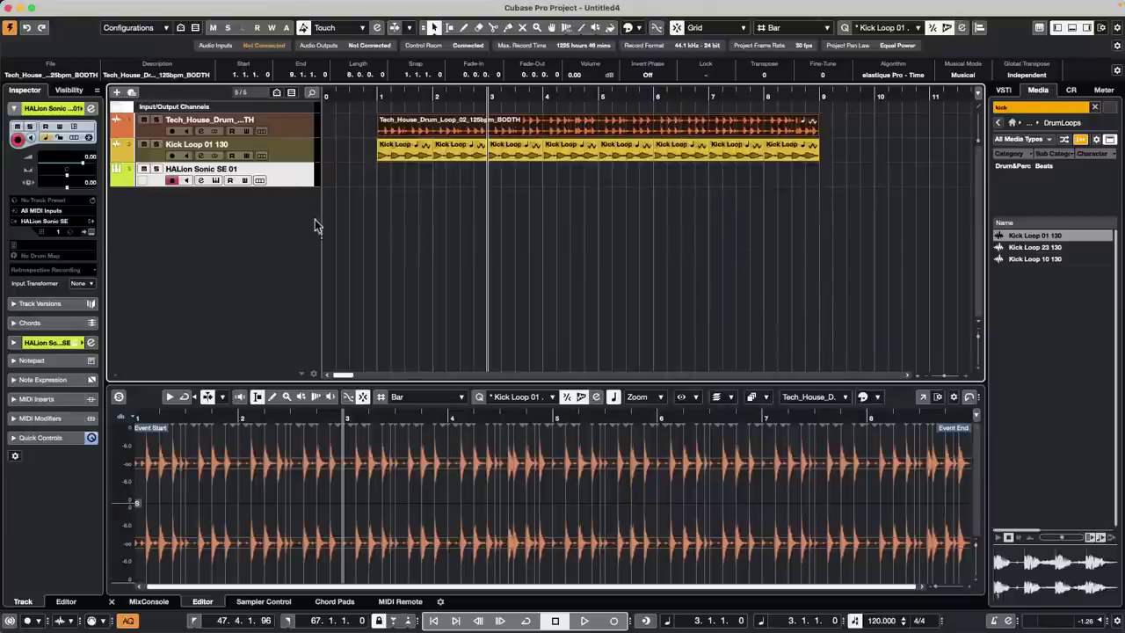
Look at the available VST instruments for a new instrument track and cancel without adding the track.
right_click(177, 241)
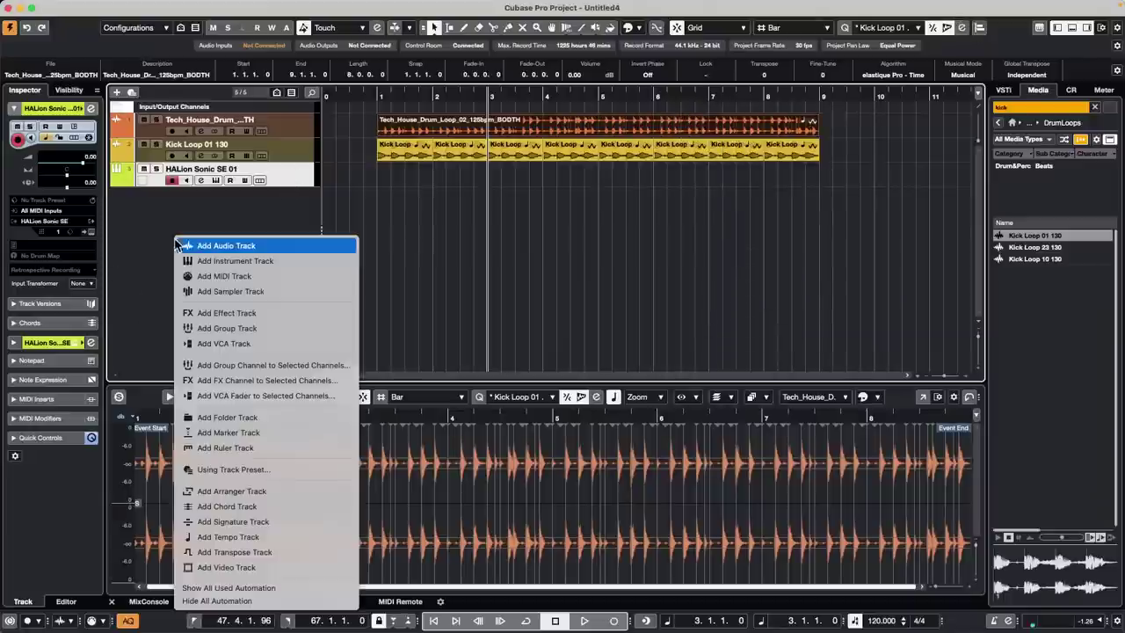
click(281, 261)
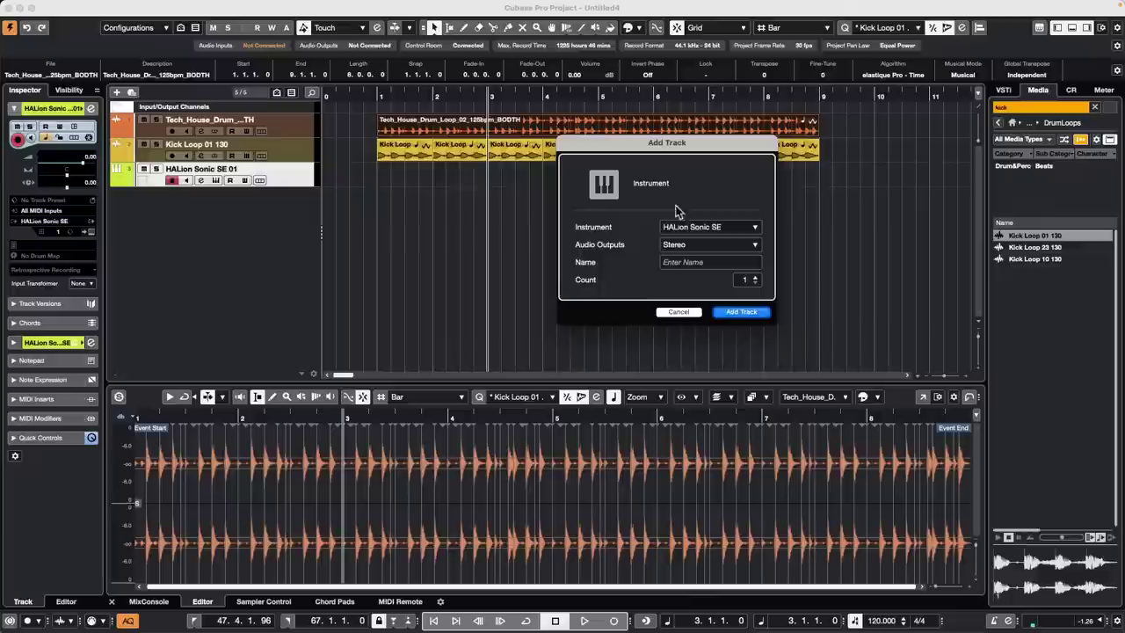
click(717, 228)
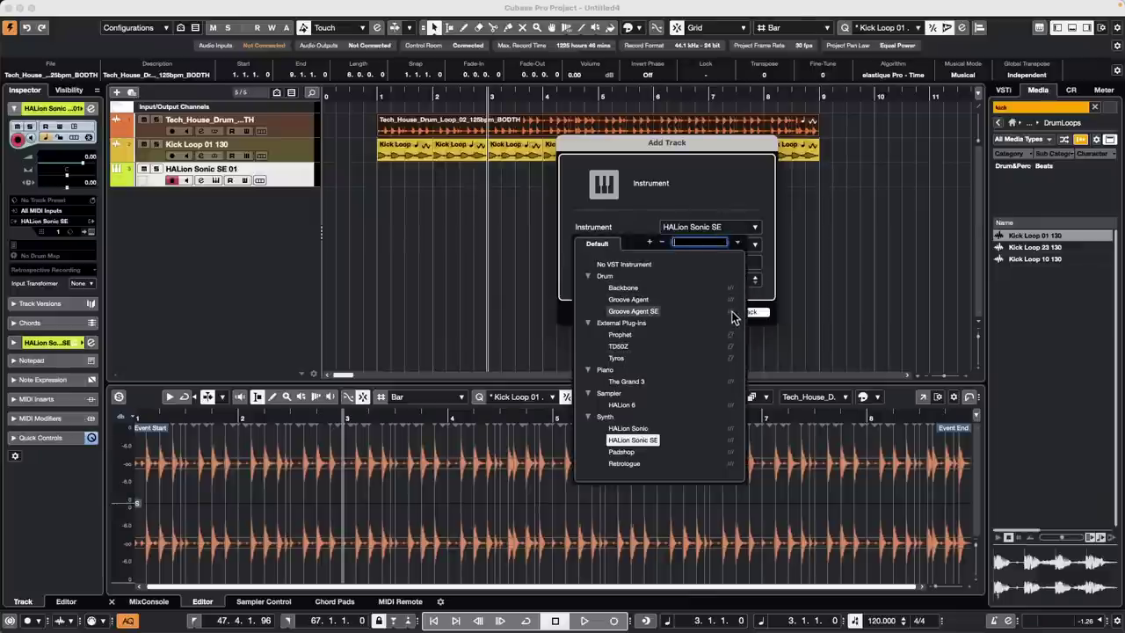
click(784, 339)
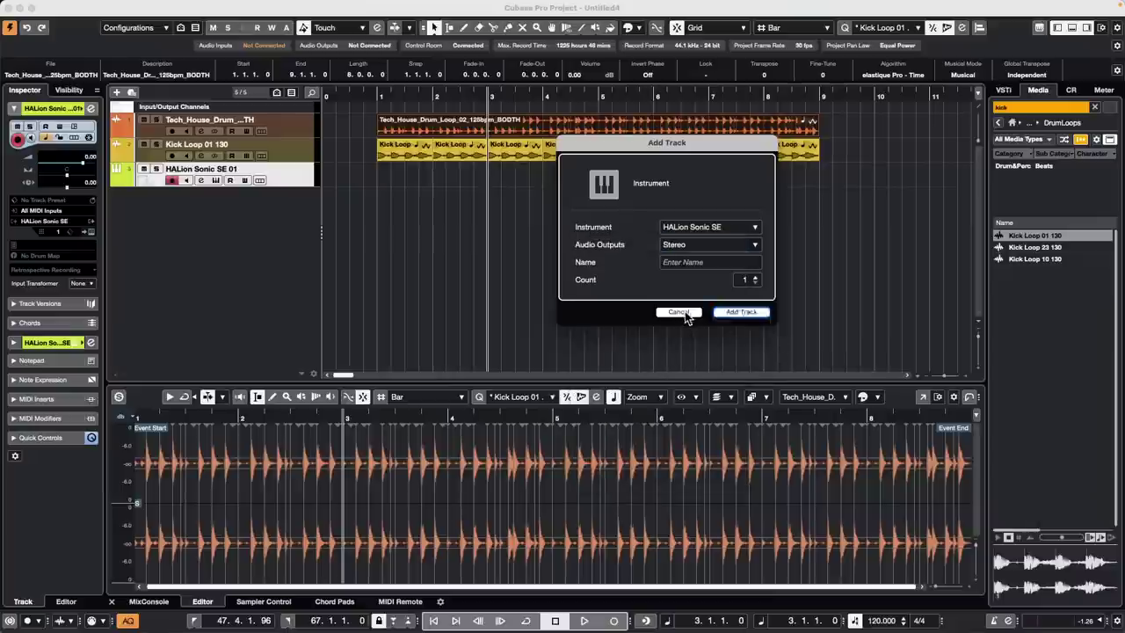
click(684, 311)
Look through the Filter and Dynamics effects, add a stereo effect track with MonoDelay outside the folder, and close the plug-in window.
right_click(203, 226)
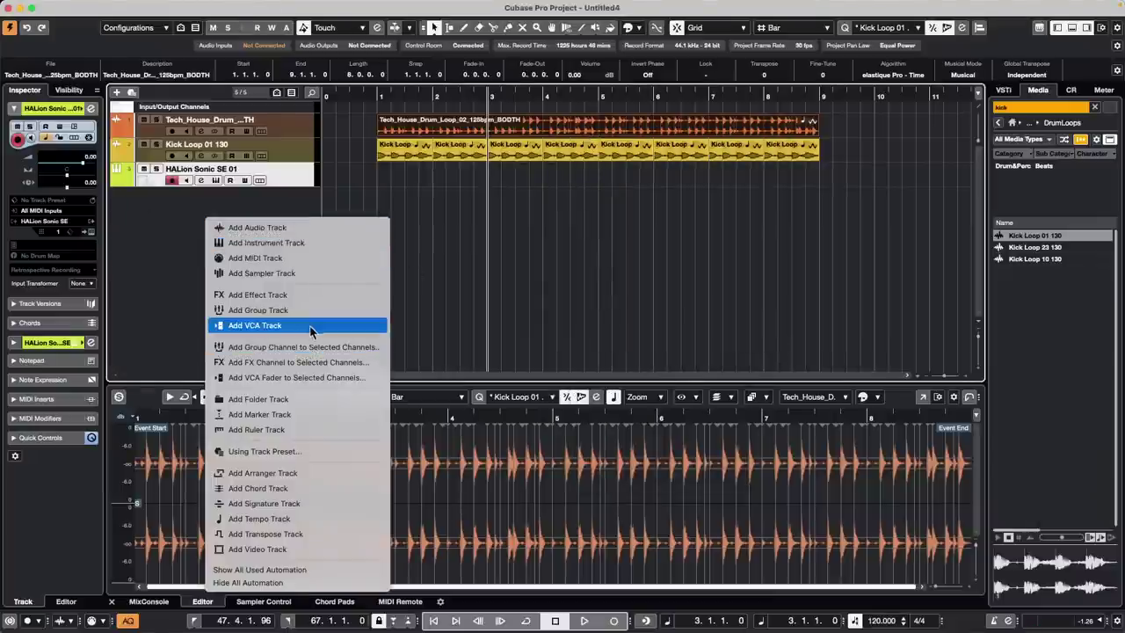
click(316, 295)
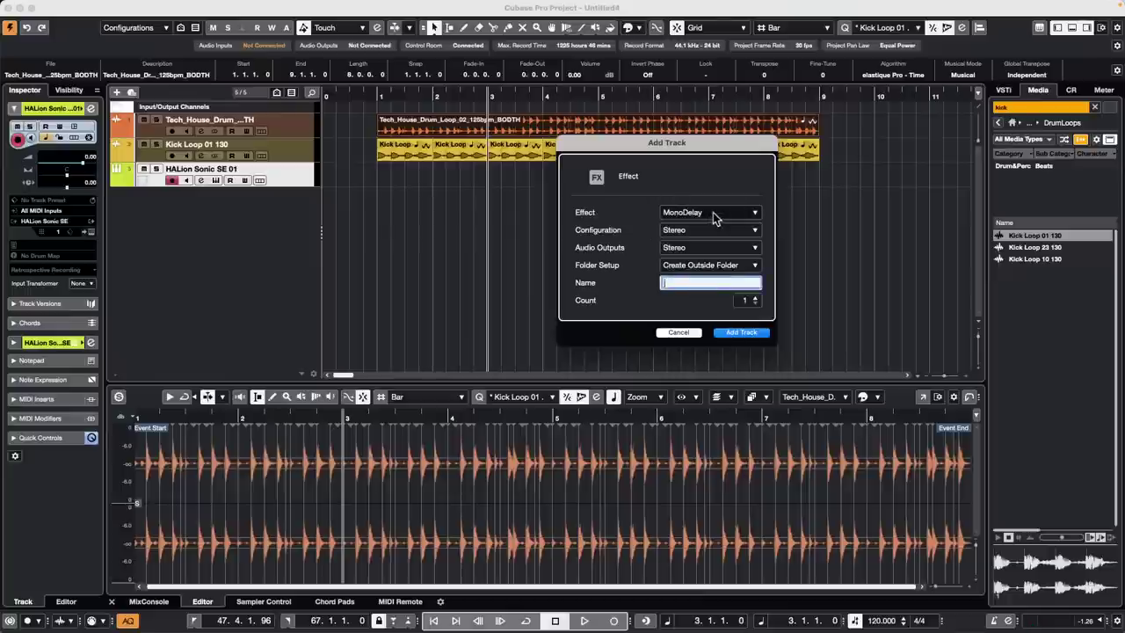
click(712, 212)
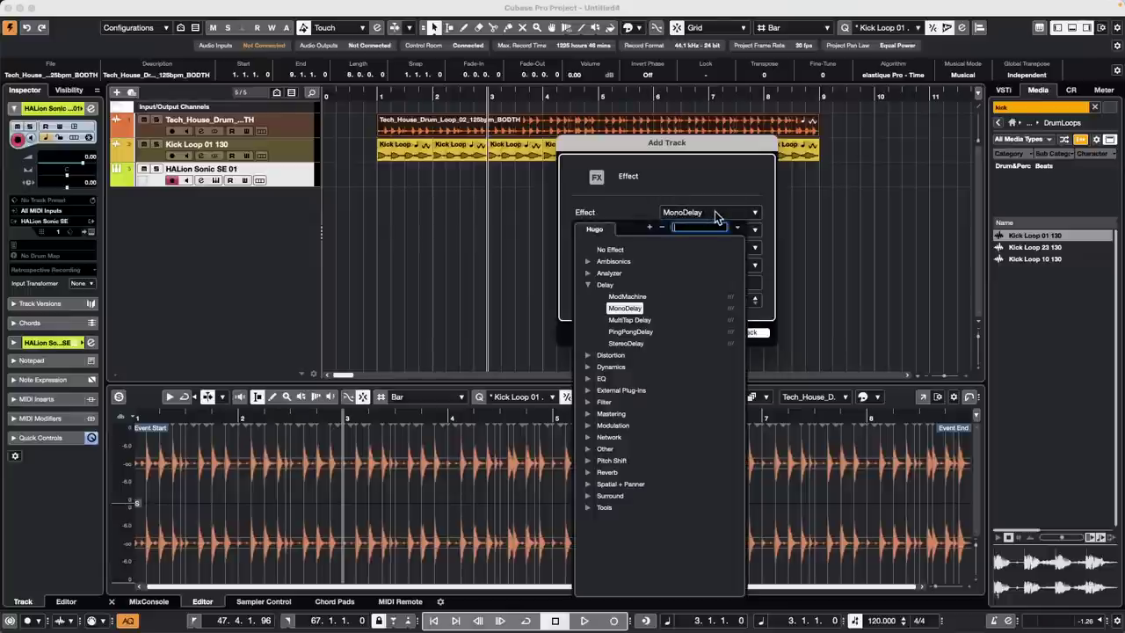
click(588, 401)
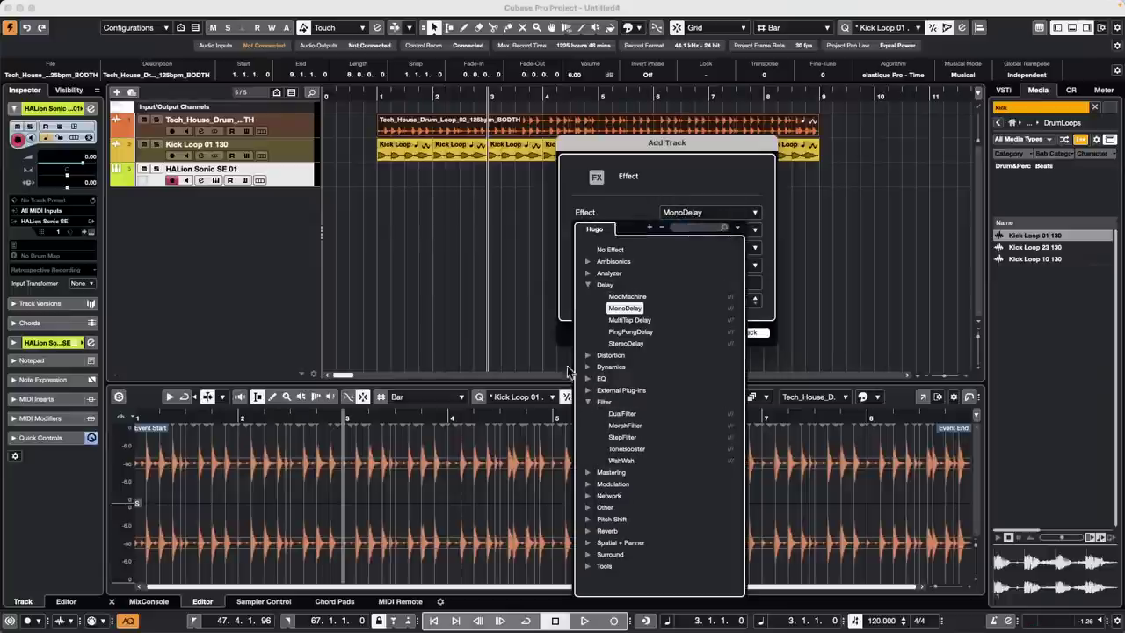
click(588, 367)
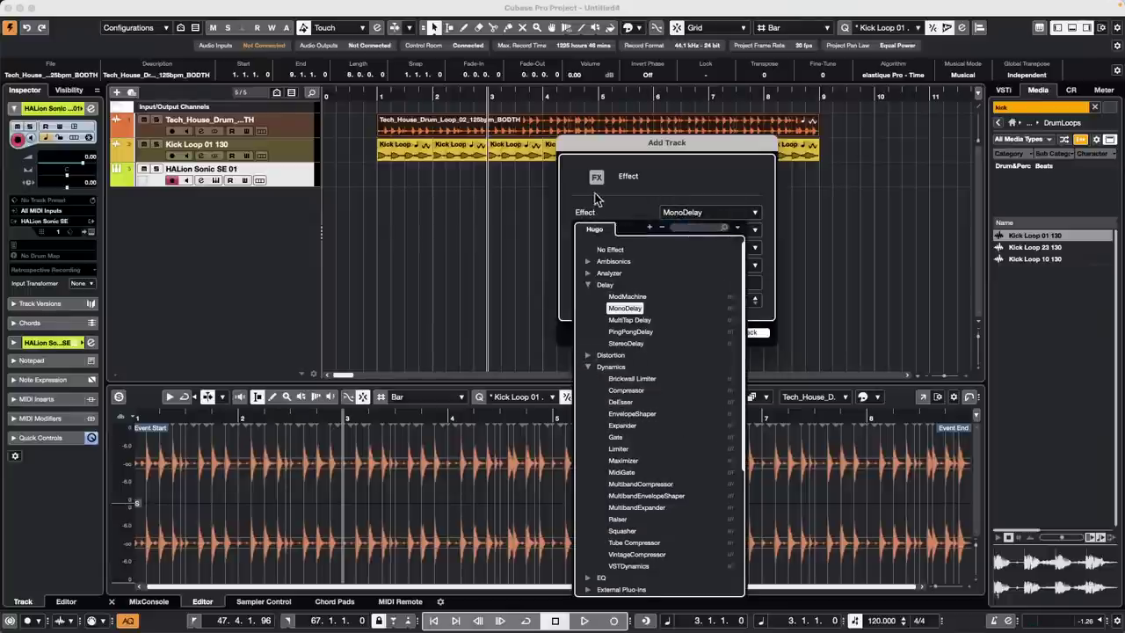
click(482, 217)
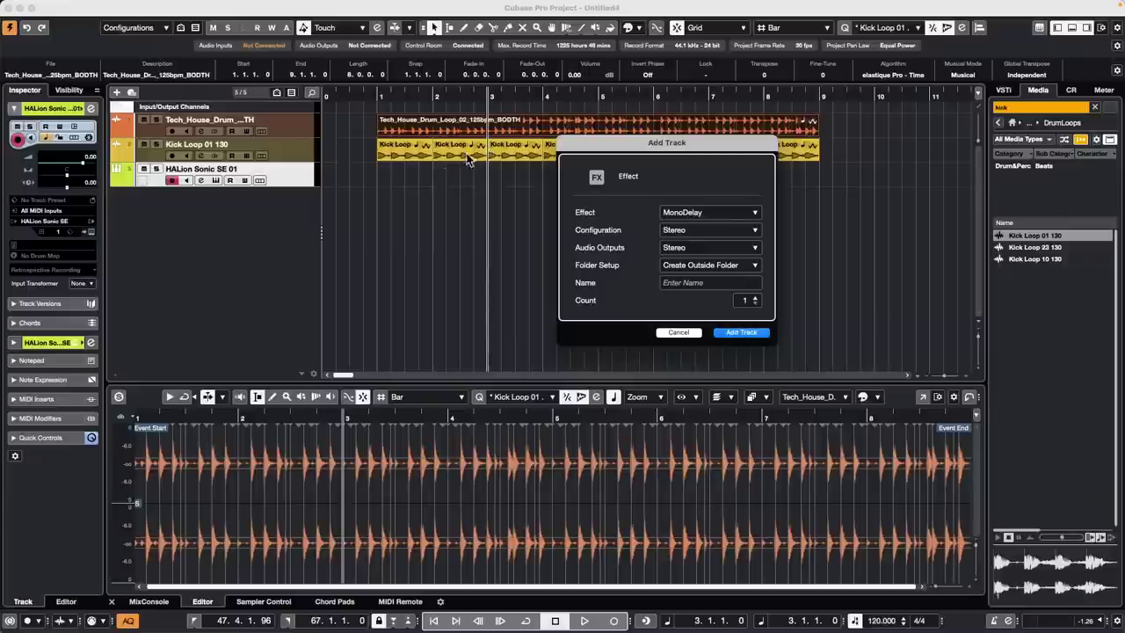
click(741, 332)
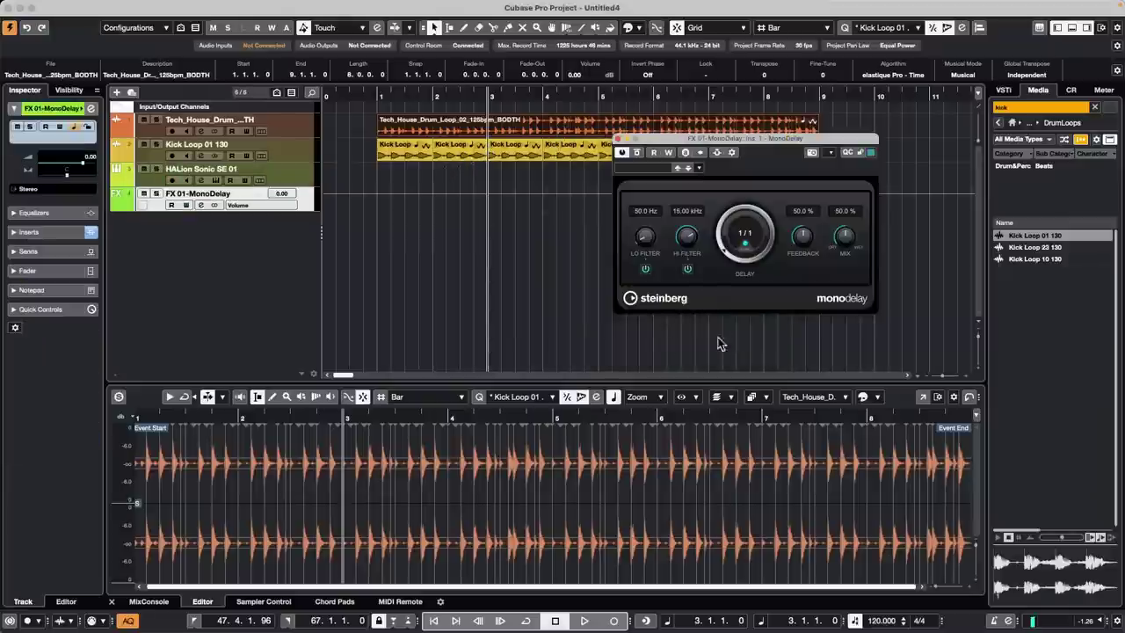
click(618, 138)
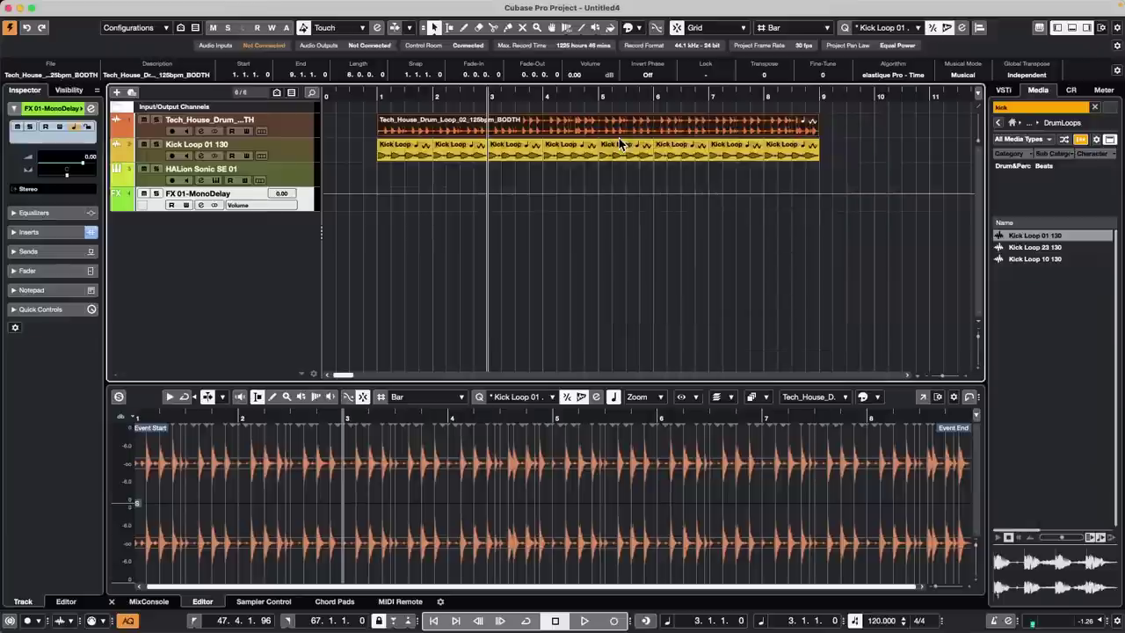
Move the Kick Loop 01 130 event at bar 7 to bar 10, and look at the commands for moving events.
click(685, 202)
drag(779, 154, 865, 163)
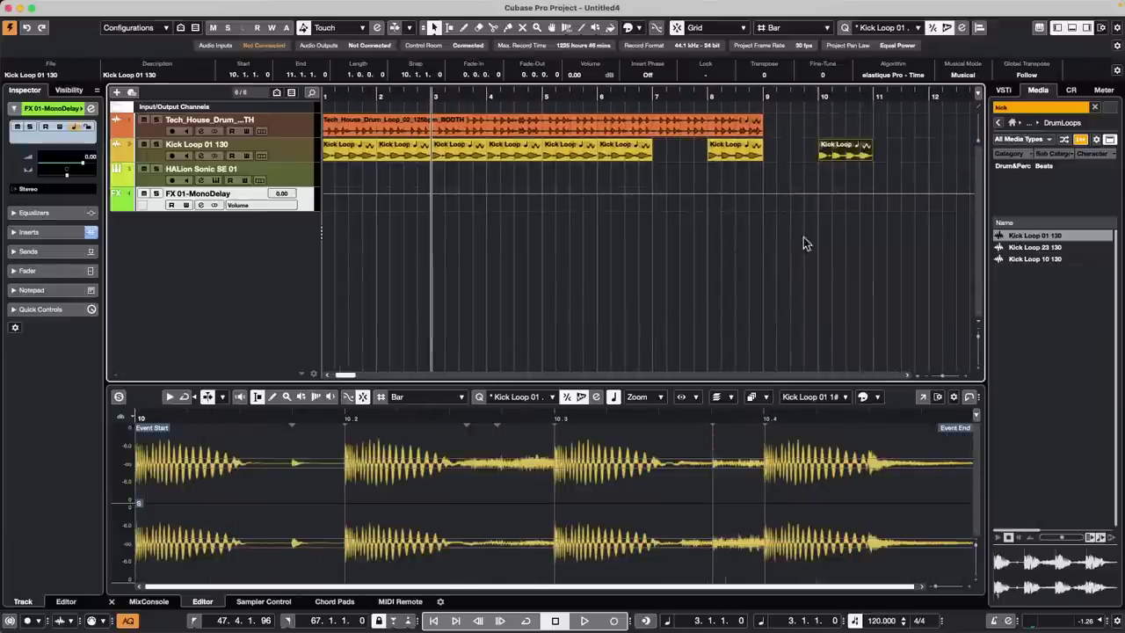
click(107, 8)
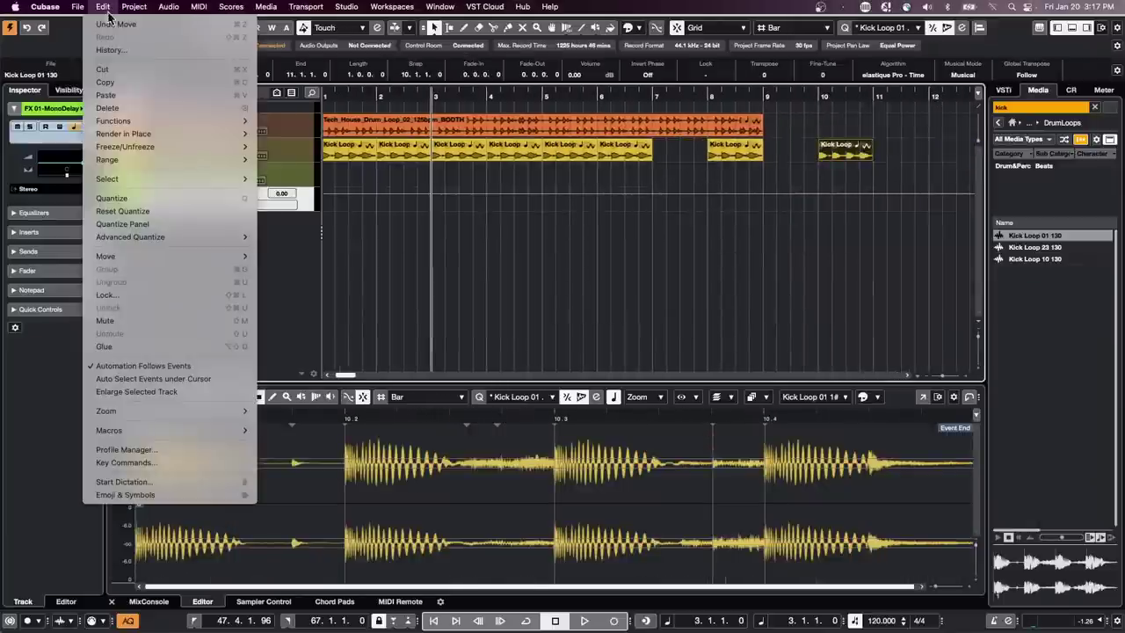
mouse_move(186, 160)
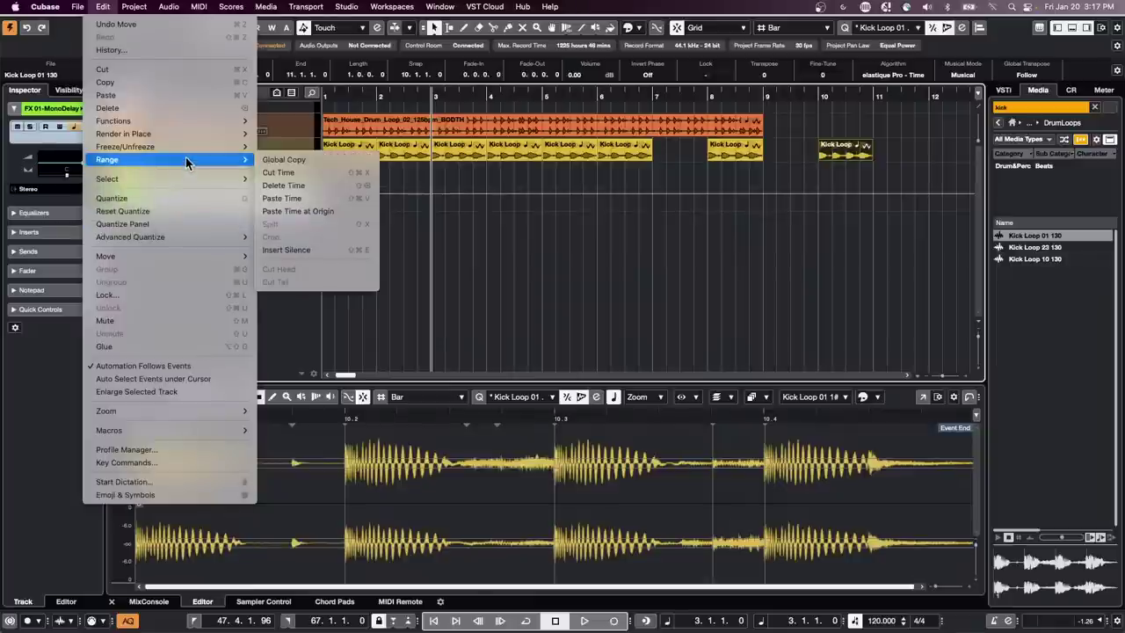
mouse_move(186, 258)
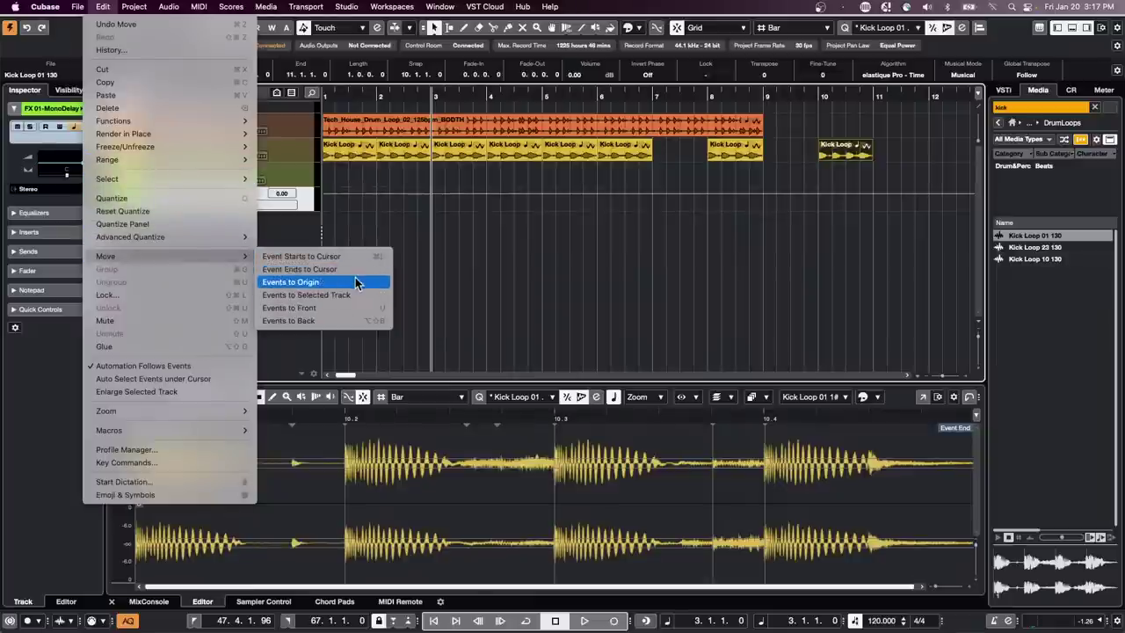
click(693, 308)
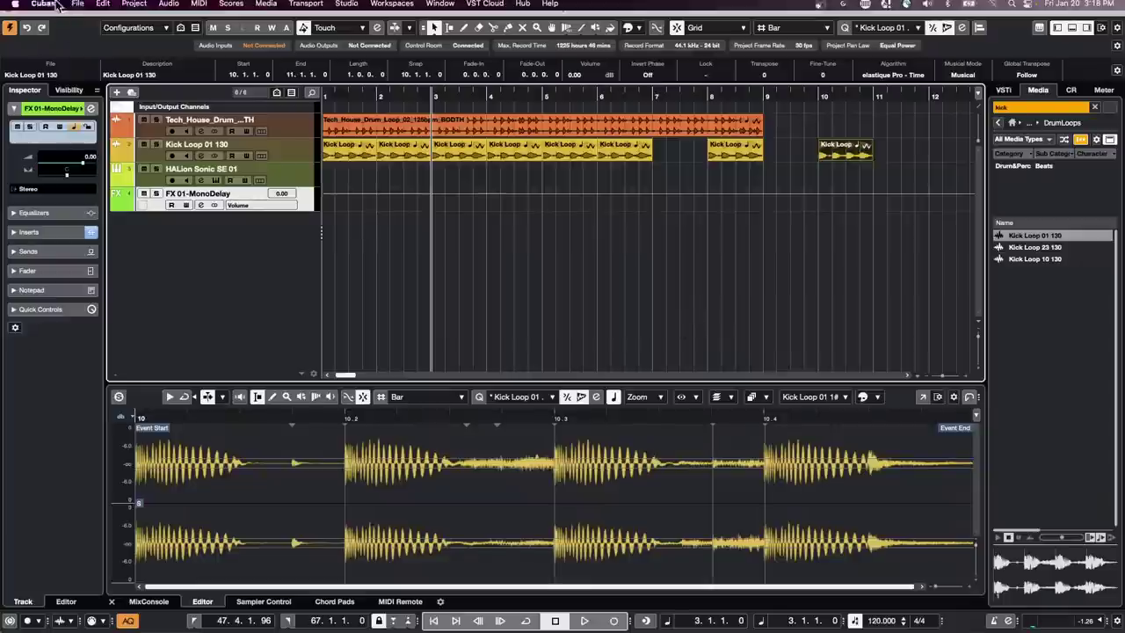
Import the audio files from the first AM - Drums stem (0001) through Audio 01_01.wav, each onto a different track.
click(77, 7)
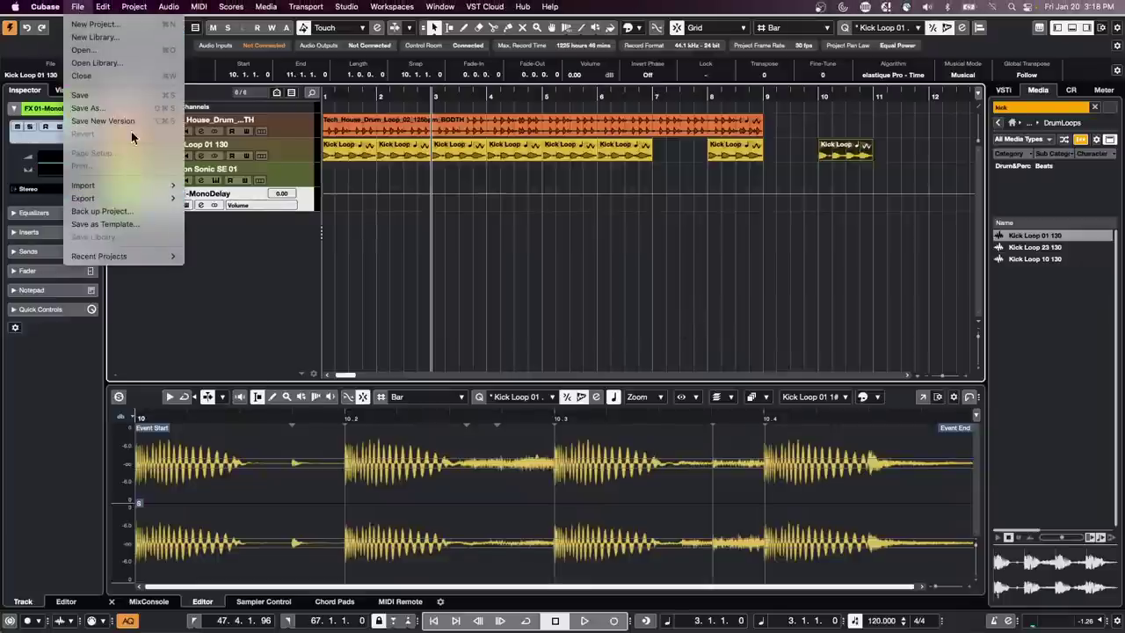
mouse_move(151, 187)
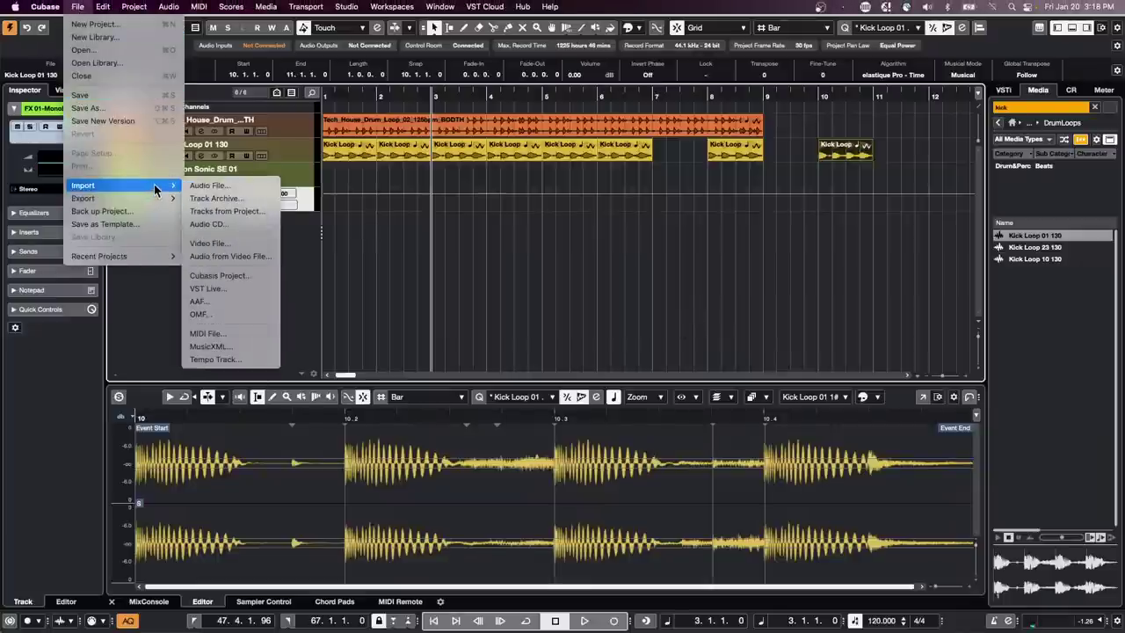
click(210, 185)
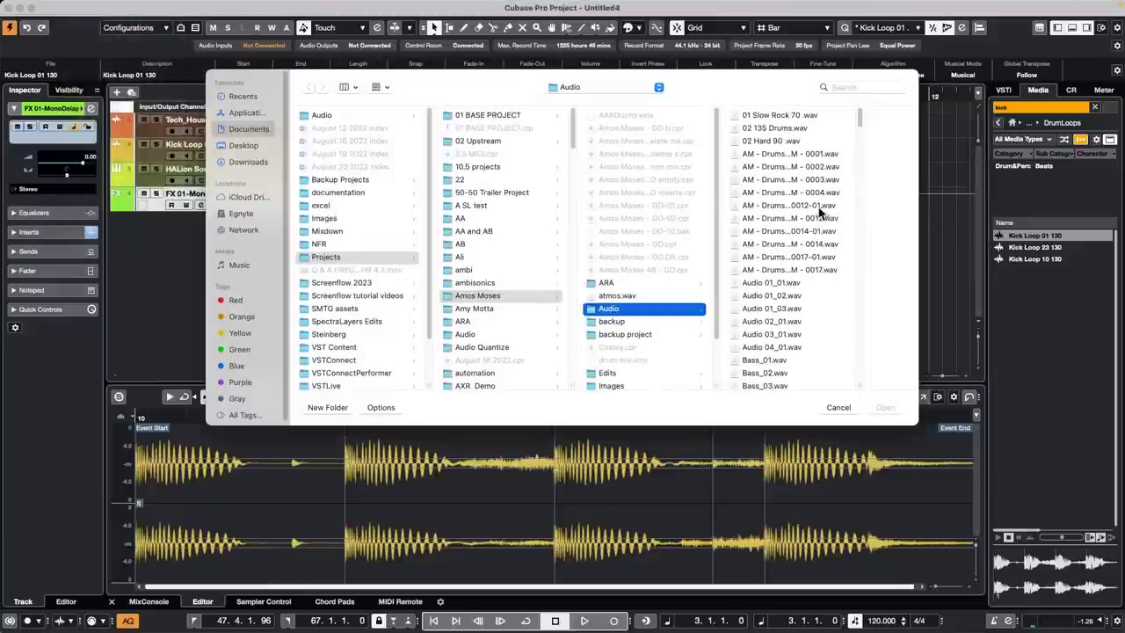
click(791, 153)
shift+click(690, 281)
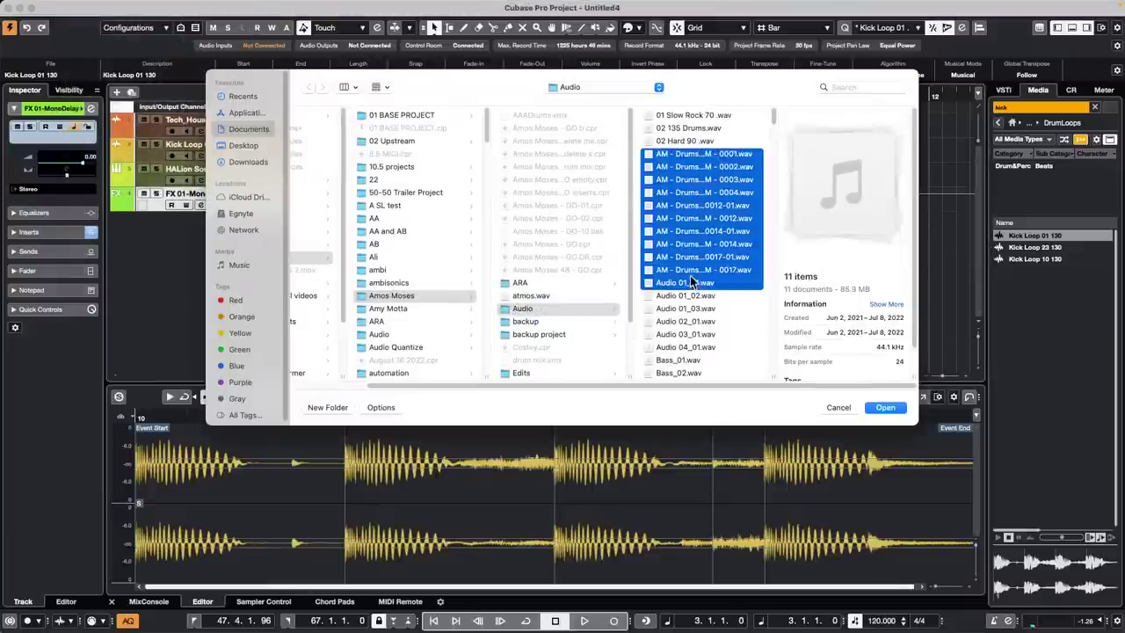
click(885, 407)
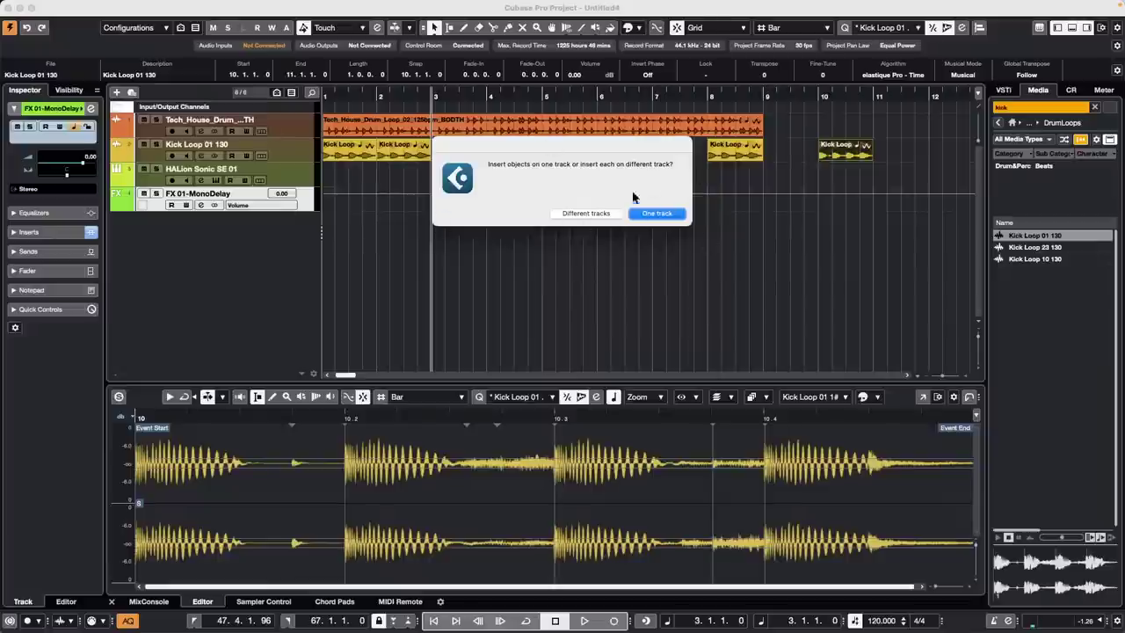
click(597, 213)
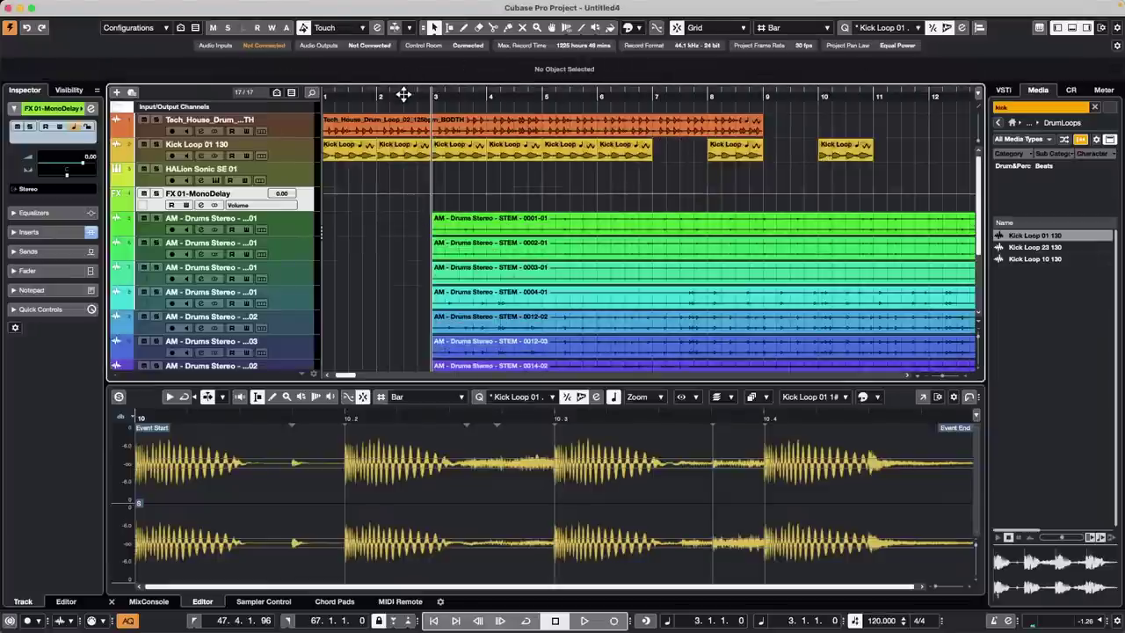
Put the project cursor at bar 1, move the AM - Drums Stereo stem events to bar 20, and send them to their origin positions.
drag(401, 93, 409, 43)
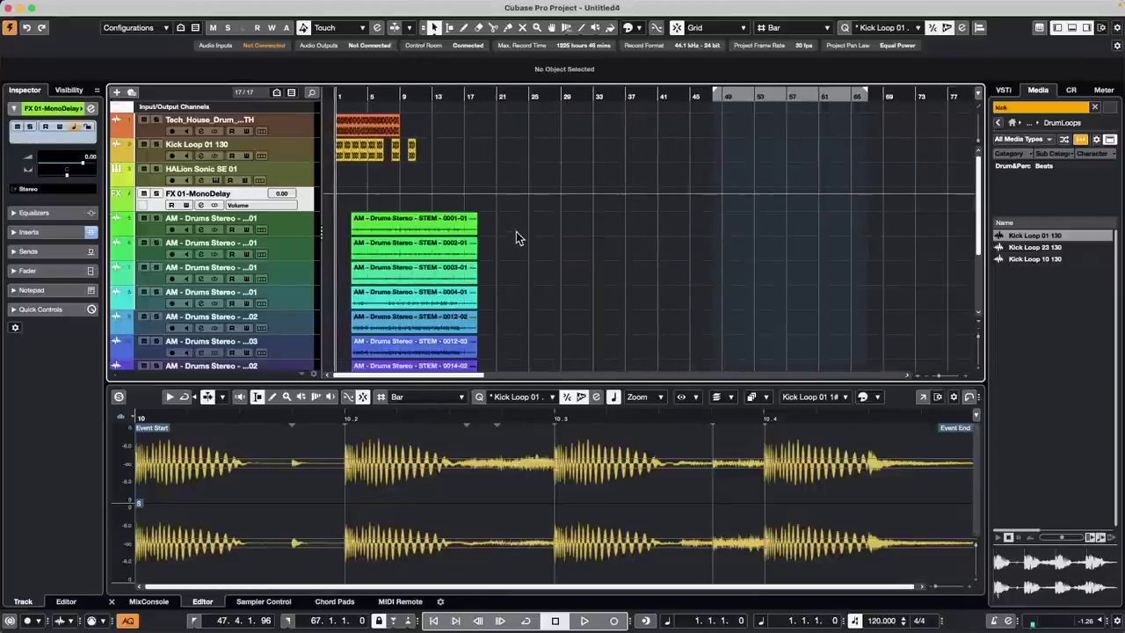
mouse_move(512, 230)
mouse_down()
mouse_move(325, 301)
mouse_move(337, 377)
mouse_move(352, 358)
mouse_move(347, 384)
mouse_move(393, 314)
mouse_move(662, 293)
mouse_move(436, 264)
mouse_move(409, 306)
mouse_move(543, 305)
mouse_move(532, 237)
mouse_up()
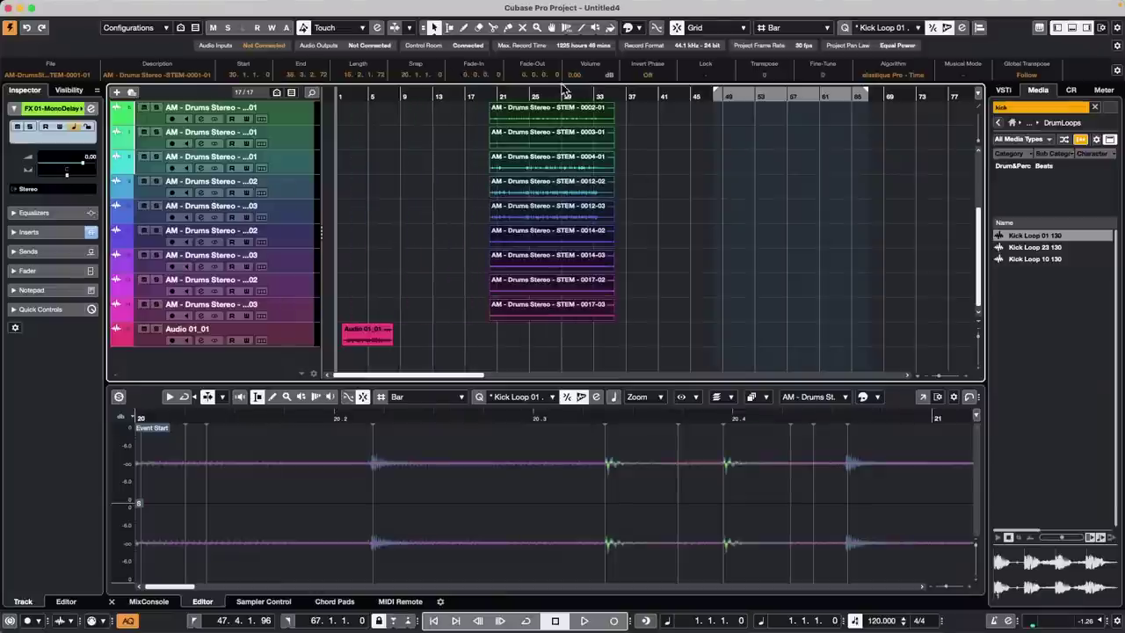
mouse_move(213, 6)
click(103, 5)
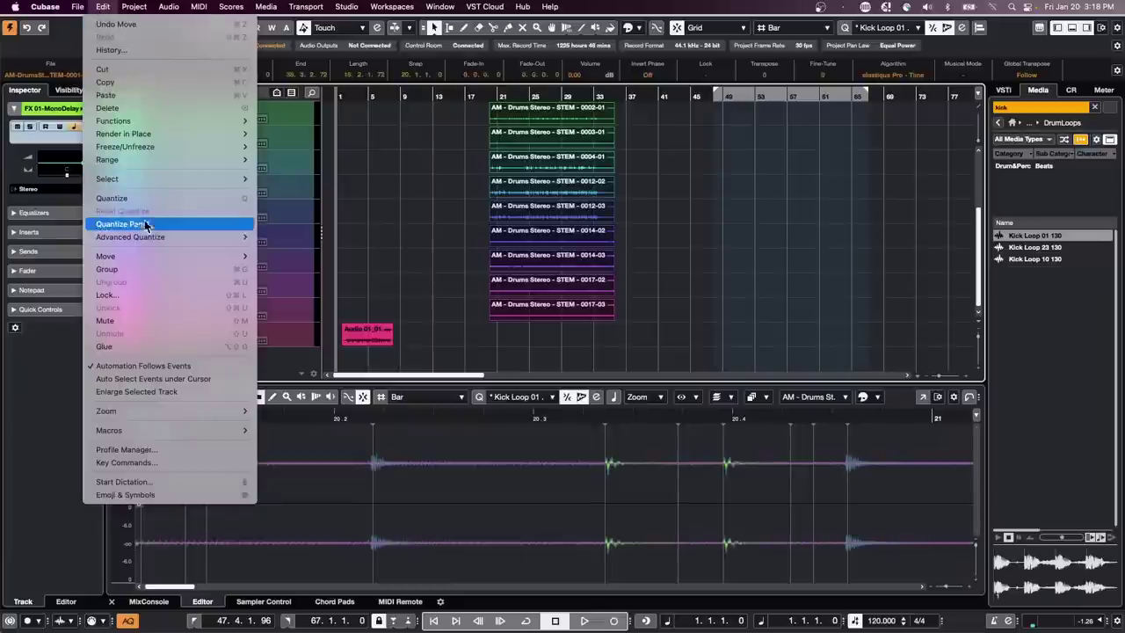
mouse_move(163, 255)
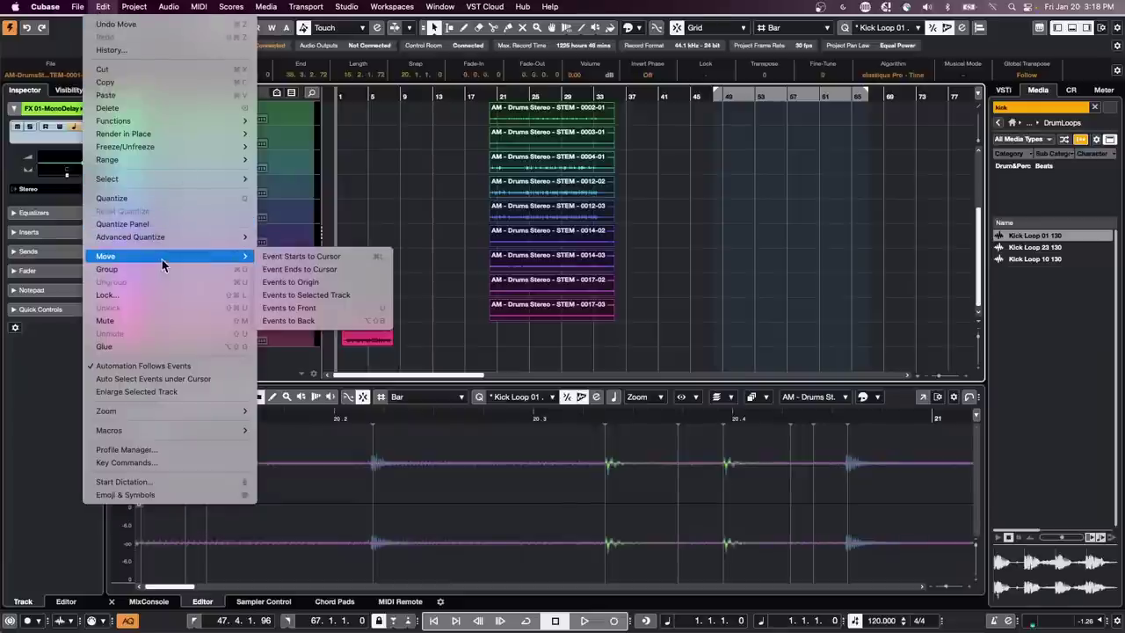
click(336, 283)
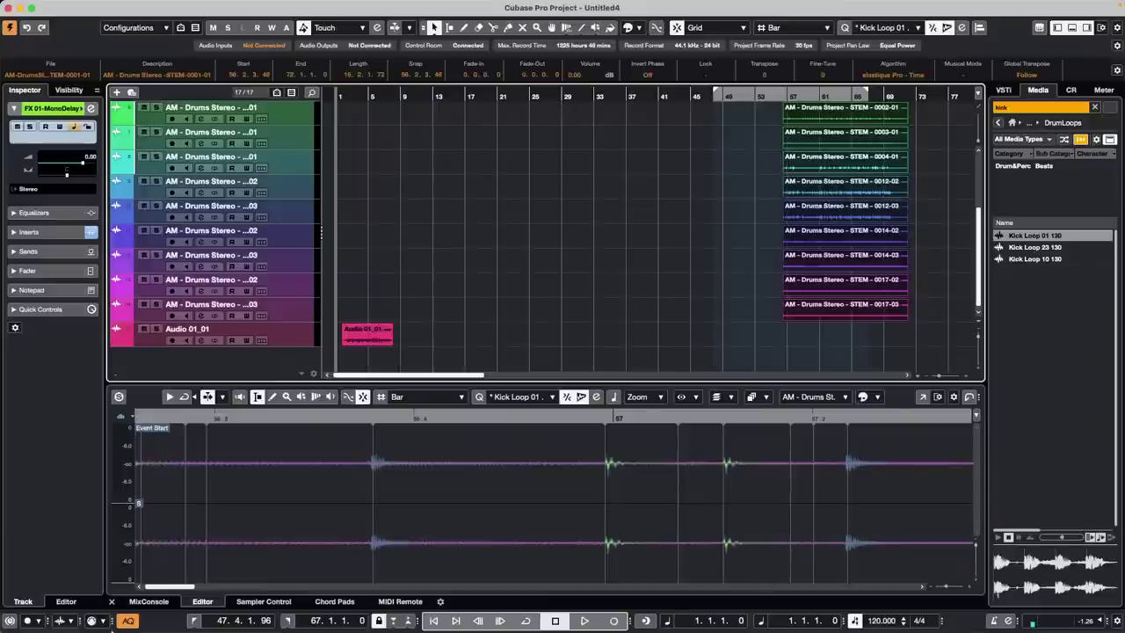
Select the AM - Drums STEM 0012-03 track, open its channel settings, and add 11 stereo group tracks outside the folder.
click(283, 212)
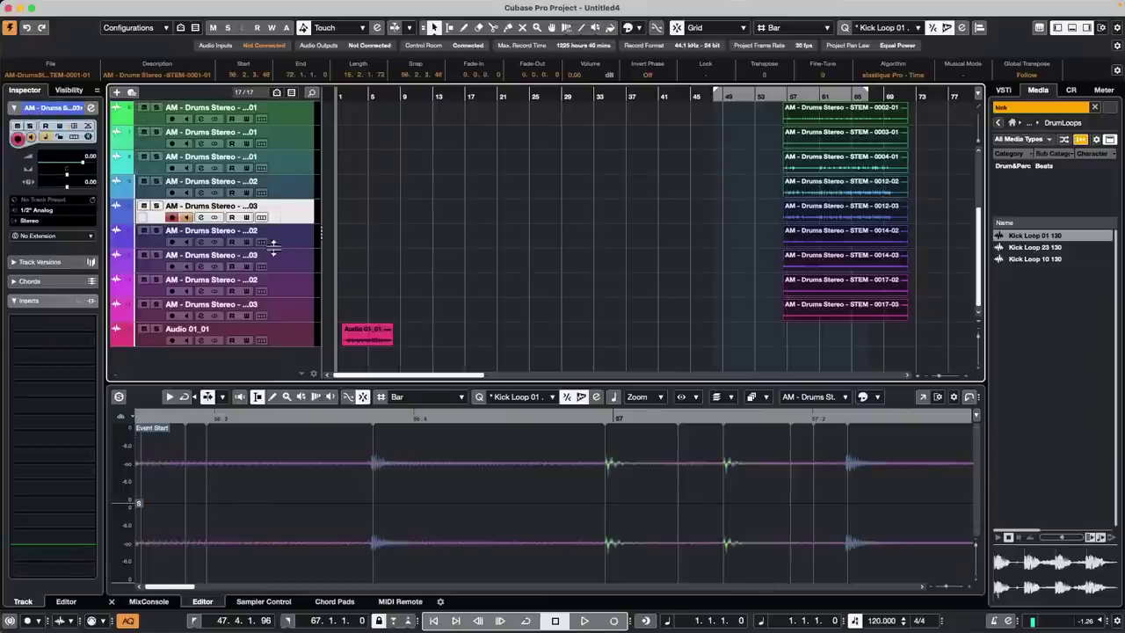
click(91, 108)
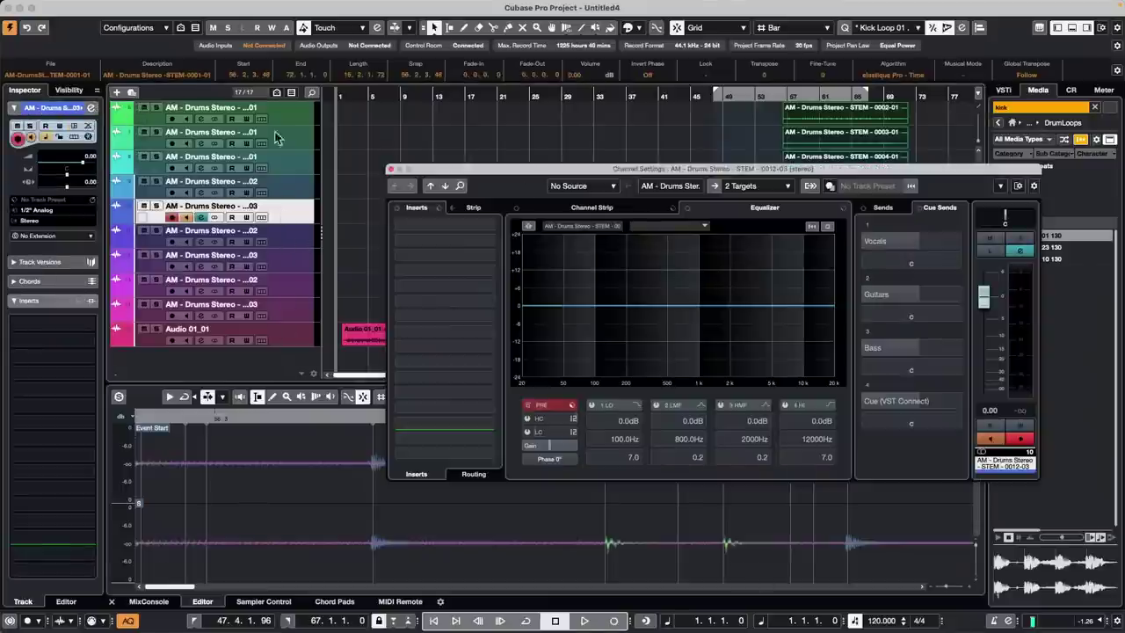
right_click(295, 220)
mouse_move(303, 219)
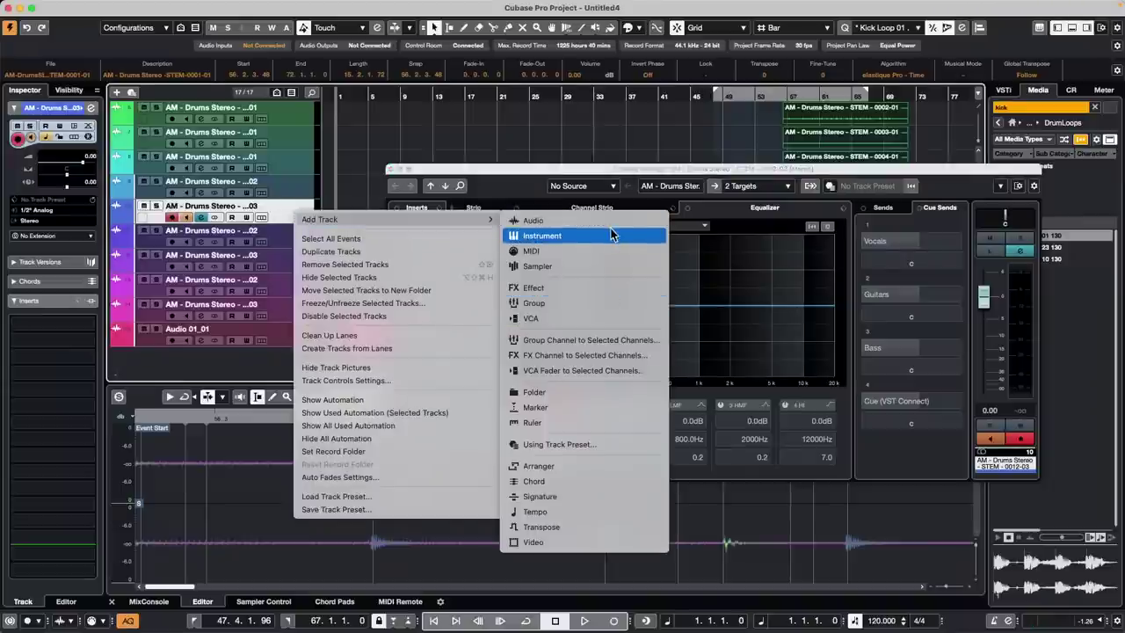
click(584, 305)
scroll(745, 284, up, 10)
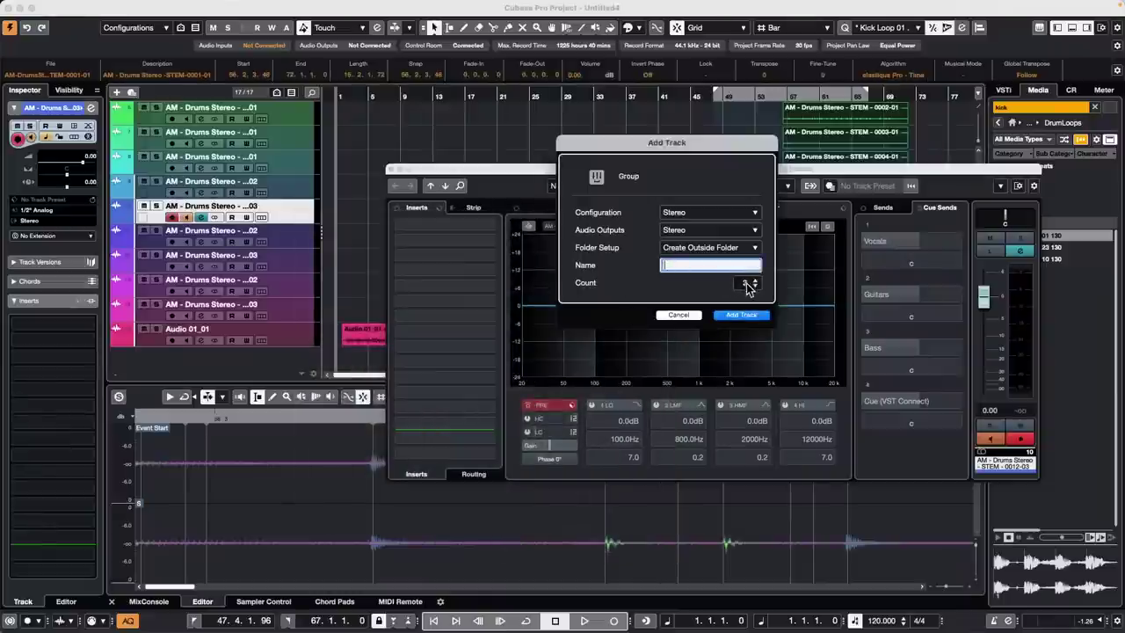
click(742, 314)
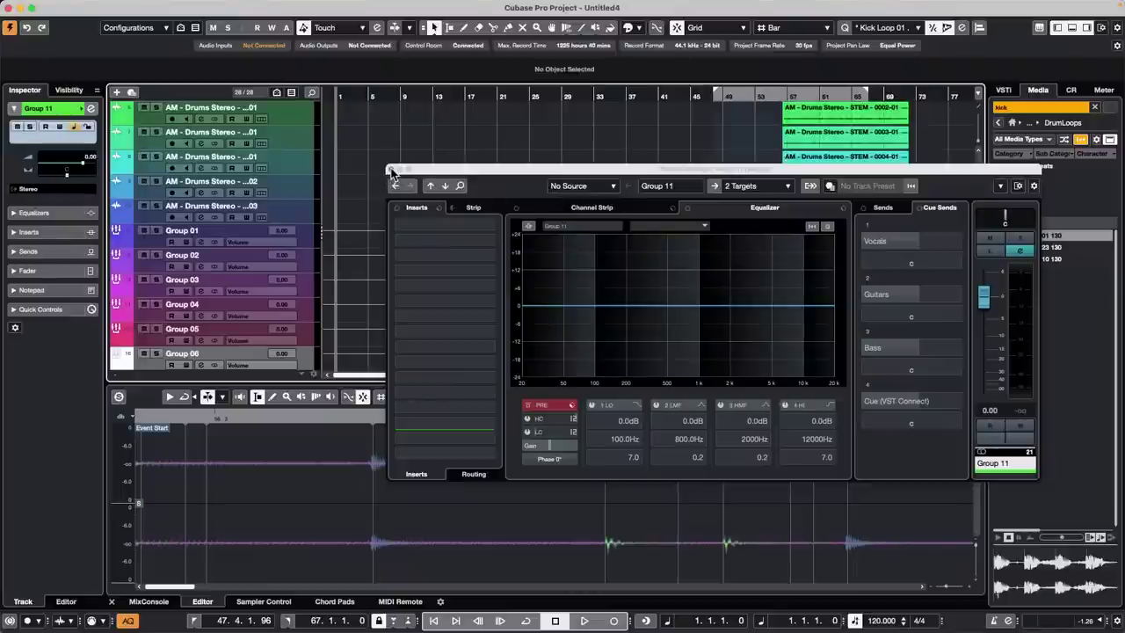
Show the Direct Routing and Sends sections for Group 11 and boost its low-mid EQ band to 4.3 dB at 341.7 Hz.
drag(938, 169, 763, 153)
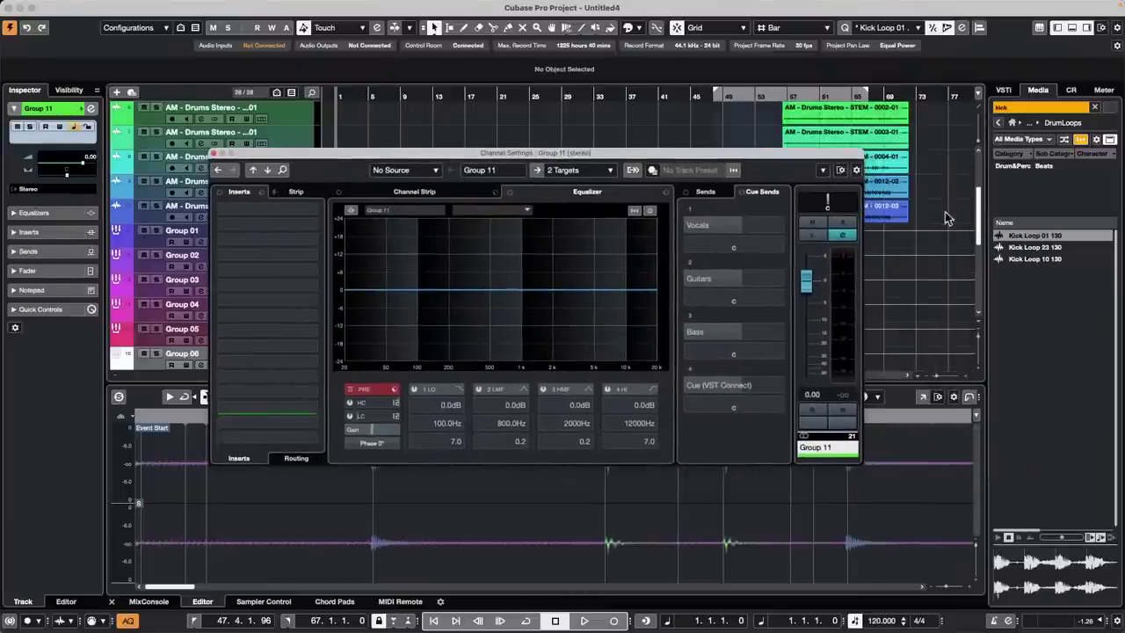
click(856, 170)
click(856, 210)
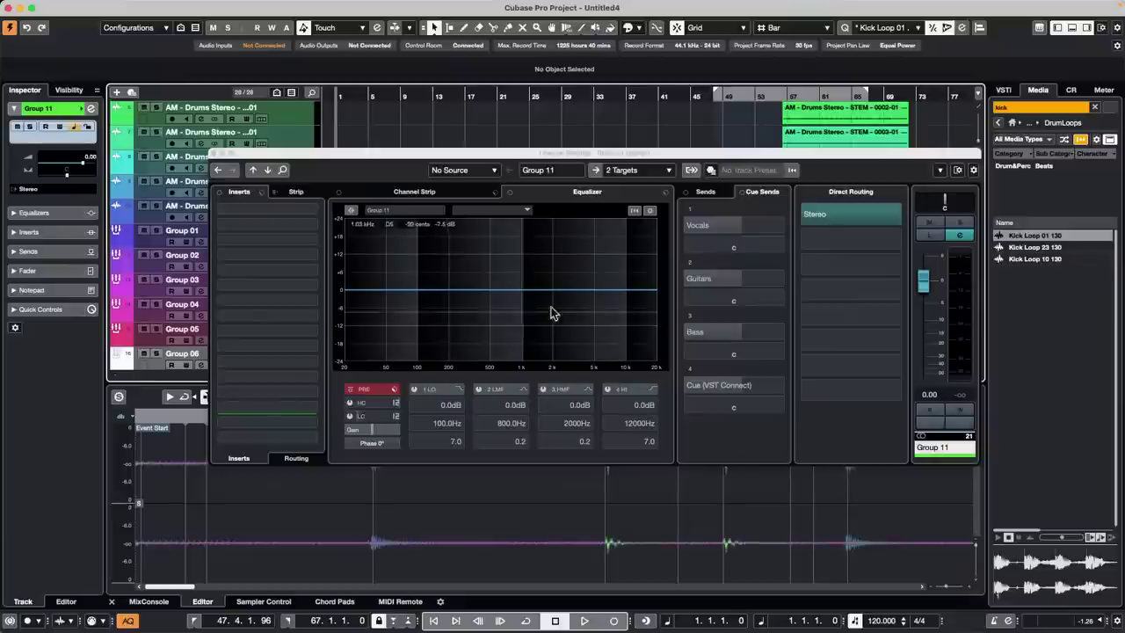
click(704, 191)
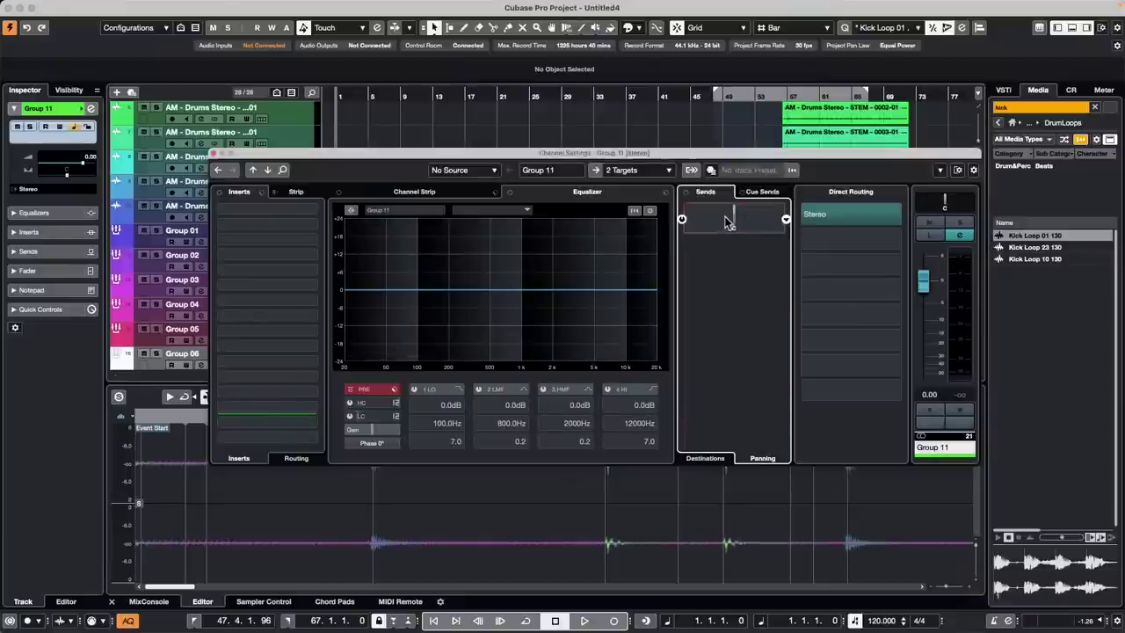
drag(520, 289, 471, 277)
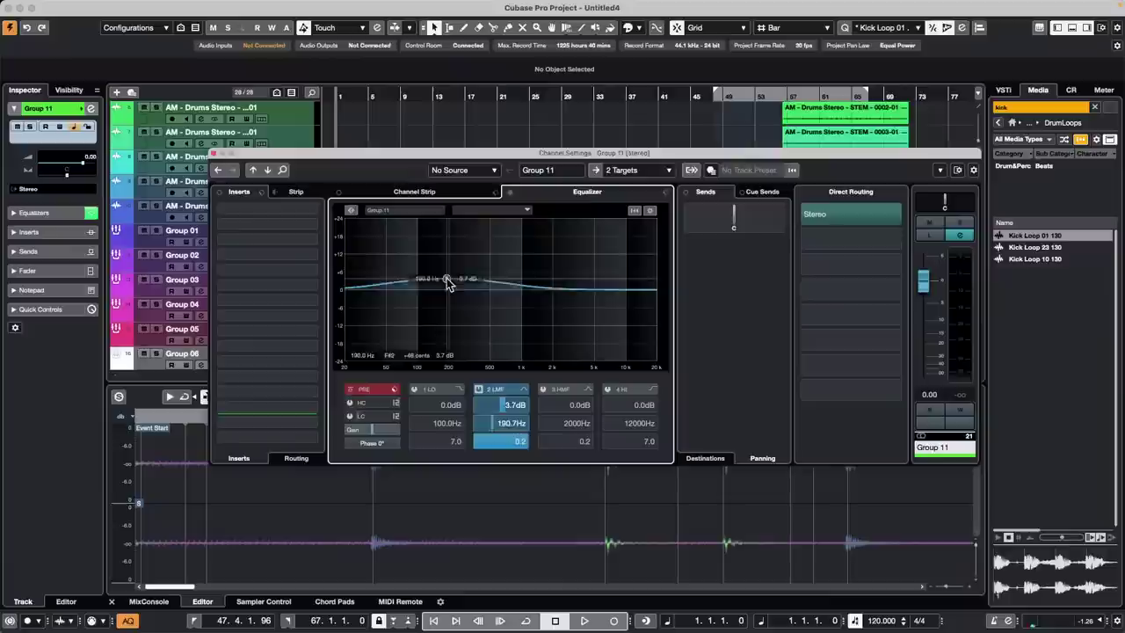
Show the send destinations of Group 11 and activate the first send to FX 01-MonoDelay with its level at -3.99 dB.
right_click(726, 221)
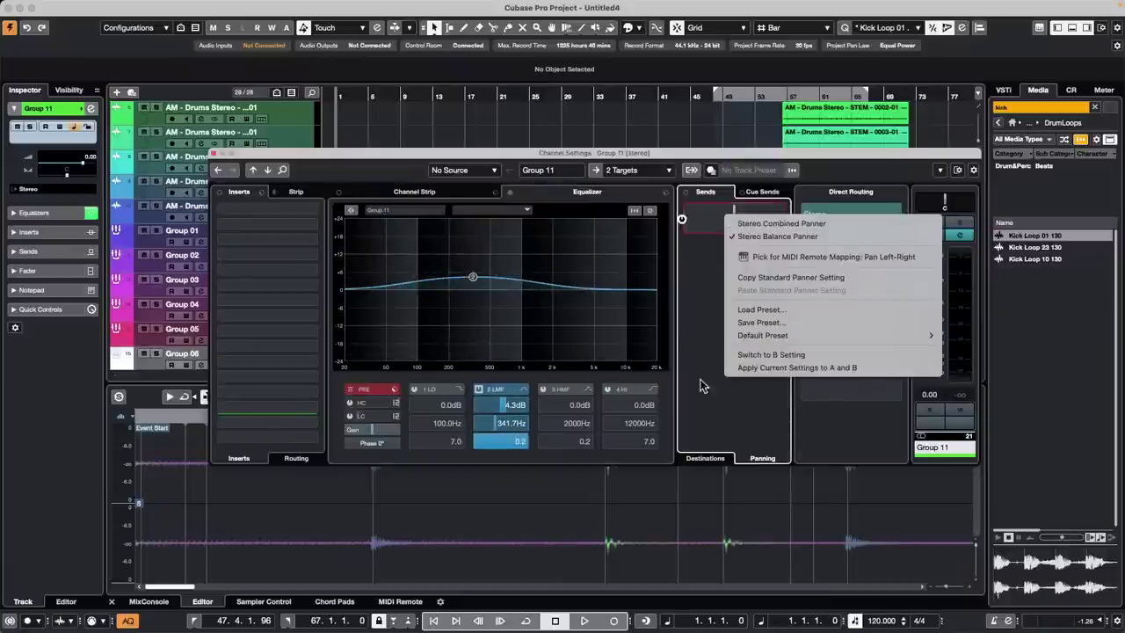
click(710, 234)
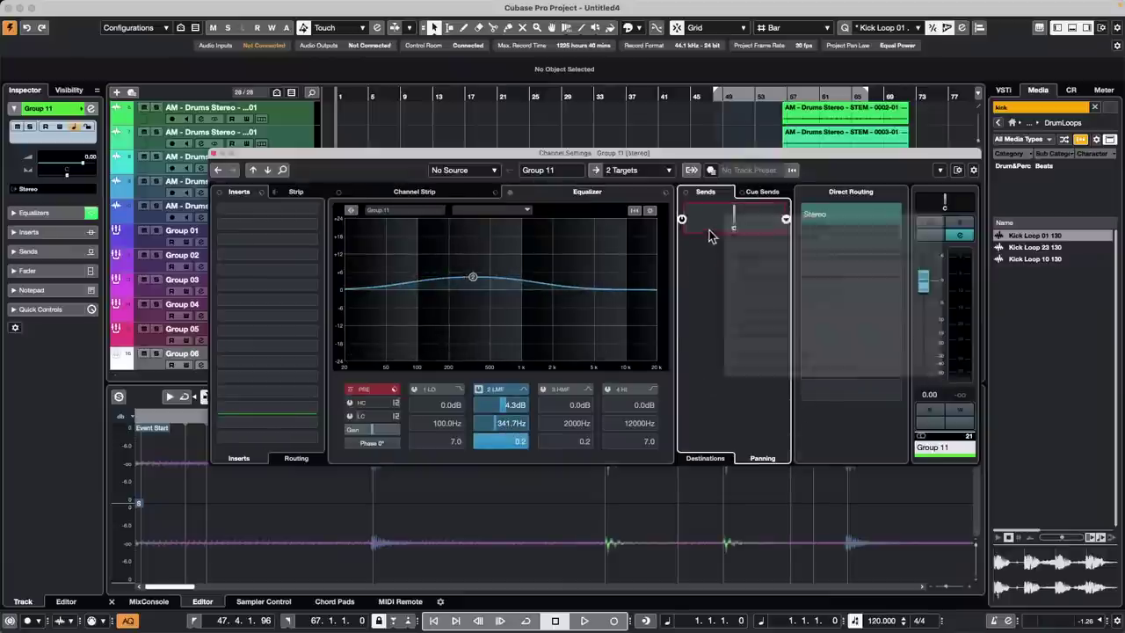
click(705, 458)
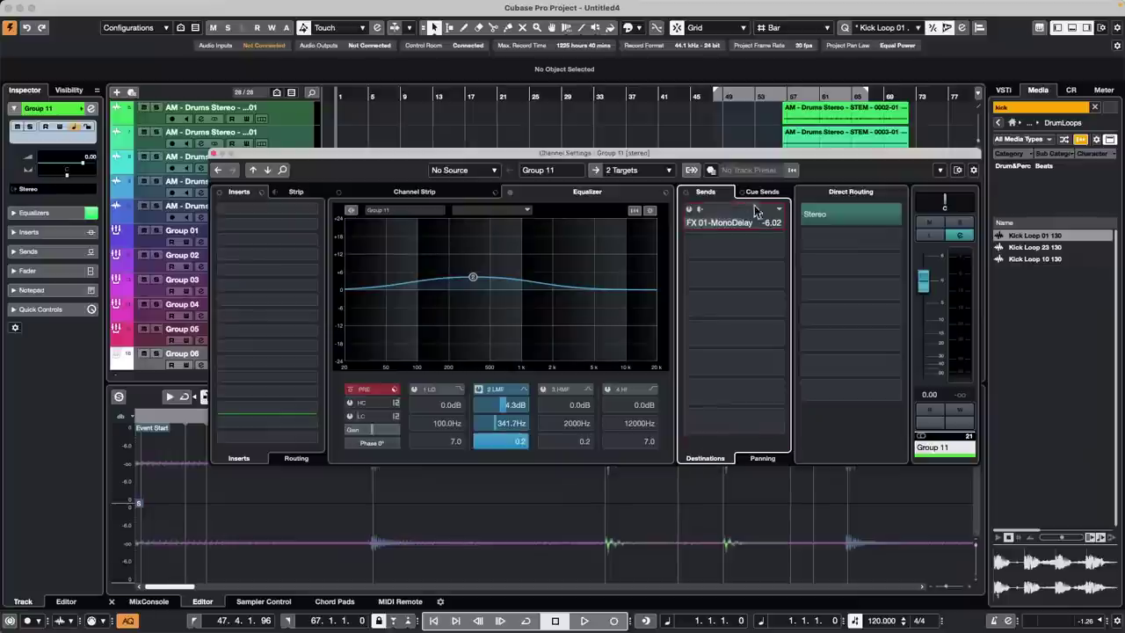
mouse_move(714, 227)
mouse_down()
mouse_move(810, 214)
mouse_move(693, 228)
mouse_up()
click(688, 210)
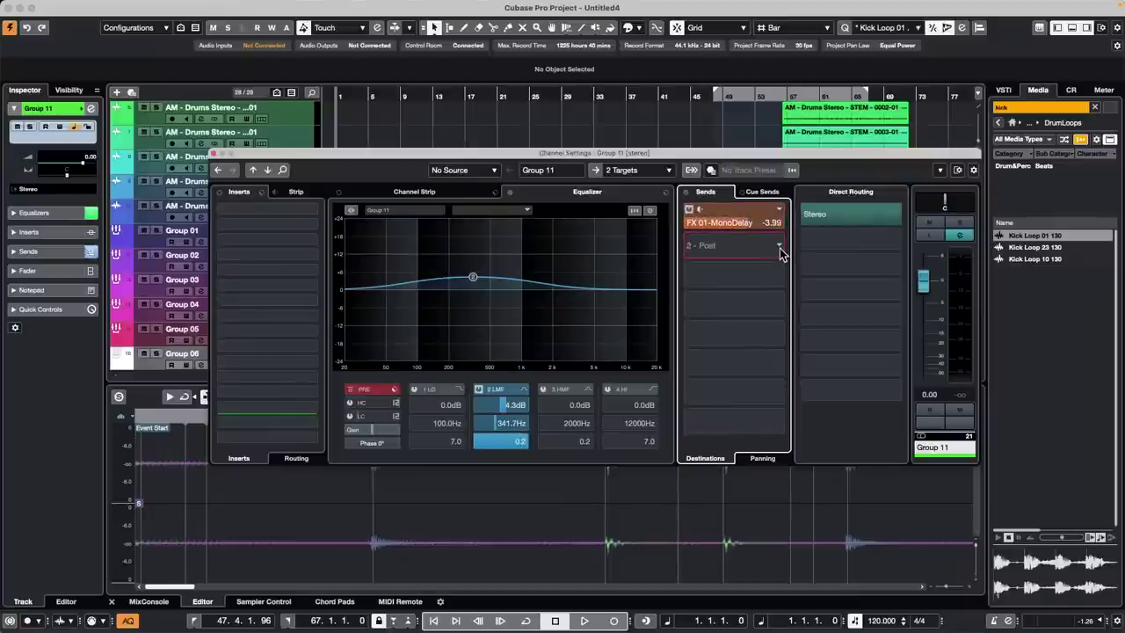
click(780, 247)
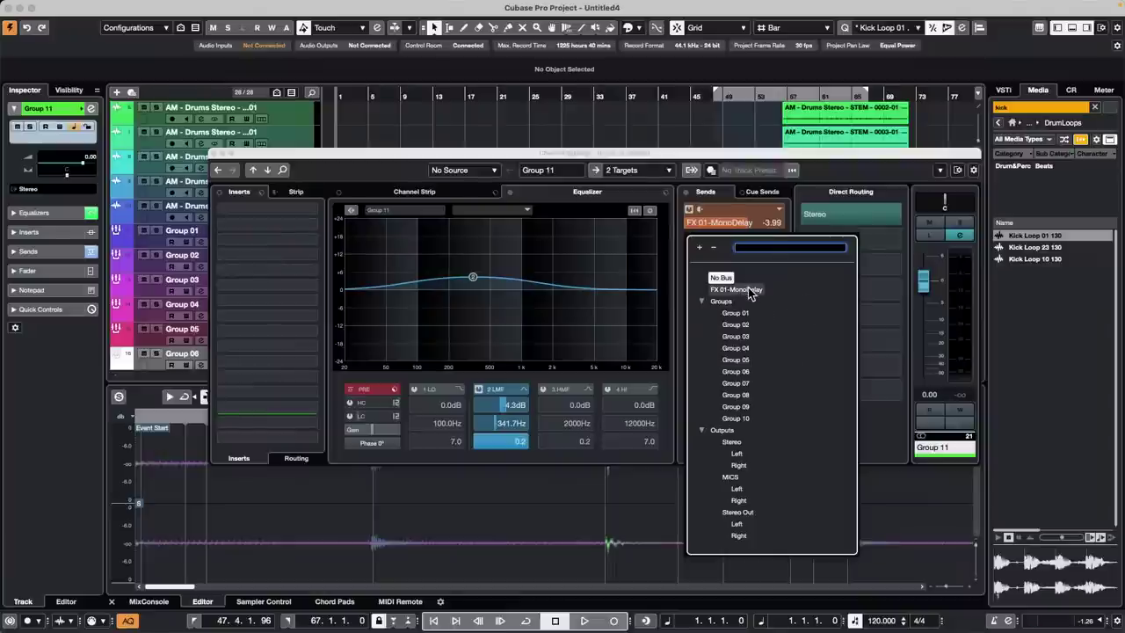
click(624, 245)
right_click(743, 249)
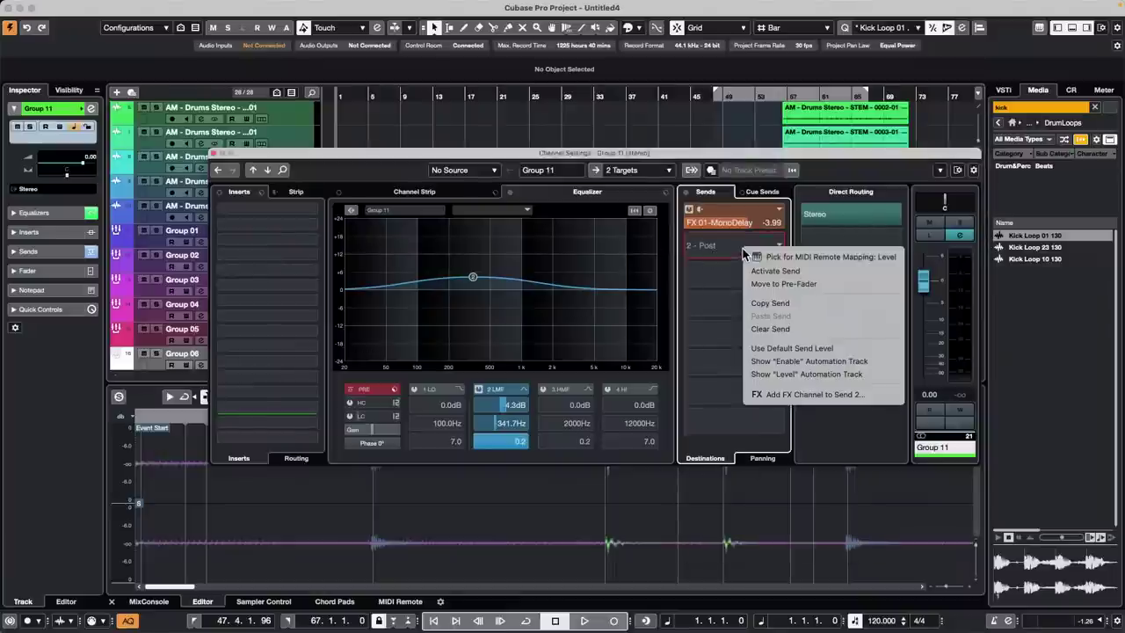
click(823, 258)
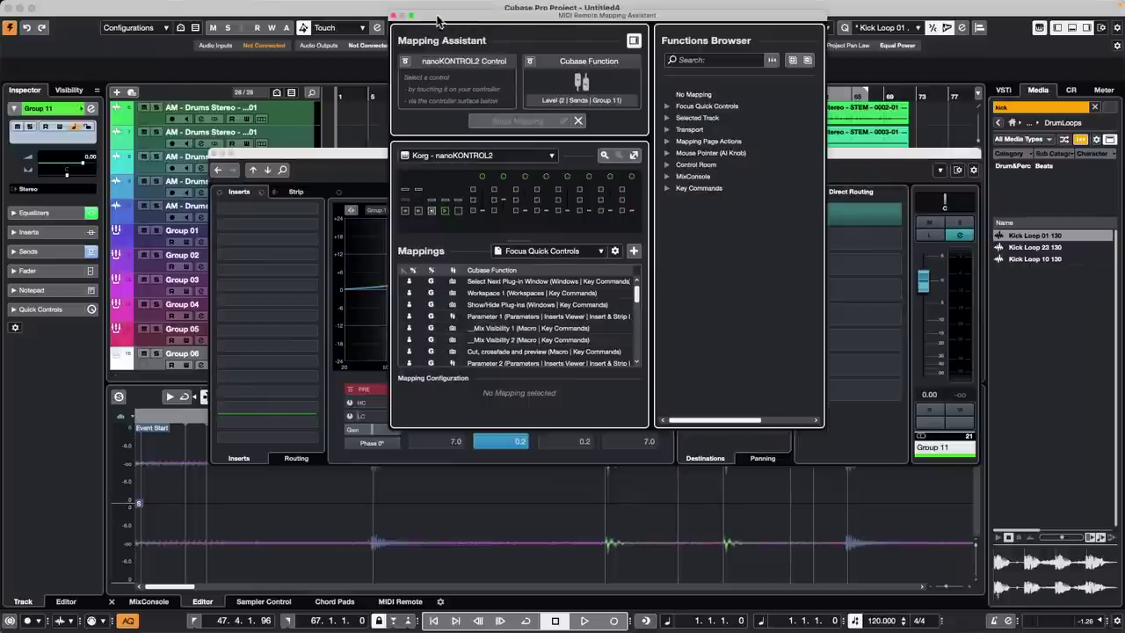
click(393, 16)
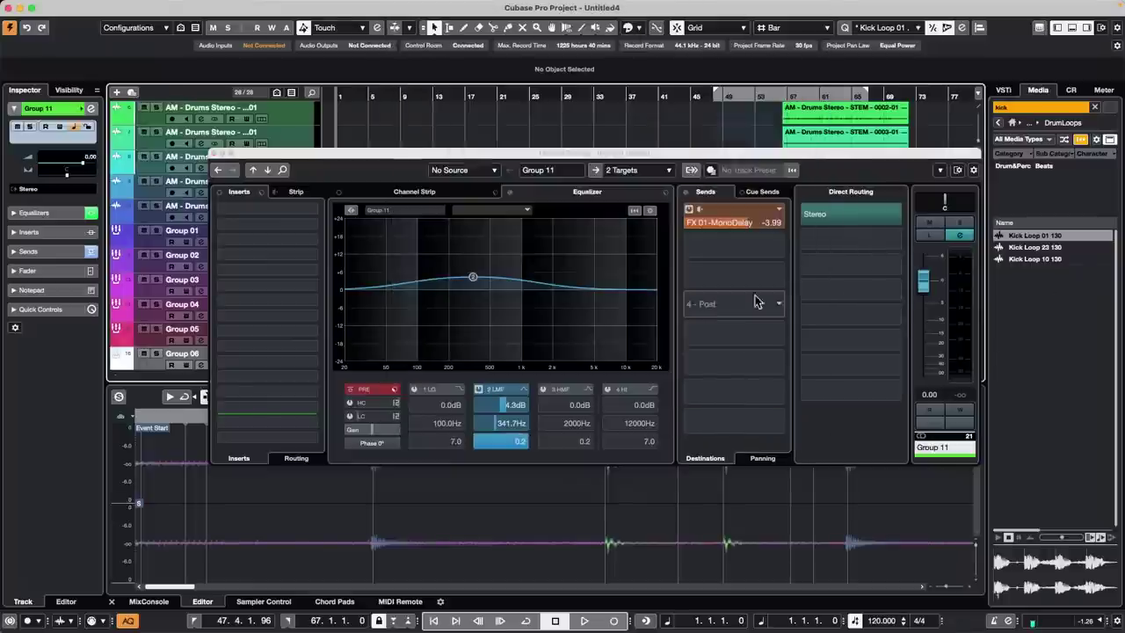
Add a stereo StereoDelay effect channel, created outside the folder, to send 2 of Group 11.
right_click(738, 249)
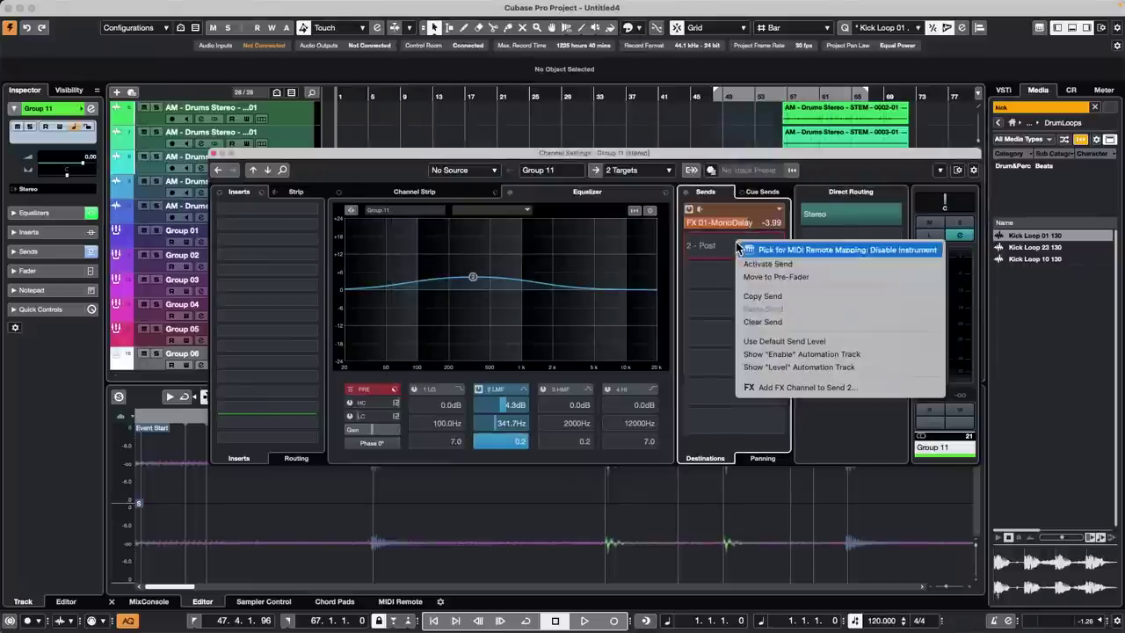
click(835, 387)
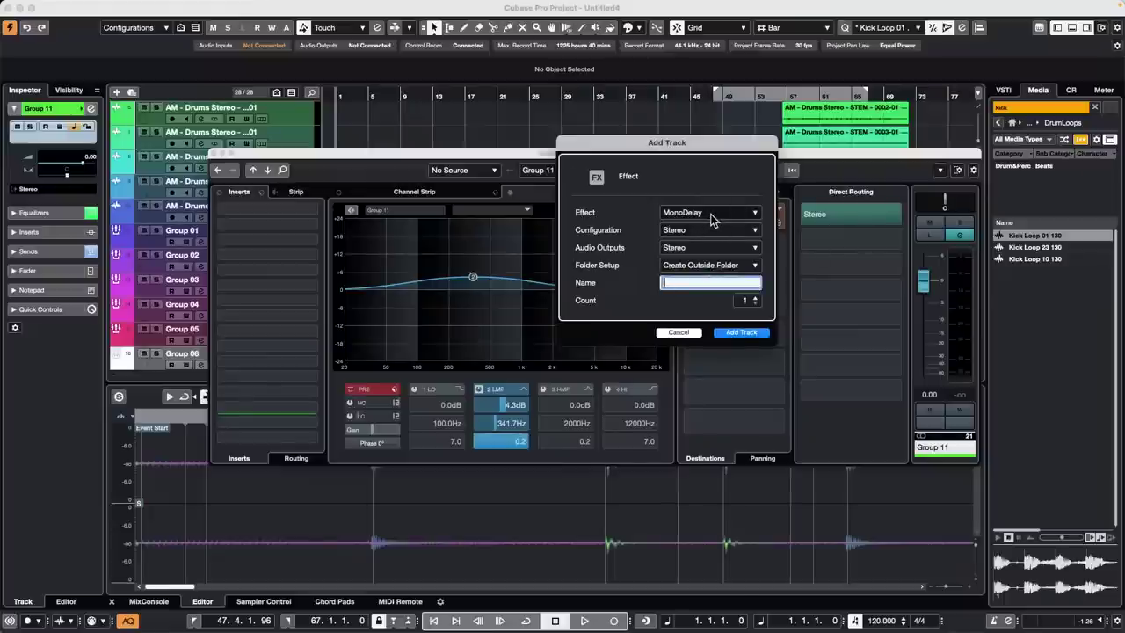
click(711, 215)
click(628, 347)
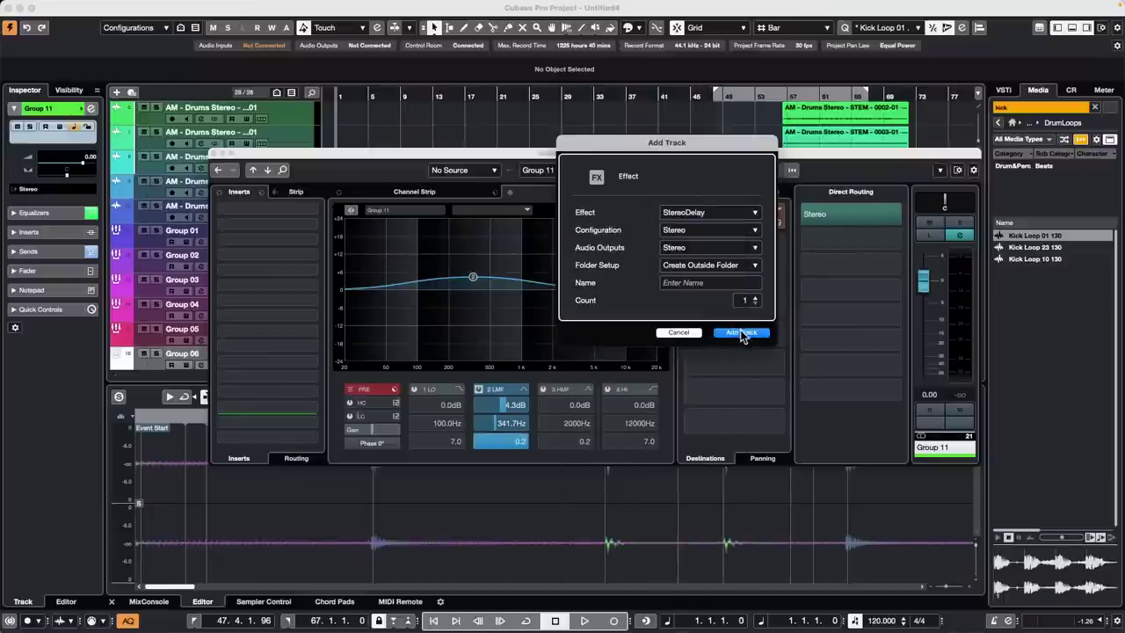
click(741, 333)
Add a stereo REVelation effect channel to send 3, close the plug-in windows, and set its send level to -2.02 dB.
right_click(761, 277)
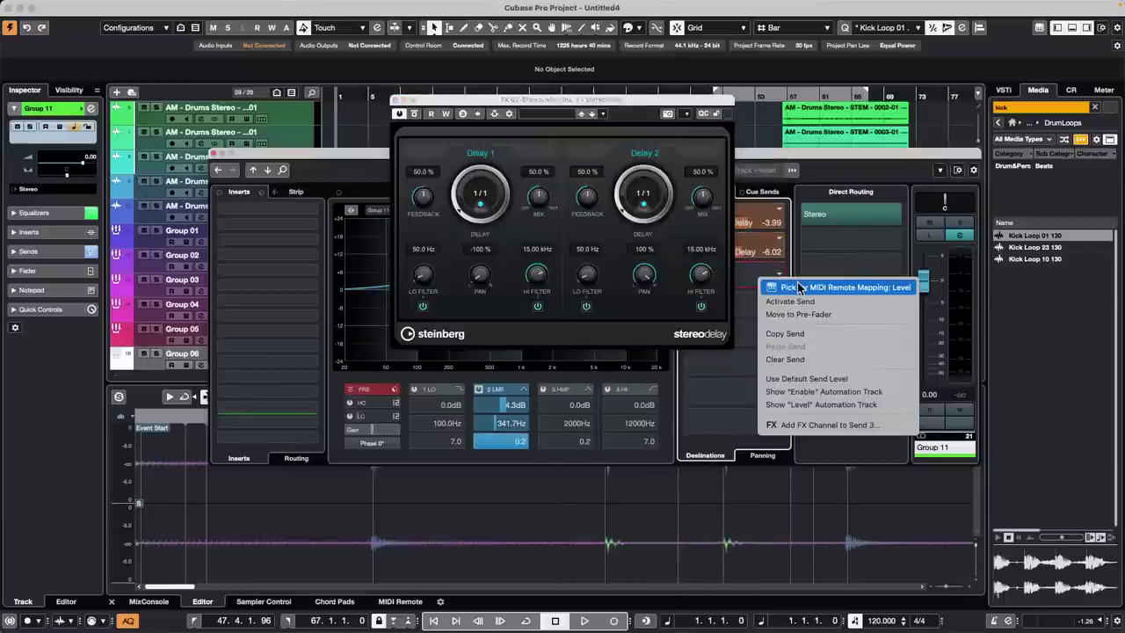
click(808, 425)
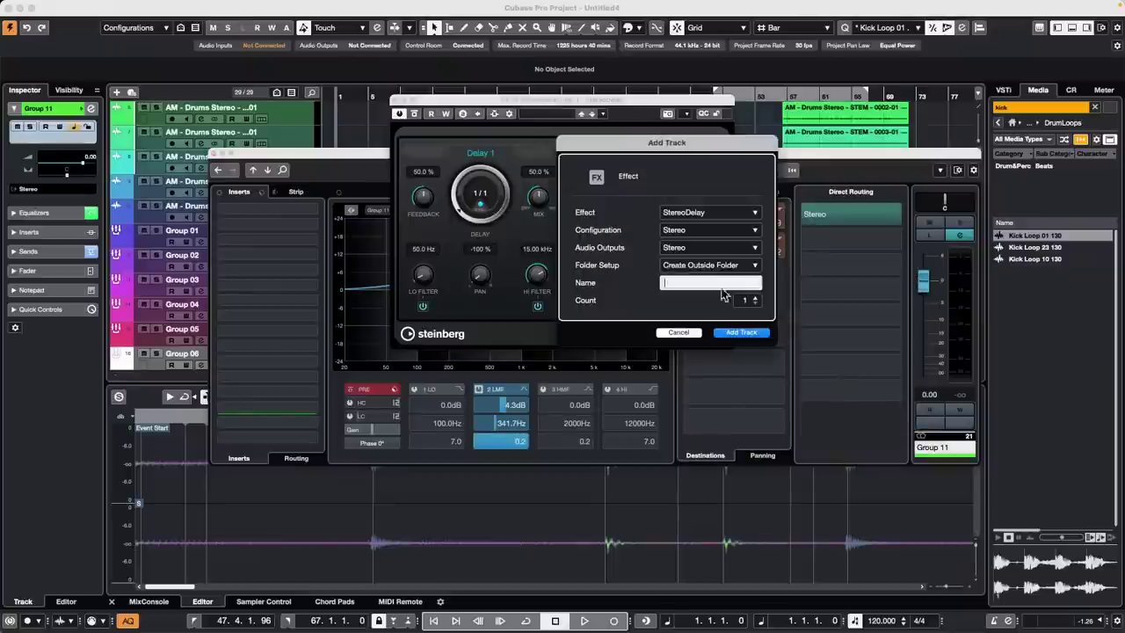
click(711, 211)
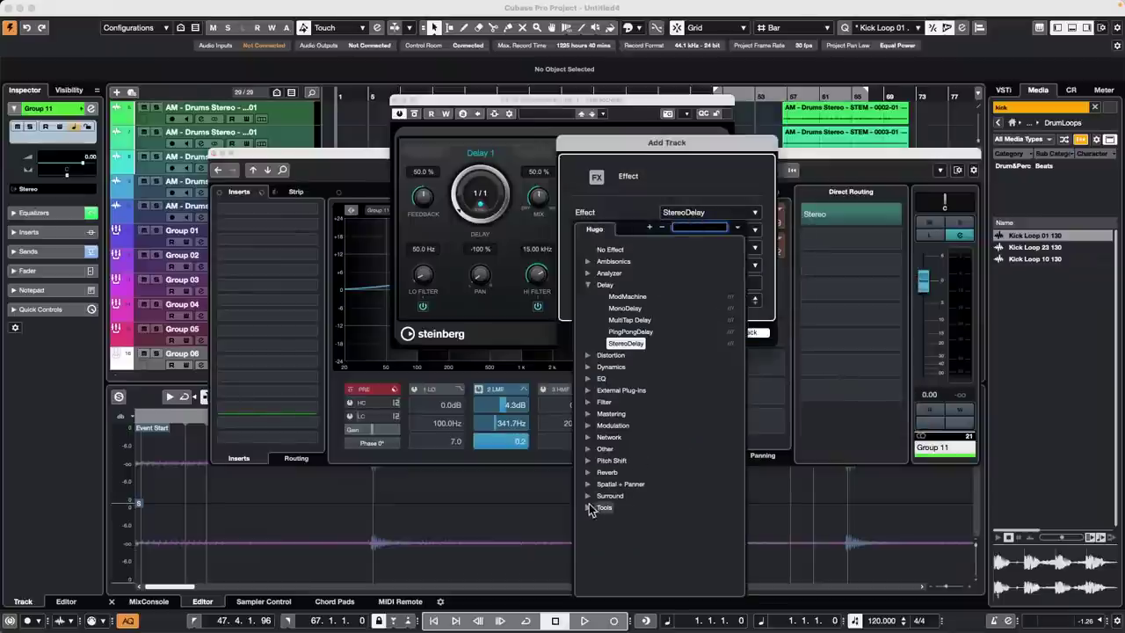
click(587, 472)
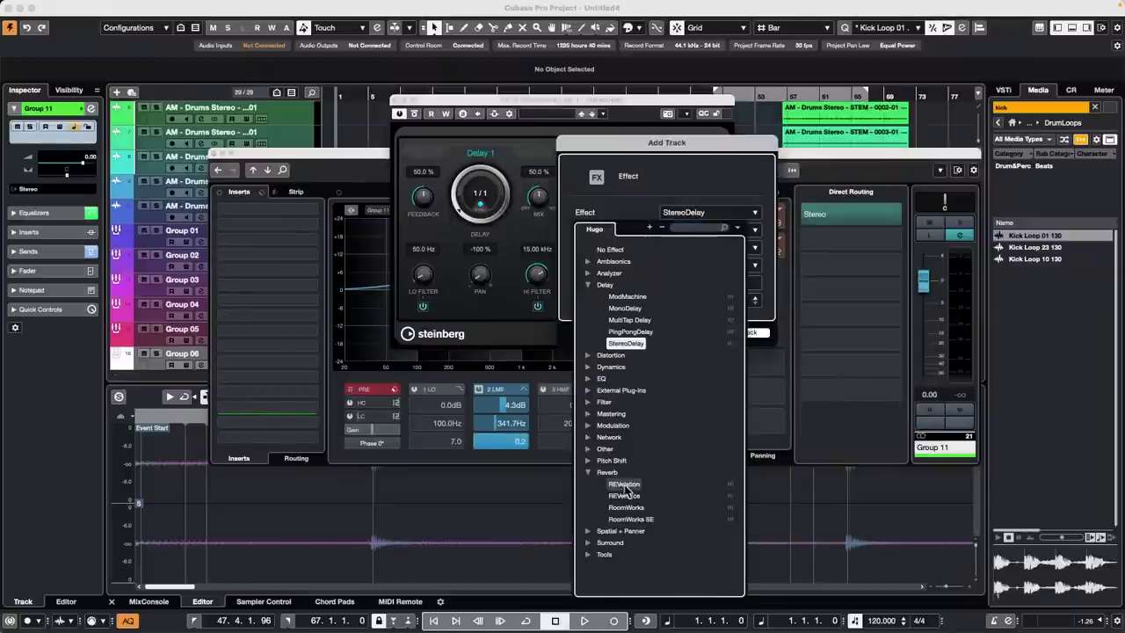
click(626, 484)
click(745, 334)
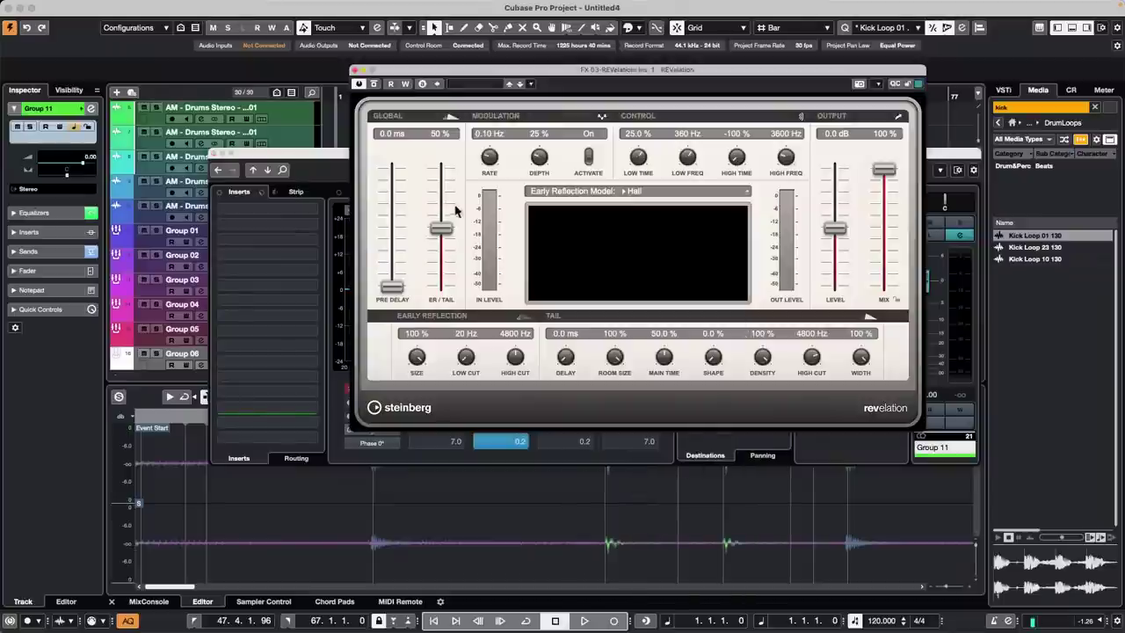
click(354, 70)
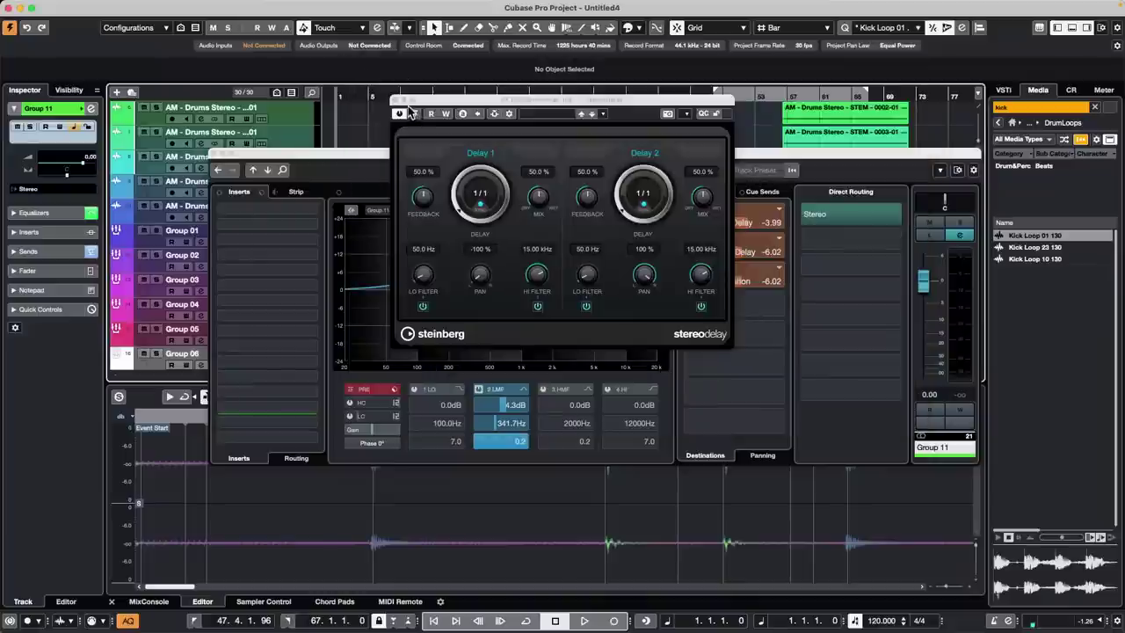
click(395, 99)
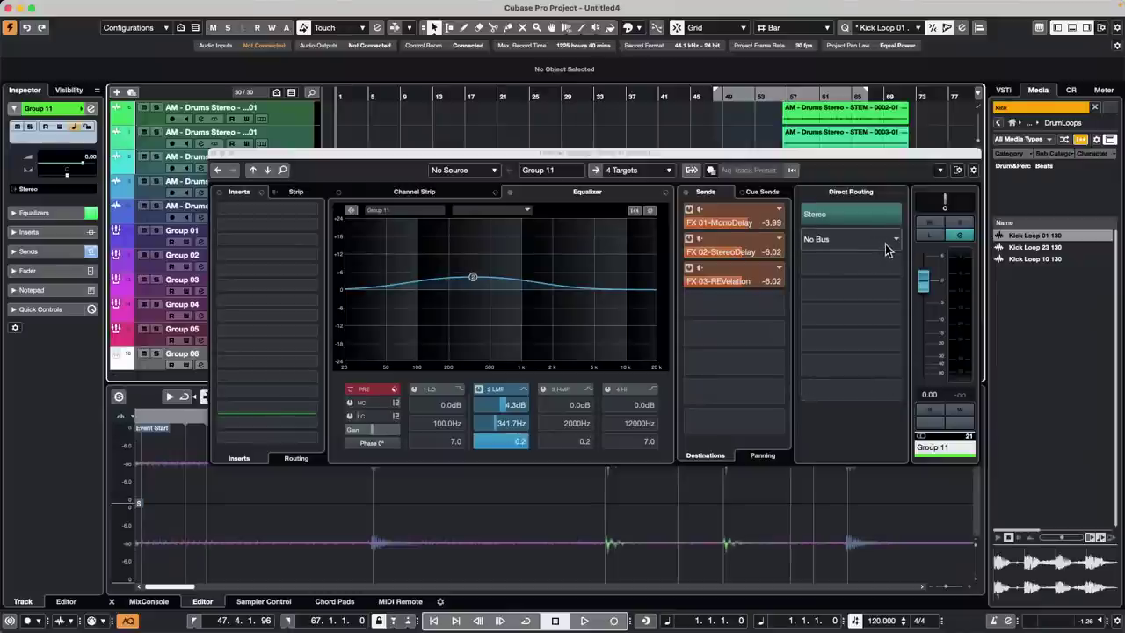
drag(740, 282, 712, 291)
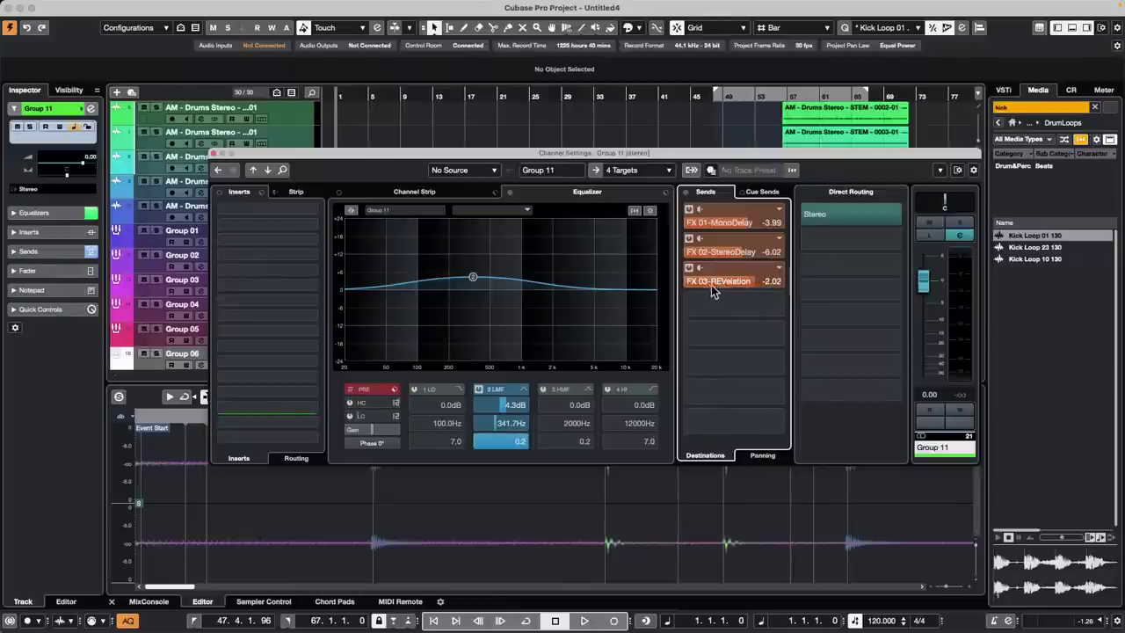
Add Group 01, Group 02 and Group 04 as direct routing destinations of Group 11 and make Group 02 the active one.
click(897, 239)
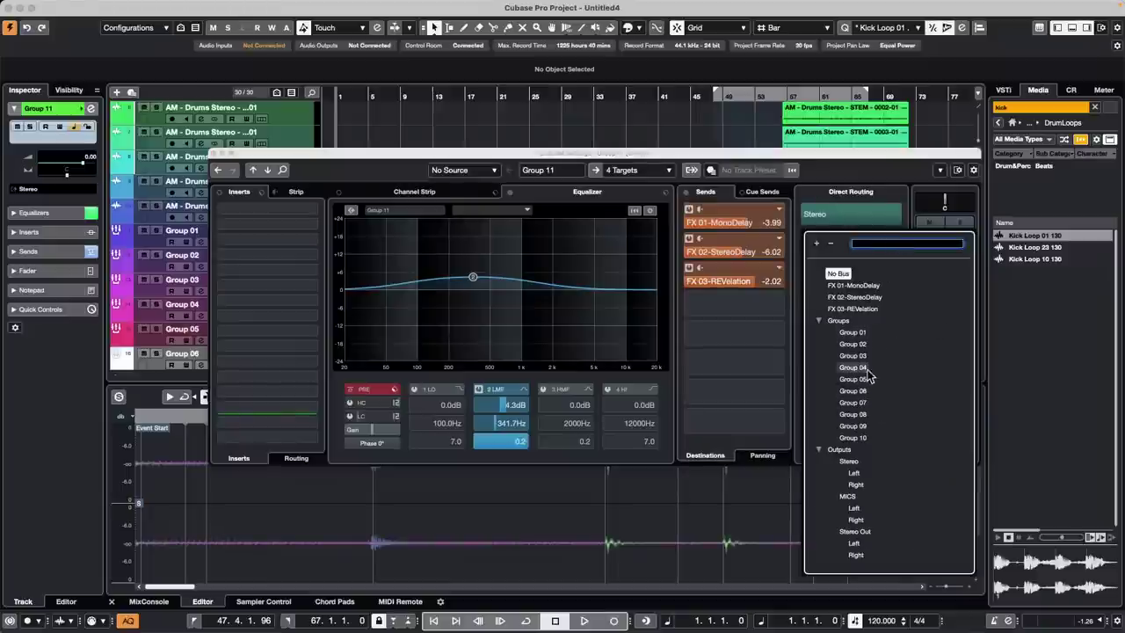
click(854, 332)
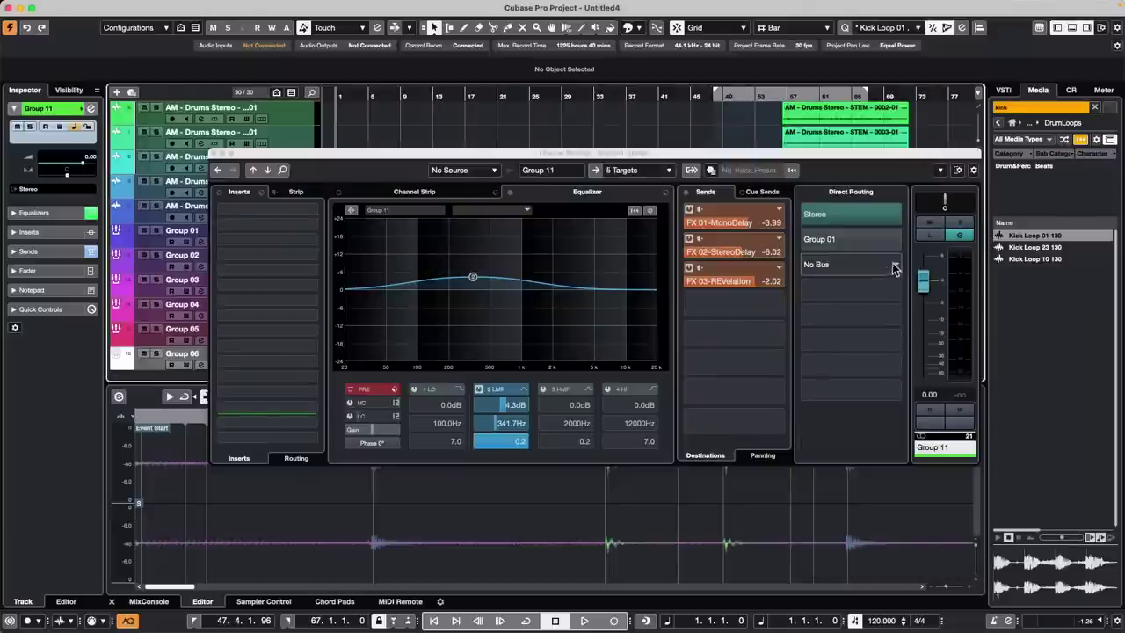
click(895, 267)
click(858, 371)
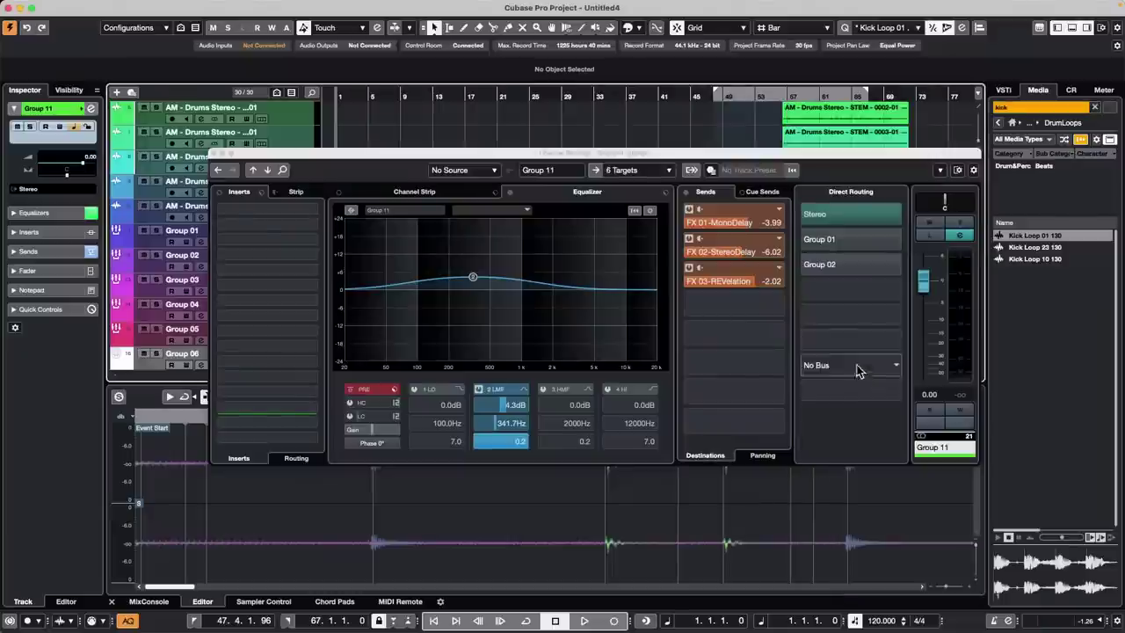
click(894, 290)
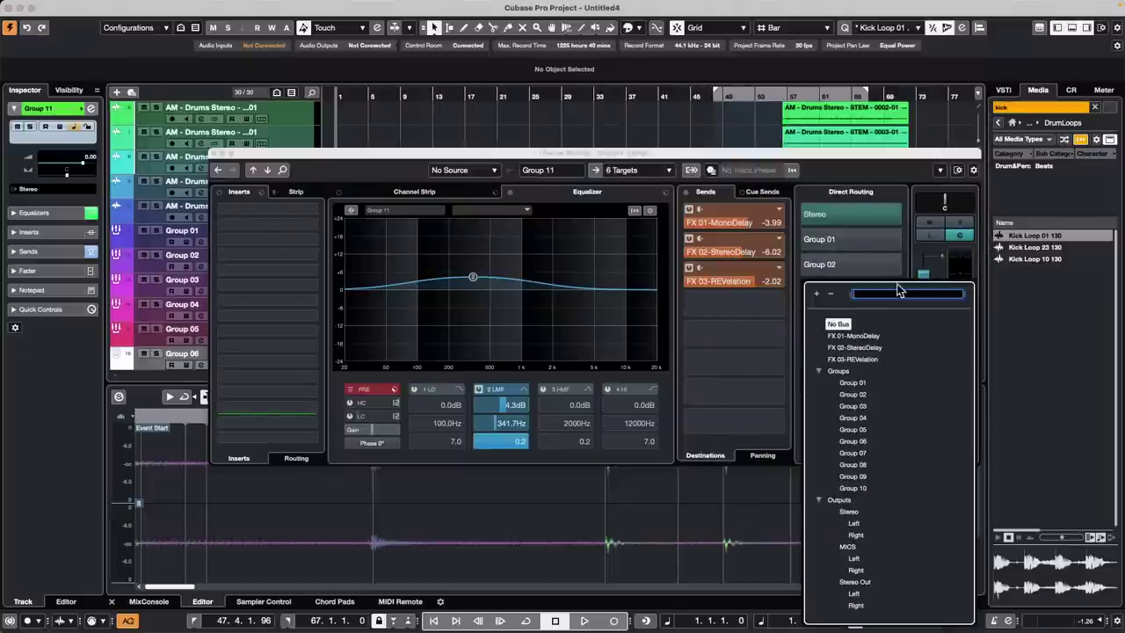
click(859, 417)
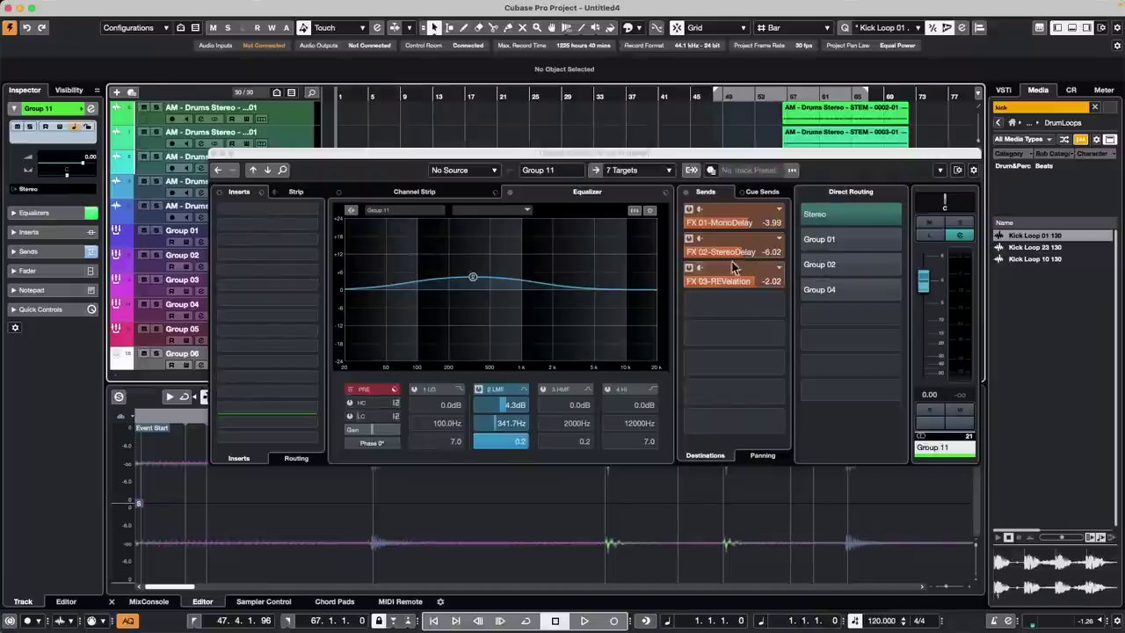
click(809, 289)
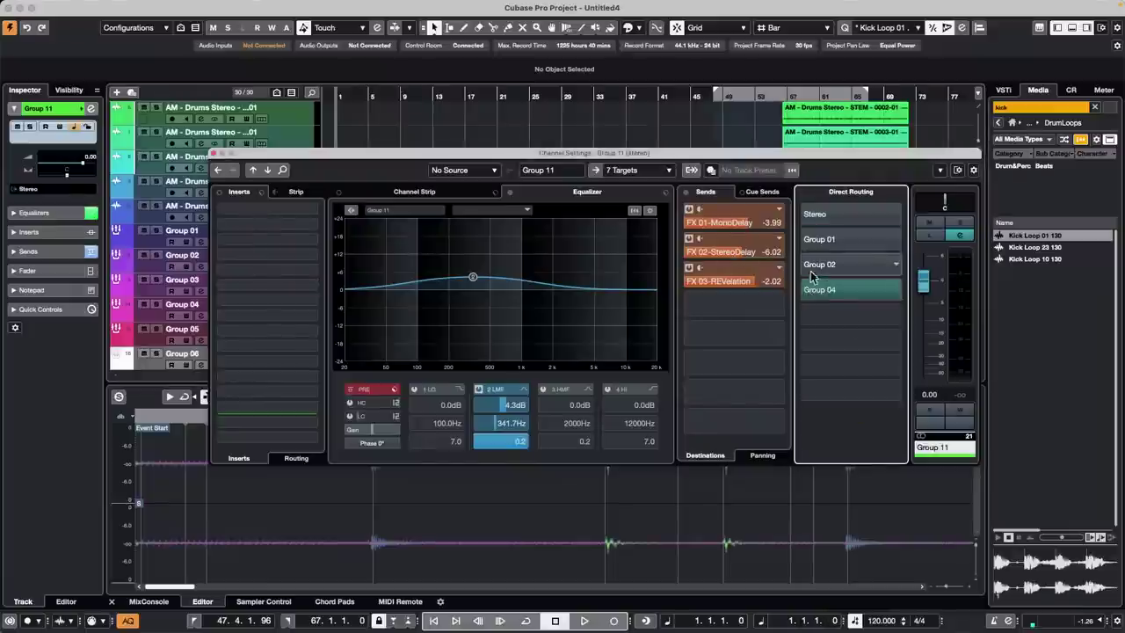
click(810, 268)
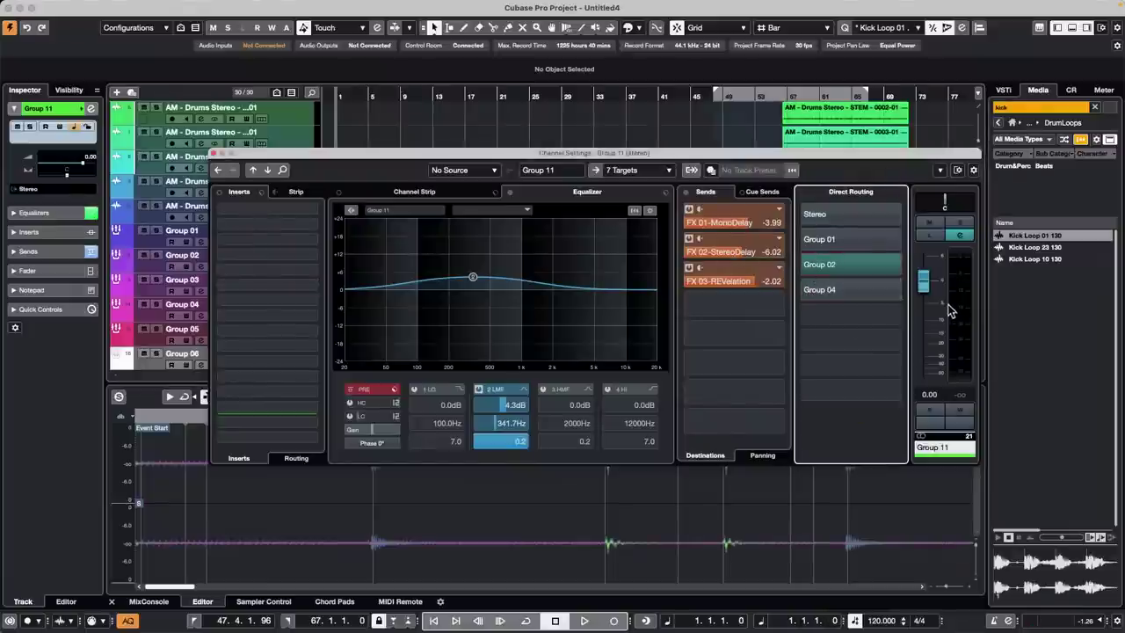
Open the MixConsole and turn on summing mode for direct routing.
key(F3)
click(1056, 28)
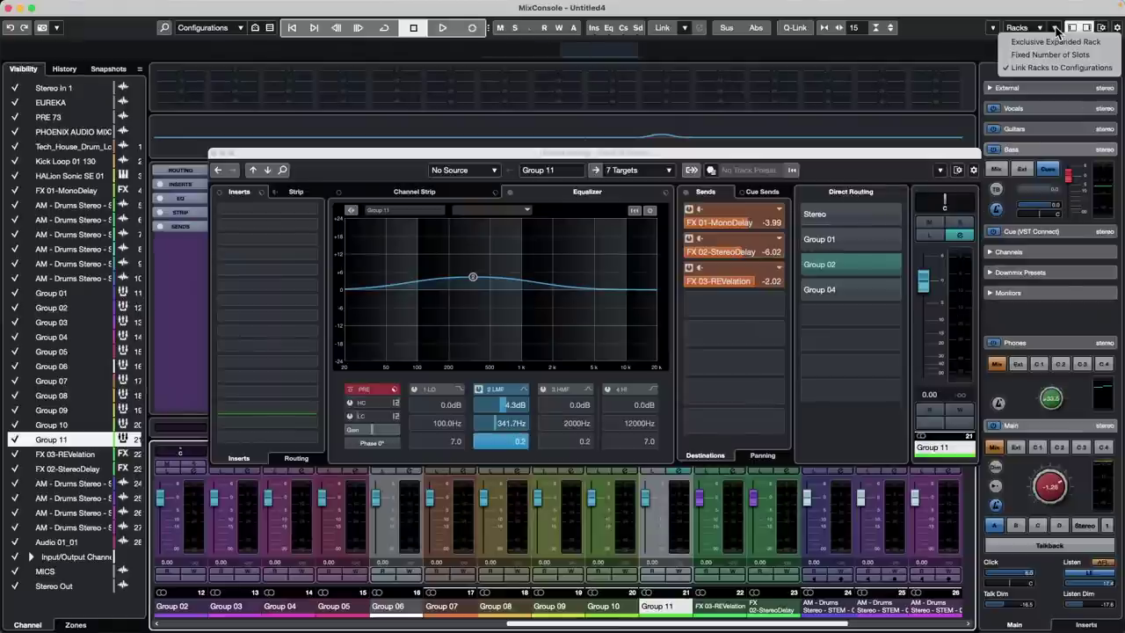
click(933, 43)
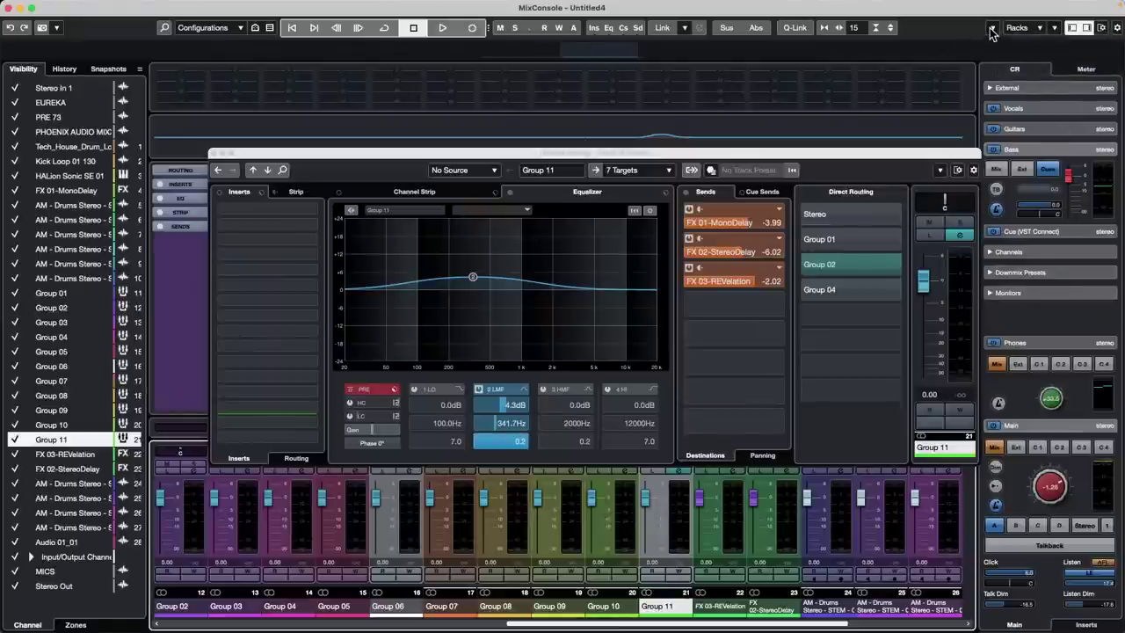
click(991, 28)
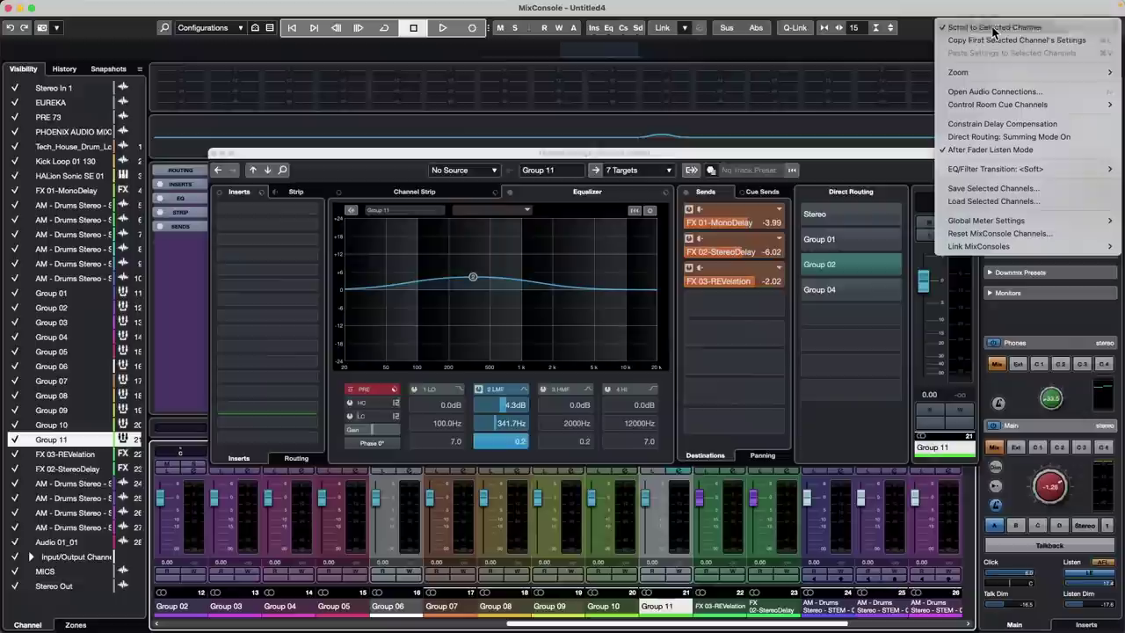
click(1008, 138)
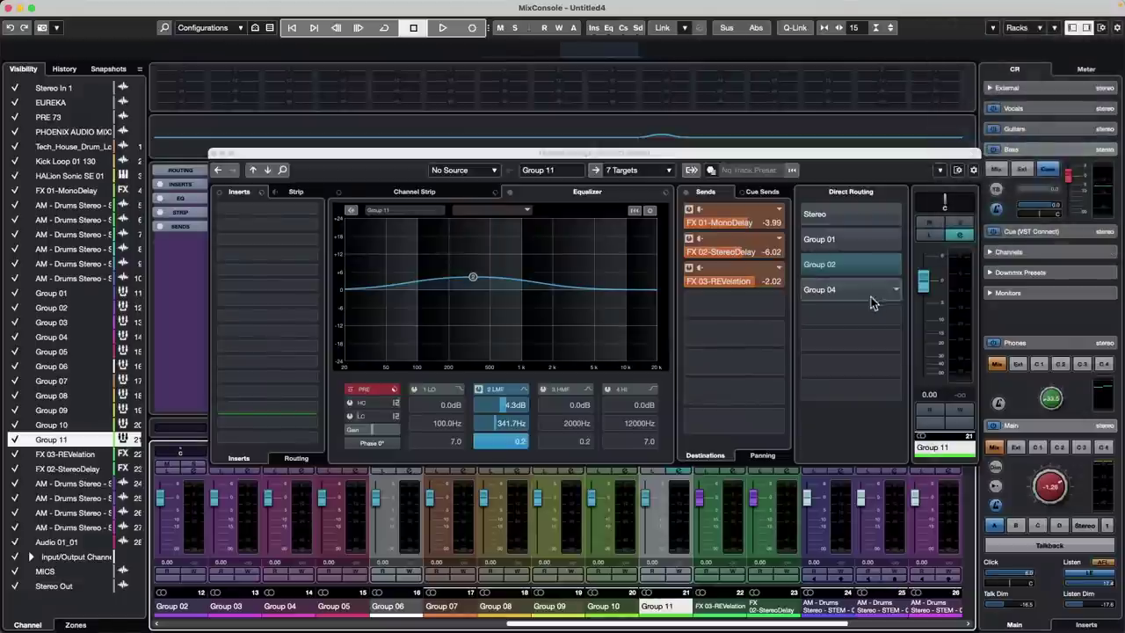
Activate Stereo, Group 01 and Group 04 alongside Group 02 as simultaneous direct routing destinations of Group 11.
click(826, 153)
click(811, 214)
click(812, 245)
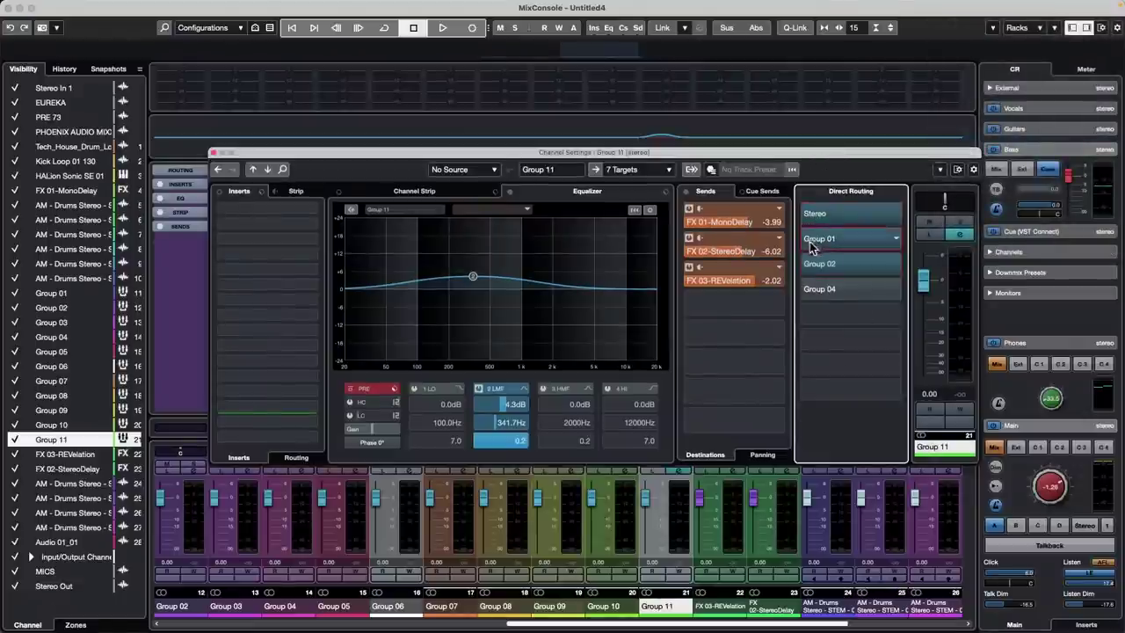
click(812, 291)
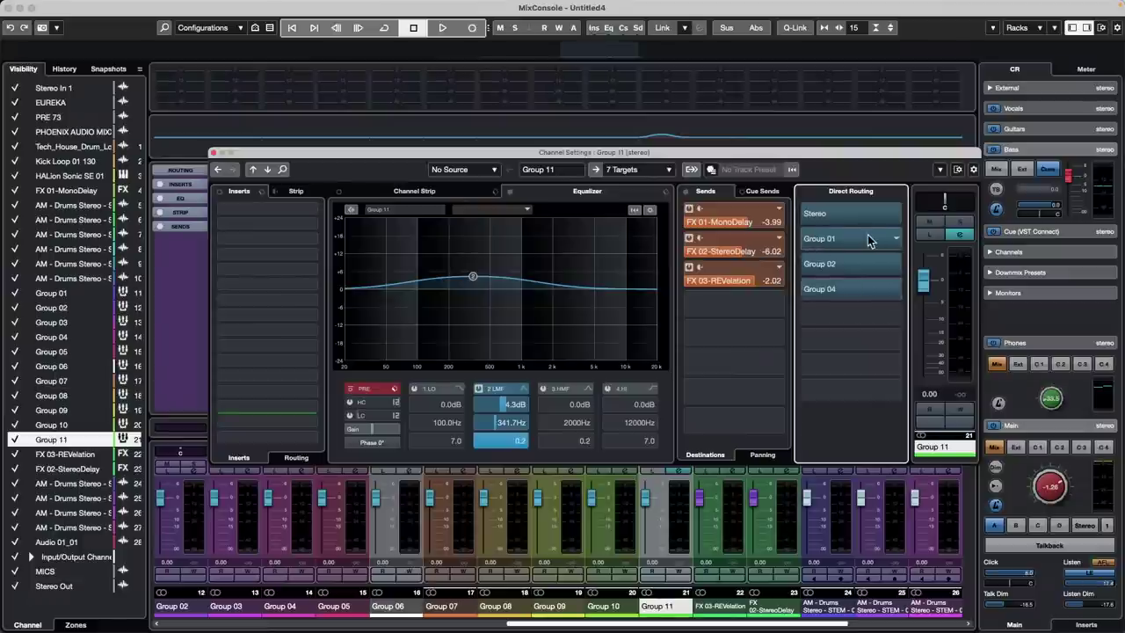
click(809, 243)
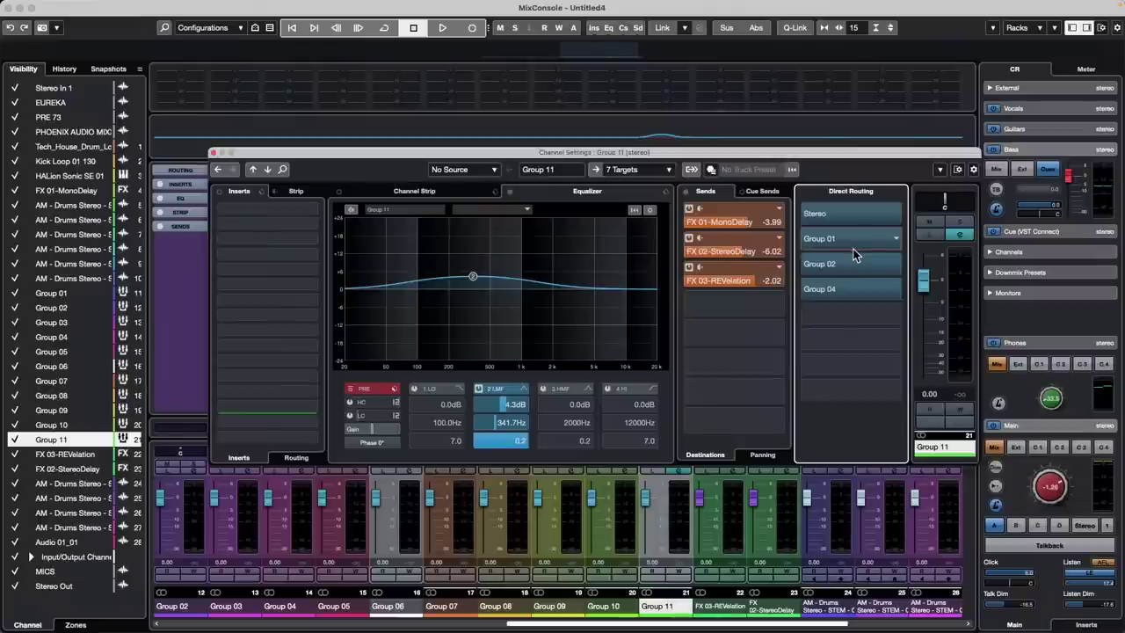
Hide the direct routing section in Group 11's channel settings, and close the MixConsole and channel settings windows.
click(939, 169)
click(878, 161)
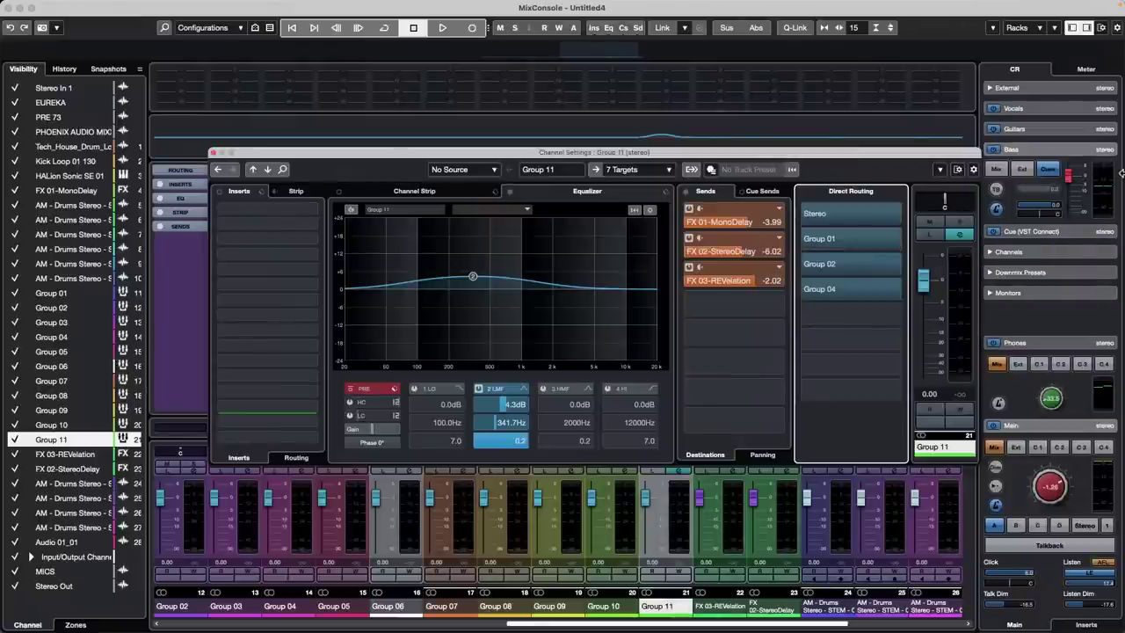
click(958, 169)
click(938, 209)
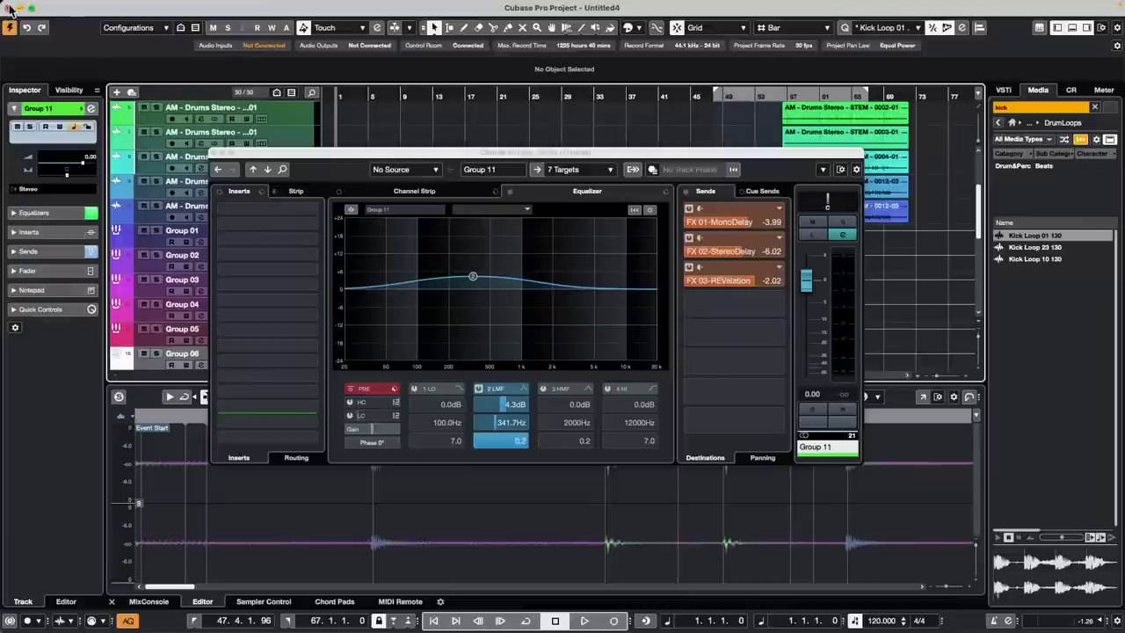
click(11, 7)
click(220, 147)
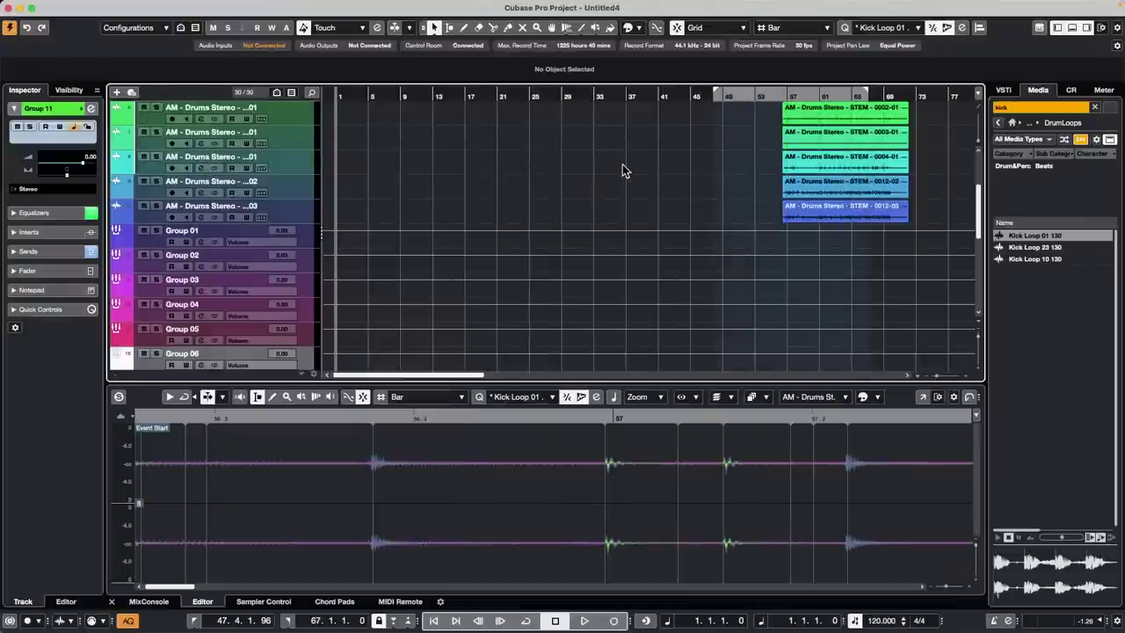
Open the recent project beatles stones t.cpr, activate it and dismiss the HALion Sonic SE missing-files warning.
scroll(620, 167, up, 5)
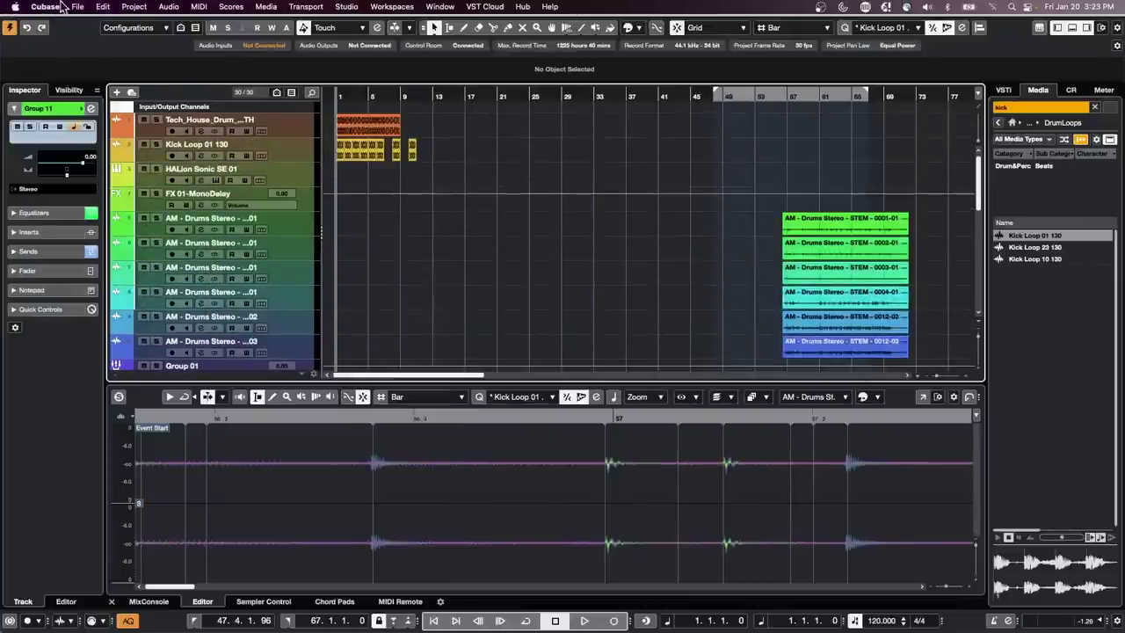
click(77, 8)
mouse_move(113, 256)
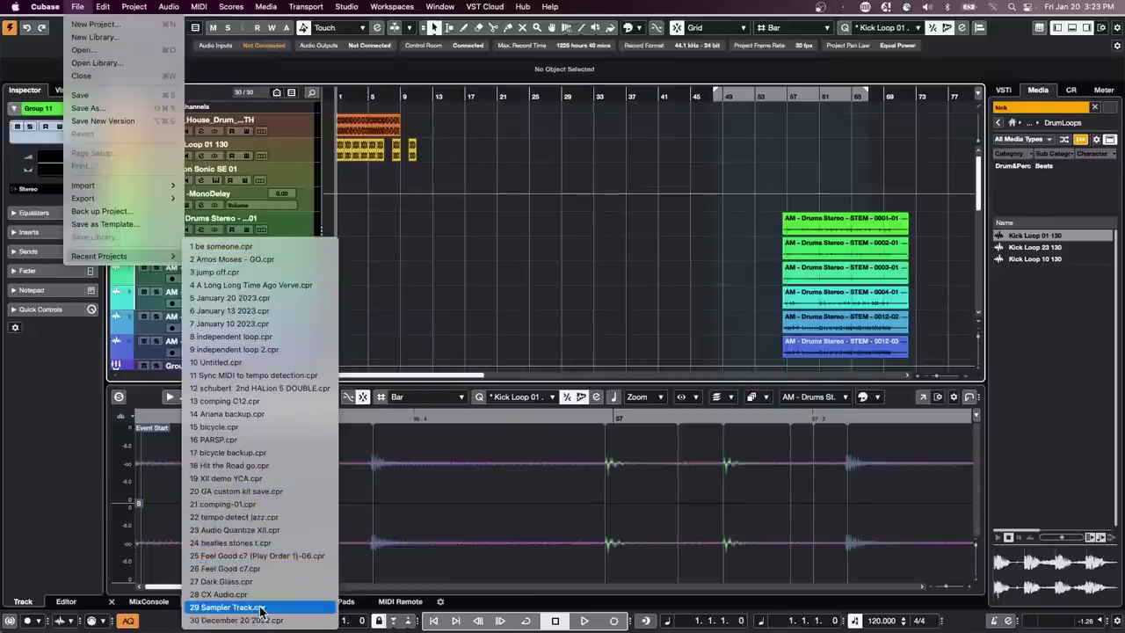
click(263, 533)
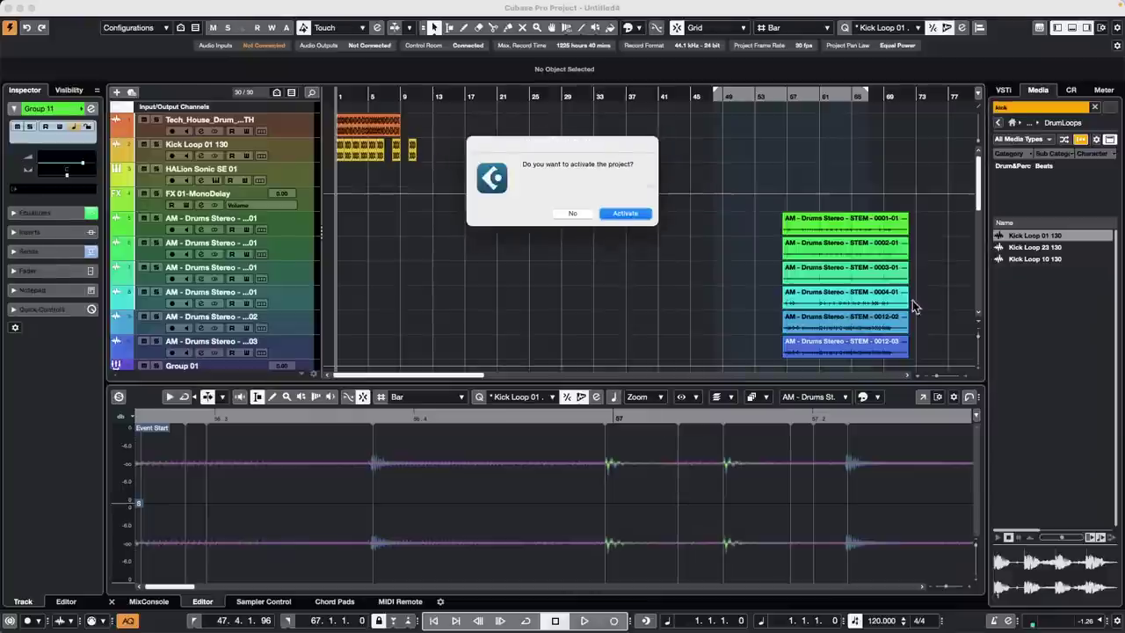
click(620, 214)
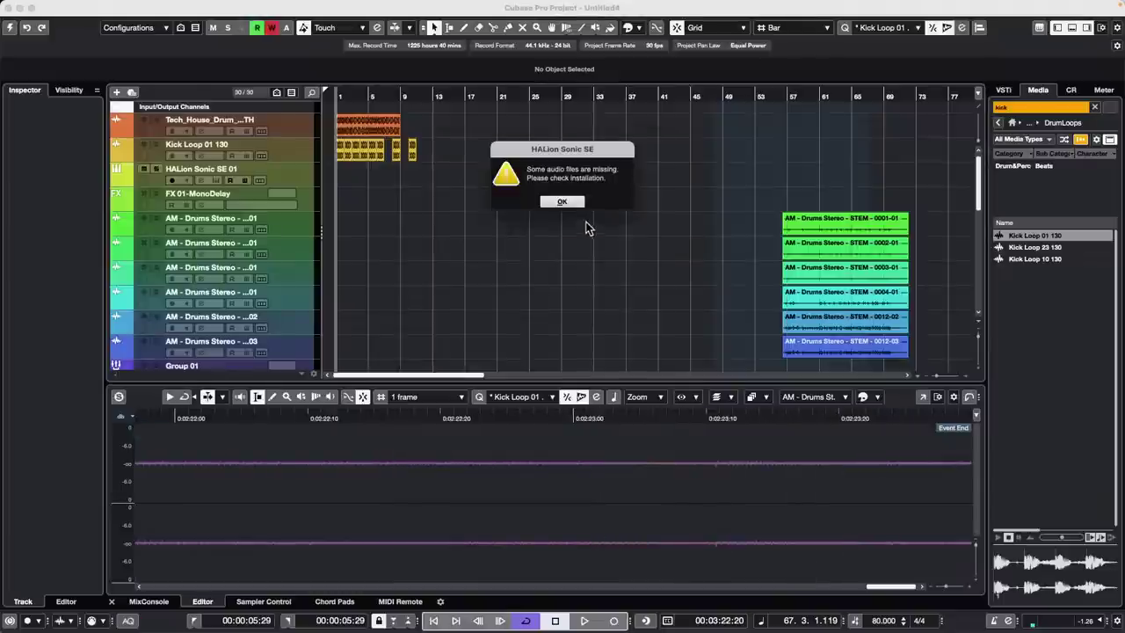
key(Return)
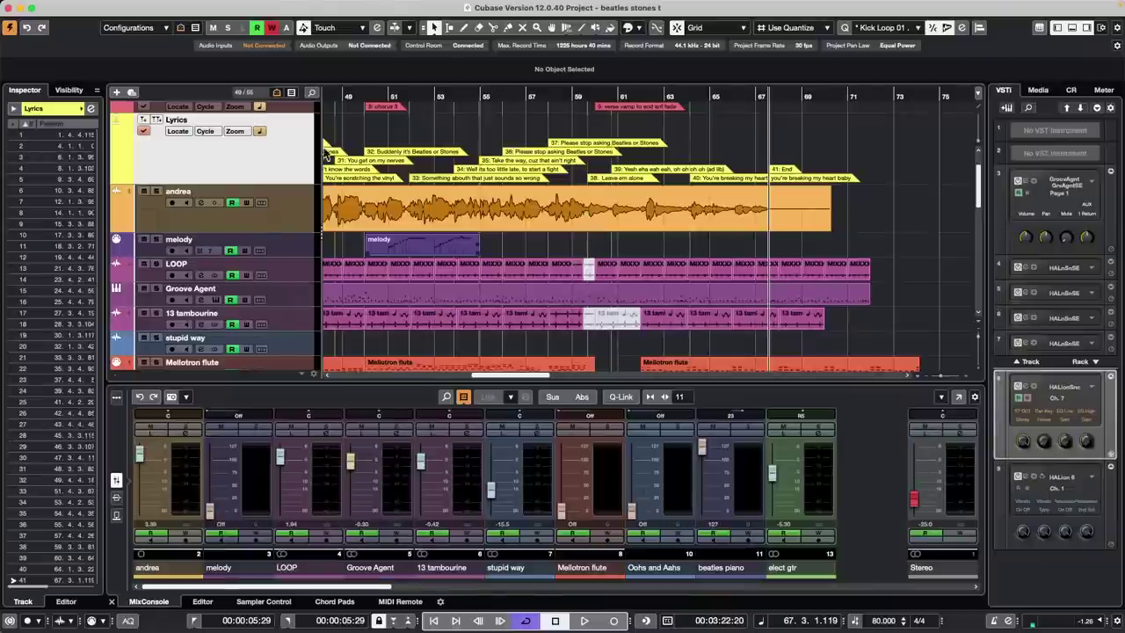
Hide the Lyrics track and start playback near the beginning of the song.
click(210, 171)
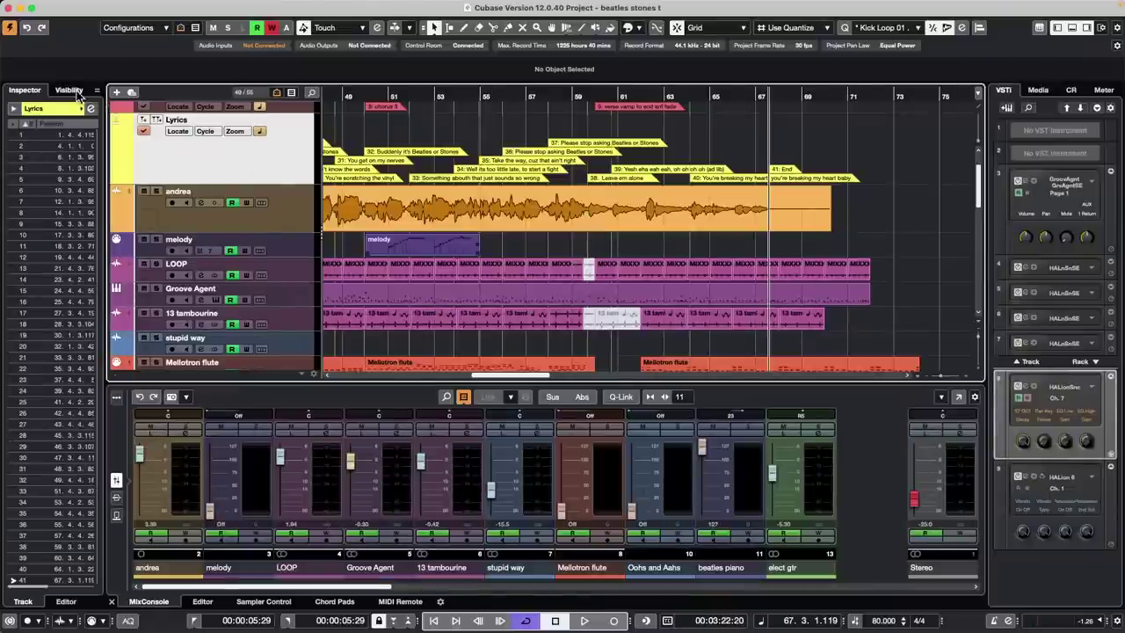
click(70, 90)
click(15, 155)
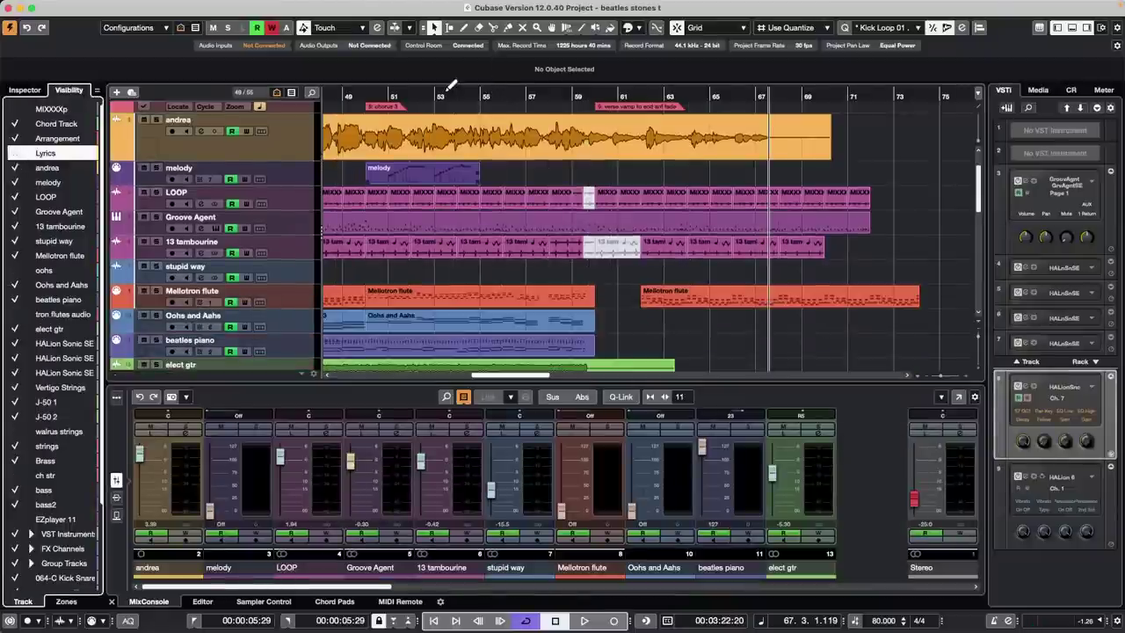
drag(410, 96, 437, 93)
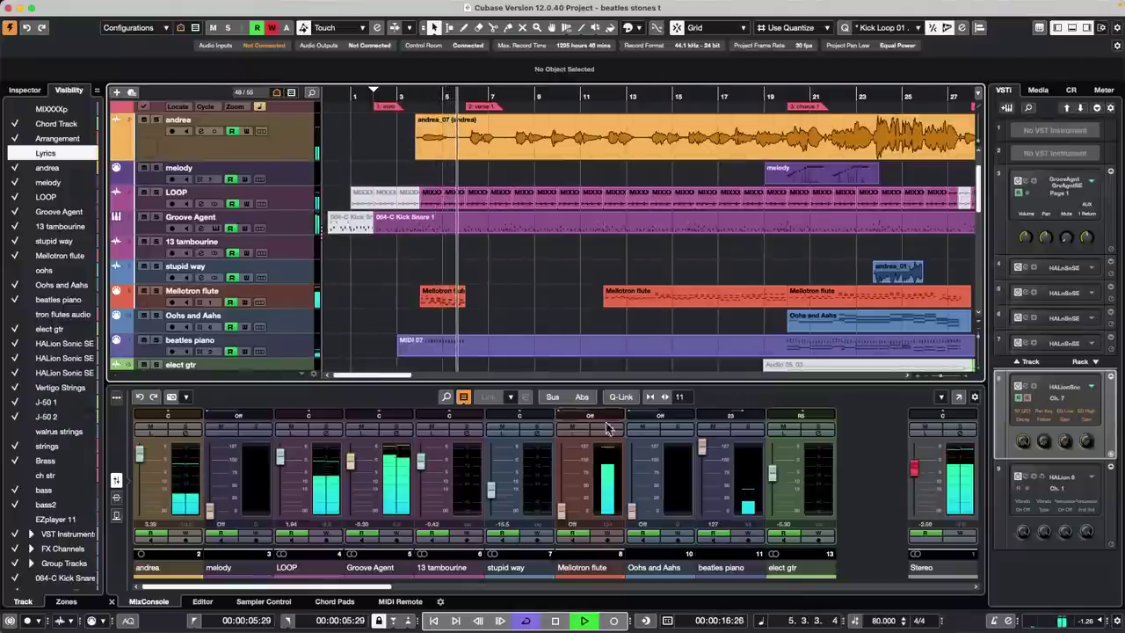
Audition the FX 1-REVerence and FX 2-REVerence returns in solo, solo the andrea vocal with FX 2-REVerence, and stop playback.
drag(380, 593, 913, 591)
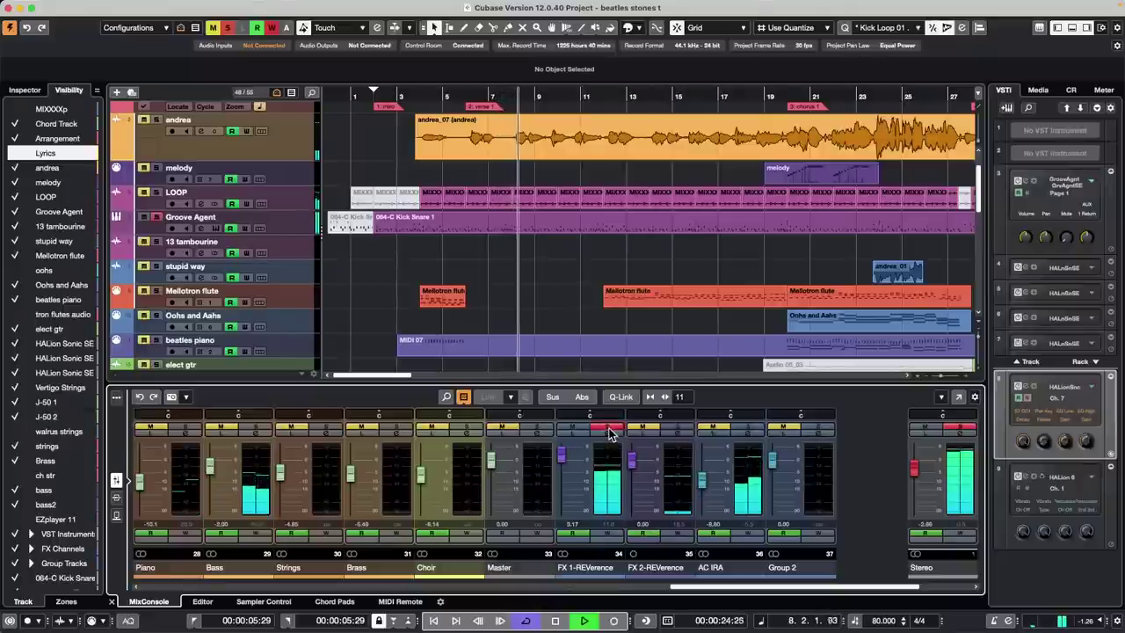
click(683, 429)
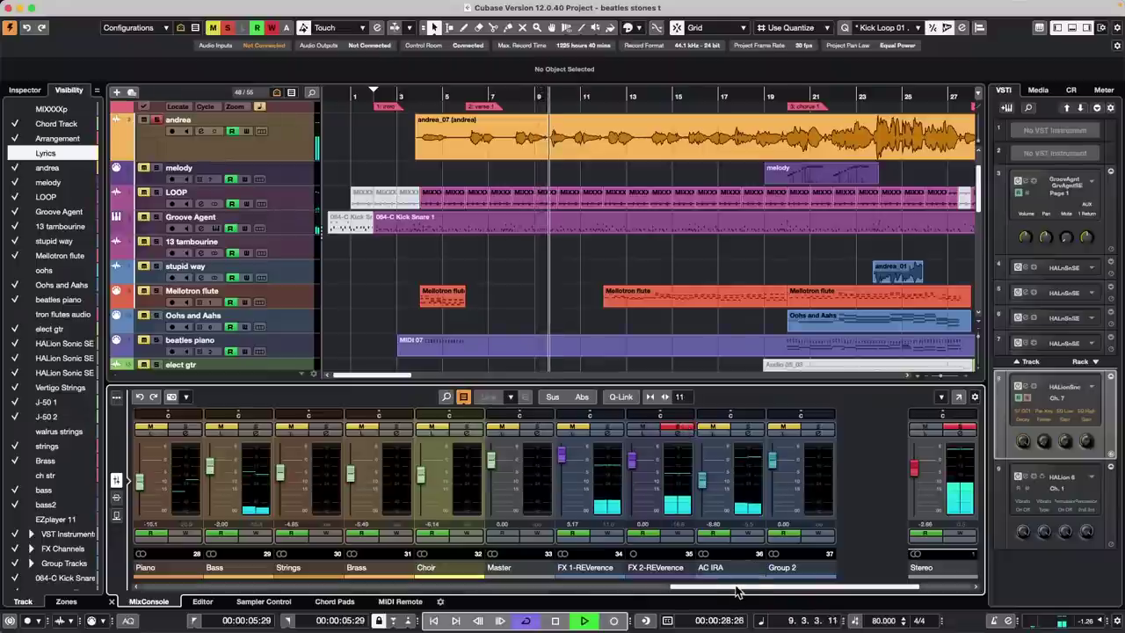
drag(724, 587, 184, 448)
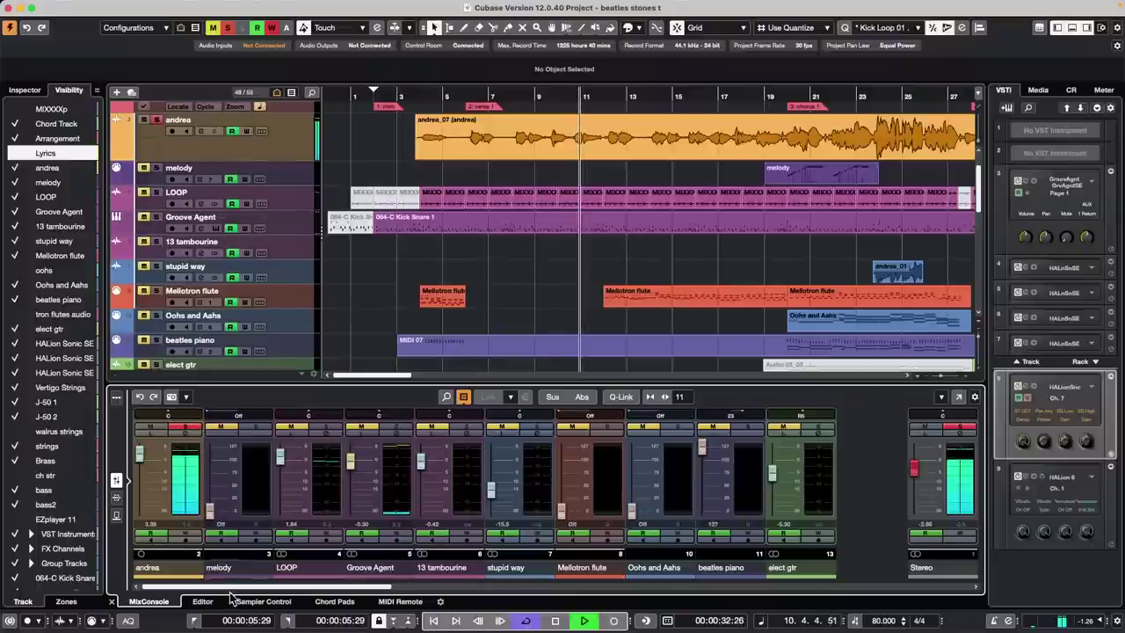
click(453, 591)
drag(453, 590, 801, 577)
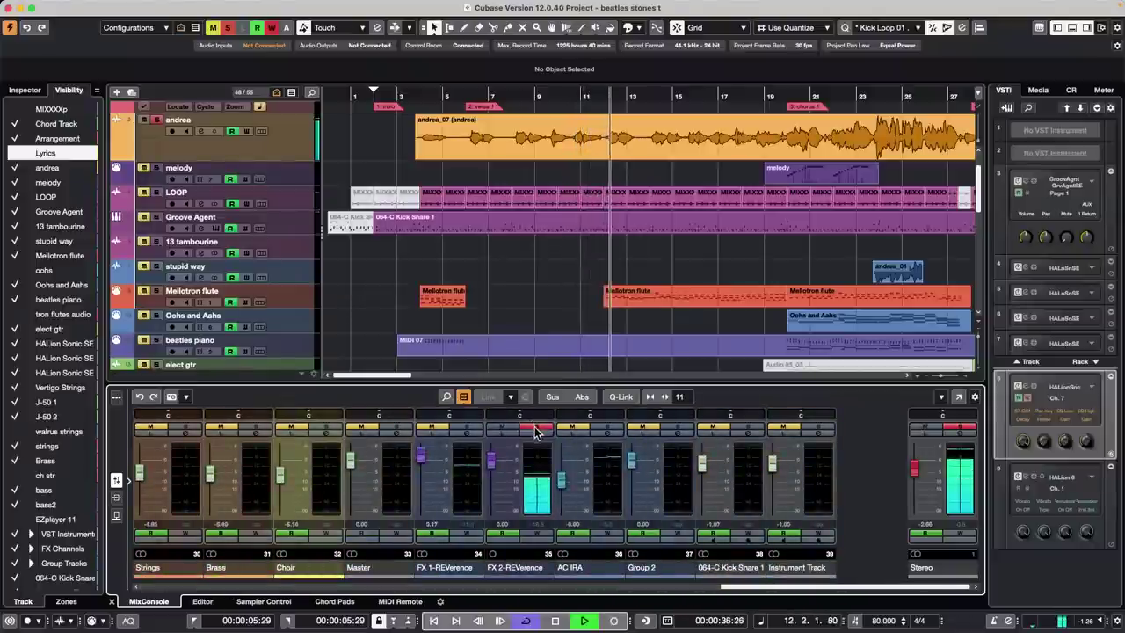
key(space)
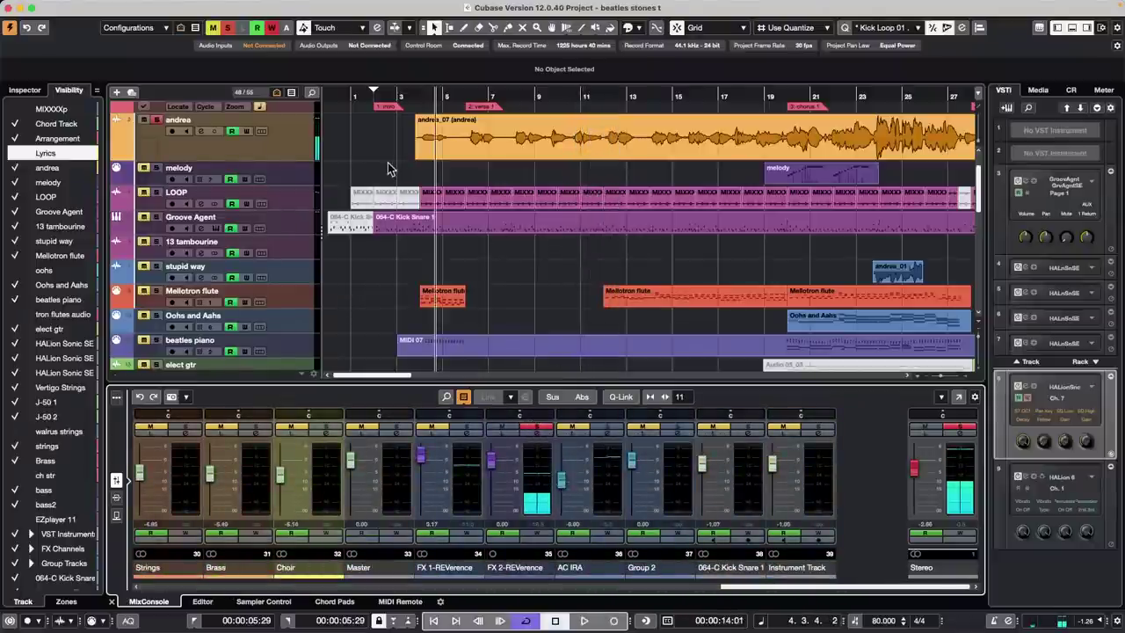
Open the audio connections and examine the Yamaha HS7 monitor's device and ports in the control room setup.
click(332, 7)
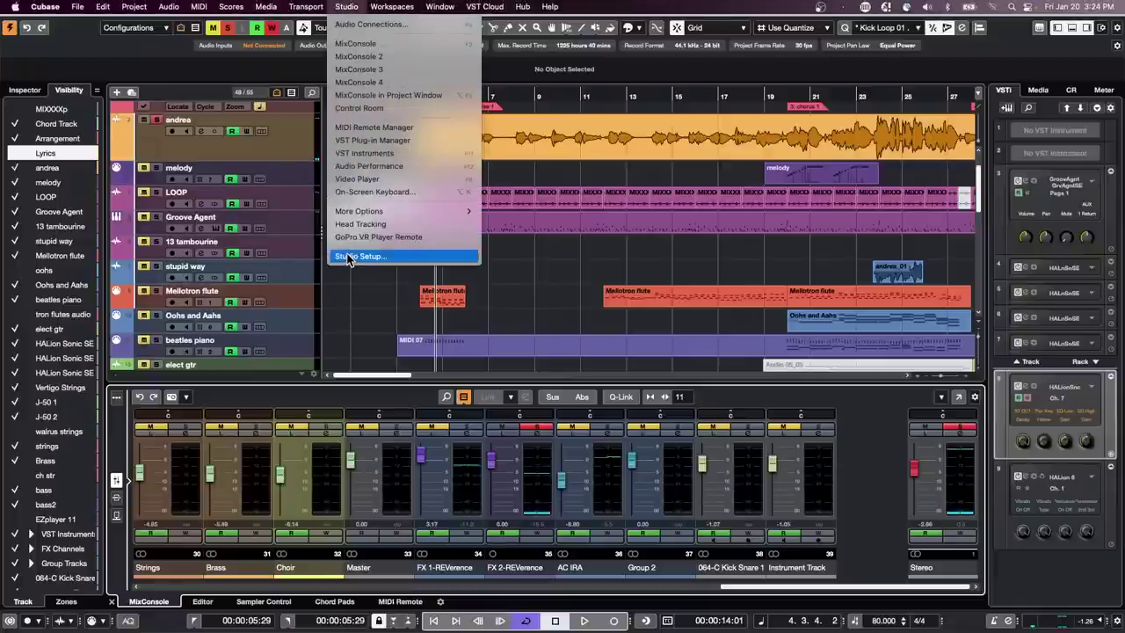
click(525, 79)
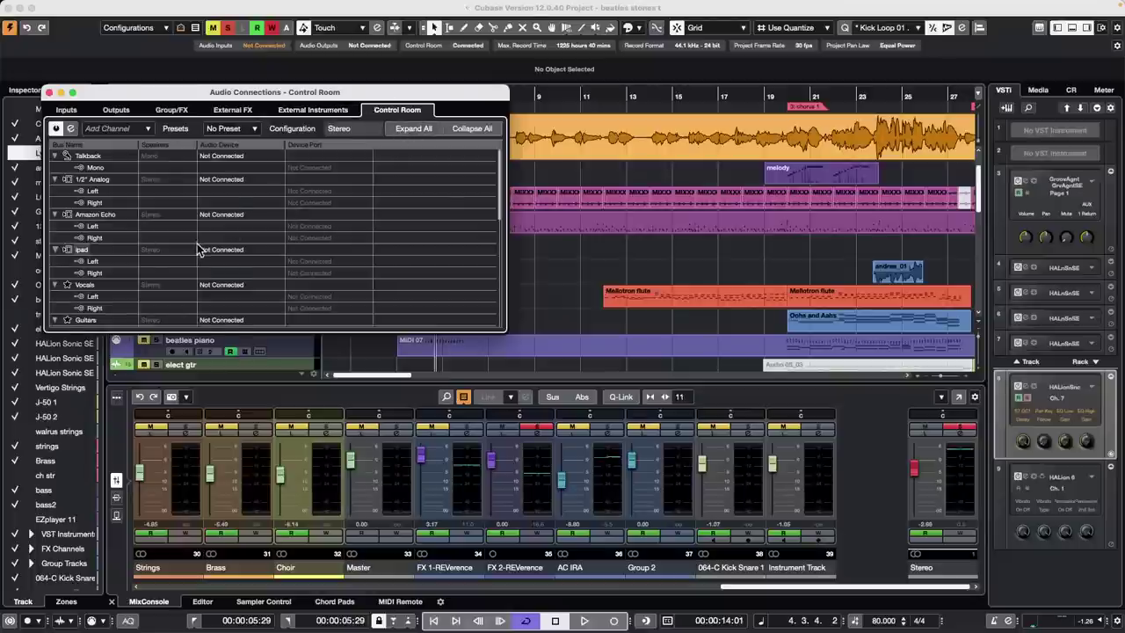
scroll(199, 250, down, 5)
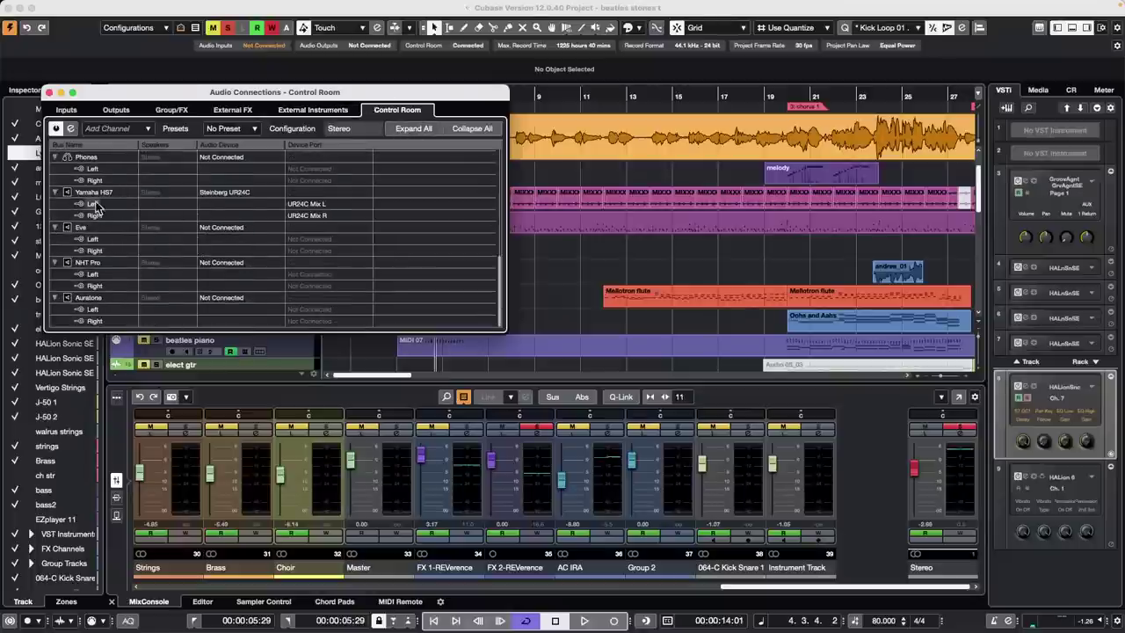
right_click(107, 195)
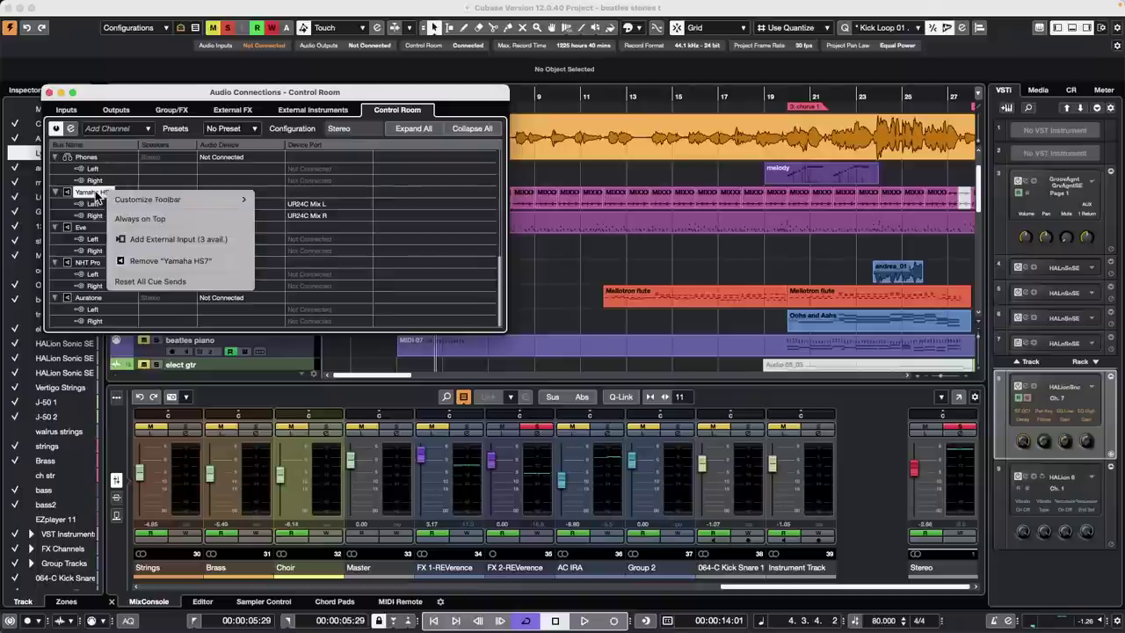
click(384, 223)
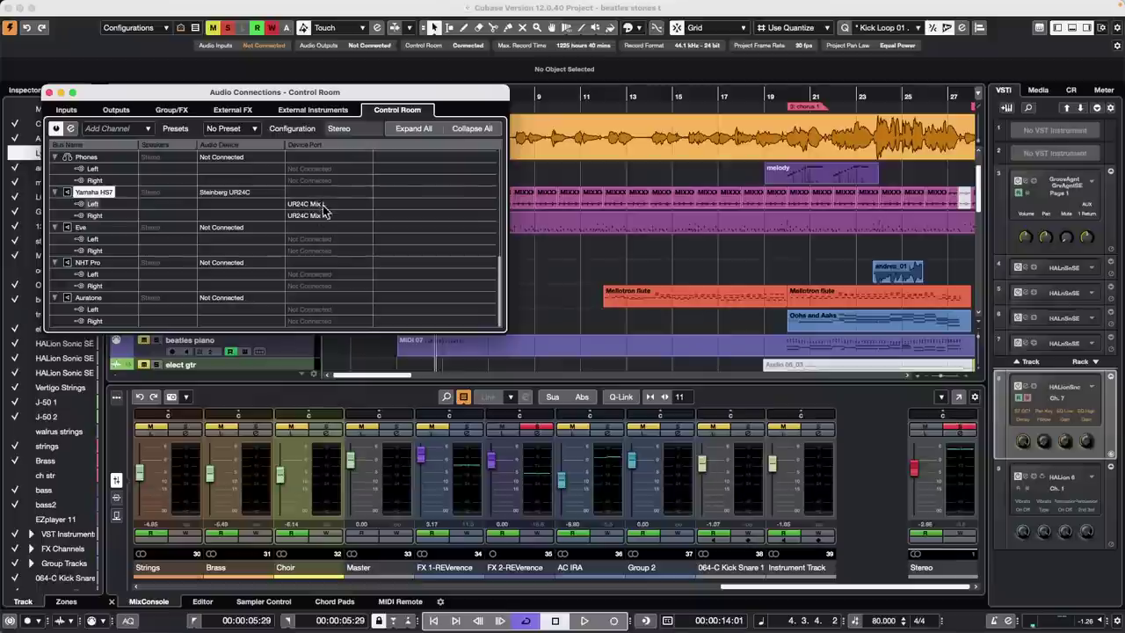
Examine the Stereo output bus's device port assignments in the audio connections, and close the window.
click(118, 110)
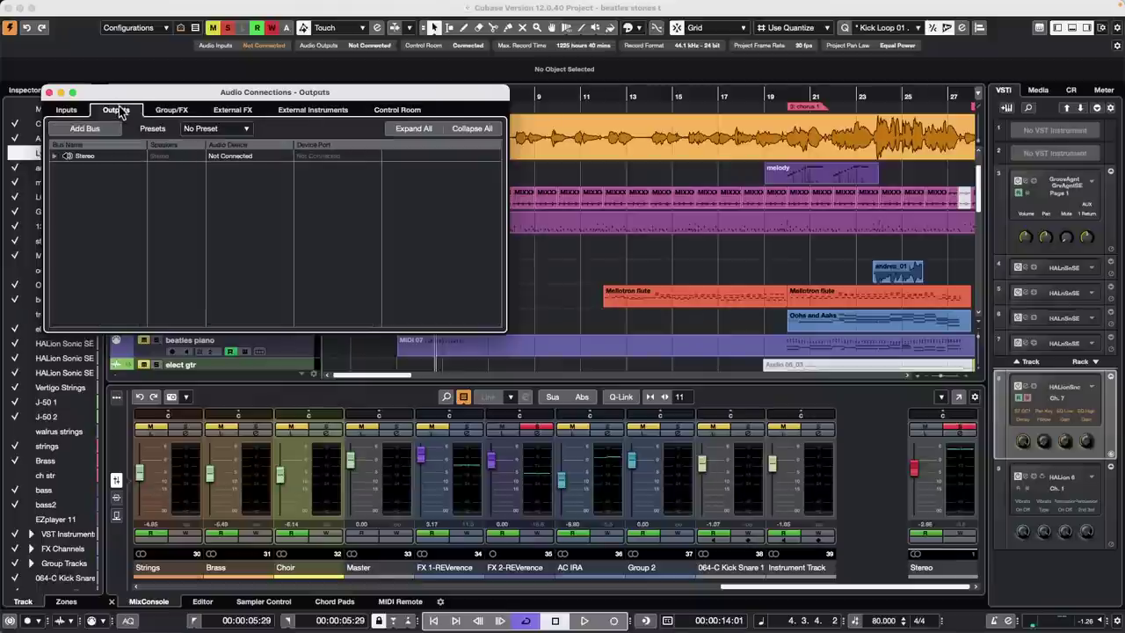
click(53, 156)
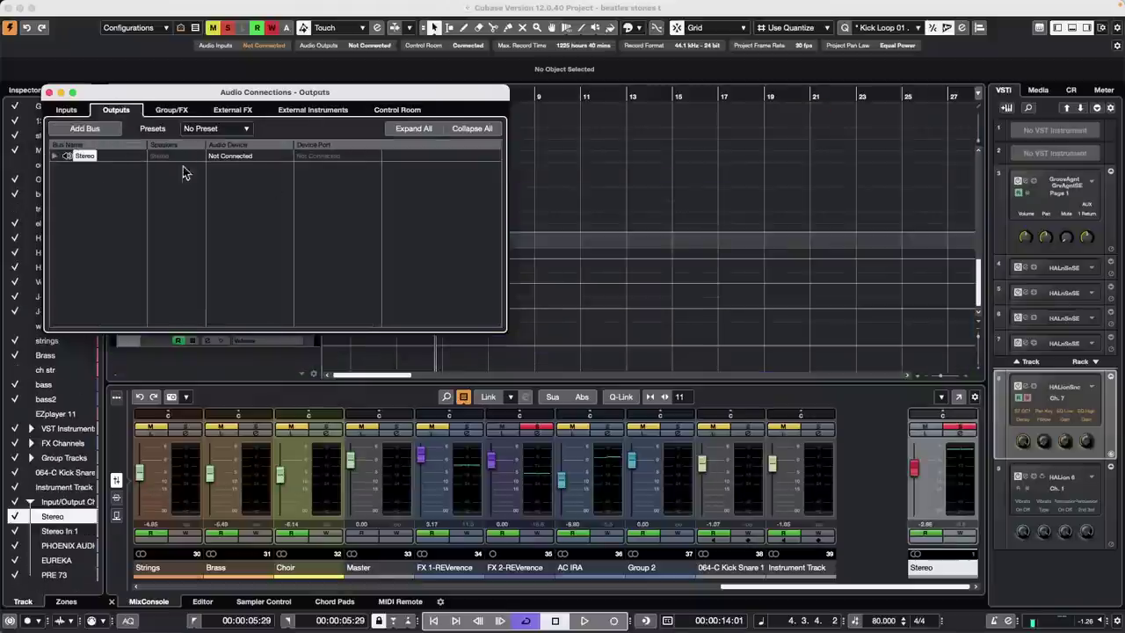
click(55, 156)
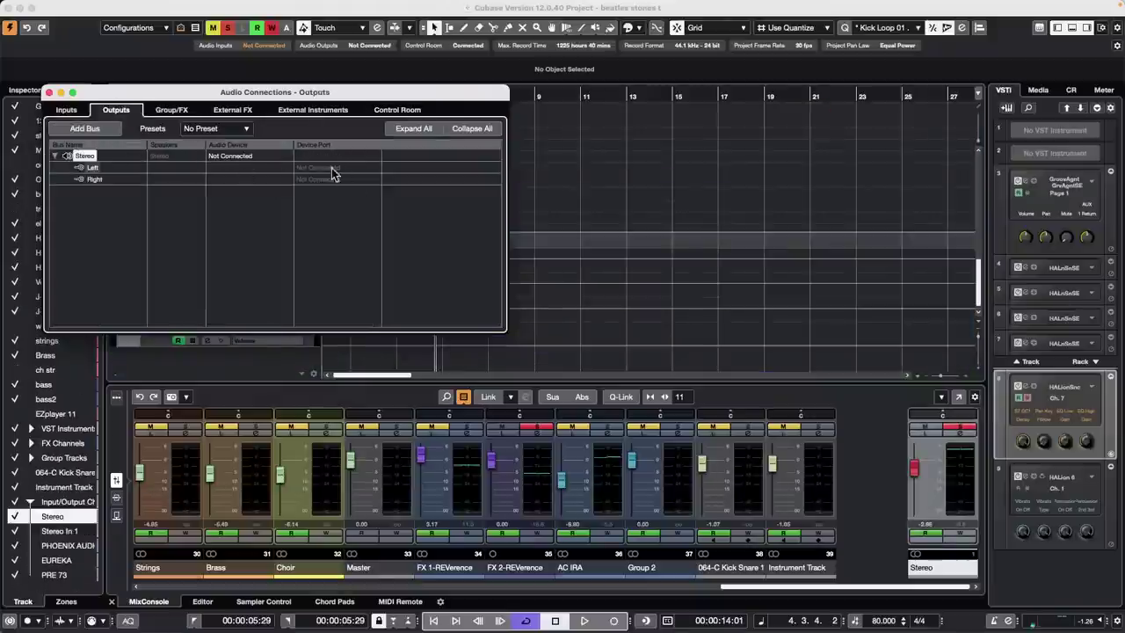
click(49, 93)
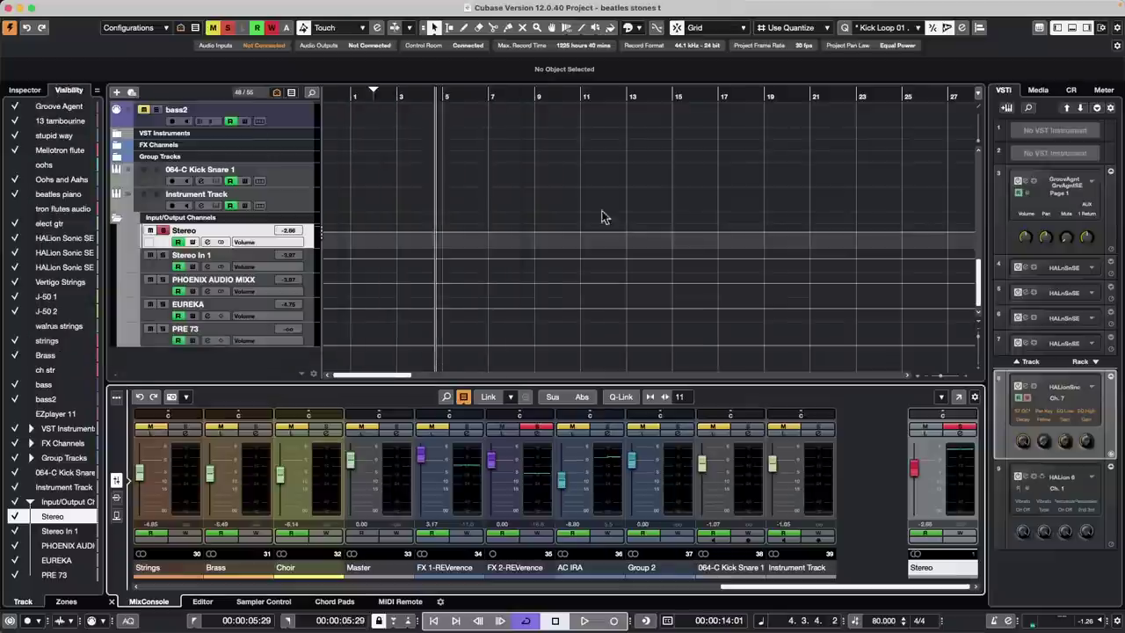
Place the playback cursor at about bar 11 with the whole song in view, and enlarge the lower mixer area.
drag(429, 95, 247, 84)
scroll(505, 207, up, 10)
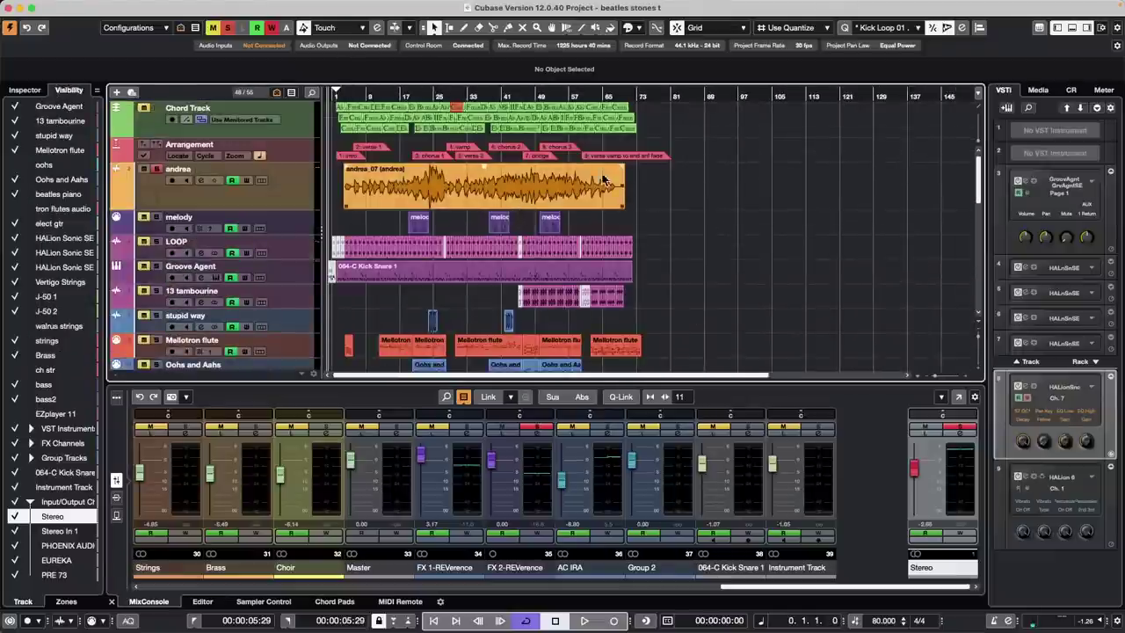
click(375, 95)
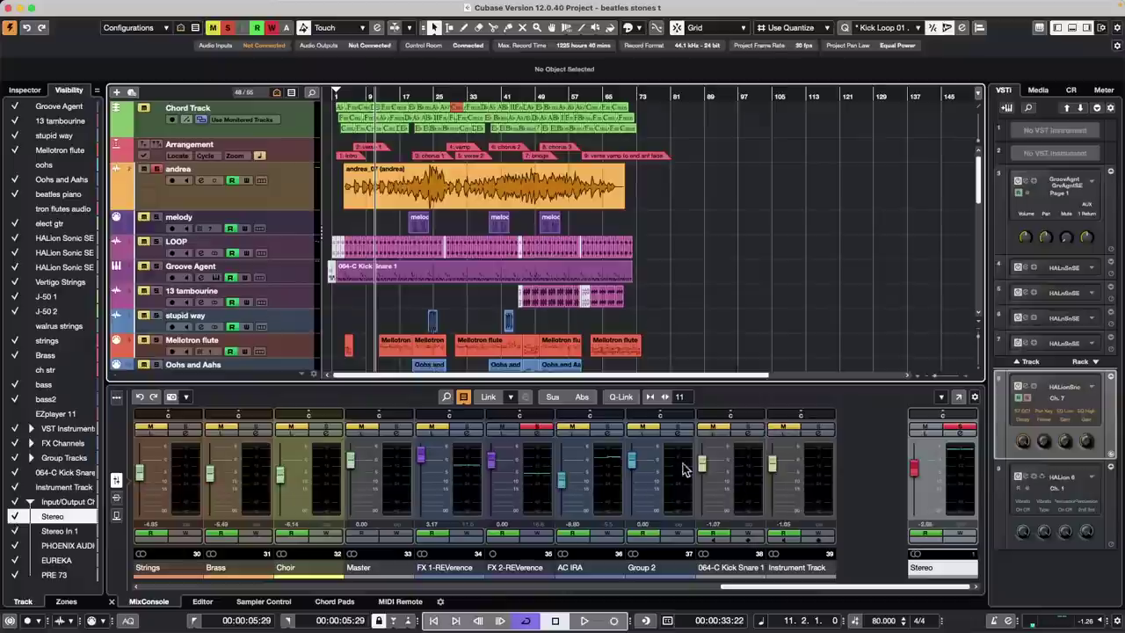
drag(680, 380, 712, 341)
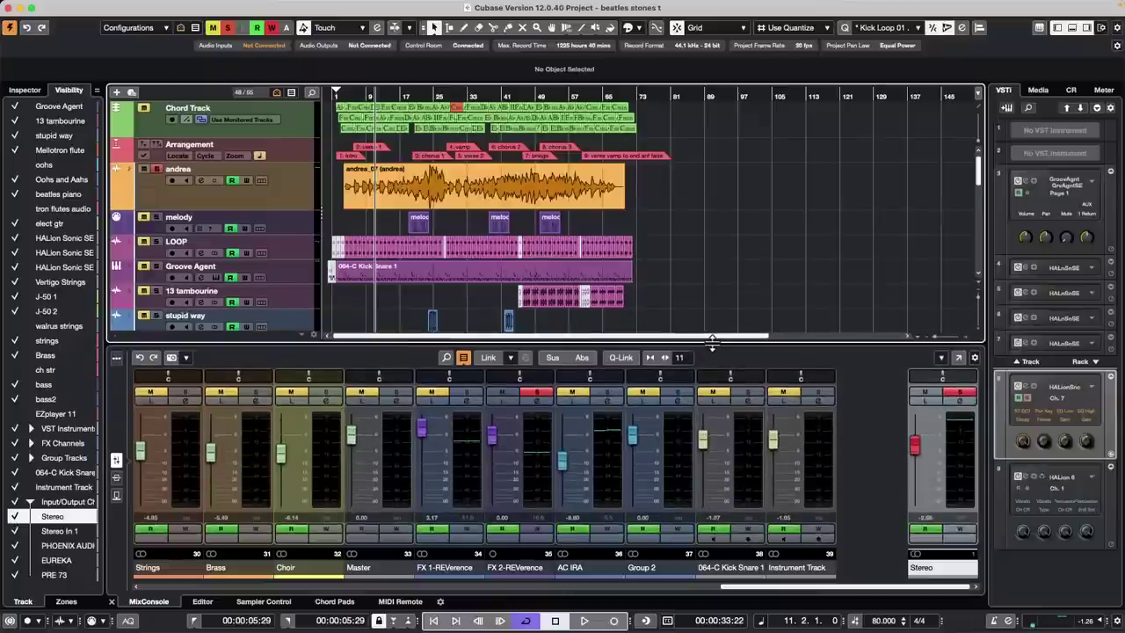
Play the song with the Control Room shown, and compare FX 2-REVerence in and out of solo.
key(space)
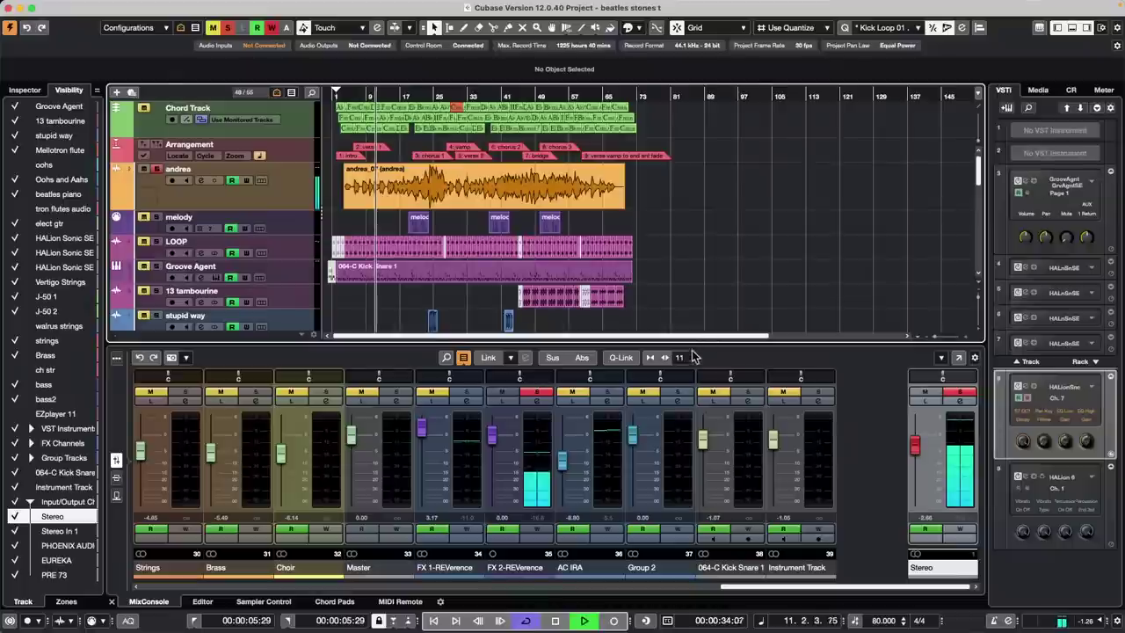
click(536, 391)
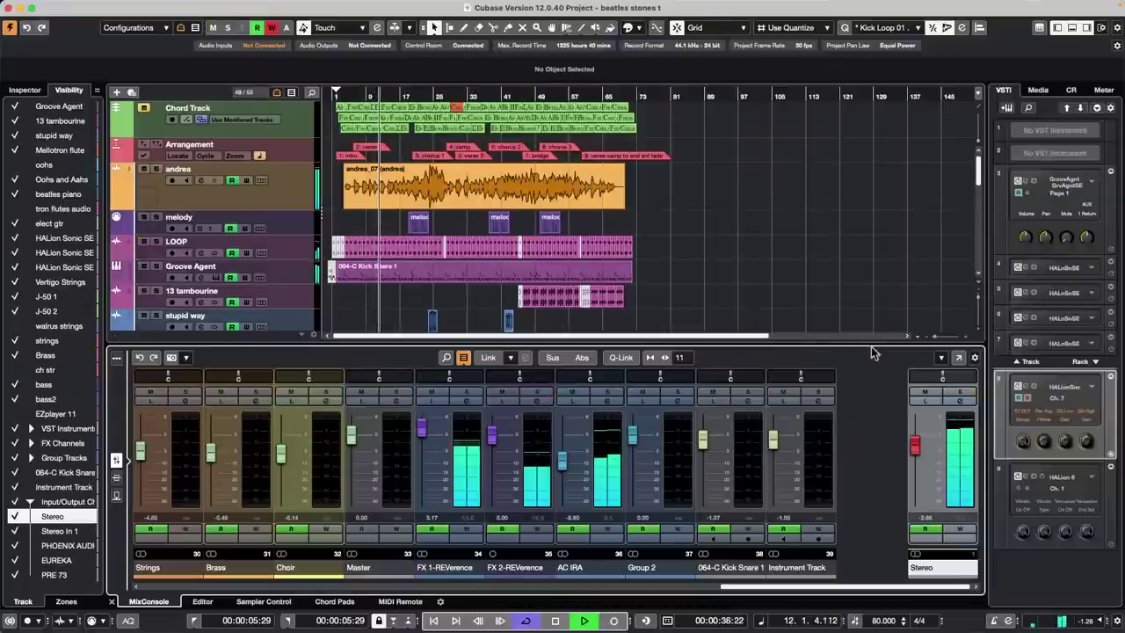
click(1070, 90)
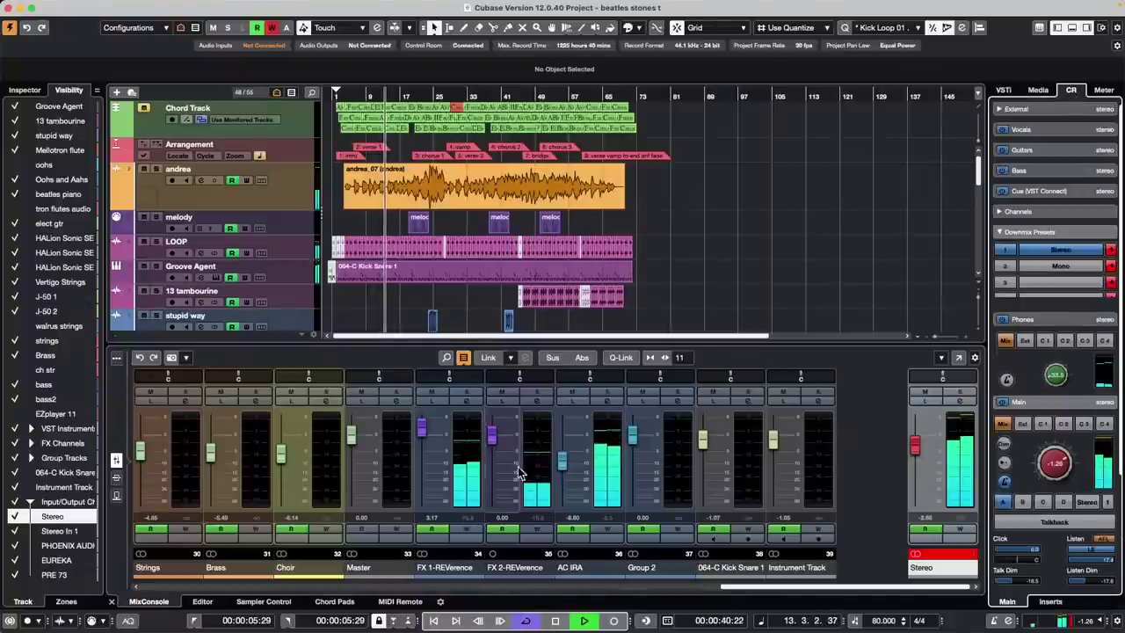
click(541, 395)
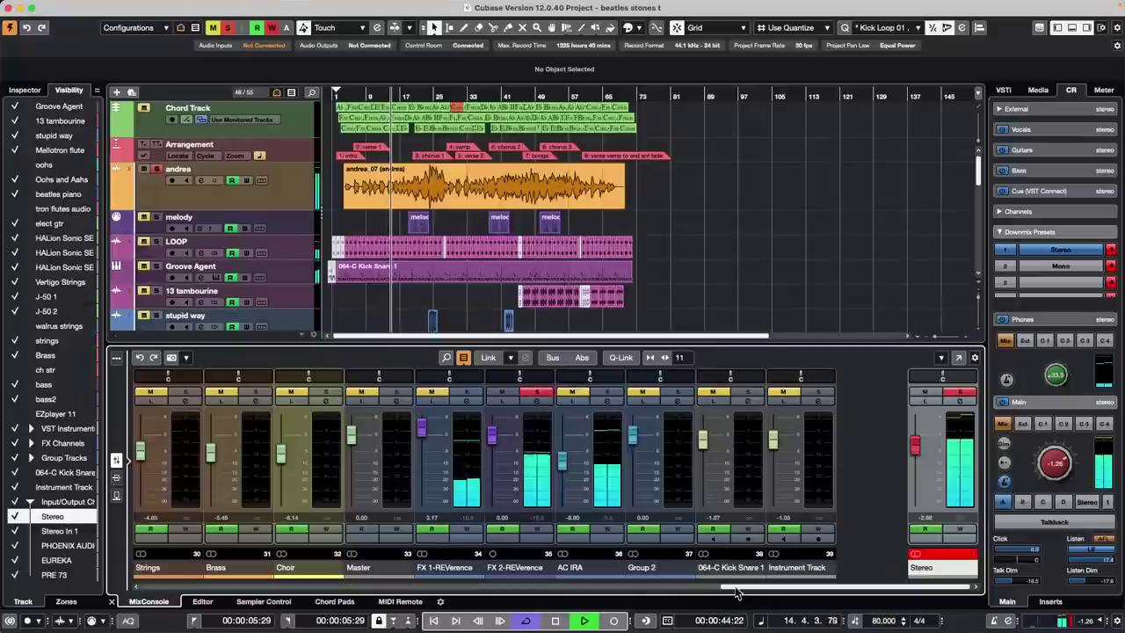
drag(736, 587, 779, 613)
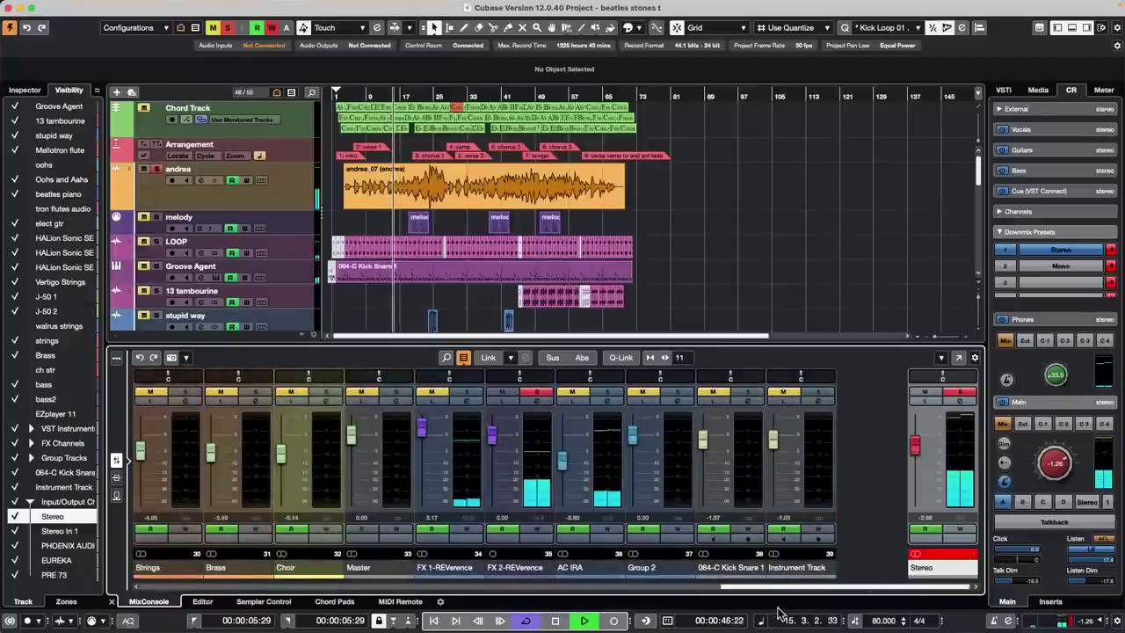
click(538, 392)
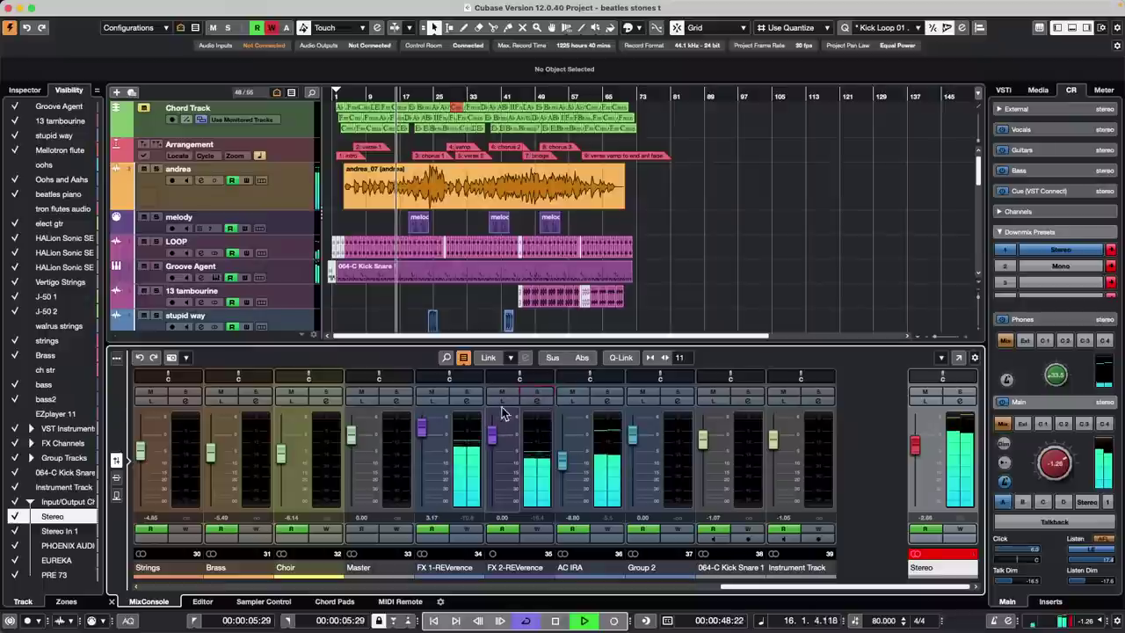
Audition the FX 2-REVerence and FX 1-REVerence returns with Listen, and turn Listen off on both channels.
click(505, 403)
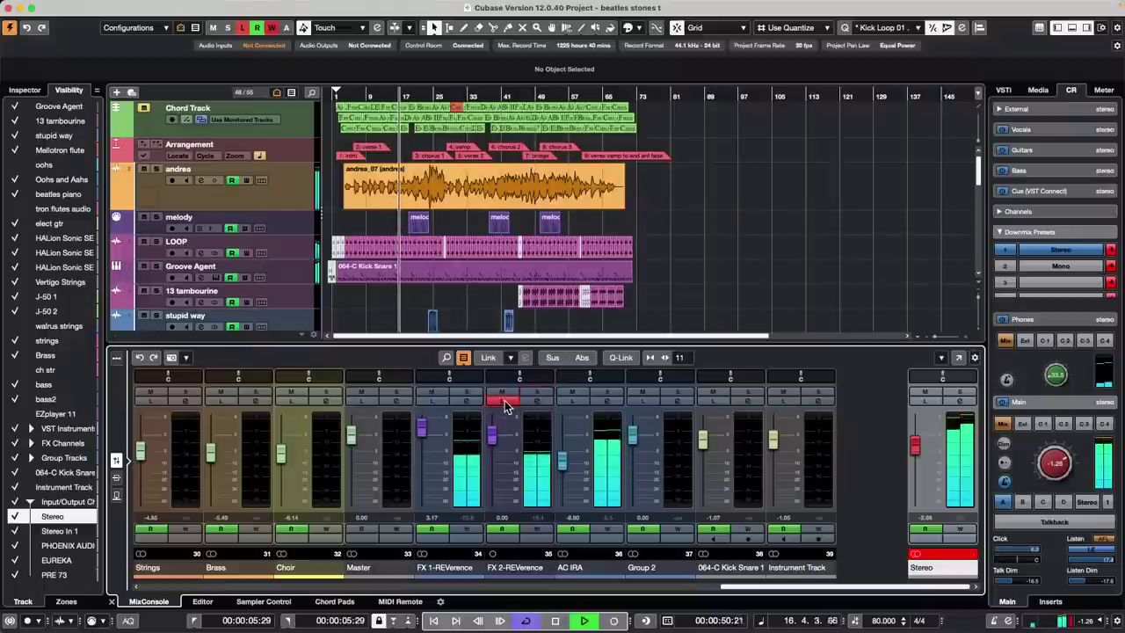
click(1096, 552)
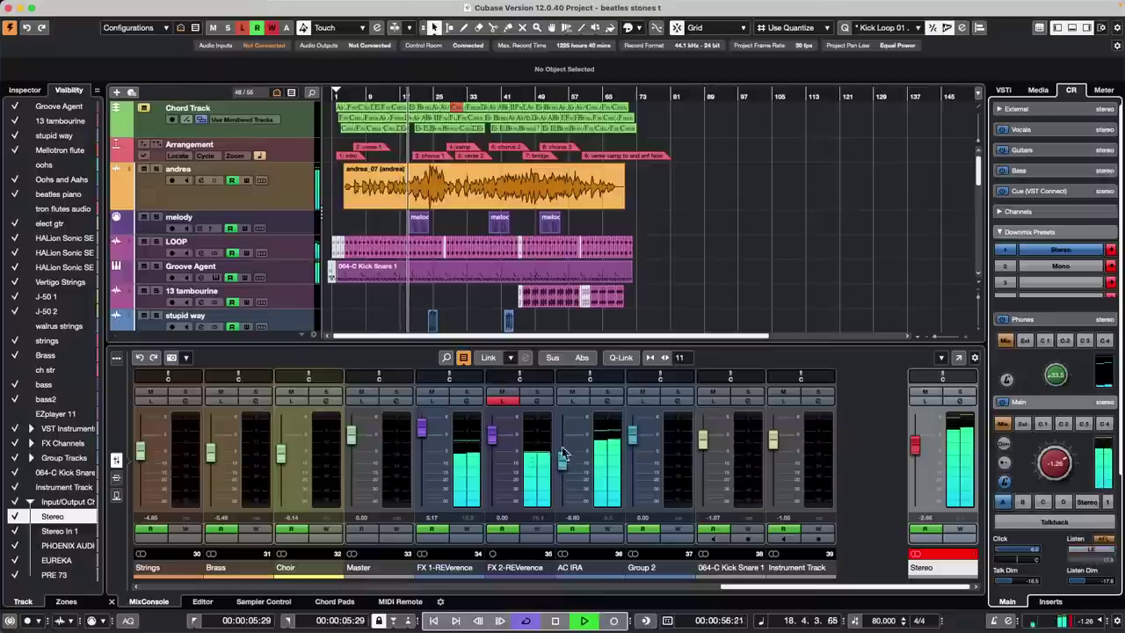
click(431, 402)
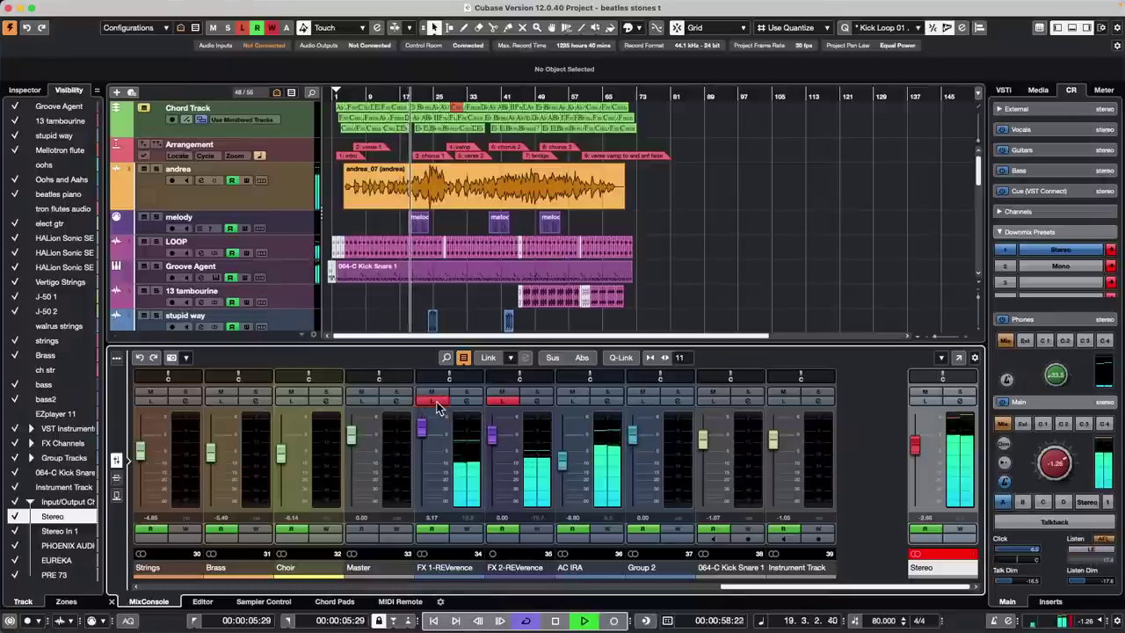
click(432, 402)
click(503, 403)
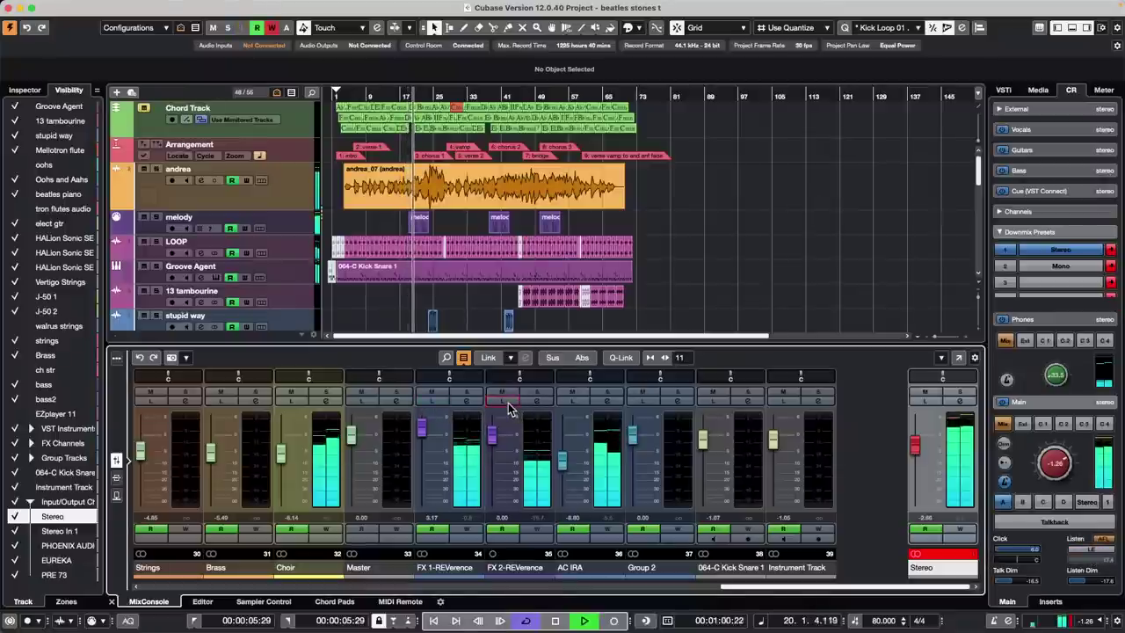
Listen to FX 2-REVerence, lower its fader to about -9 dB with Listen Dim fully down, and turn its Listen off.
click(505, 402)
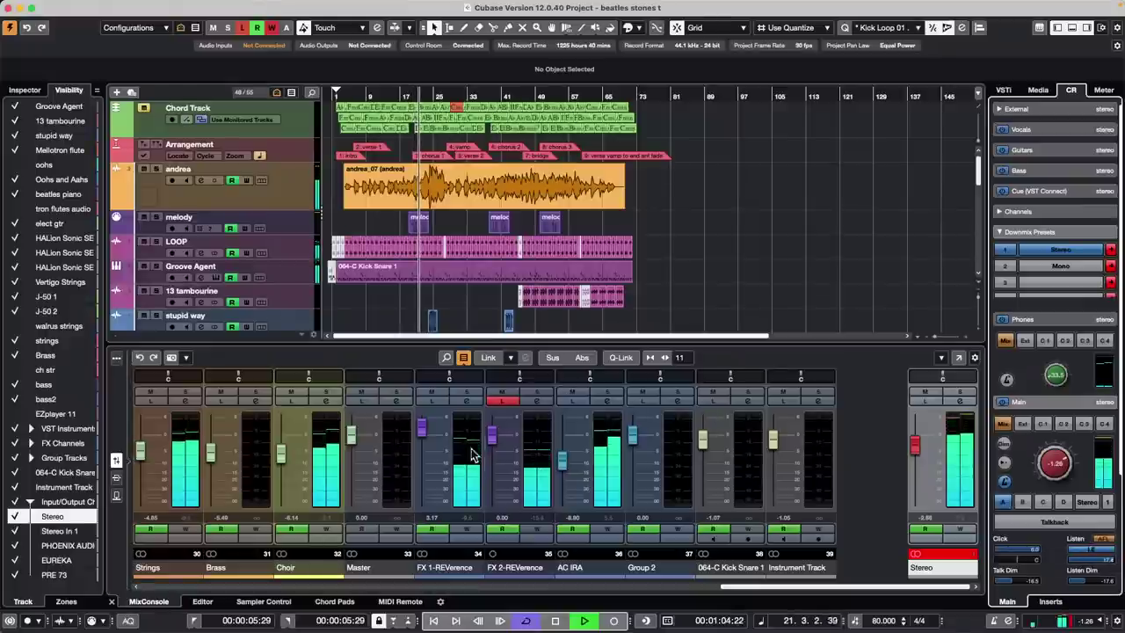
drag(492, 434, 495, 468)
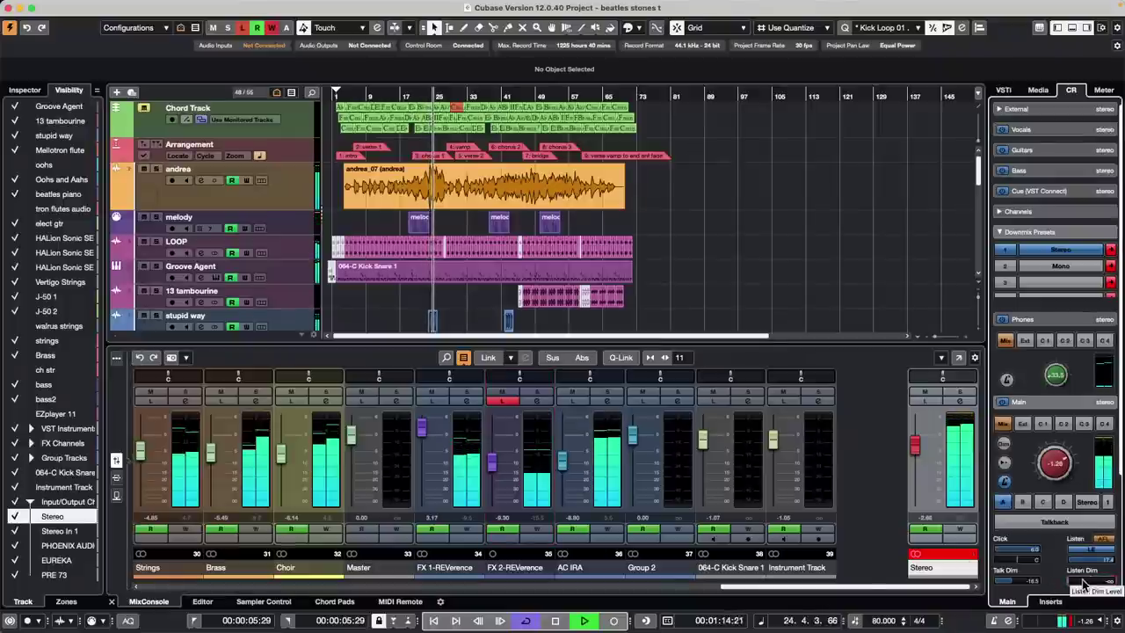
click(505, 403)
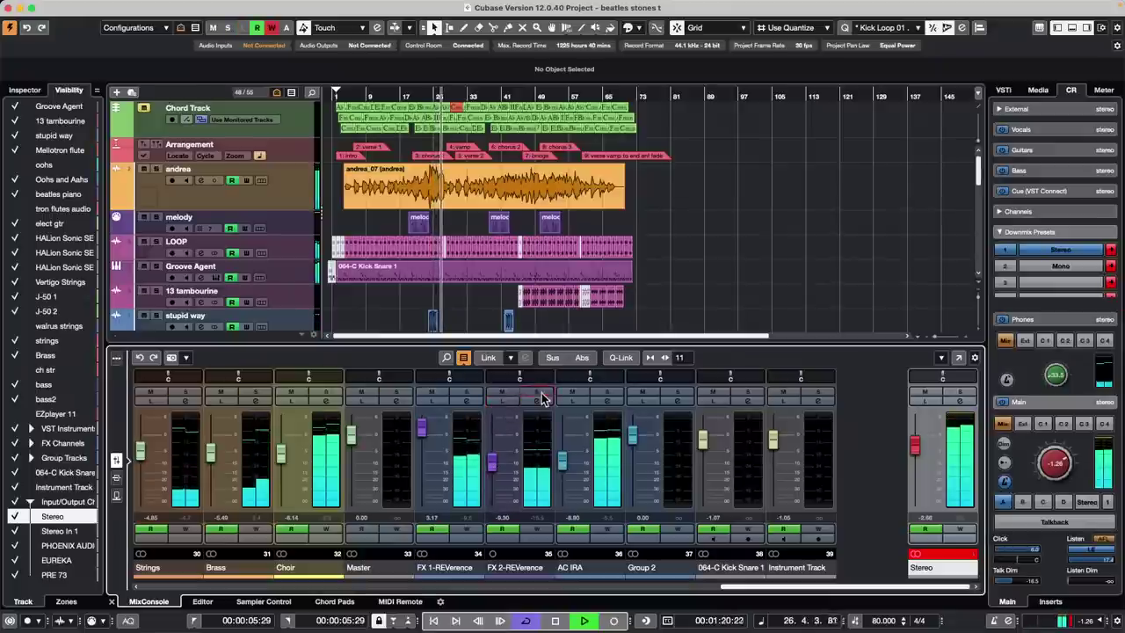
Audition FX 2-REVerence in solo, briefly add the AC IRA group to the solo, and clear all solos.
click(538, 393)
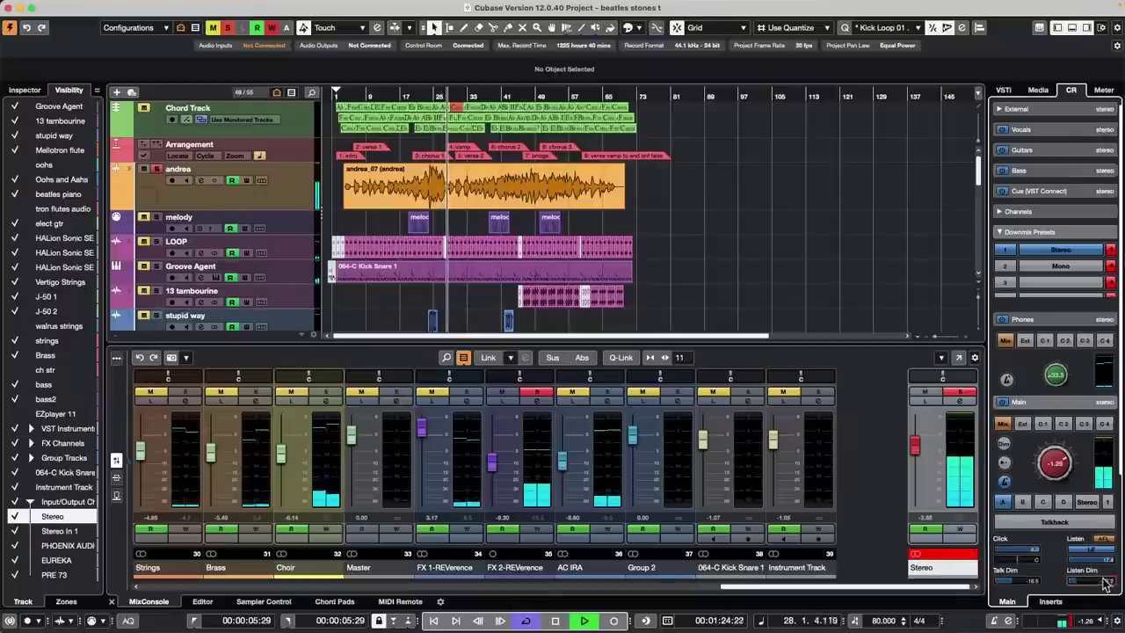
click(607, 392)
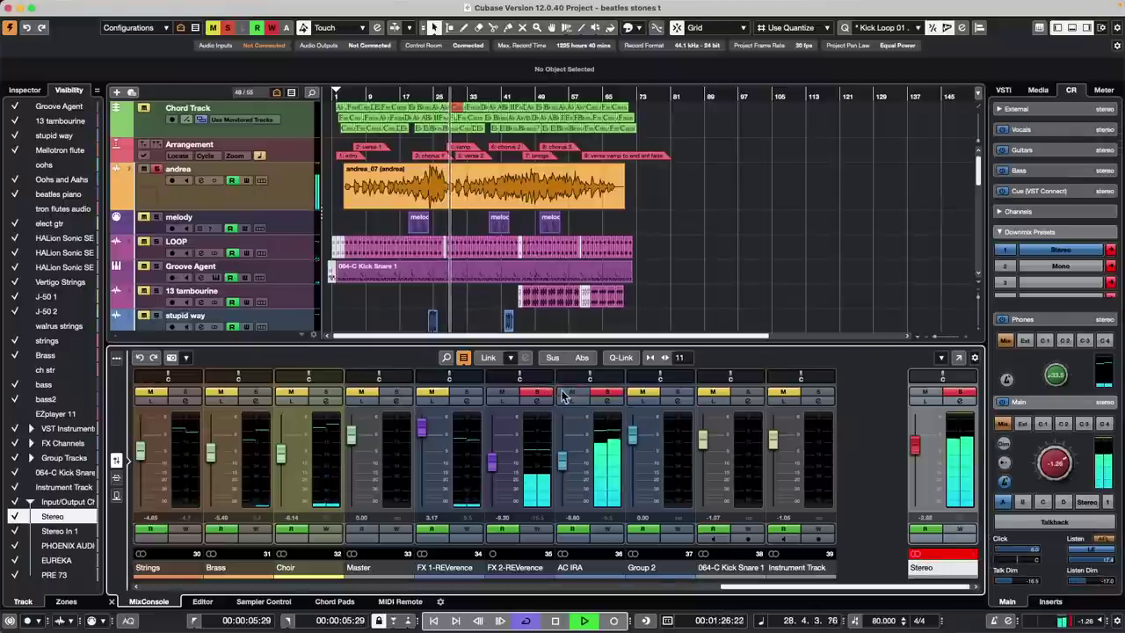
click(606, 392)
click(538, 393)
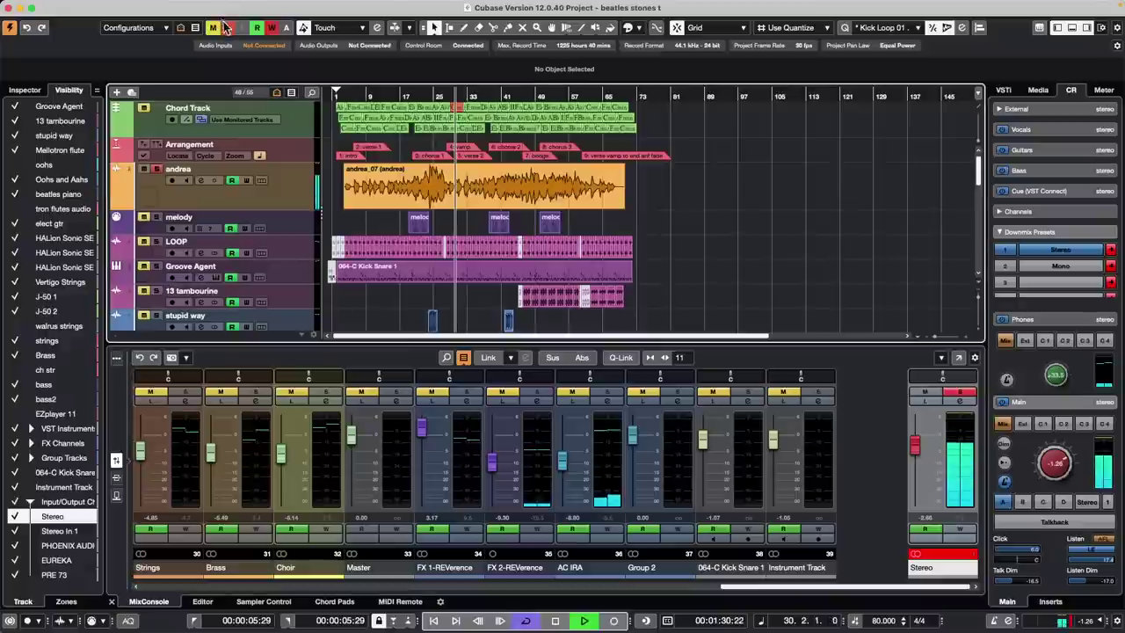
click(224, 26)
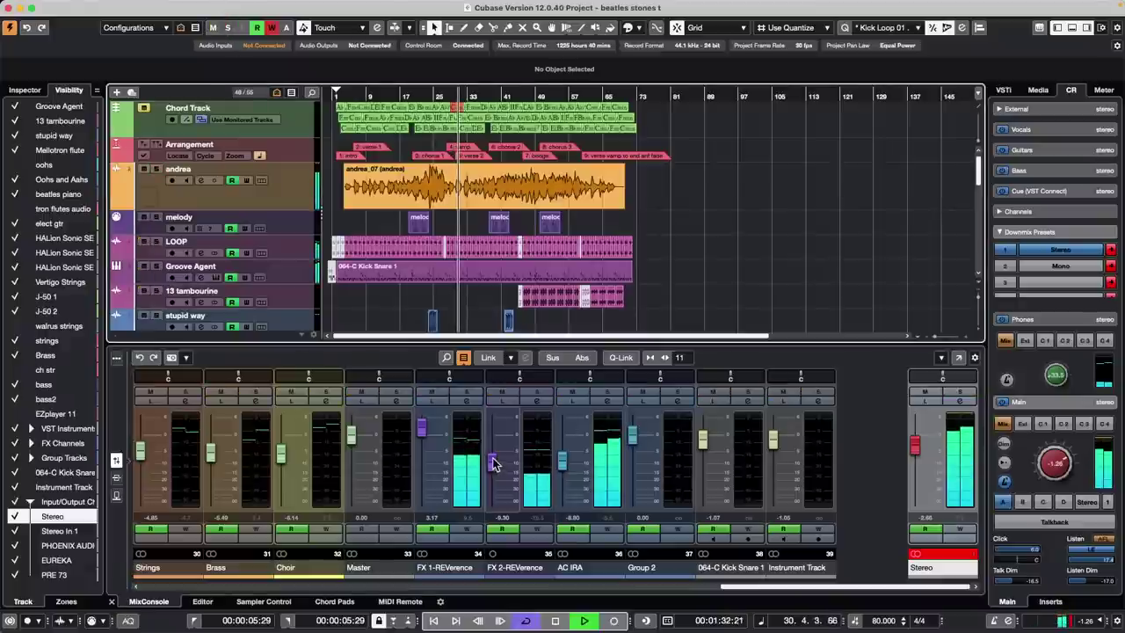
Raise the FX 2-REVerence fader to about -3.29 dB, and check it briefly in solo.
drag(494, 464, 498, 443)
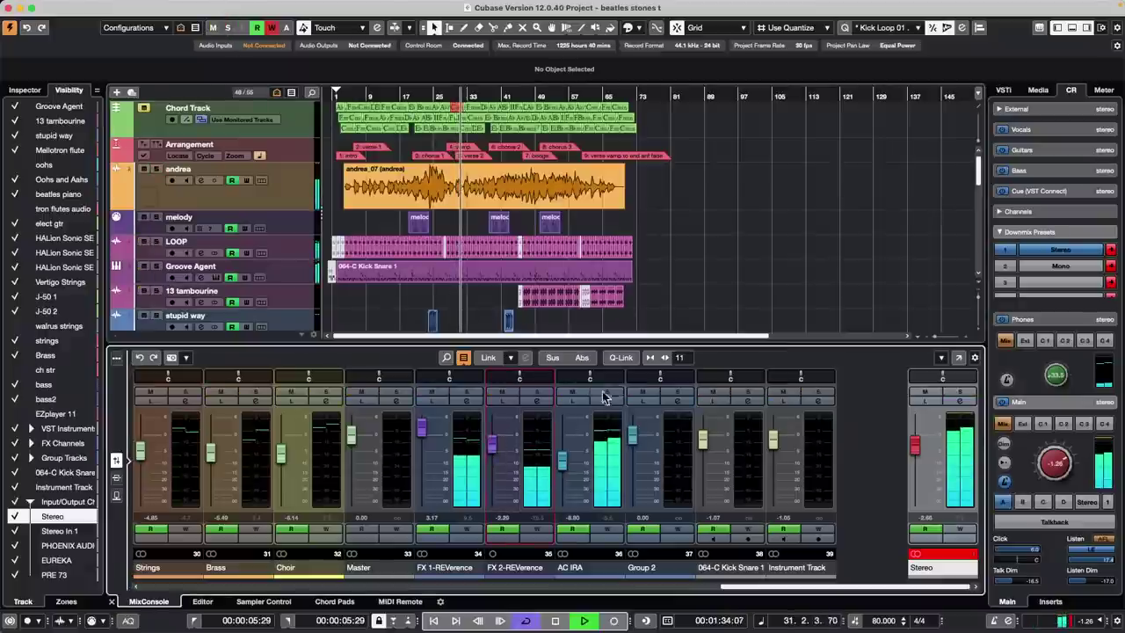
click(537, 392)
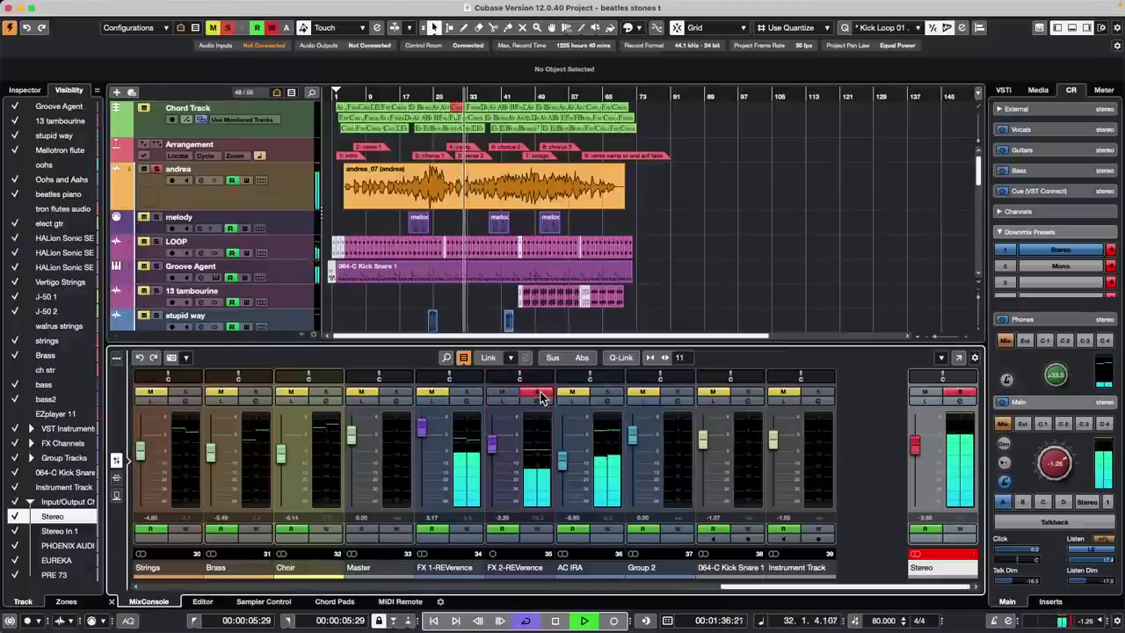
click(540, 394)
Audition FX 2-REVerence with Listen while setting the Listen level to 0.0 and Listen Dim fully down.
click(509, 403)
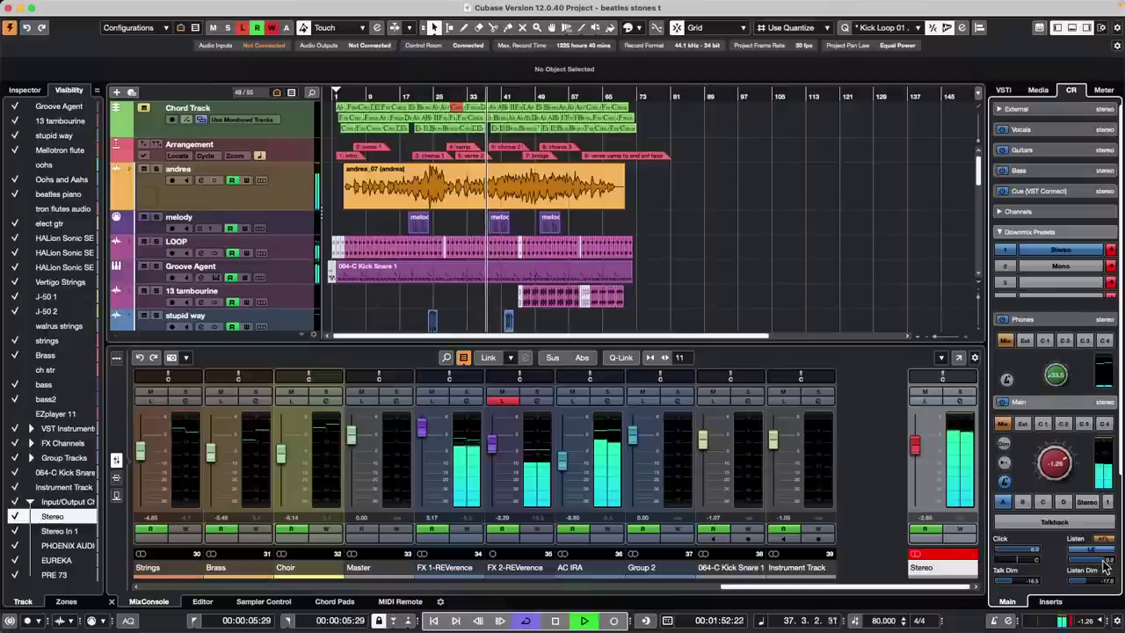
click(546, 393)
click(546, 393)
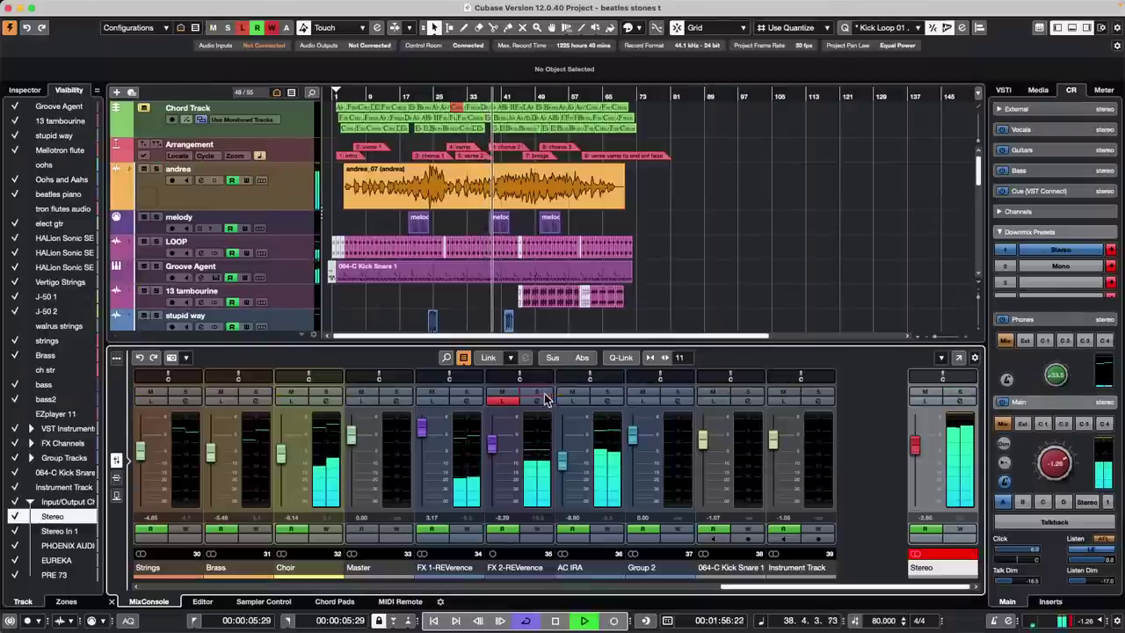
click(507, 402)
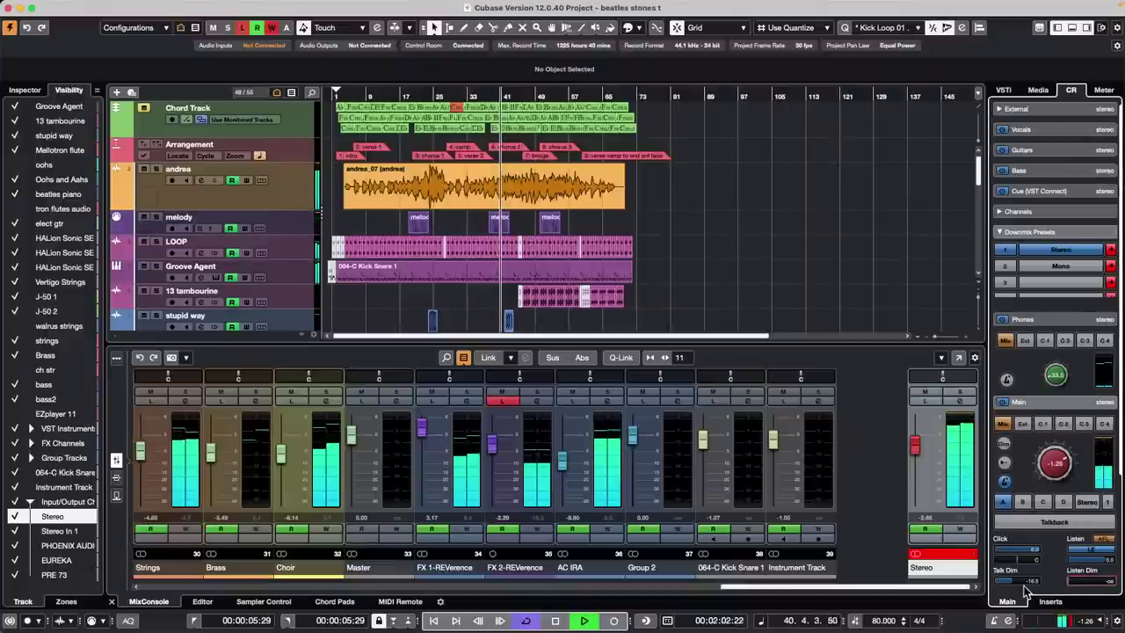
click(511, 403)
Audition FX 1-REVerence and FX 2-REVerence in turn with Listen, and set Listen Dim to -11.4 dB.
click(430, 401)
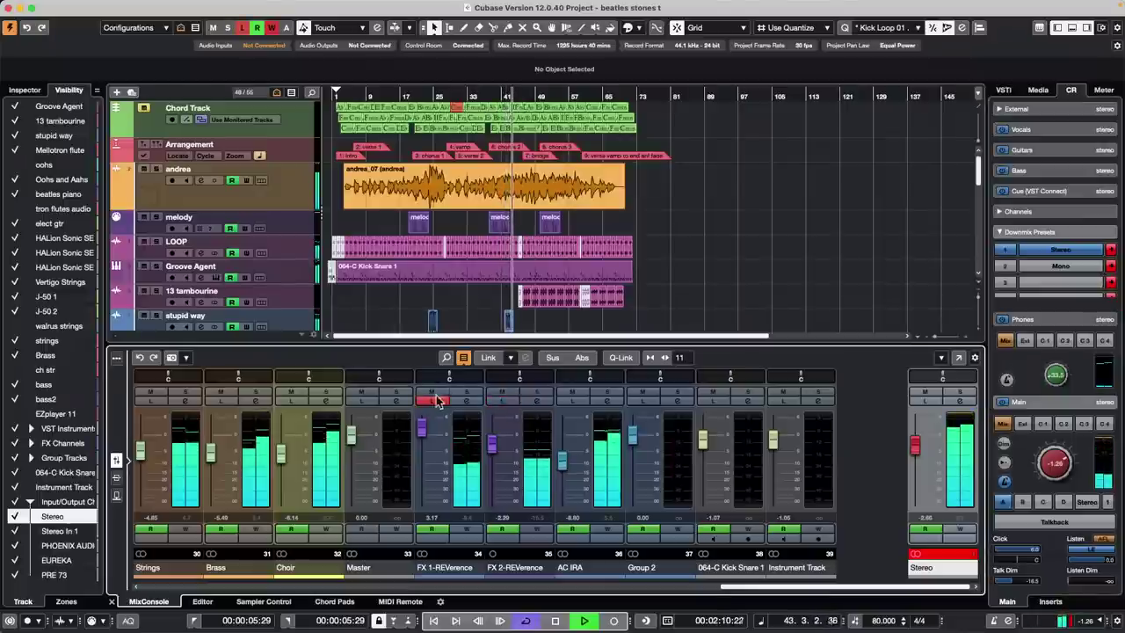
click(434, 402)
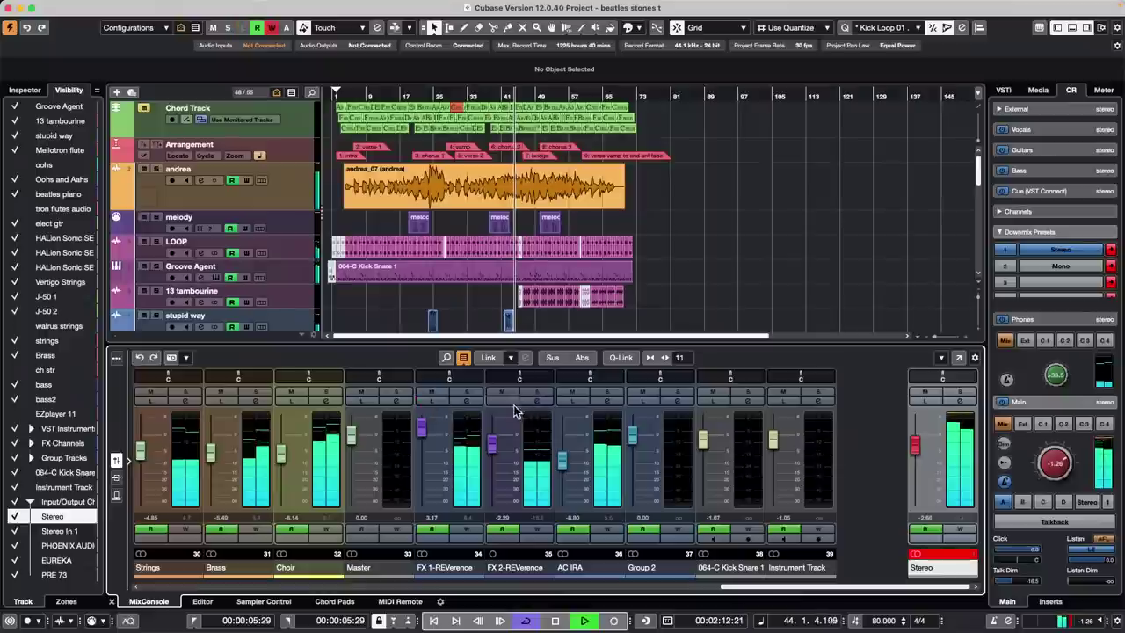
click(508, 402)
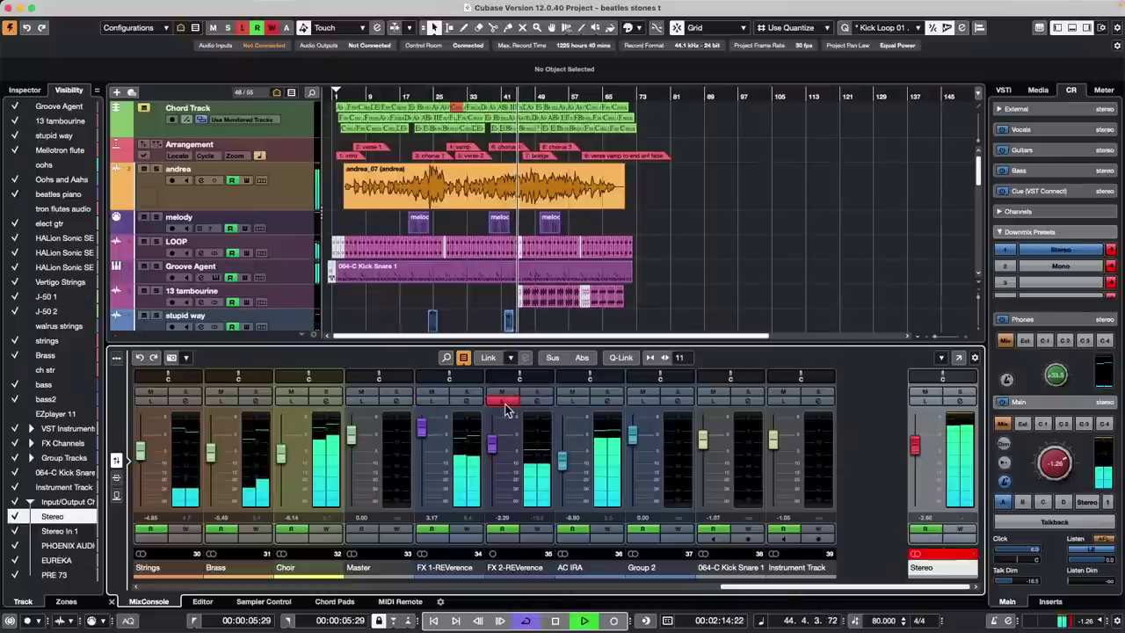
click(503, 402)
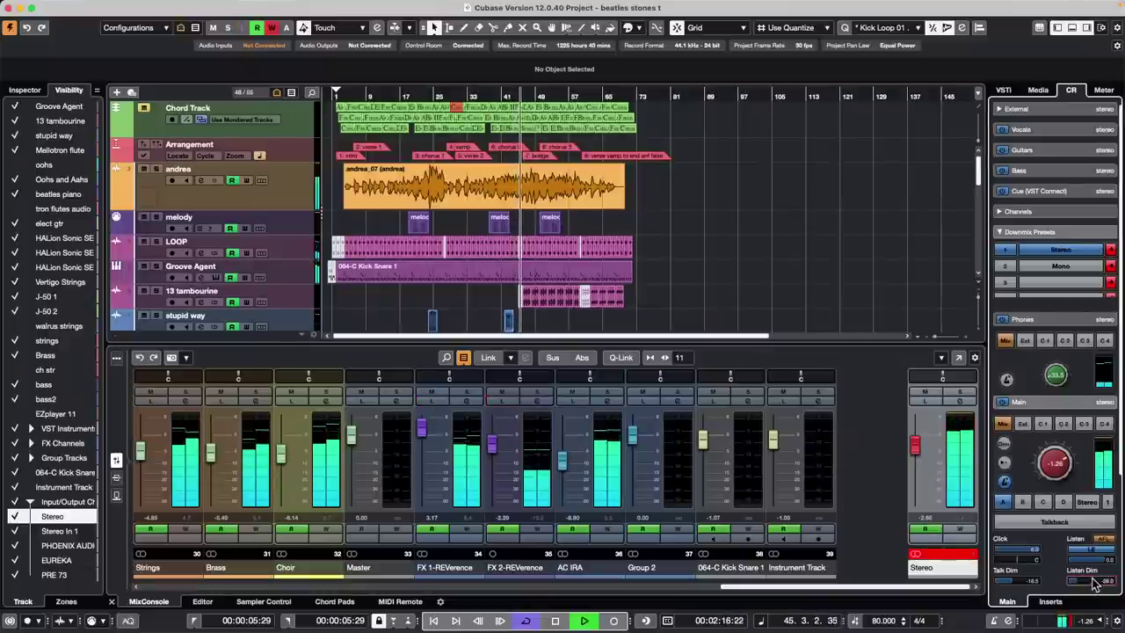
drag(1093, 580, 1106, 576)
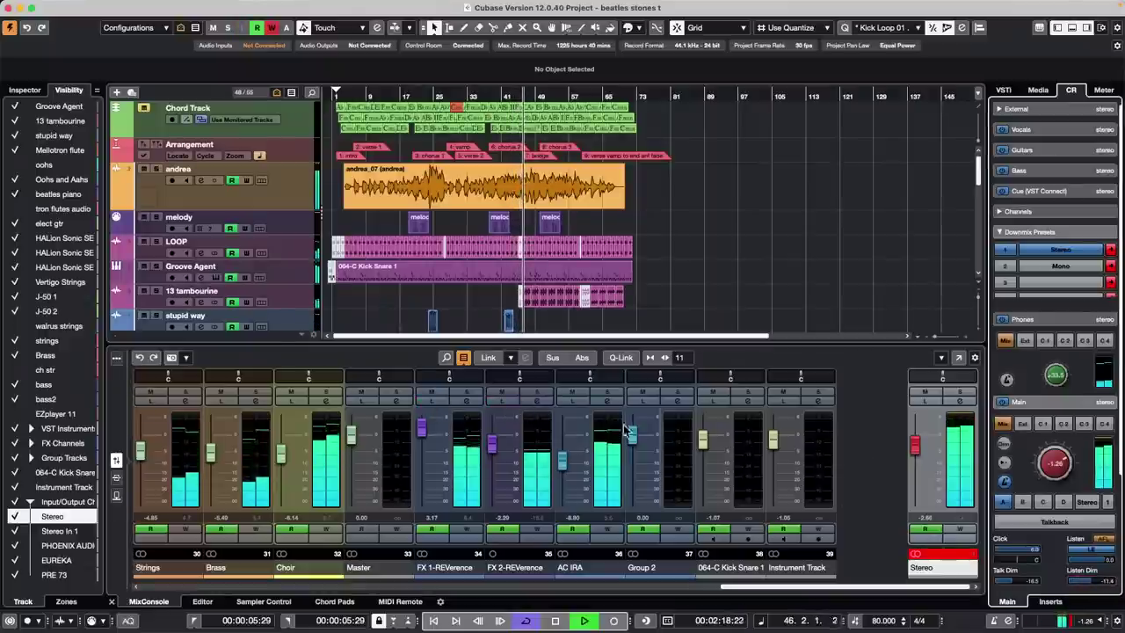
Audition FX 2-REVerence in solo once more, release the solo, and stop playback.
click(542, 394)
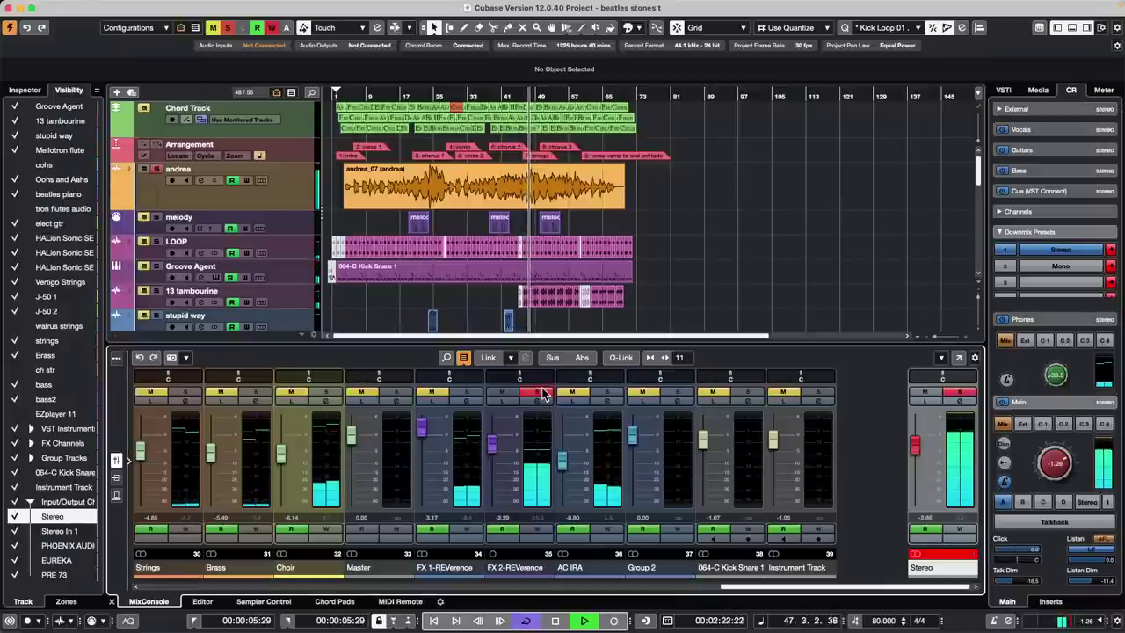
click(542, 393)
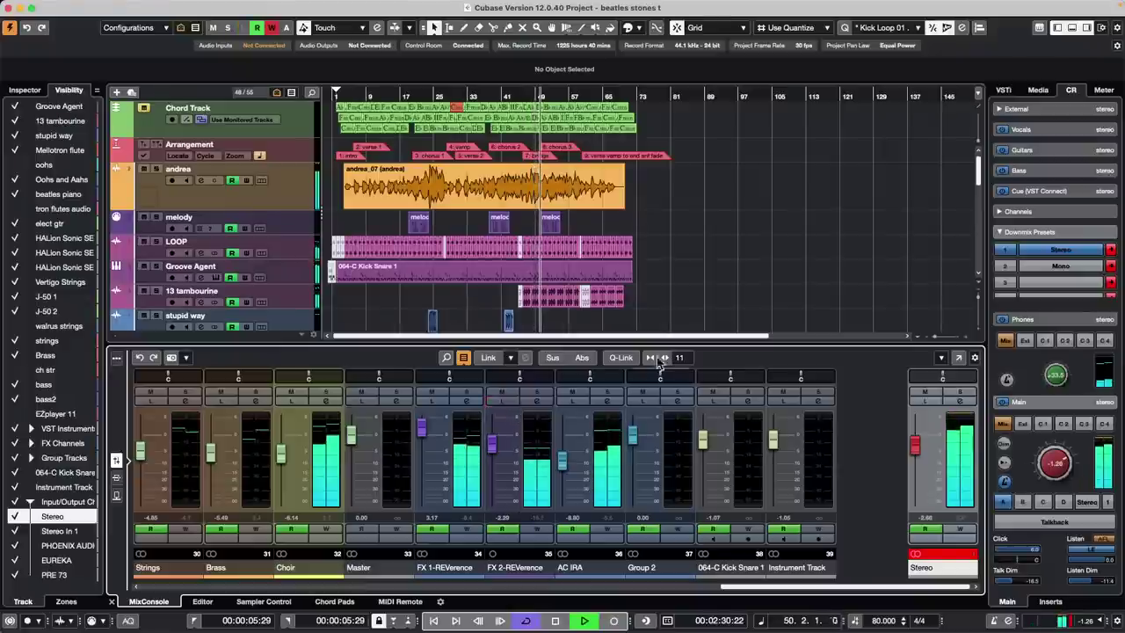
key(space)
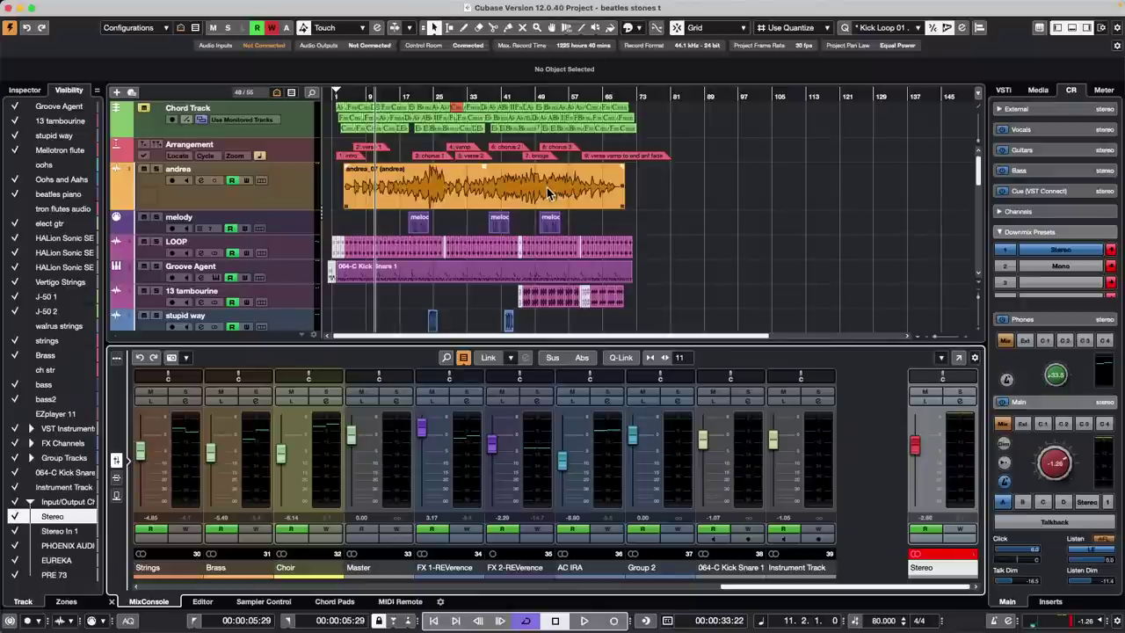
Set the quantize preset to 1/4 instead of the Kick Loop 01 groove, and review the preset list.
click(884, 28)
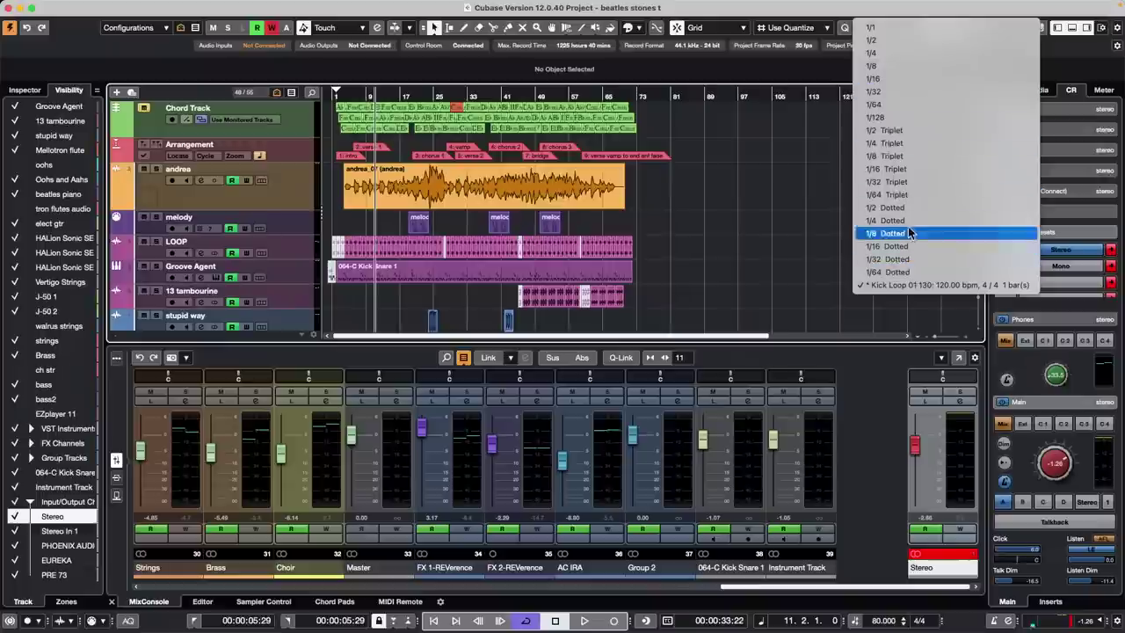
click(930, 288)
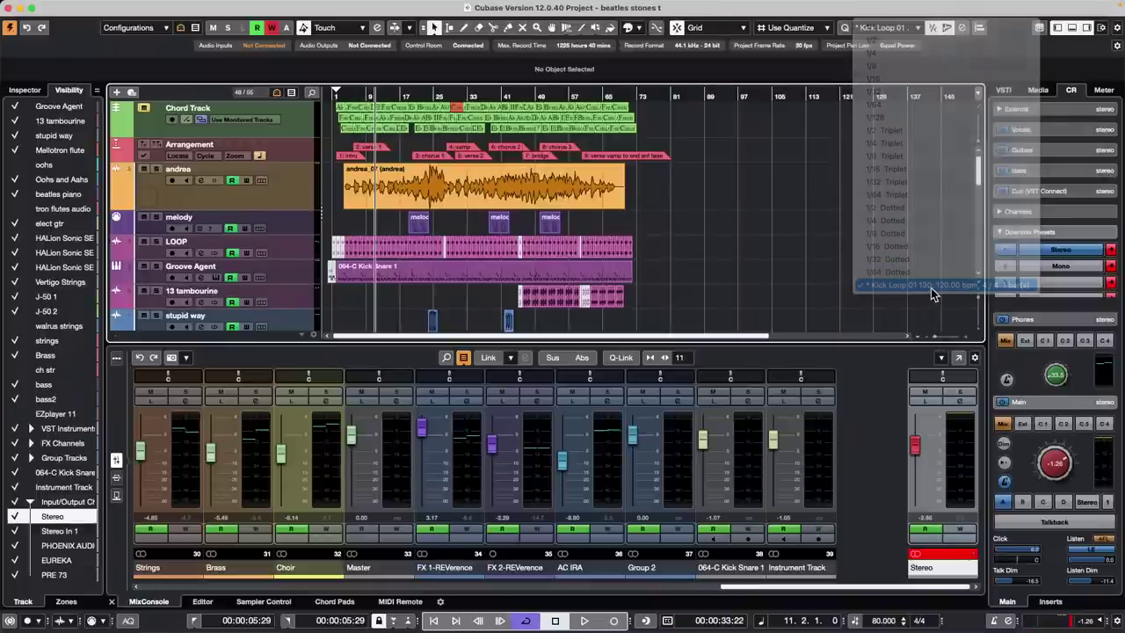
click(891, 28)
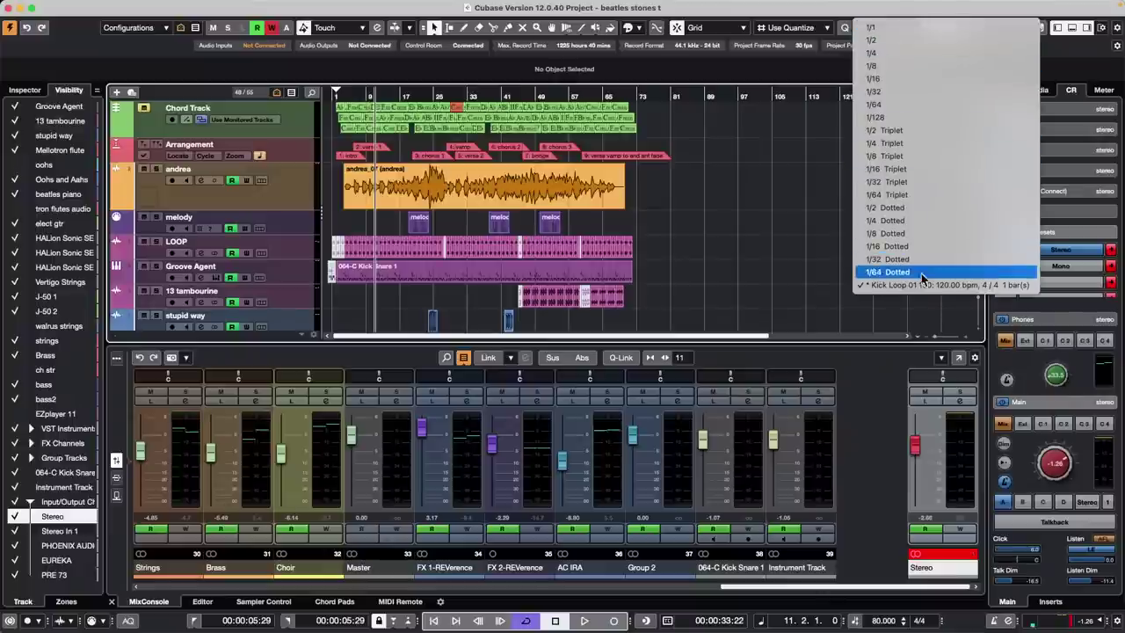
click(943, 54)
click(903, 29)
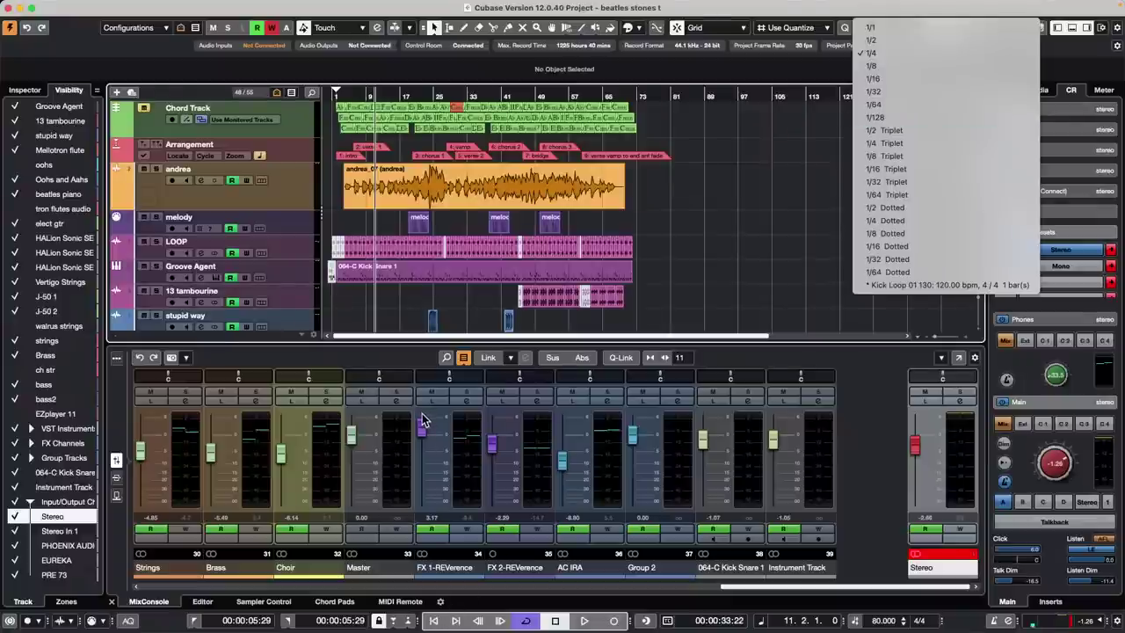
Switch to Finder, collapse the KeyCommands and Logical Edit folders, and look through the Presets folder for stored quantize presets.
key(super+Tab)
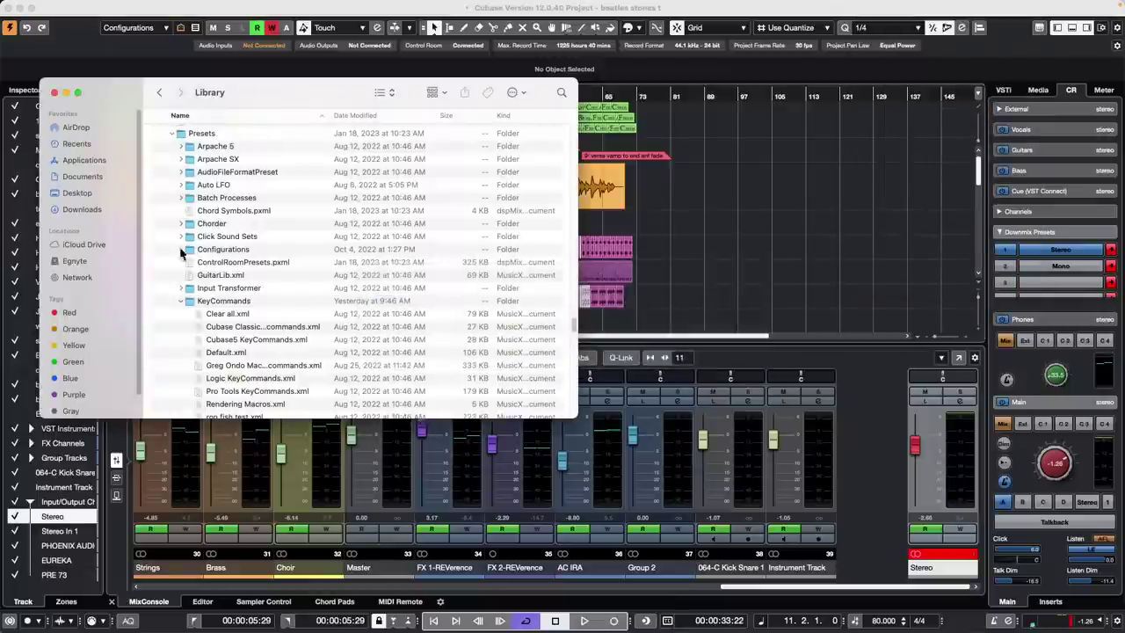
click(181, 302)
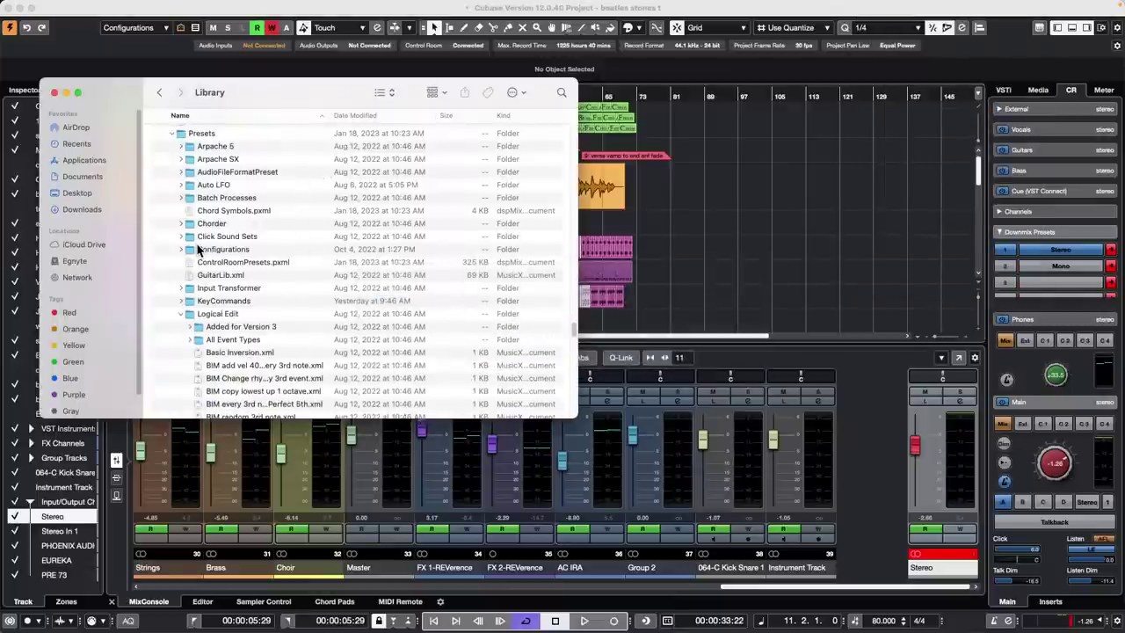
click(181, 313)
scroll(233, 232, down, 3)
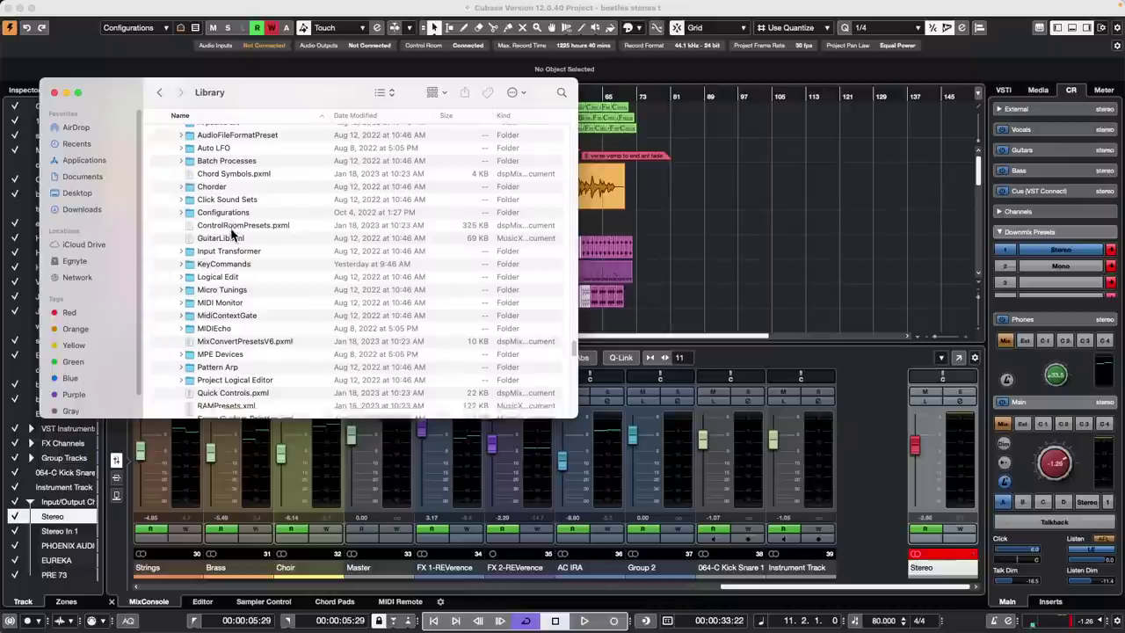
scroll(232, 233, down, 2)
scroll(233, 232, down, 1)
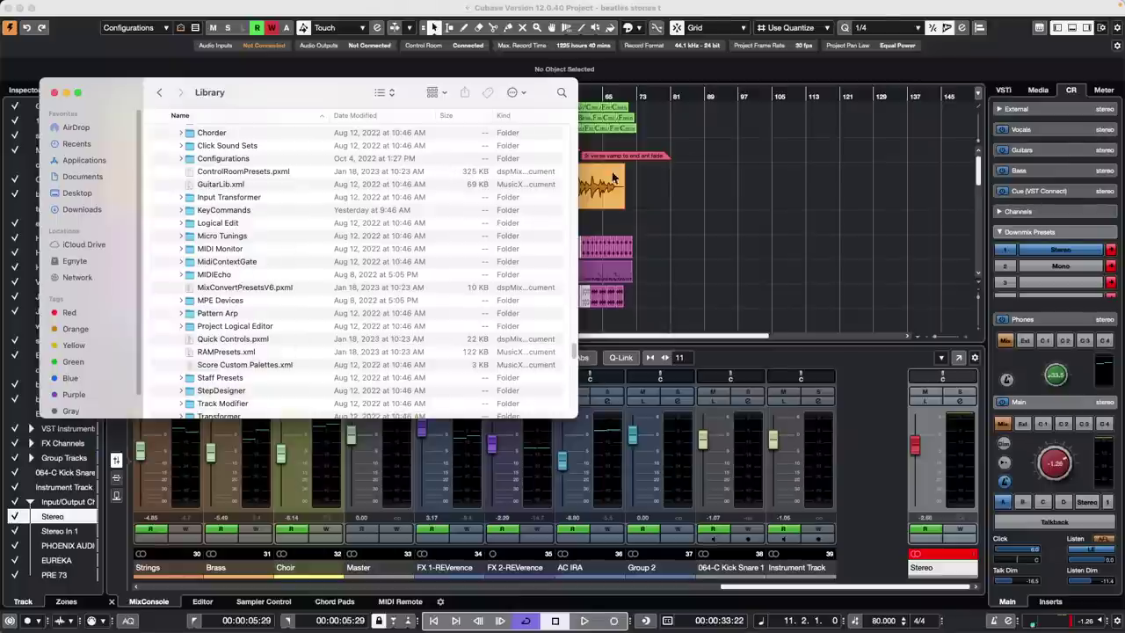
Choose the Kick Loop 01 groove as quantize preset and view its settings in the Quantize Panel.
click(883, 27)
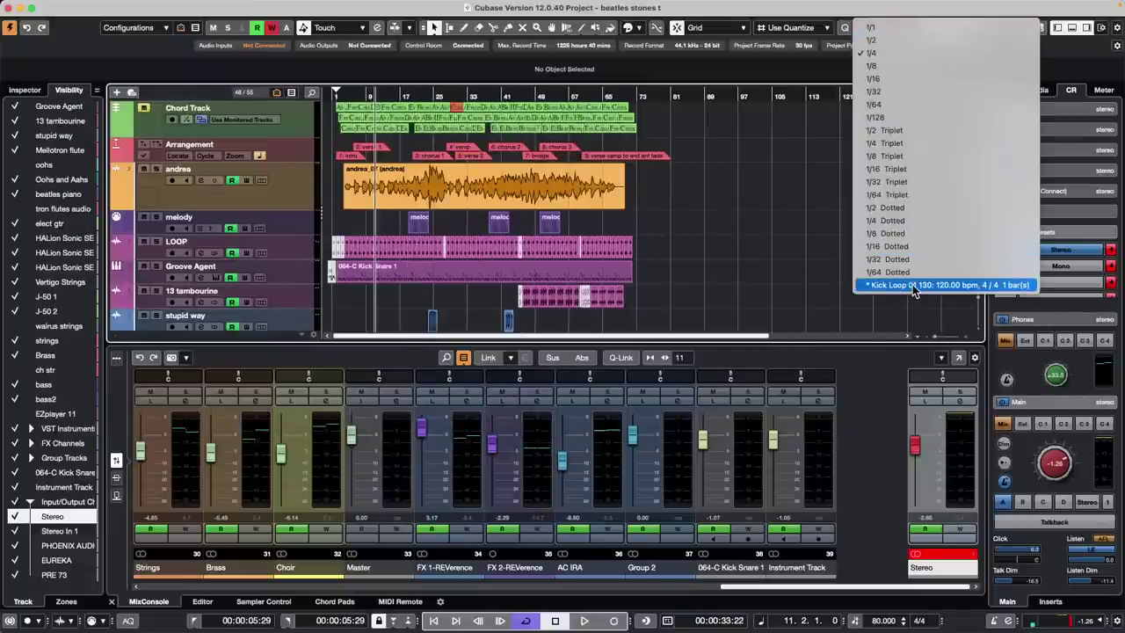
click(912, 284)
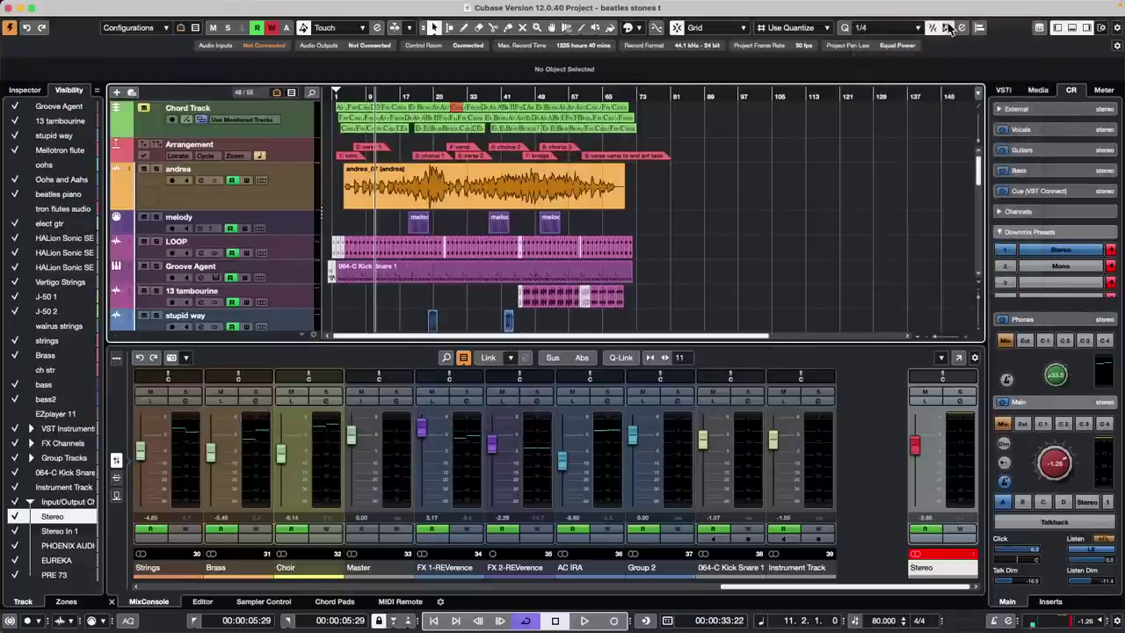
click(962, 27)
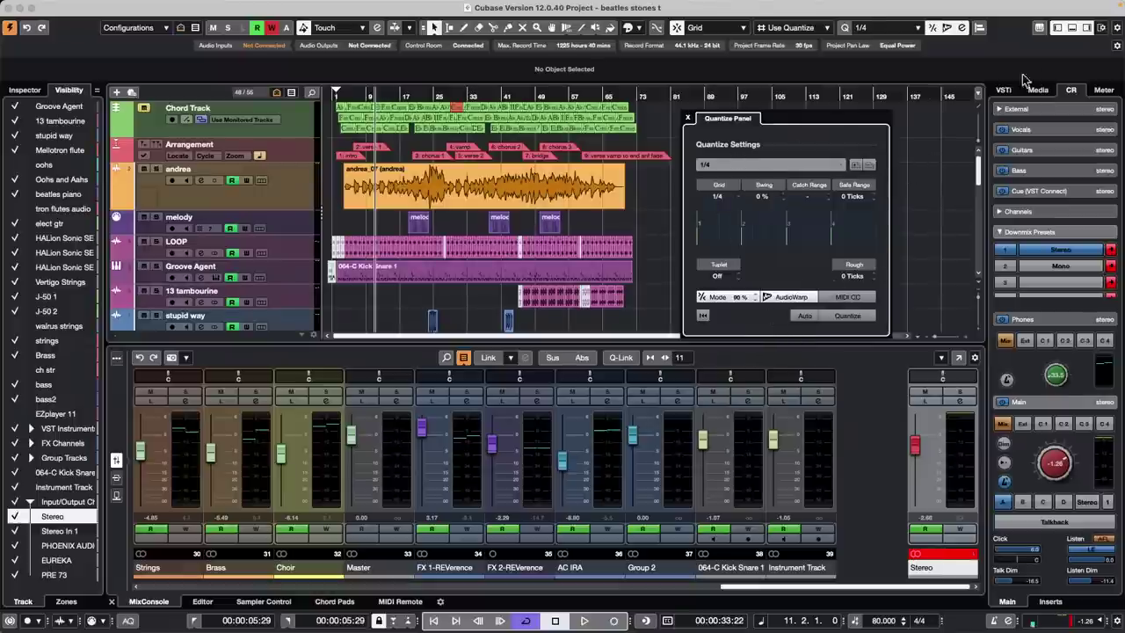
click(868, 22)
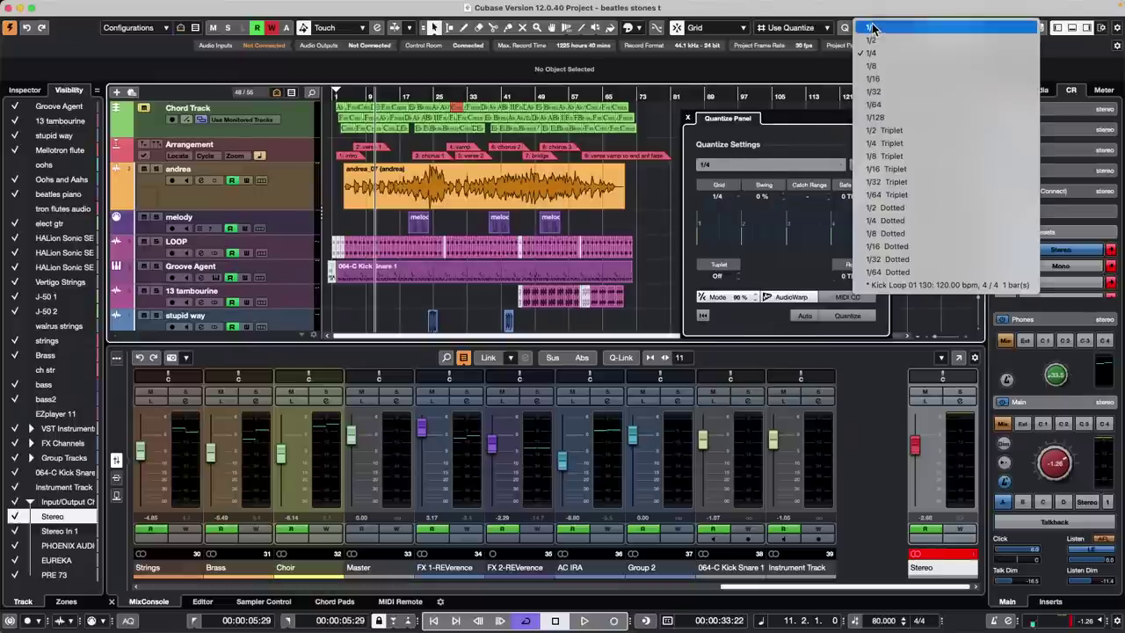
click(912, 292)
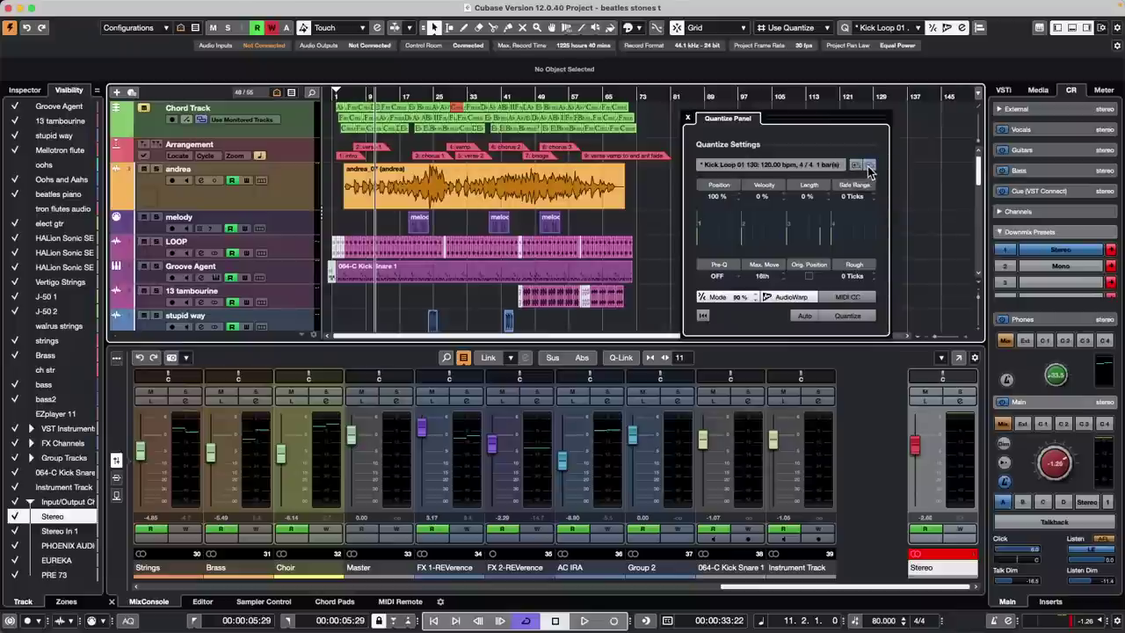
click(689, 119)
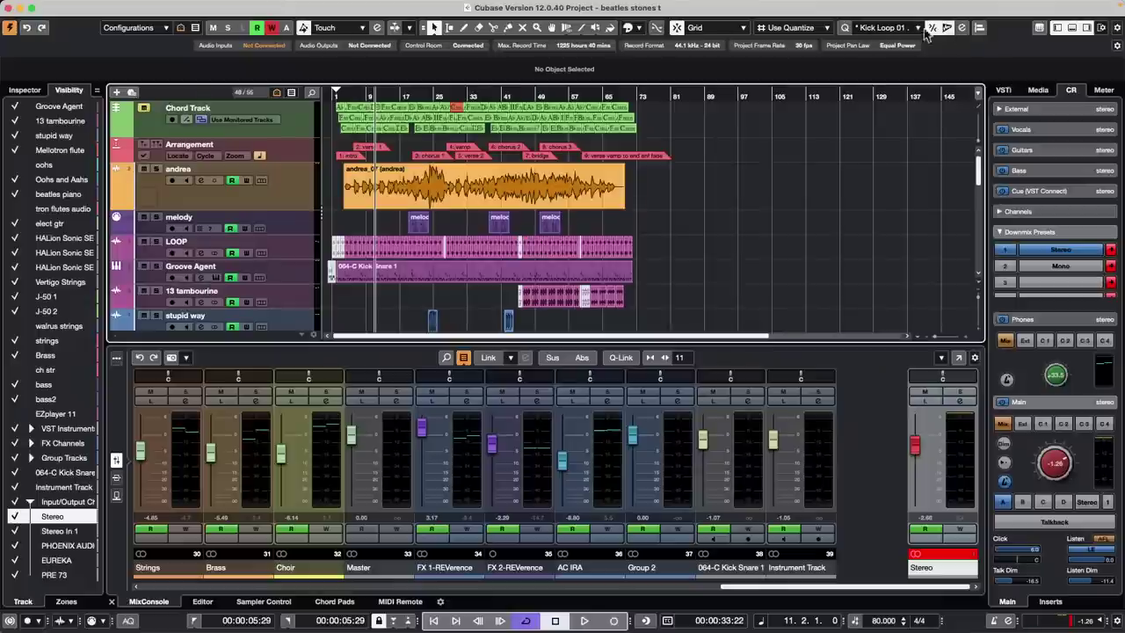
Remove the Kick Loop 01 groove preset through the Quantize Panel.
click(963, 30)
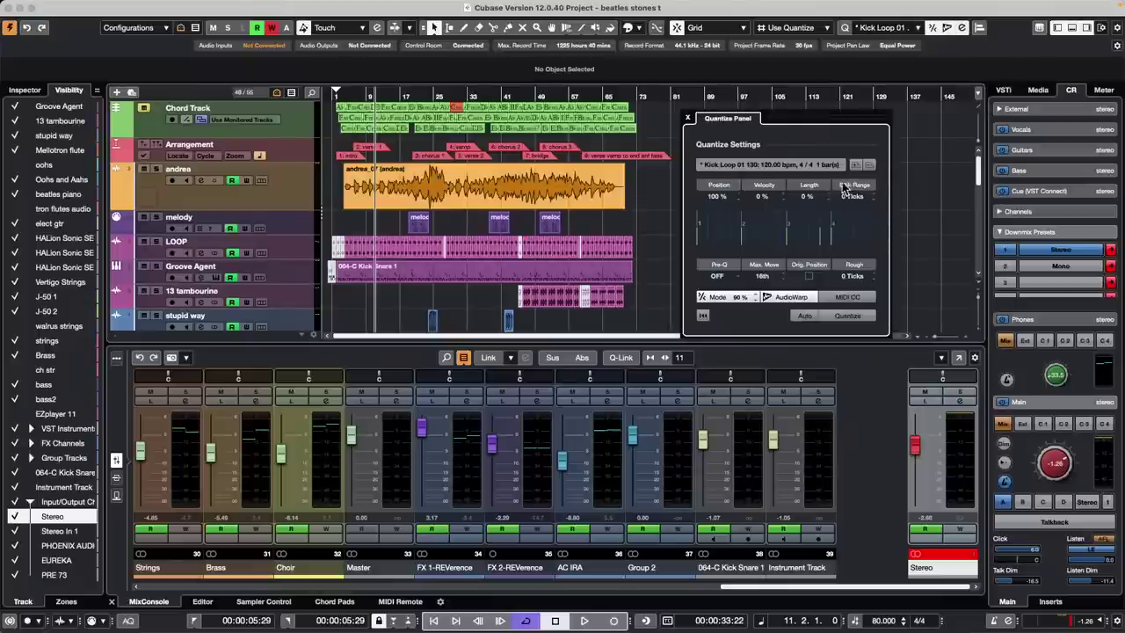
click(806, 164)
click(746, 169)
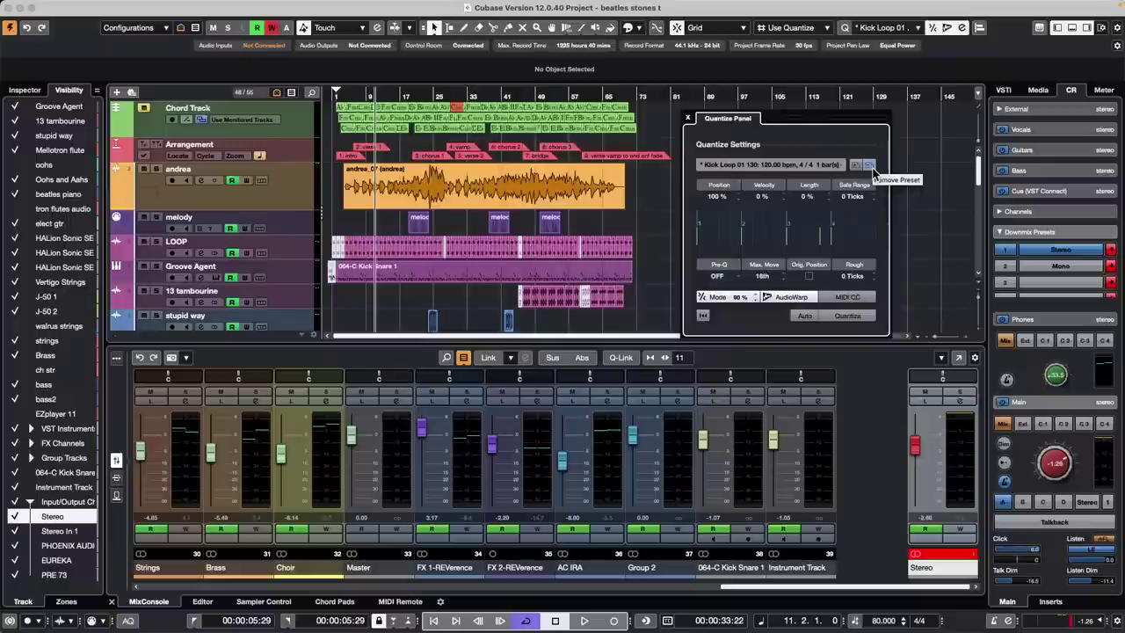
click(869, 165)
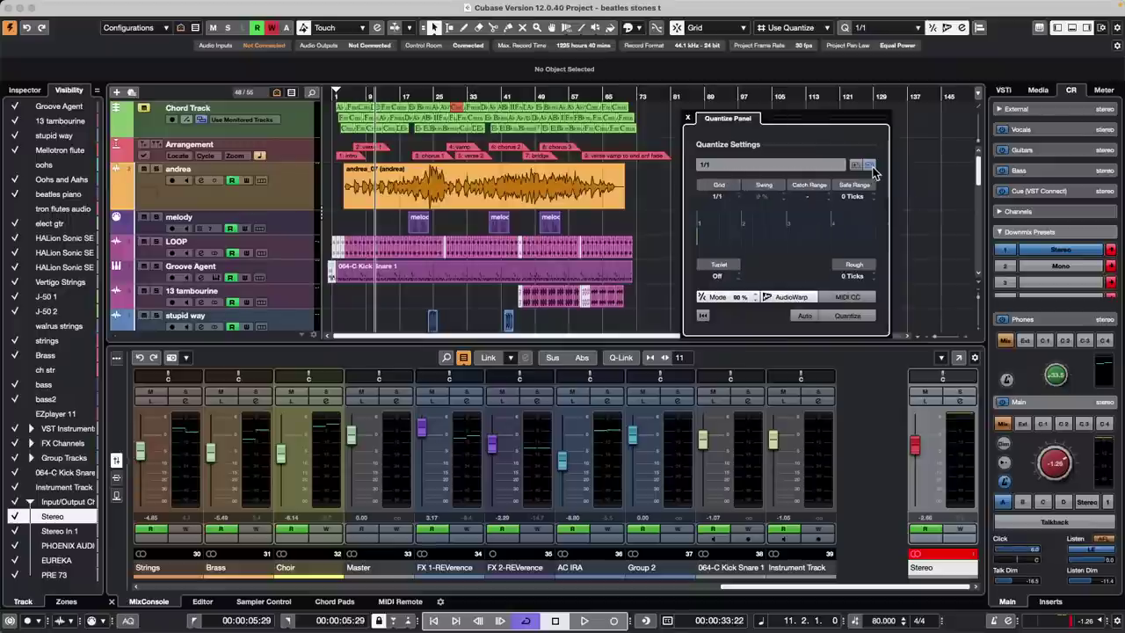
Review the Quantize Panel's remaining presets and its save, remove, rename and restore options, and close the panel.
click(779, 167)
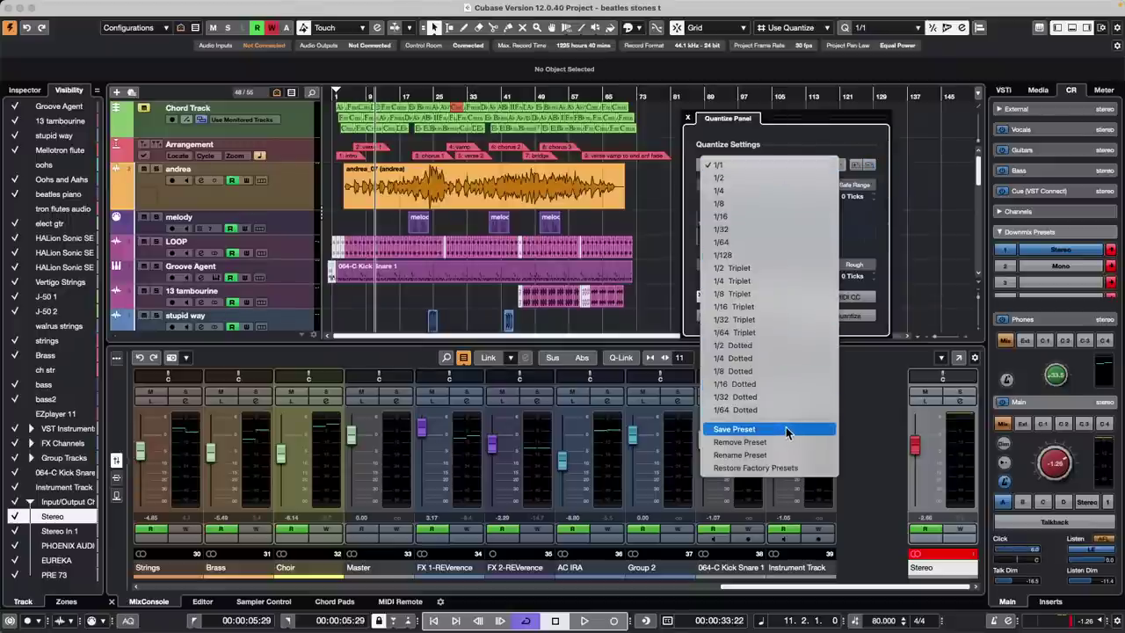
click(930, 276)
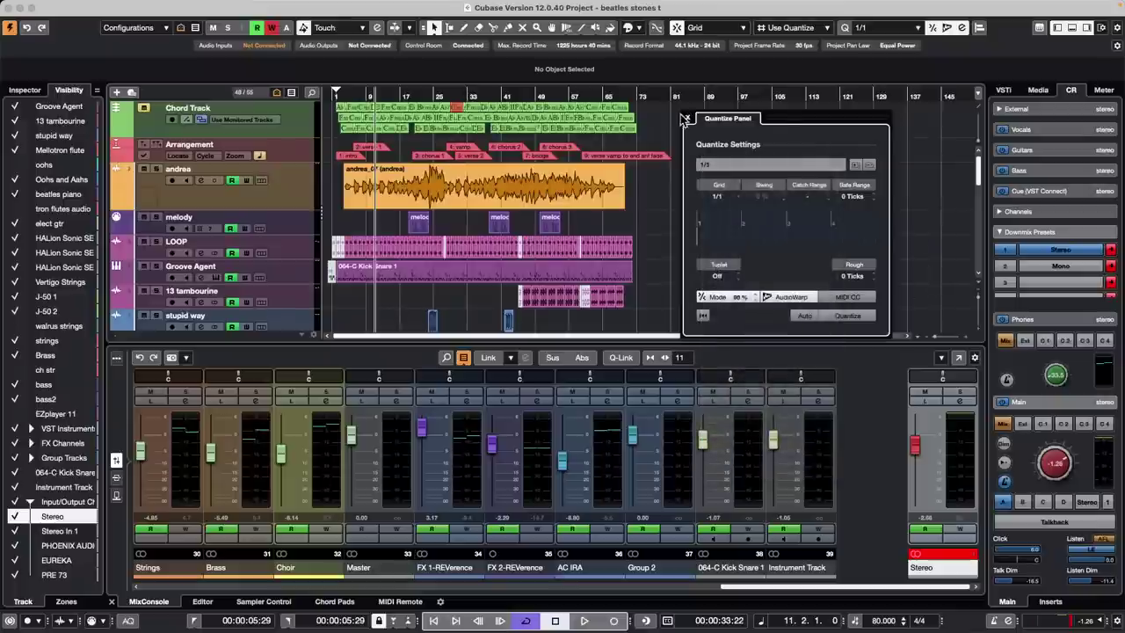
click(688, 118)
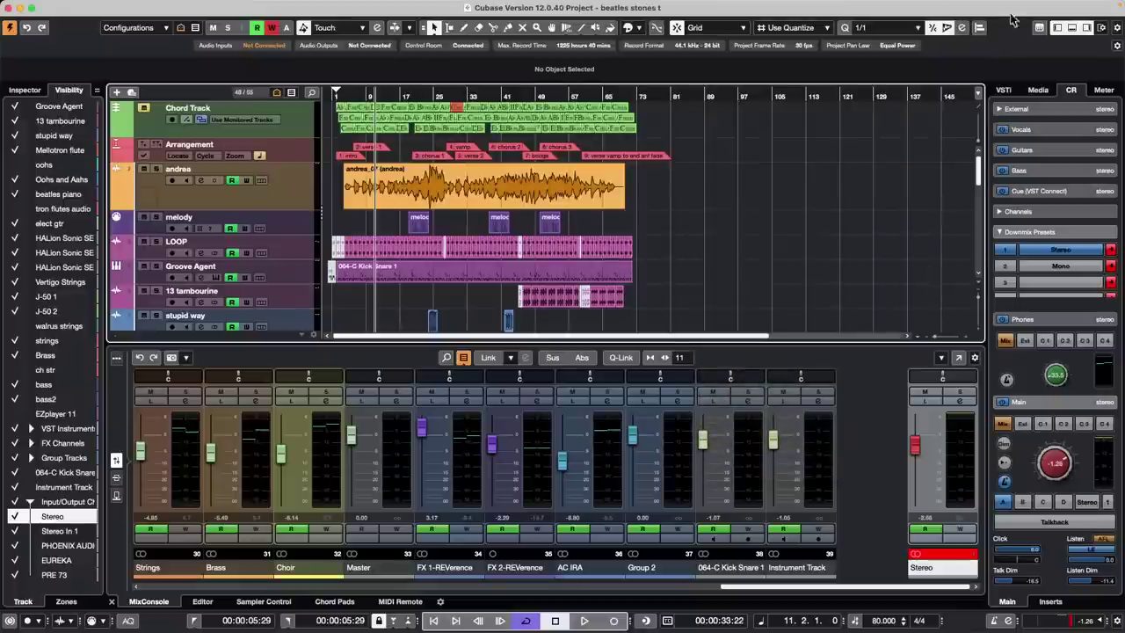
click(960, 27)
click(782, 165)
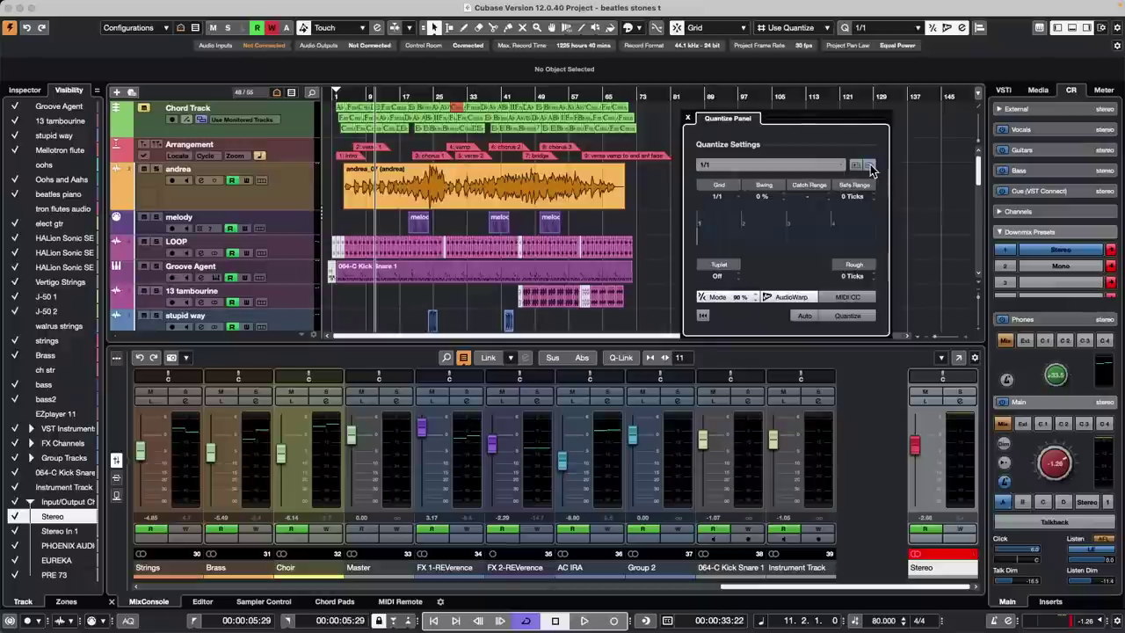
click(688, 119)
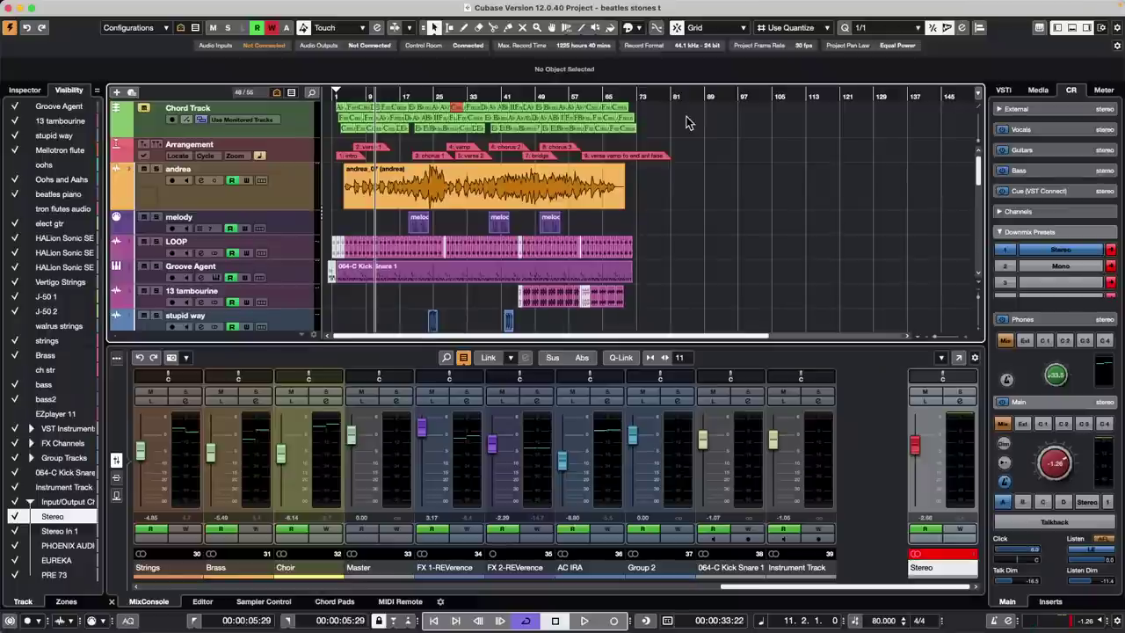
Browse the Loops & Samples content sets in the media browser and return to its home page.
click(1038, 90)
click(1023, 249)
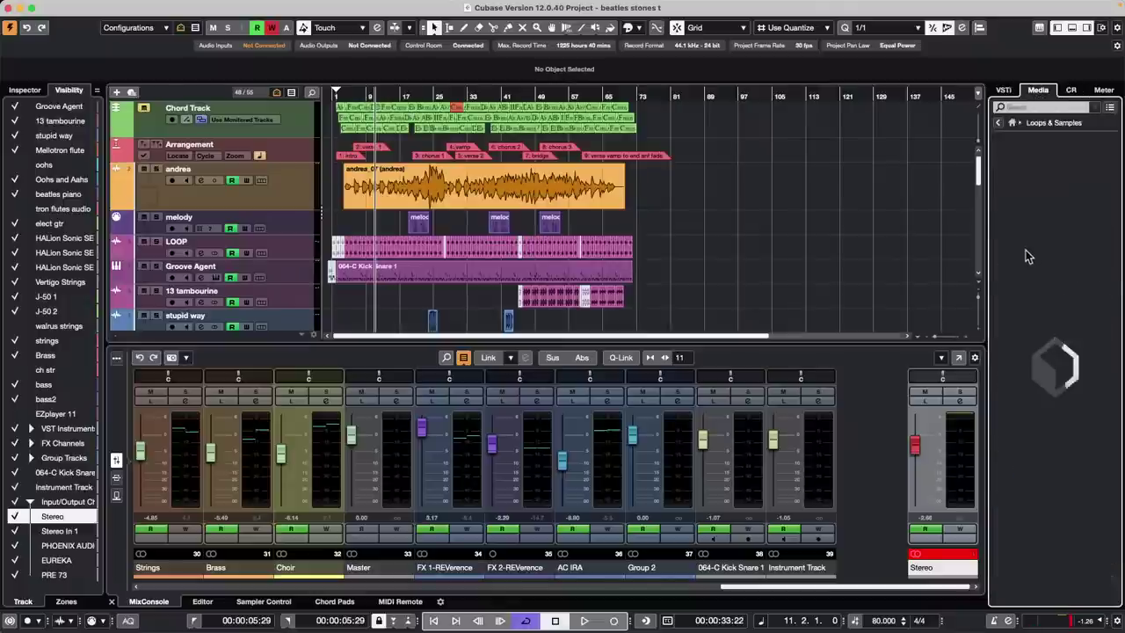
scroll(1028, 270, down, 2)
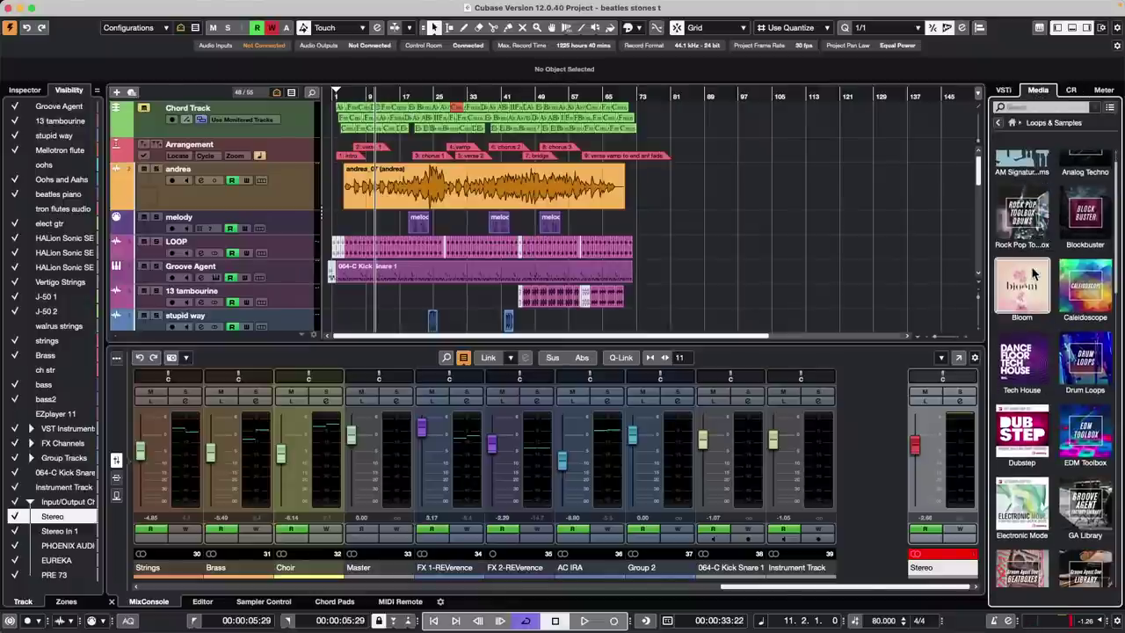
scroll(1033, 274, down, 6)
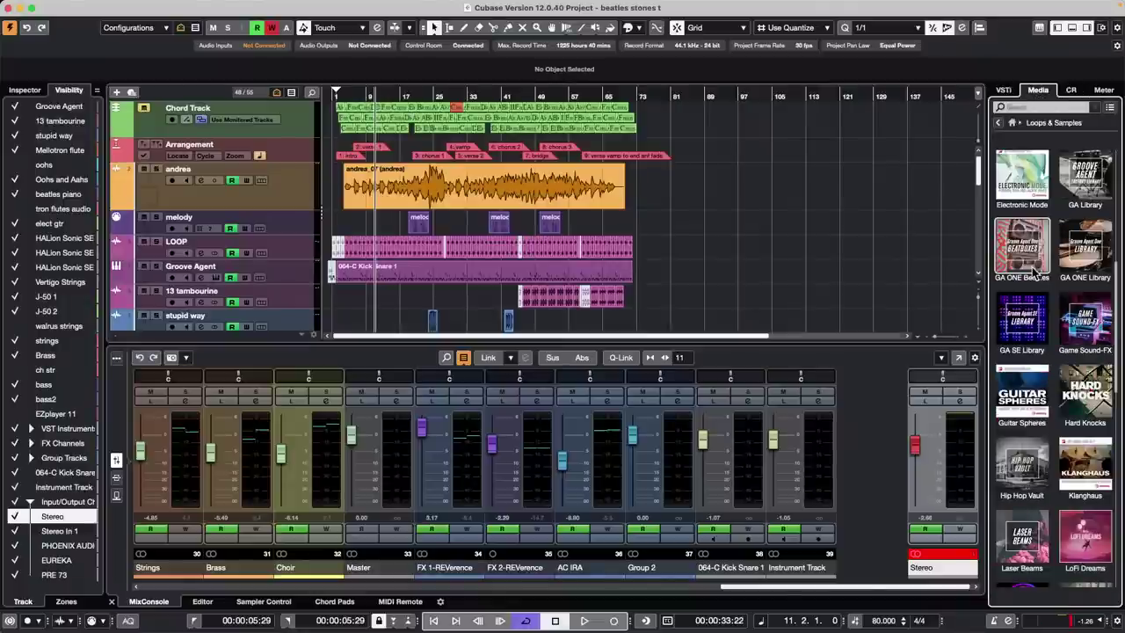
click(1002, 122)
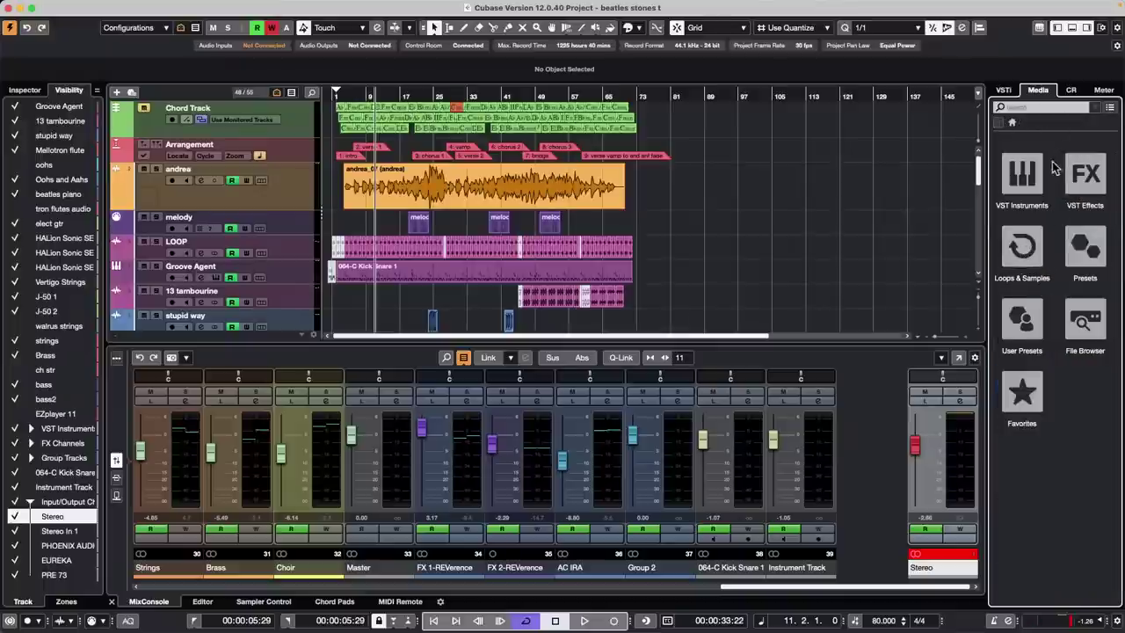
Add an instrument track from the HALion Sonic SE Hypnotic Dance preset Big Morph Pad LFO.
click(1021, 174)
scroll(1054, 280, down, 5)
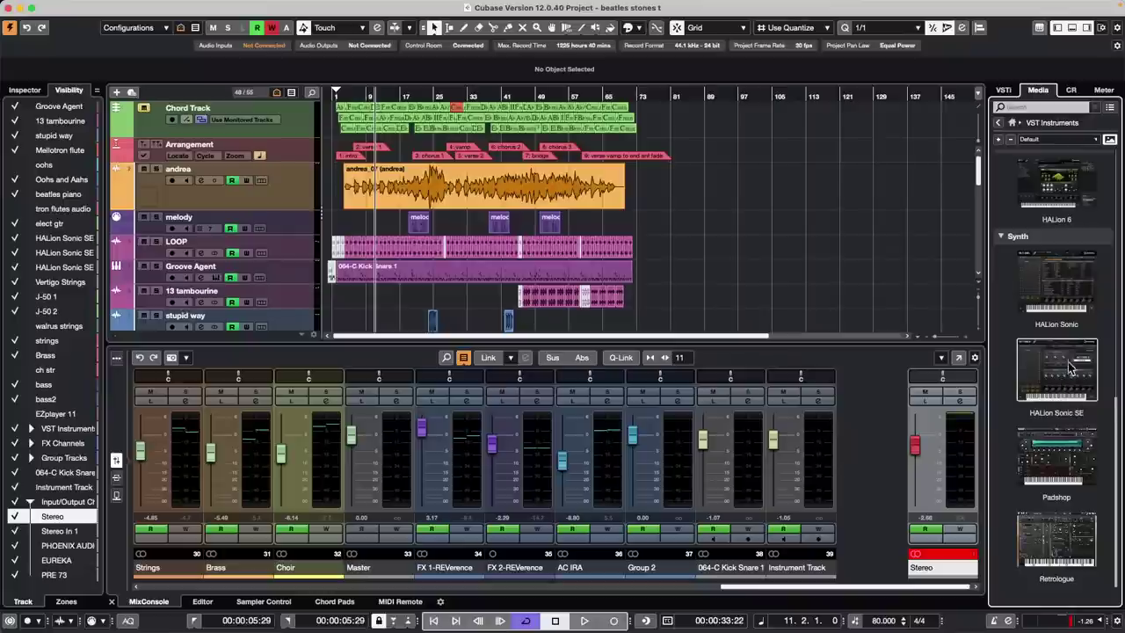
click(1070, 367)
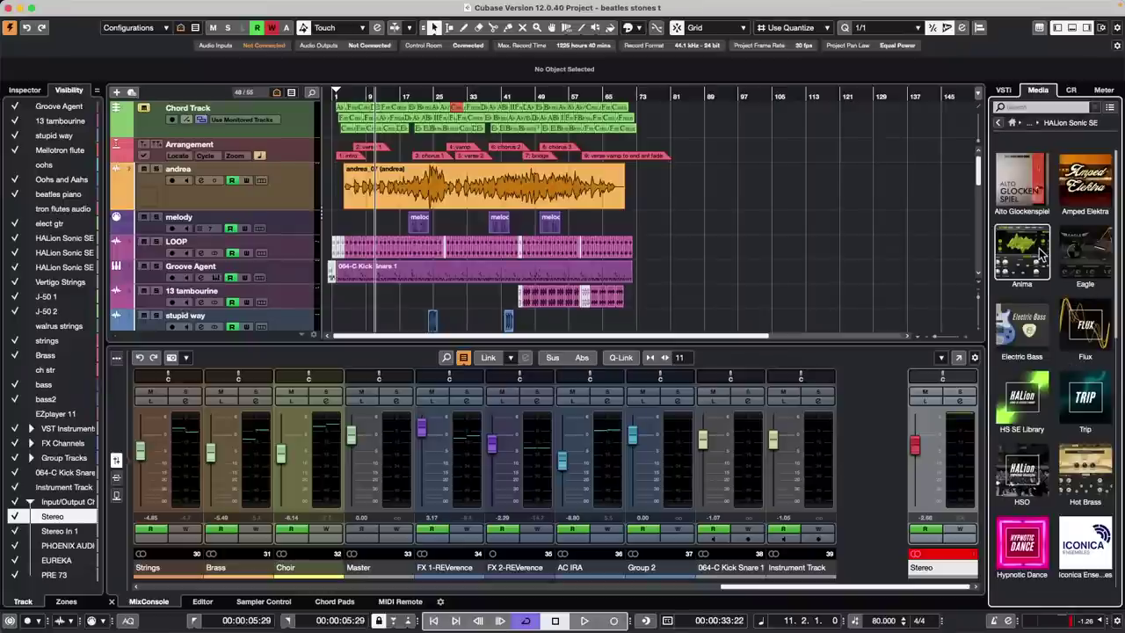
scroll(1041, 255, down, 3)
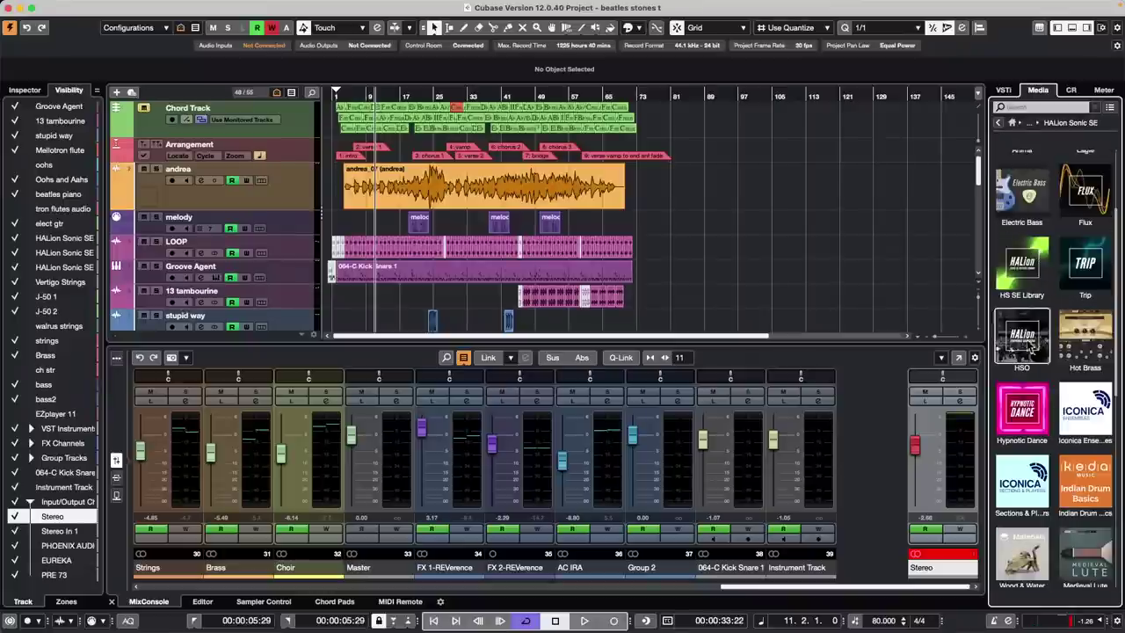
click(1028, 423)
double_click(1037, 317)
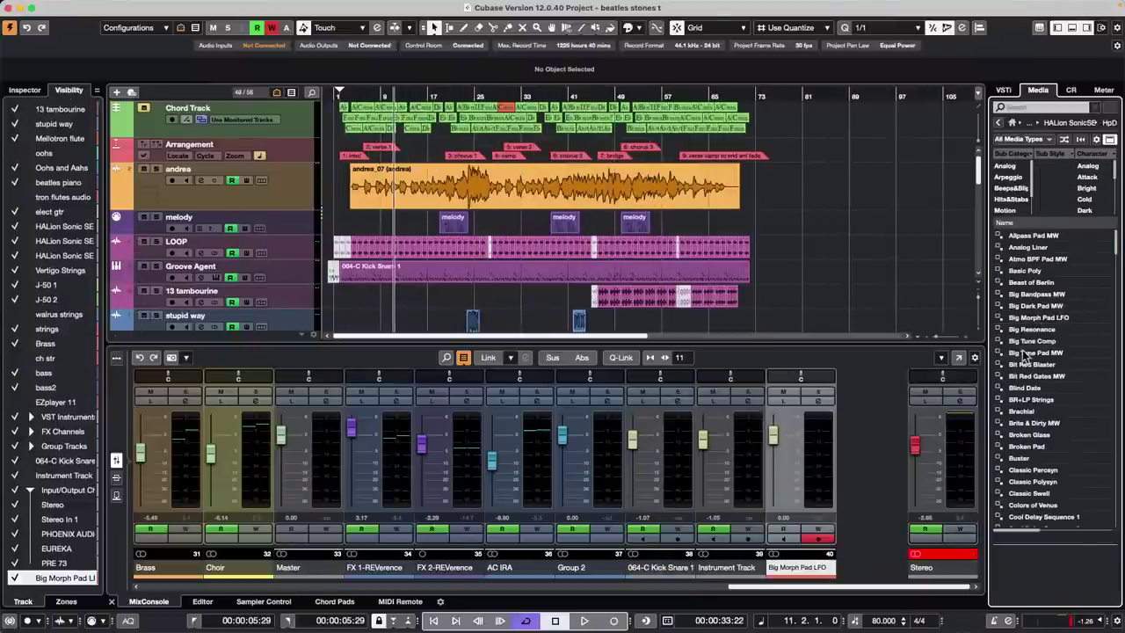
Open the HALion Sonic SE instrument of the Big Morph Pad LFO track and show its Hypnotic Dance edit page.
scroll(626, 246, down, 20)
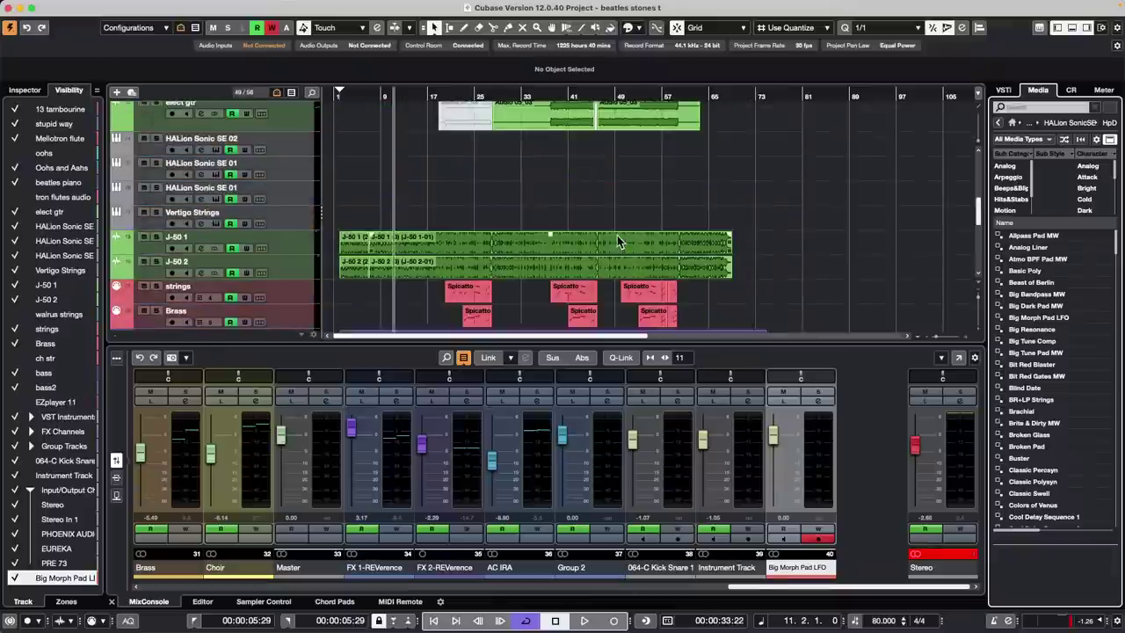
click(309, 297)
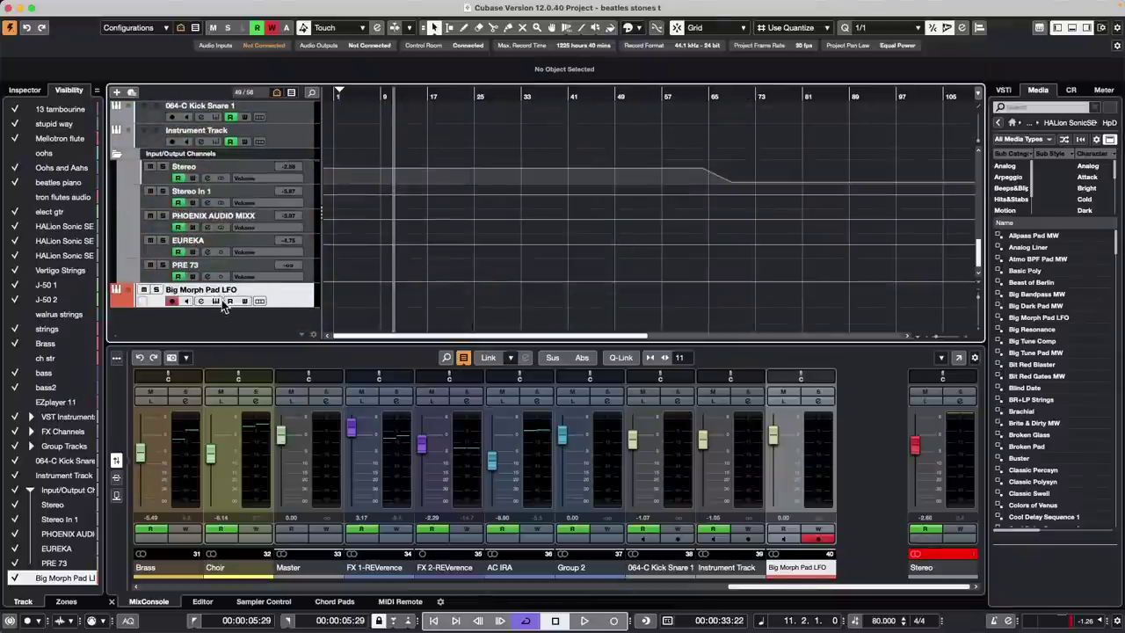
click(220, 301)
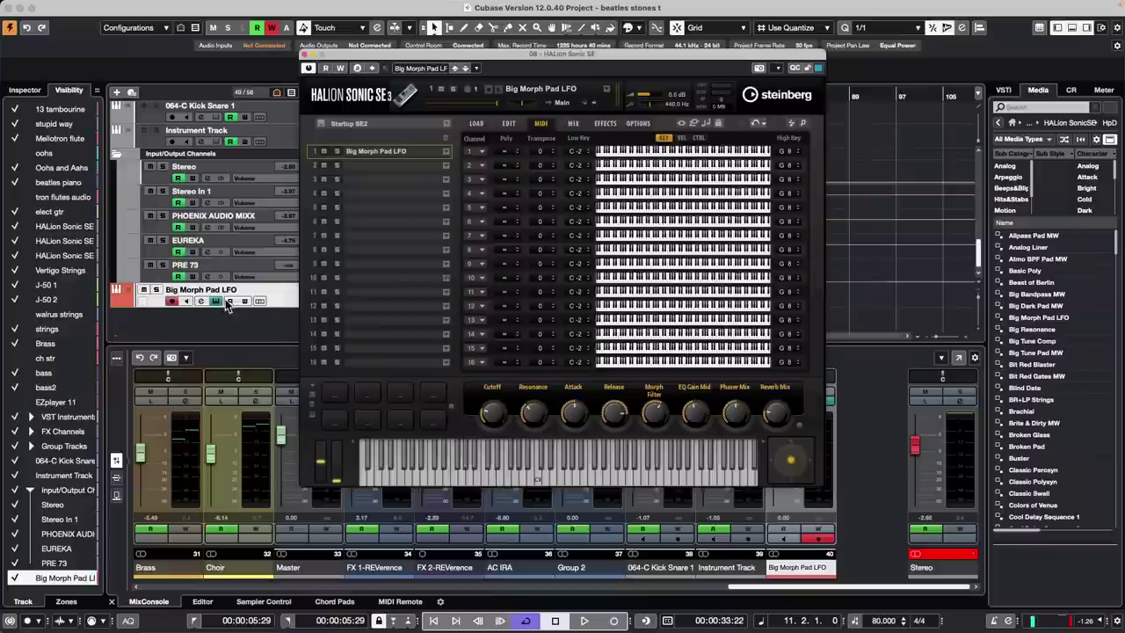
click(509, 124)
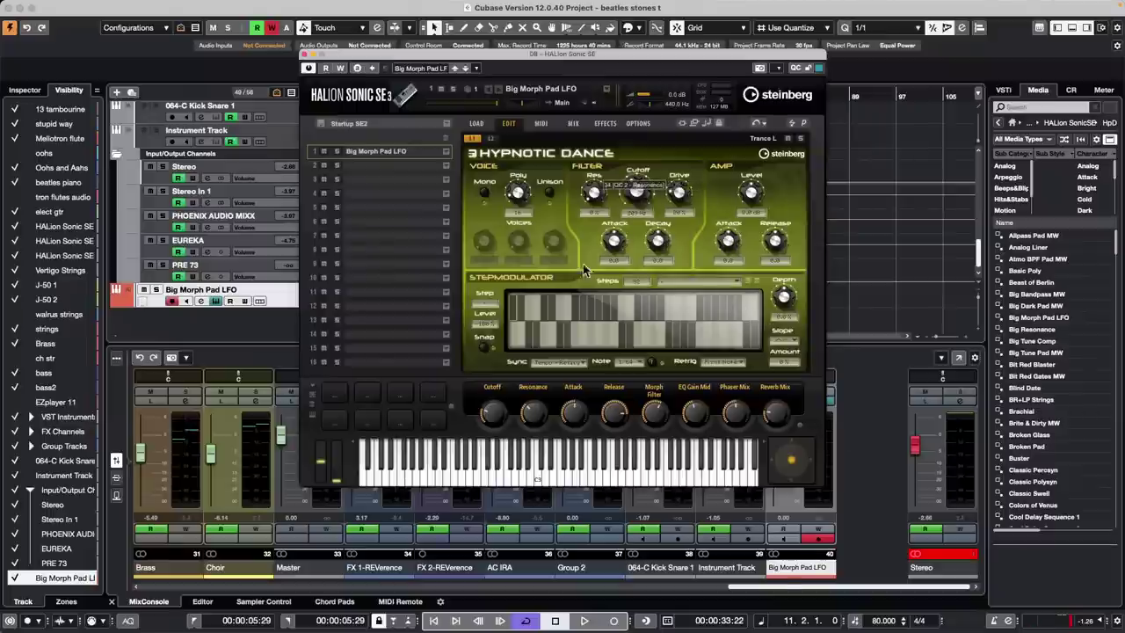
Load the Basic Poly program from the Hypnotic Dance library in HALion Sonic SE and audition it on the virtual keyboard.
click(475, 124)
click(516, 139)
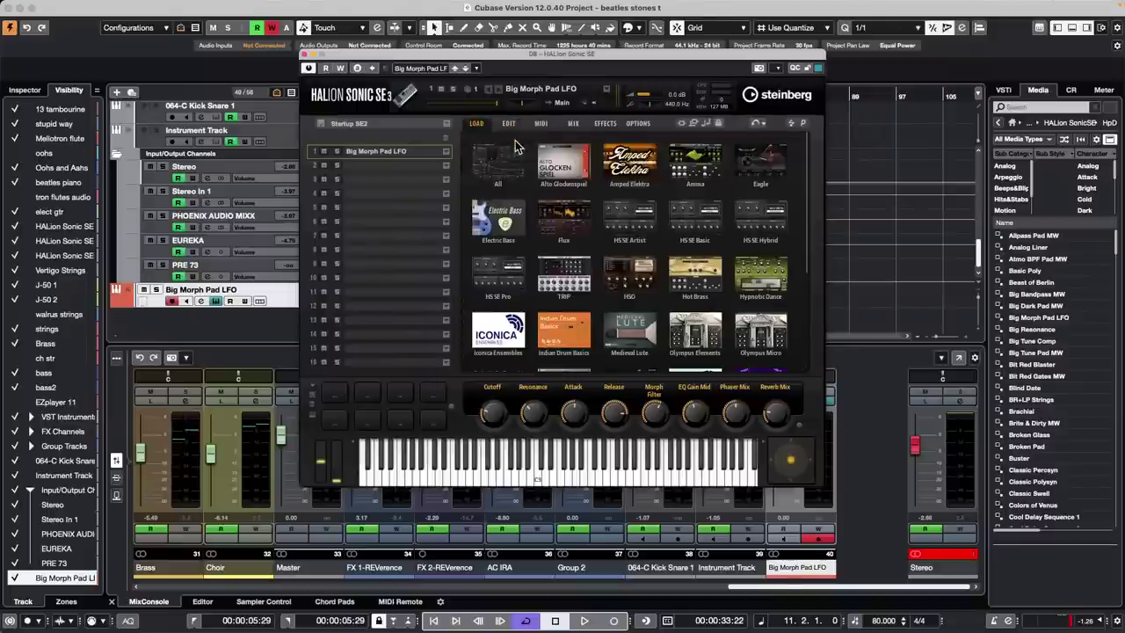
click(761, 275)
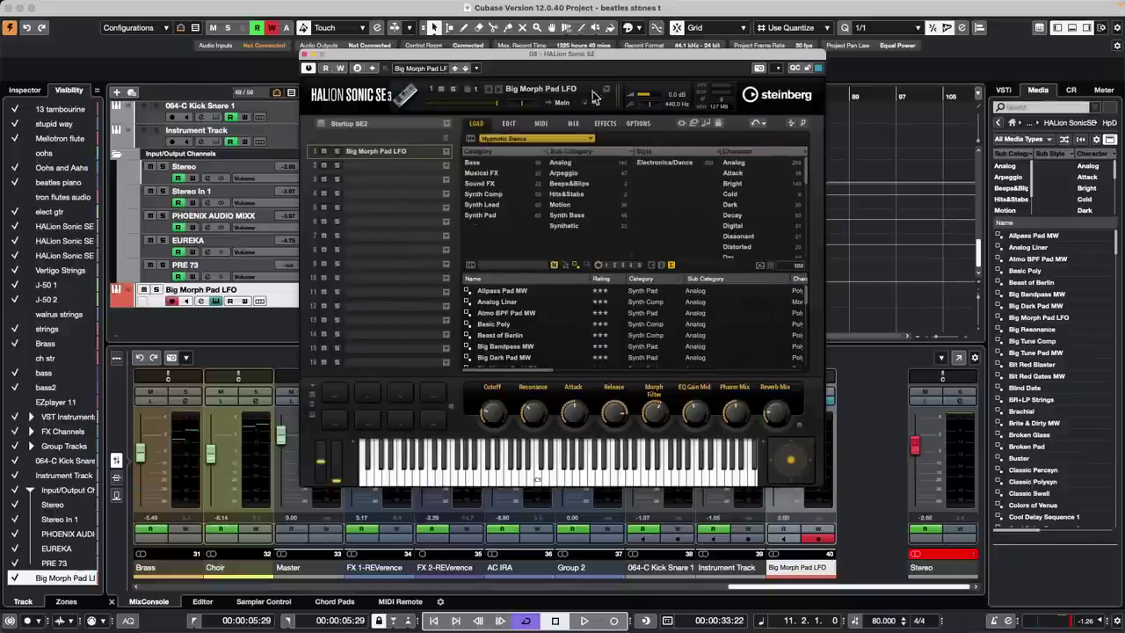
click(500, 324)
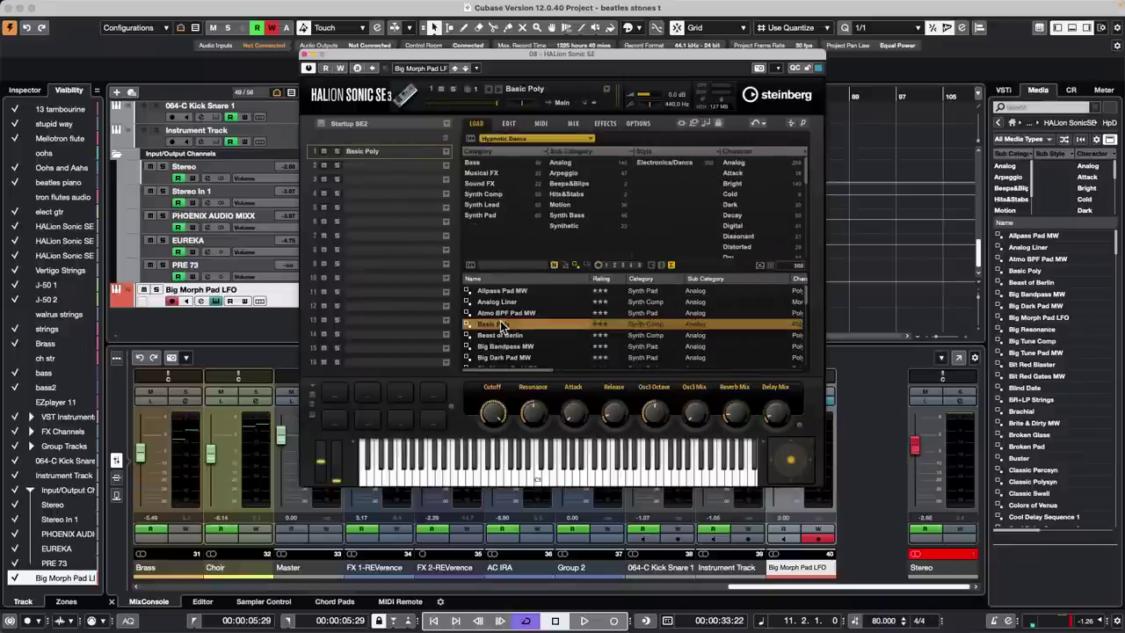
click(587, 479)
mouse_move(506, 471)
mouse_down()
mouse_move(414, 472)
mouse_move(644, 478)
mouse_up()
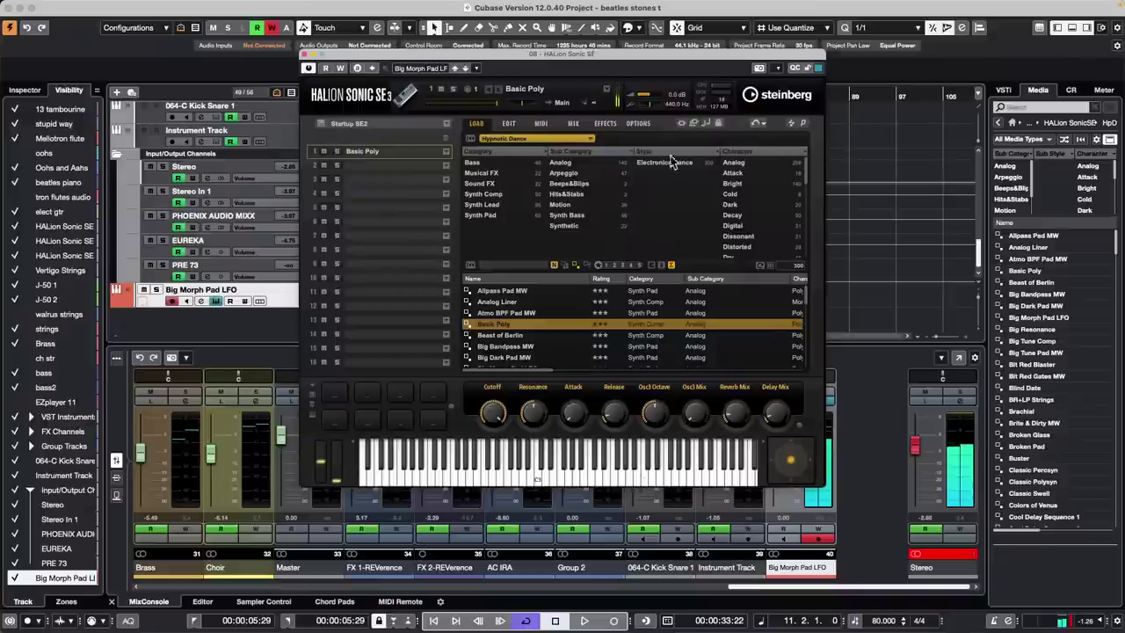
Load and audition the Analog Liner program, and increase its Unison Detune on the Hypnotic Dance edit page.
click(513, 302)
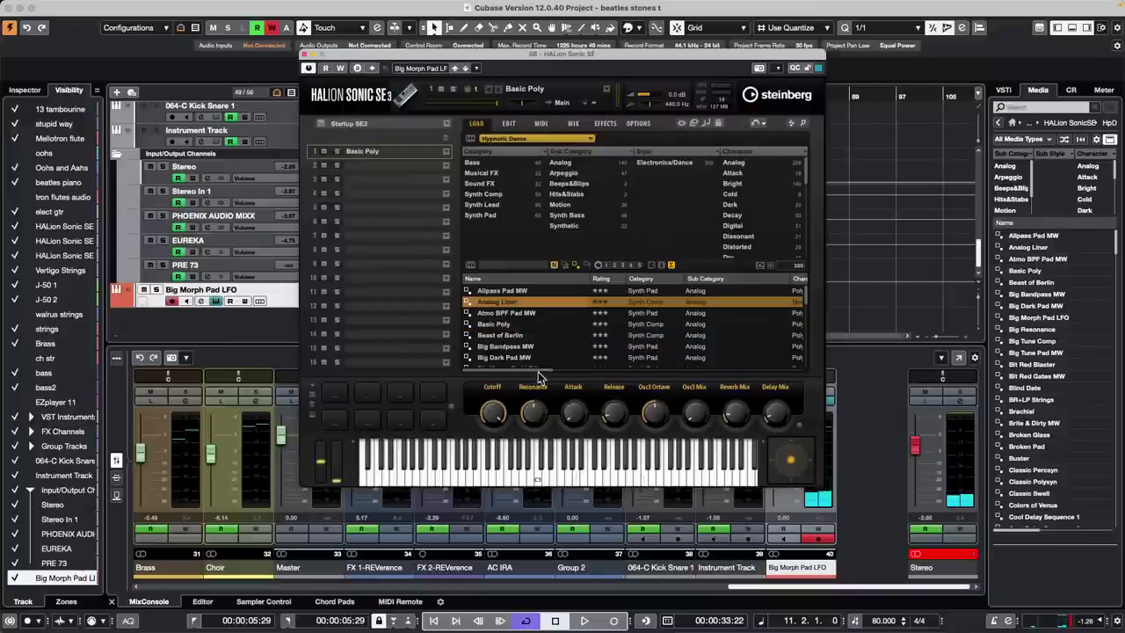
double_click(510, 304)
drag(617, 475, 515, 477)
click(432, 479)
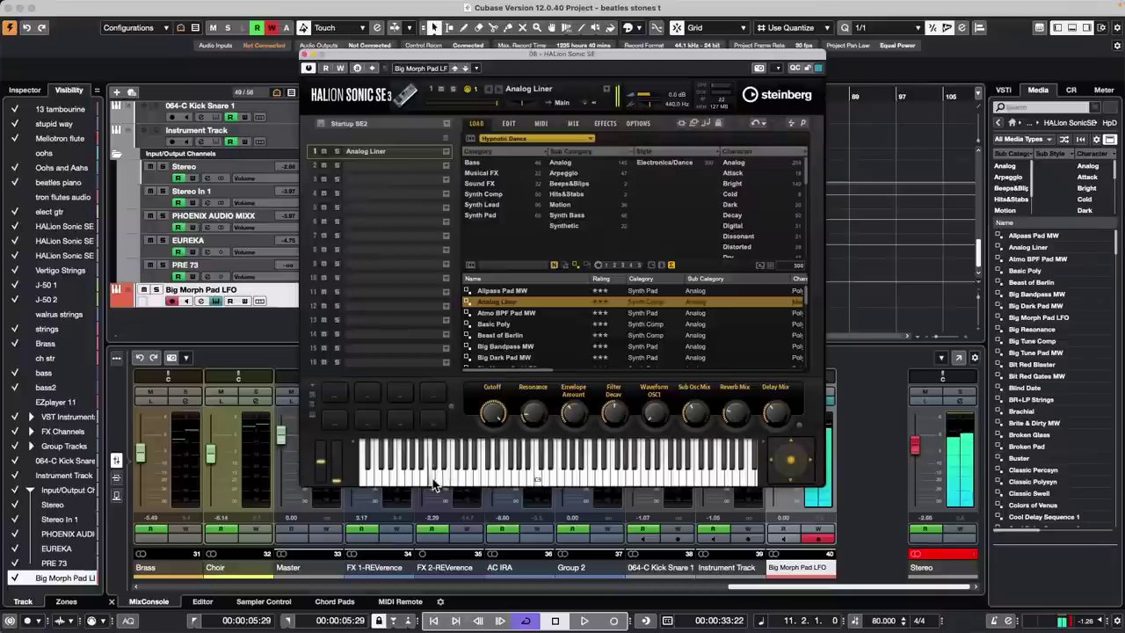
click(509, 123)
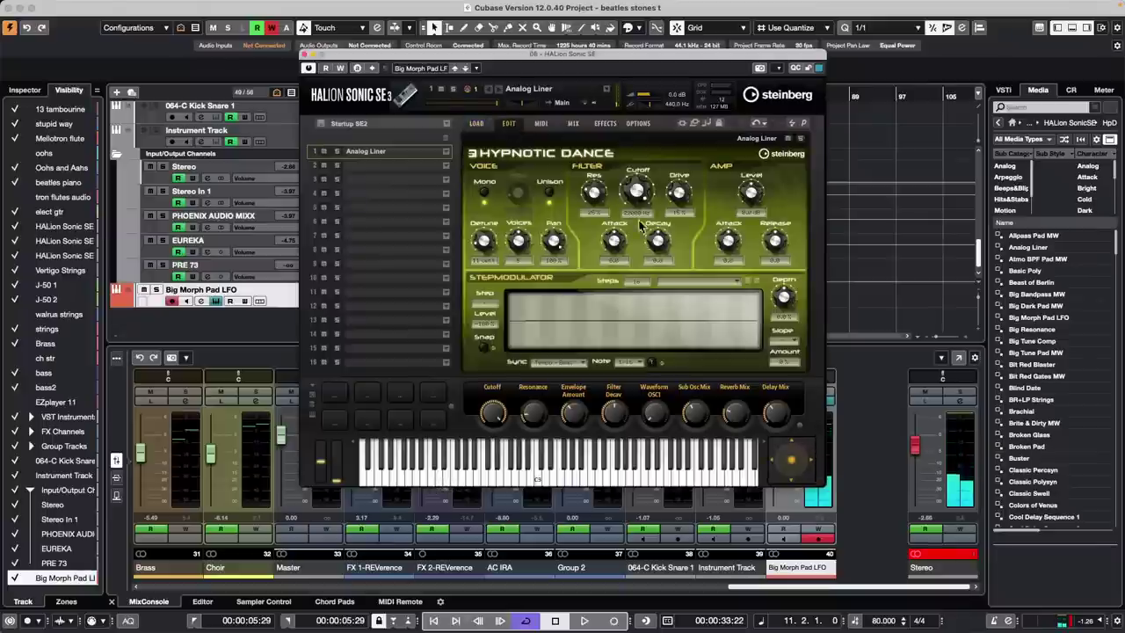
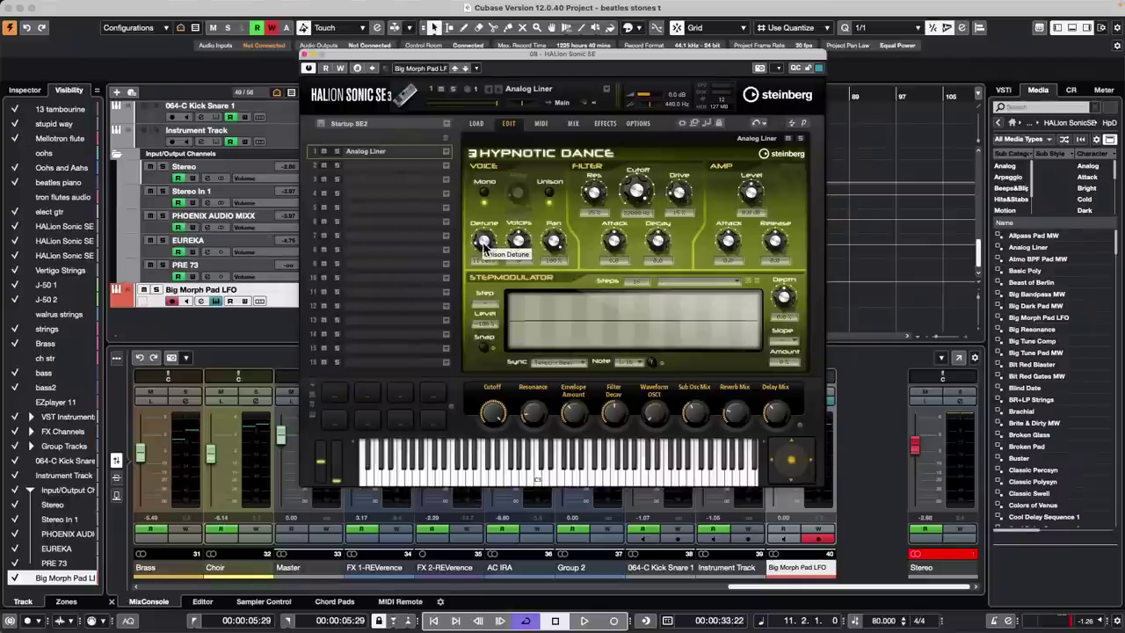
drag(480, 243, 482, 228)
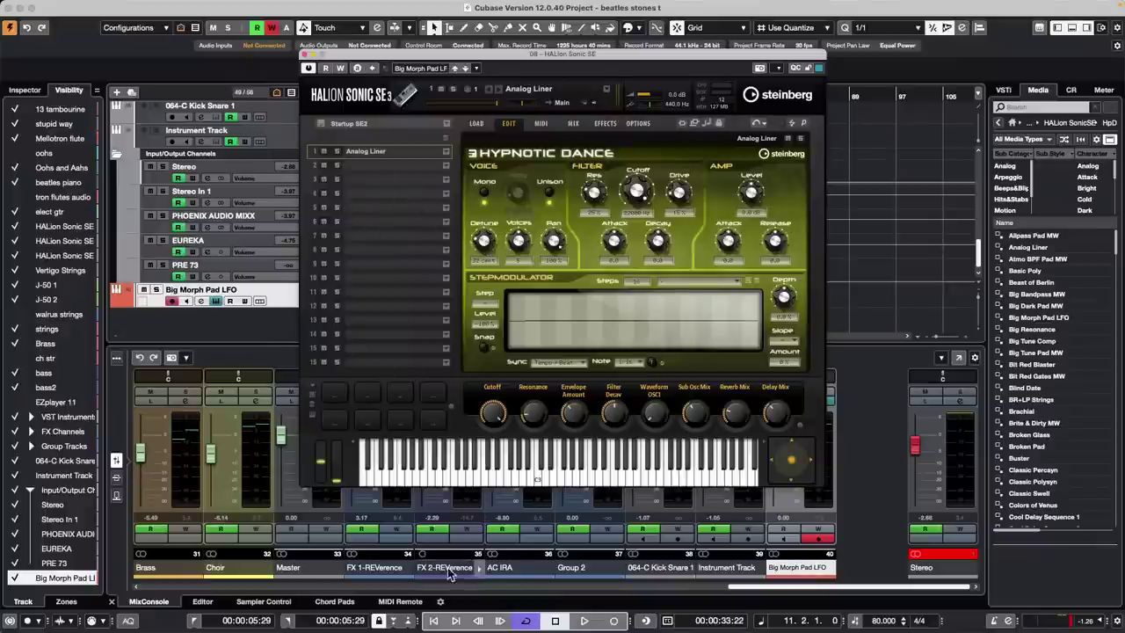
Show the nanoKONTROL2 MIDI Remote with the instrument window moved aside, and add an unnamed mapping page in the Mapping Assistant.
click(400, 601)
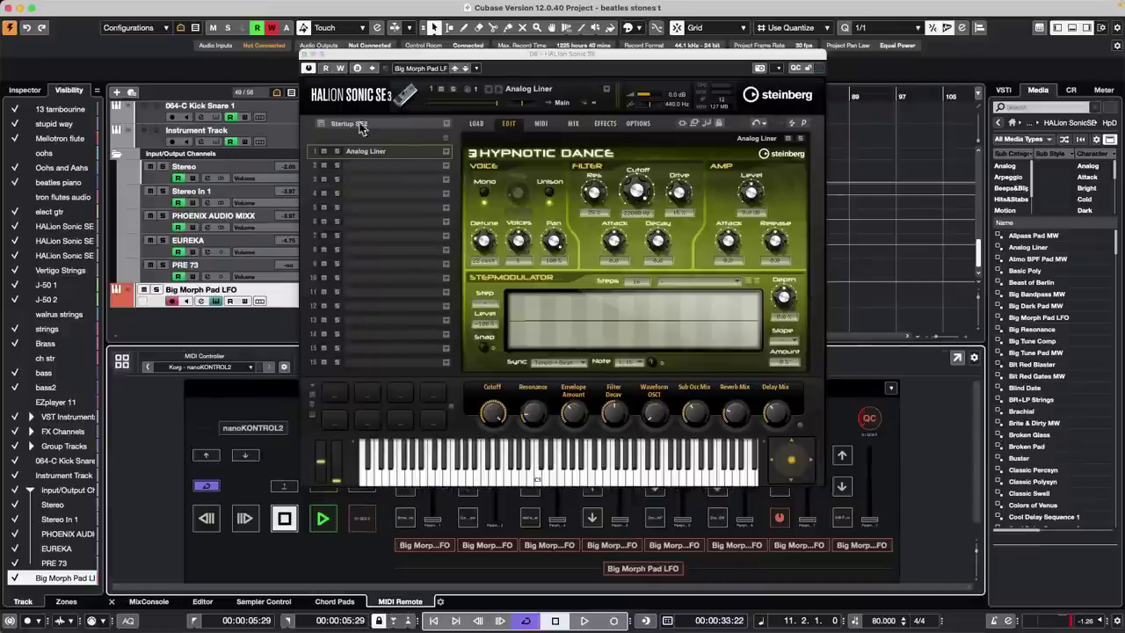
drag(369, 56, 699, 76)
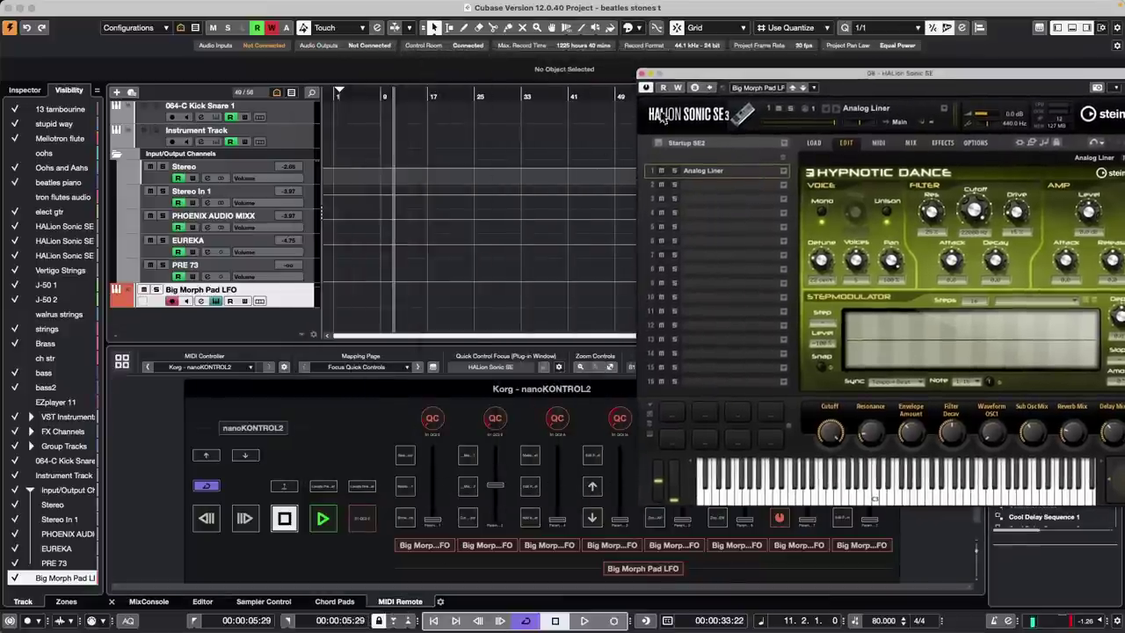
click(417, 366)
click(418, 367)
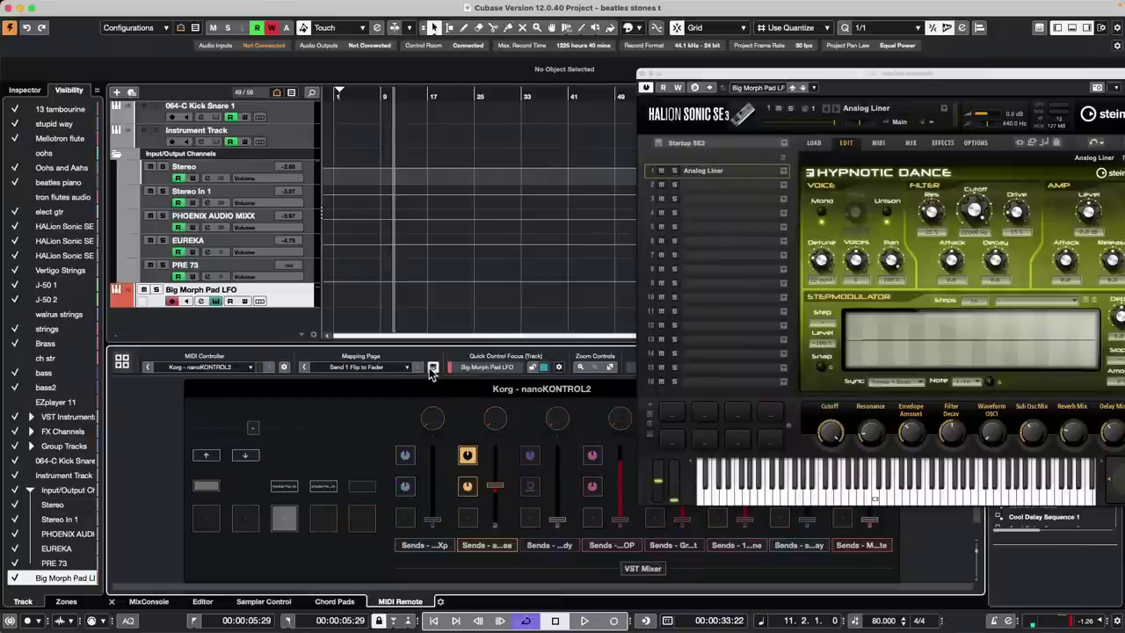
click(432, 367)
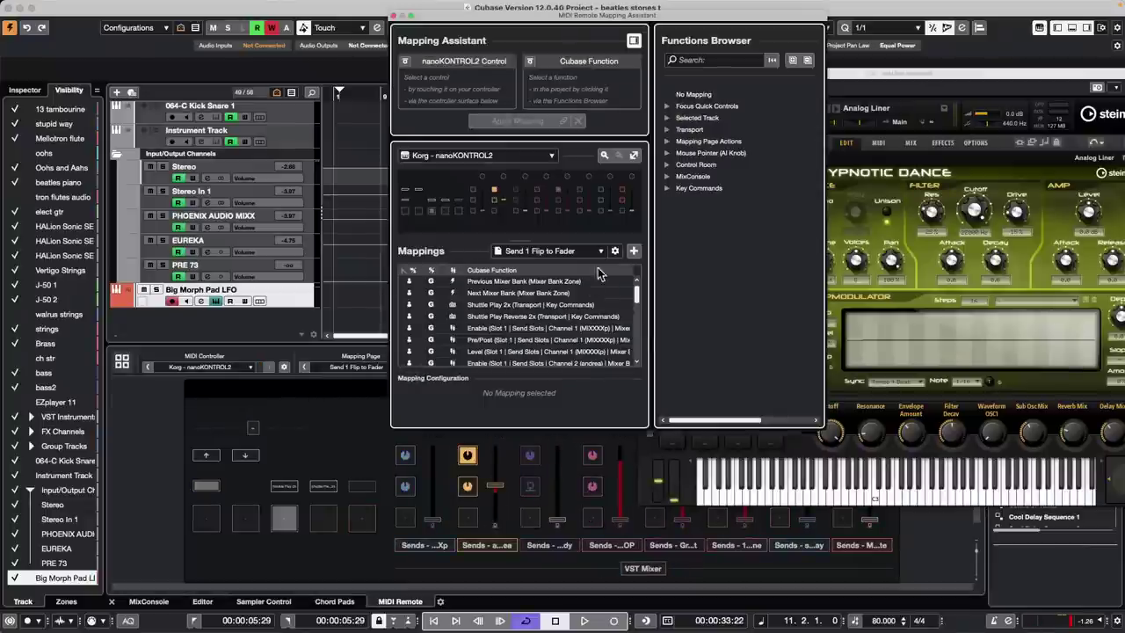
click(633, 252)
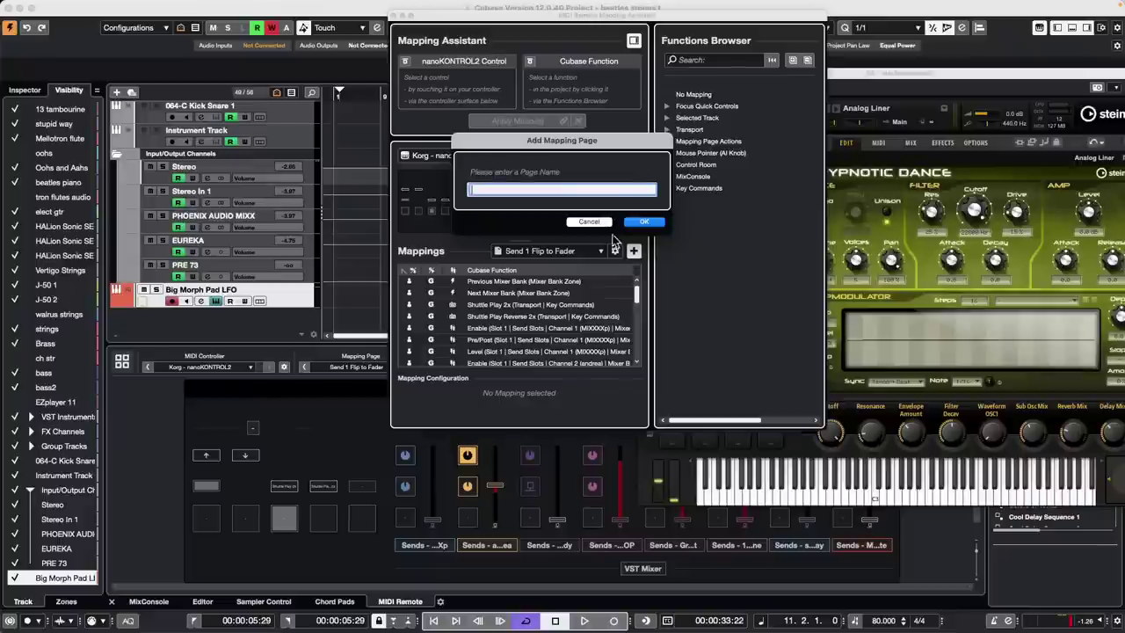
click(642, 222)
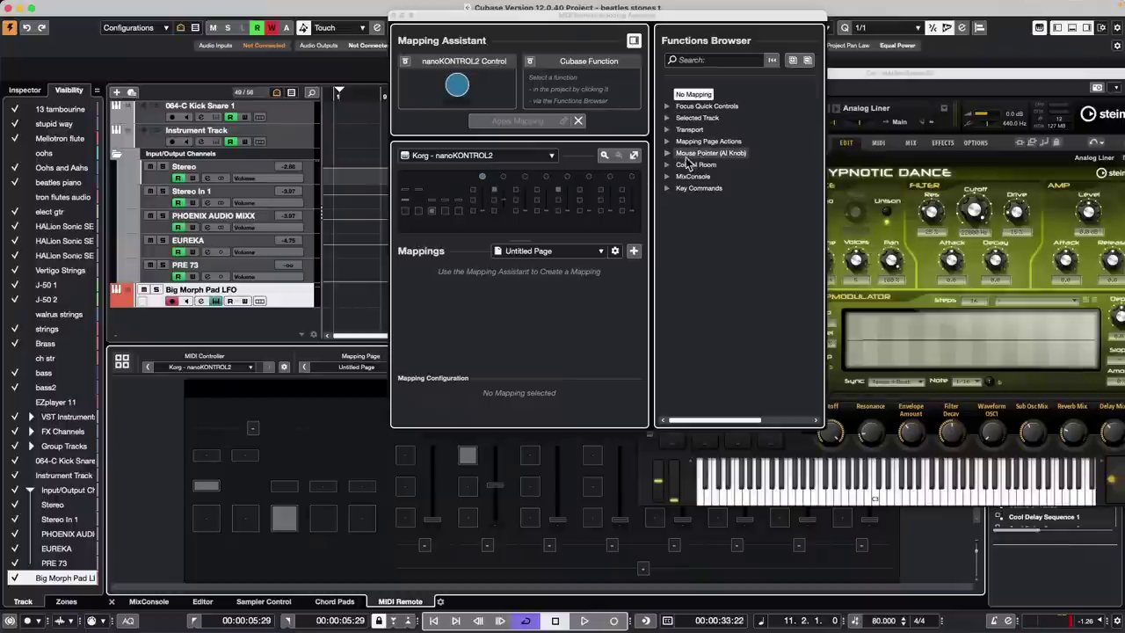
Map the nanoKONTROL2's first knob to the AI Knob function Value at Mouse Pointer and close the Mapping Assistant.
click(667, 153)
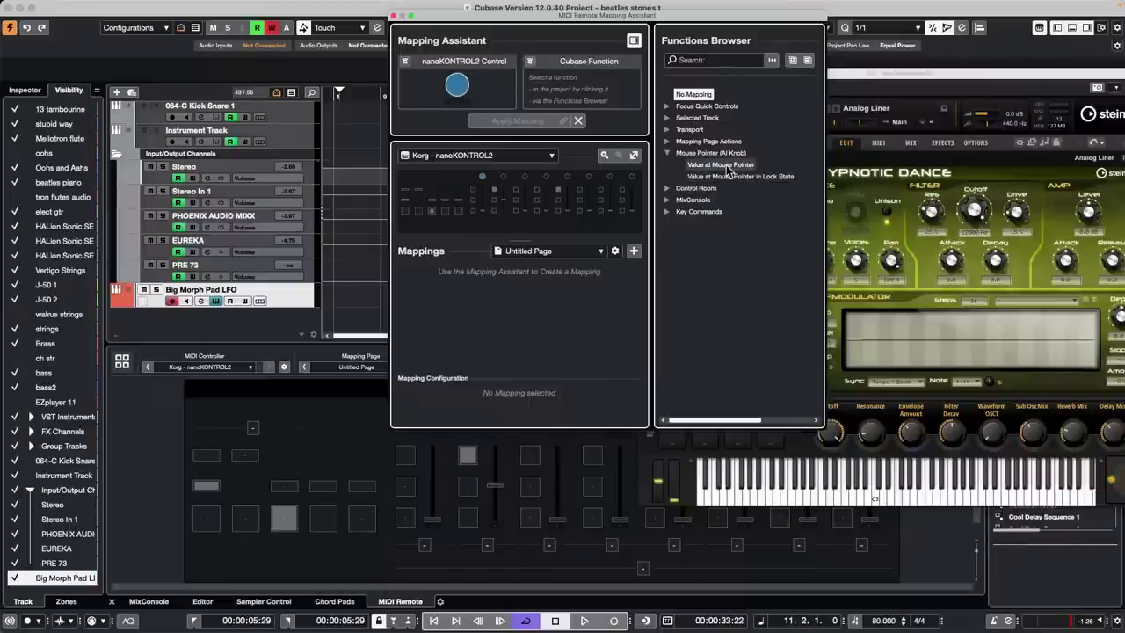
click(726, 166)
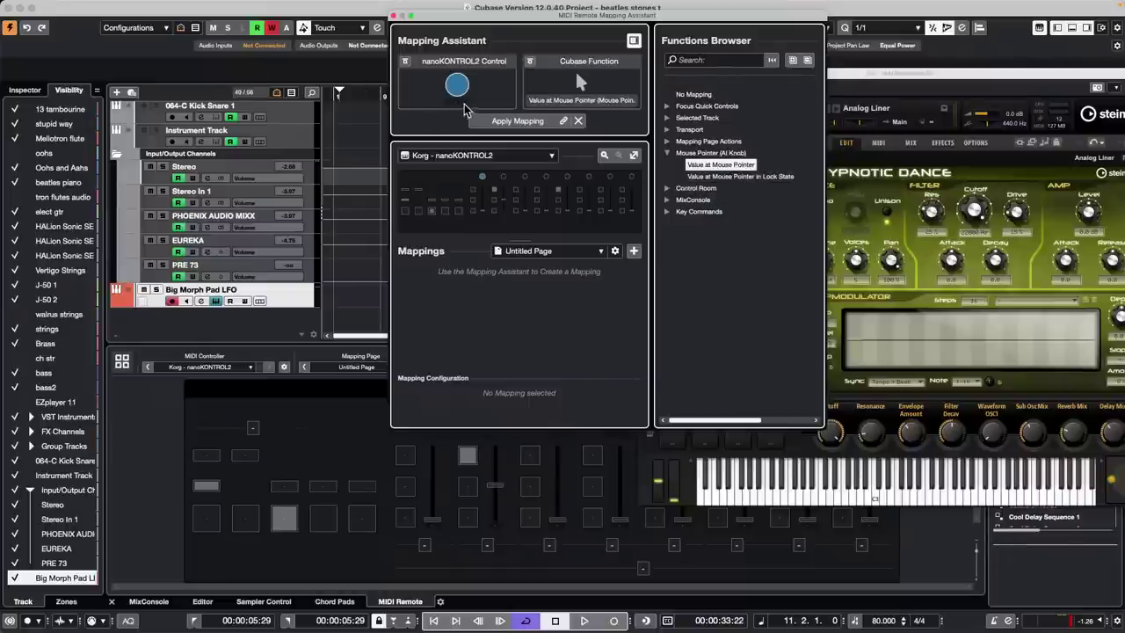
click(514, 120)
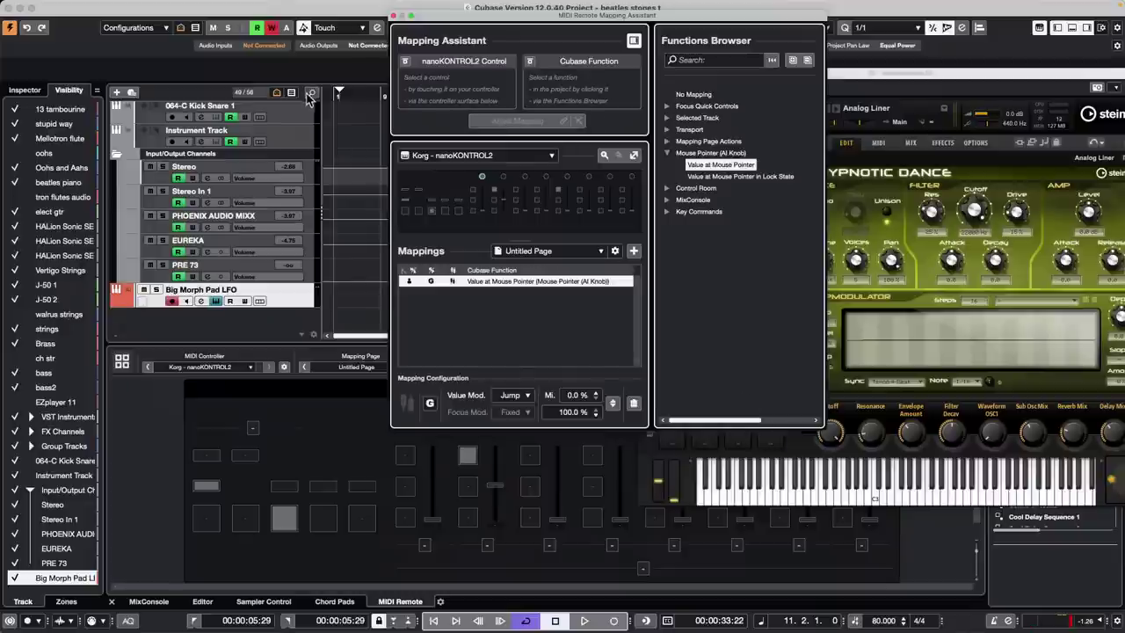
click(393, 16)
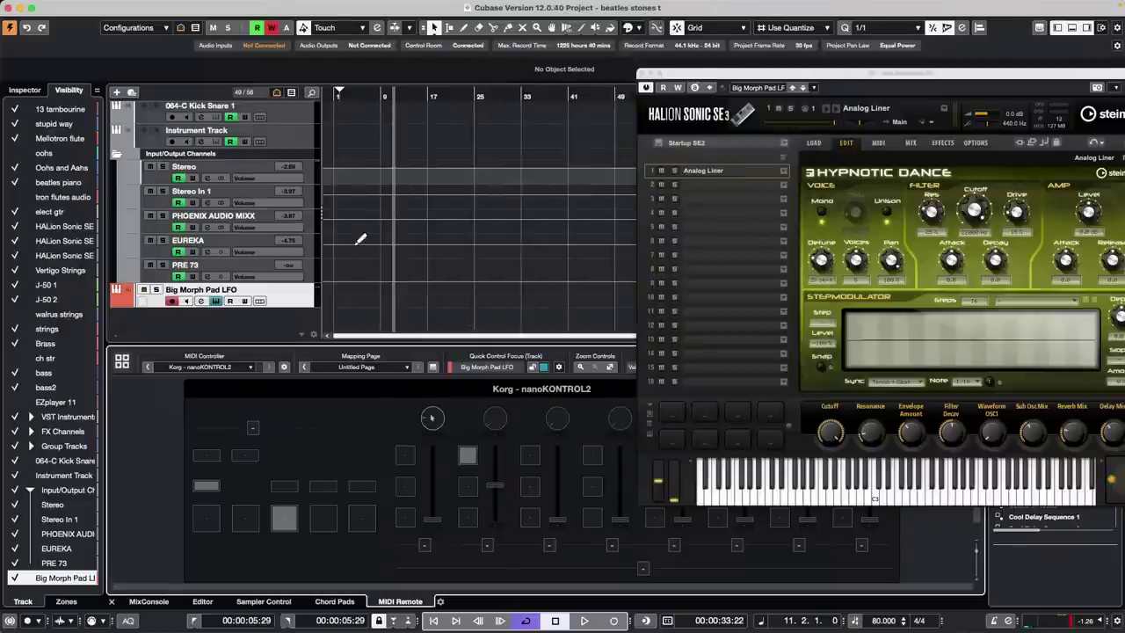
Open the Big Morph Pad LFO channel settings and enable EQ band 2 with about 9.3 dB gain and a narrower Q.
click(31, 95)
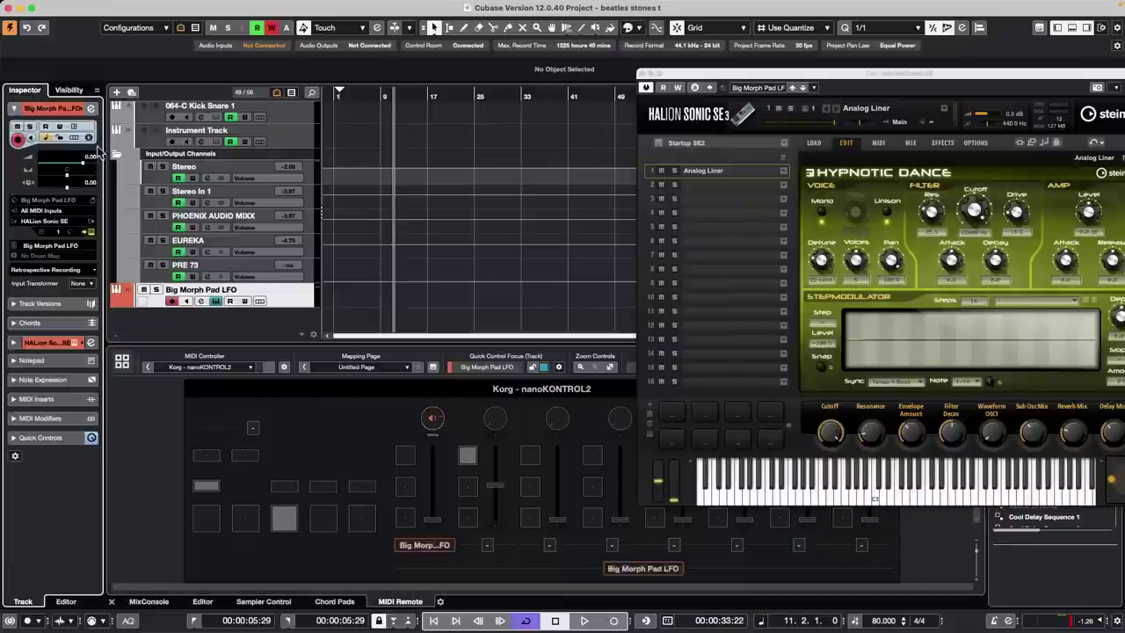
click(91, 108)
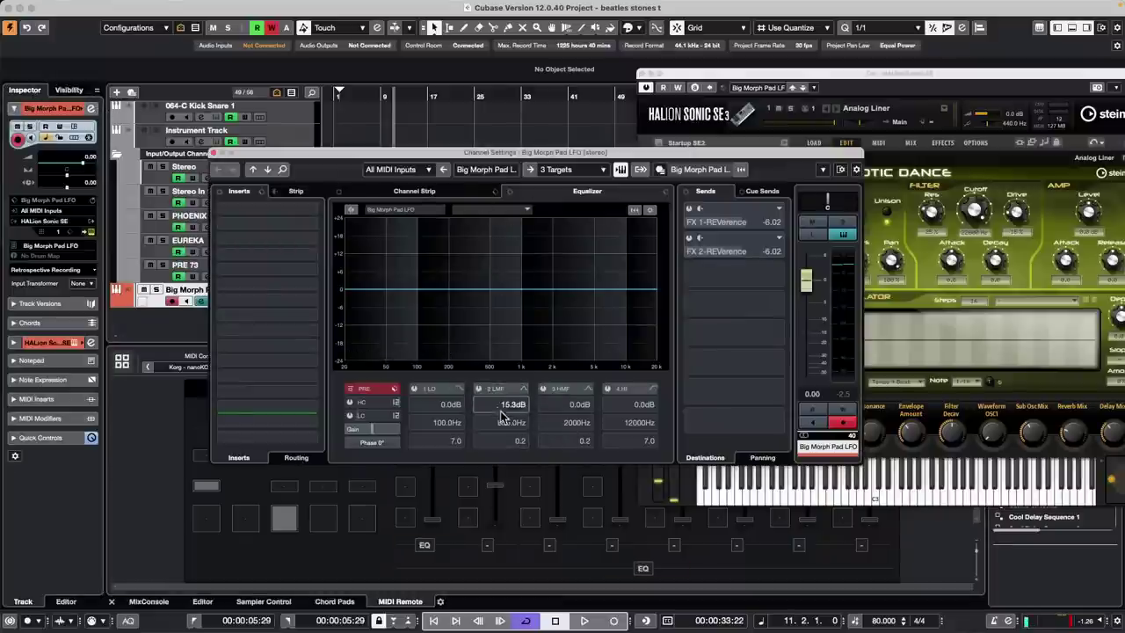
click(478, 391)
scroll(516, 408, up, 5)
scroll(515, 406, down, 10)
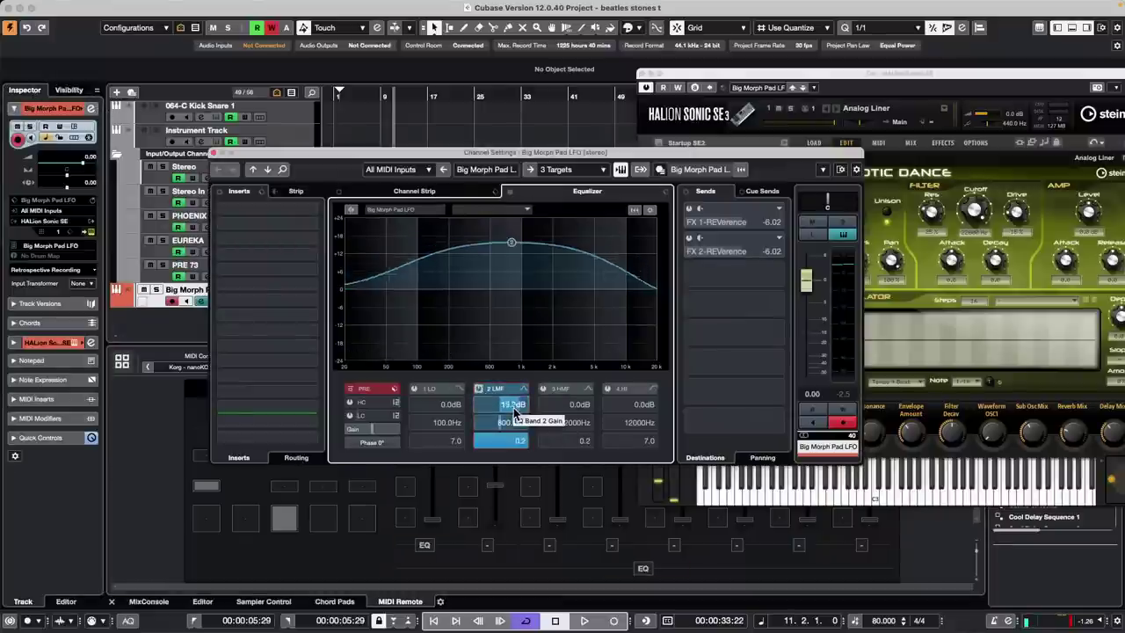
scroll(505, 439, up, 5)
scroll(506, 441, up, 5)
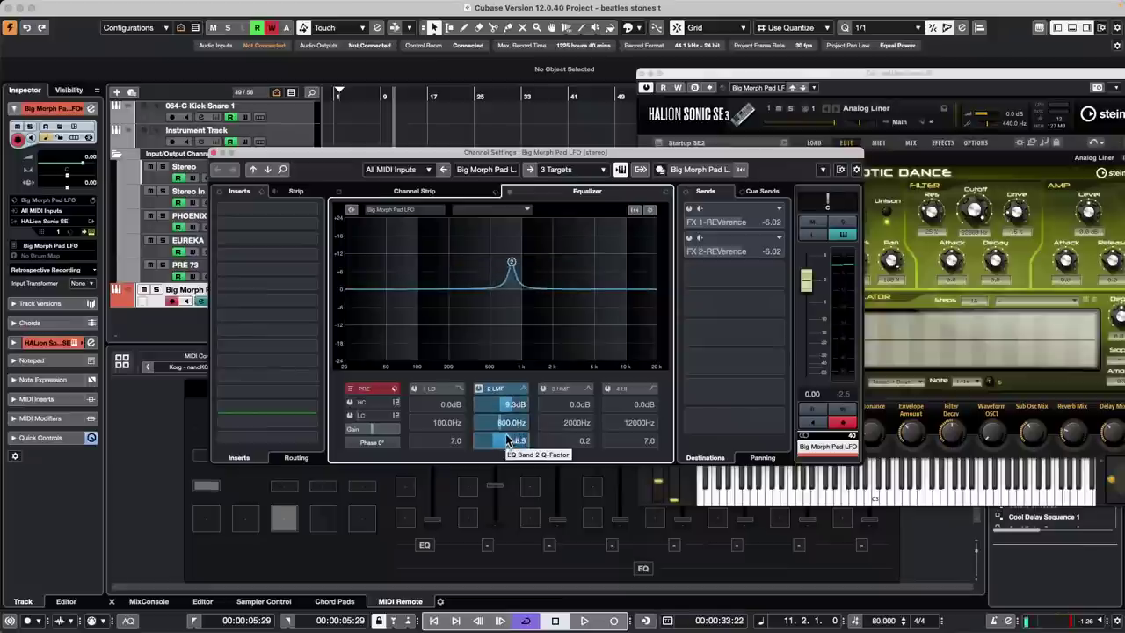
Adjust EQ band 2 to about 22.5 dB at 366.5 Hz with Q 6.7, and switch on bands 3 and 4.
scroll(512, 423, down, 8)
scroll(511, 423, up, 8)
scroll(512, 424, down, 10)
scroll(511, 423, up, 5)
scroll(514, 409, down, 5)
scroll(514, 408, up, 20)
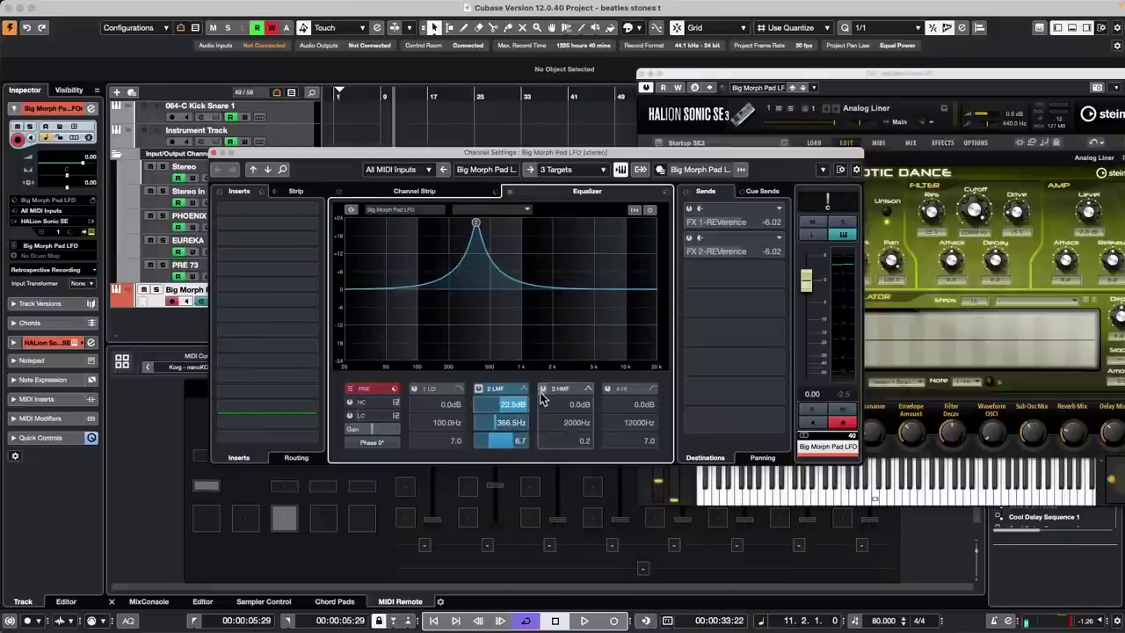
click(543, 387)
click(607, 387)
Bring the channel's volume fader to about -1.76 dB and pan the channel to R28.
scroll(817, 281, down, 5)
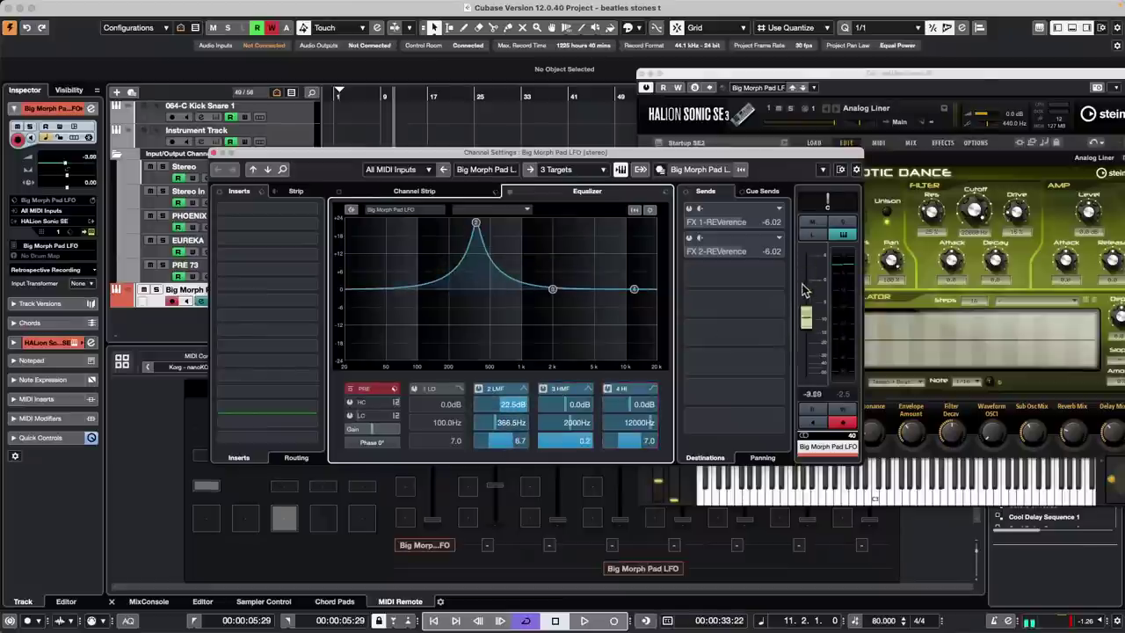
scroll(812, 268, up, 3)
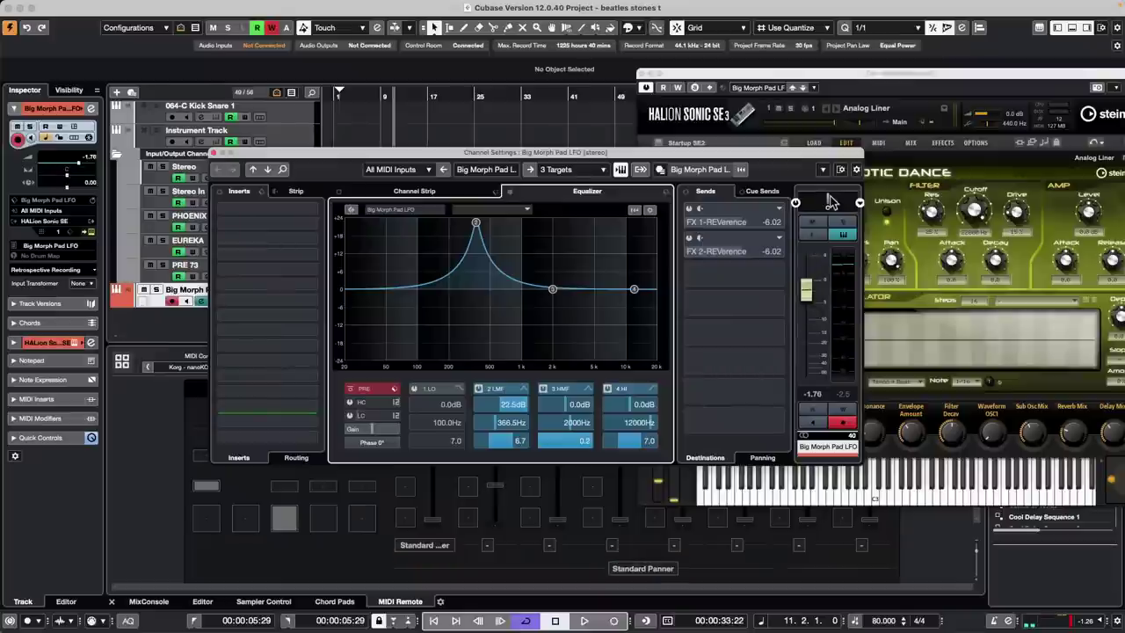
scroll(824, 200, up, 5)
Activate both REVerence sends, setting FX 1 to about -3.45 dB and FX 2 to about -44.3 dB.
scroll(716, 219, up, 10)
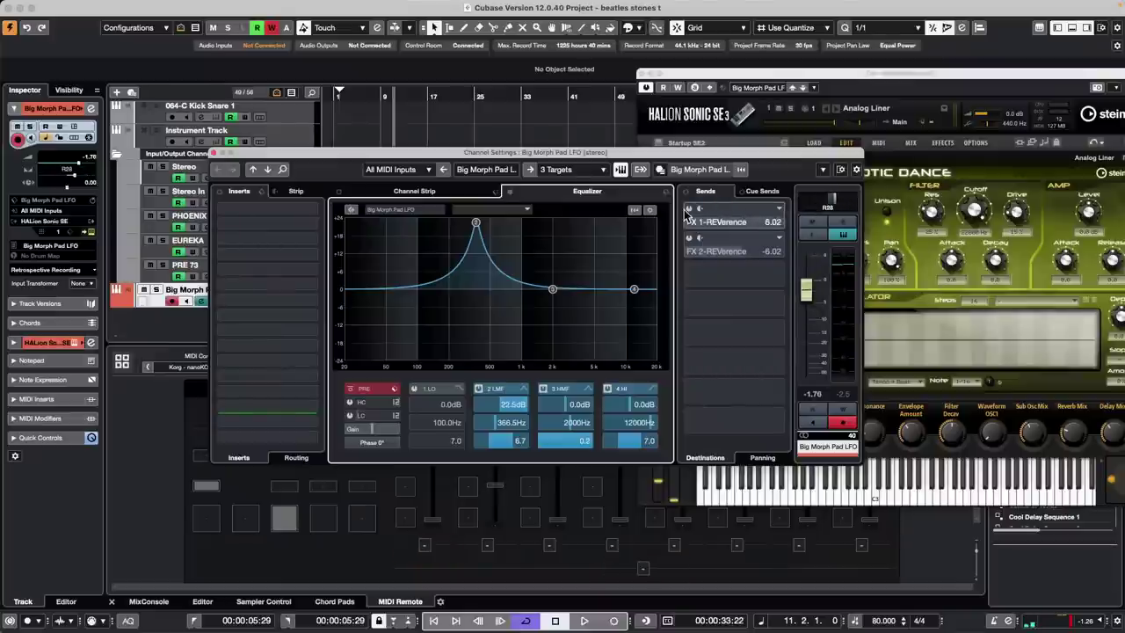
click(689, 209)
scroll(722, 216, down, 6)
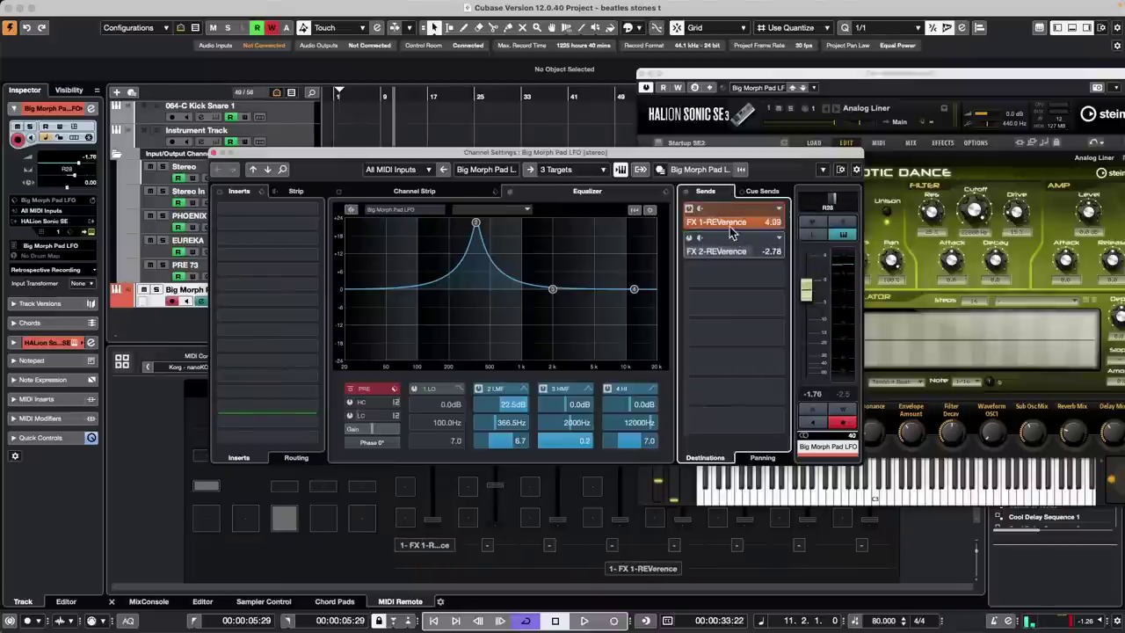
click(689, 238)
scroll(717, 253, down, 10)
scroll(717, 253, down, 5)
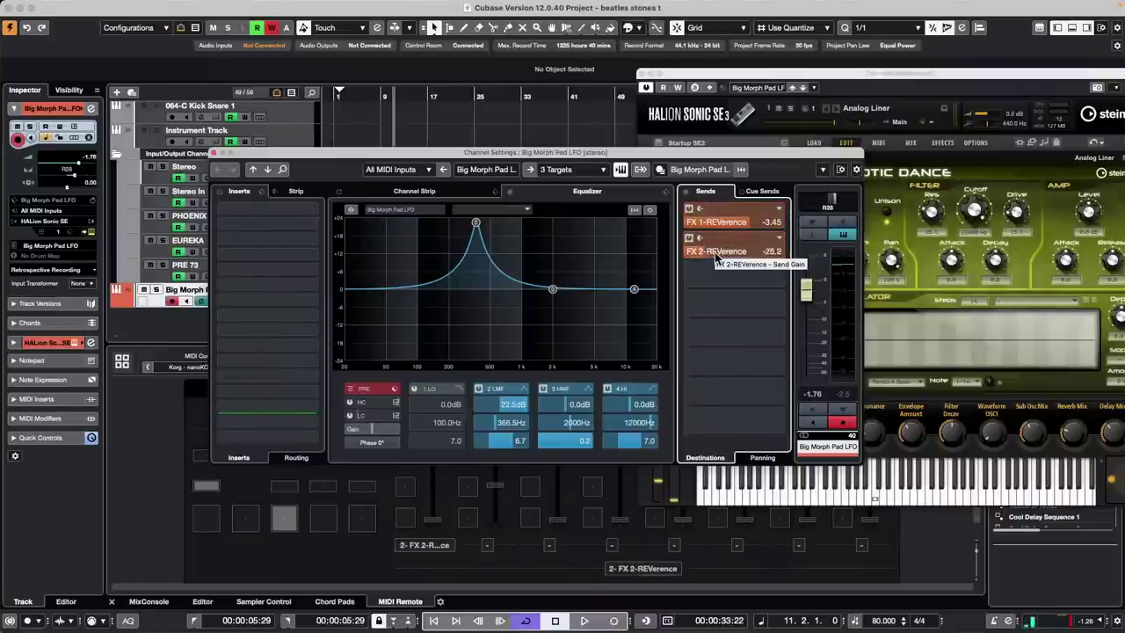
Sweep EQ band 2 through its range and leave it at about 3.6 dB, 6782 Hz and Q 10.2.
scroll(499, 425, down, 10)
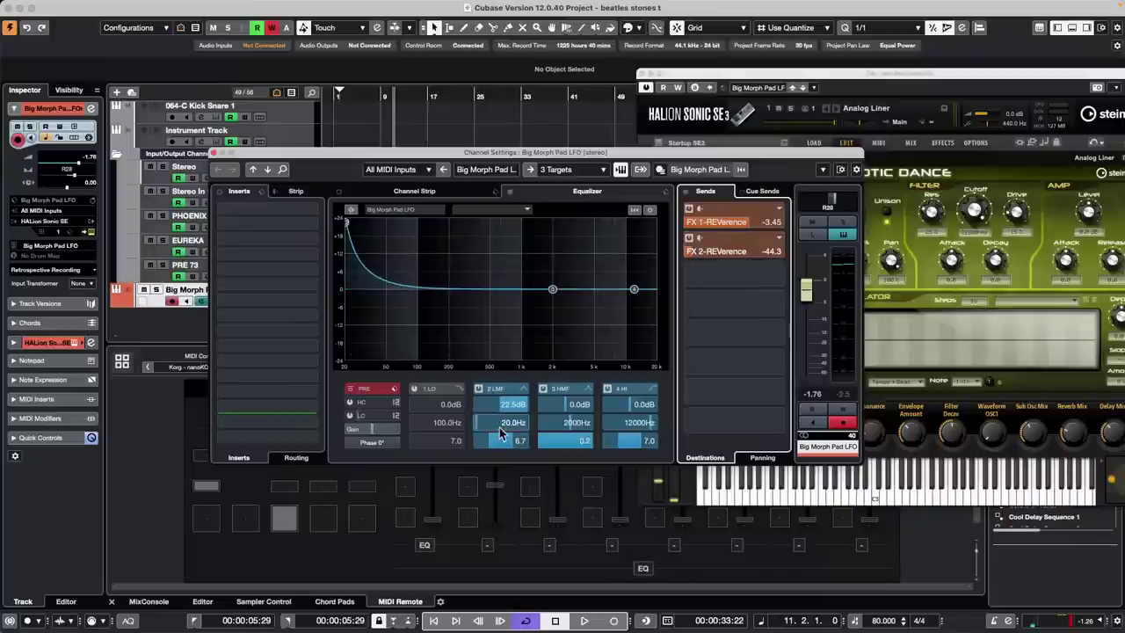
scroll(503, 425, up, 10)
scroll(506, 440, up, 5)
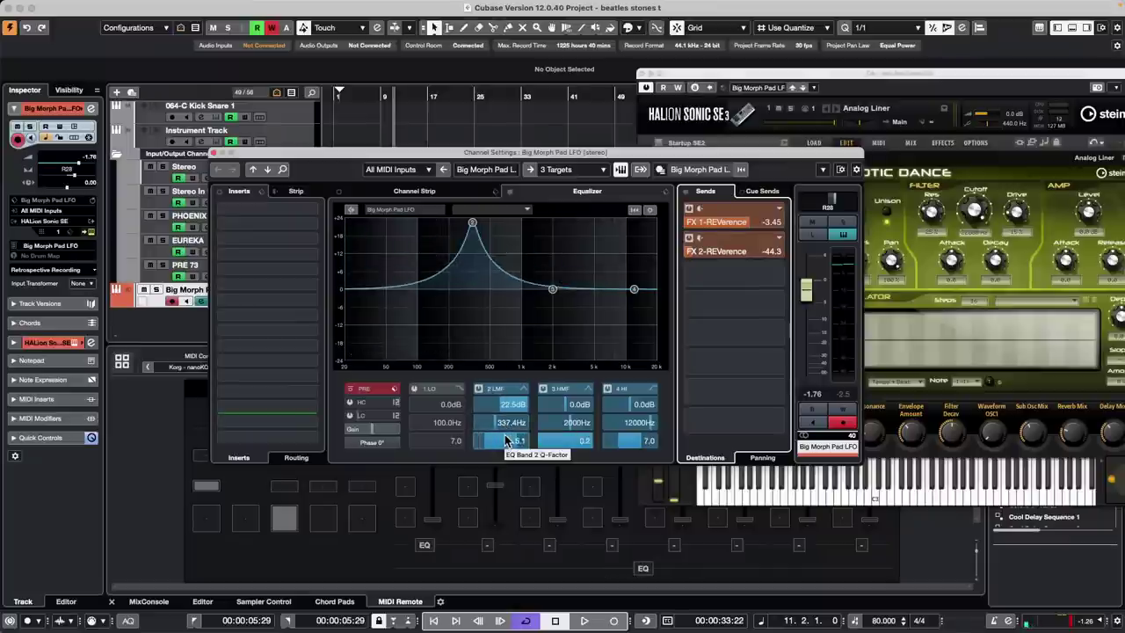
scroll(510, 425, up, 10)
scroll(510, 425, down, 1)
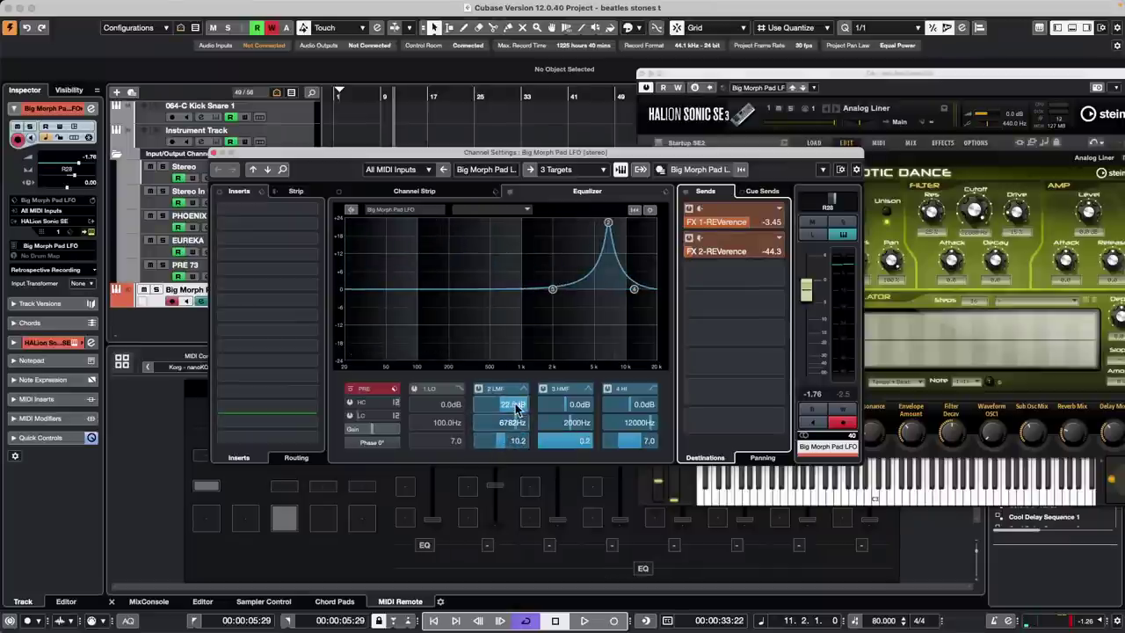
scroll(515, 405, down, 10)
scroll(514, 405, up, 1)
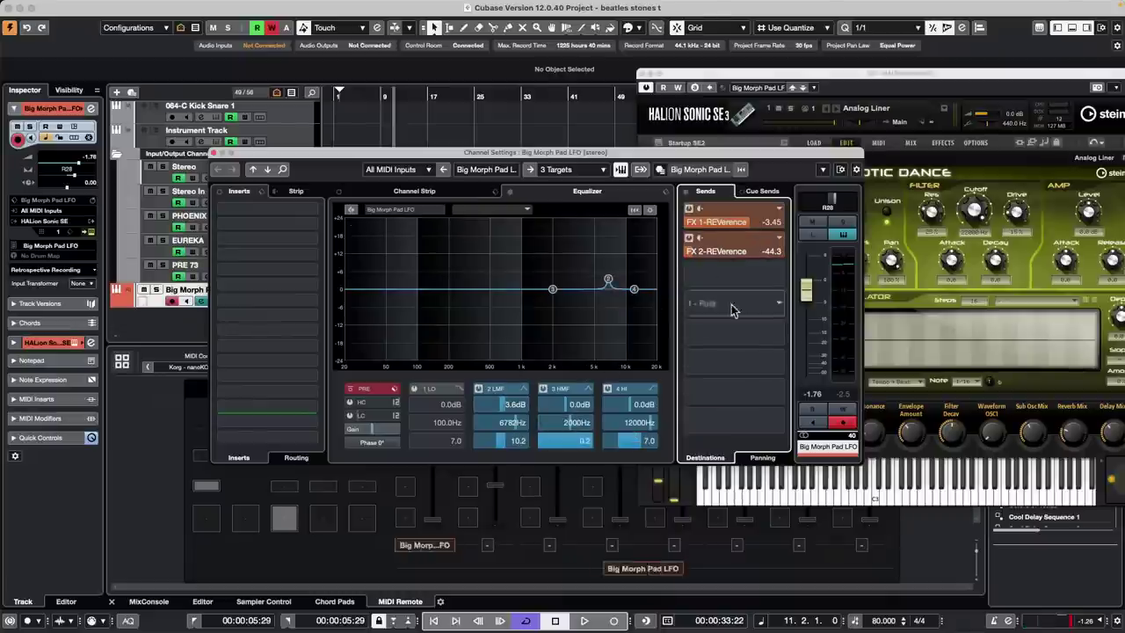
Move the channel's volume fader down and up, leaving it at about -17.2 dB.
scroll(808, 297, down, 10)
scroll(808, 297, up, 8)
scroll(807, 297, down, 5)
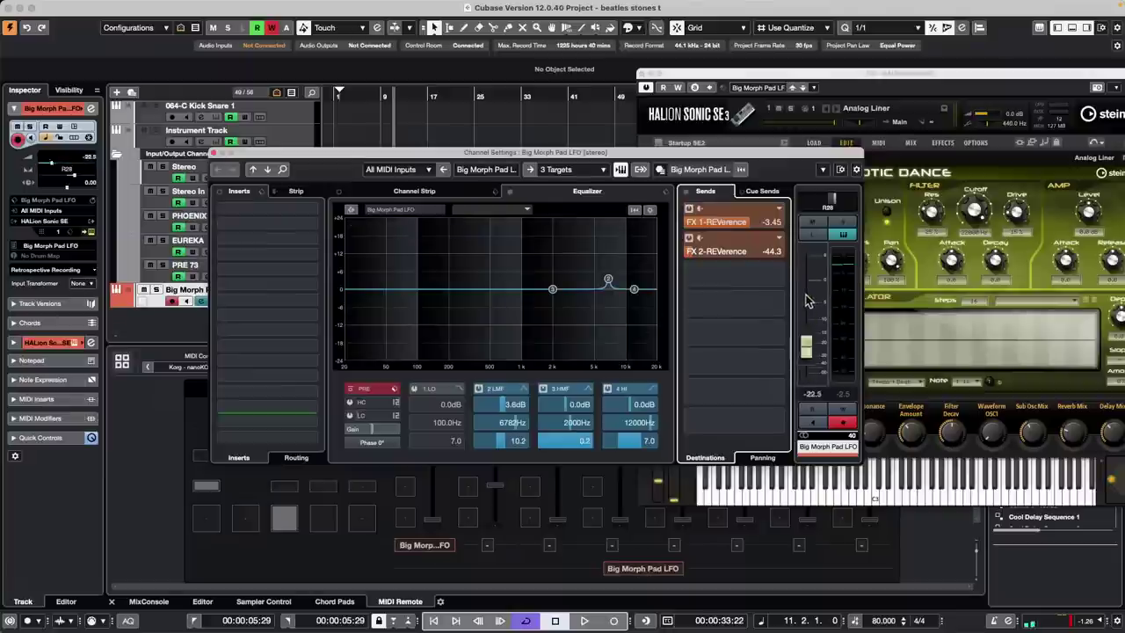
scroll(808, 297, up, 5)
Raise the FX 2-REVerence send to about -12.1 dB and pan the channel further to the right.
scroll(807, 297, down, 5)
scroll(715, 251, up, 8)
scroll(715, 251, down, 3)
scroll(830, 204, up, 5)
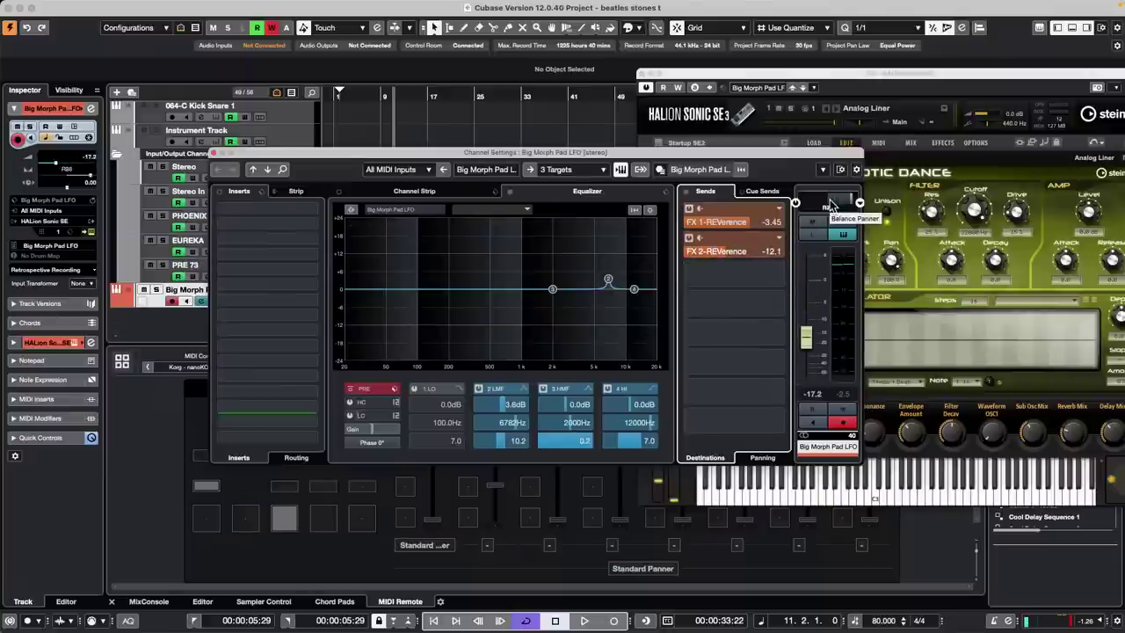
Raise both REVerence sends to about 6 dB and bring EQ band 2 to about -1.3 dB, 1034 Hz and Q 10.1.
scroll(721, 223, up, 5)
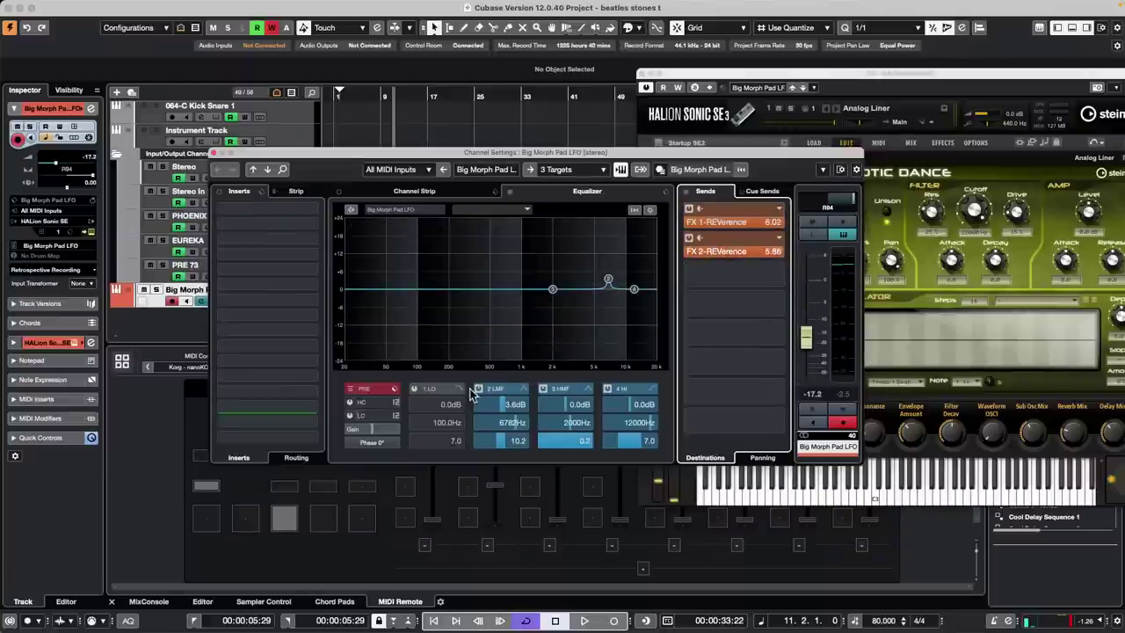
scroll(484, 407, up, 5)
scroll(482, 420, down, 10)
scroll(508, 444, down, 8)
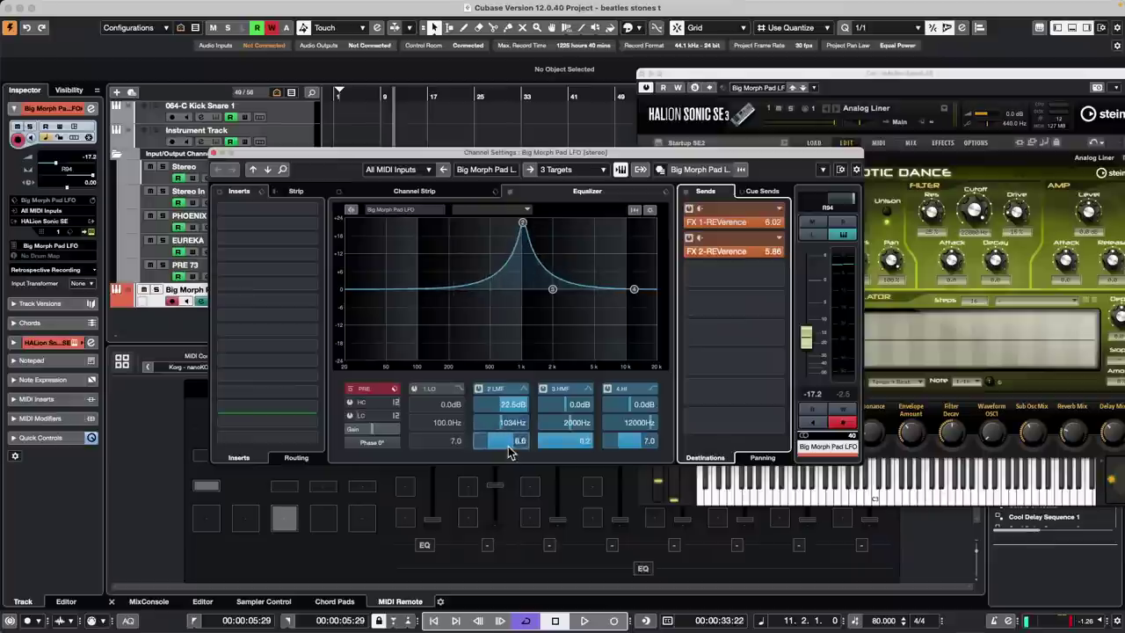
scroll(508, 444, up, 8)
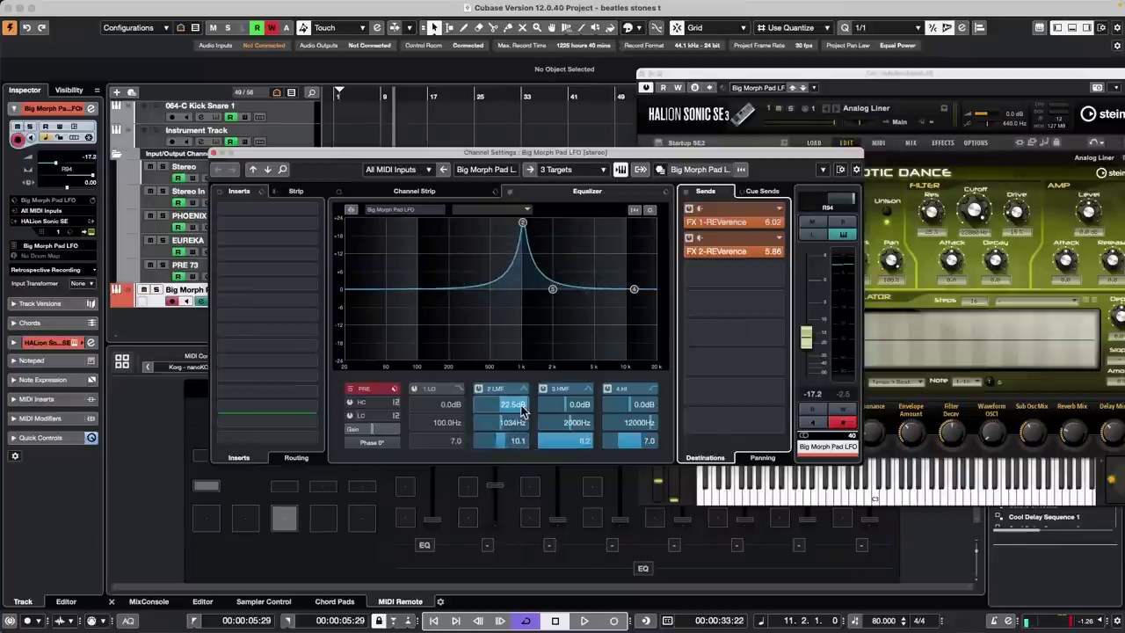
scroll(518, 407, down, 10)
scroll(517, 407, up, 4)
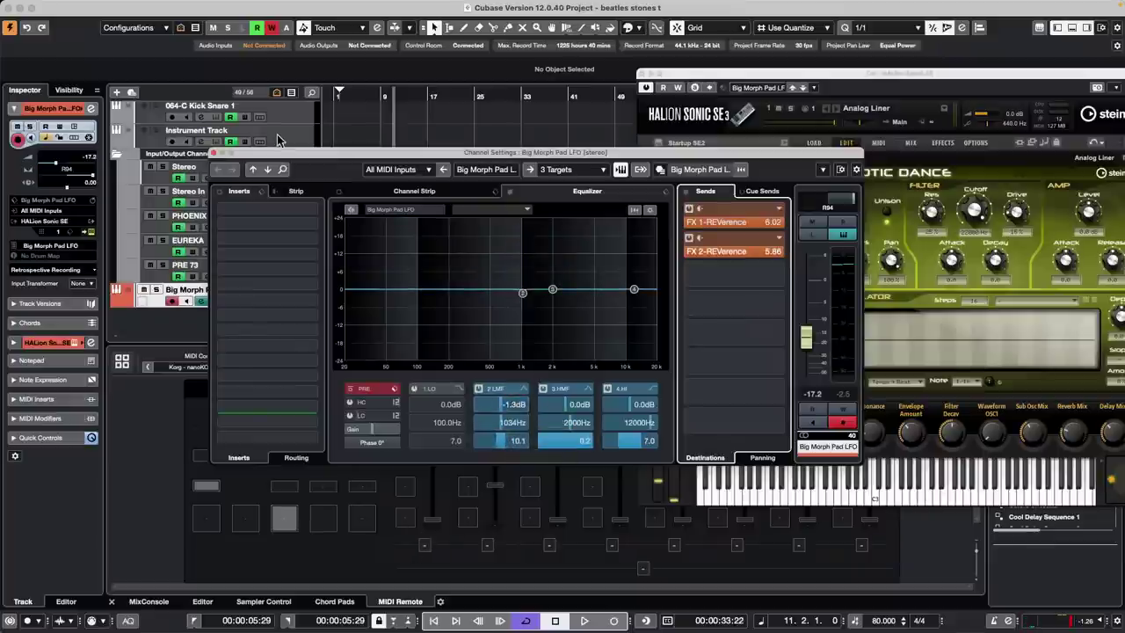
click(214, 154)
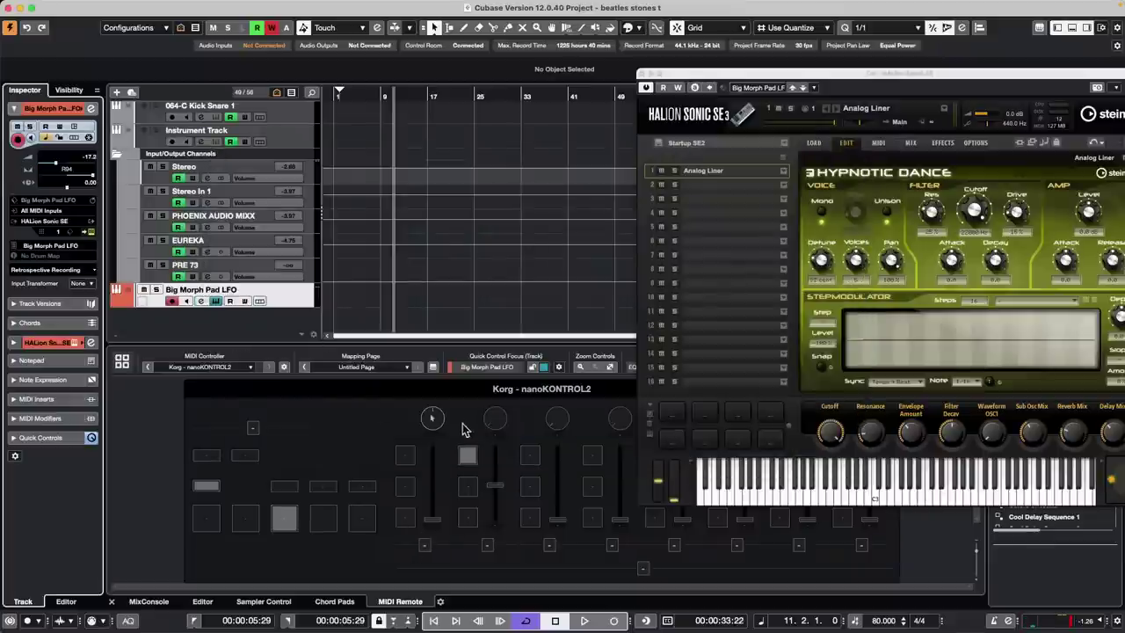
Review the first nanoKONTROL2 knob's mapping and the Mouse Pointer (AI Knob) functions, and close the HALion Sonic SE window.
click(434, 420)
double_click(434, 419)
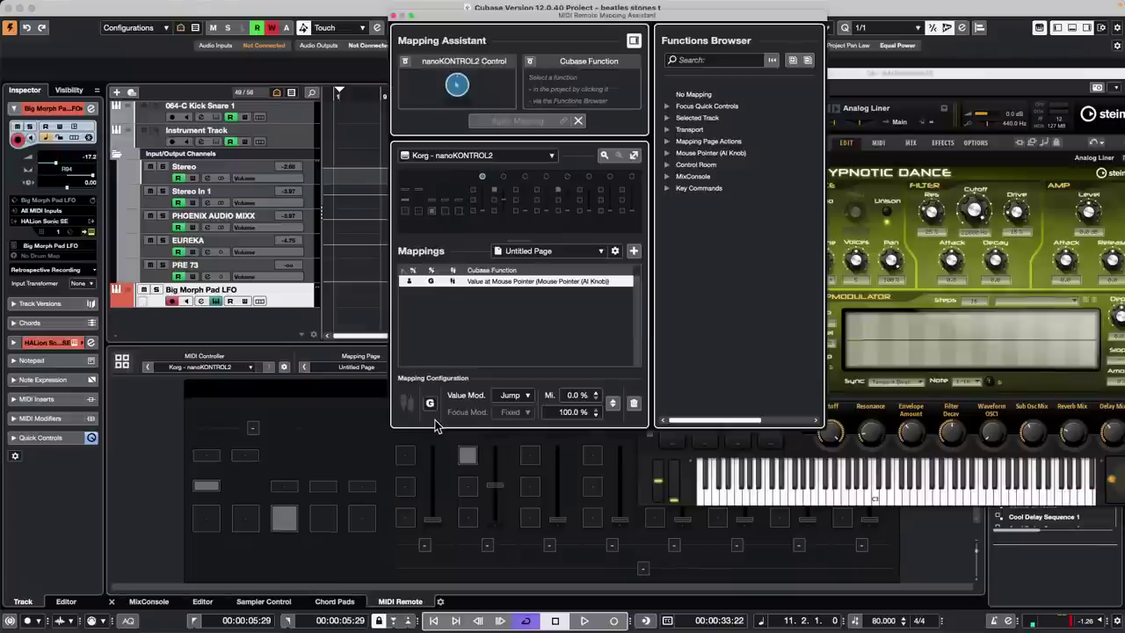
click(666, 153)
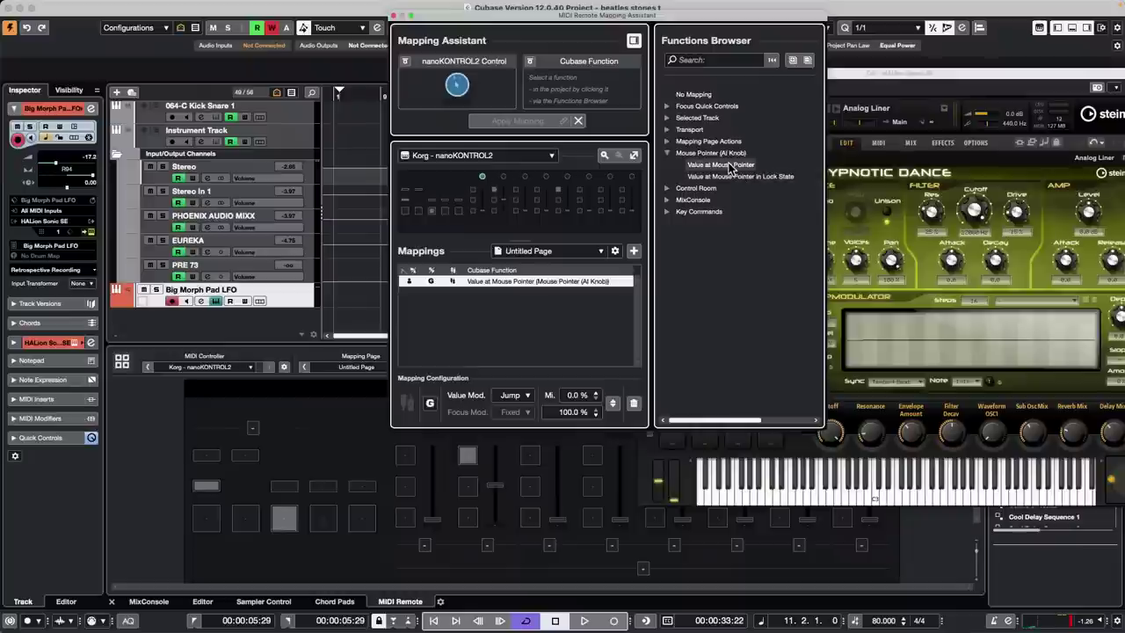
click(394, 15)
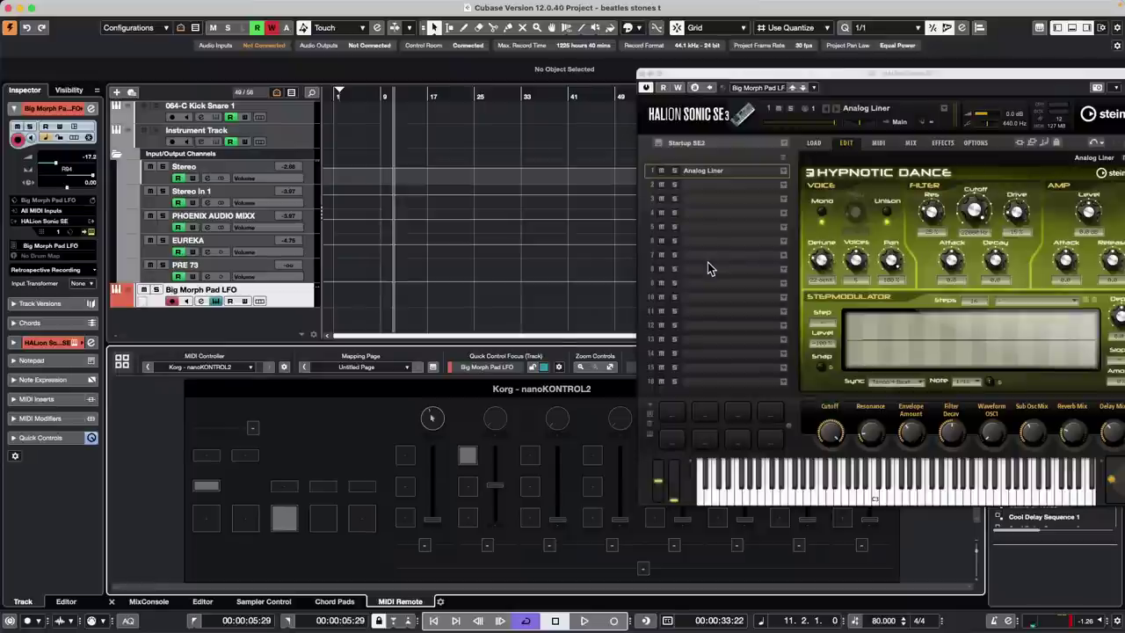
click(642, 75)
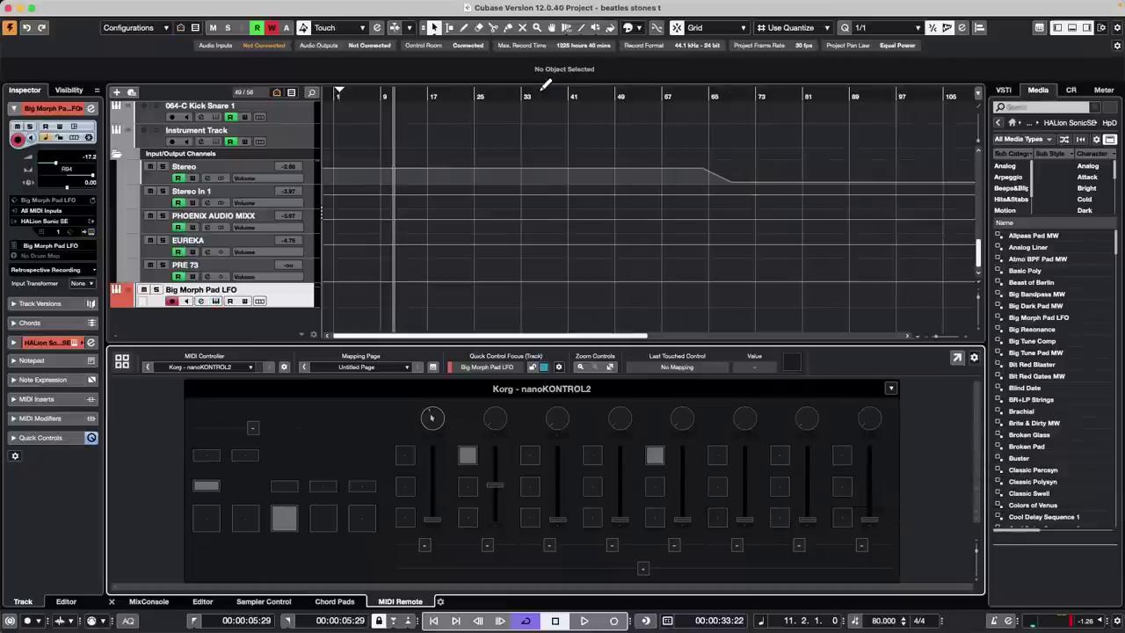
Add an instrument track without a VST instrument directly below the Chord Track.
drag(540, 89, 538, 61)
scroll(451, 158, up, 10)
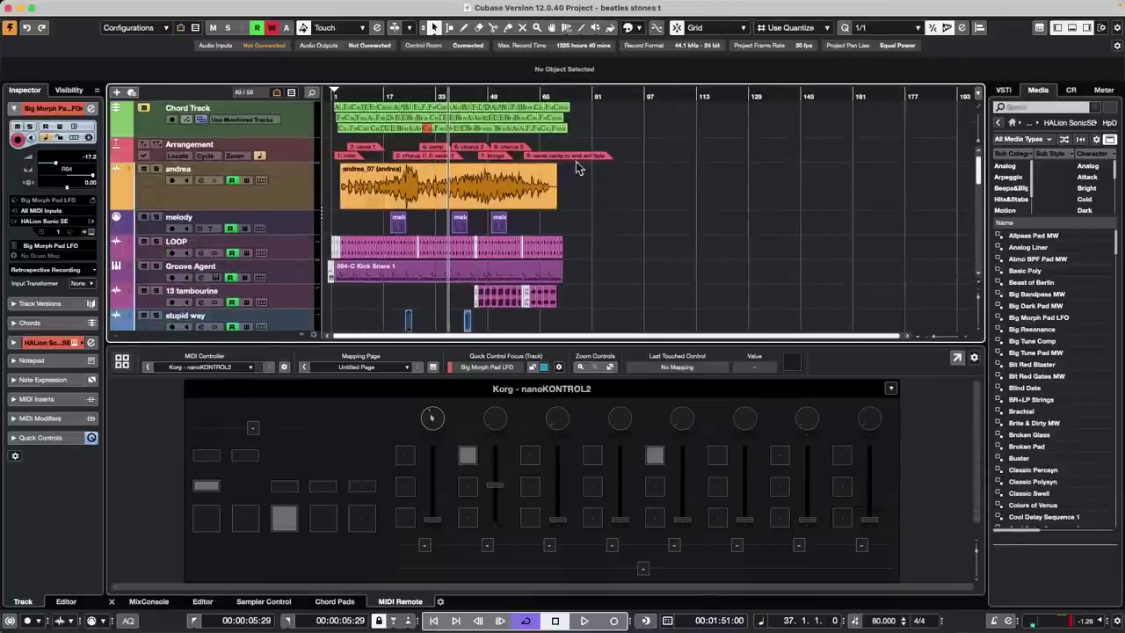
click(308, 133)
right_click(293, 132)
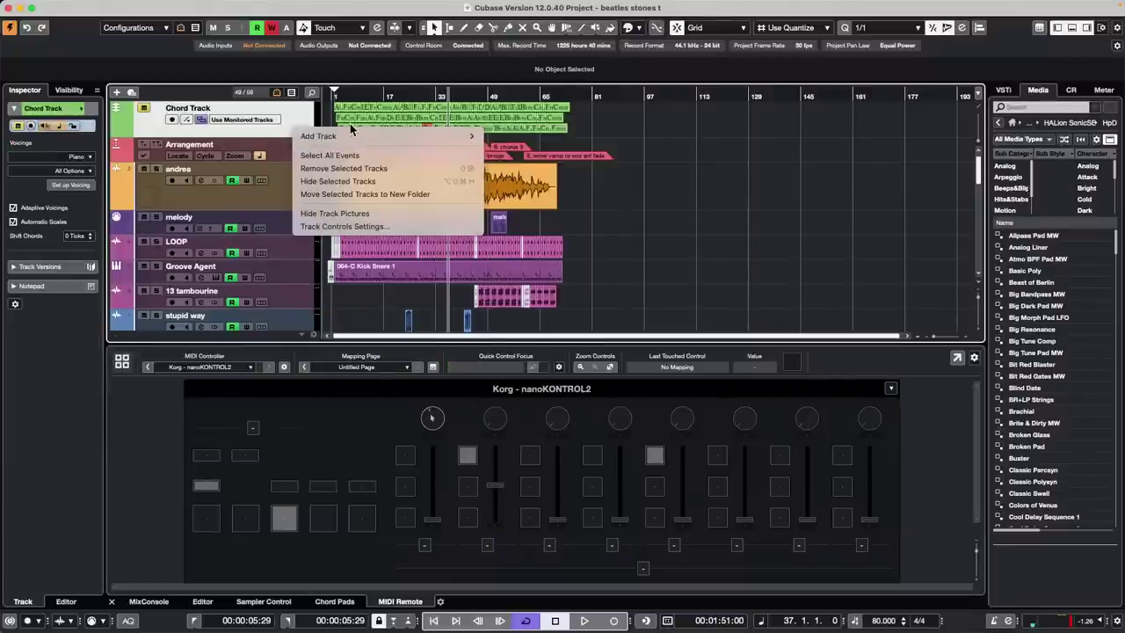
mouse_move(450, 133)
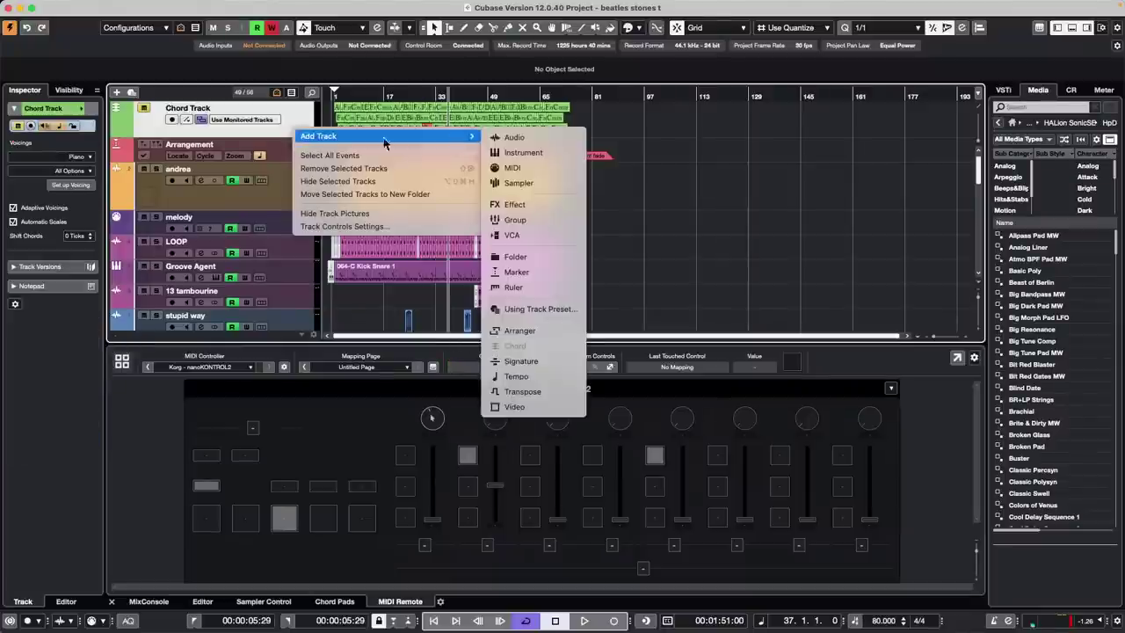
click(528, 152)
click(703, 228)
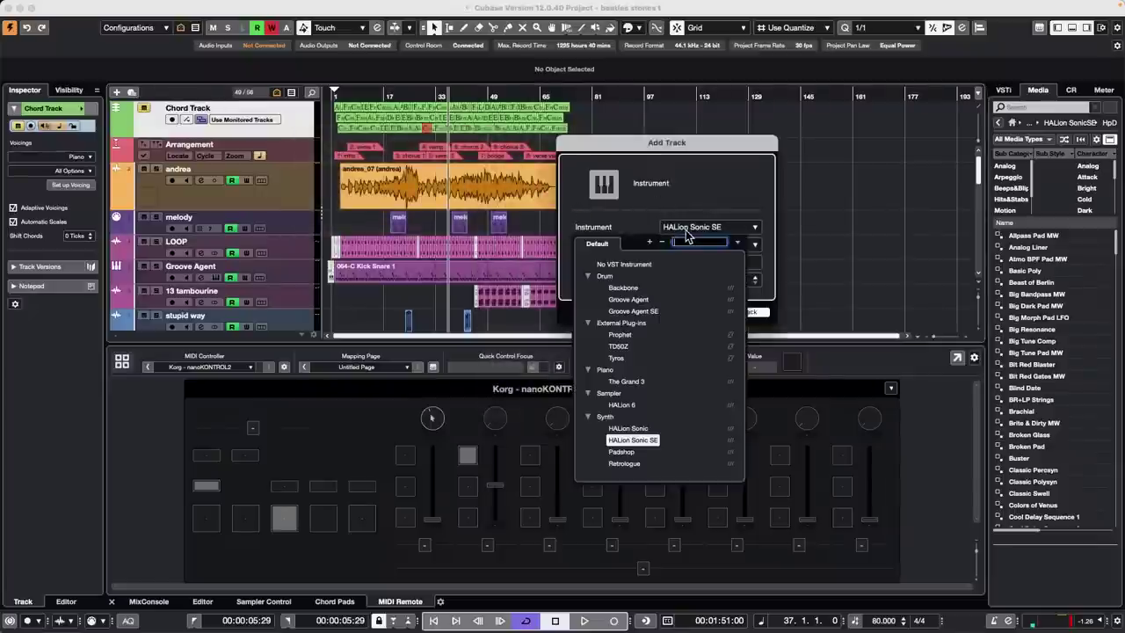
click(619, 264)
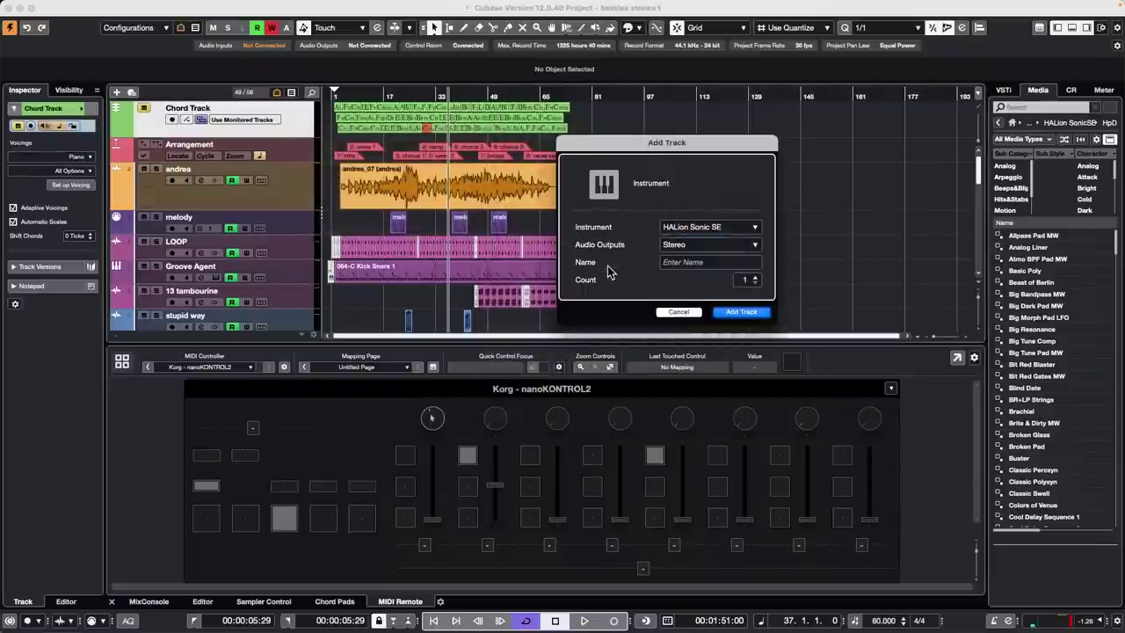
click(737, 313)
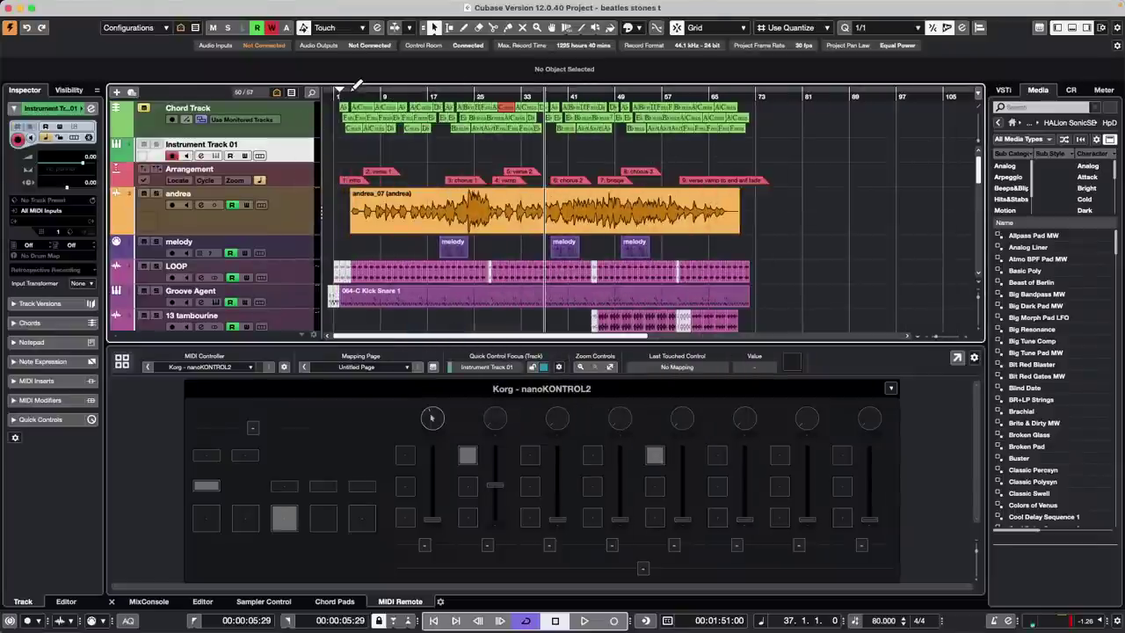
Select all chord events on the Chord Track and place them as MIDI parts on Instrument Track 01 from bar 2.
drag(347, 95, 336, 139)
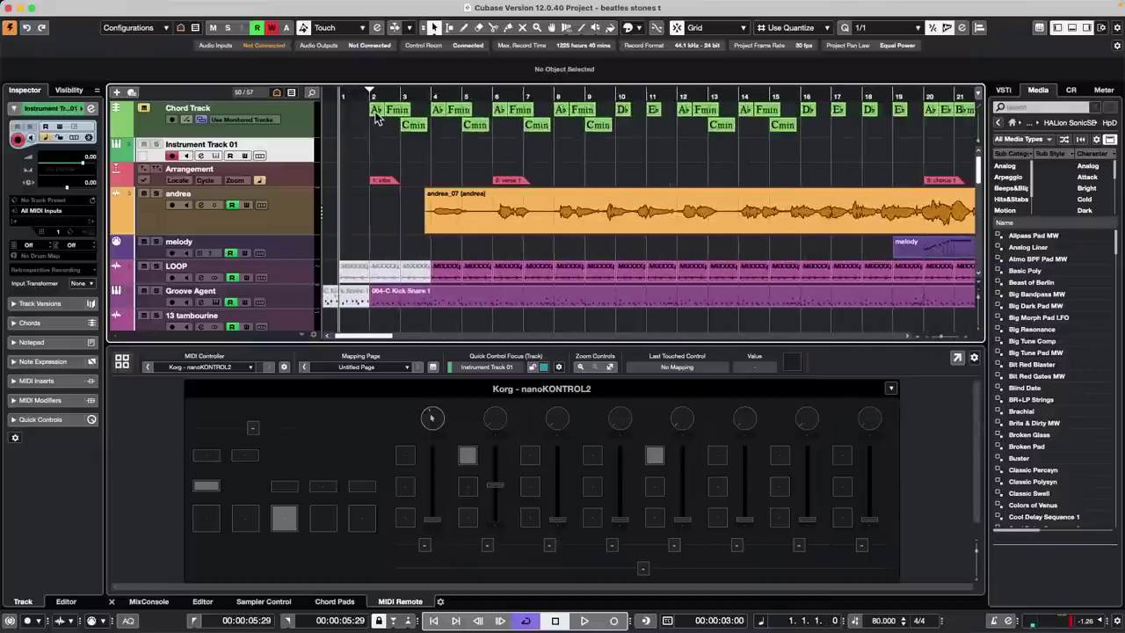
click(376, 117)
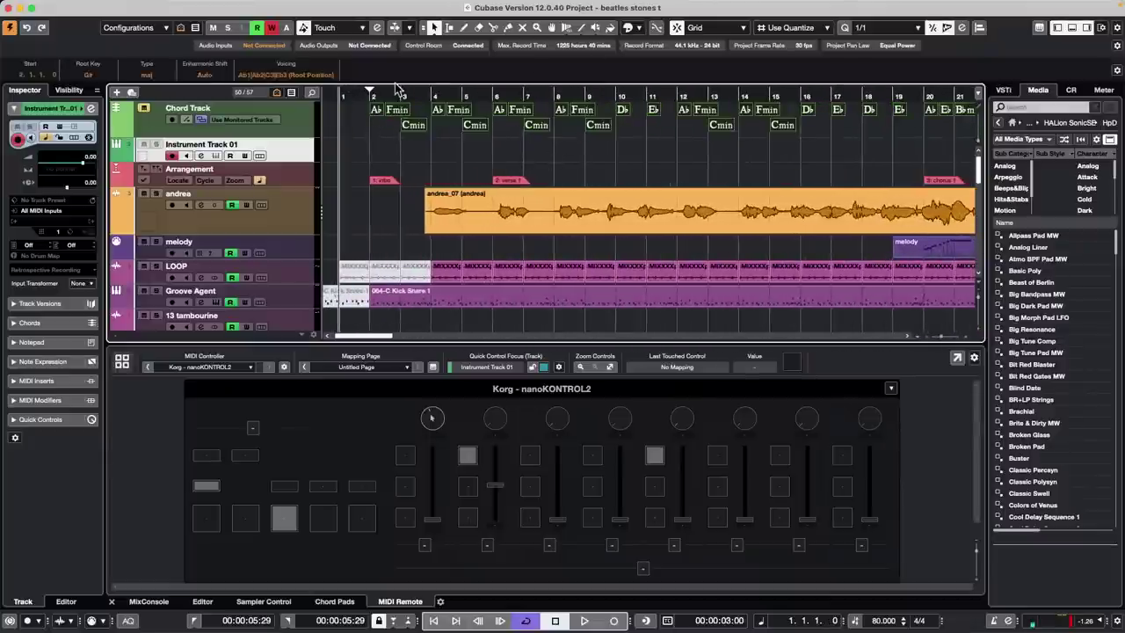
drag(368, 95, 372, 112)
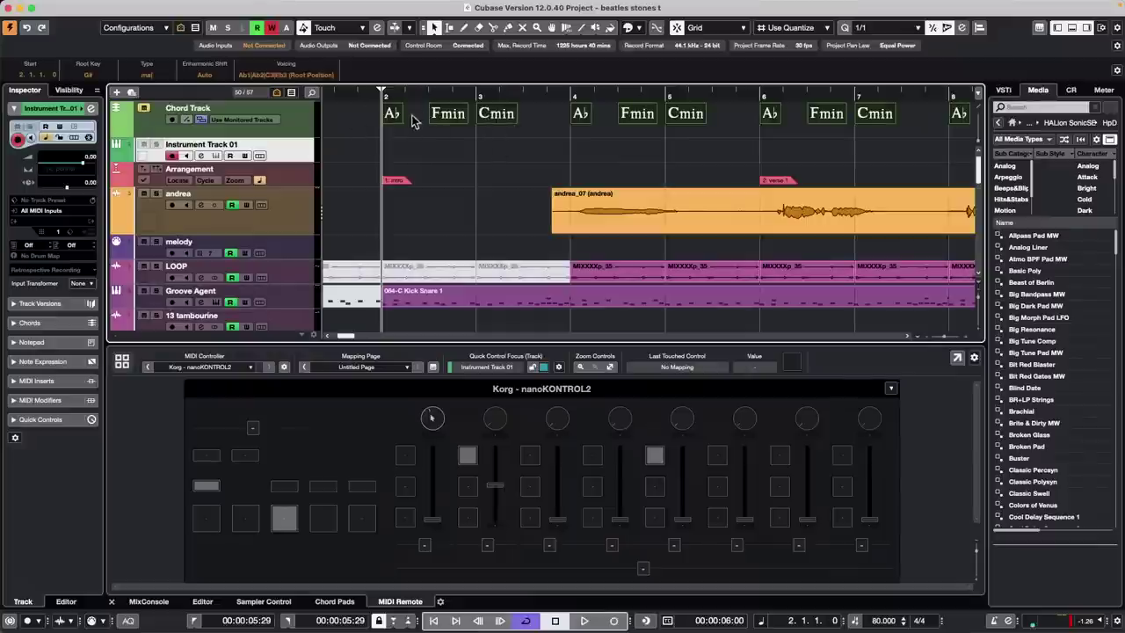
drag(392, 121, 393, 152)
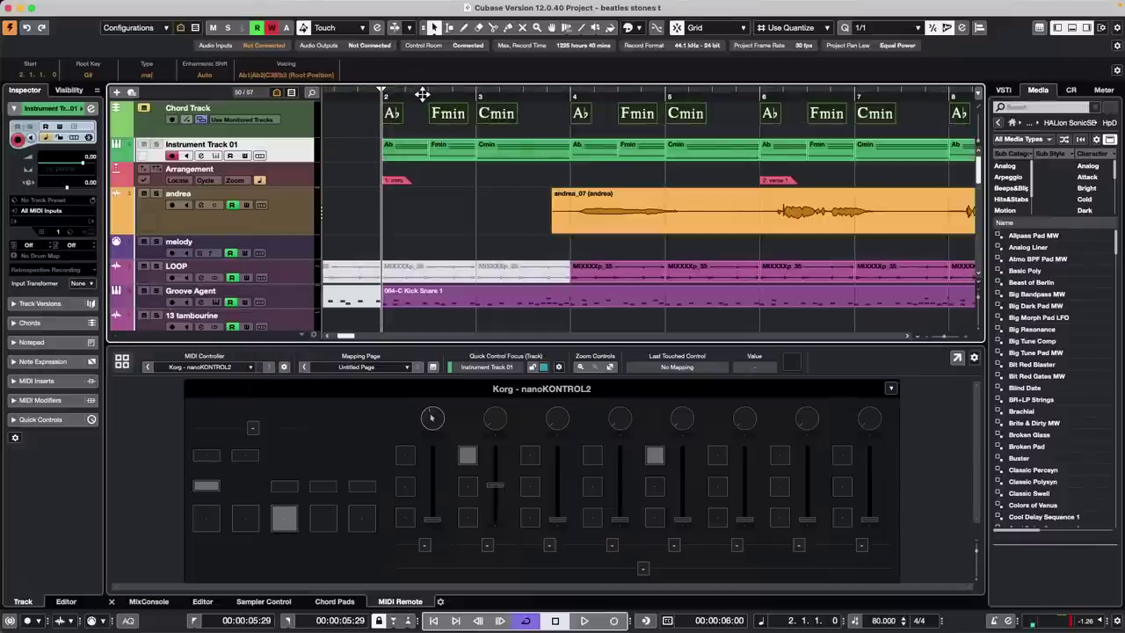
drag(422, 95, 423, 74)
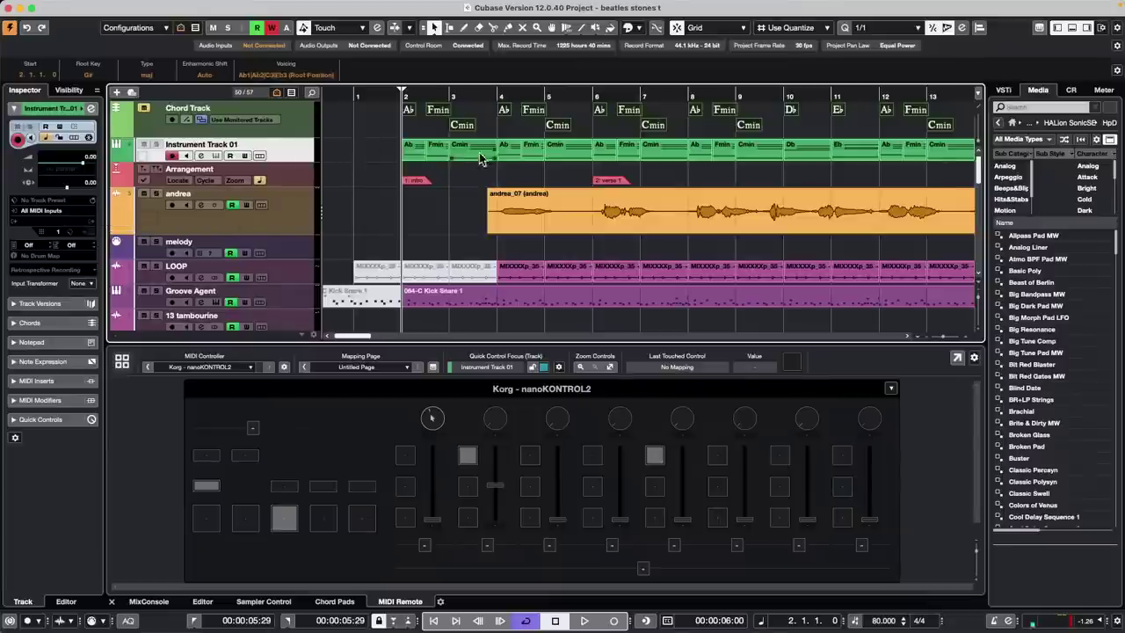
Glue all the chord parts on Instrument Track 01 into one part and open it in the Key Editor.
click(418, 158)
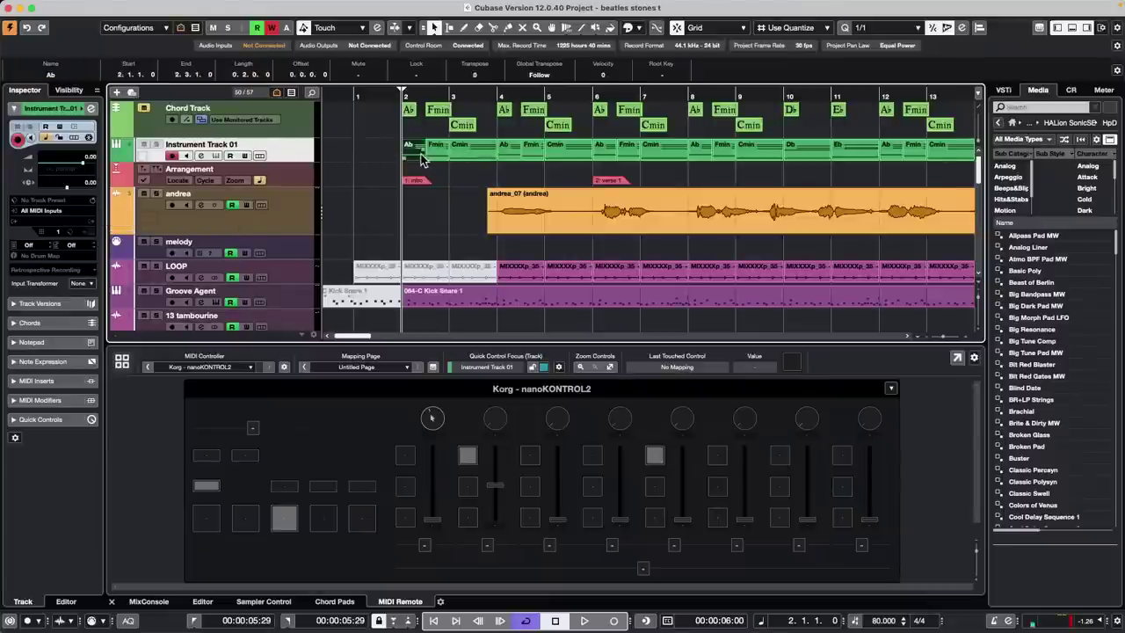
right_click(377, 156)
click(477, 158)
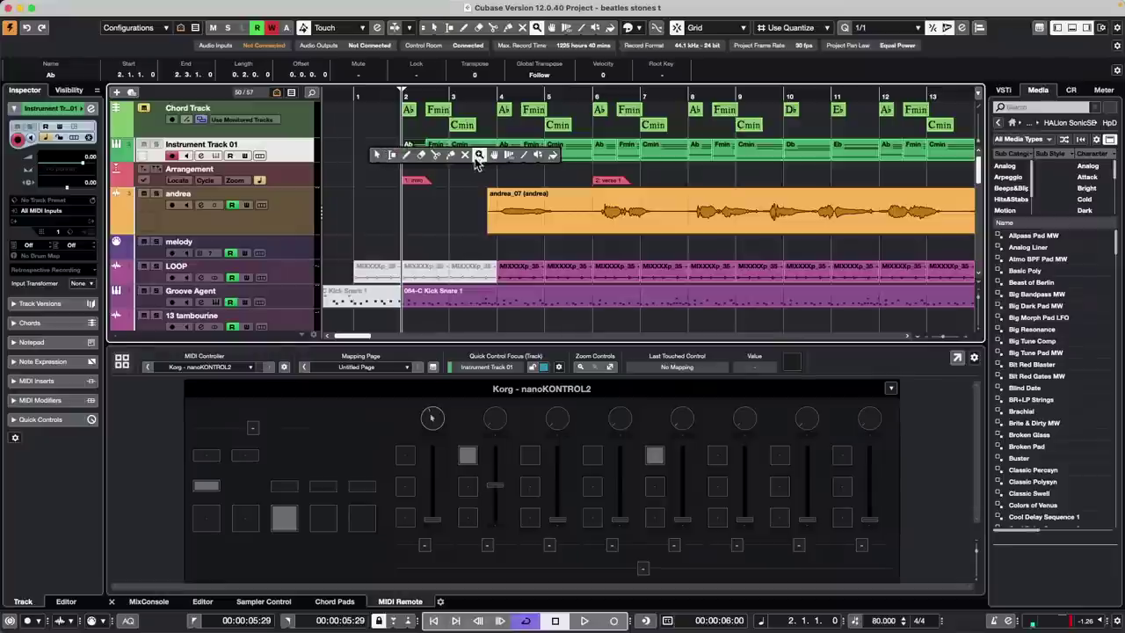
click(451, 156)
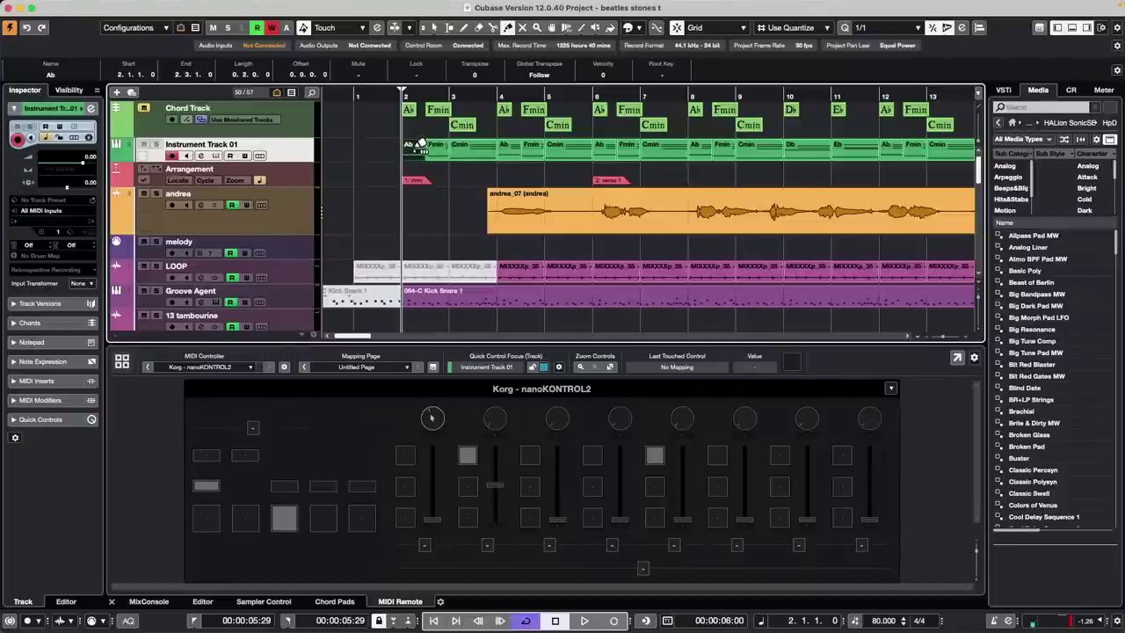
alt+click(415, 146)
right_click(414, 146)
click(416, 153)
double_click(432, 156)
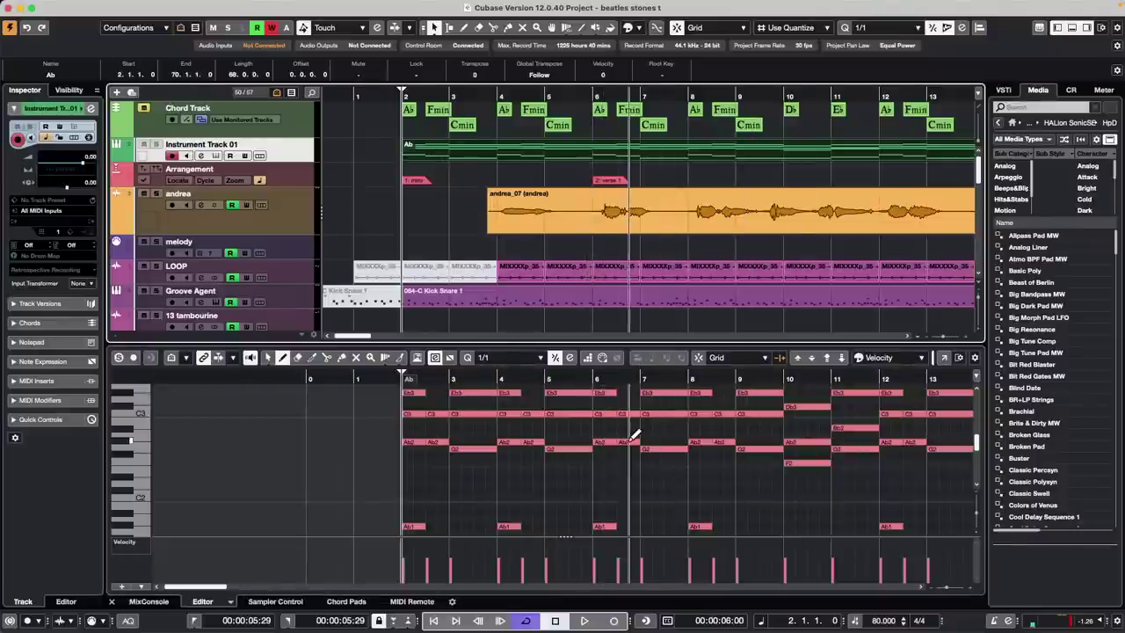
scroll(635, 424, up, 2)
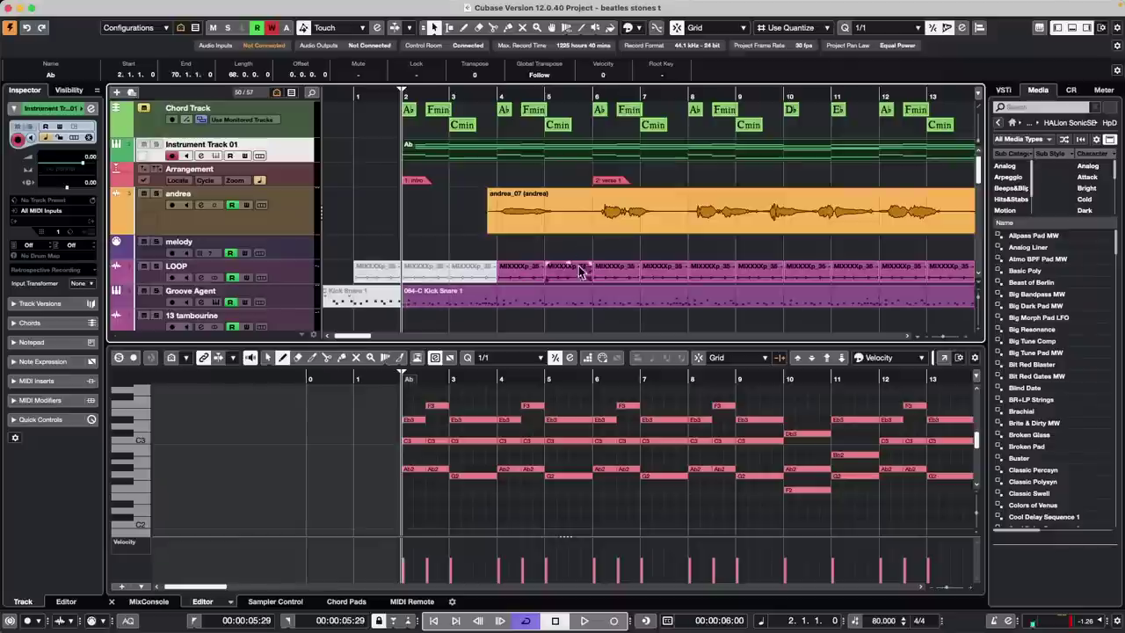
click(551, 206)
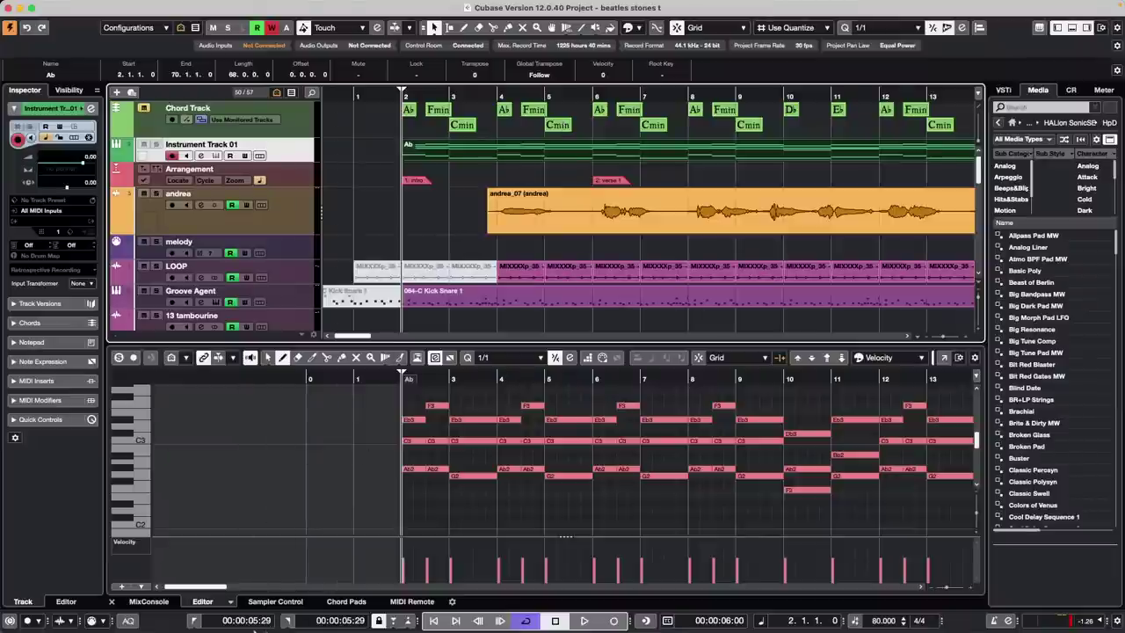
mouse_move(285, 626)
click(246, 607)
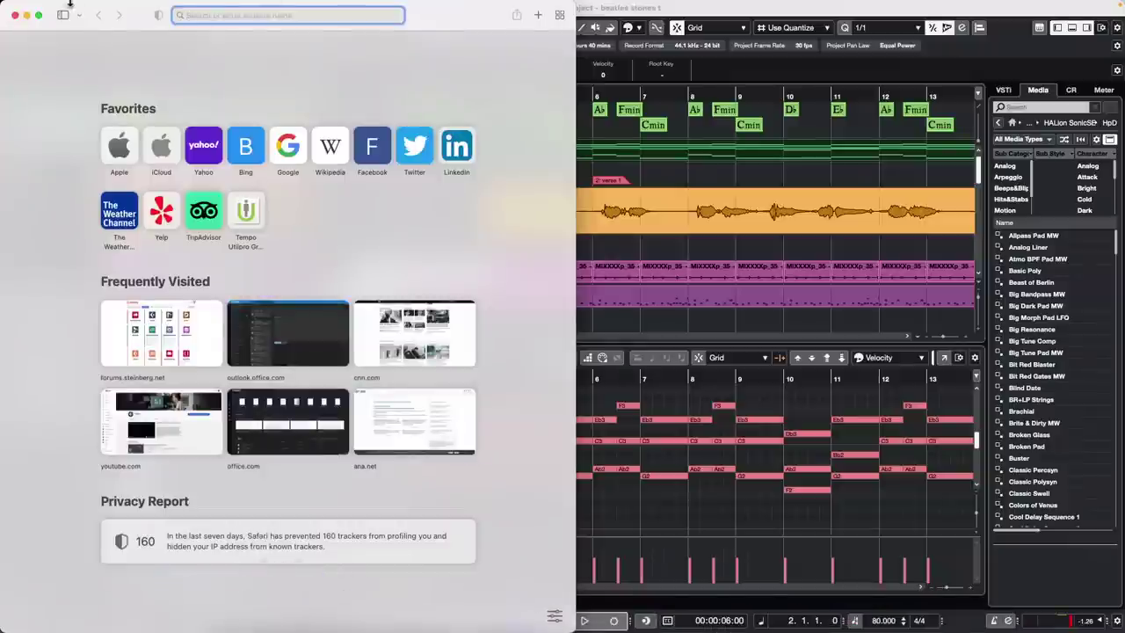
click(202, 7)
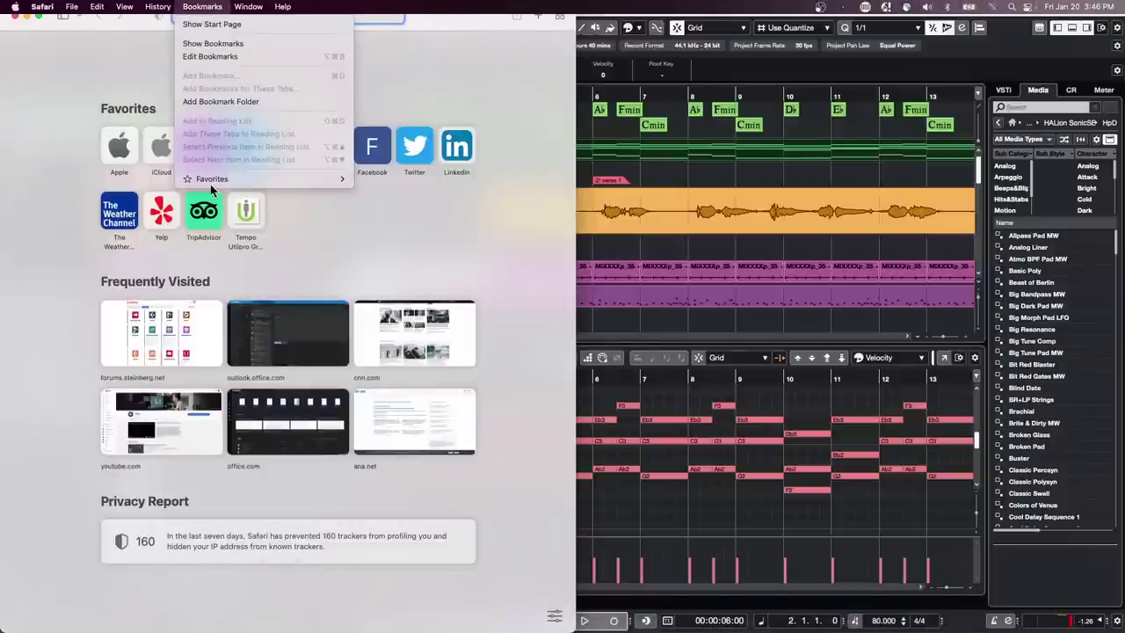
mouse_move(211, 180)
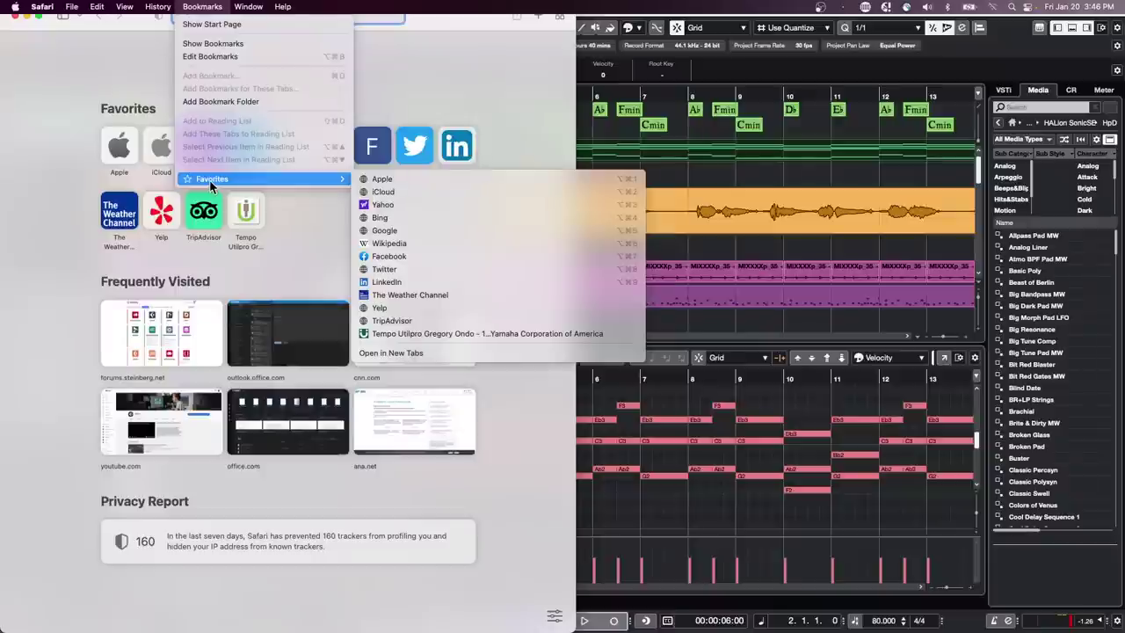
click(64, 88)
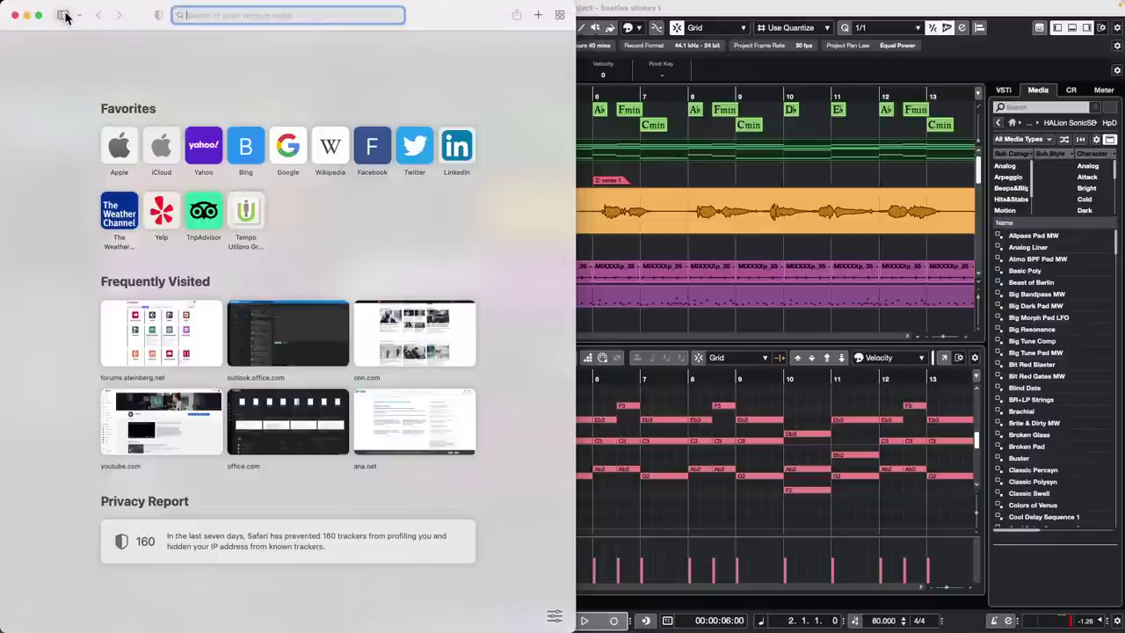
click(14, 15)
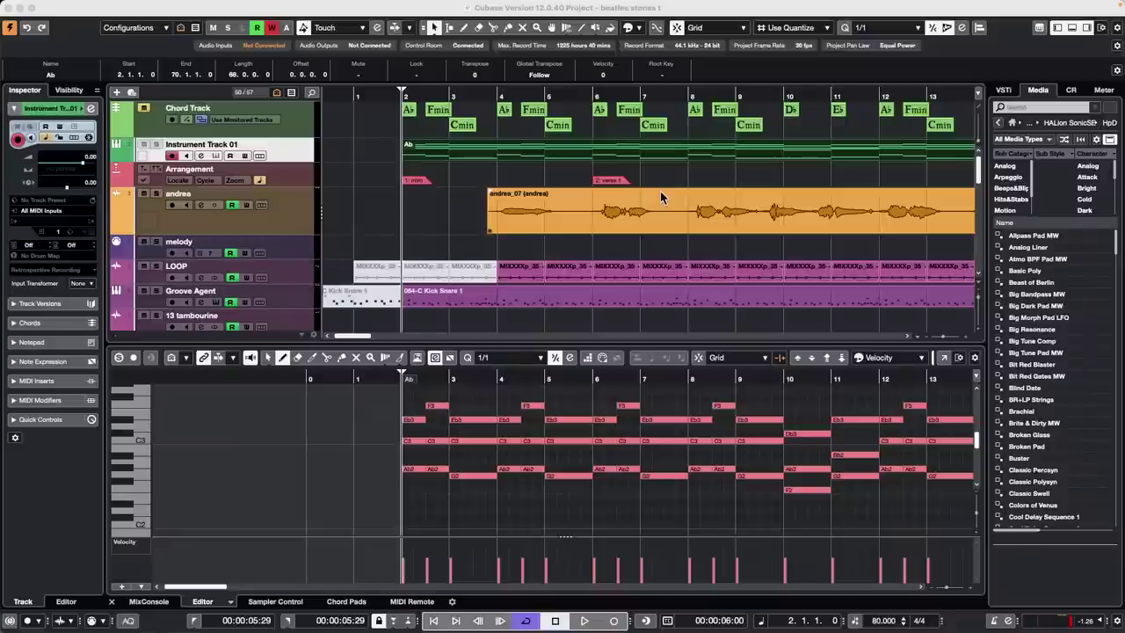
Create a new empty project in the January 20 2023 folder inside Hangouts.
mouse_move(143, 6)
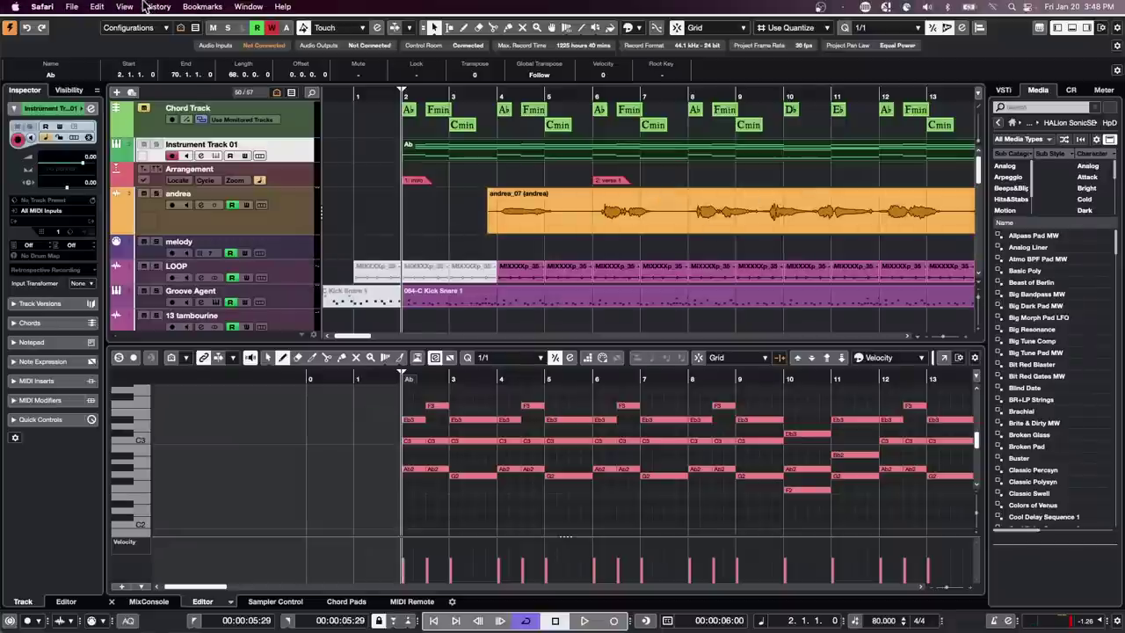
click(72, 6)
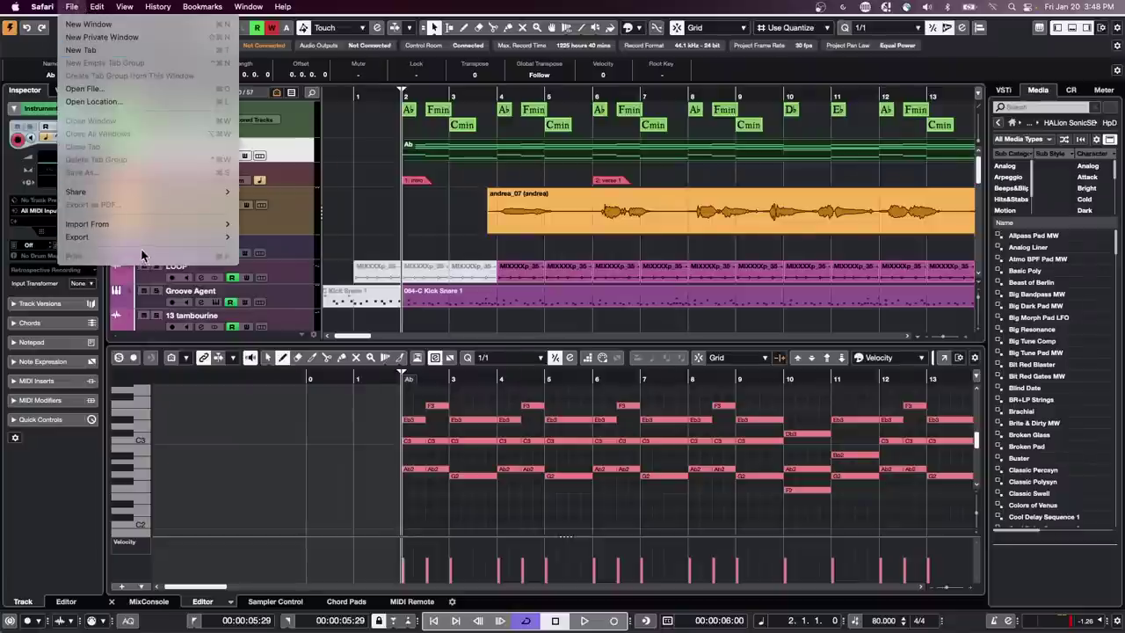
click(436, 230)
click(52, 6)
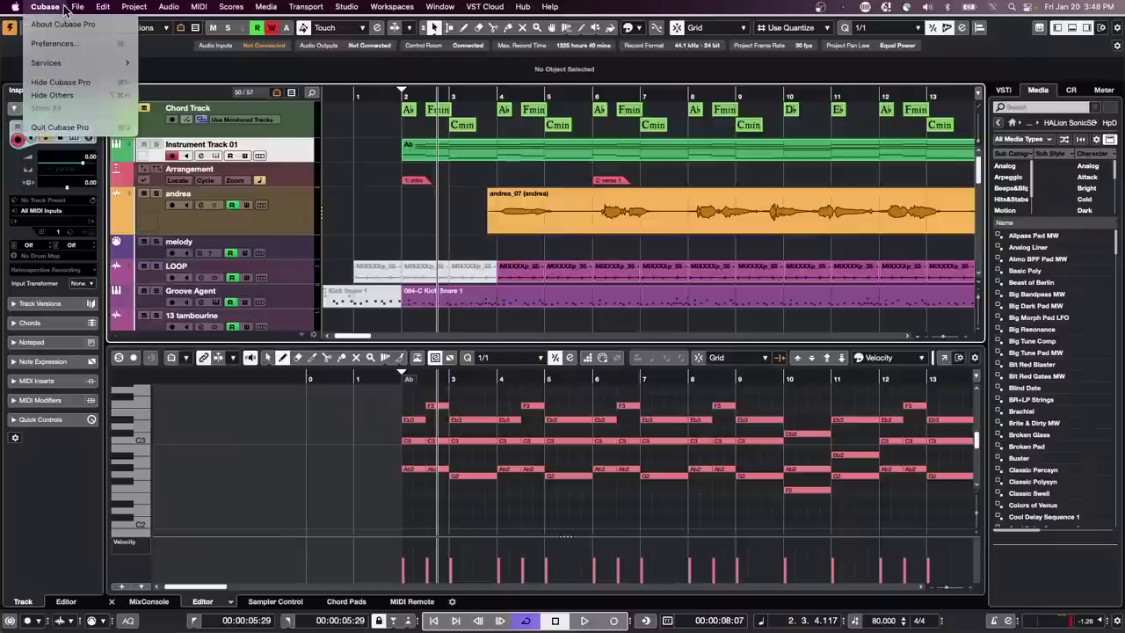
click(87, 24)
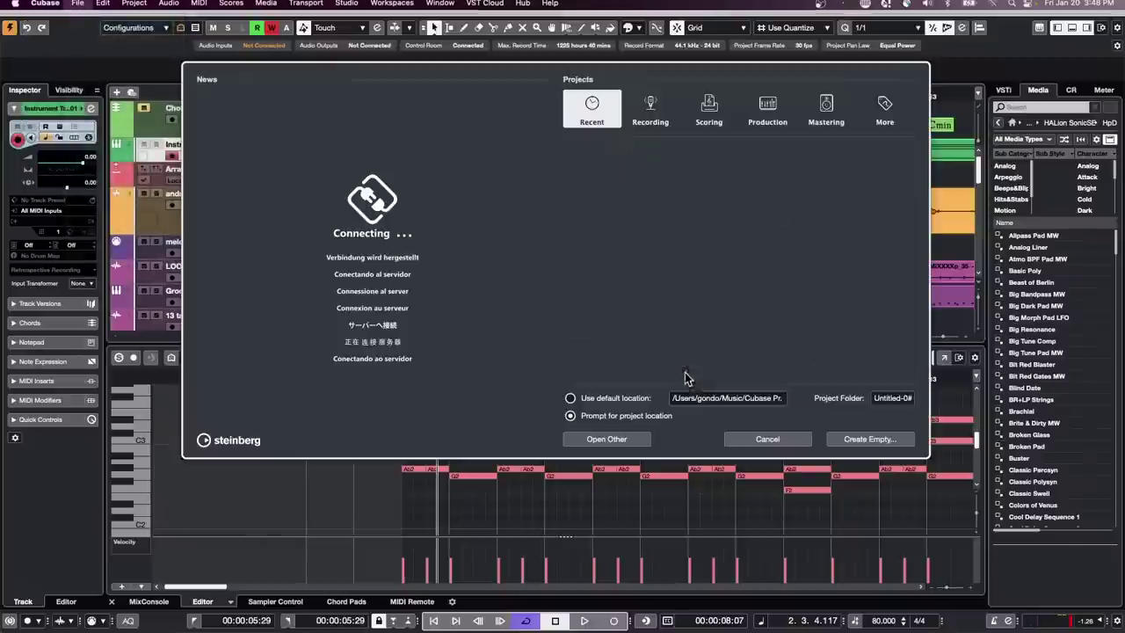
click(841, 437)
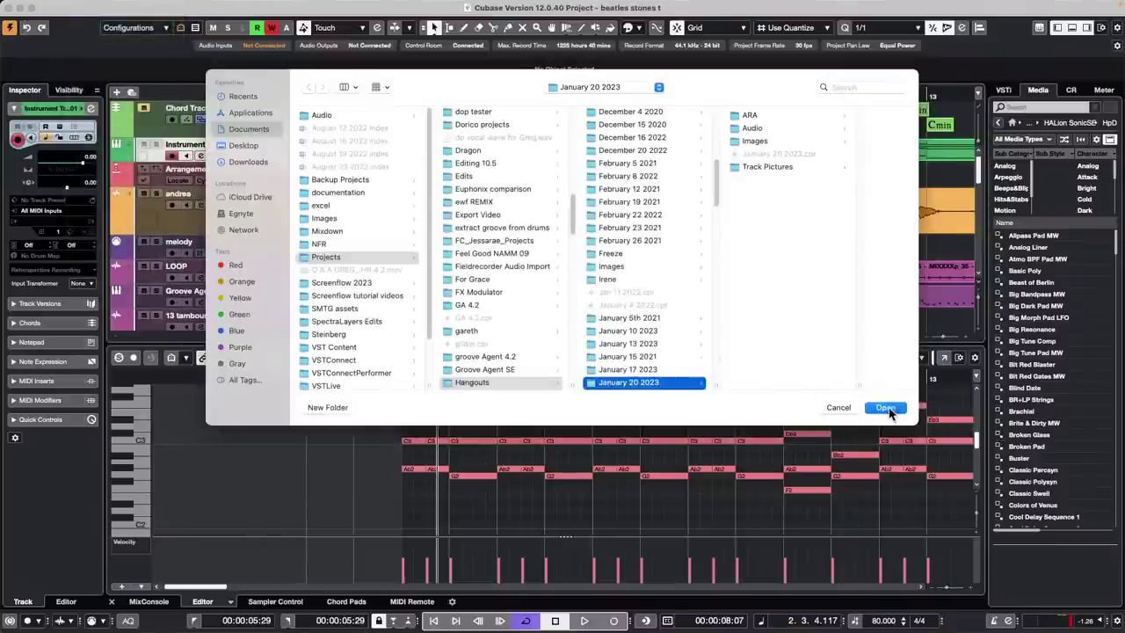
click(886, 408)
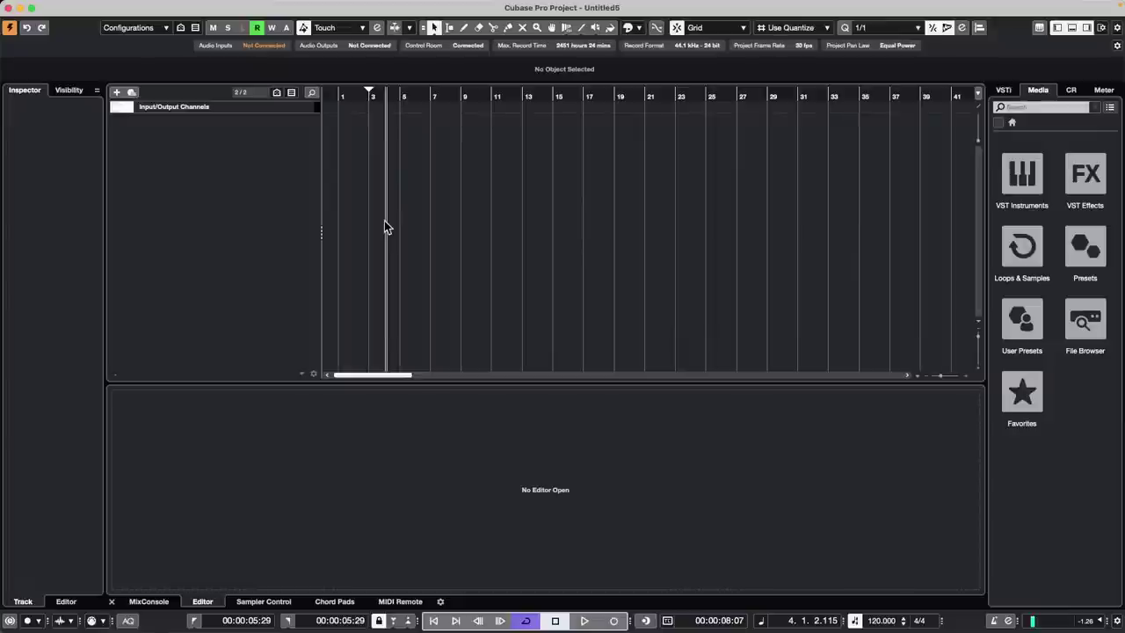
Add an instrument track that uses HALion Sonic SE to the empty project.
right_click(257, 155)
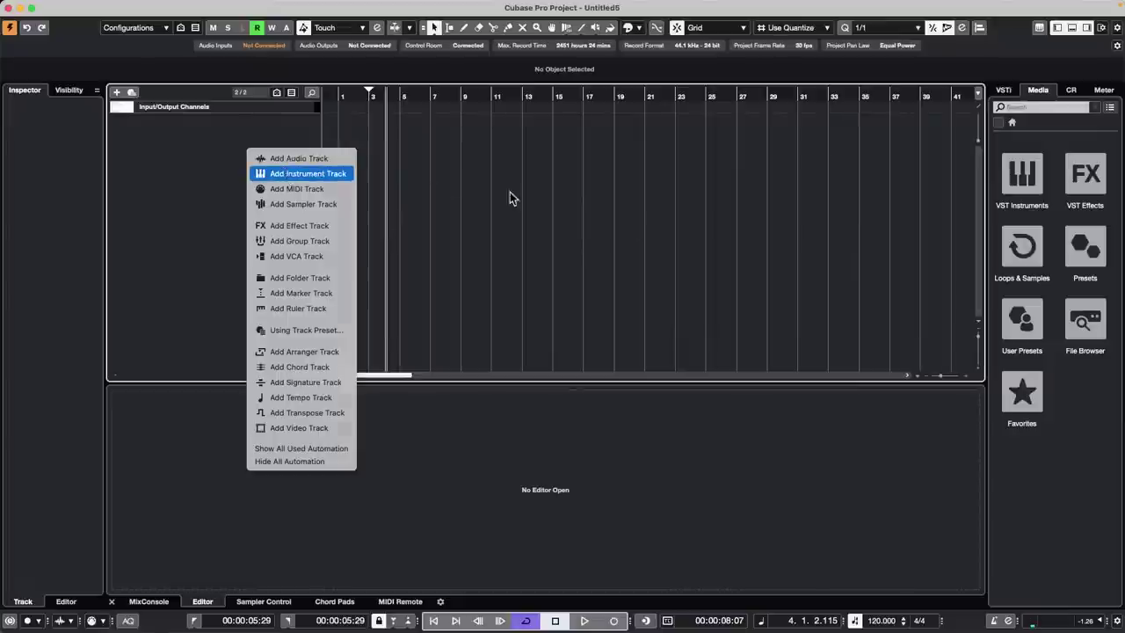
key(Return)
click(707, 228)
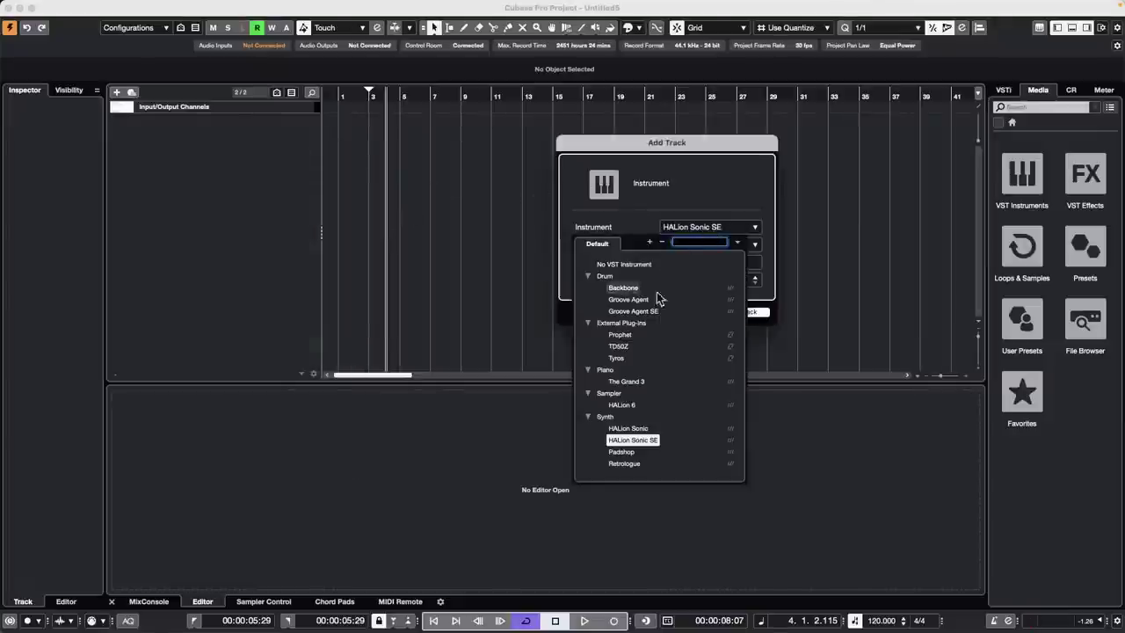
click(804, 334)
click(740, 312)
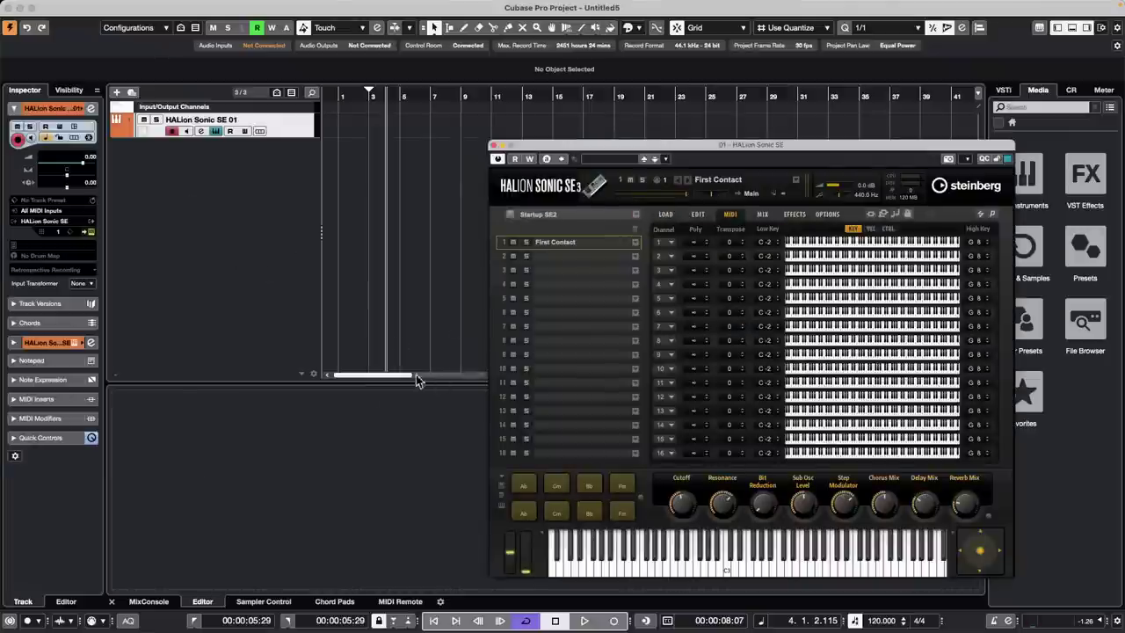
Try to record notes played on HALion Sonic SE's built-in keyboard onto the instrument track, starting at bar 4.
click(584, 621)
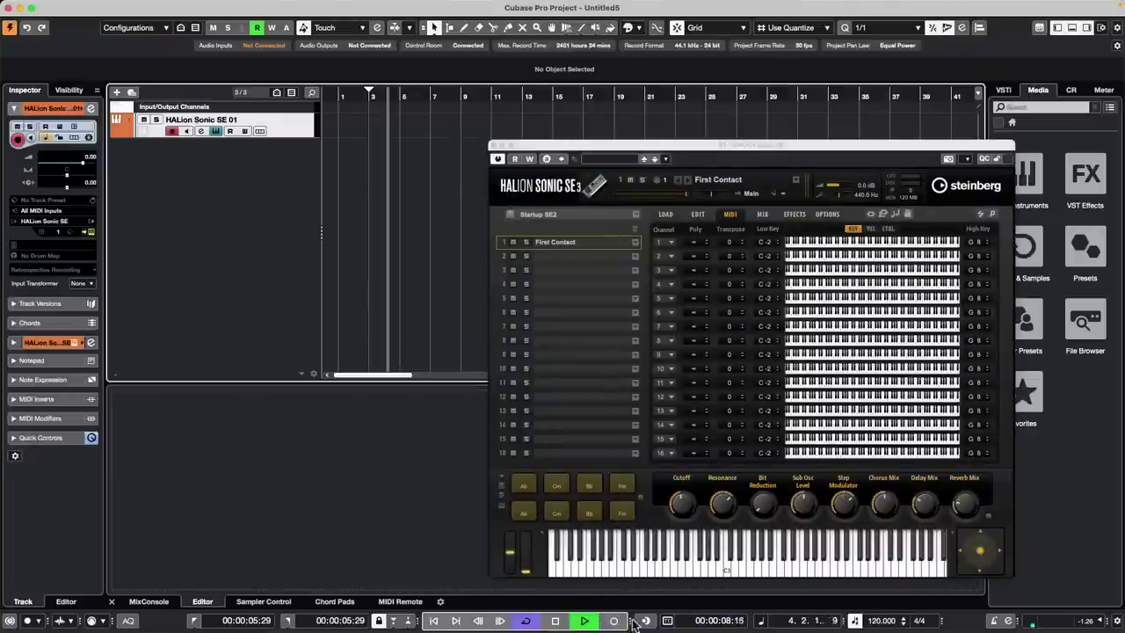
click(613, 620)
click(664, 567)
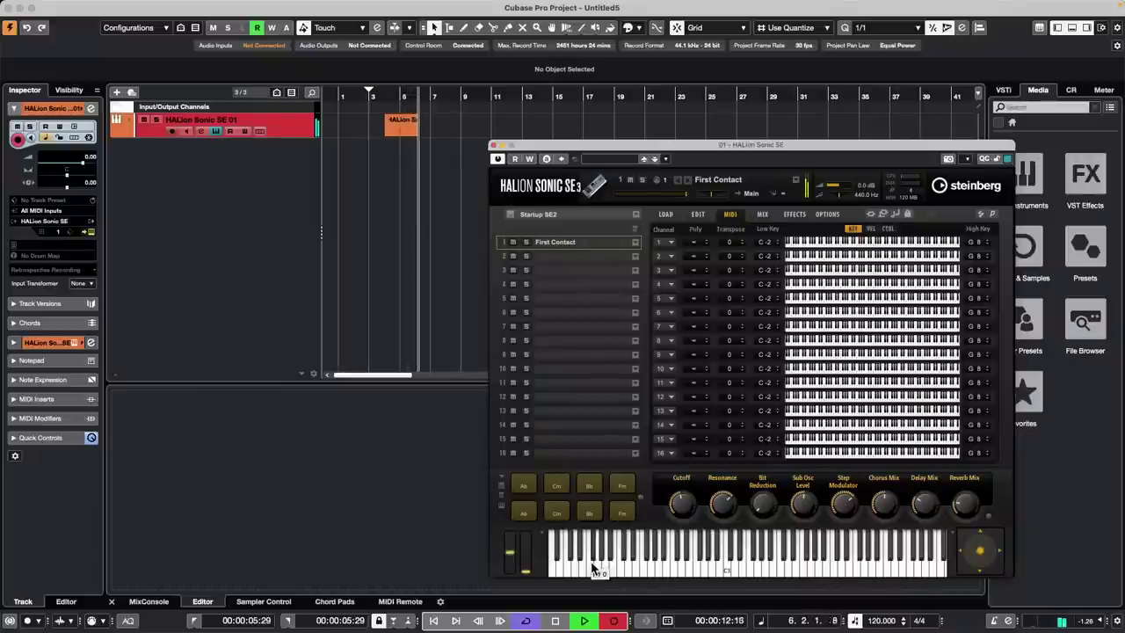
key(space)
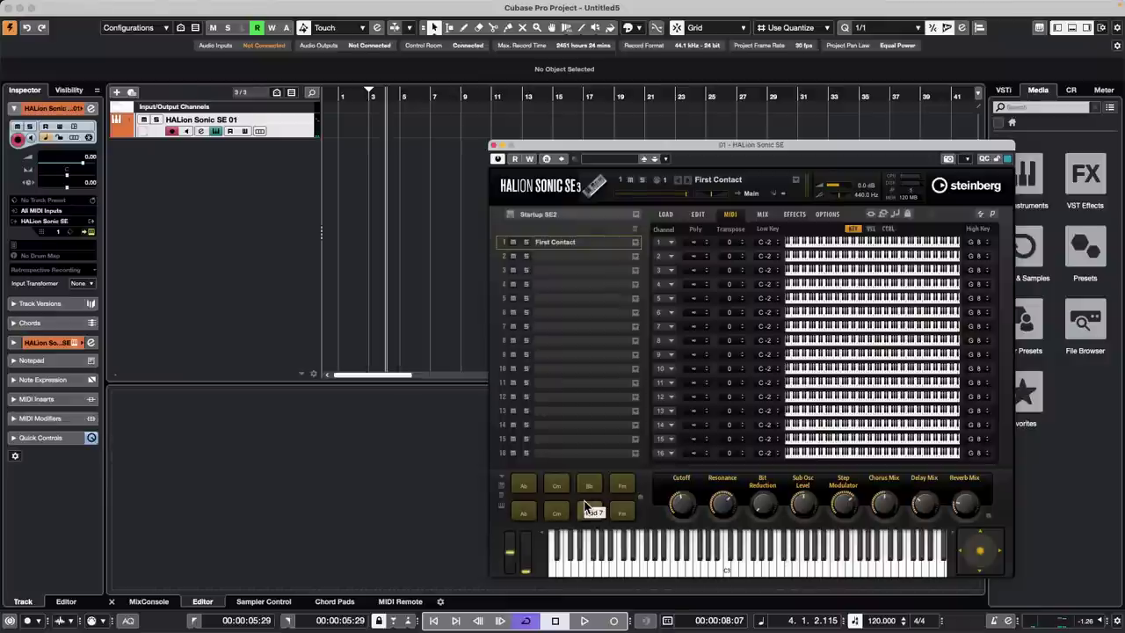
Show the On-Screen Keyboard and record notes played on it as a part from bar 4 to bar 12.
key(alt+k)
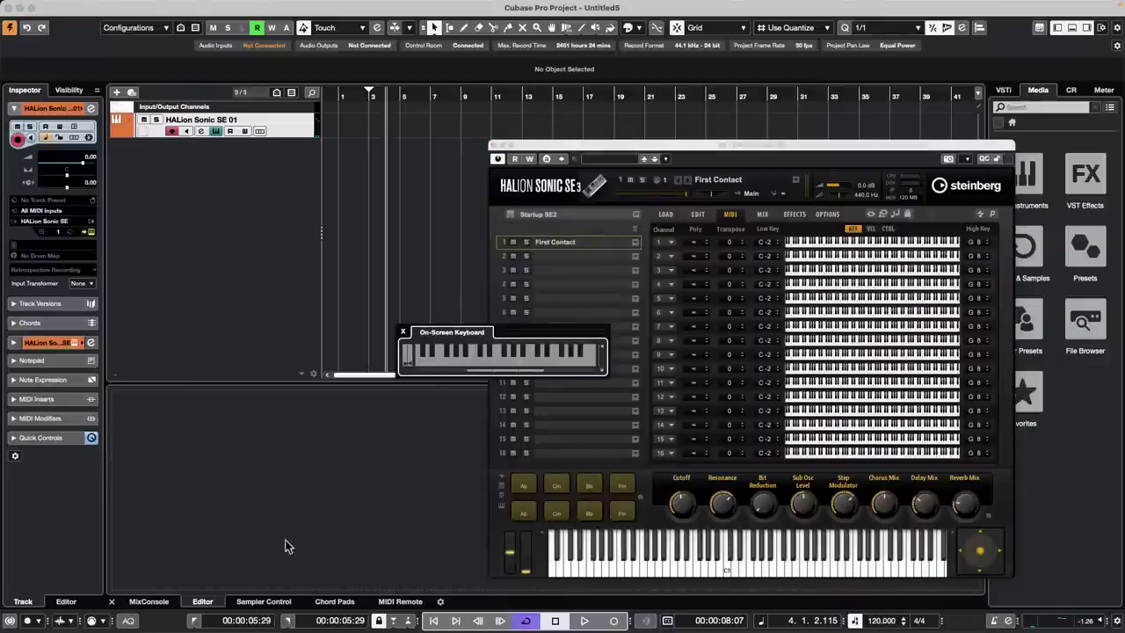
click(286, 354)
key(space)
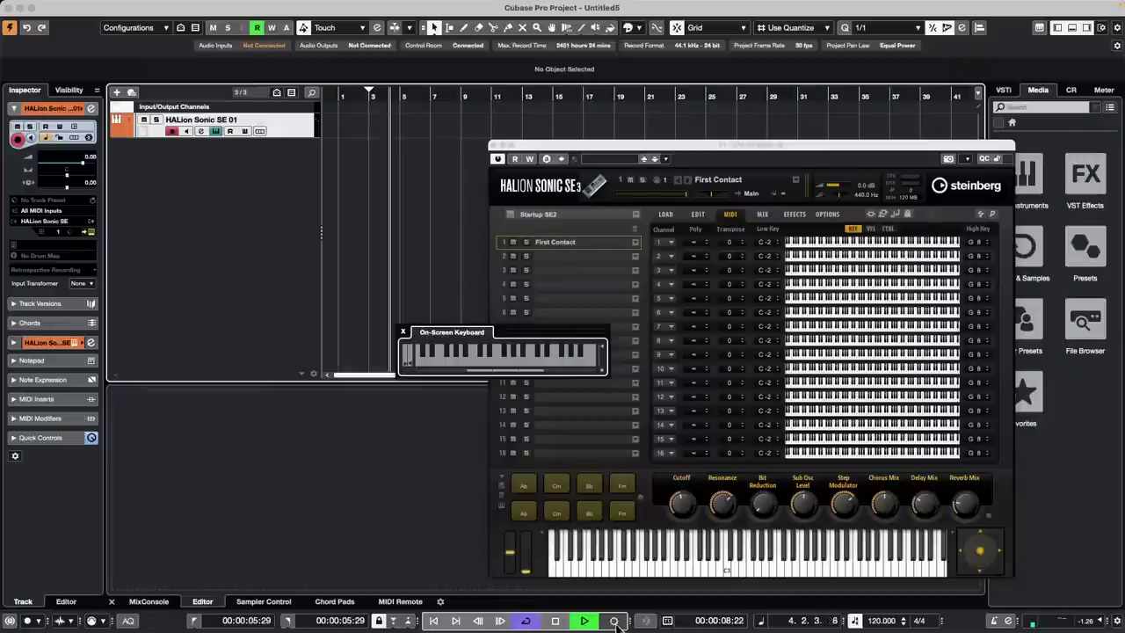
click(613, 621)
click(495, 367)
click(505, 367)
click(527, 366)
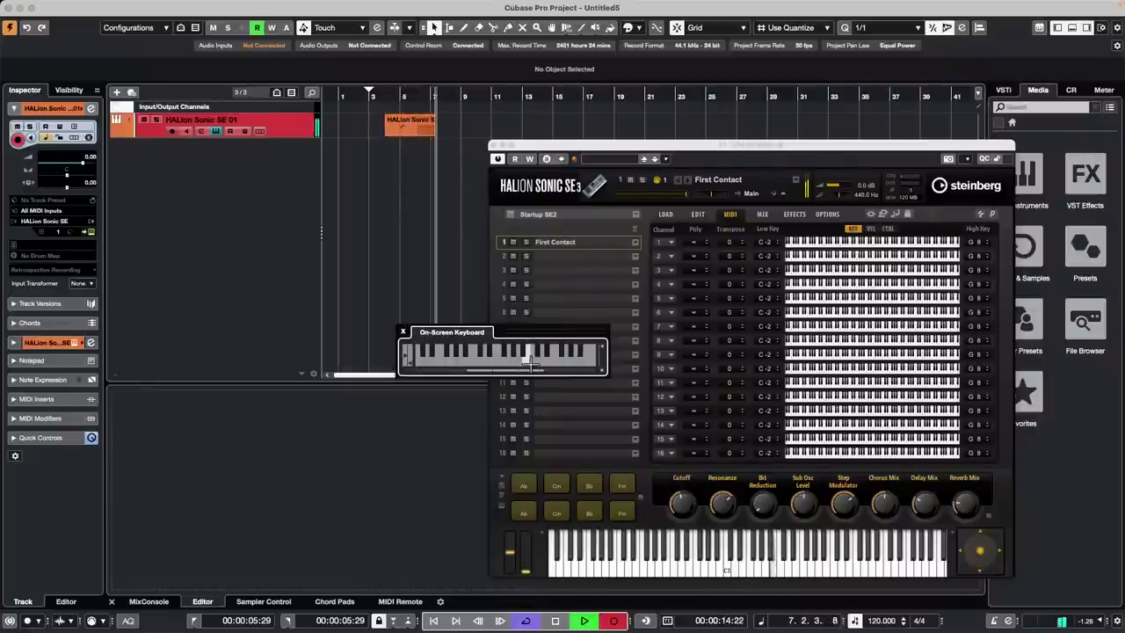
mouse_move(574, 359)
mouse_down()
mouse_move(601, 359)
mouse_move(477, 368)
mouse_up()
click(525, 359)
click(423, 360)
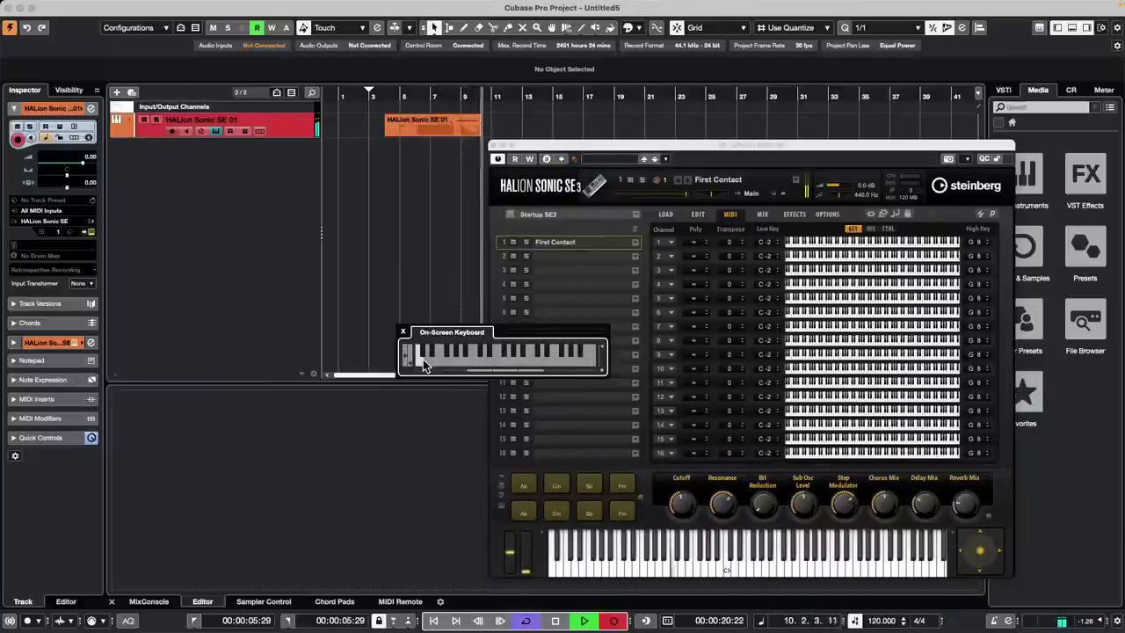
key(space)
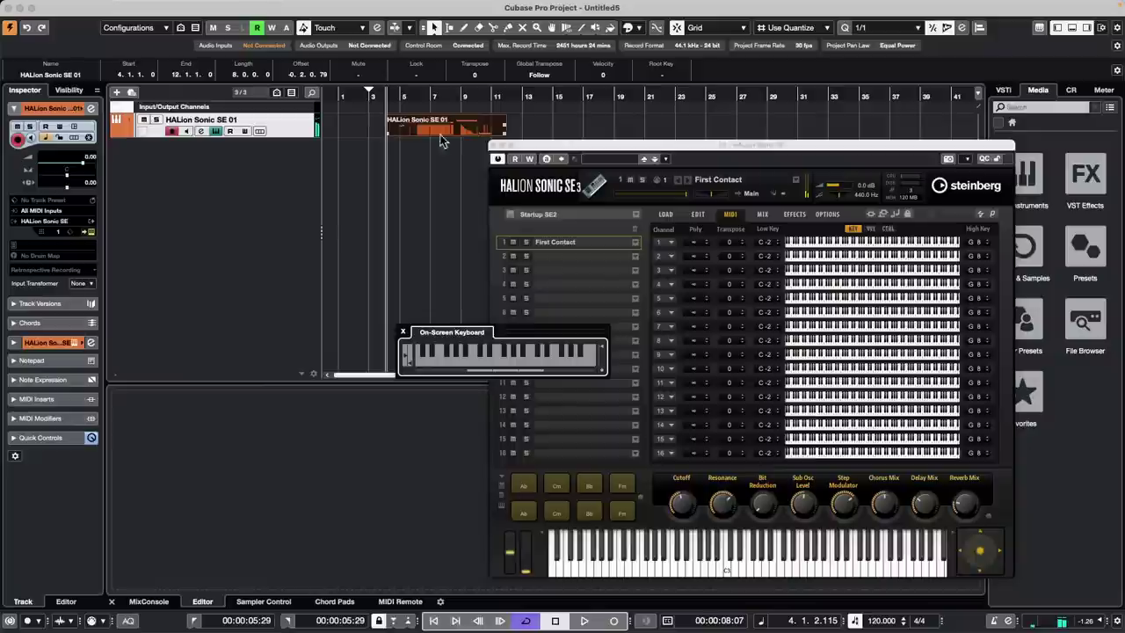
Record a second part from bar 15 to bar 20 on the HALion Sonic SE track with the On-Screen Keyboard.
click(548, 104)
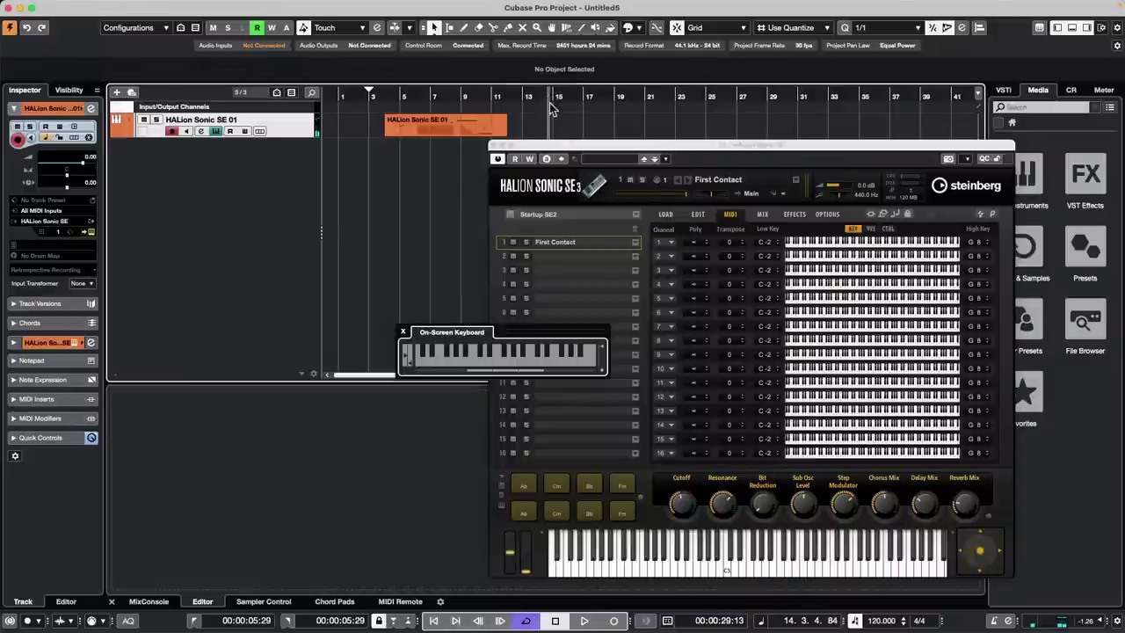
click(583, 620)
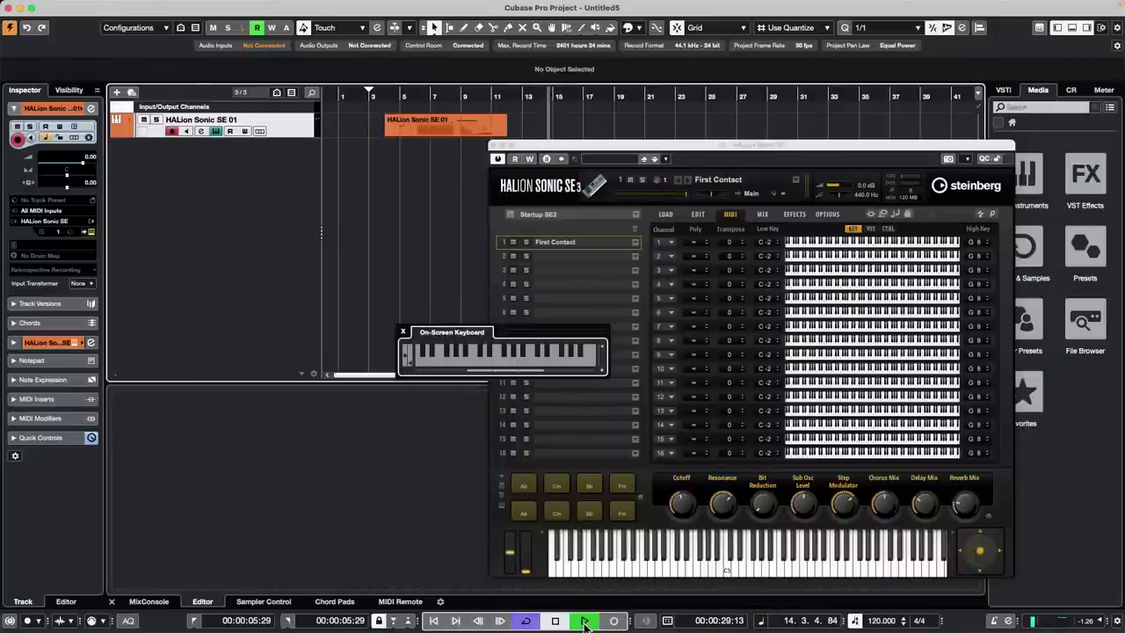
click(614, 620)
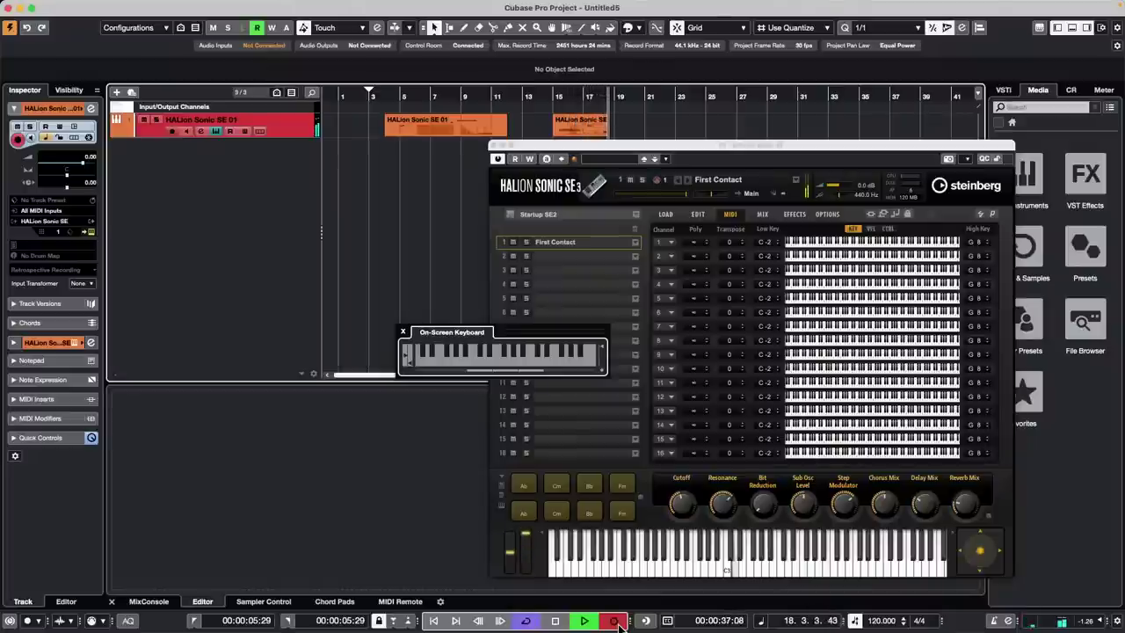
key(space)
Close the On-Screen Keyboard and audition notes on HALion Sonic SE's own keyboard.
click(712, 566)
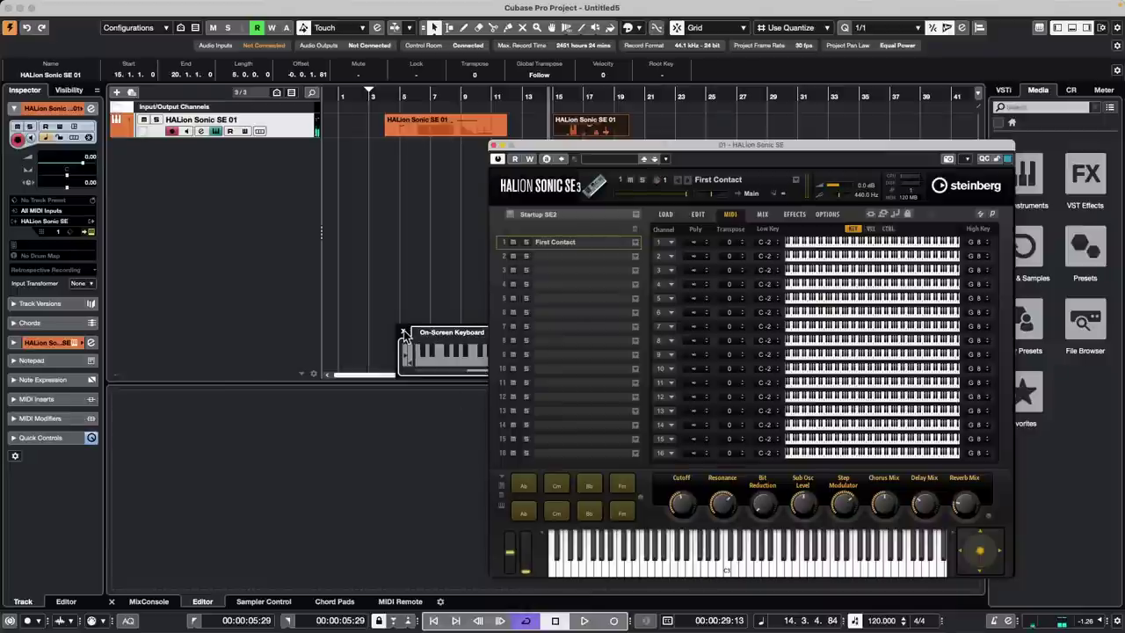
click(405, 336)
click(724, 549)
click(658, 562)
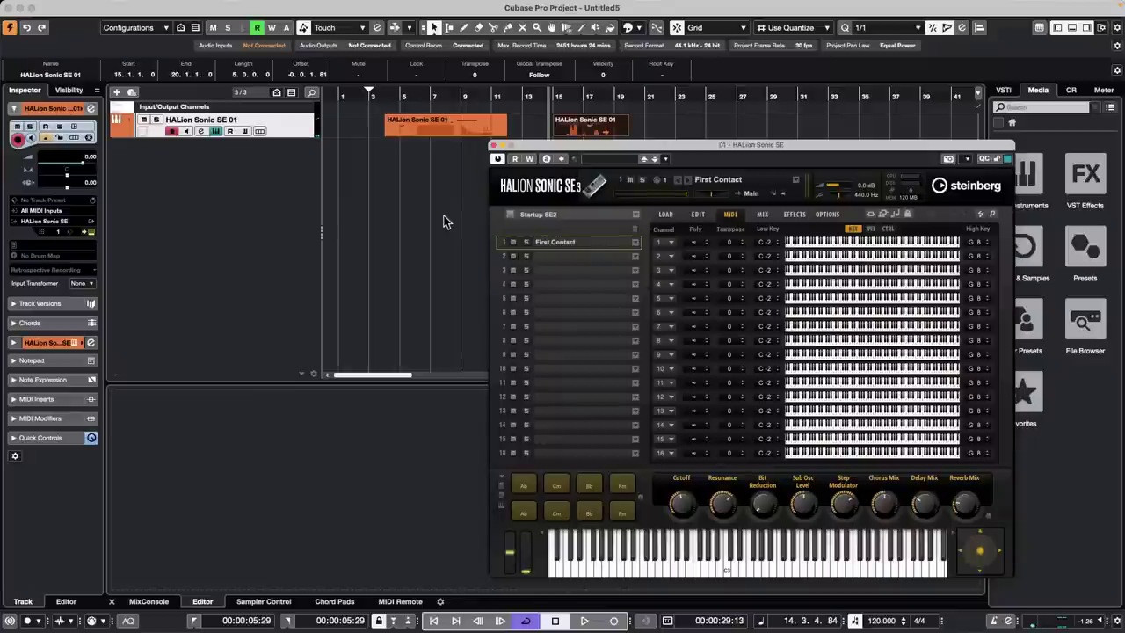
Show the On-Screen Keyboard again and audition a few single notes on its piano keys.
key(alt+k)
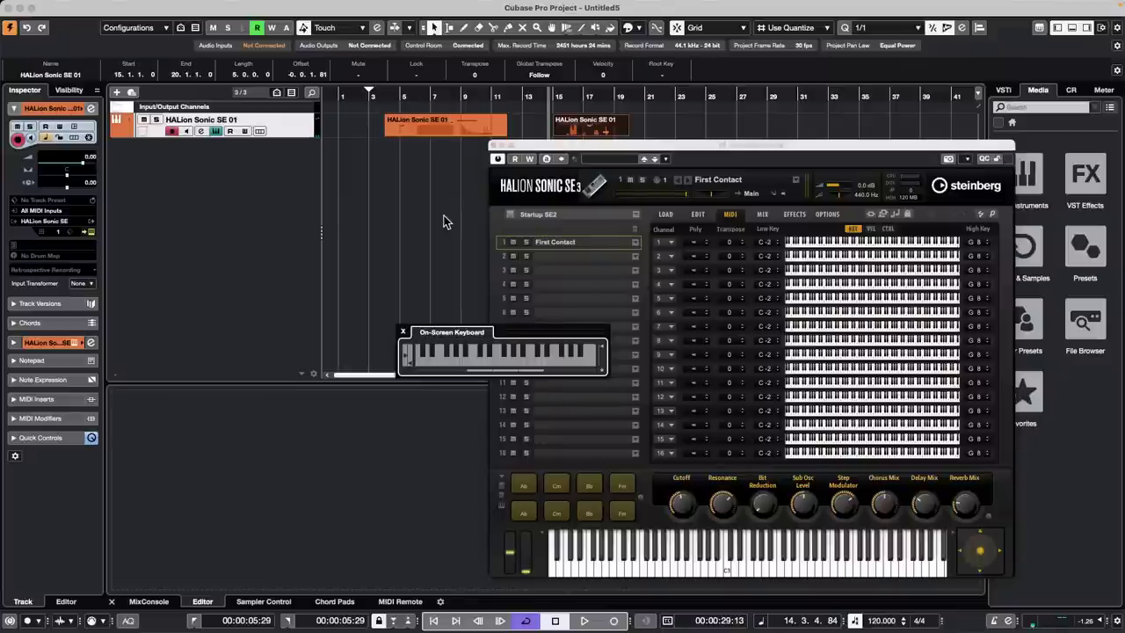
click(534, 356)
click(506, 360)
click(534, 359)
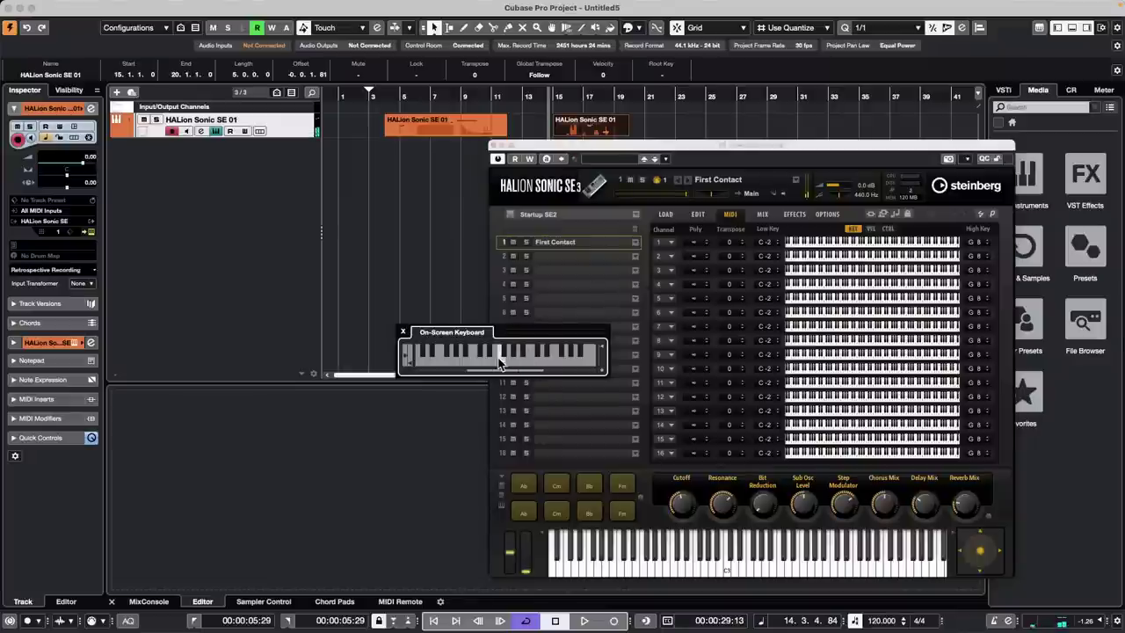
click(487, 361)
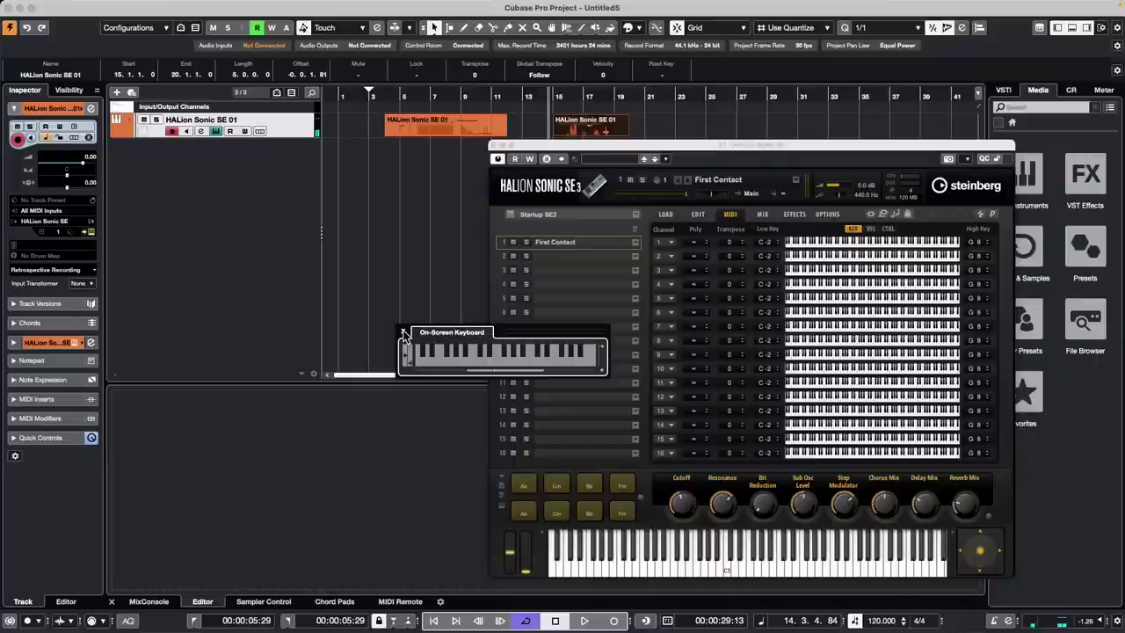
Play a short melody and chords through the On-Screen Keyboard using the computer's letter keys.
key(q)
key(w)
key(e)
key(r)
key(t)
key(e)
key(t)
key(q)
key(e)
key(t)
key(w)
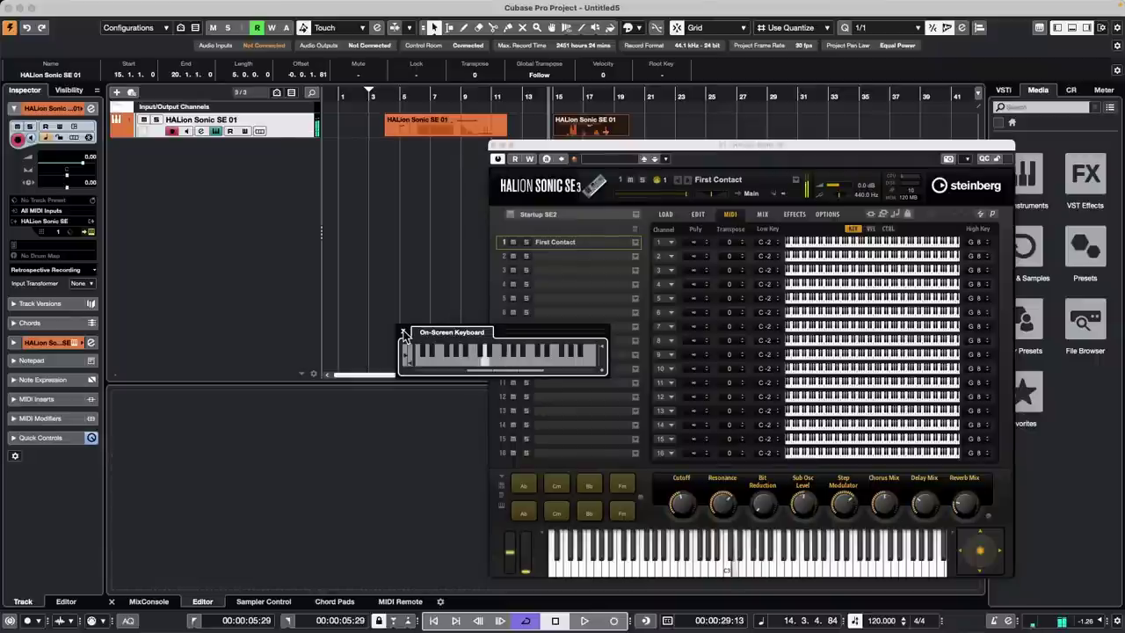
key(r)
key(y)
key(q)
key(e)
key(t)
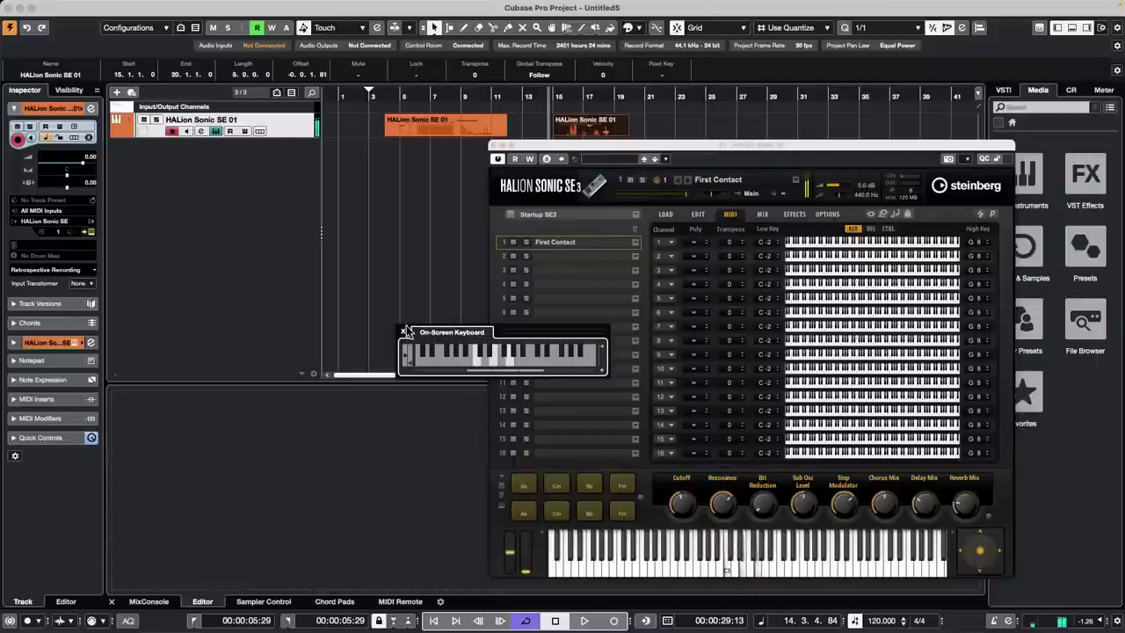
Close the On-Screen Keyboard and the HALion Sonic SE window.
click(405, 331)
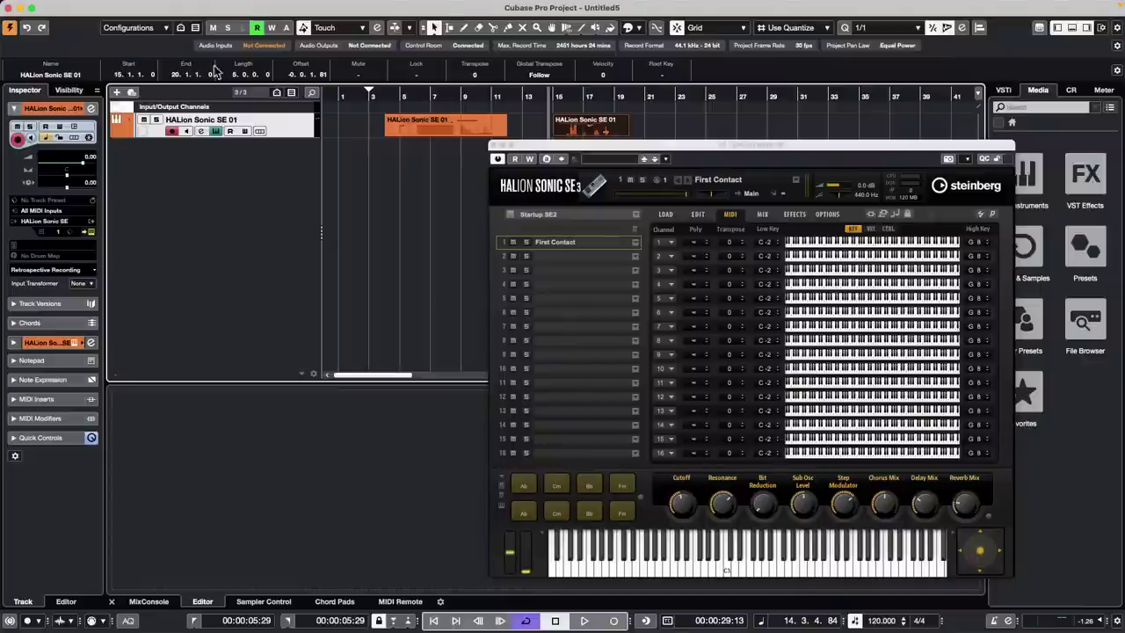
click(466, 121)
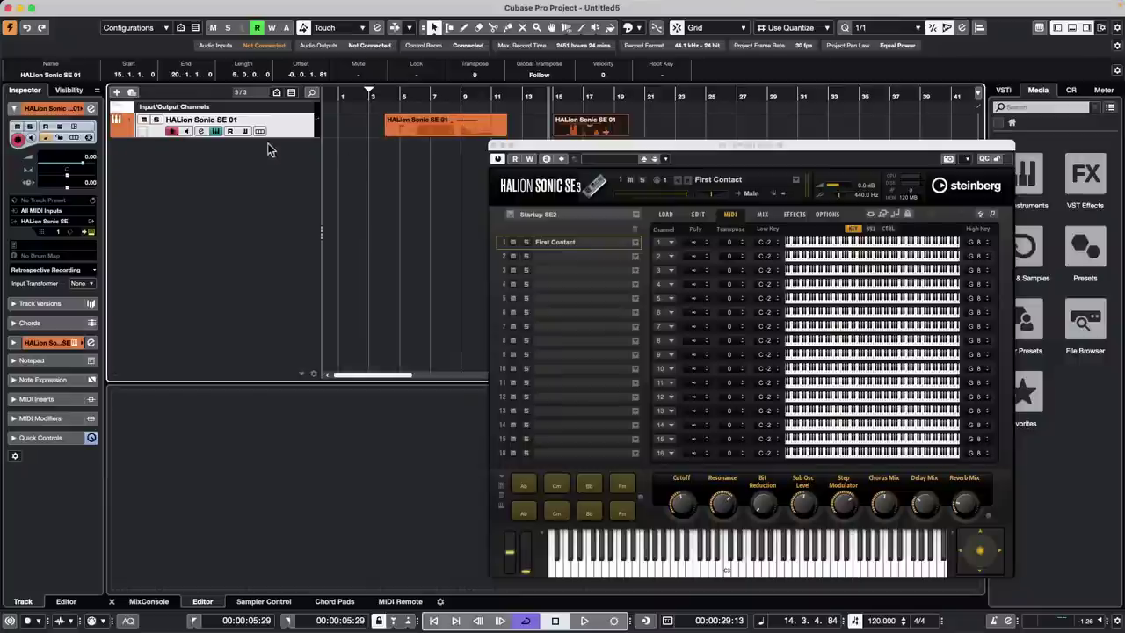
click(493, 146)
Start opening an existing project and browse to the tutorials folder inside Projects.
click(79, 7)
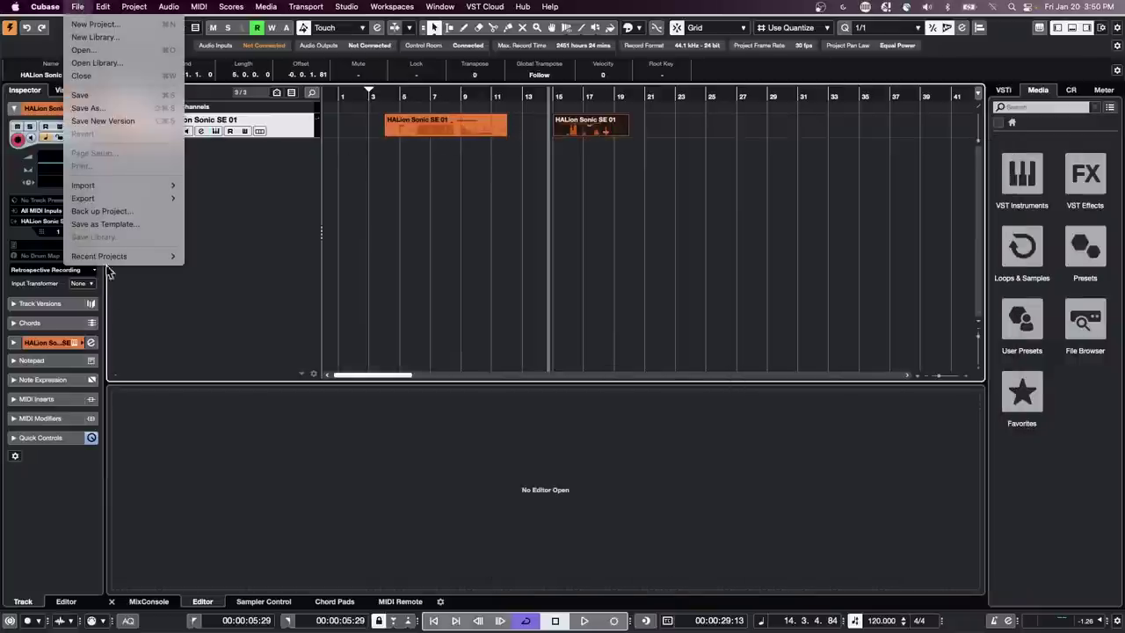
mouse_move(123, 259)
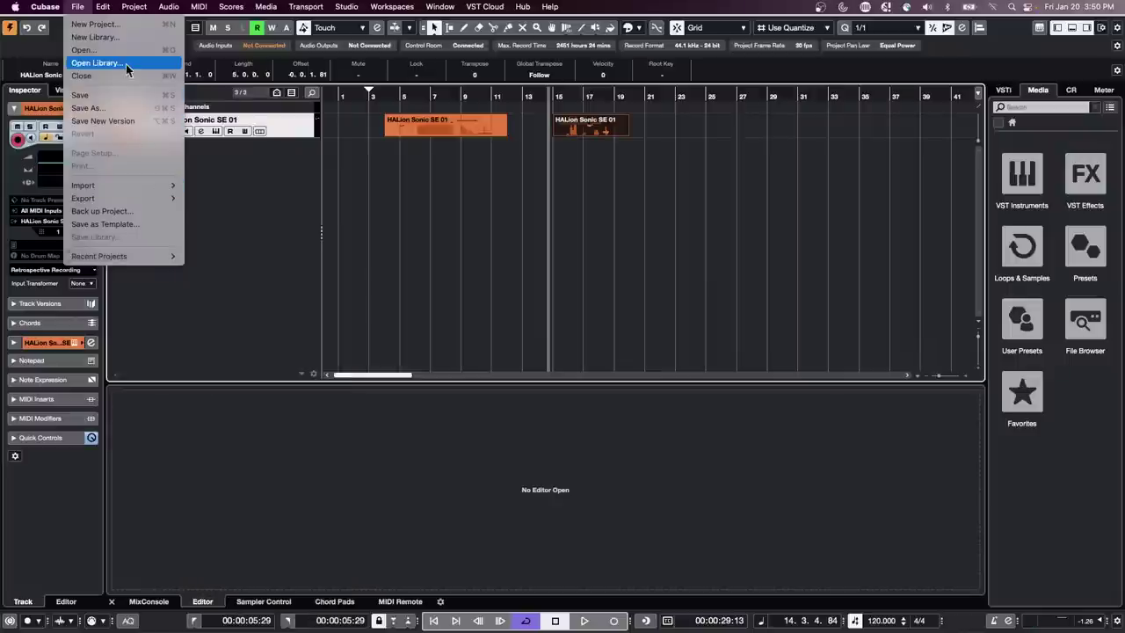
click(84, 50)
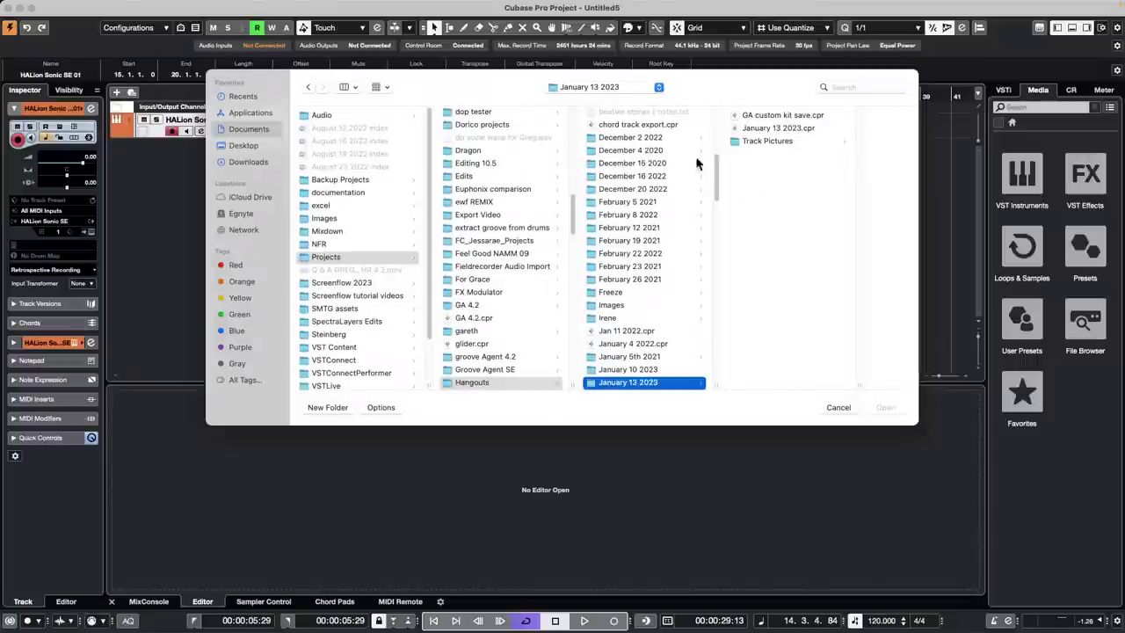
scroll(651, 261, up, 5)
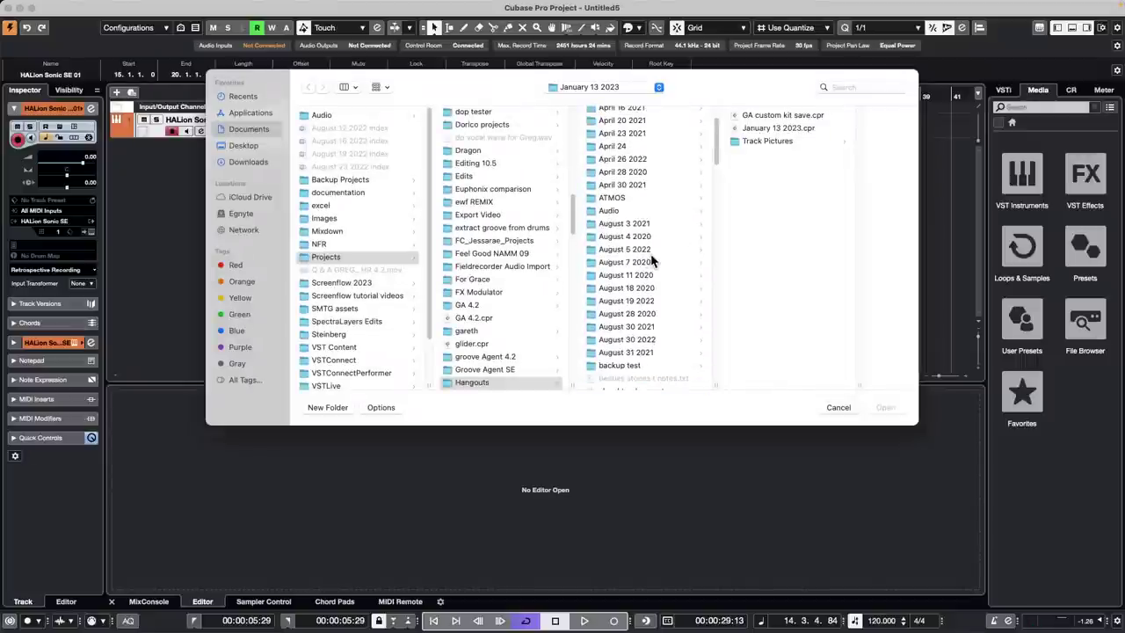
scroll(550, 276, down, 15)
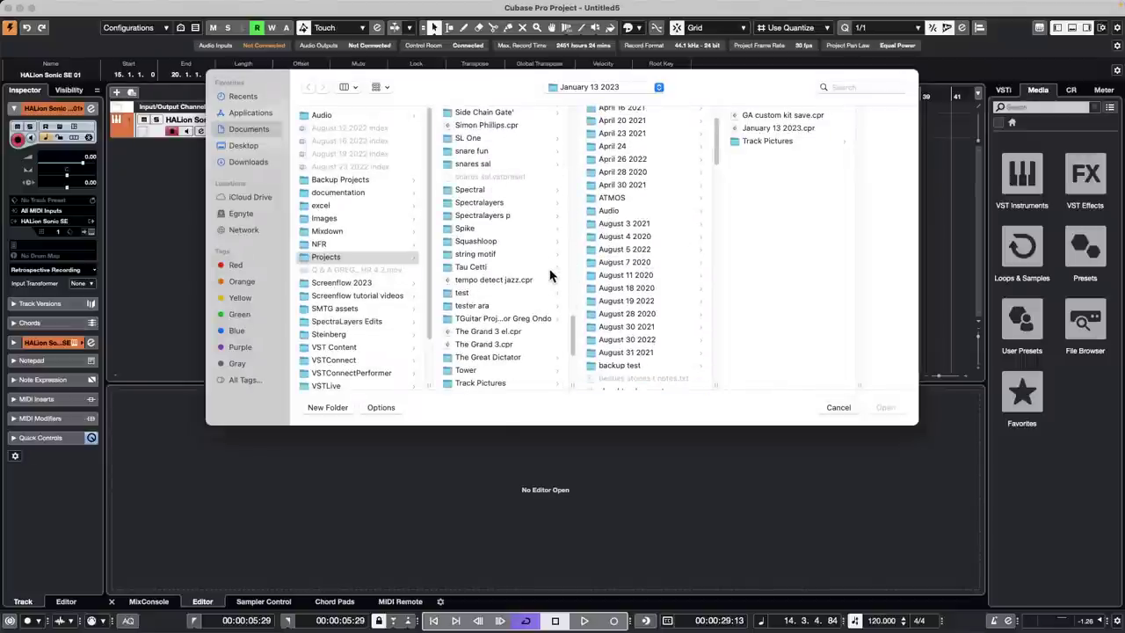
scroll(541, 276, down, 8)
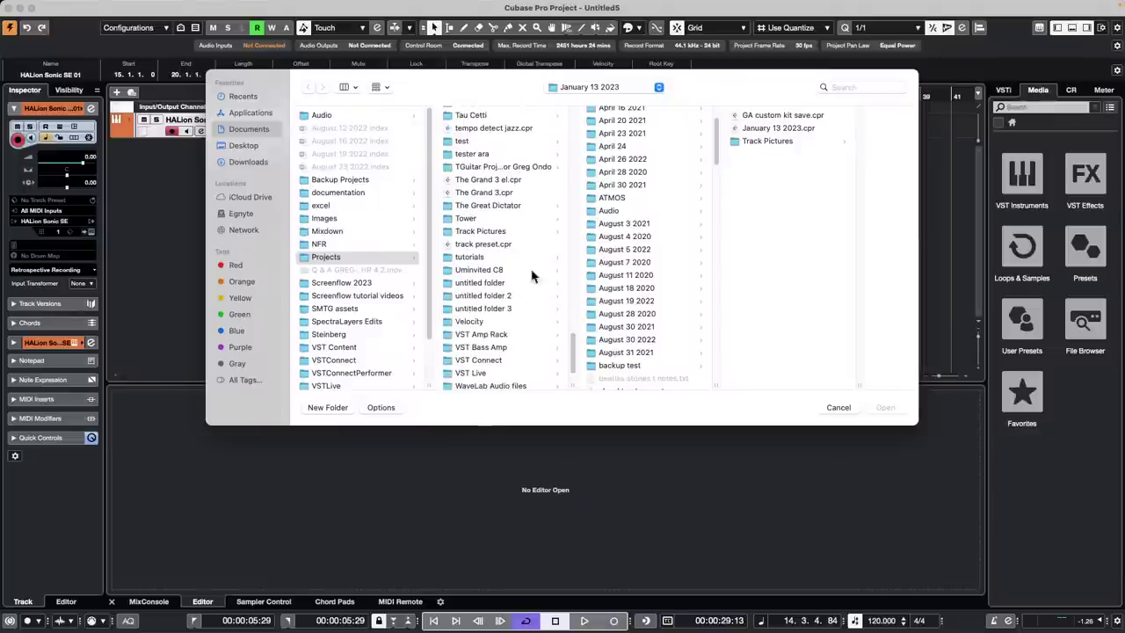
click(480, 257)
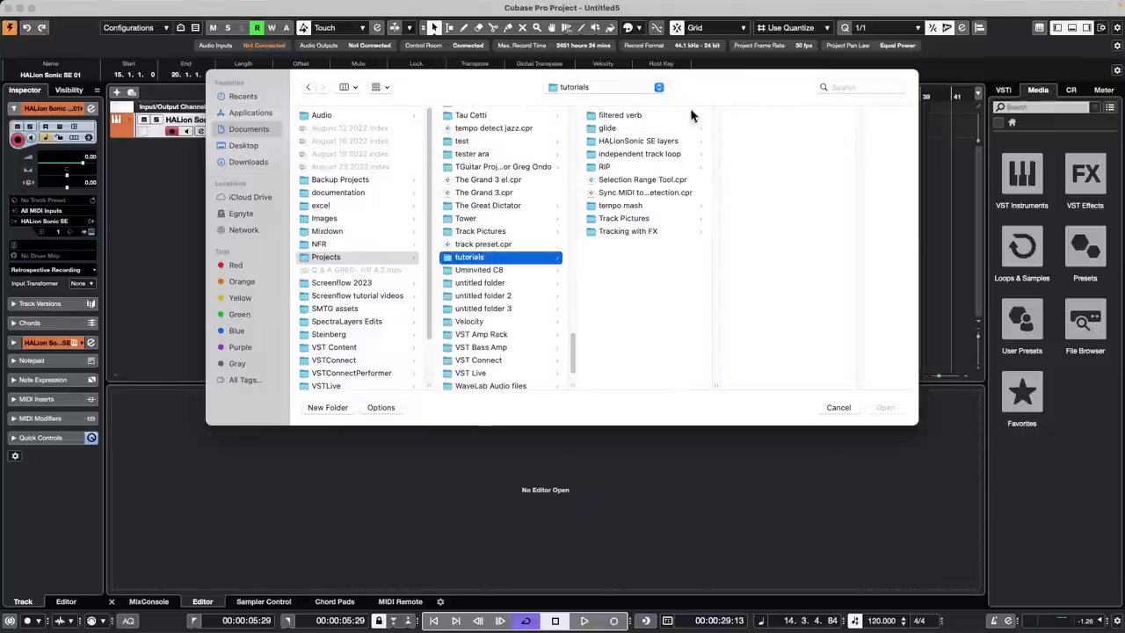
Open the Glide.cpr project from the glide folder in tutorials and activate it.
click(624, 128)
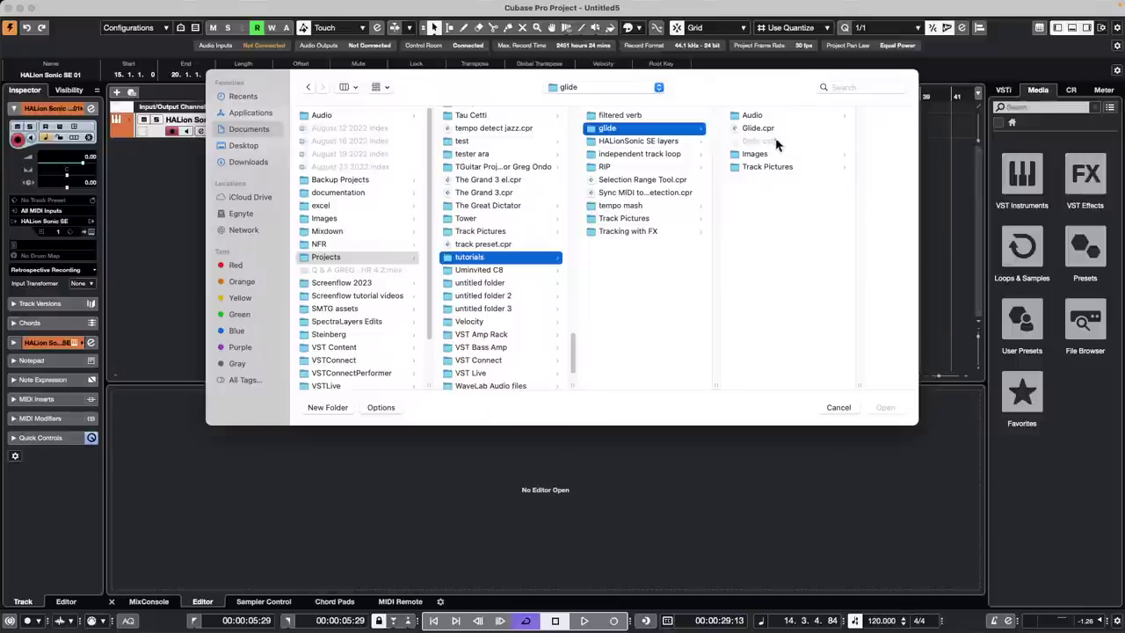
double_click(761, 129)
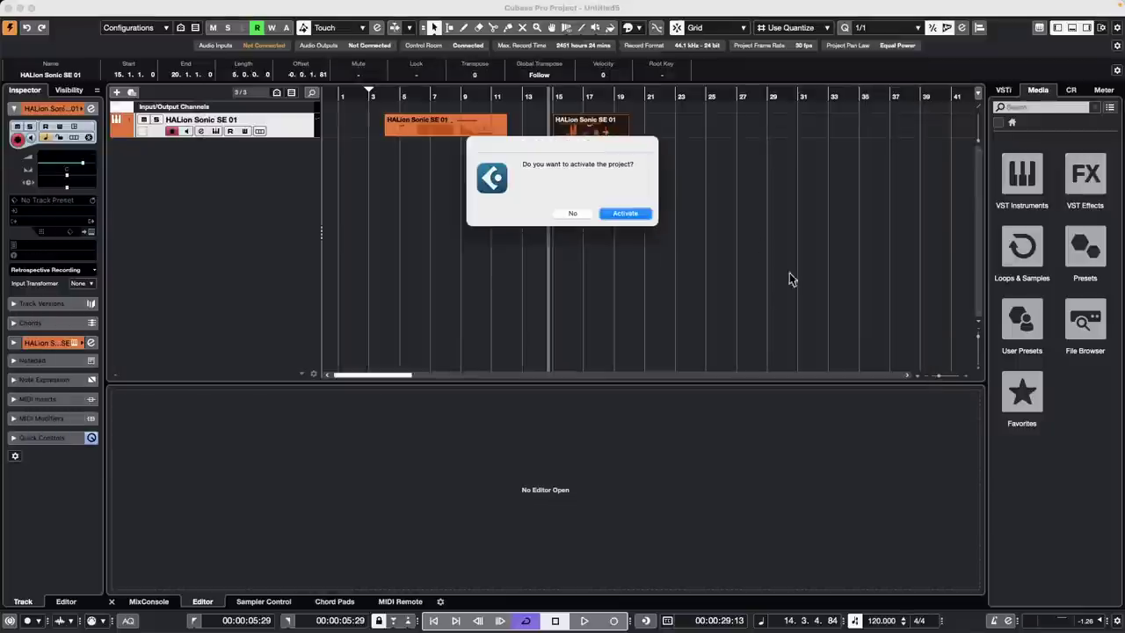
click(624, 216)
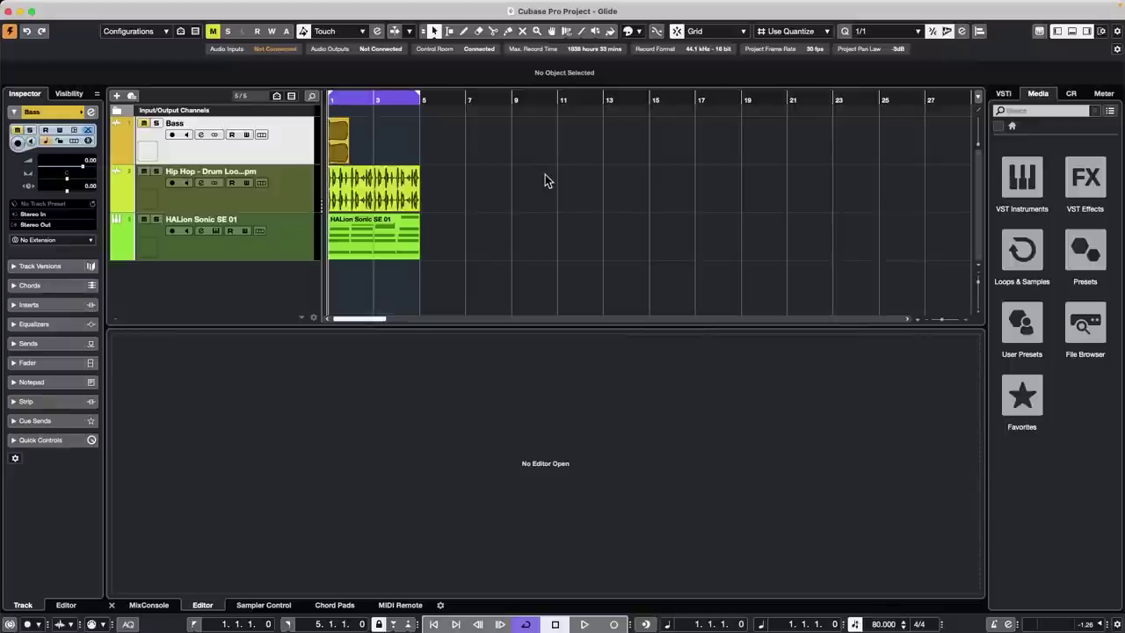
Audition the 043 Kick SK sample on the Bass track in solo, and leave the track unsoloed and muted.
click(337, 146)
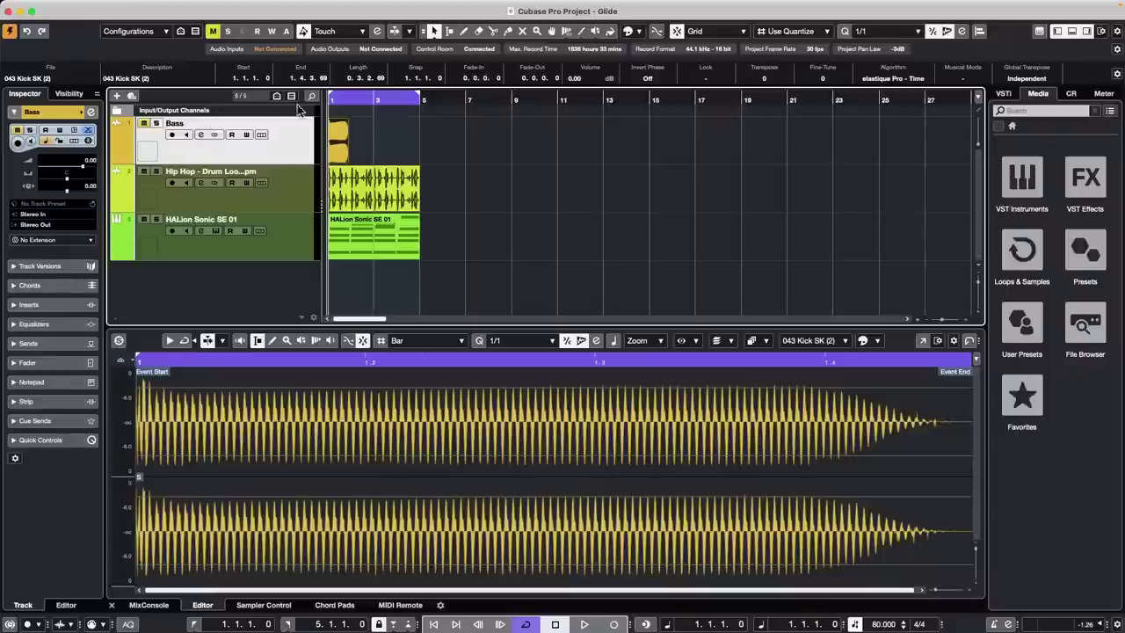
click(144, 123)
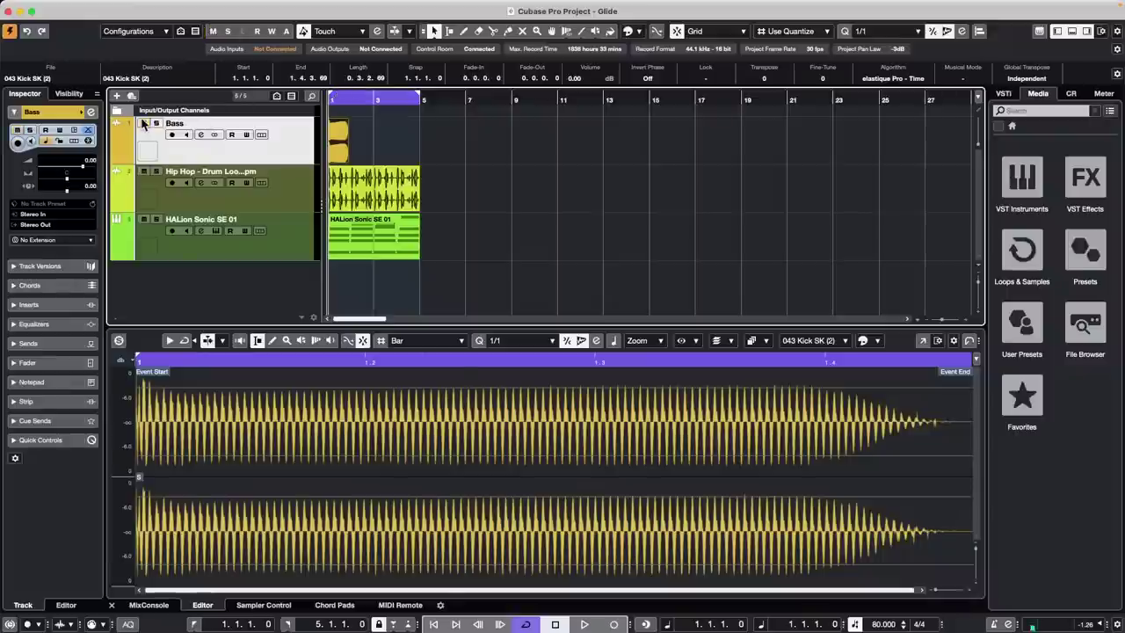
click(156, 123)
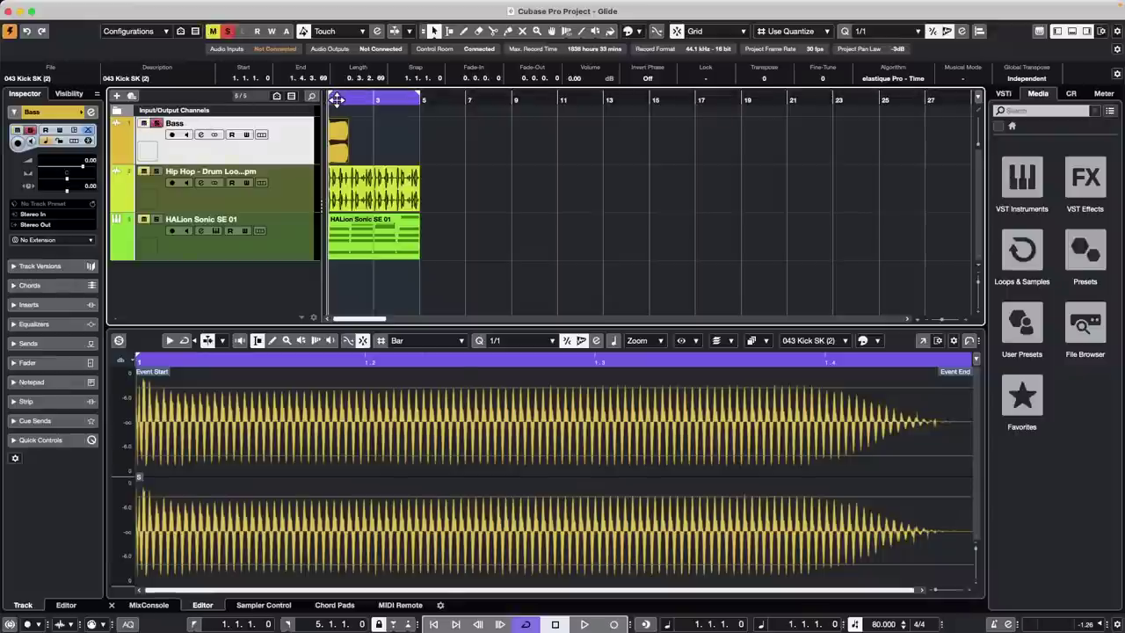
key(space)
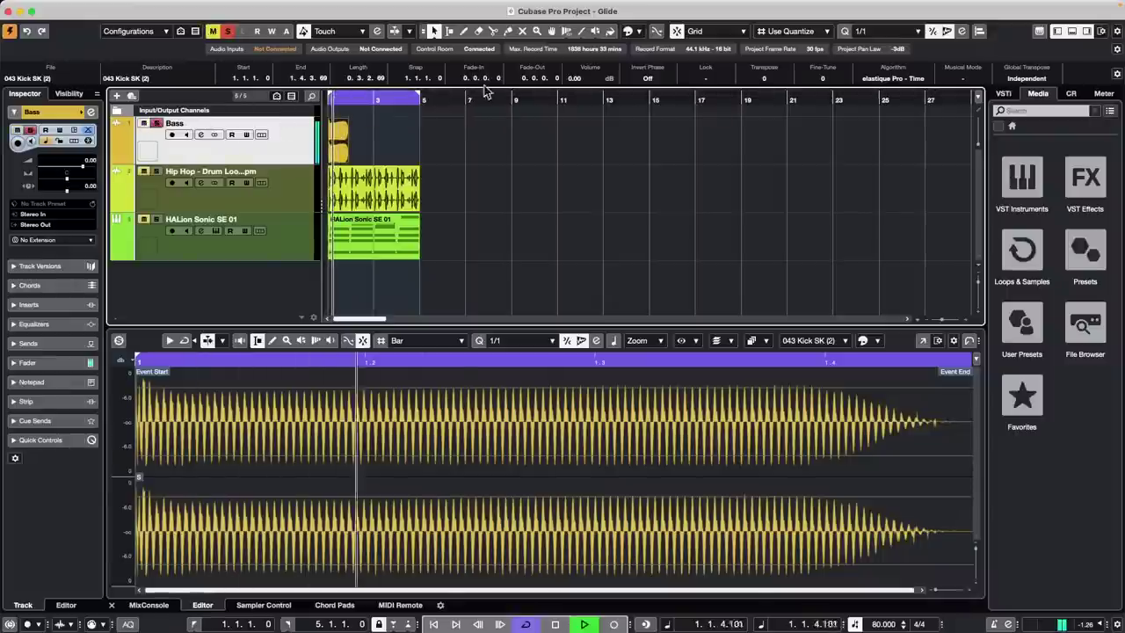
key(space)
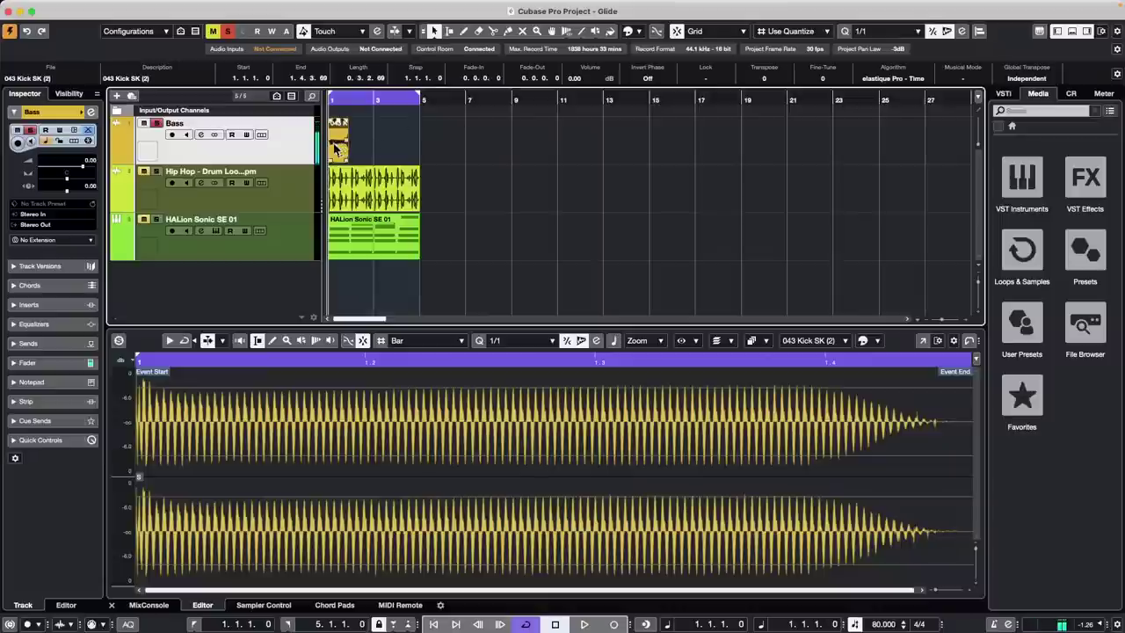
click(144, 124)
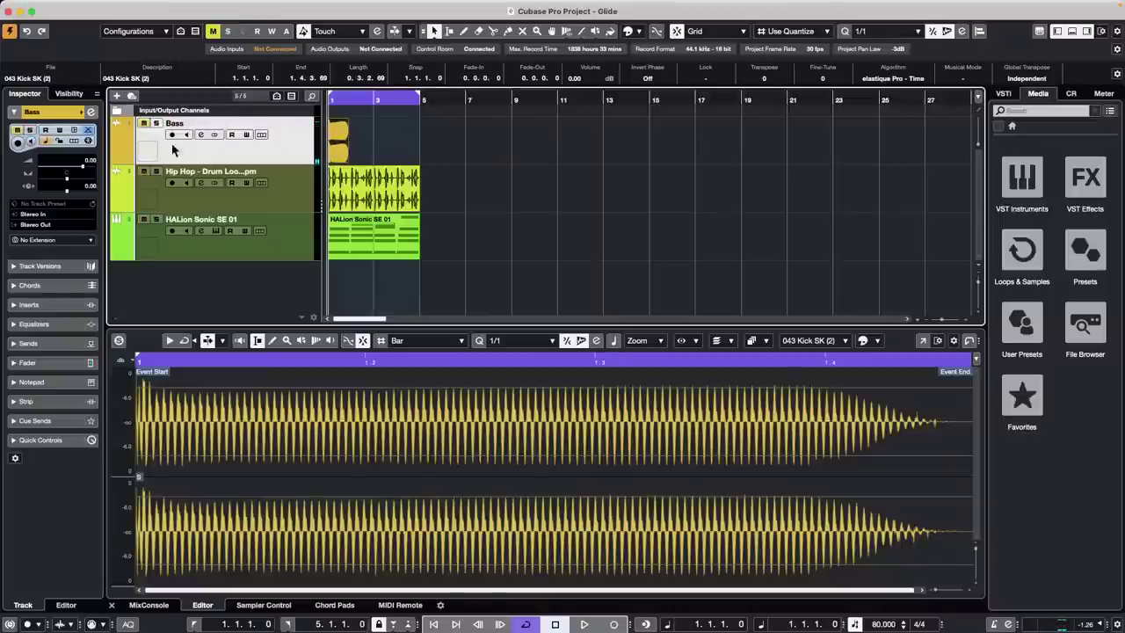
Create a sampler track from the Bass track's kick event and set its root key to E0.
click(262, 605)
drag(339, 151, 519, 448)
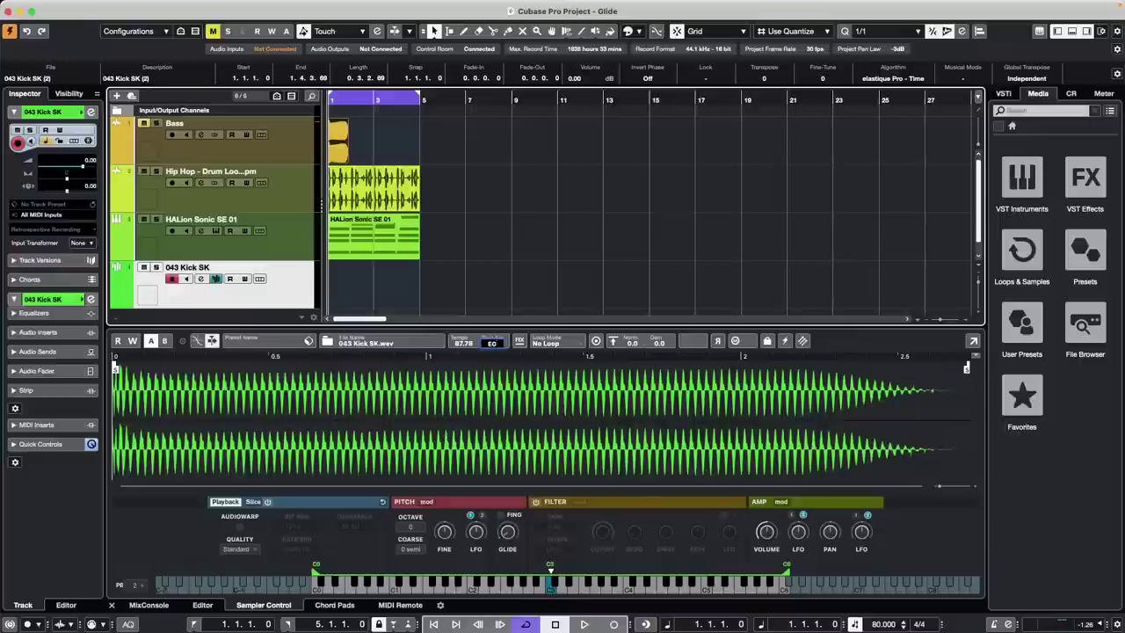
key(Return)
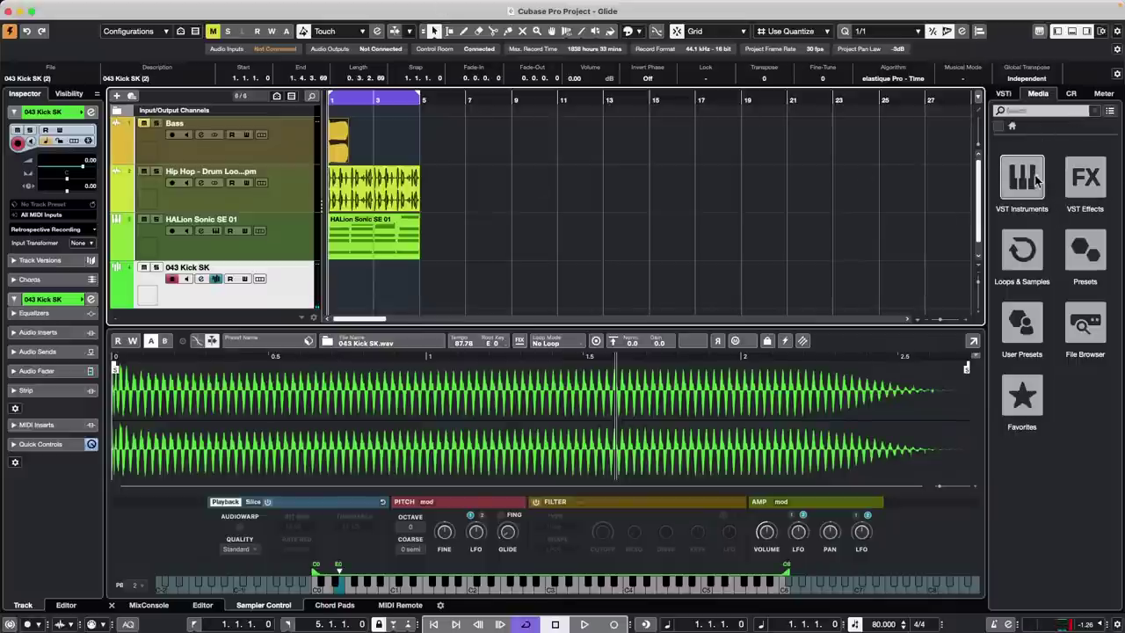
Open the Dubstep set in the loops and samples library and filter it by the Kick Drum subcategory.
click(1022, 252)
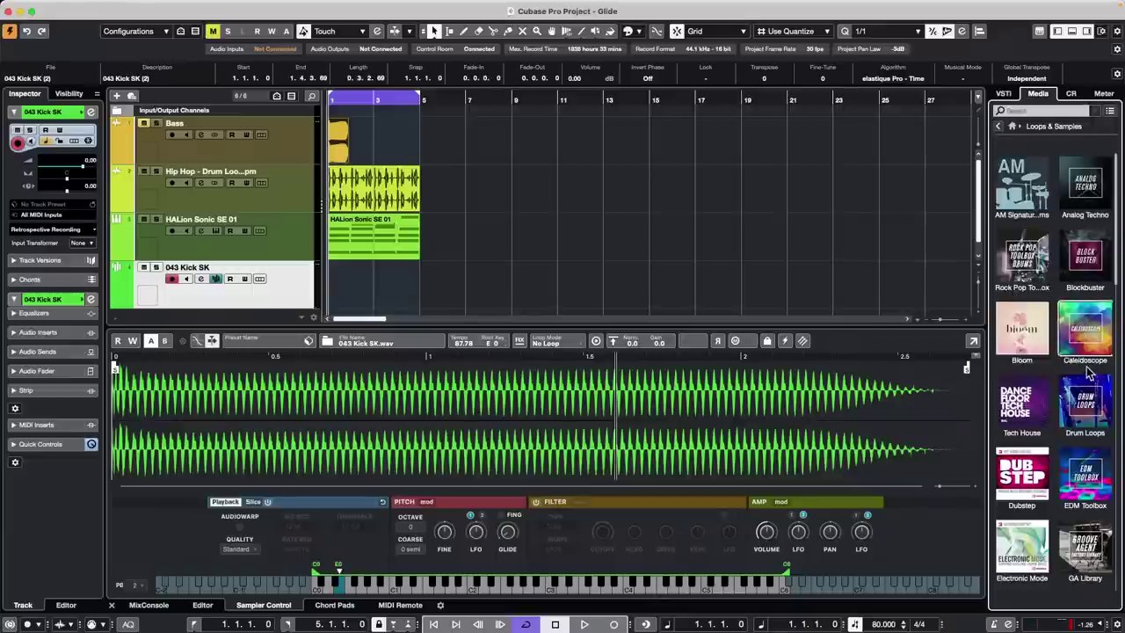
scroll(1025, 386, down, 2)
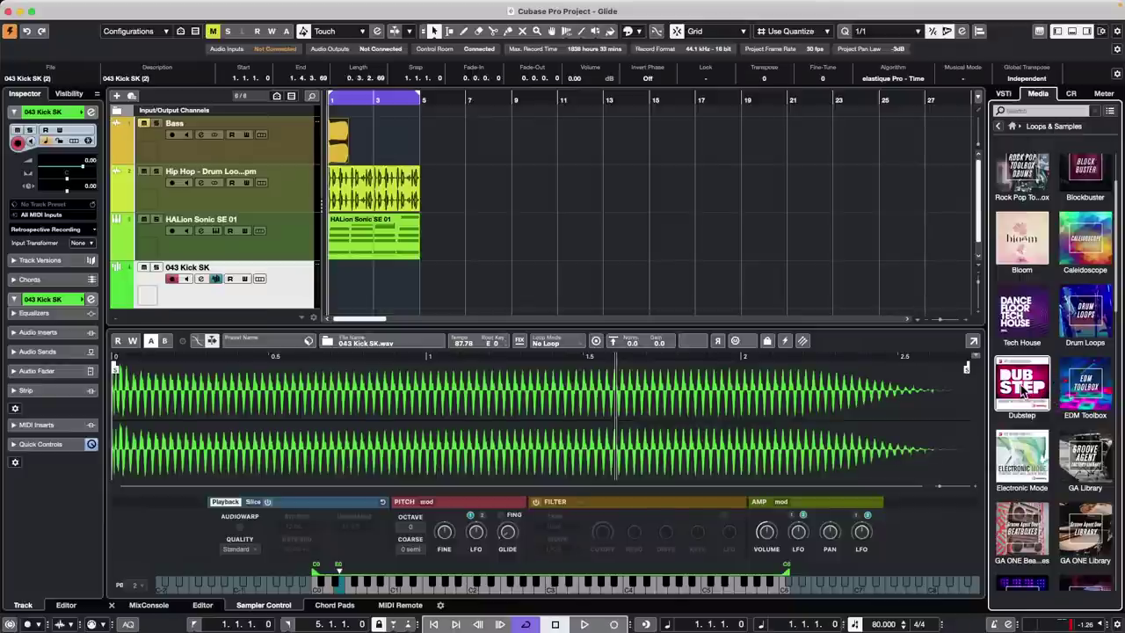
click(1021, 393)
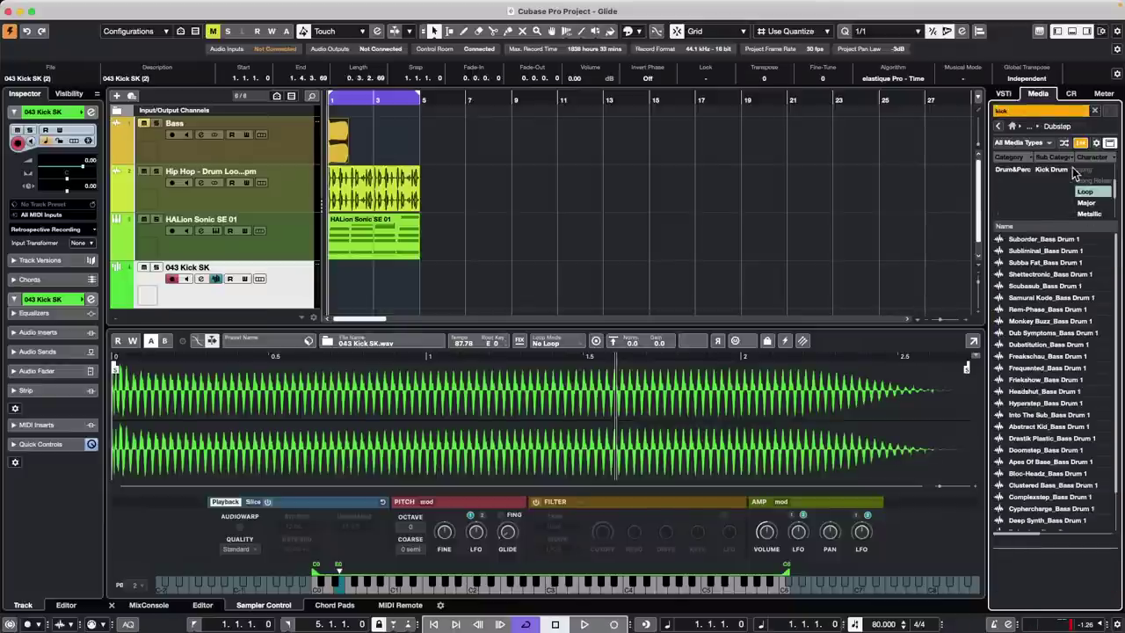
click(1052, 169)
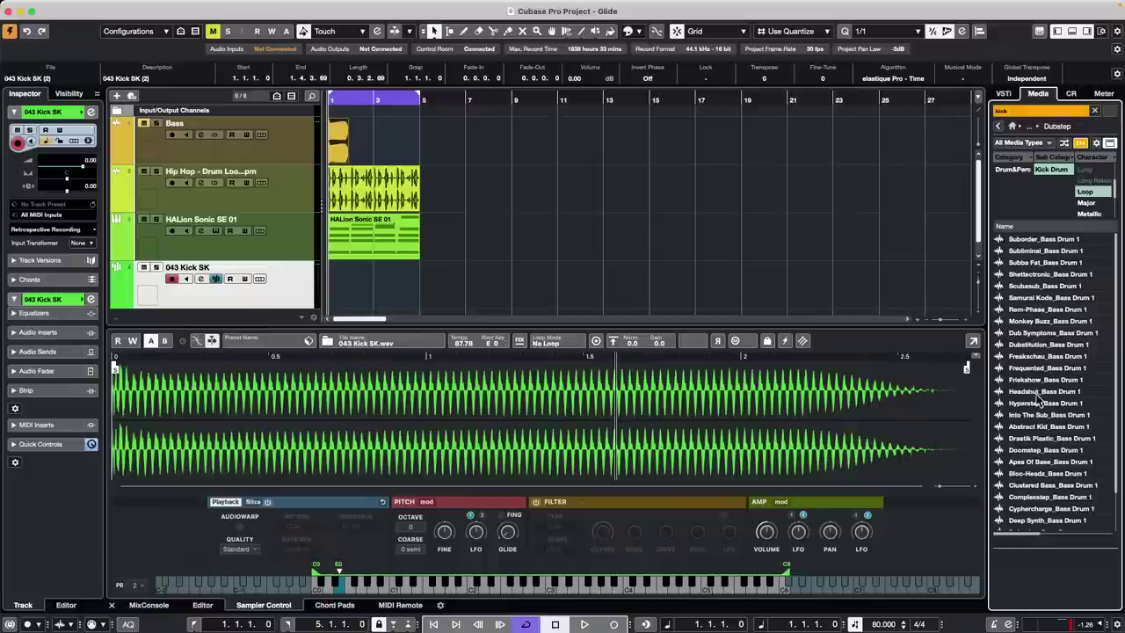
Audition several Dubstep bass drum loops, from Drastik Plastic and Delaurian to Suborder and Shettectronic.
click(1037, 397)
click(1019, 437)
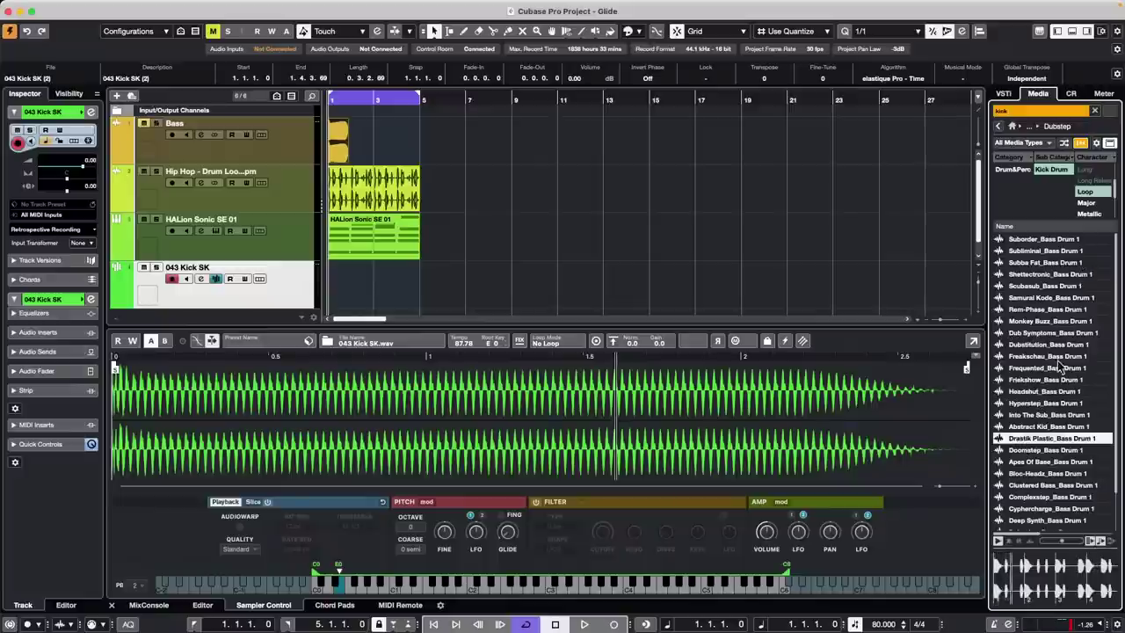
click(1026, 483)
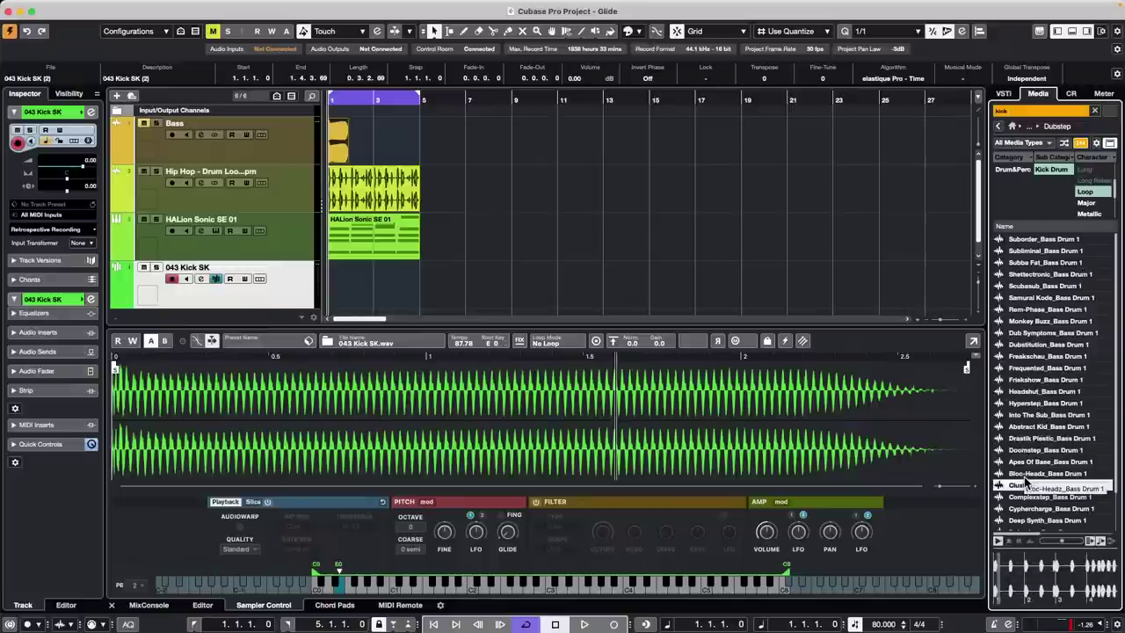
scroll(1028, 482, down, 2)
click(1042, 489)
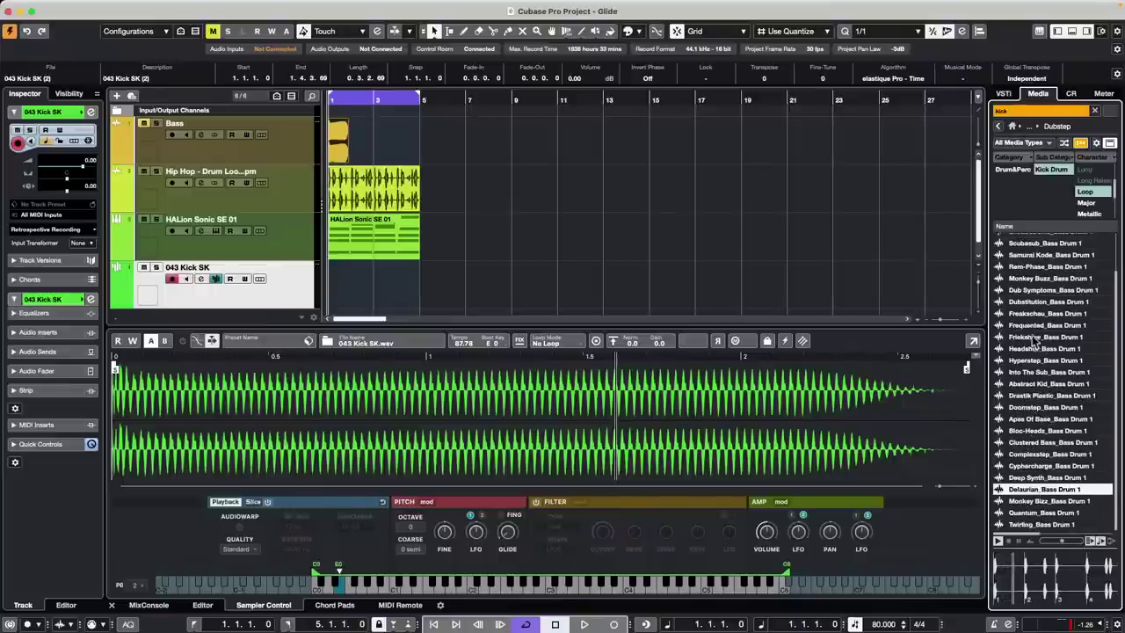
scroll(1035, 343, up, 3)
click(1032, 240)
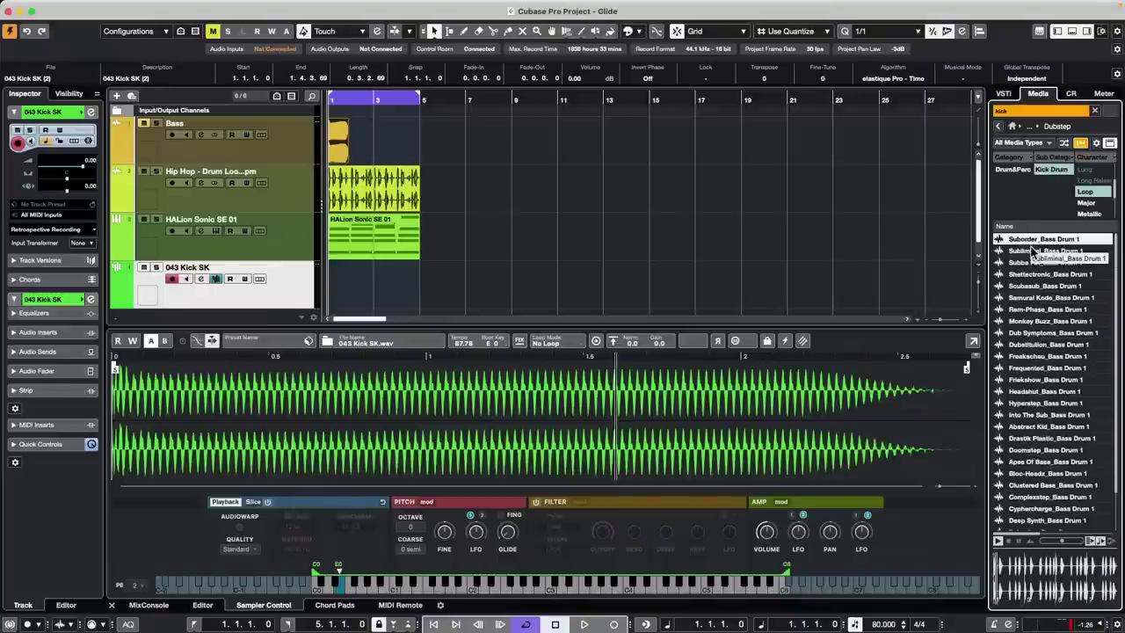
click(1031, 275)
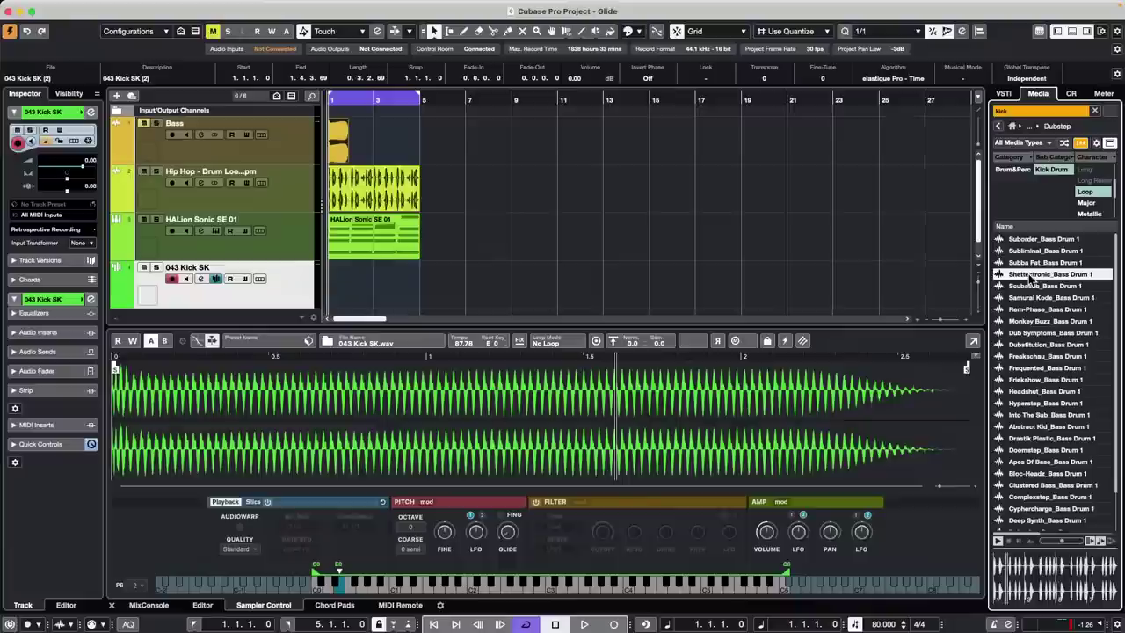
Add the Rem-Phase_Bass Drum 1 loop as a new audio track at bar 1 and select the 043 Kick SK track.
click(1028, 308)
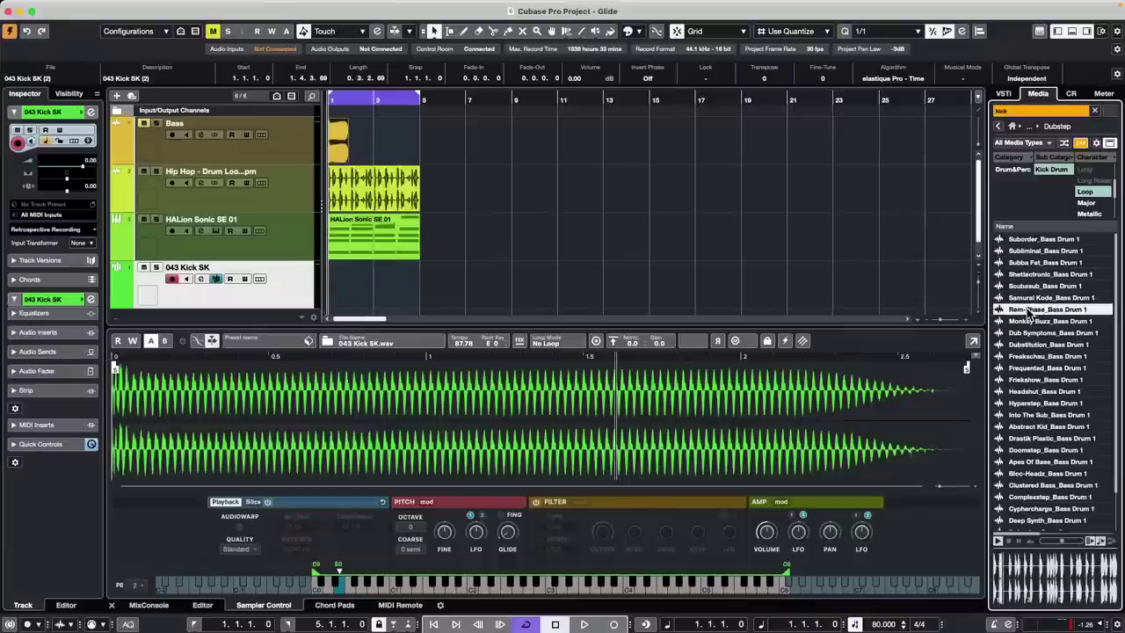
drag(1028, 311, 327, 303)
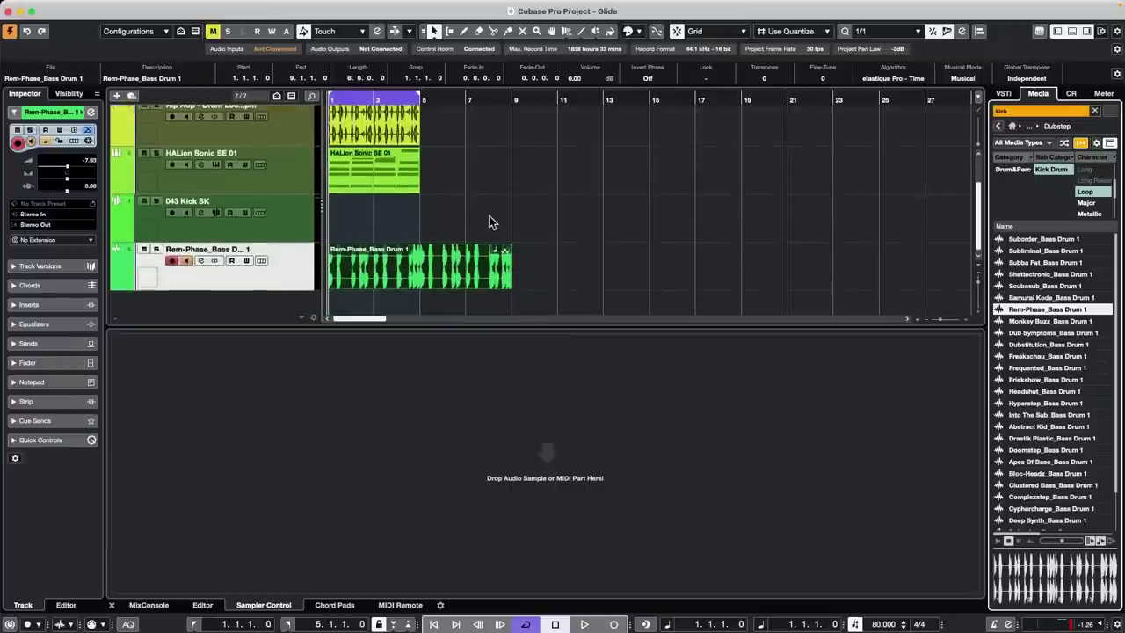
click(277, 218)
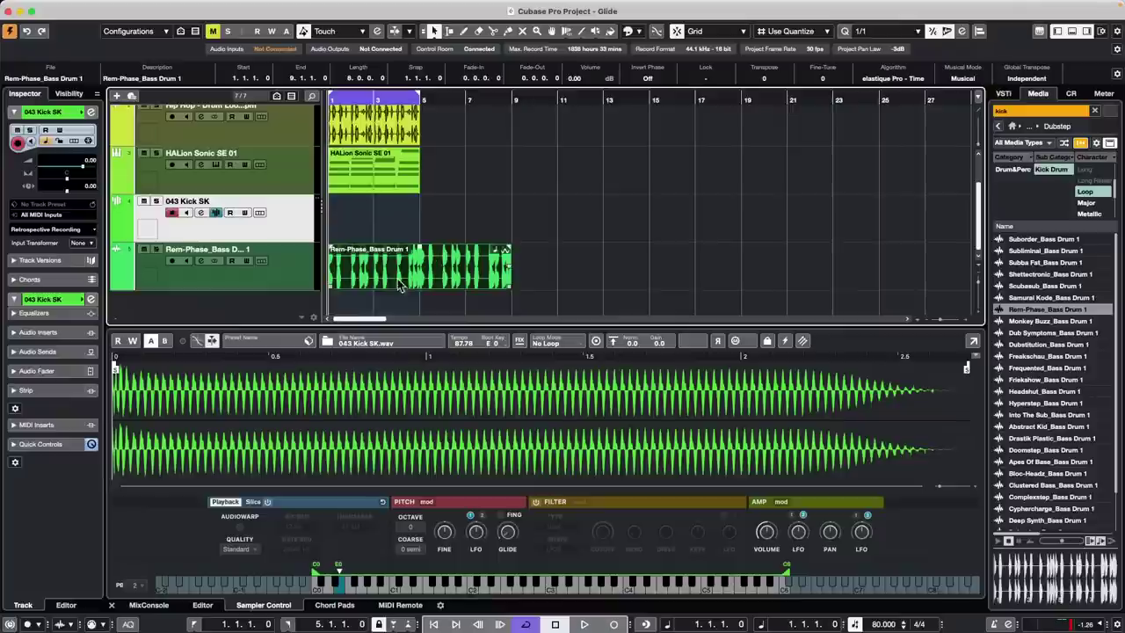
Switch to the Draw tool and play back the Rem-Phase_Bass Drum 1 loop within the project.
right_click(362, 218)
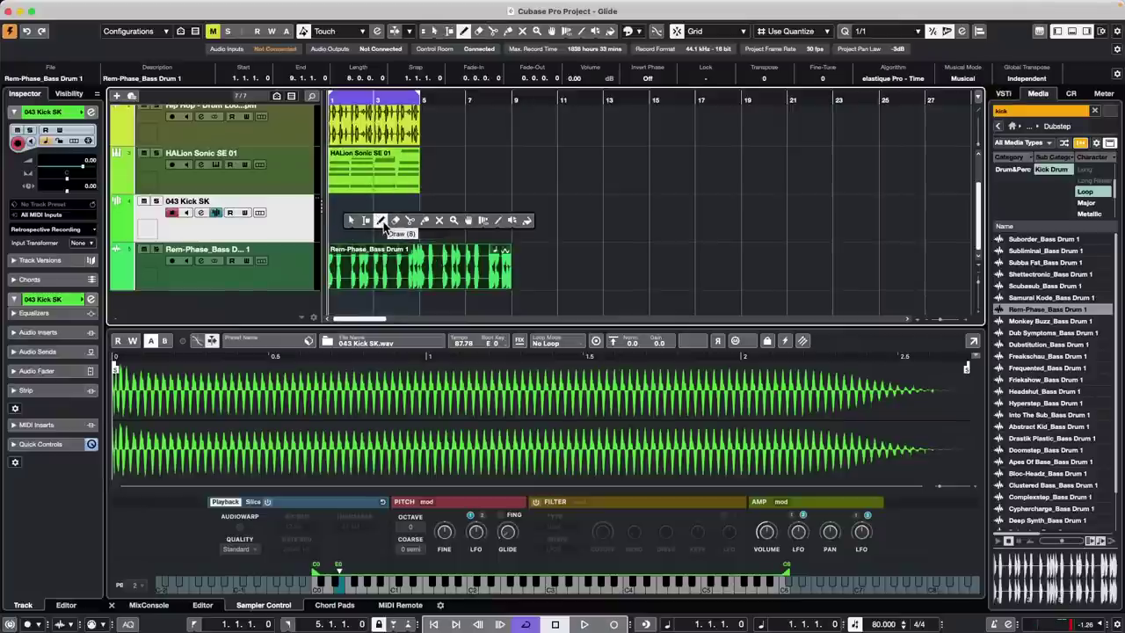
click(381, 219)
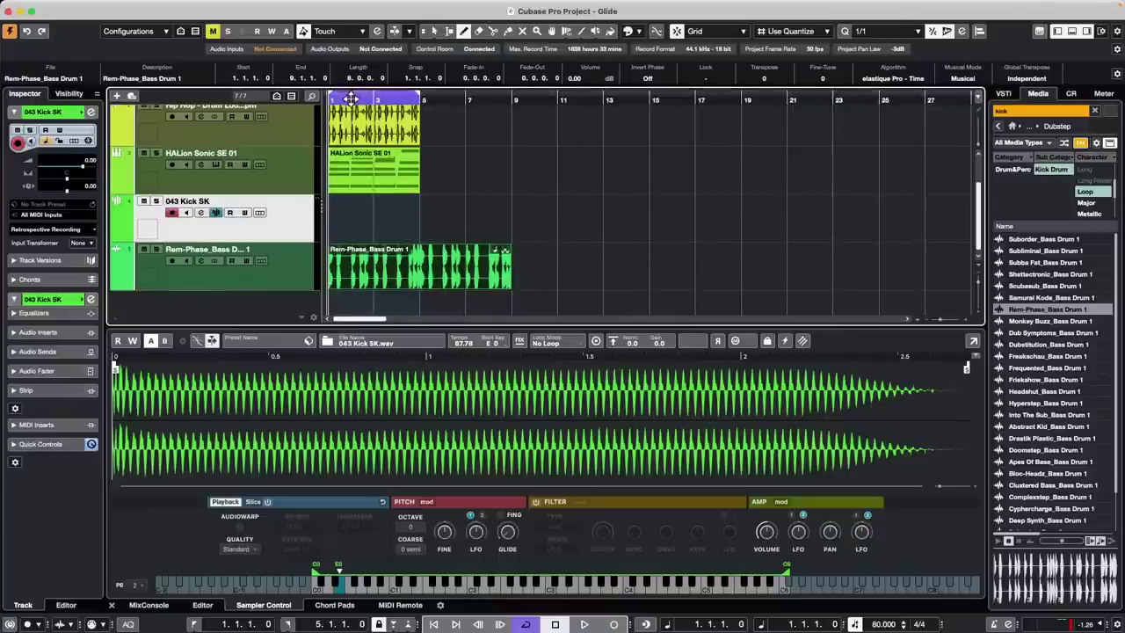
key(space)
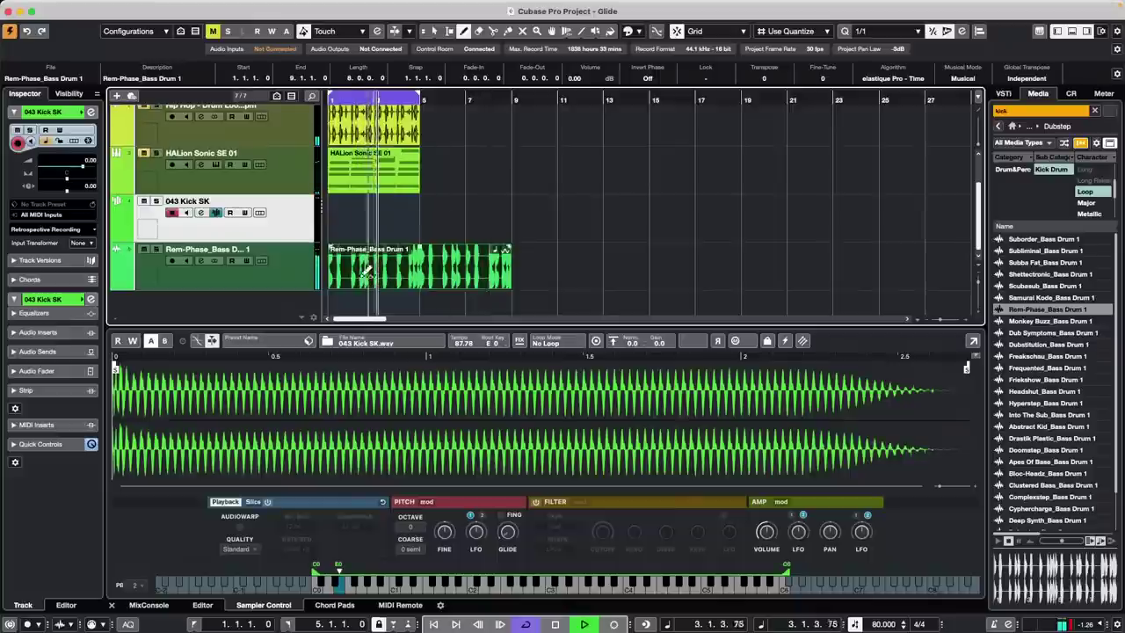
key(space)
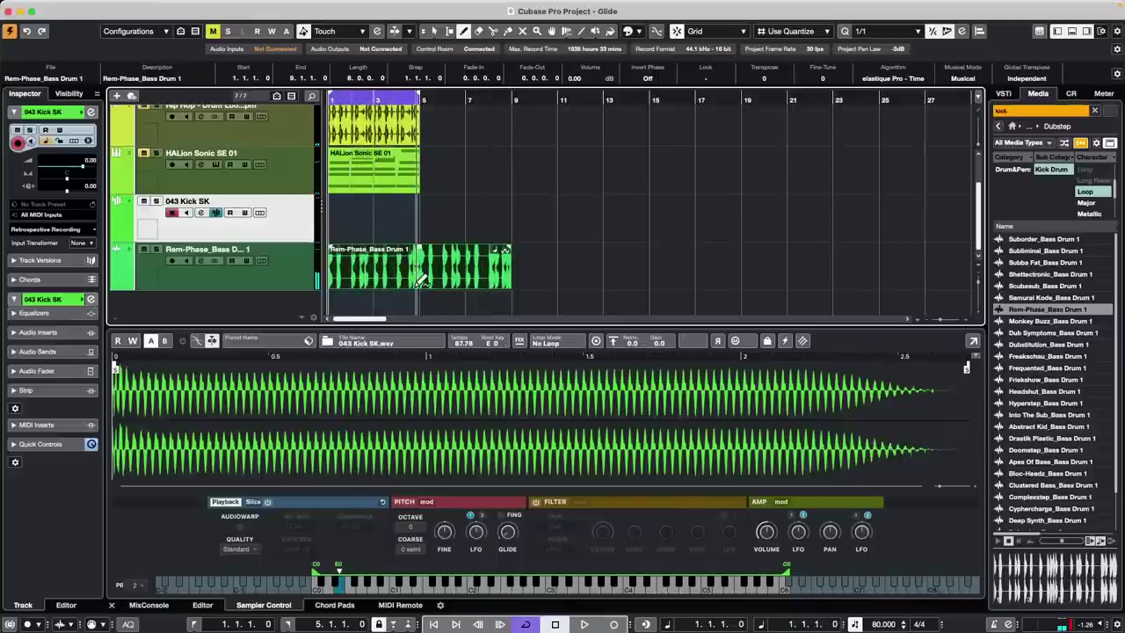
click(416, 282)
right_click(415, 284)
click(415, 286)
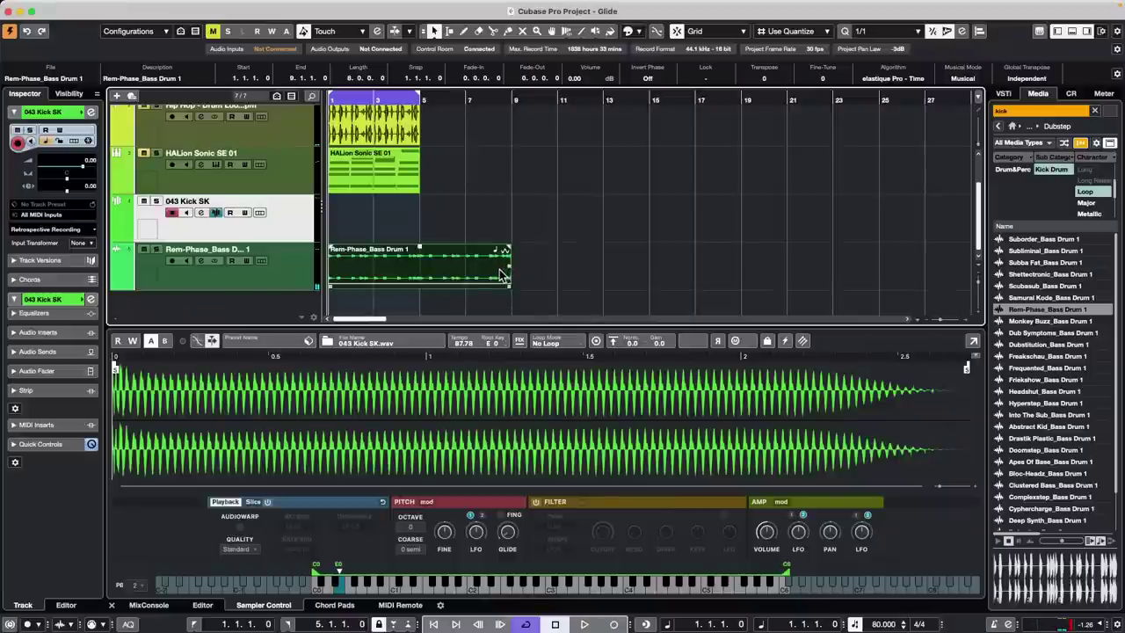
key(ctrl+z)
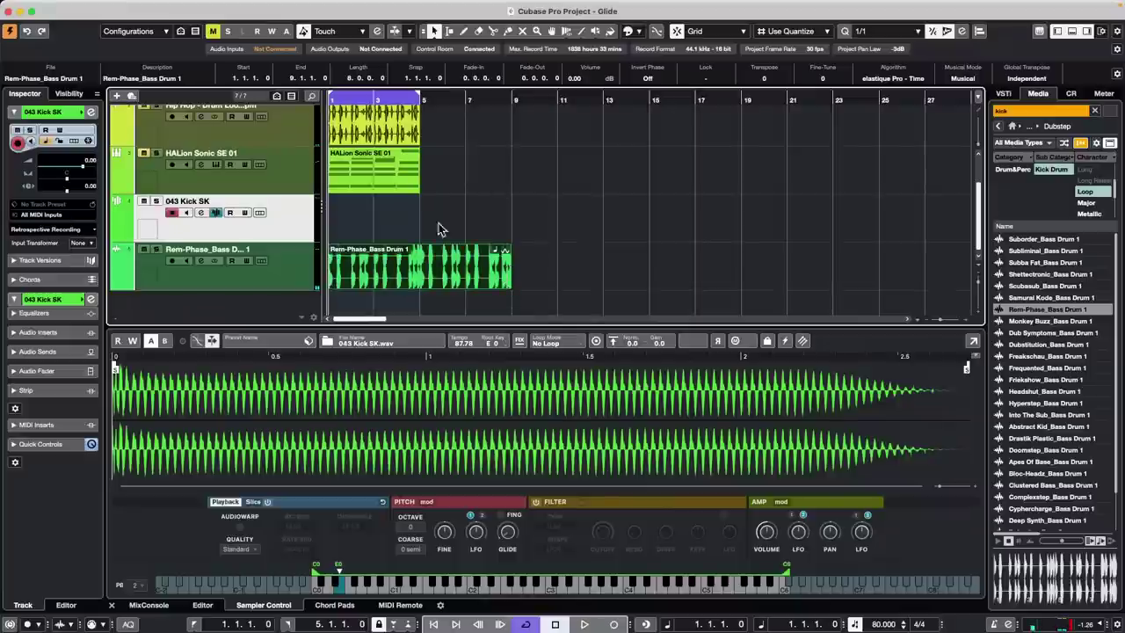
Edit the Rem-Phase_Bass Drum 1 event's hitpoints, setting the threshold to 42 % and the intensity to 30 %.
double_click(408, 279)
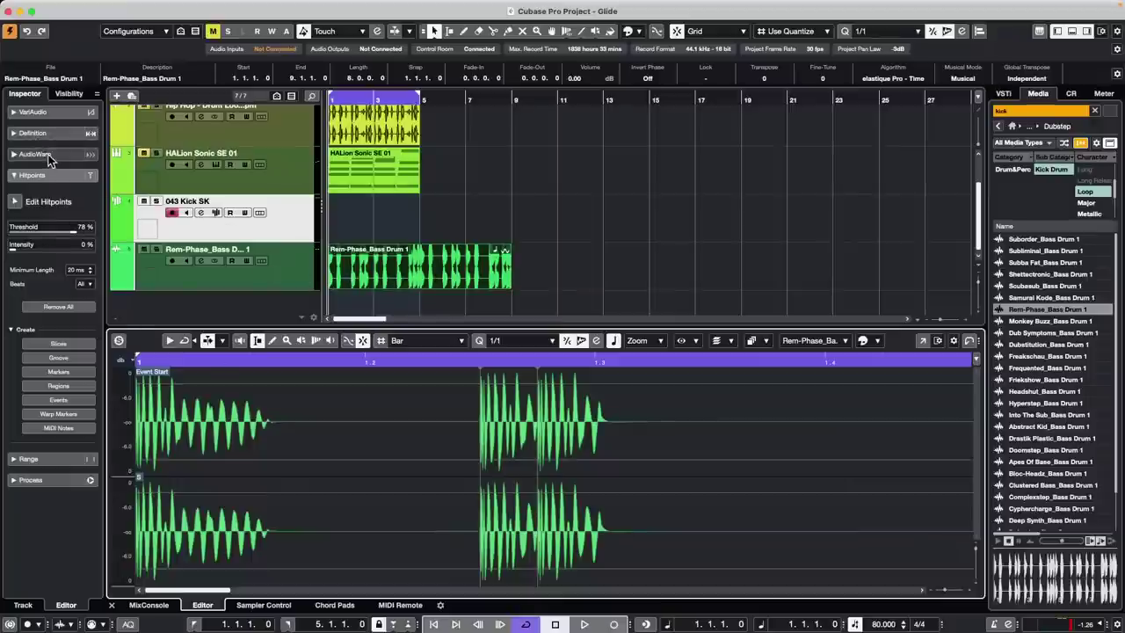
click(56, 180)
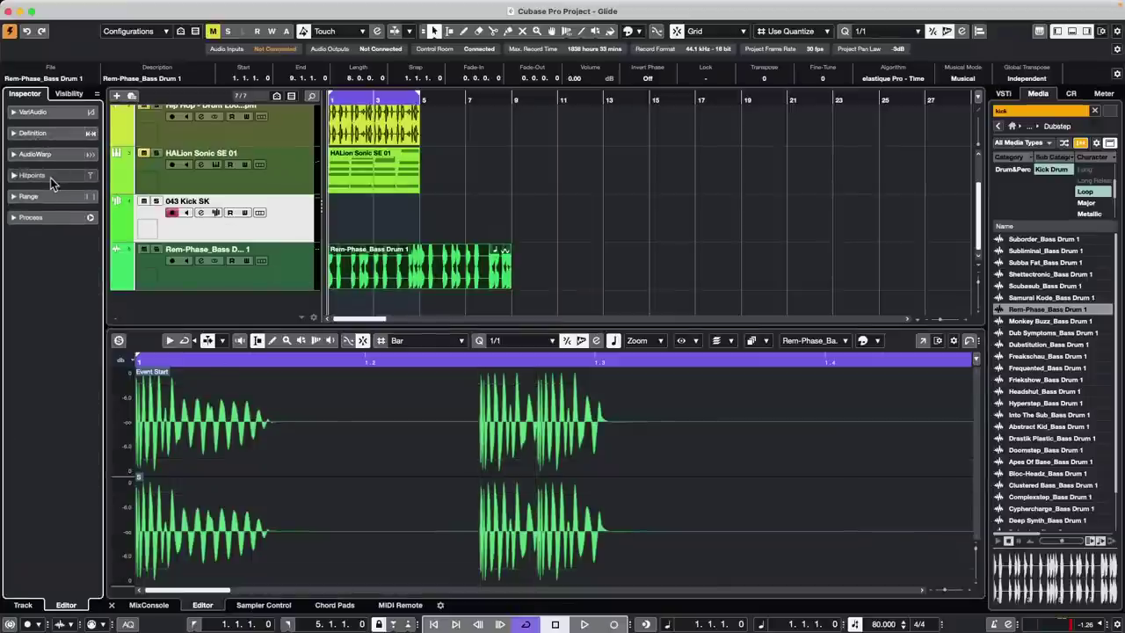
click(50, 178)
click(14, 201)
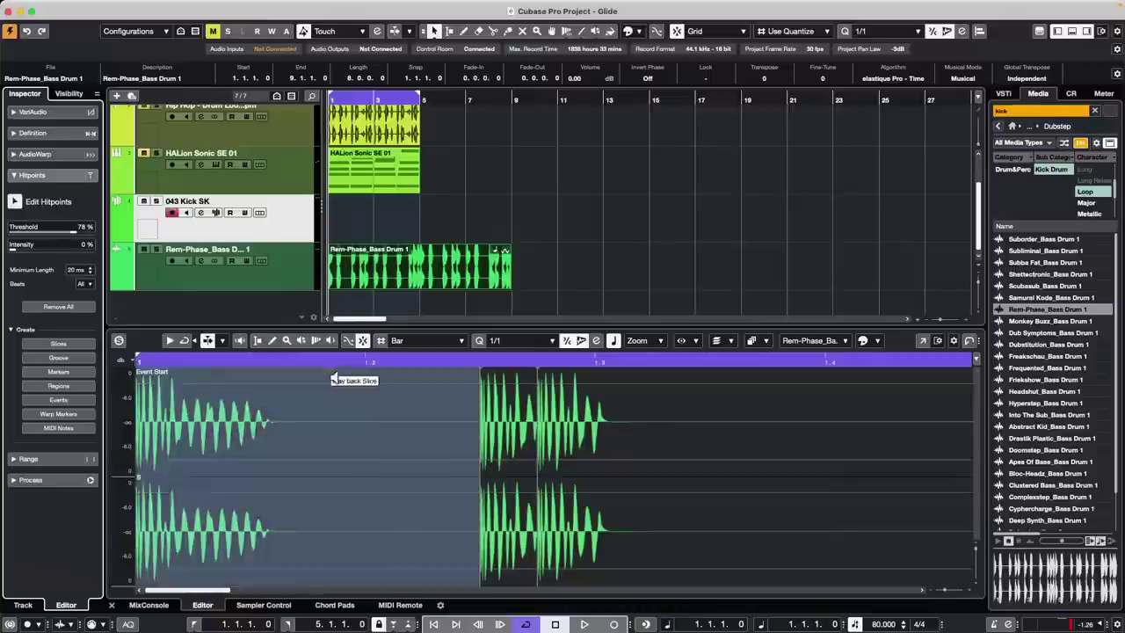
drag(459, 366, 472, 314)
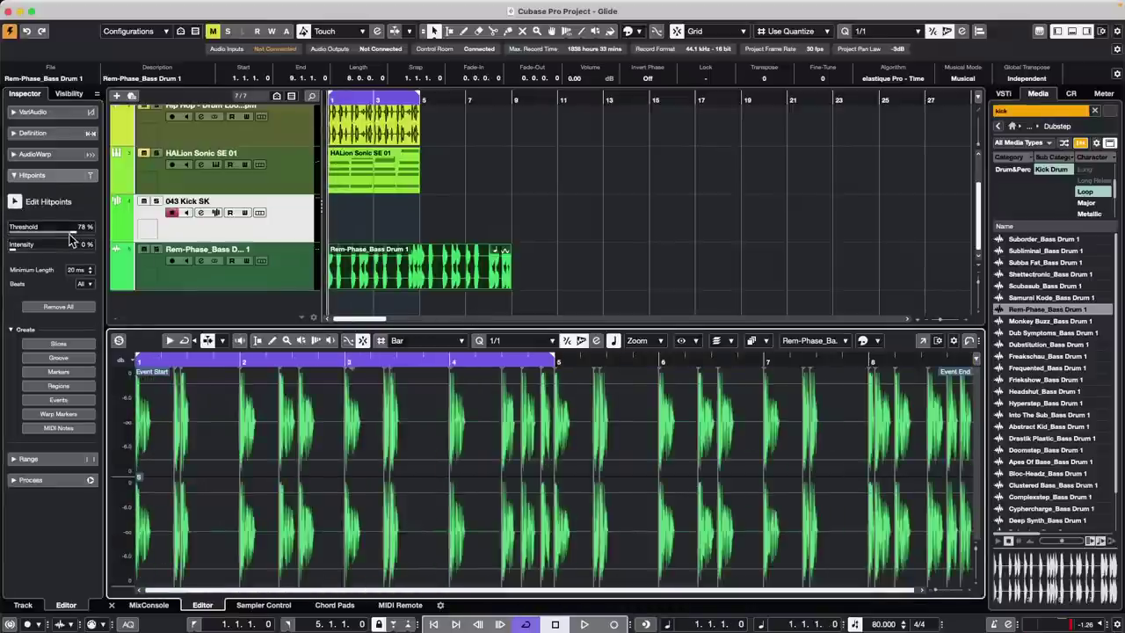
drag(72, 239, 37, 244)
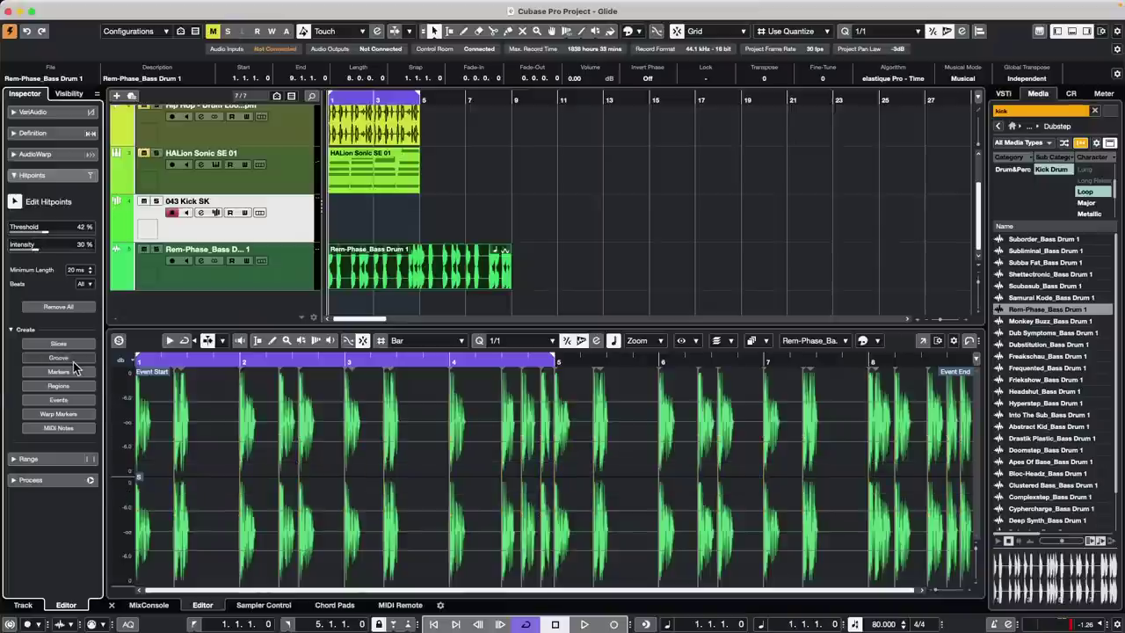
Convert the hitpoints to MIDI notes on the first selected track with dynamic velocity, pitch C1 and length 1/8, and play them back.
click(66, 427)
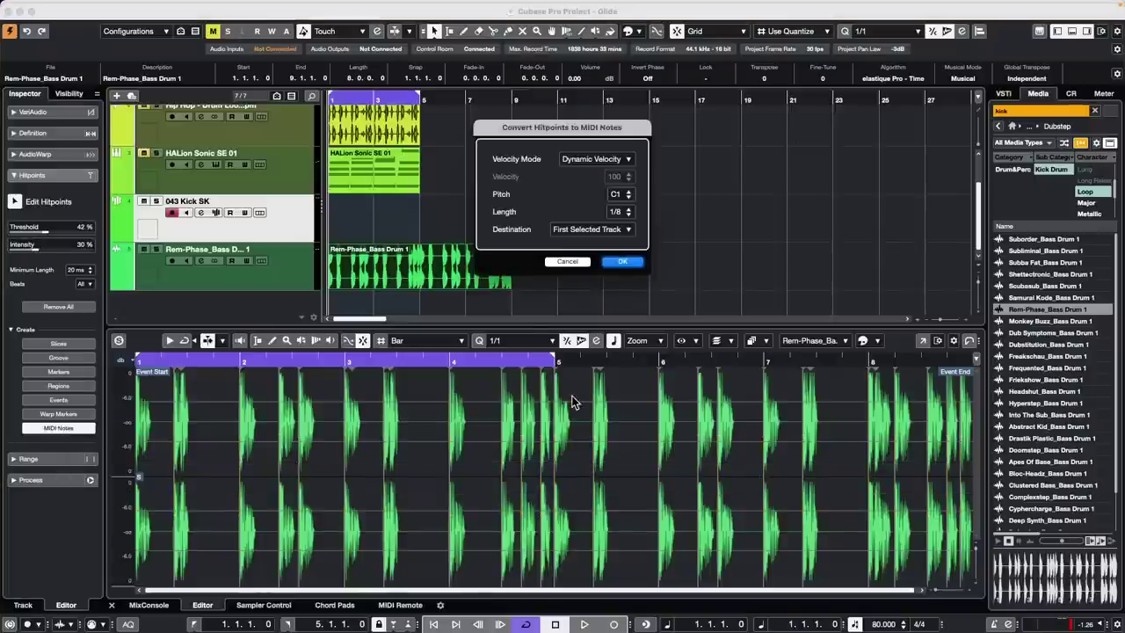
click(623, 264)
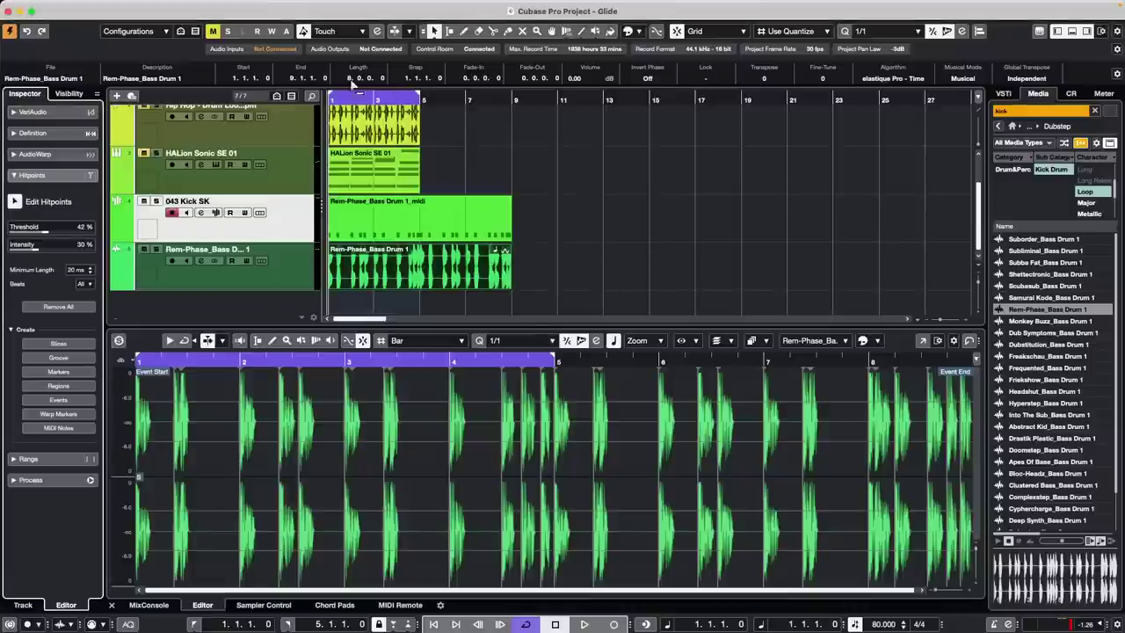
drag(348, 99, 251, 126)
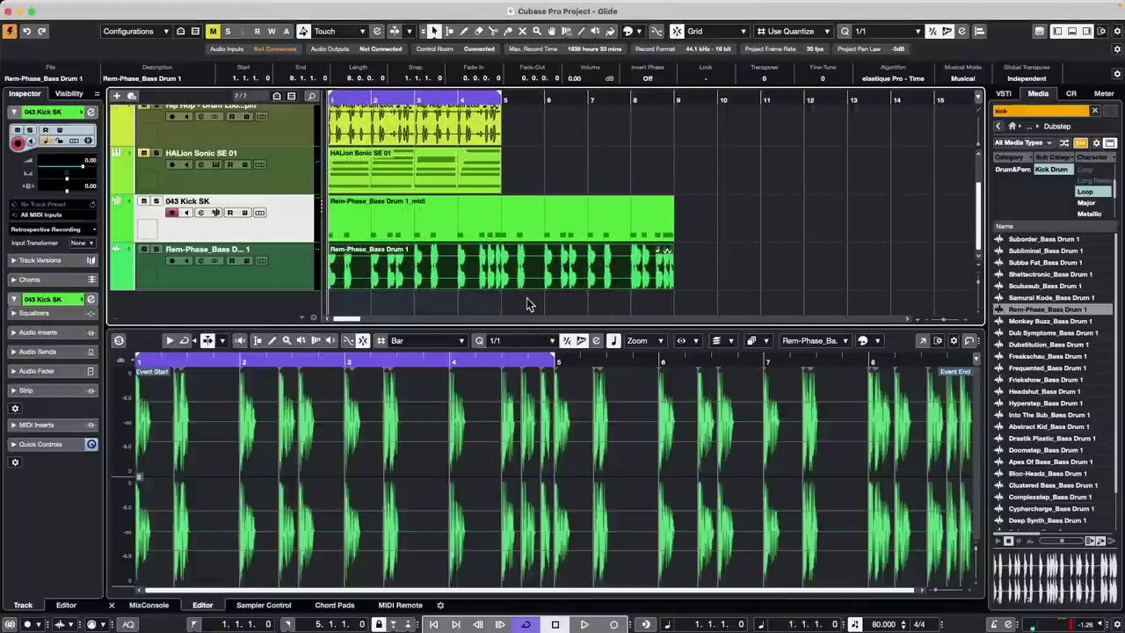
key(space)
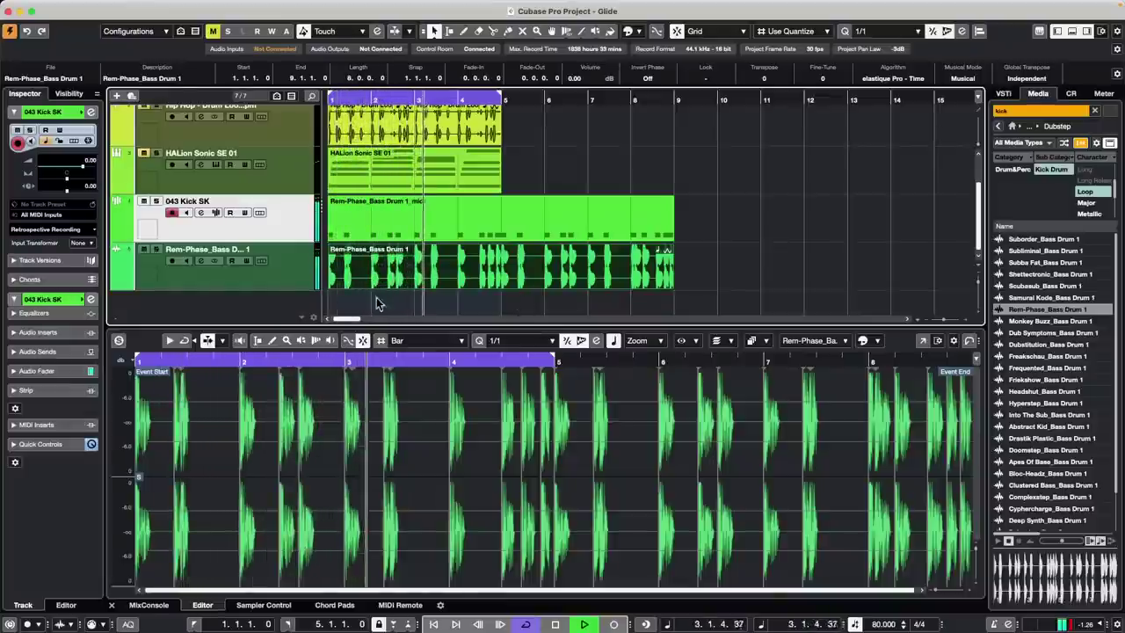
Transpose the converted MIDI notes between bars 1–3 and 4–7 down to A0, keeping the C1 downbeats, and lengthen the first A0 note.
double_click(480, 232)
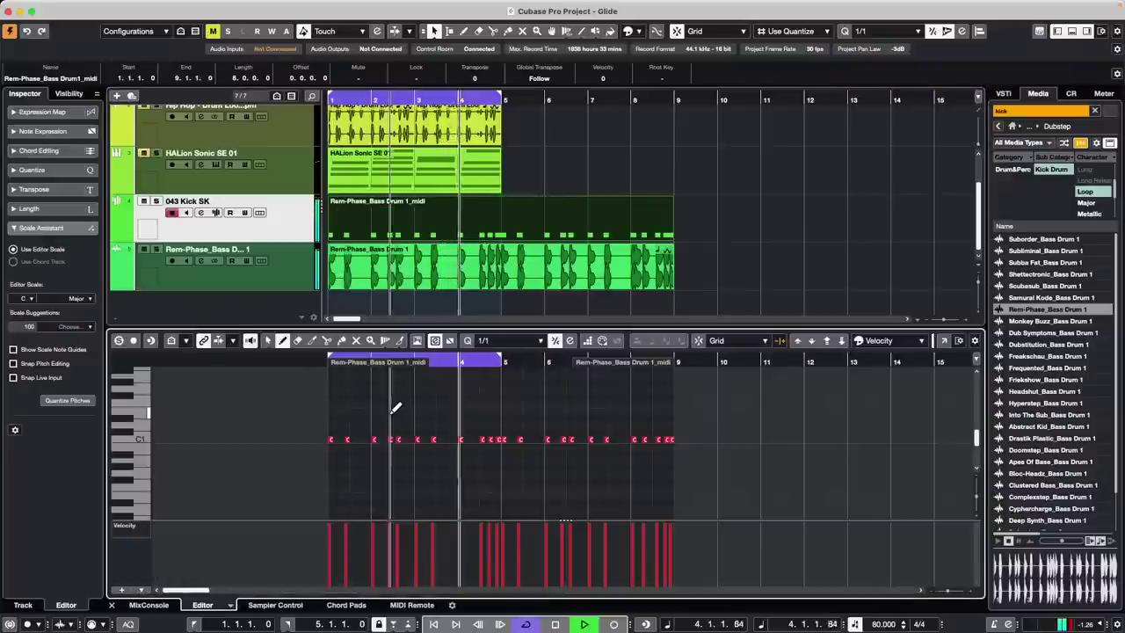
key(1)
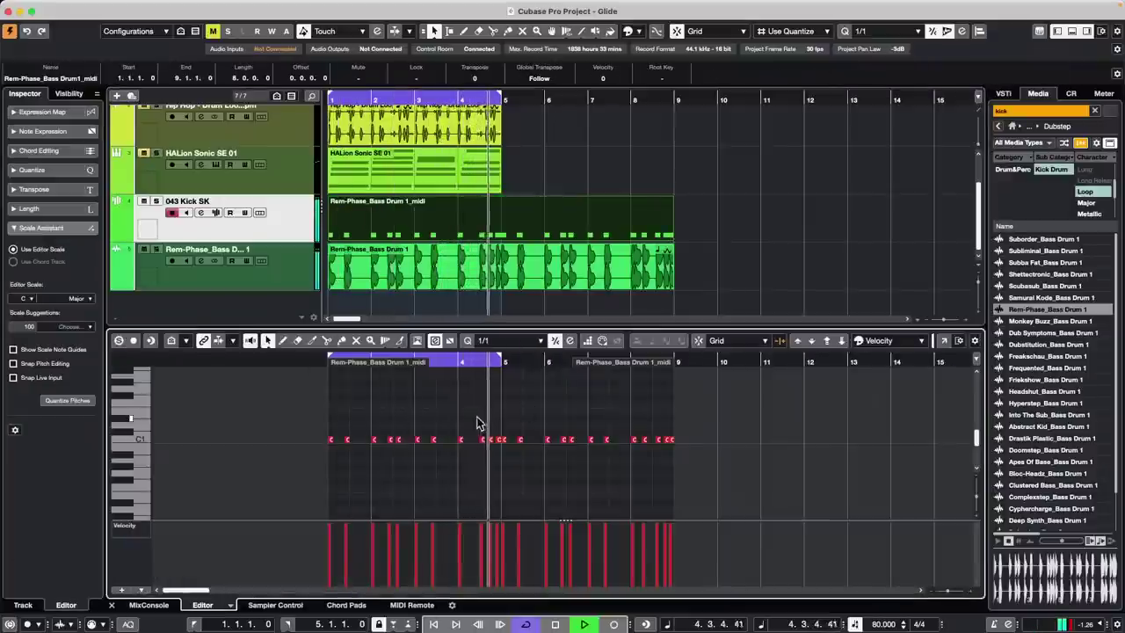
drag(485, 419, 626, 468)
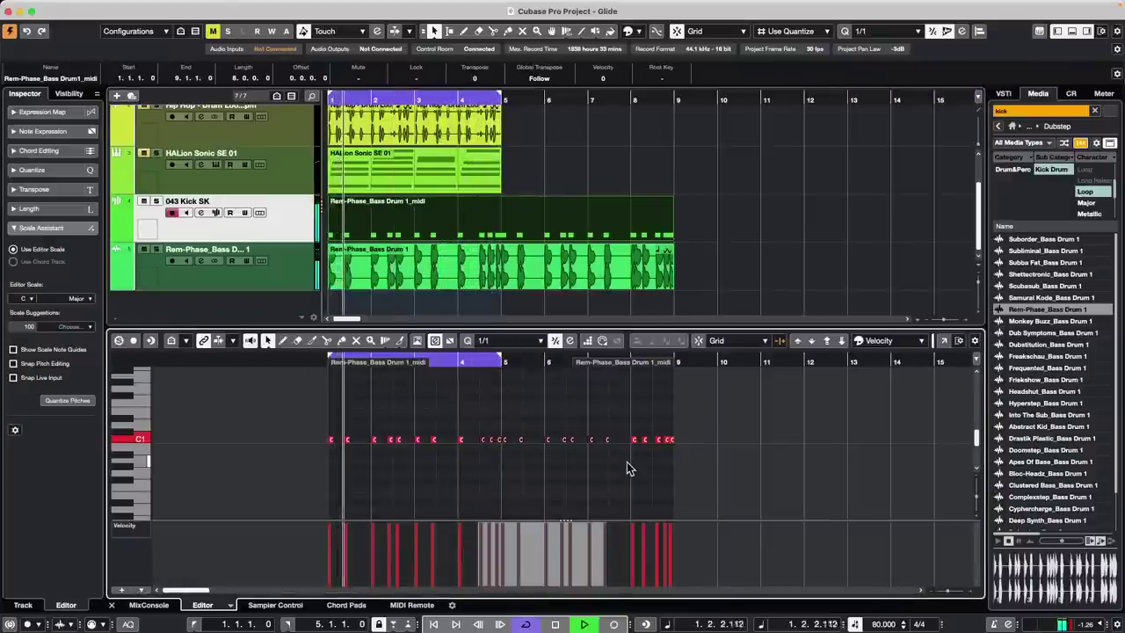
key(Down)
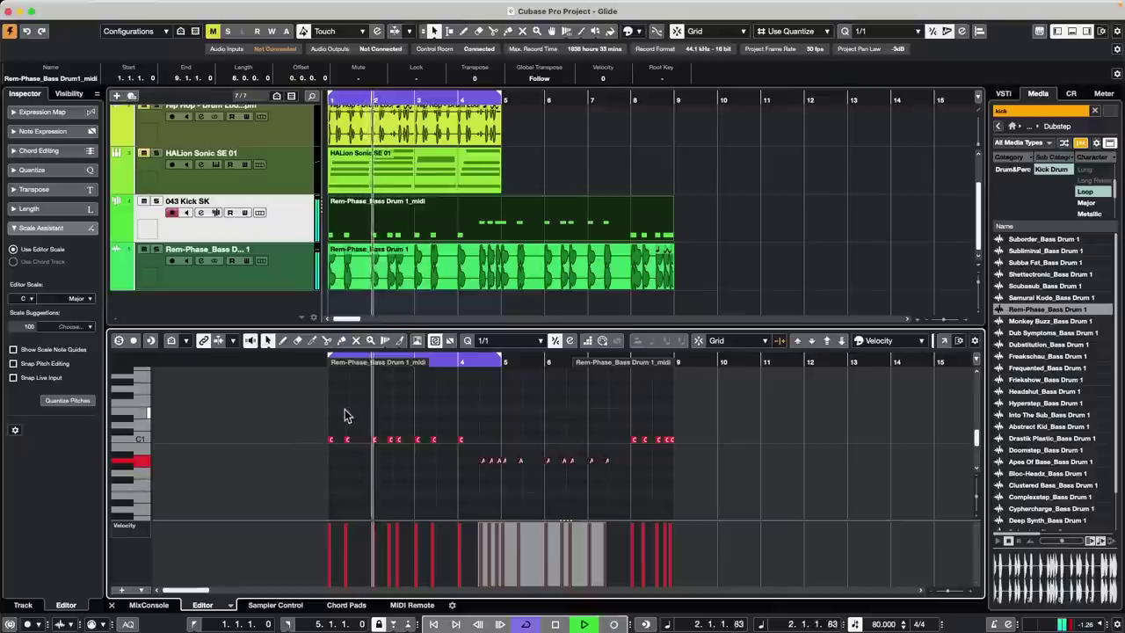
drag(346, 411, 431, 452)
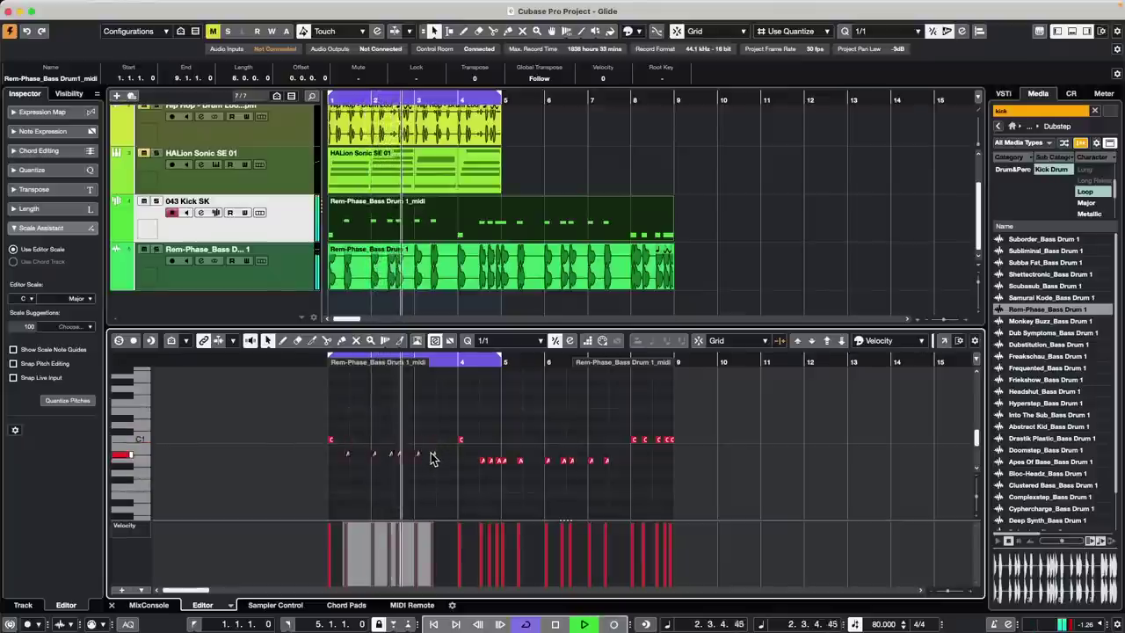
key(Down)
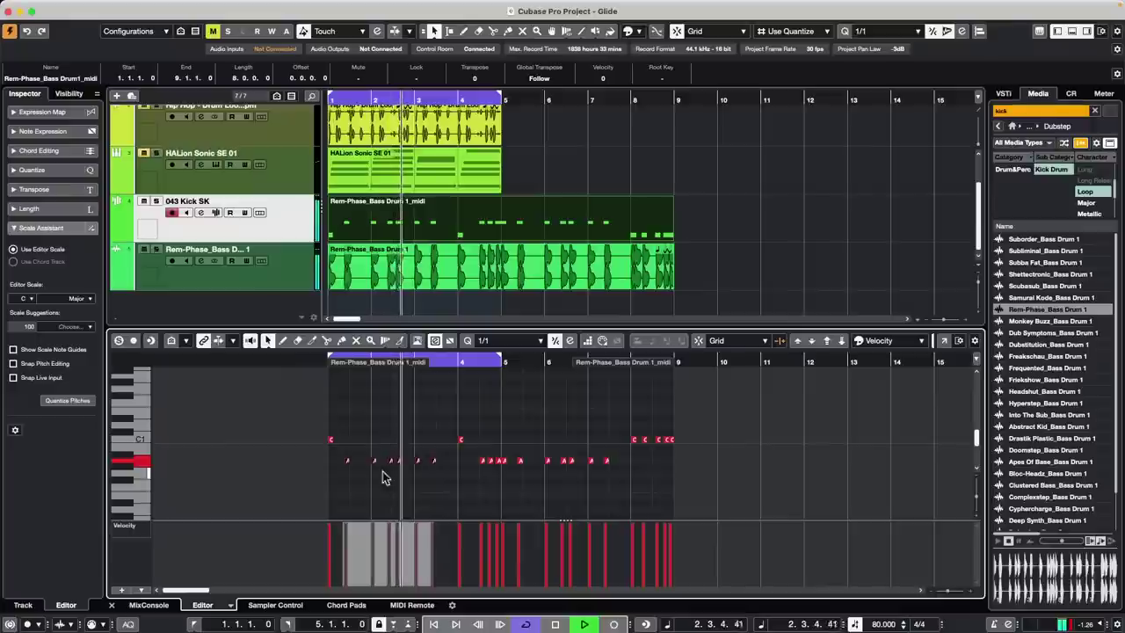
click(367, 438)
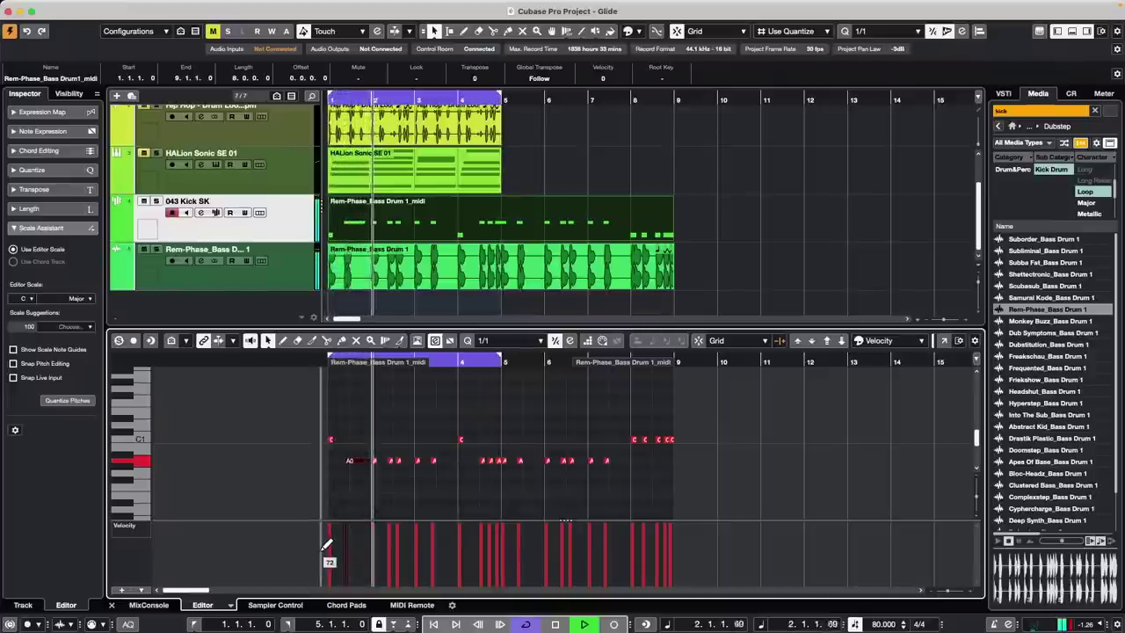
key(space)
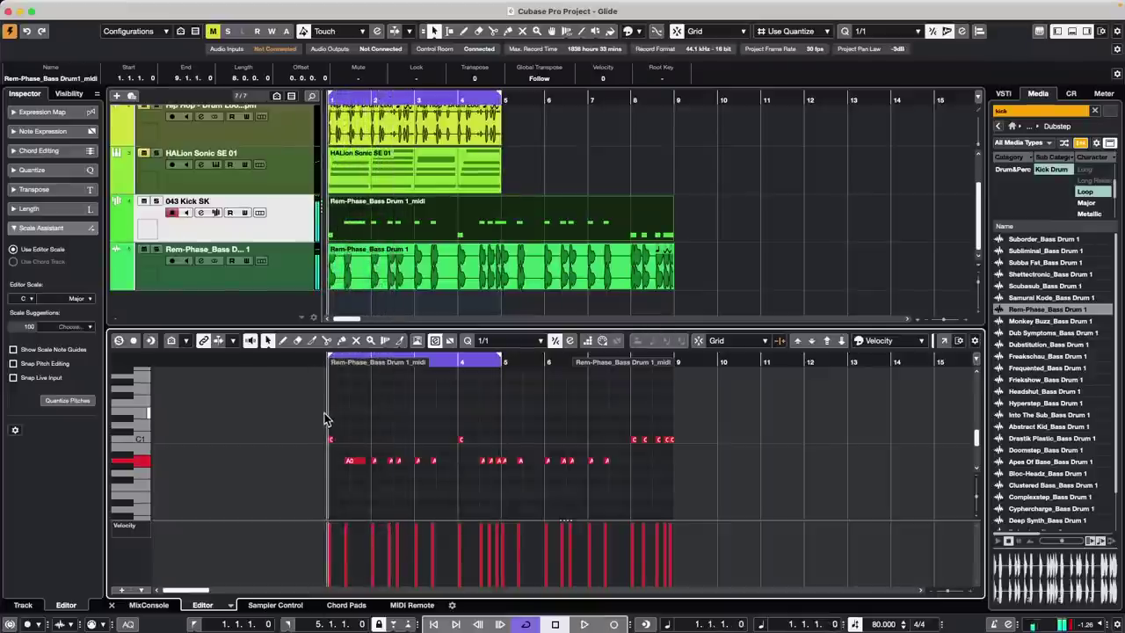
Try the Legato function on the notes of the first four bars, play the result and undo it.
drag(326, 420, 513, 500)
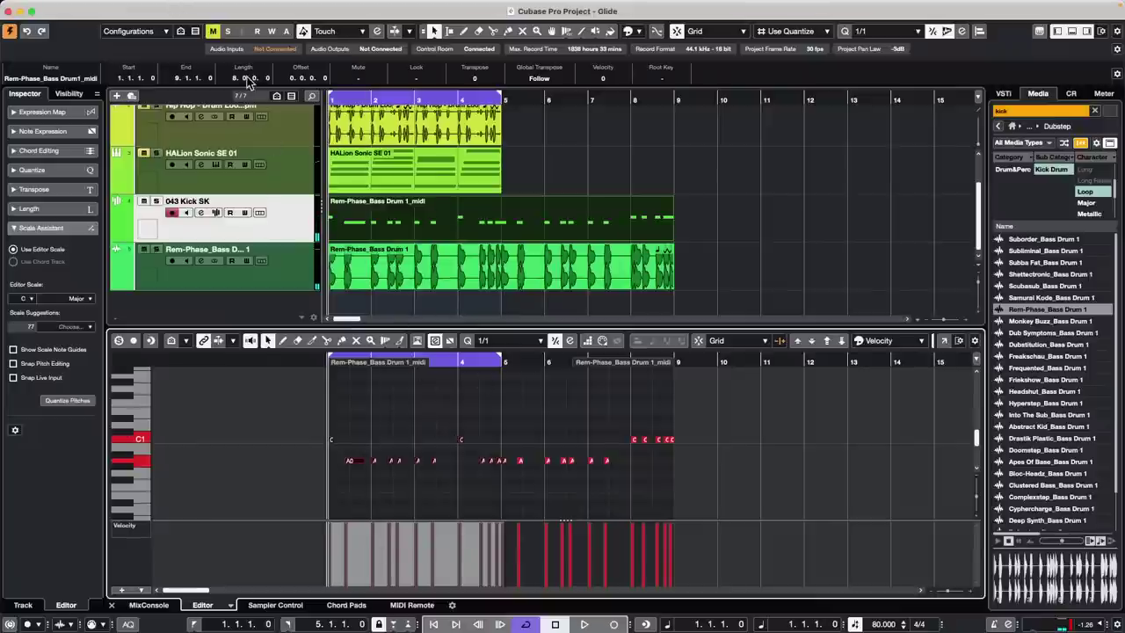
mouse_move(252, 6)
click(201, 7)
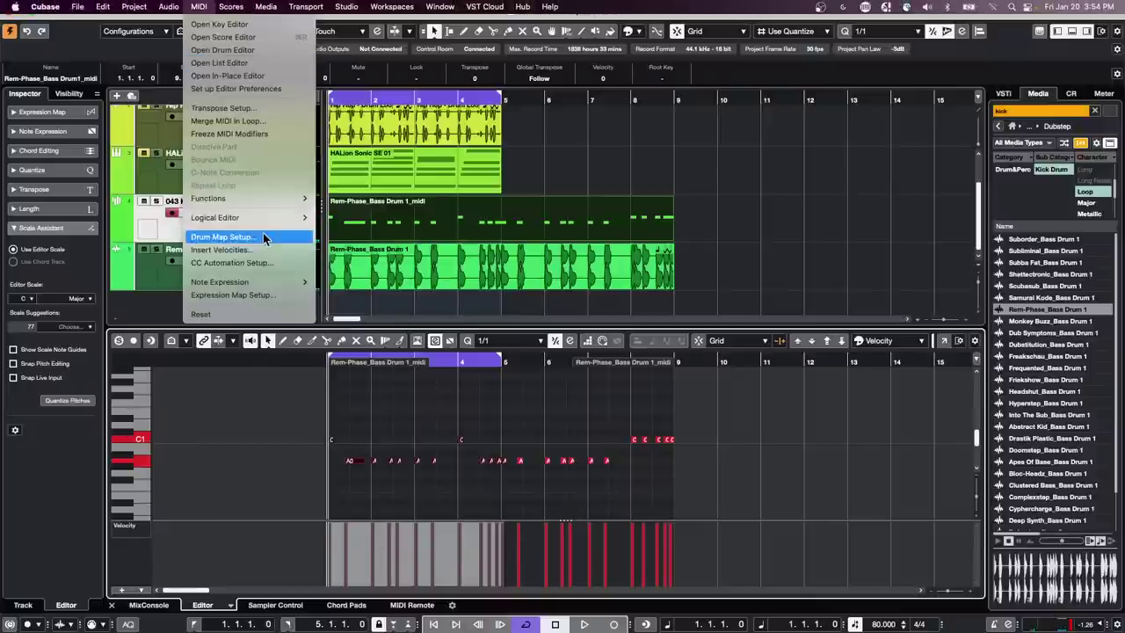
mouse_move(264, 195)
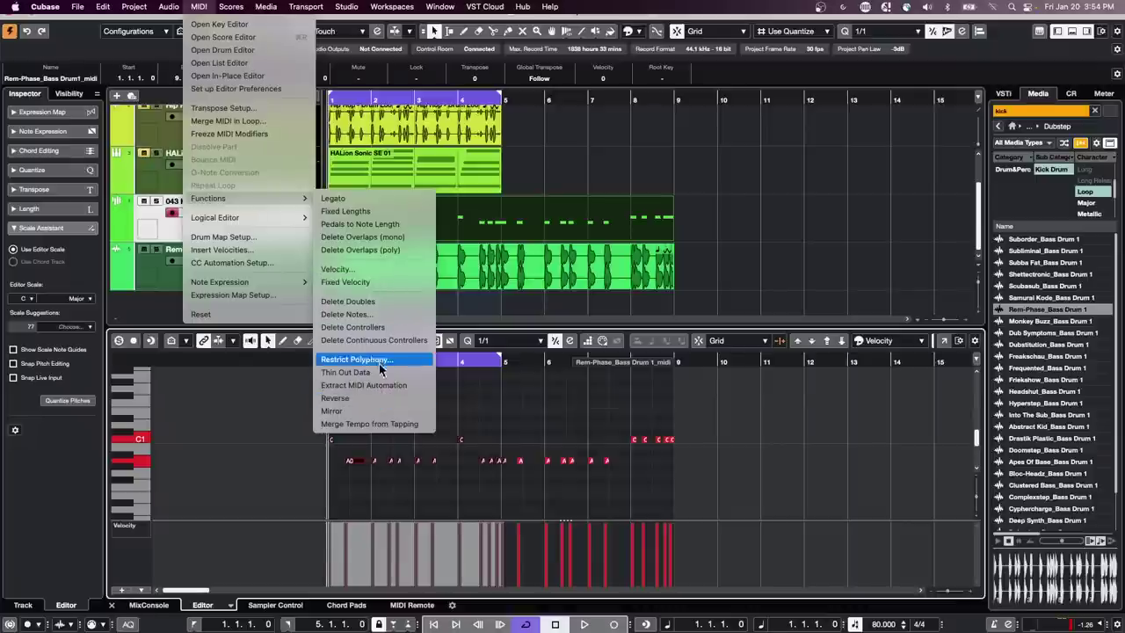
click(392, 197)
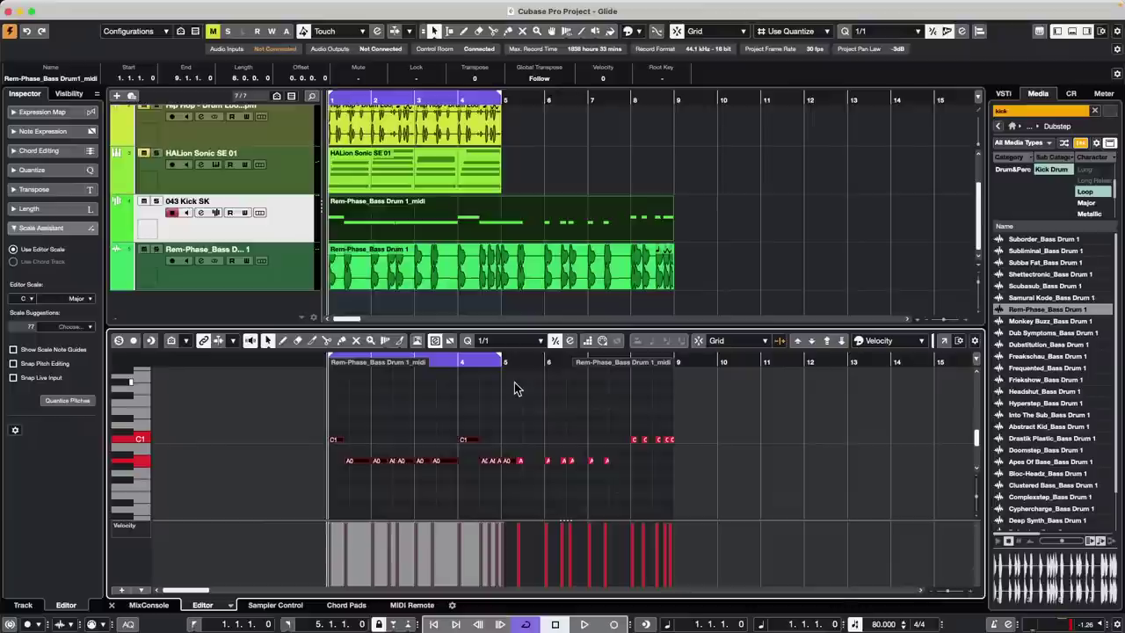
key(space)
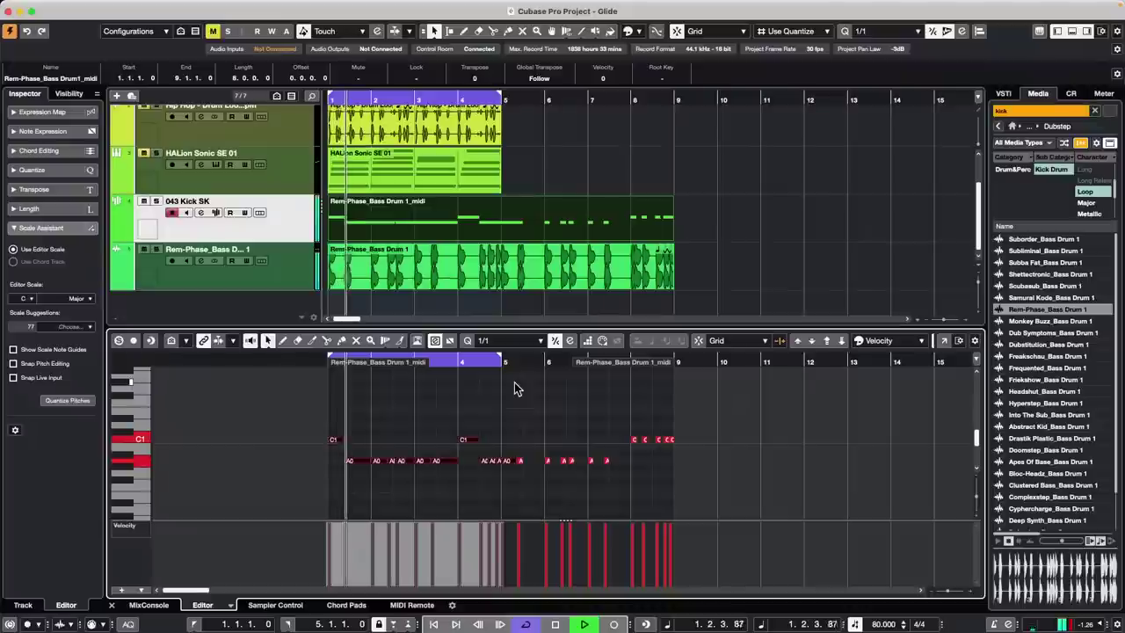
key(space)
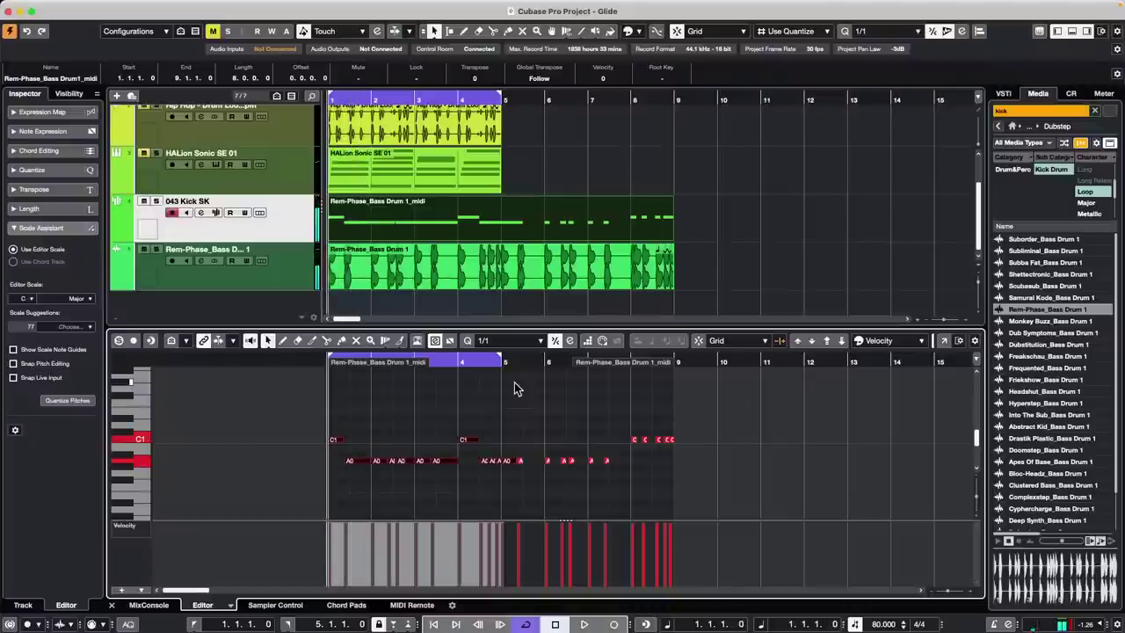
key(ctrl+z)
Lengthen the last A0 notes in bars 2 and 3 of the bass part and play the line back.
key(space)
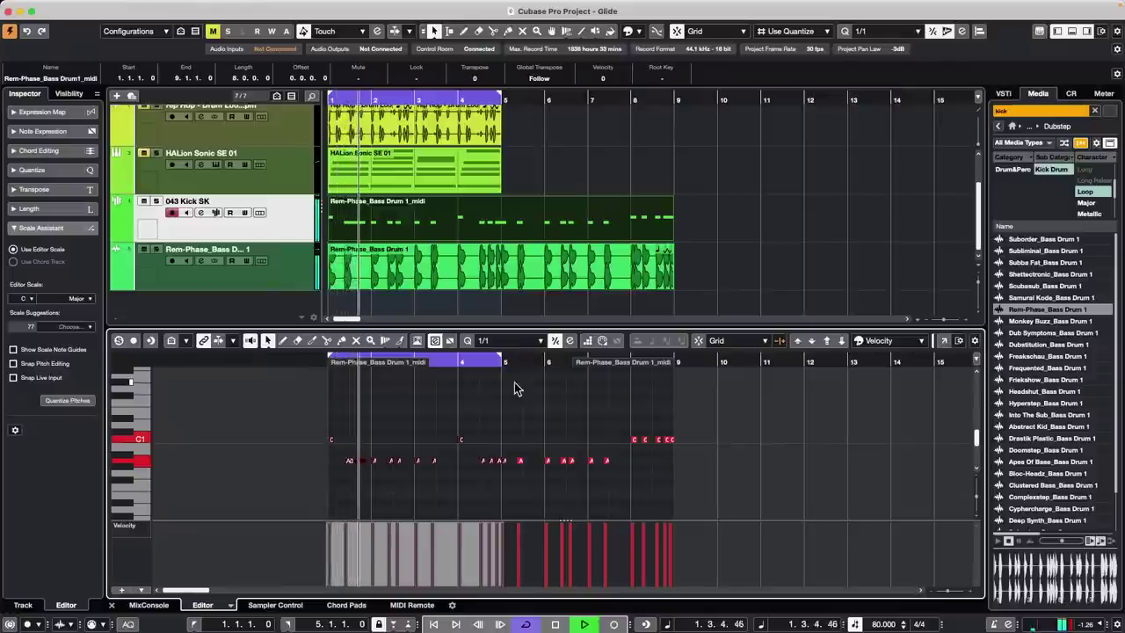
key(h)
key(h)
key(h)
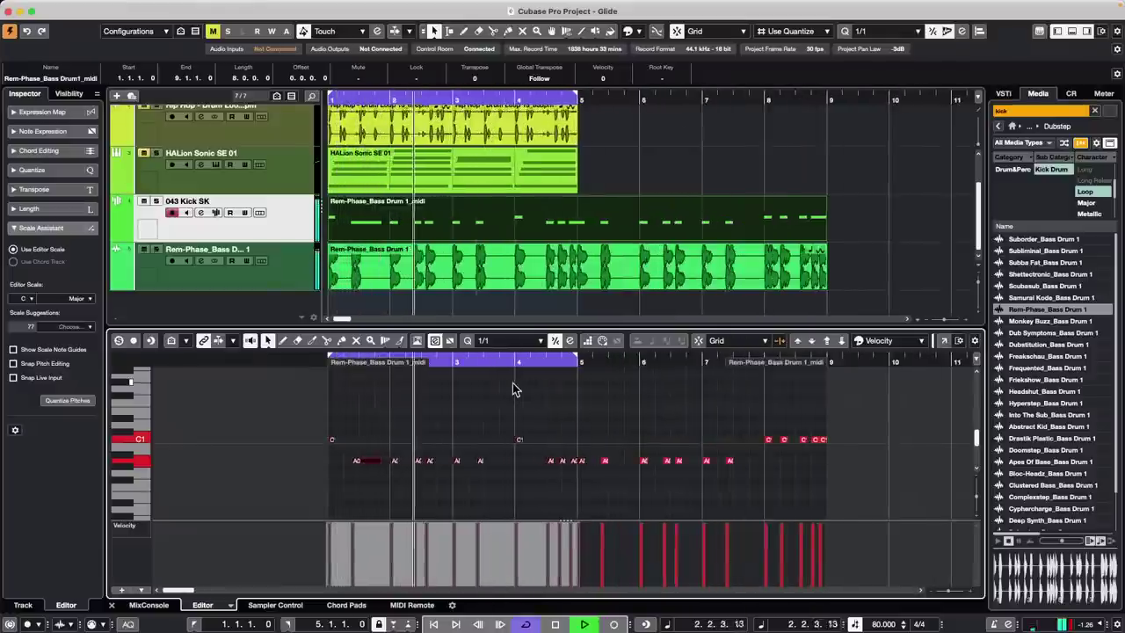
key(h)
key(space)
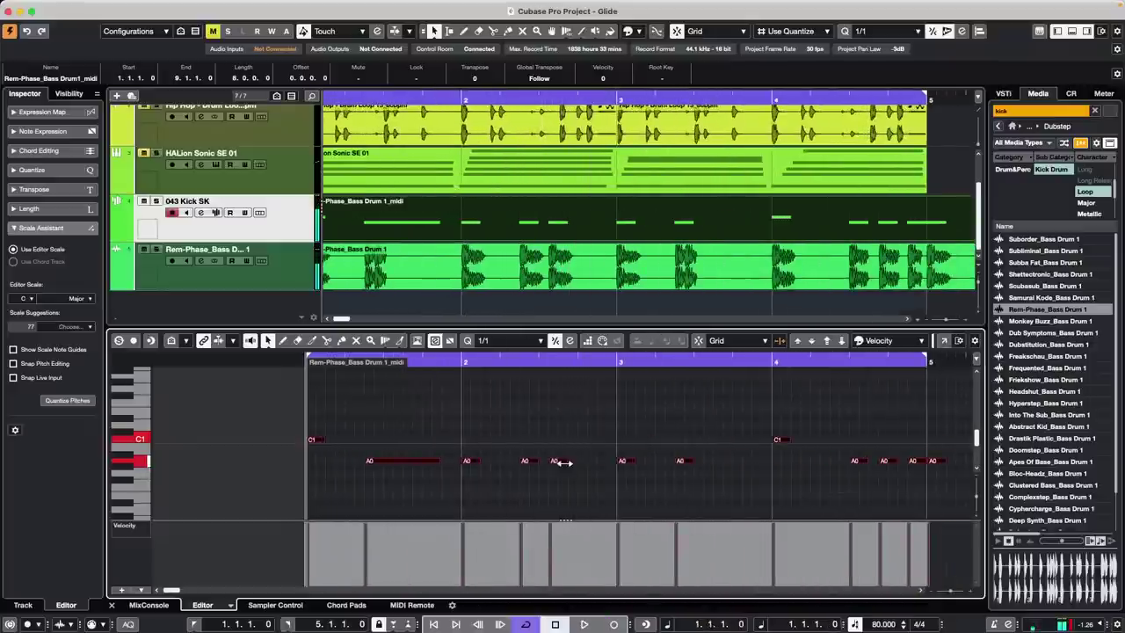
key(super+a)
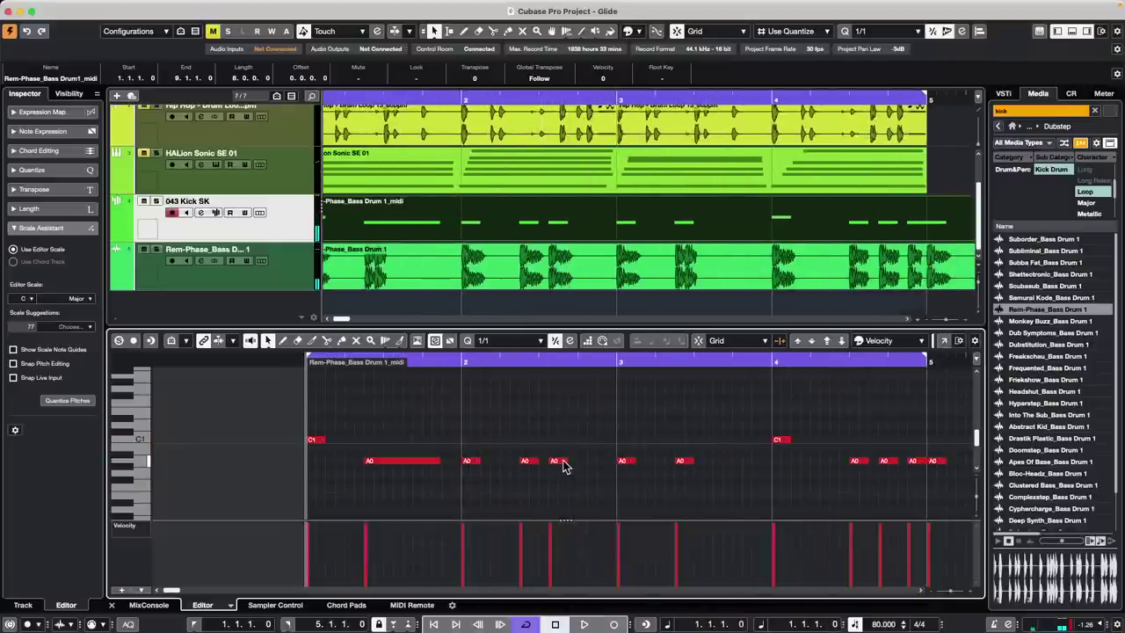
drag(562, 461, 595, 466)
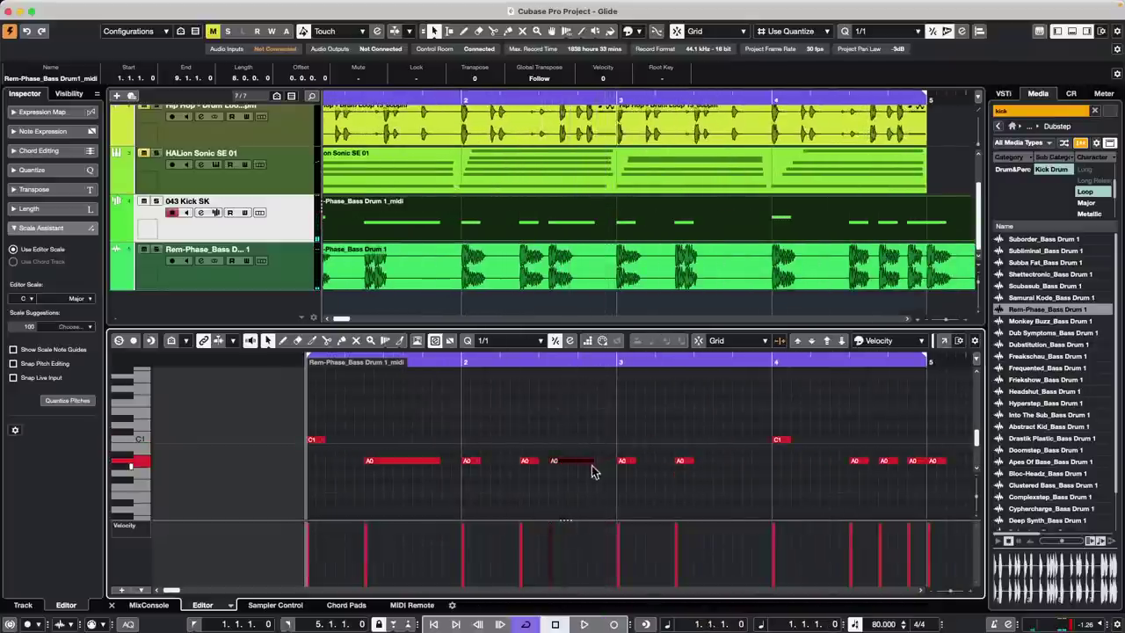
key(space)
drag(692, 462, 745, 462)
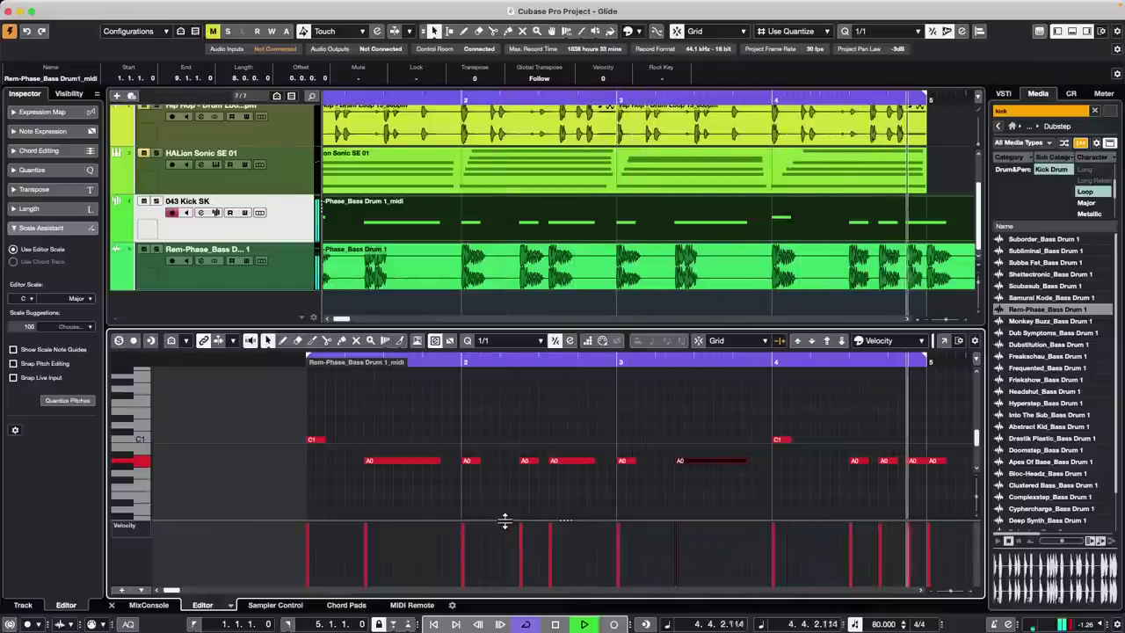
key(space)
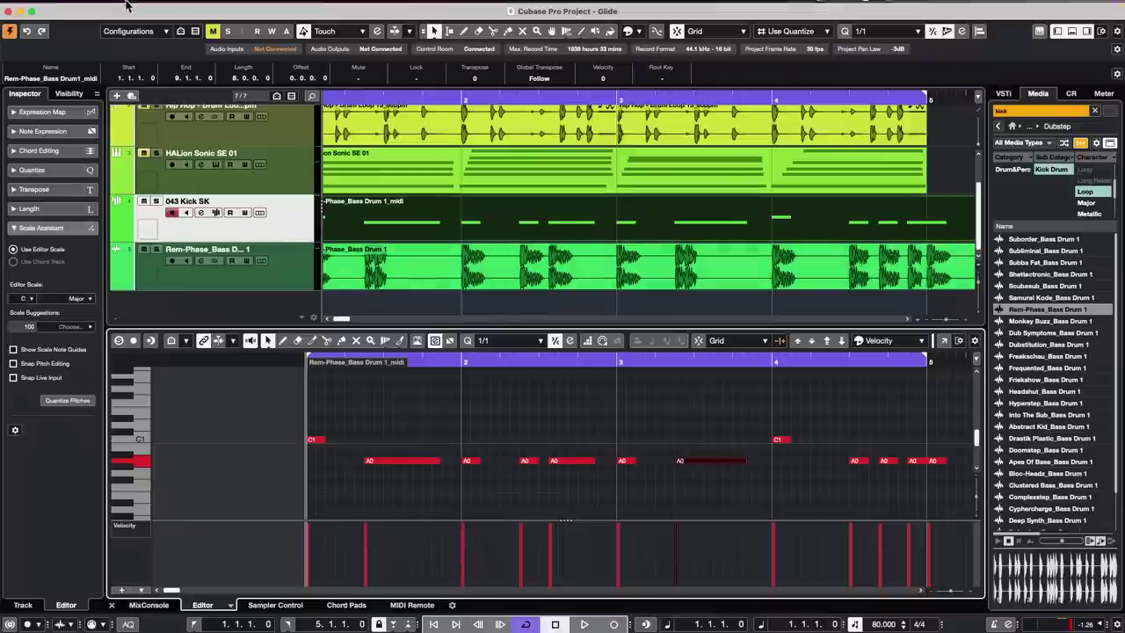
Open the recent project "beatles stones t", activate it and dismiss the HALion Sonic SE missing-files warning.
click(77, 6)
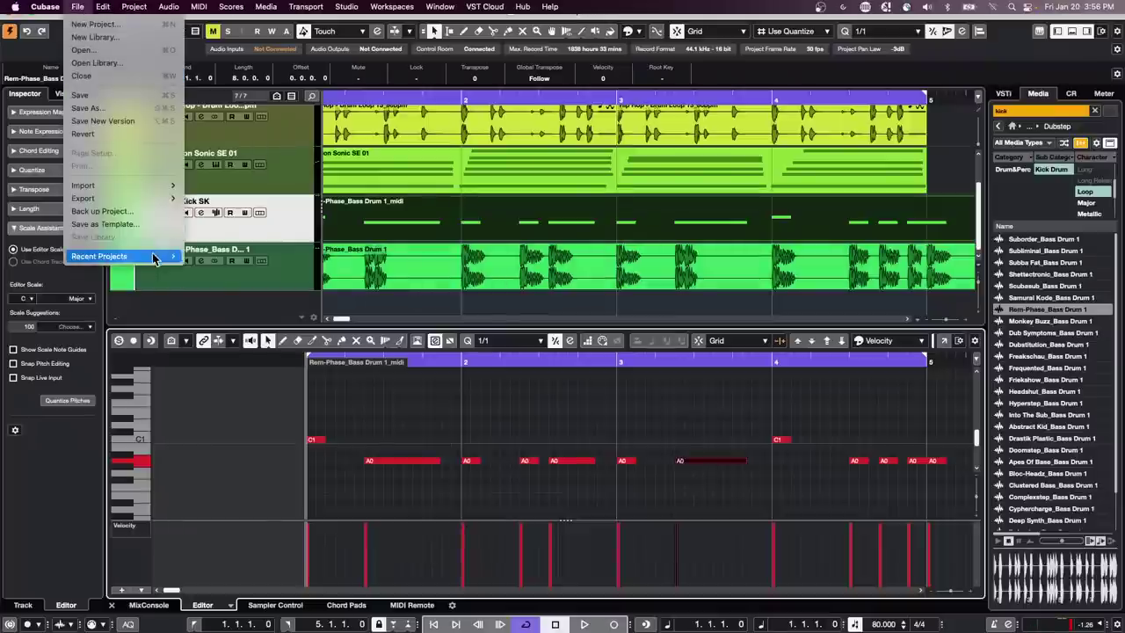
mouse_move(153, 256)
click(306, 262)
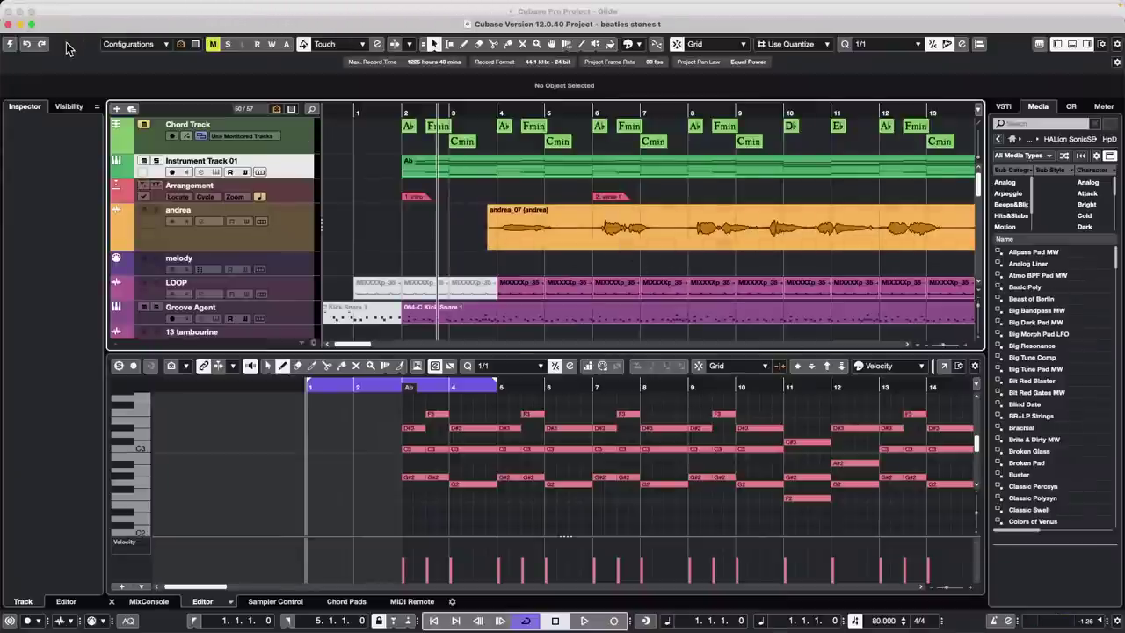
click(11, 44)
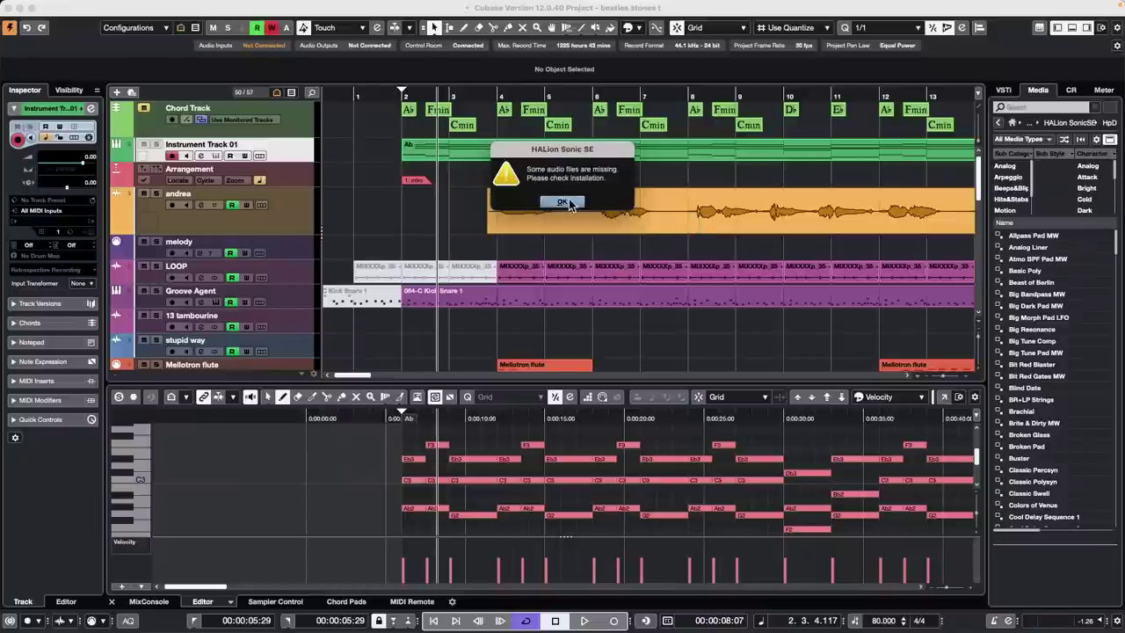
click(562, 202)
Open the vocal event starting near bar 4 in a separate Sample Editor window and enable VariAudio editing.
click(742, 222)
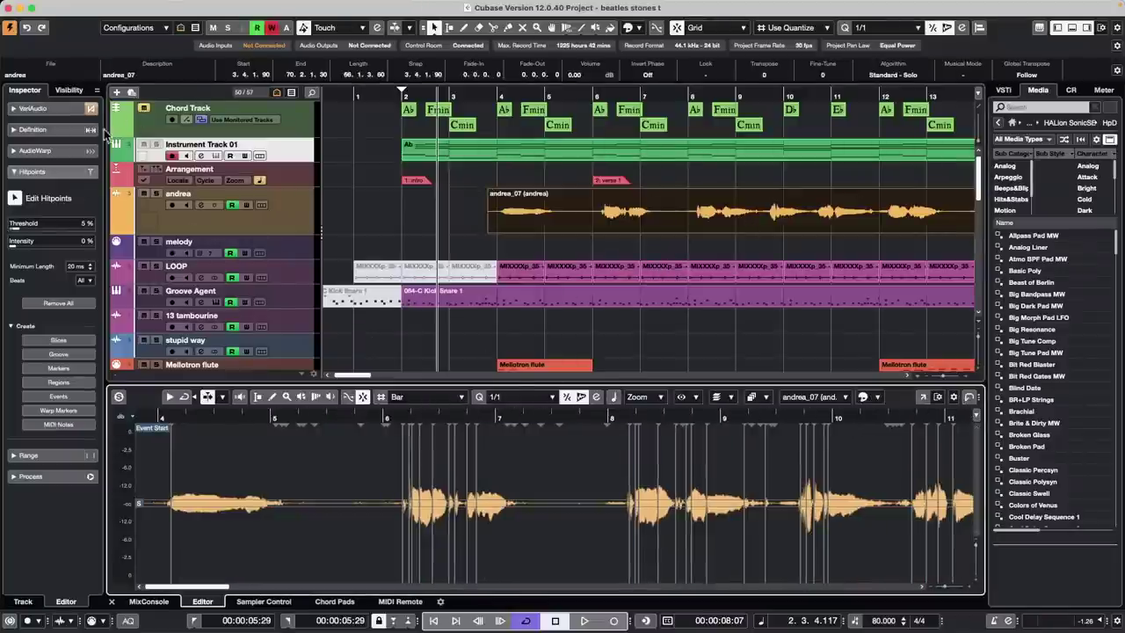
click(32, 108)
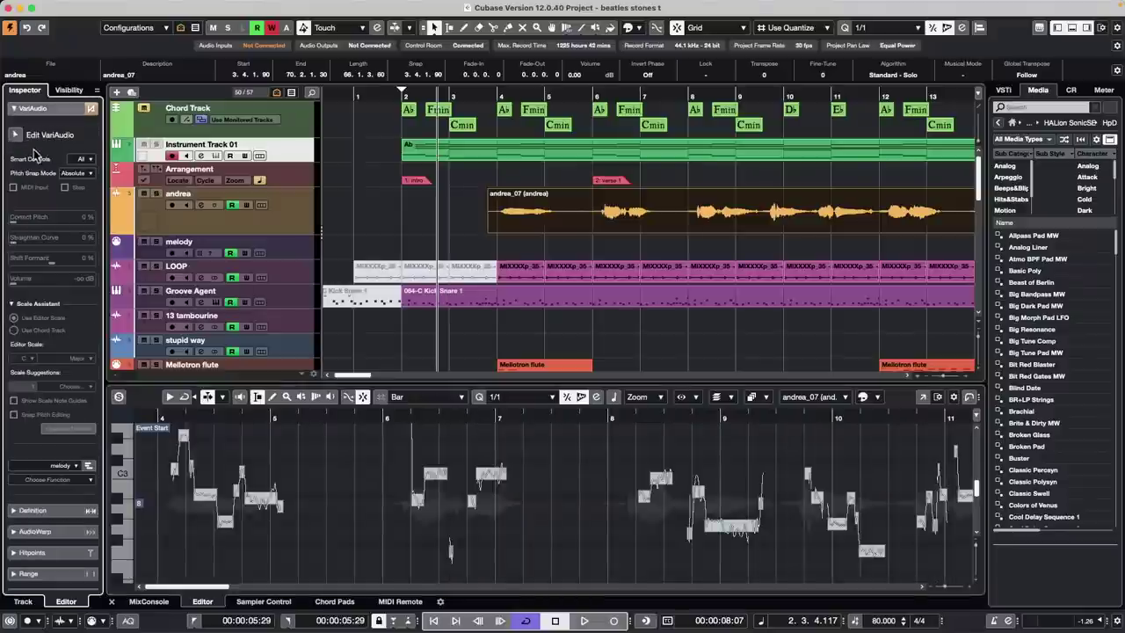
click(16, 135)
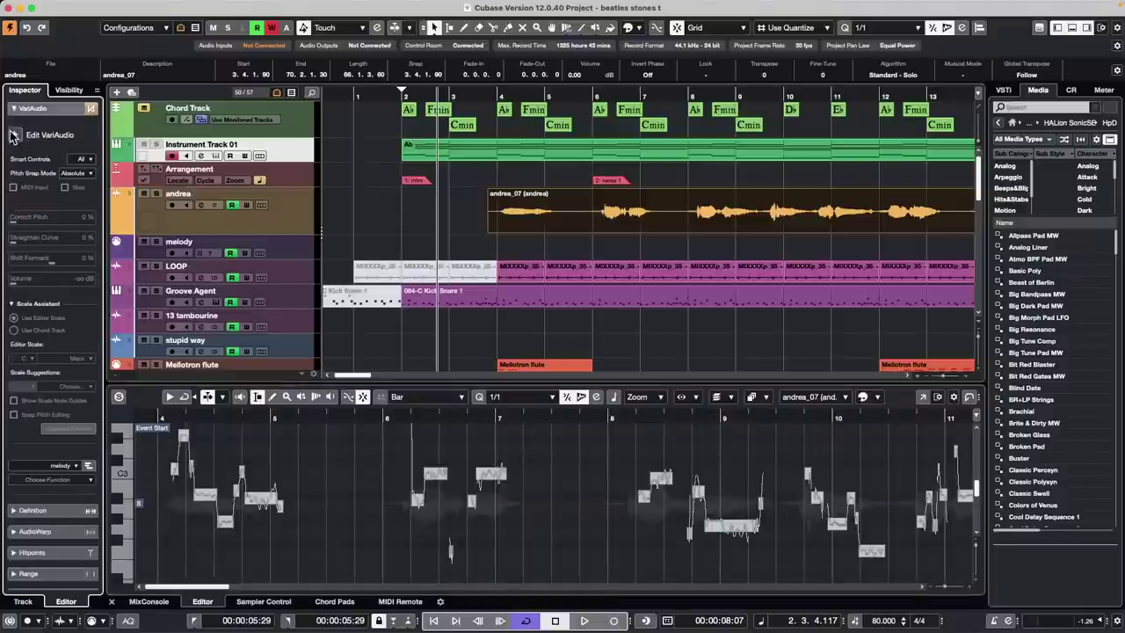
click(923, 398)
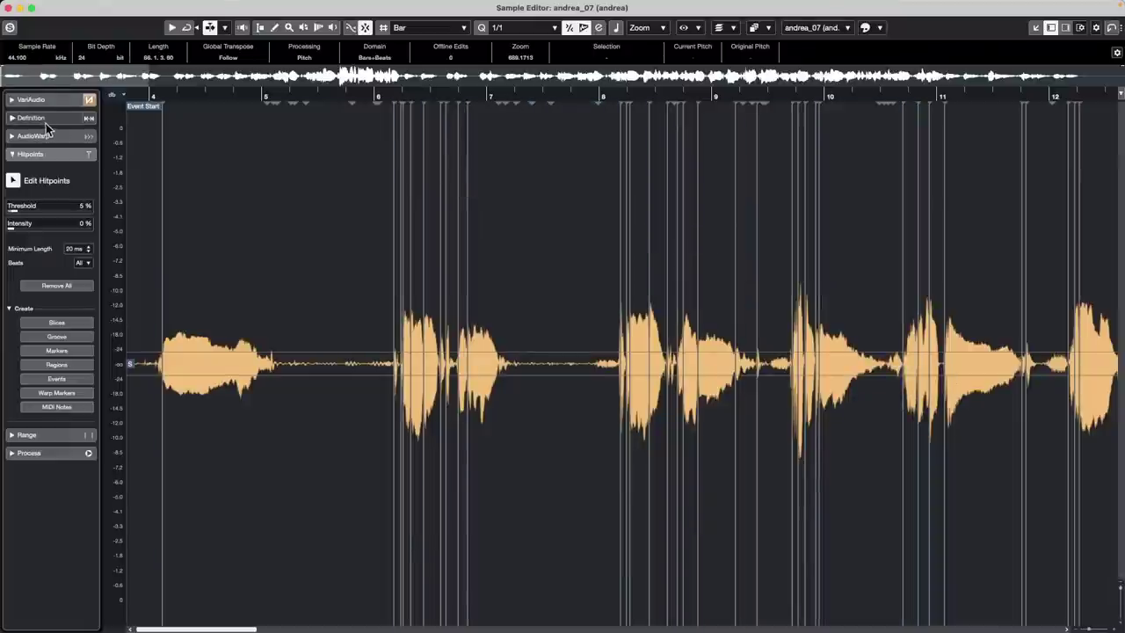
click(50, 100)
click(14, 127)
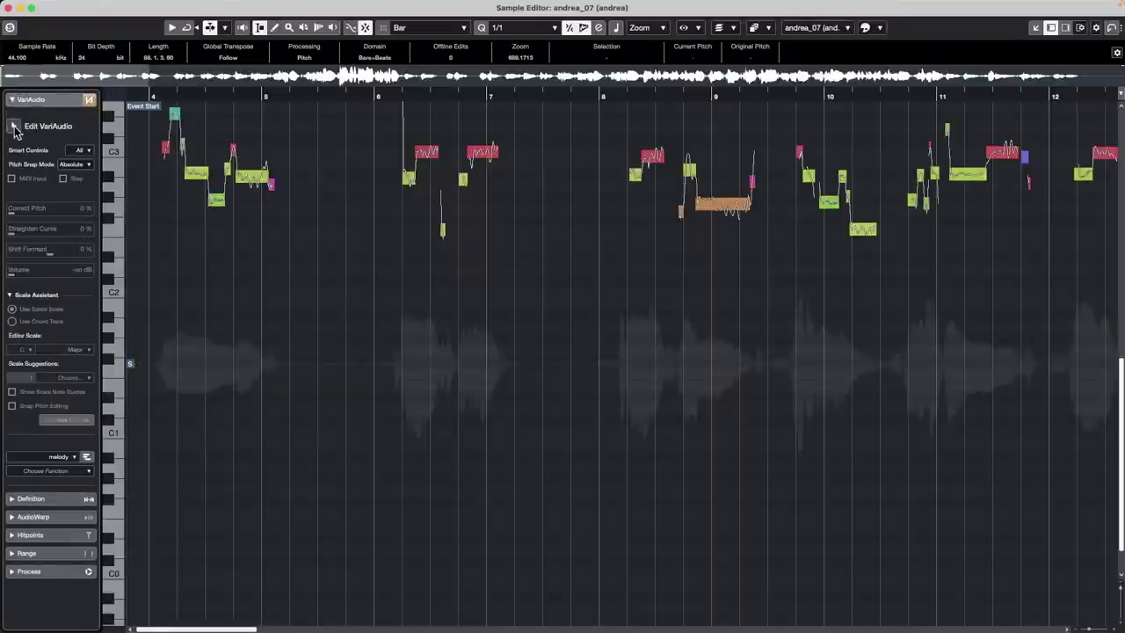
scroll(375, 281, up, 5)
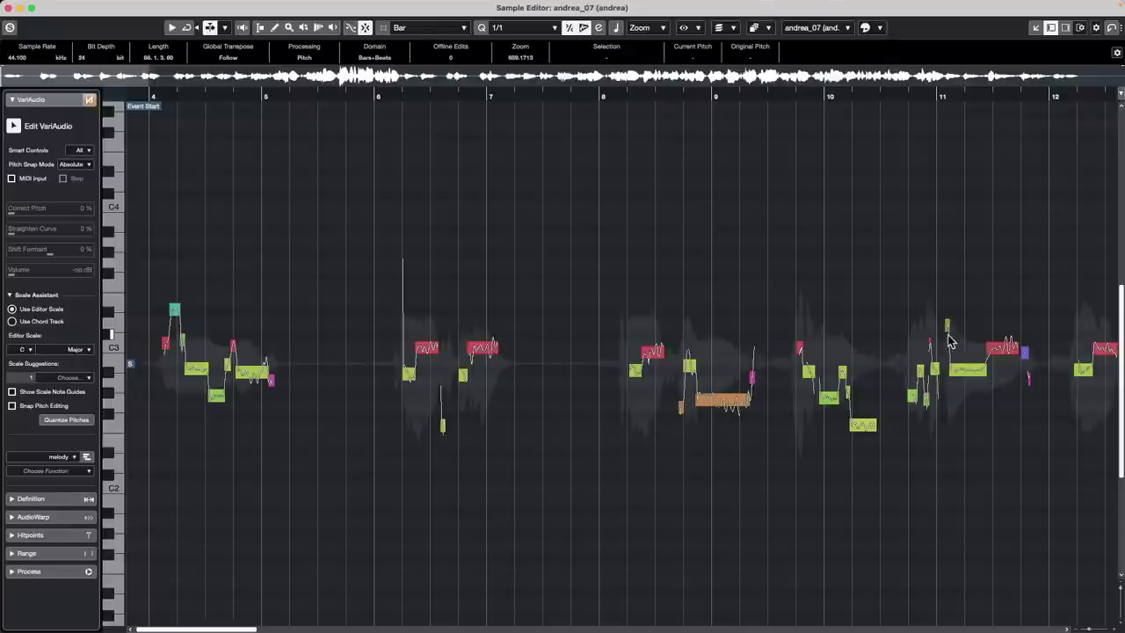
scroll(948, 341, up, 5)
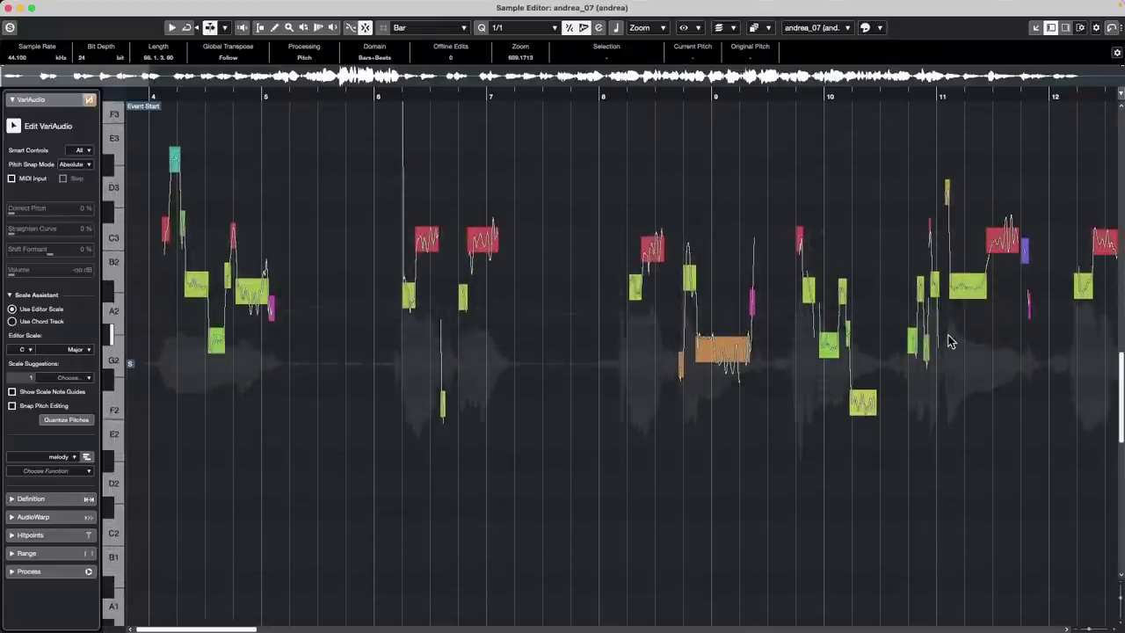
Save the current full-window VariAudio editing view as a new project workspace named "VariAudio".
key(shift+g)
key(shift+g)
key(g)
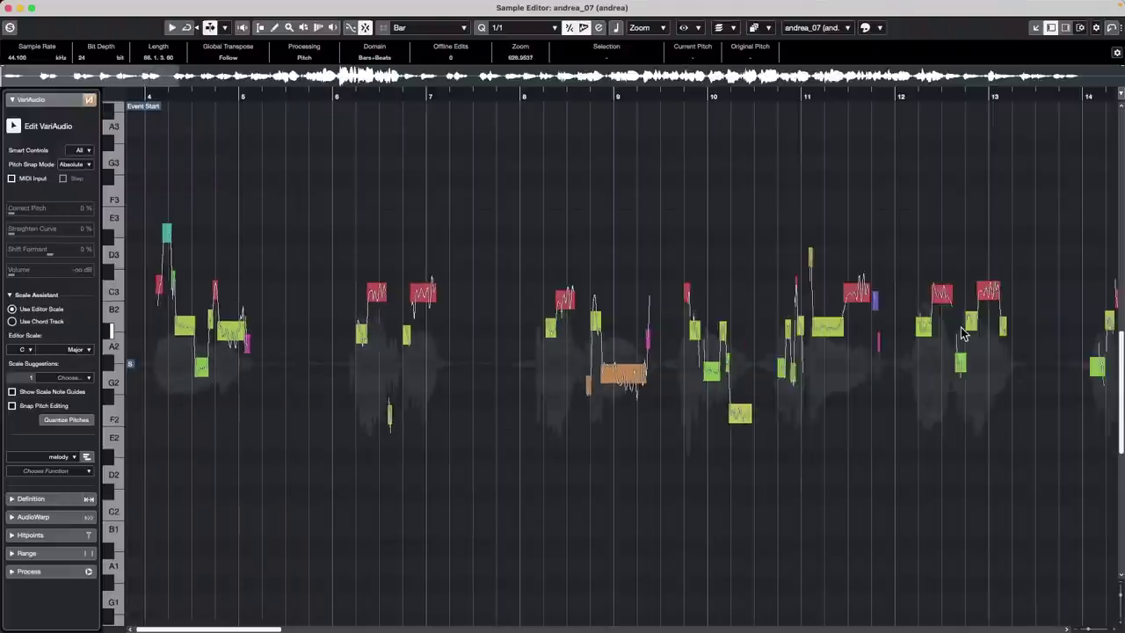
key(g)
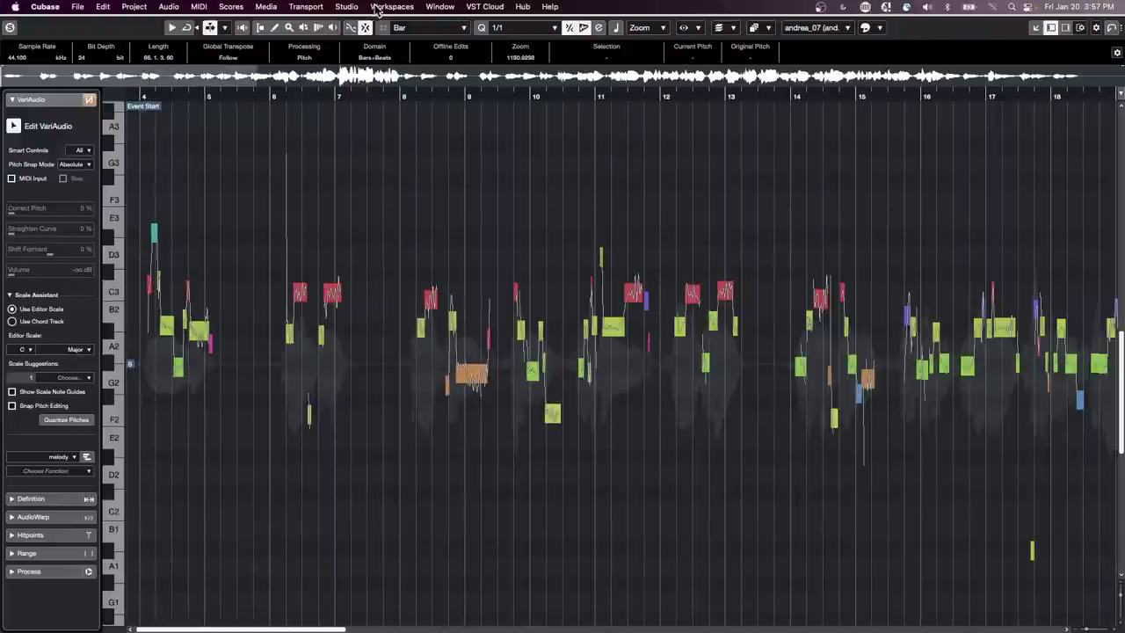
click(390, 8)
mouse_move(321, 7)
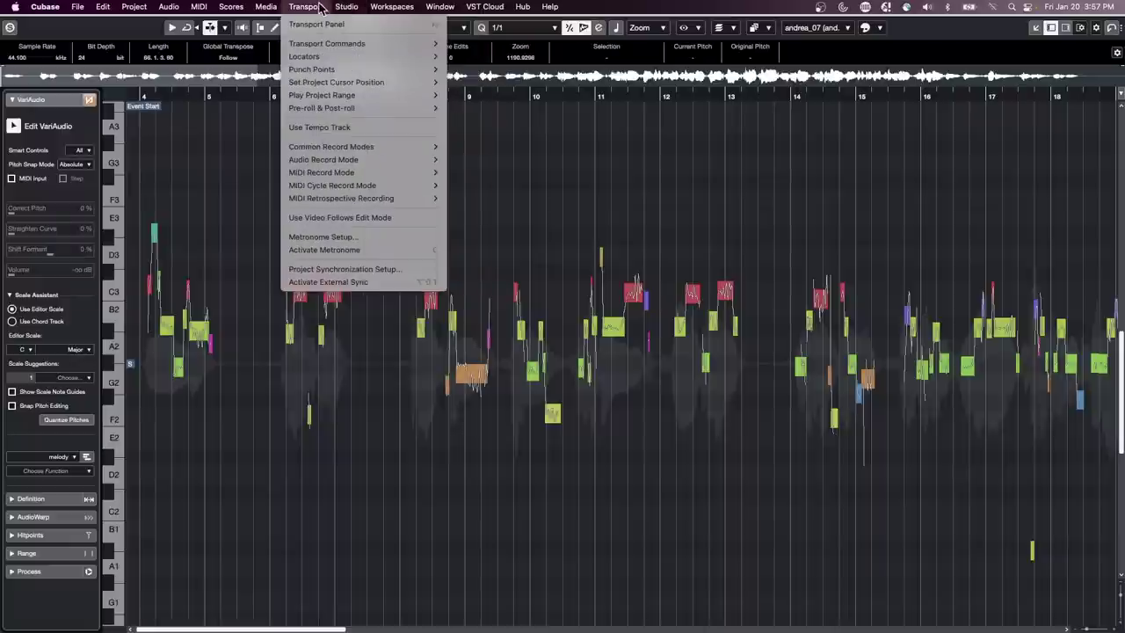
mouse_move(419, 8)
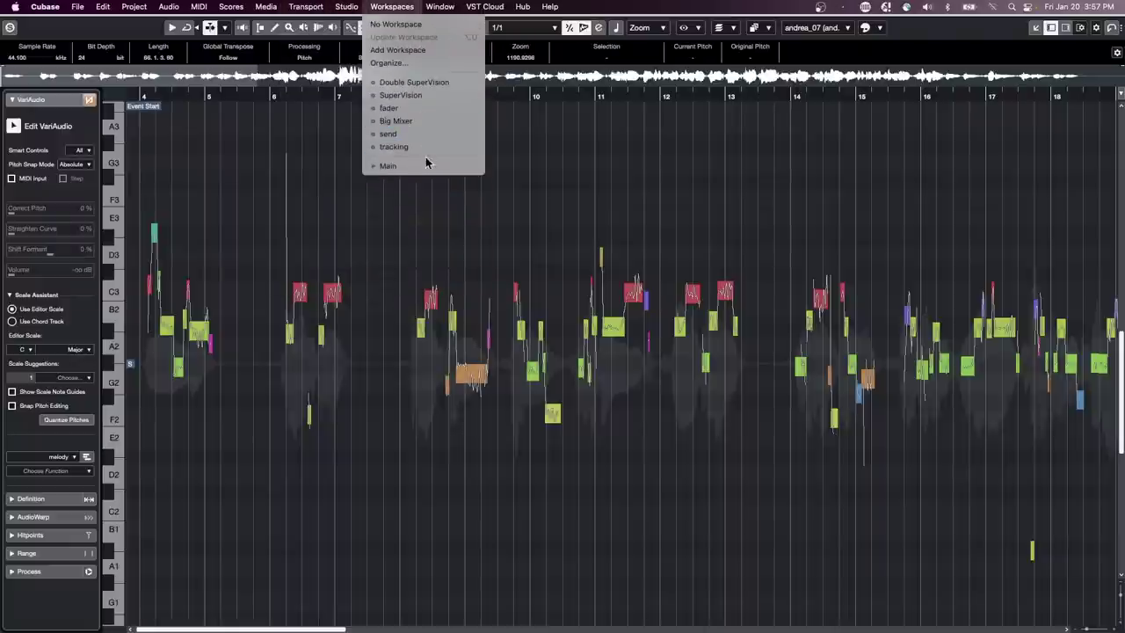
click(431, 50)
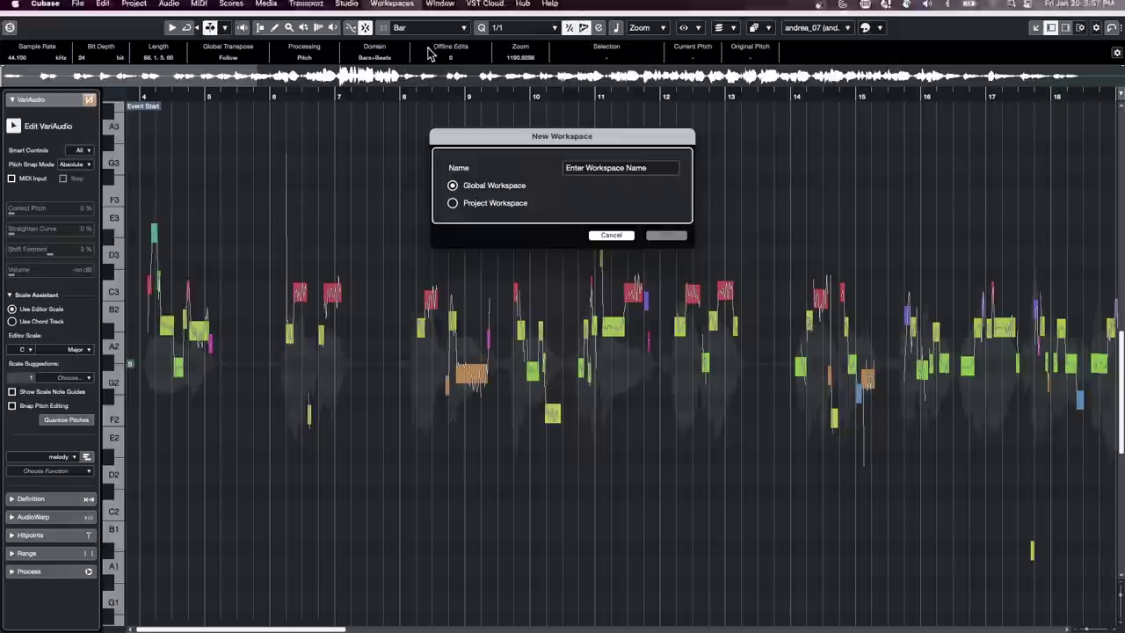
click(465, 204)
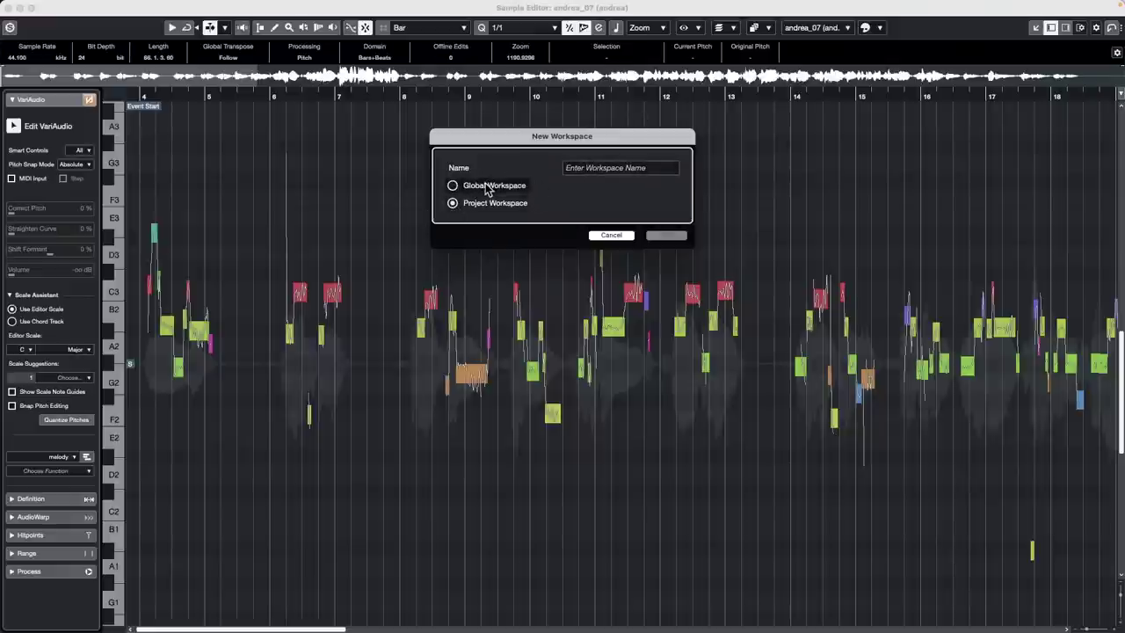
click(640, 169)
text(Va)
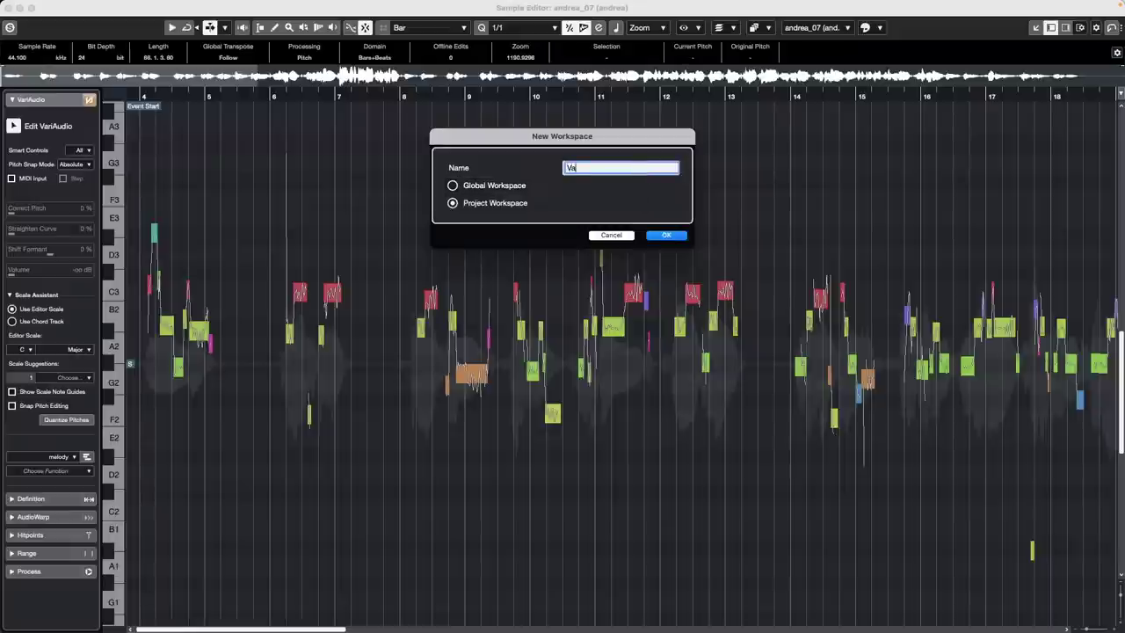
text(riAudio)
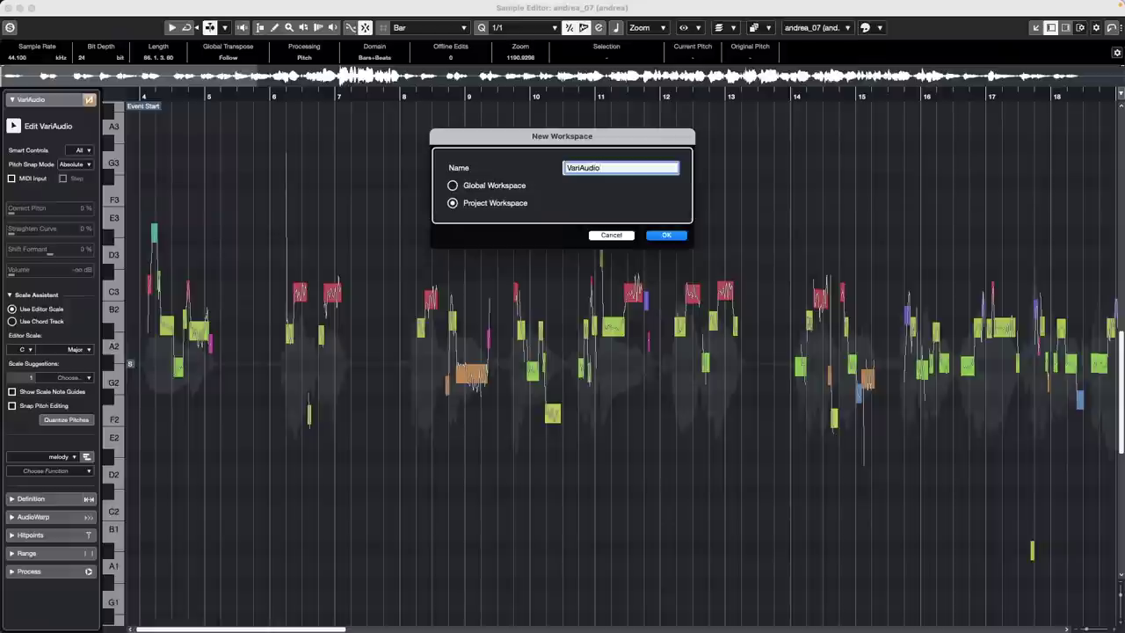
click(666, 235)
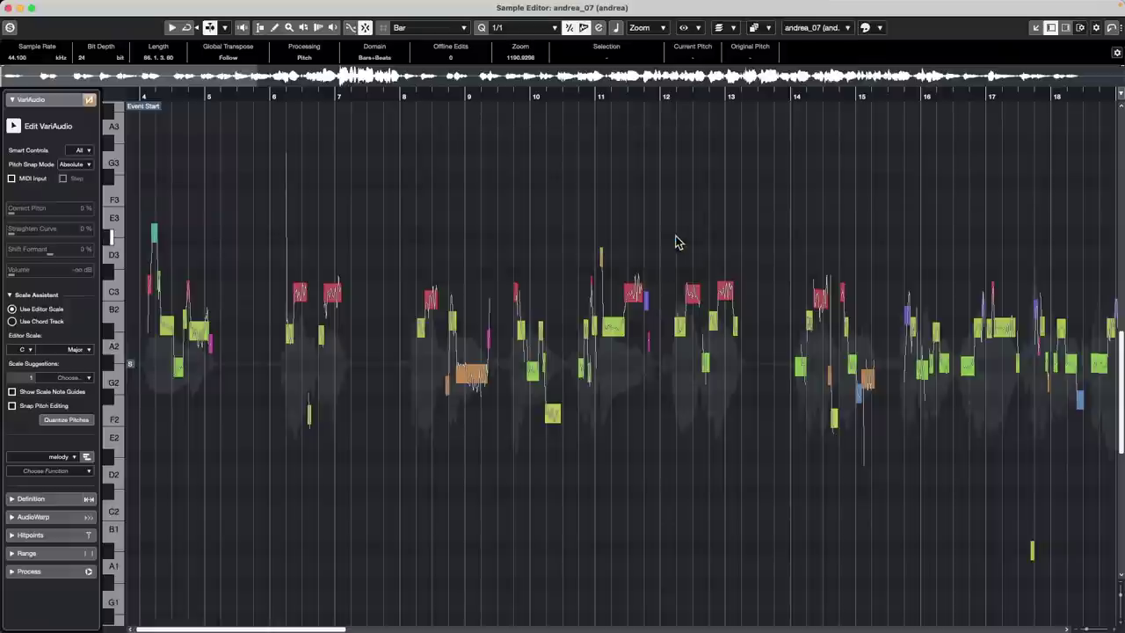
Close the Sample Editor window and open the Groove Agent track's long "064-C Kick Snare 1" part in the Drum Editor.
click(9, 10)
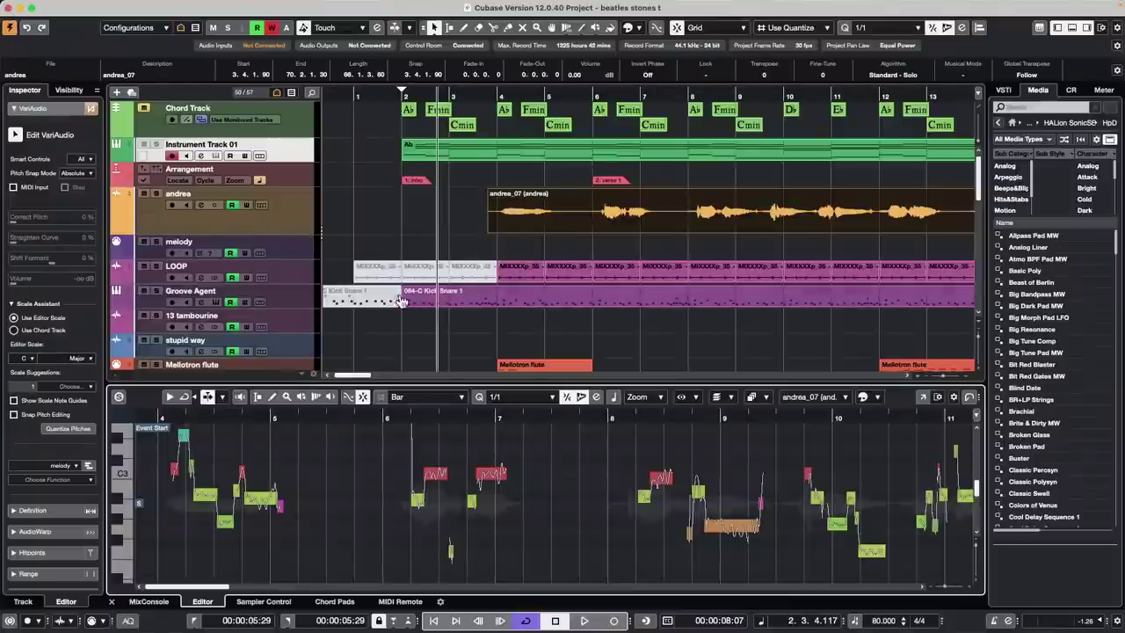
click(292, 300)
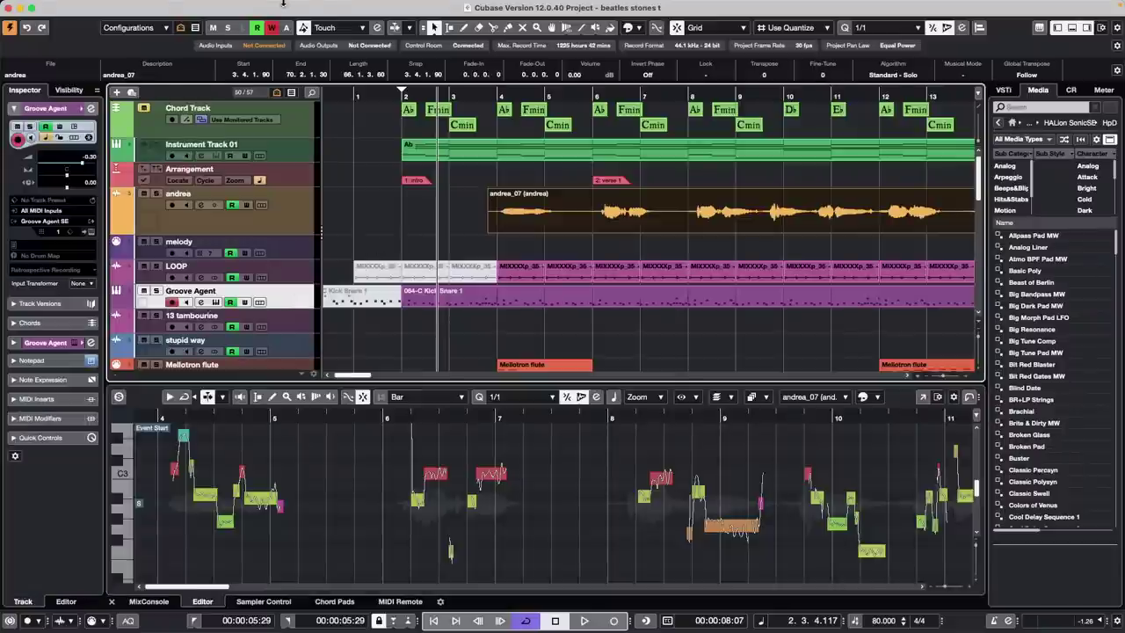
click(198, 6)
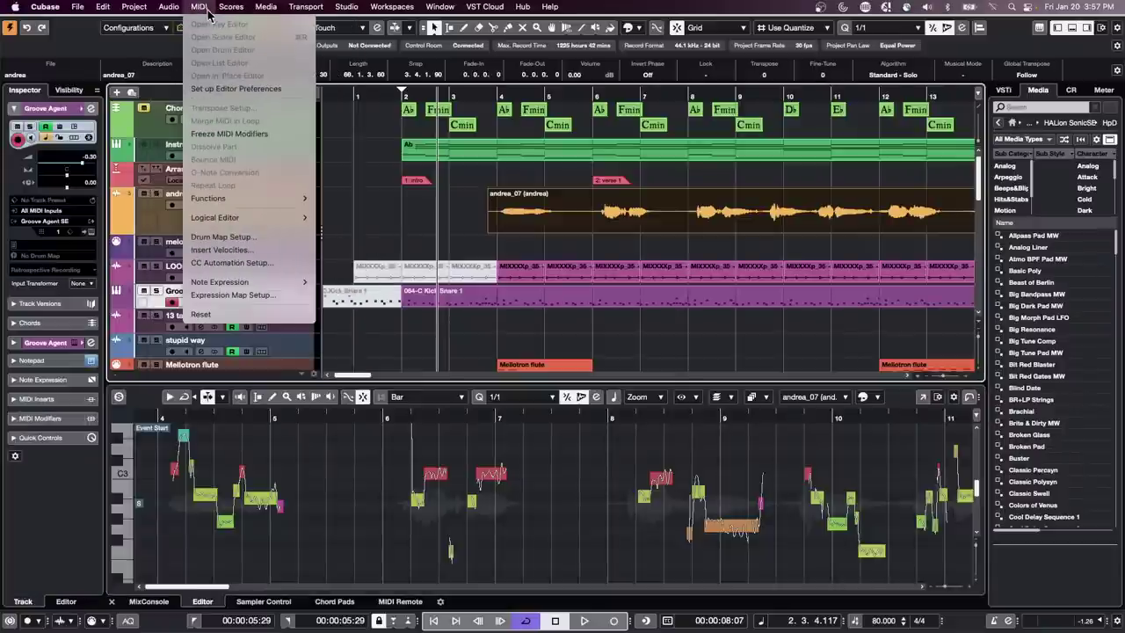
click(381, 241)
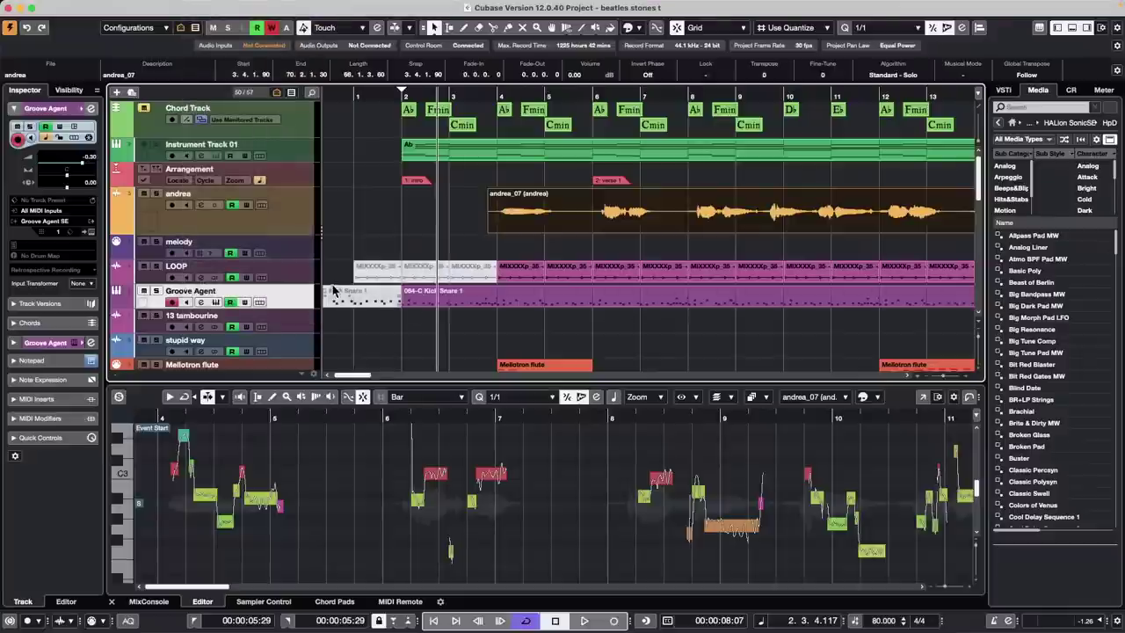
shift+click(468, 301)
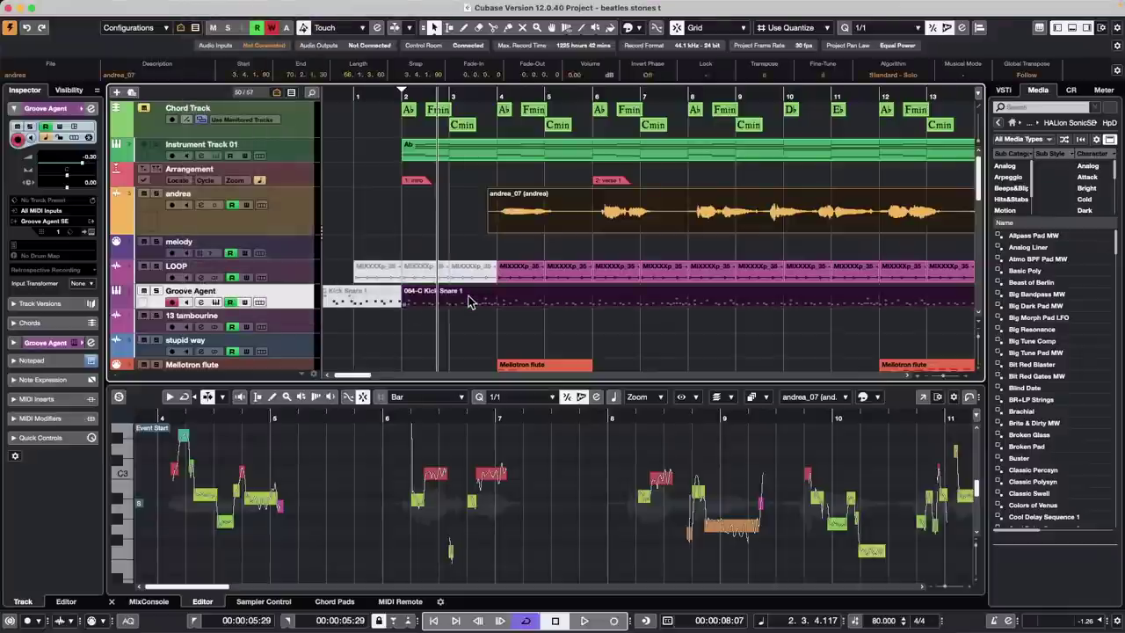
click(198, 7)
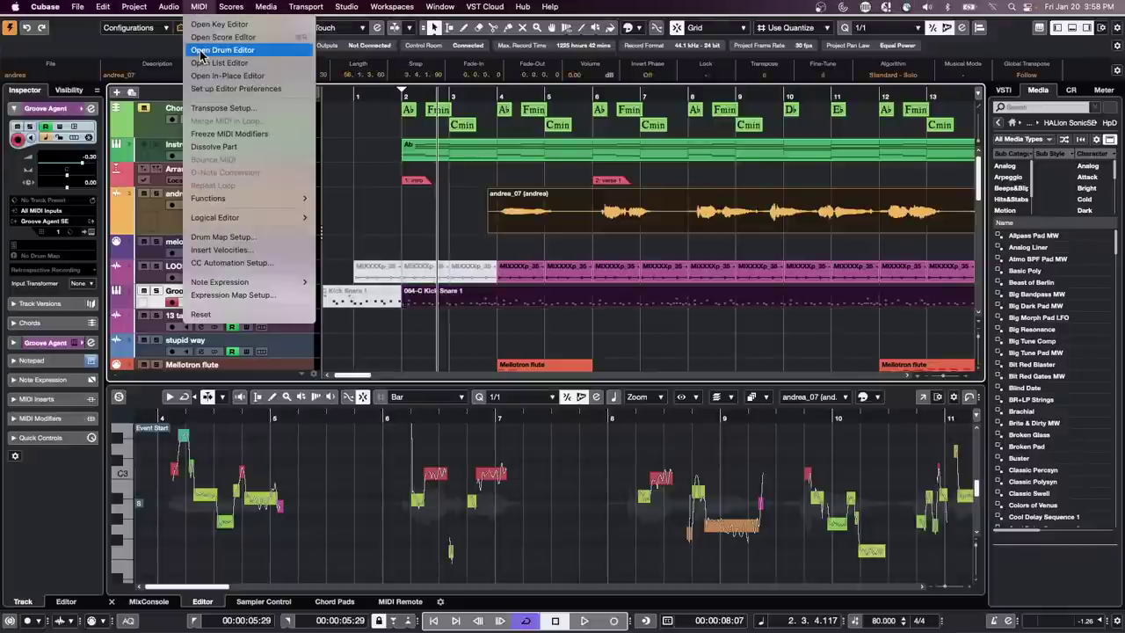
click(222, 50)
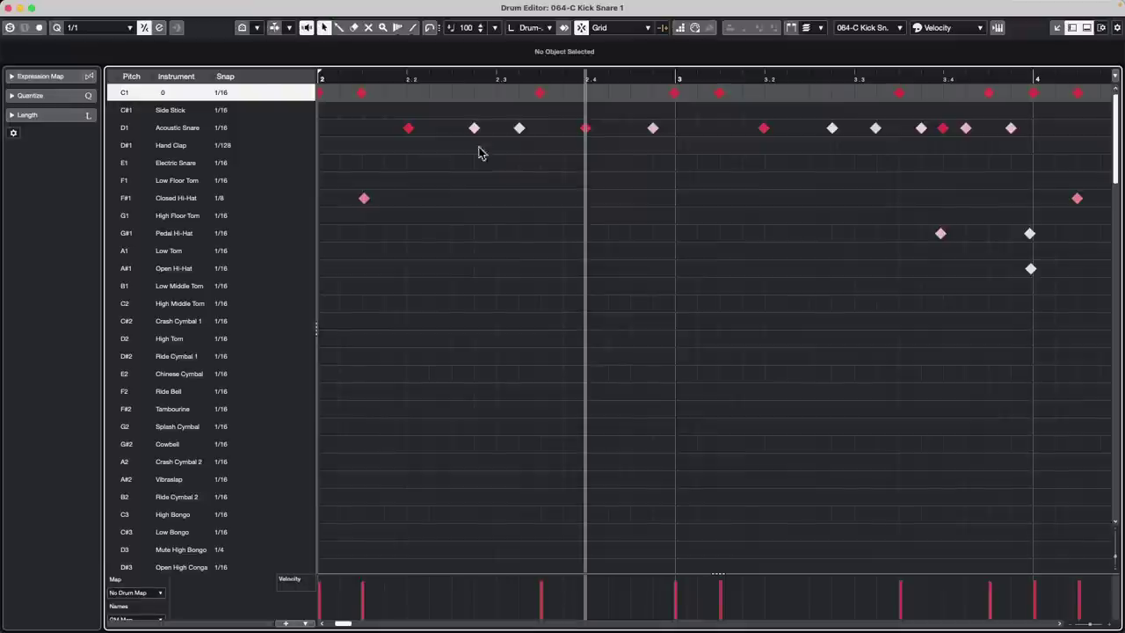
click(426, 77)
drag(426, 77, 1089, 79)
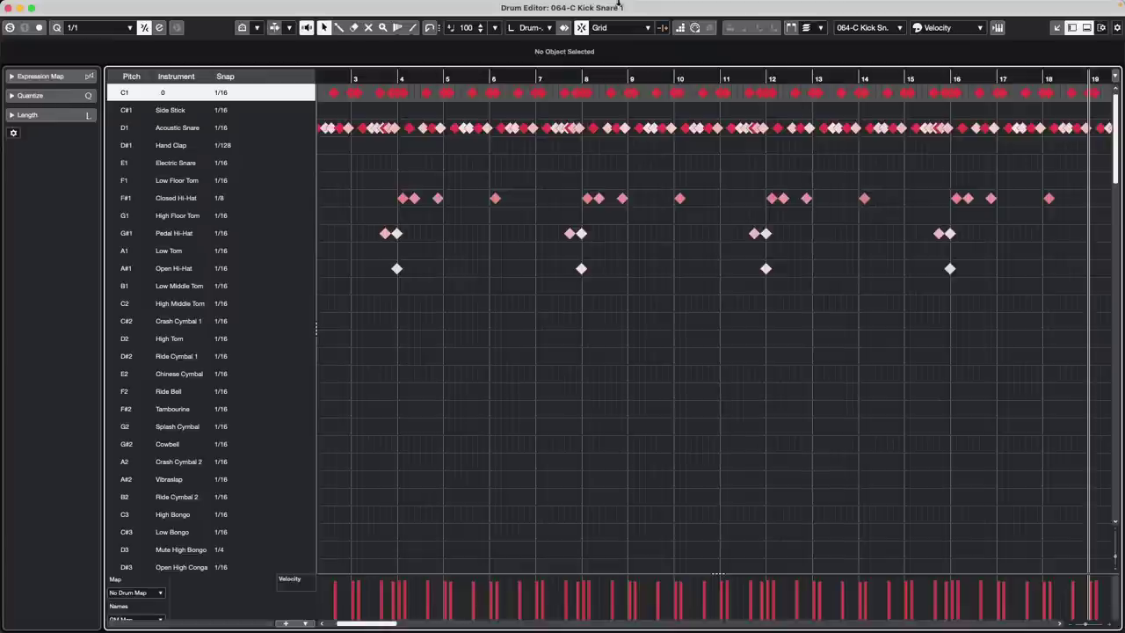
Switch to No Workspace and reopen the "064-C Kick Snare 1" part in the Drum Editor in place of the Sample Editor window.
click(391, 6)
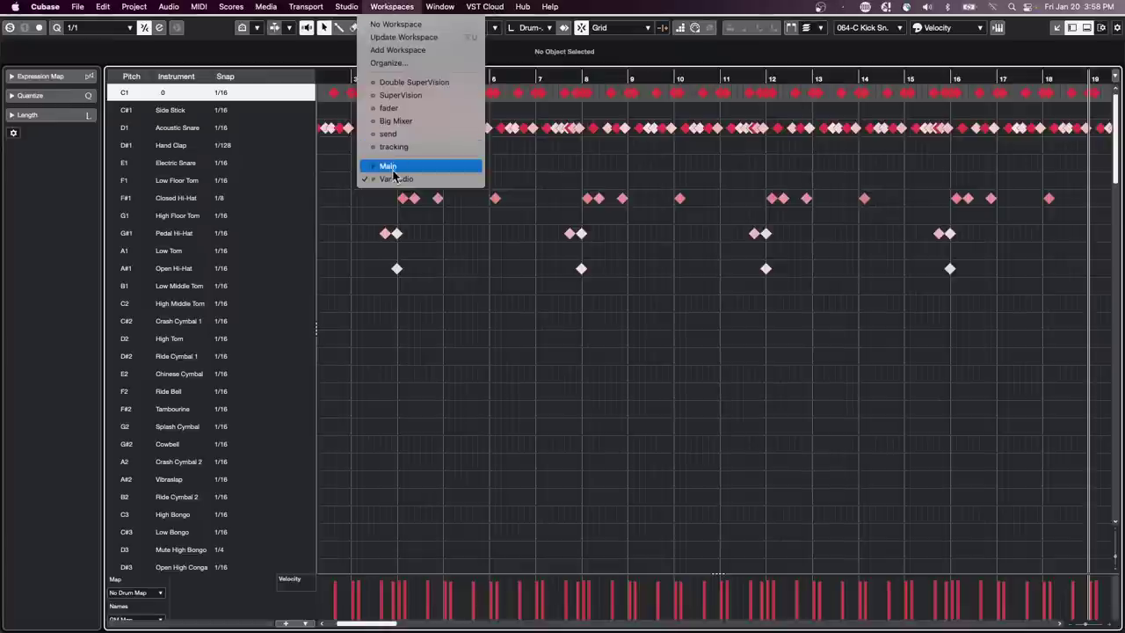
click(396, 24)
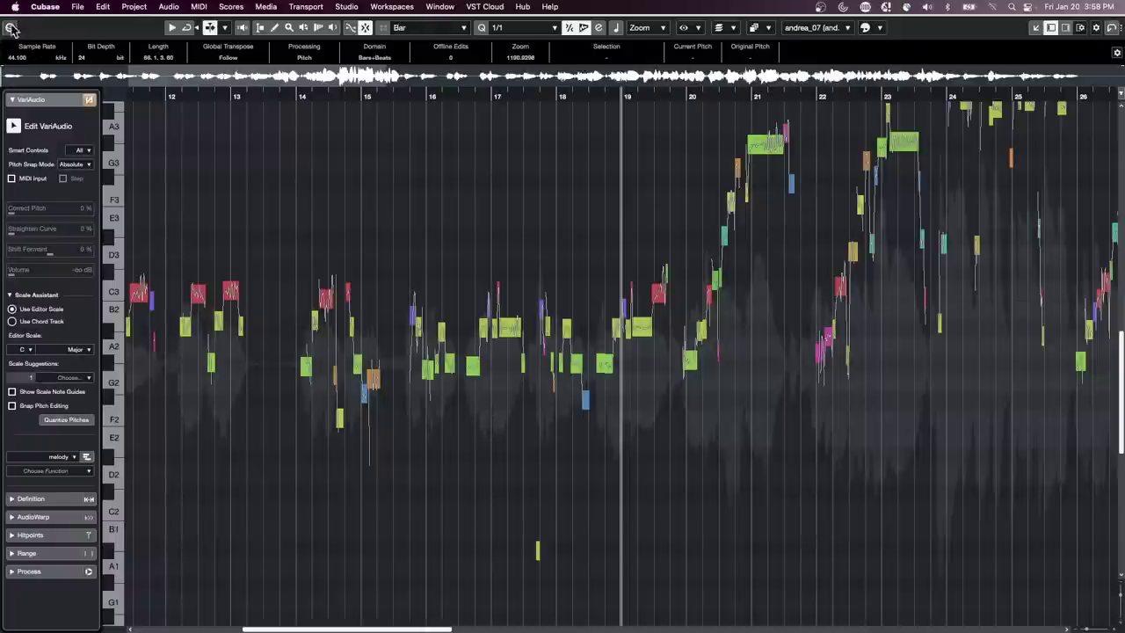
click(8, 7)
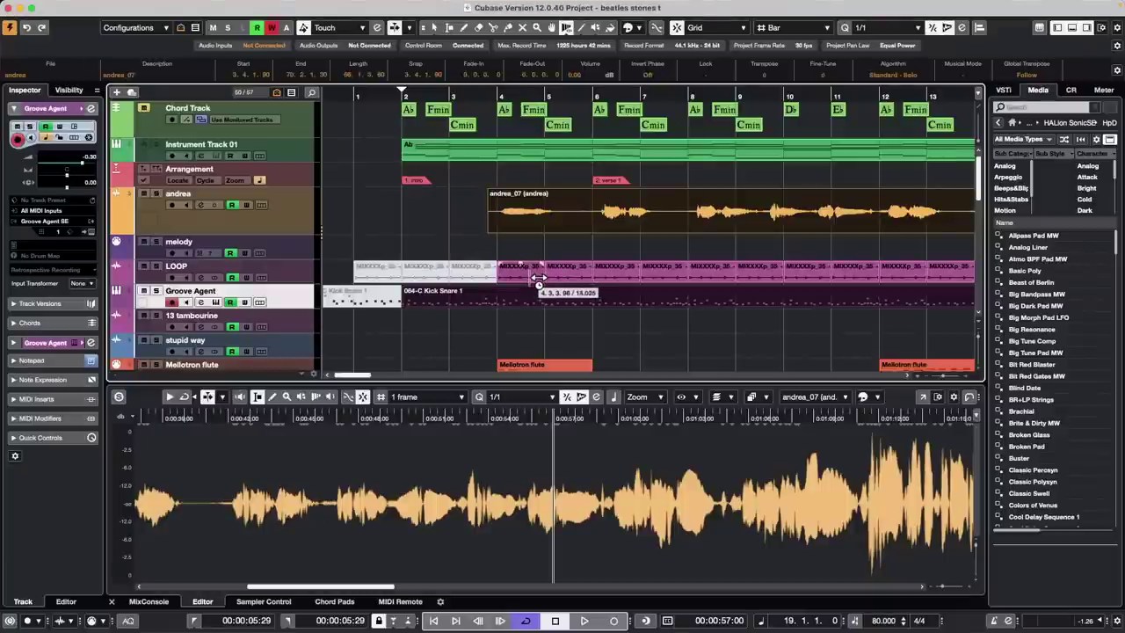
click(173, 7)
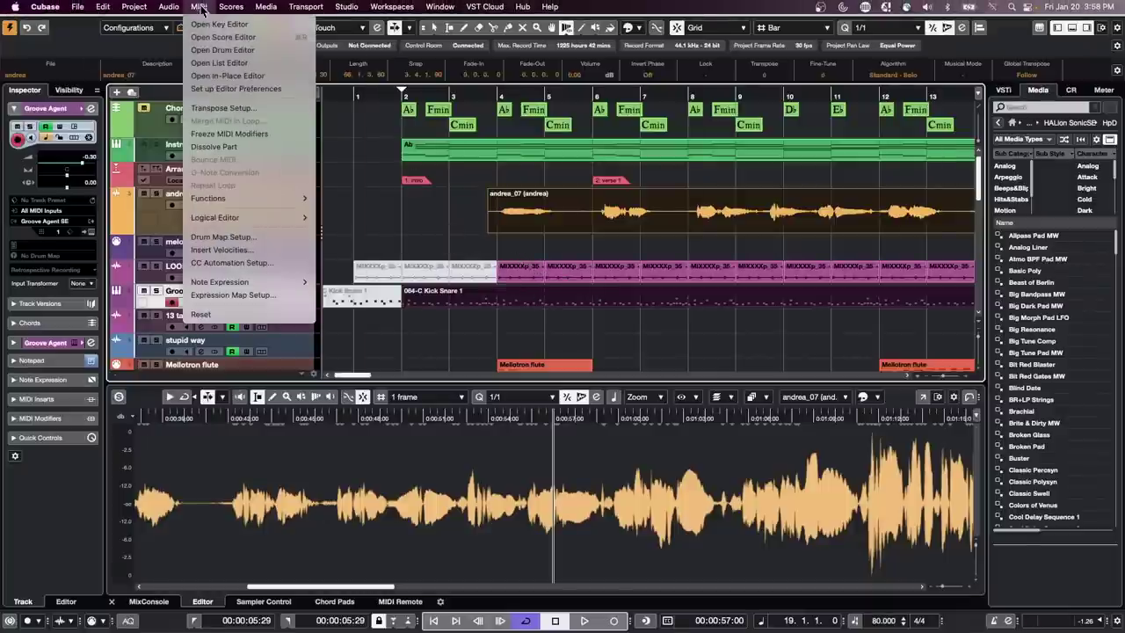
click(202, 50)
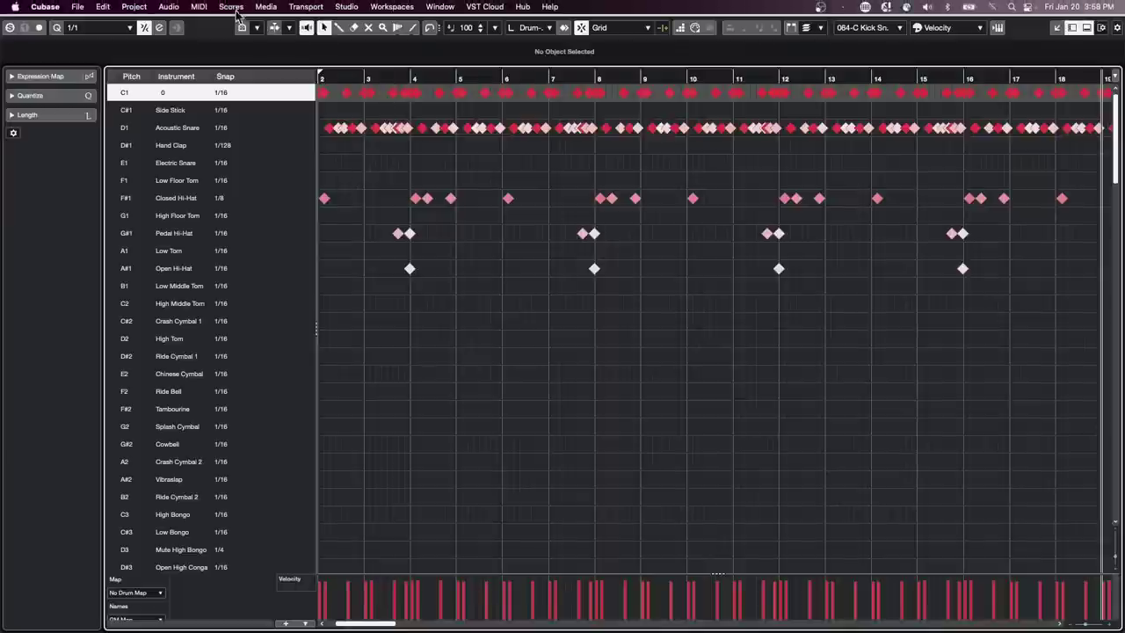
Save the Drum Editor view as a new project workspace named "Drum".
click(350, 7)
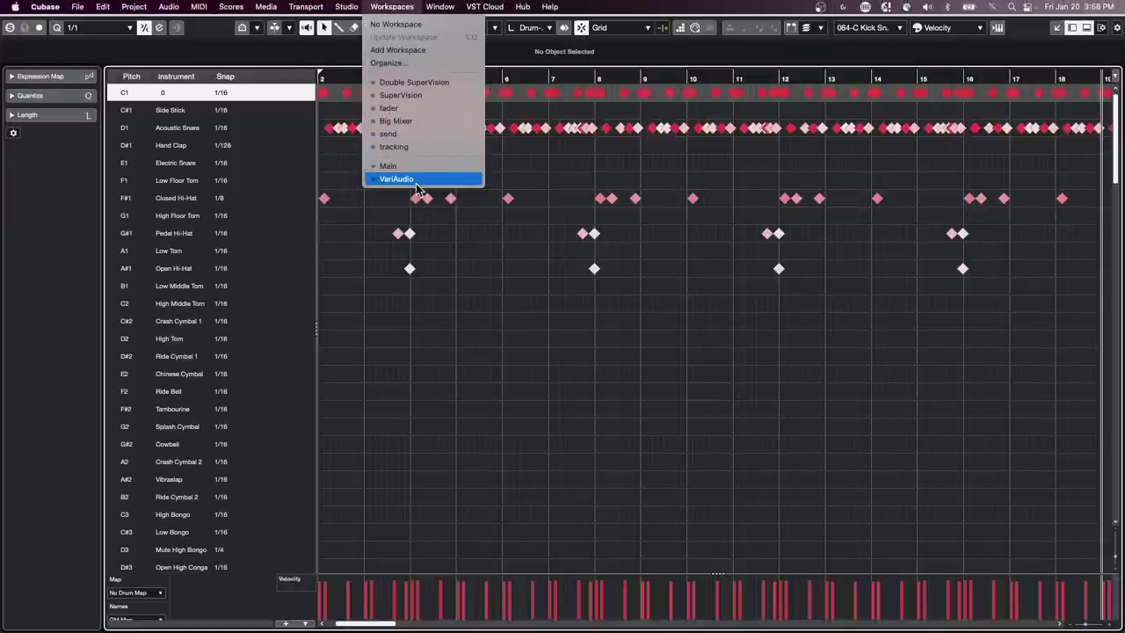
click(439, 53)
click(458, 204)
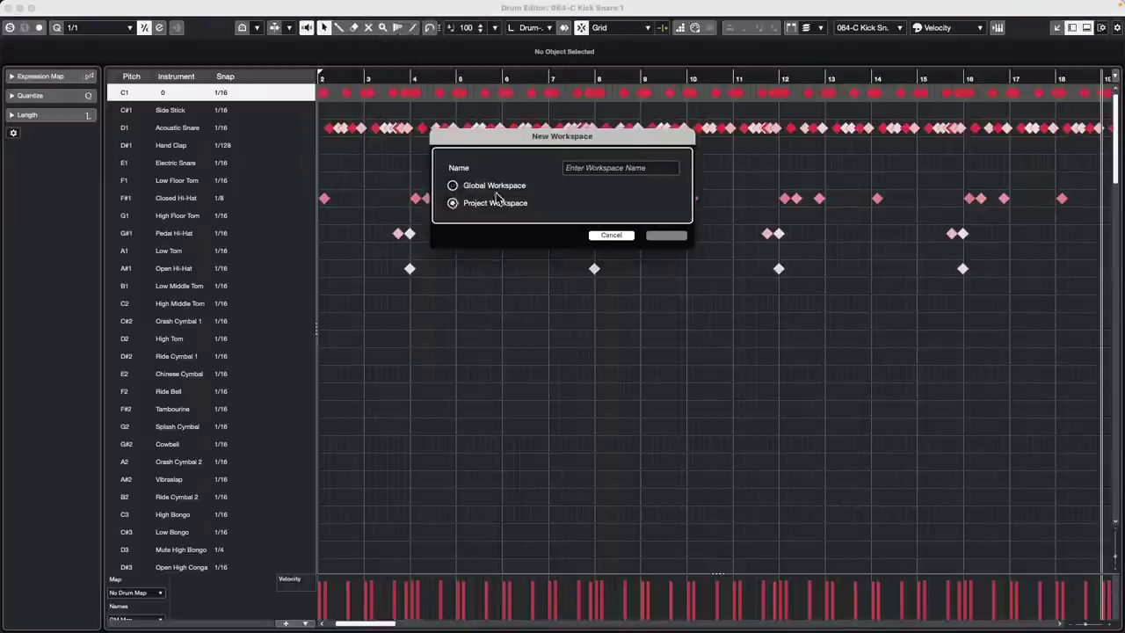
click(624, 176)
text(Drum)
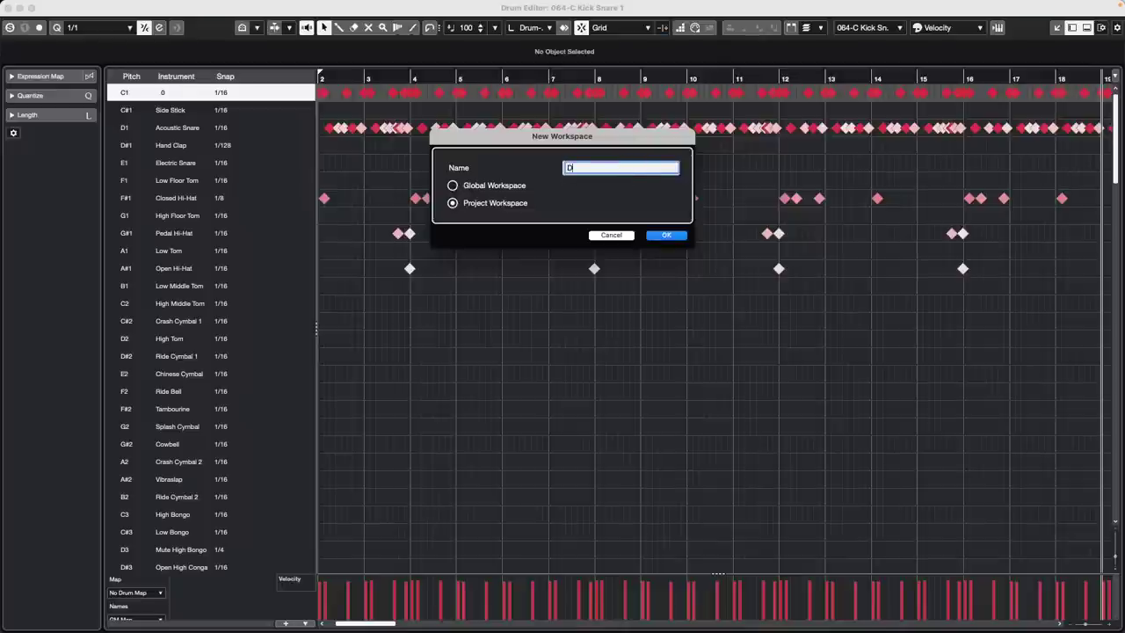
click(665, 235)
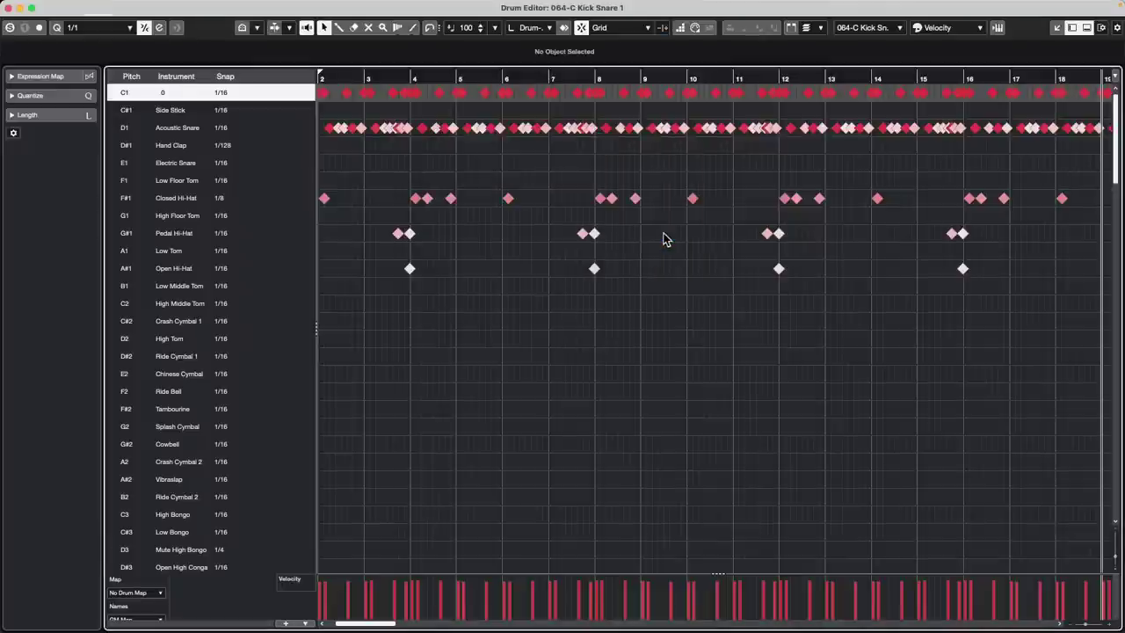
Close the Drum Editor and open the "MIDI 07" part on the beatles piano track in the Score Editor.
click(9, 8)
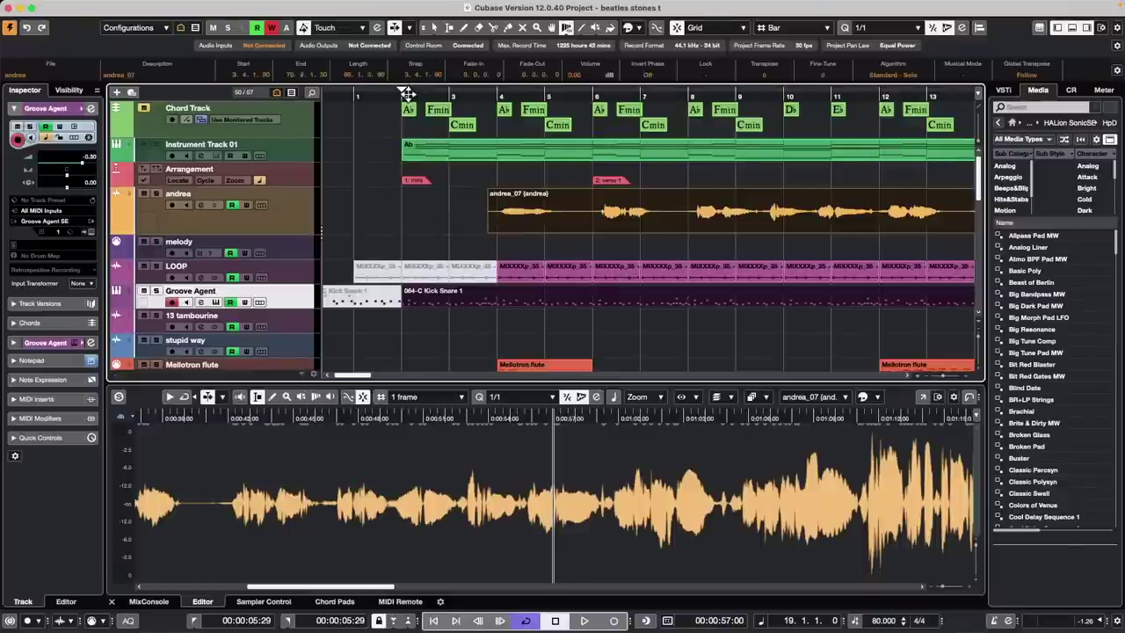
drag(407, 93, 413, 54)
scroll(498, 281, down, 2)
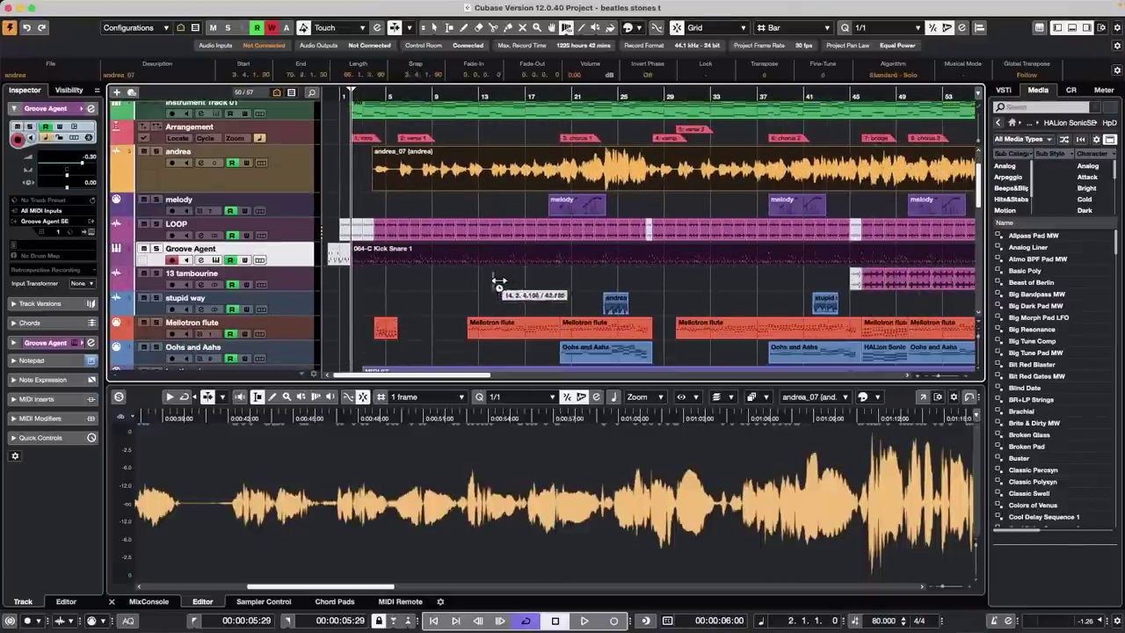
scroll(496, 299, down, 5)
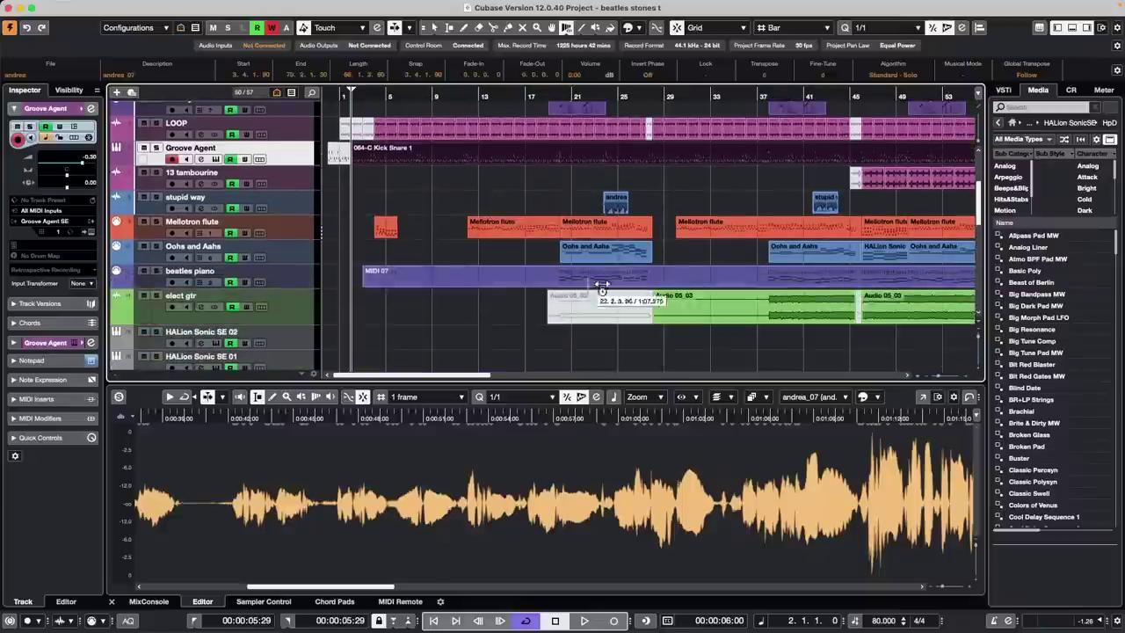
click(311, 275)
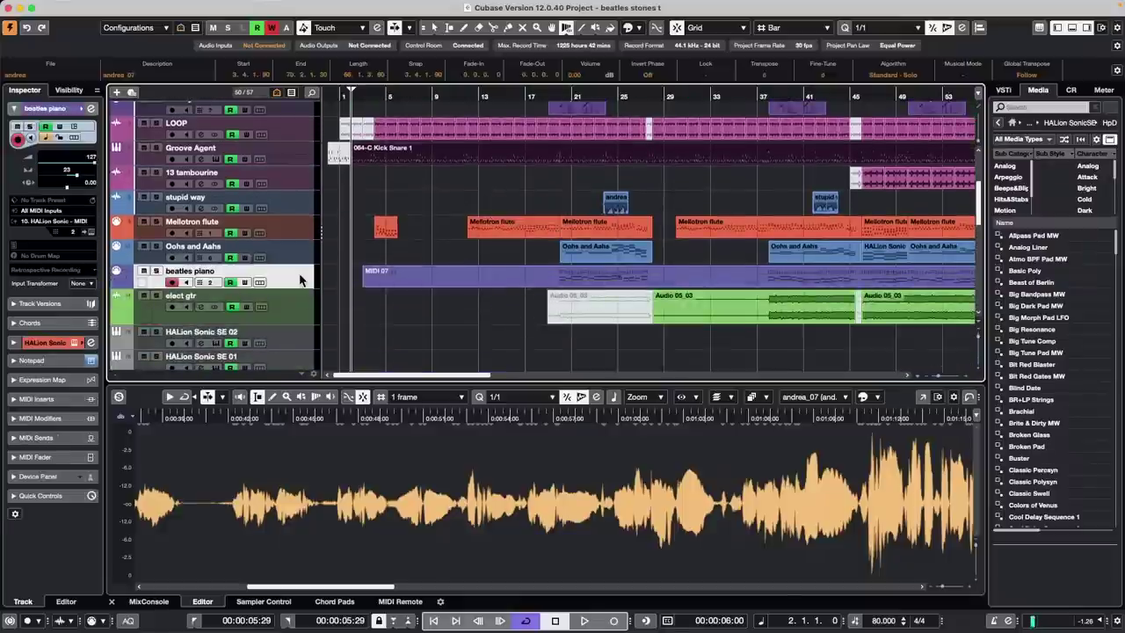
click(389, 281)
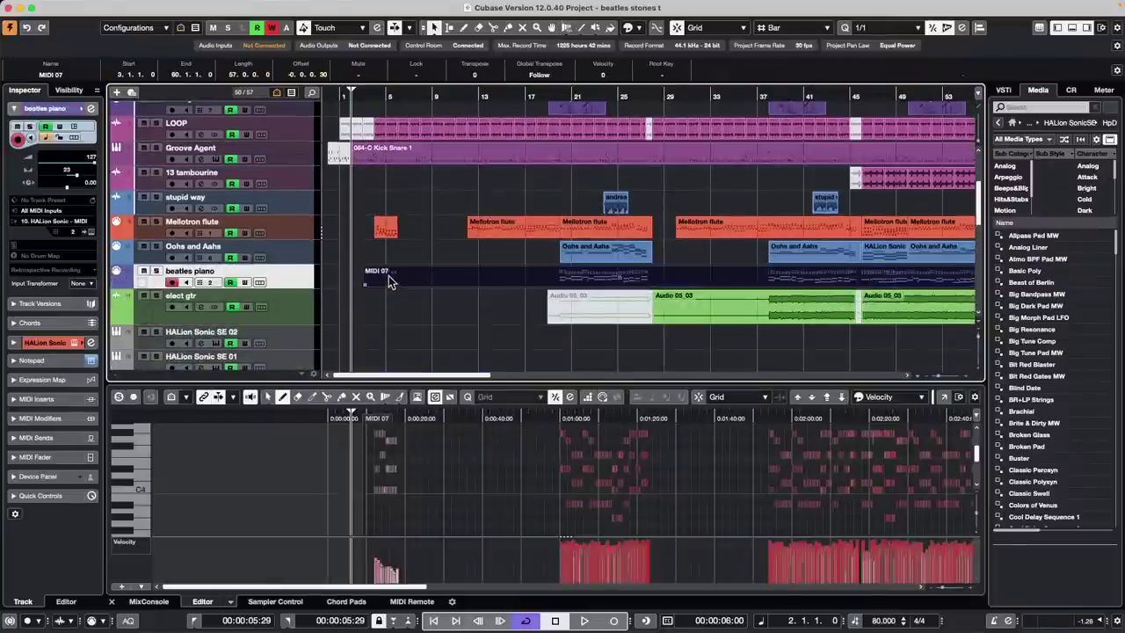
double_click(389, 282)
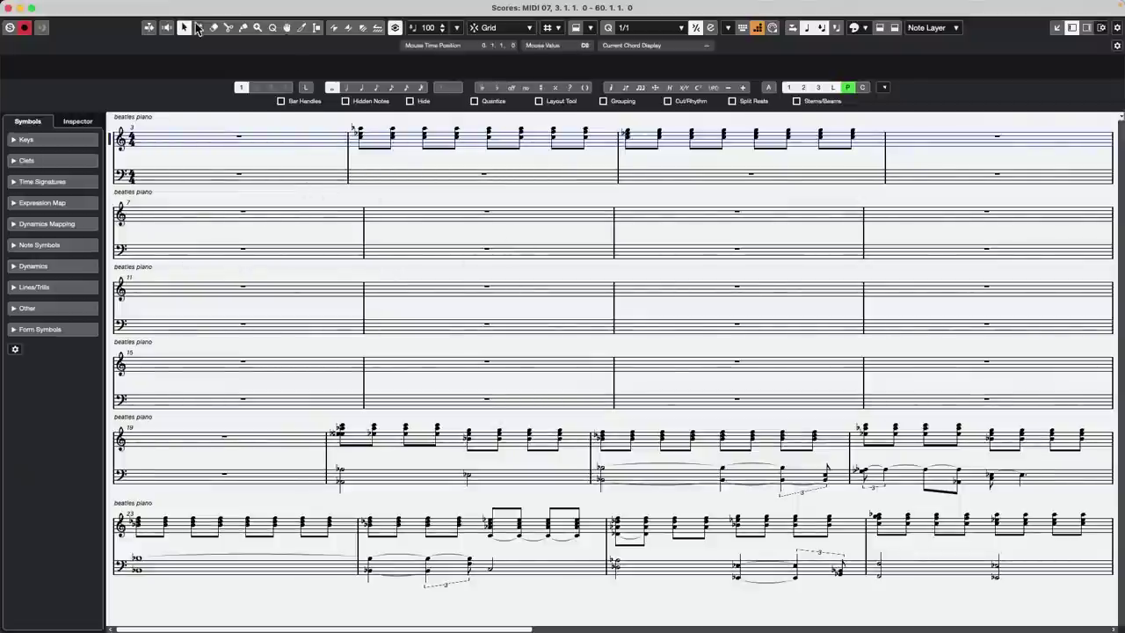
Switch the beatles piano score to Page Mode.
click(232, 6)
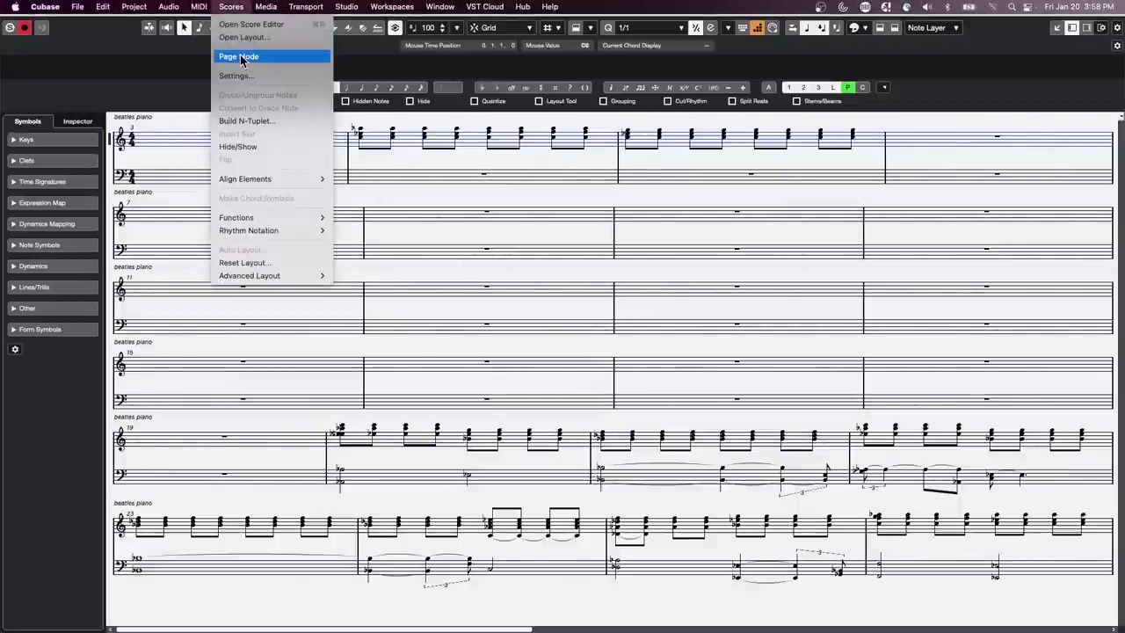
click(239, 57)
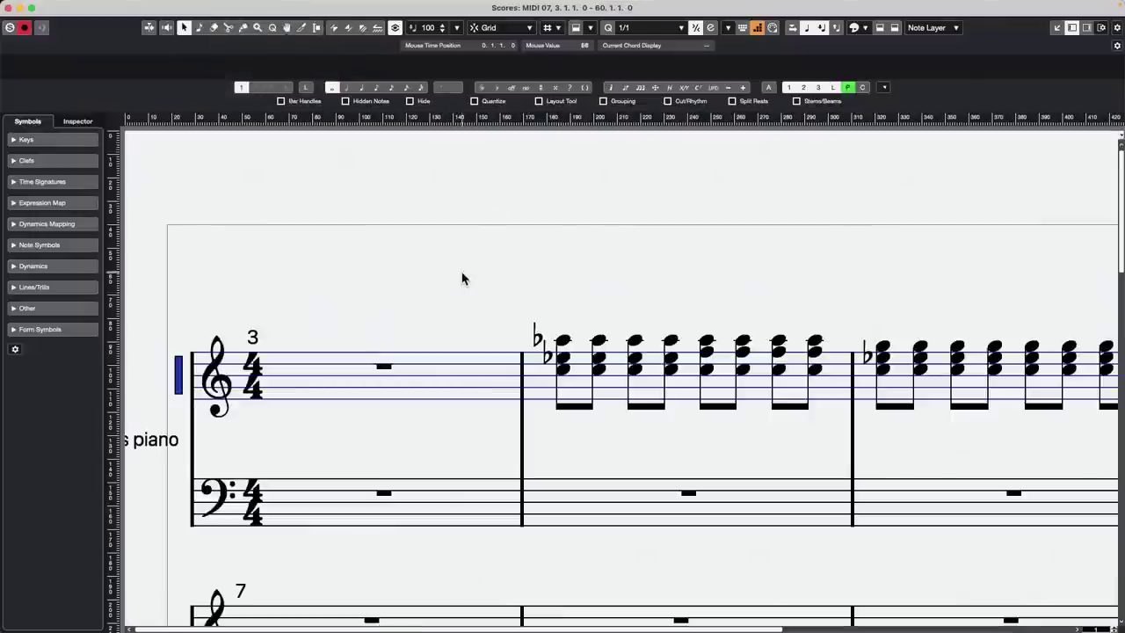
key(g)
key(g)
key(g)
key(g)
key(h)
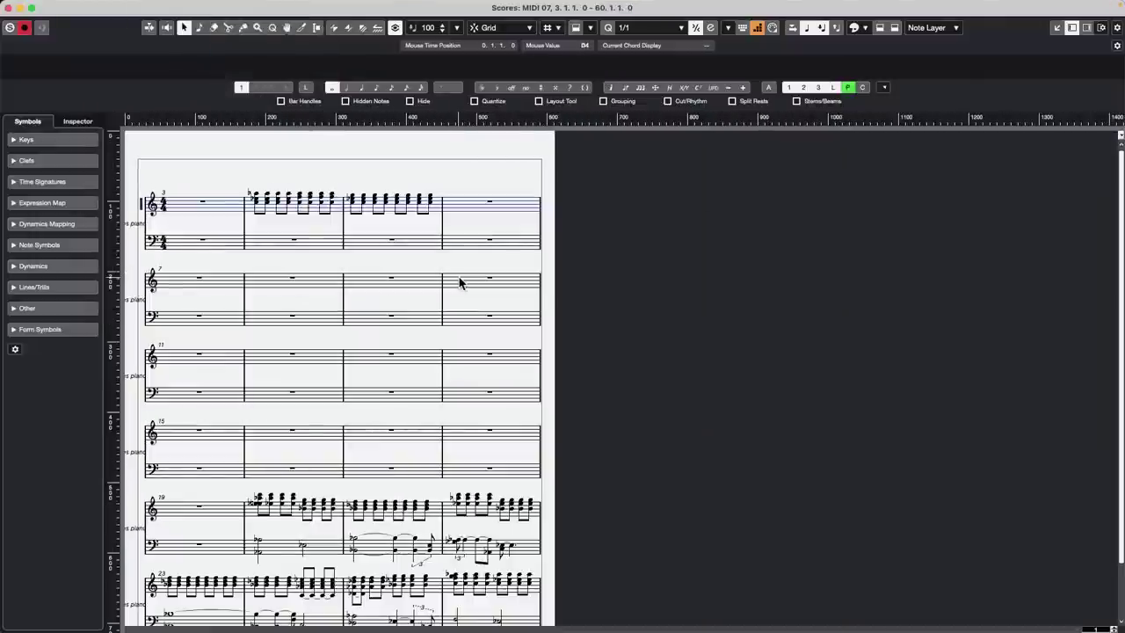
Save the enlarged beatles piano score view as a new project workspace named "Piano Score".
key(h)
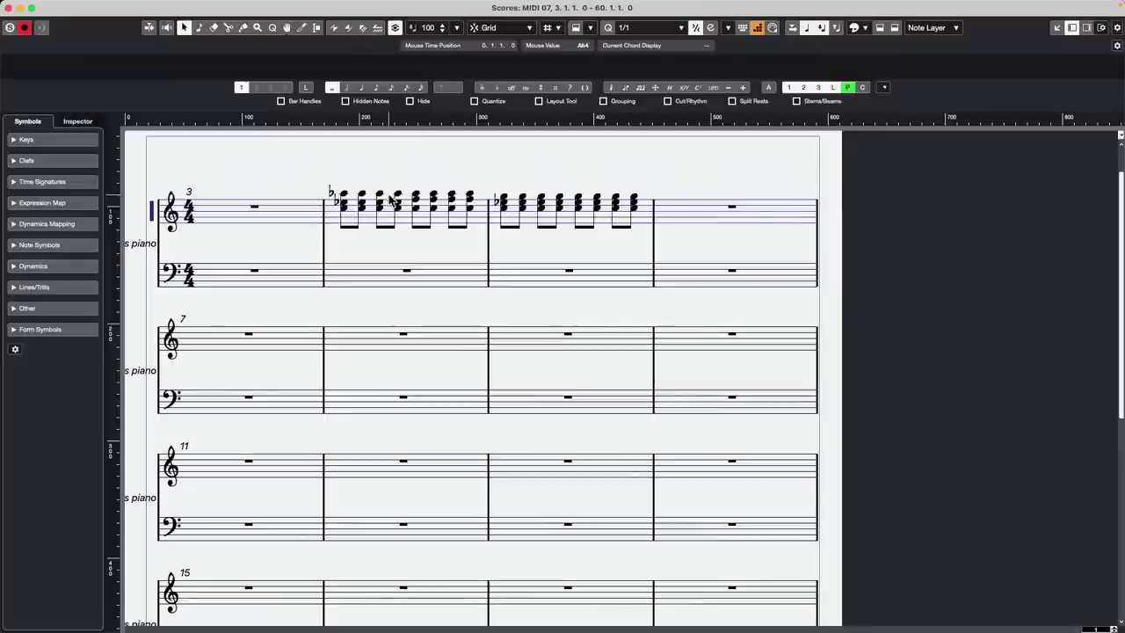
click(392, 6)
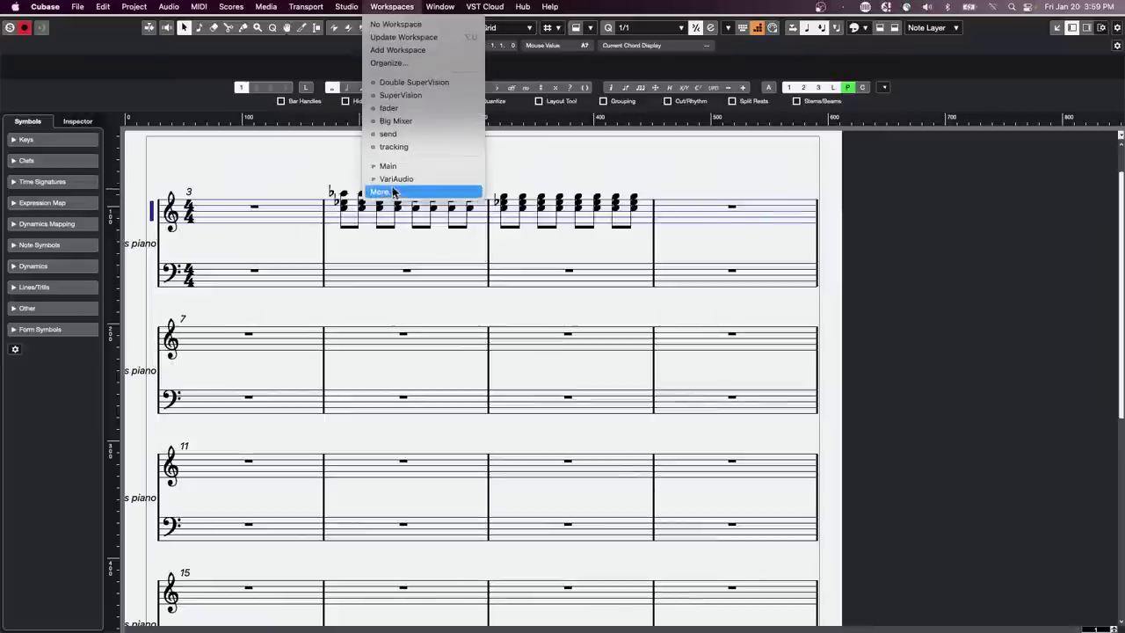
click(410, 52)
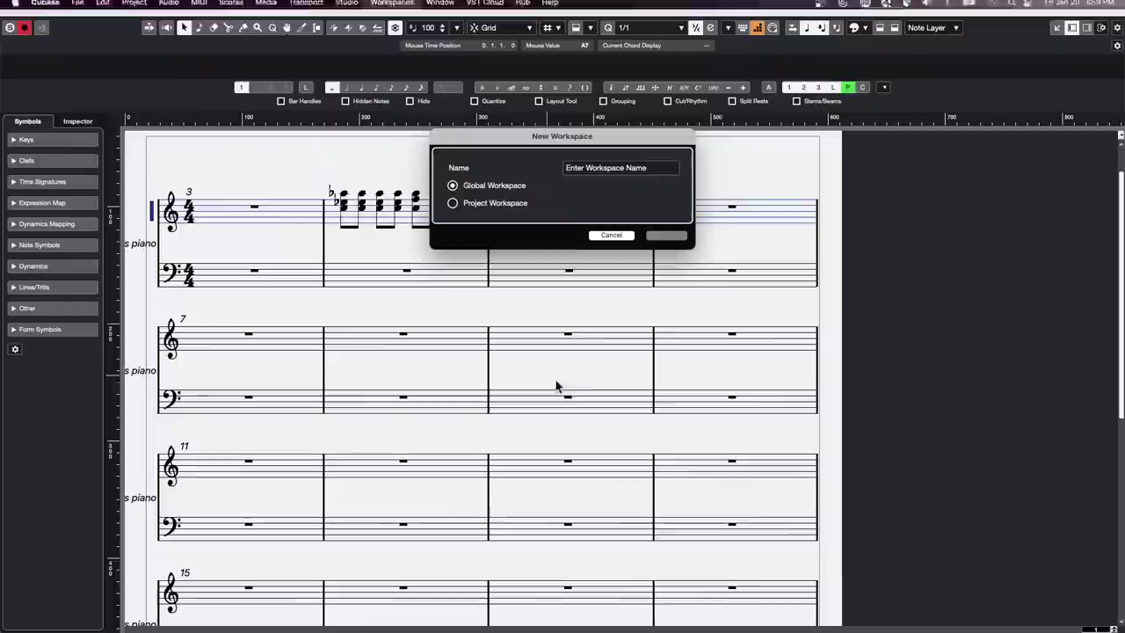
click(453, 203)
click(600, 169)
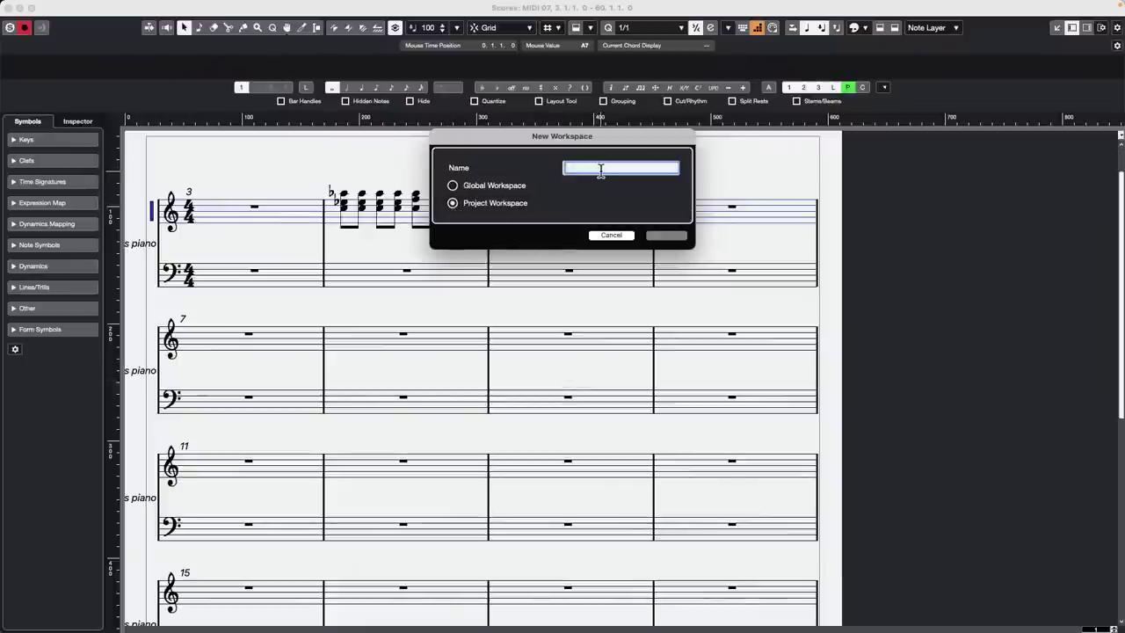
text(Piano Score)
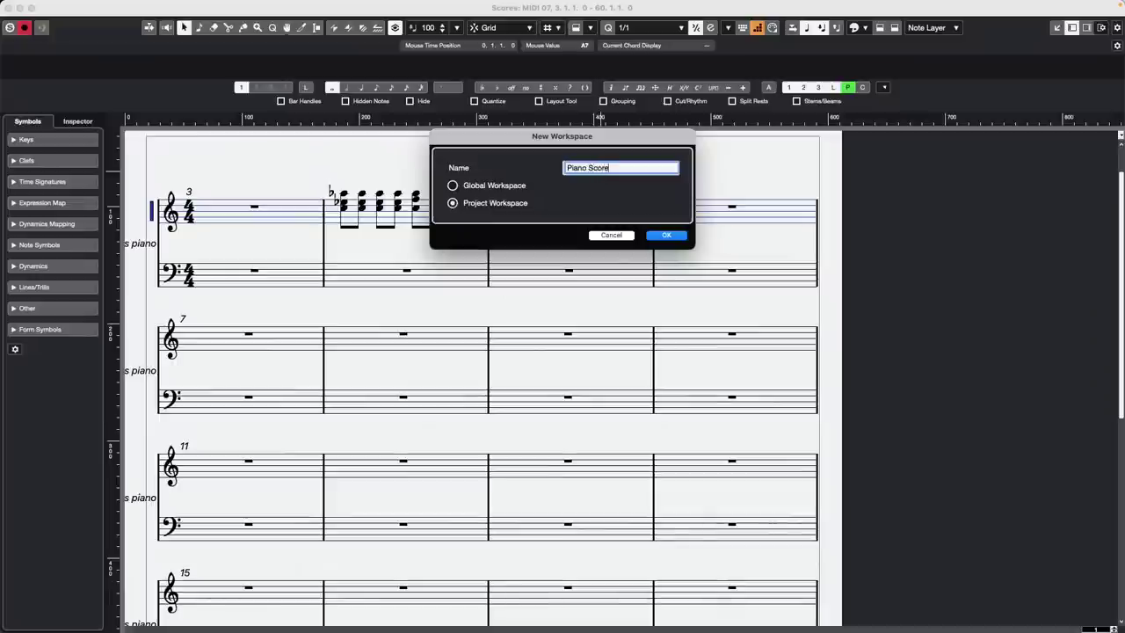
key(Return)
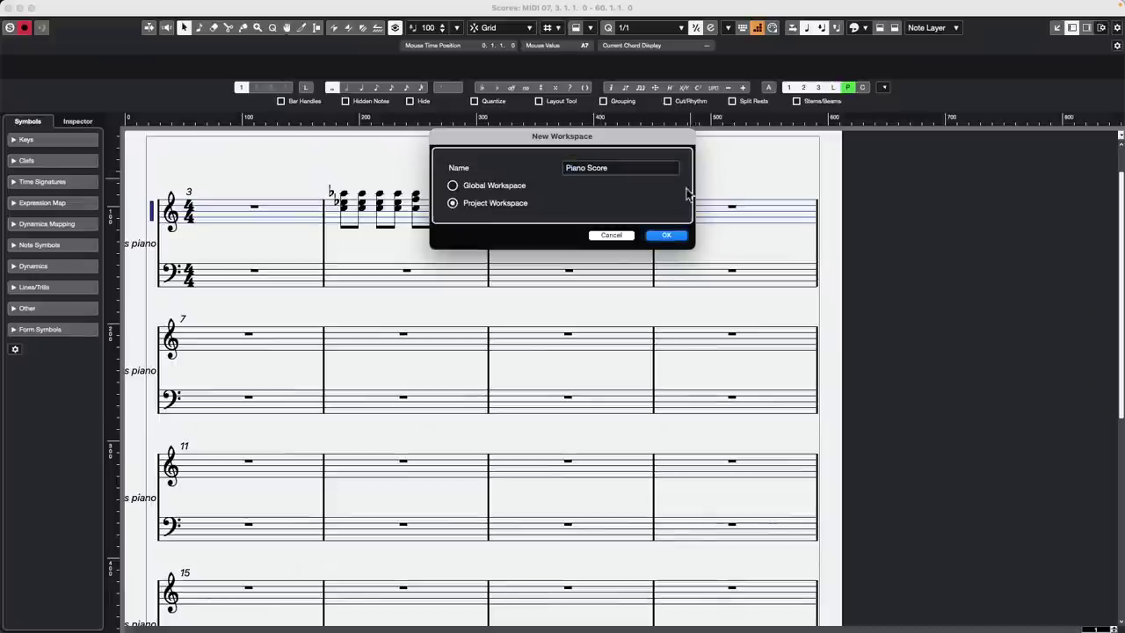
click(668, 235)
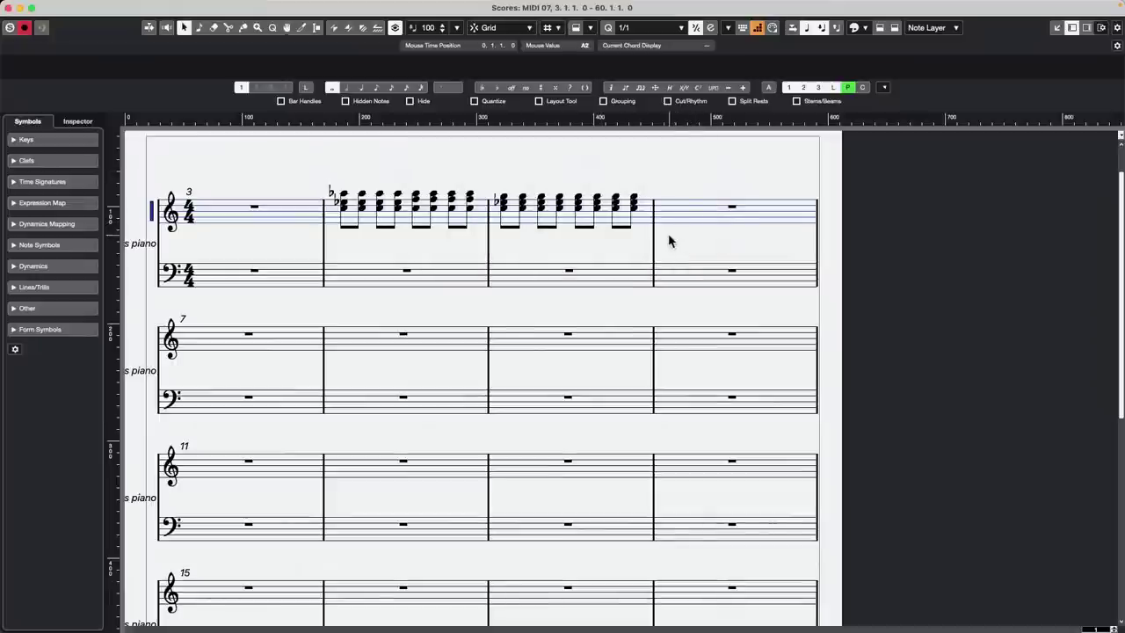
Recall the VariAudio project workspace and activate Edit VariAudio for the andrea_07 clip.
click(392, 7)
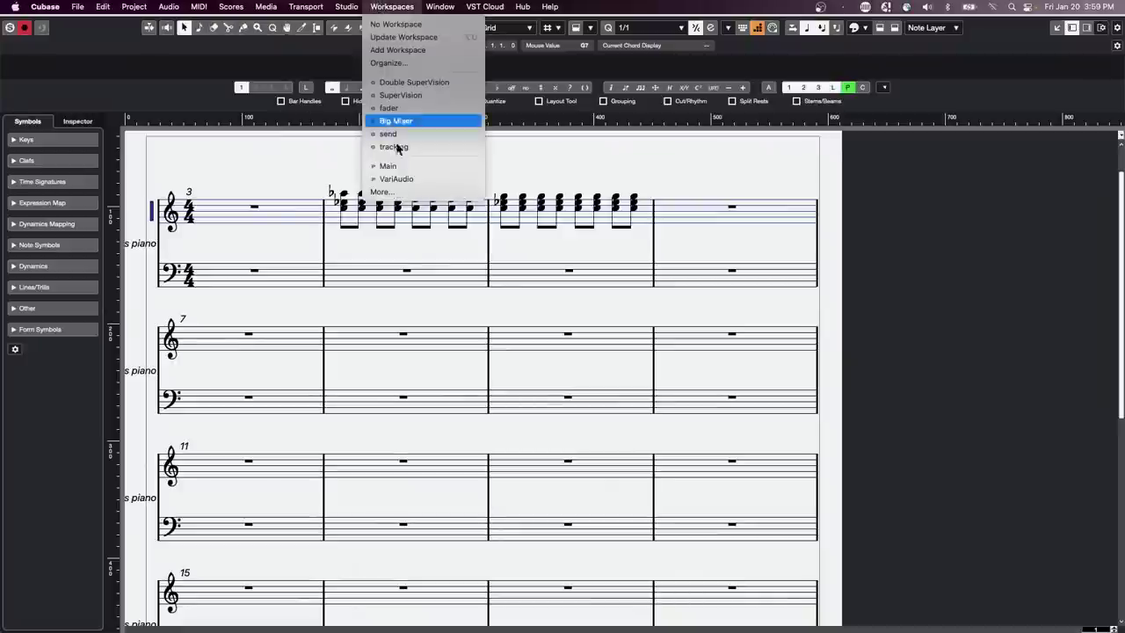
click(407, 191)
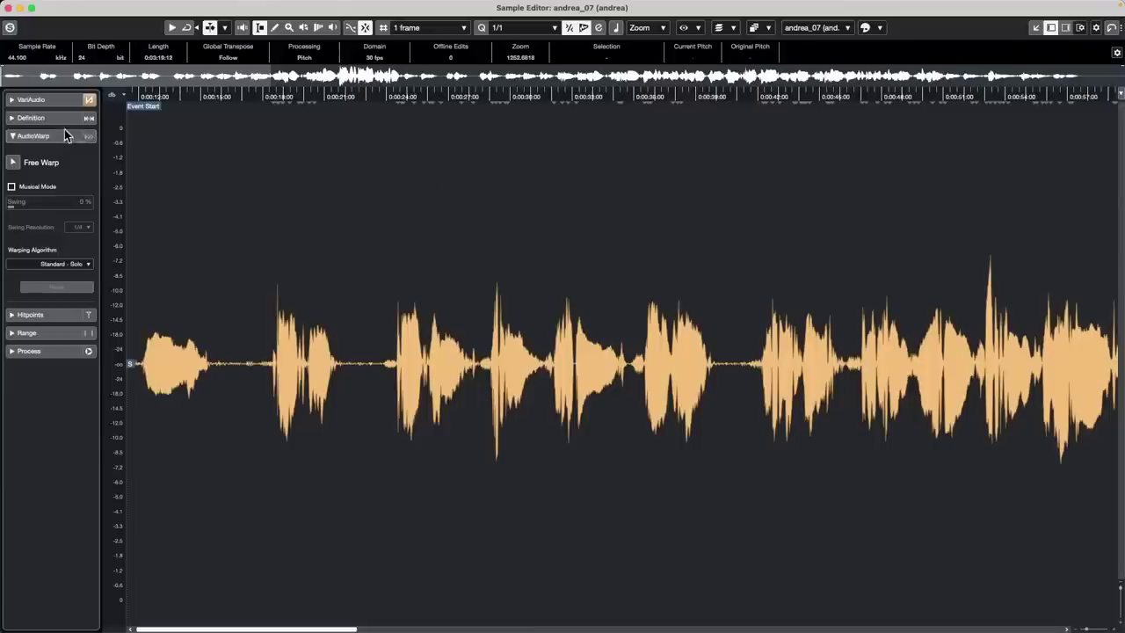
click(61, 99)
click(11, 128)
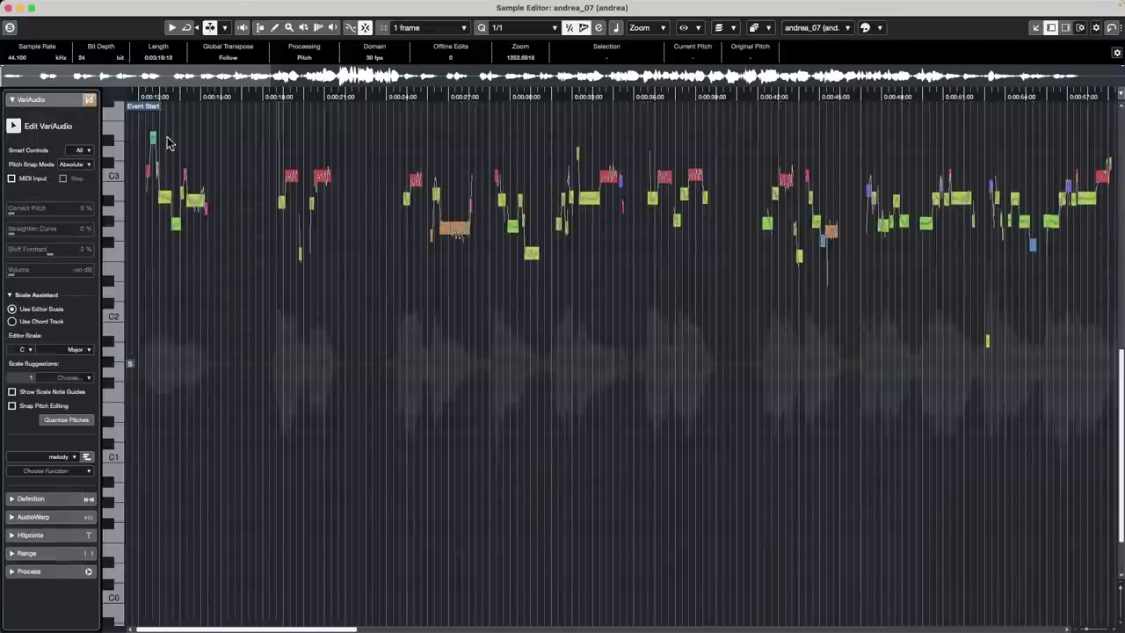
Recall the Piano Score and Drum project workspaces from the Workspaces Organizer, and close the Drum Editor window.
click(440, 7)
mouse_move(392, 6)
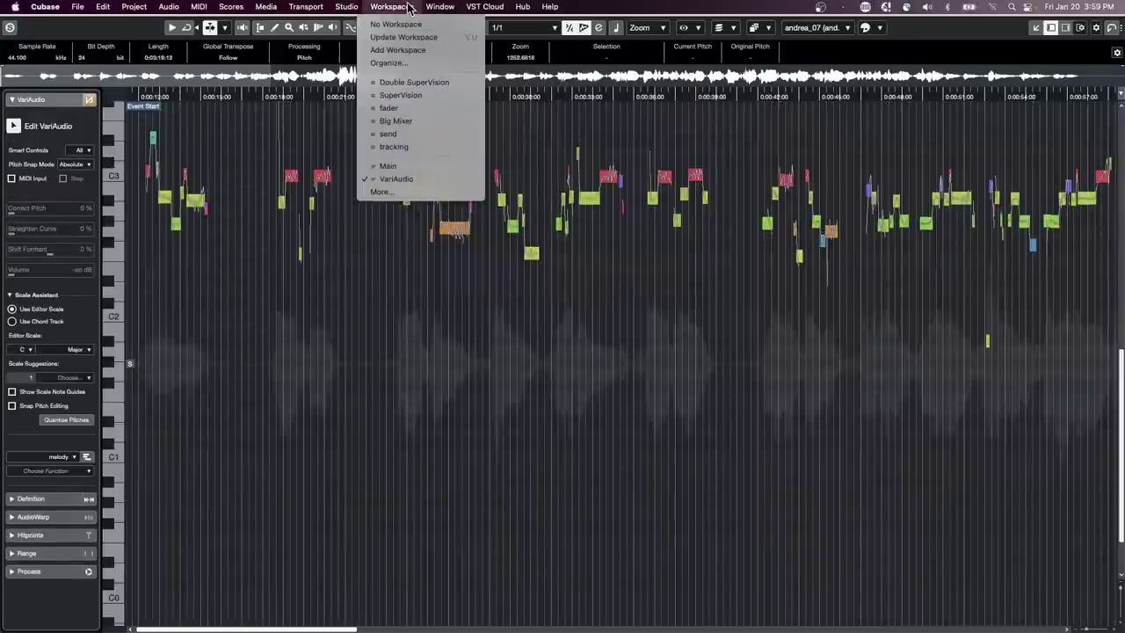
click(412, 194)
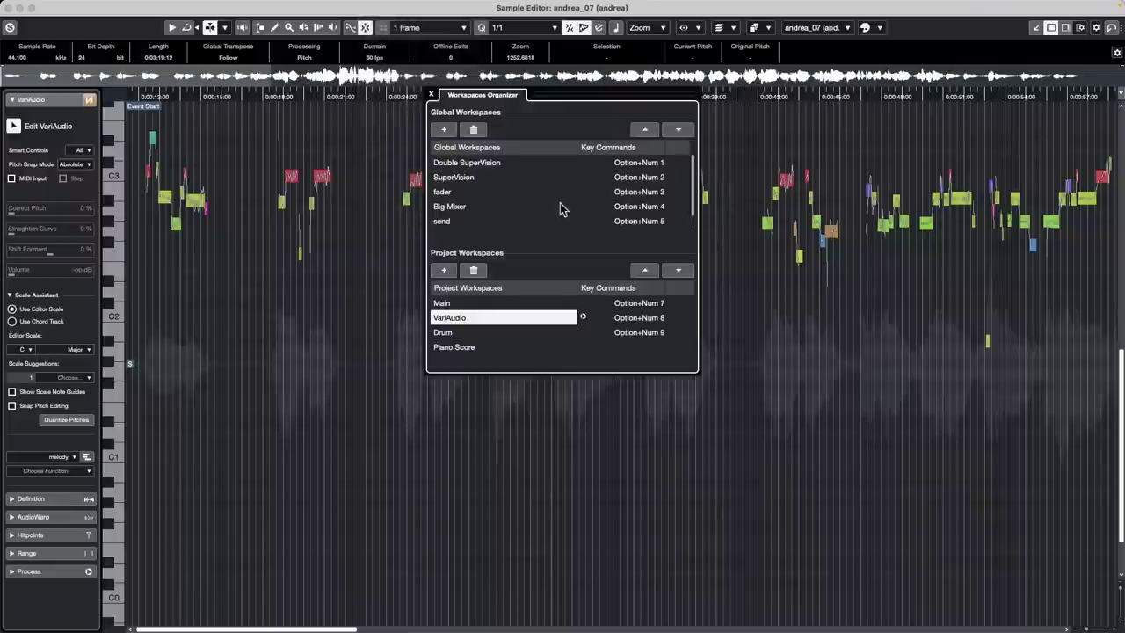
click(460, 351)
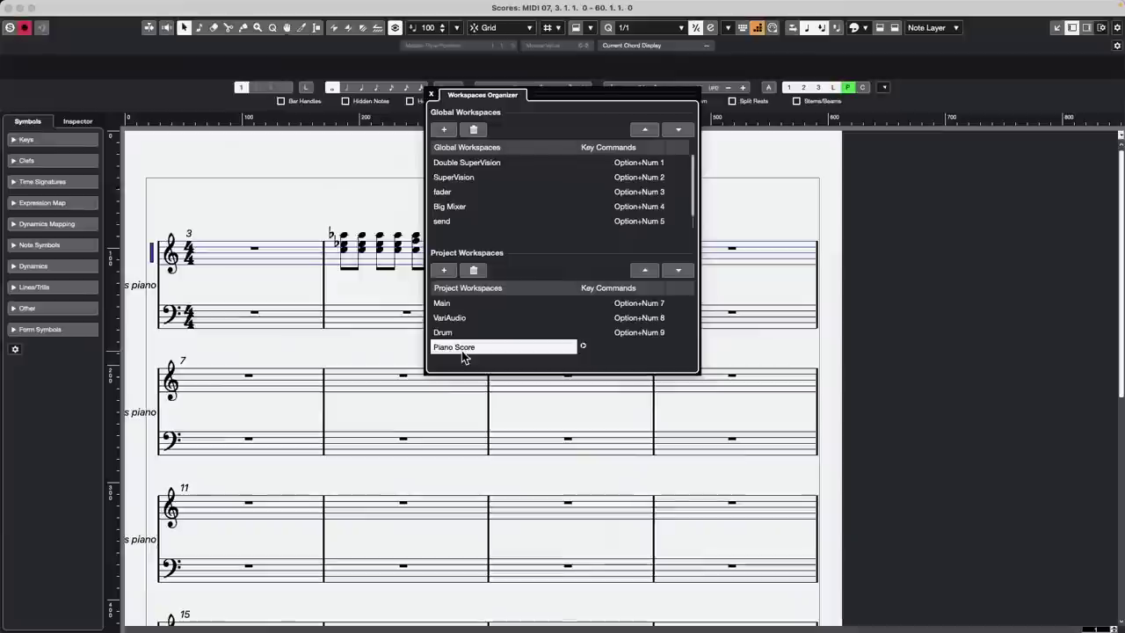
click(468, 334)
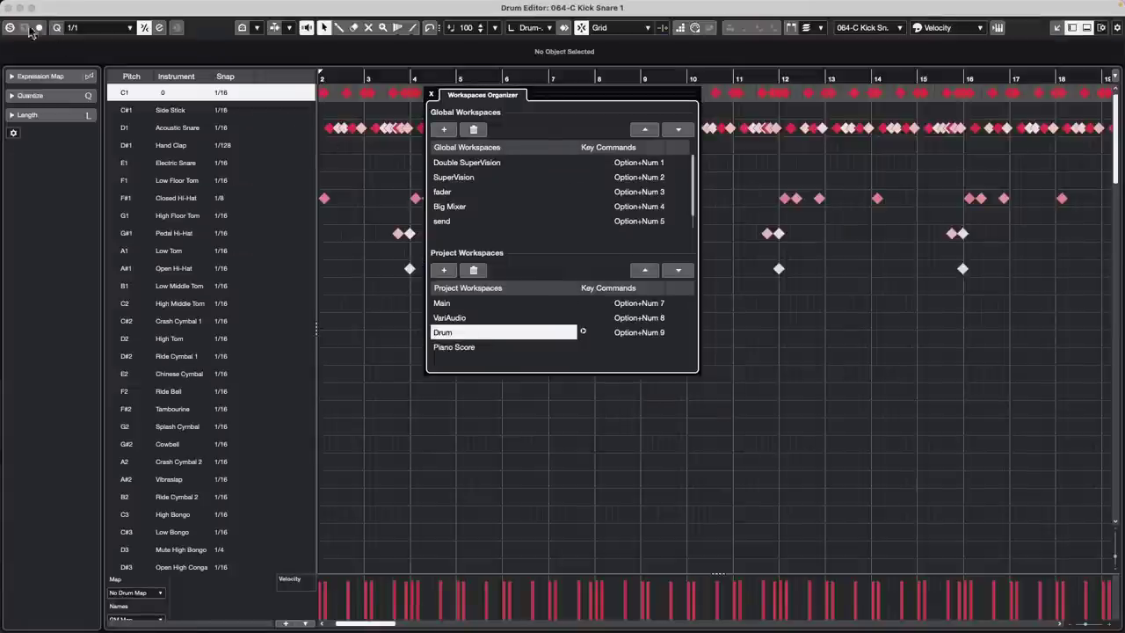
click(8, 8)
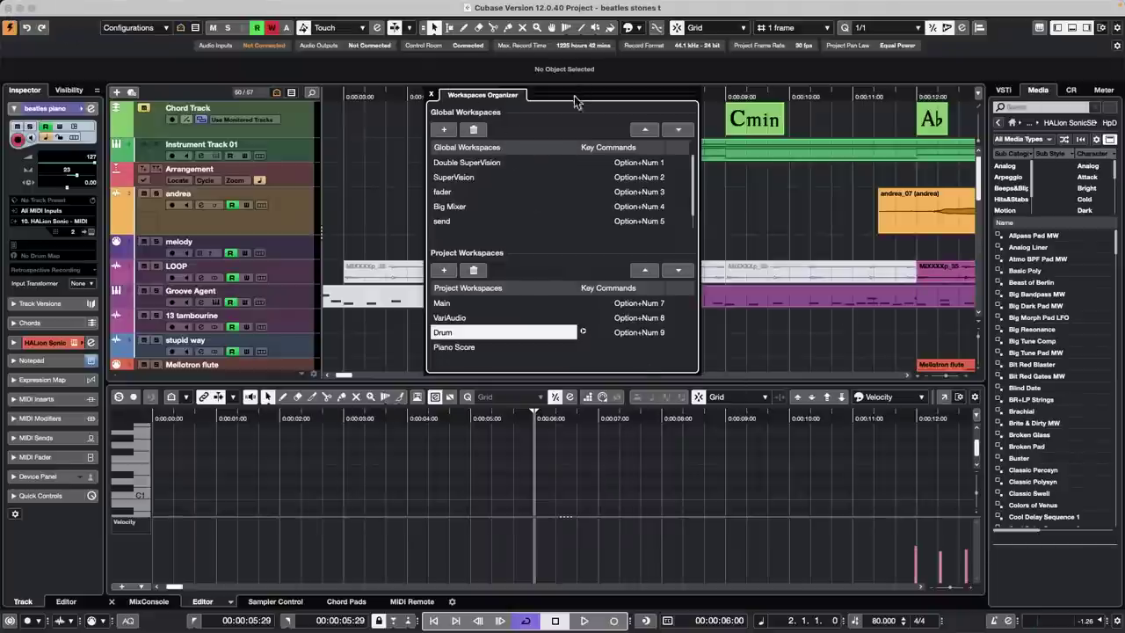
Recall the global workspaces Big Mixer, SuperVision and Double SuperVision one after another.
click(476, 210)
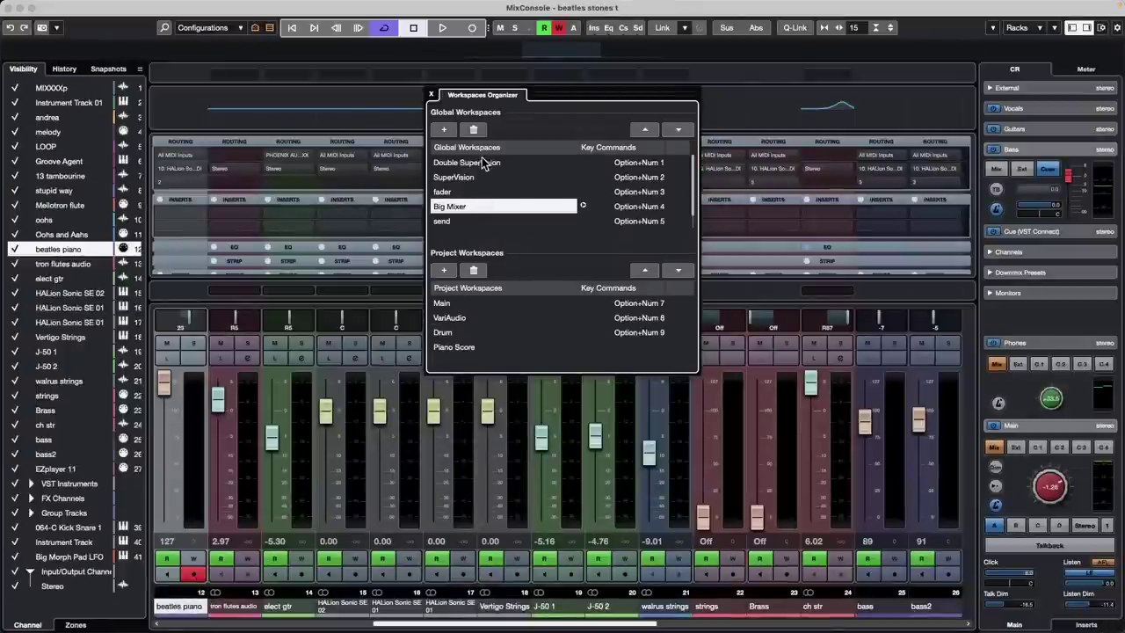
click(465, 179)
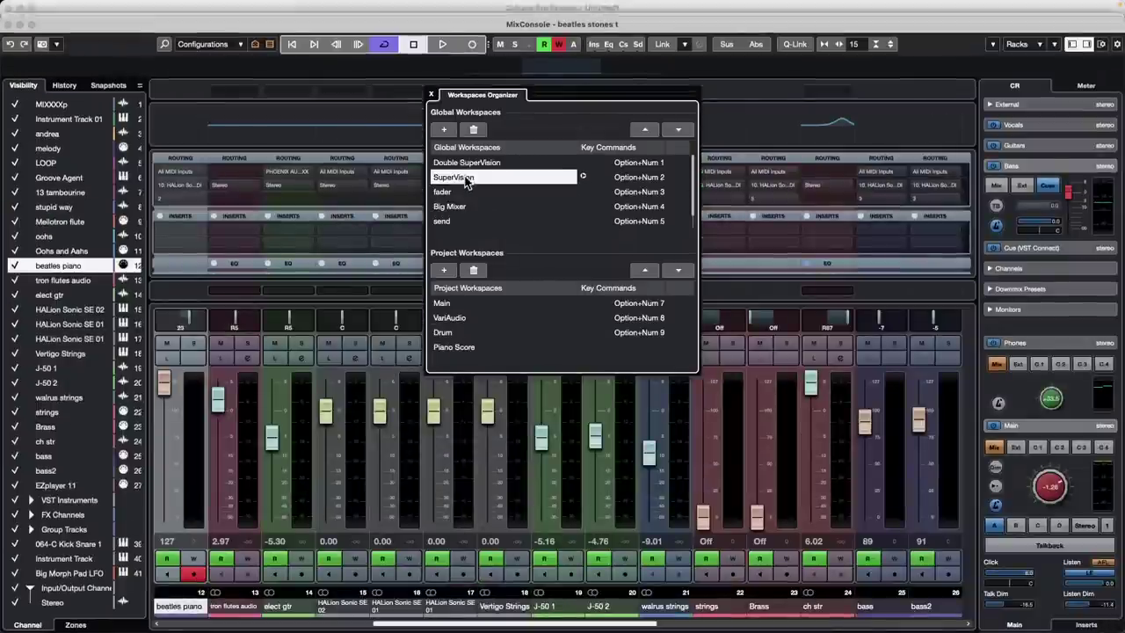
click(515, 162)
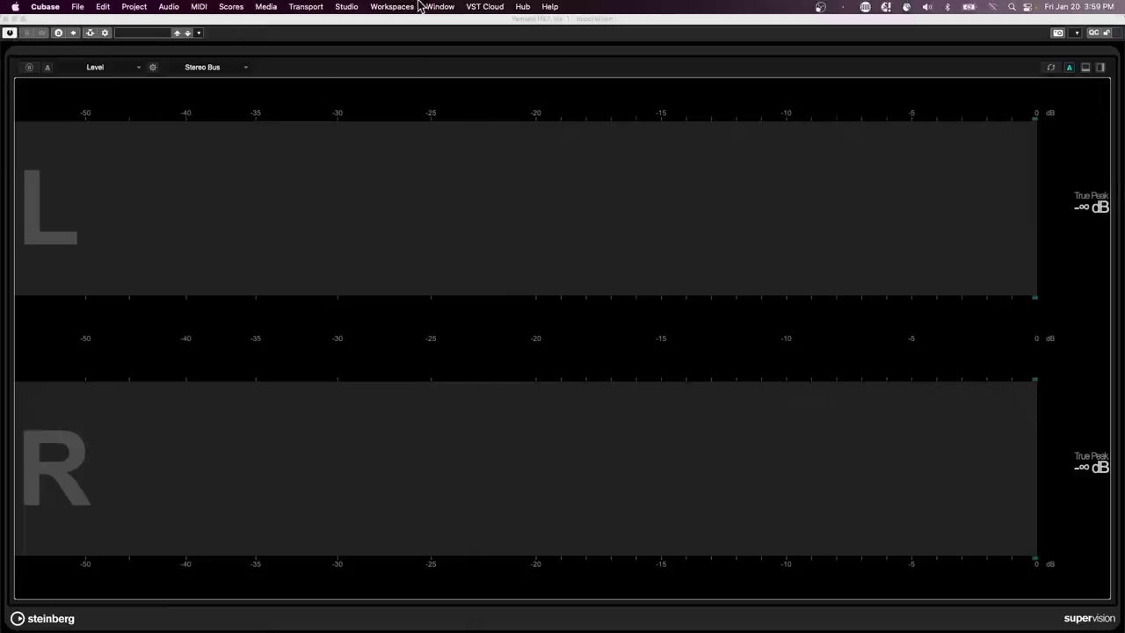
Recall the Piano Score project workspace from the Workspaces Organizer, and close the editor window and the organizer.
click(406, 7)
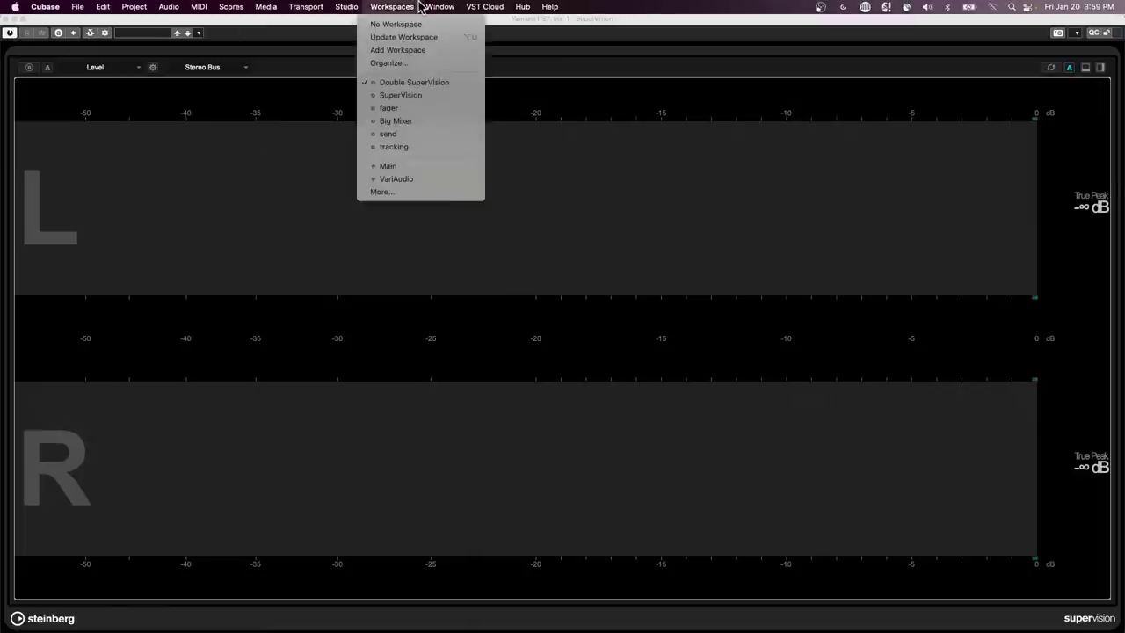
click(419, 192)
double_click(469, 349)
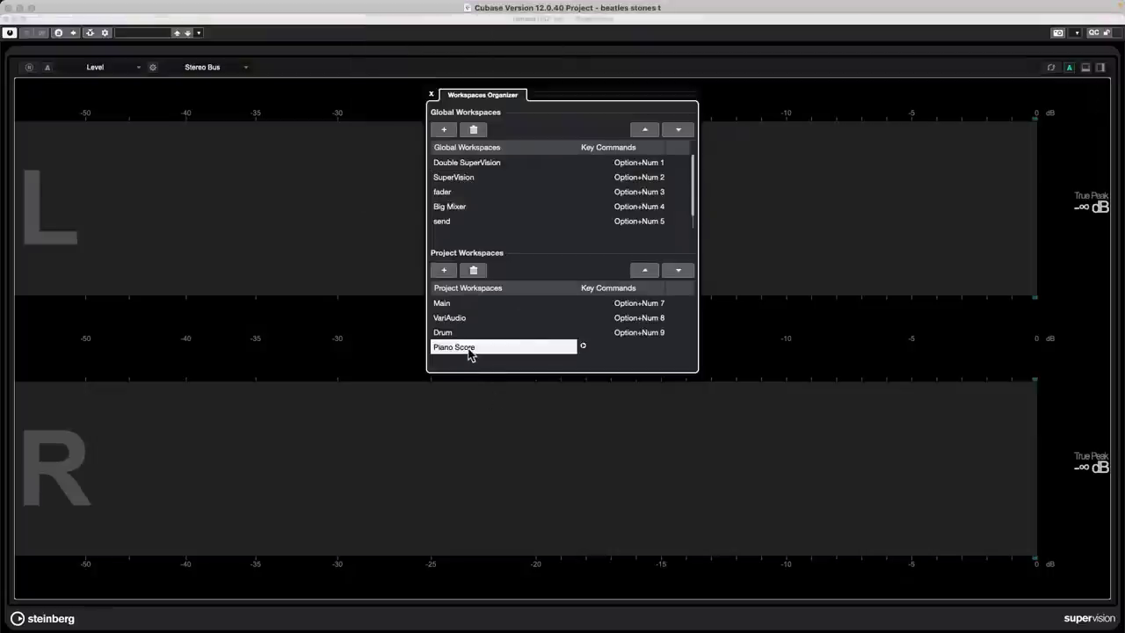
click(7, 9)
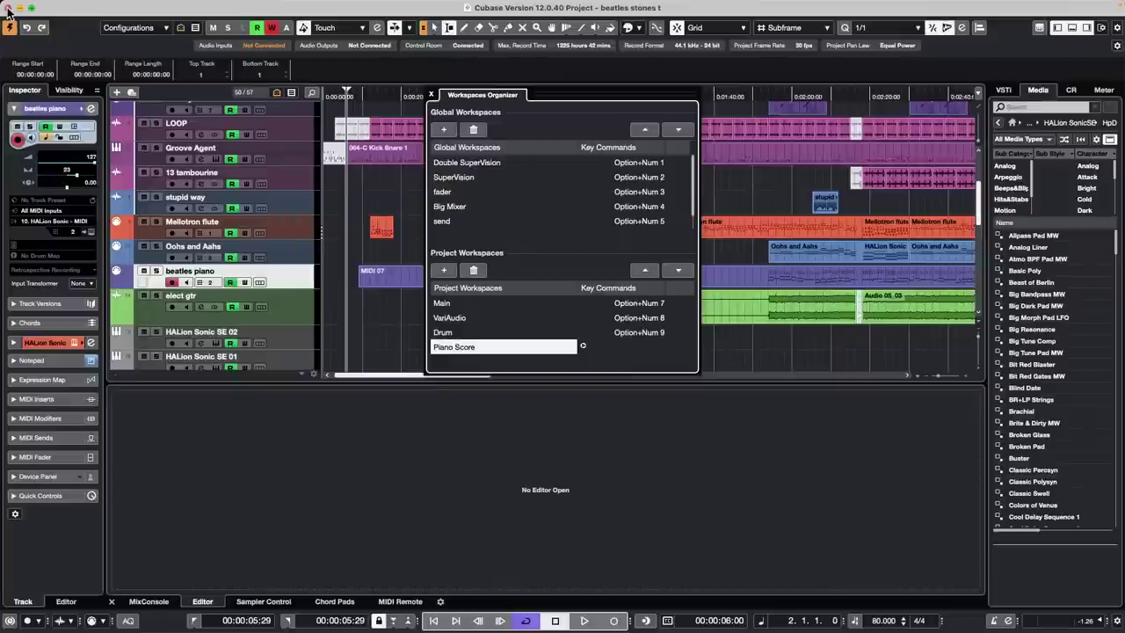
click(431, 94)
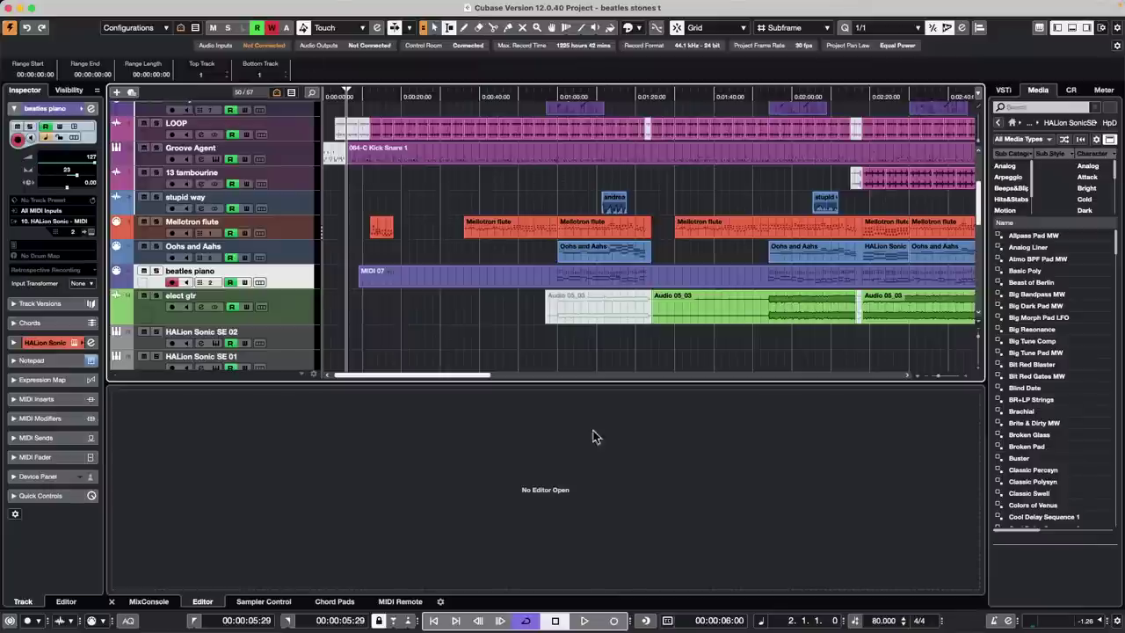
Add a new audio track below the beatles piano track with the default name and settings.
right_click(292, 275)
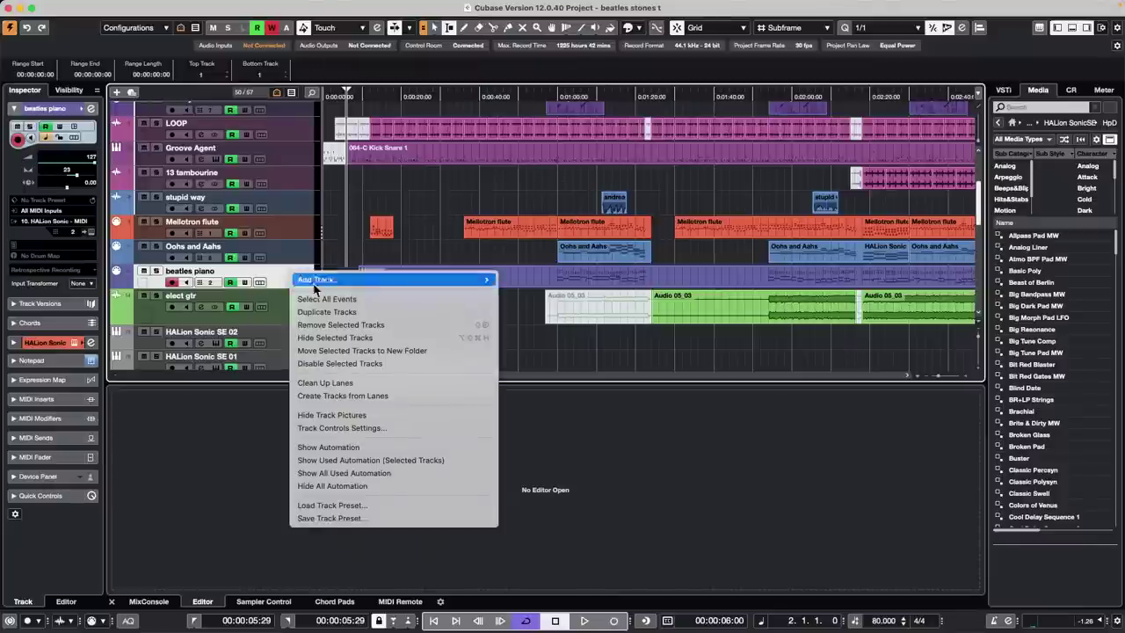
mouse_move(444, 278)
click(528, 280)
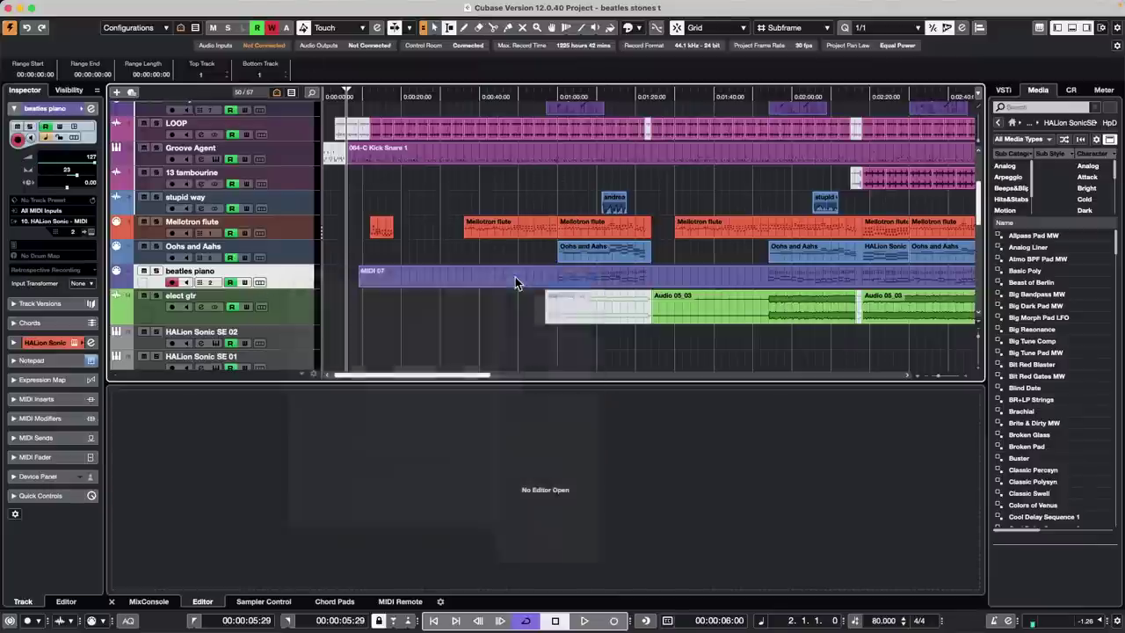
click(737, 329)
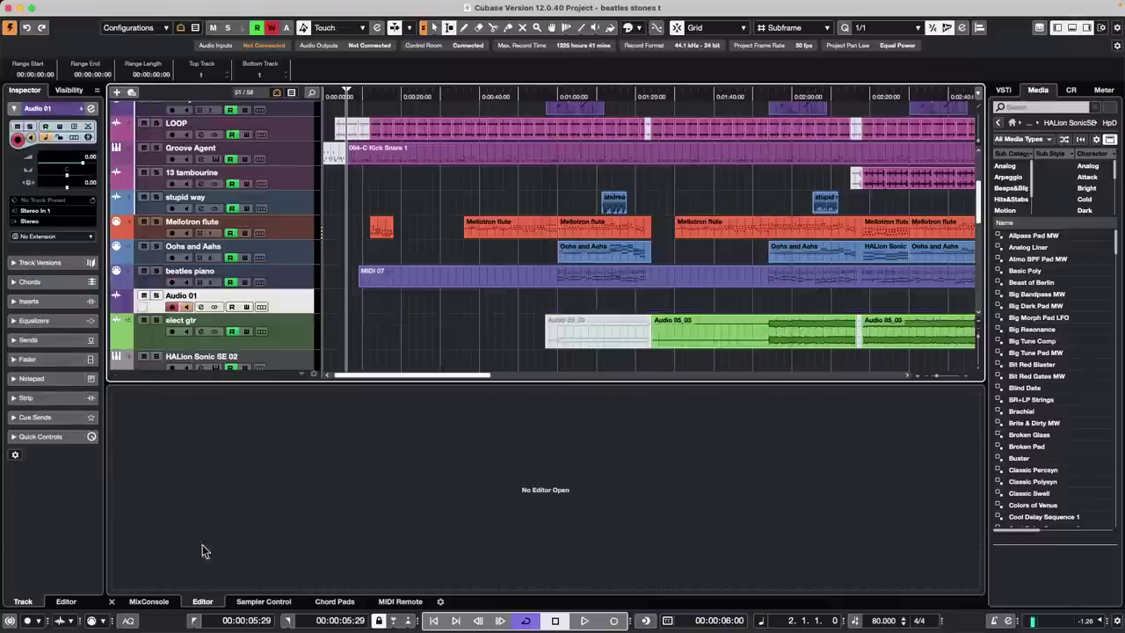
Show the MixConsole in the lower zone and narrow its channels to a setting of 18.
click(149, 601)
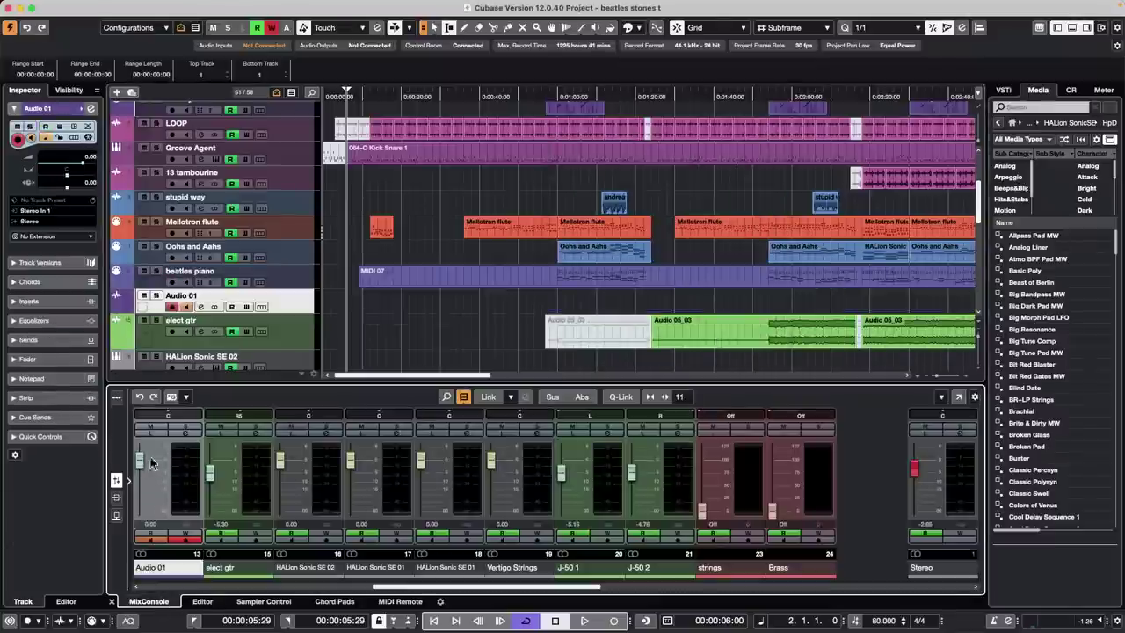
key(g)
key(g)
key(g)
key(g)
key(g)
key(g)
key(g)
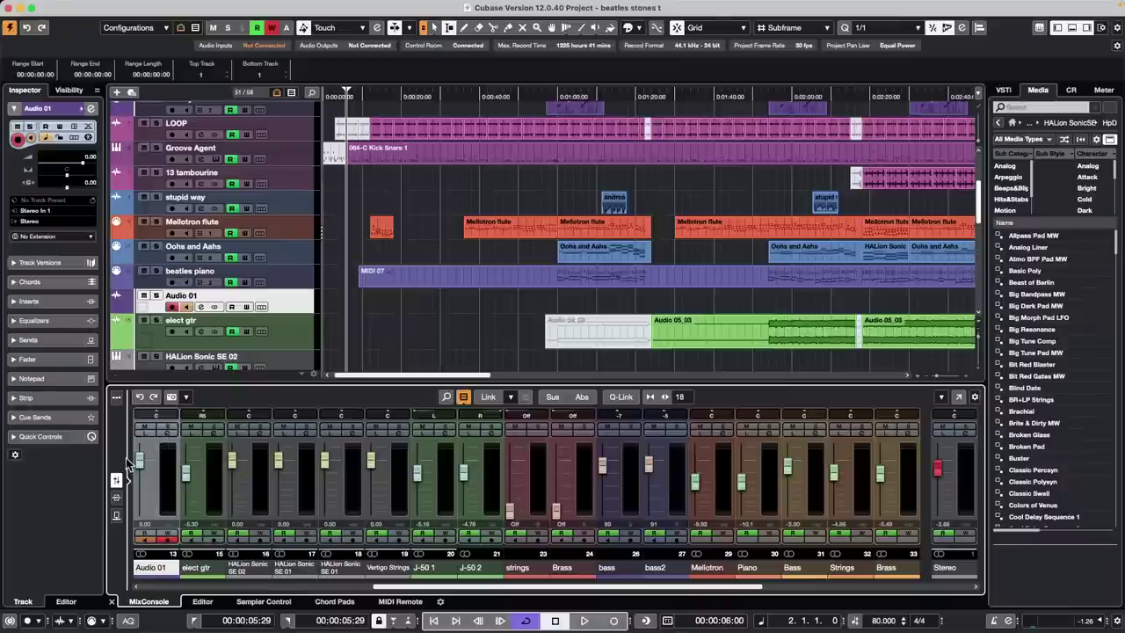
Lower the Audio 01 fader to about -10.7 dB, remove the track and undo the removal.
drag(138, 463, 137, 488)
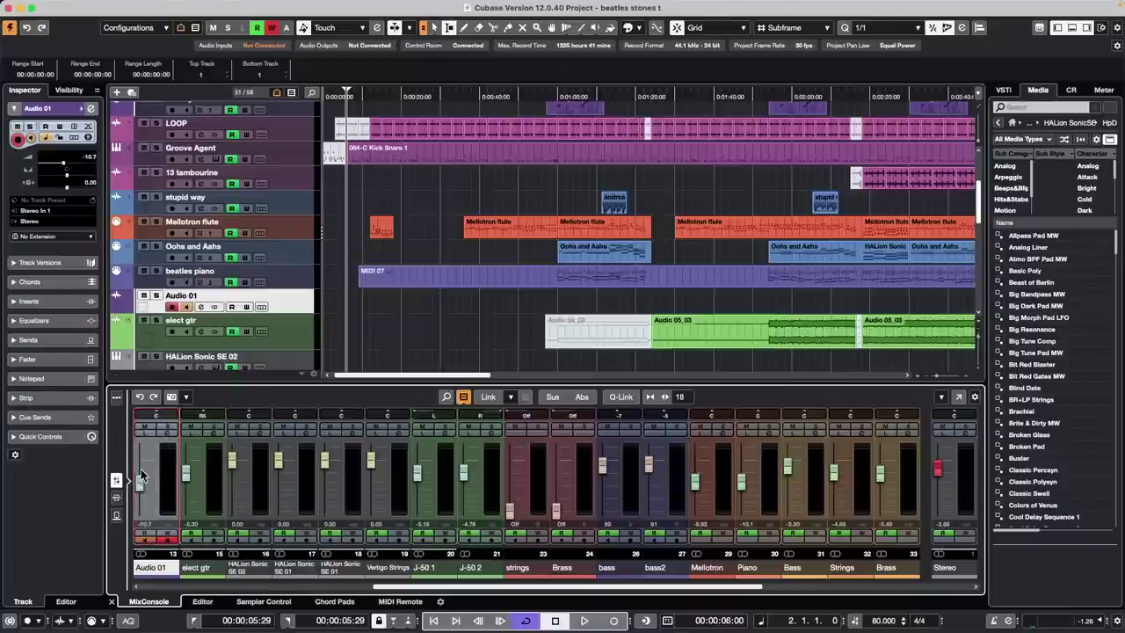
key(Delete)
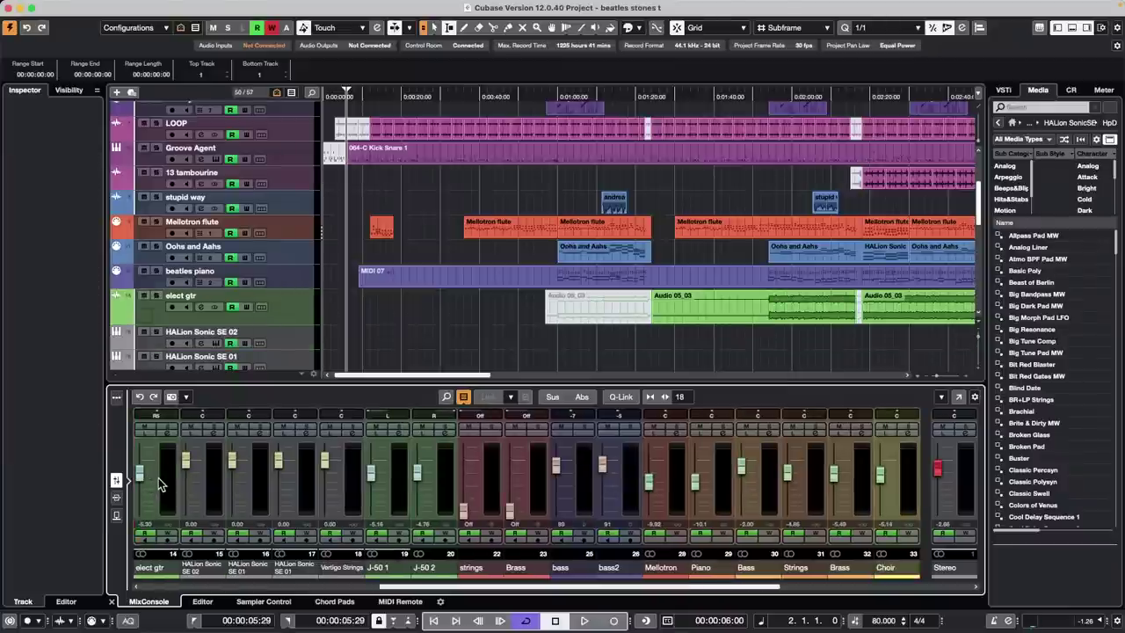
key(super+z)
Set the Audio 01 fader to about -6.8 dB and shape its equalizer with bands at about 7.9, 12.4, -6.9 and 17.5 dB.
mouse_move(139, 485)
mouse_down()
mouse_move(133, 513)
mouse_move(141, 476)
mouse_up()
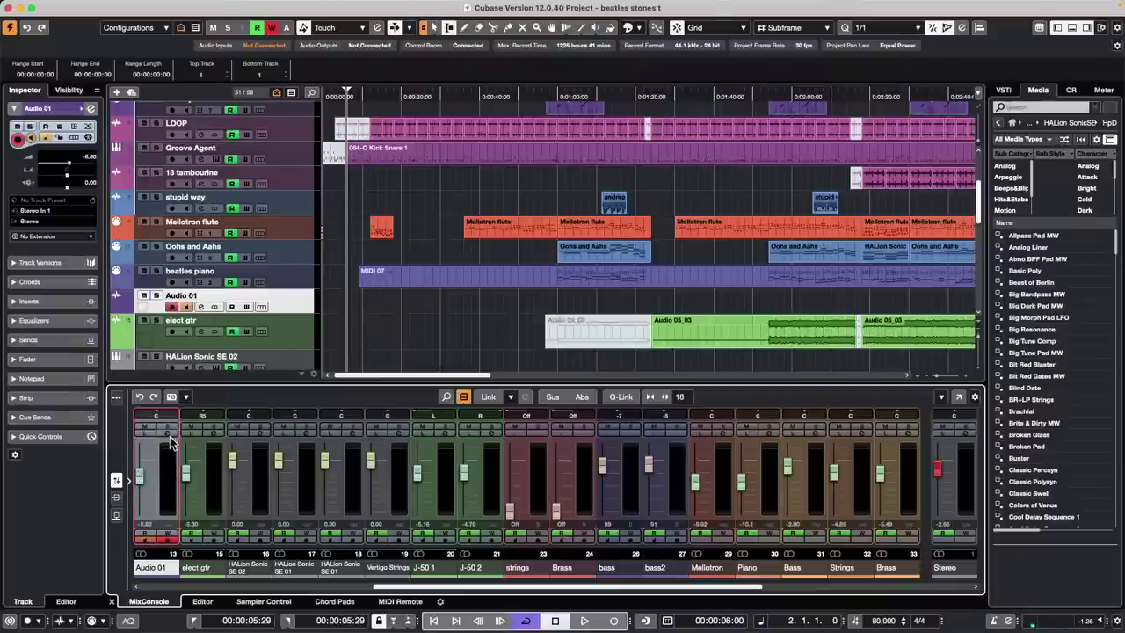
click(169, 430)
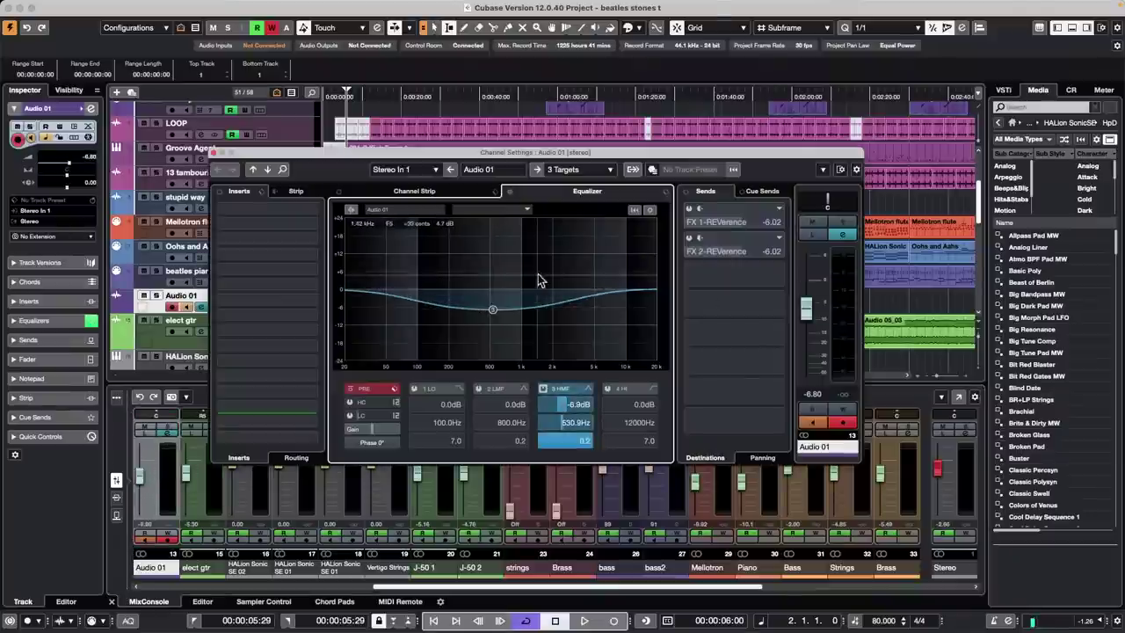
click(577, 238)
click(492, 252)
click(492, 264)
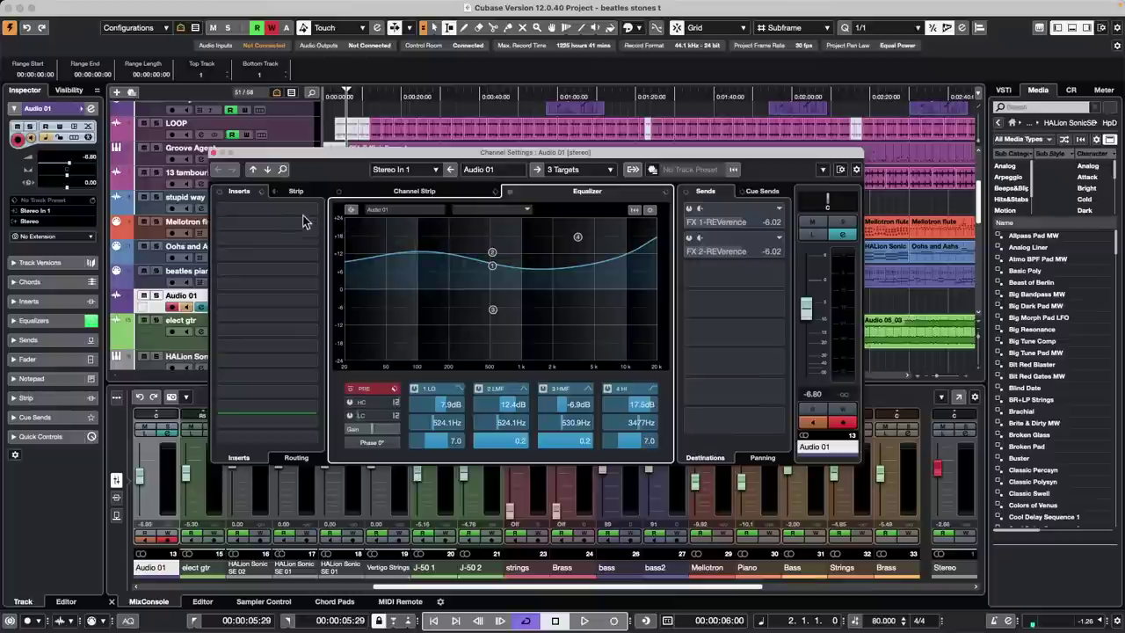
Load the Bitcrusher distortion effect into the first insert slot of Audio 01 and close its plug-in window.
click(308, 208)
click(236, 280)
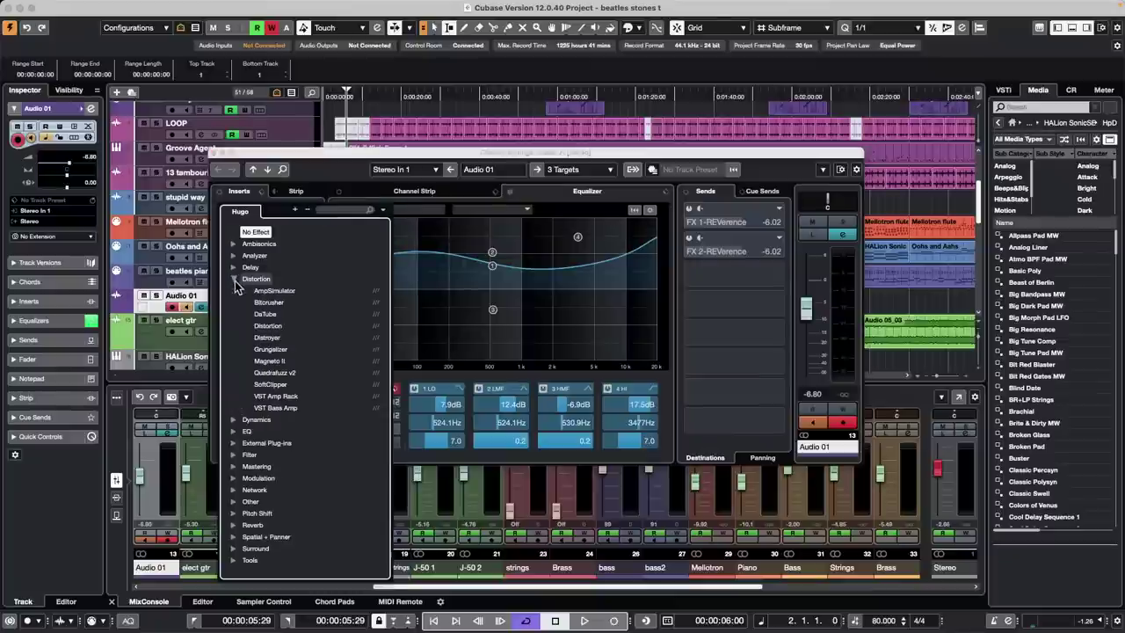
click(237, 302)
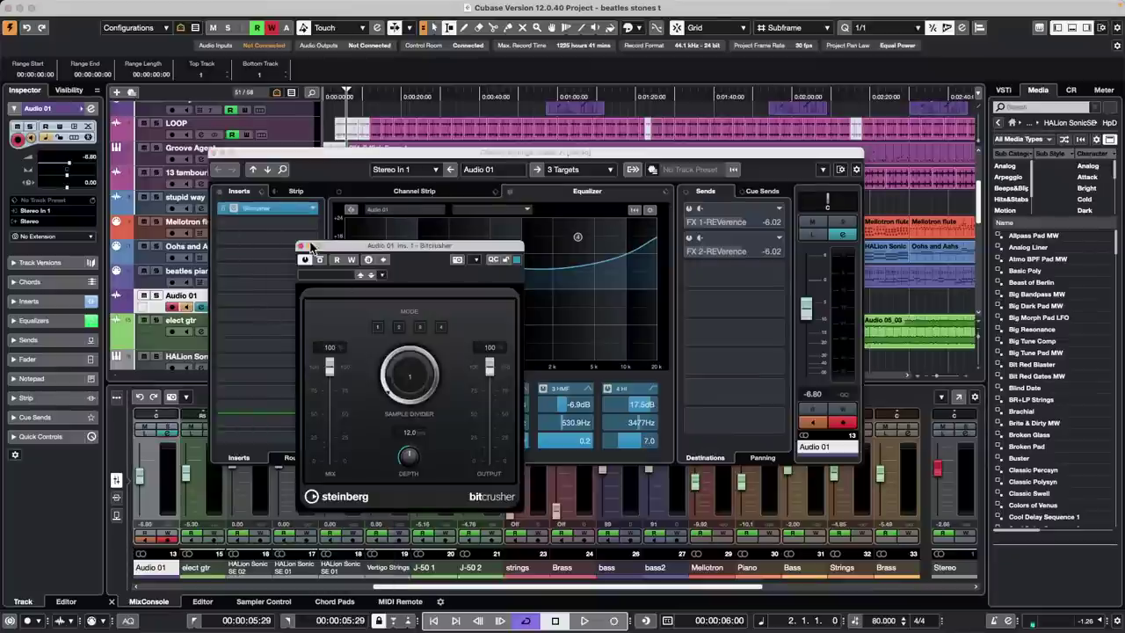
click(300, 246)
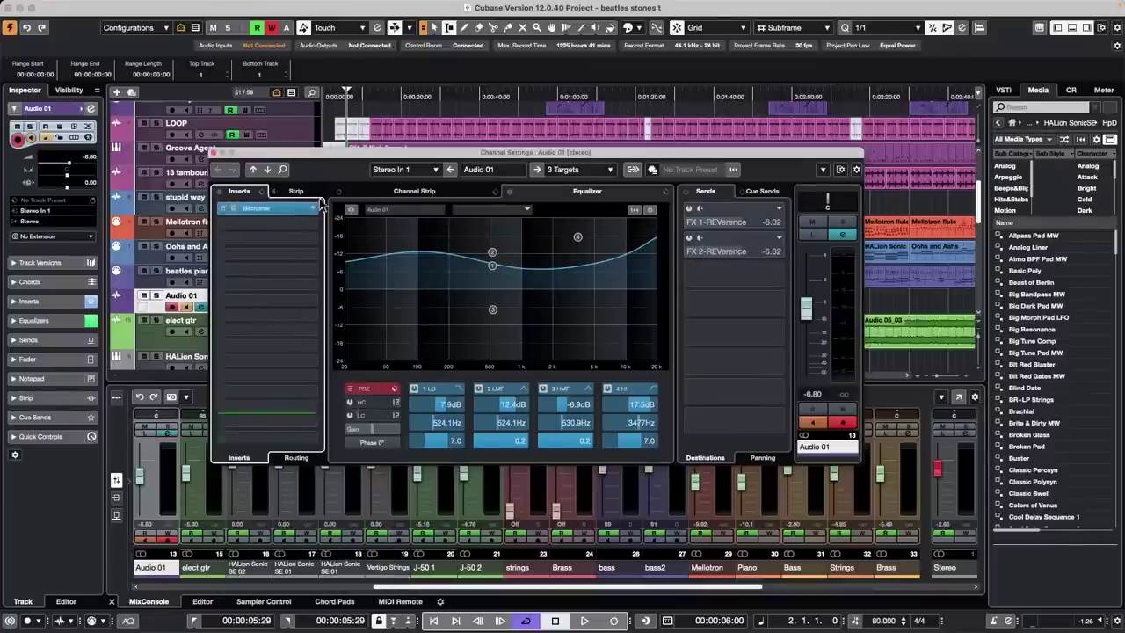
Remove the Bitcrusher effect from the first insert slot of Audio 01 and undo the removal.
click(312, 208)
click(281, 233)
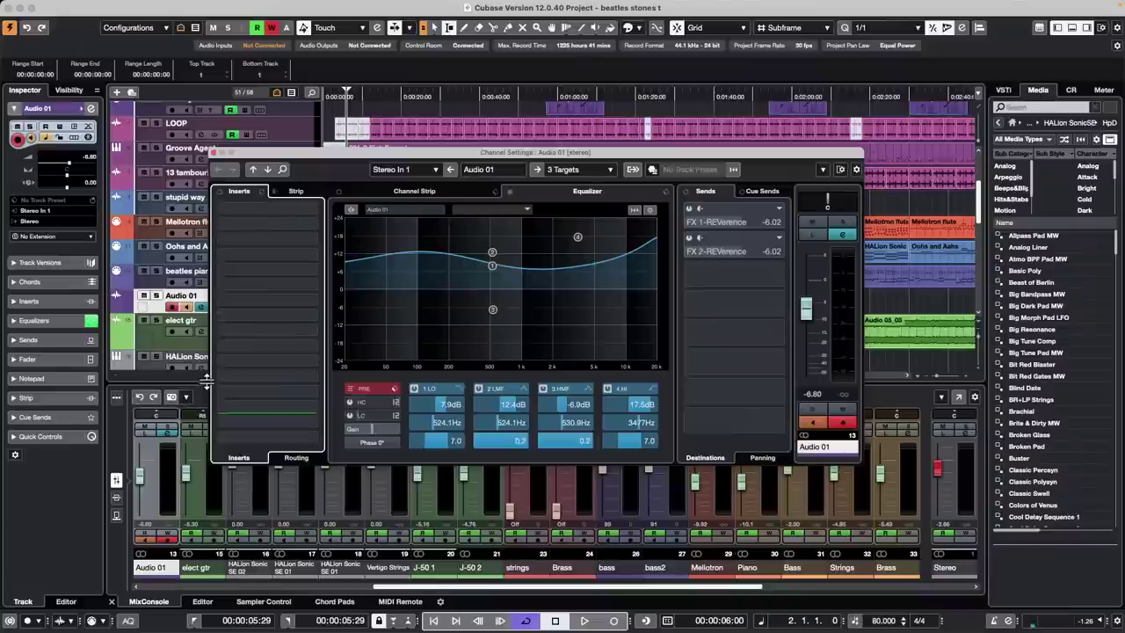
key(alt+z)
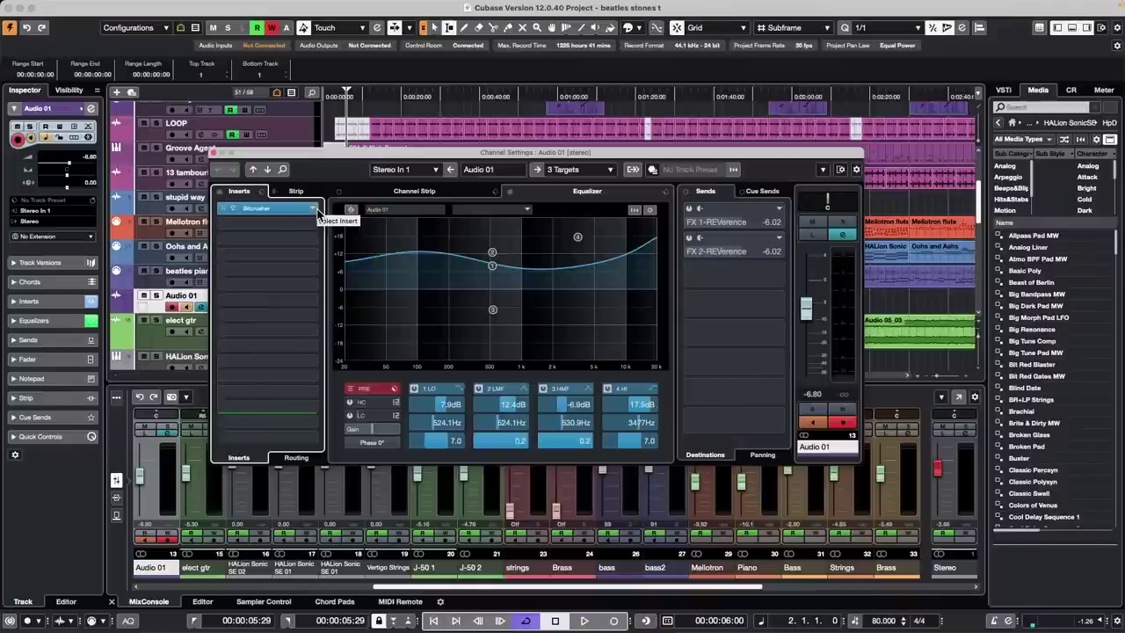
Undo the Bitcrusher insert, the equalizer bands and the fader change on Audio 01 one after another.
key(ctrl+z)
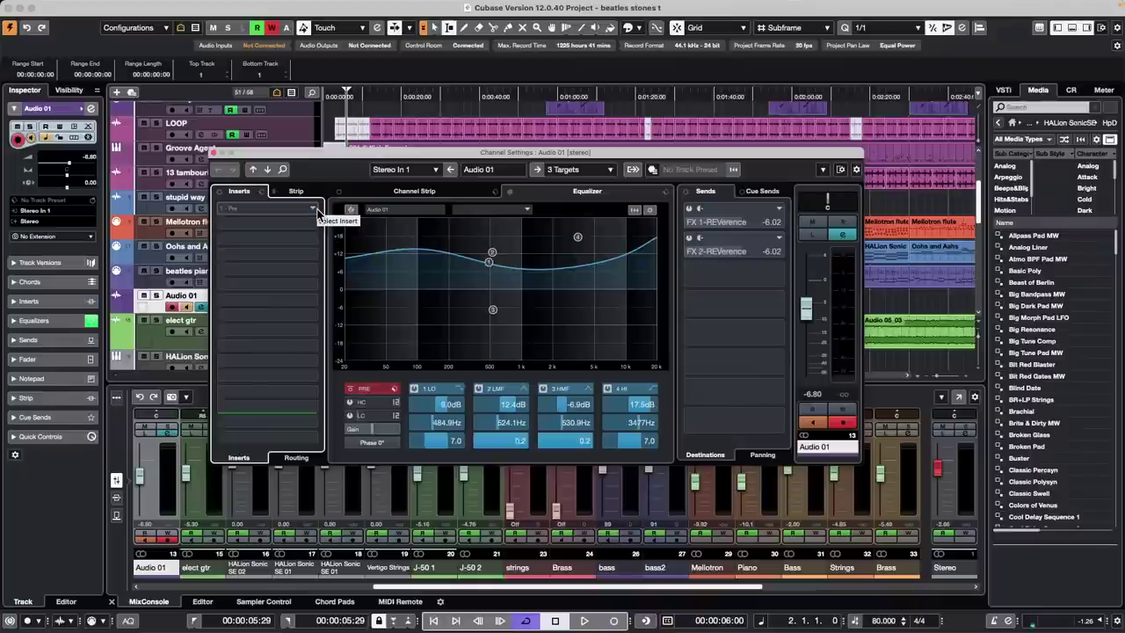
key(ctrl+z)
key(ctrl+z)
key(ctrl+z)
key(ctrl+z)
key(ctrl+z)
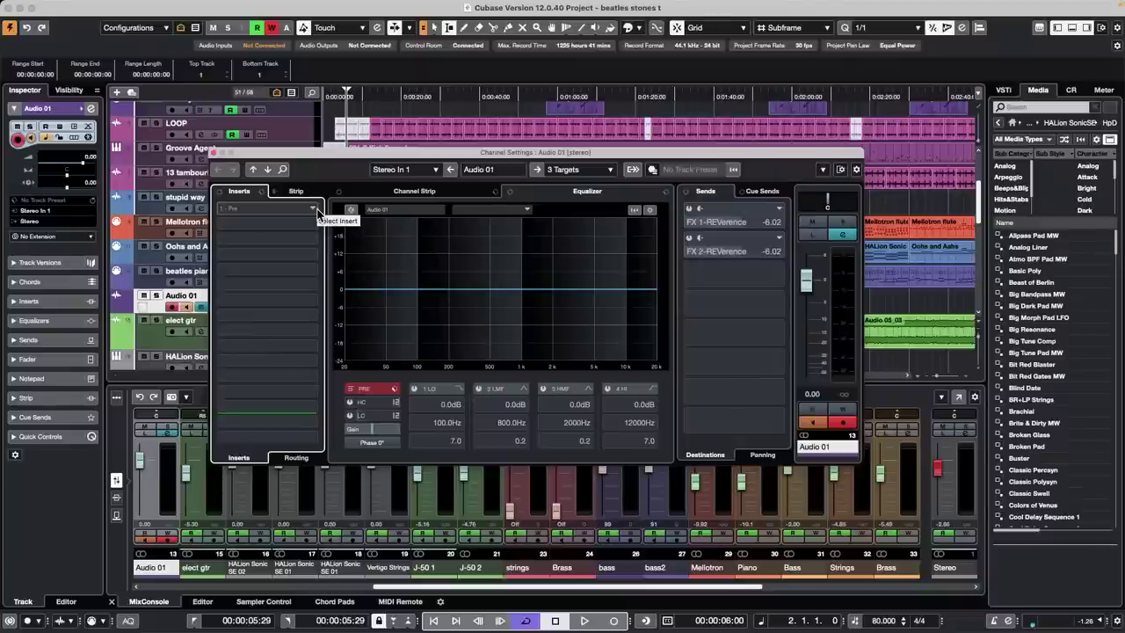
Redo the fader change, the equalizer bands and the Bitcrusher insert on Audio 01.
key(alt+shift+z)
key(alt+shift+z)
key(alt+shift+z)
key(alt+shift+z)
key(alt+shift+z)
key(alt+shift+z)
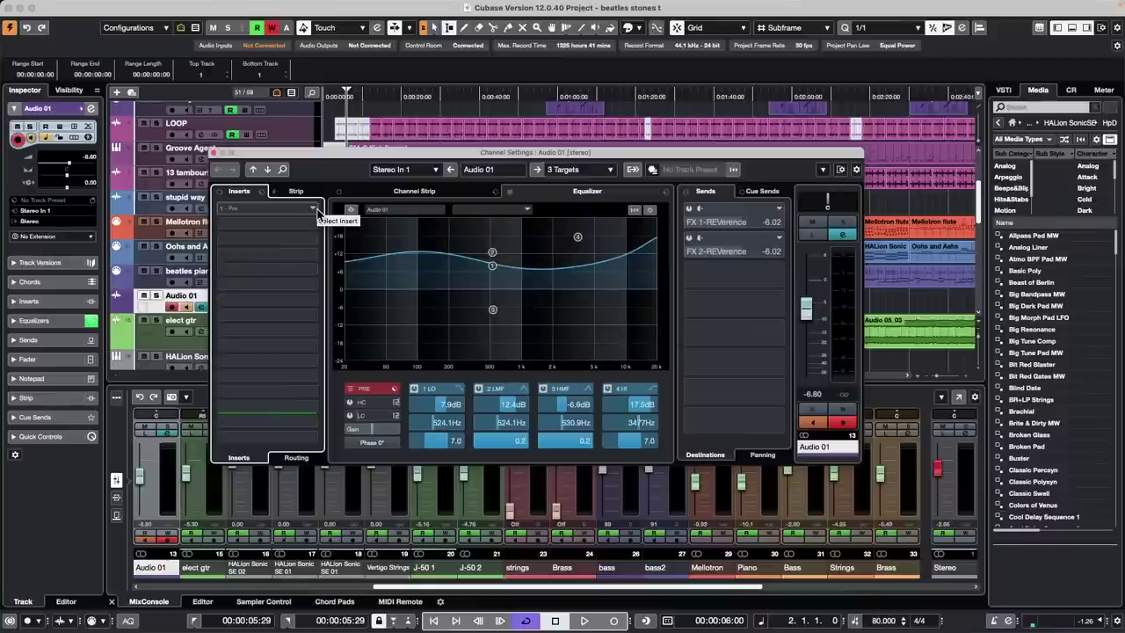
key(alt+shift+z)
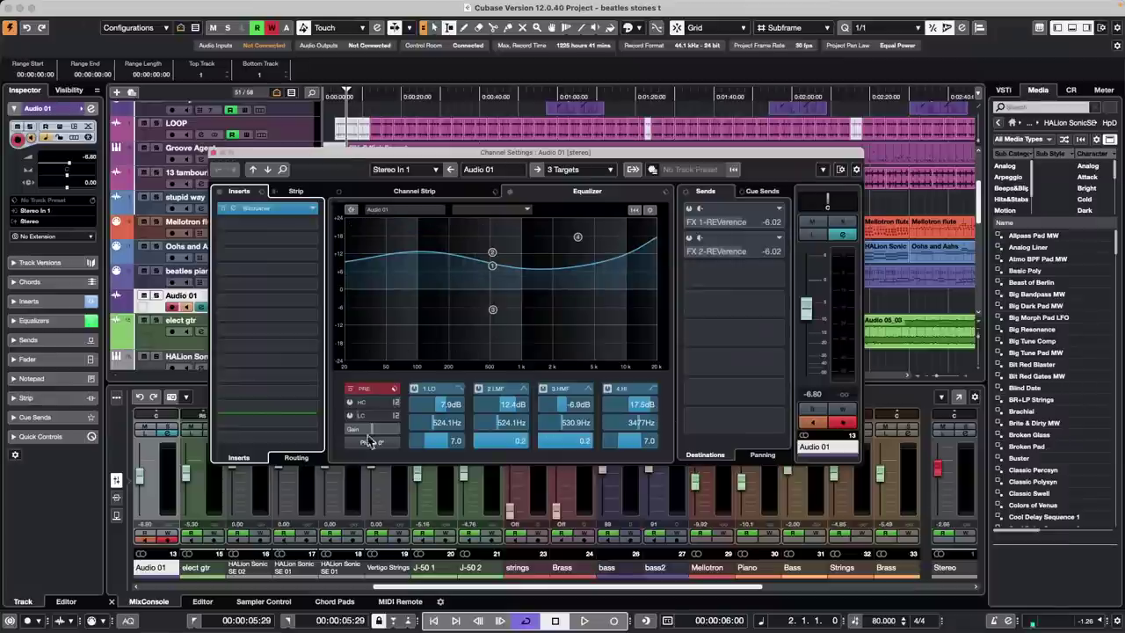
Revert all mixer changes through the history of the full MixConsole window and return to the project window.
click(214, 155)
key(F3)
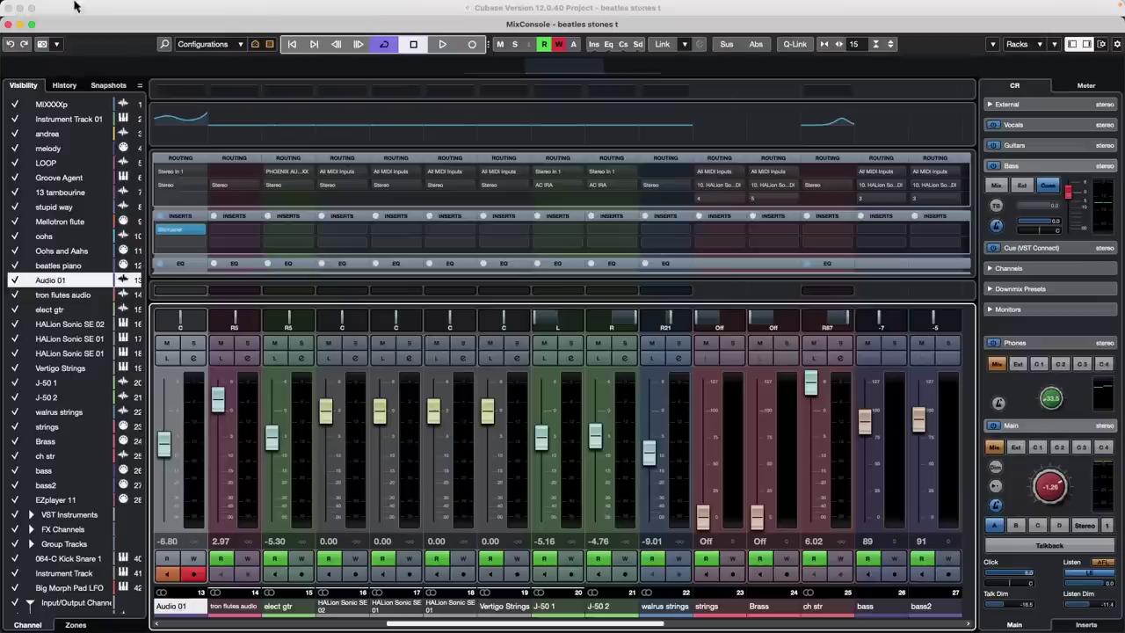
click(70, 87)
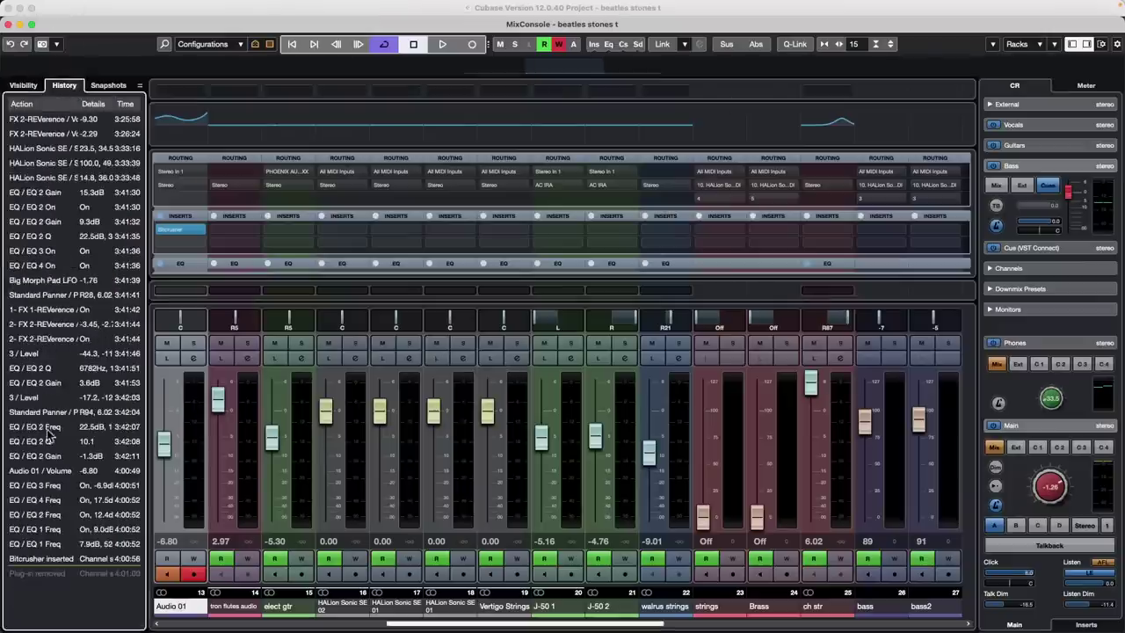
drag(46, 579, 123, 110)
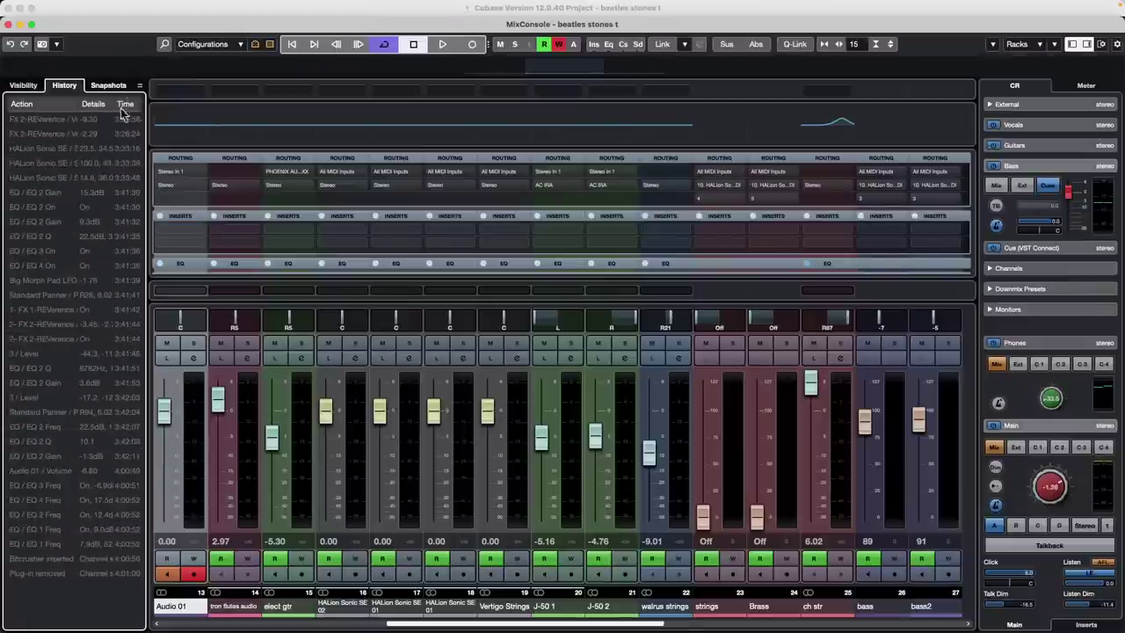
click(14, 84)
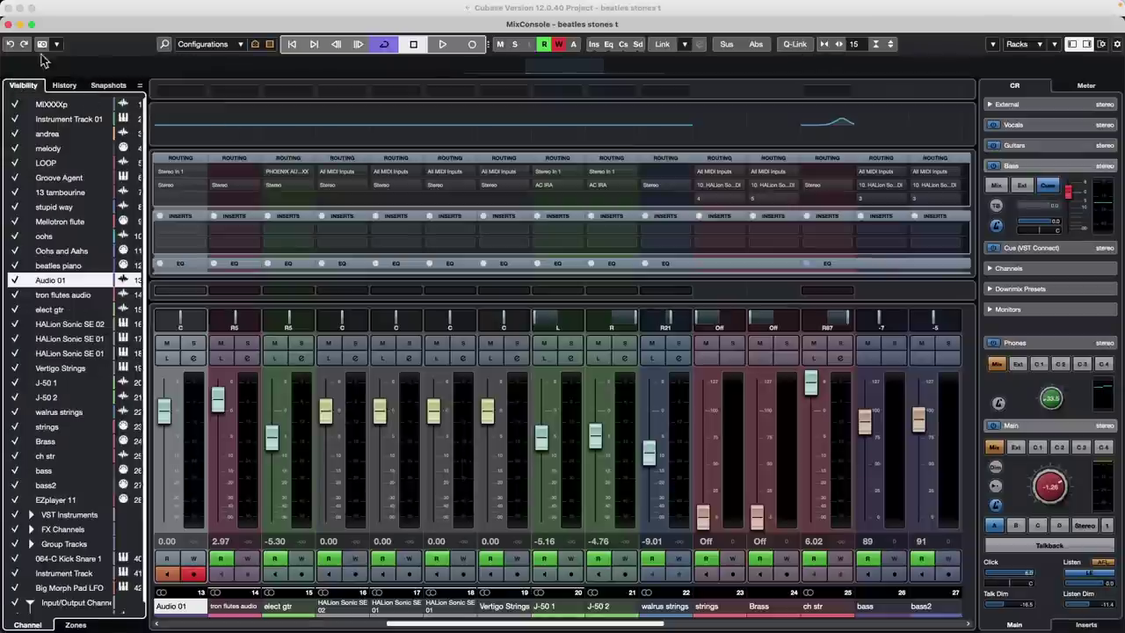
click(11, 25)
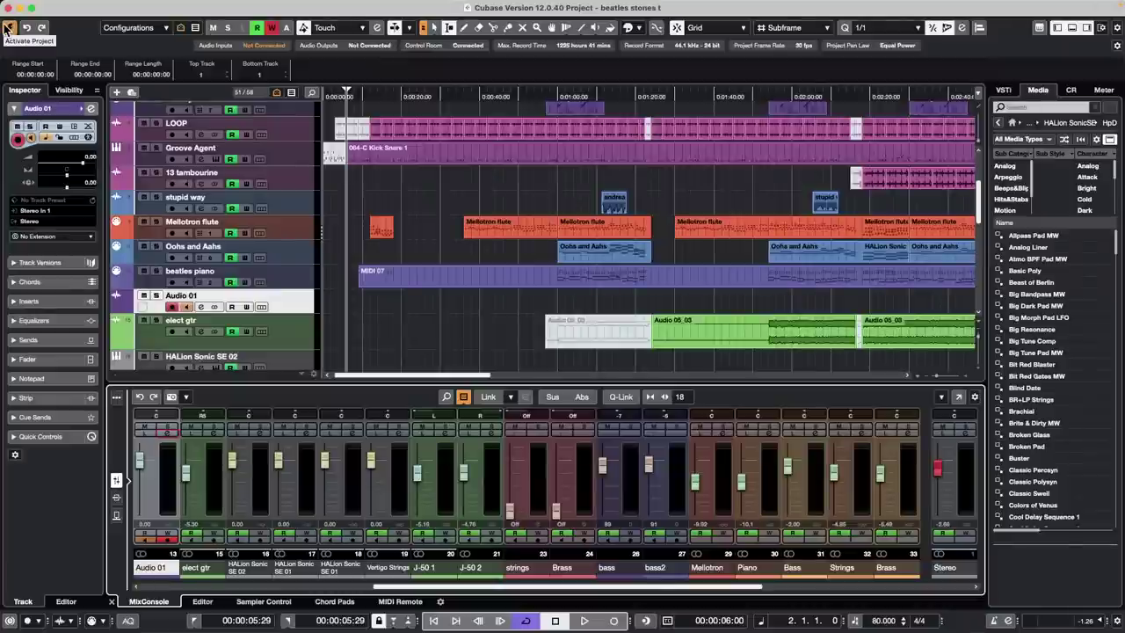
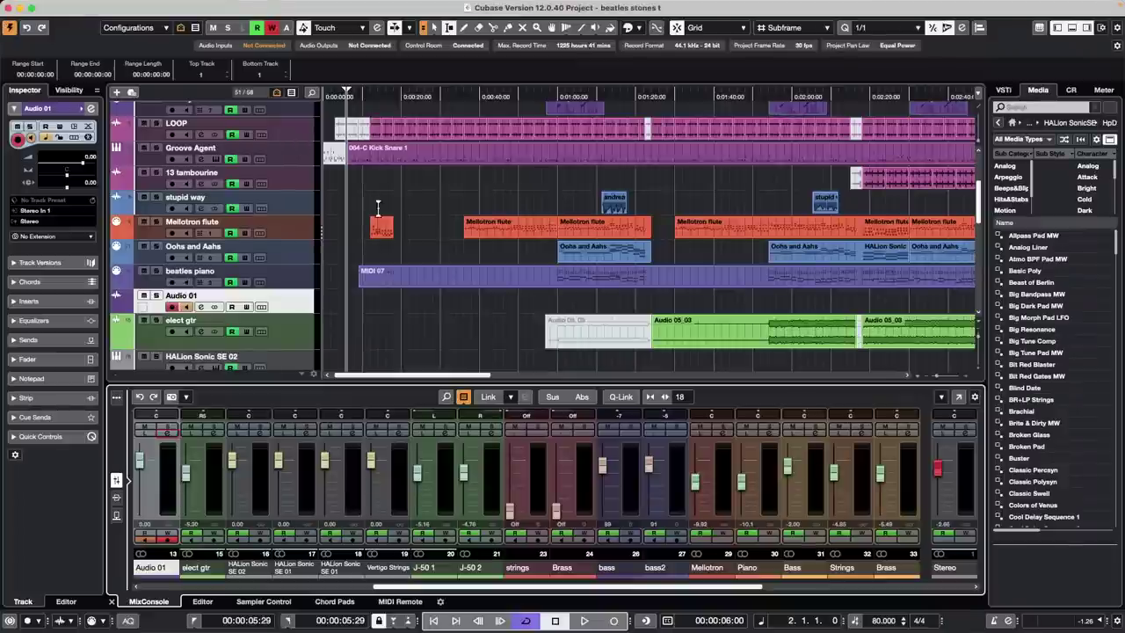
Make the Chord Track taller and choose the Object Selection tool, with the song's opening chords in view.
scroll(381, 208, up, 5)
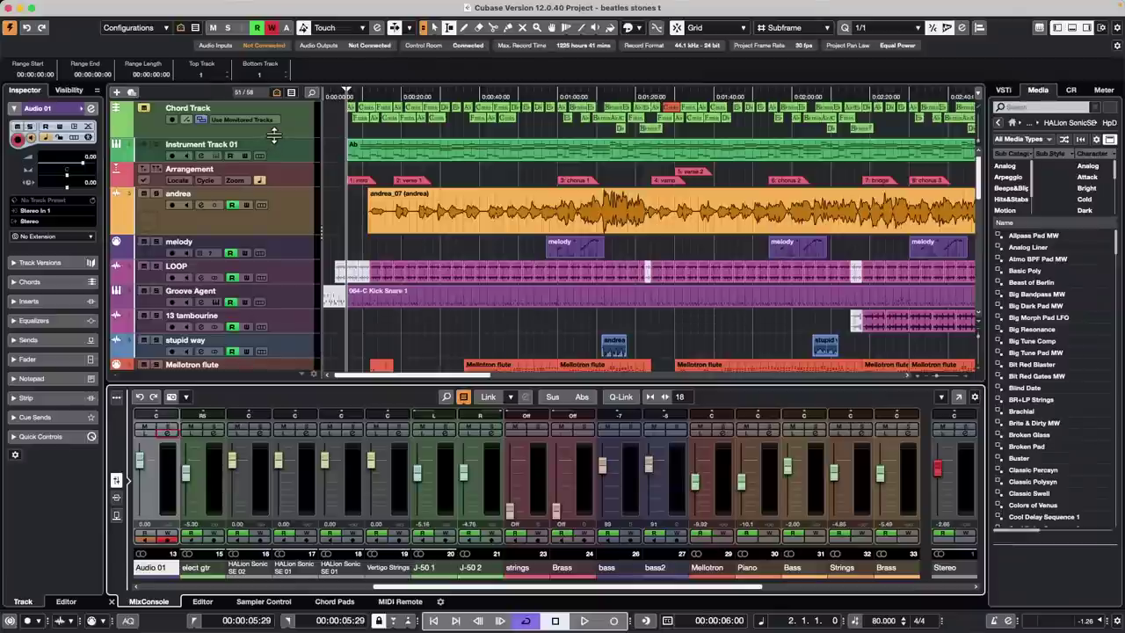
drag(274, 139, 271, 173)
drag(361, 94, 338, 144)
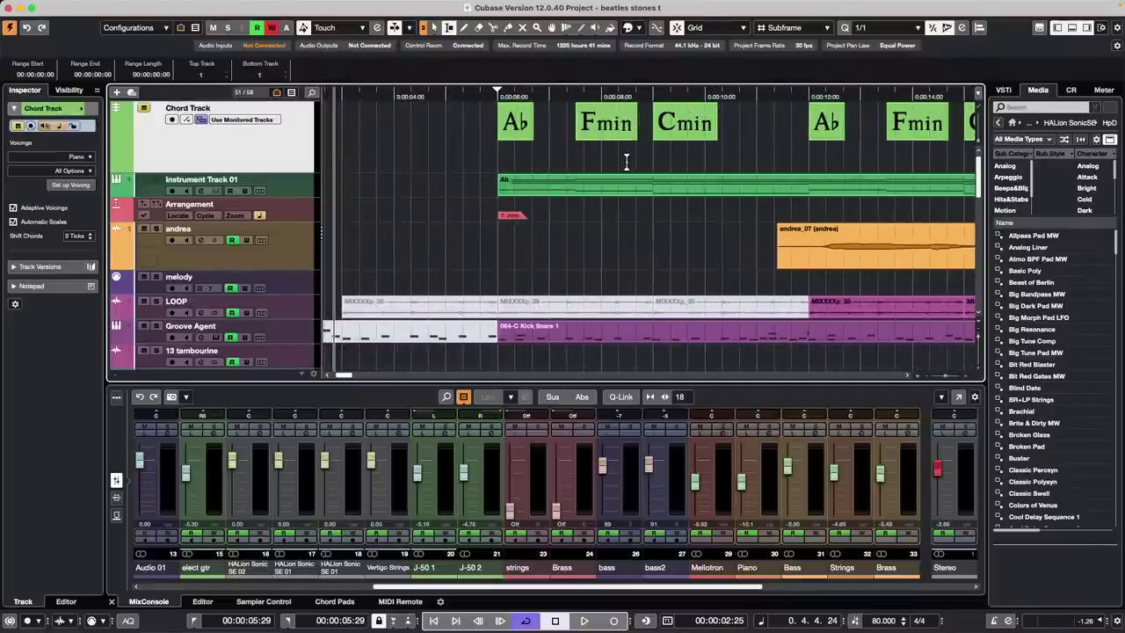
right_click(678, 132)
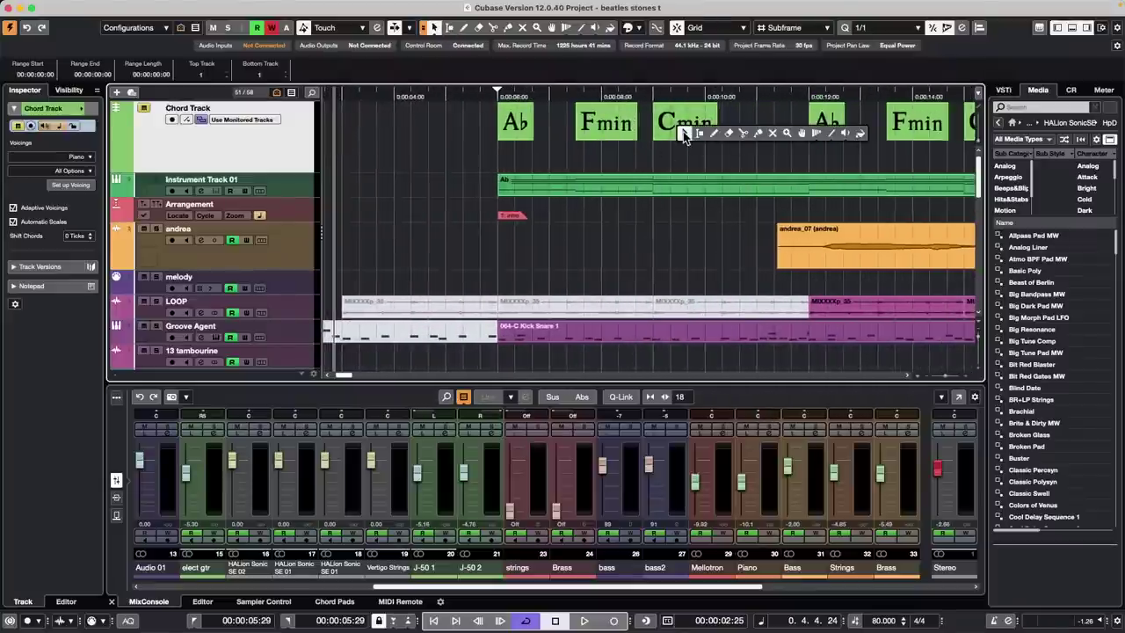
click(686, 136)
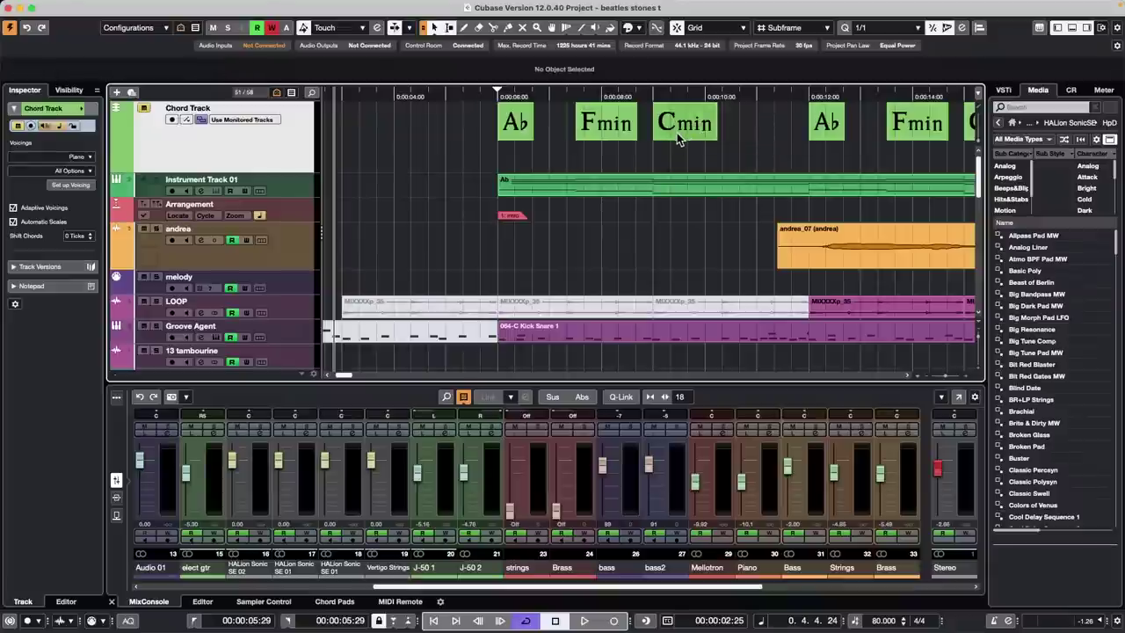
drag(537, 97, 543, 66)
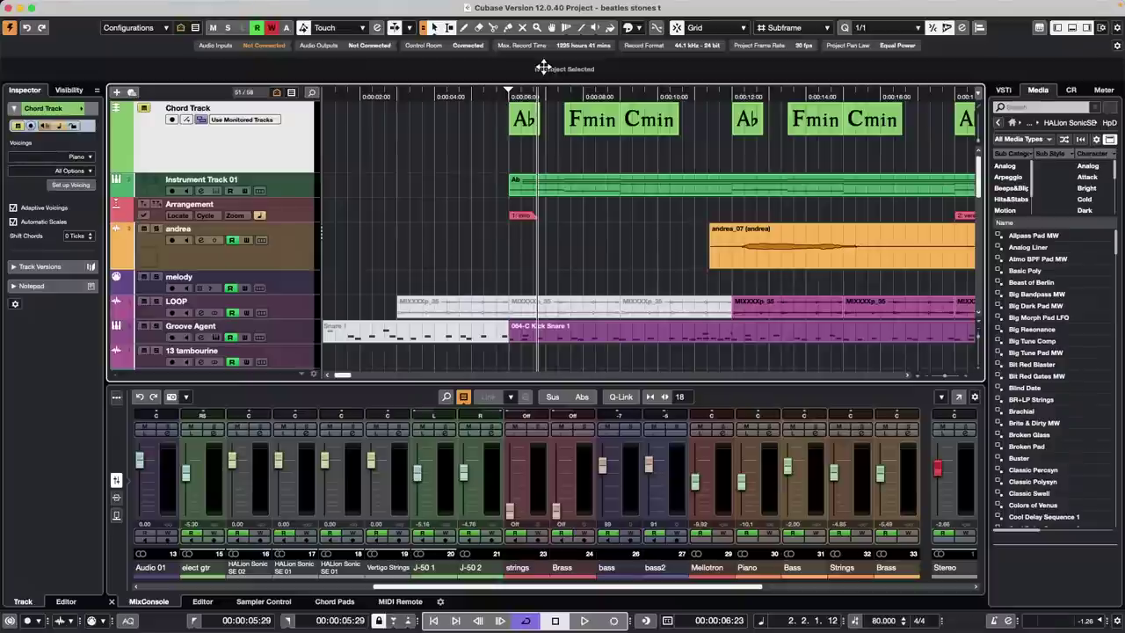
Examine the notes of the Ab part on Instrument Track 01 in a separate Key Editor window and close it.
double_click(612, 190)
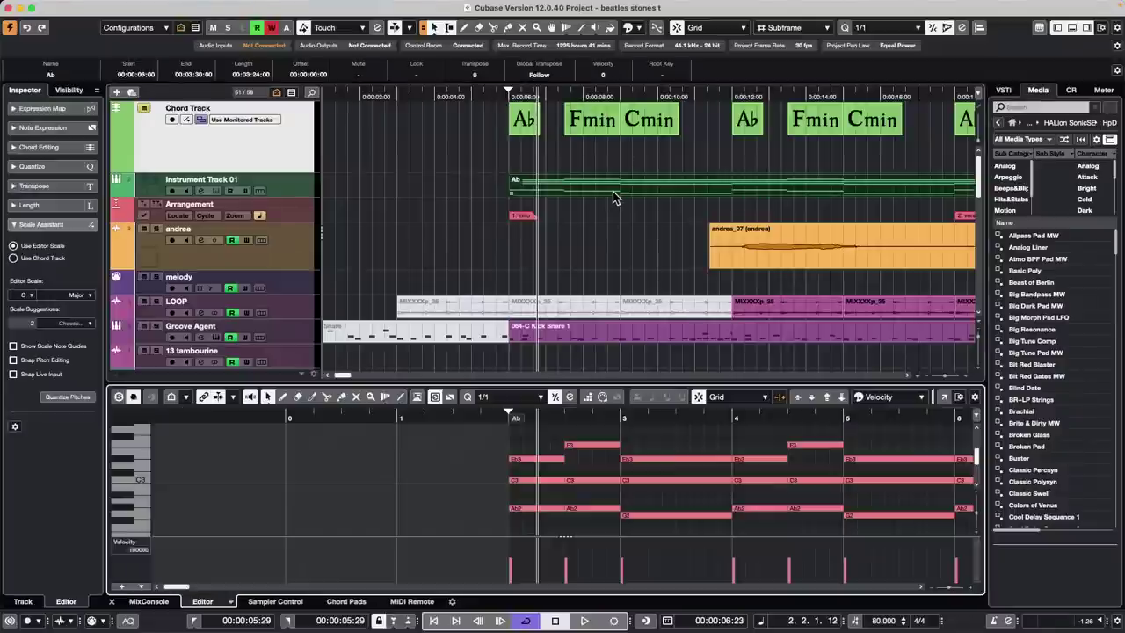
click(943, 397)
scroll(526, 267, down, 5)
scroll(522, 265, up, 2)
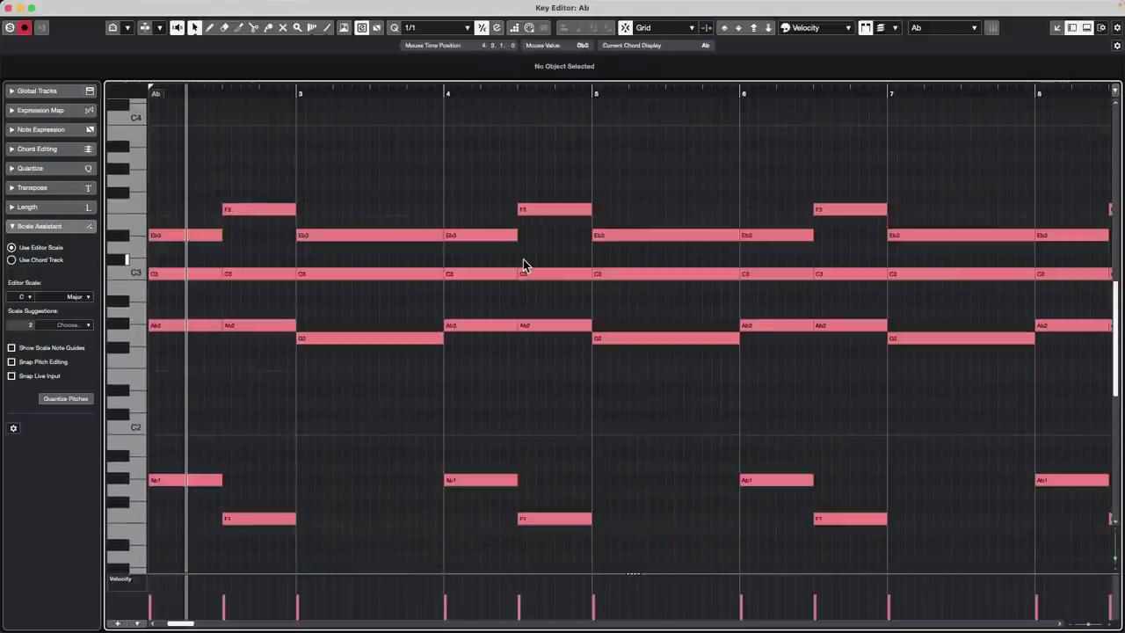
scroll(523, 264, up, 1)
drag(507, 91, 504, 50)
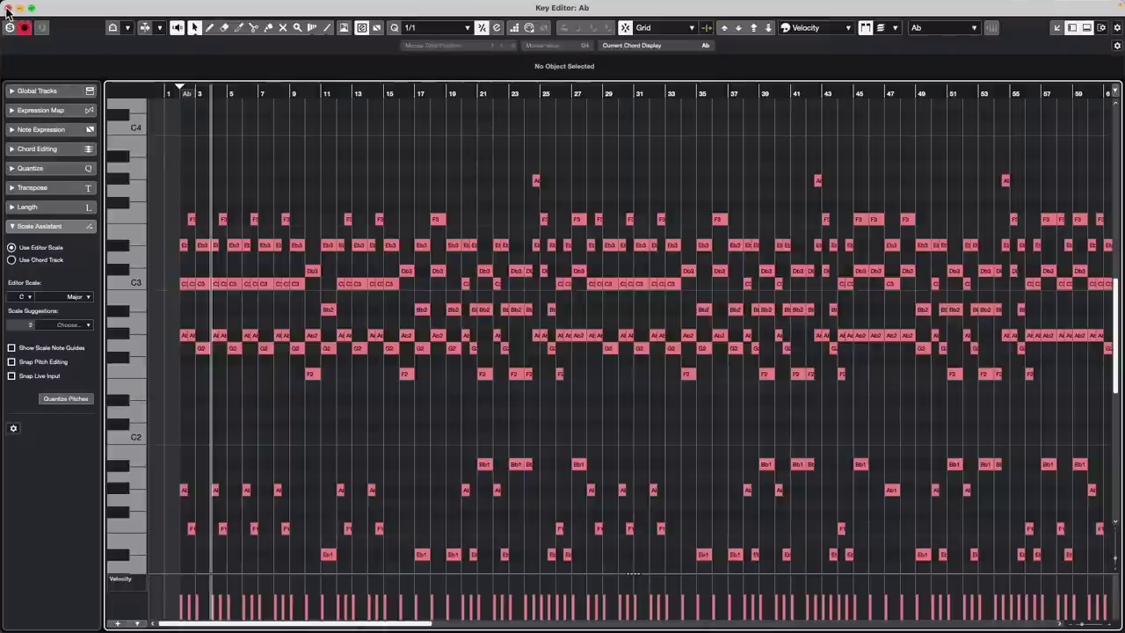
click(8, 9)
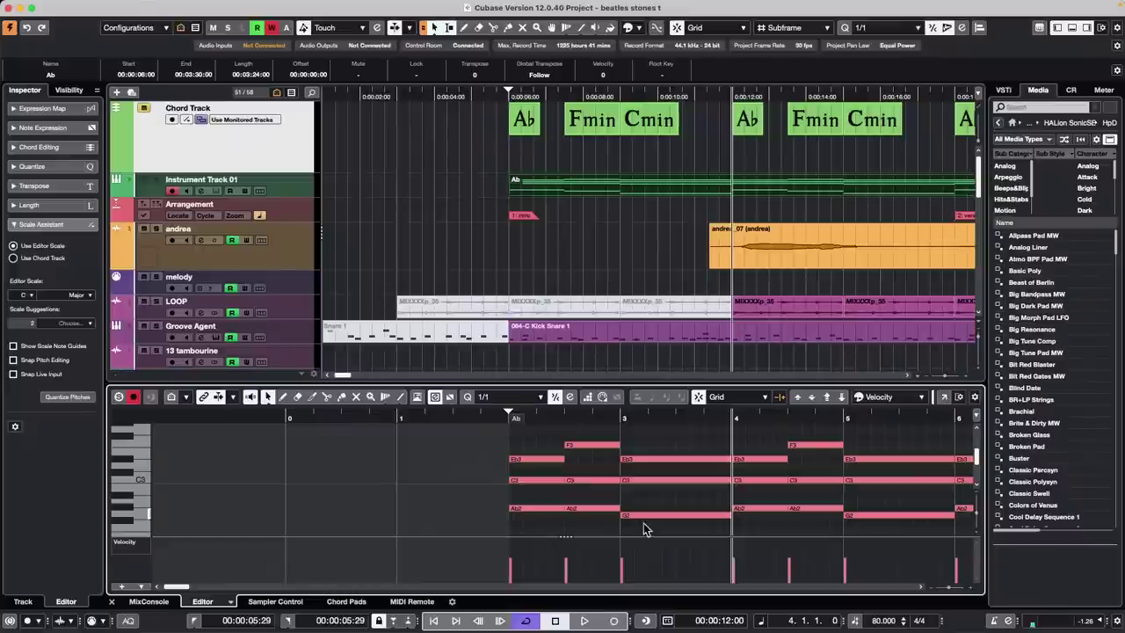
Open the Ab part in a separate Key Editor window and enlarge its velocity lane.
drag(675, 418, 719, 406)
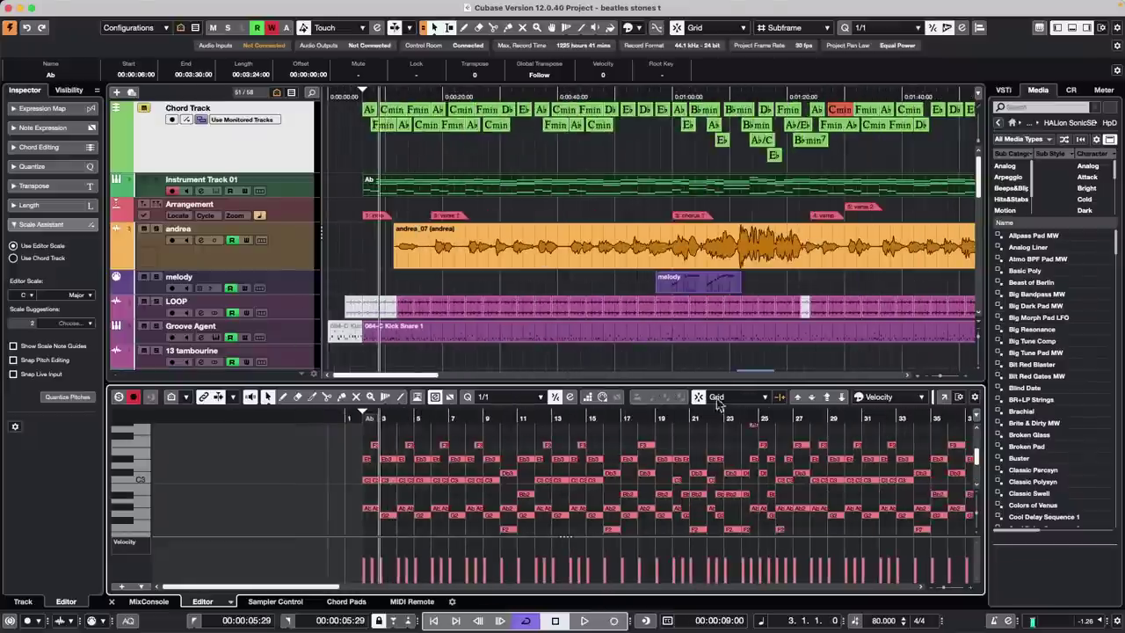
click(956, 397)
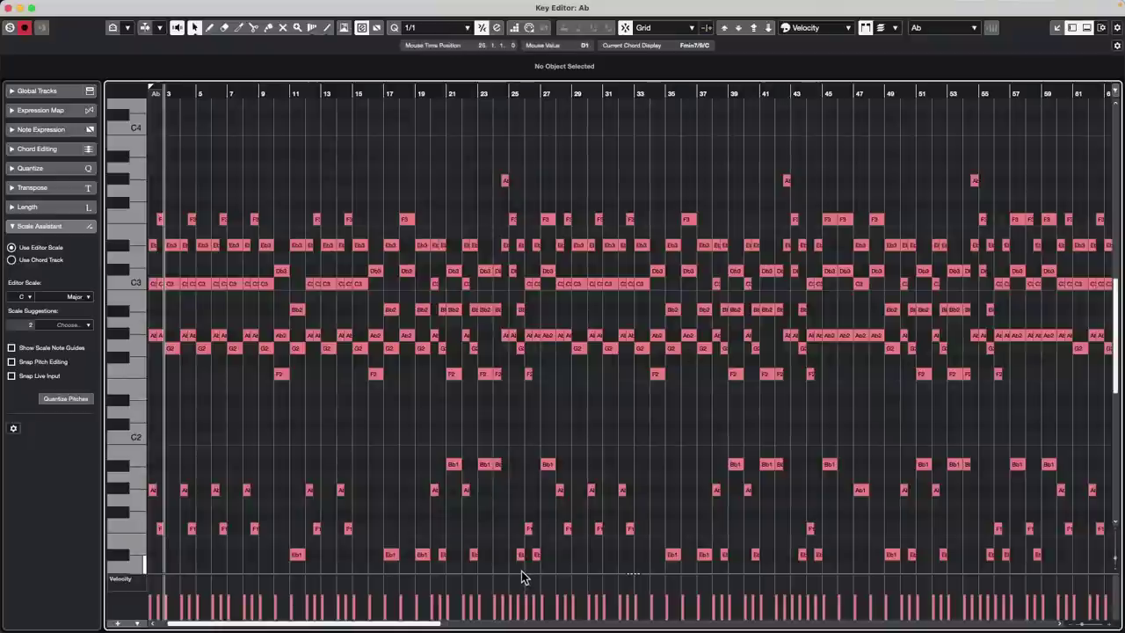
drag(522, 573, 519, 447)
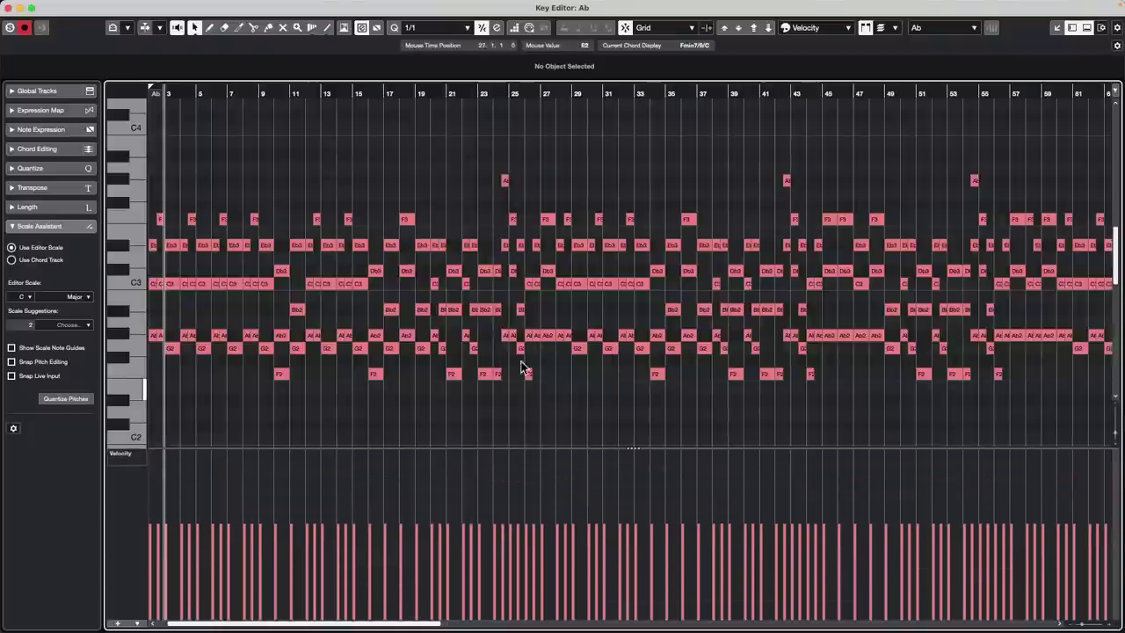
Open the Logical Editor for the Ab part and remove all three existing event target filters.
click(253, 6)
mouse_move(199, 6)
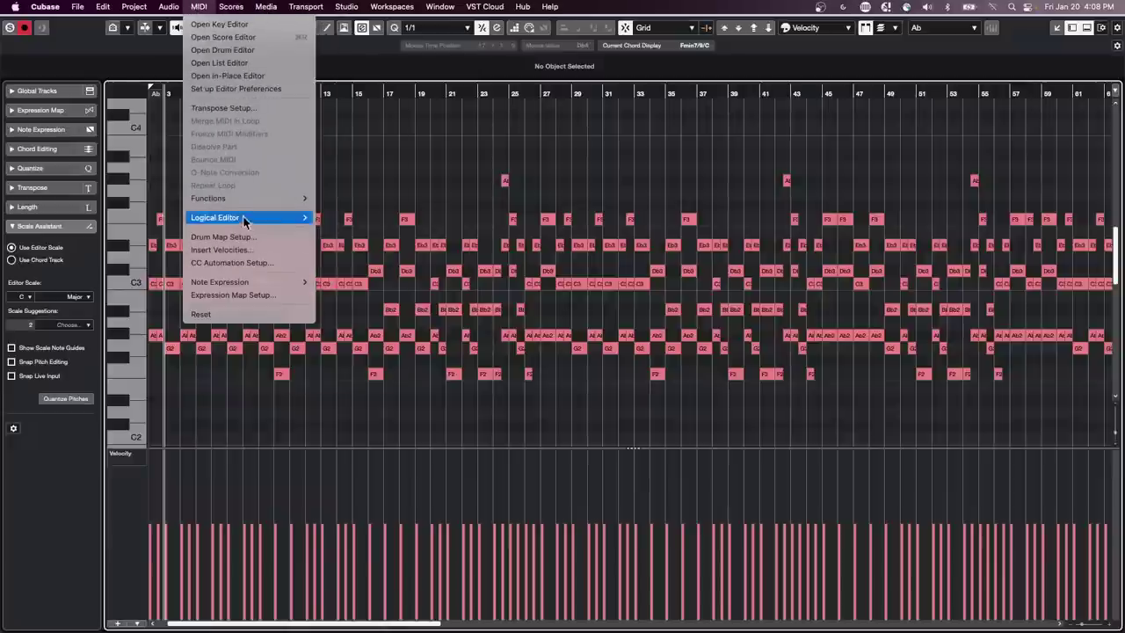
mouse_move(263, 220)
click(337, 218)
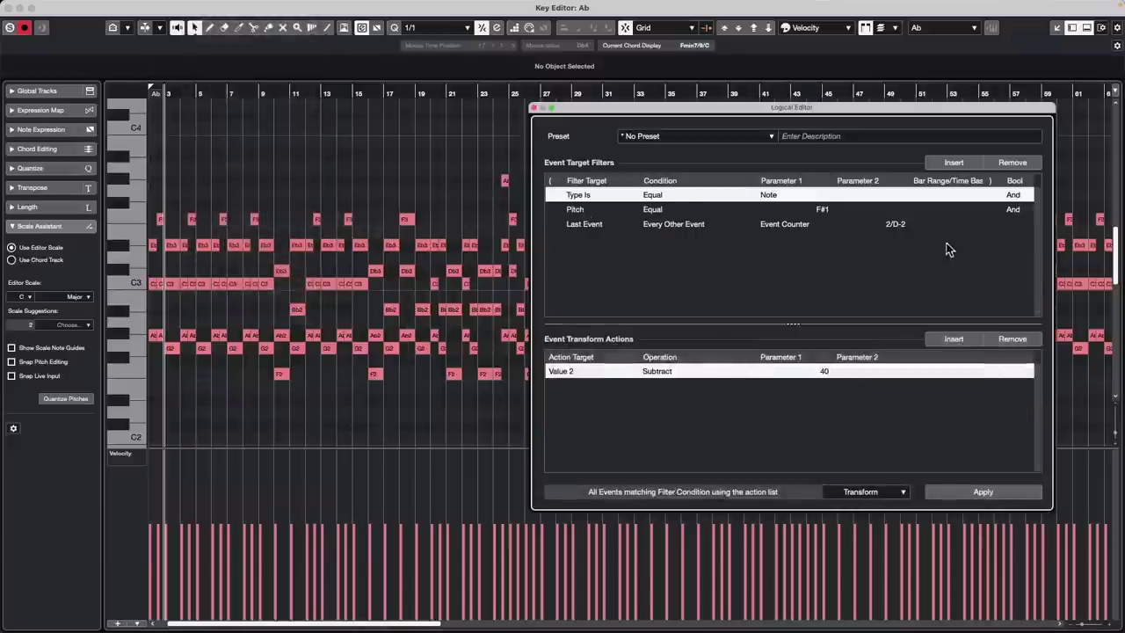
click(1027, 163)
click(1026, 163)
click(1026, 163)
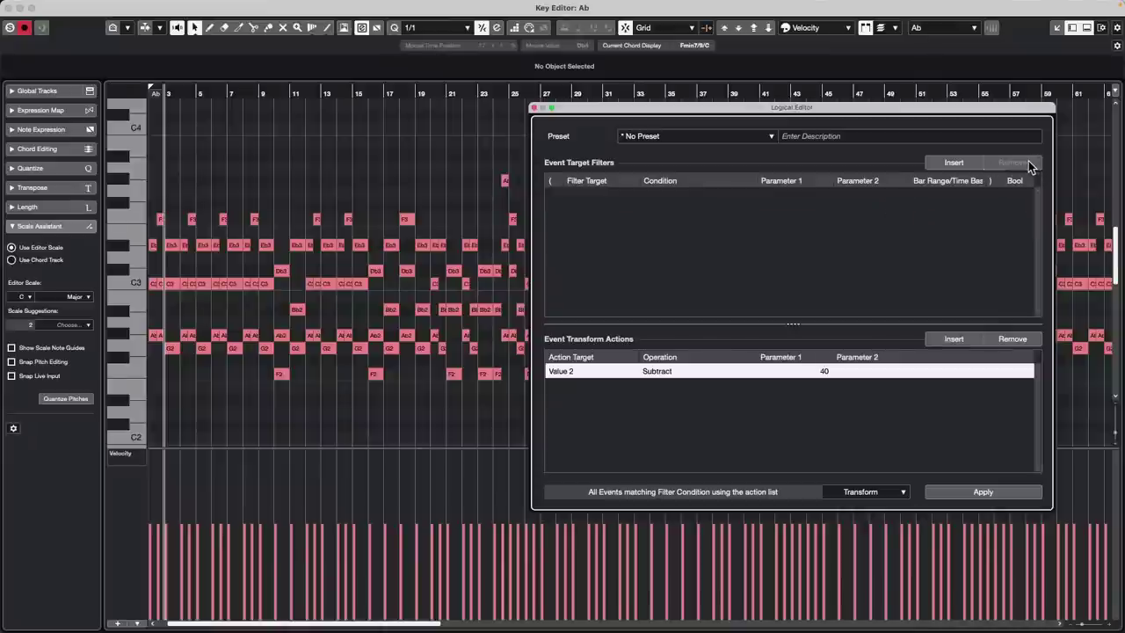
Insert an event target filter in the Logical Editor and set its filter target to Value 2.
click(843, 492)
click(772, 227)
click(953, 163)
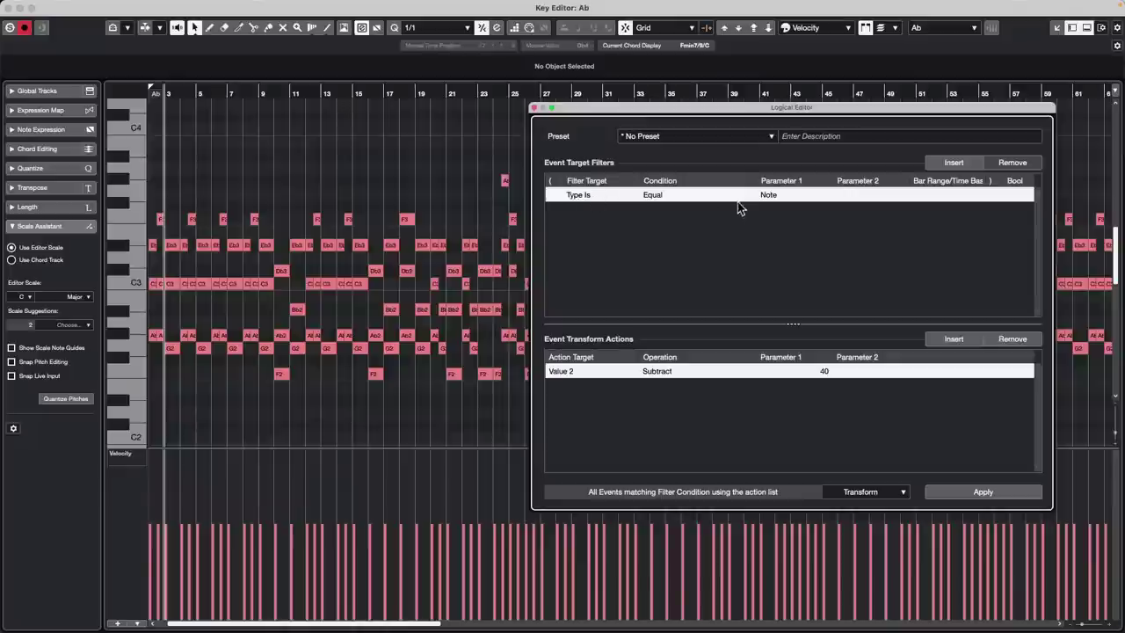
click(575, 195)
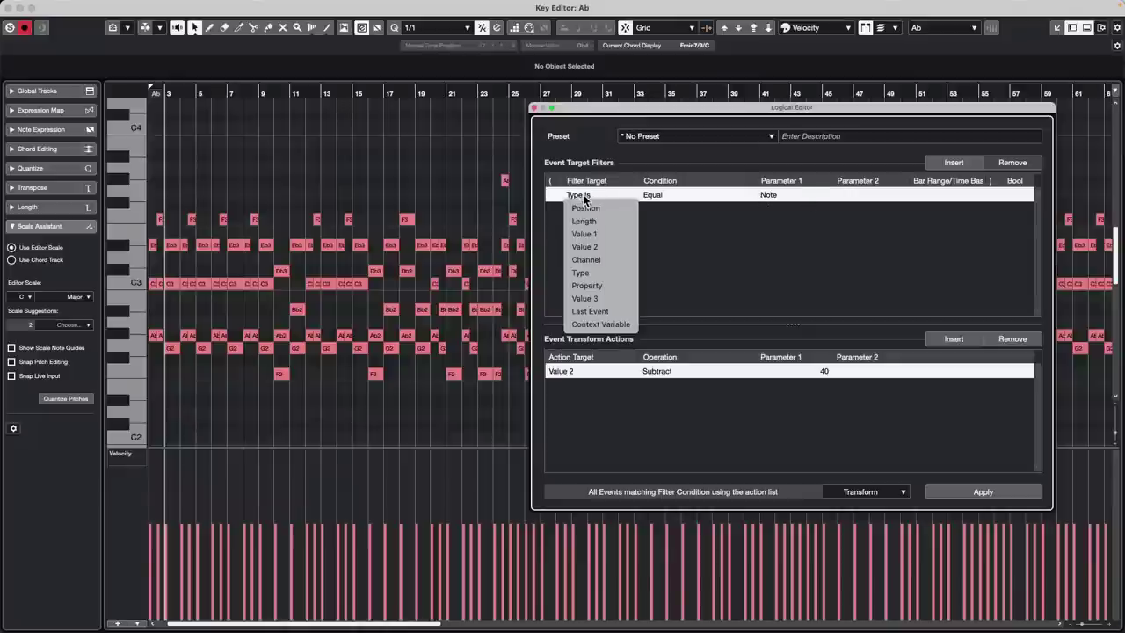
click(602, 245)
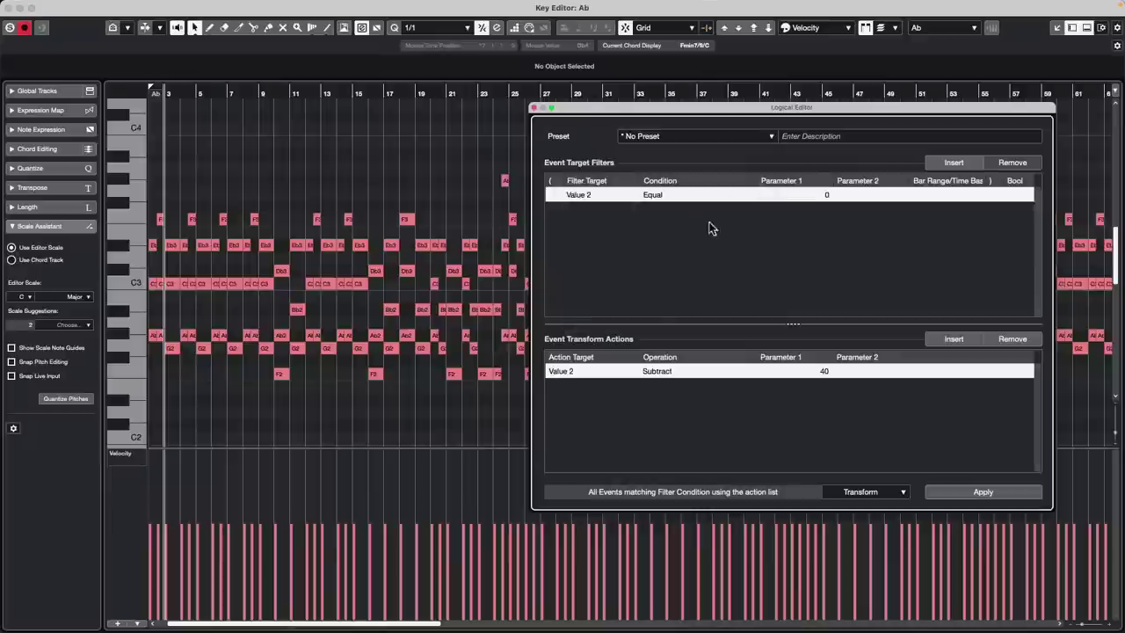
Set the Value 2 transform action's operation to Set Relative Random Values Between, with Parameter 1 at 40 and Parameter 2 at 100.
click(577, 372)
click(661, 372)
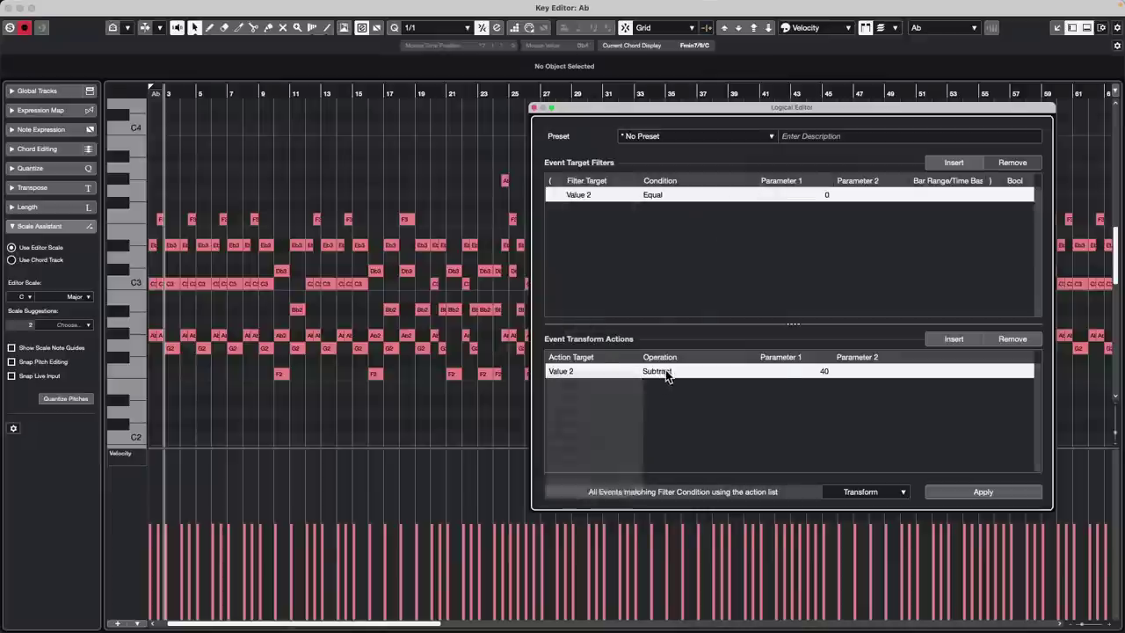
click(661, 373)
click(709, 475)
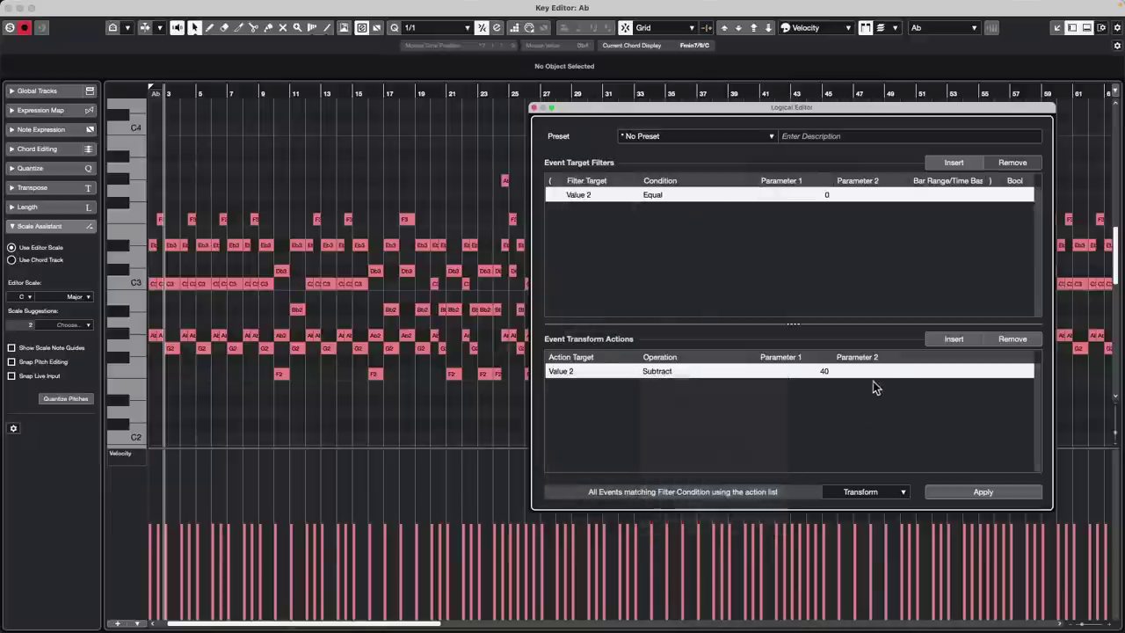
double_click(824, 371)
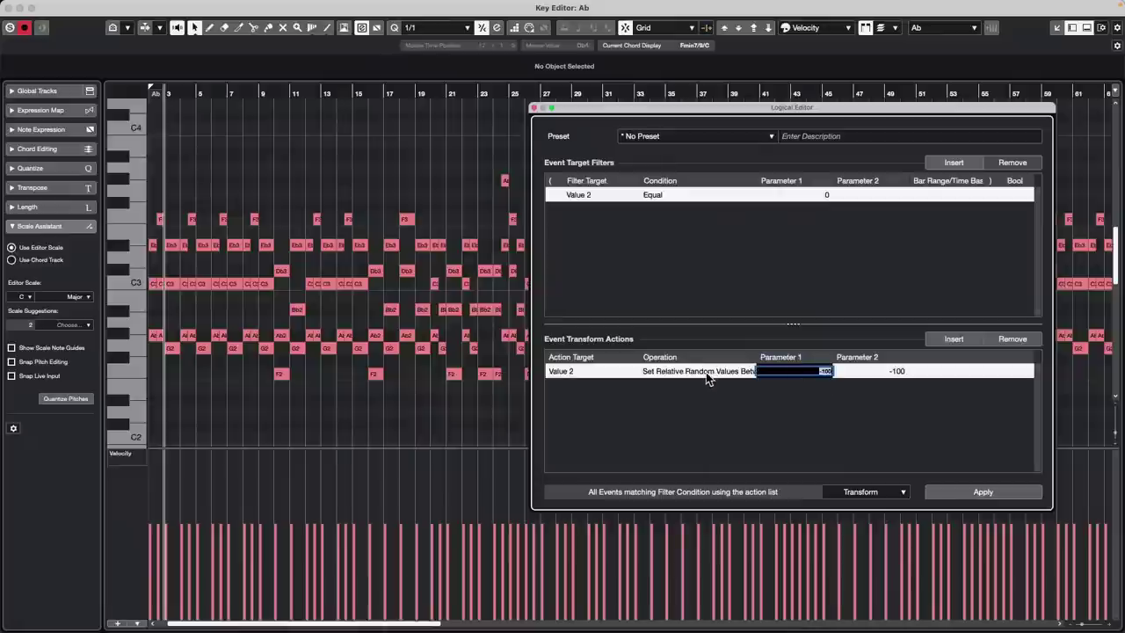
click(705, 372)
click(819, 369)
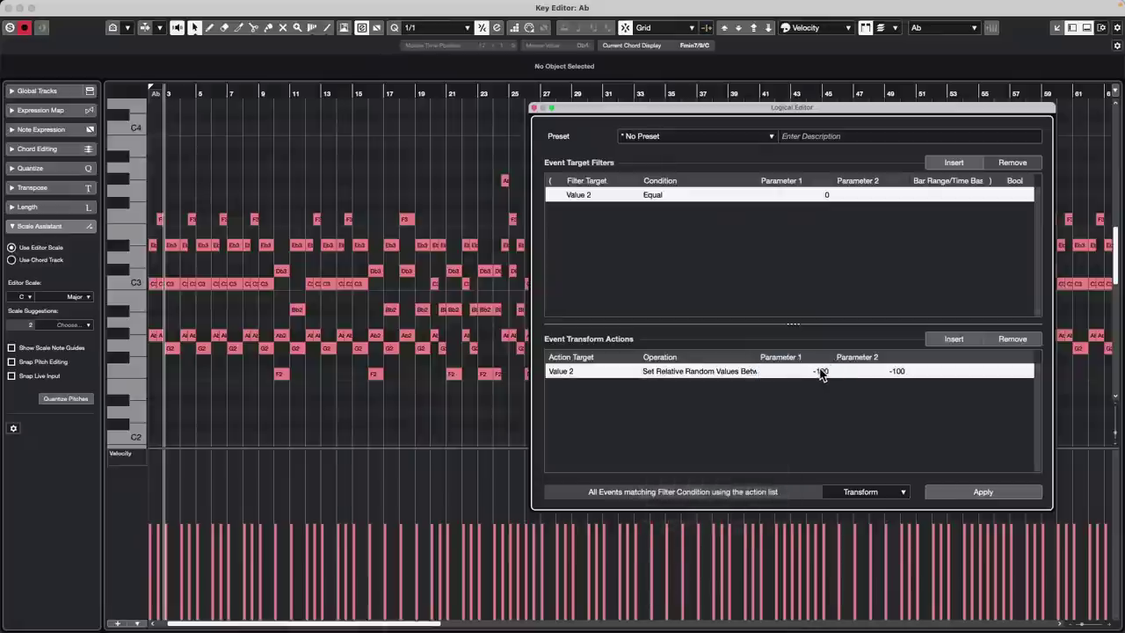
double_click(819, 369)
text(40)
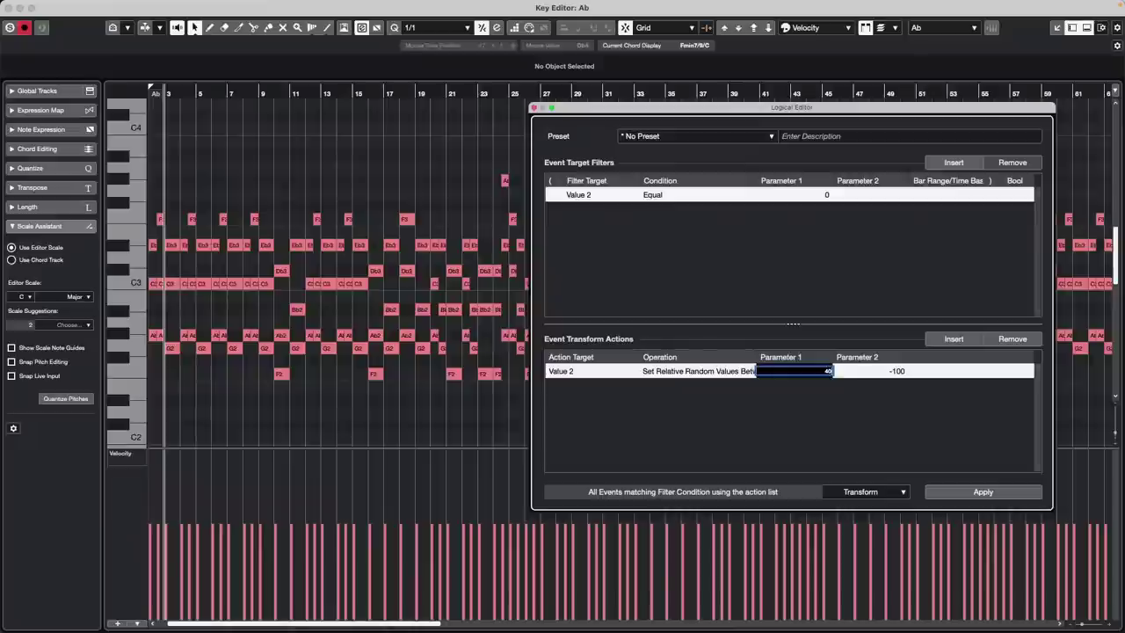
double_click(898, 371)
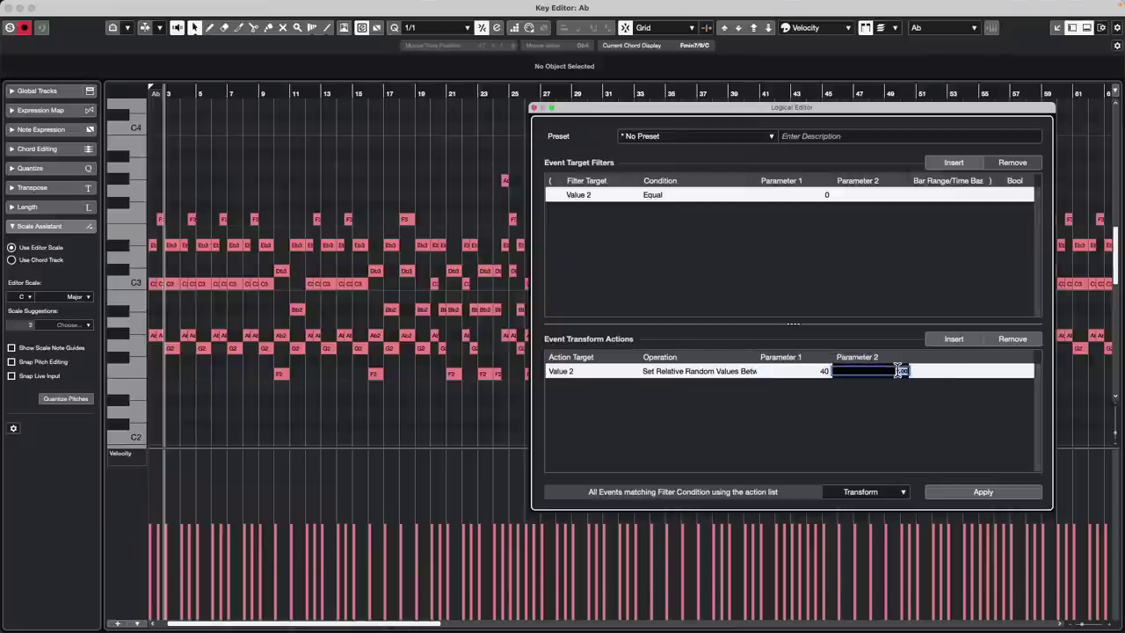
text(100)
key(Return)
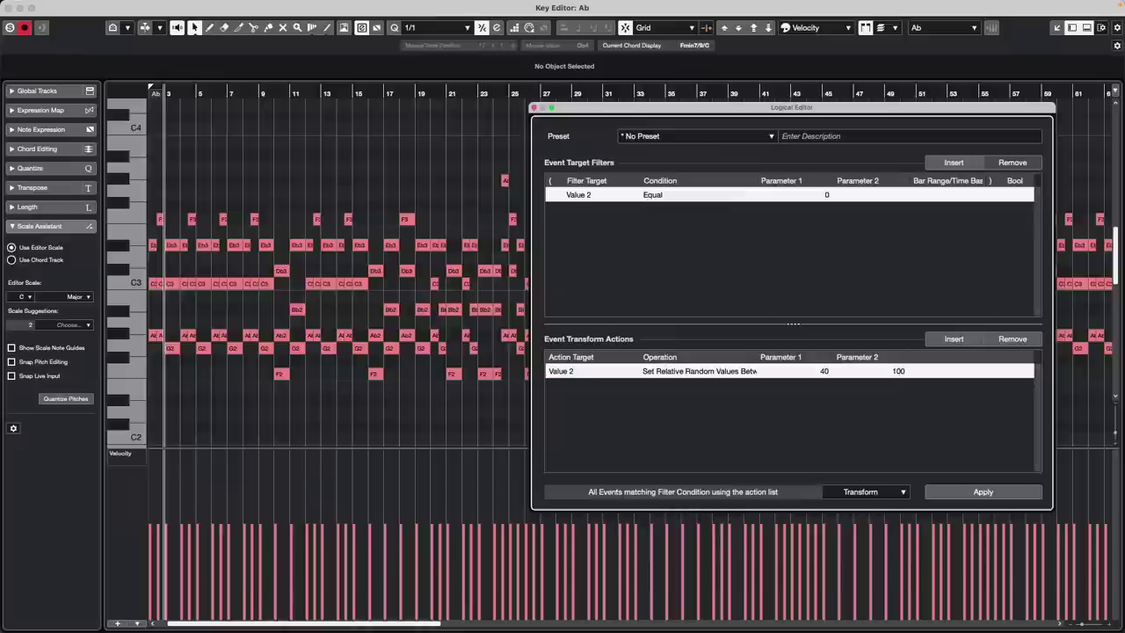
Try to apply the transform to all notes and to the notes selected from bar 11 to about bar 25.
click(964, 492)
drag(290, 171, 535, 425)
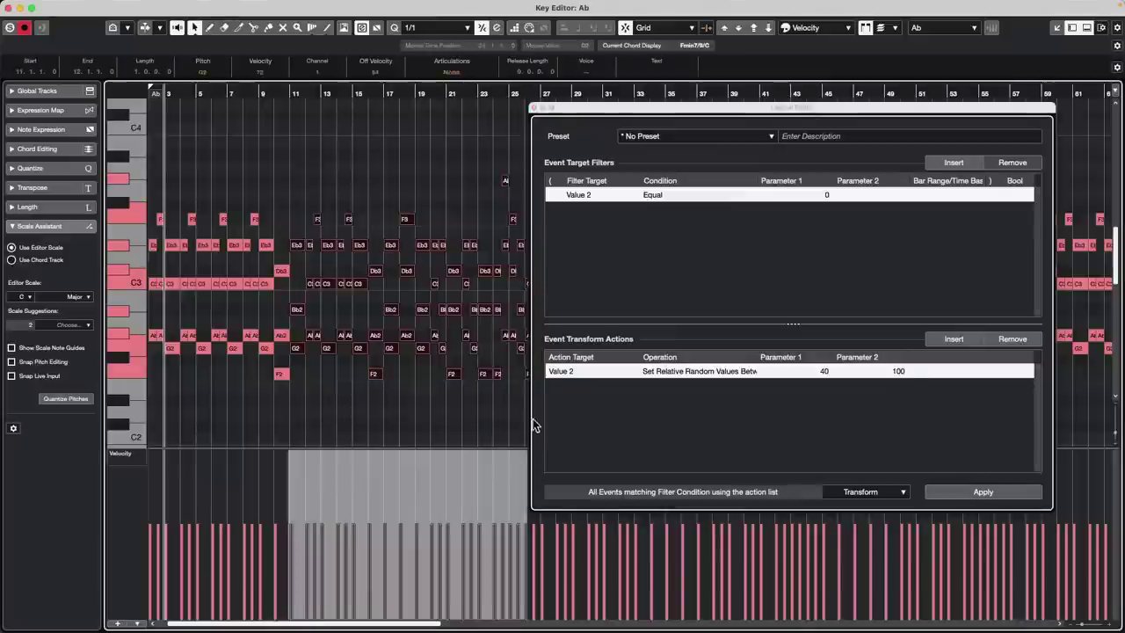
click(989, 492)
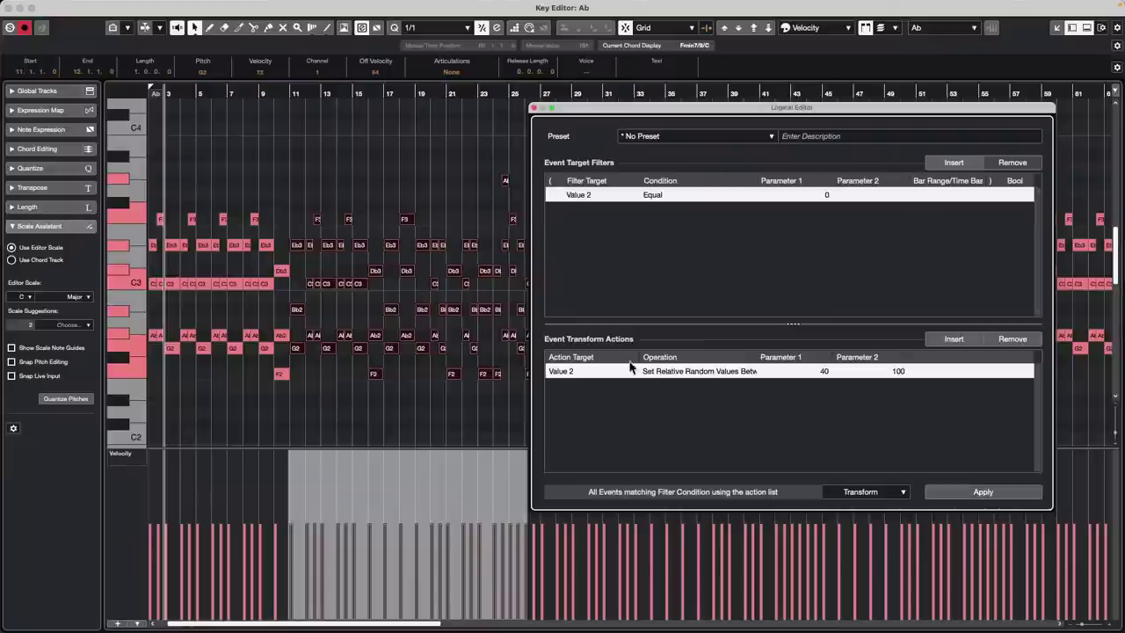
Replace the Value 2 filter with a Type Is Equal Note filter and apply the transform to the selected notes.
click(676, 197)
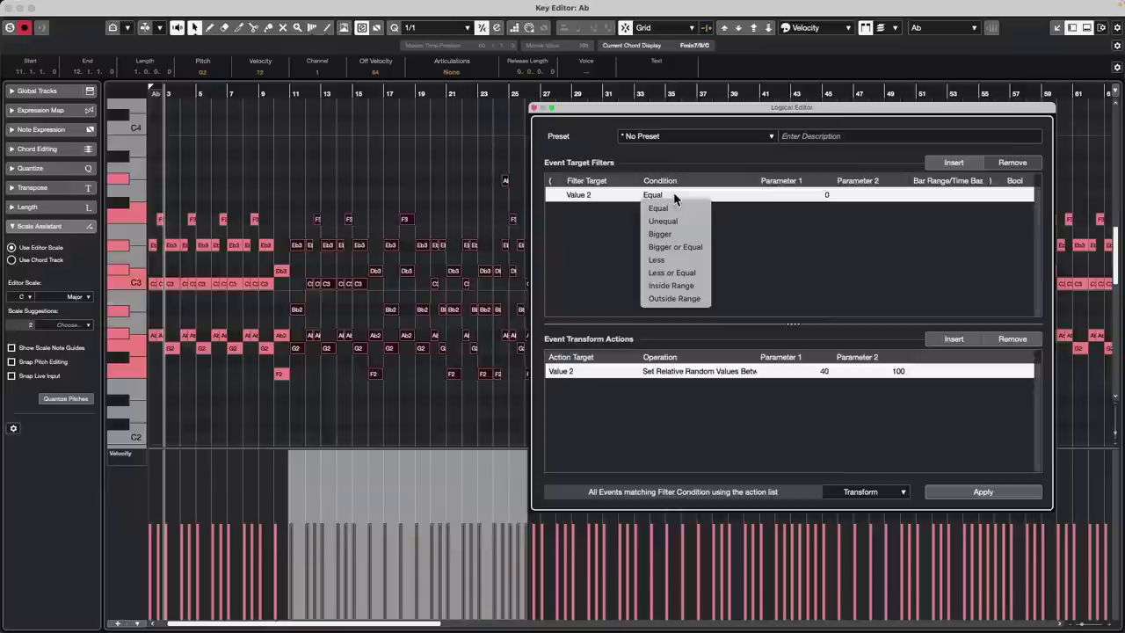
click(595, 228)
click(579, 196)
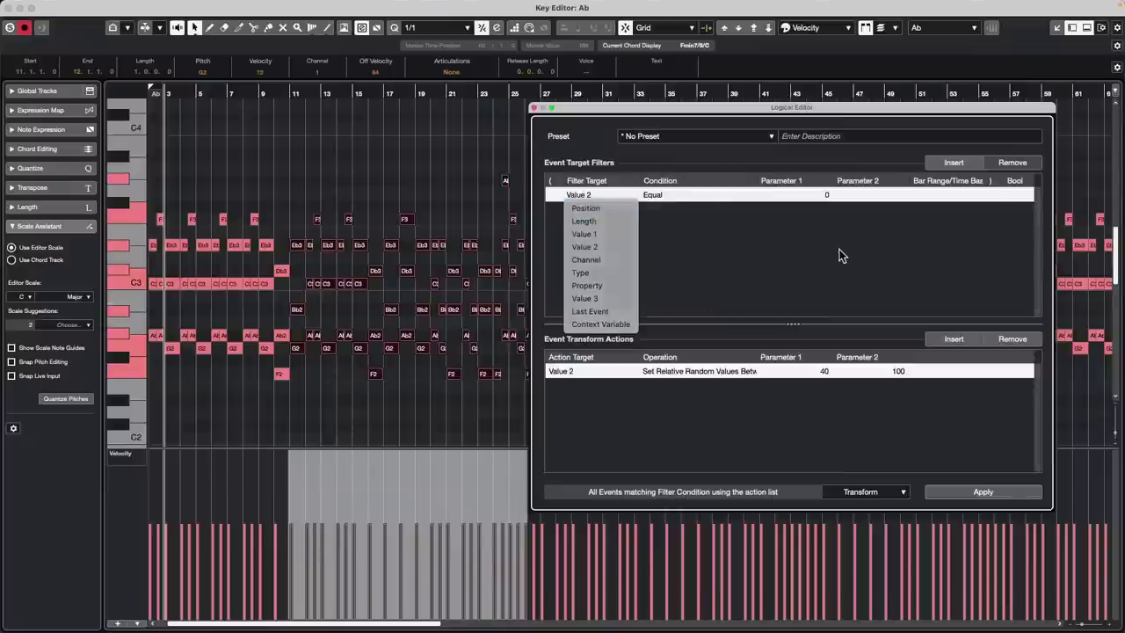
click(839, 254)
click(1006, 164)
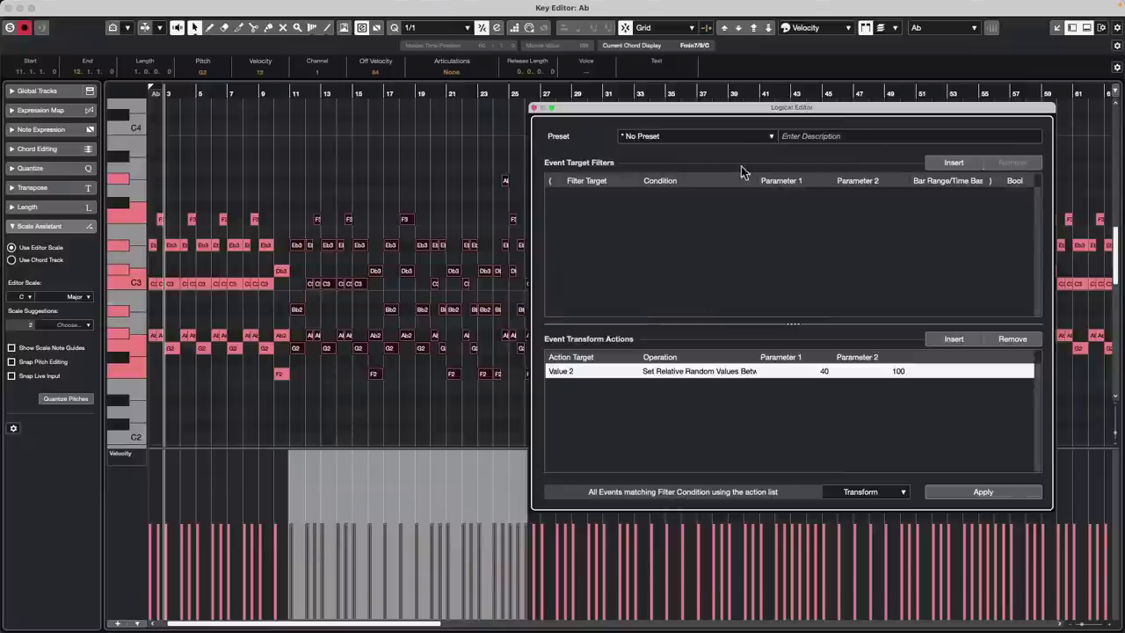
click(951, 165)
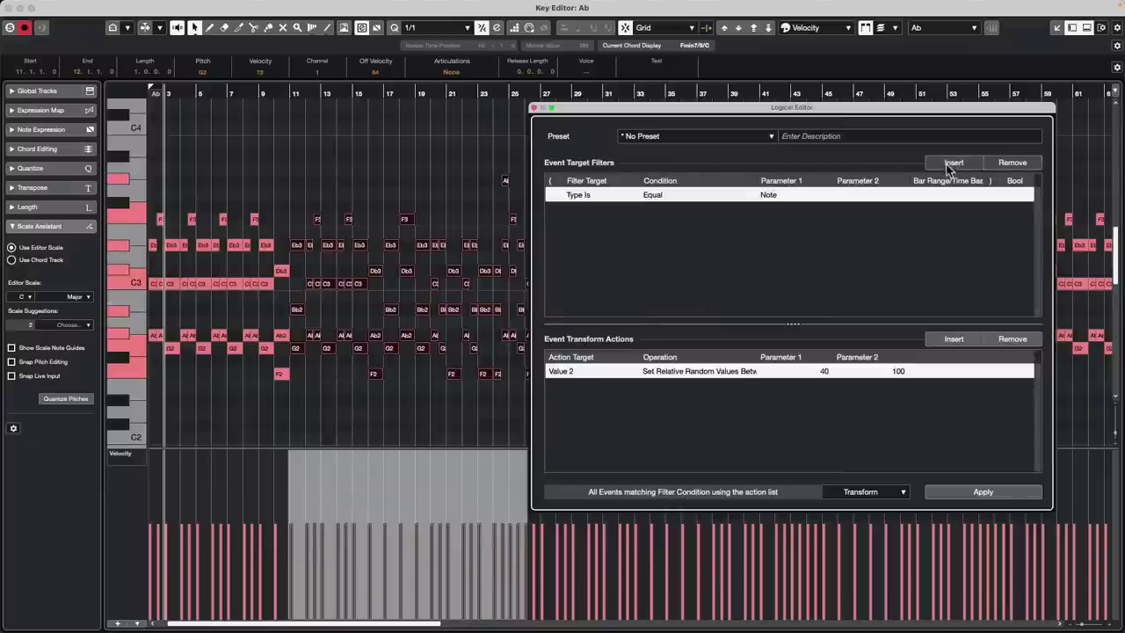
click(973, 490)
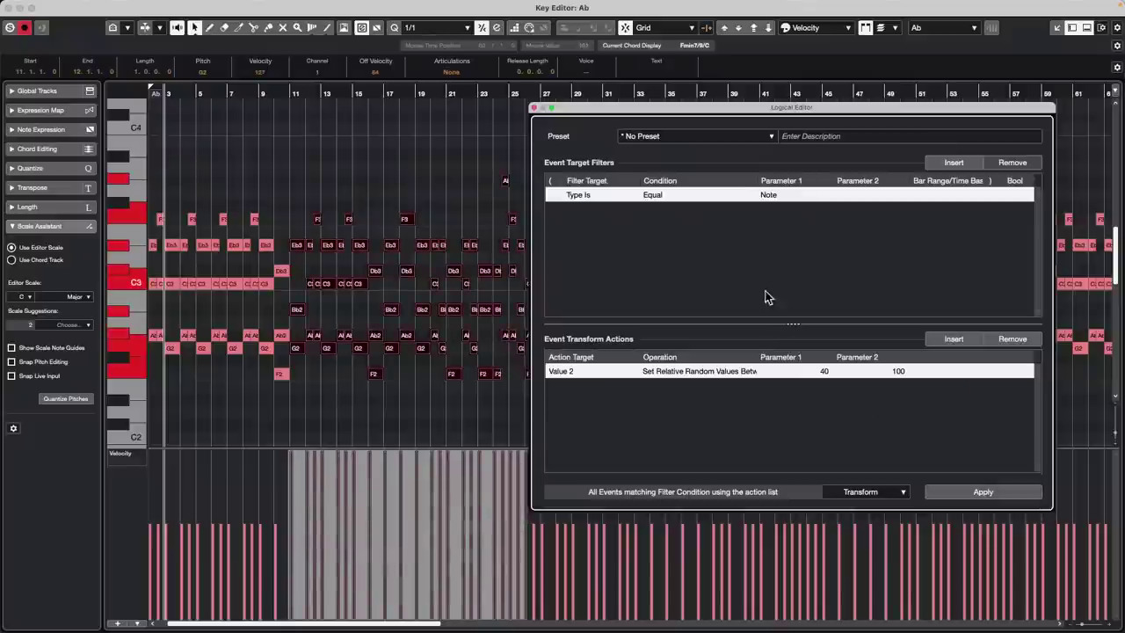
Choose Set Relative Random Values Between again for the transform action and re-enter 40 and 100 as its parameters.
click(699, 372)
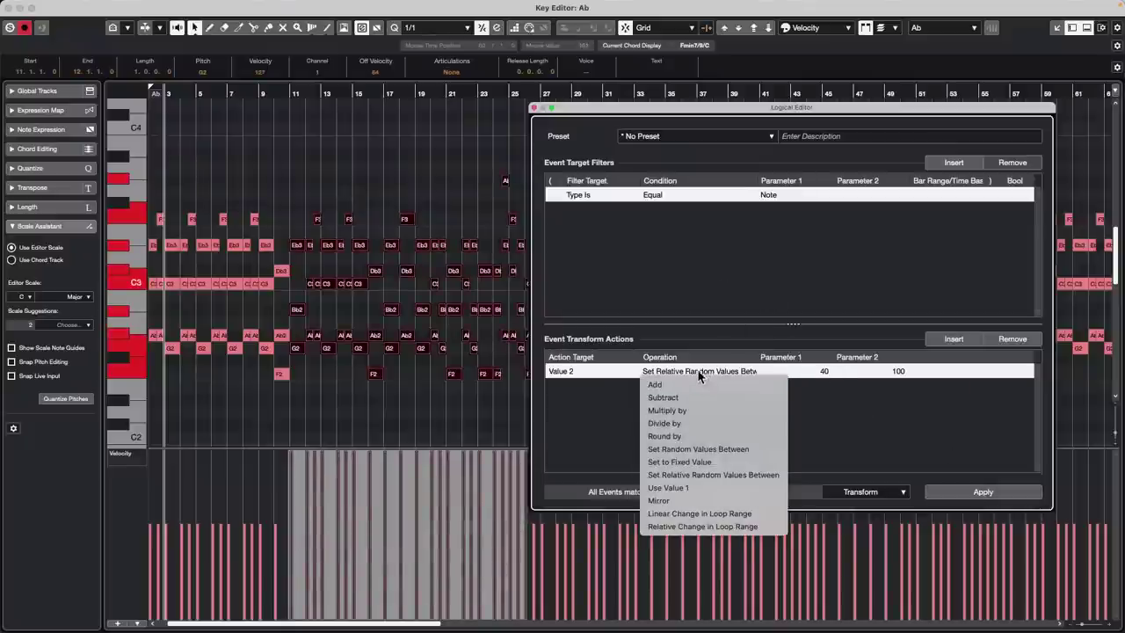
click(706, 474)
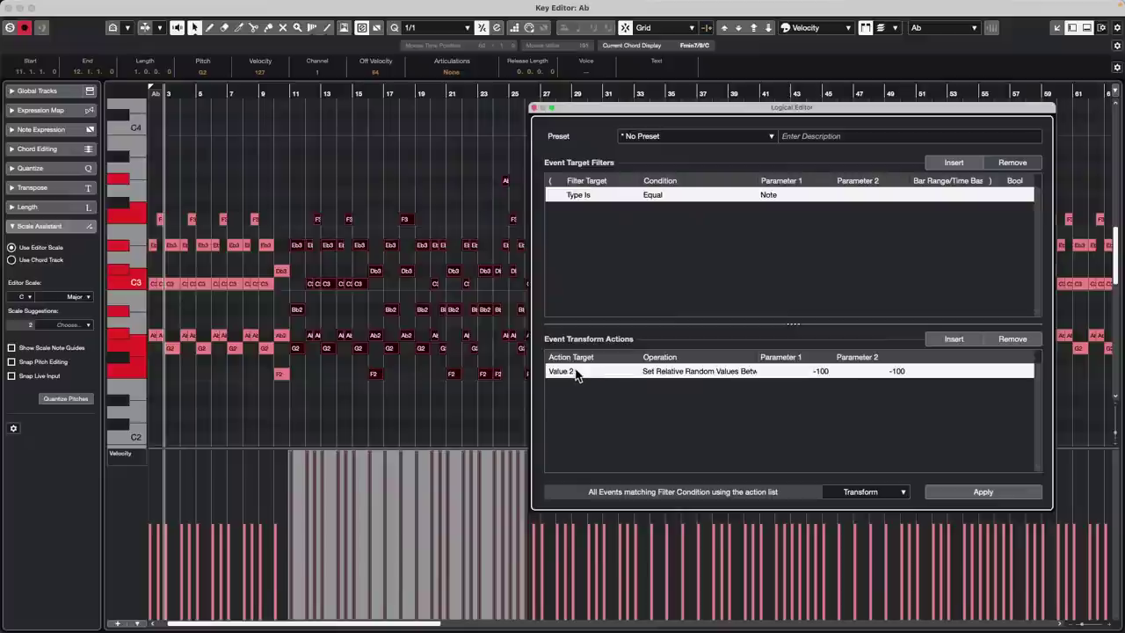
click(821, 372)
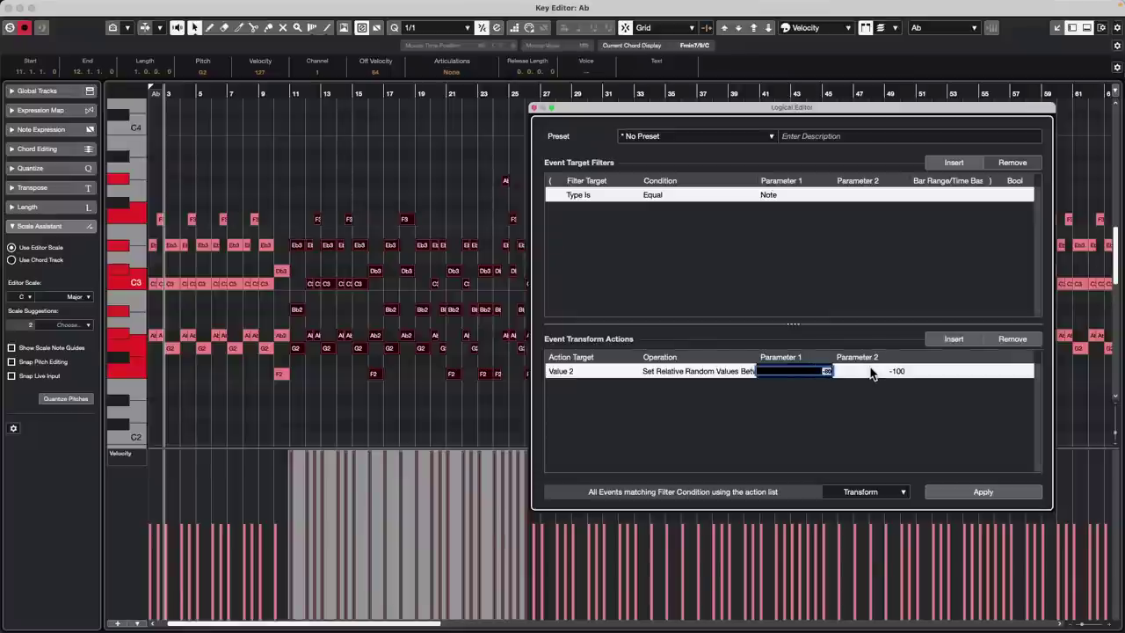
text(40)
key(Return)
click(889, 369)
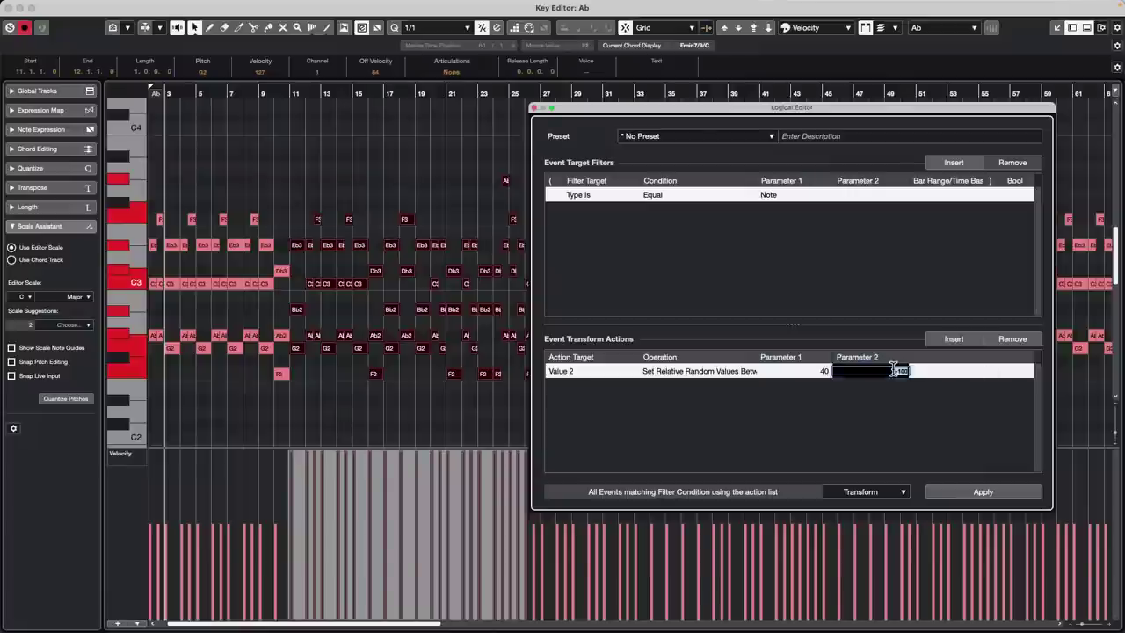
text(100)
key(Return)
Apply the transform to the selected notes, clear the selection, and apply it to all notes of the Ab part.
click(966, 492)
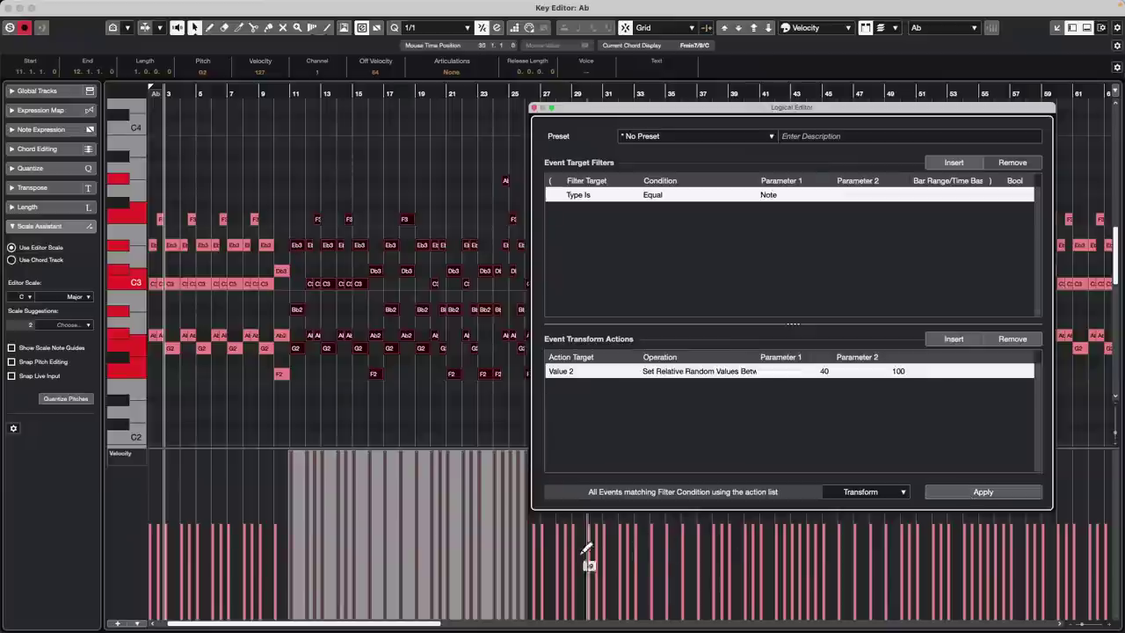
click(392, 383)
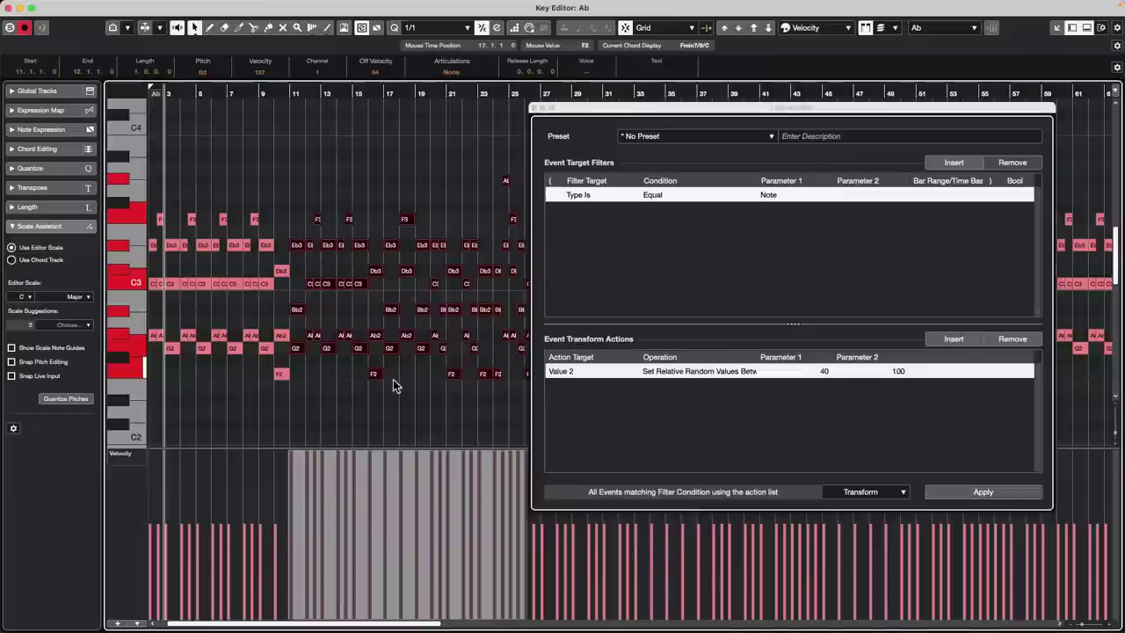
click(984, 492)
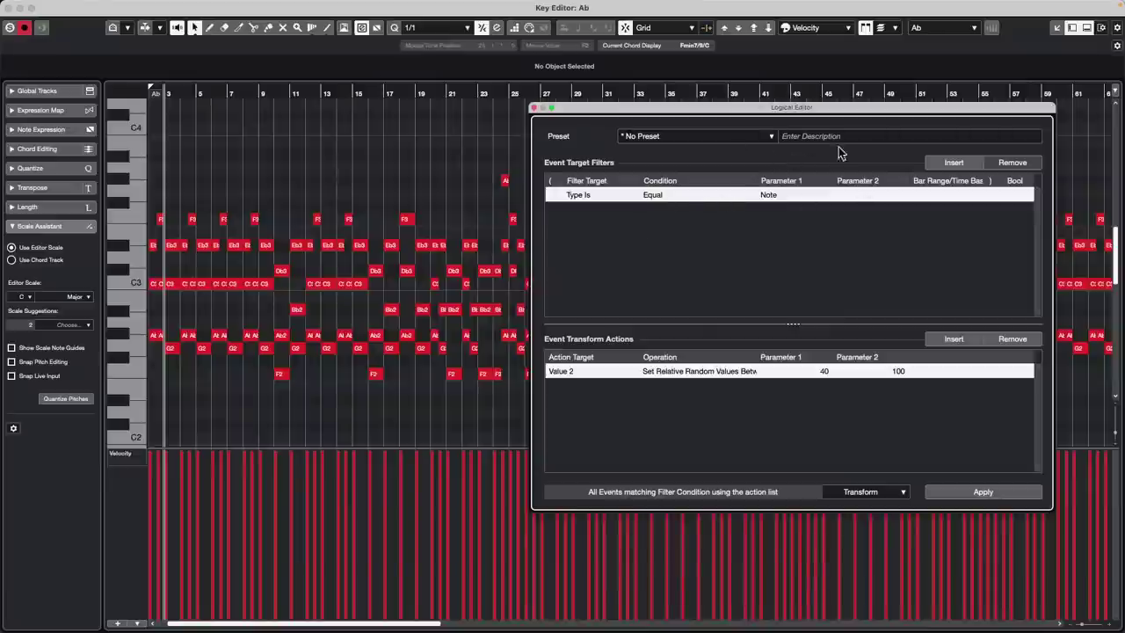
Load the Notes Velocity factory preset "Randomize Velocity Relatively (-10 to 10)" and apply it to the Ab part.
click(735, 133)
click(640, 250)
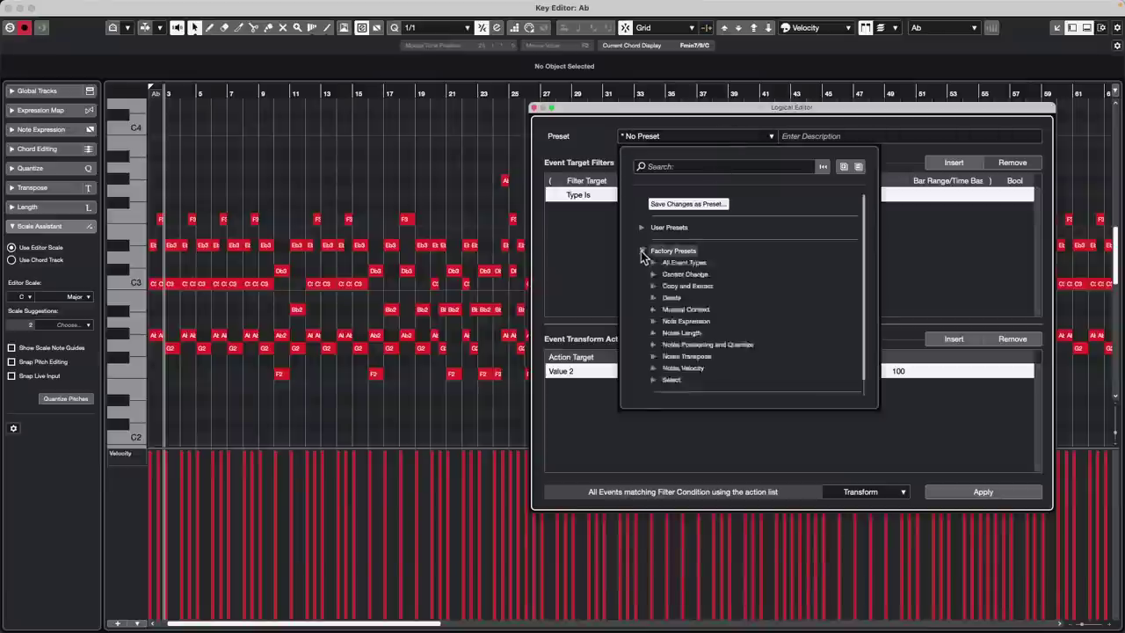
scroll(785, 282, down, 1)
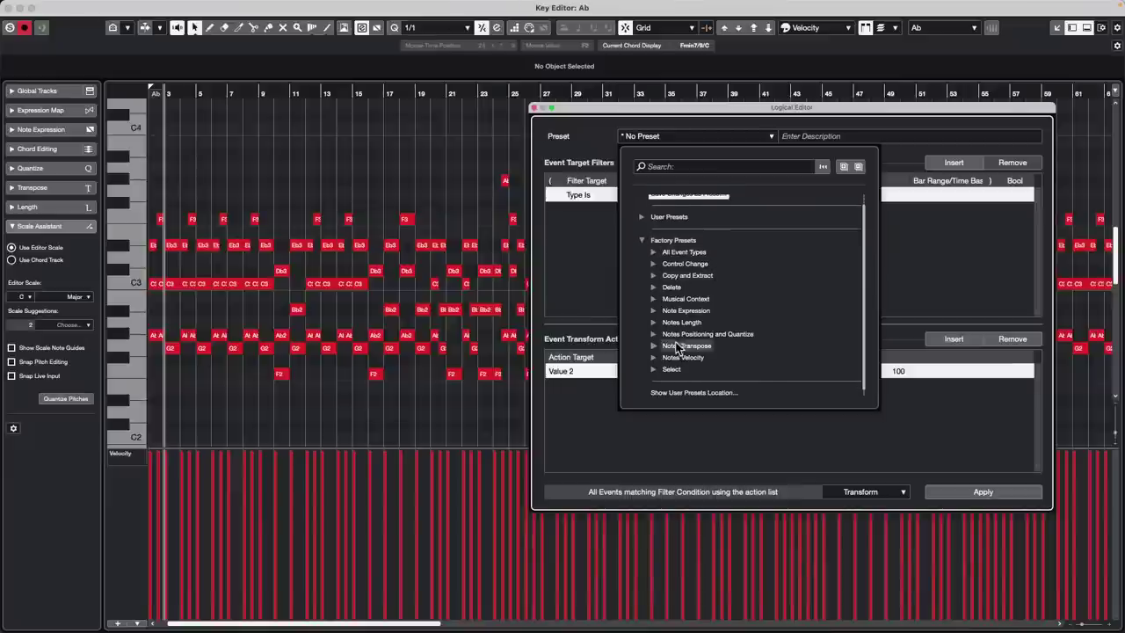
click(654, 357)
scroll(791, 280, down, 2)
scroll(791, 277, down, 5)
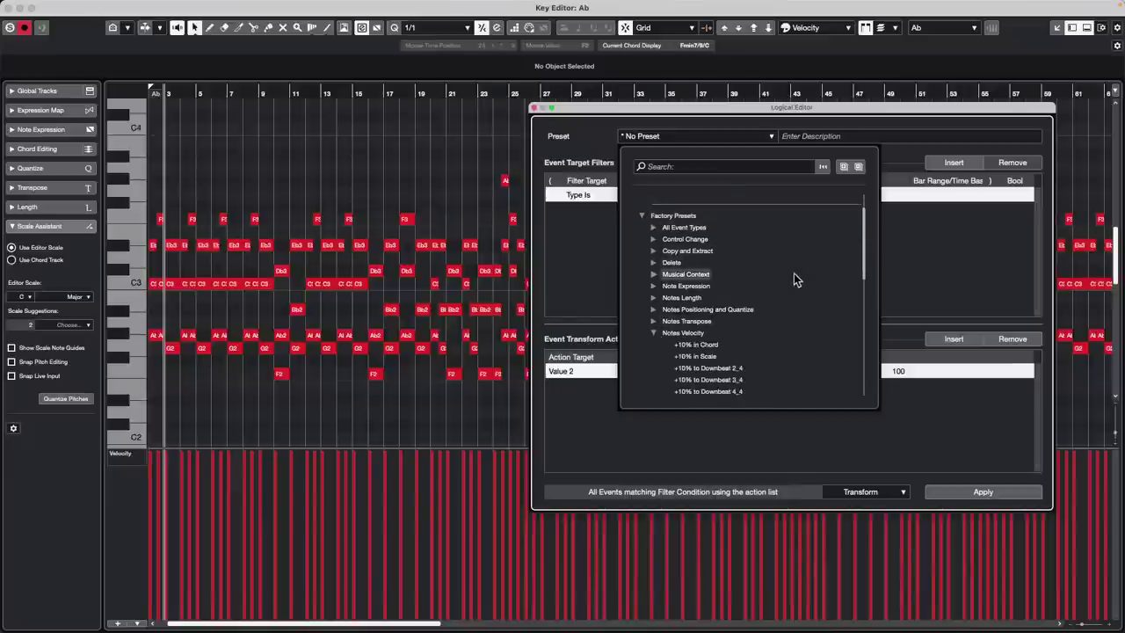
scroll(795, 278, down, 2)
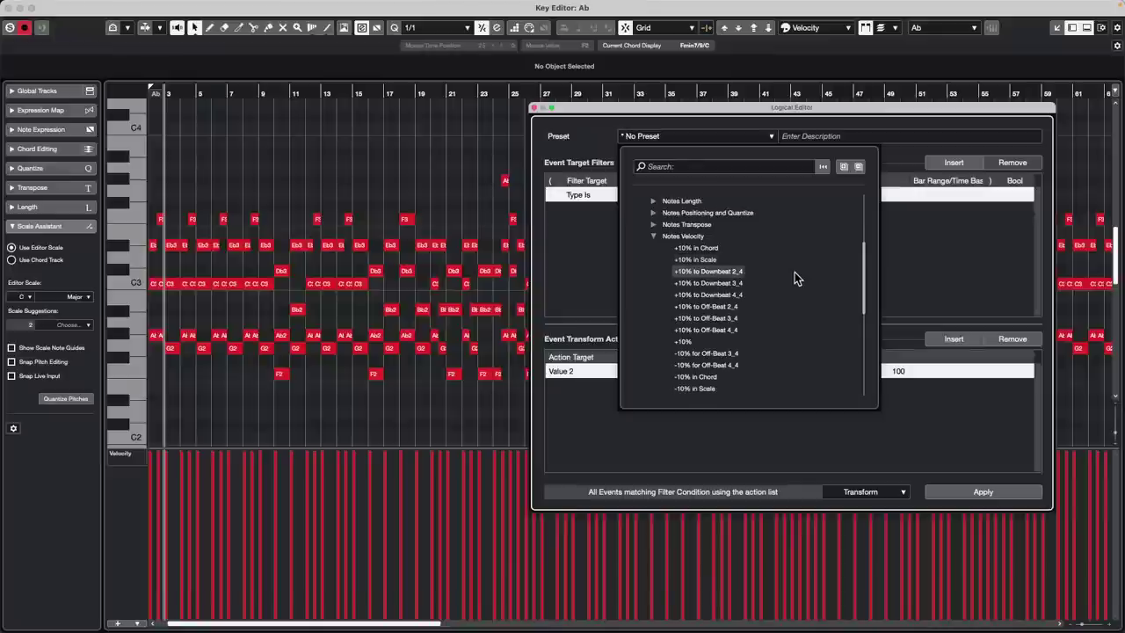
scroll(794, 274, down, 8)
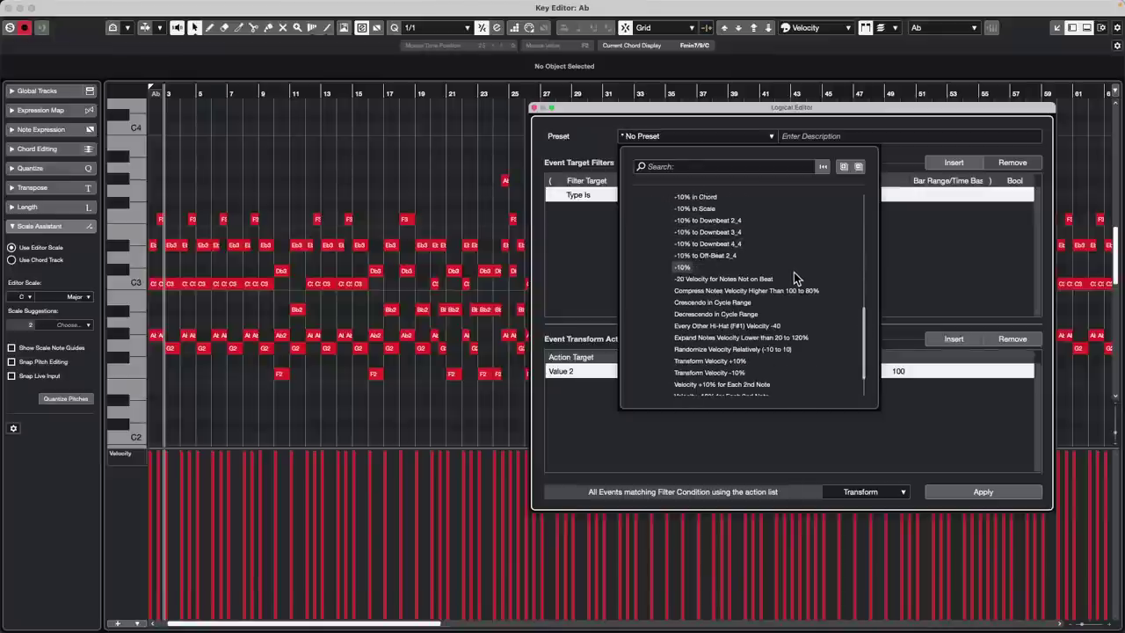
click(735, 349)
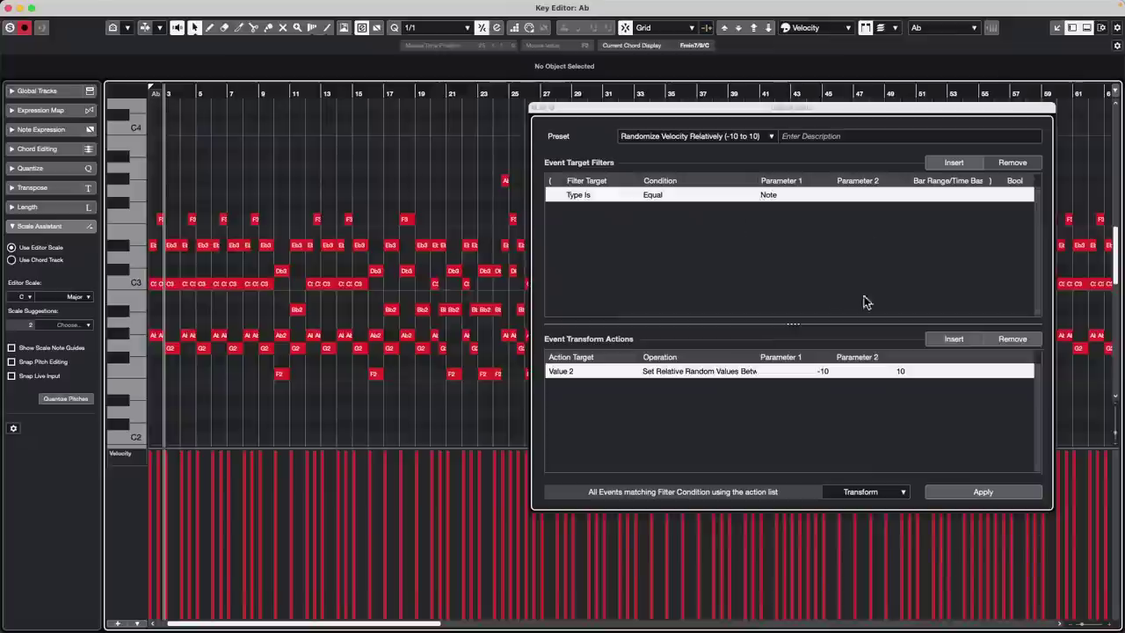
click(993, 493)
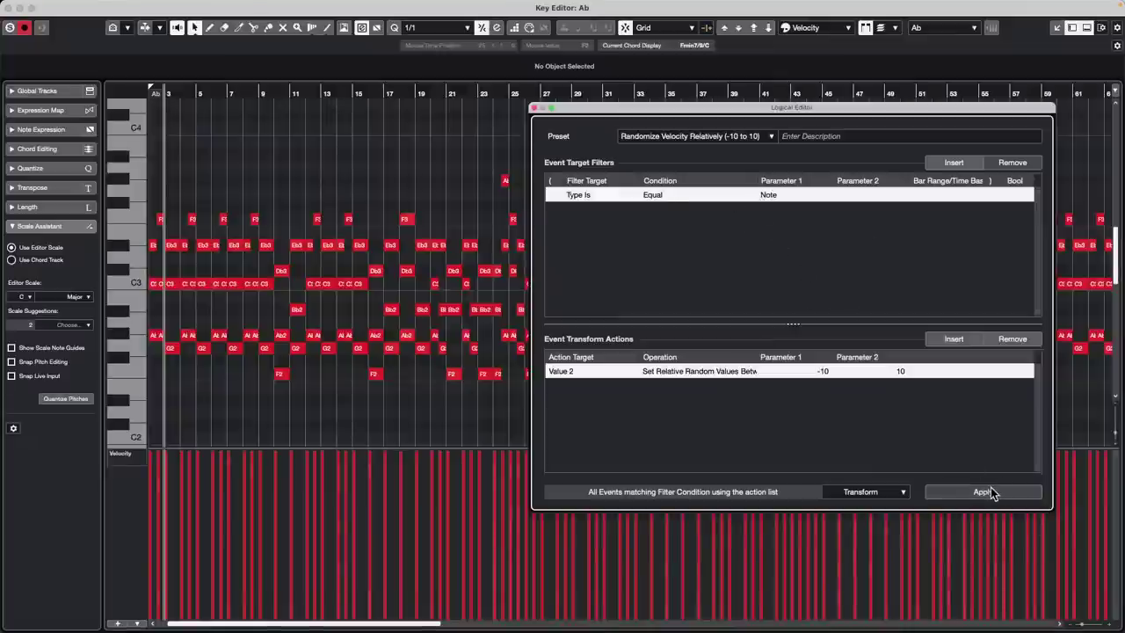
Draw a lower, wavy velocity curve from about bar 12 onward and apply the velocity randomization to it several times.
mouse_move(304, 523)
mouse_down()
mouse_move(726, 538)
mouse_move(1089, 505)
mouse_up()
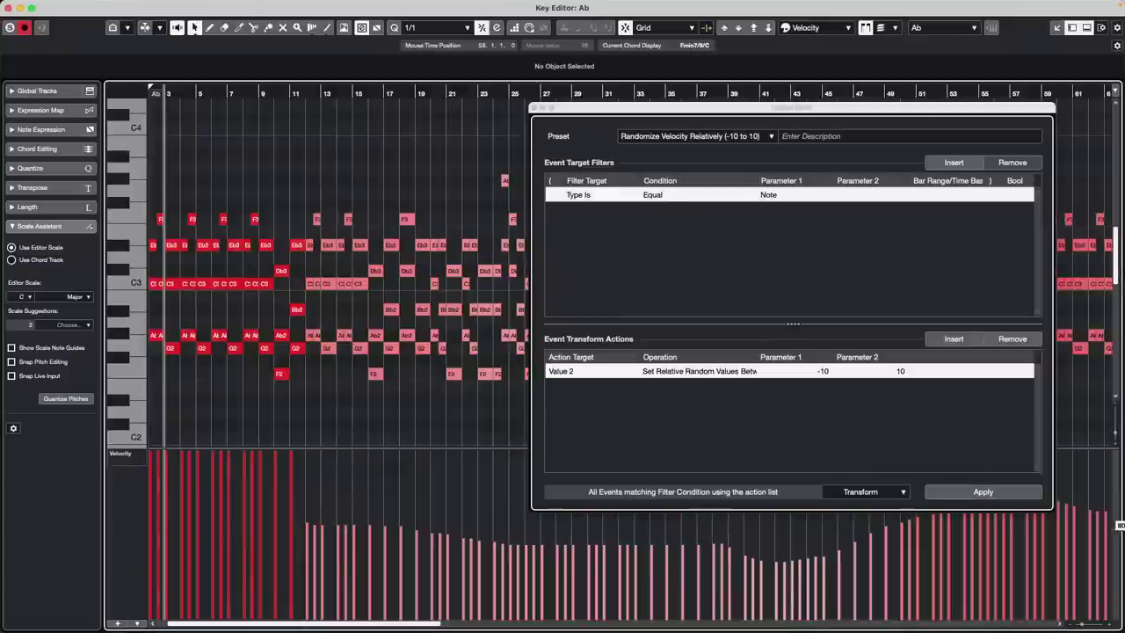
click(1006, 492)
click(1005, 493)
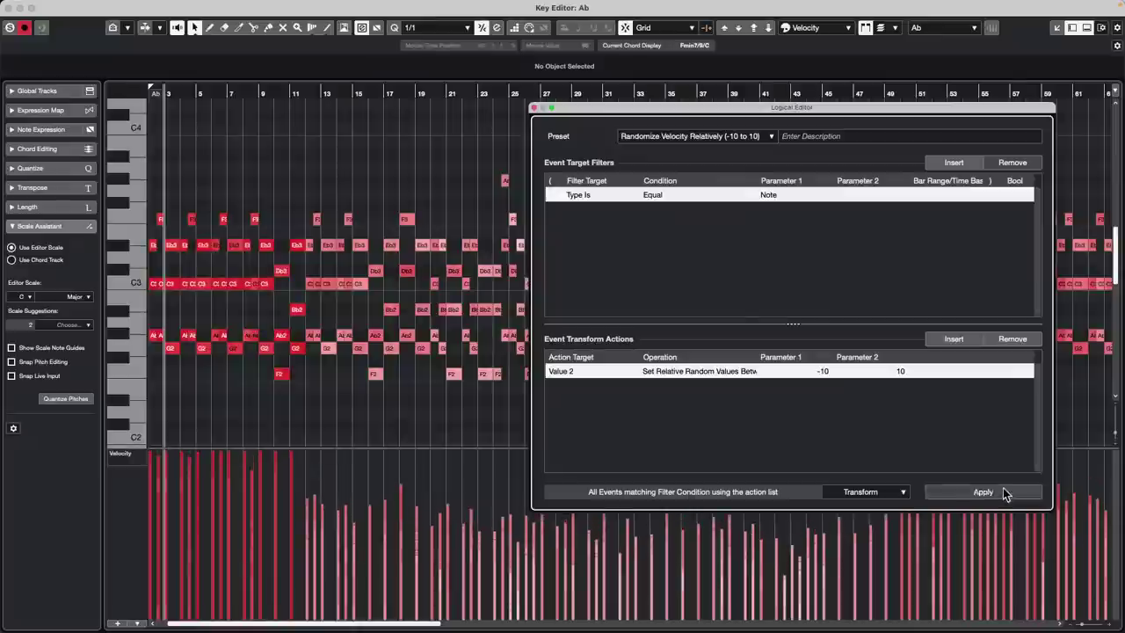
click(1004, 493)
click(1004, 493)
Move the Logical Editor clear of the velocity lane and apply the -10 to 10 randomization repeatedly to spread the velocities further.
drag(661, 111, 629, 15)
click(956, 400)
click(956, 400)
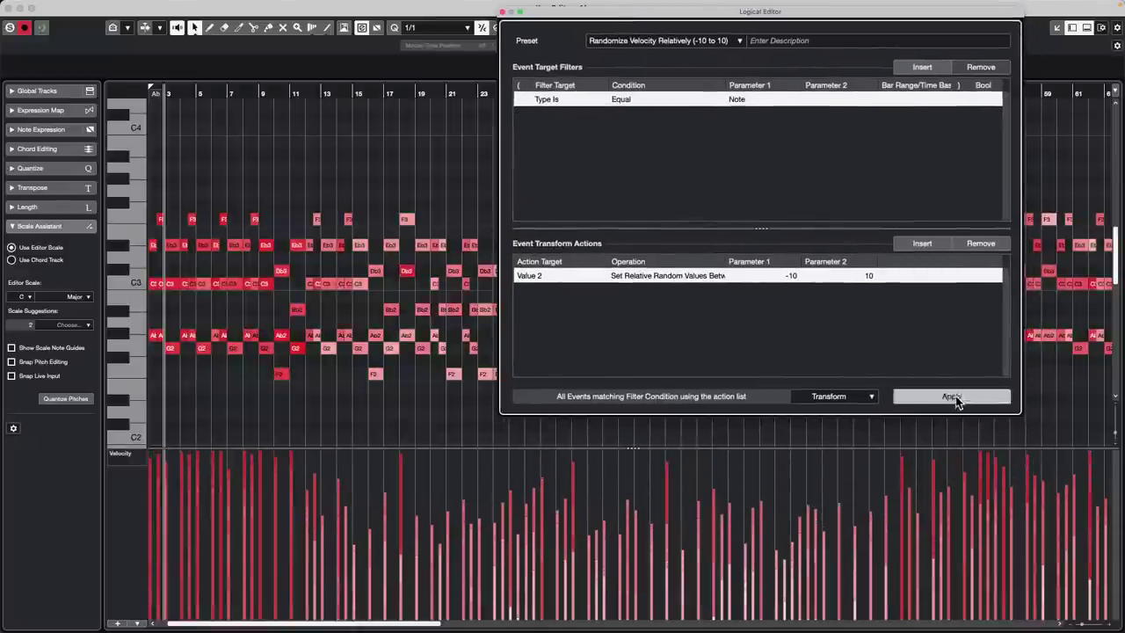
click(956, 400)
click(956, 400)
click(956, 399)
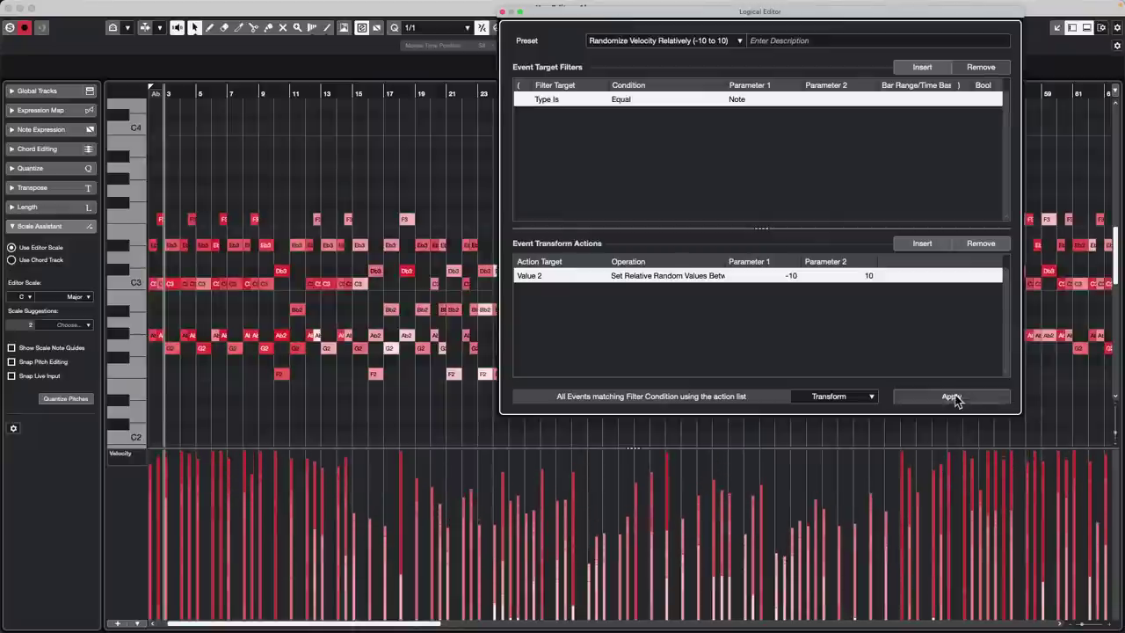
click(956, 399)
click(956, 400)
click(956, 400)
click(956, 400)
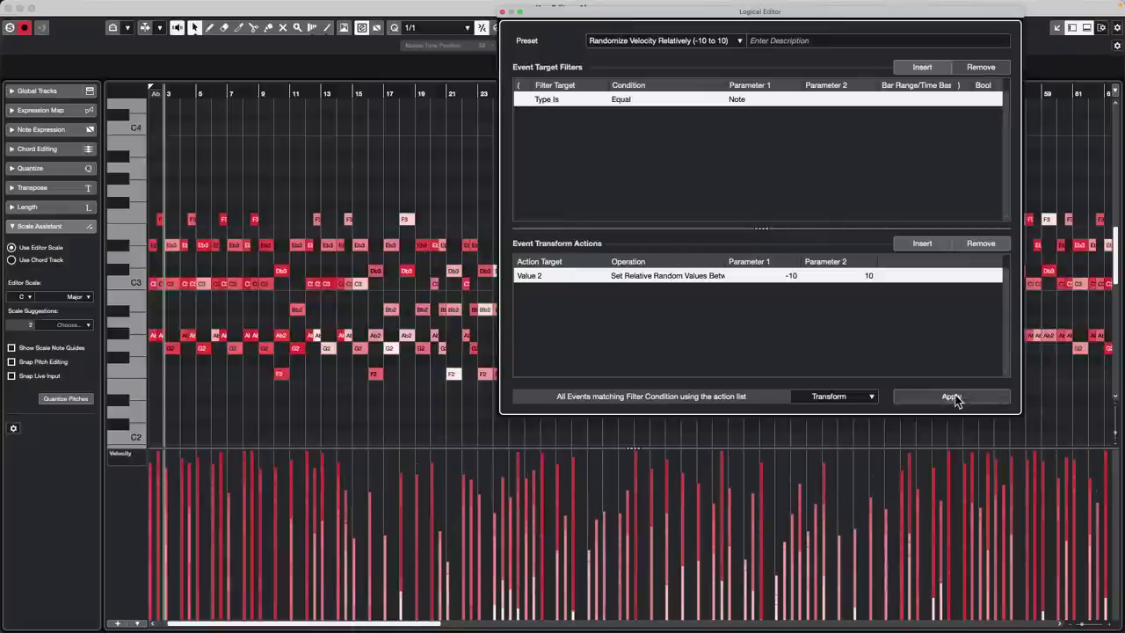
click(956, 400)
click(956, 399)
click(956, 399)
click(956, 400)
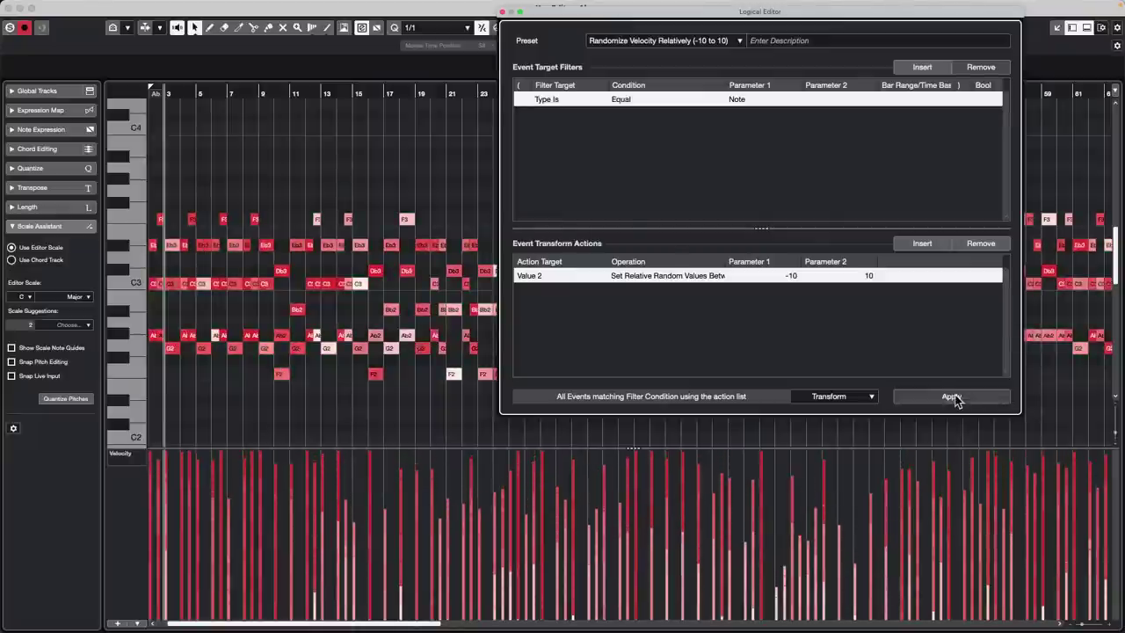
click(956, 399)
click(956, 399)
click(956, 400)
click(956, 399)
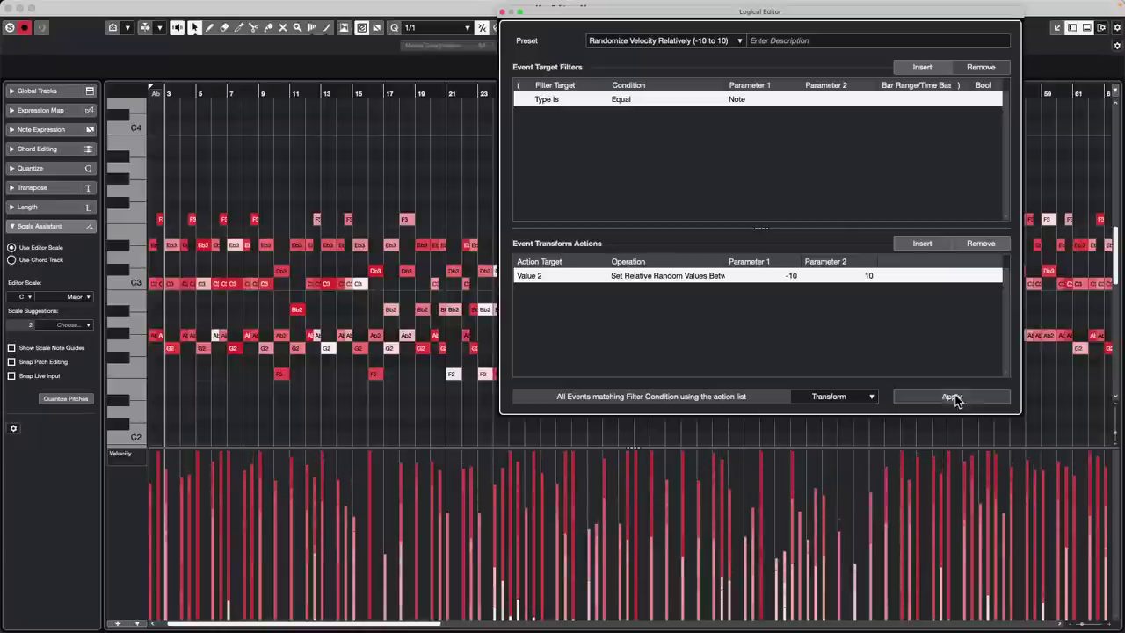
Apply the -10 to 10 velocity randomization three more times, and close the separate Key Editor window and the Logical Editor.
click(956, 400)
click(956, 399)
click(956, 400)
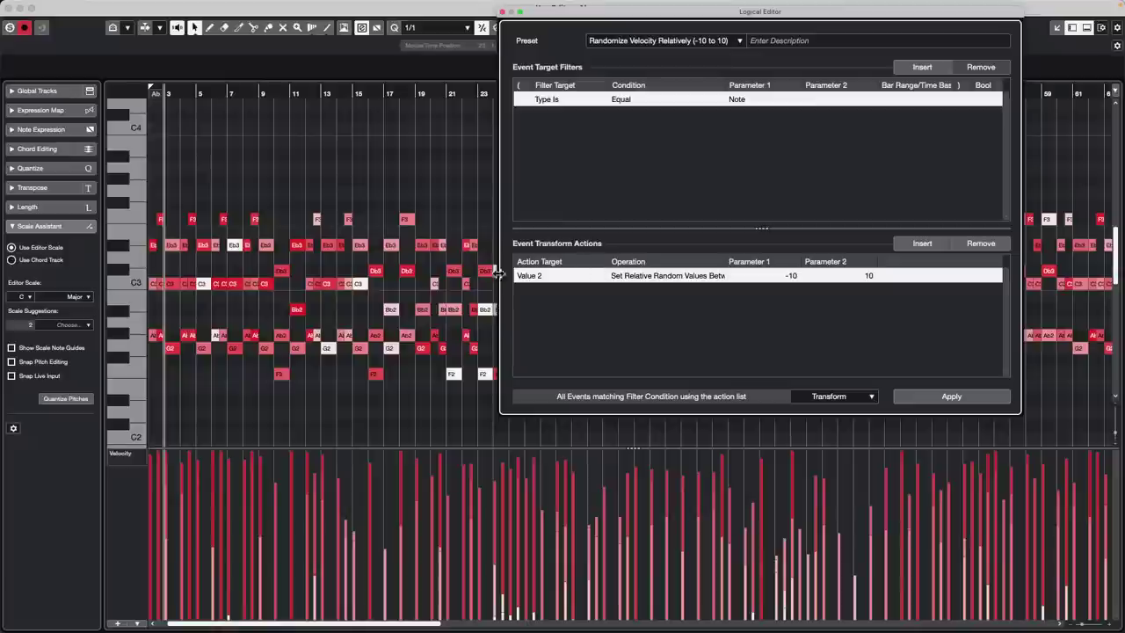
click(8, 9)
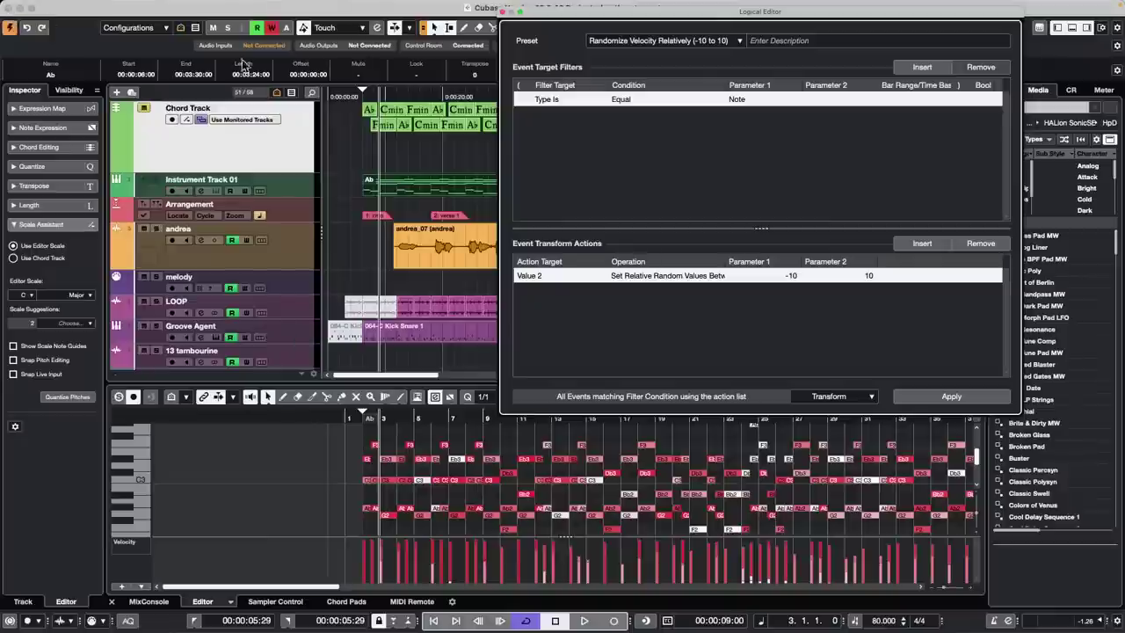
click(502, 11)
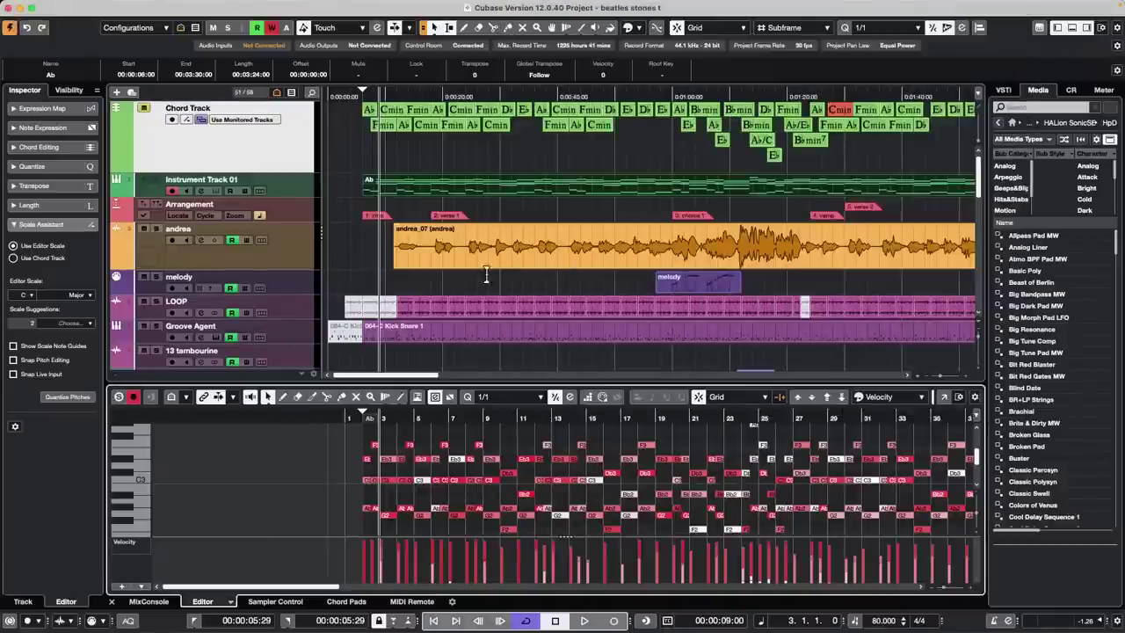
Select the andrea vocal event and duplicate the andrea track with its contents.
click(556, 257)
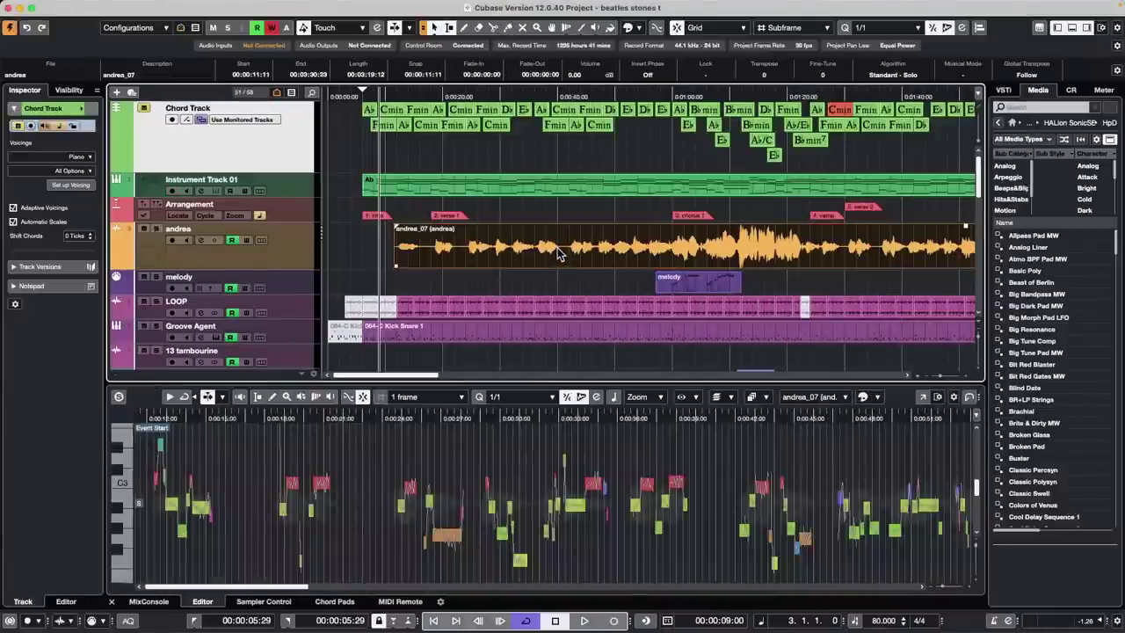
right_click(284, 261)
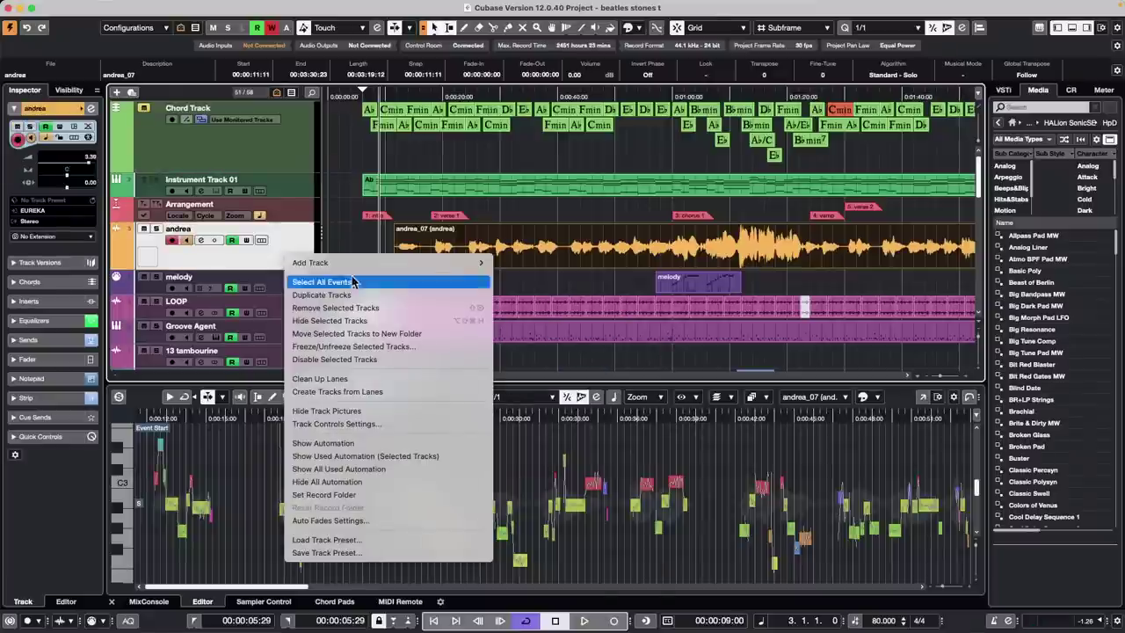
mouse_move(463, 268)
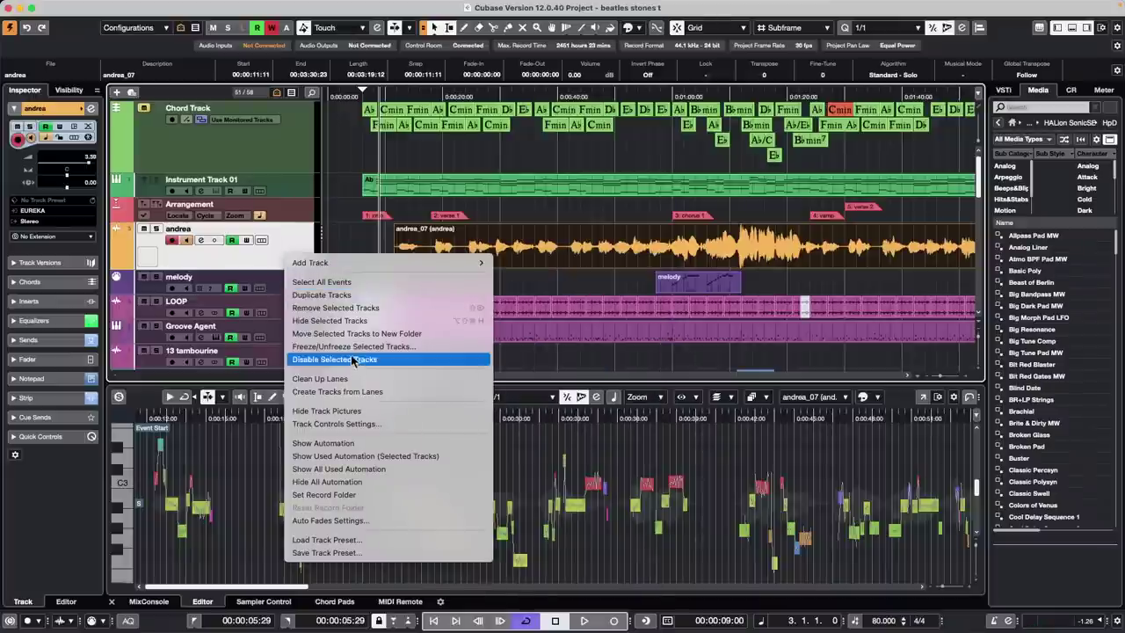
click(376, 296)
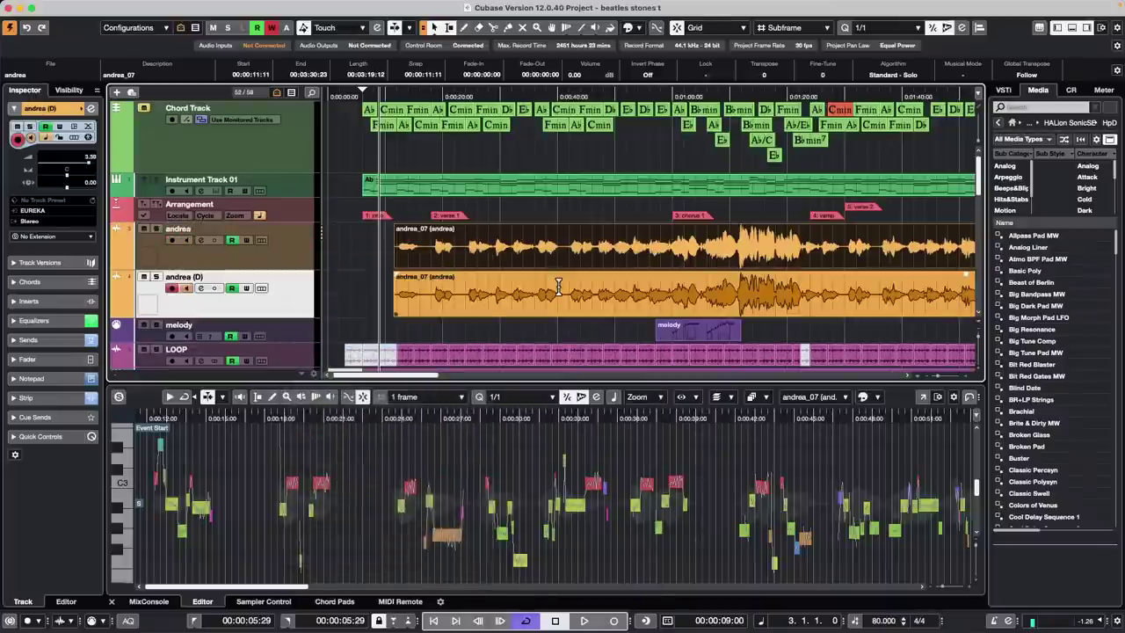
Raise the pitch segment near 33 seconds in the andrea (D) event, applying the edit as a new version.
click(541, 310)
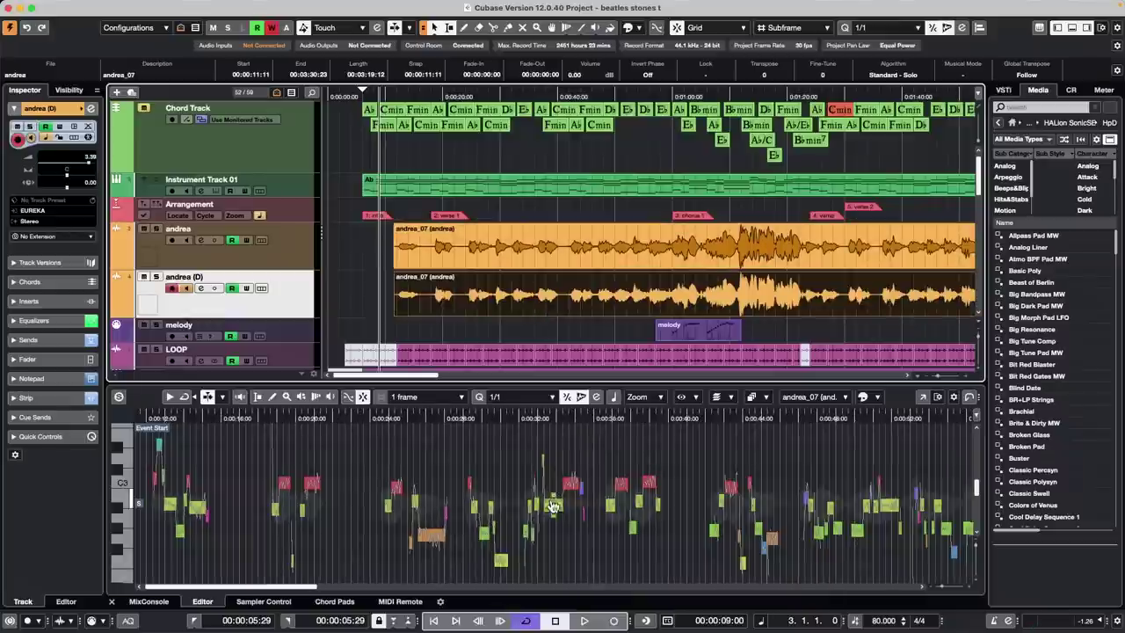
drag(551, 513, 552, 456)
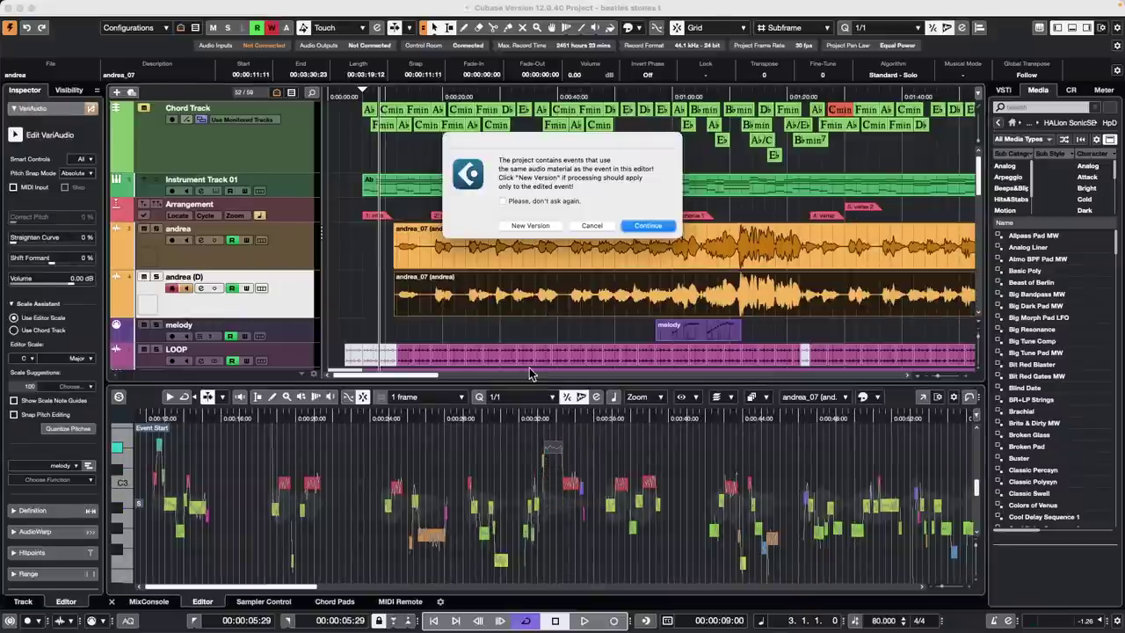
click(531, 226)
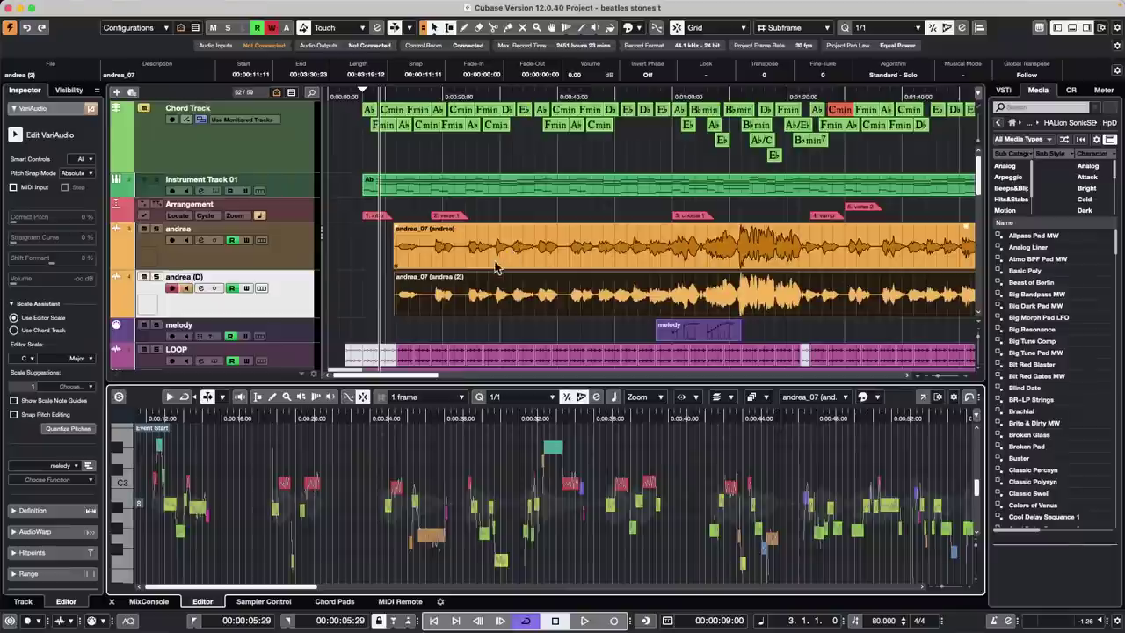
Compare the pitch segments of the original and duplicated andrea events around the 33-second position.
click(533, 254)
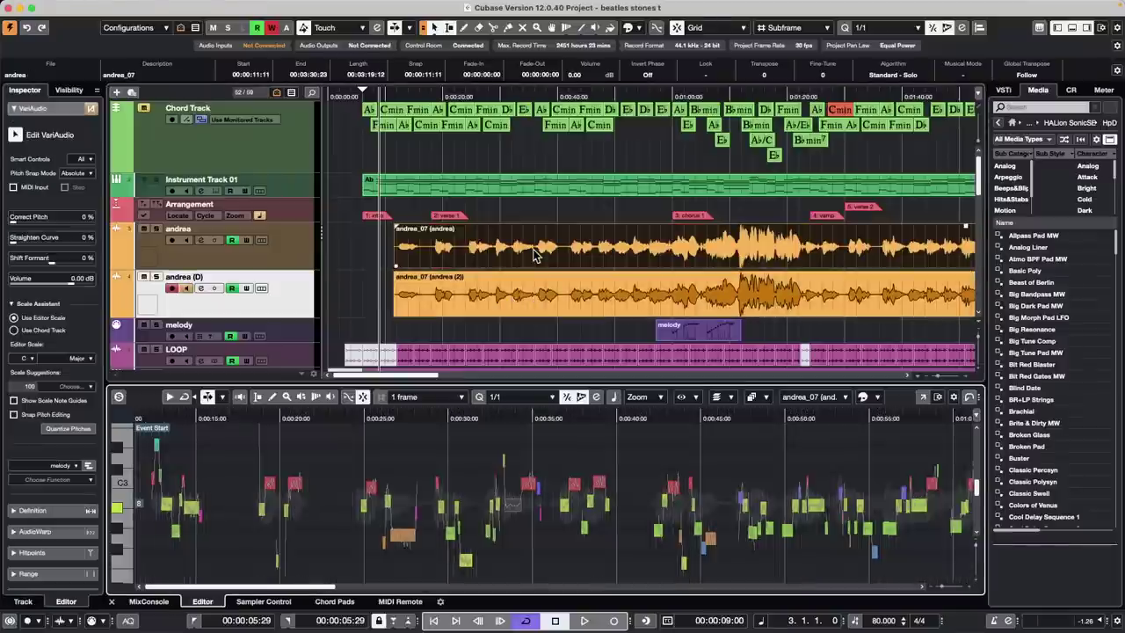
drag(498, 417, 501, 391)
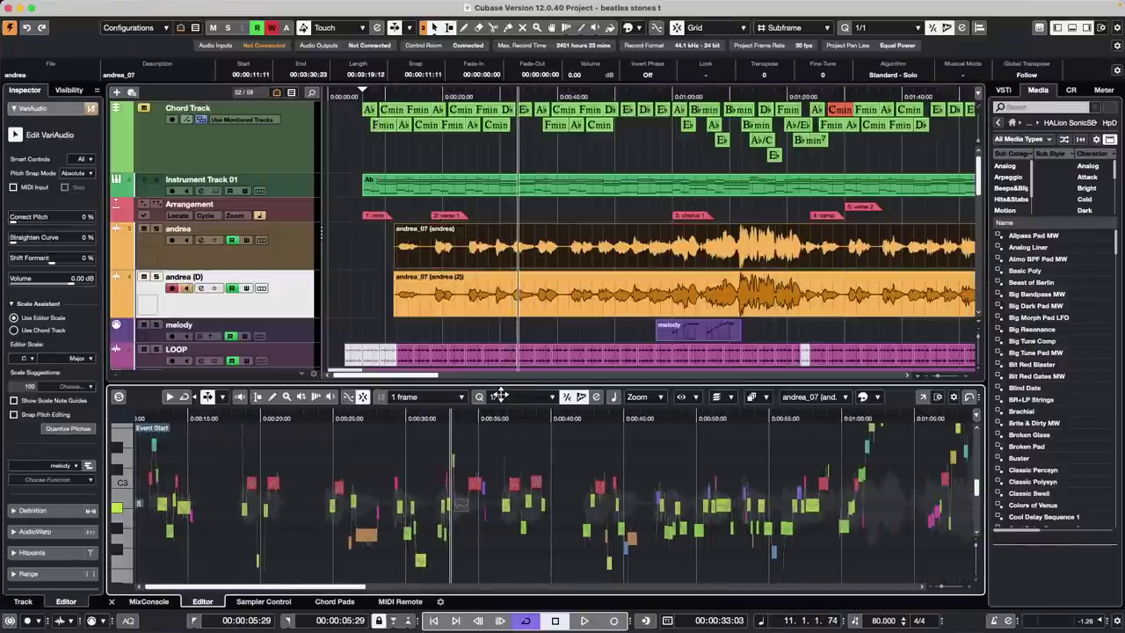
click(533, 308)
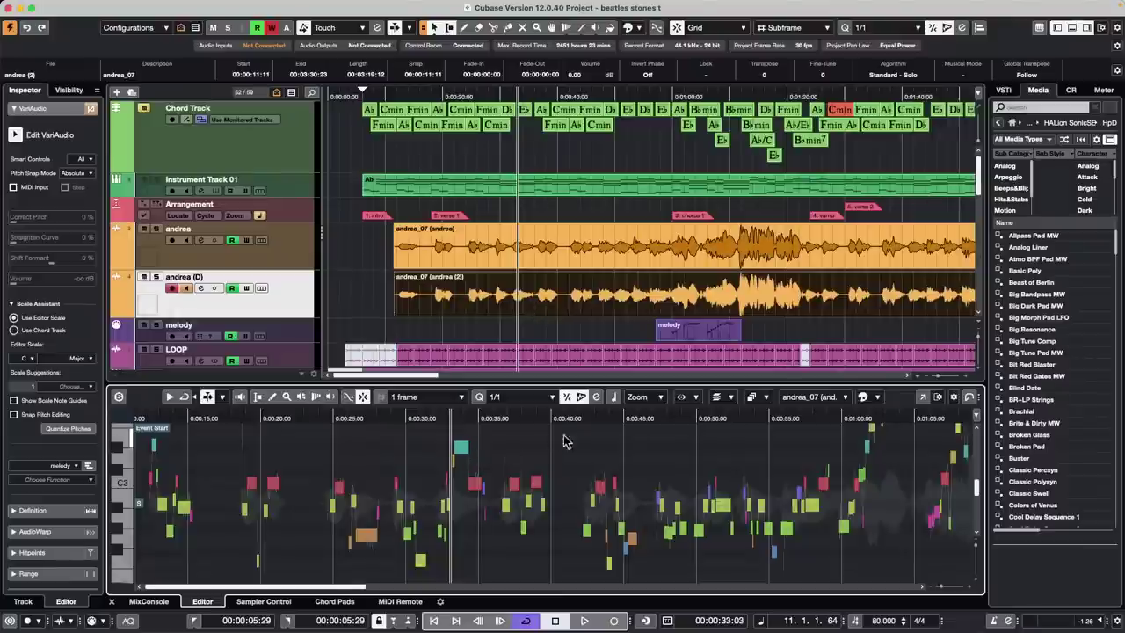
click(527, 309)
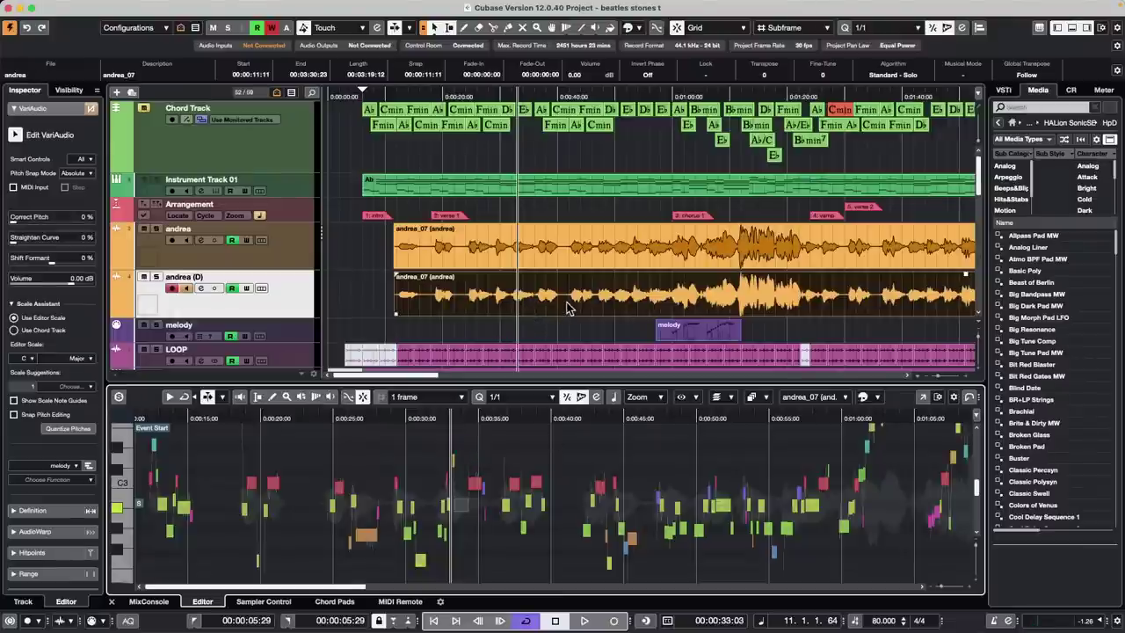
click(567, 307)
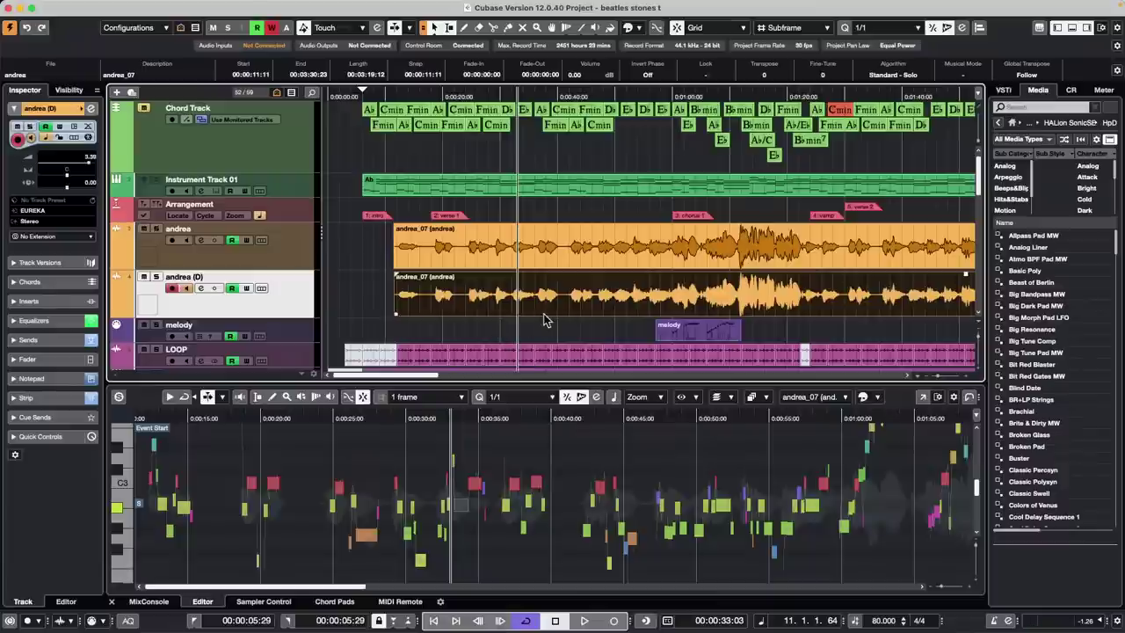
Play both andrea vocal tracks from about 33 seconds to locate a phrase around 37 to 38 seconds.
key(space)
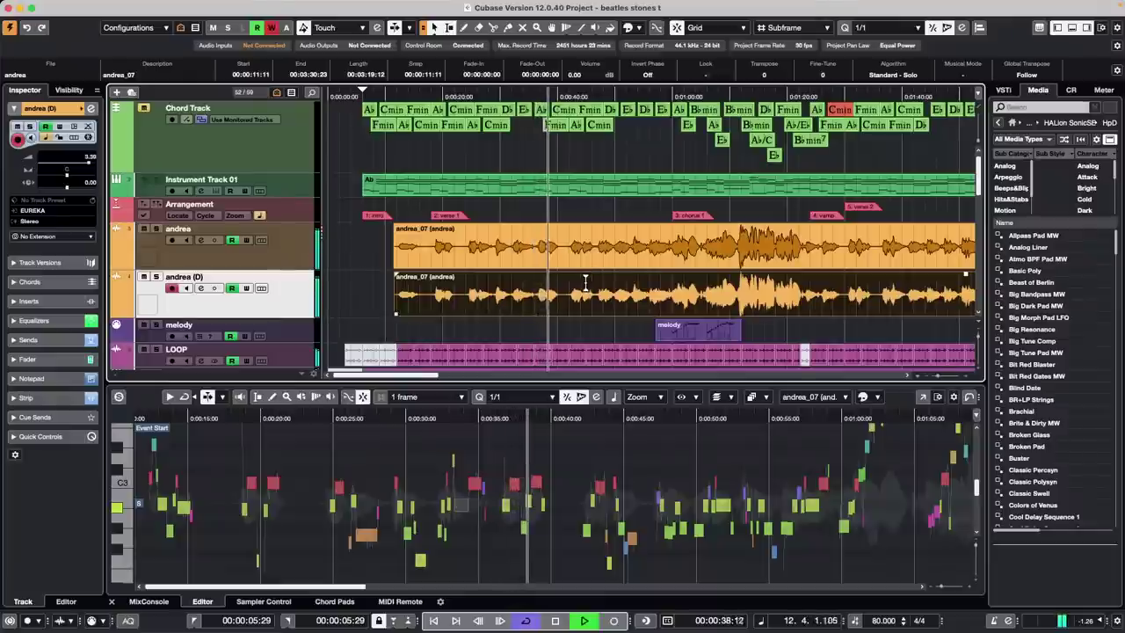
key(h)
key(h)
key(space)
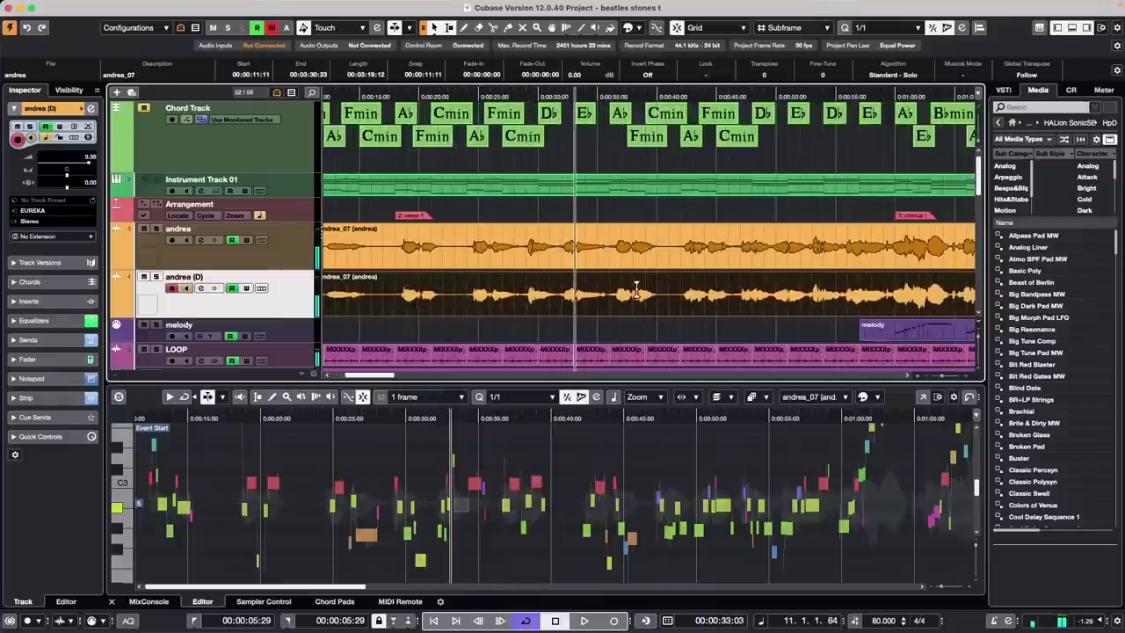
drag(628, 288, 640, 293)
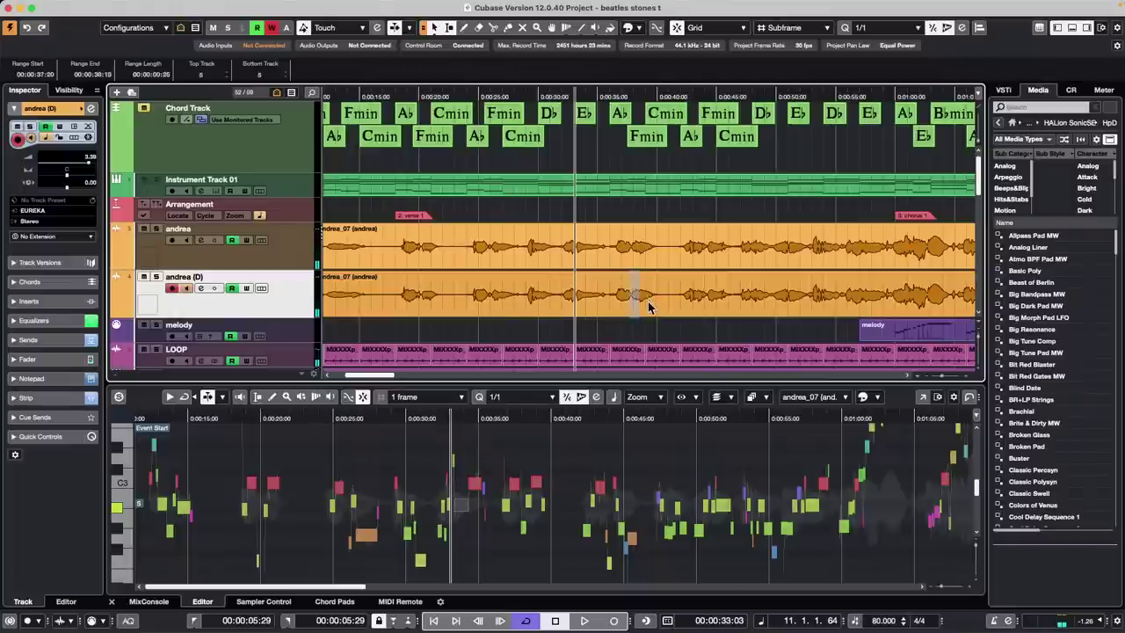
click(647, 306)
key(space)
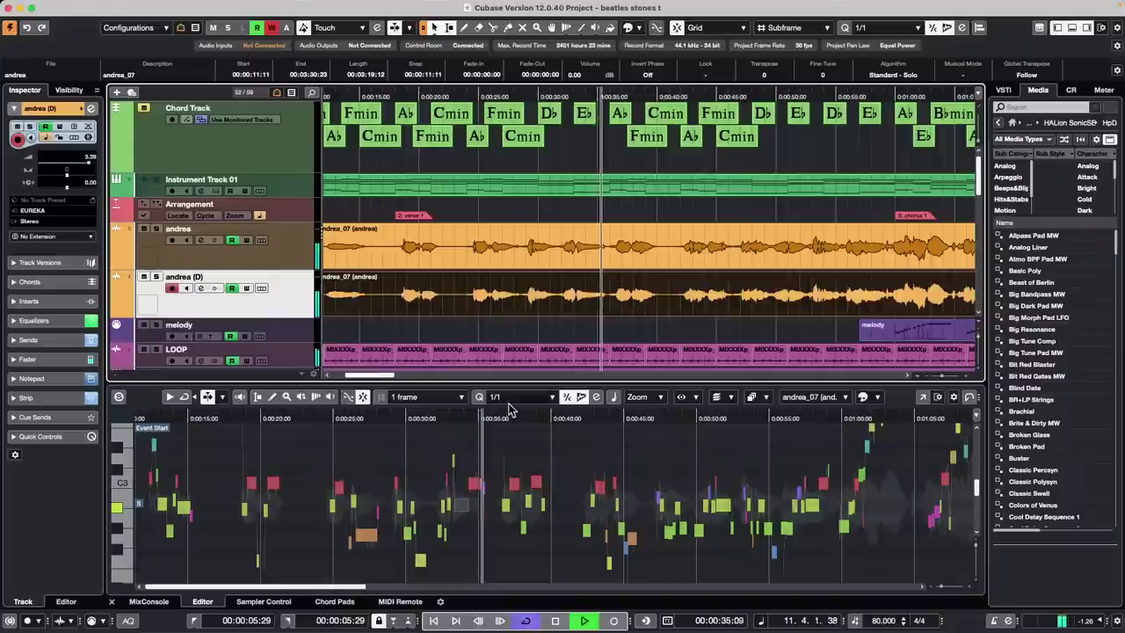
Examine the andrea (D) pitch segments between about 32 and 44 seconds up close while the phrase plays.
key(h)
click(495, 463)
key(h)
key(h)
key(h)
key(h)
key(h)
key(h)
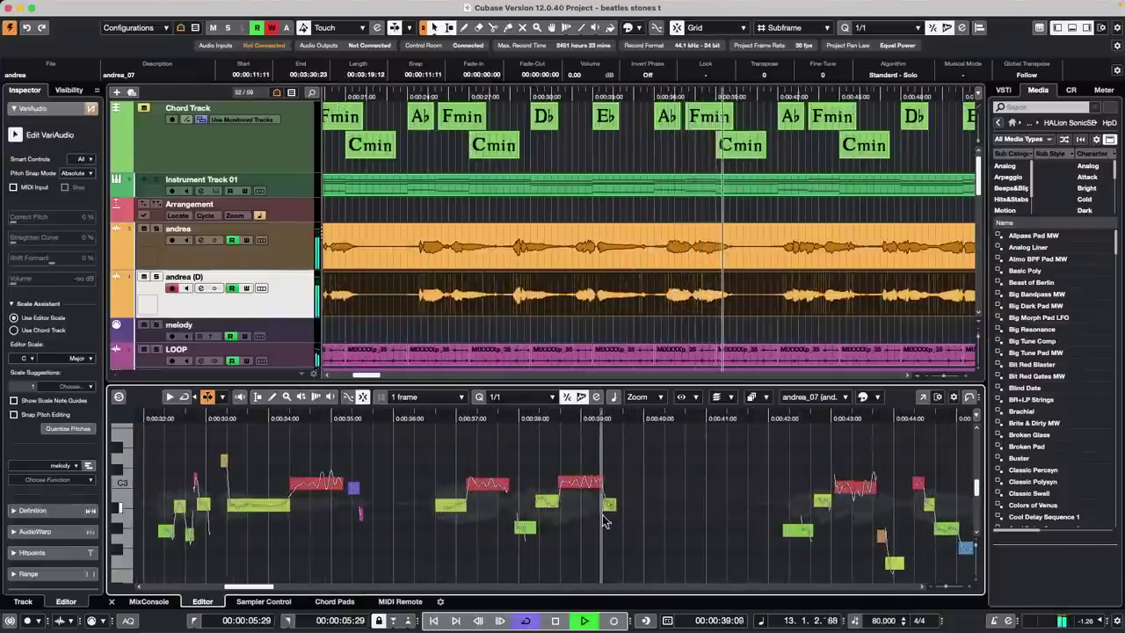
key(space)
Raise the C3 segment just before 39 seconds in the andrea (D) event to D3, applying it as a new version.
click(580, 485)
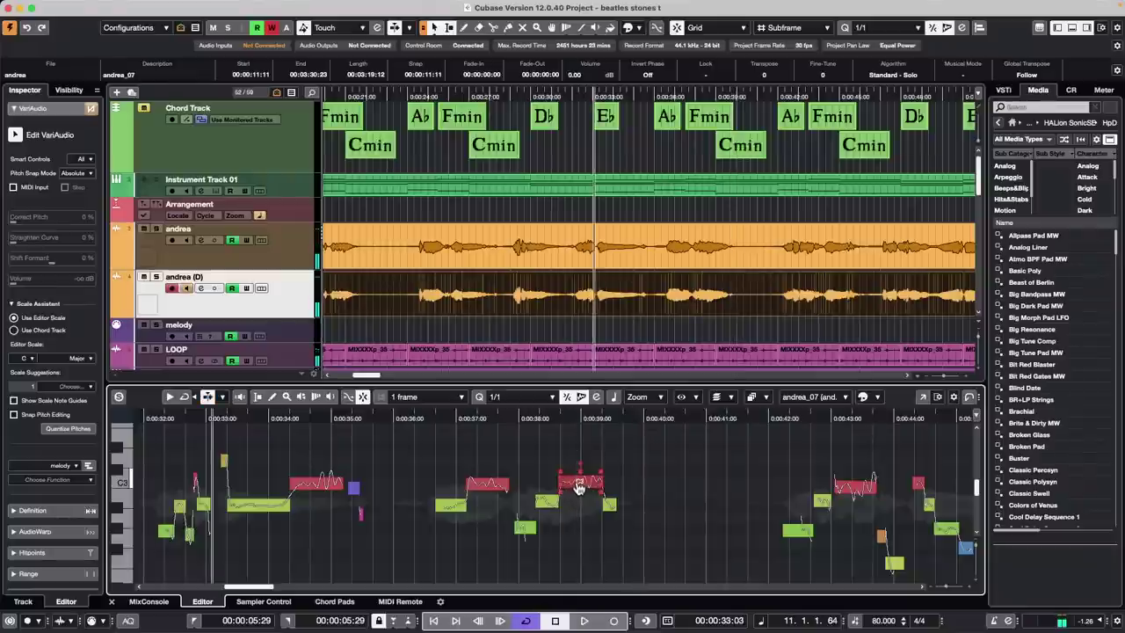
drag(580, 488, 573, 463)
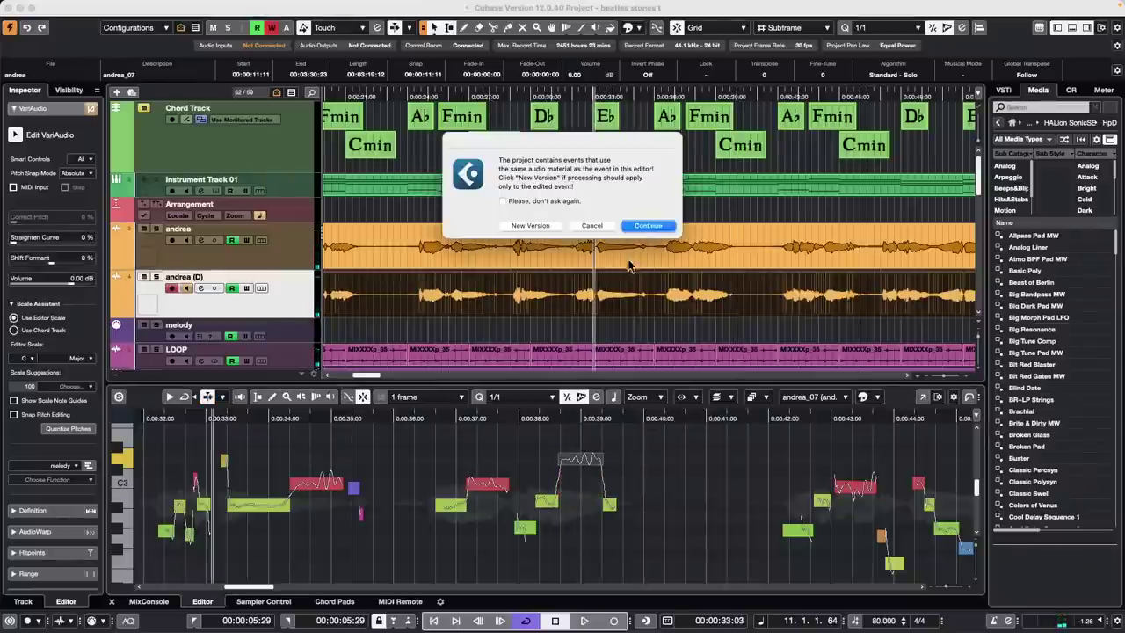
click(525, 226)
Play the vocals from about 36 seconds to hear the raised D3 note against the original track.
drag(501, 417, 363, 426)
key(space)
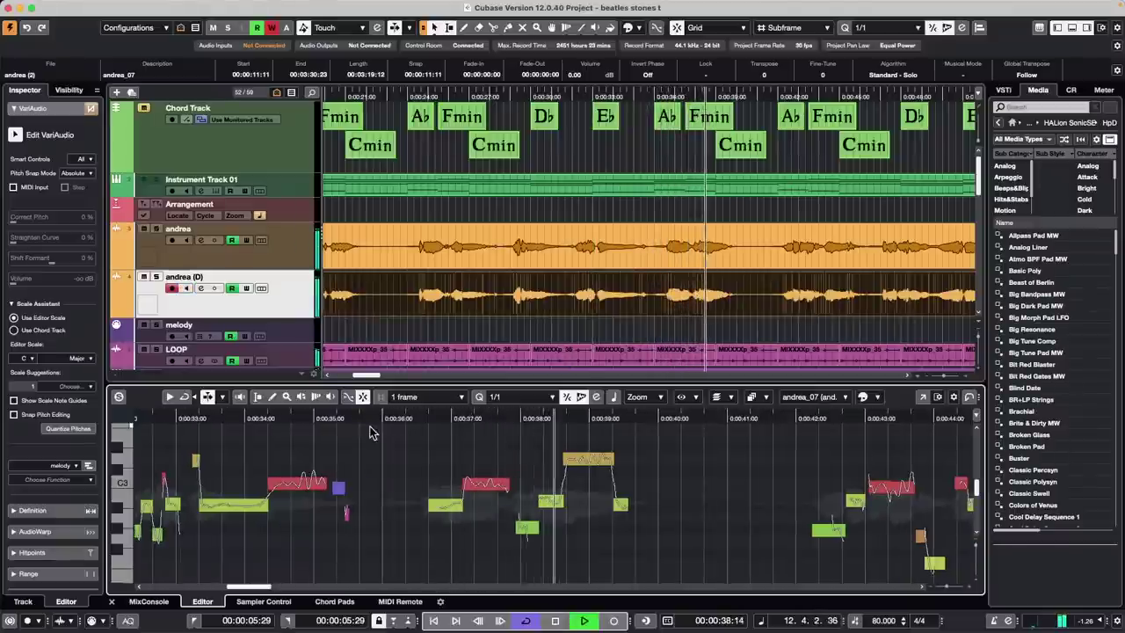
key(space)
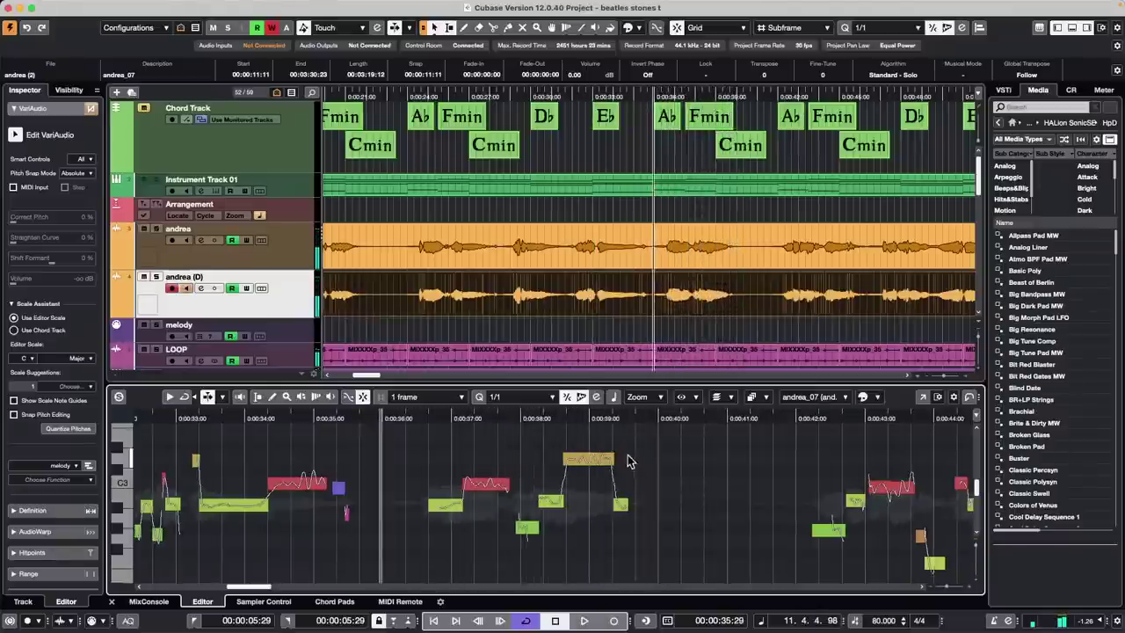
key(space)
key(space)
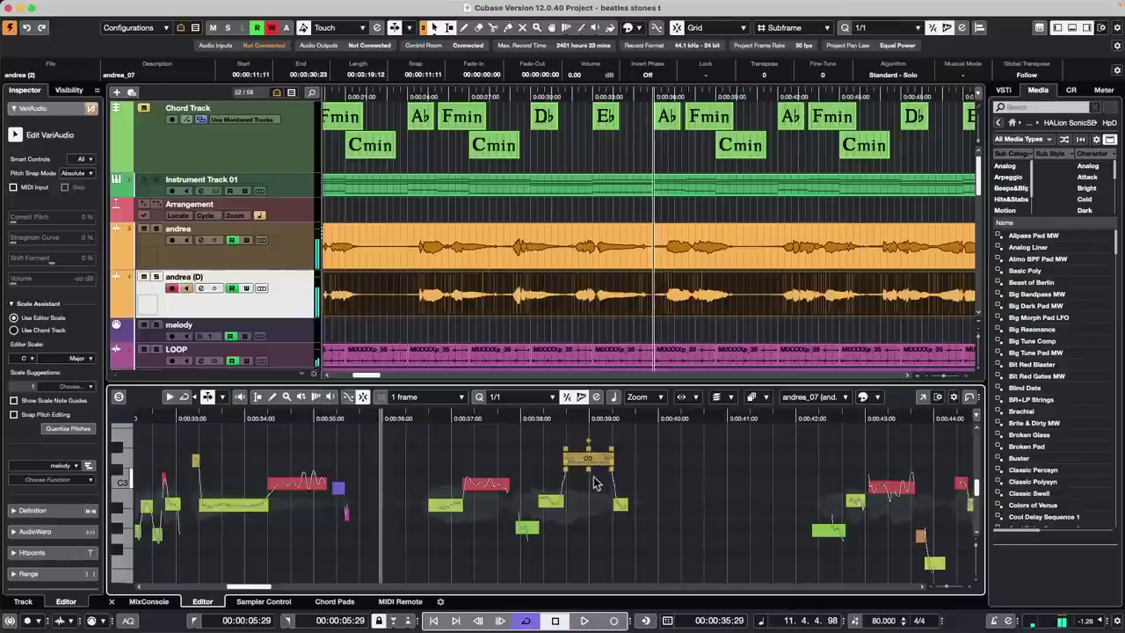
Undo the raised note on the duplicate vocal and open the original andrea event for pitch editing.
click(593, 483)
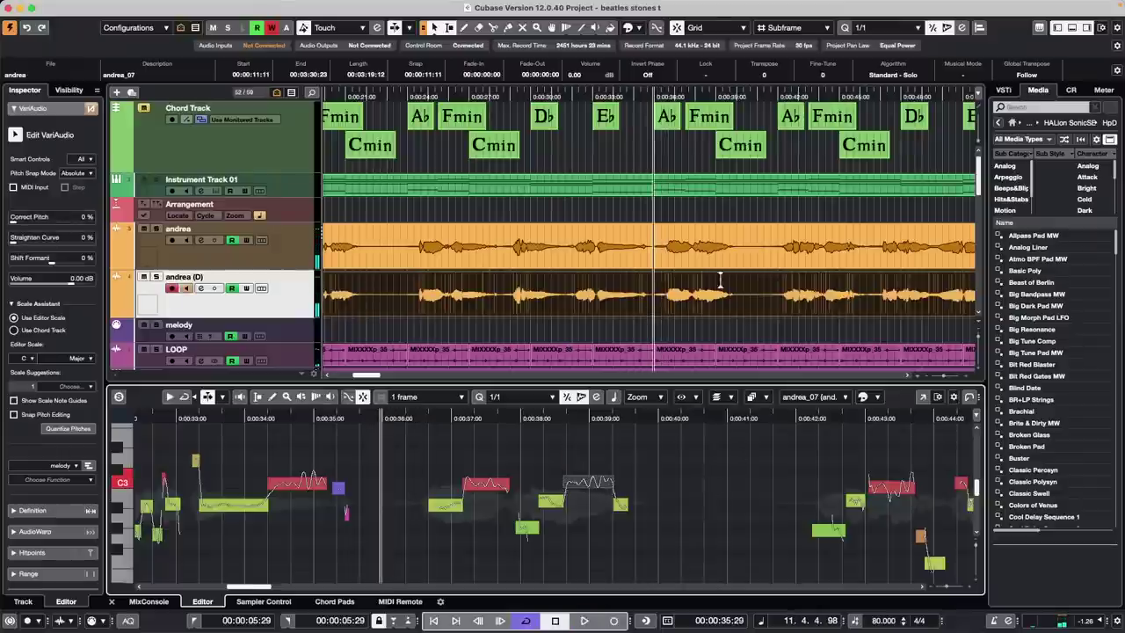
click(490, 486)
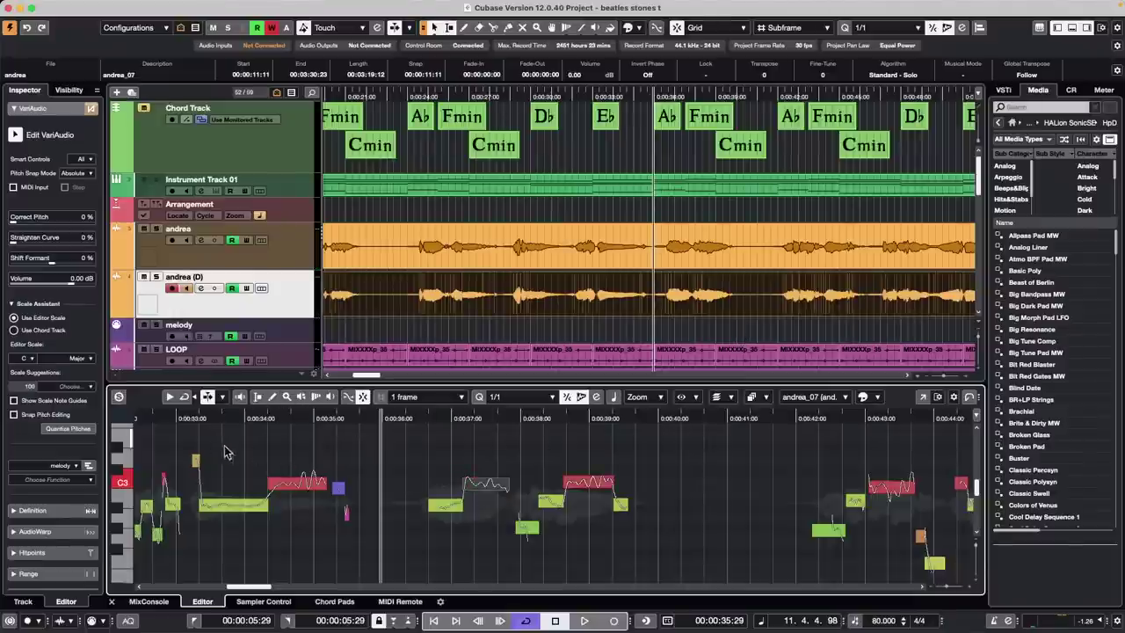
click(717, 233)
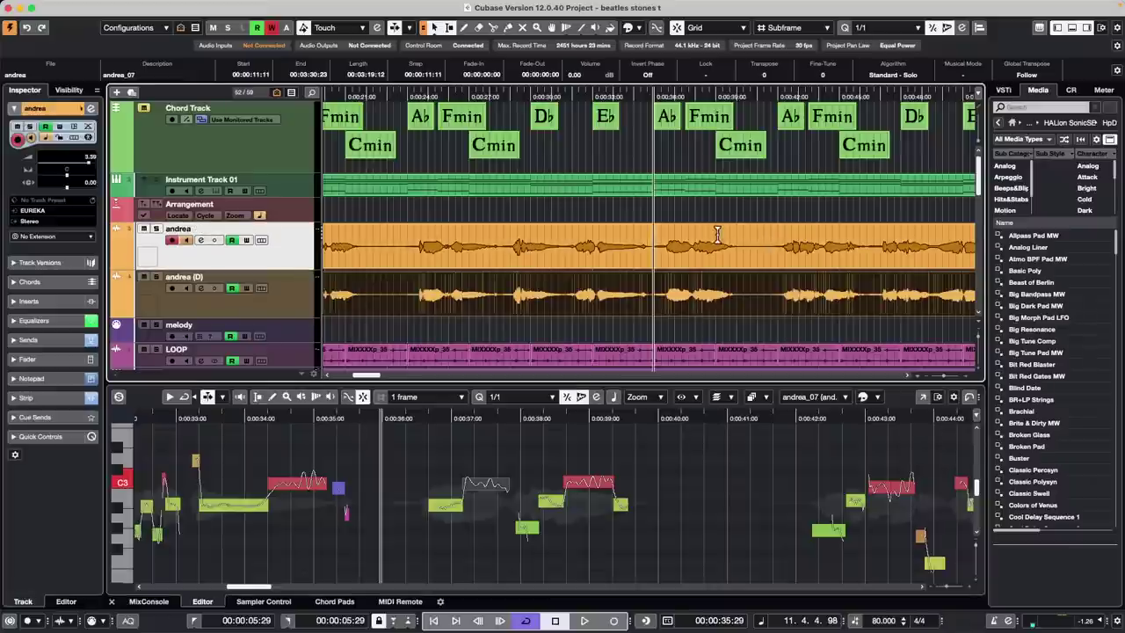
double_click(615, 260)
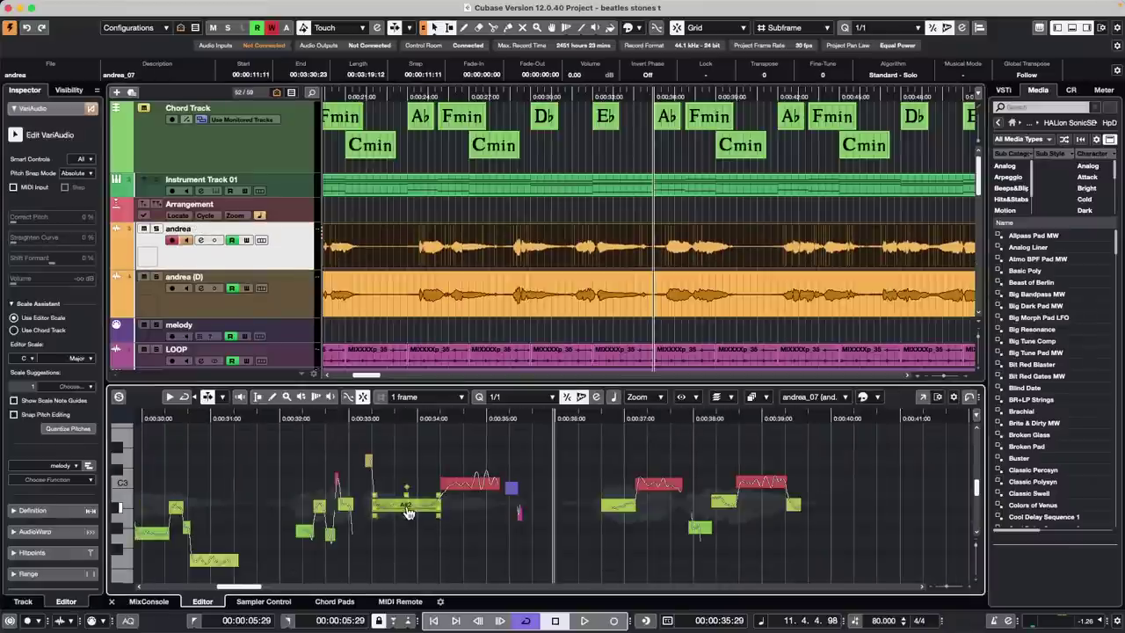
Turn on acoustic feedback and try to nudge the A#2 and C3 segments between 33 and 35 seconds, cancelling each edit.
mouse_move(408, 513)
mouse_down()
mouse_move(404, 465)
mouse_move(408, 506)
mouse_up()
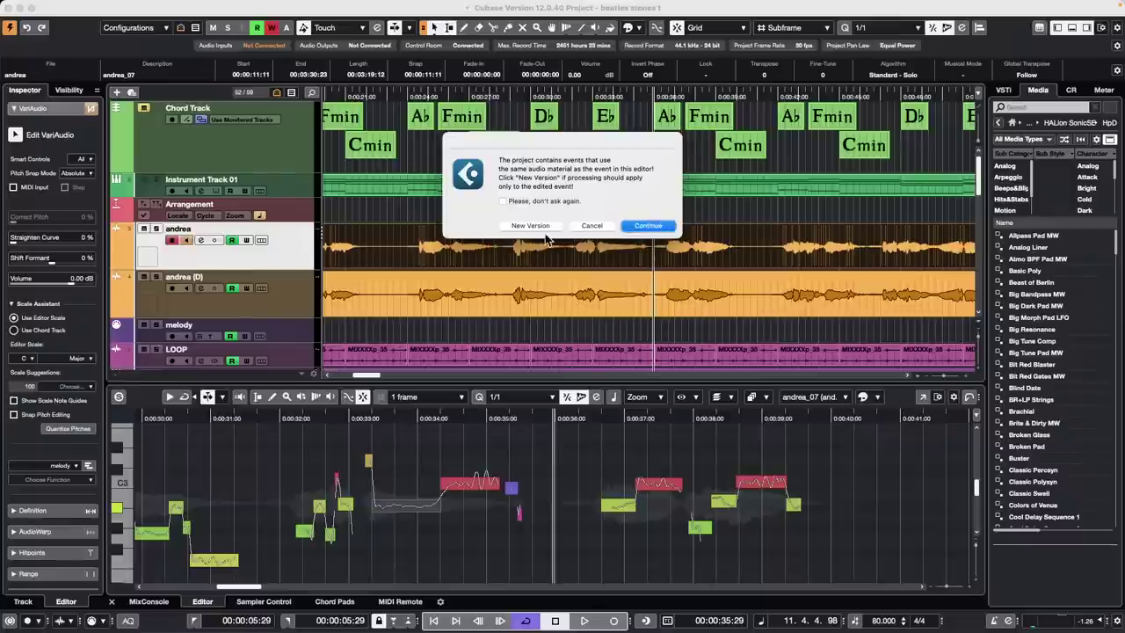
click(592, 226)
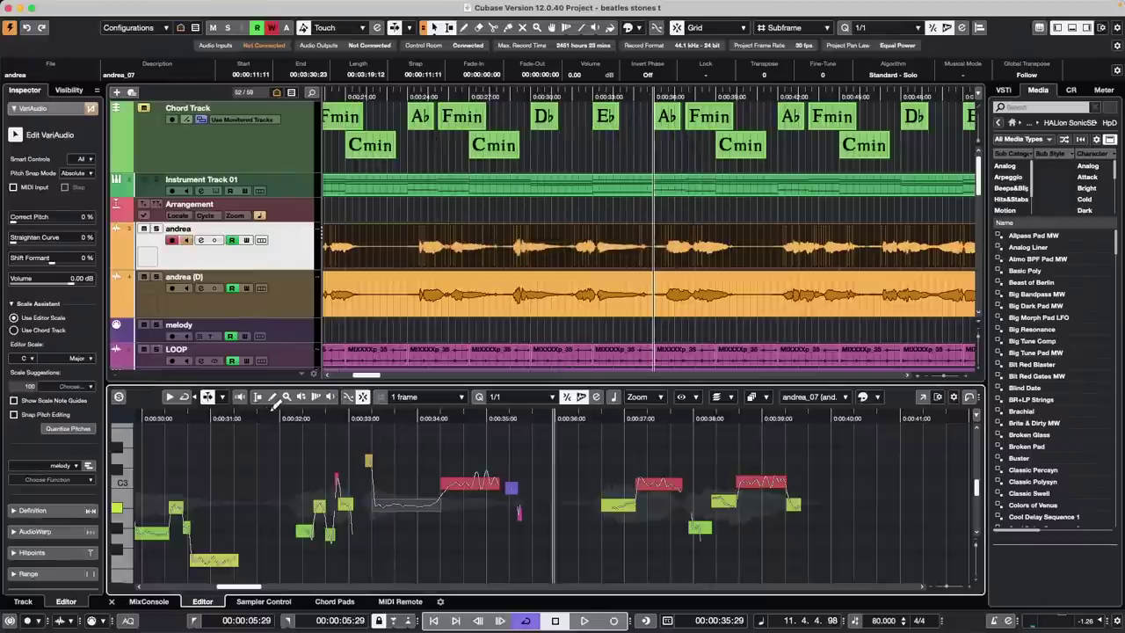
click(240, 396)
click(472, 486)
mouse_move(471, 487)
mouse_down()
mouse_move(472, 465)
mouse_move(473, 482)
mouse_up()
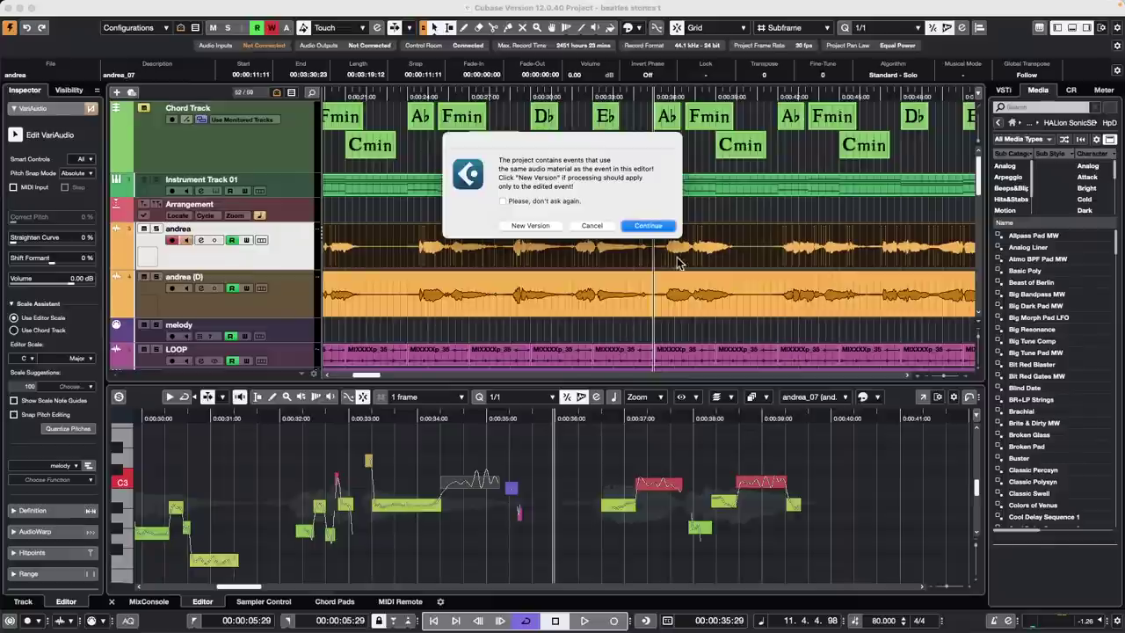
click(589, 226)
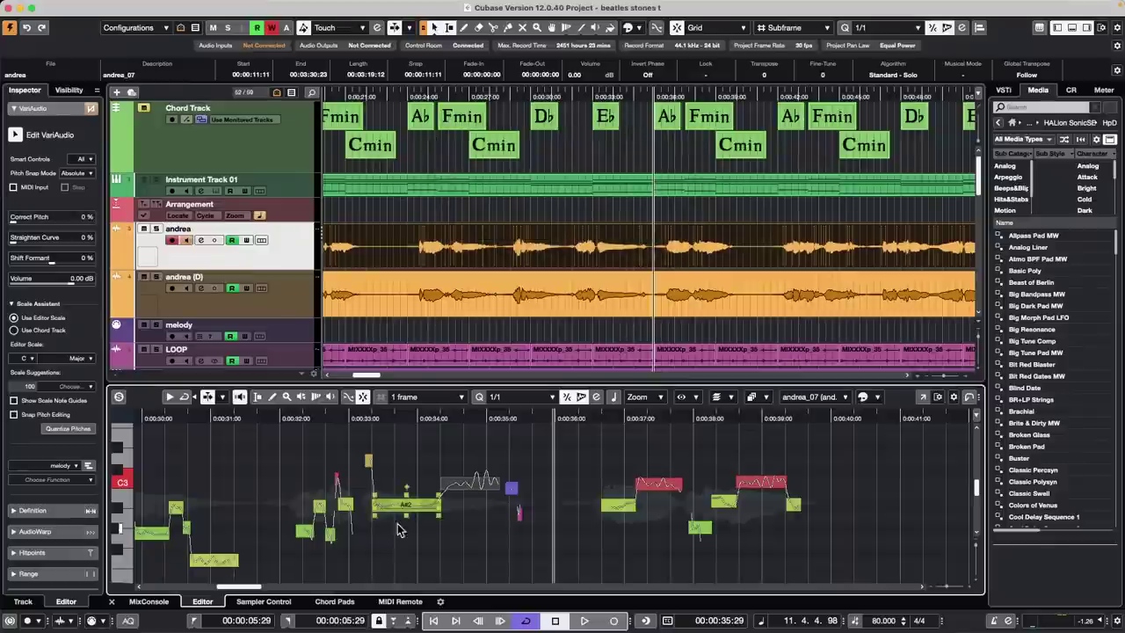
Remove the duplicate andrea (D) track and try to raise the A#2 segment near 33 seconds, cancelling the edit.
mouse_move(401, 514)
mouse_down()
mouse_move(402, 564)
mouse_move(402, 462)
mouse_move(407, 516)
mouse_move(407, 493)
mouse_up()
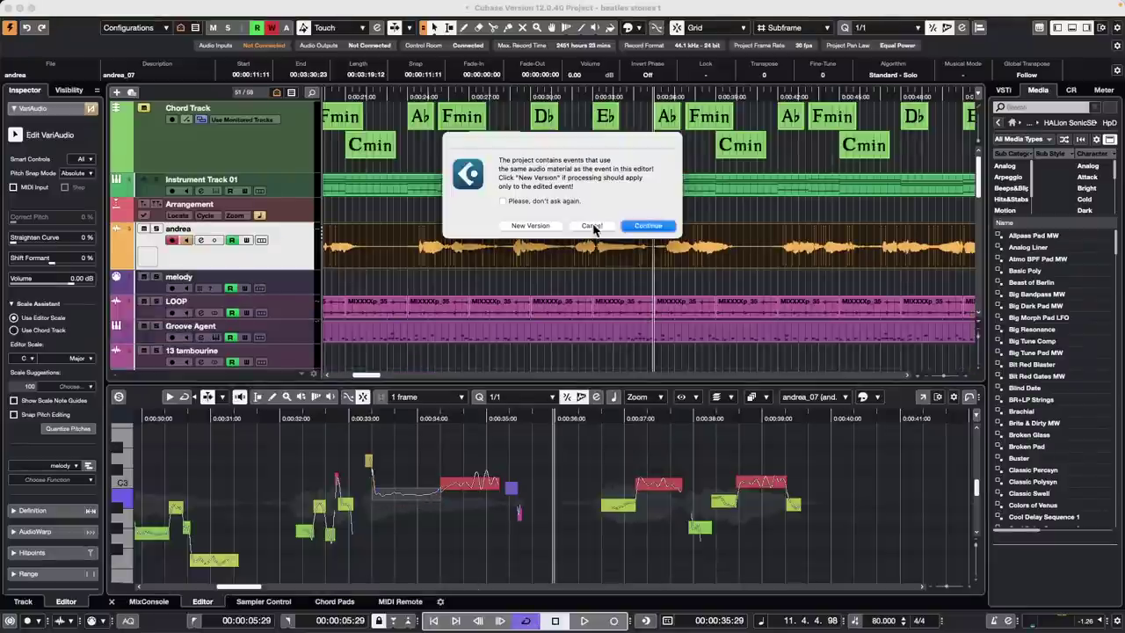
click(591, 226)
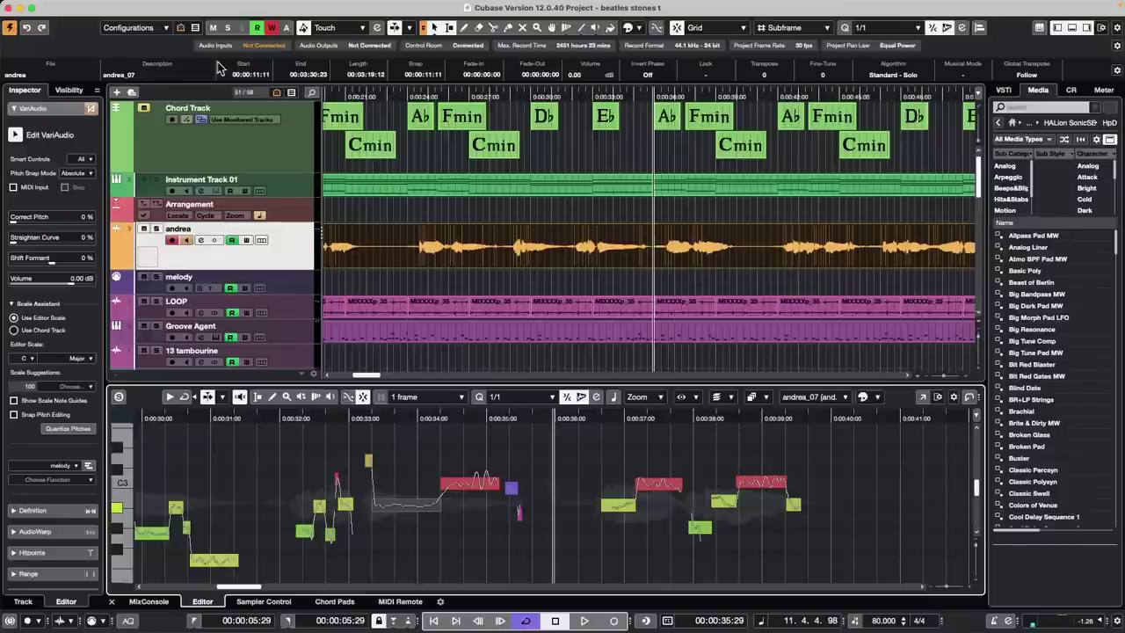
Display the MixConsole zone assignments in the Visibility list and release the Stereo output channel from its fixed right zone.
click(72, 90)
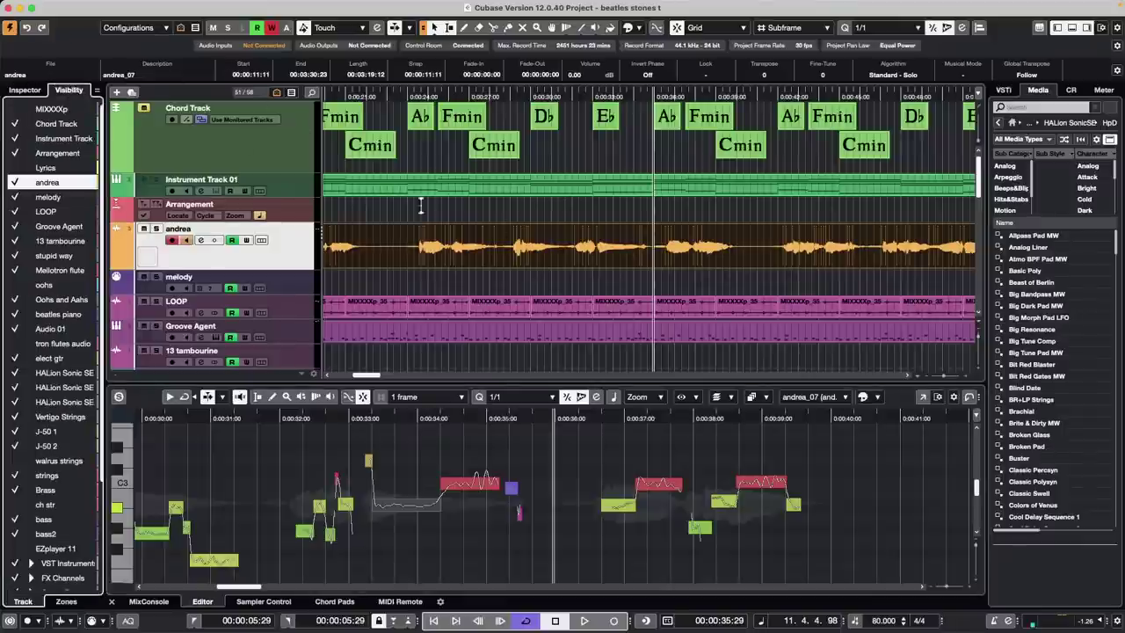
scroll(421, 204, down, 10)
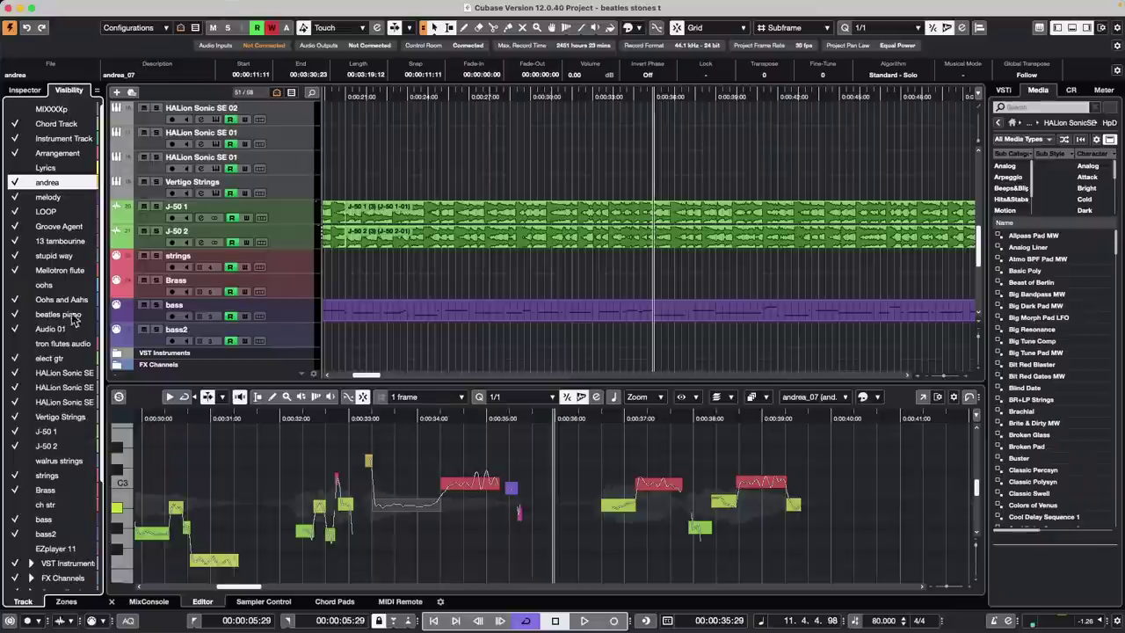
click(66, 602)
scroll(13, 330, down, 2)
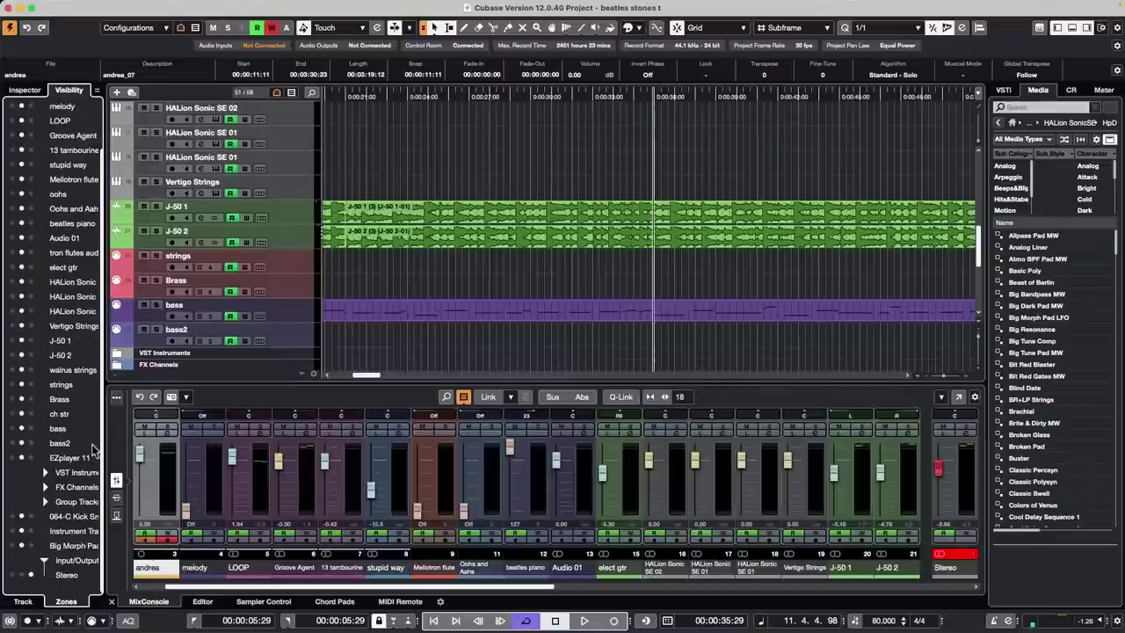
click(21, 575)
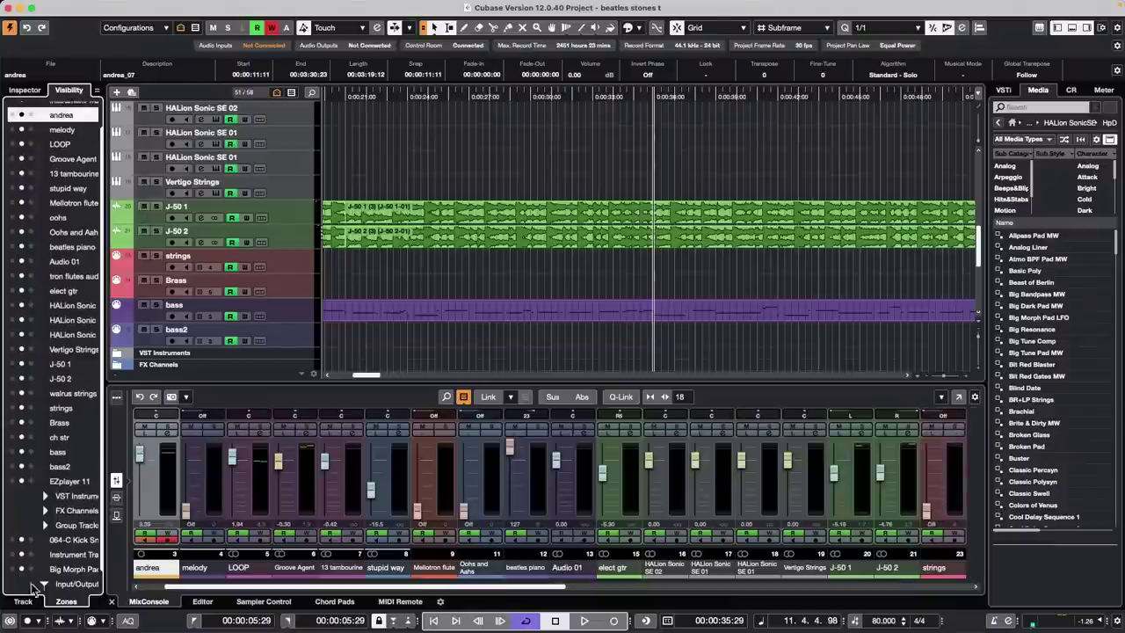
Fix the Stereo output channel in the right zone and check it while moving through the mixer channels.
scroll(26, 579, down, 1)
click(33, 574)
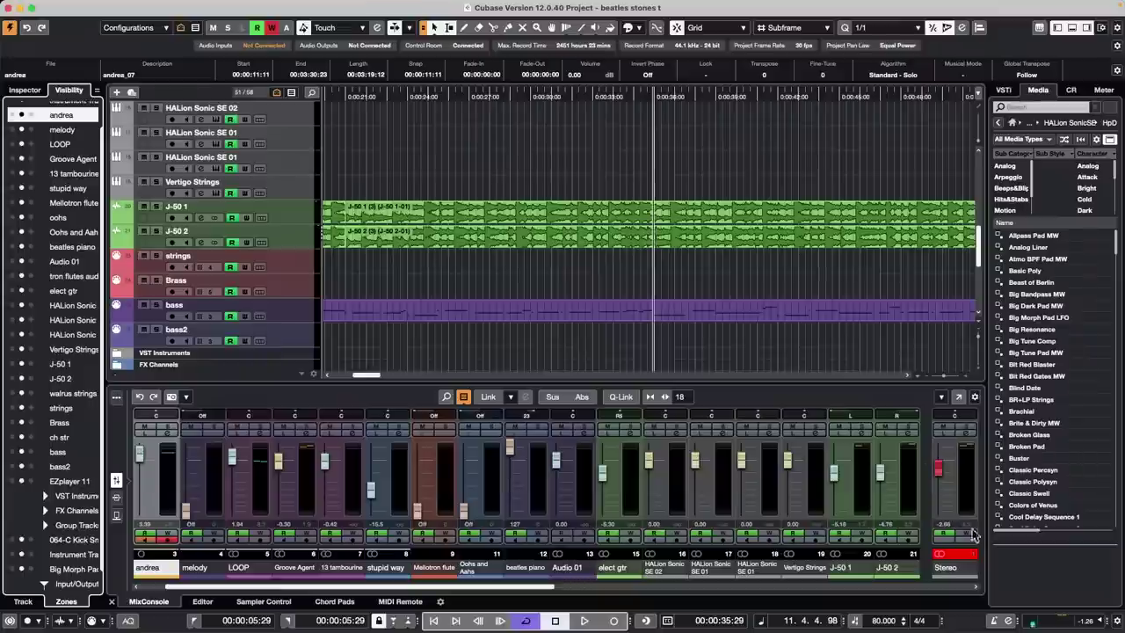
drag(495, 590, 825, 590)
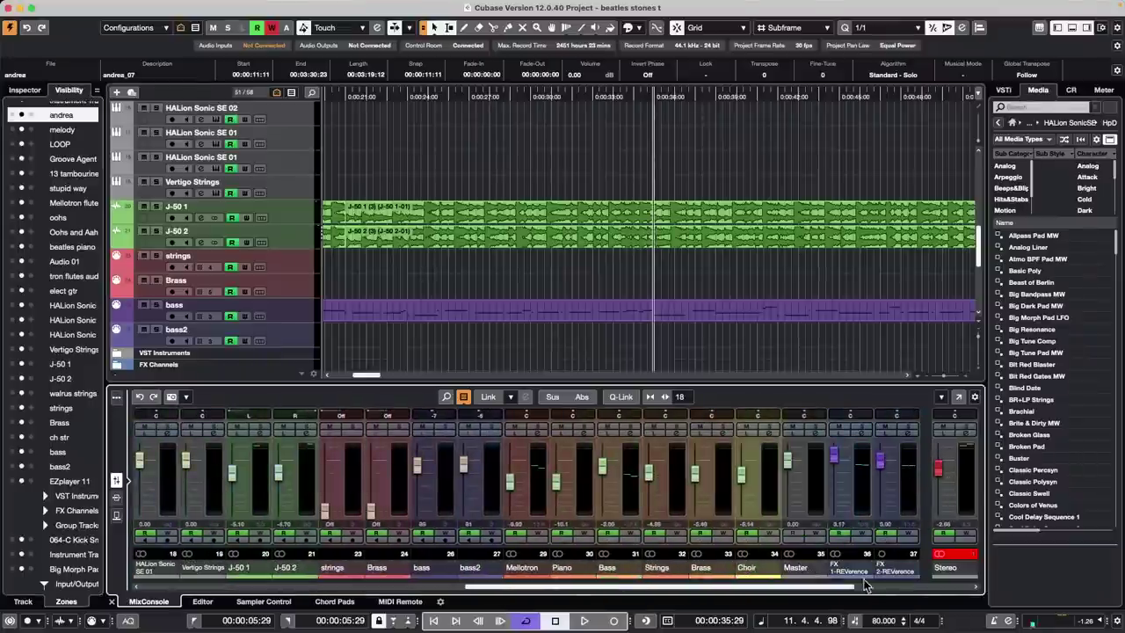
drag(863, 585, 123, 606)
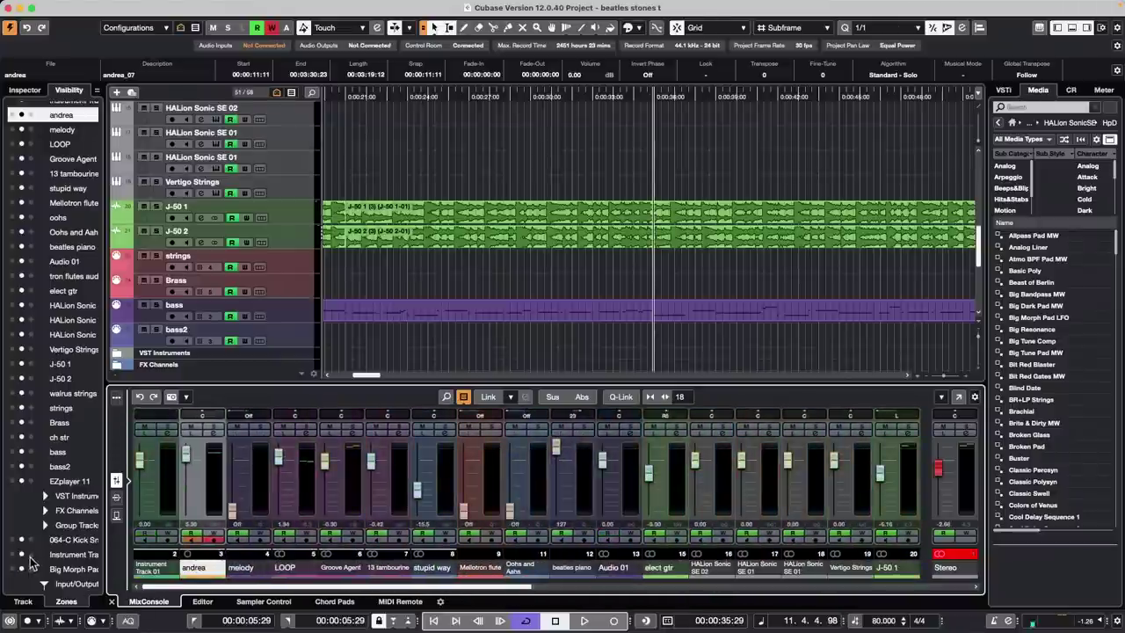
Put the Stereo output channel back in the middle zone and view the far end of the mixer.
scroll(25, 537, down, 2)
click(23, 575)
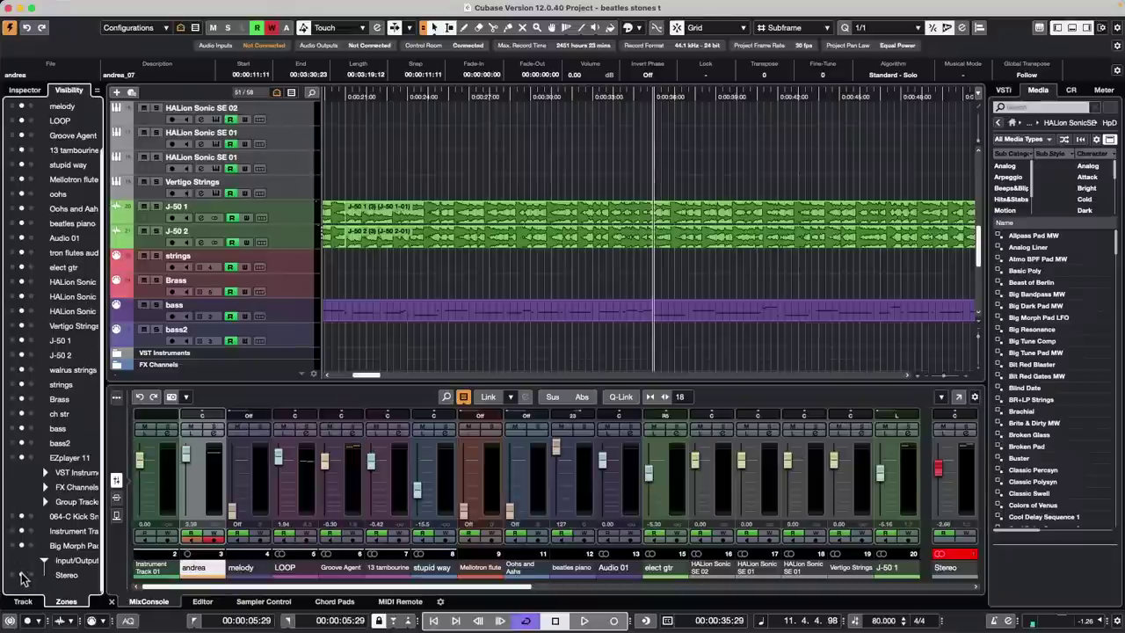
drag(255, 587, 659, 570)
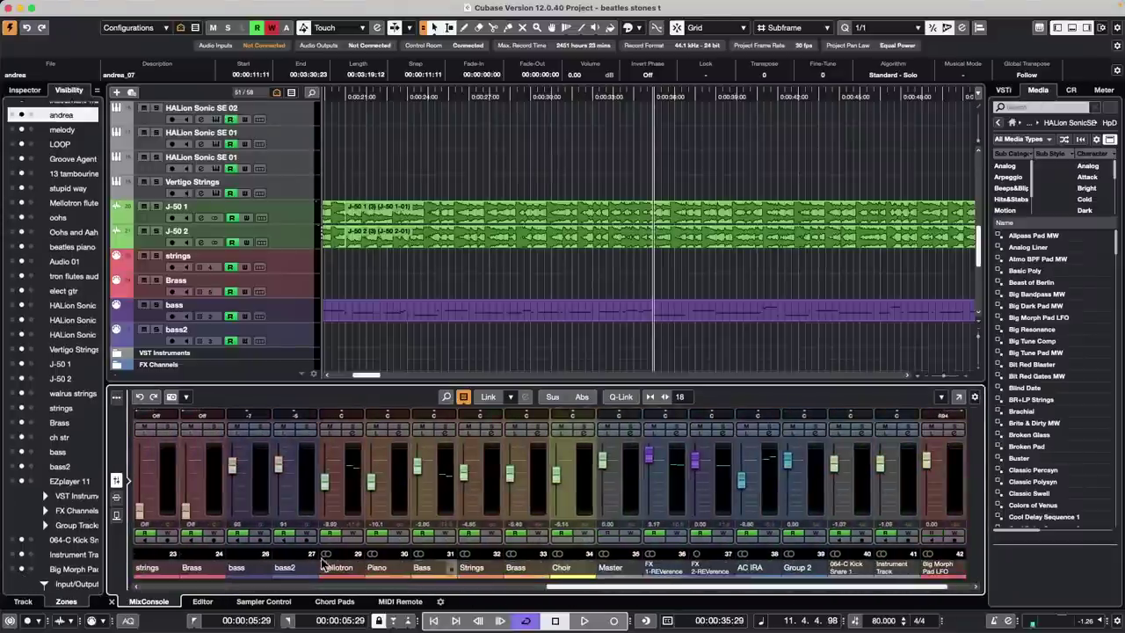
Lock the Stereo output channel to the right zone of the MixConsole again.
click(27, 578)
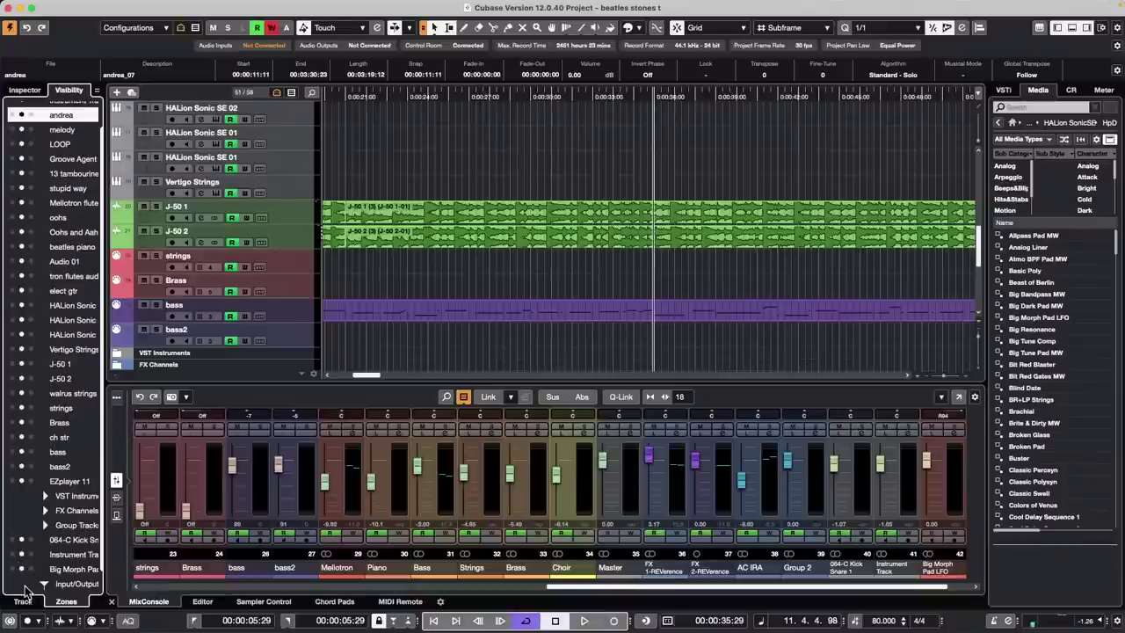
scroll(25, 583, down, 2)
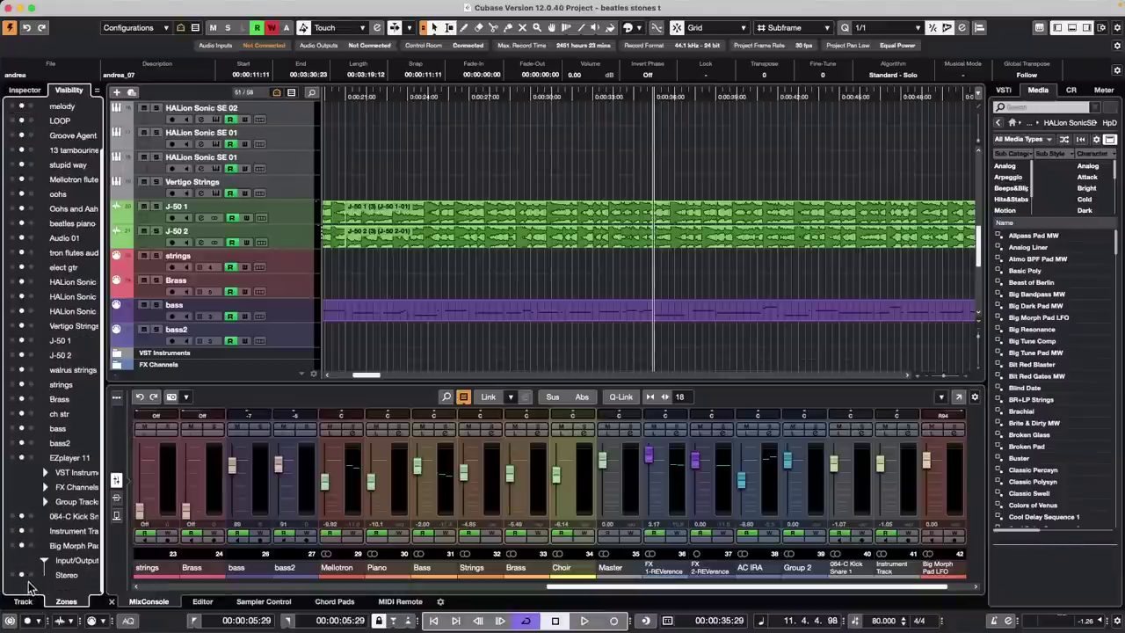
click(29, 575)
scroll(46, 571, down, 2)
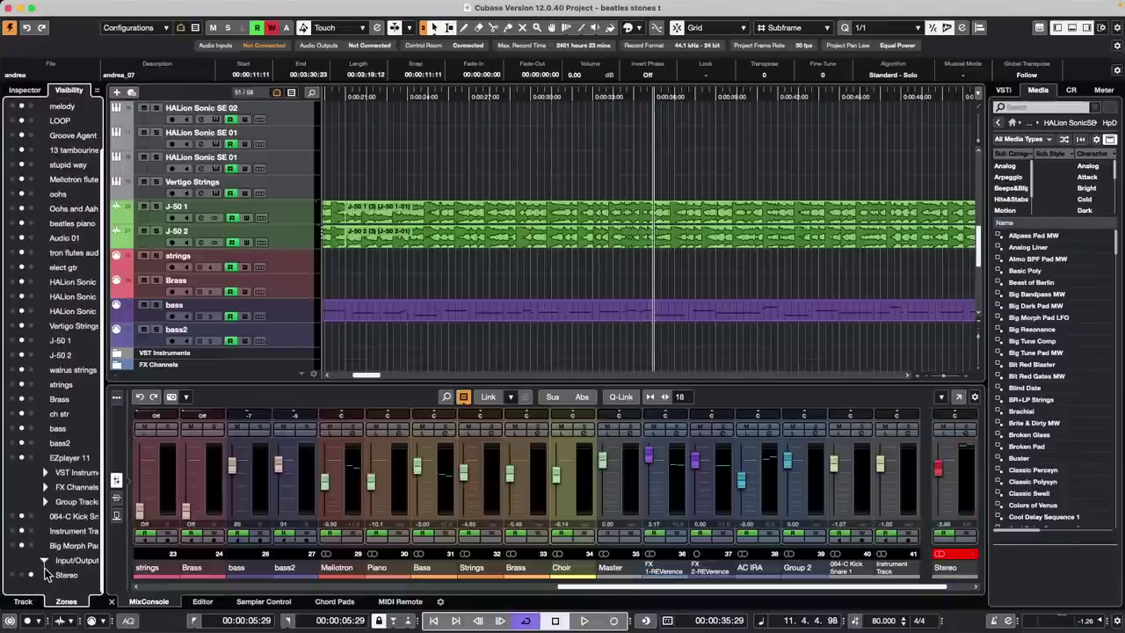
mouse_move(577, 586)
mouse_down()
mouse_move(227, 602)
mouse_move(556, 588)
mouse_up()
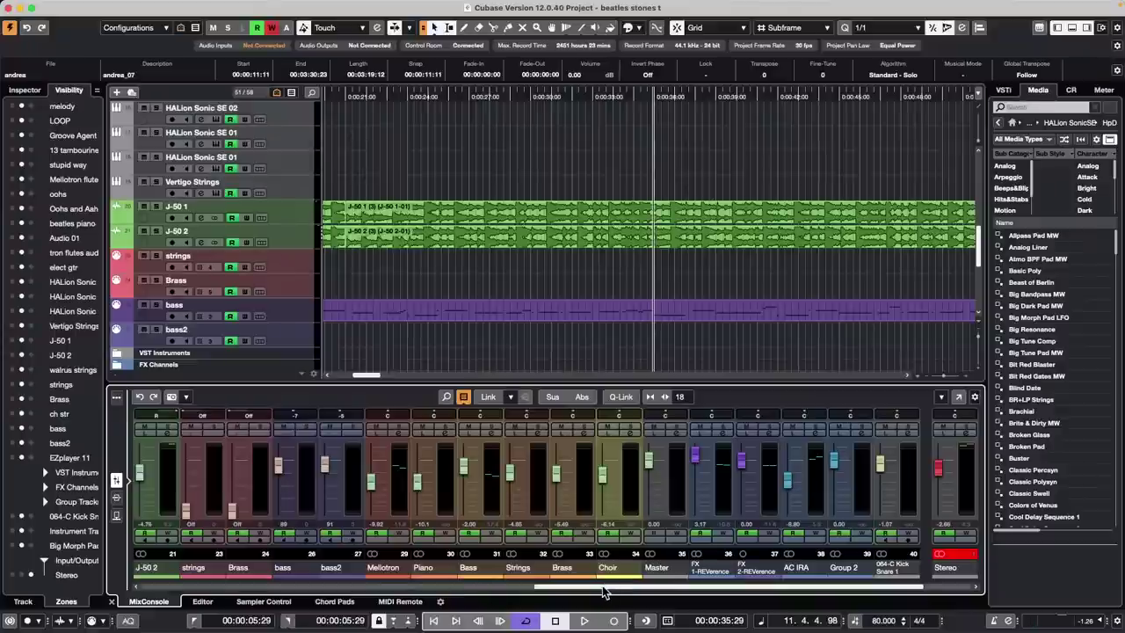
Change the project ruler format to Bars+Beats and move the project cursor to bar 9.
right_click(595, 99)
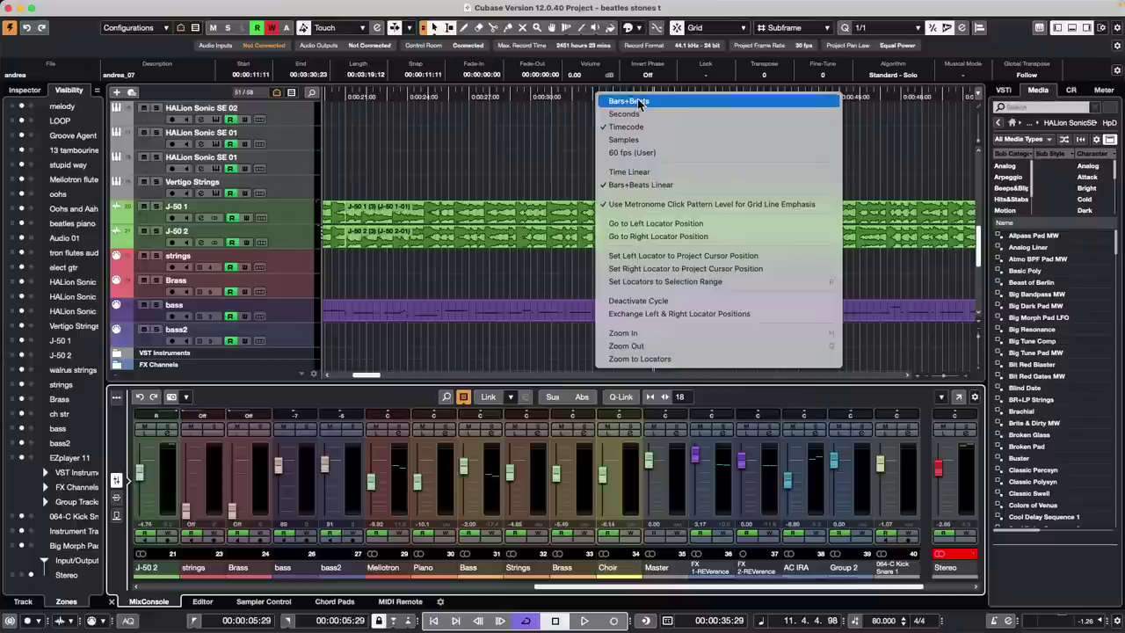
click(624, 101)
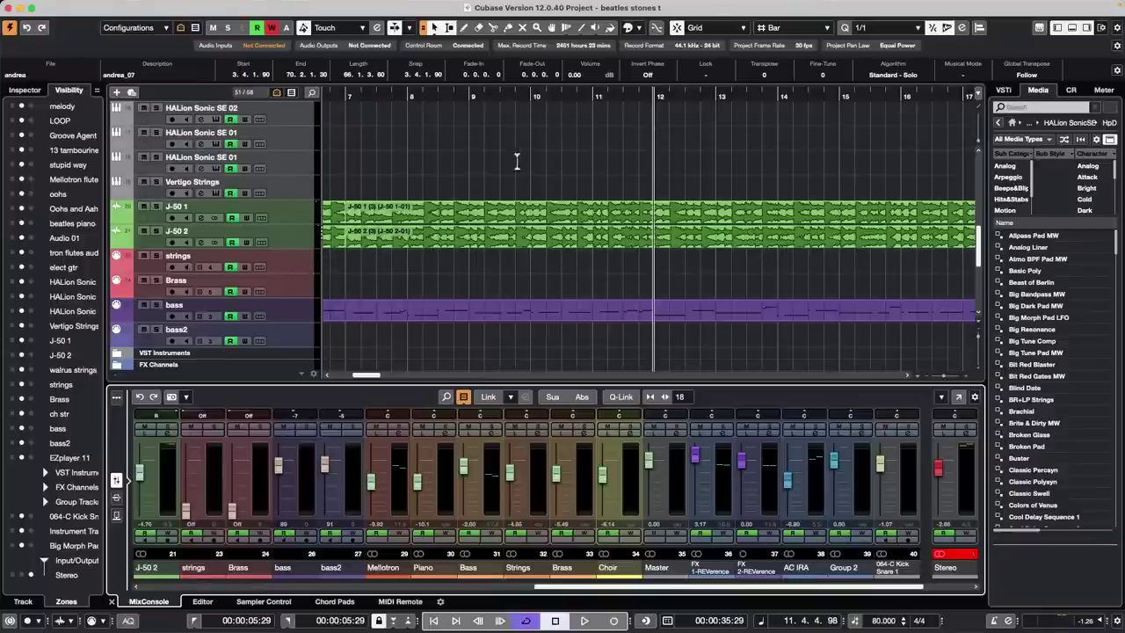
drag(492, 98, 482, 73)
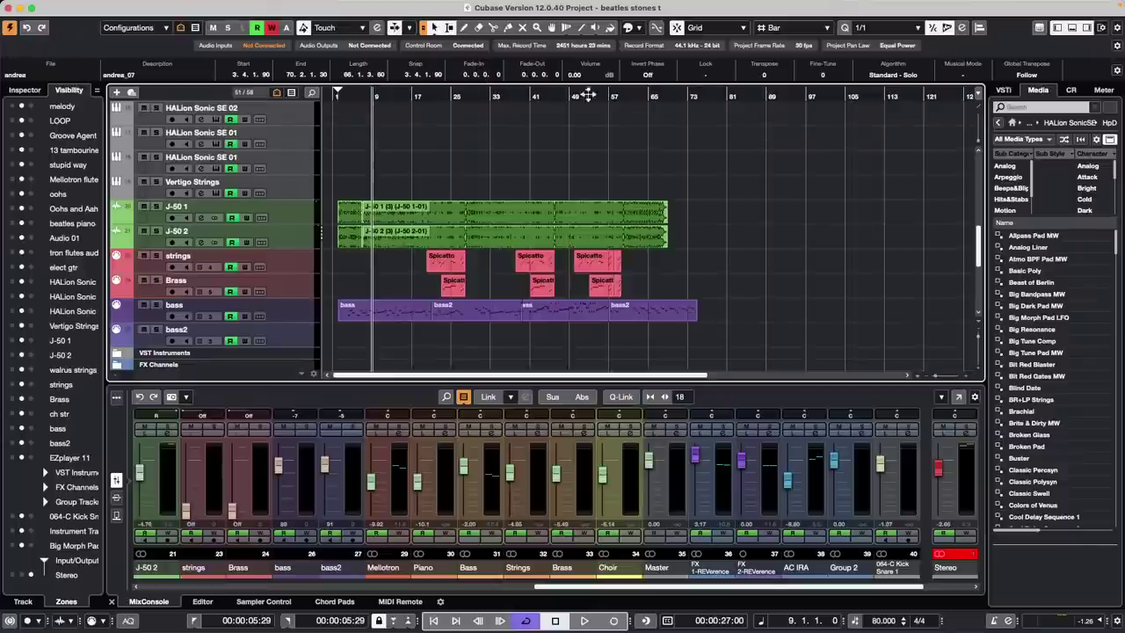
Open the recent project jump off.cpr and activate it.
click(77, 6)
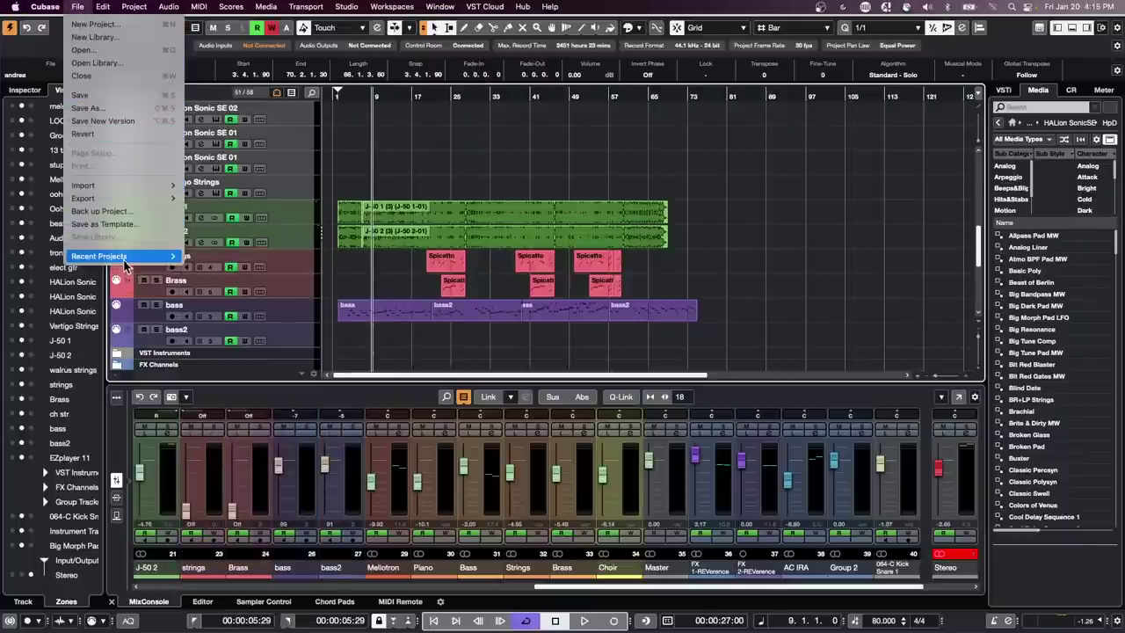
mouse_move(125, 256)
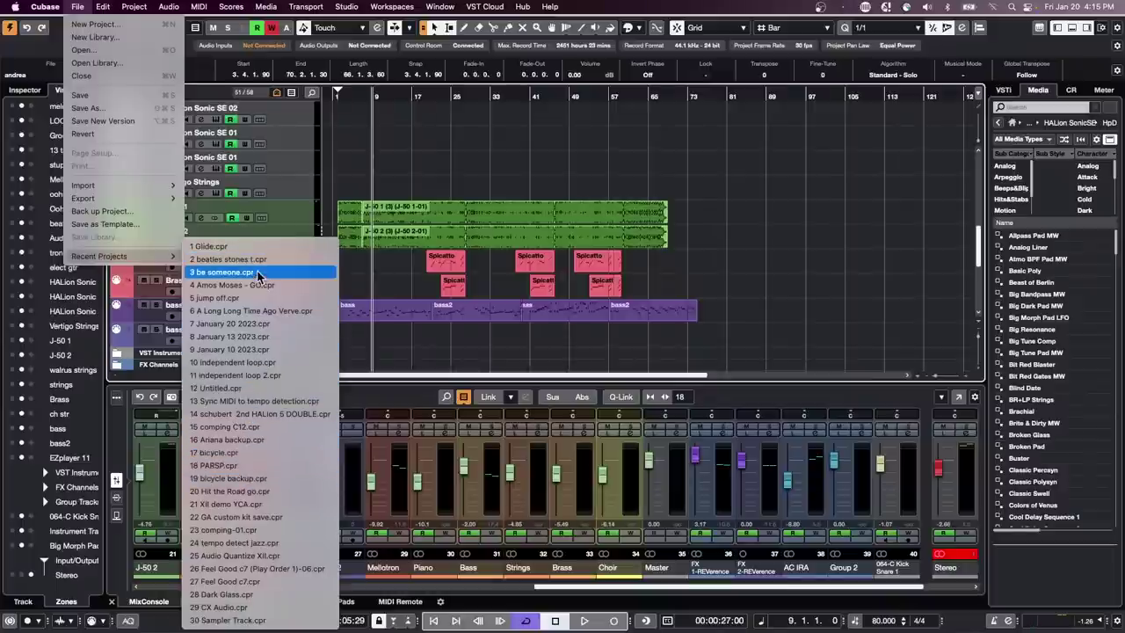
click(255, 297)
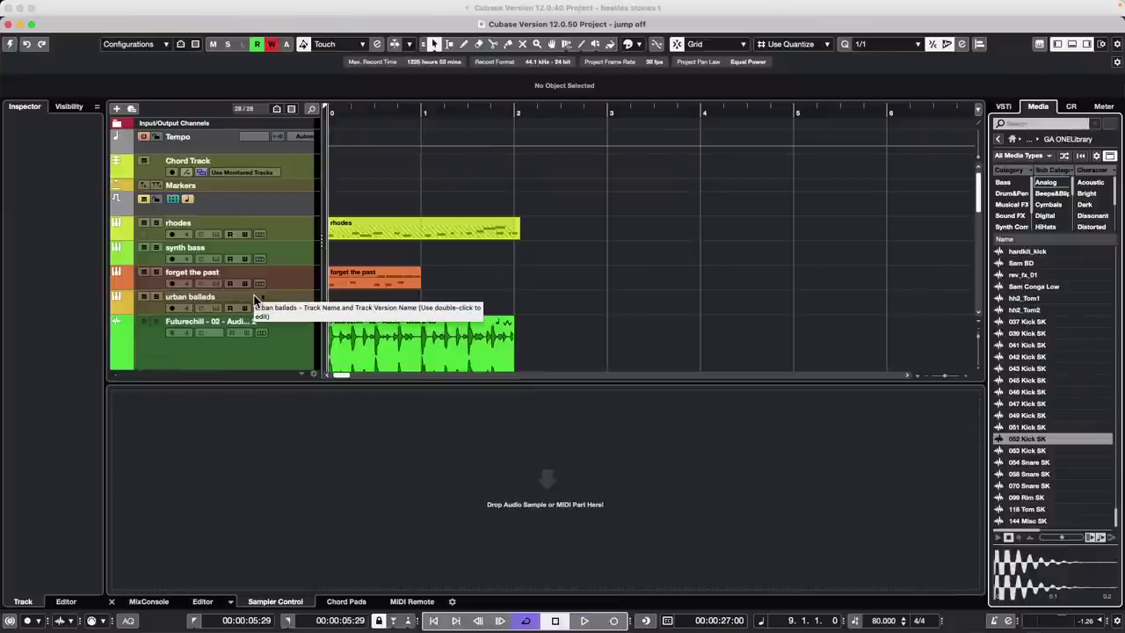
click(9, 45)
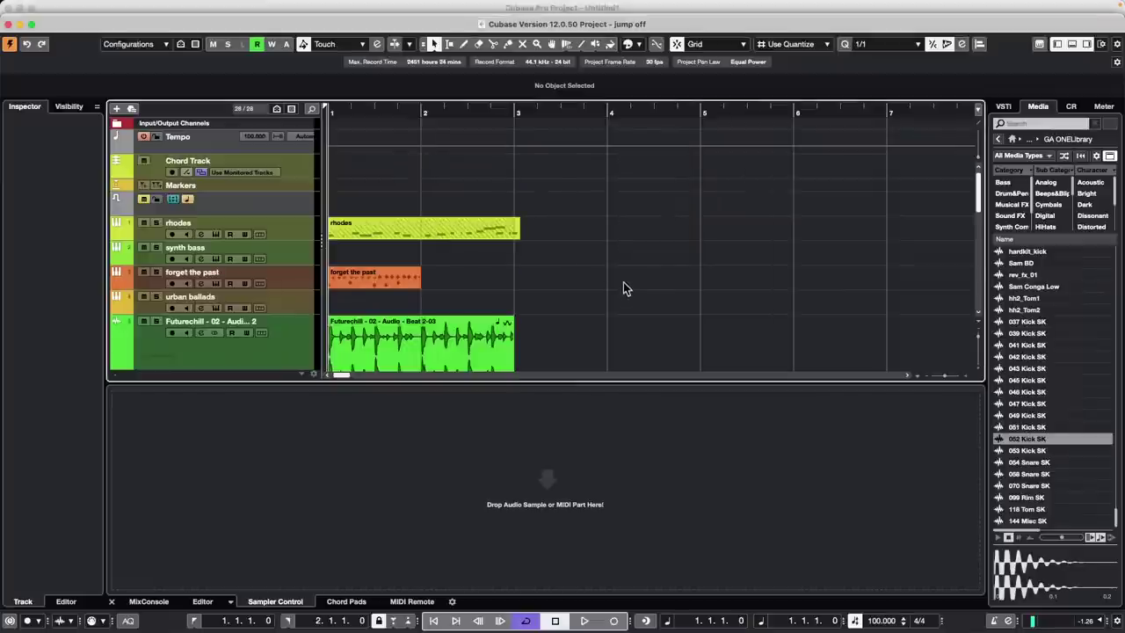
Select the urban ballads track and briefly view its channel settings.
click(300, 300)
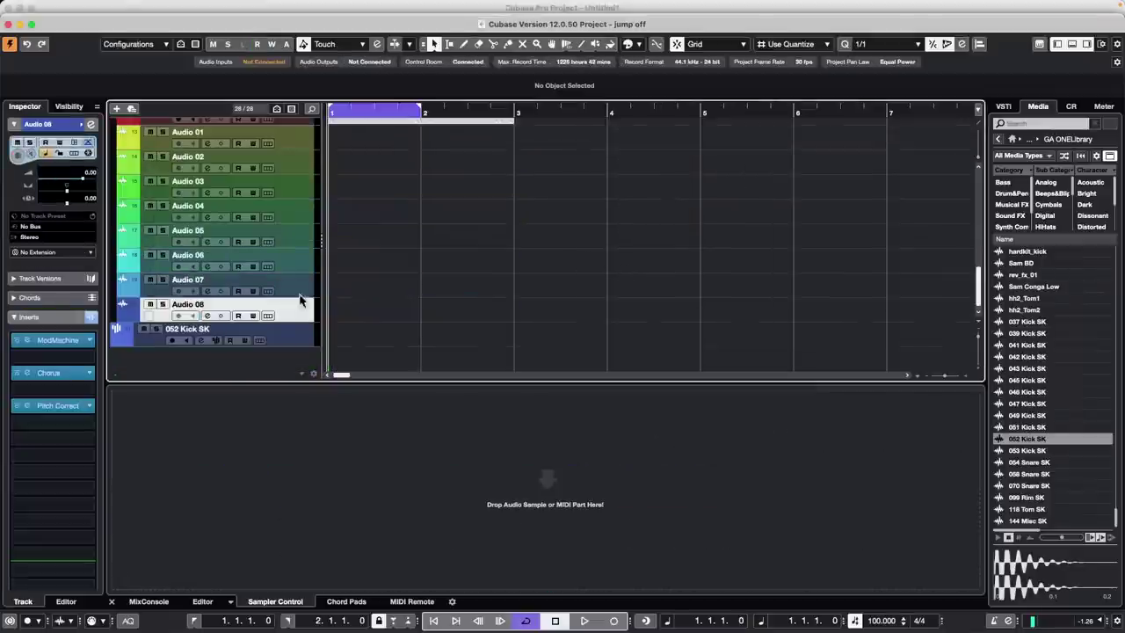
scroll(400, 258, up, 10)
click(307, 296)
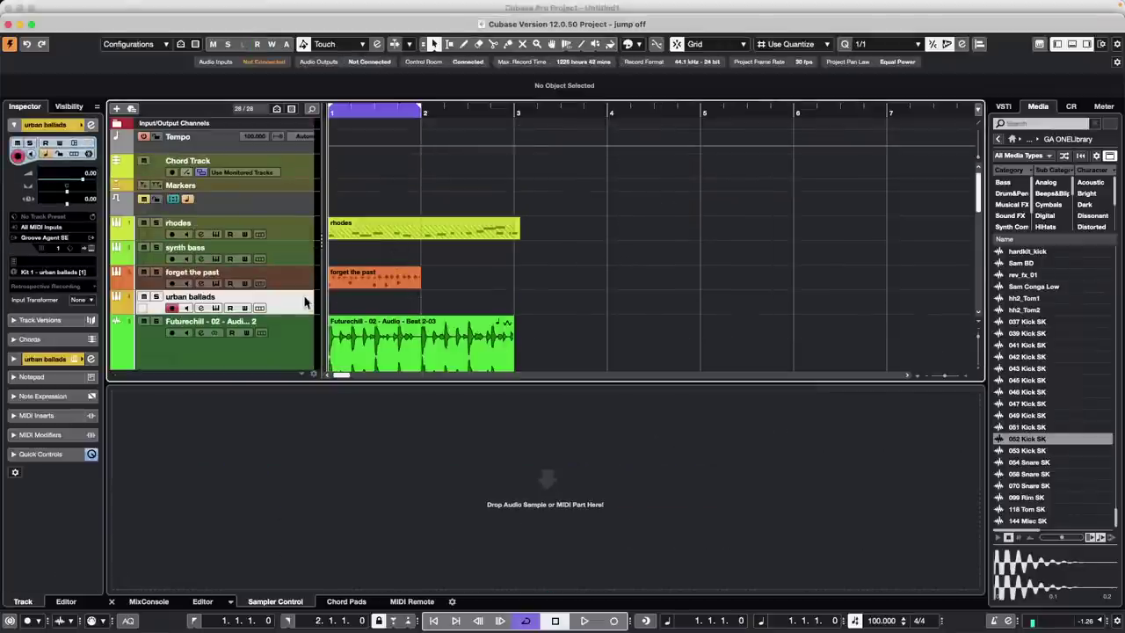
click(91, 358)
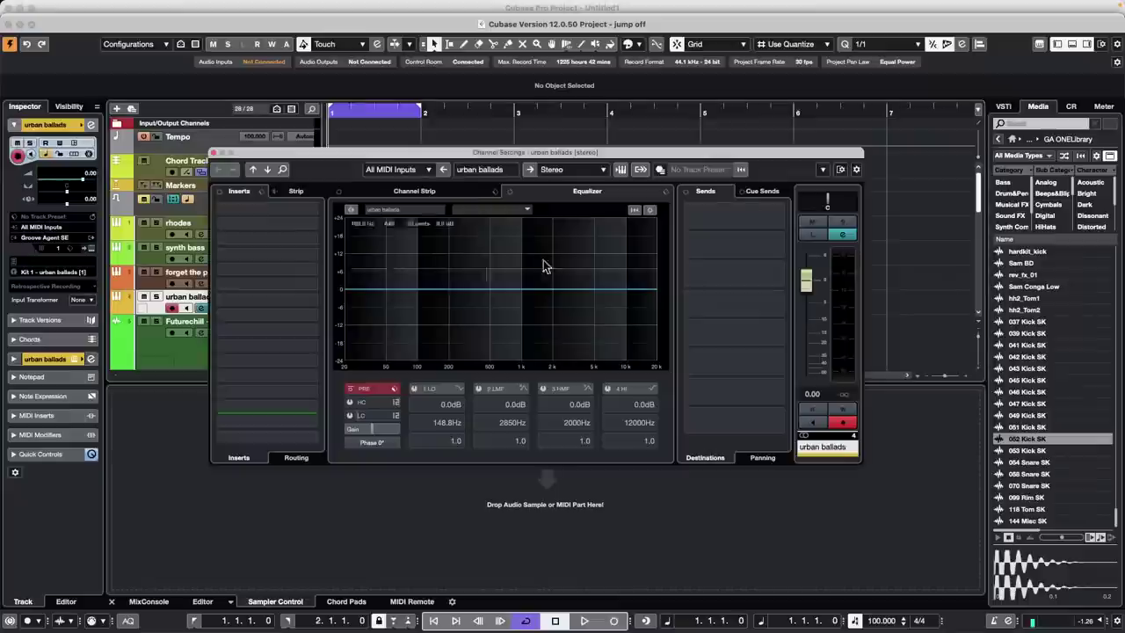
click(215, 153)
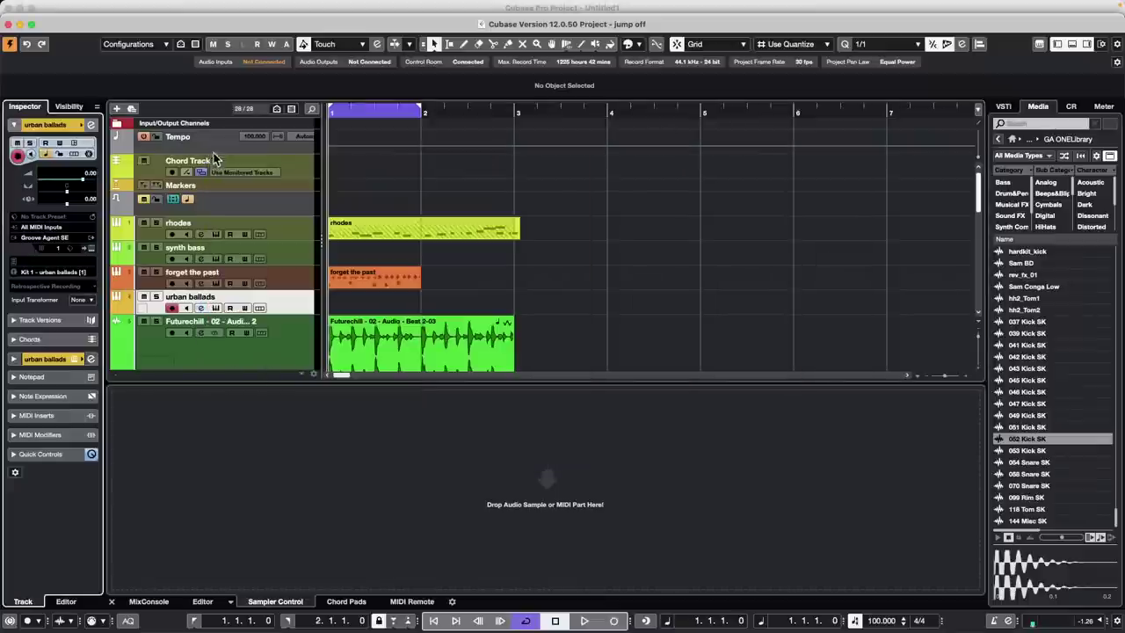
Open the urban ballads track's Groove Agent SE instrument and clear Urban Ballads Kit 01 from it.
click(216, 308)
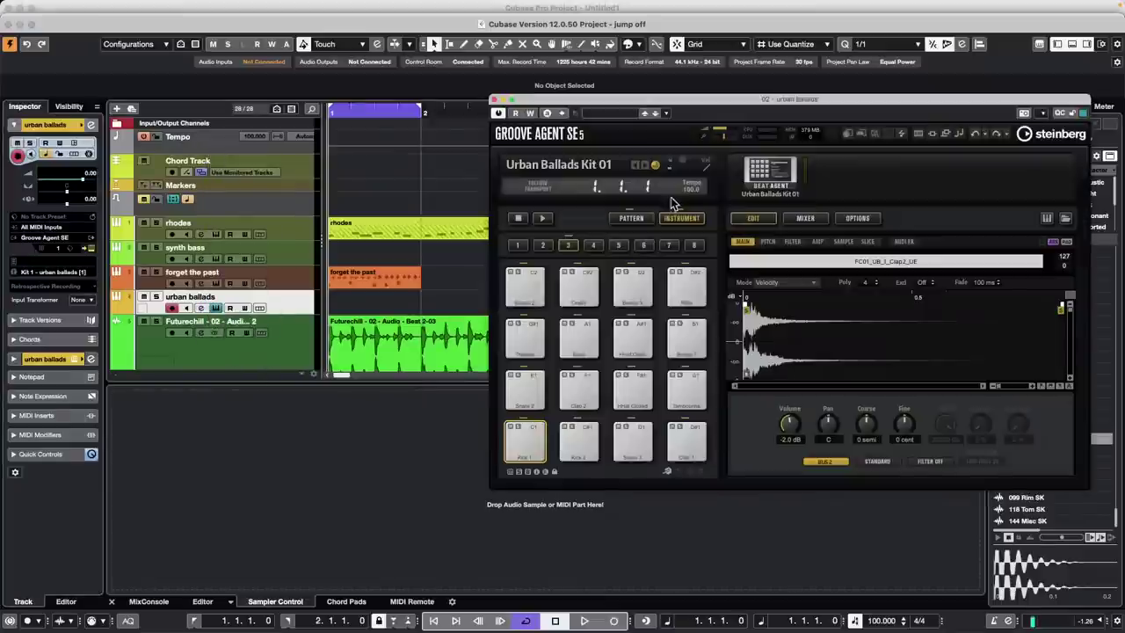
click(768, 177)
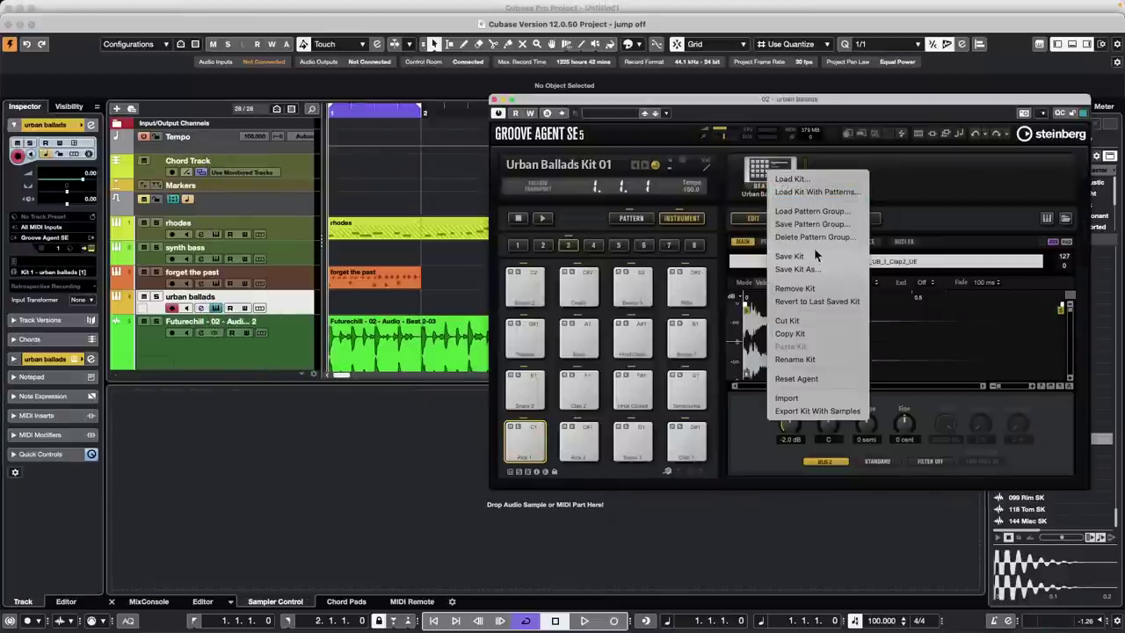
click(798, 322)
Load the Futurechill - 02 - Audio - Beat 2-03 event onto pad C1 and create slices from it across the pads.
drag(369, 351, 529, 442)
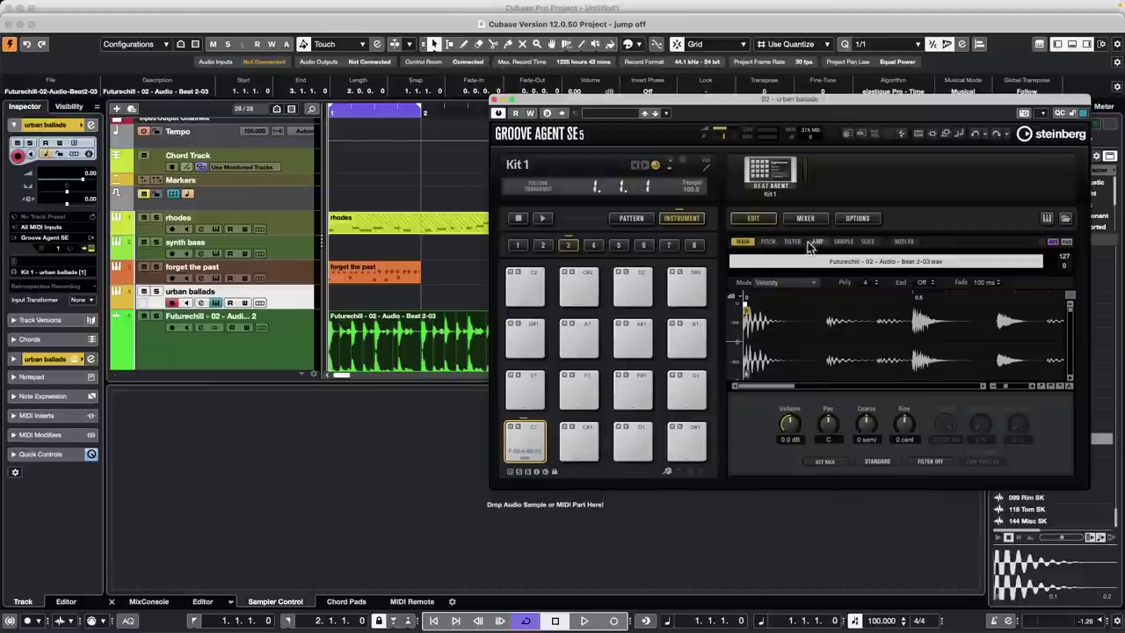
click(869, 242)
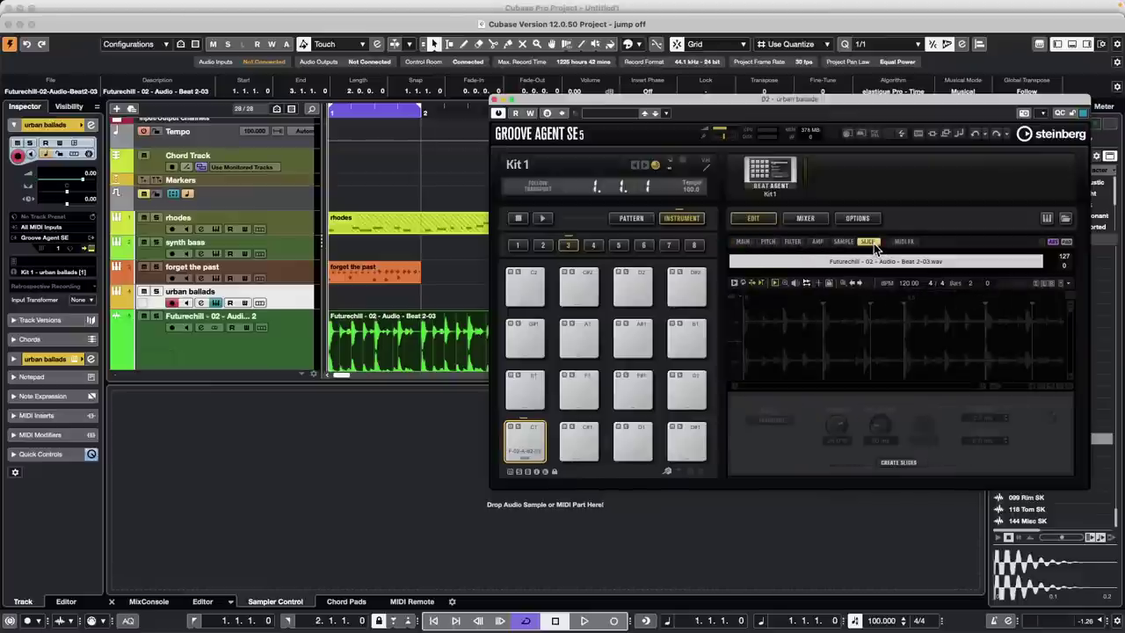
click(909, 465)
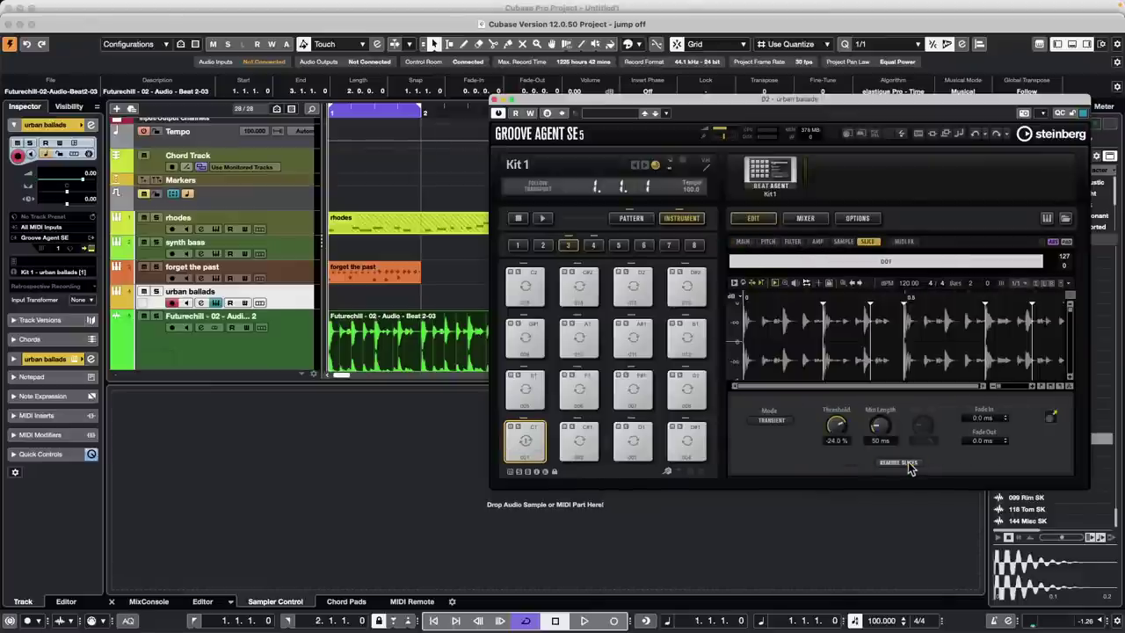
Audition the beat slices on the Groove Agent pads from C1 up to A#1.
click(530, 444)
click(579, 442)
click(632, 442)
click(686, 442)
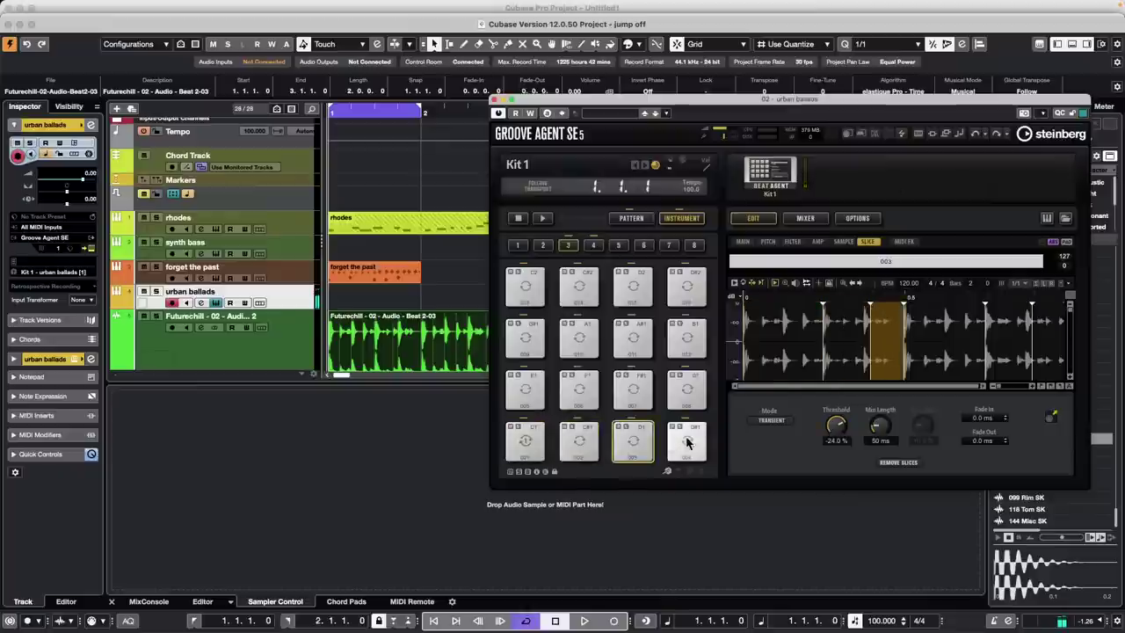
click(524, 391)
click(579, 391)
click(633, 390)
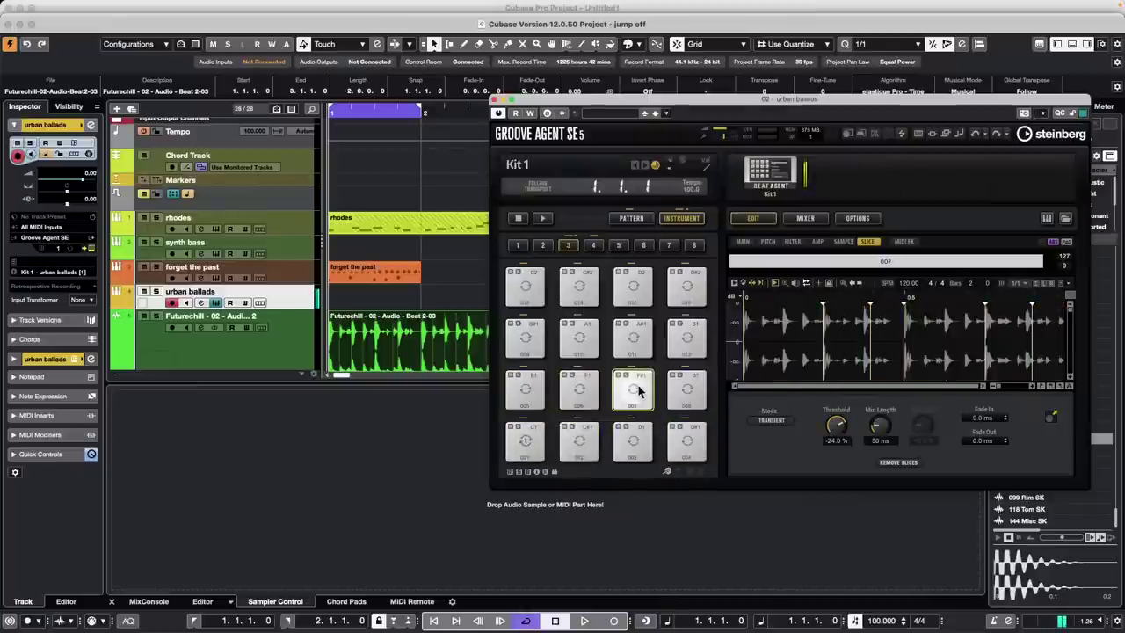
click(687, 386)
click(525, 338)
click(579, 339)
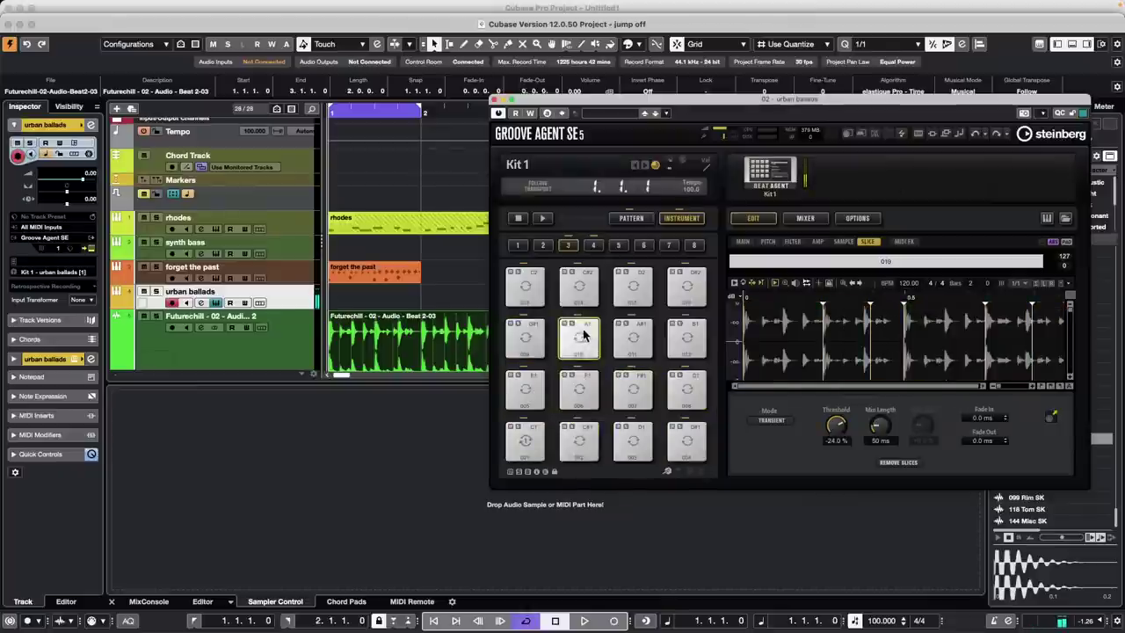
click(633, 339)
Select slice 004 on pad D#1 and raise its coarse pitch.
click(686, 442)
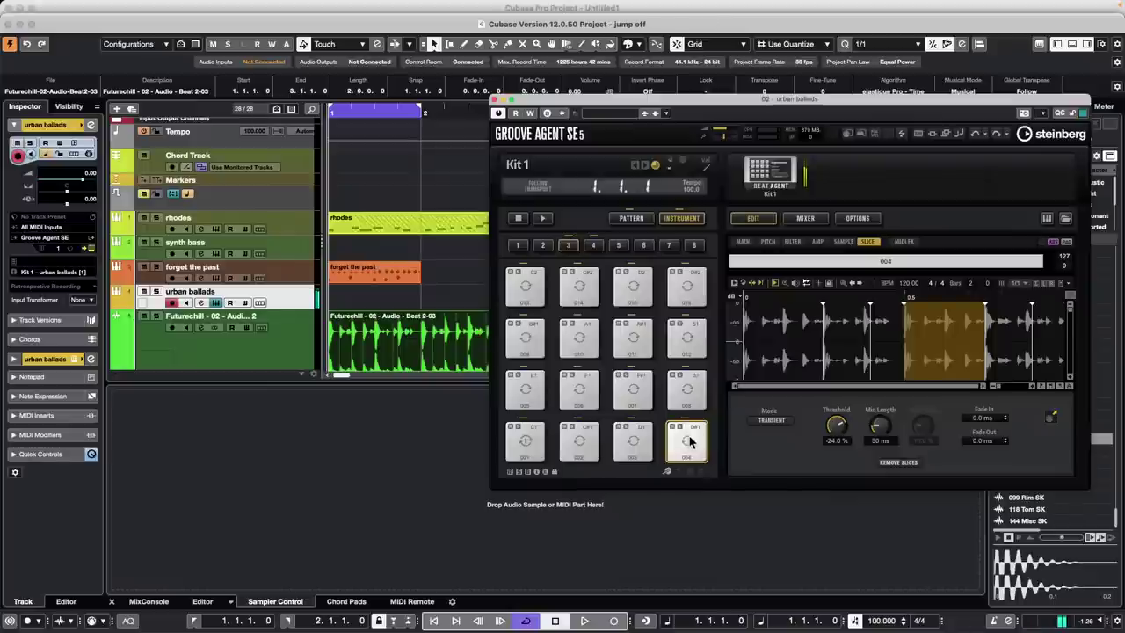
click(768, 241)
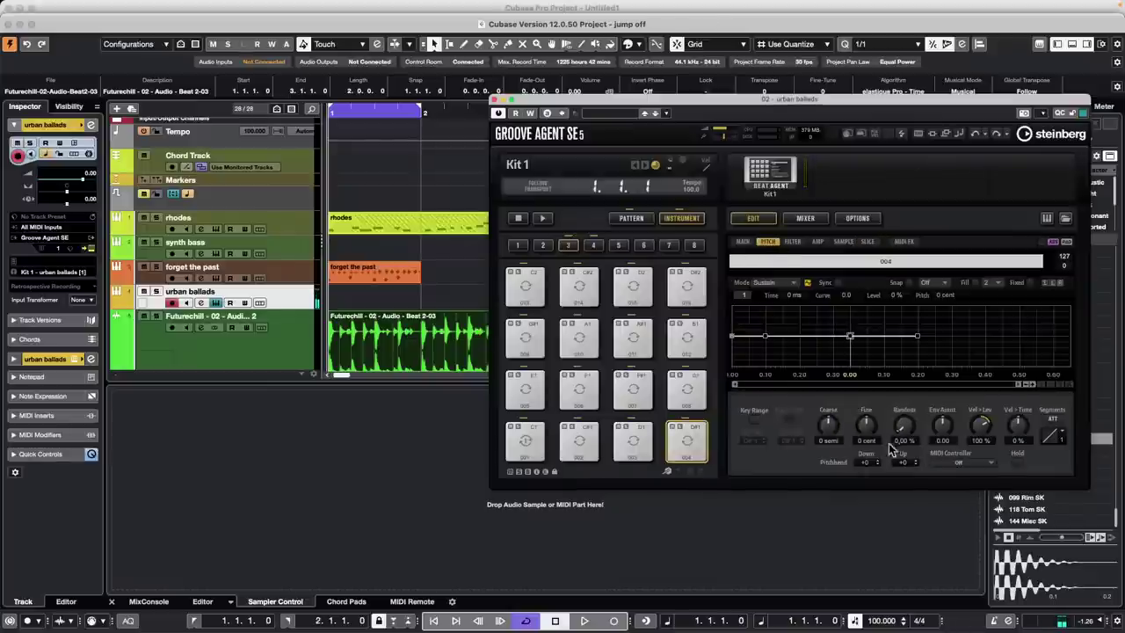
drag(832, 430, 837, 406)
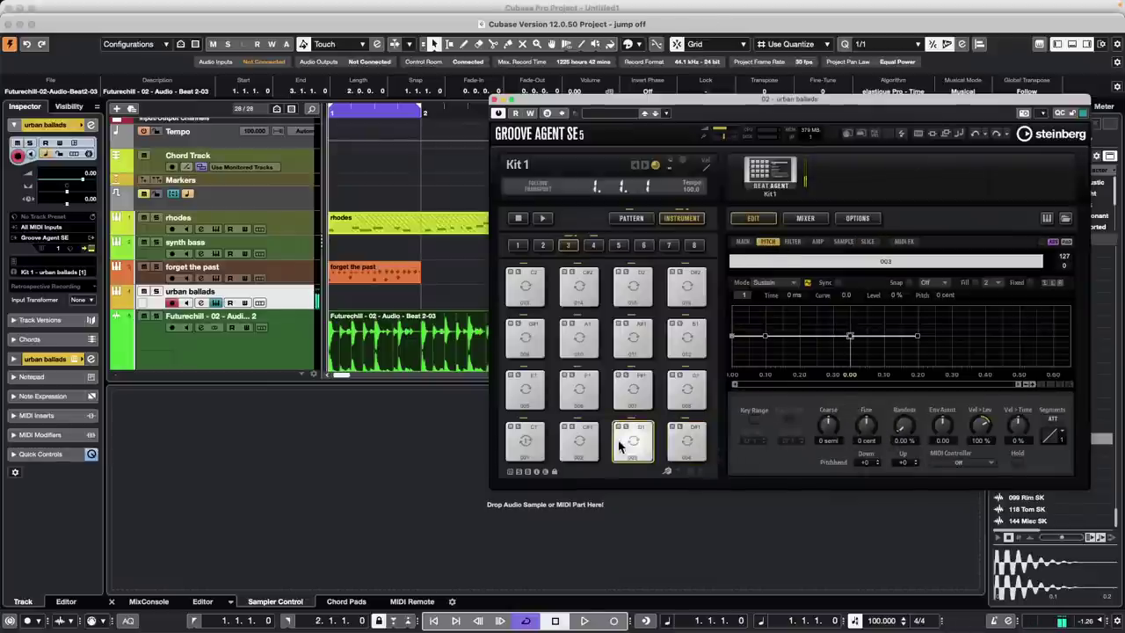
Audition further beat slices on the Groove Agent pads G1, B1, D#2, D2, A1 and C2.
click(686, 391)
click(682, 333)
click(684, 285)
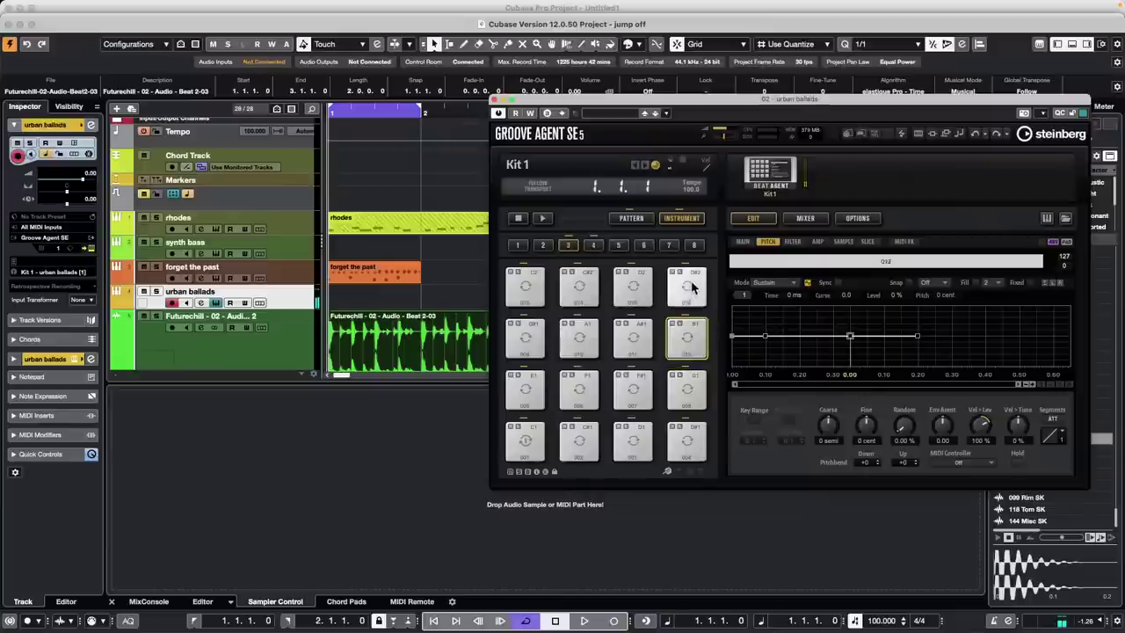
click(634, 290)
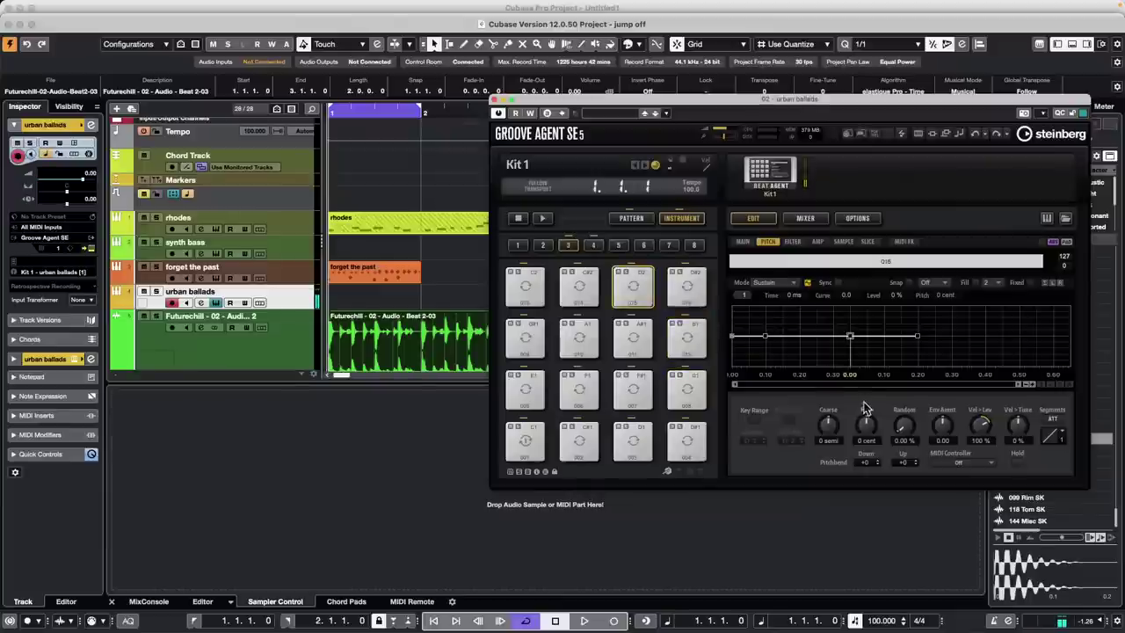
click(575, 336)
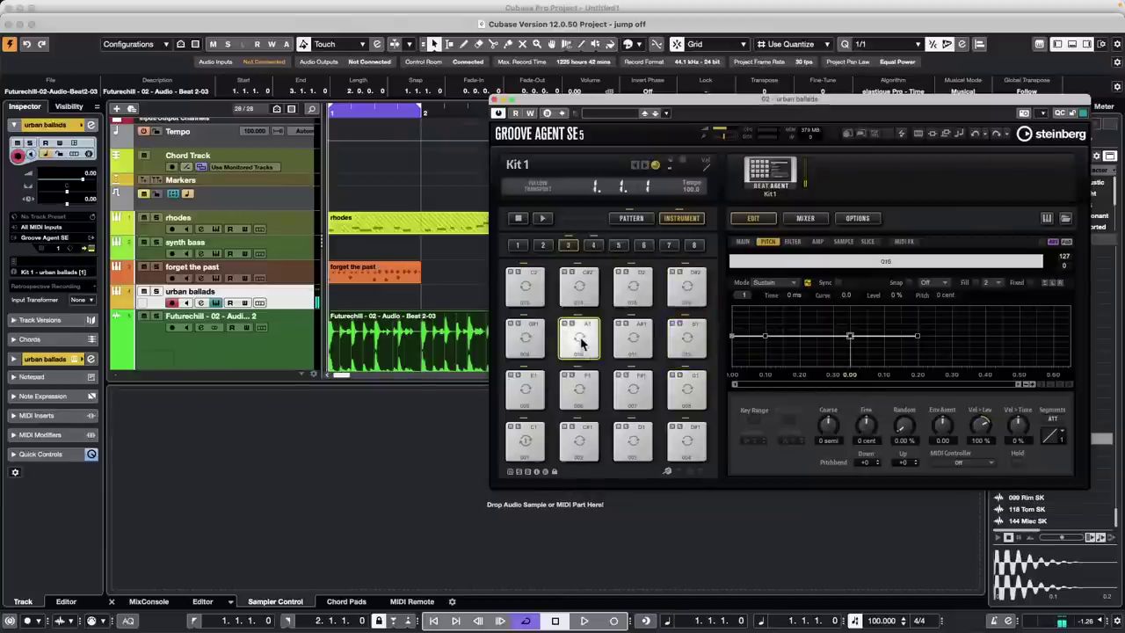
click(520, 282)
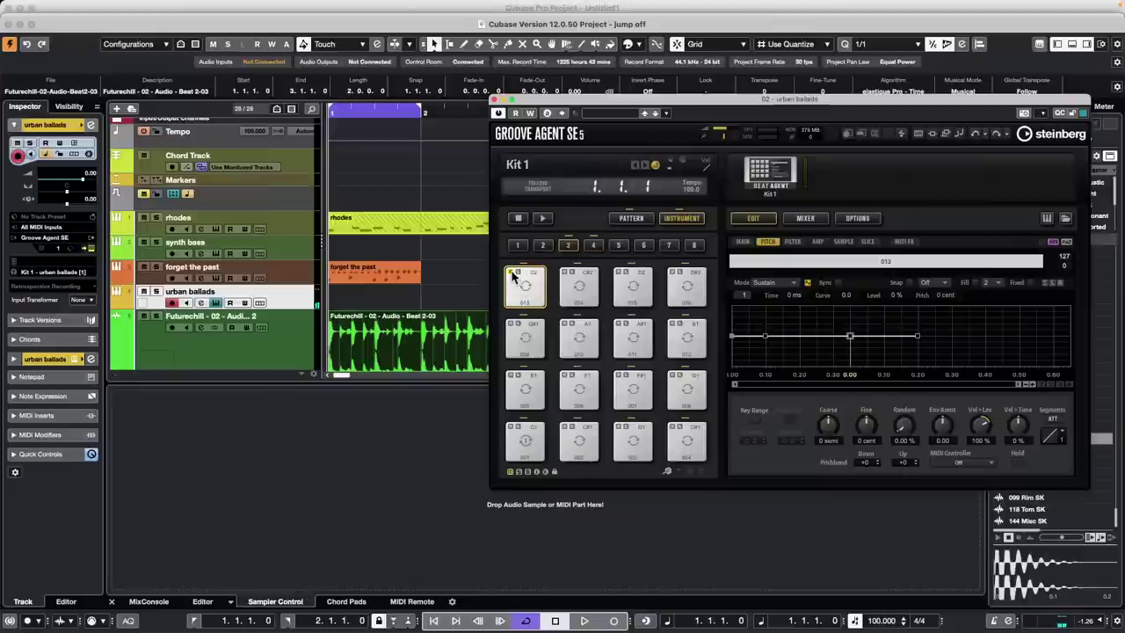
Audition the slices on pads G#1 and A1, and lower the coarse pitch of slice 011 on pad A#1 to -5 semitones.
click(520, 341)
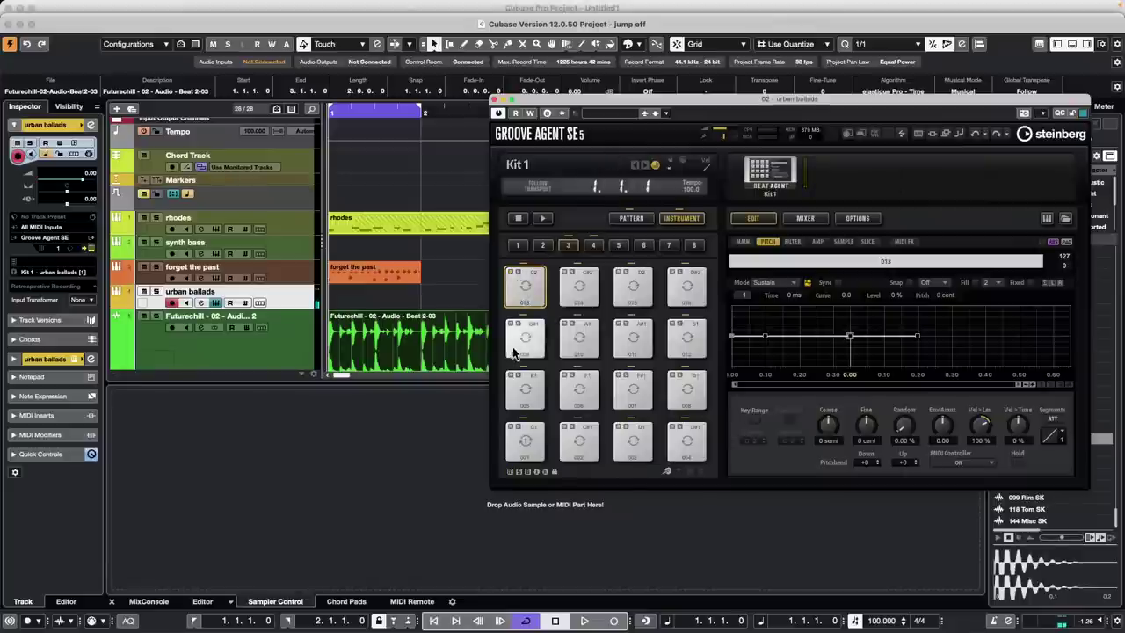
click(577, 339)
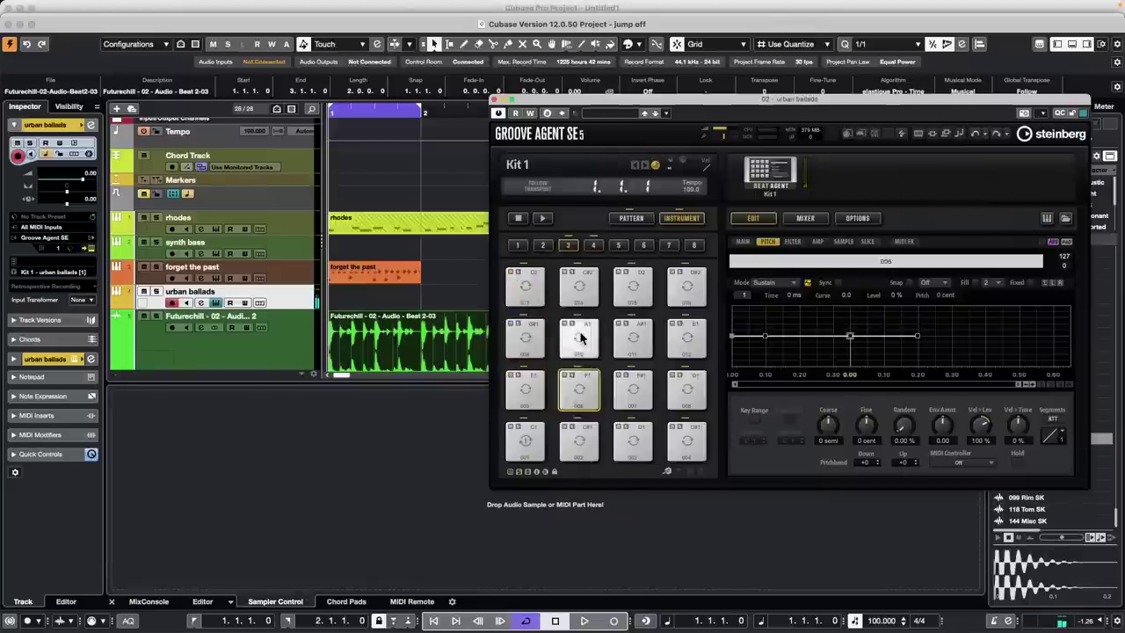
click(632, 336)
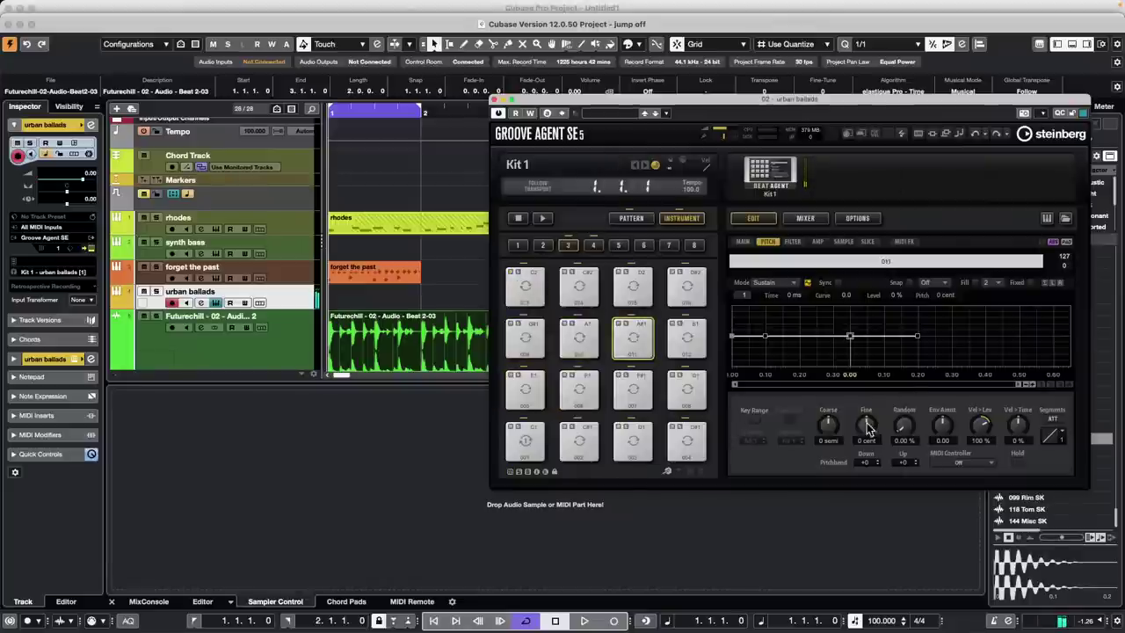
drag(826, 429, 817, 437)
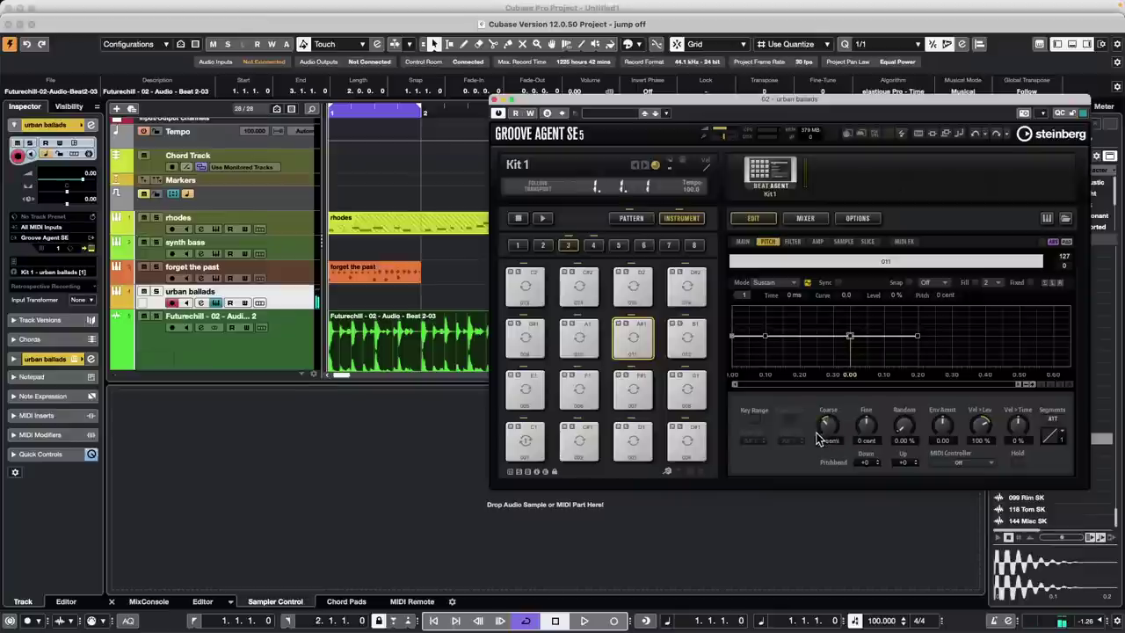
Trigger the Futurechill - 02 - Audio - Beat 2-03 pattern from its pattern pad and return to the instrument pads.
click(645, 217)
click(525, 442)
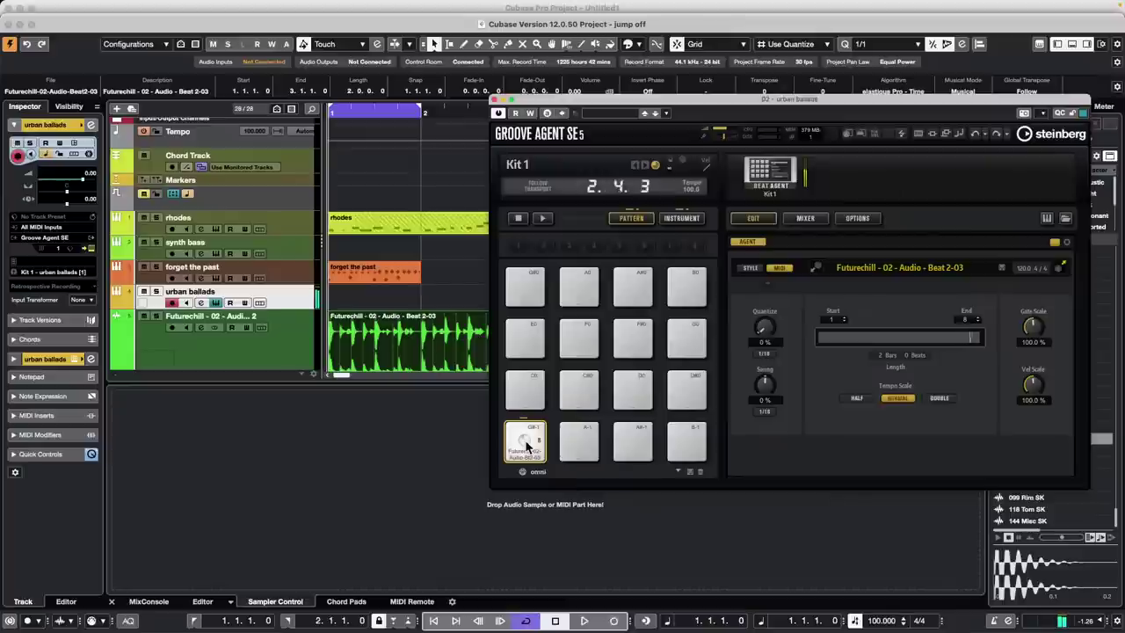
click(690, 218)
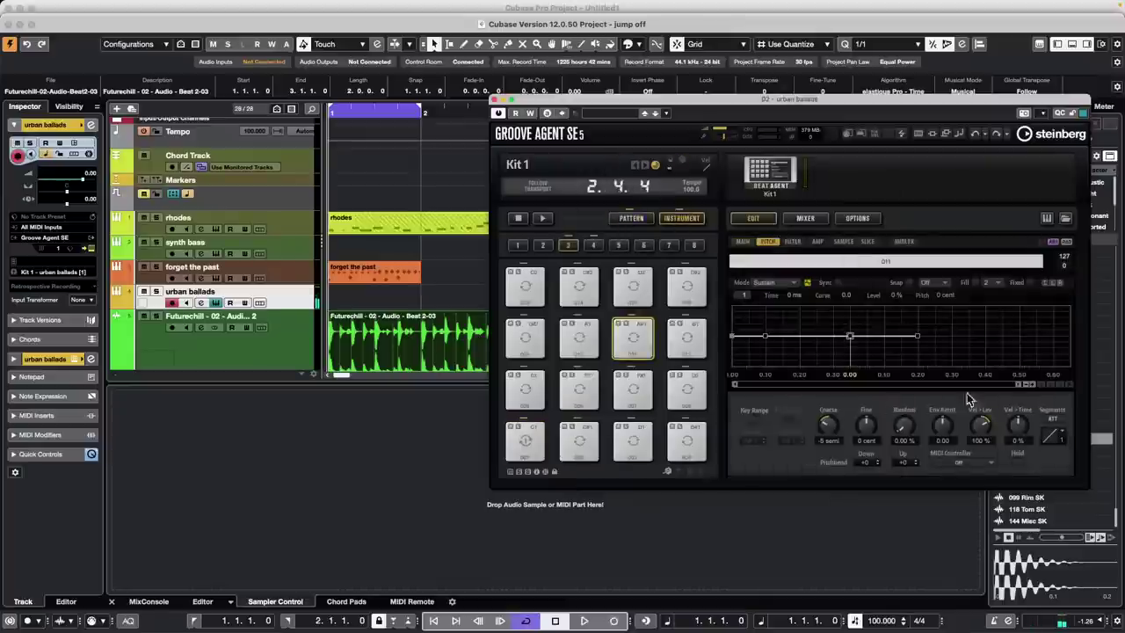
Audition slices in pad group 4 and set the random pitch of slice 017 on pad E2 to 100%.
click(593, 245)
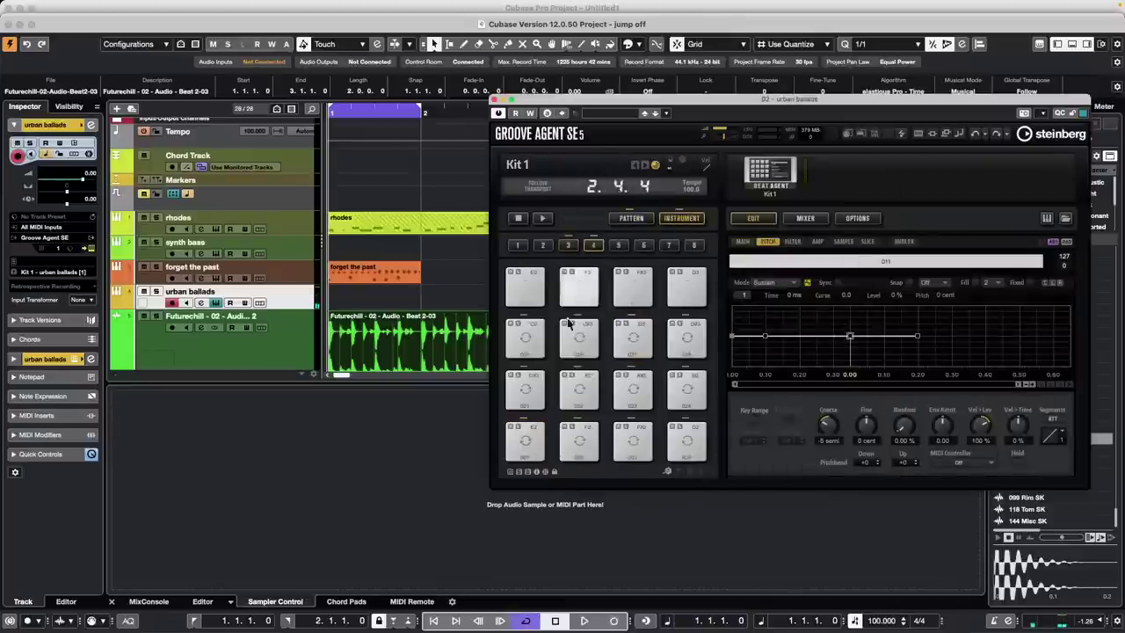
click(569, 400)
click(579, 439)
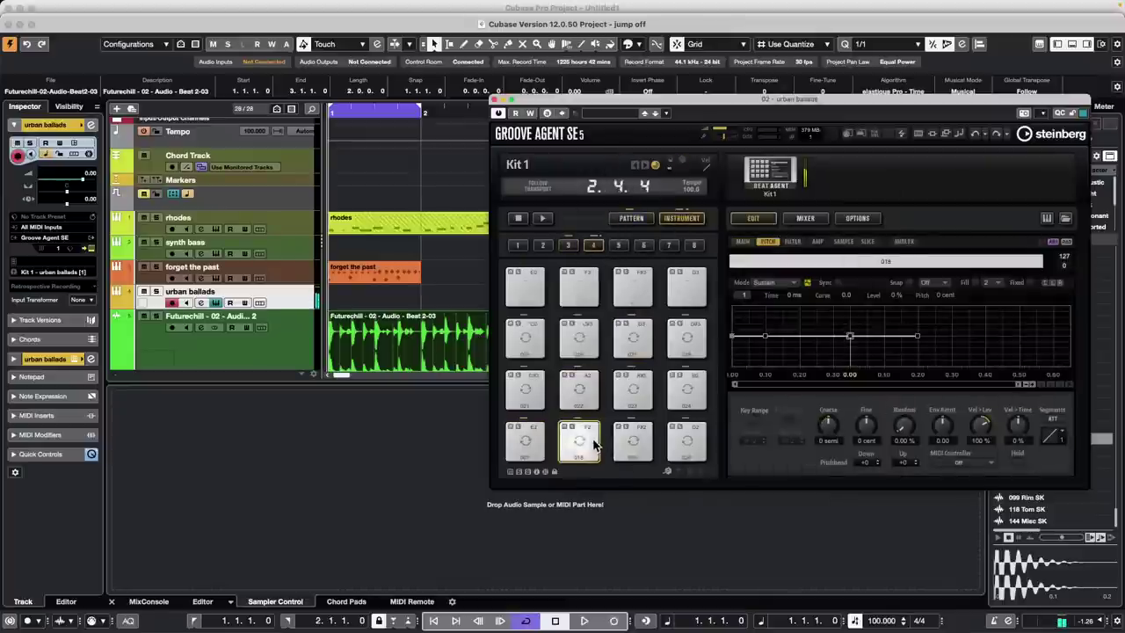
click(633, 439)
click(525, 441)
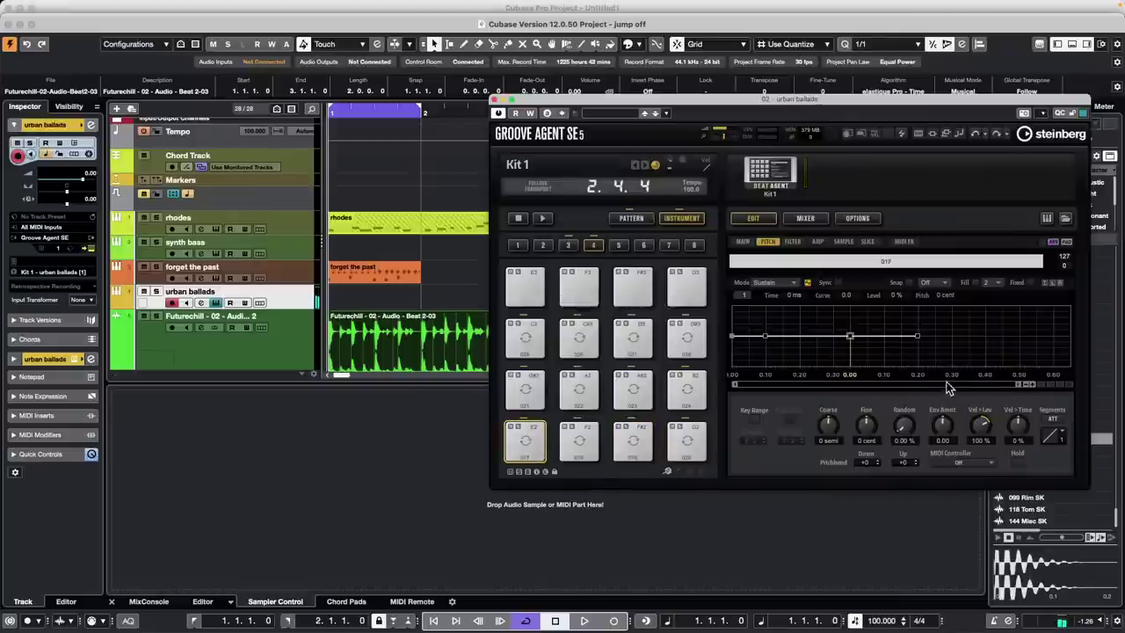
drag(907, 436, 937, 328)
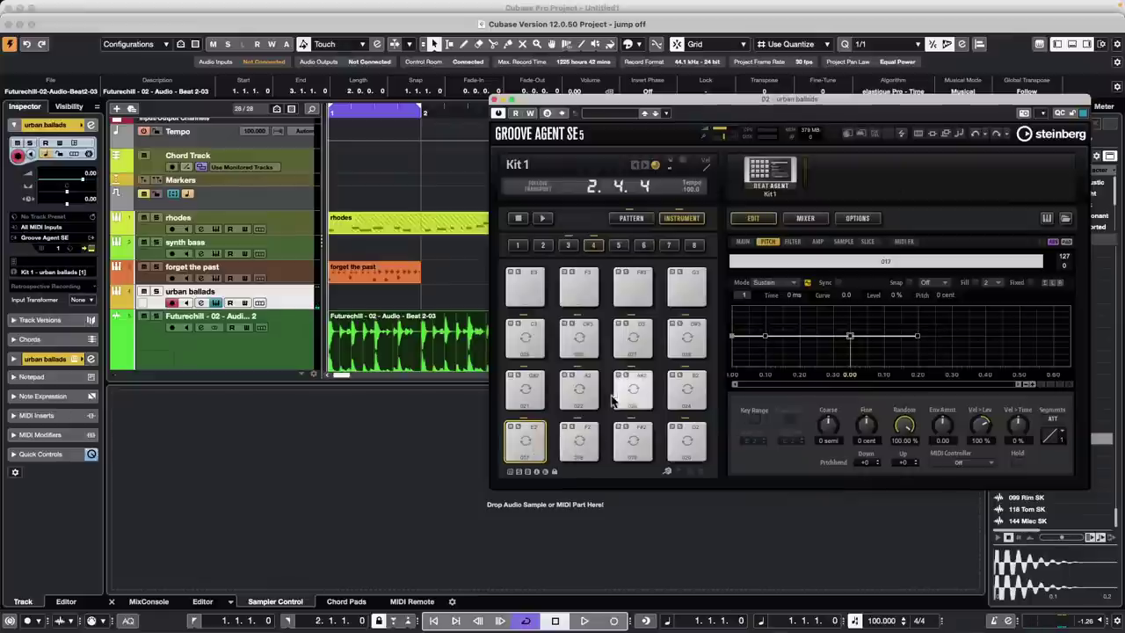
Audition slices 024 to 028 on pads B2 through D#3 of pad group 4.
click(578, 341)
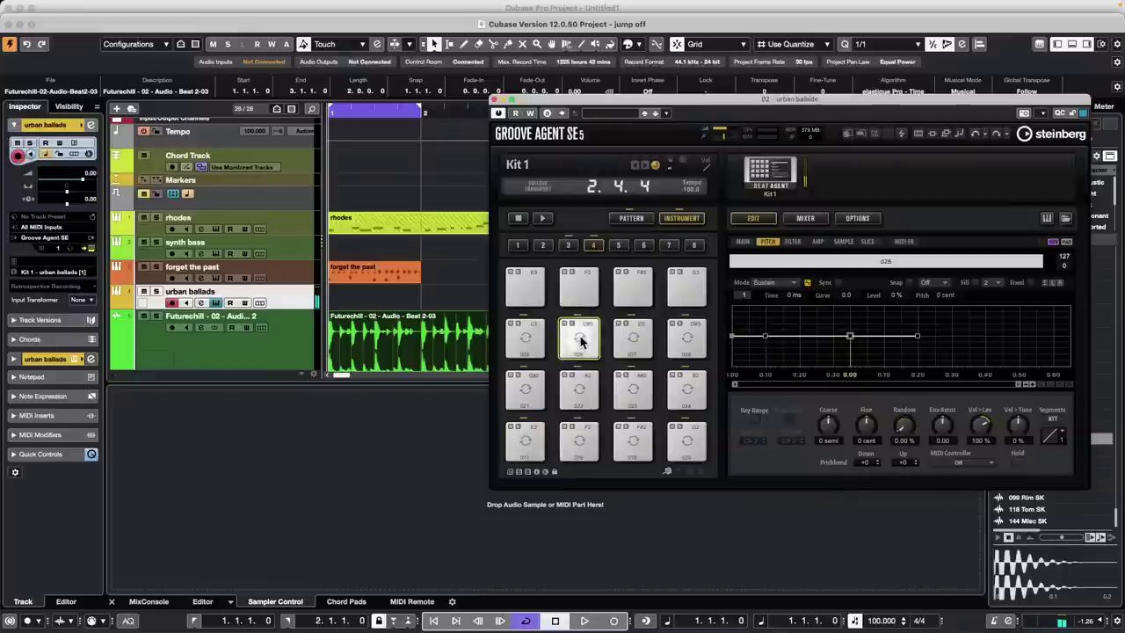
click(525, 338)
click(634, 339)
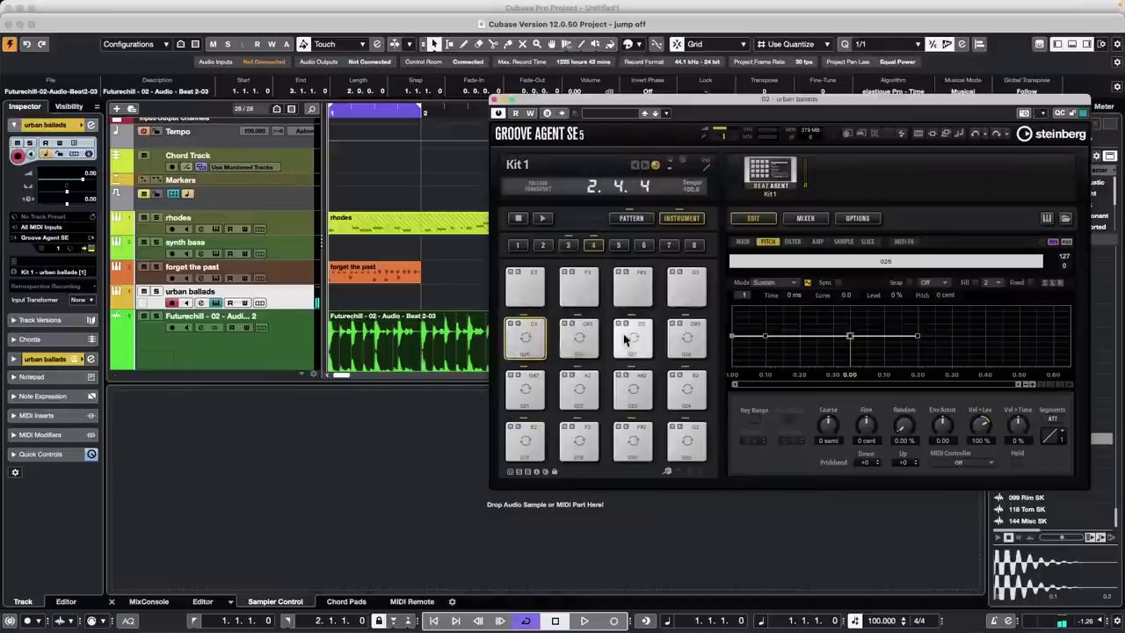
click(686, 338)
click(689, 394)
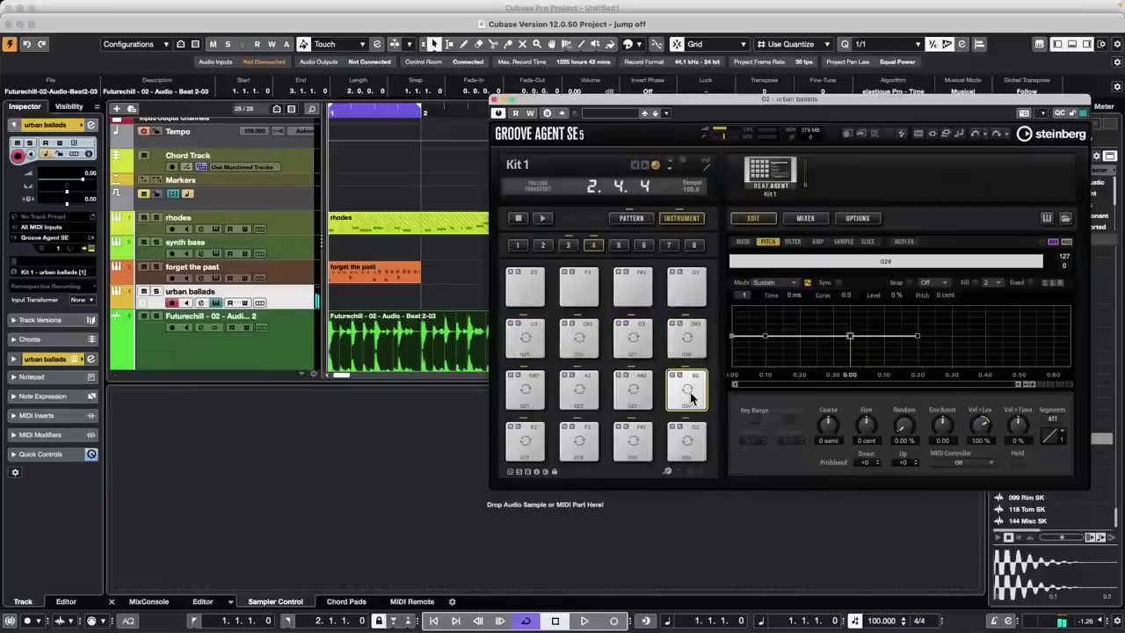
Try to raise the pitch envelope amount of slice 024 on pad B2 and reshape its pitch envelope curve.
click(690, 392)
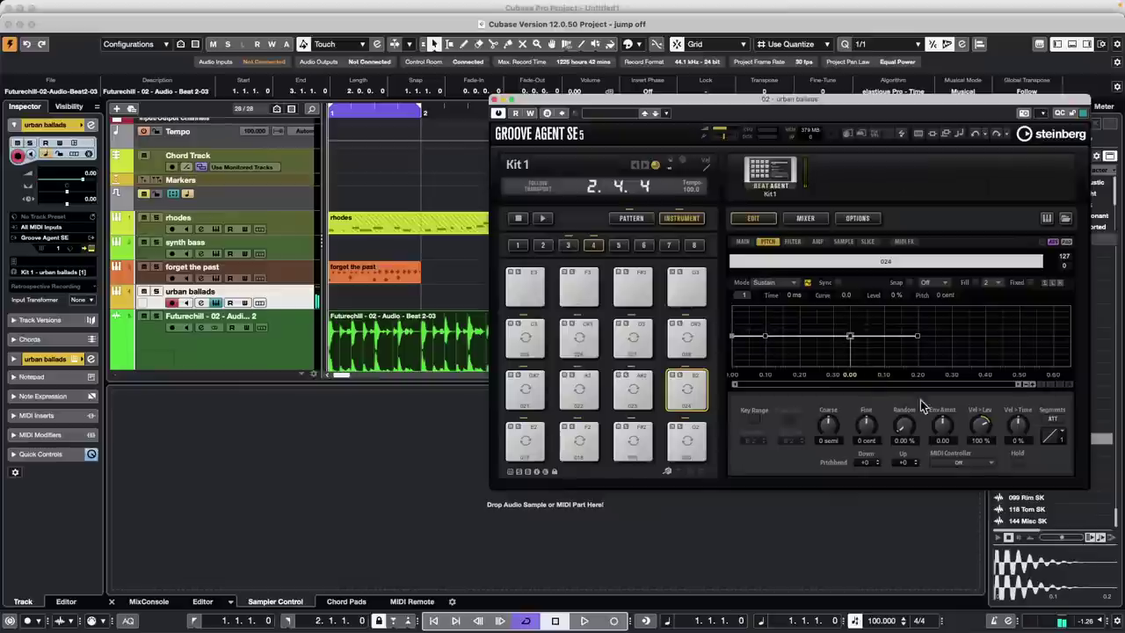
drag(942, 428, 963, 392)
drag(849, 336, 773, 314)
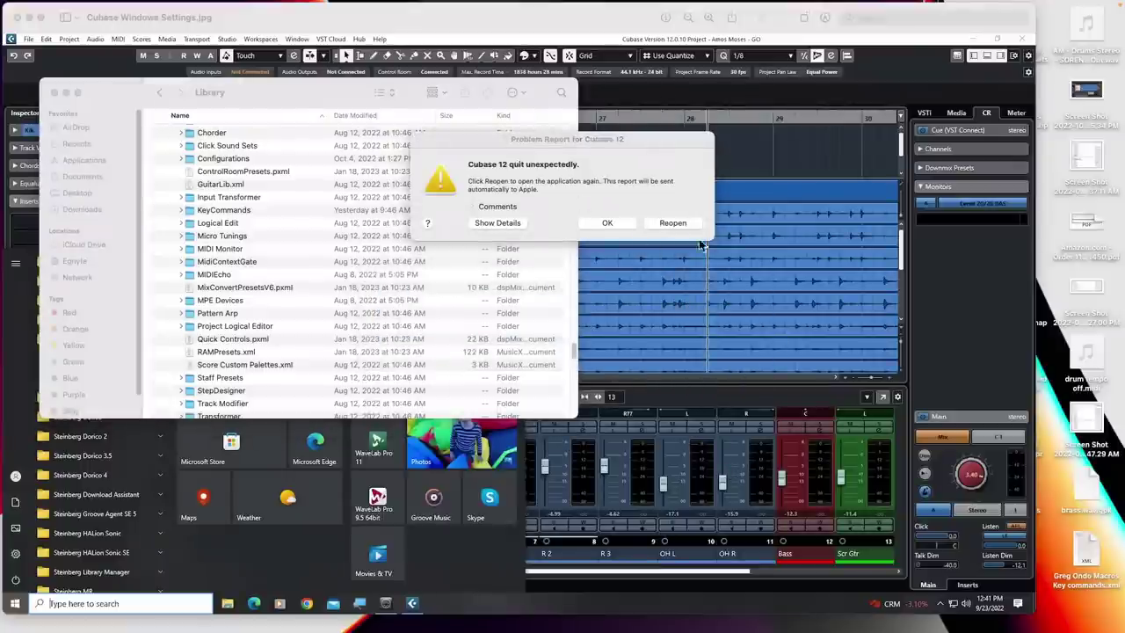
Reopen Cubase 12 with the current program preferences and load the recent project "jump off" without locating its missing files.
click(676, 223)
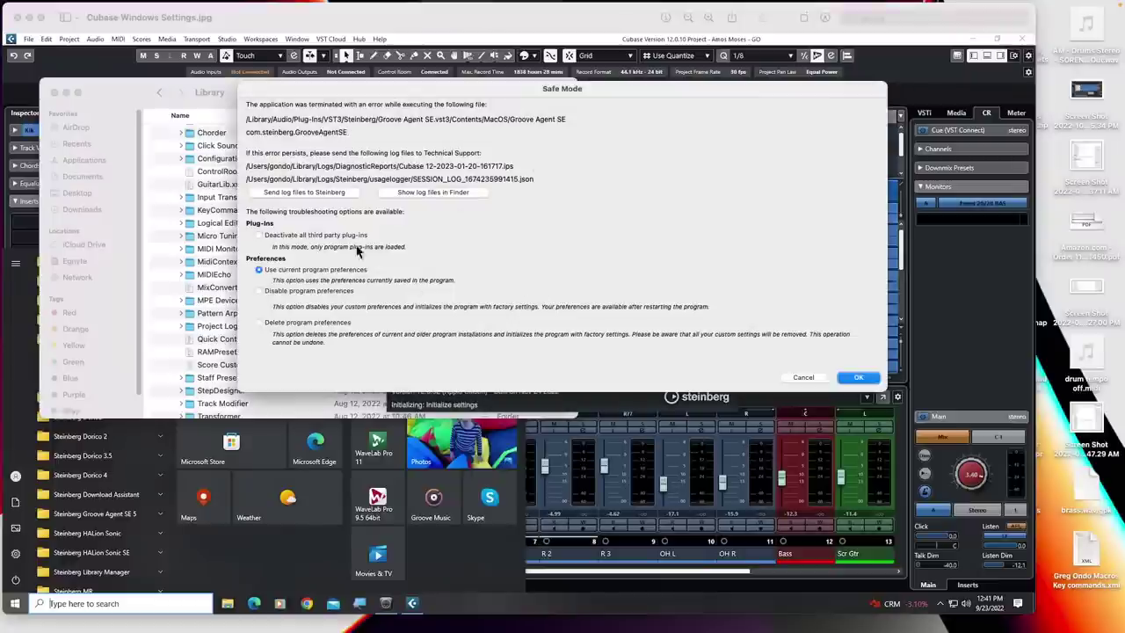
click(867, 378)
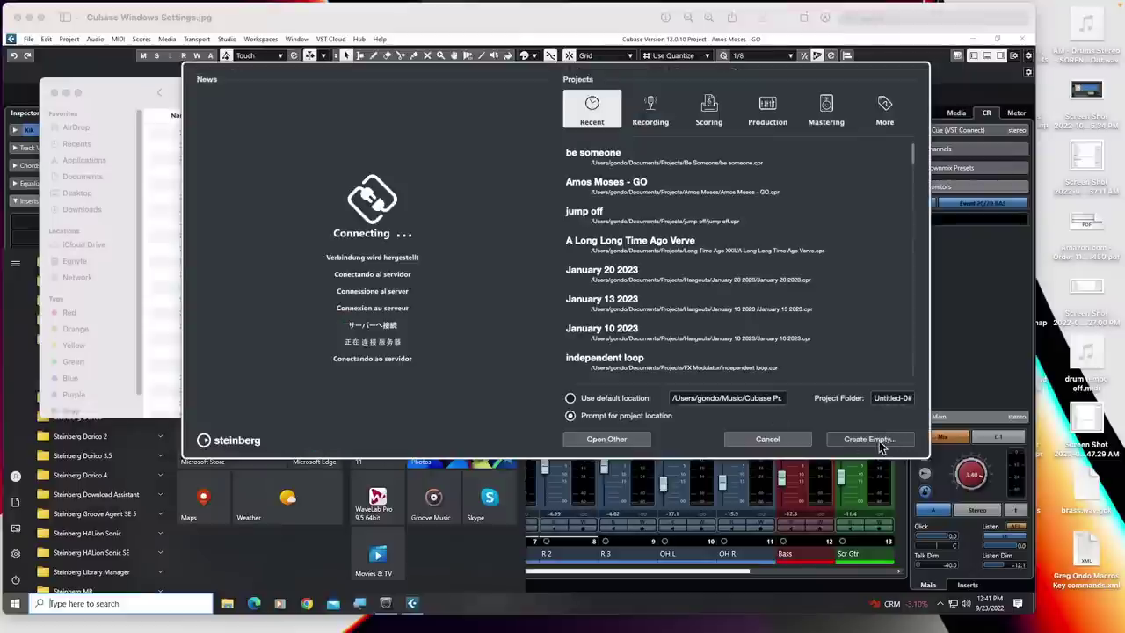
double_click(628, 213)
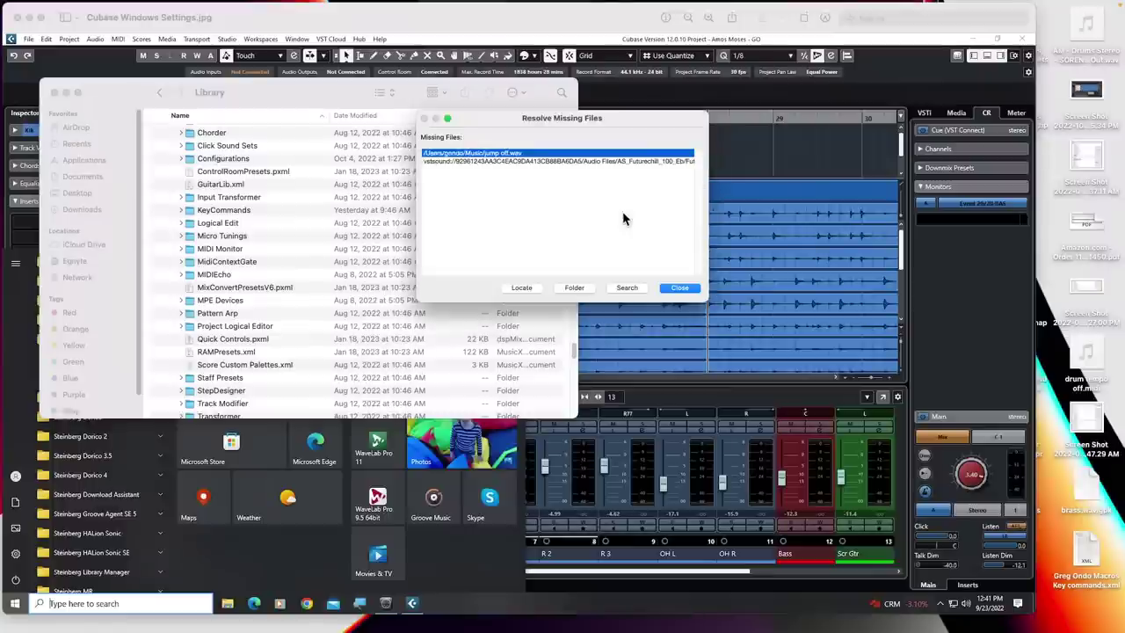
click(680, 287)
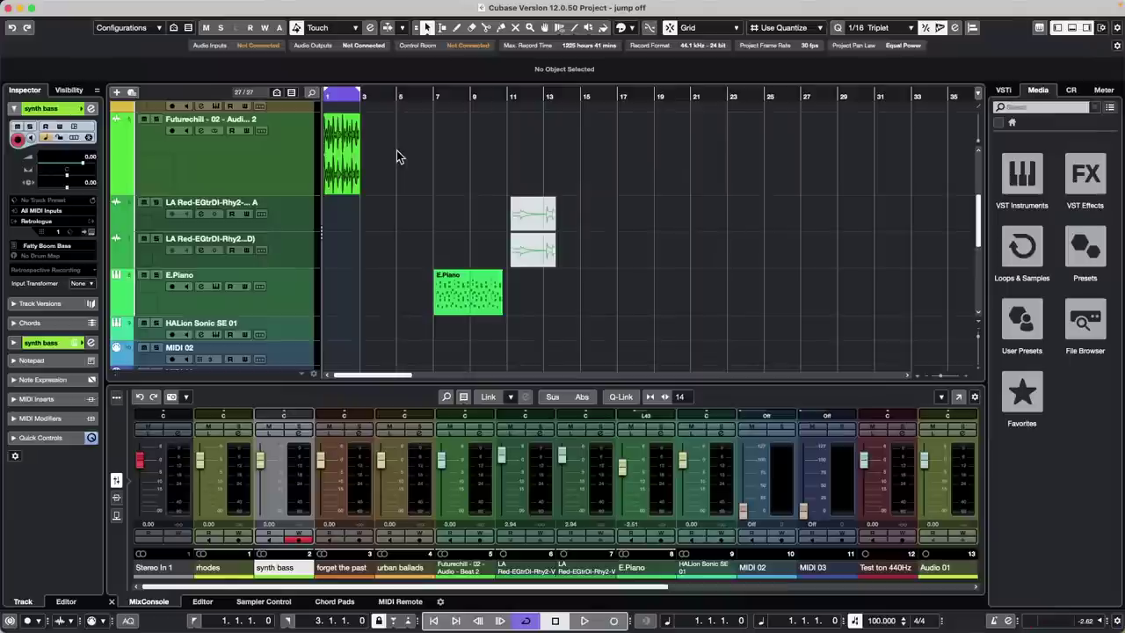
Switch to Safari and search the web for UR22C.
mouse_move(299, 629)
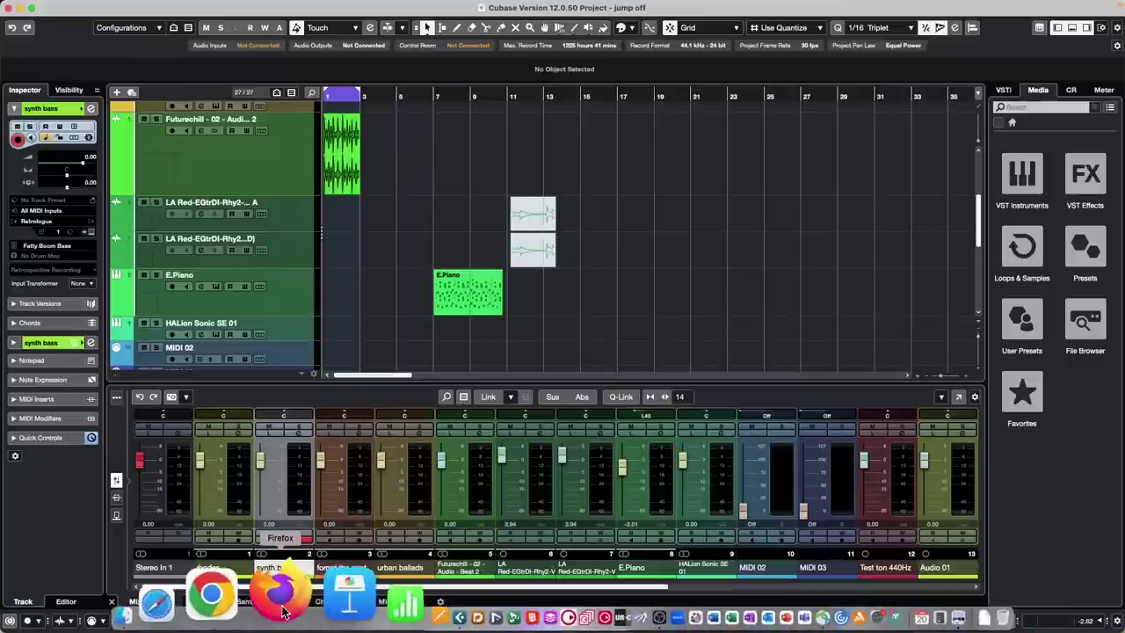
click(254, 601)
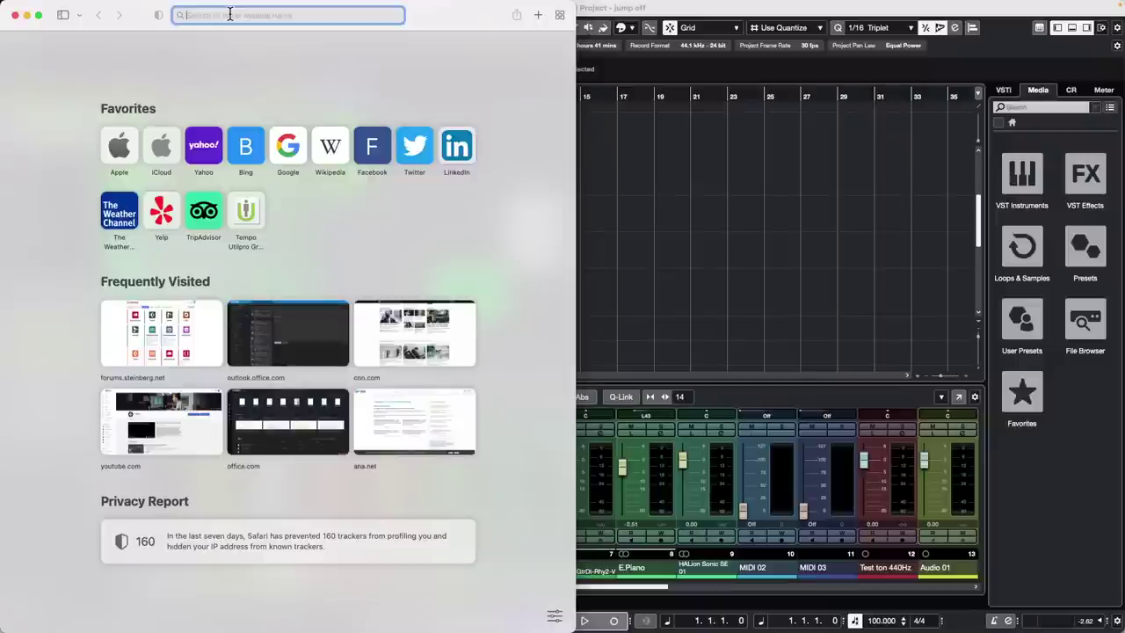
text(UR)
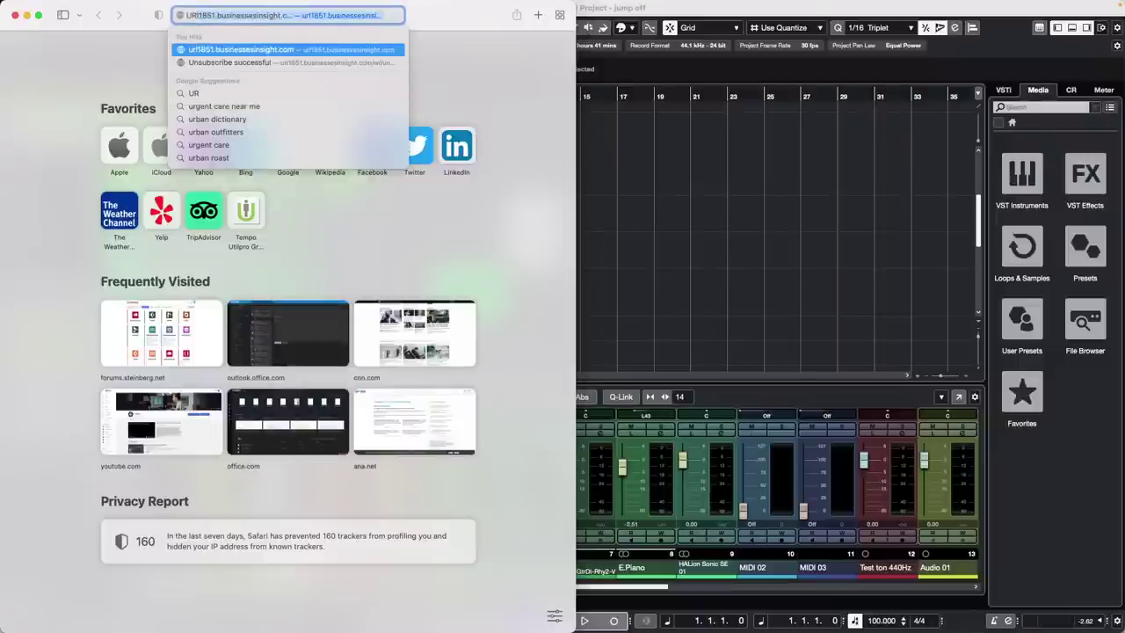
text(22C)
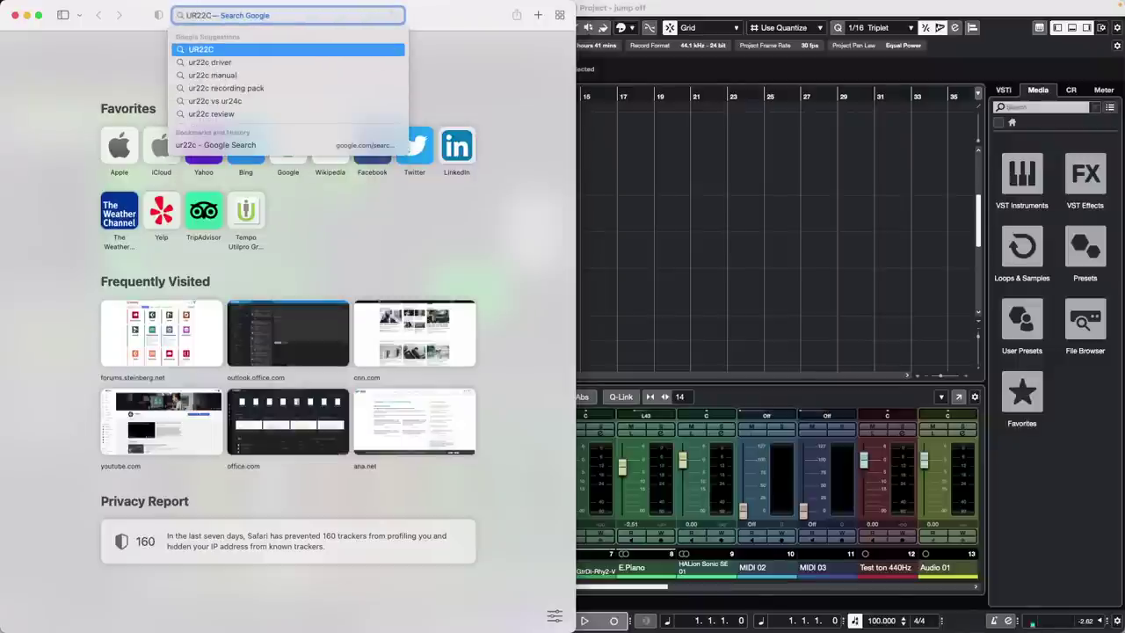
key(Return)
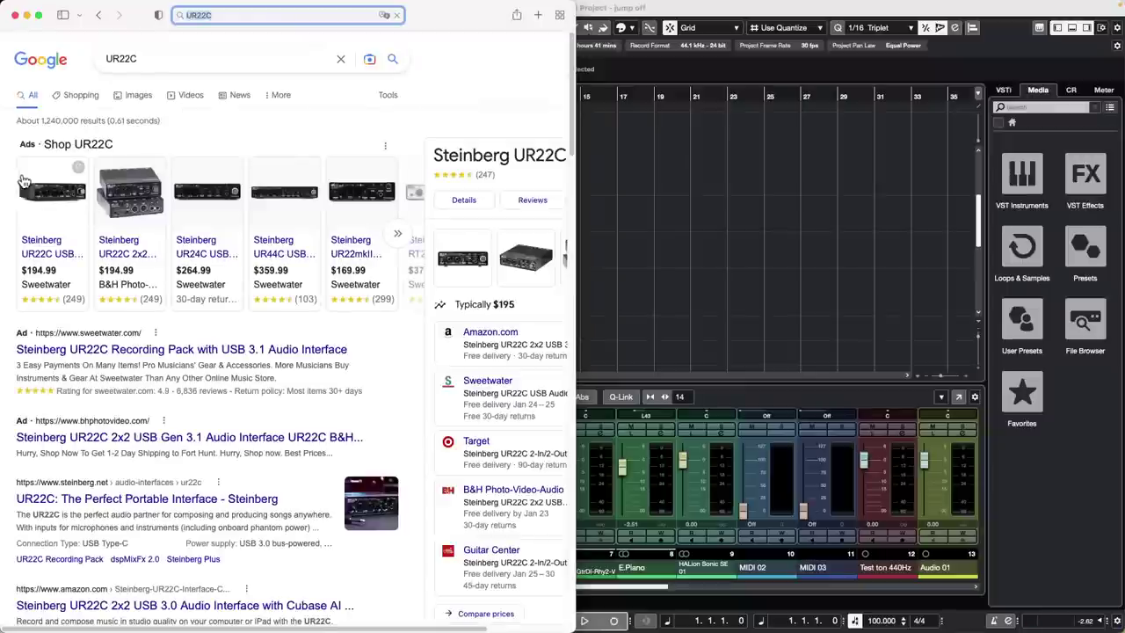
Open Sweetwater's Steinberg UR22C product page, examine the enlarged front-panel photo around the output and phones controls, and close the browser window.
mouse_move(127, 195)
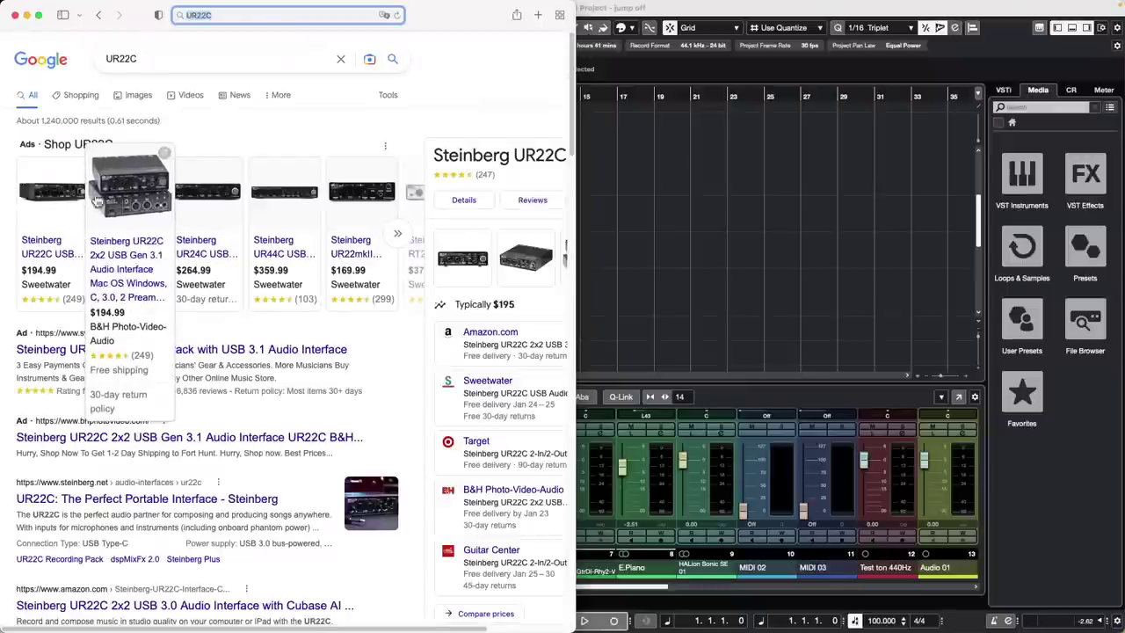
mouse_move(79, 295)
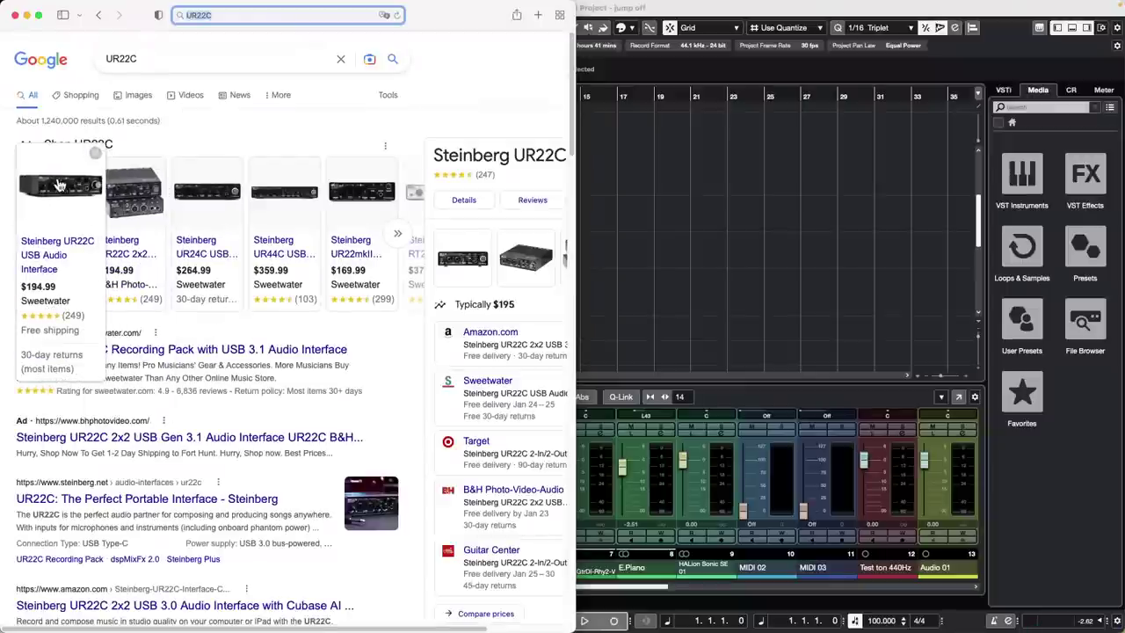
key(super+t)
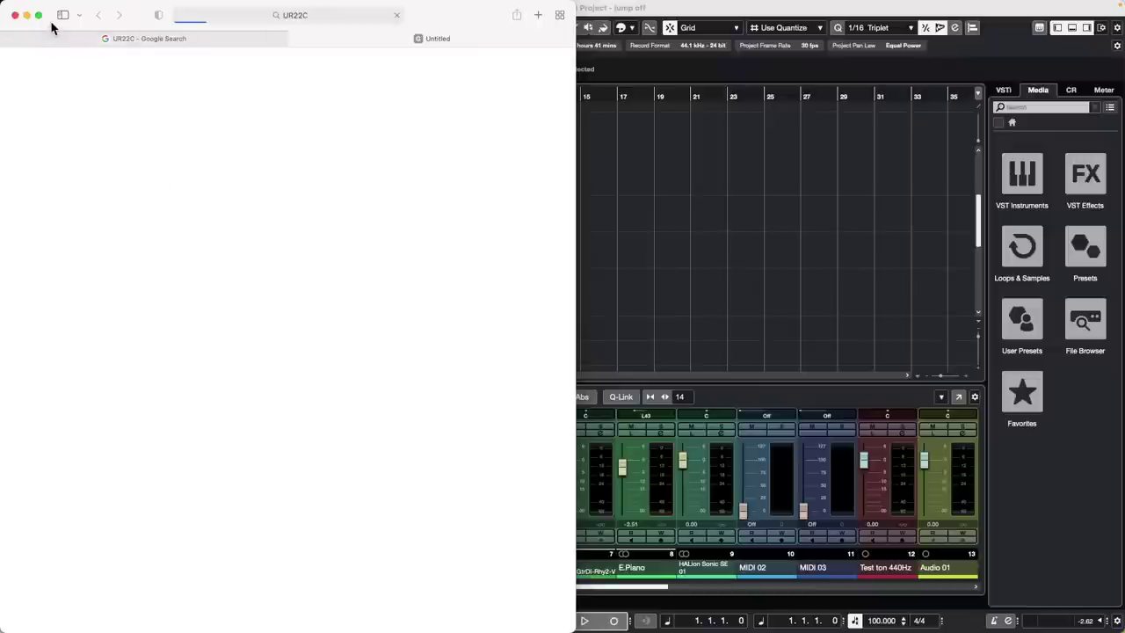
mouse_move(41, 18)
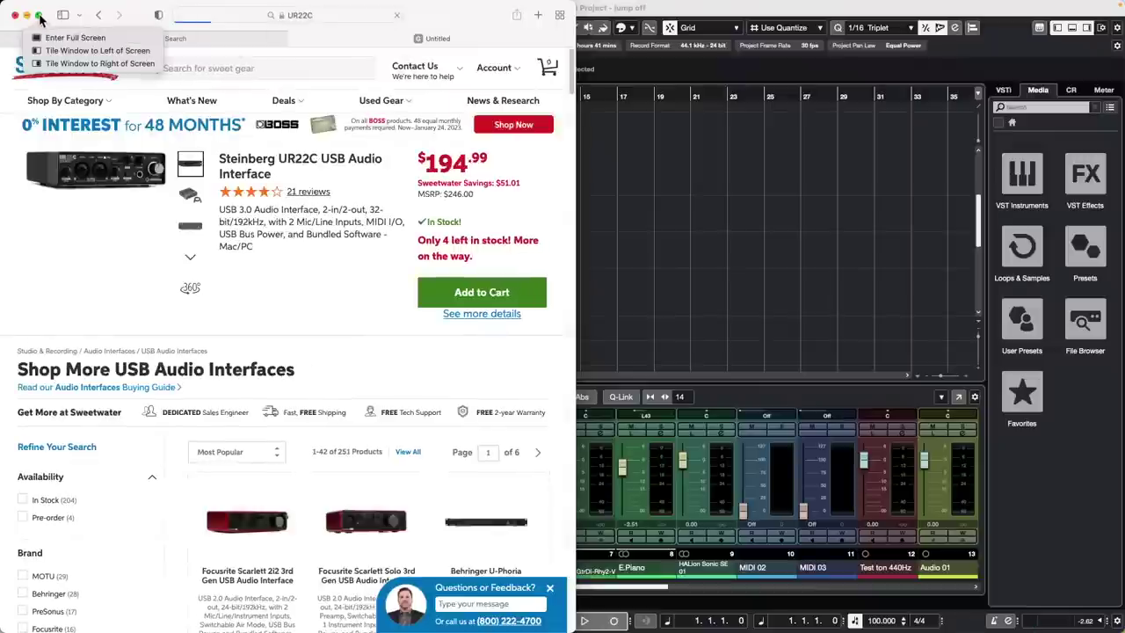
click(101, 176)
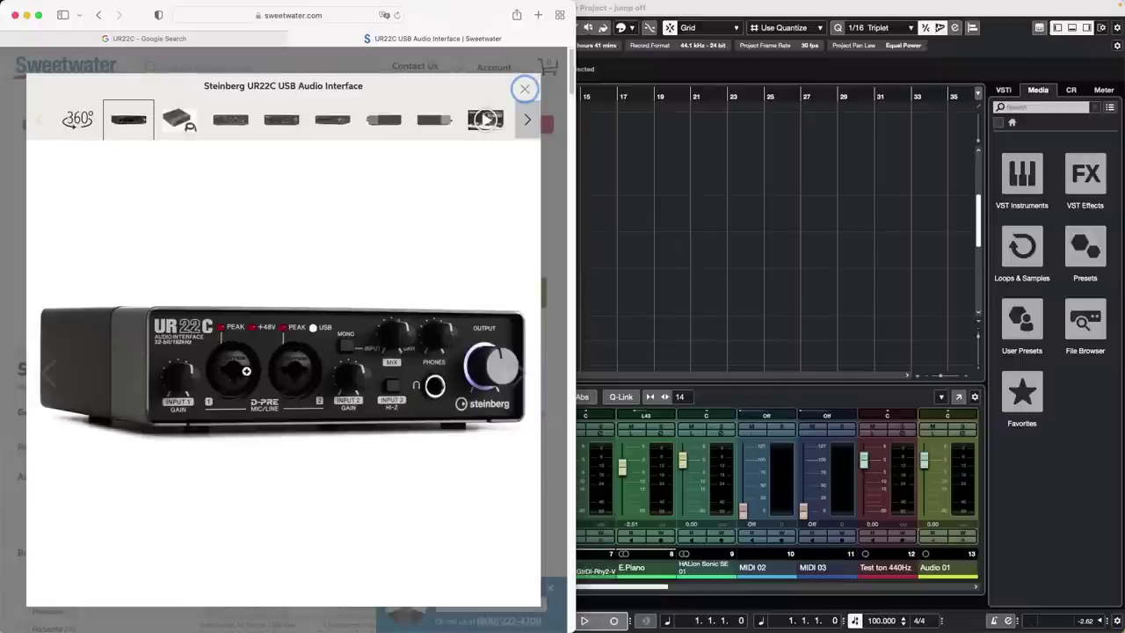
click(410, 351)
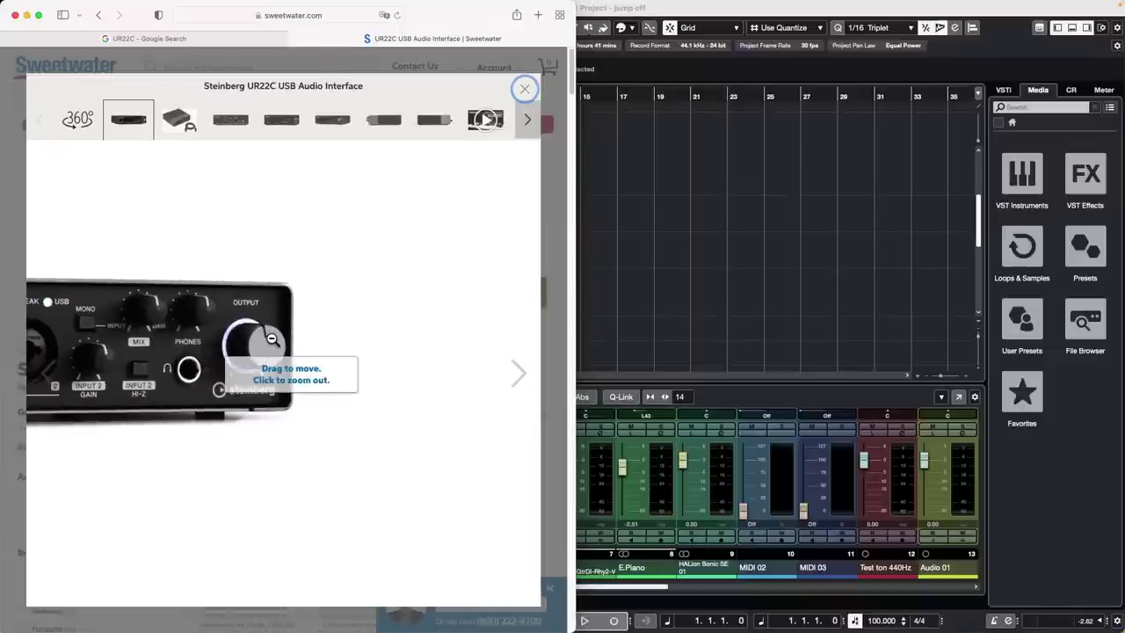
click(15, 15)
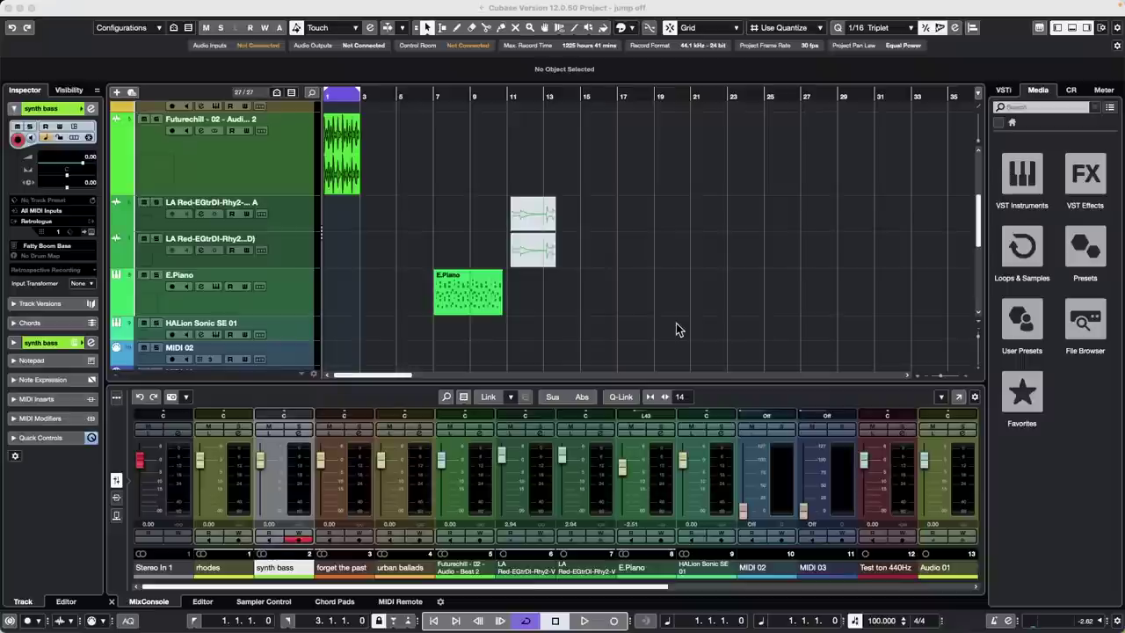
Open the recent project "Amos Moses - GO" and activate it.
click(479, 281)
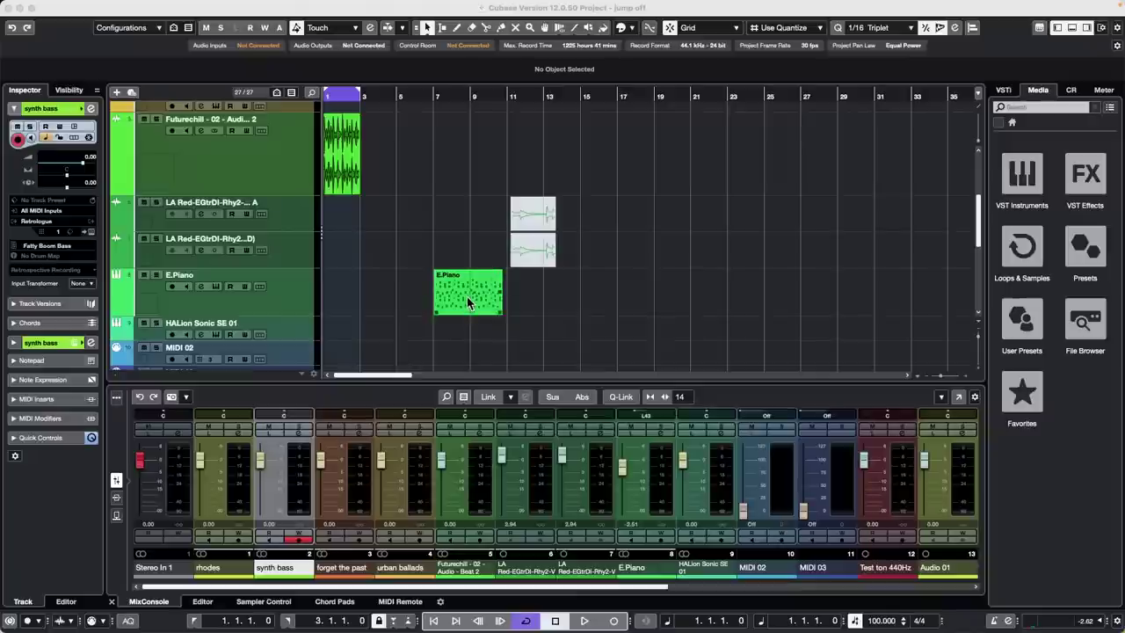
click(470, 301)
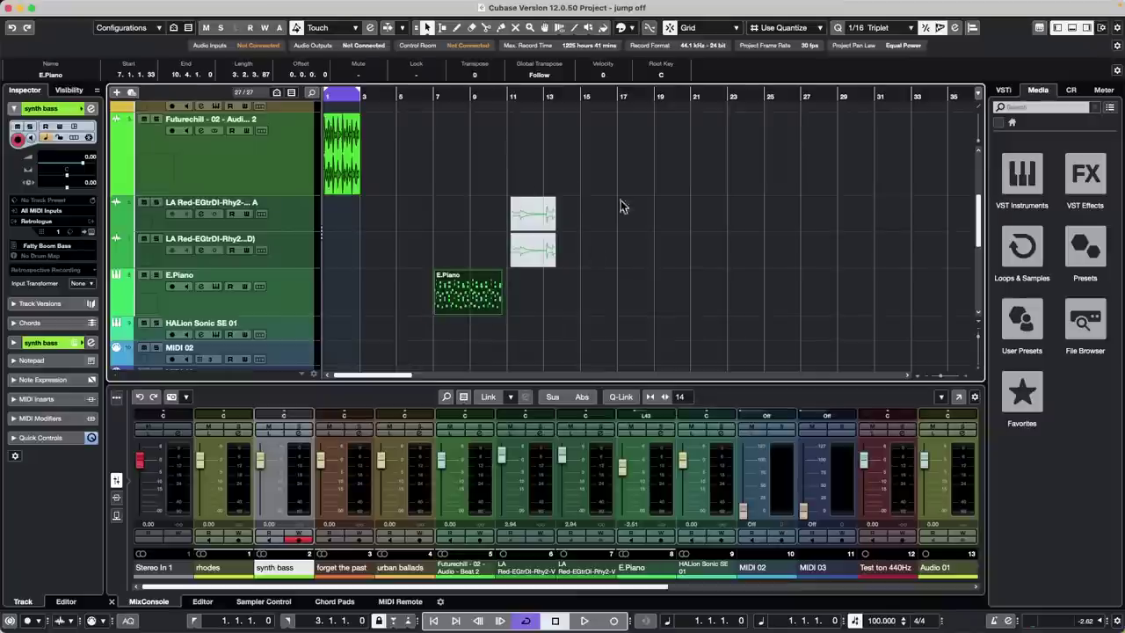
click(77, 7)
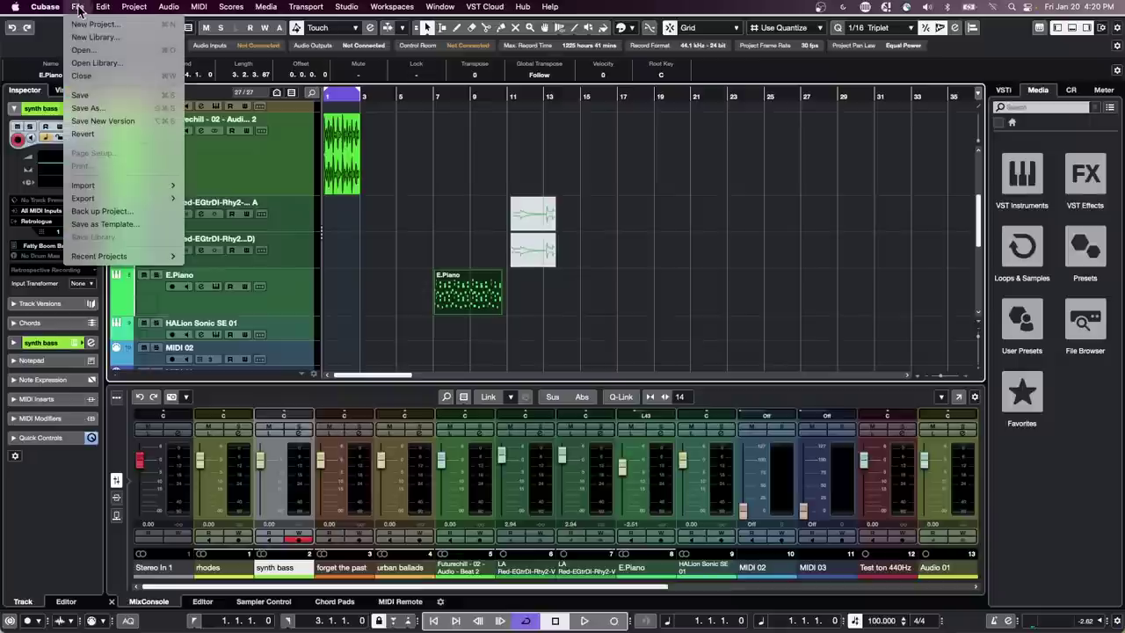
mouse_move(123, 256)
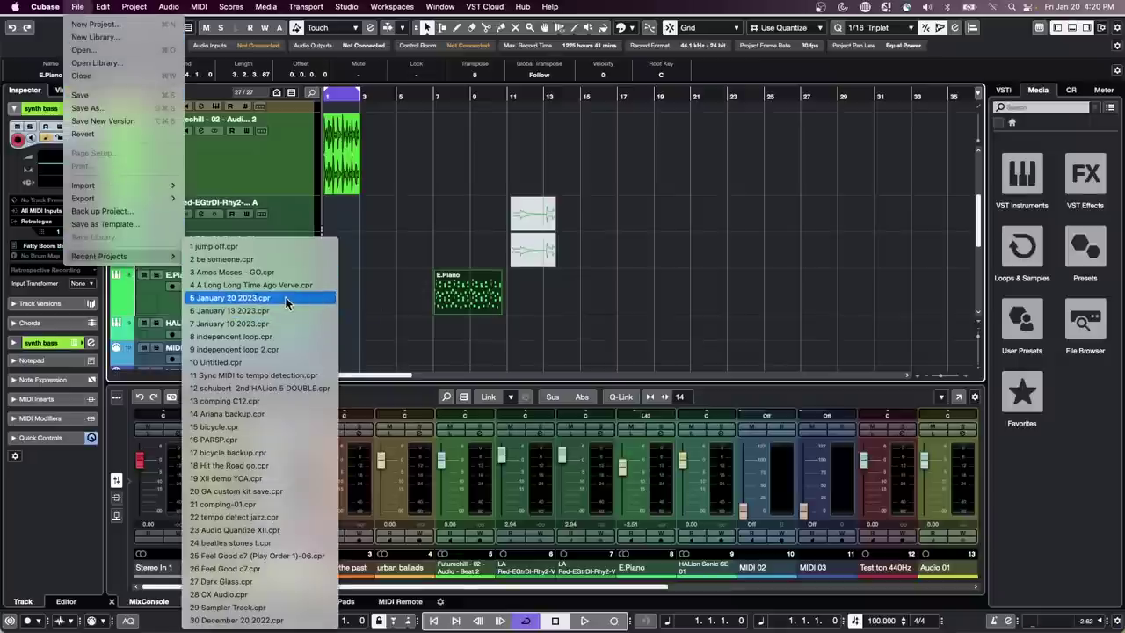
click(285, 273)
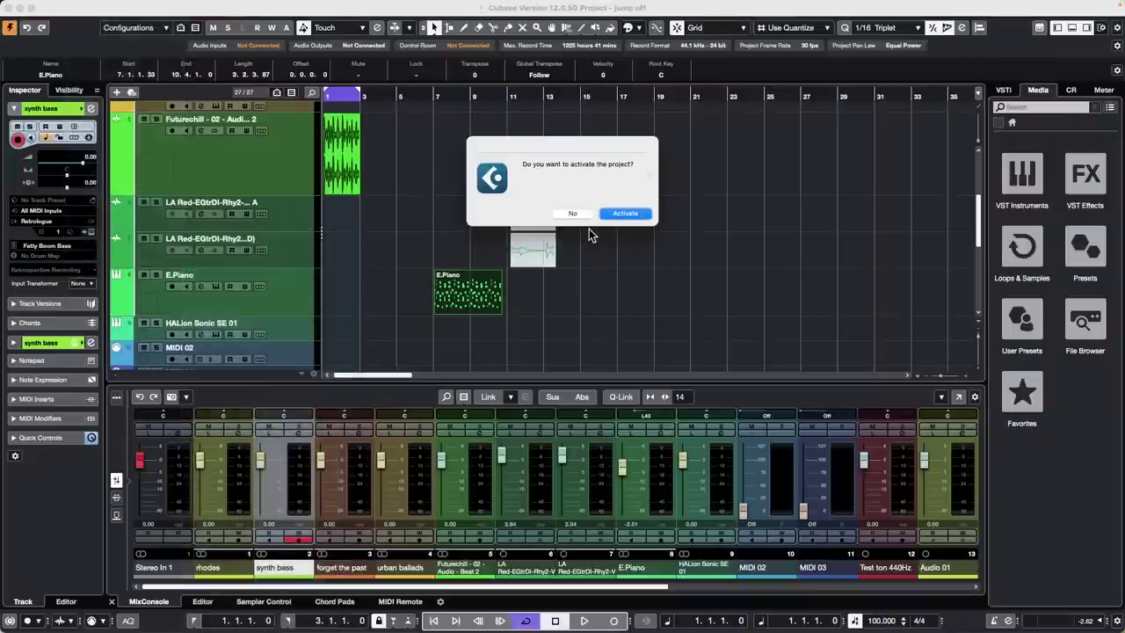
key(Return)
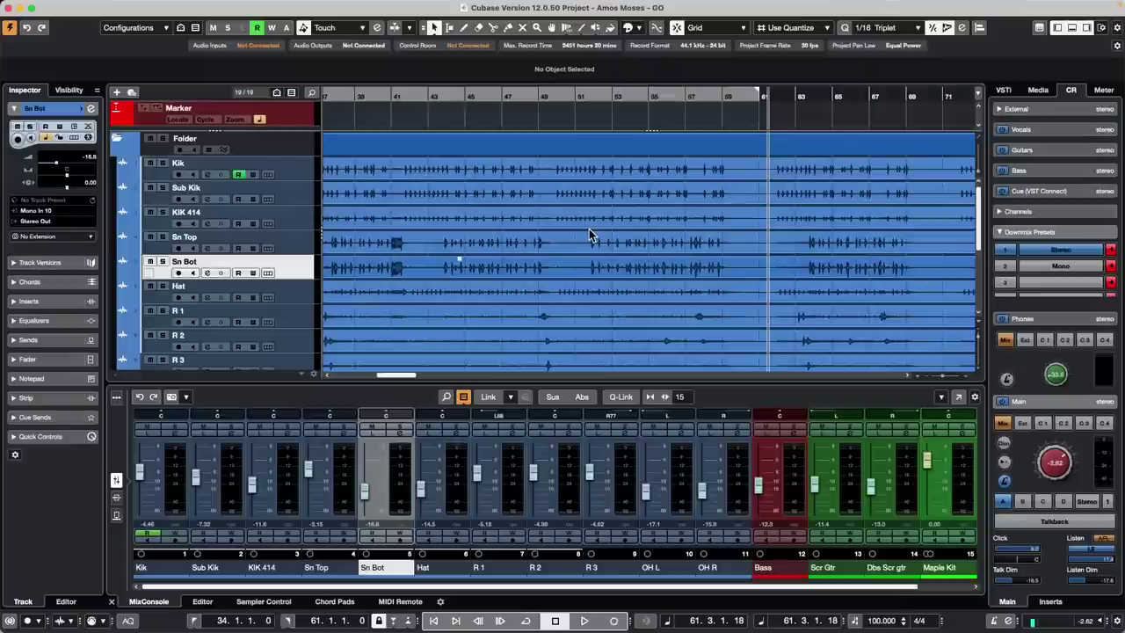
Delete the time between the locators at bars 34 and 61 across all tracks, and undo the deletion.
click(486, 92)
drag(486, 92, 507, 50)
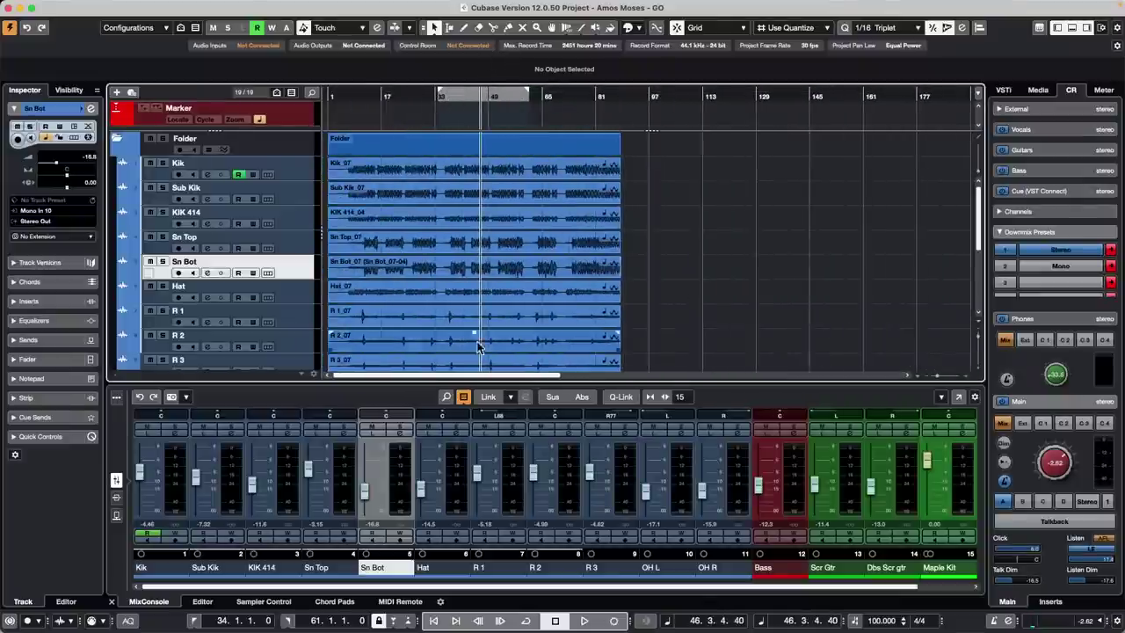
click(102, 6)
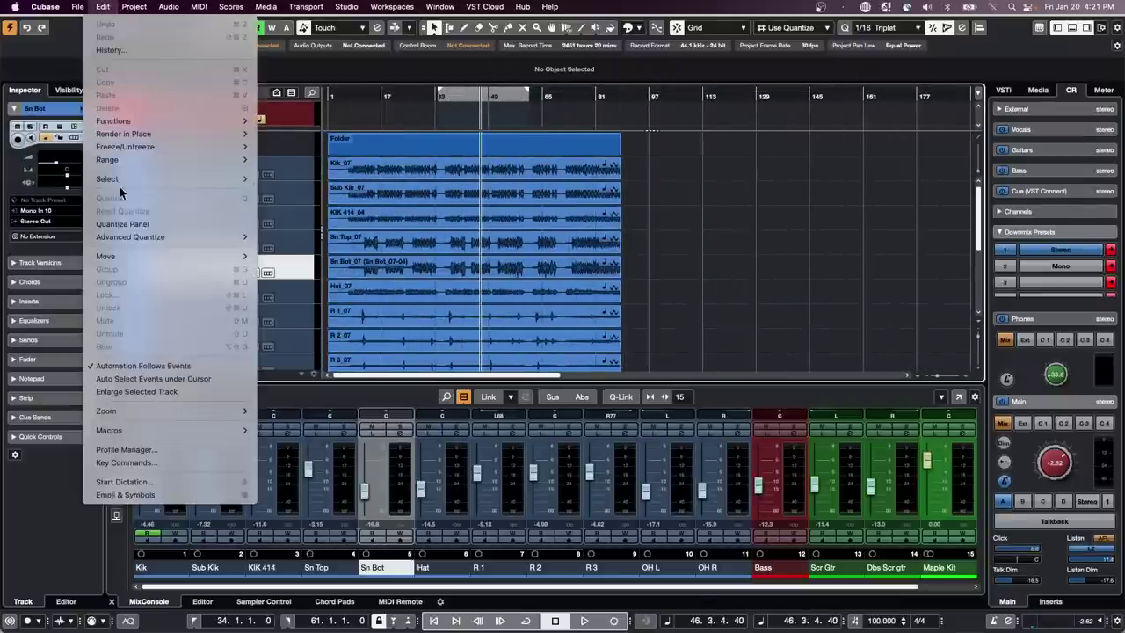
mouse_move(129, 158)
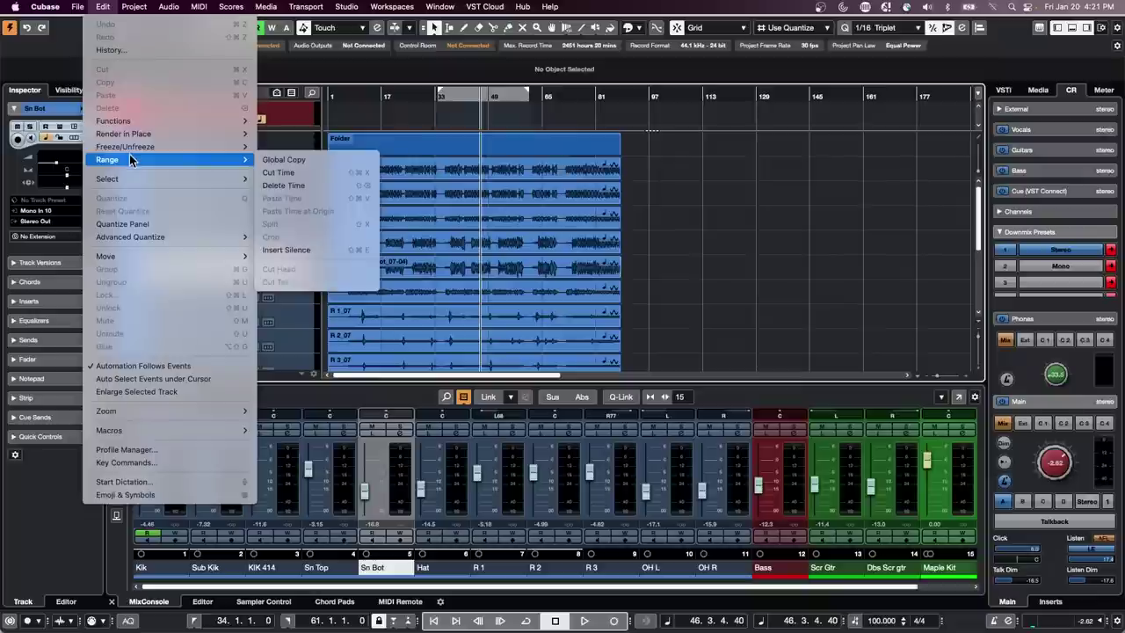
click(284, 175)
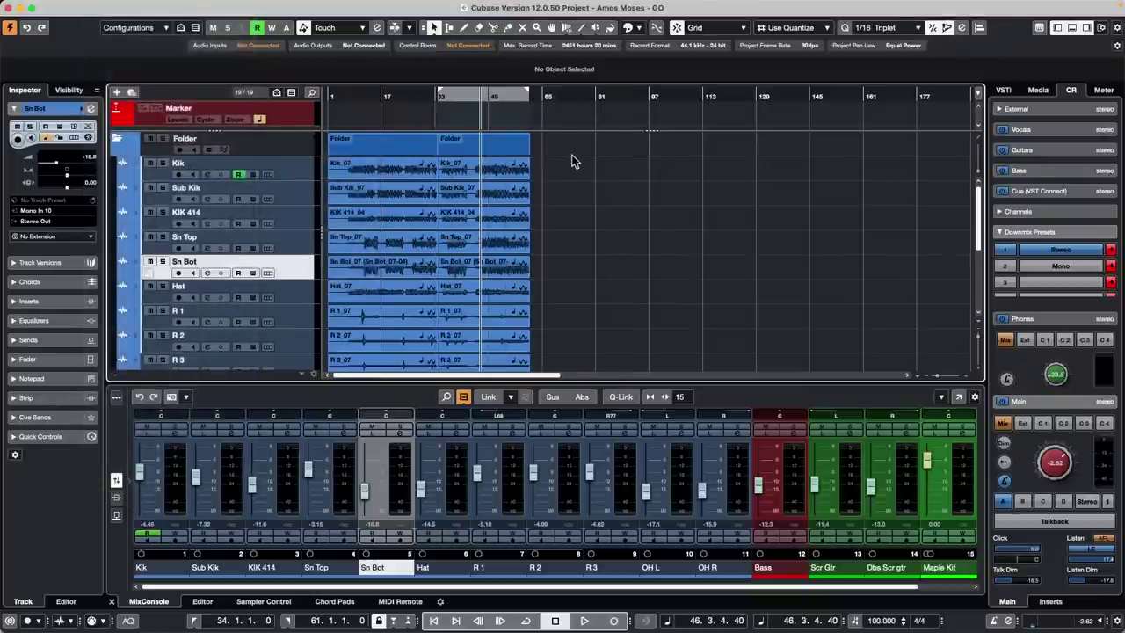
key(super+z)
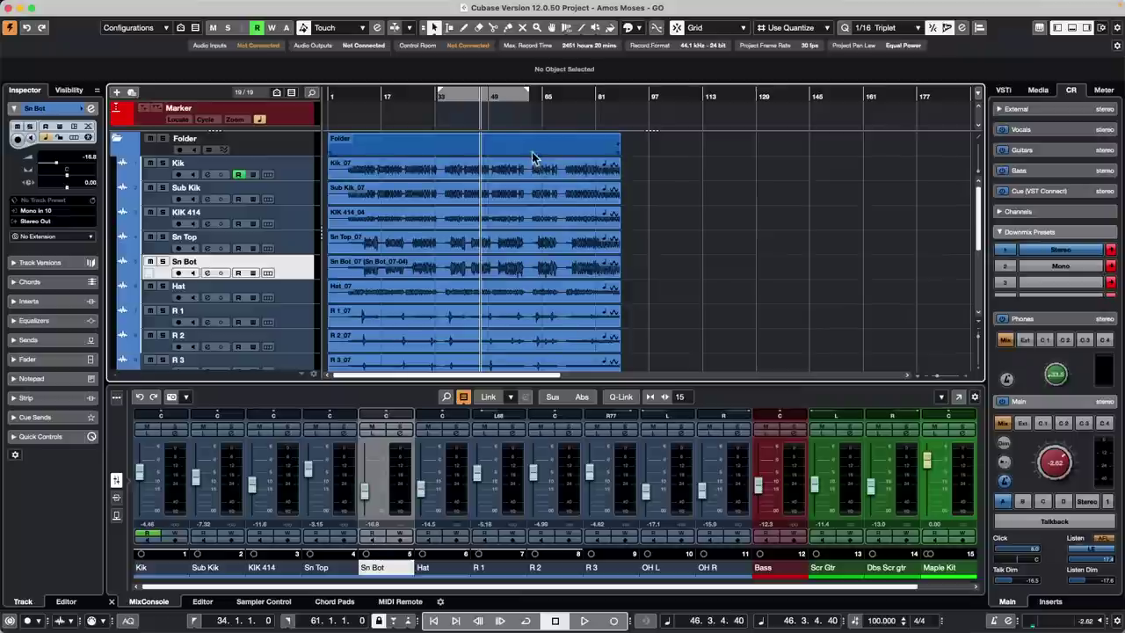
Insert silence between the locators at bars 34 and 61 across all tracks, and undo the insertion.
click(78, 7)
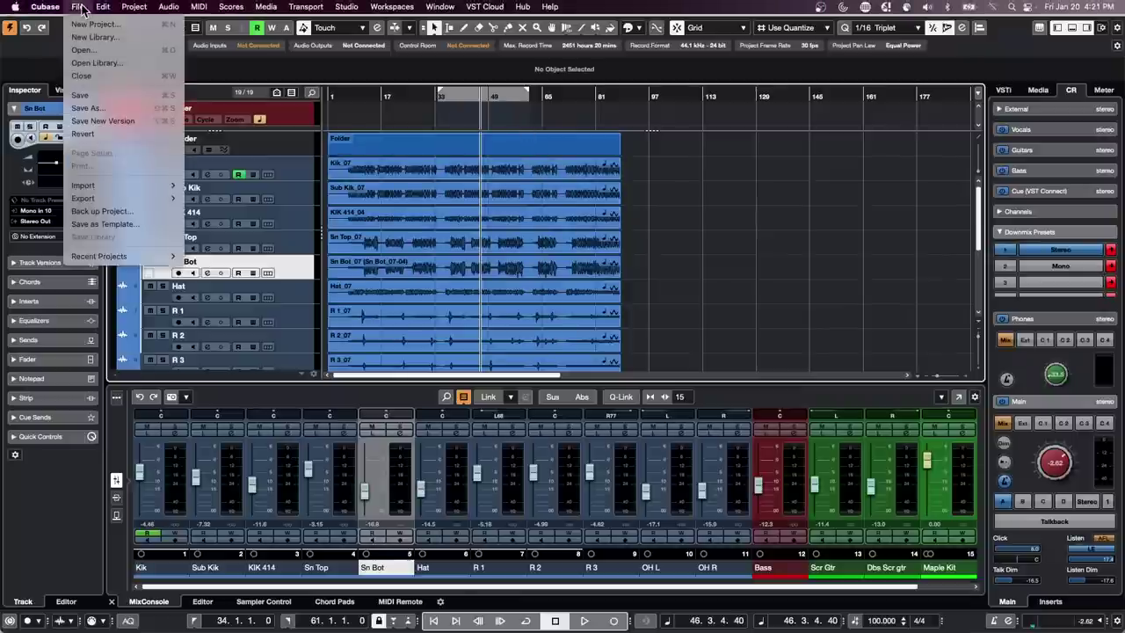
mouse_move(103, 7)
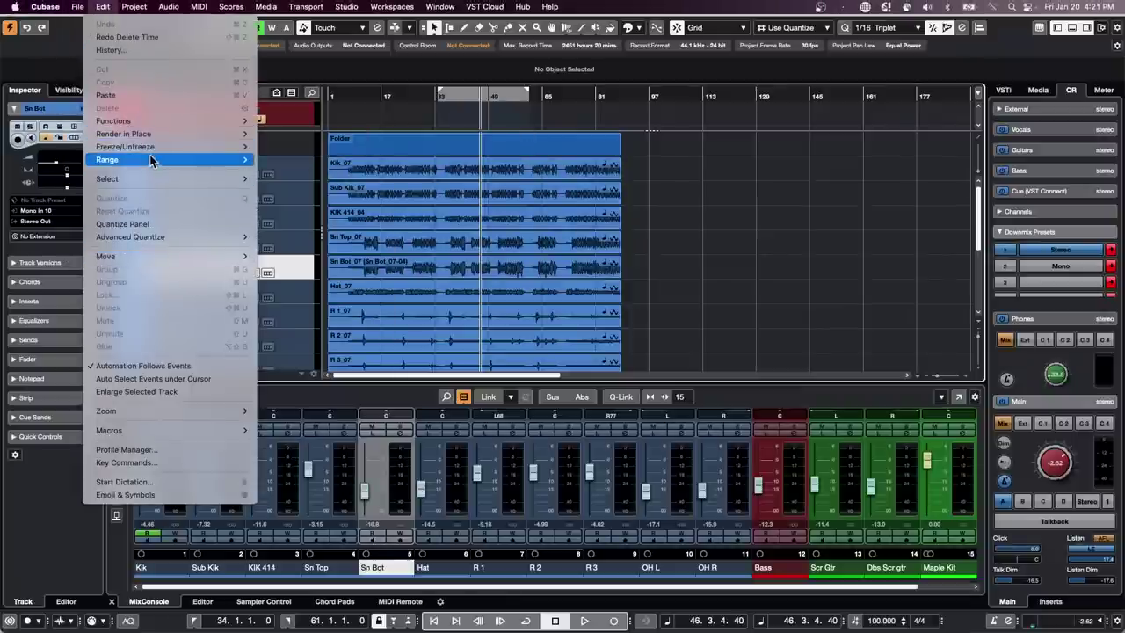
mouse_move(151, 161)
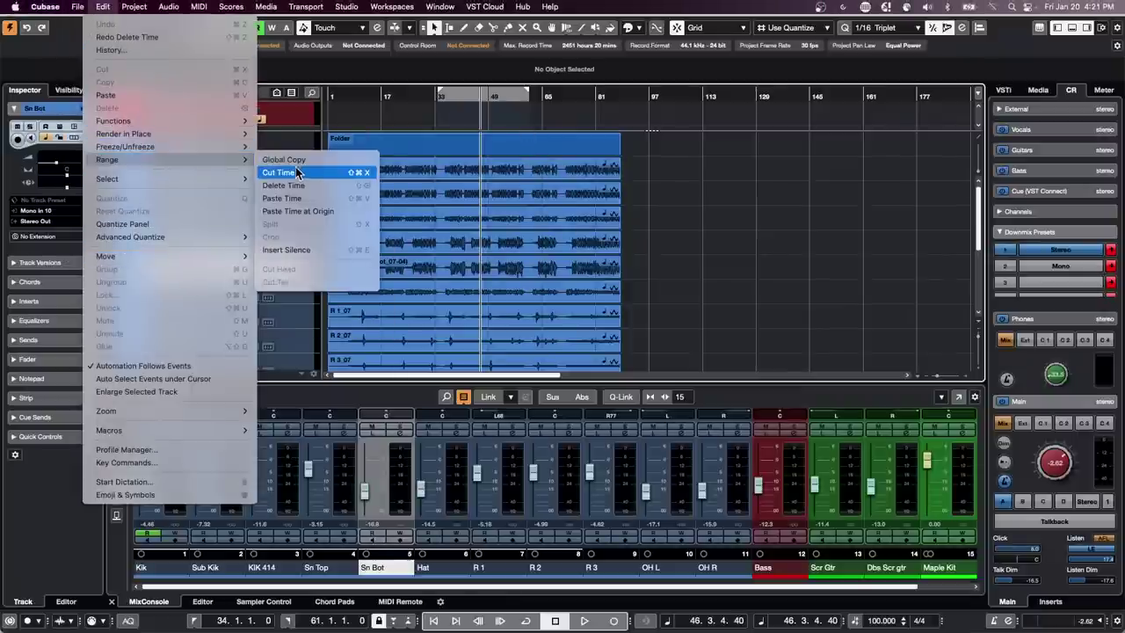
click(315, 249)
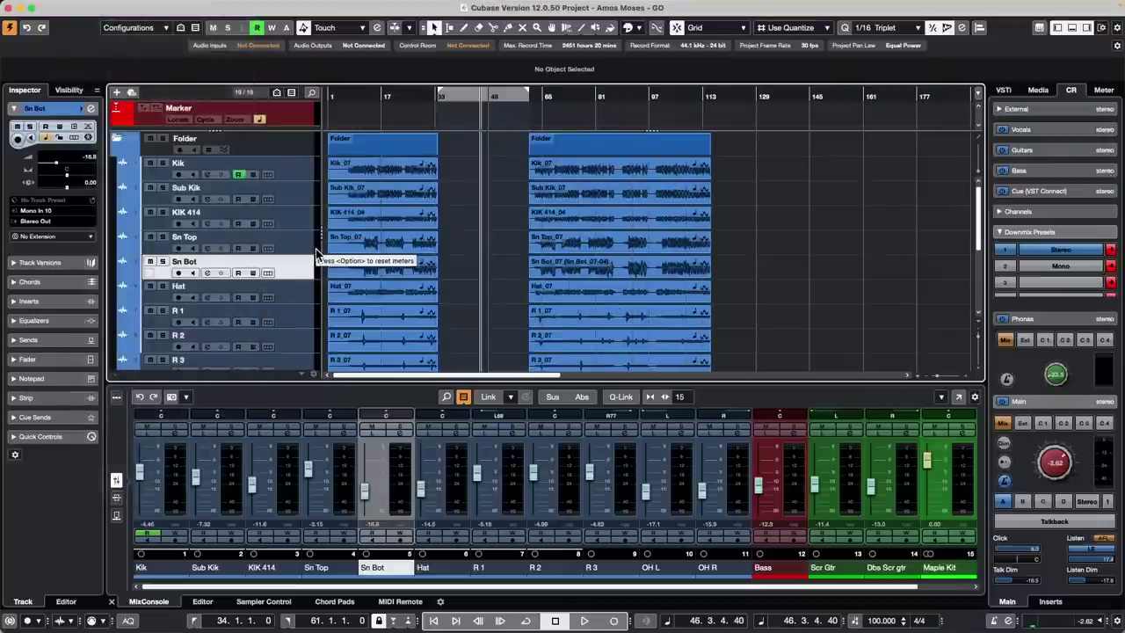
key(super+z)
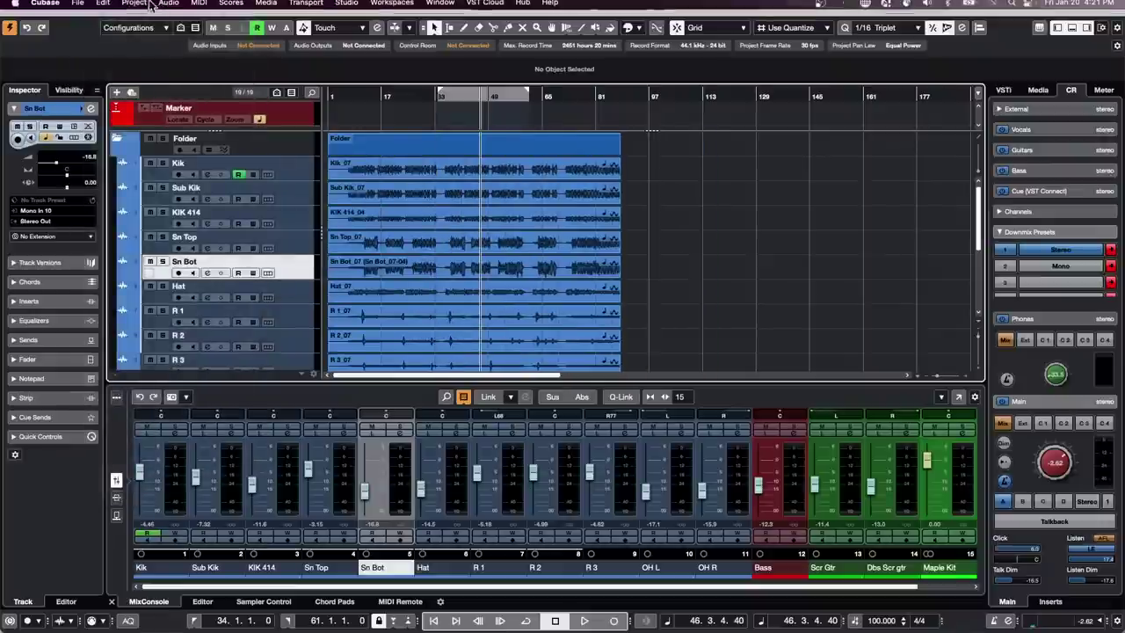
click(103, 6)
mouse_move(122, 161)
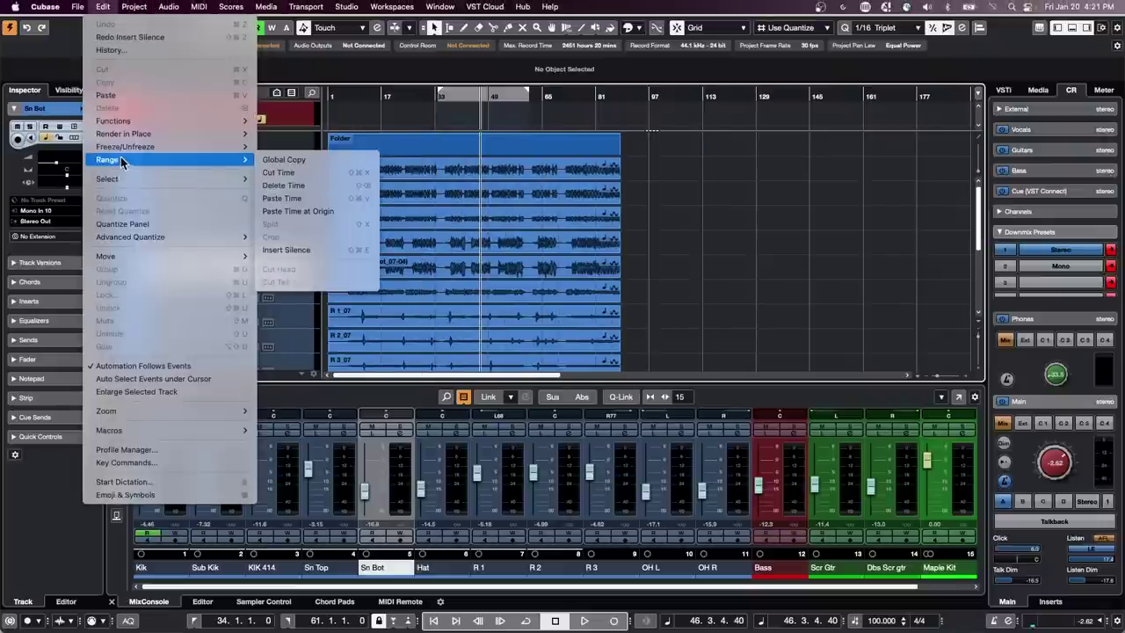
click(712, 358)
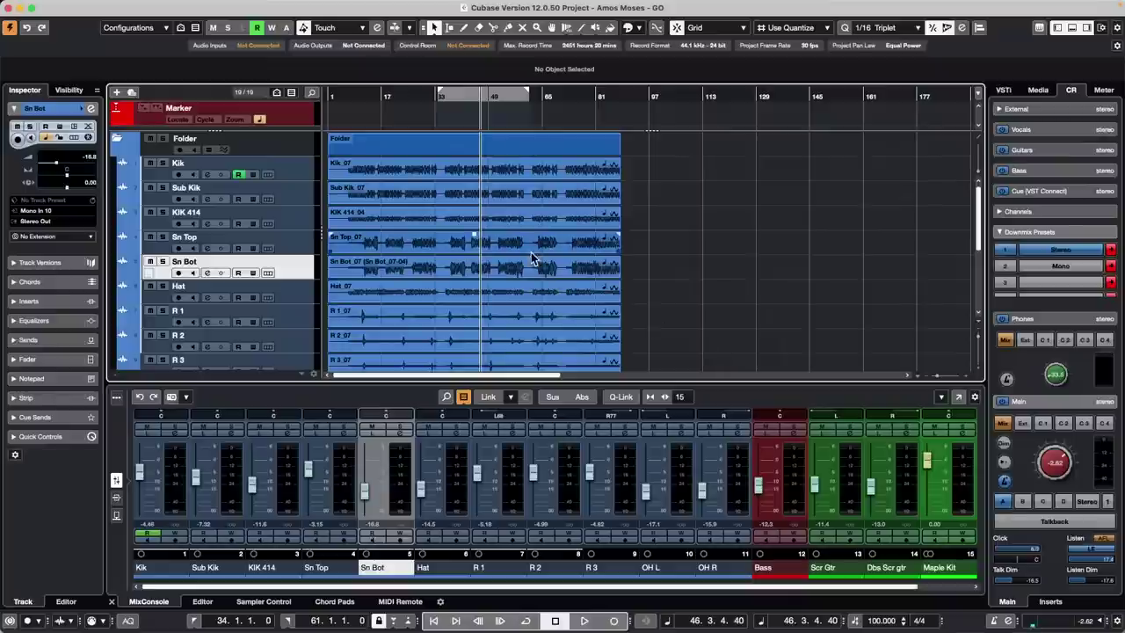
Use the Range Selection tool to select from about bar 34 to bar 62 across the tracks from Kik downward.
right_click(435, 169)
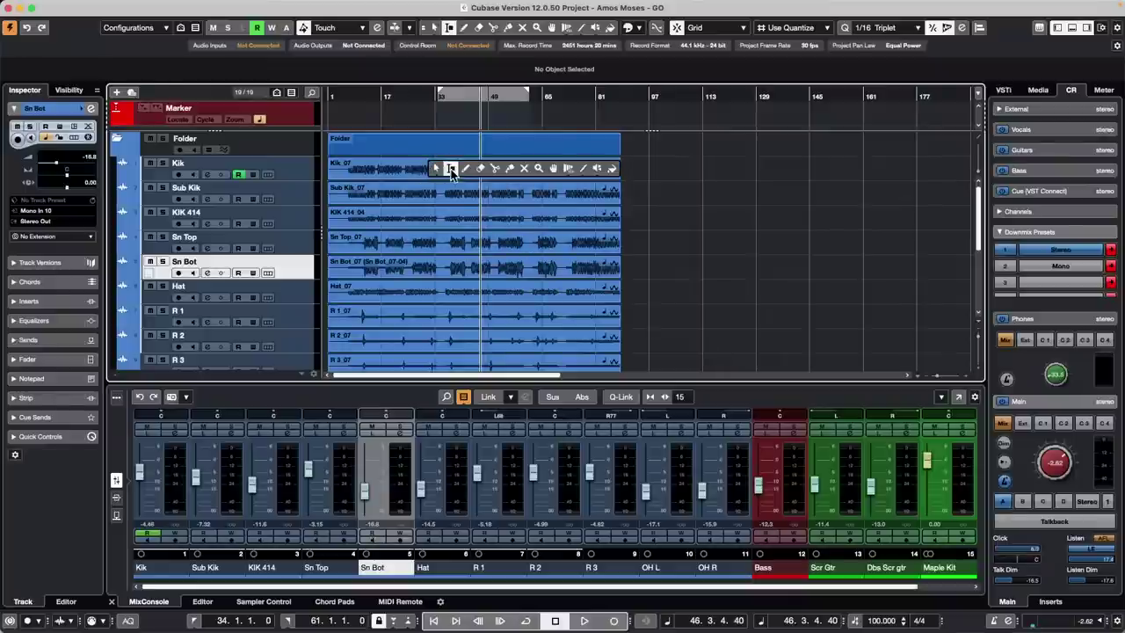
click(451, 168)
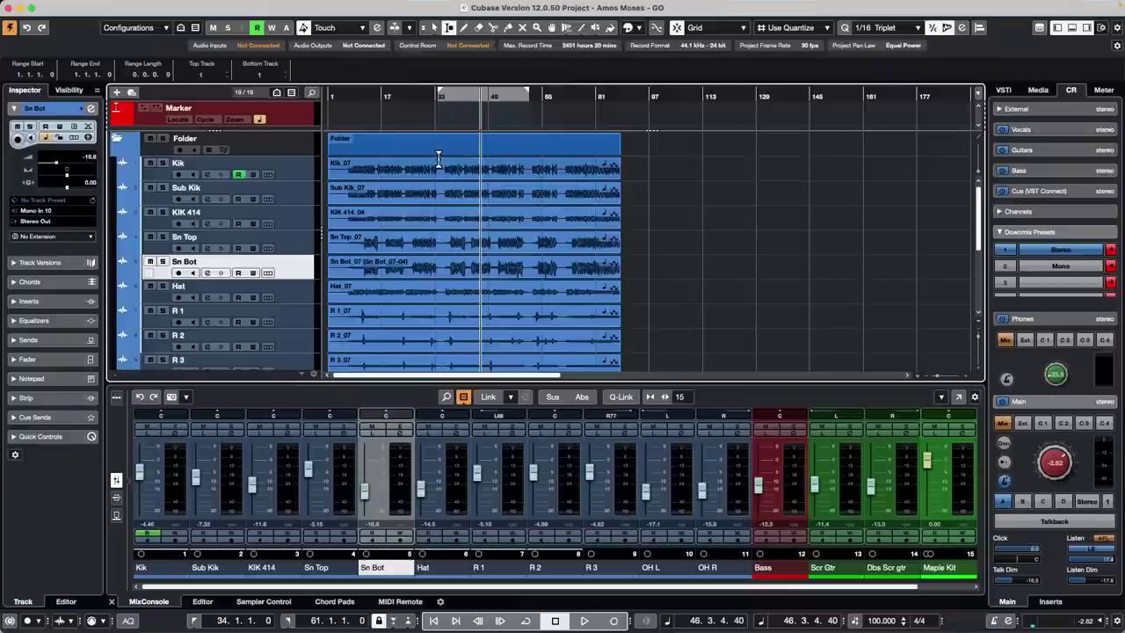
drag(439, 162, 532, 299)
scroll(501, 175, up, 5)
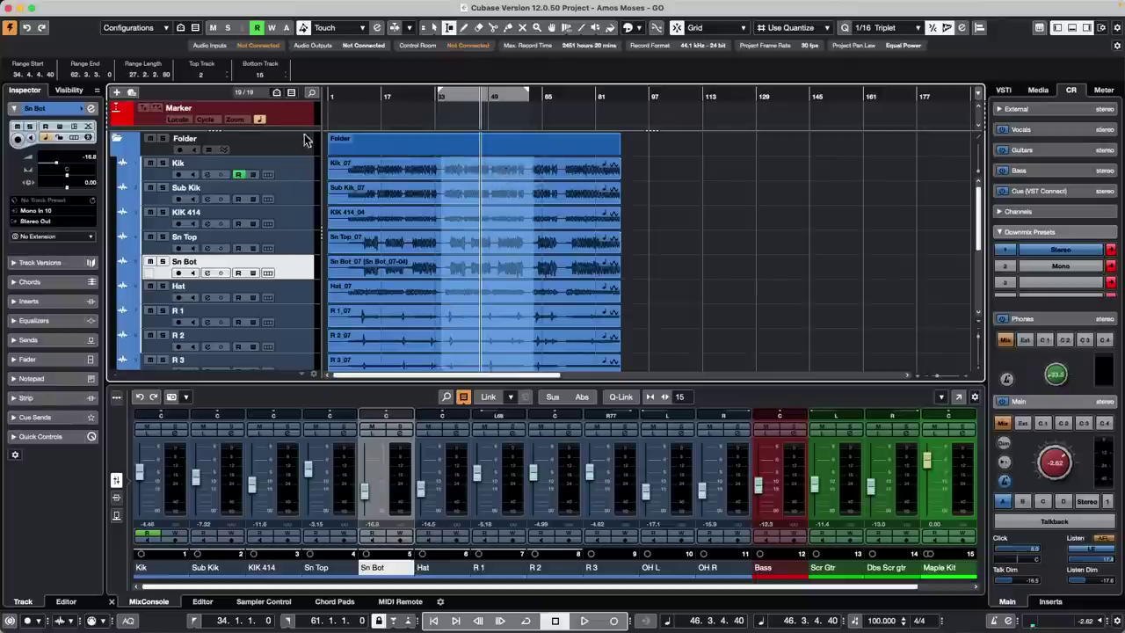
Add one marker track to the project with its name left empty.
click(292, 152)
right_click(293, 151)
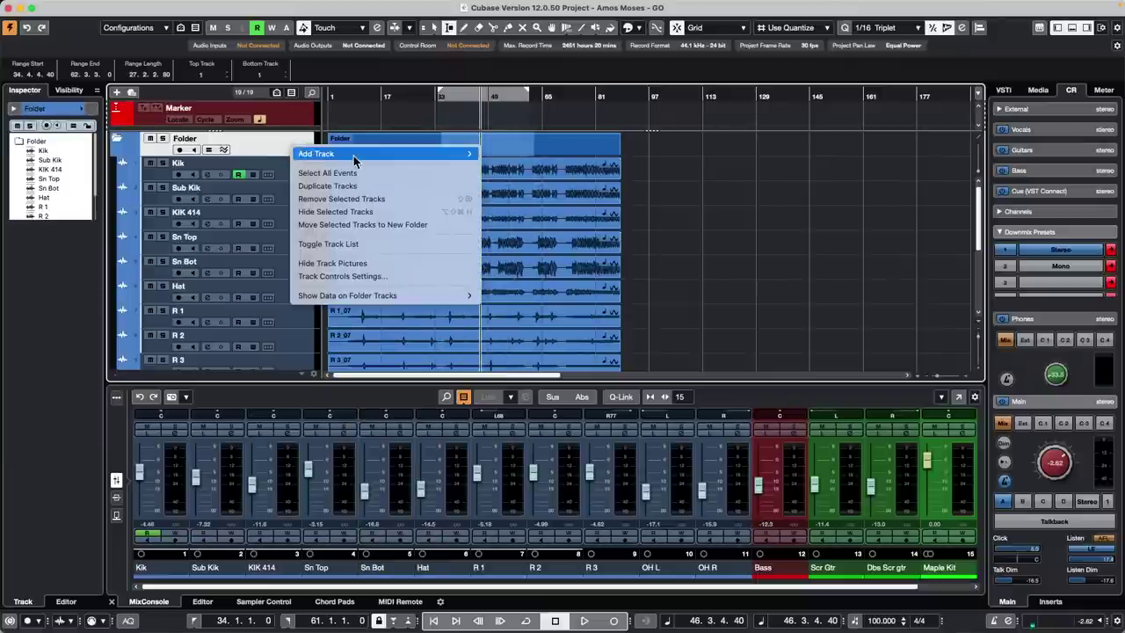
mouse_move(354, 159)
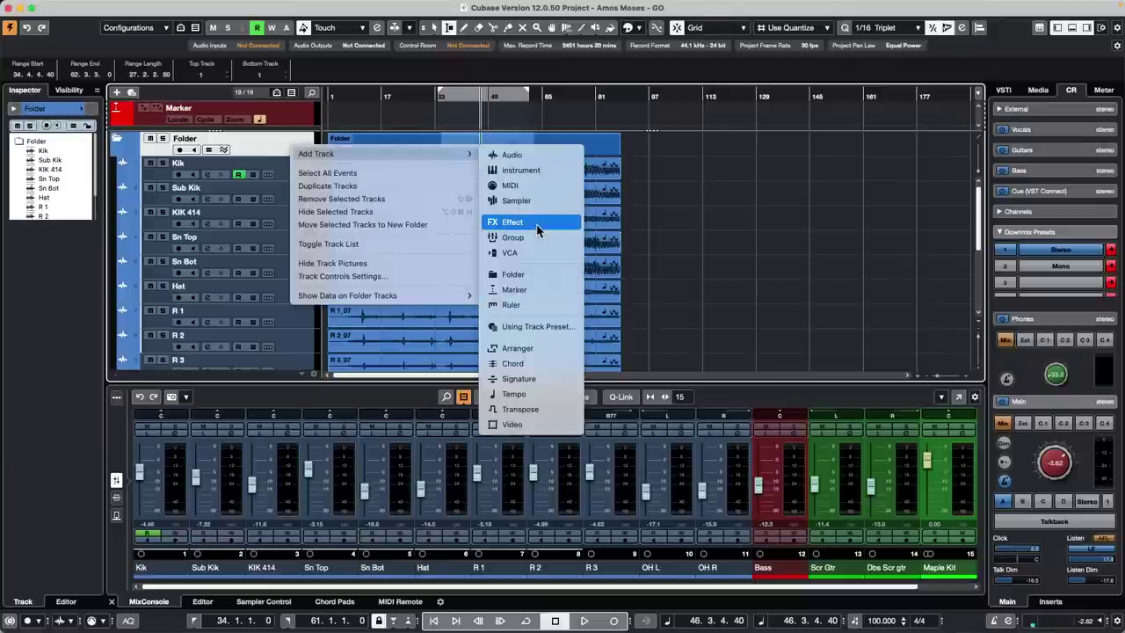
click(533, 290)
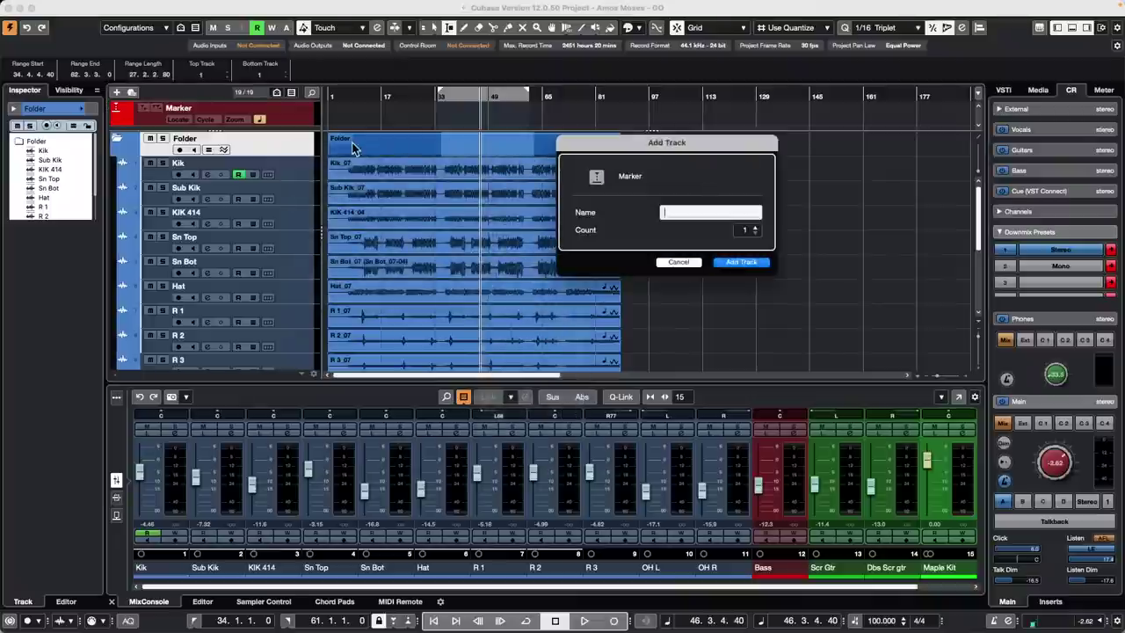
click(740, 262)
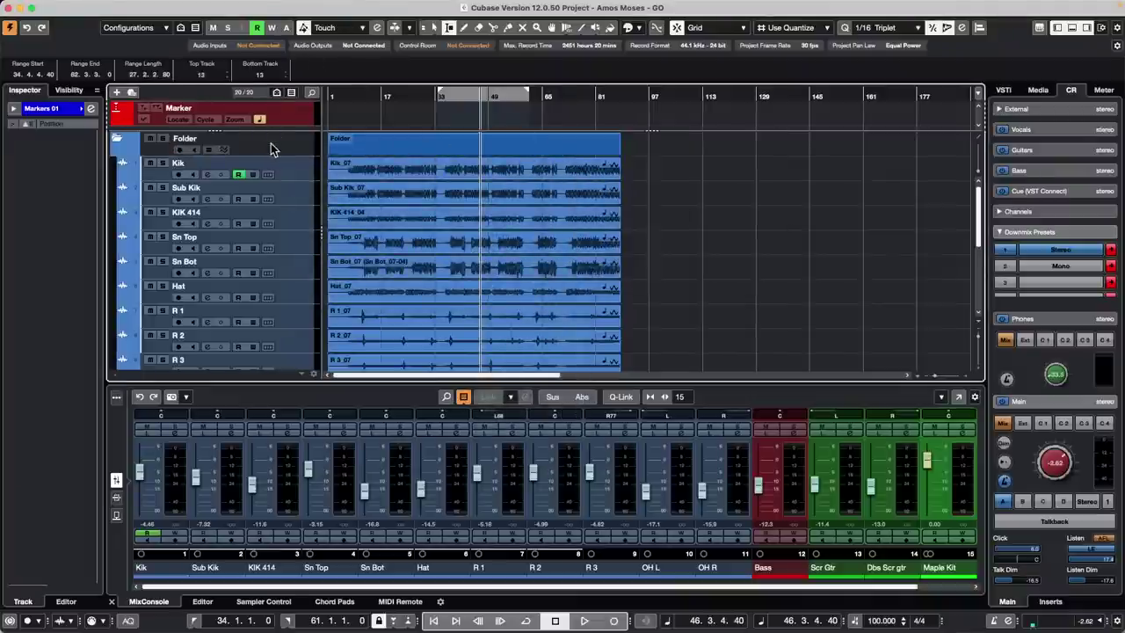
Move the existing Marker track directly beneath the Folder track and make it taller, clearing the selected range.
drag(298, 121, 296, 170)
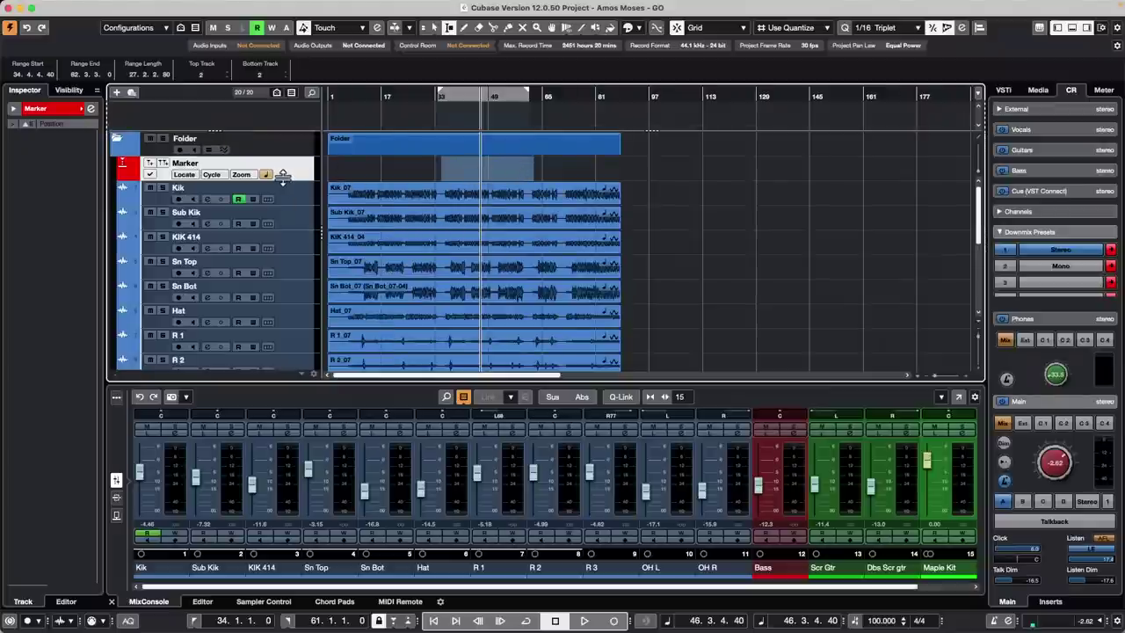
drag(283, 180, 268, 227)
click(572, 201)
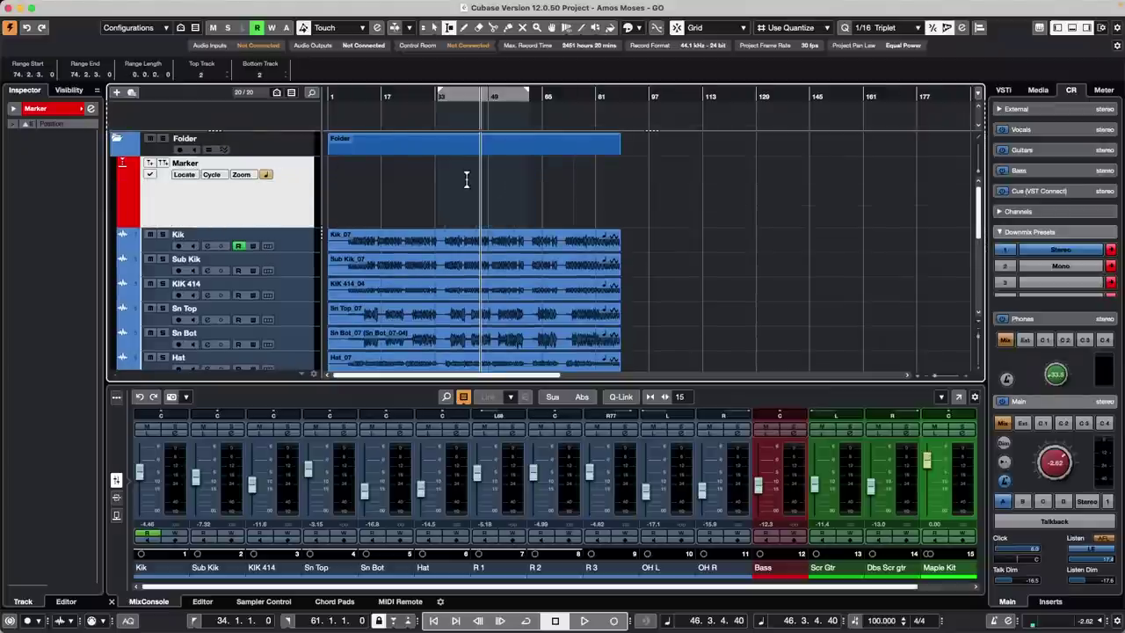
Add markers at both locators, bars 34 and 61, selecting the range from the first marker to the project end.
key(Insert)
double_click(466, 180)
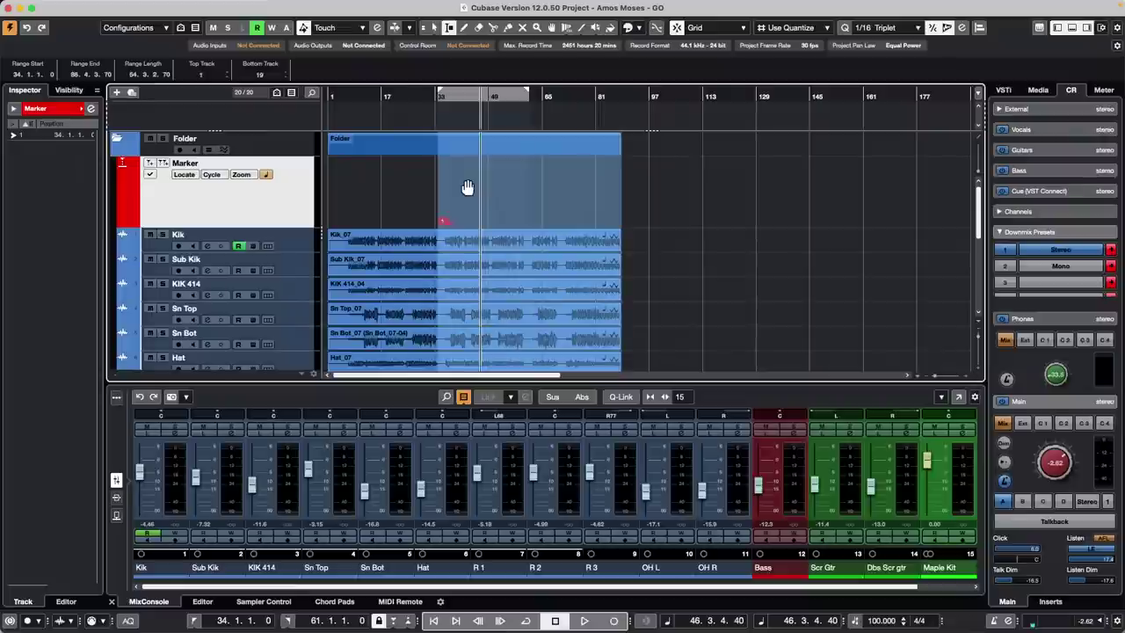
click(472, 92)
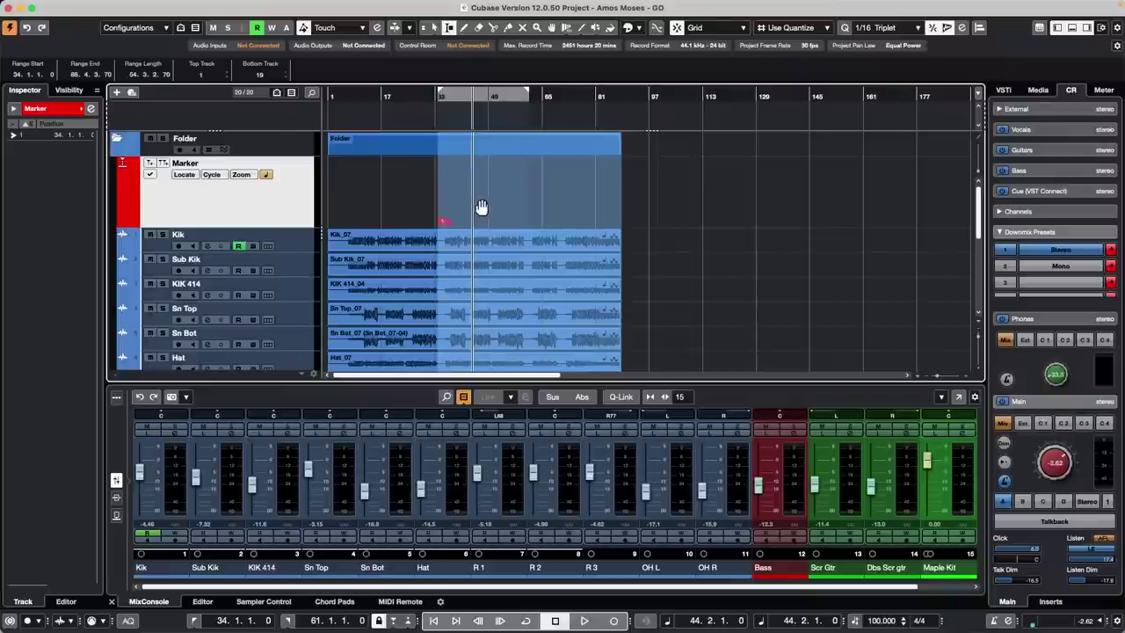
click(504, 94)
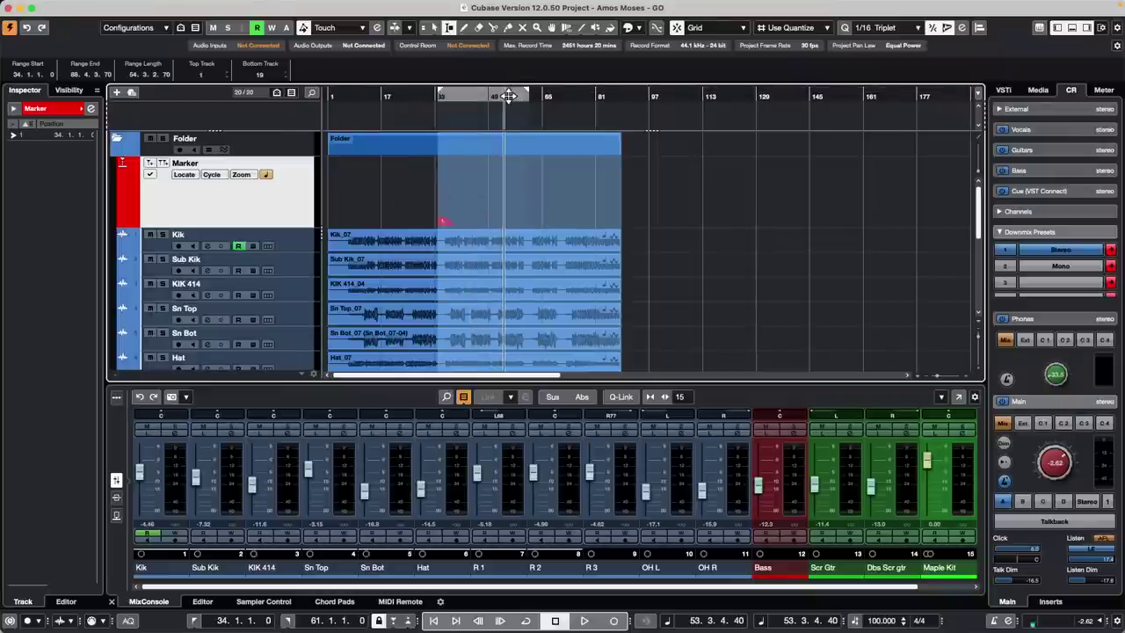
key(KP_2)
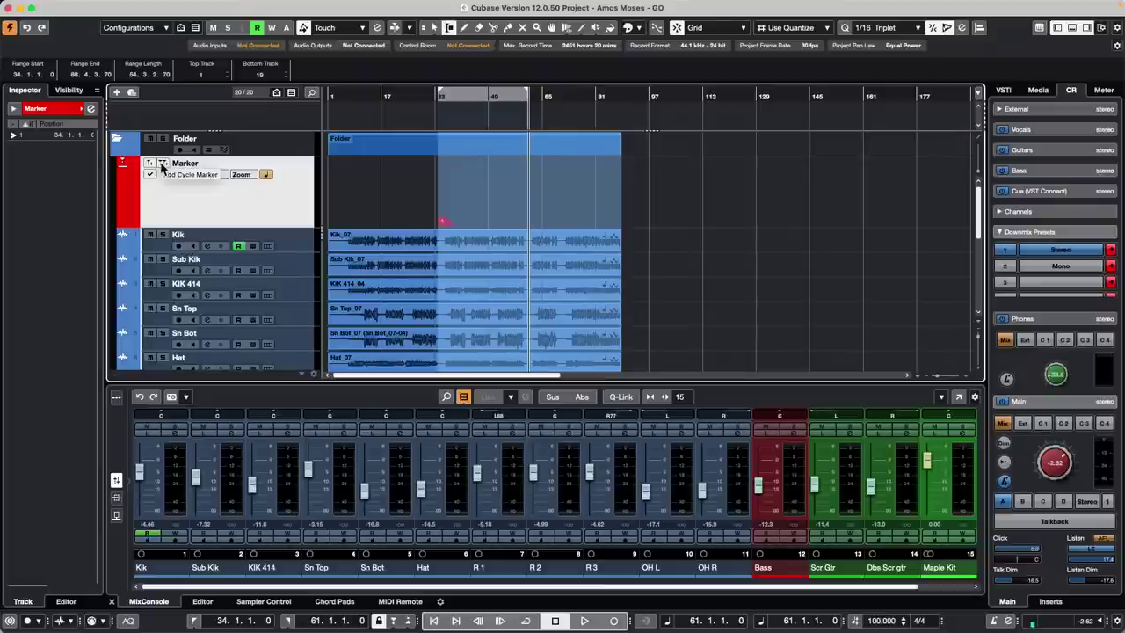
click(149, 165)
Switch to the Object Selection tool and back to Range Selection, and clear the selected range.
right_click(710, 216)
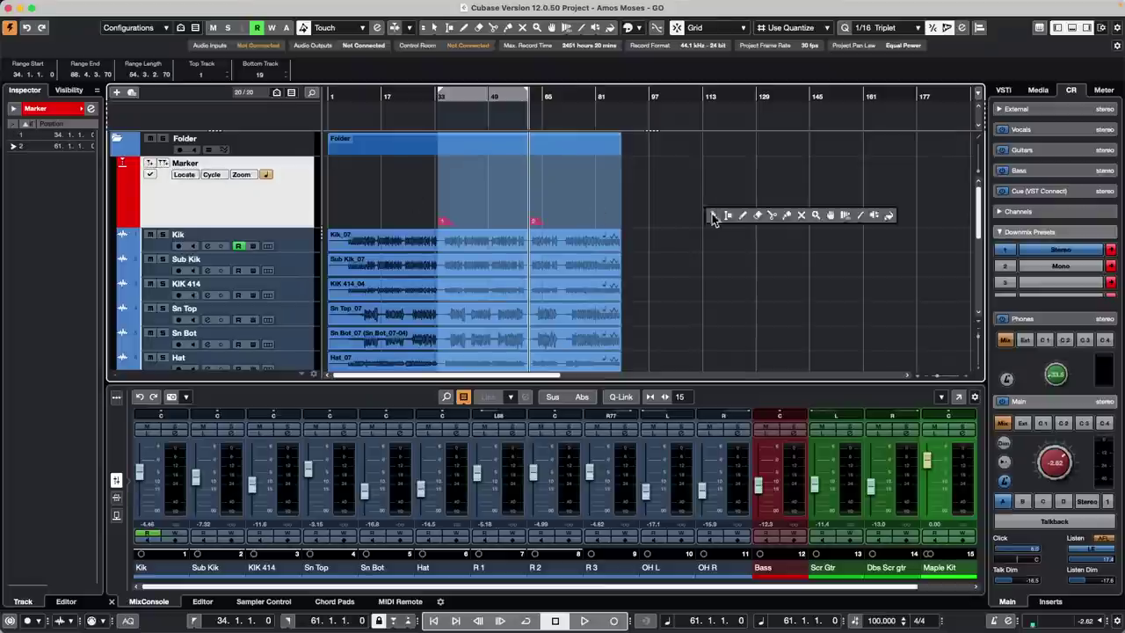
click(710, 216)
click(710, 222)
right_click(467, 185)
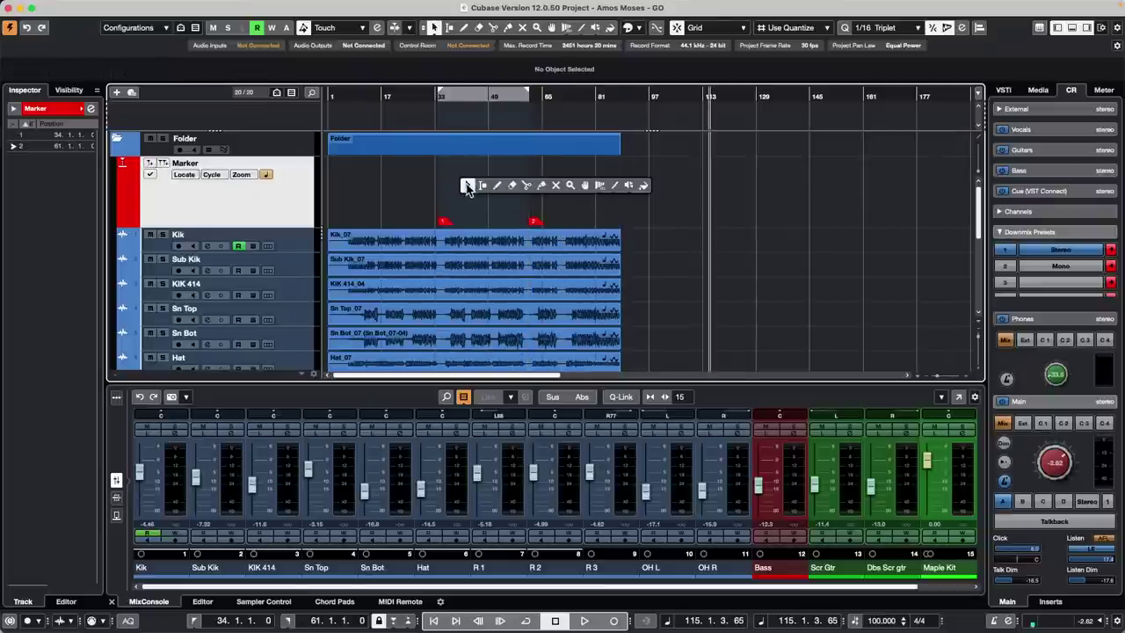
click(482, 184)
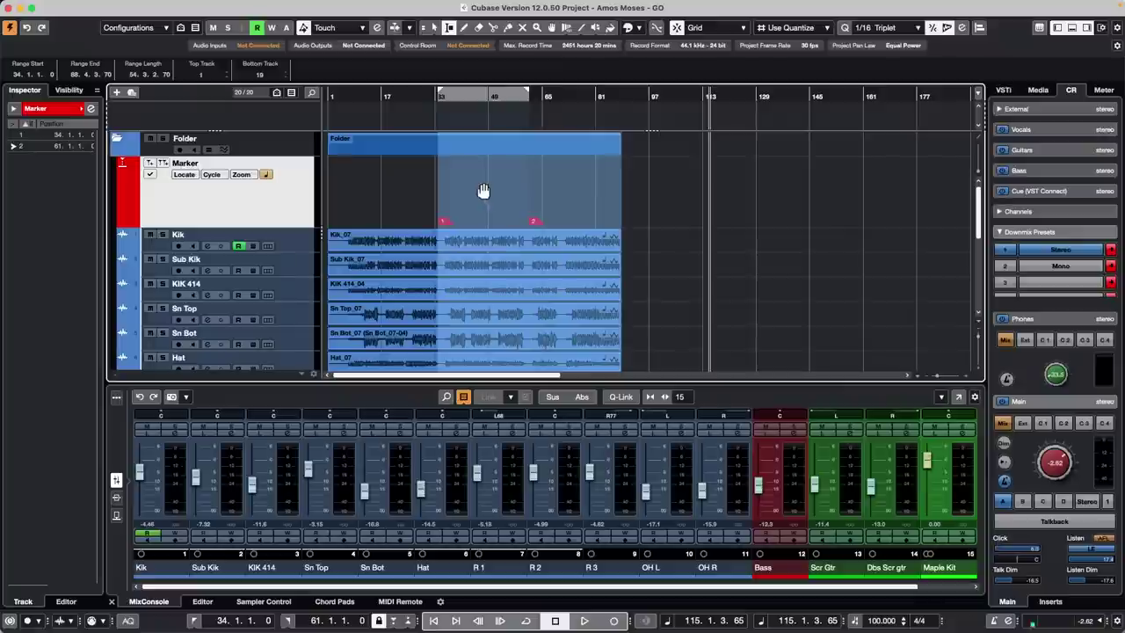
click(723, 210)
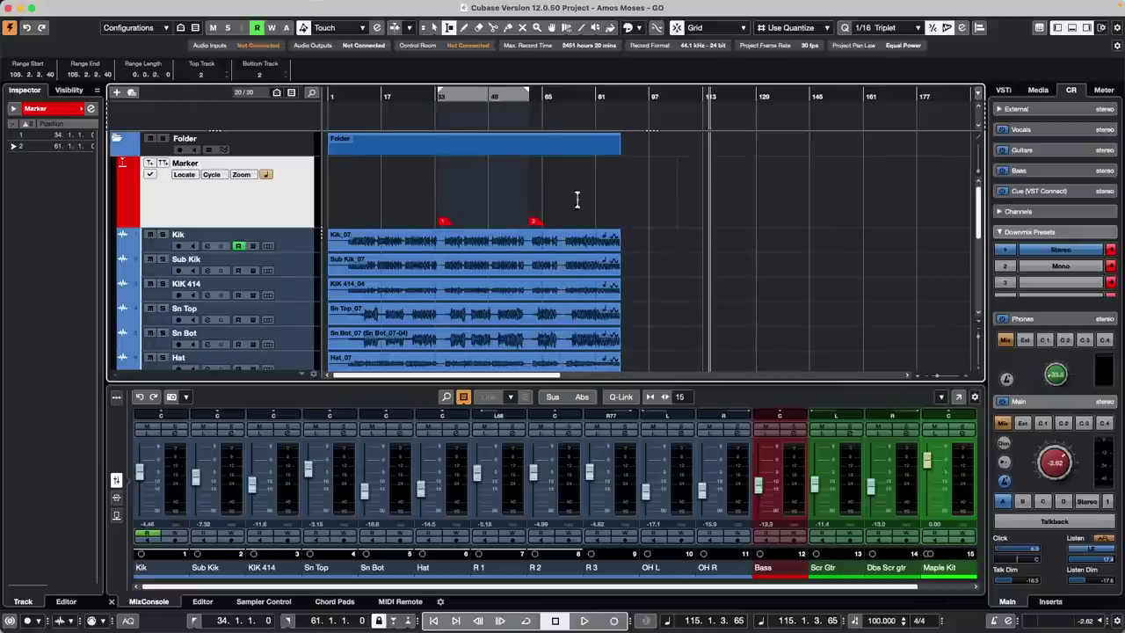
Select the range between the markers at bars 34 and 61 on all tracks, try deleting its contents, and clear the selection after undoing.
double_click(488, 201)
scroll(654, 208, down, 1)
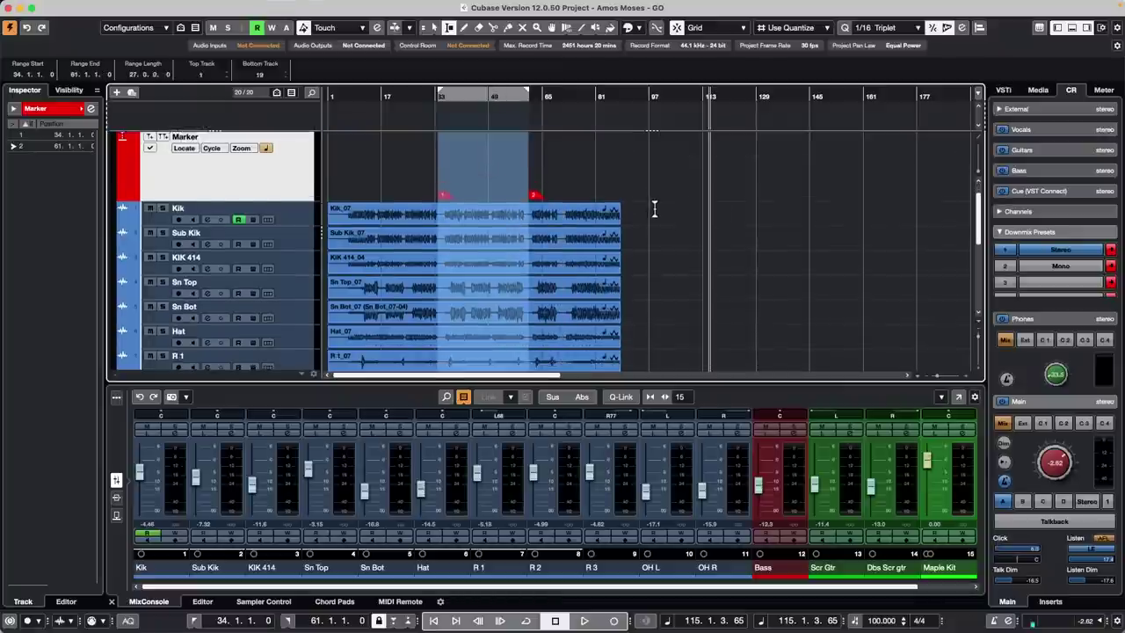
scroll(655, 208, up, 1)
mouse_move(3, 4)
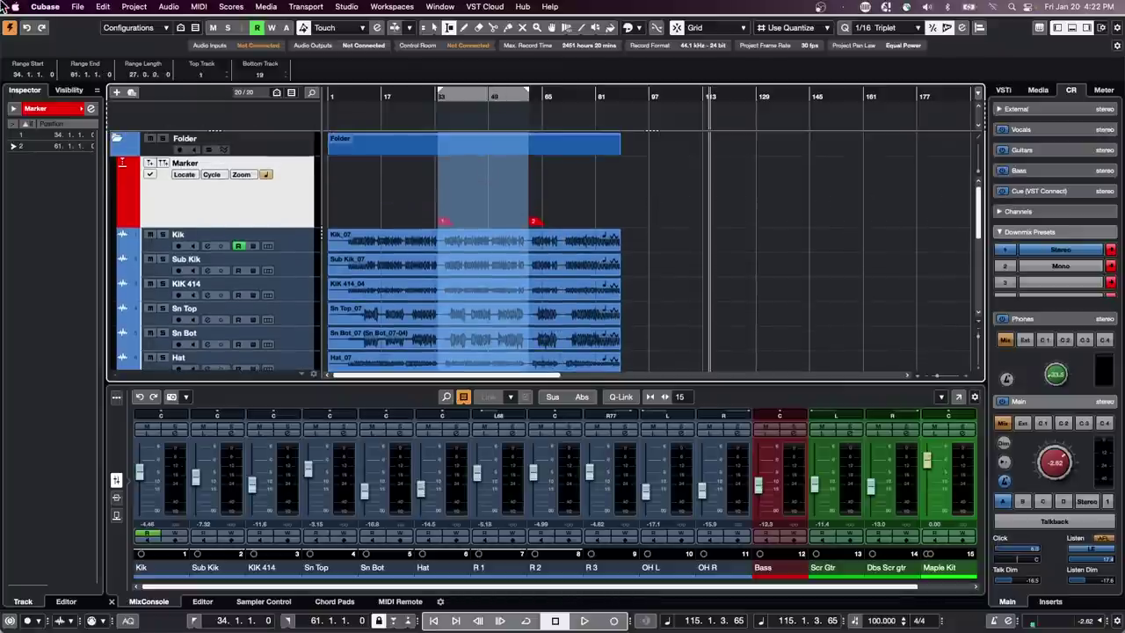
key(Delete)
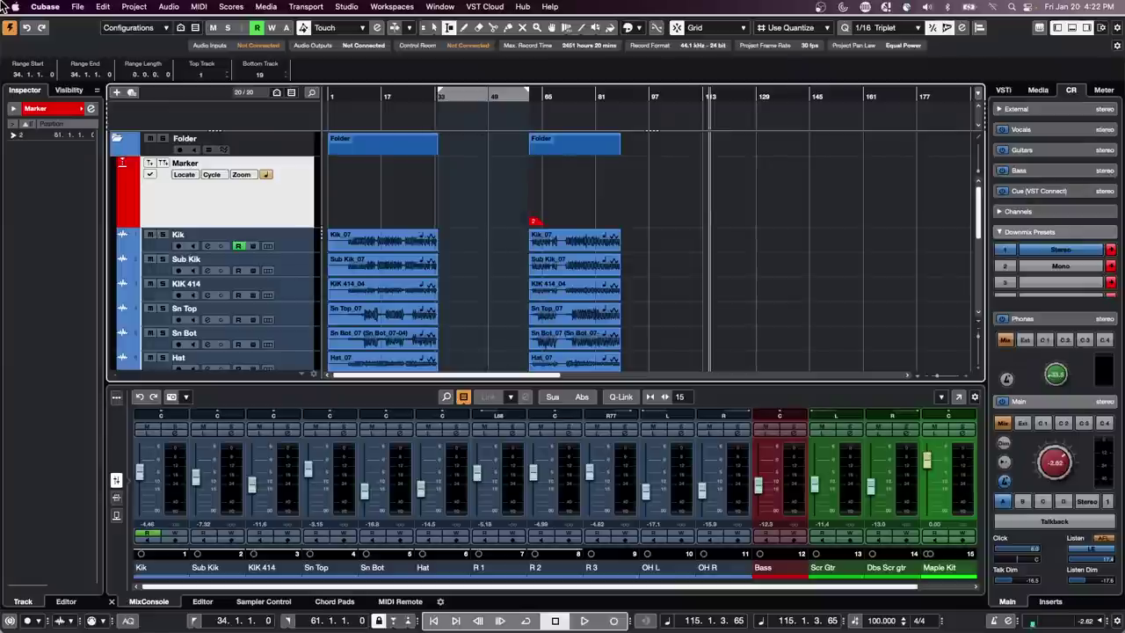
key(super+z)
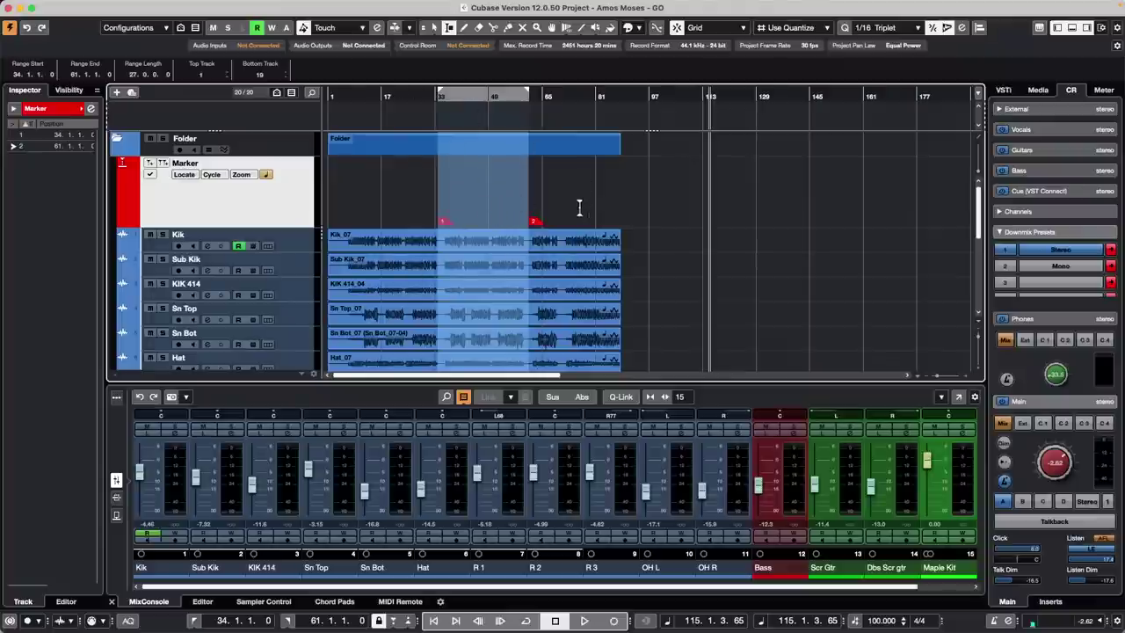
click(609, 190)
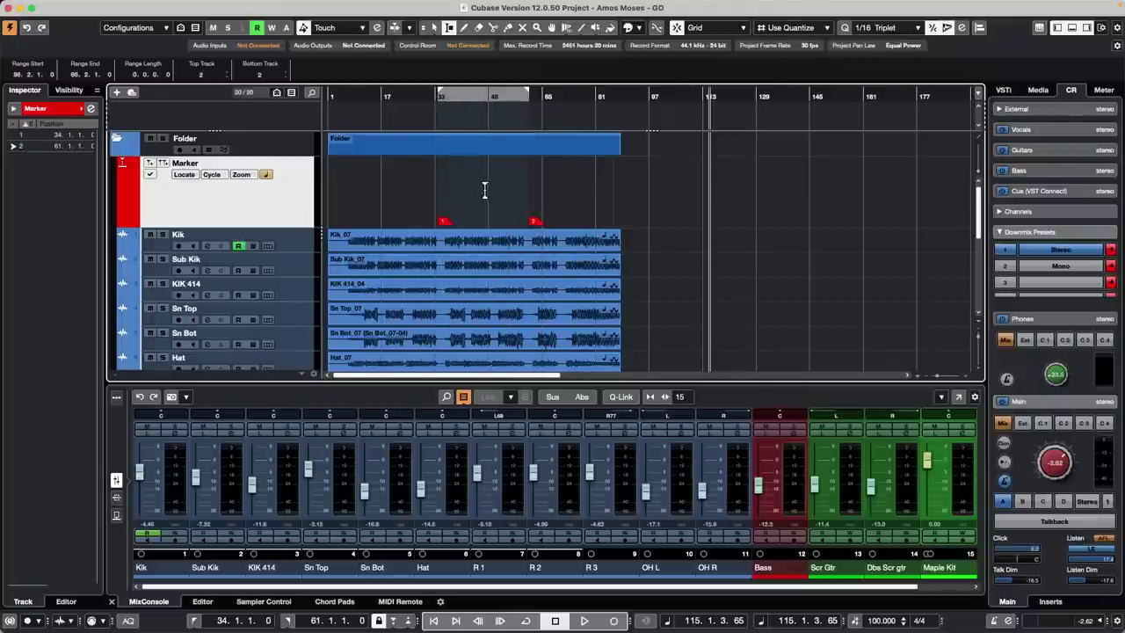
Reselect the bars 34 to 61 range across all tracks and try removing its contents again, undoing the removal.
double_click(471, 173)
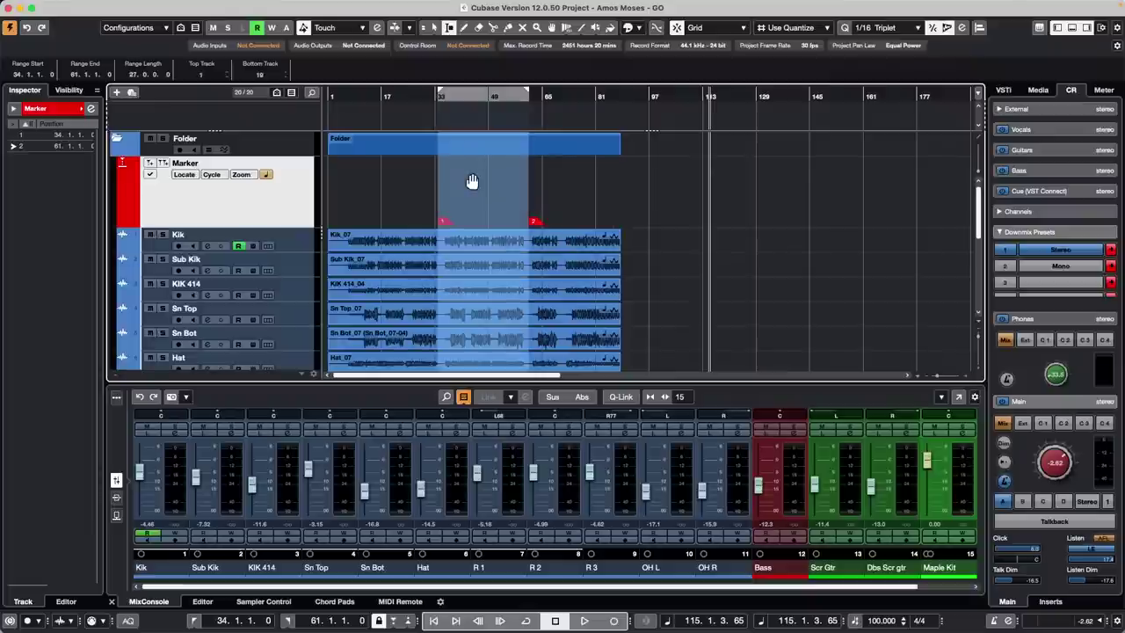
key(BackSpace)
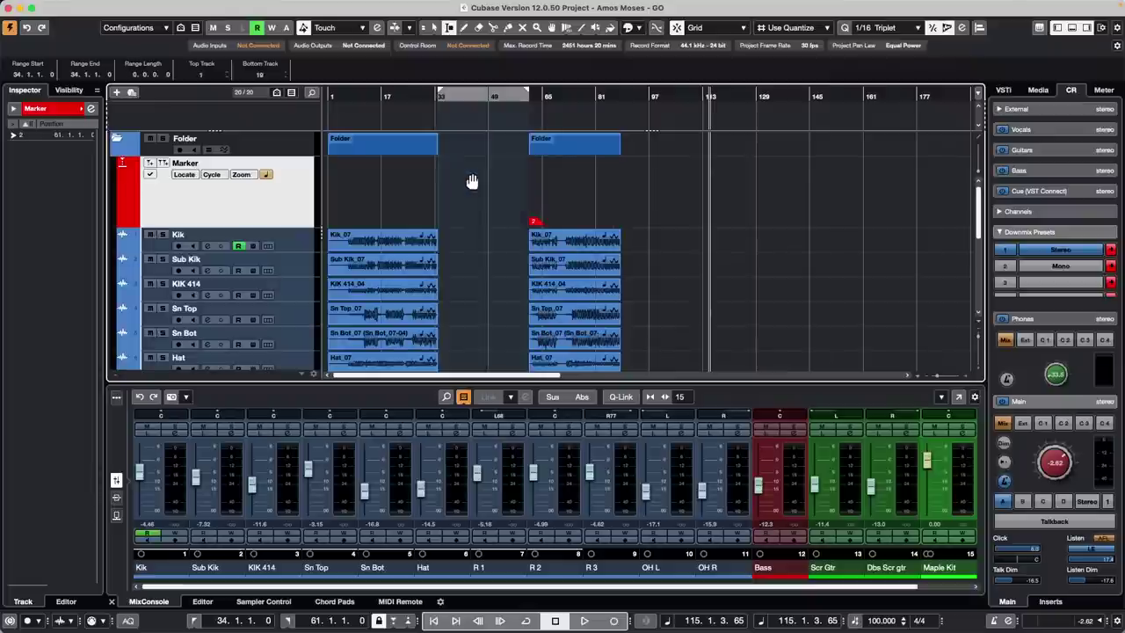
key(super+z)
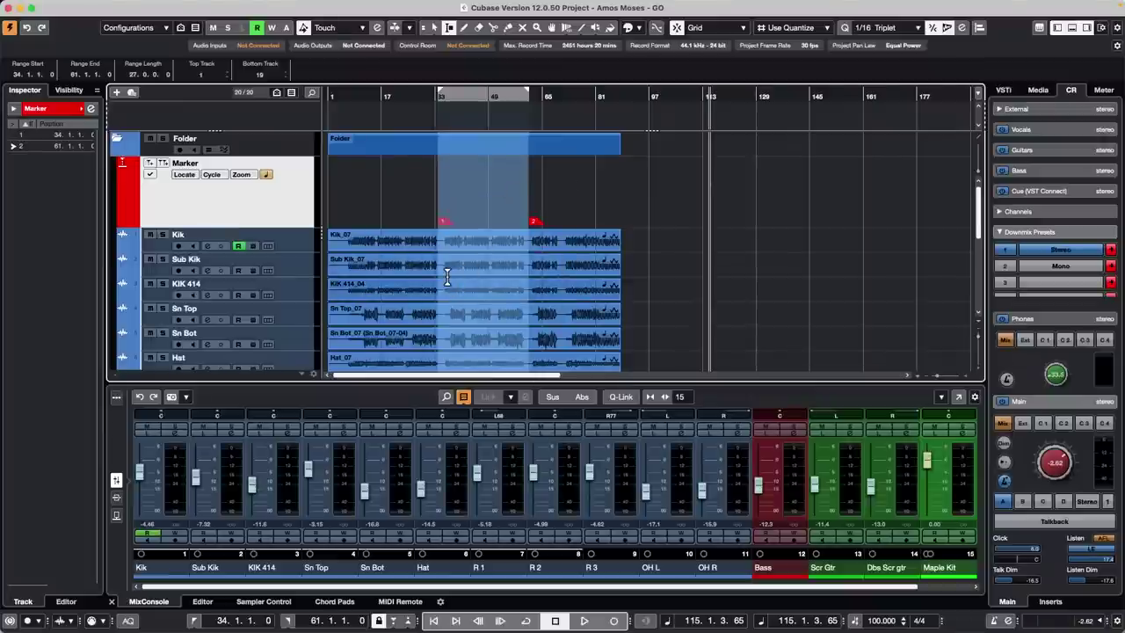
Try Delete Time on the selected bars 34 to 61, then undo it along with the two added markers.
key(super+shift+z)
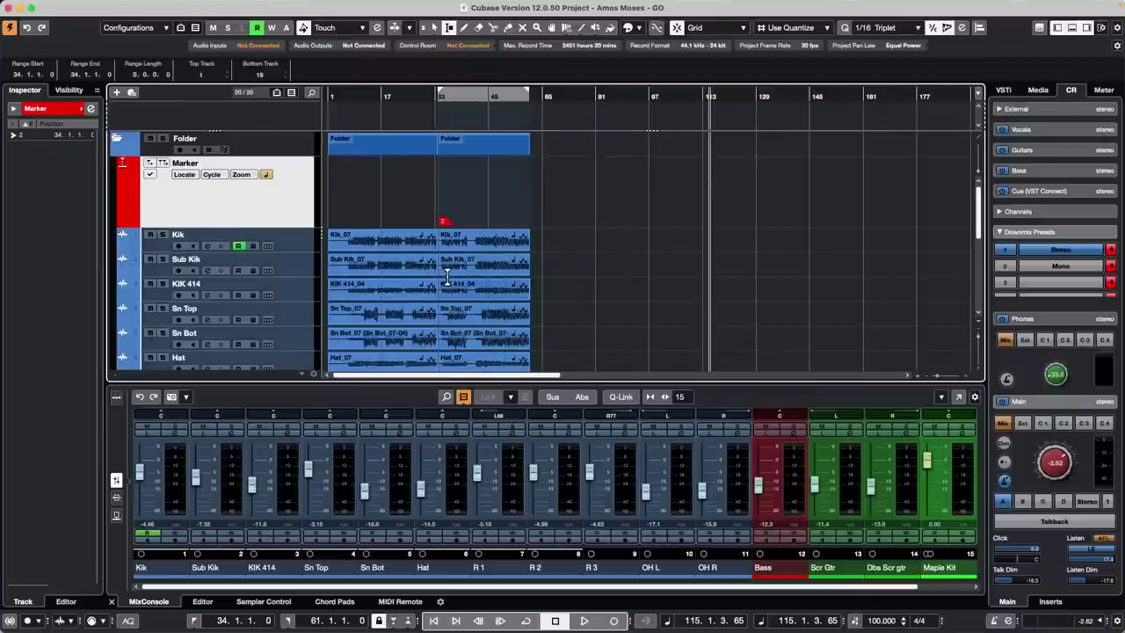
key(super+z)
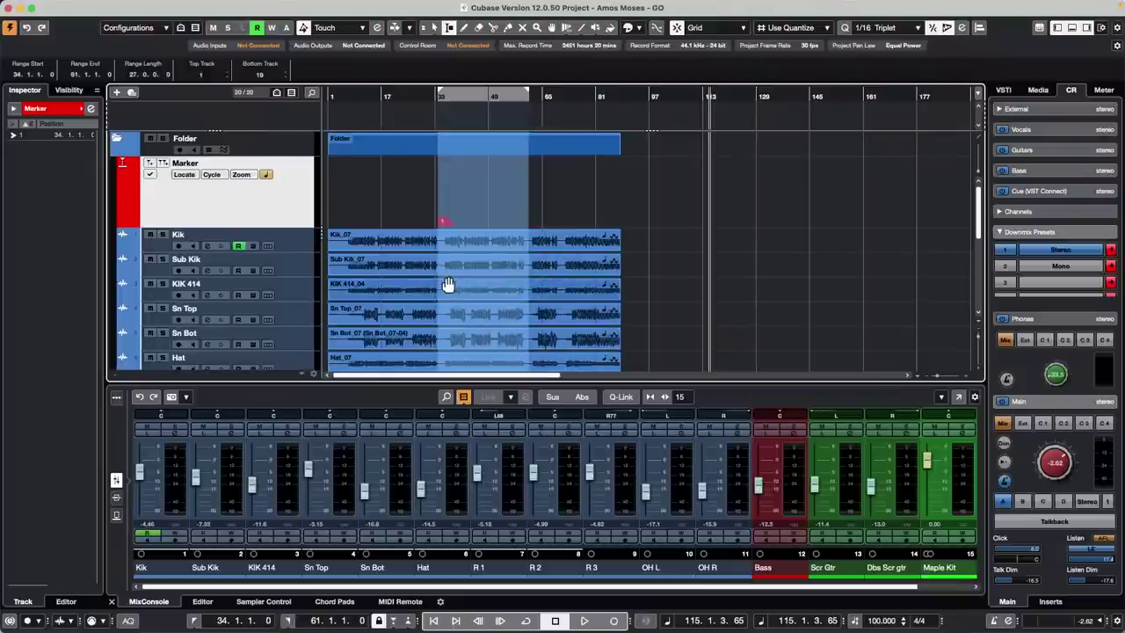
key(super+z)
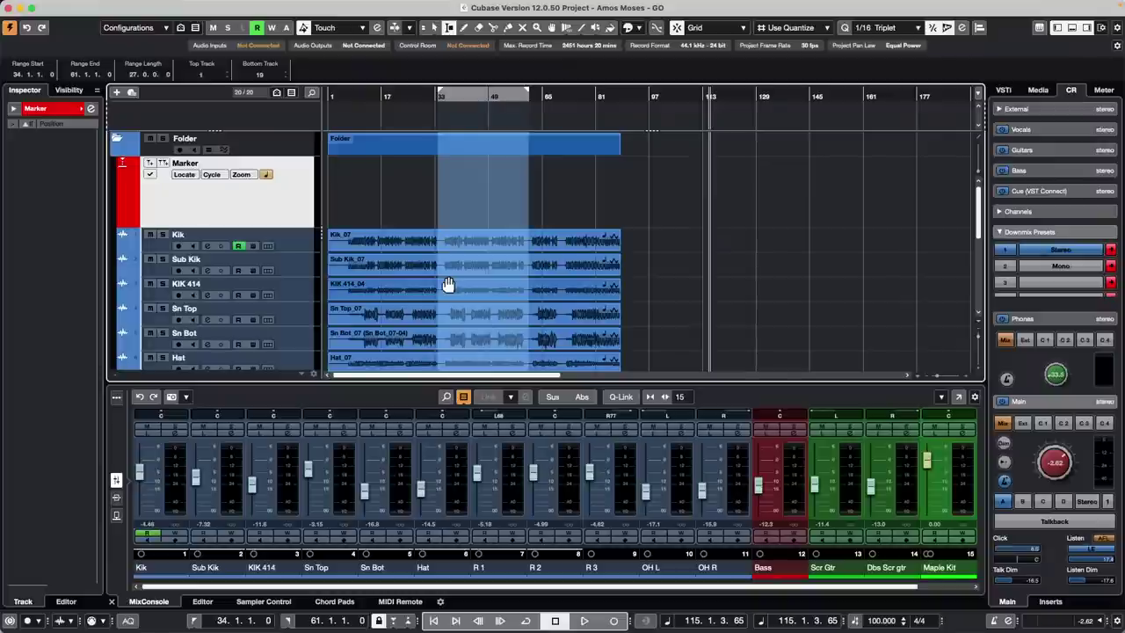
Select the Kik track and open its channel settings, positioning the window over the track area.
click(297, 248)
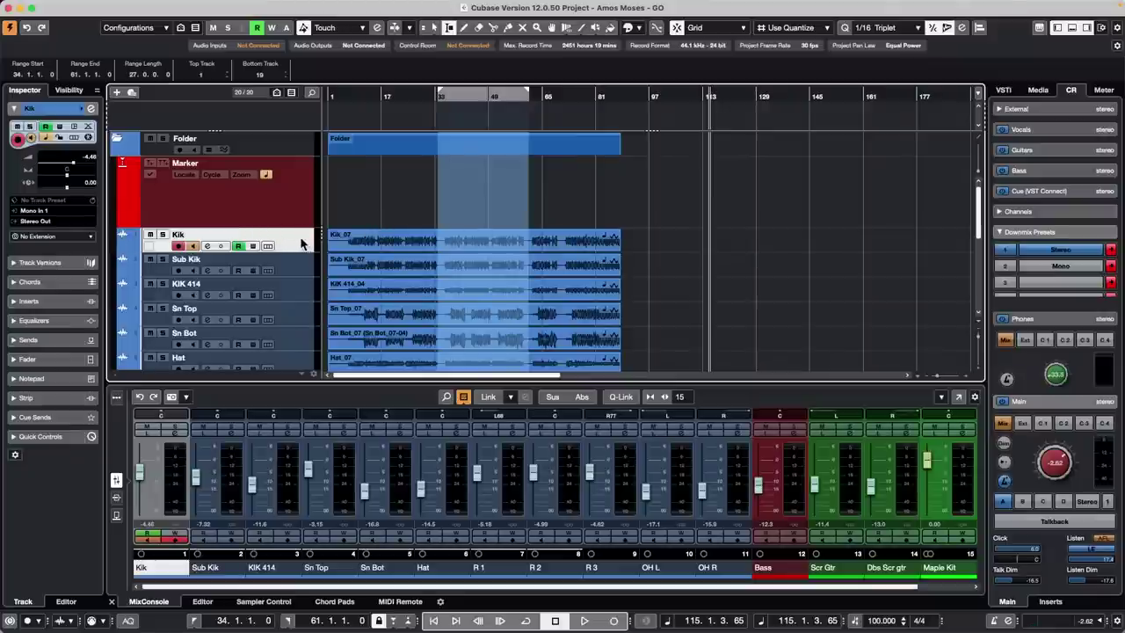
right_click(292, 239)
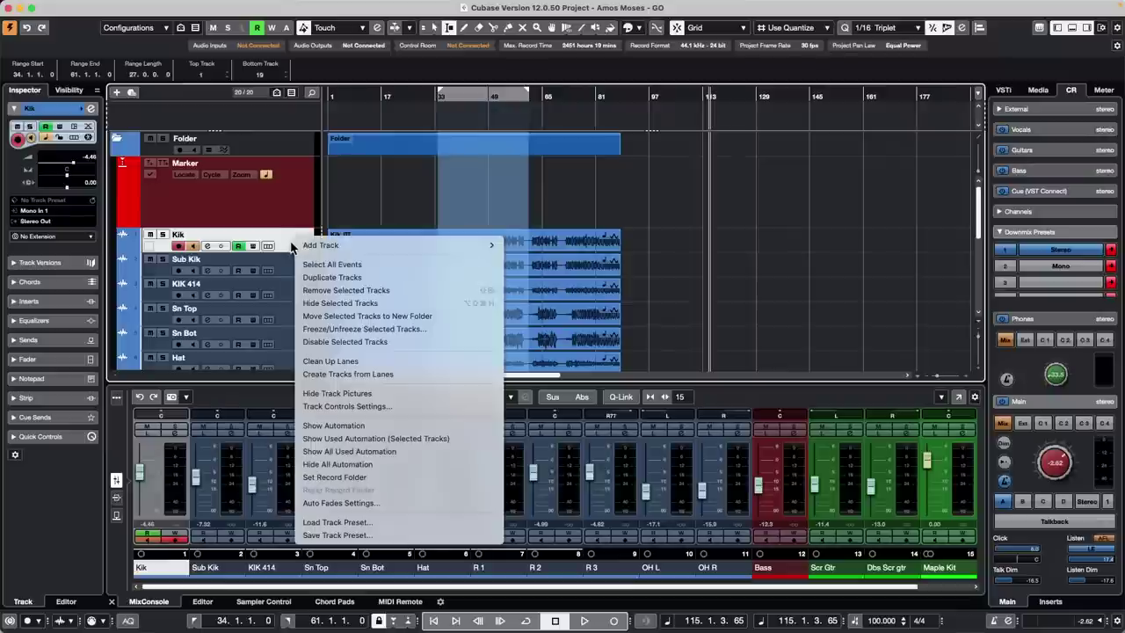
click(224, 143)
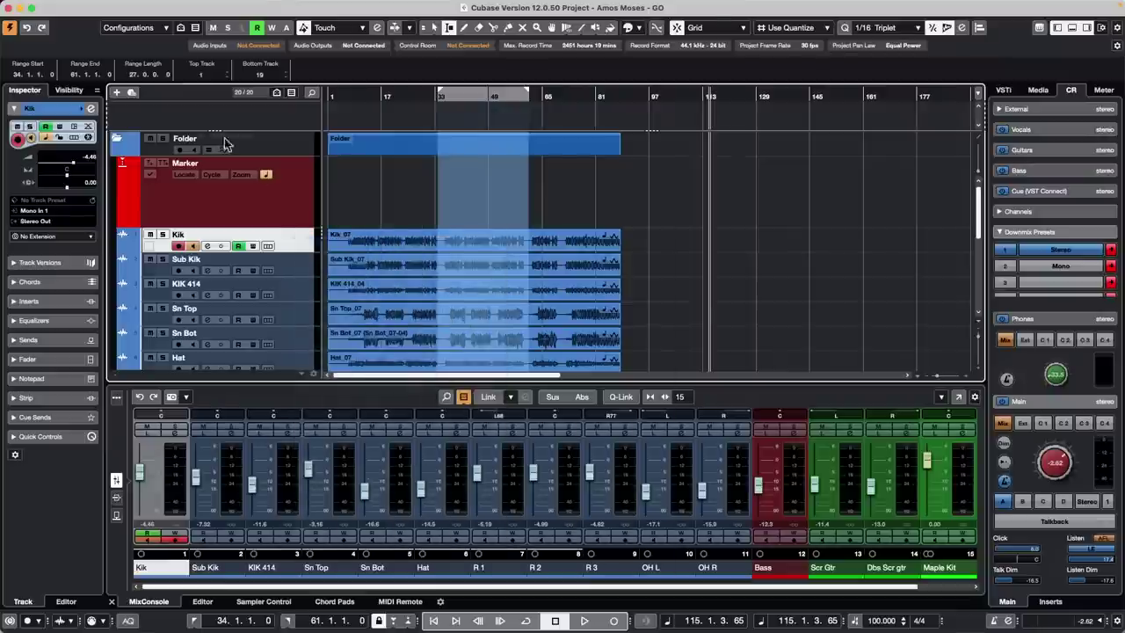
click(89, 108)
drag(510, 168, 290, 76)
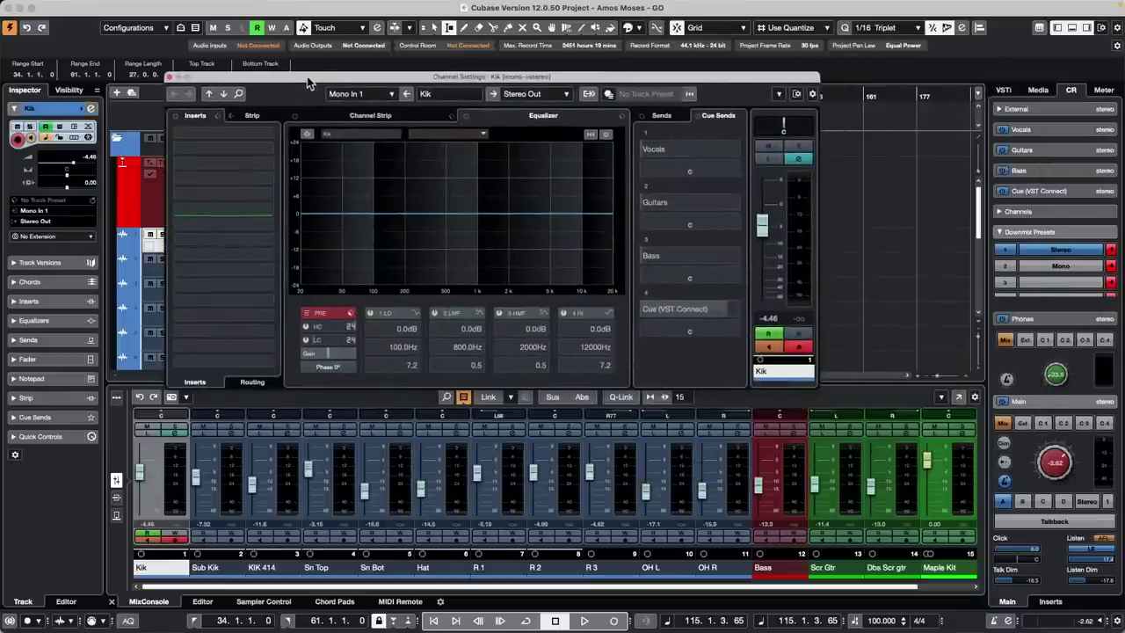
Load the ModMachine delay into insert slot 7 of the Kik channel and place both windows side by side.
click(246, 227)
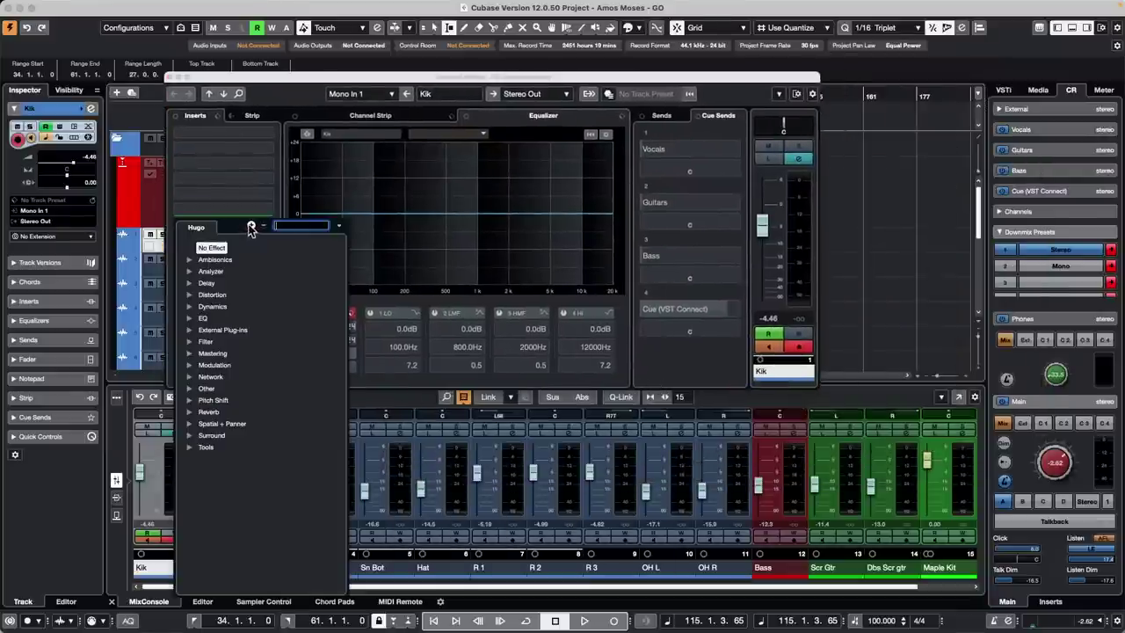
click(196, 284)
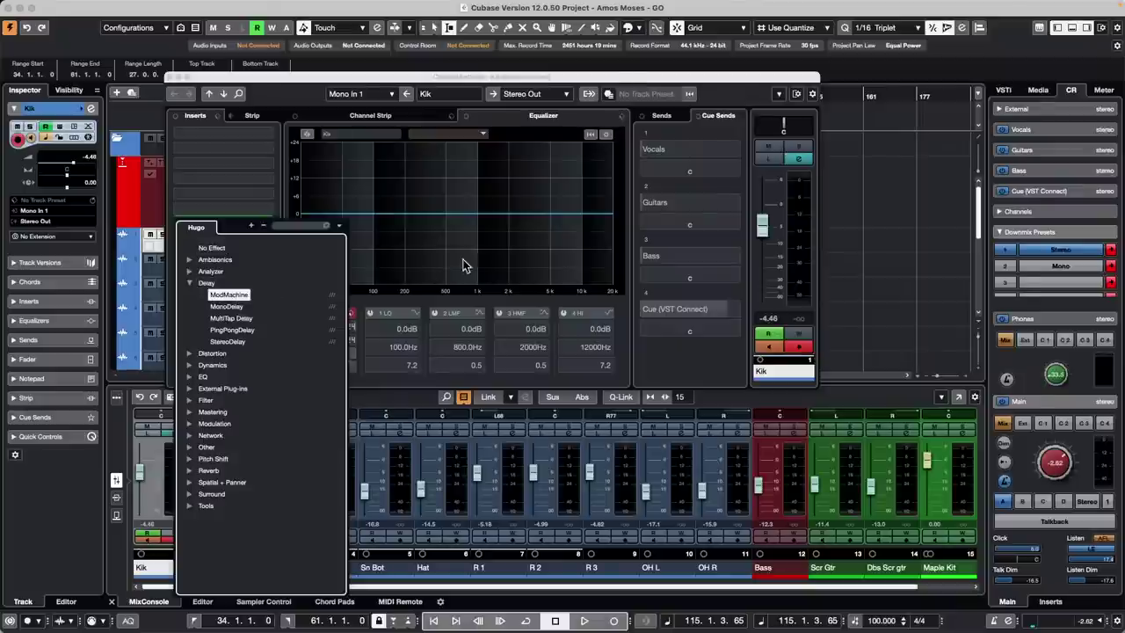
click(249, 298)
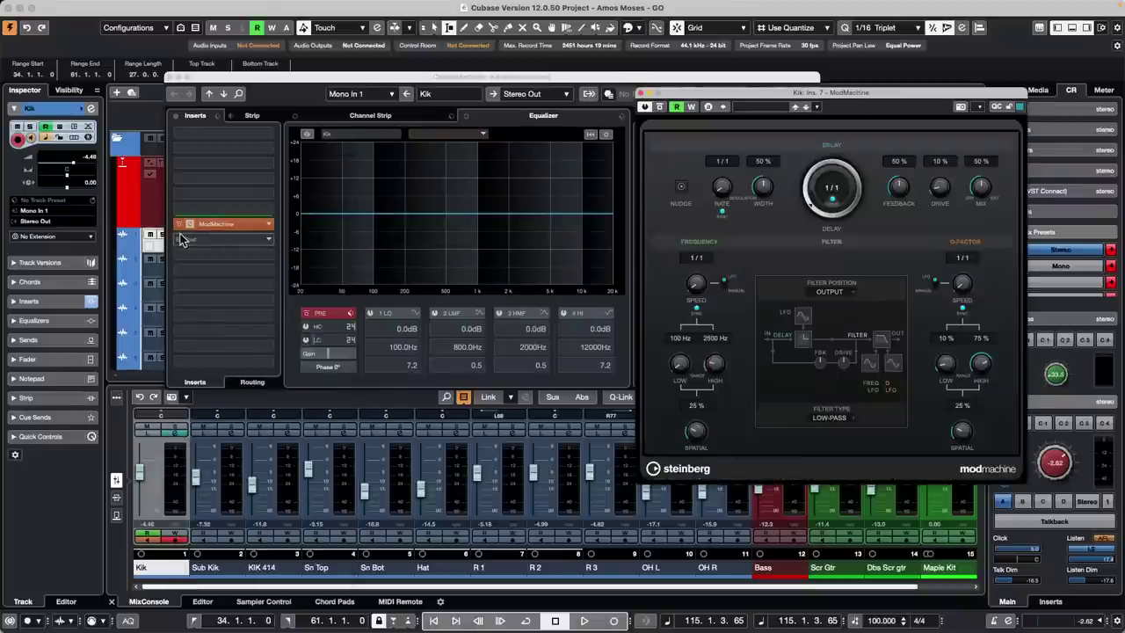
drag(185, 230, 248, 238)
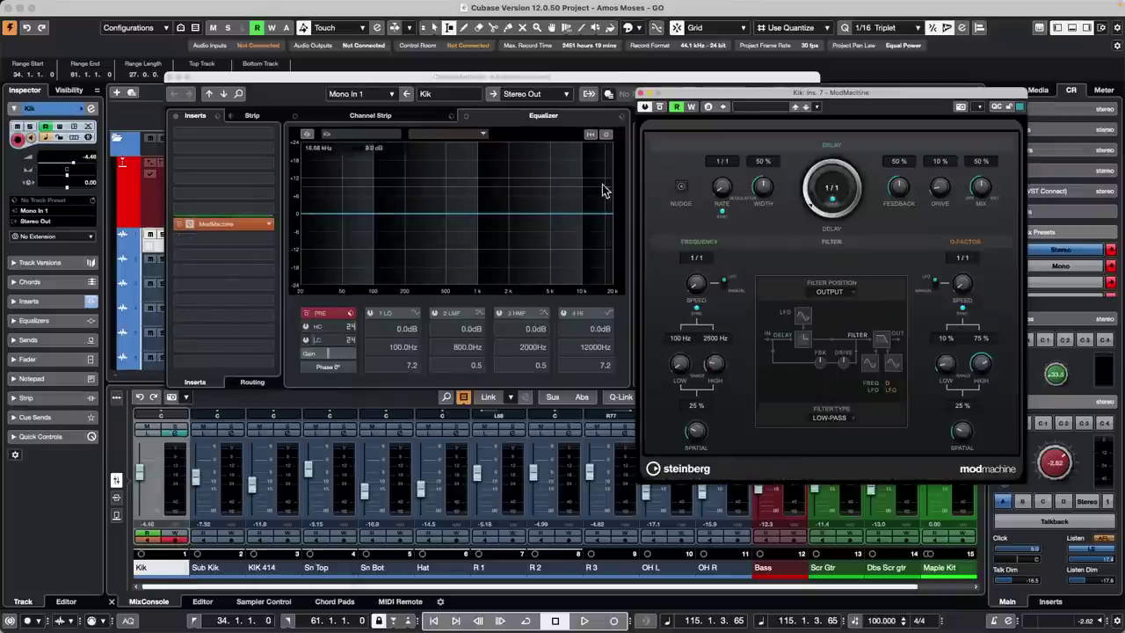
drag(695, 97, 823, 202)
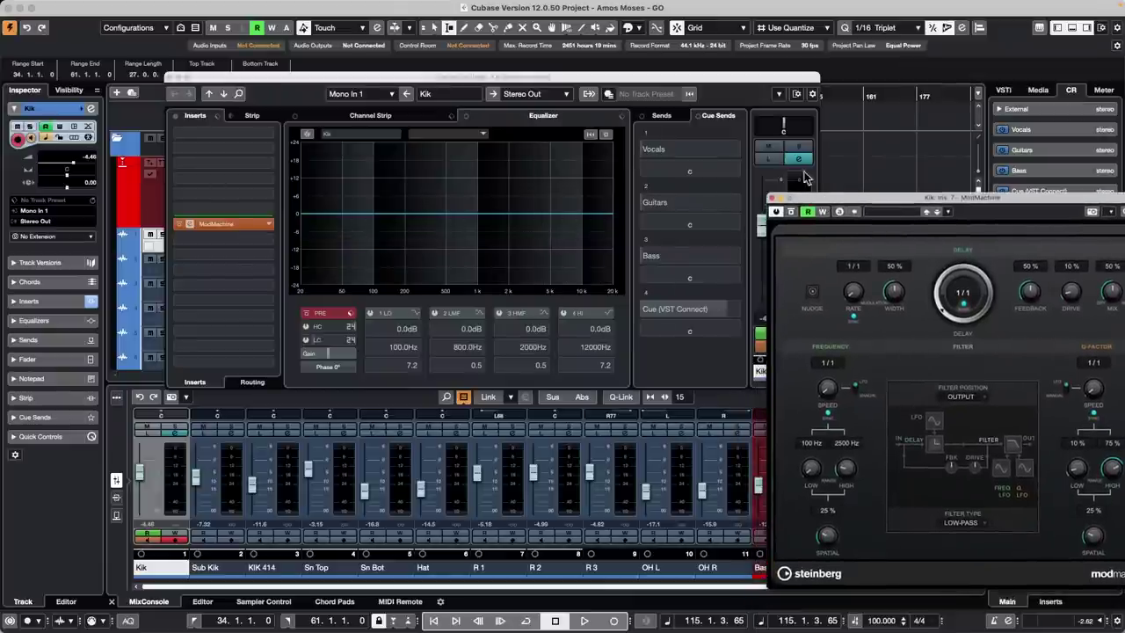
drag(710, 78, 635, 74)
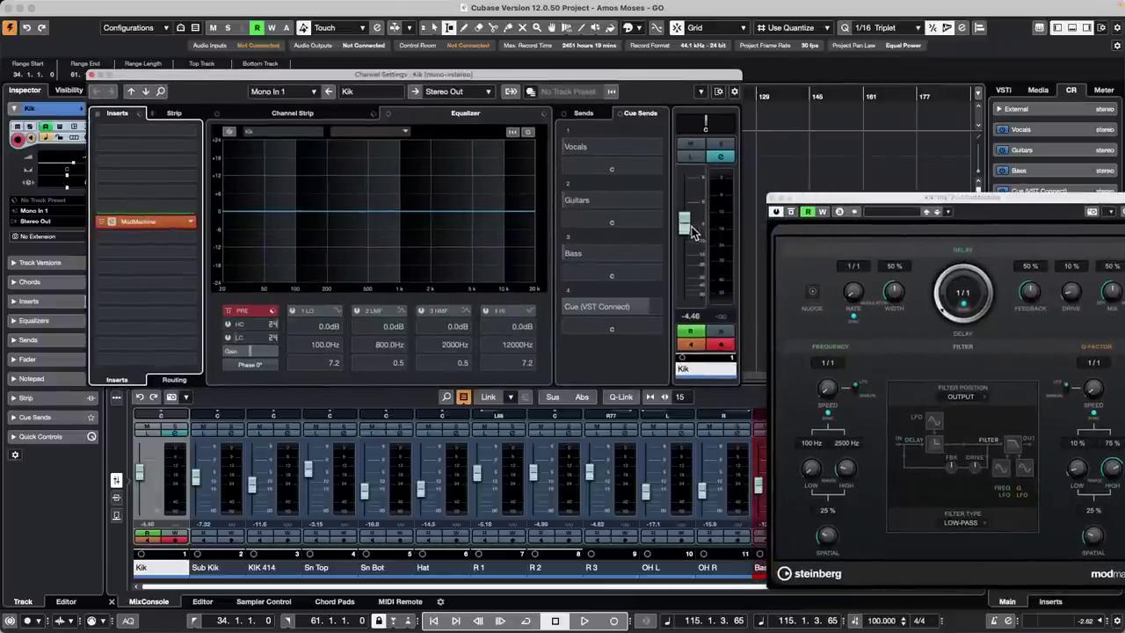
Set the Kik fader to -4.14 and switch the channel strip repeatedly between pre- and post-inserts positions, ending post-inserts.
mouse_move(688, 234)
mouse_down()
mouse_move(686, 285)
mouse_move(699, 196)
mouse_move(694, 309)
mouse_move(709, 231)
mouse_move(708, 219)
mouse_move(681, 220)
mouse_move(687, 300)
mouse_move(688, 195)
mouse_move(690, 227)
mouse_move(707, 226)
mouse_up()
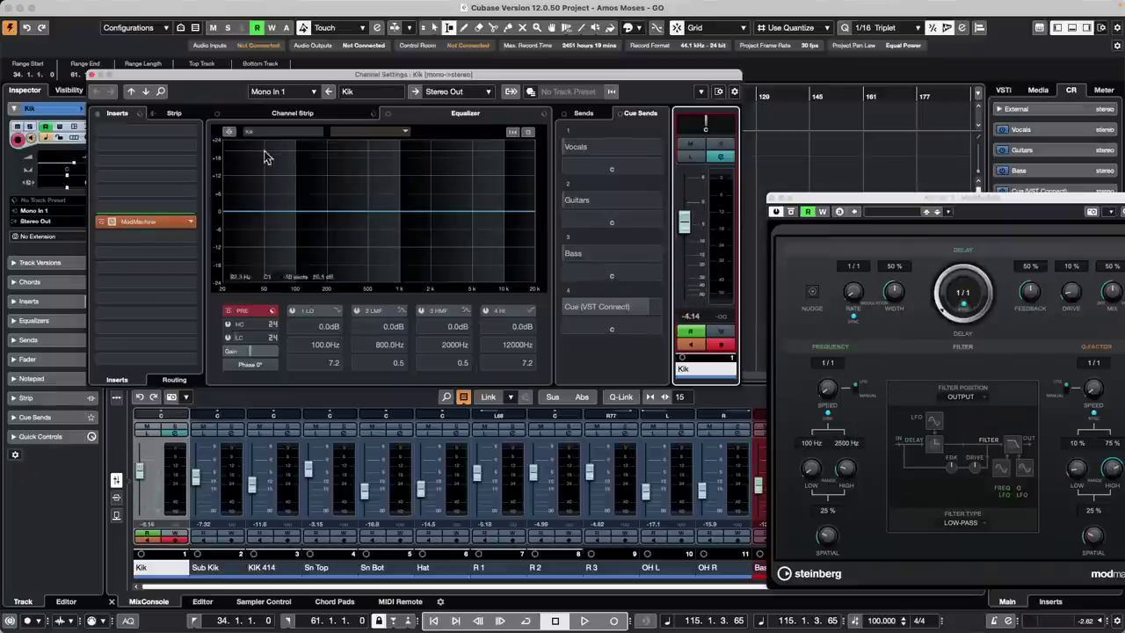
click(152, 113)
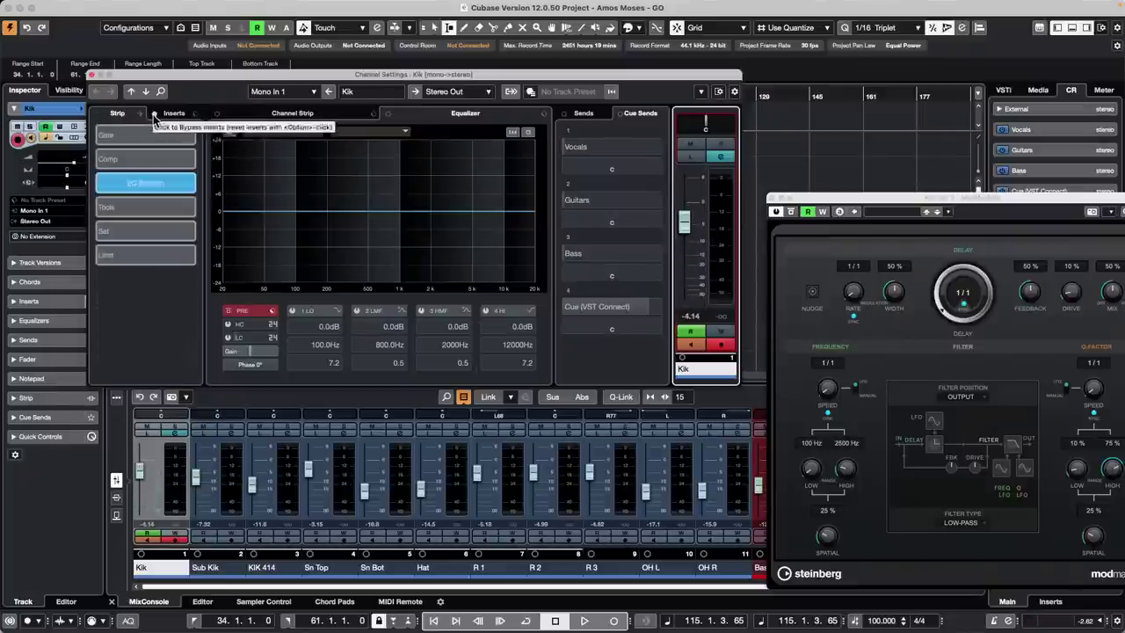
click(153, 114)
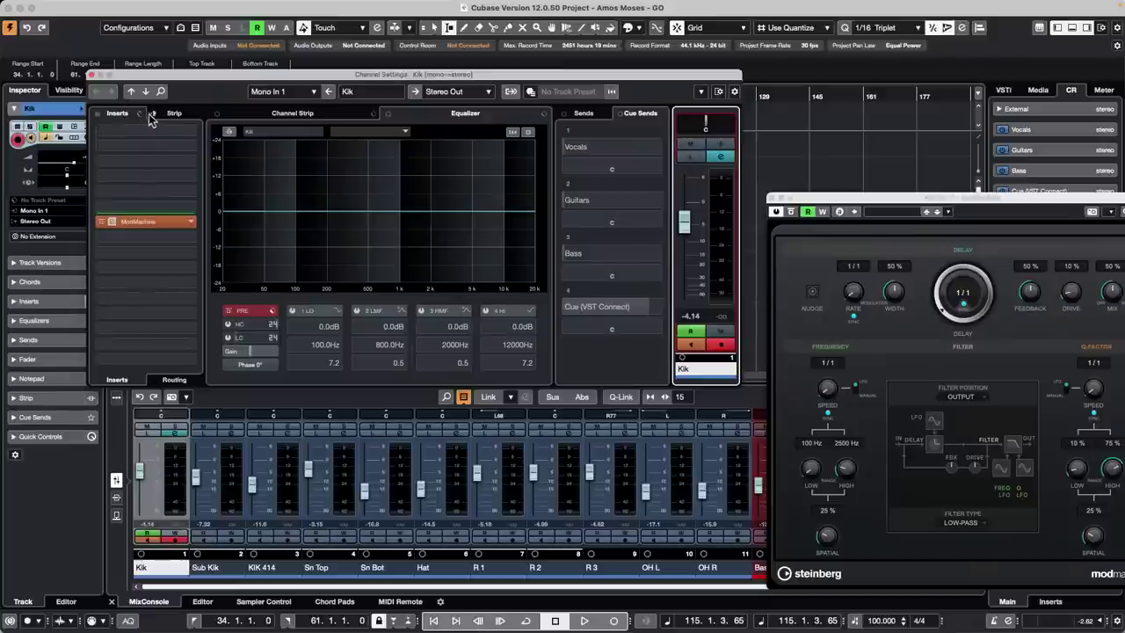
click(154, 114)
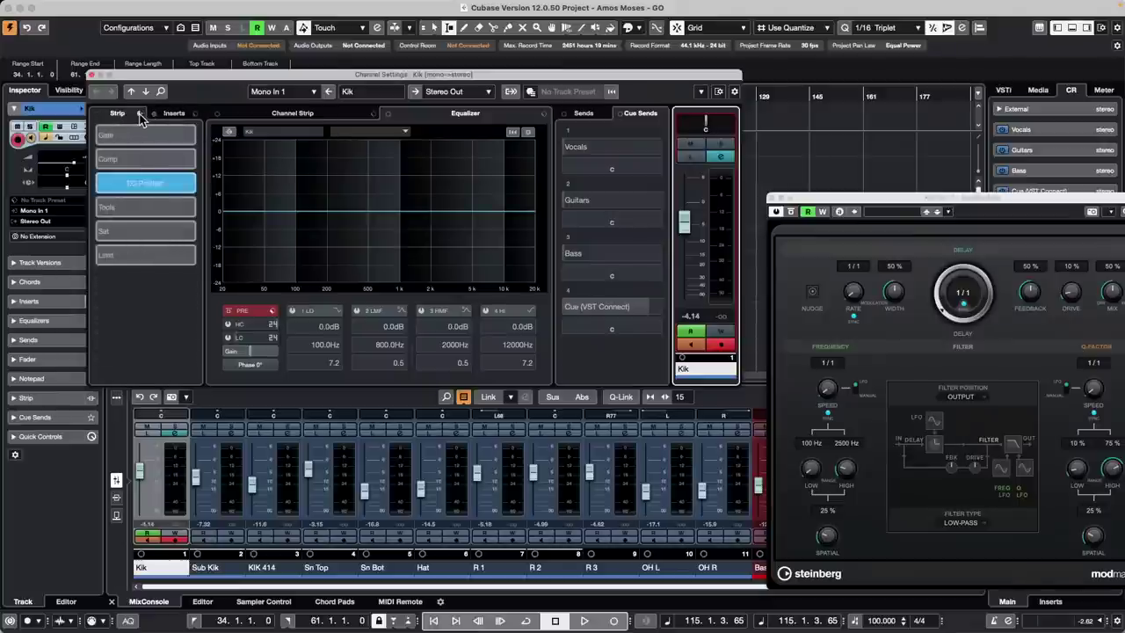
click(143, 116)
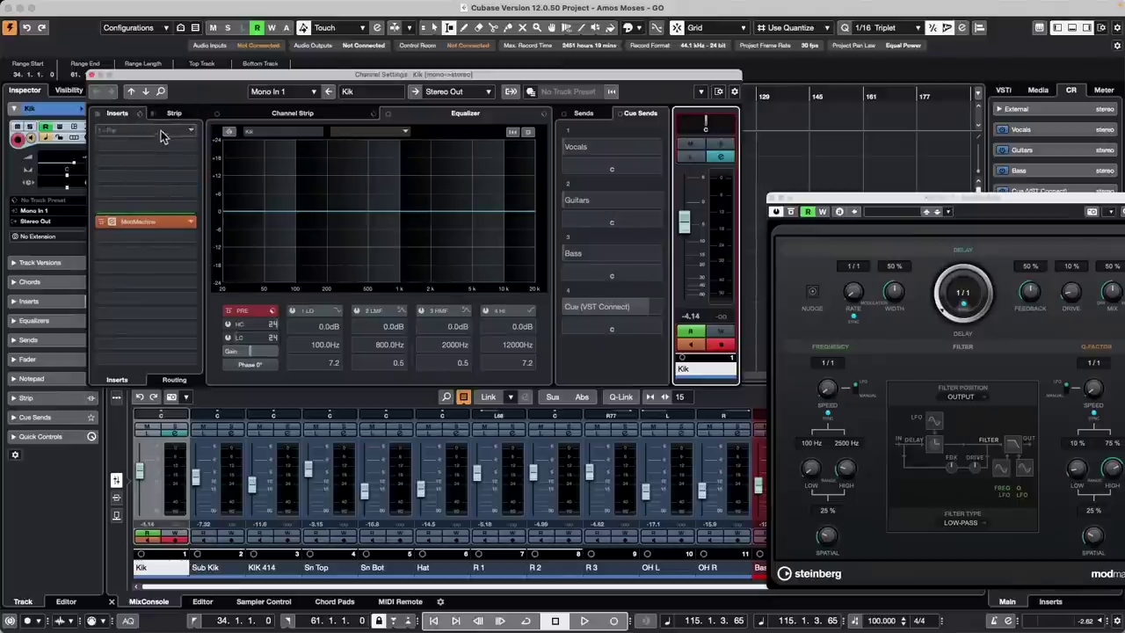
click(154, 115)
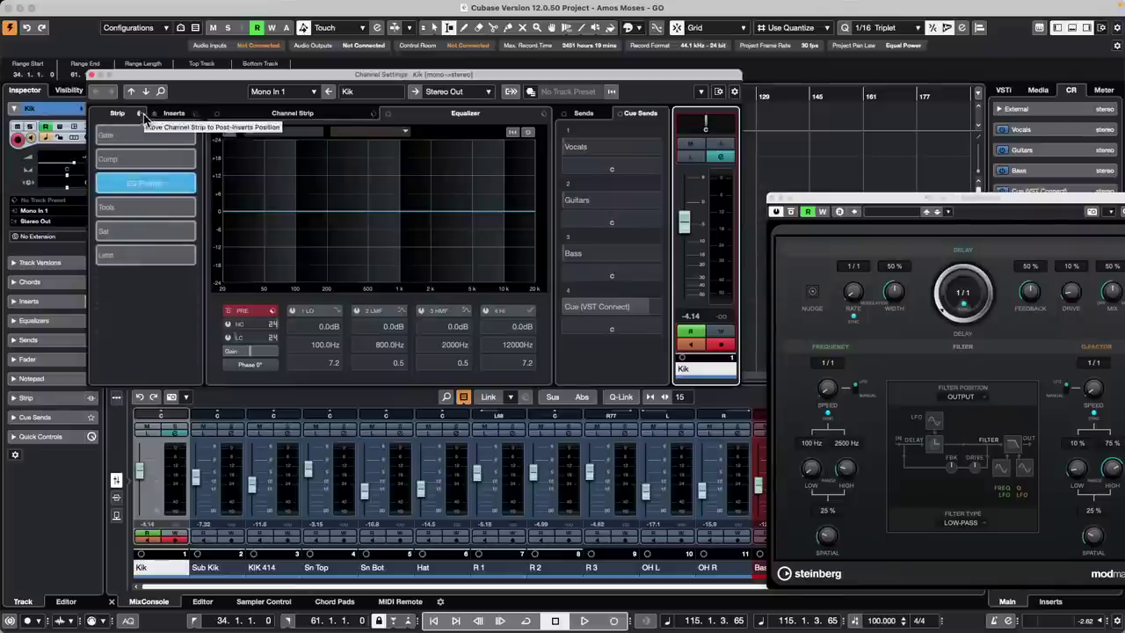
click(150, 117)
click(150, 116)
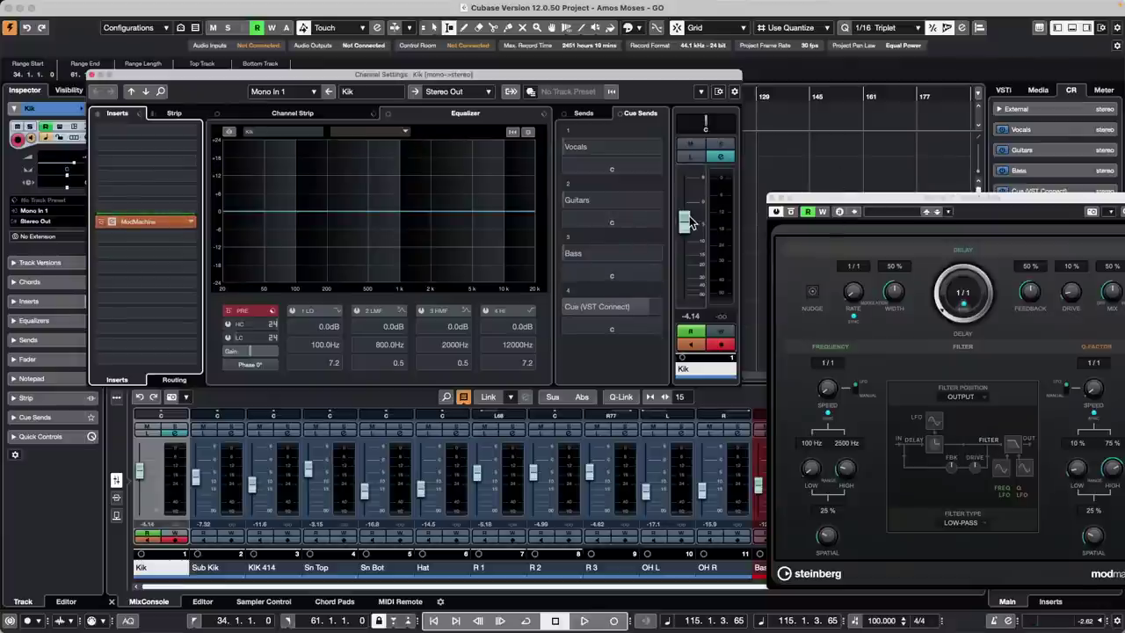
Raise the Kik fader to -0.20 and bypass the channel's inserts, leaving the channel strip in the post-inserts position.
drag(689, 223, 690, 211)
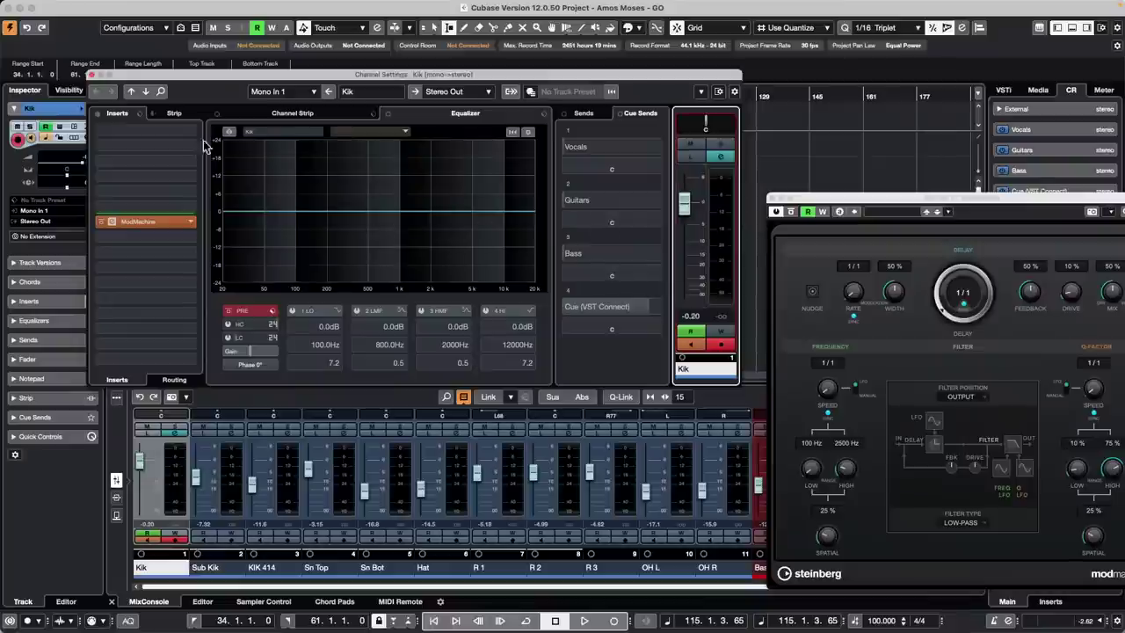
click(155, 115)
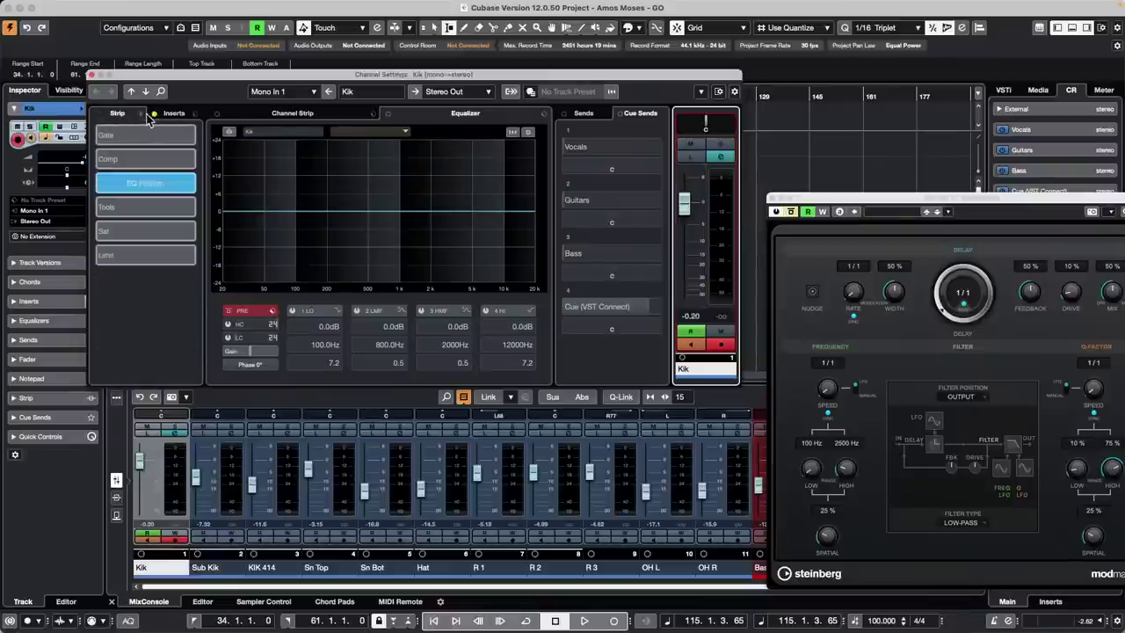
click(146, 117)
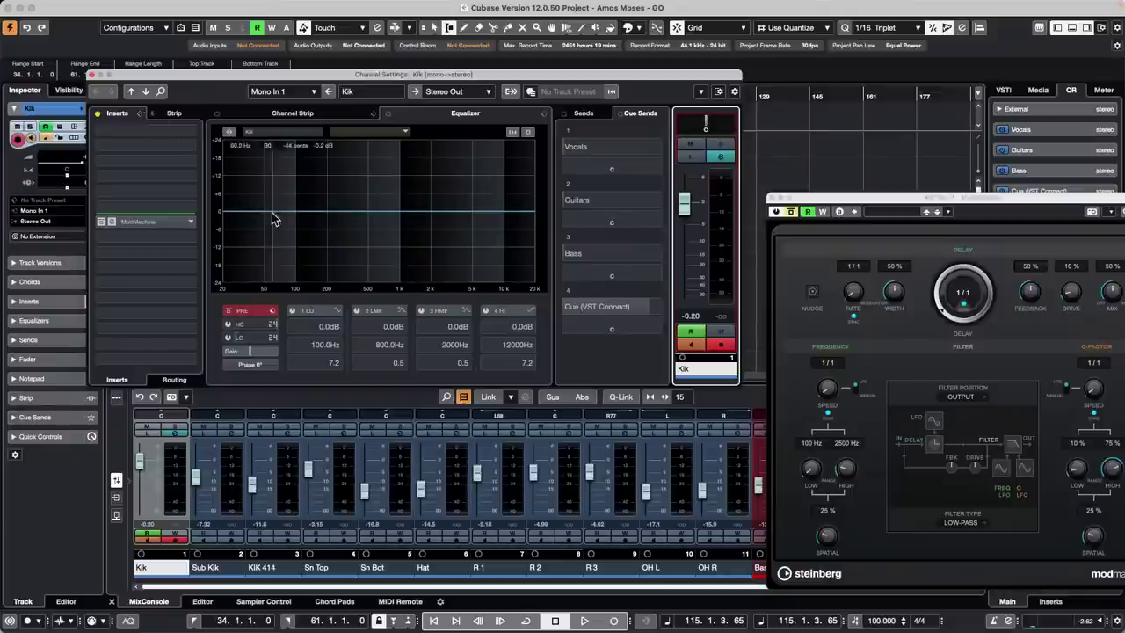
Close the Kik channel settings and copy a section of the Kik_07 event into the empty area around bar 99.
click(93, 75)
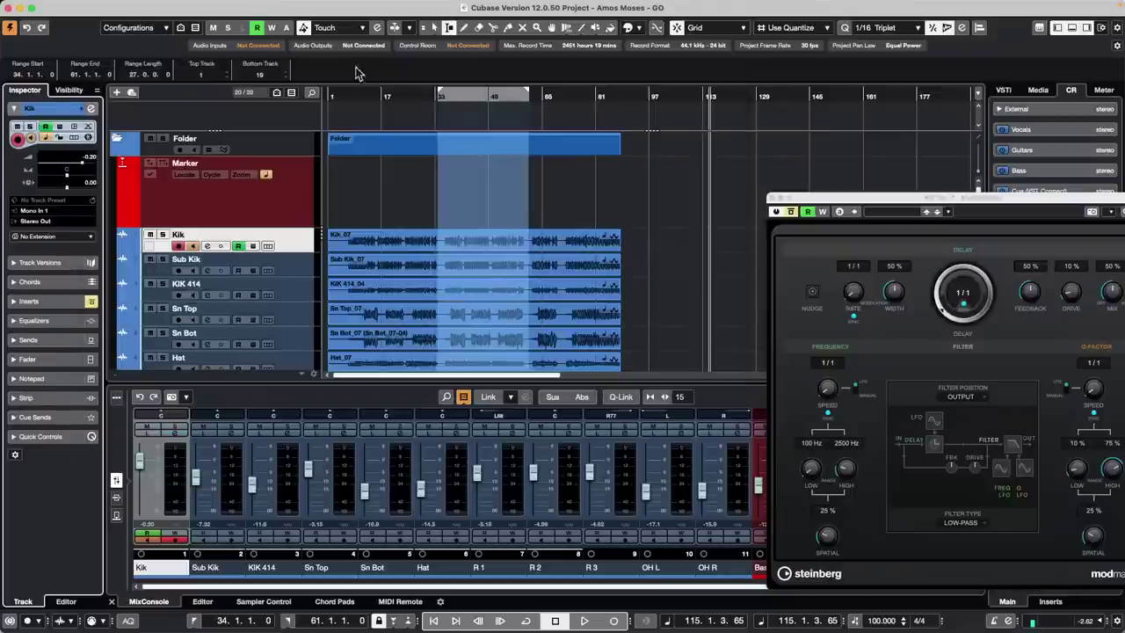
click(591, 207)
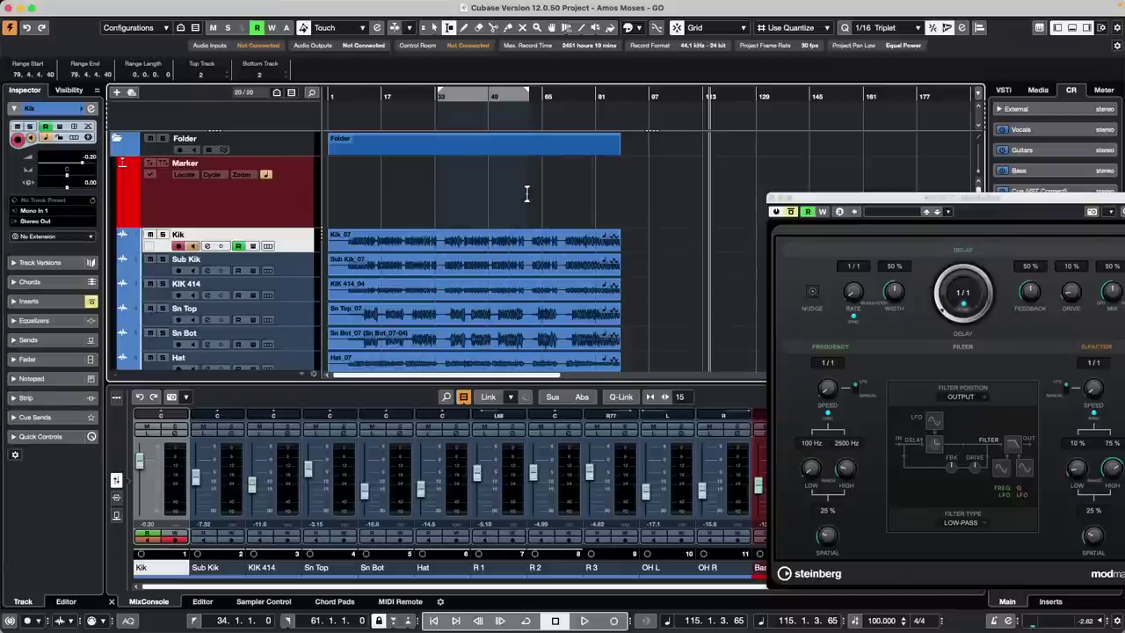
drag(445, 237, 708, 239)
Apply the Fade Out process to a range of about bars 106 to 114 in the copied Kik_07 event.
click(681, 270)
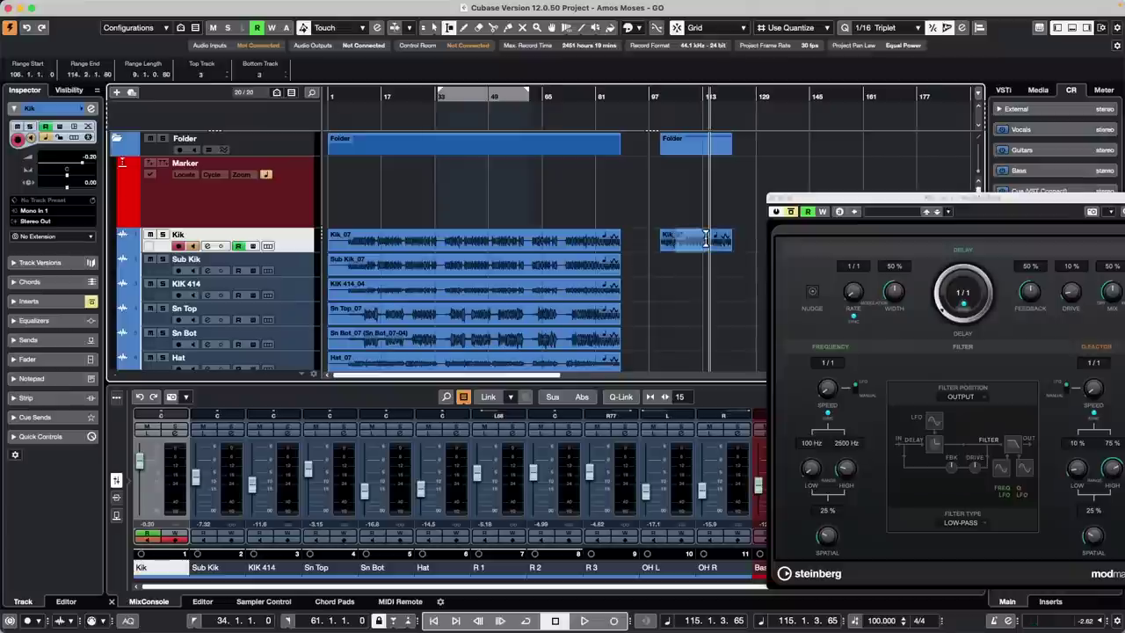
mouse_move(237, 7)
click(167, 6)
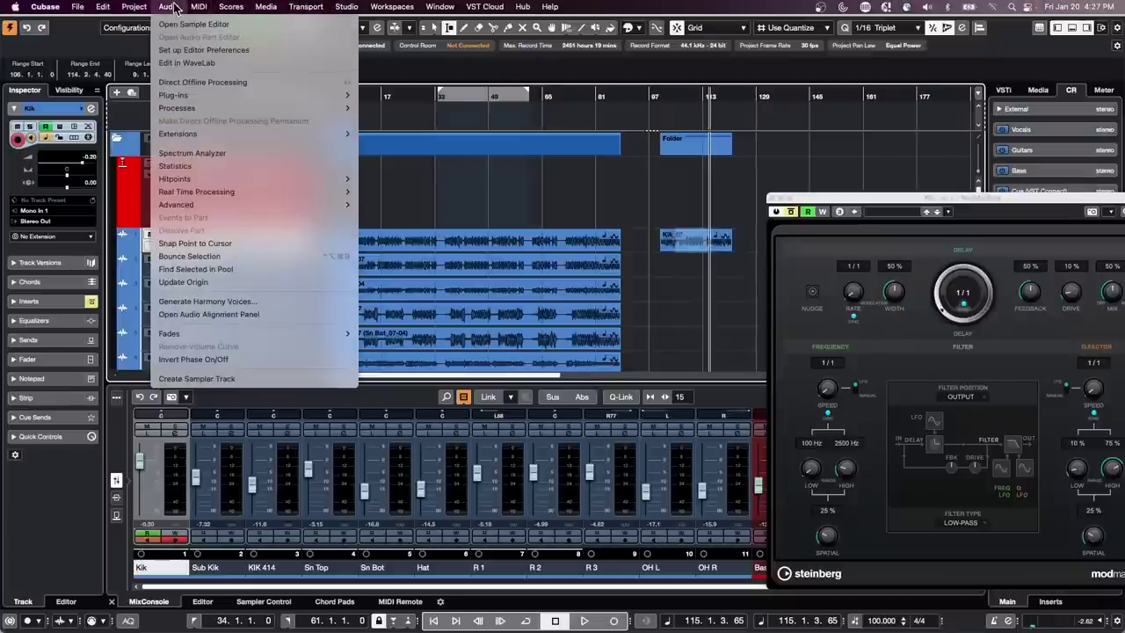
mouse_move(197, 110)
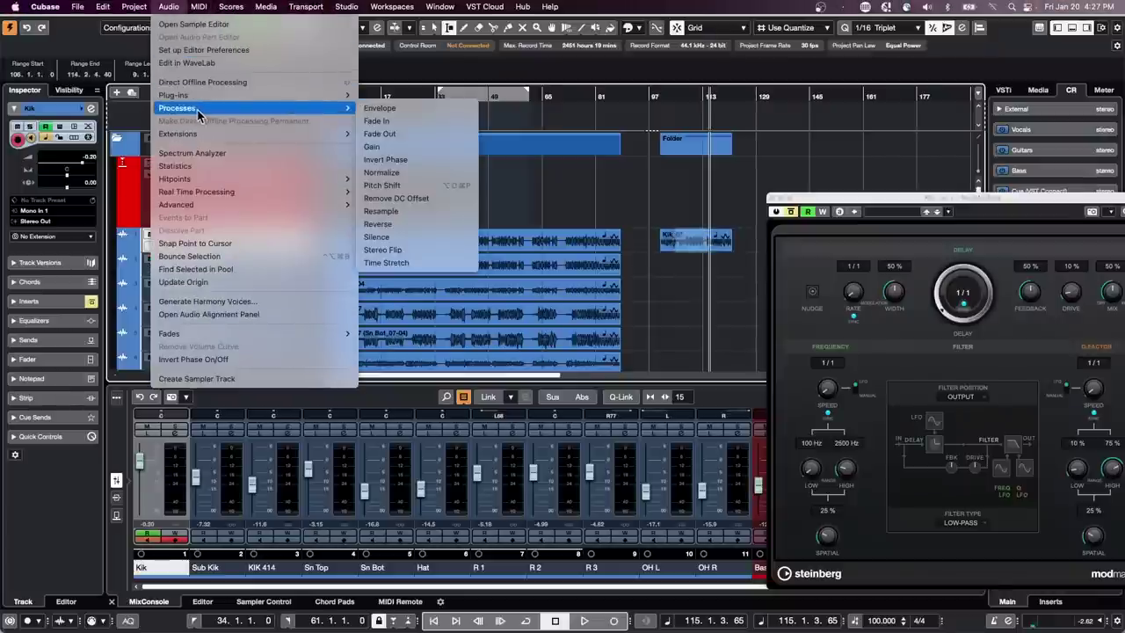
click(418, 135)
click(647, 226)
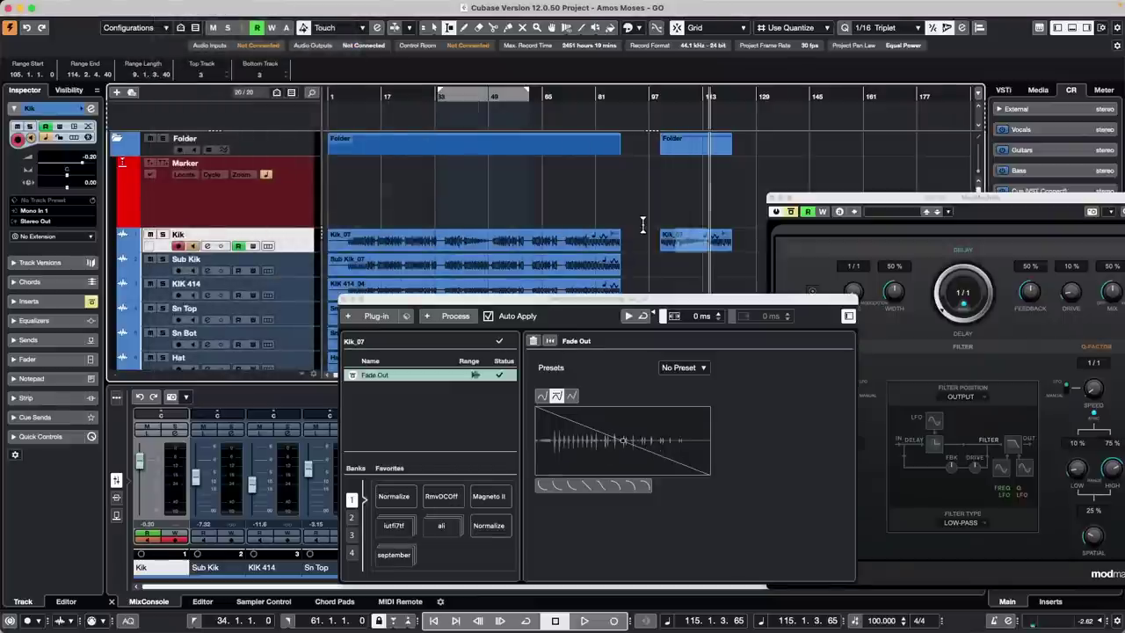
Enlarge the Kik track and reverse the middle range of the copied Kik_07 event, continuing without creating a new version.
click(678, 267)
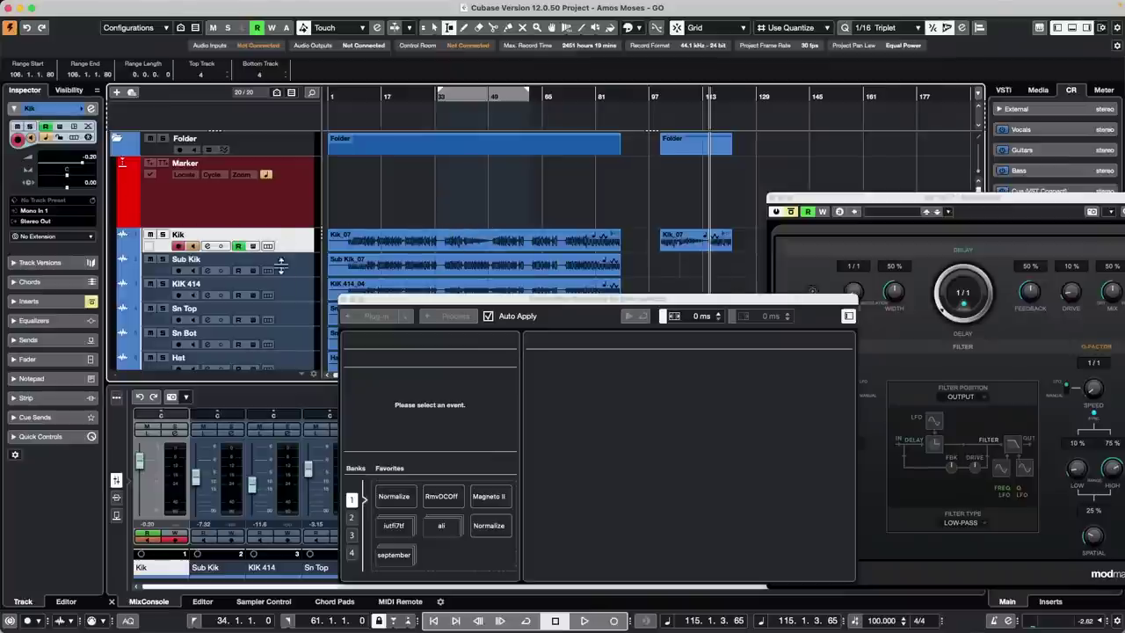
drag(280, 249, 280, 286)
drag(676, 261, 710, 264)
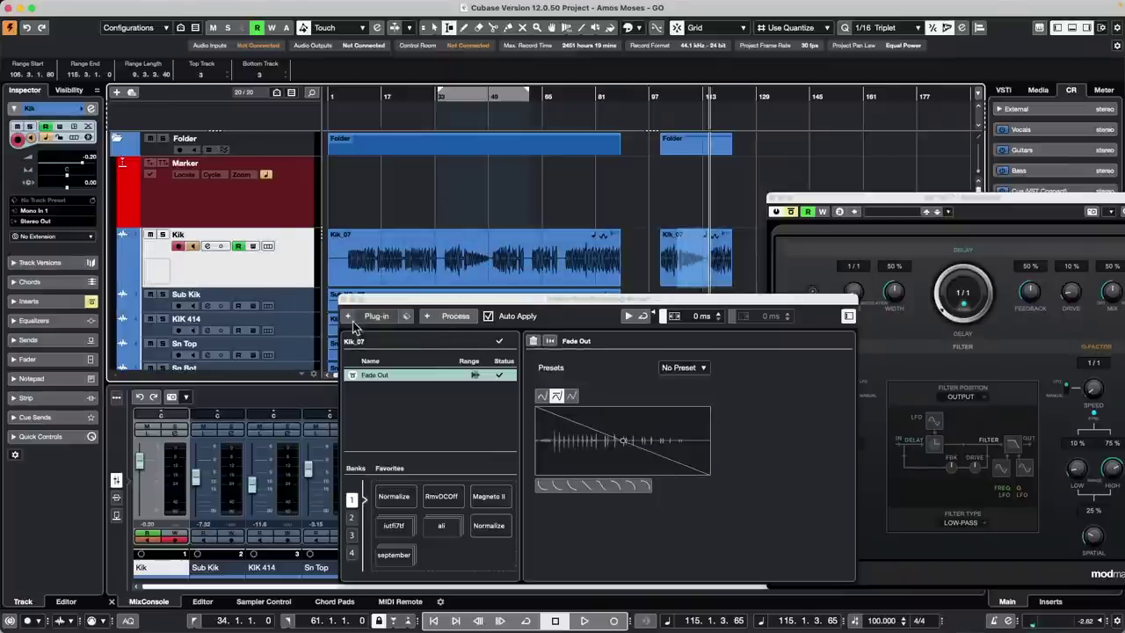
click(448, 316)
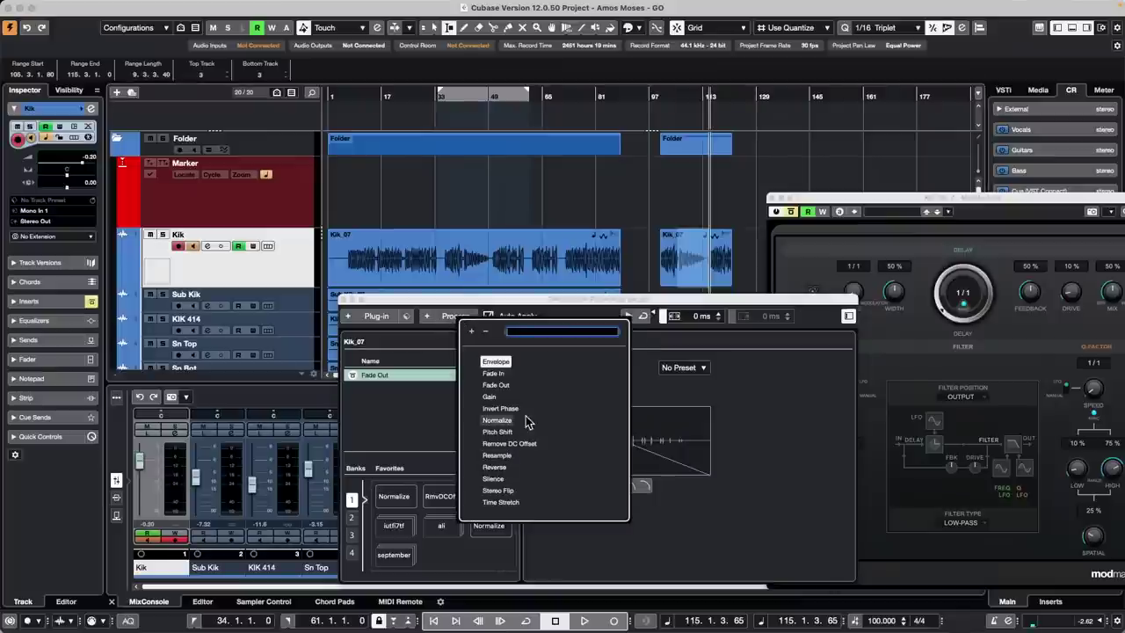
click(494, 466)
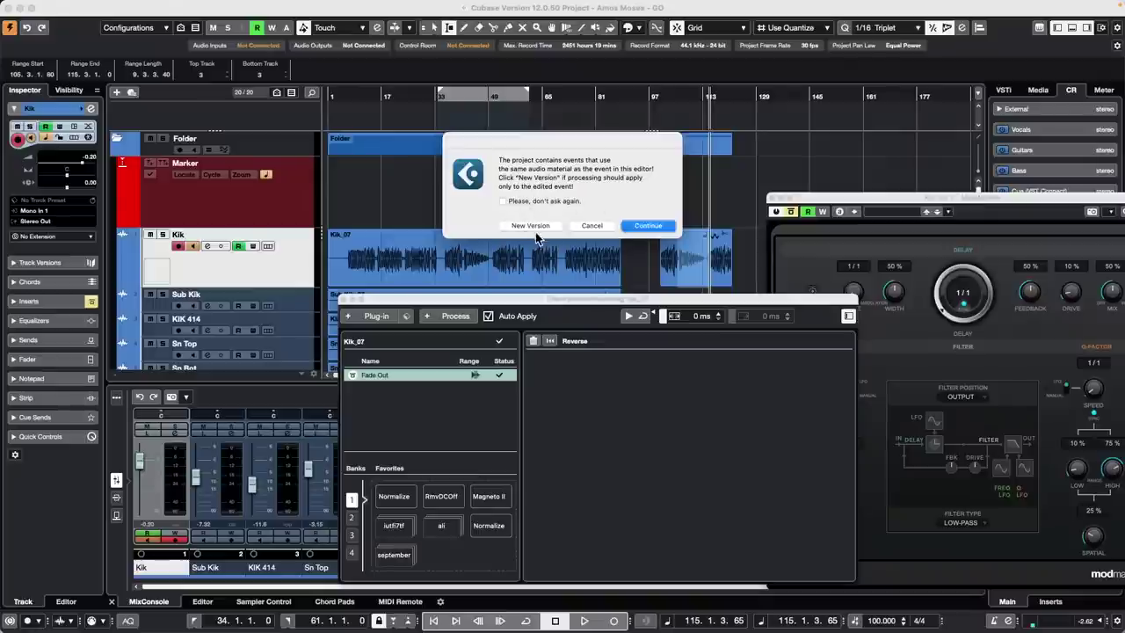
click(650, 226)
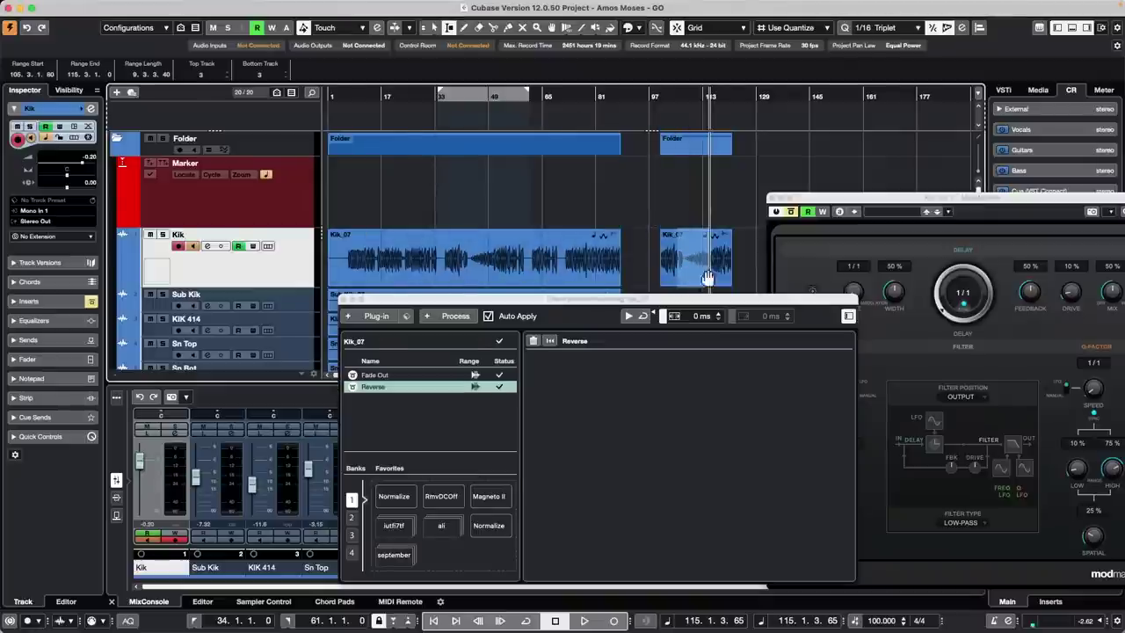
Examine the On Processing Shared Clips options in the Editing-Audio preferences.
click(51, 7)
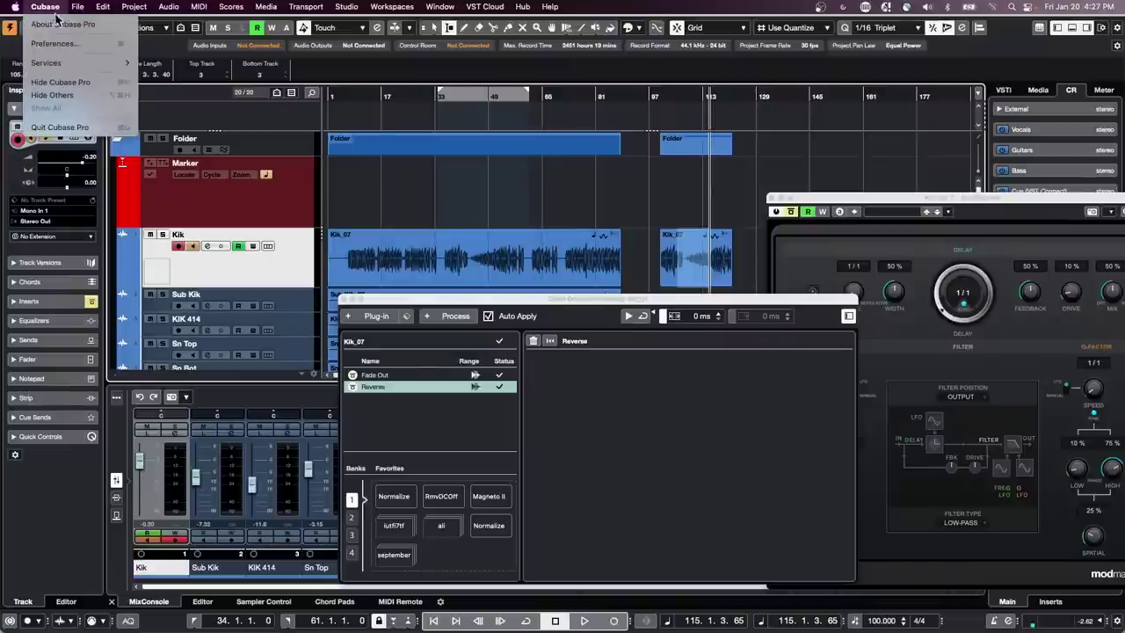
click(53, 43)
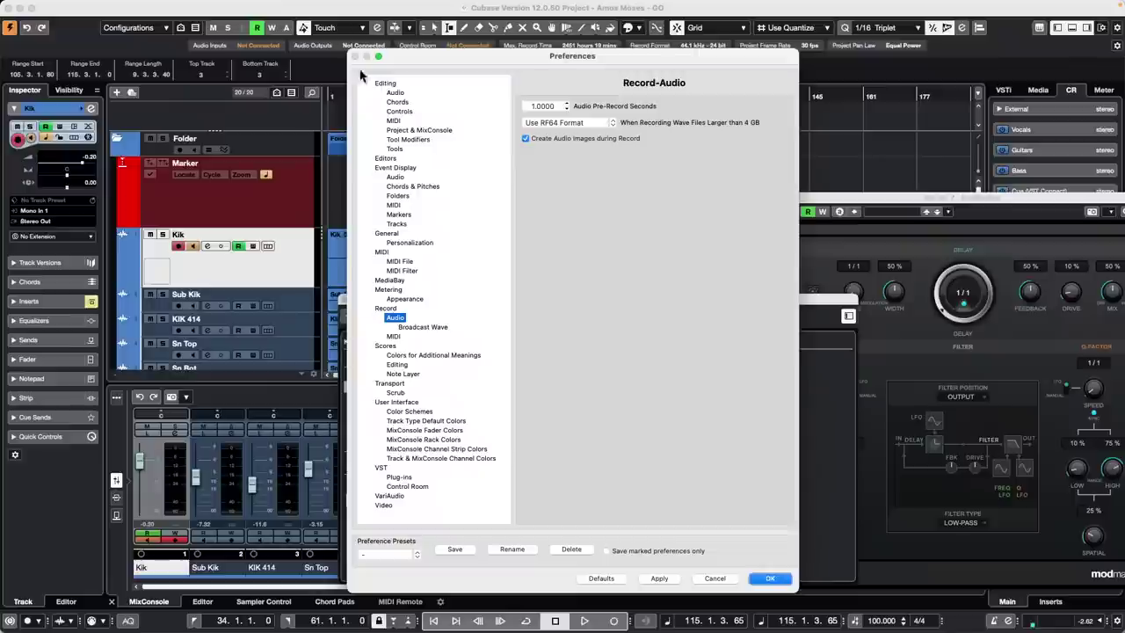
click(397, 93)
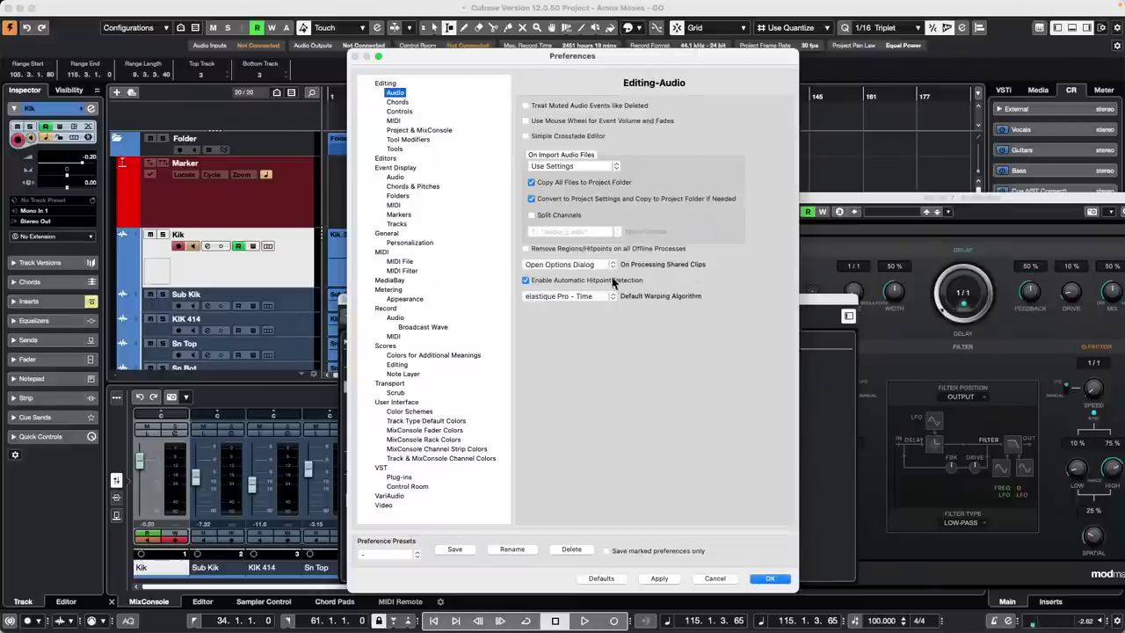
click(575, 266)
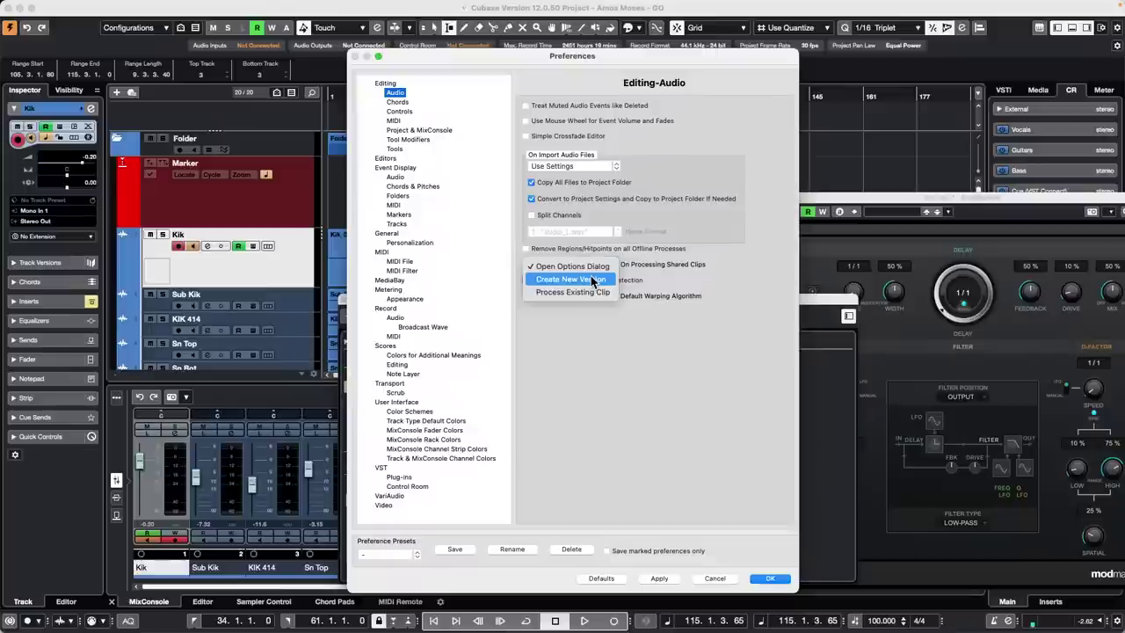
click(708, 527)
click(770, 579)
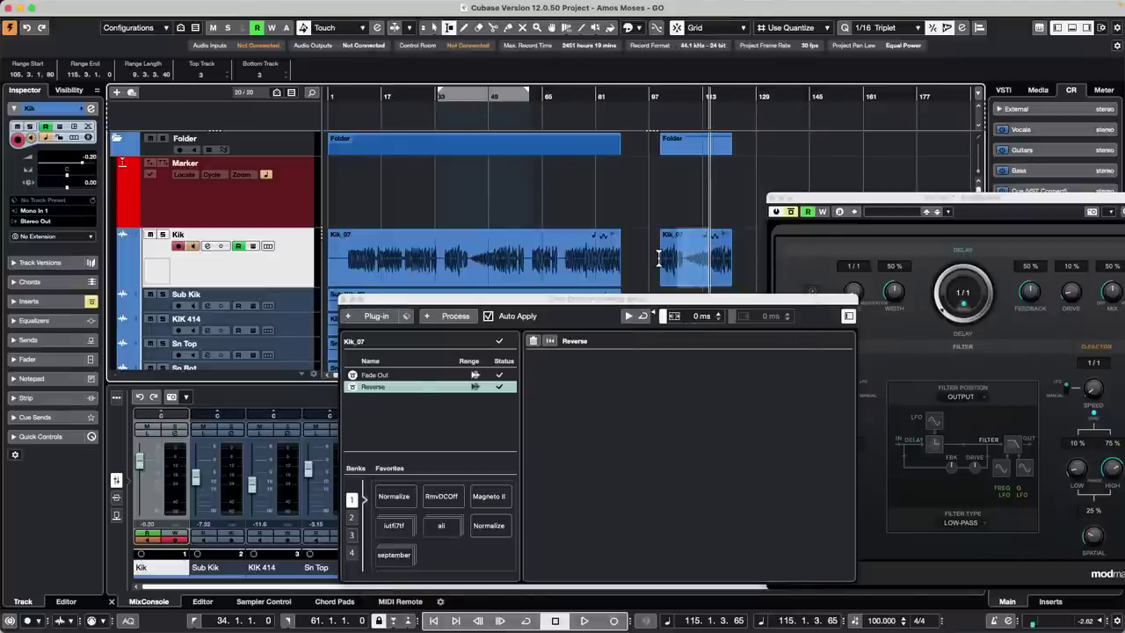
click(46, 7)
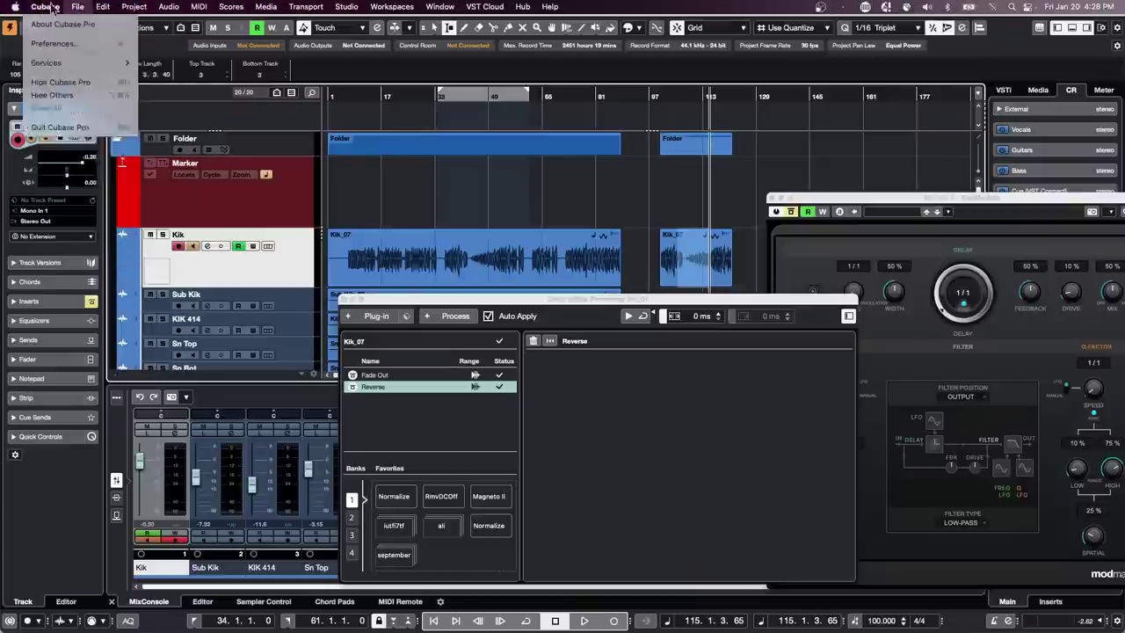
click(51, 43)
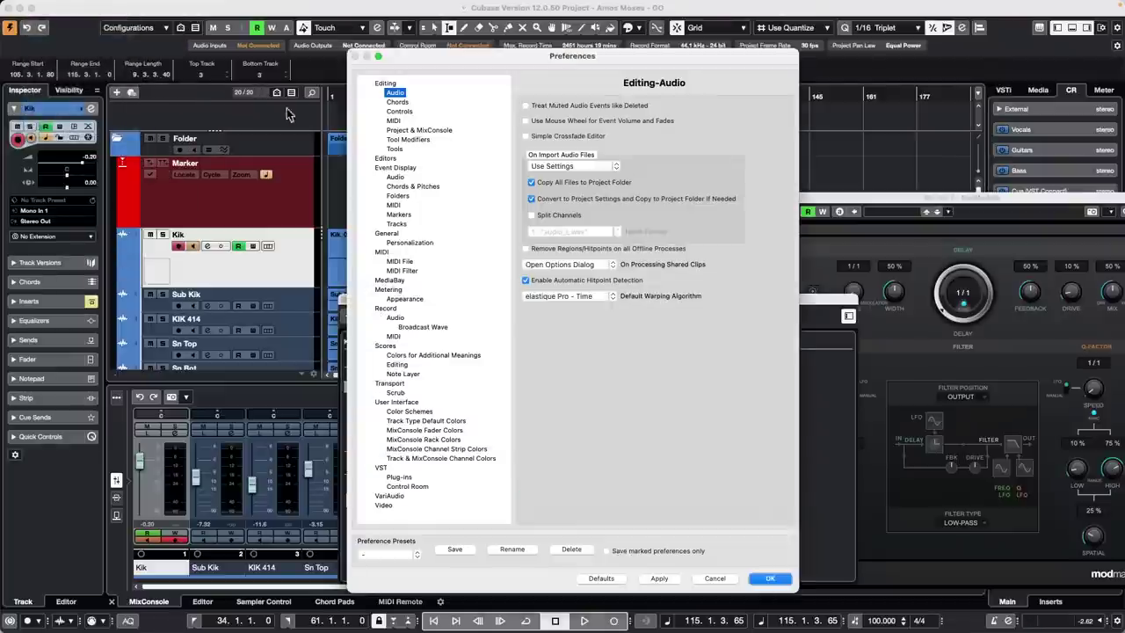
click(386, 82)
click(394, 93)
click(769, 578)
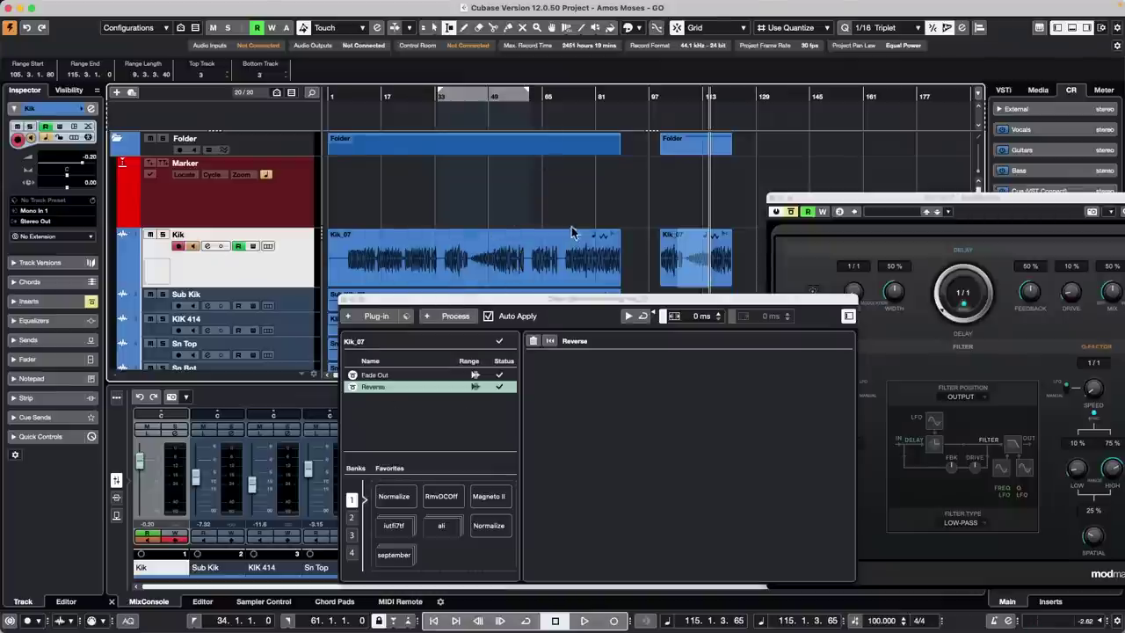
Revert the project to its last saved version.
click(487, 188)
mouse_move(152, 3)
click(77, 6)
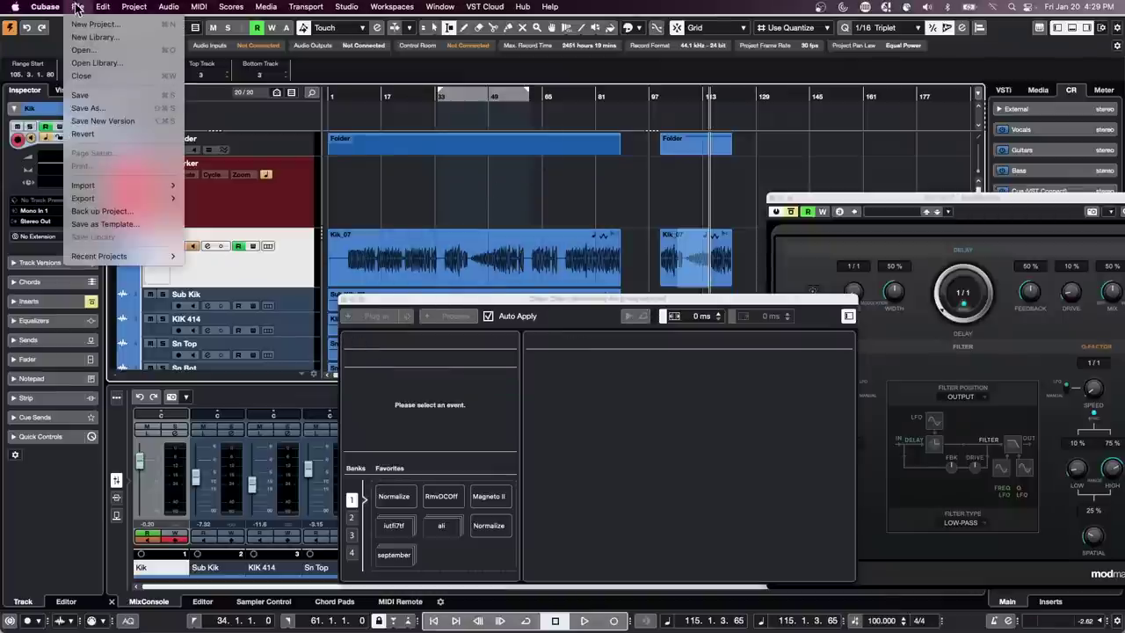
click(82, 133)
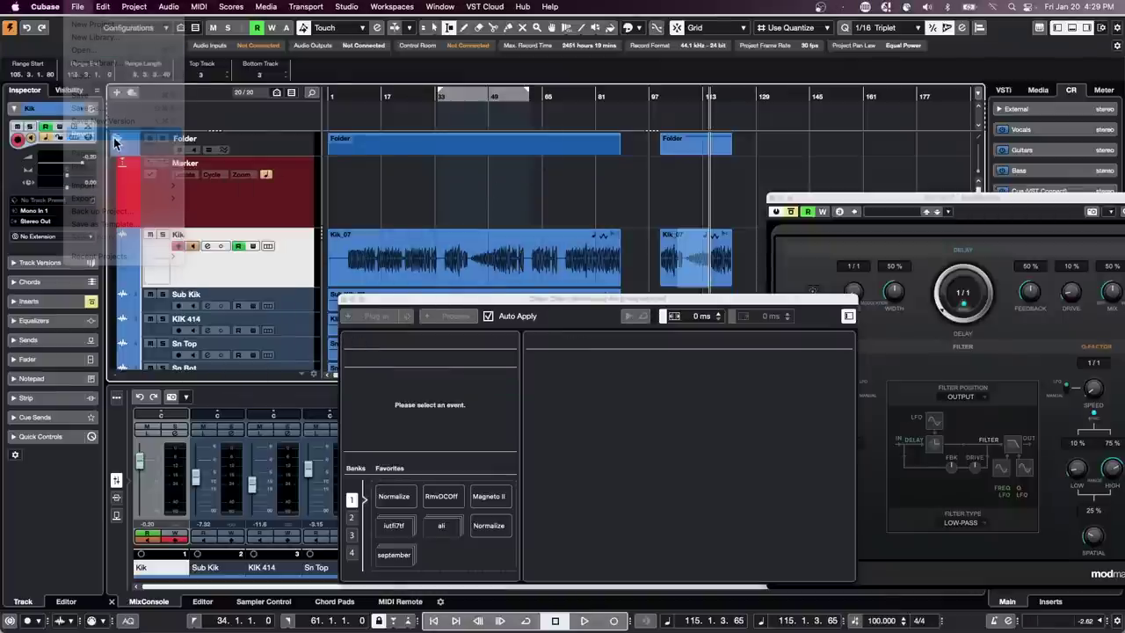
click(629, 214)
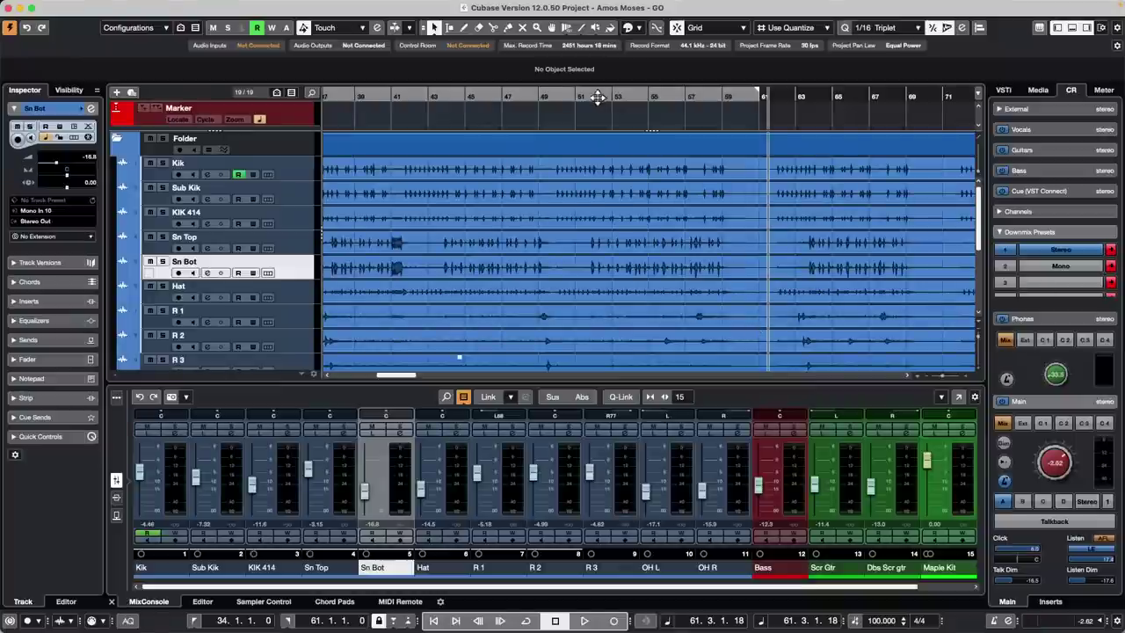
Enlarge the Sn Top track and try a much larger waveform display scale before restoring a readable one.
drag(597, 97, 582, 20)
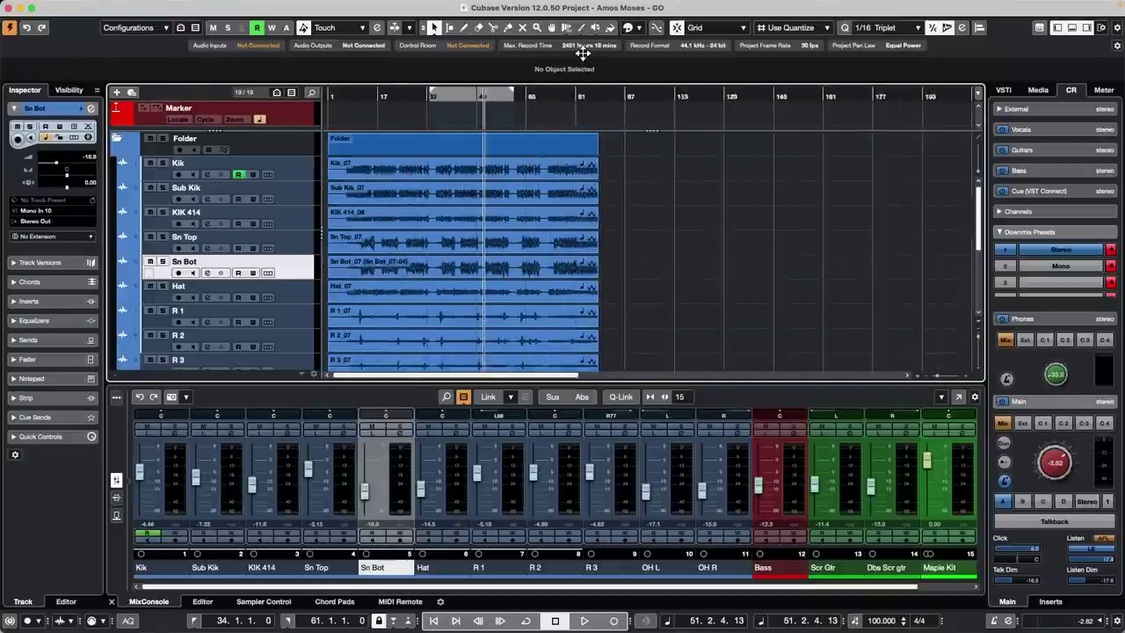
click(506, 195)
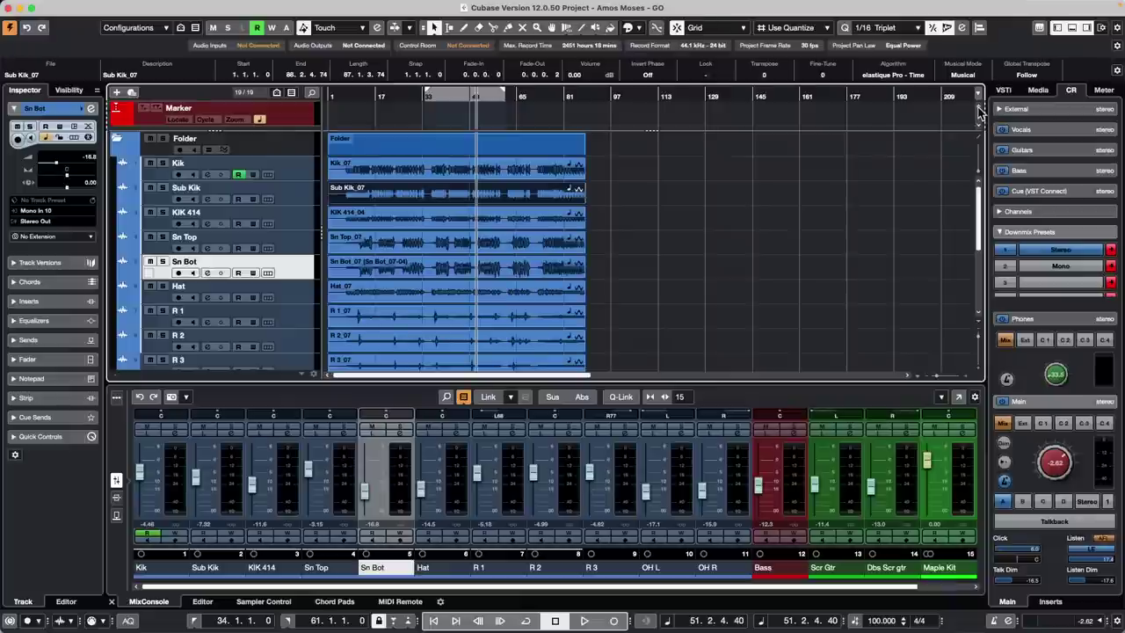
drag(979, 171, 986, 141)
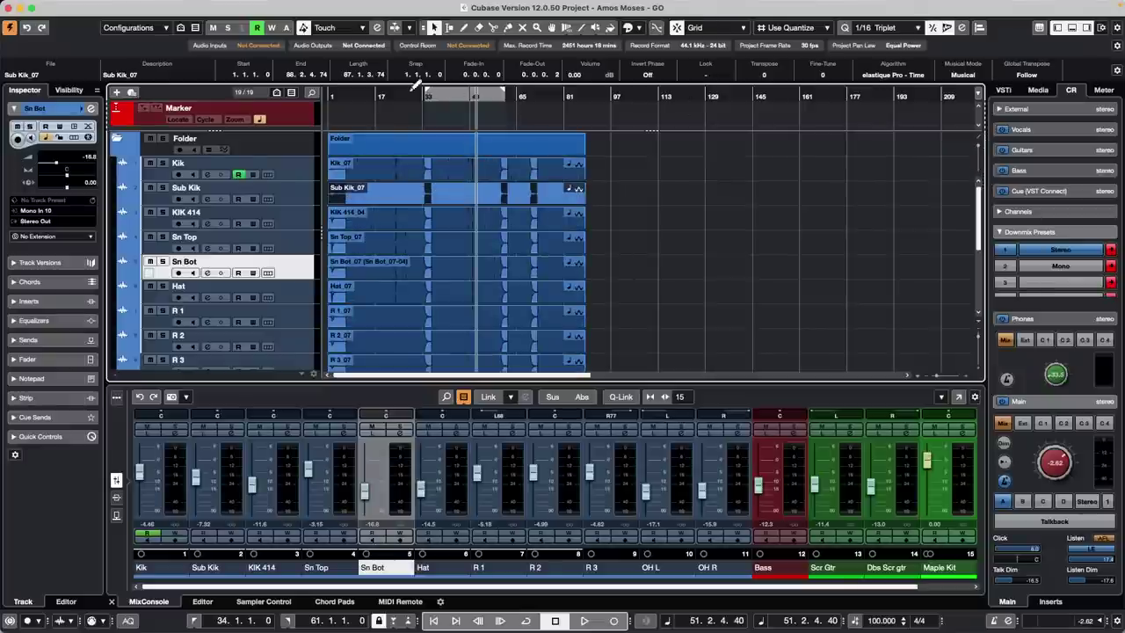
drag(292, 252, 289, 290)
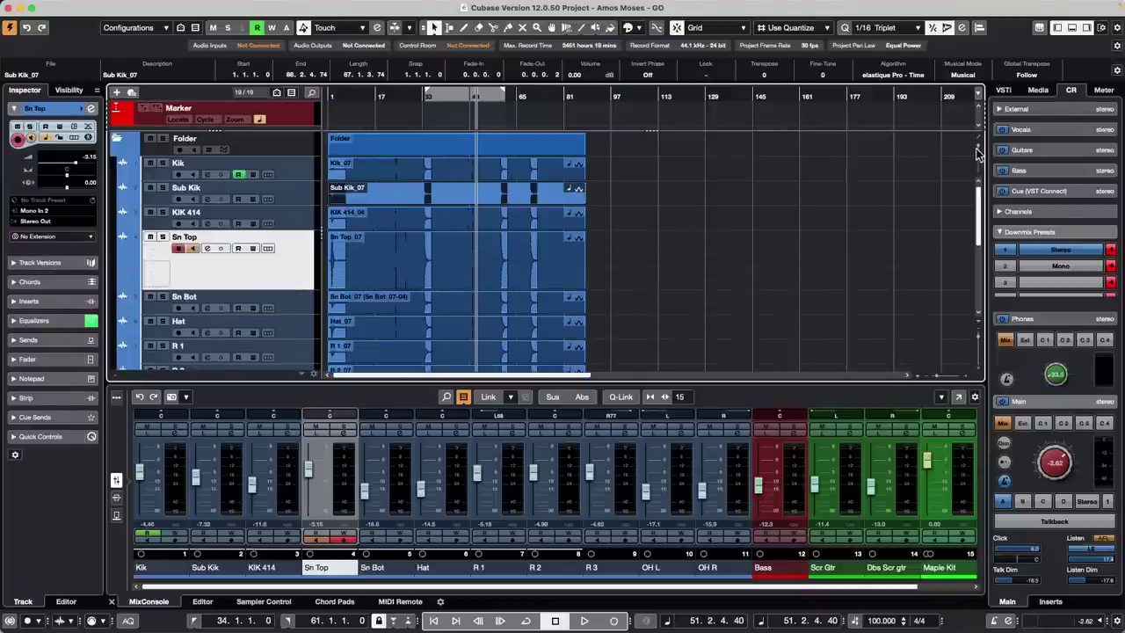
drag(983, 148, 983, 178)
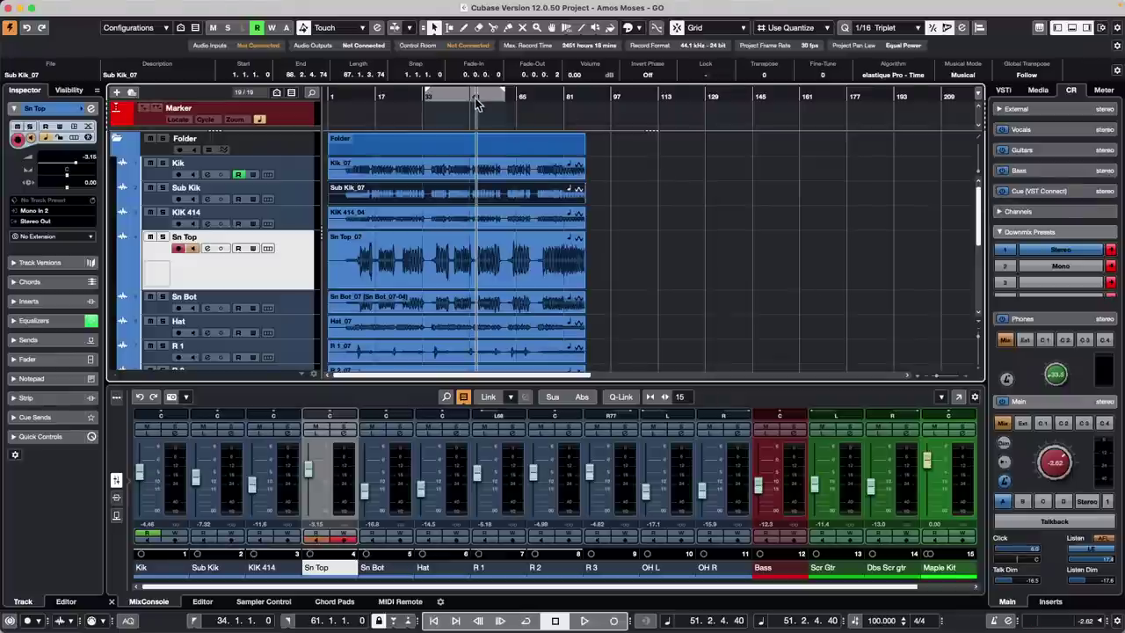
Inspect the Sn Top_07 event close up near bar 39, select it, and fit its full length in the view.
drag(495, 96, 370, 97)
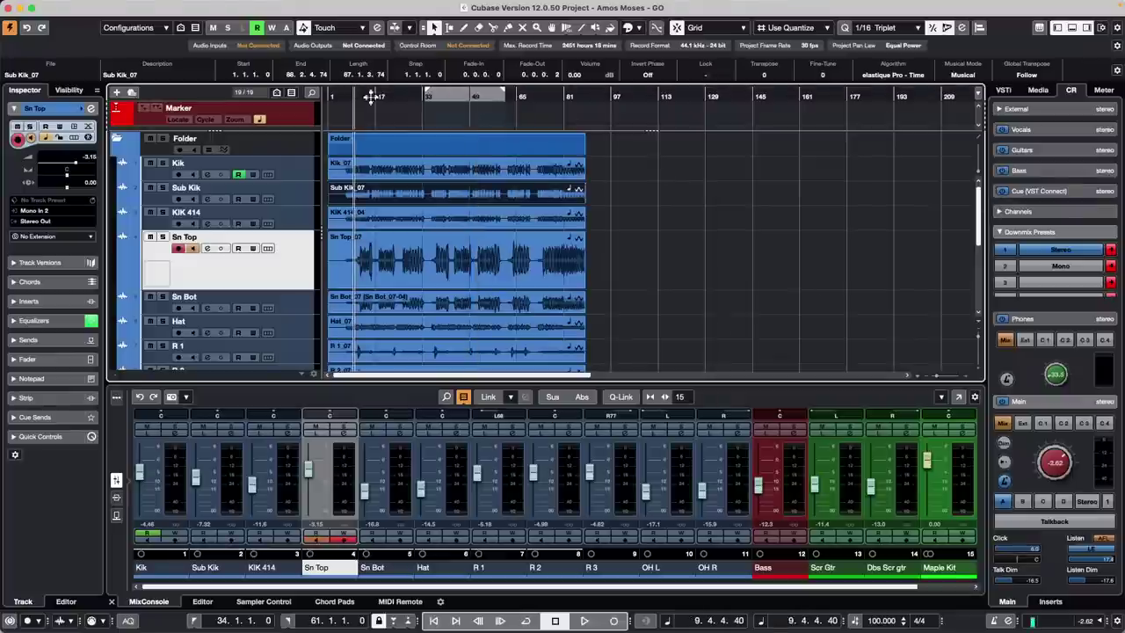
drag(439, 99, 430, 223)
click(615, 268)
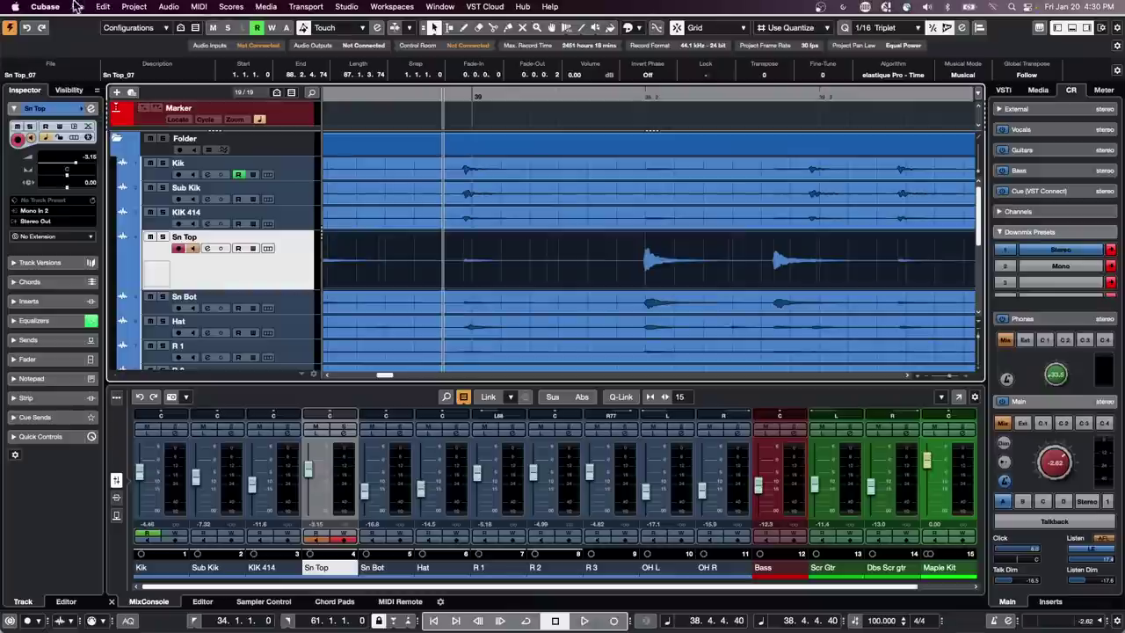
click(103, 6)
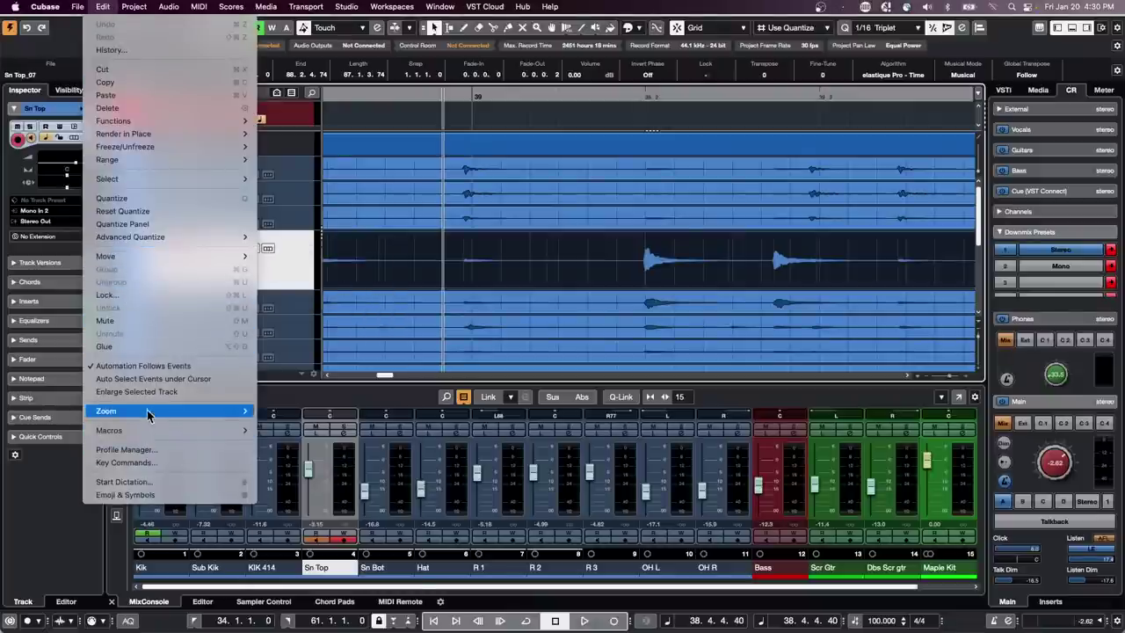
mouse_move(107, 410)
click(306, 442)
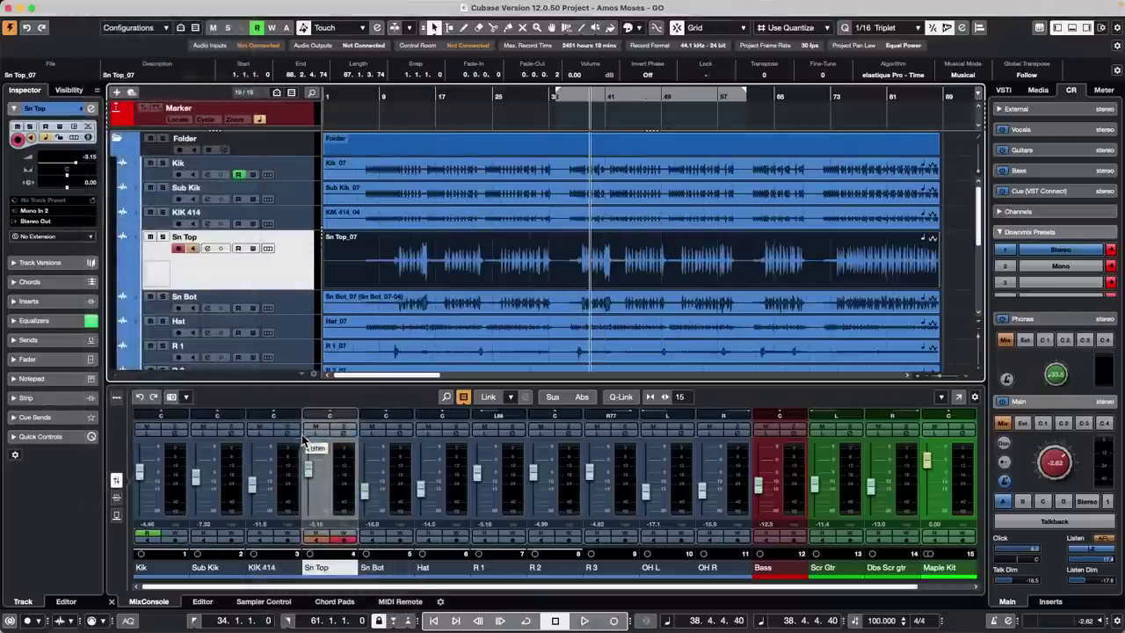
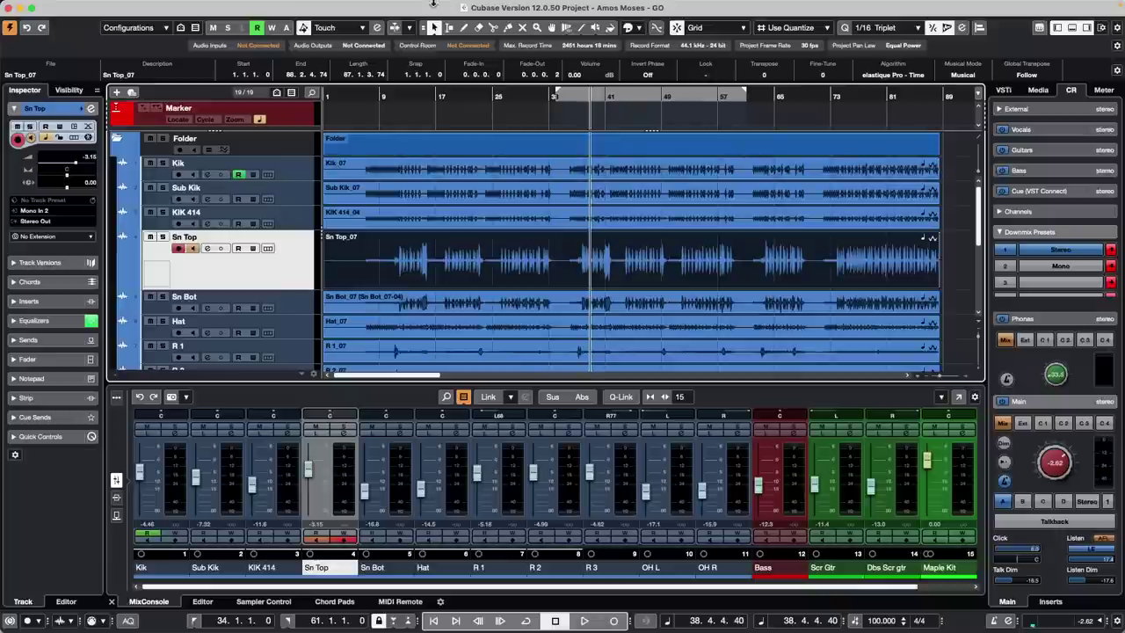
click(346, 7)
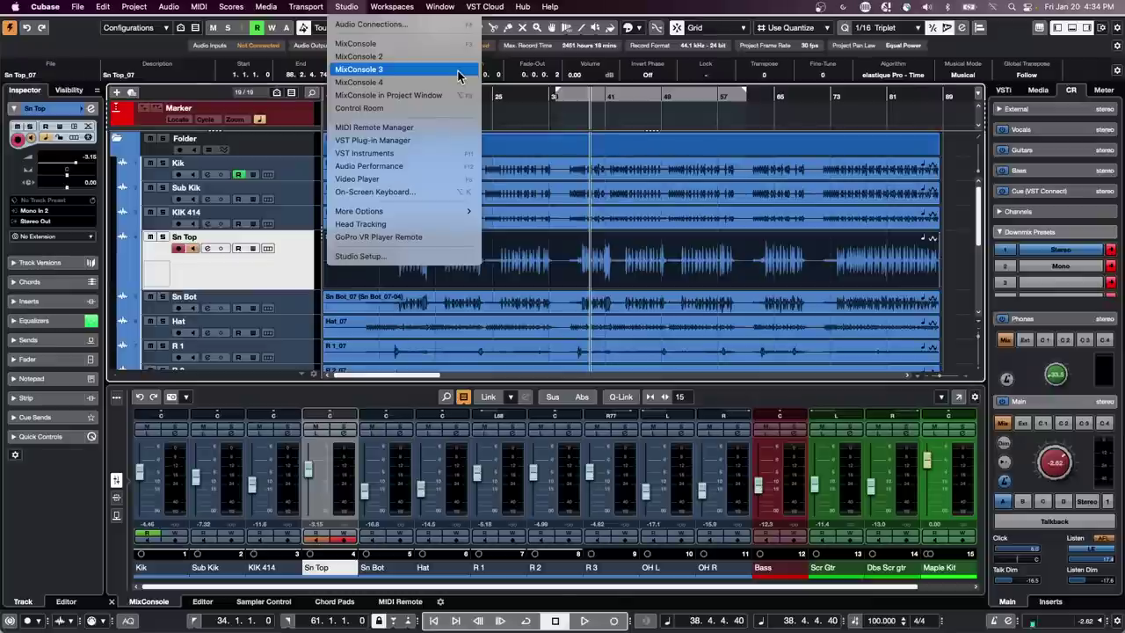
click(514, 102)
scroll(479, 224, down, 5)
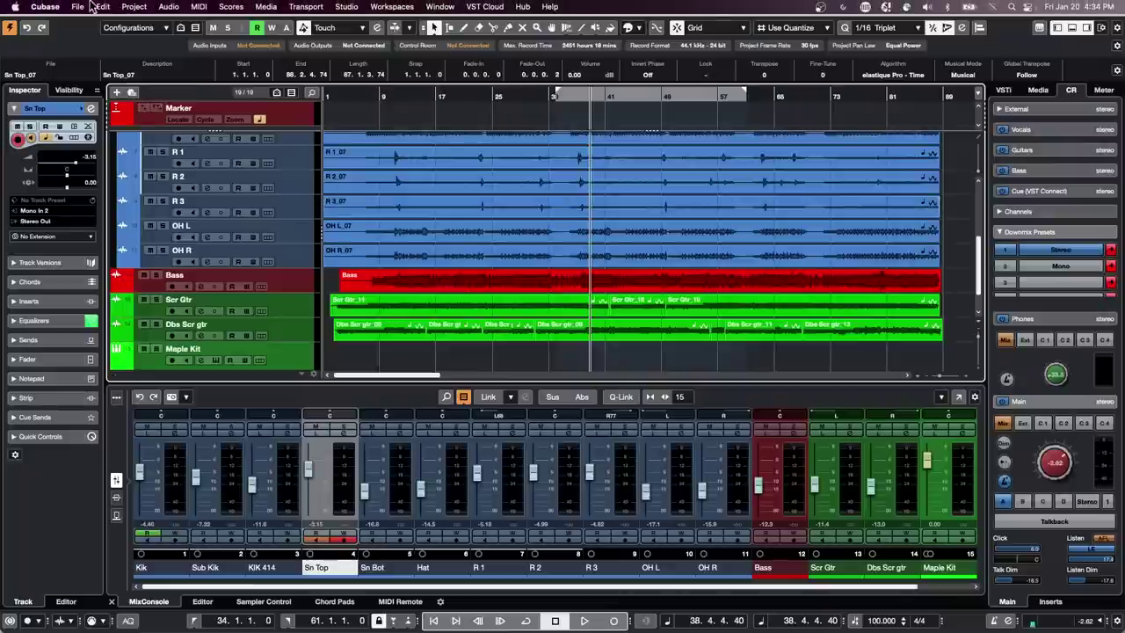
Open the recent project "A Long Long Time Ago Verve", activate it, and dismiss the missing-files search.
click(77, 7)
mouse_move(136, 257)
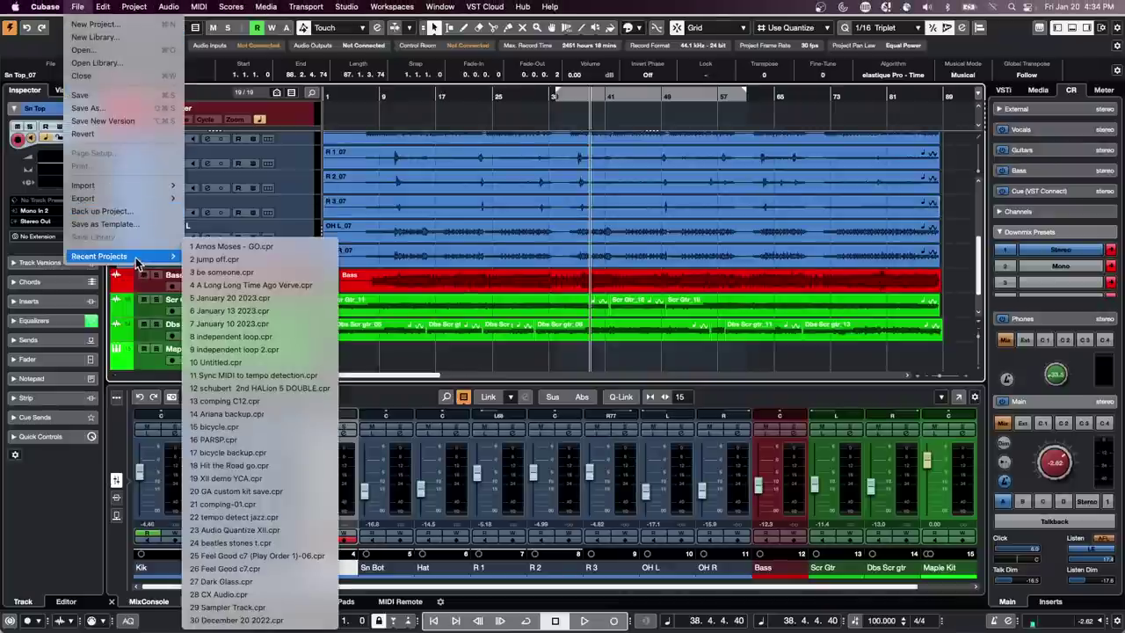
click(294, 285)
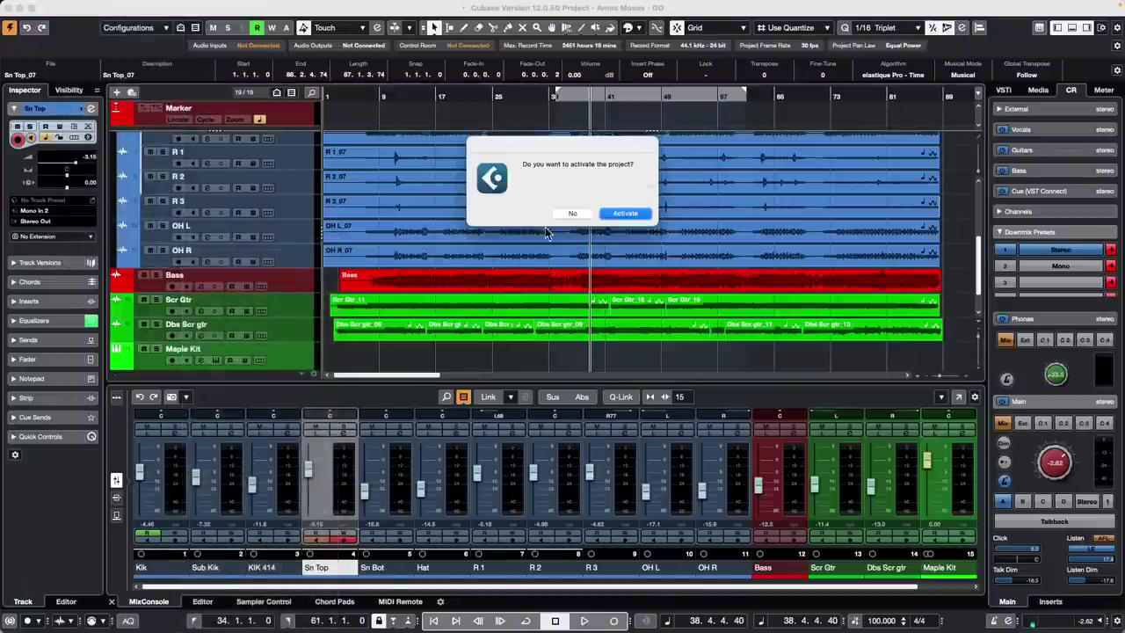
click(624, 214)
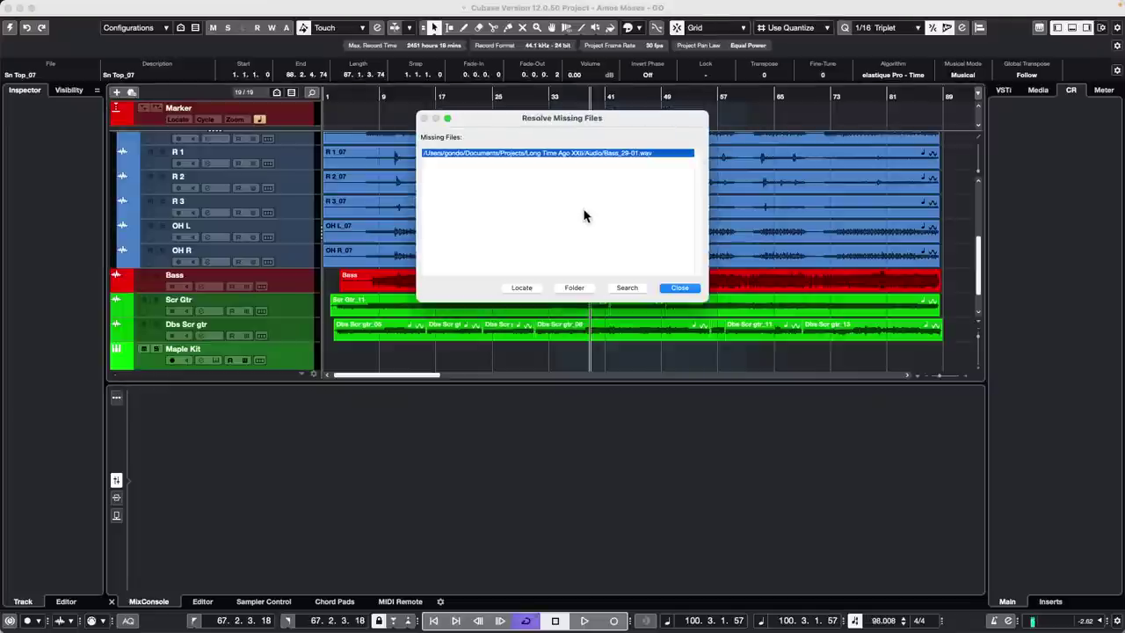
click(679, 289)
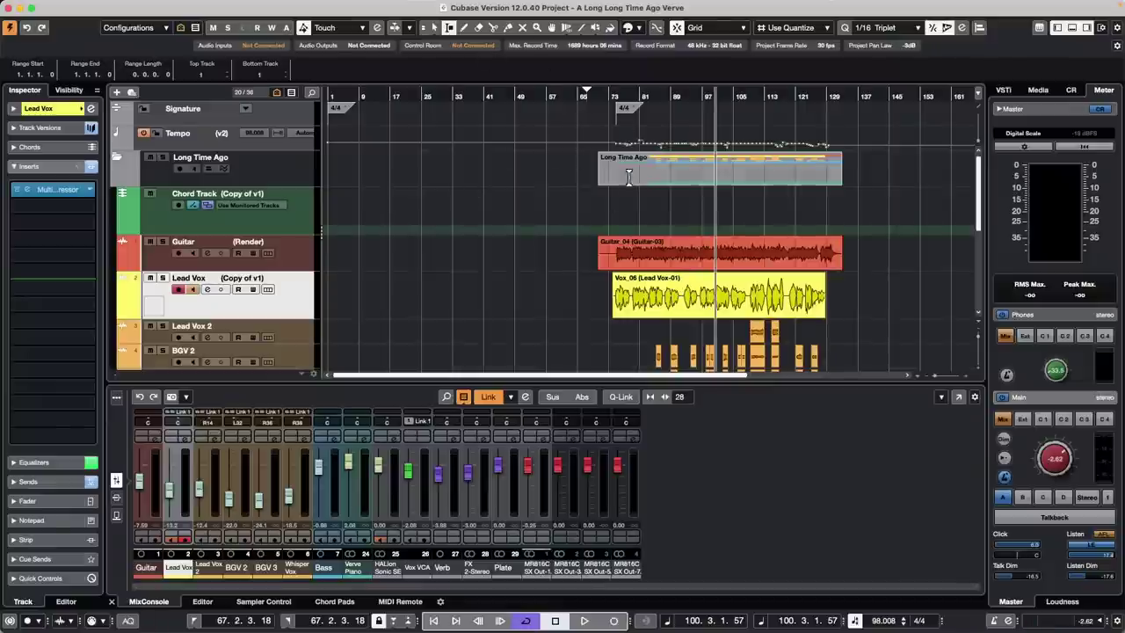
Solo the Guitar track, zoom in on its part, and try playback from about bar 80.
click(290, 254)
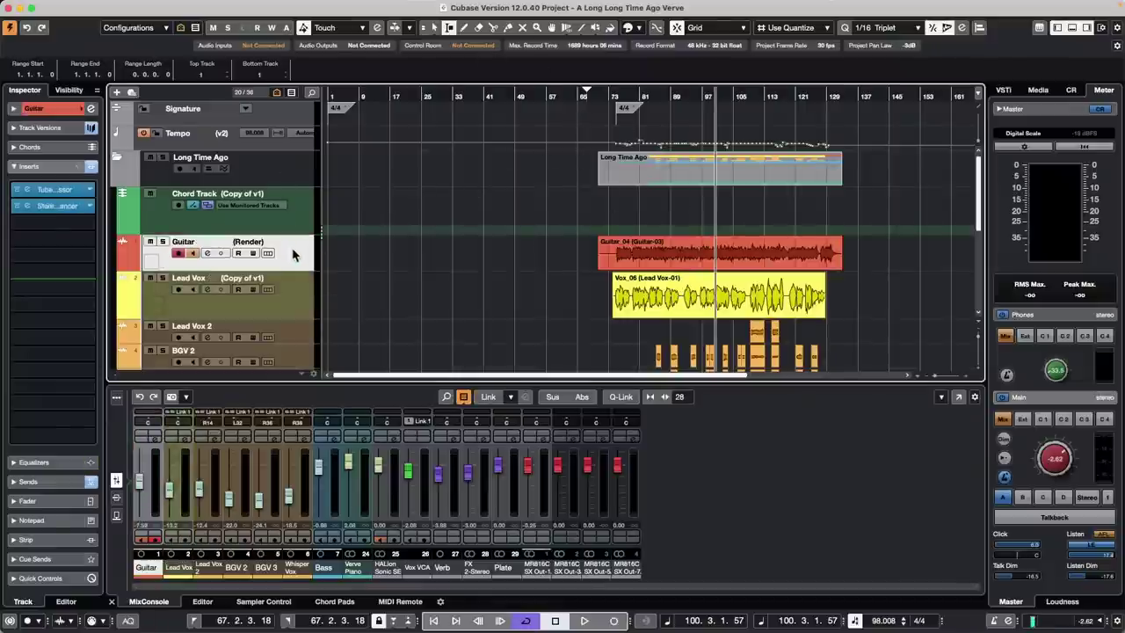
click(163, 242)
drag(666, 98, 503, 219)
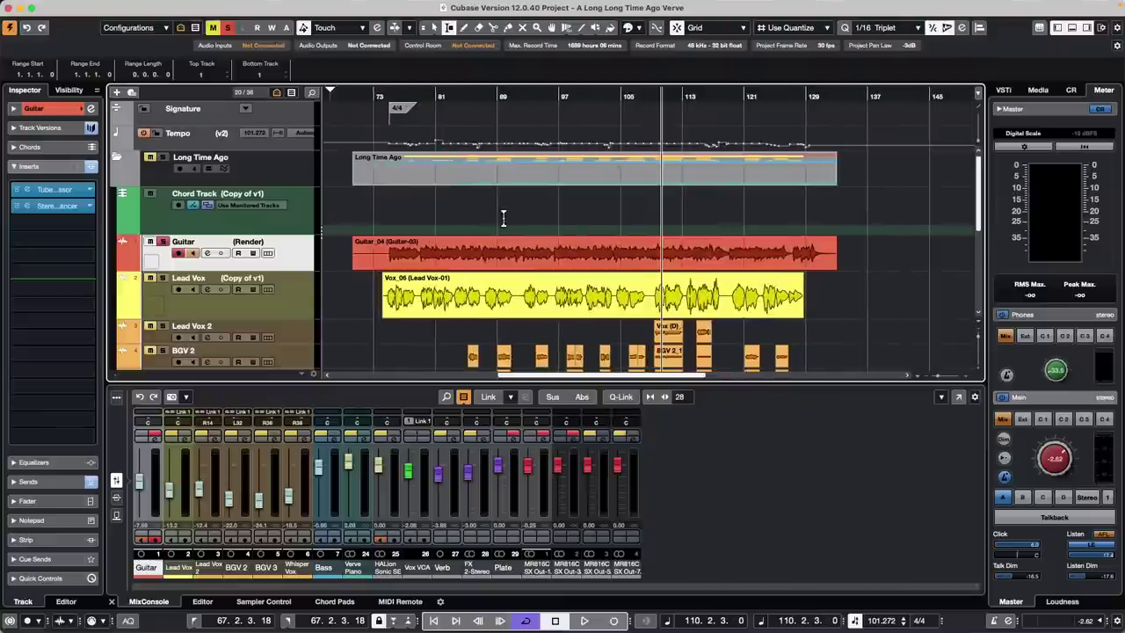
click(428, 94)
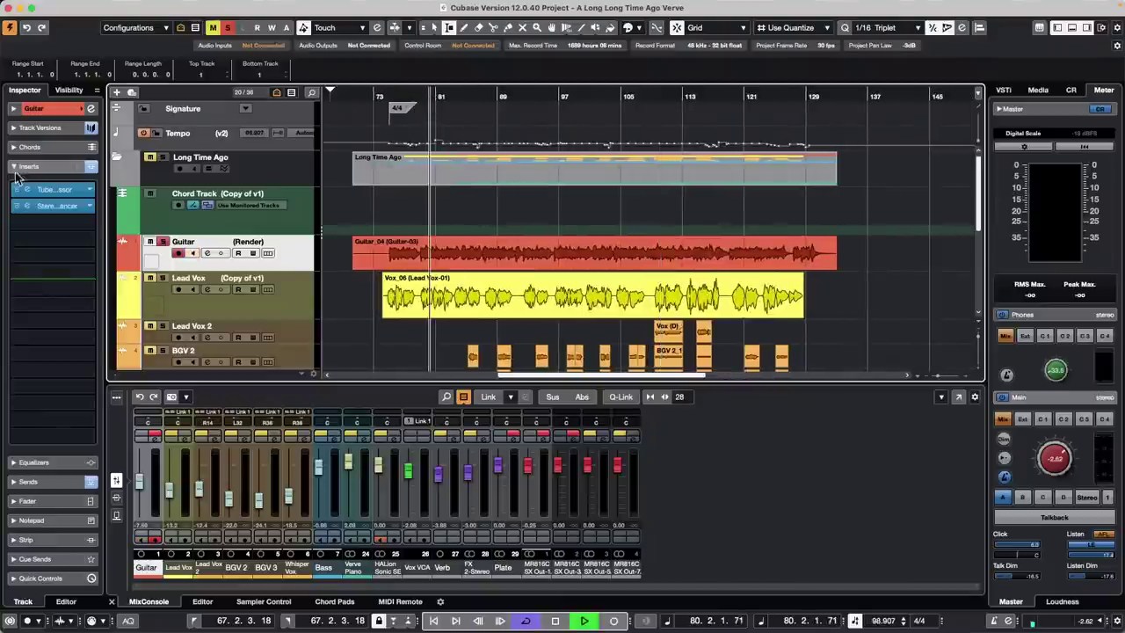
key(space)
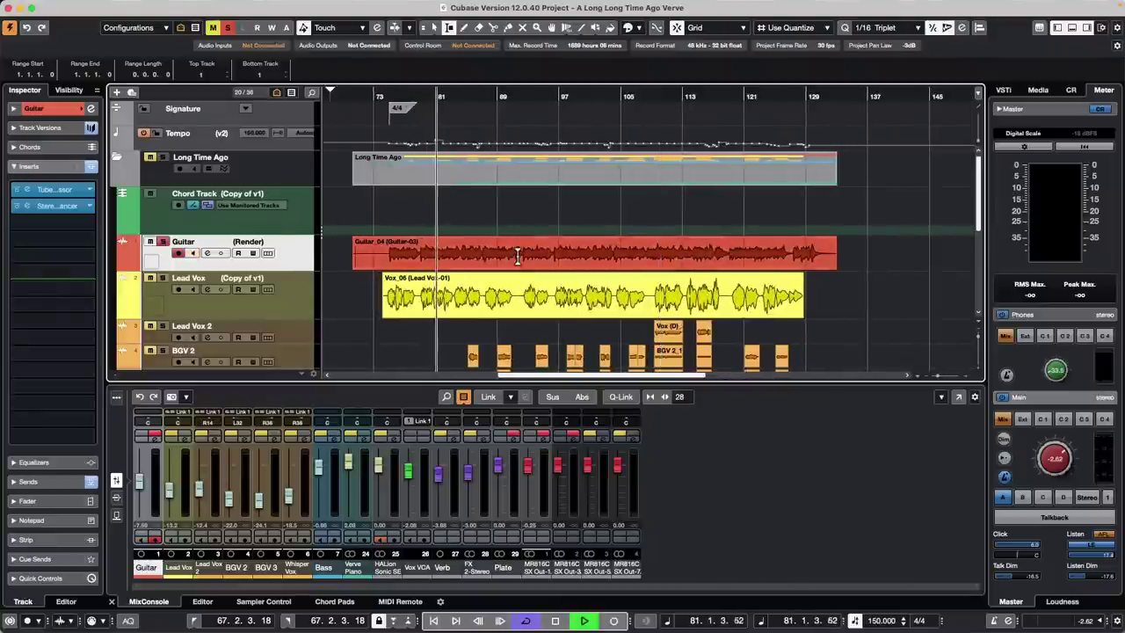
Assign the Yamaha HS7 monitor bus in the Control Room audio connections to the Steinberg UR24C device.
key(F4)
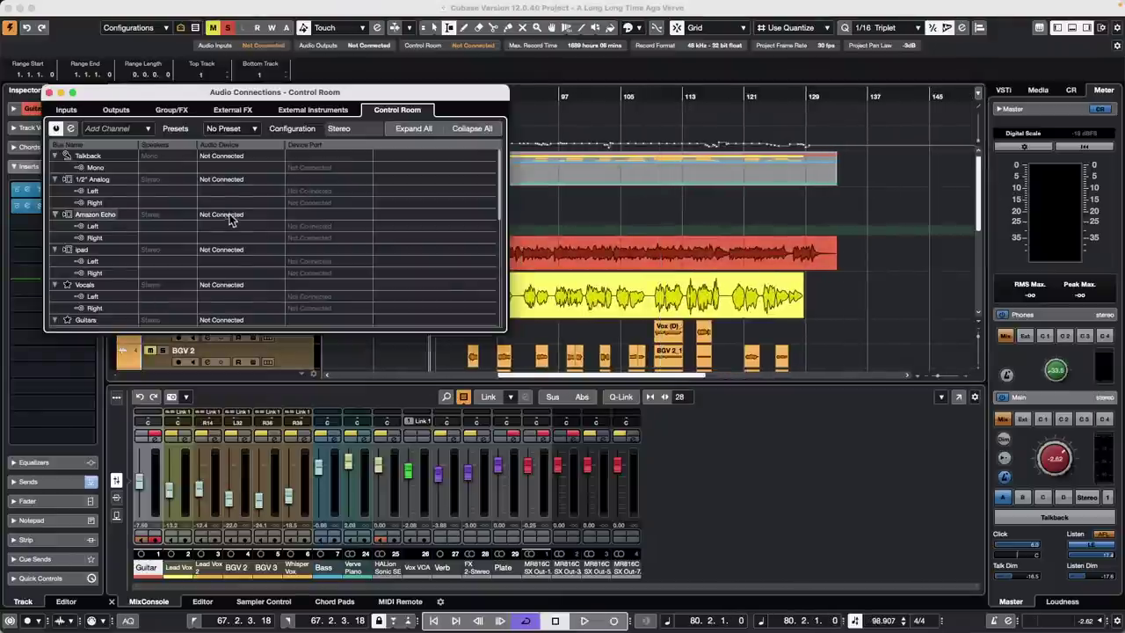
scroll(231, 220, down, 5)
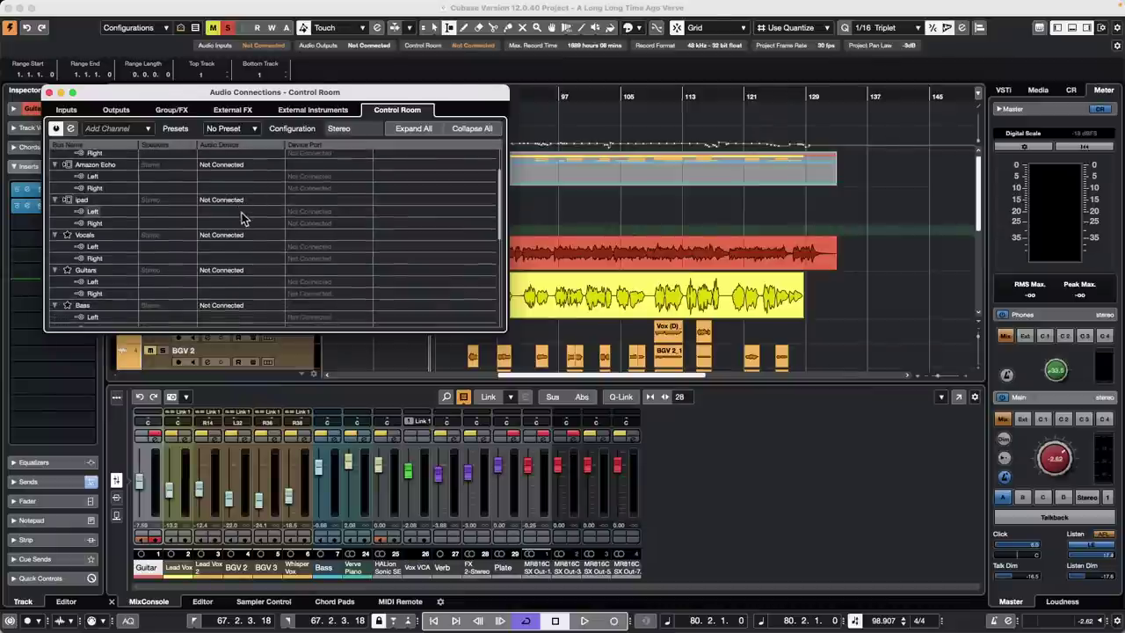
scroll(244, 219, down, 1)
scroll(244, 215, down, 4)
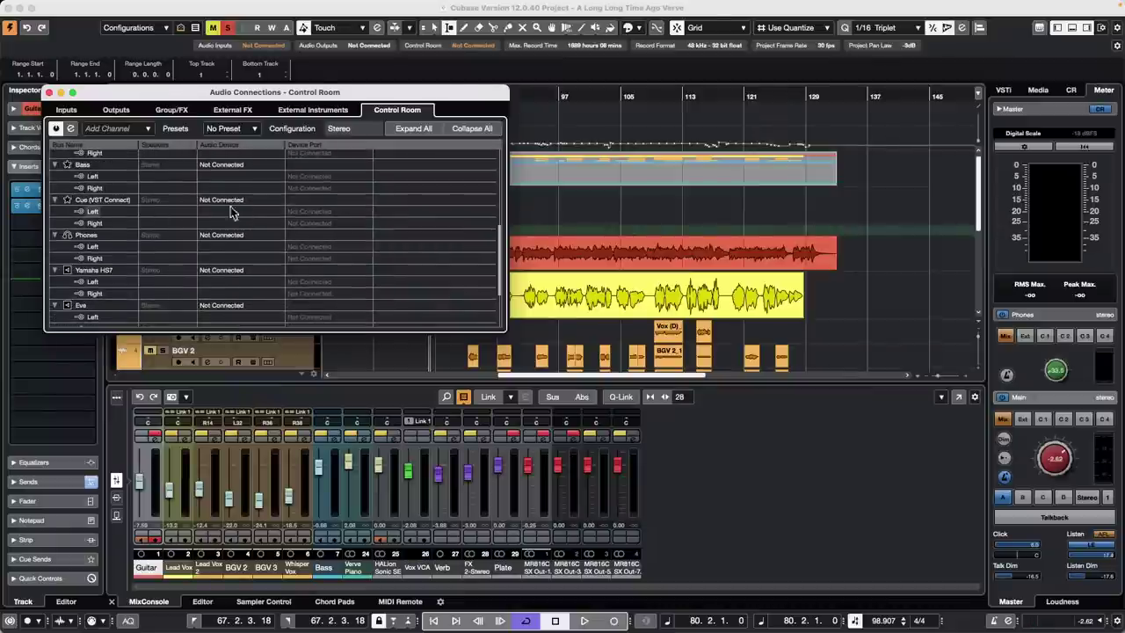
scroll(199, 207, down, 1)
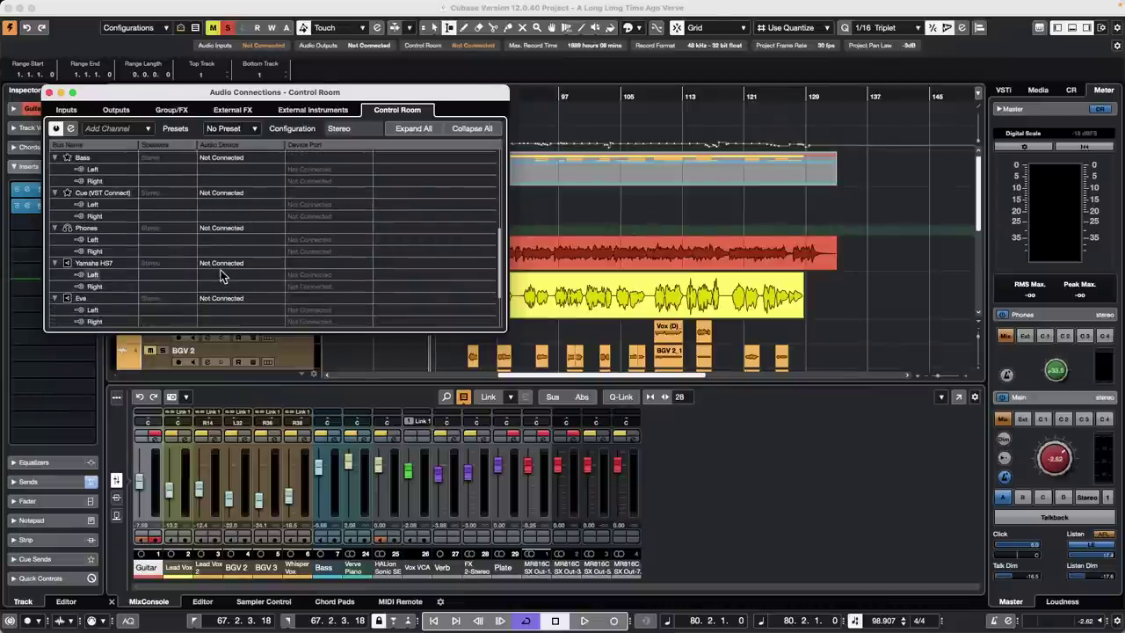
click(222, 262)
click(243, 296)
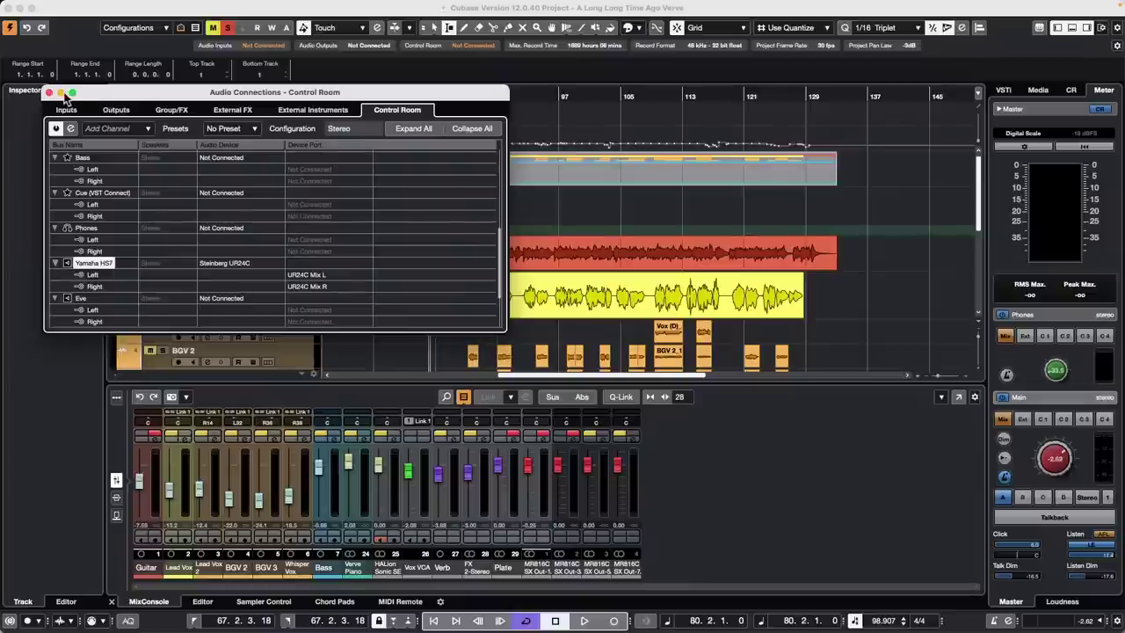
click(49, 92)
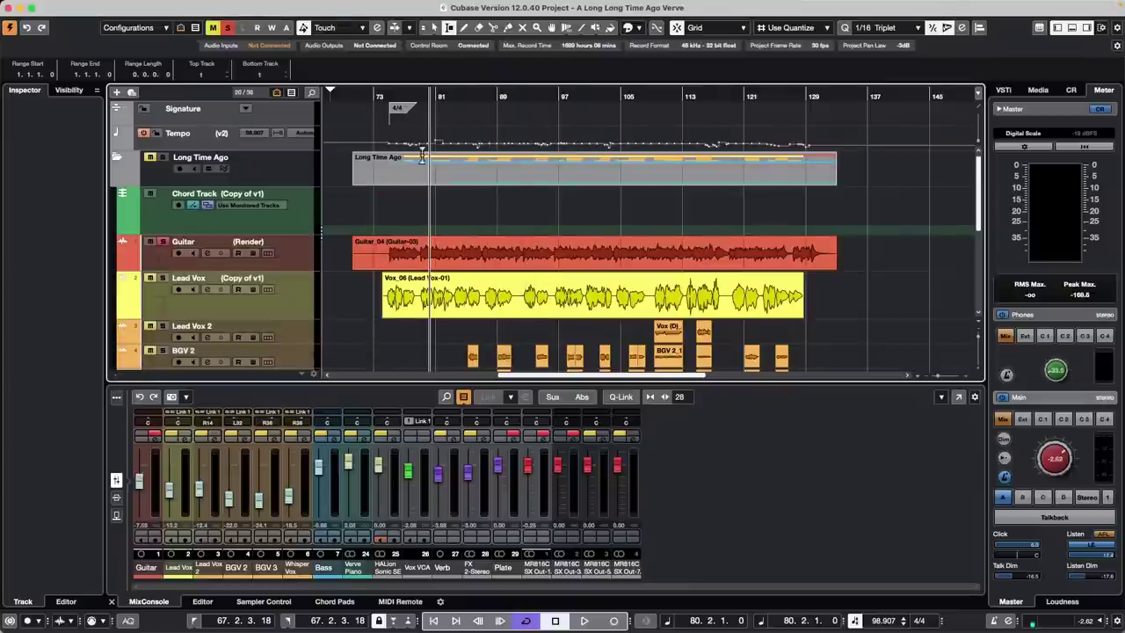
Start playback from about bar 80 and solo the Verve Piano track alongside the Guitar.
key(space)
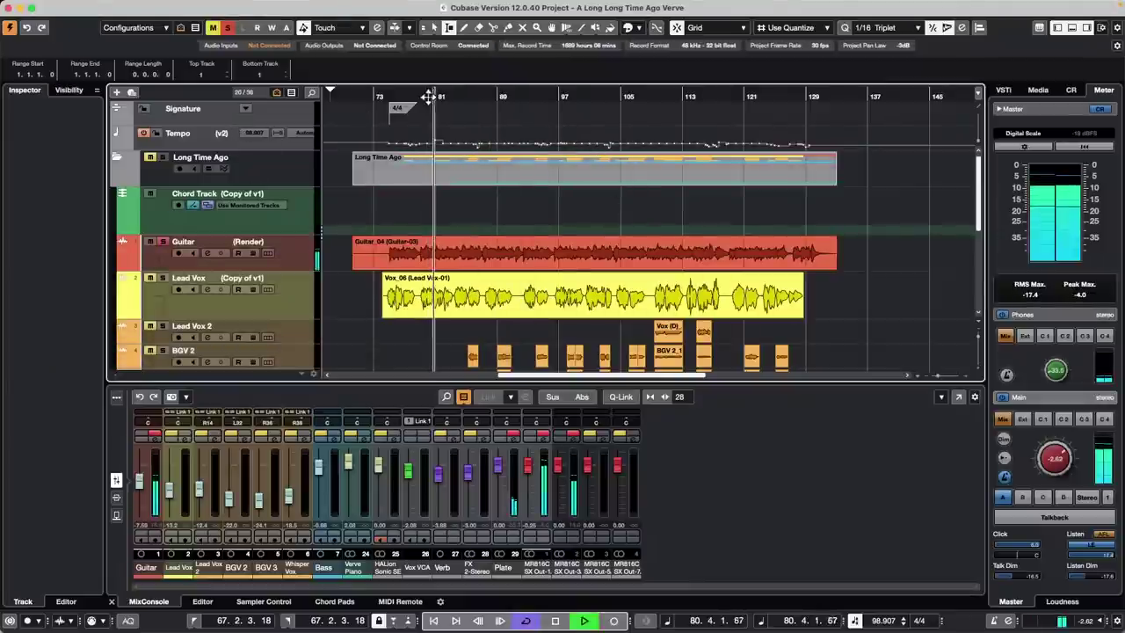
scroll(482, 176, down, 3)
scroll(371, 268, down, 2)
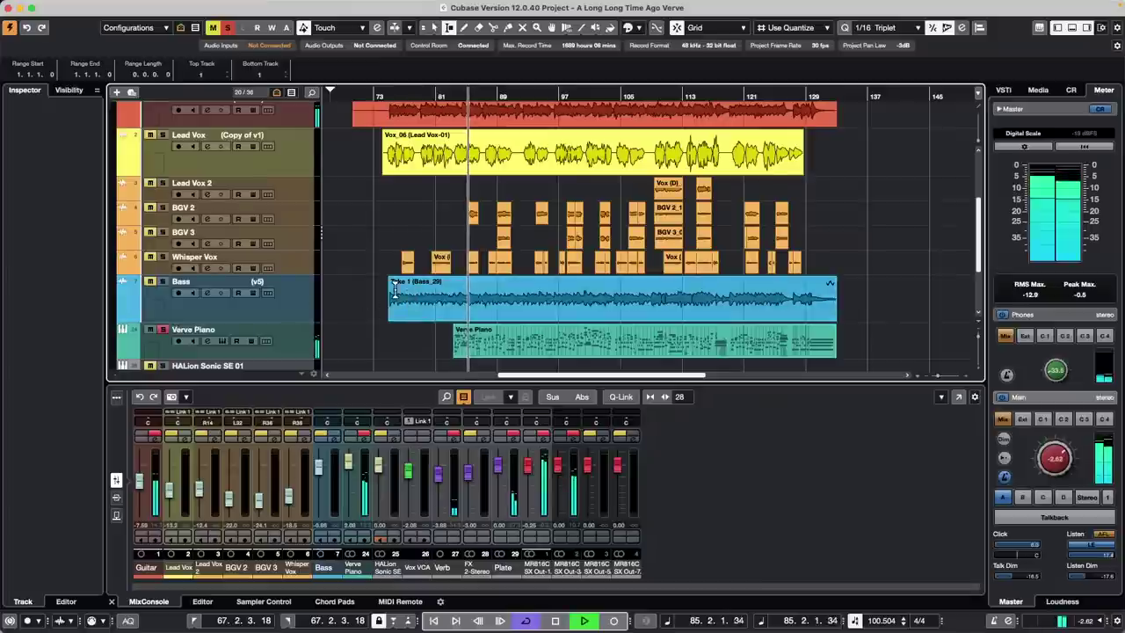
scroll(452, 263, up, 2)
scroll(452, 260, up, 4)
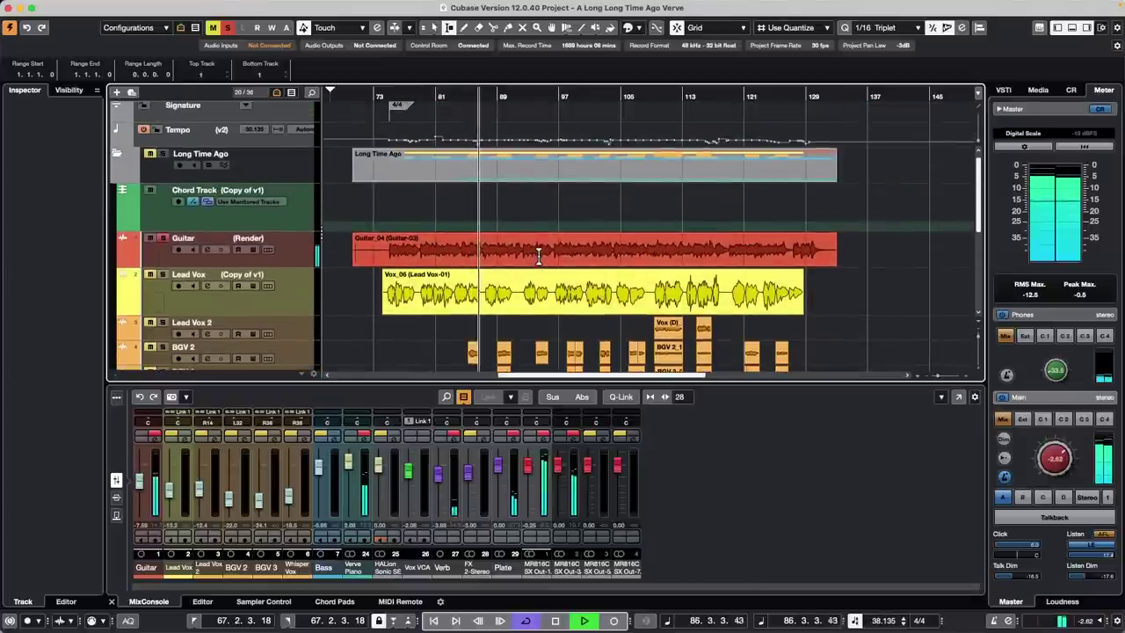
Select a range on the Guitar event from about bar 80 to bar 120 and set the locators to it.
key(1)
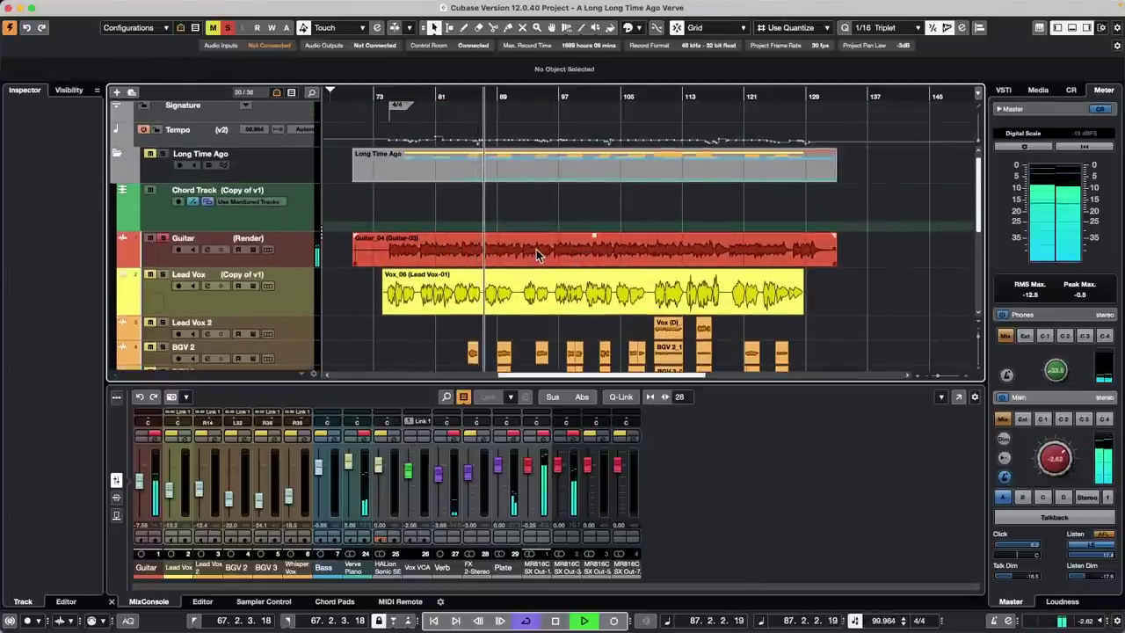
right_click(449, 262)
click(469, 246)
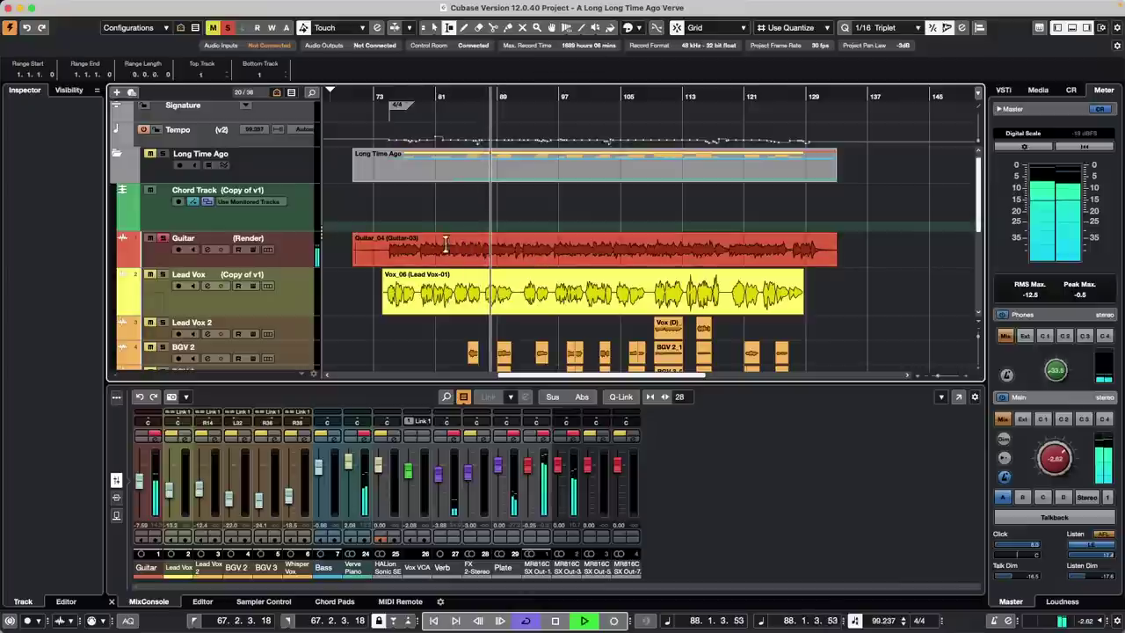
drag(428, 248, 740, 241)
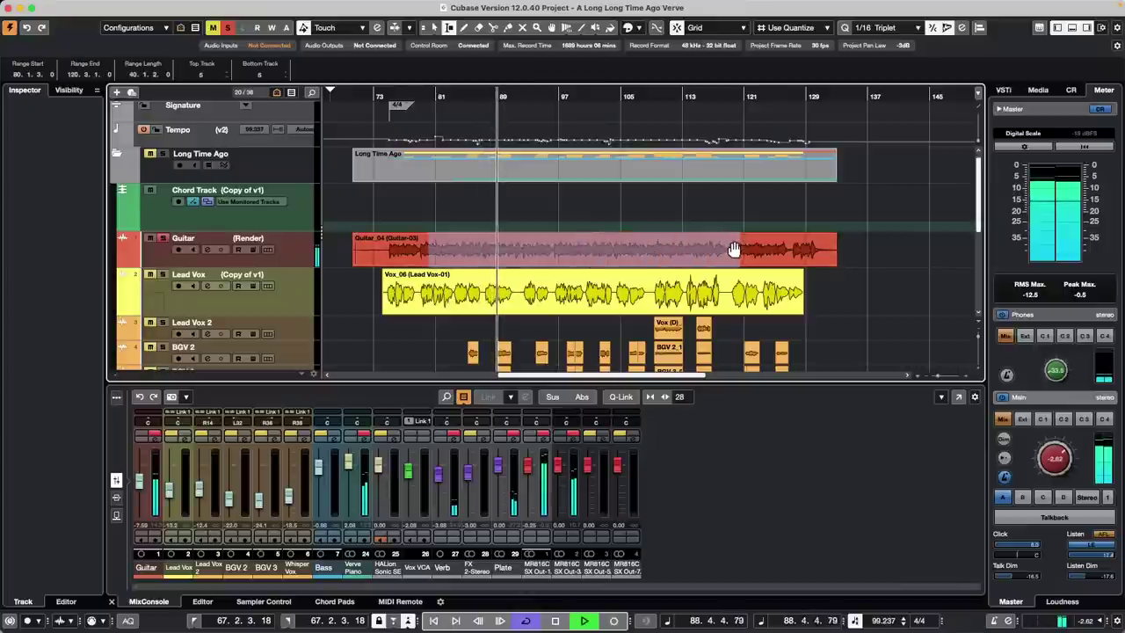
key(p)
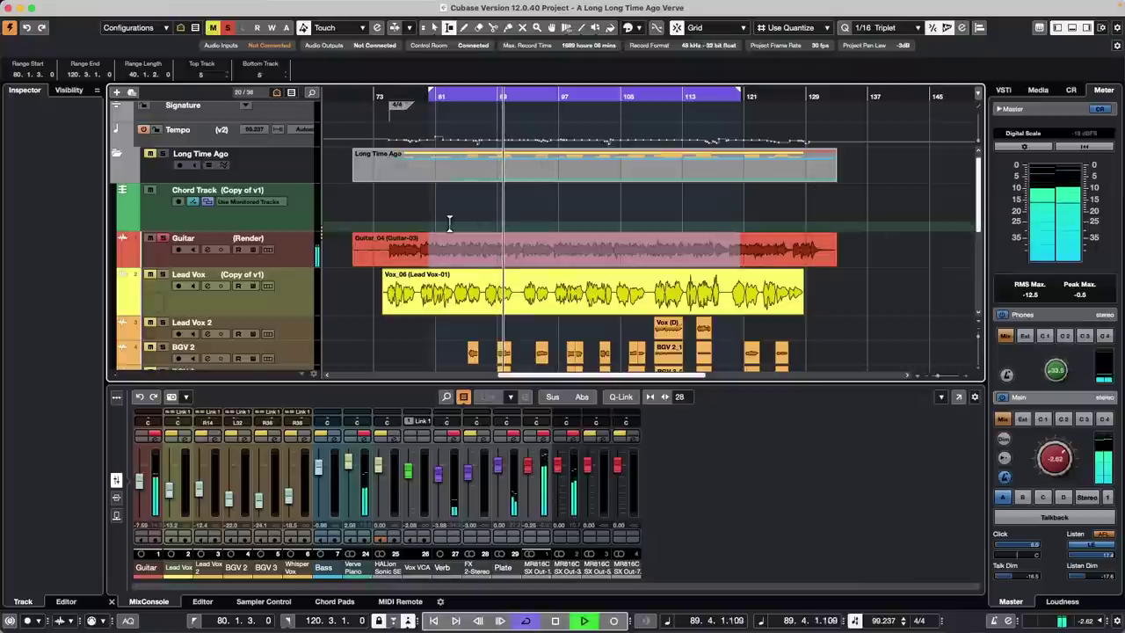
Open the Guitar_04 event in the lower-zone sample editor.
key(1)
click(537, 250)
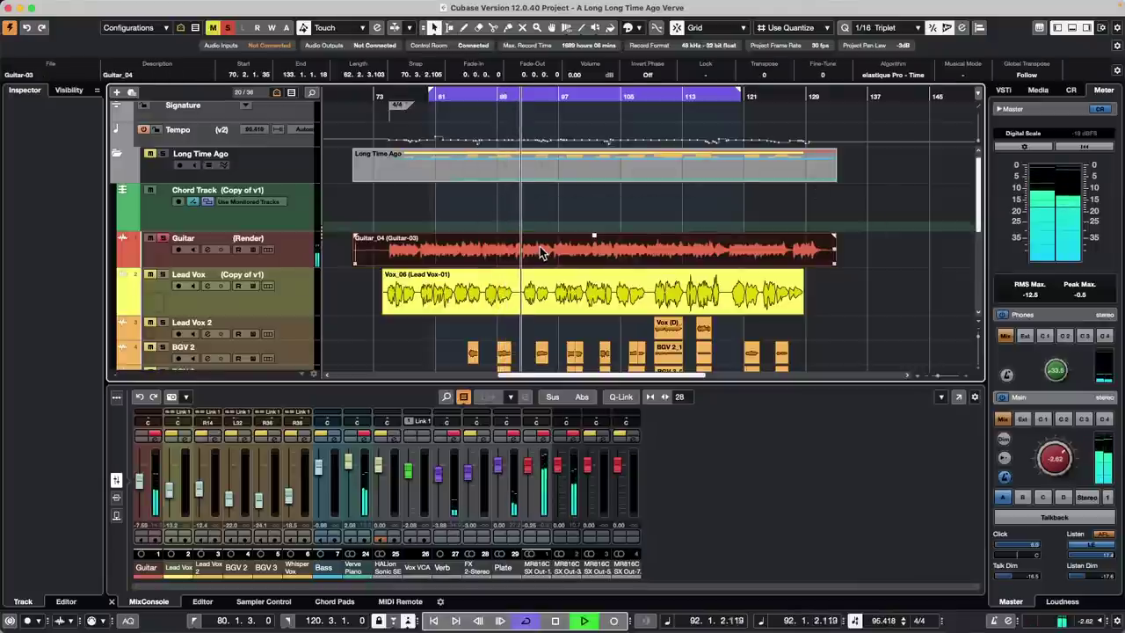
double_click(539, 253)
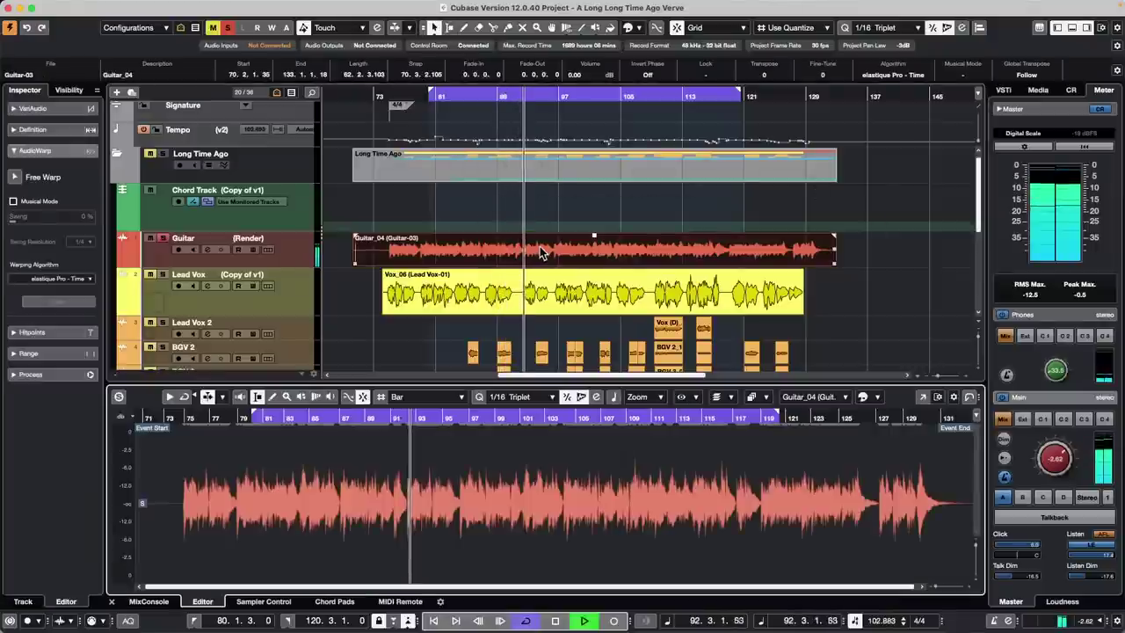
Open the Guitar track's channel settings and move the window clear of the track list.
click(296, 255)
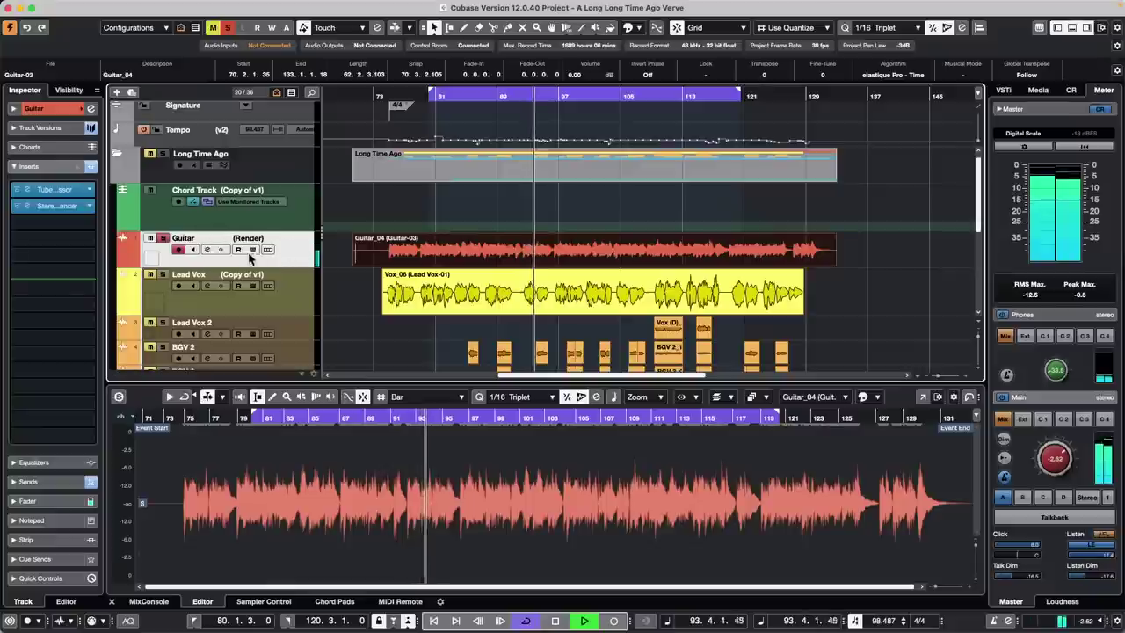
click(208, 251)
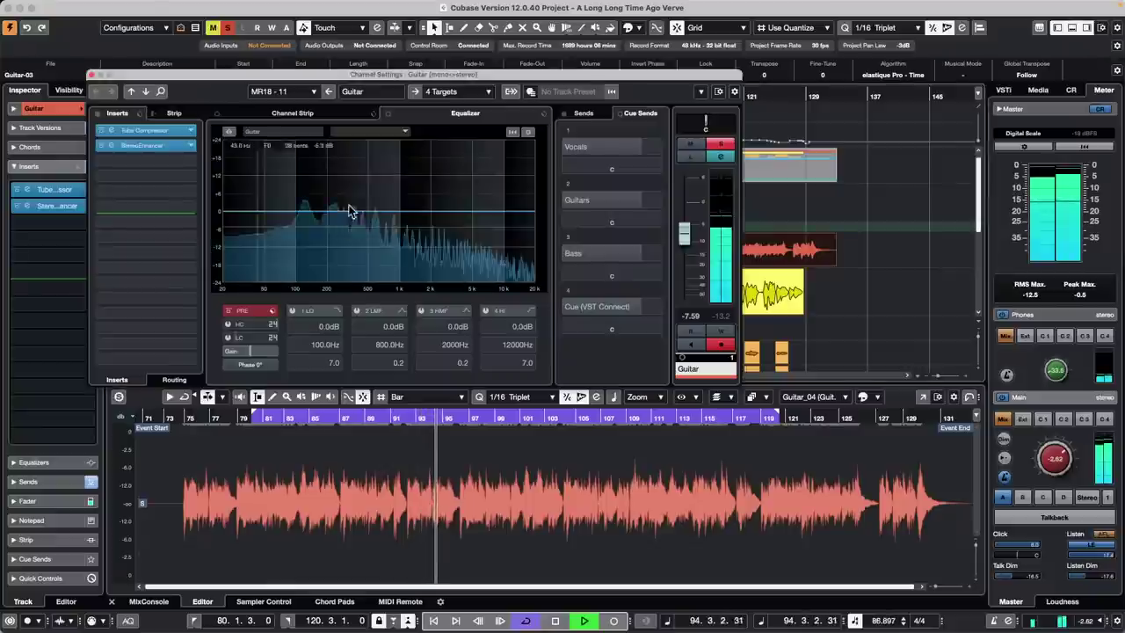
drag(505, 75, 747, 46)
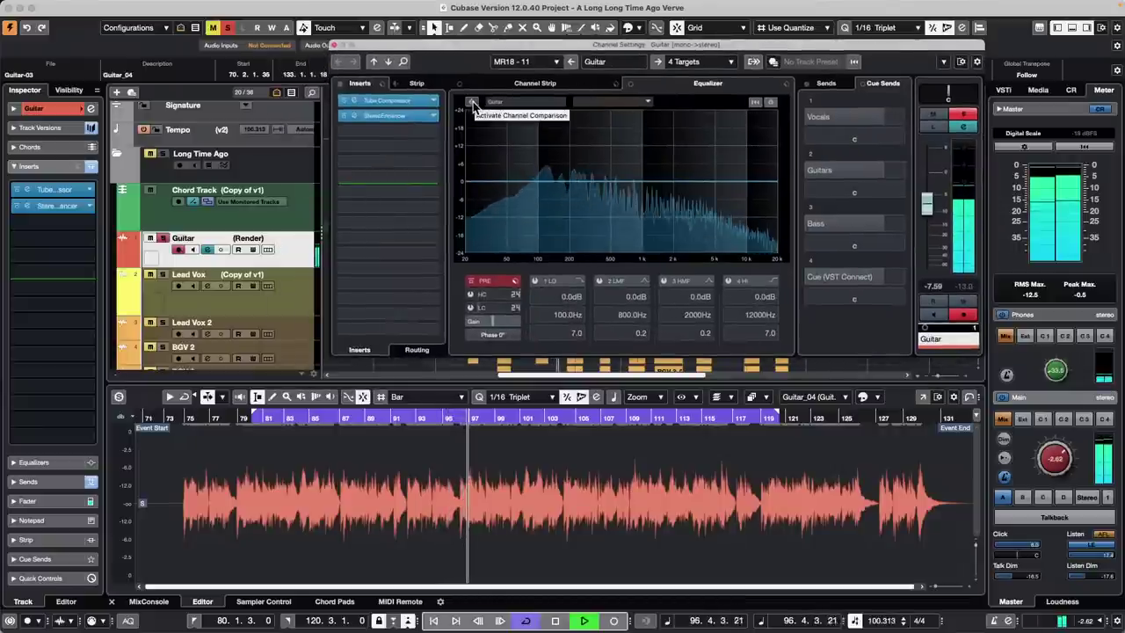
Activate channel comparison in the Guitar equalizer and choose Verve Piano as the comparison channel.
click(473, 103)
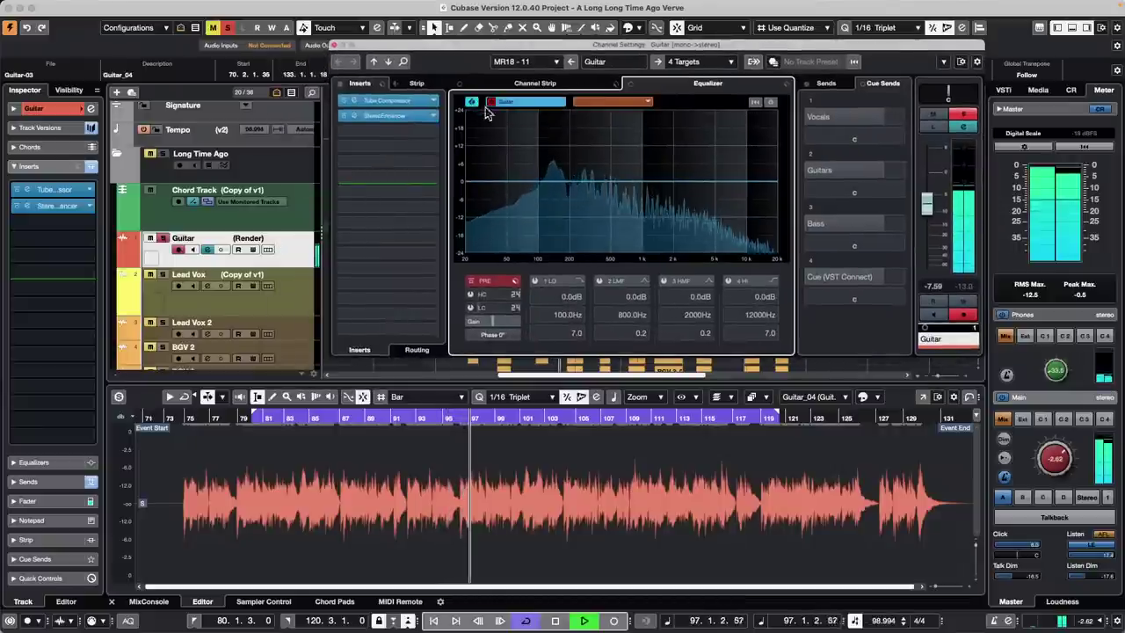
click(648, 104)
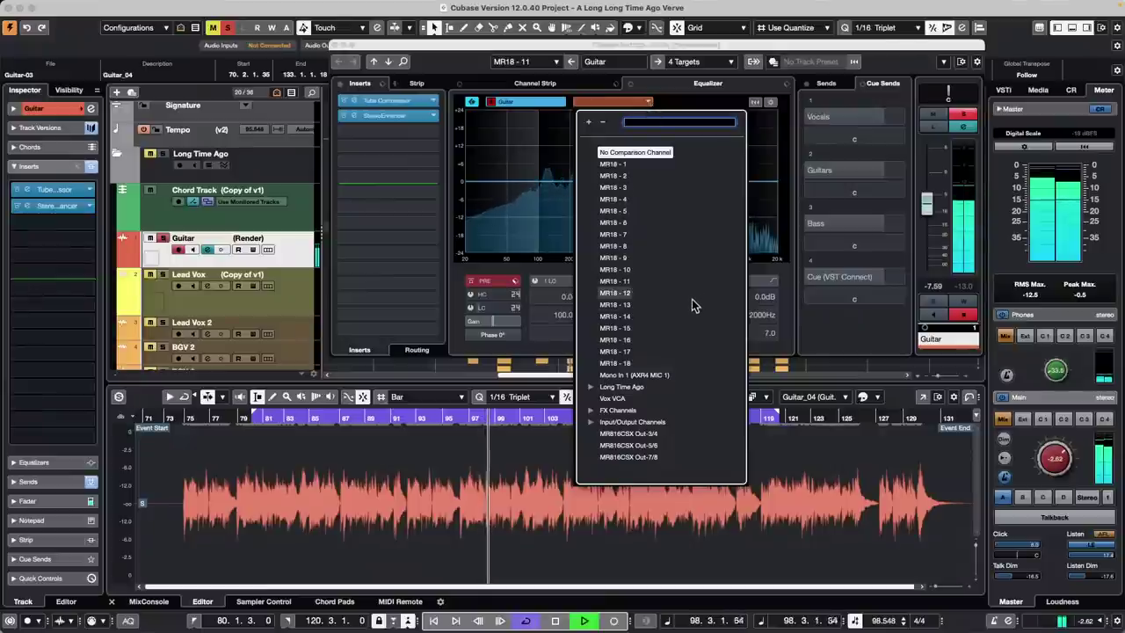
click(592, 386)
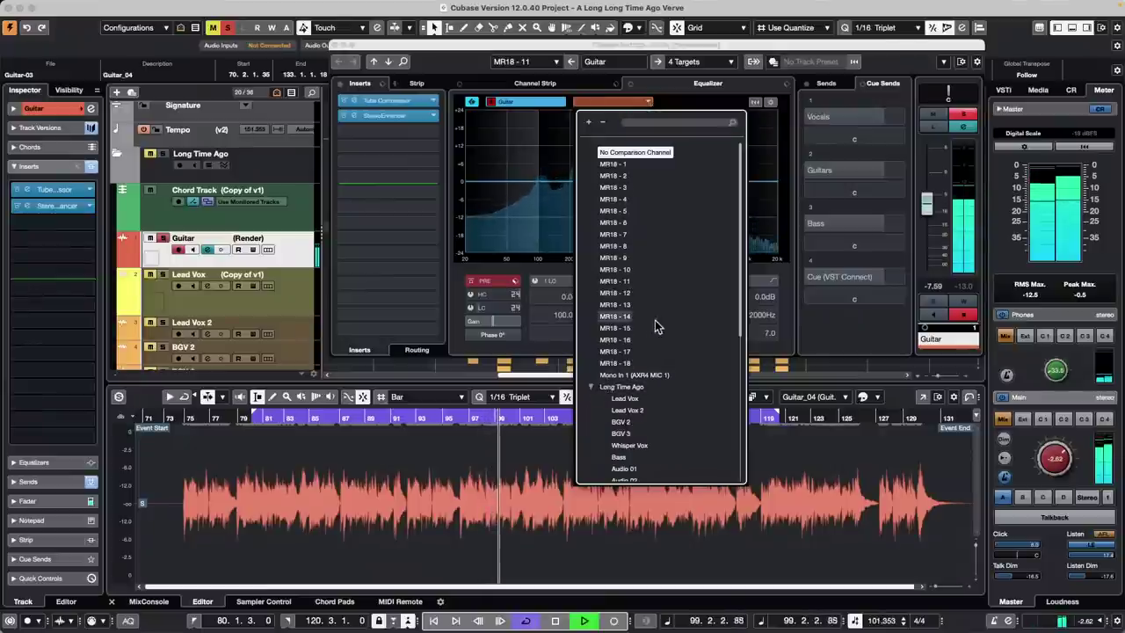
scroll(655, 325, down, 3)
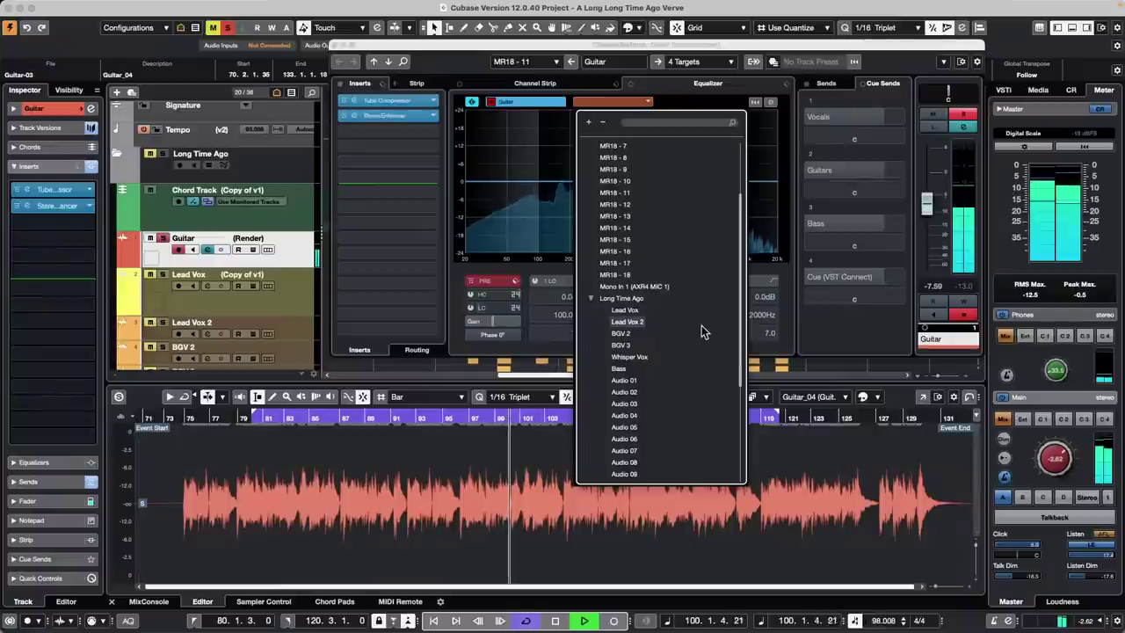
scroll(701, 325, down, 5)
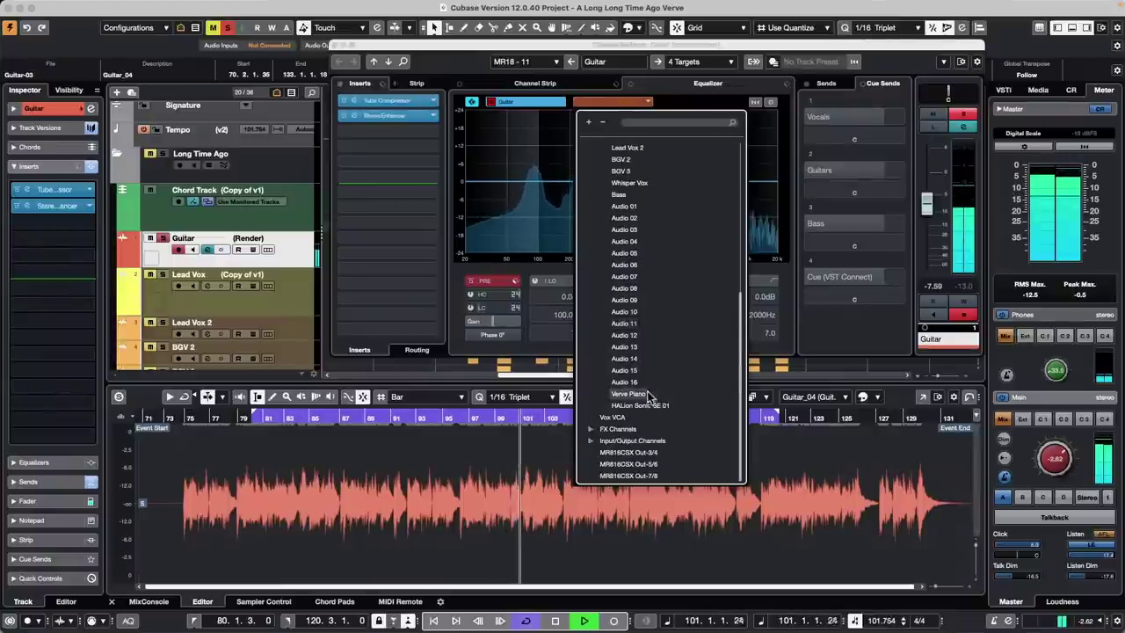
click(643, 394)
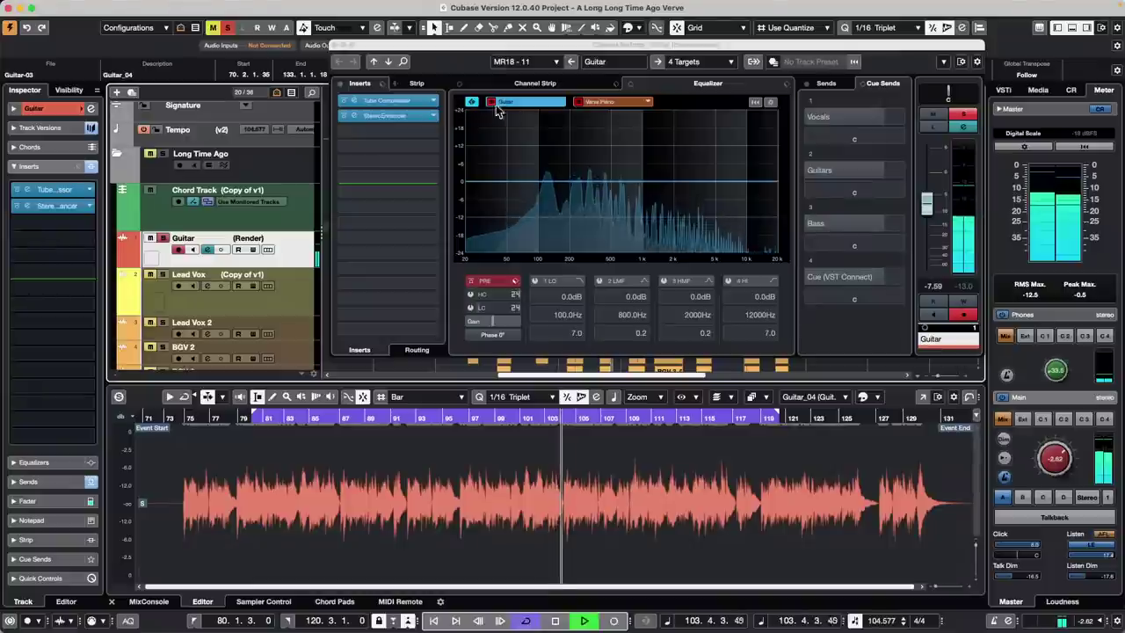
Boost the Verve Piano's 2 LMF equalizer band by about 9.8 dB near 4.3 kHz, and return to the Guitar's equalizer.
click(613, 105)
click(612, 105)
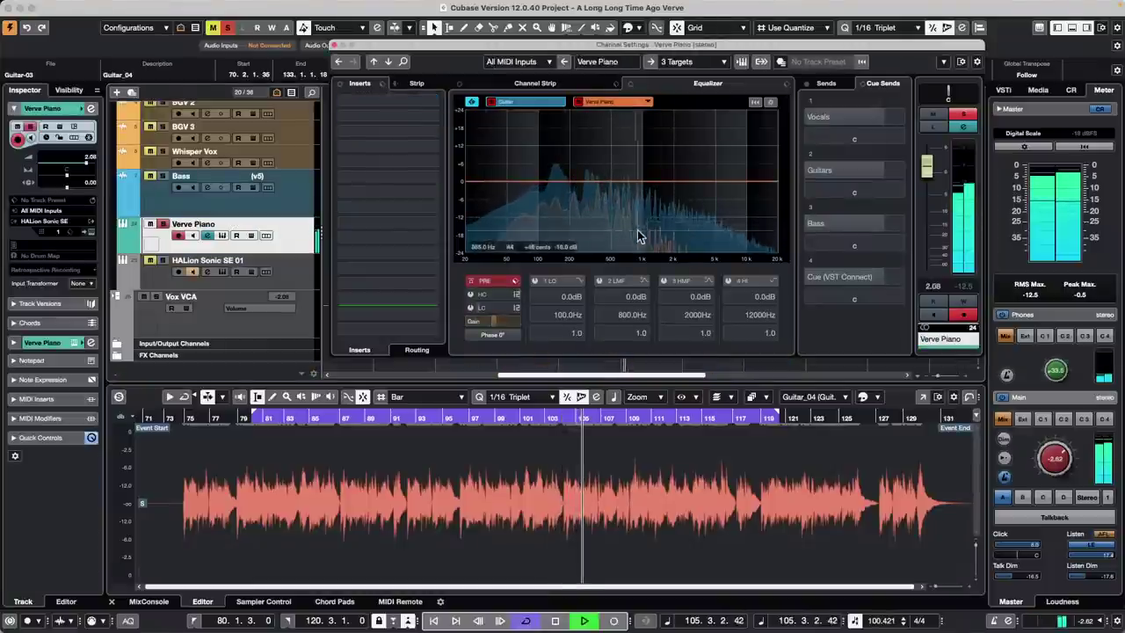
drag(631, 182, 711, 159)
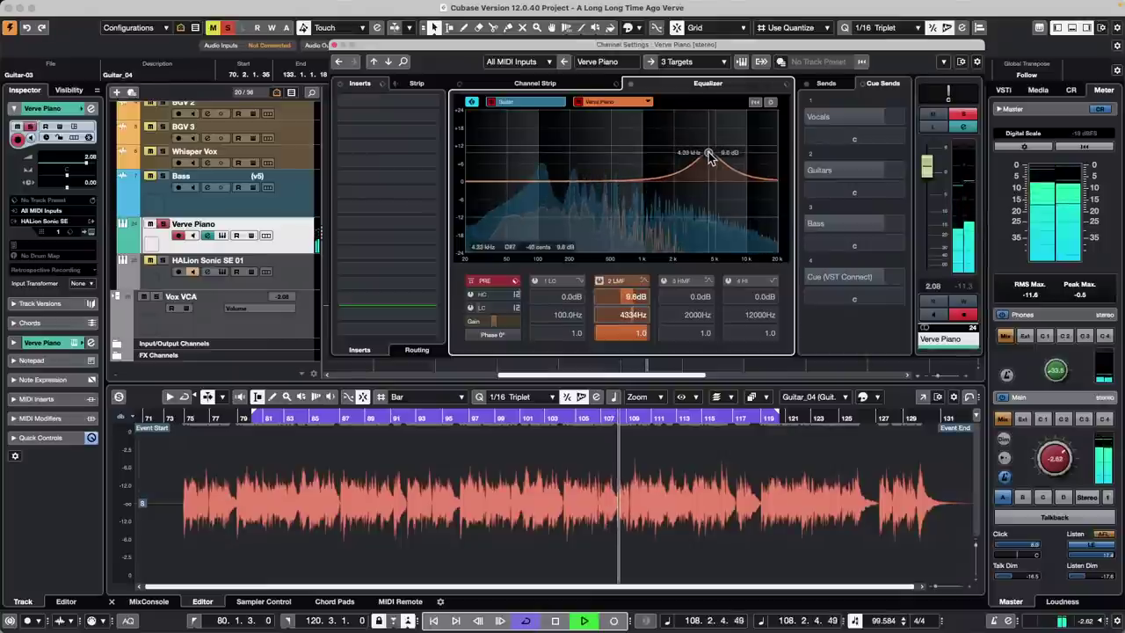
click(534, 102)
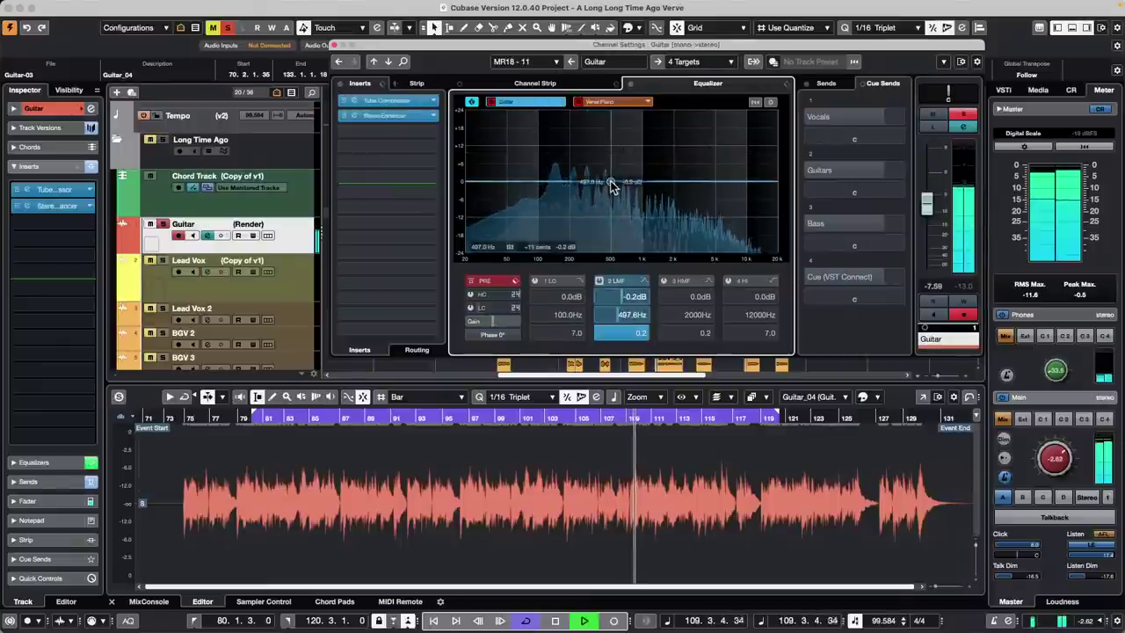
Move the Guitar's 2 LMF equalizer band to about 0.4 dB near 133 Hz and set the reference channel curve's transparency to 100%.
drag(590, 169, 550, 180)
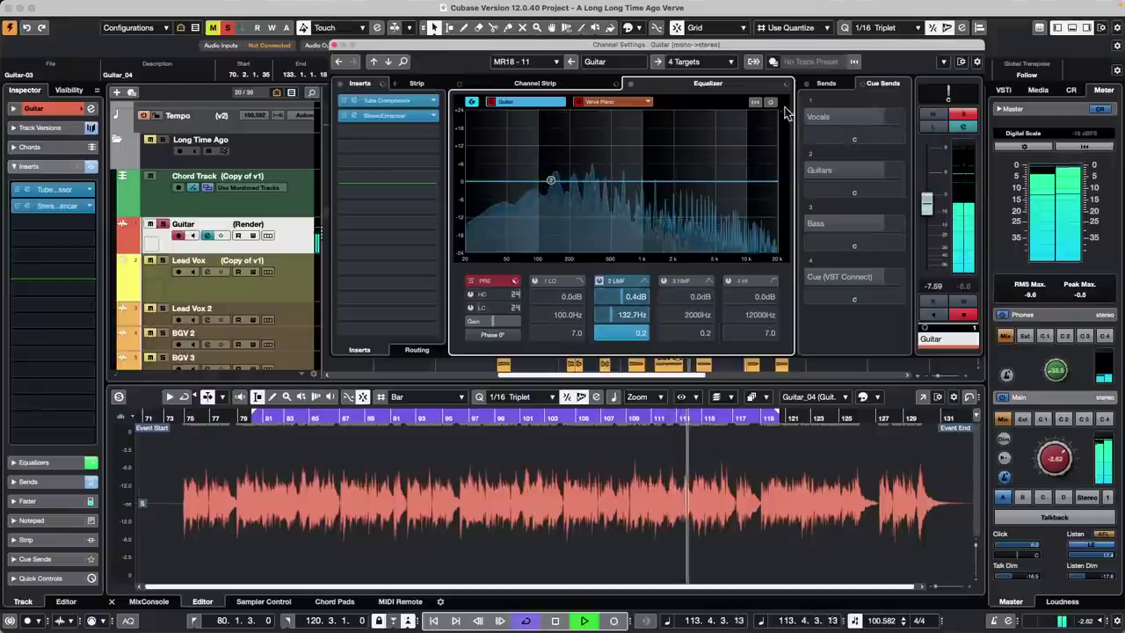
click(771, 102)
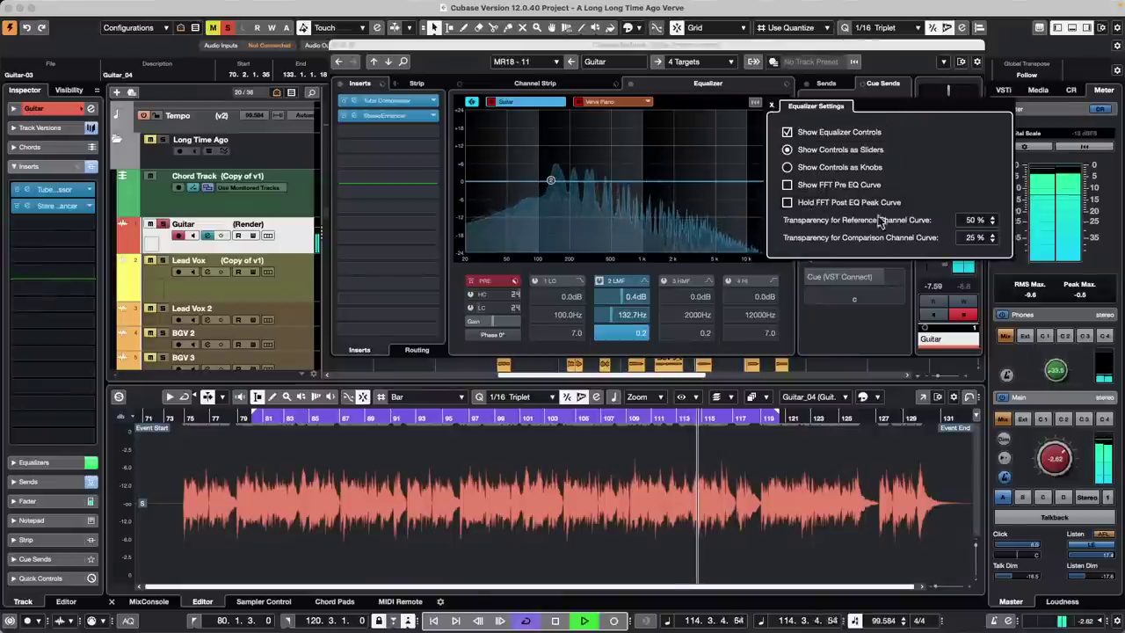
scroll(982, 223, up, 12)
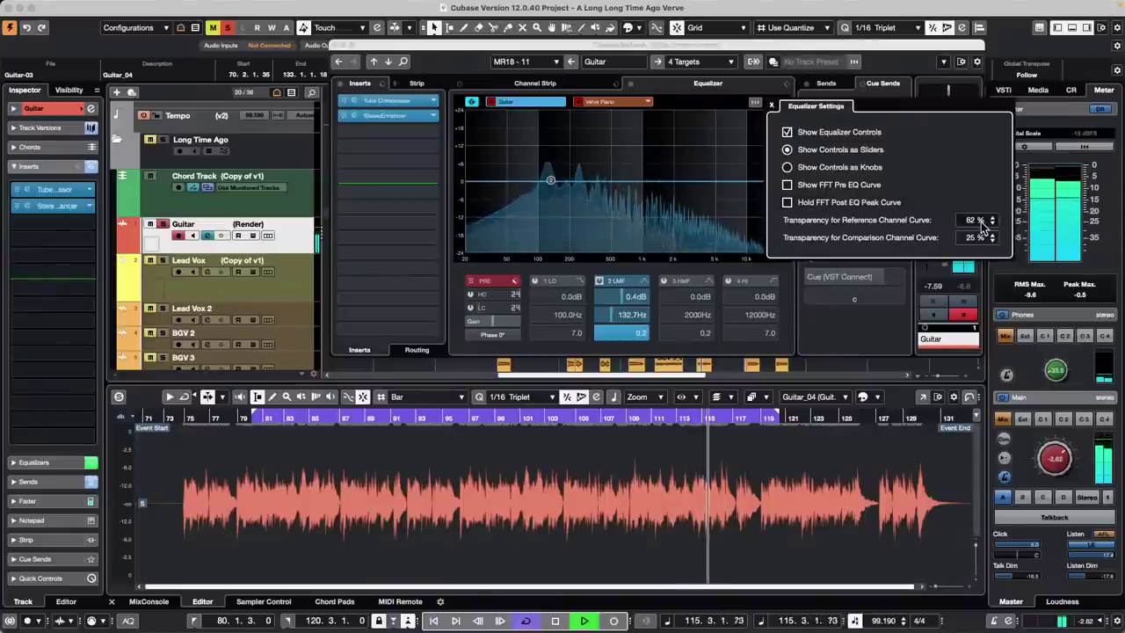
scroll(982, 223, up, 20)
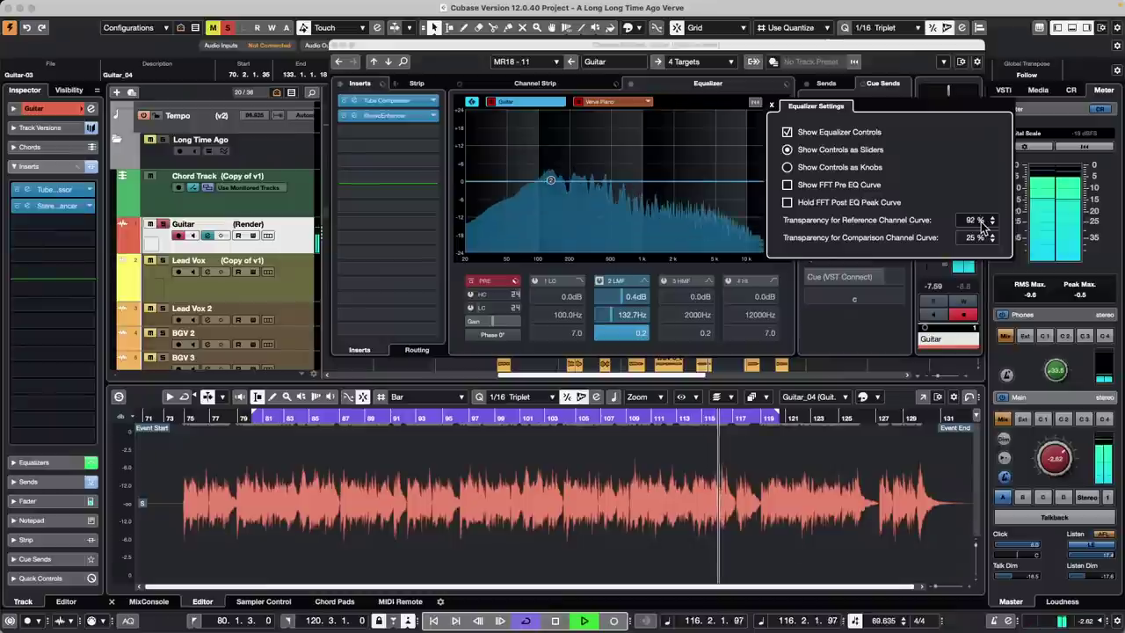
scroll(981, 224, up, 7)
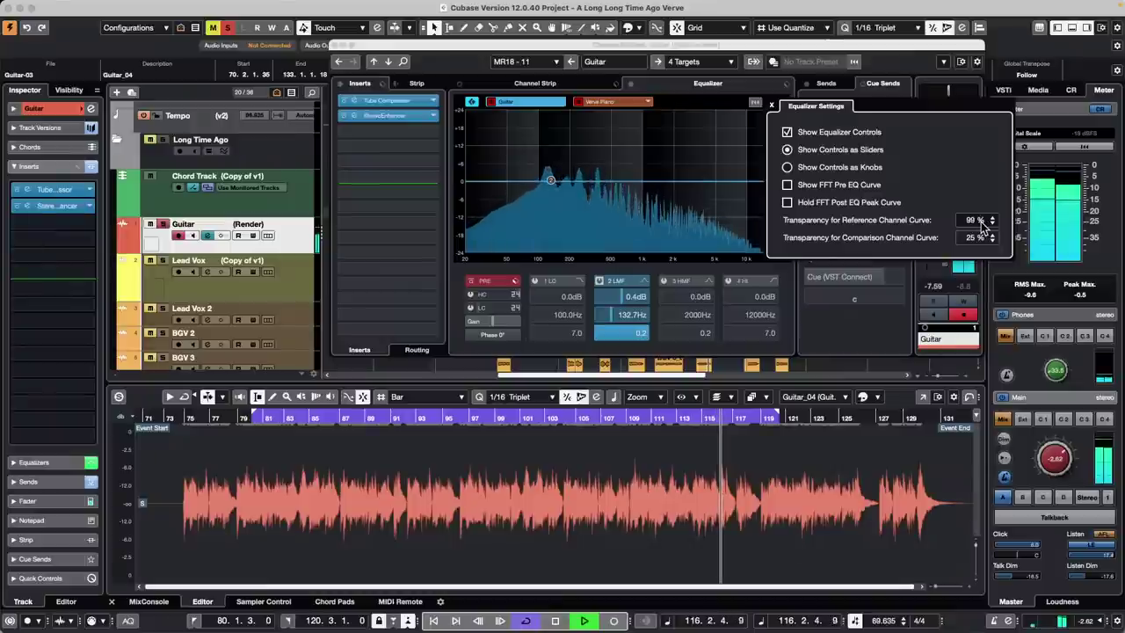
Boost the Guitar's 4 HI band by about 9.8 dB near 4.9 kHz, and raise the comparison curve's transparency to about 86% from Verve Piano's equalizer.
click(715, 154)
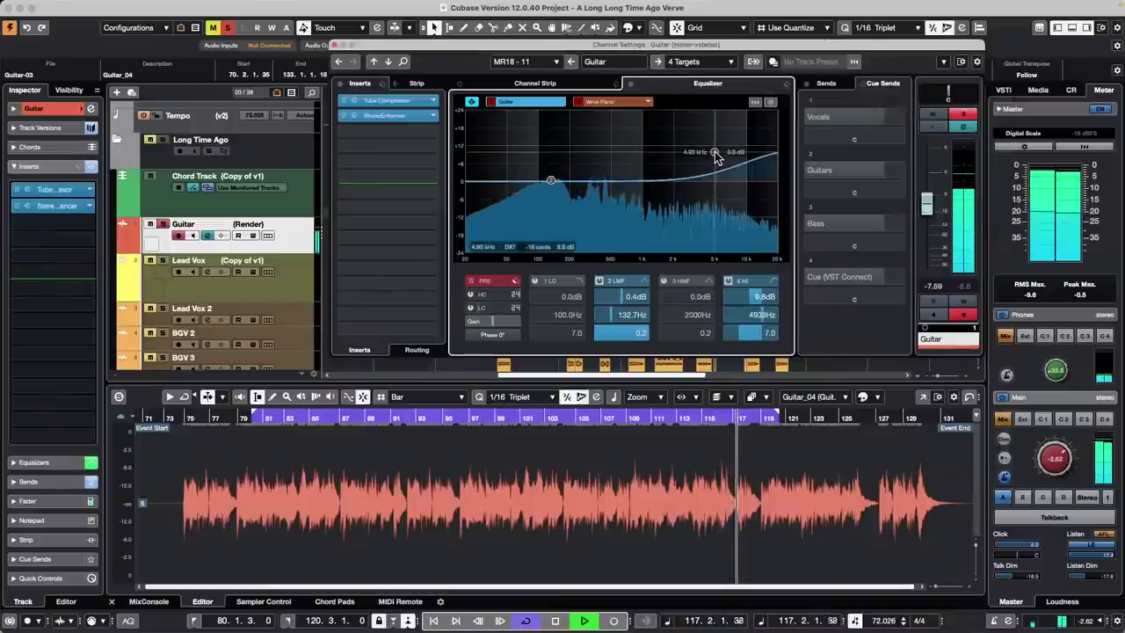
click(621, 102)
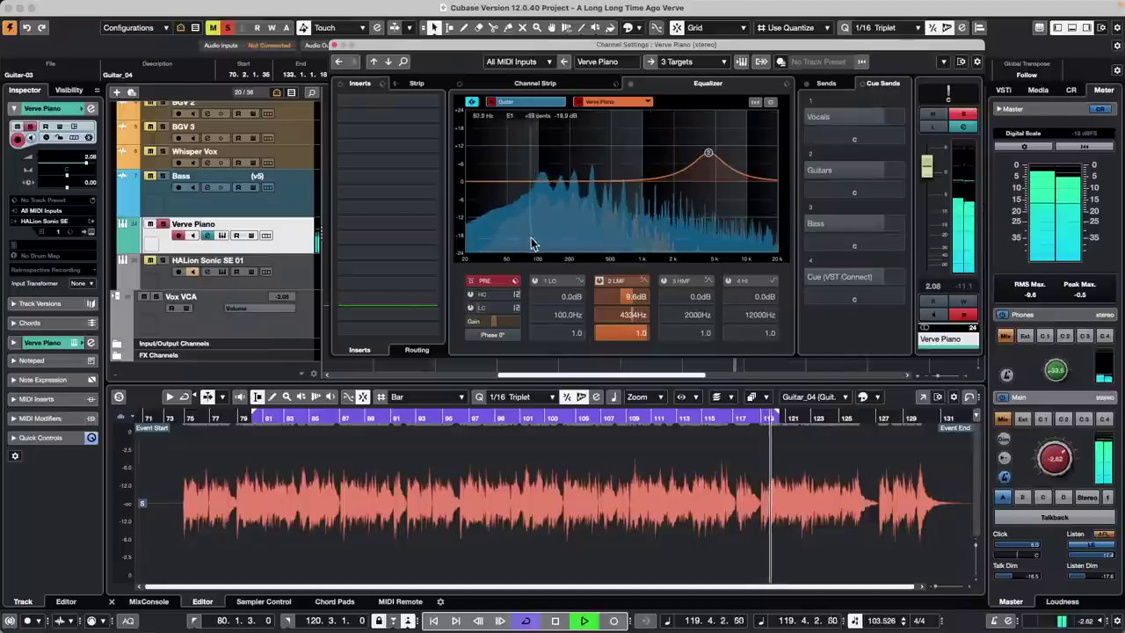
click(770, 103)
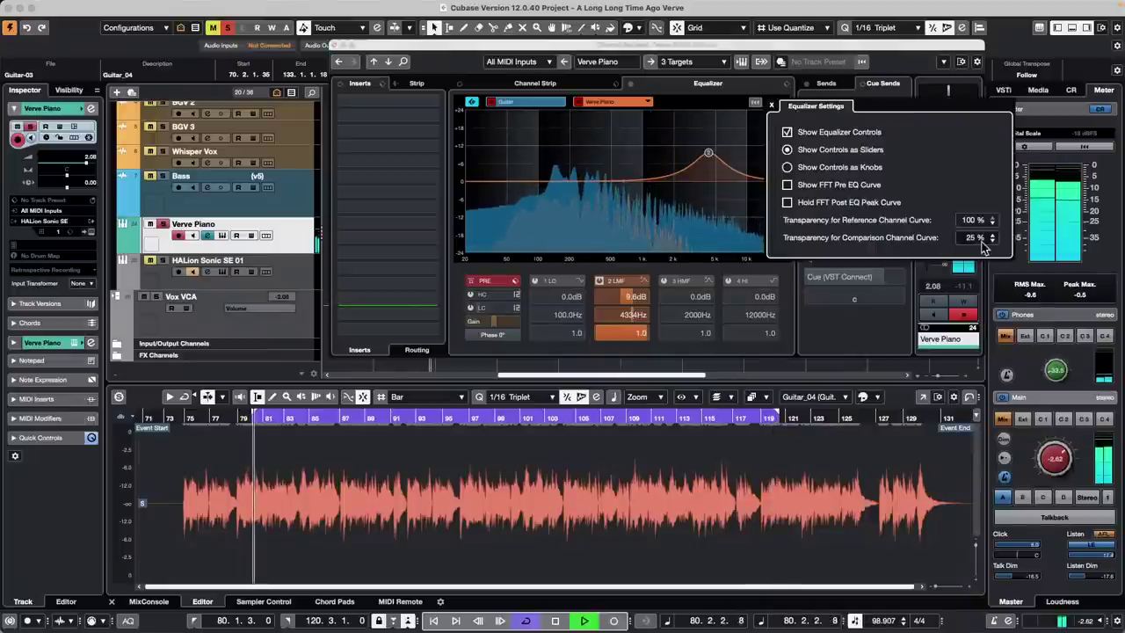
scroll(975, 239, up, 17)
scroll(981, 239, up, 20)
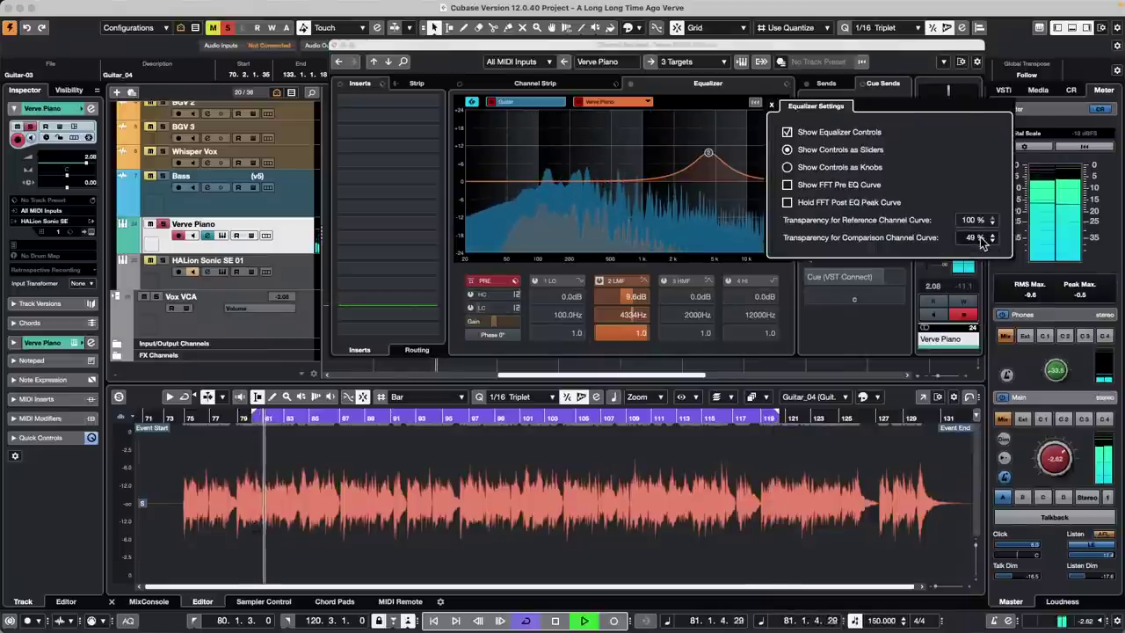
scroll(982, 239, up, 20)
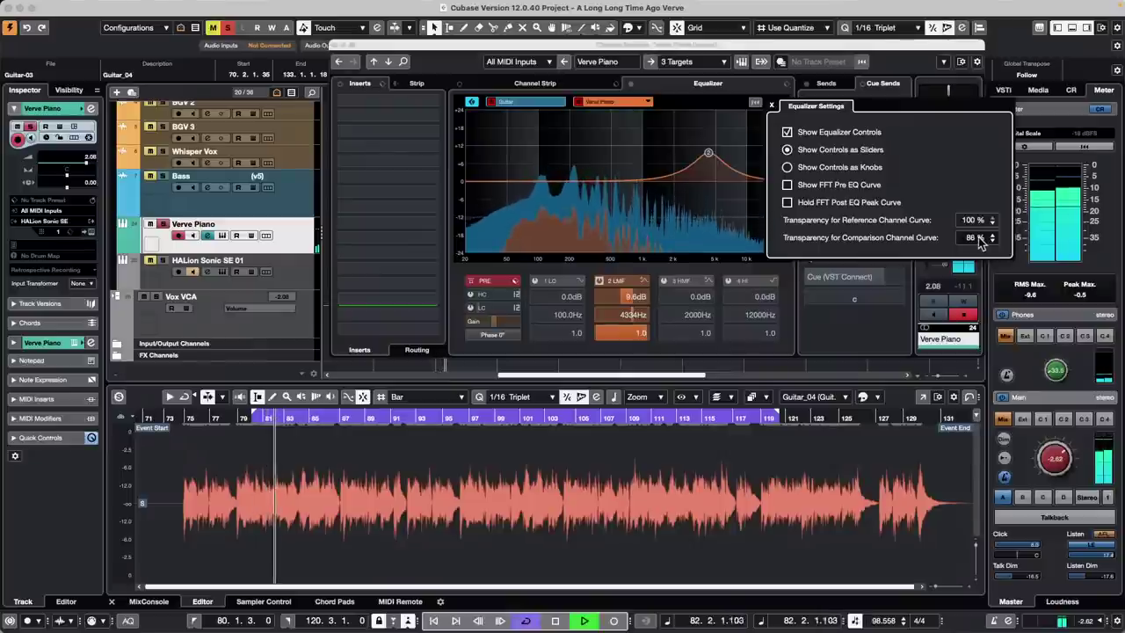
Set the Verve Piano's 3 HMF band to about -4.3 dB near 342 Hz and its 2 LMF band to about 12.6 dB near 8.1 kHz.
click(593, 129)
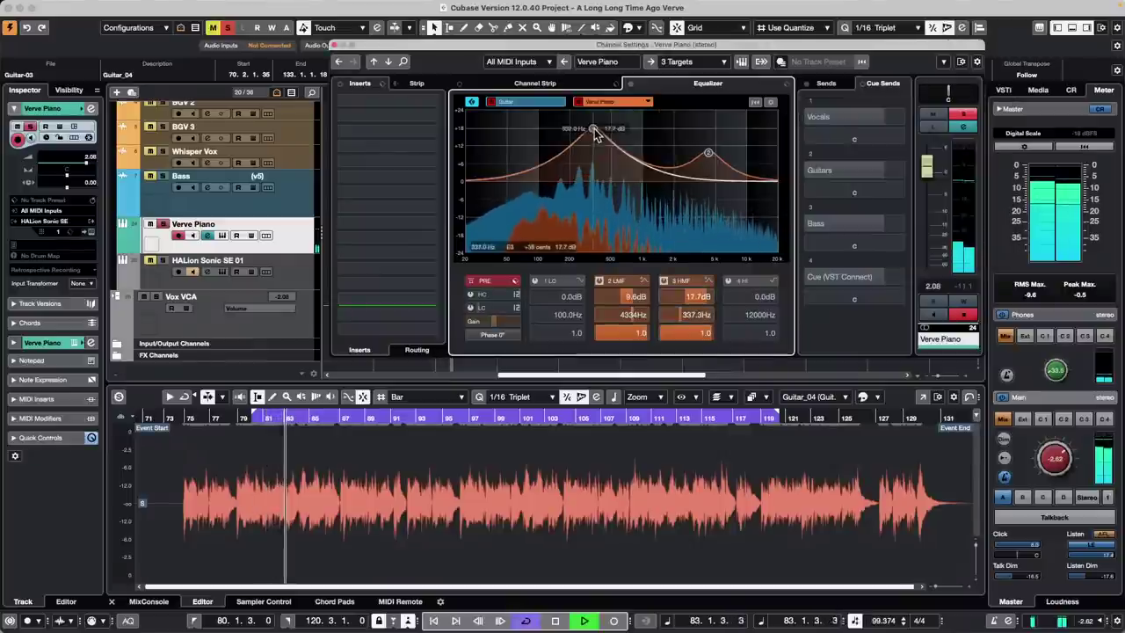
drag(593, 129, 594, 194)
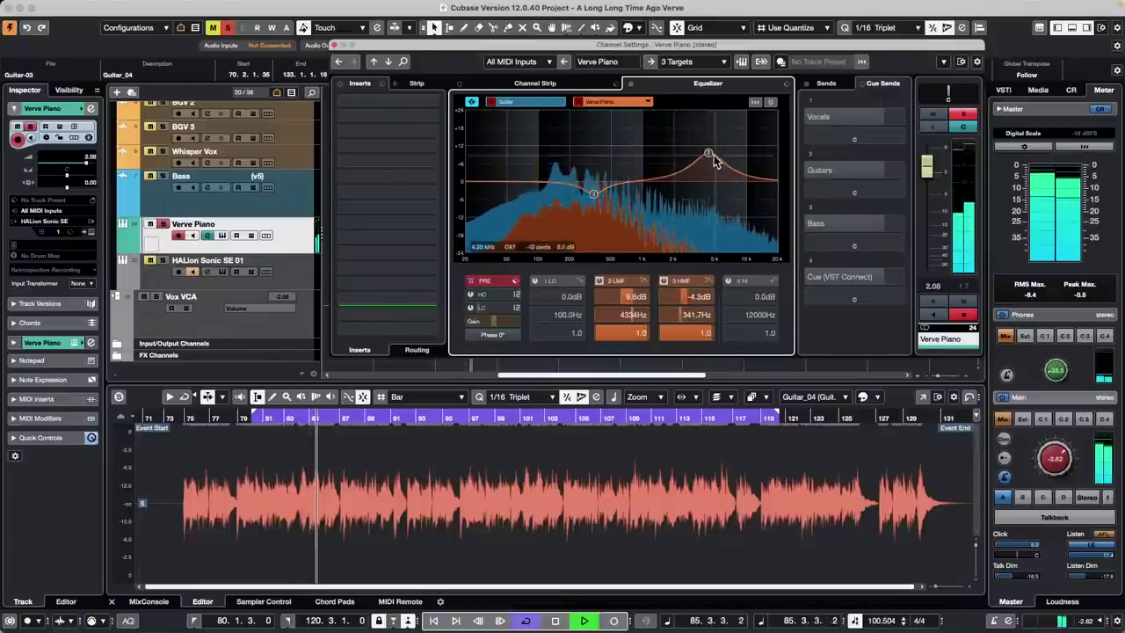
drag(708, 153, 736, 143)
Move the Guitar's 2 LMF band to about 0.8 dB near 174 Hz, and the Verve Piano's 3 HMF band to about 13.8 dB near 857 Hz.
click(554, 104)
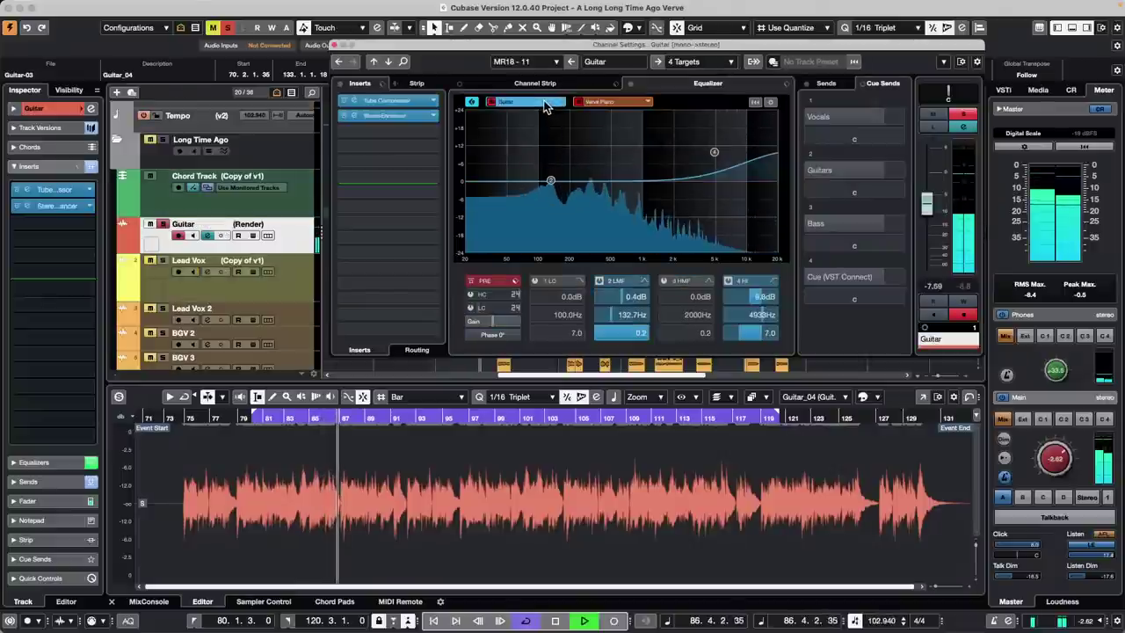
drag(578, 165, 563, 179)
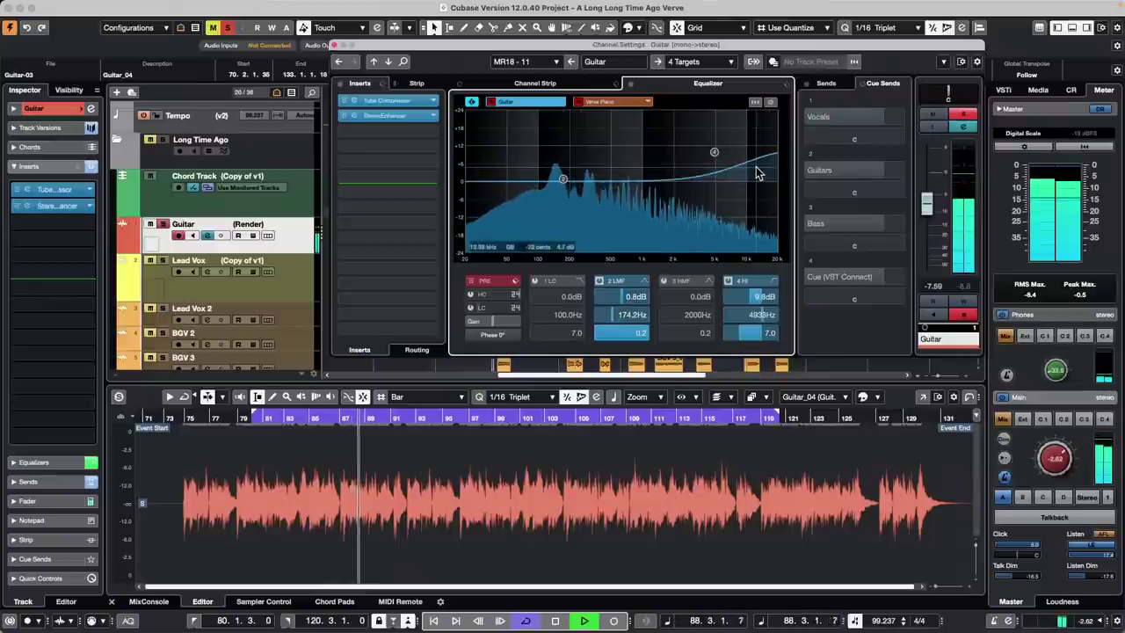
click(601, 103)
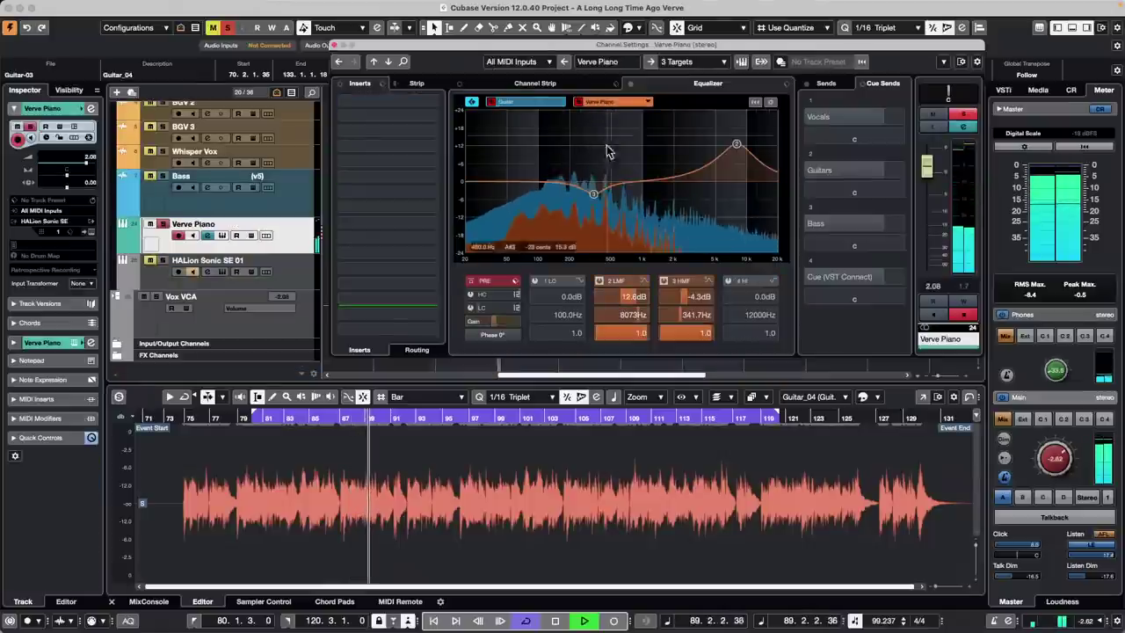
drag(593, 192, 638, 145)
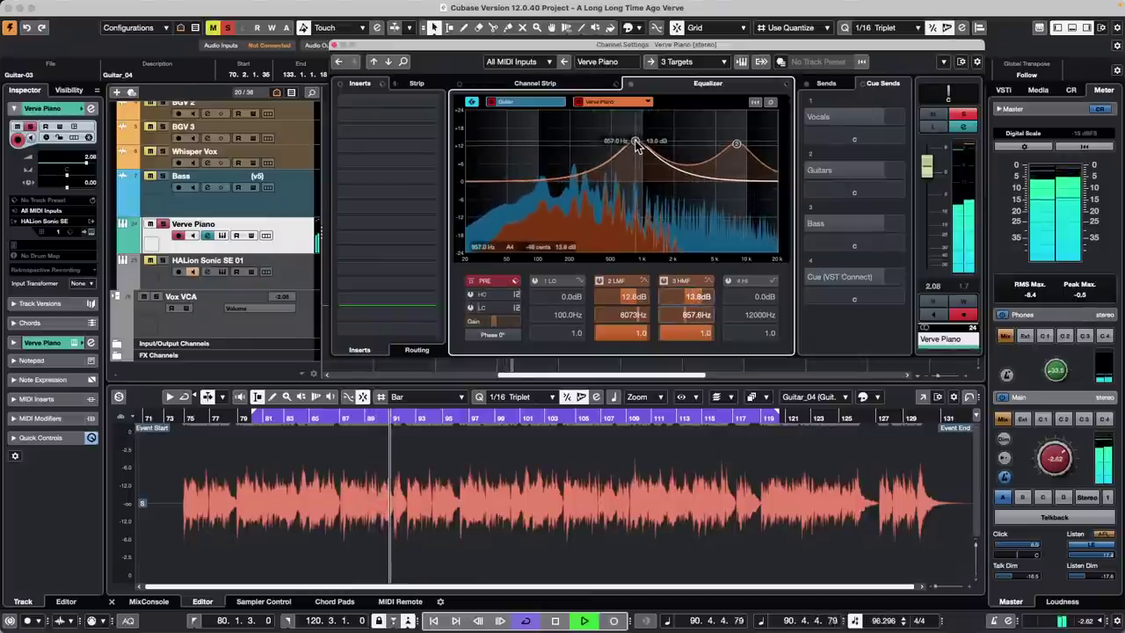
Stop playback and close the channel settings after returning to the Guitar's equalizer.
key(space)
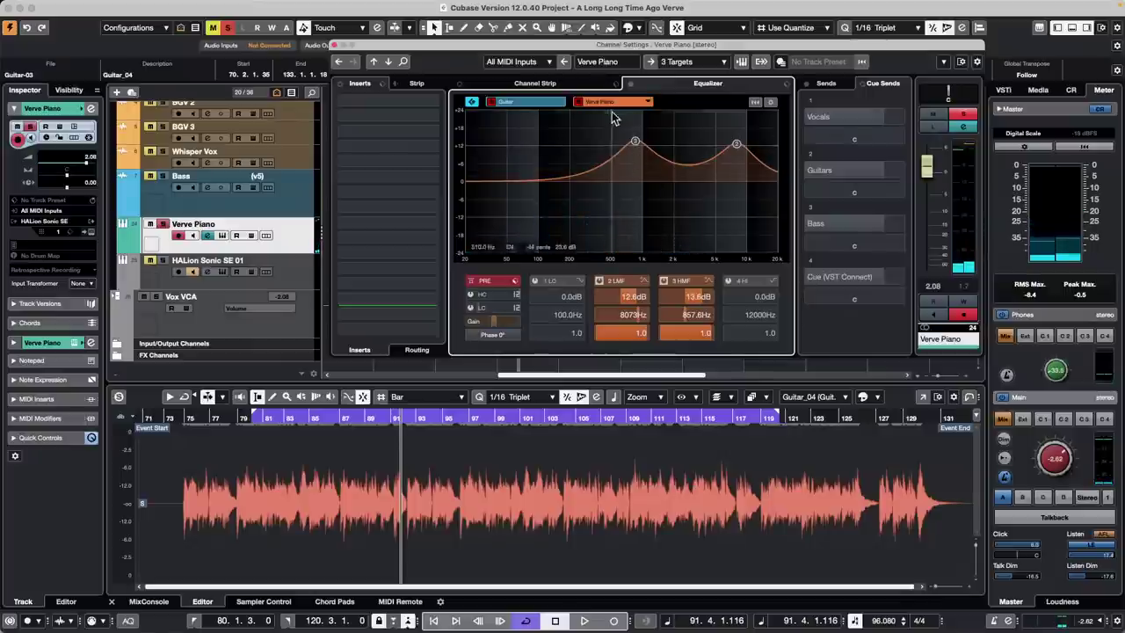
click(540, 103)
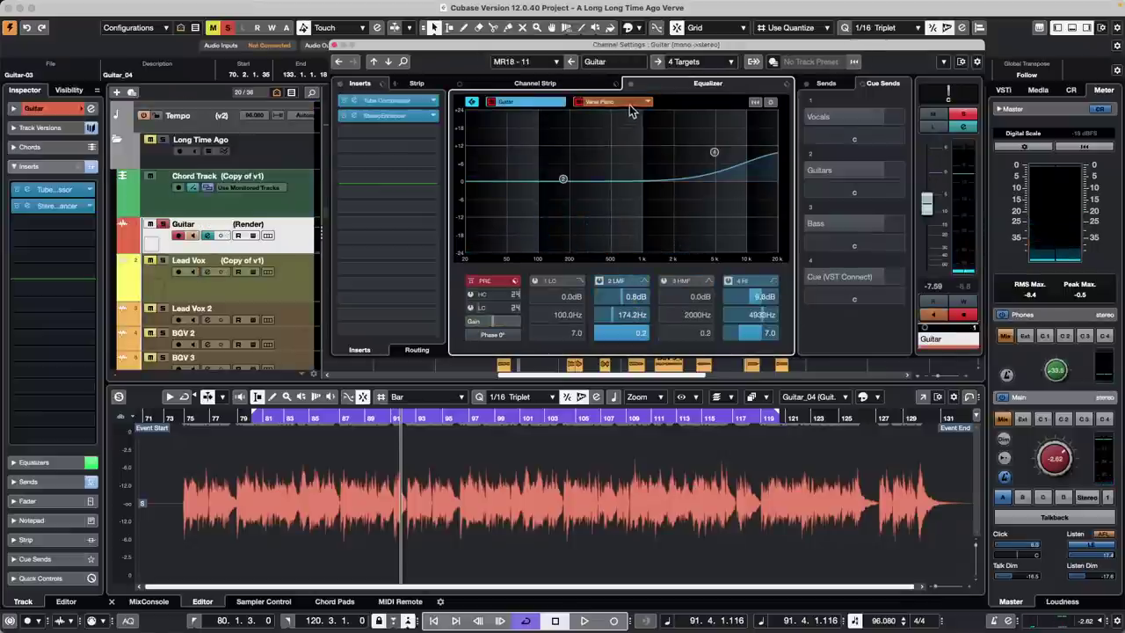
click(336, 46)
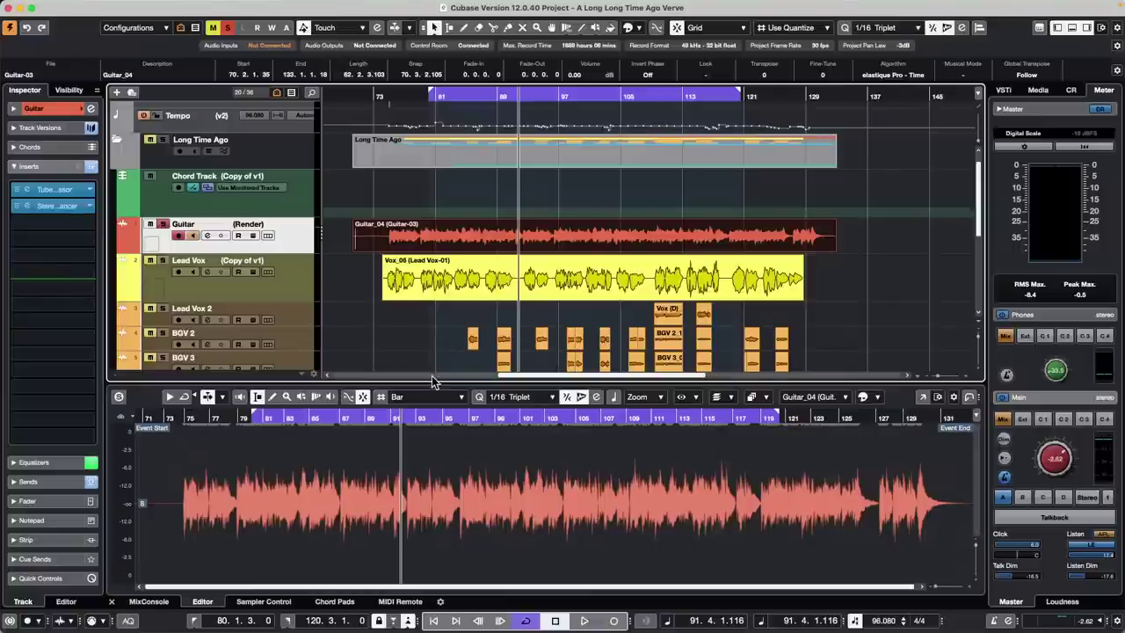
Select the Vox_06 event between locating the project cursor in empty arrangement areas, and leave the cursor at about bar 102.
click(836, 283)
click(627, 295)
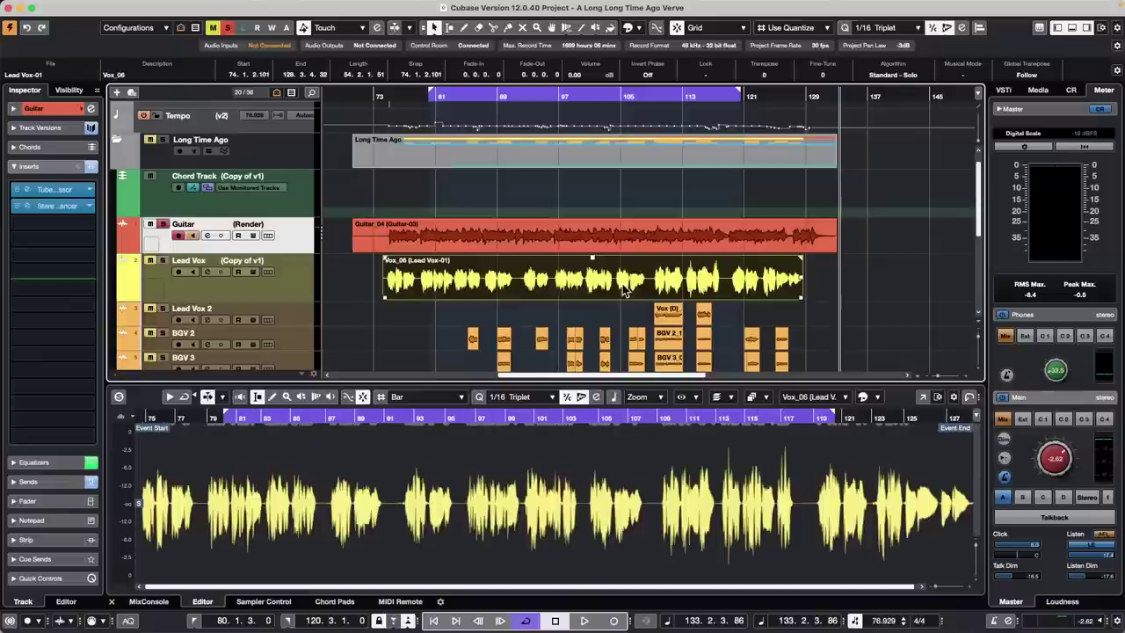
click(742, 323)
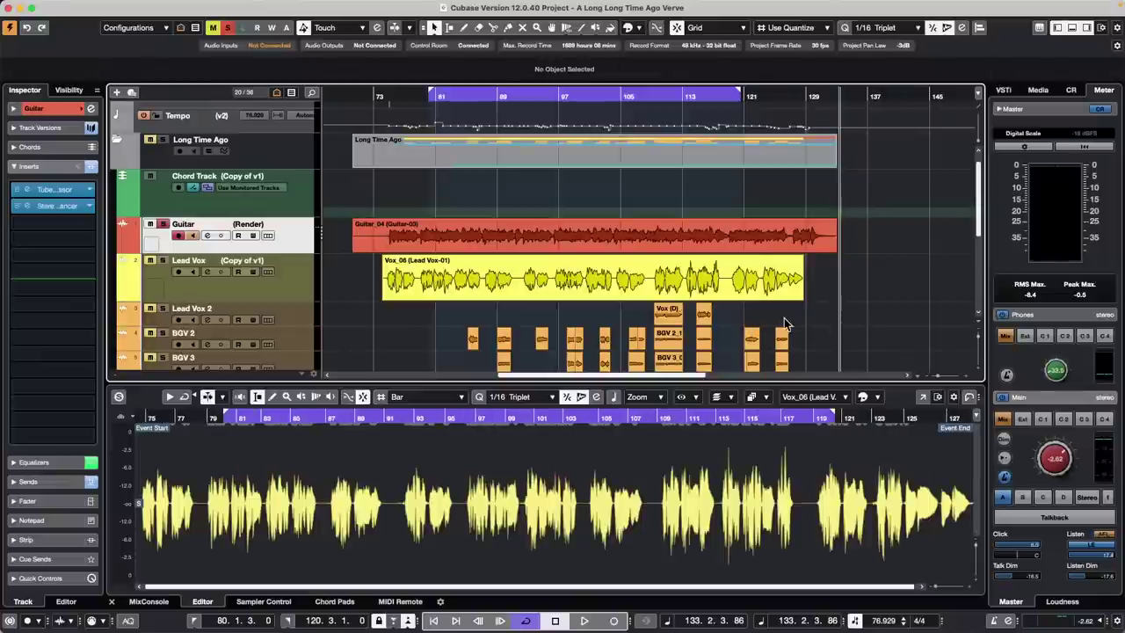
click(774, 325)
click(601, 320)
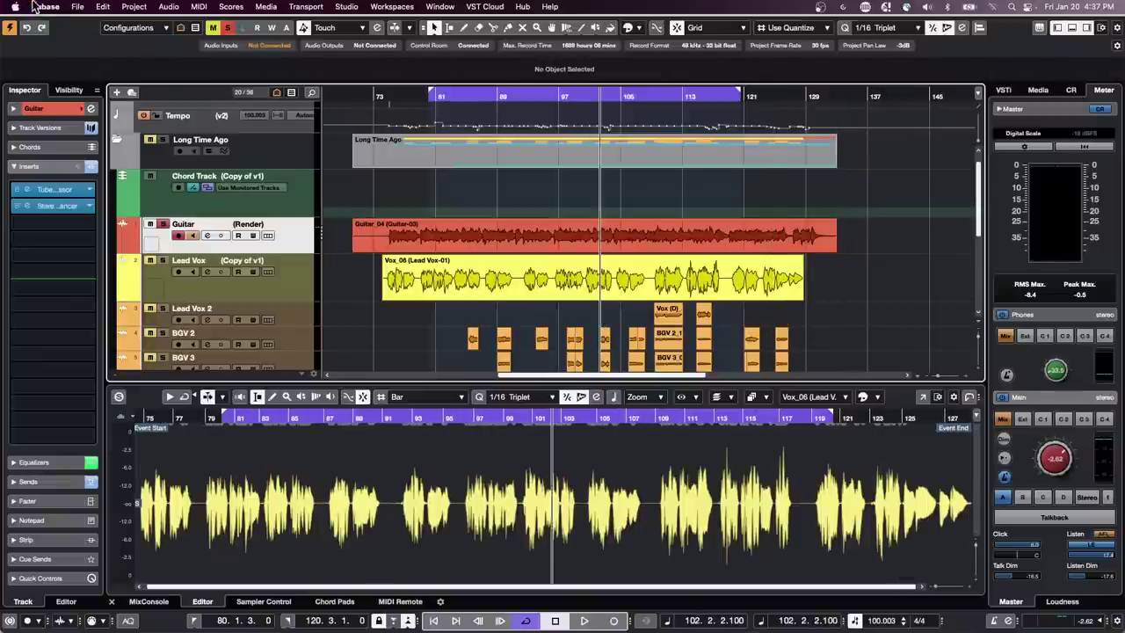
Examine the Transport preferences for the Locate when Clicked in Empty Space option, and accept the dialog.
click(45, 6)
mouse_move(85, 7)
mouse_move(45, 6)
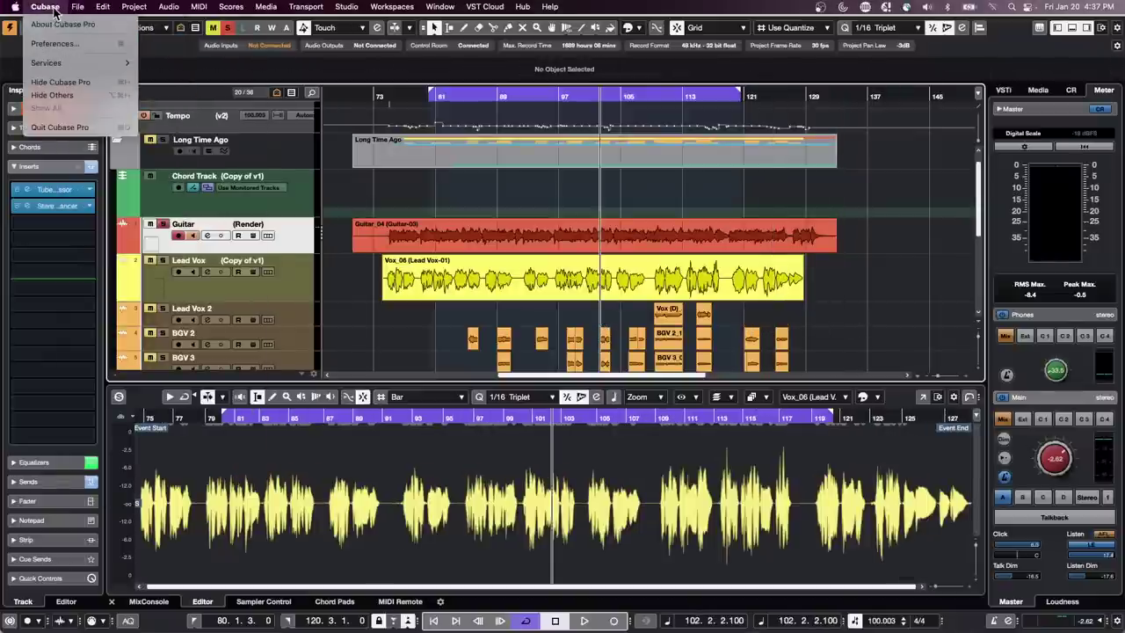
click(67, 43)
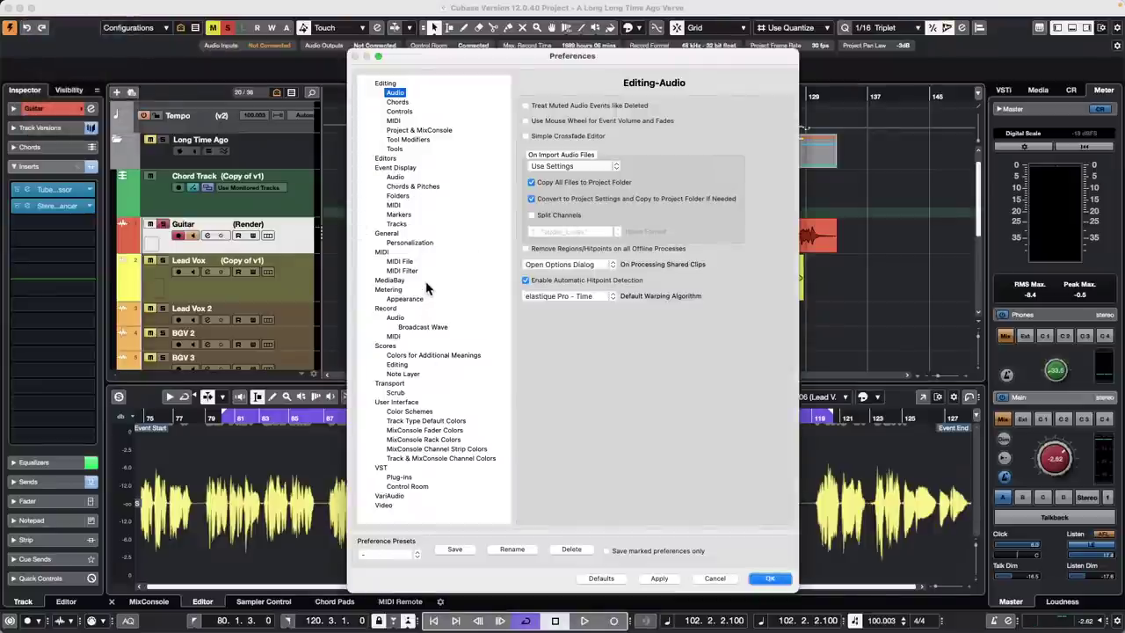
click(390, 384)
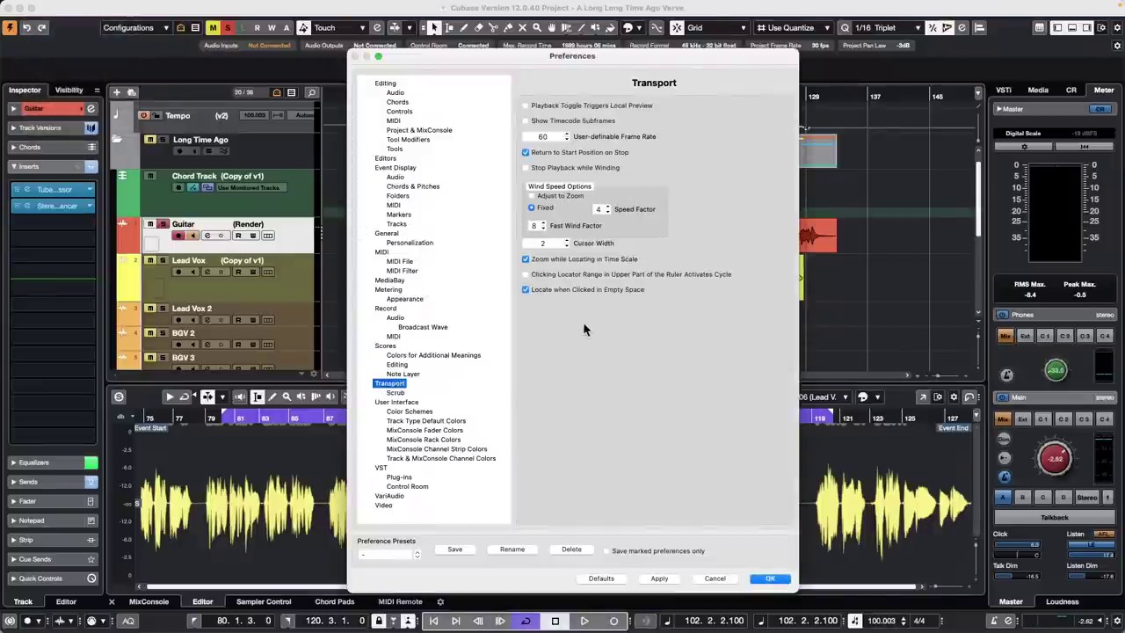
click(770, 578)
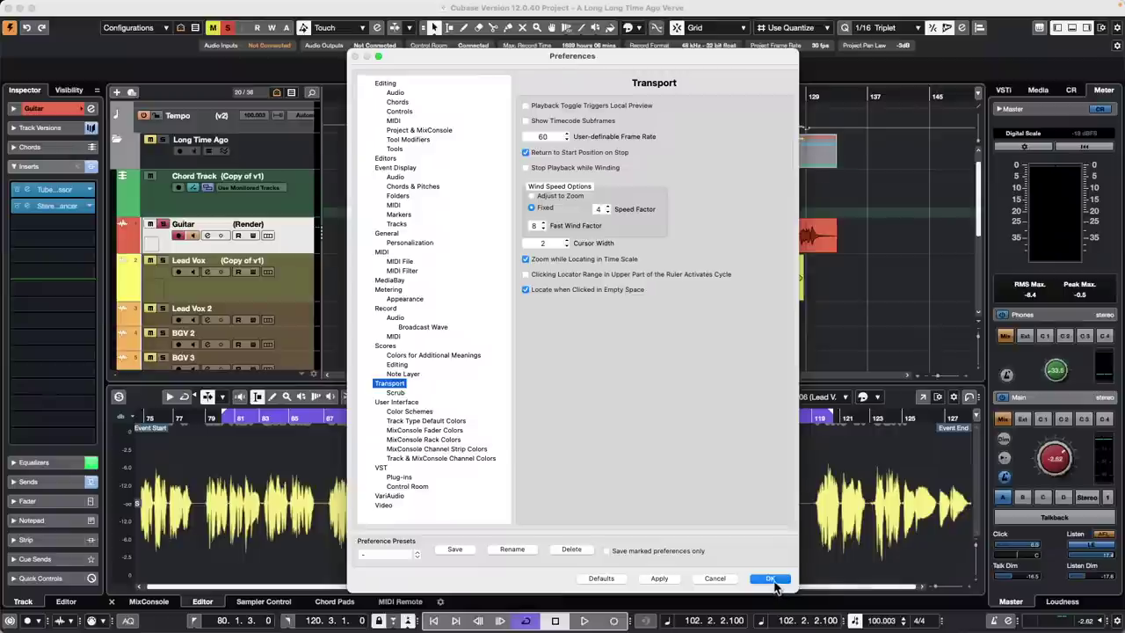
Relocate the project cursor to several empty spots around the vocal events, ending near bar 128.
click(850, 299)
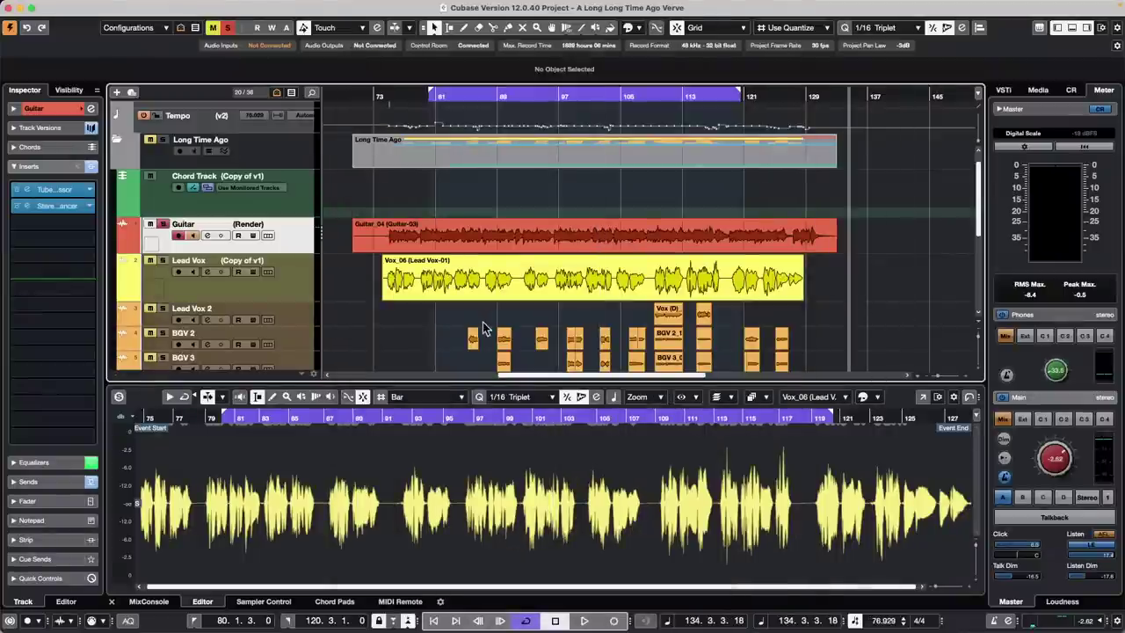
click(474, 318)
click(536, 314)
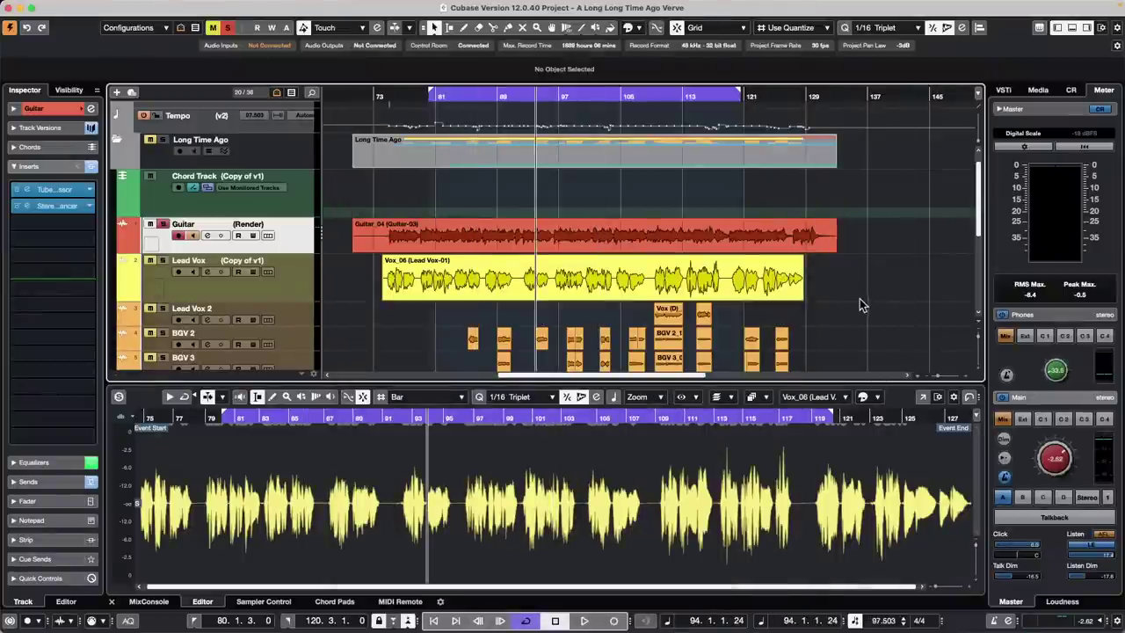
click(862, 299)
click(798, 316)
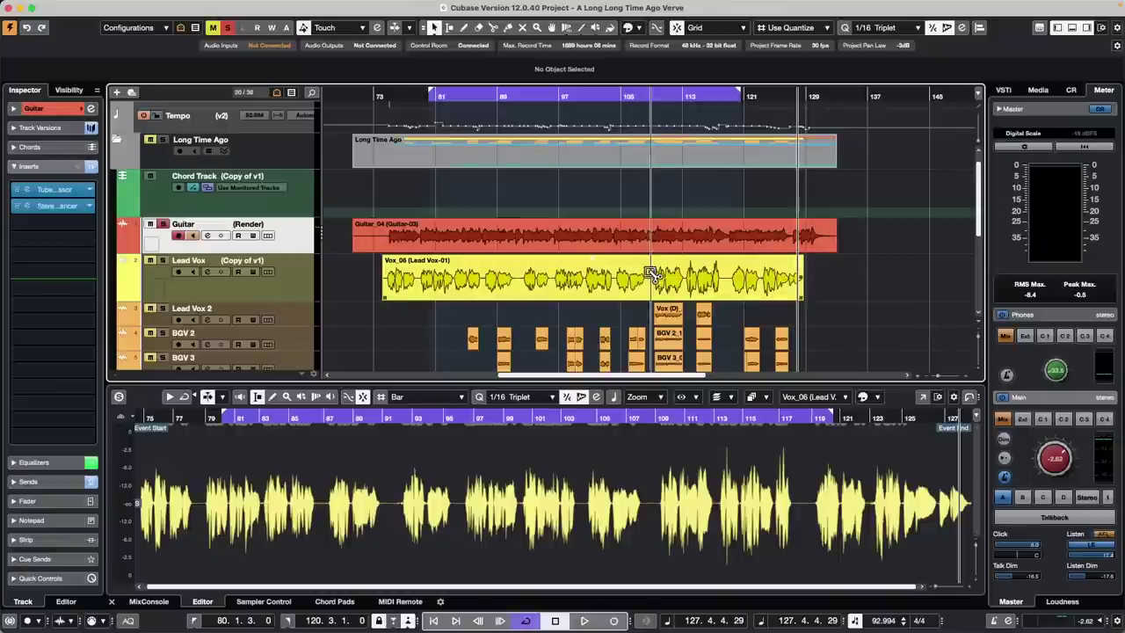
Locate the project cursor at many points across the Vox_06 event without selecting it, ending beyond the event near bar 139.
alt+shift+click(593, 281)
alt+shift+click(700, 271)
alt+shift+click(592, 274)
alt+shift+click(473, 276)
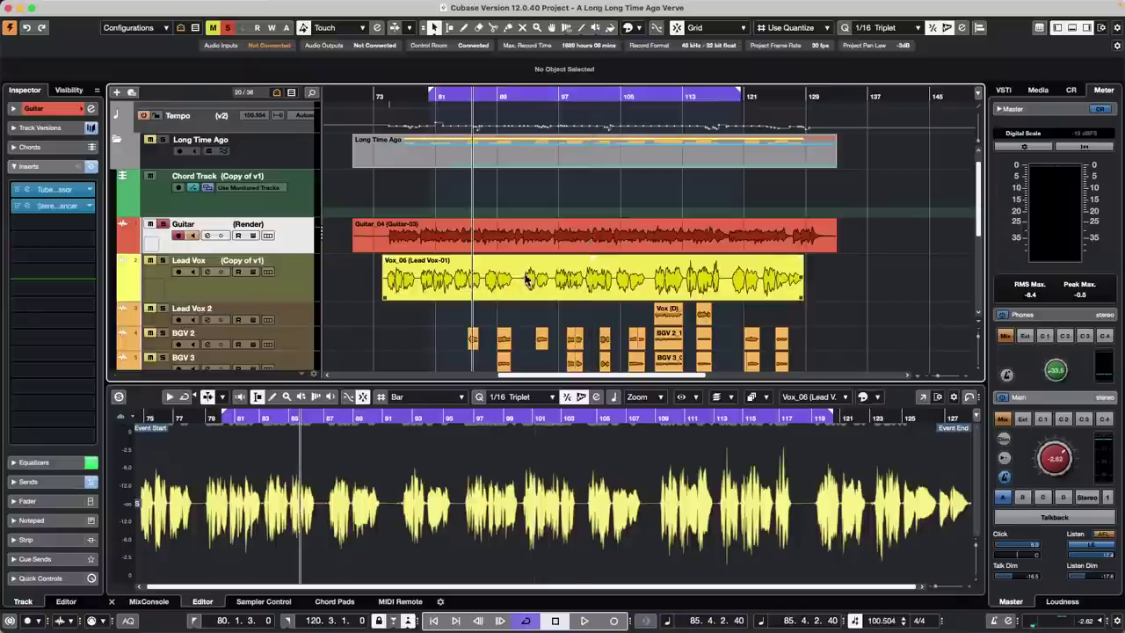
alt+shift+click(611, 280)
alt+shift+click(687, 279)
alt+shift+click(771, 277)
alt+shift+click(866, 279)
alt+shift+click(713, 279)
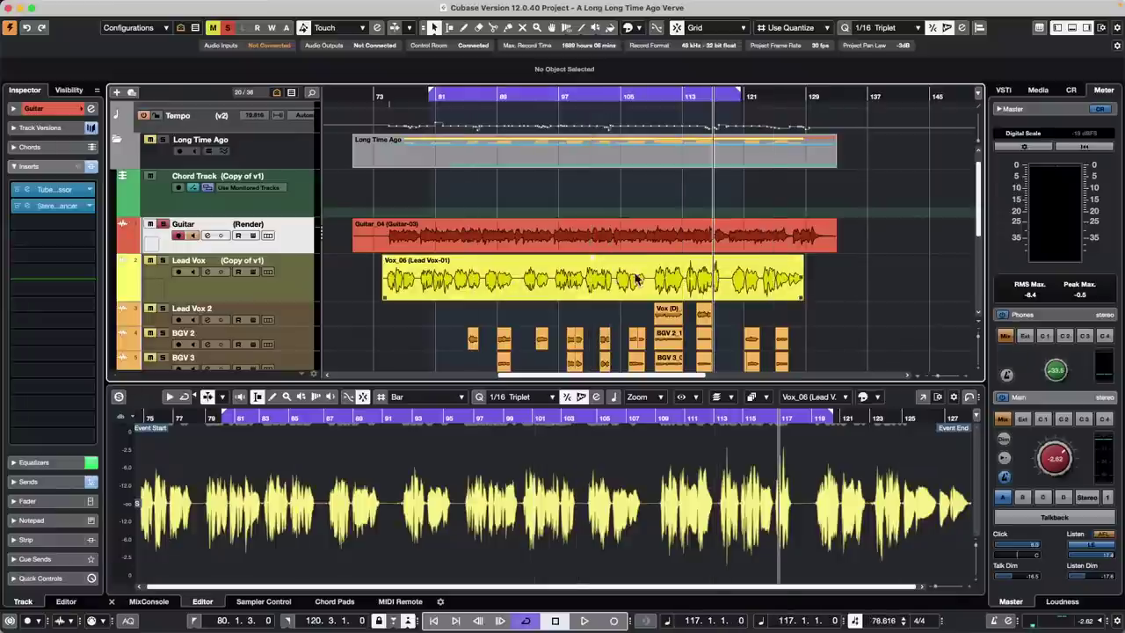
alt+shift+click(541, 279)
alt+shift+click(519, 280)
alt+shift+click(464, 280)
alt+shift+click(585, 279)
alt+shift+click(679, 277)
alt+shift+click(734, 280)
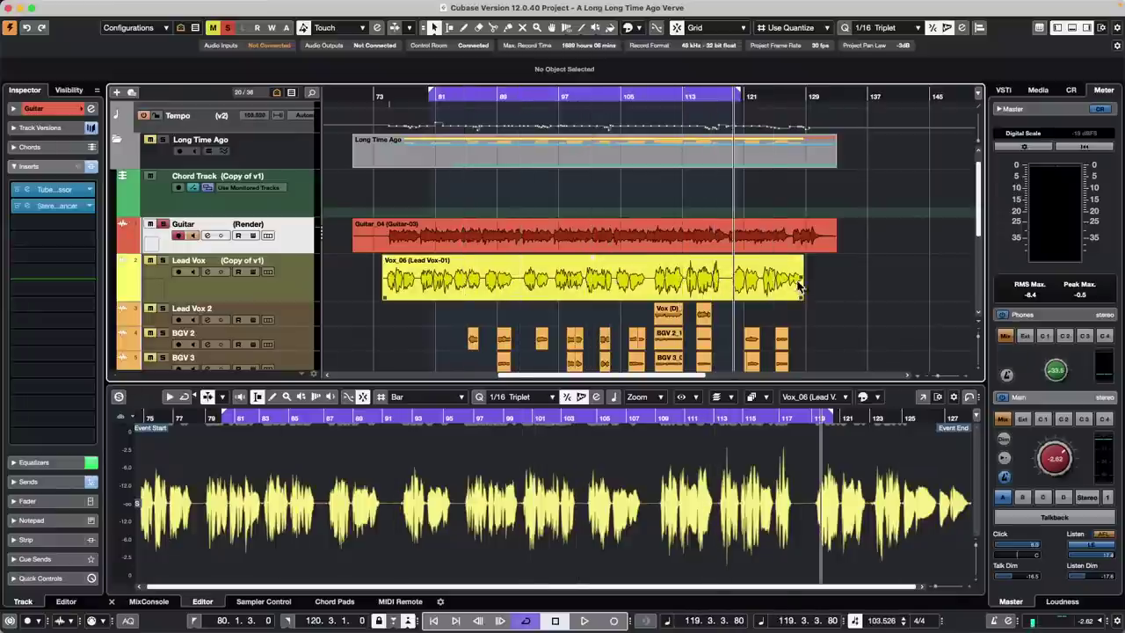
alt+shift+click(801, 283)
alt+shift+click(885, 283)
Select the Vox_06 event and relocate the project cursor over it to about bar 113, keeping the event selected.
click(652, 279)
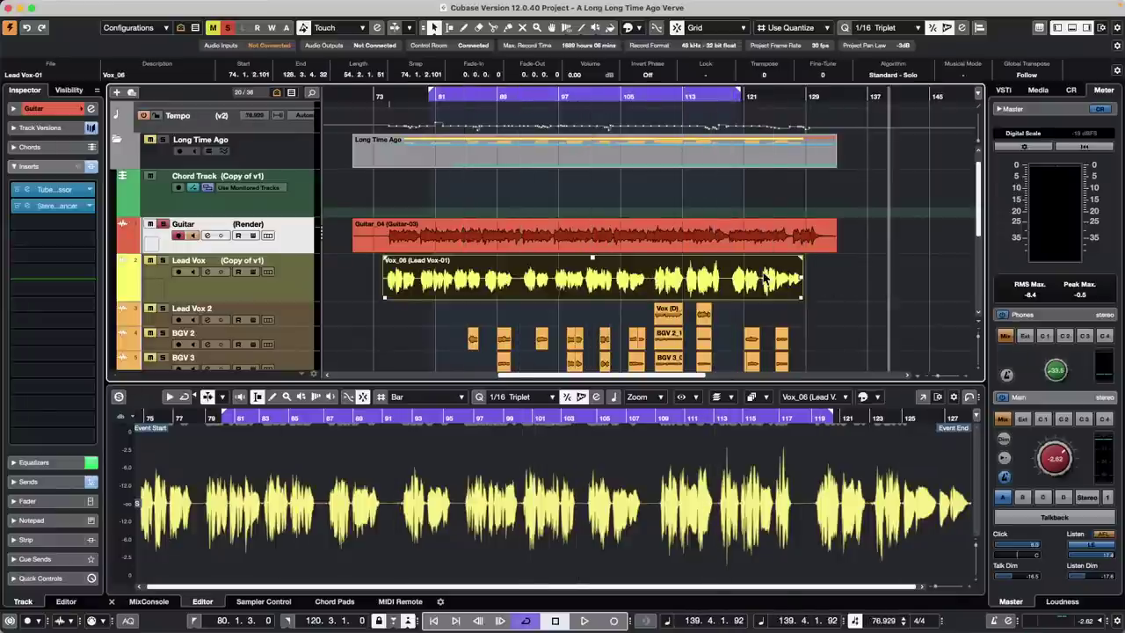
alt+shift+click(516, 274)
alt+shift+click(688, 279)
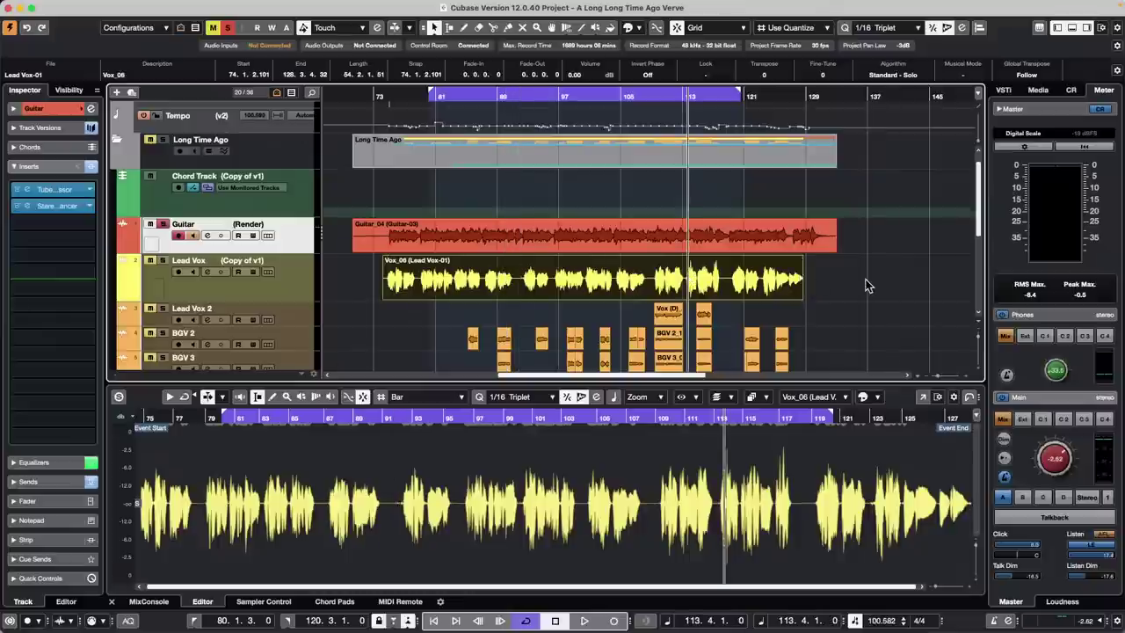
Deselect the Vox_06 event and step the project cursor back across it to about bar 86 without selecting it.
click(866, 285)
alt+shift+click(737, 281)
alt+shift+click(588, 280)
alt+shift+click(490, 278)
alt+shift+click(477, 278)
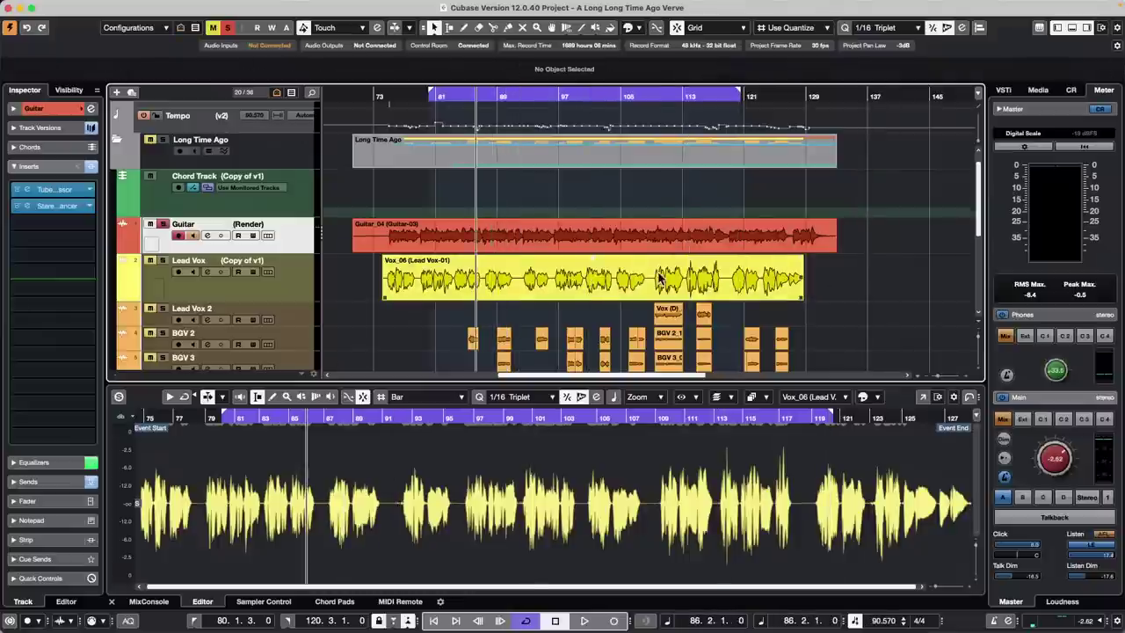
Relocate the project cursor at points over the Vox_06 and Guitar_04 events without selecting them, ending near bar 79.
alt+shift+click(661, 279)
alt+shift+click(776, 286)
alt+shift+click(725, 244)
alt+shift+click(511, 245)
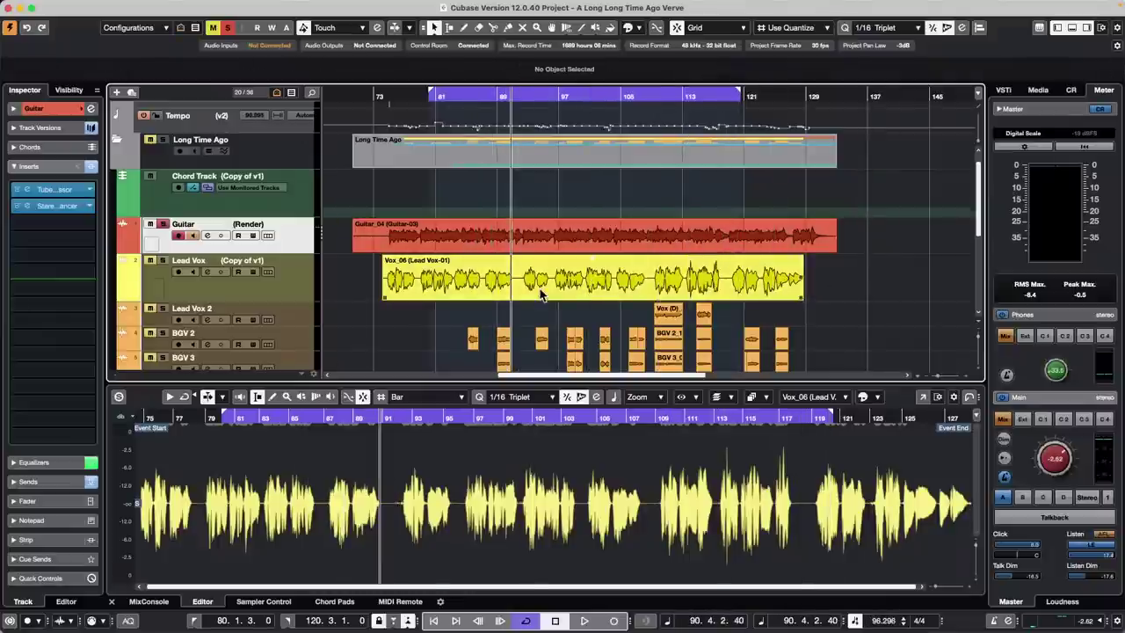
alt+shift+click(543, 290)
alt+shift+click(646, 281)
alt+shift+click(762, 284)
alt+shift+click(573, 279)
alt+shift+click(425, 279)
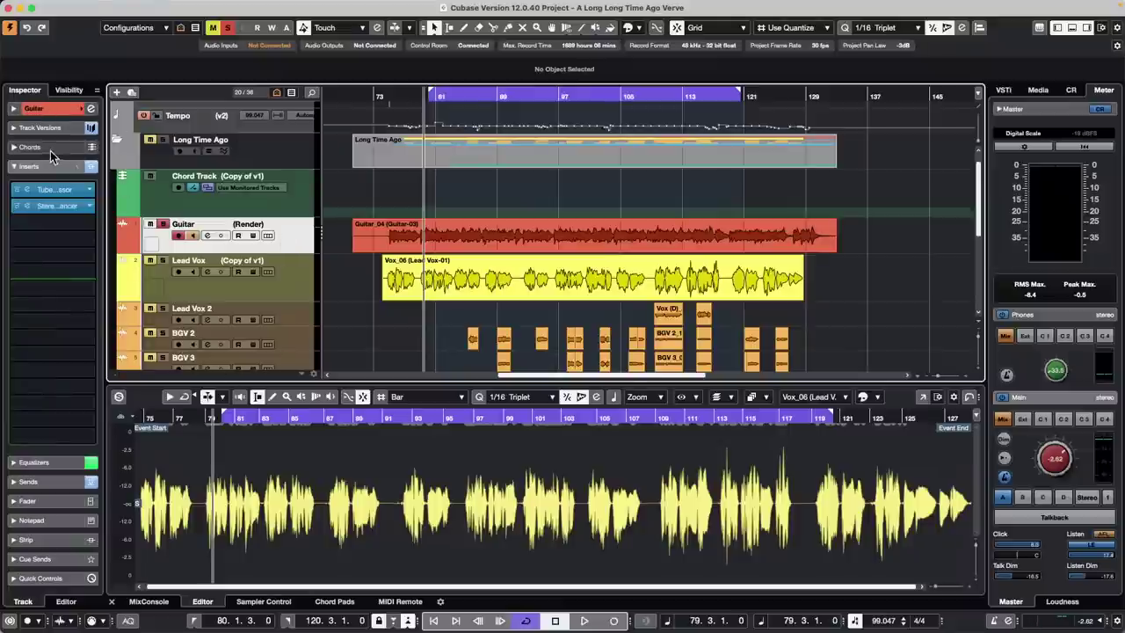
Select the Lead Vox track, hide it through the track visibility list, and check its Inspector.
click(61, 90)
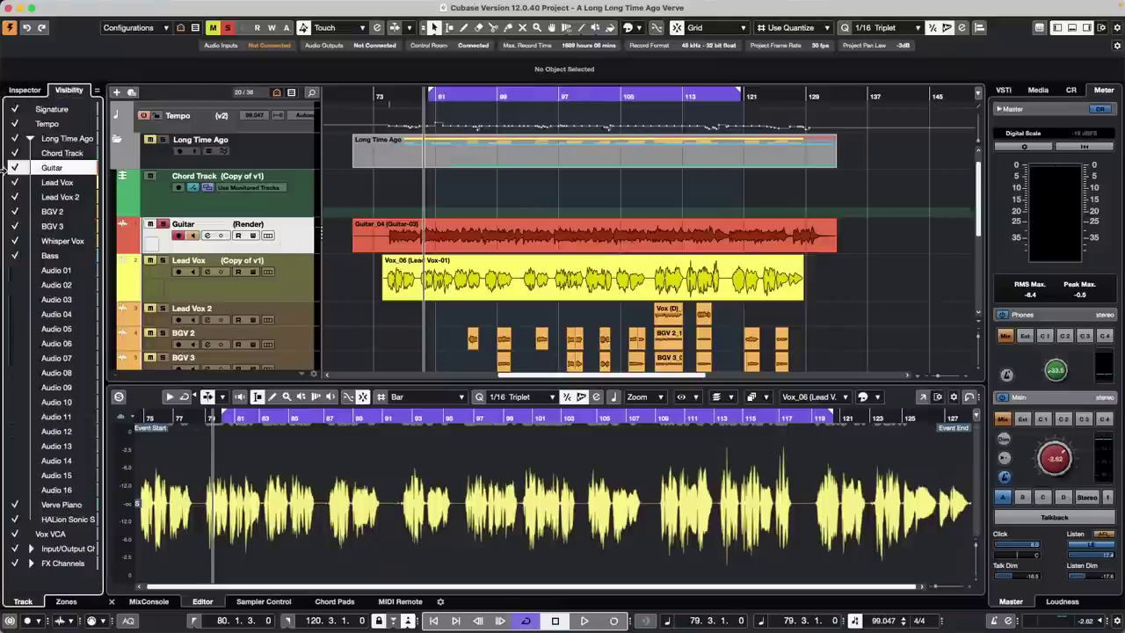
click(283, 283)
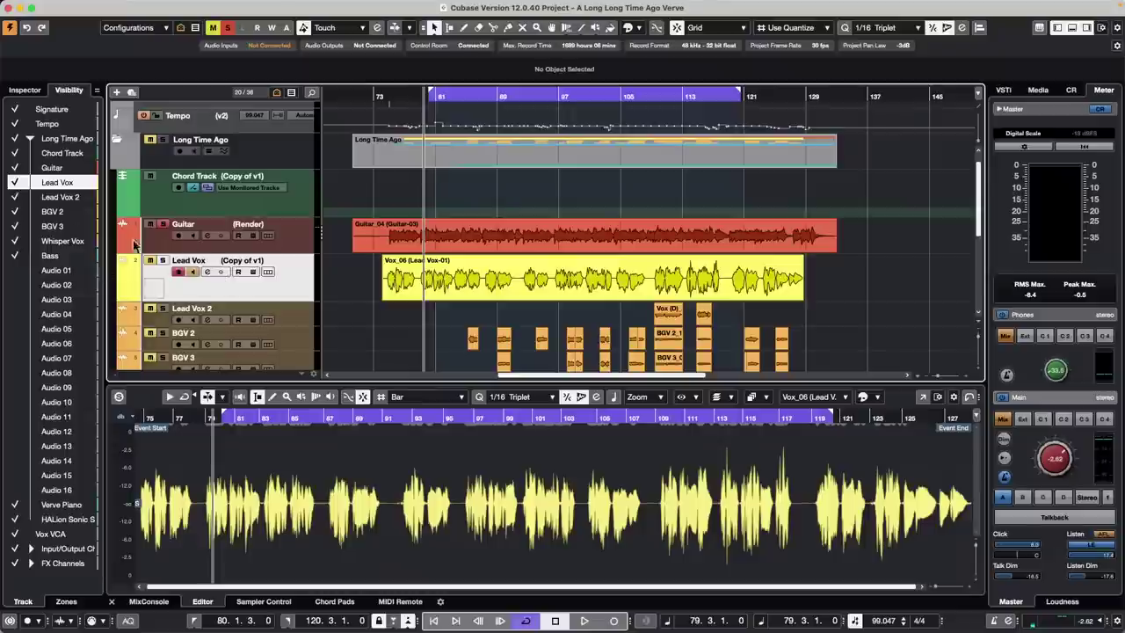
click(14, 182)
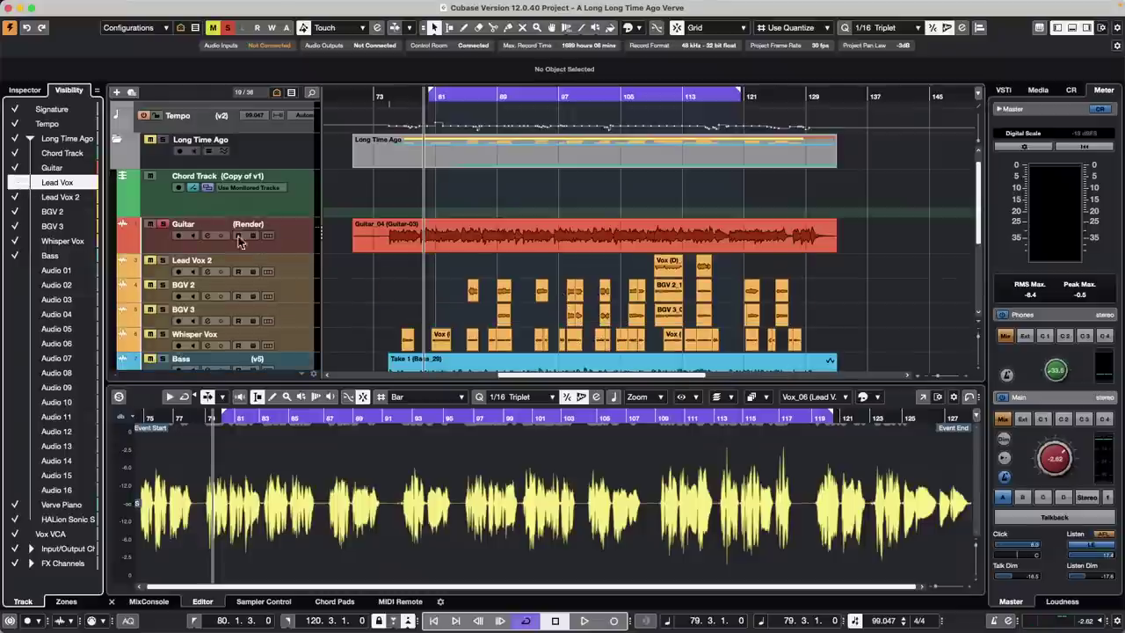
click(26, 92)
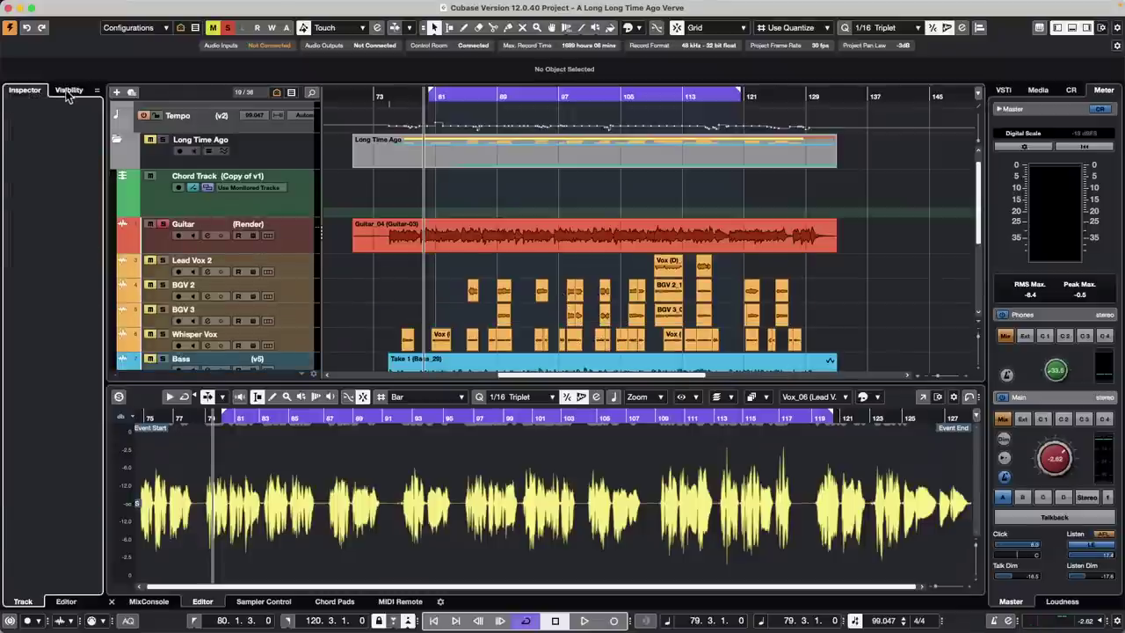
click(69, 92)
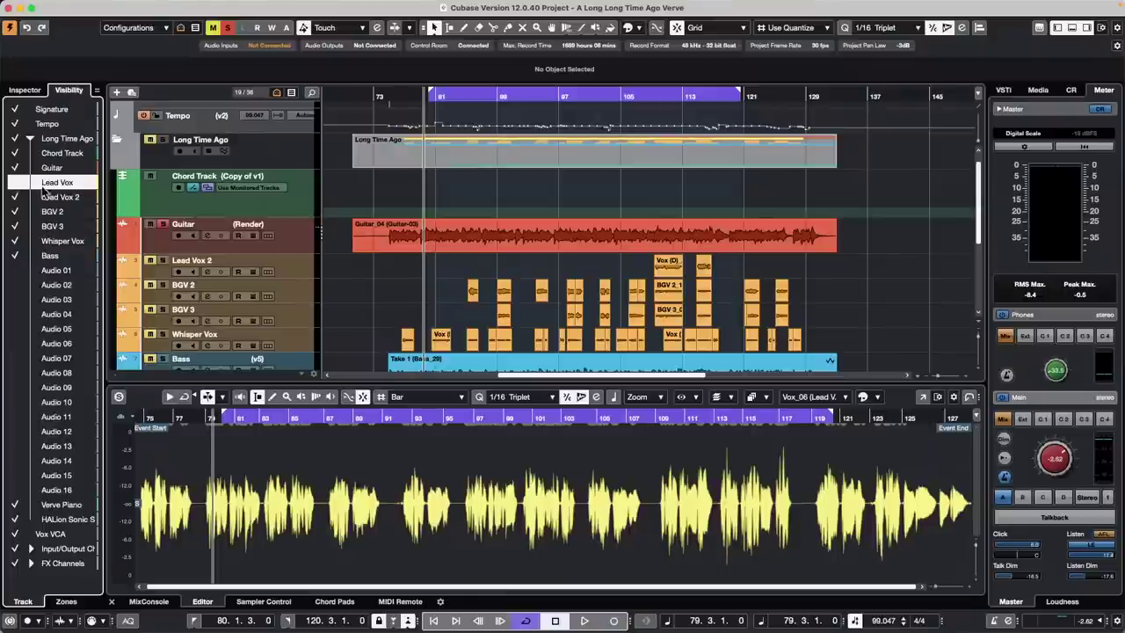
Toggle the Lead Vox track's visibility on and off repeatedly, leaving the track shown.
click(15, 183)
click(15, 183)
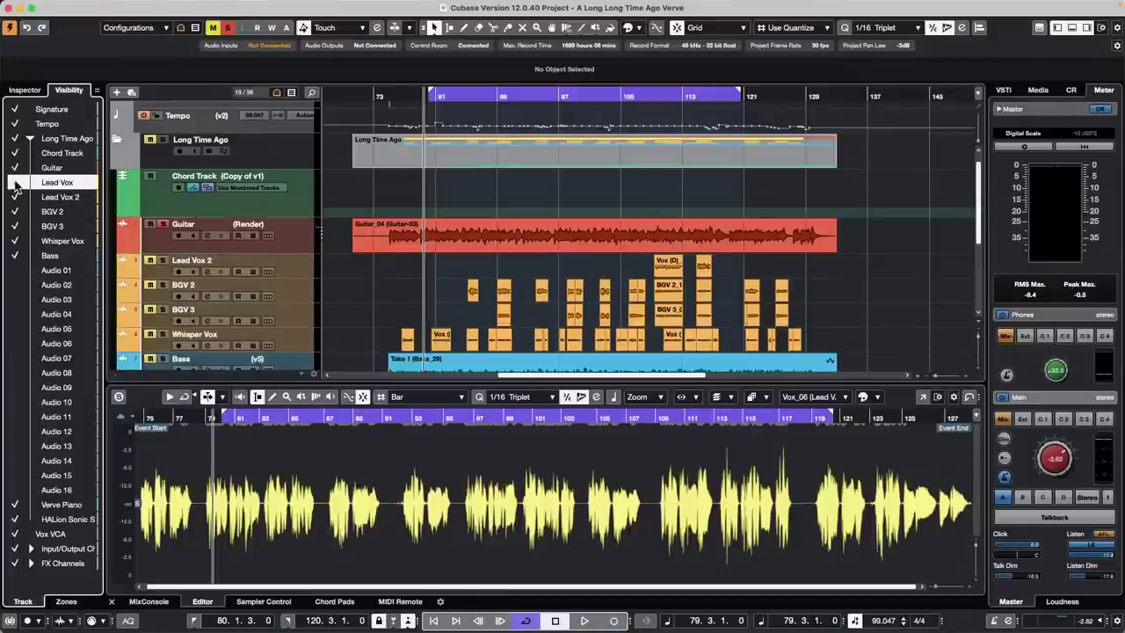
click(15, 183)
click(15, 183)
click(15, 183)
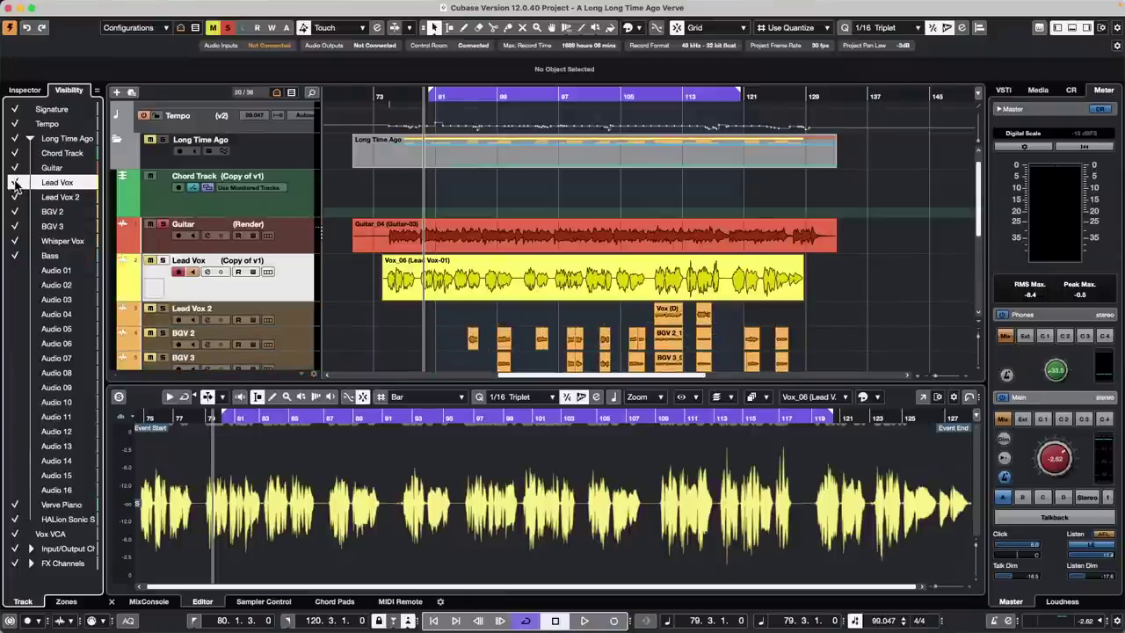
click(15, 183)
click(15, 183)
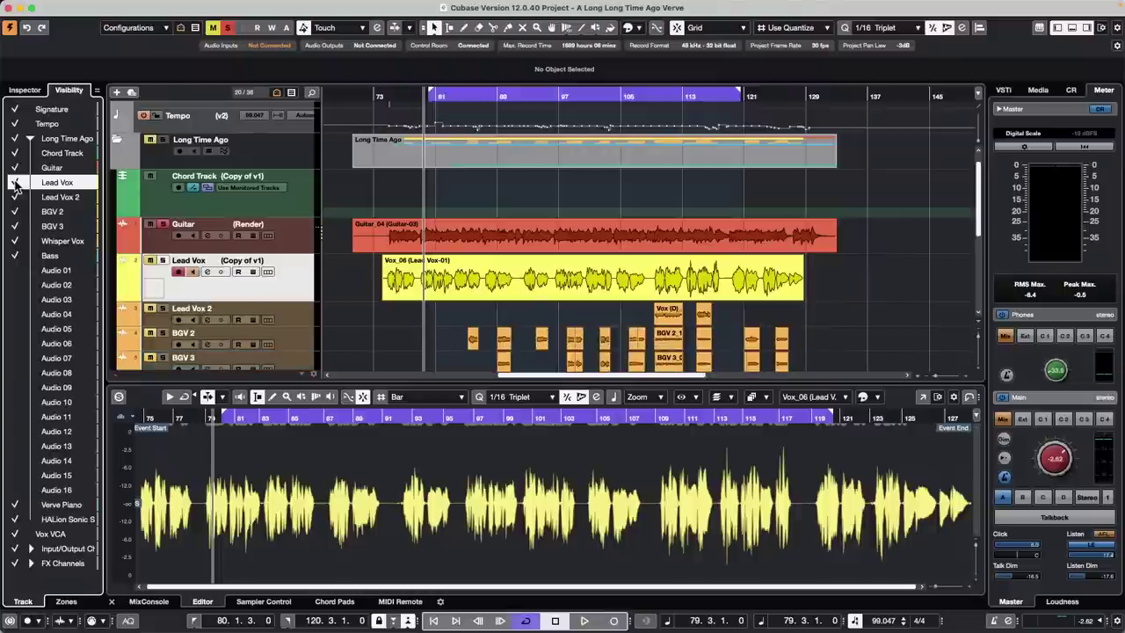
click(15, 183)
click(15, 183)
click(15, 182)
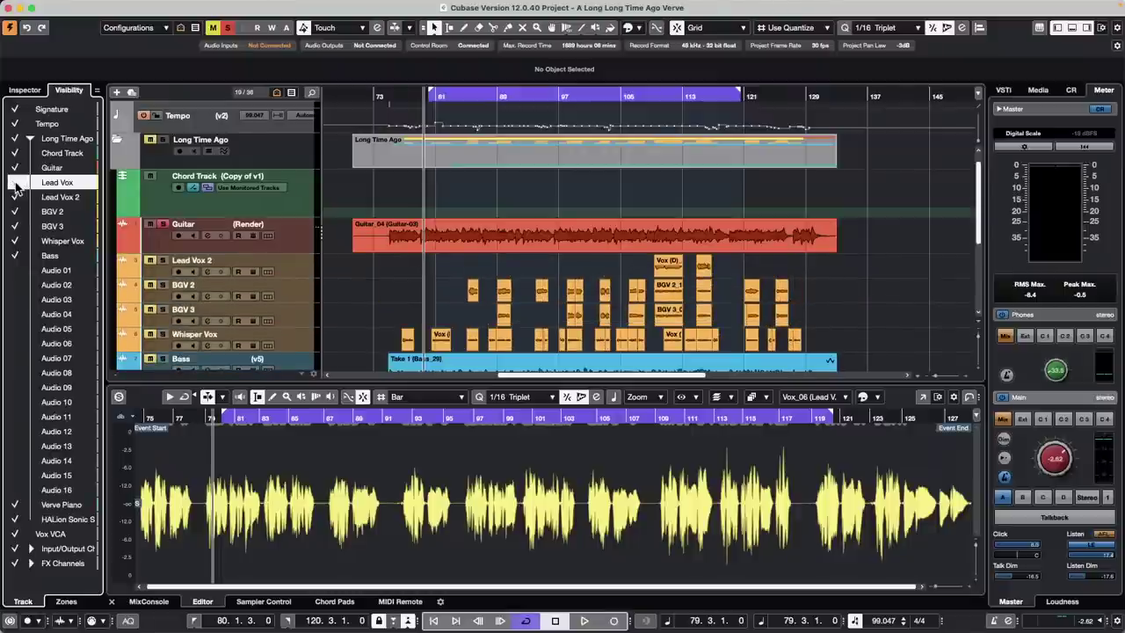
click(15, 182)
click(15, 183)
click(15, 182)
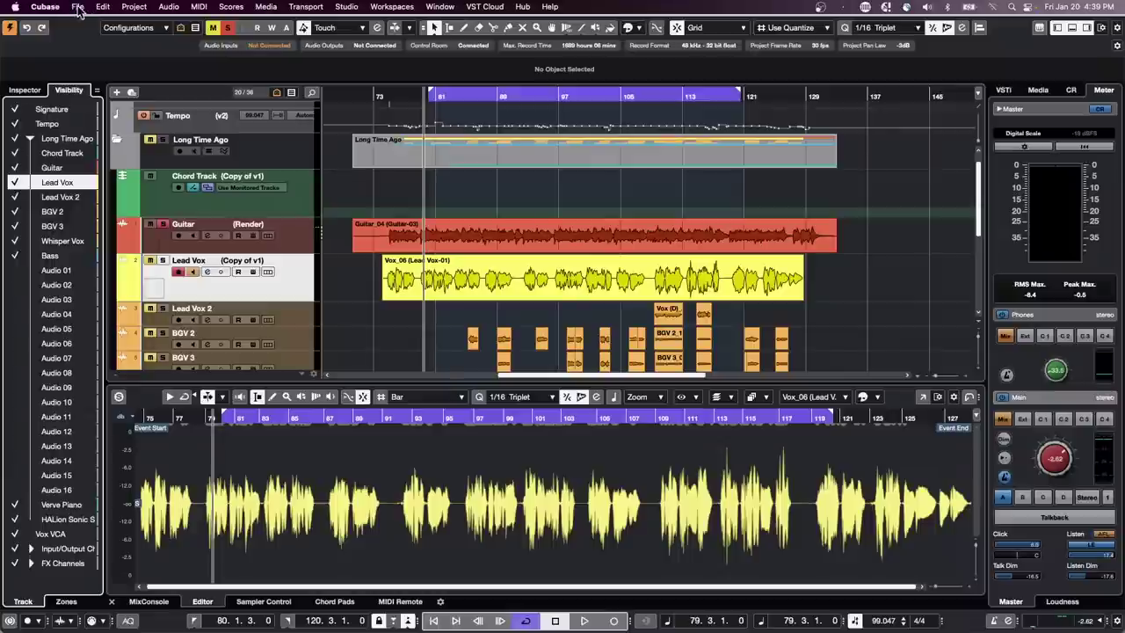
Create a new empty project in the January 20 2023 folder.
click(77, 7)
click(85, 24)
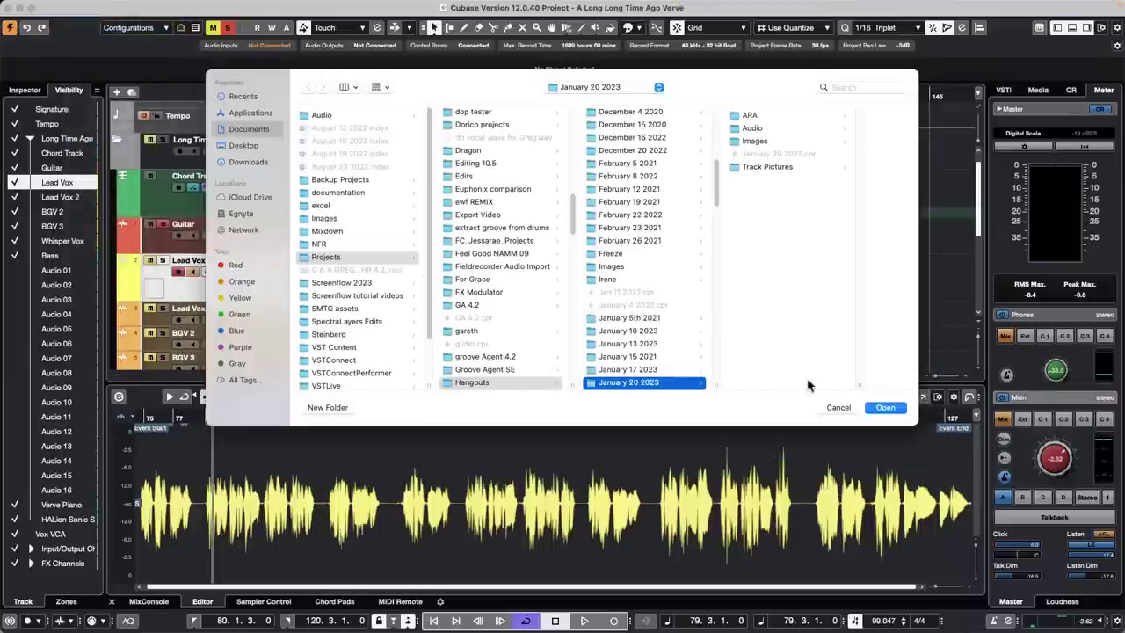
click(885, 408)
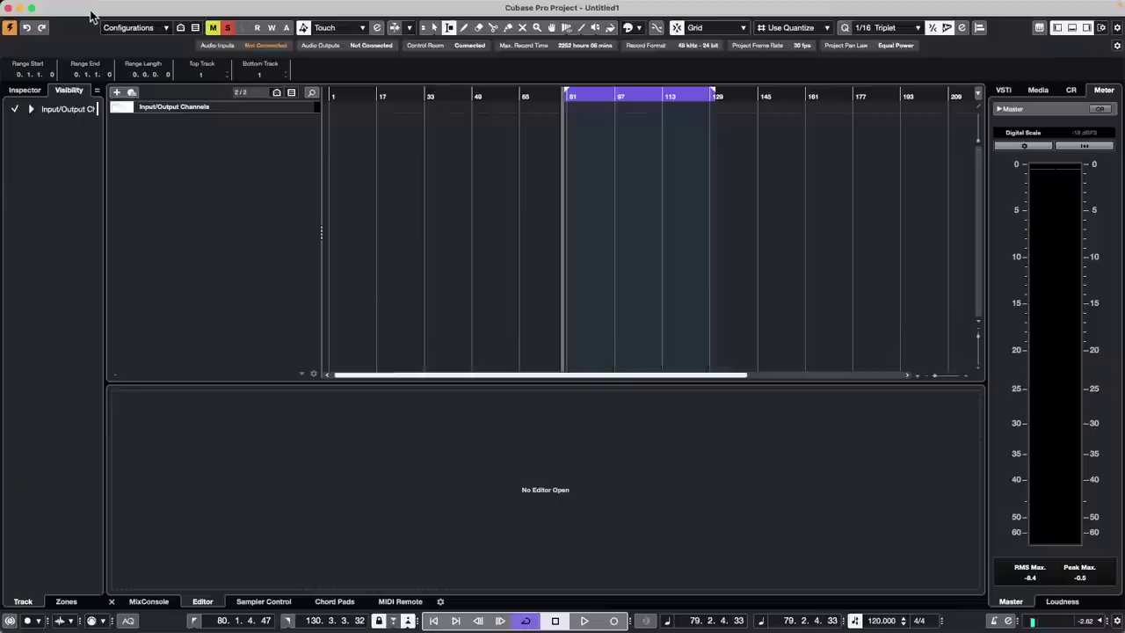
Import the audio file 9 What Can I Say.wav from the Cats copy folder inside WaveLab Audio files.
click(77, 7)
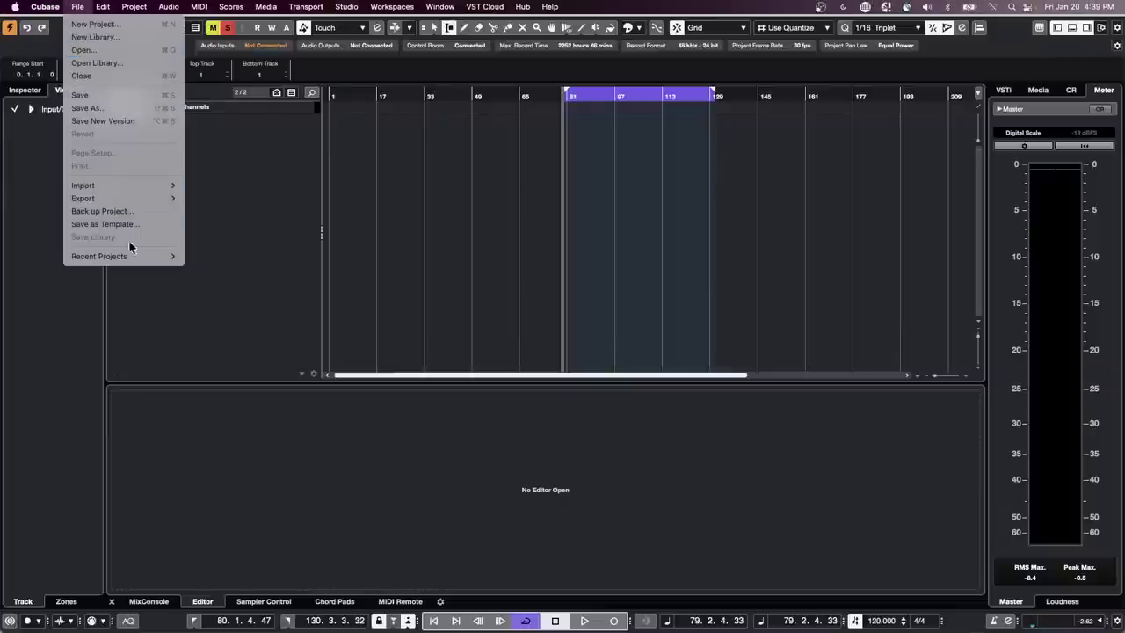
mouse_move(131, 185)
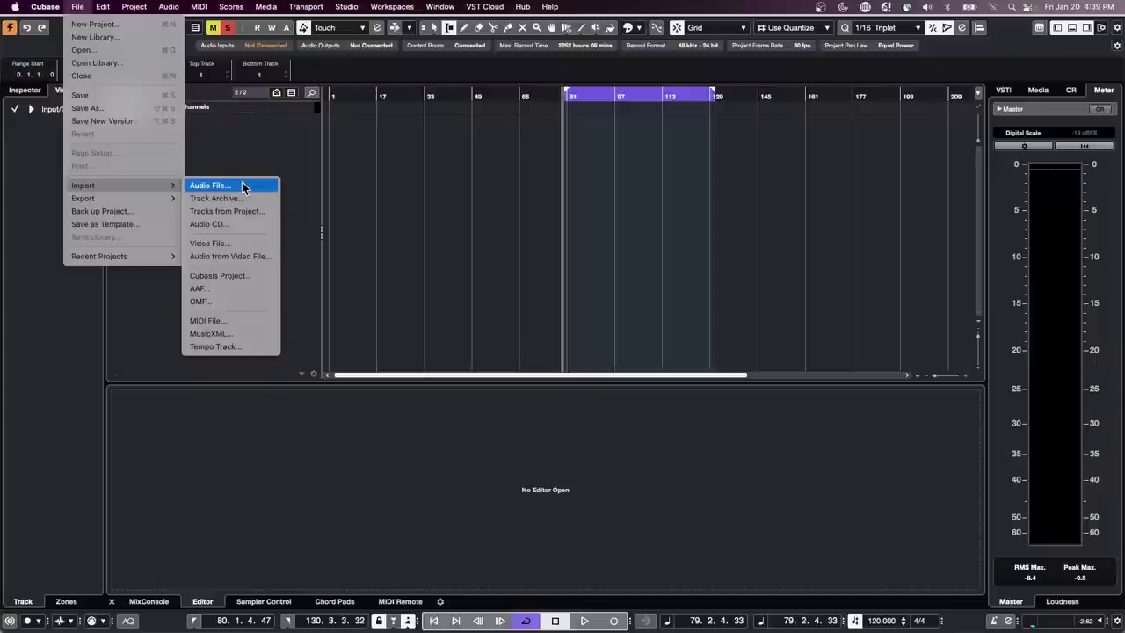
click(243, 188)
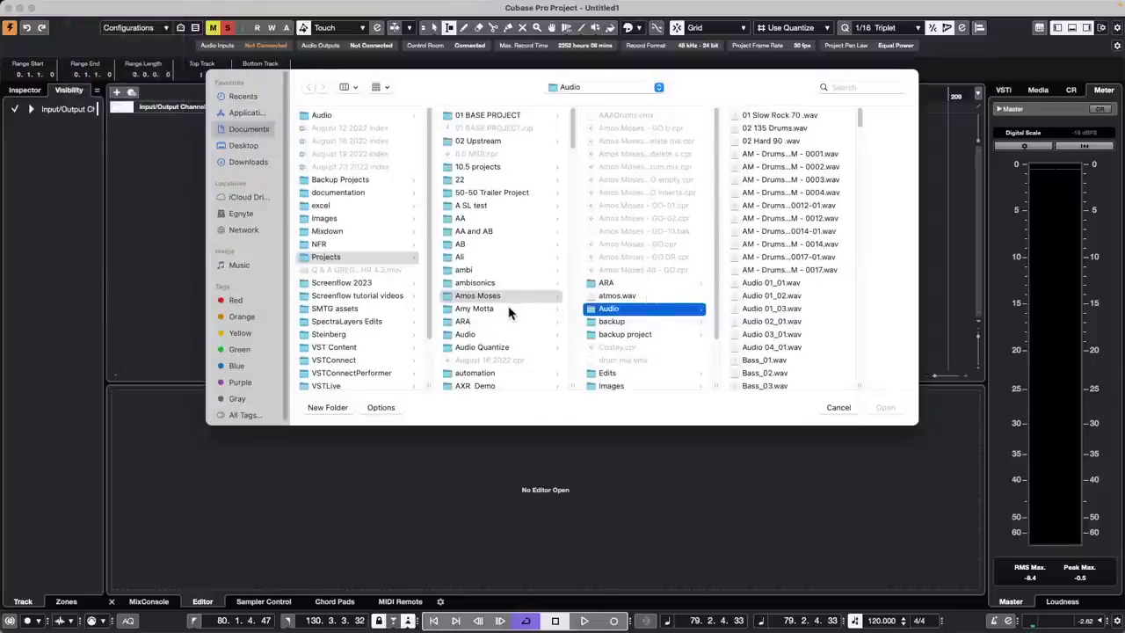
scroll(505, 301, down, 15)
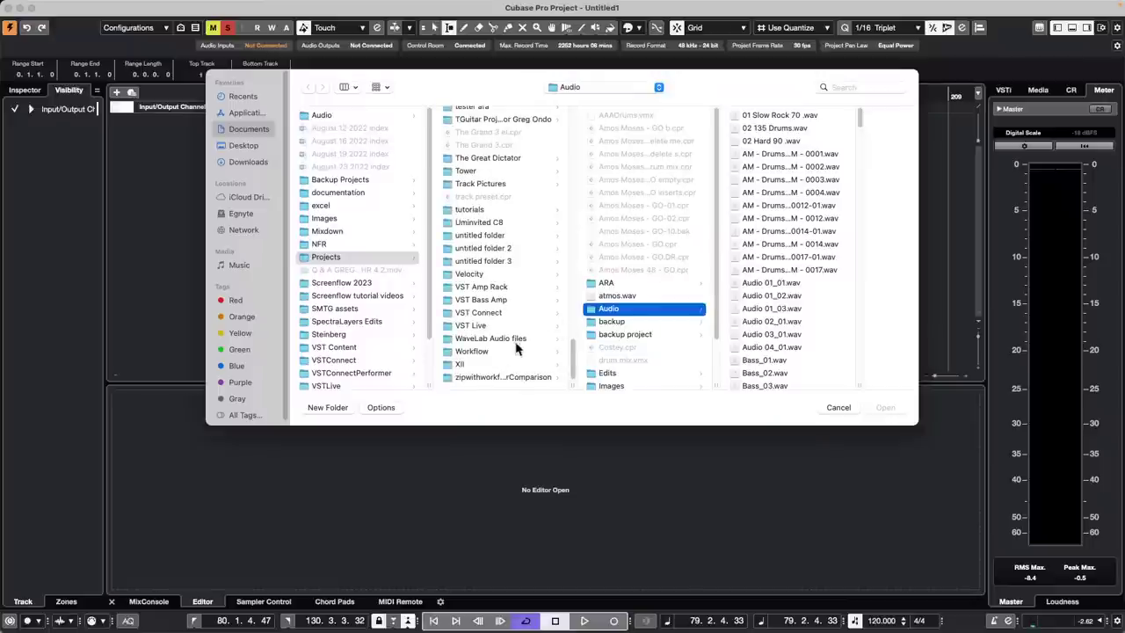
click(517, 339)
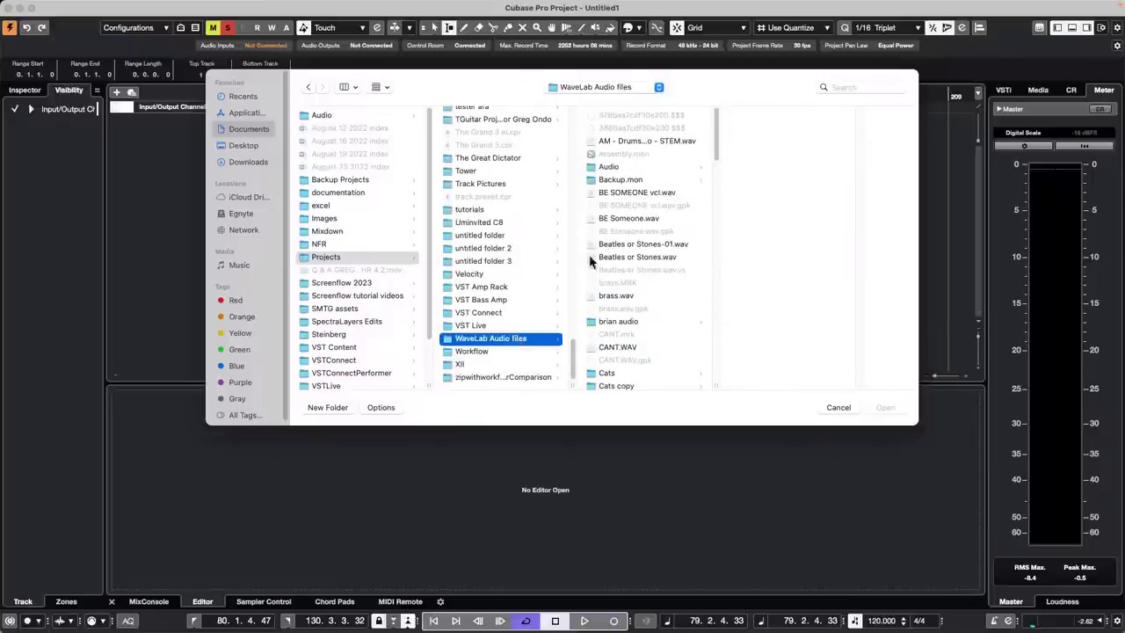
scroll(641, 337, down, 2)
click(626, 335)
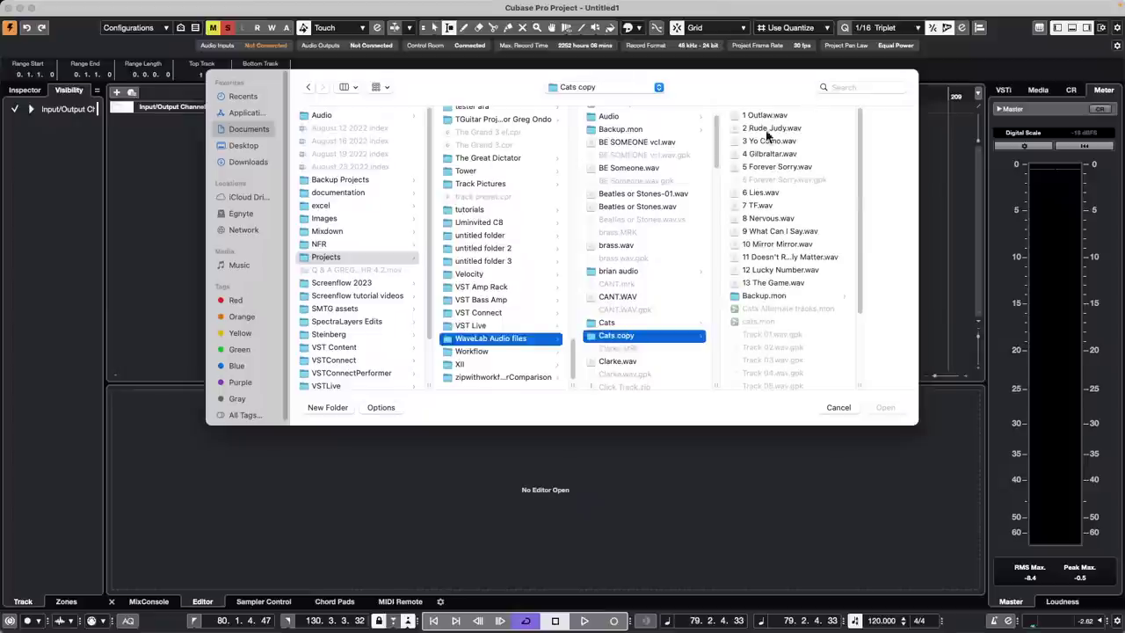
double_click(775, 231)
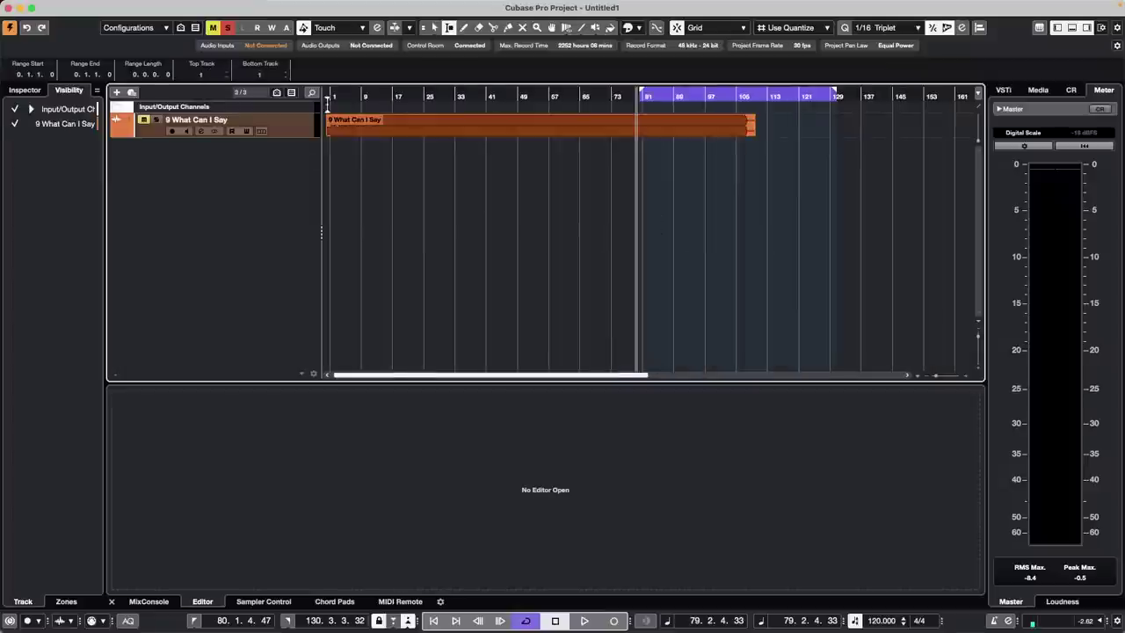
Select the imported 9 What Can I Say event and start playback from the beginning of the project.
click(422, 127)
click(169, 8)
mouse_move(134, 7)
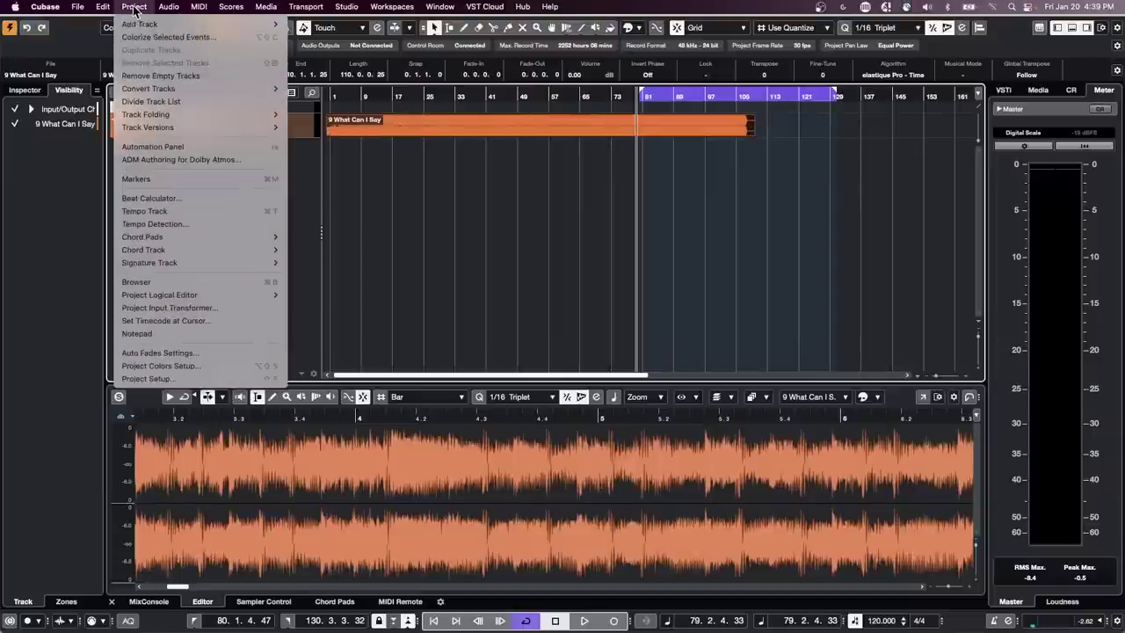
click(503, 163)
drag(336, 93, 320, 93)
key(space)
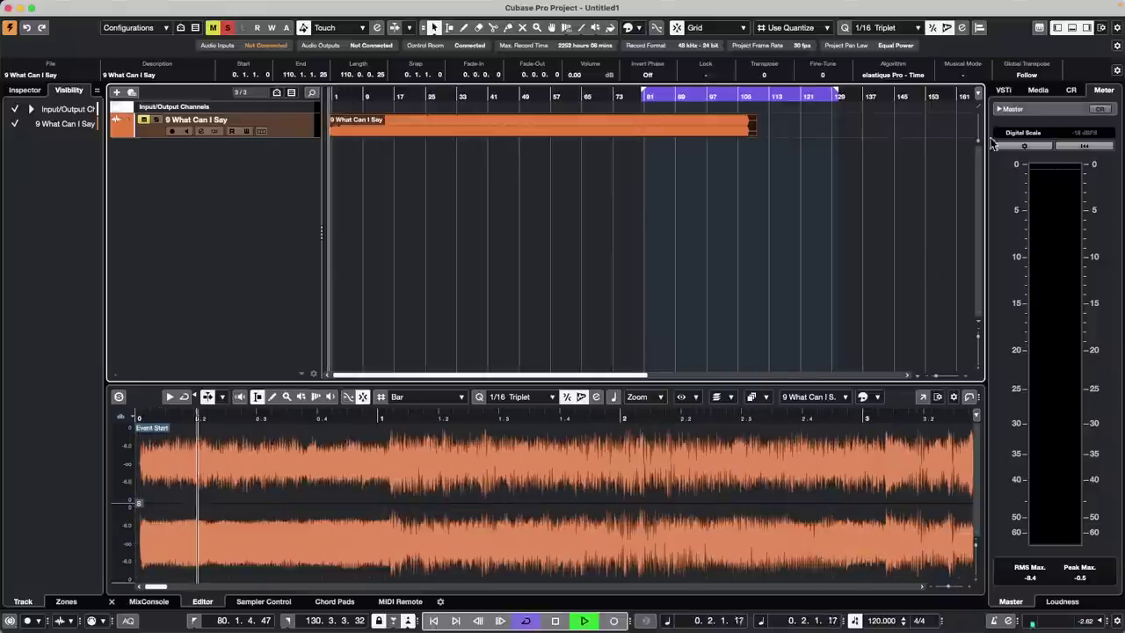
Solo the 9 What Can I Say track and set the Control Room main level to -13.5.
click(1071, 90)
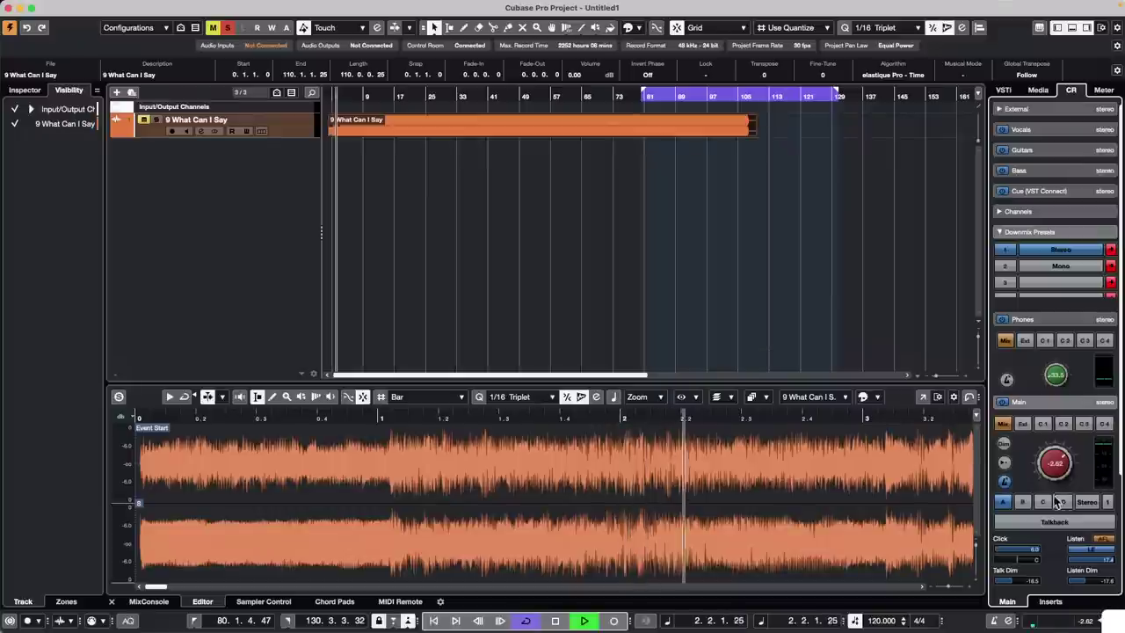
click(157, 119)
drag(1043, 469, 1045, 460)
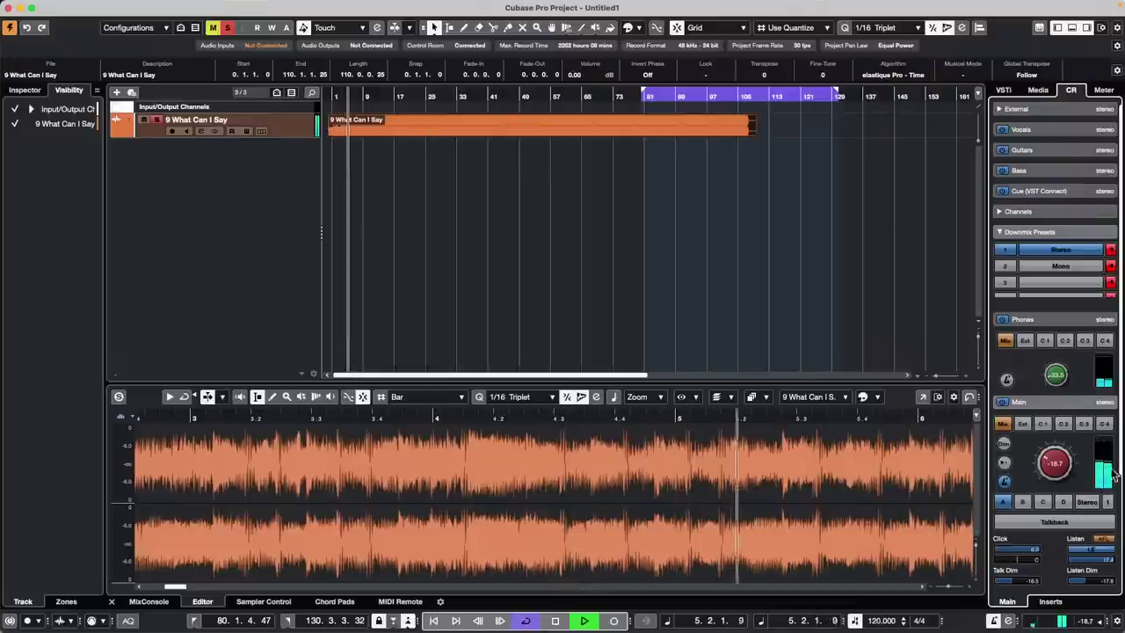
drag(1049, 470, 1047, 456)
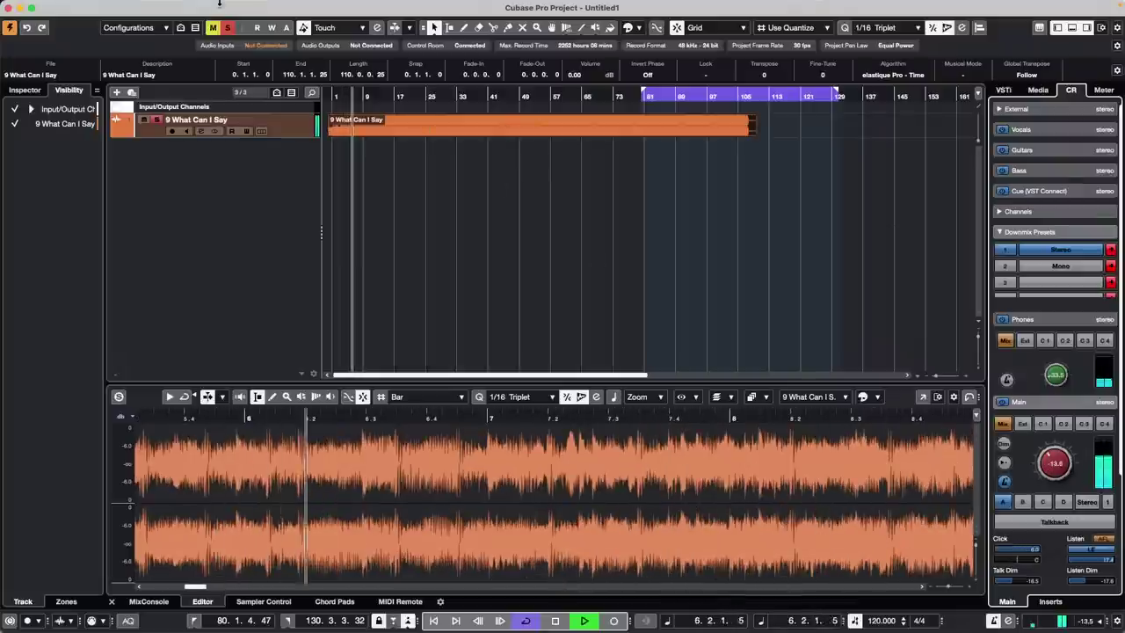
Enlarge the 9 What Can I Say track's height and analyze its event with Tempo Detection.
drag(269, 137, 264, 194)
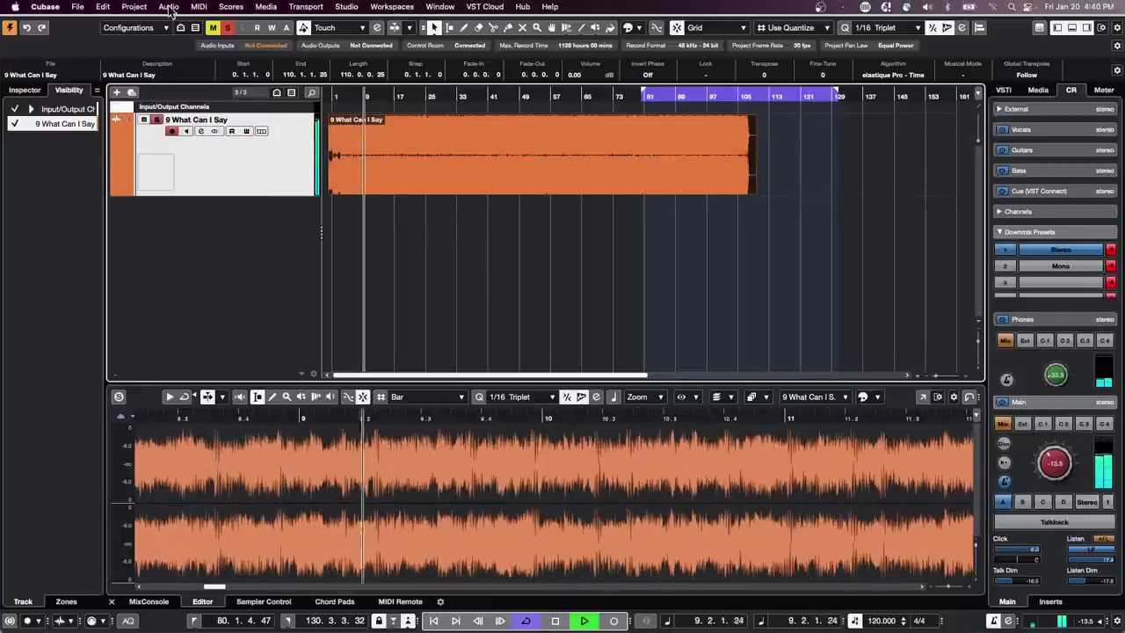
click(167, 7)
mouse_move(151, 9)
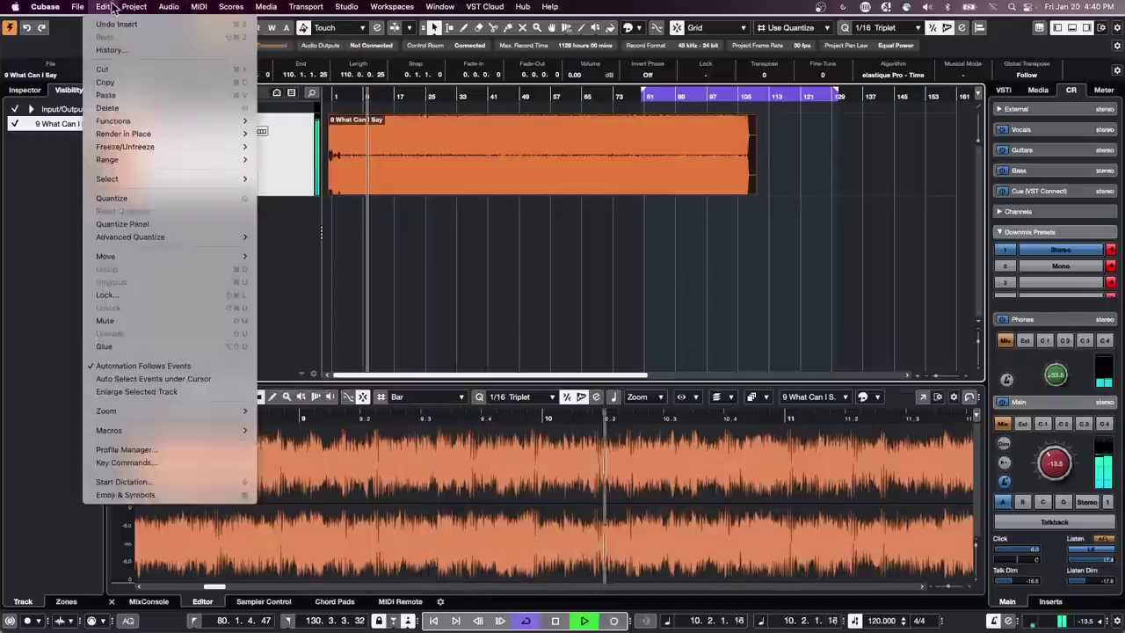
click(178, 225)
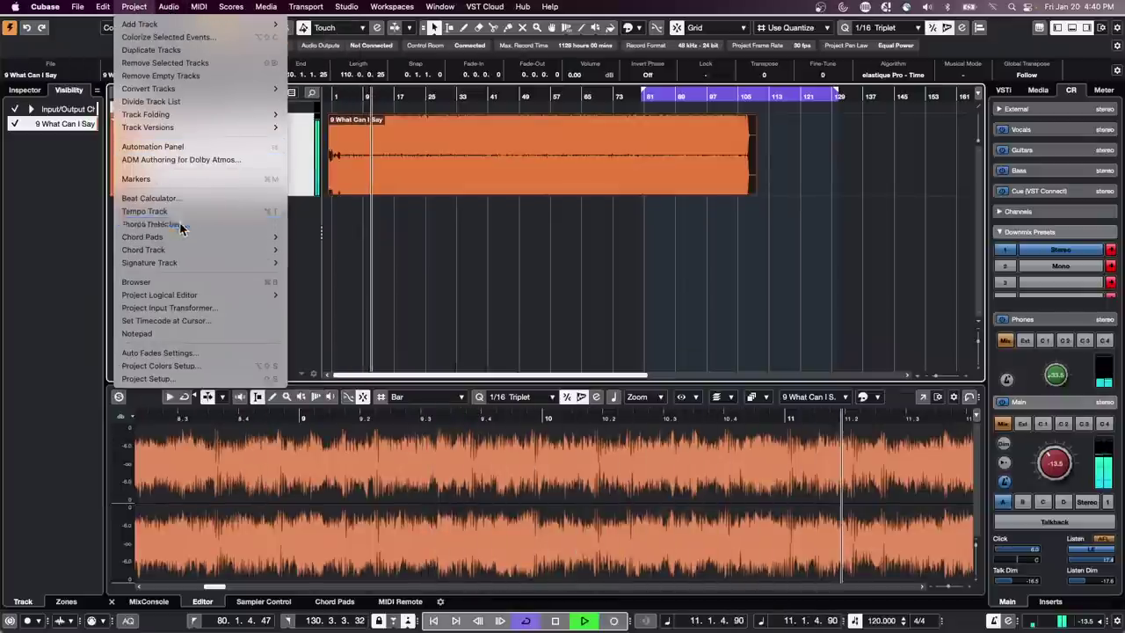
click(692, 203)
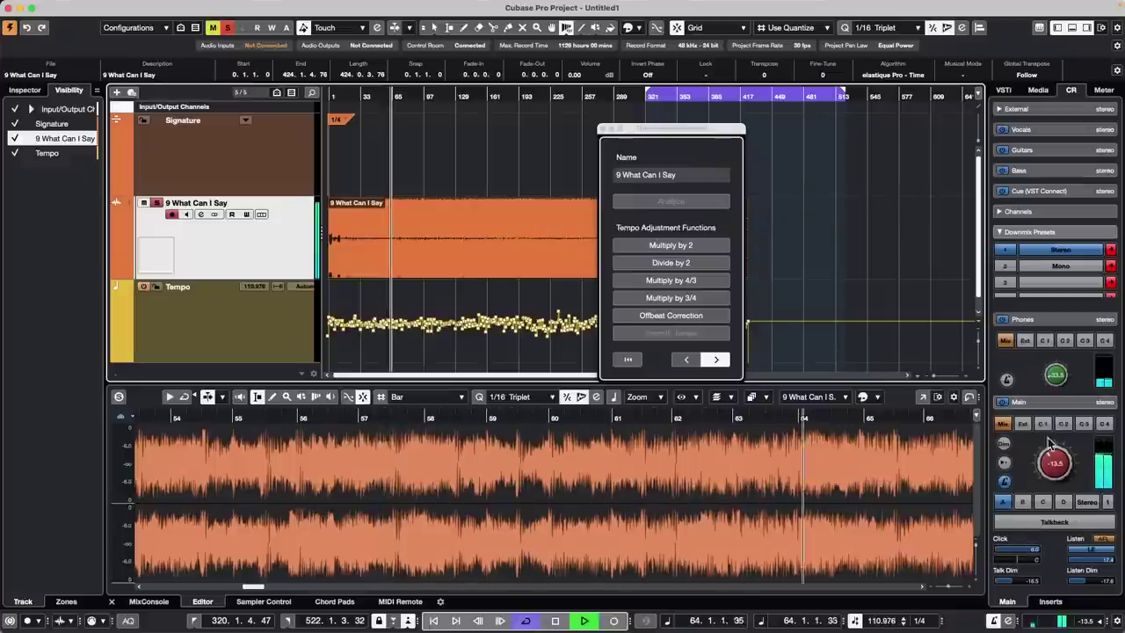
Lower the 9 What Can I Say channel fader in the mixer and replay the song from about bar 12.
click(148, 601)
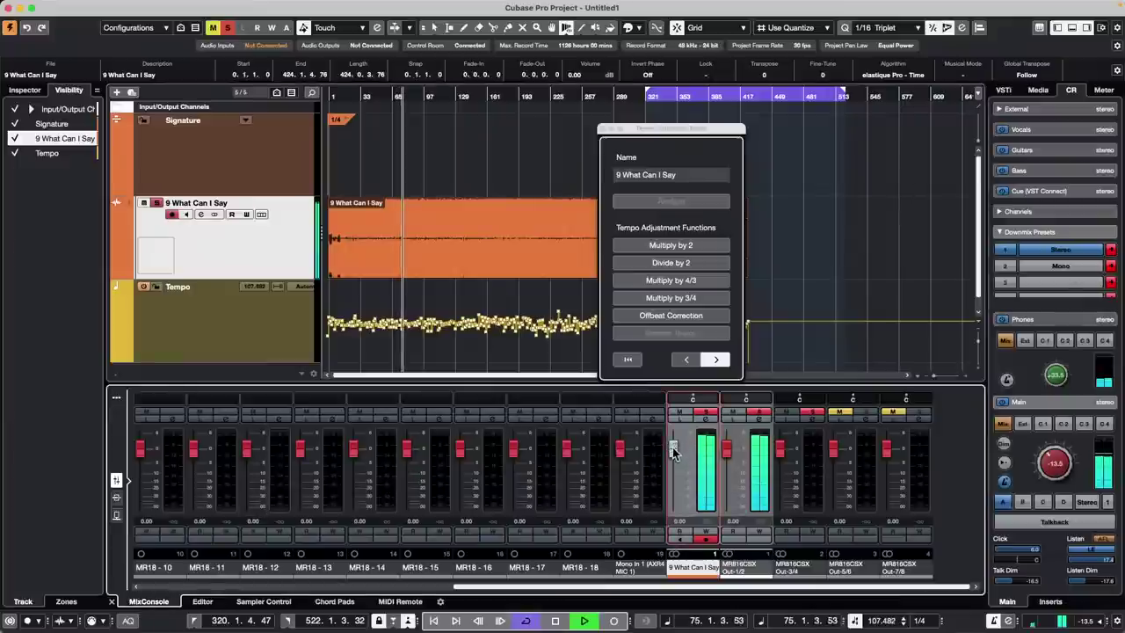
drag(673, 450, 673, 473)
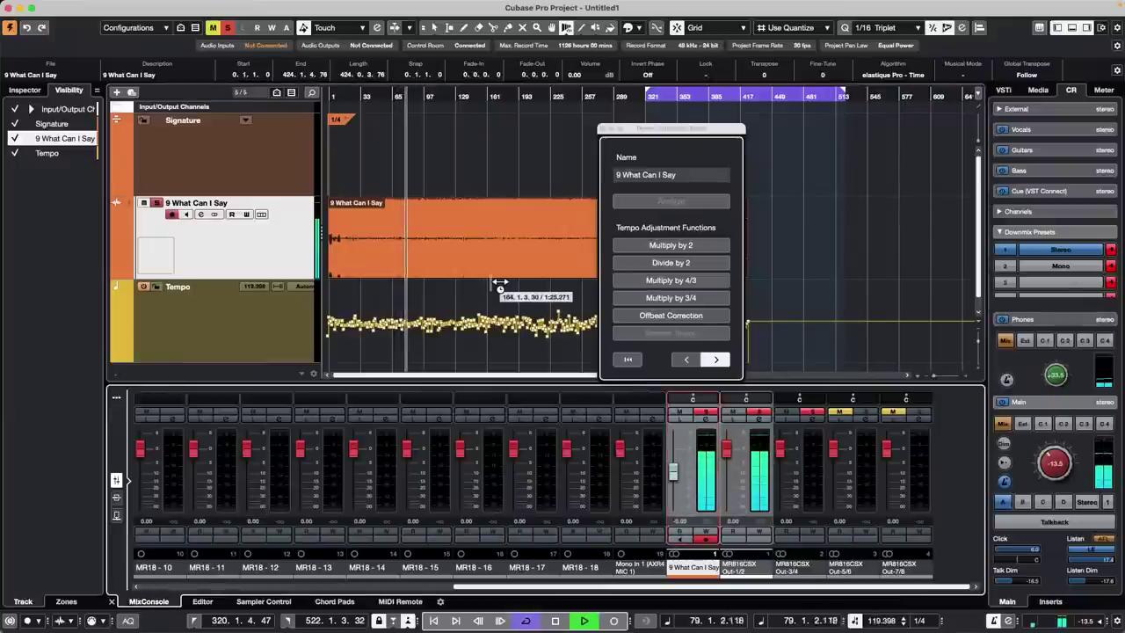
key(space)
click(344, 96)
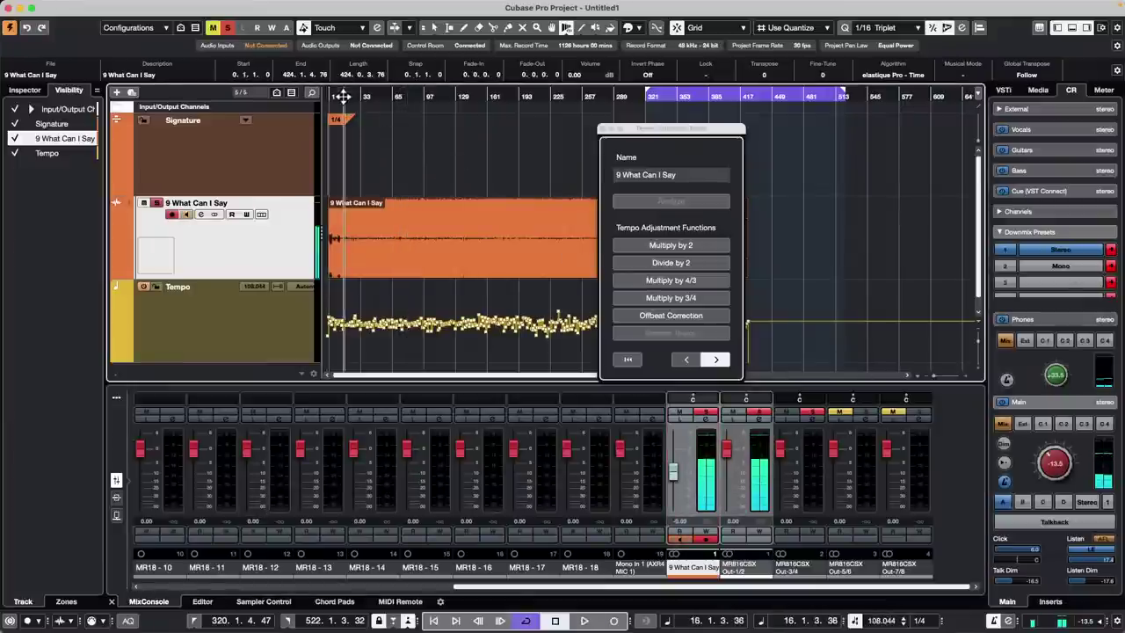
drag(344, 96, 344, 129)
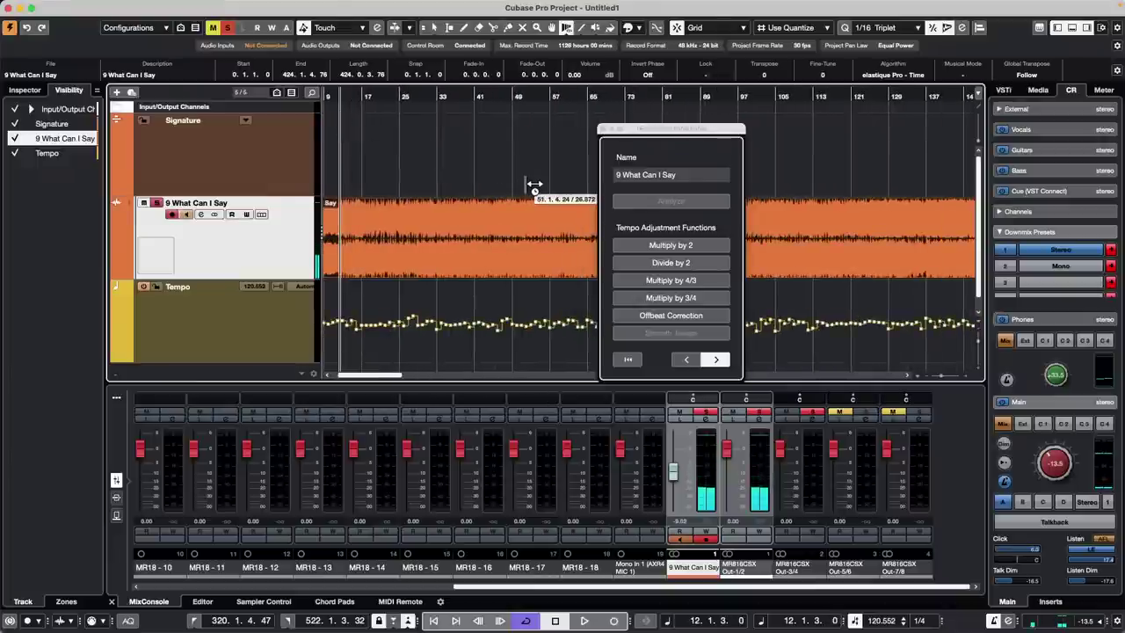
key(space)
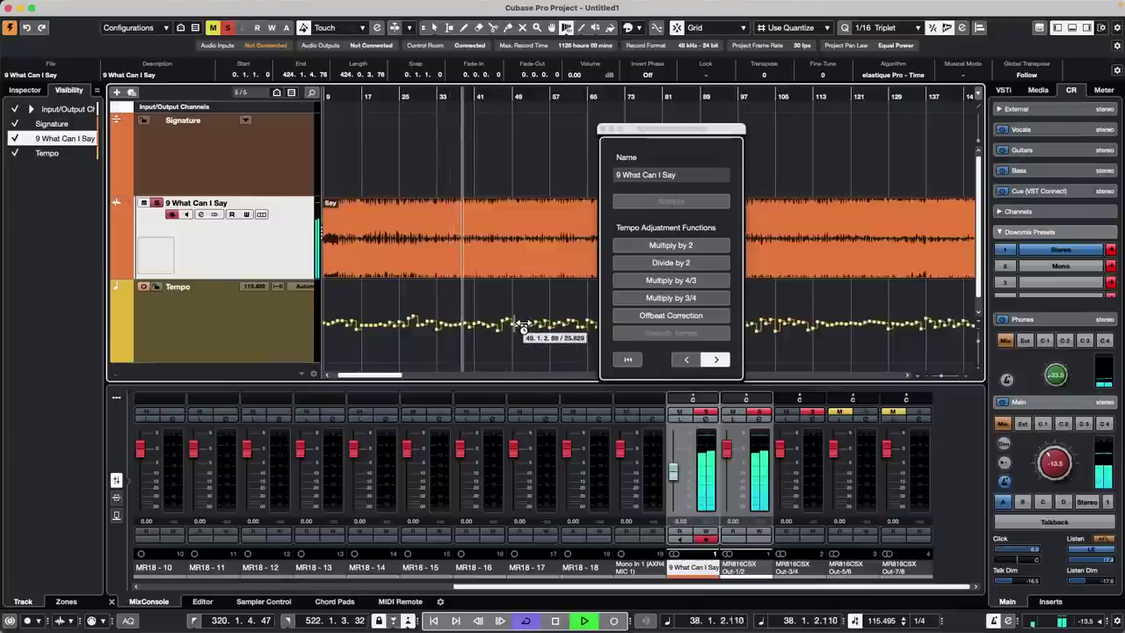
Move the Tempo Detection Panel away from the playback cursor, listen to about bar 49 and stop playback.
key(h)
key(h)
key(h)
key(h)
key(h)
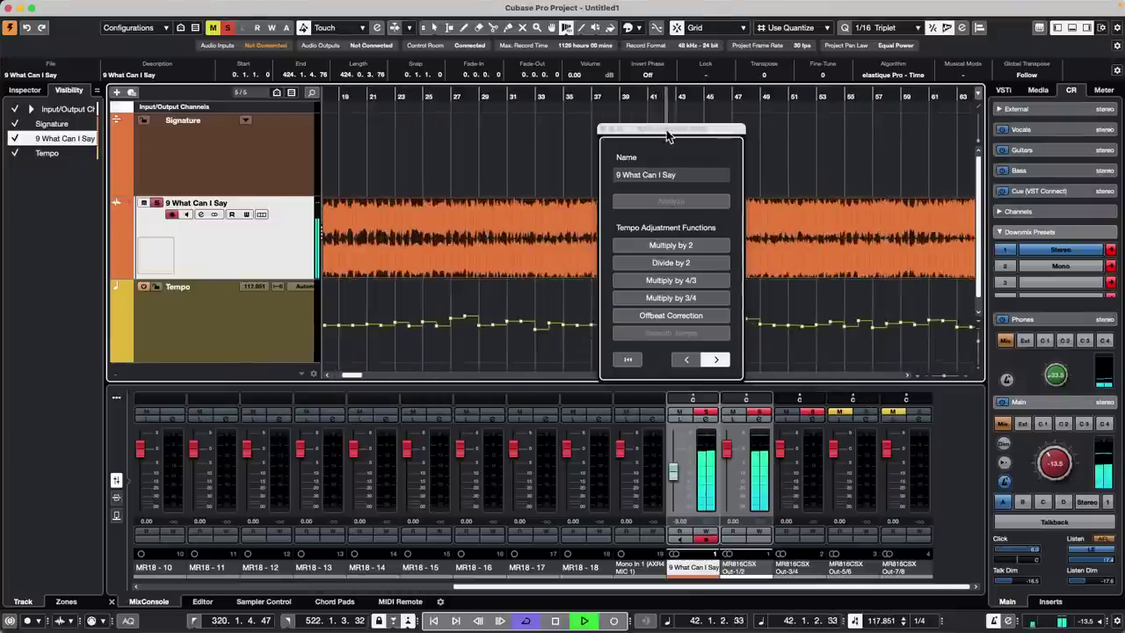
drag(668, 129, 468, 124)
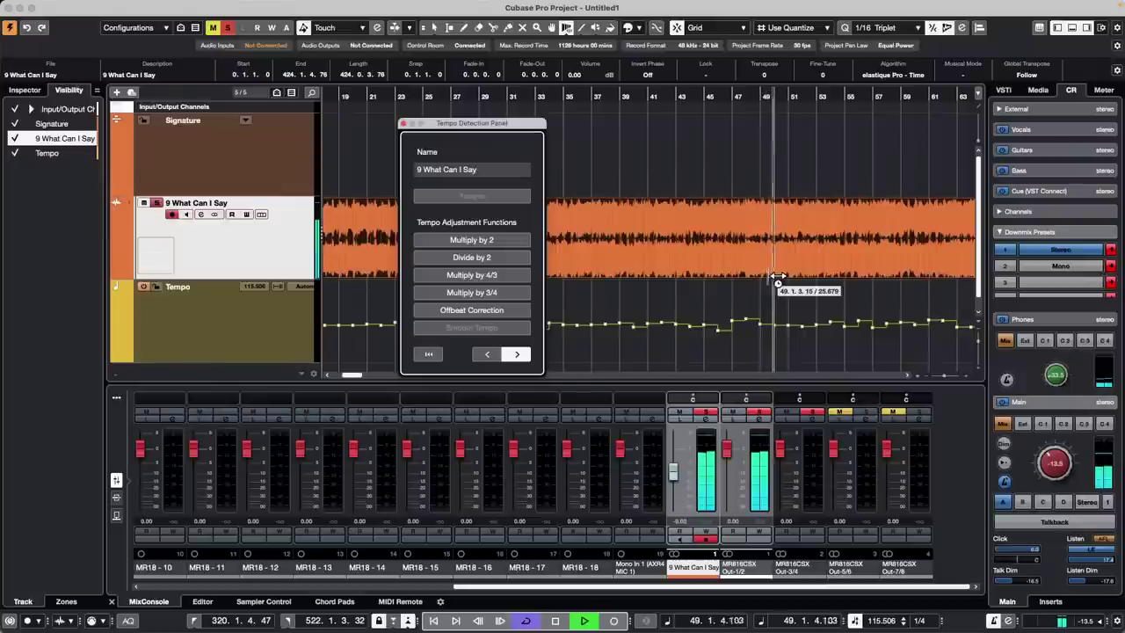
key(space)
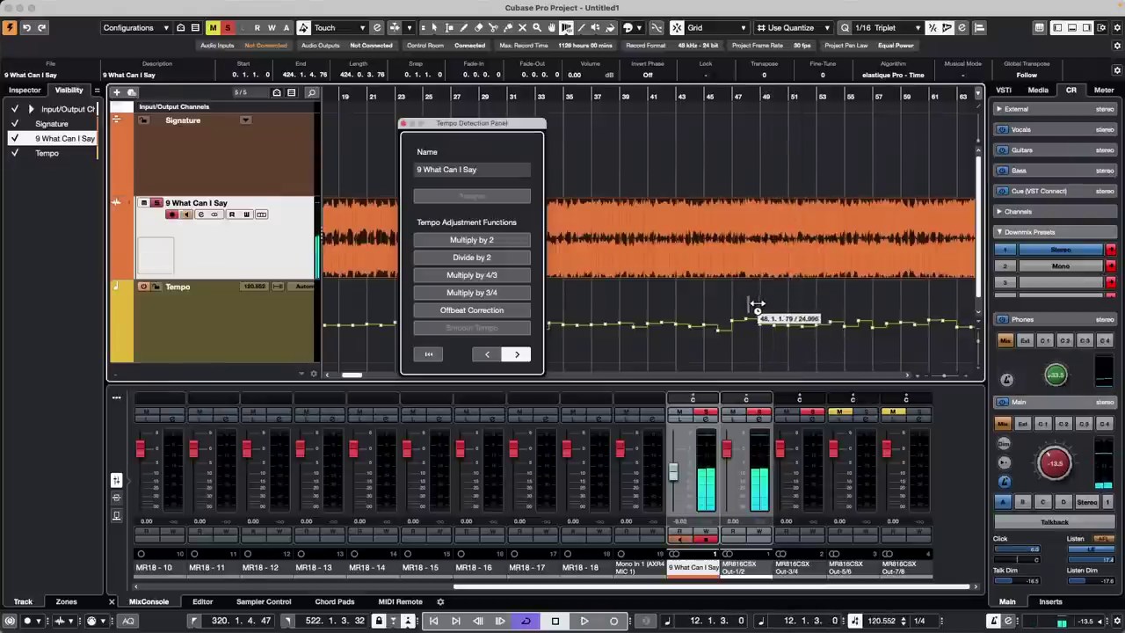
Examine the detected tempo points around bar 48 and select the Tempo track.
drag(739, 96, 816, 125)
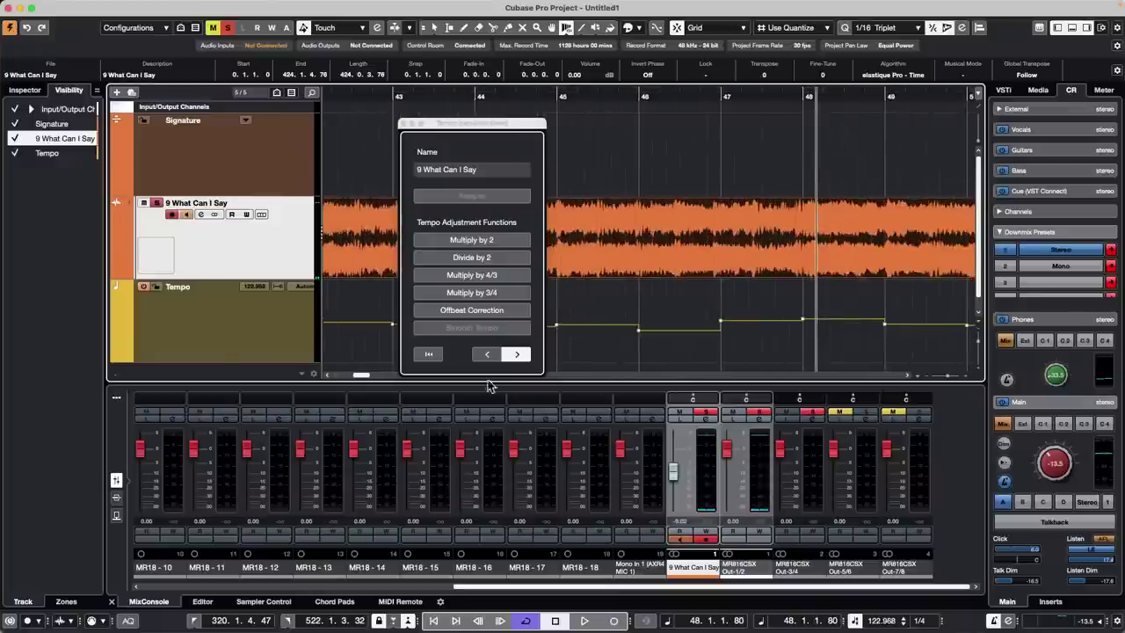
click(530, 357)
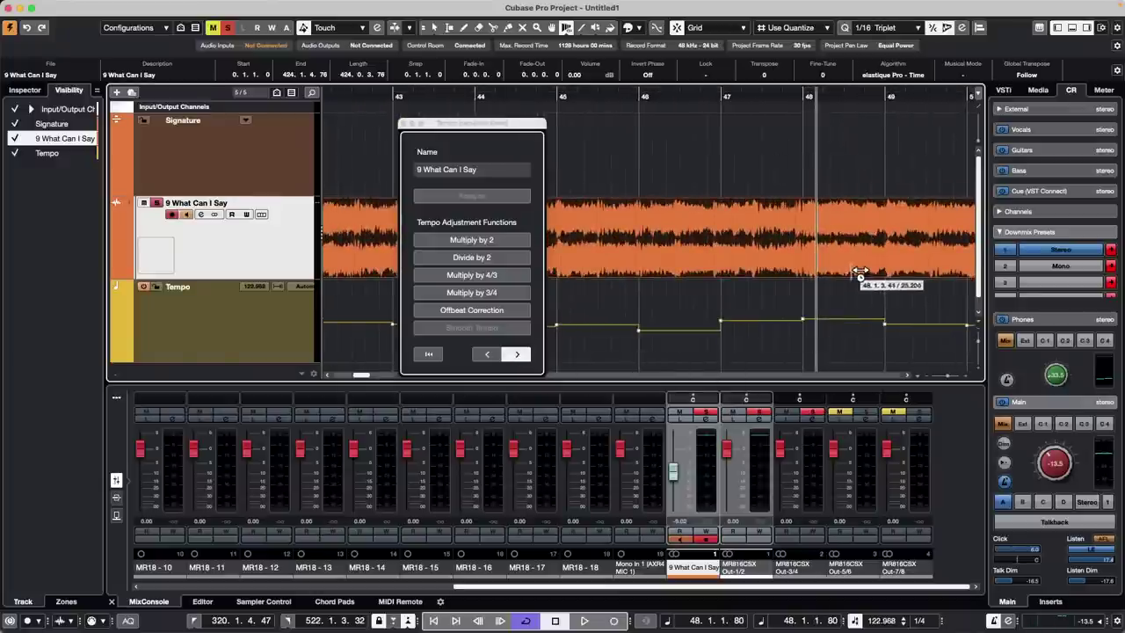
click(809, 329)
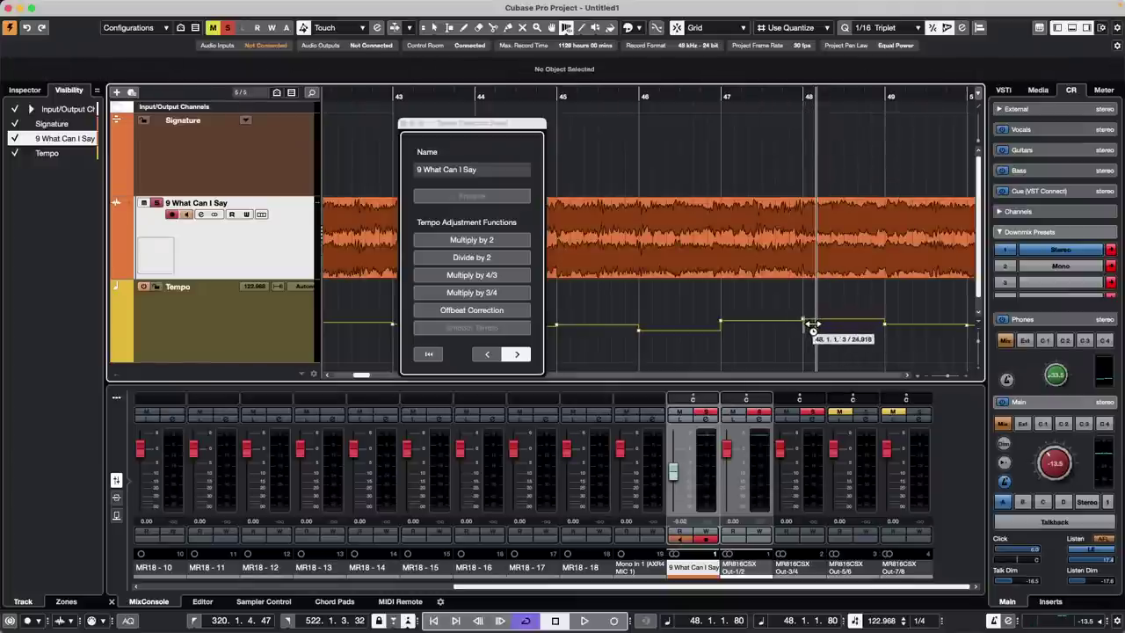
click(281, 161)
click(261, 348)
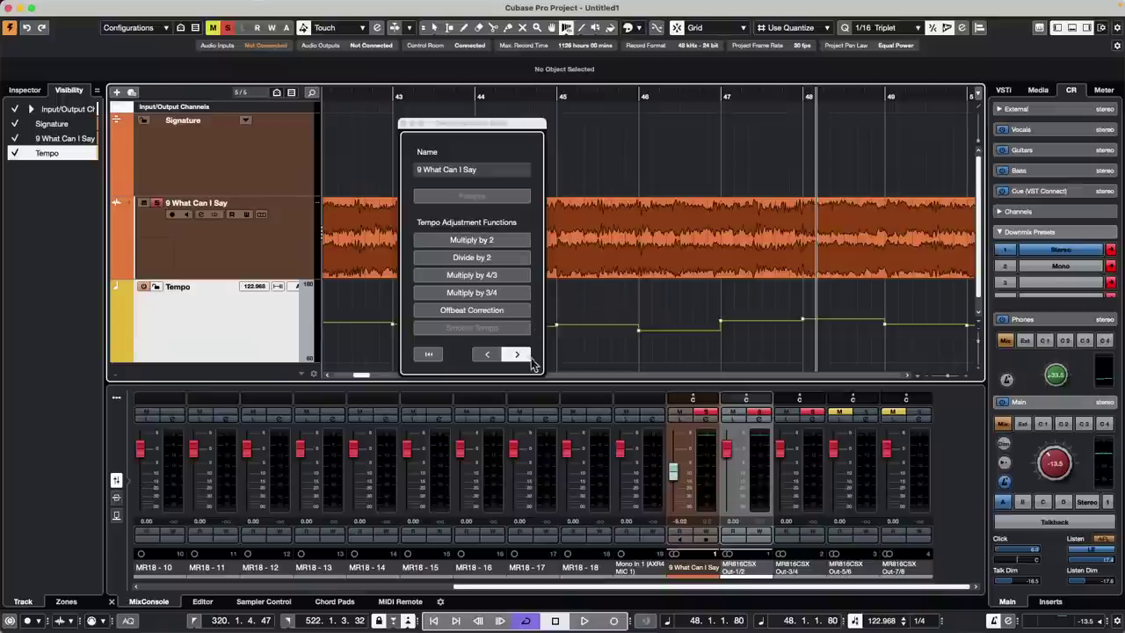
Reset the tempo detection and analyze 9 What Can I Say again.
drag(741, 93, 745, 75)
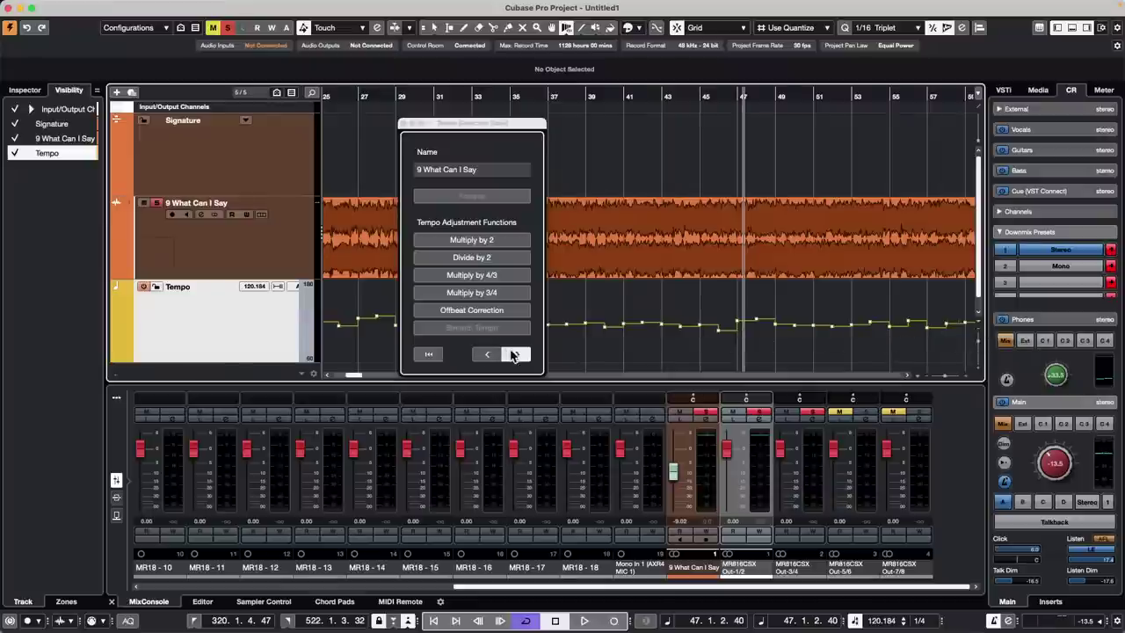
click(430, 355)
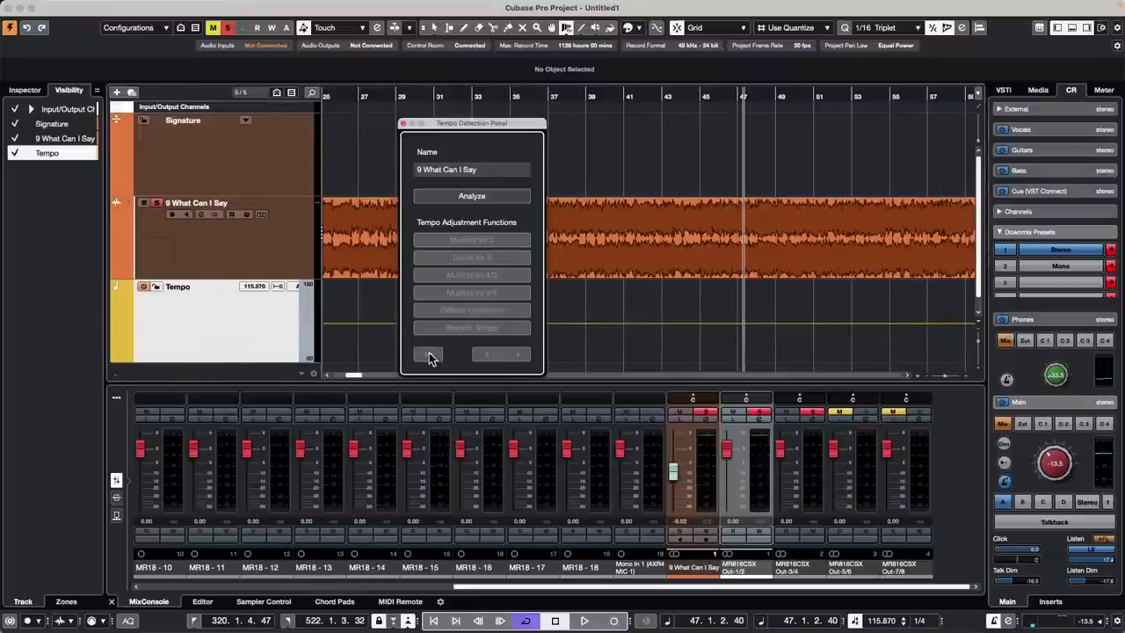
click(494, 197)
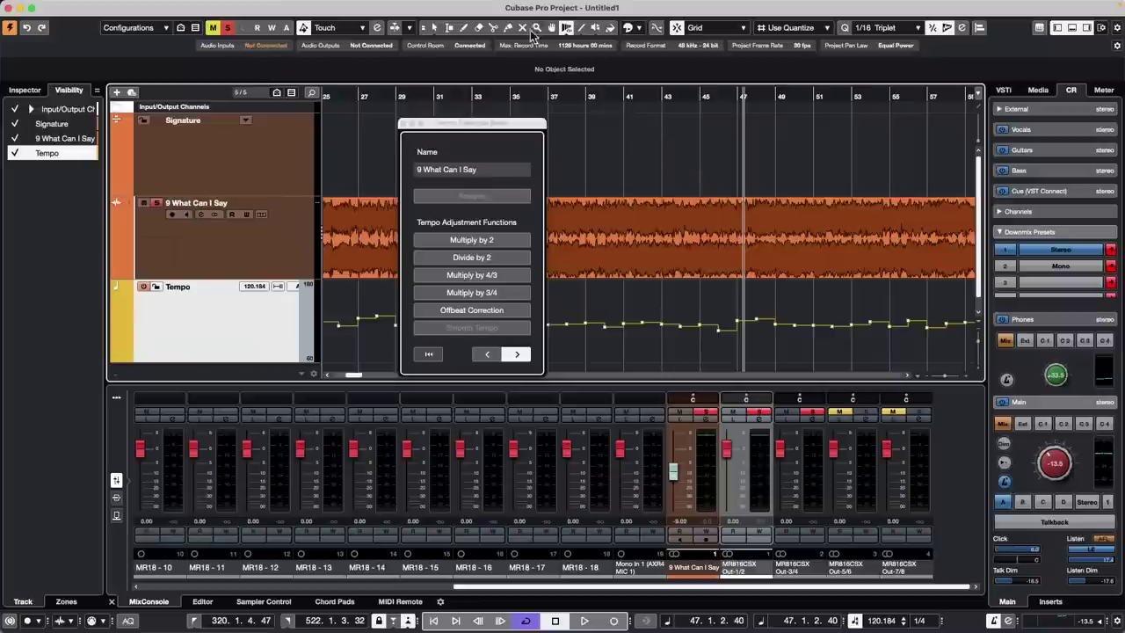
Set the Time Warp tool to Warp Grid and move the Tempo Detection Panel clear of the waveform.
click(567, 27)
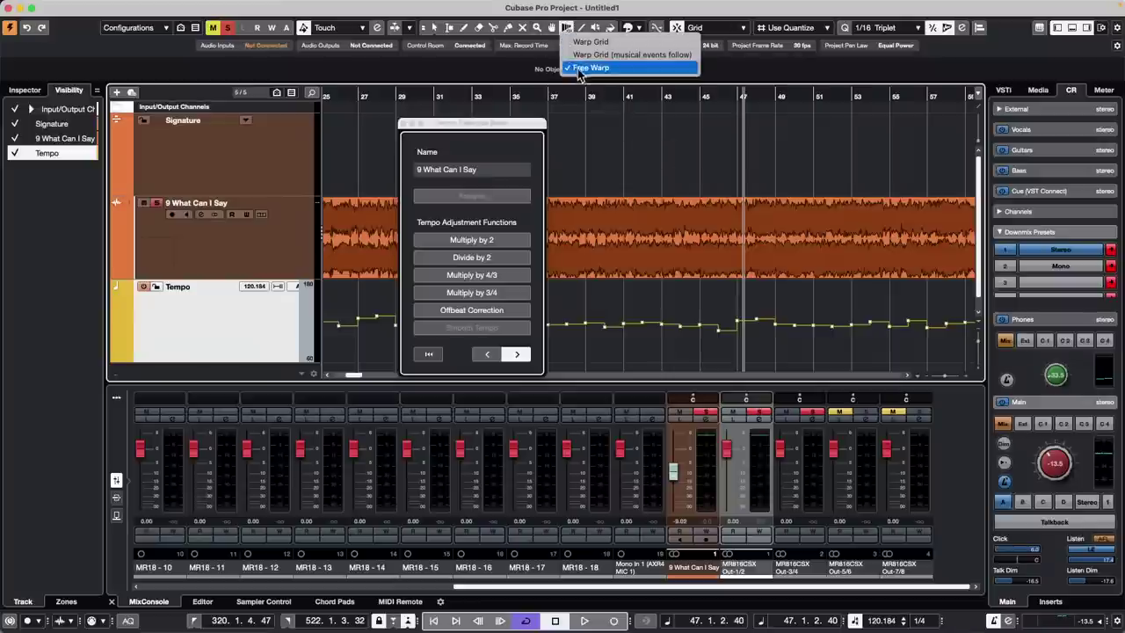
click(590, 42)
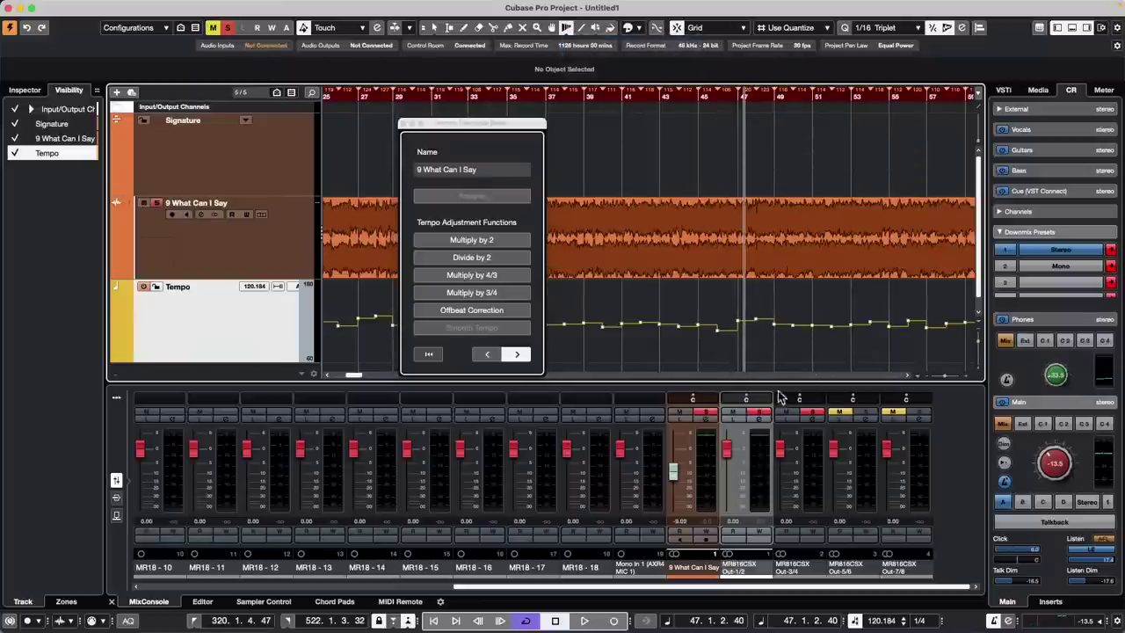
drag(758, 108, 997, 104)
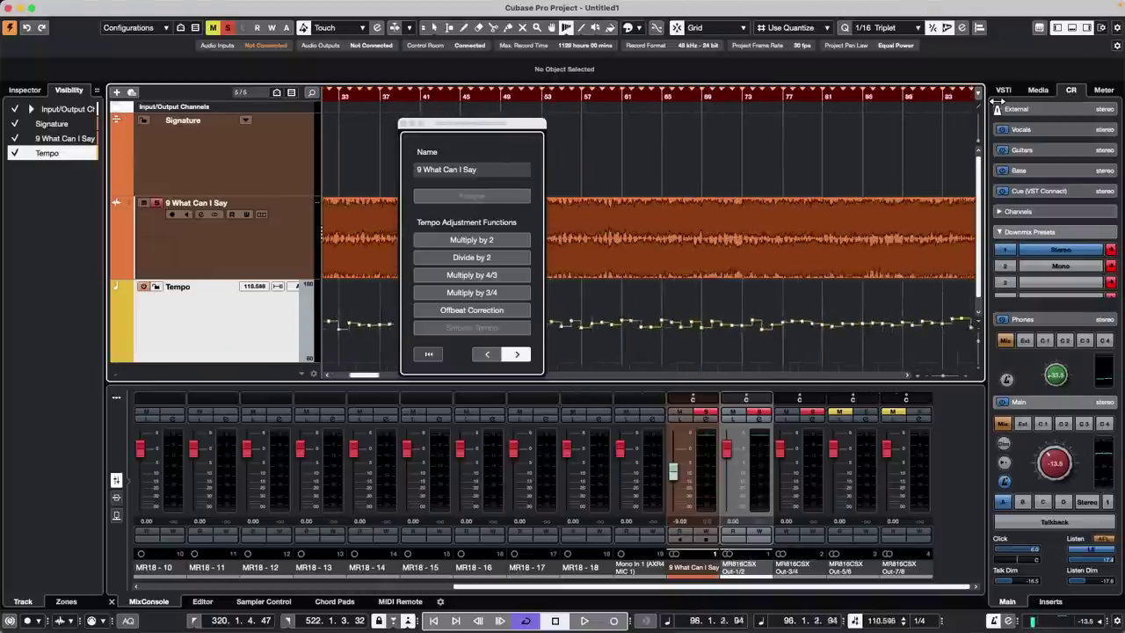
drag(454, 124, 236, 134)
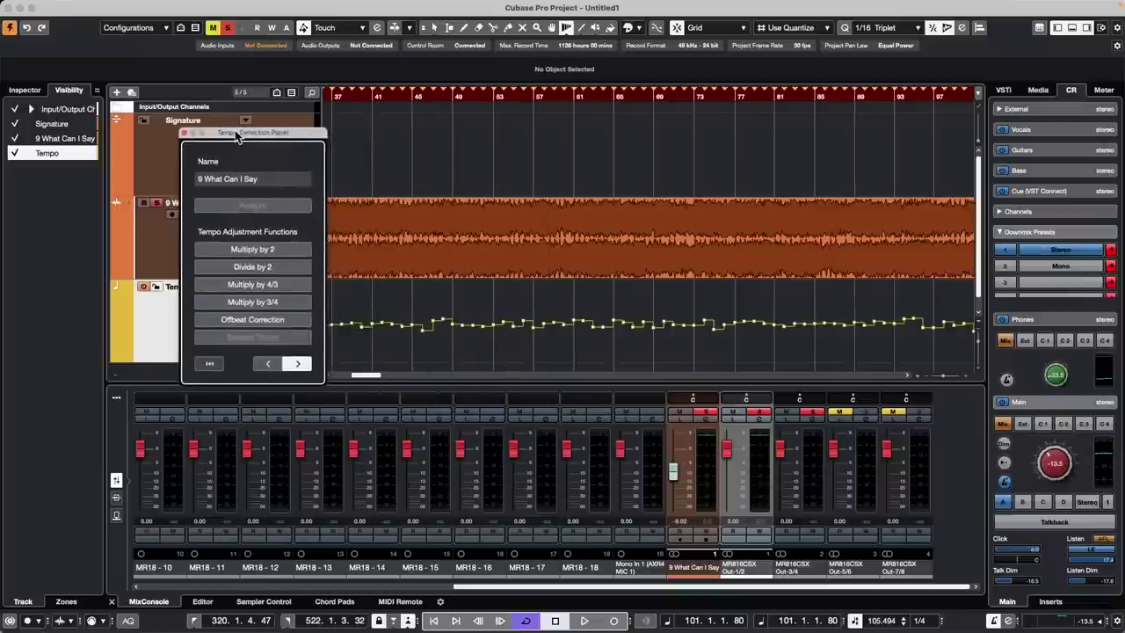
Place the cursor near bar 45 and warp the tempo grid so bar 53 starts just after bar 52.
click(417, 97)
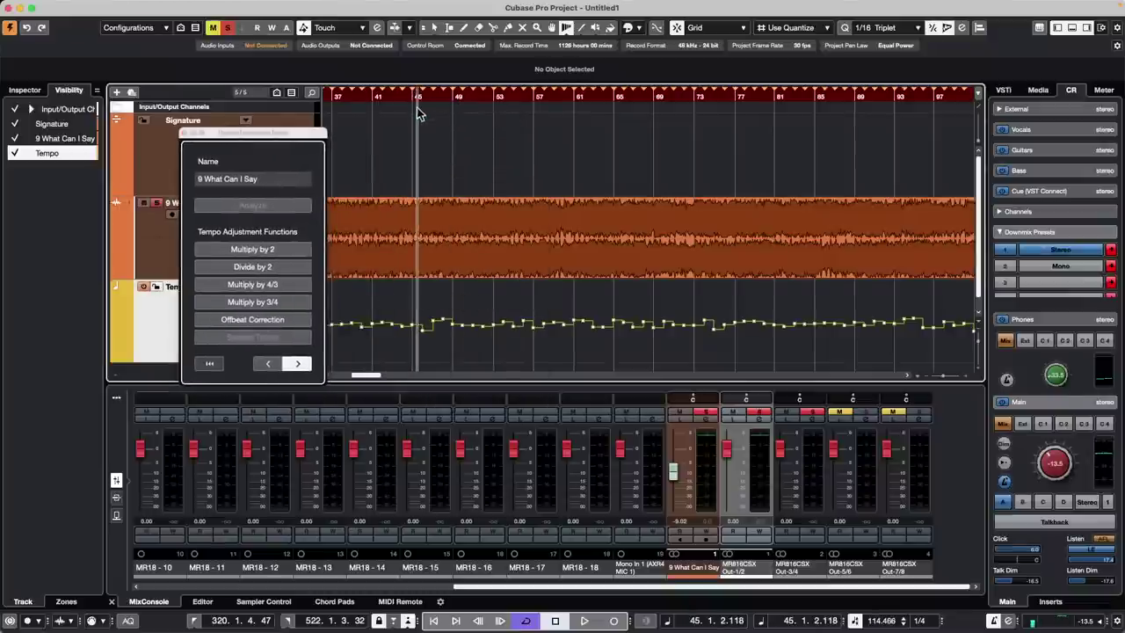
drag(418, 112, 413, 141)
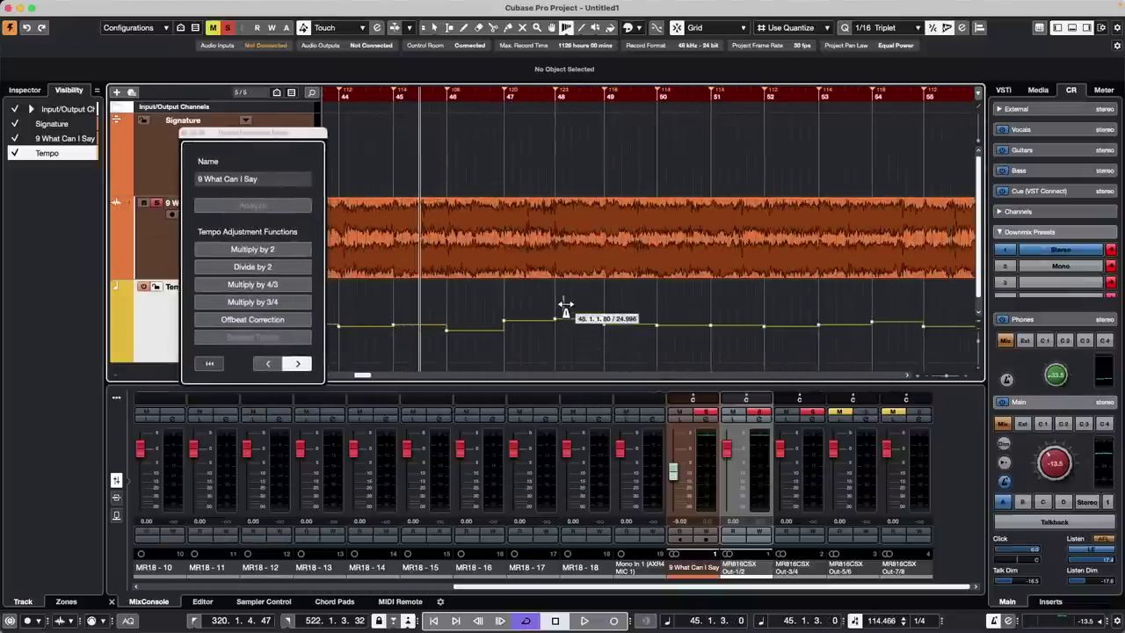
mouse_move(565, 306)
mouse_down()
mouse_move(534, 307)
mouse_move(552, 313)
mouse_up()
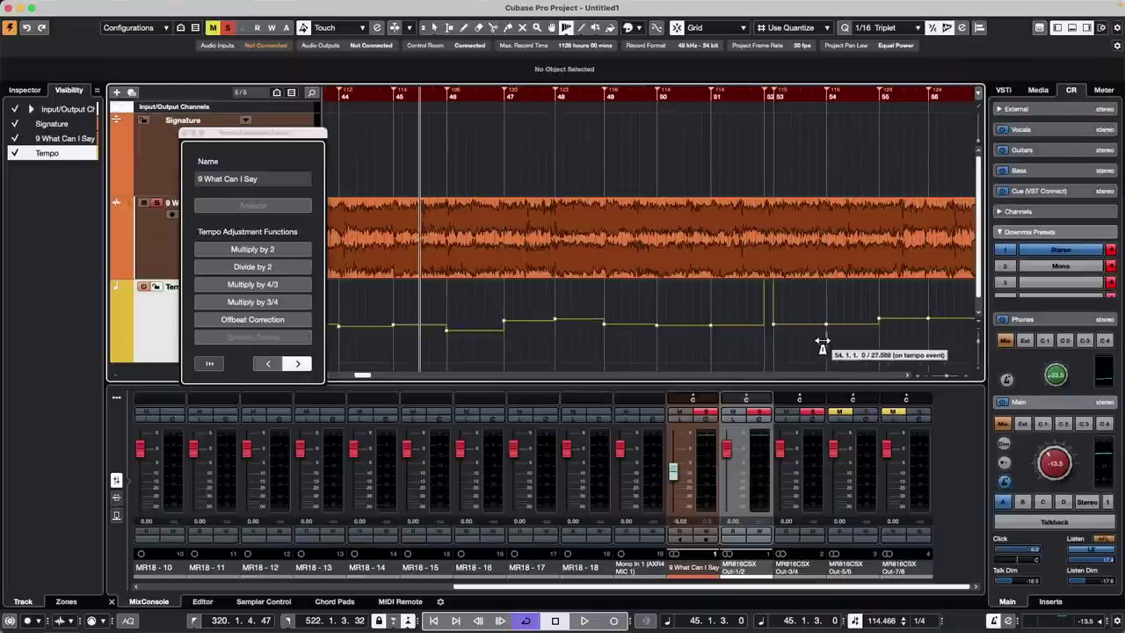
drag(821, 341, 821, 342)
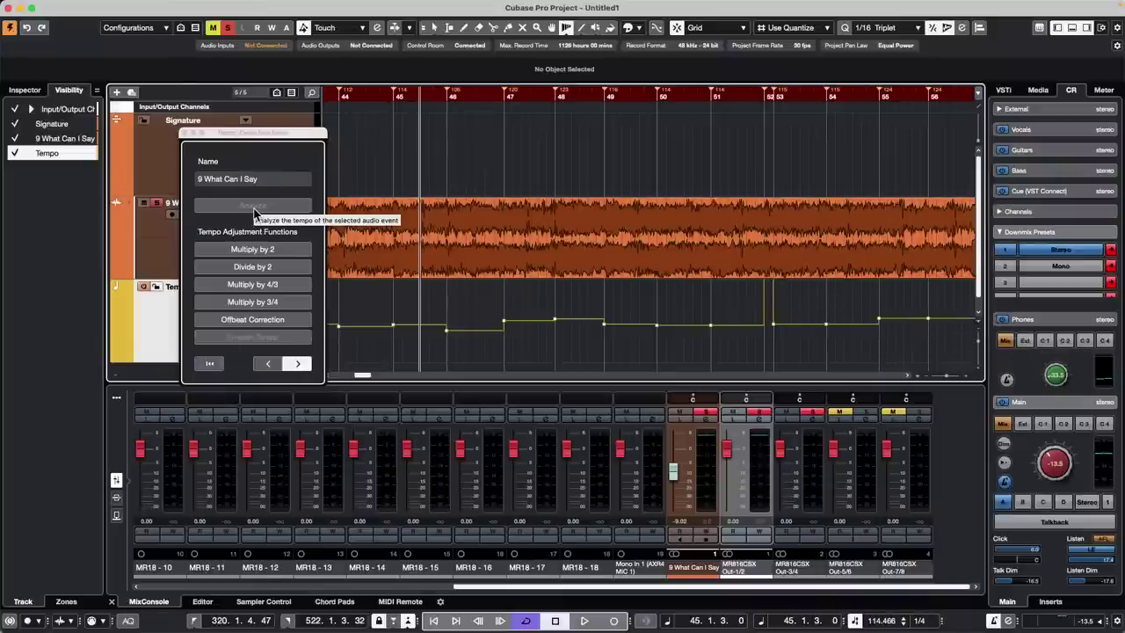
Review the Time Warp modes and close the Tempo Detection Panel.
click(566, 30)
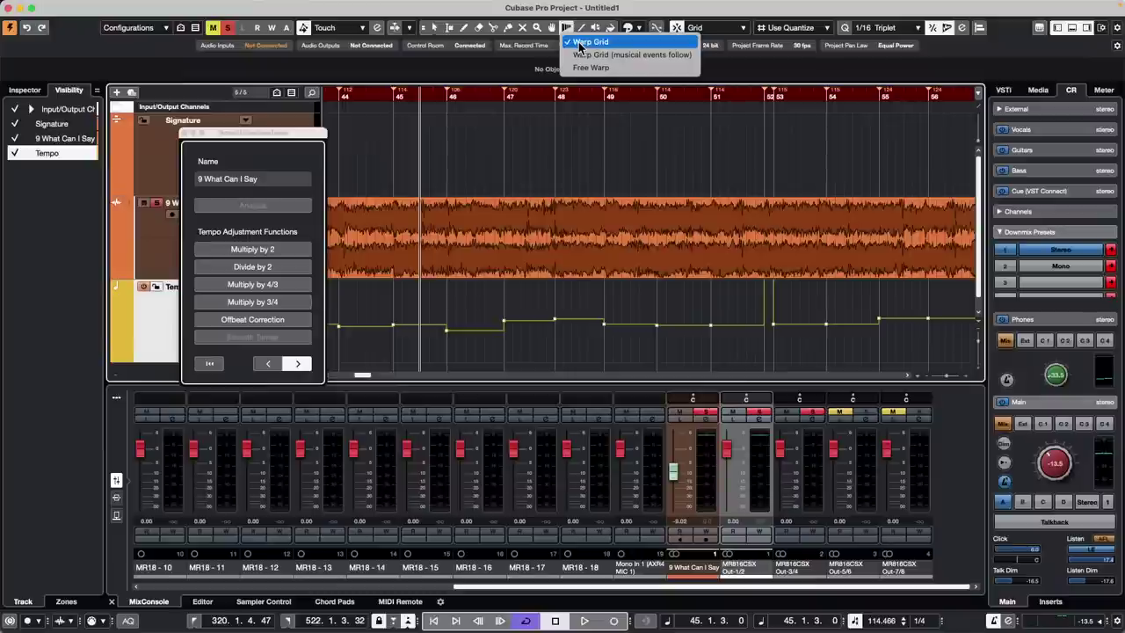
click(184, 133)
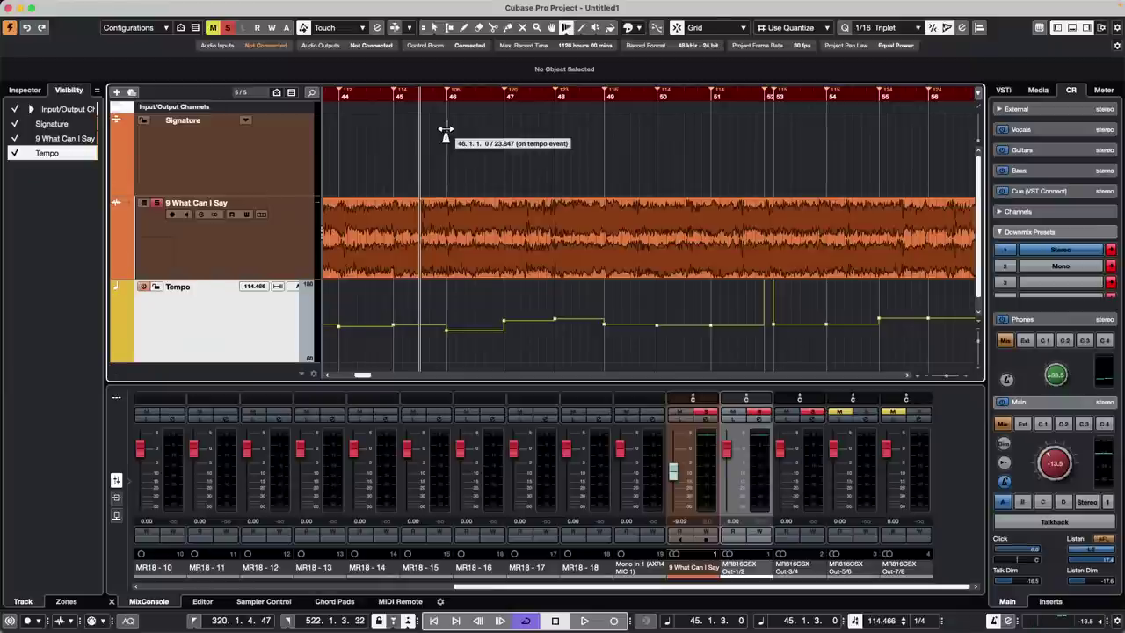
click(77, 6)
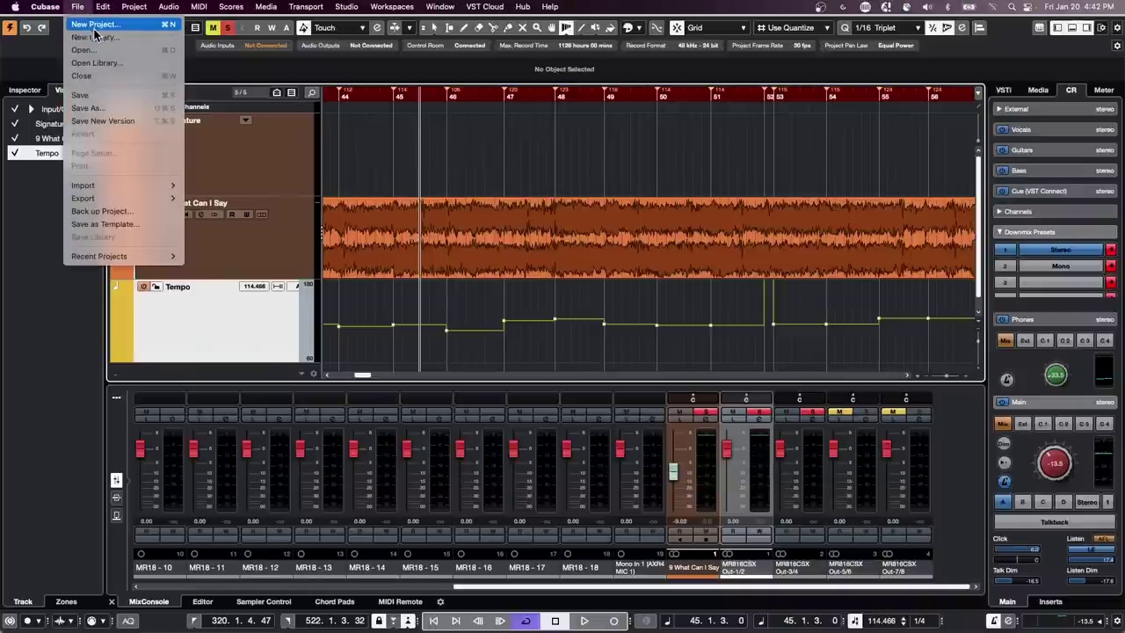
click(264, 248)
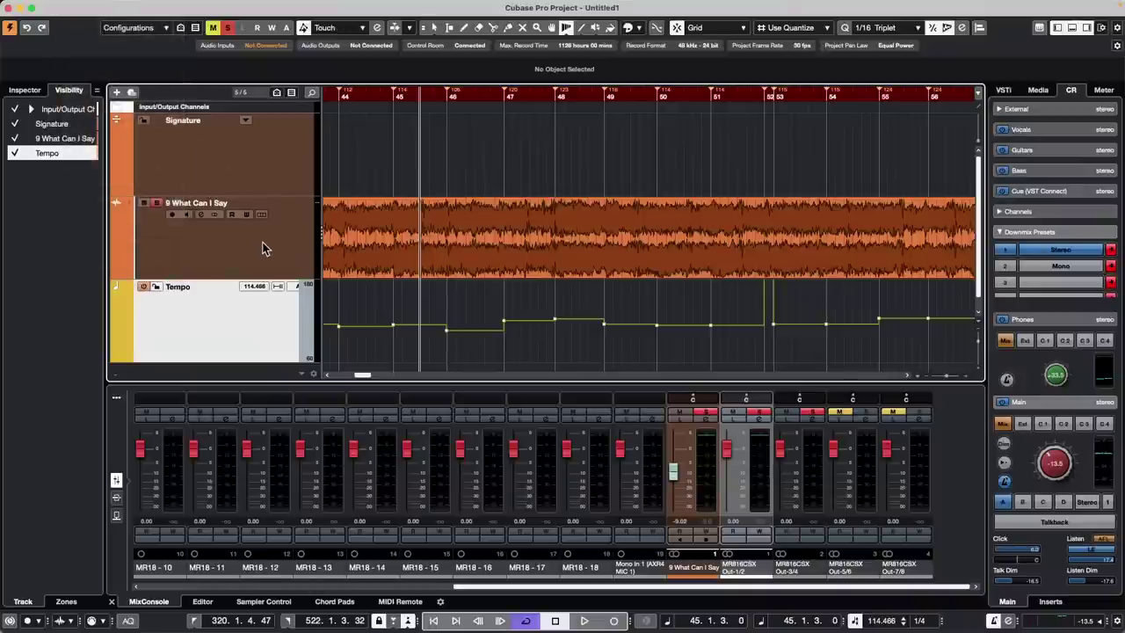
Select the Signature, 9 What Can I Say and Tempo tracks and remove them from the project.
click(269, 248)
click(249, 325)
shift+click(266, 148)
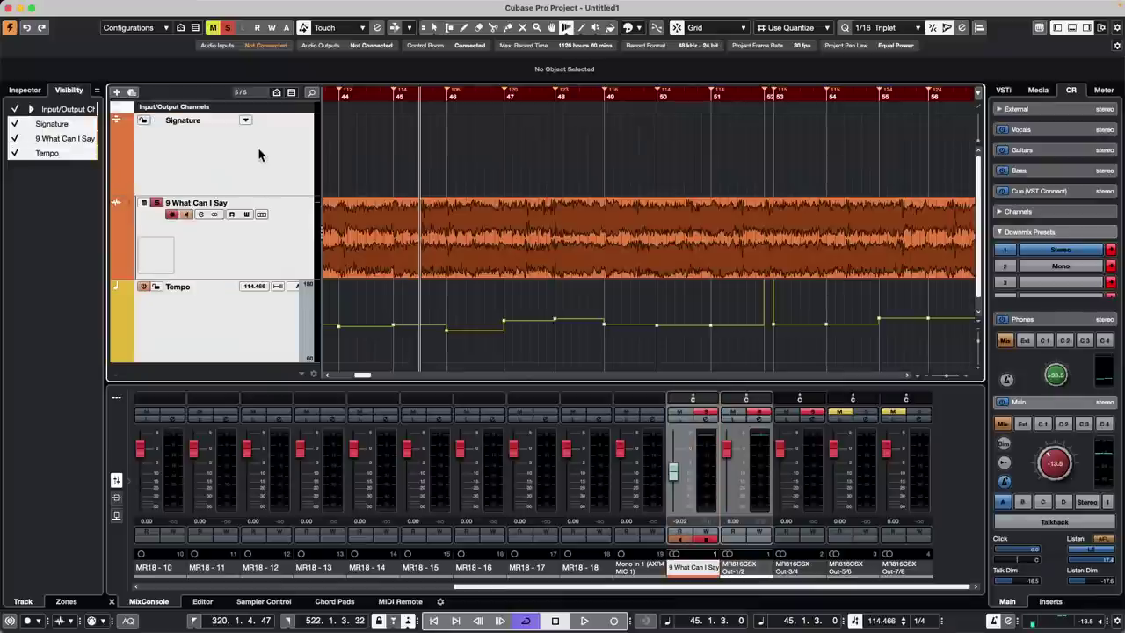
right_click(263, 147)
mouse_move(300, 156)
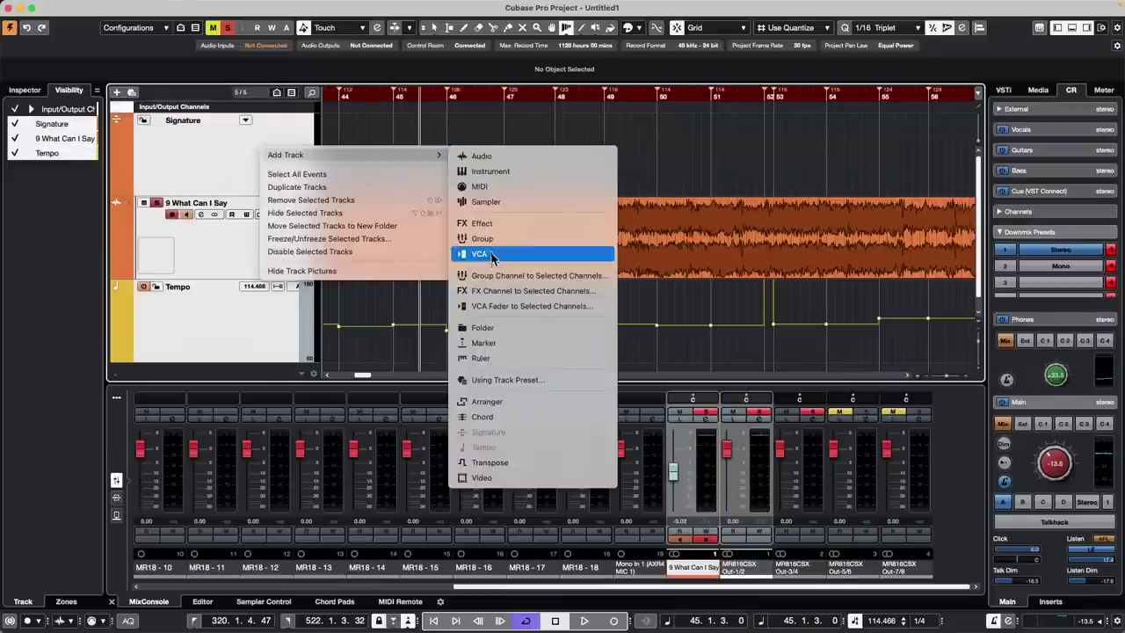
click(369, 200)
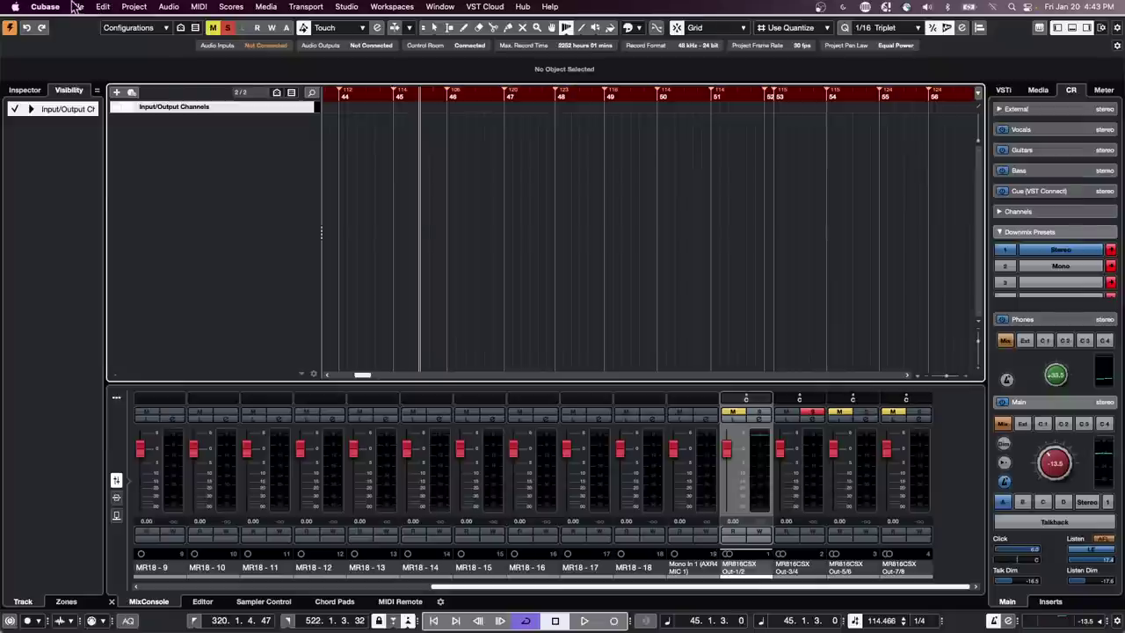
Import the six audio files from 8 Nervous.wav to 13 The Game.wav from the Cats copy folder.
click(77, 7)
mouse_move(155, 184)
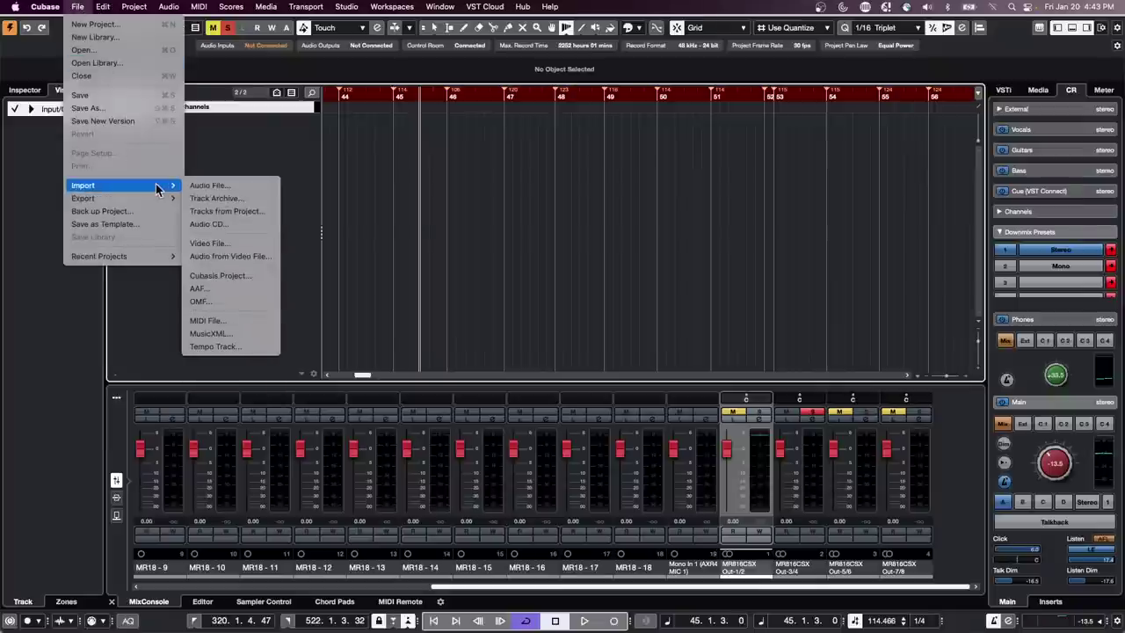
click(211, 186)
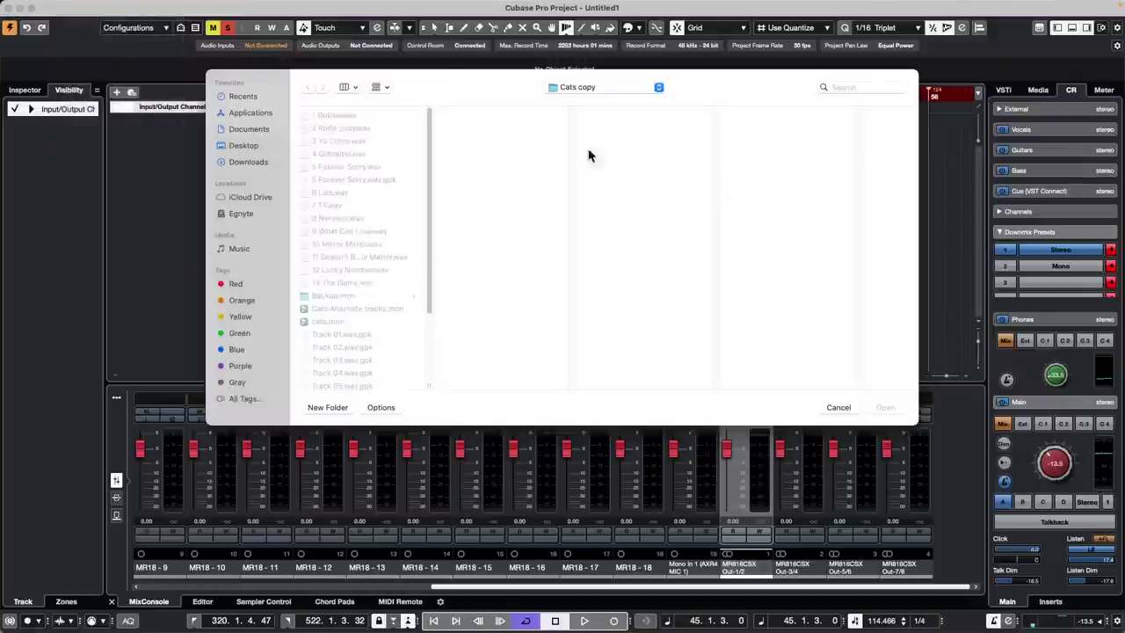
click(592, 87)
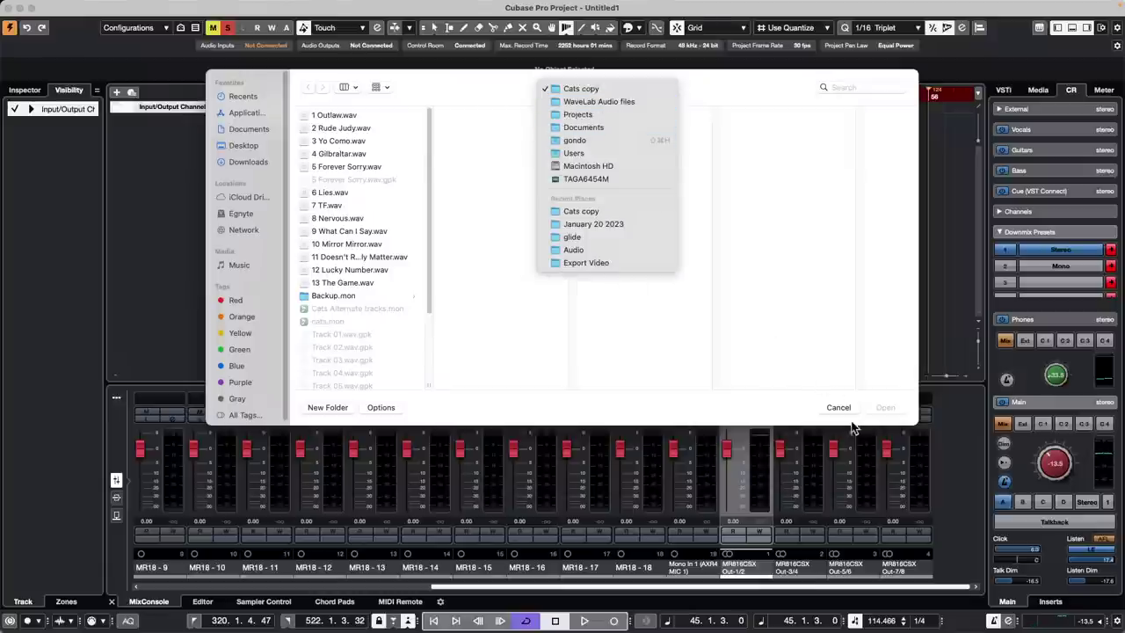
click(851, 421)
click(343, 206)
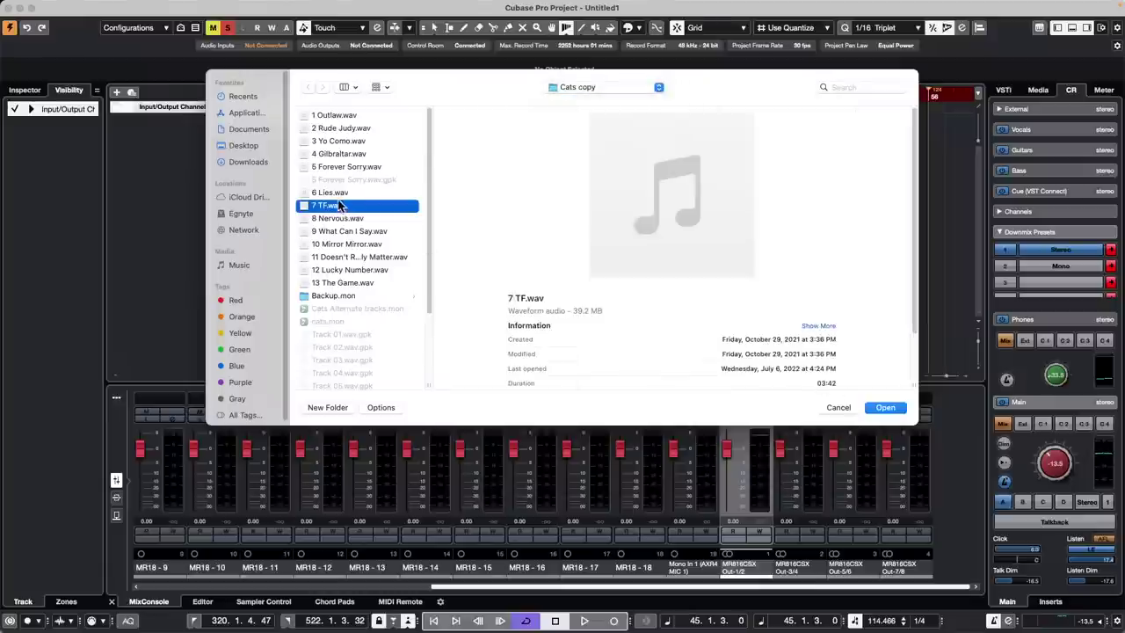
click(384, 284)
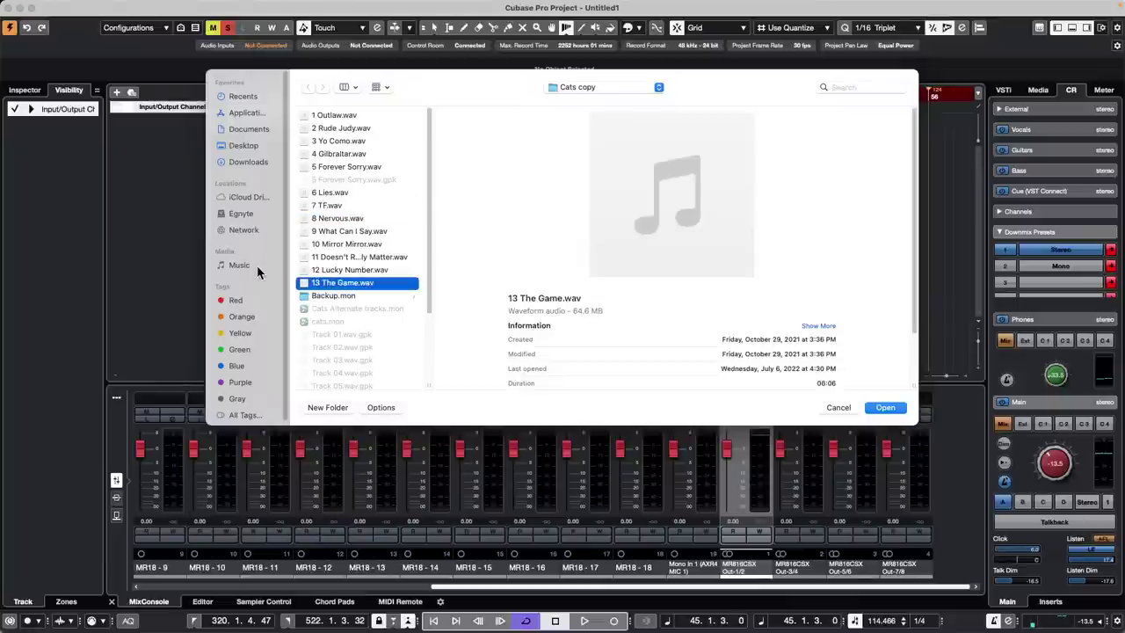
shift+click(349, 219)
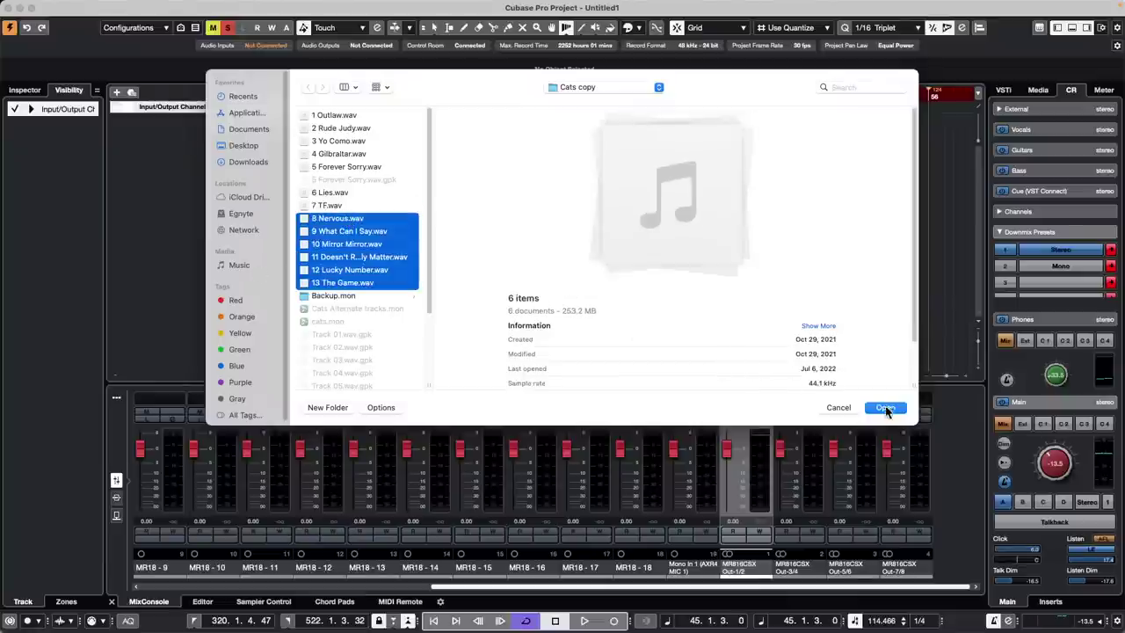
click(884, 407)
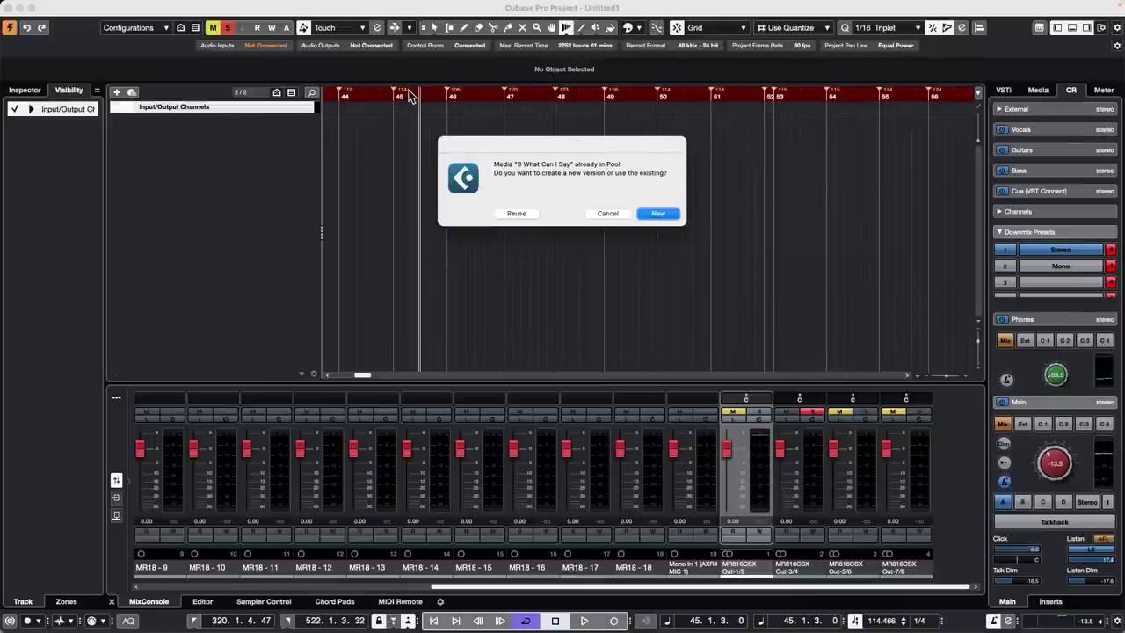
Reuse the existing 9 What Can I Say media and insert the imported files on different tracks.
click(523, 215)
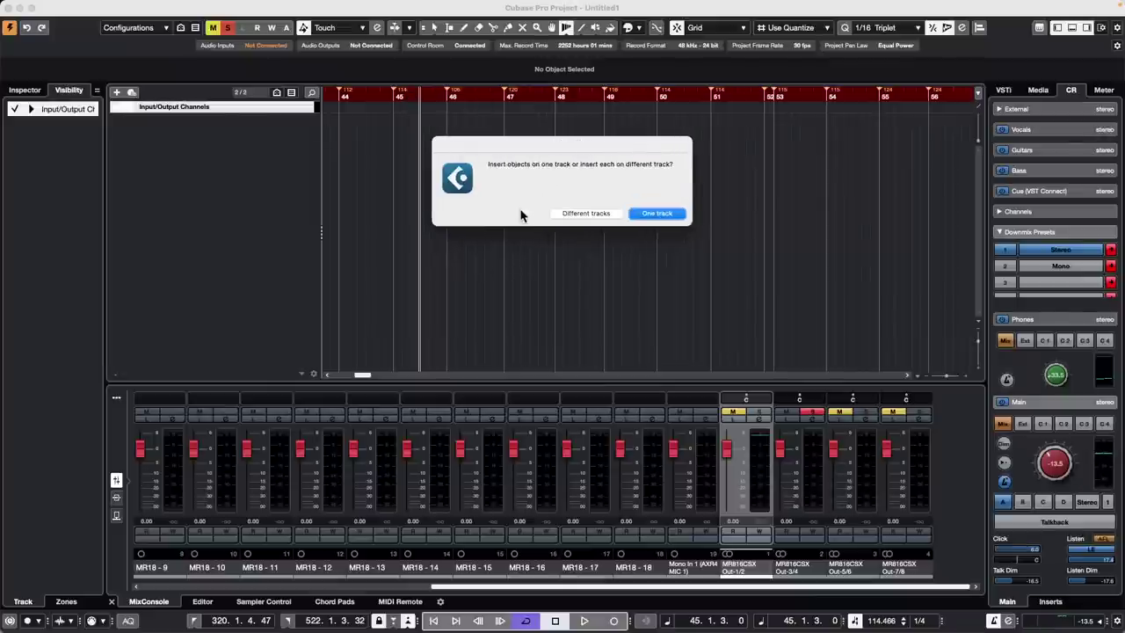
click(587, 214)
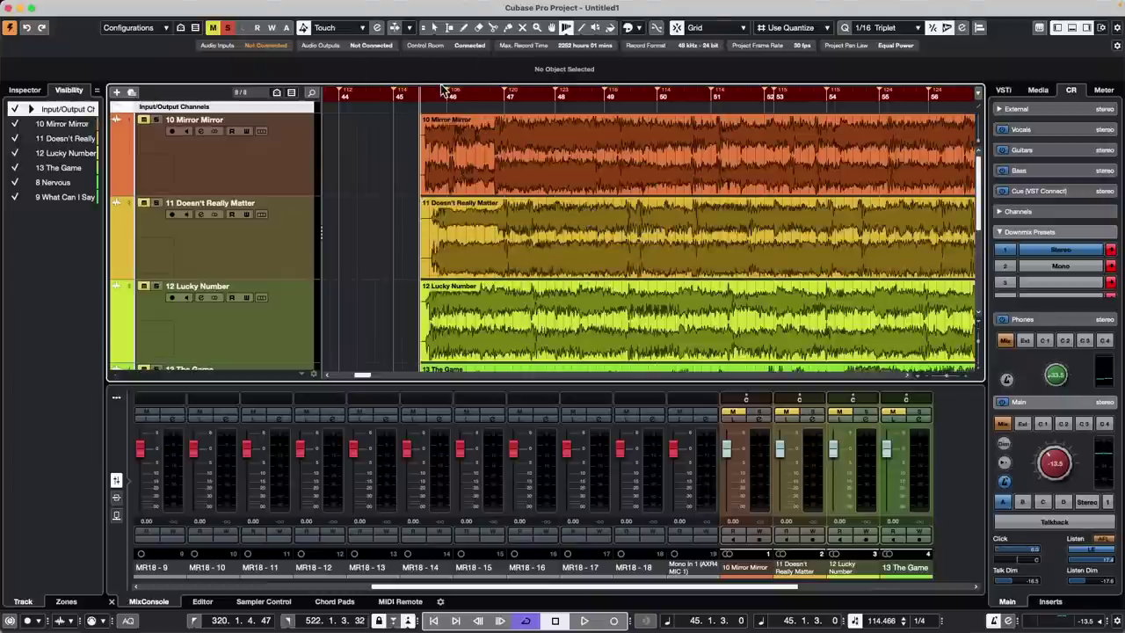
drag(432, 94, 434, 81)
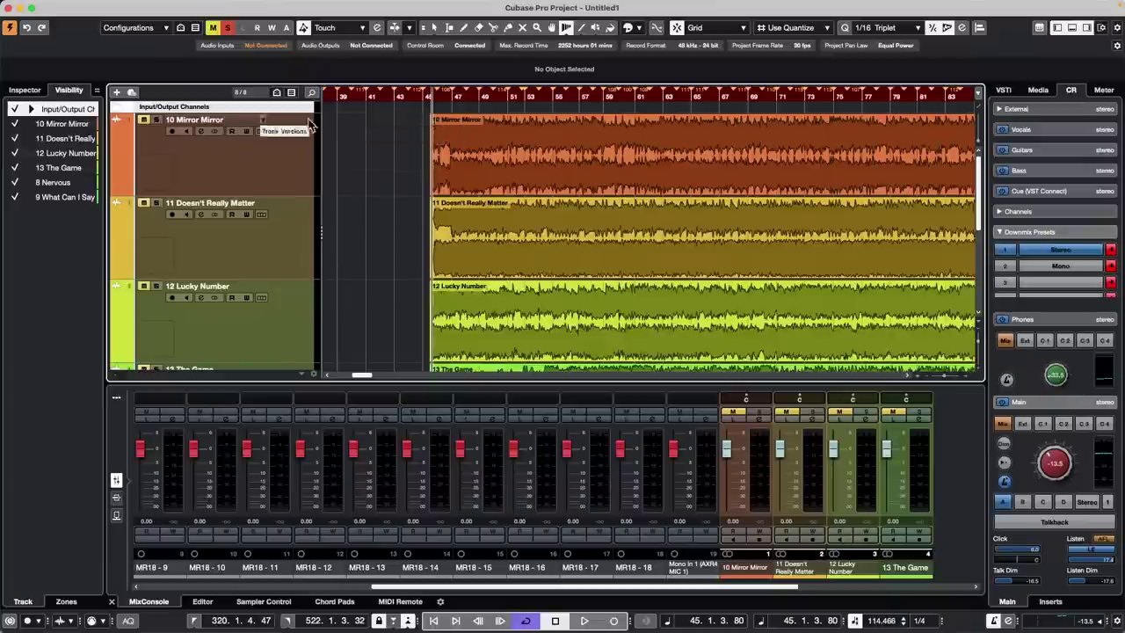
Rename the 10 Mirror Mirror track as FERTIO and again as UTIYTOUGIYUHO, and the 11 Doesn't Really Matter track as TJYKTUGYHIJ.
double_click(215, 120)
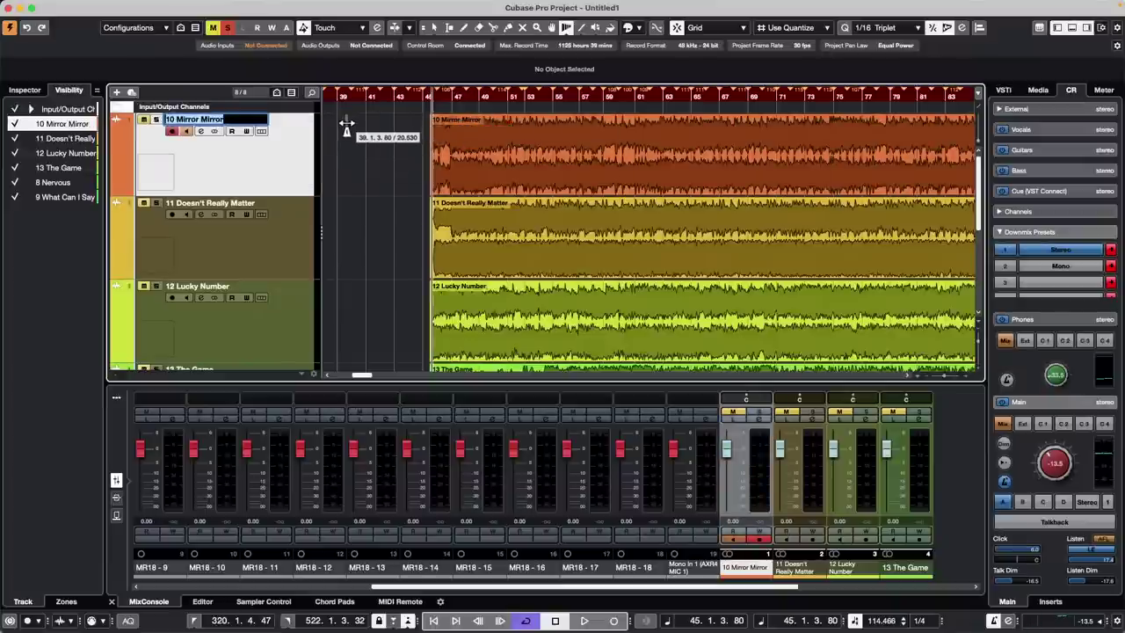
text(FERTIO)
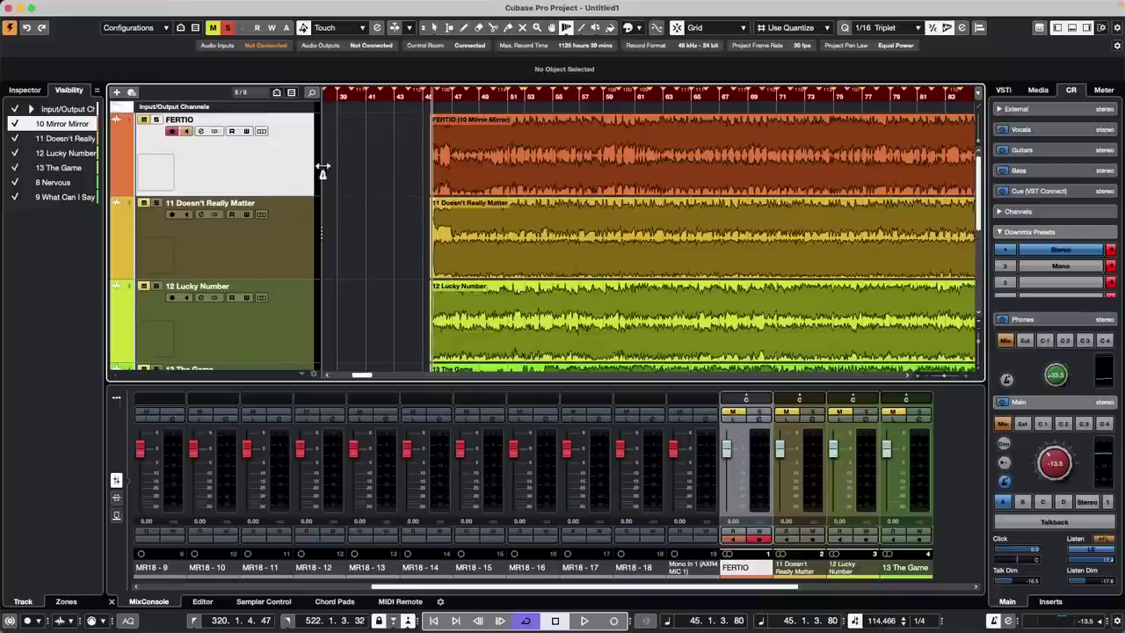
double_click(193, 118)
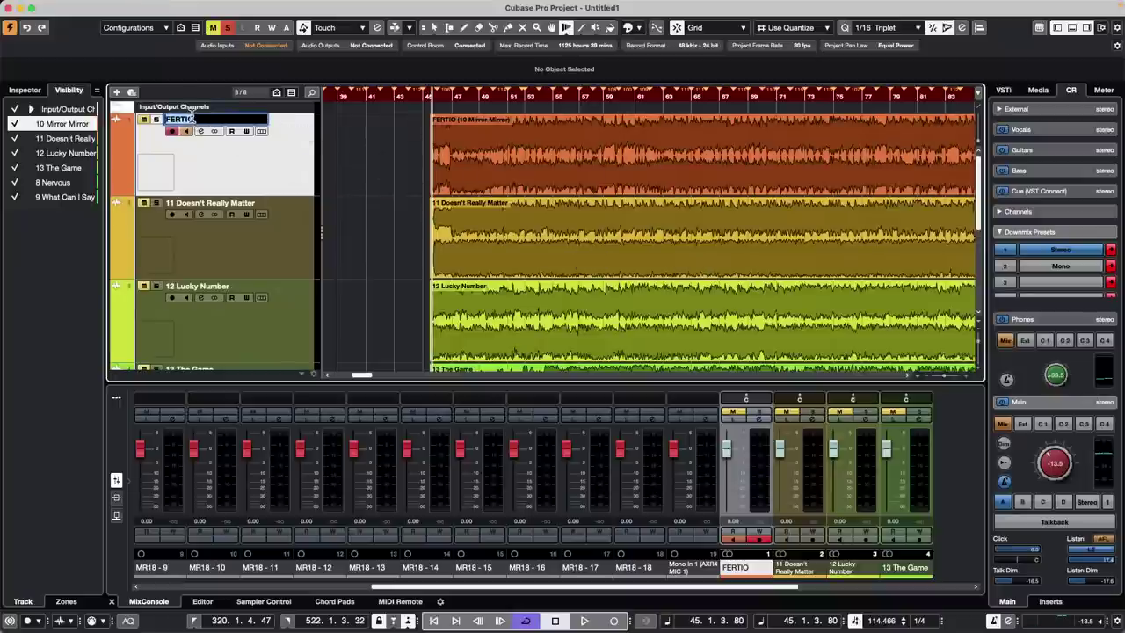
text(UTIYTOUGIYUHO)
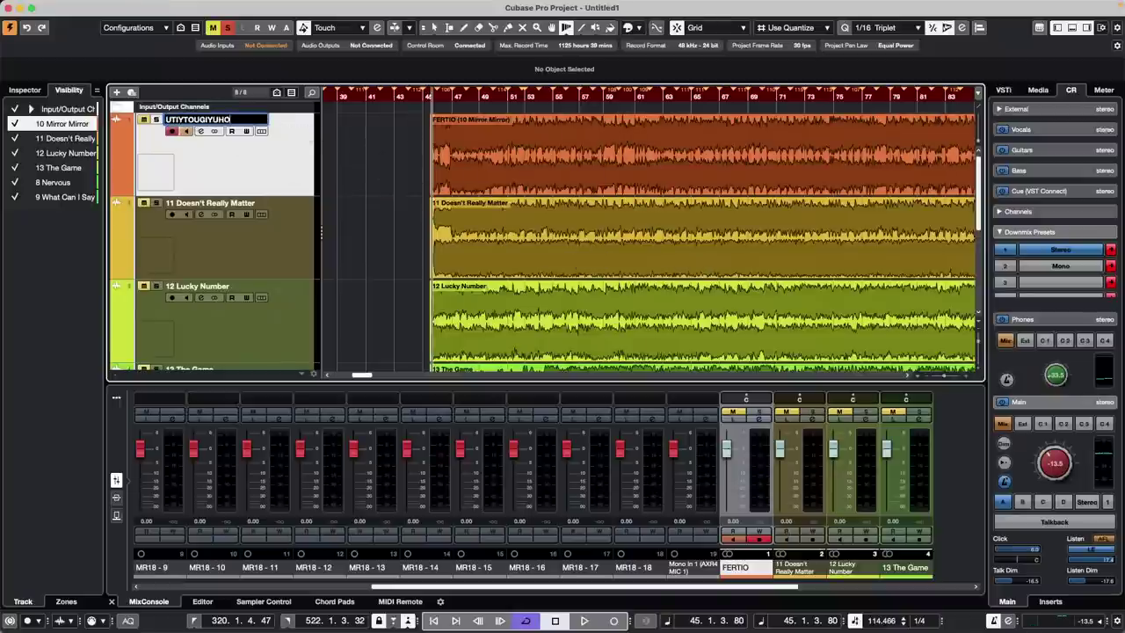
key(Tab)
text(TJYKTU)
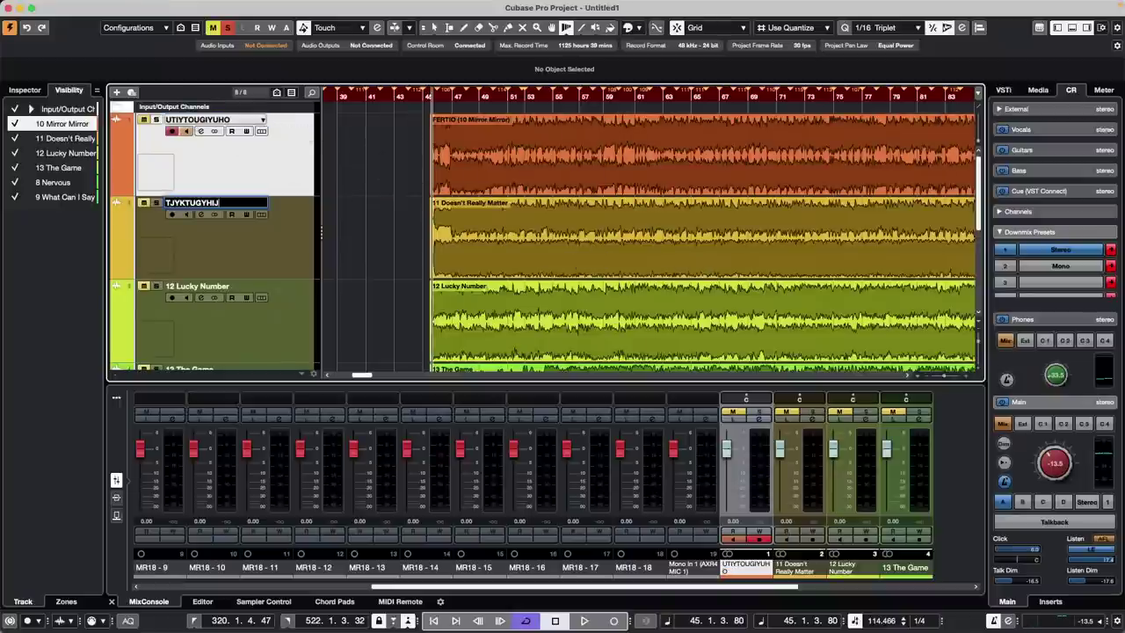
key(Return)
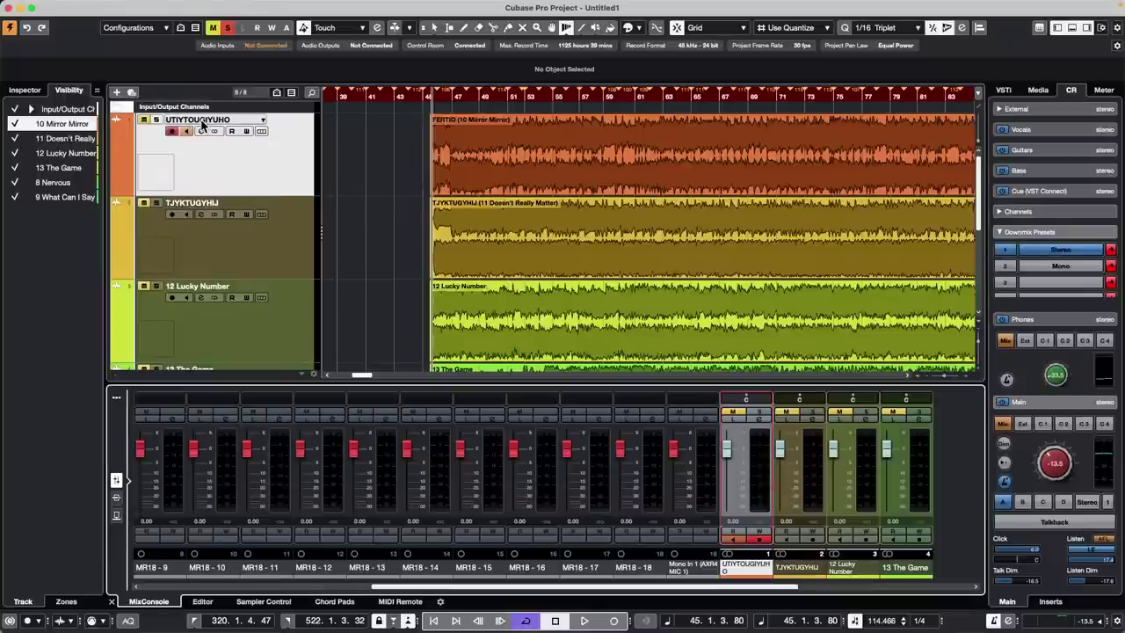
Step through the editable track names from the first track down to 9 What Can I Say, keeping every name.
double_click(202, 123)
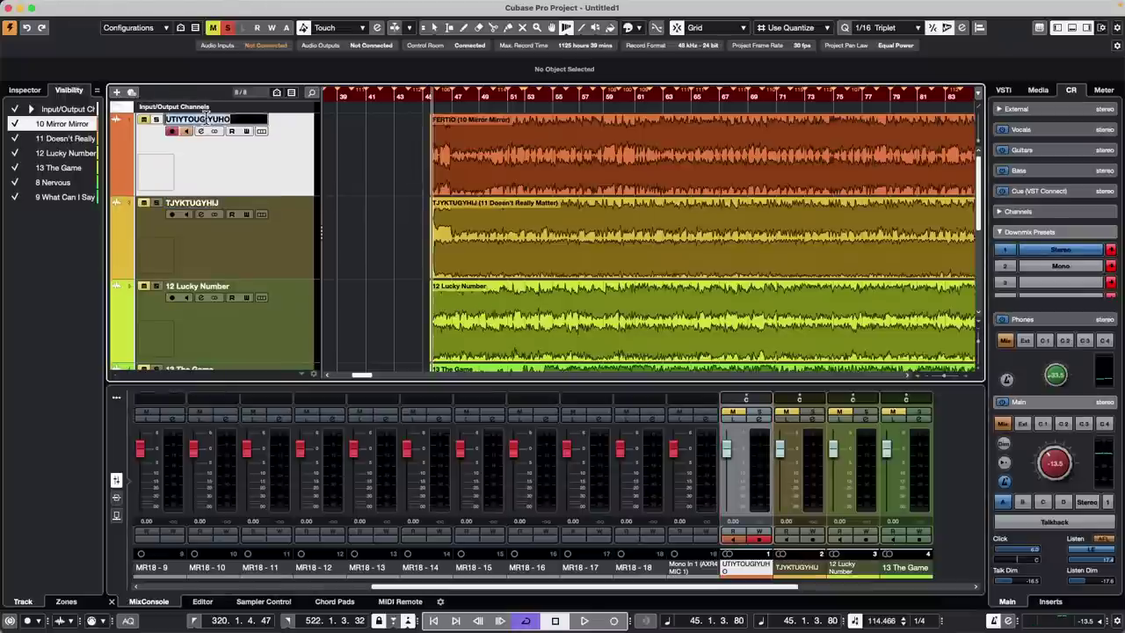
key(Tab)
key(Tab)
key(Tab)
key(Tab)
key(Tab)
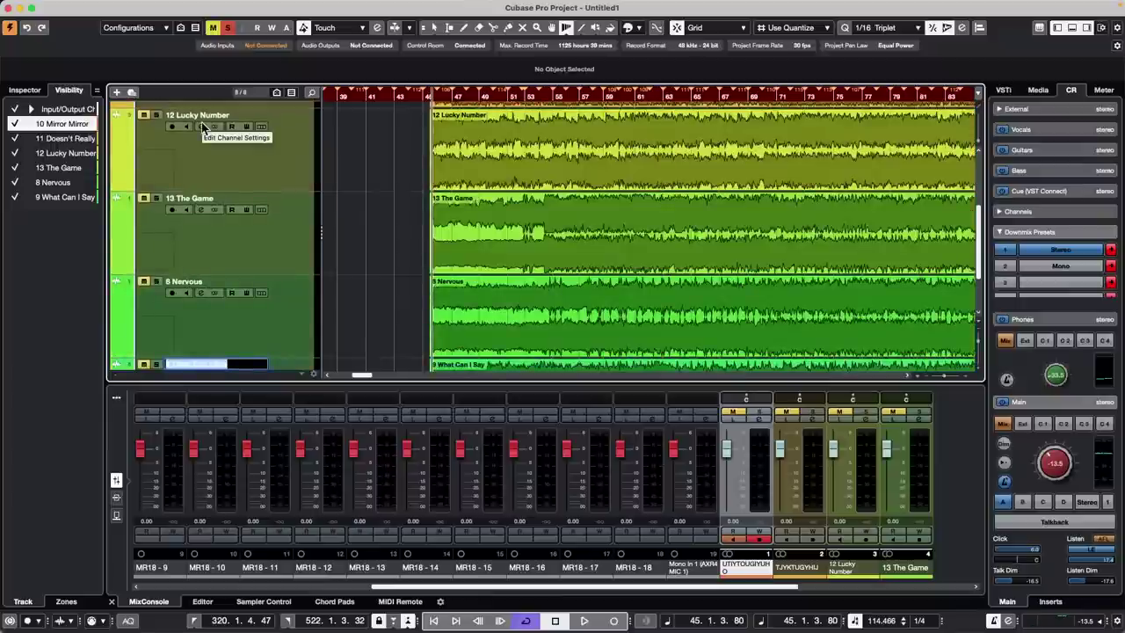
key(Left)
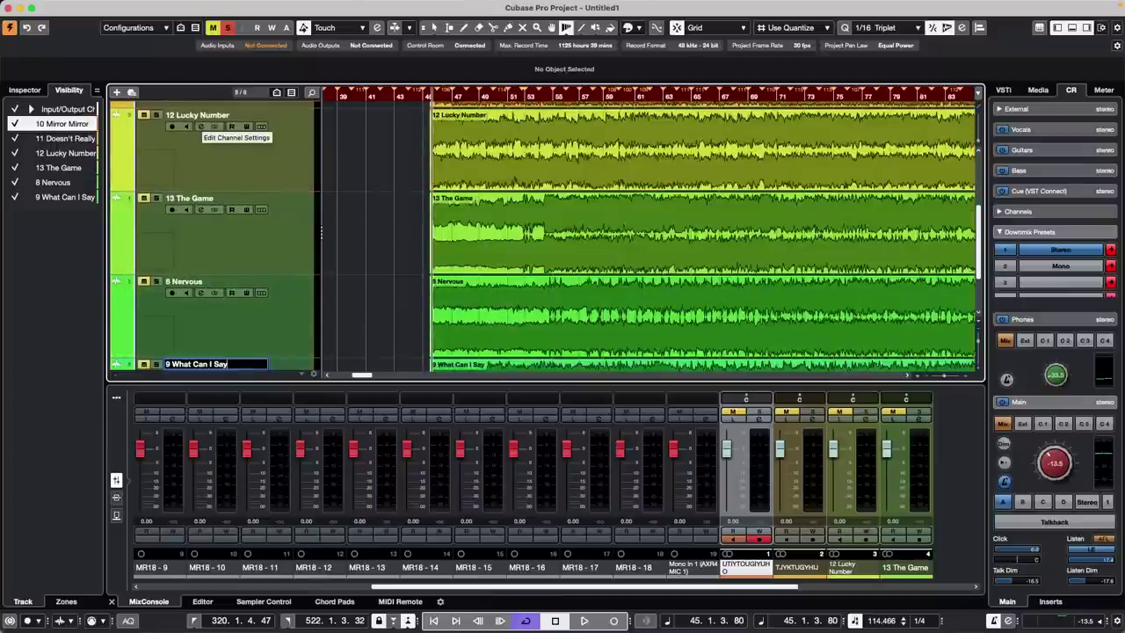
key(Return)
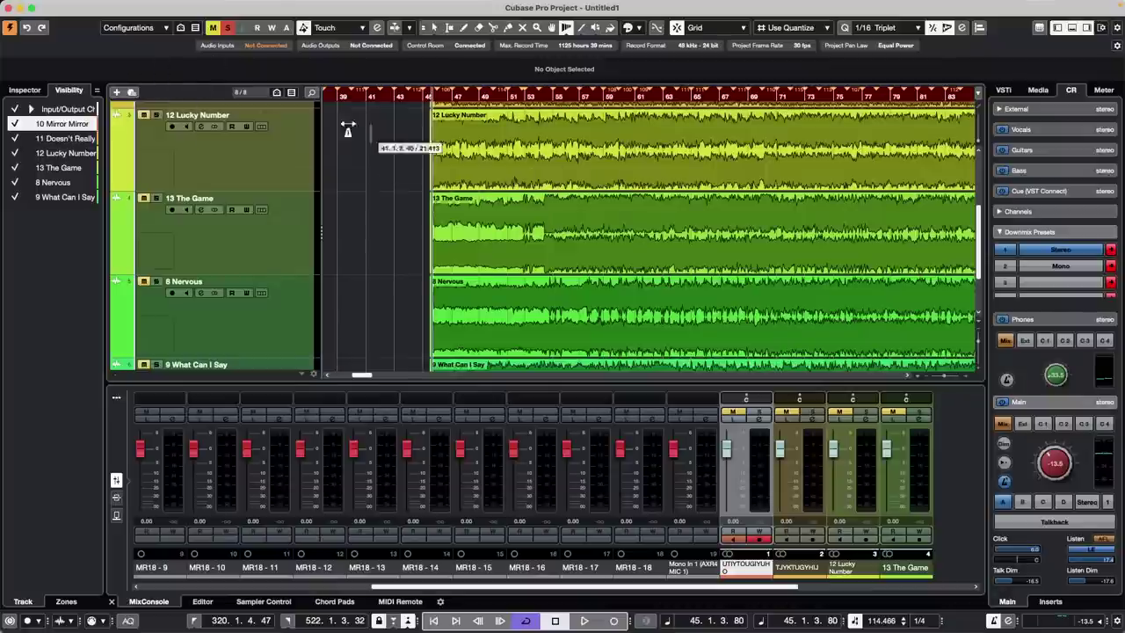
Open the recent project Amos Moses - GO.cpr.
mouse_move(92, 5)
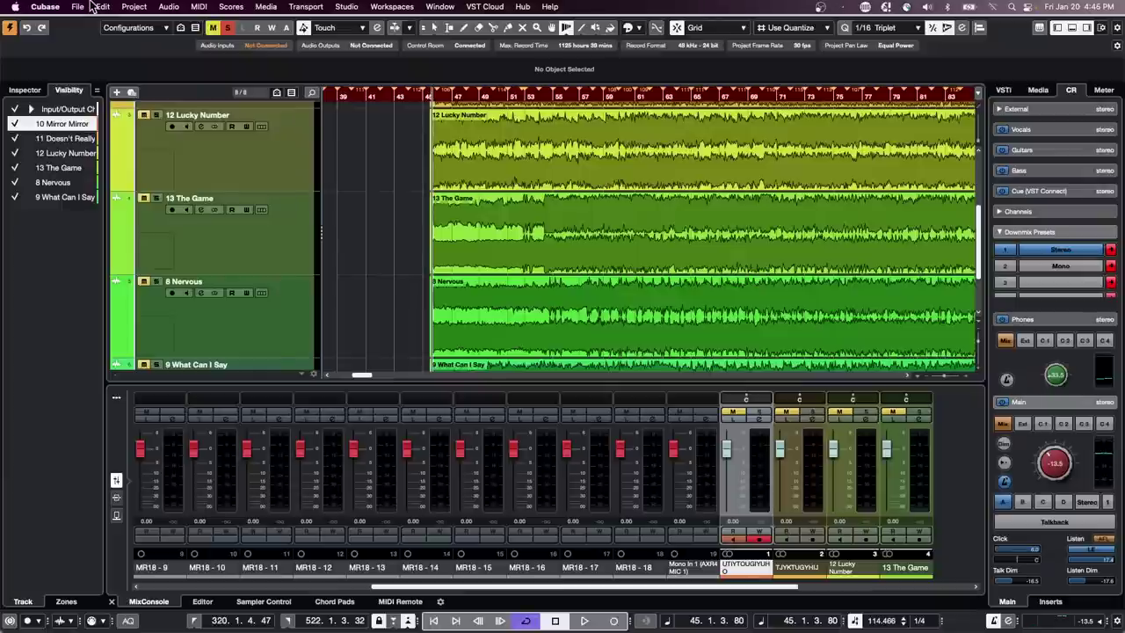
click(78, 7)
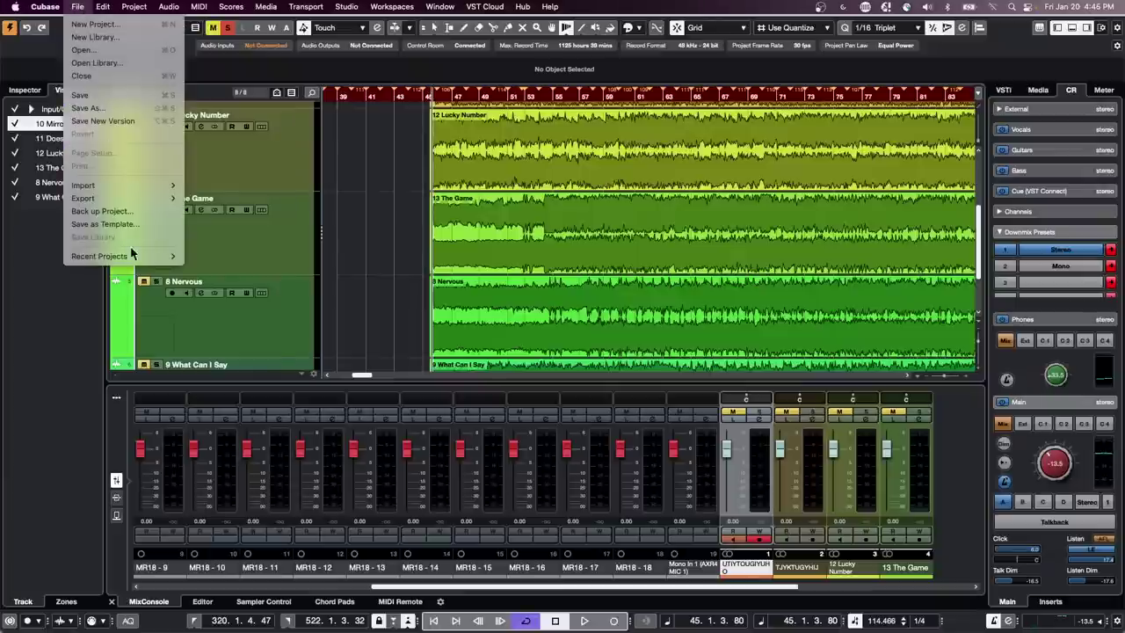
mouse_move(136, 255)
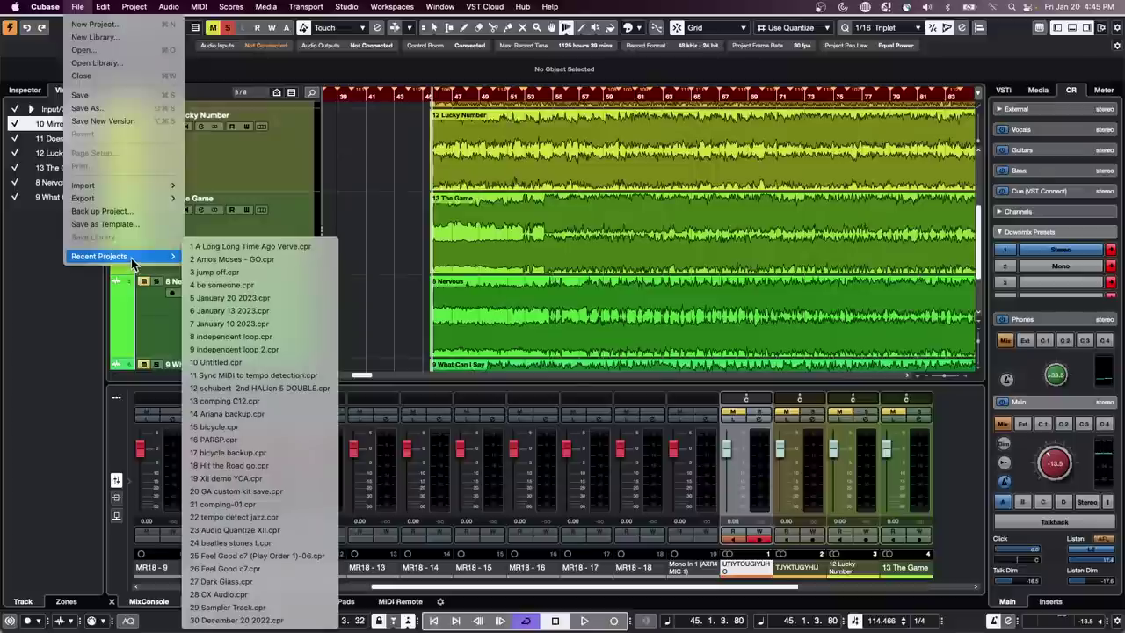
click(214, 260)
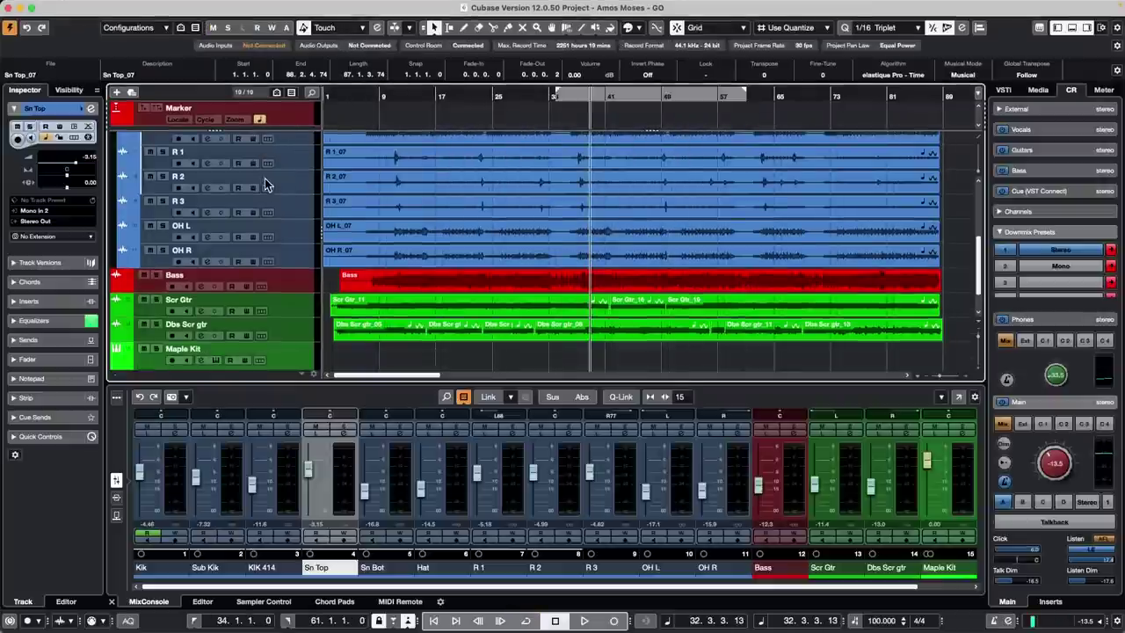
Start importing tracks from another project, choosing Amos Moses - GO drum mix.cpr in the Amos Moses folder as the source.
scroll(271, 186, up, 9)
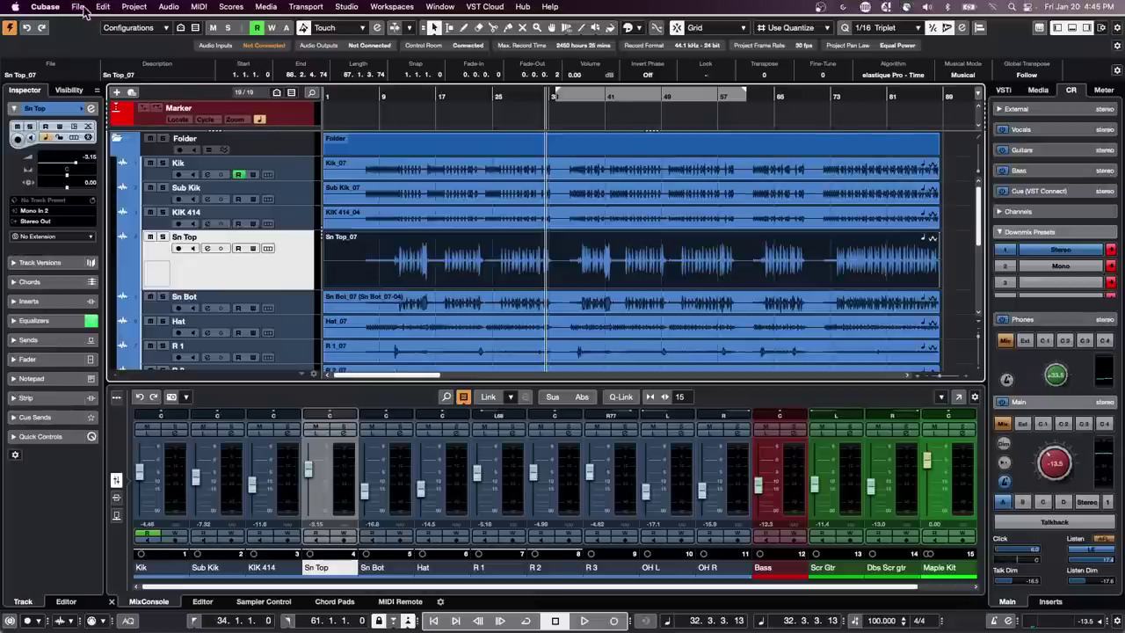
click(78, 7)
mouse_move(114, 185)
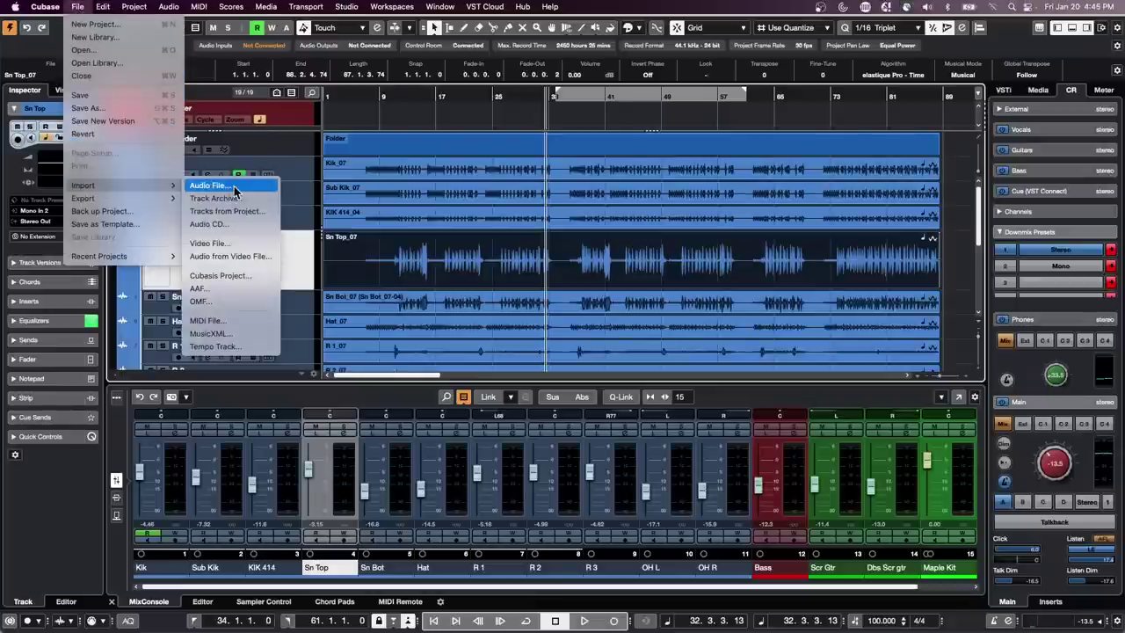
click(227, 212)
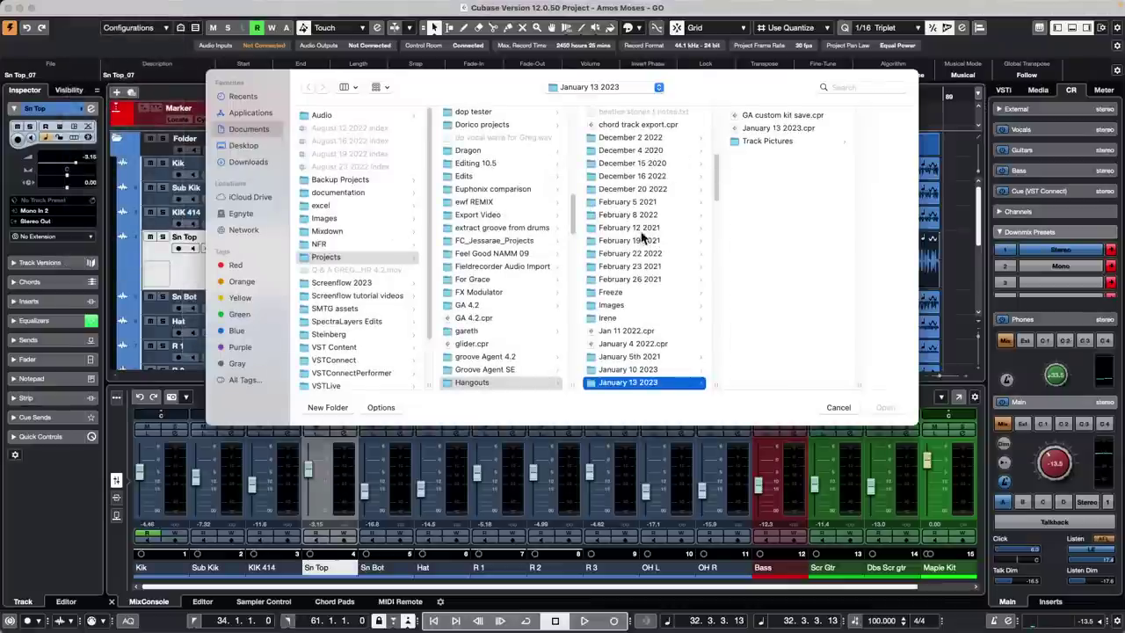
scroll(527, 237, up, 10)
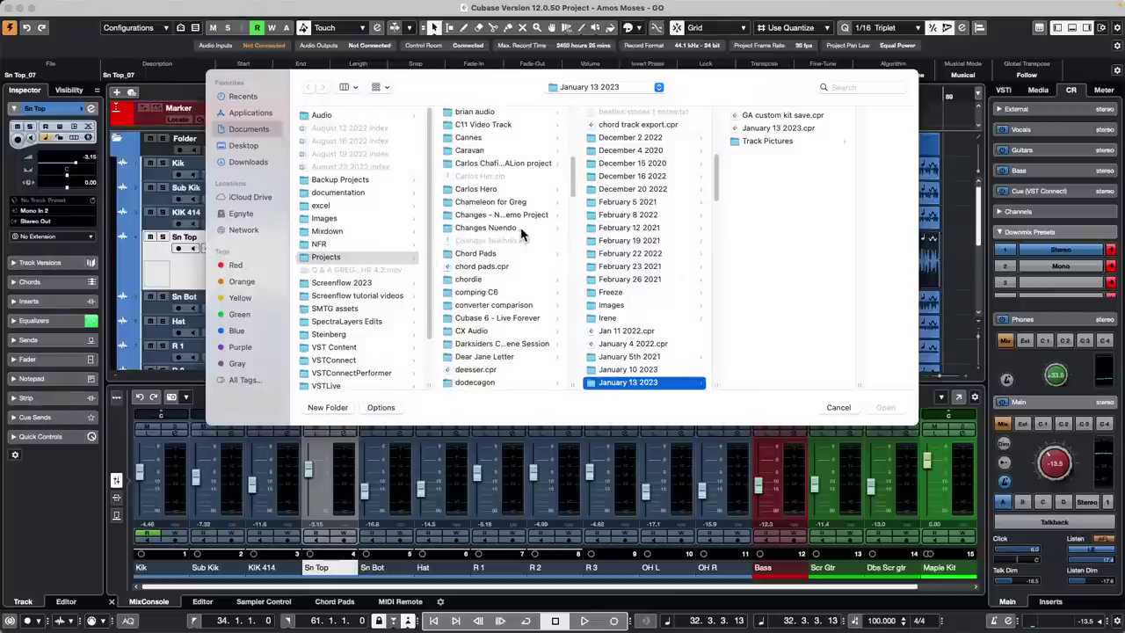
scroll(520, 233, up, 3)
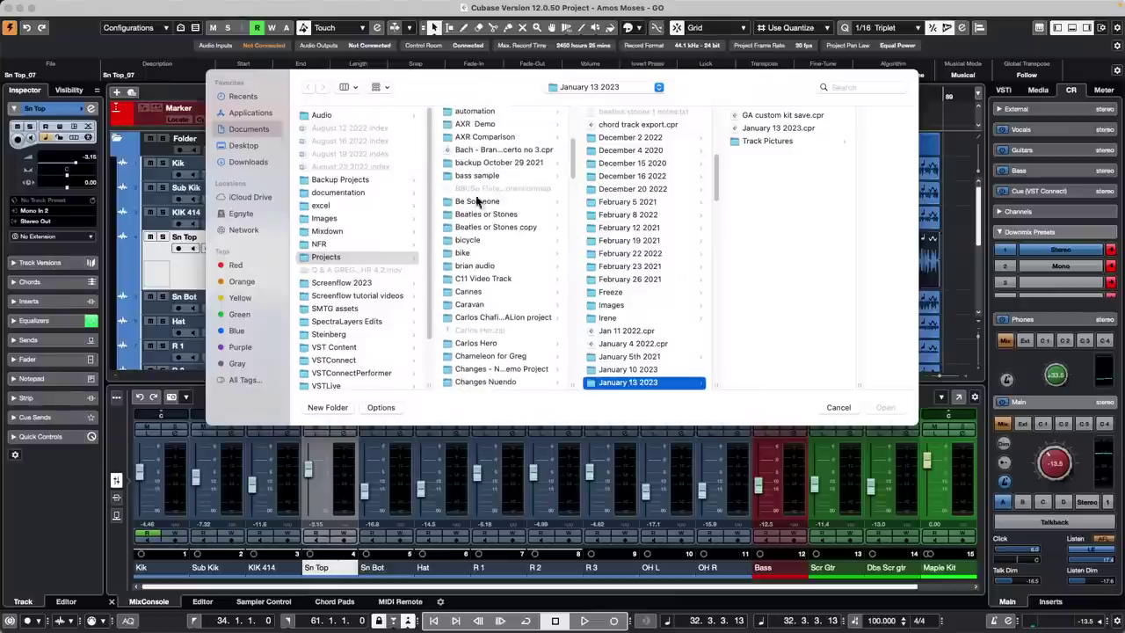
scroll(508, 165, up, 3)
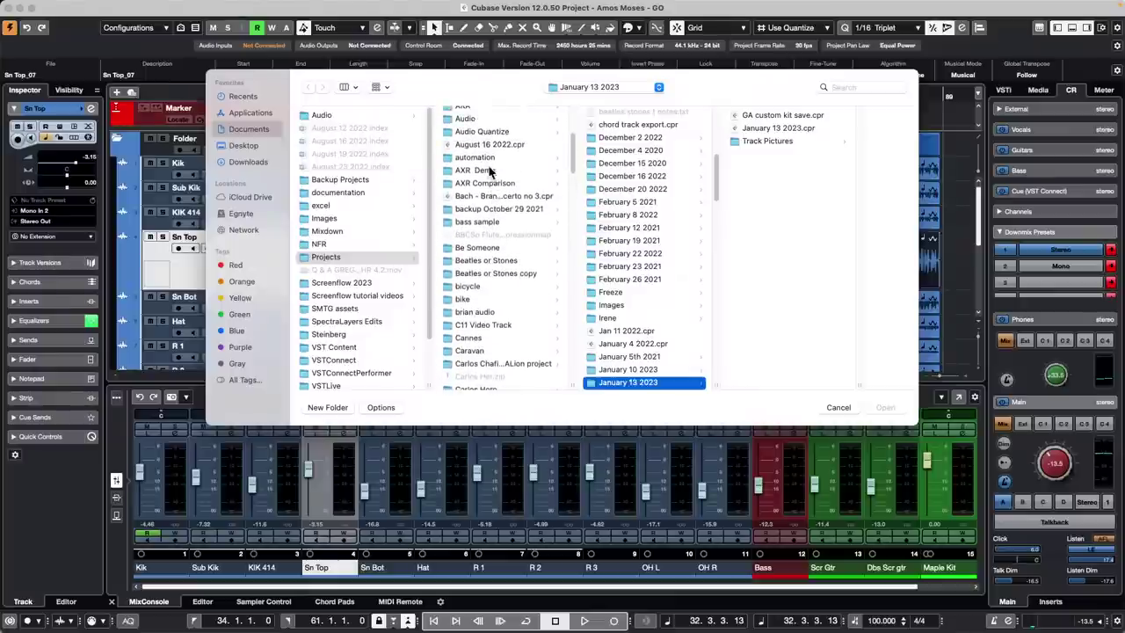
scroll(492, 167, up, 3)
click(488, 122)
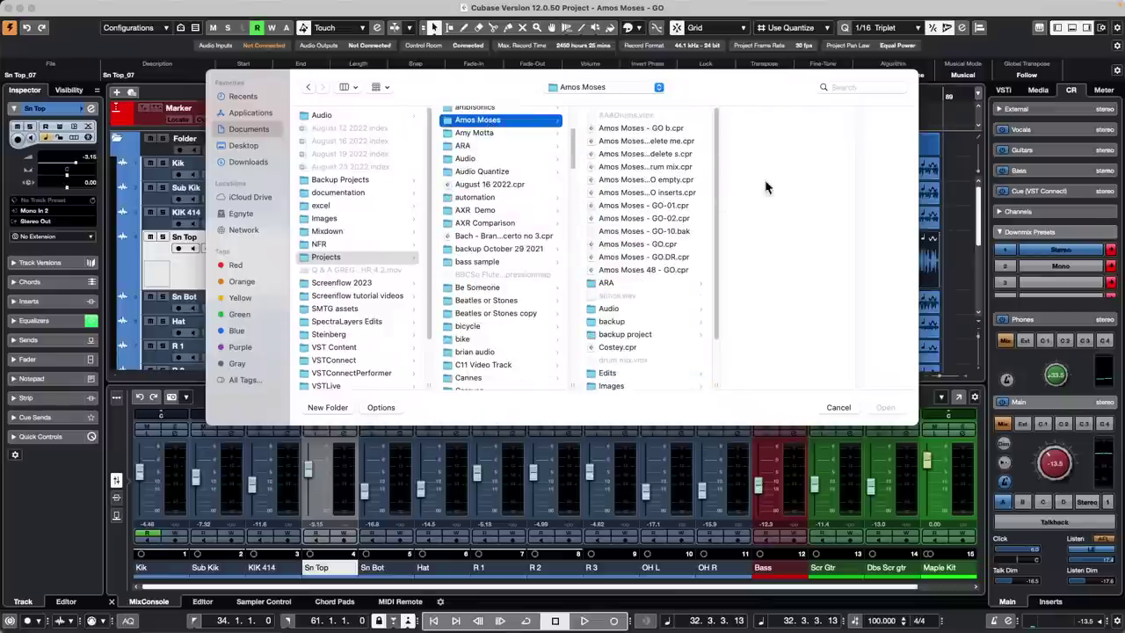
click(645, 167)
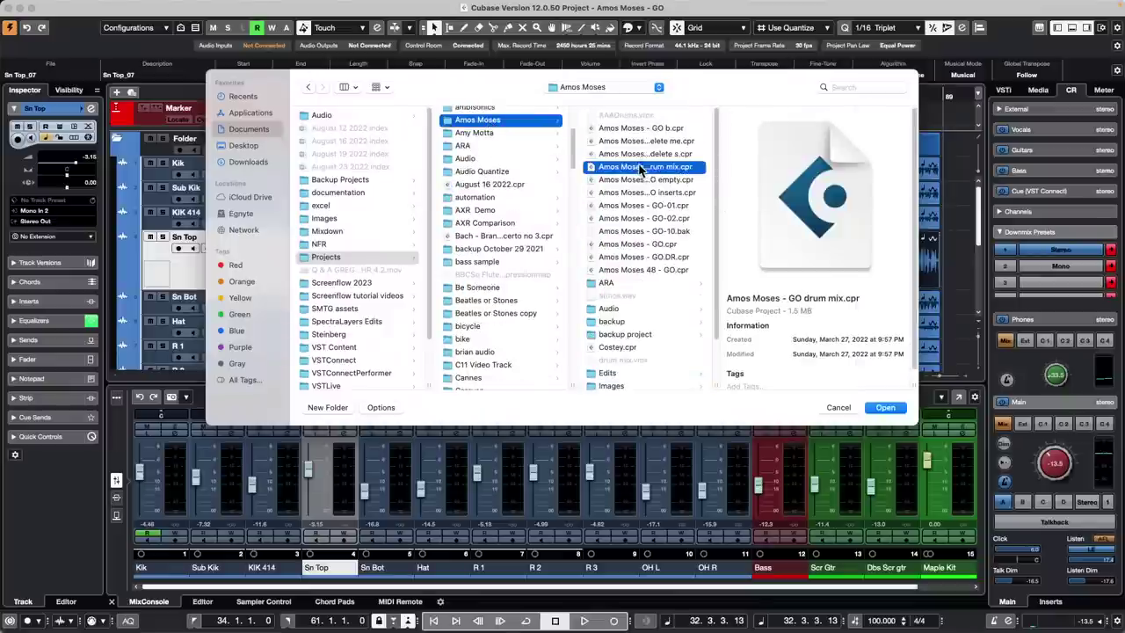
click(885, 407)
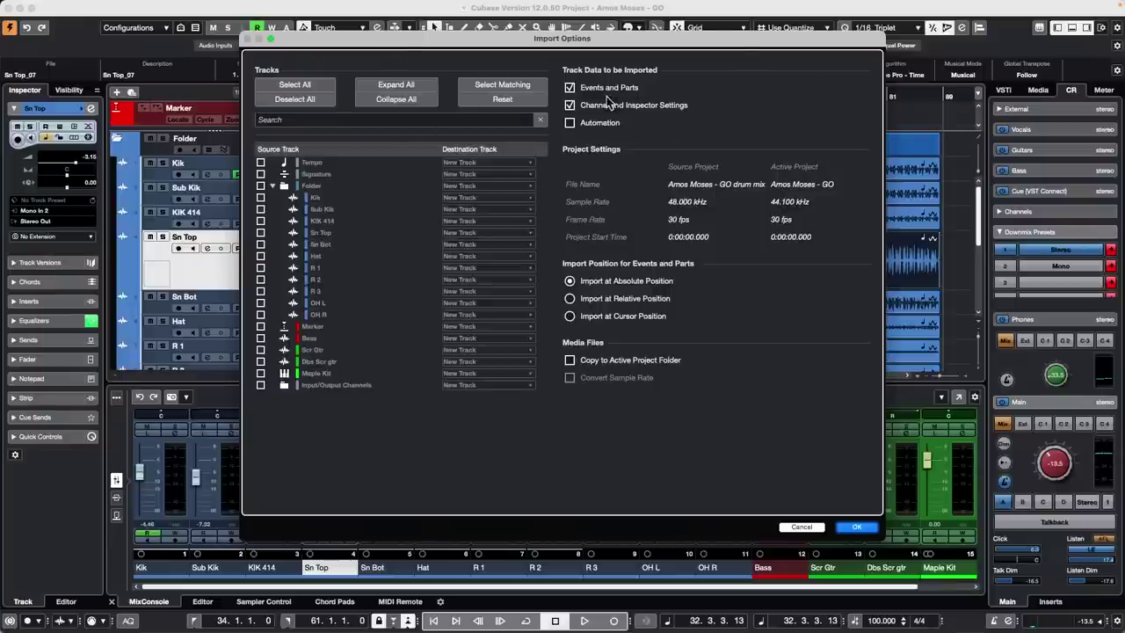
Import all source tracks onto matching destination tracks with Channel and Inspector Settings but without Events and Parts, and review the track list.
click(282, 88)
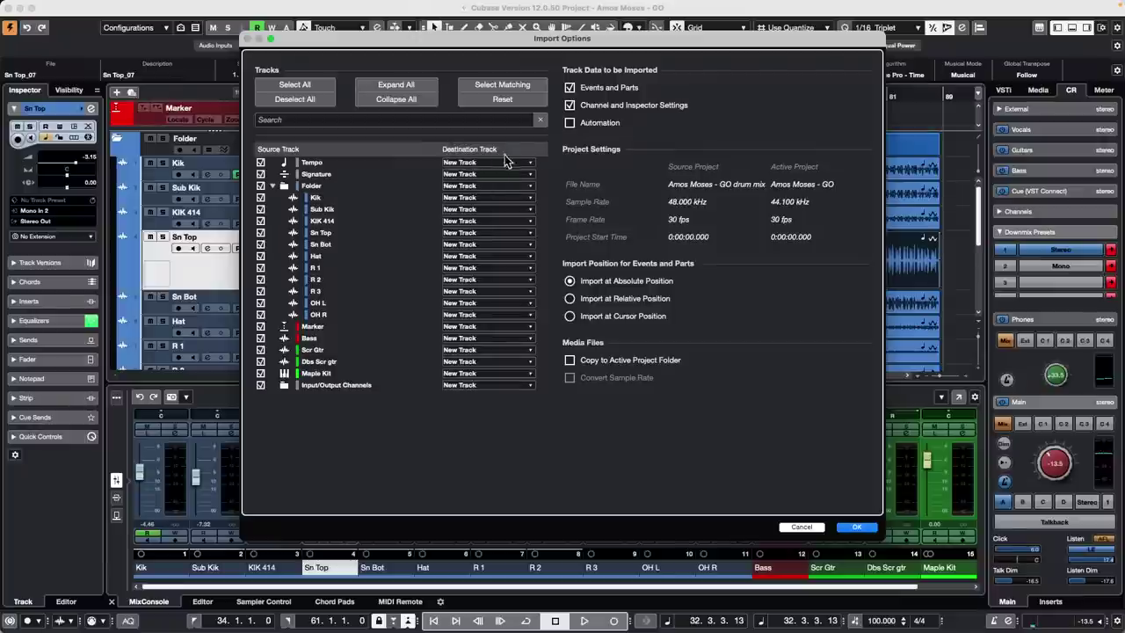
click(501, 86)
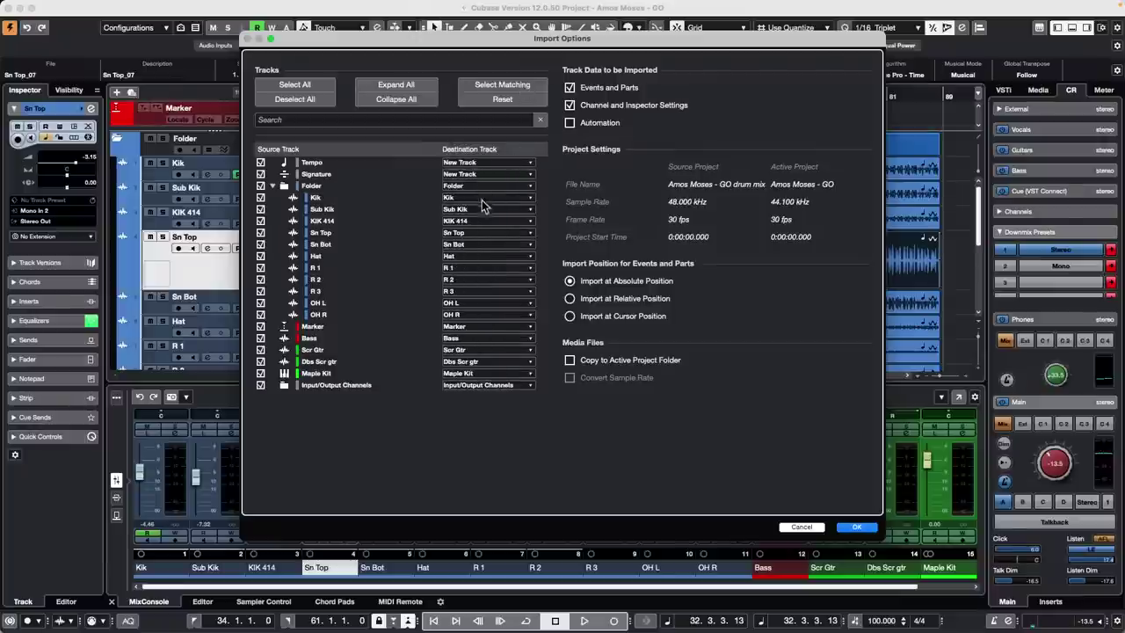
click(569, 87)
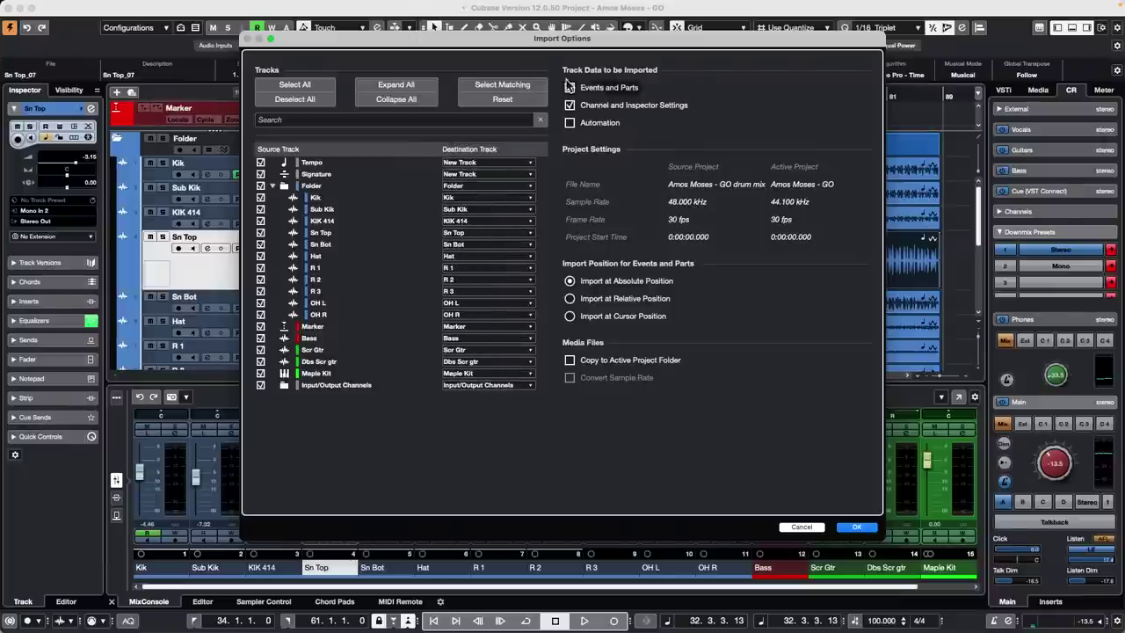
click(569, 88)
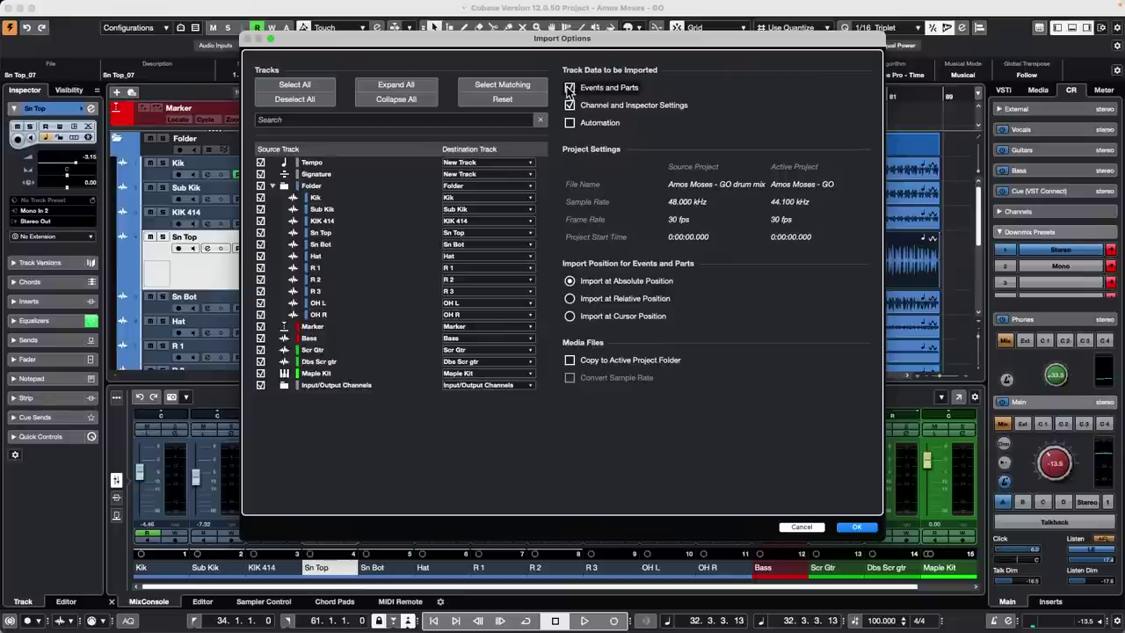
click(570, 88)
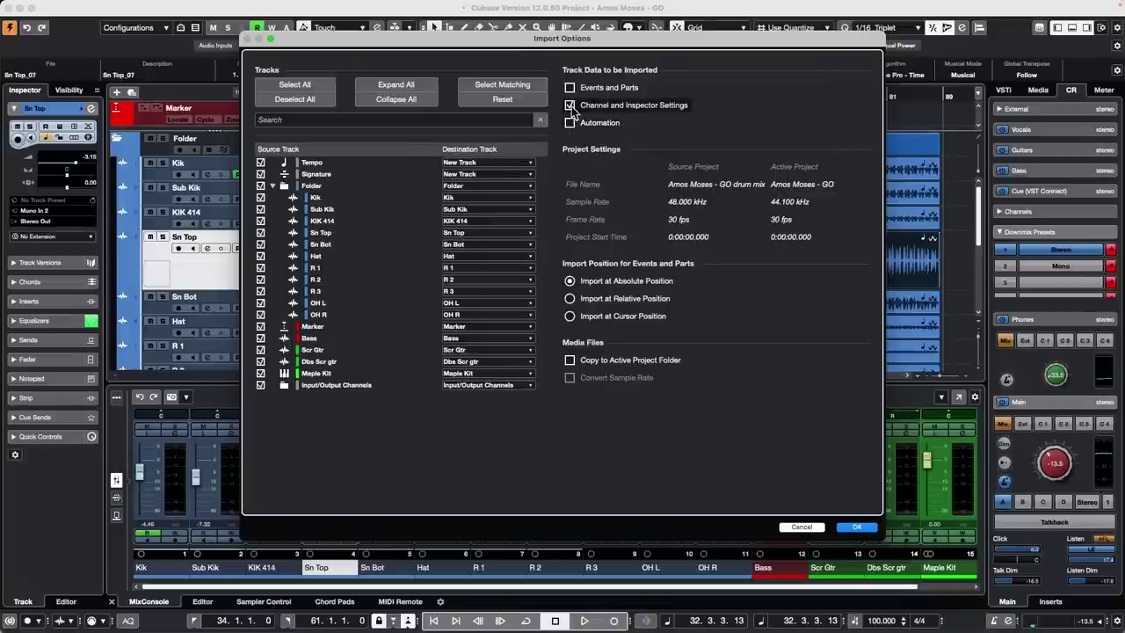
click(860, 528)
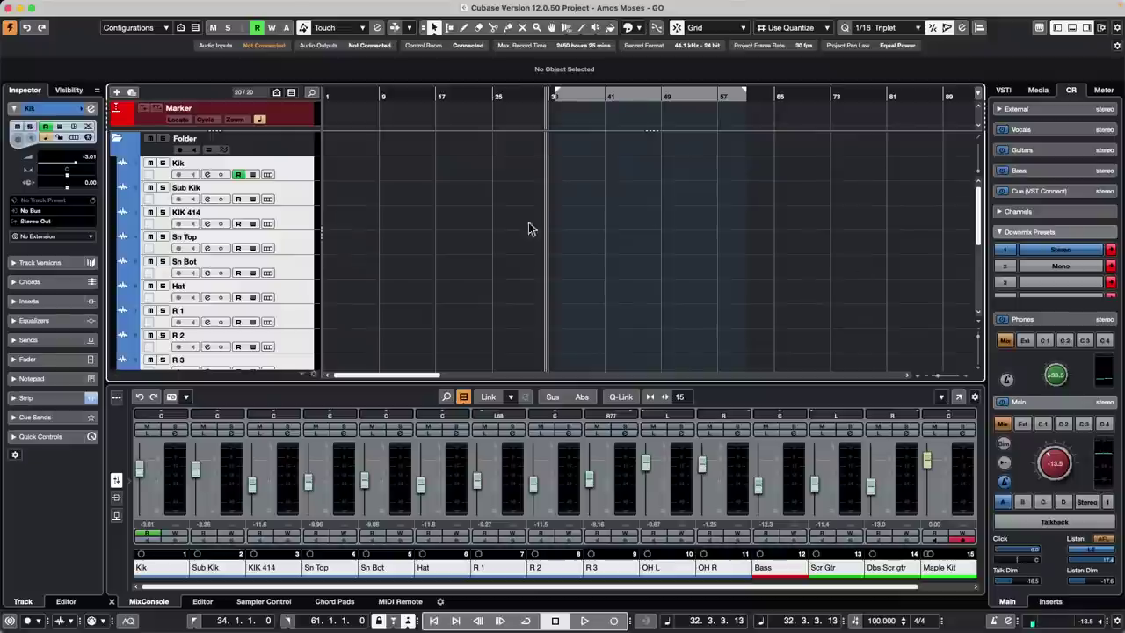
drag(448, 94, 284, 68)
scroll(303, 221, down, 5)
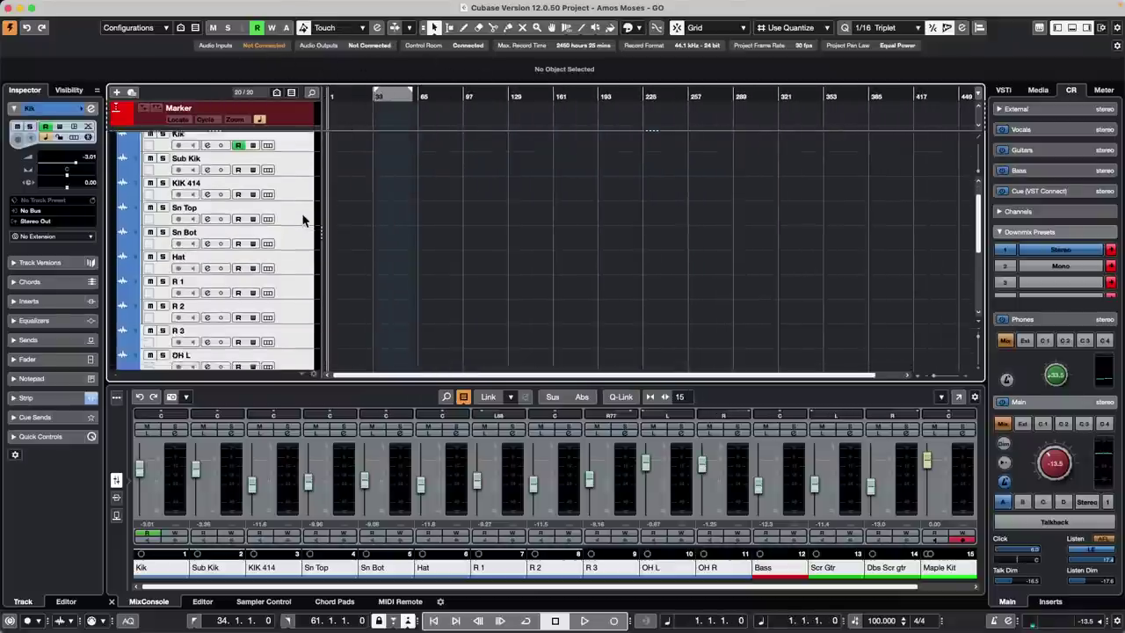
scroll(302, 221, up, 5)
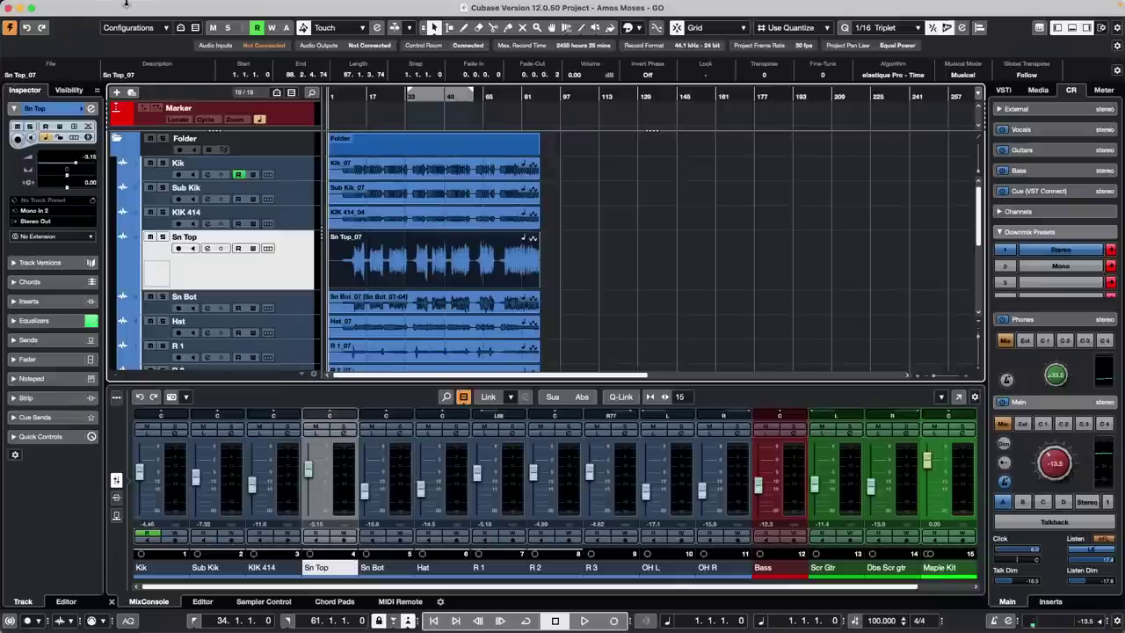
mouse_move(126, 5)
click(77, 6)
mouse_move(137, 256)
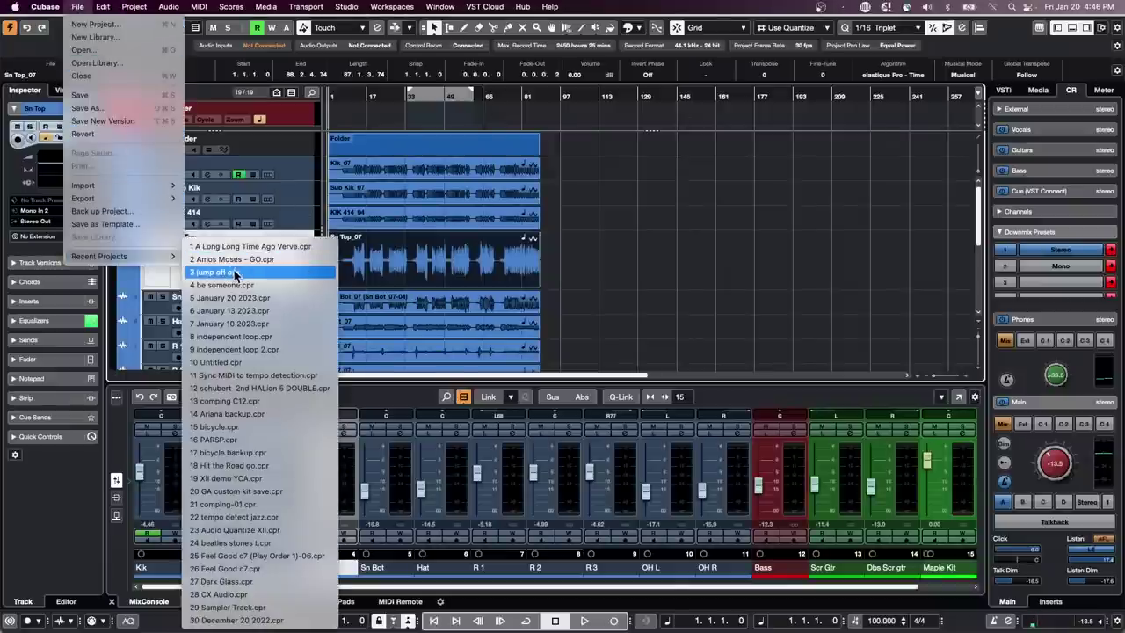
click(294, 259)
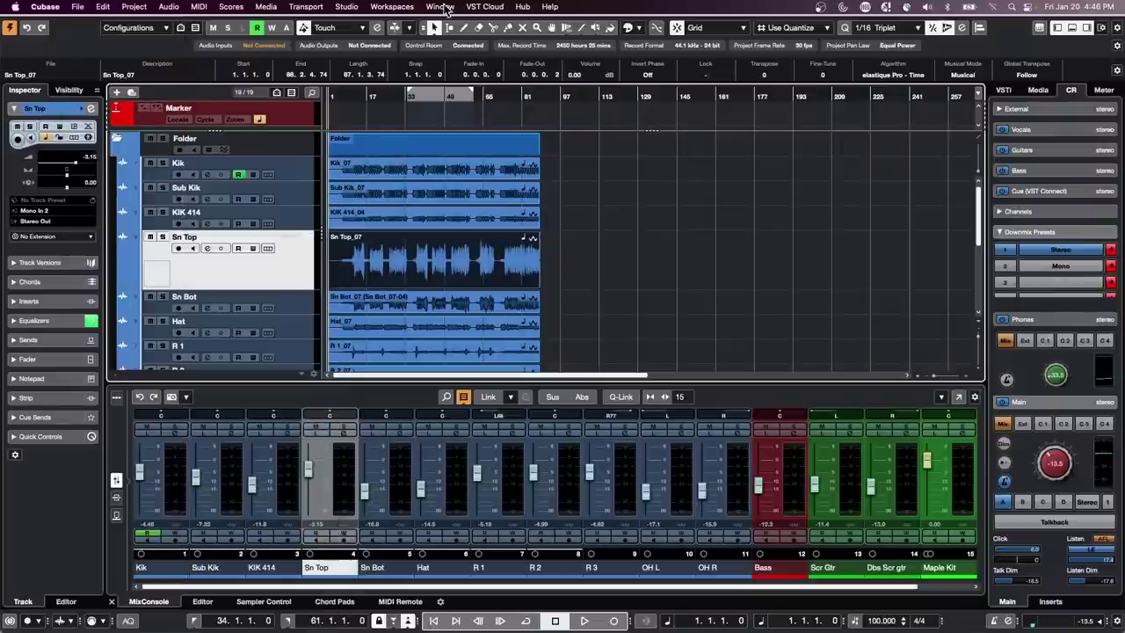
Switch to the Untitled1 project window and activate that project.
click(439, 7)
click(448, 205)
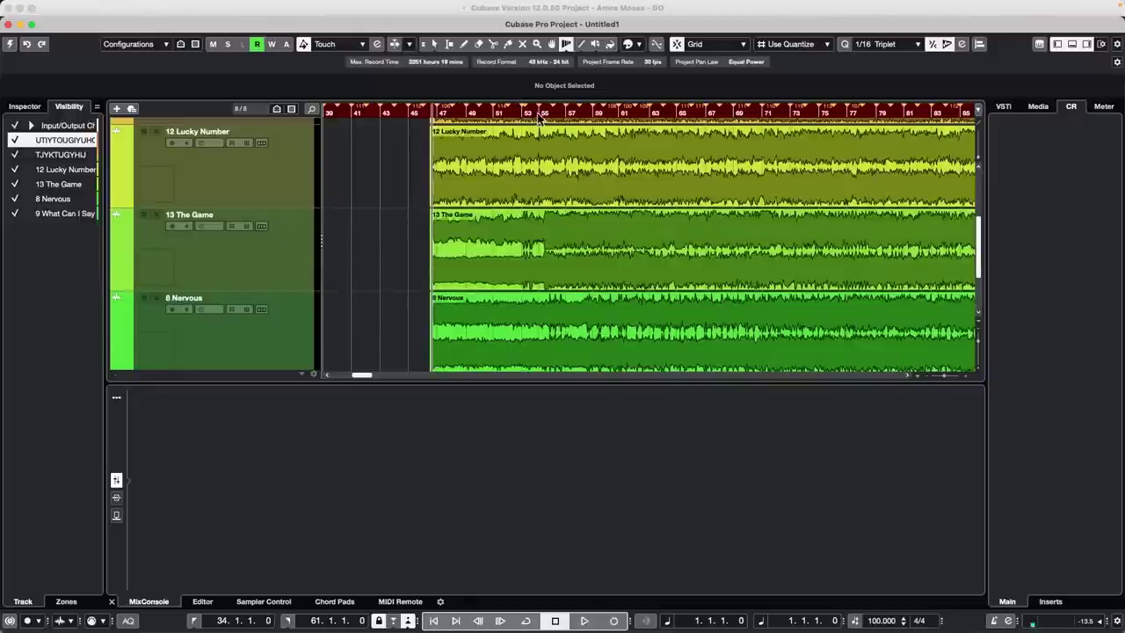
click(9, 44)
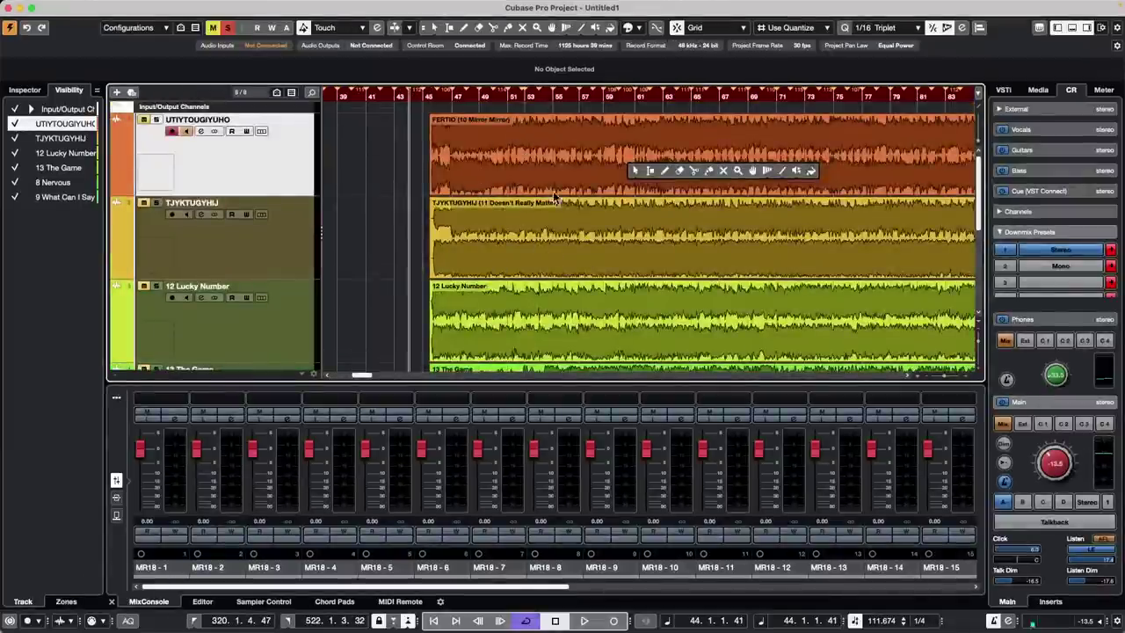
Select a range of about 12 bars on the 13 The Game track, from around bar 110 to bar 123, using Range Selection.
click(473, 92)
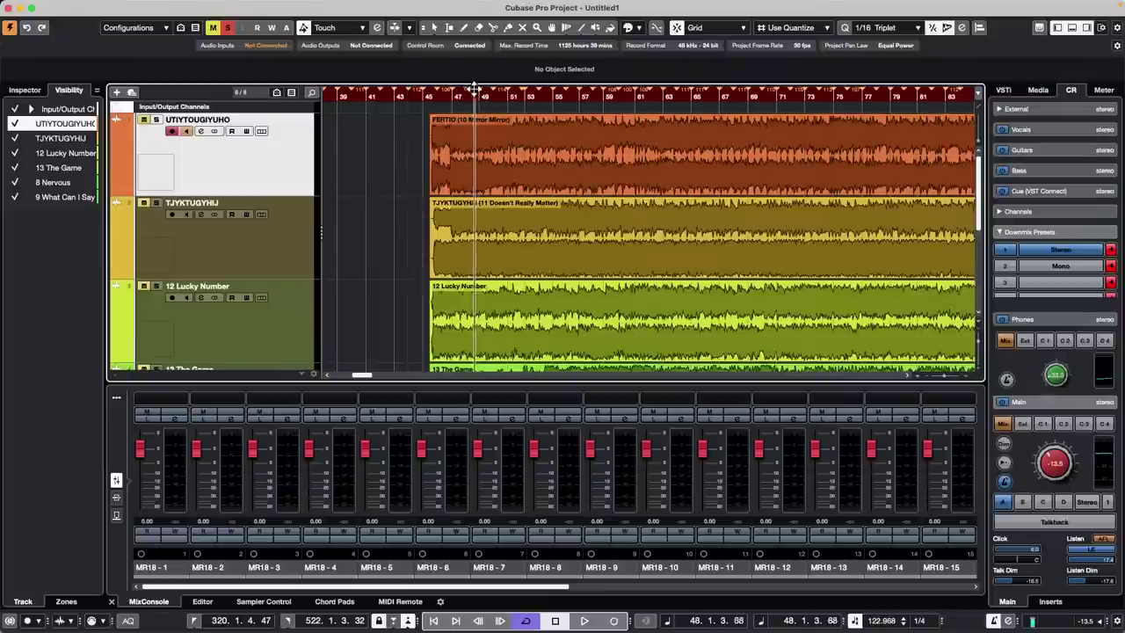
drag(474, 91, 472, 44)
scroll(658, 211, down, 4)
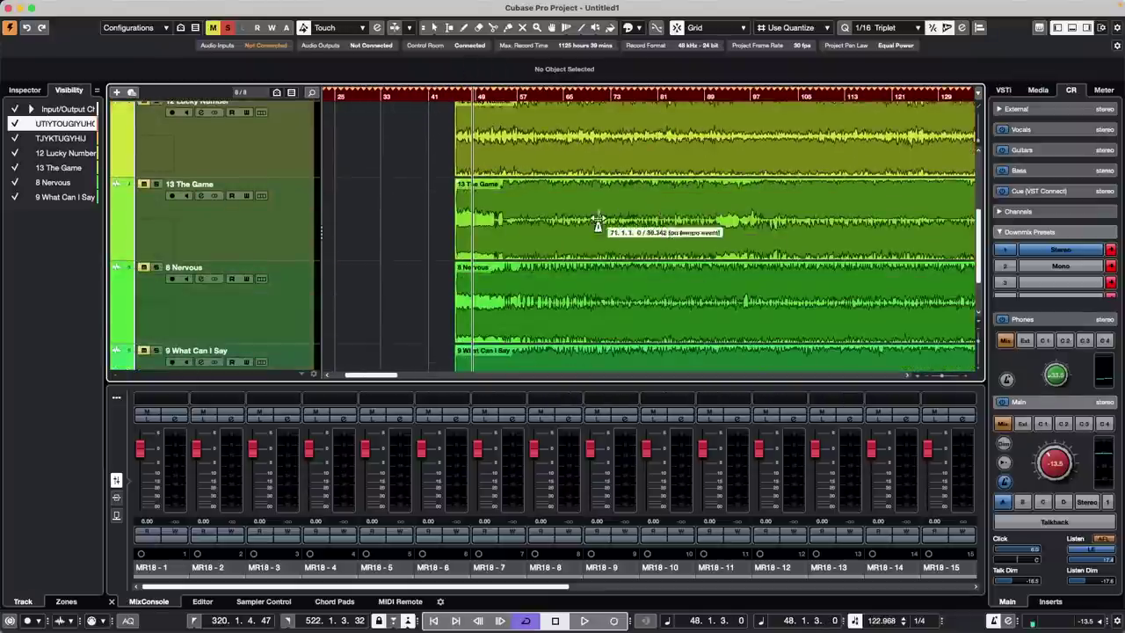
right_click(597, 217)
click(617, 217)
drag(638, 220, 781, 234)
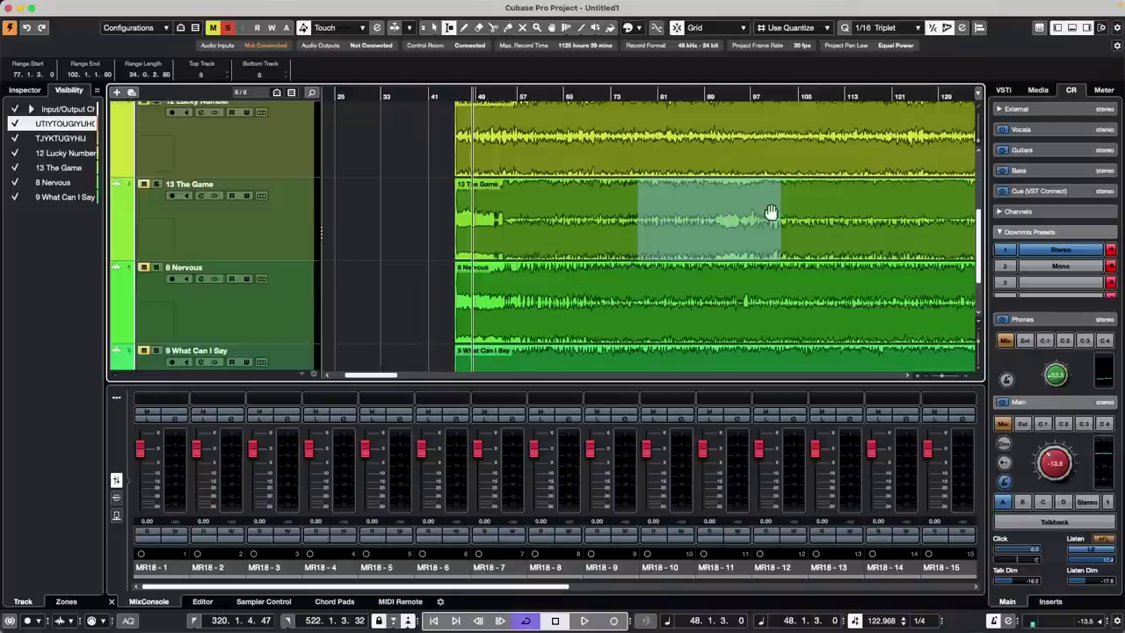
drag(830, 215, 903, 203)
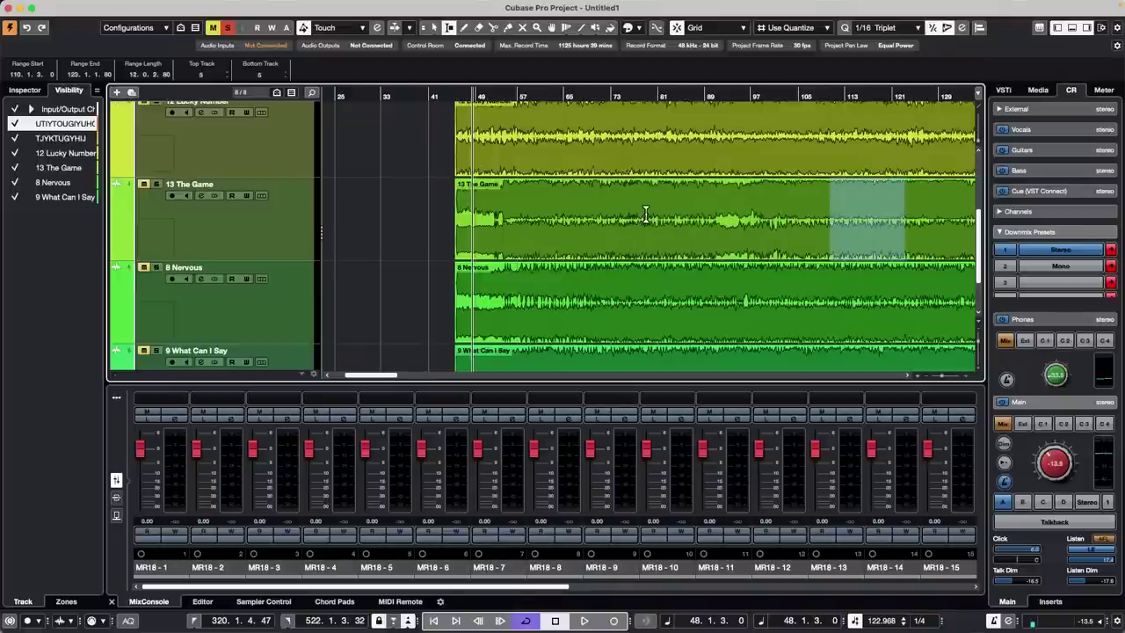
Open the Key Commands editor with its macro list.
mouse_move(466, 5)
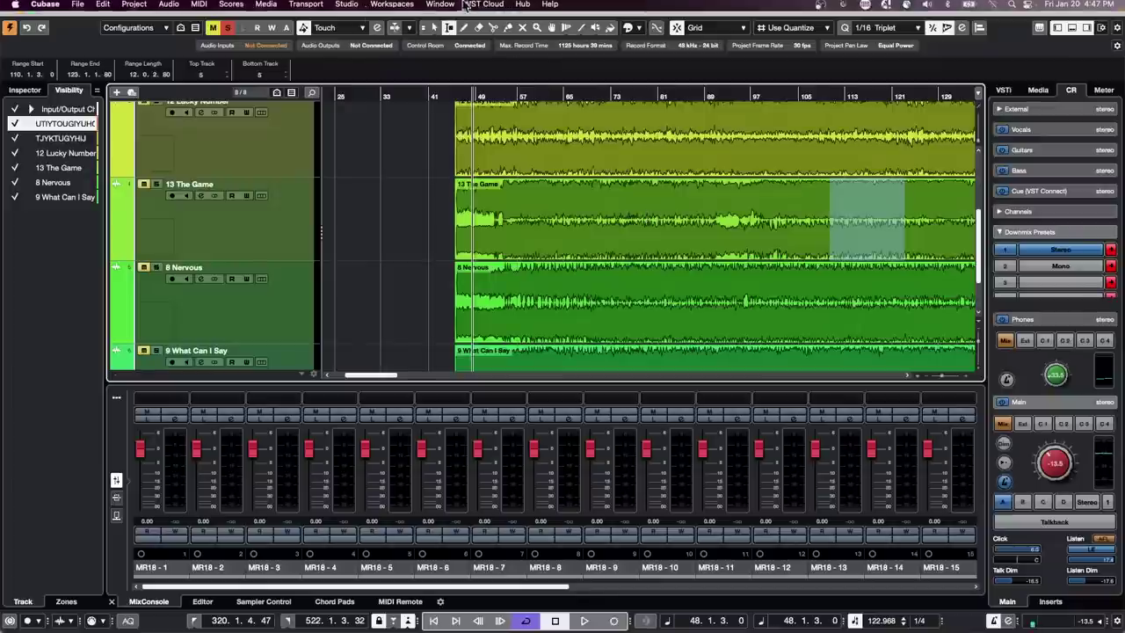
click(267, 7)
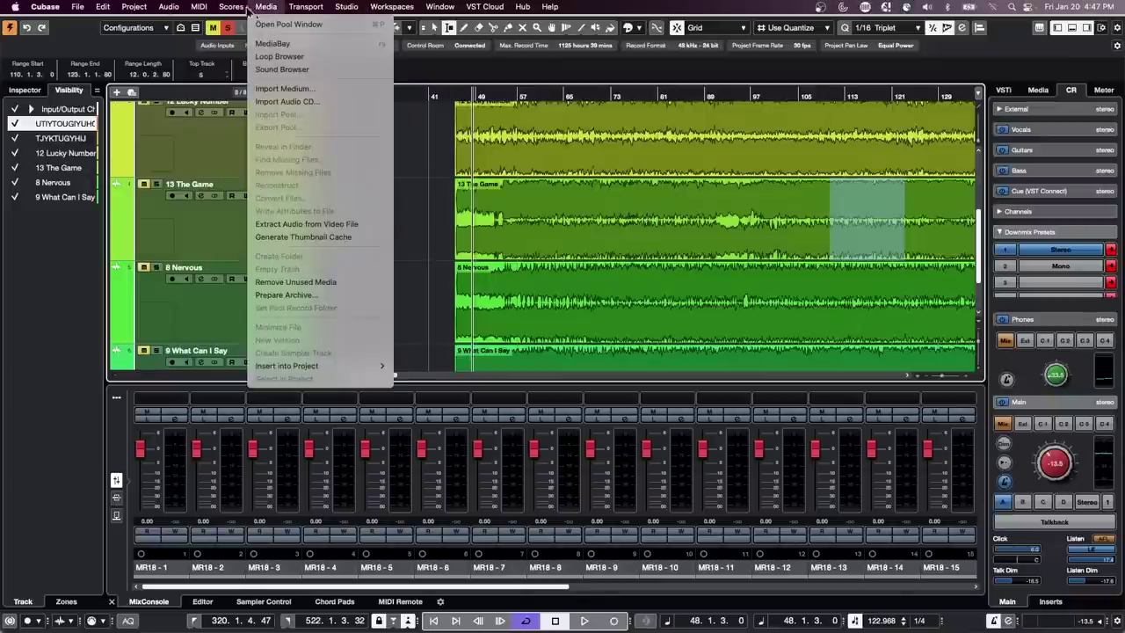
mouse_move(109, 11)
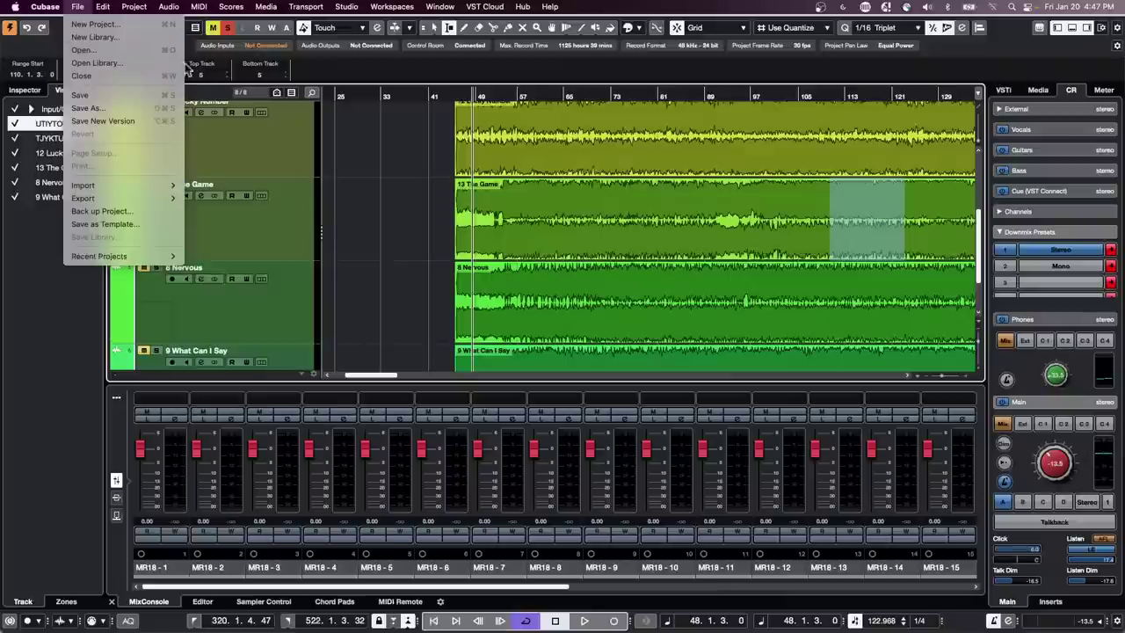
mouse_move(233, 16)
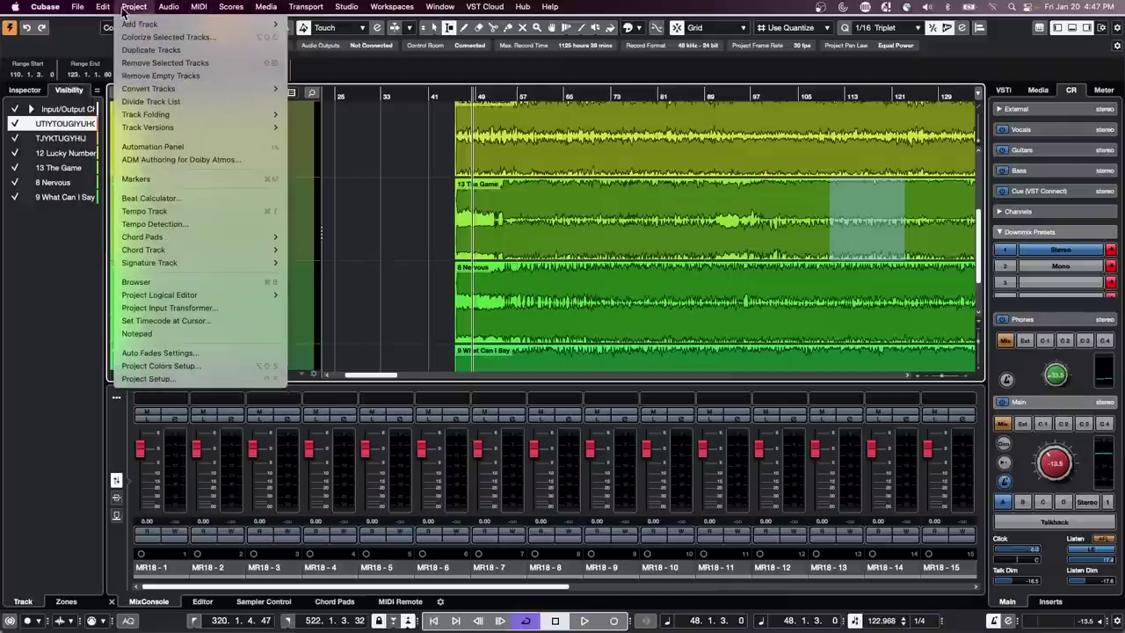
mouse_move(153, 431)
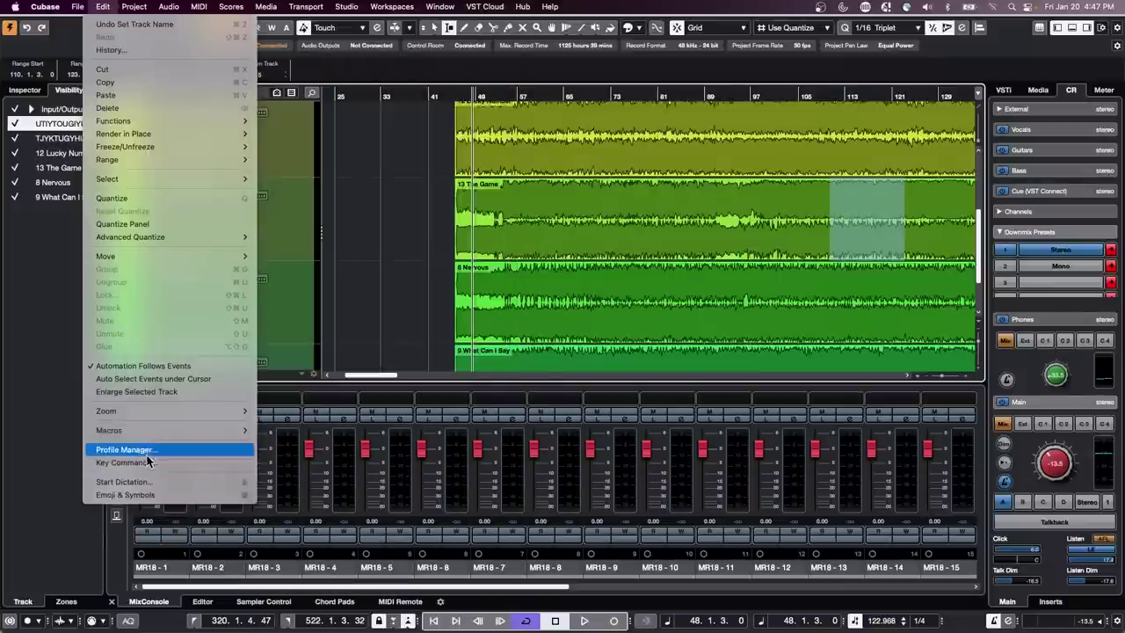
click(214, 466)
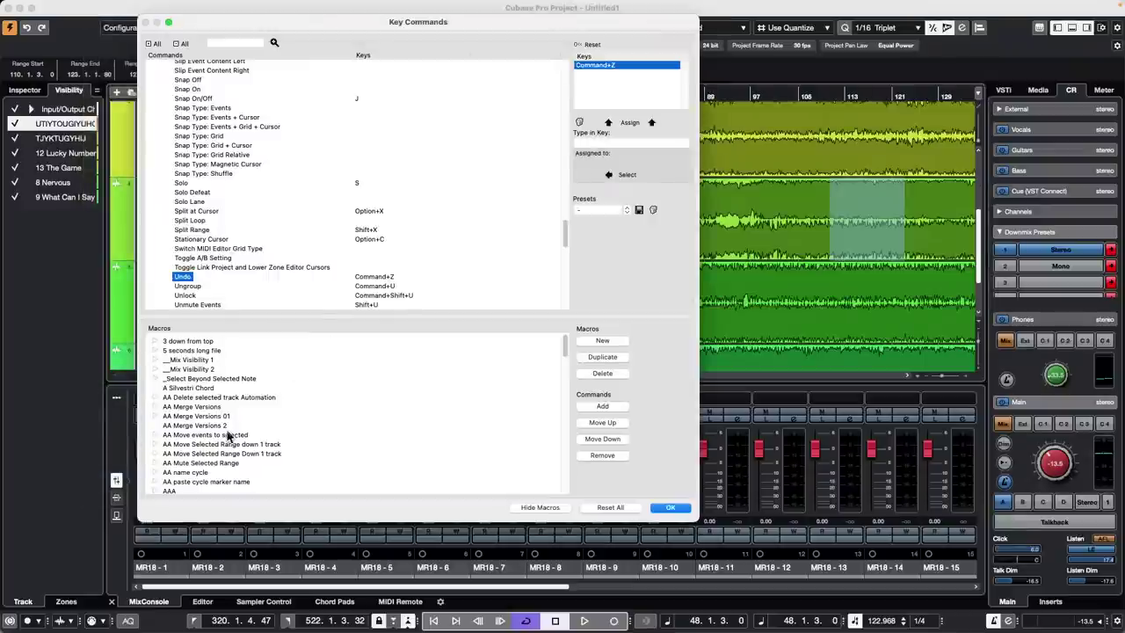
Find the CCLS Split and Select Range macro and examine the commands it contains.
scroll(227, 434, down, 15)
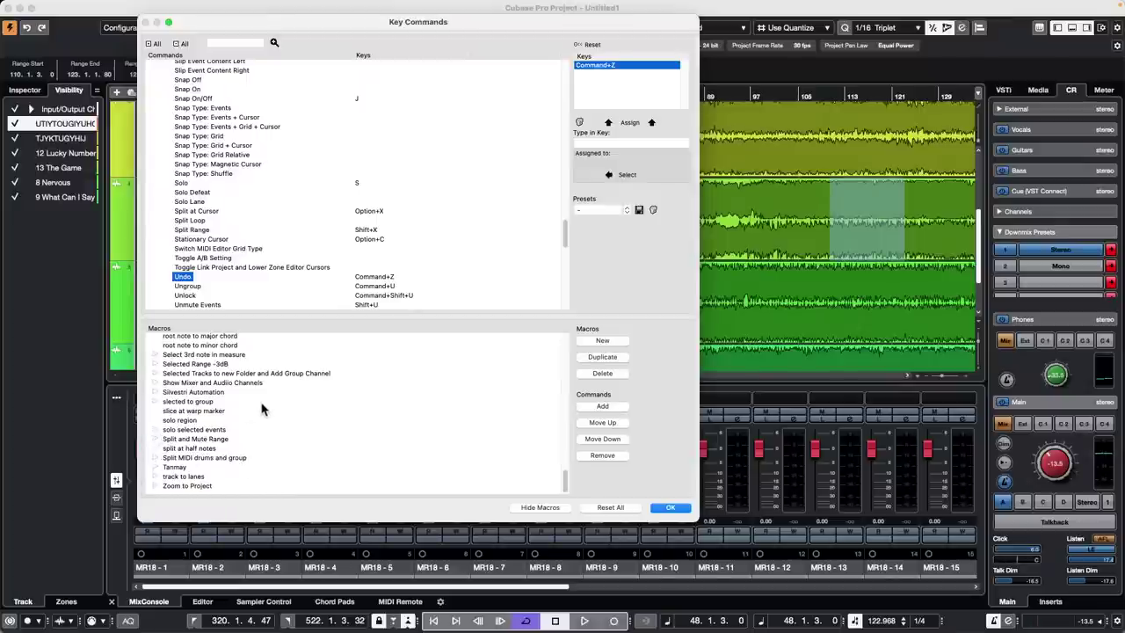
scroll(179, 410, up, 12)
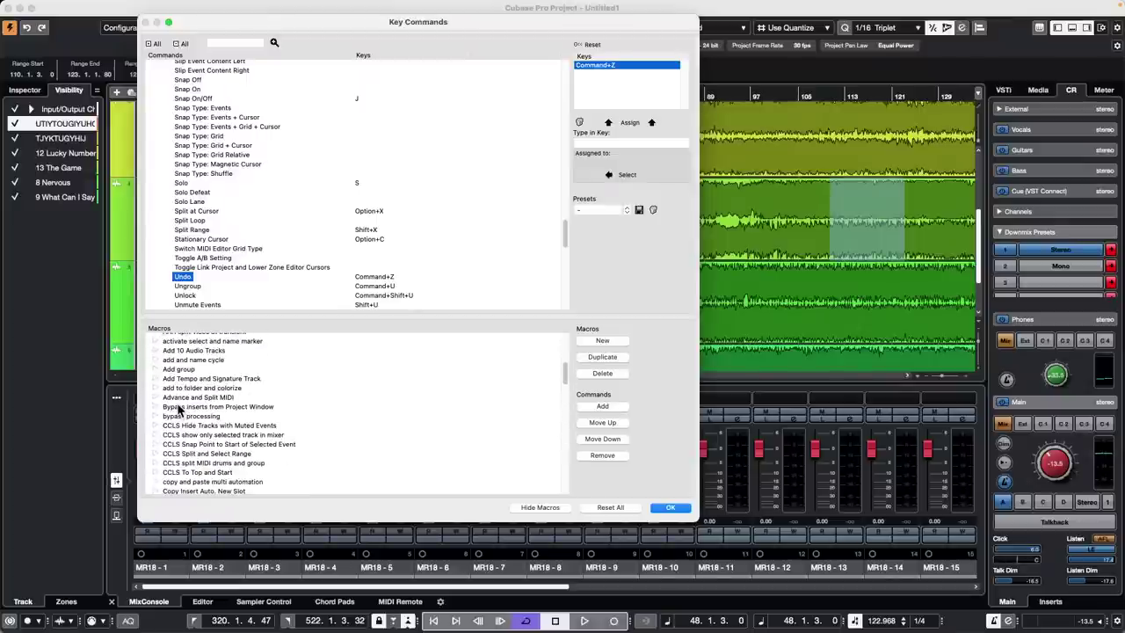
scroll(179, 410, up, 5)
scroll(179, 409, down, 5)
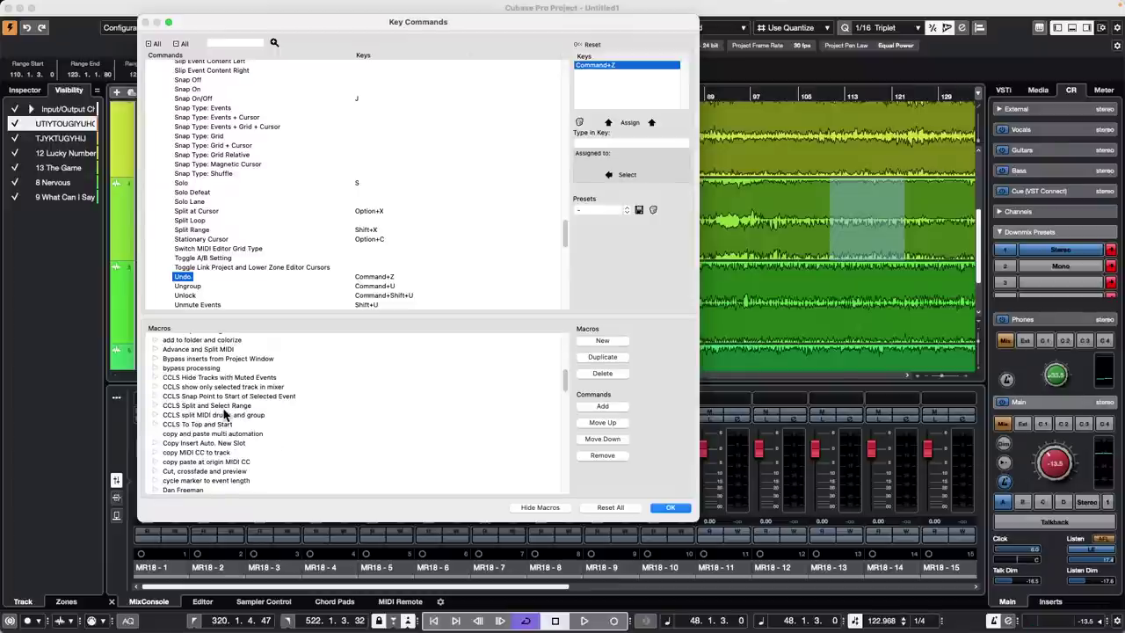
click(155, 405)
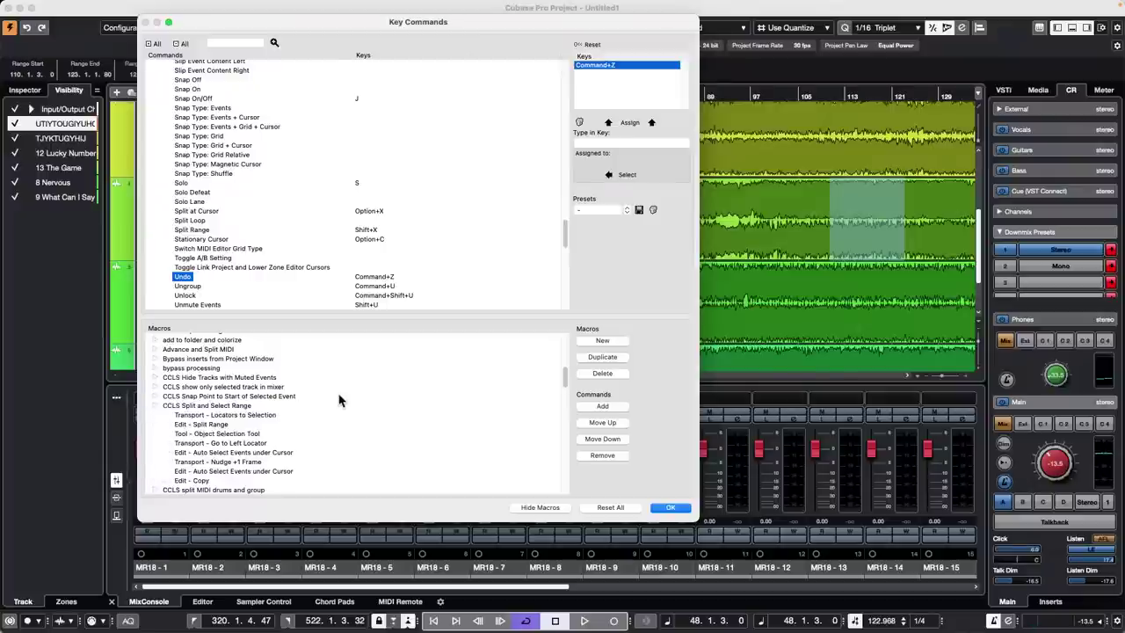
scroll(329, 399, down, 2)
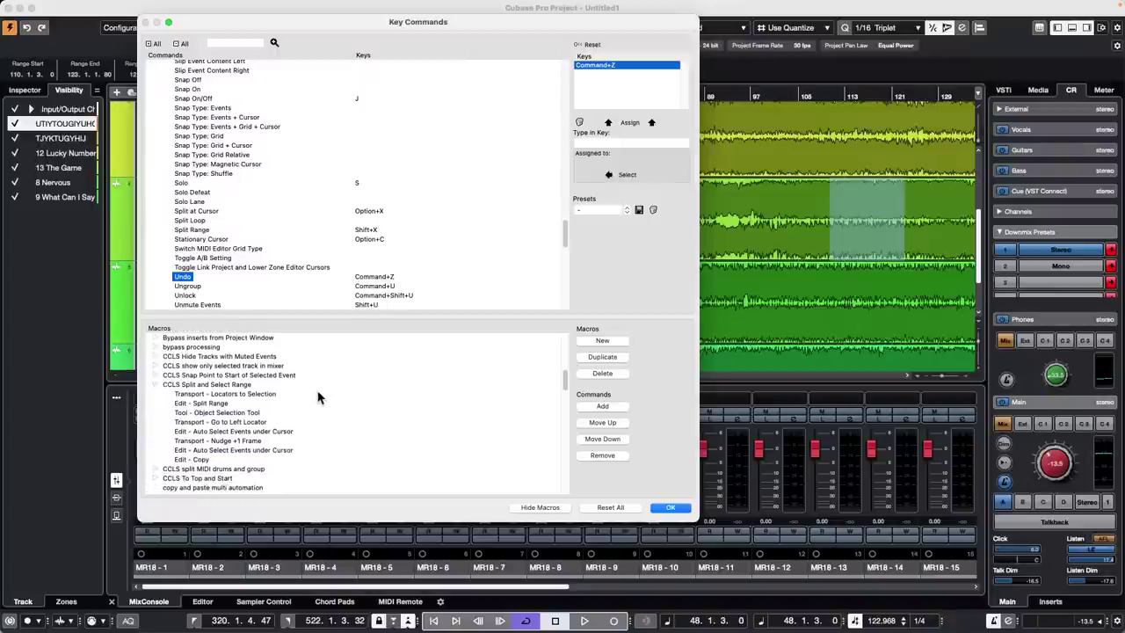
scroll(318, 397, down, 1)
scroll(318, 397, down, 1)
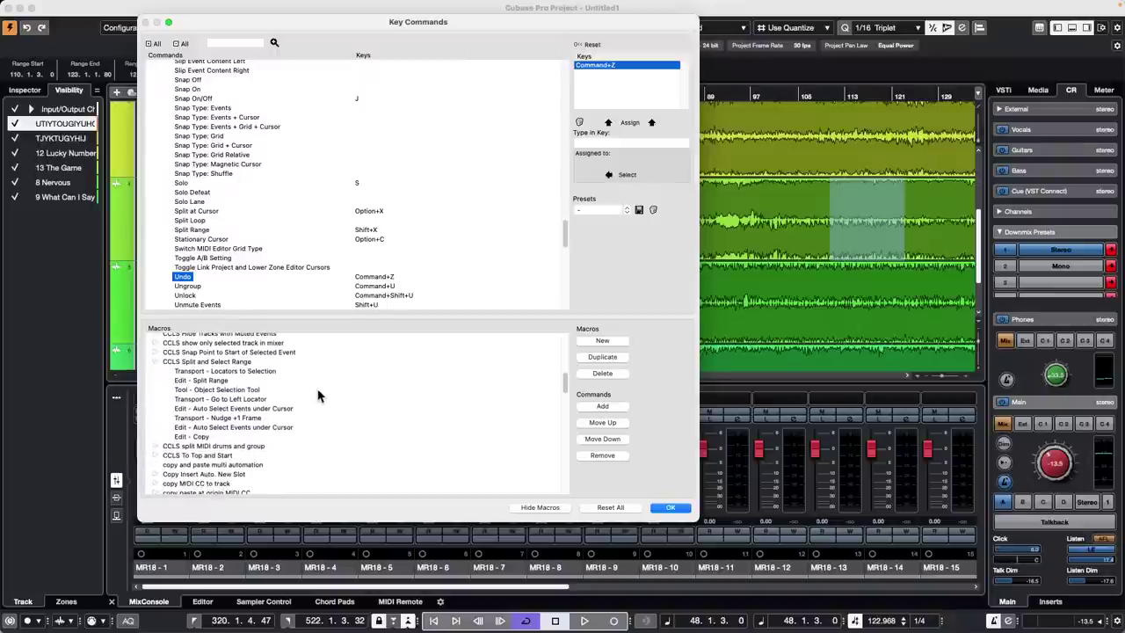
Look through the remaining macros, examine the commands in Split and Mute Range, and close the Key Commands editor.
scroll(318, 395, down, 10)
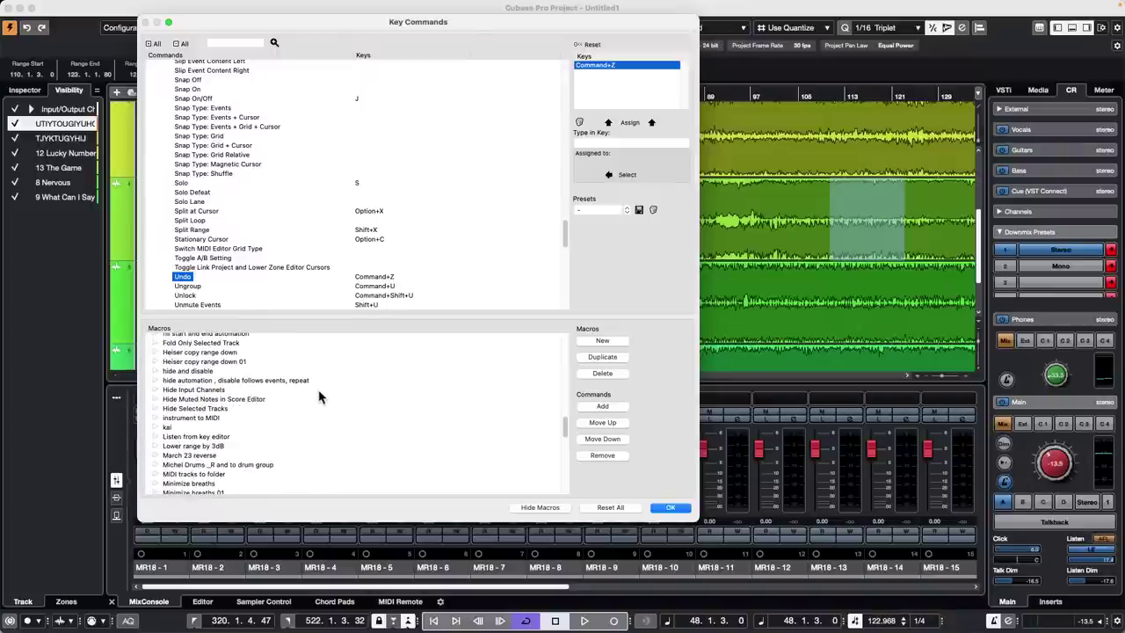
scroll(318, 398, down, 3)
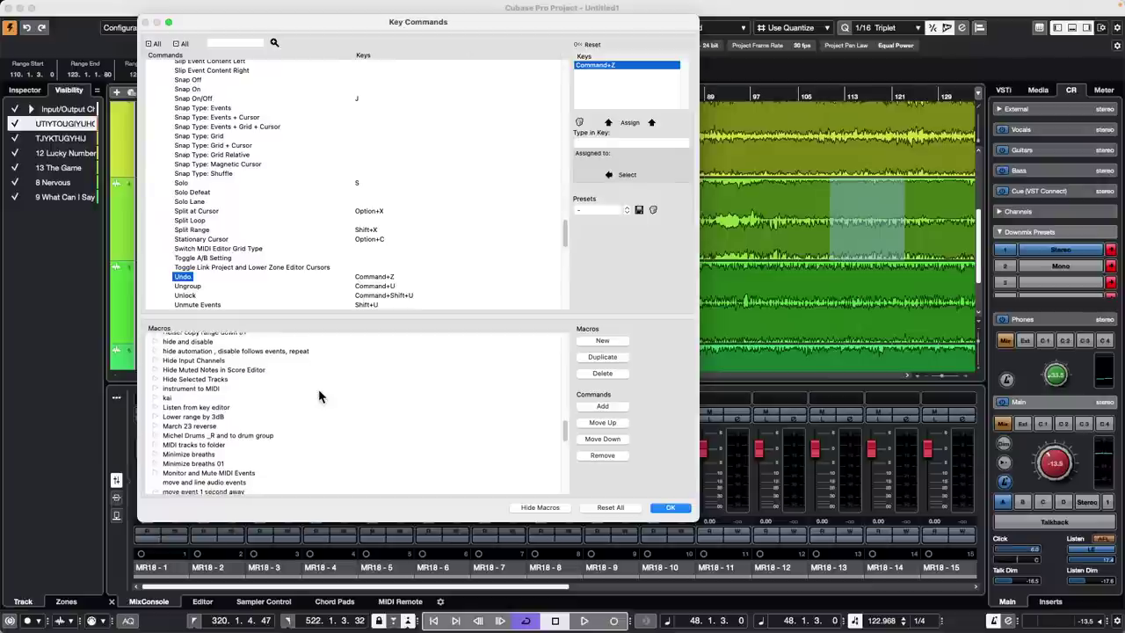
scroll(318, 395, up, 13)
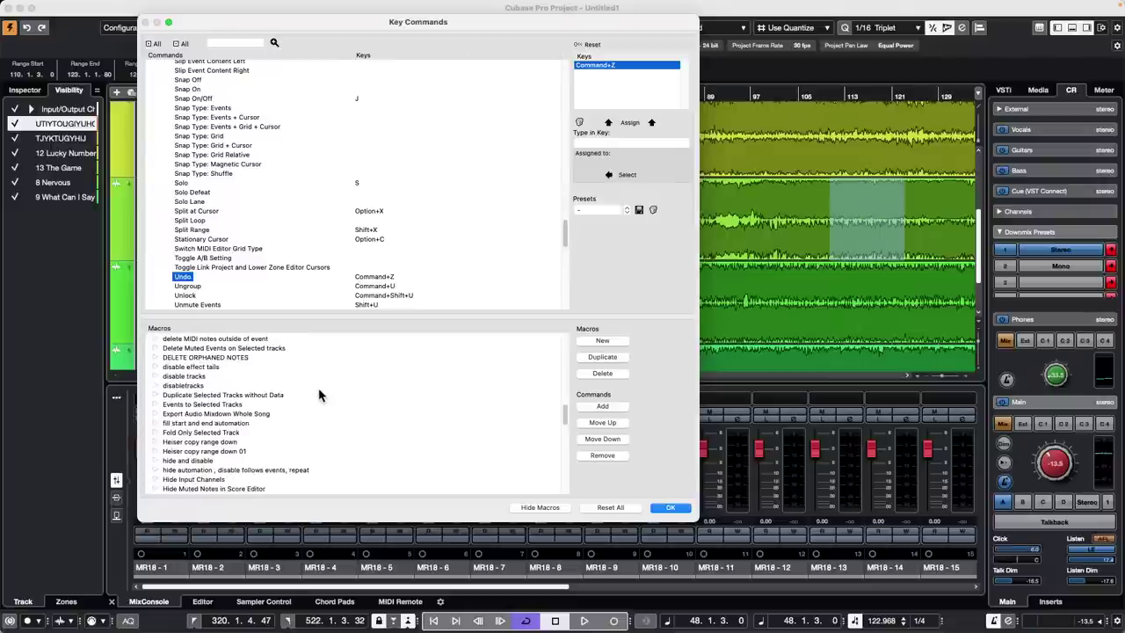
scroll(319, 396, down, 20)
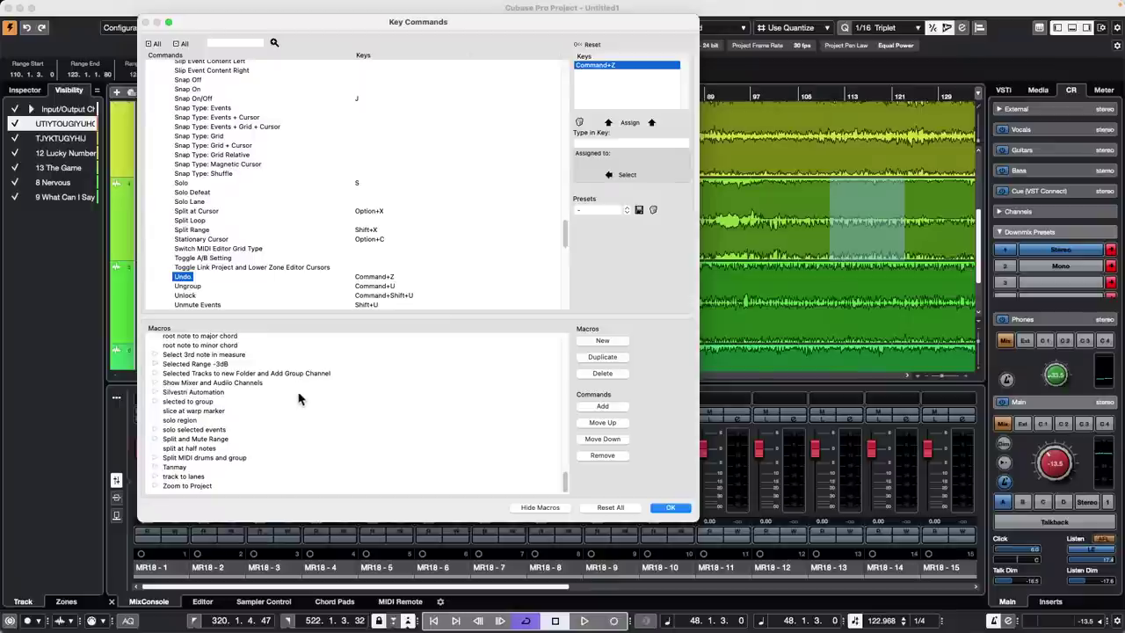
click(156, 439)
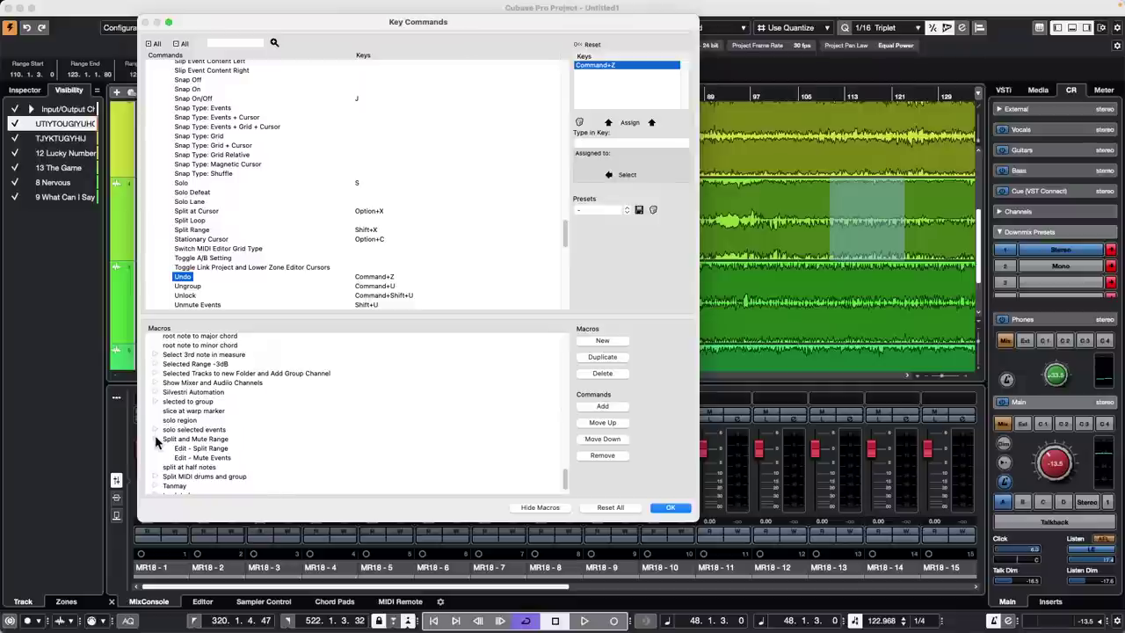
click(155, 438)
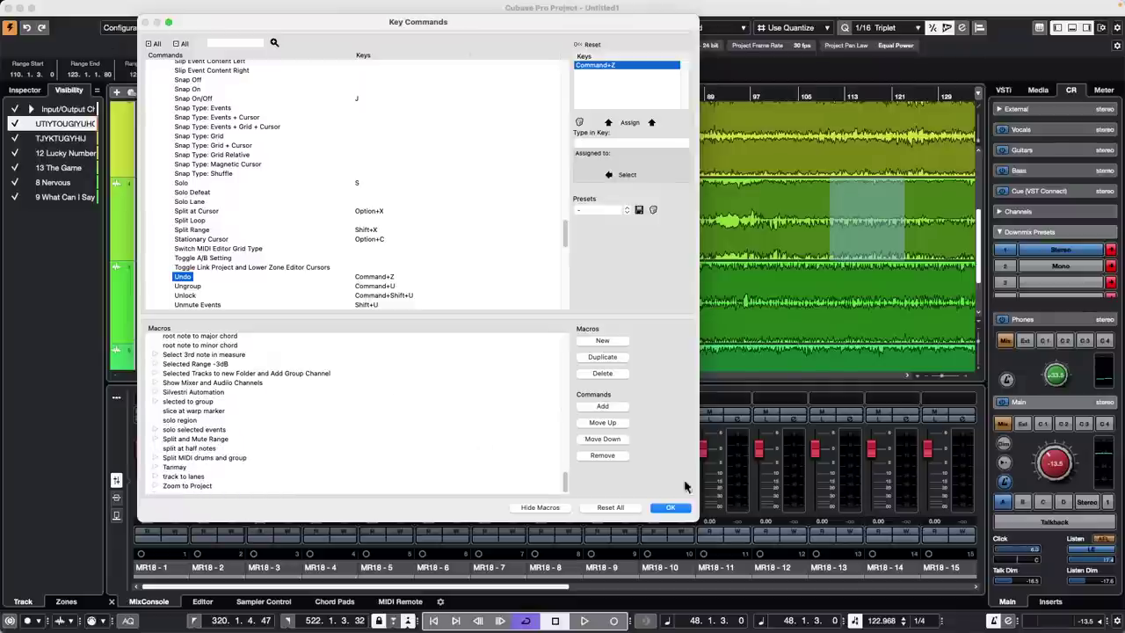
click(675, 509)
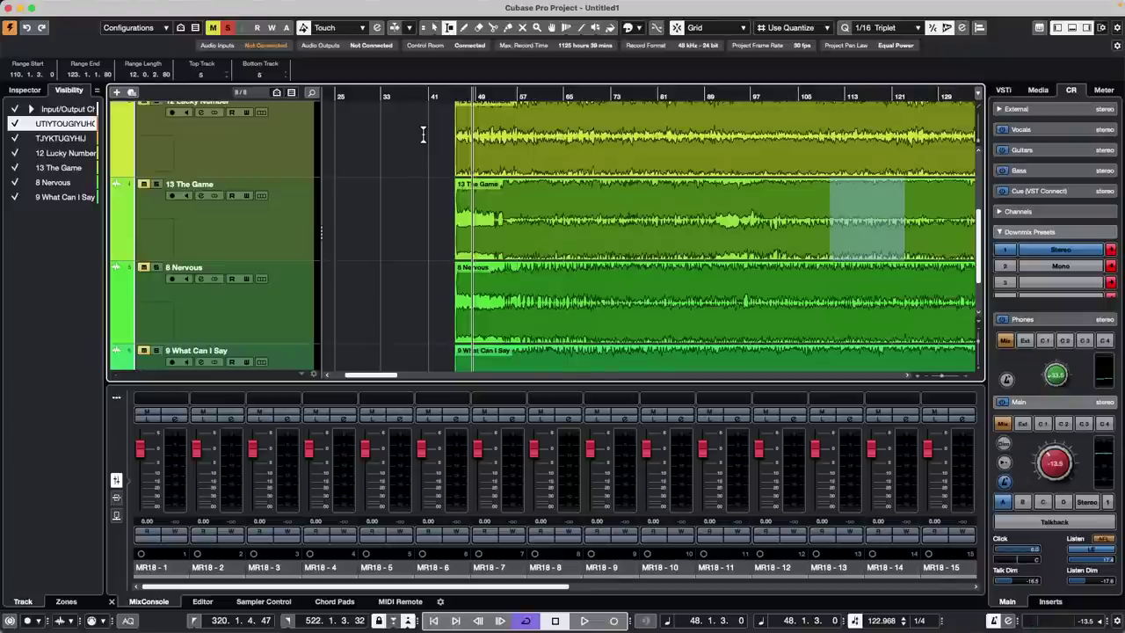
Add one HALion Sonic SE instrument track below the 9 What Can I Say track.
click(267, 222)
scroll(320, 209, down, 2)
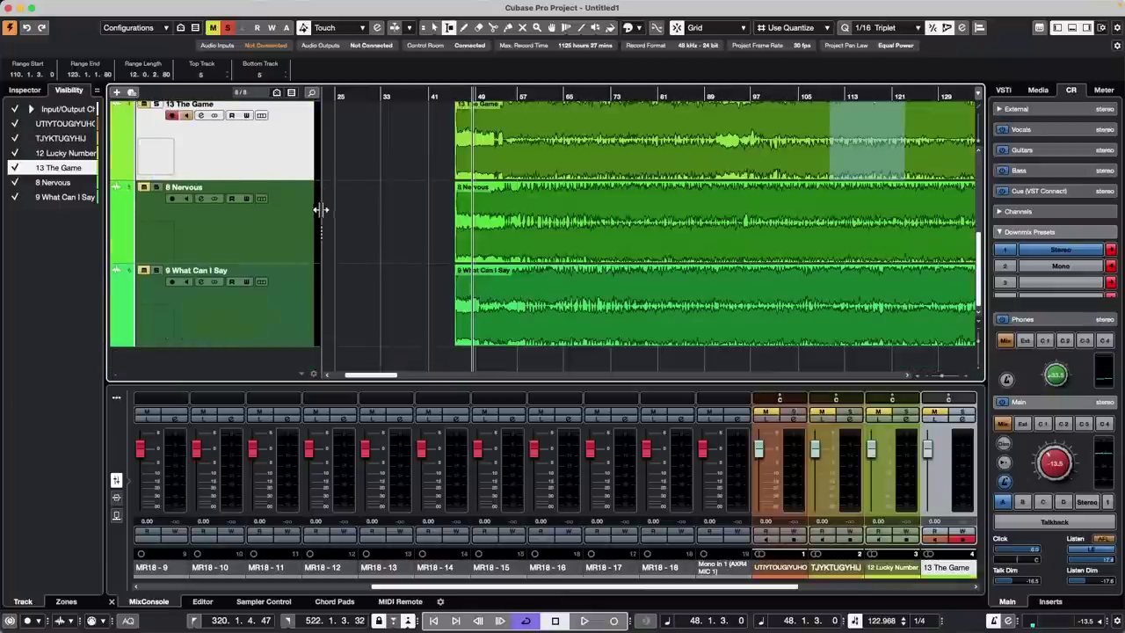
right_click(233, 322)
mouse_move(289, 325)
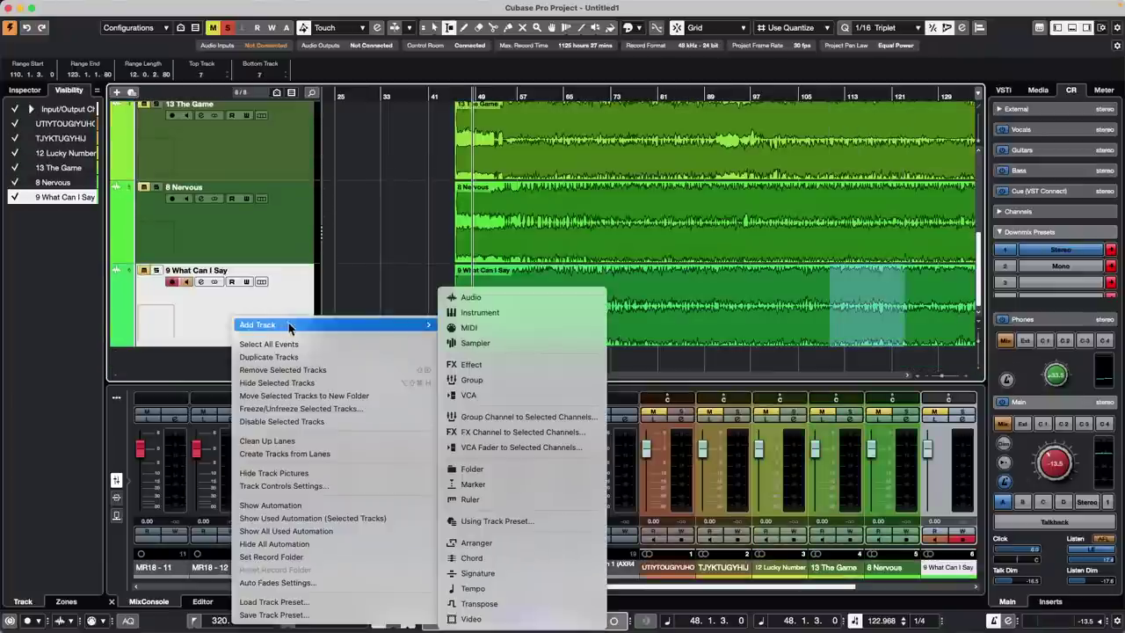
click(520, 312)
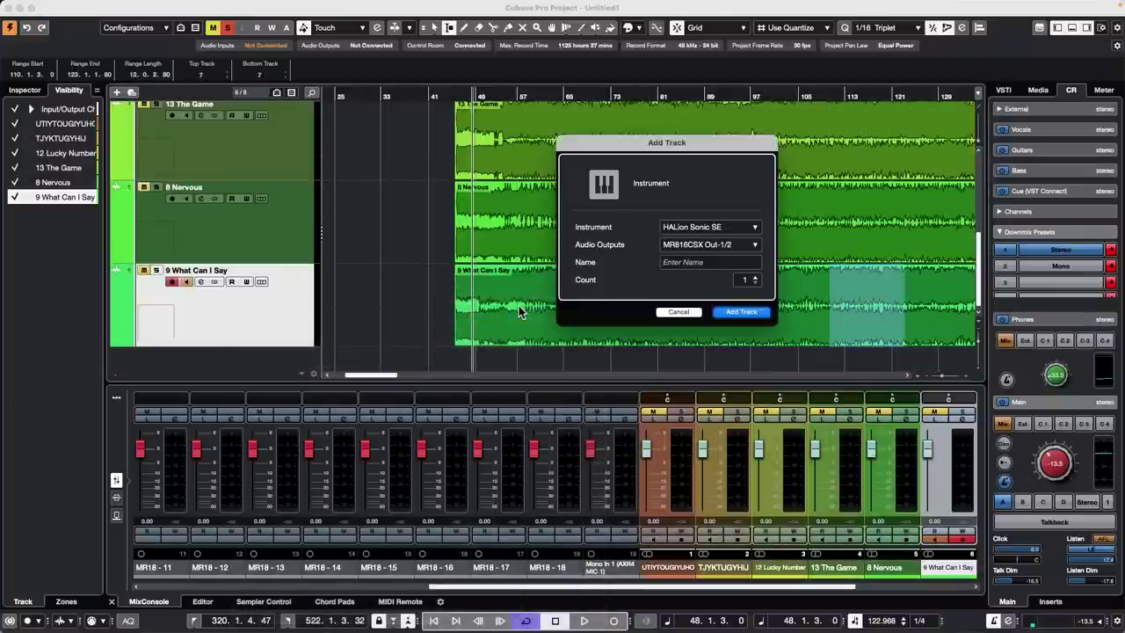
click(753, 312)
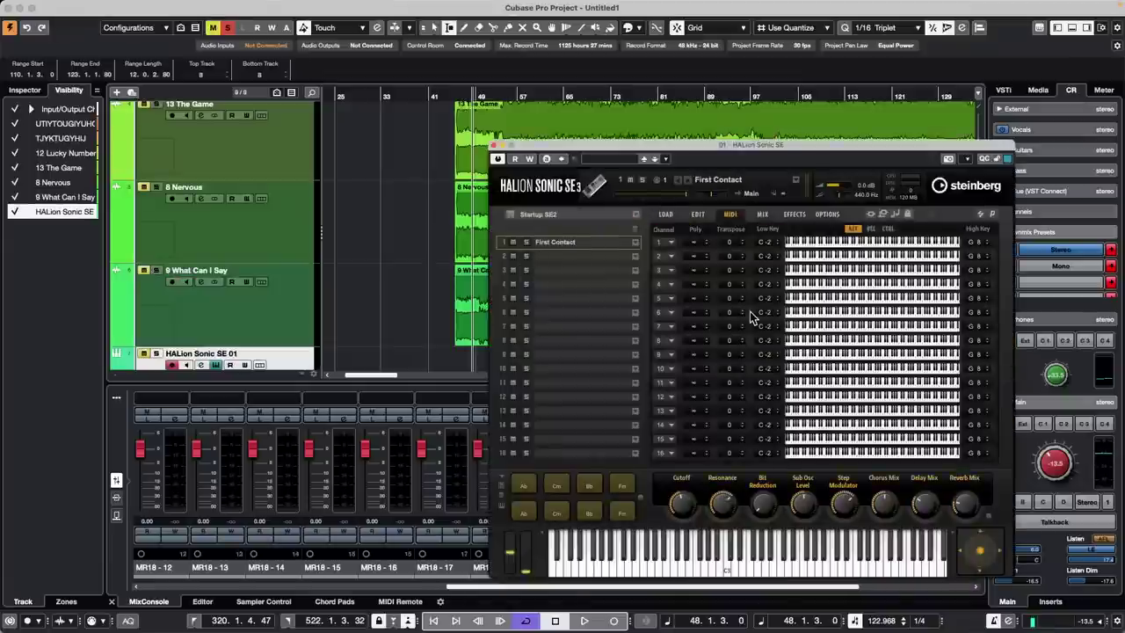
Deactivate all solo states and add one stereo audio track with a UR24C input below the HALion Sonic SE 01 track.
click(228, 29)
scroll(239, 260, down, 1)
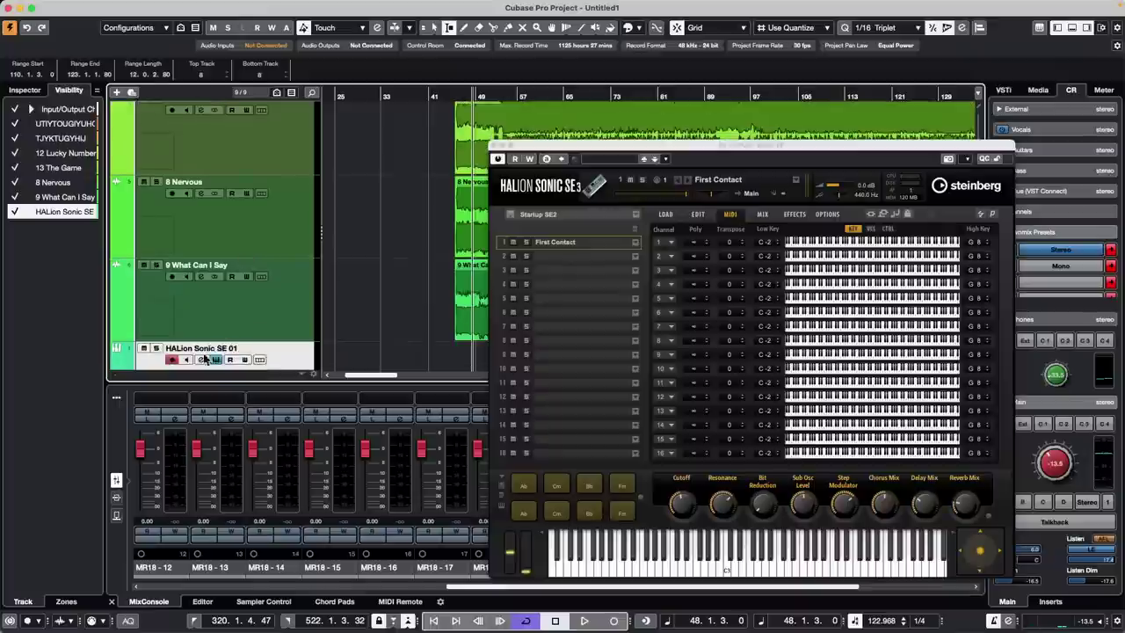
scroll(246, 310, down, 3)
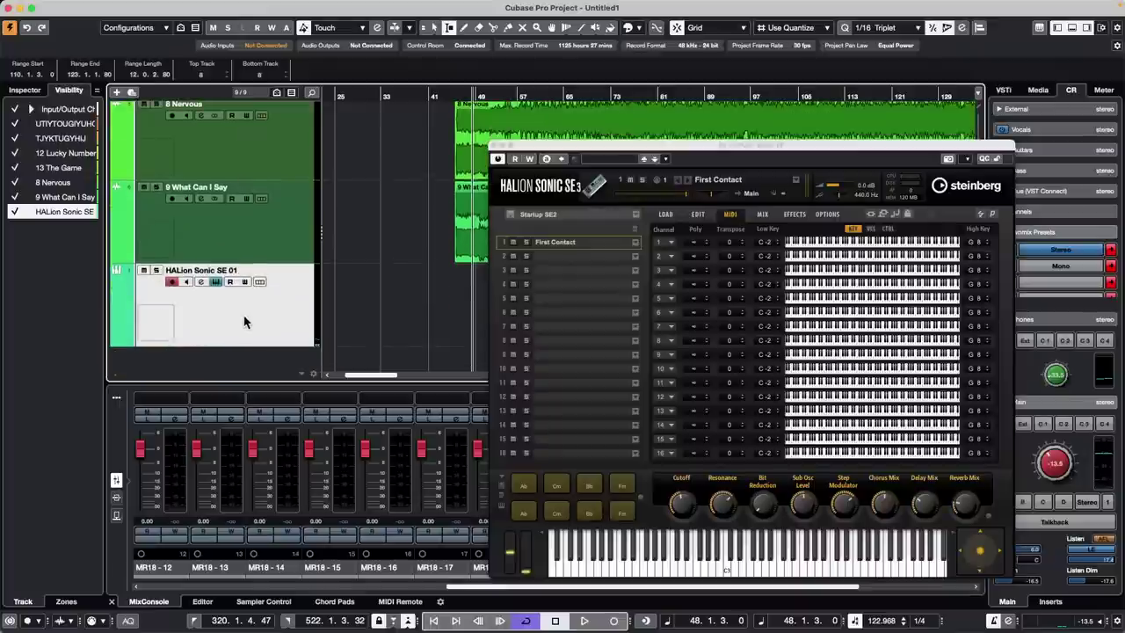
right_click(247, 318)
mouse_move(312, 323)
click(521, 298)
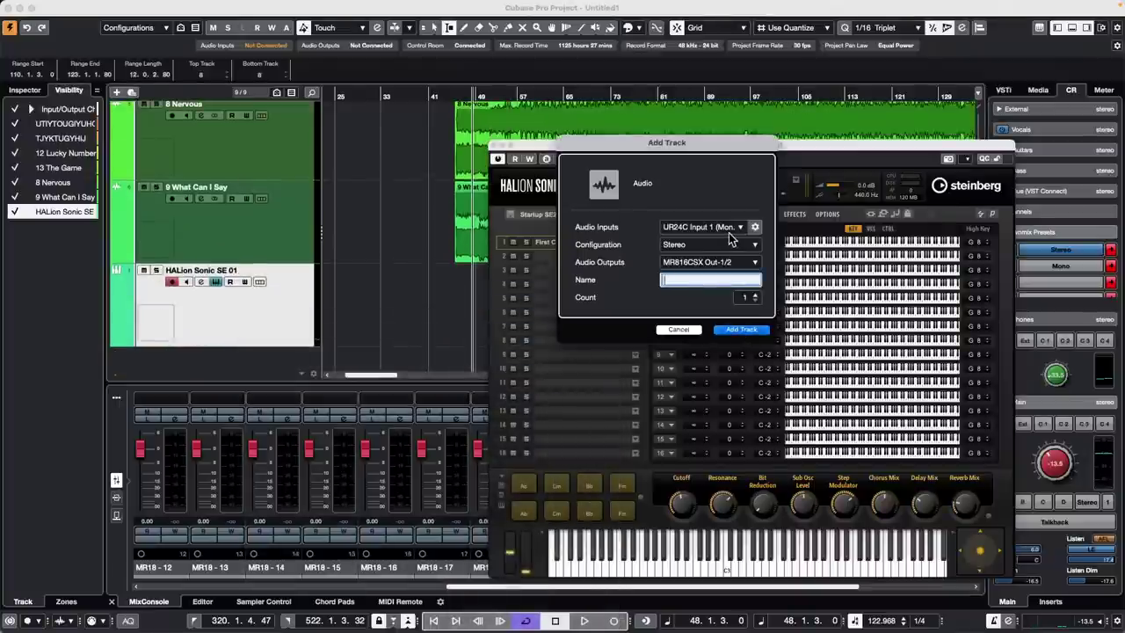
click(742, 330)
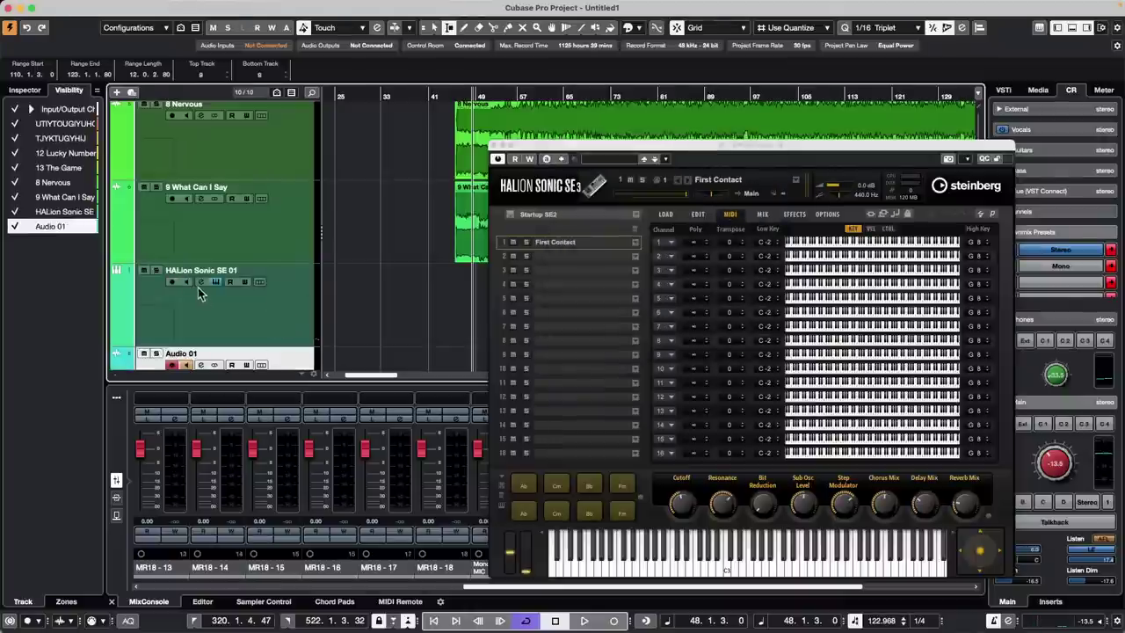
Enable monitoring and solo on the HALion Sonic SE 01 track and raise the Control Room main level to -6.18.
click(185, 281)
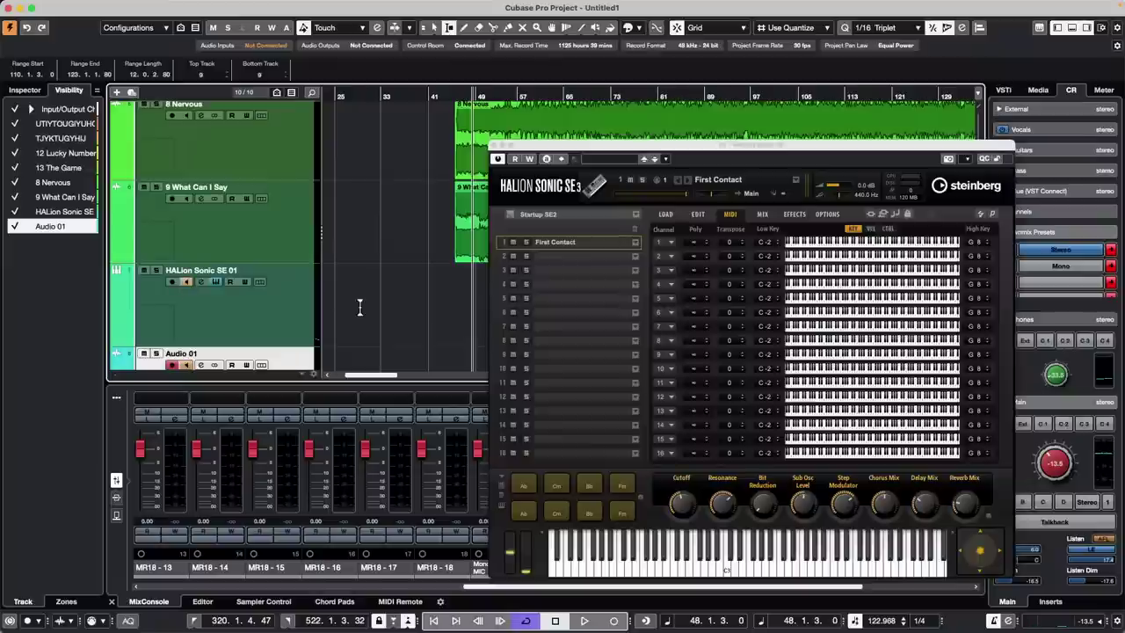
click(155, 270)
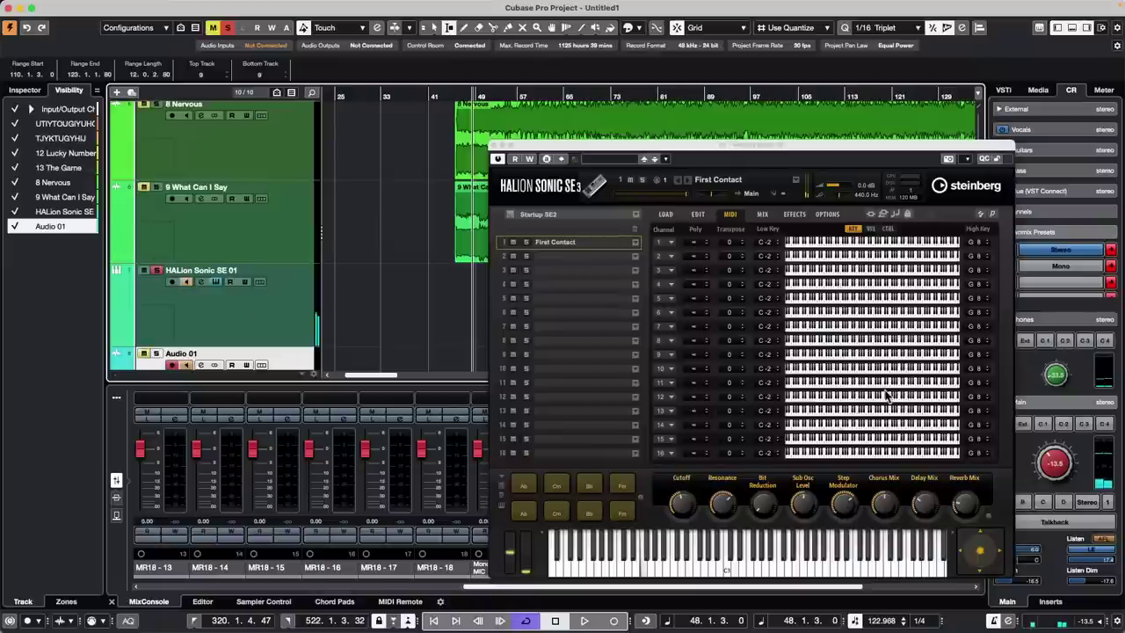
drag(1047, 452, 1053, 430)
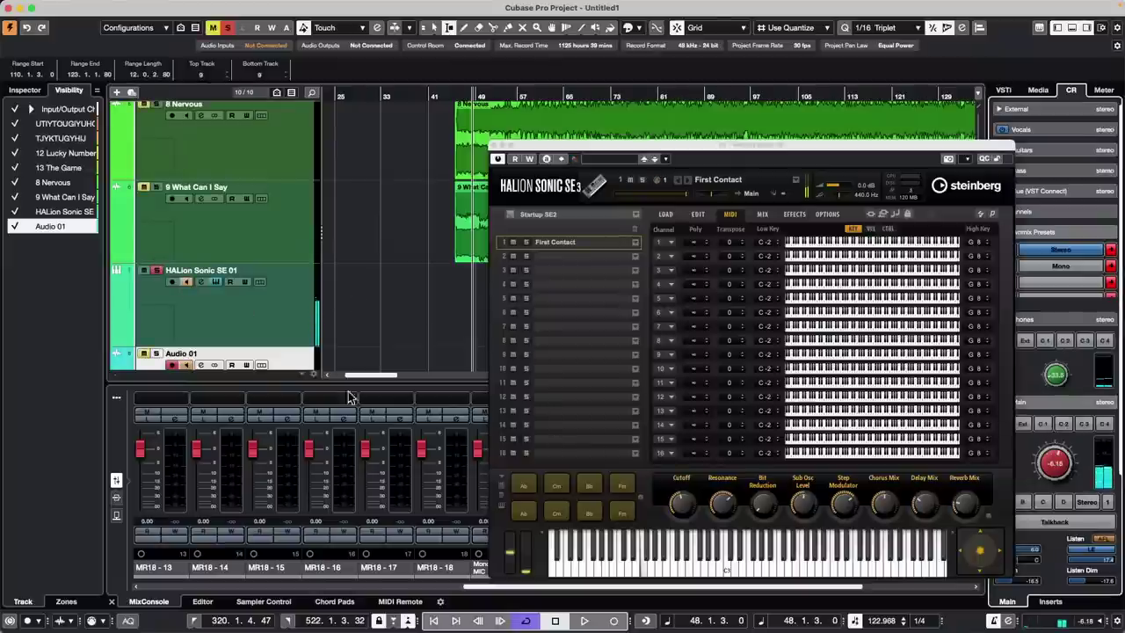
scroll(267, 320, down, 2)
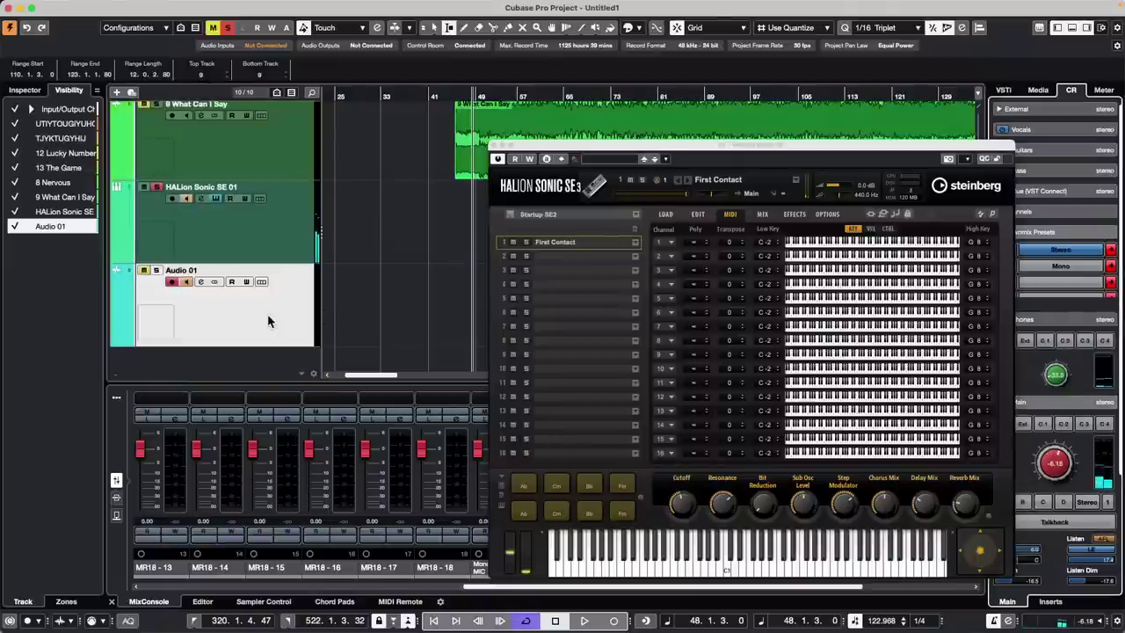
Start playback, punch in recording on Audio 01, record-enable HALion Sonic SE 01 during the take, and stop the transport.
click(583, 621)
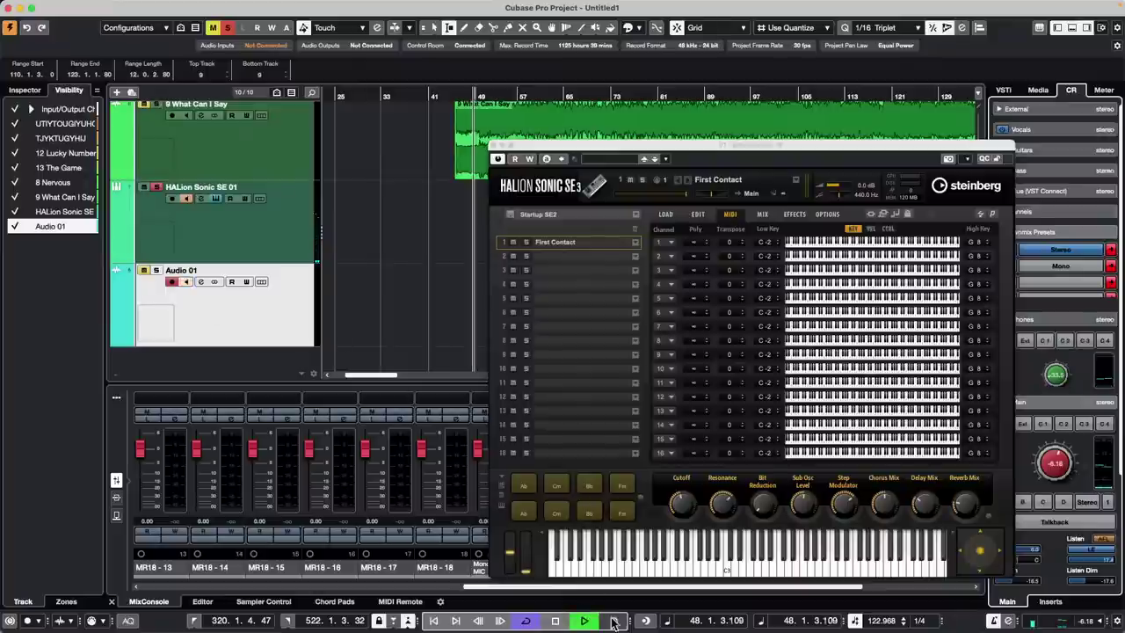
click(613, 620)
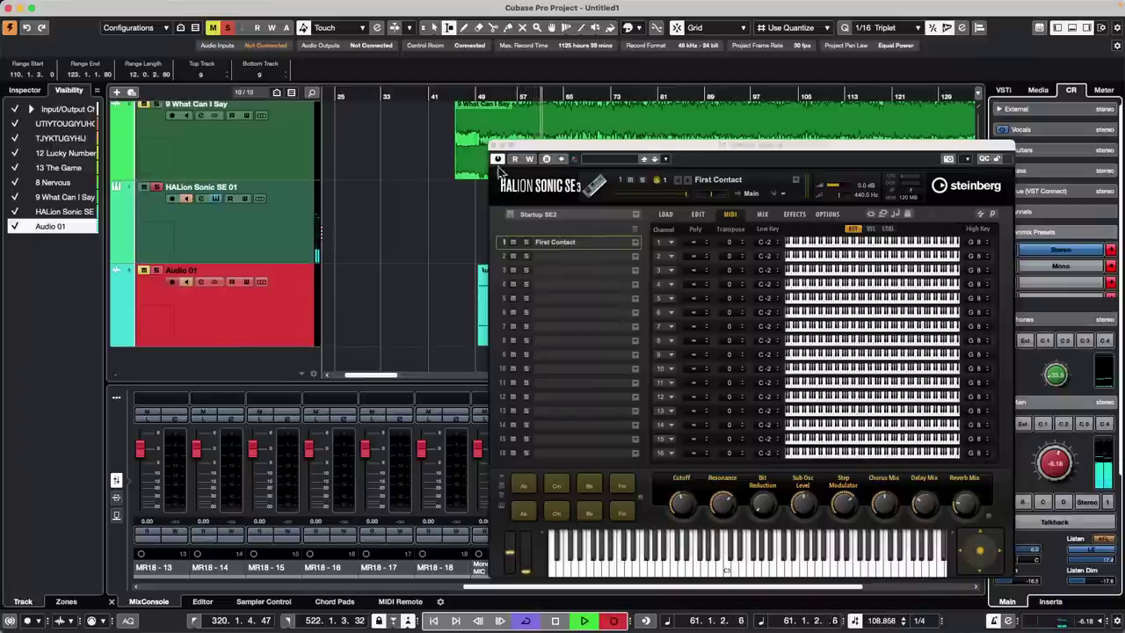
drag(545, 147, 621, 371)
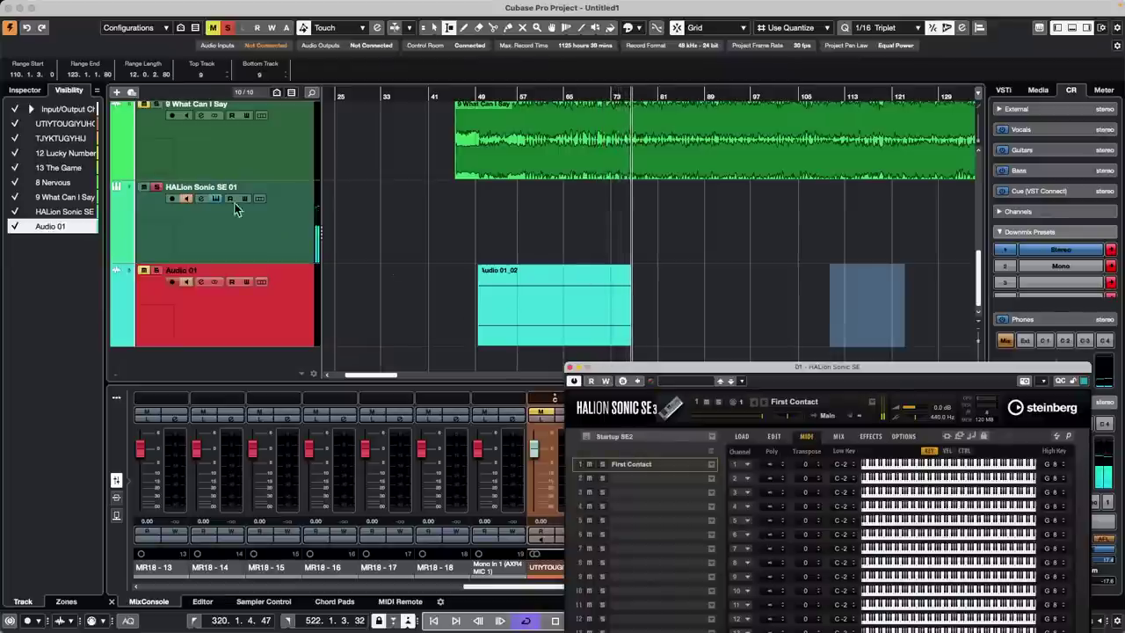
click(171, 199)
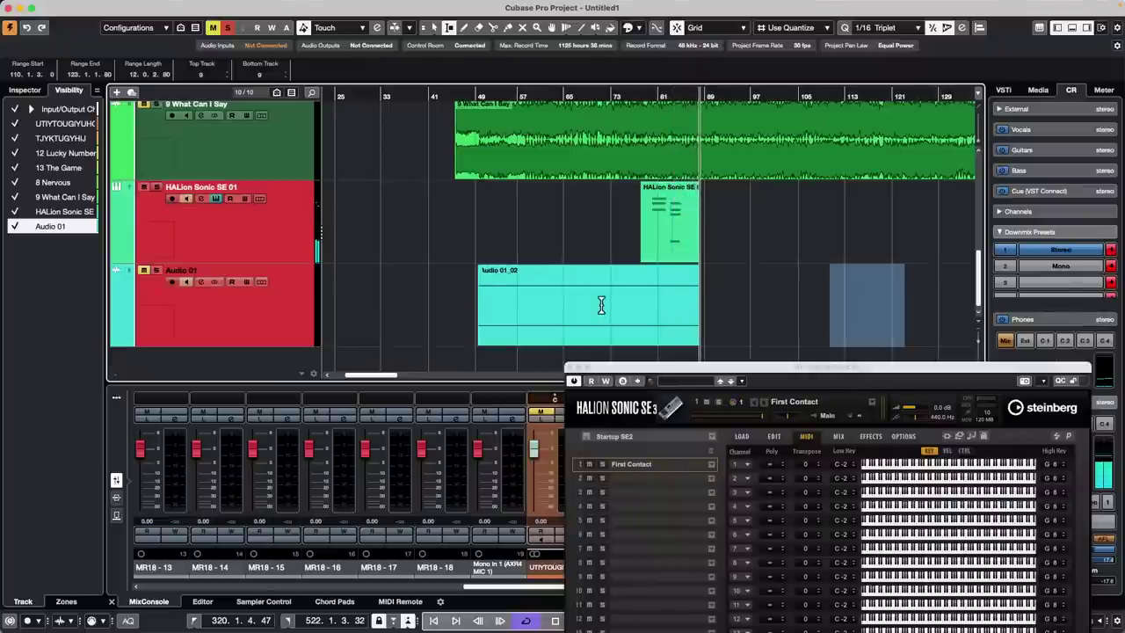
key(space)
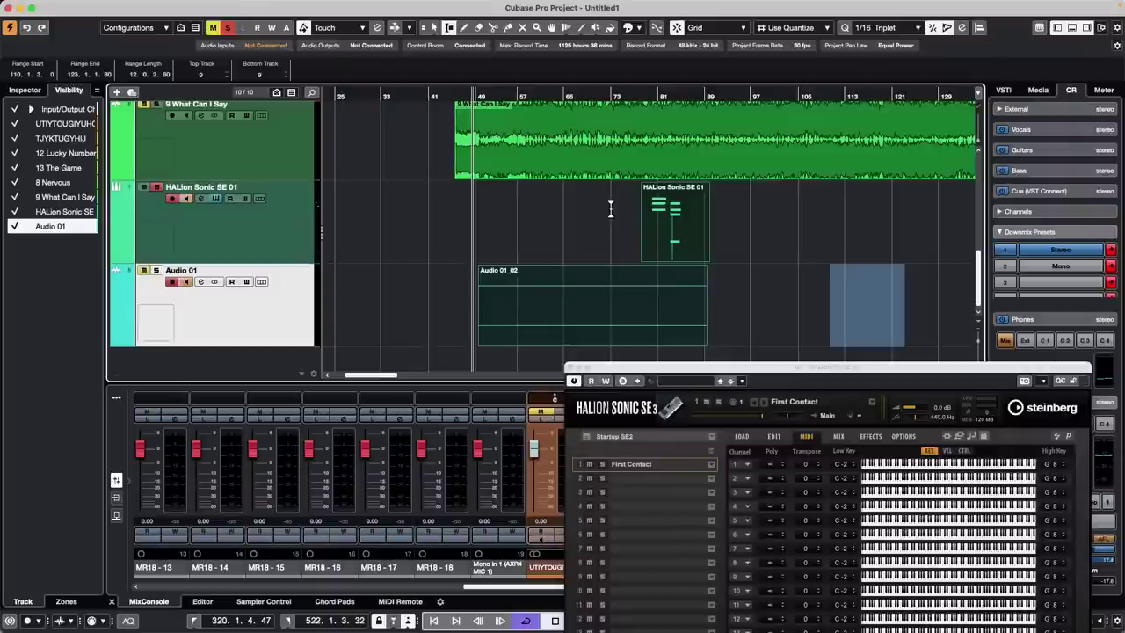
Close the HALion Sonic SE window and show the recorded HALion Sonic SE 01 MIDI part in the lower-zone editor.
key(1)
click(666, 244)
double_click(666, 245)
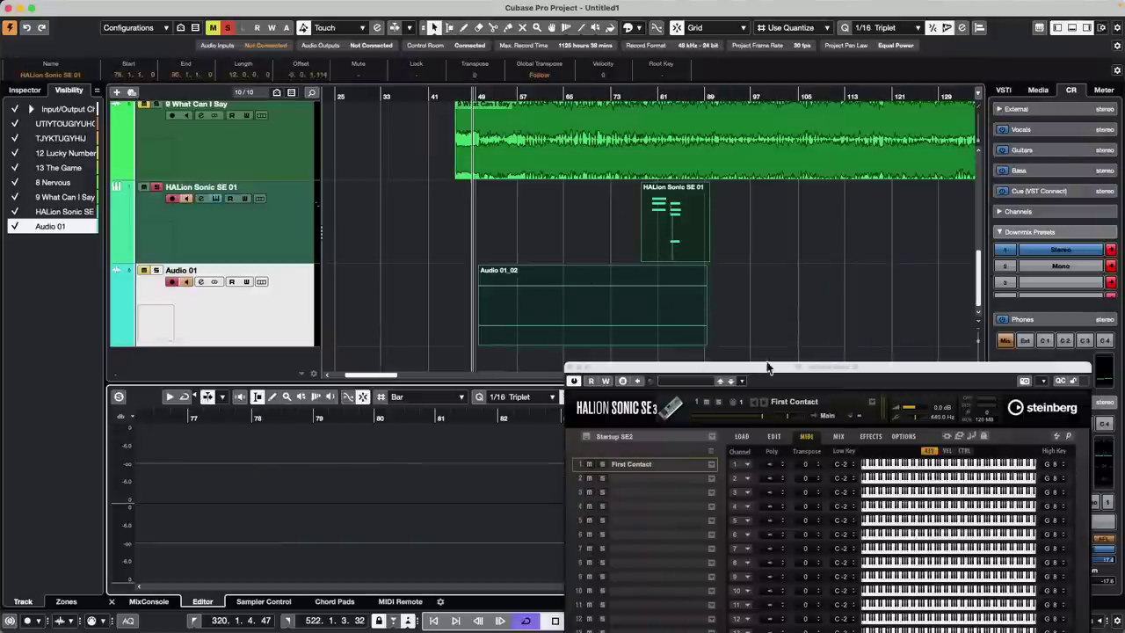
click(568, 367)
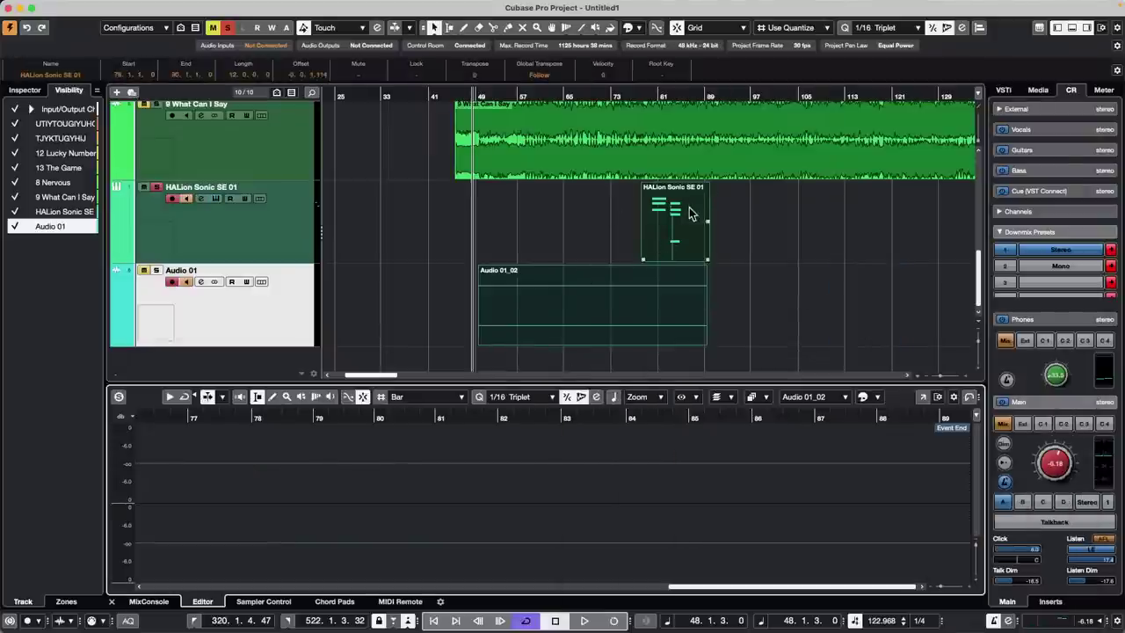
click(641, 338)
click(431, 315)
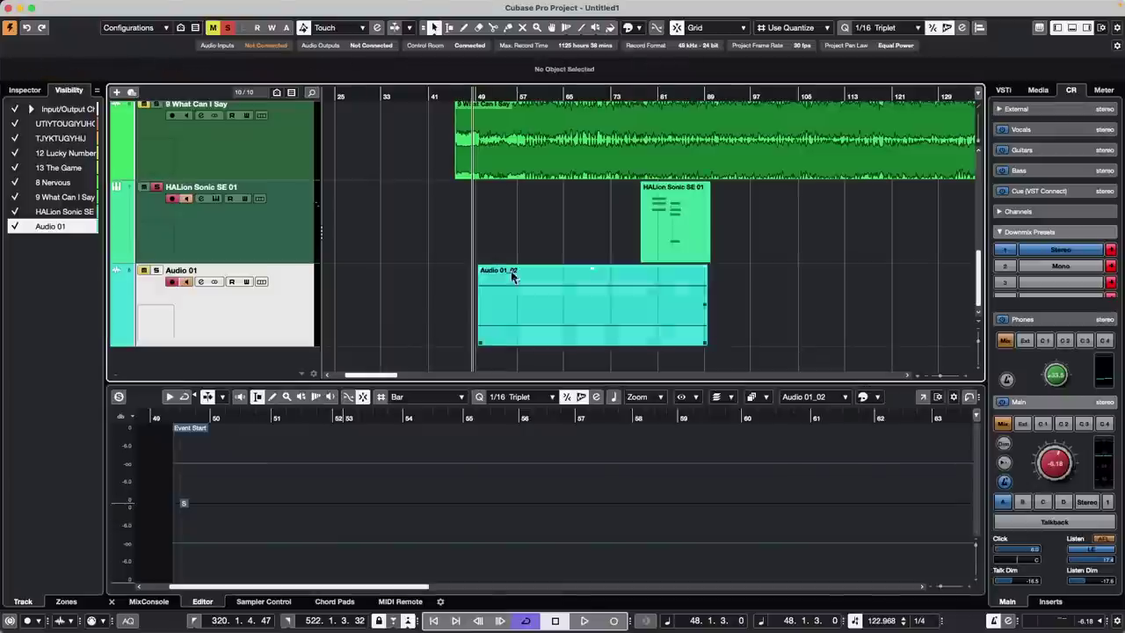
click(661, 213)
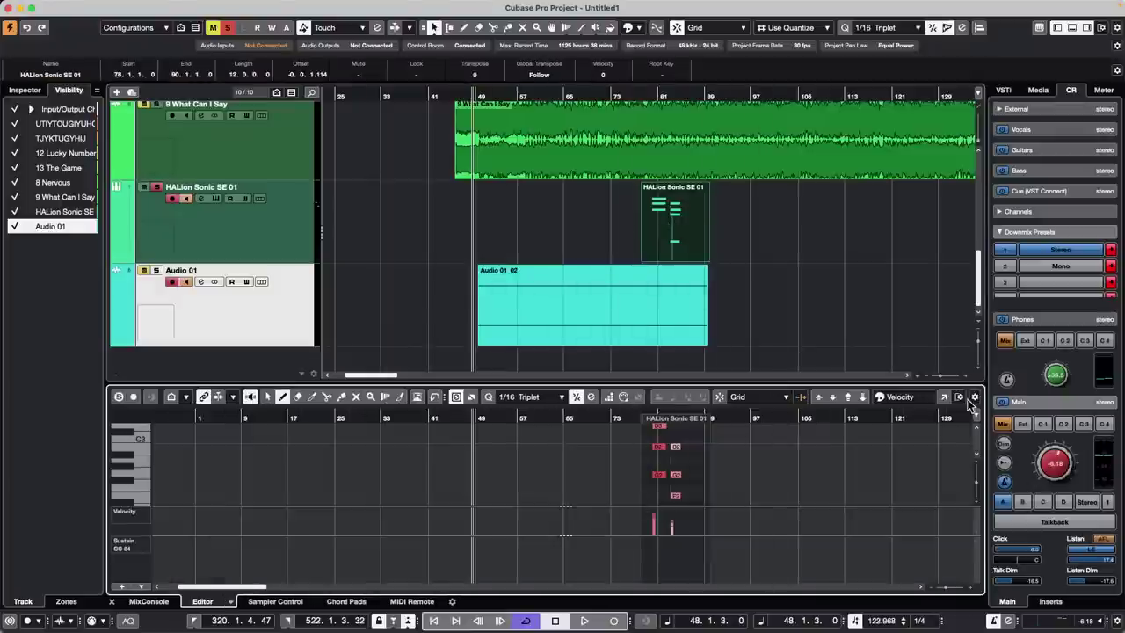
Open the HALion Sonic SE 01 part in a separate Key Editor window and activate the Object Selection tool.
click(919, 398)
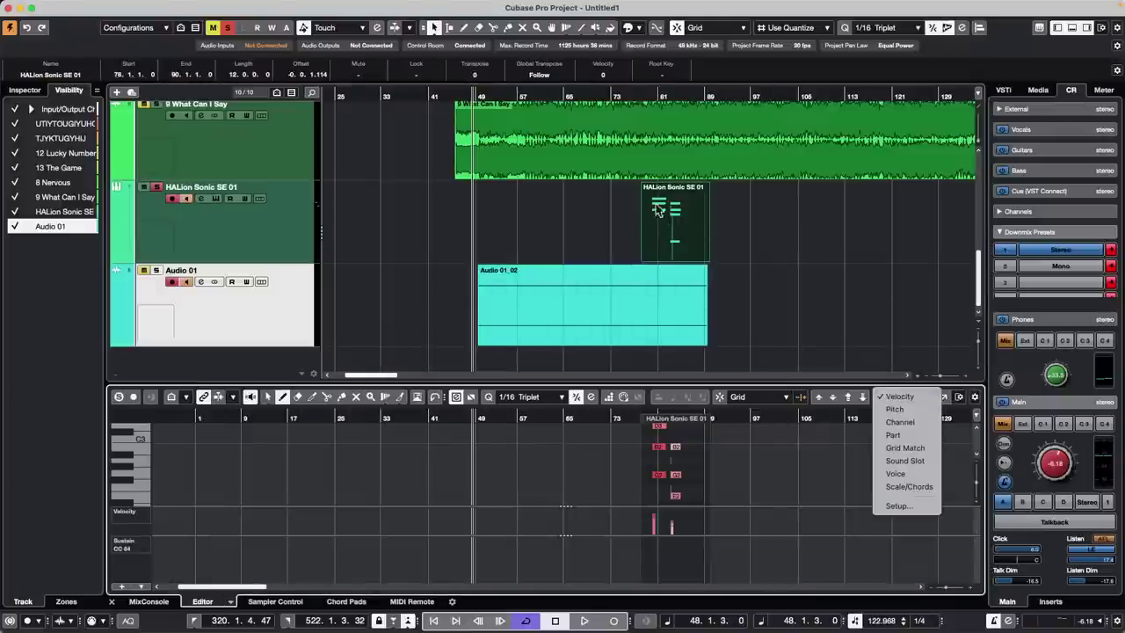
click(785, 457)
click(944, 397)
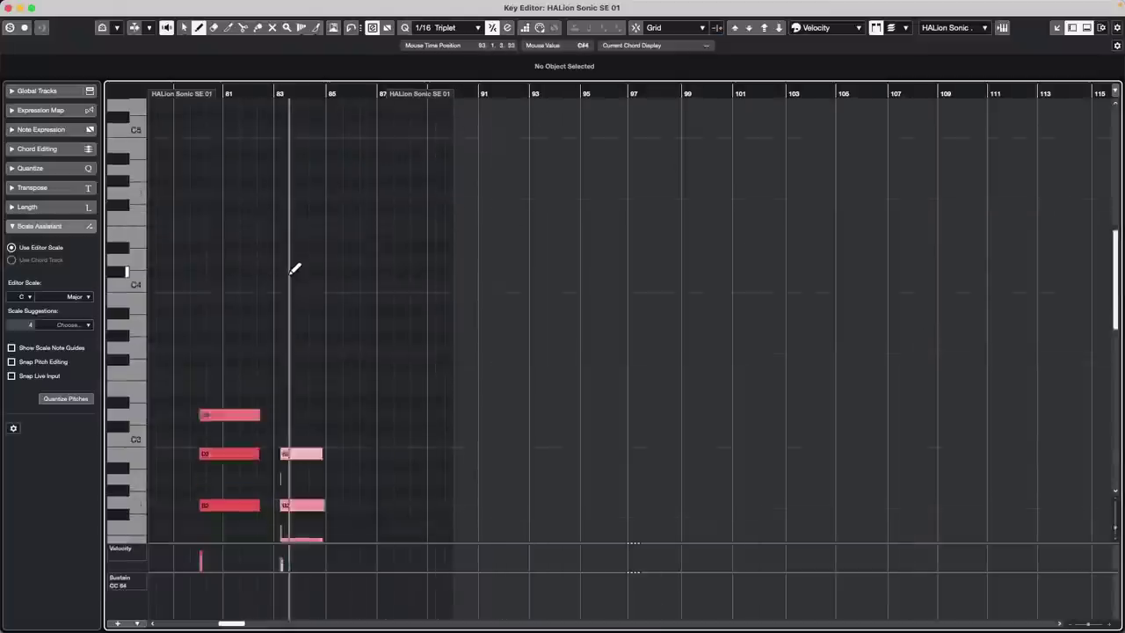
right_click(252, 208)
click(251, 208)
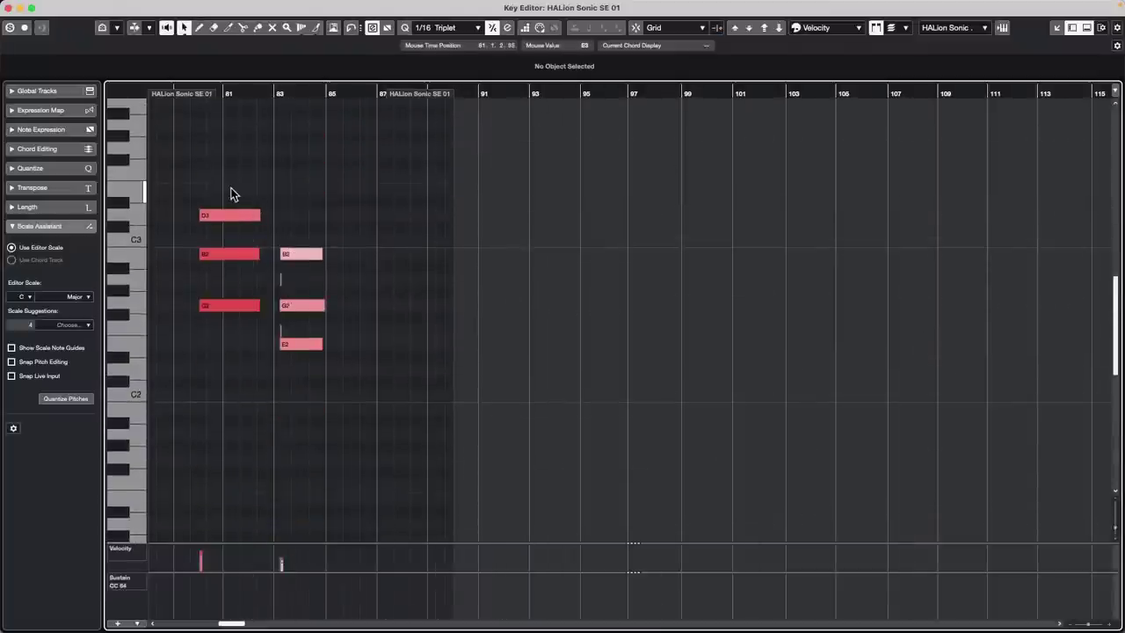
Select the D3 note and both B2 notes together and shift them slightly later in time.
drag(231, 186, 309, 277)
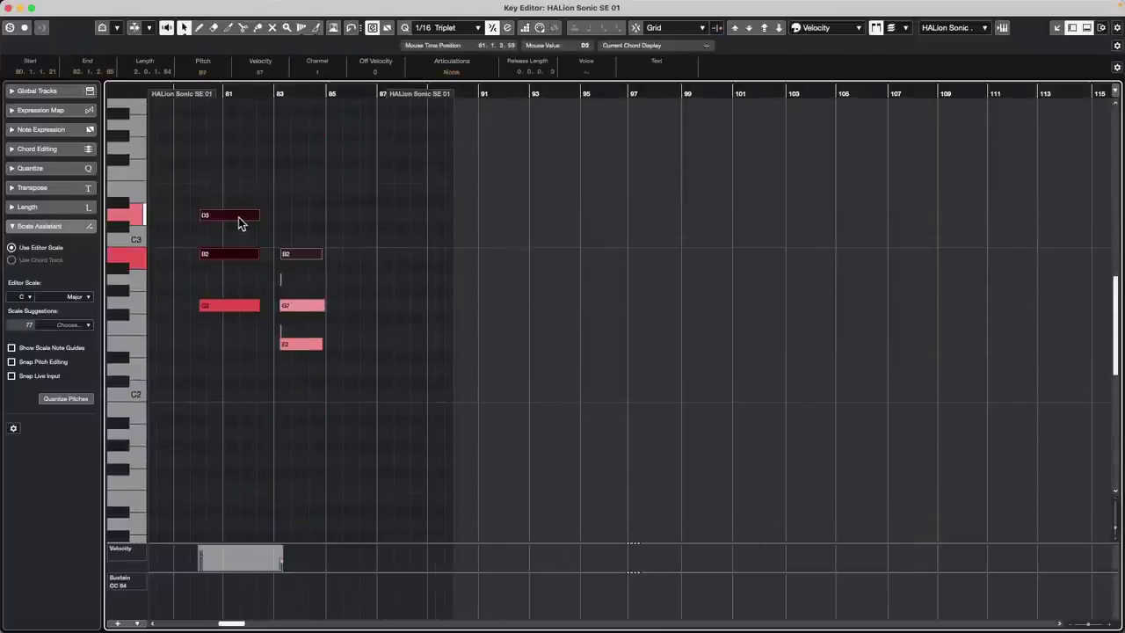
drag(238, 218, 320, 283)
click(286, 176)
click(274, 181)
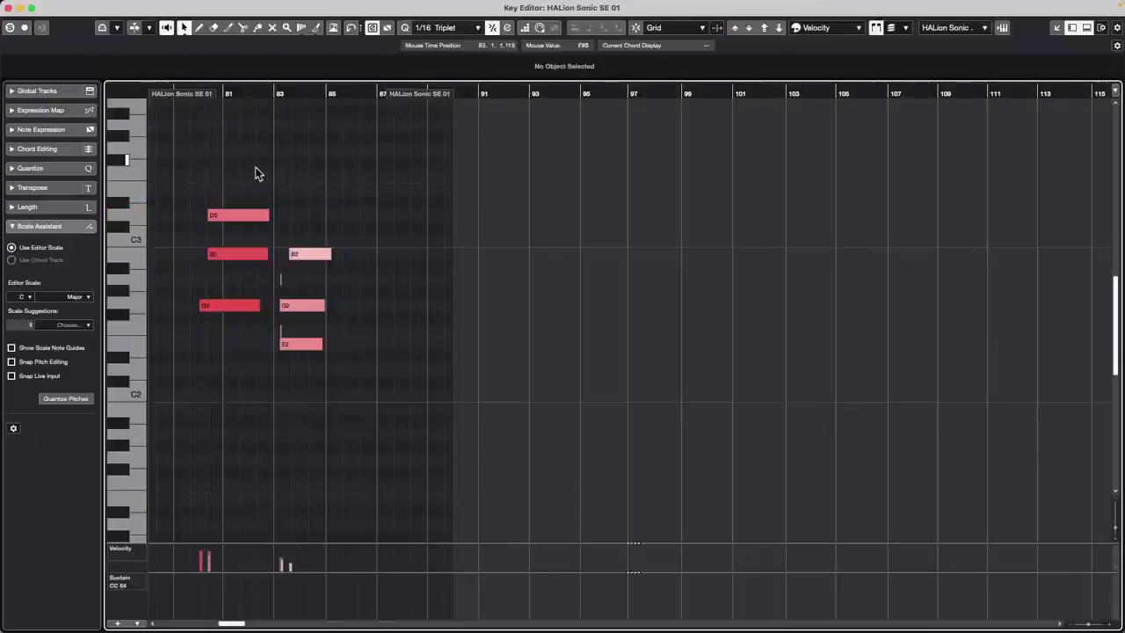
Marquee-select the D3 note and both B2 notes again, and close the Key Editor window.
drag(235, 192, 318, 273)
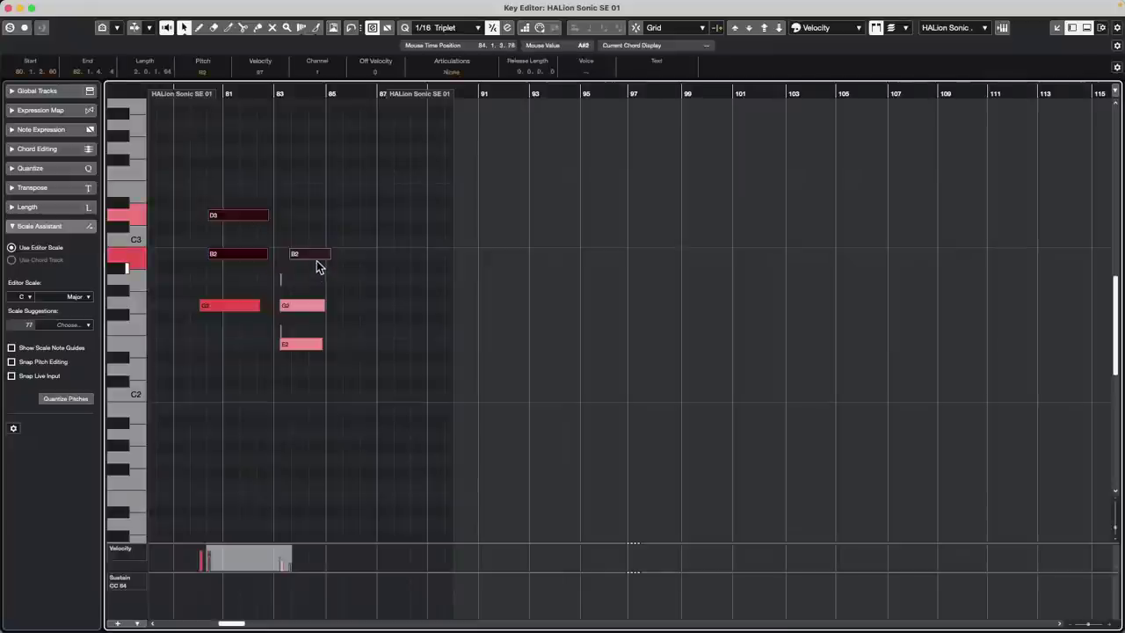
click(320, 206)
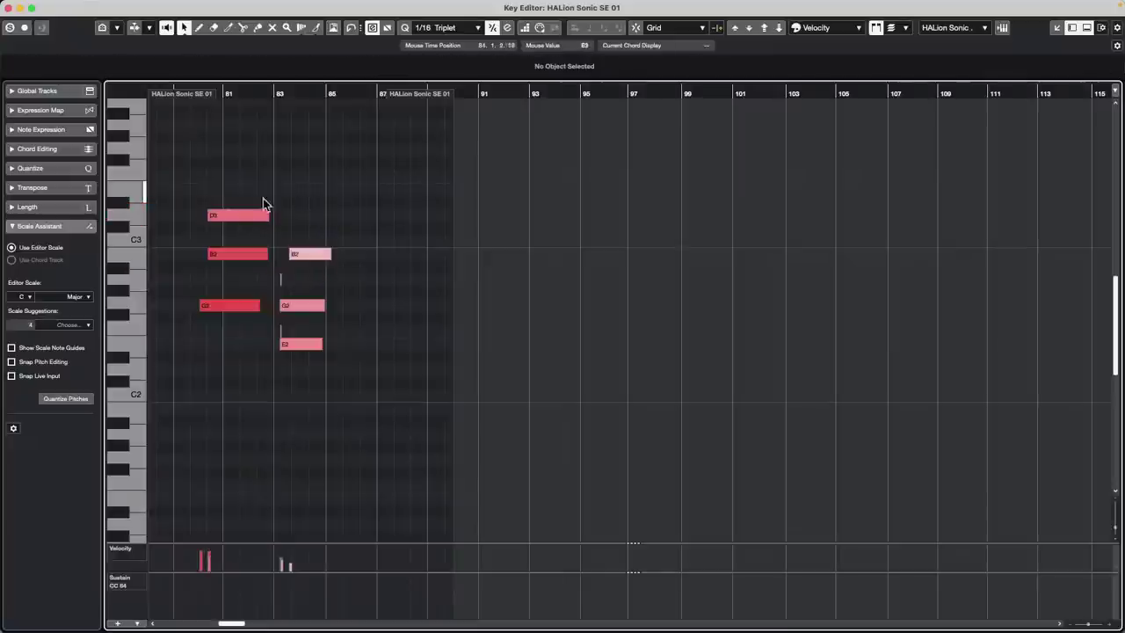
click(245, 216)
drag(209, 183, 325, 281)
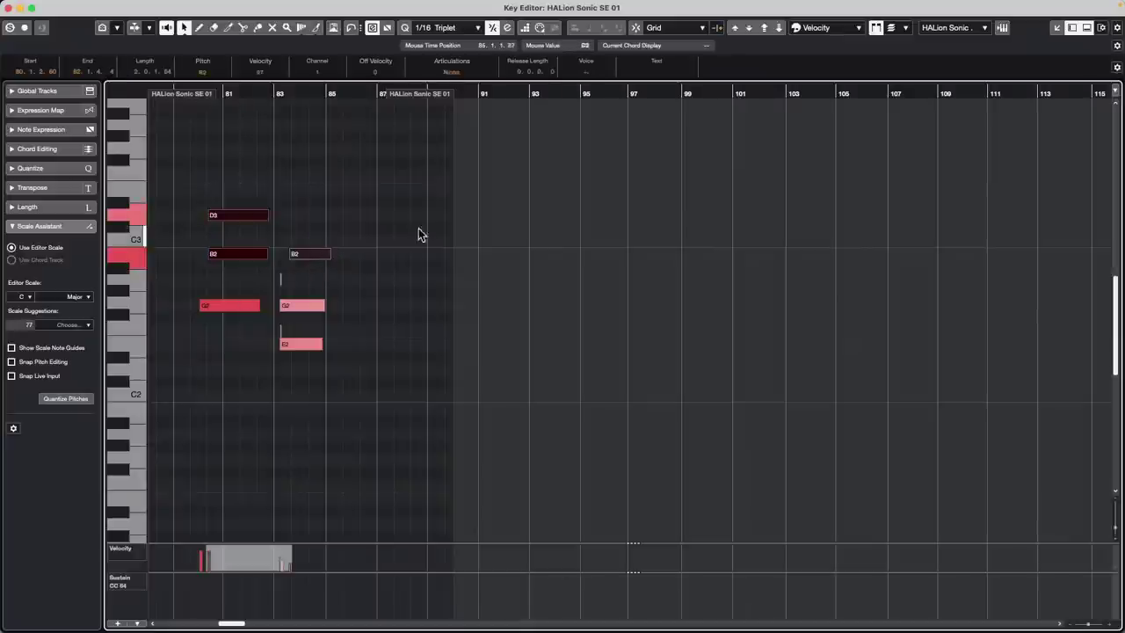
click(8, 8)
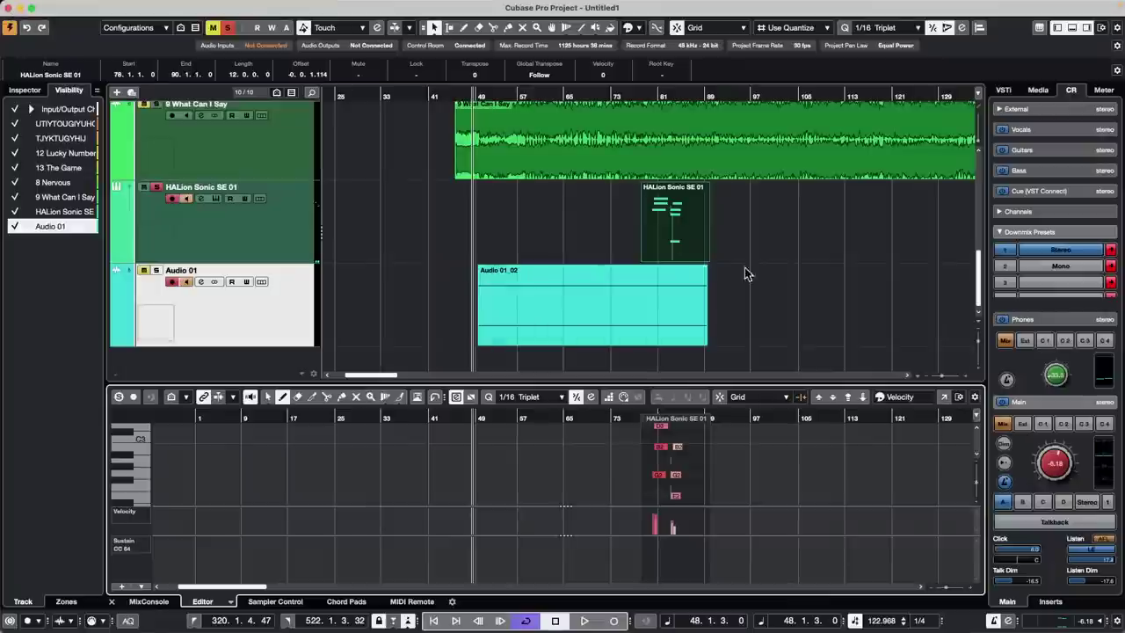
Open the in-place editor on the HALion Sonic SE 01 track and select the E2 note at bar 83.
click(206, 238)
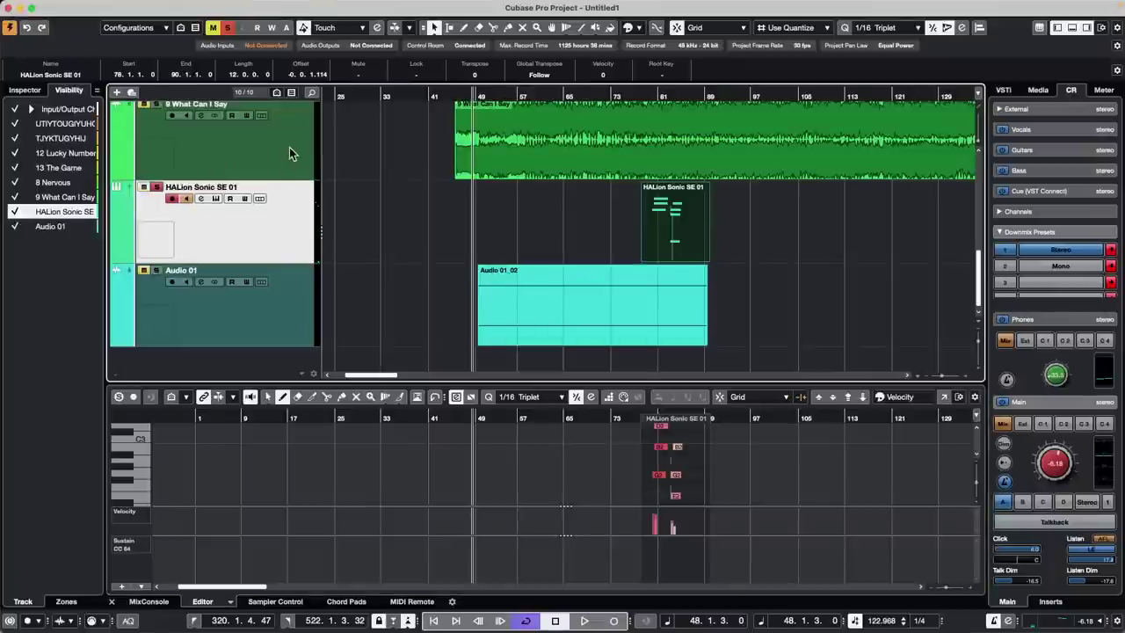
key(super+shift+i)
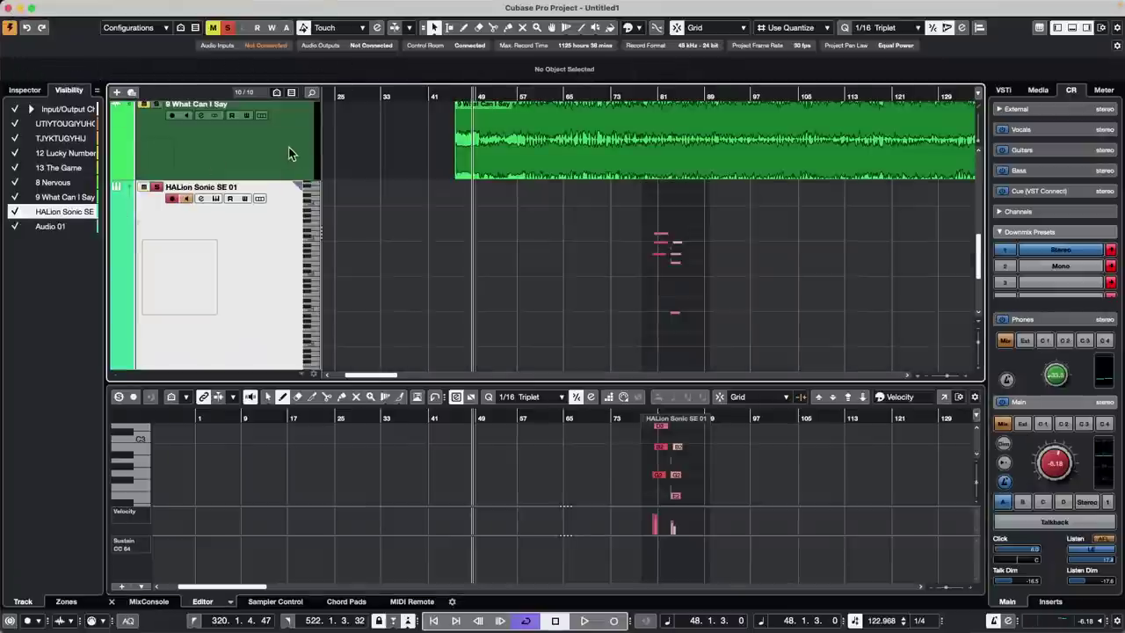
drag(670, 90, 666, 148)
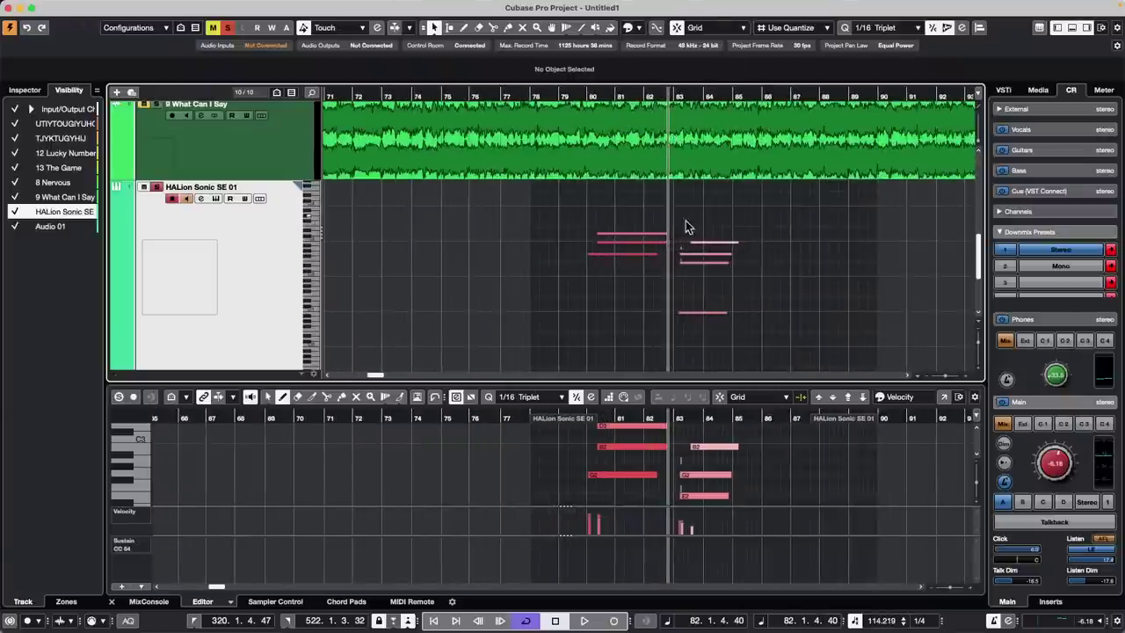
drag(683, 220, 724, 285)
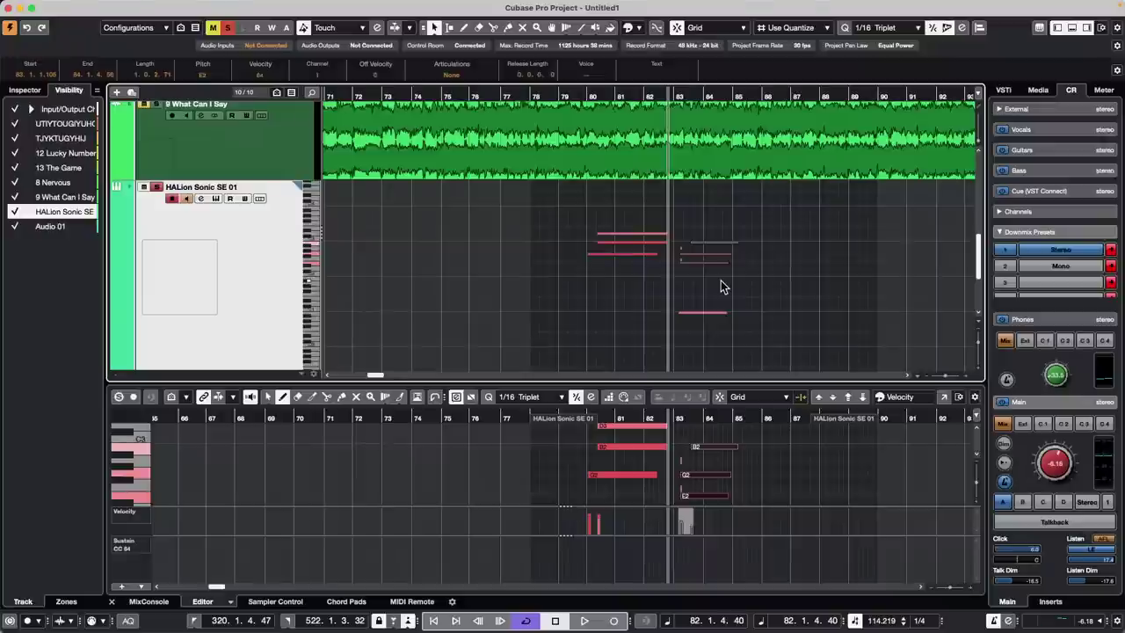
click(618, 283)
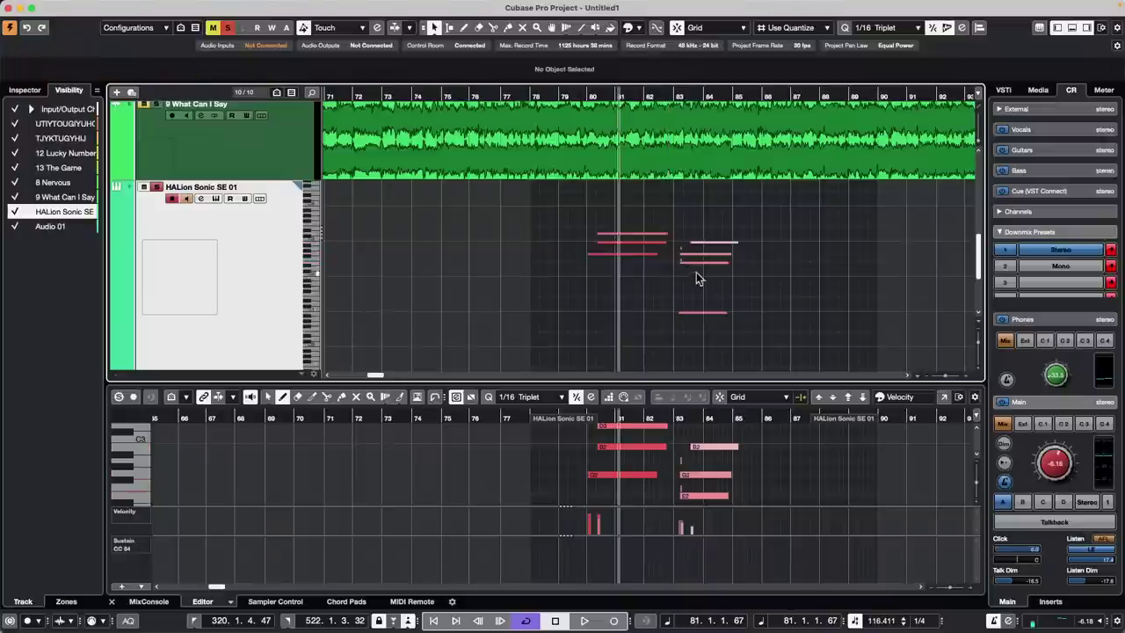
click(702, 262)
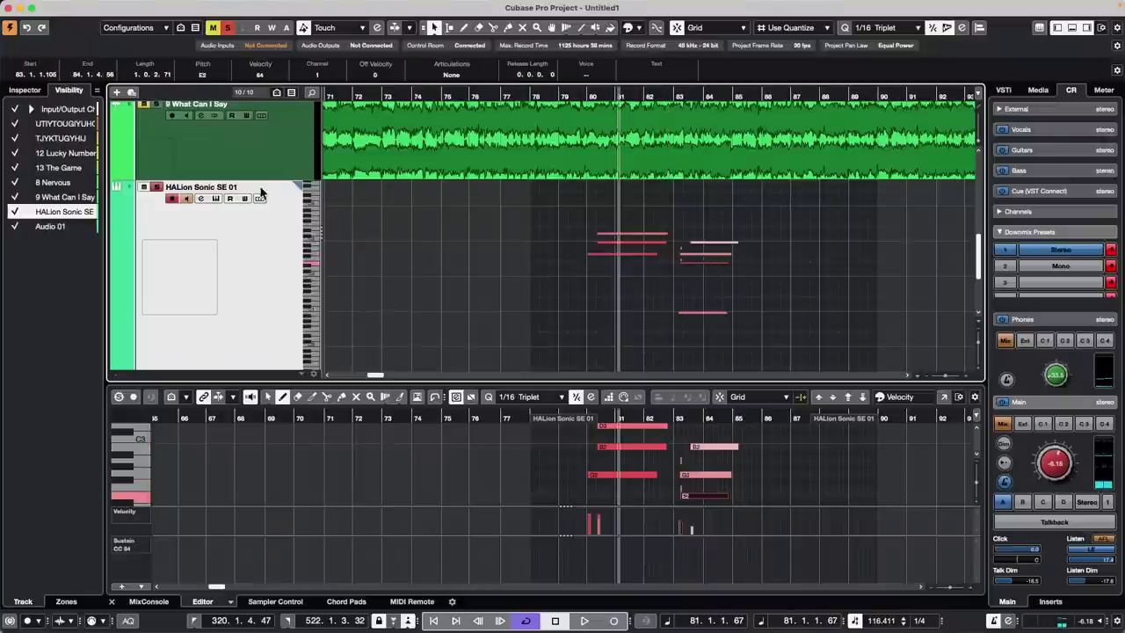
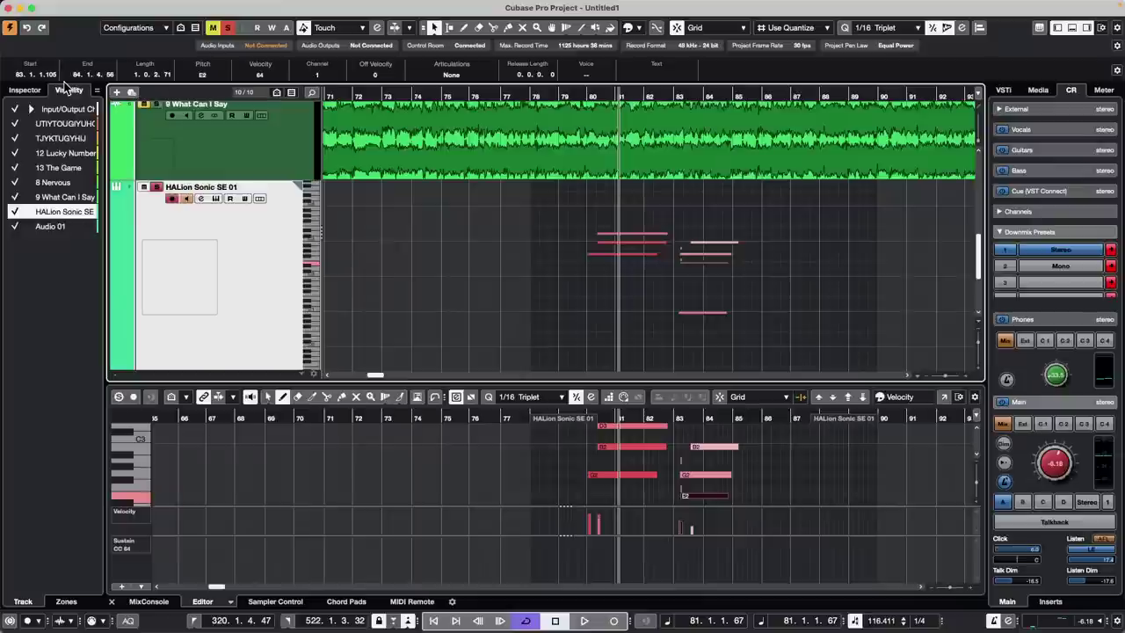
Close the in-place editor on the HALion Sonic SE 01 track and select the Audio 01 track.
scroll(270, 150, down, 1)
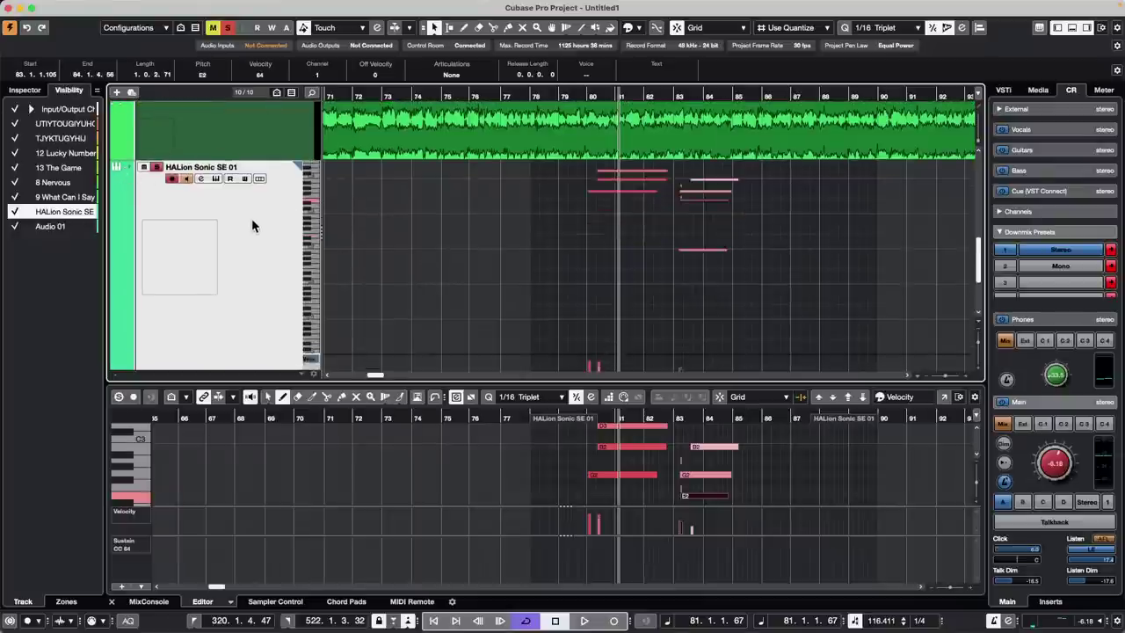
key(shift+super+i)
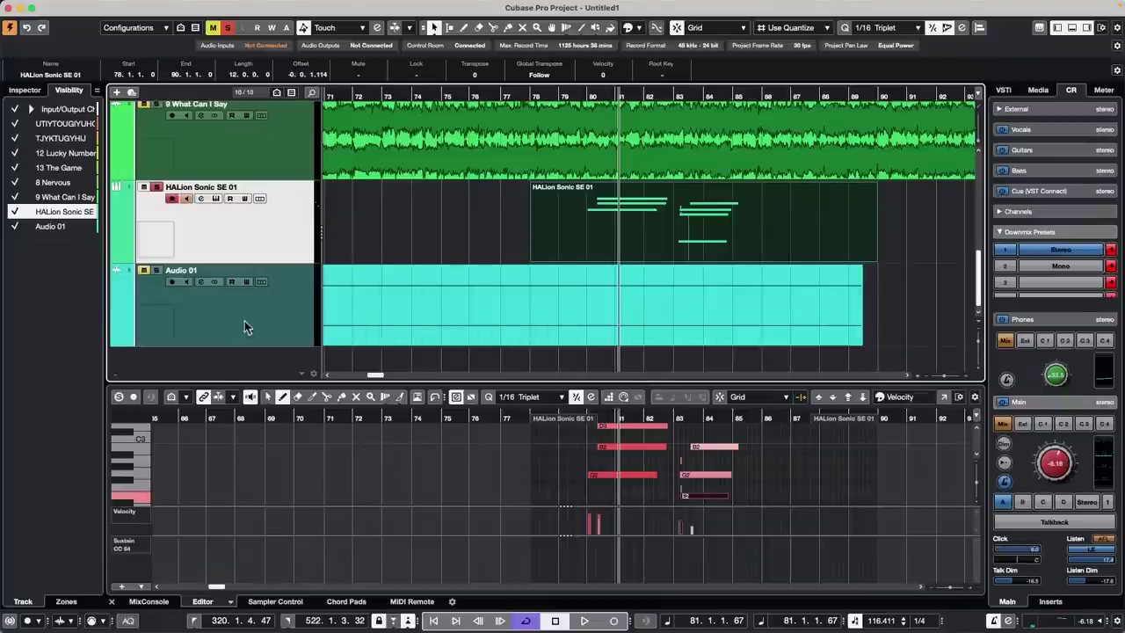
click(297, 322)
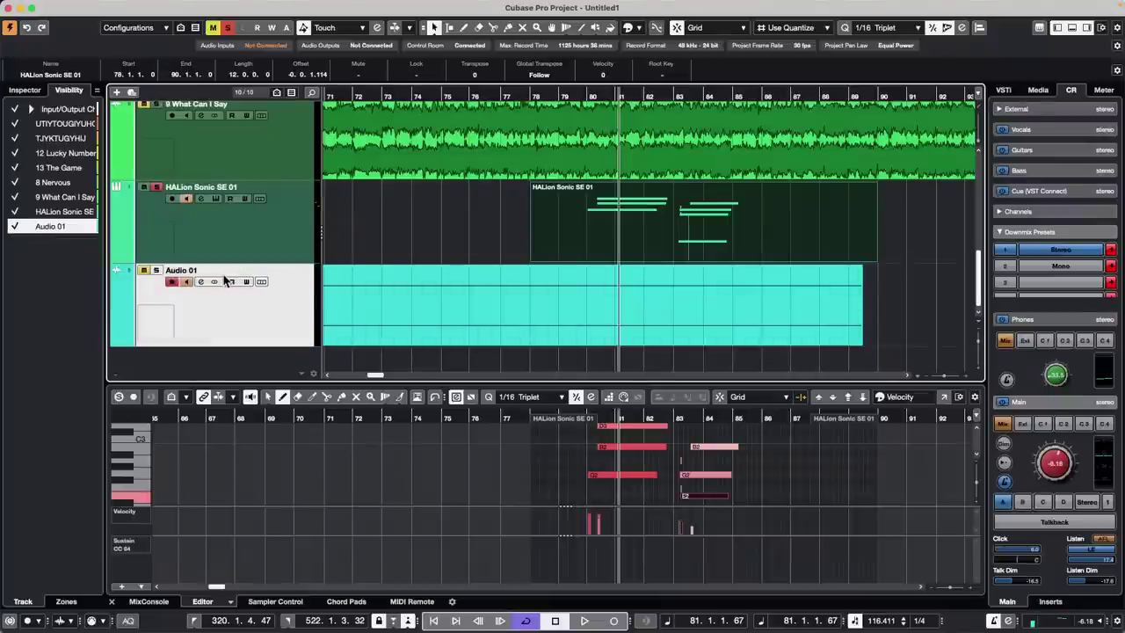
Browse the media library to the audio track presets and look through their sub-category filters.
click(1039, 92)
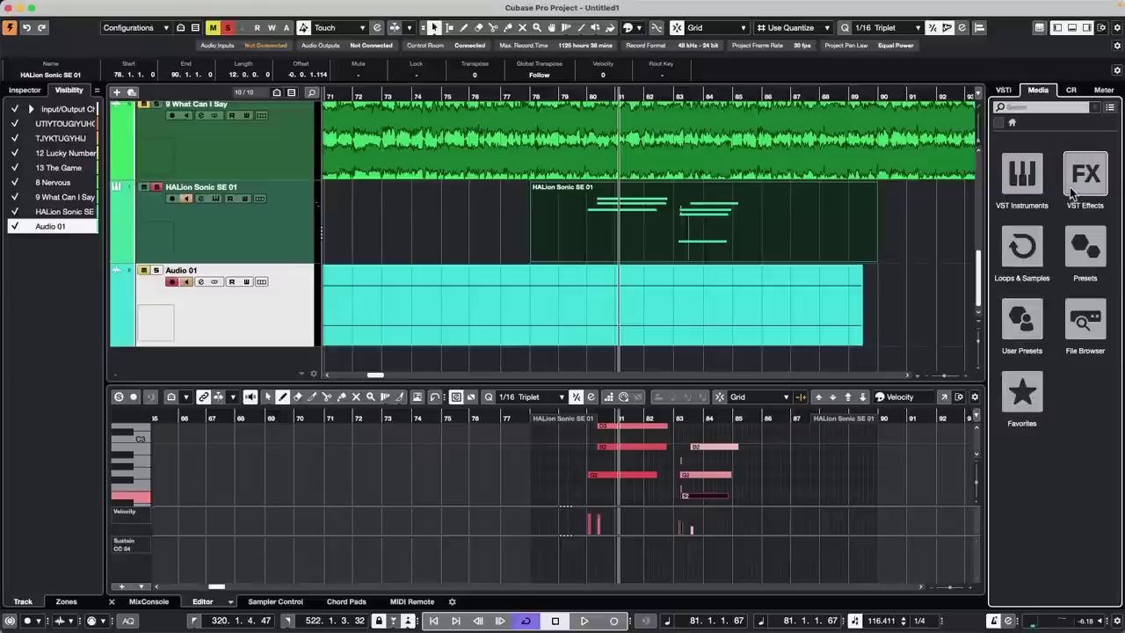
click(1097, 251)
click(1021, 172)
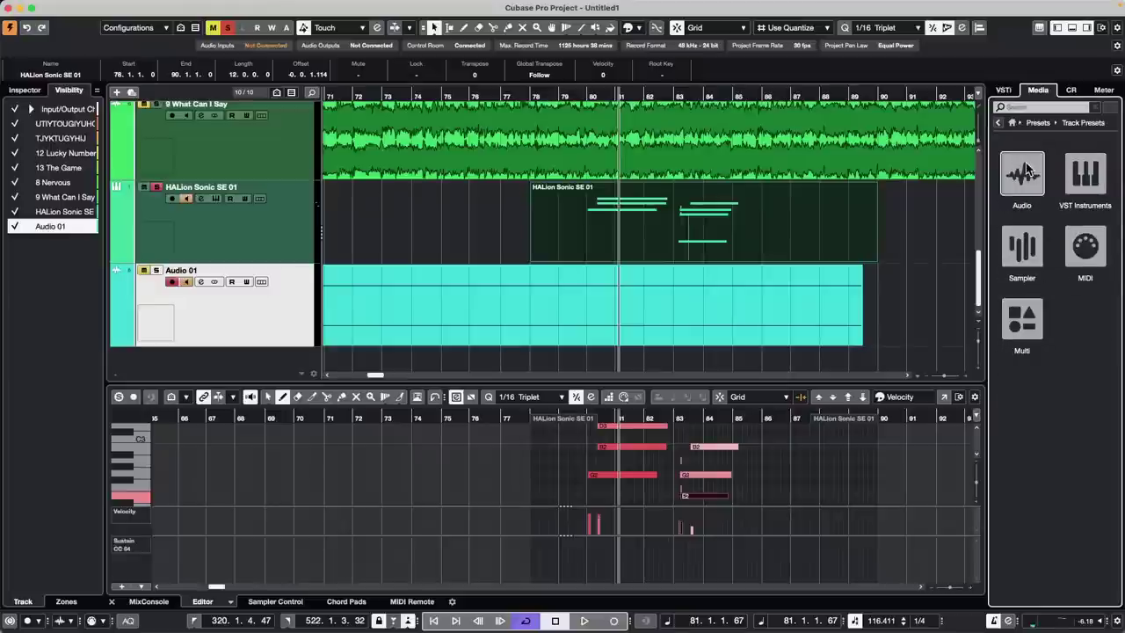
click(1024, 171)
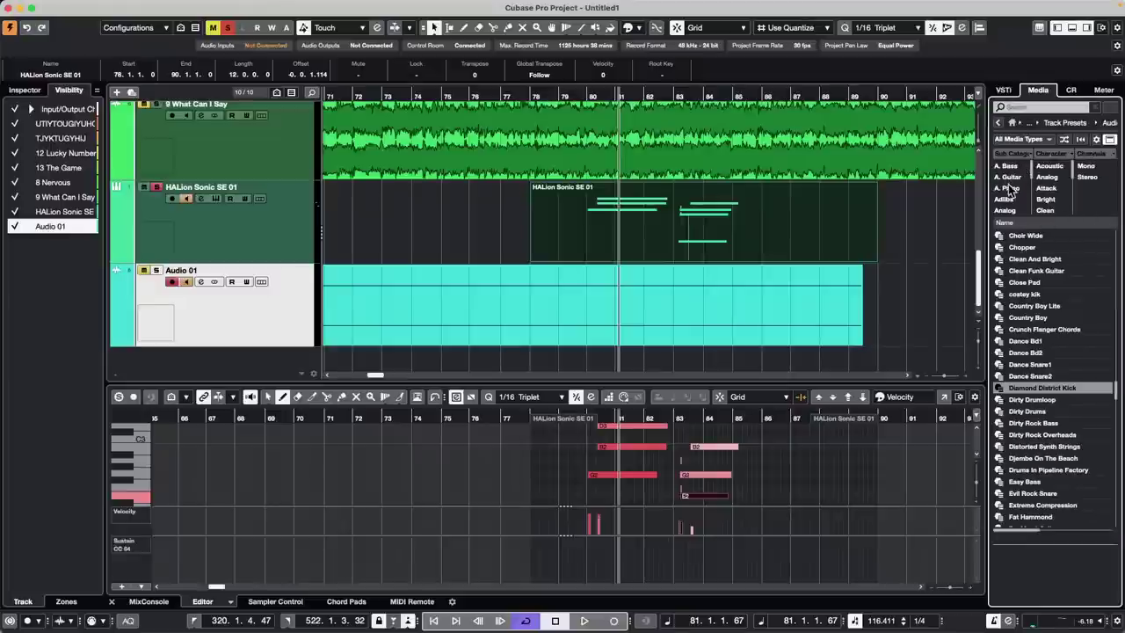
scroll(1011, 189, down, 10)
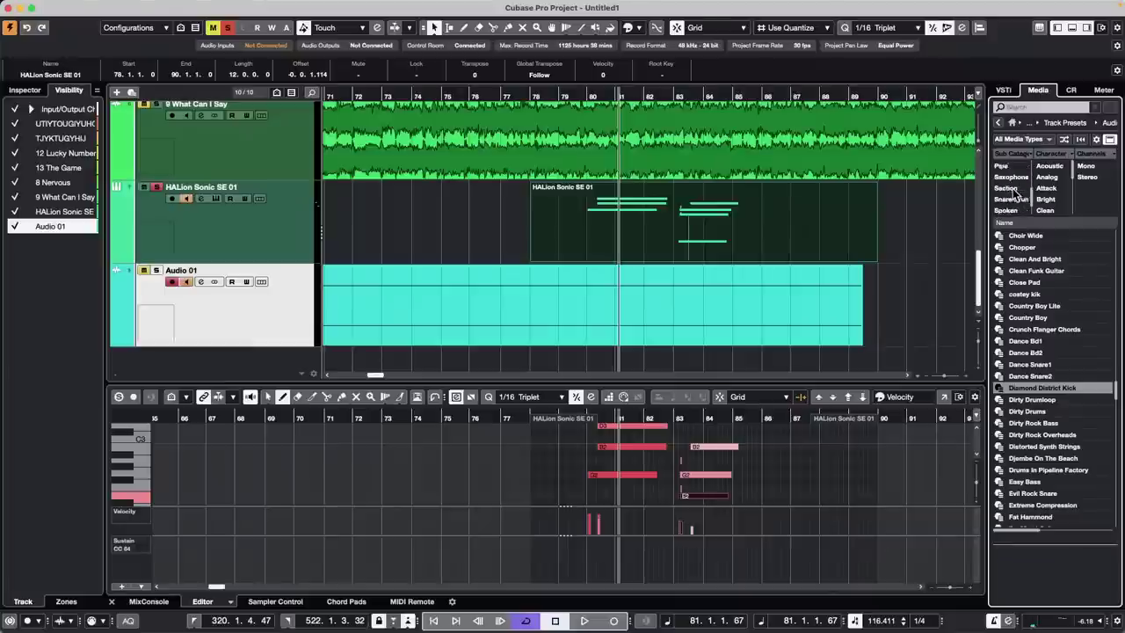
scroll(1015, 193, down, 3)
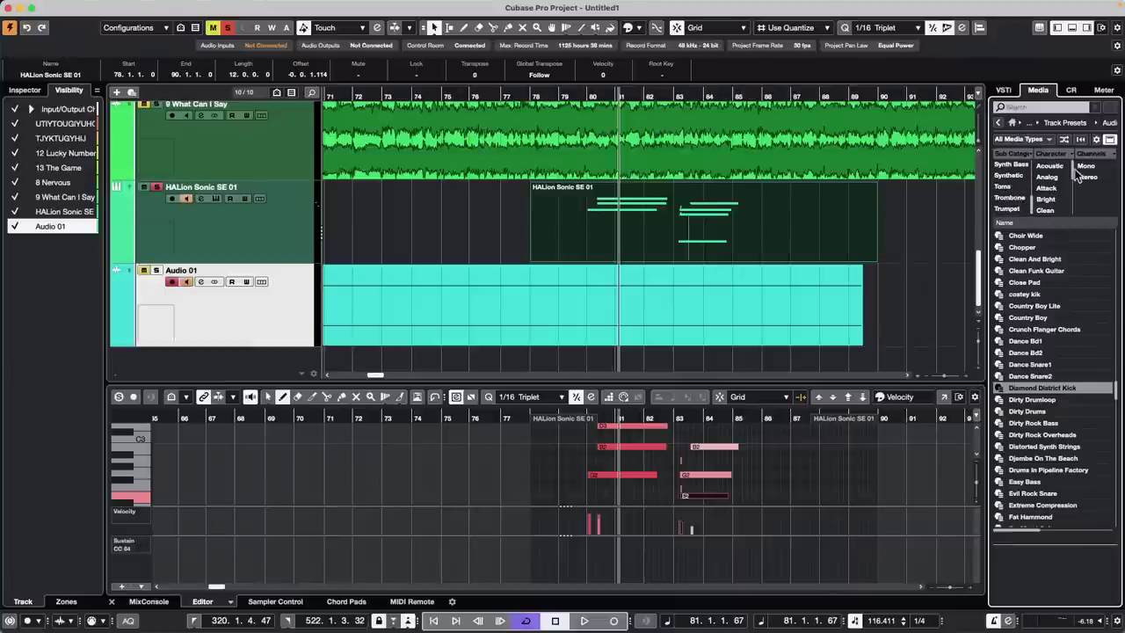
Filter the audio track presets by "vo" and select the AM Vocal 2 Male Driven Rock ST preset.
click(1019, 106)
text(vo)
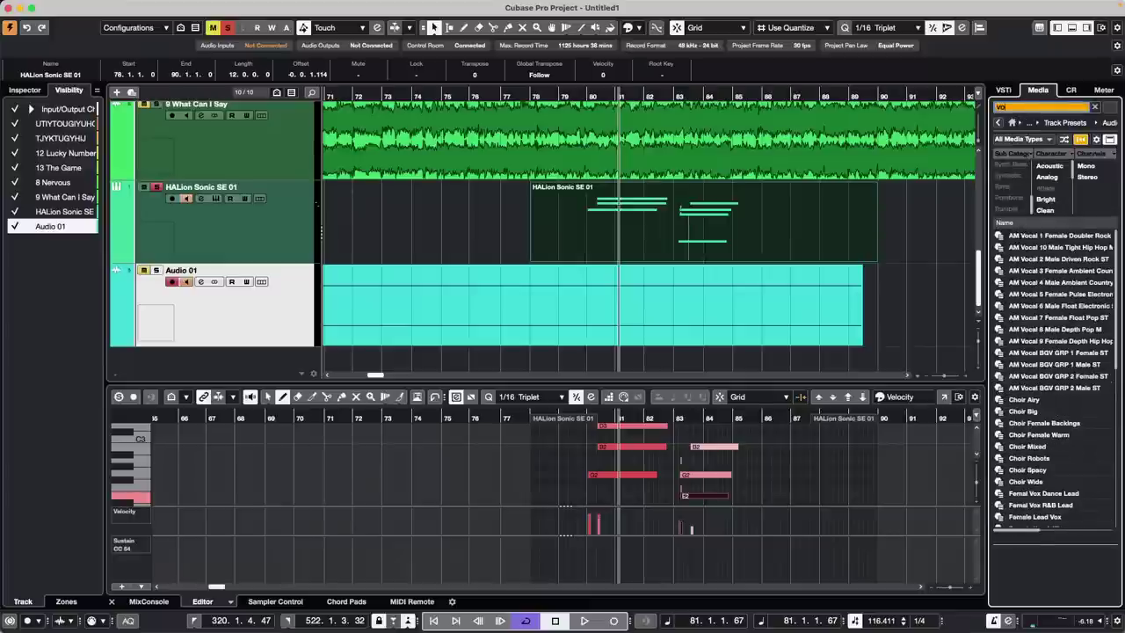
click(1059, 259)
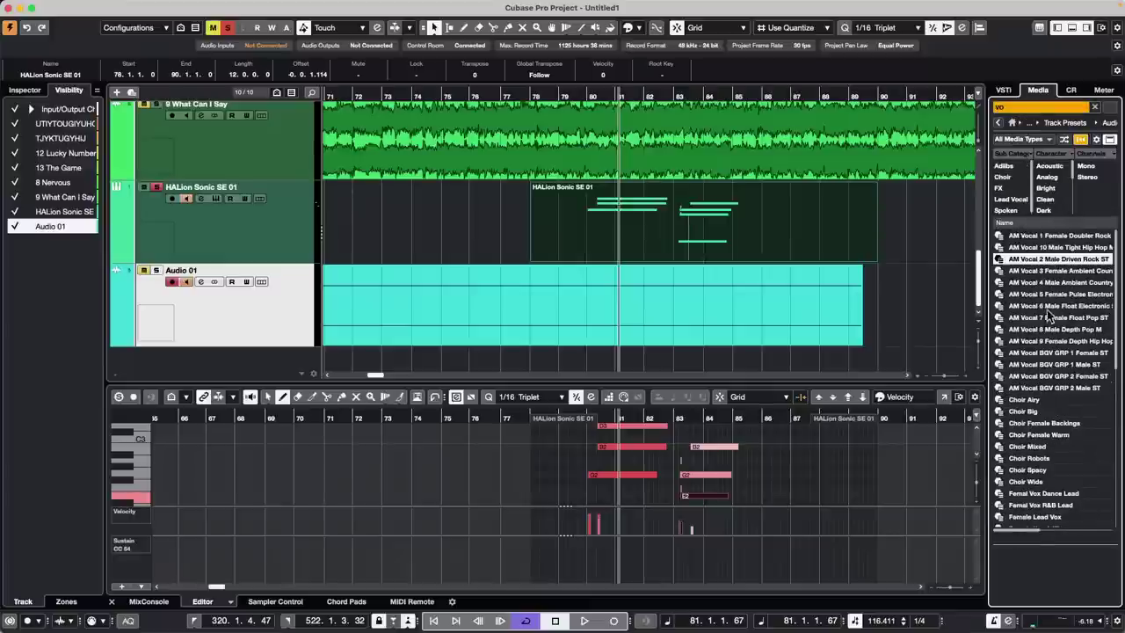
Apply the AM Vocal 2 Male Driven Rock ST preset to the Audio 01 track and open its channel settings.
click(1049, 307)
drag(1050, 260, 248, 309)
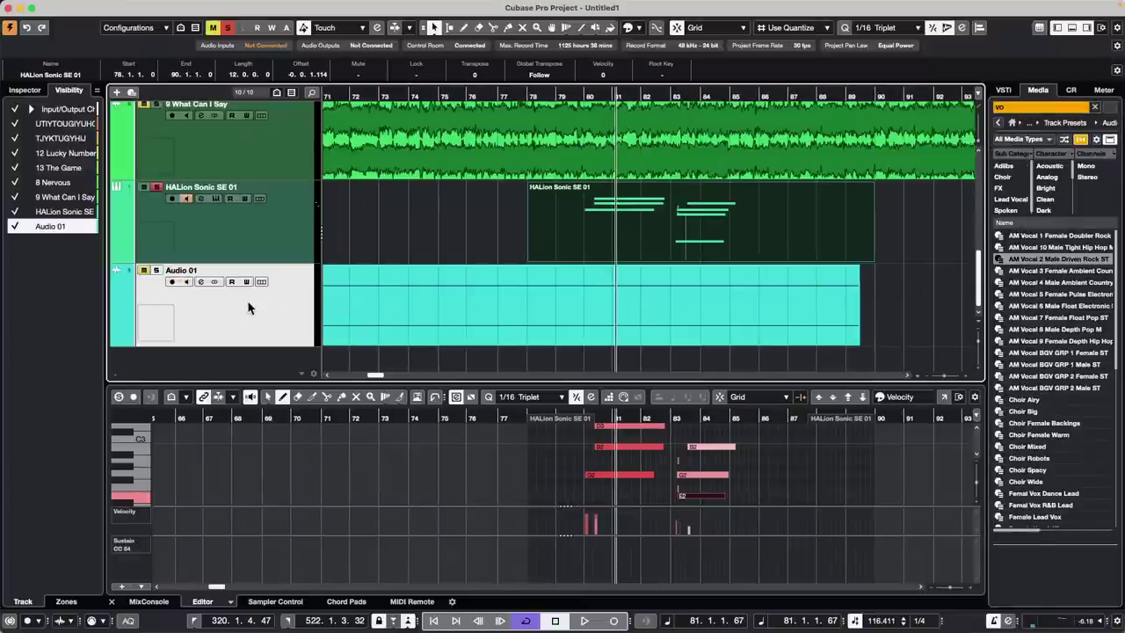
click(23, 91)
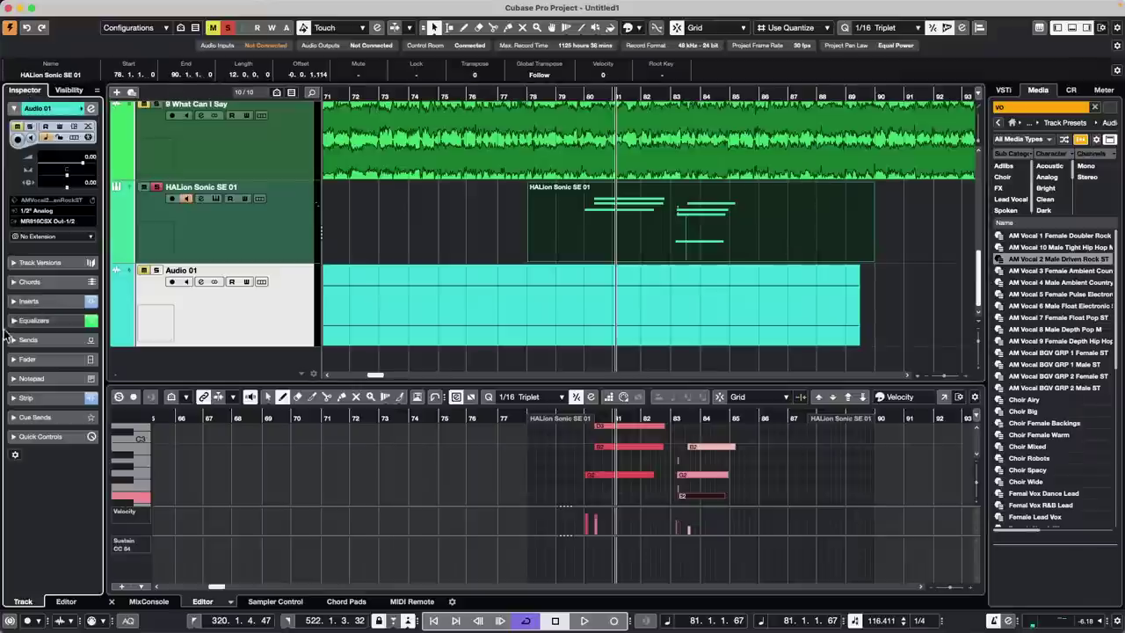
click(90, 108)
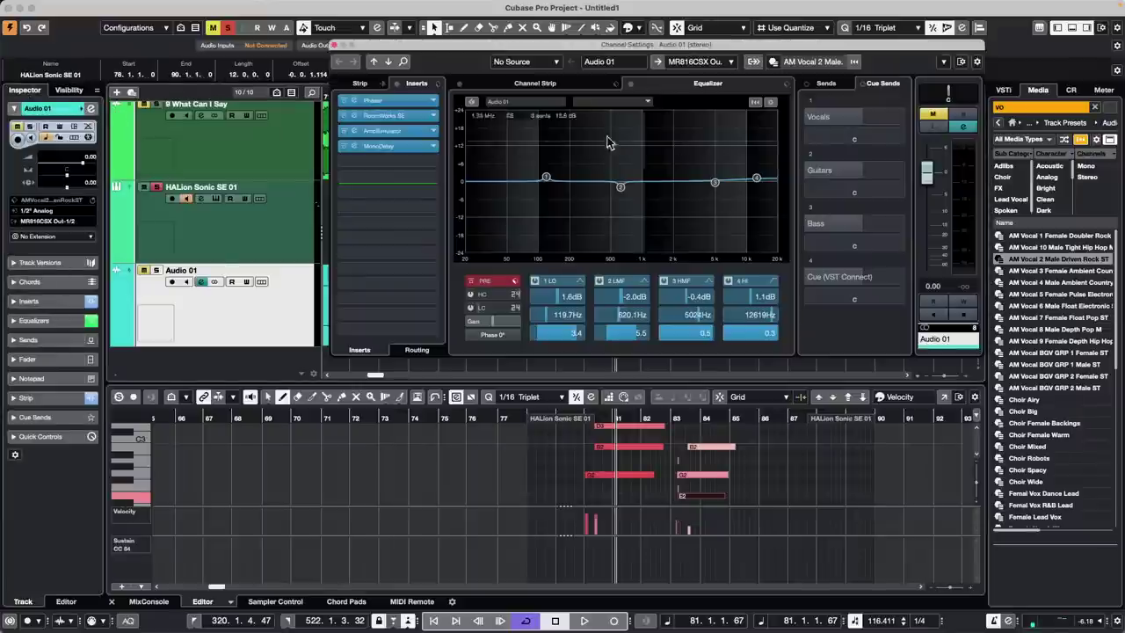
right_click(896, 64)
click(933, 70)
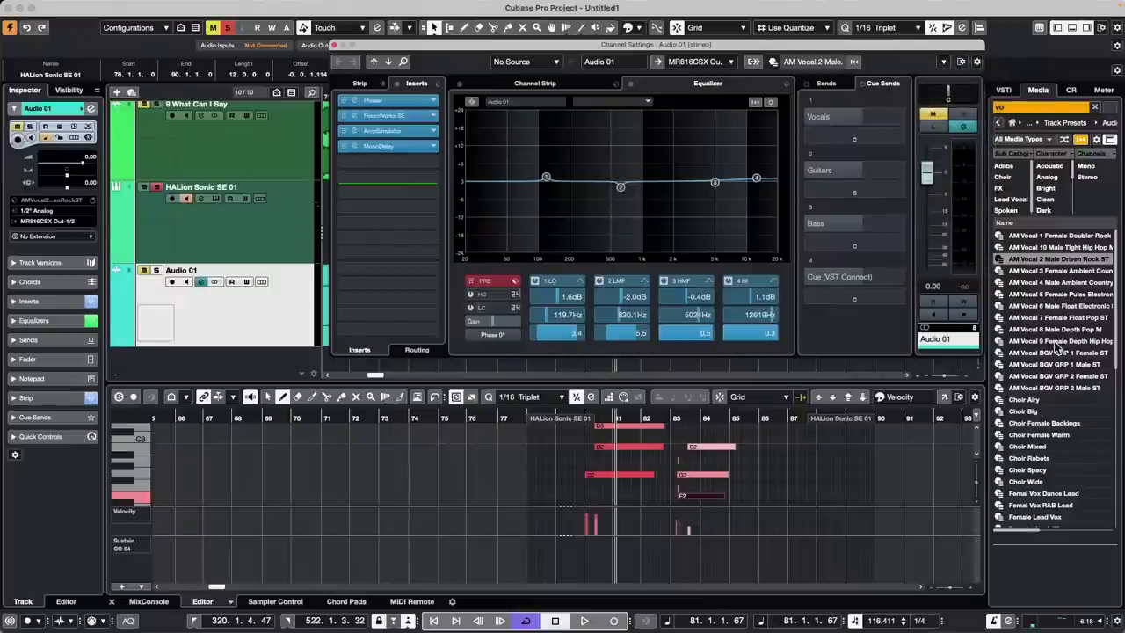
Swap Audio 01's preset to AM Vocal 9 Female Depth Hip Hop, AM Vocal BGV GRP 2 Female ST, and finally AM Vocal 6 Male Float Electronic.
drag(1054, 341, 262, 315)
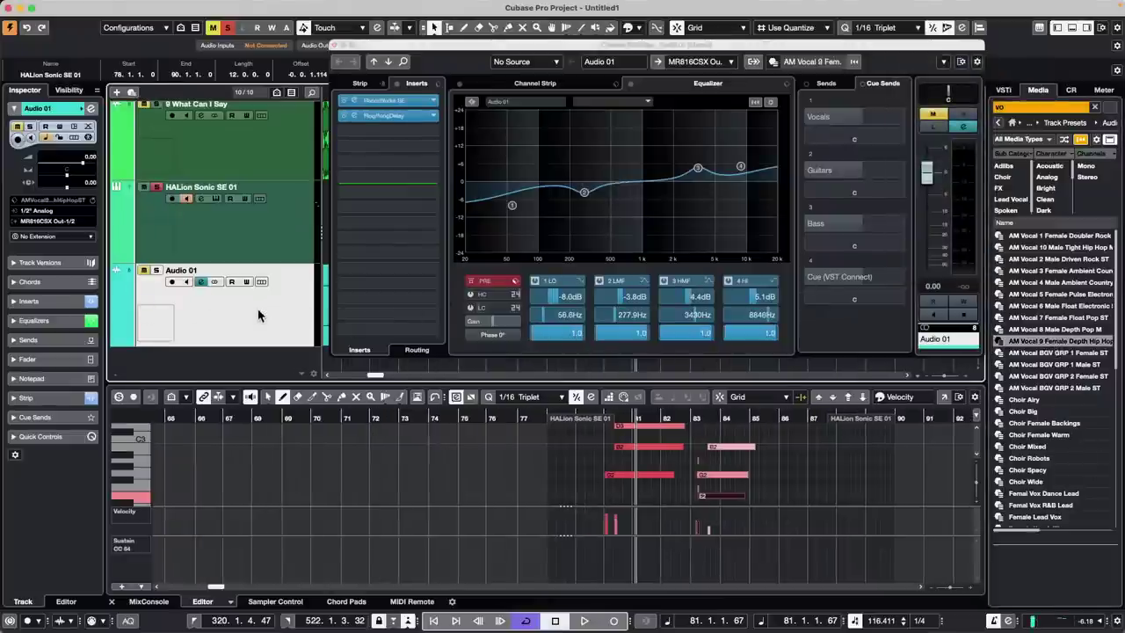
drag(1050, 375, 246, 313)
drag(1055, 304, 231, 321)
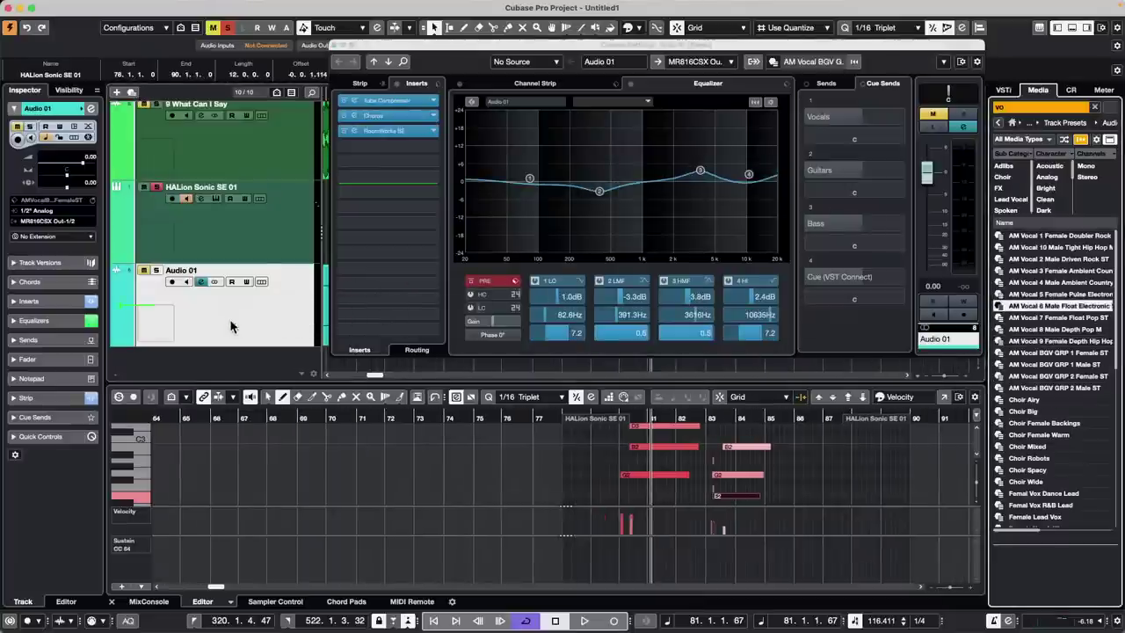
Add a sampler track below HALion Sonic SE 01 from the Vocal category track preset Don't Yell At Me.
right_click(233, 231)
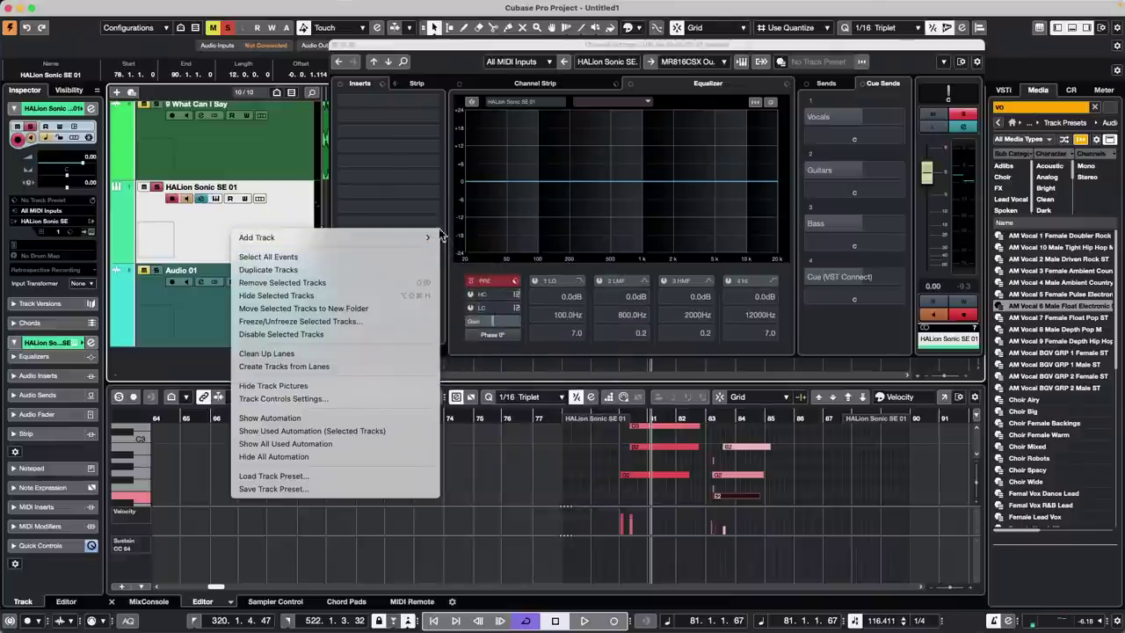
mouse_move(419, 237)
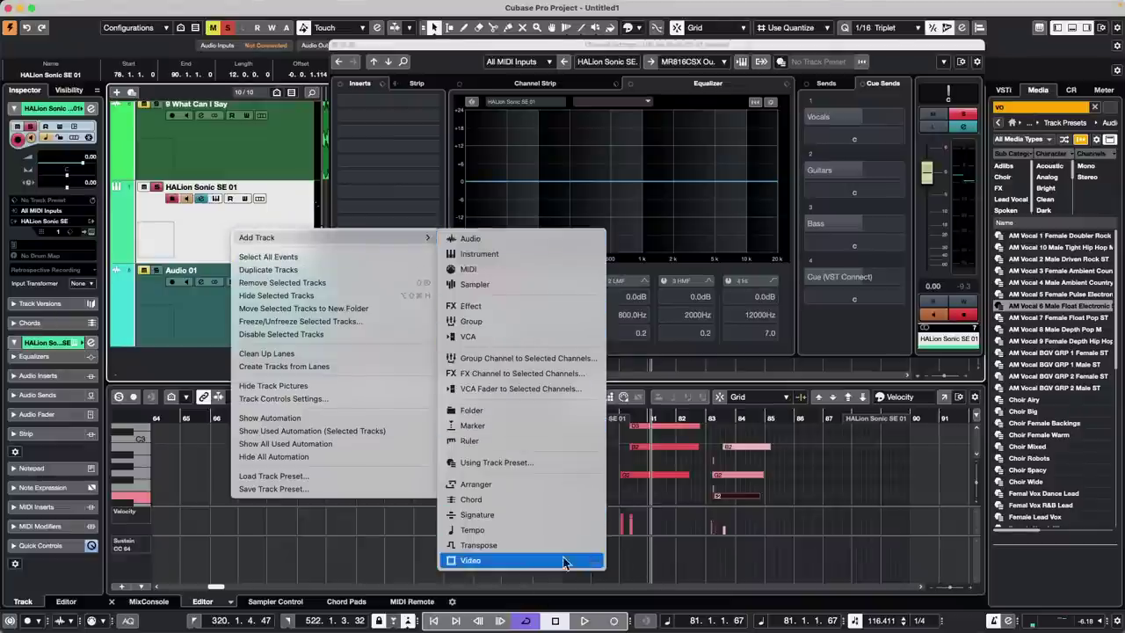
click(569, 462)
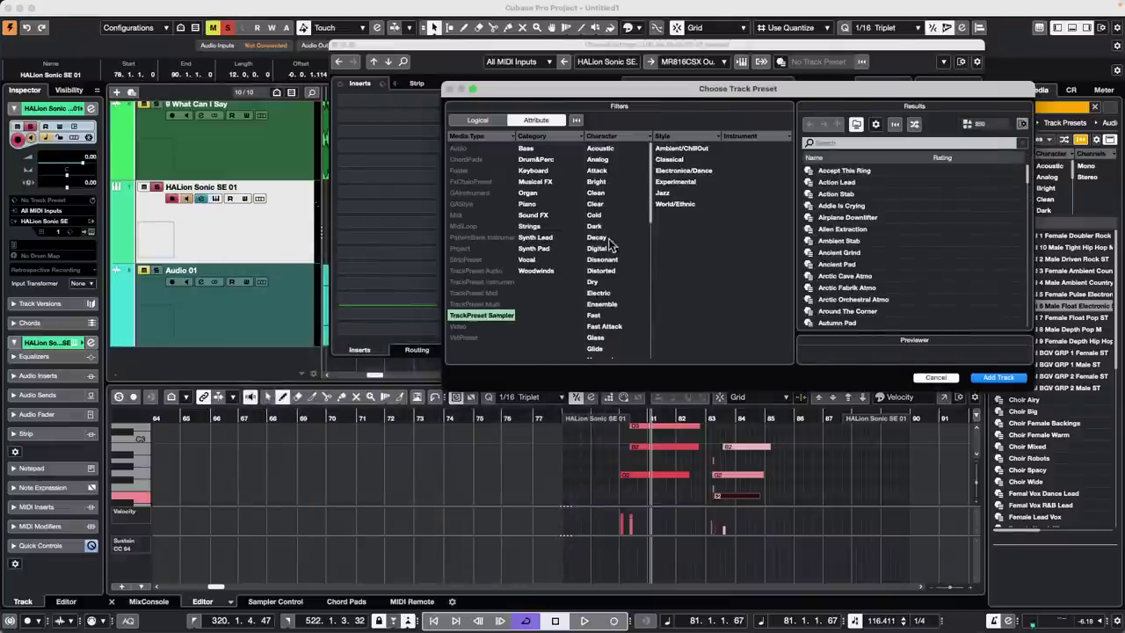
click(527, 261)
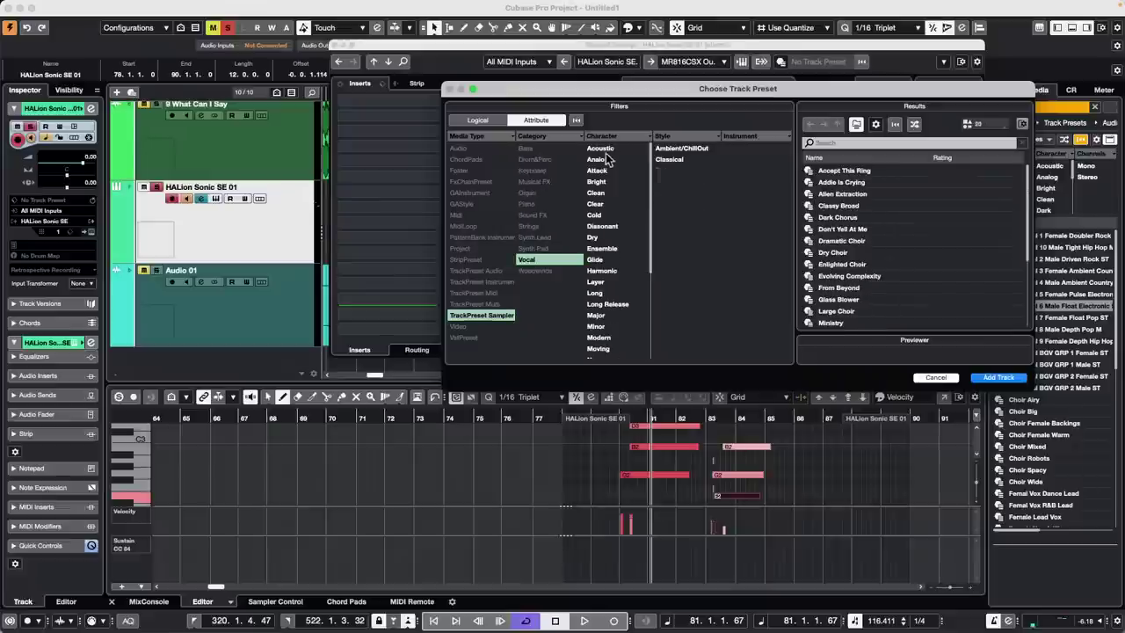
double_click(850, 229)
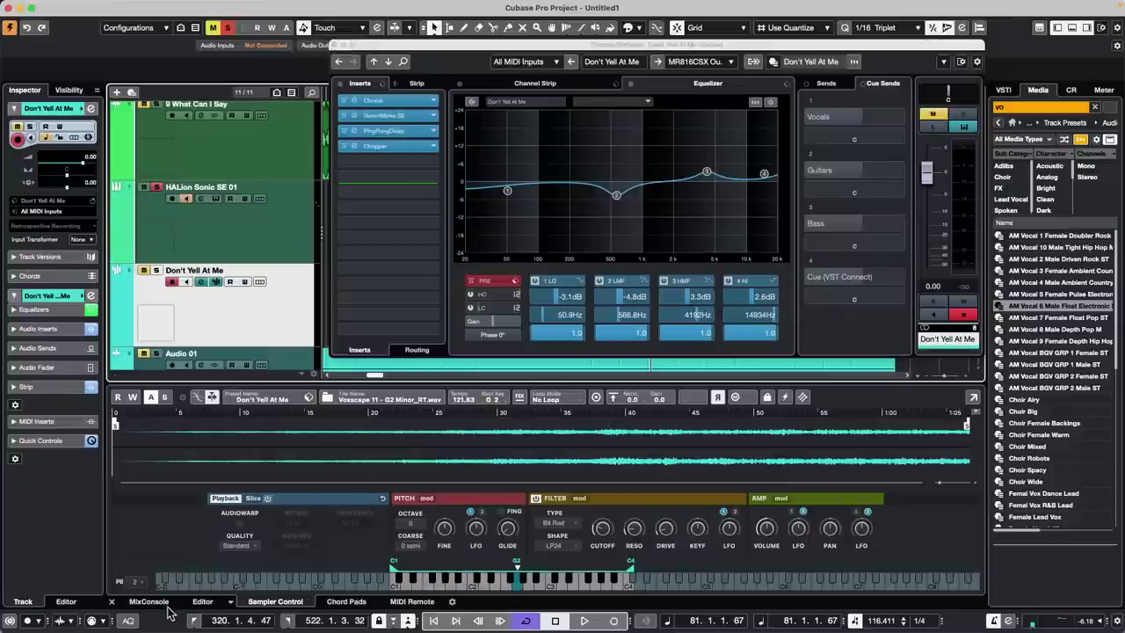
Show the MixConsole in the lower zone and select all channels from UTIYTOUGIYUHO through Audio 01.
scroll(232, 283, down, 10)
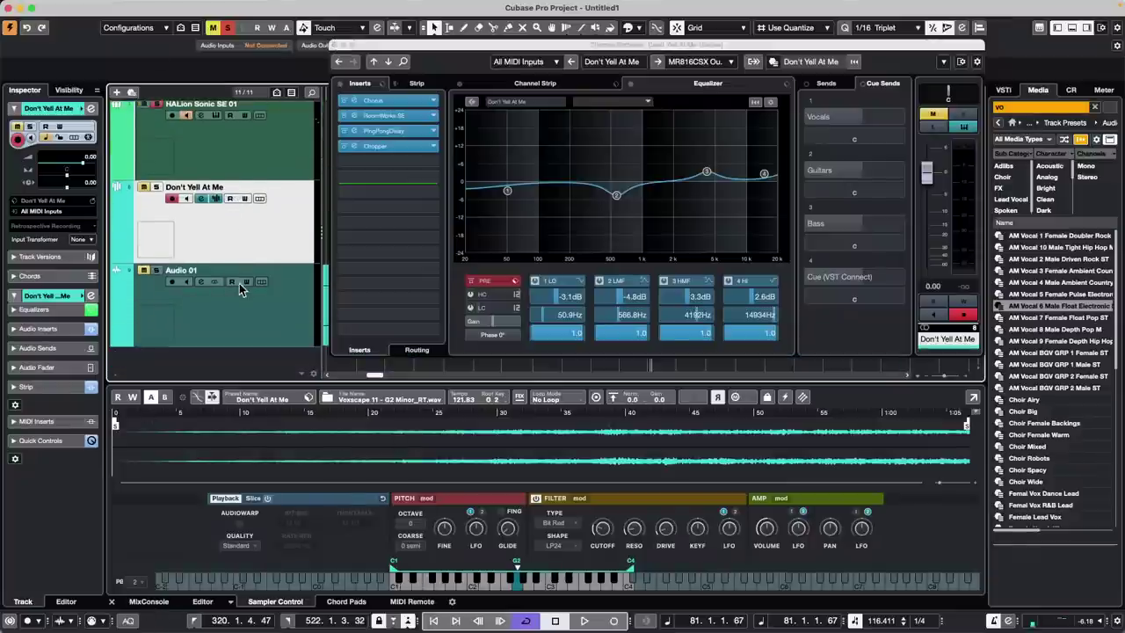
click(149, 601)
click(343, 491)
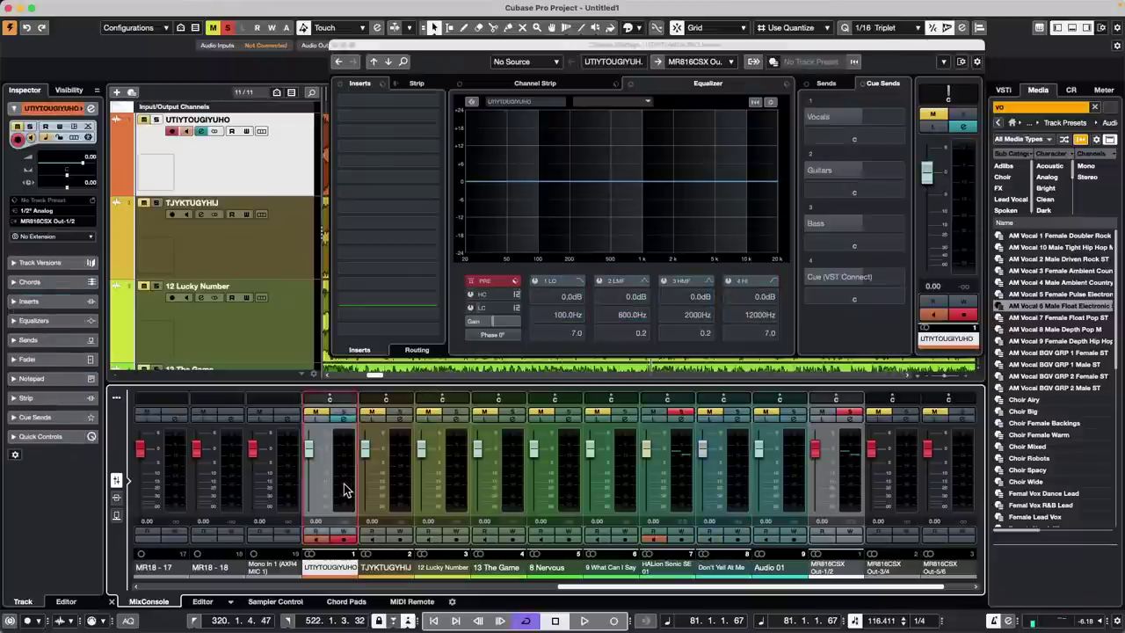
shift+click(791, 465)
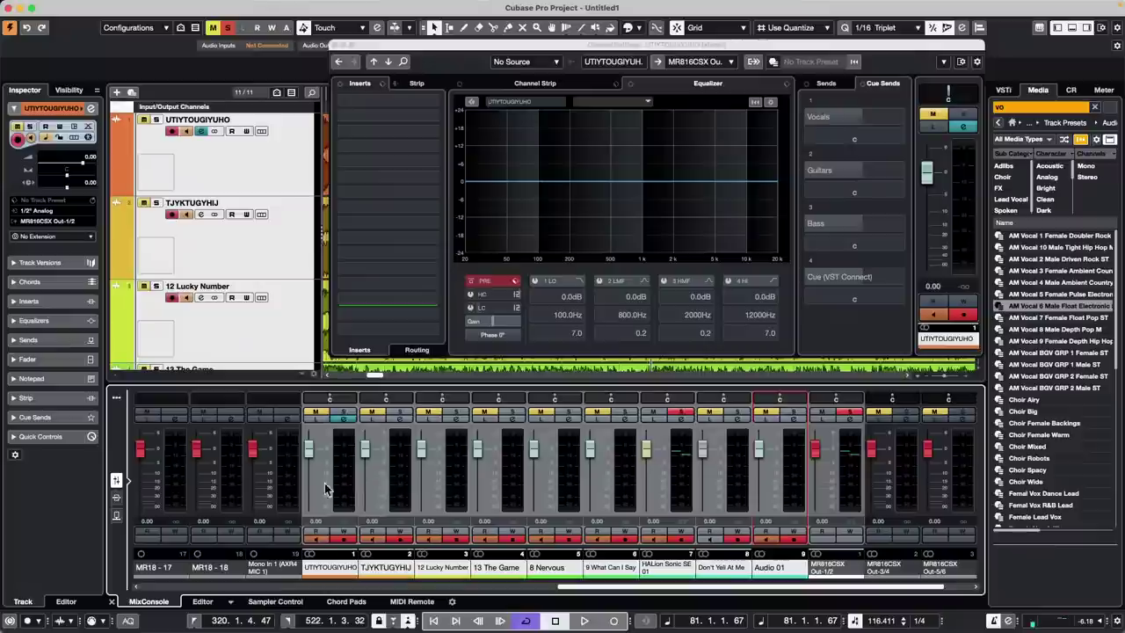
Select only the non-adjacent mixer channels UTIYTOUGIYUHO, 12 Lucky Number, 8 Nervous, HALion Sonic SE 01 and Audio 01.
click(332, 490)
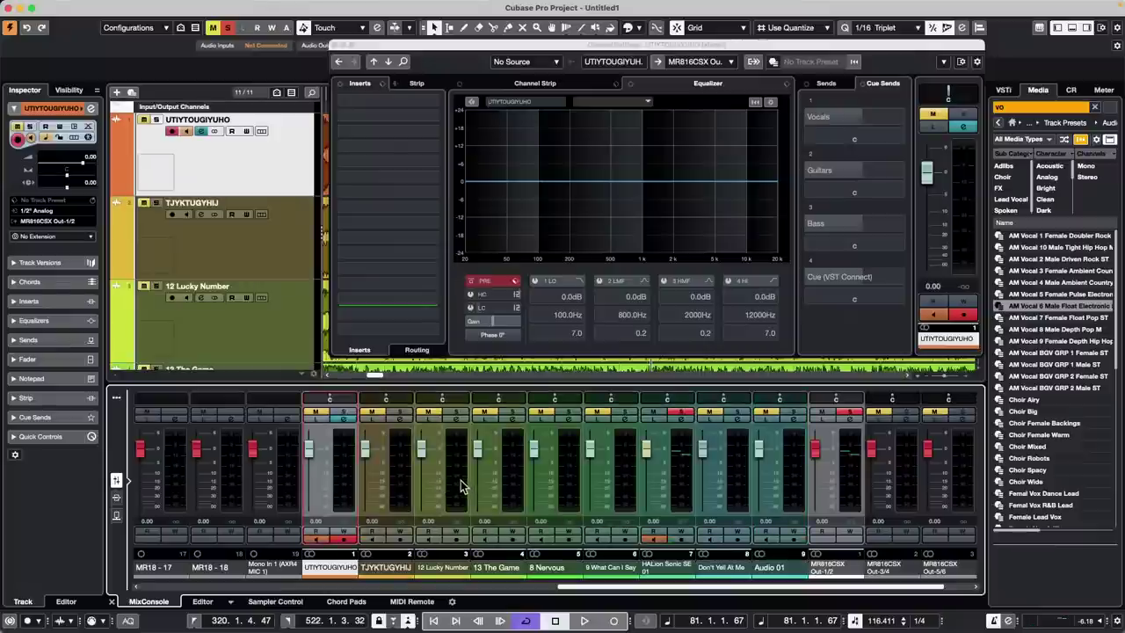
super+click(463, 489)
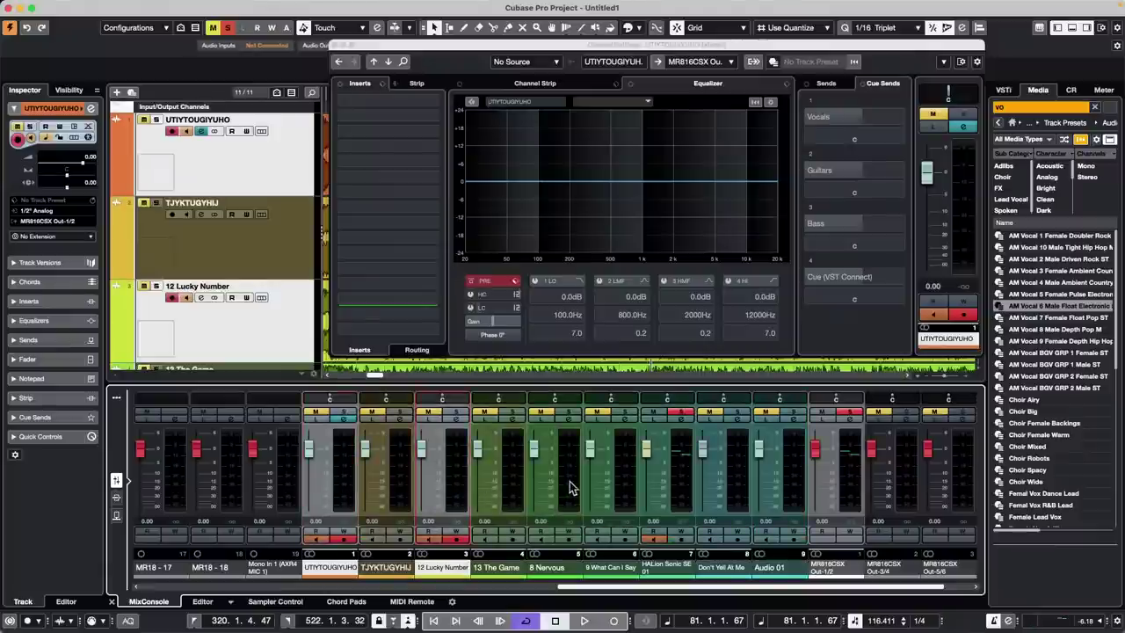
super+click(569, 487)
super+click(689, 485)
super+click(798, 479)
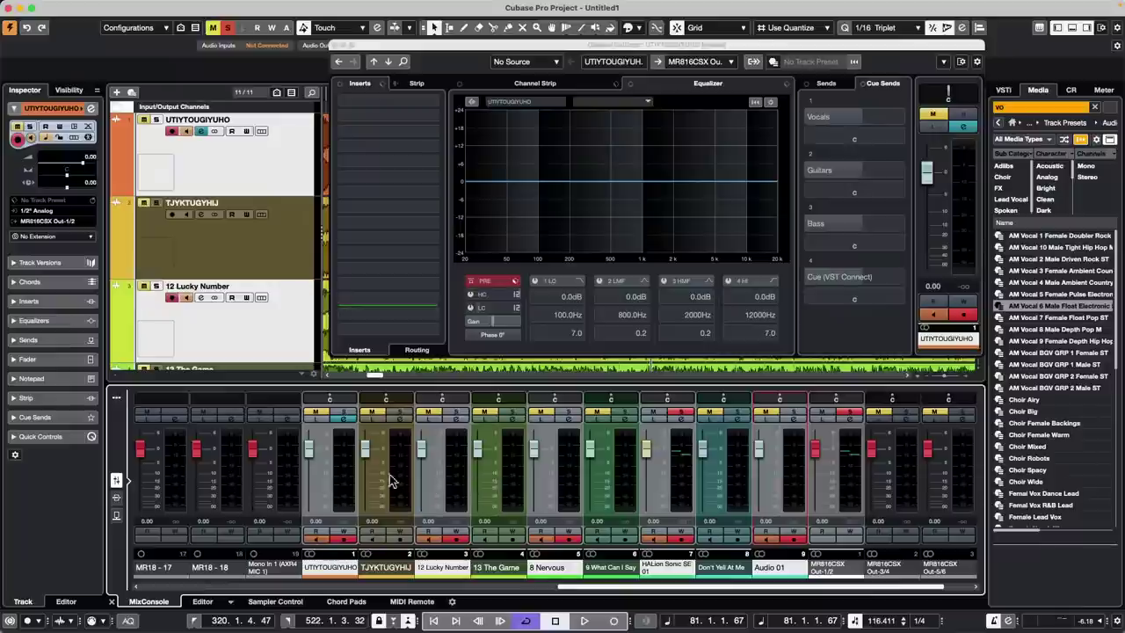
Select the continuous range of mixer channels from UTIYTOUGIYUHO through MR816CSX Out-3/4.
click(348, 485)
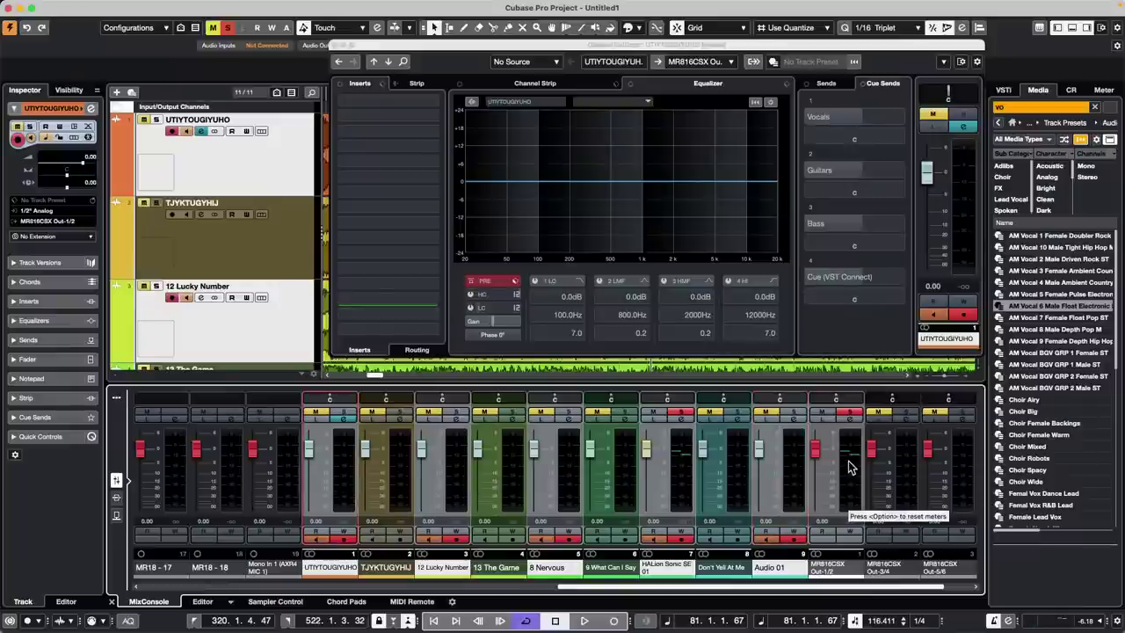
click(345, 482)
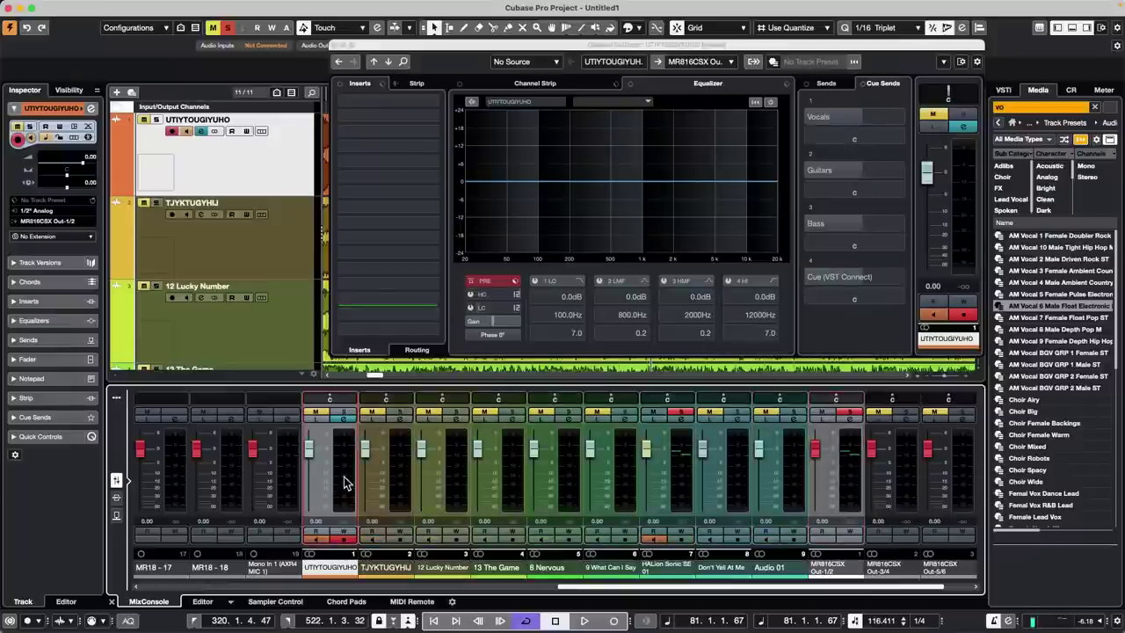
shift+click(903, 470)
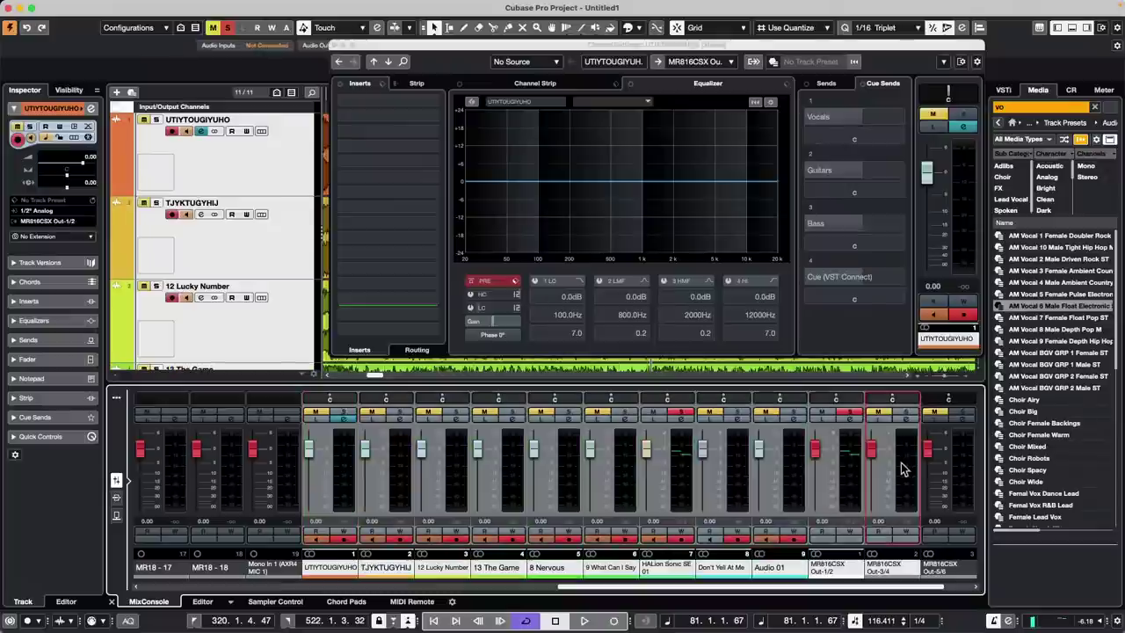
Select the separate mixer channels UTIYTOUGIYUHO, 12 Lucky Number, 8 Nervous, 9 What Can I Say, Don't Yell At Me and MR816CSX Out-1/2.
click(338, 476)
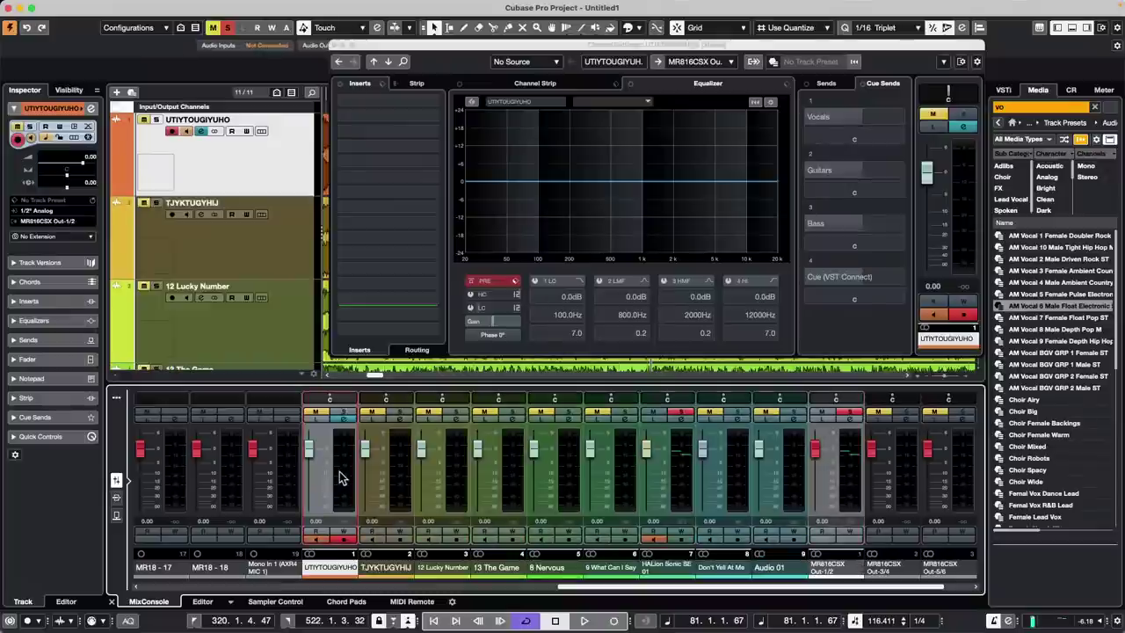
super+click(461, 467)
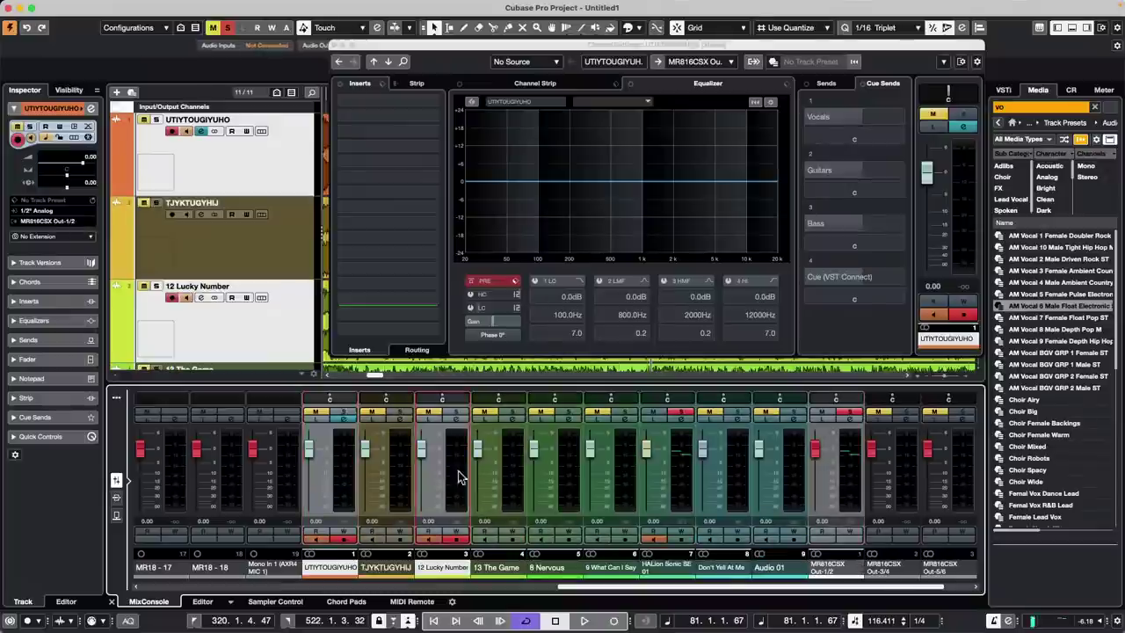
super+click(569, 477)
super+click(626, 472)
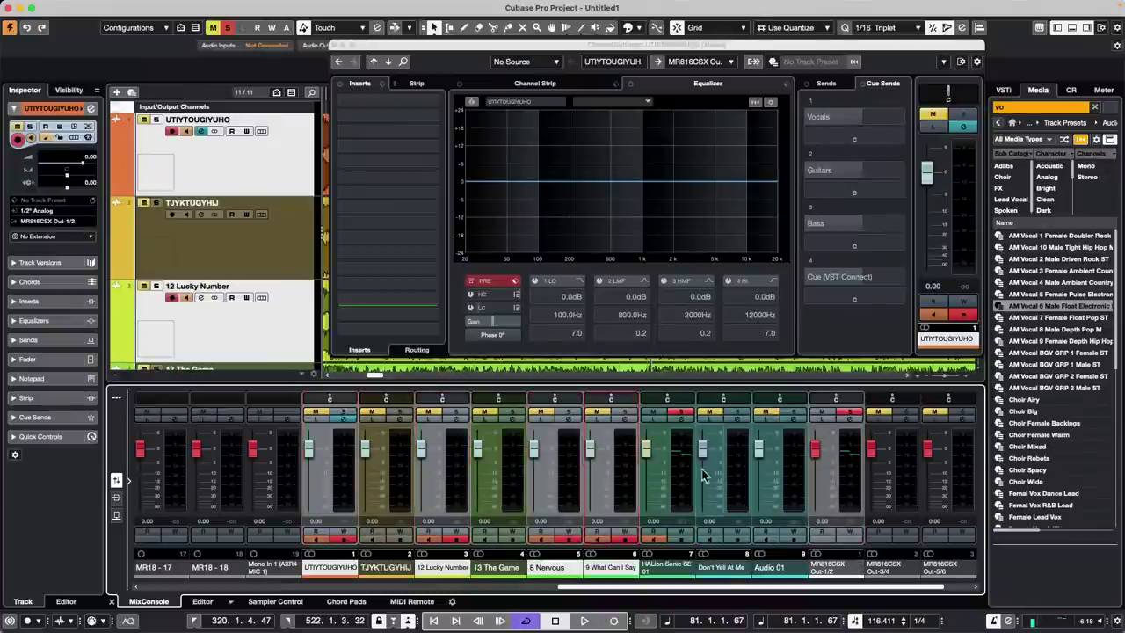
super+click(745, 482)
super+click(835, 477)
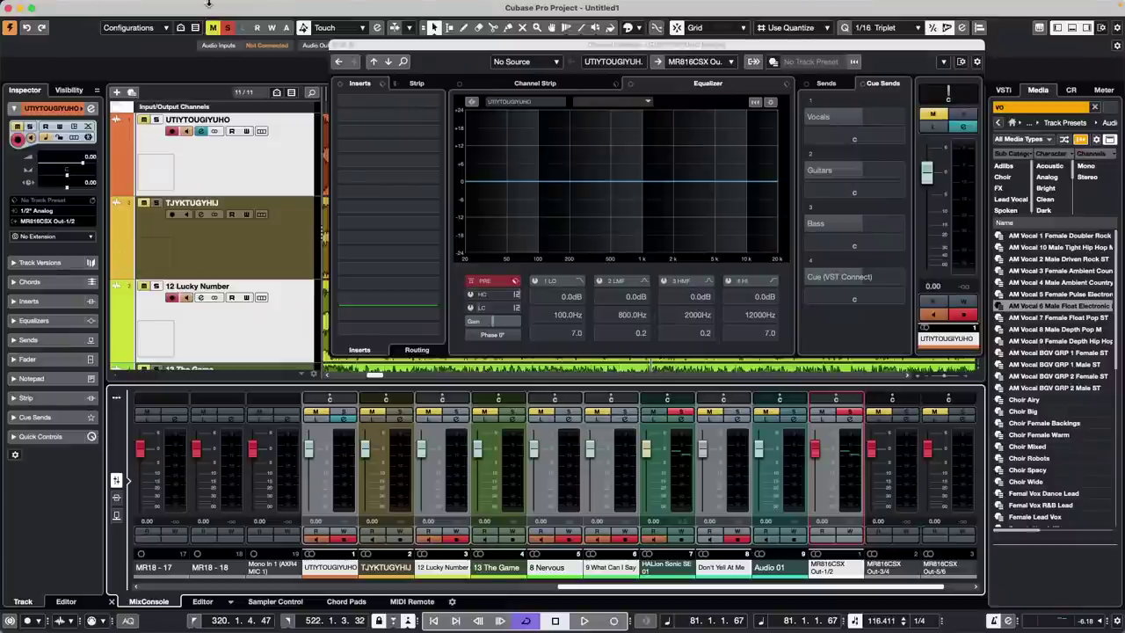
Close the channel settings and create a new empty project in the January 20 2023 folder.
click(335, 46)
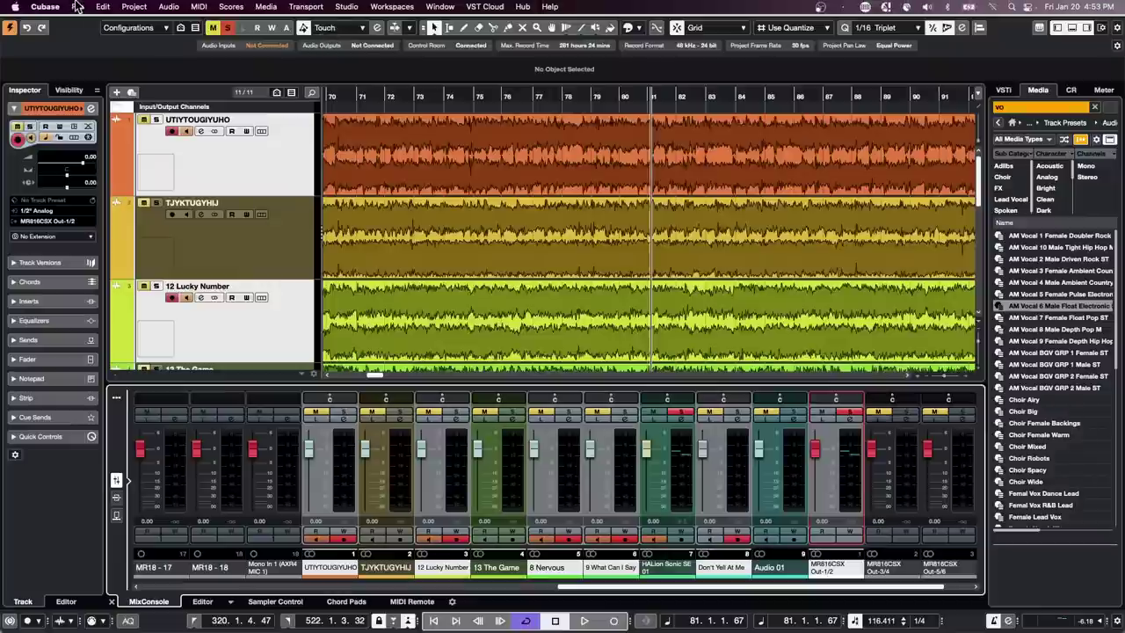
click(77, 7)
click(84, 24)
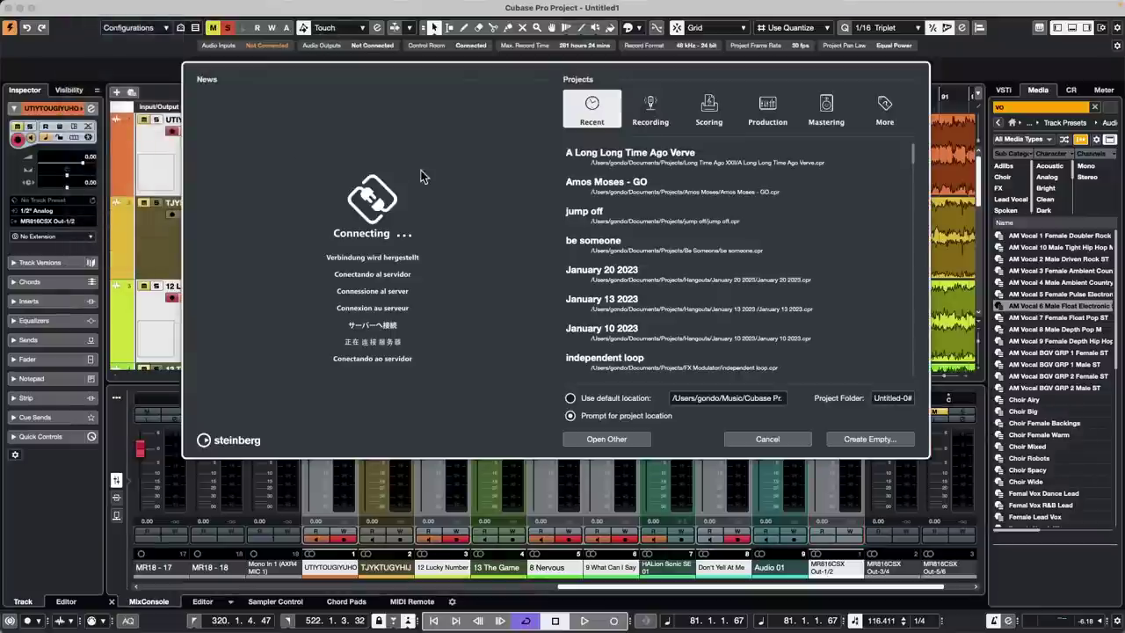
click(866, 443)
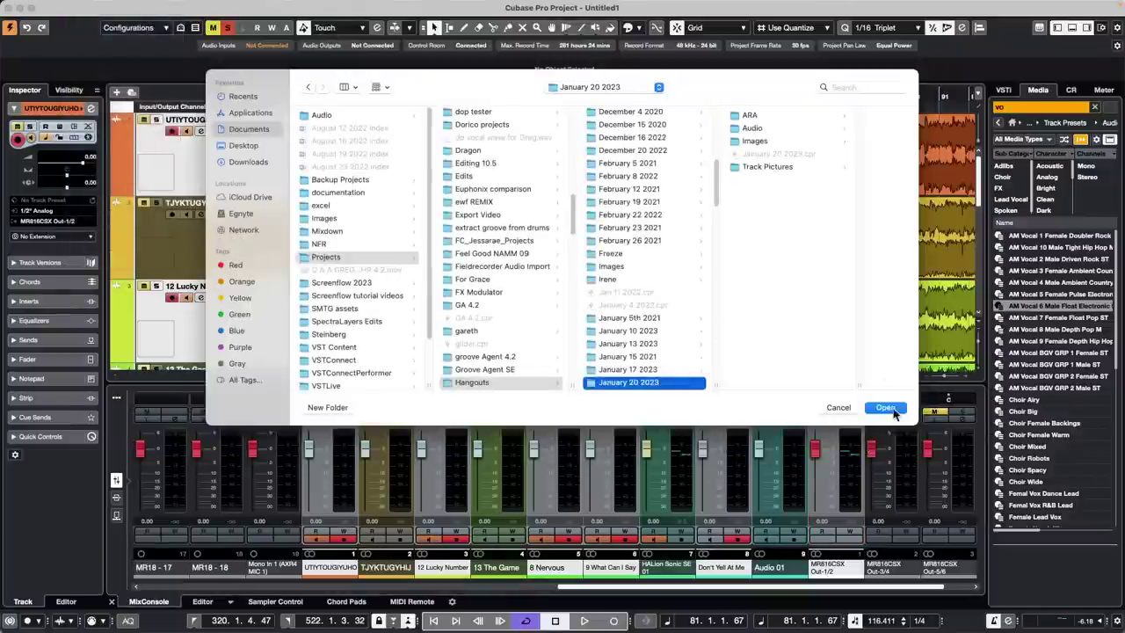
click(881, 411)
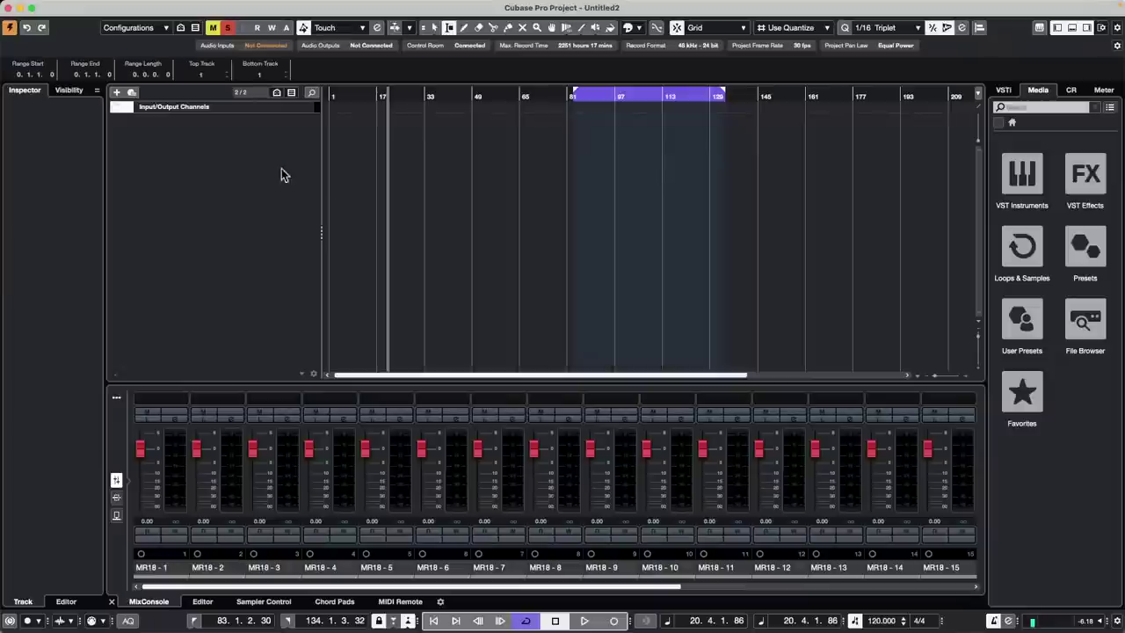
Add one instrument track using Groove Agent SE to the new project.
right_click(196, 162)
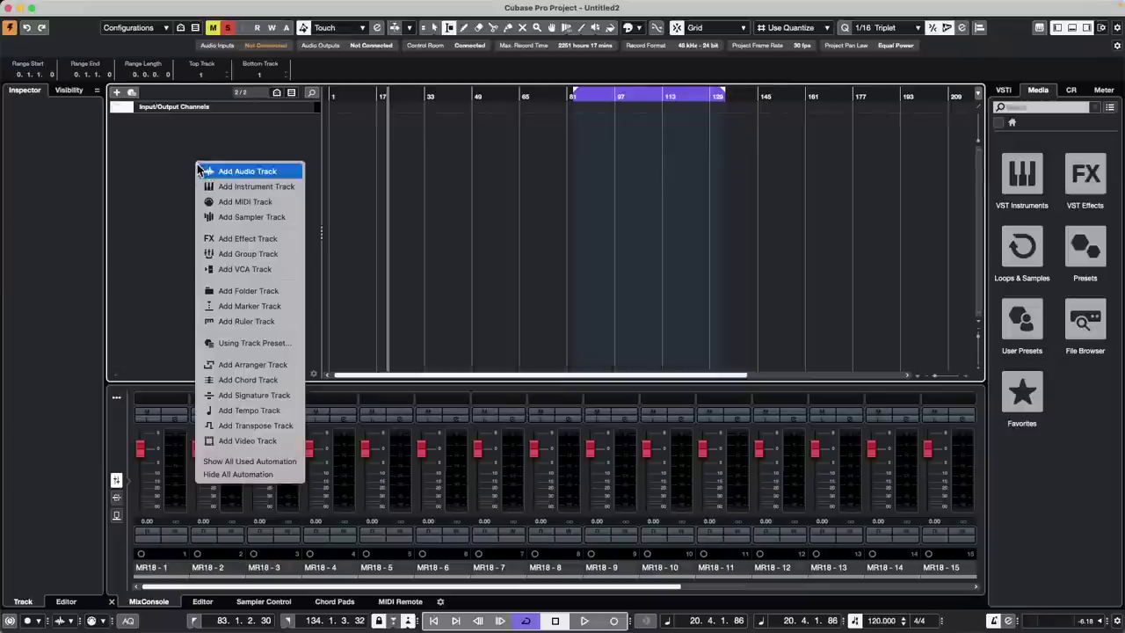
click(283, 185)
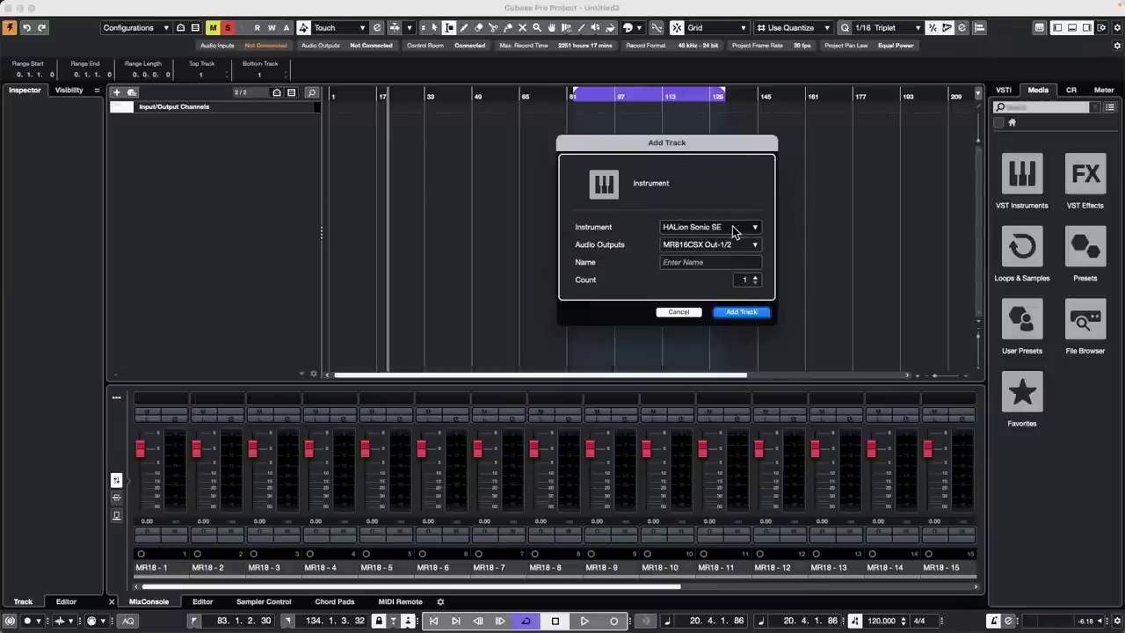
click(746, 228)
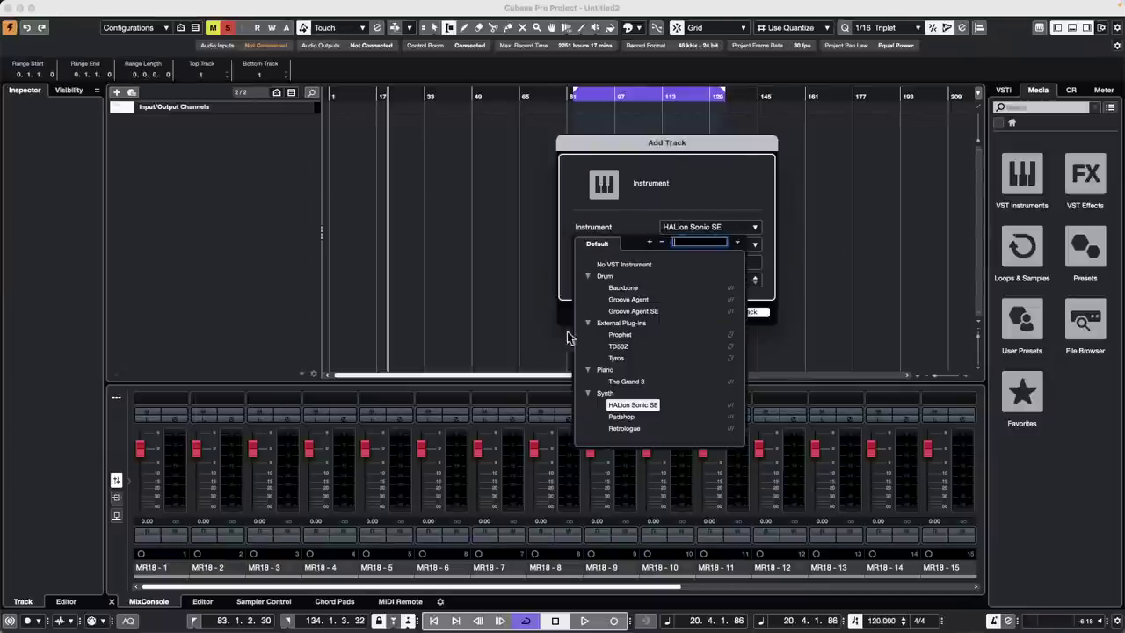
click(634, 311)
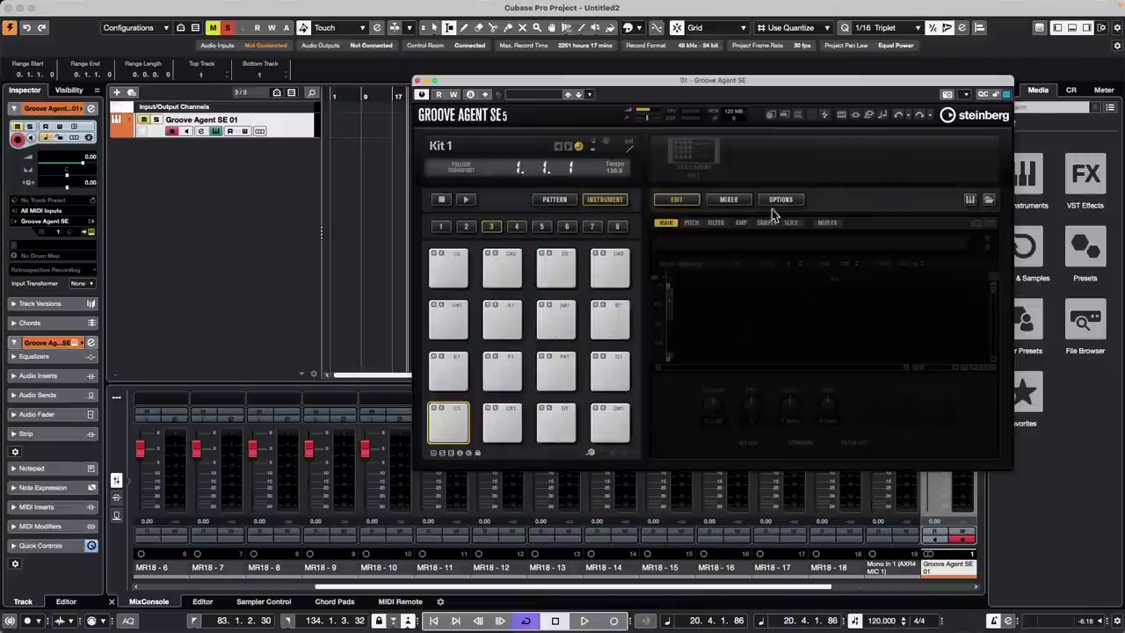
Load the Aerosol kit with its patterns into Groove Agent SE.
right_click(685, 145)
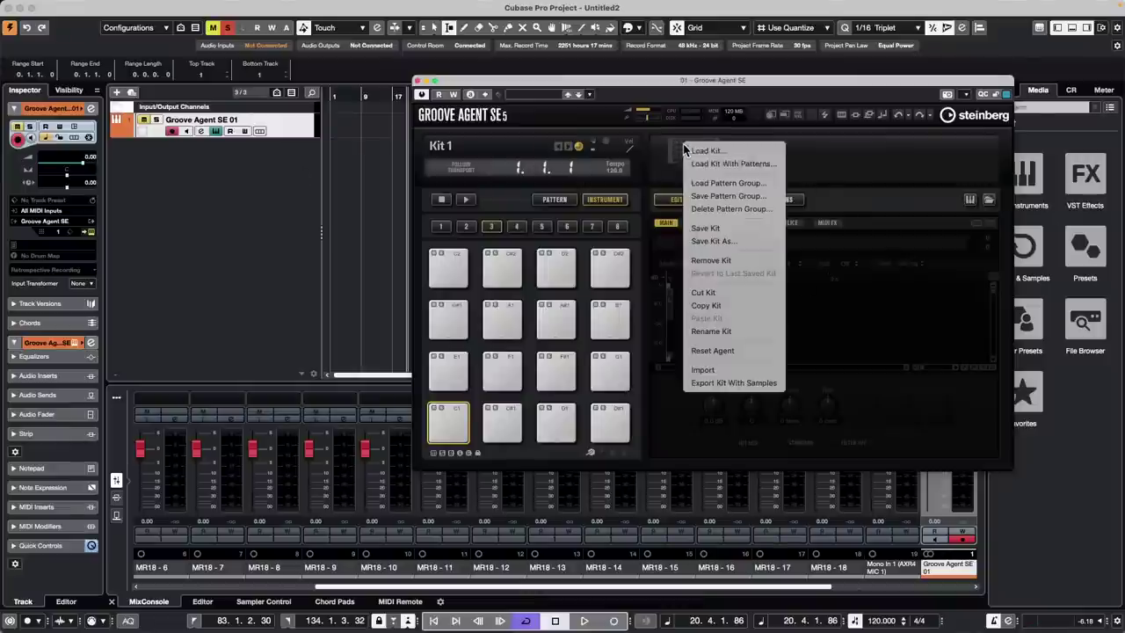
click(759, 166)
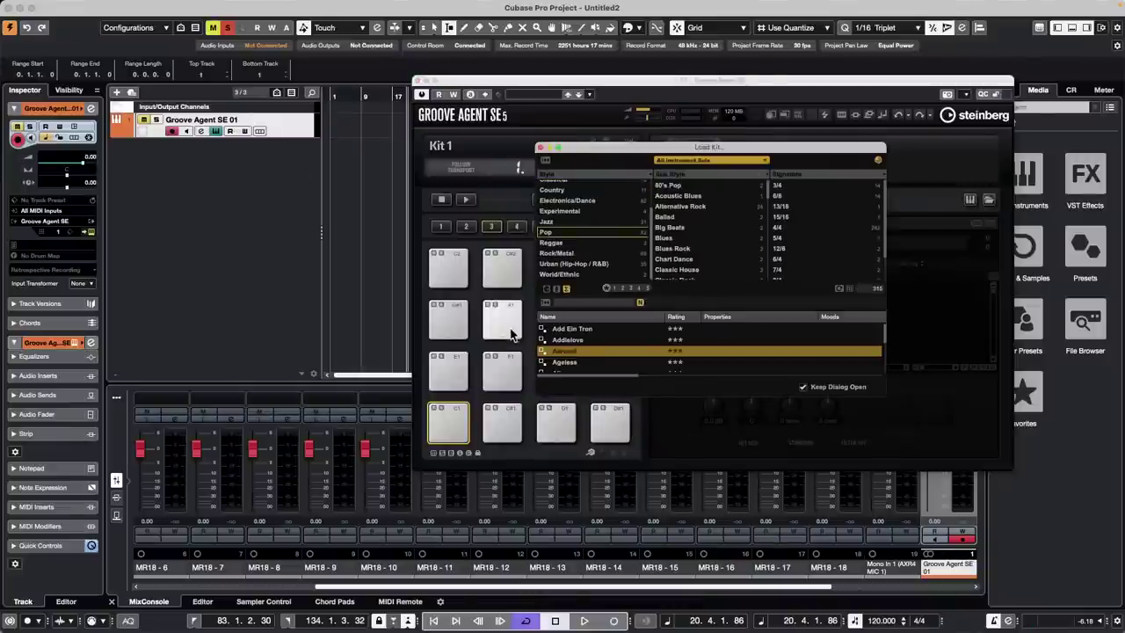
double_click(578, 352)
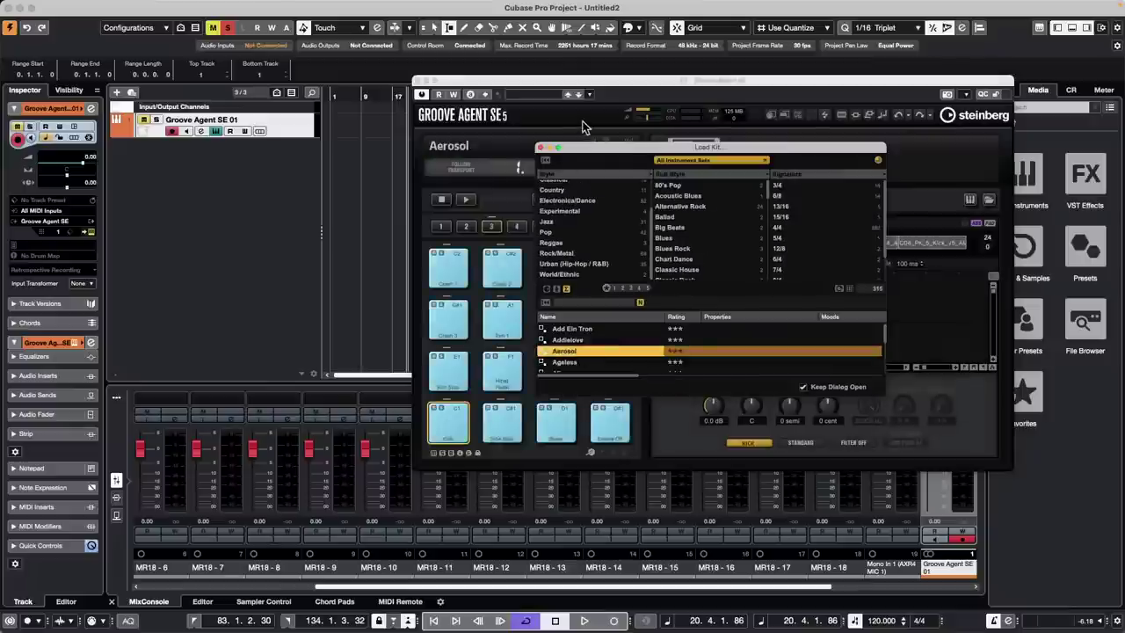
Close the kit browser, move the Groove Agent SE window off the timeline and set the cycle range from bar 1 to bar 3.
click(540, 148)
drag(354, 97, 272, 138)
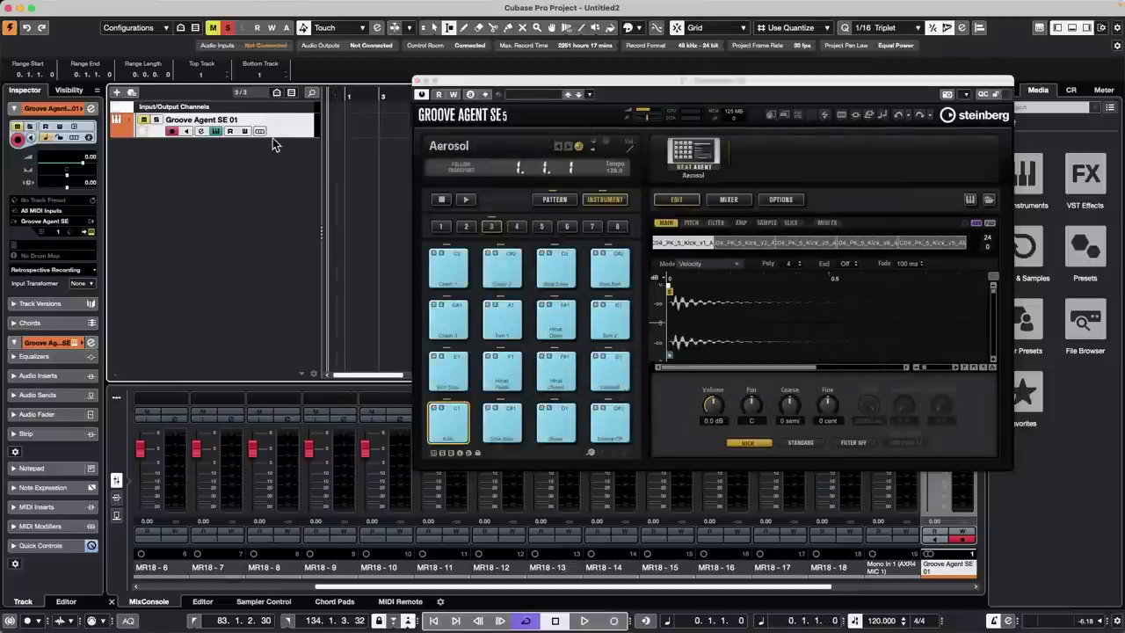
alt+click(383, 94)
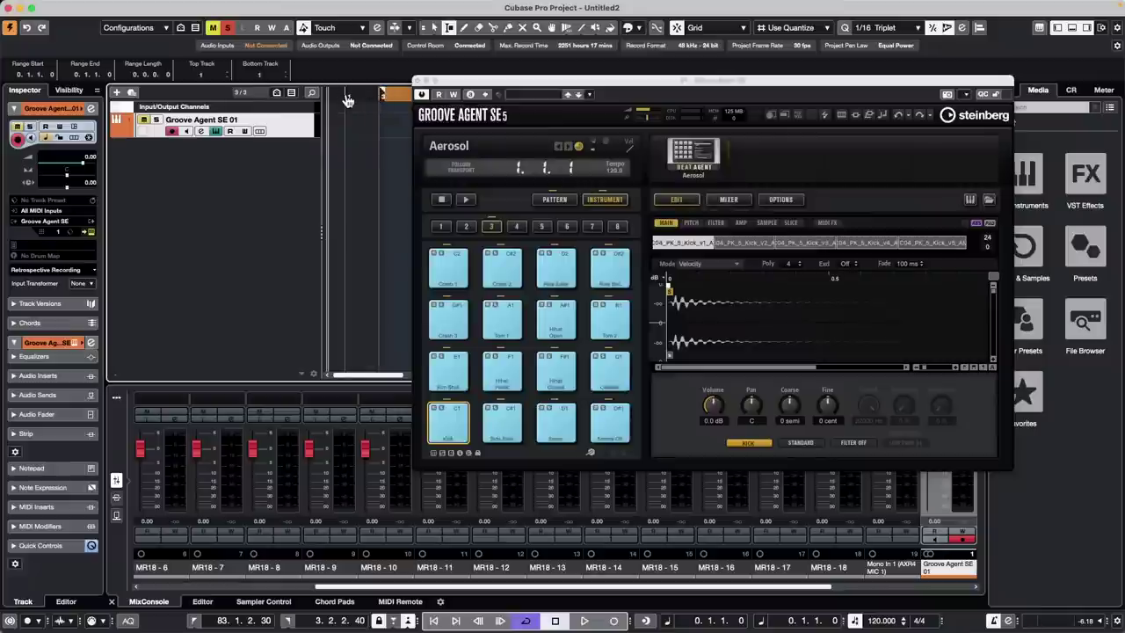
mouse_move(346, 95)
mouse_down()
mouse_move(379, 94)
mouse_move(359, 97)
mouse_up()
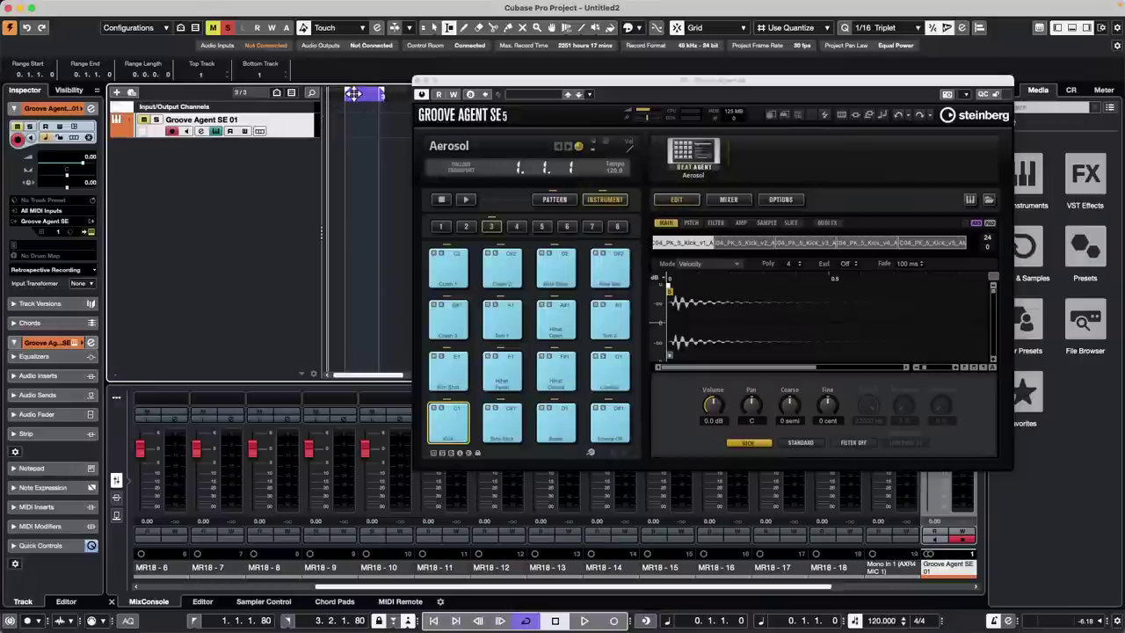
drag(354, 94, 352, 108)
drag(448, 82, 559, 121)
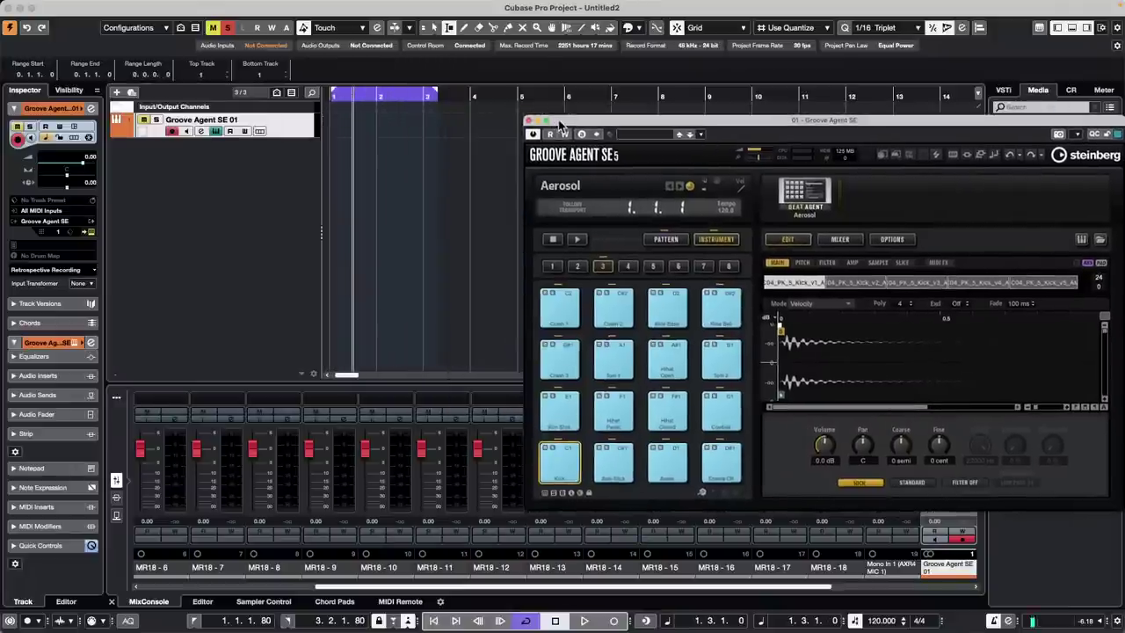
drag(436, 94, 424, 95)
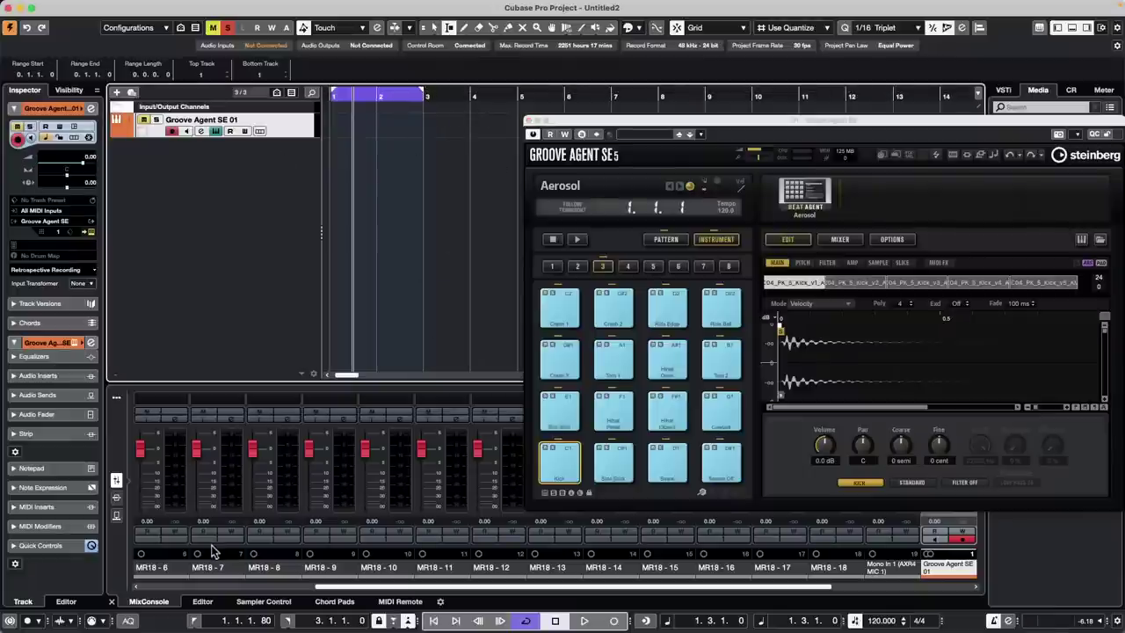
Set the cycled MIDI recording mode to Mix-Stacked (No Mute) and place the project cursor at bar 1.
click(90, 621)
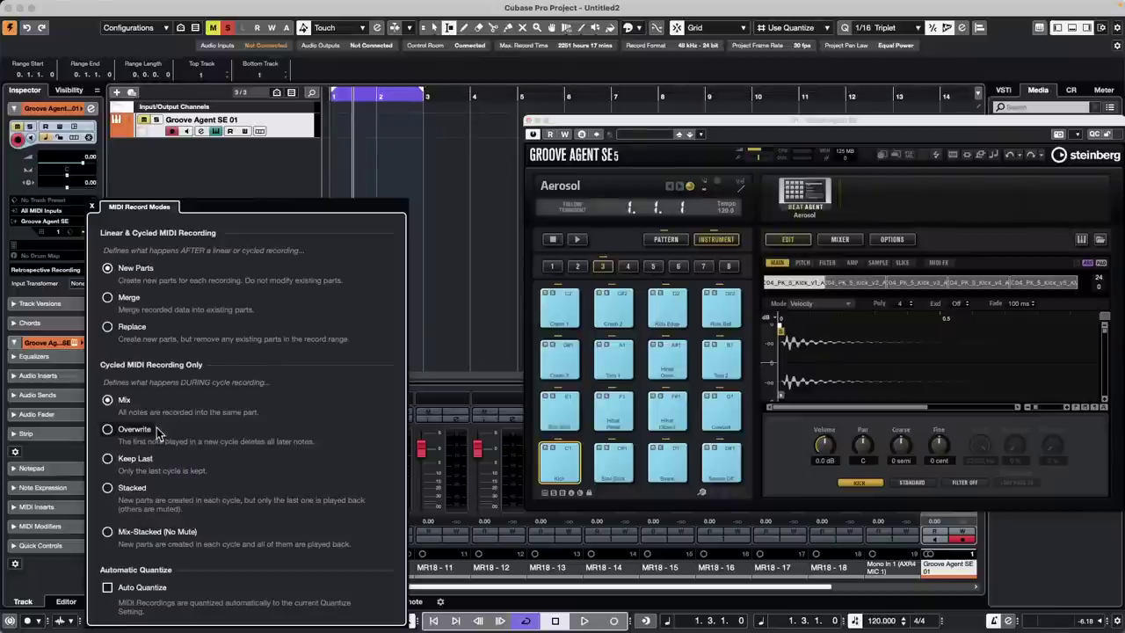
click(109, 533)
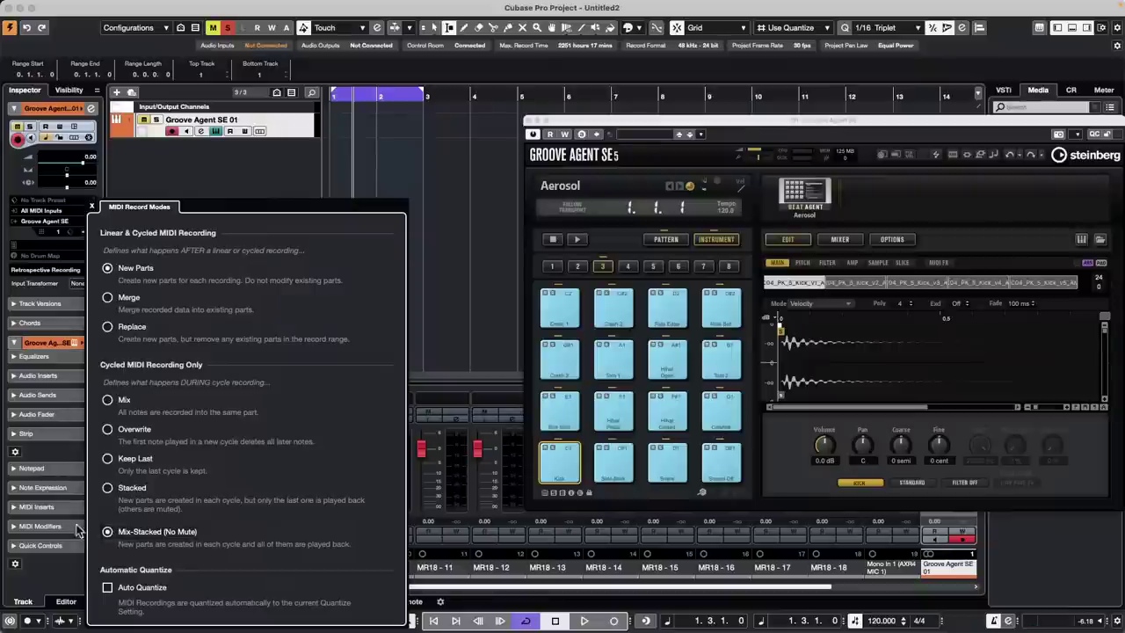
click(463, 288)
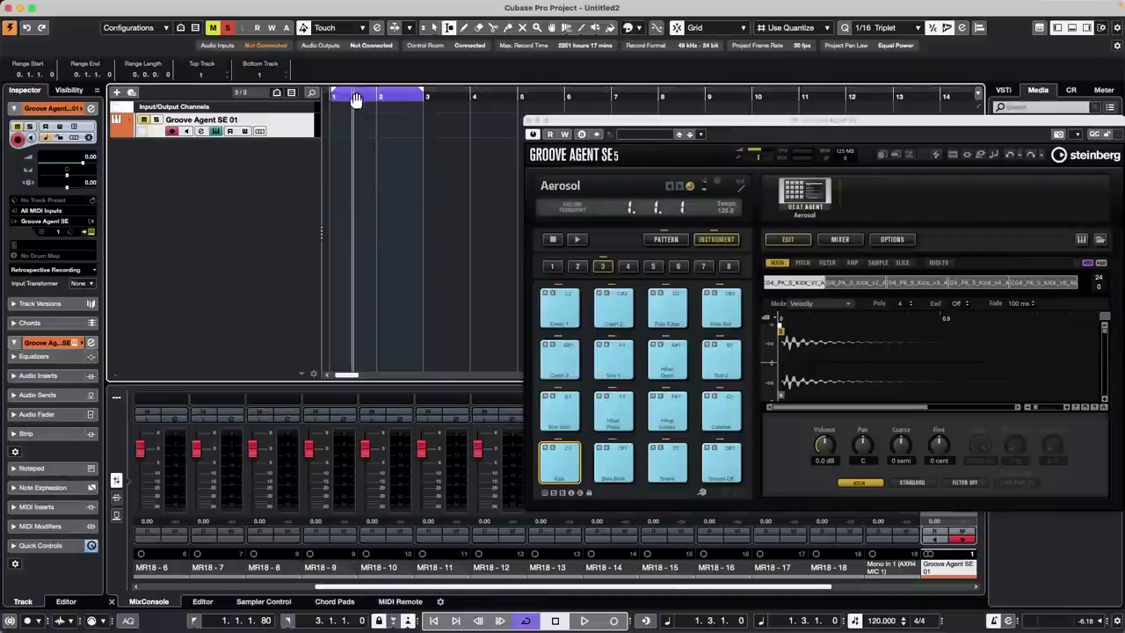
drag(386, 95, 259, 97)
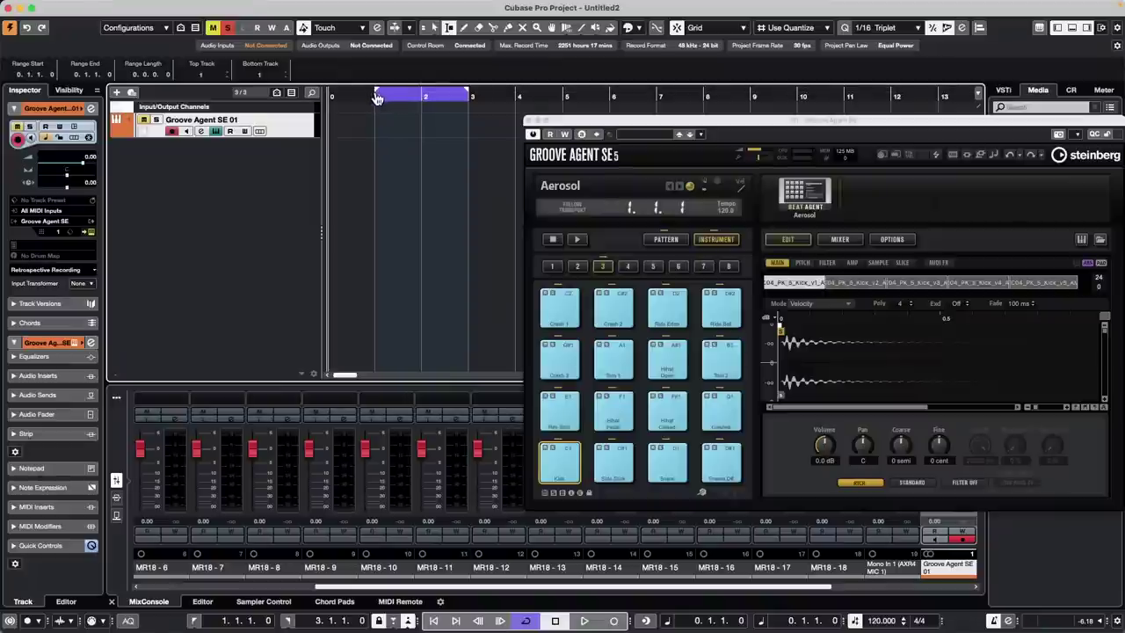
click(376, 93)
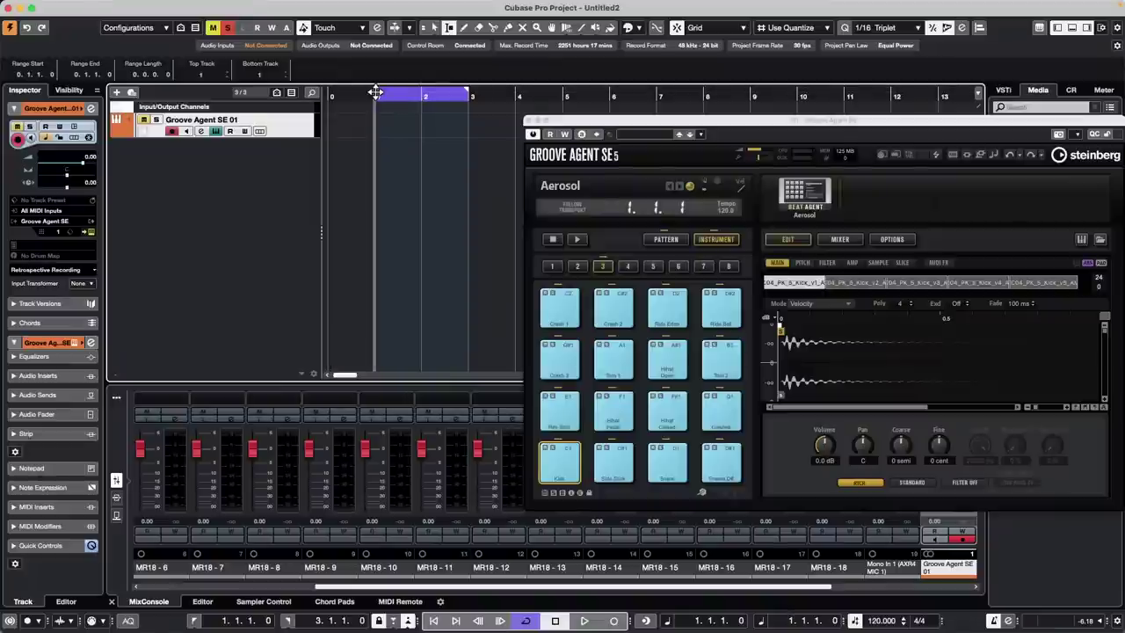
key(KP_Multiply)
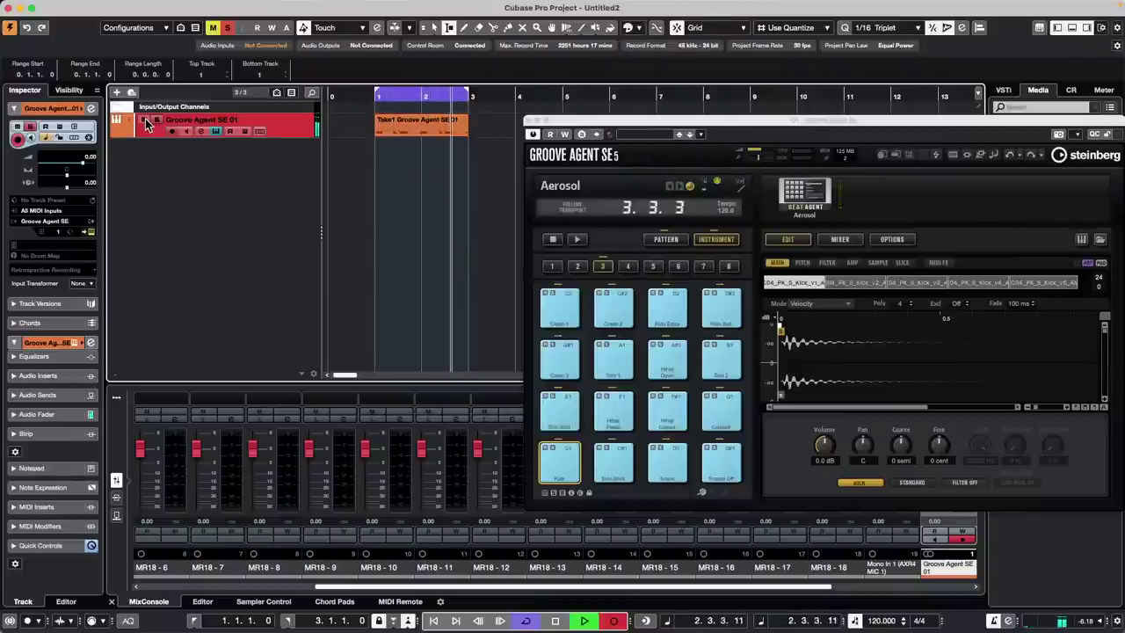
key(space)
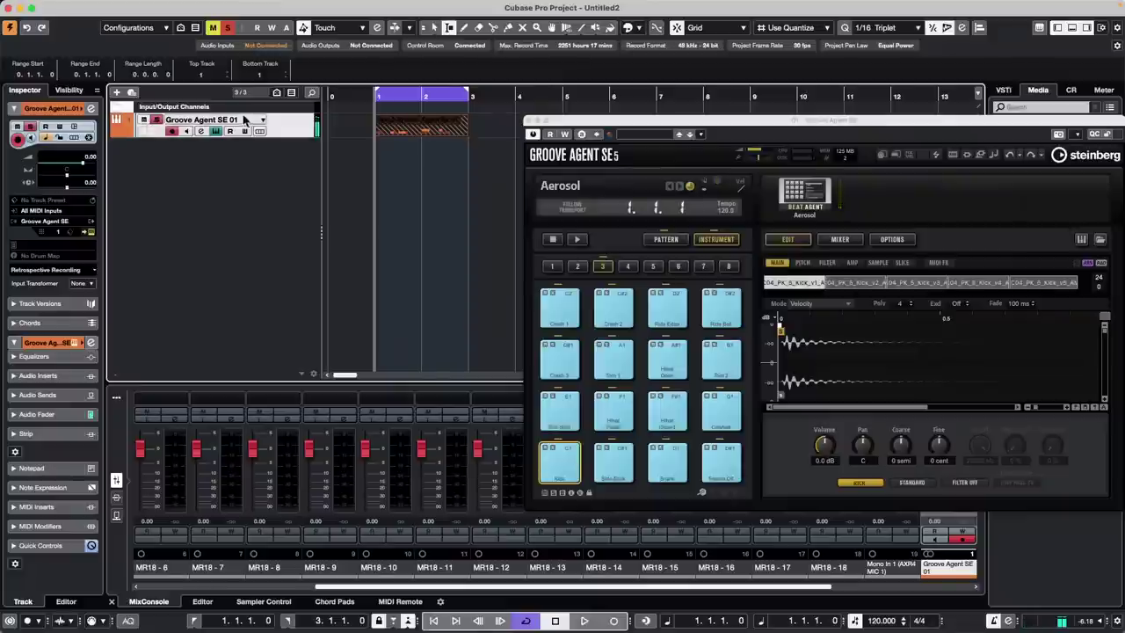
right_click(402, 133)
click(446, 140)
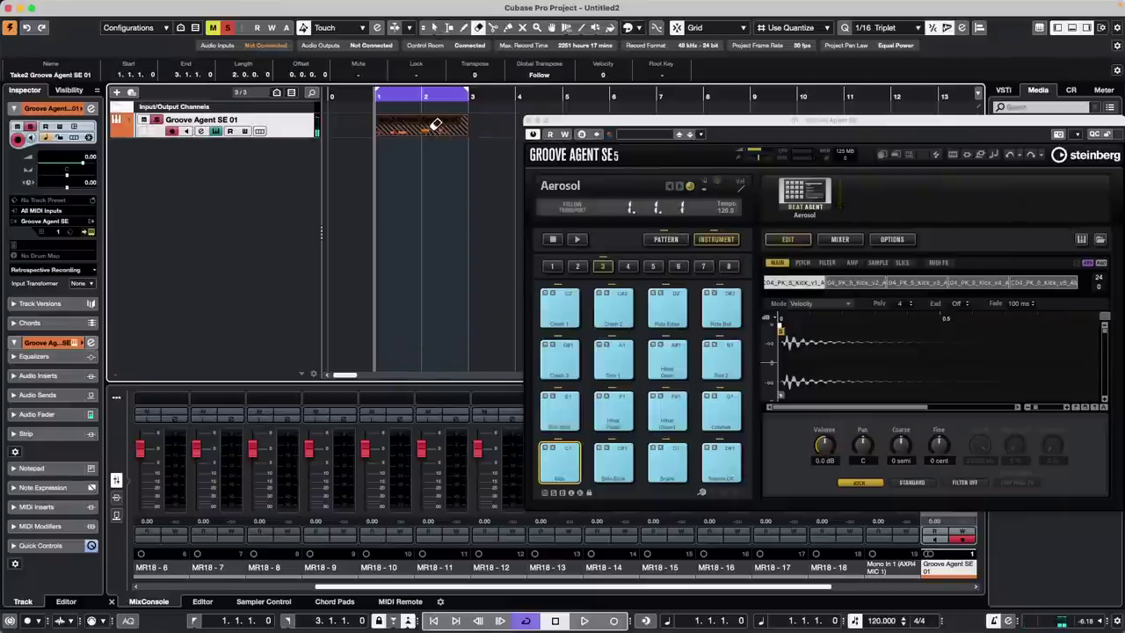
click(433, 126)
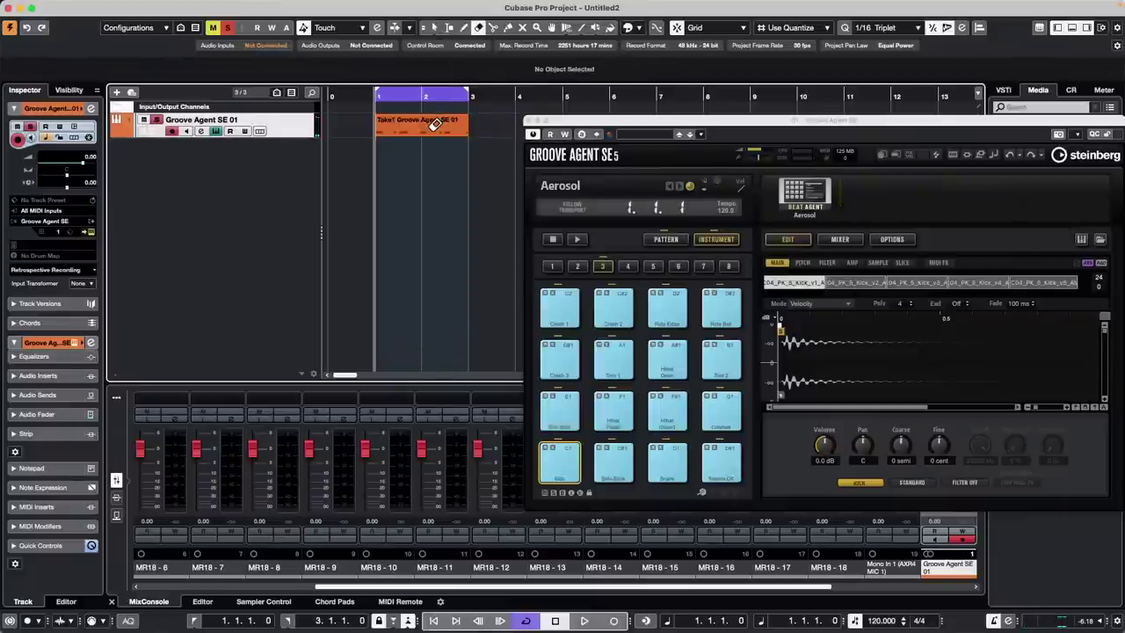
click(433, 124)
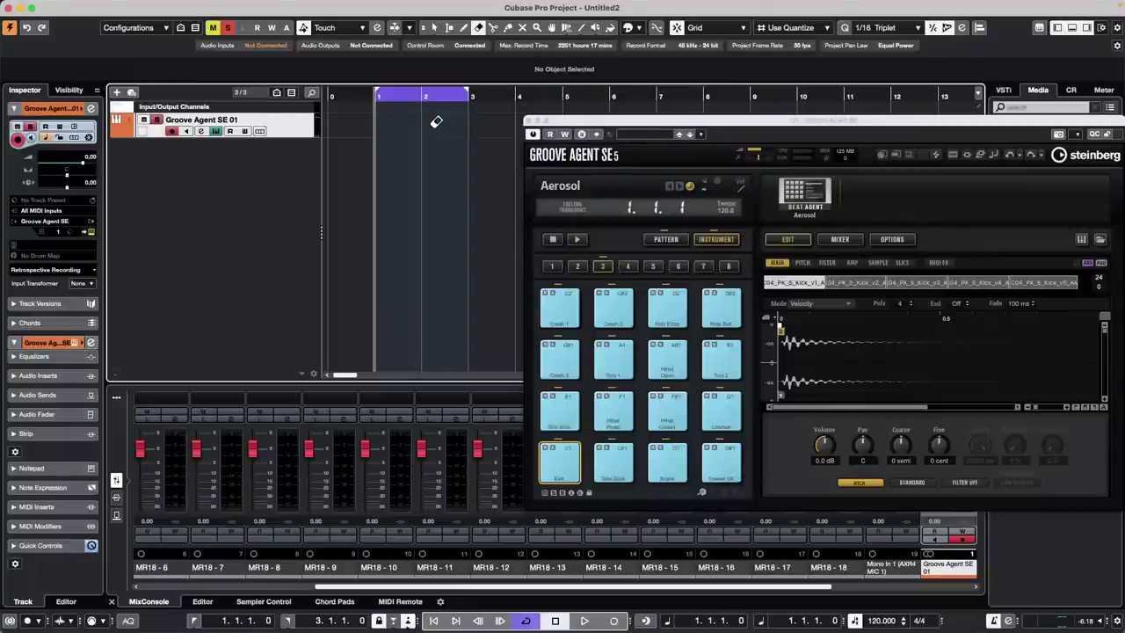
Cycle-record six stacked MIDI drum takes on the Groove Agent SE 01 track, stop and return to object selection.
key(KP_Multiply)
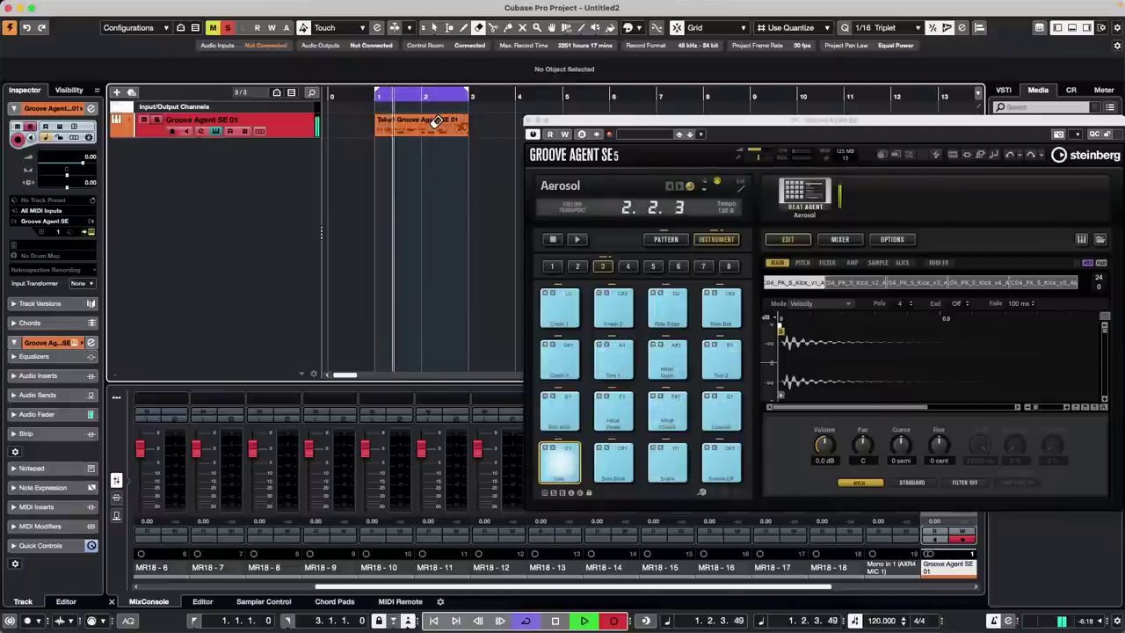
key(space)
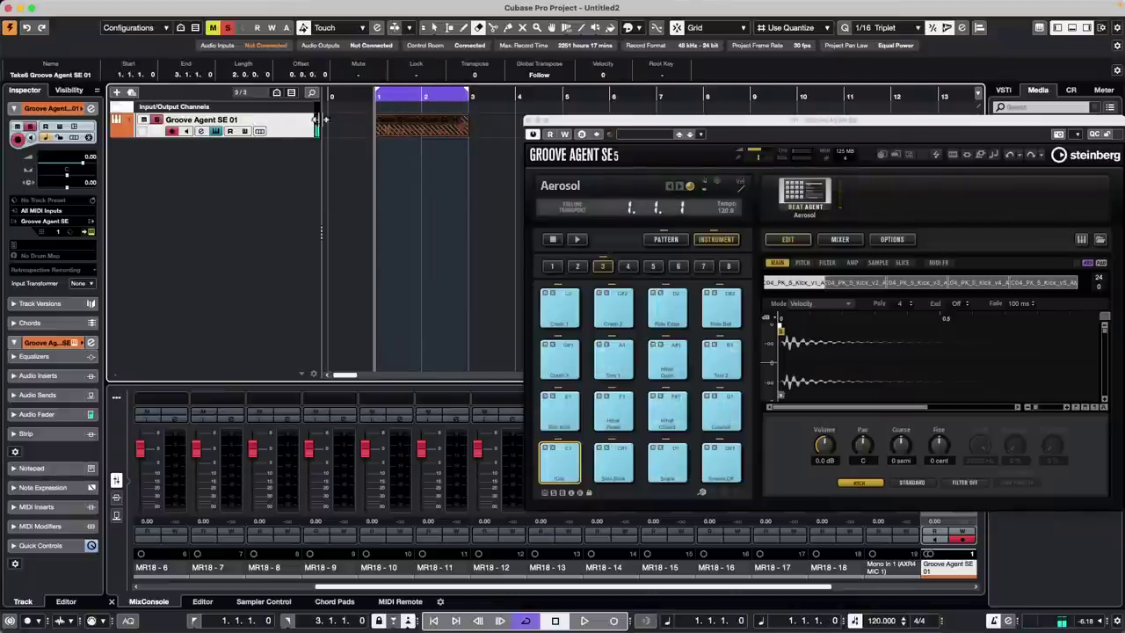
key(1)
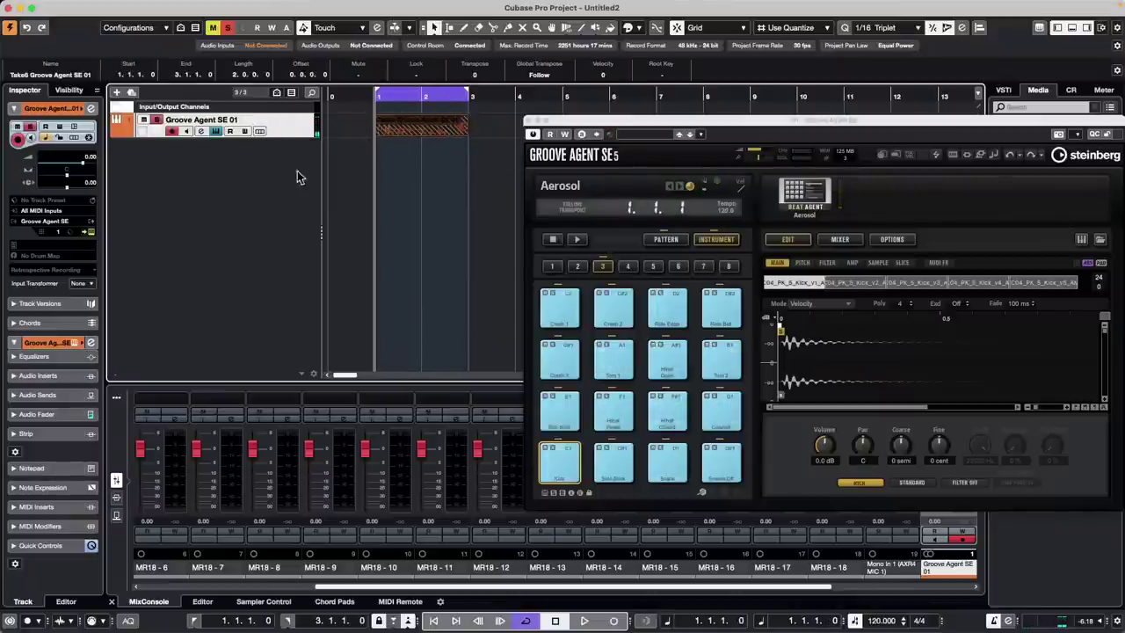
Check the list of overlapping takes without changing it and show the track's lanes.
click(421, 134)
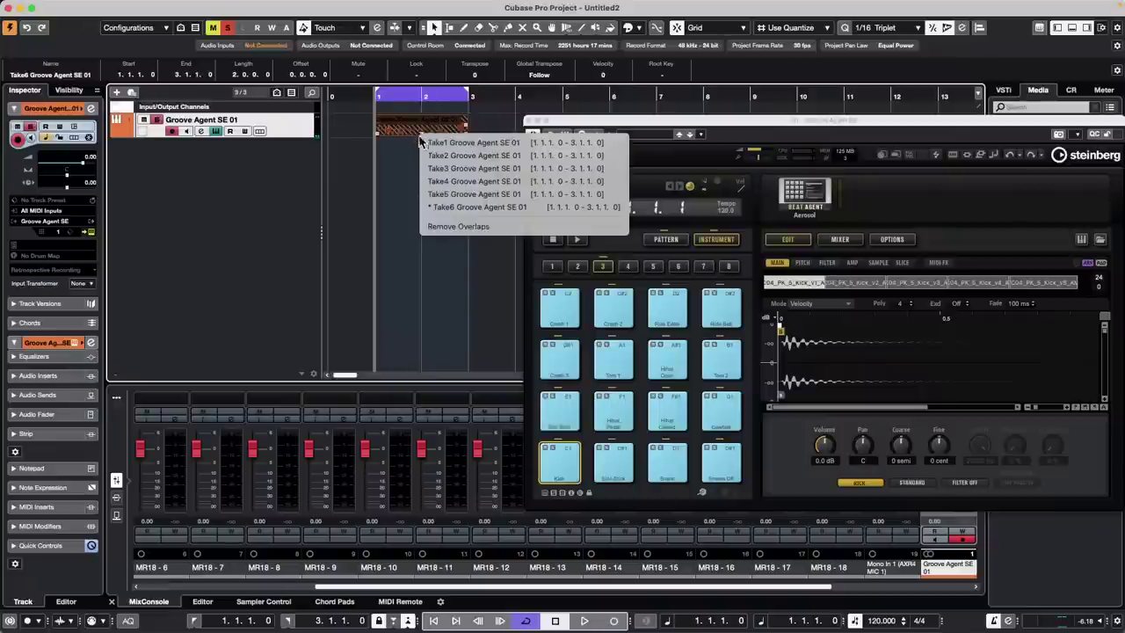
click(409, 195)
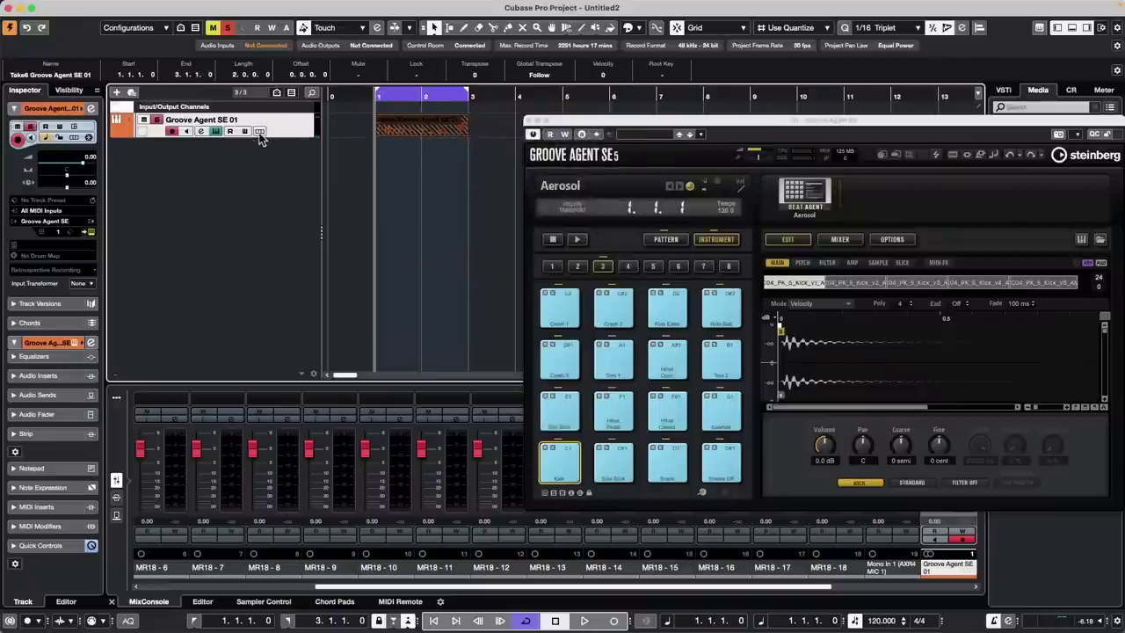
click(260, 132)
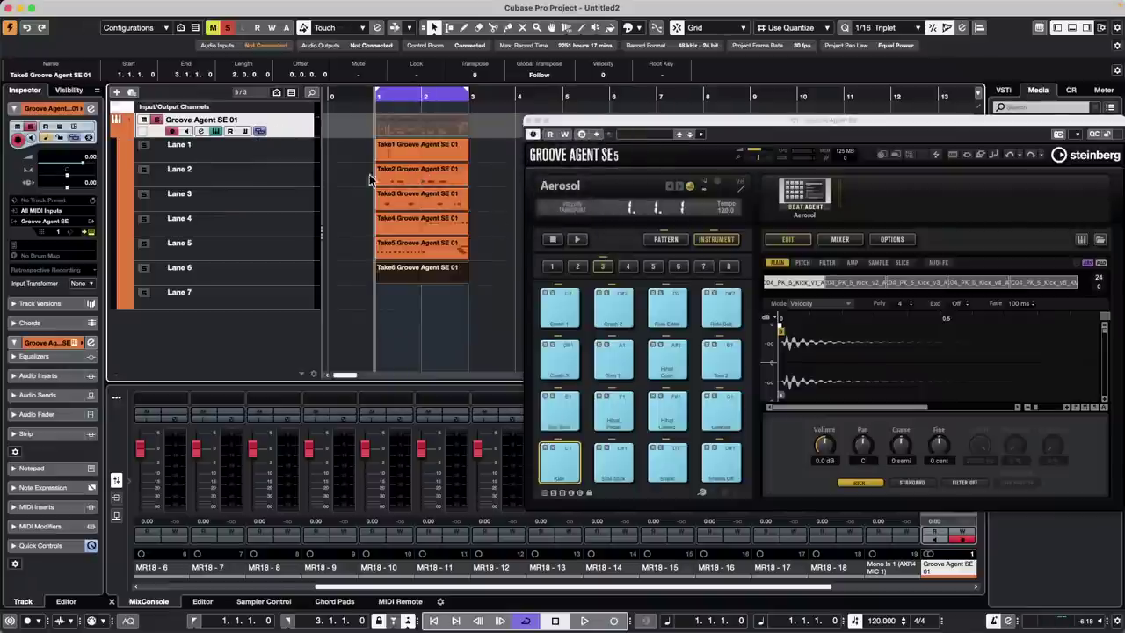
Play the cycle and use the Comp tool to mute Take2, Take3, Take4 and Take5 in their lanes.
key(space)
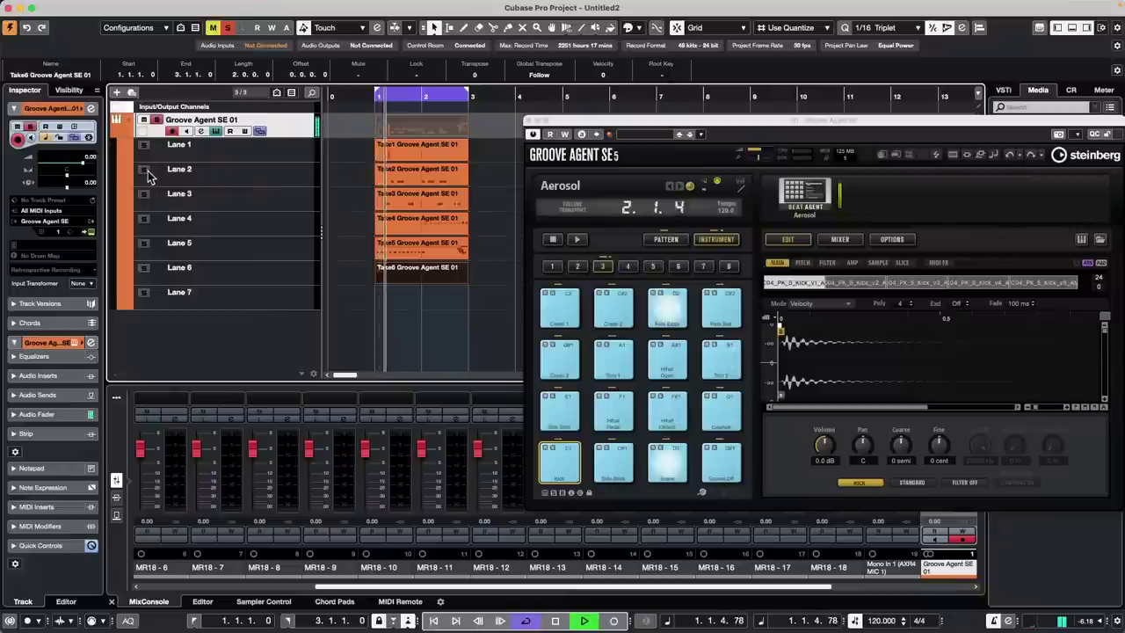
right_click(407, 181)
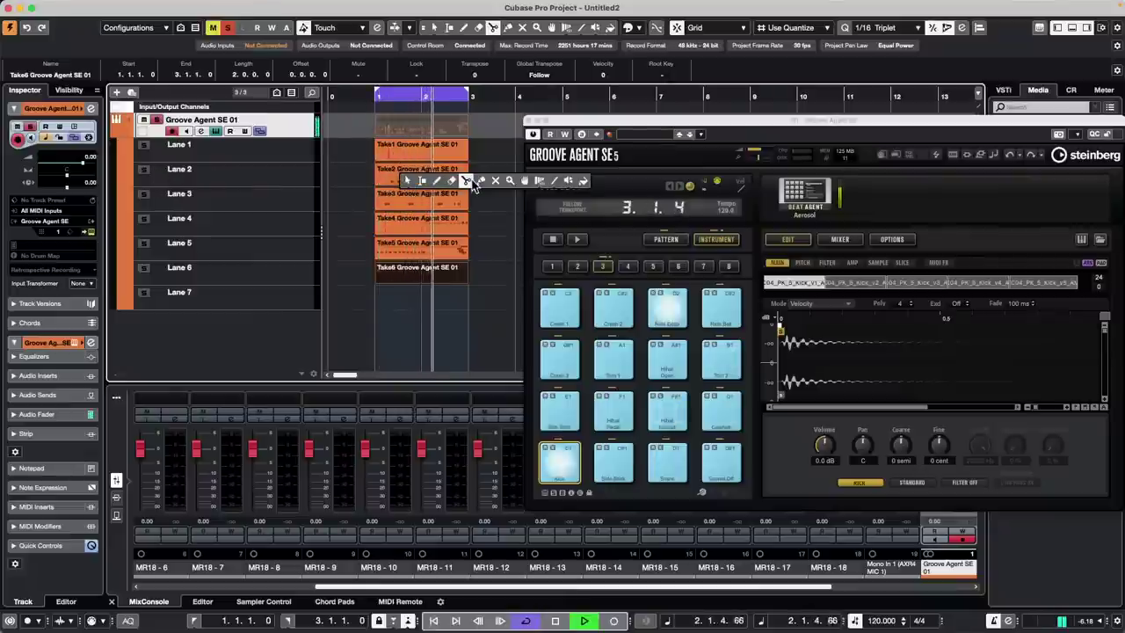
click(526, 181)
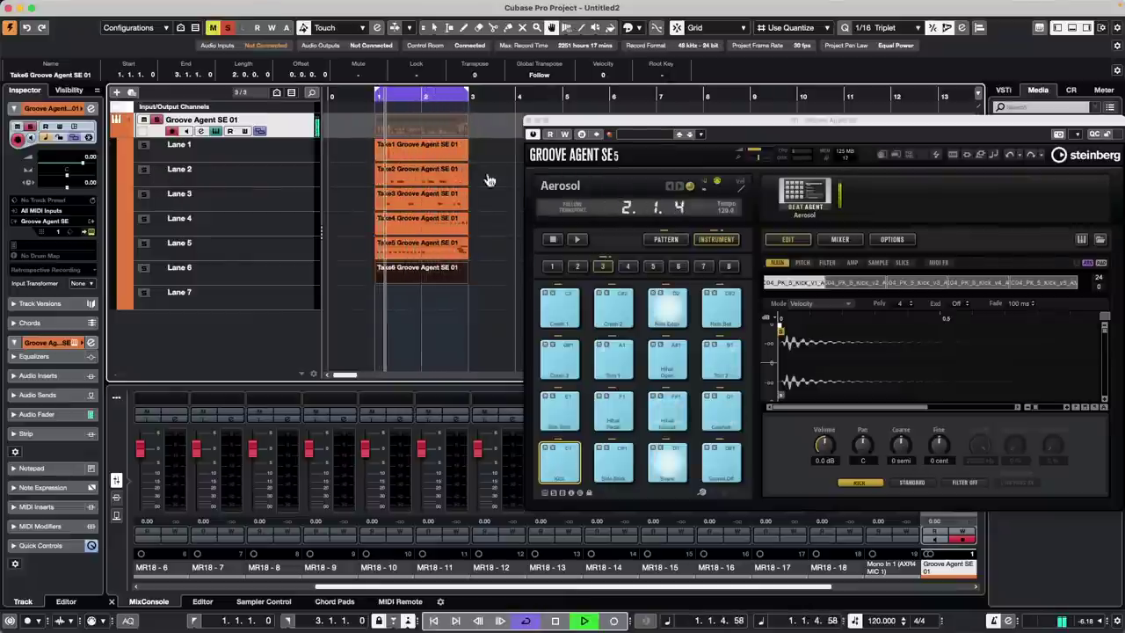
click(410, 180)
click(417, 201)
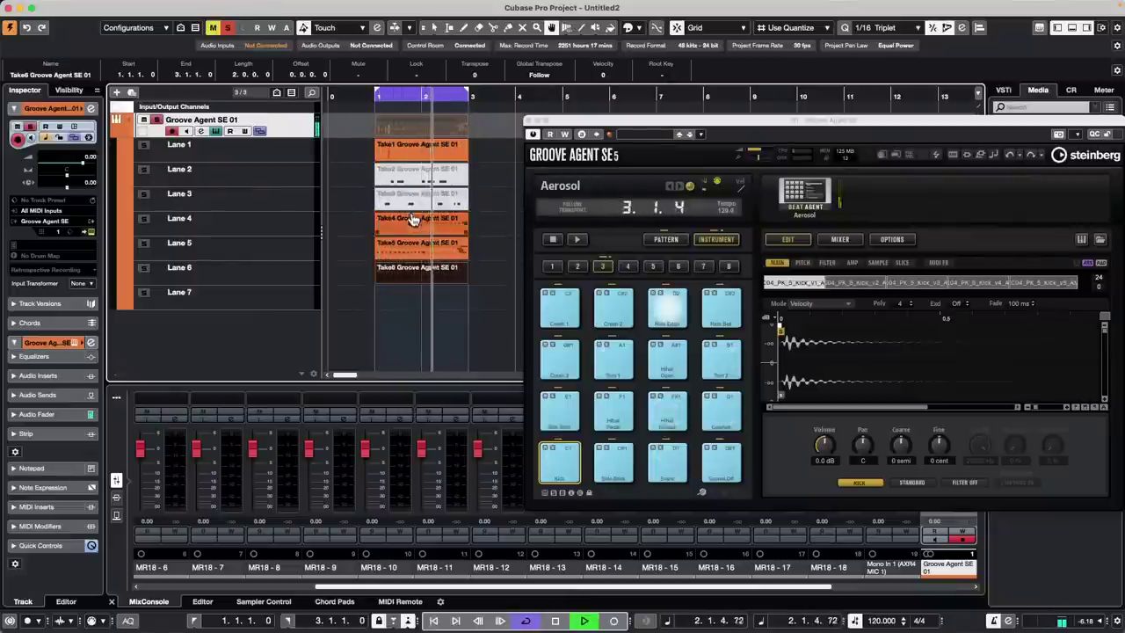
click(414, 223)
click(412, 251)
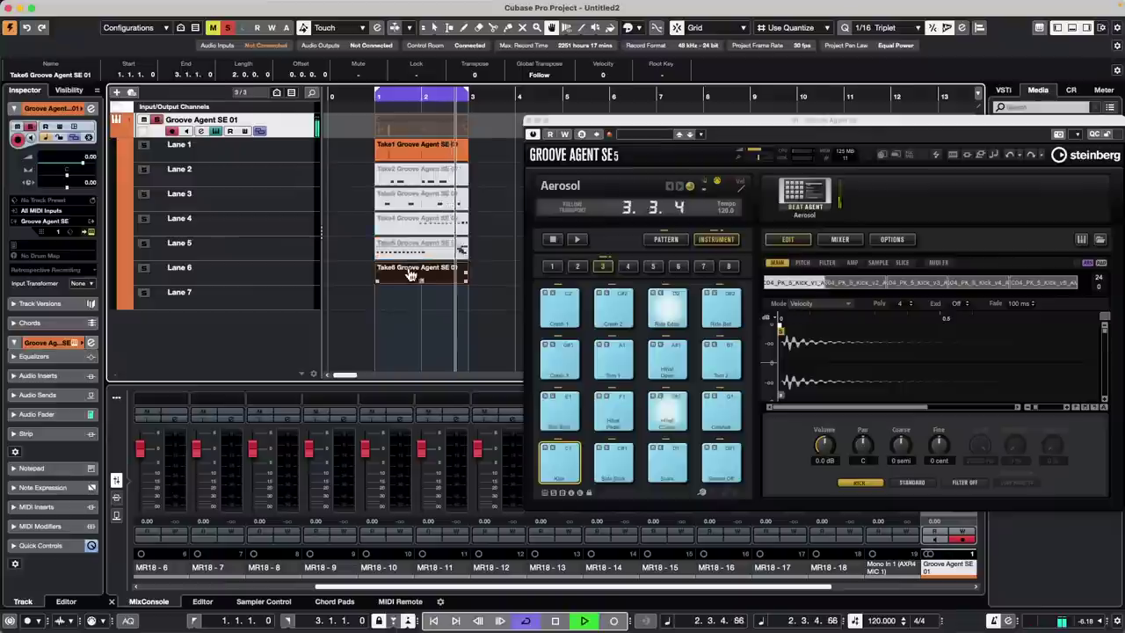
Audition Take2 and Take3 alone, stop playback and comp in a section from lane 2 and one from lane 5.
click(415, 180)
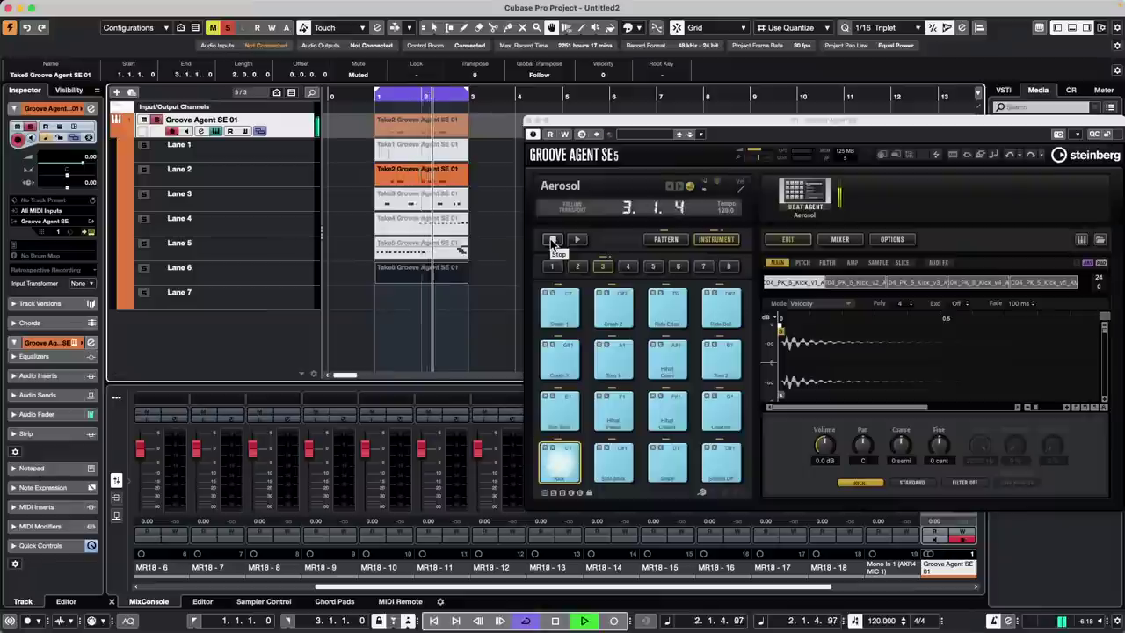
click(427, 182)
click(422, 197)
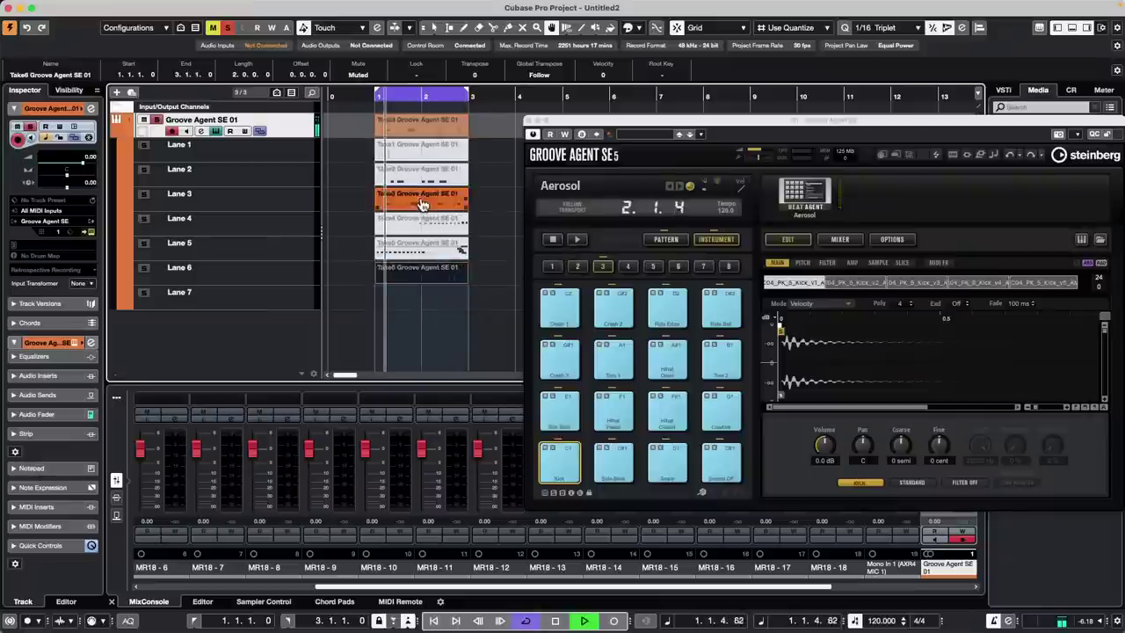
key(space)
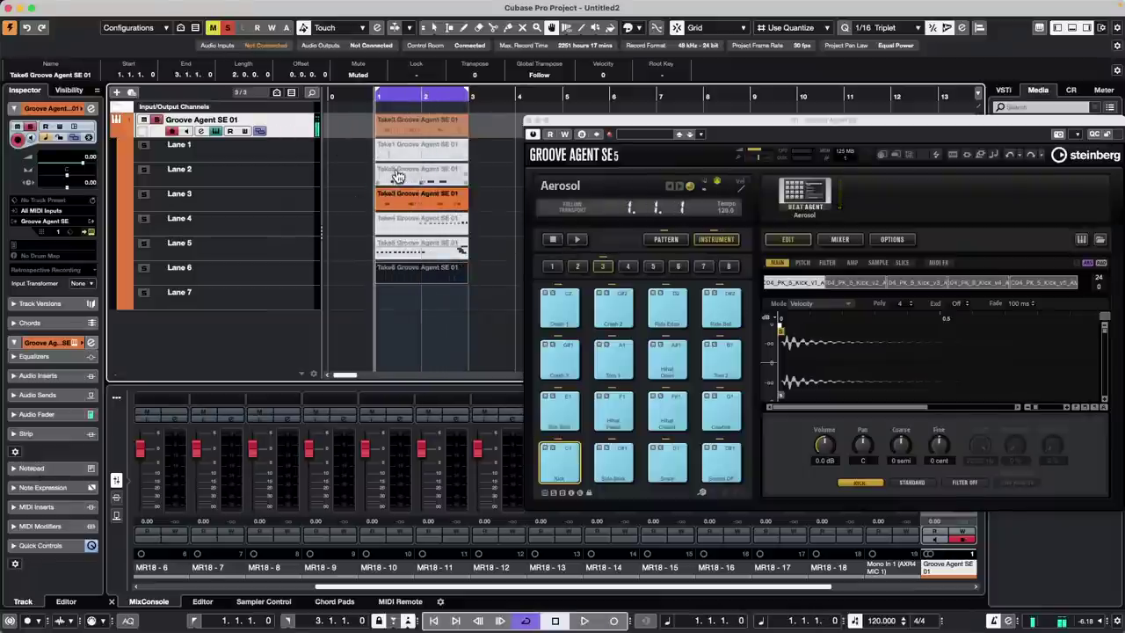
drag(393, 177, 428, 176)
drag(415, 244, 465, 249)
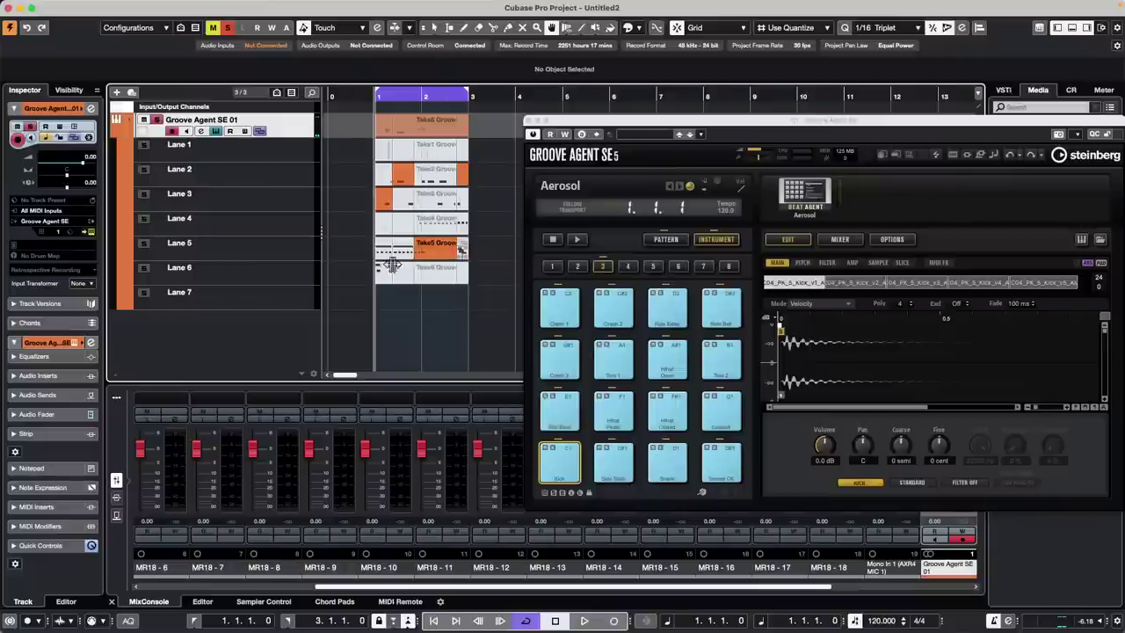
click(91, 621)
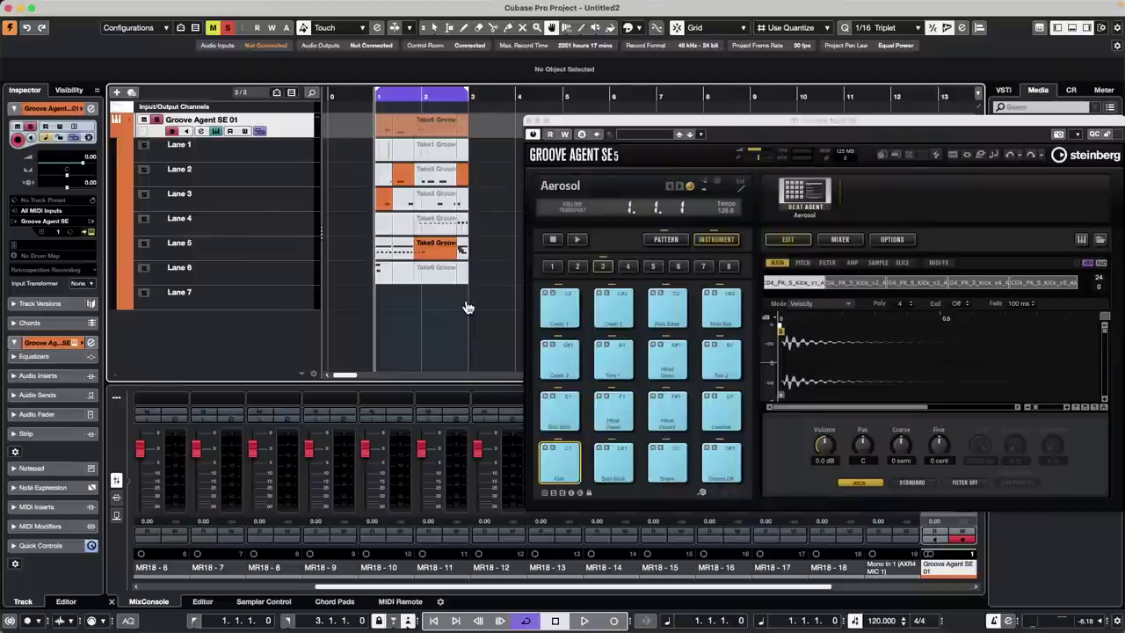
click(555, 316)
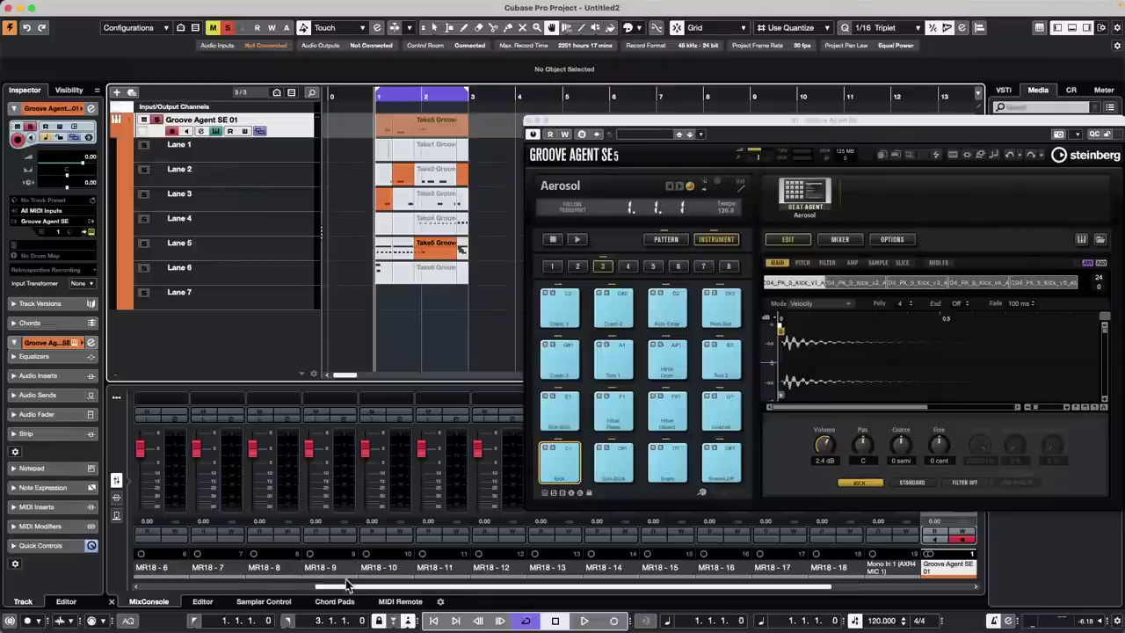
Show the MIDI Remote and open the Korg nanoKONTROL2 controller's mapping page.
click(342, 603)
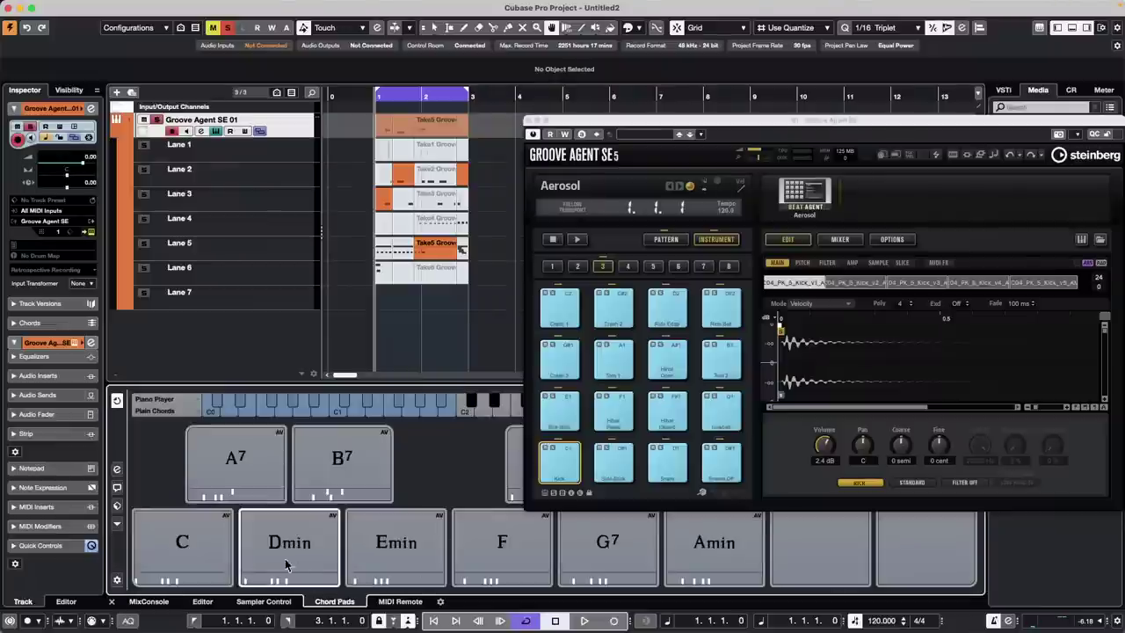
click(382, 602)
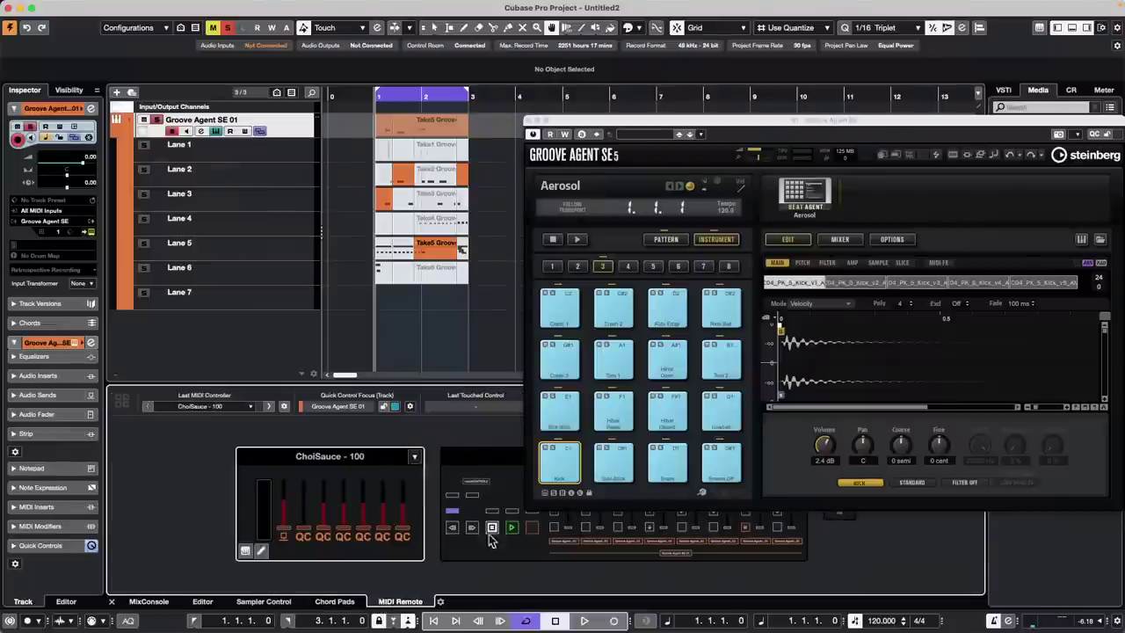
click(518, 486)
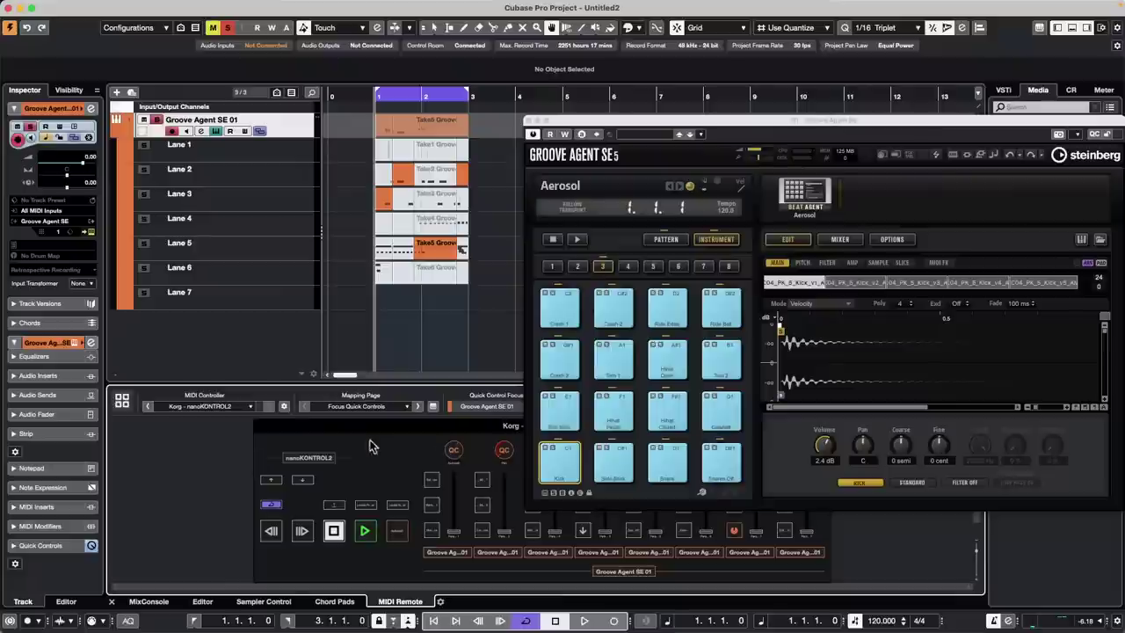
Open the Mapping Assistant for the first knob on the Untitled Page mapping page, with the Functions Browser shown.
click(415, 409)
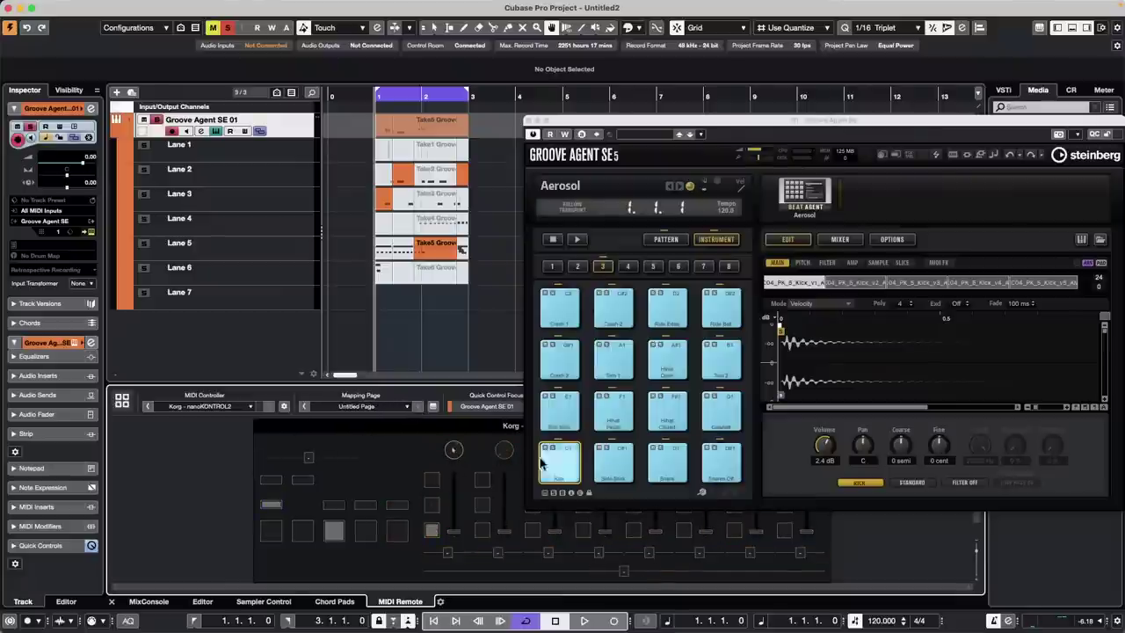
double_click(454, 453)
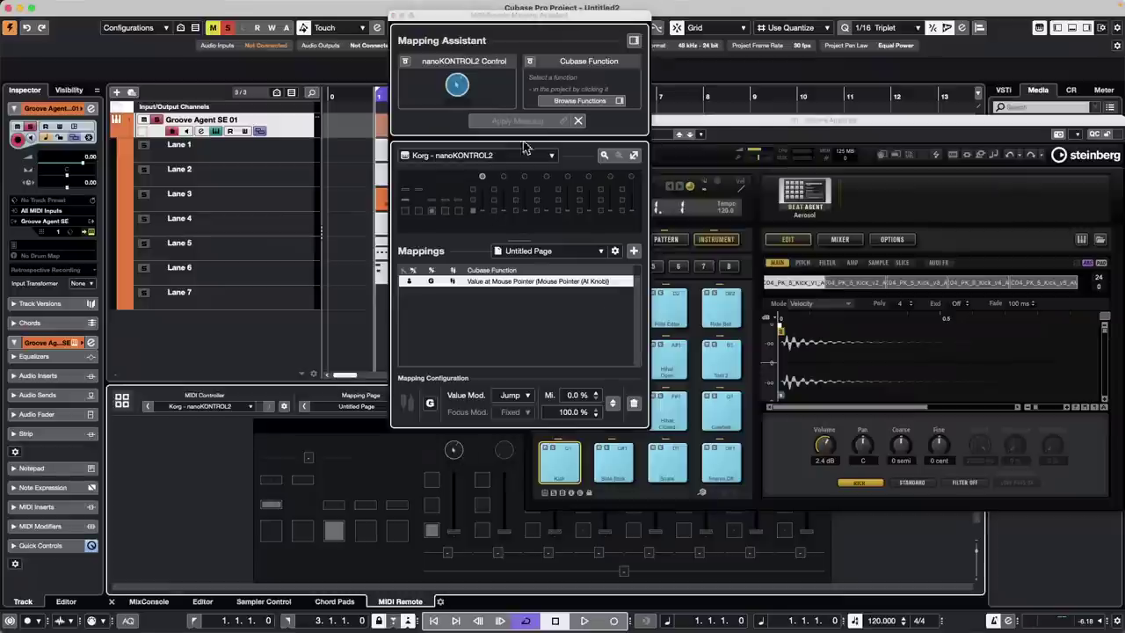
click(589, 104)
click(588, 102)
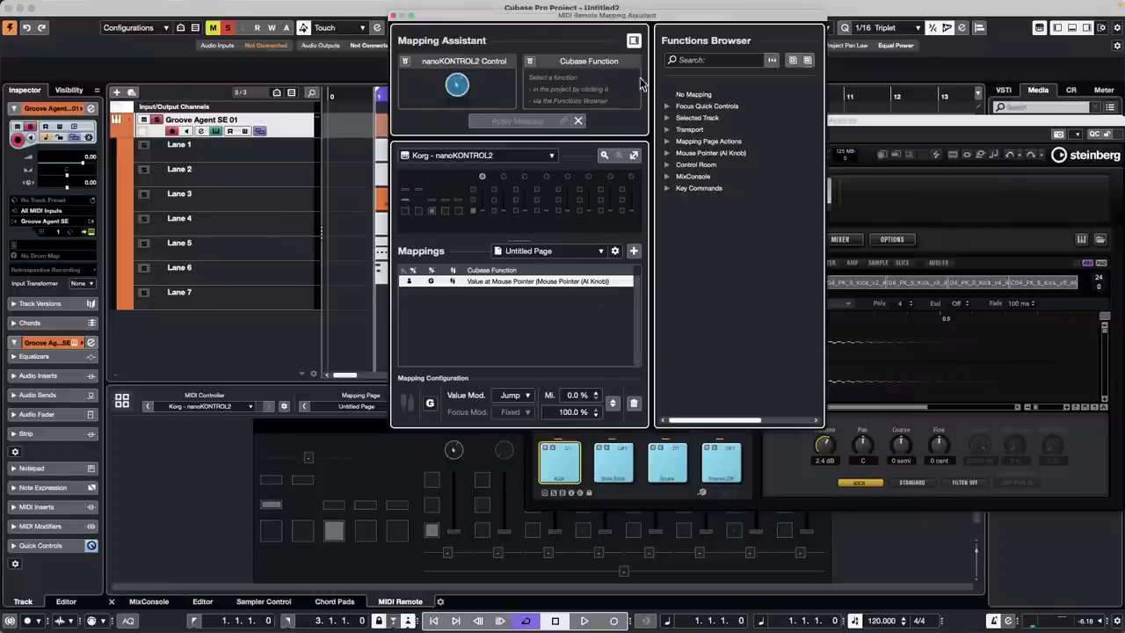
Find the track function with the search "next tr" and map the first knob to Select Next Track.
click(731, 61)
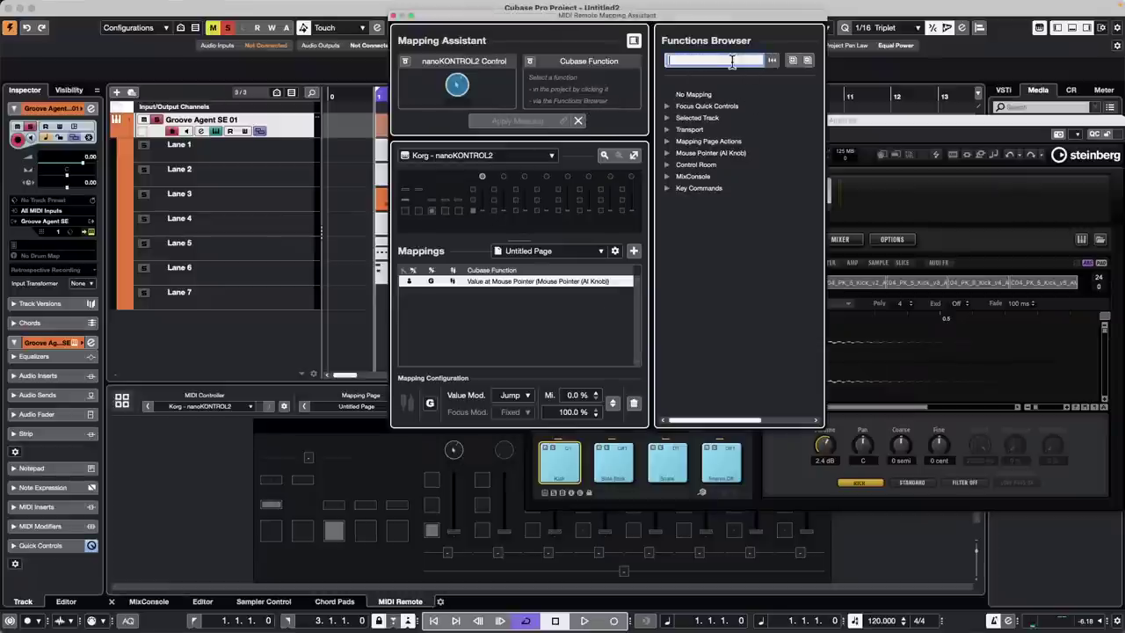
key(Escape)
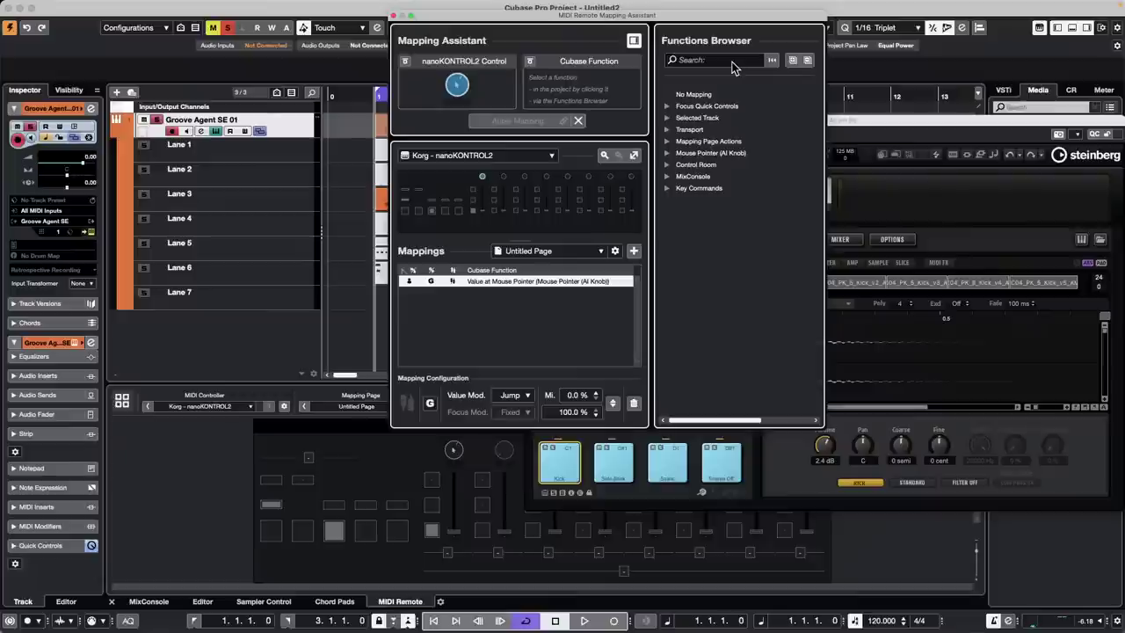
key(space)
click(733, 65)
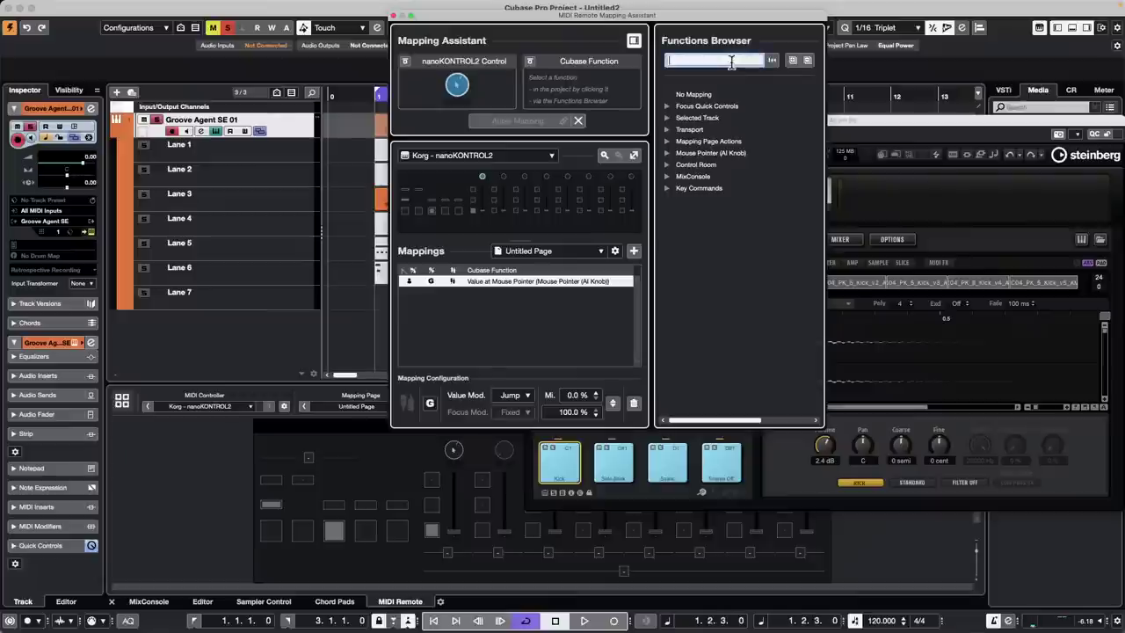
text(nr)
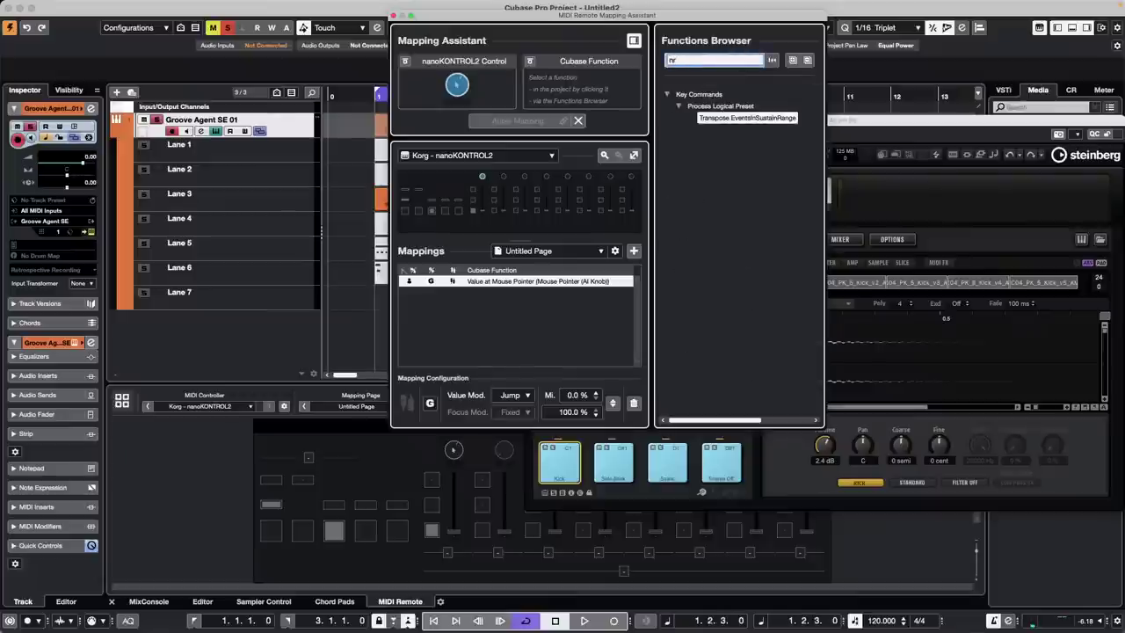
key(BackSpace)
key(BackSpace)
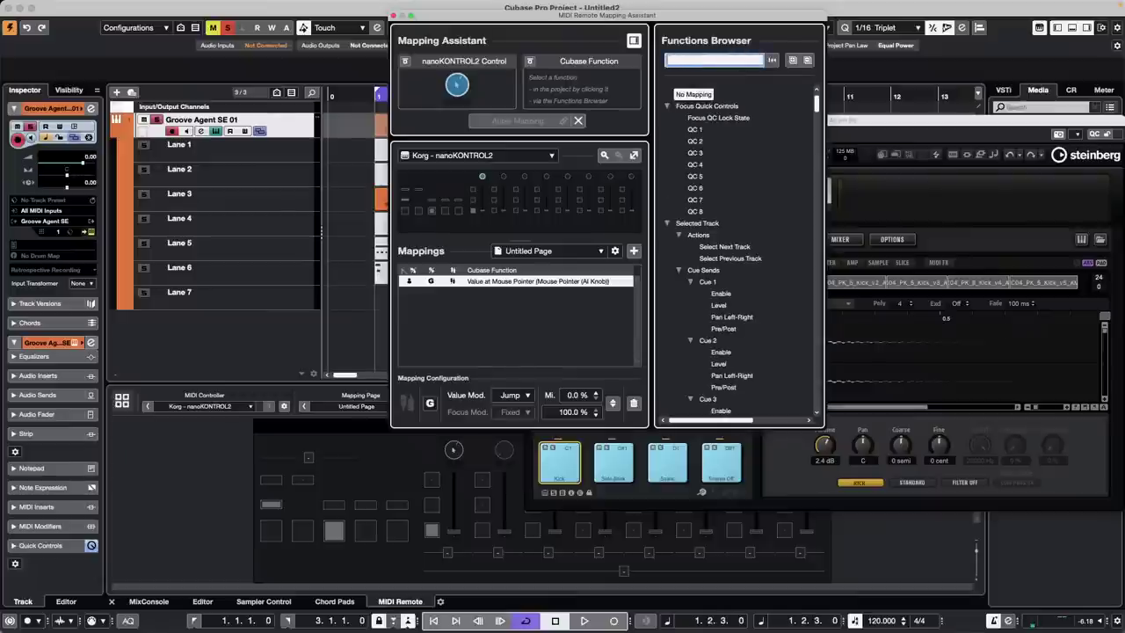
text(next tr)
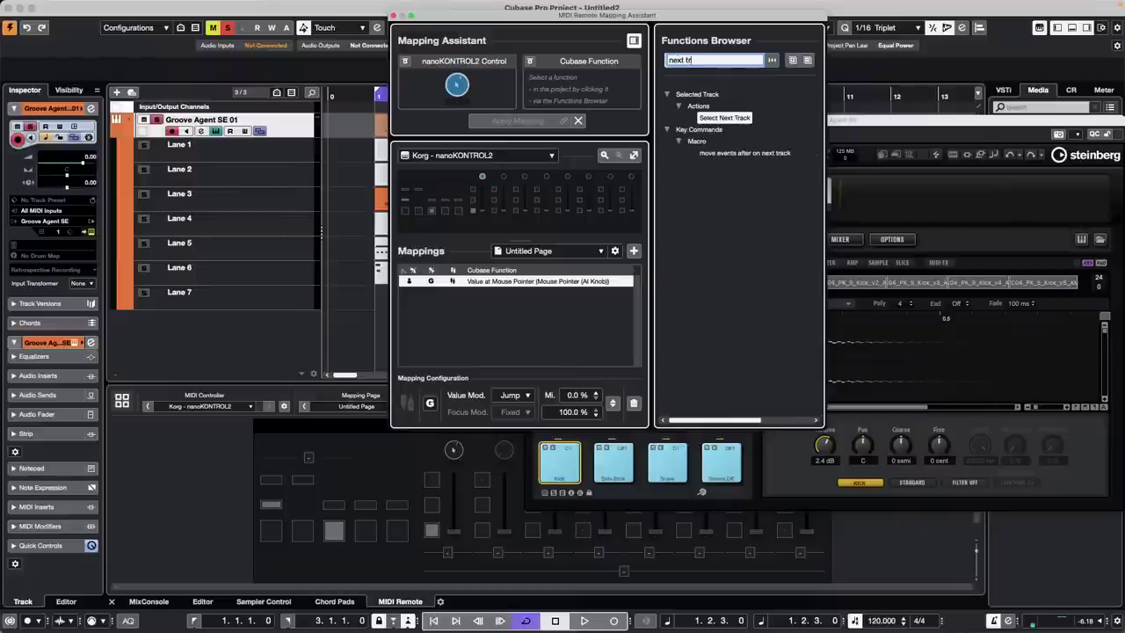
double_click(731, 118)
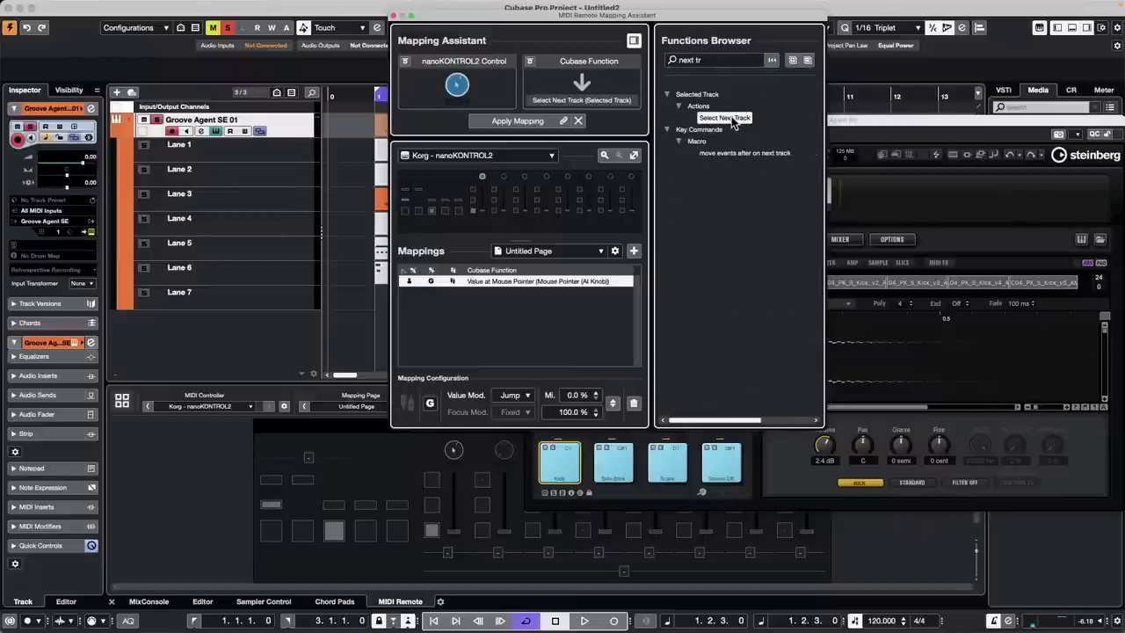
click(530, 120)
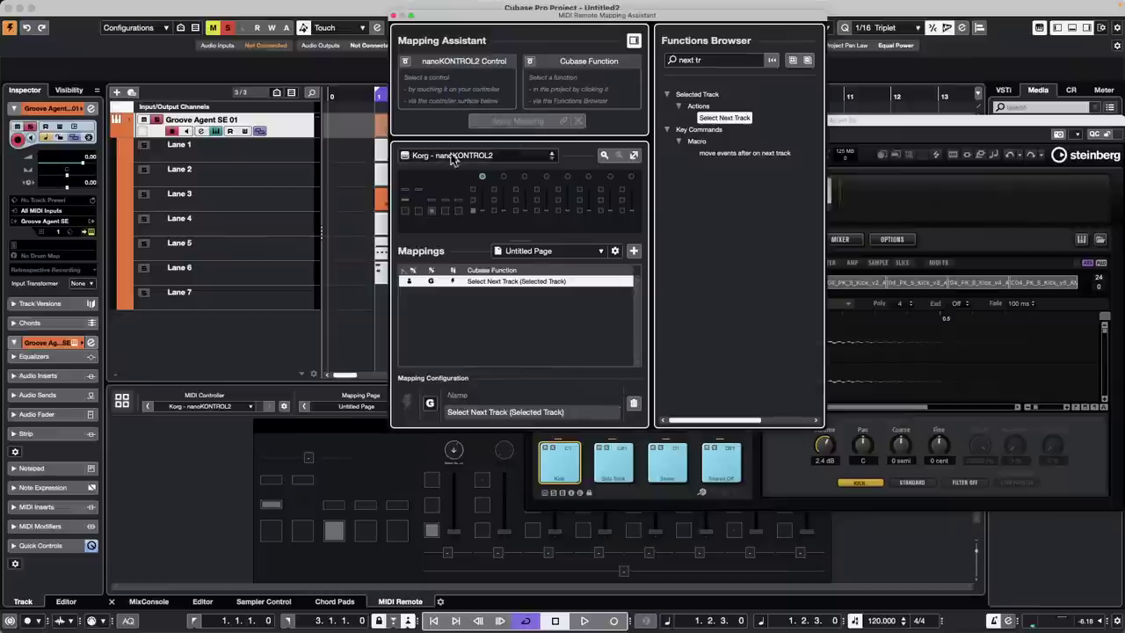
Map the second knob to Select Previous Track, found by searching for "previous track", and close the Mapping Assistant.
click(238, 336)
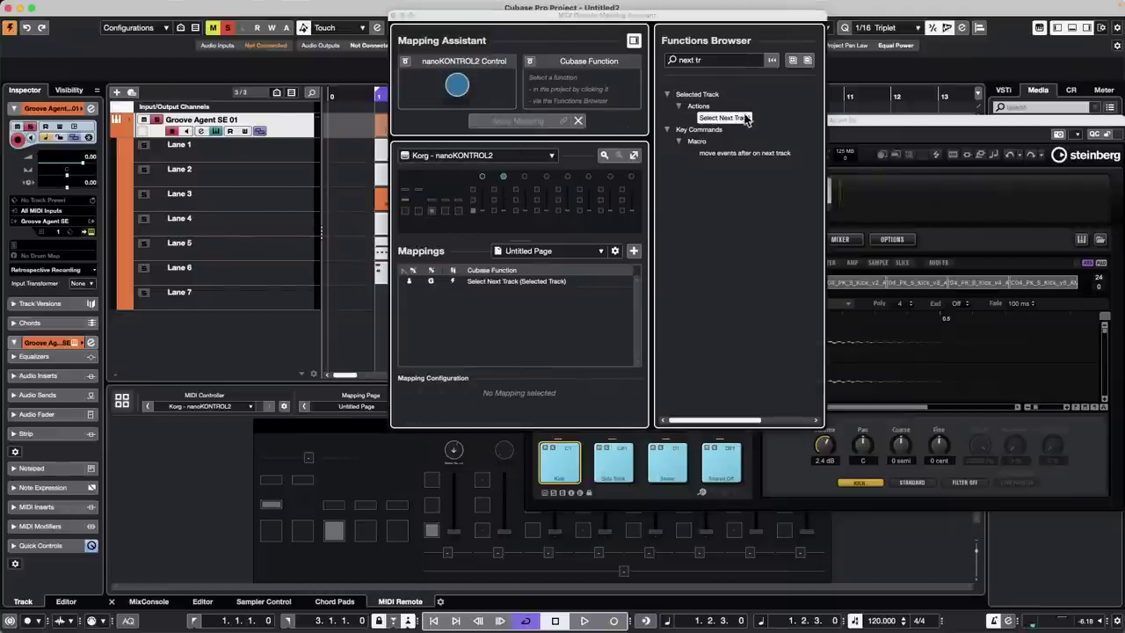
click(714, 60)
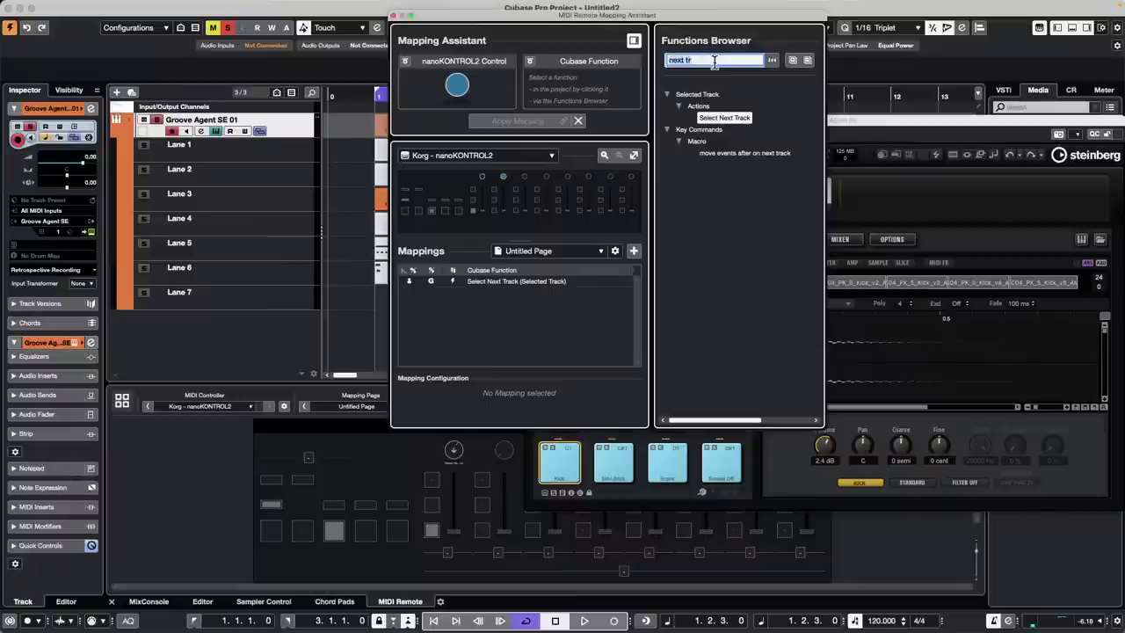
text(previ)
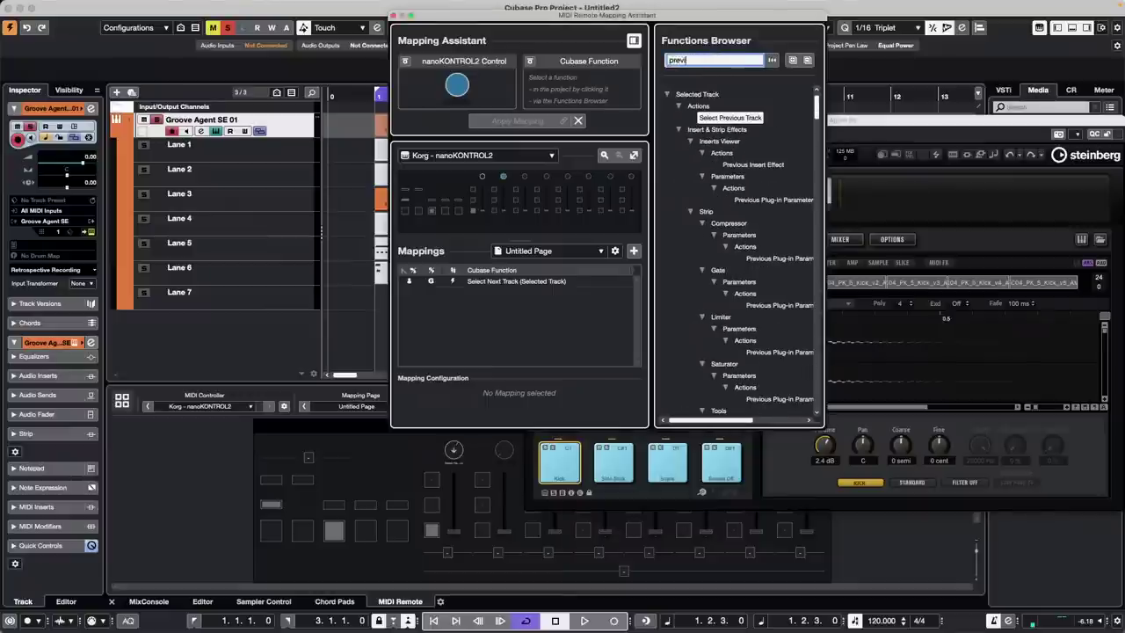
text(ous track)
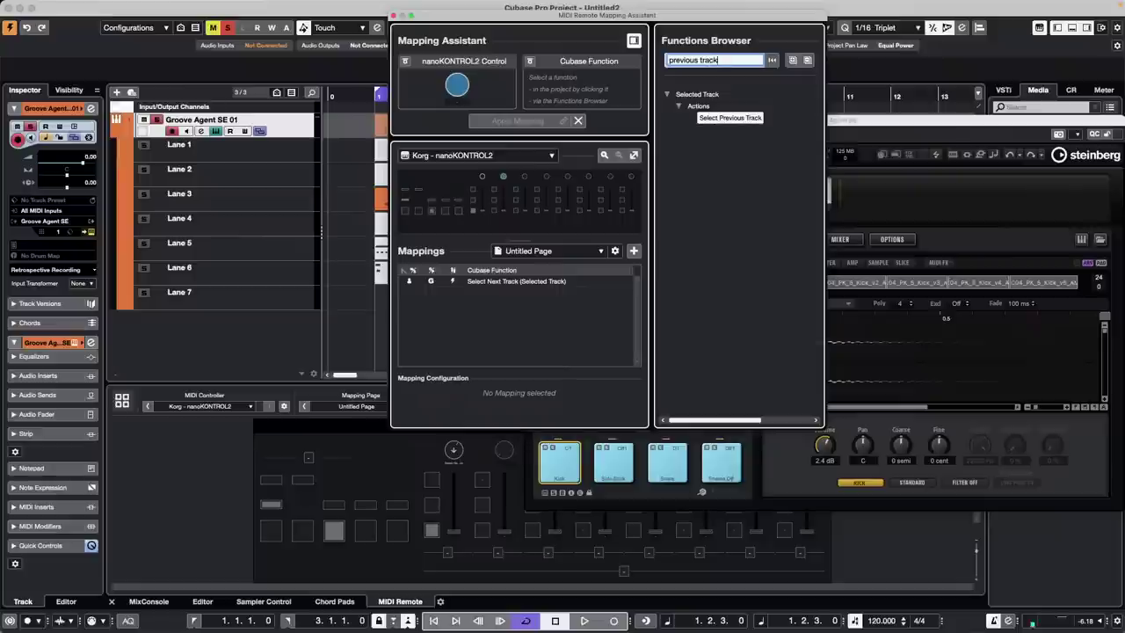
double_click(725, 119)
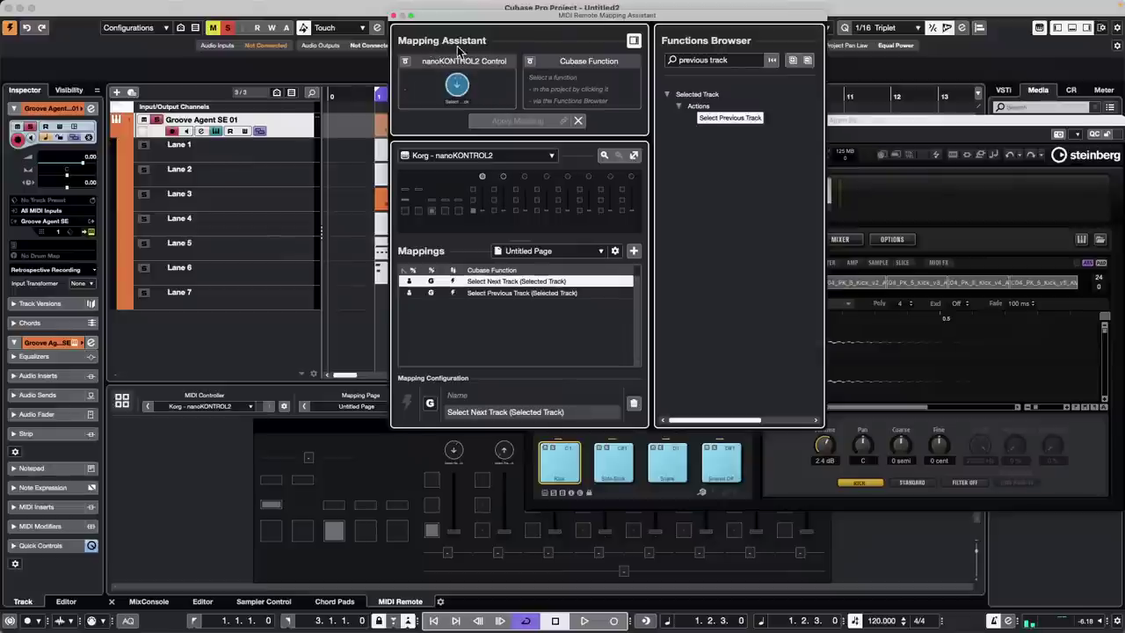
click(393, 14)
Add 20 stereo audio tracks to the project.
right_click(273, 242)
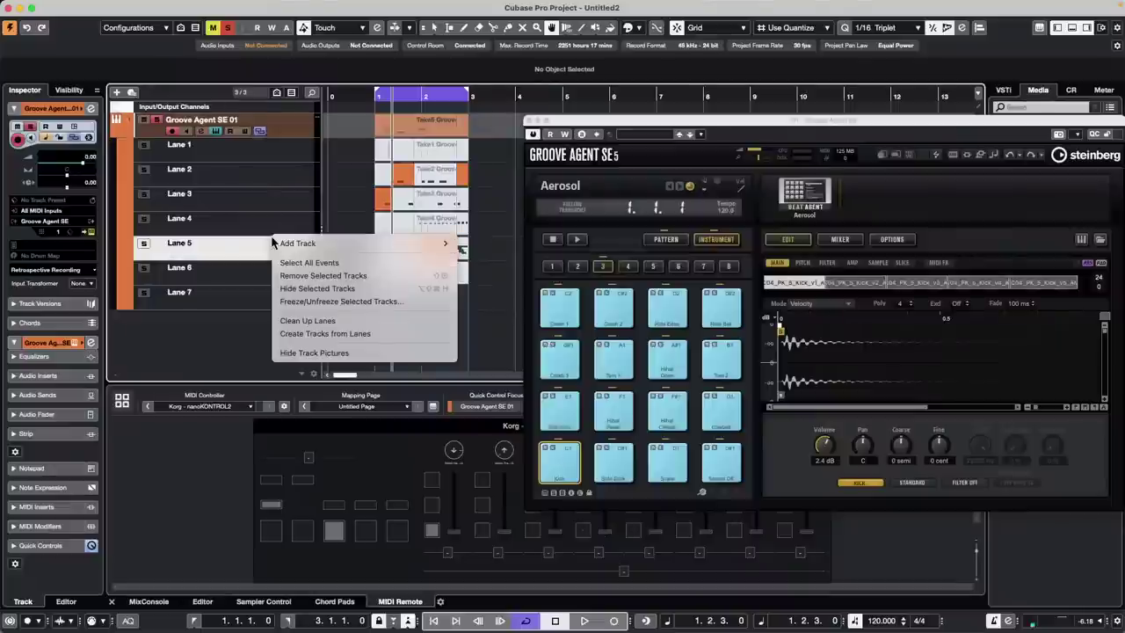
mouse_move(299, 243)
click(486, 244)
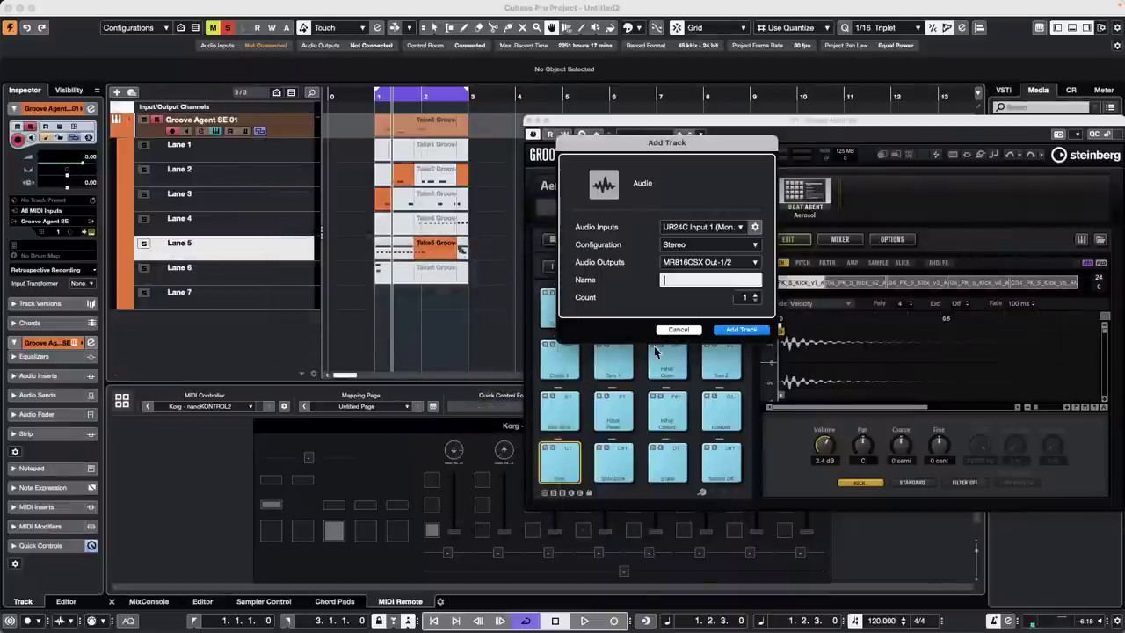
scroll(760, 299, up, 19)
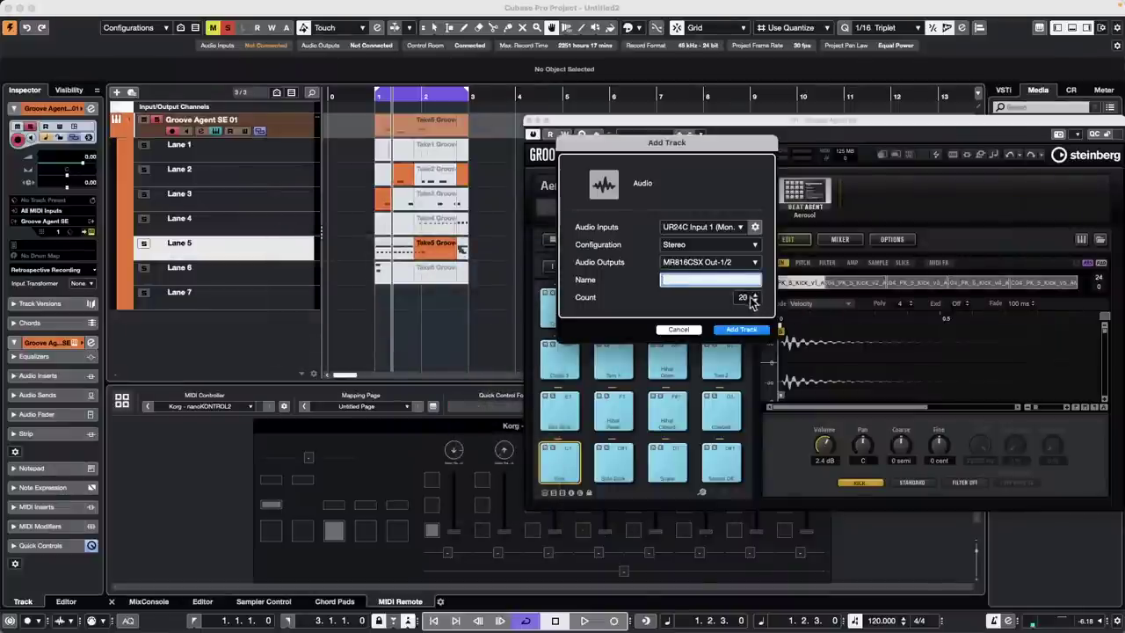
click(741, 329)
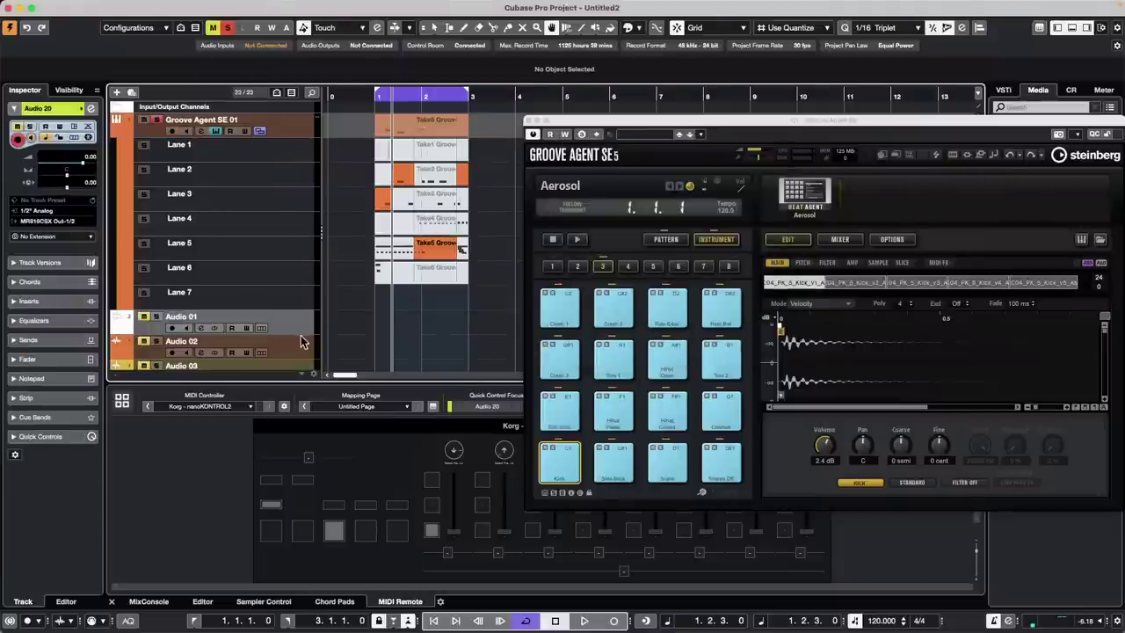
Move the track selection repeatedly down and up through the track list to try out next and previous track selection.
scroll(387, 246, down, 10)
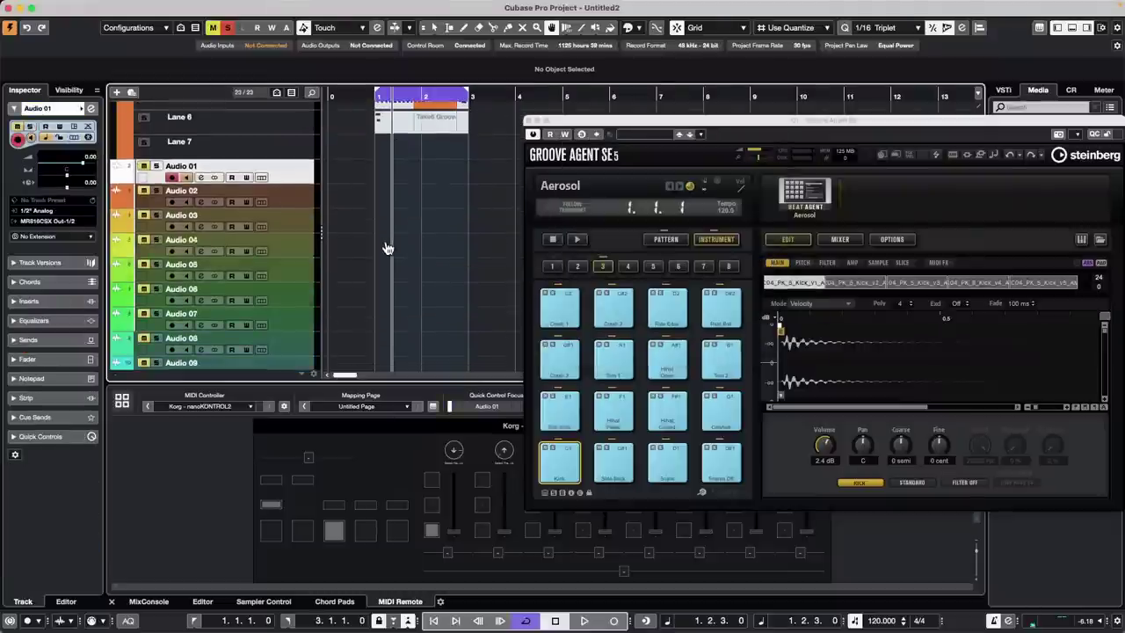
click(389, 249)
key(Down)
key(Down)
key(Down)
key(Down)
key(Down)
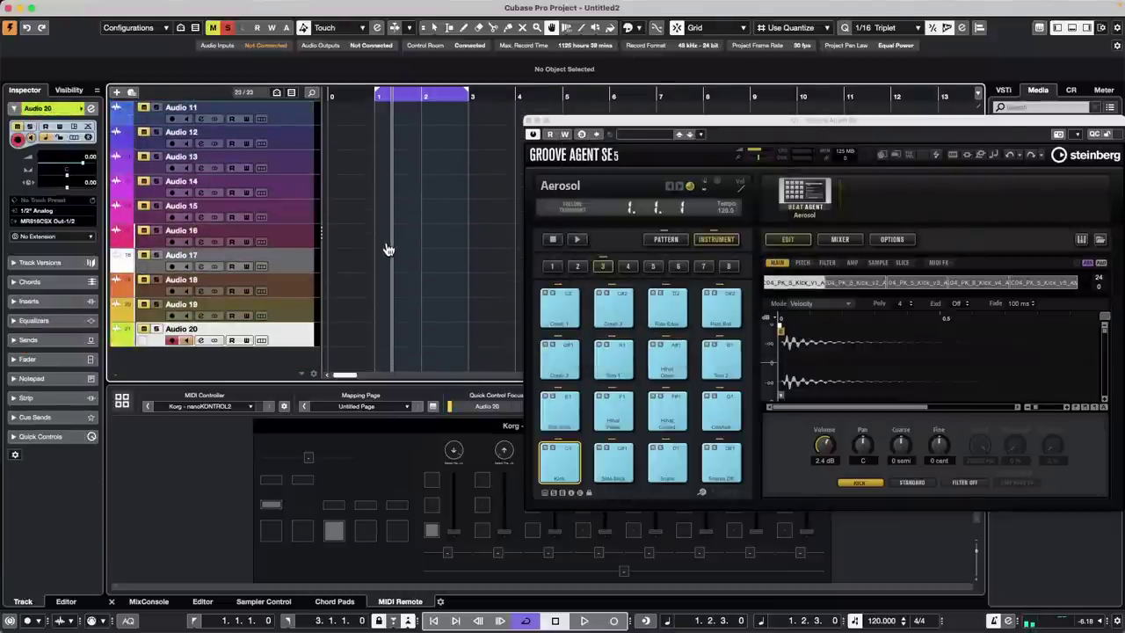
key(Up)
key(Up)
key(Up)
key(Up)
key(Up)
key(Up)
key(Up)
key(Up)
key(Up)
key(Up)
key(Up)
key(Up)
key(Up)
key(Up)
key(Up)
key(Up)
key(Up)
key(Up)
key(Up)
key(Up)
key(Up)
key(Up)
key(Up)
key(Up)
key(Up)
key(Up)
key(Up)
key(Up)
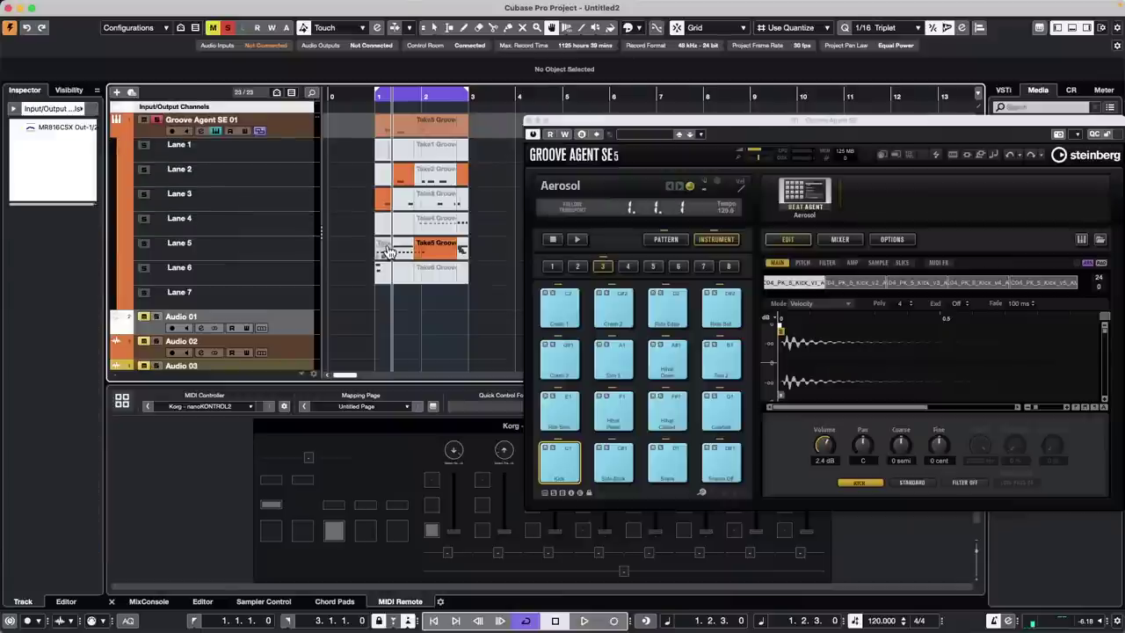
key(Down)
key(Down)
key(Down)
key(Down)
key(Down)
key(Down)
key(Down)
key(Down)
key(Down)
key(Down)
key(Down)
key(Down)
key(Down)
key(Down)
key(Down)
key(Down)
key(Down)
key(Down)
key(Down)
key(Down)
key(Up)
key(Up)
key(Up)
key(Up)
key(Up)
key(Up)
key(Up)
key(Up)
key(Up)
key(Up)
key(Up)
key(Up)
key(Up)
key(Up)
key(Up)
key(Up)
key(Up)
key(Up)
key(Up)
key(Up)
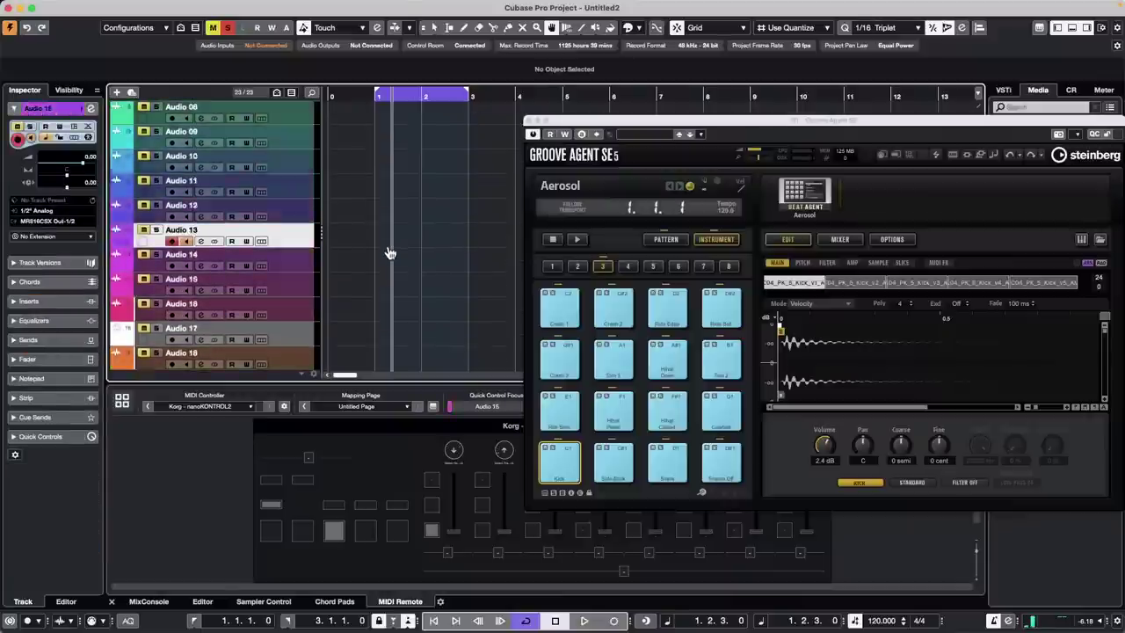
key(Down)
key(Down)
key(Down)
key(Down)
key(Down)
key(Down)
key(Down)
key(Down)
key(Down)
key(Down)
key(Down)
key(Down)
key(Down)
key(Down)
key(Down)
key(Down)
key(Down)
key(Down)
key(Down)
key(Down)
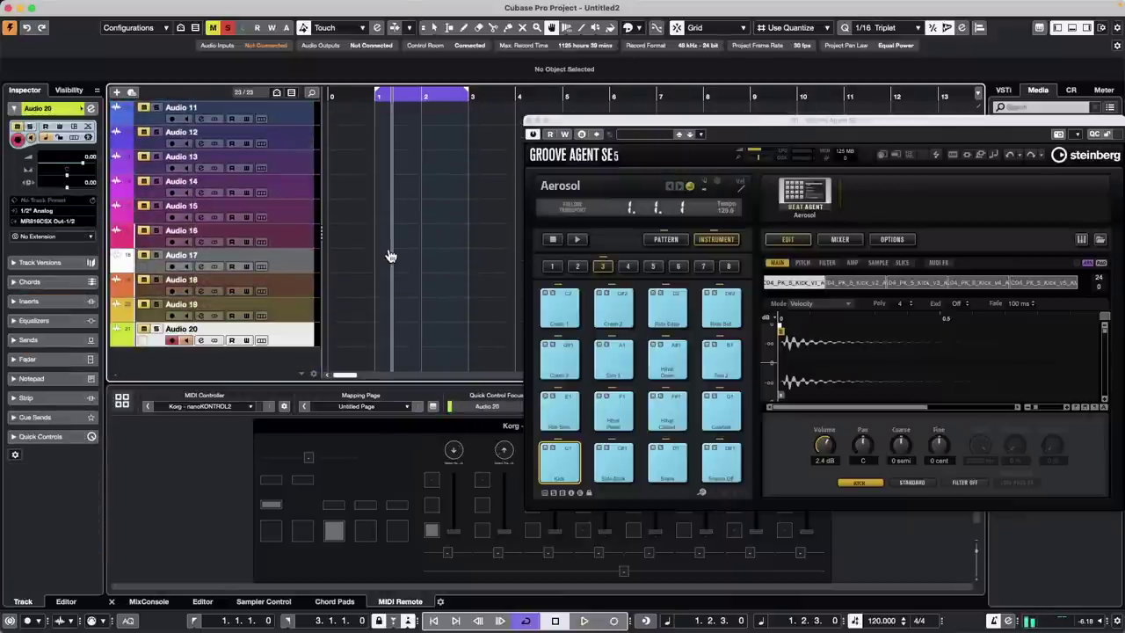
key(Up)
key(Up)
key(Up)
key(Up)
key(Up)
key(Up)
key(Up)
key(Up)
key(Up)
key(Up)
key(Up)
key(Up)
key(Up)
key(Up)
key(Up)
key(Up)
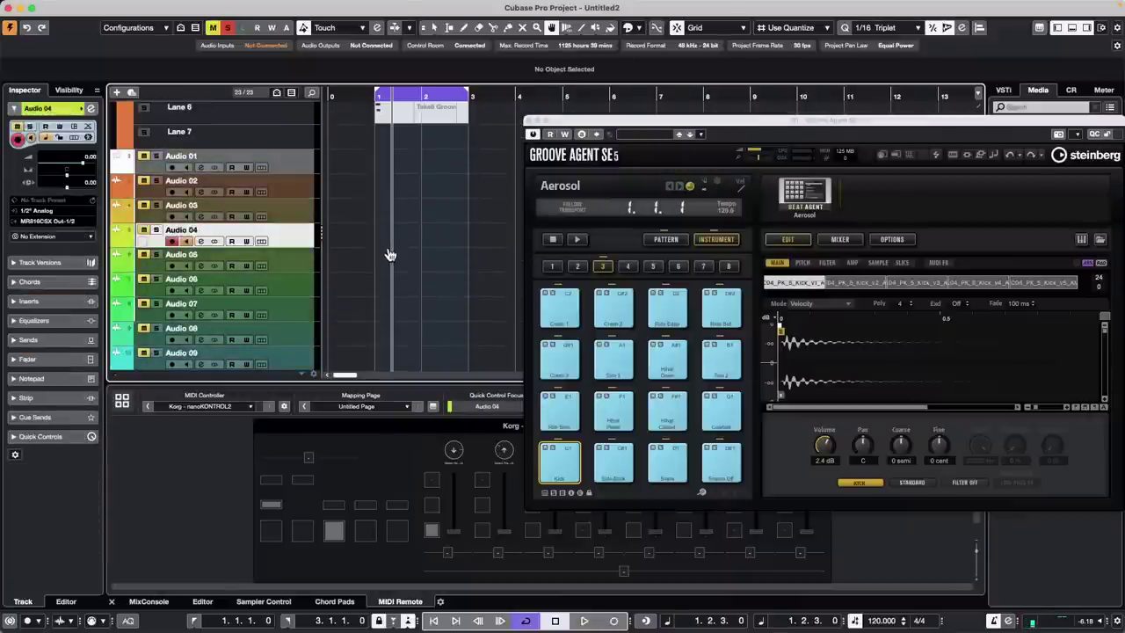